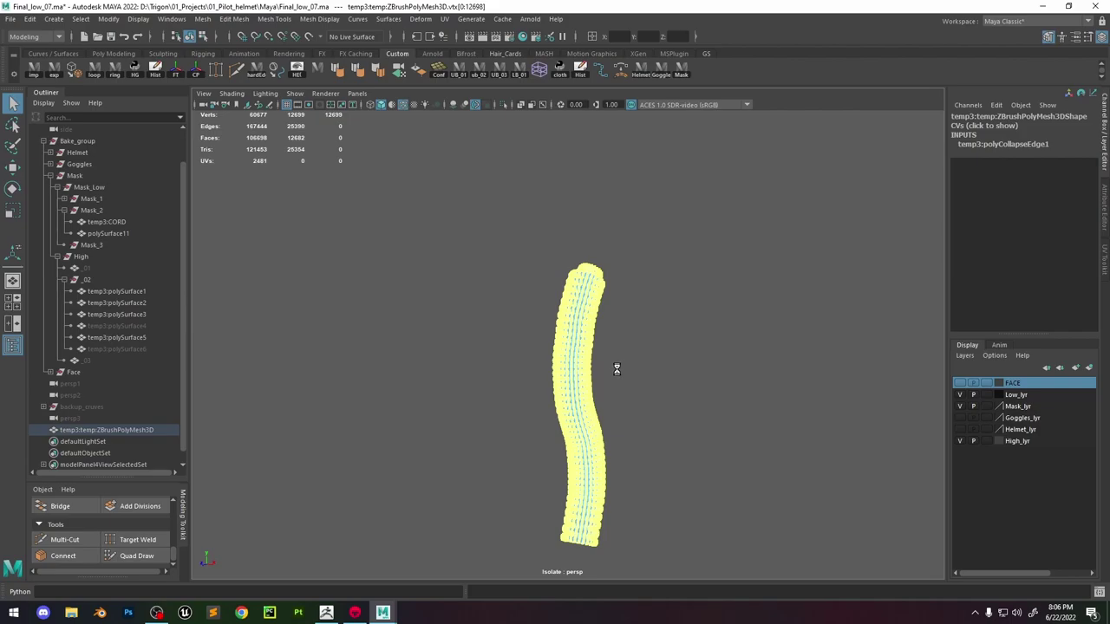
Try merging all vertices of the hose mesh with distance thresholds of 0.1 and 0.02.
{"action": "scroll", "coordinate": [570, 364], "scroll_direction": "up", "scroll_amount": 10}
{"action": "right_click_drag", "start_coordinate": [569, 392], "coordinate": [615, 340], "text": "shift"}
{"action": "scroll", "coordinate": [609, 399], "scroll_direction": "up", "scroll_amount": 1}
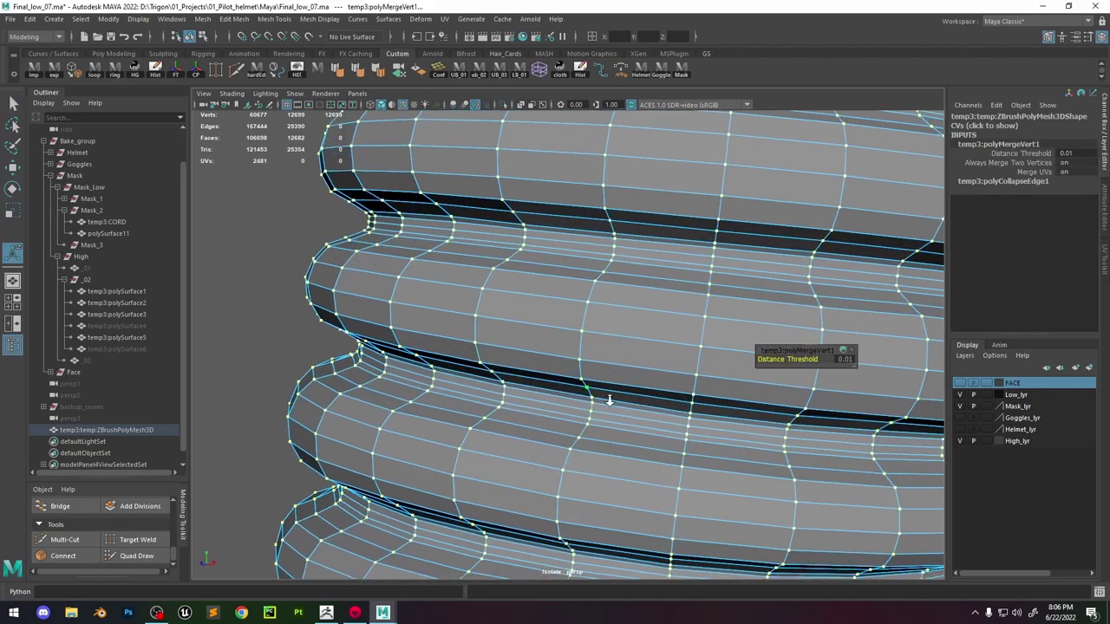
{"action": "scroll", "coordinate": [610, 400], "scroll_direction": "up", "scroll_amount": 3}
{"action": "mouse_move", "coordinate": [807, 358]}
{"action": "left_mouse_down"}
{"action": "mouse_move", "coordinate": [820, 359]}
{"action": "mouse_move", "coordinate": [796, 359]}
{"action": "left_mouse_up"}
{"action": "left_click", "coordinate": [845, 359]}
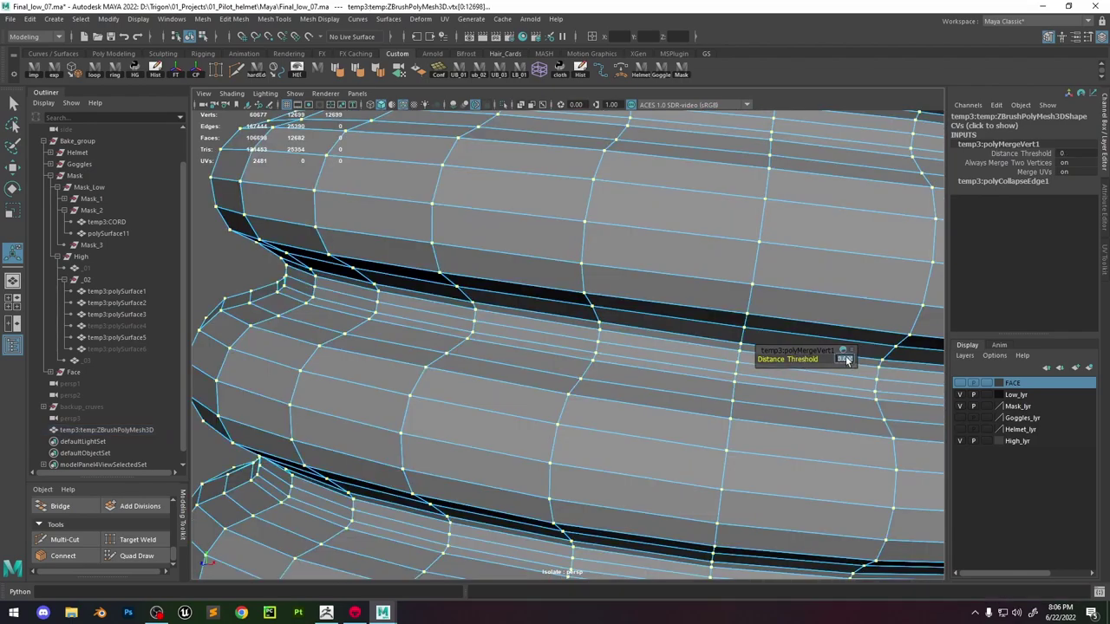
{"action": "type", "text": "0.1"}
{"action": "key", "text": "Return"}
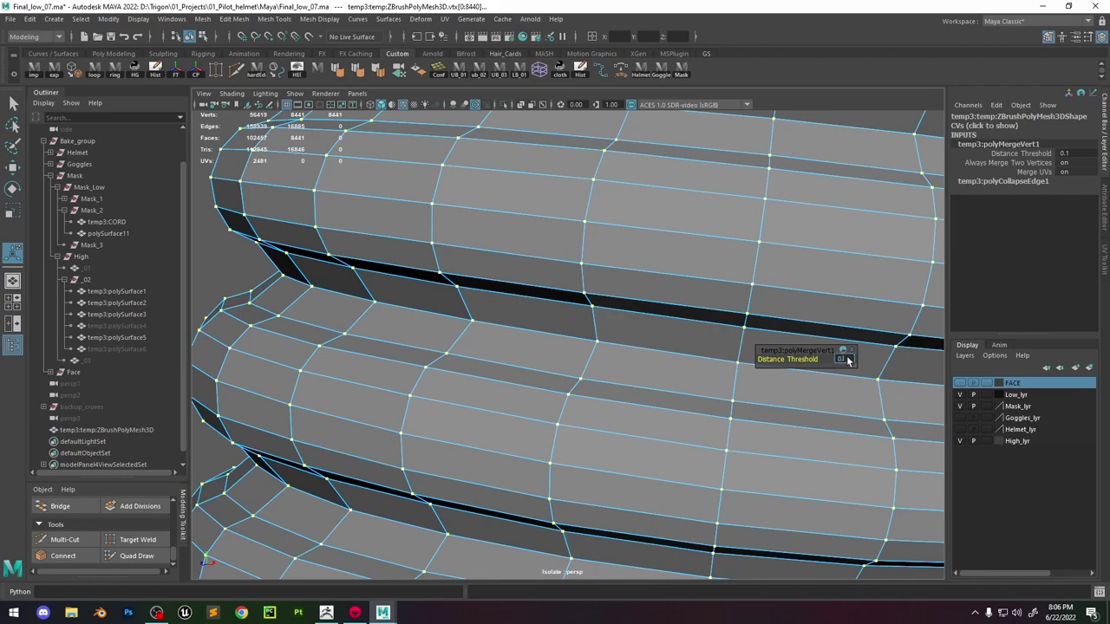
{"action": "key", "text": "Return"}
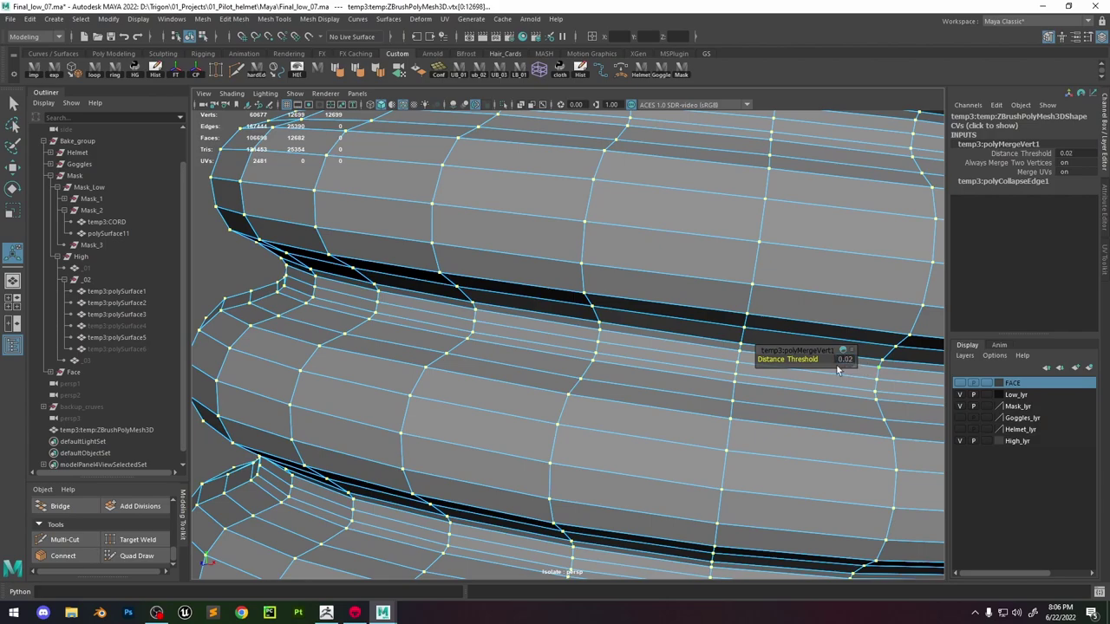
Try larger merge distance thresholds for the hose vertices, up to 0.05.
{"action": "left_click", "coordinate": [842, 358]}
{"action": "key", "text": "Return"}
{"action": "left_click", "coordinate": [848, 361]}
{"action": "key", "text": "Return"}
{"action": "left_click", "coordinate": [847, 361]}
{"action": "key", "text": "Return"}
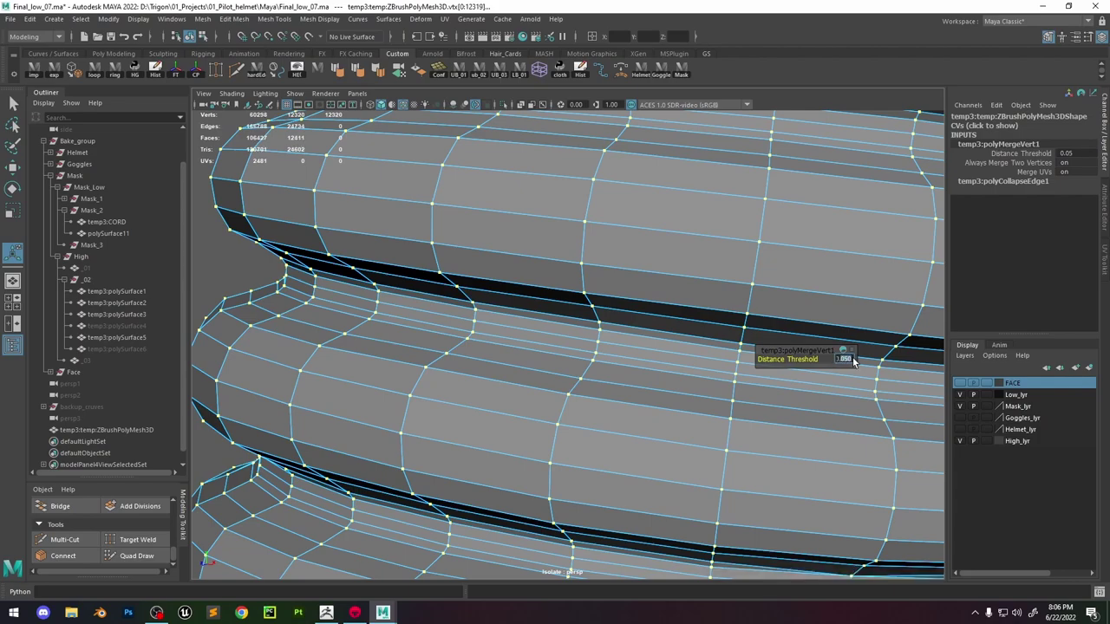
Try a merge distance threshold of 0.07 on the hose vertices, inspect the grooves and undo it.
{"action": "left_click", "coordinate": [852, 360]}
{"action": "type", "text": "0.07"}
{"action": "key", "text": "Return"}
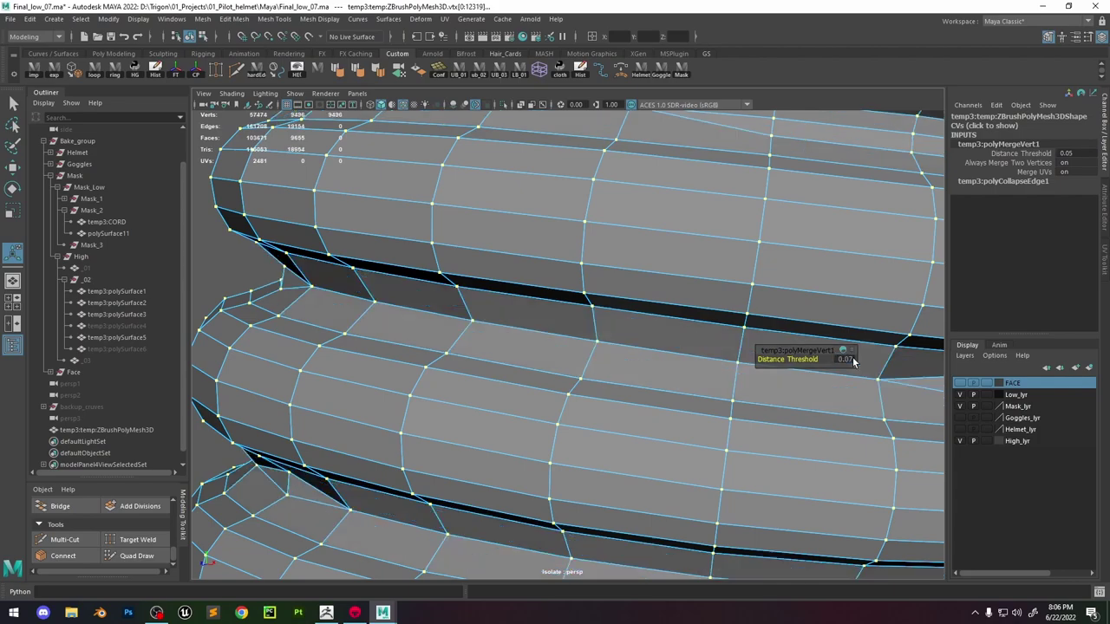
{"action": "scroll", "coordinate": [595, 280], "scroll_direction": "down", "scroll_amount": 5}
{"action": "left_click_drag", "start_coordinate": [595, 280], "coordinate": [679, 274], "text": "alt"}
{"action": "key", "text": "ctrl+z"}
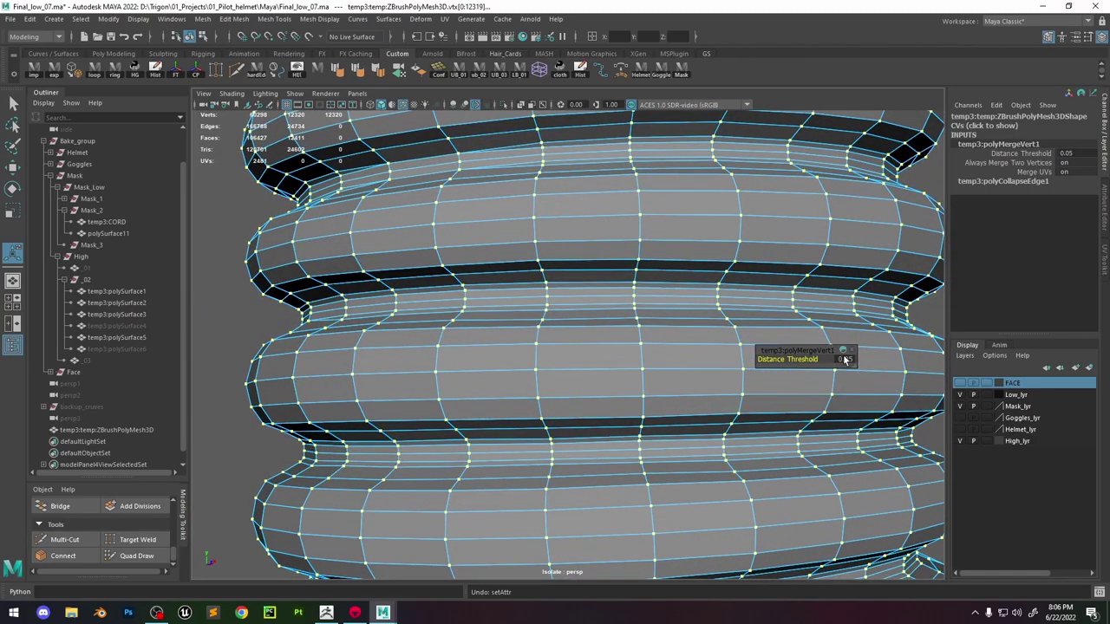
Try a merge distance threshold of 0.06 on the hose vertices and undo the latest threshold changes.
{"action": "left_click", "coordinate": [846, 359]}
{"action": "key", "text": "Return"}
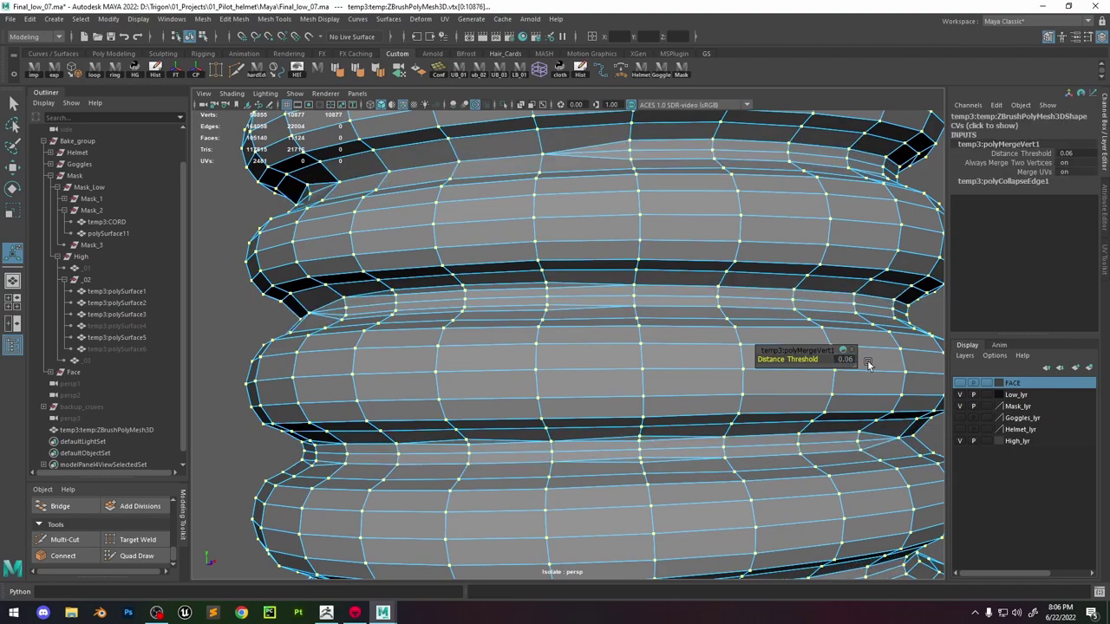
{"action": "left_click_drag", "start_coordinate": [868, 364], "coordinate": [657, 310], "text": "alt"}
{"action": "key", "text": "ctrl+z"}
{"action": "key", "text": "ctrl+z"}
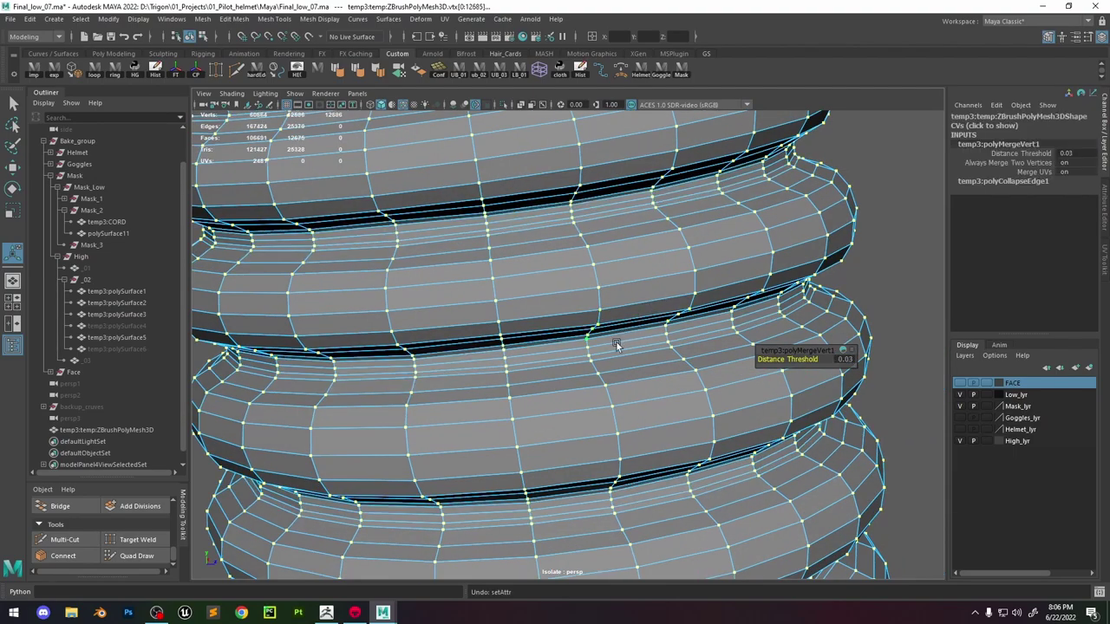
Inspect the hose's grooves and undo the vertex merge completely.
{"action": "left_click_drag", "start_coordinate": [616, 345], "coordinate": [612, 390], "text": "alt"}
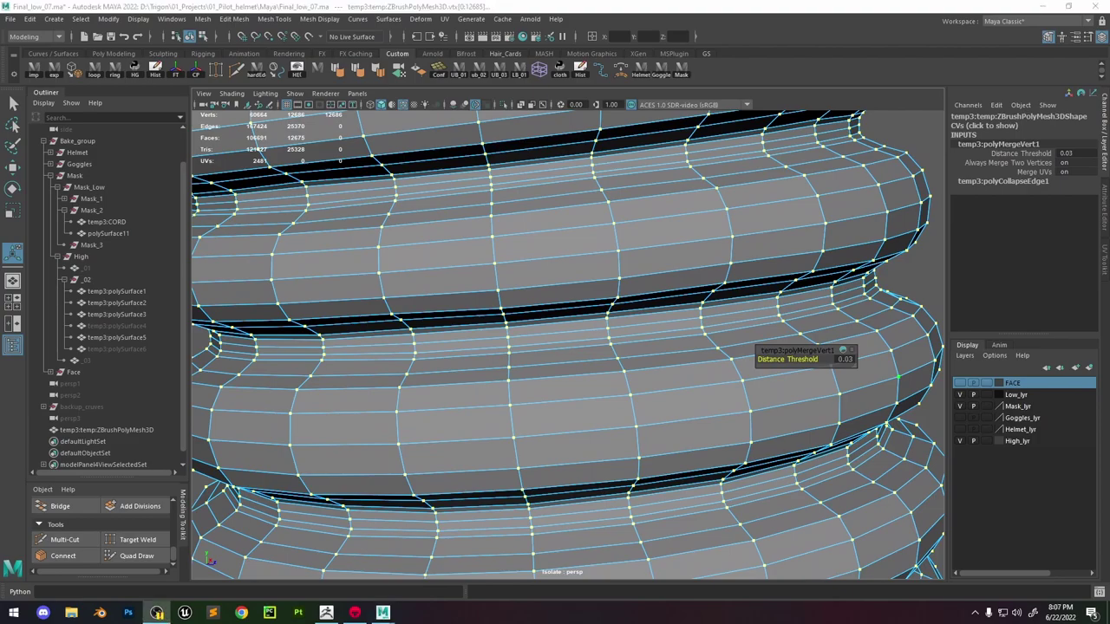
{"action": "right_click_drag", "start_coordinate": [938, 361], "coordinate": [773, 170], "text": "alt"}
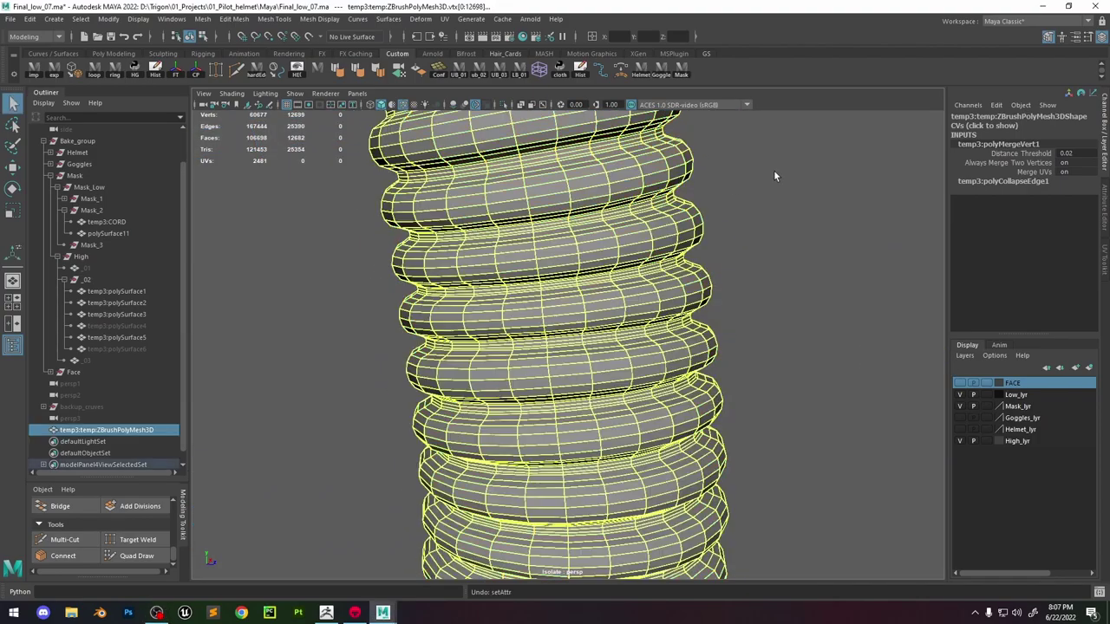
{"action": "left_click", "coordinate": [775, 171]}
{"action": "scroll", "coordinate": [756, 252], "scroll_direction": "up", "scroll_amount": 3}
{"action": "left_click", "coordinate": [657, 290]}
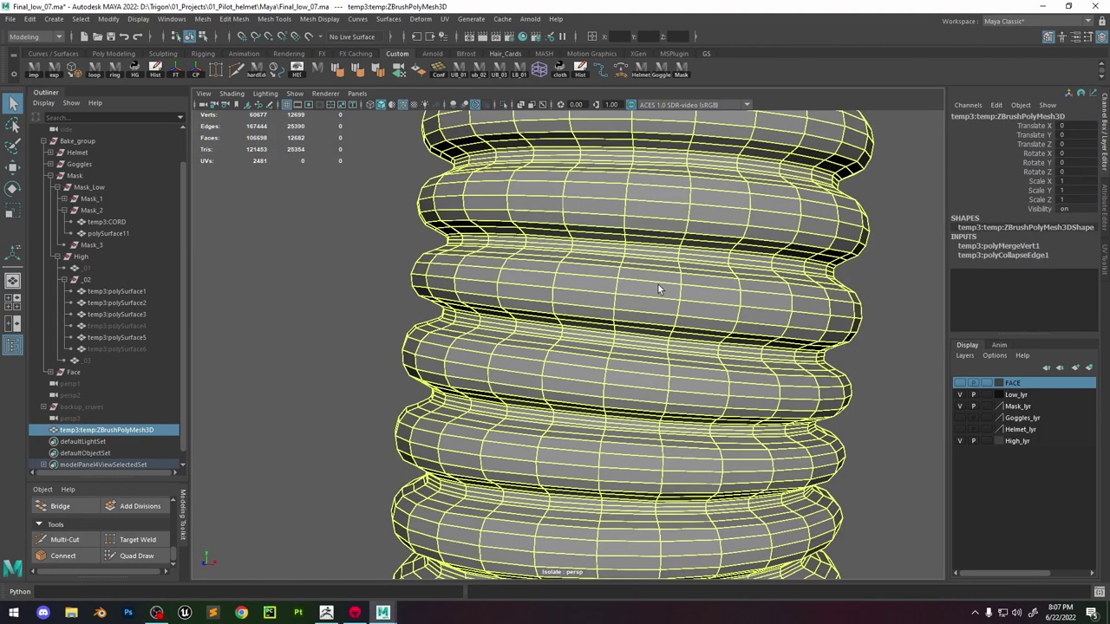
{"action": "key", "text": "F9"}
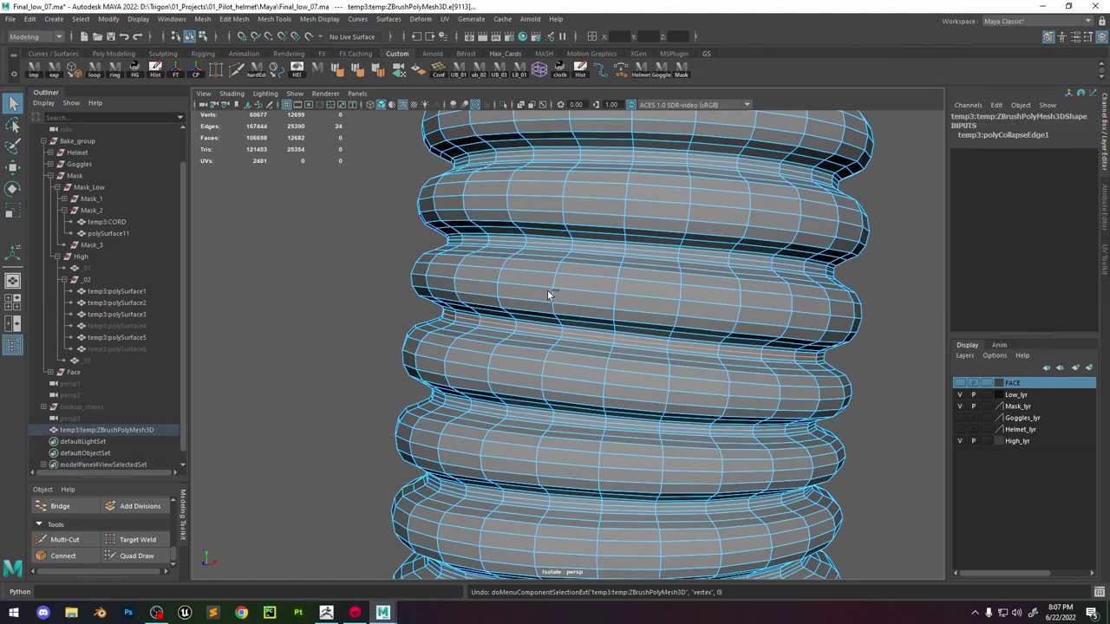
Select the middle edge loop in every groove along the full length of the hose and delete these loops together with their vertices.
{"action": "right_click_drag", "start_coordinate": [529, 300], "coordinate": [582, 211], "text": "alt"}
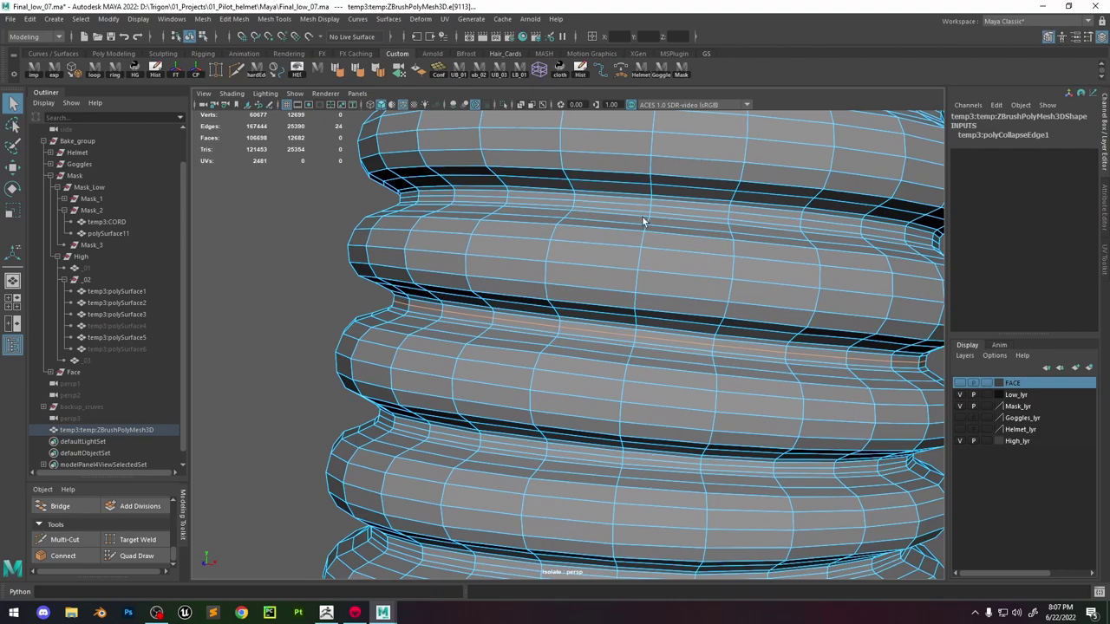
{"action": "left_click_drag", "start_coordinate": [643, 217], "coordinate": [577, 264], "text": "alt"}
{"action": "double_click", "coordinate": [529, 259], "text": "shift"}
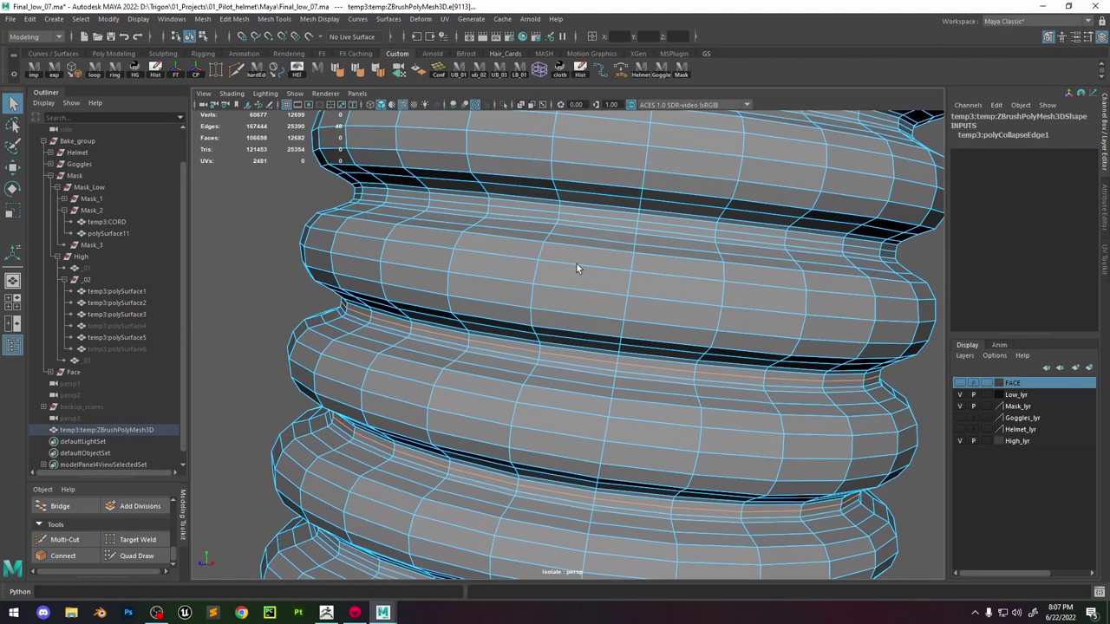
{"action": "double_click", "coordinate": [535, 210], "text": "shift"}
{"action": "left_click_drag", "start_coordinate": [534, 210], "coordinate": [525, 295], "text": "alt"}
{"action": "left_click_drag", "start_coordinate": [526, 214], "coordinate": [540, 261], "text": "alt"}
{"action": "double_click", "coordinate": [527, 250], "text": "shift"}
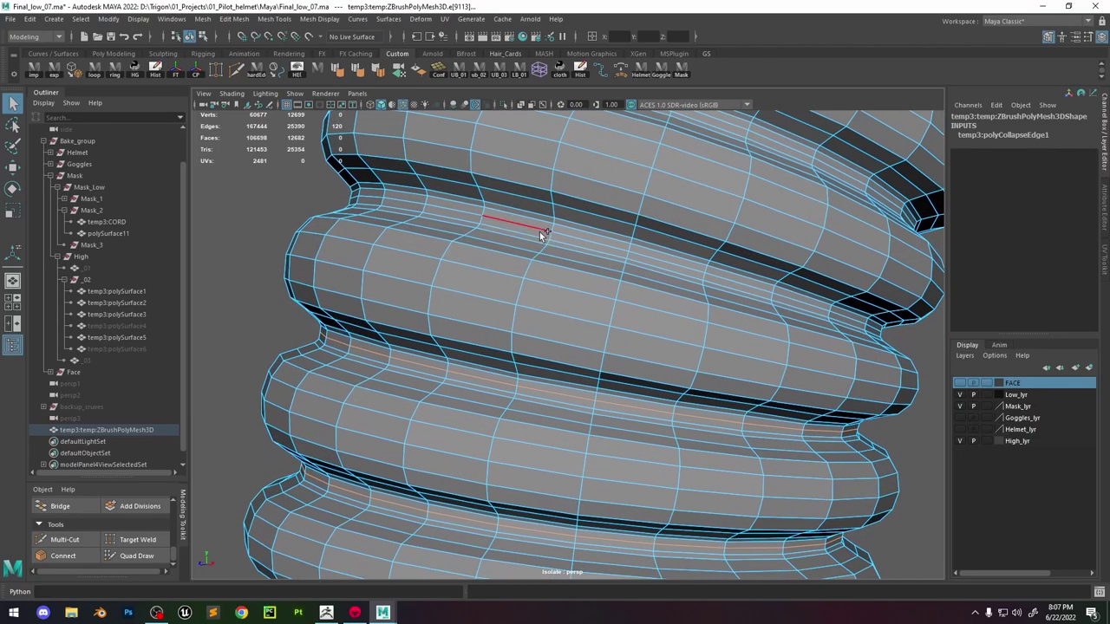
{"action": "double_click", "coordinate": [540, 231], "text": "shift"}
{"action": "left_click_drag", "start_coordinate": [586, 193], "coordinate": [541, 325], "text": "alt"}
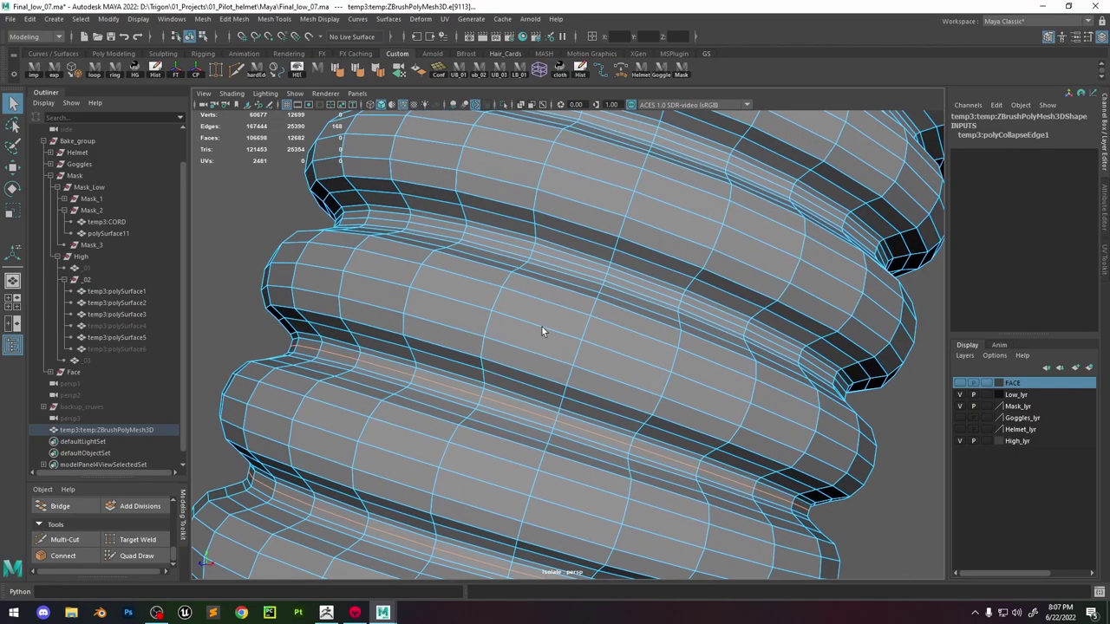
{"action": "double_click", "coordinate": [564, 259], "text": "shift"}
{"action": "left_click_drag", "start_coordinate": [565, 259], "coordinate": [541, 397], "text": "alt"}
{"action": "double_click", "coordinate": [540, 397], "text": "shift"}
{"action": "left_click_drag", "start_coordinate": [604, 256], "coordinate": [549, 312], "text": "alt"}
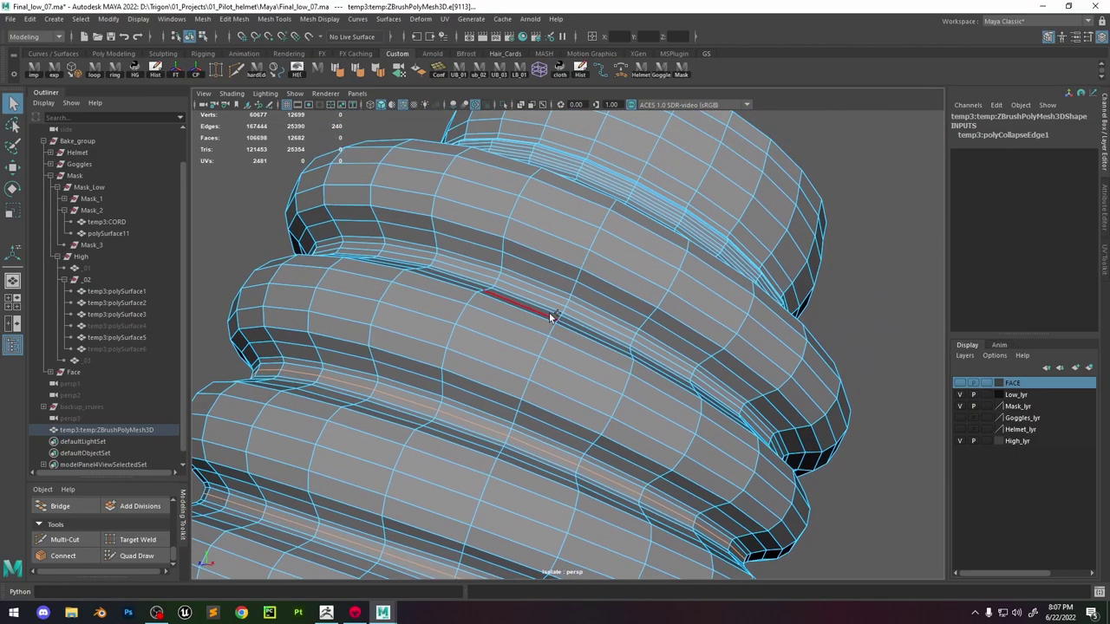
{"action": "double_click", "coordinate": [549, 299], "text": "shift"}
{"action": "right_click_drag", "start_coordinate": [644, 408], "coordinate": [620, 144], "text": "alt"}
{"action": "middle_click_drag", "start_coordinate": [620, 144], "coordinate": [557, 344], "text": "alt"}
{"action": "left_click_drag", "start_coordinate": [557, 344], "coordinate": [605, 223], "text": "alt"}
{"action": "right_click_drag", "start_coordinate": [605, 223], "coordinate": [652, 229], "text": "alt"}
{"action": "left_click_drag", "start_coordinate": [653, 229], "coordinate": [614, 165], "text": "alt"}
{"action": "double_click", "coordinate": [549, 352], "text": "shift"}
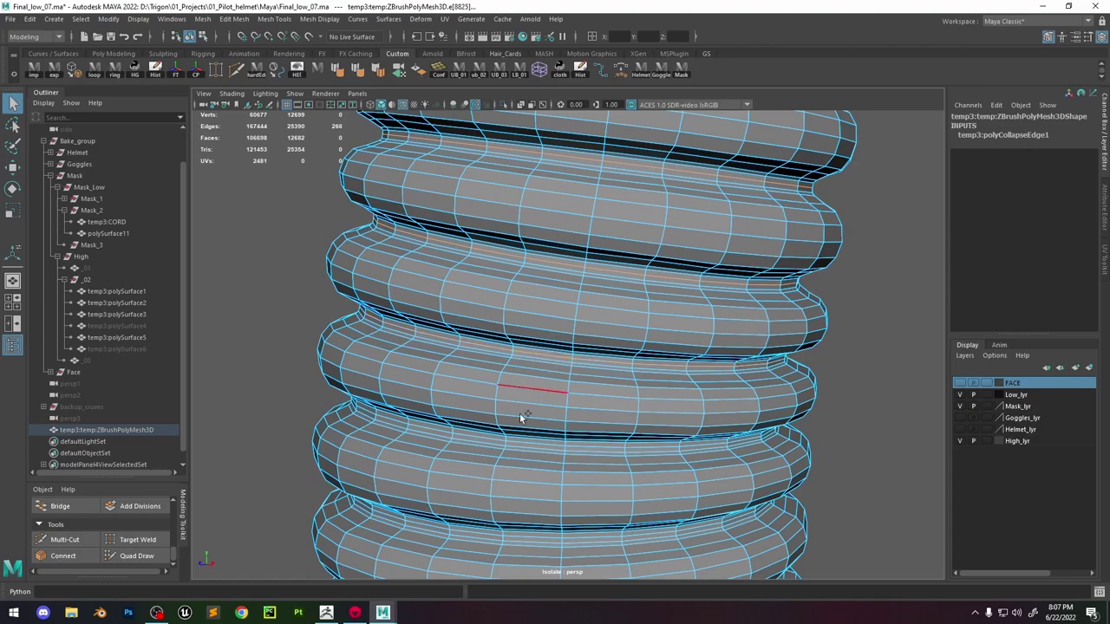
{"action": "double_click", "coordinate": [534, 442], "text": "shift"}
{"action": "middle_click_drag", "start_coordinate": [535, 443], "coordinate": [564, 230], "text": "alt"}
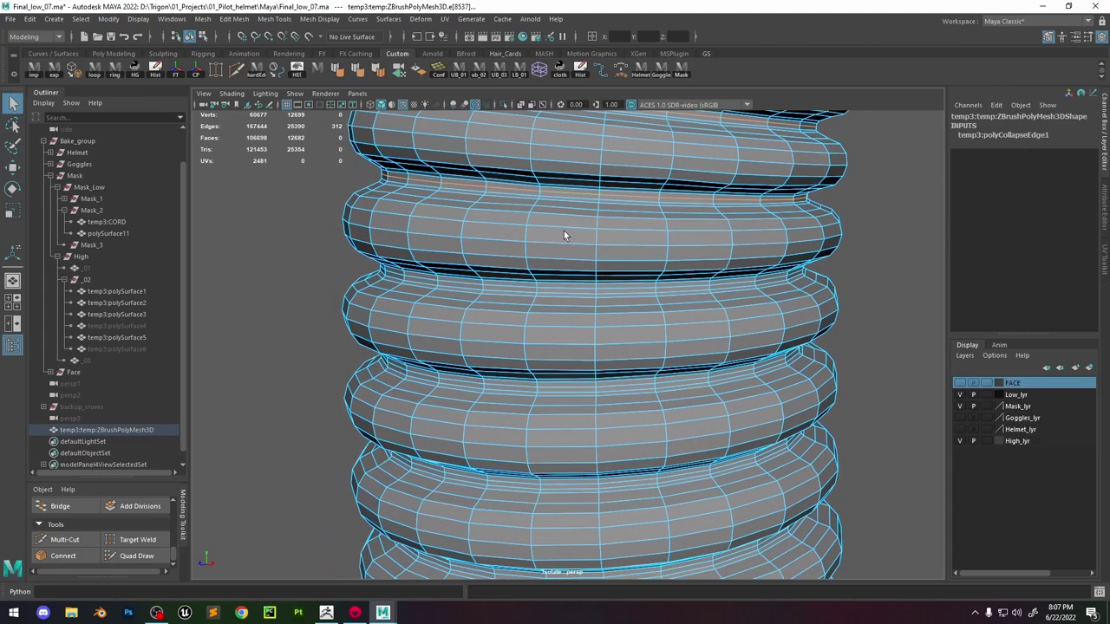
{"action": "double_click", "coordinate": [554, 286], "text": "shift"}
{"action": "double_click", "coordinate": [546, 389], "text": "shift"}
{"action": "left_click_drag", "start_coordinate": [546, 389], "coordinate": [570, 310], "text": "alt"}
{"action": "double_click", "coordinate": [572, 396], "text": "shift"}
{"action": "left_click_drag", "start_coordinate": [572, 396], "coordinate": [567, 276], "text": "alt"}
{"action": "double_click", "coordinate": [571, 340], "text": "shift"}
{"action": "double_click", "coordinate": [587, 394], "text": "shift"}
{"action": "double_click", "coordinate": [577, 354], "text": "shift"}
{"action": "double_click", "coordinate": [568, 277], "text": "shift"}
{"action": "double_click", "coordinate": [601, 371], "text": "shift"}
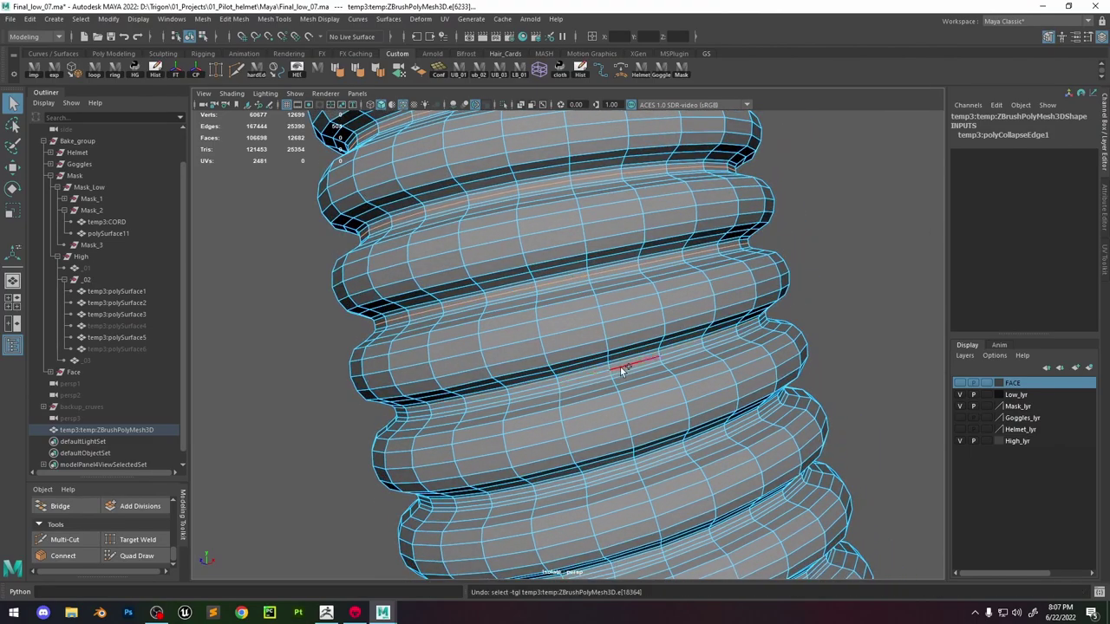
{"action": "middle_click_drag", "start_coordinate": [620, 366], "coordinate": [617, 310], "text": "alt"}
{"action": "double_click", "coordinate": [634, 412], "text": "shift"}
{"action": "left_click_drag", "start_coordinate": [656, 481], "coordinate": [588, 322], "text": "alt"}
{"action": "double_click", "coordinate": [587, 322], "text": "shift"}
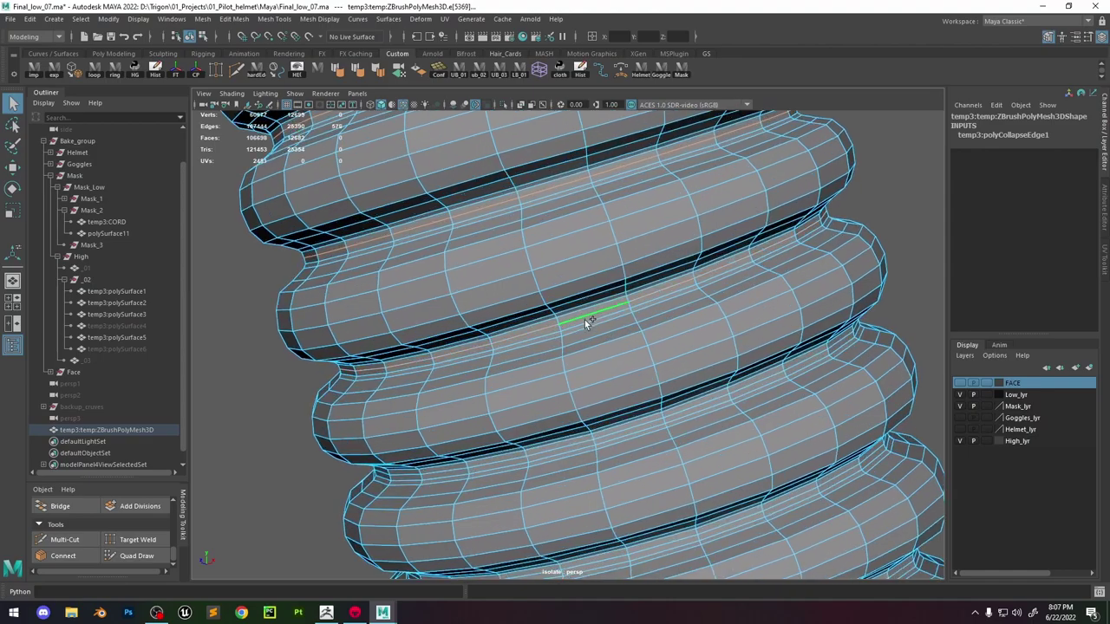
{"action": "double_click", "coordinate": [623, 432], "text": "shift"}
{"action": "left_click_drag", "start_coordinate": [623, 432], "coordinate": [571, 187], "text": "alt"}
{"action": "double_click", "coordinate": [599, 283], "text": "shift"}
{"action": "double_click", "coordinate": [630, 398], "text": "shift"}
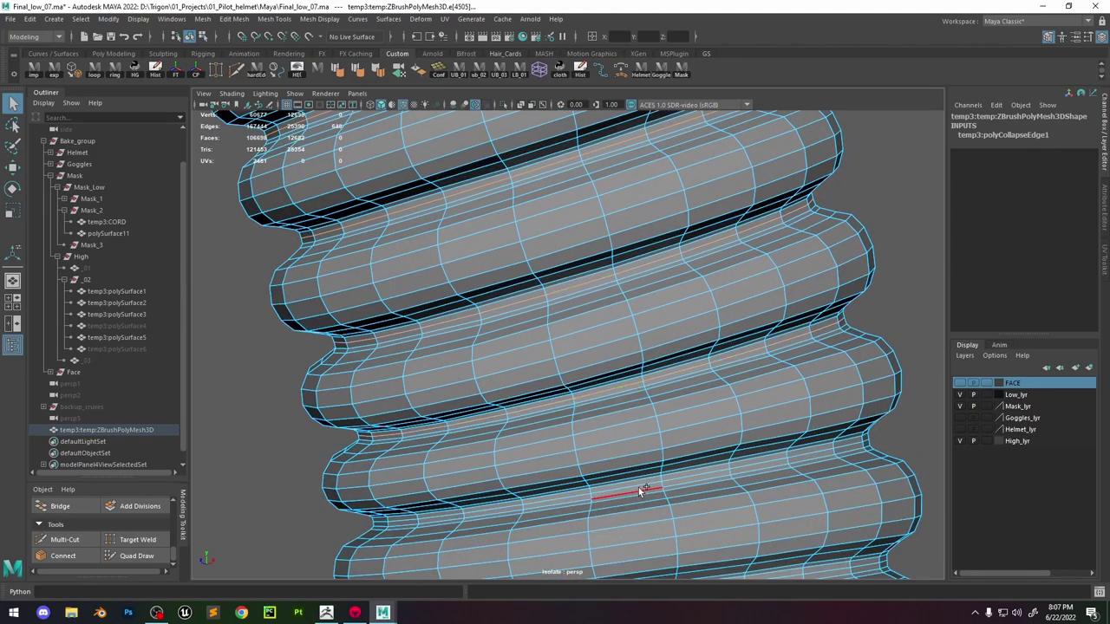
{"action": "double_click", "coordinate": [638, 489], "text": "shift"}
{"action": "left_click_drag", "start_coordinate": [639, 490], "coordinate": [625, 326], "text": "alt"}
{"action": "double_click", "coordinate": [611, 362], "text": "shift"}
{"action": "left_click_drag", "start_coordinate": [636, 469], "coordinate": [659, 335], "text": "alt"}
{"action": "double_click", "coordinate": [626, 460], "text": "shift"}
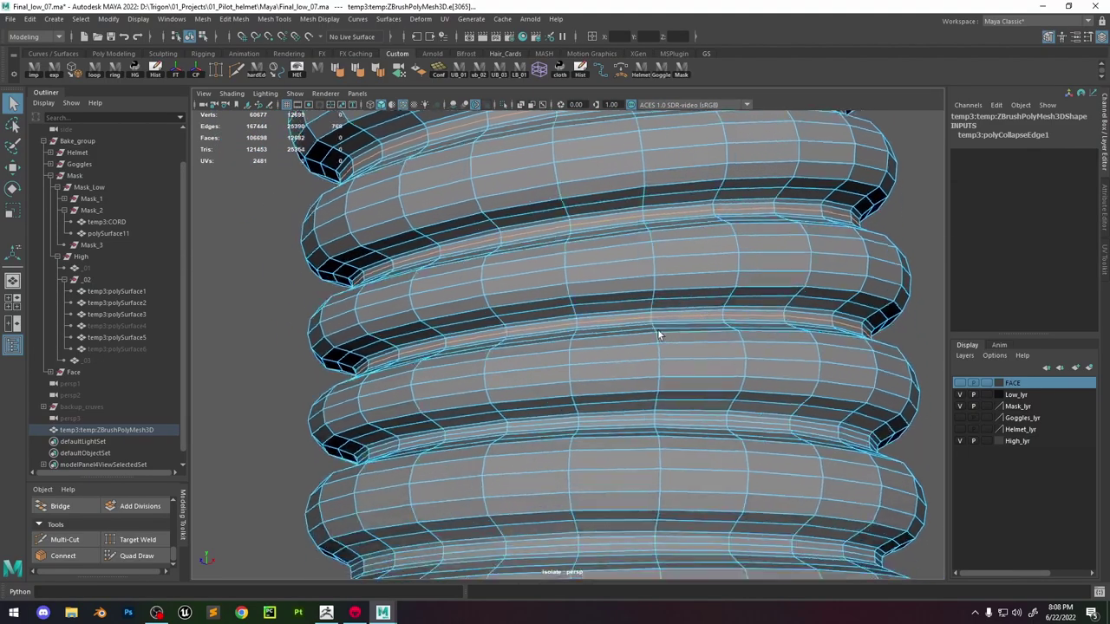
{"action": "double_click", "coordinate": [631, 422], "text": "shift"}
{"action": "left_click_drag", "start_coordinate": [631, 422], "coordinate": [655, 389], "text": "alt"}
{"action": "double_click", "coordinate": [626, 462], "text": "shift"}
{"action": "middle_click_drag", "start_coordinate": [626, 462], "coordinate": [643, 346], "text": "alt"}
{"action": "mouse_move", "coordinate": [643, 346]}
{"action": "left_mouse_down", "text": "alt"}
{"action": "mouse_move", "coordinate": [679, 411]}
{"action": "mouse_move", "coordinate": [819, 470]}
{"action": "mouse_move", "coordinate": [651, 360]}
{"action": "left_mouse_up", "text": "alt"}
{"action": "double_click", "coordinate": [679, 410], "text": "shift"}
{"action": "double_click", "coordinate": [651, 360], "text": "shift"}
{"action": "left_click_drag", "start_coordinate": [605, 484], "coordinate": [555, 373], "text": "alt"}
{"action": "double_click", "coordinate": [496, 463], "text": "shift"}
{"action": "left_click_drag", "start_coordinate": [496, 464], "coordinate": [597, 306], "text": "alt"}
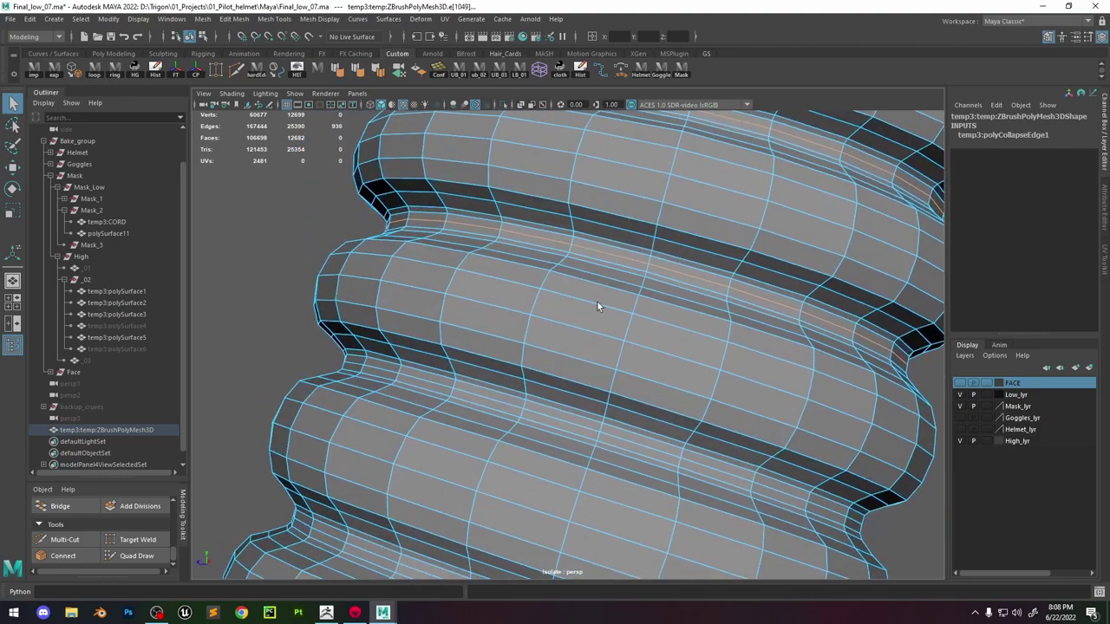
{"action": "double_click", "coordinate": [591, 429], "text": "shift"}
{"action": "left_click_drag", "start_coordinate": [591, 429], "coordinate": [550, 277], "text": "alt"}
{"action": "double_click", "coordinate": [535, 373], "text": "shift"}
{"action": "double_click", "coordinate": [551, 402], "text": "shift"}
{"action": "key", "text": "ctrl+Delete"}
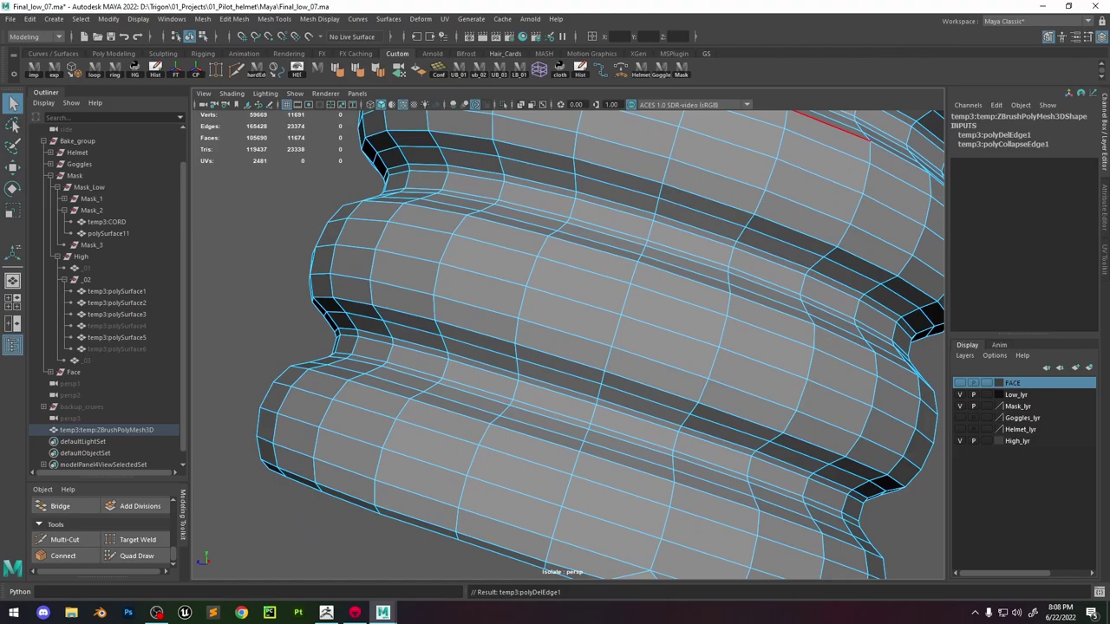
Delete the dense, closely spaced edge loops in the narrow groove just below the smooth collar at the hose's upper end.
{"action": "scroll", "coordinate": [595, 211], "scroll_direction": "down", "scroll_amount": 10}
{"action": "middle_click_drag", "start_coordinate": [595, 211], "coordinate": [600, 300], "text": "alt"}
{"action": "left_click_drag", "start_coordinate": [598, 300], "coordinate": [789, 225], "text": "alt"}
{"action": "scroll", "coordinate": [789, 226], "scroll_direction": "up", "scroll_amount": 6}
{"action": "middle_click_drag", "start_coordinate": [789, 225], "coordinate": [686, 300], "text": "alt"}
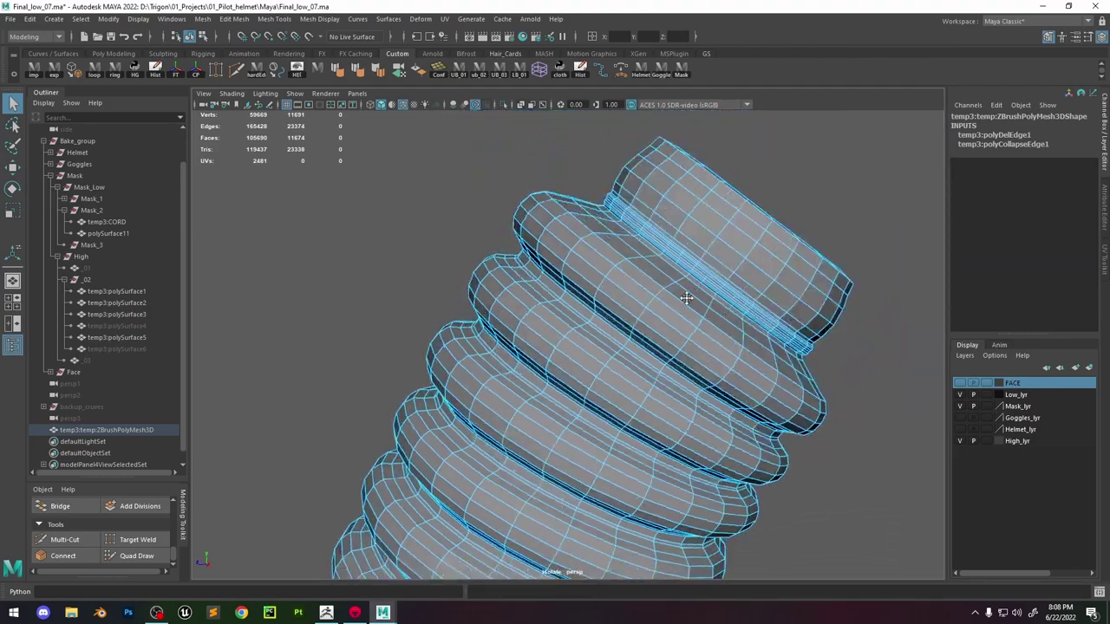
{"action": "scroll", "coordinate": [632, 269], "scroll_direction": "up", "scroll_amount": 7}
{"action": "middle_click_drag", "start_coordinate": [633, 269], "coordinate": [605, 362], "text": "alt"}
{"action": "double_click", "coordinate": [605, 361]}
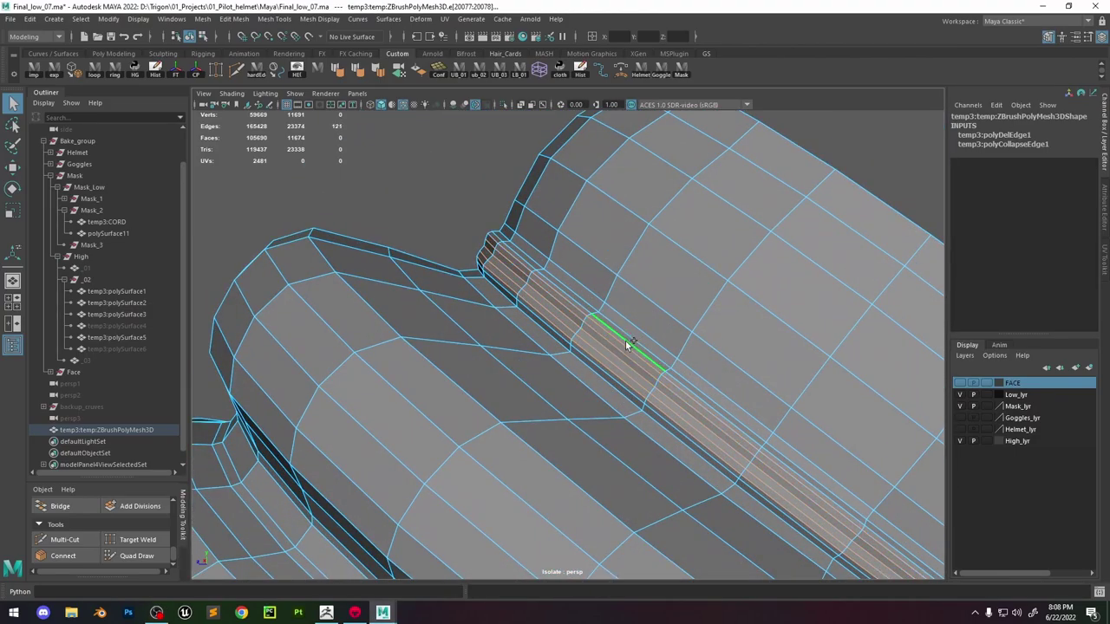
{"action": "key", "text": "Delete"}
{"action": "double_click", "coordinate": [587, 356]}
{"action": "key", "text": "Delete"}
{"action": "double_click", "coordinate": [585, 373]}
{"action": "key", "text": "Delete"}
{"action": "scroll", "coordinate": [623, 334], "scroll_direction": "down", "scroll_amount": 7}
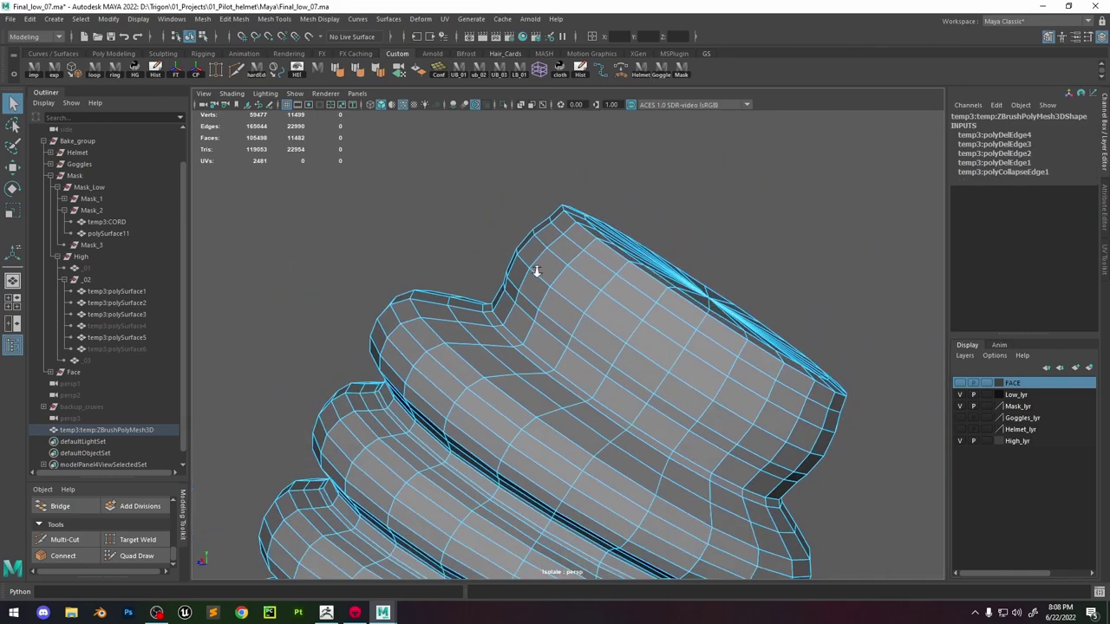
Soften all edges of the hose and clear the selection to check its shading without wireframe.
{"action": "left_click_drag", "start_coordinate": [535, 273], "coordinate": [585, 303], "text": "alt"}
{"action": "right_click_drag", "start_coordinate": [585, 303], "coordinate": [629, 265]}
{"action": "left_click", "coordinate": [399, 73]}
{"action": "left_click", "coordinate": [468, 173]}
{"action": "left_click_drag", "start_coordinate": [564, 316], "coordinate": [511, 333], "text": "alt"}
{"action": "key", "text": "3"}
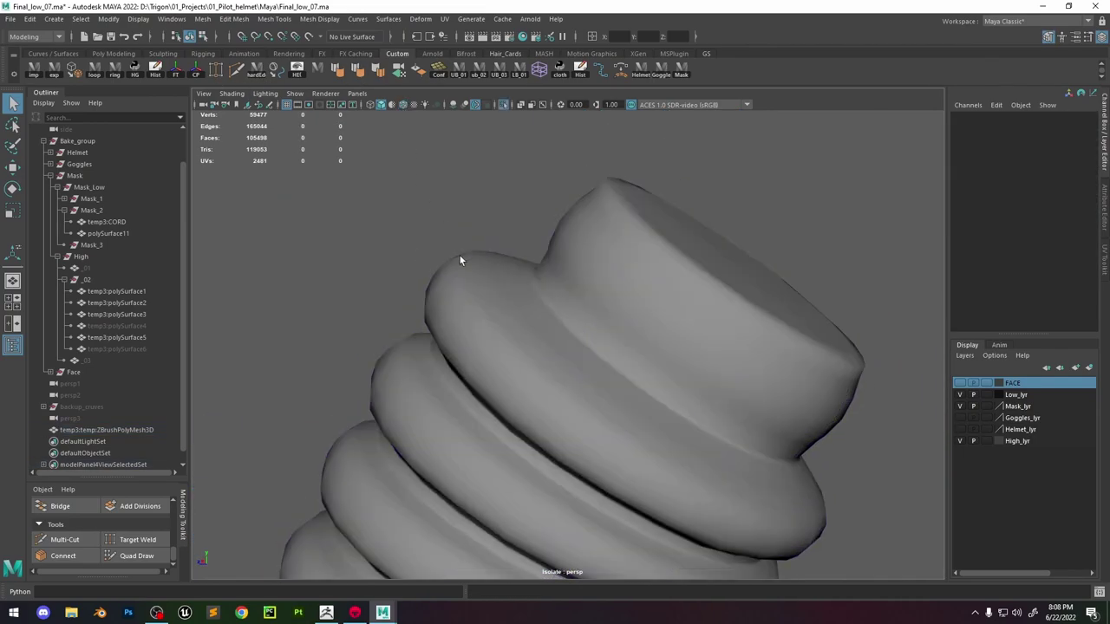
{"action": "left_click_drag", "start_coordinate": [460, 258], "coordinate": [626, 219], "text": "alt"}
{"action": "scroll", "coordinate": [506, 217], "scroll_direction": "down", "scroll_amount": 5}
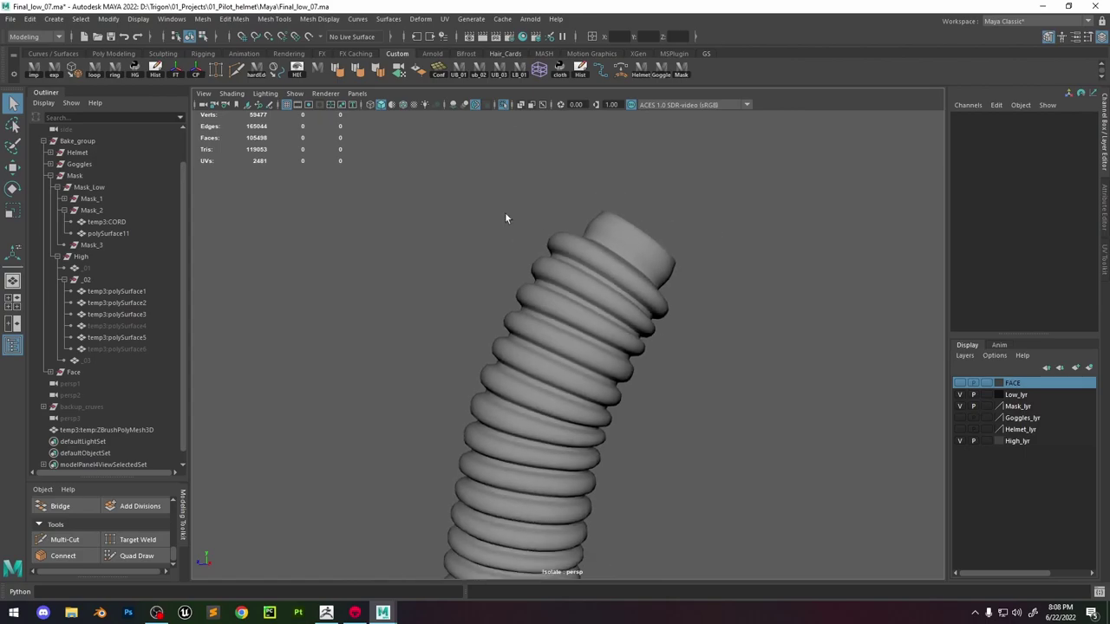
Select all faces of the hose mesh and inspect it down to its lower end.
{"action": "scroll", "coordinate": [521, 251], "scroll_direction": "up", "scroll_amount": 5}
{"action": "left_click", "coordinate": [601, 289]}
{"action": "left_click_drag", "start_coordinate": [601, 289], "coordinate": [608, 330], "text": "alt"}
{"action": "key", "text": "F11"}
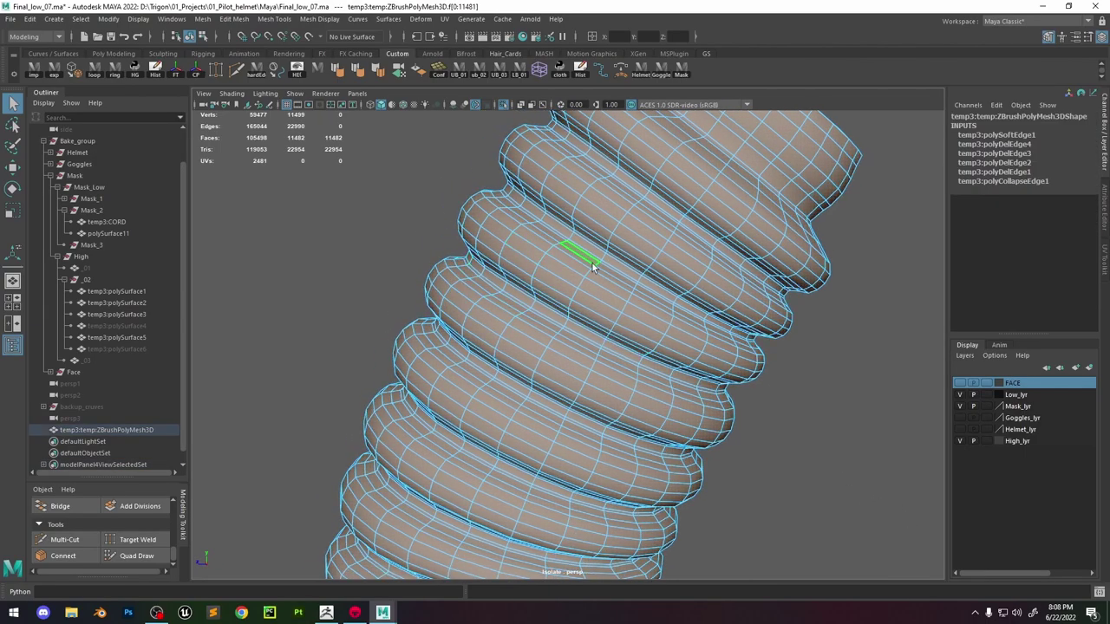
{"action": "scroll", "coordinate": [582, 267], "scroll_direction": "down", "scroll_amount": 5}
{"action": "left_click_drag", "start_coordinate": [585, 292], "coordinate": [632, 145], "text": "alt"}
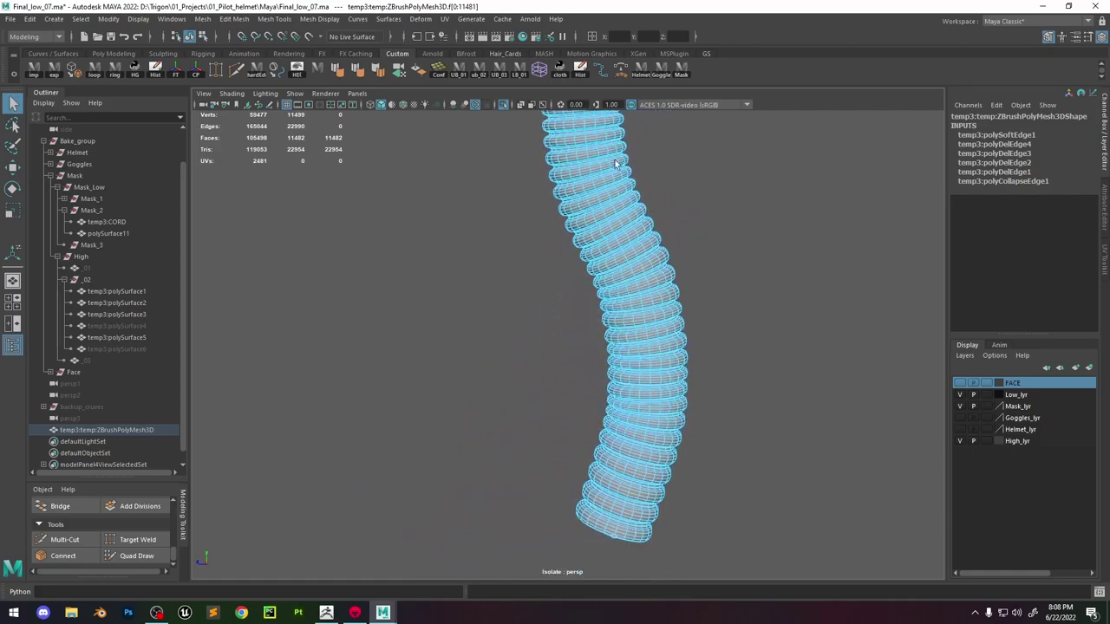
Select all vertices along the full length of the hose.
{"action": "scroll", "coordinate": [710, 413], "scroll_direction": "up", "scroll_amount": 10}
{"action": "right_click_drag", "start_coordinate": [669, 292], "coordinate": [649, 322]}
{"action": "mouse_move", "coordinate": [874, 296]}
{"action": "left_mouse_down", "text": "alt"}
{"action": "mouse_move", "coordinate": [888, 339]}
{"action": "mouse_move", "coordinate": [872, 399]}
{"action": "left_mouse_up", "text": "alt"}
{"action": "scroll", "coordinate": [684, 419], "scroll_direction": "down", "scroll_amount": 15}
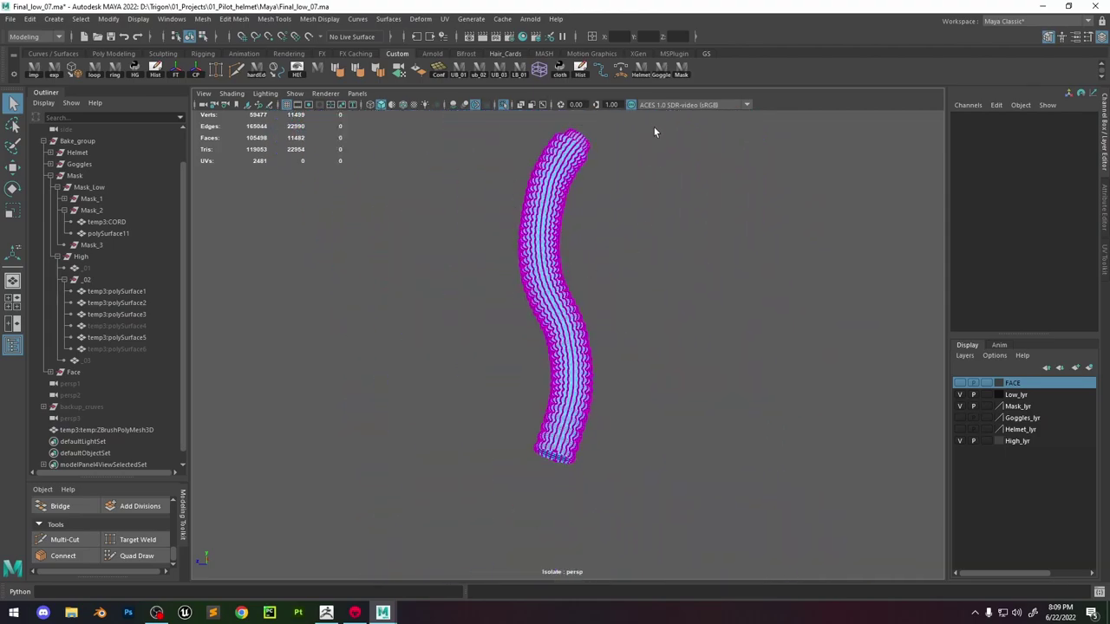
{"action": "left_click_drag", "start_coordinate": [654, 132], "coordinate": [408, 587]}
{"action": "scroll", "coordinate": [647, 361], "scroll_direction": "up", "scroll_amount": 15}
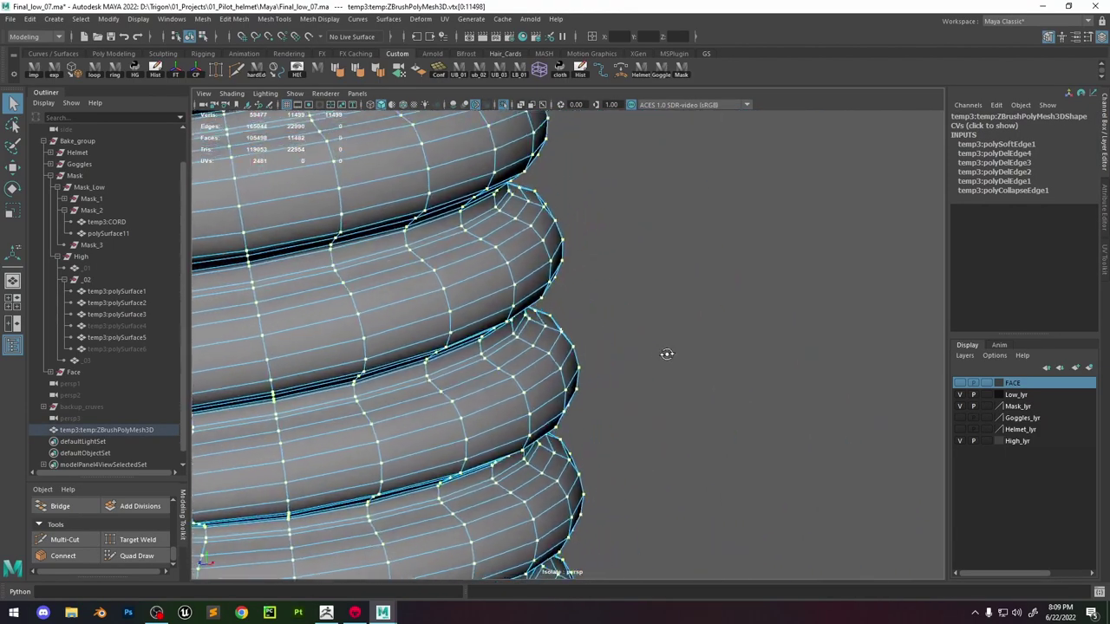
{"action": "left_click_drag", "start_coordinate": [667, 353], "coordinate": [507, 312], "text": "alt"}
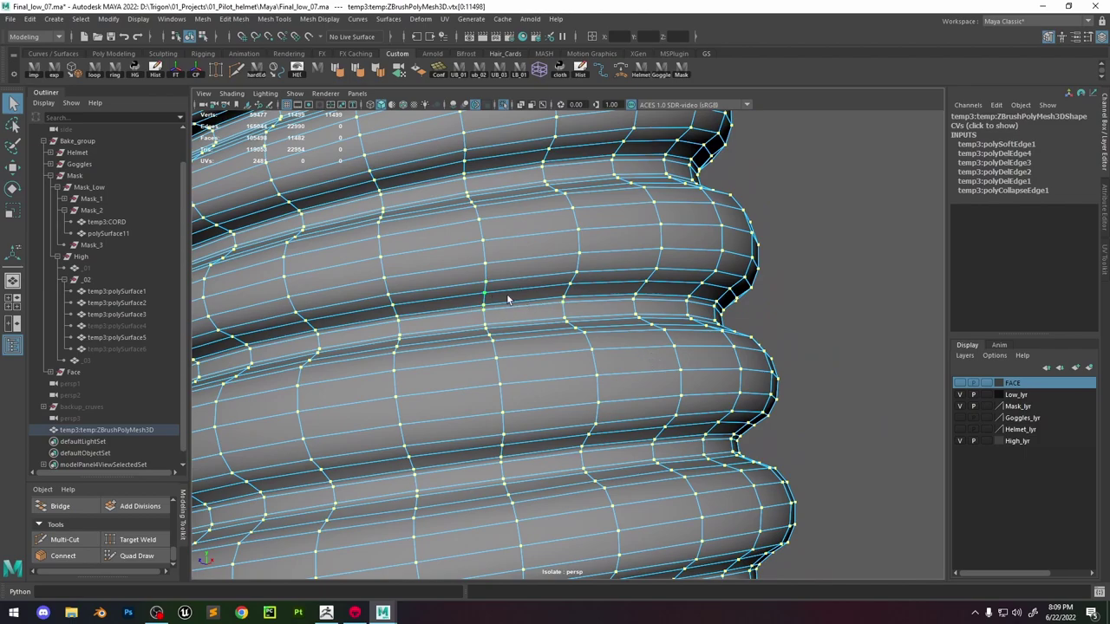
Try merging the selected hose vertices with distance thresholds from 0.7 up to 1.
{"action": "right_click_drag", "start_coordinate": [540, 304], "coordinate": [536, 212], "text": "shift"}
{"action": "left_click", "coordinate": [846, 359]}
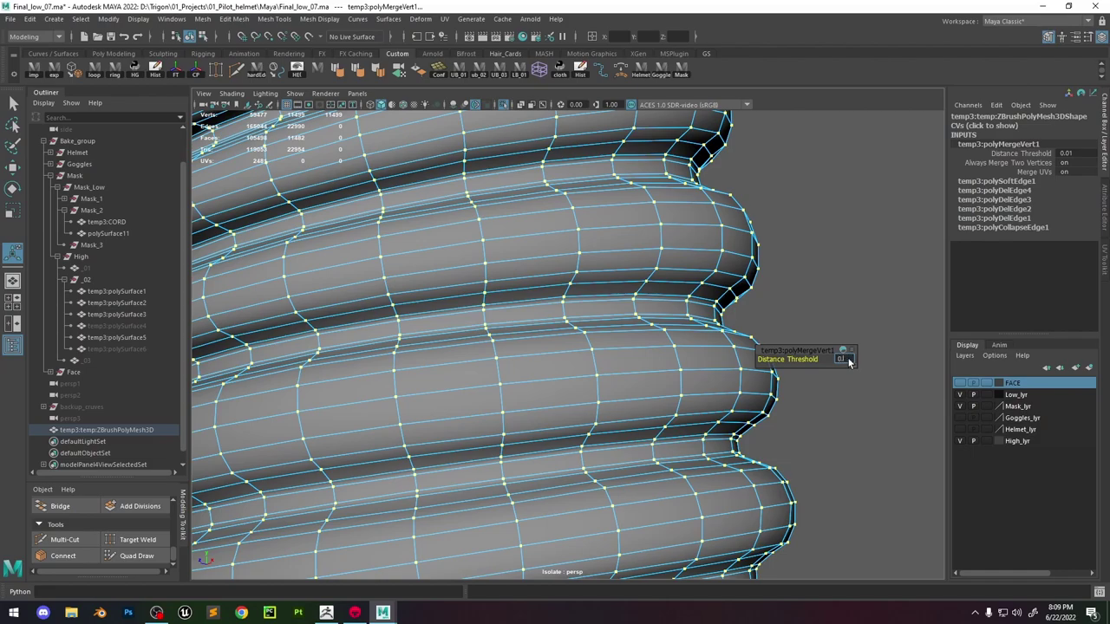
{"action": "key", "text": "Return"}
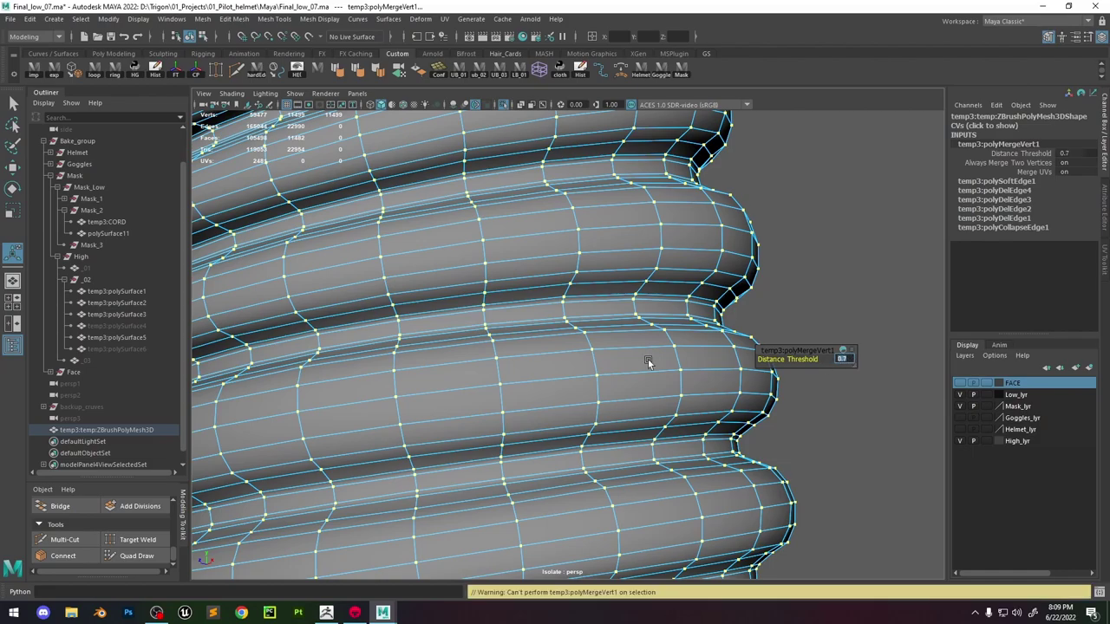
{"action": "left_click_drag", "start_coordinate": [627, 370], "coordinate": [609, 307], "text": "alt"}
{"action": "left_click", "coordinate": [846, 359]}
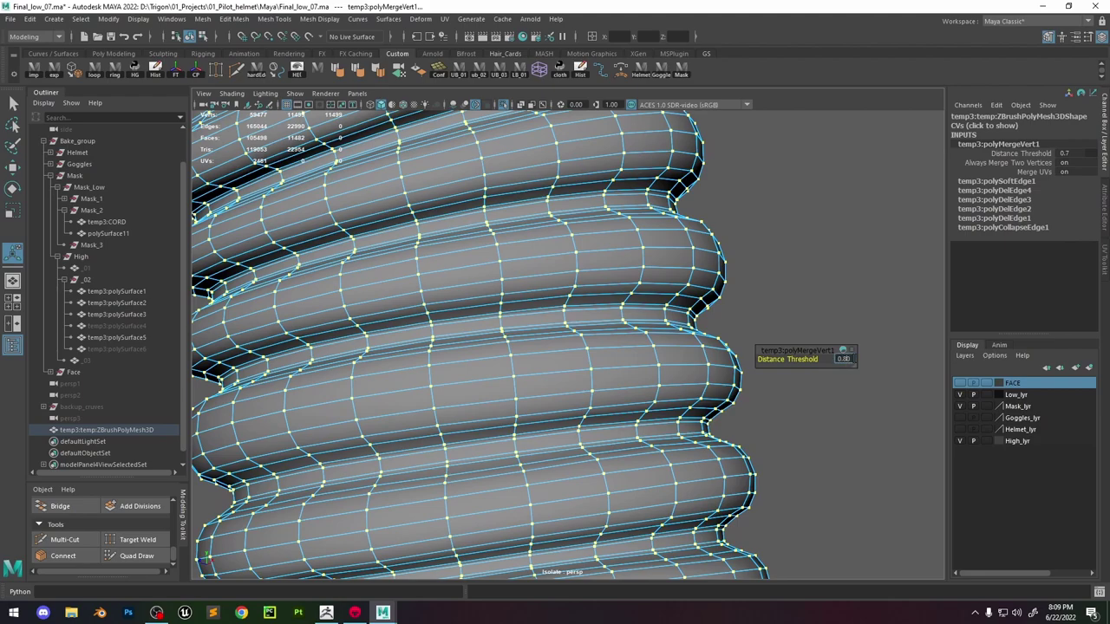
{"action": "key", "text": "Return"}
{"action": "left_click", "coordinate": [849, 360]}
{"action": "type", "text": "1"}
{"action": "key", "text": "Return"}
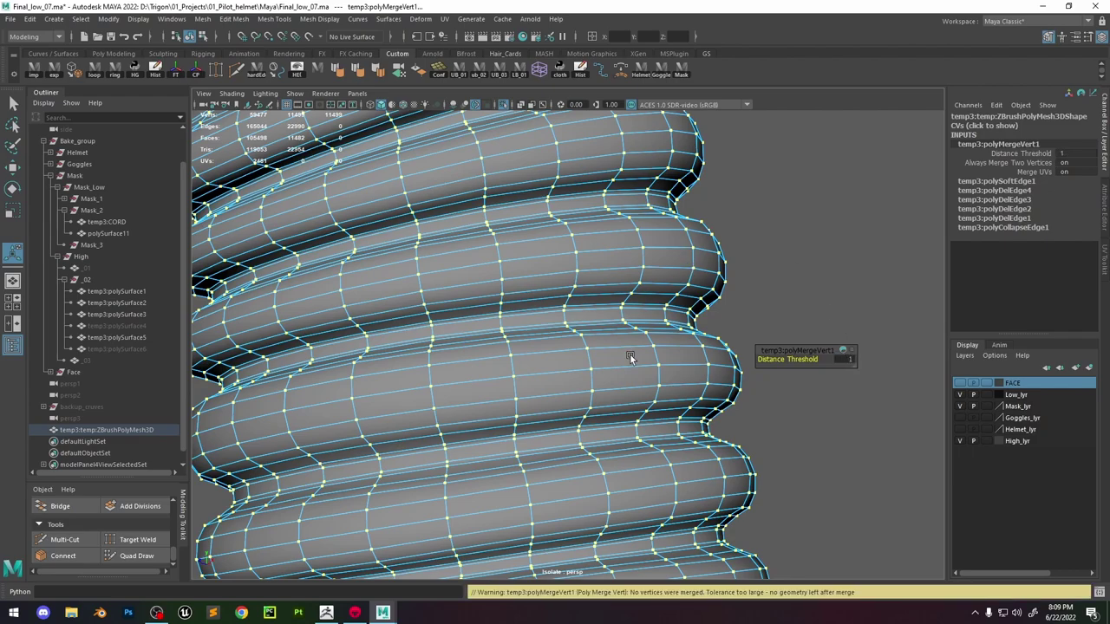
{"action": "right_click_drag", "start_coordinate": [619, 349], "coordinate": [556, 235], "text": "alt"}
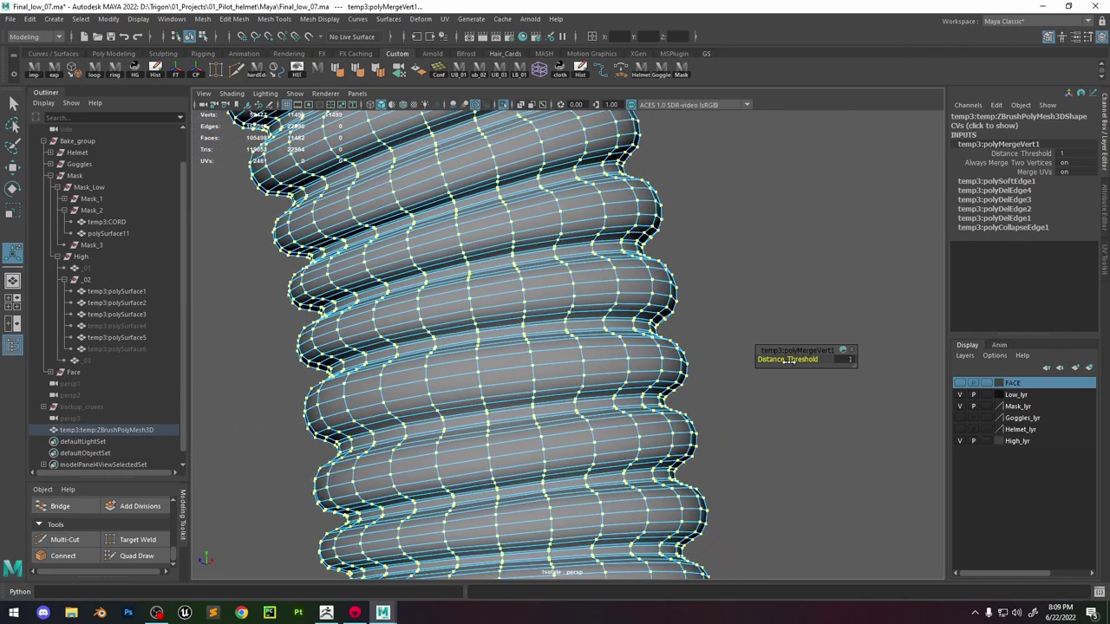
Try distance thresholds of 2 and 20 for the vertex merge, undo the last change and clear the selection.
{"action": "left_click", "coordinate": [845, 361]}
{"action": "type", "text": "2"}
{"action": "key", "text": "Return"}
{"action": "left_click", "coordinate": [844, 360]}
{"action": "type", "text": "20"}
{"action": "key", "text": "Return"}
{"action": "right_click_drag", "start_coordinate": [627, 283], "coordinate": [416, 234], "text": "alt"}
{"action": "key", "text": "ctrl+z"}
{"action": "left_click", "coordinate": [700, 324]}
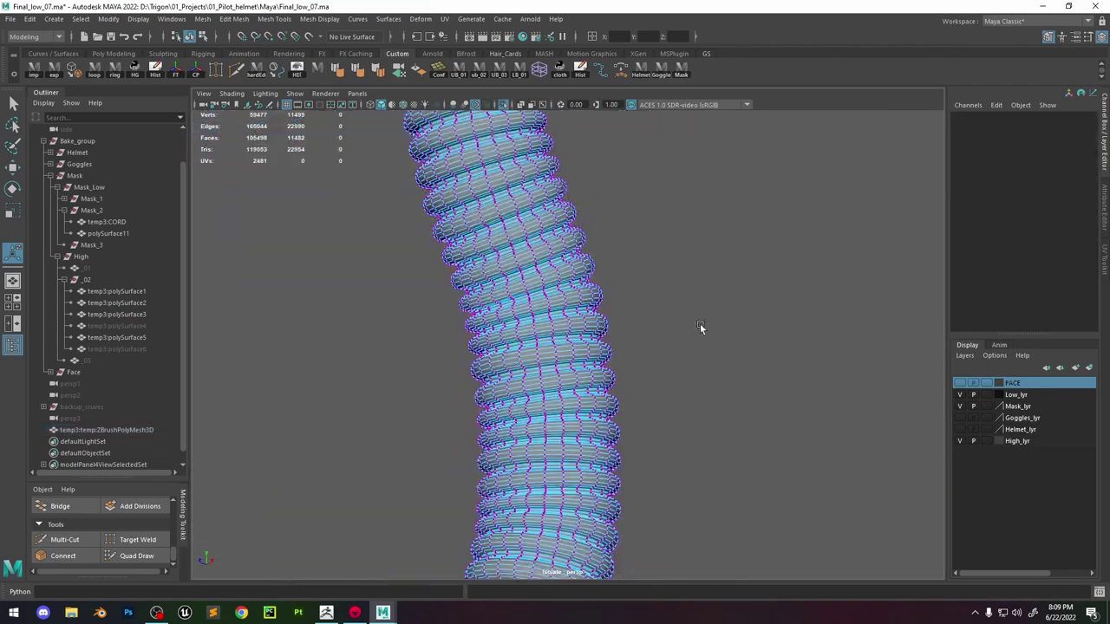
Select all hose vertices again and retry the vertex merge with a distance threshold of 1.
{"action": "right_click_drag", "start_coordinate": [700, 324], "coordinate": [647, 299], "text": "alt"}
{"action": "double_click", "coordinate": [525, 290]}
{"action": "right_click_drag", "start_coordinate": [525, 290], "coordinate": [599, 323], "text": "alt"}
{"action": "right_click_drag", "start_coordinate": [543, 299], "coordinate": [581, 233], "text": "shift"}
{"action": "right_click_drag", "start_coordinate": [590, 252], "coordinate": [694, 316], "text": "alt"}
{"action": "left_click_drag", "start_coordinate": [768, 362], "coordinate": [853, 361]}
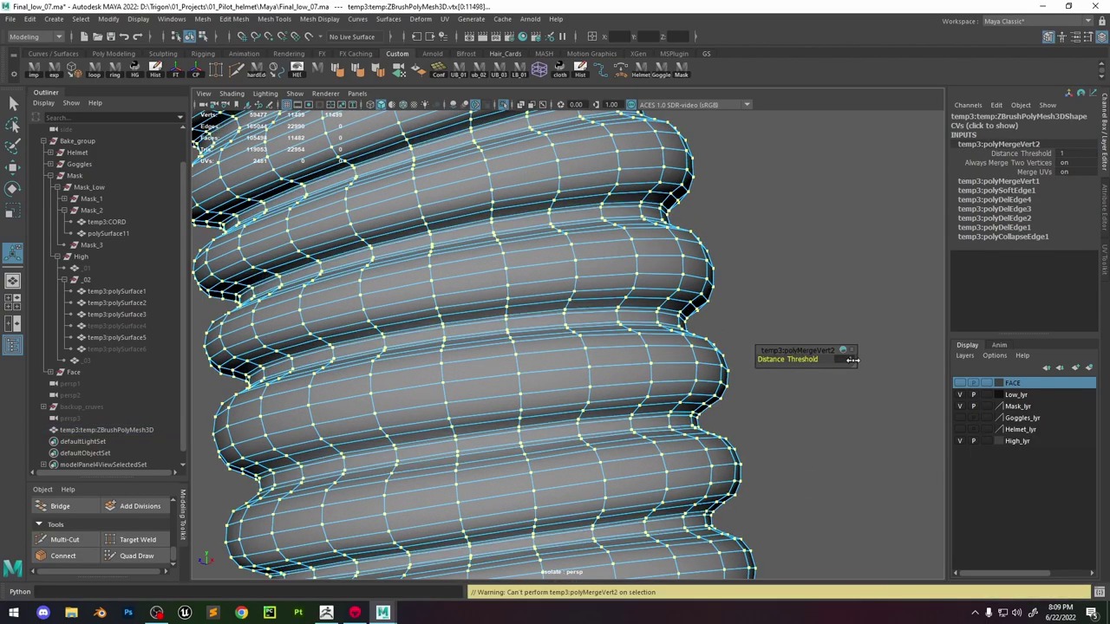
{"action": "left_click_drag", "start_coordinate": [782, 365], "coordinate": [810, 357]}
Undo the threshold changes and the vertex merge attempts on the hose.
{"action": "key", "text": "ctrl+z"}
{"action": "key", "text": "ctrl+z"}
{"action": "key", "text": "ctrl+z"}
{"action": "key", "text": "ctrl+z"}
{"action": "key", "text": "ctrl+z"}
{"action": "key", "text": "ctrl+z"}
{"action": "key", "text": "ctrl+z"}
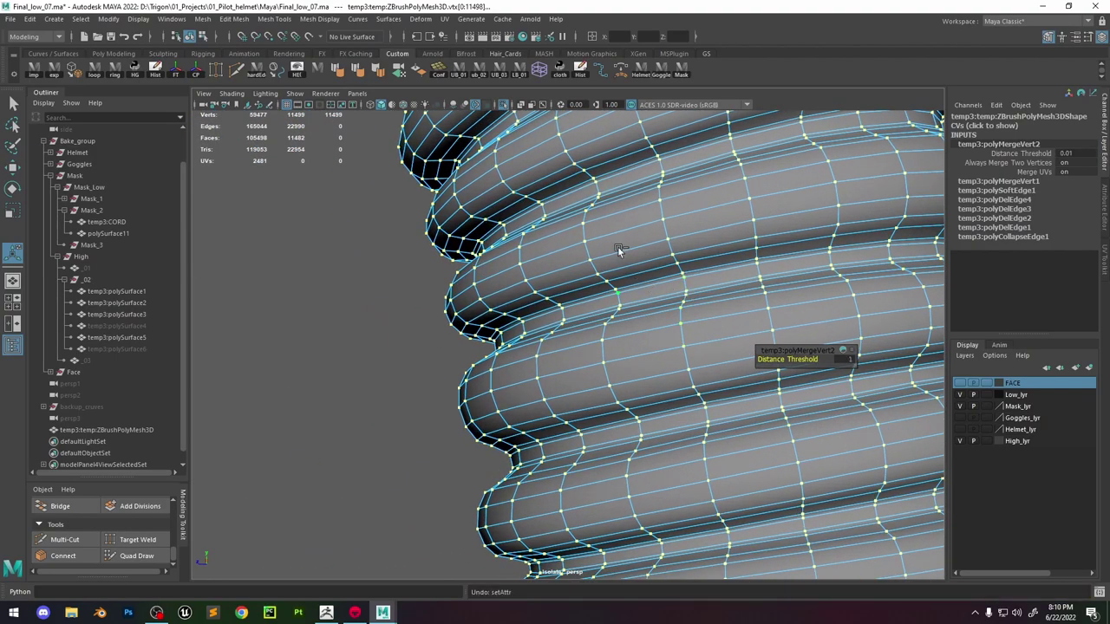
{"action": "key", "text": "ctrl+z"}
{"action": "key", "text": "ctrl+z"}
{"action": "key", "text": "ctrl+z"}
{"action": "key", "text": "ctrl+z"}
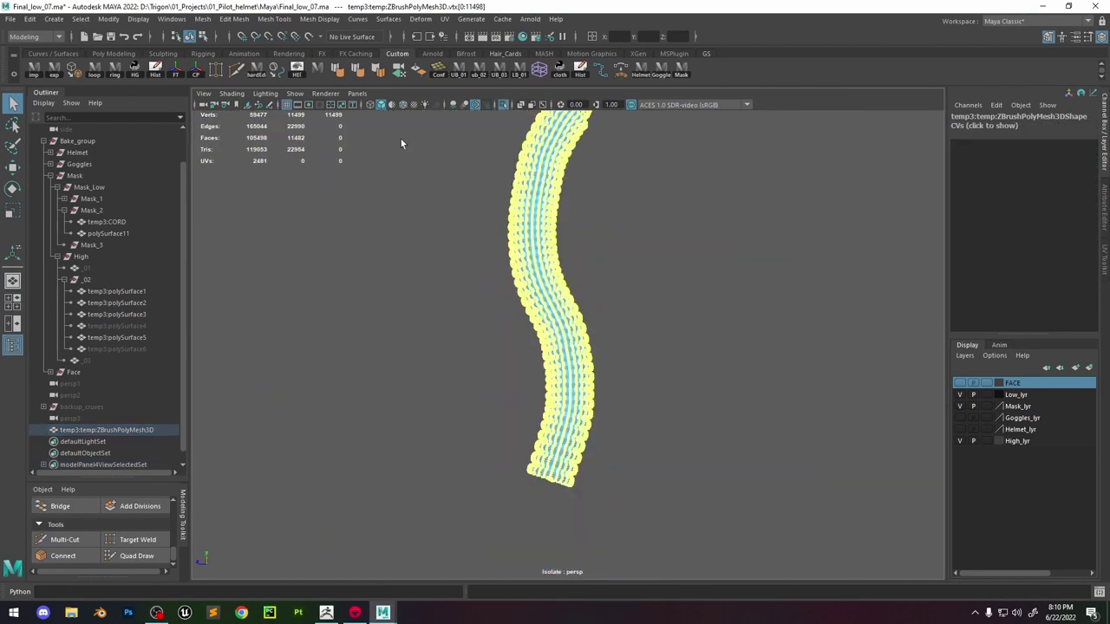
Try merging all hose vertices at a distance of 0.01, and undo back to the object selection.
{"action": "right_click_drag", "start_coordinate": [401, 144], "coordinate": [1094, 615], "text": "alt"}
{"action": "right_click_drag", "start_coordinate": [607, 316], "coordinate": [646, 285], "text": "shift"}
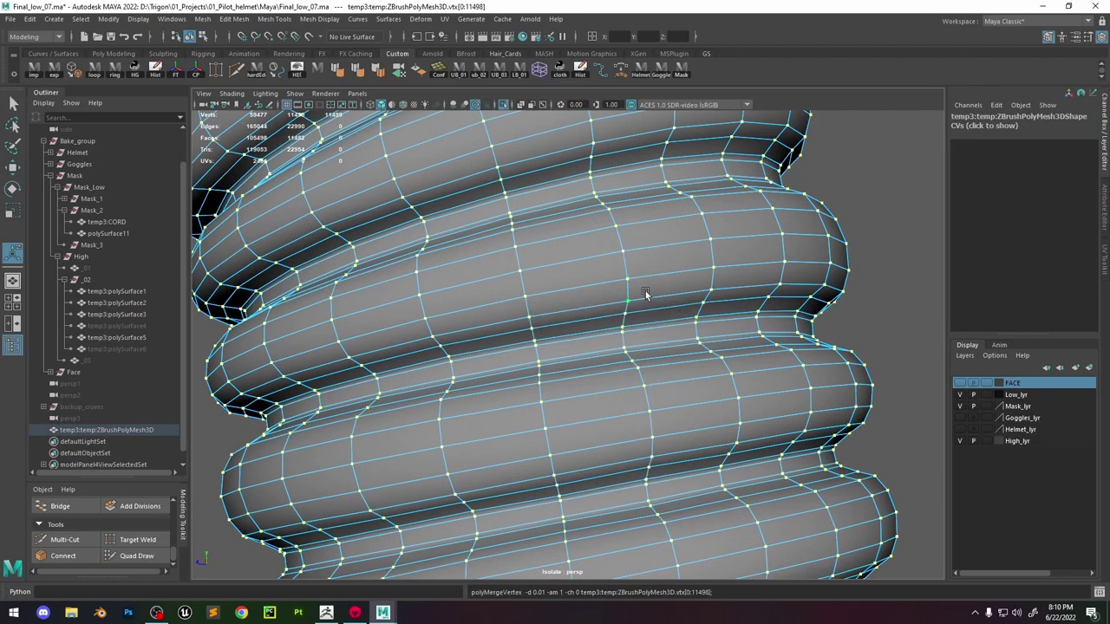
{"action": "key", "text": "ctrl+z"}
{"action": "key", "text": "ctrl+z"}
{"action": "key", "text": "ctrl+z"}
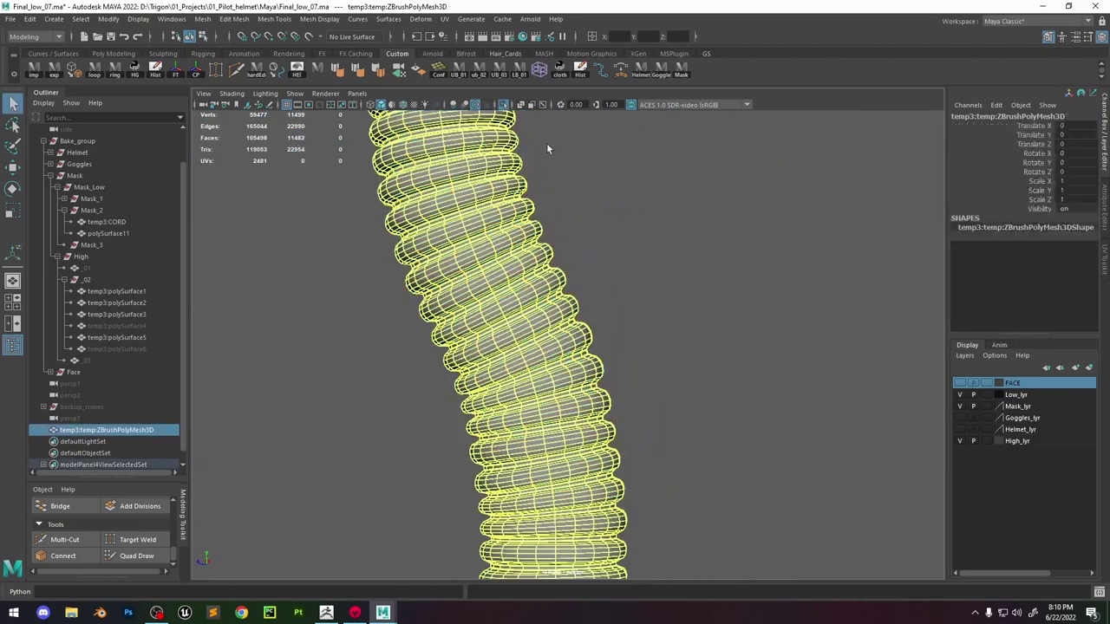
Select all vertices of the hose and apply a vertex merge with a distance threshold of 1.
{"action": "right_click_drag", "start_coordinate": [469, 178], "coordinate": [408, 178]}
{"action": "left_click_drag", "start_coordinate": [699, 173], "coordinate": [486, 477]}
{"action": "right_click_drag", "start_coordinate": [485, 433], "coordinate": [659, 485], "text": "alt"}
{"action": "right_click_drag", "start_coordinate": [646, 371], "coordinate": [647, 305], "text": "shift"}
{"action": "left_click", "coordinate": [844, 360]}
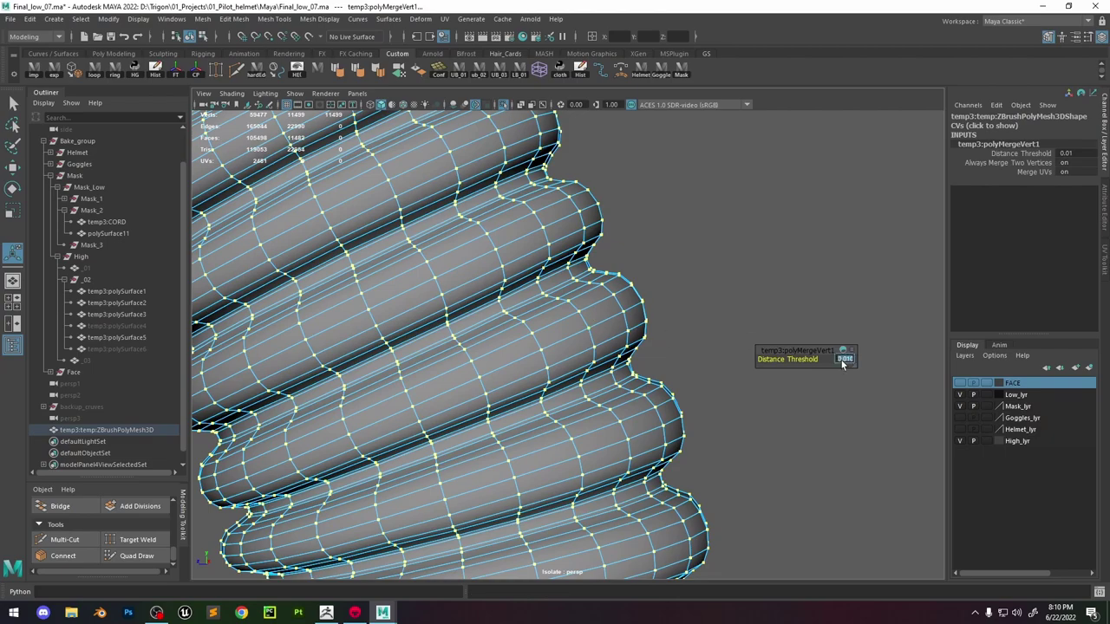
{"action": "type", "text": "1"}
{"action": "key", "text": "Return"}
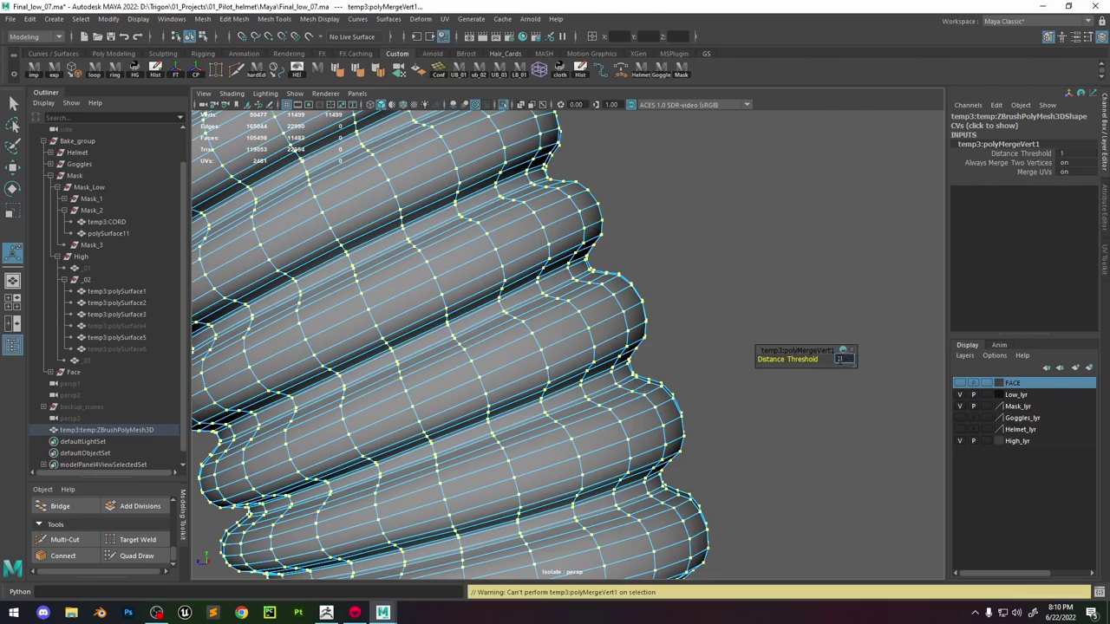
Try a merge distance threshold of 0.1, check the grooves and undo the value.
{"action": "type", "text": "0.1"}
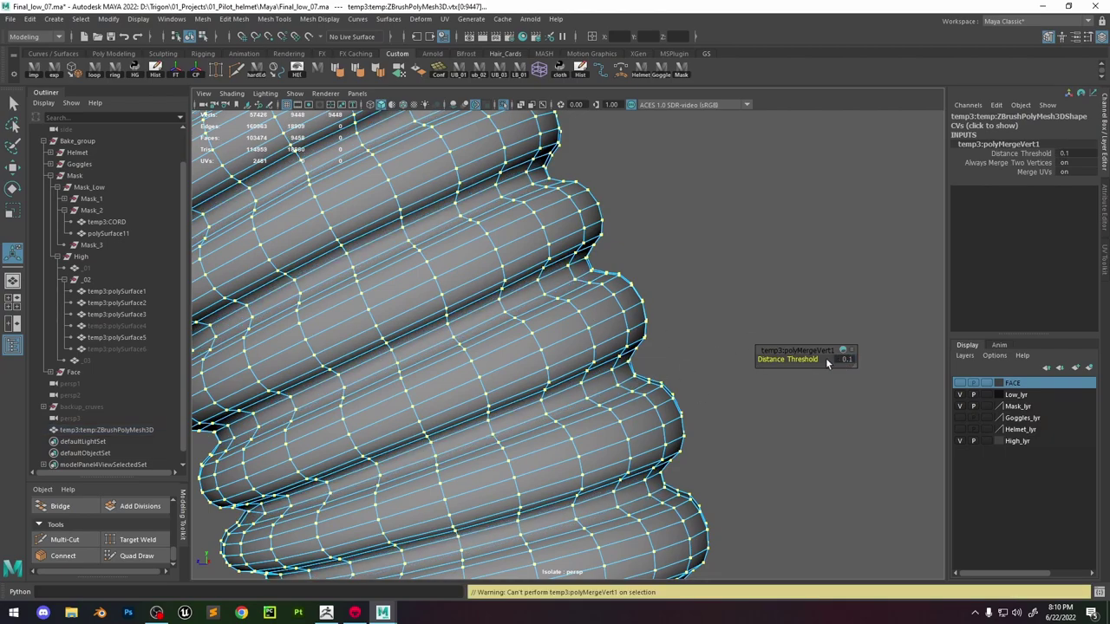
{"action": "key", "text": "Return"}
{"action": "scroll", "coordinate": [633, 251], "scroll_direction": "up", "scroll_amount": 10}
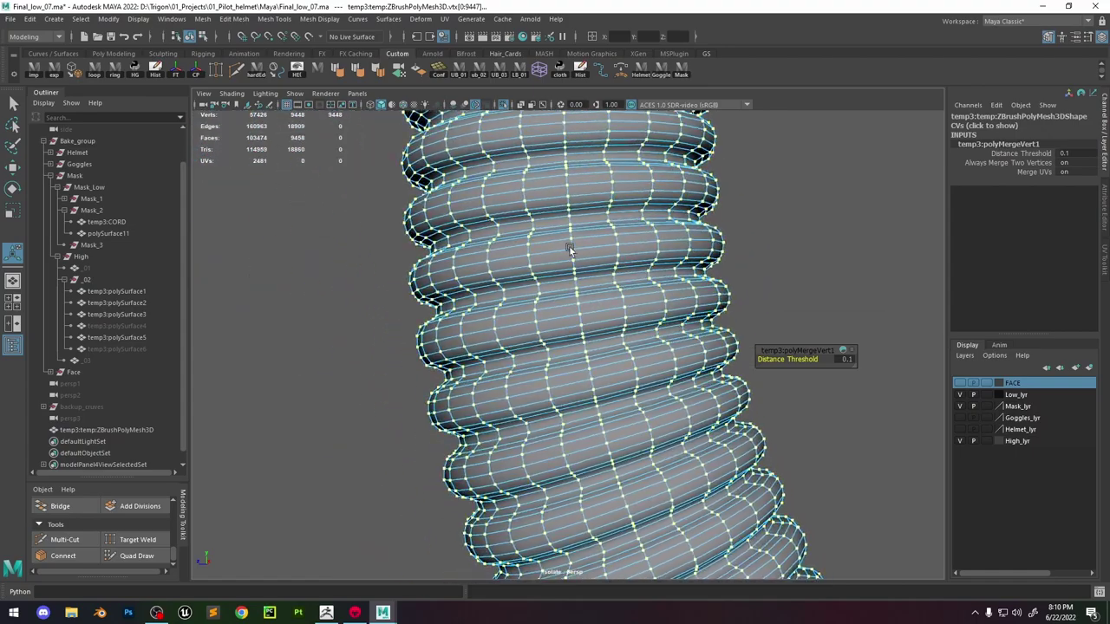
{"action": "key", "text": "ctrl+z"}
{"action": "scroll", "coordinate": [627, 273], "scroll_direction": "down", "scroll_amount": 8}
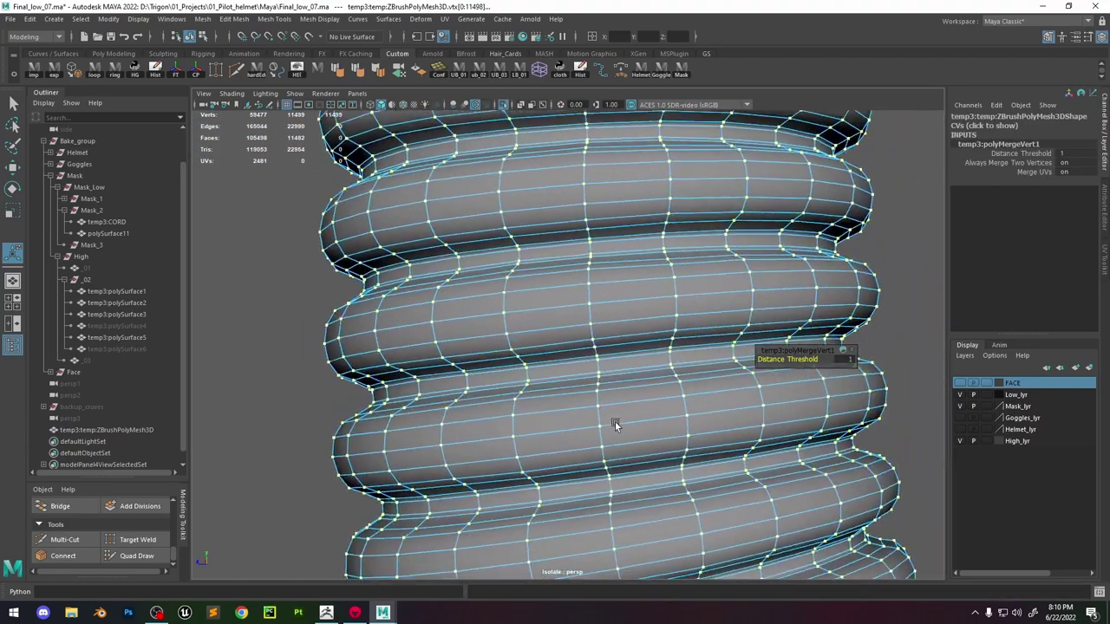
{"action": "left_click_drag", "start_coordinate": [579, 220], "coordinate": [723, 316], "text": "alt"}
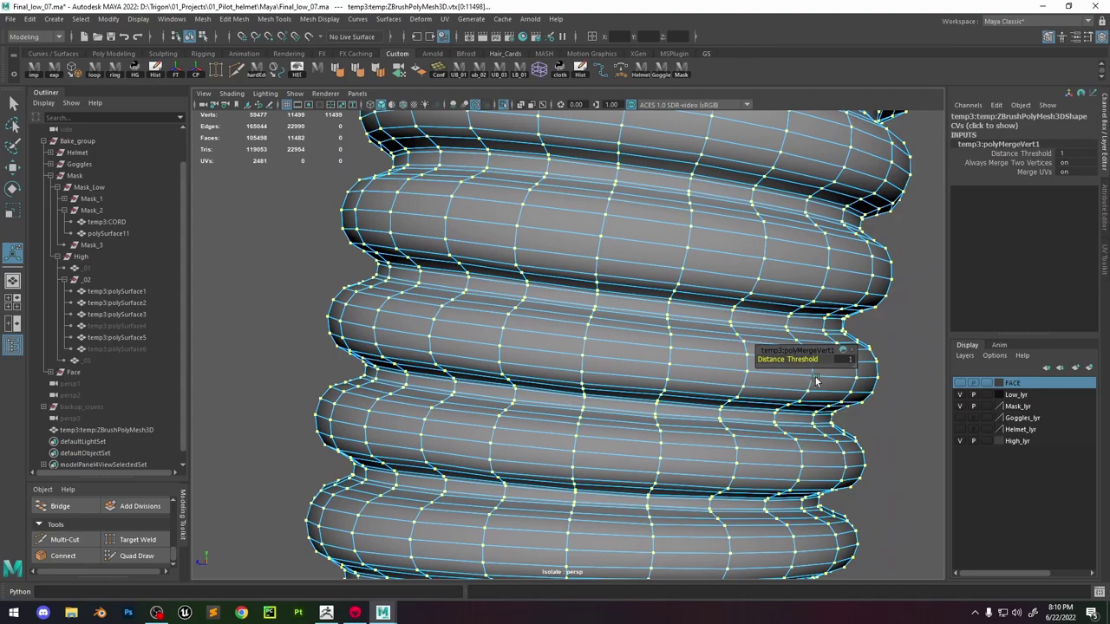
Compare merge distance thresholds of 0.1 and 1 up to the hose's collar, ending on 0.1.
{"action": "left_click", "coordinate": [845, 359]}
{"action": "type", "text": "0.1"}
{"action": "key", "text": "Return"}
{"action": "left_click_drag", "start_coordinate": [719, 218], "coordinate": [622, 299], "text": "alt"}
{"action": "left_click", "coordinate": [844, 359]}
{"action": "type", "text": "1"}
{"action": "key", "text": "Return"}
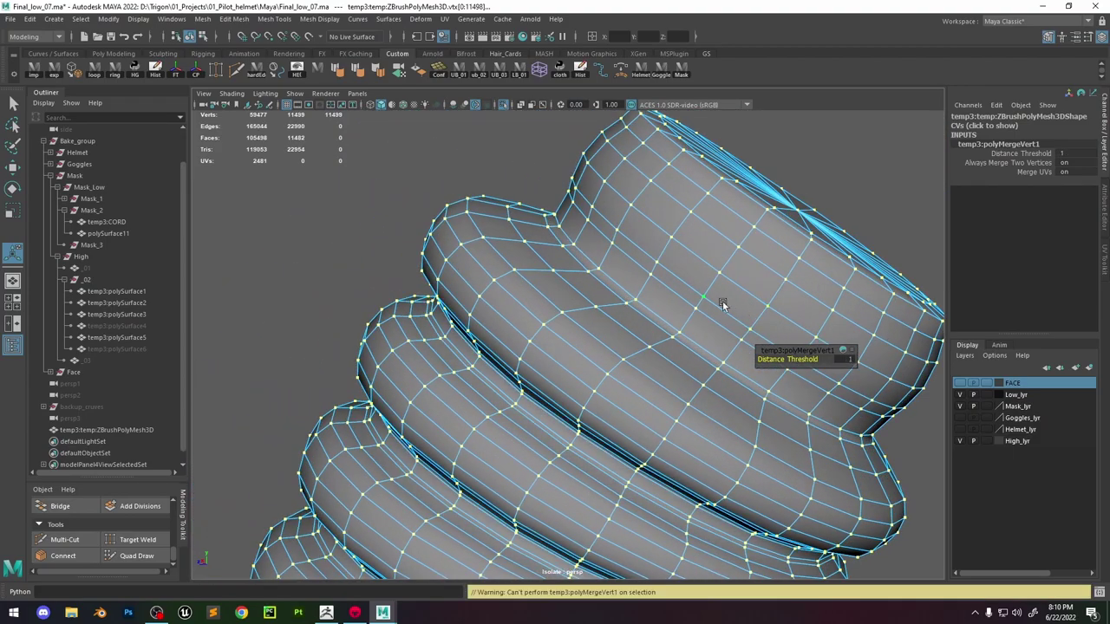
{"action": "left_click", "coordinate": [846, 359]}
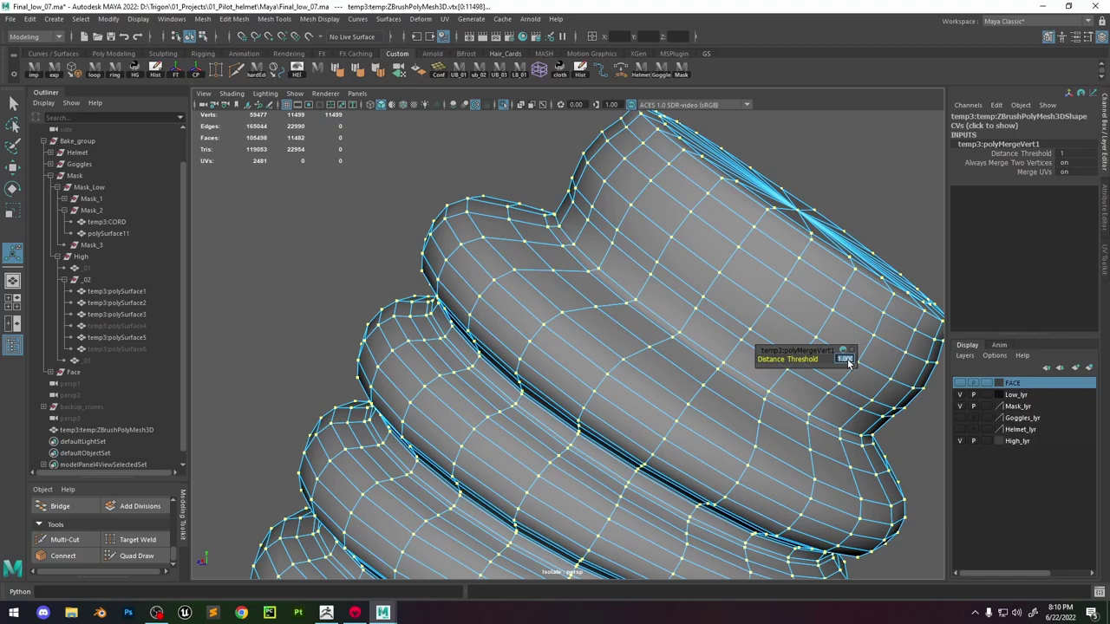
{"action": "key", "text": "Return"}
Return to object selection, select the hose and examine its merged wireframe near the collar.
{"action": "right_click_drag", "start_coordinate": [682, 241], "coordinate": [852, 135]}
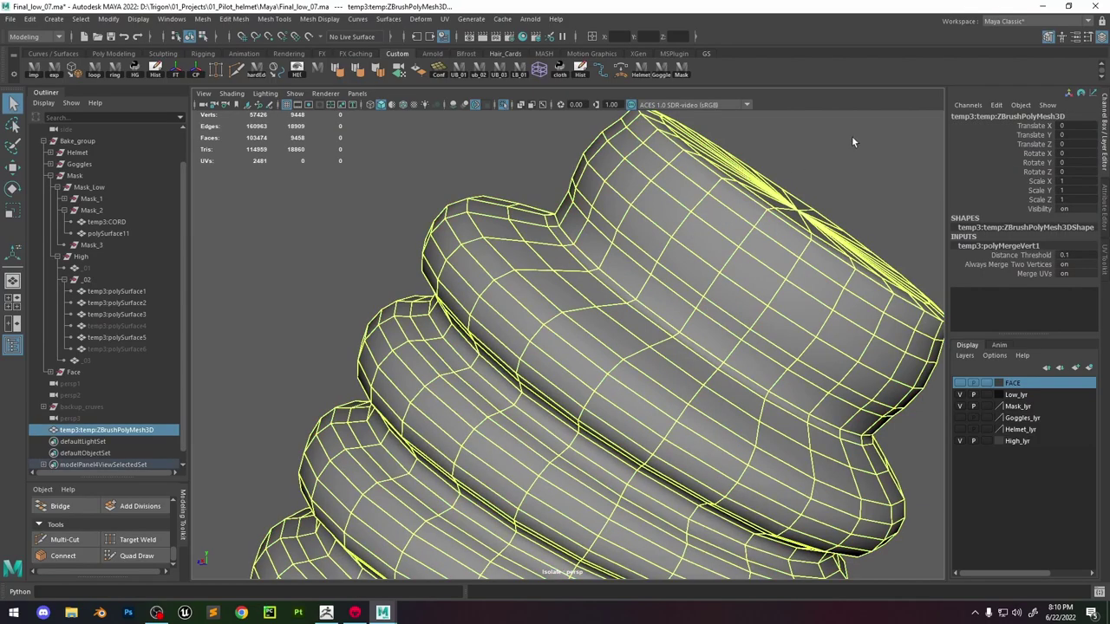
{"action": "left_click", "coordinate": [852, 135]}
{"action": "left_click", "coordinate": [631, 262]}
{"action": "left_click_drag", "start_coordinate": [630, 263], "coordinate": [486, 251], "text": "alt"}
{"action": "right_click_drag", "start_coordinate": [485, 252], "coordinate": [459, 240], "text": "alt"}
{"action": "left_click_drag", "start_coordinate": [459, 241], "coordinate": [538, 133], "text": "alt"}
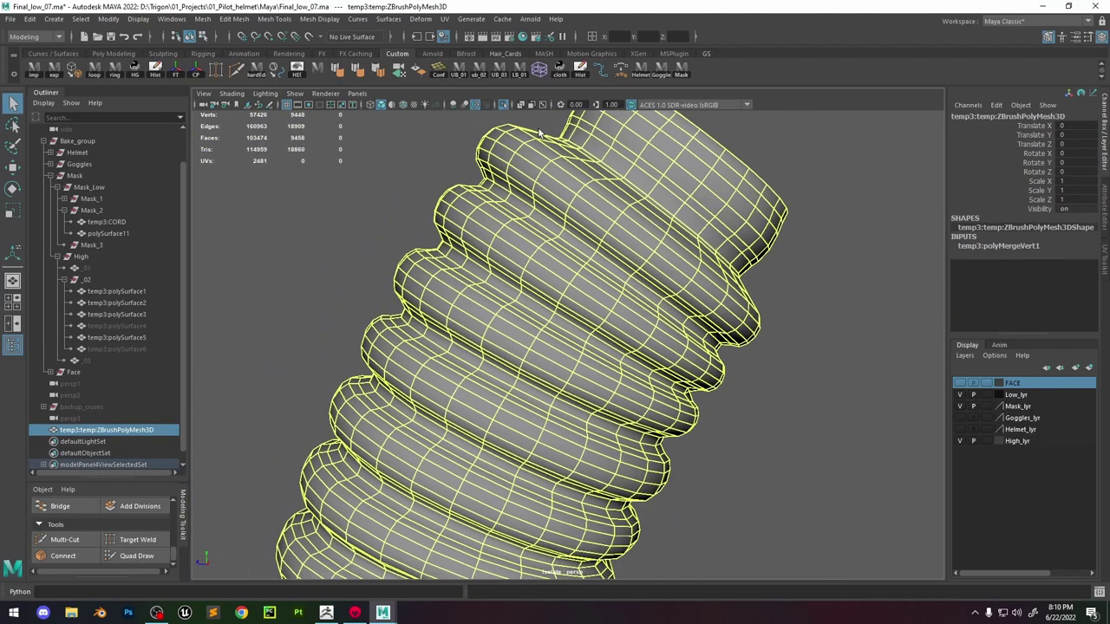
Soften all edges of the merged hose and clear the selection to check its shading.
{"action": "left_click", "coordinate": [355, 74]}
{"action": "left_click", "coordinate": [355, 184]}
{"action": "scroll", "coordinate": [514, 199], "scroll_direction": "down", "scroll_amount": 8}
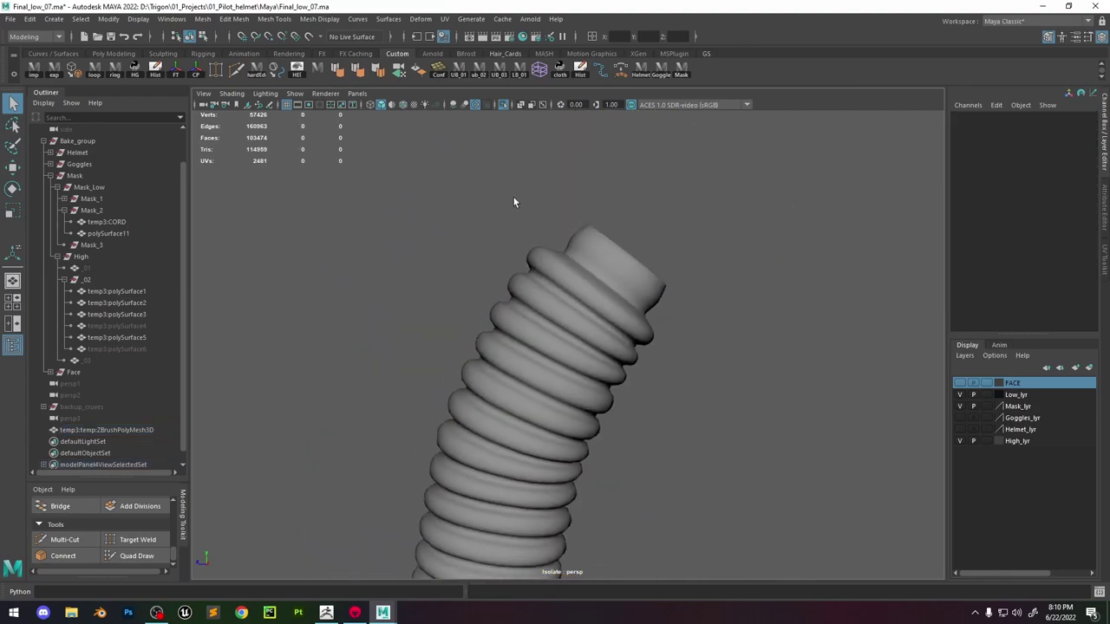
{"action": "middle_click_drag", "start_coordinate": [602, 276], "coordinate": [619, 178], "text": "alt"}
{"action": "right_click_drag", "start_coordinate": [619, 178], "coordinate": [846, 422], "text": "alt"}
Select the hose and examine the edge flow in its grooves for badly merged vertices.
{"action": "left_click", "coordinate": [846, 421]}
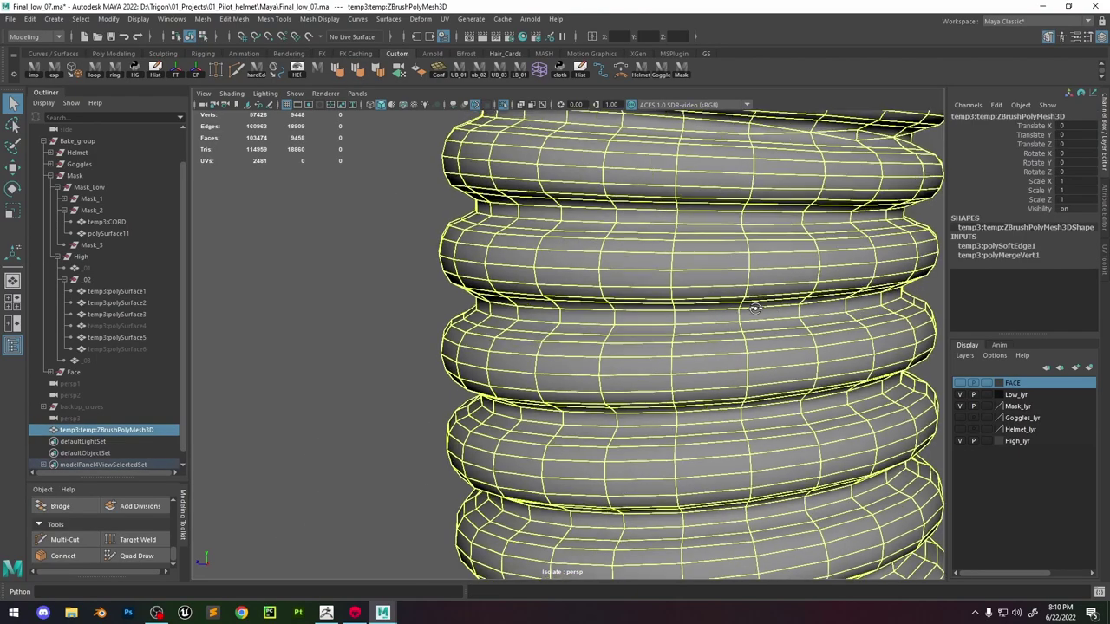
{"action": "left_click_drag", "start_coordinate": [833, 382], "coordinate": [705, 301], "text": "alt"}
{"action": "scroll", "coordinate": [656, 267], "scroll_direction": "down", "scroll_amount": 5}
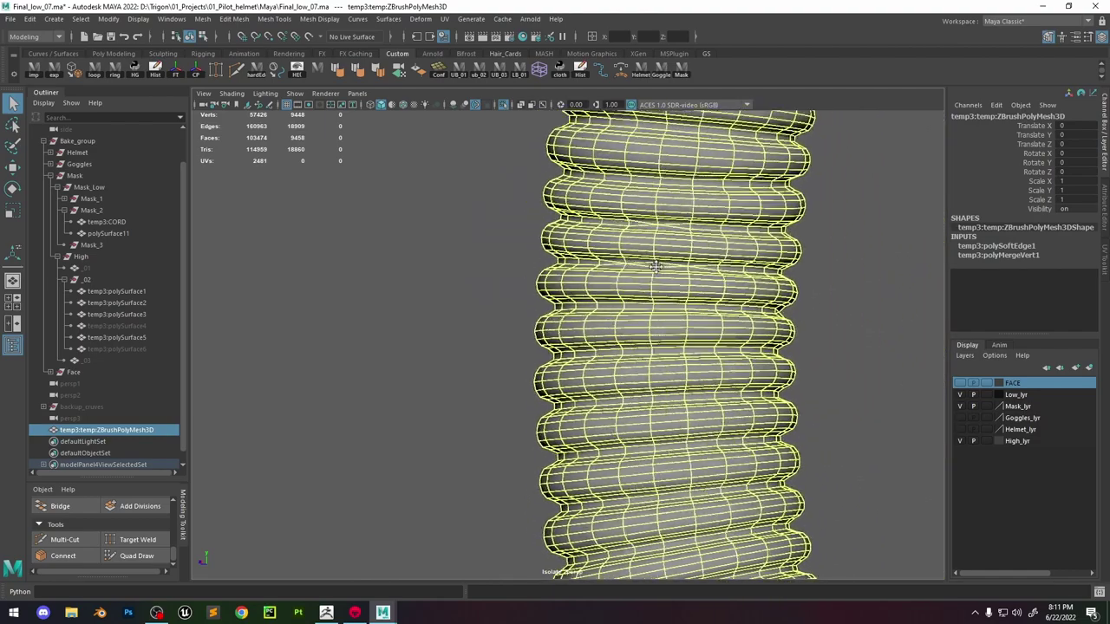
{"action": "scroll", "coordinate": [634, 291], "scroll_direction": "up", "scroll_amount": 6}
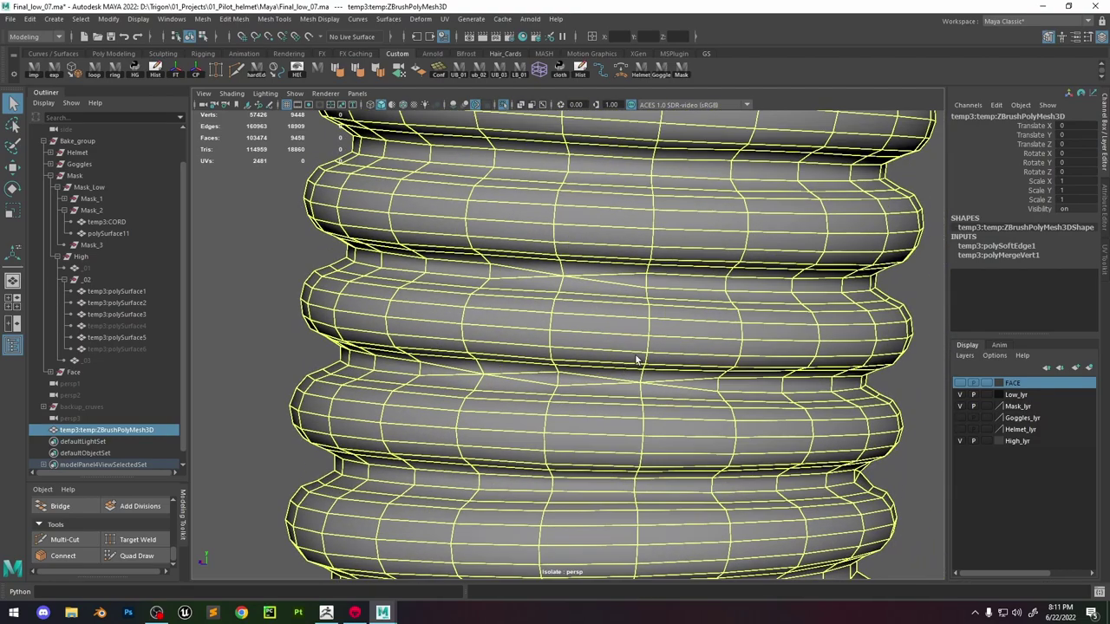
{"action": "scroll", "coordinate": [634, 358], "scroll_direction": "down", "scroll_amount": 5}
{"action": "mouse_move", "coordinate": [616, 340]}
{"action": "middle_mouse_down", "text": "alt"}
{"action": "mouse_move", "coordinate": [652, 208]}
{"action": "mouse_move", "coordinate": [615, 256]}
{"action": "mouse_move", "coordinate": [618, 358]}
{"action": "middle_mouse_up", "text": "alt"}
{"action": "right_click_drag", "start_coordinate": [617, 357], "coordinate": [725, 408], "text": "alt"}
Undo the edge softening and the merge distance threshold of 0.1.
{"action": "key", "text": "ctrl+z"}
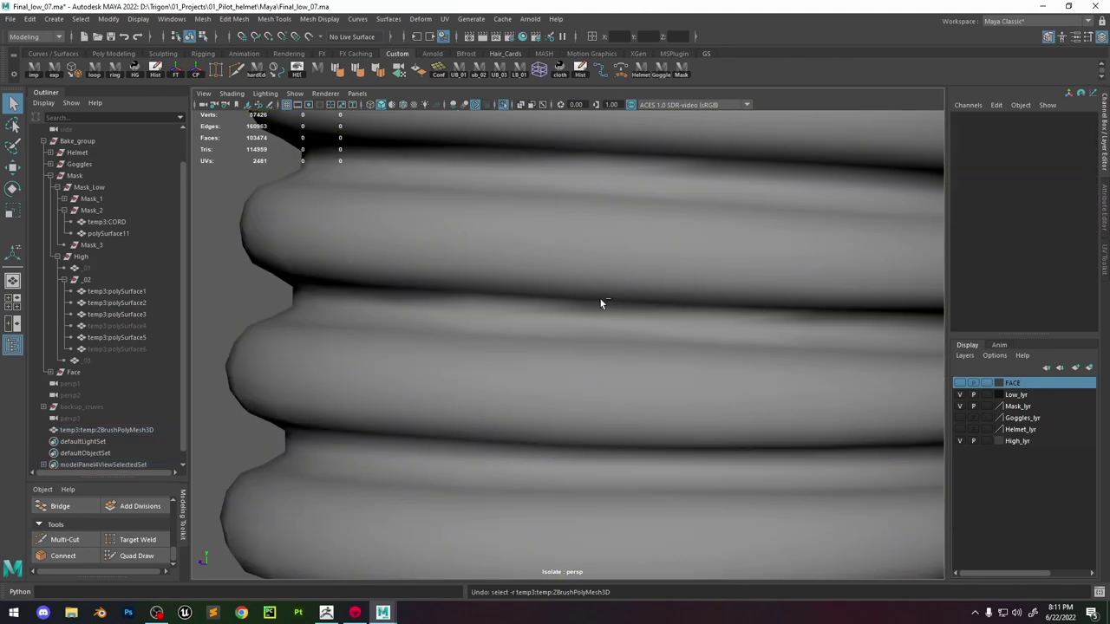
{"action": "key", "text": "ctrl+z"}
{"action": "key", "text": "ctrl+z"}
{"action": "key", "text": "ctrl+z"}
{"action": "key", "text": "ctrl+z"}
{"action": "key", "text": "ctrl+z"}
{"action": "key", "text": "ctrl+z"}
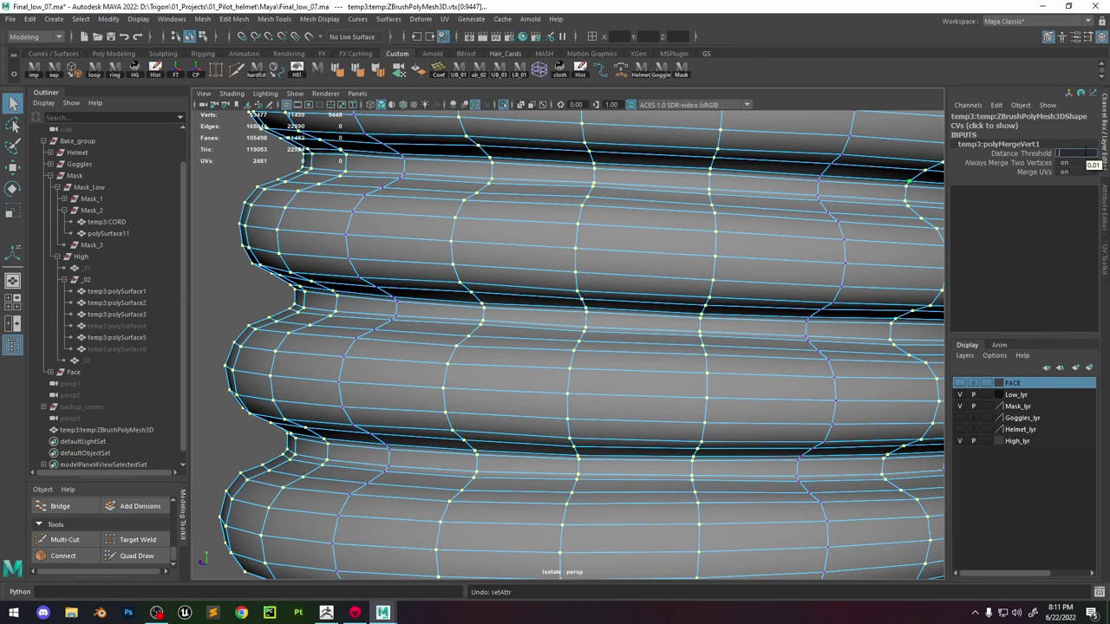
Try merge distance thresholds of 0.08, 0.05 and 0.06 and check the groove vertices.
{"action": "key", "text": "Return"}
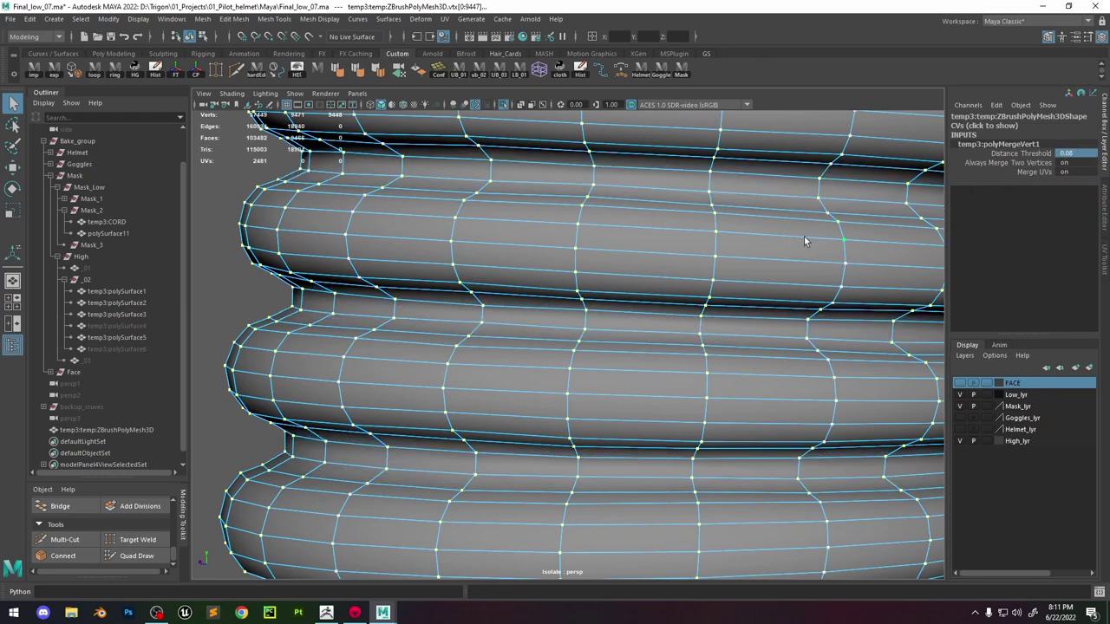
{"action": "key", "text": "ctrl+z"}
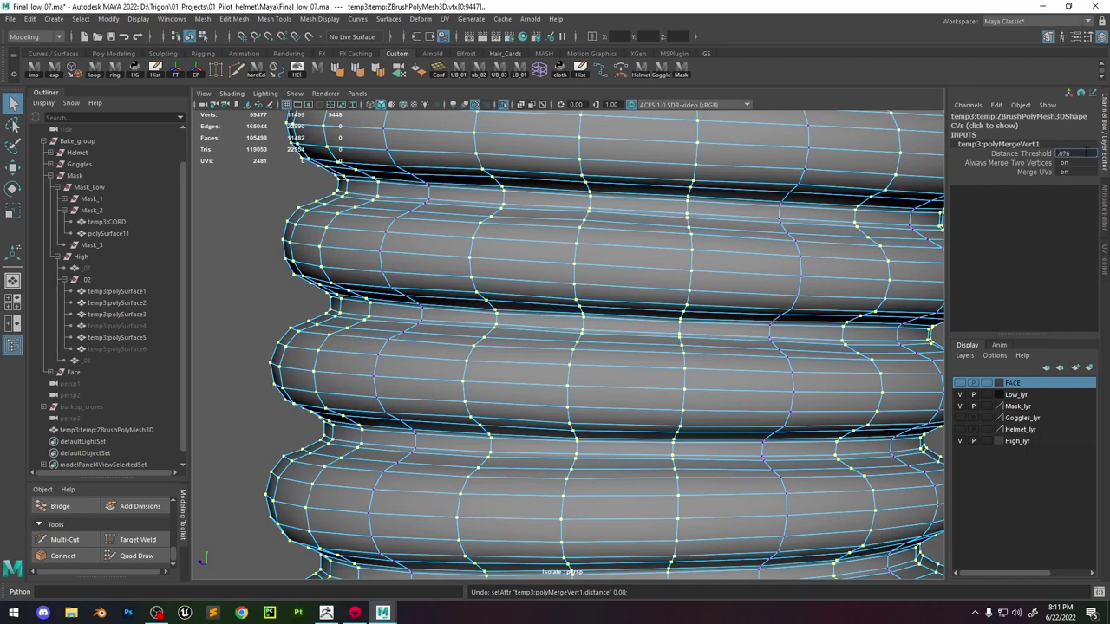
{"action": "type", "text": ".05"}
{"action": "key", "text": "Return"}
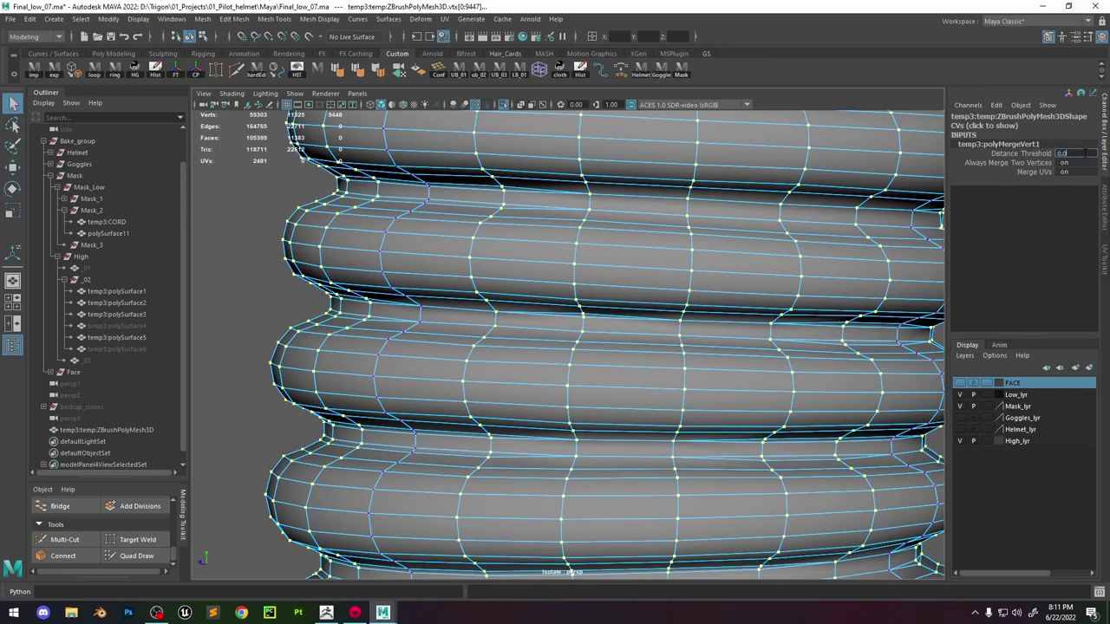
{"action": "type", "text": "0.06"}
{"action": "key", "text": "Return"}
{"action": "left_click_drag", "start_coordinate": [760, 320], "coordinate": [772, 214], "text": "alt"}
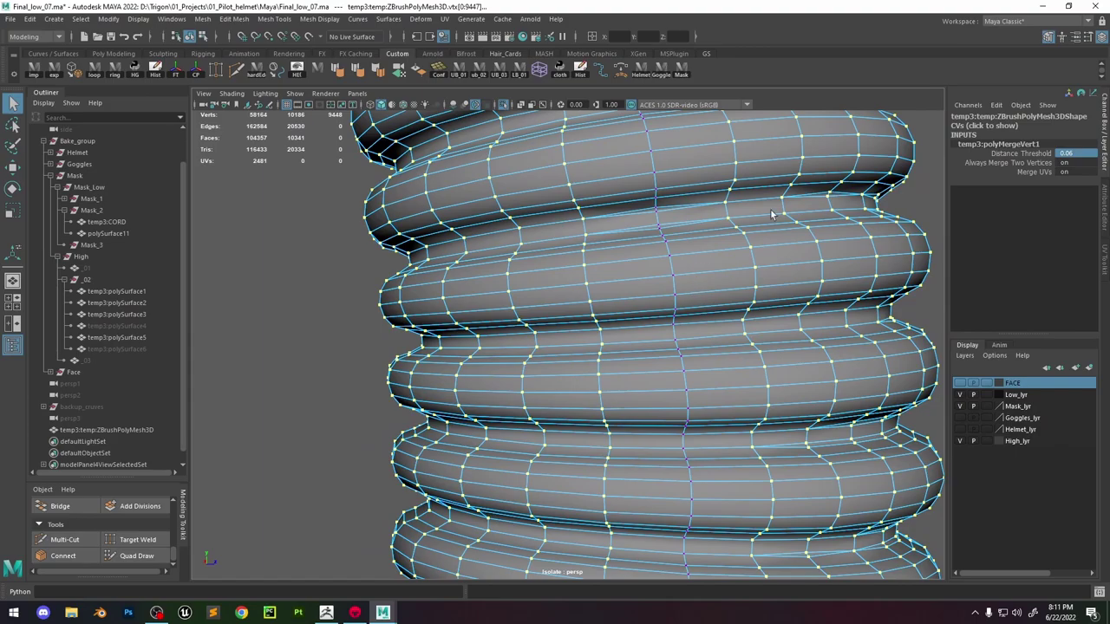
Set the vertex merge's distance threshold to 0.07.
{"action": "double_click", "coordinate": [1070, 154]}
{"action": "type", "text": "0.07"}
{"action": "key", "text": "Return"}
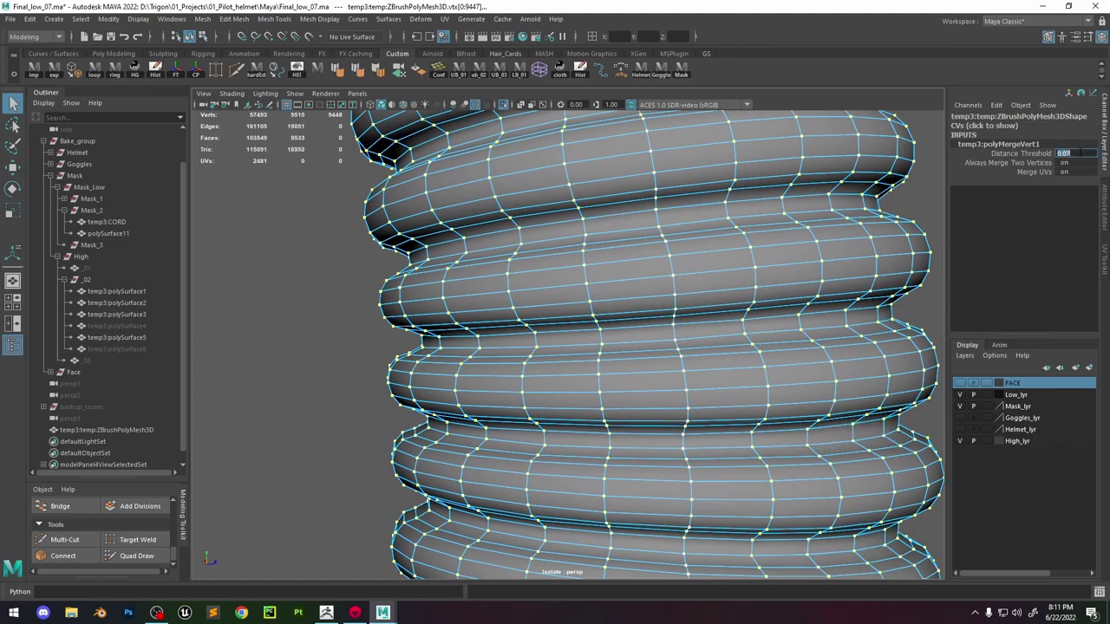
Examine the hose's grooves and ribs in smooth mesh preview and in the unsmoothed display for uneven edge flow.
{"action": "left_click_drag", "start_coordinate": [753, 227], "coordinate": [620, 310], "text": "alt"}
{"action": "key", "text": "3"}
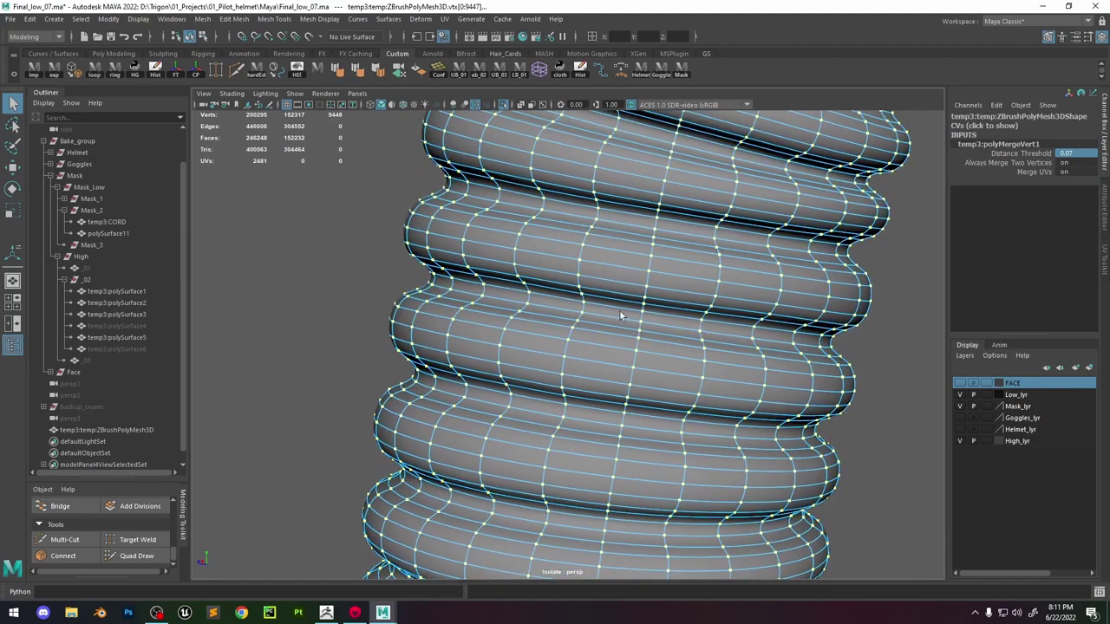
{"action": "middle_click_drag", "start_coordinate": [620, 310], "coordinate": [624, 252], "text": "alt"}
{"action": "left_click_drag", "start_coordinate": [623, 253], "coordinate": [628, 364], "text": "alt"}
{"action": "right_click_drag", "start_coordinate": [628, 364], "coordinate": [498, 224], "text": "alt"}
{"action": "middle_click_drag", "start_coordinate": [498, 224], "coordinate": [599, 338], "text": "alt"}
{"action": "left_click_drag", "start_coordinate": [599, 338], "coordinate": [625, 369], "text": "alt"}
{"action": "middle_click_drag", "start_coordinate": [625, 368], "coordinate": [637, 260], "text": "alt"}
{"action": "left_click_drag", "start_coordinate": [637, 261], "coordinate": [813, 317], "text": "alt"}
{"action": "key", "text": "1"}
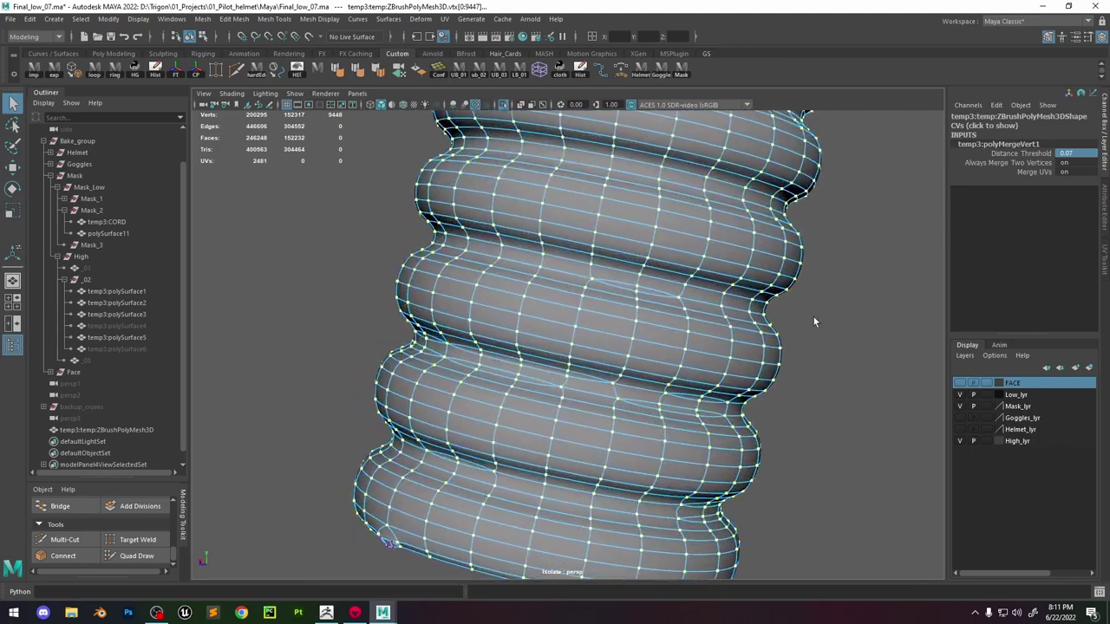
{"action": "left_click_drag", "start_coordinate": [719, 267], "coordinate": [729, 295], "text": "alt"}
{"action": "right_click_drag", "start_coordinate": [729, 295], "coordinate": [743, 336], "text": "alt"}
Collapse the stray short edge on the upper side of a rib near the hose's lower part.
{"action": "right_click_drag", "start_coordinate": [633, 270], "coordinate": [634, 232]}
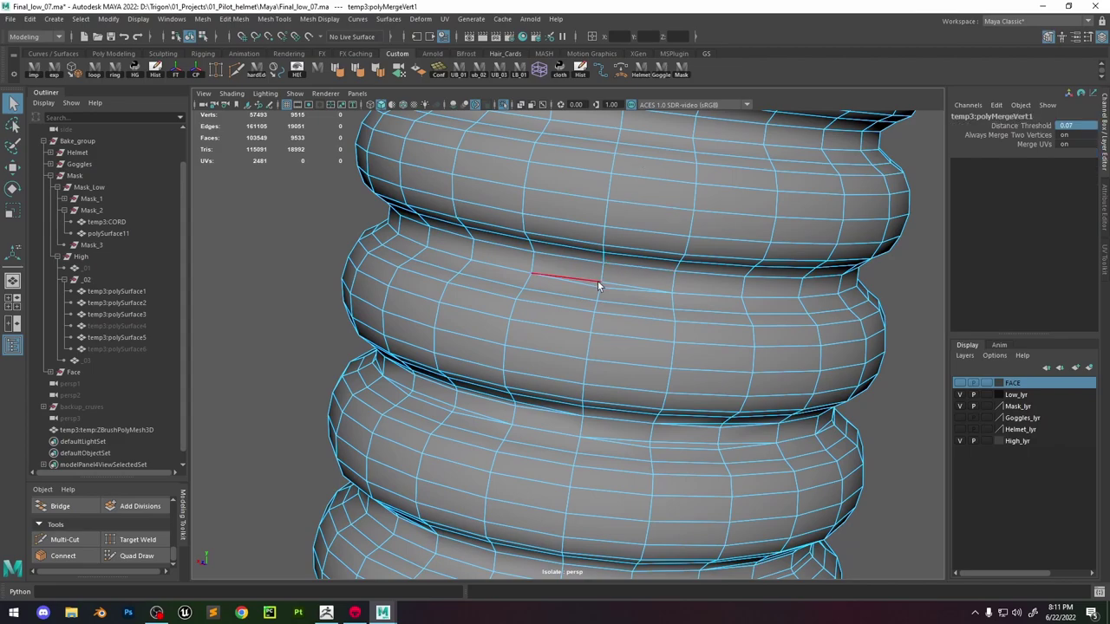
{"action": "left_click", "coordinate": [601, 286]}
{"action": "right_click_drag", "start_coordinate": [601, 285], "coordinate": [652, 215], "text": "shift"}
{"action": "right_click_drag", "start_coordinate": [718, 337], "coordinate": [674, 304], "text": "alt"}
{"action": "middle_click_drag", "start_coordinate": [674, 303], "coordinate": [704, 201], "text": "alt"}
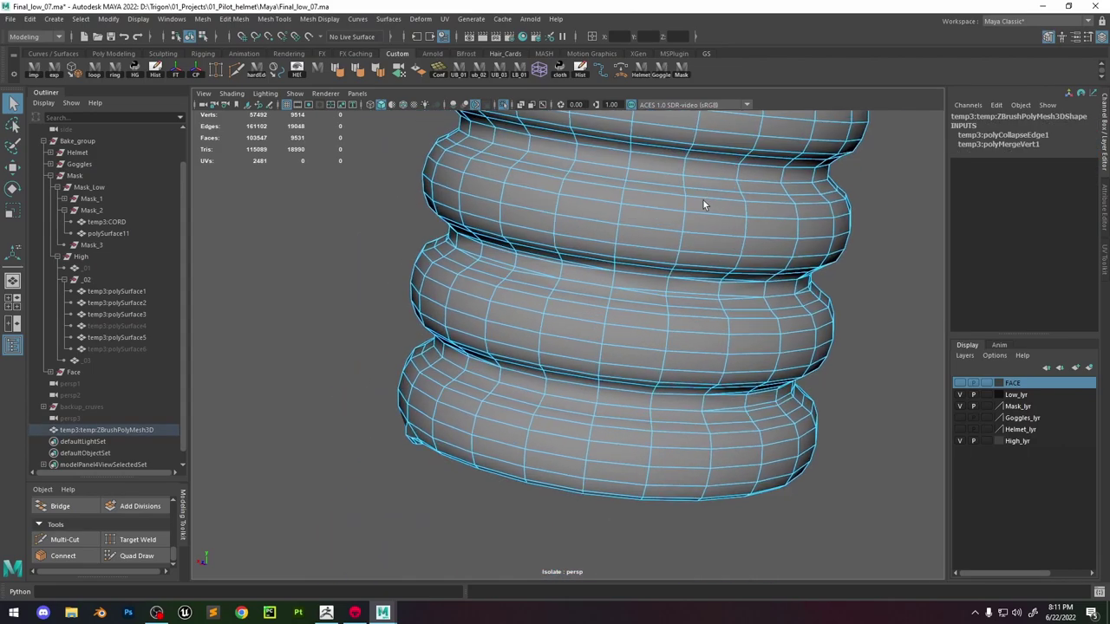
Examine the edges and vertices of the hose's lowest ribs for remaining irregularities.
{"action": "left_click", "coordinate": [667, 299]}
{"action": "key", "text": "f"}
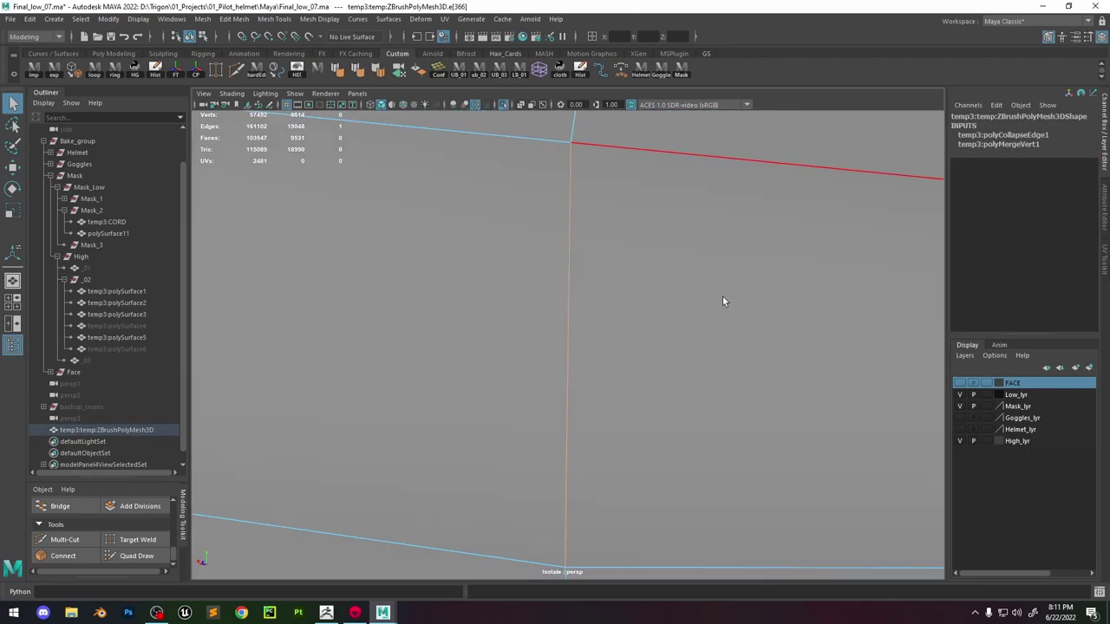
{"action": "right_click_drag", "start_coordinate": [723, 296], "coordinate": [673, 319], "text": "alt"}
{"action": "key", "text": "F9"}
{"action": "key", "text": "ctrl+shift+a"}
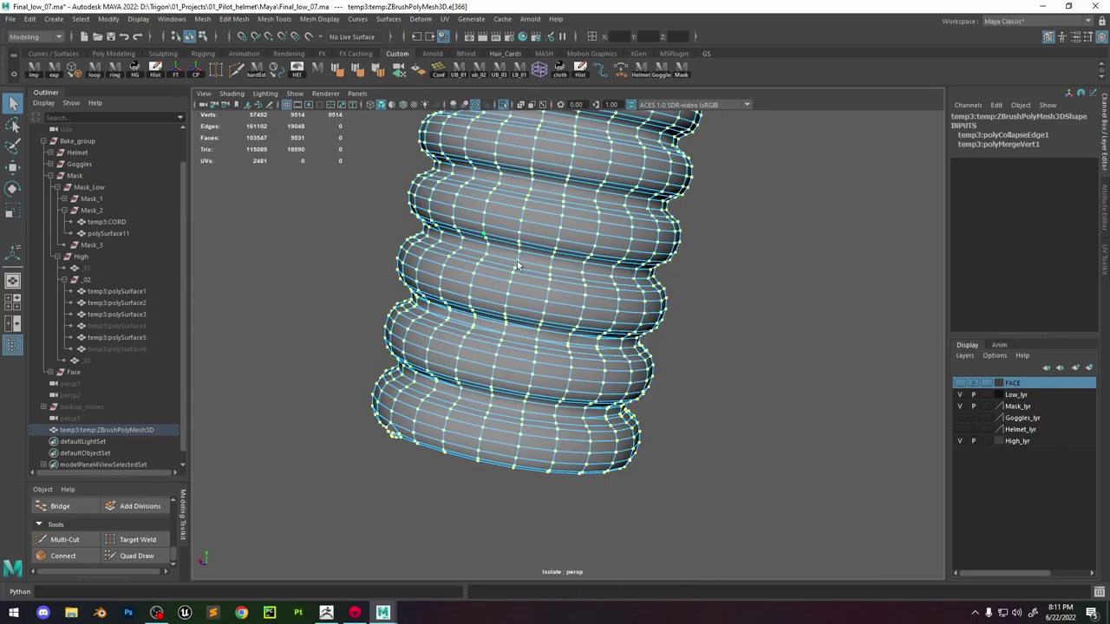
{"action": "left_click_drag", "start_coordinate": [659, 438], "coordinate": [635, 394], "text": "alt"}
{"action": "left_click", "coordinate": [595, 395]}
{"action": "left_click", "coordinate": [612, 402]}
Delete the uneven outermost row of faces and its leftover fragments around the hose's lower open end.
{"action": "left_click_drag", "start_coordinate": [511, 401], "coordinate": [531, 364], "text": "alt"}
{"action": "right_click_drag", "start_coordinate": [520, 394], "coordinate": [552, 436], "text": "alt"}
{"action": "left_click_drag", "start_coordinate": [552, 436], "coordinate": [545, 342], "text": "alt"}
{"action": "right_click_drag", "start_coordinate": [471, 294], "coordinate": [471, 323]}
{"action": "left_click", "coordinate": [501, 387]}
{"action": "double_click", "coordinate": [525, 399], "text": "shift"}
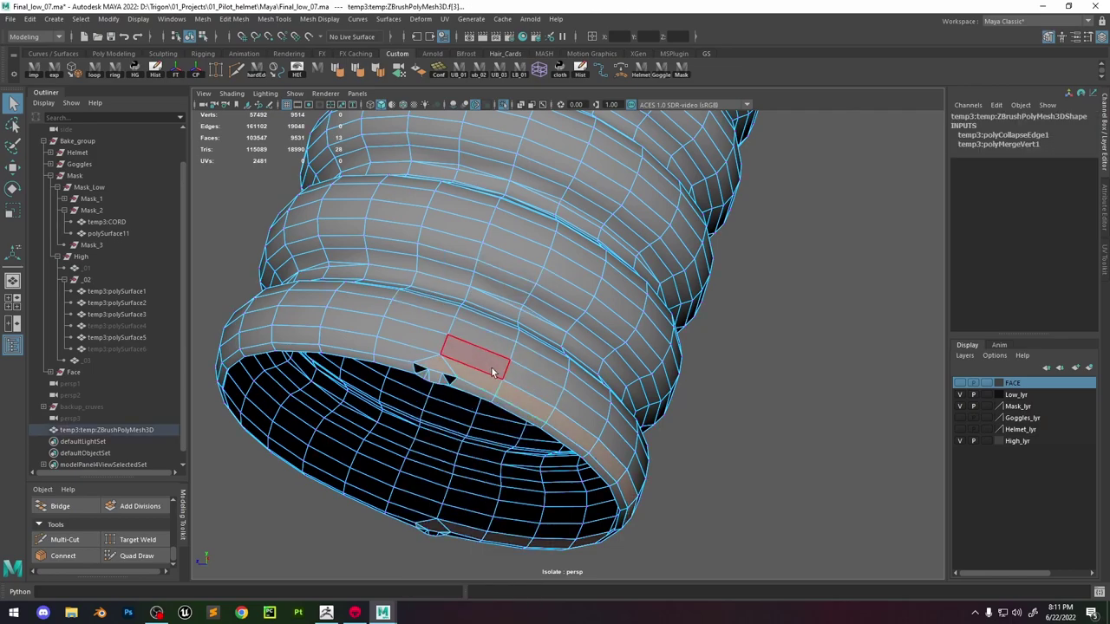
{"action": "key", "text": "Delete"}
{"action": "left_click", "coordinate": [351, 335]}
{"action": "double_click", "coordinate": [366, 340], "text": "shift"}
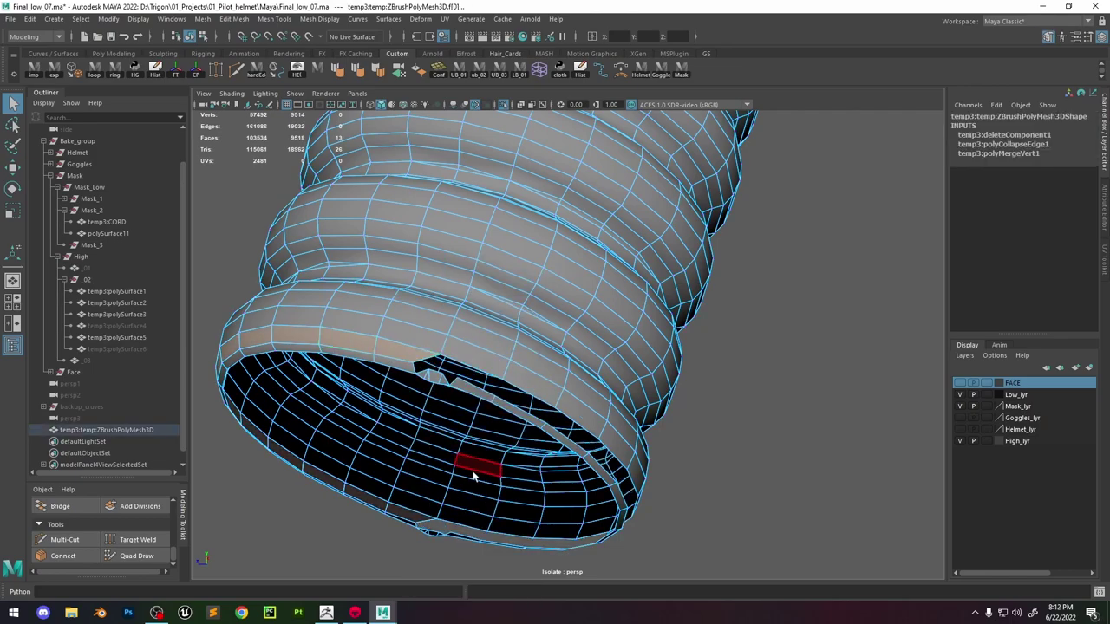
{"action": "key", "text": "Delete"}
{"action": "double_click", "coordinate": [451, 532]}
{"action": "key", "text": "Delete"}
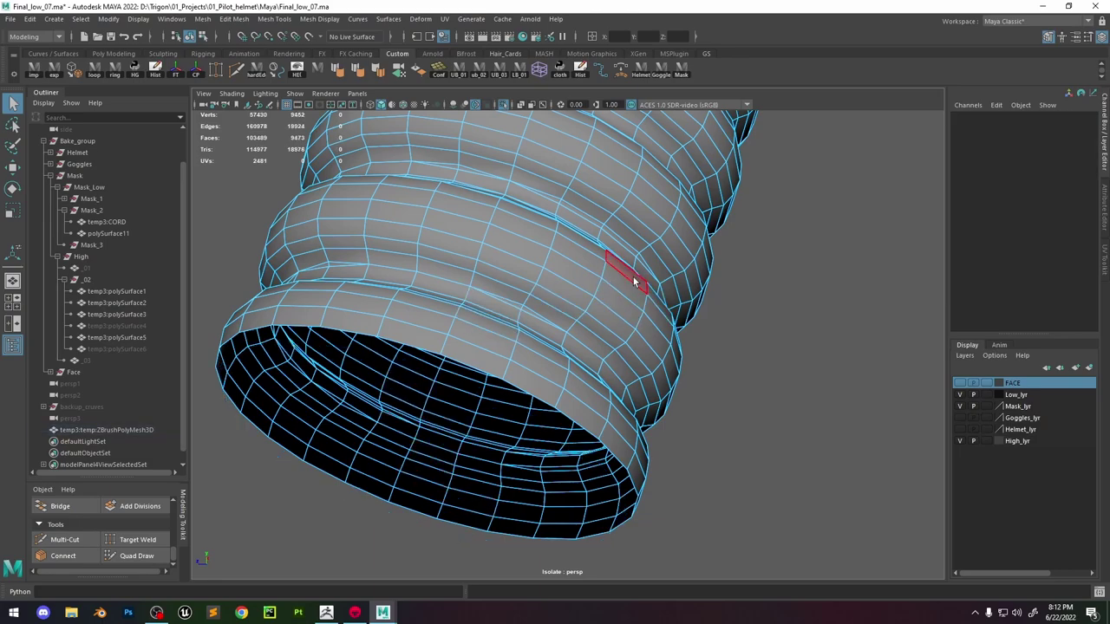
Select the vertices along the hose and merge them again with an adjusted distance threshold.
{"action": "left_click_drag", "start_coordinate": [636, 284], "coordinate": [567, 300], "text": "alt"}
{"action": "scroll", "coordinate": [569, 260], "scroll_direction": "down", "scroll_amount": 3}
{"action": "right_click_drag", "start_coordinate": [571, 245], "coordinate": [513, 245]}
{"action": "left_click_drag", "start_coordinate": [810, 518], "coordinate": [168, 105]}
{"action": "right_click_drag", "start_coordinate": [521, 260], "coordinate": [530, 211], "text": "shift"}
{"action": "scroll", "coordinate": [777, 353], "scroll_direction": "up", "scroll_amount": 5}
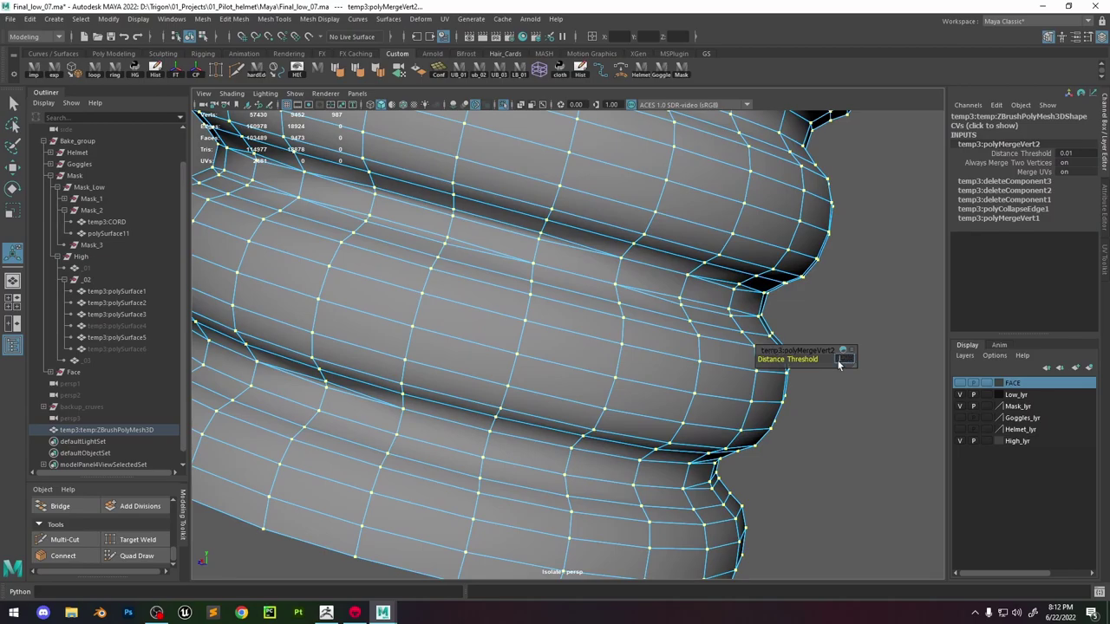
{"action": "key", "text": "Return"}
Examine the merged vertices along the ribs and grooves from several sides.
{"action": "scroll", "coordinate": [659, 325], "scroll_direction": "down", "scroll_amount": 4}
{"action": "left_click_drag", "start_coordinate": [647, 316], "coordinate": [652, 270], "text": "alt"}
{"action": "key", "text": "q"}
{"action": "left_click", "coordinate": [711, 322]}
{"action": "scroll", "coordinate": [718, 367], "scroll_direction": "down", "scroll_amount": 4}
{"action": "scroll", "coordinate": [652, 270], "scroll_direction": "up", "scroll_amount": 4}
{"action": "right_click_drag", "start_coordinate": [652, 270], "coordinate": [603, 272]}
{"action": "left_click", "coordinate": [817, 322]}
{"action": "left_click_drag", "start_coordinate": [817, 321], "coordinate": [917, 326], "text": "alt"}
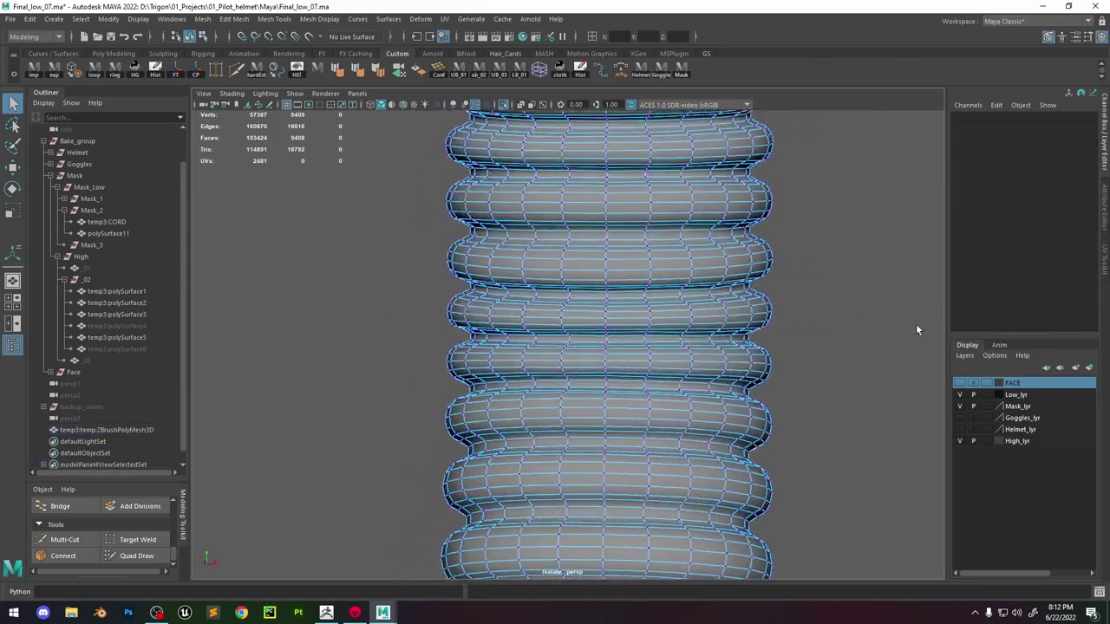
Try to select the crosswise edges of every rib by adding edge rings one by one around the hose.
{"action": "left_click", "coordinate": [661, 318]}
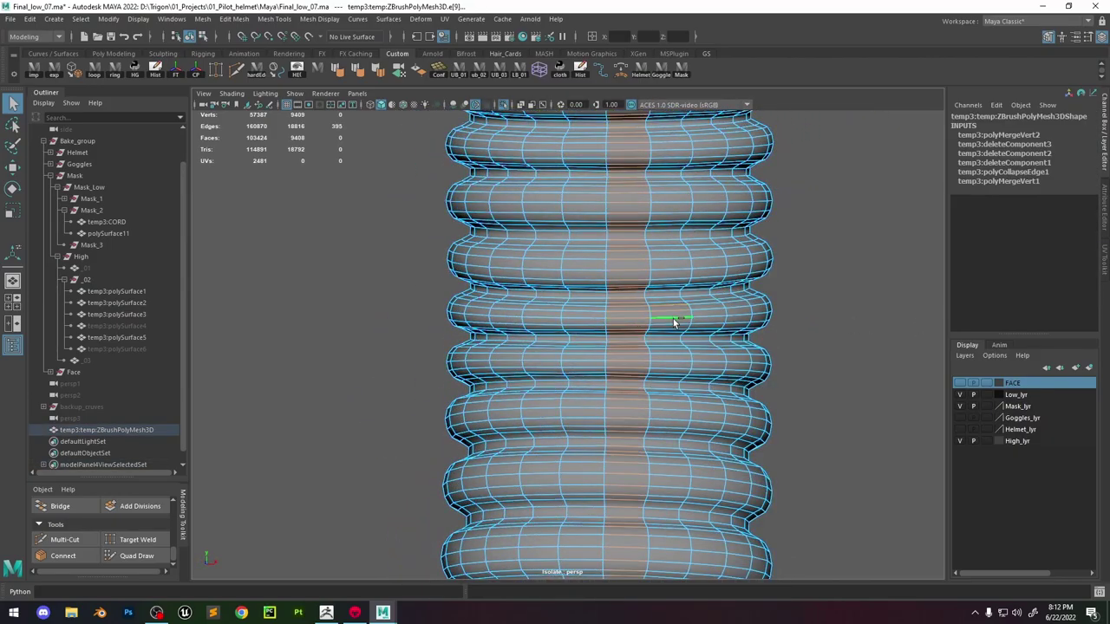
{"action": "mouse_move", "coordinate": [676, 321]}
{"action": "left_mouse_down", "text": "alt"}
{"action": "mouse_move", "coordinate": [701, 324]}
{"action": "mouse_move", "coordinate": [656, 330]}
{"action": "left_mouse_up", "text": "alt"}
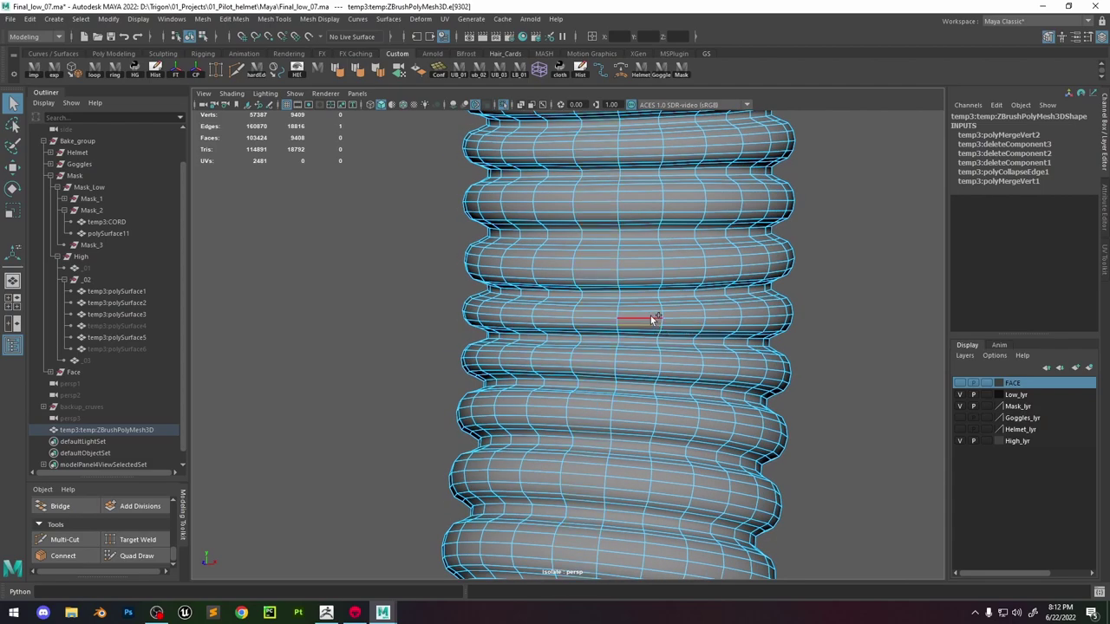
{"action": "double_click", "coordinate": [651, 317]}
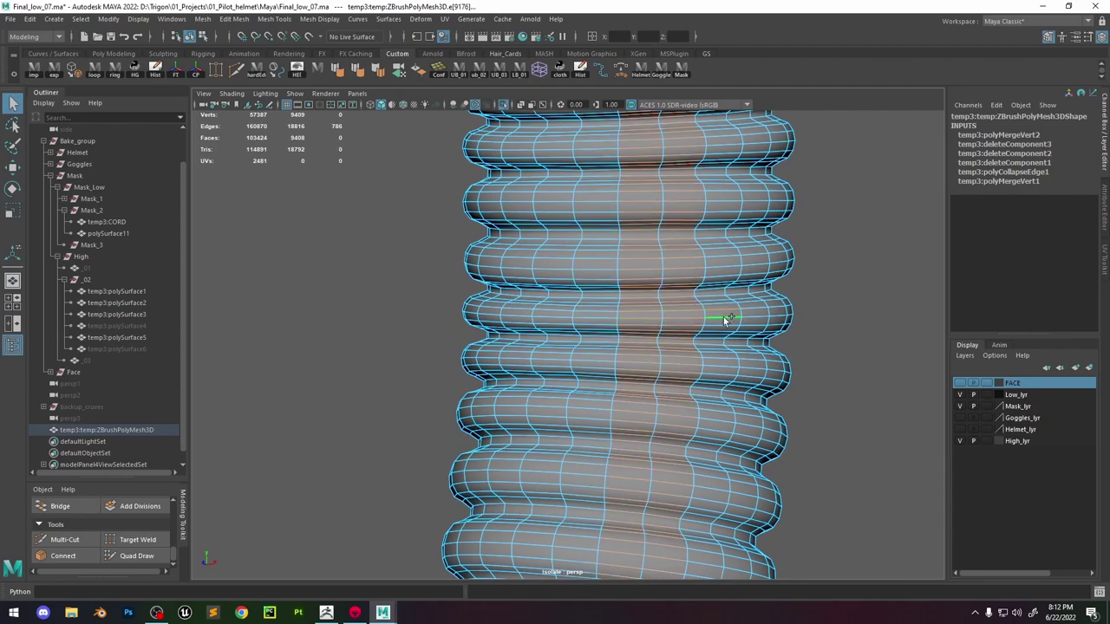
{"action": "left_click_drag", "start_coordinate": [727, 319], "coordinate": [579, 314], "text": "alt"}
{"action": "double_click", "coordinate": [694, 316], "text": "shift"}
{"action": "double_click", "coordinate": [759, 319], "text": "shift"}
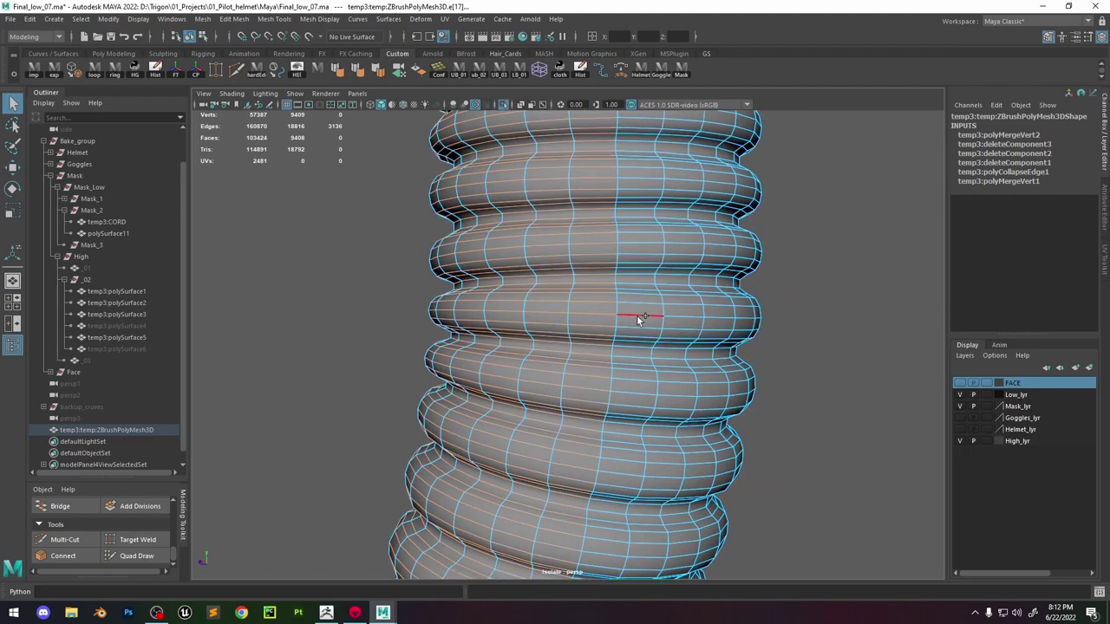
{"action": "double_click", "coordinate": [682, 328], "text": "shift"}
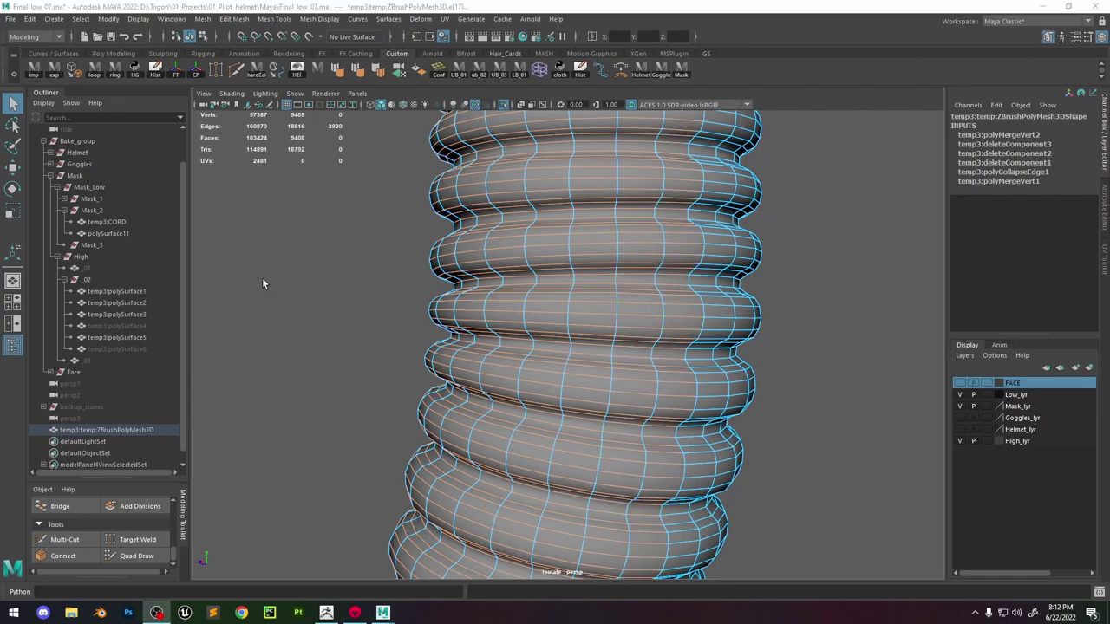
{"action": "left_click_drag", "start_coordinate": [579, 293], "coordinate": [522, 300], "text": "alt"}
{"action": "double_click", "coordinate": [586, 306], "text": "shift"}
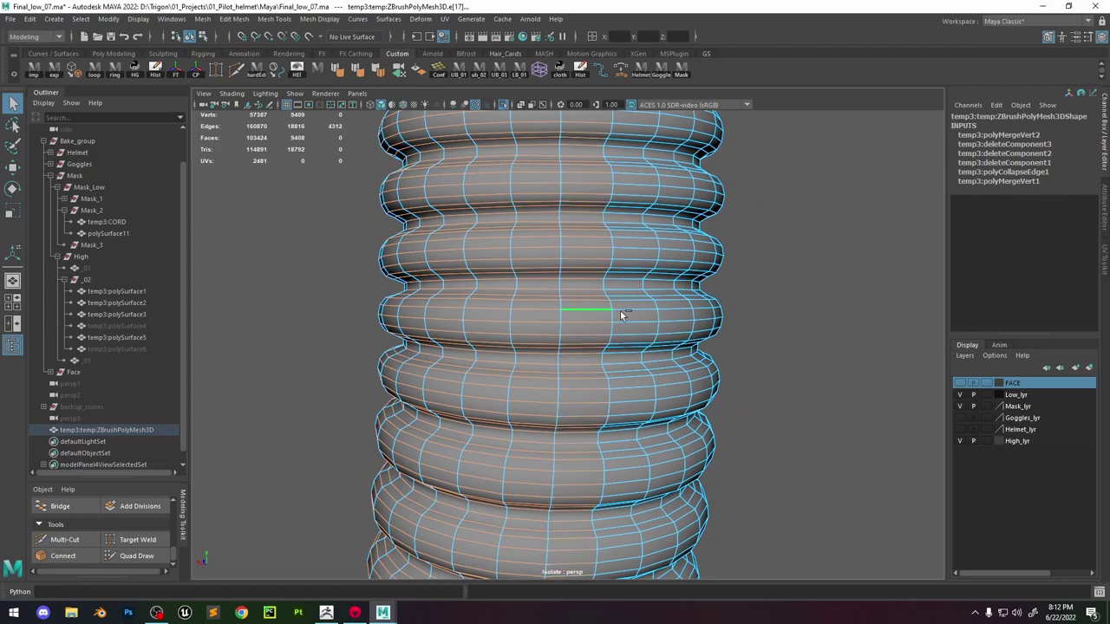
{"action": "double_click", "coordinate": [681, 317], "text": "shift"}
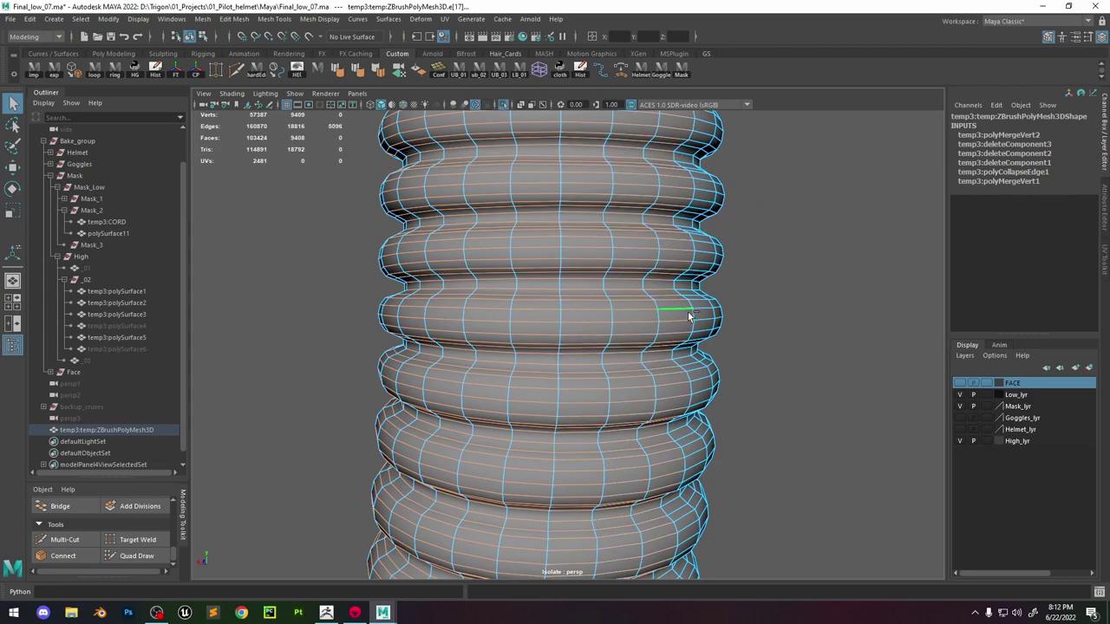
{"action": "left_click_drag", "start_coordinate": [688, 314], "coordinate": [609, 320], "text": "alt"}
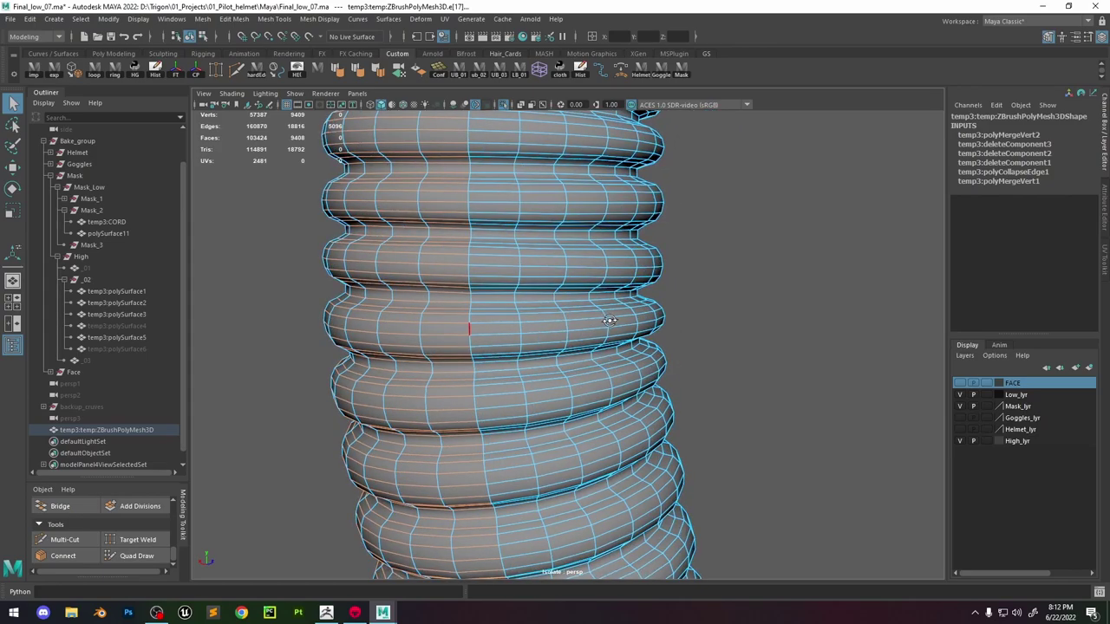
{"action": "double_click", "coordinate": [498, 334], "text": "shift"}
{"action": "left_click_drag", "start_coordinate": [794, 288], "coordinate": [641, 326], "text": "alt"}
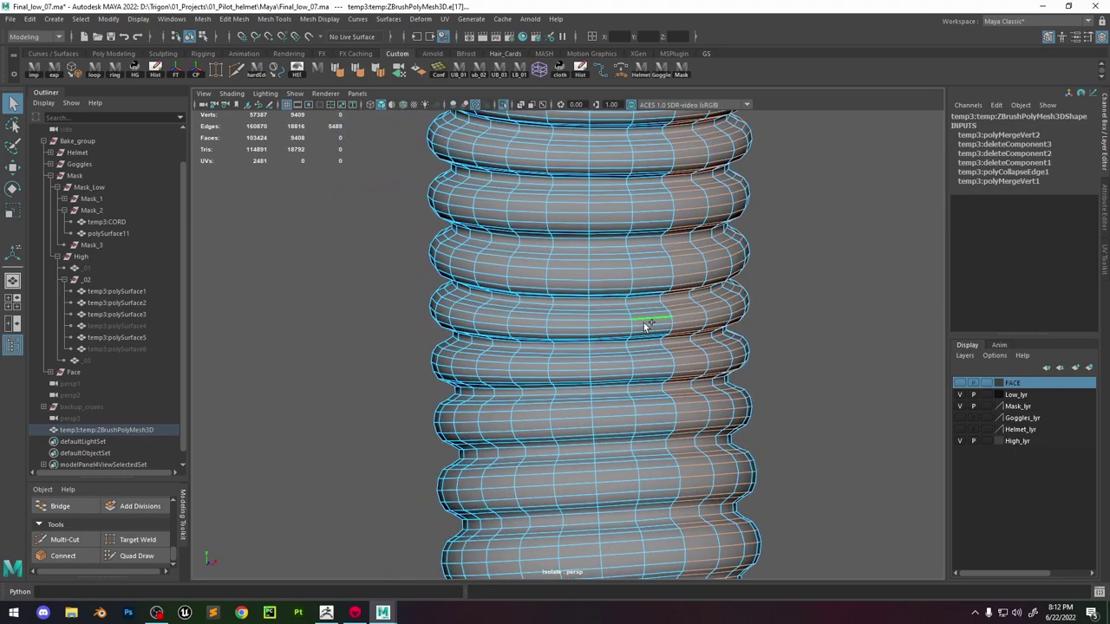
{"action": "double_click", "coordinate": [619, 323], "text": "shift"}
{"action": "double_click", "coordinate": [616, 323], "text": "shift"}
{"action": "left_click_drag", "start_coordinate": [616, 323], "coordinate": [618, 341], "text": "alt"}
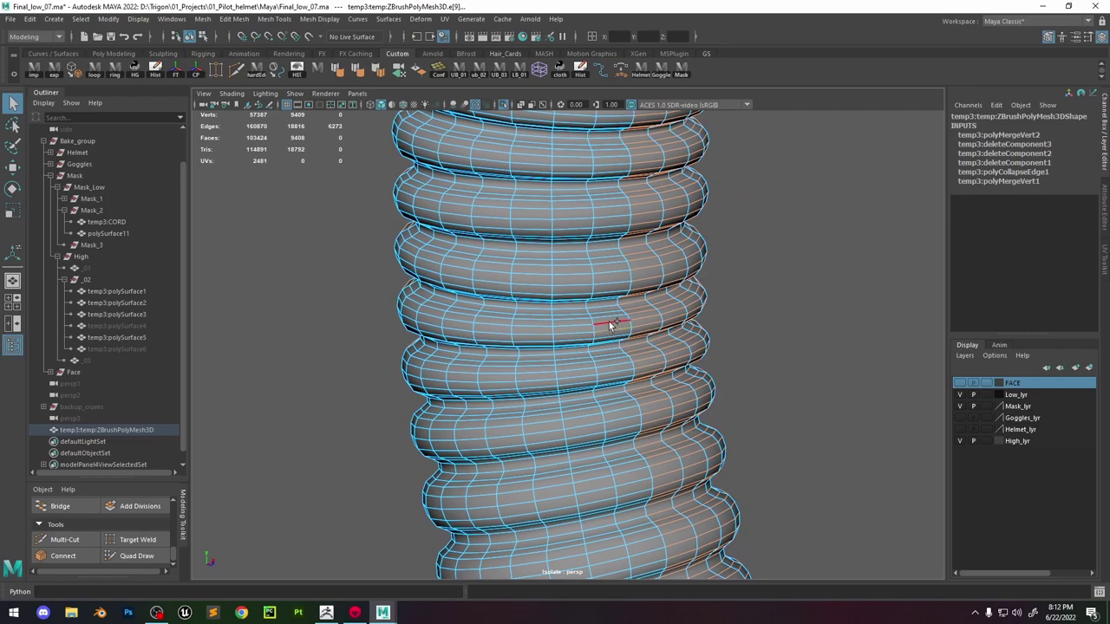
{"action": "double_click", "coordinate": [593, 325], "text": "shift"}
{"action": "double_click", "coordinate": [573, 324], "text": "shift"}
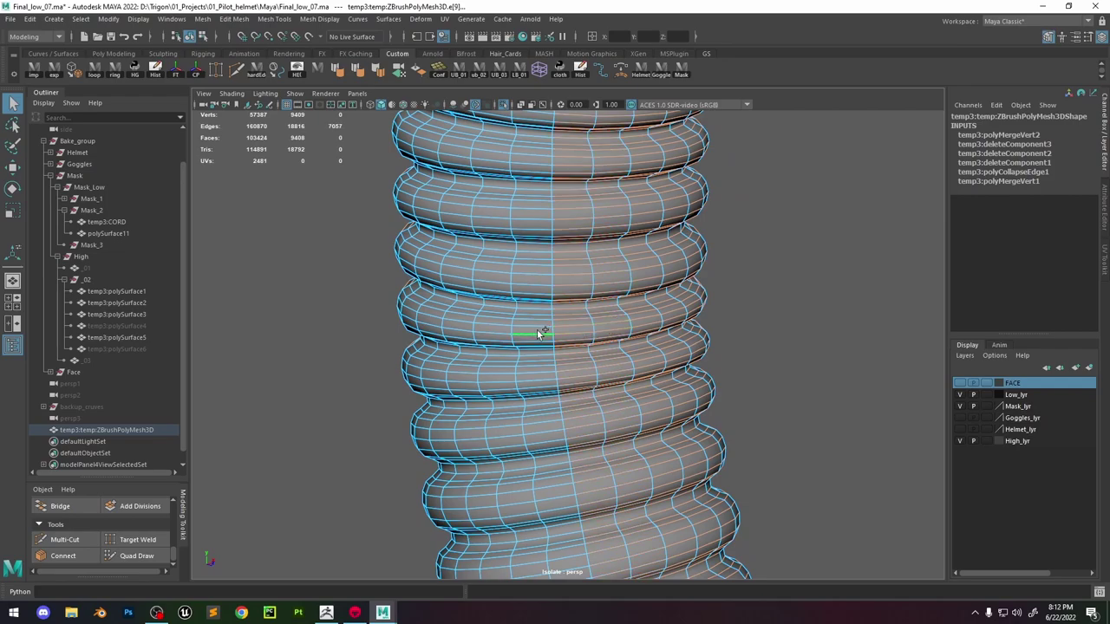
{"action": "double_click", "coordinate": [539, 334], "text": "shift"}
{"action": "double_click", "coordinate": [496, 330], "text": "shift"}
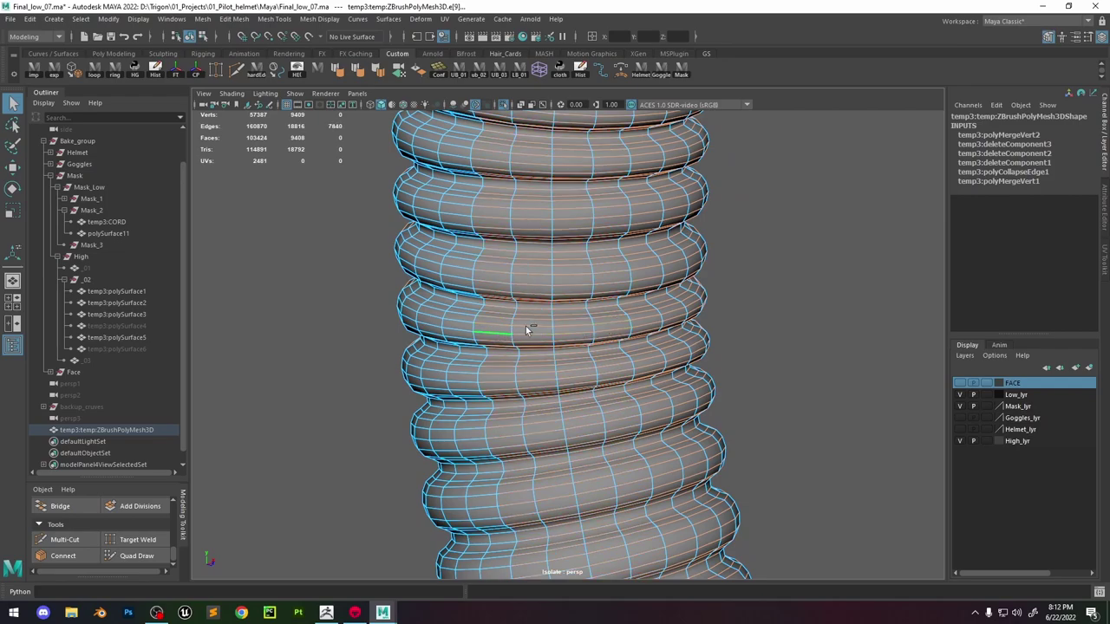
{"action": "left_click_drag", "start_coordinate": [527, 331], "coordinate": [491, 327], "text": "alt"}
{"action": "double_click", "coordinate": [495, 325], "text": "shift"}
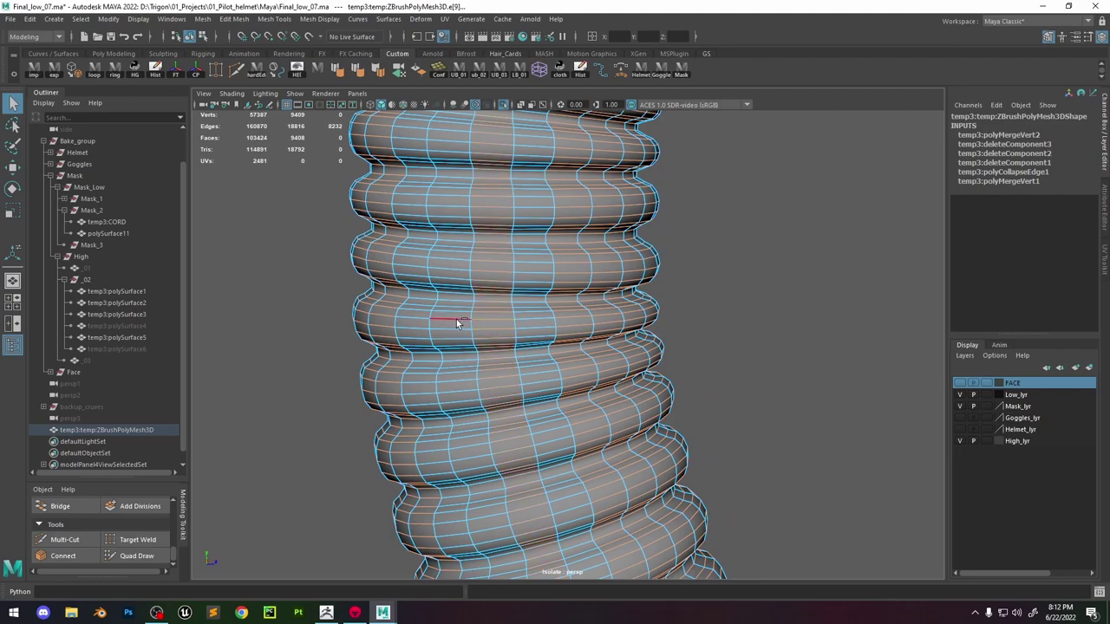
{"action": "left_click", "coordinate": [457, 329], "text": "ctrl"}
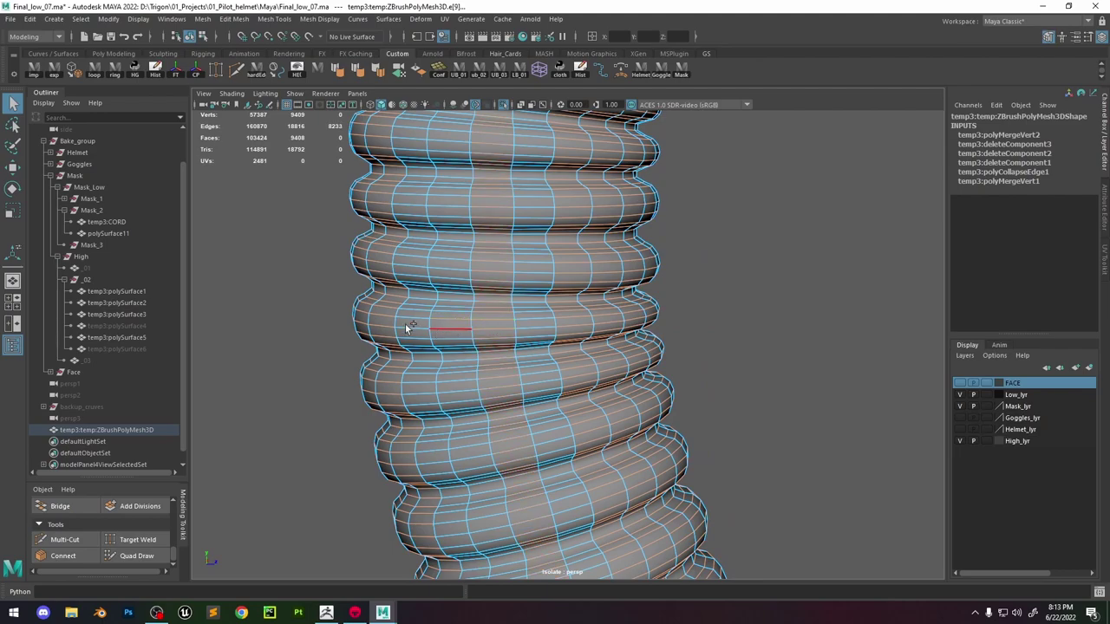
{"action": "double_click", "coordinate": [456, 309], "text": "shift"}
{"action": "double_click", "coordinate": [537, 312], "text": "shift"}
Select one edge ring running along the hose's length and zoom in on its edges in a rib.
{"action": "left_click", "coordinate": [344, 320]}
{"action": "double_click", "coordinate": [419, 313]}
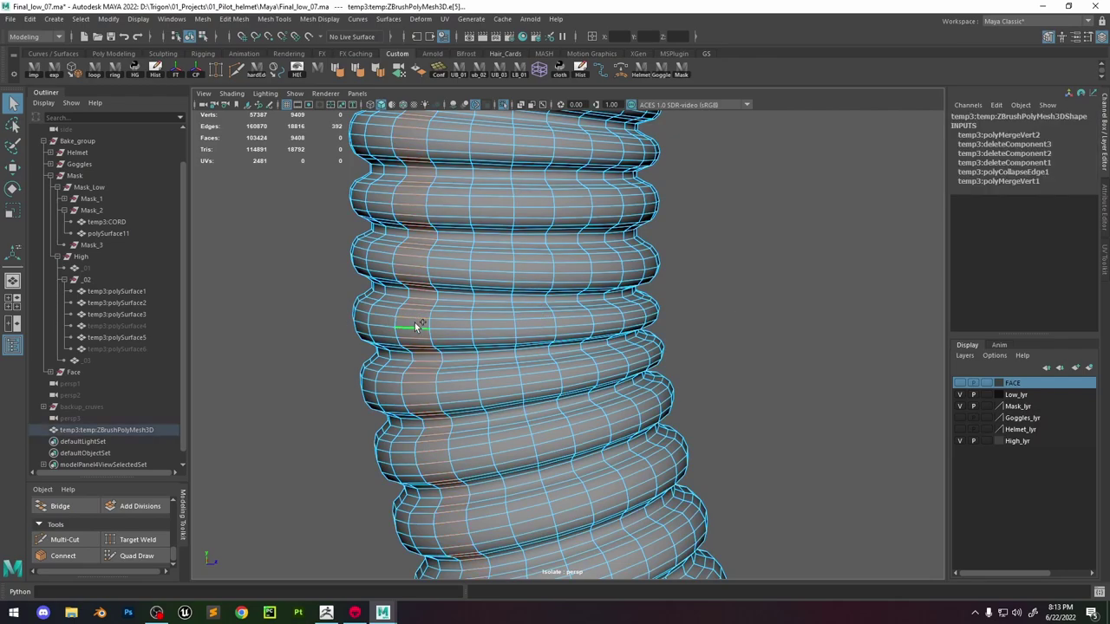
{"action": "right_click_drag", "start_coordinate": [568, 356], "coordinate": [530, 252], "text": "alt"}
{"action": "middle_click_drag", "start_coordinate": [530, 252], "coordinate": [593, 373], "text": "alt"}
{"action": "right_click_drag", "start_coordinate": [593, 373], "coordinate": [668, 164], "text": "alt"}
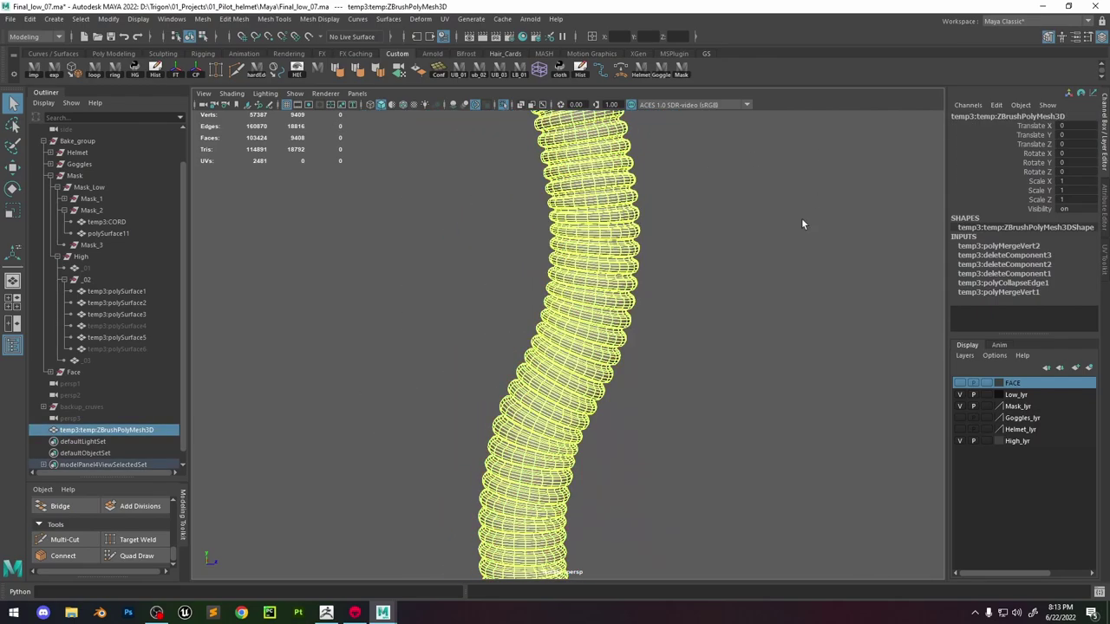
{"action": "left_click", "coordinate": [802, 217]}
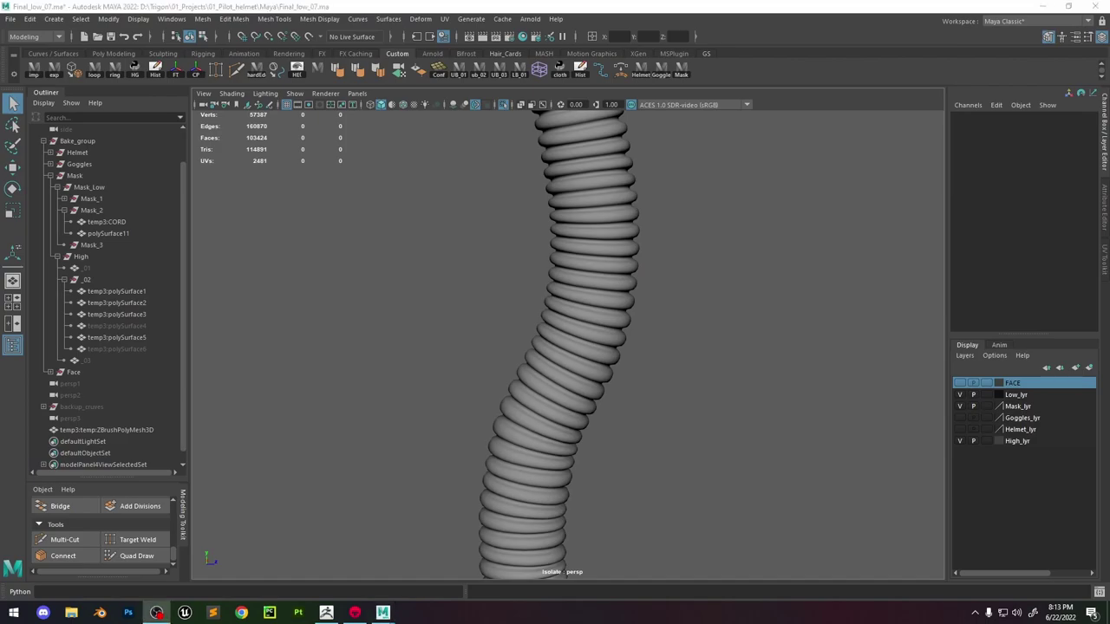
{"action": "left_click", "coordinate": [557, 315]}
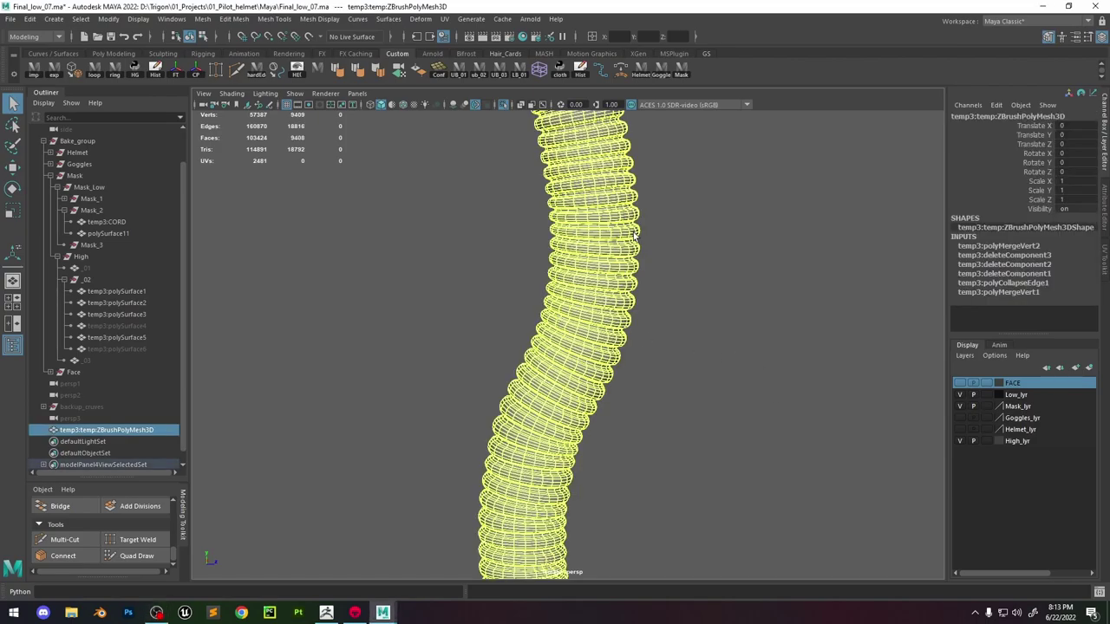
{"action": "right_click_drag", "start_coordinate": [619, 267], "coordinate": [807, 488], "text": "alt"}
{"action": "left_click_drag", "start_coordinate": [668, 339], "coordinate": [628, 316], "text": "alt"}
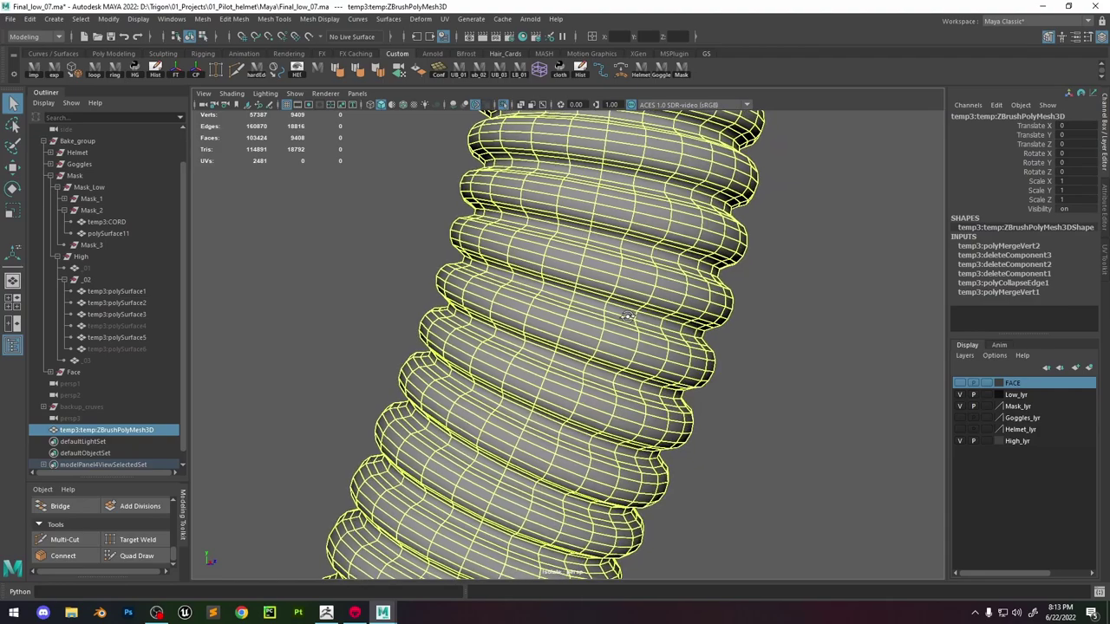
{"action": "right_click_drag", "start_coordinate": [601, 301], "coordinate": [721, 462], "text": "alt"}
{"action": "right_click_drag", "start_coordinate": [600, 249], "coordinate": [600, 198]}
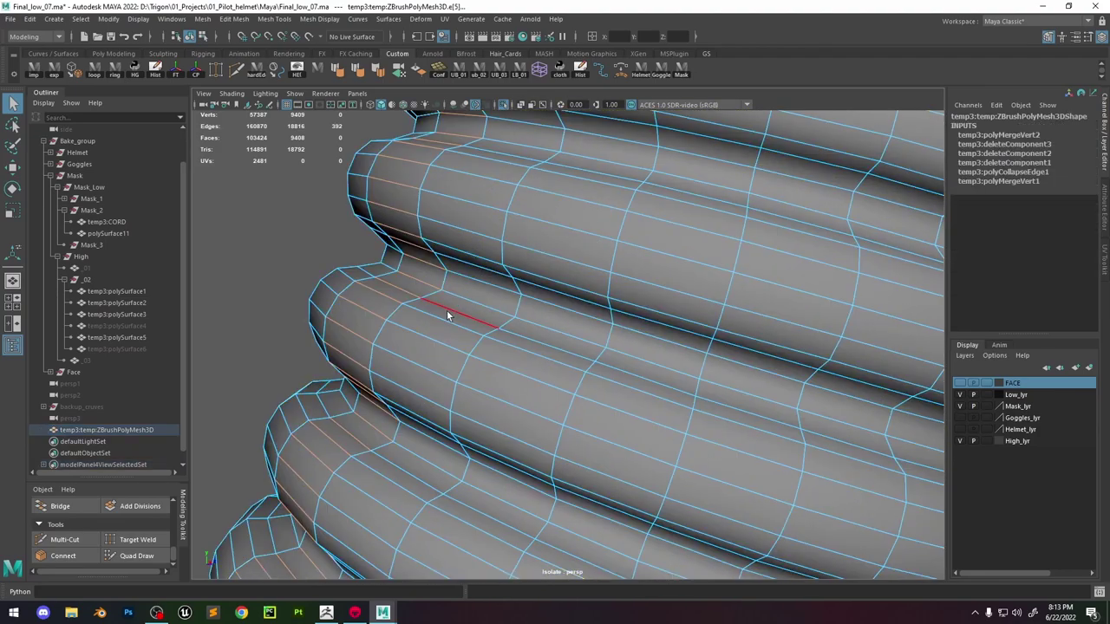
Try removing every second edge loop around the hose using the custom loop and ring selection scripts.
{"action": "left_click", "coordinate": [102, 75]}
{"action": "scroll", "coordinate": [426, 249], "scroll_direction": "down", "scroll_amount": 2}
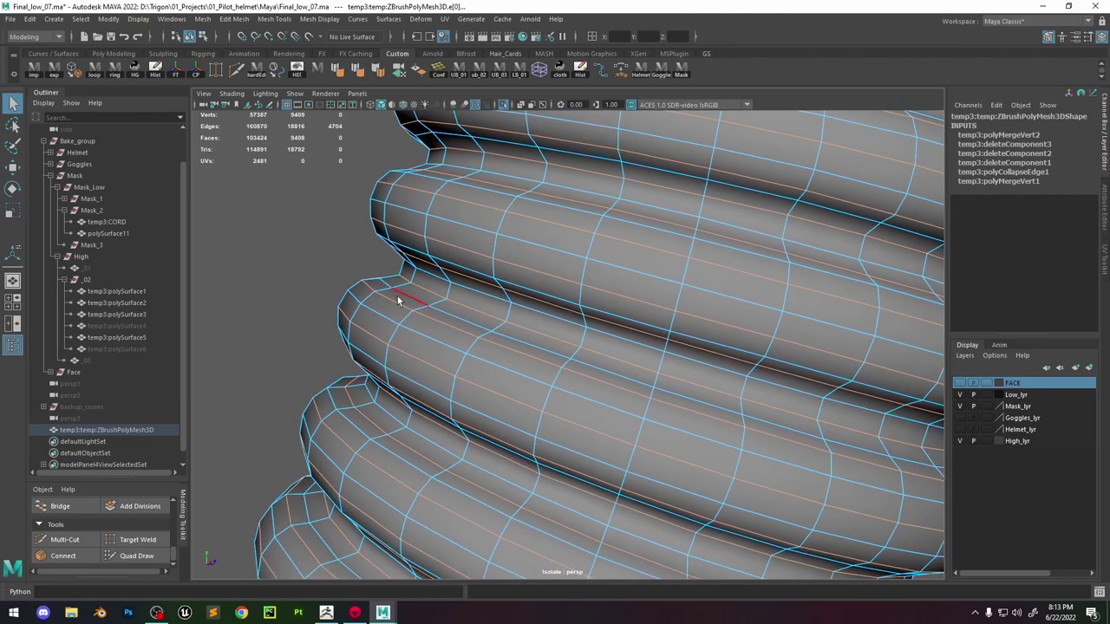
{"action": "left_click", "coordinate": [428, 177]}
{"action": "left_click", "coordinate": [124, 76]}
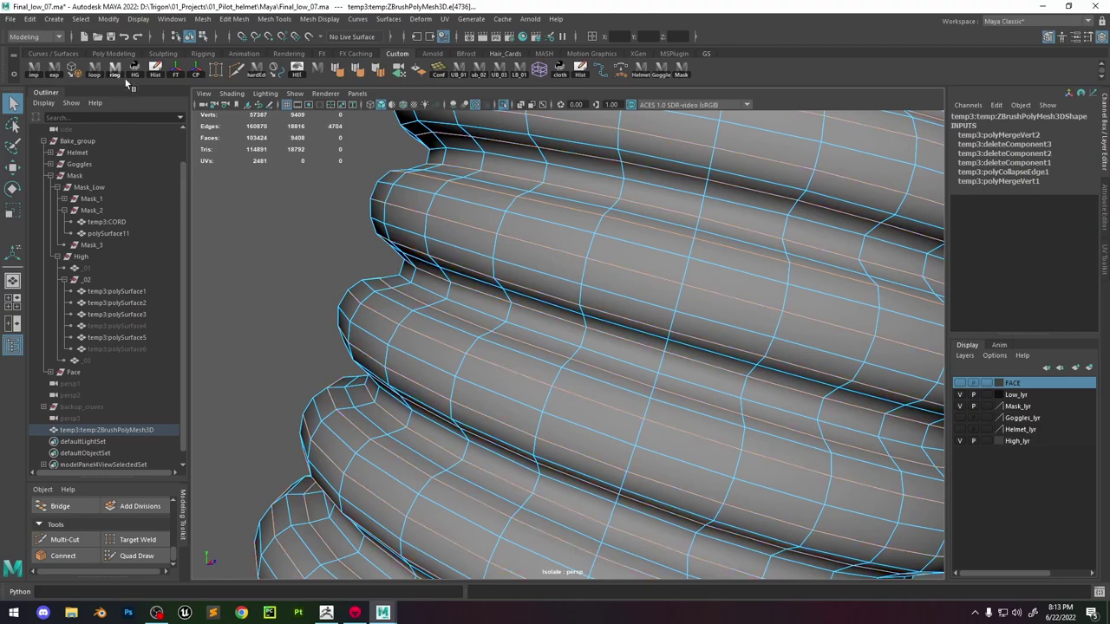
{"action": "scroll", "coordinate": [395, 193], "scroll_direction": "down", "scroll_amount": 6}
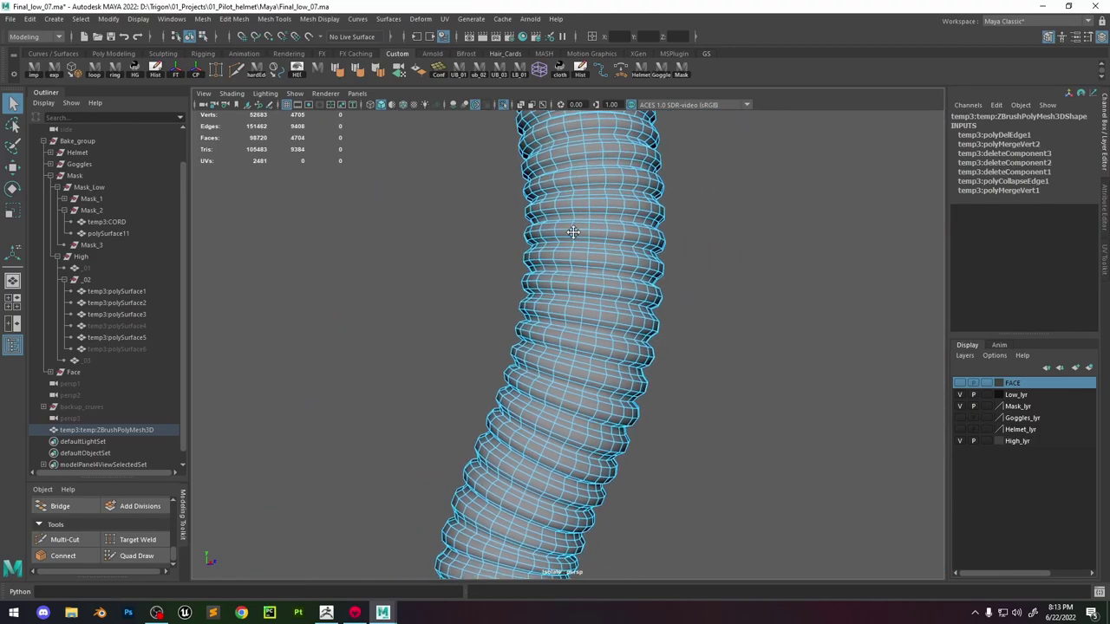
{"action": "scroll", "coordinate": [606, 244], "scroll_direction": "up", "scroll_amount": 3}
{"action": "left_click_drag", "start_coordinate": [607, 245], "coordinate": [707, 286], "text": "alt"}
Undo the edge loop removal and frame one of the closely spaced edges beside a groove.
{"action": "left_click", "coordinate": [713, 288]}
{"action": "left_click", "coordinate": [566, 322]}
{"action": "key", "text": "f"}
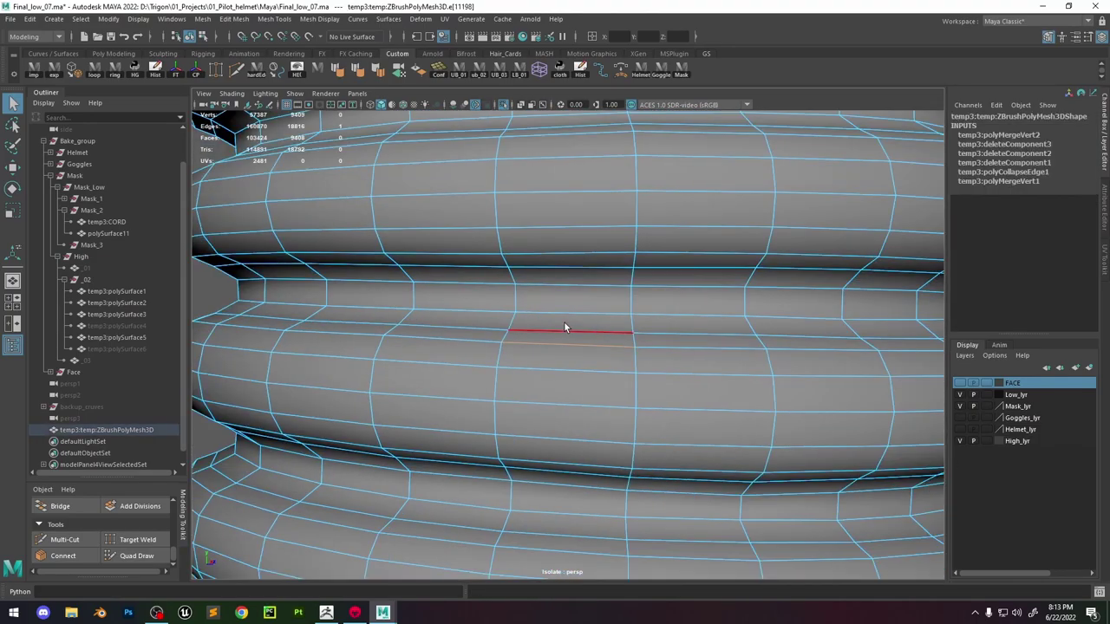
Select the closely spaced edge loops beside the grooves of the middle ribs and delete them along with their vertices.
{"action": "left_click_drag", "start_coordinate": [564, 321], "coordinate": [545, 326], "text": "alt"}
{"action": "double_click", "coordinate": [556, 331]}
{"action": "scroll", "coordinate": [556, 330], "scroll_direction": "down", "scroll_amount": 2}
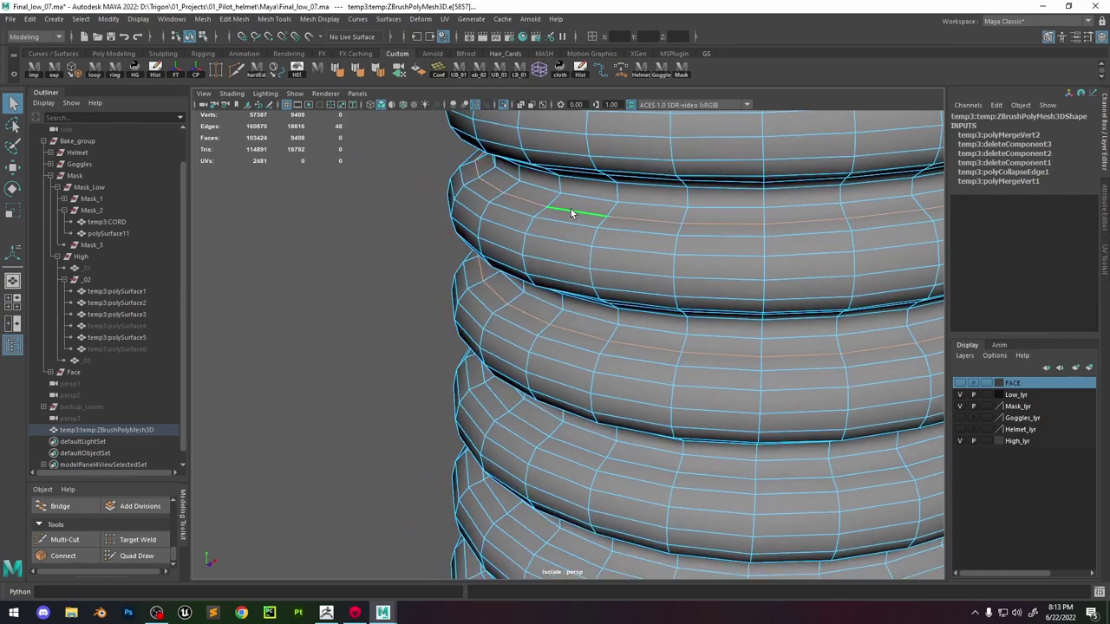
{"action": "key", "text": "ctrl+Delete"}
{"action": "left_click_drag", "start_coordinate": [631, 228], "coordinate": [568, 283], "text": "alt"}
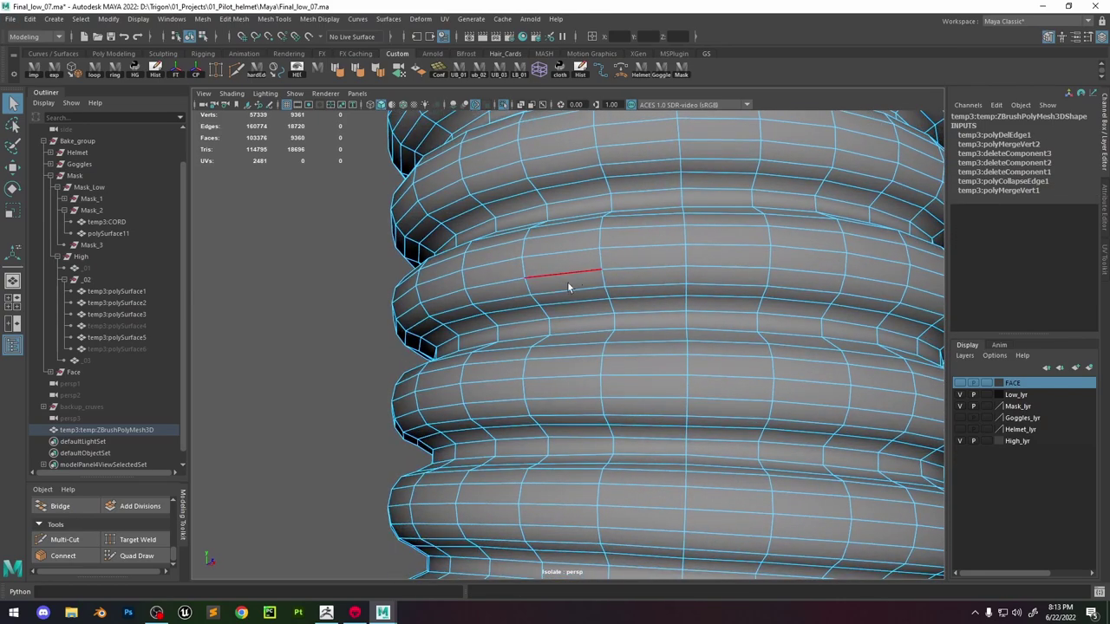
{"action": "double_click", "coordinate": [569, 287]}
{"action": "key", "text": "Delete"}
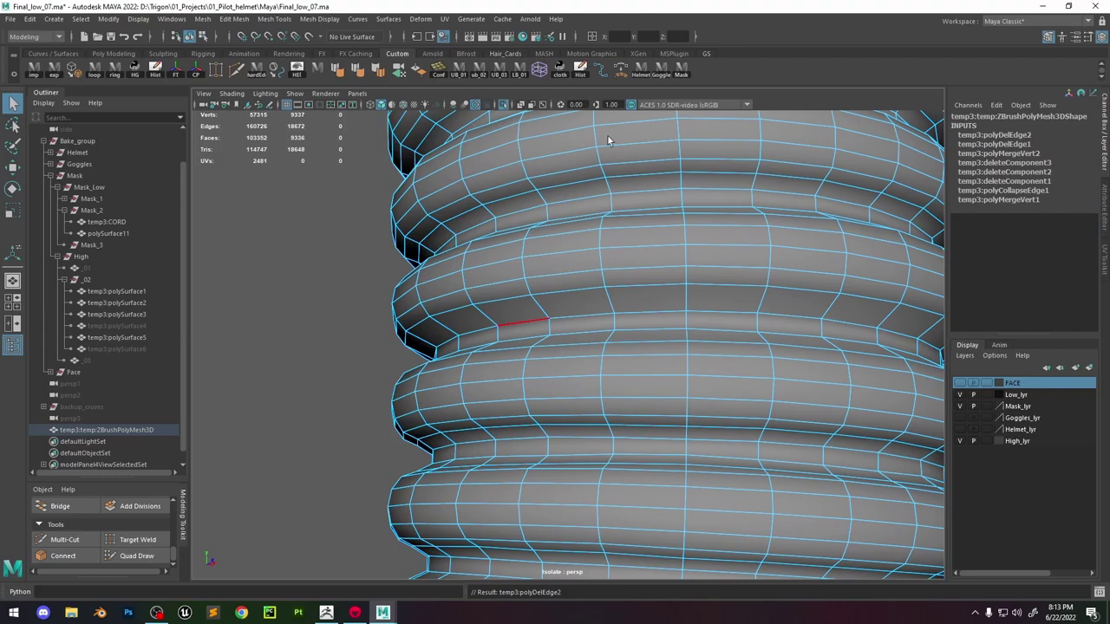
Select the surplus edge loops on successive ribs near the hose's upper end and delete them.
{"action": "scroll", "coordinate": [607, 139], "scroll_direction": "down", "scroll_amount": 5}
{"action": "left_click_drag", "start_coordinate": [528, 223], "coordinate": [617, 351], "text": "alt"}
{"action": "scroll", "coordinate": [570, 359], "scroll_direction": "up", "scroll_amount": 5}
{"action": "double_click", "coordinate": [527, 434]}
{"action": "left_click_drag", "start_coordinate": [527, 435], "coordinate": [652, 421], "text": "alt"}
{"action": "double_click", "coordinate": [614, 374], "text": "shift"}
{"action": "double_click", "coordinate": [597, 370], "text": "shift"}
{"action": "double_click", "coordinate": [736, 506], "text": "shift"}
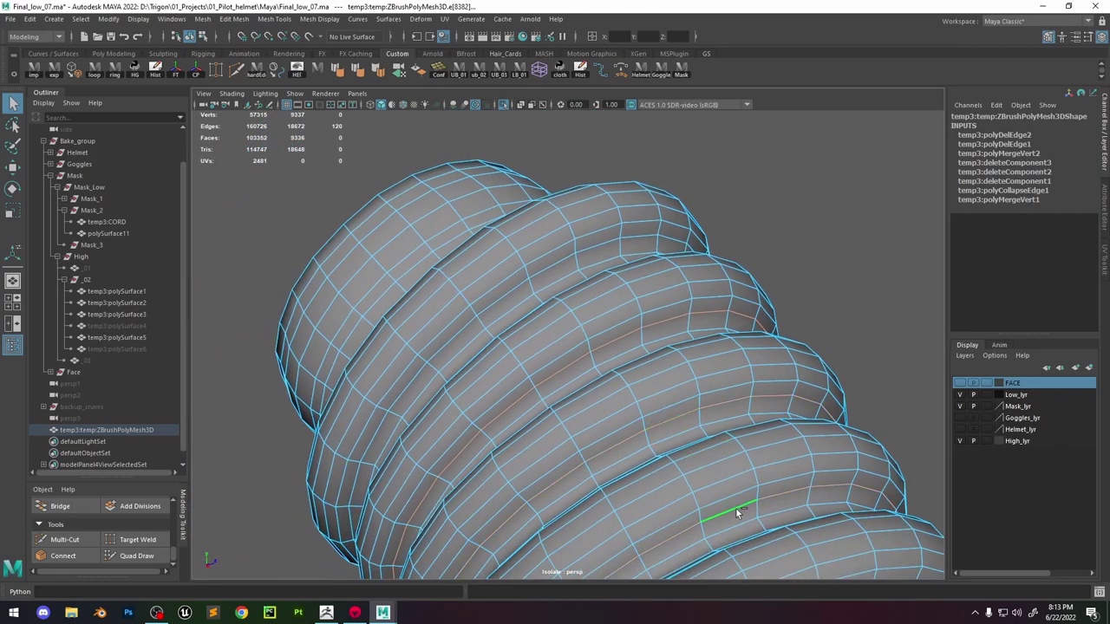
{"action": "left_click_drag", "start_coordinate": [736, 508], "coordinate": [730, 420], "text": "alt"}
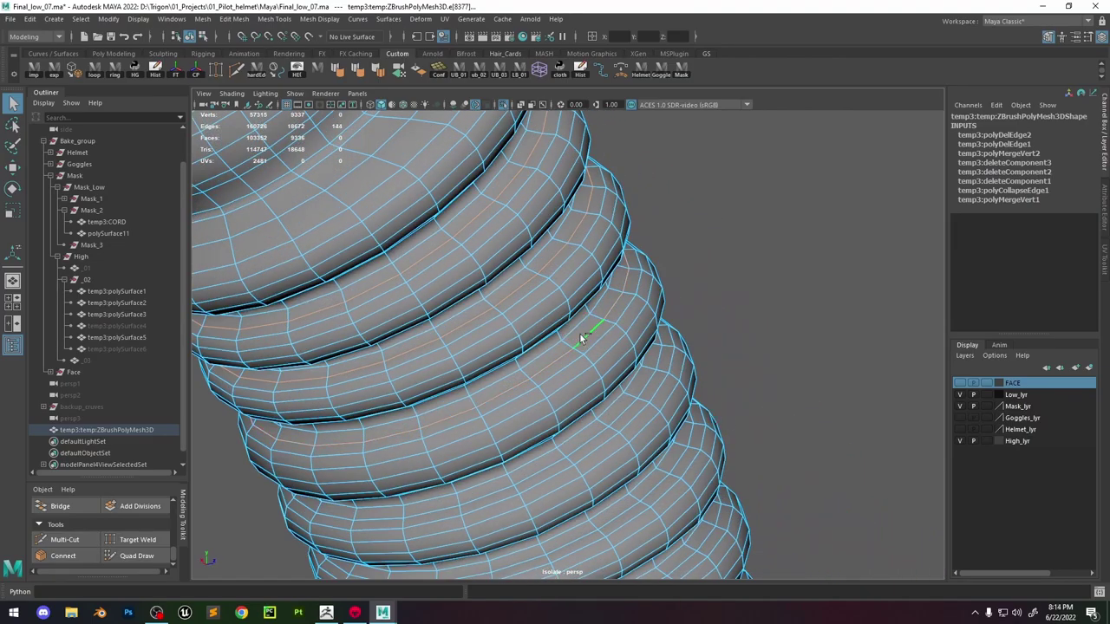
{"action": "key", "text": "ctrl+Delete"}
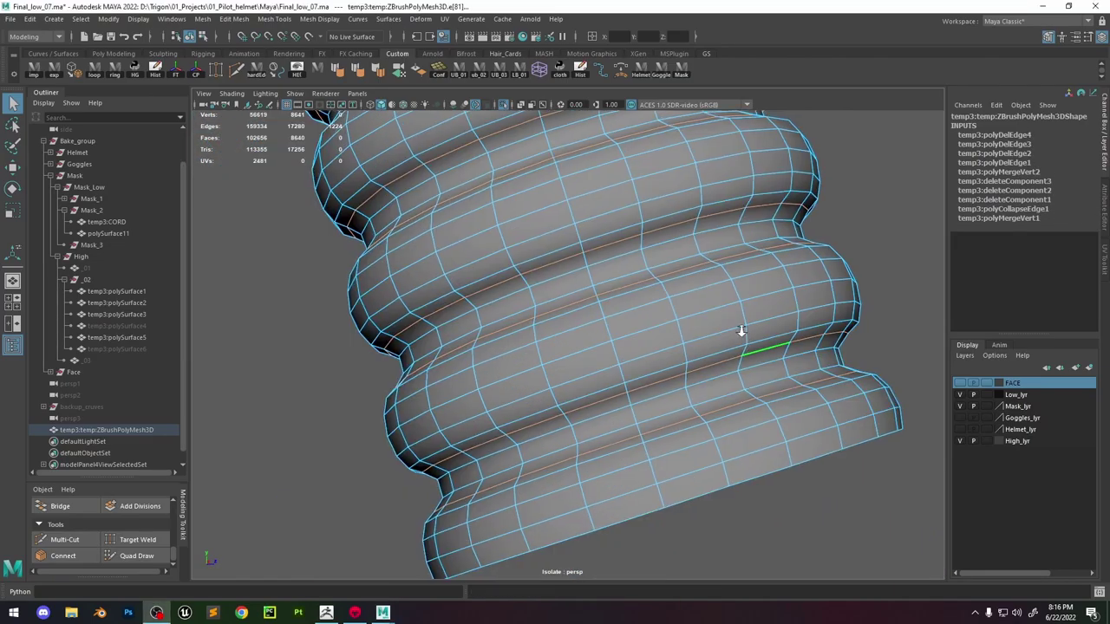
Delete the selected edge loops beside the grooves down to the hose's open end, and select all the hose's faces.
{"action": "left_click_drag", "start_coordinate": [738, 327], "coordinate": [707, 238], "text": "alt"}
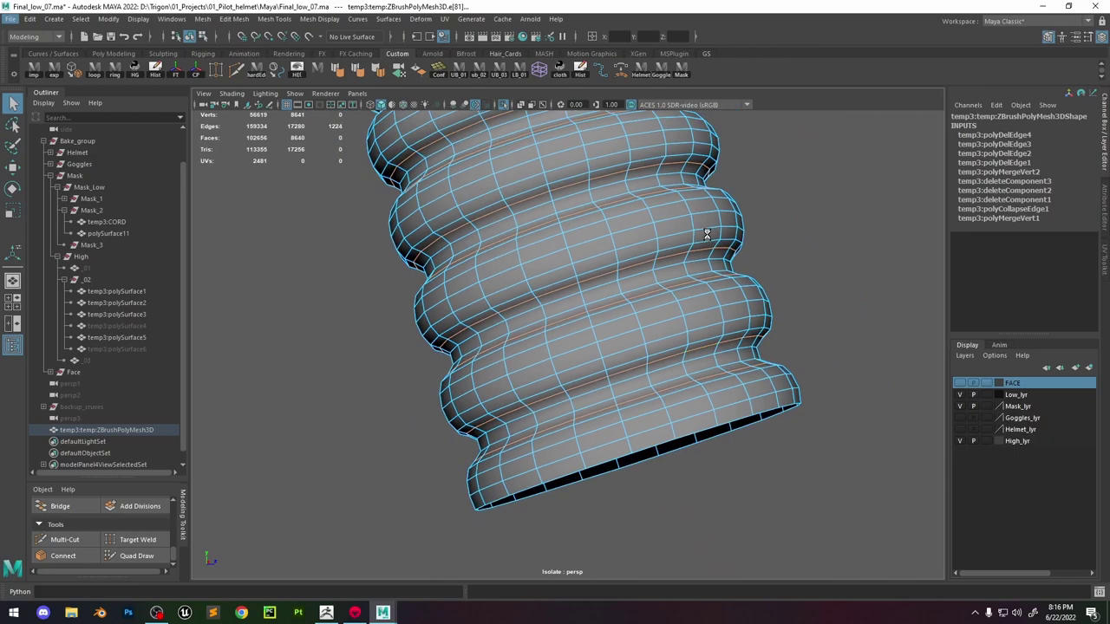
{"action": "key", "text": "ctrl+Delete"}
{"action": "middle_click_drag", "start_coordinate": [592, 235], "coordinate": [607, 327], "text": "alt"}
{"action": "left_click_drag", "start_coordinate": [607, 327], "coordinate": [560, 264], "text": "alt"}
{"action": "right_click_drag", "start_coordinate": [558, 263], "coordinate": [598, 244]}
{"action": "right_click_drag", "start_coordinate": [543, 204], "coordinate": [542, 232]}
{"action": "double_click", "coordinate": [550, 238]}
{"action": "scroll", "coordinate": [587, 206], "scroll_direction": "down", "scroll_amount": 7}
{"action": "middle_click_drag", "start_coordinate": [593, 185], "coordinate": [605, 235], "text": "alt"}
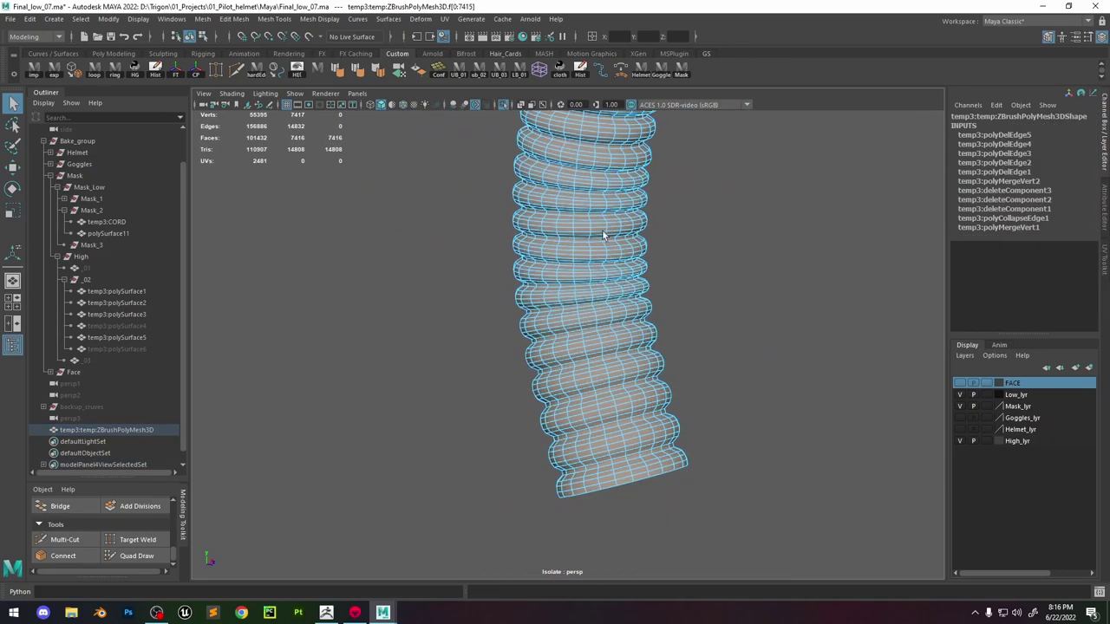
Return the hose to object mode, soften its edges, and inspect the shading of the ribs.
{"action": "left_click_drag", "start_coordinate": [605, 235], "coordinate": [591, 281], "text": "alt"}
{"action": "right_click_drag", "start_coordinate": [592, 281], "coordinate": [626, 256]}
{"action": "left_click", "coordinate": [357, 73]}
{"action": "left_click", "coordinate": [633, 217]}
{"action": "left_click_drag", "start_coordinate": [633, 217], "coordinate": [582, 322], "text": "alt"}
{"action": "scroll", "coordinate": [570, 274], "scroll_direction": "down", "scroll_amount": 4}
{"action": "scroll", "coordinate": [570, 274], "scroll_direction": "up", "scroll_amount": 6}
{"action": "left_click", "coordinate": [568, 277]}
{"action": "scroll", "coordinate": [570, 280], "scroll_direction": "up", "scroll_amount": 2}
{"action": "scroll", "coordinate": [577, 321], "scroll_direction": "up", "scroll_amount": 2}
Try collapsing one crosswise edge ring on a mid-hose rib and check the rib's shape without the wireframe.
{"action": "right_click_drag", "start_coordinate": [538, 325], "coordinate": [482, 288]}
{"action": "double_click", "coordinate": [502, 335]}
{"action": "scroll", "coordinate": [534, 248], "scroll_direction": "down", "scroll_amount": 4}
{"action": "key", "text": "ctrl+z"}
{"action": "left_click", "coordinate": [727, 290]}
{"action": "left_click_drag", "start_coordinate": [727, 289], "coordinate": [727, 291], "text": "alt"}
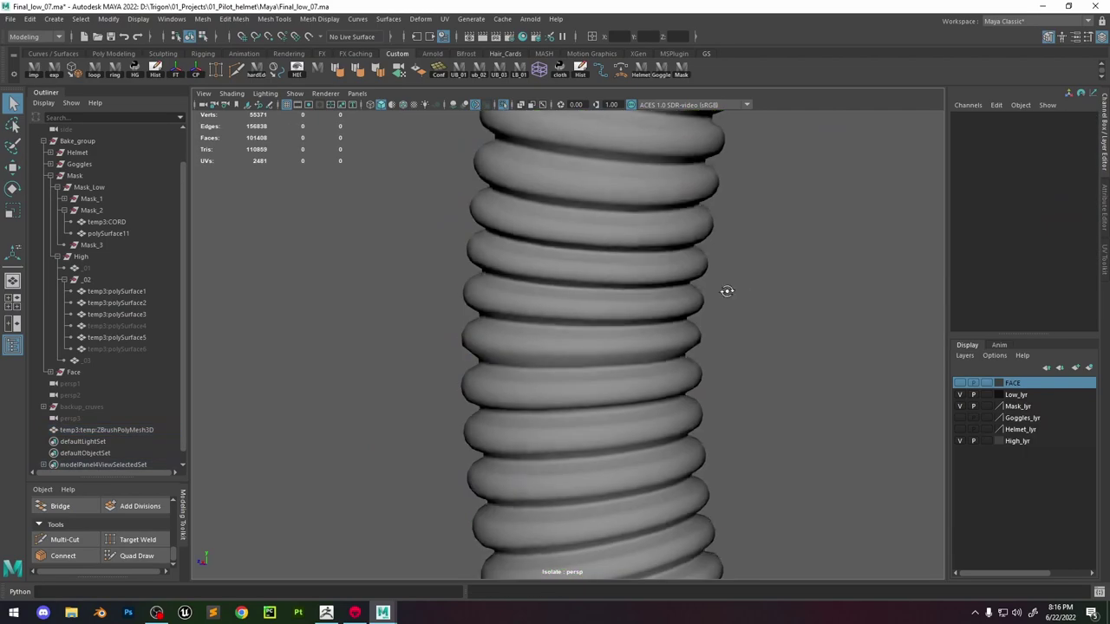
{"action": "scroll", "coordinate": [595, 211], "scroll_direction": "down", "scroll_amount": 5}
{"action": "left_click", "coordinate": [564, 223]}
{"action": "scroll", "coordinate": [514, 291], "scroll_direction": "up", "scroll_amount": 5}
{"action": "key", "text": "F10"}
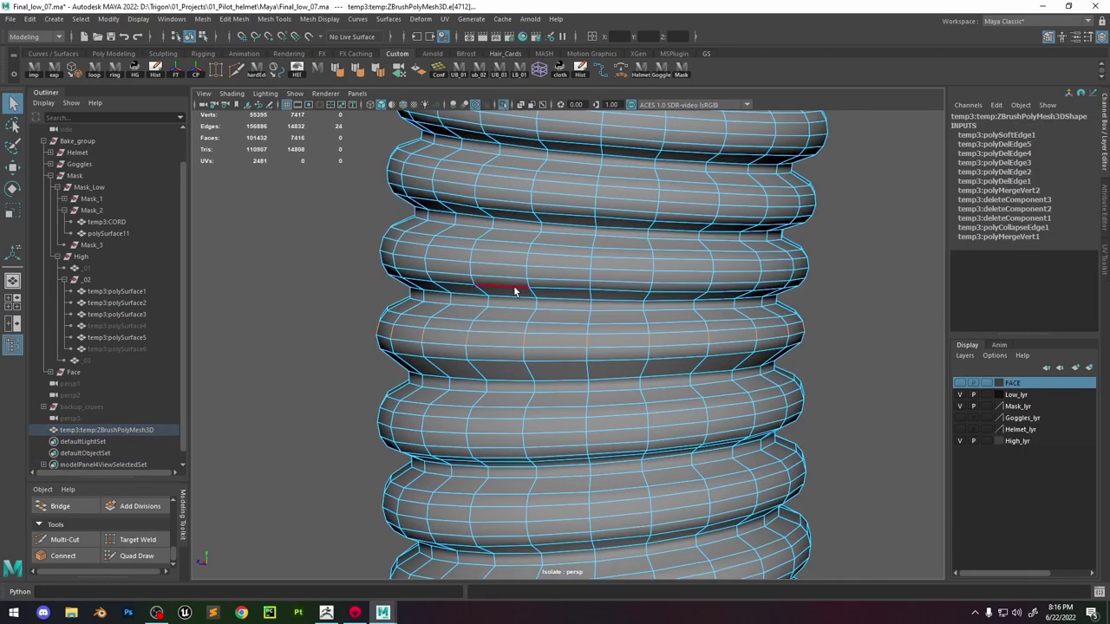
Add the crosswise edge ring of each successive rib above the selected one to the selection.
{"action": "left_click", "coordinate": [527, 259], "text": "shift"}
{"action": "double_click", "coordinate": [472, 253], "text": "shift"}
{"action": "left_click", "coordinate": [479, 182], "text": "shift"}
{"action": "double_click", "coordinate": [534, 189], "text": "shift"}
{"action": "middle_click_drag", "start_coordinate": [539, 160], "coordinate": [538, 223], "text": "alt"}
{"action": "left_click", "coordinate": [537, 225], "text": "shift"}
{"action": "double_click", "coordinate": [482, 218], "text": "shift"}
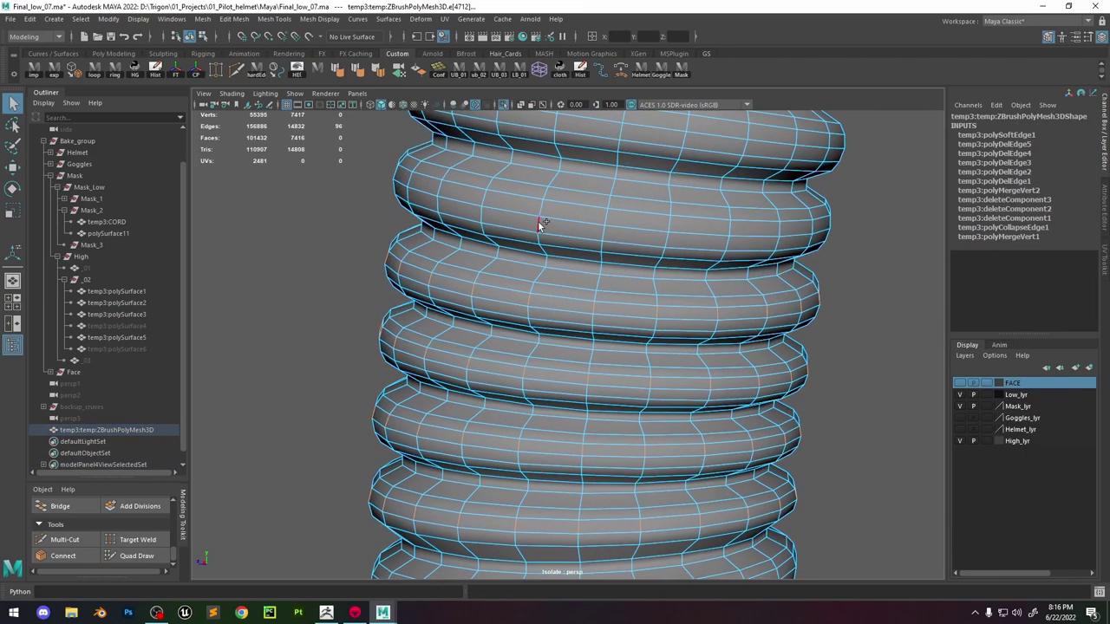
{"action": "left_click_drag", "start_coordinate": [539, 217], "coordinate": [528, 194], "text": "alt"}
{"action": "left_click", "coordinate": [532, 175], "text": "shift"}
{"action": "double_click", "coordinate": [475, 164], "text": "shift"}
{"action": "middle_click_drag", "start_coordinate": [531, 162], "coordinate": [533, 232], "text": "alt"}
{"action": "left_click", "coordinate": [534, 232], "text": "shift"}
{"action": "double_click", "coordinate": [484, 211], "text": "shift"}
{"action": "middle_click_drag", "start_coordinate": [542, 123], "coordinate": [538, 193], "text": "alt"}
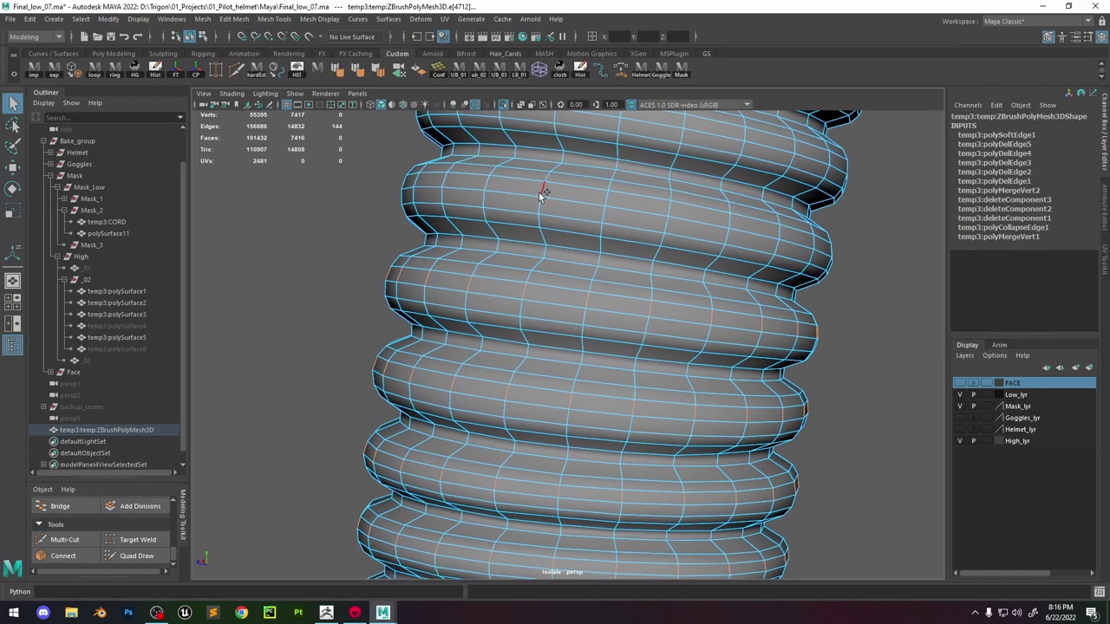
Continue adding one crosswise edge ring per rib up to the hose's upper end.
{"action": "left_click", "coordinate": [540, 195], "text": "shift"}
{"action": "double_click", "coordinate": [606, 198], "text": "shift"}
{"action": "middle_click_drag", "start_coordinate": [615, 130], "coordinate": [600, 250], "text": "alt"}
{"action": "left_click", "coordinate": [599, 252], "text": "shift"}
{"action": "double_click", "coordinate": [534, 246], "text": "shift"}
{"action": "middle_click_drag", "start_coordinate": [627, 169], "coordinate": [604, 205], "text": "alt"}
{"action": "left_click", "coordinate": [602, 204], "text": "shift"}
{"action": "double_click", "coordinate": [541, 187], "text": "shift"}
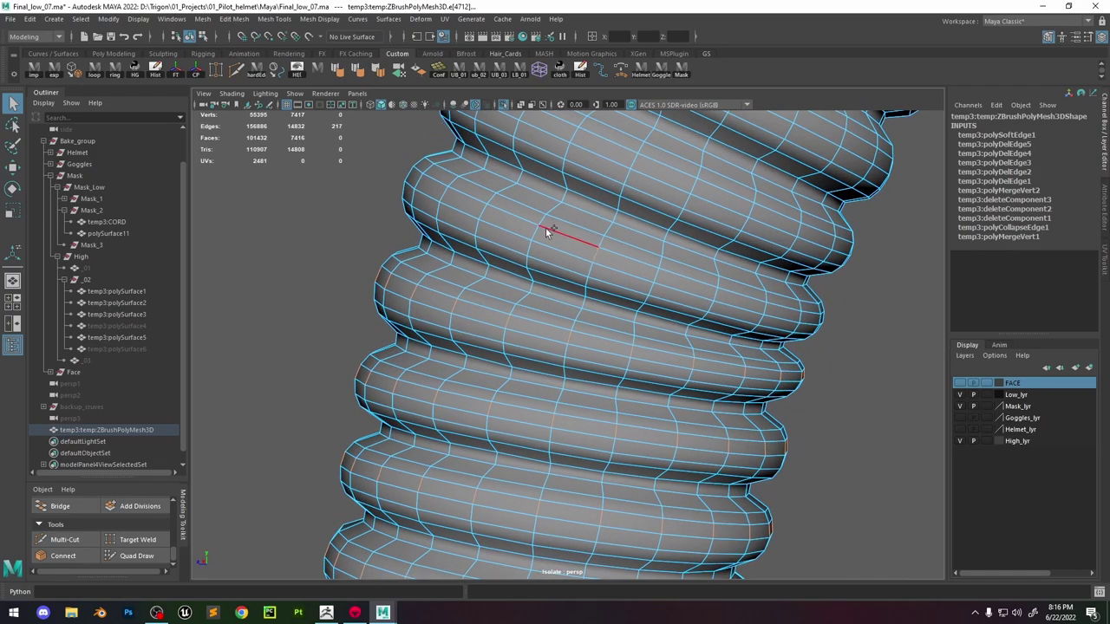
{"action": "double_click", "coordinate": [535, 232], "text": "shift"}
{"action": "left_click", "coordinate": [655, 272], "text": "shift"}
{"action": "double_click", "coordinate": [713, 294], "text": "shift"}
{"action": "left_click", "coordinate": [695, 183], "text": "shift"}
{"action": "double_click", "coordinate": [753, 210], "text": "shift"}
{"action": "middle_click_drag", "start_coordinate": [721, 136], "coordinate": [661, 310], "text": "alt"}
{"action": "left_click", "coordinate": [666, 284], "text": "shift"}
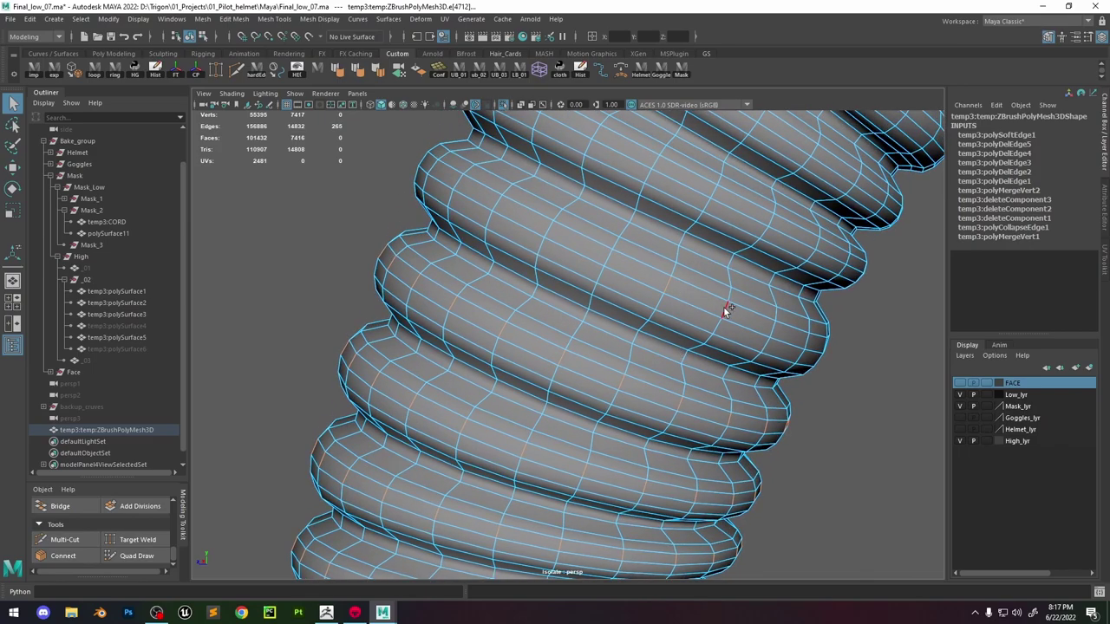
{"action": "left_click_drag", "start_coordinate": [727, 311], "coordinate": [615, 276], "text": "alt"}
{"action": "double_click", "coordinate": [613, 248], "text": "shift"}
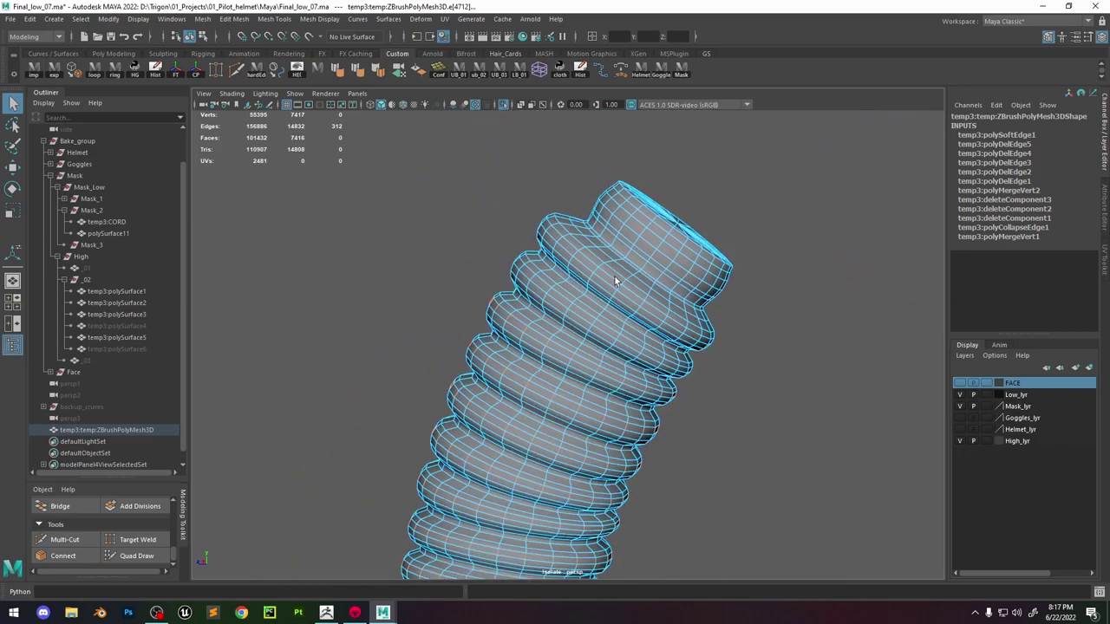
Undo the last edge selections near the hose's upper end and return to the unselected ribs below.
{"action": "middle_click_drag", "start_coordinate": [612, 287], "coordinate": [609, 258], "text": "alt"}
{"action": "right_click_drag", "start_coordinate": [566, 250], "coordinate": [563, 318], "text": "alt"}
{"action": "key", "text": "ctrl+z"}
{"action": "key", "text": "ctrl+z"}
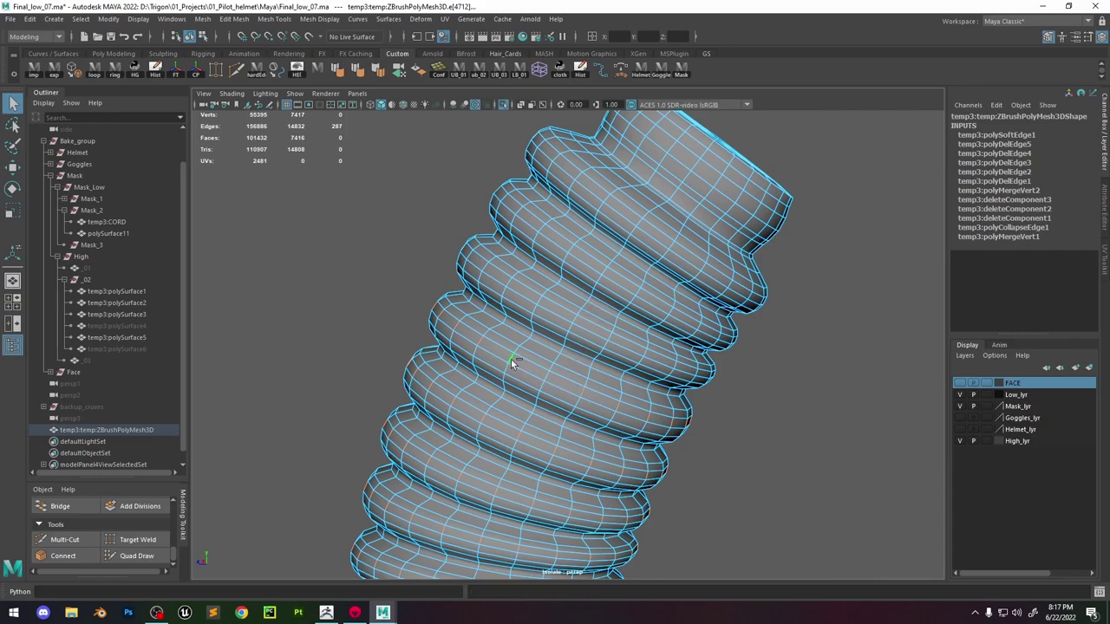
{"action": "left_click_drag", "start_coordinate": [678, 195], "coordinate": [602, 362], "text": "alt"}
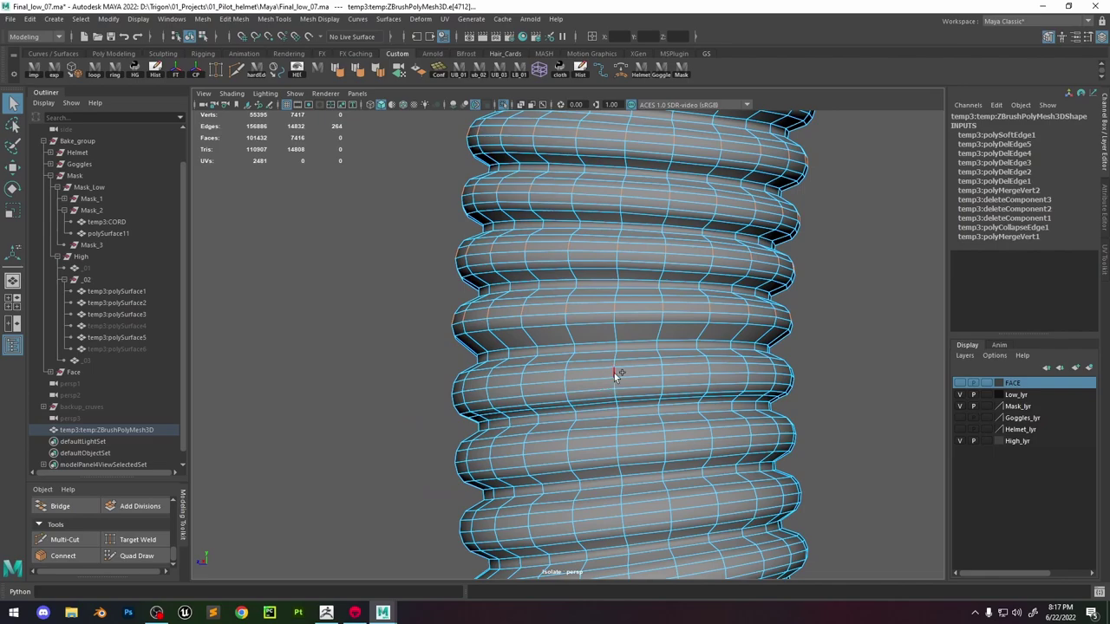
Add the crosswise edge rings of the ribs below the starting rib to the selection, one ring per rib.
{"action": "left_click", "coordinate": [664, 369], "text": "shift"}
{"action": "left_click", "coordinate": [721, 476], "text": "shift"}
{"action": "left_click_drag", "start_coordinate": [721, 476], "coordinate": [693, 376], "text": "alt"}
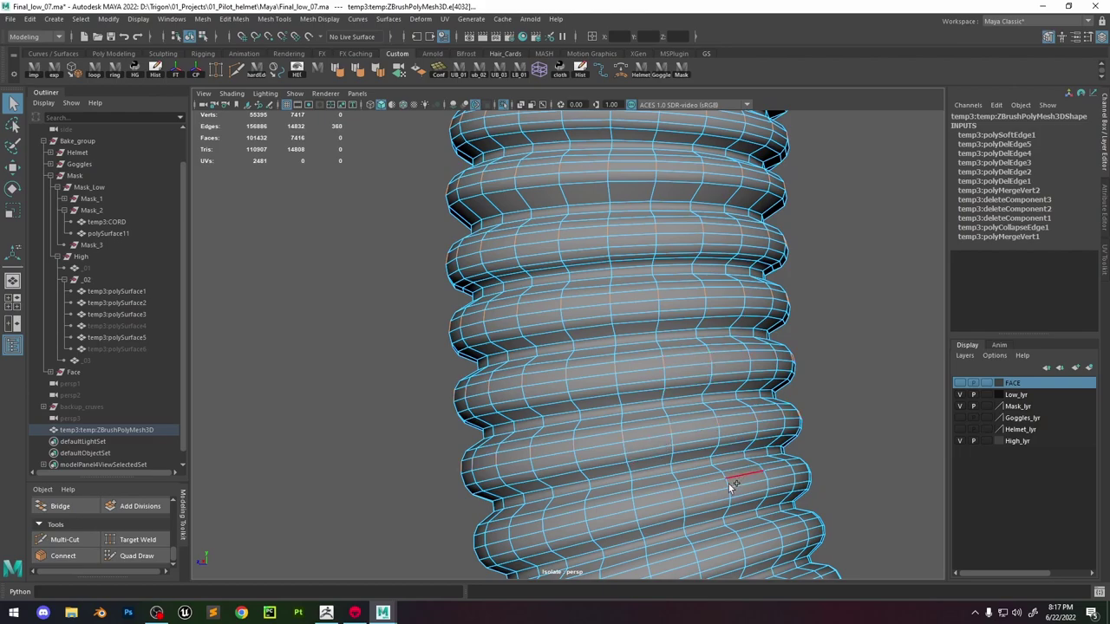
{"action": "double_click", "coordinate": [679, 493], "text": "shift"}
{"action": "middle_click_drag", "start_coordinate": [729, 508], "coordinate": [723, 327], "text": "alt"}
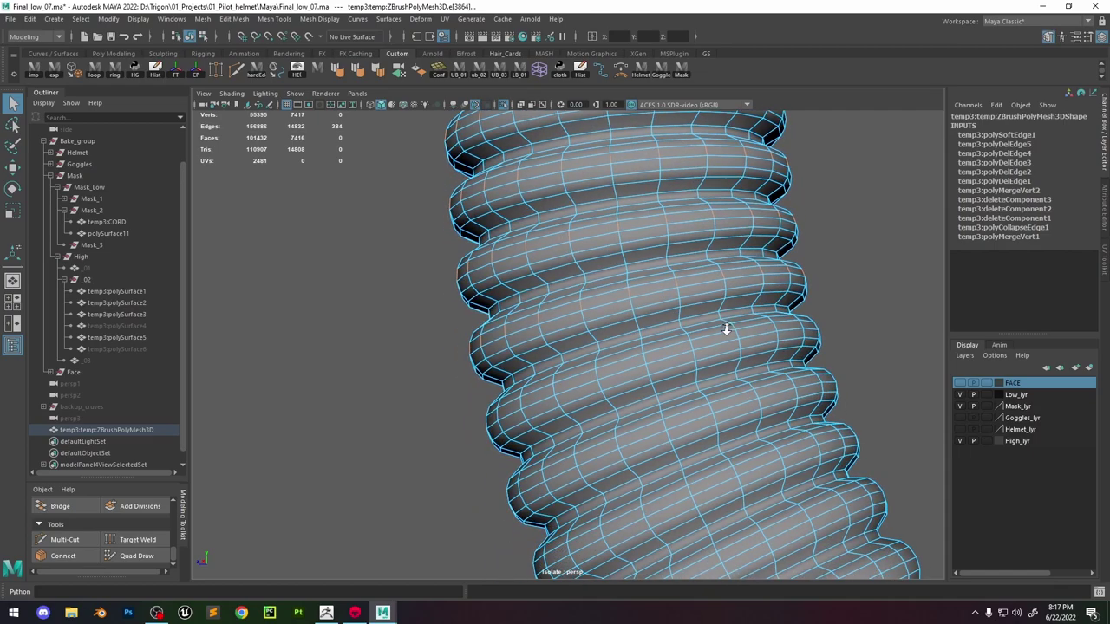
{"action": "scroll", "coordinate": [722, 330], "scroll_direction": "up", "scroll_amount": 2}
{"action": "left_click", "coordinate": [717, 342], "text": "shift"}
{"action": "double_click", "coordinate": [772, 322], "text": "shift"}
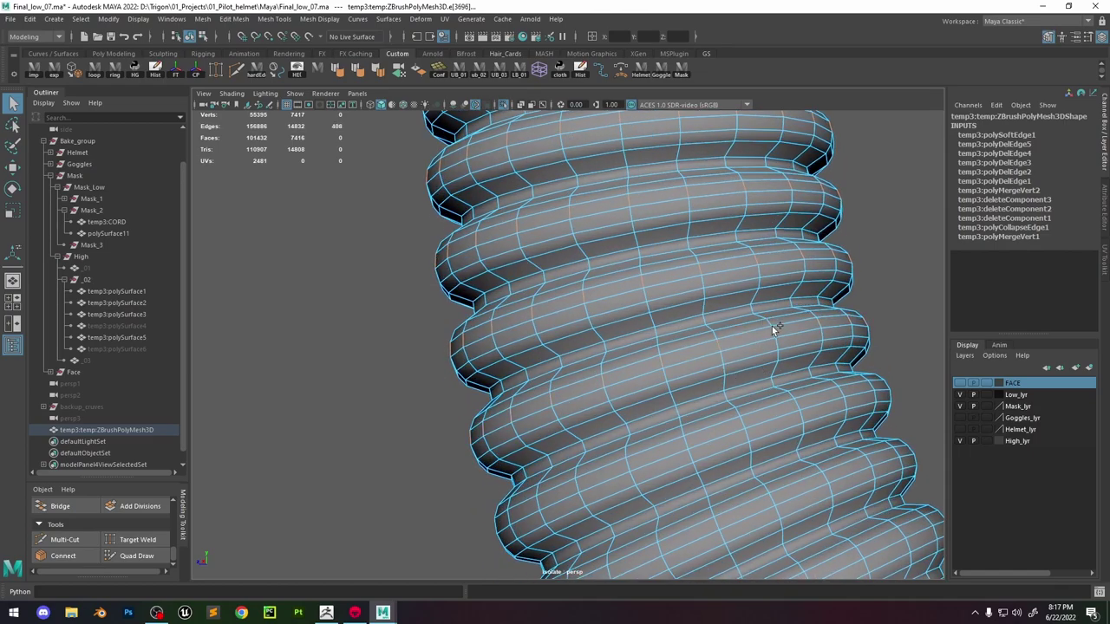
{"action": "left_click", "coordinate": [795, 402], "text": "shift"}
{"action": "double_click", "coordinate": [742, 424], "text": "shift"}
{"action": "left_click_drag", "start_coordinate": [808, 438], "coordinate": [728, 405], "text": "alt"}
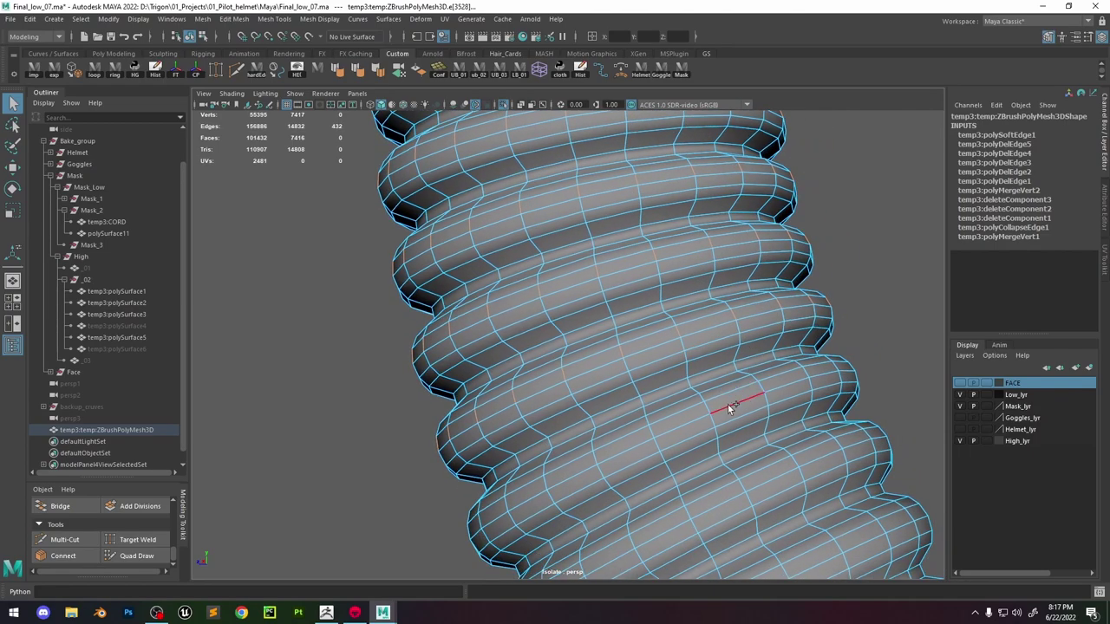
Extend the edge ring selection rib by rib down through the bent middle section of the hose.
{"action": "left_click", "coordinate": [763, 386], "text": "shift"}
{"action": "double_click", "coordinate": [838, 441], "text": "shift"}
{"action": "left_click_drag", "start_coordinate": [838, 441], "coordinate": [742, 261], "text": "alt"}
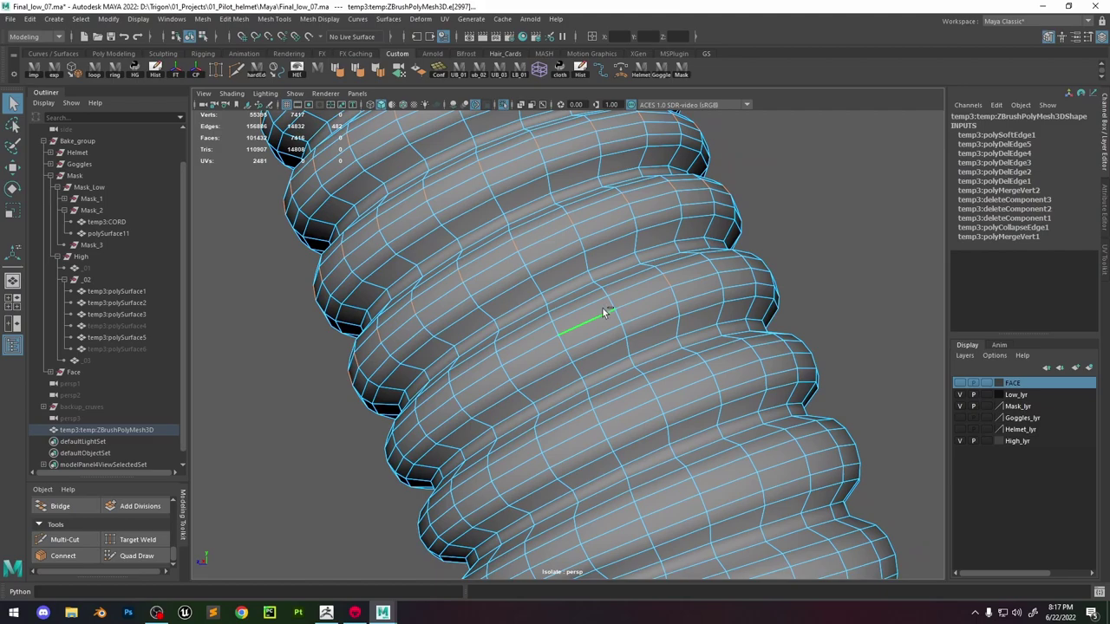
{"action": "left_click", "coordinate": [602, 307], "text": "shift"}
{"action": "left_click", "coordinate": [612, 300], "text": "shift"}
{"action": "left_click", "coordinate": [721, 296]}
{"action": "left_click_drag", "start_coordinate": [794, 451], "coordinate": [702, 354], "text": "alt"}
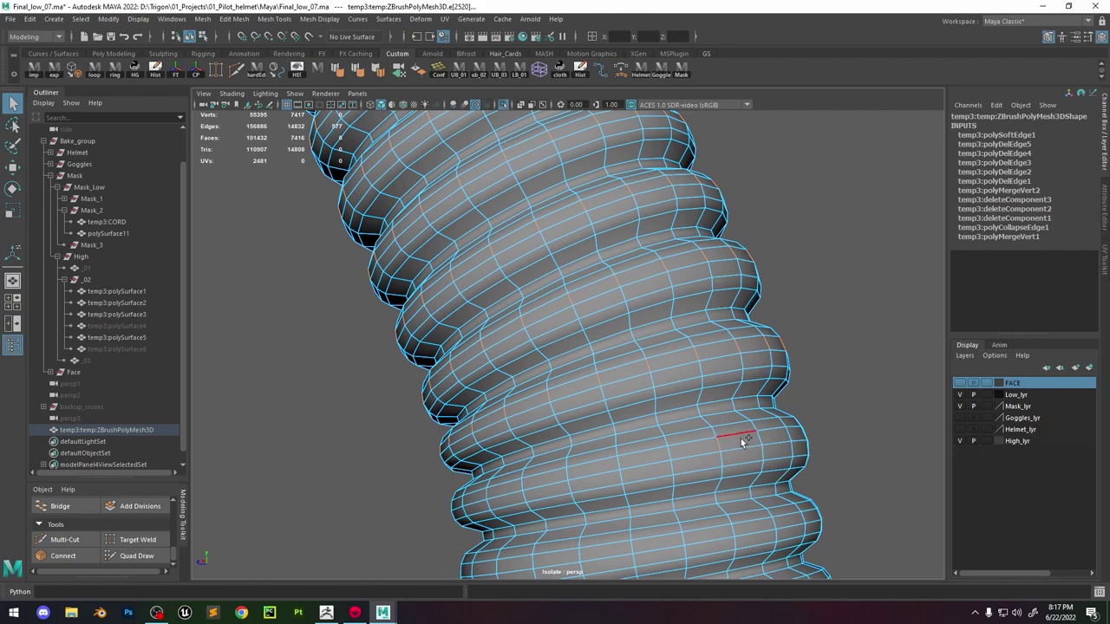
{"action": "left_click_drag", "start_coordinate": [752, 463], "coordinate": [775, 332], "text": "alt"}
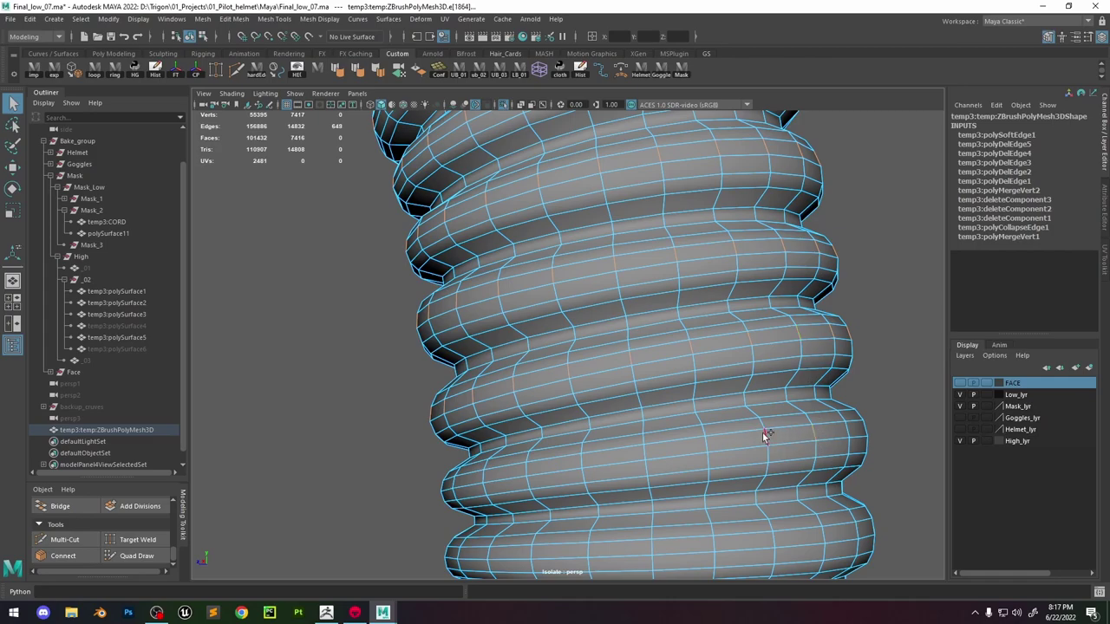
{"action": "left_click_drag", "start_coordinate": [763, 437], "coordinate": [727, 347], "text": "alt"}
{"action": "left_click", "coordinate": [711, 341]}
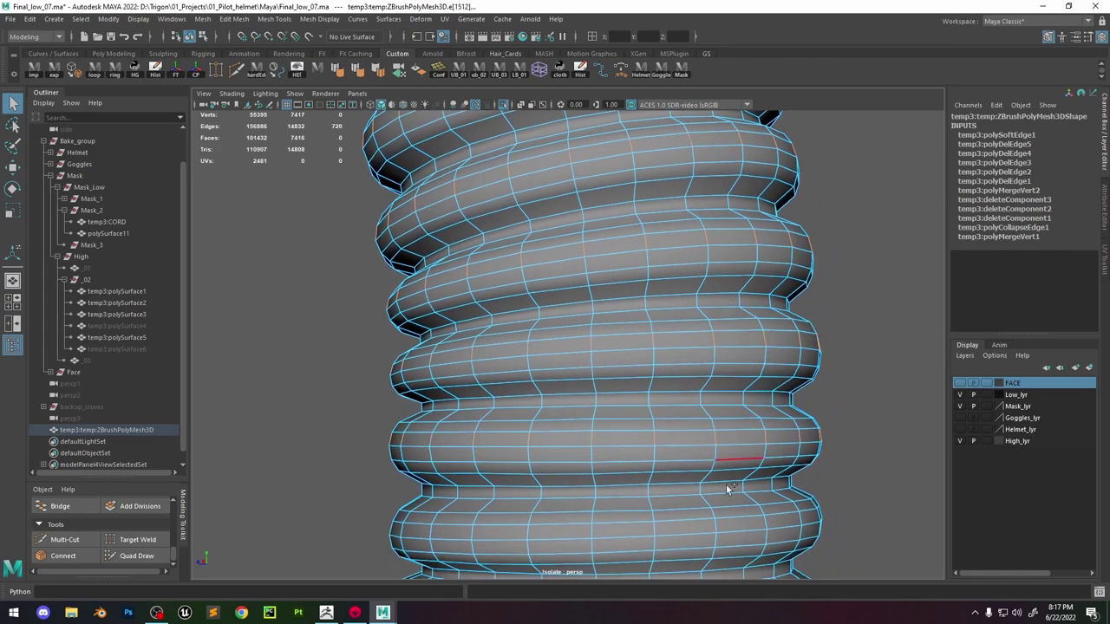
Add the crosswise edge rings of the ribs following the bend, toward the hose's lower end.
{"action": "middle_click_drag", "start_coordinate": [727, 490], "coordinate": [715, 265], "text": "alt"}
{"action": "right_click_drag", "start_coordinate": [714, 265], "coordinate": [652, 290], "text": "alt"}
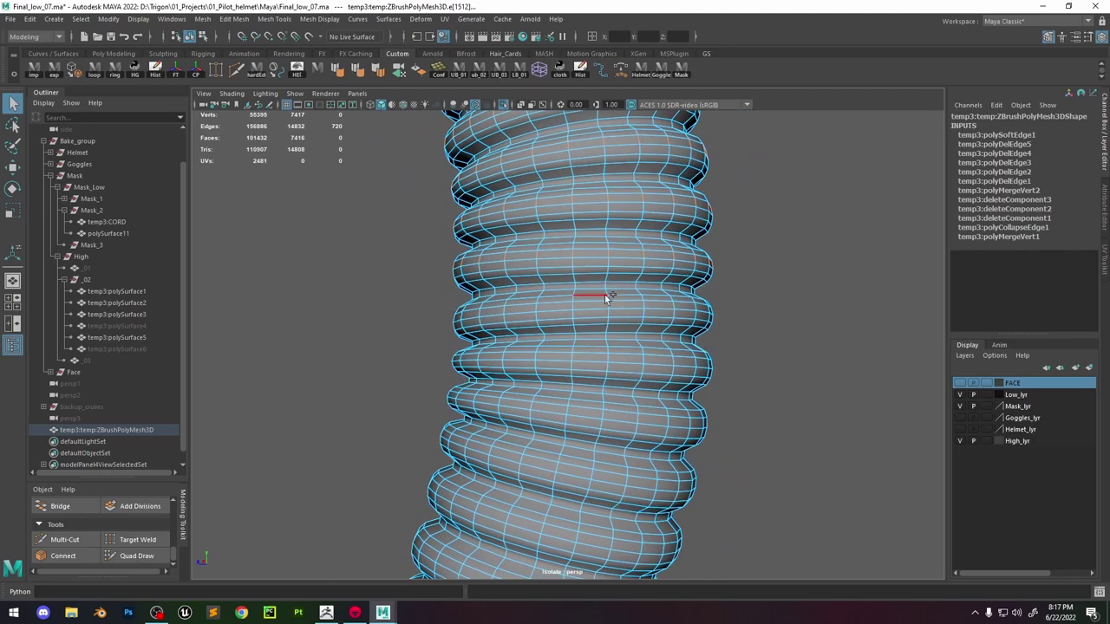
{"action": "left_click", "coordinate": [645, 351]}
{"action": "left_click", "coordinate": [595, 425]}
{"action": "double_click", "coordinate": [636, 415], "text": "shift"}
{"action": "middle_click_drag", "start_coordinate": [619, 433], "coordinate": [631, 308], "text": "alt"}
{"action": "right_click_drag", "start_coordinate": [631, 308], "coordinate": [666, 389], "text": "alt"}
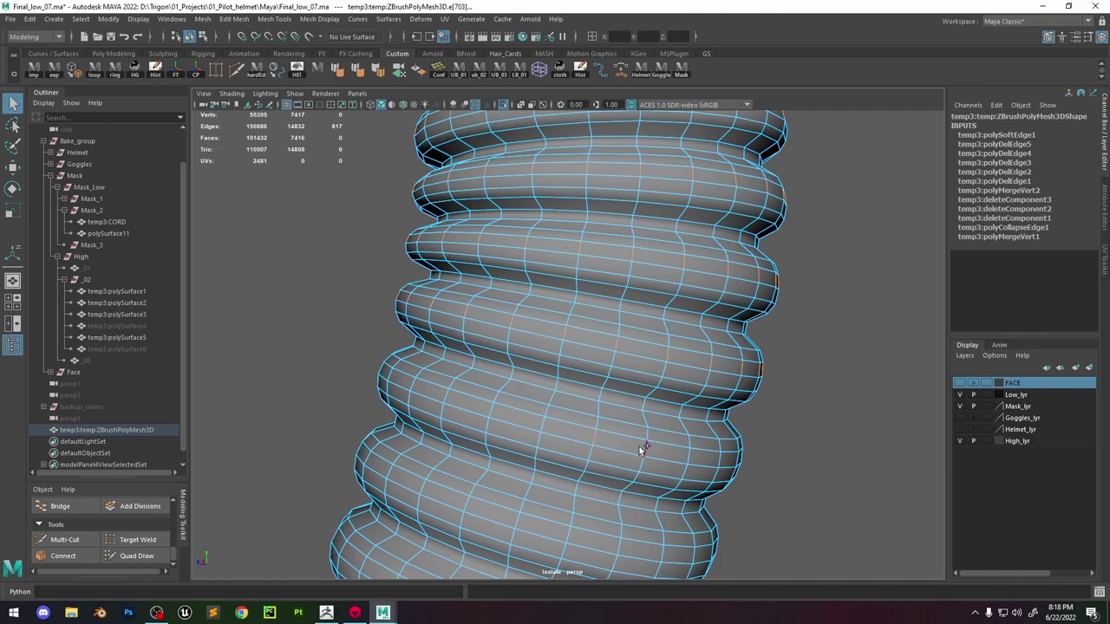
Add the edge rings of the last ribs at the hose's lower end and collapse all the selected edges.
{"action": "left_click_drag", "start_coordinate": [641, 448], "coordinate": [635, 402], "text": "alt"}
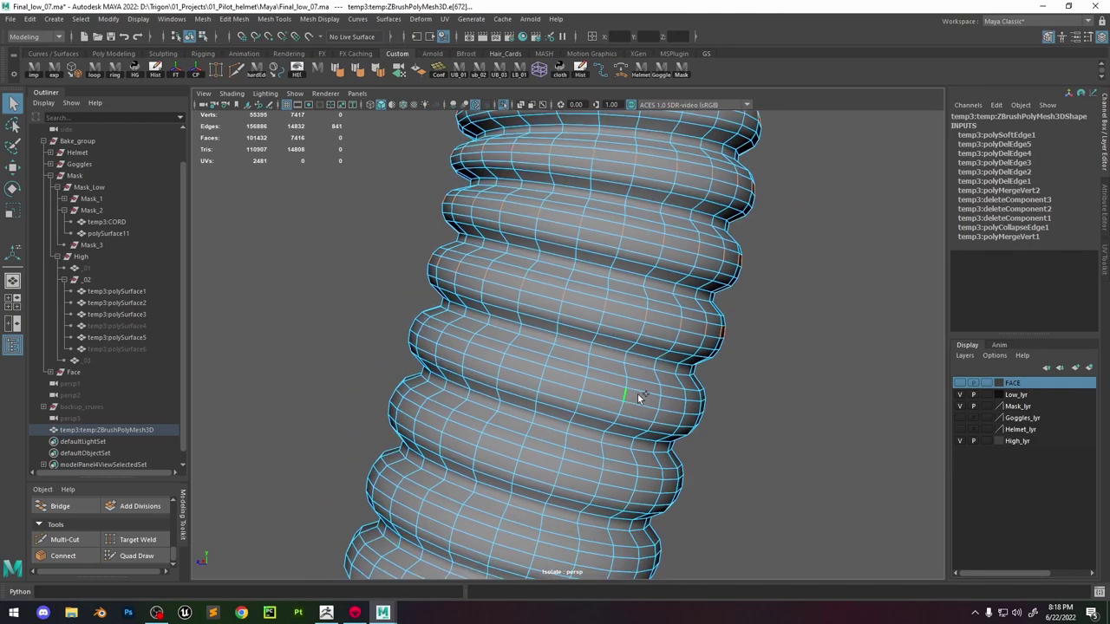
{"action": "double_click", "coordinate": [609, 479], "text": "shift"}
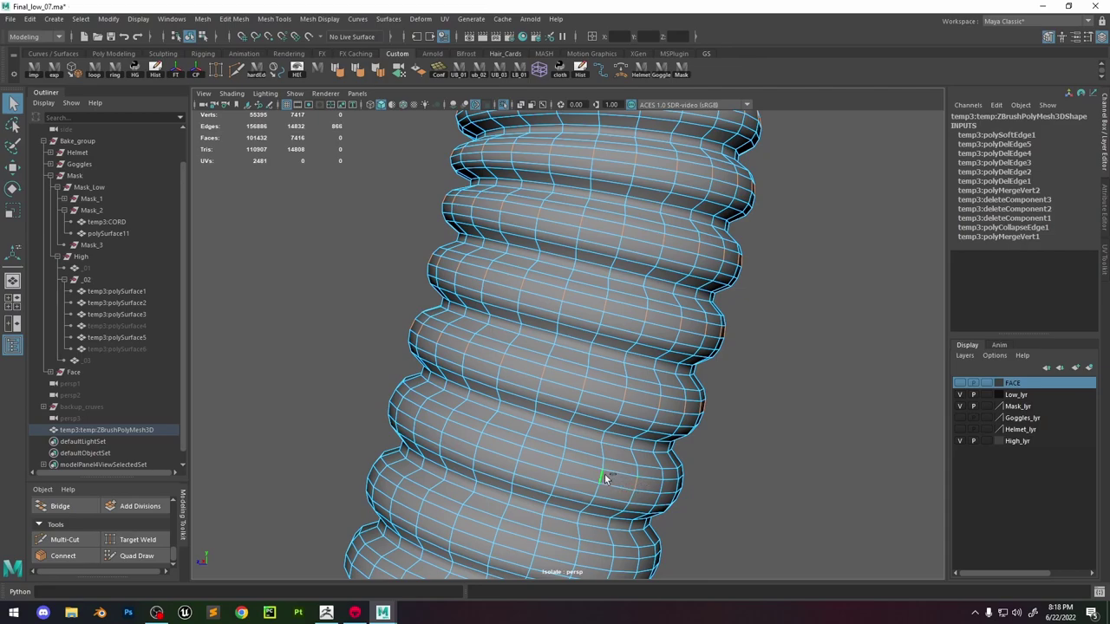
{"action": "middle_click_drag", "start_coordinate": [607, 477], "coordinate": [634, 279], "text": "alt"}
{"action": "right_click_drag", "start_coordinate": [634, 280], "coordinate": [653, 338], "text": "alt"}
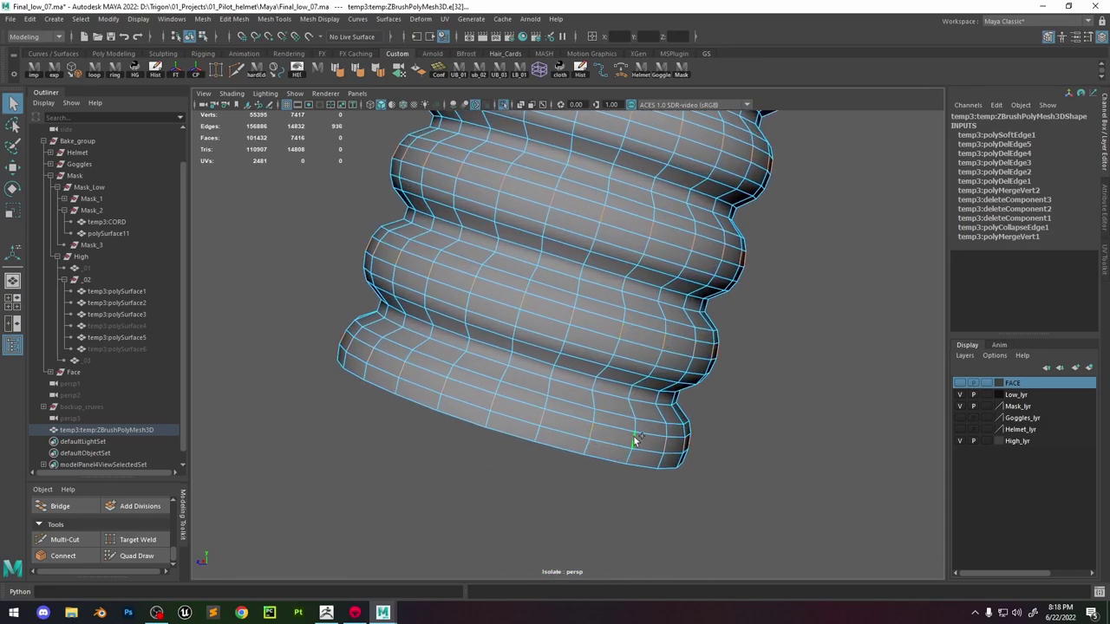
{"action": "right_click_drag", "start_coordinate": [635, 440], "coordinate": [613, 165], "text": "shift"}
{"action": "middle_click_drag", "start_coordinate": [612, 164], "coordinate": [600, 321], "text": "alt"}
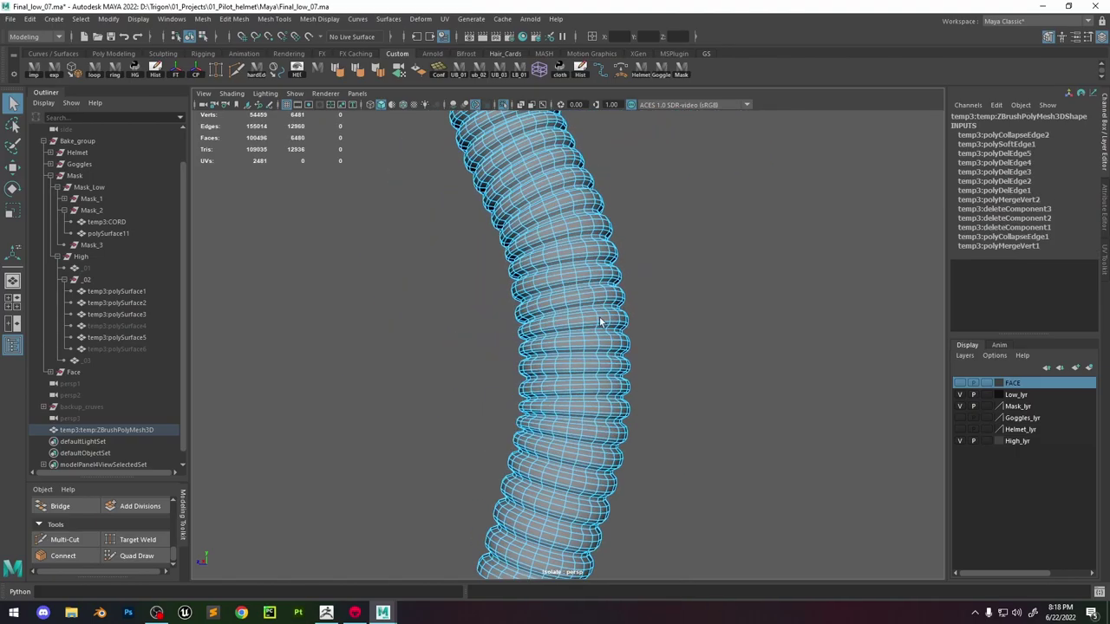
Try collapsing one more crosswise edge ring on a mid-hose rib.
{"action": "left_click_drag", "start_coordinate": [601, 322], "coordinate": [522, 284], "text": "alt"}
{"action": "right_click_drag", "start_coordinate": [521, 284], "coordinate": [665, 343], "text": "alt"}
{"action": "left_click_drag", "start_coordinate": [665, 342], "coordinate": [560, 344], "text": "alt"}
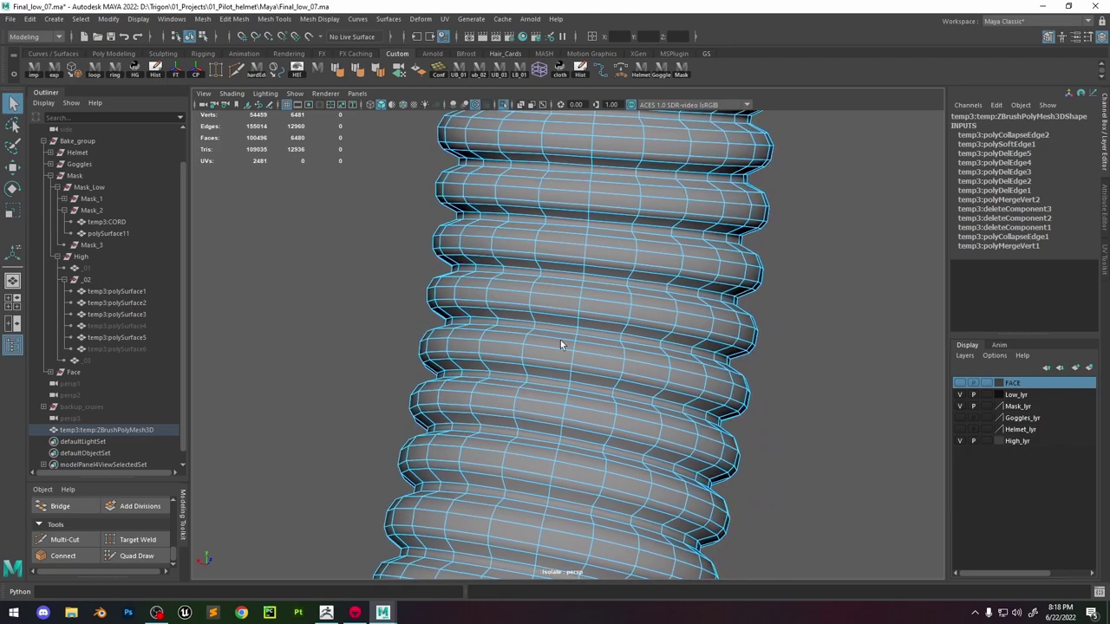
{"action": "right_click_drag", "start_coordinate": [574, 308], "coordinate": [656, 275], "text": "shift"}
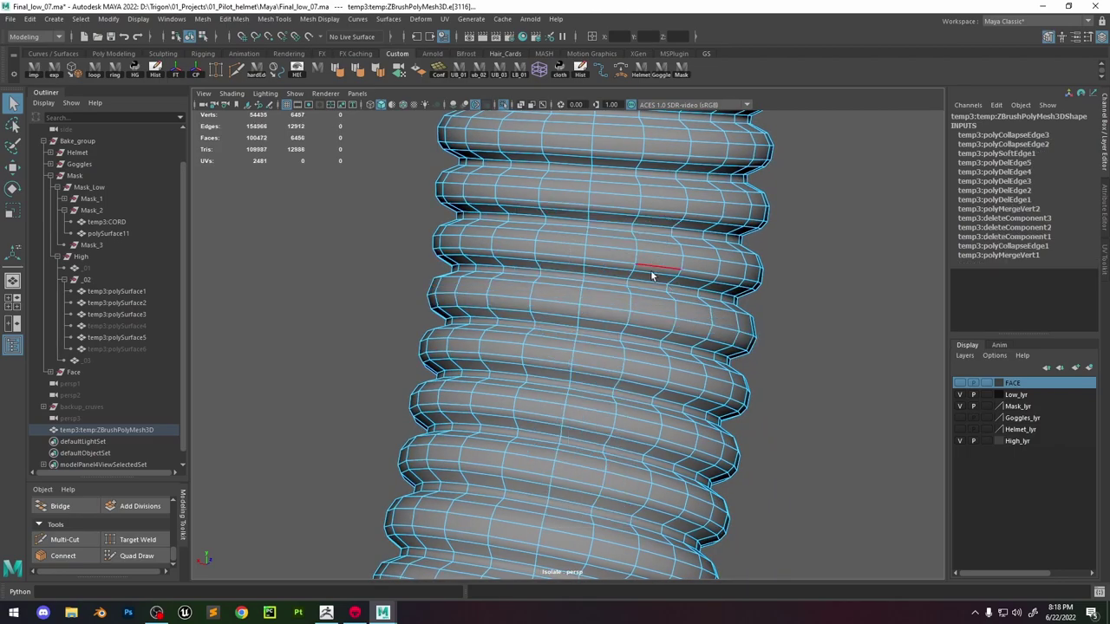
{"action": "left_click_drag", "start_coordinate": [656, 275], "coordinate": [639, 374], "text": "alt"}
{"action": "key", "text": "ctrl+z"}
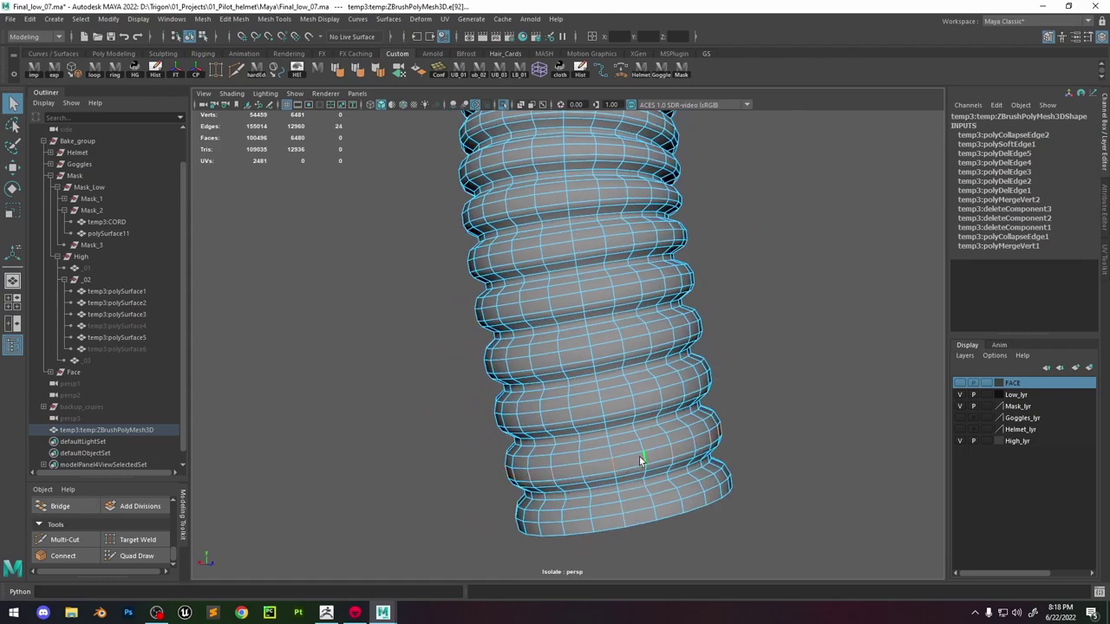
Collapse the crosswise edge rings on the ribs near the hose's lower end, one rib at a time.
{"action": "key", "text": "g"}
{"action": "left_click", "coordinate": [653, 394]}
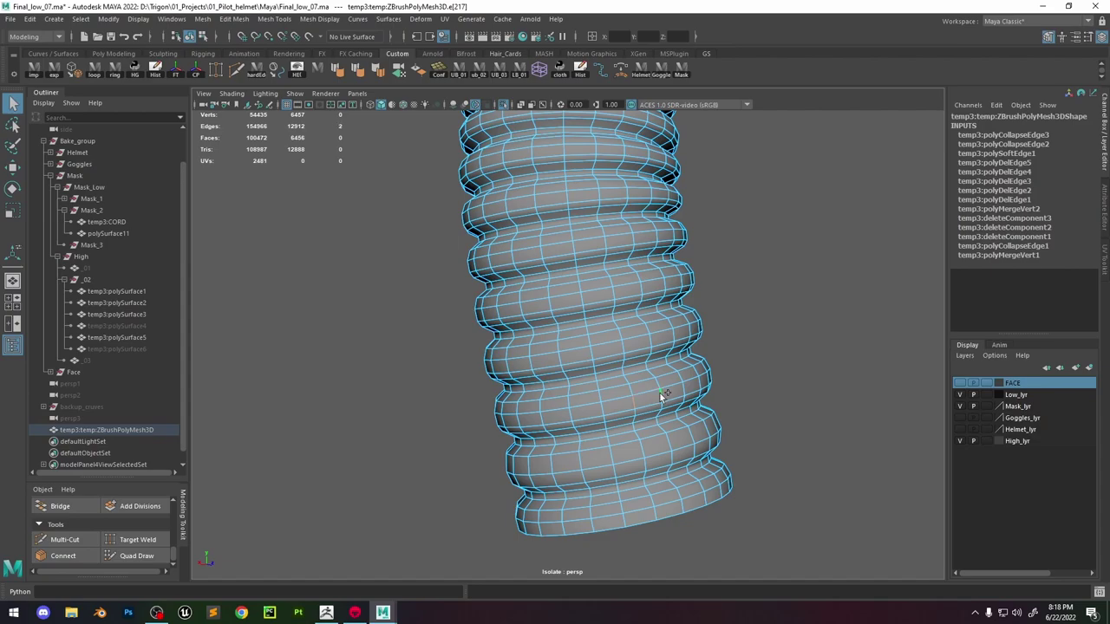
{"action": "double_click", "coordinate": [661, 395], "text": "shift"}
{"action": "key", "text": "g"}
{"action": "left_click_drag", "start_coordinate": [662, 400], "coordinate": [641, 408], "text": "alt"}
Apply Edit Edge Flow to the loops running around two of the lower ribs.
{"action": "double_click", "coordinate": [634, 408]}
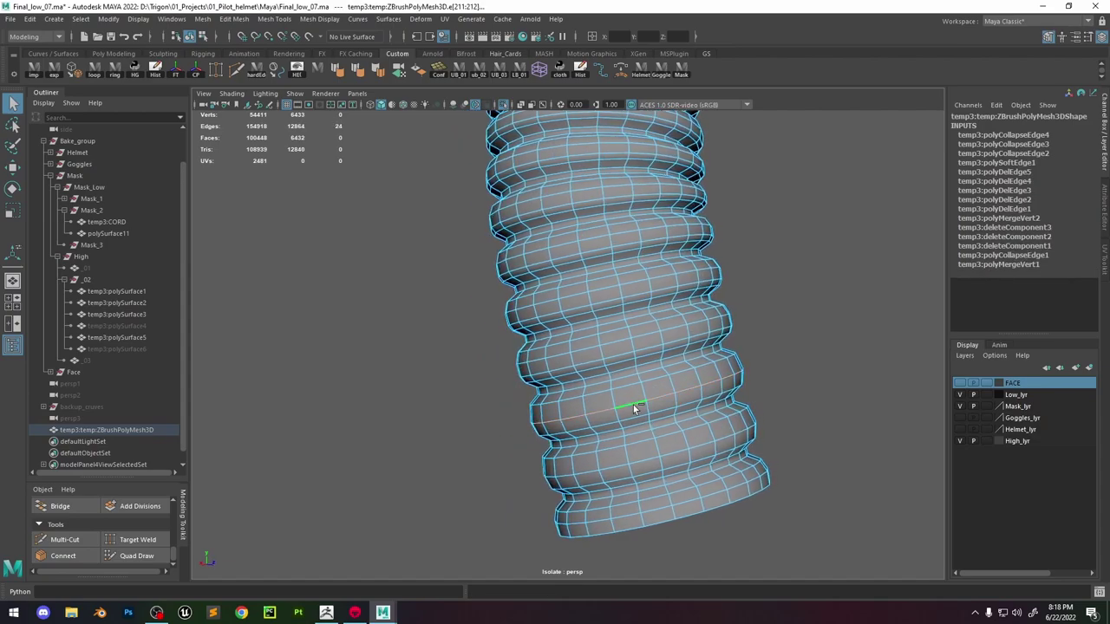
{"action": "right_click_drag", "start_coordinate": [634, 407], "coordinate": [625, 481], "text": "shift"}
{"action": "double_click", "coordinate": [644, 445]}
{"action": "key", "text": "g"}
Collapse the crosswise edge rings on two more ribs above the smoothed ones.
{"action": "left_click", "coordinate": [661, 342]}
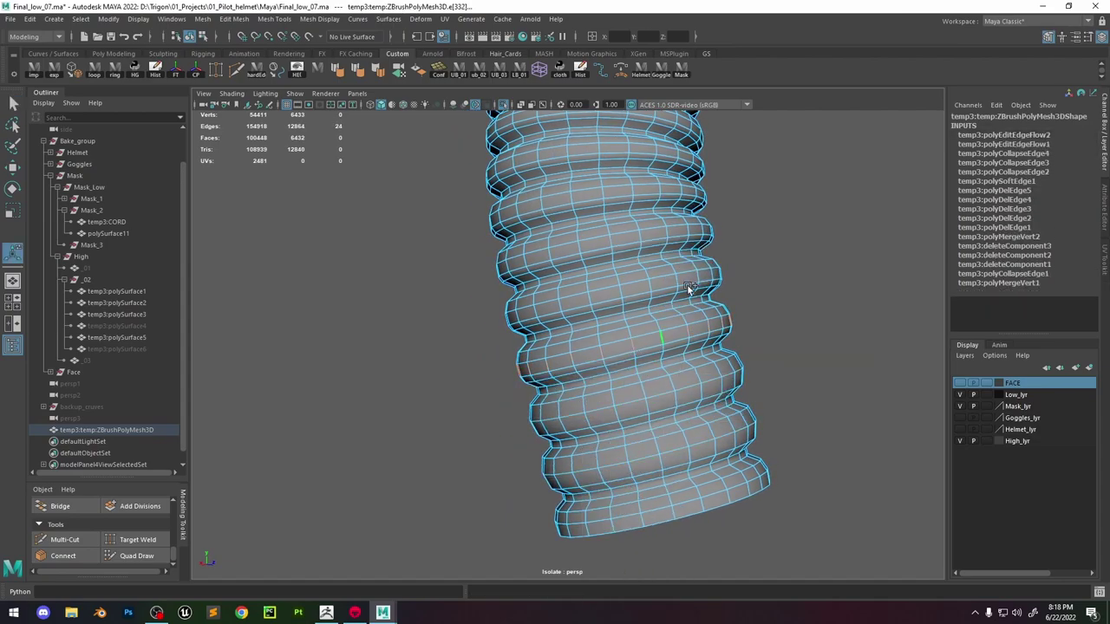
{"action": "right_click_drag", "start_coordinate": [690, 289], "coordinate": [652, 284], "text": "shift"}
{"action": "left_click_drag", "start_coordinate": [640, 233], "coordinate": [602, 271], "text": "alt"}
{"action": "double_click", "coordinate": [603, 252], "text": "shift"}
{"action": "key", "text": "g"}
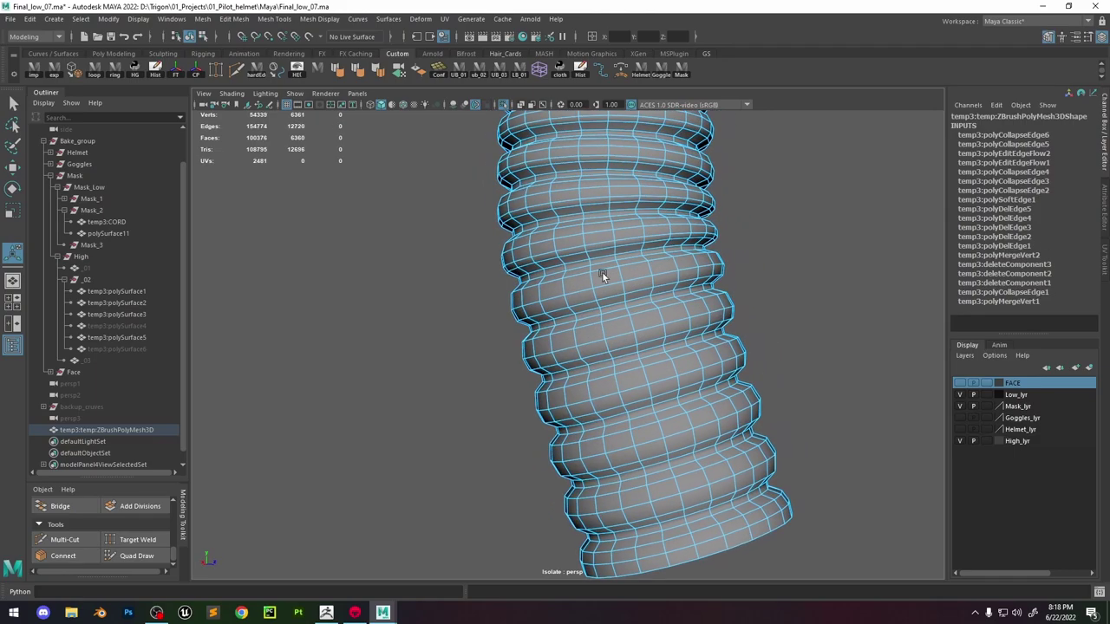
Continue up the lower bend, collapsing the crosswise edge rings of the next two ribs.
{"action": "left_click", "coordinate": [599, 243]}
{"action": "double_click", "coordinate": [615, 224], "text": "shift"}
{"action": "key", "text": "g"}
{"action": "left_click", "coordinate": [637, 188]}
{"action": "double_click", "coordinate": [635, 188], "text": "shift"}
{"action": "key", "text": "g"}
Collapse the remaining crosswise edge rings on the ribs through the hose's middle section.
{"action": "left_click_drag", "start_coordinate": [629, 187], "coordinate": [619, 253], "text": "alt"}
{"action": "left_click", "coordinate": [619, 257]}
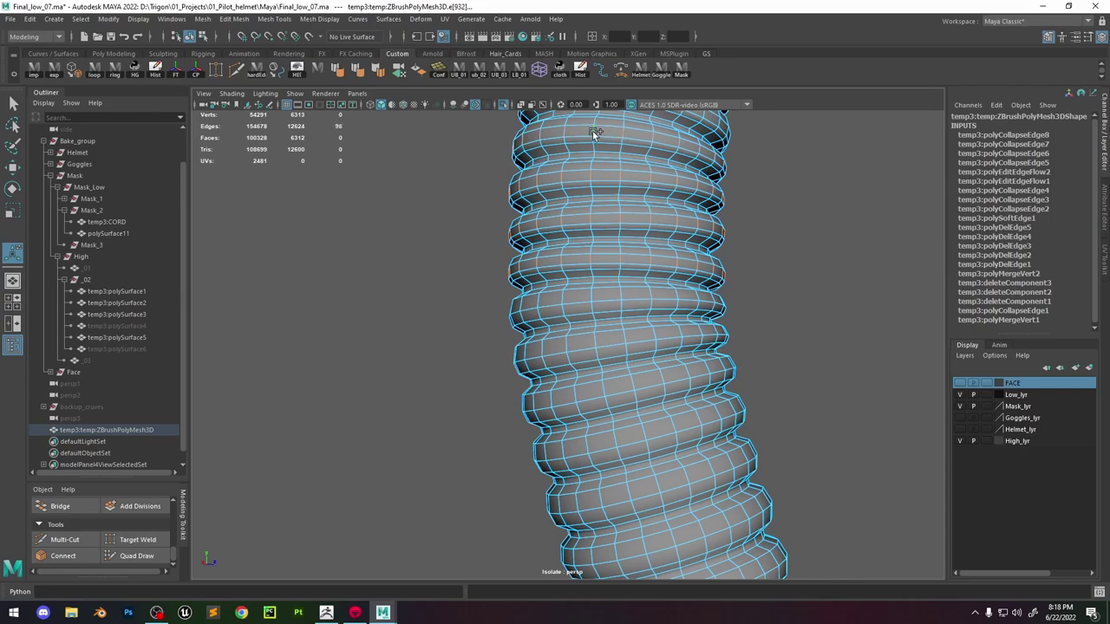
{"action": "left_click_drag", "start_coordinate": [594, 135], "coordinate": [619, 191], "text": "alt"}
{"action": "key", "text": "g"}
{"action": "left_click", "coordinate": [618, 182]}
{"action": "double_click", "coordinate": [640, 182], "text": "shift"}
{"action": "key", "text": "g"}
{"action": "left_click_drag", "start_coordinate": [639, 152], "coordinate": [579, 227], "text": "alt"}
{"action": "left_click", "coordinate": [577, 231]}
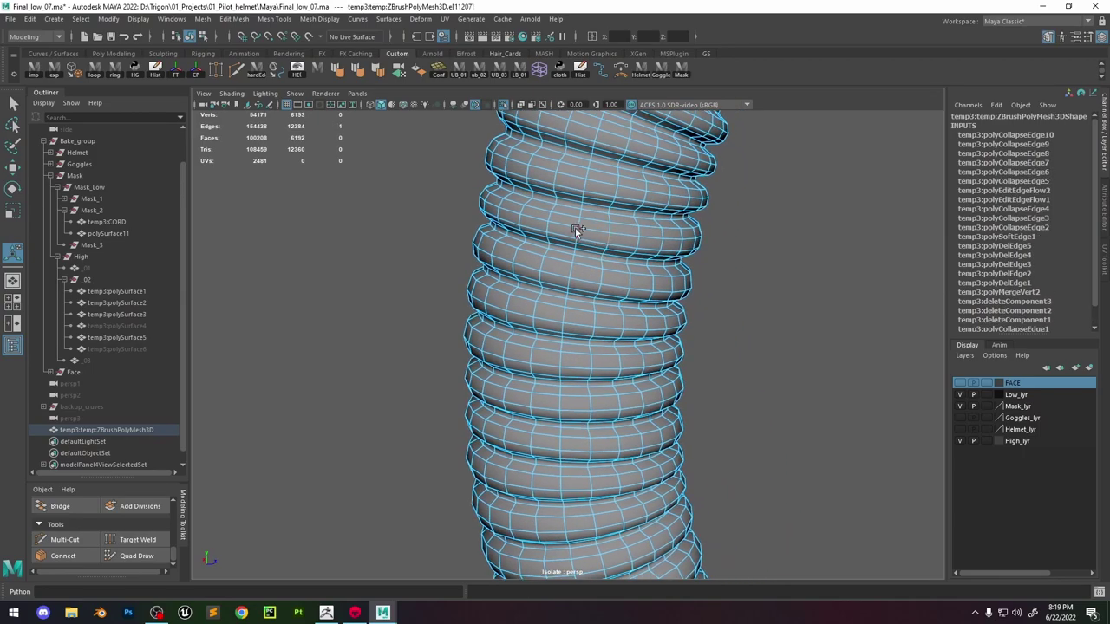
{"action": "double_click", "coordinate": [605, 234], "text": "shift"}
{"action": "key", "text": "g"}
Select the loops running around the ribs from mid-hose down to the lower end.
{"action": "double_click", "coordinate": [595, 238]}
{"action": "double_click", "coordinate": [595, 276], "text": "shift"}
{"action": "double_click", "coordinate": [580, 322], "text": "shift"}
{"action": "double_click", "coordinate": [573, 445]}
{"action": "left_click_drag", "start_coordinate": [572, 446], "coordinate": [562, 351], "text": "alt"}
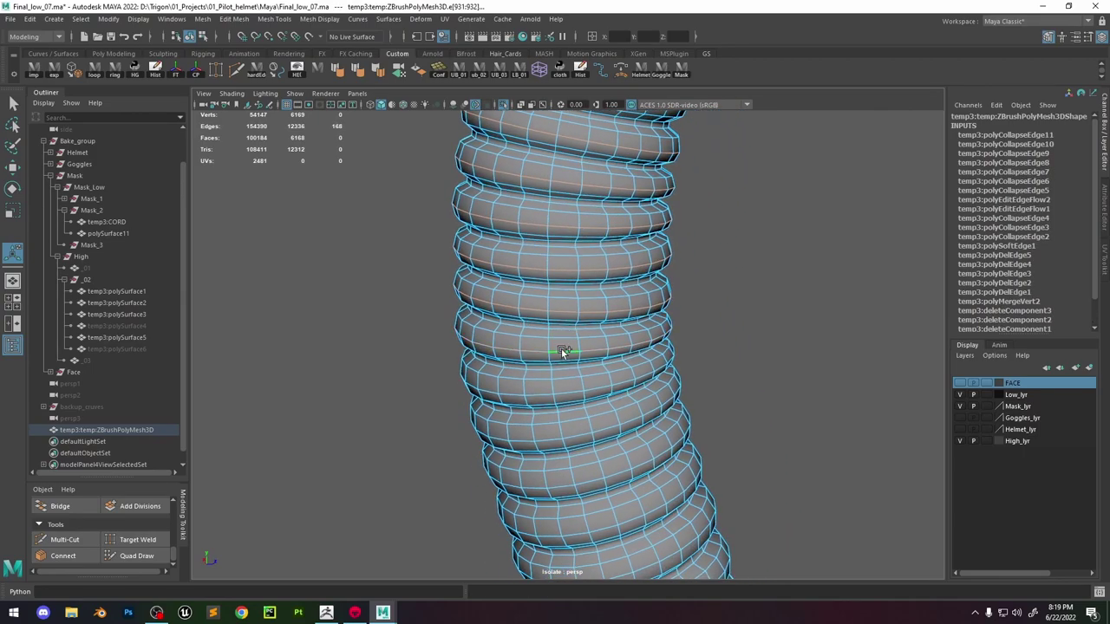
{"action": "double_click", "coordinate": [583, 467]}
{"action": "left_click_drag", "start_coordinate": [584, 466], "coordinate": [576, 389], "text": "alt"}
{"action": "double_click", "coordinate": [598, 459], "text": "shift"}
Apply Edit Edge Flow to the selected rib loops five times.
{"action": "right_click", "coordinate": [595, 364], "text": "shift"}
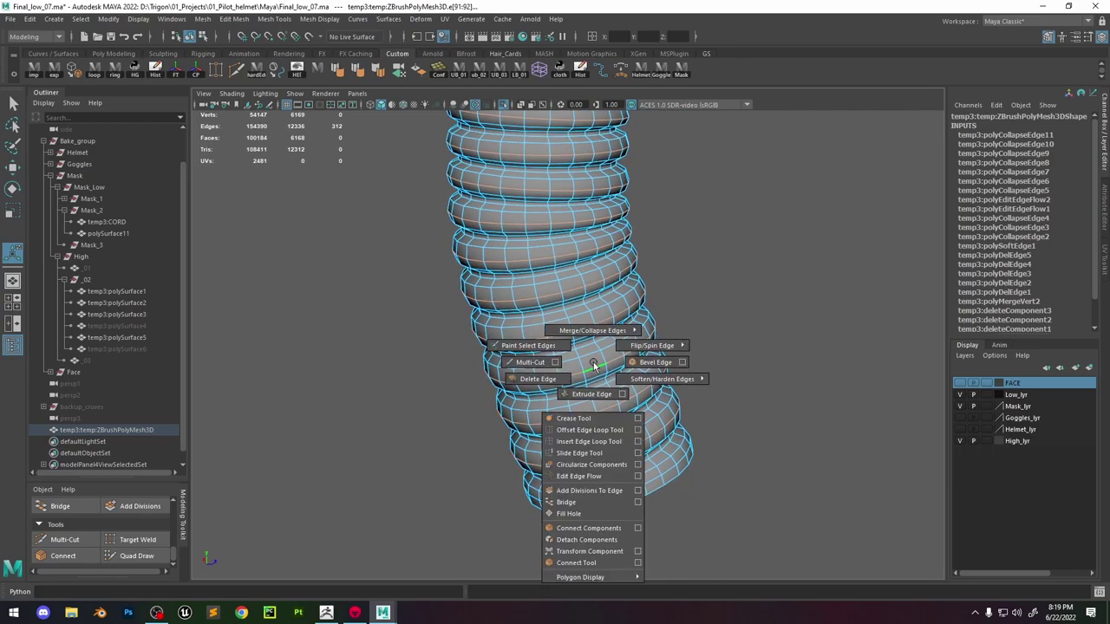
{"action": "right_click_drag", "start_coordinate": [589, 355], "coordinate": [574, 465], "text": "shift"}
{"action": "left_click_drag", "start_coordinate": [582, 224], "coordinate": [584, 251], "text": "alt"}
{"action": "key", "text": "g"}
{"action": "key", "text": "g"}
{"action": "key", "text": "g"}
{"action": "key", "text": "g"}
Select the crosswise edge rings of the ribs on the bend above mid-hose.
{"action": "scroll", "coordinate": [598, 191], "scroll_direction": "down", "scroll_amount": 5}
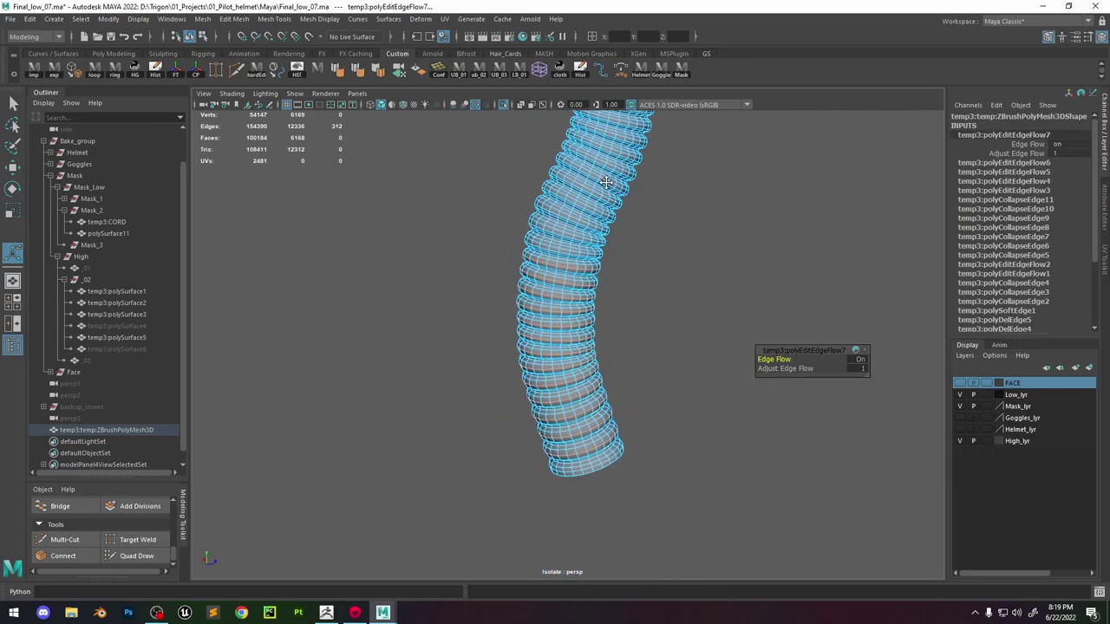
{"action": "middle_click_drag", "start_coordinate": [607, 178], "coordinate": [550, 245], "text": "alt"}
{"action": "scroll", "coordinate": [542, 228], "scroll_direction": "up", "scroll_amount": 8}
{"action": "left_click", "coordinate": [524, 278]}
{"action": "double_click", "coordinate": [503, 275], "text": "shift"}
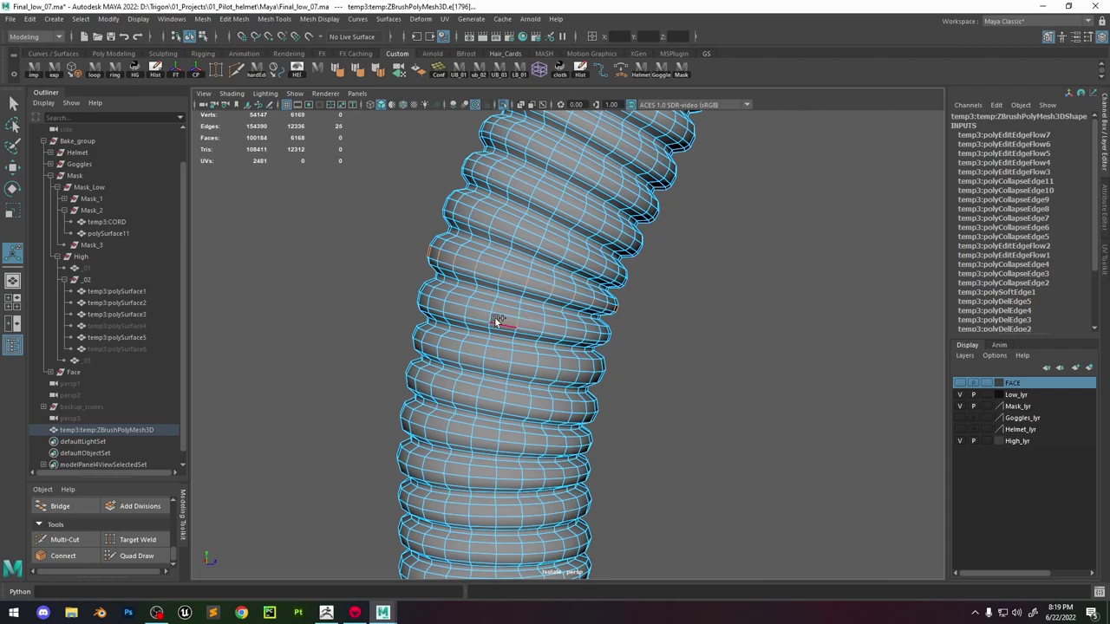
{"action": "double_click", "coordinate": [496, 322], "text": "shift"}
{"action": "double_click", "coordinate": [521, 231], "text": "shift"}
{"action": "left_click", "coordinate": [519, 182], "text": "shift"}
{"action": "double_click", "coordinate": [554, 154], "text": "shift"}
Extend the edge ring selection up through the bend into the hose's straighter upper section.
{"action": "middle_click_drag", "start_coordinate": [579, 169], "coordinate": [578, 227], "text": "alt"}
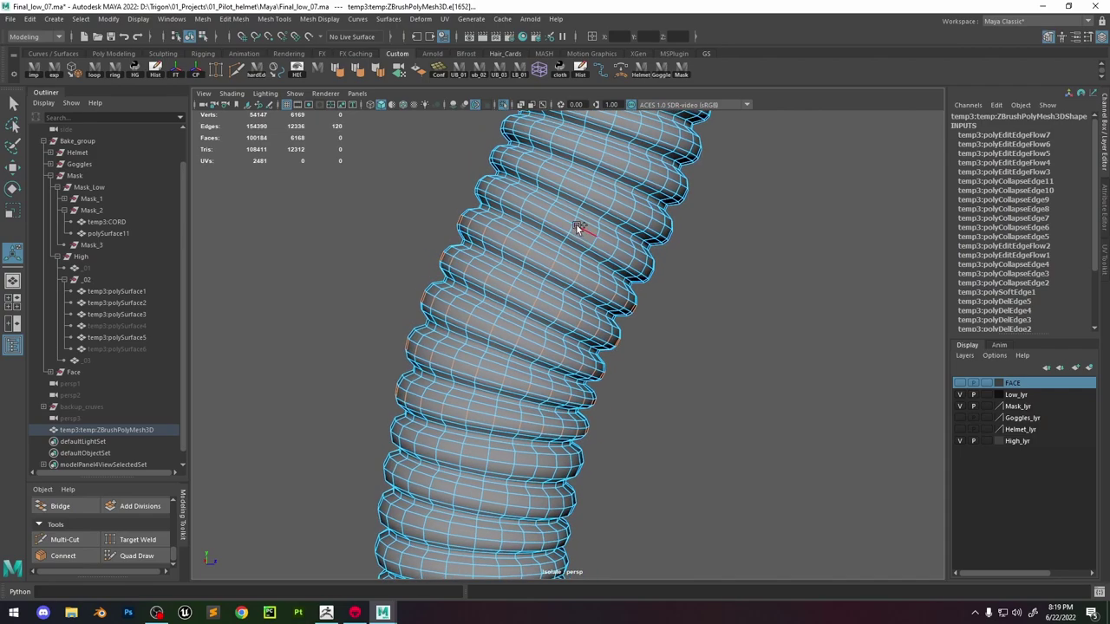
{"action": "left_click_drag", "start_coordinate": [568, 226], "coordinate": [579, 262], "text": "alt"}
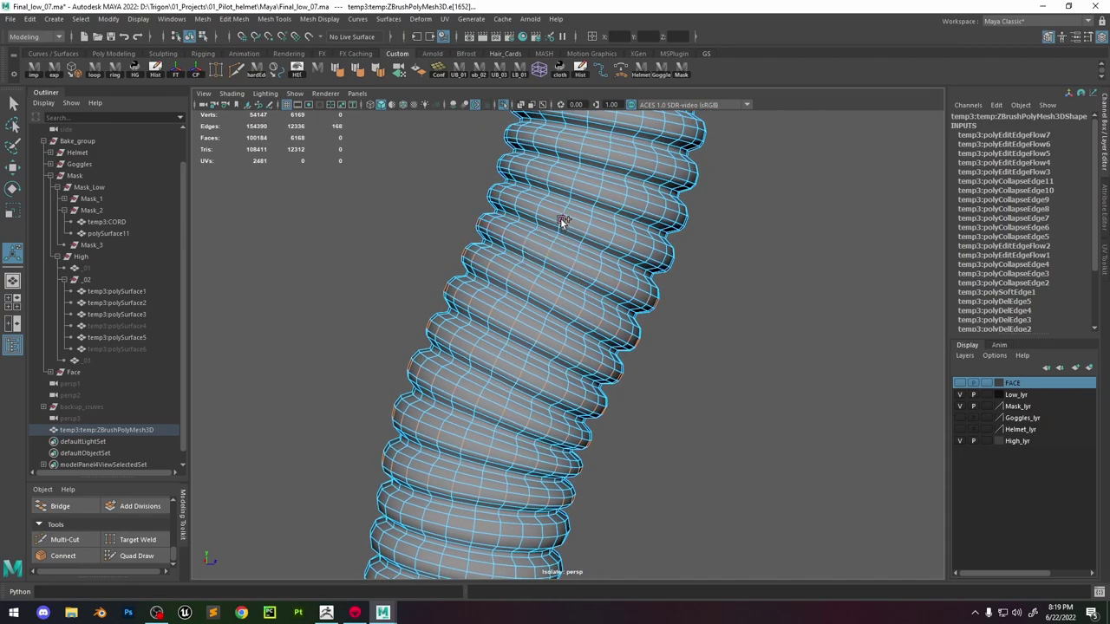
{"action": "double_click", "coordinate": [587, 184], "text": "shift"}
{"action": "right_click_drag", "start_coordinate": [597, 188], "coordinate": [573, 159], "text": "alt"}
{"action": "middle_click_drag", "start_coordinate": [572, 159], "coordinate": [560, 269], "text": "alt"}
{"action": "right_click_drag", "start_coordinate": [559, 287], "coordinate": [707, 464], "text": "alt"}
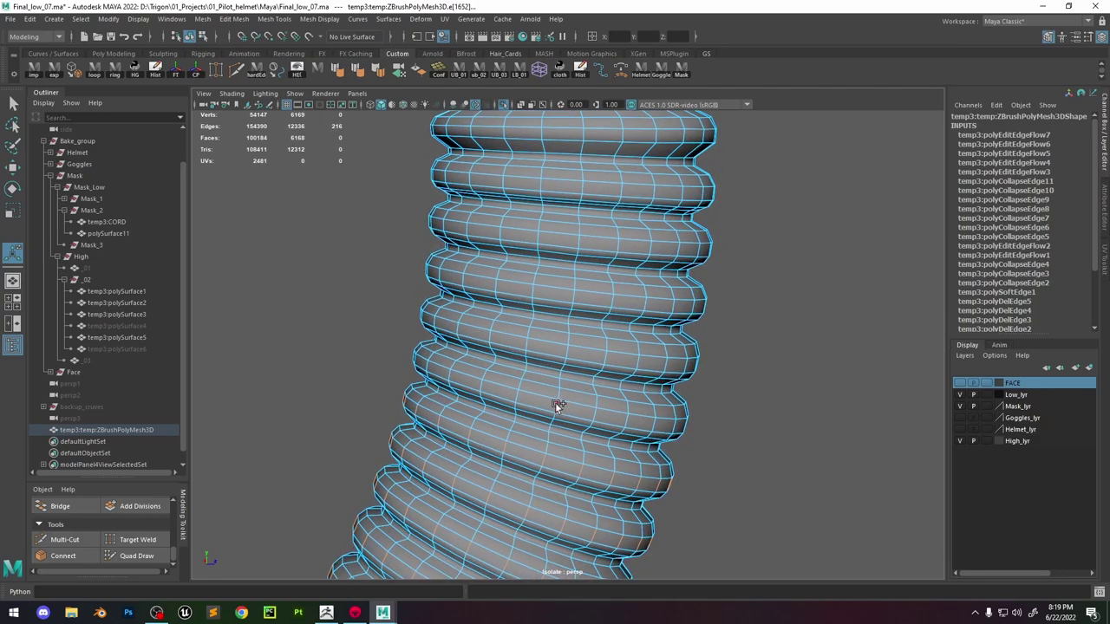
{"action": "left_click", "coordinate": [541, 180], "text": "shift"}
{"action": "double_click", "coordinate": [582, 185], "text": "shift"}
Add the crosswise edge rings of the ribs further up the straight section.
{"action": "middle_click_drag", "start_coordinate": [583, 186], "coordinate": [568, 282], "text": "alt"}
{"action": "left_click", "coordinate": [604, 239], "text": "shift"}
{"action": "double_click", "coordinate": [567, 232], "text": "shift"}
{"action": "left_click", "coordinate": [529, 189], "text": "shift"}
{"action": "double_click", "coordinate": [569, 191], "text": "shift"}
{"action": "middle_click_drag", "start_coordinate": [570, 191], "coordinate": [562, 286], "text": "alt"}
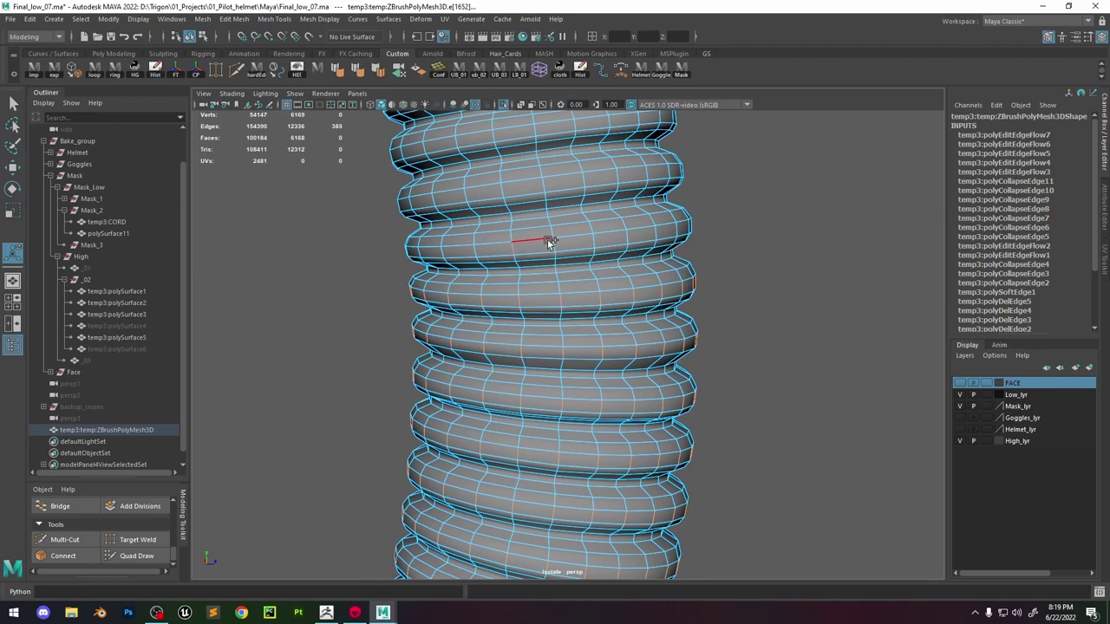
Add the last uncollapsed rings toward the hose's upper end and collapse all the selected edges.
{"action": "double_click", "coordinate": [550, 183], "text": "shift"}
{"action": "left_click_drag", "start_coordinate": [550, 183], "coordinate": [546, 228], "text": "alt"}
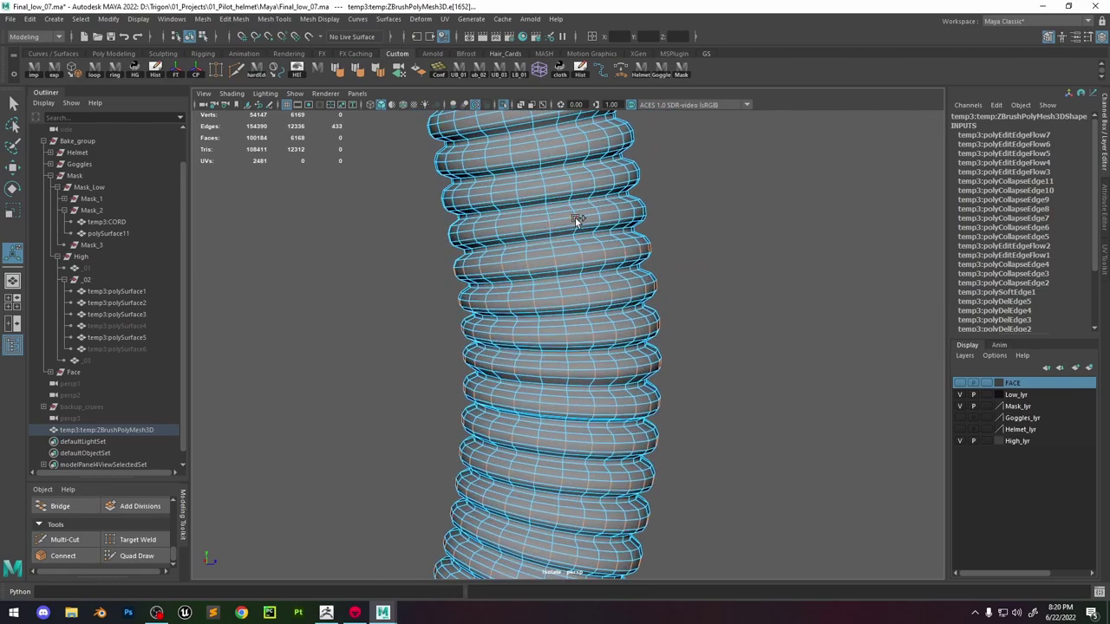
{"action": "double_click", "coordinate": [570, 186], "text": "shift"}
{"action": "left_click_drag", "start_coordinate": [571, 186], "coordinate": [601, 328], "text": "alt"}
{"action": "right_click_drag", "start_coordinate": [561, 340], "coordinate": [626, 274], "text": "shift"}
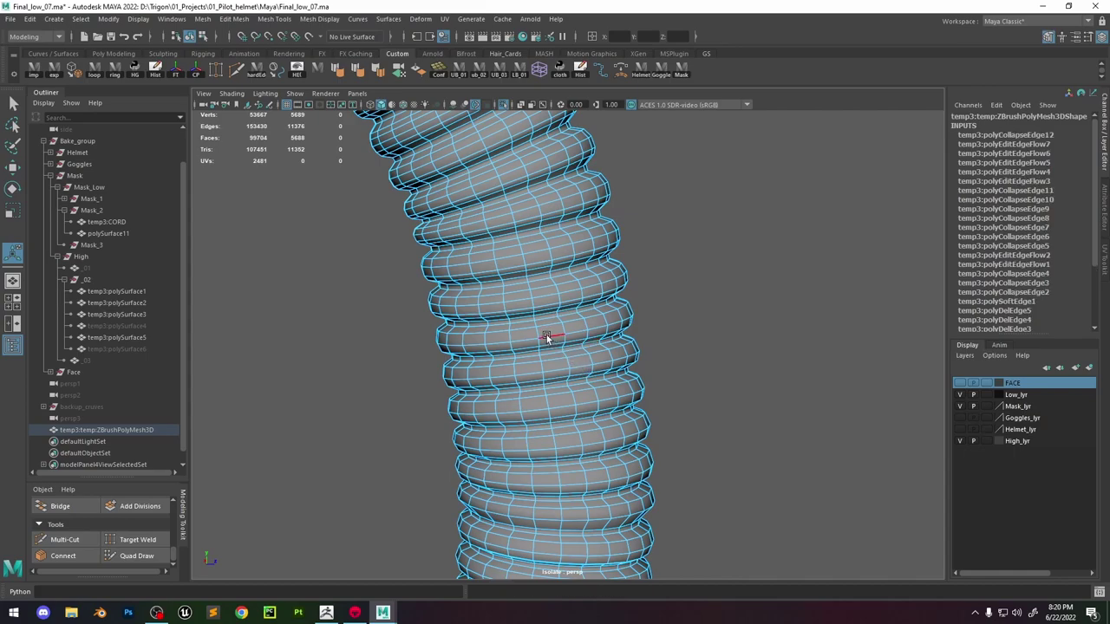
Select the loops around the newly collapsed ribs down the upper section and apply Edit Edge Flow.
{"action": "double_click", "coordinate": [556, 371]}
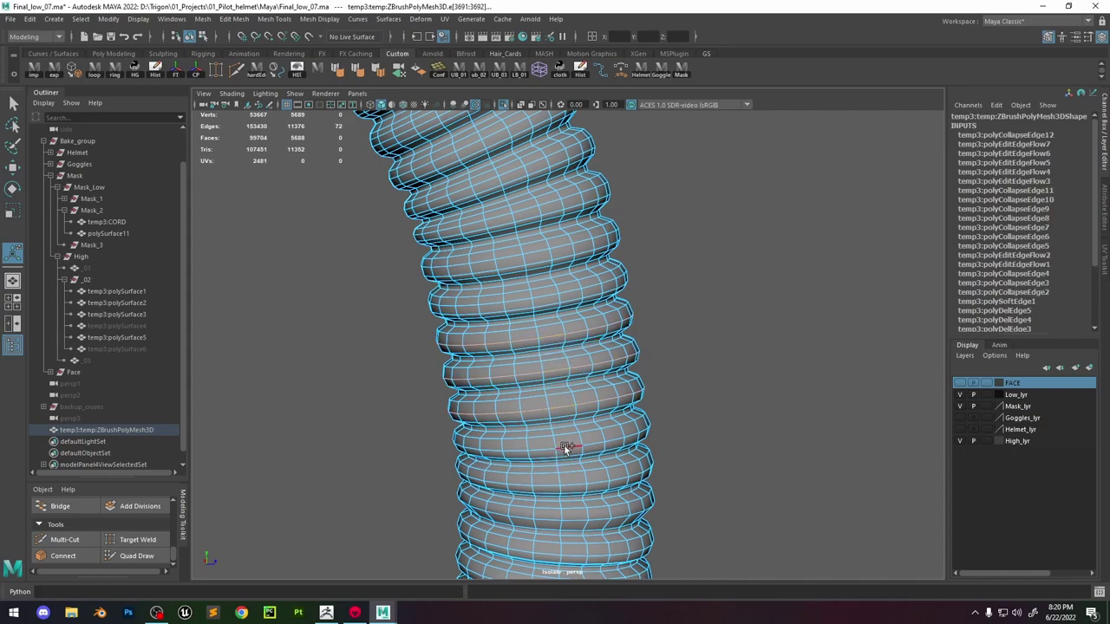
{"action": "left_click_drag", "start_coordinate": [574, 483], "coordinate": [586, 407], "text": "alt"}
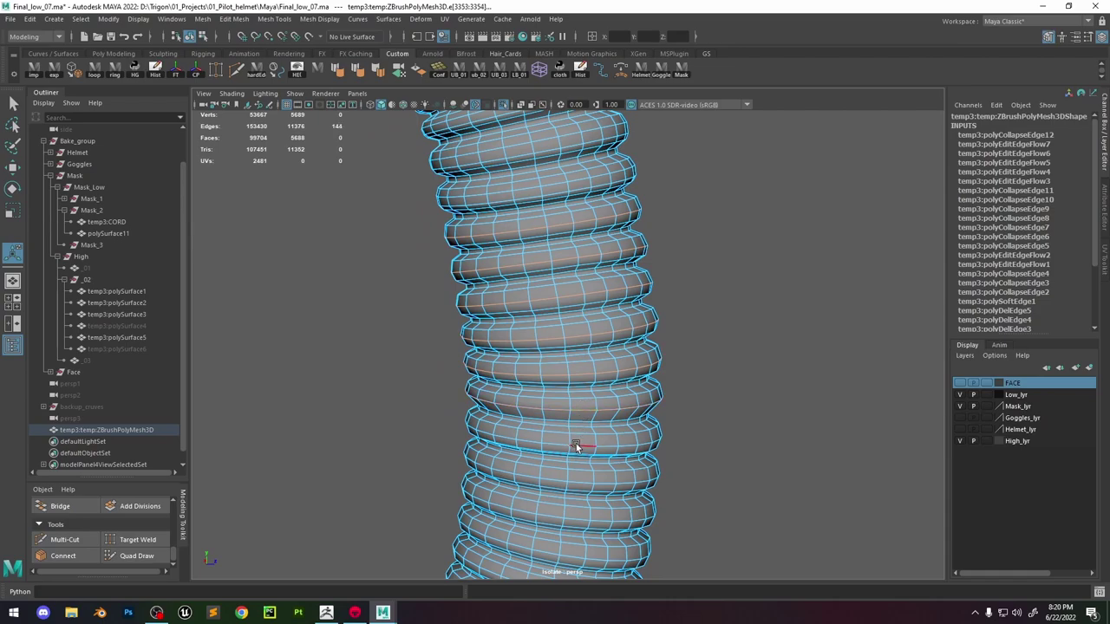
{"action": "double_click", "coordinate": [577, 446], "text": "shift"}
{"action": "left_click_drag", "start_coordinate": [623, 343], "coordinate": [596, 325], "text": "alt"}
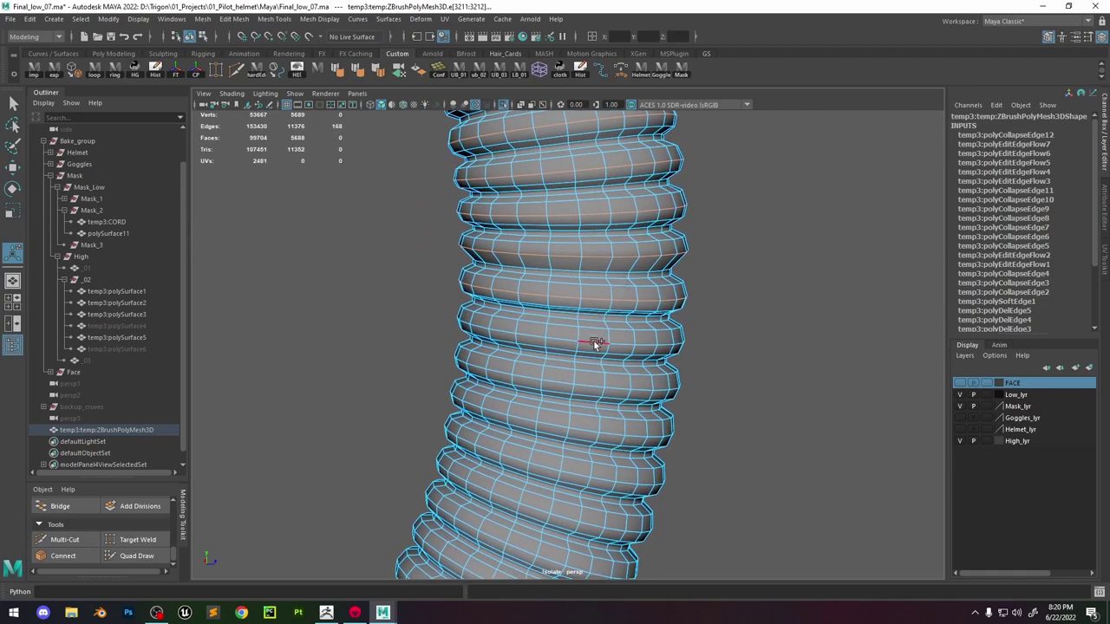
{"action": "double_click", "coordinate": [591, 388], "text": "shift"}
{"action": "double_click", "coordinate": [589, 432], "text": "shift"}
{"action": "left_click_drag", "start_coordinate": [589, 432], "coordinate": [571, 395], "text": "alt"}
{"action": "double_click", "coordinate": [576, 432], "text": "shift"}
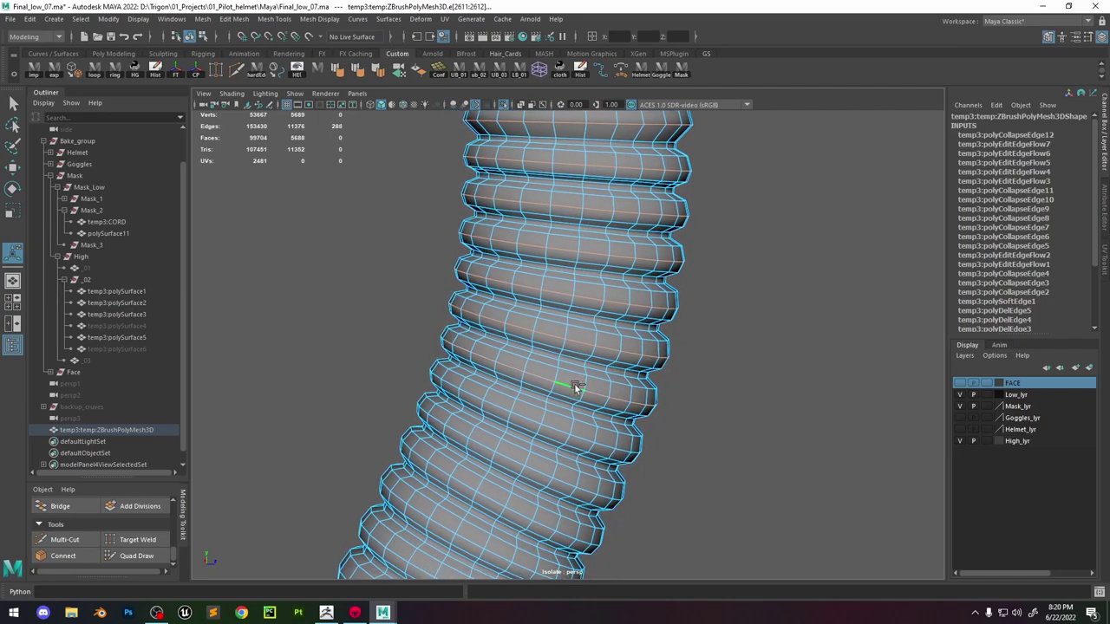
{"action": "right_click", "coordinate": [562, 353], "text": "shift"}
{"action": "left_click", "coordinate": [559, 466]}
Apply Edit Edge Flow individually to the loops around the remaining ribs down the bend.
{"action": "double_click", "coordinate": [555, 424]}
{"action": "key", "text": "g"}
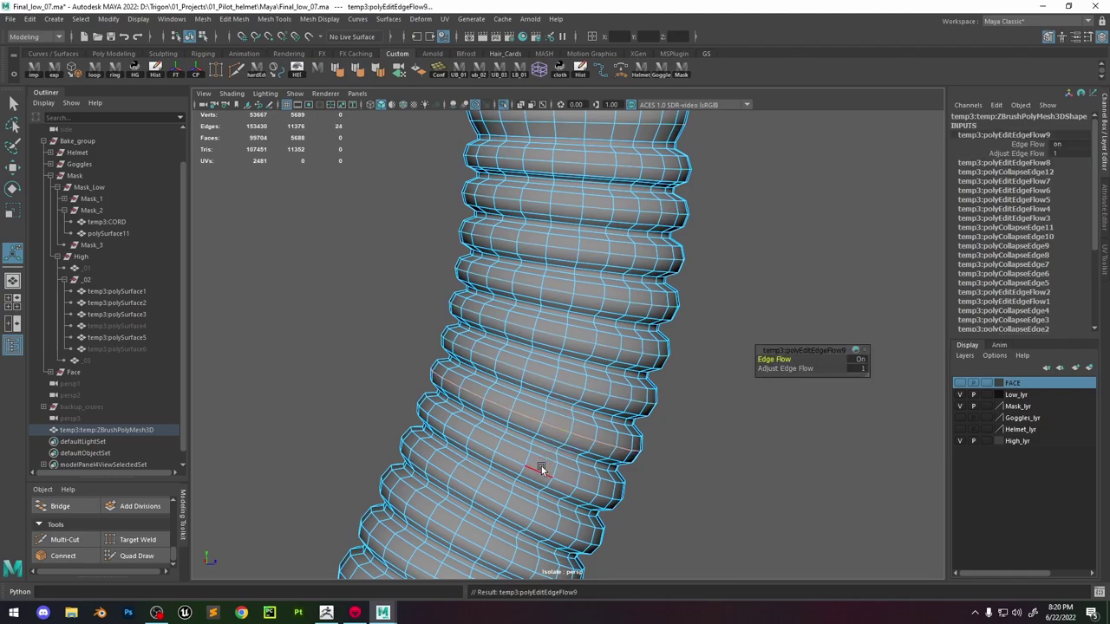
{"action": "double_click", "coordinate": [541, 467]}
{"action": "key", "text": "g"}
{"action": "double_click", "coordinate": [516, 510]}
{"action": "key", "text": "g"}
{"action": "double_click", "coordinate": [491, 542]}
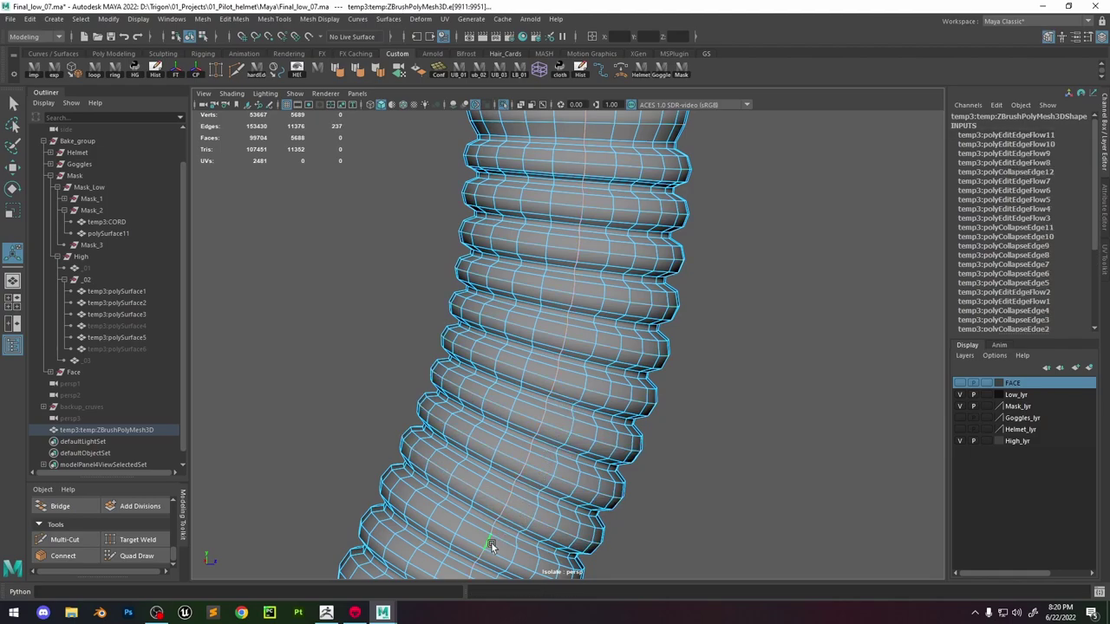
{"action": "key", "text": "g"}
{"action": "double_click", "coordinate": [497, 545]}
{"action": "key", "text": "g"}
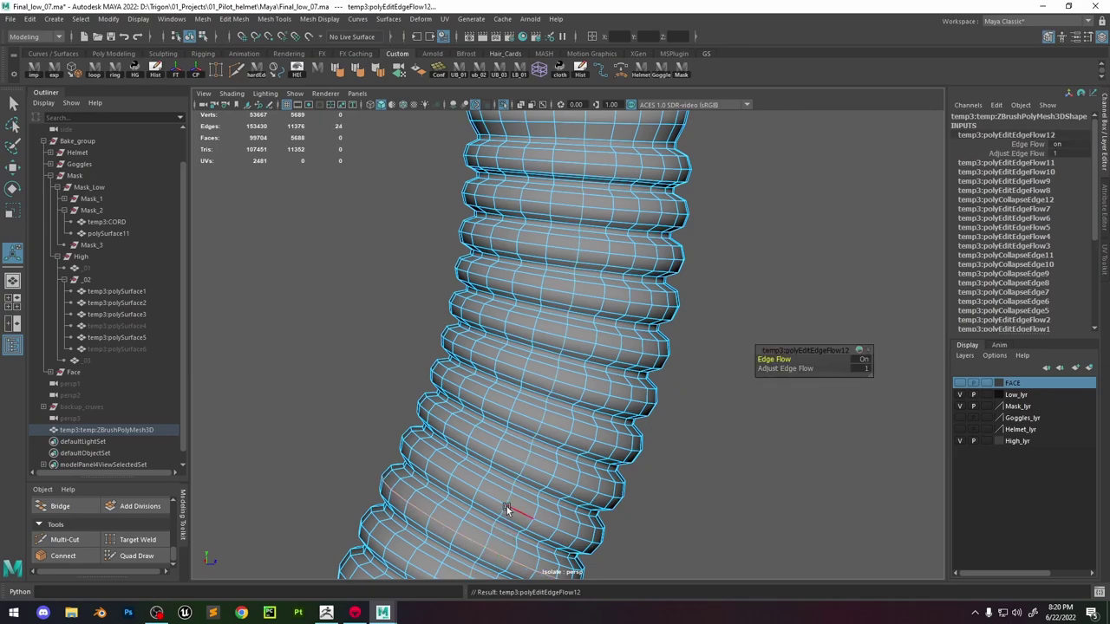
Examine the reduced hose mesh from its upper end to its open lower end in object mode.
{"action": "left_click_drag", "start_coordinate": [508, 508], "coordinate": [514, 372], "text": "alt"}
{"action": "right_click_drag", "start_coordinate": [514, 371], "coordinate": [507, 251], "text": "alt"}
{"action": "right_click_drag", "start_coordinate": [585, 241], "coordinate": [640, 206]}
{"action": "middle_click_drag", "start_coordinate": [672, 196], "coordinate": [660, 261], "text": "alt"}
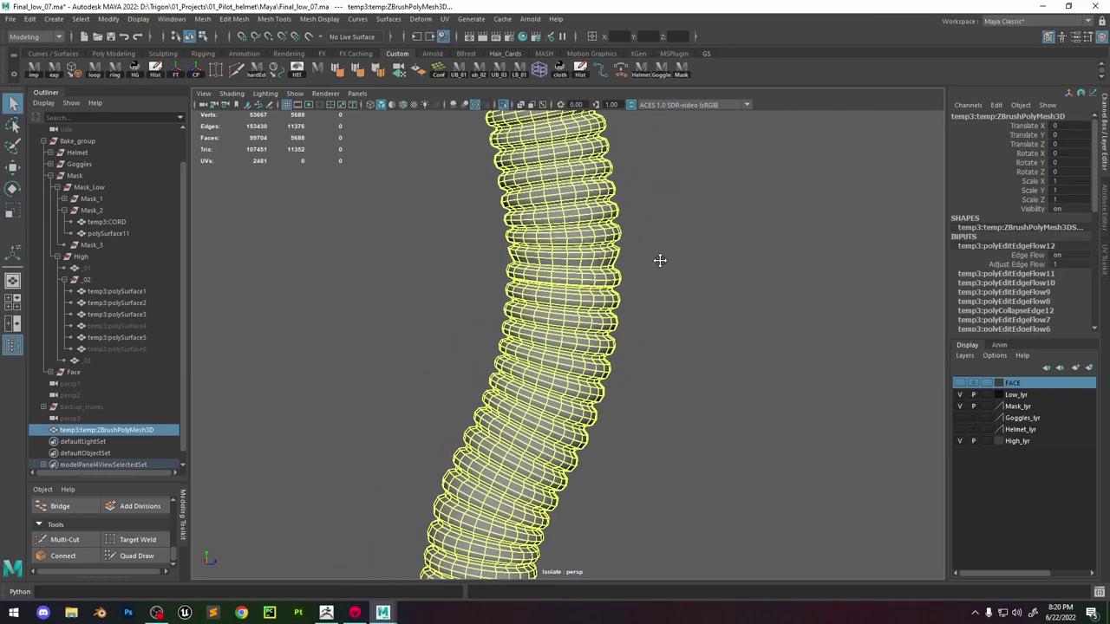
{"action": "right_click_drag", "start_coordinate": [660, 261], "coordinate": [576, 246], "text": "alt"}
{"action": "left_click_drag", "start_coordinate": [576, 246], "coordinate": [627, 208], "text": "alt"}
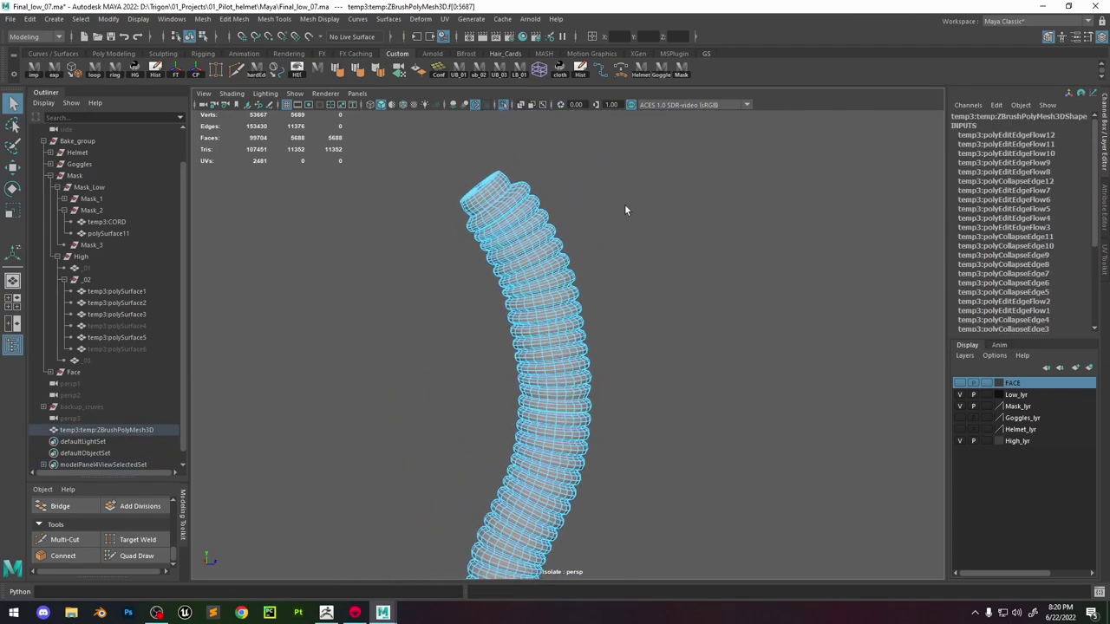
{"action": "key", "text": "F8"}
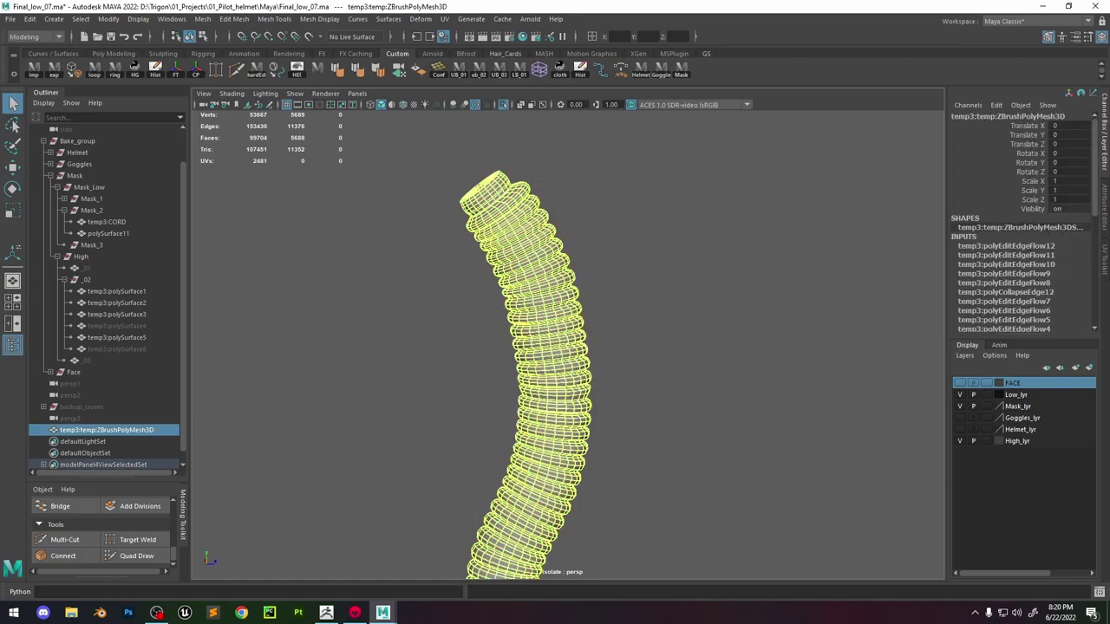
{"action": "middle_click_drag", "start_coordinate": [500, 431], "coordinate": [529, 191], "text": "alt"}
{"action": "left_click_drag", "start_coordinate": [514, 489], "coordinate": [570, 383], "text": "alt"}
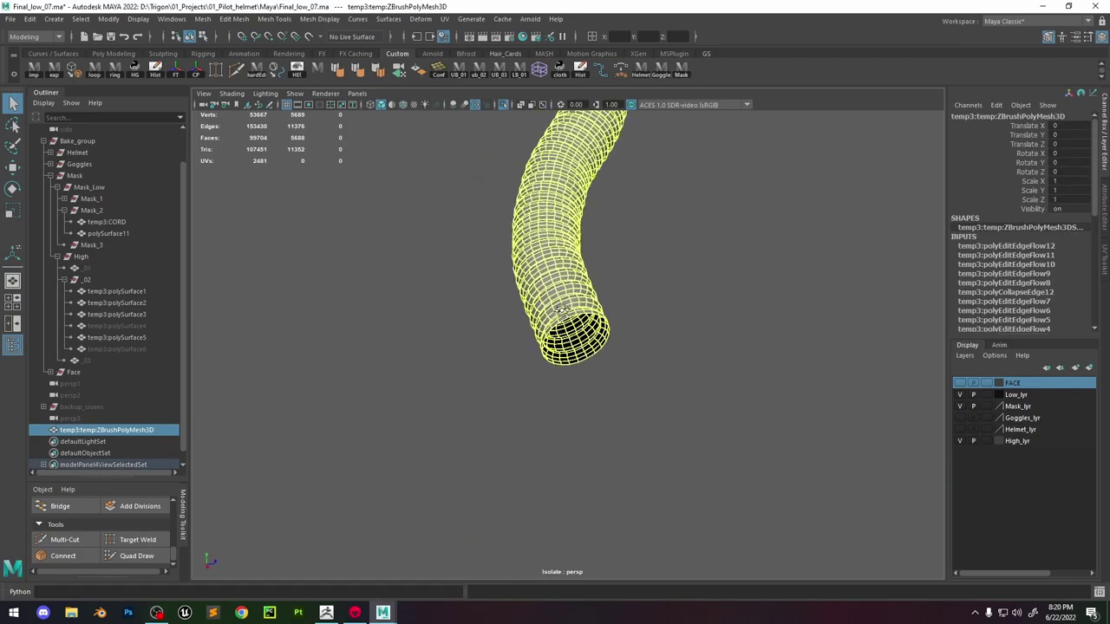
Cap the hose's open lower end by extruding its border edges inward twice and merging the new vertices at the centre.
{"action": "right_click_drag", "start_coordinate": [569, 382], "coordinate": [770, 507], "text": "alt"}
{"action": "right_click_drag", "start_coordinate": [578, 243], "coordinate": [581, 208]}
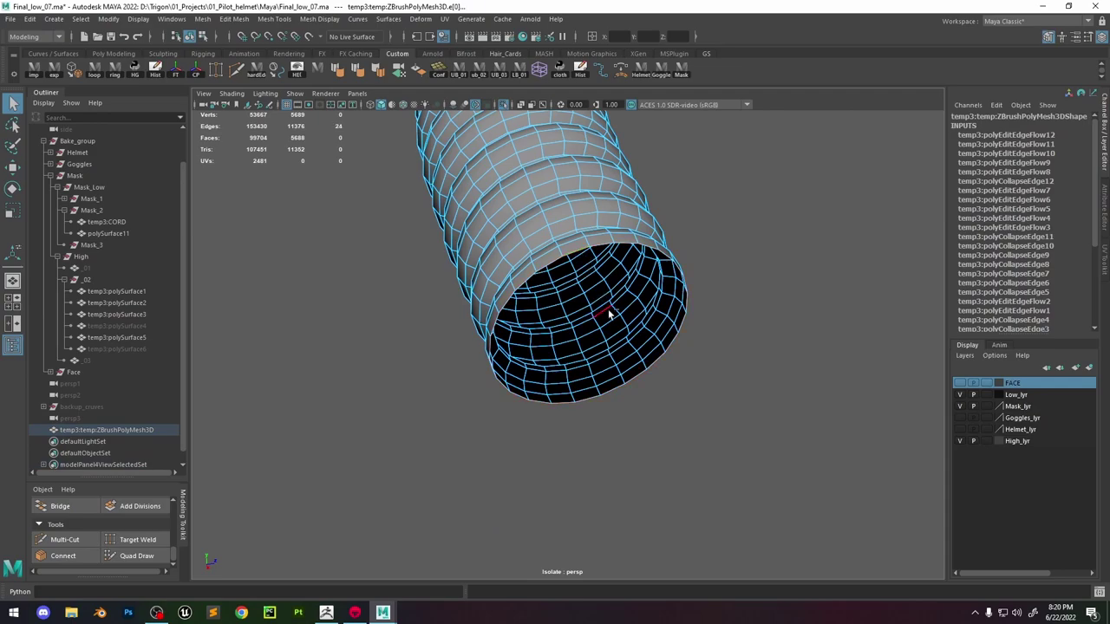
{"action": "key", "text": "ctrl+e"}
{"action": "mouse_move", "coordinate": [590, 328]}
{"action": "left_mouse_down"}
{"action": "mouse_move", "coordinate": [611, 326]}
{"action": "mouse_move", "coordinate": [623, 305]}
{"action": "mouse_move", "coordinate": [577, 326]}
{"action": "left_mouse_up"}
{"action": "key", "text": "ctrl+e"}
{"action": "key", "text": "r"}
{"action": "right_click_drag", "start_coordinate": [611, 318], "coordinate": [598, 179], "text": "shift"}
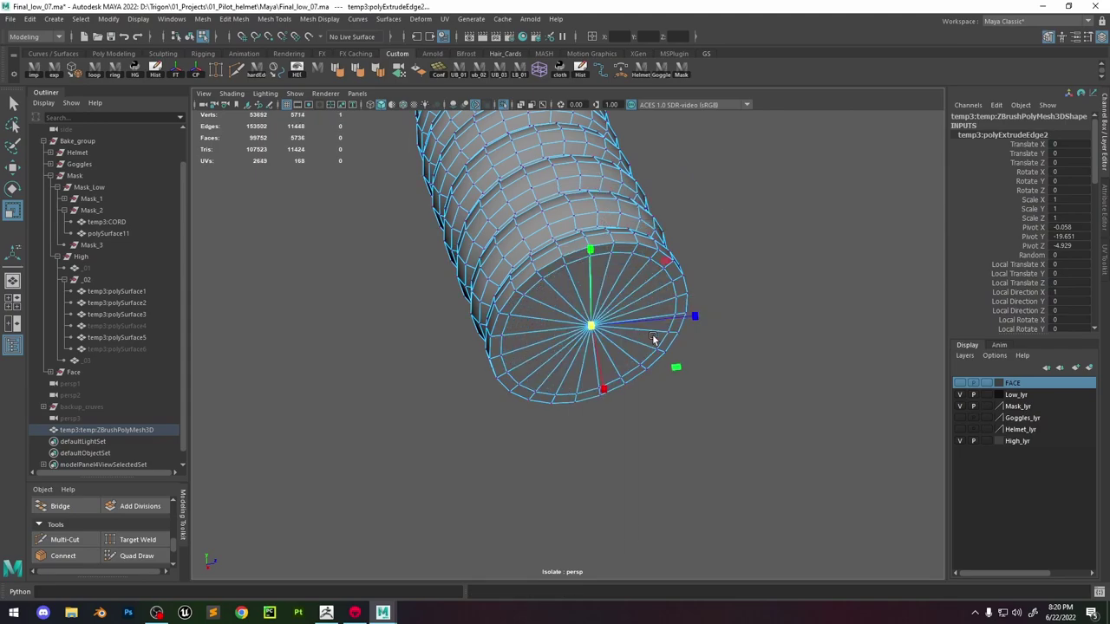
Inspect the capped hose along its length up to the upper end.
{"action": "right_click_drag", "start_coordinate": [653, 338], "coordinate": [624, 230], "text": "alt"}
{"action": "middle_click_drag", "start_coordinate": [624, 173], "coordinate": [637, 324], "text": "alt"}
{"action": "right_click_drag", "start_coordinate": [636, 325], "coordinate": [601, 191], "text": "alt"}
{"action": "middle_click_drag", "start_coordinate": [601, 191], "coordinate": [595, 282], "text": "alt"}
{"action": "left_click_drag", "start_coordinate": [595, 283], "coordinate": [560, 217], "text": "alt"}
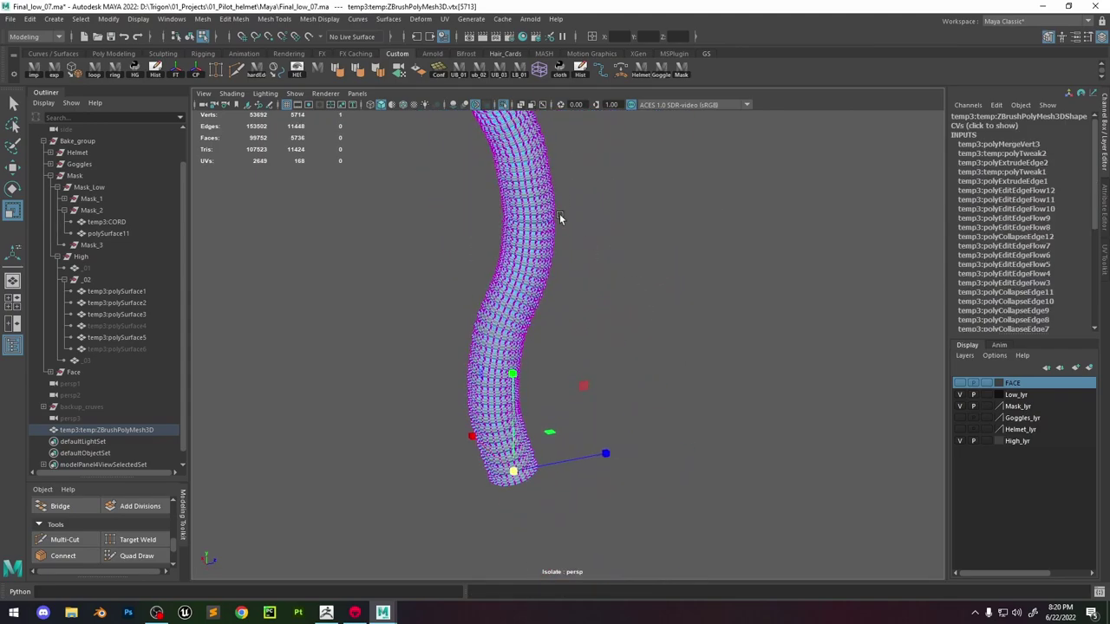
{"action": "middle_click_drag", "start_coordinate": [560, 217], "coordinate": [624, 417], "text": "alt"}
{"action": "right_click_drag", "start_coordinate": [624, 399], "coordinate": [777, 501], "text": "alt"}
{"action": "middle_click_drag", "start_coordinate": [562, 153], "coordinate": [575, 318], "text": "alt"}
{"action": "right_click_drag", "start_coordinate": [575, 318], "coordinate": [668, 444], "text": "alt"}
Collapse one crosswise edge ring on the collar at the hose's upper end.
{"action": "right_click_drag", "start_coordinate": [609, 335], "coordinate": [607, 290]}
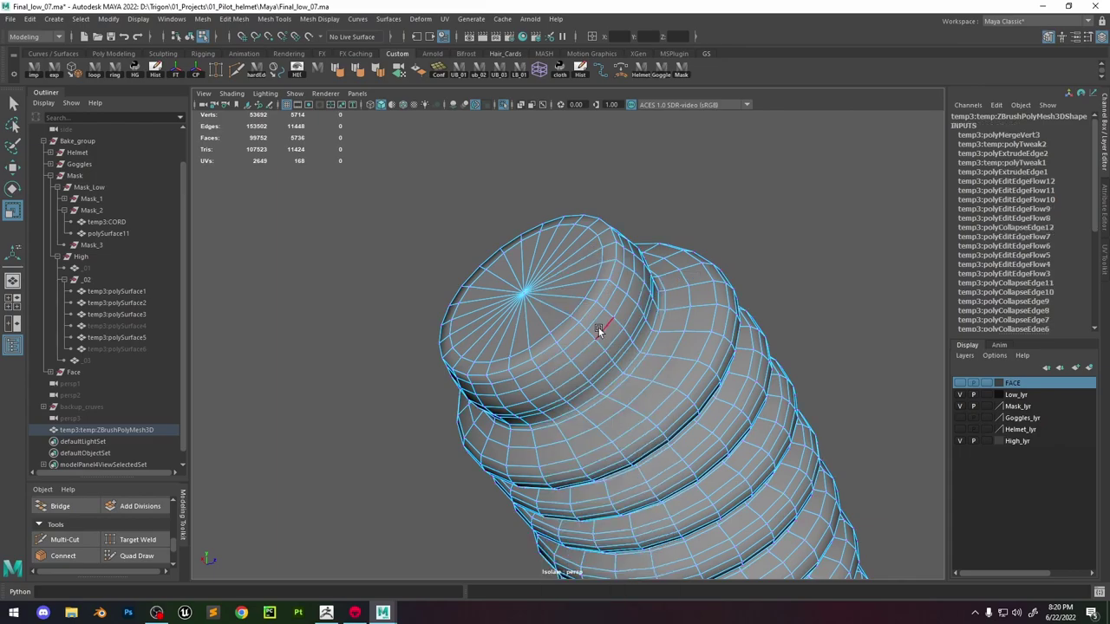
{"action": "left_click", "coordinate": [597, 346]}
{"action": "key", "text": "f"}
{"action": "right_click_drag", "start_coordinate": [609, 387], "coordinate": [587, 283], "text": "alt"}
{"action": "left_click_drag", "start_coordinate": [587, 283], "coordinate": [622, 365], "text": "alt"}
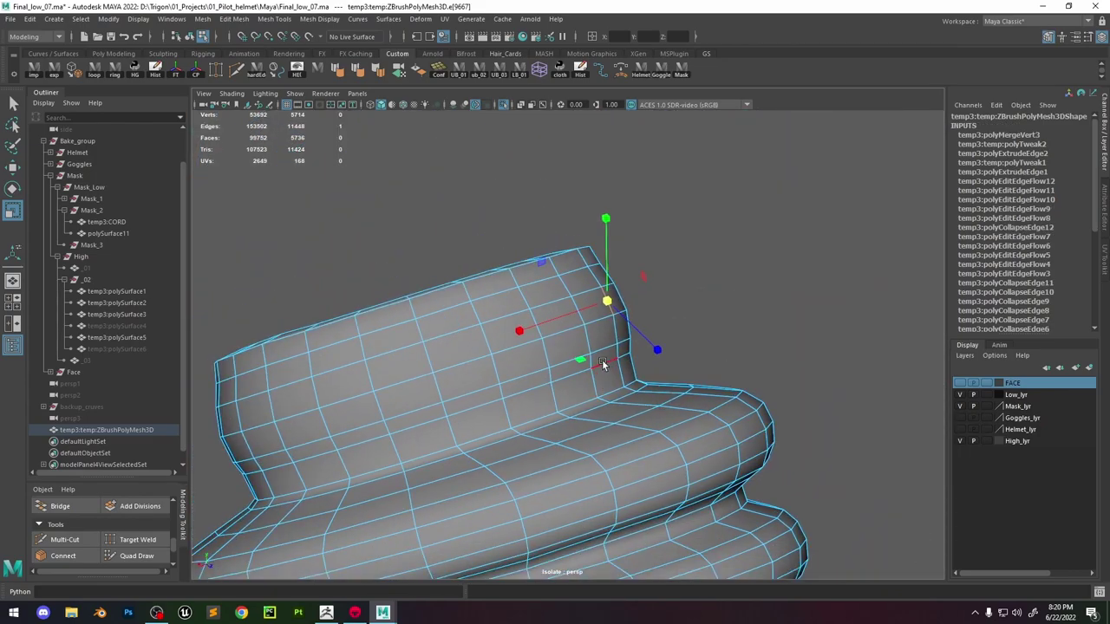
{"action": "double_click", "coordinate": [602, 361]}
{"action": "left_click", "coordinate": [617, 353]}
{"action": "key", "text": "w"}
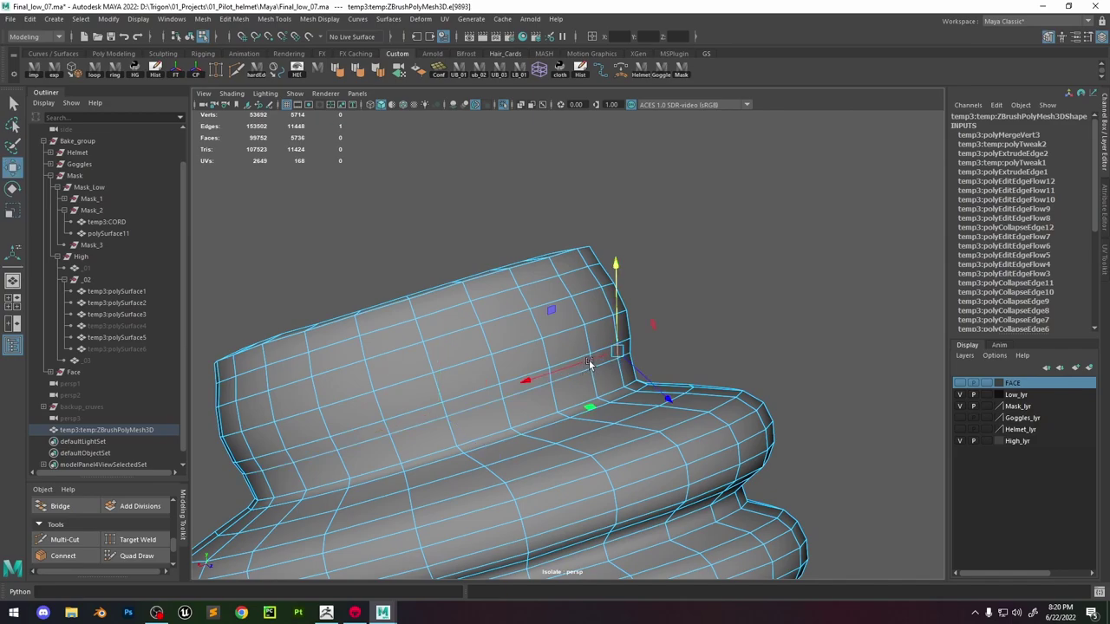
{"action": "left_click_drag", "start_coordinate": [587, 367], "coordinate": [628, 355], "text": "alt"}
{"action": "double_click", "coordinate": [643, 324], "text": "shift"}
{"action": "right_click_drag", "start_coordinate": [642, 324], "coordinate": [785, 182], "text": "shift"}
{"action": "left_click", "coordinate": [784, 184]}
Check the collar's shading without wireframe and select all faces of the hose mesh.
{"action": "right_click_drag", "start_coordinate": [780, 186], "coordinate": [652, 217], "text": "alt"}
{"action": "left_click_drag", "start_coordinate": [651, 217], "coordinate": [588, 347], "text": "alt"}
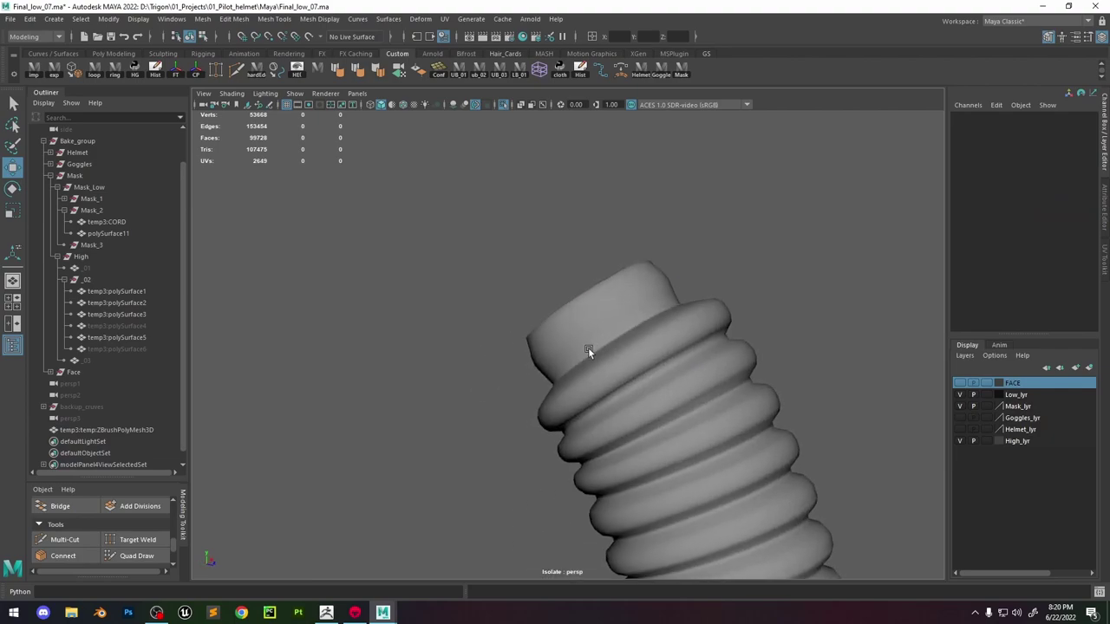
{"action": "left_click", "coordinate": [654, 308]}
{"action": "left_click_drag", "start_coordinate": [655, 308], "coordinate": [521, 297], "text": "alt"}
{"action": "right_click_drag", "start_coordinate": [519, 300], "coordinate": [526, 317]}
{"action": "double_click", "coordinate": [525, 319]}
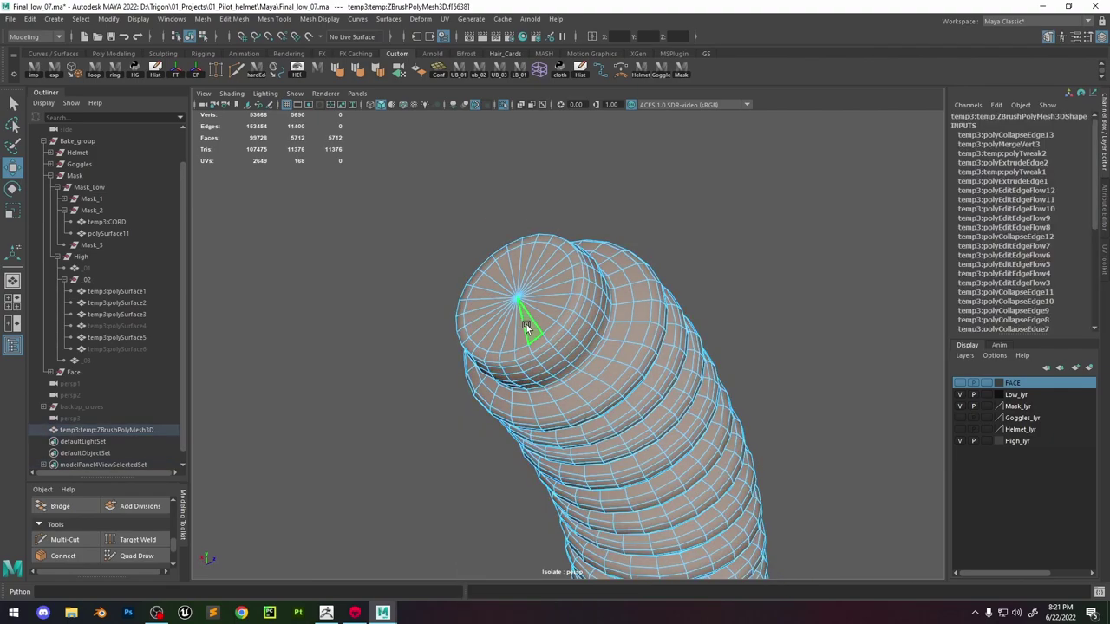
Apply a planar UV projection to all faces of the hose and keep the whole mesh's faces selected.
{"action": "key", "text": "space"}
{"action": "right_click_drag", "start_coordinate": [382, 310], "coordinate": [379, 227], "text": "shift"}
{"action": "left_click_drag", "start_coordinate": [834, 411], "coordinate": [803, 349], "text": "alt"}
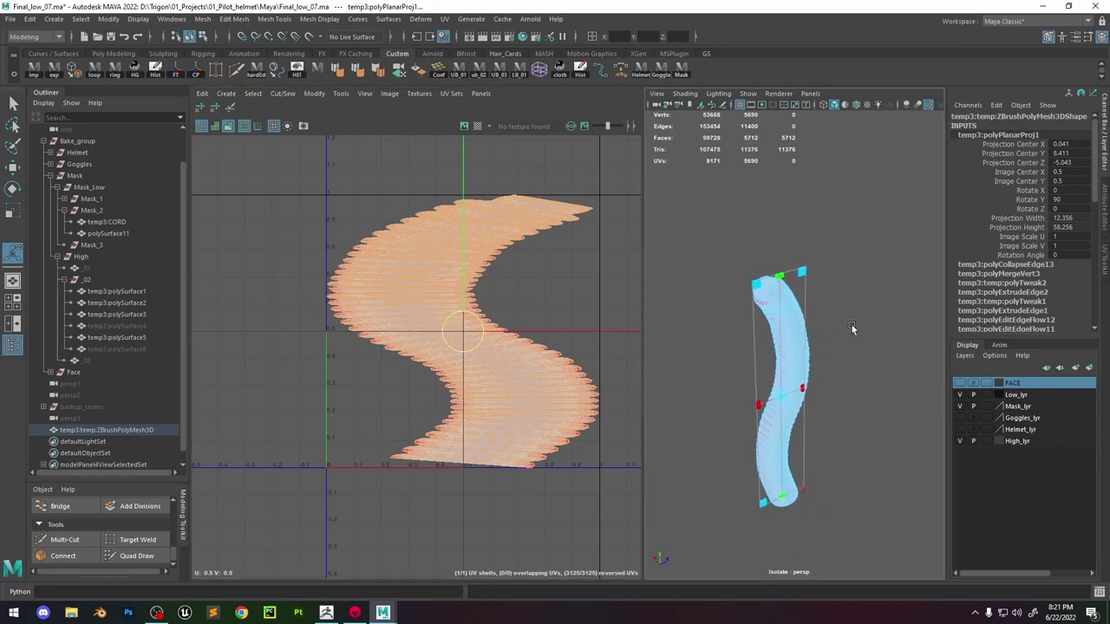
{"action": "left_click", "coordinate": [850, 324]}
{"action": "double_click", "coordinate": [782, 324]}
{"action": "right_click_drag", "start_coordinate": [529, 303], "coordinate": [529, 303], "text": "shift"}
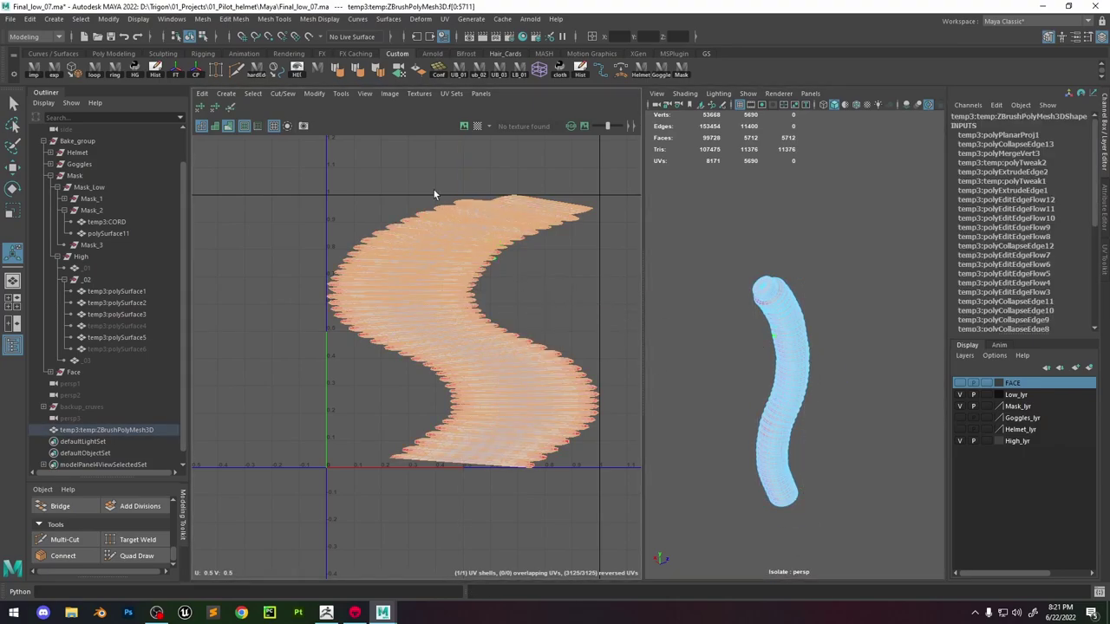
Unitize the UVs of all the hose's faces and turn off the shaded display of the UV shells.
{"action": "left_click", "coordinate": [314, 93]}
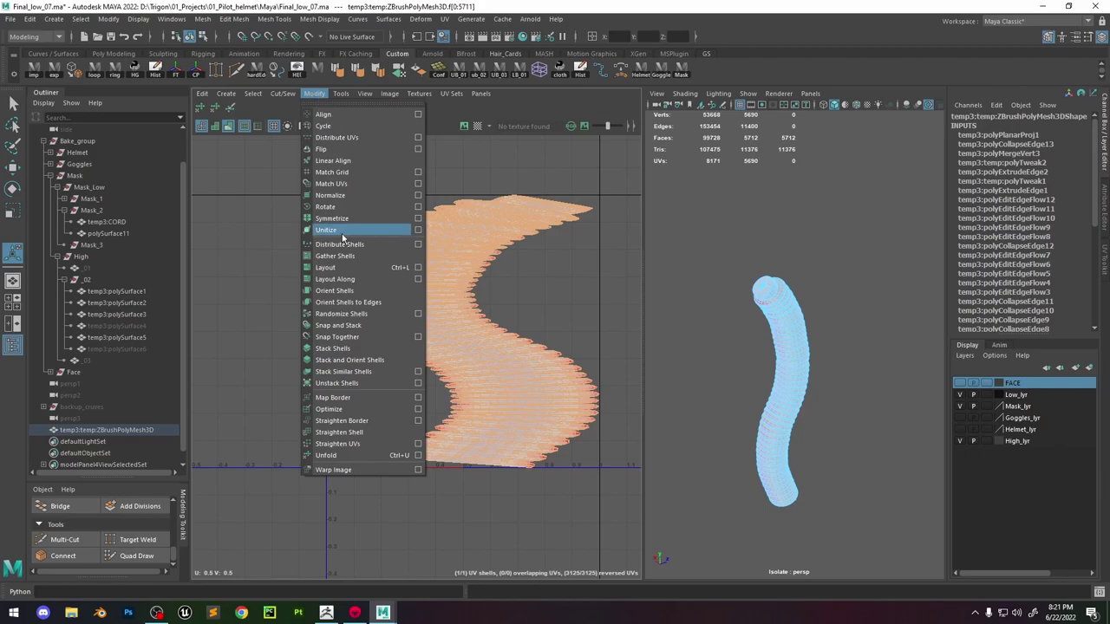
{"action": "left_click", "coordinate": [348, 233]}
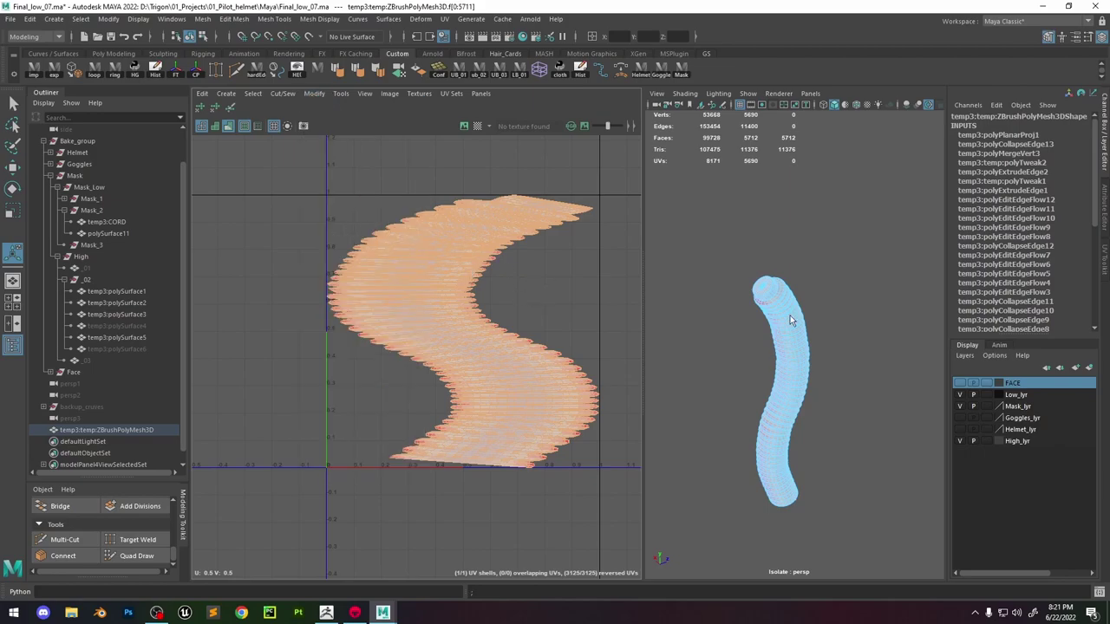
{"action": "right_click_drag", "start_coordinate": [785, 295], "coordinate": [792, 322]}
{"action": "scroll", "coordinate": [771, 281], "scroll_direction": "up", "scroll_amount": 5}
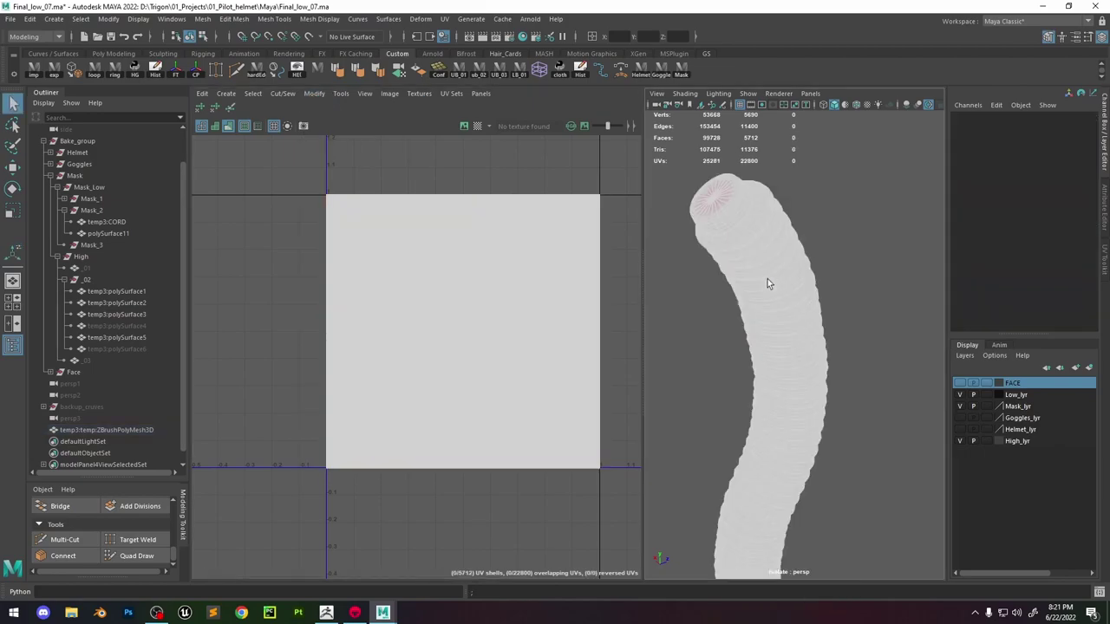
{"action": "scroll", "coordinate": [780, 228], "scroll_direction": "up", "scroll_amount": 4}
{"action": "middle_click_drag", "start_coordinate": [779, 227], "coordinate": [791, 331], "text": "alt"}
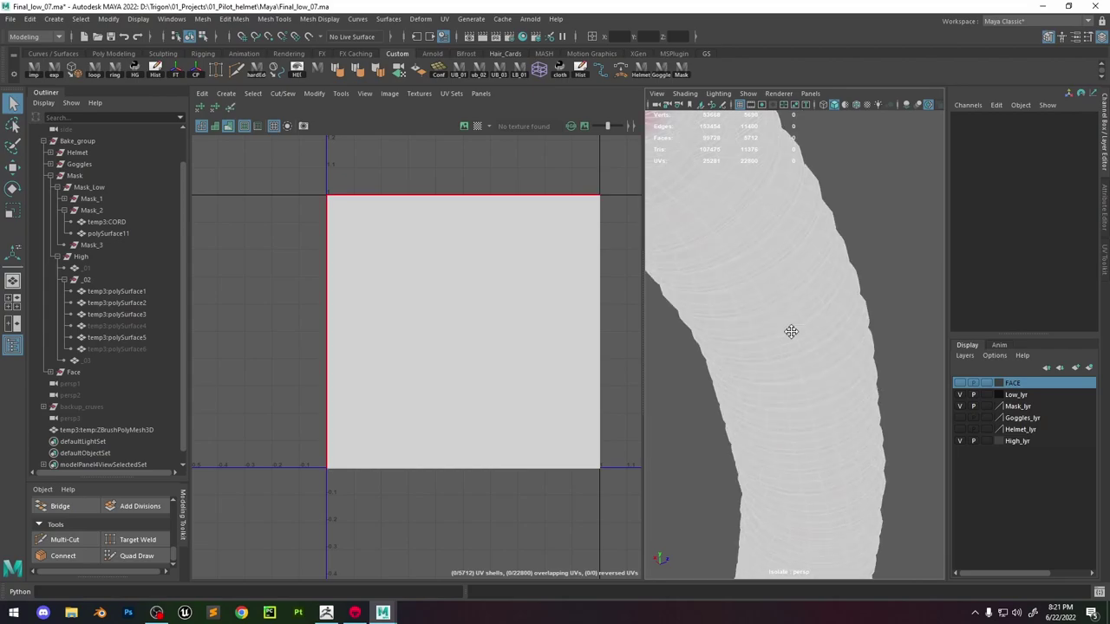
{"action": "left_click", "coordinate": [229, 127]}
Select a lengthwise edge loop and the upper cap's ring as seams, leaving out the spoke edge on that cap.
{"action": "scroll", "coordinate": [793, 295], "scroll_direction": "down", "scroll_amount": 5}
{"action": "mouse_move", "coordinate": [781, 286]}
{"action": "left_mouse_down", "text": "alt"}
{"action": "mouse_move", "coordinate": [798, 291]}
{"action": "mouse_move", "coordinate": [775, 288]}
{"action": "mouse_move", "coordinate": [776, 246]}
{"action": "mouse_move", "coordinate": [773, 271]}
{"action": "mouse_move", "coordinate": [716, 320]}
{"action": "mouse_move", "coordinate": [694, 314]}
{"action": "mouse_move", "coordinate": [746, 305]}
{"action": "mouse_move", "coordinate": [846, 325]}
{"action": "mouse_move", "coordinate": [751, 330]}
{"action": "mouse_move", "coordinate": [783, 354]}
{"action": "left_mouse_up", "text": "alt"}
{"action": "left_click", "coordinate": [725, 280]}
{"action": "double_click", "coordinate": [725, 282]}
{"action": "double_click", "coordinate": [750, 292], "text": "shift"}
{"action": "scroll", "coordinate": [751, 291], "scroll_direction": "down", "scroll_amount": 5}
{"action": "scroll", "coordinate": [743, 257], "scroll_direction": "up", "scroll_amount": 10}
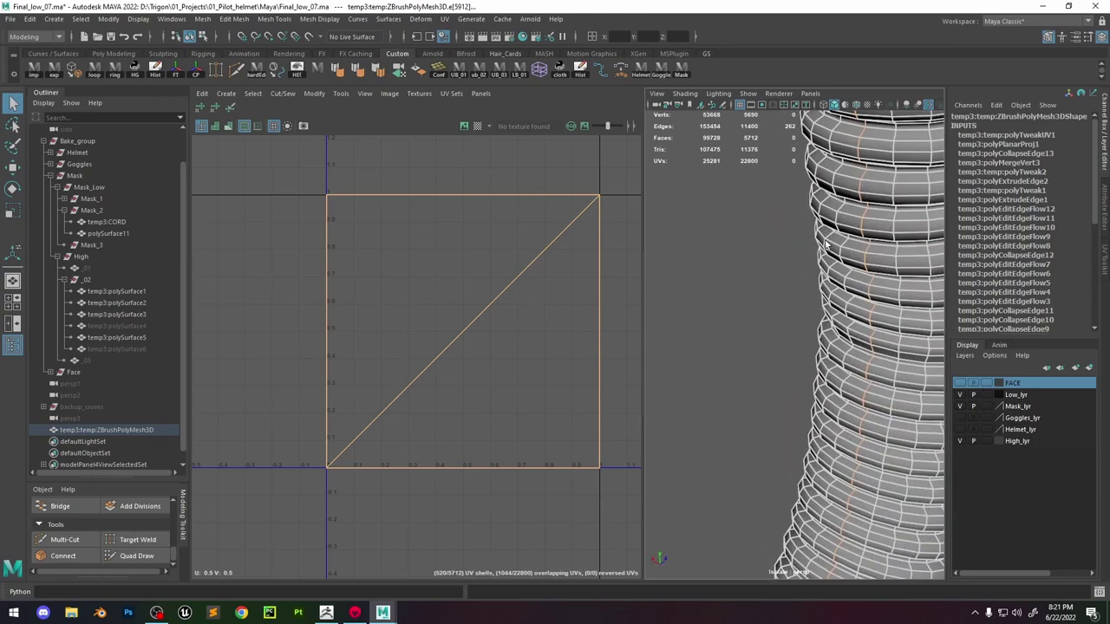
{"action": "middle_click_drag", "start_coordinate": [785, 204], "coordinate": [747, 533], "text": "alt"}
{"action": "middle_click_drag", "start_coordinate": [721, 218], "coordinate": [721, 309], "text": "alt"}
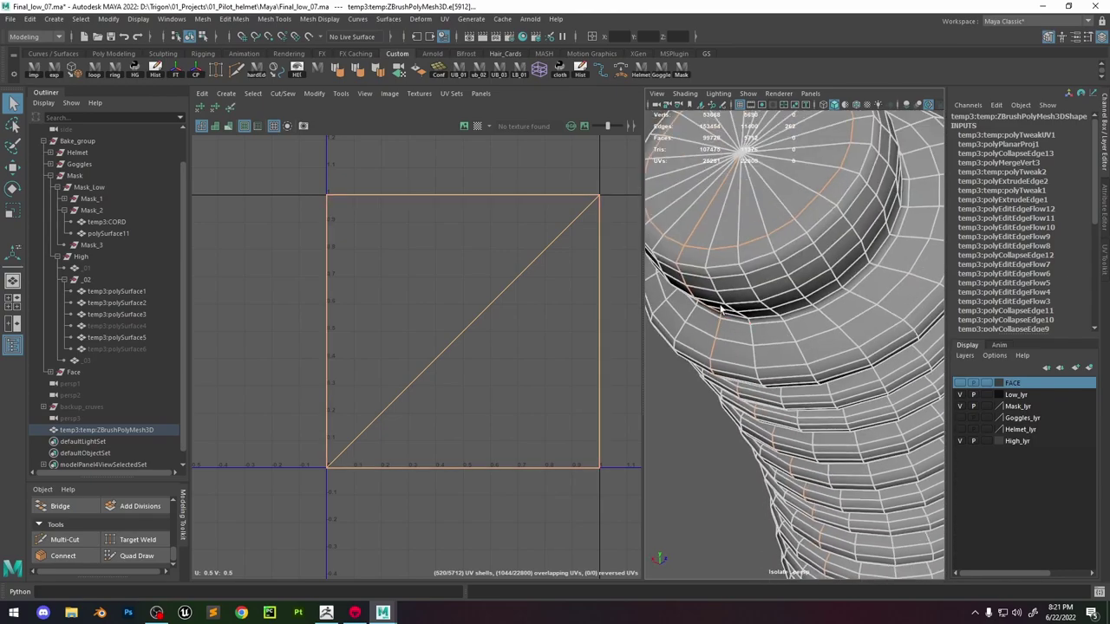
{"action": "left_click", "coordinate": [696, 223], "text": "ctrl"}
Add the lower cap's ring to the seam selection and drop the spoke edge on that cap.
{"action": "scroll", "coordinate": [708, 199], "scroll_direction": "down", "scroll_amount": 8}
{"action": "middle_click_drag", "start_coordinate": [806, 513], "coordinate": [820, 336], "text": "alt"}
{"action": "left_click_drag", "start_coordinate": [820, 336], "coordinate": [804, 287], "text": "alt"}
{"action": "middle_click_drag", "start_coordinate": [824, 390], "coordinate": [789, 330], "text": "alt"}
{"action": "right_click_drag", "start_coordinate": [790, 330], "coordinate": [932, 522], "text": "alt"}
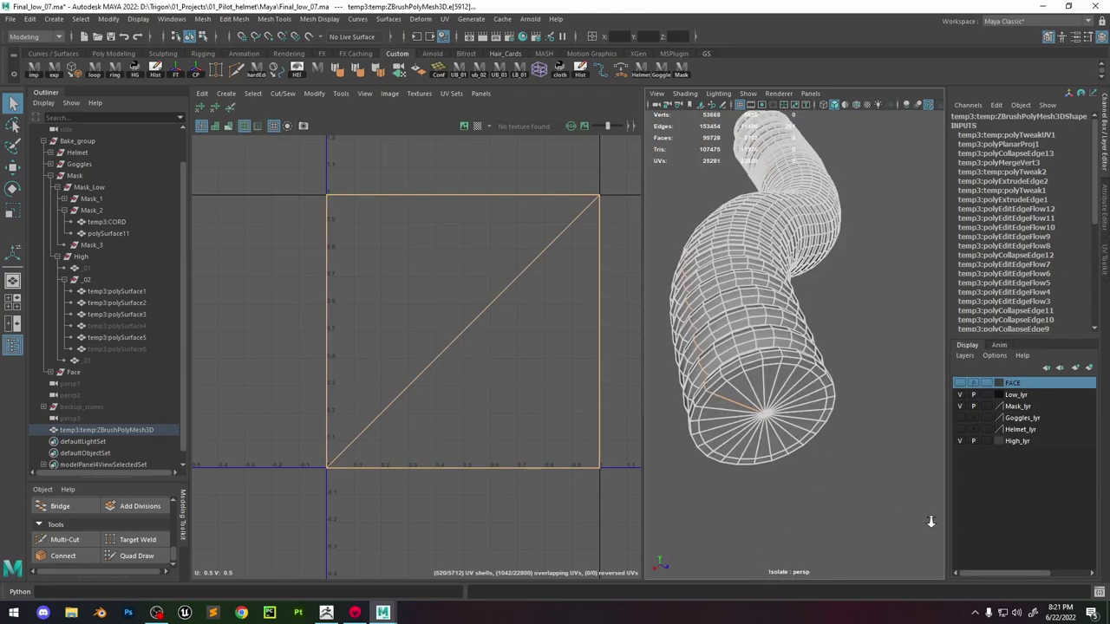
{"action": "scroll", "coordinate": [736, 391], "scroll_direction": "up", "scroll_amount": 5}
{"action": "left_click", "coordinate": [699, 496]}
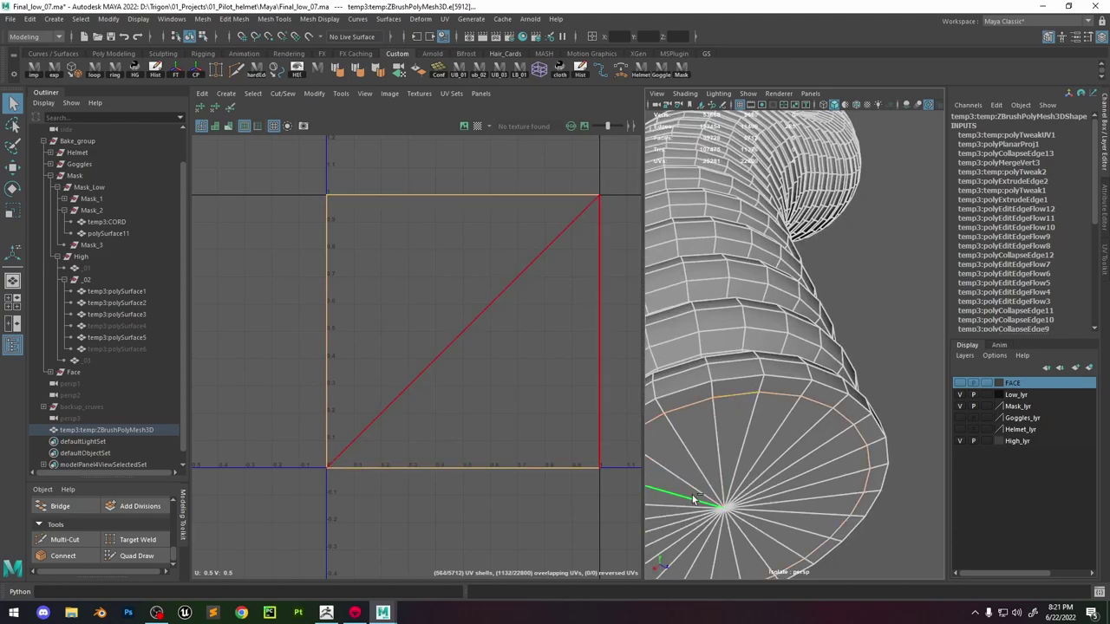
Invert the edge selection over the unitized UVs and move and sew all the non-seam edges.
{"action": "scroll", "coordinate": [482, 371], "scroll_direction": "down", "scroll_amount": 5}
{"action": "left_click_drag", "start_coordinate": [319, 232], "coordinate": [607, 440], "text": "shift"}
{"action": "right_click_drag", "start_coordinate": [483, 349], "coordinate": [479, 276], "text": "shift"}
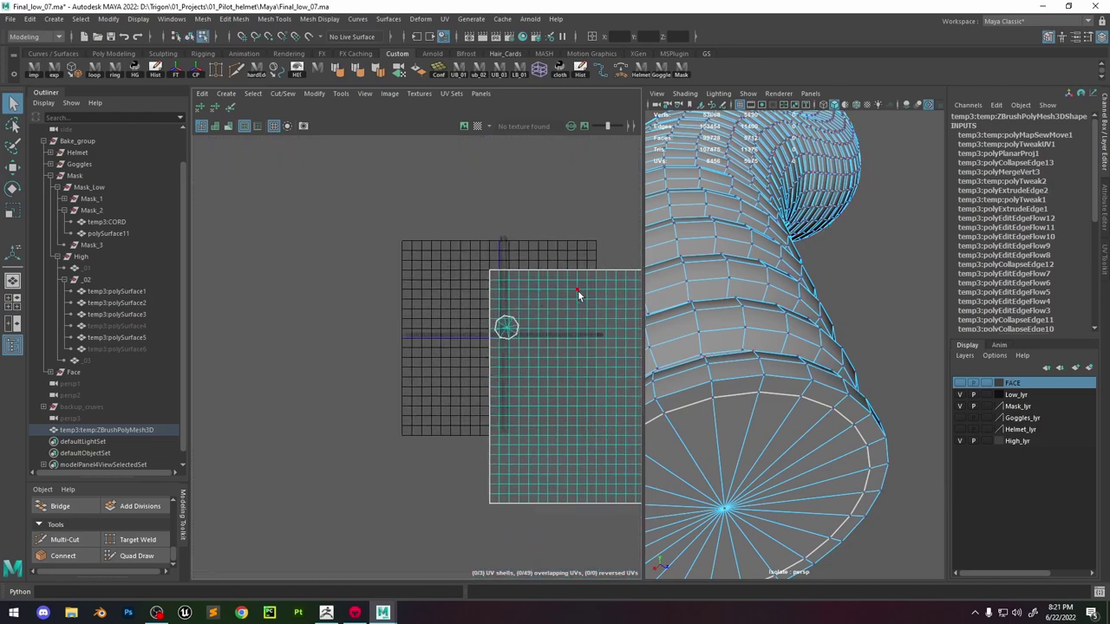
Select the hose's long UV shell and move it clear of the two cap shells.
{"action": "scroll", "coordinate": [573, 351], "scroll_direction": "down", "scroll_amount": 3}
{"action": "left_click", "coordinate": [573, 351]}
{"action": "middle_click_drag", "start_coordinate": [573, 351], "coordinate": [332, 363], "text": "alt"}
{"action": "scroll", "coordinate": [393, 357], "scroll_direction": "down", "scroll_amount": 2}
{"action": "key", "text": "w"}
{"action": "scroll", "coordinate": [488, 371], "scroll_direction": "down", "scroll_amount": 1}
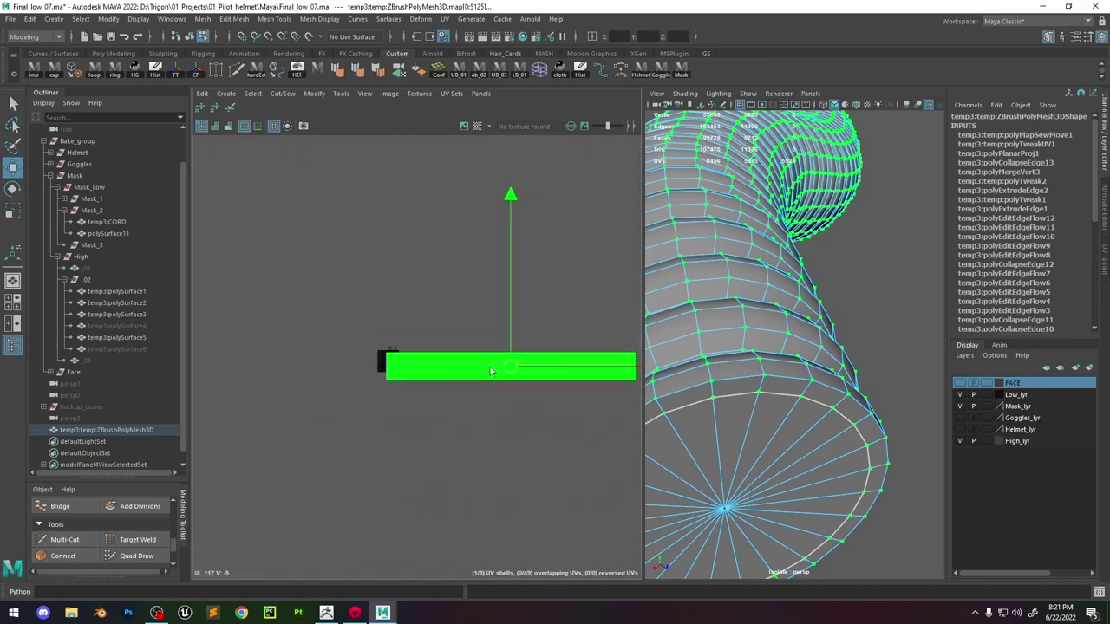
{"action": "left_click_drag", "start_coordinate": [514, 367], "coordinate": [532, 365]}
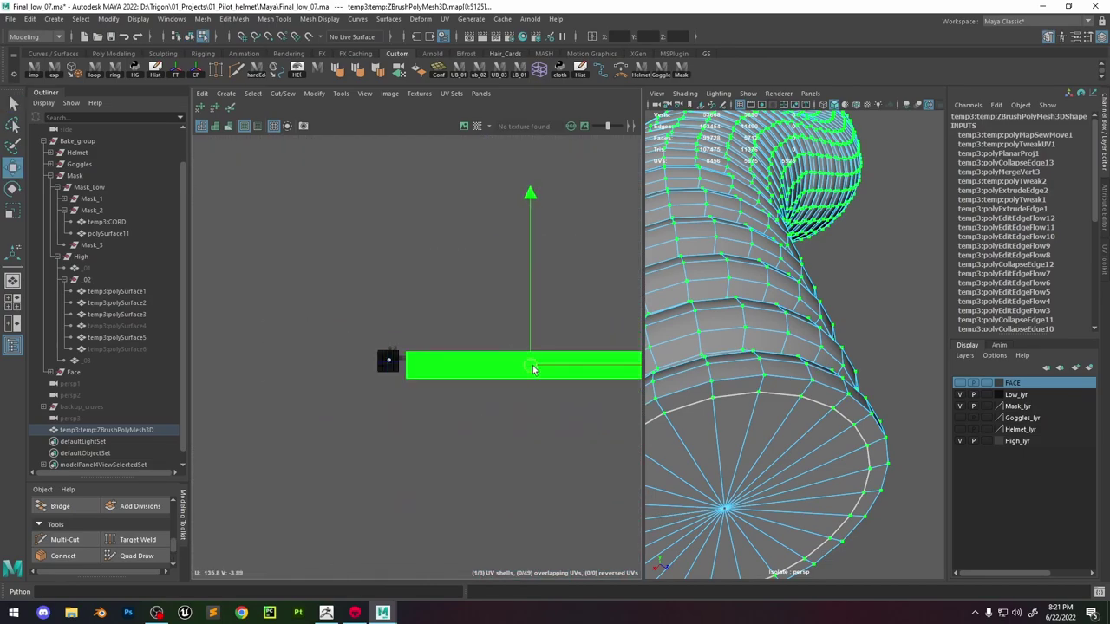
Unfold the hose's long UV shell and optimize it three times to even out the grid.
{"action": "middle_click_drag", "start_coordinate": [531, 365], "coordinate": [518, 358], "text": "alt"}
{"action": "scroll", "coordinate": [519, 358], "scroll_direction": "down", "scroll_amount": 1}
{"action": "left_click", "coordinate": [215, 109]}
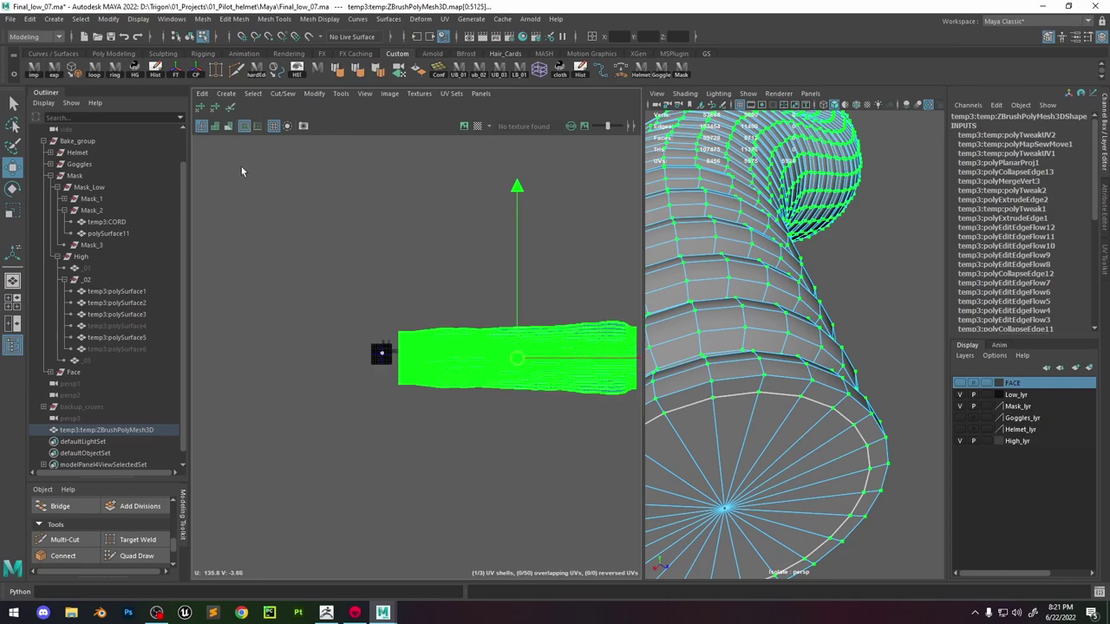
{"action": "scroll", "coordinate": [565, 290], "scroll_direction": "up", "scroll_amount": 2}
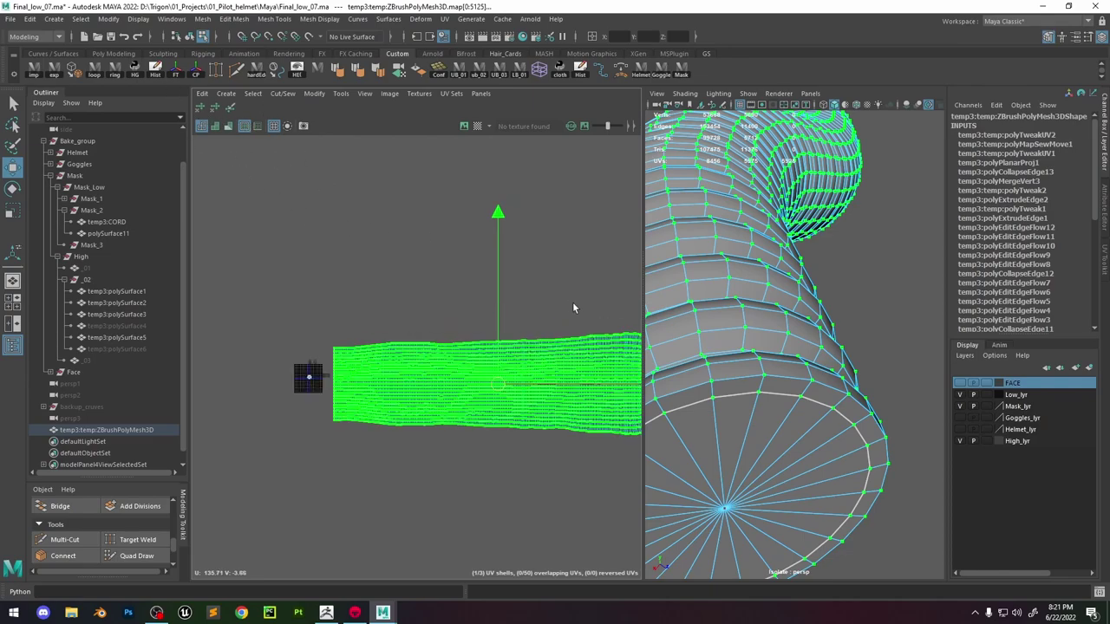
{"action": "left_click", "coordinate": [582, 307]}
{"action": "middle_click_drag", "start_coordinate": [582, 307], "coordinate": [505, 289], "text": "alt"}
{"action": "left_click", "coordinate": [476, 346]}
{"action": "right_click_drag", "start_coordinate": [467, 264], "coordinate": [508, 268], "text": "shift"}
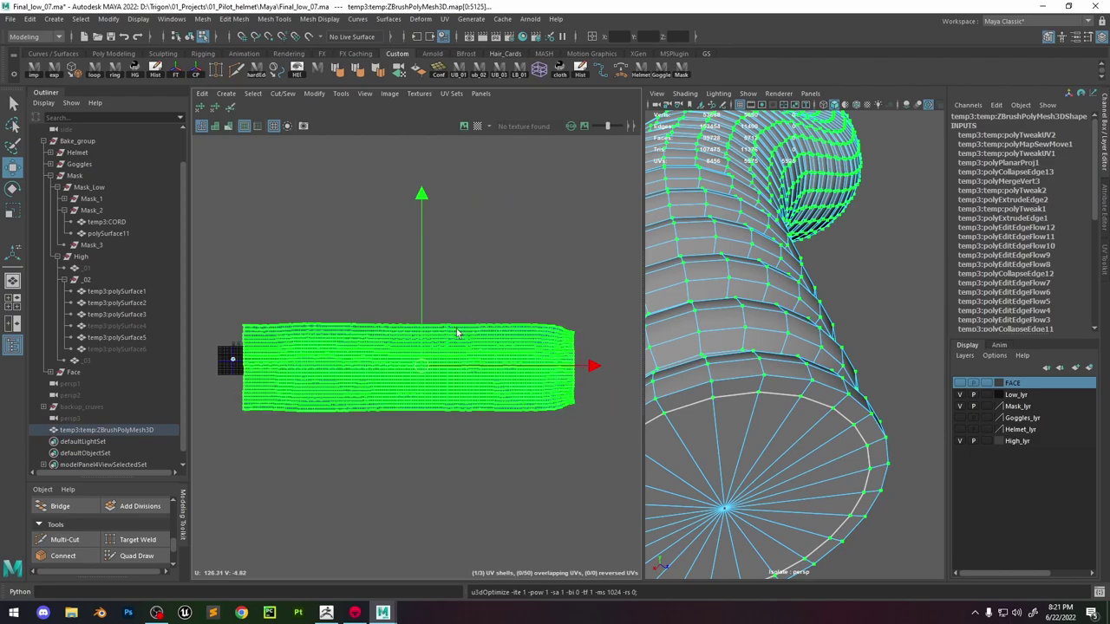
{"action": "key", "text": "g"}
{"action": "key", "text": "g"}
{"action": "left_click", "coordinate": [456, 298]}
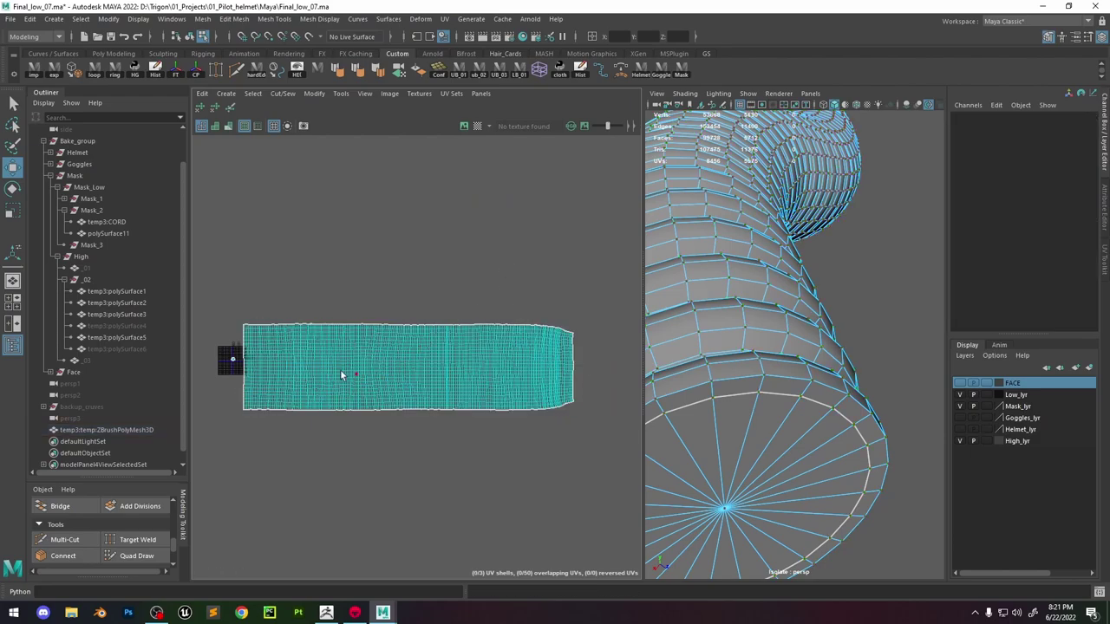
Optimize the two small cap UV shells and move one off the other.
{"action": "key", "text": "f"}
{"action": "left_click_drag", "start_coordinate": [197, 345], "coordinate": [215, 362]}
{"action": "right_click_drag", "start_coordinate": [218, 290], "coordinate": [258, 291], "text": "shift"}
{"action": "scroll", "coordinate": [208, 352], "scroll_direction": "up", "scroll_amount": 10}
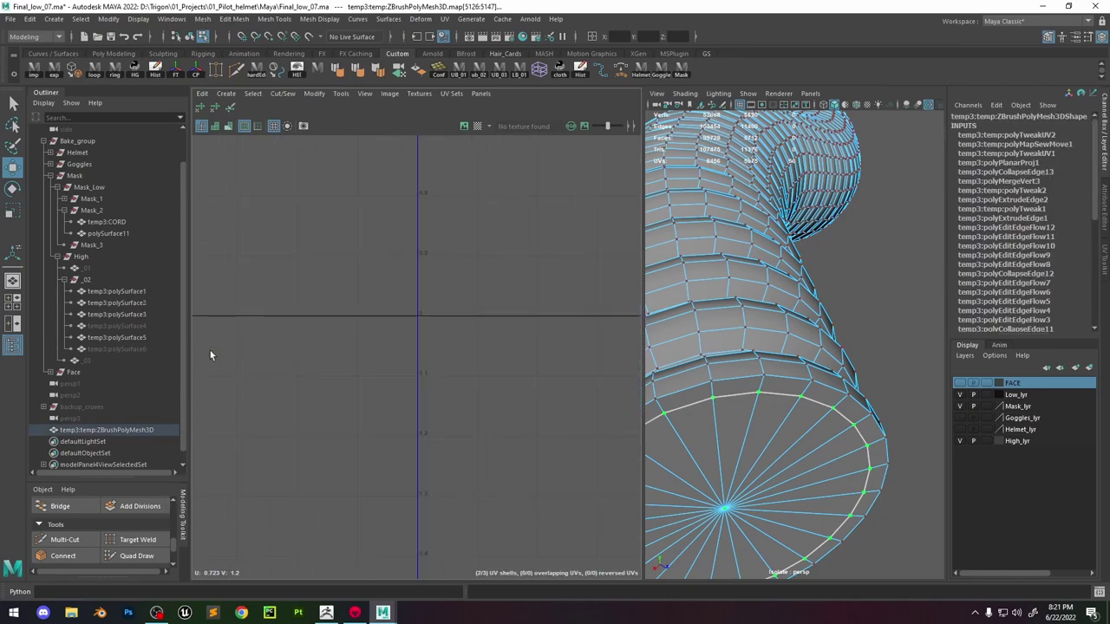
{"action": "scroll", "coordinate": [307, 314], "scroll_direction": "down", "scroll_amount": 8}
{"action": "scroll", "coordinate": [315, 285], "scroll_direction": "up", "scroll_amount": 3}
{"action": "right_click_drag", "start_coordinate": [336, 245], "coordinate": [337, 277]}
{"action": "double_click", "coordinate": [342, 288]}
{"action": "left_click_drag", "start_coordinate": [346, 268], "coordinate": [425, 172]}
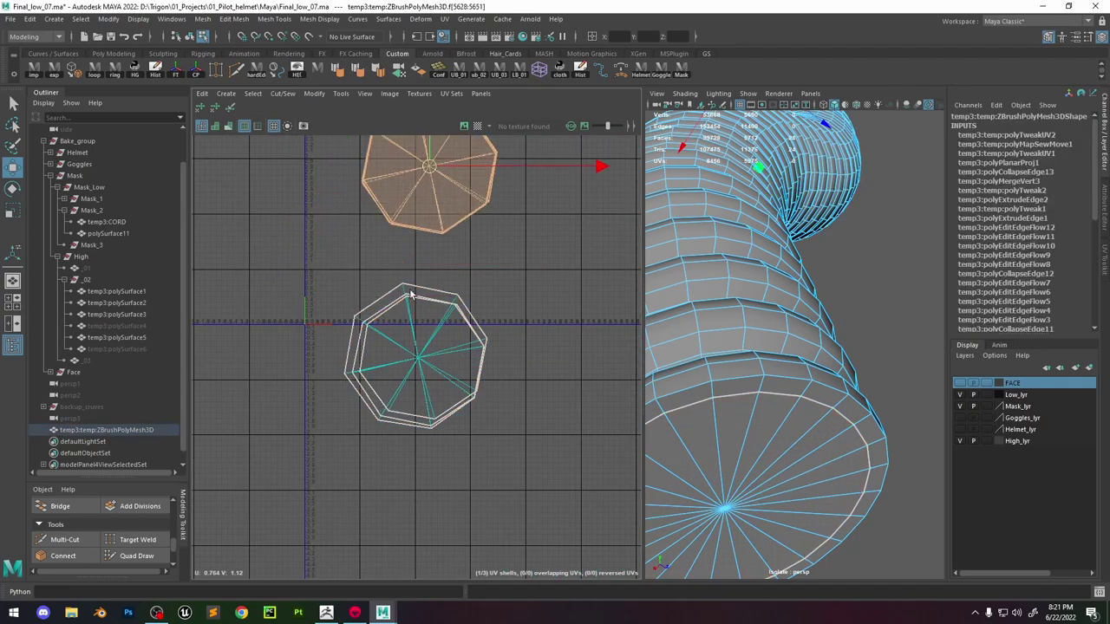
Spread the UVs of each cap shell into an evenly divided round disc.
{"action": "scroll", "coordinate": [411, 290], "scroll_direction": "up", "scroll_amount": 5}
{"action": "double_click", "coordinate": [416, 319]}
{"action": "scroll", "coordinate": [416, 319], "scroll_direction": "down", "scroll_amount": 6}
{"action": "key", "text": "y"}
{"action": "mouse_move", "coordinate": [373, 334]}
{"action": "left_mouse_down"}
{"action": "mouse_move", "coordinate": [391, 360]}
{"action": "mouse_move", "coordinate": [393, 412]}
{"action": "left_mouse_up"}
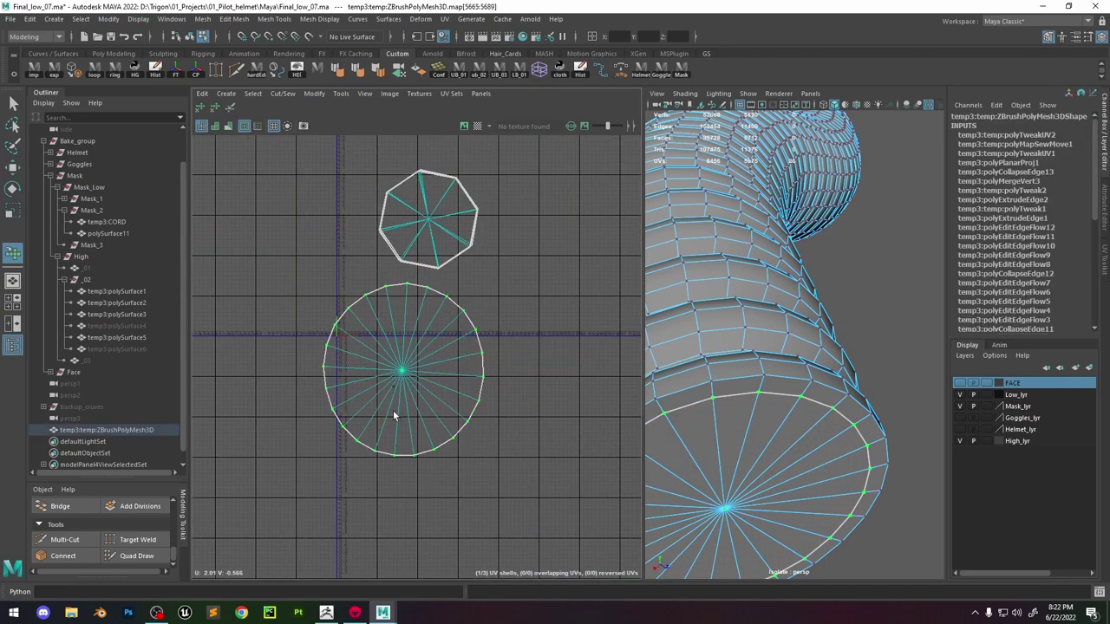
{"action": "key", "text": "w"}
{"action": "double_click", "coordinate": [425, 223]}
{"action": "scroll", "coordinate": [430, 225], "scroll_direction": "down", "scroll_amount": 1}
{"action": "key", "text": "y"}
{"action": "left_click_drag", "start_coordinate": [429, 222], "coordinate": [438, 279]}
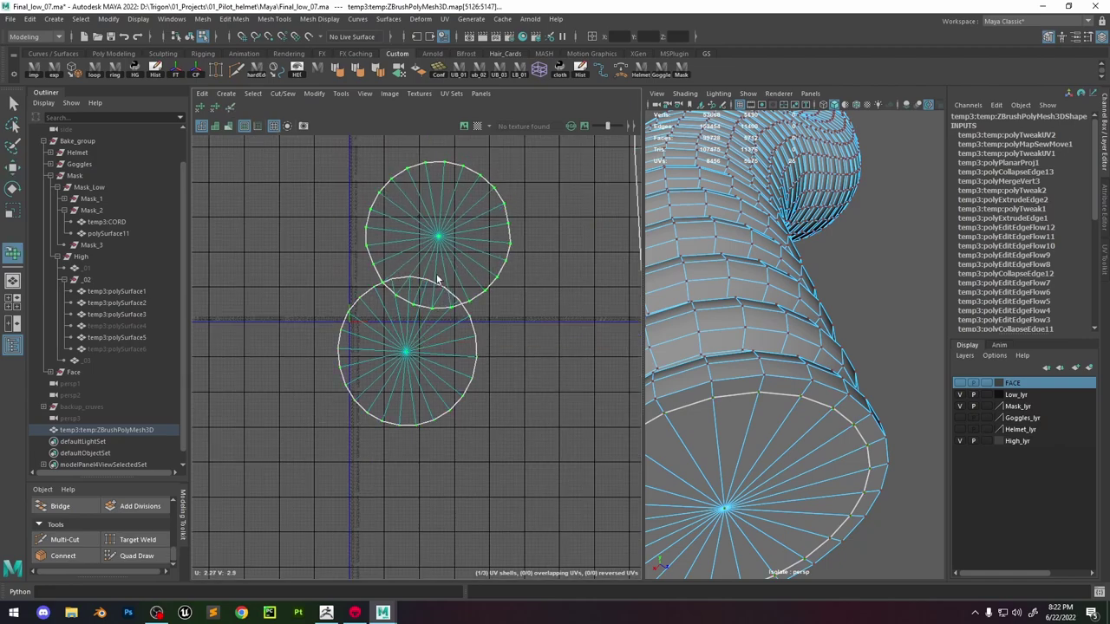
{"action": "key", "text": "w"}
Cut the hose's long UV shell crosswise along two edge rings into three pieces.
{"action": "scroll", "coordinate": [399, 317], "scroll_direction": "down", "scroll_amount": 10}
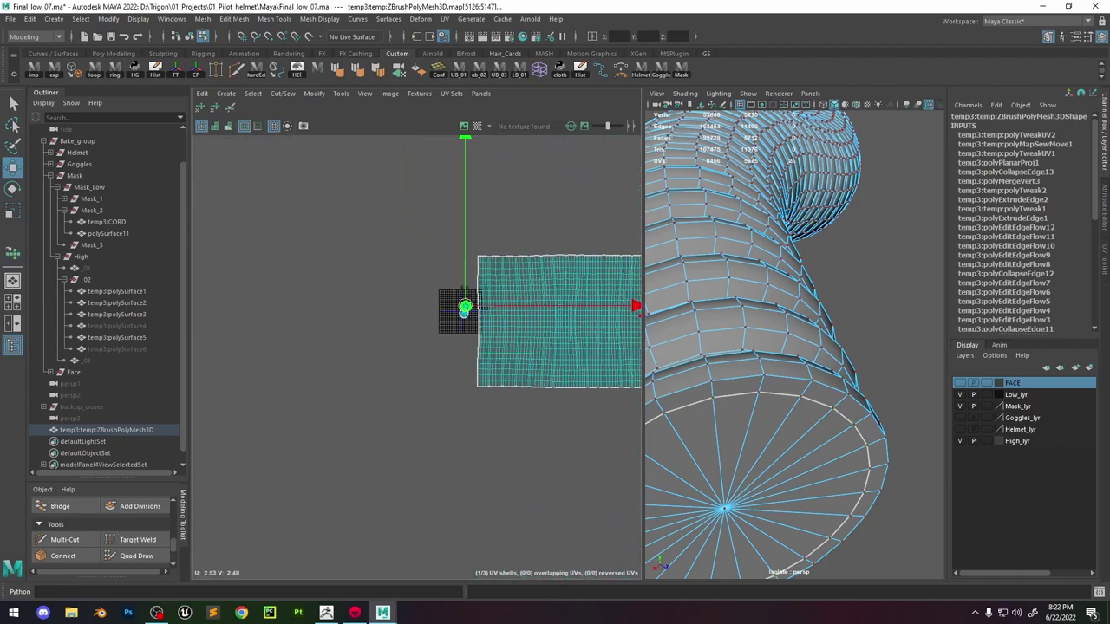
{"action": "middle_click_drag", "start_coordinate": [614, 343], "coordinate": [307, 365], "text": "alt"}
{"action": "scroll", "coordinate": [317, 362], "scroll_direction": "down", "scroll_amount": 6}
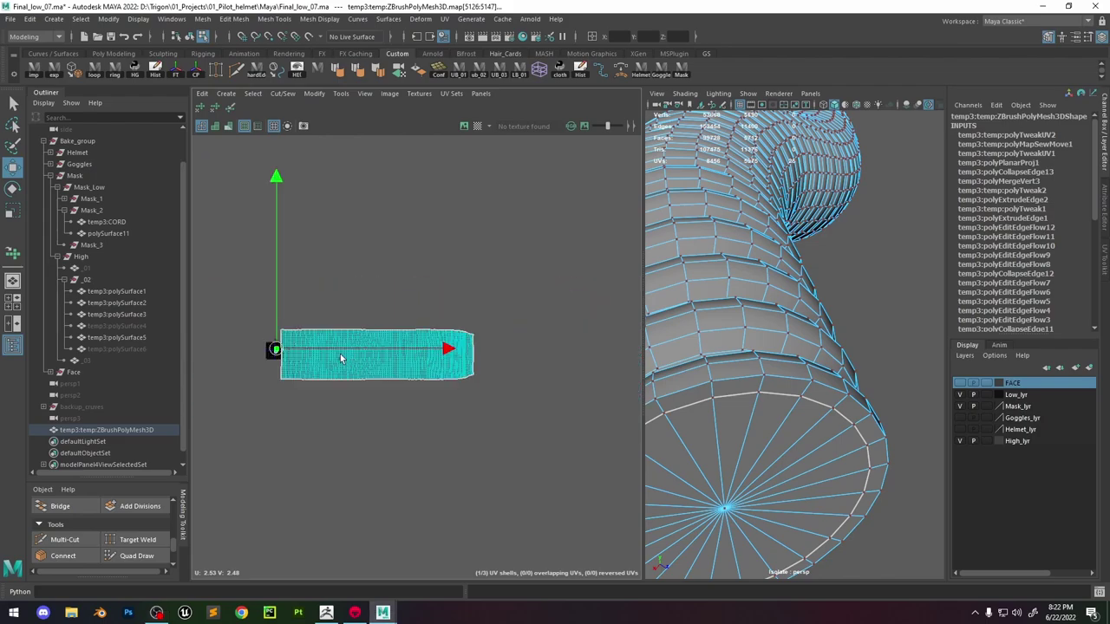
{"action": "scroll", "coordinate": [340, 354], "scroll_direction": "up", "scroll_amount": 4}
{"action": "right_click_drag", "start_coordinate": [348, 352], "coordinate": [340, 389]}
{"action": "scroll", "coordinate": [339, 389], "scroll_direction": "up", "scroll_amount": 2}
{"action": "scroll", "coordinate": [340, 390], "scroll_direction": "up", "scroll_amount": 2}
{"action": "left_click", "coordinate": [313, 364]}
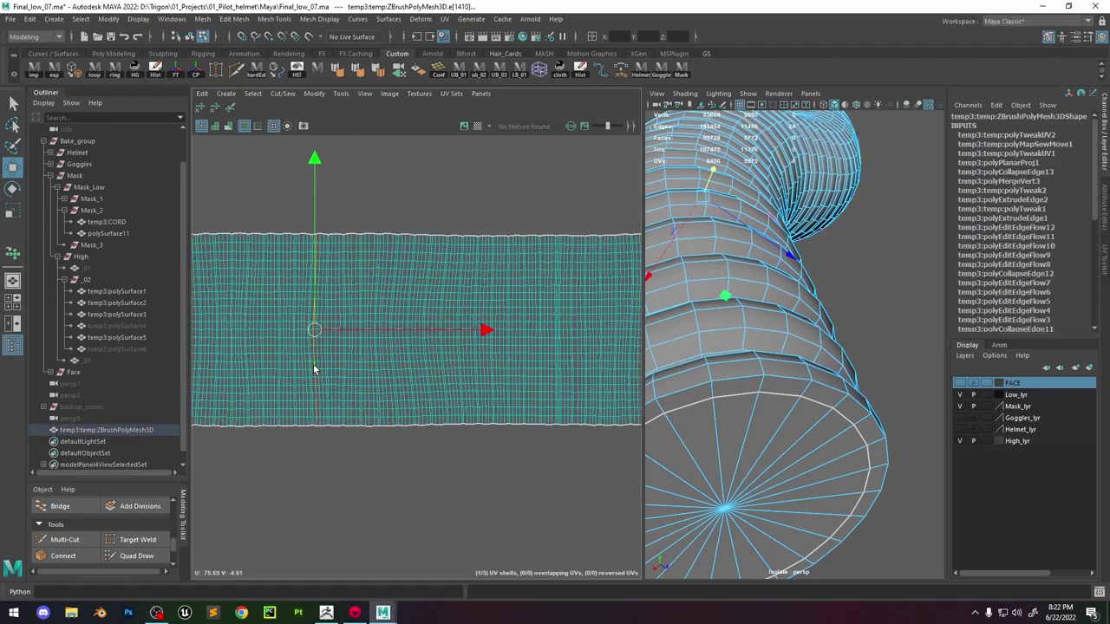
{"action": "scroll", "coordinate": [486, 369], "scroll_direction": "down", "scroll_amount": 3}
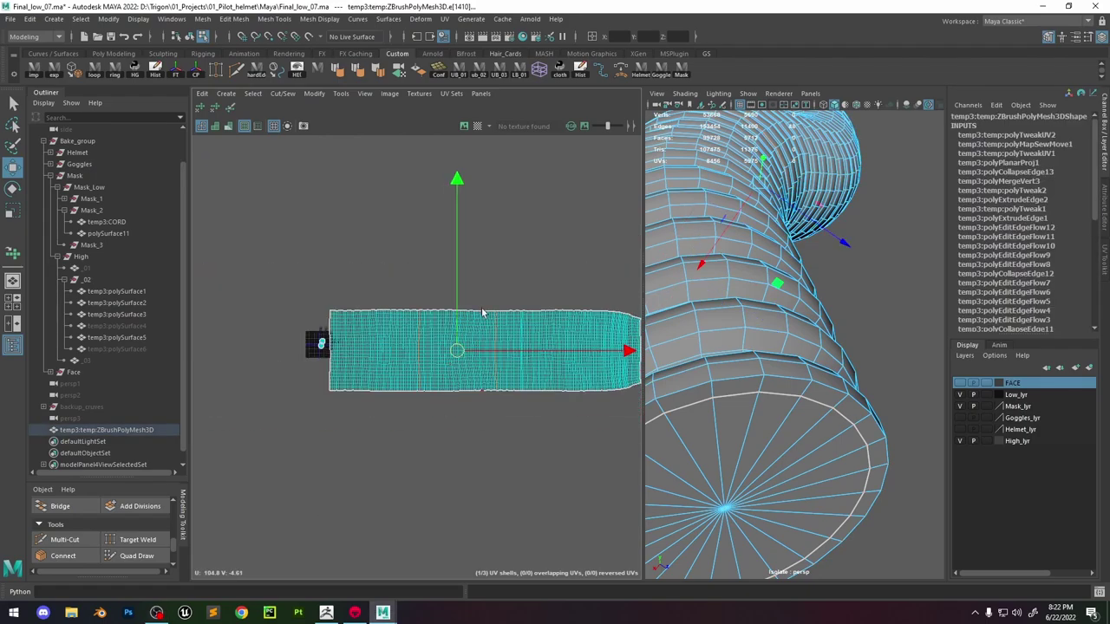
{"action": "right_click_drag", "start_coordinate": [482, 312], "coordinate": [540, 325], "text": "shift"}
Select all of the hose's UVs and pack the shells with Layout UV.
{"action": "scroll", "coordinate": [489, 326], "scroll_direction": "down", "scroll_amount": 2}
{"action": "left_click_drag", "start_coordinate": [614, 253], "coordinate": [337, 415]}
{"action": "right_click_drag", "start_coordinate": [488, 264], "coordinate": [323, 336], "text": "shift"}
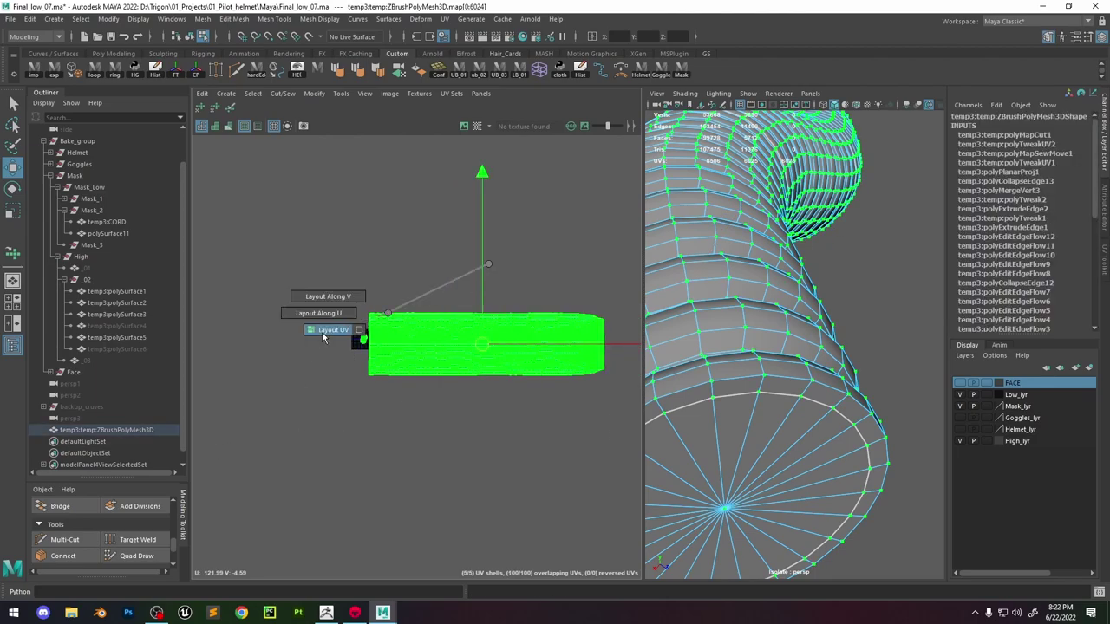
{"action": "scroll", "coordinate": [359, 341], "scroll_direction": "up", "scroll_amount": 10}
{"action": "scroll", "coordinate": [392, 347], "scroll_direction": "down", "scroll_amount": 1}
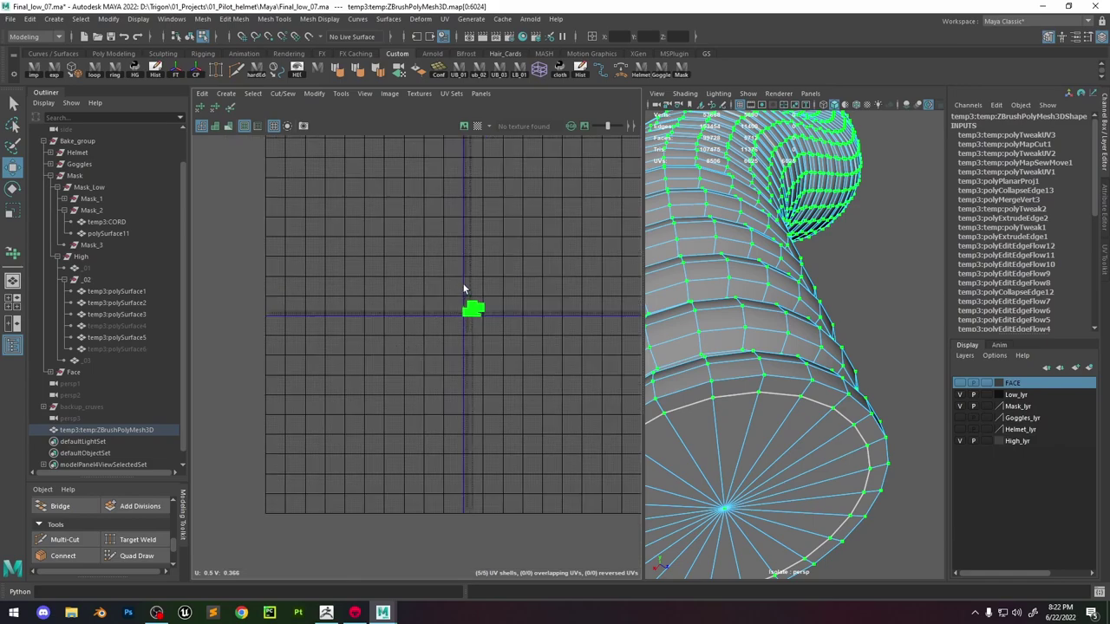
{"action": "scroll", "coordinate": [463, 285], "scroll_direction": "up", "scroll_amount": 5}
{"action": "left_click", "coordinate": [196, 351]}
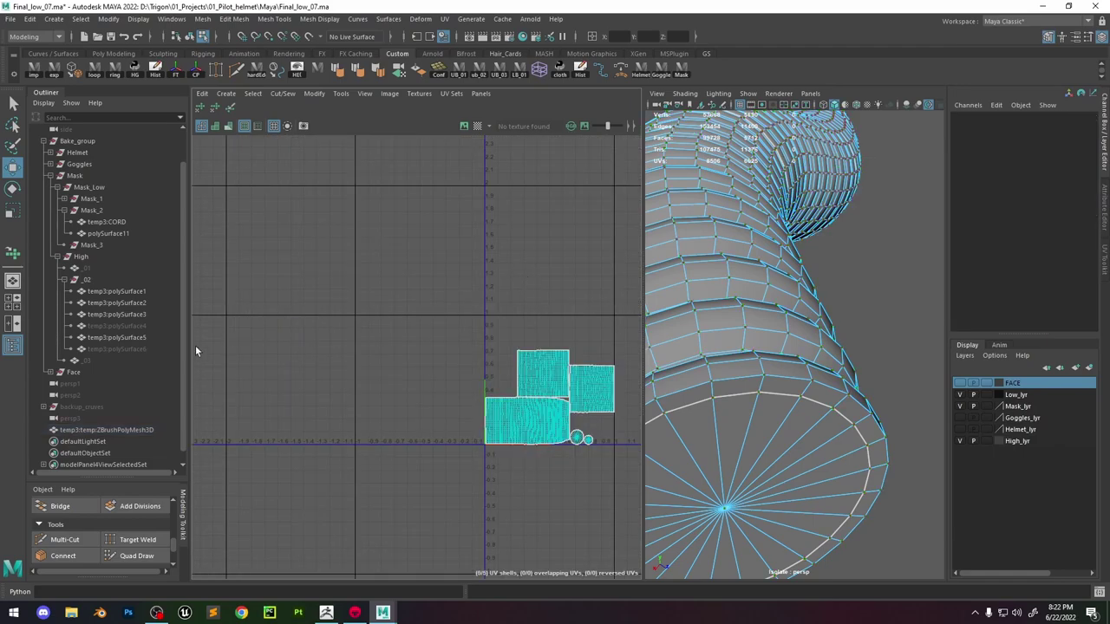
Move the hose mesh into the Mask_2 group and select the groups Mask_1 through Mask_3.
{"action": "left_click", "coordinate": [106, 430]}
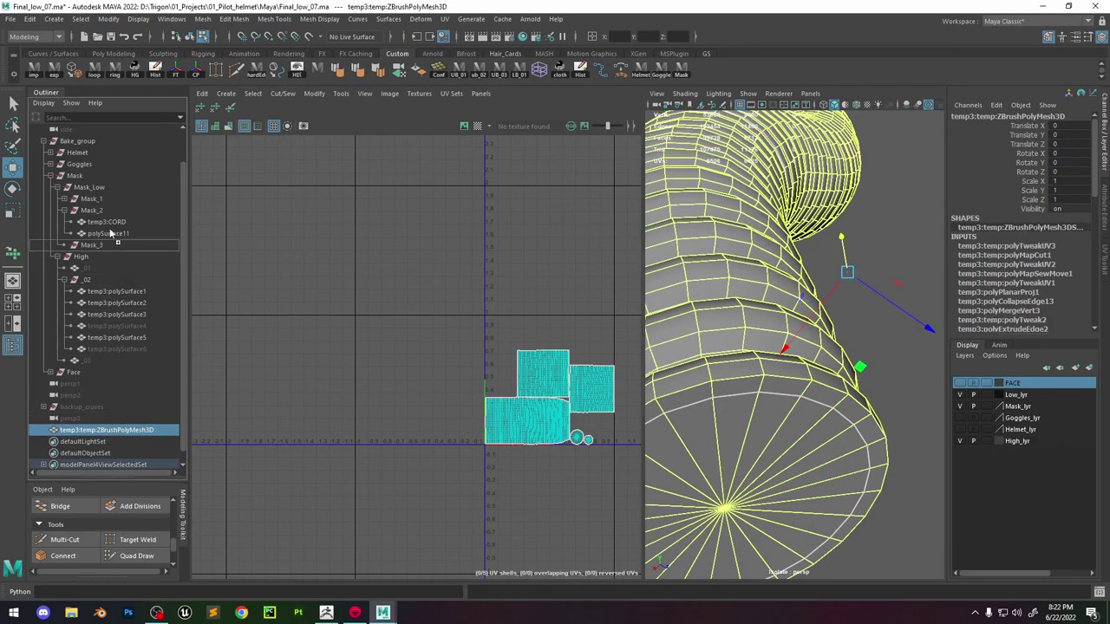
{"action": "middle_click_drag", "start_coordinate": [116, 228], "coordinate": [115, 228]}
{"action": "left_click", "coordinate": [116, 258]}
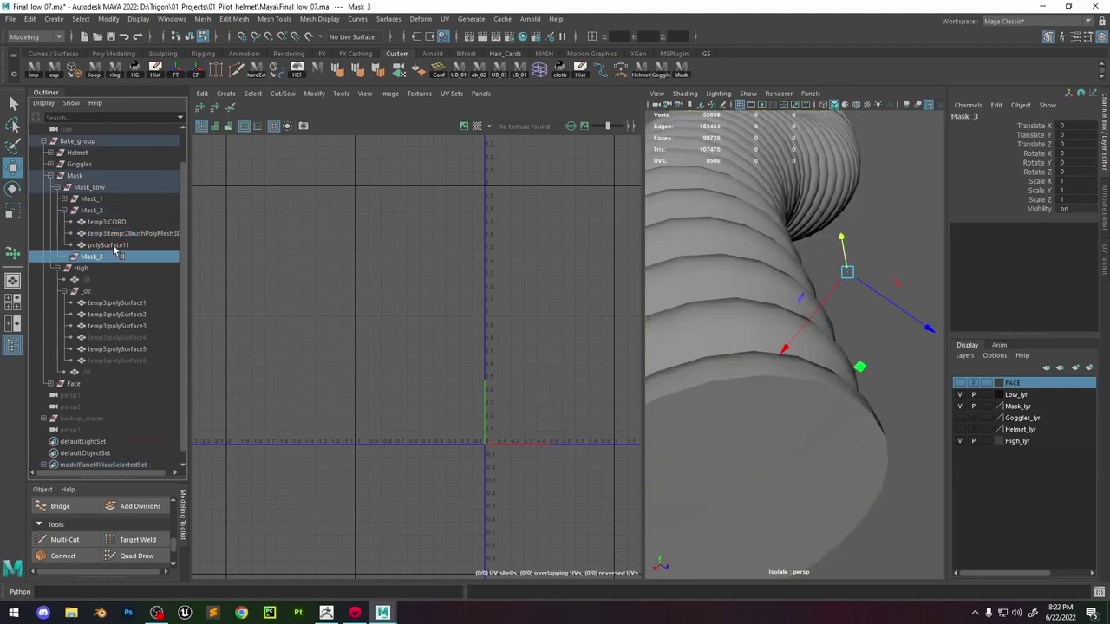
{"action": "left_click", "coordinate": [110, 199], "text": "shift"}
End the isolated view in the full viewport and hide the High_lyr layer.
{"action": "key", "text": "space"}
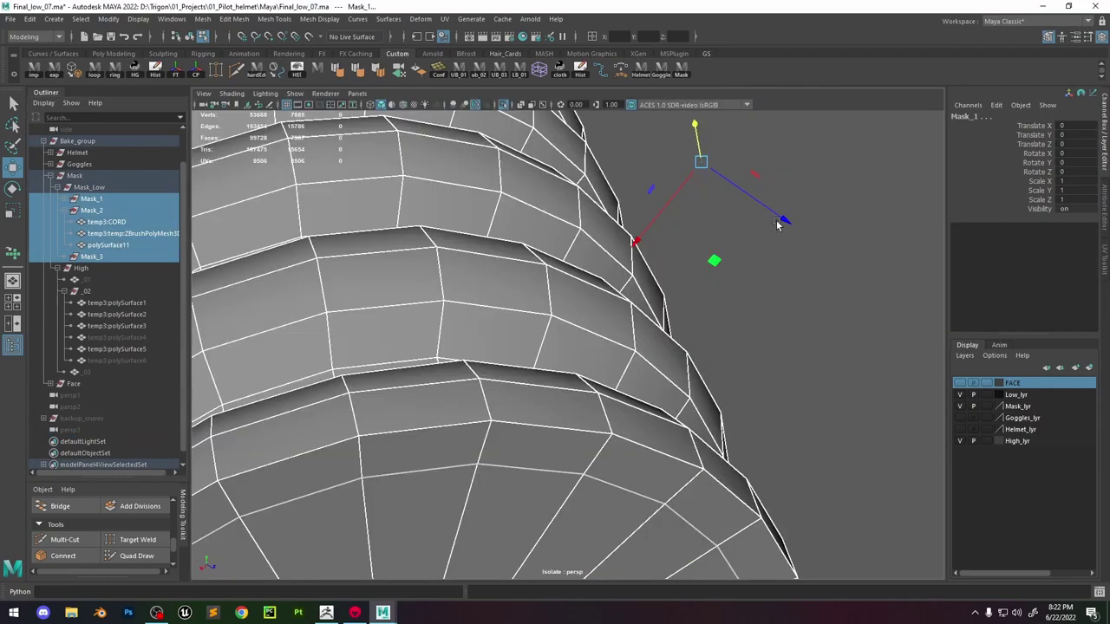
{"action": "left_click", "coordinate": [505, 106]}
{"action": "left_click_drag", "start_coordinate": [555, 260], "coordinate": [607, 208], "text": "alt"}
{"action": "scroll", "coordinate": [607, 330], "scroll_direction": "down", "scroll_amount": 8}
{"action": "scroll", "coordinate": [625, 338], "scroll_direction": "up", "scroll_amount": 5}
{"action": "left_click", "coordinate": [960, 441]}
{"action": "scroll", "coordinate": [689, 278], "scroll_direction": "down", "scroll_amount": 6}
{"action": "left_click_drag", "start_coordinate": [689, 277], "coordinate": [555, 286], "text": "alt"}
Select the low-poly parts in Mask_1 and Mask_2 and show their UVs together for editing.
{"action": "key", "text": "space"}
{"action": "scroll", "coordinate": [374, 199], "scroll_direction": "up", "scroll_amount": 8}
{"action": "left_click", "coordinate": [108, 245]}
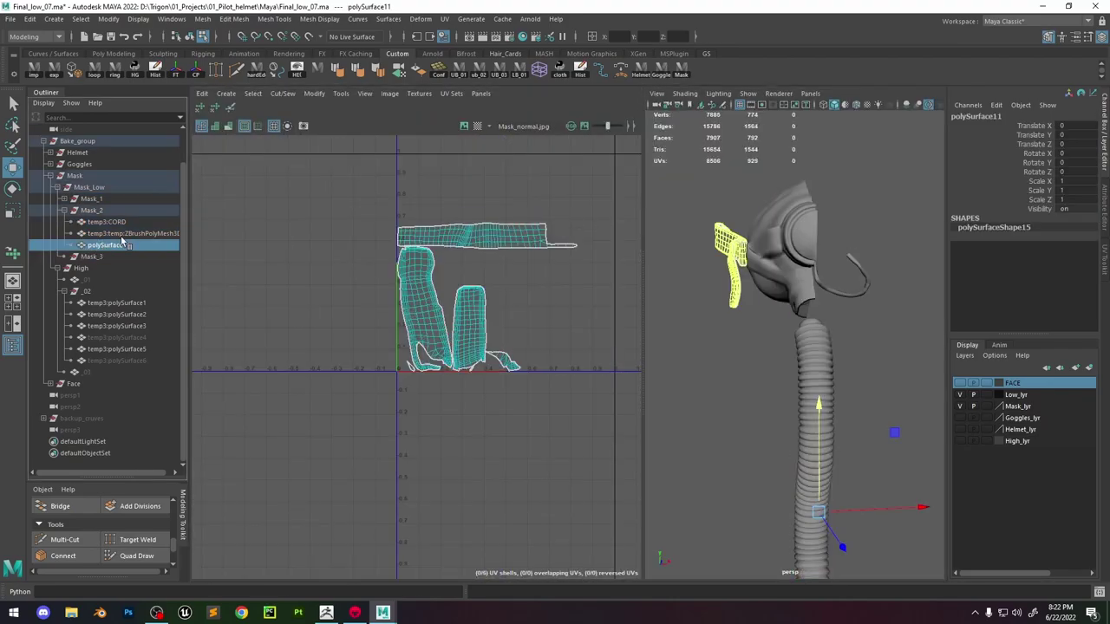
{"action": "left_click", "coordinate": [113, 222], "text": "shift"}
{"action": "right_click_drag", "start_coordinate": [320, 229], "coordinate": [368, 223]}
{"action": "left_click", "coordinate": [97, 211]}
{"action": "left_click", "coordinate": [95, 200]}
{"action": "left_click", "coordinate": [96, 212], "text": "shift"}
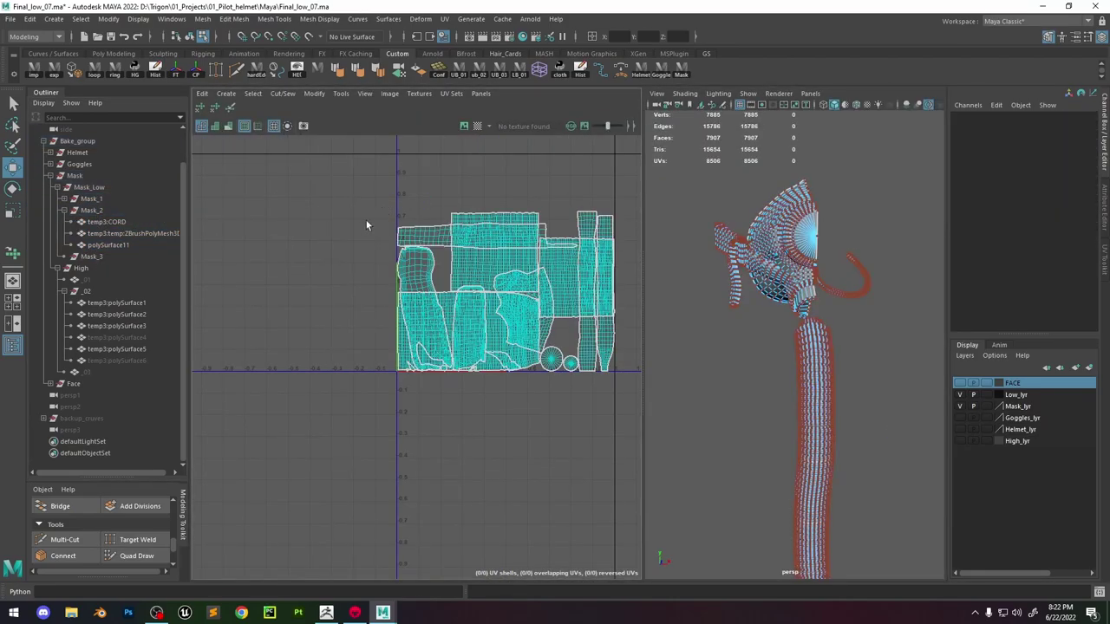
Select the UVs of all the mask parts and pack them together with Layout UV.
{"action": "left_click_drag", "start_coordinate": [371, 187], "coordinate": [626, 395]}
{"action": "scroll", "coordinate": [494, 260], "scroll_direction": "up", "scroll_amount": 3}
{"action": "right_click", "coordinate": [494, 225], "text": "shift"}
{"action": "right_click_drag", "start_coordinate": [495, 227], "coordinate": [366, 279], "text": "shift"}
{"action": "scroll", "coordinate": [520, 387], "scroll_direction": "down", "scroll_amount": 3}
{"action": "left_click", "coordinate": [520, 387]}
Check the small shells in the packed layout, return to object mode and inspect the mask and hose from behind.
{"action": "scroll", "coordinate": [426, 341], "scroll_direction": "up", "scroll_amount": 8}
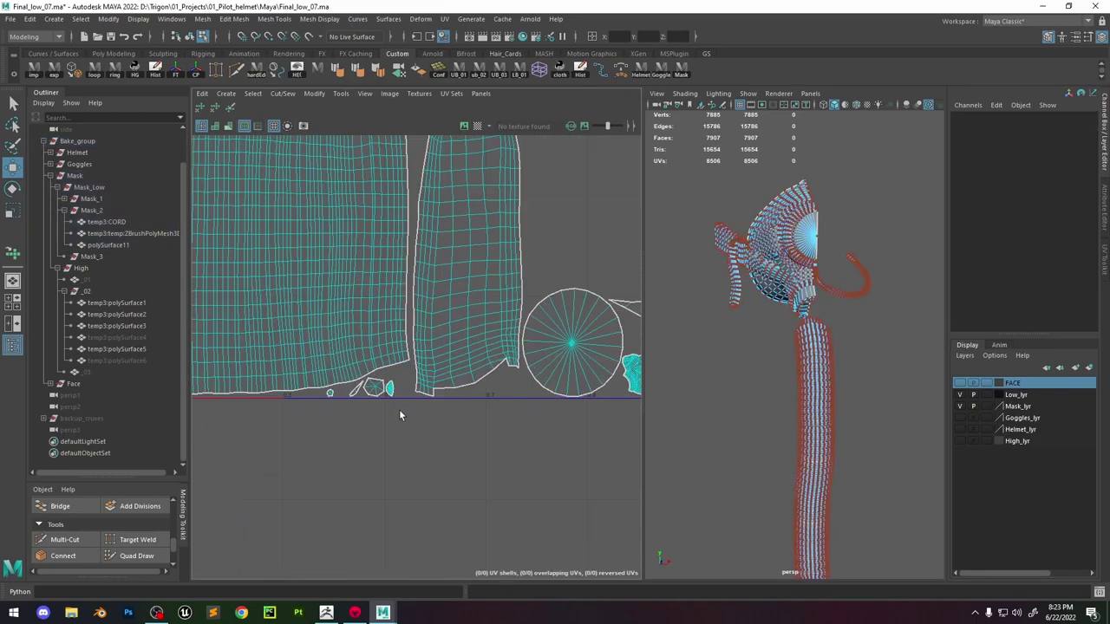
{"action": "scroll", "coordinate": [500, 386], "scroll_direction": "down", "scroll_amount": 7}
{"action": "right_click_drag", "start_coordinate": [817, 339], "coordinate": [854, 300]}
{"action": "left_click", "coordinate": [858, 298]}
{"action": "key", "text": "space"}
{"action": "scroll", "coordinate": [781, 346], "scroll_direction": "up", "scroll_amount": 8}
{"action": "left_click_drag", "start_coordinate": [748, 356], "coordinate": [598, 347], "text": "alt"}
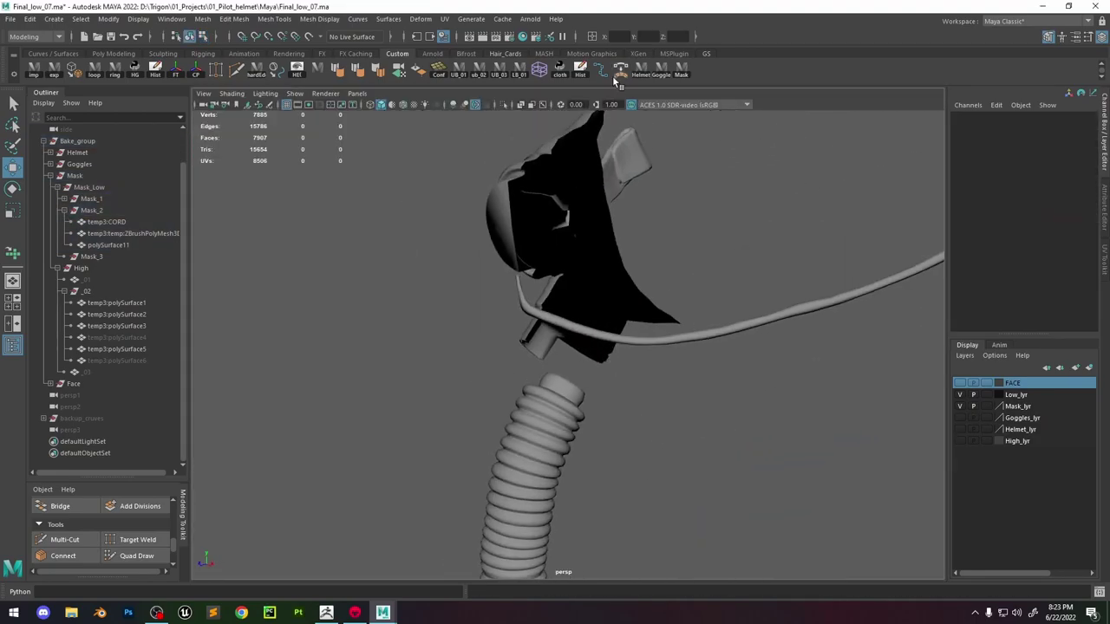
Switch to Marmoset Toolbag and examine the baked ribs and seam of the mask hose up close.
{"action": "left_click", "coordinate": [355, 614]}
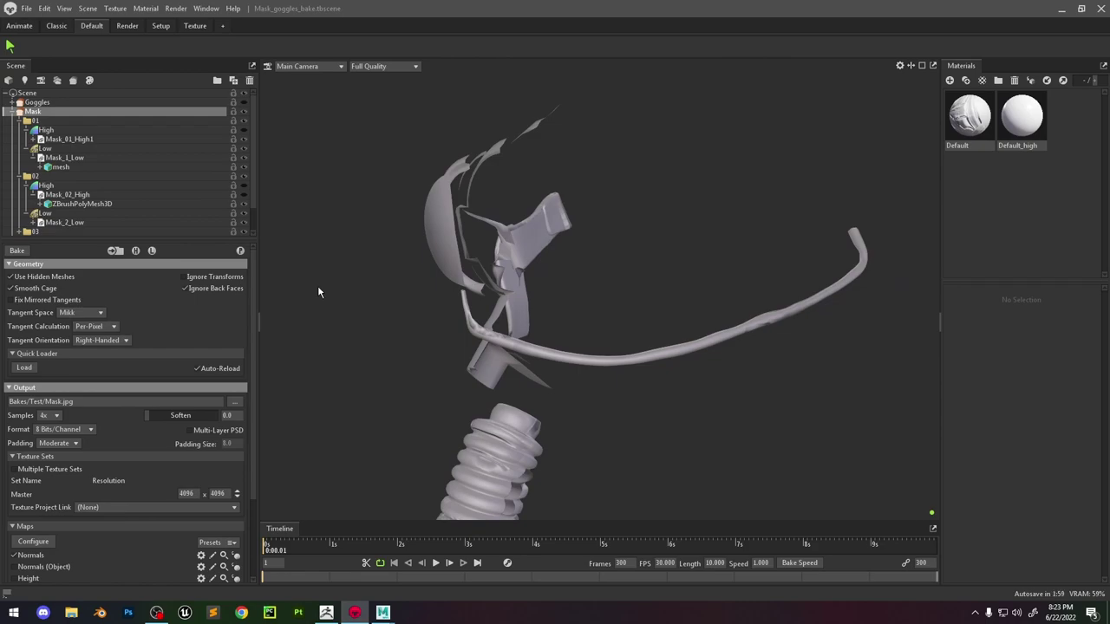
{"action": "middle_click_drag", "start_coordinate": [520, 451], "coordinate": [627, 308], "text": "alt"}
{"action": "scroll", "coordinate": [627, 308], "scroll_direction": "up", "scroll_amount": 5}
{"action": "left_click_drag", "start_coordinate": [627, 308], "coordinate": [564, 312], "text": "alt"}
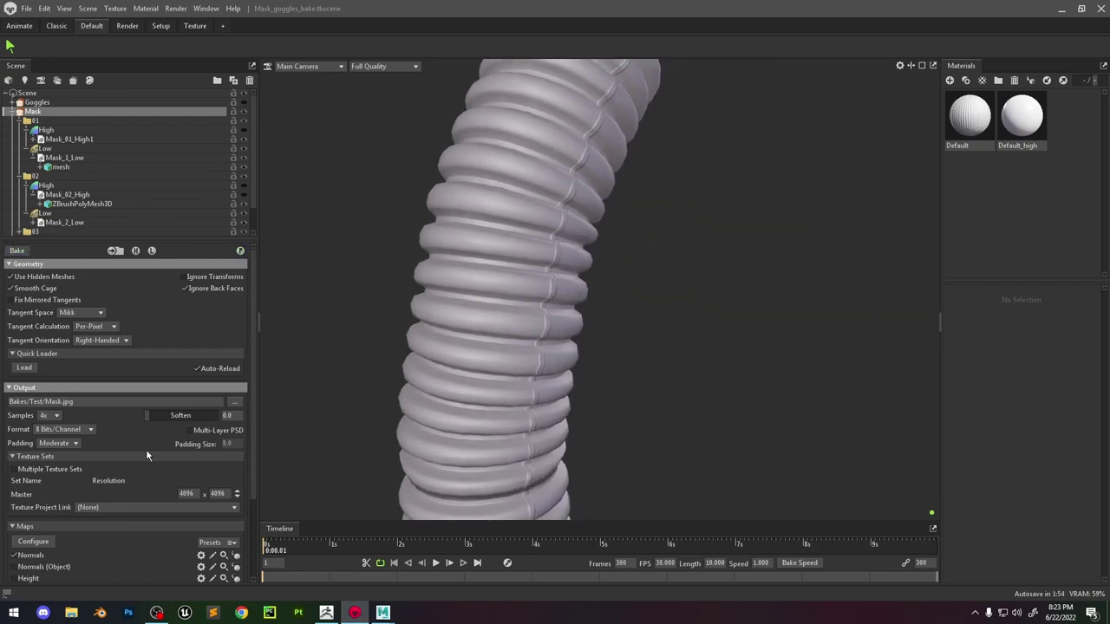
{"action": "scroll", "coordinate": [35, 549], "scroll_direction": "down", "scroll_amount": 3}
{"action": "left_click", "coordinate": [34, 263]}
{"action": "scroll", "coordinate": [607, 272], "scroll_direction": "down", "scroll_amount": 5}
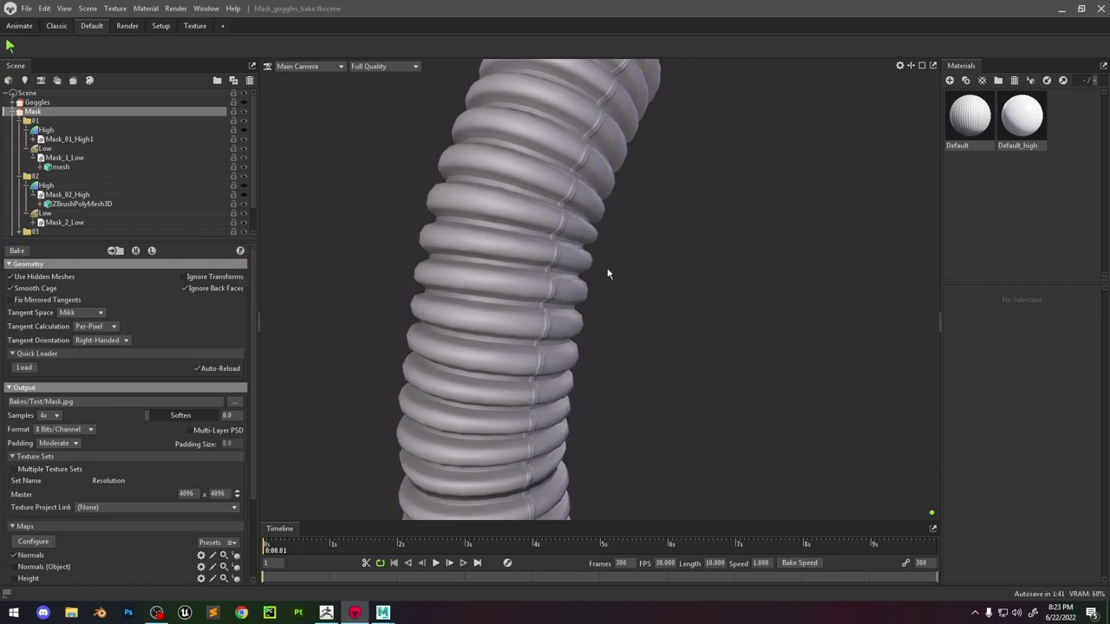
{"action": "left_click_drag", "start_coordinate": [607, 272], "coordinate": [589, 293], "text": "alt"}
{"action": "scroll", "coordinate": [588, 298], "scroll_direction": "up", "scroll_amount": 5}
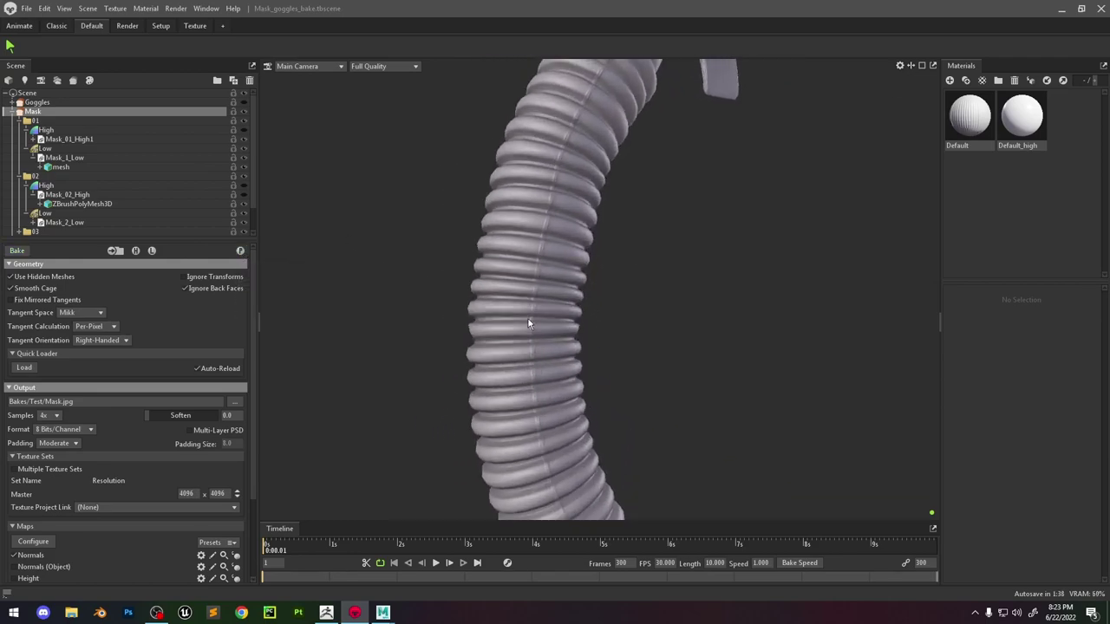
Select the low-poly hose mesh and inspect the bake along its whole length, from several sides, for uneven ribs.
{"action": "left_click", "coordinate": [488, 376]}
{"action": "left_click_drag", "start_coordinate": [510, 322], "coordinate": [550, 354], "text": "alt"}
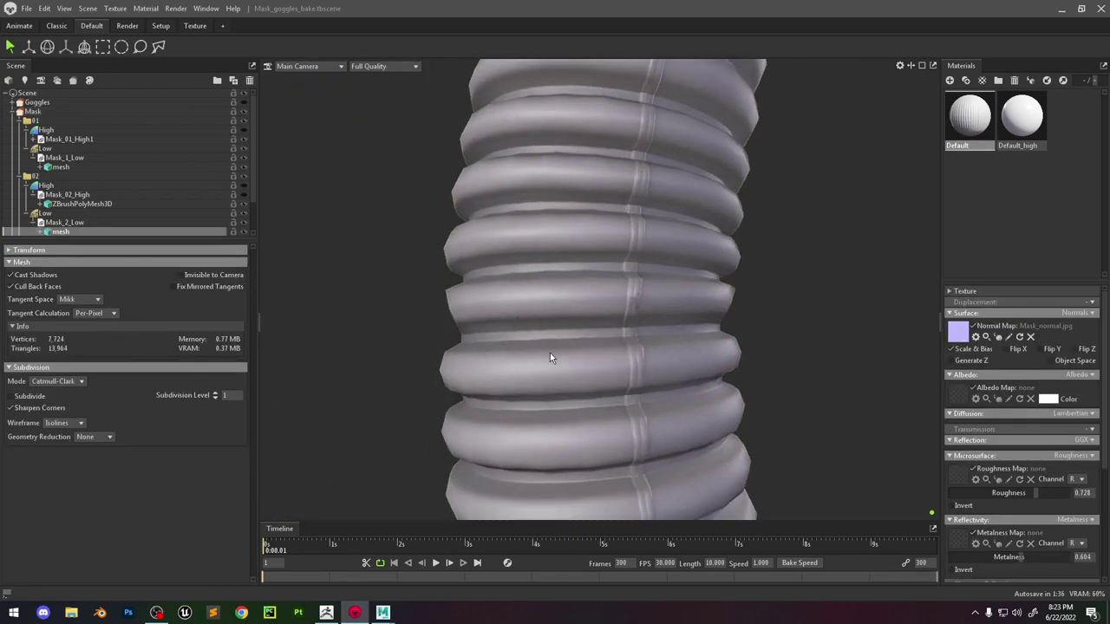
{"action": "scroll", "coordinate": [522, 321], "scroll_direction": "down", "scroll_amount": 5}
{"action": "left_click_drag", "start_coordinate": [513, 291], "coordinate": [533, 295], "text": "alt"}
{"action": "scroll", "coordinate": [598, 298], "scroll_direction": "down", "scroll_amount": 5}
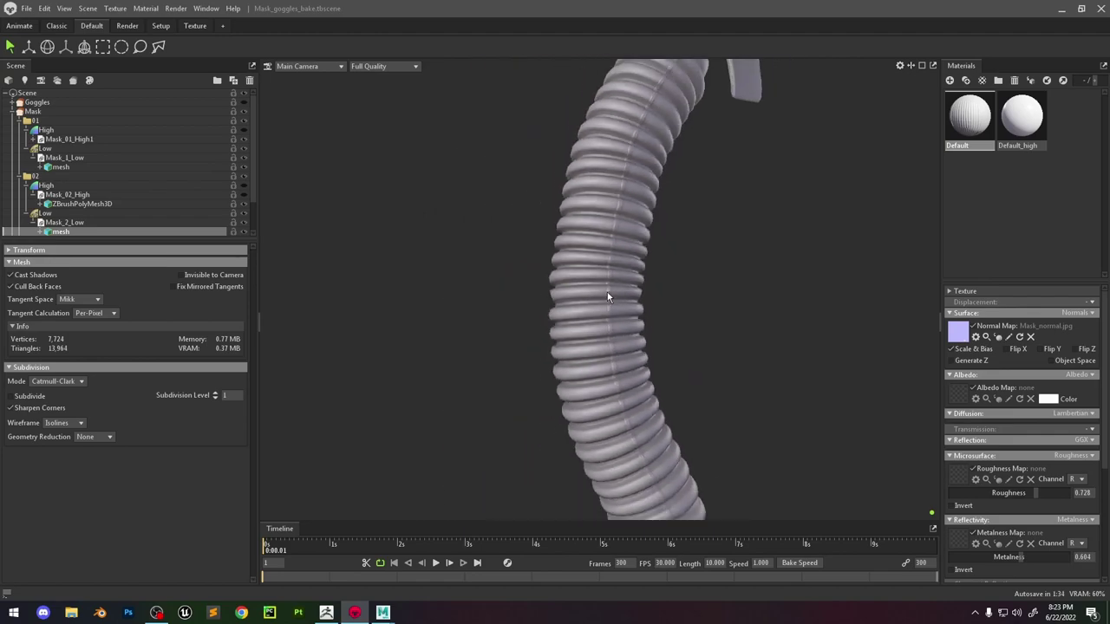
{"action": "left_click_drag", "start_coordinate": [625, 300], "coordinate": [607, 323], "text": "alt"}
{"action": "middle_click_drag", "start_coordinate": [606, 322], "coordinate": [599, 224], "text": "alt"}
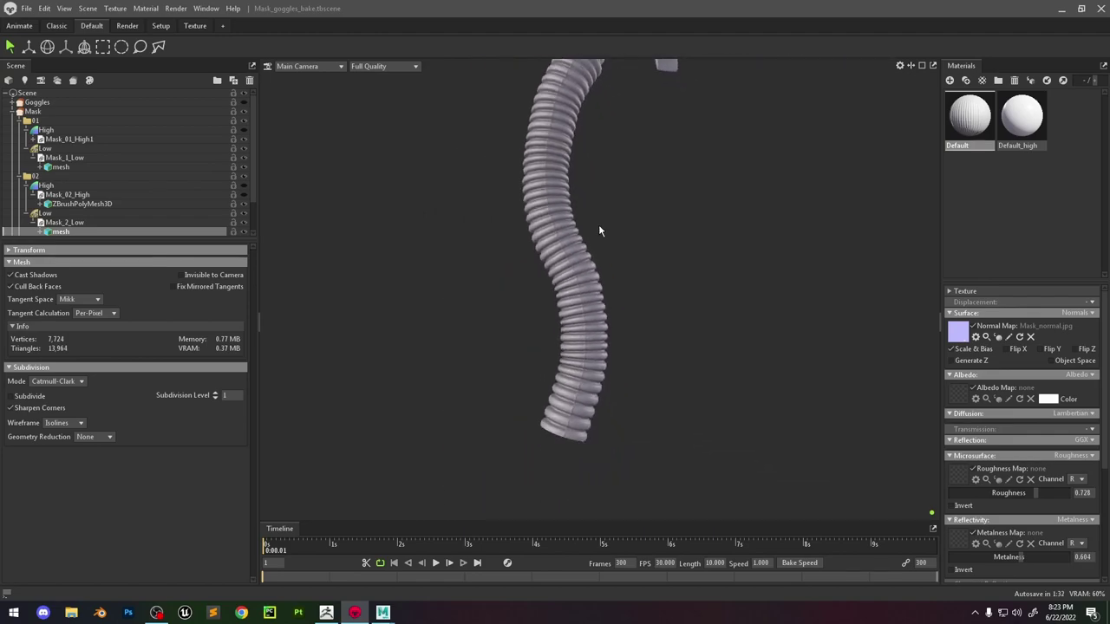
{"action": "scroll", "coordinate": [599, 224], "scroll_direction": "up", "scroll_amount": 3}
{"action": "middle_click_drag", "start_coordinate": [601, 177], "coordinate": [589, 367], "text": "alt"}
{"action": "left_click_drag", "start_coordinate": [560, 230], "coordinate": [654, 270], "text": "alt"}
{"action": "scroll", "coordinate": [667, 304], "scroll_direction": "up", "scroll_amount": 4}
{"action": "left_click_drag", "start_coordinate": [708, 395], "coordinate": [731, 517], "text": "alt"}
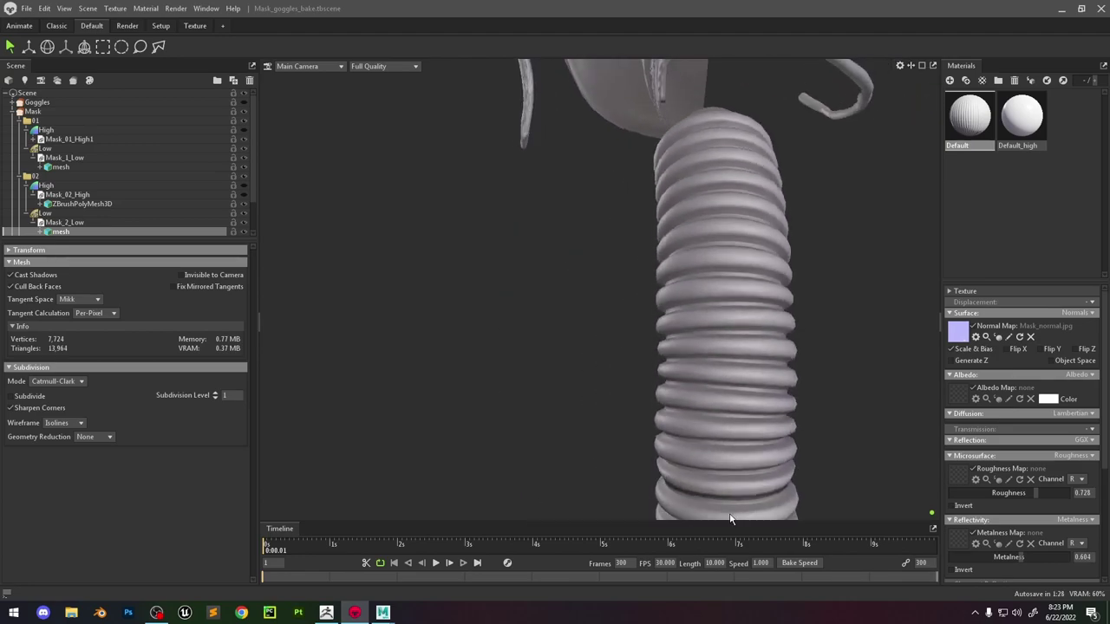
{"action": "middle_click_drag", "start_coordinate": [749, 464], "coordinate": [698, 368], "text": "alt"}
{"action": "scroll", "coordinate": [719, 390], "scroll_direction": "up", "scroll_amount": 3}
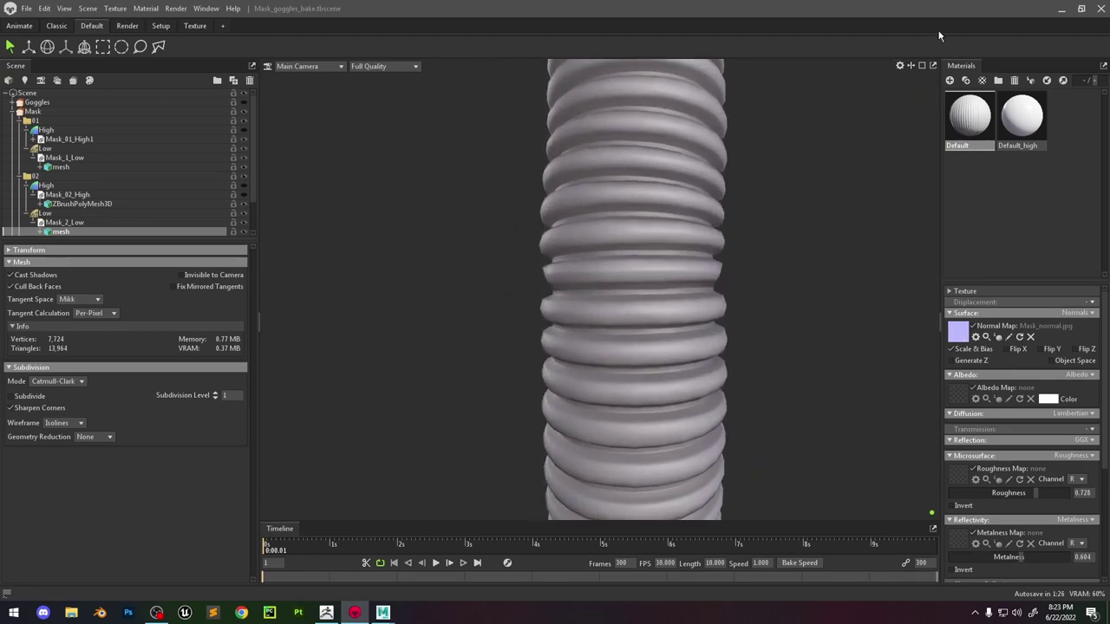
Return to Maya and select the edge loop around the crest of the uneven rib on the low-poly hose.
{"action": "left_click", "coordinate": [1062, 9]}
{"action": "left_click_drag", "start_coordinate": [555, 456], "coordinate": [648, 436], "text": "alt"}
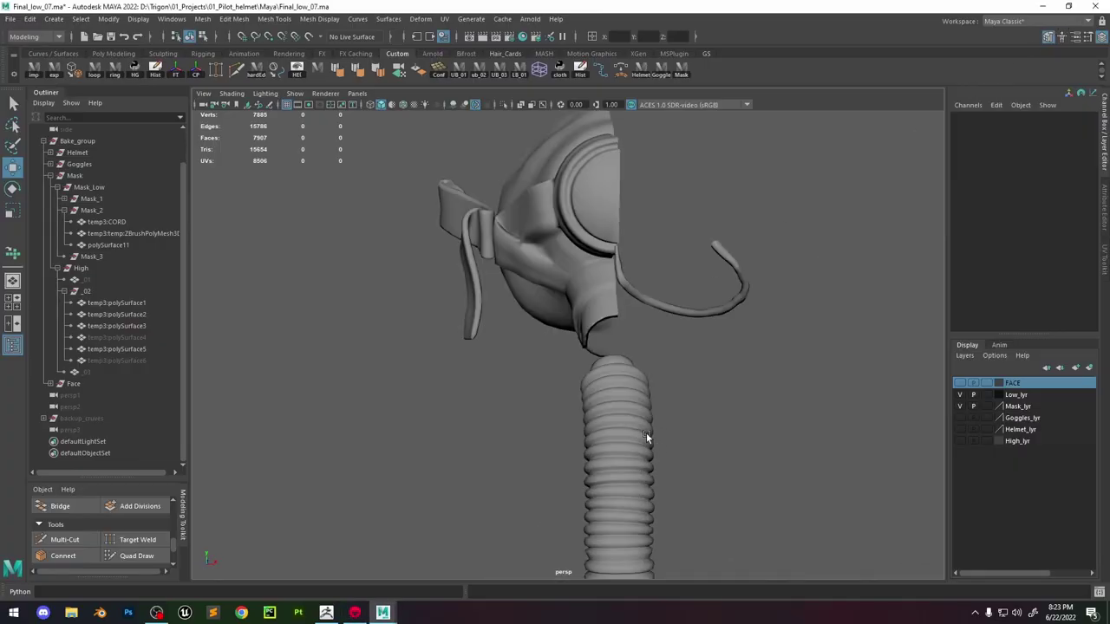
{"action": "middle_click_drag", "start_coordinate": [688, 519], "coordinate": [659, 392], "text": "alt"}
{"action": "scroll", "coordinate": [660, 394], "scroll_direction": "up", "scroll_amount": 3}
{"action": "scroll", "coordinate": [660, 392], "scroll_direction": "up", "scroll_amount": 1}
{"action": "left_click", "coordinate": [622, 429]}
{"action": "middle_click_drag", "start_coordinate": [621, 431], "coordinate": [615, 396], "text": "alt"}
{"action": "scroll", "coordinate": [617, 373], "scroll_direction": "up", "scroll_amount": 4}
{"action": "right_click_drag", "start_coordinate": [628, 296], "coordinate": [628, 263]}
{"action": "double_click", "coordinate": [581, 375]}
Frame the selected rib and show the High_lyr layer to compare it with the high-poly hose.
{"action": "key", "text": "f"}
{"action": "key", "text": "r"}
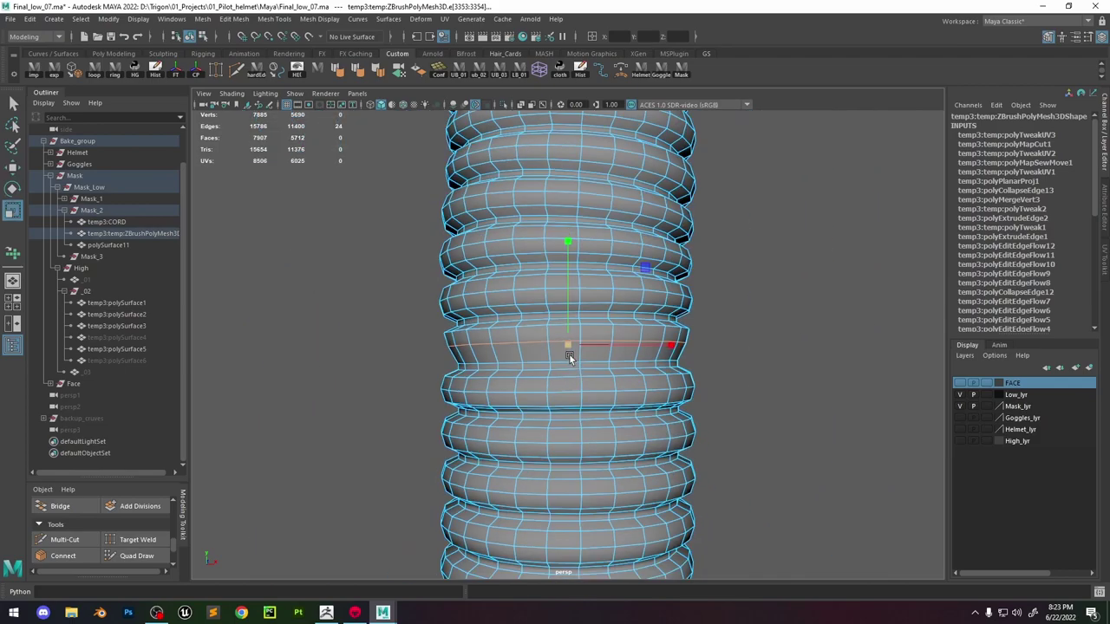
{"action": "left_click", "coordinate": [961, 442]}
{"action": "left_click_drag", "start_coordinate": [674, 345], "coordinate": [660, 358], "text": "alt"}
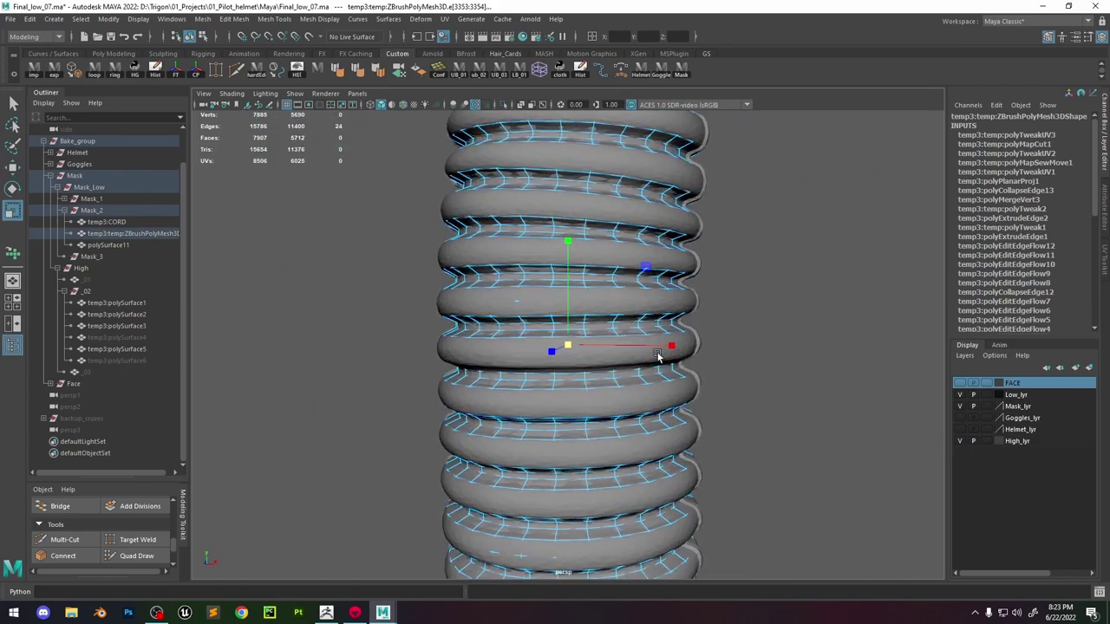
{"action": "scroll", "coordinate": [574, 348], "scroll_direction": "up", "scroll_amount": 2}
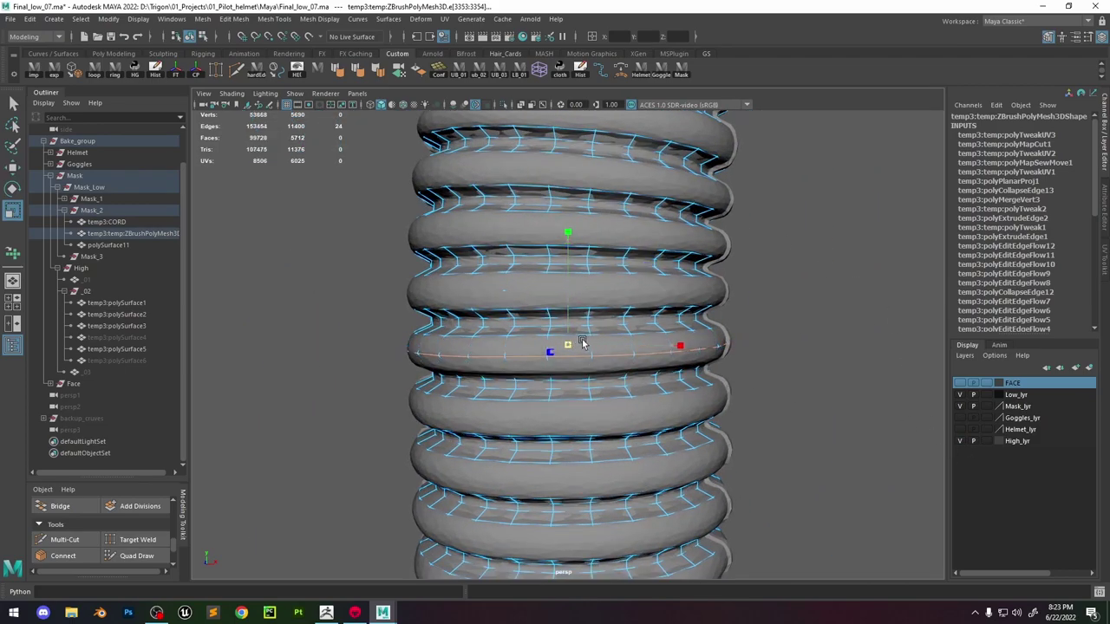
{"action": "left_click_drag", "start_coordinate": [604, 351], "coordinate": [549, 357], "text": "alt"}
In wireframe display, insert an edge loop around the rib just below its selected loop with Multi-Cut.
{"action": "key", "text": "4"}
{"action": "left_click", "coordinate": [67, 543]}
{"action": "scroll", "coordinate": [521, 347], "scroll_direction": "up", "scroll_amount": 2}
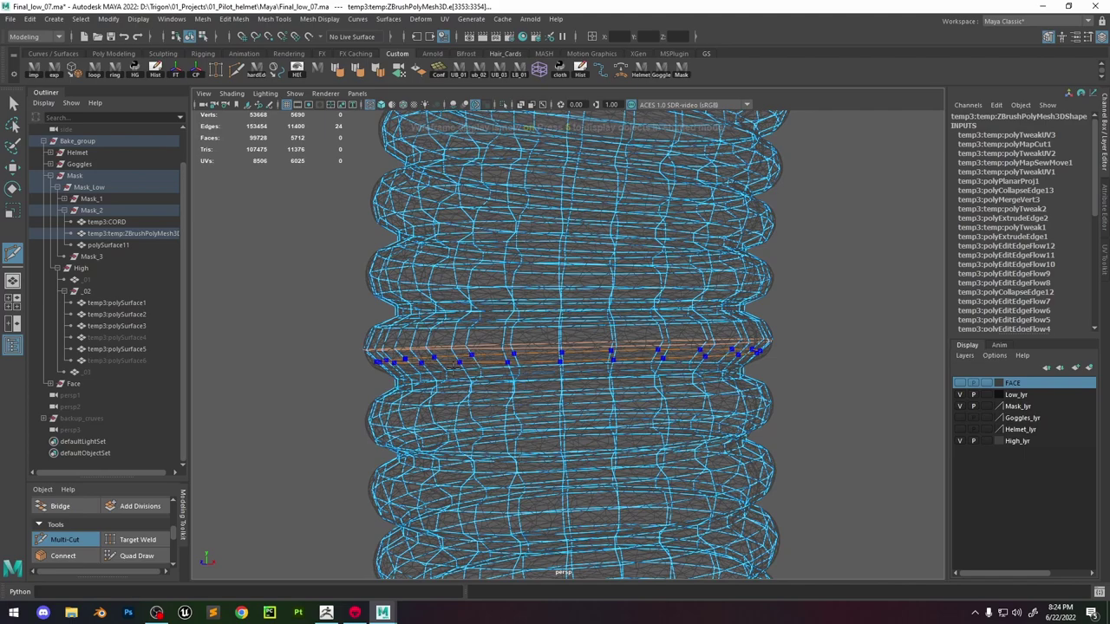
{"action": "left_click", "coordinate": [459, 364], "text": "ctrl"}
{"action": "key", "text": "w"}
{"action": "right_click_drag", "start_coordinate": [499, 273], "coordinate": [539, 232]}
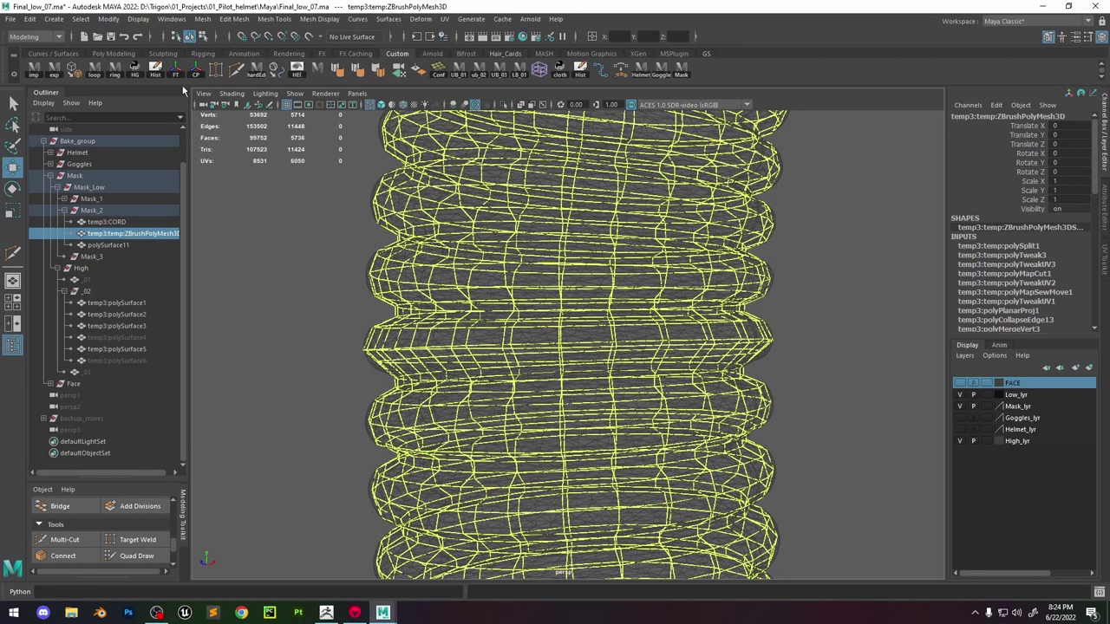
Back in shaded display, adjust the rib's edge loops with the Scale and Move tools to fit the high-poly hose.
{"action": "key", "text": "F10"}
{"action": "key", "text": "5"}
{"action": "key", "text": "r"}
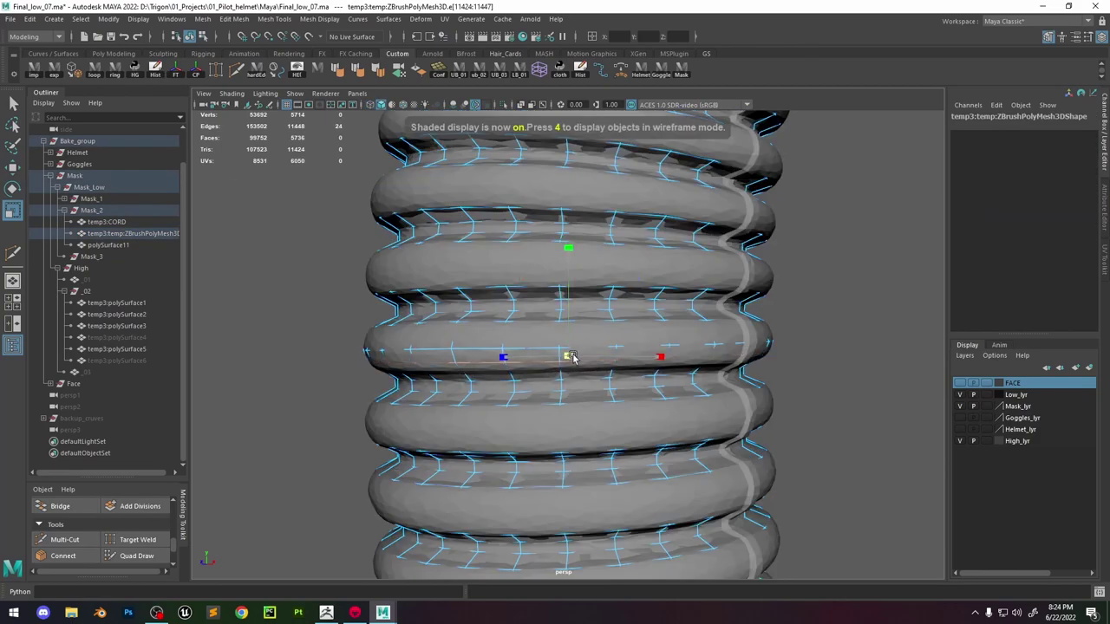
{"action": "key", "text": "w"}
{"action": "double_click", "coordinate": [500, 321]}
{"action": "left_click_drag", "start_coordinate": [500, 321], "coordinate": [487, 358], "text": "alt"}
{"action": "left_click", "coordinate": [414, 373]}
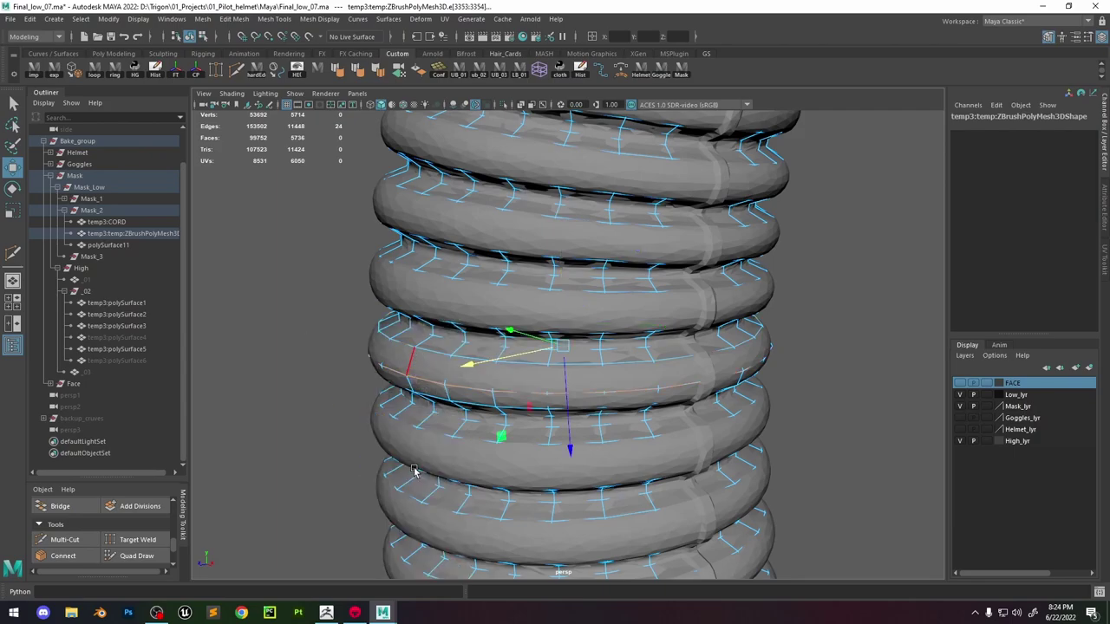
{"action": "left_click_drag", "start_coordinate": [574, 412], "coordinate": [555, 415], "text": "alt"}
{"action": "scroll", "coordinate": [520, 255], "scroll_direction": "down", "scroll_amount": 2}
Make the high-poly hose a live surface and conform the low-poly hose to it.
{"action": "right_click_drag", "start_coordinate": [520, 255], "coordinate": [617, 176]}
{"action": "left_click", "coordinate": [203, 19]}
{"action": "left_click", "coordinate": [582, 220]}
{"action": "left_click", "coordinate": [309, 36]}
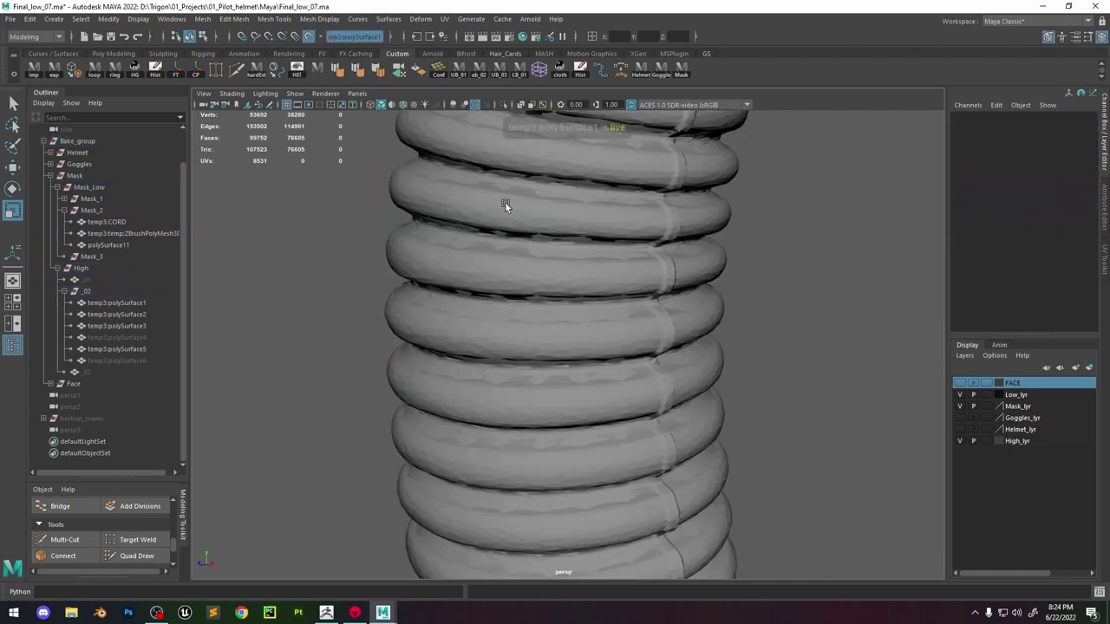
{"action": "left_click", "coordinate": [506, 205]}
{"action": "left_click", "coordinate": [203, 19]}
{"action": "left_click", "coordinate": [227, 101]}
Compare the low-poly hose with the high-poly surface in shaded and wireframe display.
{"action": "scroll", "coordinate": [586, 362], "scroll_direction": "down", "scroll_amount": 2}
{"action": "mouse_move", "coordinate": [651, 342]}
{"action": "left_mouse_down", "text": "alt"}
{"action": "mouse_move", "coordinate": [616, 323]}
{"action": "mouse_move", "coordinate": [637, 351]}
{"action": "mouse_move", "coordinate": [675, 351]}
{"action": "mouse_move", "coordinate": [737, 391]}
{"action": "mouse_move", "coordinate": [527, 224]}
{"action": "mouse_move", "coordinate": [526, 283]}
{"action": "left_mouse_up", "text": "alt"}
{"action": "left_click", "coordinate": [504, 105]}
{"action": "left_click", "coordinate": [742, 258]}
{"action": "scroll", "coordinate": [614, 319], "scroll_direction": "down", "scroll_amount": 5}
{"action": "scroll", "coordinate": [612, 320], "scroll_direction": "up", "scroll_amount": 5}
{"action": "left_click", "coordinate": [637, 353]}
{"action": "scroll", "coordinate": [526, 283], "scroll_direction": "up", "scroll_amount": 1}
{"action": "key", "text": "4"}
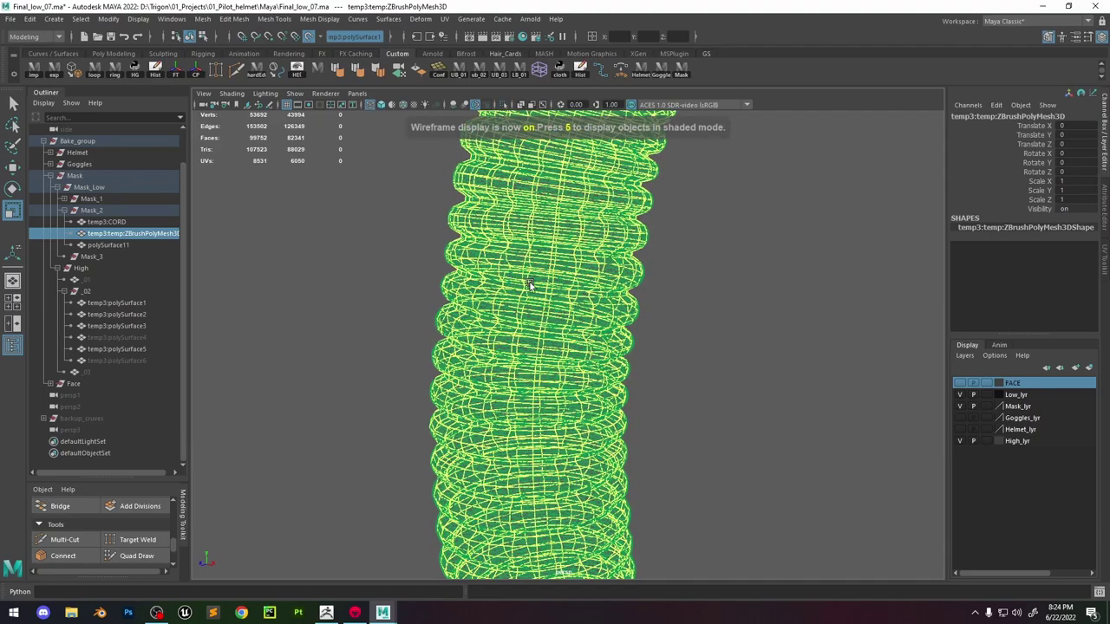
{"action": "key", "text": "5"}
Check the hose's edges up to the mask connector, return to object mode and clear the selection.
{"action": "right_click_drag", "start_coordinate": [512, 290], "coordinate": [502, 260]}
{"action": "left_click_drag", "start_coordinate": [544, 262], "coordinate": [562, 389], "text": "alt"}
{"action": "scroll", "coordinate": [590, 448], "scroll_direction": "down", "scroll_amount": 6}
{"action": "middle_click_drag", "start_coordinate": [560, 251], "coordinate": [558, 362], "text": "alt"}
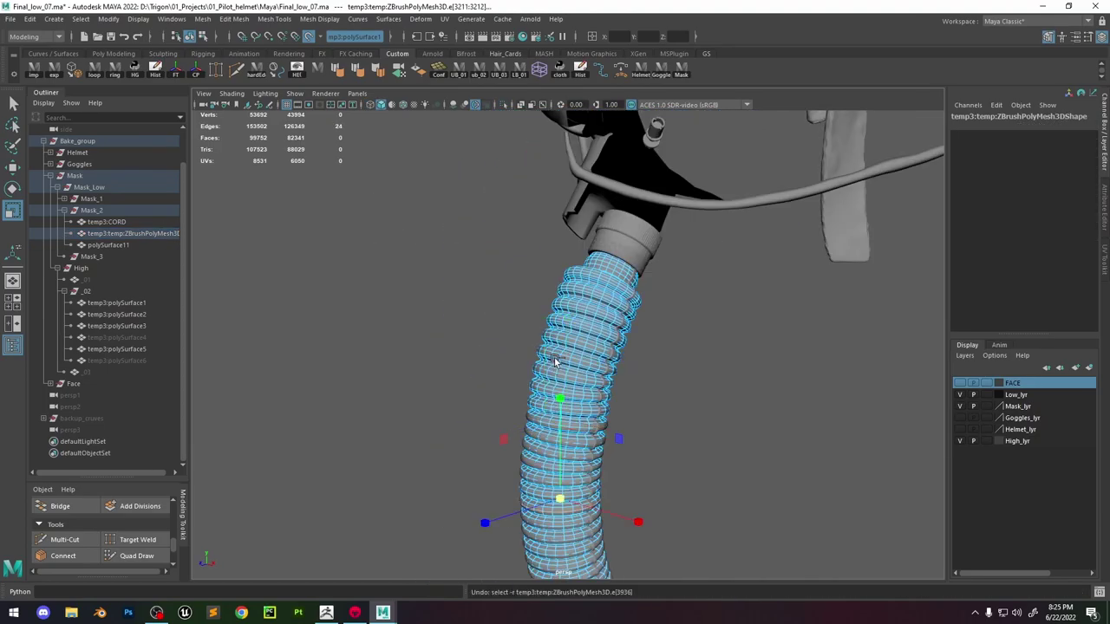
{"action": "right_click_drag", "start_coordinate": [559, 360], "coordinate": [607, 317]}
{"action": "left_click", "coordinate": [690, 278]}
Open Marmoset Toolbag 4 again and select the Mask bake project in the Mask_goggles_bake scene.
{"action": "left_click", "coordinate": [357, 613]}
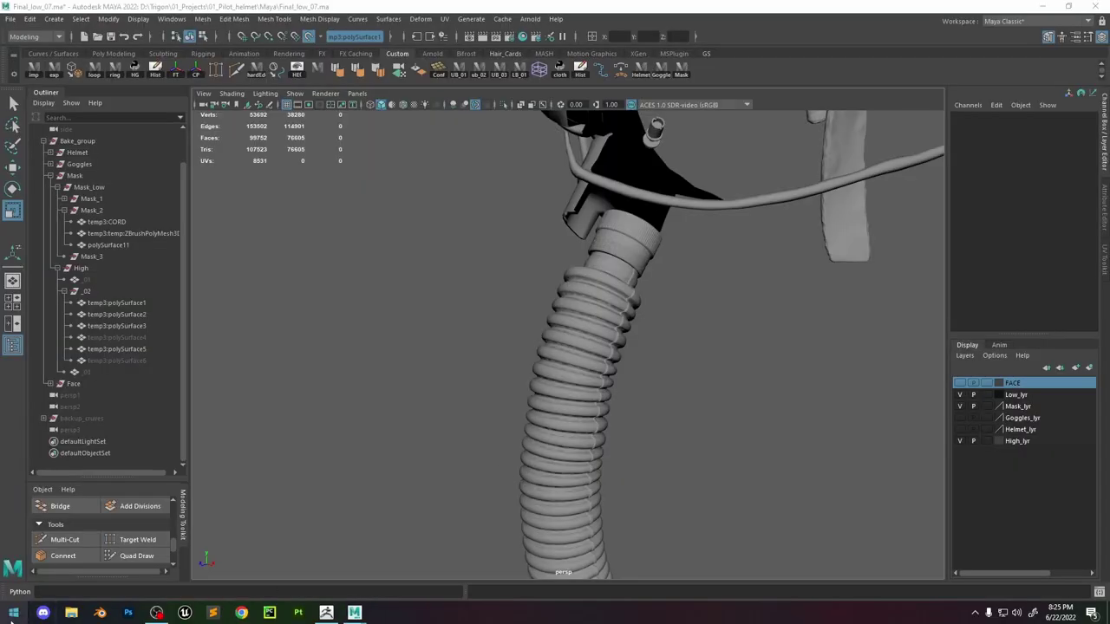
{"action": "left_click", "coordinate": [10, 618]}
{"action": "type", "text": "marmoset"}
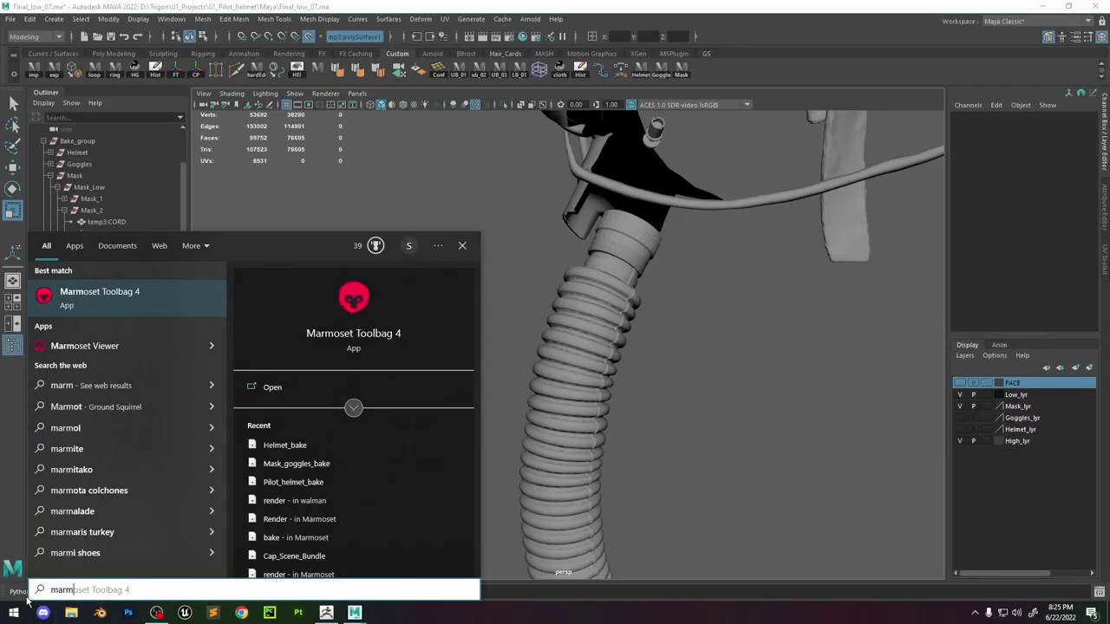
{"action": "key", "text": "Return"}
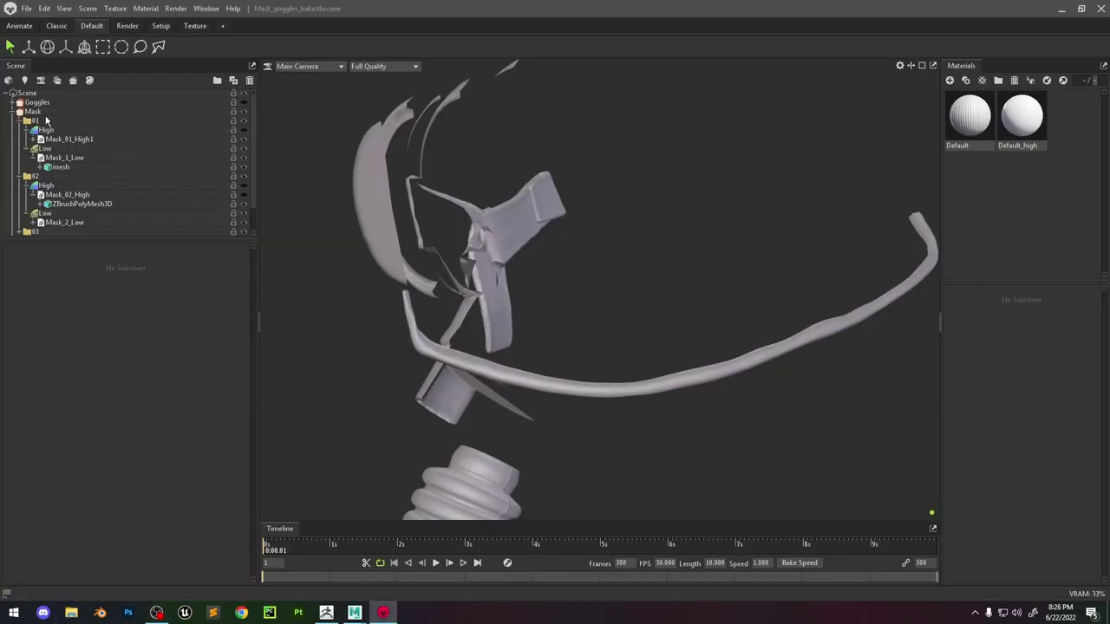
{"action": "left_click", "coordinate": [43, 113]}
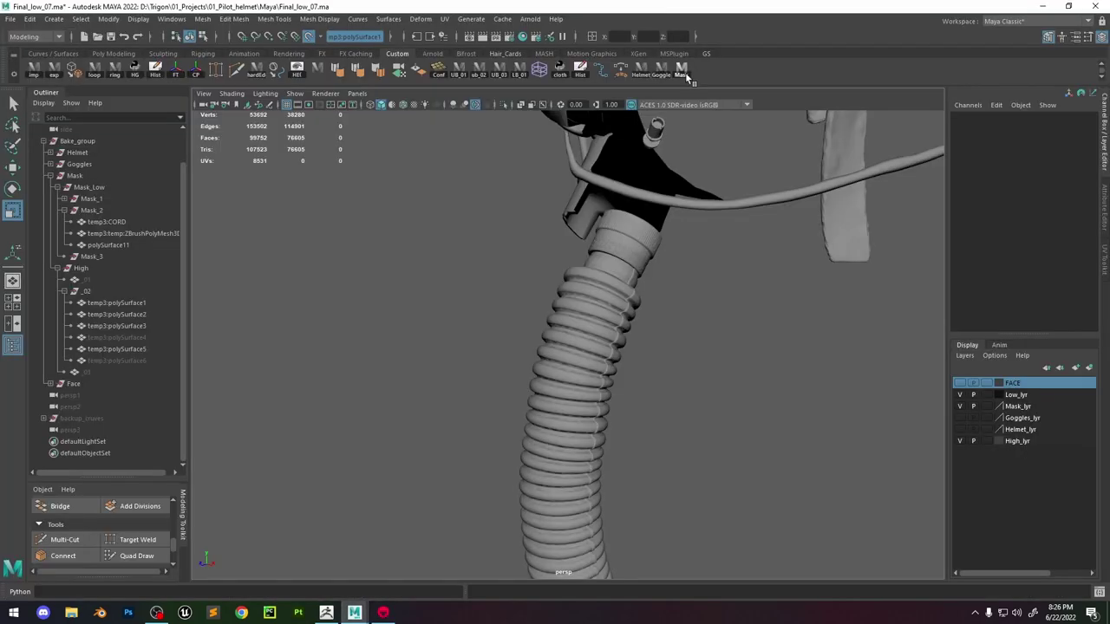
{"action": "key", "text": "alt+Tab"}
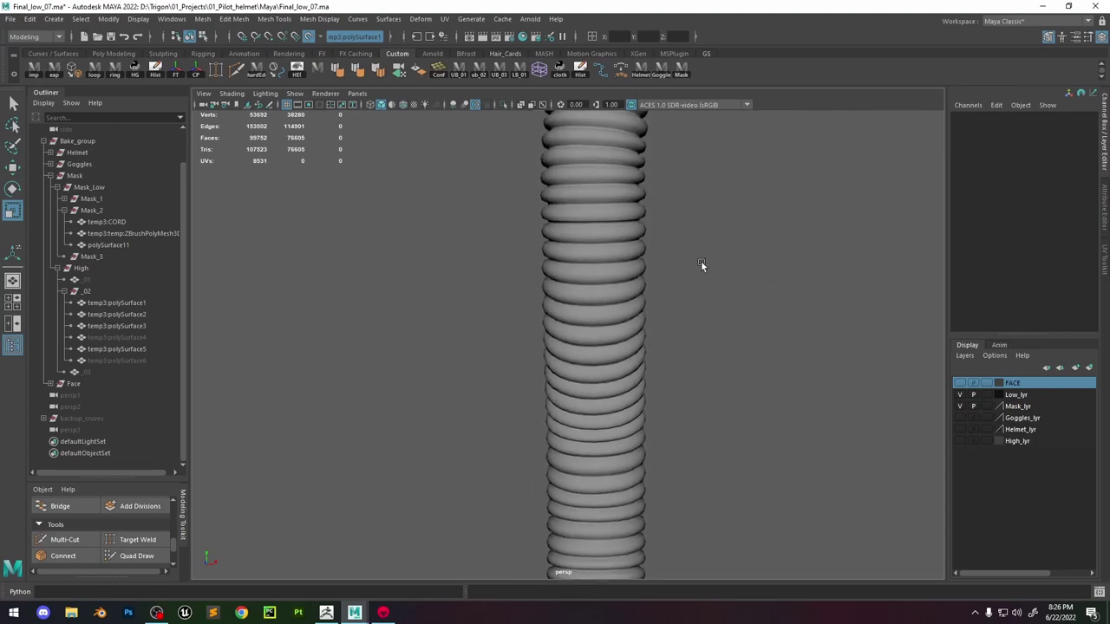
In Maya, assign the existing Mask_mtl material to the Mask_2 group and clear the selection.
{"action": "left_click_drag", "start_coordinate": [701, 261], "coordinate": [729, 309], "text": "alt"}
{"action": "right_click_drag", "start_coordinate": [685, 252], "coordinate": [830, 488], "text": "alt"}
{"action": "left_click", "coordinate": [93, 211]}
{"action": "key", "text": "space"}
{"action": "left_click", "coordinate": [406, 364]}
{"action": "mouse_move", "coordinate": [497, 431]}
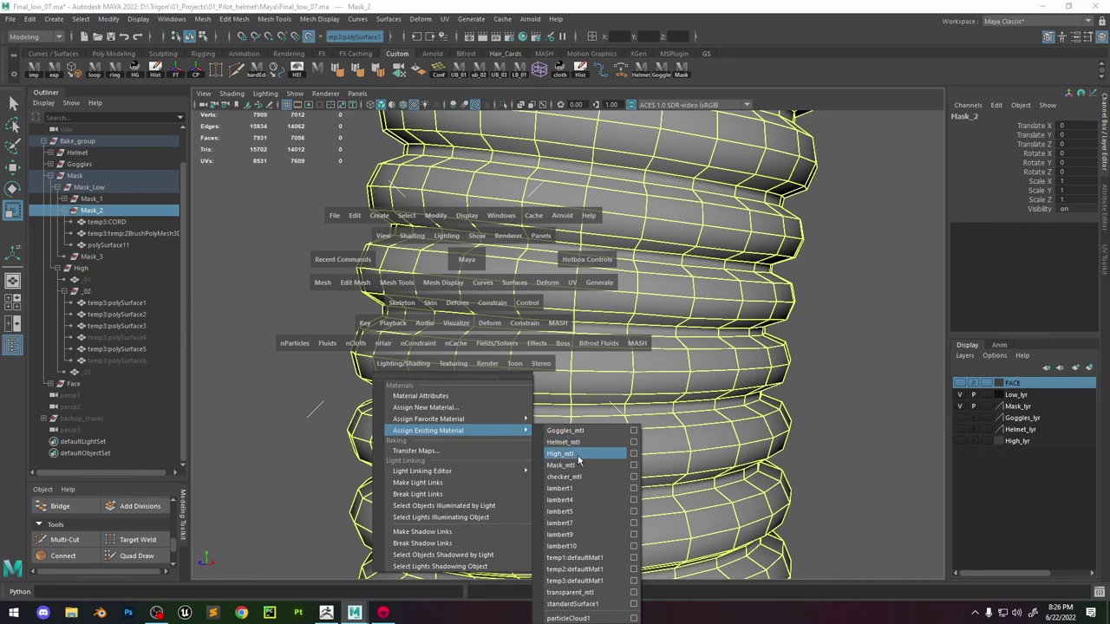
{"action": "left_click", "coordinate": [582, 464]}
{"action": "left_click", "coordinate": [818, 340]}
Inspect the shading and topology of the upper hose and its seam from several angles.
{"action": "right_click_drag", "start_coordinate": [818, 340], "coordinate": [666, 274], "text": "alt"}
{"action": "left_click_drag", "start_coordinate": [666, 274], "coordinate": [652, 240], "text": "alt"}
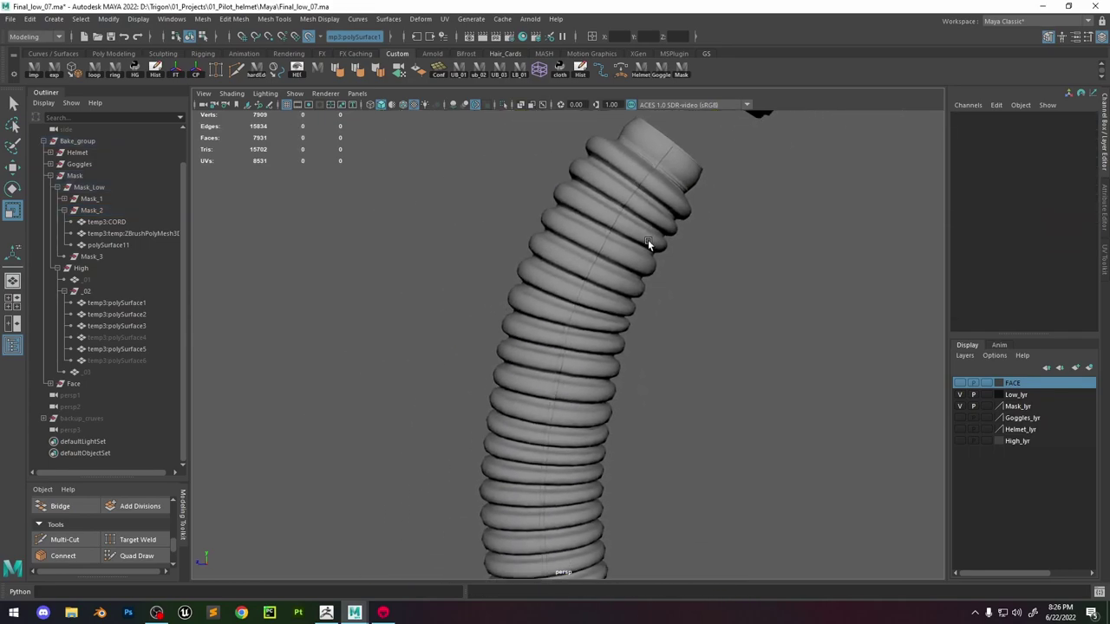
{"action": "left_click_drag", "start_coordinate": [649, 293], "coordinate": [581, 265], "text": "alt"}
{"action": "left_click", "coordinate": [571, 202]}
{"action": "left_click", "coordinate": [806, 305]}
{"action": "left_click", "coordinate": [618, 276]}
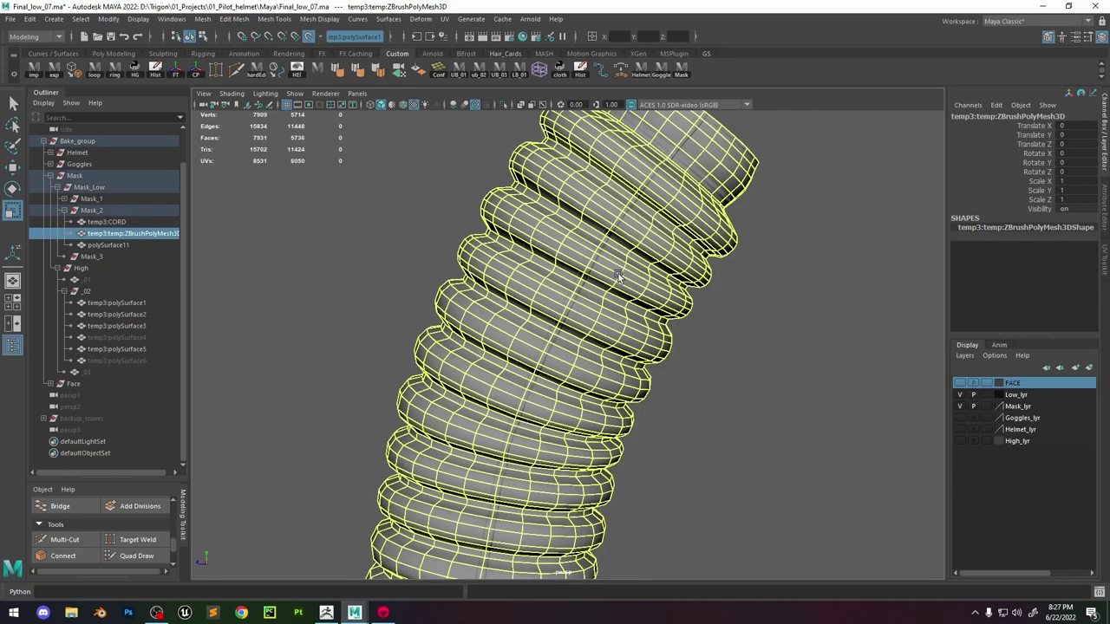
{"action": "left_click", "coordinate": [773, 403]}
{"action": "scroll", "coordinate": [773, 404], "scroll_direction": "down", "scroll_amount": 4}
{"action": "left_click", "coordinate": [548, 342]}
{"action": "left_click_drag", "start_coordinate": [555, 342], "coordinate": [619, 387], "text": "alt"}
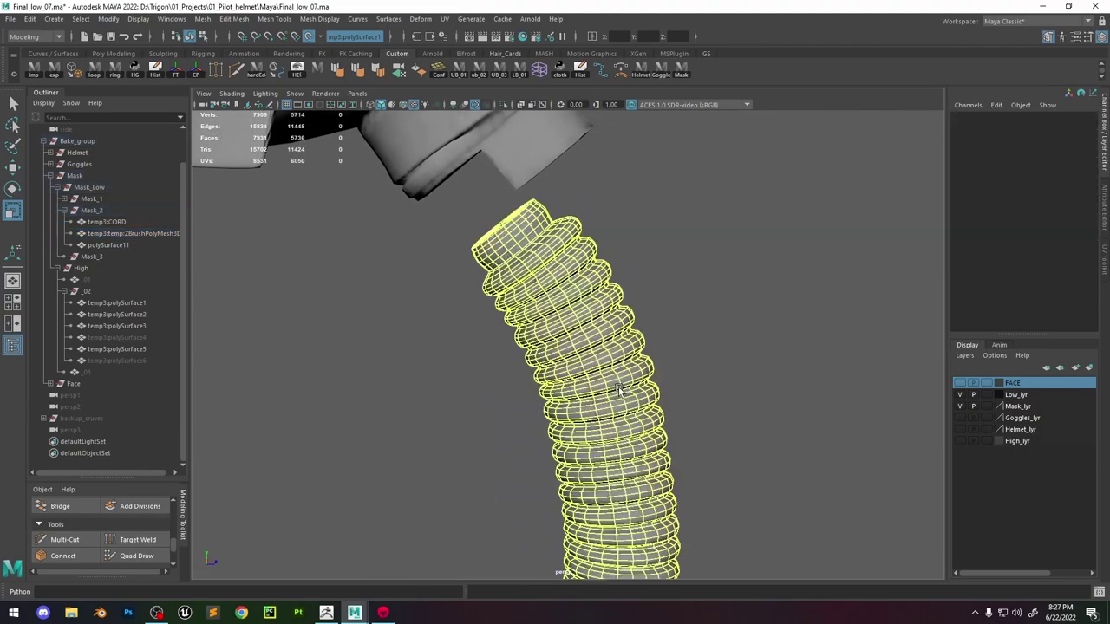
Inspect the rest of the low-poly hose down to its lower end, both shaded and with its wireframe highlighted.
{"action": "left_click", "coordinate": [647, 306]}
{"action": "left_click_drag", "start_coordinate": [647, 306], "coordinate": [554, 312], "text": "alt"}
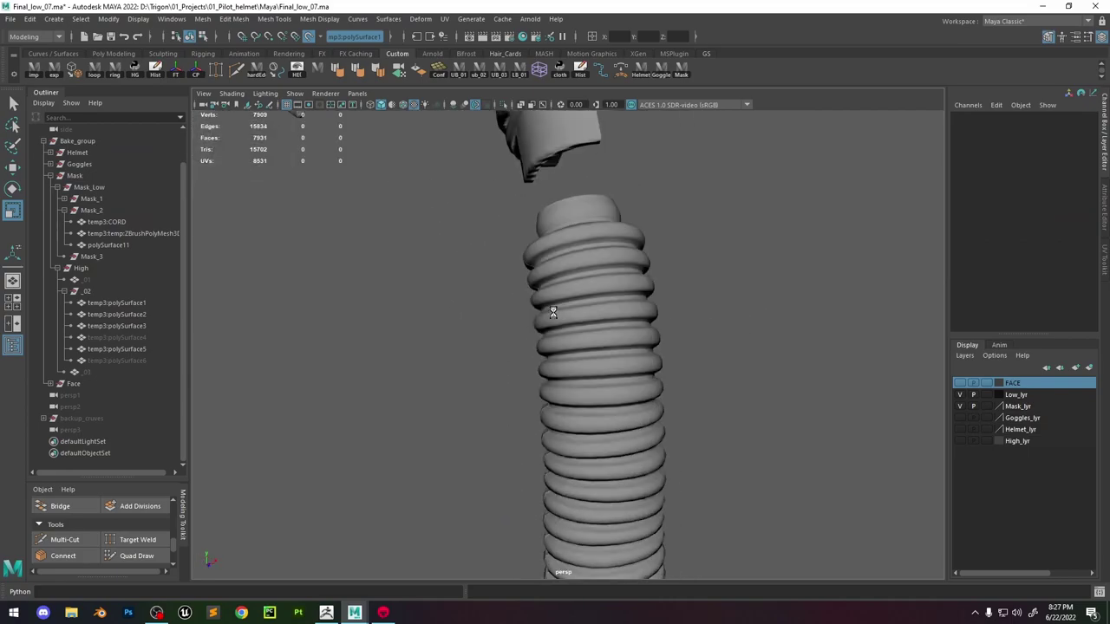
{"action": "scroll", "coordinate": [599, 304], "scroll_direction": "up", "scroll_amount": 3}
{"action": "scroll", "coordinate": [527, 367], "scroll_direction": "down", "scroll_amount": 6}
{"action": "middle_click_drag", "start_coordinate": [527, 366], "coordinate": [579, 327], "text": "alt"}
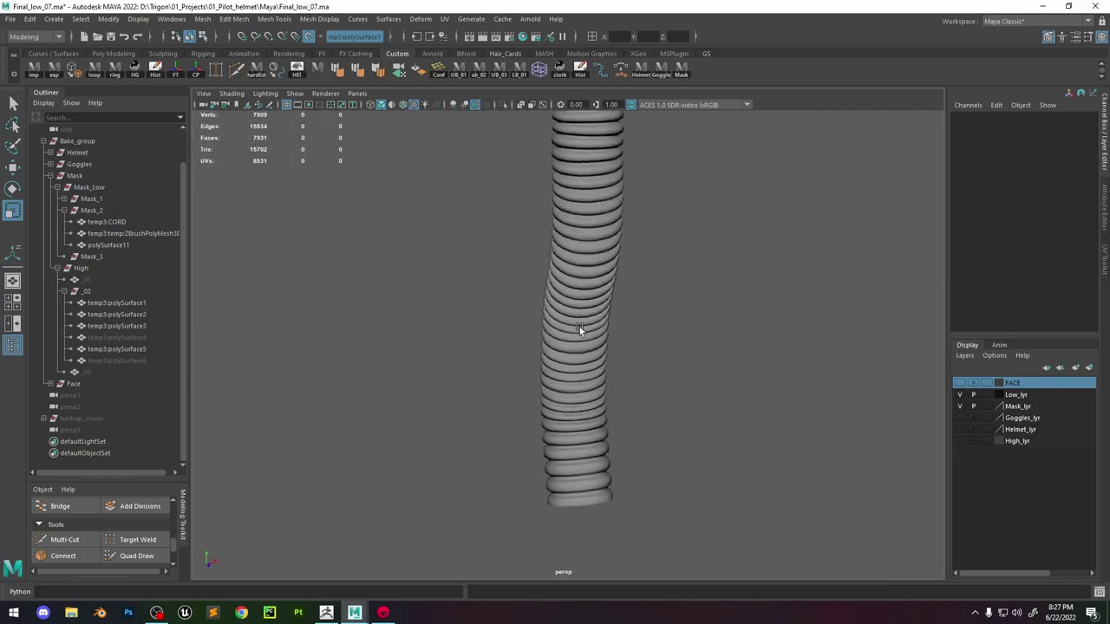
{"action": "left_click", "coordinate": [580, 328]}
{"action": "left_click_drag", "start_coordinate": [580, 328], "coordinate": [594, 346], "text": "alt"}
{"action": "middle_click_drag", "start_coordinate": [518, 326], "coordinate": [600, 227], "text": "alt"}
{"action": "scroll", "coordinate": [599, 238], "scroll_direction": "up", "scroll_amount": 3}
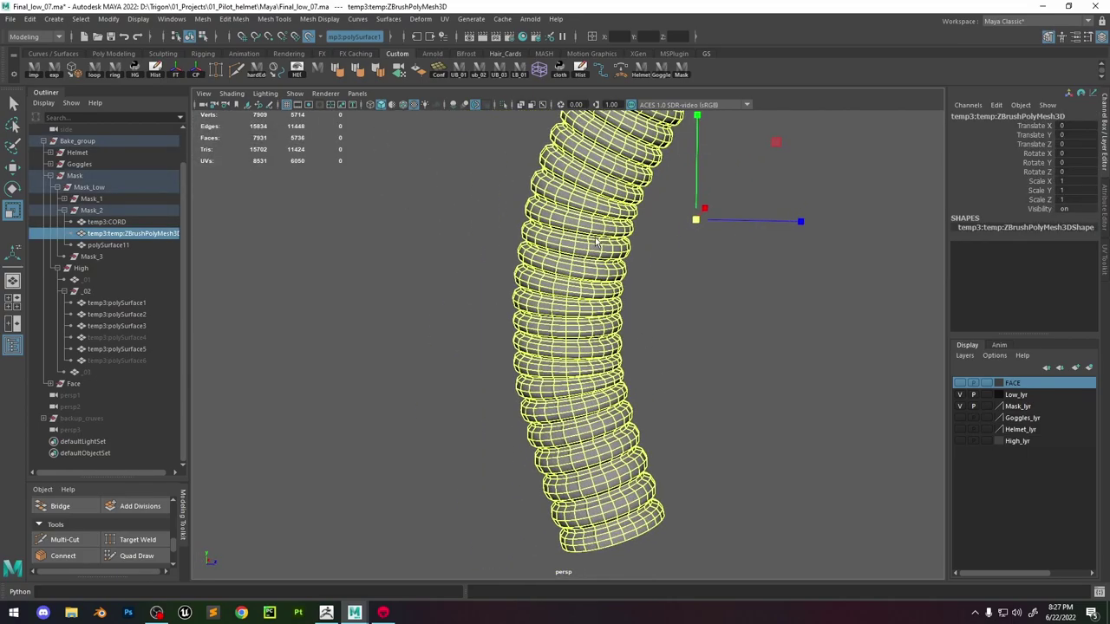
Select every other lengthwise column of circumferential edges all around the low-poly hose.
{"action": "right_click_drag", "start_coordinate": [597, 241], "coordinate": [592, 173]}
{"action": "middle_click_drag", "start_coordinate": [598, 182], "coordinate": [570, 268], "text": "alt"}
{"action": "right_click_drag", "start_coordinate": [570, 268], "coordinate": [795, 418], "text": "alt"}
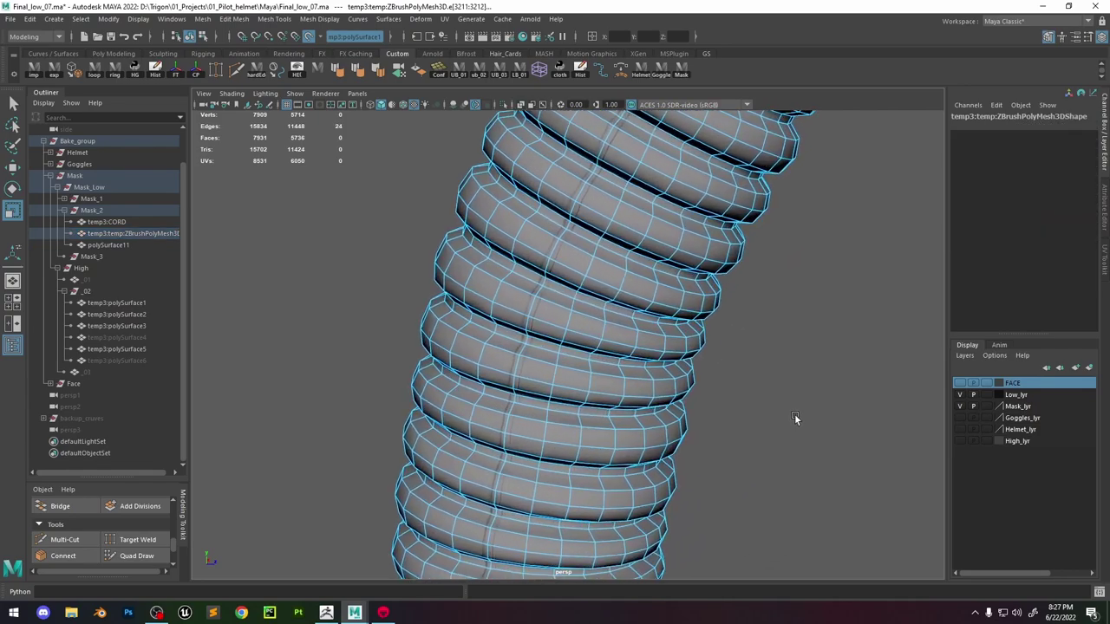
{"action": "right_click_drag", "start_coordinate": [641, 288], "coordinate": [576, 247], "text": "alt"}
{"action": "left_click_drag", "start_coordinate": [576, 250], "coordinate": [608, 266], "text": "alt"}
{"action": "left_click", "coordinate": [626, 276]}
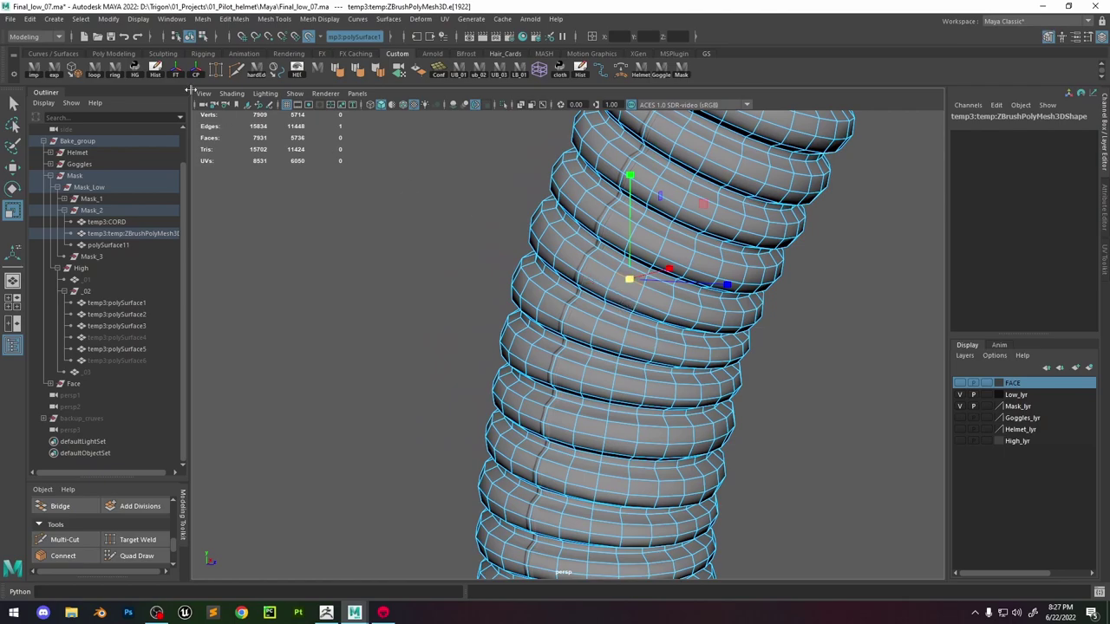
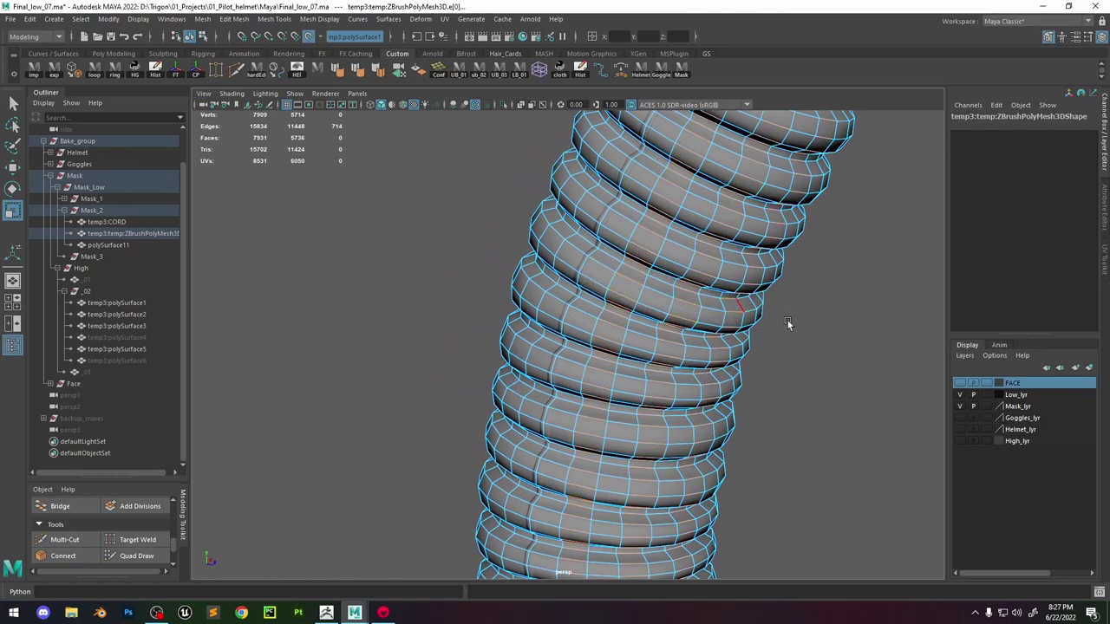
{"action": "left_click_drag", "start_coordinate": [787, 323], "coordinate": [744, 308], "text": "alt"}
{"action": "mouse_move", "coordinate": [853, 298]}
{"action": "left_mouse_down", "text": "alt"}
{"action": "mouse_move", "coordinate": [665, 312]}
{"action": "mouse_move", "coordinate": [678, 318]}
{"action": "mouse_move", "coordinate": [669, 285]}
{"action": "mouse_move", "coordinate": [734, 297]}
{"action": "mouse_move", "coordinate": [600, 290]}
{"action": "left_mouse_up", "text": "alt"}
{"action": "double_click", "coordinate": [600, 290], "text": "shift"}
{"action": "right_click_drag", "start_coordinate": [601, 291], "coordinate": [568, 239], "text": "alt"}
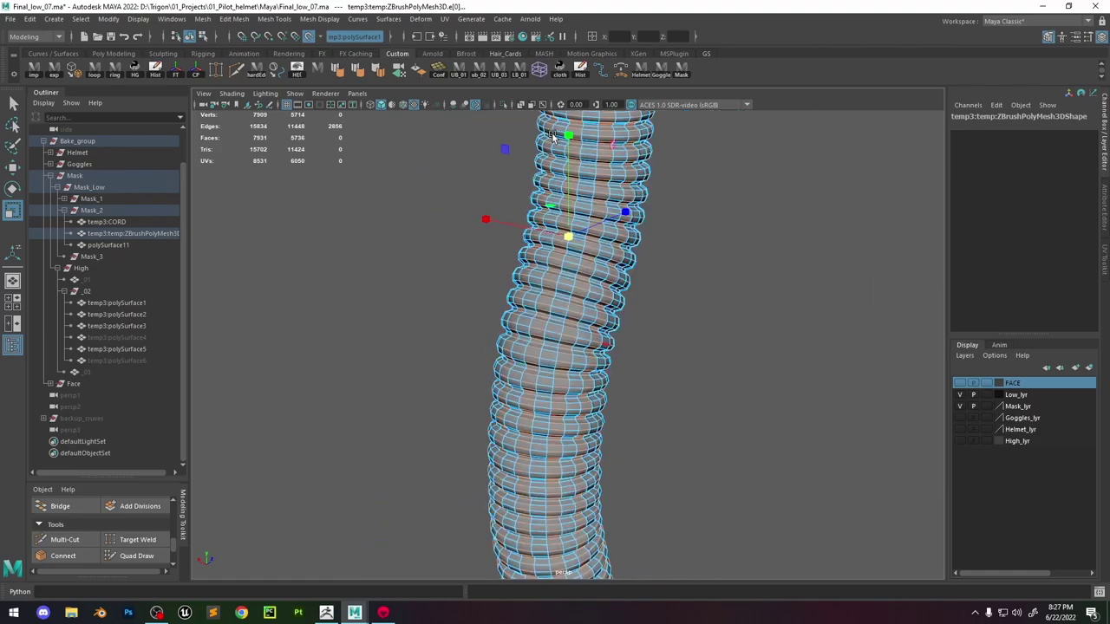
Remove the edges of the hose's upper section from the selection with the Lasso tool in the side view.
{"action": "middle_click_drag", "start_coordinate": [568, 240], "coordinate": [624, 286], "text": "alt"}
{"action": "left_click_drag", "start_coordinate": [624, 286], "coordinate": [510, 275], "text": "alt"}
{"action": "key", "text": "space"}
{"action": "left_click_drag", "start_coordinate": [510, 275], "coordinate": [570, 283]}
{"action": "middle_click_drag", "start_coordinate": [569, 443], "coordinate": [598, 283], "text": "alt"}
{"action": "right_click_drag", "start_coordinate": [598, 284], "coordinate": [622, 255], "text": "alt"}
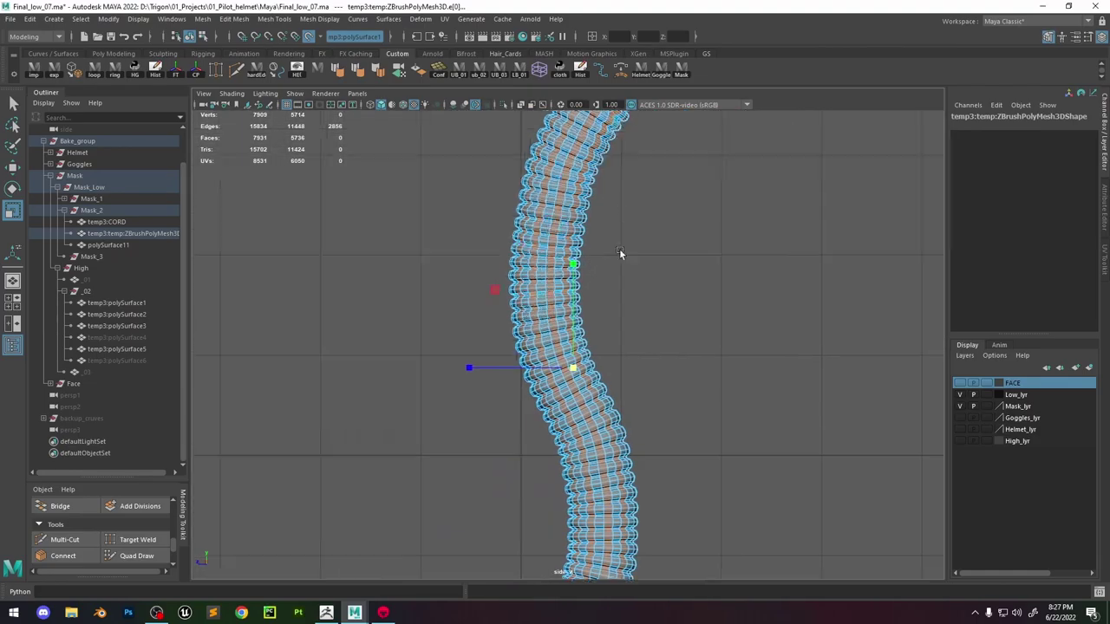
{"action": "middle_click_drag", "start_coordinate": [622, 255], "coordinate": [614, 324], "text": "alt"}
{"action": "left_click", "coordinate": [13, 126]}
{"action": "middle_click_drag", "start_coordinate": [616, 235], "coordinate": [600, 289], "text": "alt"}
{"action": "left_click_drag", "start_coordinate": [601, 289], "coordinate": [636, 268], "text": "alt"}
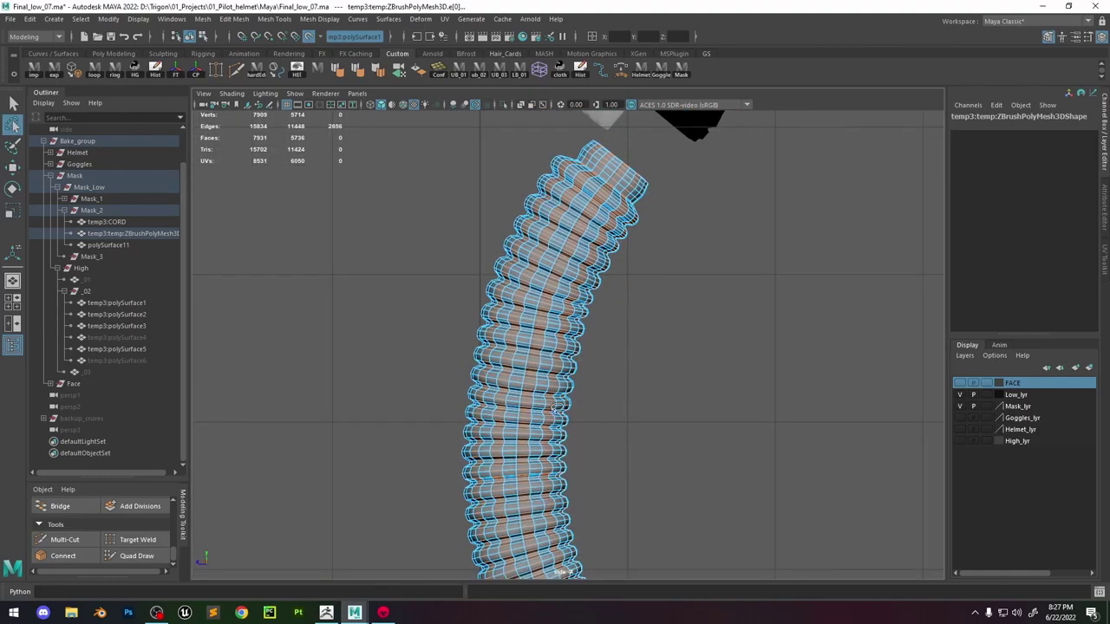
{"action": "key", "text": "4"}
{"action": "mouse_move", "coordinate": [557, 408]}
{"action": "right_mouse_down", "text": "alt"}
{"action": "mouse_move", "coordinate": [641, 373]}
{"action": "mouse_move", "coordinate": [595, 355]}
{"action": "right_mouse_up", "text": "alt"}
{"action": "key", "text": "5"}
{"action": "middle_click_drag", "start_coordinate": [595, 354], "coordinate": [604, 377], "text": "alt"}
{"action": "mouse_move", "coordinate": [725, 205]}
{"action": "left_mouse_down"}
{"action": "mouse_move", "coordinate": [438, 167]}
{"action": "mouse_move", "coordinate": [417, 408]}
{"action": "left_mouse_up"}
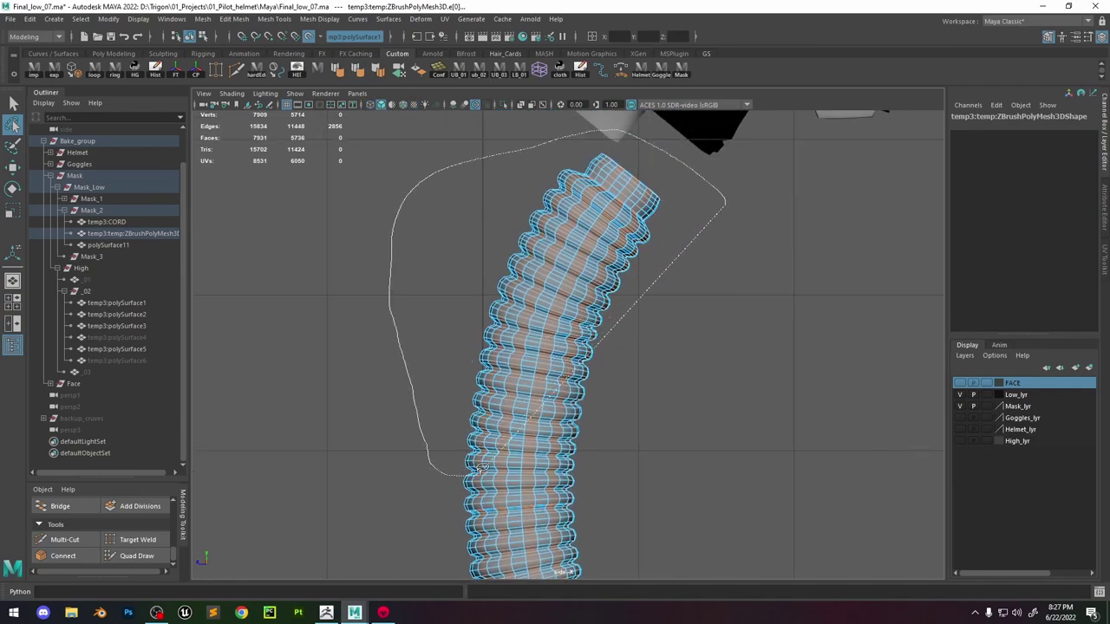
{"action": "left_click_drag", "start_coordinate": [628, 468], "coordinate": [634, 463], "text": "ctrl"}
Return to the perspective view and correct the edge selection along its upper boundary so it starts evenly around the hose.
{"action": "mouse_move", "coordinate": [634, 463]}
{"action": "right_mouse_down", "text": "alt"}
{"action": "mouse_move", "coordinate": [589, 456]}
{"action": "mouse_move", "coordinate": [572, 367]}
{"action": "right_mouse_up", "text": "alt"}
{"action": "key", "text": "space"}
{"action": "left_click_drag", "start_coordinate": [608, 365], "coordinate": [602, 299]}
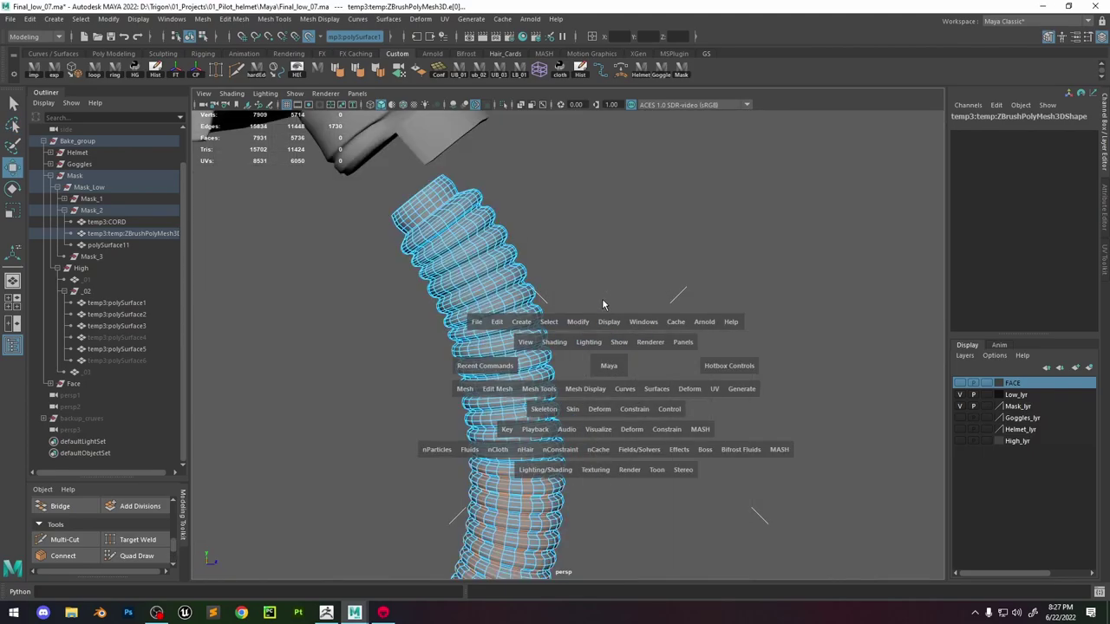
{"action": "left_click_drag", "start_coordinate": [602, 342], "coordinate": [534, 382], "text": "alt"}
{"action": "middle_click_drag", "start_coordinate": [533, 382], "coordinate": [560, 292], "text": "alt"}
{"action": "right_click_drag", "start_coordinate": [560, 292], "coordinate": [697, 478], "text": "alt"}
{"action": "mouse_move", "coordinate": [514, 420]}
{"action": "left_mouse_down", "text": "alt"}
{"action": "mouse_move", "coordinate": [538, 423]}
{"action": "mouse_move", "coordinate": [509, 417]}
{"action": "left_mouse_up", "text": "alt"}
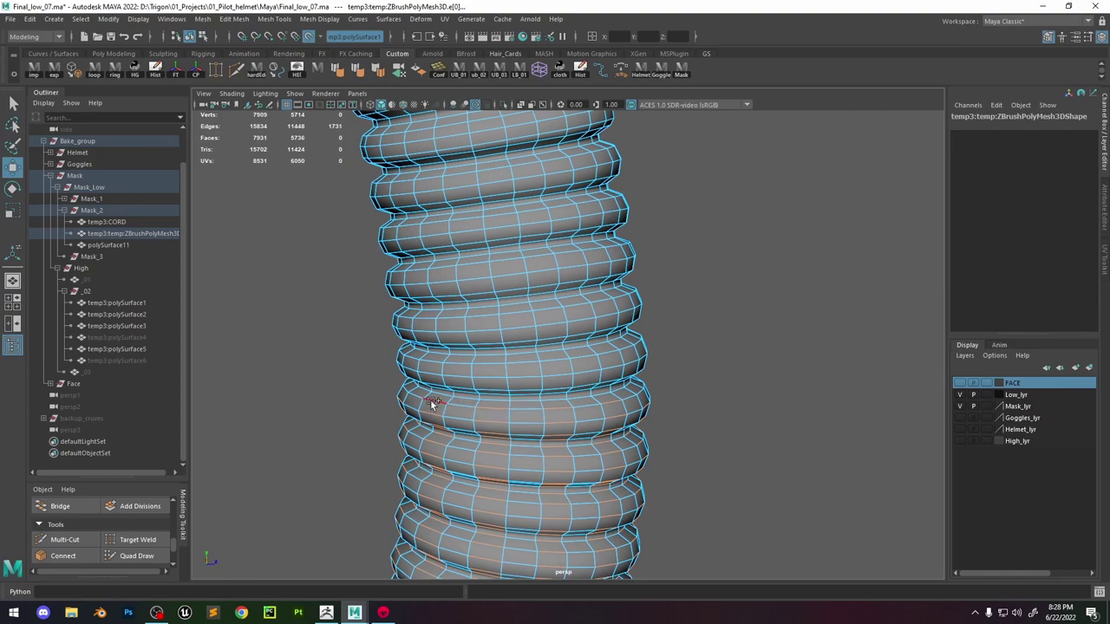
{"action": "left_click_drag", "start_coordinate": [432, 402], "coordinate": [622, 362], "text": "alt"}
{"action": "left_click_drag", "start_coordinate": [724, 361], "coordinate": [733, 382], "text": "alt"}
{"action": "left_click_drag", "start_coordinate": [810, 378], "coordinate": [506, 390], "text": "alt"}
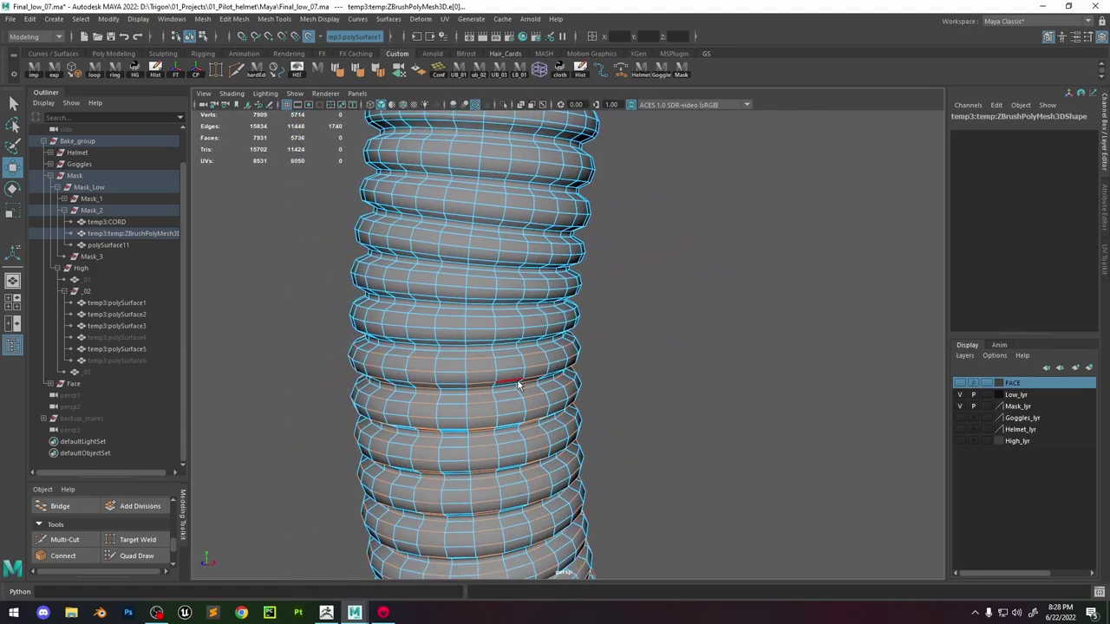
Collapse the selected edges to halve the segments around the hose's lower section.
{"action": "right_click_drag", "start_coordinate": [518, 381], "coordinate": [567, 327], "text": "shift"}
{"action": "right_click_drag", "start_coordinate": [582, 432], "coordinate": [602, 257], "text": "alt"}
{"action": "left_click", "coordinate": [691, 392]}
{"action": "right_click_drag", "start_coordinate": [691, 392], "coordinate": [694, 425], "text": "alt"}
Soften the edges of the whole hose, check its wireframe and clear the selection.
{"action": "left_click", "coordinate": [581, 289]}
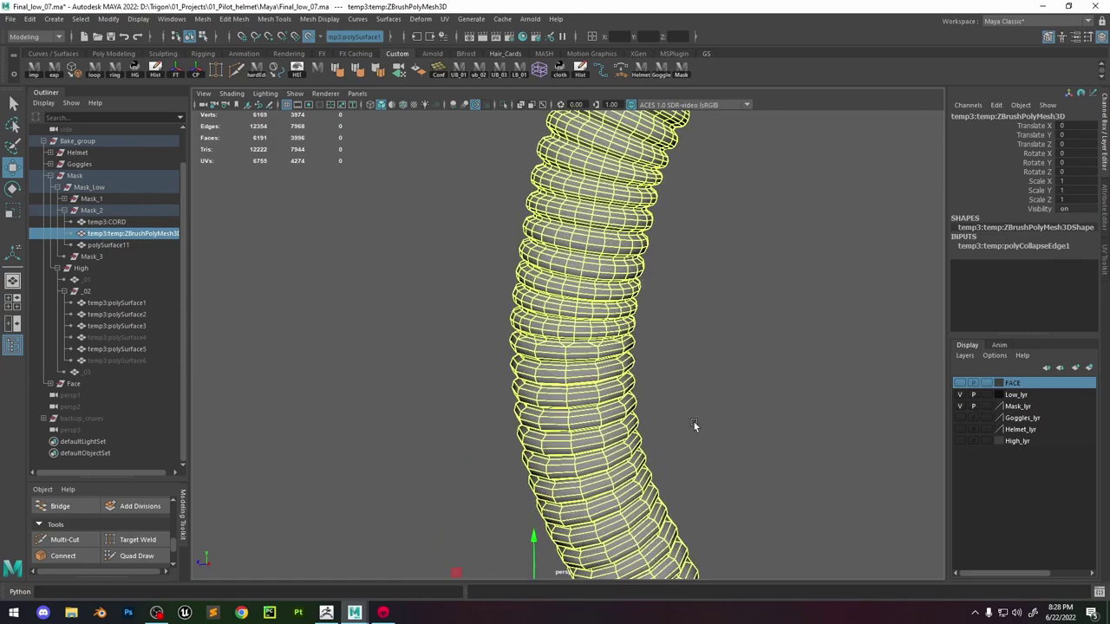
{"action": "left_click", "coordinate": [359, 69]}
{"action": "left_click", "coordinate": [757, 319]}
{"action": "mouse_move", "coordinate": [687, 367]}
{"action": "left_mouse_down", "text": "alt"}
{"action": "mouse_move", "coordinate": [618, 360]}
{"action": "mouse_move", "coordinate": [594, 364]}
{"action": "mouse_move", "coordinate": [590, 379]}
{"action": "mouse_move", "coordinate": [694, 364]}
{"action": "mouse_move", "coordinate": [538, 268]}
{"action": "left_mouse_up", "text": "alt"}
{"action": "left_click", "coordinate": [595, 314]}
{"action": "right_click_drag", "start_coordinate": [594, 312], "coordinate": [555, 236], "text": "alt"}
{"action": "middle_click_drag", "start_coordinate": [555, 236], "coordinate": [580, 249], "text": "alt"}
{"action": "right_click_drag", "start_coordinate": [580, 249], "coordinate": [623, 283], "text": "alt"}
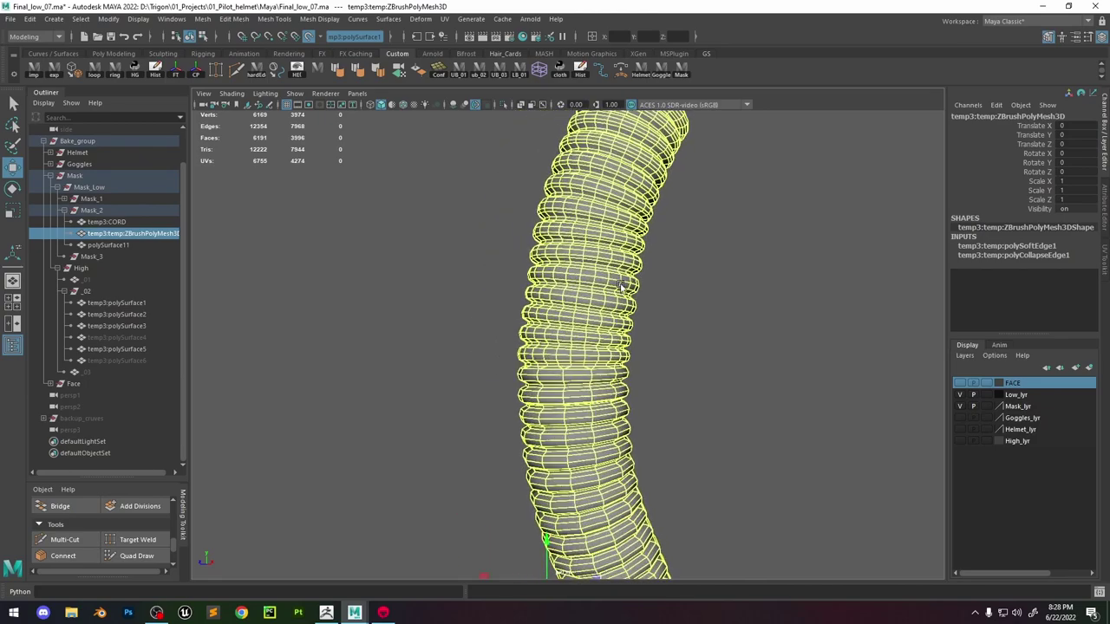
{"action": "left_click", "coordinate": [665, 171]}
Check the hose in Marmoset Toolbag 4, return to Maya and inspect the shading of its reduced ribs from several angles.
{"action": "left_click", "coordinate": [382, 612]}
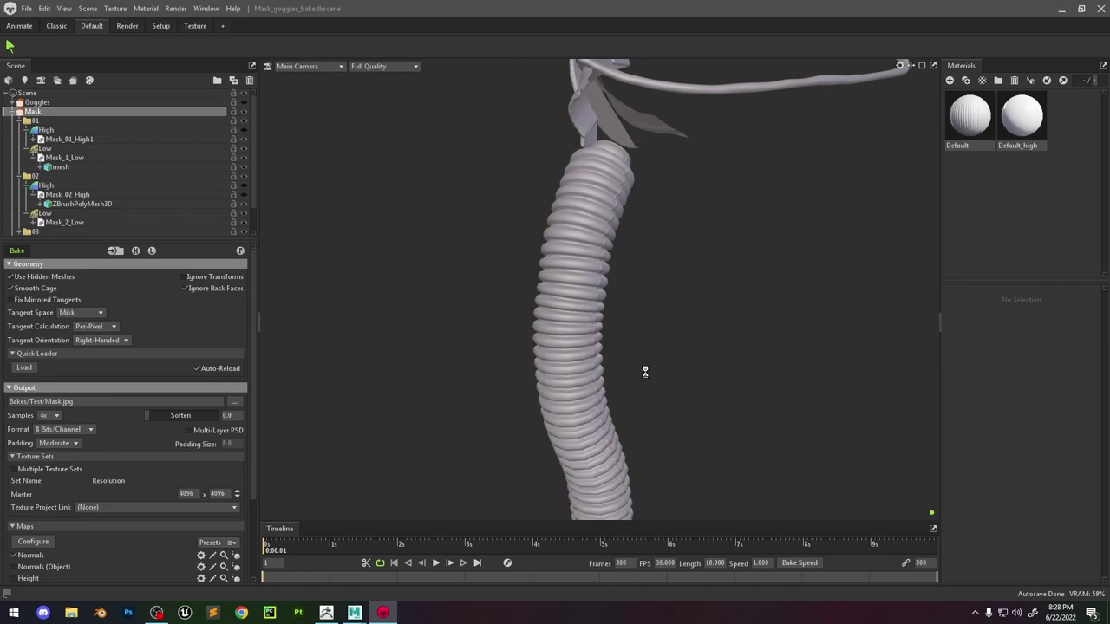
{"action": "left_click", "coordinate": [1063, 10]}
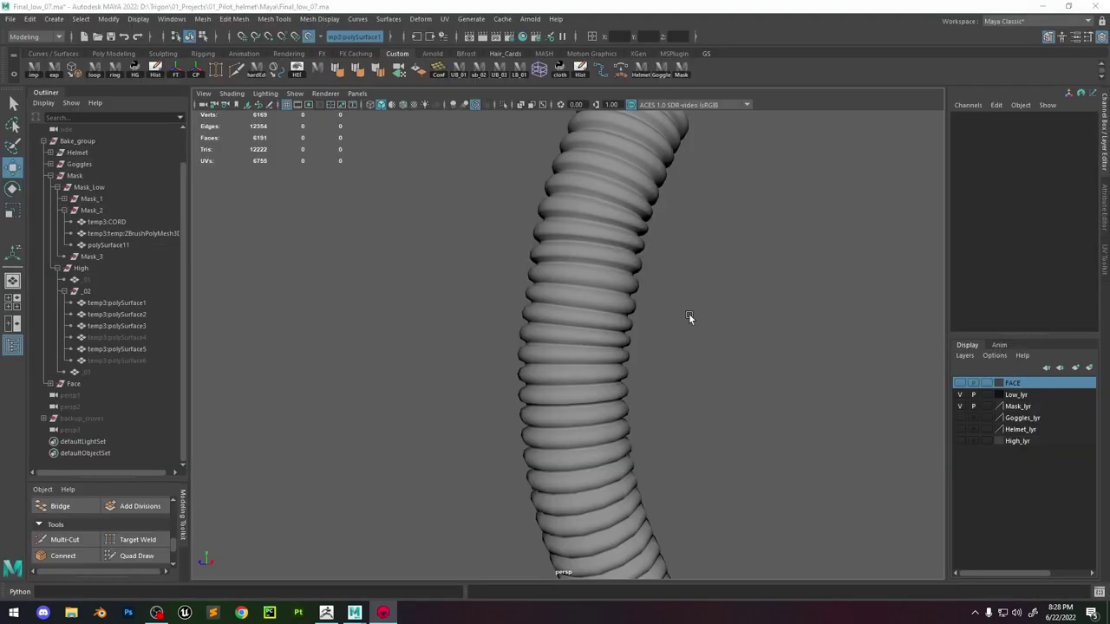
{"action": "mouse_move", "coordinate": [687, 339]}
{"action": "left_mouse_down", "text": "alt"}
{"action": "mouse_move", "coordinate": [703, 389]}
{"action": "mouse_move", "coordinate": [682, 327]}
{"action": "mouse_move", "coordinate": [619, 349]}
{"action": "mouse_move", "coordinate": [700, 347]}
{"action": "mouse_move", "coordinate": [590, 279]}
{"action": "mouse_move", "coordinate": [560, 299]}
{"action": "mouse_move", "coordinate": [536, 402]}
{"action": "left_mouse_up", "text": "alt"}
{"action": "key", "text": "6"}
{"action": "right_click_drag", "start_coordinate": [536, 403], "coordinate": [570, 389], "text": "alt"}
{"action": "left_click_drag", "start_coordinate": [644, 387], "coordinate": [694, 378], "text": "alt"}
{"action": "left_click", "coordinate": [754, 368]}
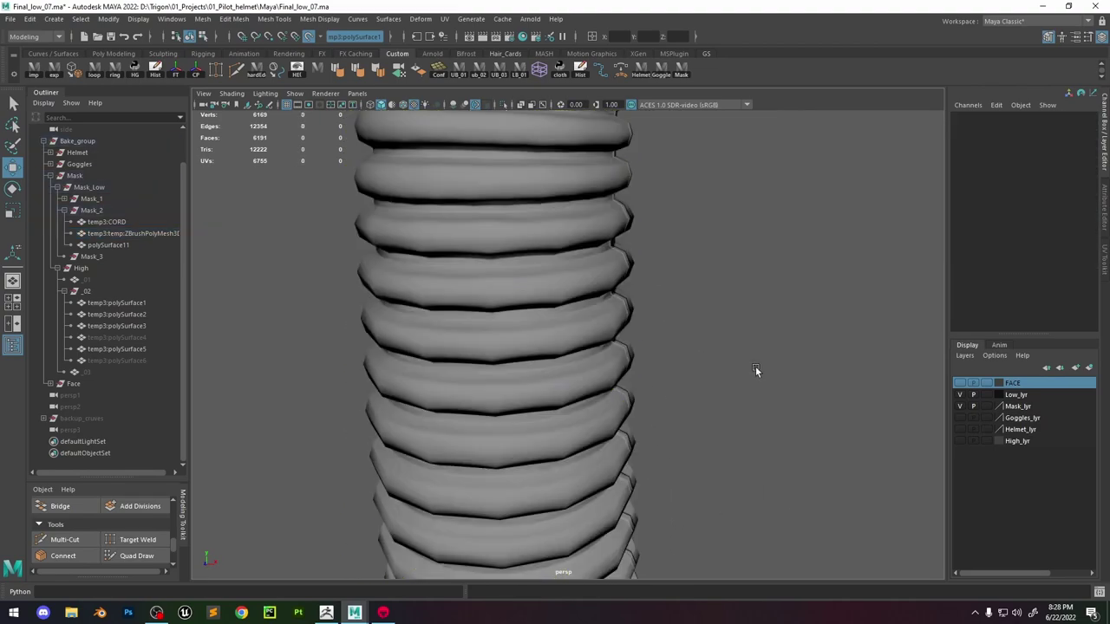
{"action": "right_click_drag", "start_coordinate": [756, 369], "coordinate": [649, 319], "text": "alt"}
{"action": "left_click_drag", "start_coordinate": [648, 320], "coordinate": [642, 260], "text": "alt"}
{"action": "left_click_drag", "start_coordinate": [596, 292], "coordinate": [713, 396], "text": "alt"}
{"action": "right_click_drag", "start_coordinate": [713, 396], "coordinate": [666, 276], "text": "alt"}
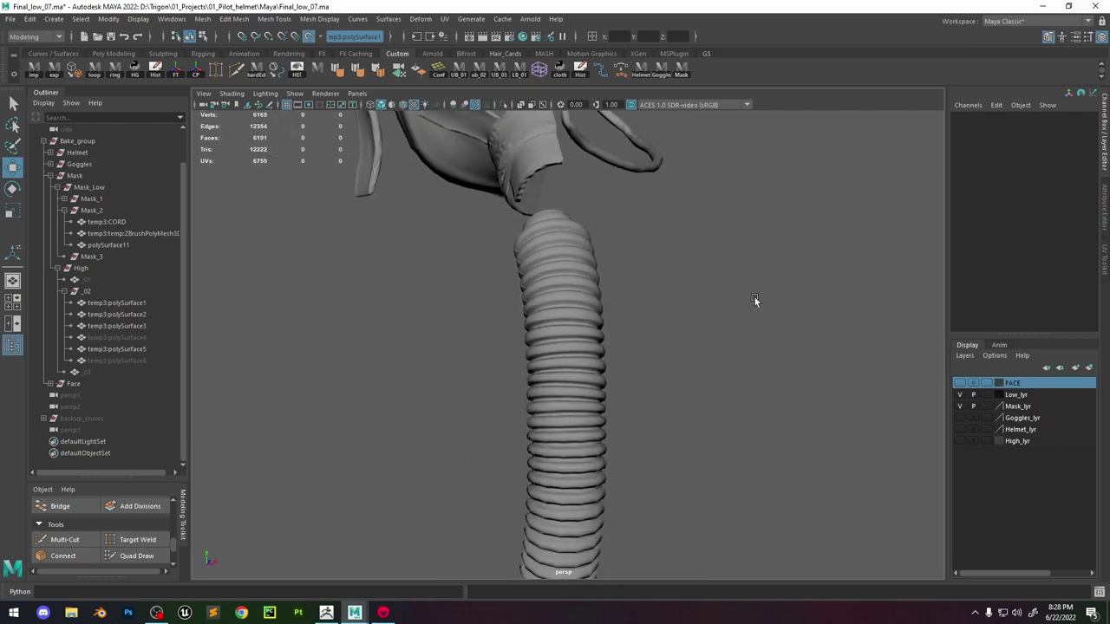
{"action": "left_click_drag", "start_coordinate": [755, 298], "coordinate": [798, 392], "text": "alt"}
{"action": "right_click_drag", "start_coordinate": [798, 392], "coordinate": [684, 264], "text": "alt"}
{"action": "middle_click_drag", "start_coordinate": [683, 263], "coordinate": [699, 307], "text": "alt"}
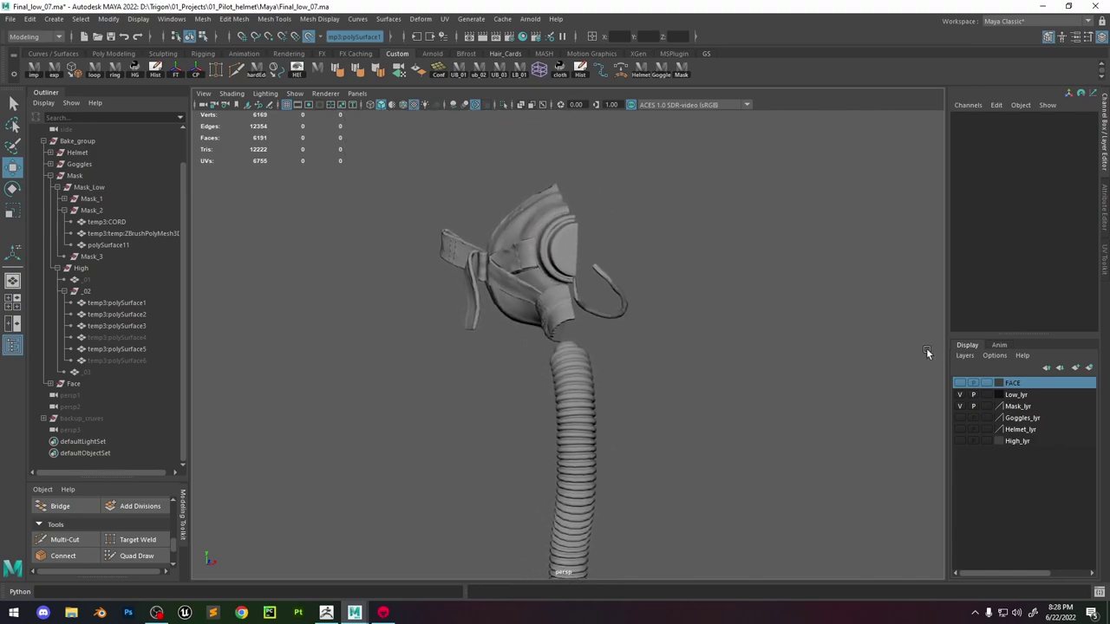
Show the Goggles_lyr and Helmet_lyr layers and keep High_lyr hidden.
{"action": "left_click", "coordinate": [961, 418]}
{"action": "left_click", "coordinate": [959, 430]}
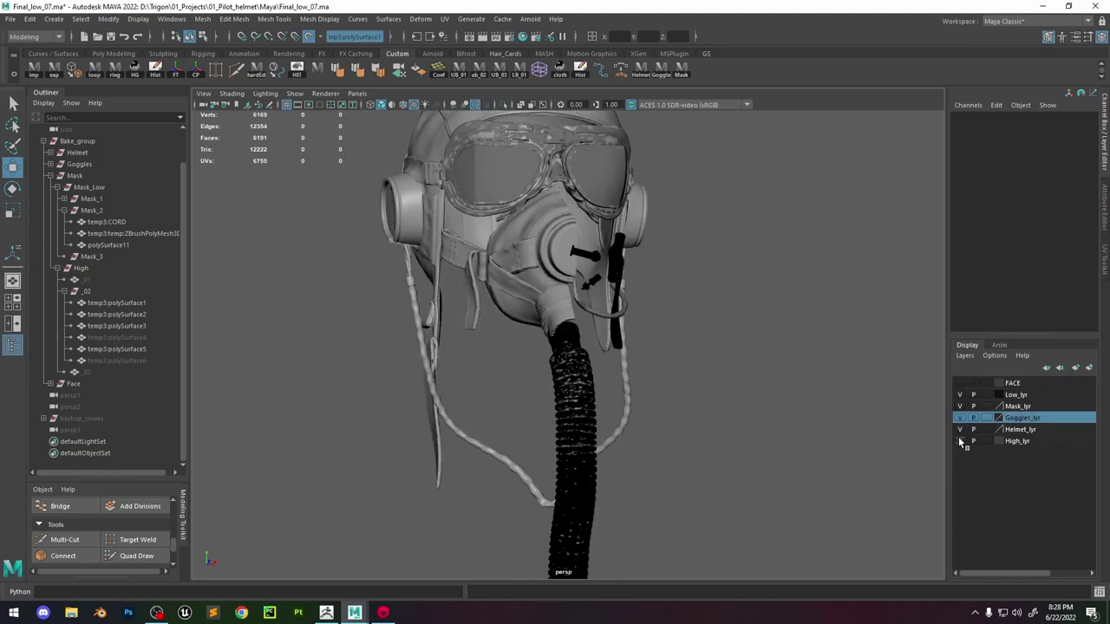
{"action": "left_click", "coordinate": [959, 441]}
Look over the complete helmet, goggles and mask from the front and side, including in full-screen view.
{"action": "left_click_drag", "start_coordinate": [657, 293], "coordinate": [725, 384], "text": "alt"}
{"action": "scroll", "coordinate": [683, 395], "scroll_direction": "up", "scroll_amount": 2}
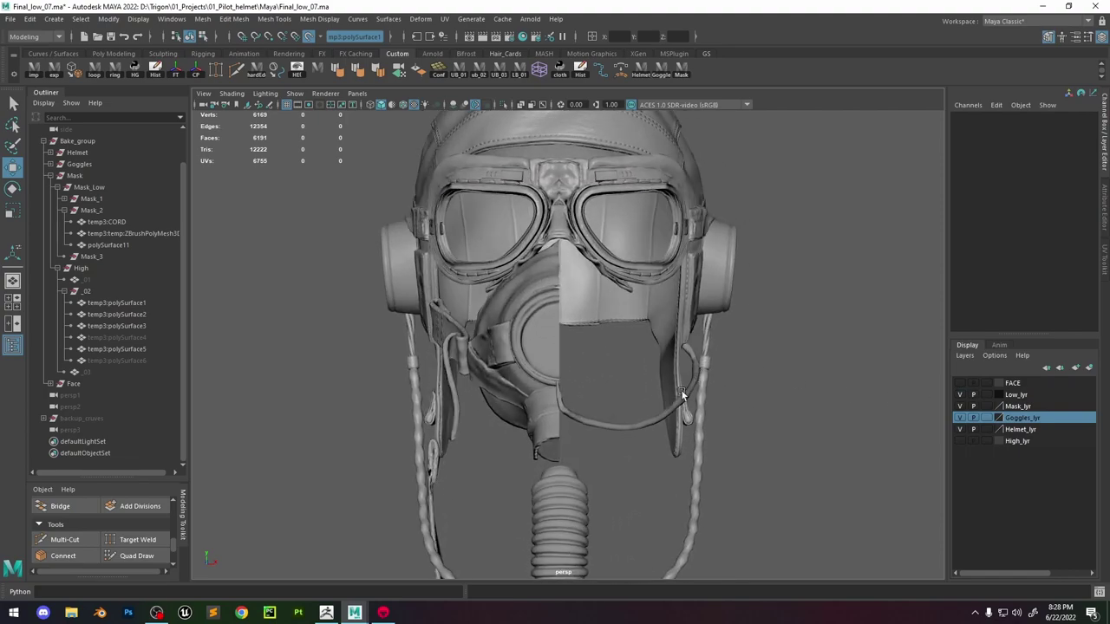
{"action": "left_click", "coordinate": [579, 468]}
{"action": "middle_click_drag", "start_coordinate": [782, 315], "coordinate": [779, 355], "text": "alt"}
{"action": "left_click", "coordinate": [840, 362]}
{"action": "right_click_drag", "start_coordinate": [841, 362], "coordinate": [829, 349], "text": "alt"}
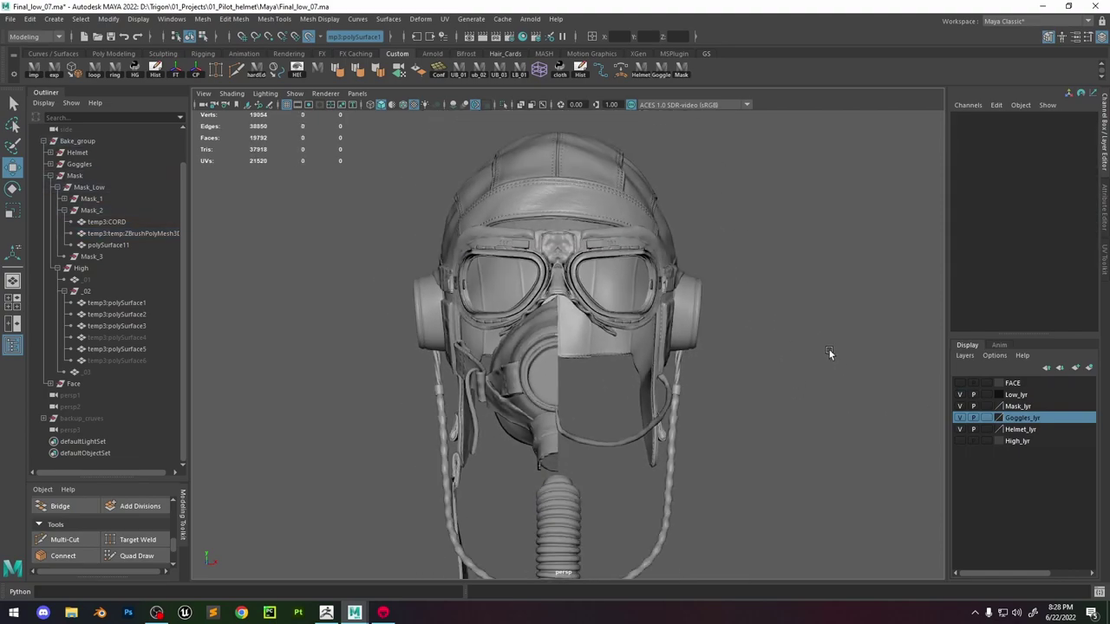
{"action": "key", "text": "ctrl+space"}
{"action": "left_click_drag", "start_coordinate": [841, 335], "coordinate": [943, 305], "text": "alt"}
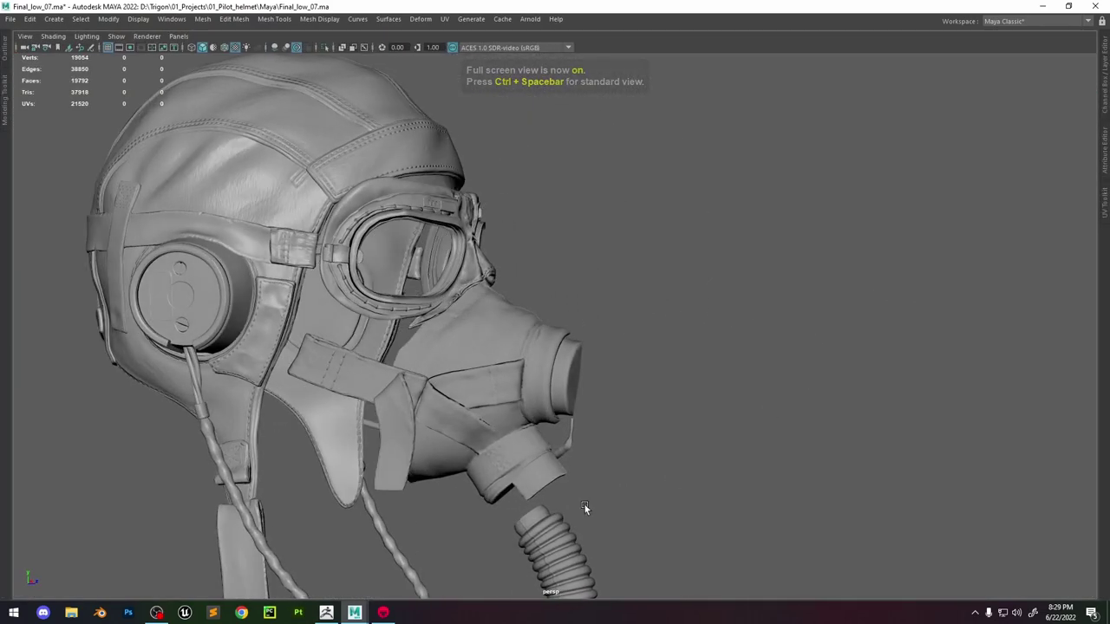
{"action": "left_click_drag", "start_coordinate": [681, 496], "coordinate": [713, 457], "text": "alt"}
Collapse the narrow edge ring around the capped lower end of the hose and soften the edges.
{"action": "left_click", "coordinate": [616, 539]}
{"action": "middle_click_drag", "start_coordinate": [654, 537], "coordinate": [657, 352], "text": "alt"}
{"action": "left_click_drag", "start_coordinate": [656, 353], "coordinate": [683, 458], "text": "alt"}
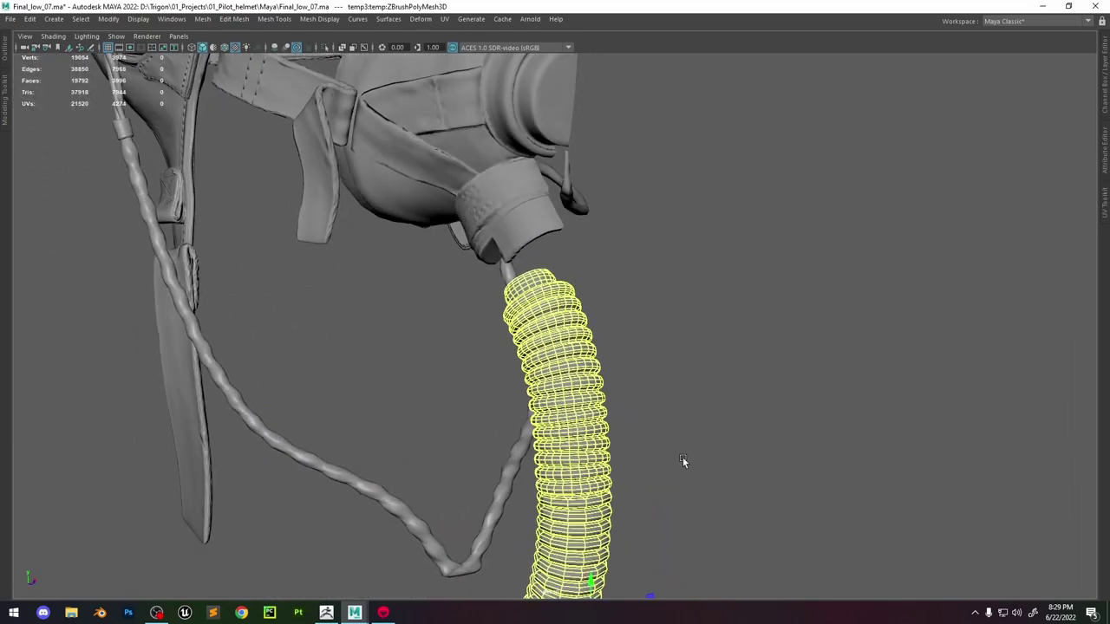
{"action": "middle_click_drag", "start_coordinate": [682, 458], "coordinate": [612, 267], "text": "alt"}
{"action": "left_click_drag", "start_coordinate": [613, 267], "coordinate": [593, 286], "text": "alt"}
{"action": "right_click_drag", "start_coordinate": [593, 286], "coordinate": [621, 299], "text": "alt"}
{"action": "right_click_drag", "start_coordinate": [598, 330], "coordinate": [599, 299]}
{"action": "double_click", "coordinate": [582, 354]}
{"action": "right_click_drag", "start_coordinate": [582, 355], "coordinate": [637, 365], "text": "alt"}
{"action": "double_click", "coordinate": [663, 364]}
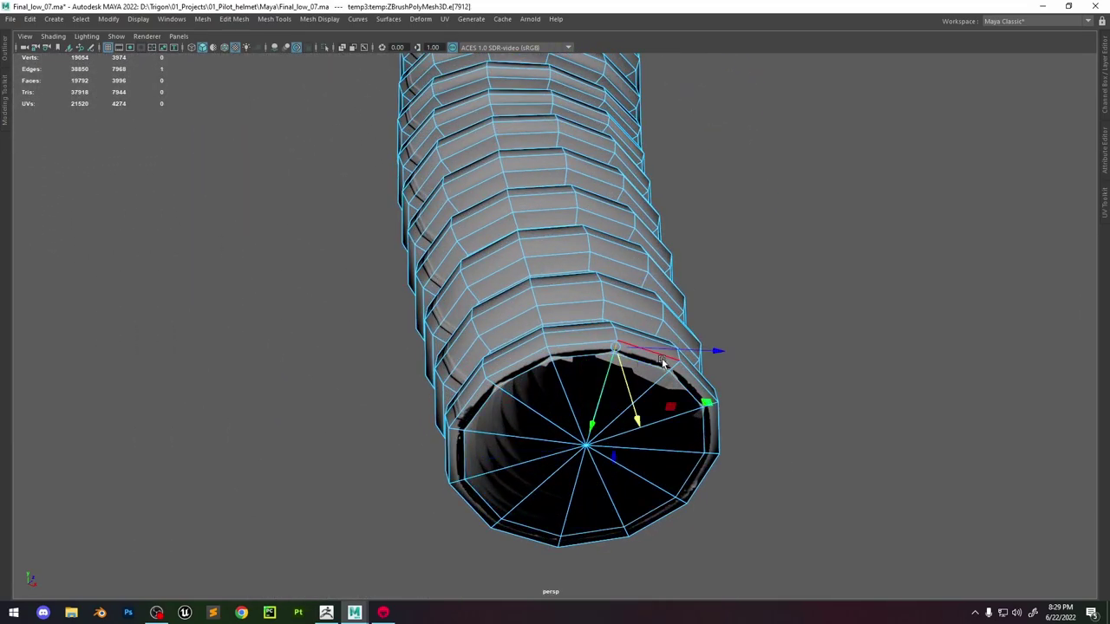
{"action": "key", "text": "ctrl+Delete"}
{"action": "double_click", "coordinate": [653, 354]}
{"action": "right_click_drag", "start_coordinate": [635, 308], "coordinate": [751, 355], "text": "shift"}
{"action": "right_click_drag", "start_coordinate": [751, 355], "coordinate": [471, 60], "text": "alt"}
{"action": "key", "text": "F8"}
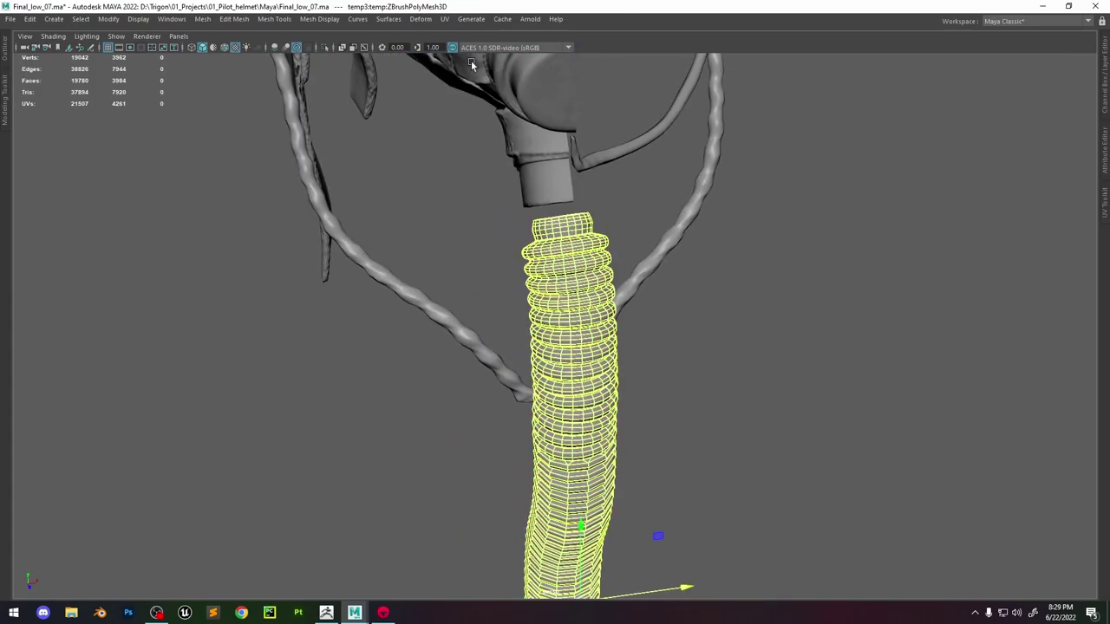
Restore the standard view and frame a vertex near the crease below the collar at the hose's upper end.
{"action": "left_click_drag", "start_coordinate": [471, 60], "coordinate": [620, 352], "text": "alt"}
{"action": "key", "text": "ctrl+space"}
{"action": "right_click_drag", "start_coordinate": [604, 368], "coordinate": [557, 342]}
{"action": "double_click", "coordinate": [593, 372]}
{"action": "left_click", "coordinate": [592, 371]}
{"action": "key", "text": "f"}
{"action": "left_click_drag", "start_coordinate": [592, 371], "coordinate": [512, 293], "text": "alt"}
{"action": "right_click_drag", "start_coordinate": [512, 293], "coordinate": [649, 327], "text": "alt"}
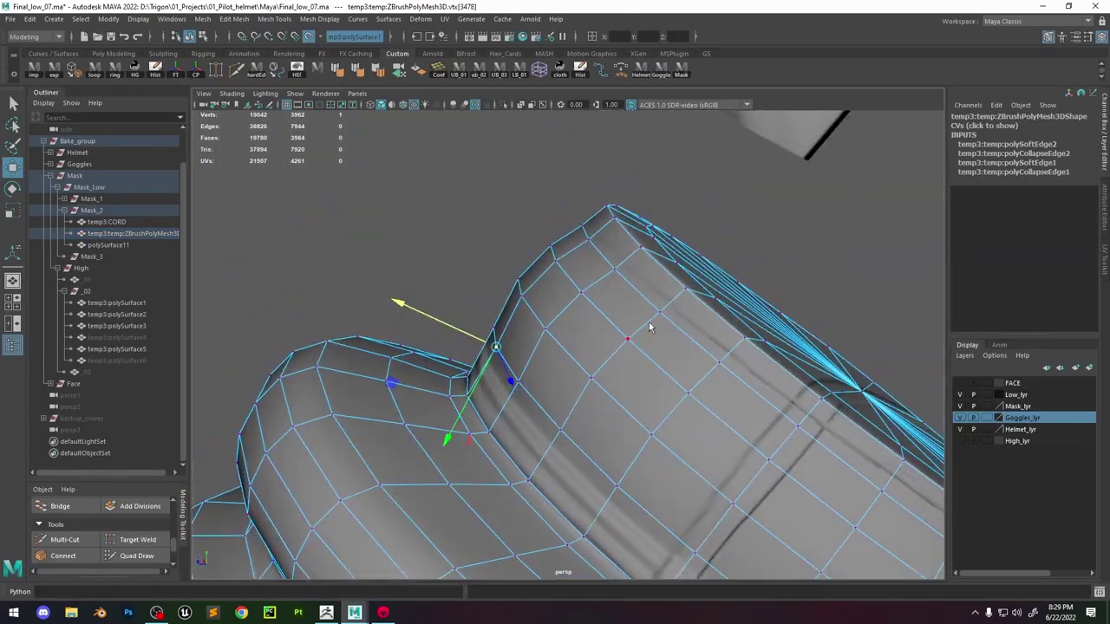
Try removing edge loops around the collar at the hose's upper end, and undo the edits.
{"action": "left_click_drag", "start_coordinate": [650, 327], "coordinate": [676, 330], "text": "alt"}
{"action": "double_click", "coordinate": [682, 309]}
{"action": "right_click_drag", "start_coordinate": [676, 330], "coordinate": [527, 108]}
{"action": "key", "text": "ctrl+Delete"}
{"action": "key", "text": "ctrl+z"}
{"action": "key", "text": "ctrl+Delete"}
{"action": "double_click", "coordinate": [638, 296]}
{"action": "left_click_drag", "start_coordinate": [528, 109], "coordinate": [600, 336], "text": "alt"}
{"action": "key", "text": "ctrl+z"}
{"action": "key", "text": "ctrl+z"}
{"action": "key", "text": "ctrl+z"}
{"action": "key", "text": "ctrl+z"}
{"action": "key", "text": "ctrl+z"}
Collapse an edge ring near the hose's upper collar, and try deleting a neighbouring edge loop.
{"action": "left_click", "coordinate": [657, 270]}
{"action": "left_click", "coordinate": [599, 314]}
{"action": "left_click", "coordinate": [613, 334]}
{"action": "right_click_drag", "start_coordinate": [600, 337], "coordinate": [529, 264]}
{"action": "double_click", "coordinate": [592, 317], "text": "shift"}
{"action": "left_click_drag", "start_coordinate": [529, 264], "coordinate": [519, 348], "text": "alt"}
{"action": "double_click", "coordinate": [520, 347]}
{"action": "key", "text": "ctrl+Delete"}
{"action": "key", "text": "ctrl+z"}
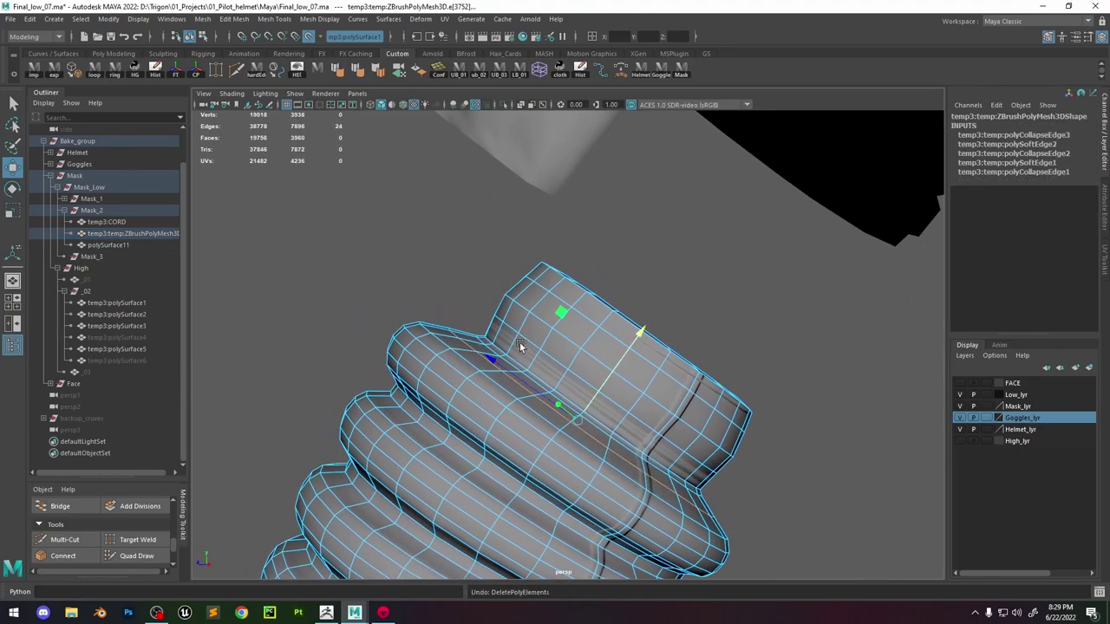
Examine the hose's topology and its UV shells in the UV Editor, and return to the perspective view.
{"action": "left_click", "coordinate": [523, 251]}
{"action": "left_click_drag", "start_coordinate": [523, 251], "coordinate": [1007, 321], "text": "alt"}
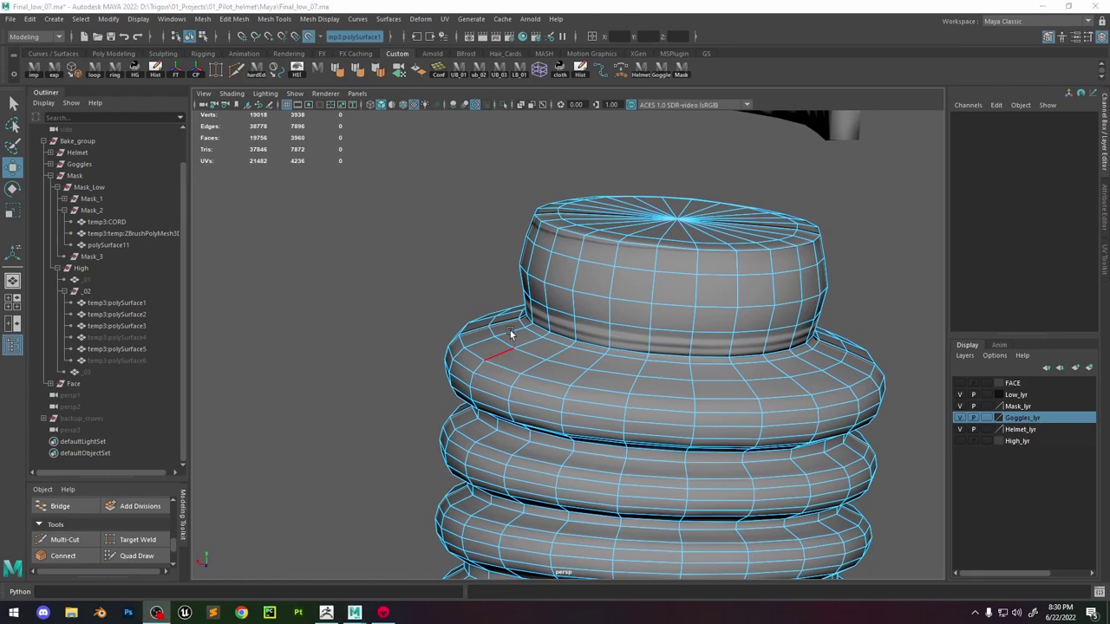
{"action": "left_click", "coordinate": [431, 287]}
{"action": "key", "text": "space"}
{"action": "scroll", "coordinate": [525, 366], "scroll_direction": "up", "scroll_amount": 6}
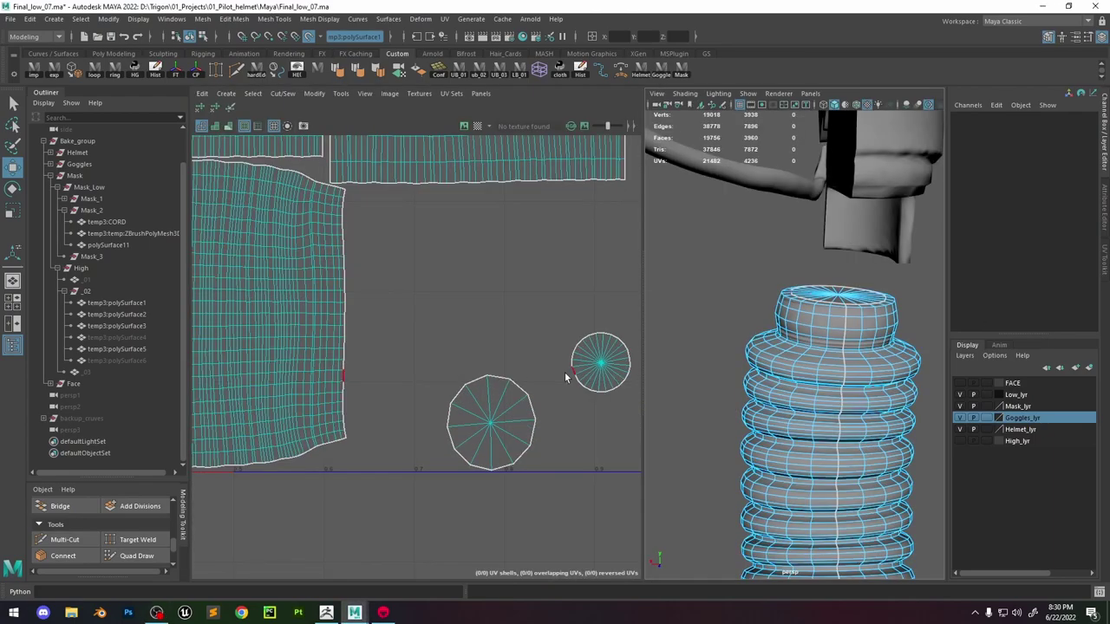
{"action": "scroll", "coordinate": [568, 360], "scroll_direction": "down", "scroll_amount": 9}
{"action": "scroll", "coordinate": [545, 335], "scroll_direction": "up", "scroll_amount": 6}
{"action": "right_click_drag", "start_coordinate": [838, 342], "coordinate": [920, 254]}
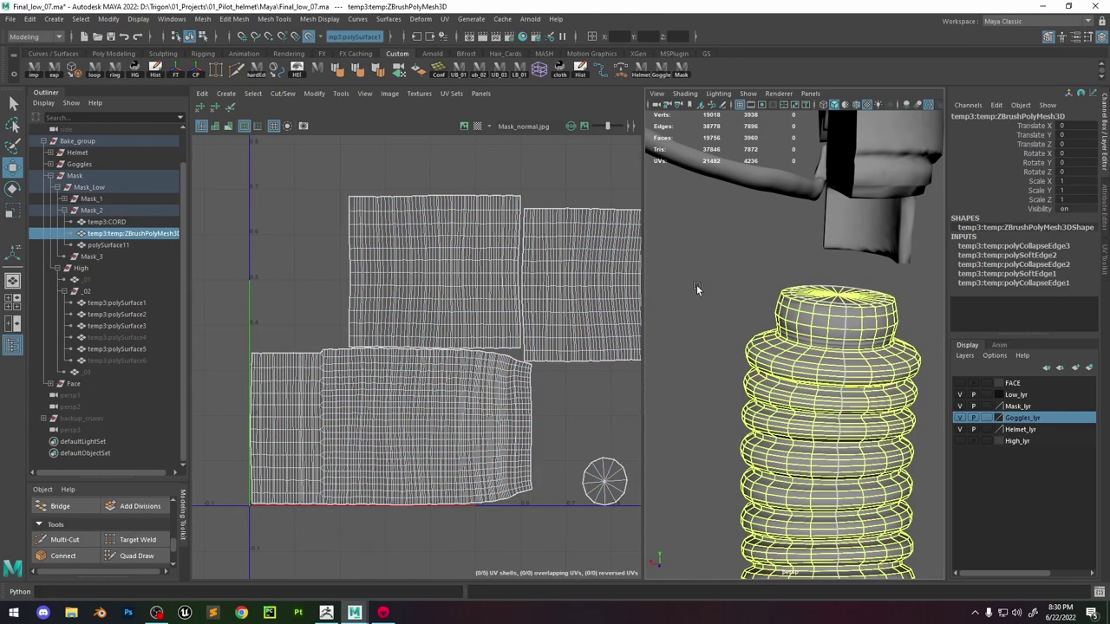
{"action": "key", "text": "space"}
{"action": "left_click", "coordinate": [876, 231]}
View the hose together with the full helmet and select the Mask_2 group to review its parts.
{"action": "scroll", "coordinate": [680, 212], "scroll_direction": "down", "scroll_amount": 6}
{"action": "left_click_drag", "start_coordinate": [680, 212], "coordinate": [545, 303], "text": "alt"}
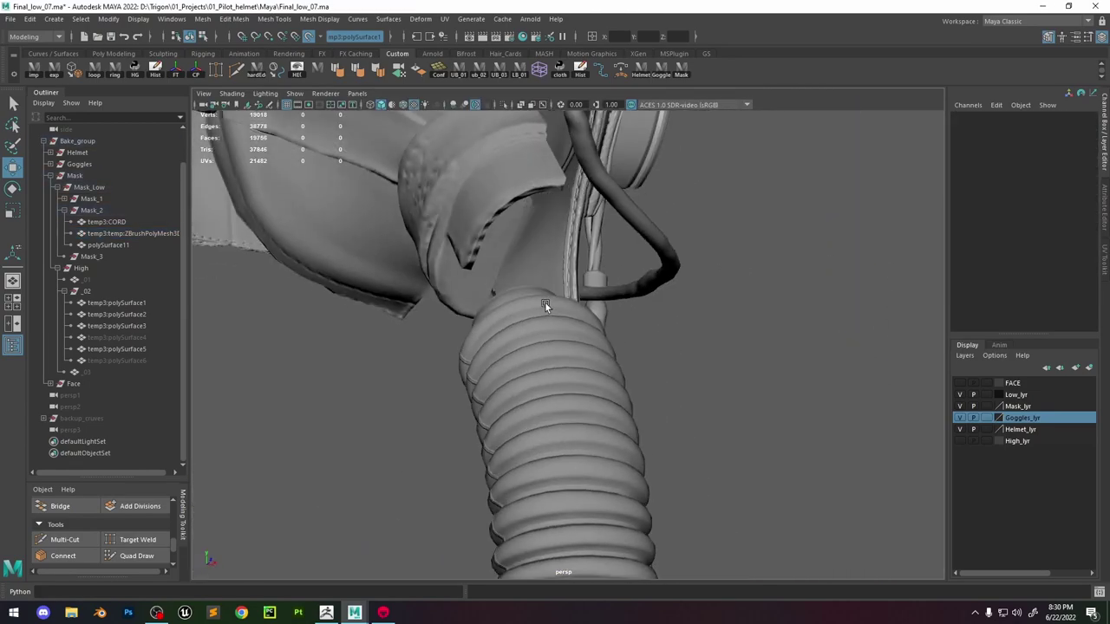
{"action": "right_click_drag", "start_coordinate": [544, 303], "coordinate": [441, 198], "text": "alt"}
{"action": "middle_click_drag", "start_coordinate": [543, 252], "coordinate": [578, 288], "text": "alt"}
{"action": "left_click_drag", "start_coordinate": [548, 285], "coordinate": [582, 283], "text": "alt"}
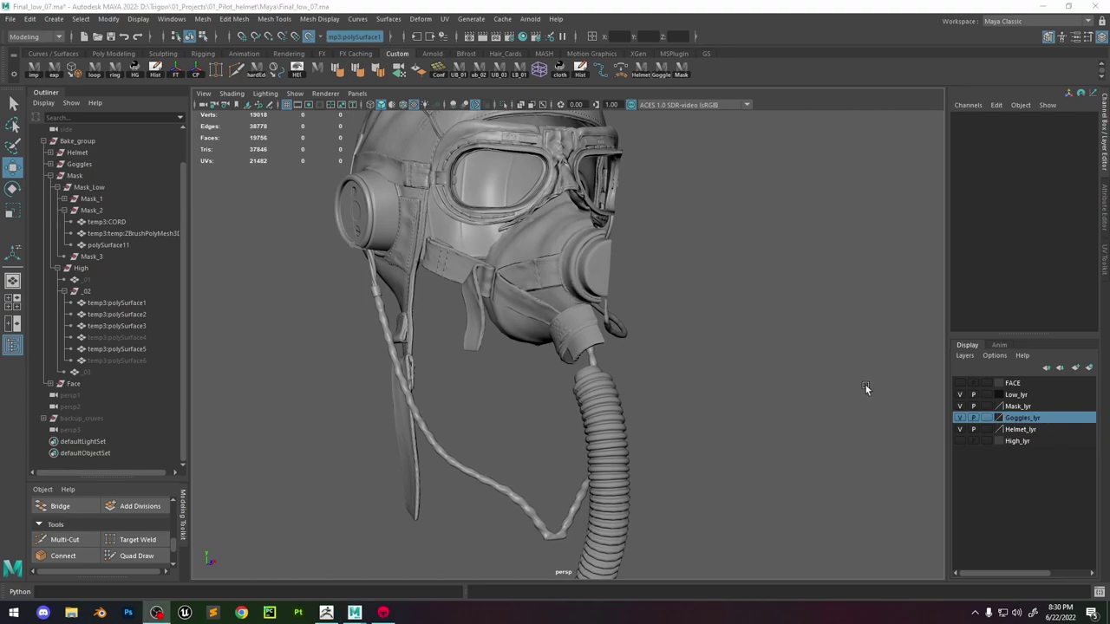
{"action": "left_click", "coordinate": [605, 398]}
{"action": "left_click", "coordinate": [91, 210]}
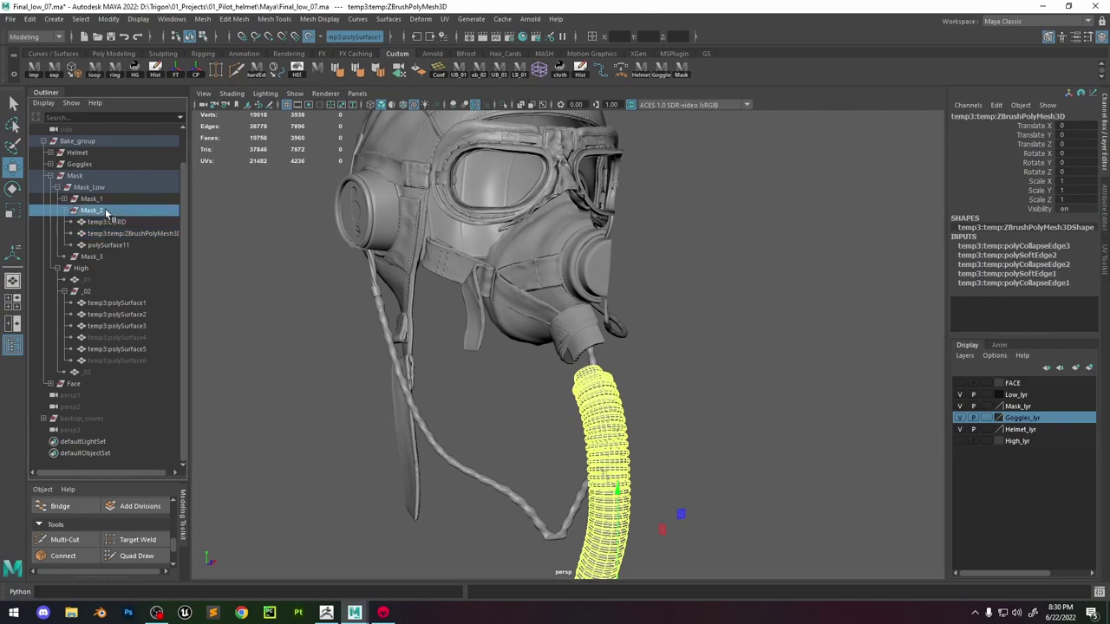
{"action": "left_click_drag", "start_coordinate": [657, 338], "coordinate": [776, 392], "text": "alt"}
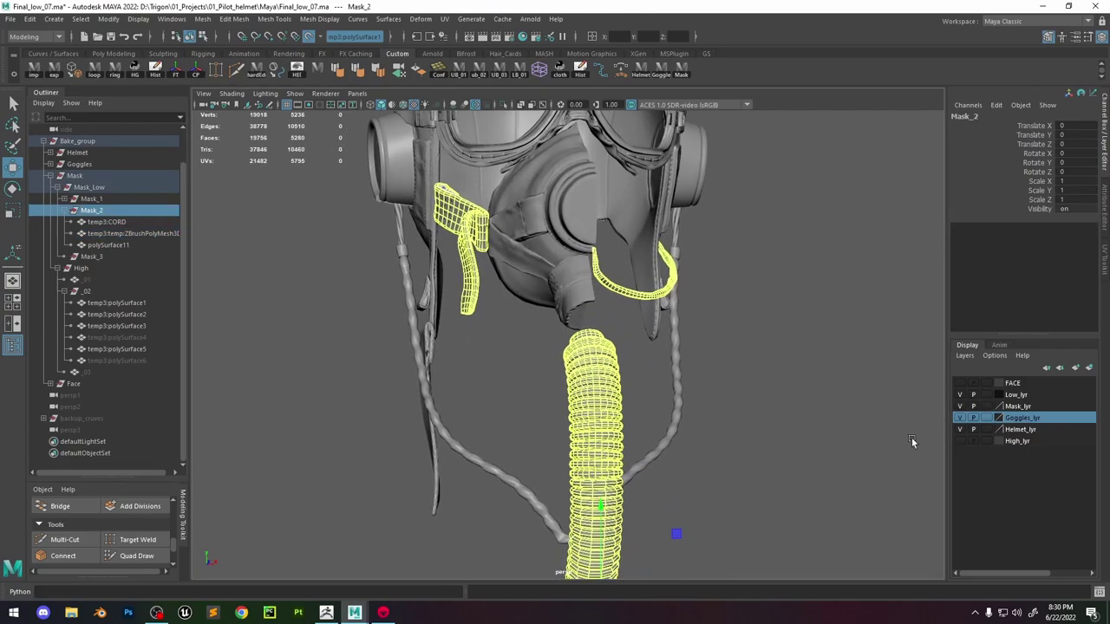
Show the High_lyr layer, disable the live surface and select the high-poly hose mesh.
{"action": "left_click", "coordinate": [961, 442]}
{"action": "left_click", "coordinate": [763, 373]}
{"action": "left_click", "coordinate": [582, 293]}
{"action": "left_click_drag", "start_coordinate": [622, 333], "coordinate": [531, 340], "text": "alt"}
{"action": "right_click_drag", "start_coordinate": [598, 347], "coordinate": [727, 436], "text": "alt"}
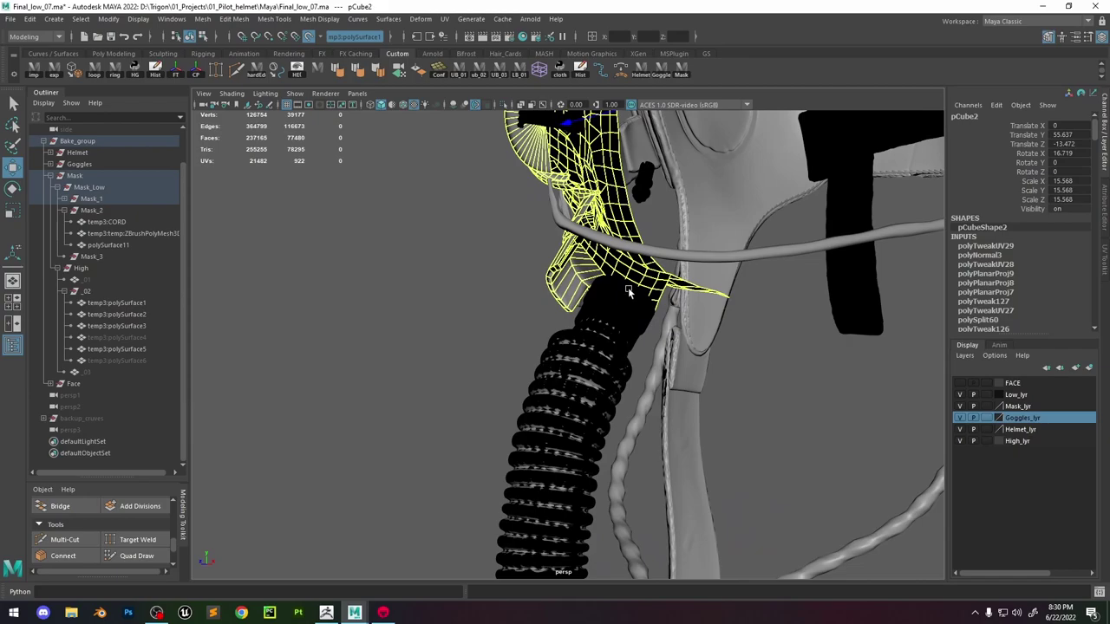
{"action": "left_click", "coordinate": [310, 38]}
{"action": "left_click", "coordinate": [621, 295]}
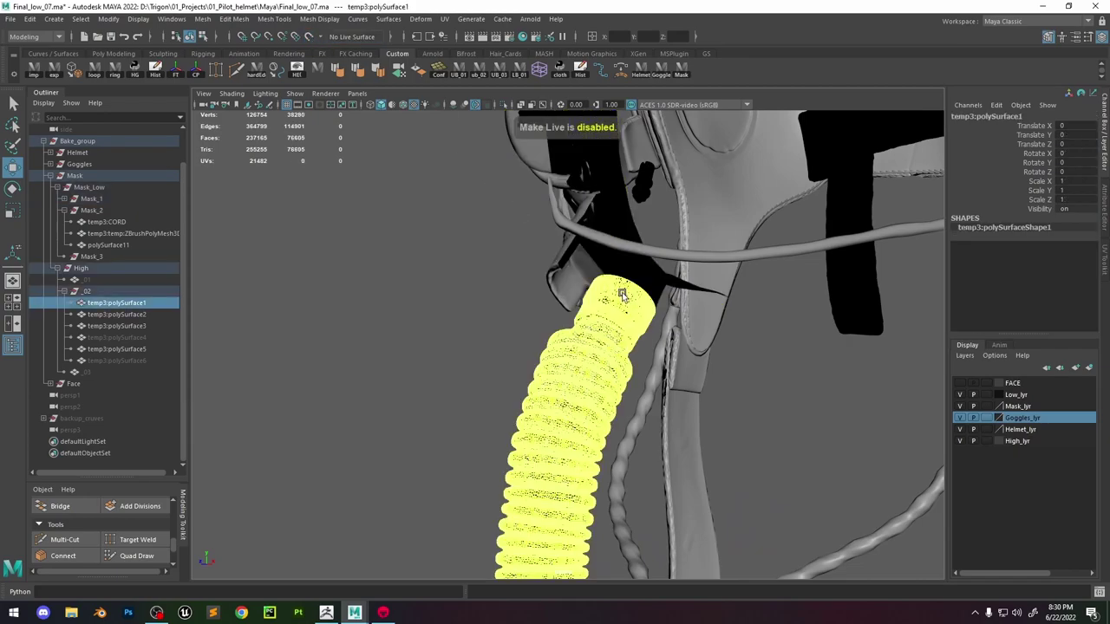
Hide the selected high-poly hose mesh and isolate the High group's _02 mask parts.
{"action": "key", "text": "ctrl+h"}
{"action": "left_click_drag", "start_coordinate": [670, 288], "coordinate": [672, 311], "text": "alt"}
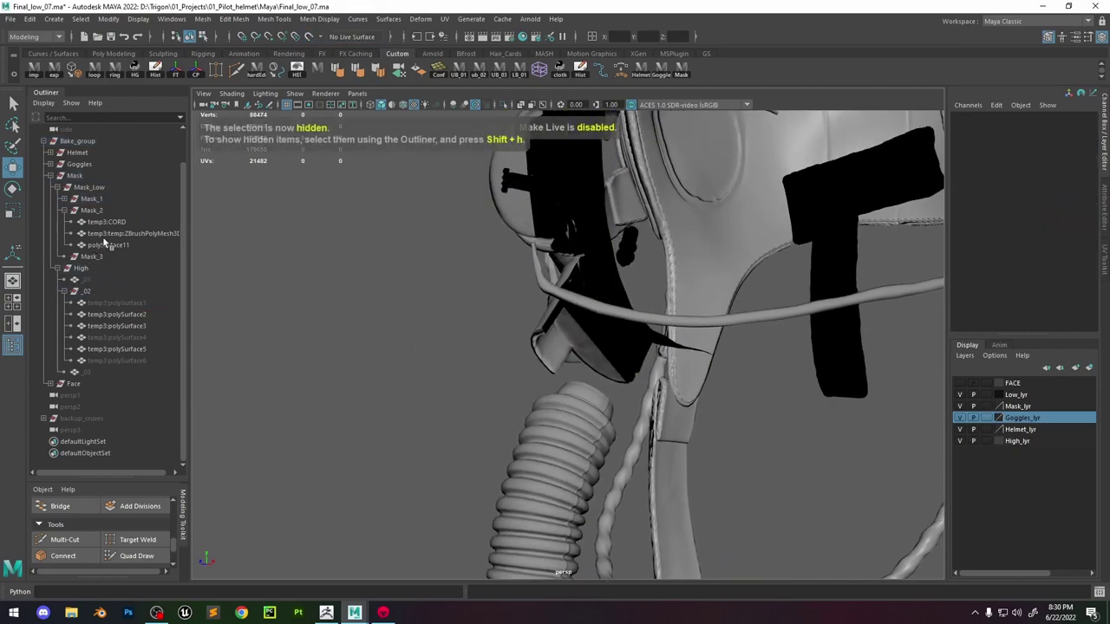
{"action": "left_click", "coordinate": [105, 233]}
{"action": "left_click", "coordinate": [95, 293]}
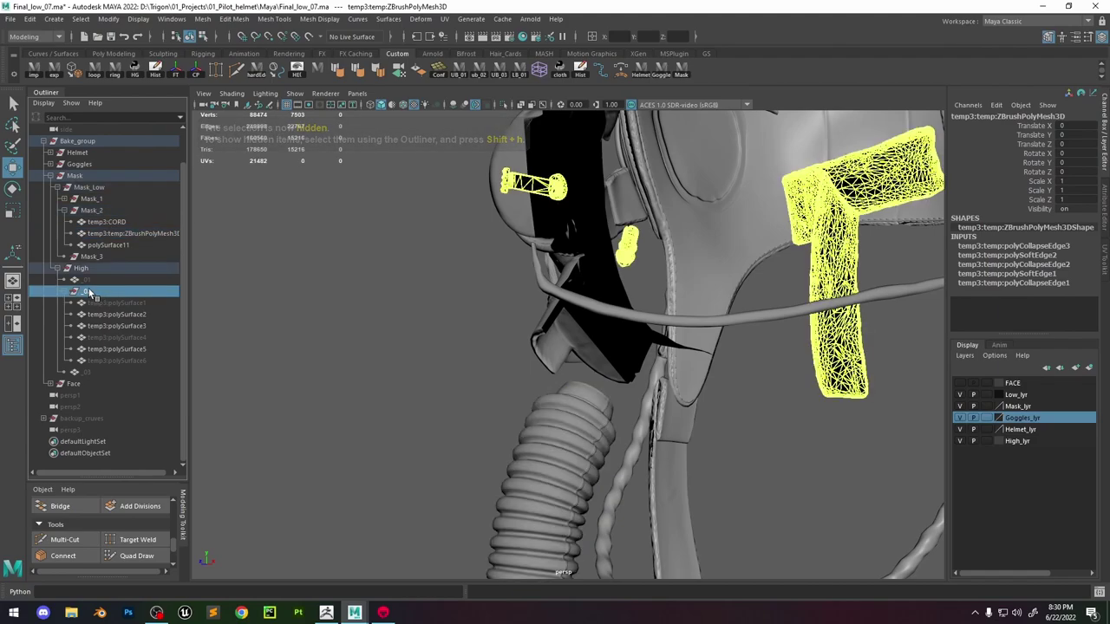
{"action": "key", "text": "ctrl+1"}
Examine the isolated high-poly strap and small mask parts in shaded display, and bring the full helmet back into view.
{"action": "left_click", "coordinate": [691, 222]}
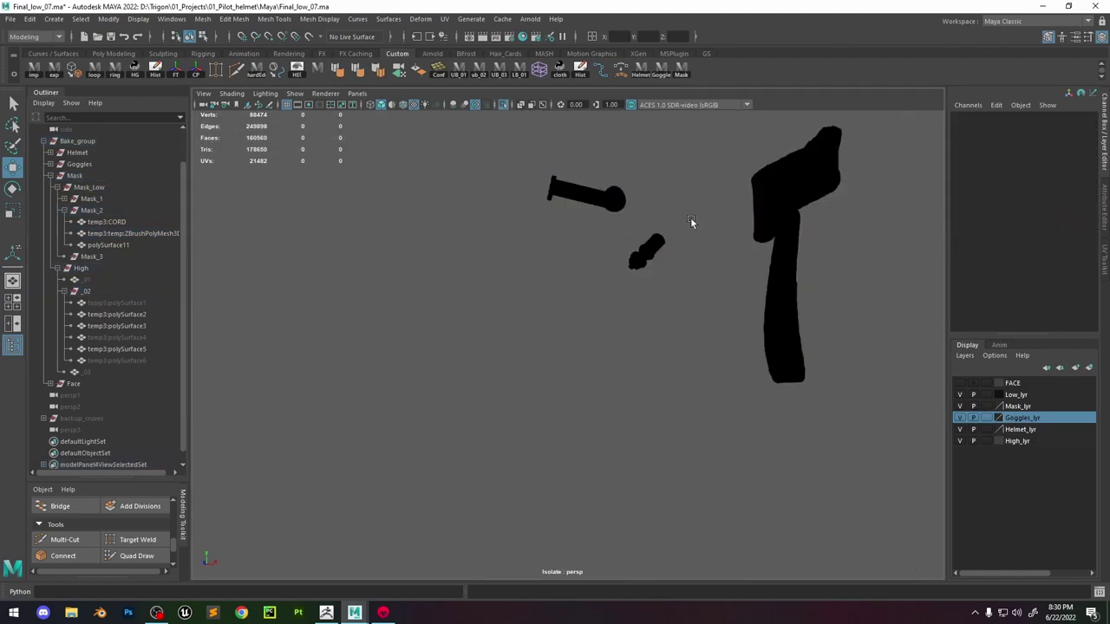
{"action": "left_click", "coordinate": [657, 248]}
{"action": "middle_click_drag", "start_coordinate": [704, 222], "coordinate": [636, 293], "text": "alt"}
{"action": "key", "text": "5"}
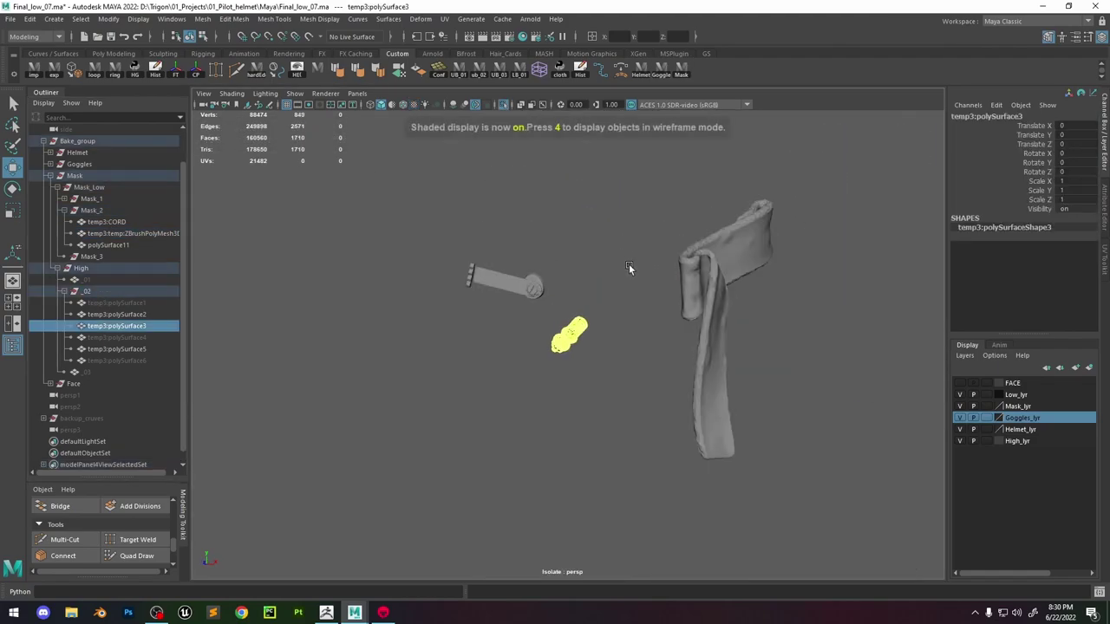
{"action": "left_click", "coordinate": [629, 274]}
{"action": "left_click_drag", "start_coordinate": [618, 301], "coordinate": [584, 332], "text": "alt"}
{"action": "right_click_drag", "start_coordinate": [584, 332], "coordinate": [611, 349], "text": "alt"}
{"action": "right_click_drag", "start_coordinate": [546, 256], "coordinate": [816, 482], "text": "alt"}
{"action": "scroll", "coordinate": [585, 230], "scroll_direction": "down", "scroll_amount": 5}
{"action": "mouse_move", "coordinate": [599, 231]}
{"action": "left_mouse_down", "text": "alt"}
{"action": "mouse_move", "coordinate": [613, 244]}
{"action": "mouse_move", "coordinate": [595, 240]}
{"action": "left_mouse_up", "text": "alt"}
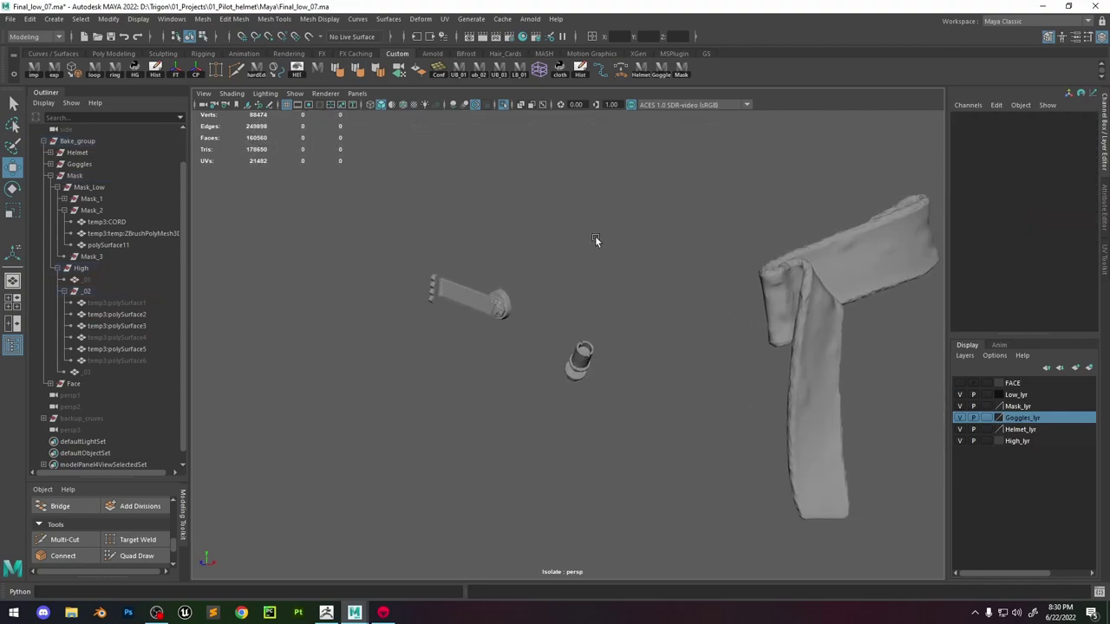
{"action": "scroll", "coordinate": [650, 249], "scroll_direction": "down", "scroll_amount": 3}
{"action": "left_click", "coordinate": [504, 104]}
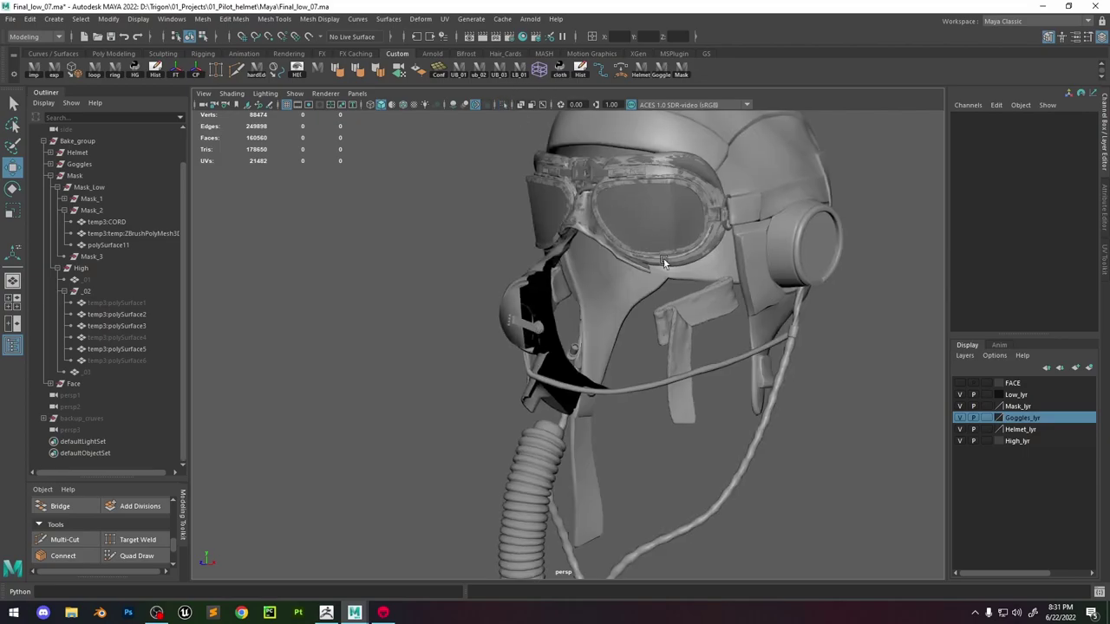
{"action": "left_click_drag", "start_coordinate": [659, 286], "coordinate": [686, 300], "text": "alt"}
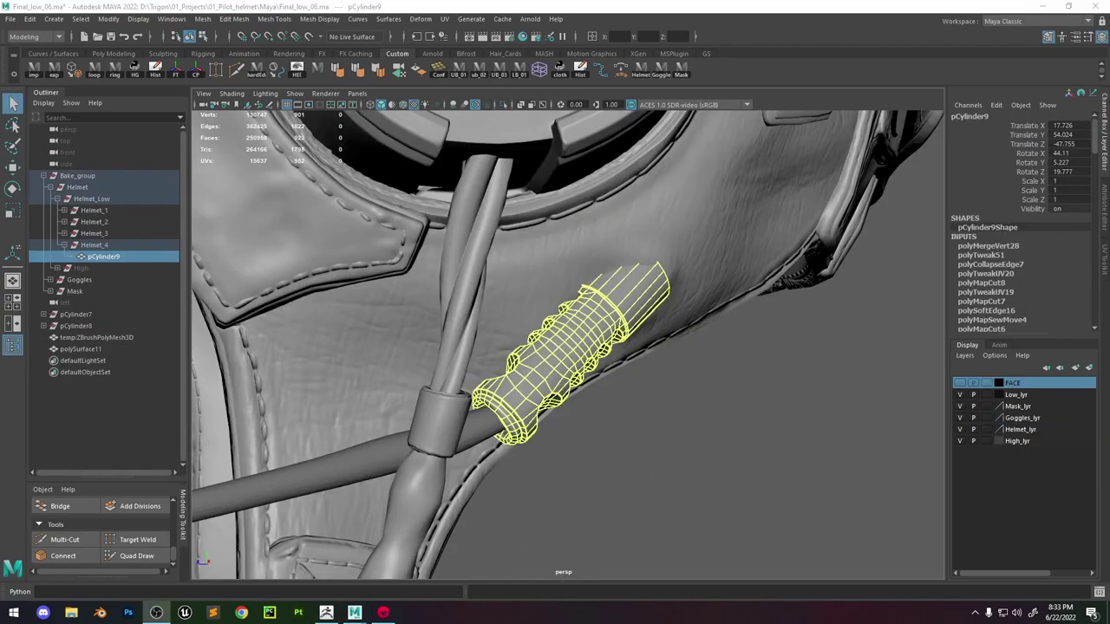
Copy the pCylinder9 cable connector from Final_low_06.ma and open the recent scene Final_low_07.ma.
{"action": "left_click_drag", "start_coordinate": [454, 245], "coordinate": [612, 262], "text": "alt"}
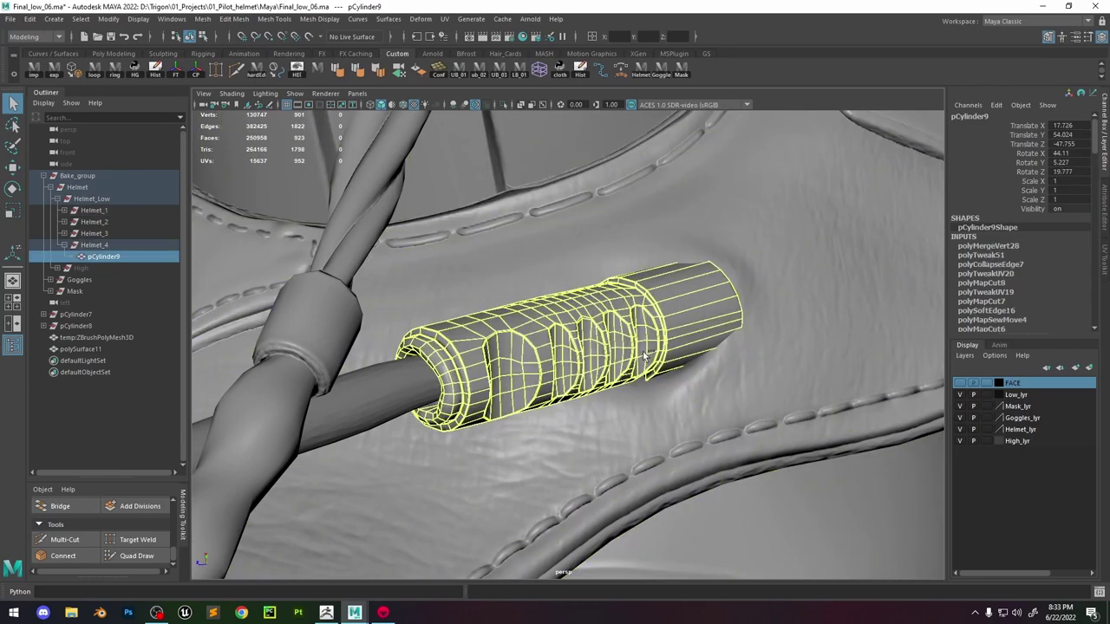
{"action": "left_click", "coordinate": [11, 19]}
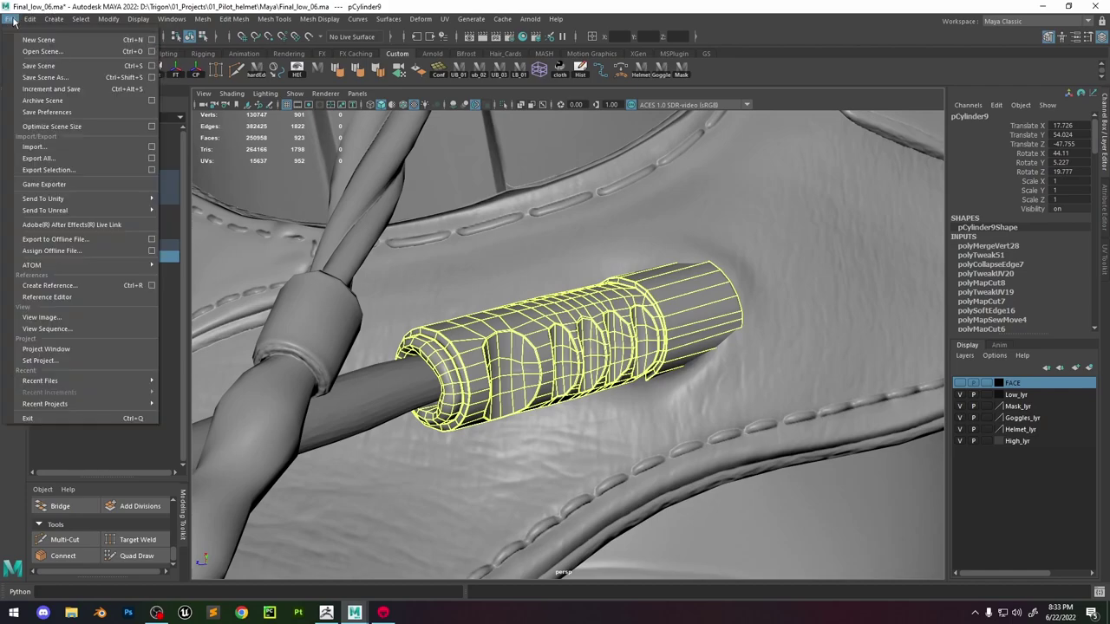
{"action": "mouse_move", "coordinate": [132, 380]}
{"action": "left_click", "coordinate": [248, 385]}
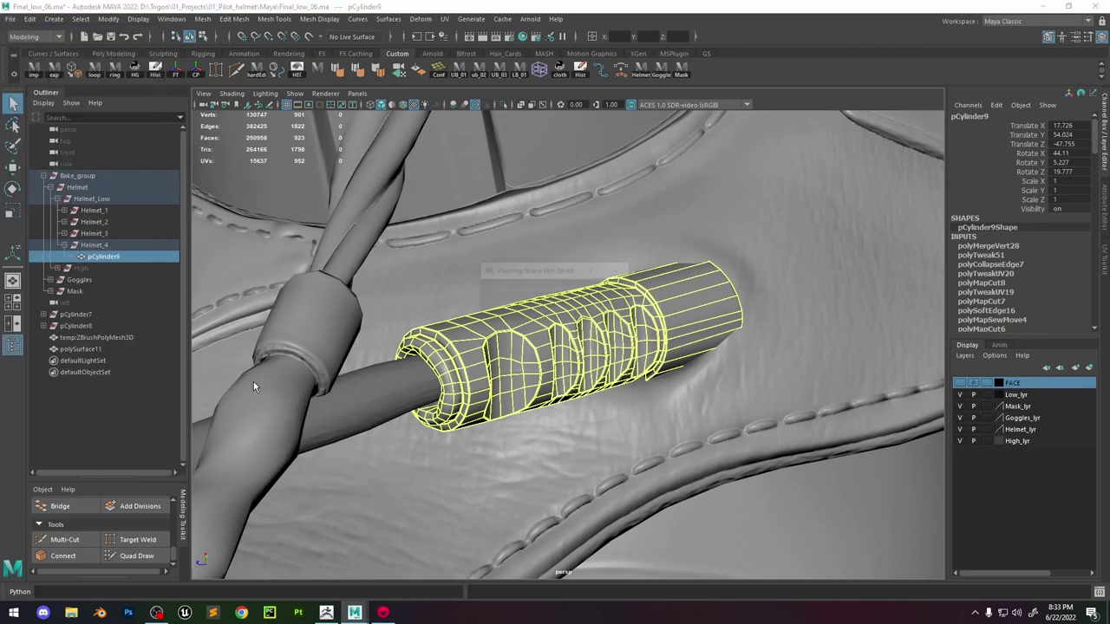
{"action": "left_click", "coordinate": [554, 309]}
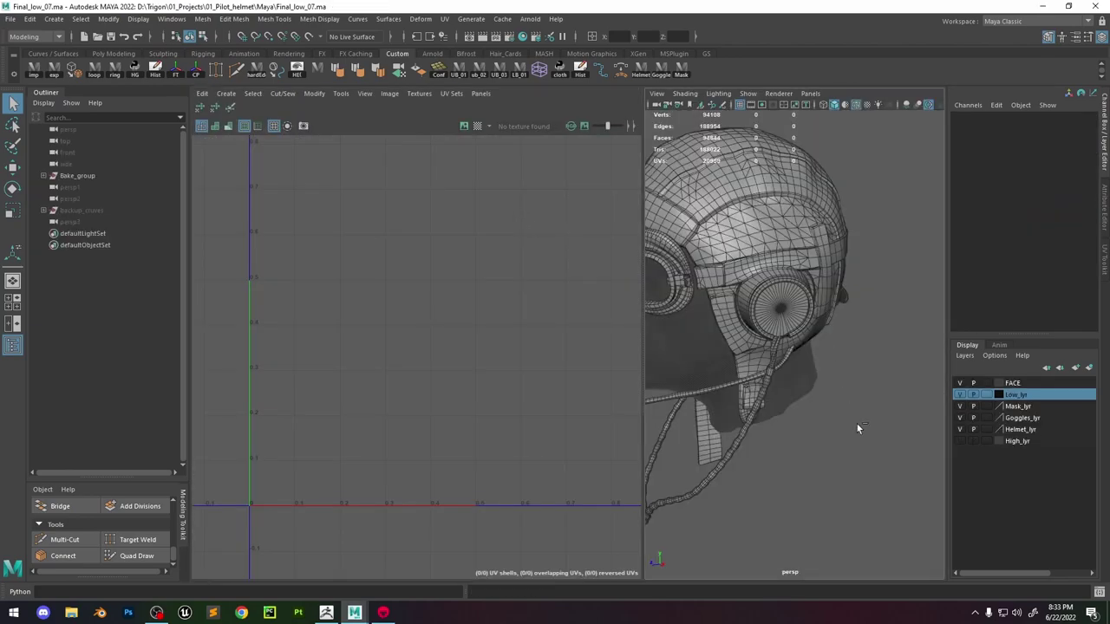
Paste the connector into the scene, frame it and expand the pasted group down to pasted__pCylinder9.
{"action": "key", "text": "ctrl+v"}
{"action": "key", "text": "f"}
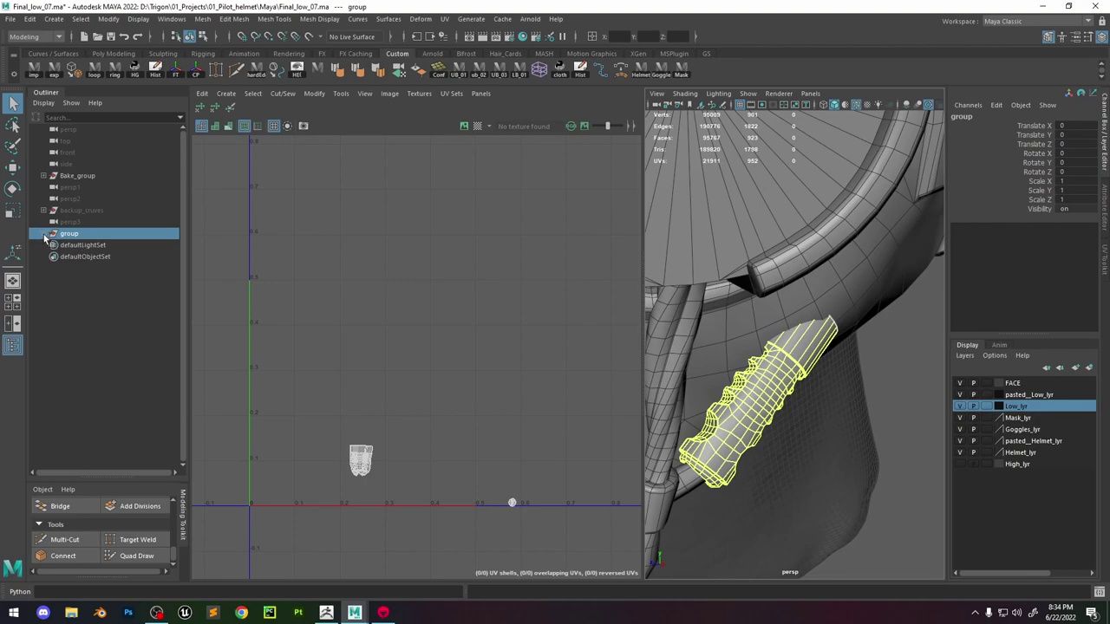
{"action": "left_click", "coordinate": [45, 235]}
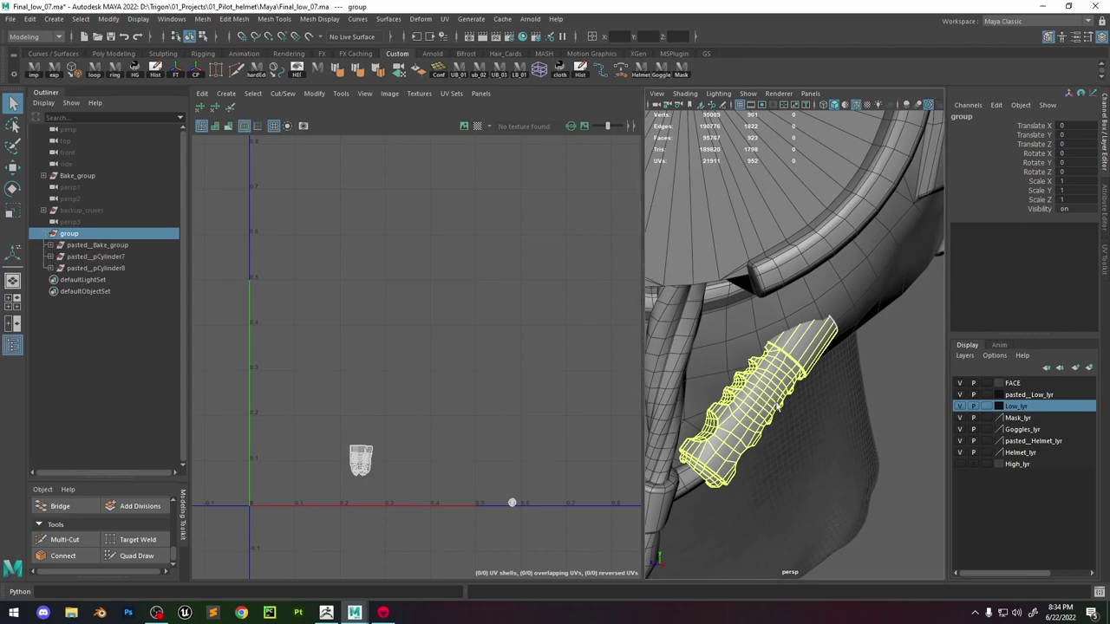
{"action": "left_click", "coordinate": [758, 402]}
{"action": "left_click", "coordinate": [50, 245]}
{"action": "left_click", "coordinate": [58, 256]}
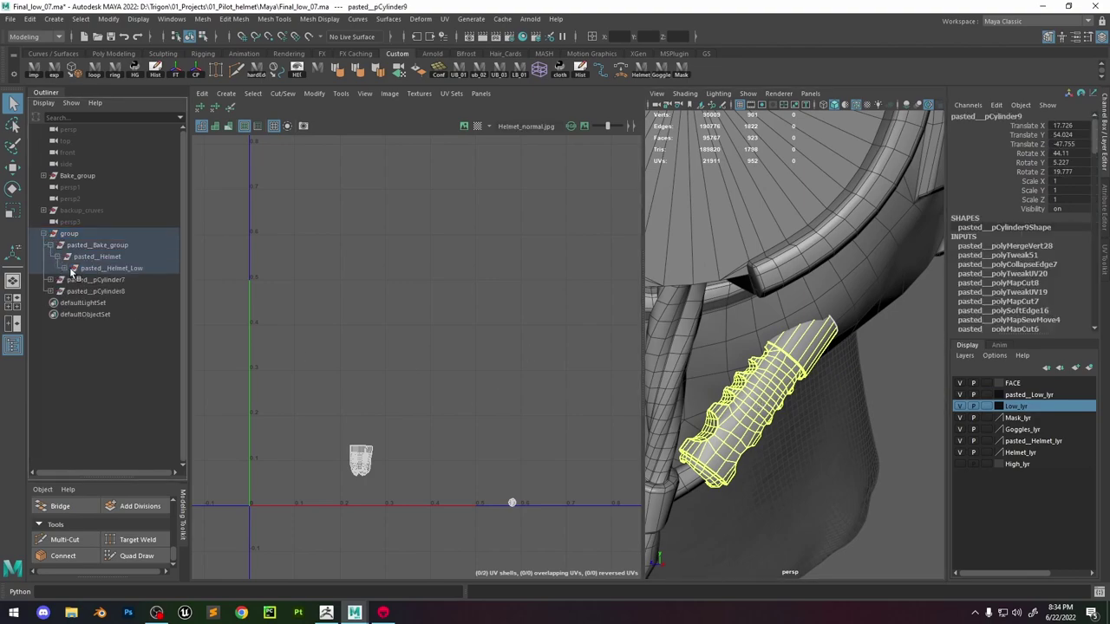
{"action": "left_click", "coordinate": [75, 268]}
{"action": "left_click", "coordinate": [72, 279]}
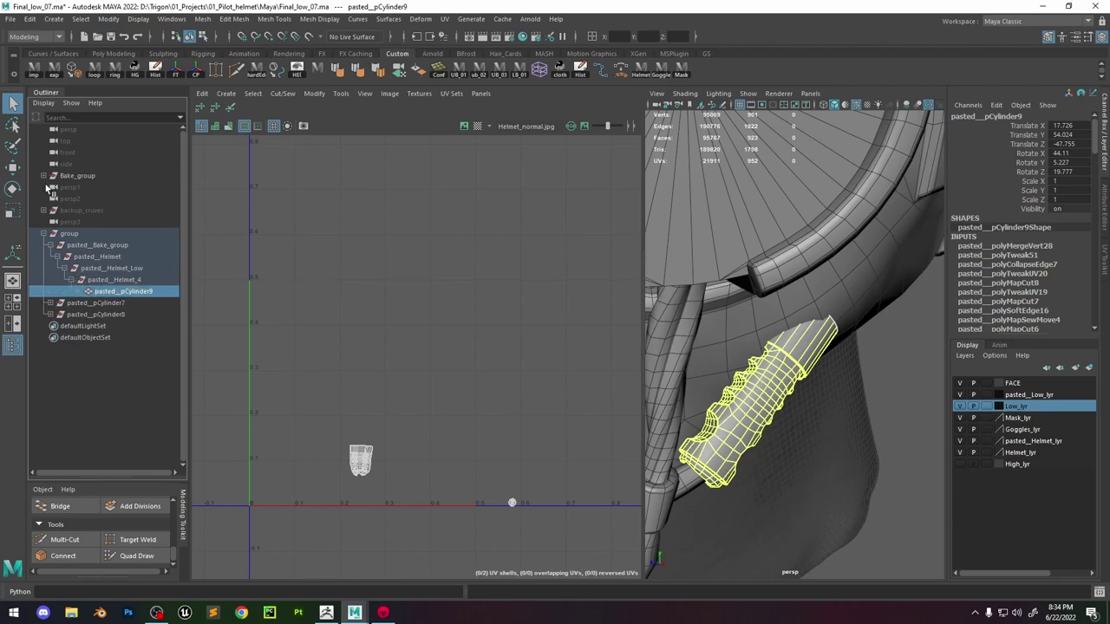
Parent pasted__pCylinder9 to the Helmet_4 group inside Bake_group's Helmet_Low.
{"action": "left_click", "coordinate": [43, 176]}
{"action": "left_click", "coordinate": [50, 187]}
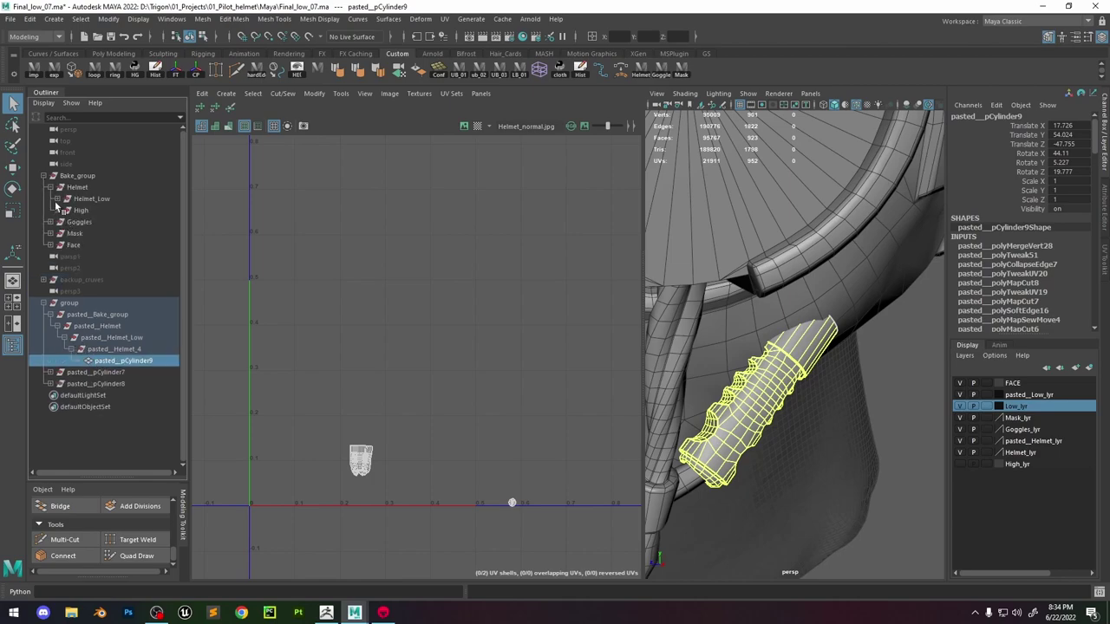
{"action": "left_click", "coordinate": [57, 198]}
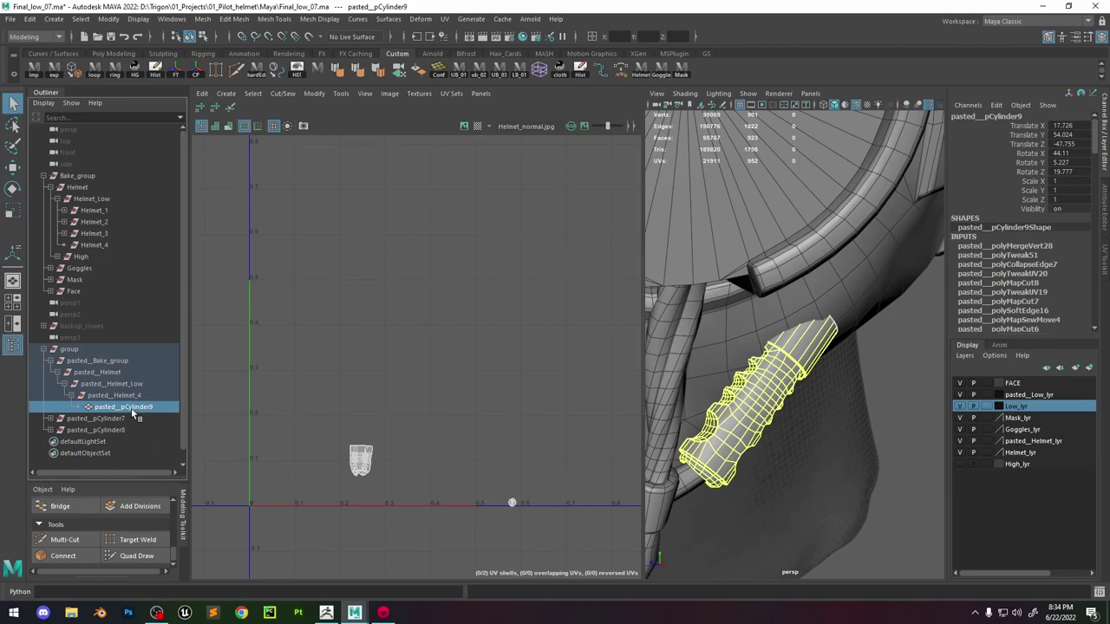
{"action": "left_click_drag", "start_coordinate": [131, 408], "coordinate": [108, 242]}
{"action": "left_click", "coordinate": [95, 246]}
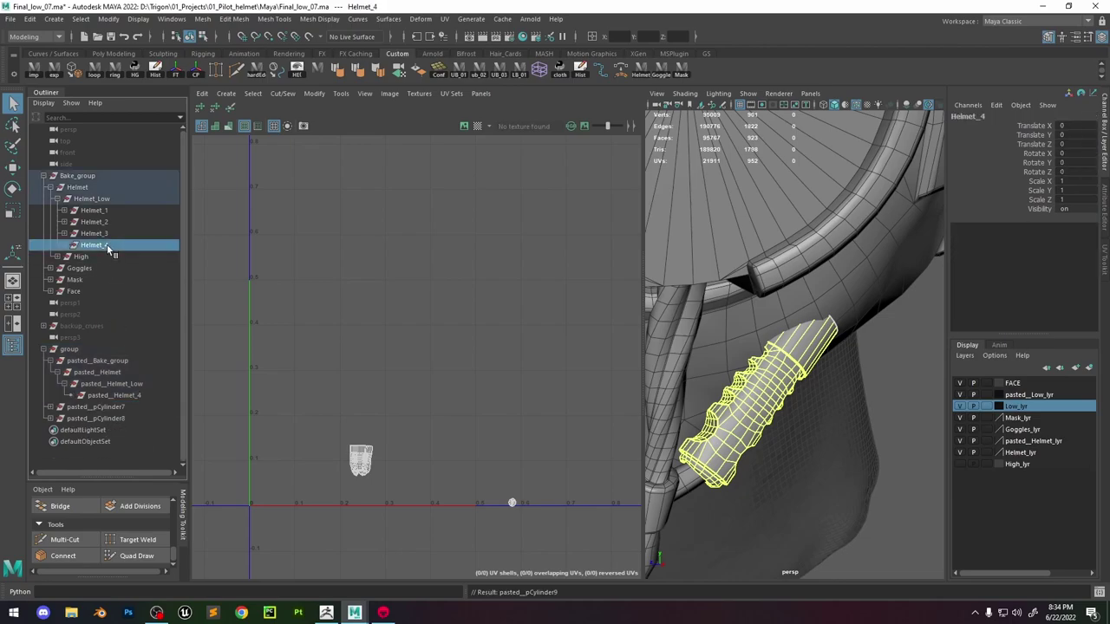
Try to delete the leftover pasted group, and undo the deletion.
{"action": "left_click", "coordinate": [69, 349]}
{"action": "left_click_drag", "start_coordinate": [817, 365], "coordinate": [775, 274], "text": "alt"}
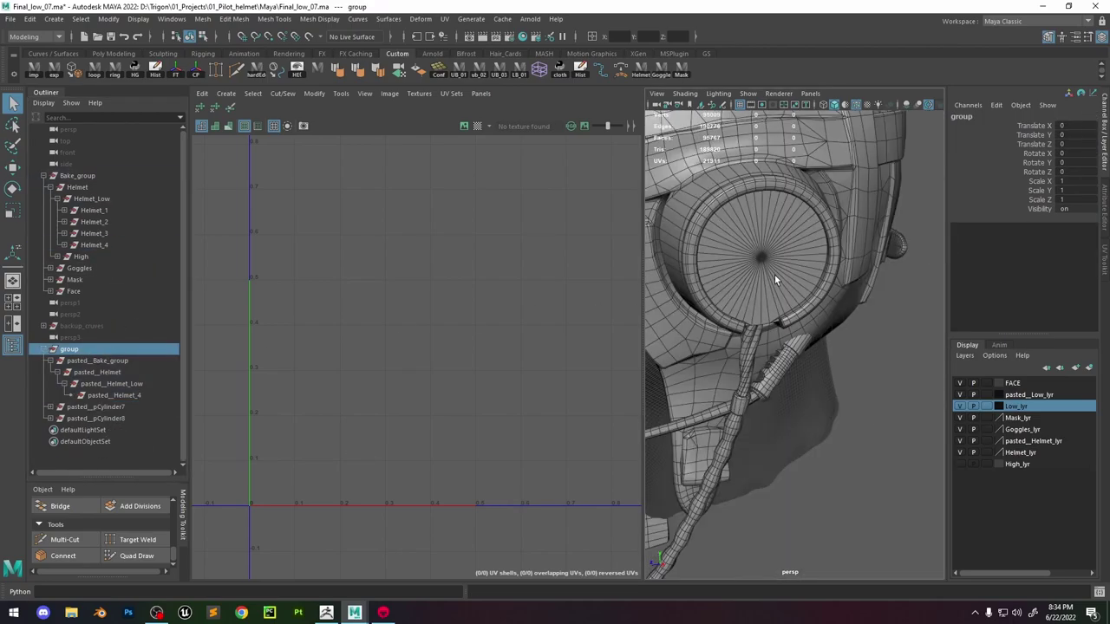
{"action": "key", "text": "Delete"}
{"action": "key", "text": "space"}
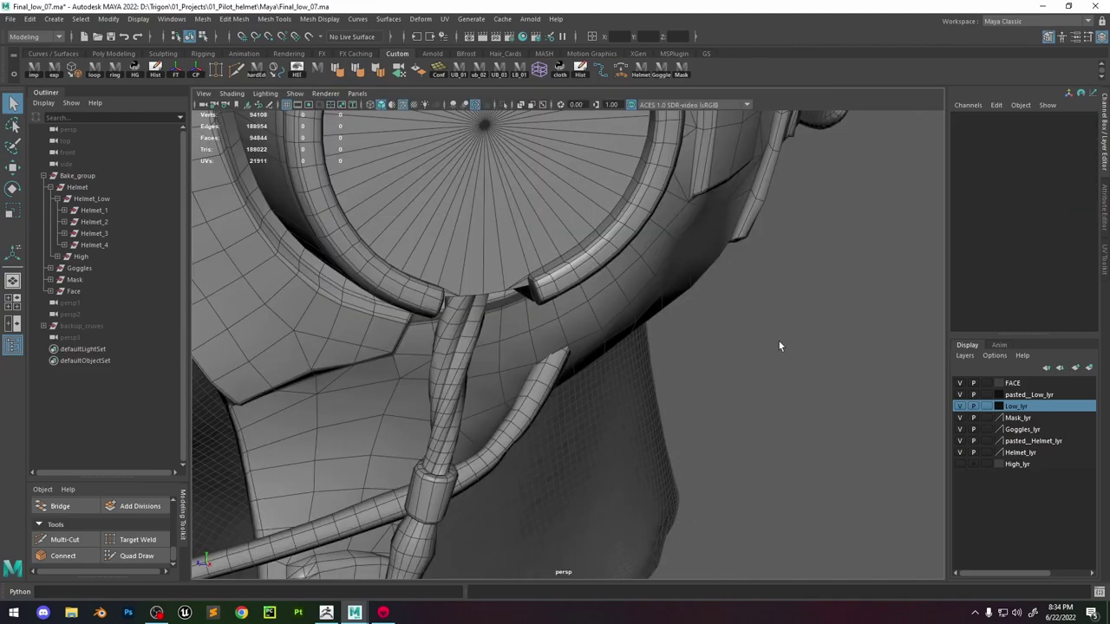
{"action": "key", "text": "ctrl+z"}
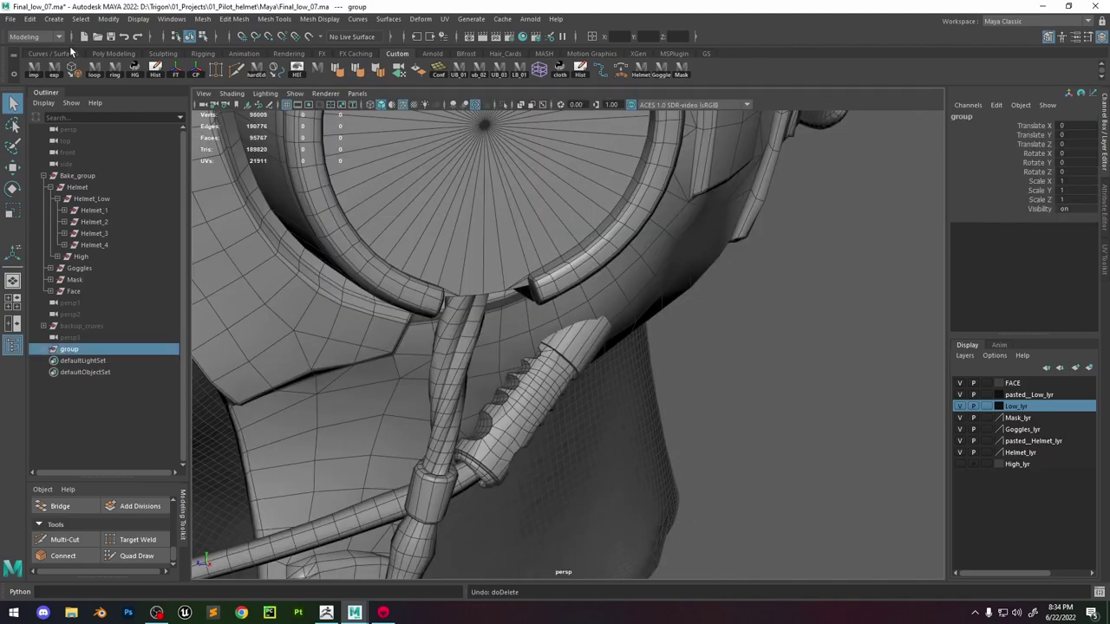
{"action": "left_click", "coordinate": [30, 18]}
{"action": "mouse_move", "coordinate": [108, 157]}
{"action": "left_click", "coordinate": [252, 167]}
{"action": "key", "text": "Delete"}
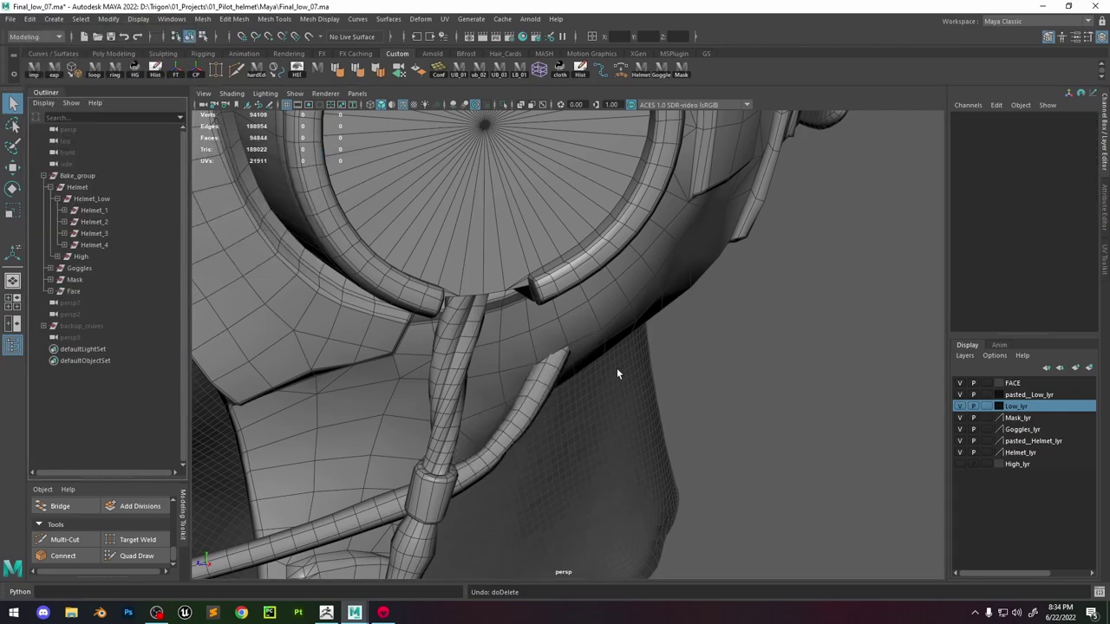
{"action": "key", "text": "ctrl+z"}
Check the hierarchy of the leftover pasted group and of Helmet_4 for the location of pasted__pCylinder9.
{"action": "left_click", "coordinate": [71, 347]}
{"action": "left_click", "coordinate": [49, 349]}
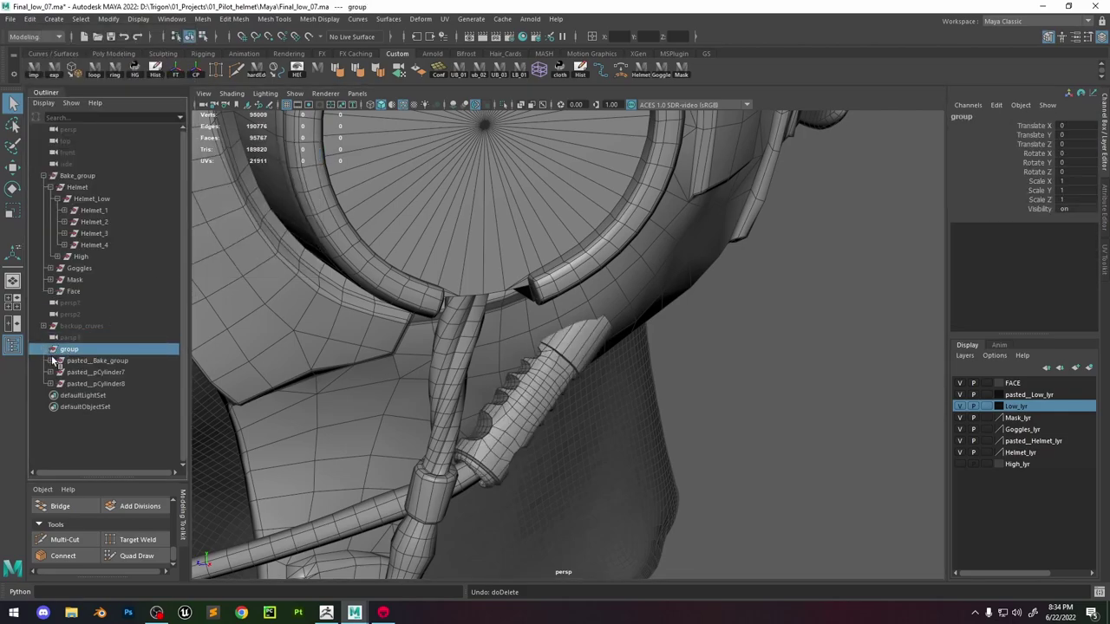
{"action": "left_click", "coordinate": [54, 360]}
{"action": "left_click", "coordinate": [95, 372]}
{"action": "left_click", "coordinate": [543, 408]}
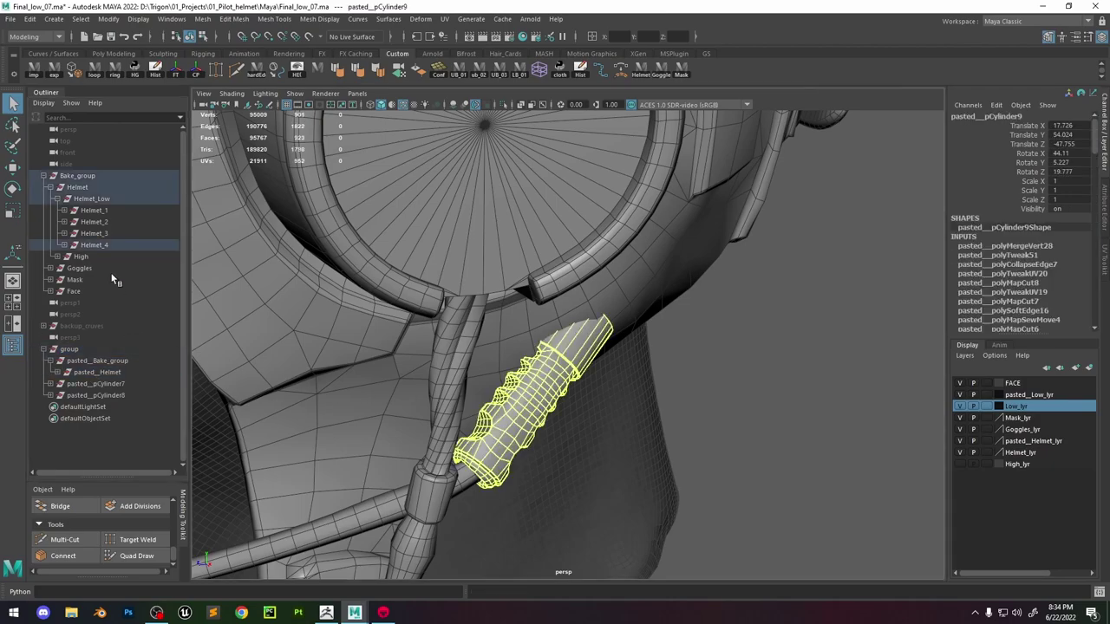
{"action": "left_click", "coordinate": [63, 246]}
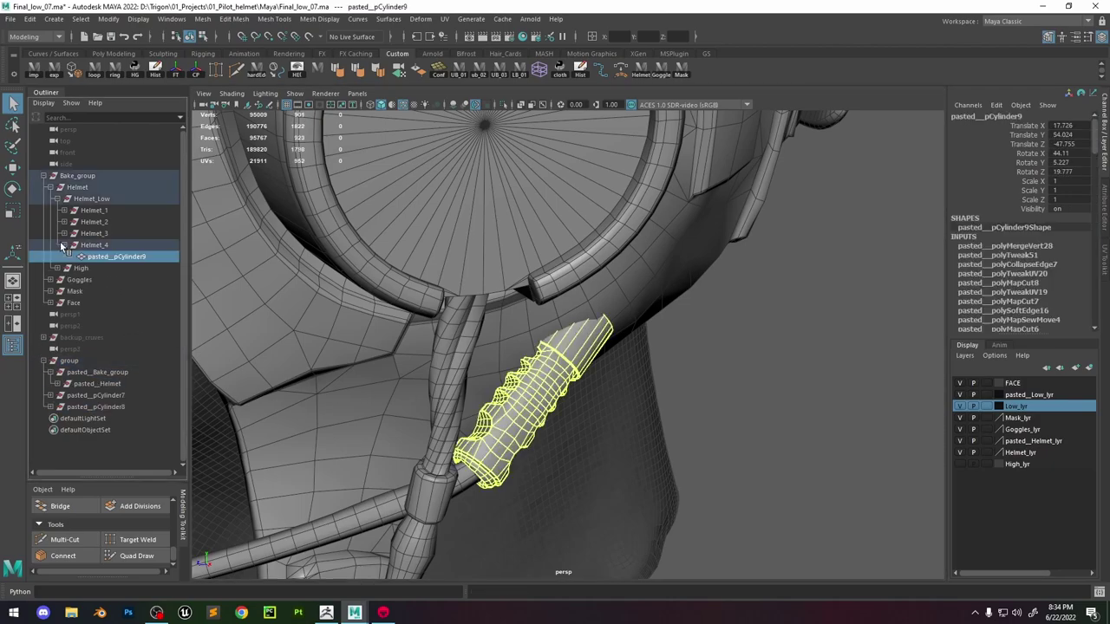
{"action": "left_click", "coordinate": [91, 383]}
{"action": "left_click", "coordinate": [57, 384]}
{"action": "left_click", "coordinate": [64, 395]}
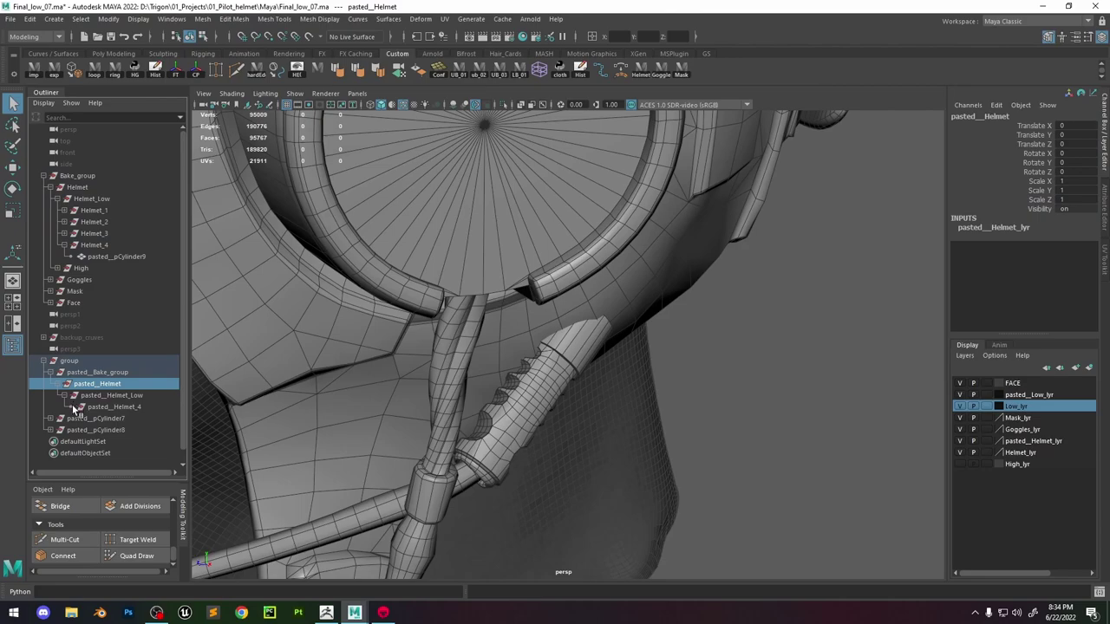
{"action": "left_click", "coordinate": [78, 407]}
Delete the construction history of pasted__pCylinder9 in the Helmet_4 group.
{"action": "left_click", "coordinate": [111, 257]}
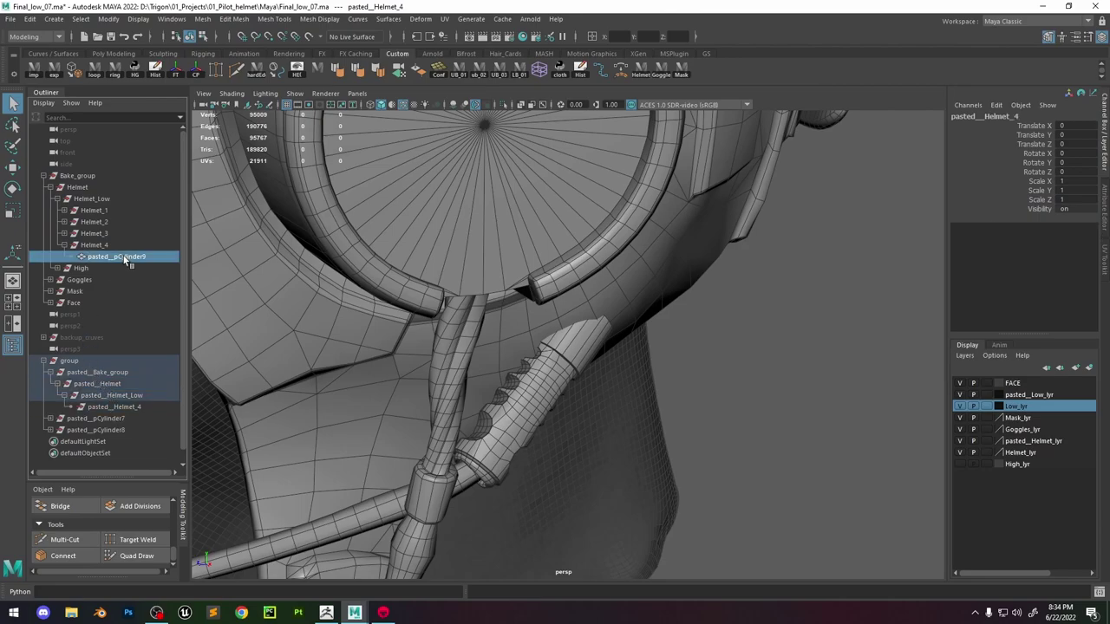
{"action": "left_click", "coordinate": [157, 70]}
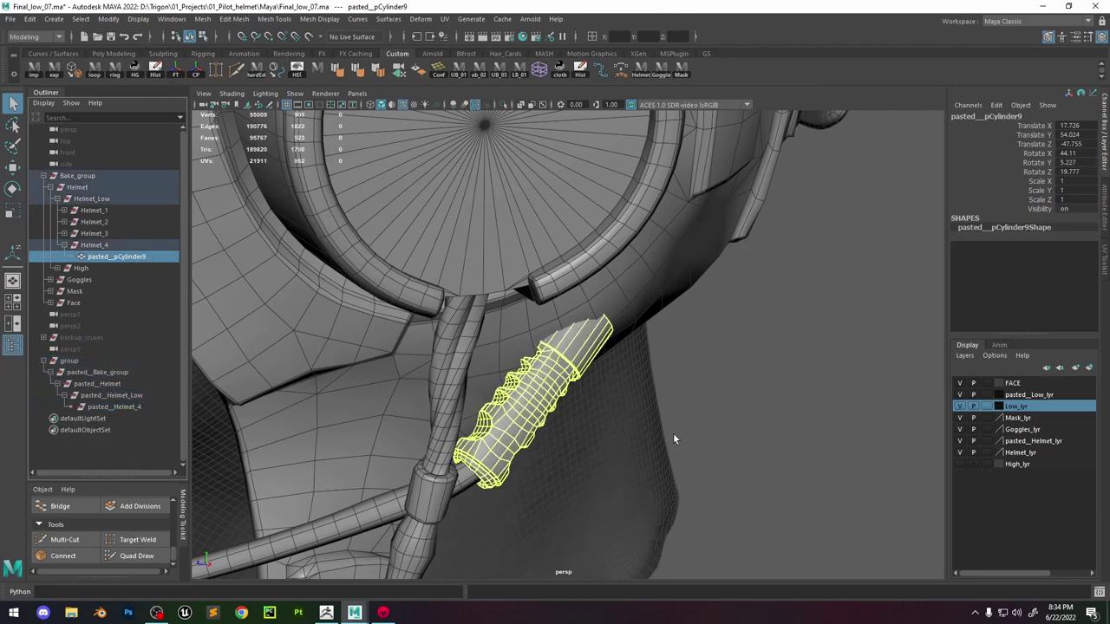
{"action": "scroll", "coordinate": [674, 438], "scroll_direction": "down", "scroll_amount": 5}
Delete the leftover pasted group and review the helmet with the connector in place.
{"action": "left_click", "coordinate": [72, 360]}
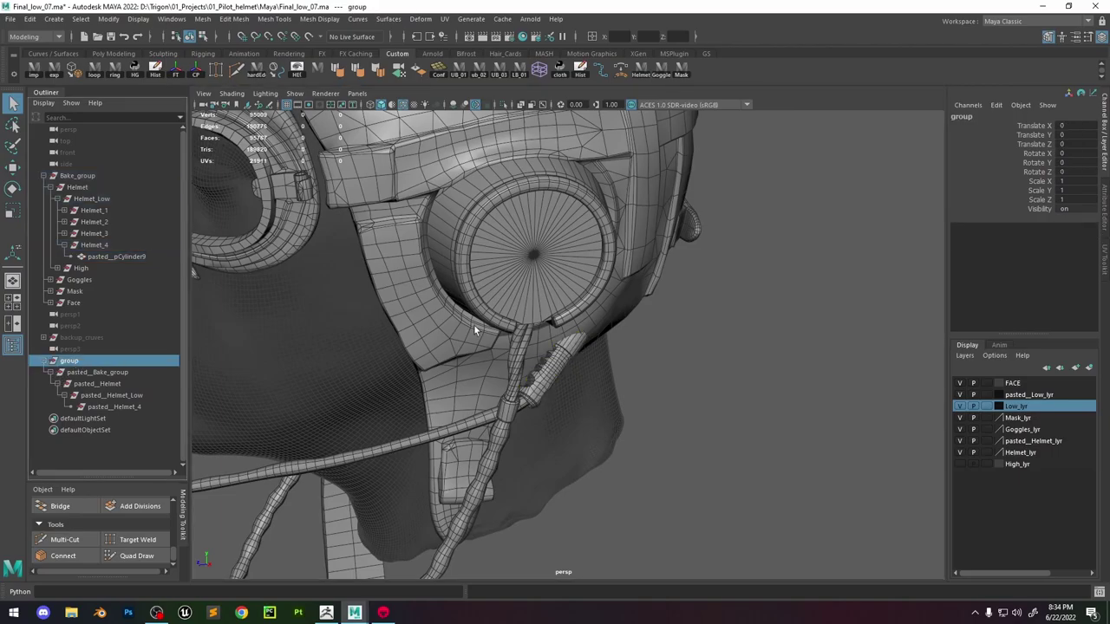
{"action": "key", "text": "Delete"}
{"action": "scroll", "coordinate": [556, 210], "scroll_direction": "down", "scroll_amount": 3}
{"action": "left_click_drag", "start_coordinate": [556, 211], "coordinate": [669, 306], "text": "alt"}
{"action": "scroll", "coordinate": [625, 217], "scroll_direction": "down", "scroll_amount": 6}
{"action": "scroll", "coordinate": [709, 304], "scroll_direction": "up", "scroll_amount": 5}
{"action": "right_click_drag", "start_coordinate": [669, 306], "coordinate": [858, 432], "text": "alt"}
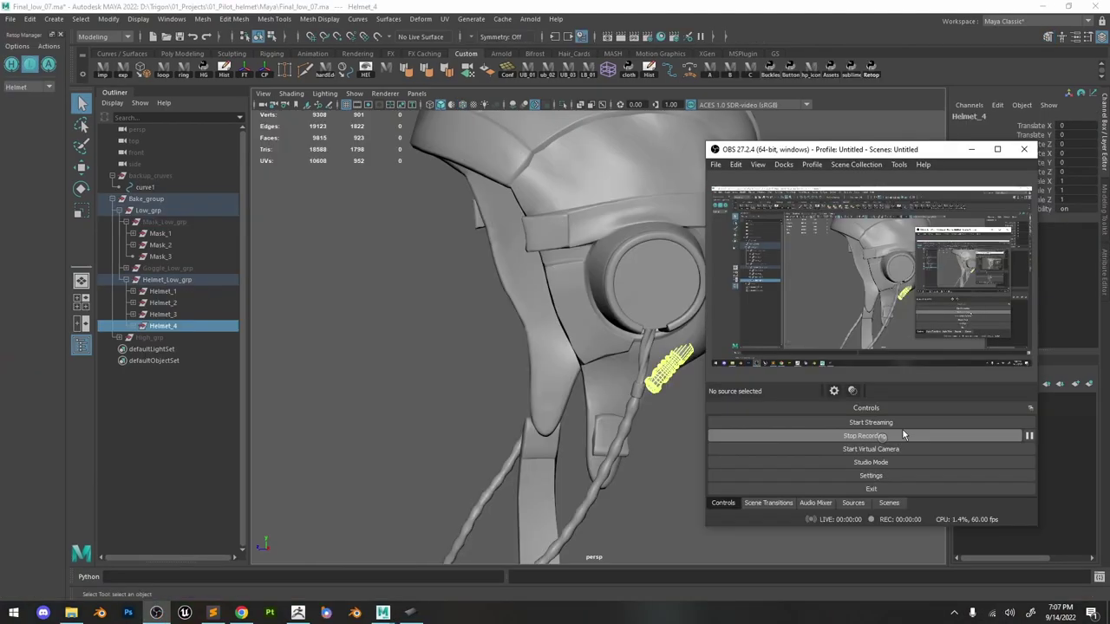
Clear the Helmet_4 selection and select the low-poly helmet mesh pCylinder4.
{"action": "left_click_drag", "start_coordinate": [818, 284], "coordinate": [686, 397], "text": "alt"}
{"action": "left_click", "coordinate": [686, 396]}
{"action": "left_click_drag", "start_coordinate": [593, 257], "coordinate": [555, 257], "text": "alt"}
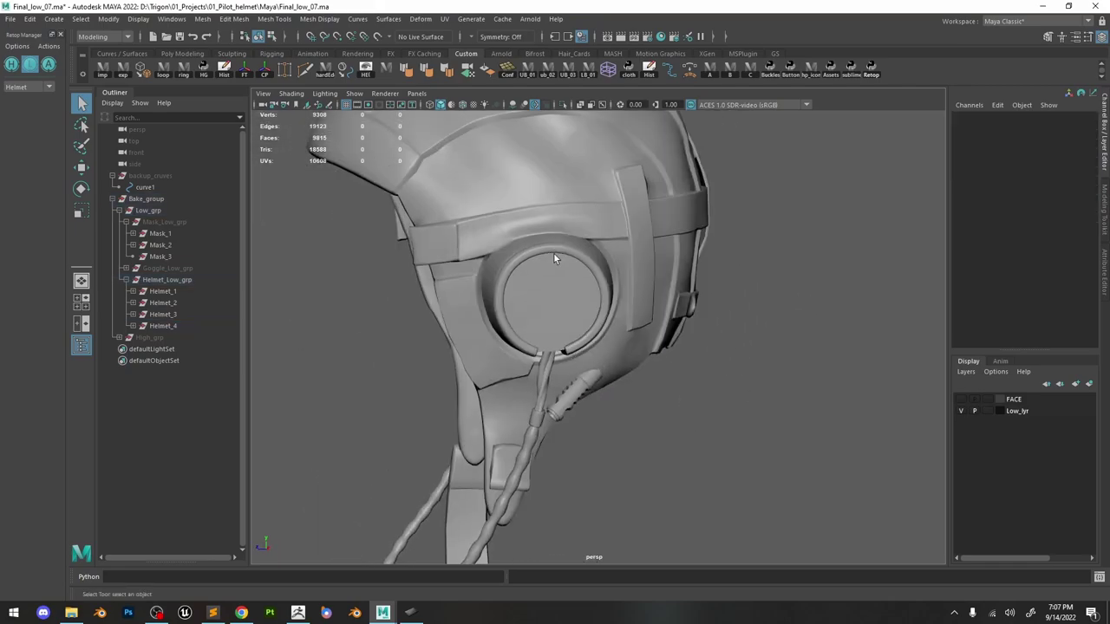
{"action": "right_click_drag", "start_coordinate": [498, 342], "coordinate": [508, 406], "text": "alt"}
{"action": "left_click", "coordinate": [463, 412]}
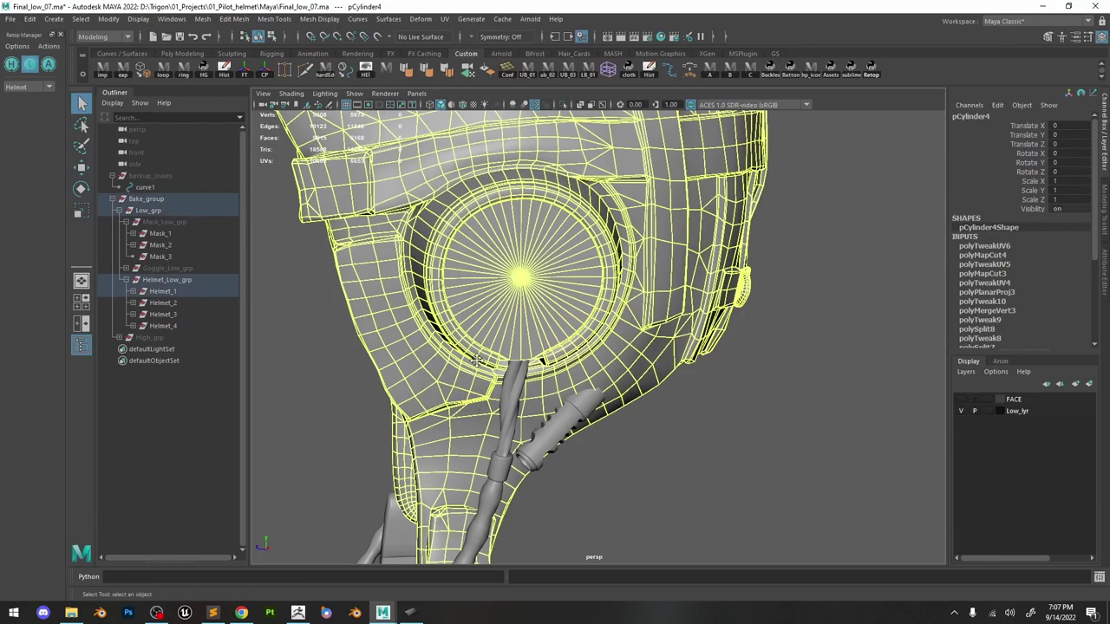
Examine the low-poly helmet's wireframe topology around the ear cup, the side flaps and the front opening.
{"action": "middle_click_drag", "start_coordinate": [476, 360], "coordinate": [511, 291], "text": "alt"}
{"action": "right_click_drag", "start_coordinate": [511, 292], "coordinate": [568, 321], "text": "alt"}
{"action": "left_click_drag", "start_coordinate": [642, 304], "coordinate": [568, 323], "text": "alt"}
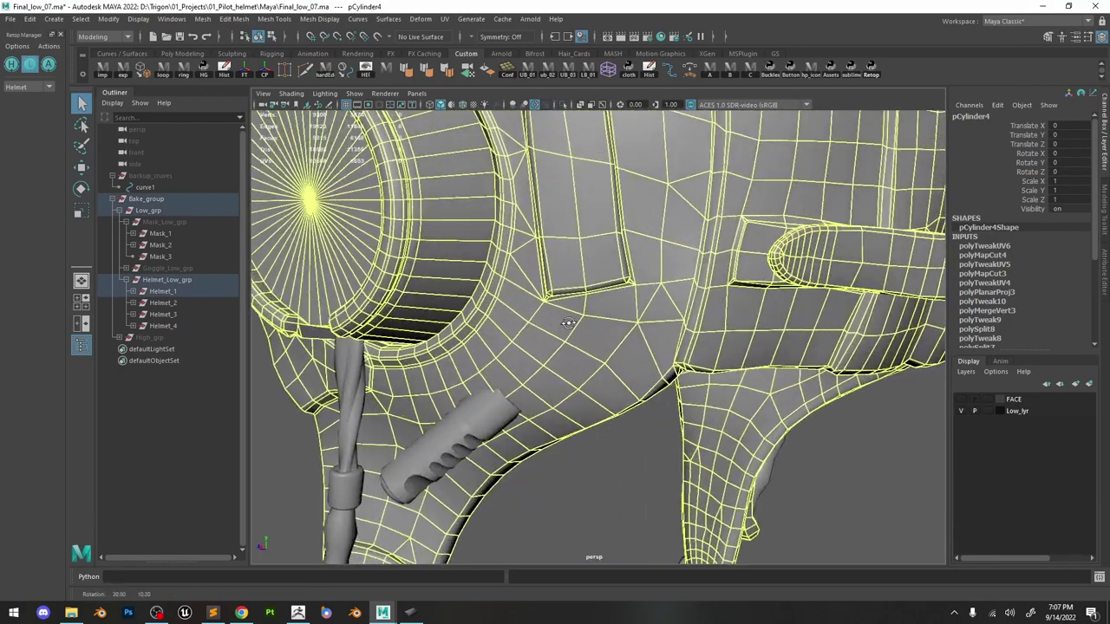
{"action": "right_click_drag", "start_coordinate": [568, 324], "coordinate": [503, 290], "text": "alt"}
{"action": "middle_click_drag", "start_coordinate": [503, 291], "coordinate": [534, 355], "text": "alt"}
{"action": "left_click_drag", "start_coordinate": [533, 347], "coordinate": [623, 236], "text": "alt"}
{"action": "scroll", "coordinate": [682, 251], "scroll_direction": "down", "scroll_amount": 5}
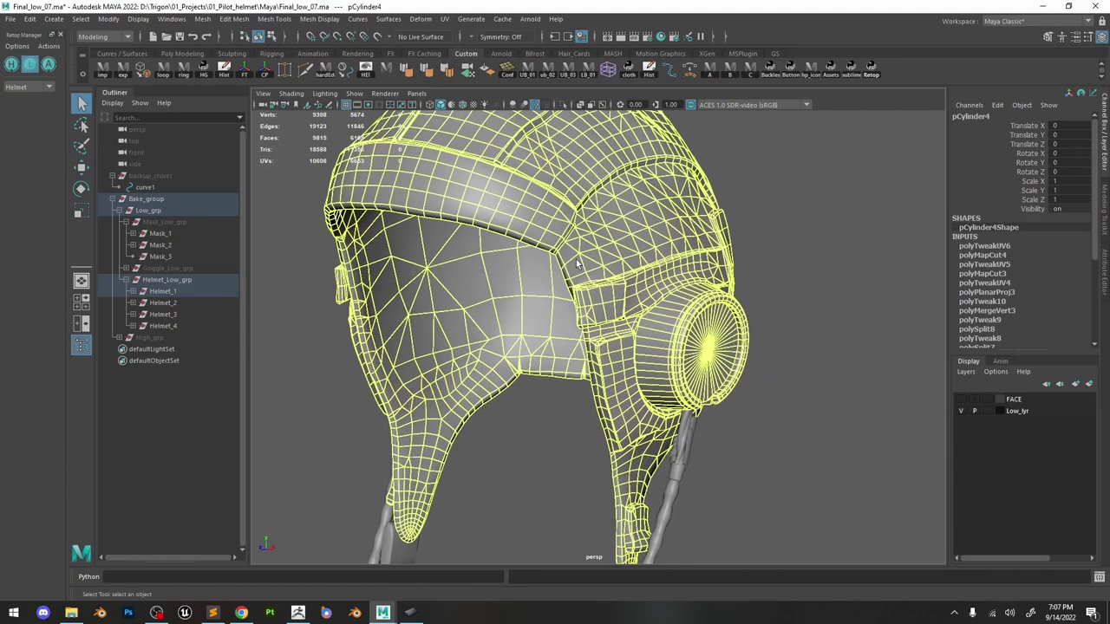
{"action": "left_click_drag", "start_coordinate": [577, 265], "coordinate": [566, 296], "text": "alt"}
{"action": "scroll", "coordinate": [565, 297], "scroll_direction": "up", "scroll_amount": 4}
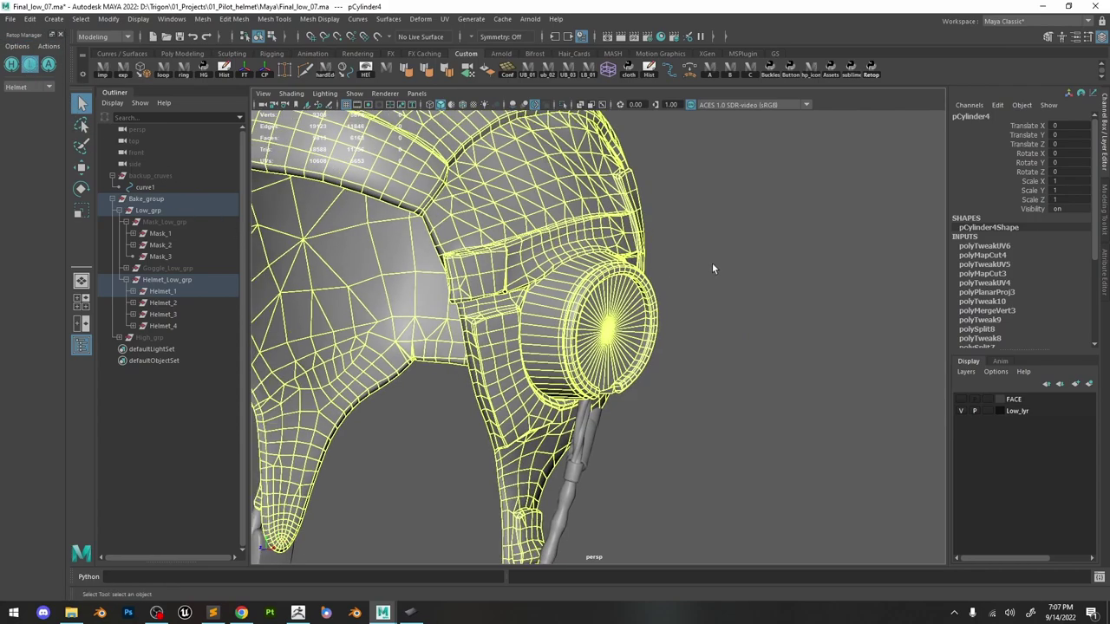
Deselect the helmet mesh and compare its high-poly and low-poly versions by alternating their visibility.
{"action": "left_click", "coordinate": [713, 267]}
{"action": "middle_click_drag", "start_coordinate": [429, 245], "coordinate": [549, 280], "text": "alt"}
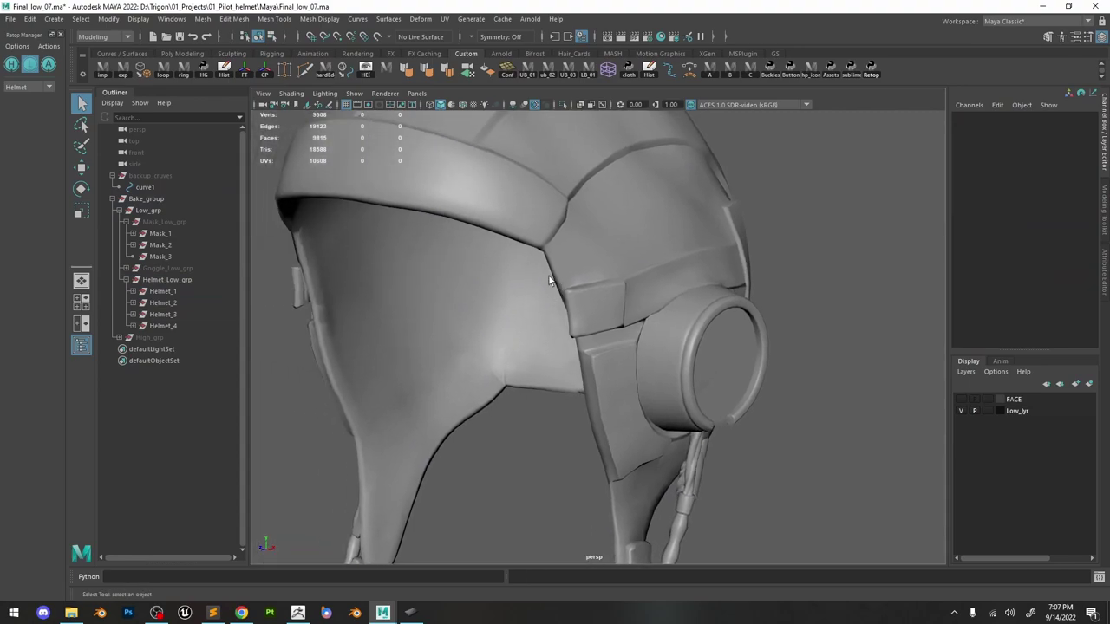
{"action": "left_click", "coordinate": [33, 86]}
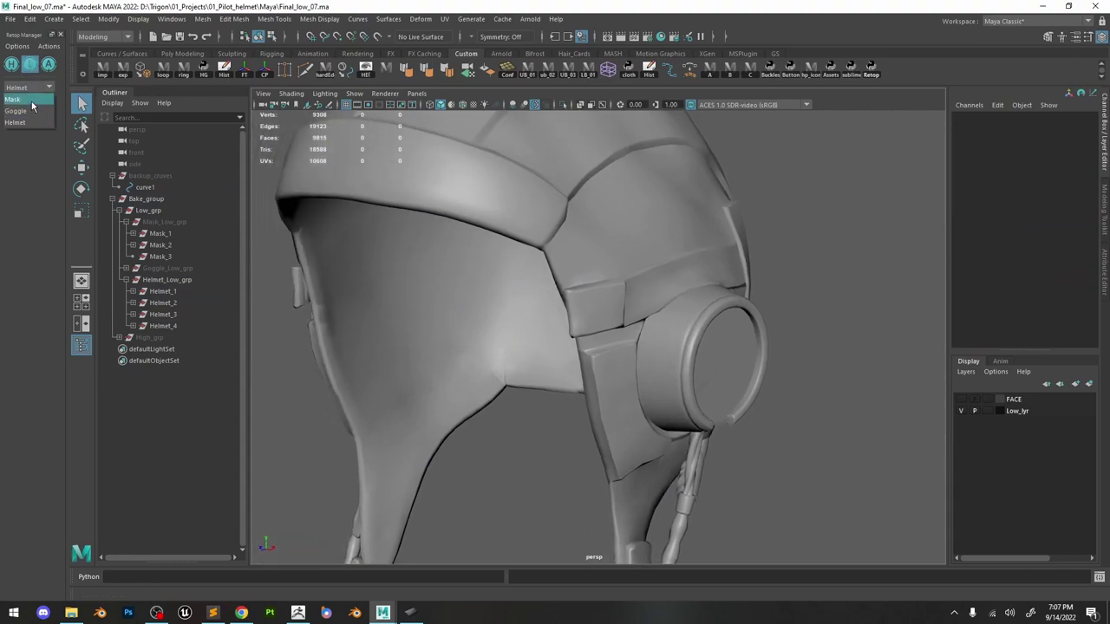
{"action": "left_click", "coordinate": [36, 91]}
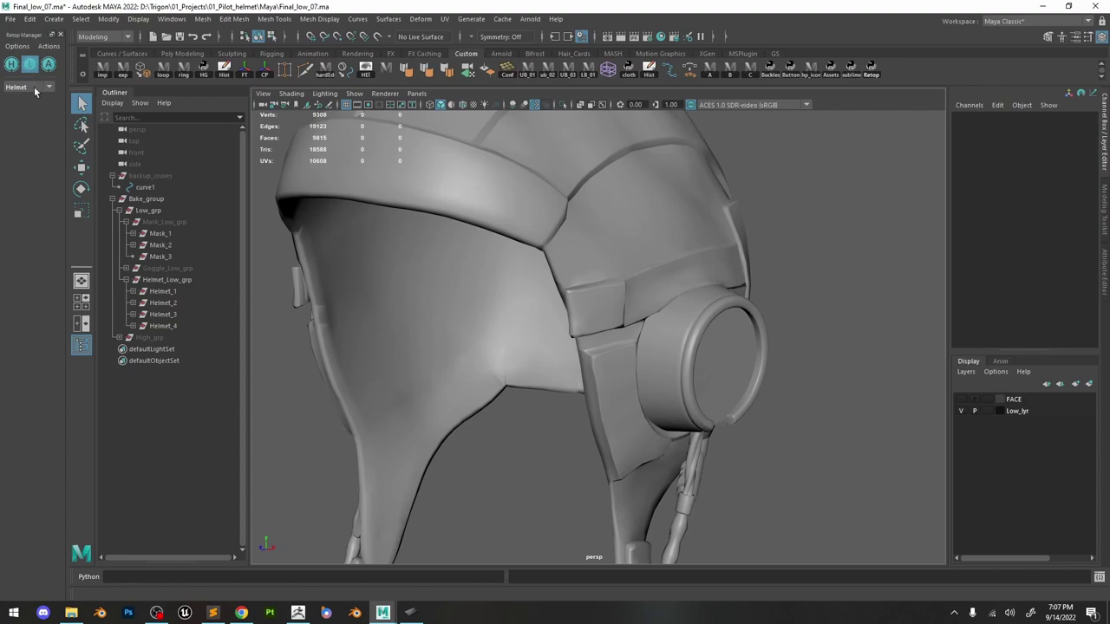
{"action": "left_click", "coordinate": [13, 65]}
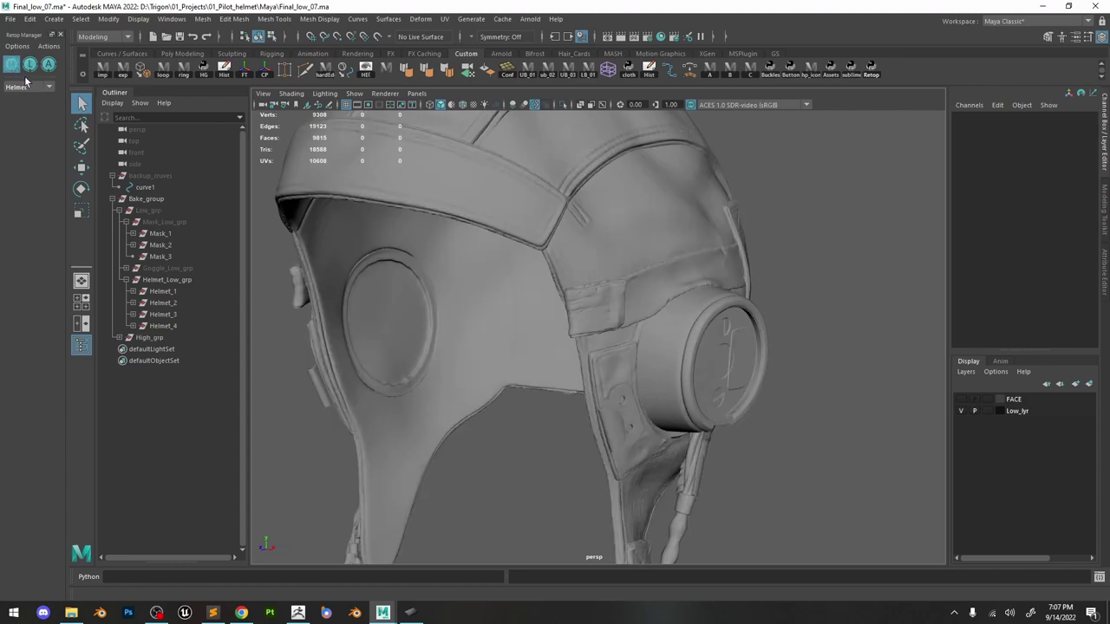
{"action": "left_click", "coordinate": [29, 65]}
{"action": "left_click", "coordinate": [11, 65]}
{"action": "left_click", "coordinate": [29, 65]}
{"action": "left_click", "coordinate": [11, 65]}
{"action": "left_click", "coordinate": [30, 65]}
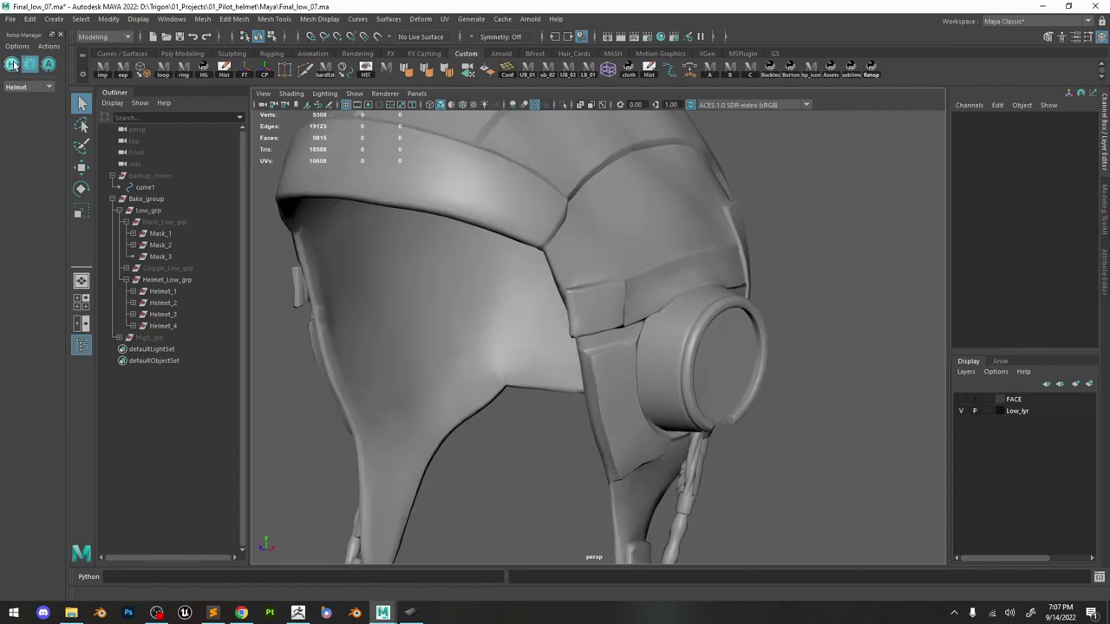
Overlay the high-poly and low-poly helmets to check how they match, and isolate each version in turn.
{"action": "left_click", "coordinate": [11, 65]}
{"action": "left_click", "coordinate": [29, 65]}
{"action": "left_click", "coordinate": [49, 66]}
{"action": "left_click", "coordinate": [29, 65]}
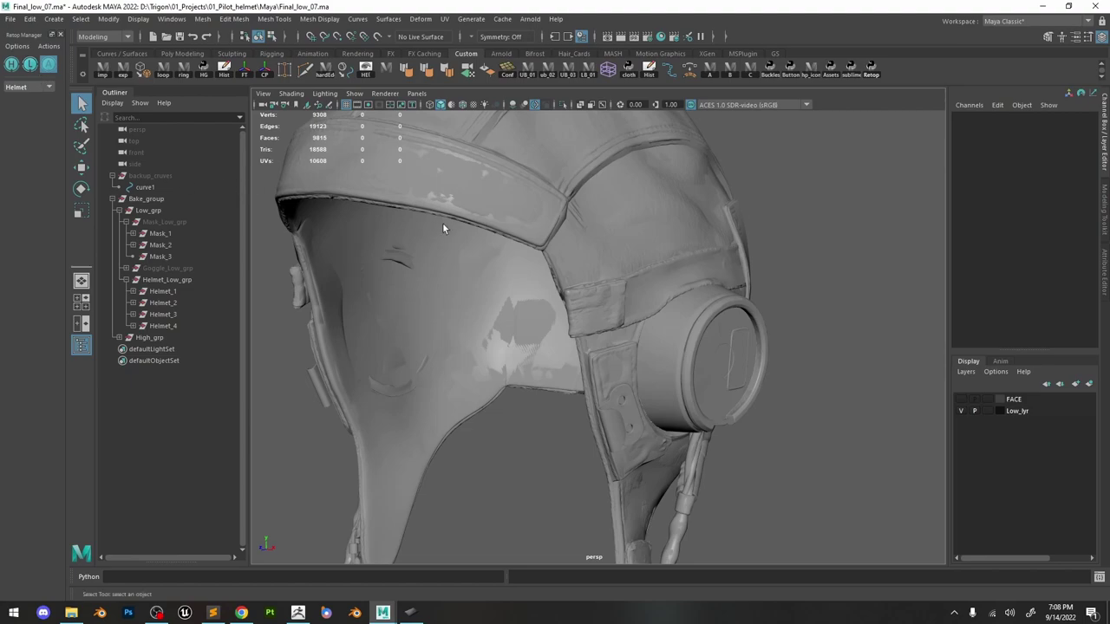
{"action": "left_click", "coordinate": [33, 65]}
{"action": "left_click", "coordinate": [11, 66]}
{"action": "left_click", "coordinate": [30, 66]}
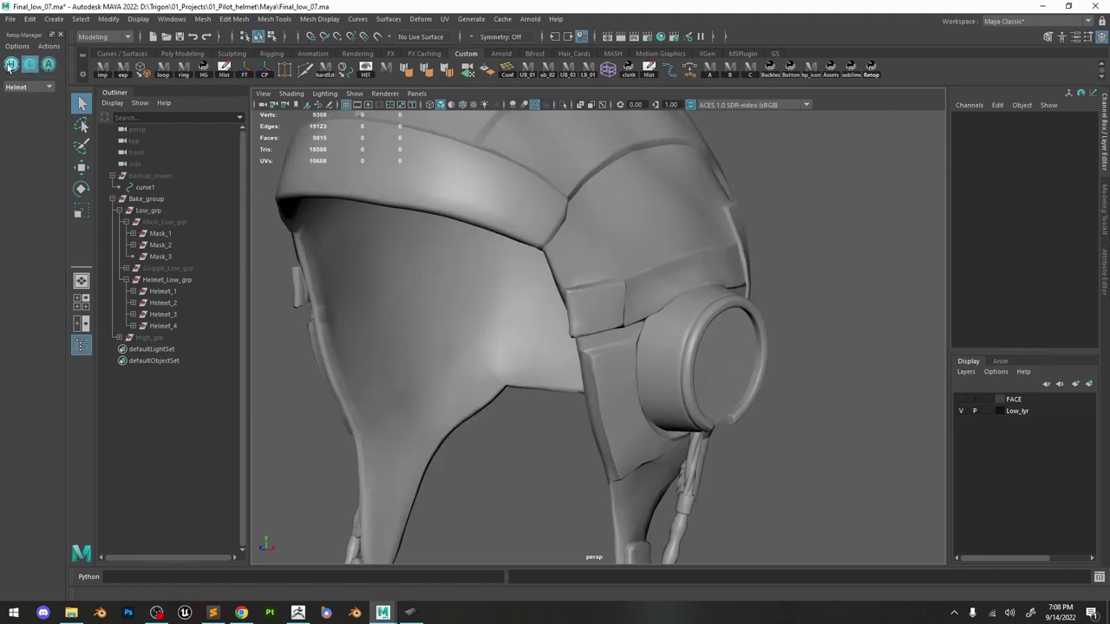
{"action": "left_click", "coordinate": [10, 66]}
Switch the displayed set to Goggle and inspect its high-poly and low-poly versions.
{"action": "left_click", "coordinate": [26, 88]}
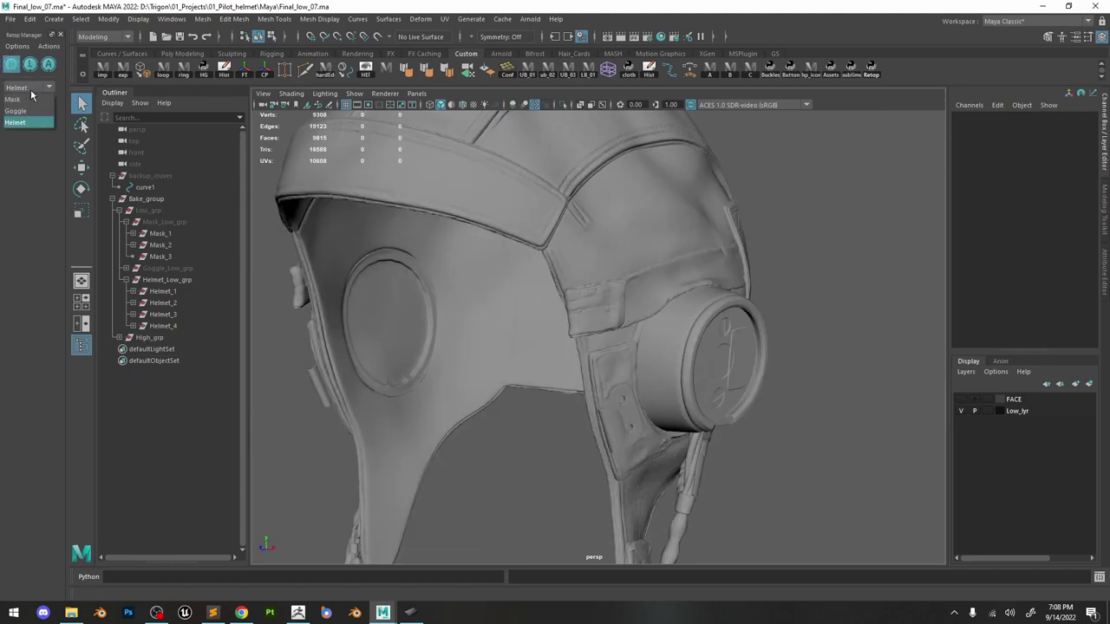
{"action": "left_click", "coordinate": [26, 111]}
{"action": "left_click_drag", "start_coordinate": [468, 243], "coordinate": [624, 234], "text": "alt"}
{"action": "left_click", "coordinate": [29, 65]}
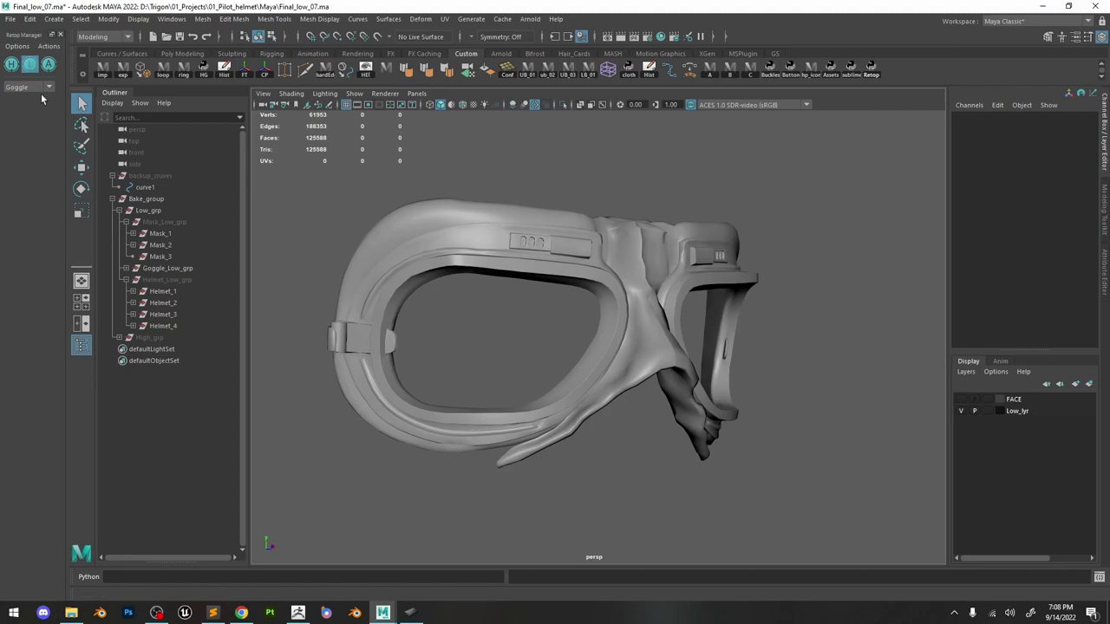
Inspect the low-poly Helmet set, followed by the low-poly Mask set from several angles.
{"action": "left_click", "coordinate": [38, 88]}
{"action": "left_click_drag", "start_coordinate": [241, 197], "coordinate": [309, 199], "text": "alt"}
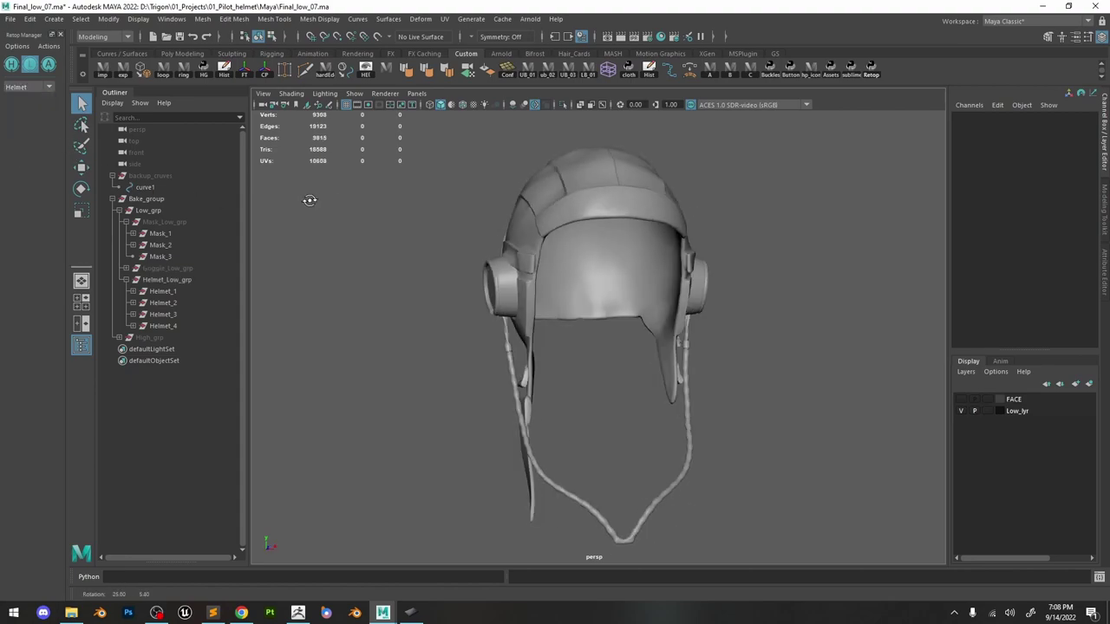
{"action": "right_click_drag", "start_coordinate": [309, 198], "coordinate": [355, 238], "text": "alt"}
{"action": "left_click", "coordinate": [30, 90]}
{"action": "left_click", "coordinate": [39, 101]}
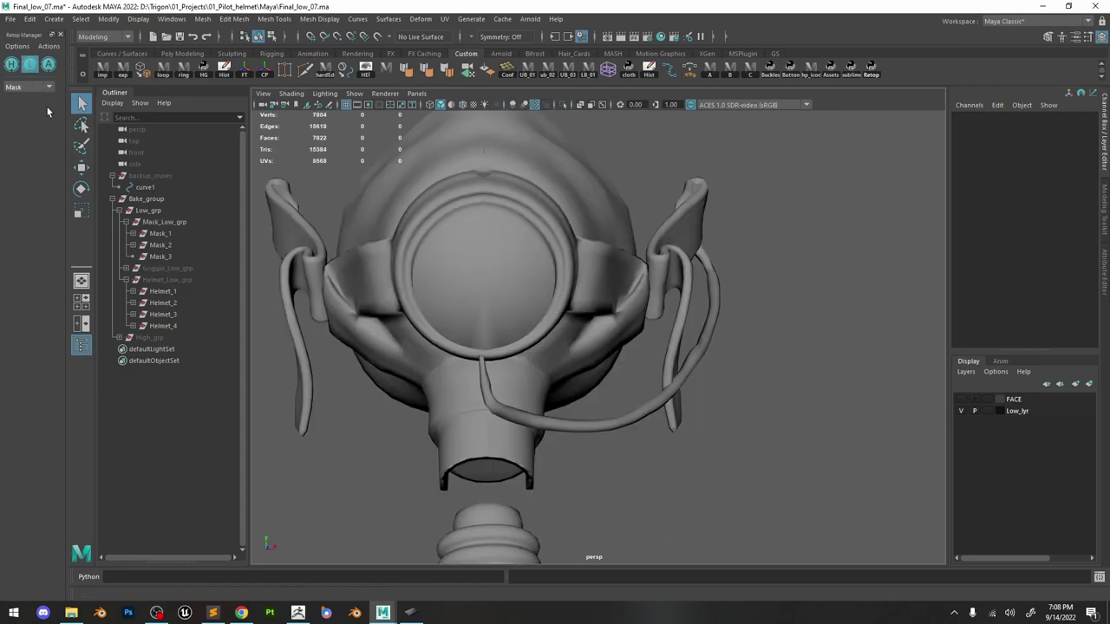
{"action": "left_click_drag", "start_coordinate": [380, 203], "coordinate": [244, 196], "text": "alt"}
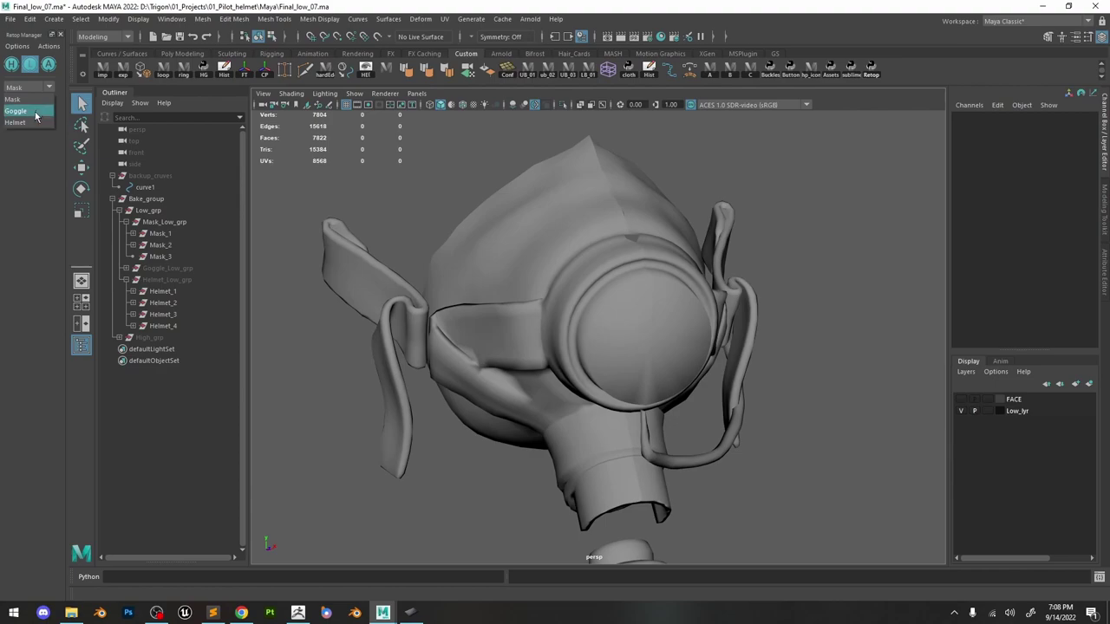
Cycle the low-poly display through the Goggle and Helmet sets and return to the Mask set.
{"action": "left_click", "coordinate": [36, 112]}
{"action": "left_click", "coordinate": [31, 91]}
{"action": "left_click", "coordinate": [38, 119]}
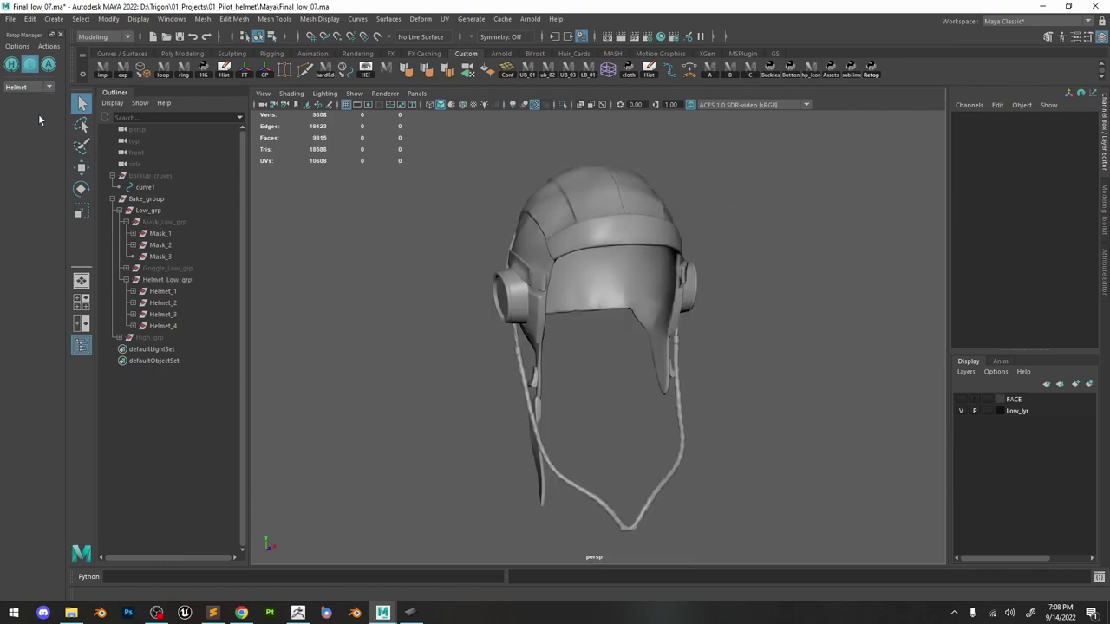
{"action": "left_click", "coordinate": [32, 87]}
{"action": "left_click", "coordinate": [38, 112]}
{"action": "left_click", "coordinate": [31, 87]}
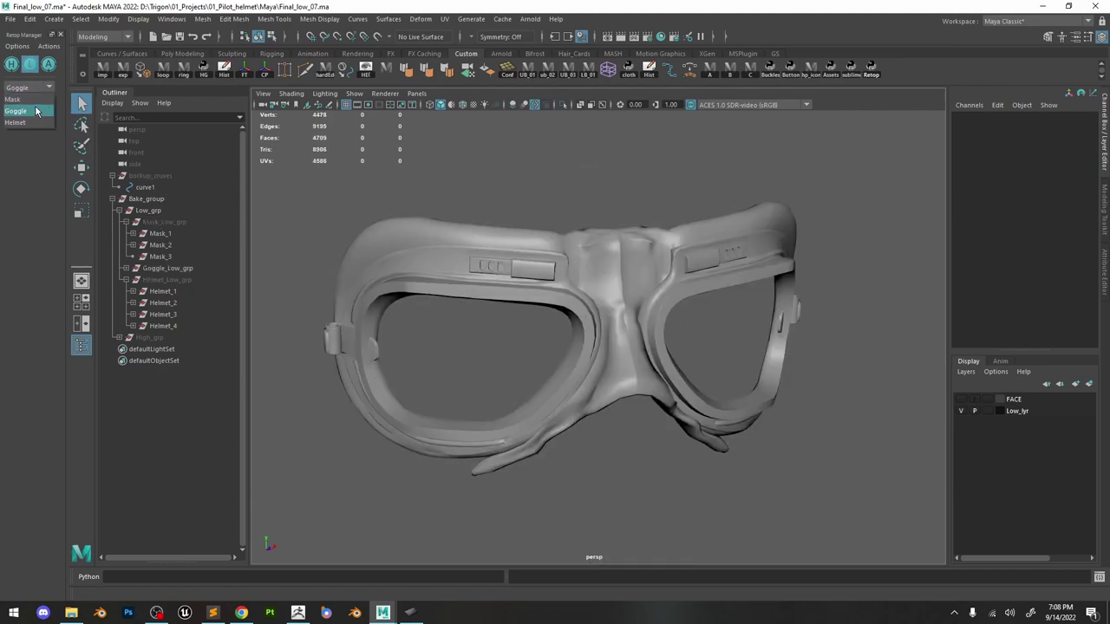
{"action": "left_click", "coordinate": [38, 105]}
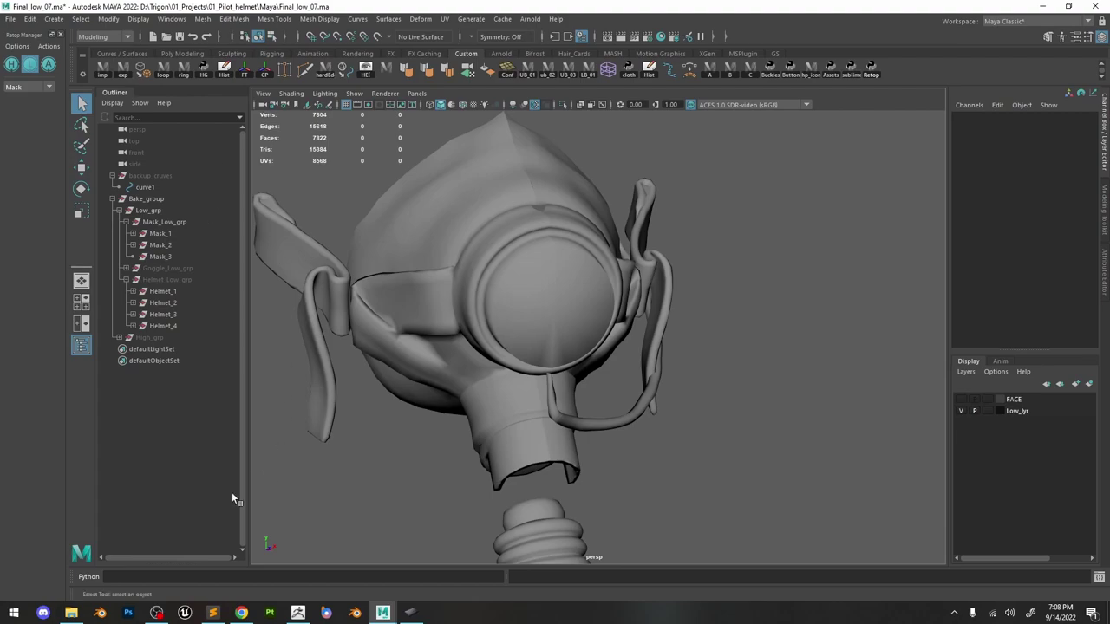
{"action": "left_click", "coordinate": [157, 614]}
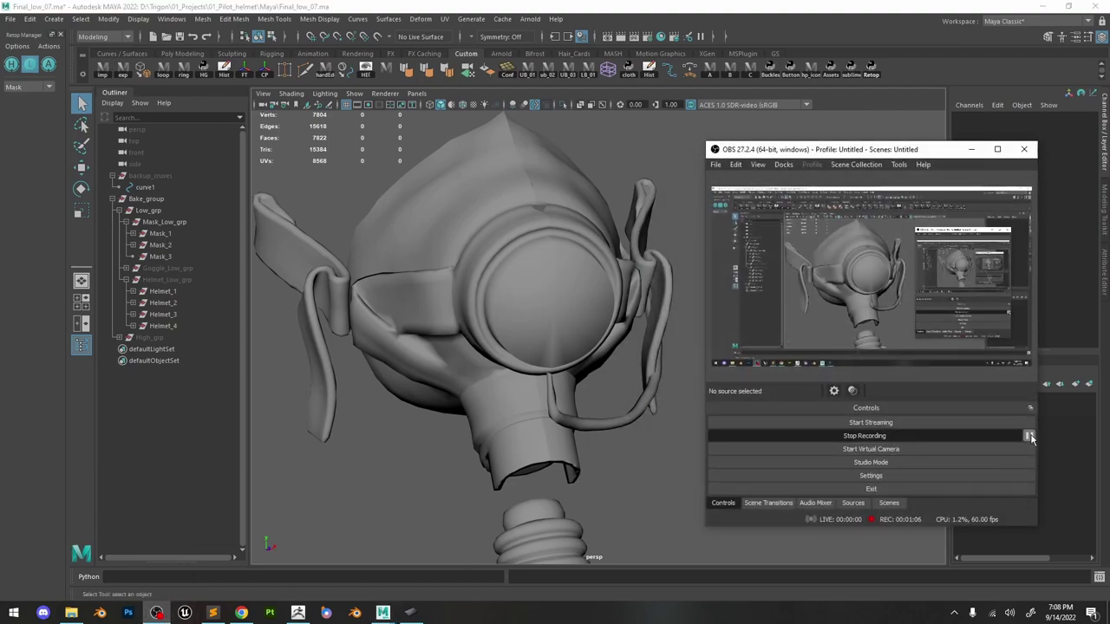
{"action": "left_click", "coordinate": [1016, 439]}
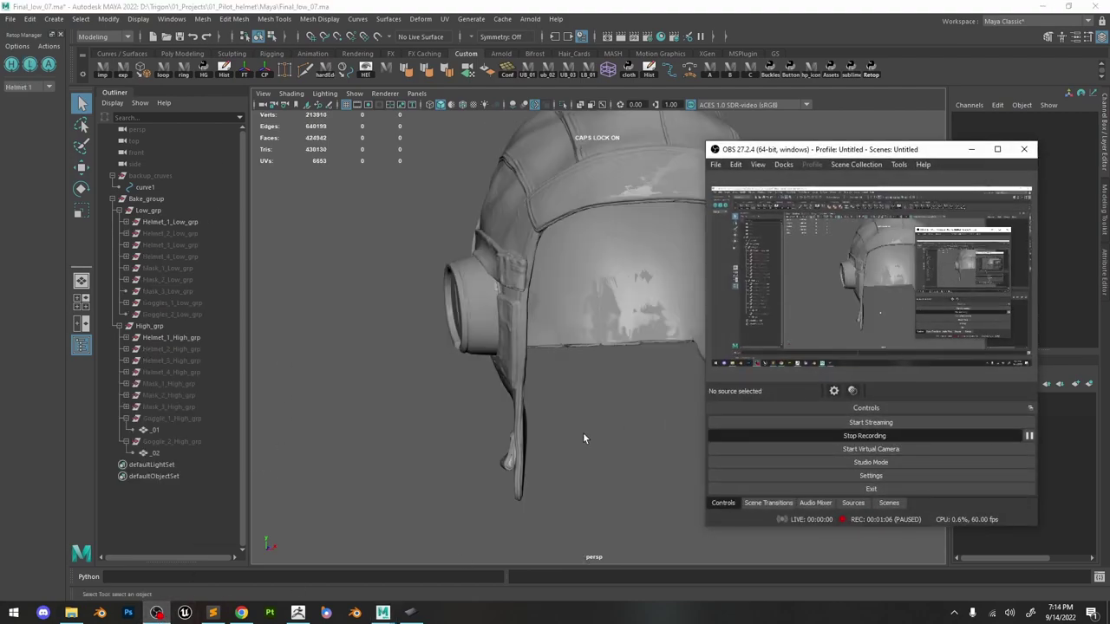
Examine the overlaid Helmet 1 low-poly and high-poly meshes around the ear cup and the front opening.
{"action": "left_click", "coordinate": [583, 432]}
{"action": "left_click_drag", "start_coordinate": [580, 331], "coordinate": [714, 235], "text": "alt"}
{"action": "right_click_drag", "start_coordinate": [714, 235], "coordinate": [711, 324], "text": "alt"}
{"action": "left_click_drag", "start_coordinate": [712, 324], "coordinate": [477, 272], "text": "alt"}
{"action": "left_click_drag", "start_coordinate": [460, 316], "coordinate": [555, 257], "text": "alt"}
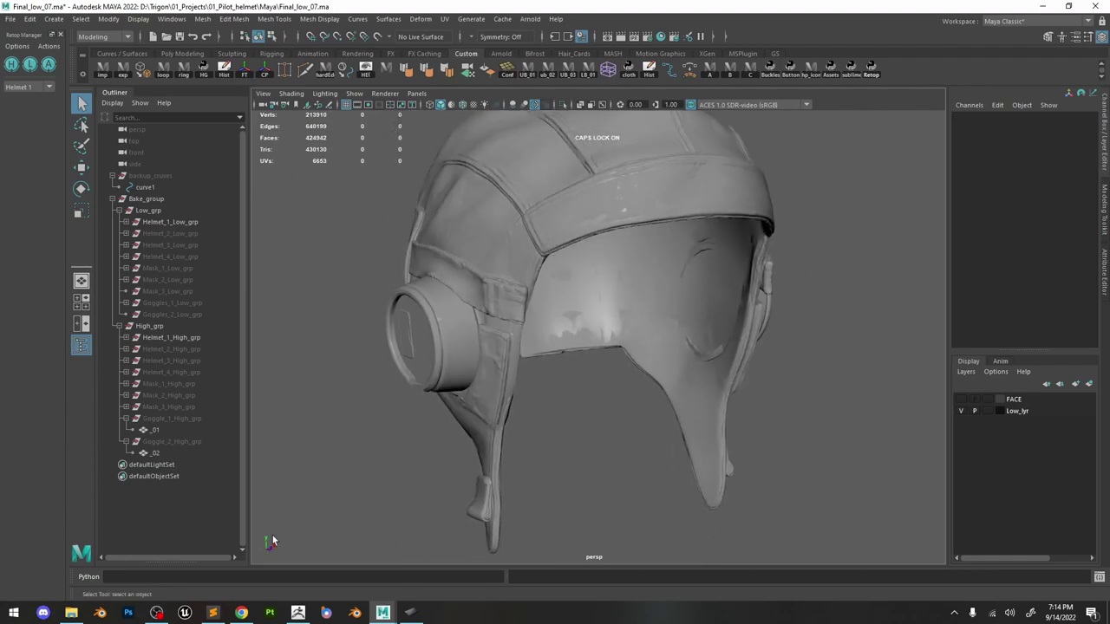
Switch to ZBrush and review the high-poly subtools in the Helmet, Goggles and Mask folders.
{"action": "left_click", "coordinate": [298, 612]}
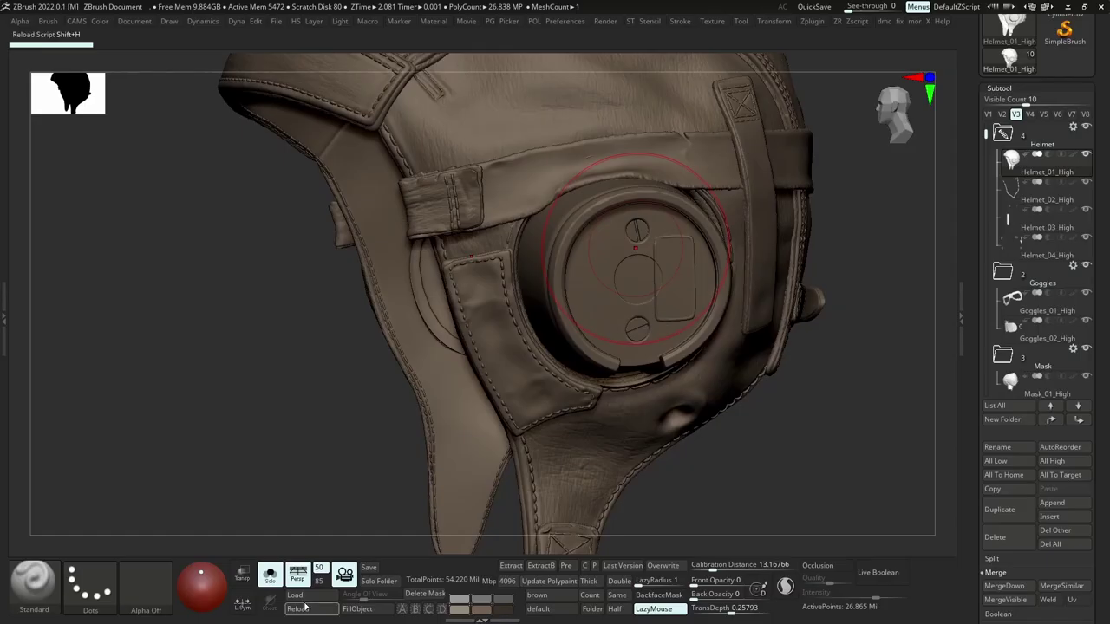
{"action": "right_click_drag", "start_coordinate": [995, 212], "coordinate": [992, 212], "text": "ctrl"}
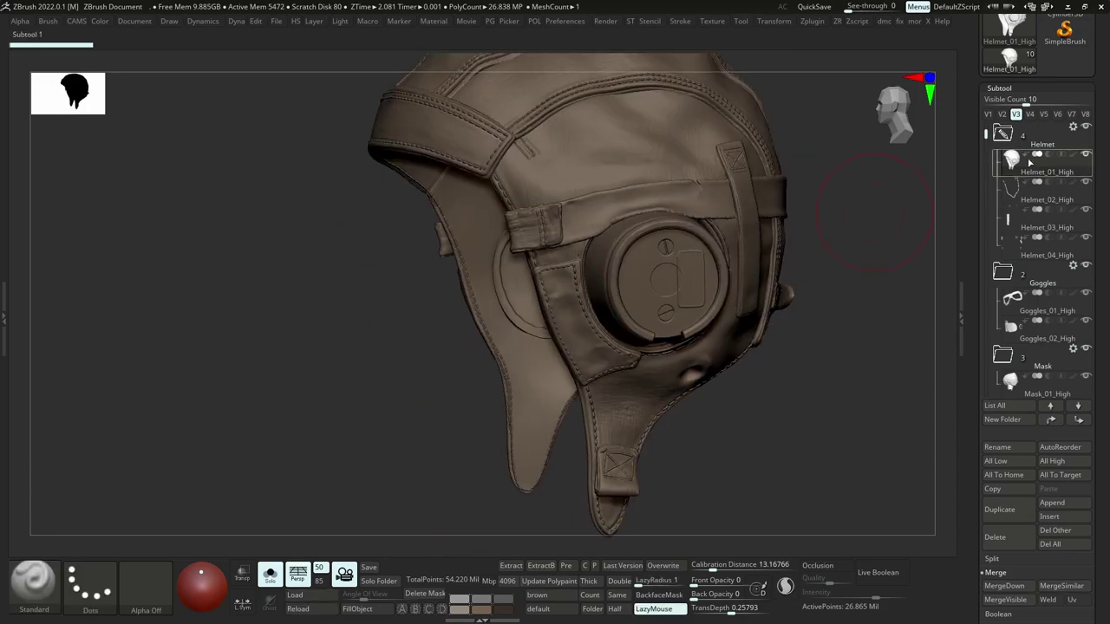
{"action": "left_click_drag", "start_coordinate": [987, 127], "coordinate": [987, 119]}
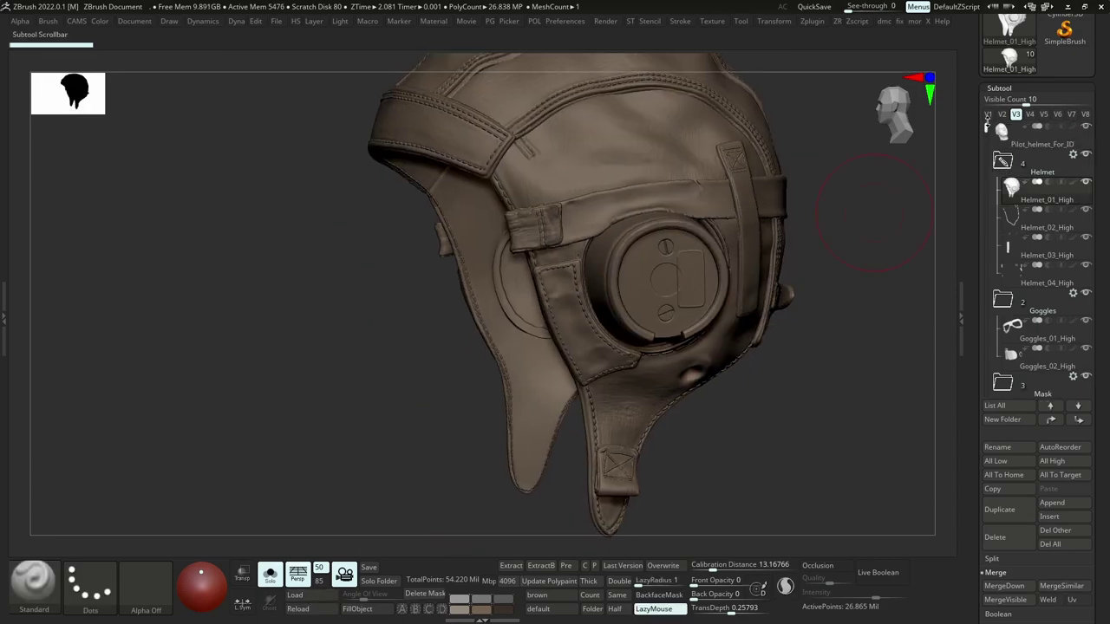
{"action": "left_click", "coordinate": [1004, 166]}
{"action": "left_click", "coordinate": [1006, 192]}
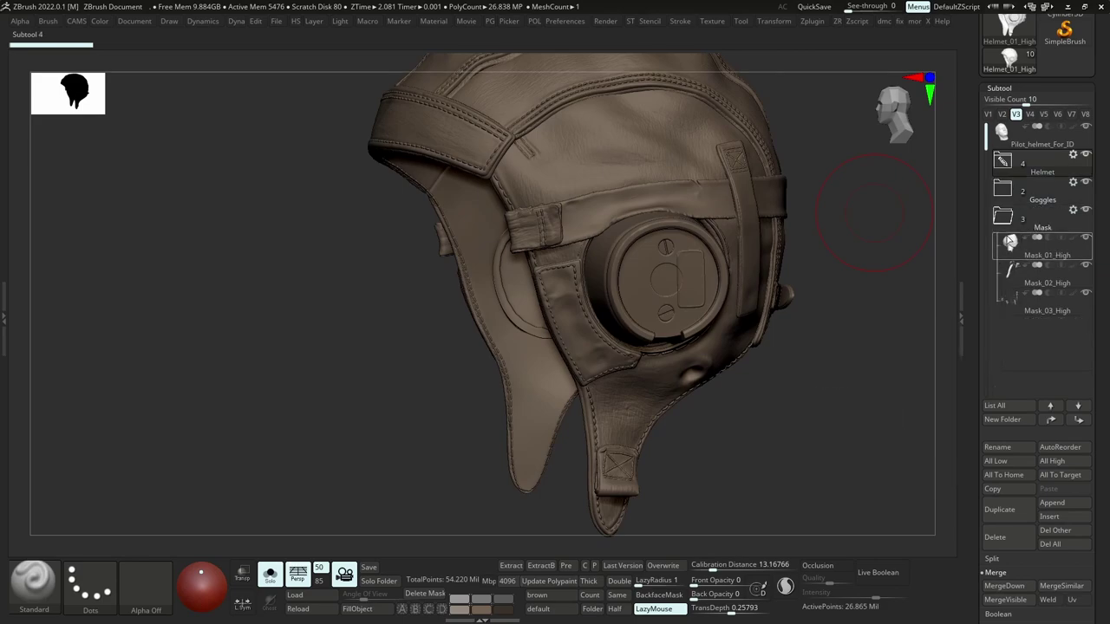
{"action": "left_click", "coordinate": [1007, 170]}
{"action": "left_click", "coordinate": [1011, 184]}
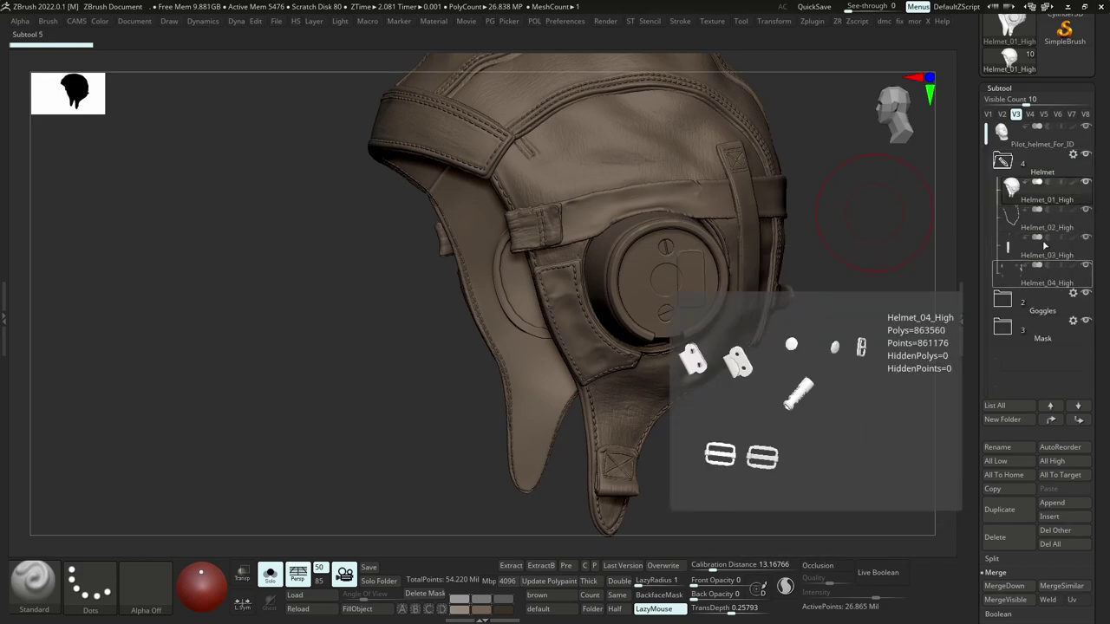
Return to Maya and check the Helmet_1_Low_grp to Helmet_4_Low_grp groups, leaving nothing selected.
{"action": "left_click", "coordinate": [1068, 6]}
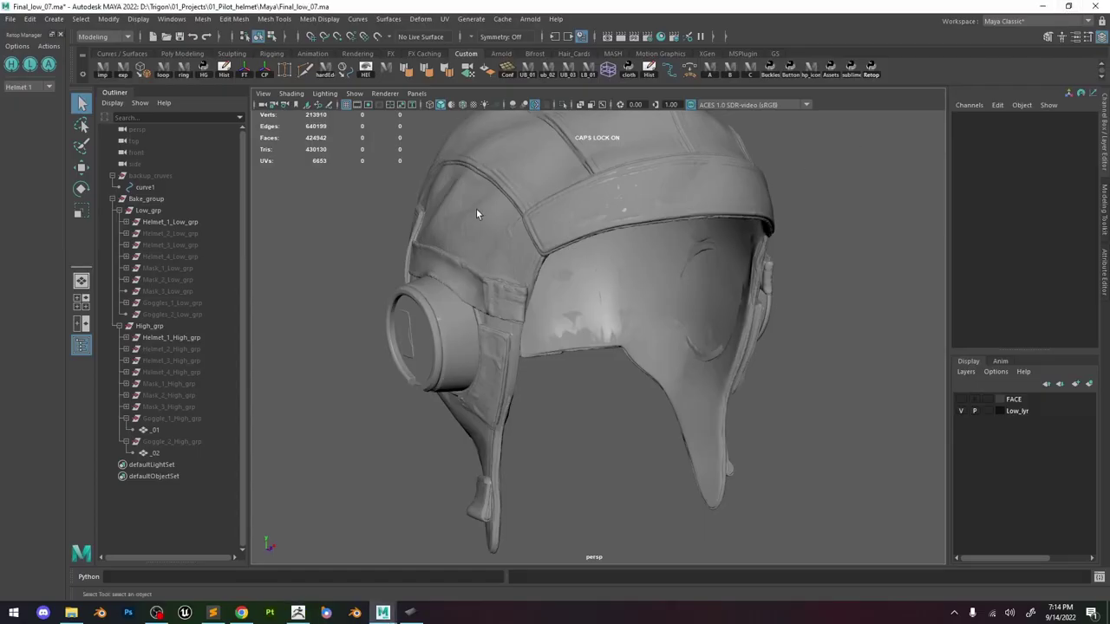
{"action": "right_click_drag", "start_coordinate": [476, 214], "coordinate": [530, 220], "text": "alt"}
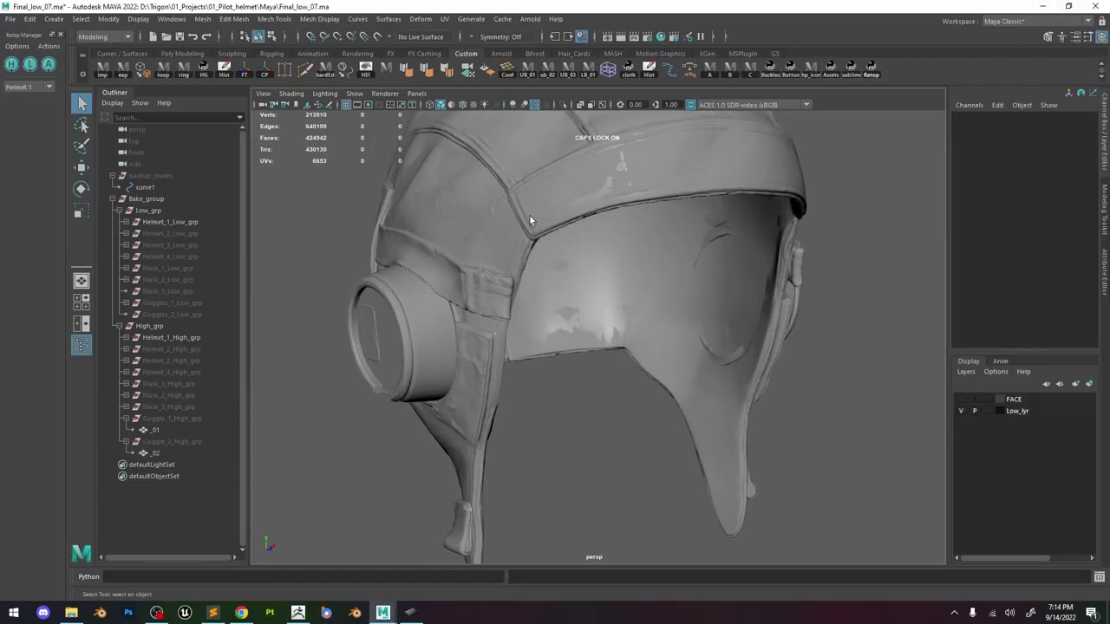
{"action": "left_click", "coordinate": [160, 223]}
{"action": "left_click", "coordinate": [176, 255]}
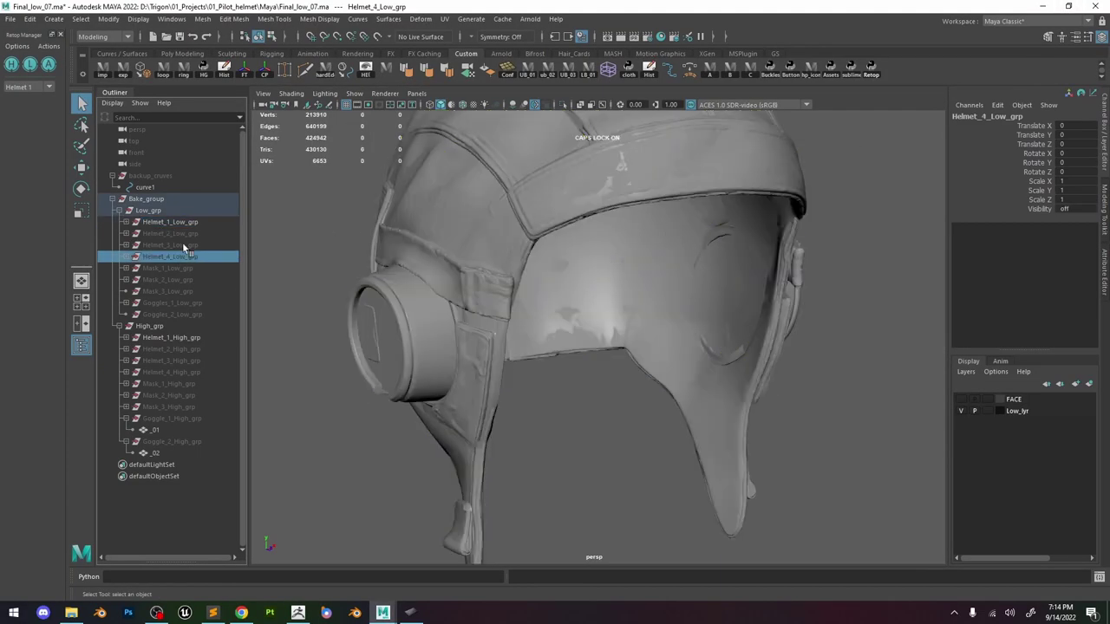
{"action": "left_click", "coordinate": [295, 198]}
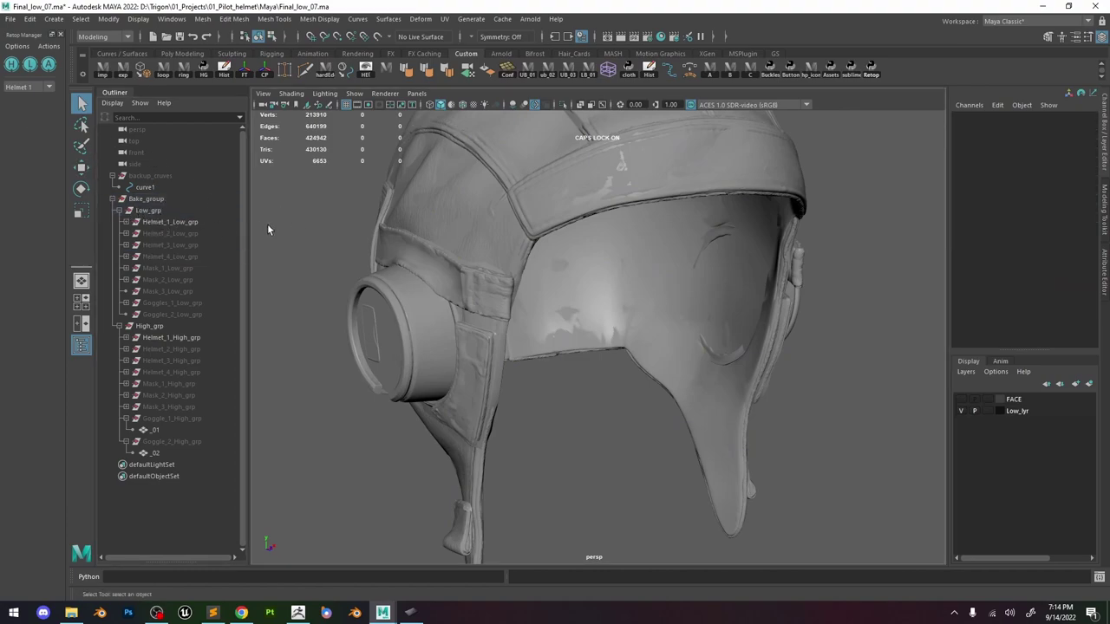
Review the available bake sets and inspect the overlaid Helmet 1 meshes up close.
{"action": "left_click", "coordinate": [41, 87]}
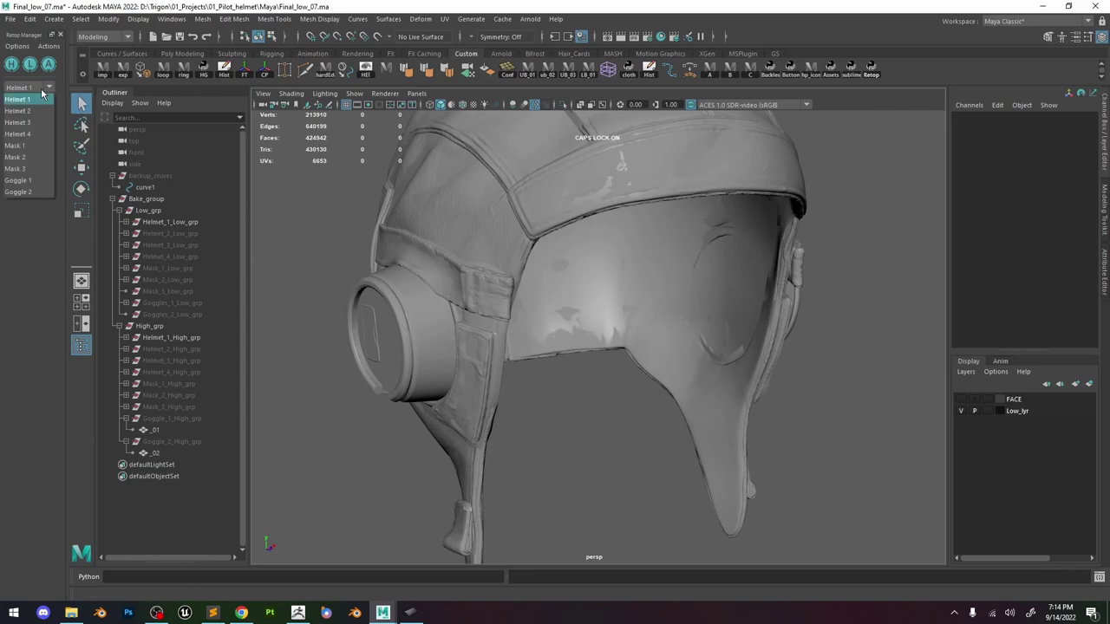
{"action": "left_click_drag", "start_coordinate": [385, 156], "coordinate": [557, 250], "text": "alt"}
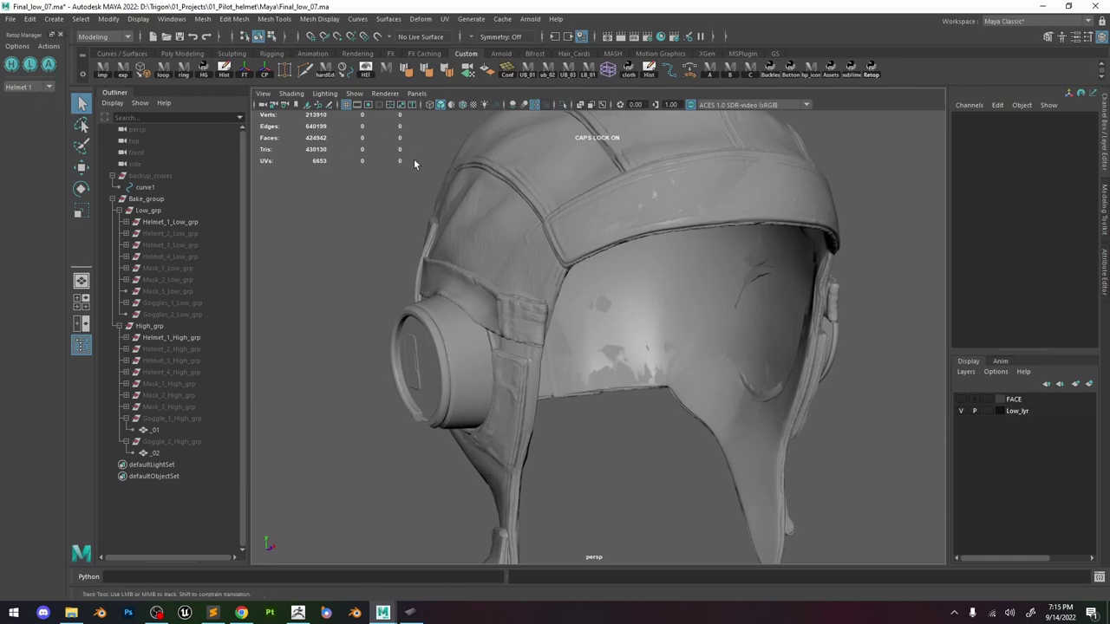
{"action": "right_click_drag", "start_coordinate": [413, 158], "coordinate": [531, 257], "text": "alt"}
{"action": "scroll", "coordinate": [552, 269], "scroll_direction": "down", "scroll_amount": 2}
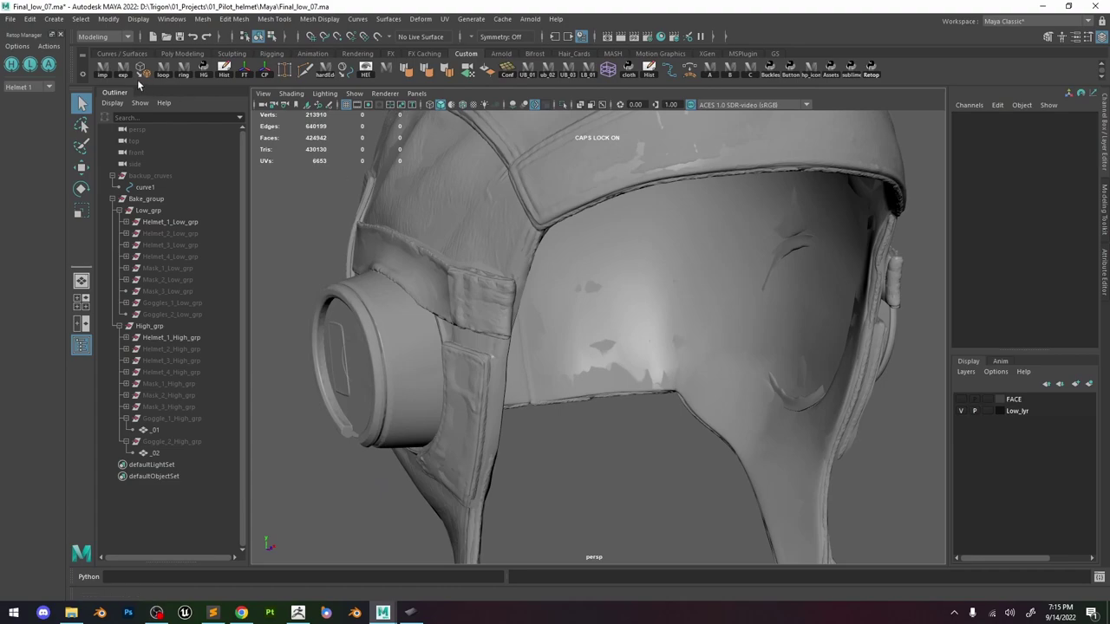
Display the Helmet 2, Helmet 3, Helmet 4 and Mask 1 bake sets one after another.
{"action": "left_click", "coordinate": [30, 87]}
{"action": "left_click", "coordinate": [33, 110]}
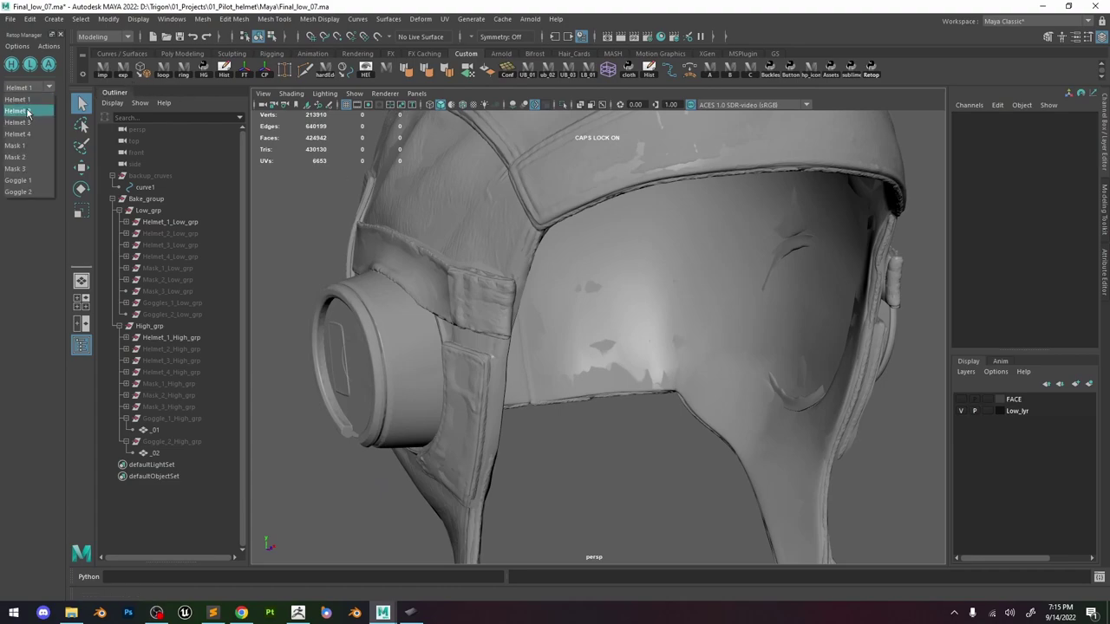
{"action": "left_click", "coordinate": [27, 89]}
{"action": "left_click", "coordinate": [32, 123]}
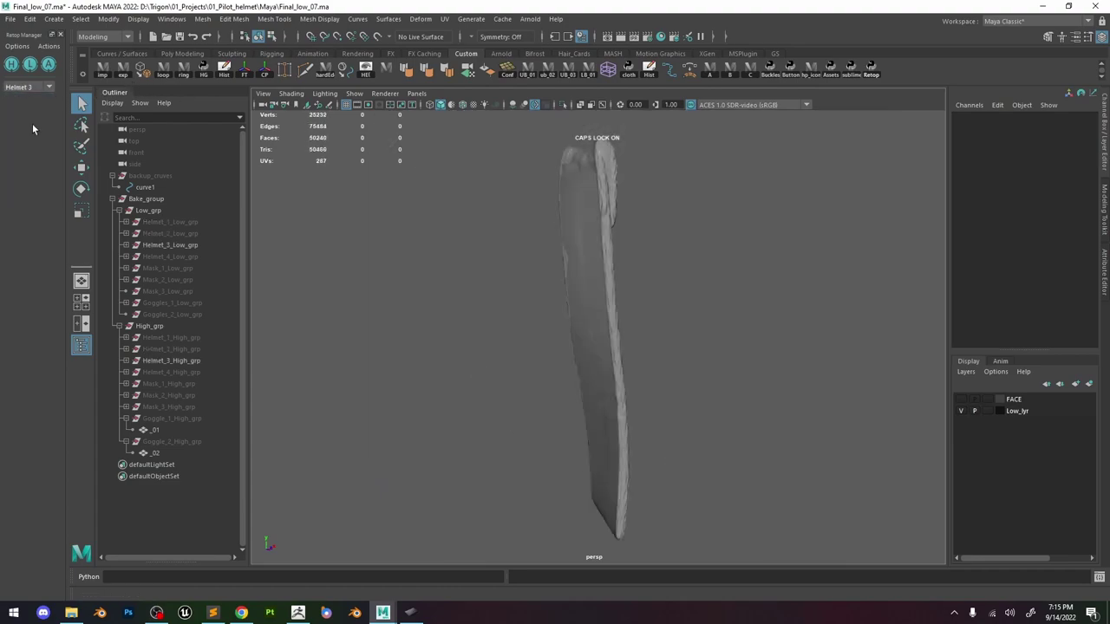
{"action": "left_click", "coordinate": [29, 87]}
{"action": "left_click", "coordinate": [26, 131]}
{"action": "left_click", "coordinate": [30, 88]}
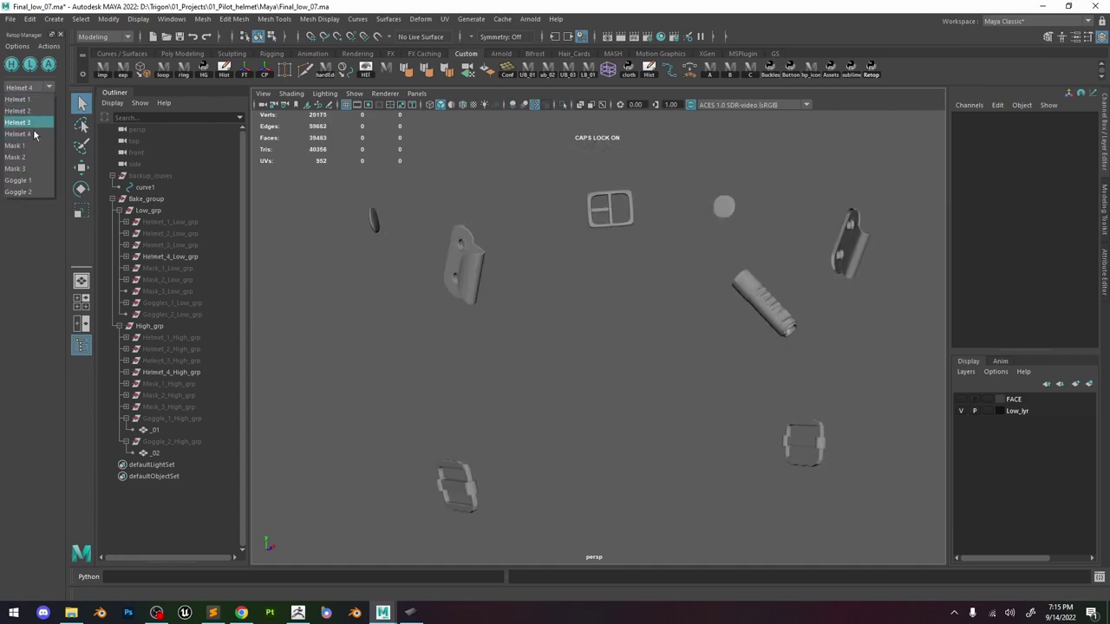
{"action": "left_click", "coordinate": [30, 148]}
Display the Helmet 1 and Helmet 2 bake sets again and select the Helmet_3_Low_grp group.
{"action": "left_click", "coordinate": [29, 87]}
{"action": "left_click", "coordinate": [29, 99]}
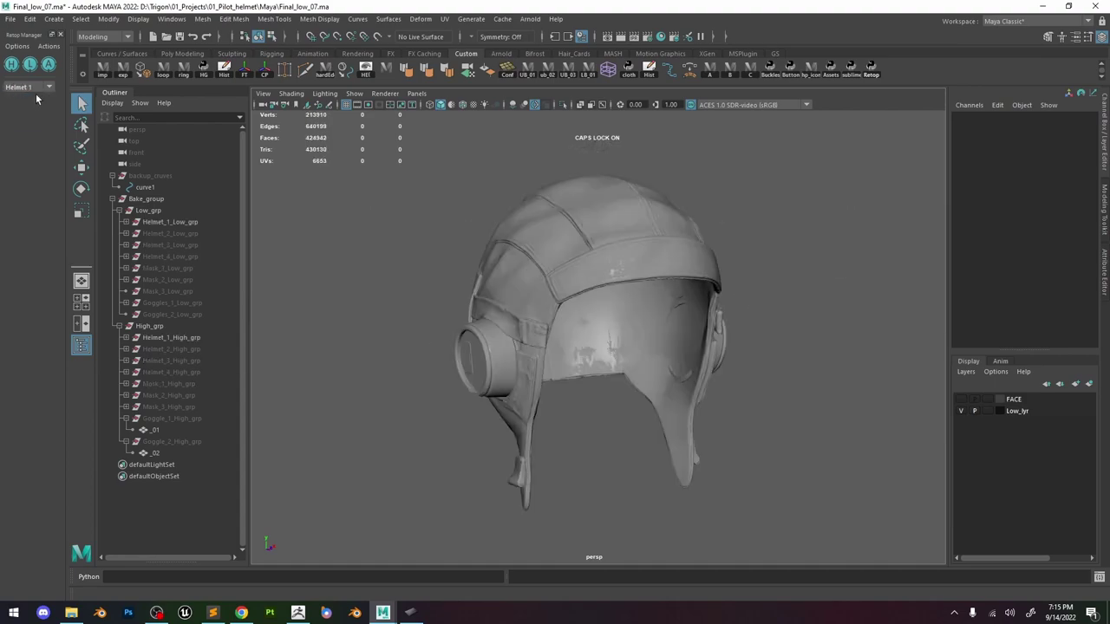
{"action": "left_click", "coordinate": [29, 87]}
{"action": "left_click", "coordinate": [32, 110]}
{"action": "left_click", "coordinate": [187, 244]}
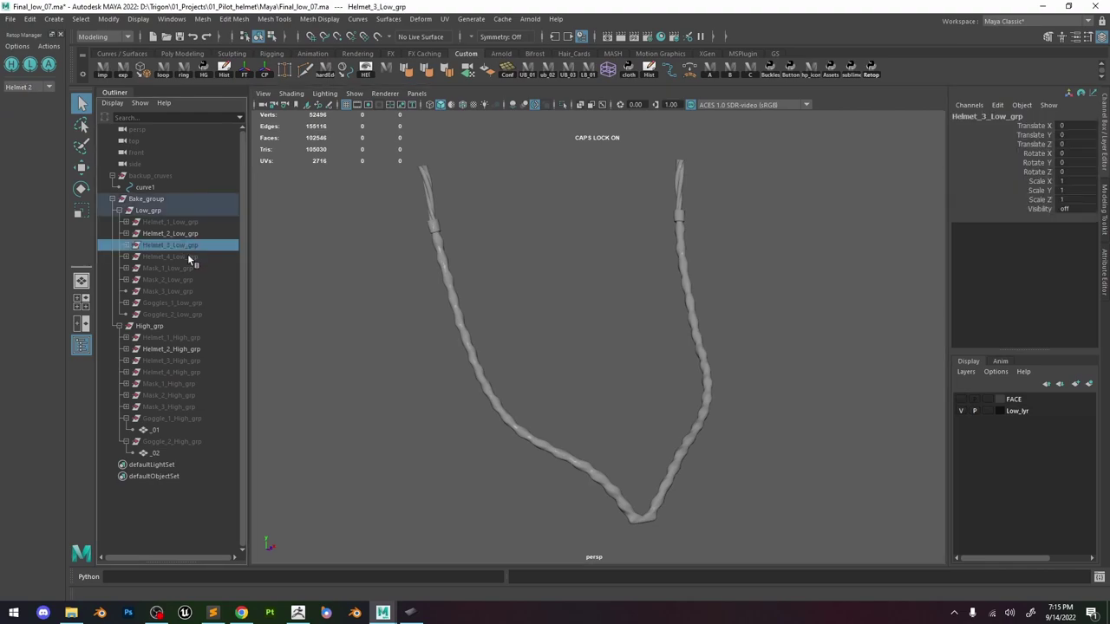
Display the Helmet 1 bake set with its low and high meshes overlaid and inspect the inner lining for overlaps.
{"action": "left_click", "coordinate": [9, 88]}
{"action": "left_click", "coordinate": [24, 107]}
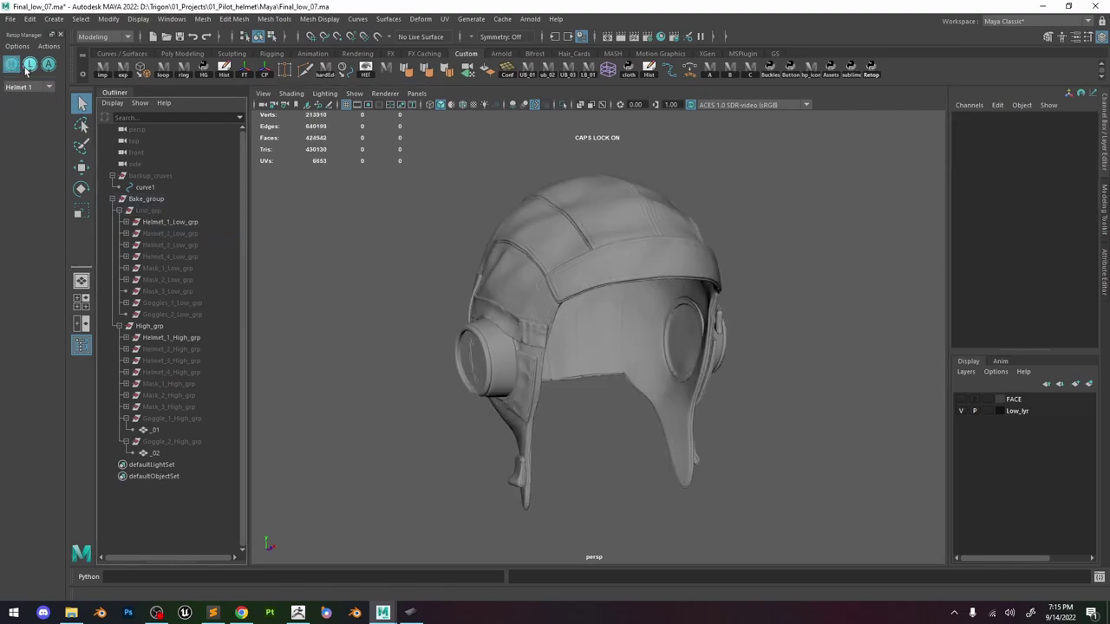
{"action": "left_click", "coordinate": [29, 65]}
{"action": "left_click", "coordinate": [48, 65]}
{"action": "mouse_move", "coordinate": [555, 329]}
{"action": "right_mouse_down", "text": "alt"}
{"action": "mouse_move", "coordinate": [664, 304]}
{"action": "mouse_move", "coordinate": [717, 391]}
{"action": "mouse_move", "coordinate": [607, 356]}
{"action": "right_mouse_up", "text": "alt"}
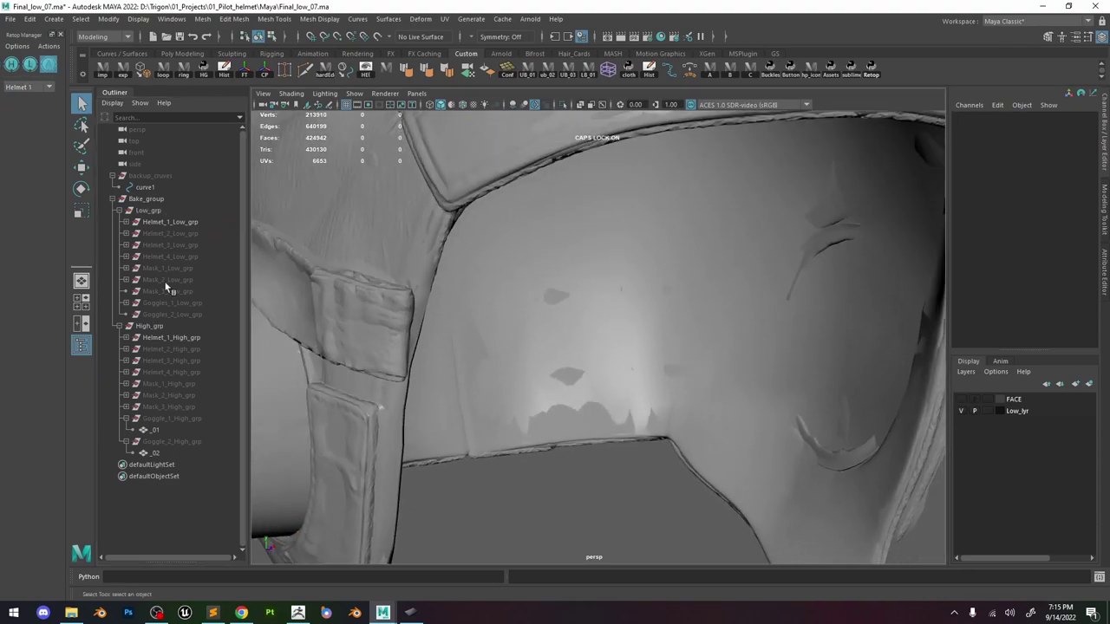
{"action": "left_click", "coordinate": [49, 86]}
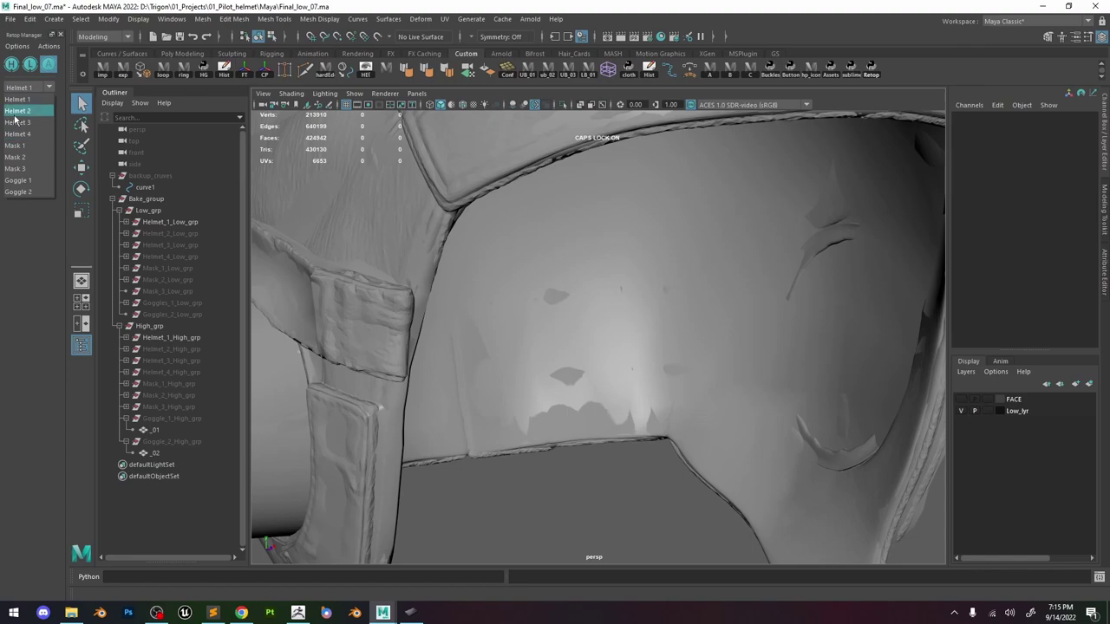
{"action": "left_click", "coordinate": [22, 98]}
{"action": "right_click_drag", "start_coordinate": [553, 265], "coordinate": [543, 253], "text": "alt"}
{"action": "middle_click_drag", "start_coordinate": [543, 254], "coordinate": [530, 213], "text": "alt"}
{"action": "right_click_drag", "start_coordinate": [530, 214], "coordinate": [569, 285], "text": "alt"}
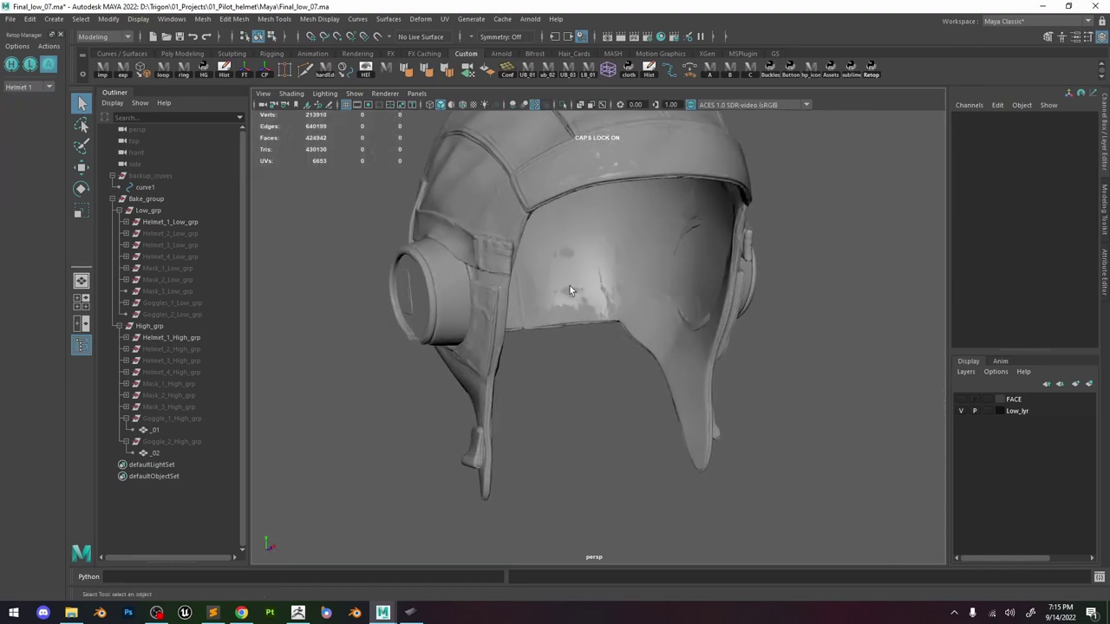
Switch to ZBrush, make the Helmet_04_High subtool active, and return to Maya.
{"action": "left_click", "coordinate": [304, 613]}
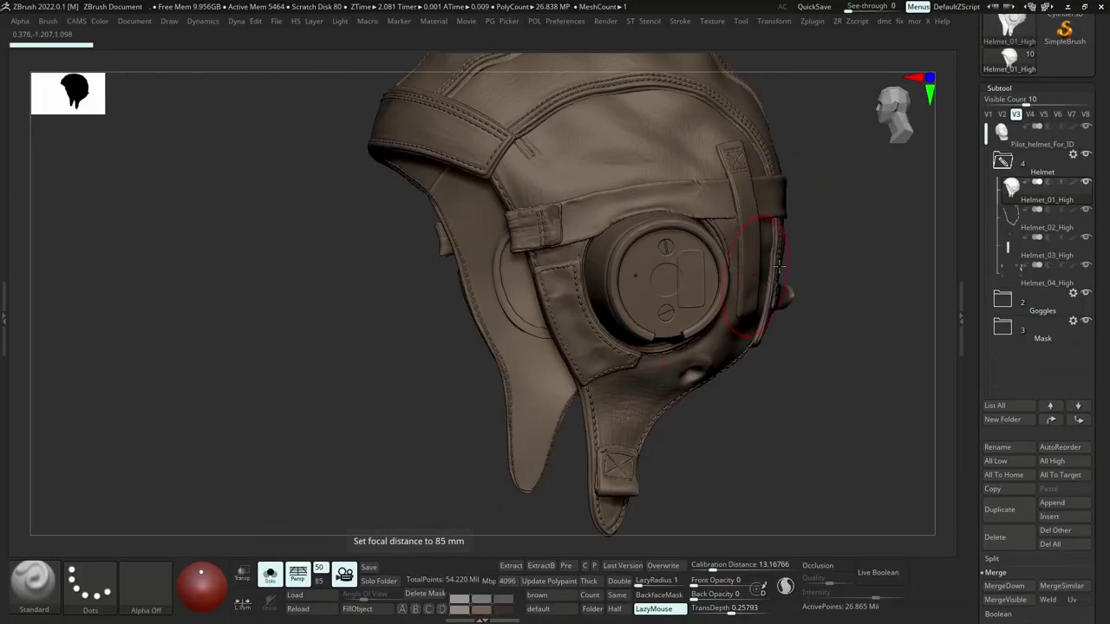
{"action": "left_click", "coordinate": [1012, 274]}
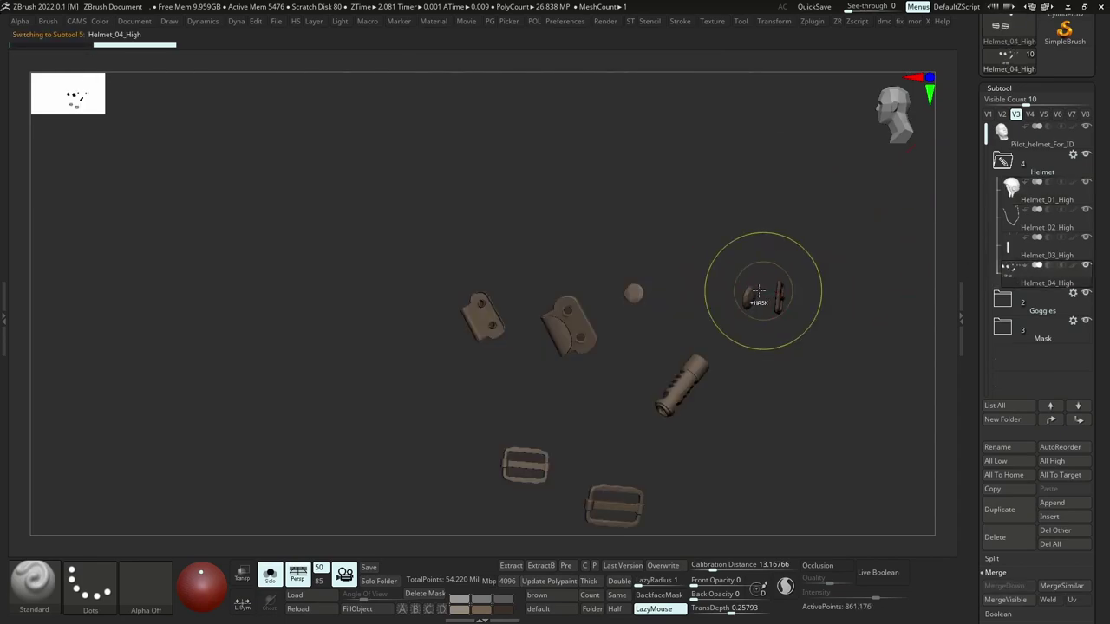
{"action": "key", "text": "alt+Tab"}
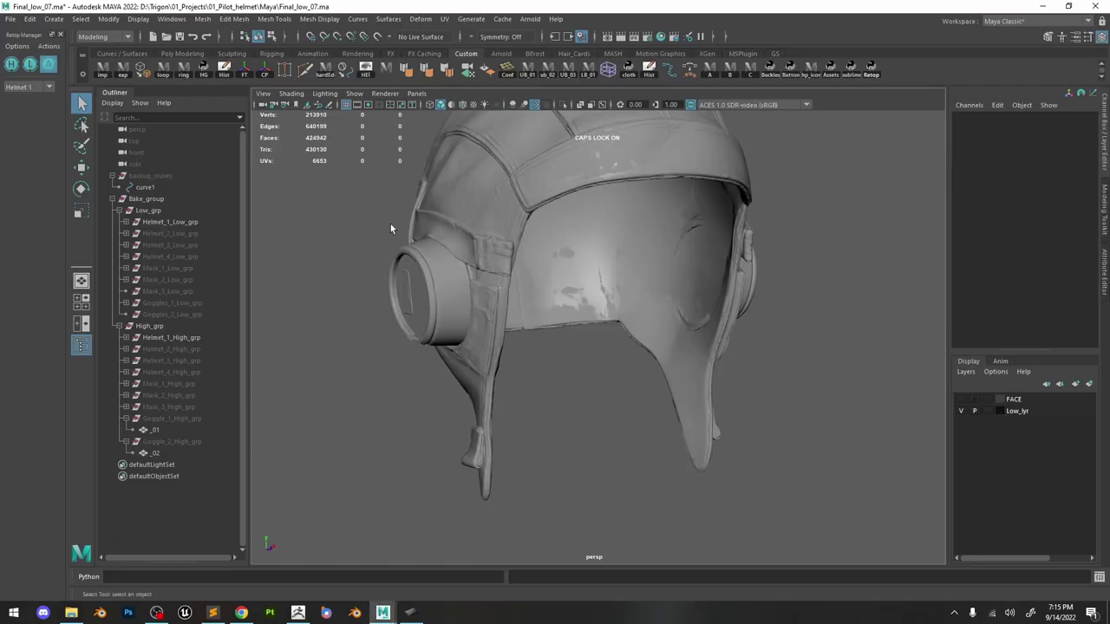
Display the Helmet 4 bake set, expand Helmet_4_Low_grp and examine the round button for a matching low-poly mesh.
{"action": "left_click", "coordinate": [39, 88]}
{"action": "left_click", "coordinate": [28, 132]}
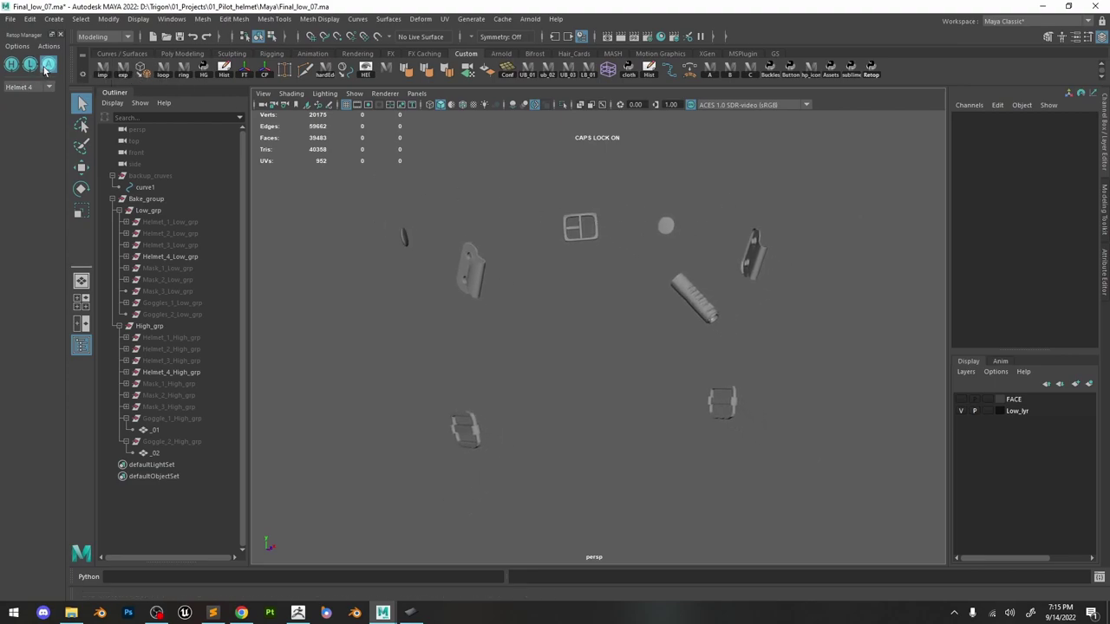
{"action": "left_click", "coordinate": [126, 257]}
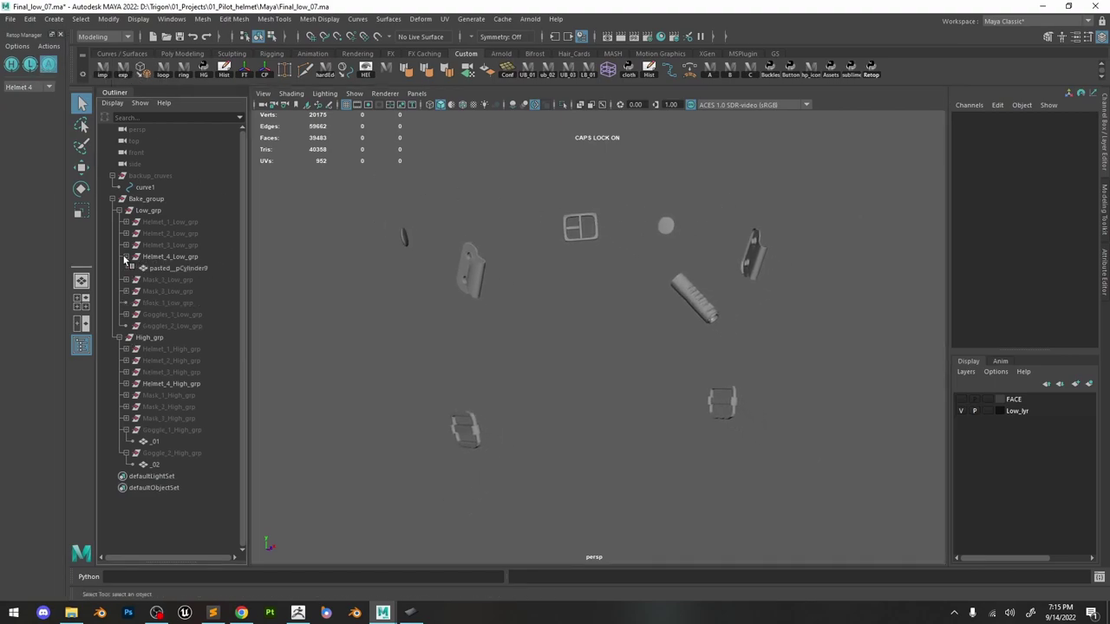
{"action": "left_click", "coordinate": [178, 269]}
{"action": "left_click_drag", "start_coordinate": [694, 286], "coordinate": [651, 207], "text": "alt"}
{"action": "left_click", "coordinate": [663, 178]}
{"action": "middle_click_drag", "start_coordinate": [664, 181], "coordinate": [638, 273], "text": "alt"}
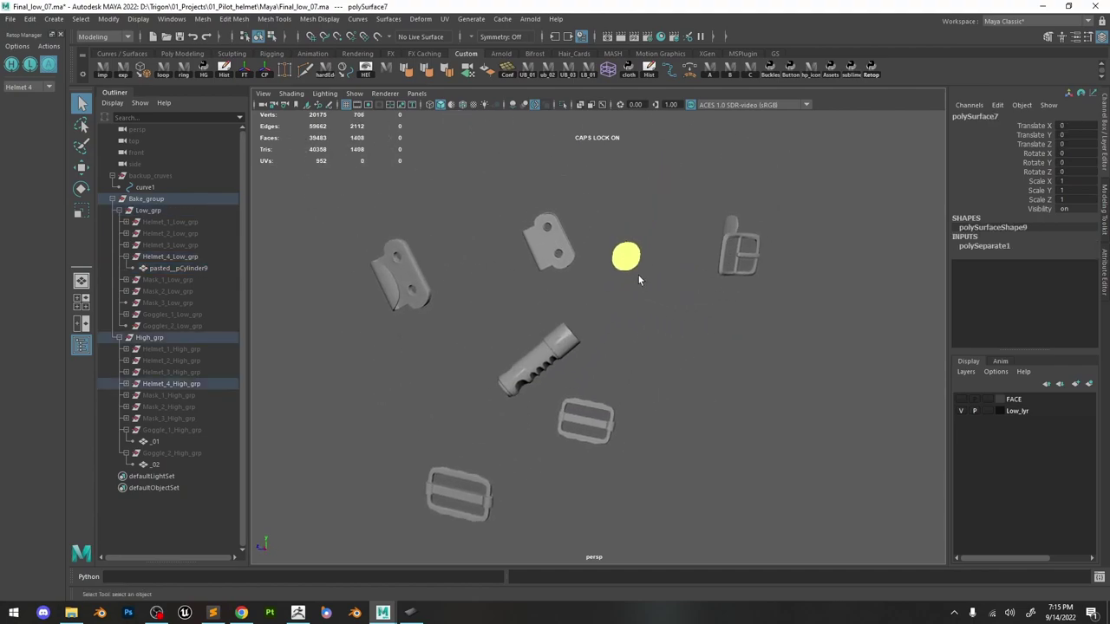
{"action": "right_click_drag", "start_coordinate": [639, 275], "coordinate": [694, 338], "text": "alt"}
{"action": "key", "text": "1"}
{"action": "right_click_drag", "start_coordinate": [696, 184], "coordinate": [681, 165], "text": "alt"}
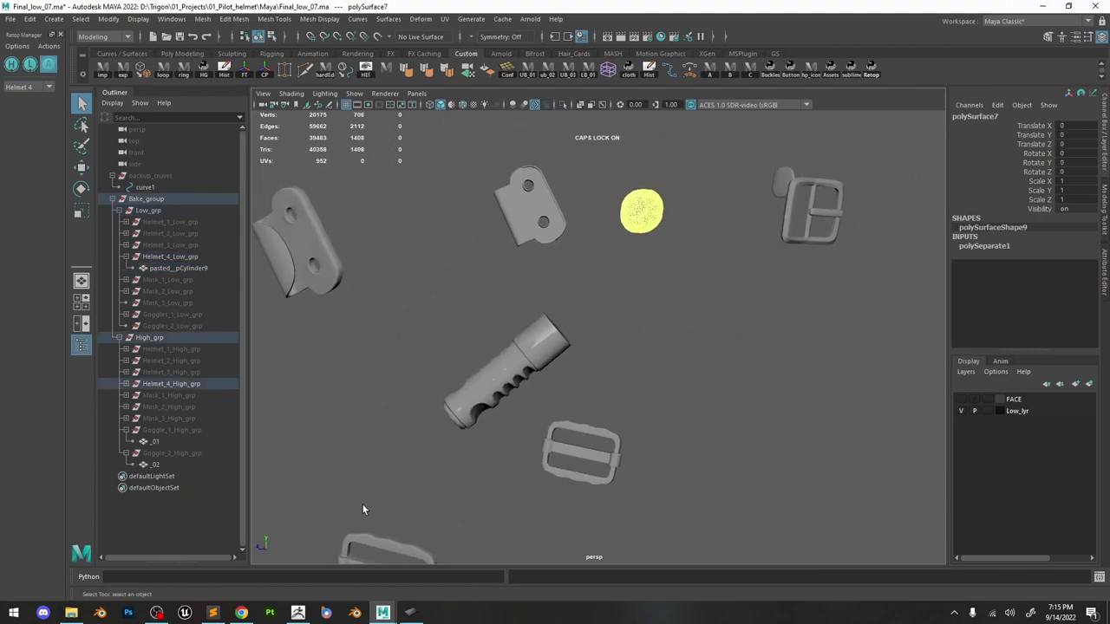
In ZBrush, isolate only the round button of Helmet_04_High in its low-density form and return to Maya.
{"action": "left_click", "coordinate": [300, 612]}
{"action": "left_click_drag", "start_coordinate": [721, 203], "coordinate": [617, 251]}
{"action": "left_click_drag", "start_coordinate": [712, 285], "coordinate": [753, 324], "text": "ctrl+alt+shift"}
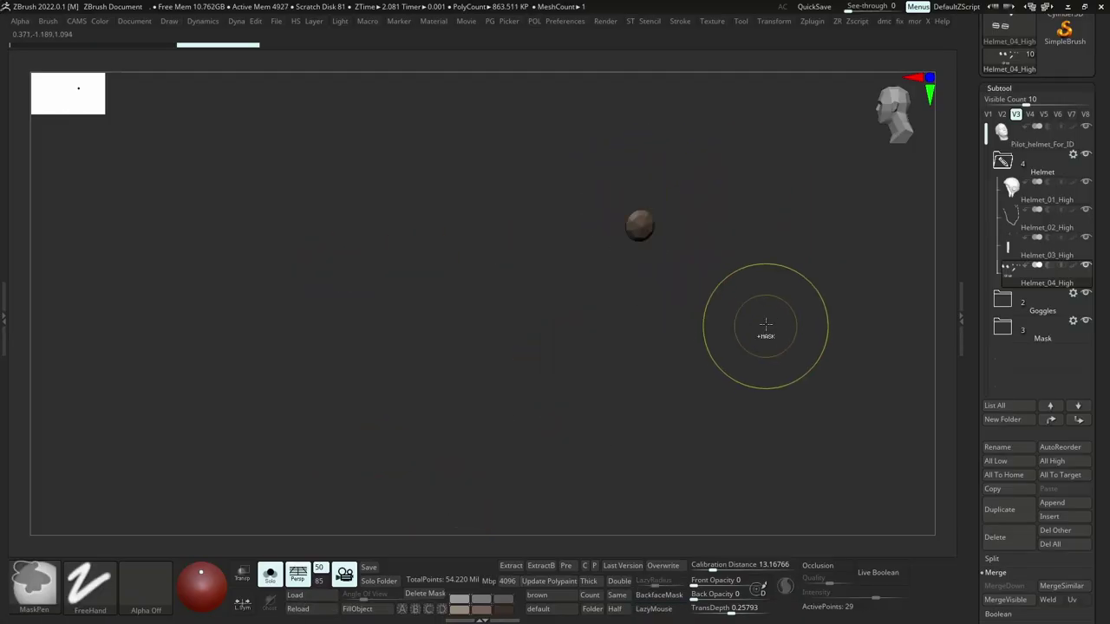
{"action": "key", "text": "alt+Tab"}
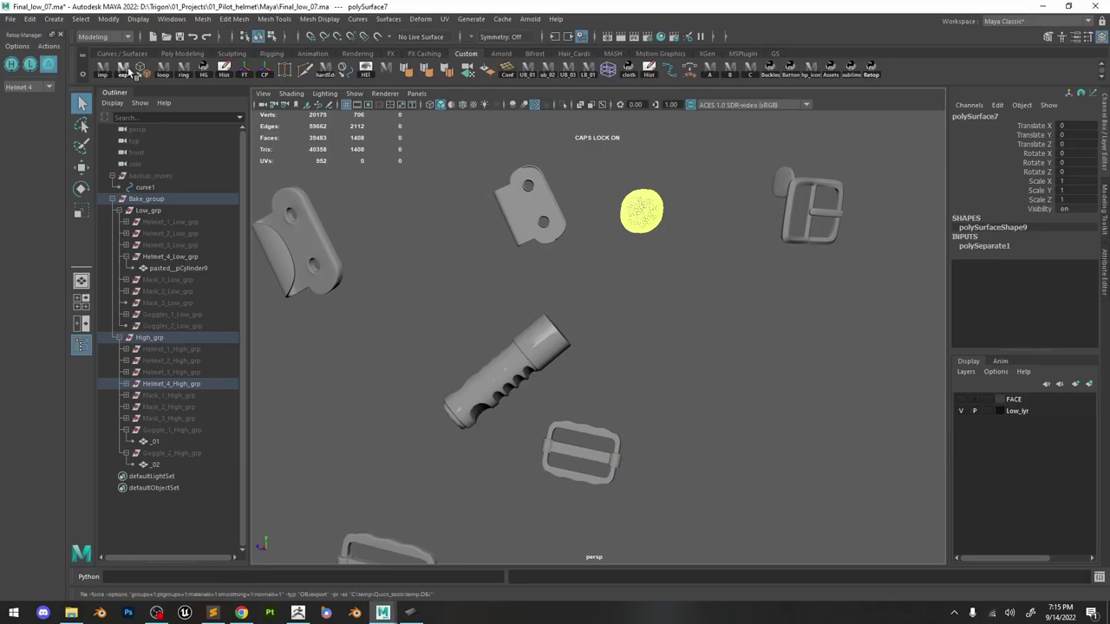
Import the low-poly button mesh from ZBrush and parent it under Helmet_4_Low_grp.
{"action": "left_click", "coordinate": [102, 70]}
{"action": "left_click", "coordinate": [198, 476]}
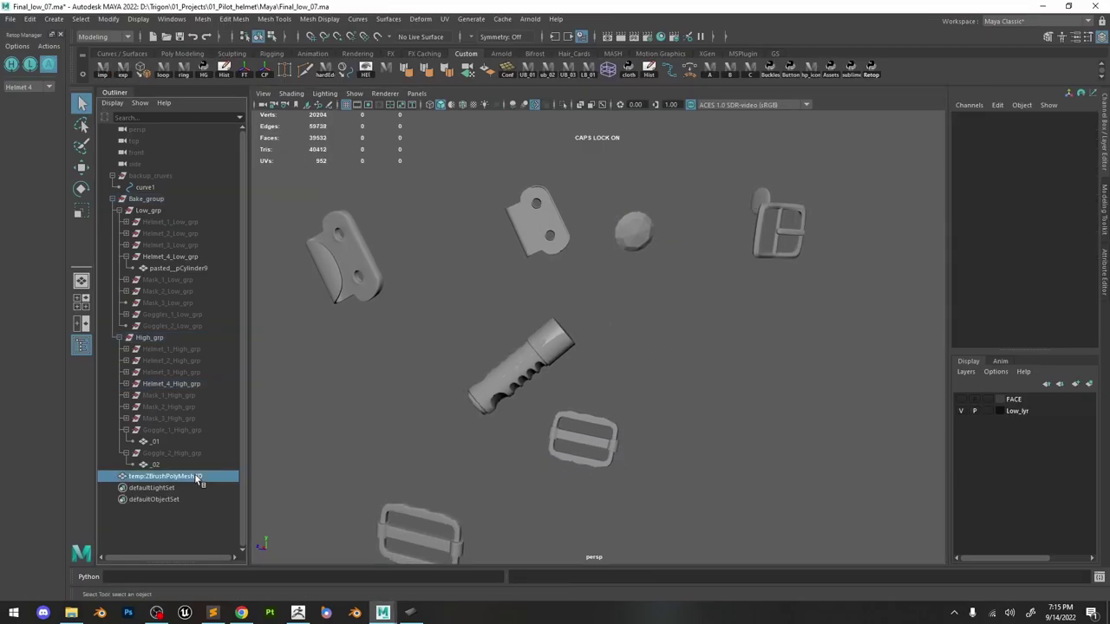
{"action": "middle_click_drag", "start_coordinate": [196, 266], "coordinate": [196, 265]}
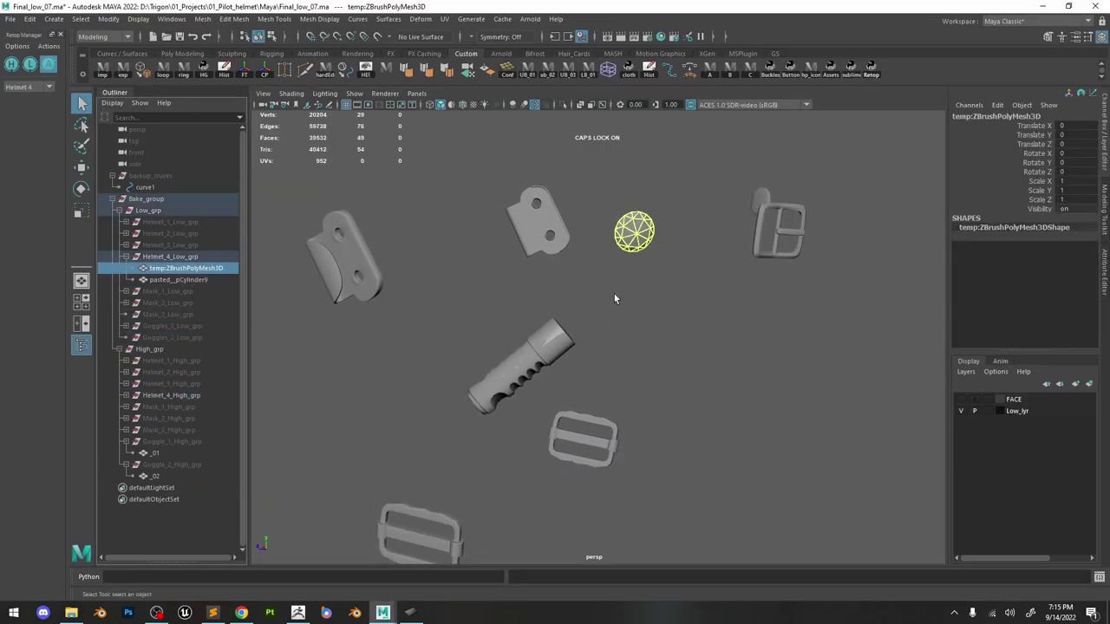
Duplicate the imported button mesh and mirror the copy to the opposite side with Scale X -1.
{"action": "left_click_drag", "start_coordinate": [614, 294], "coordinate": [576, 326], "text": "alt"}
{"action": "key", "text": "w"}
{"action": "scroll", "coordinate": [603, 309], "scroll_direction": "down", "scroll_amount": 5}
{"action": "key", "text": "ctrl+d"}
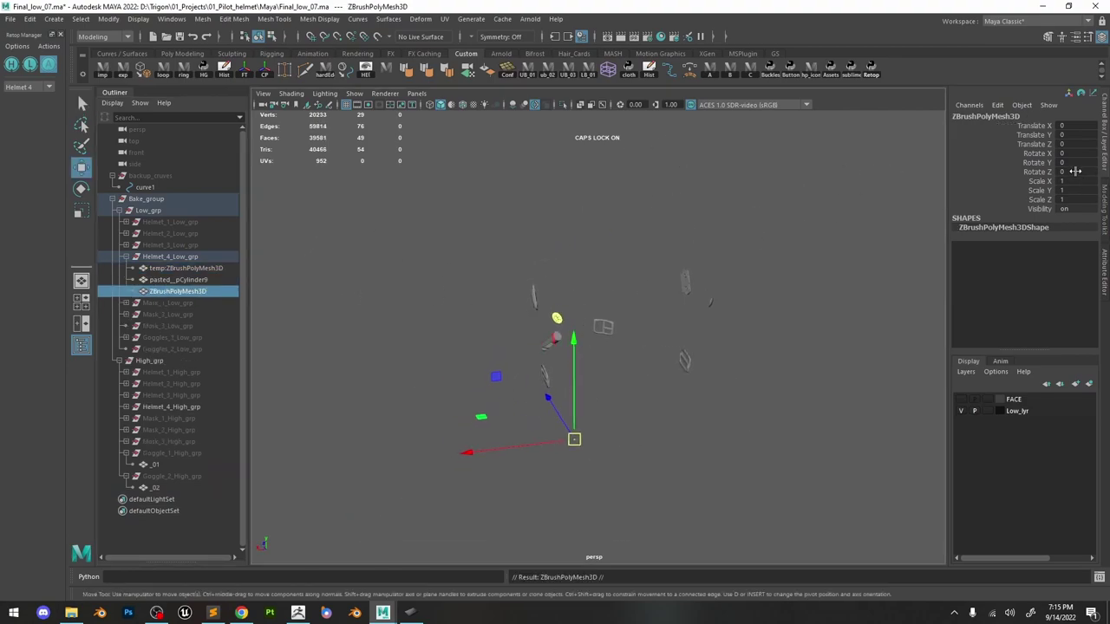
{"action": "left_click", "coordinate": [1074, 181]}
{"action": "scroll", "coordinate": [599, 282], "scroll_direction": "up", "scroll_amount": 5}
{"action": "left_click_drag", "start_coordinate": [598, 283], "coordinate": [566, 255], "text": "alt"}
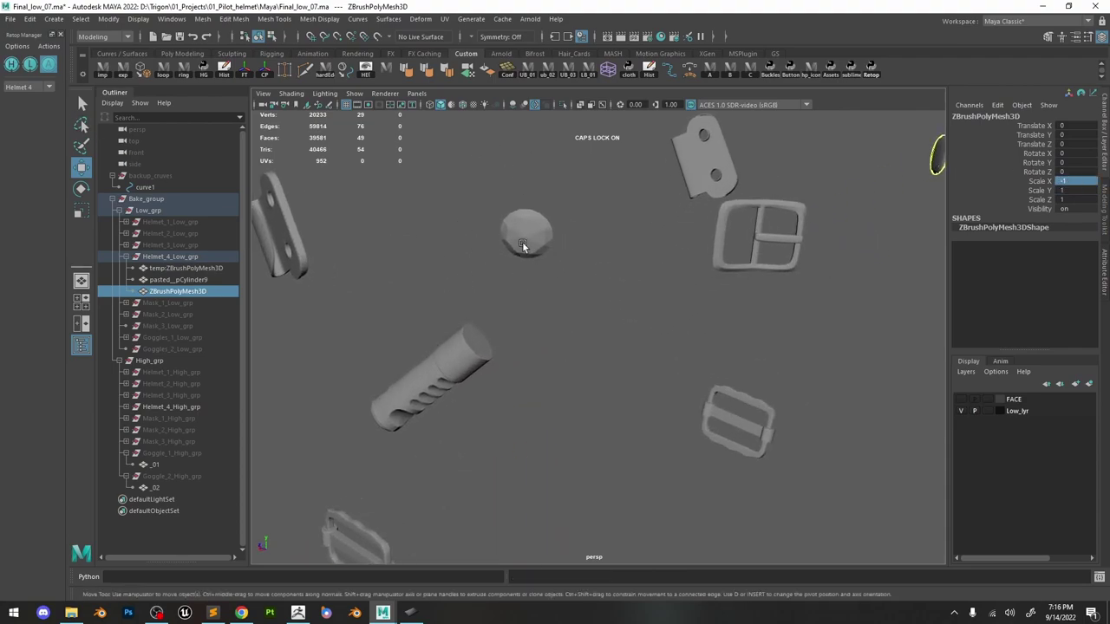
Select both low-poly button meshes in Helmet_4_Low_grp, isolate them and soften their edges.
{"action": "left_click", "coordinate": [521, 240]}
{"action": "scroll", "coordinate": [602, 240], "scroll_direction": "up", "scroll_amount": 3}
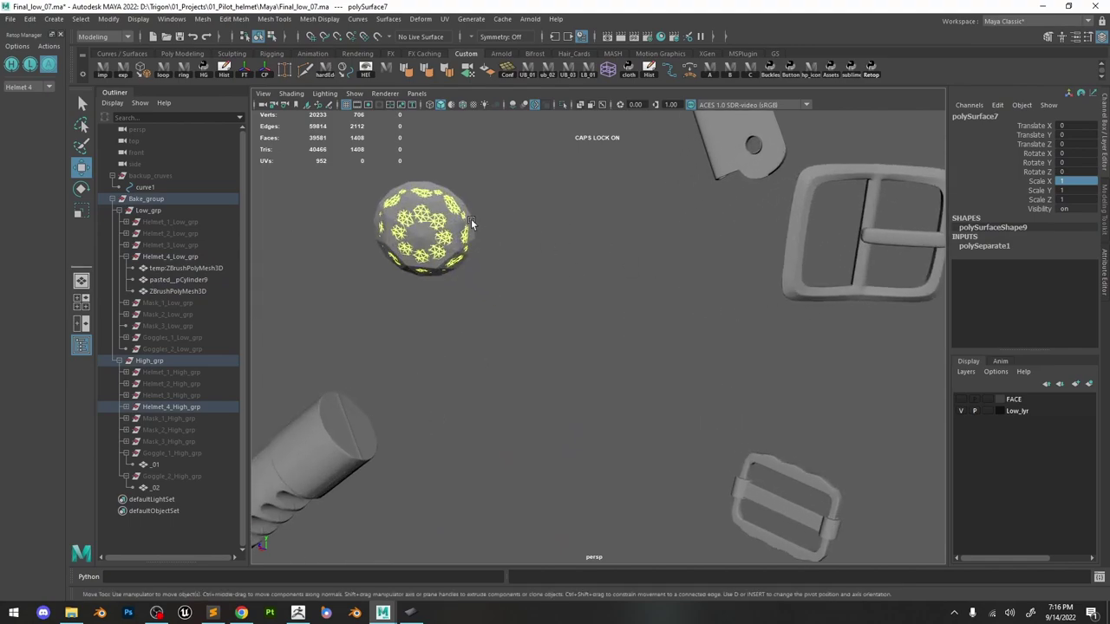
{"action": "left_click", "coordinate": [471, 222]}
{"action": "scroll", "coordinate": [617, 232], "scroll_direction": "down", "scroll_amount": 4}
{"action": "mouse_move", "coordinate": [640, 247]}
{"action": "left_mouse_down", "text": "alt"}
{"action": "mouse_move", "coordinate": [623, 235]}
{"action": "mouse_move", "coordinate": [651, 254]}
{"action": "left_mouse_up", "text": "alt"}
{"action": "scroll", "coordinate": [650, 254], "scroll_direction": "down", "scroll_amount": 5}
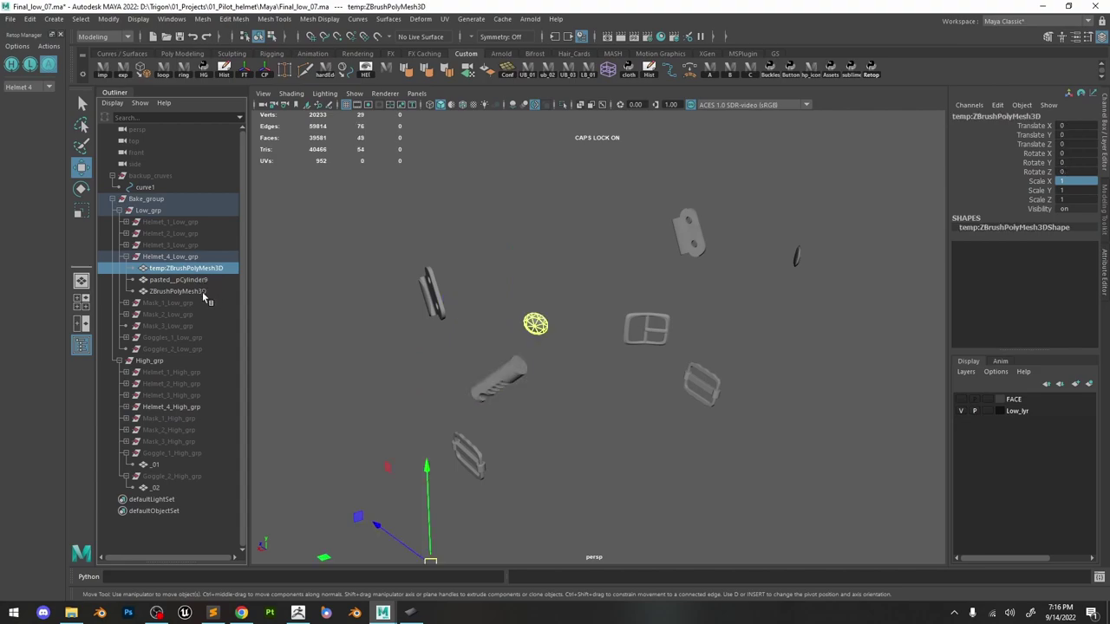
{"action": "left_click", "coordinate": [202, 291], "text": "ctrl"}
{"action": "left_click", "coordinate": [563, 105]}
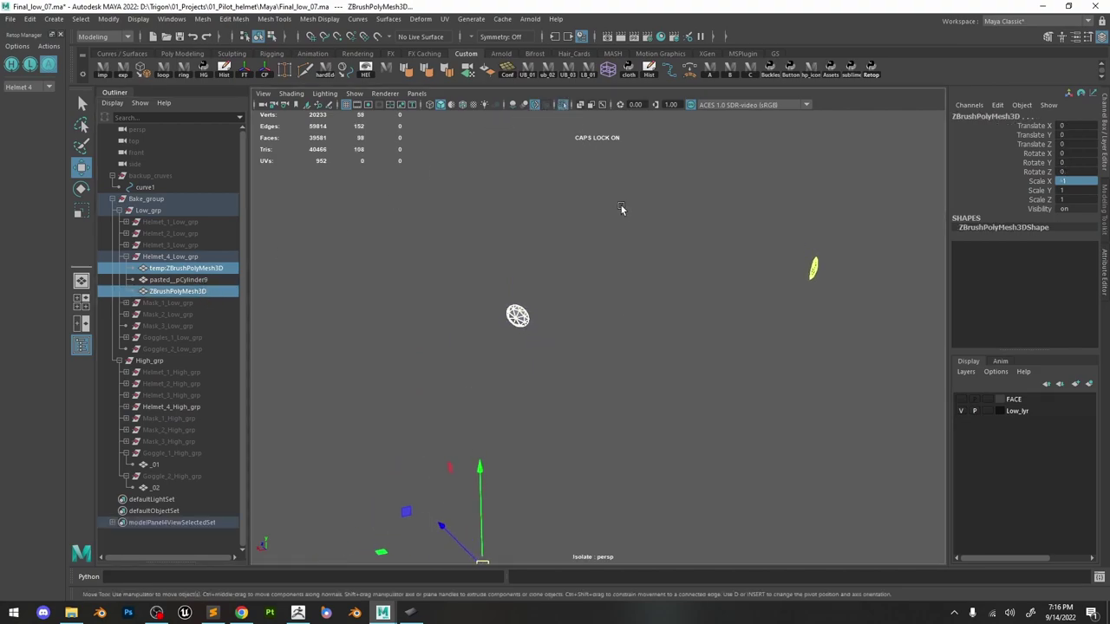
{"action": "key", "text": "f"}
{"action": "left_click", "coordinate": [426, 72]}
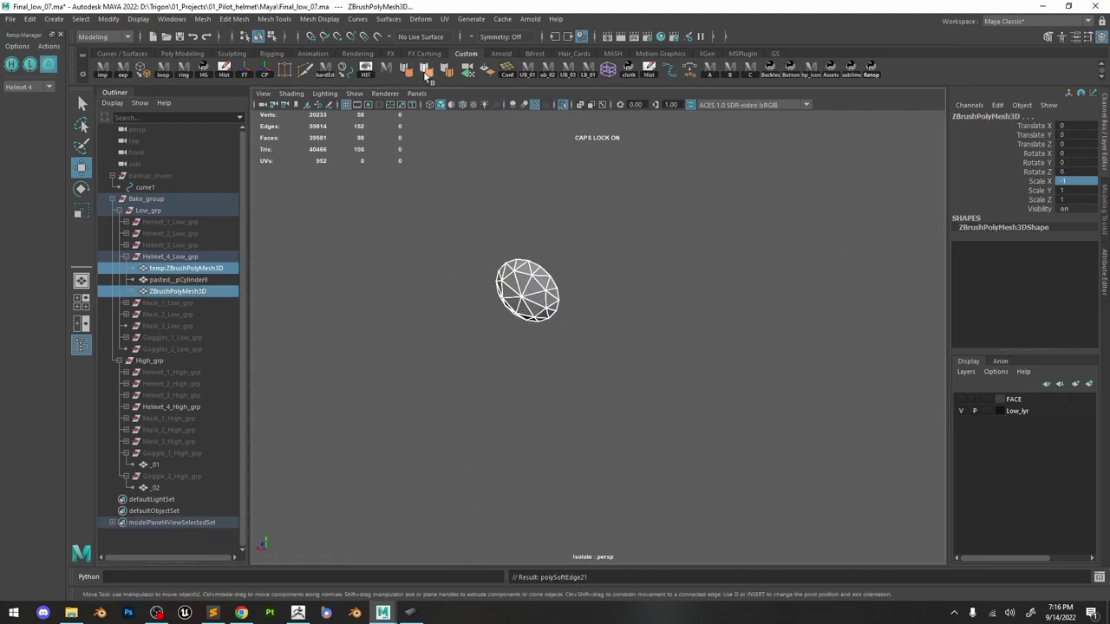
Select all edges around the rim of the original low-poly button and harden them.
{"action": "left_click", "coordinate": [599, 225]}
{"action": "left_click_drag", "start_coordinate": [547, 282], "coordinate": [533, 270], "text": "alt"}
{"action": "left_click", "coordinate": [533, 270]}
{"action": "right_click_drag", "start_coordinate": [532, 269], "coordinate": [533, 241]}
{"action": "double_click", "coordinate": [544, 271]}
{"action": "key", "text": "f"}
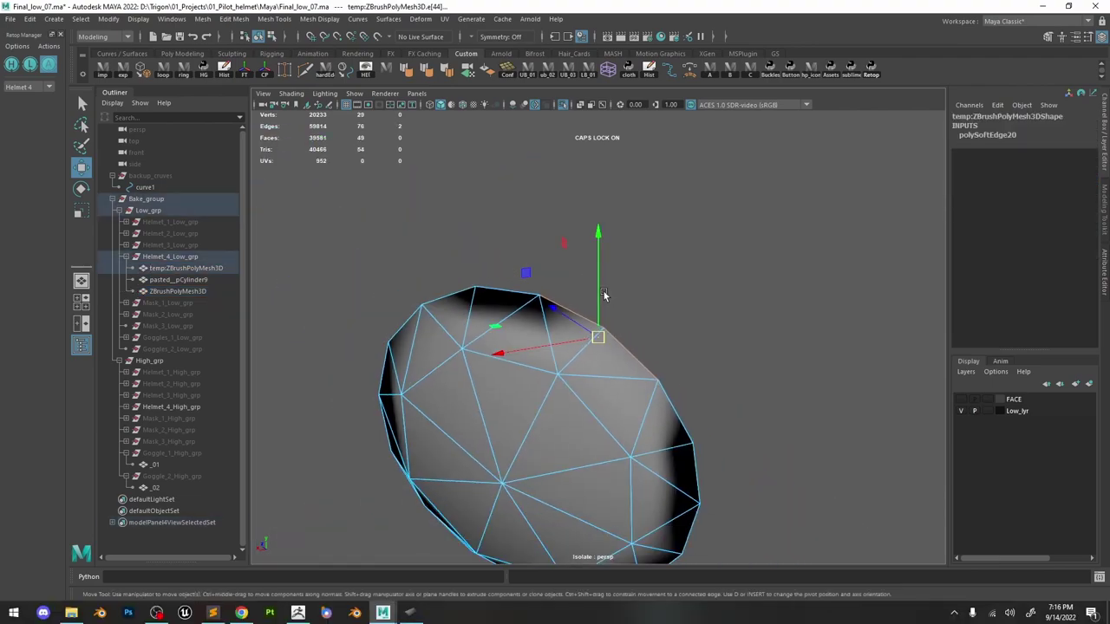
{"action": "left_click_drag", "start_coordinate": [613, 297], "coordinate": [657, 399], "text": "alt"}
{"action": "double_click", "coordinate": [660, 402], "text": "shift"}
{"action": "middle_click_drag", "start_coordinate": [692, 462], "coordinate": [647, 278], "text": "alt"}
{"action": "double_click", "coordinate": [654, 396], "text": "shift"}
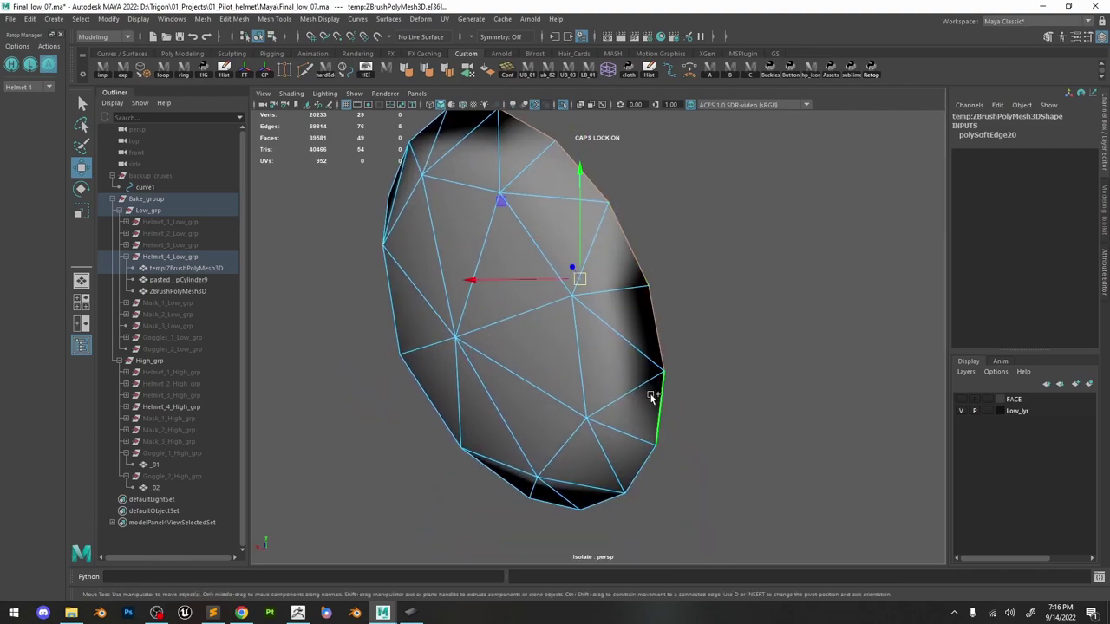
{"action": "left_click_drag", "start_coordinate": [655, 399], "coordinate": [663, 357], "text": "alt"}
{"action": "left_click", "coordinate": [633, 426]}
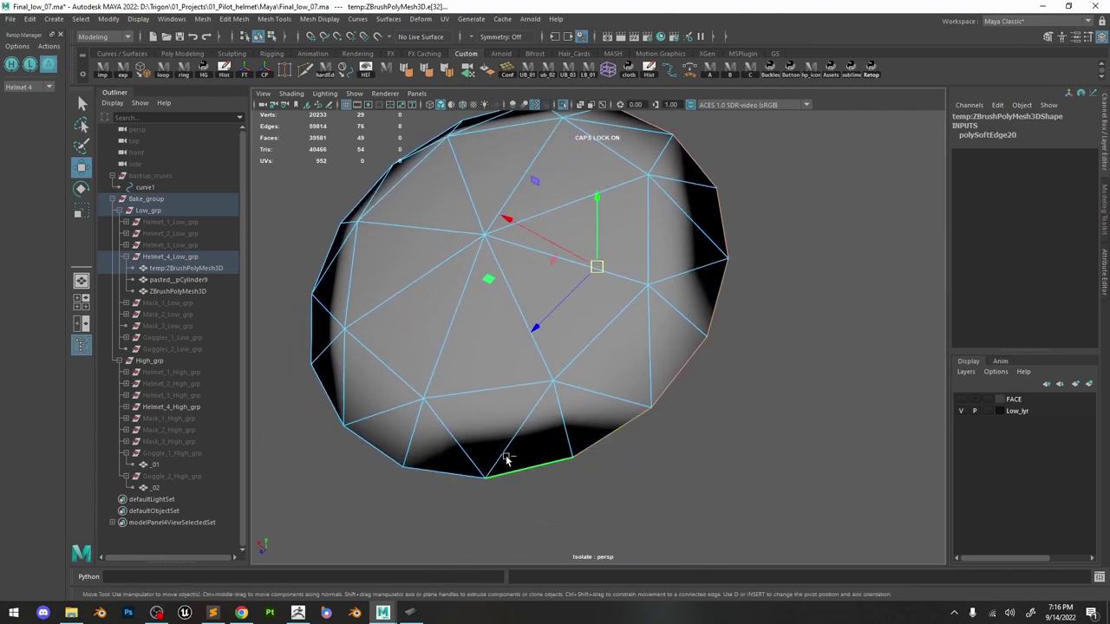
{"action": "left_click", "coordinate": [461, 463]}
{"action": "left_click_drag", "start_coordinate": [460, 463], "coordinate": [370, 347], "text": "alt"}
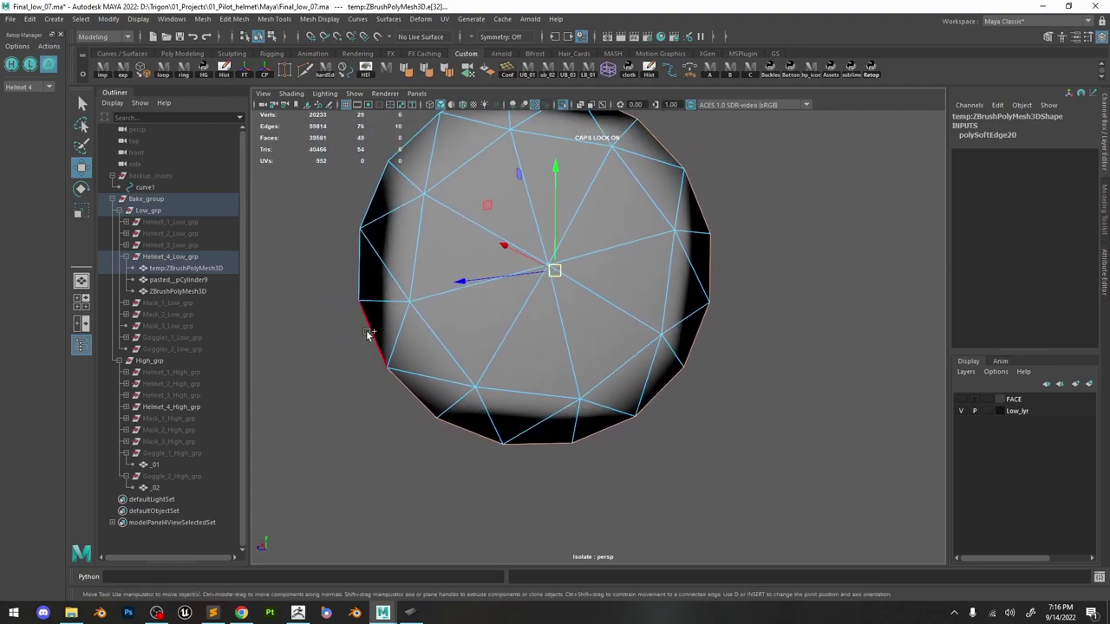
{"action": "left_click", "coordinate": [368, 334], "text": "shift"}
{"action": "left_click_drag", "start_coordinate": [425, 178], "coordinate": [456, 180], "text": "alt"}
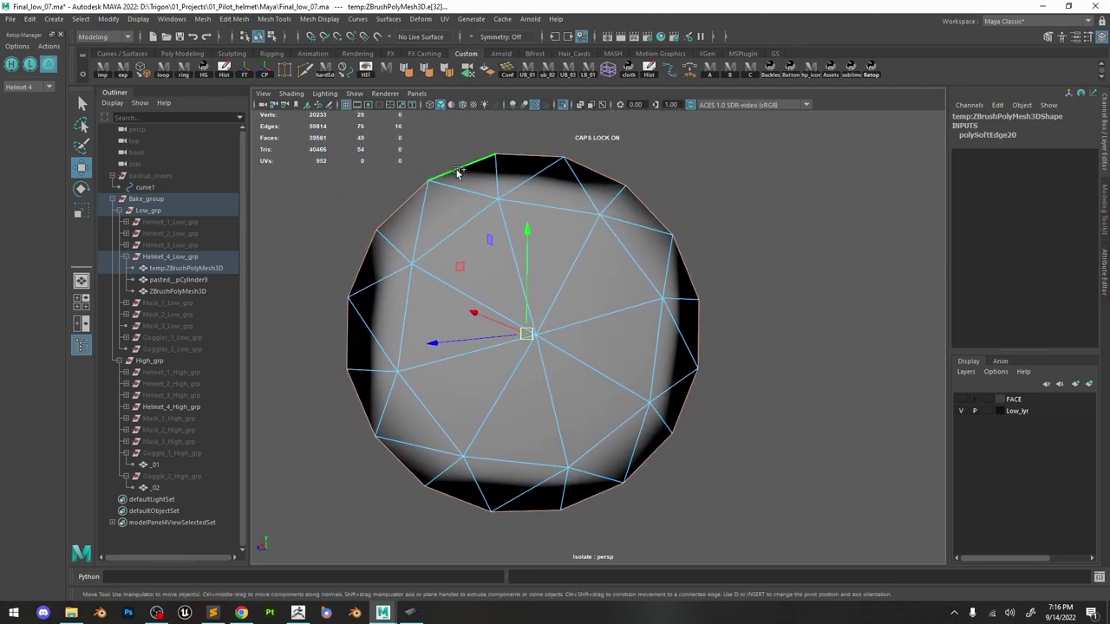
{"action": "right_click_drag", "start_coordinate": [457, 172], "coordinate": [614, 243], "text": "shift"}
{"action": "right_click_drag", "start_coordinate": [634, 360], "coordinate": [408, 470], "text": "alt"}
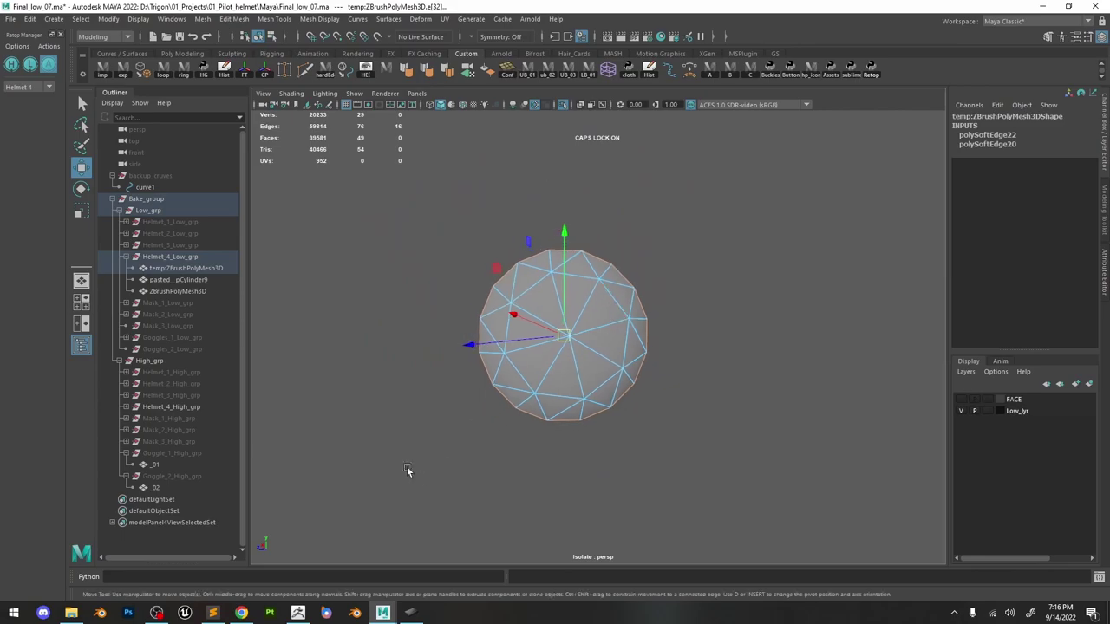
Check the Helmet folder's subtools in ZBrush and return to Maya.
{"action": "left_click", "coordinate": [297, 614]}
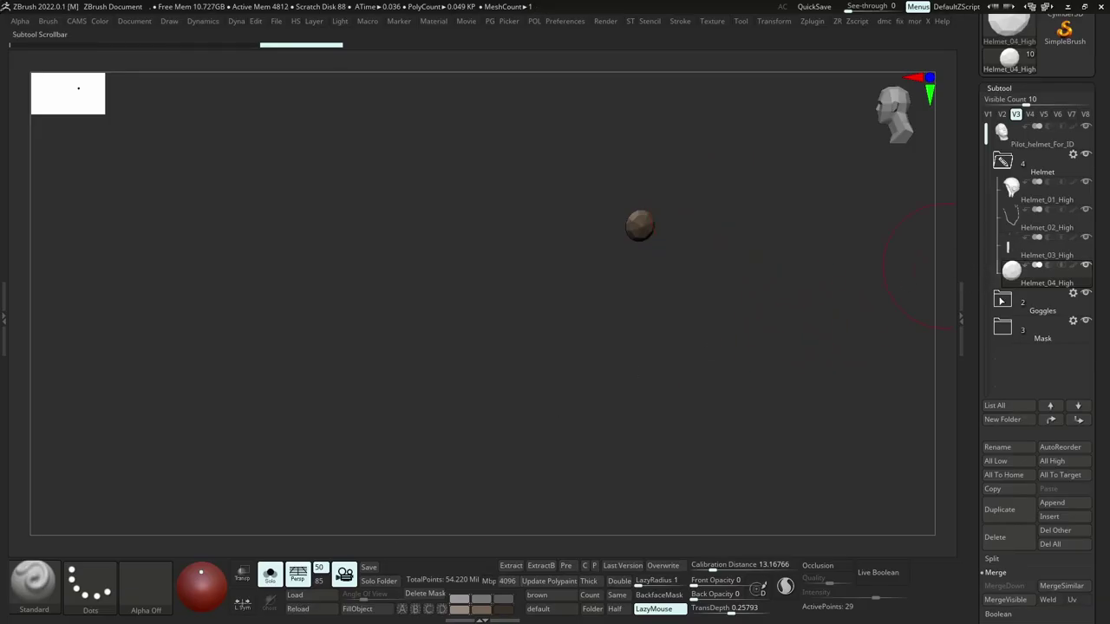
{"action": "left_click", "coordinate": [1020, 166]}
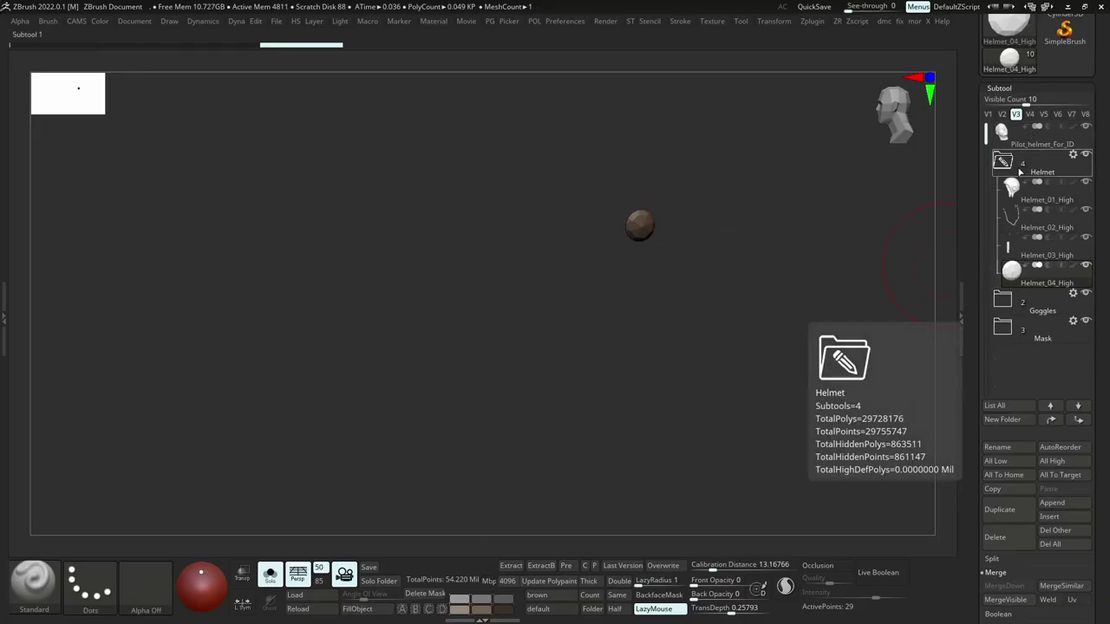
{"action": "left_click", "coordinate": [1011, 196]}
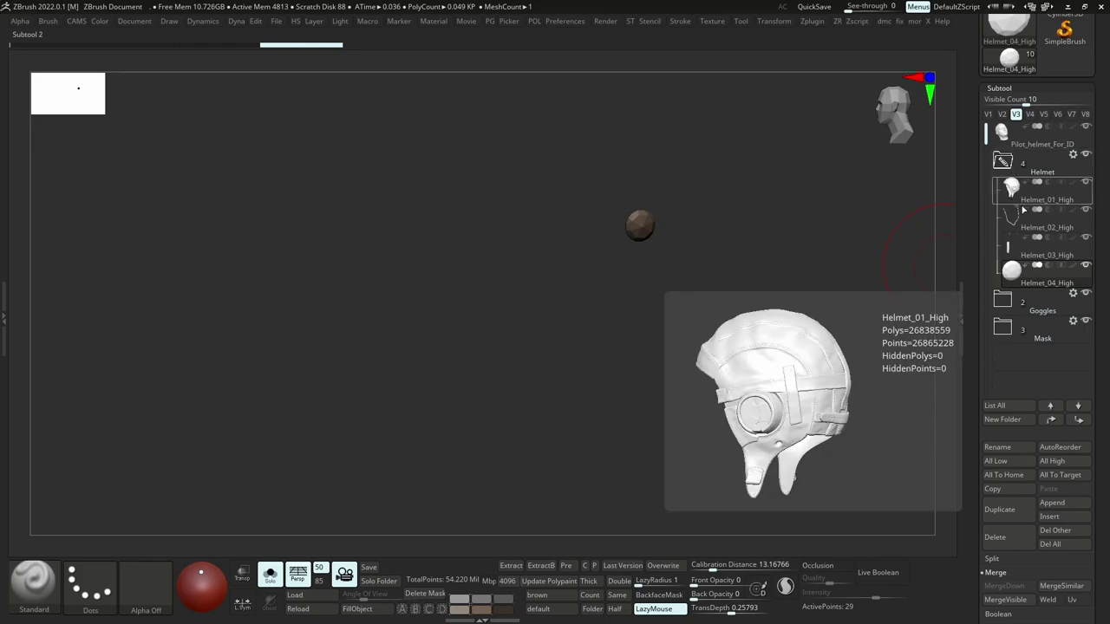
{"action": "left_click", "coordinate": [1067, 7]}
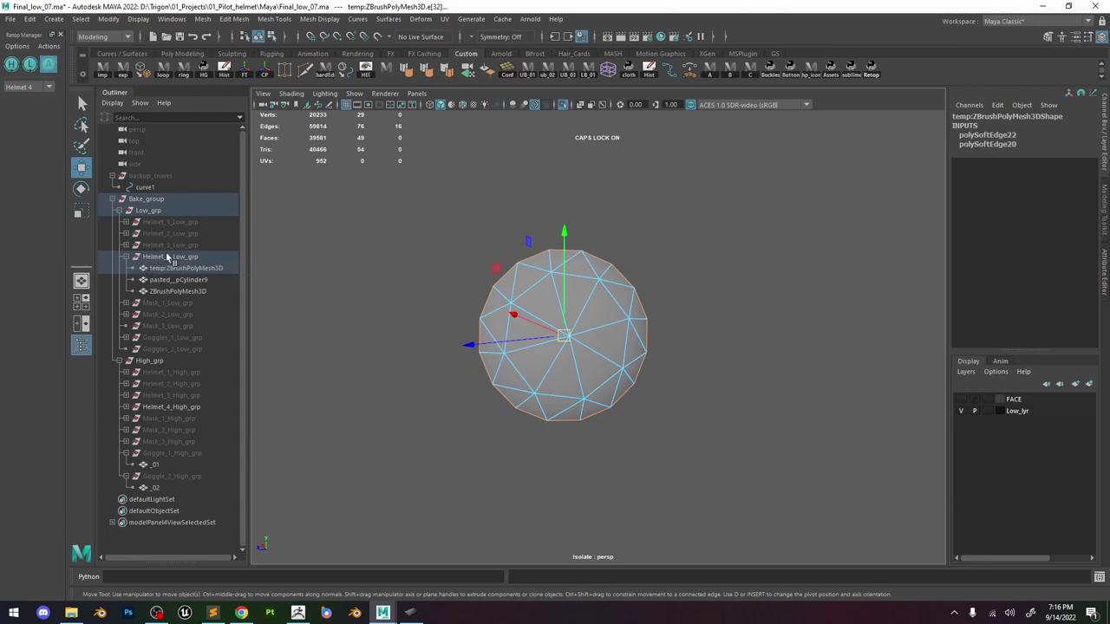
Isolate the mirrored low-poly button in Helmet_4_Low_grp, frame it and switch it to edge selection.
{"action": "left_click_drag", "start_coordinate": [679, 312], "coordinate": [619, 256], "text": "alt"}
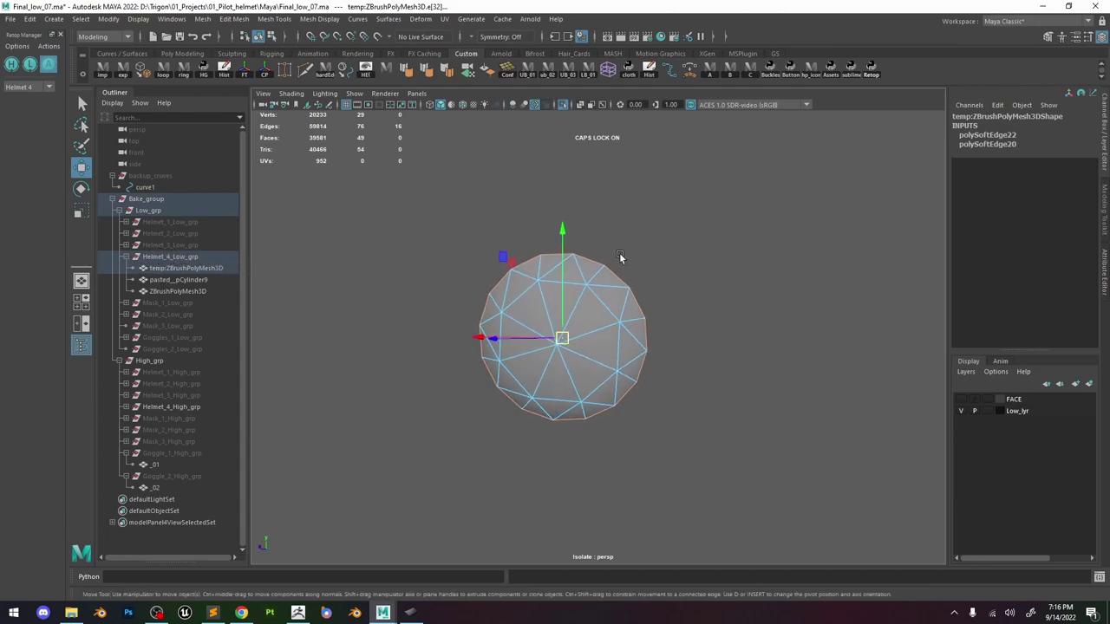
{"action": "left_click", "coordinate": [562, 105]}
{"action": "right_click_drag", "start_coordinate": [657, 328], "coordinate": [558, 255], "text": "alt"}
{"action": "middle_click_drag", "start_coordinate": [558, 255], "coordinate": [461, 251], "text": "alt"}
{"action": "left_click_drag", "start_coordinate": [620, 282], "coordinate": [317, 291], "text": "alt"}
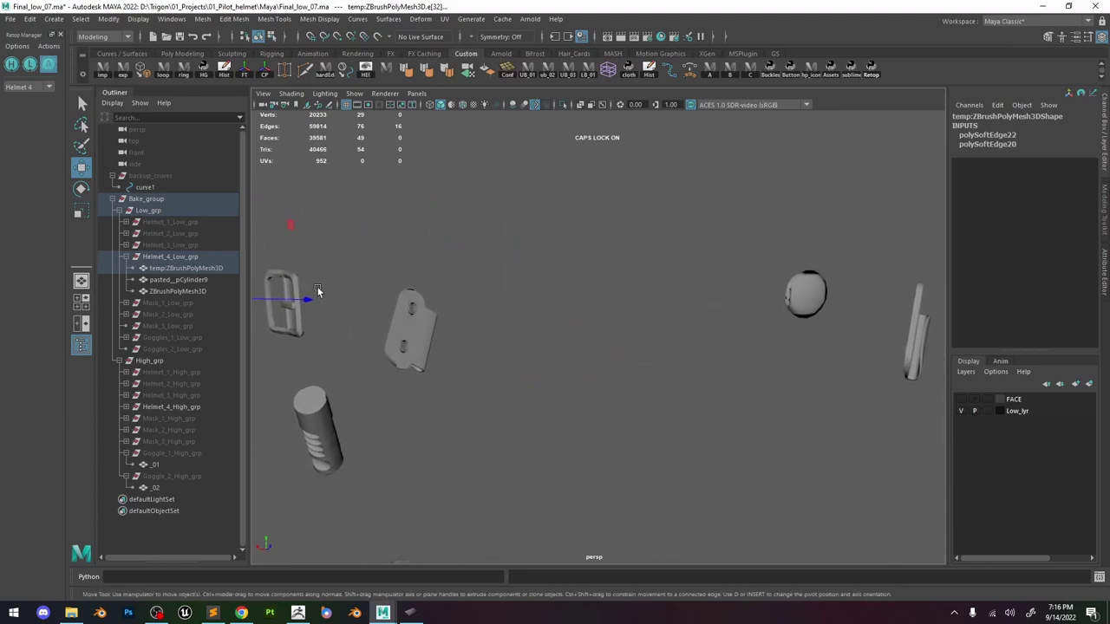
{"action": "left_click", "coordinate": [179, 290]}
{"action": "left_click", "coordinate": [563, 104]}
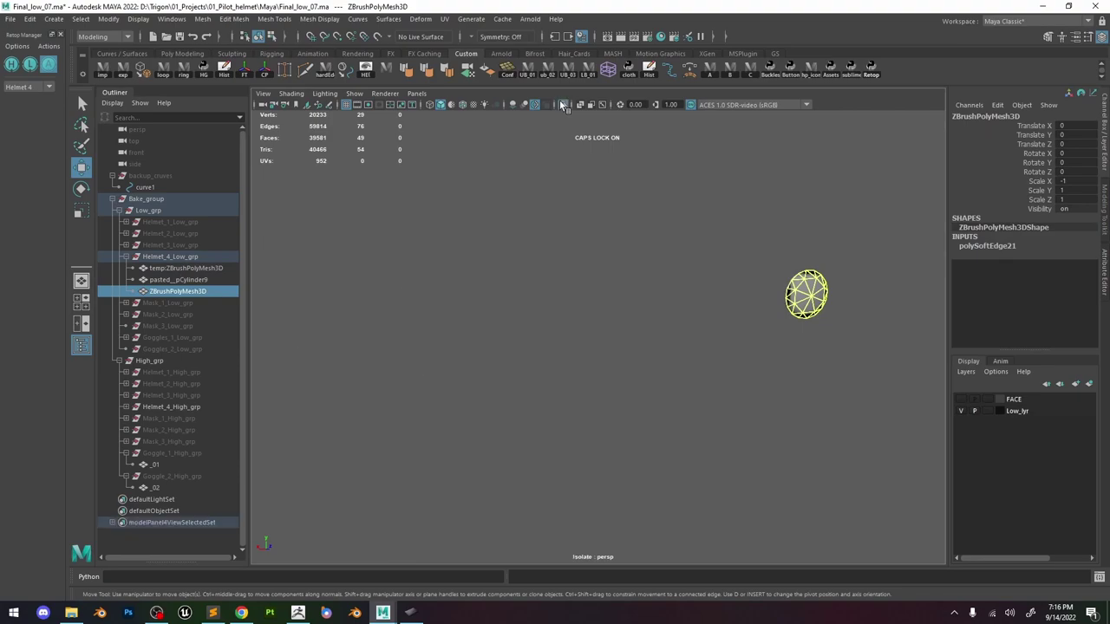
{"action": "key", "text": "f"}
{"action": "right_click", "coordinate": [654, 260]}
{"action": "right_click_drag", "start_coordinate": [655, 261], "coordinate": [616, 241]}
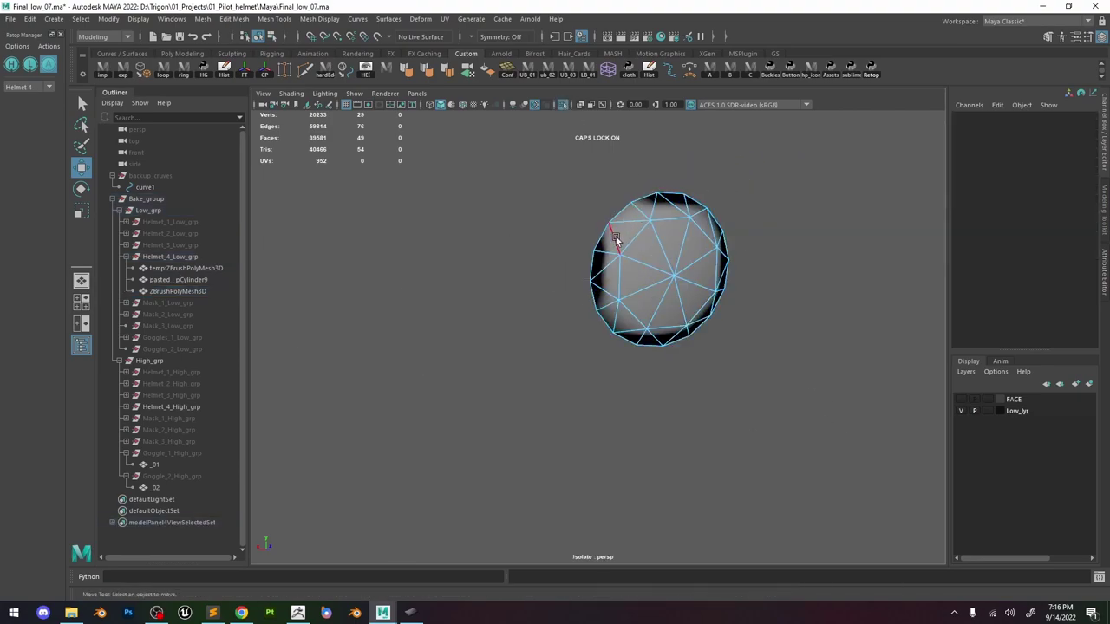
Select all edges around the rim of the mirrored low-poly button, harden them and leave isolation in object mode.
{"action": "left_click", "coordinate": [599, 241]}
{"action": "left_click", "coordinate": [594, 296], "text": "shift"}
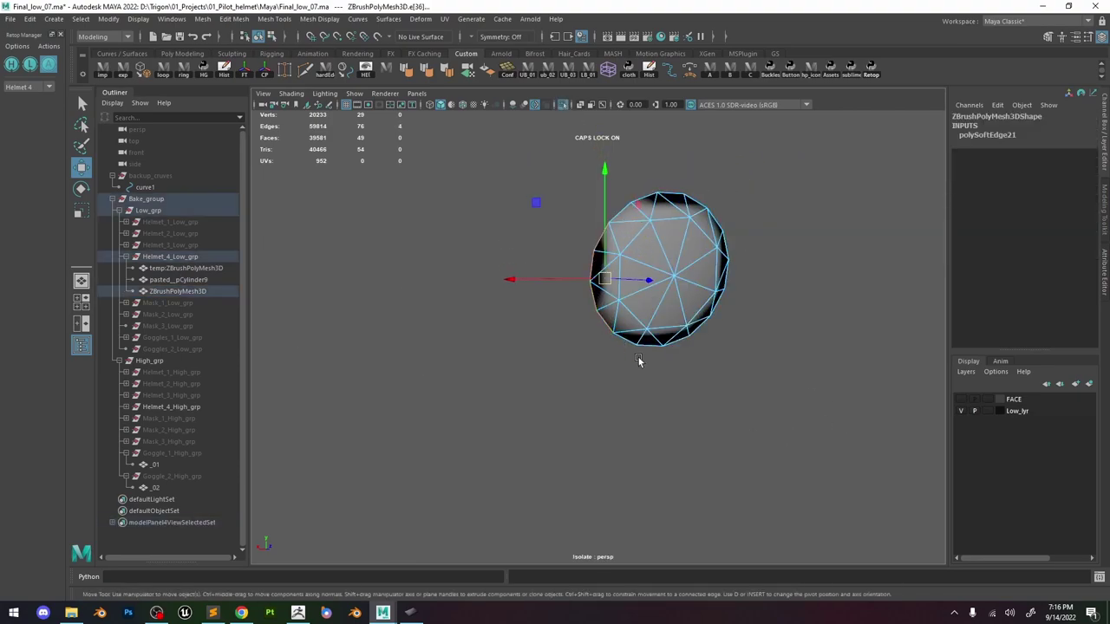
{"action": "left_click", "coordinate": [632, 345], "text": "shift"}
{"action": "left_click", "coordinate": [683, 341], "text": "shift"}
{"action": "left_click", "coordinate": [701, 327], "text": "shift"}
{"action": "left_click", "coordinate": [724, 258], "text": "shift"}
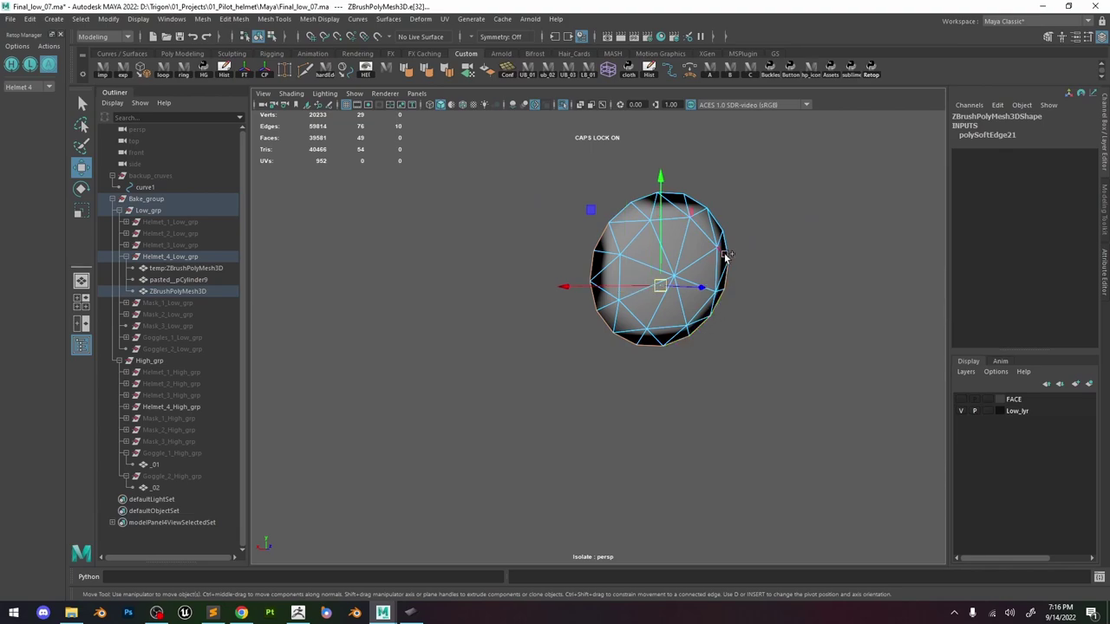
{"action": "left_click", "coordinate": [725, 246], "text": "shift"}
{"action": "left_click", "coordinate": [700, 200], "text": "shift"}
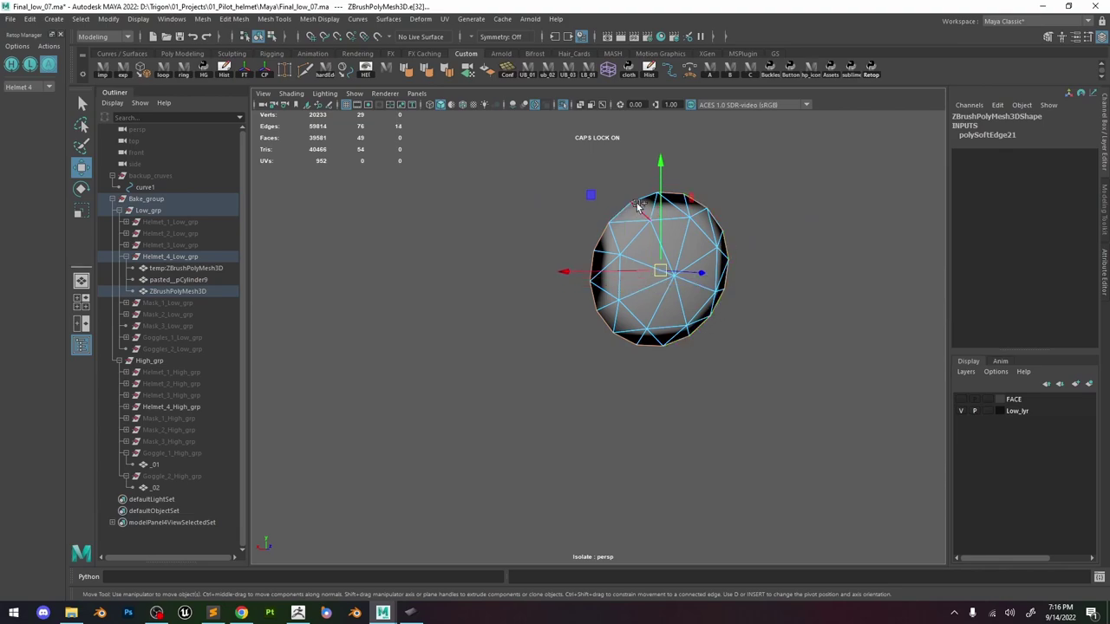
{"action": "right_click_drag", "start_coordinate": [637, 201], "coordinate": [724, 226], "text": "shift"}
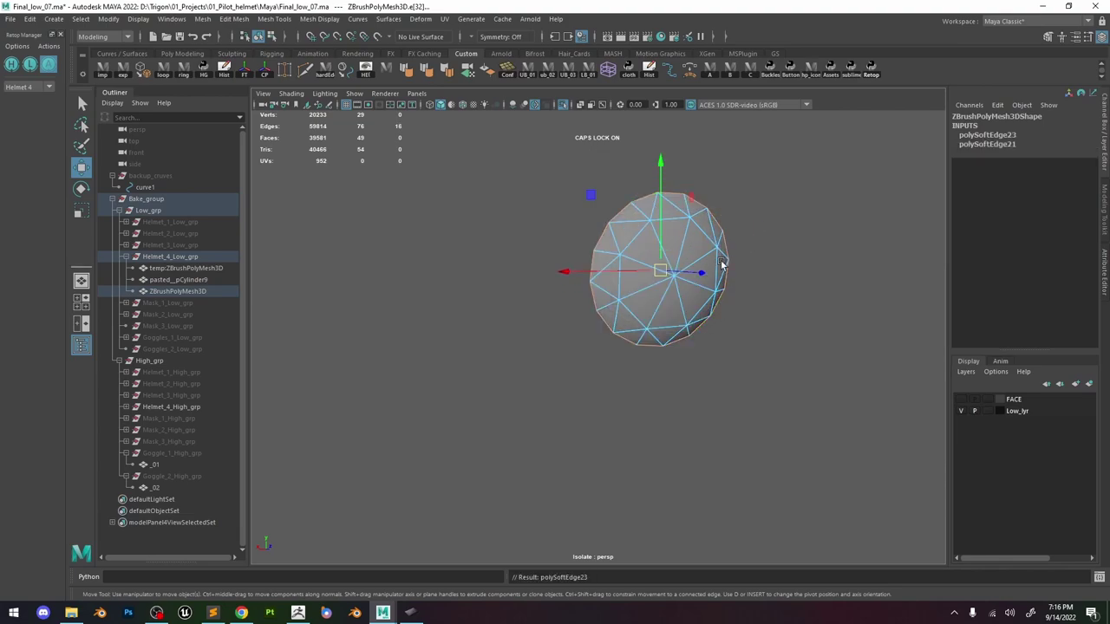
{"action": "key", "text": "F8"}
{"action": "left_click", "coordinate": [562, 104]}
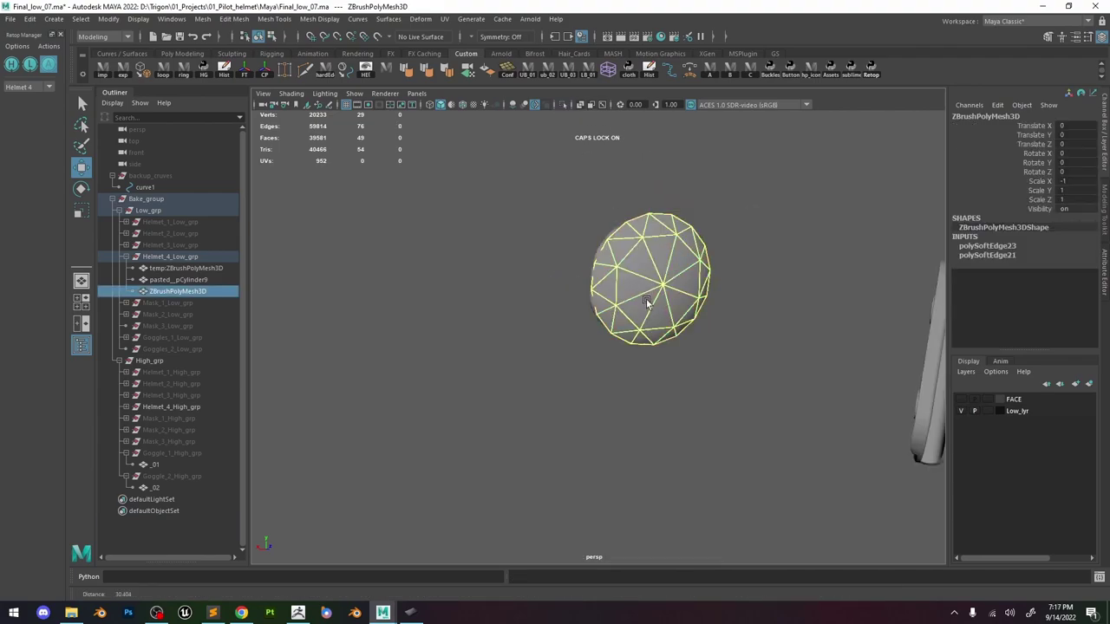
Examine which parts Helmet_4_Low_grp contains, checking the Helmet subtools in ZBrush briefly before returning to Maya.
{"action": "scroll", "coordinate": [533, 225], "scroll_direction": "down", "scroll_amount": 5}
{"action": "scroll", "coordinate": [534, 225], "scroll_direction": "down", "scroll_amount": 4}
{"action": "left_click_drag", "start_coordinate": [534, 225], "coordinate": [439, 306], "text": "alt"}
{"action": "scroll", "coordinate": [607, 380], "scroll_direction": "up", "scroll_amount": 3}
{"action": "left_click", "coordinate": [178, 257]}
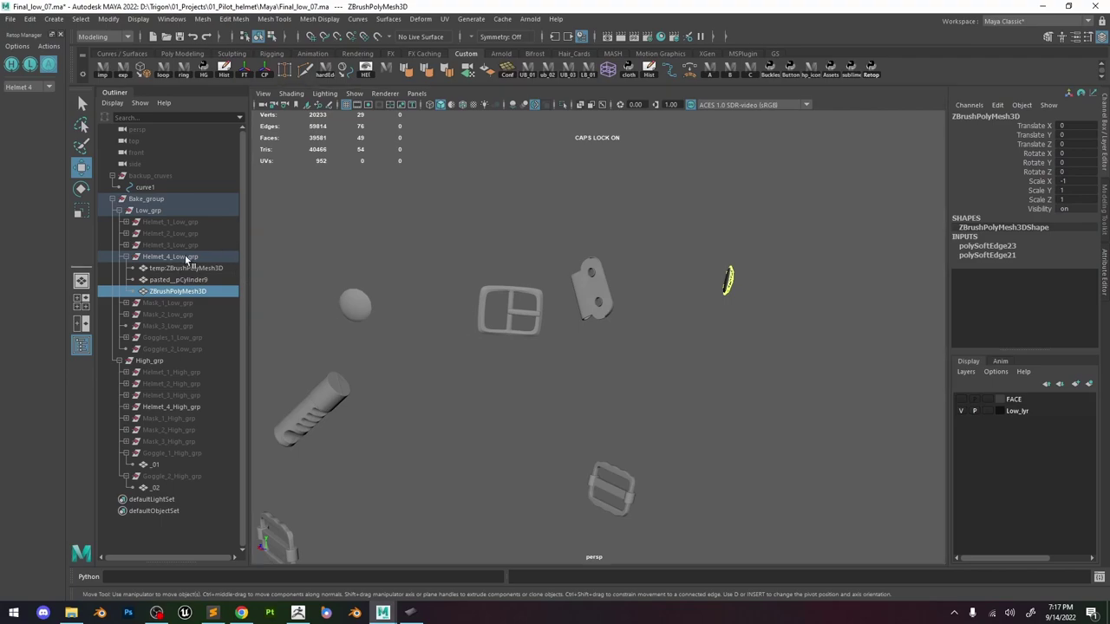
{"action": "left_click_drag", "start_coordinate": [608, 288], "coordinate": [604, 319], "text": "alt"}
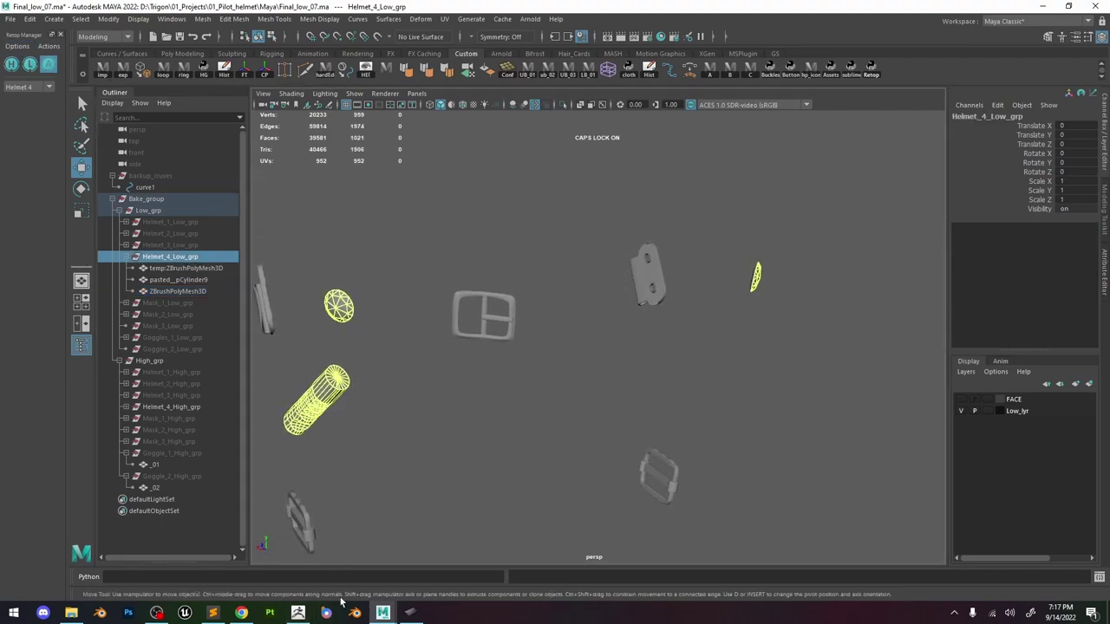
{"action": "left_click", "coordinate": [299, 613]}
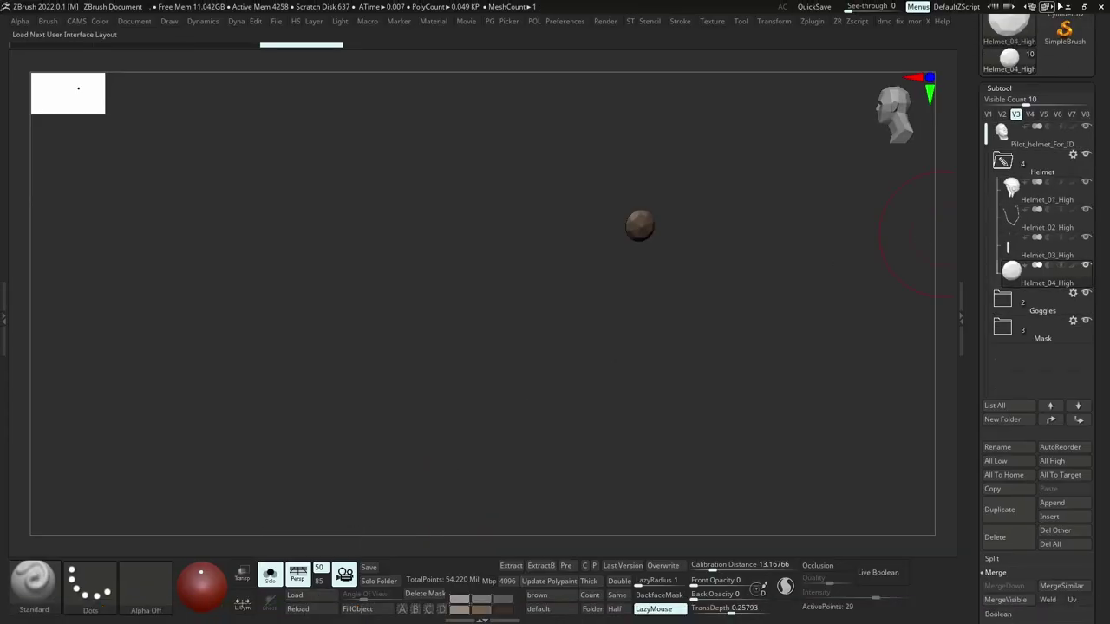
{"action": "key", "text": "alt+Tab"}
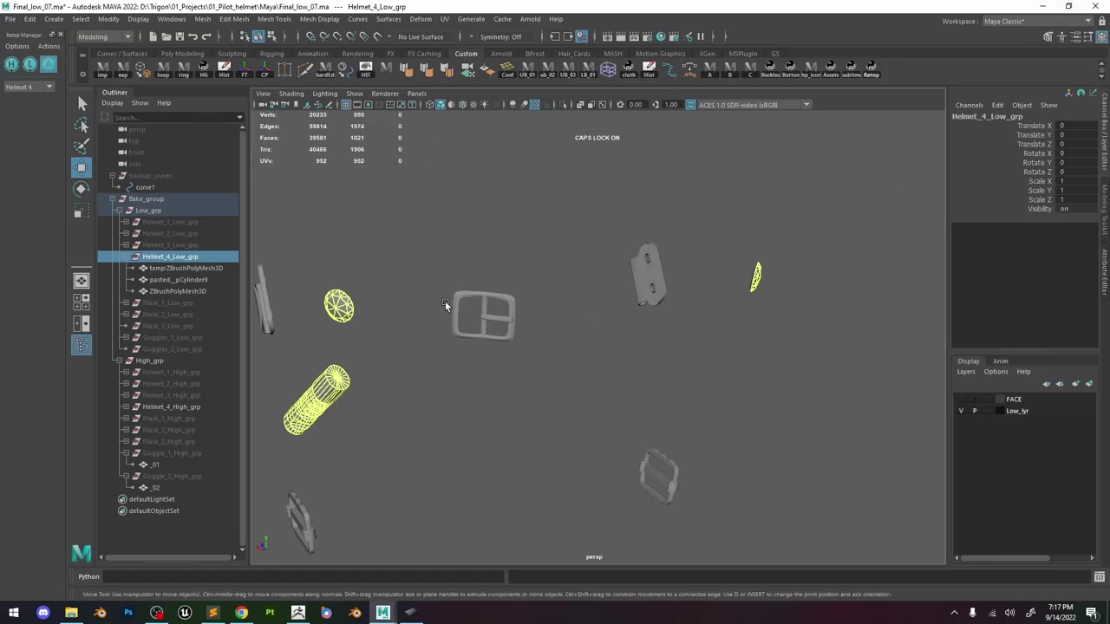
{"action": "middle_click_drag", "start_coordinate": [460, 236], "coordinate": [547, 213], "text": "alt"}
{"action": "right_click_drag", "start_coordinate": [547, 213], "coordinate": [580, 278], "text": "alt"}
{"action": "middle_click_drag", "start_coordinate": [405, 227], "coordinate": [453, 234], "text": "alt"}
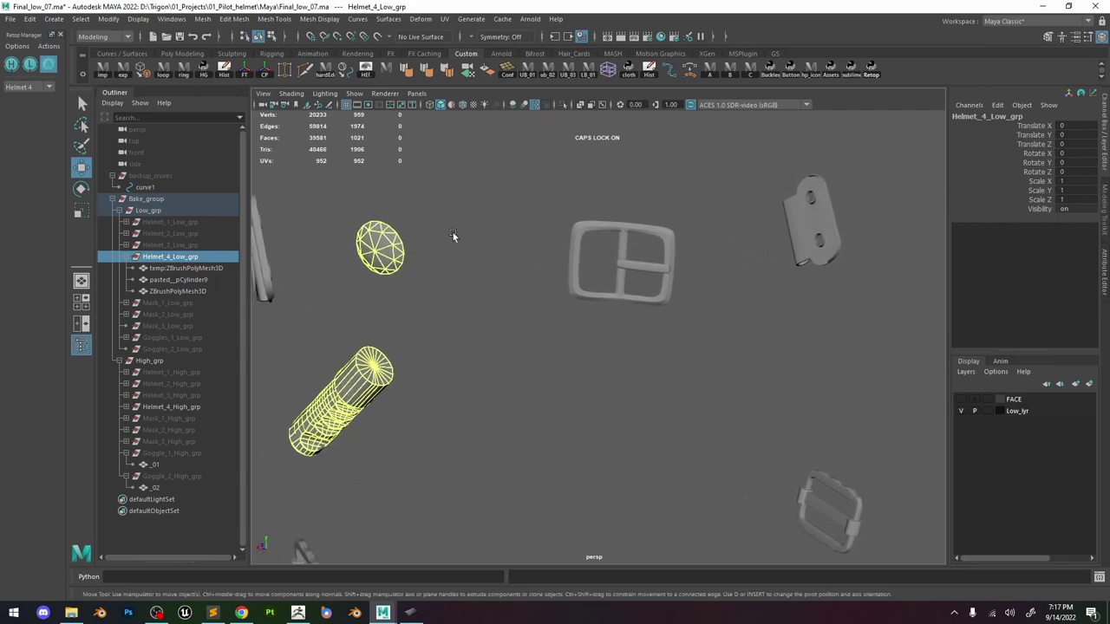
{"action": "left_click_drag", "start_coordinate": [572, 232], "coordinate": [522, 250], "text": "alt"}
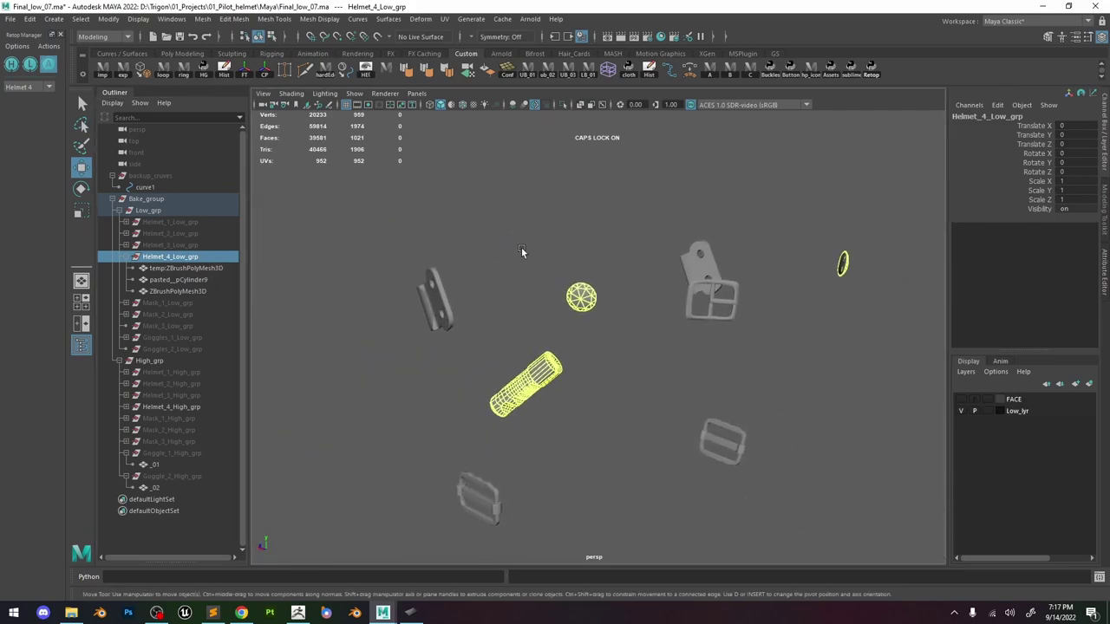
Group the two low-poly button meshes inside Helmet_4_Low_grp and name the group BUTTONS.
{"action": "left_click", "coordinate": [199, 281]}
{"action": "left_click", "coordinate": [192, 268], "text": "shift"}
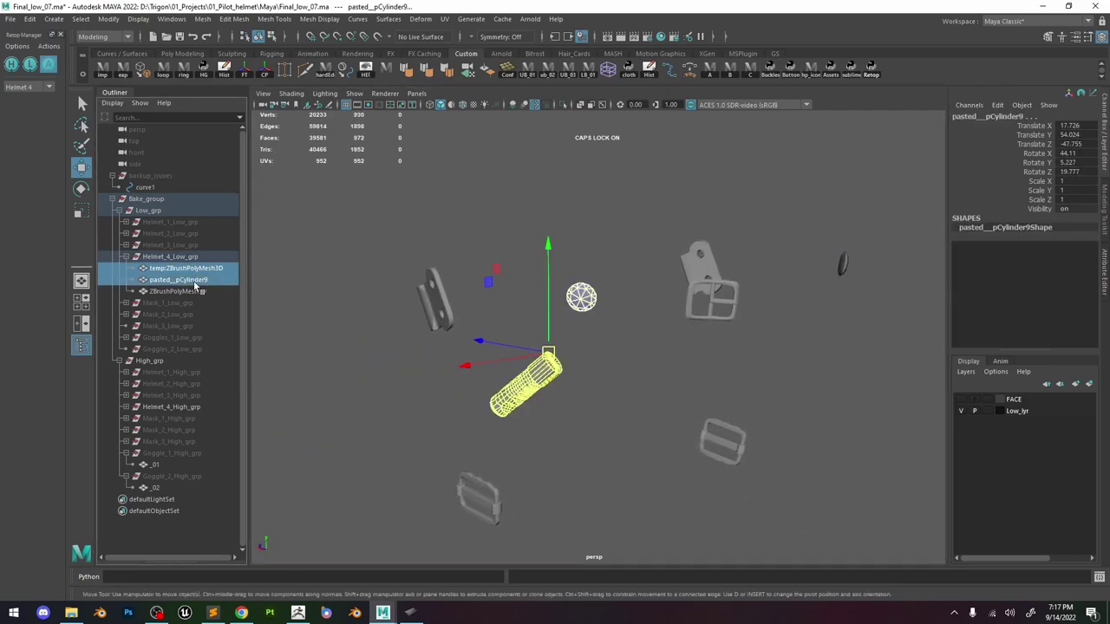
{"action": "left_click", "coordinate": [189, 290]}
{"action": "left_click", "coordinate": [192, 270], "text": "ctrl"}
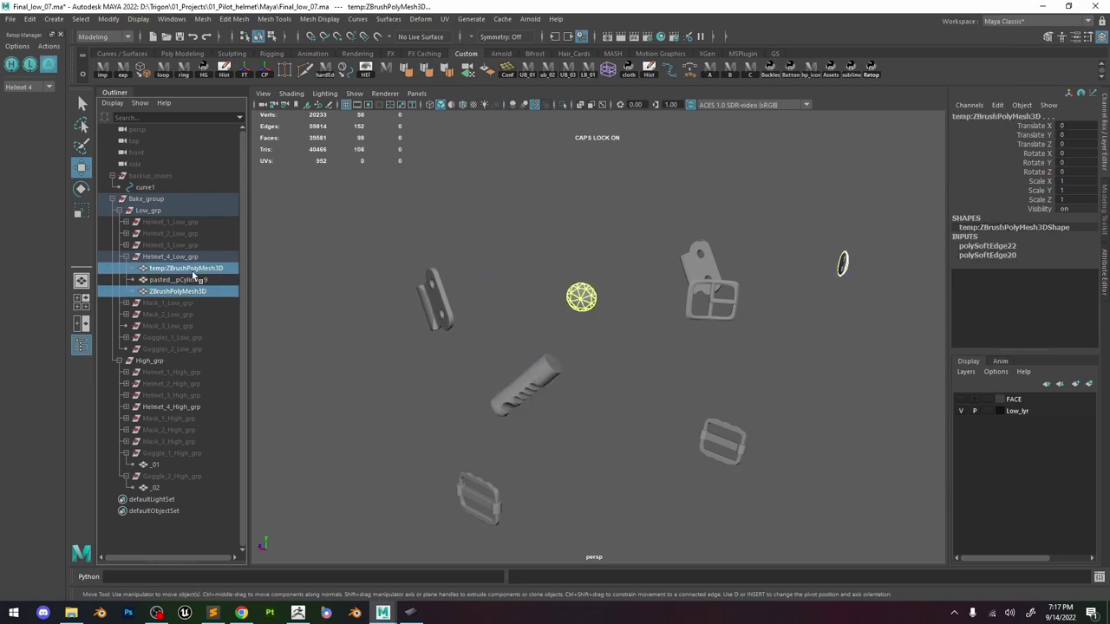
{"action": "key", "text": "ctrl+g"}
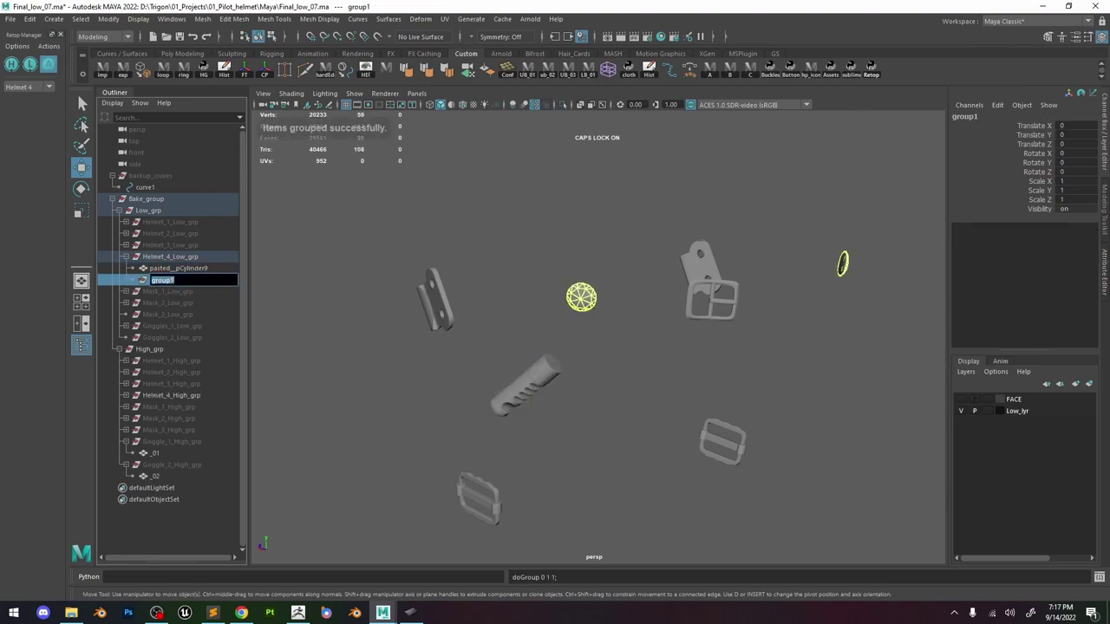
{"action": "type", "text": "BUTTONS"}
{"action": "key", "text": "Return"}
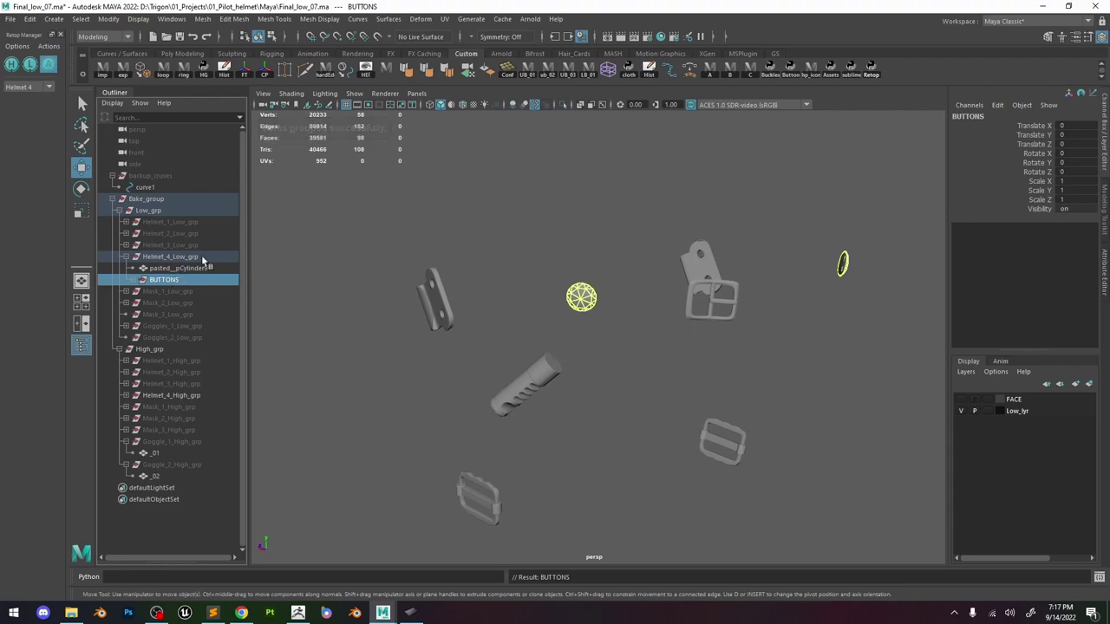
Inspect the cylinder in Helmet_4_Low_grp and the rectangular buckle with the crossbar.
{"action": "middle_click_drag", "start_coordinate": [598, 250], "coordinate": [550, 241], "text": "alt"}
{"action": "scroll", "coordinate": [486, 347], "scroll_direction": "up", "scroll_amount": 4}
{"action": "left_click", "coordinate": [199, 268]}
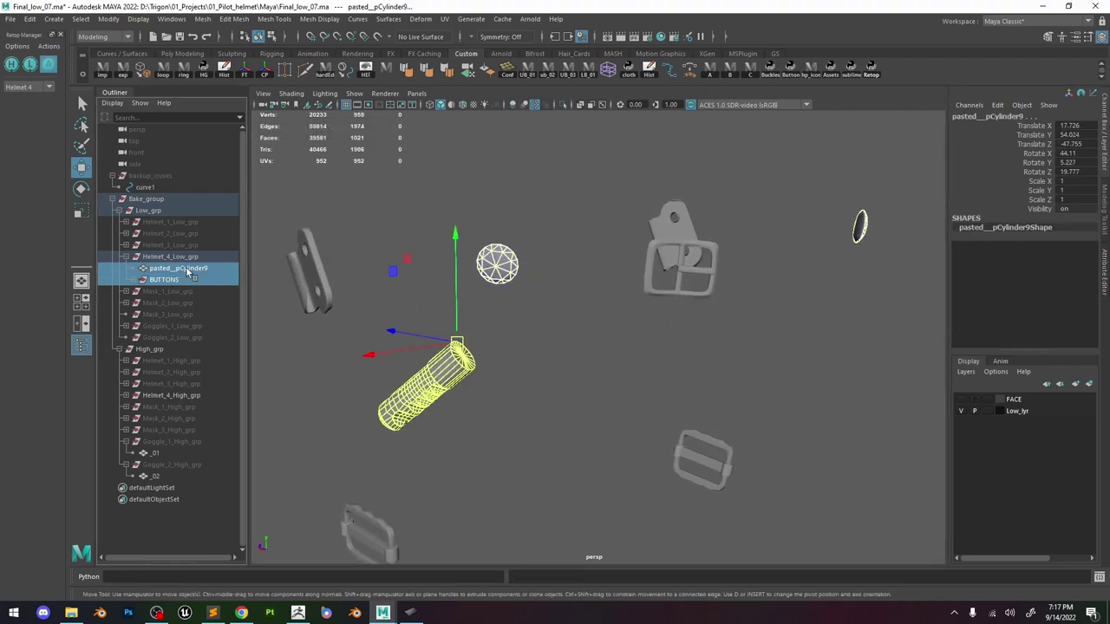
{"action": "left_click_drag", "start_coordinate": [642, 260], "coordinate": [690, 263], "text": "alt"}
{"action": "left_click", "coordinate": [690, 263]}
{"action": "key", "text": "f"}
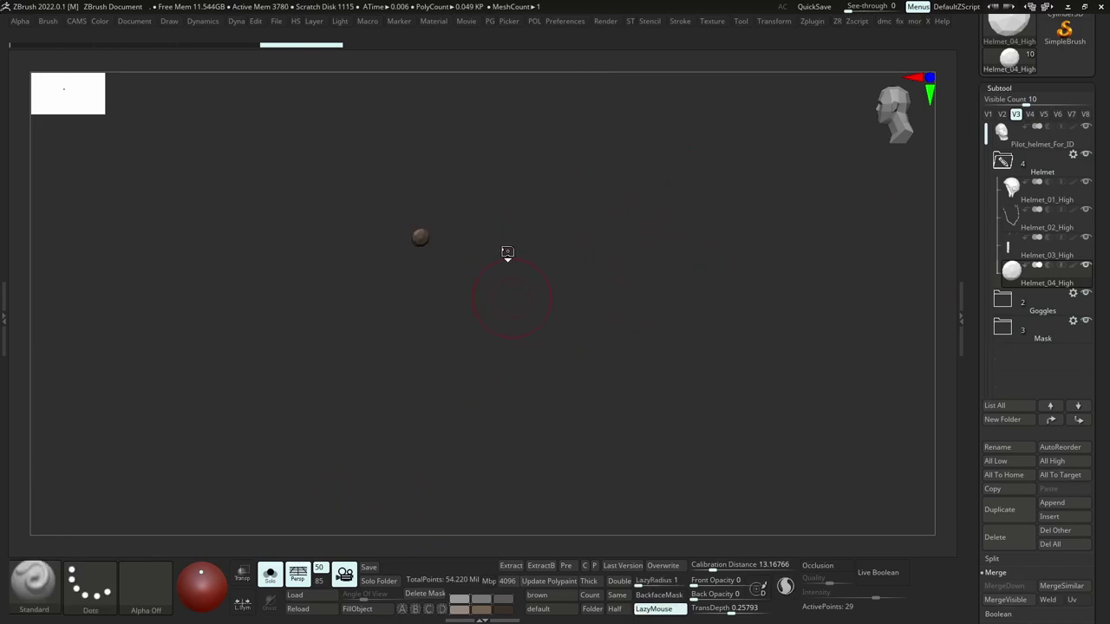
Switch to ZBrush and solo the Helmet_04_High subtool to bring its green two-hole bracket into view.
{"action": "key", "text": "shift+s"}
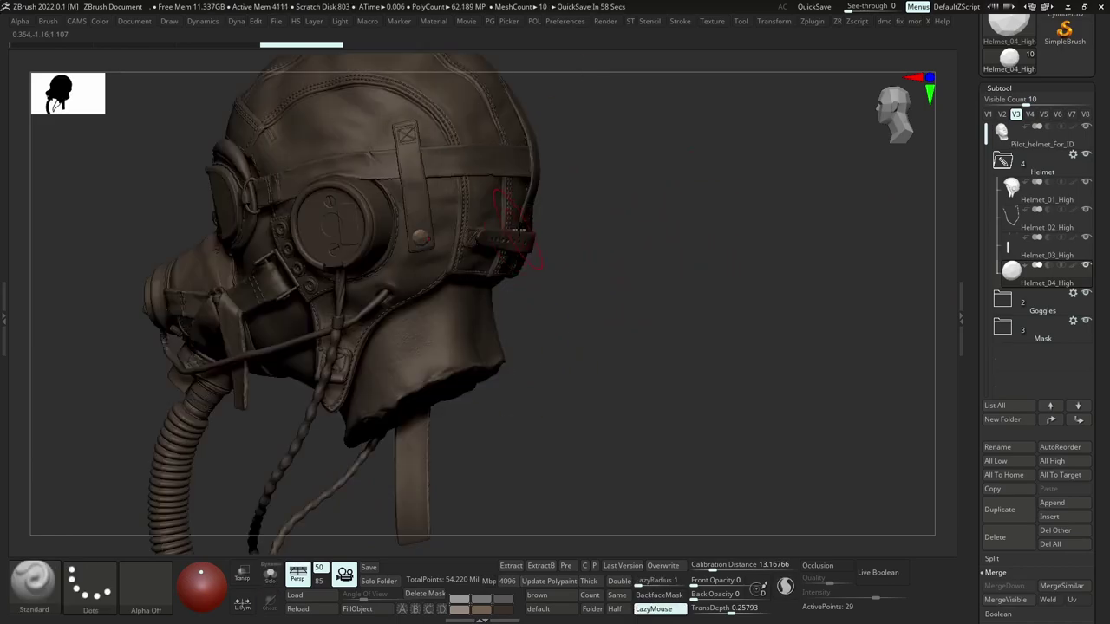
{"action": "key", "text": "shift+s"}
{"action": "key", "text": "shift+s"}
{"action": "key", "text": "shift+s"}
{"action": "left_click_drag", "start_coordinate": [567, 183], "coordinate": [357, 349], "text": "ctrl+alt+shift"}
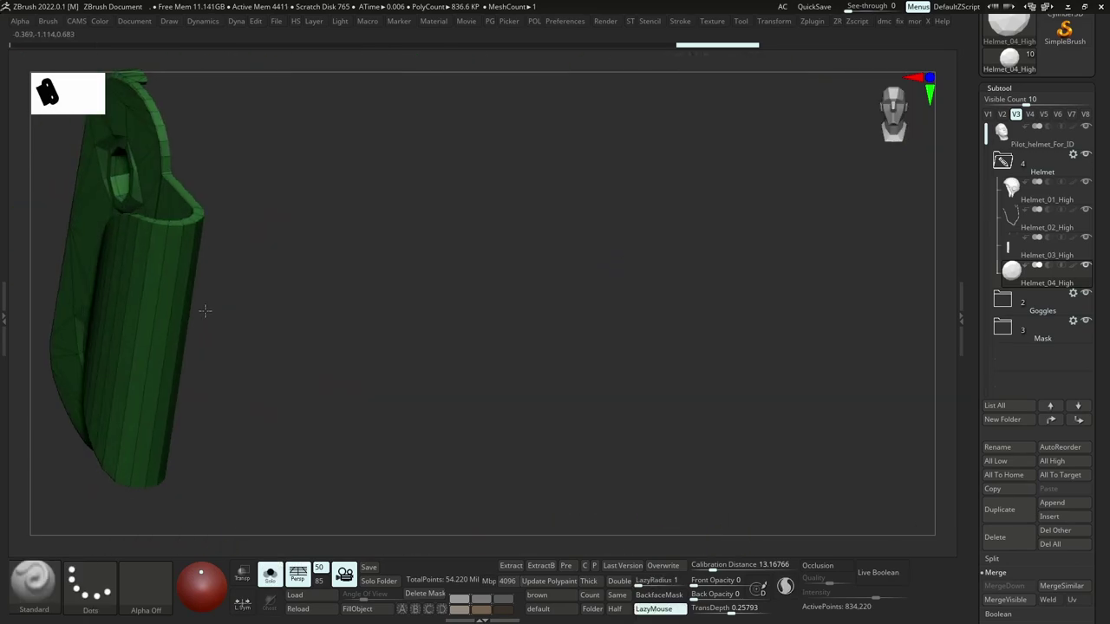
{"action": "right_click_drag", "start_coordinate": [204, 311], "coordinate": [390, 324]}
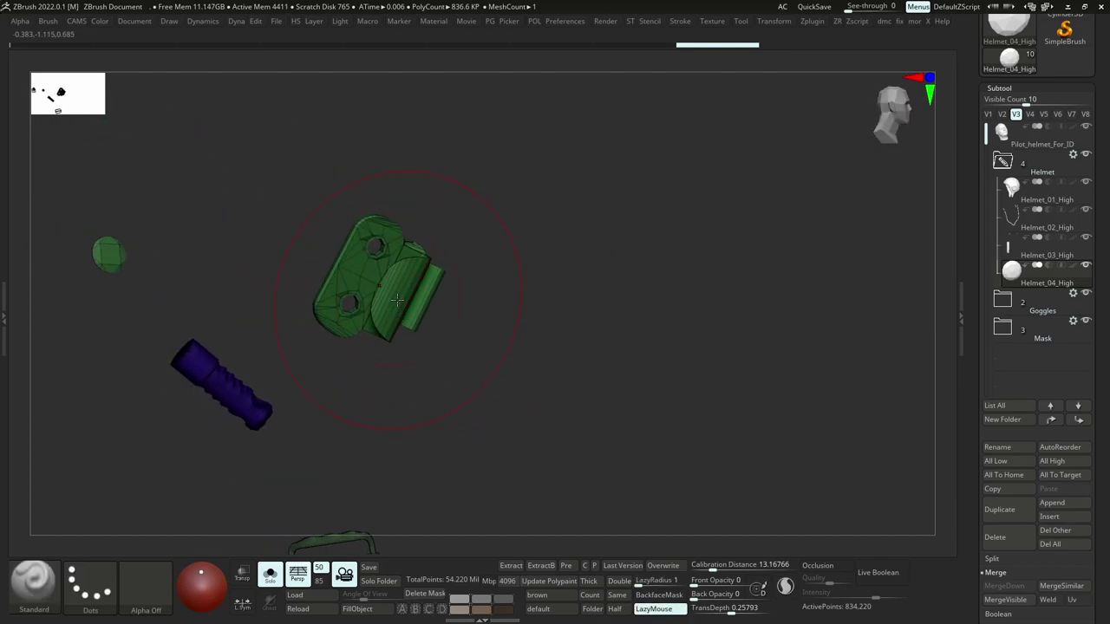
Turn off perspective, isolate the two-hole brackets in Helmet_04_High, and lower their subdivision level.
{"action": "key", "text": "p"}
{"action": "right_click_drag", "start_coordinate": [383, 283], "coordinate": [392, 324], "text": "ctrl"}
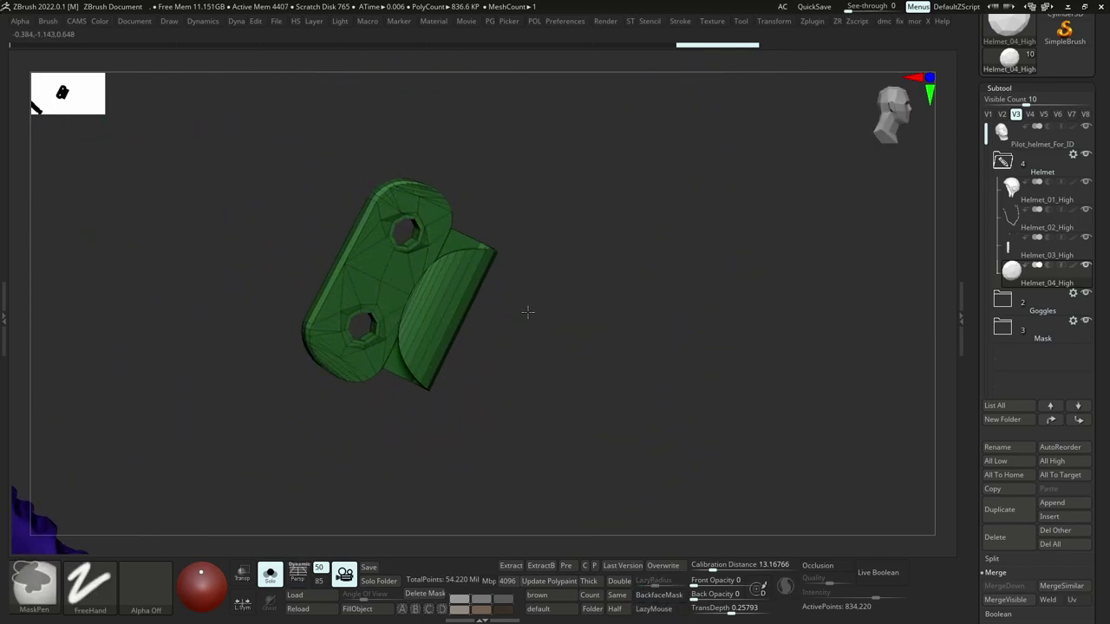
{"action": "right_click_drag", "start_coordinate": [528, 310], "coordinate": [464, 227], "text": "ctrl"}
{"action": "left_click_drag", "start_coordinate": [480, 196], "coordinate": [341, 323], "text": "ctrl+alt+shift"}
{"action": "left_click_drag", "start_coordinate": [429, 227], "coordinate": [392, 255], "text": "ctrl+shift"}
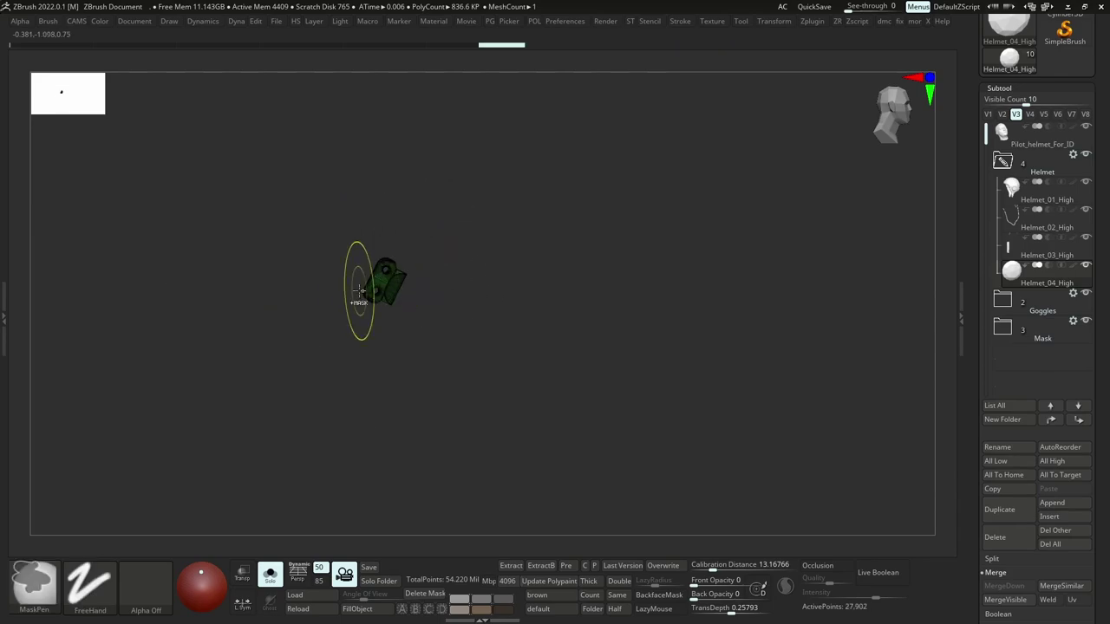
{"action": "right_click_drag", "start_coordinate": [361, 294], "coordinate": [515, 379], "text": "ctrl"}
{"action": "key", "text": "shift+d"}
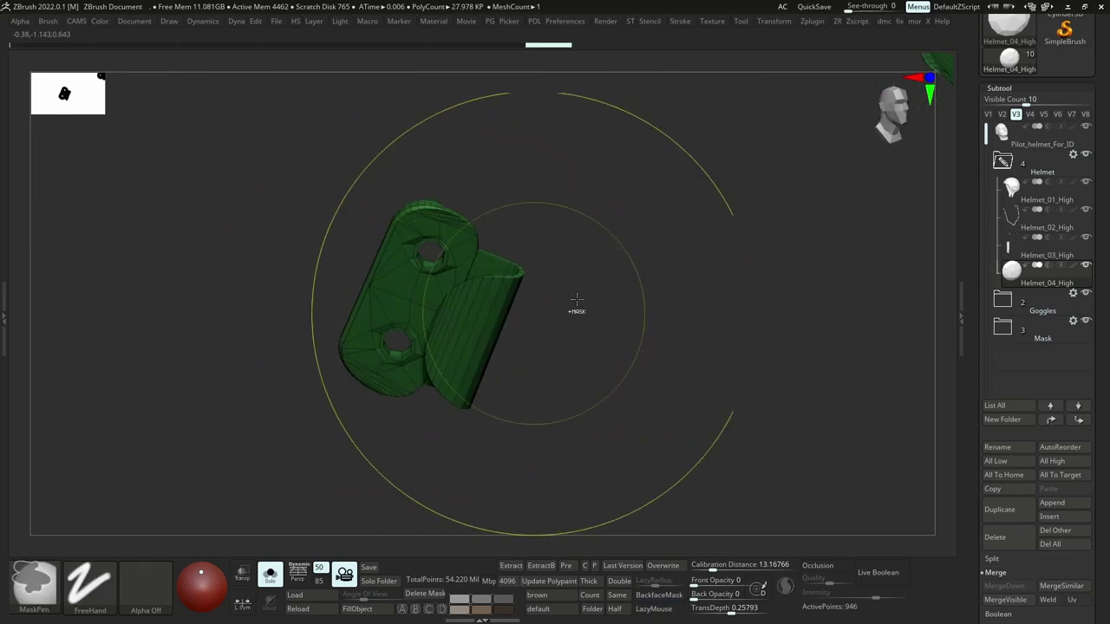
Examine the topology of both low-subdivision brackets.
{"action": "right_click_drag", "start_coordinate": [577, 300], "coordinate": [541, 344], "text": "ctrl"}
{"action": "right_click_drag", "start_coordinate": [542, 344], "coordinate": [589, 252]}
{"action": "right_click_drag", "start_coordinate": [669, 214], "coordinate": [787, 382]}
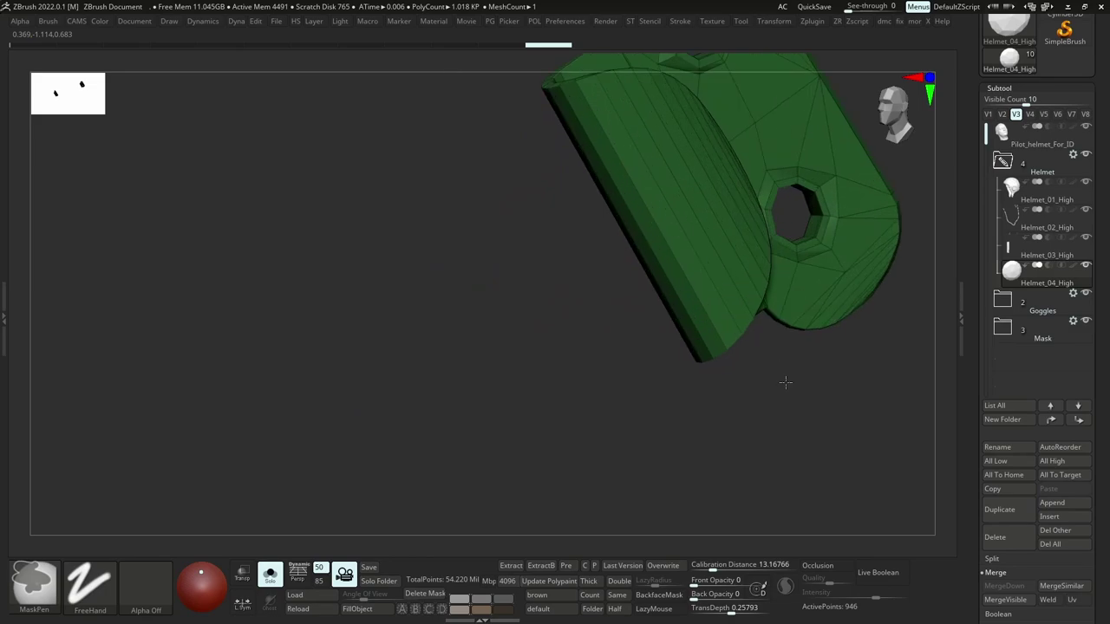
{"action": "right_click_drag", "start_coordinate": [708, 194], "coordinate": [657, 379], "text": "alt"}
{"action": "key", "text": "shift+f"}
{"action": "key", "text": "shift+f"}
{"action": "right_click_drag", "start_coordinate": [677, 329], "coordinate": [648, 282]}
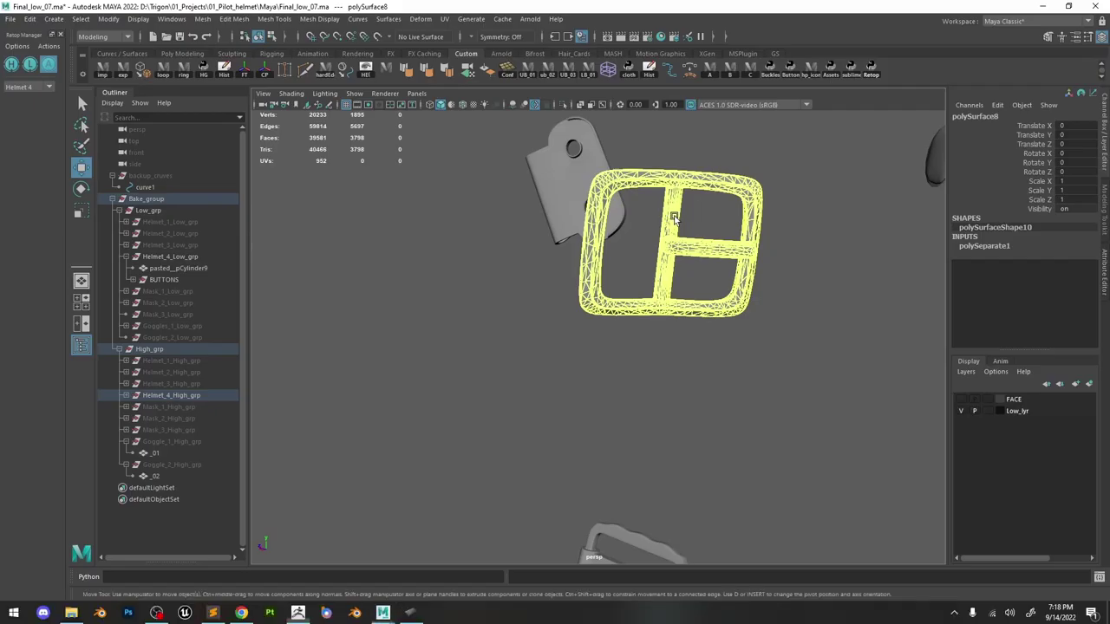
Switch to Maya, import the temporary OBJ of the brackets, and frame the high-poly bracket.
{"action": "scroll", "coordinate": [545, 238], "scroll_direction": "down", "scroll_amount": 3}
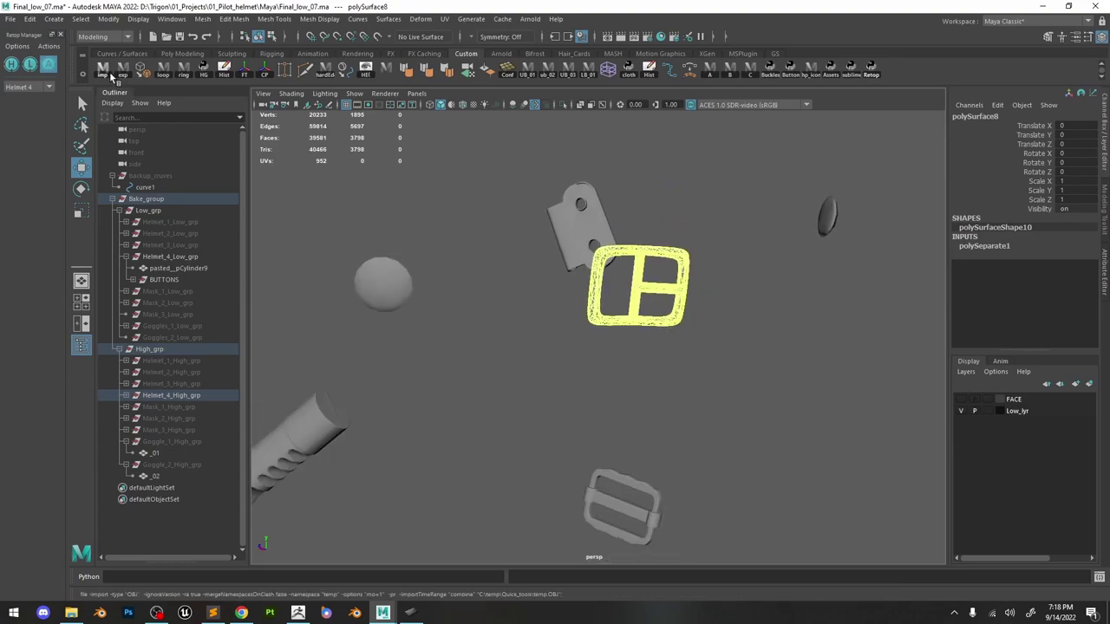
{"action": "left_click", "coordinate": [106, 73]}
{"action": "scroll", "coordinate": [599, 269], "scroll_direction": "down", "scroll_amount": 3}
{"action": "left_click_drag", "start_coordinate": [578, 273], "coordinate": [556, 278], "text": "alt"}
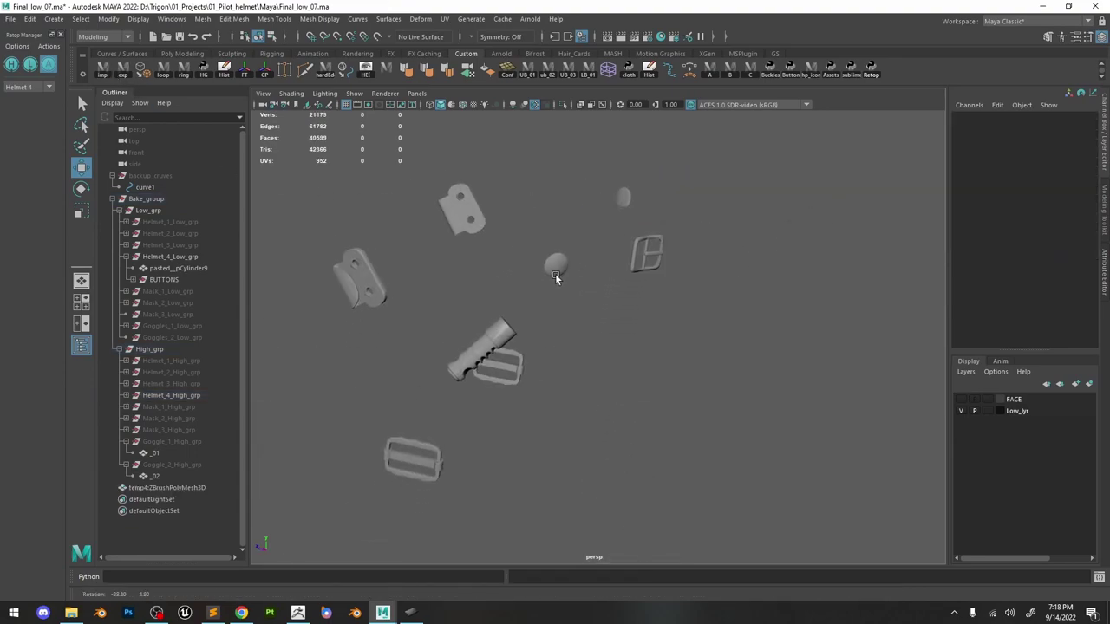
{"action": "left_click", "coordinate": [379, 277]}
{"action": "key", "text": "f"}
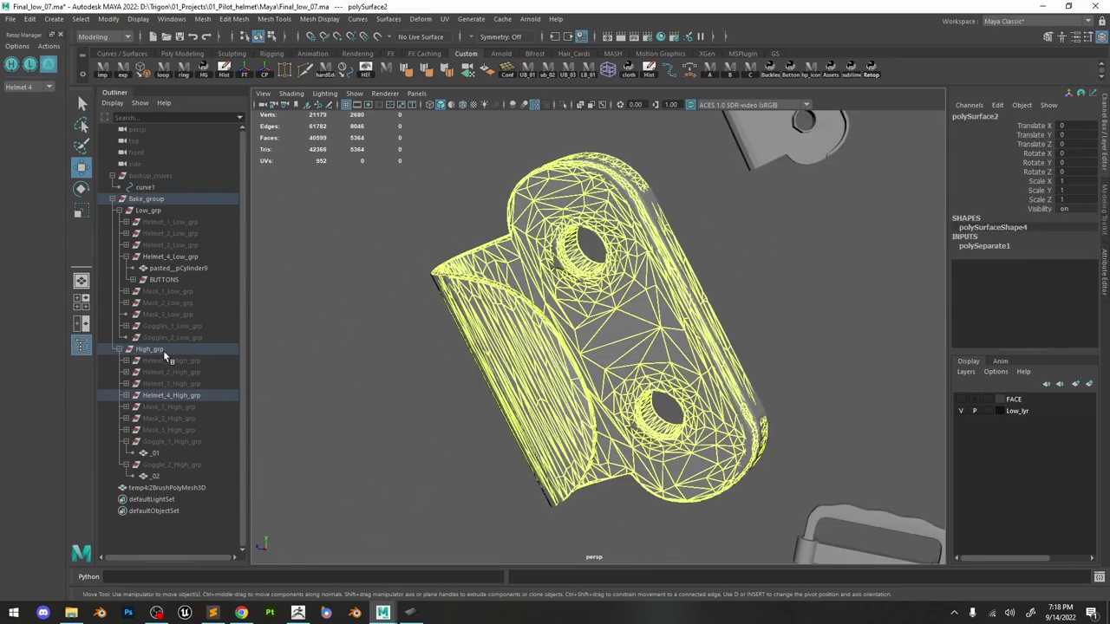
Display only the low-poly meshes and move the imported temp4:ZBrushPolyMesh3D into Helmet_4_Low_grp.
{"action": "left_click", "coordinate": [32, 66]}
{"action": "right_click_drag", "start_coordinate": [578, 348], "coordinate": [452, 222], "text": "alt"}
{"action": "right_click_drag", "start_coordinate": [493, 305], "coordinate": [445, 259], "text": "alt"}
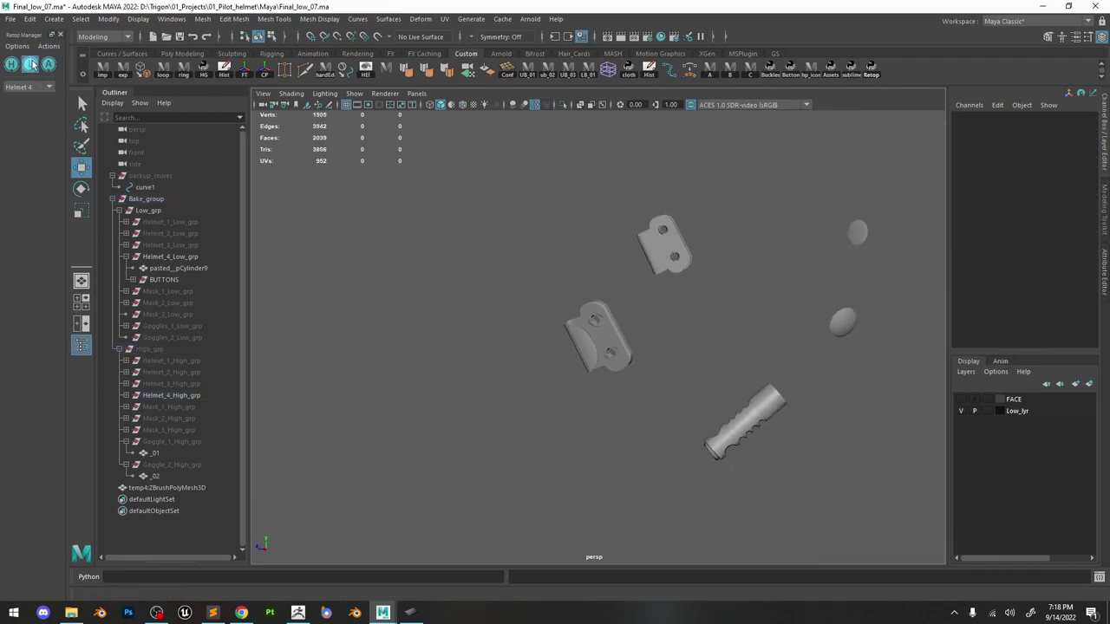
{"action": "left_click", "coordinate": [167, 489]}
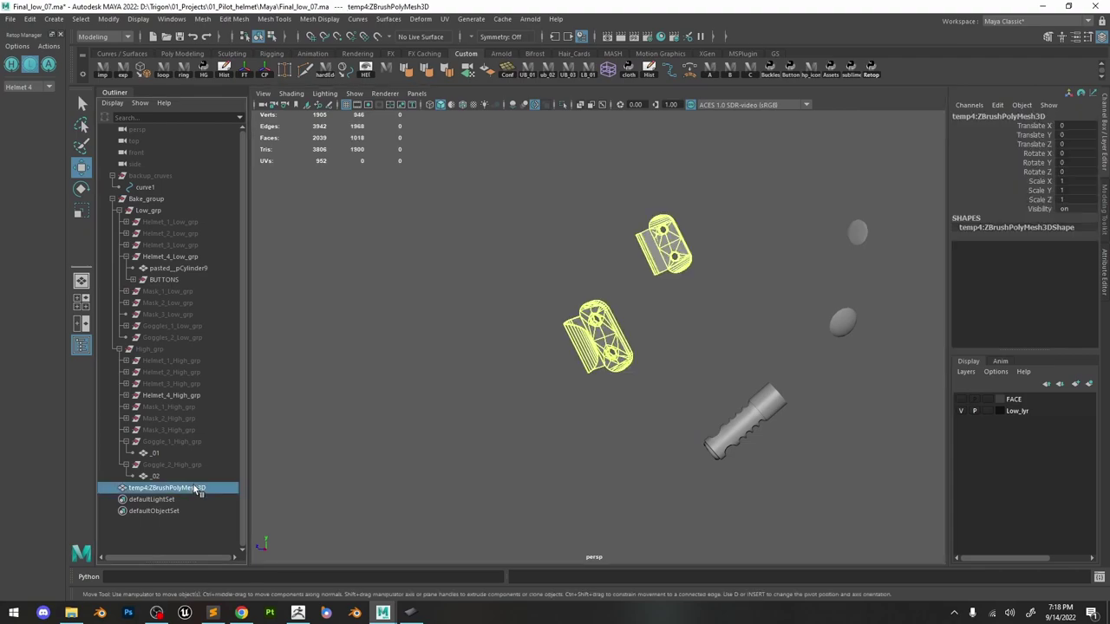
{"action": "middle_click_drag", "start_coordinate": [197, 308], "coordinate": [196, 262]}
{"action": "left_click_drag", "start_coordinate": [494, 282], "coordinate": [598, 273], "text": "alt"}
{"action": "right_click_drag", "start_coordinate": [599, 272], "coordinate": [733, 409], "text": "alt"}
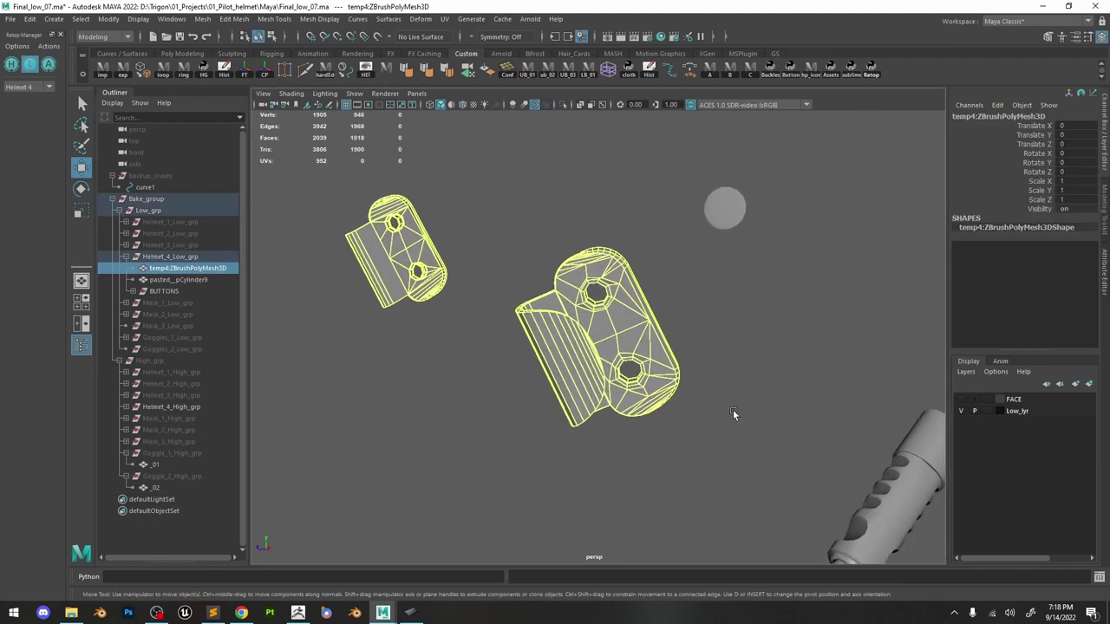
Open the UV Editor and inspect the imported bracket mesh for existing UVs and clean faces.
{"action": "right_click_drag", "start_coordinate": [590, 221], "coordinate": [687, 316], "text": "alt"}
{"action": "left_click", "coordinate": [444, 19]}
{"action": "left_click", "coordinate": [461, 41]}
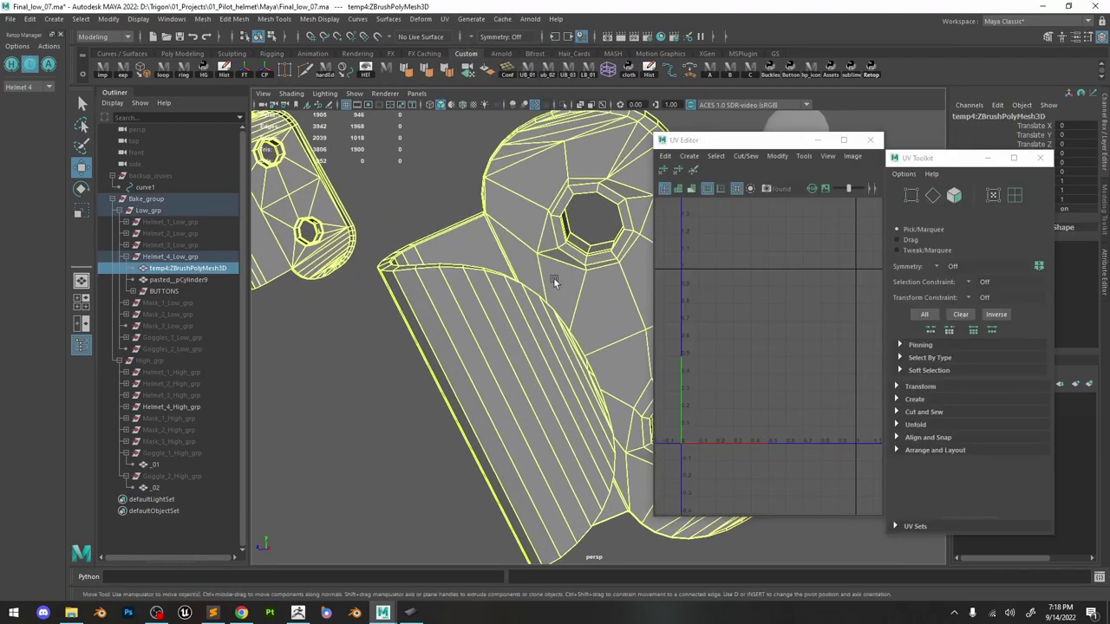
{"action": "left_click_drag", "start_coordinate": [553, 278], "coordinate": [540, 267], "text": "alt"}
{"action": "right_click_drag", "start_coordinate": [539, 267], "coordinate": [536, 292]}
{"action": "left_click", "coordinate": [535, 290]}
{"action": "double_click", "coordinate": [536, 291]}
{"action": "left_click_drag", "start_coordinate": [535, 291], "coordinate": [565, 292], "text": "alt"}
{"action": "right_click_drag", "start_coordinate": [565, 292], "coordinate": [585, 270]}
{"action": "left_click", "coordinate": [427, 217]}
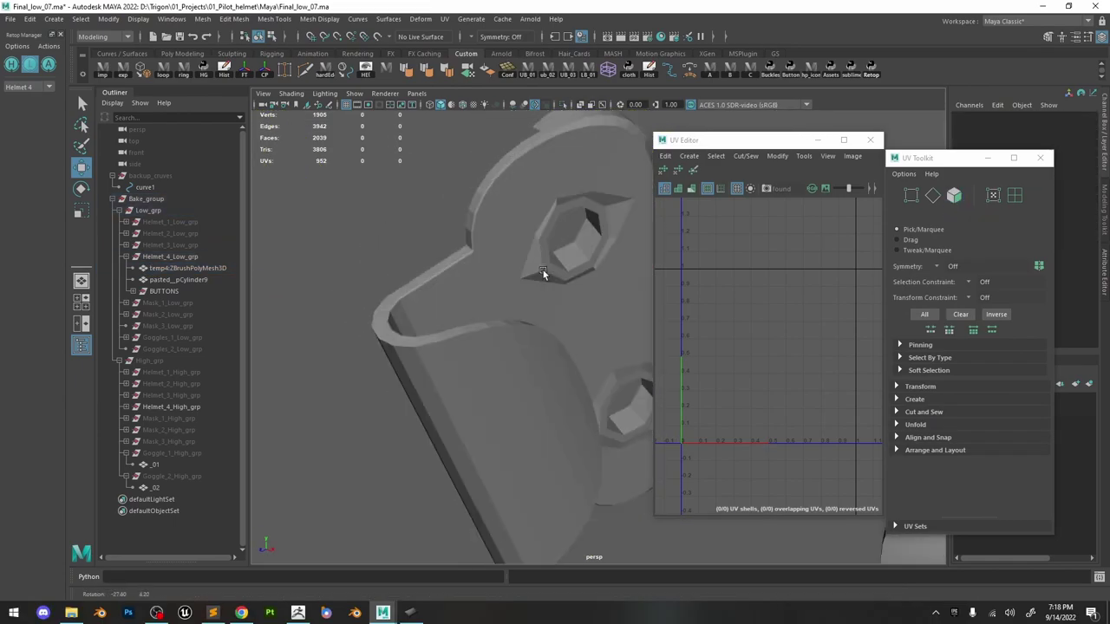
Delete the bracket mesh's history, soften its edges, and close the UV Editor.
{"action": "left_click", "coordinate": [545, 272]}
{"action": "left_click", "coordinate": [225, 71]}
{"action": "left_click", "coordinate": [428, 73]}
{"action": "left_click", "coordinate": [431, 212]}
{"action": "right_click_drag", "start_coordinate": [431, 212], "coordinate": [382, 177], "text": "alt"}
{"action": "left_click", "coordinate": [870, 141]}
Export the bracket mesh and switch to ZBrush.
{"action": "left_click_drag", "start_coordinate": [664, 277], "coordinate": [627, 285], "text": "alt"}
{"action": "right_click_drag", "start_coordinate": [626, 285], "coordinate": [520, 250], "text": "alt"}
{"action": "middle_click_drag", "start_coordinate": [520, 250], "coordinate": [644, 254], "text": "alt"}
{"action": "left_click", "coordinate": [733, 345]}
{"action": "left_click", "coordinate": [124, 72]}
{"action": "key", "text": "alt+Tab"}
Clear the canvas and draw a new Cylinder3D in Edit mode with perspective turned on.
{"action": "left_click", "coordinate": [1065, 32]}
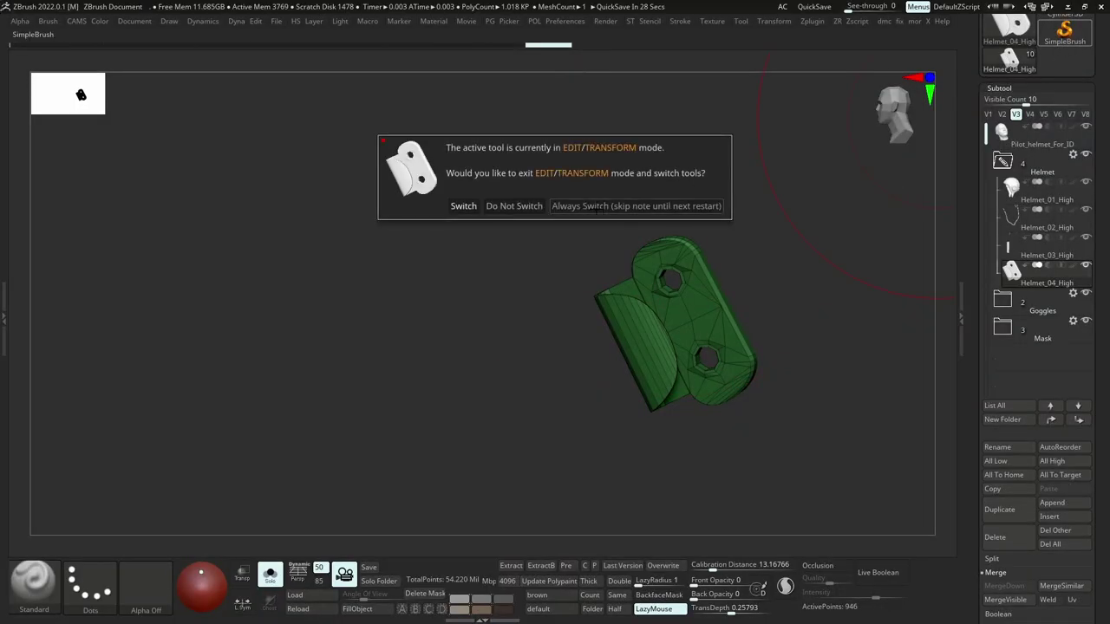
{"action": "left_click", "coordinate": [597, 208]}
{"action": "left_click", "coordinate": [1065, 15]}
{"action": "key", "text": "ctrl+n"}
{"action": "left_click_drag", "start_coordinate": [532, 308], "coordinate": [525, 454]}
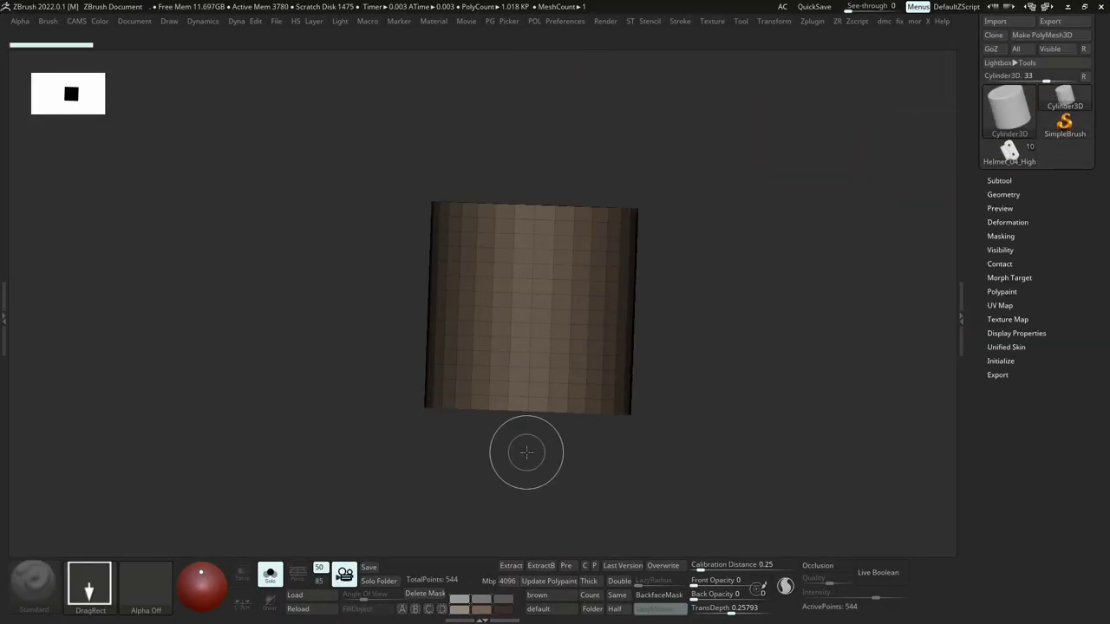
{"action": "key", "text": "t"}
{"action": "left_click", "coordinate": [297, 595]}
{"action": "mouse_move", "coordinate": [534, 399]}
{"action": "right_mouse_down", "text": "ctrl"}
{"action": "mouse_move", "coordinate": [651, 280]}
{"action": "mouse_move", "coordinate": [662, 311]}
{"action": "right_mouse_up", "text": "ctrl"}
{"action": "key", "text": "m"}
{"action": "left_click", "coordinate": [654, 313]}
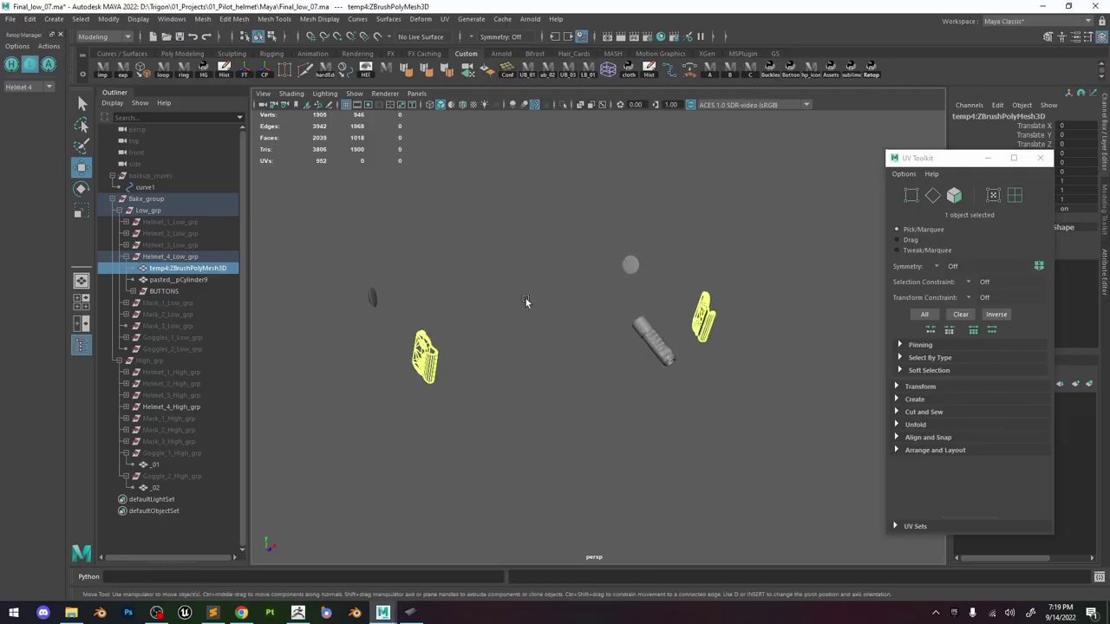
In Maya, delete one of the two mirrored brackets, frame the remaining one, and close the UV Toolkit.
{"action": "middle_click_drag", "start_coordinate": [528, 304], "coordinate": [610, 260], "text": "alt"}
{"action": "right_click_drag", "start_coordinate": [609, 261], "coordinate": [694, 260], "text": "alt"}
{"action": "right_click_drag", "start_coordinate": [830, 245], "coordinate": [831, 276]}
{"action": "left_click", "coordinate": [834, 268]}
{"action": "left_click", "coordinate": [460, 306]}
{"action": "key", "text": "f"}
{"action": "right_click_drag", "start_coordinate": [625, 317], "coordinate": [530, 323], "text": "alt"}
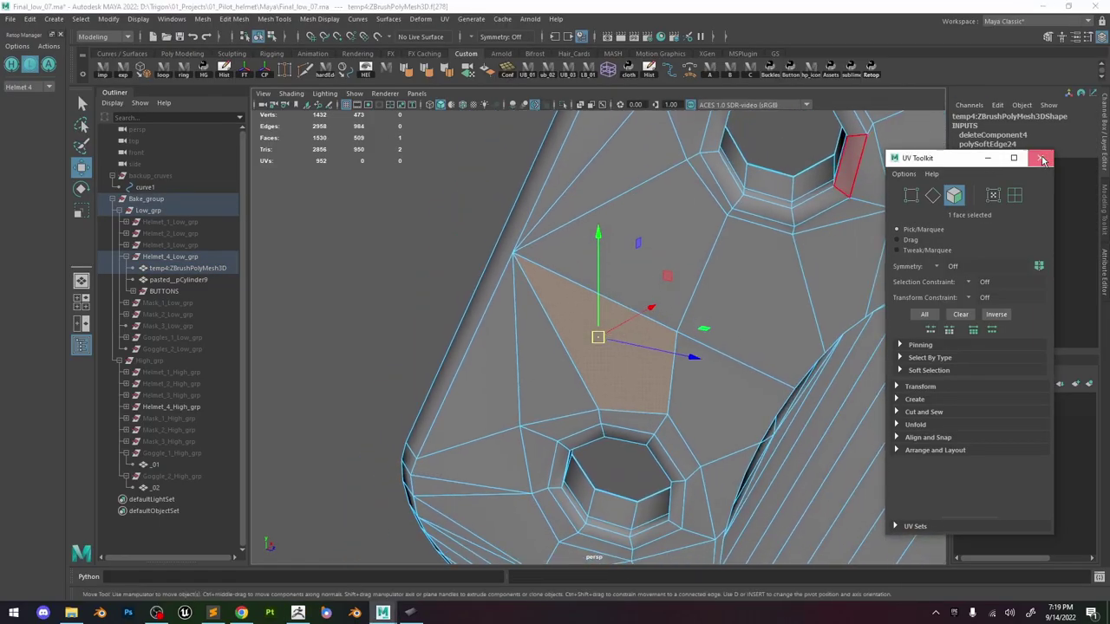
{"action": "left_click", "coordinate": [1042, 159]}
Examine the remaining bracket's edge shading around its holes and curved flap.
{"action": "right_click_drag", "start_coordinate": [756, 259], "coordinate": [713, 233], "text": "alt"}
{"action": "left_click_drag", "start_coordinate": [713, 230], "coordinate": [657, 295], "text": "alt"}
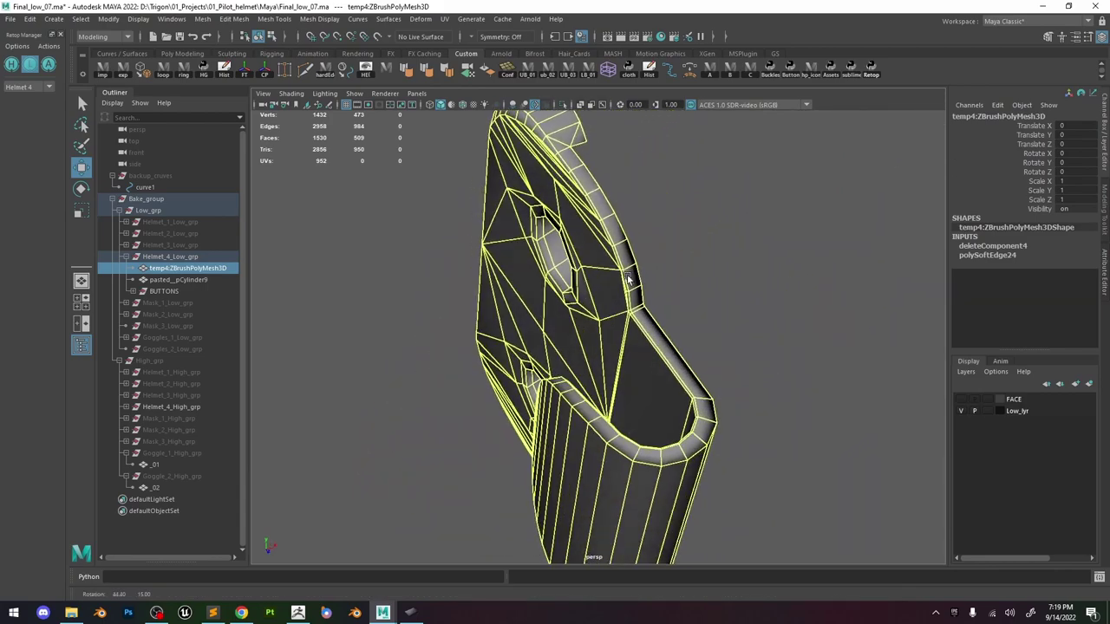
{"action": "left_click_drag", "start_coordinate": [391, 276], "coordinate": [736, 260], "text": "alt"}
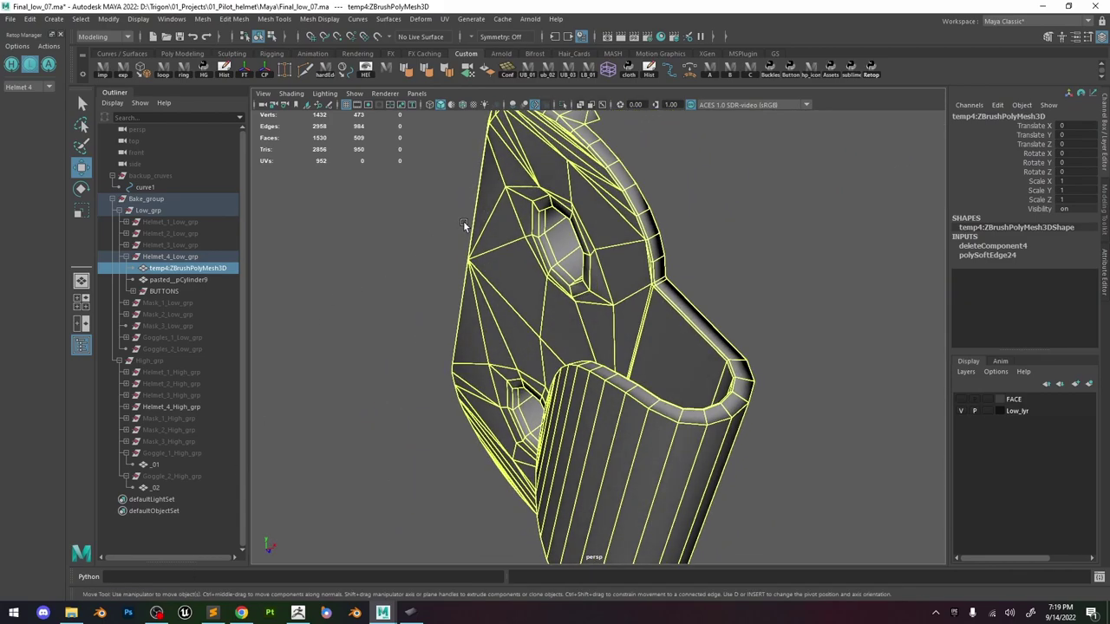
{"action": "scroll", "coordinate": [780, 249], "scroll_direction": "up", "scroll_amount": 3}
{"action": "left_click", "coordinate": [781, 247]}
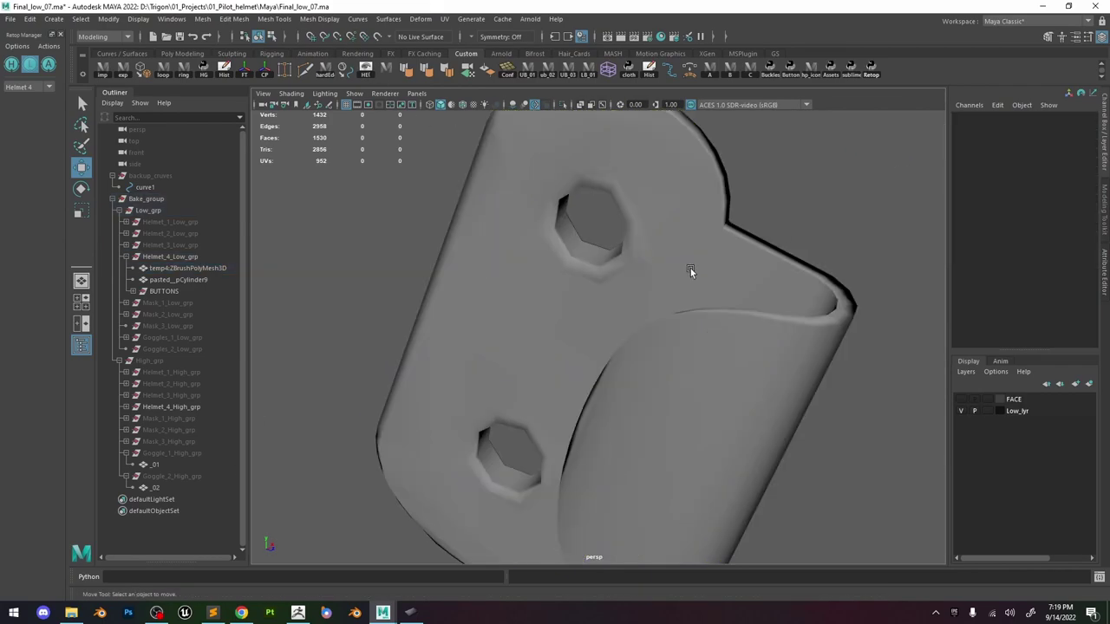
{"action": "left_click", "coordinate": [691, 269]}
{"action": "middle_click_drag", "start_coordinate": [719, 245], "coordinate": [673, 255], "text": "alt"}
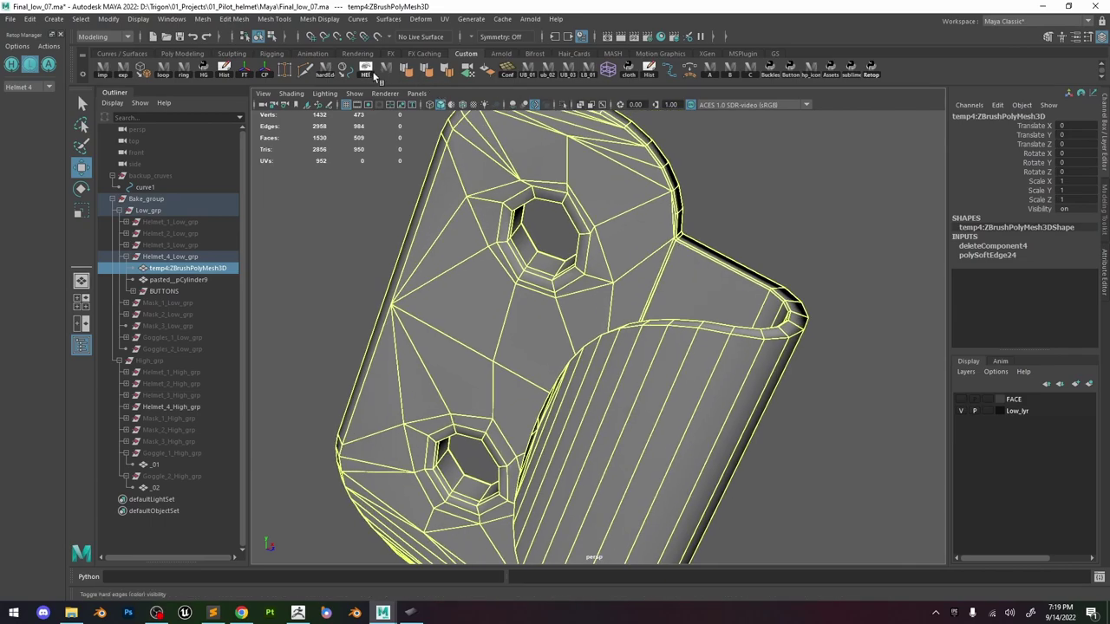
Label the Soften/Harden Edges button on the Custom shelf "Automatic".
{"action": "right_click", "coordinate": [407, 70]}
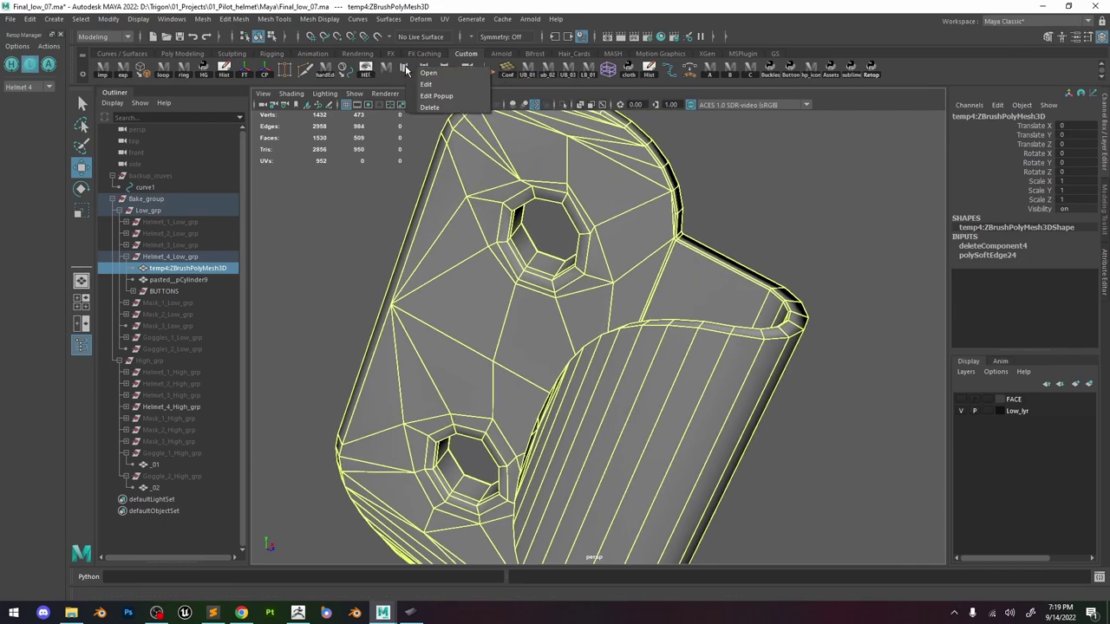
{"action": "left_click", "coordinate": [428, 84]}
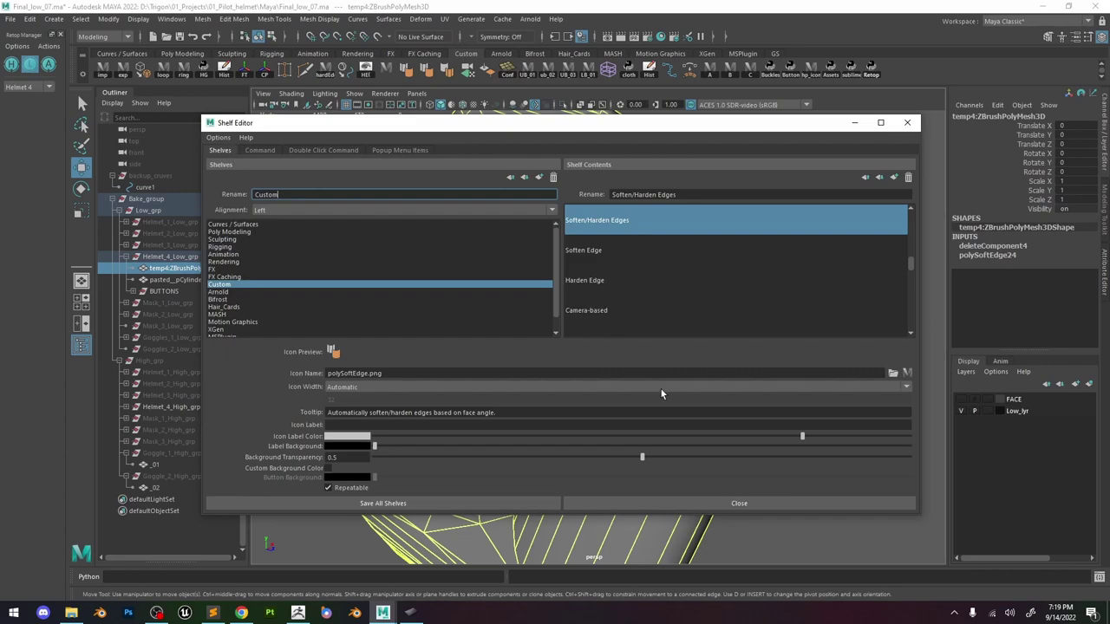
{"action": "left_click", "coordinate": [470, 425]}
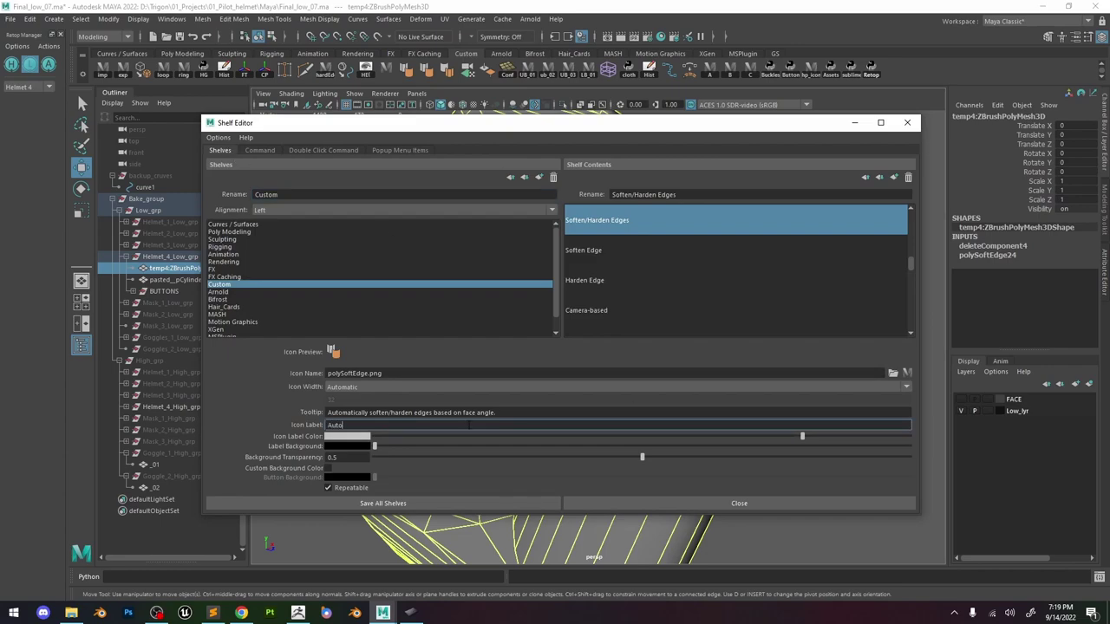
{"action": "type", "text": "Automatic"}
{"action": "key", "text": "Return"}
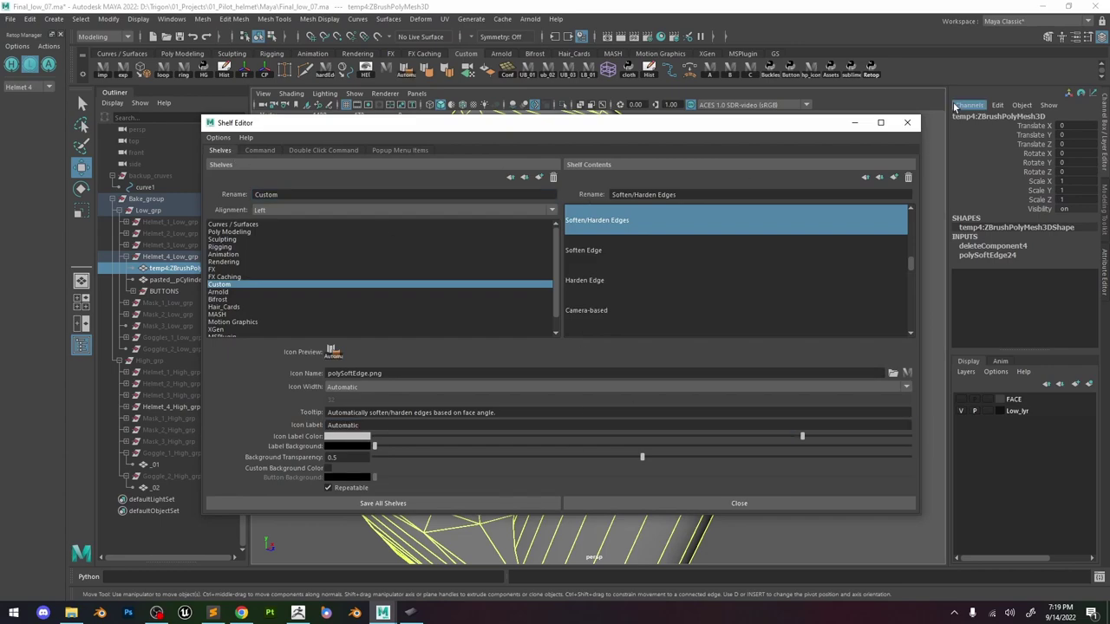
{"action": "left_click", "coordinate": [908, 122]}
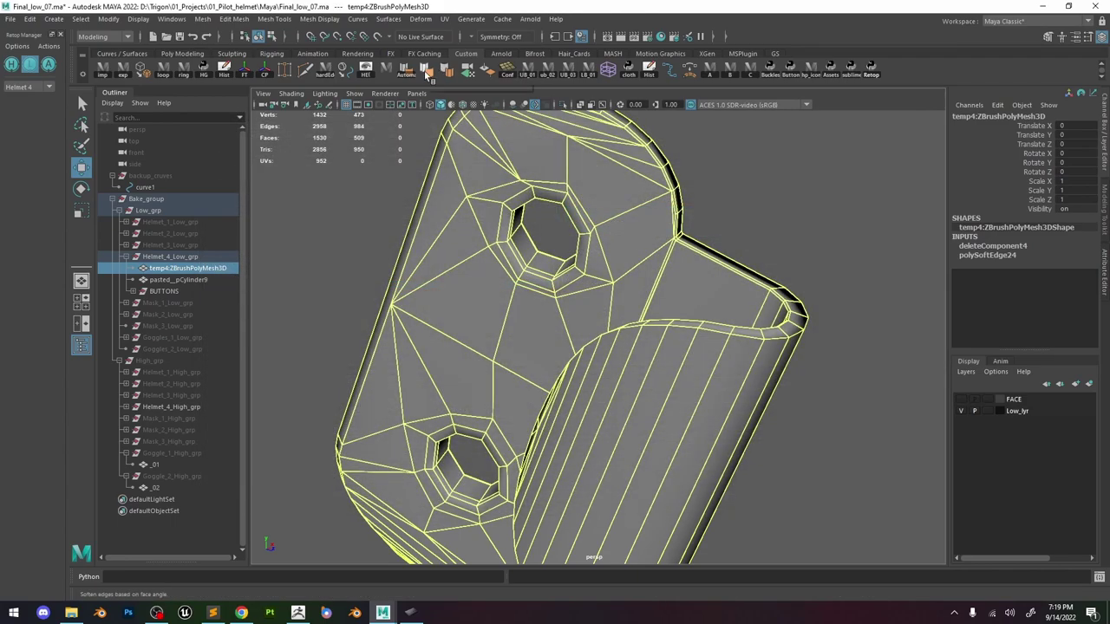
Label the Soften Edge shelf button "soft" and save all shelves.
{"action": "right_click", "coordinate": [428, 77]}
{"action": "left_click", "coordinate": [460, 94]}
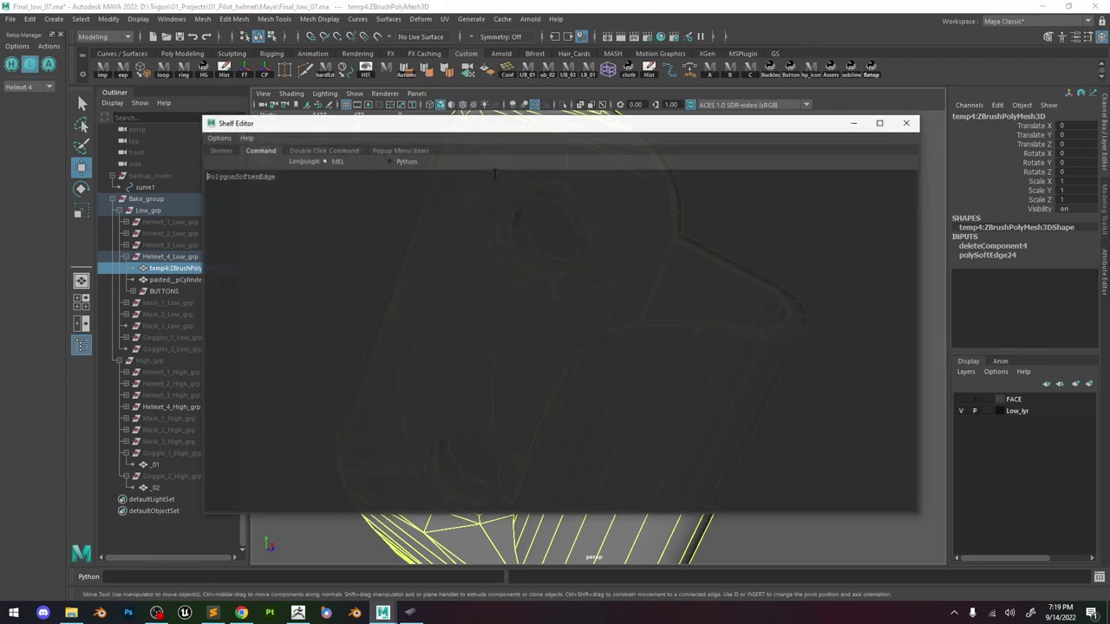
{"action": "left_click", "coordinate": [218, 150]}
{"action": "left_click", "coordinate": [541, 424]}
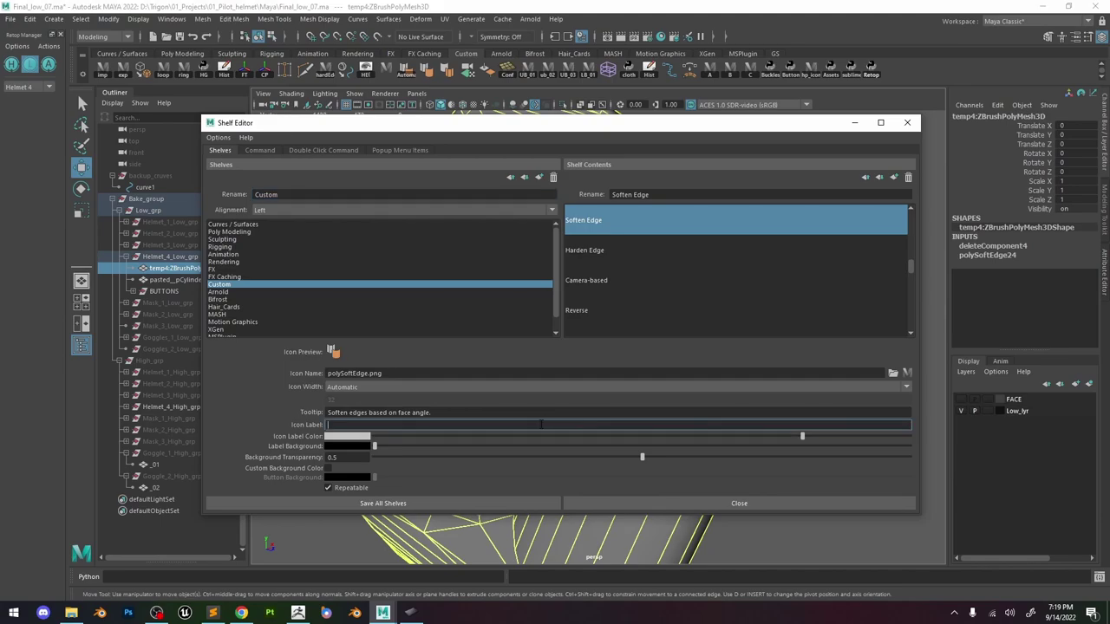
{"action": "type", "text": "soft"}
{"action": "key", "text": "Return"}
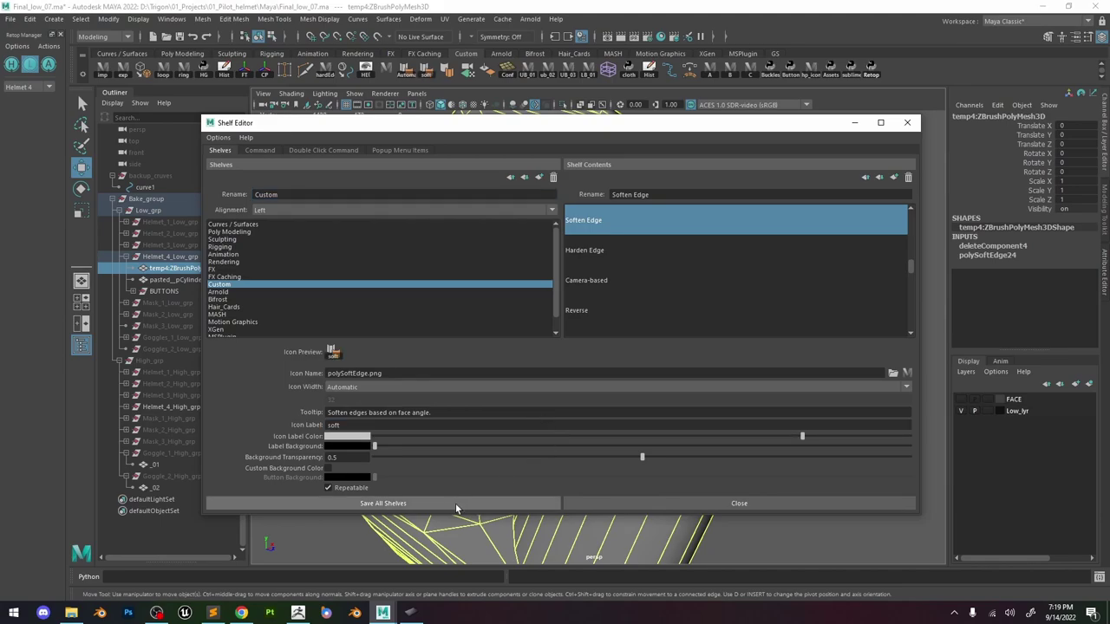
{"action": "left_click", "coordinate": [456, 503]}
Label the Harden Edge shelf button "hard", close the Shelf Editor and save the preferences.
{"action": "right_click", "coordinate": [455, 81]}
{"action": "left_click", "coordinate": [461, 97]}
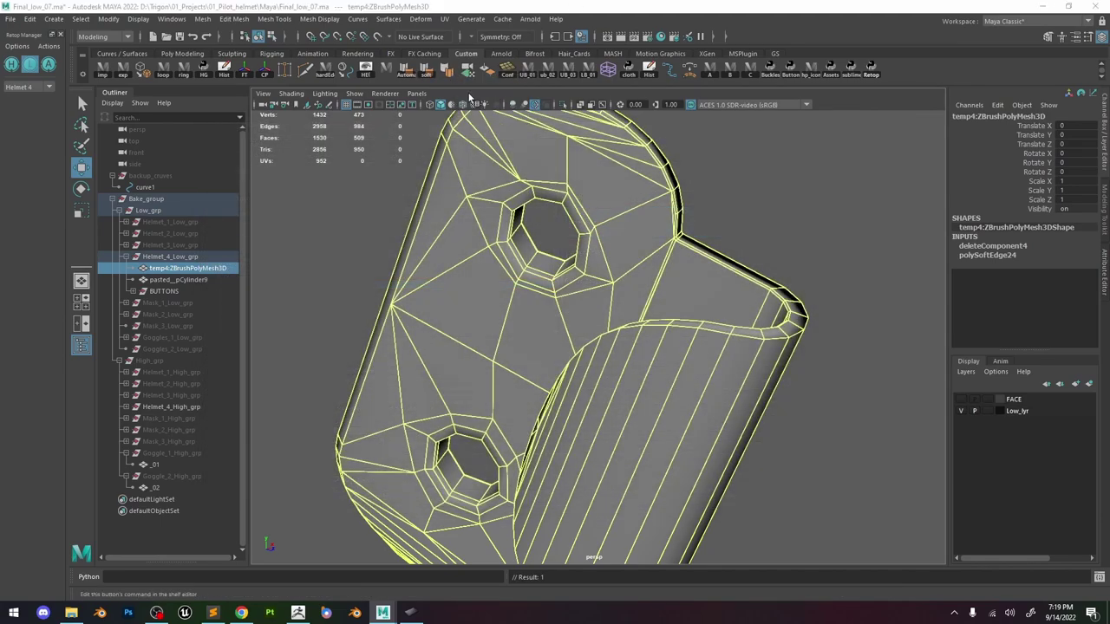
{"action": "left_click", "coordinate": [220, 150]}
{"action": "left_click", "coordinate": [389, 425]}
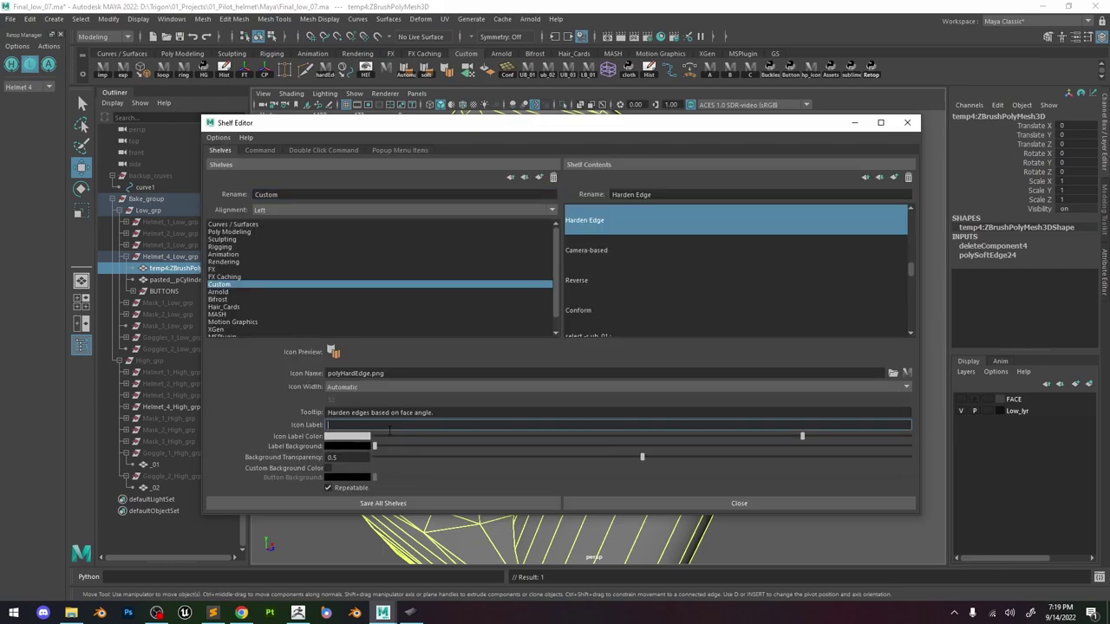
{"action": "type", "text": "hard"}
{"action": "key", "text": "Return"}
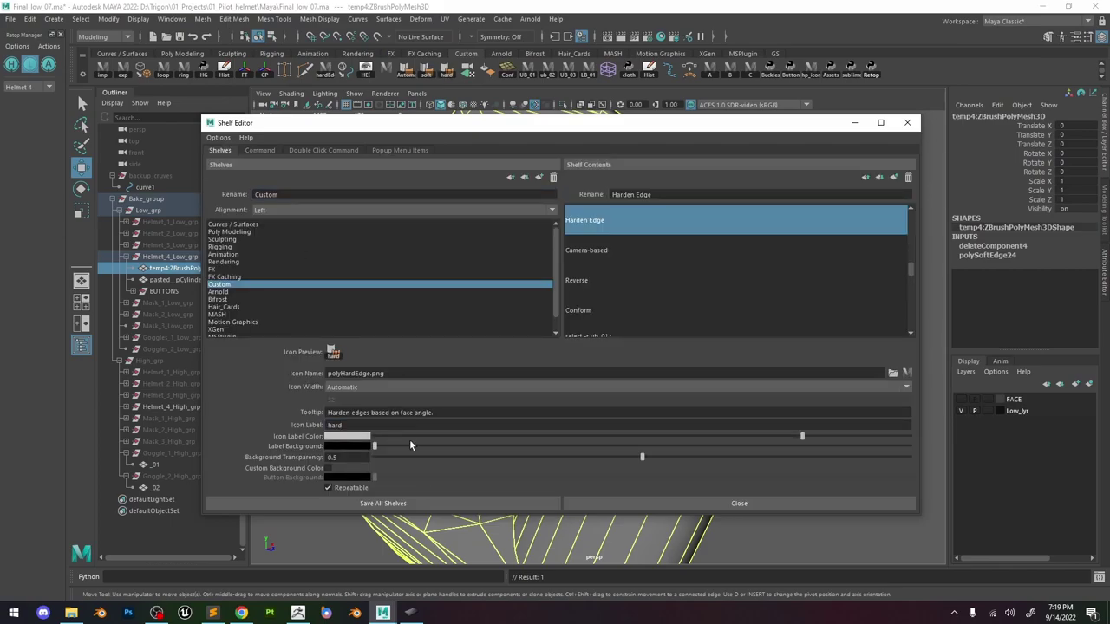
{"action": "left_click", "coordinate": [911, 123]}
{"action": "left_click", "coordinate": [14, 19]}
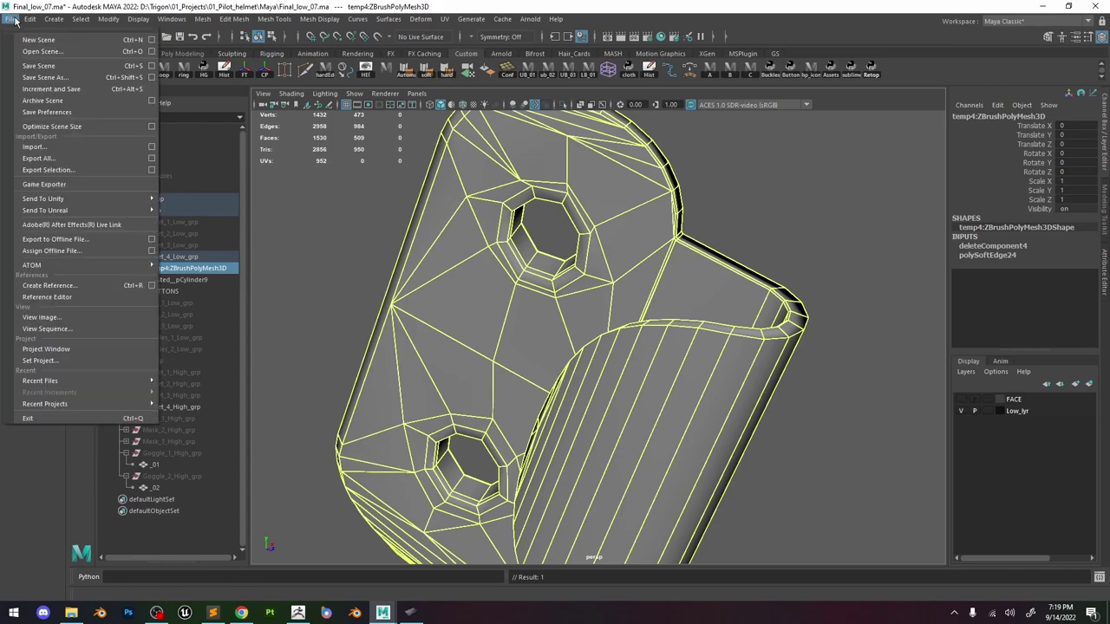
{"action": "left_click", "coordinate": [61, 111]}
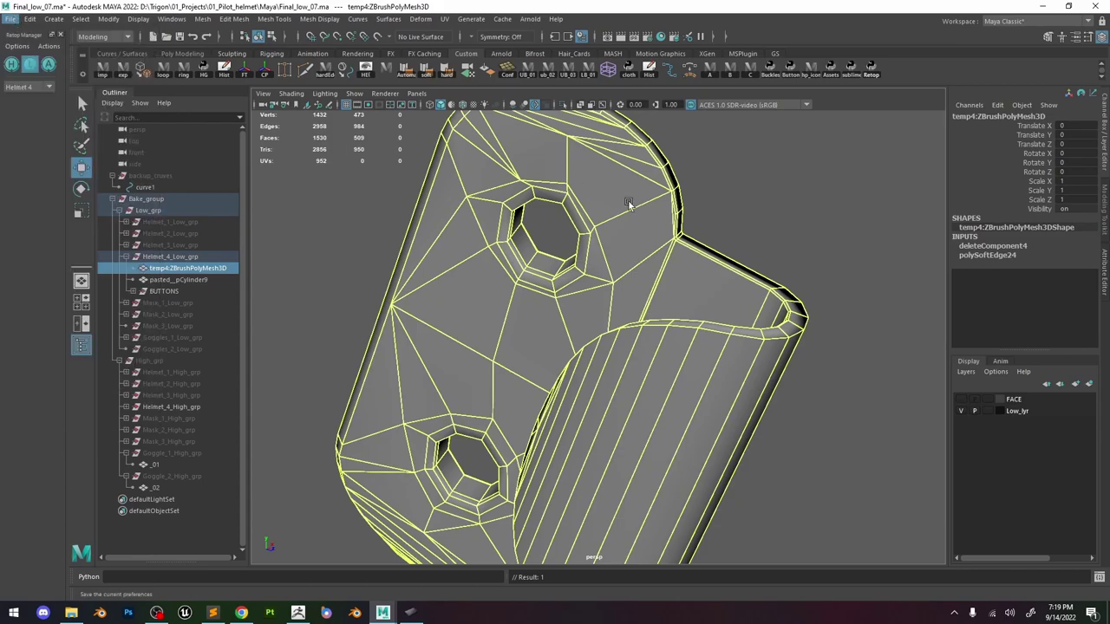
Apply angle-based edge softening to the whole bracket and raise its angle to about 69.
{"action": "left_click", "coordinate": [425, 76]}
{"action": "left_click_drag", "start_coordinate": [749, 234], "coordinate": [721, 229], "text": "alt"}
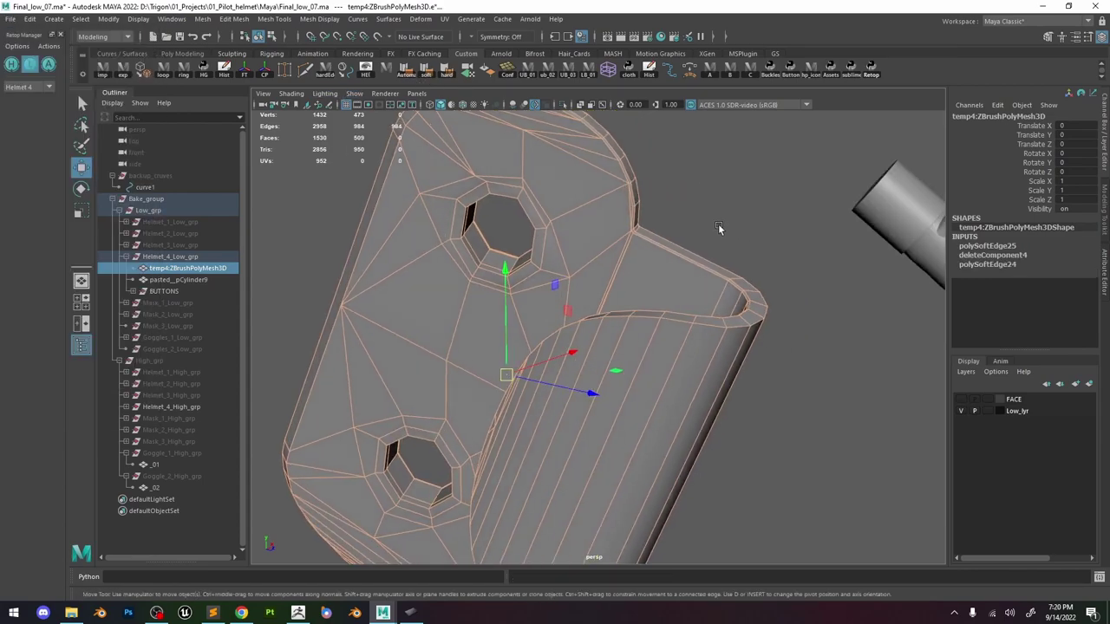
{"action": "left_click", "coordinate": [721, 229]}
{"action": "left_click", "coordinate": [565, 222]}
{"action": "right_click_drag", "start_coordinate": [676, 199], "coordinate": [859, 239], "text": "alt"}
{"action": "left_click", "coordinate": [1010, 247]}
{"action": "left_click", "coordinate": [1042, 255]}
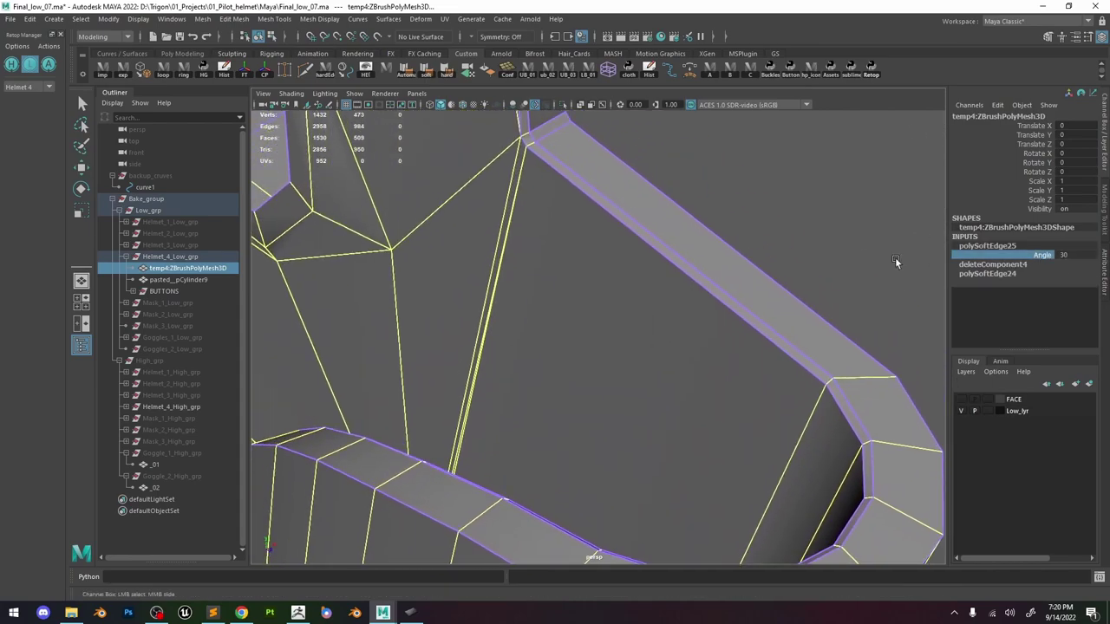
{"action": "mouse_move", "coordinate": [895, 257]}
{"action": "middle_mouse_down"}
{"action": "mouse_move", "coordinate": [768, 250]}
{"action": "mouse_move", "coordinate": [856, 244]}
{"action": "mouse_move", "coordinate": [843, 248]}
{"action": "middle_mouse_up"}
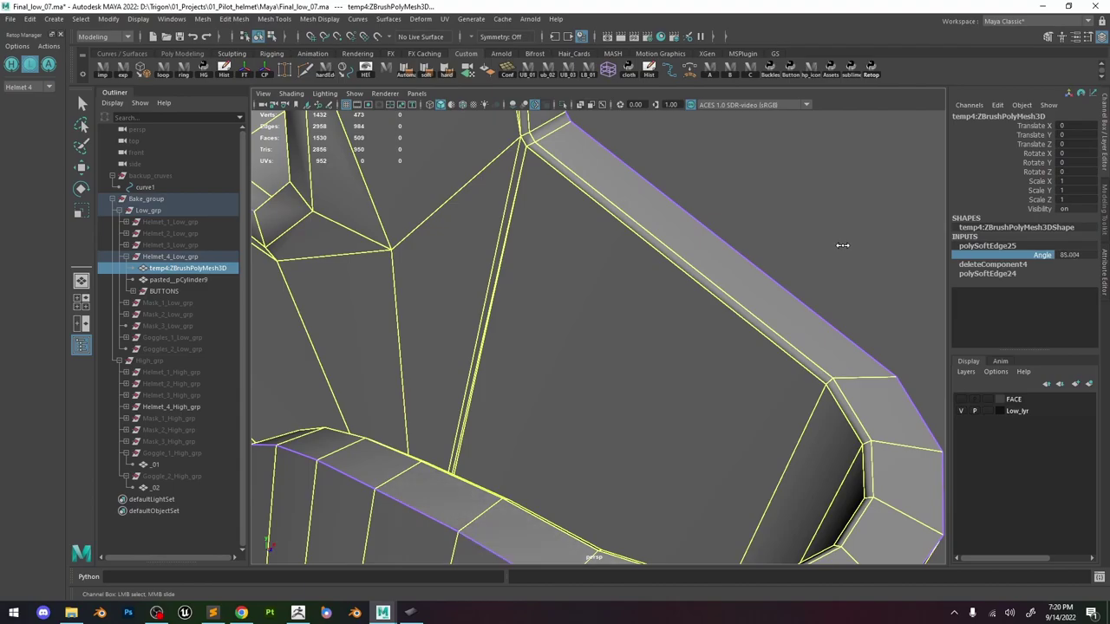
{"action": "right_click_drag", "start_coordinate": [822, 262], "coordinate": [661, 218], "text": "alt"}
{"action": "middle_click_drag", "start_coordinate": [661, 219], "coordinate": [652, 218]}
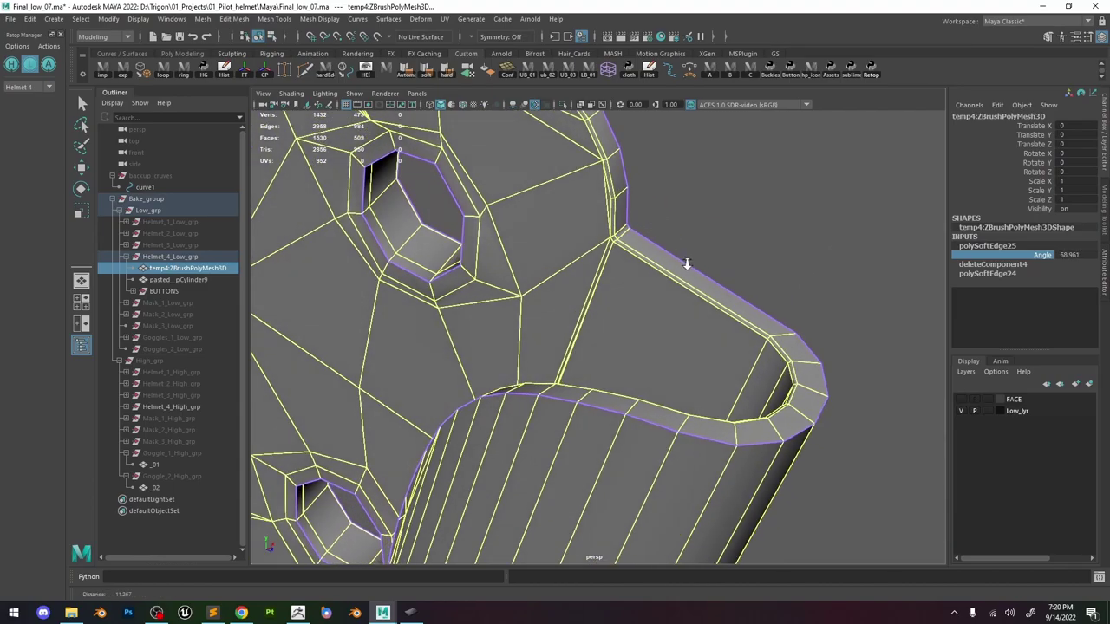
{"action": "left_click_drag", "start_coordinate": [686, 264], "coordinate": [600, 290], "text": "alt"}
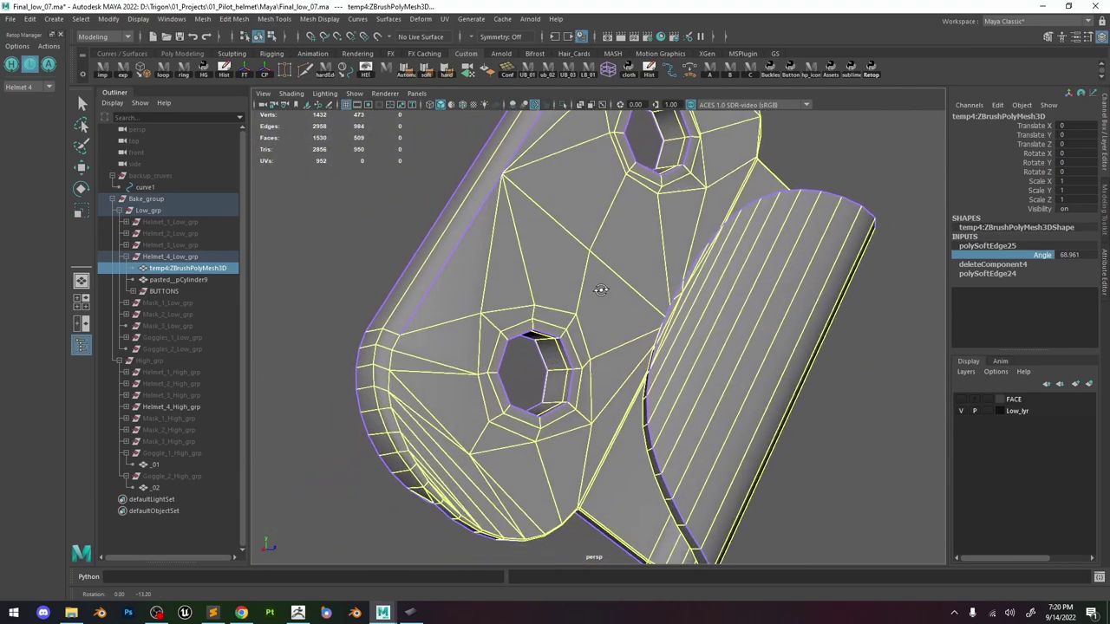
Soften the two hard edges meeting midway along the bracket's long straight side, next to the holes.
{"action": "right_click_drag", "start_coordinate": [540, 216], "coordinate": [540, 165]}
{"action": "left_click", "coordinate": [479, 230]}
{"action": "left_click_drag", "start_coordinate": [613, 210], "coordinate": [581, 255], "text": "alt"}
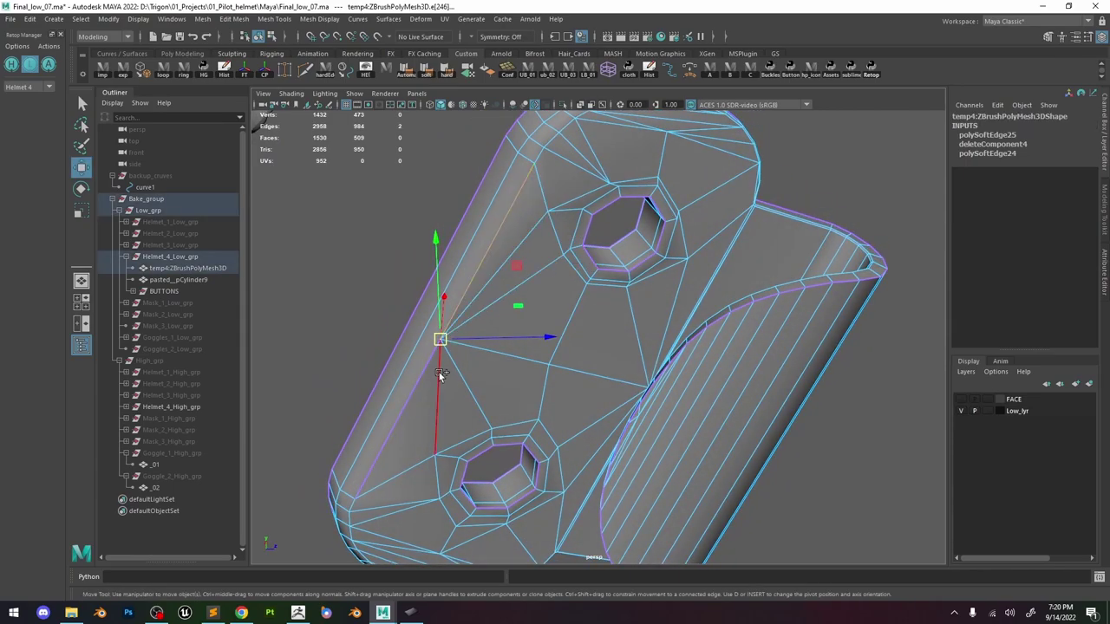
{"action": "left_click", "coordinate": [426, 77]}
{"action": "left_click_drag", "start_coordinate": [503, 217], "coordinate": [518, 223], "text": "alt"}
{"action": "right_click_drag", "start_coordinate": [518, 222], "coordinate": [536, 194]}
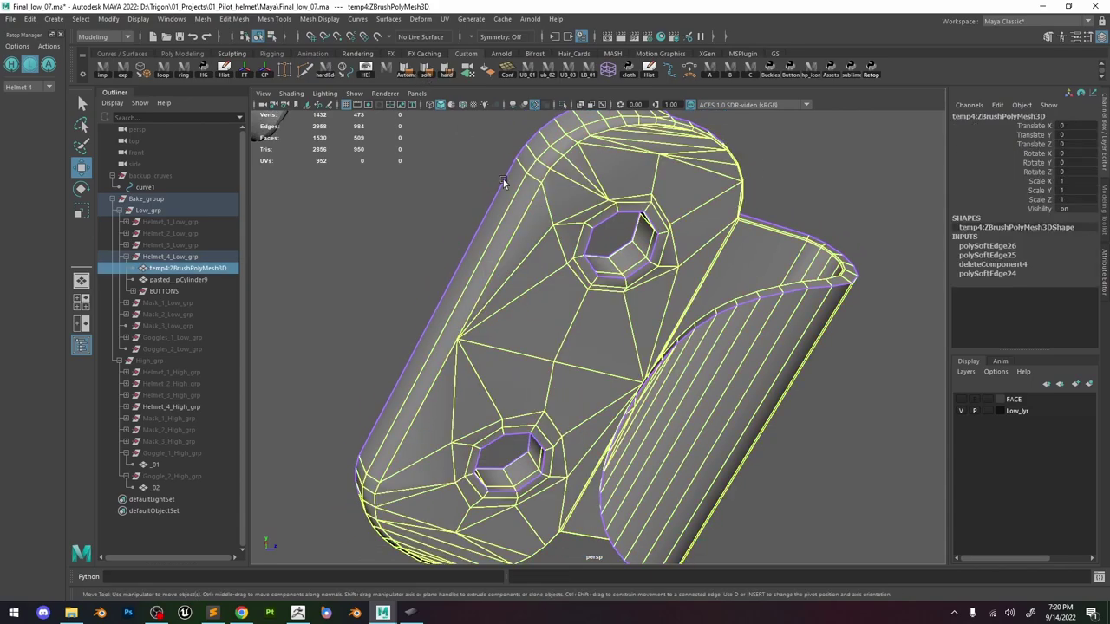
Delete the long narrow bevel face running along the bracket's straight side beside the two holes.
{"action": "left_click", "coordinate": [497, 173]}
{"action": "left_click", "coordinate": [524, 208]}
{"action": "left_click_drag", "start_coordinate": [524, 208], "coordinate": [564, 221], "text": "alt"}
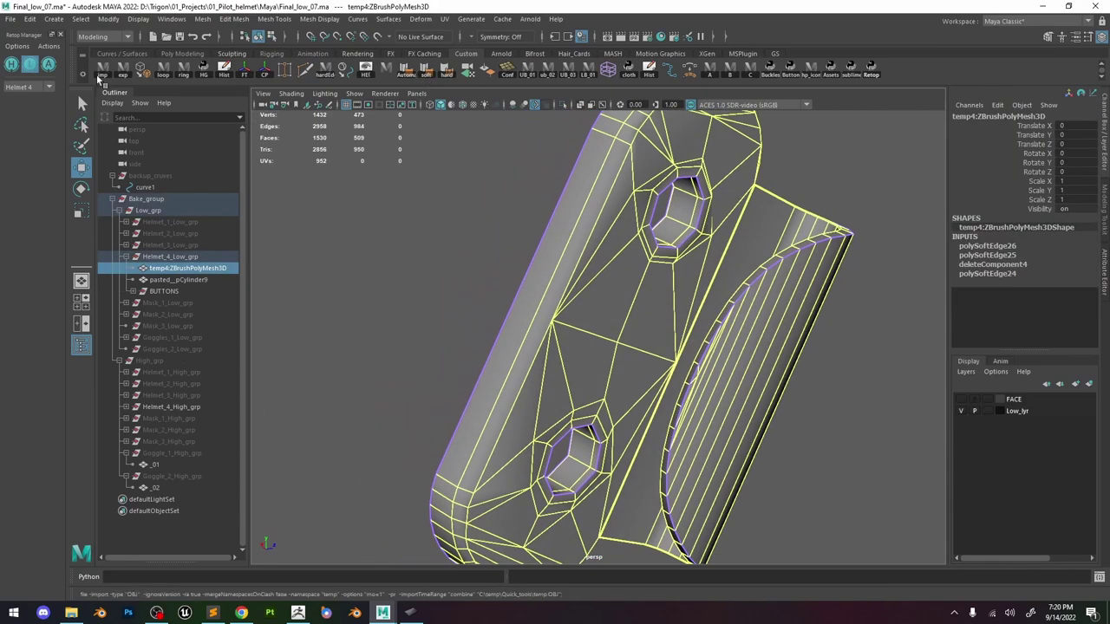
{"action": "left_click", "coordinate": [299, 74]}
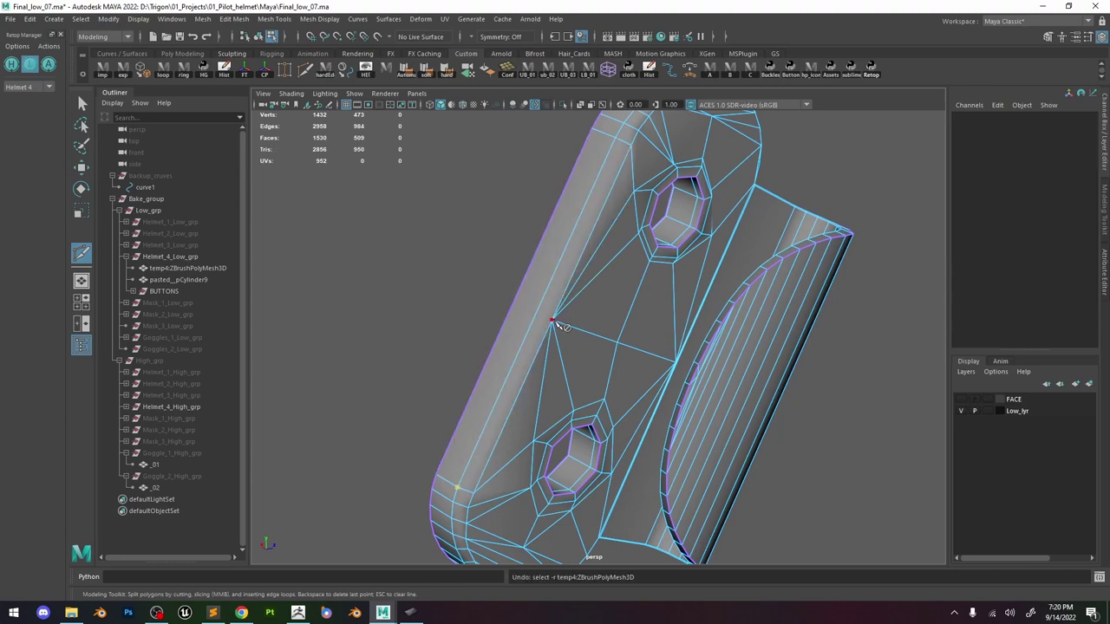
{"action": "right_click", "coordinate": [609, 191]}
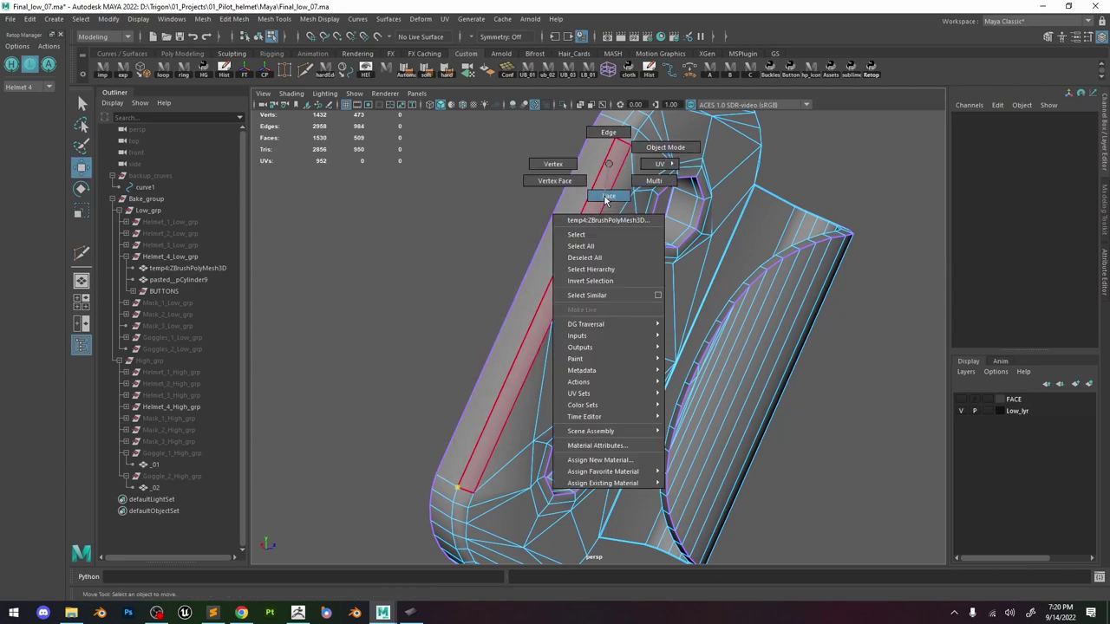
{"action": "left_click", "coordinate": [564, 267]}
{"action": "key", "text": "Delete"}
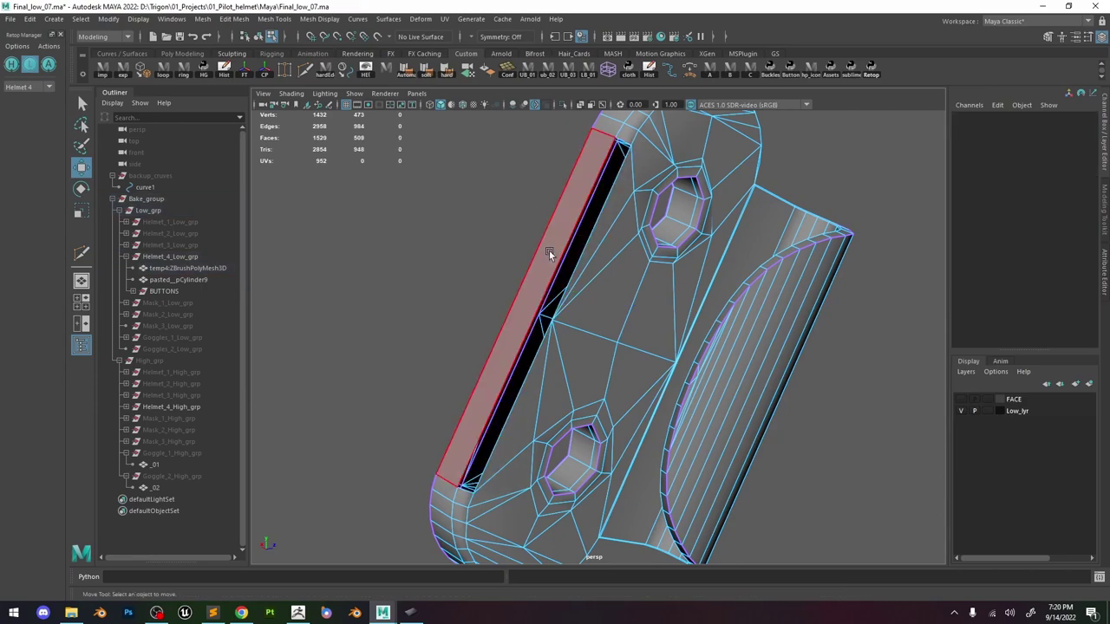
Multi-Cut the outer side face from its lower corner through its inner edge's midpoint to its upper corner, and select an edge at the gap.
{"action": "key", "text": "ctrl+shift+x"}
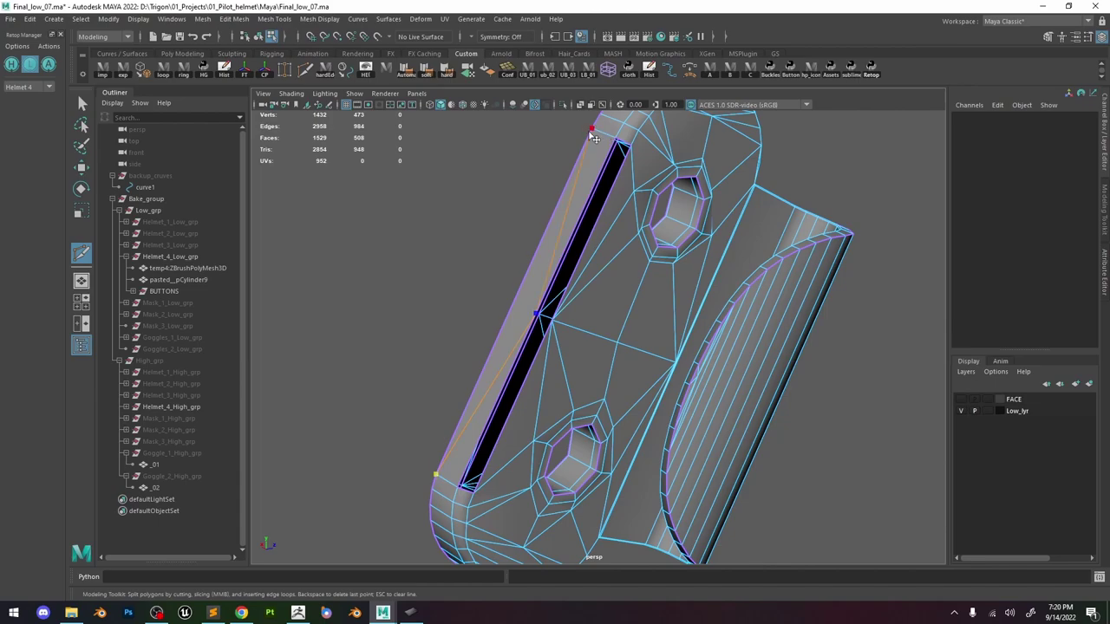
{"action": "key", "text": "w"}
{"action": "left_click_drag", "start_coordinate": [573, 267], "coordinate": [562, 270], "text": "alt"}
{"action": "right_click_drag", "start_coordinate": [573, 269], "coordinate": [564, 235]}
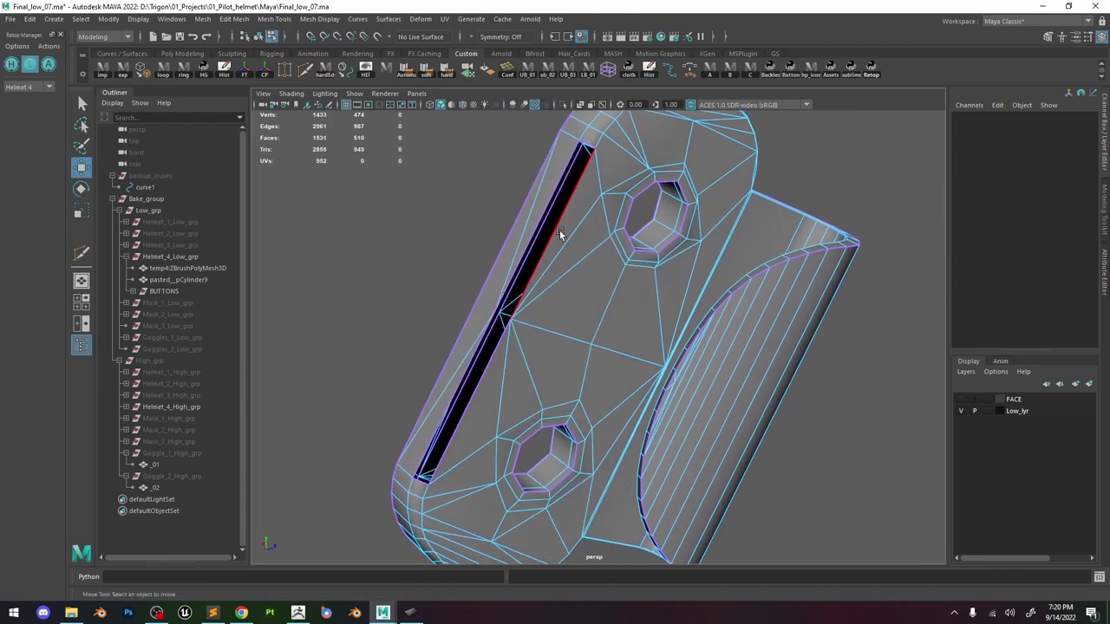
{"action": "left_click_drag", "start_coordinate": [559, 230], "coordinate": [582, 211], "text": "alt"}
{"action": "left_click", "coordinate": [533, 275]}
{"action": "key", "text": "f"}
{"action": "scroll", "coordinate": [555, 290], "scroll_direction": "down", "scroll_amount": 5}
{"action": "left_click_drag", "start_coordinate": [572, 293], "coordinate": [643, 287], "text": "alt"}
Check the Grip Pen mapping settings for Maya in Wacom Tablet Properties, including Use Windows Ink, and close the window.
{"action": "left_click", "coordinate": [410, 613]}
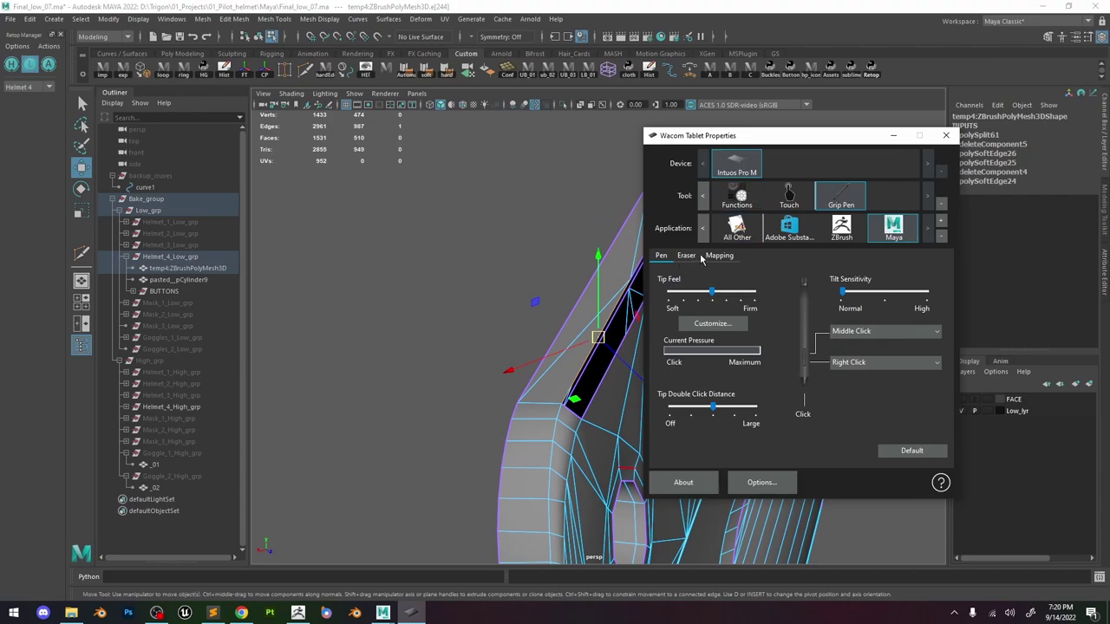
{"action": "left_click", "coordinate": [788, 196]}
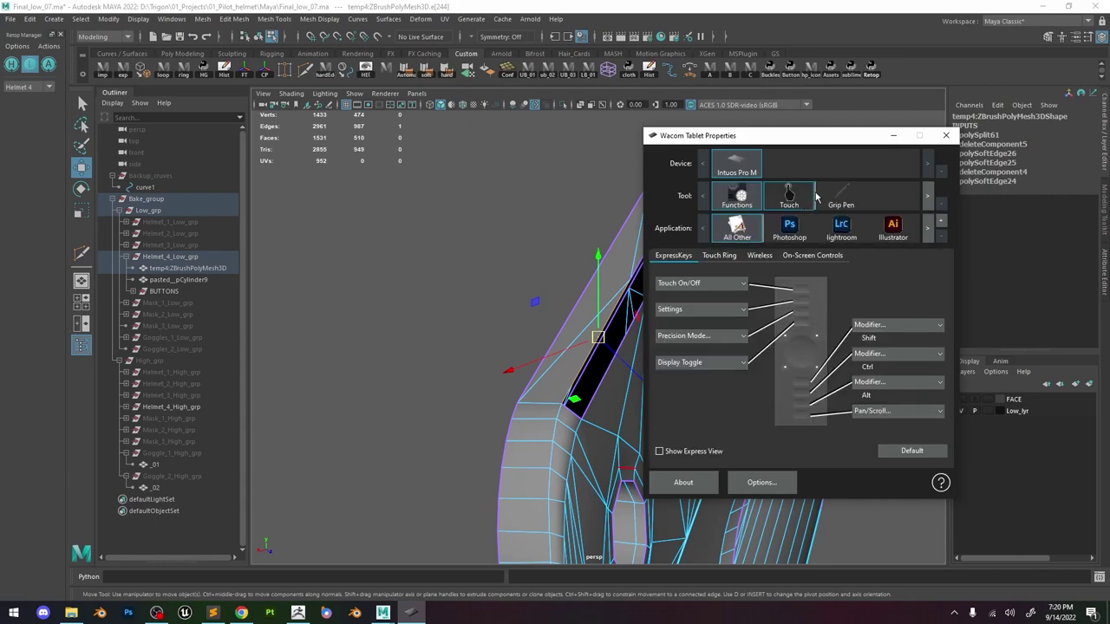
{"action": "left_click", "coordinate": [839, 198]}
{"action": "left_click", "coordinate": [719, 257]}
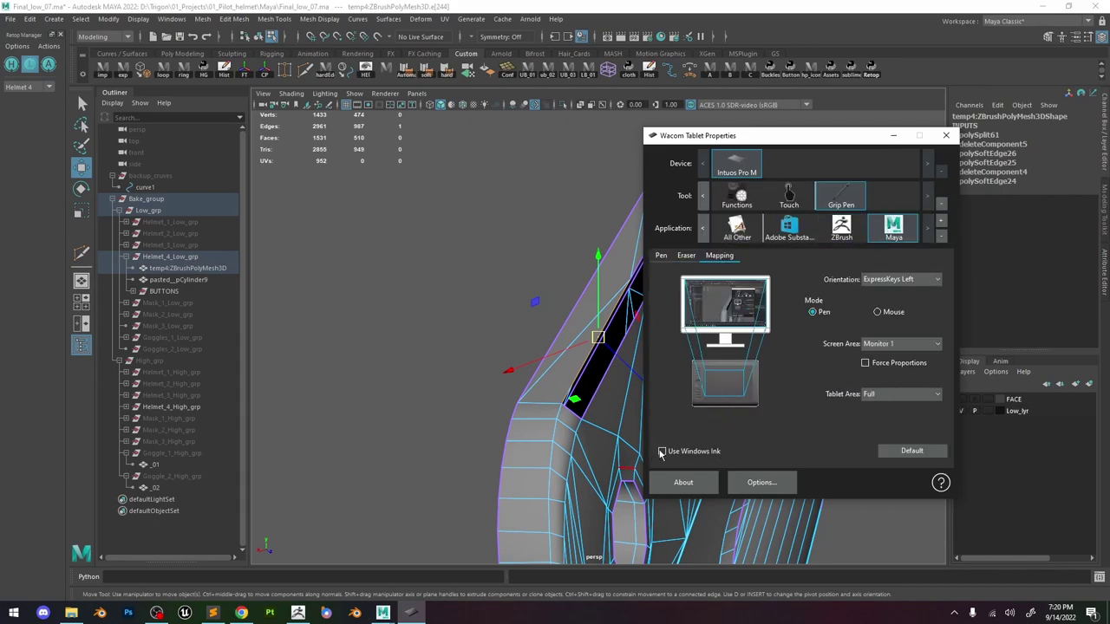
{"action": "left_click", "coordinate": [948, 141]}
Examine the border edges around the middle of the bracket's open gap, including in smooth preview.
{"action": "left_click_drag", "start_coordinate": [560, 354], "coordinate": [619, 360], "text": "alt"}
{"action": "left_click", "coordinate": [613, 387]}
{"action": "left_click", "coordinate": [560, 399]}
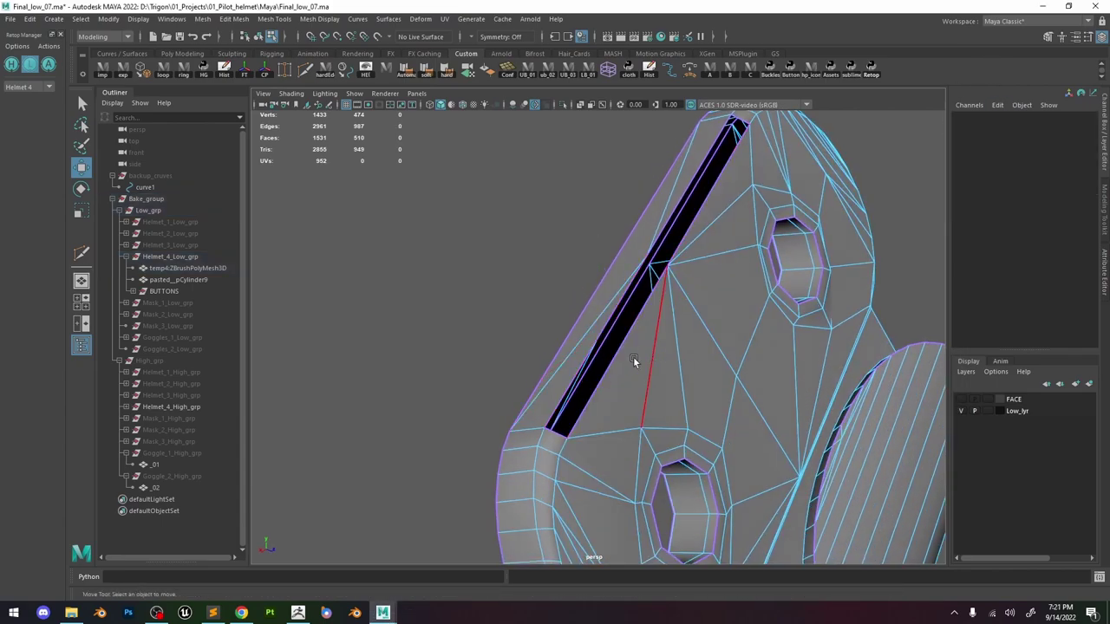
{"action": "left_click", "coordinate": [618, 370]}
{"action": "left_click_drag", "start_coordinate": [642, 291], "coordinate": [677, 295], "text": "alt"}
{"action": "right_click_drag", "start_coordinate": [676, 295], "coordinate": [715, 325], "text": "alt"}
{"action": "middle_click_drag", "start_coordinate": [715, 325], "coordinate": [637, 359], "text": "alt"}
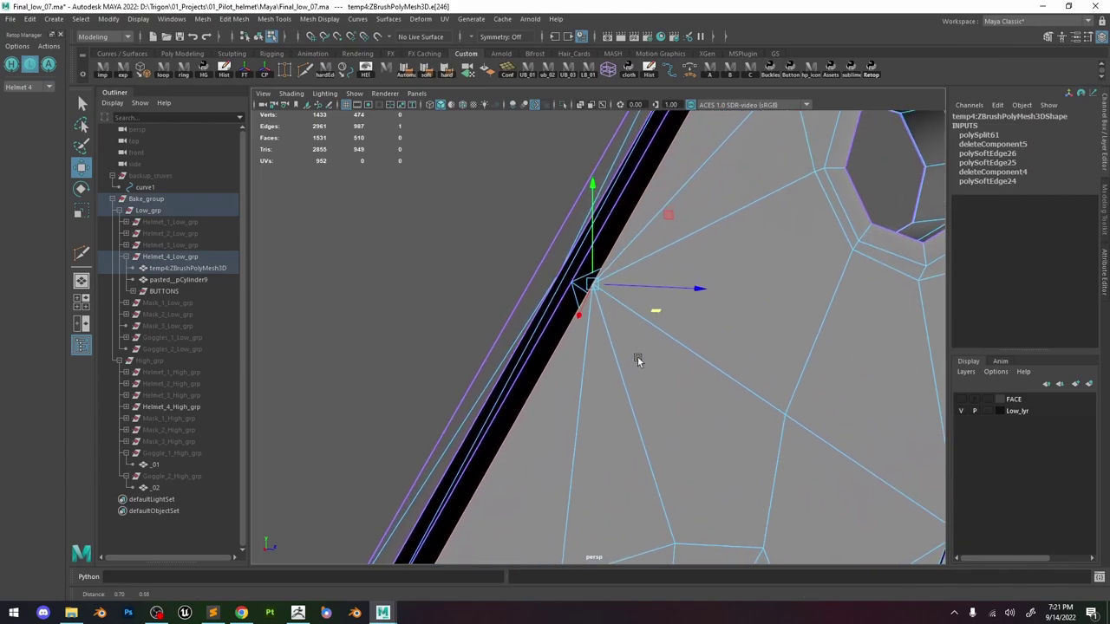
{"action": "left_click_drag", "start_coordinate": [636, 287], "coordinate": [649, 266], "text": "alt"}
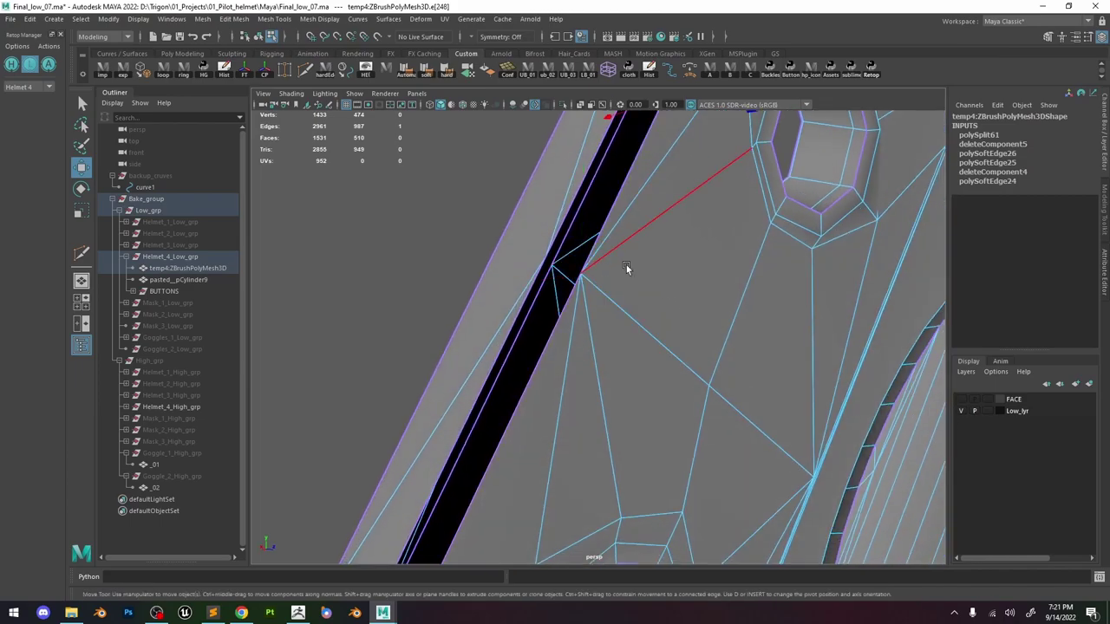
{"action": "left_click", "coordinate": [561, 316]}
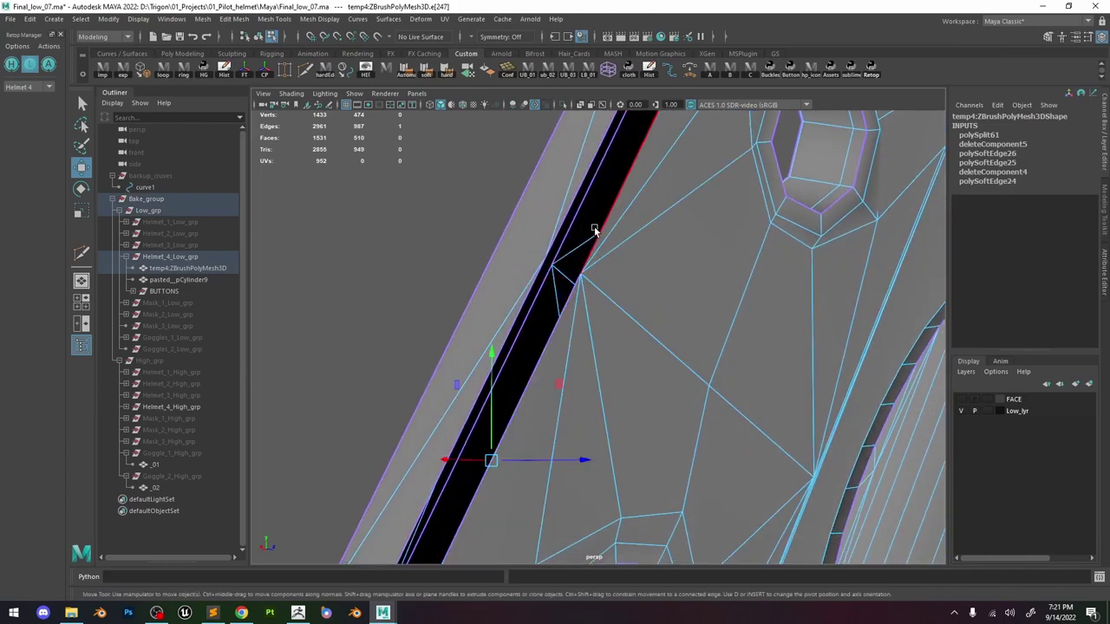
{"action": "key", "text": "3"}
{"action": "left_click", "coordinate": [608, 297]}
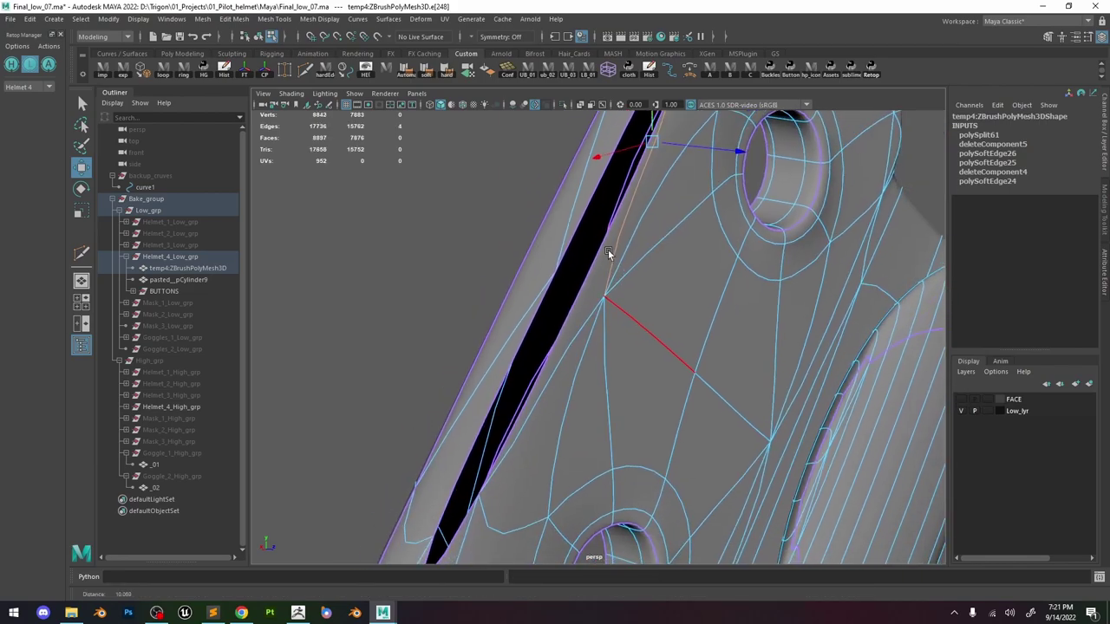
Delete the thin sliver face along the gap's inner edge and return the bracket to unsmoothed display.
{"action": "right_click", "coordinate": [611, 260]}
{"action": "right_click_drag", "start_coordinate": [611, 280], "coordinate": [609, 287]}
{"action": "left_click", "coordinate": [598, 290]}
{"action": "key", "text": "1"}
{"action": "left_click_drag", "start_coordinate": [655, 305], "coordinate": [670, 287], "text": "alt"}
{"action": "key", "text": "Delete"}
Close the lower and upper halves of the gap by bridging each half's opposite border edges.
{"action": "left_click_drag", "start_coordinate": [607, 308], "coordinate": [605, 295], "text": "alt"}
{"action": "left_click", "coordinate": [545, 344]}
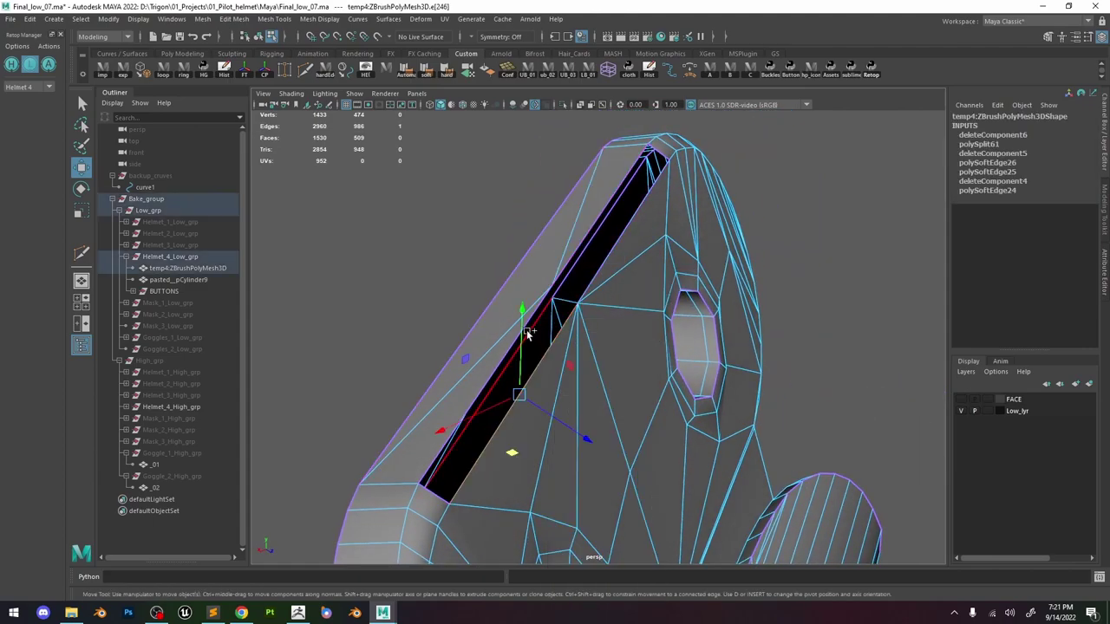
{"action": "right_click", "coordinate": [526, 328], "text": "shift"}
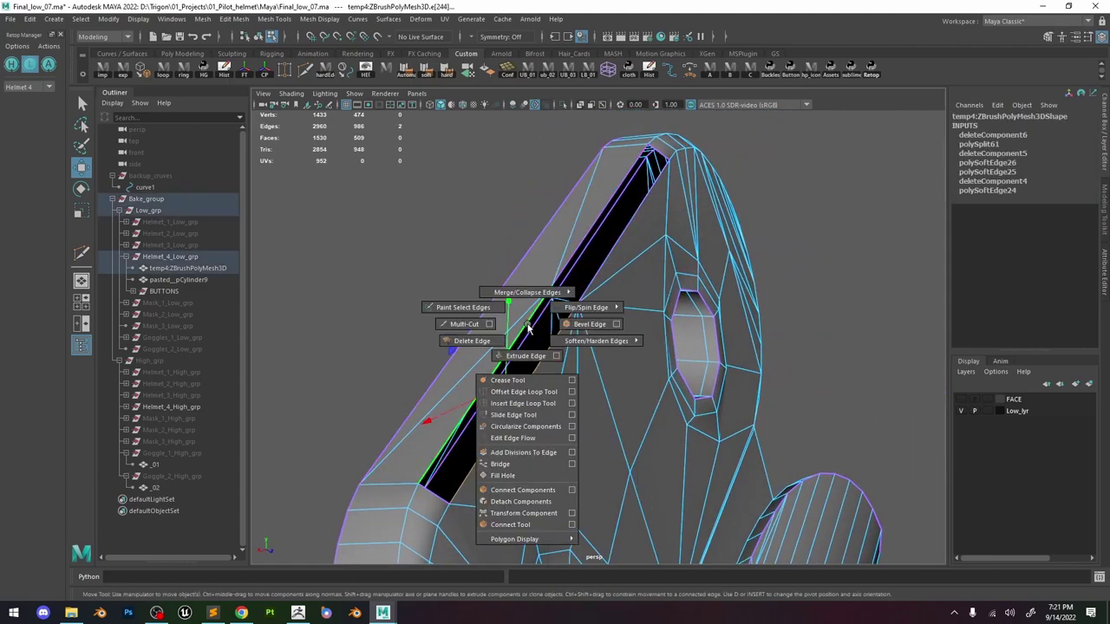
{"action": "left_click", "coordinate": [500, 464]}
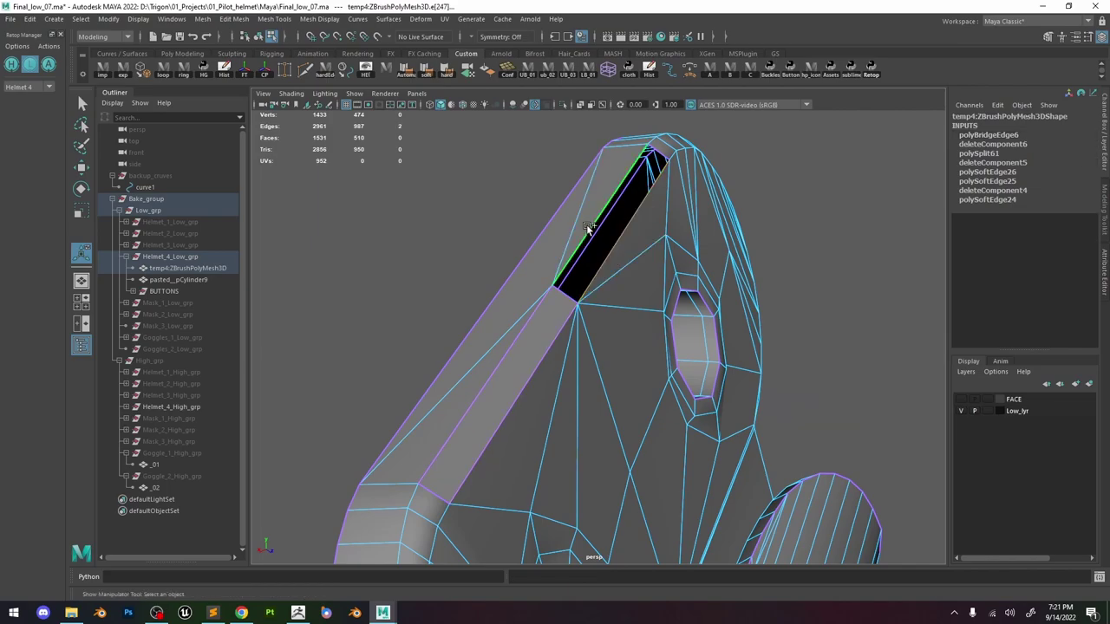
{"action": "left_click_drag", "start_coordinate": [598, 231], "coordinate": [591, 274], "text": "alt"}
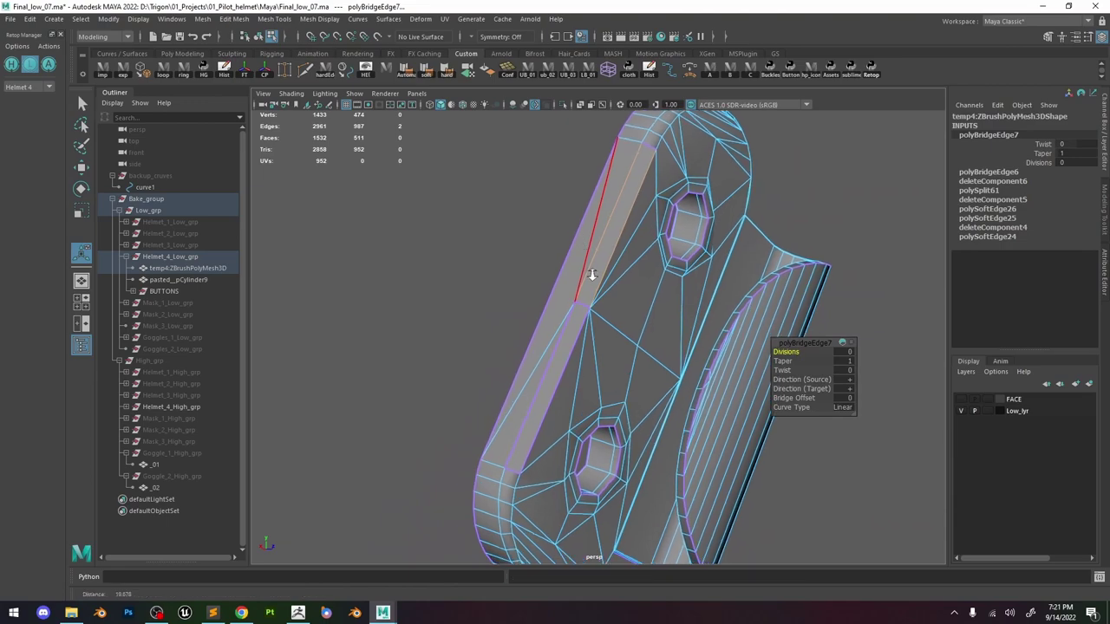
{"action": "scroll", "coordinate": [593, 275], "scroll_direction": "up", "scroll_amount": 3}
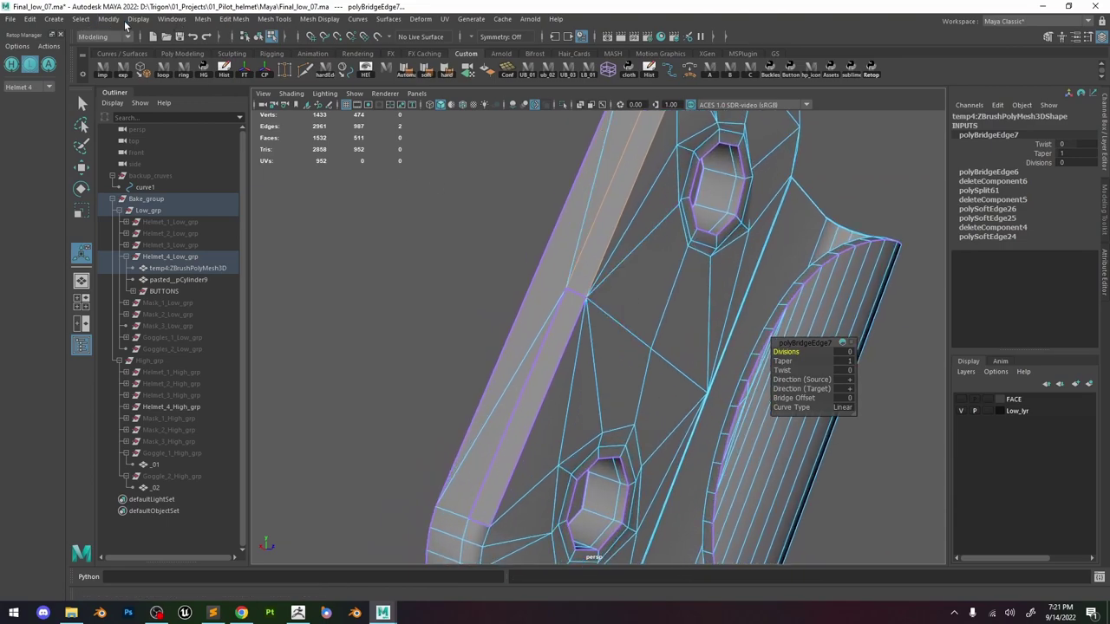
Assign the hotkey Ctrl+Alt+B to the Edit Mesh Bridge command and minimize the Hotkey Editor.
{"action": "left_click", "coordinate": [171, 19]}
{"action": "mouse_move", "coordinate": [277, 129]}
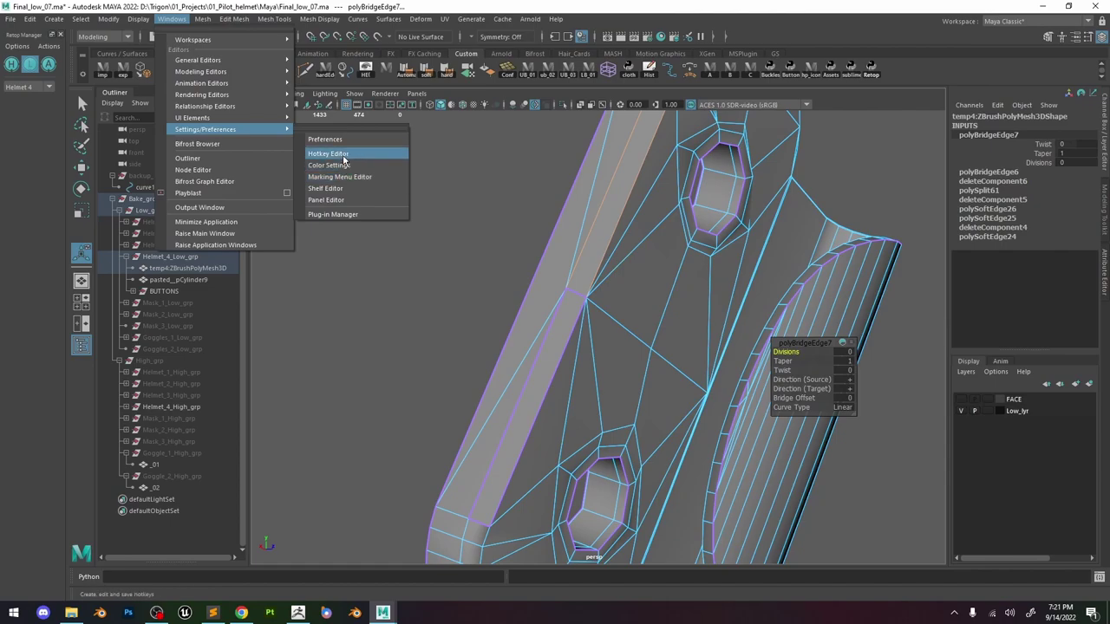
{"action": "left_click", "coordinate": [344, 154]}
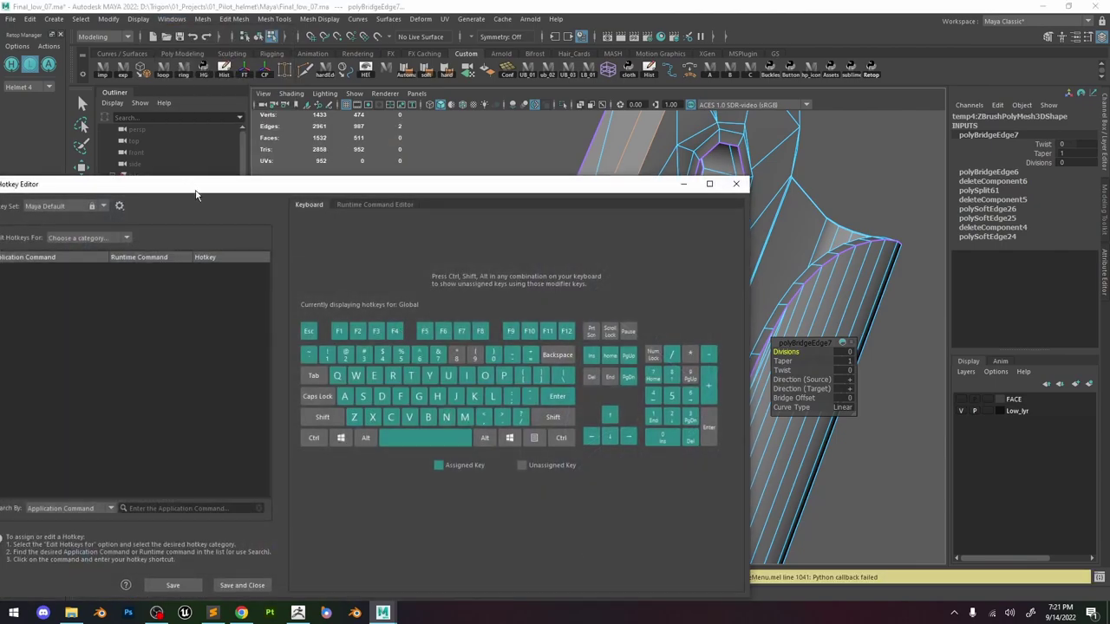
{"action": "left_click_drag", "start_coordinate": [195, 190], "coordinate": [462, 146]}
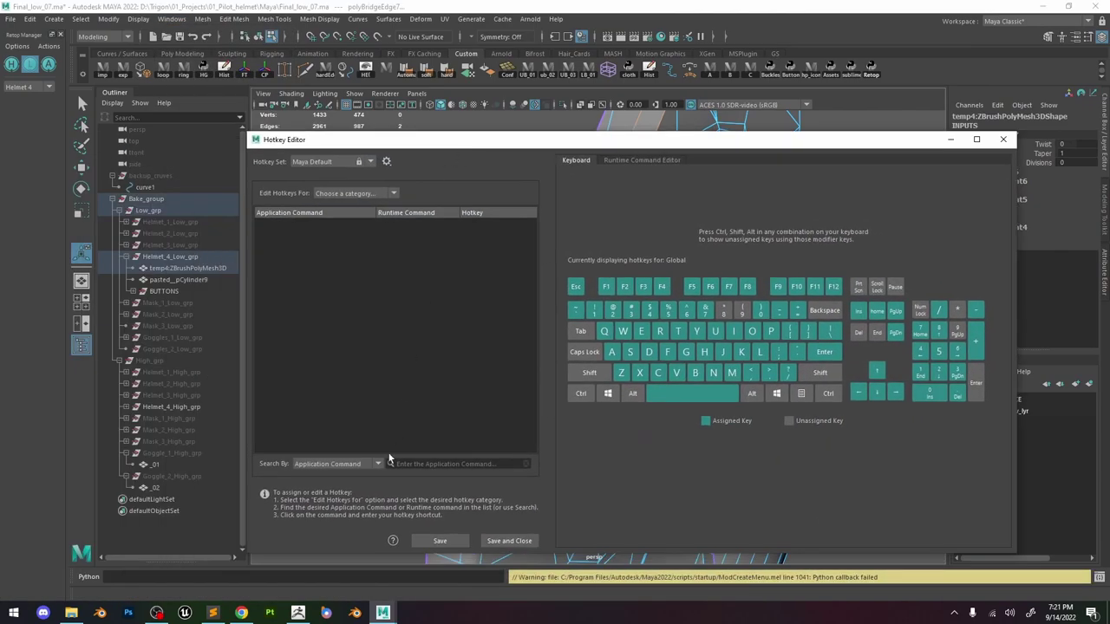
{"action": "type", "text": "bridge"}
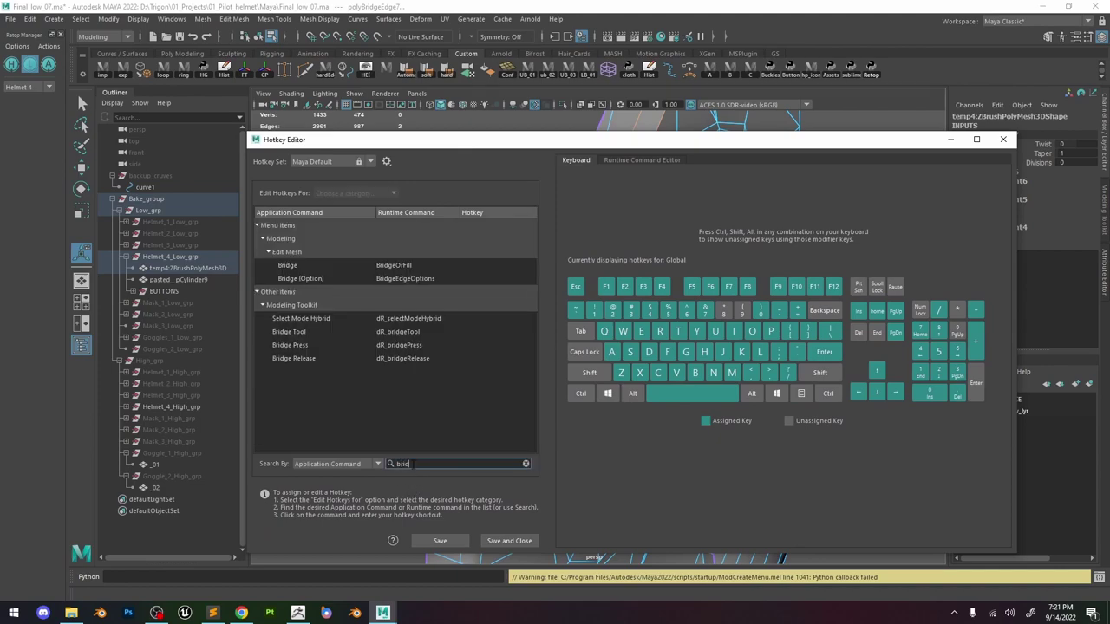
{"action": "left_click", "coordinate": [425, 266]}
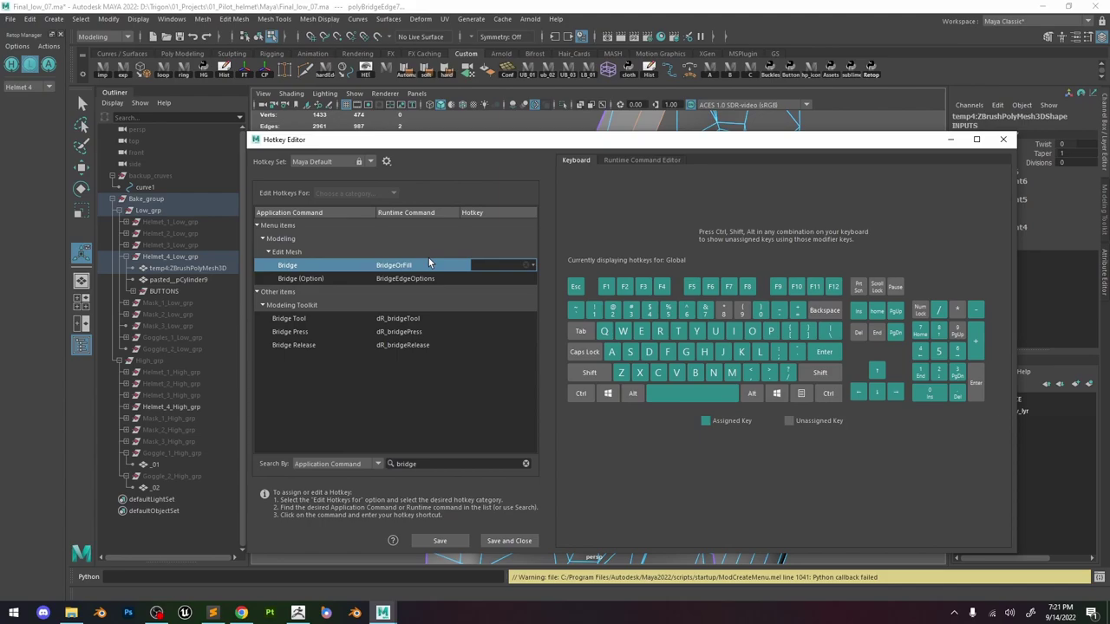
{"action": "key", "text": "ctrl"}
{"action": "key", "text": "ctrl+alt+b"}
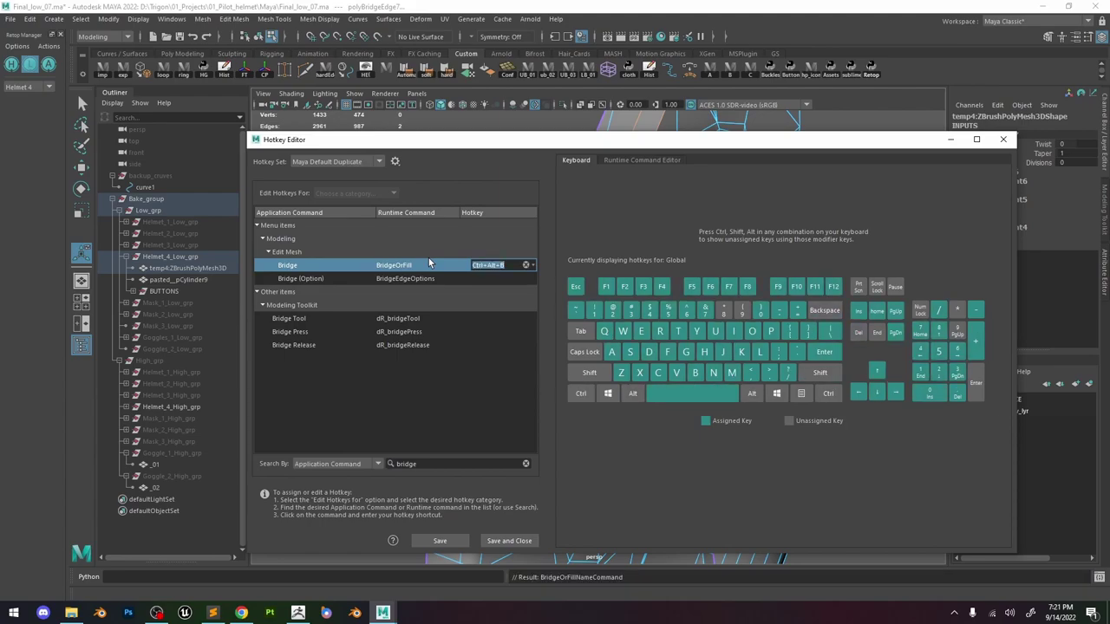
{"action": "left_click", "coordinate": [950, 142]}
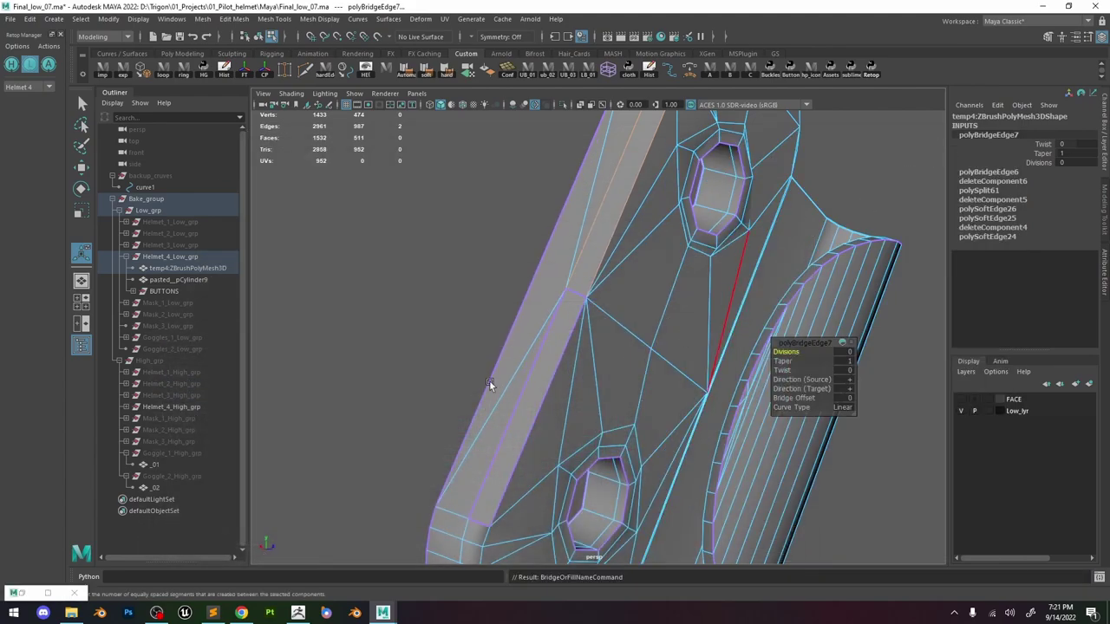
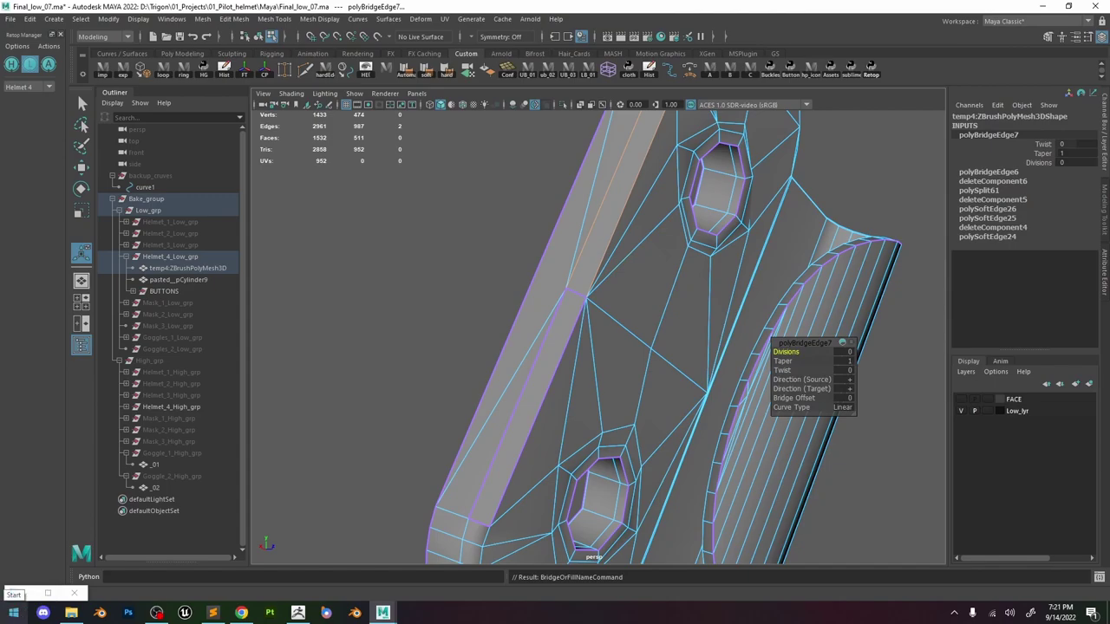
Open Wacom Tablet Properties and add Maya to the Intuos Pro M Functions as an application with custom settings.
{"action": "left_click", "coordinate": [13, 613]}
{"action": "type", "text": "wac"}
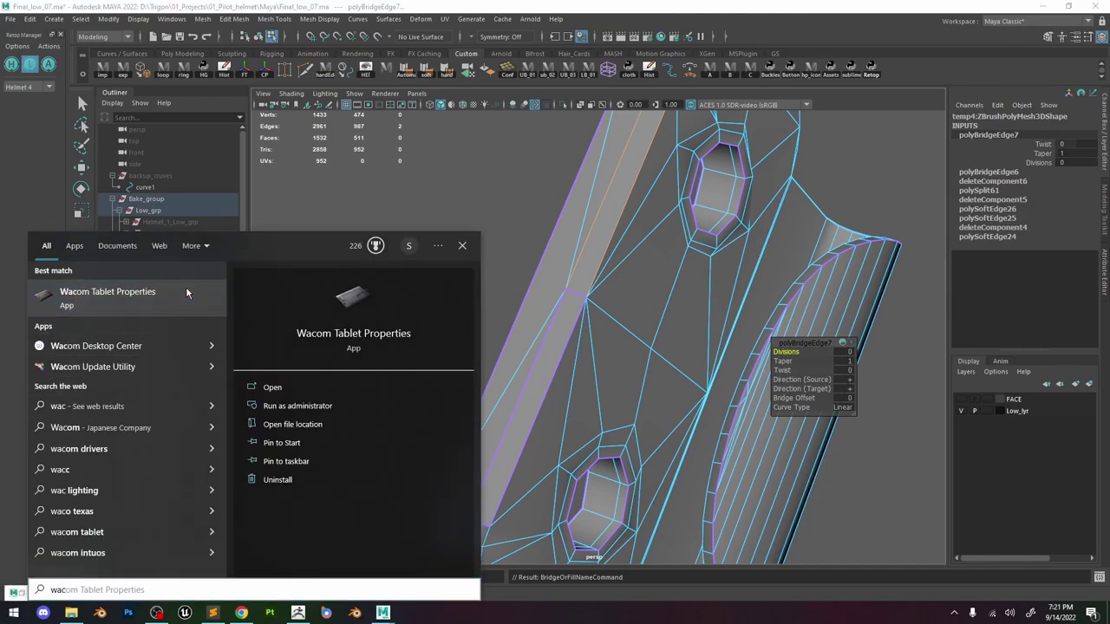
{"action": "left_click", "coordinate": [156, 295]}
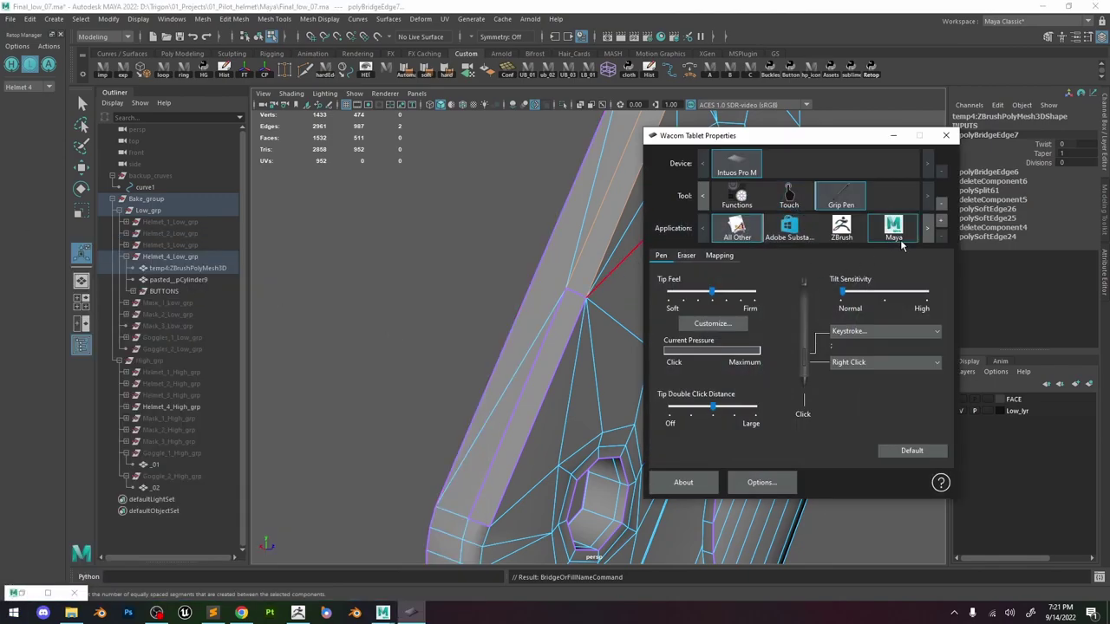
{"action": "left_click", "coordinate": [901, 239]}
{"action": "left_click", "coordinate": [684, 255]}
{"action": "left_click", "coordinate": [718, 255]}
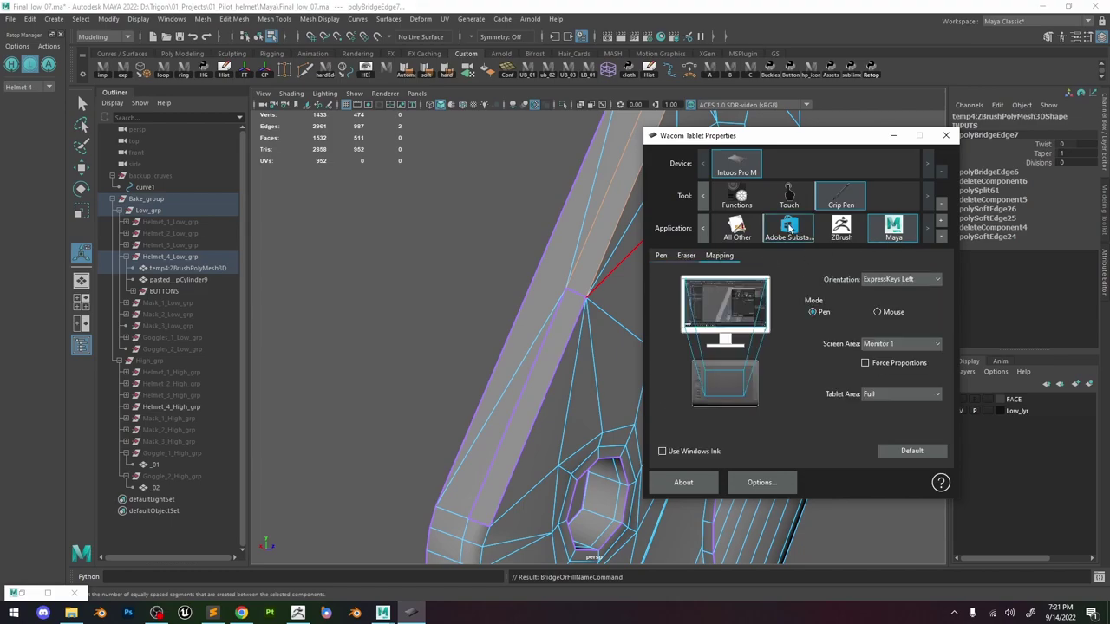
{"action": "left_click", "coordinate": [756, 200]}
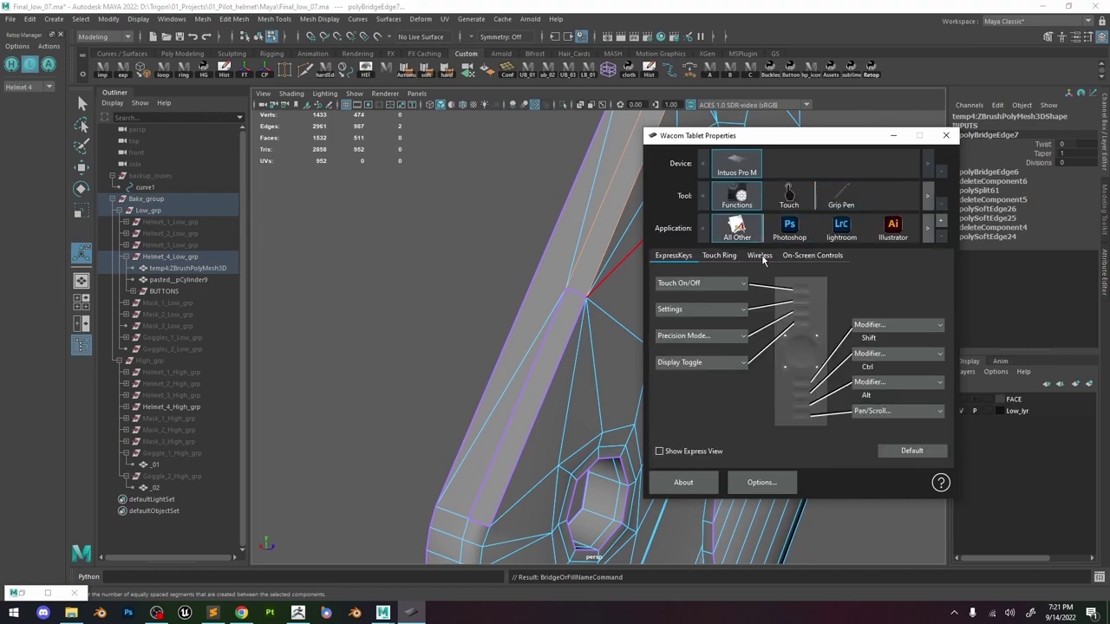
{"action": "left_click", "coordinate": [940, 226]}
{"action": "left_click", "coordinate": [726, 298]}
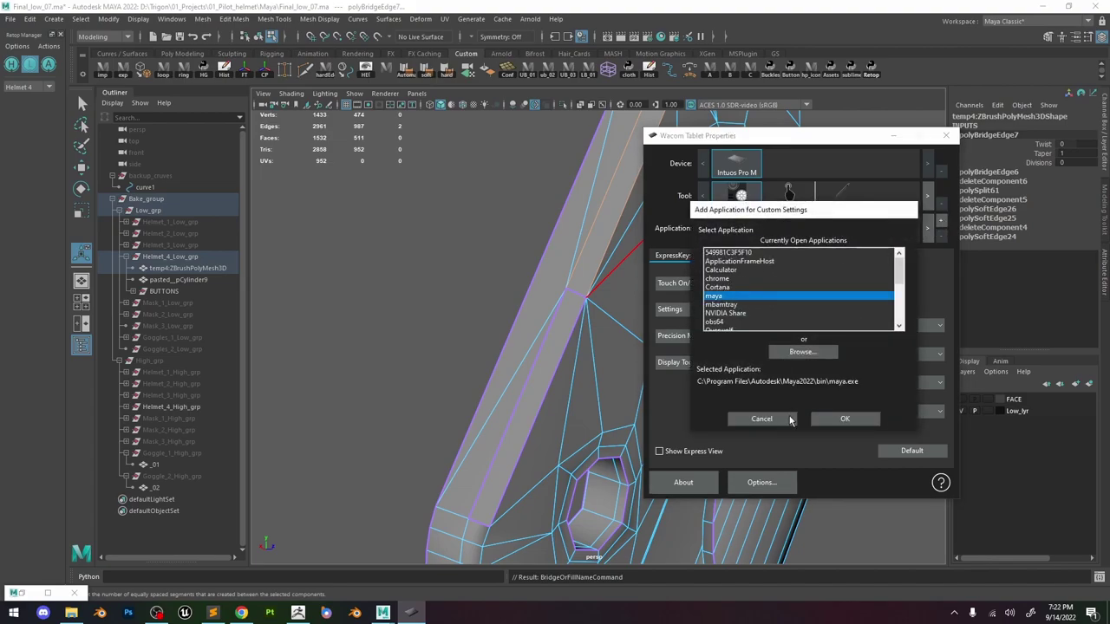
{"action": "left_click", "coordinate": [832, 420]}
Set Maya's topmost ExpressKey to the keystroke Ctrl+Alt+B and close Wacom Tablet Properties.
{"action": "left_click", "coordinate": [713, 286]}
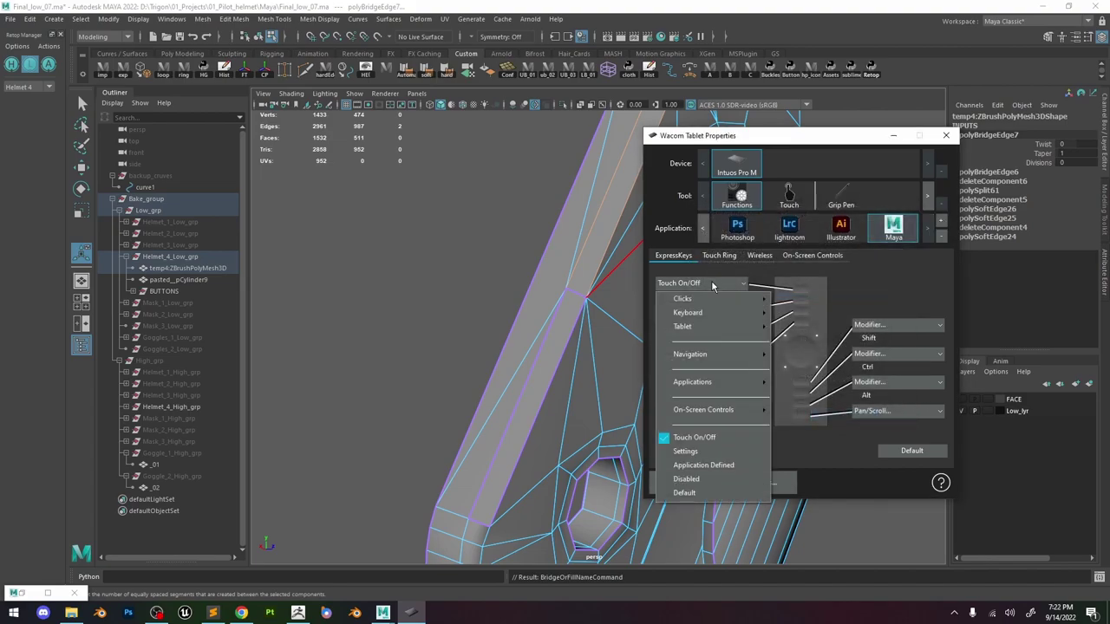
{"action": "mouse_move", "coordinate": [716, 299]}
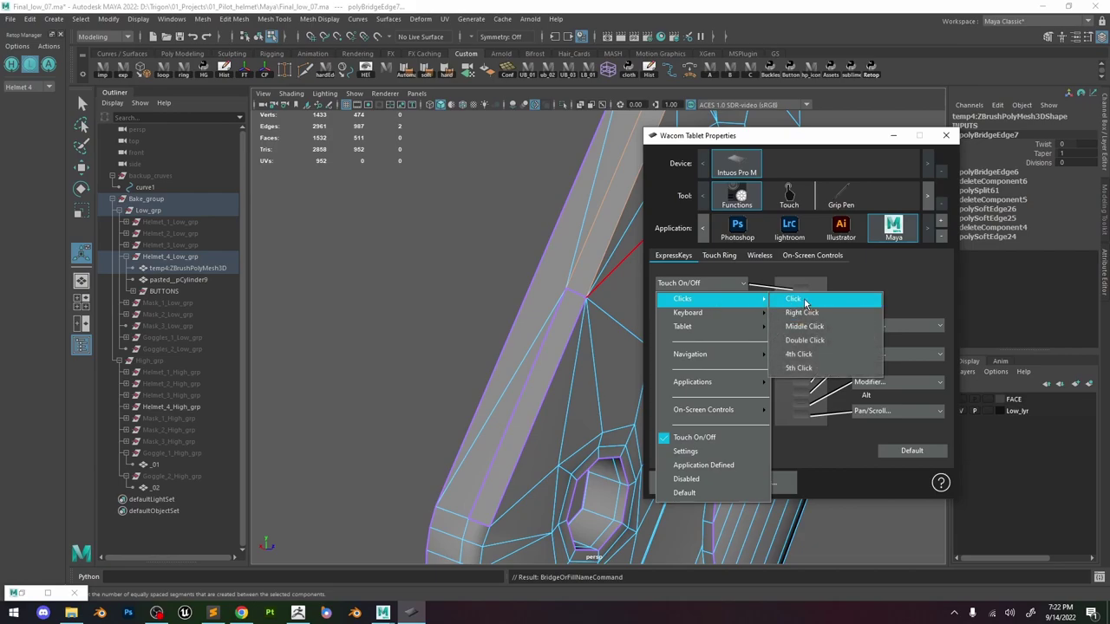
{"action": "mouse_move", "coordinate": [694, 313]}
{"action": "left_click", "coordinate": [785, 315]}
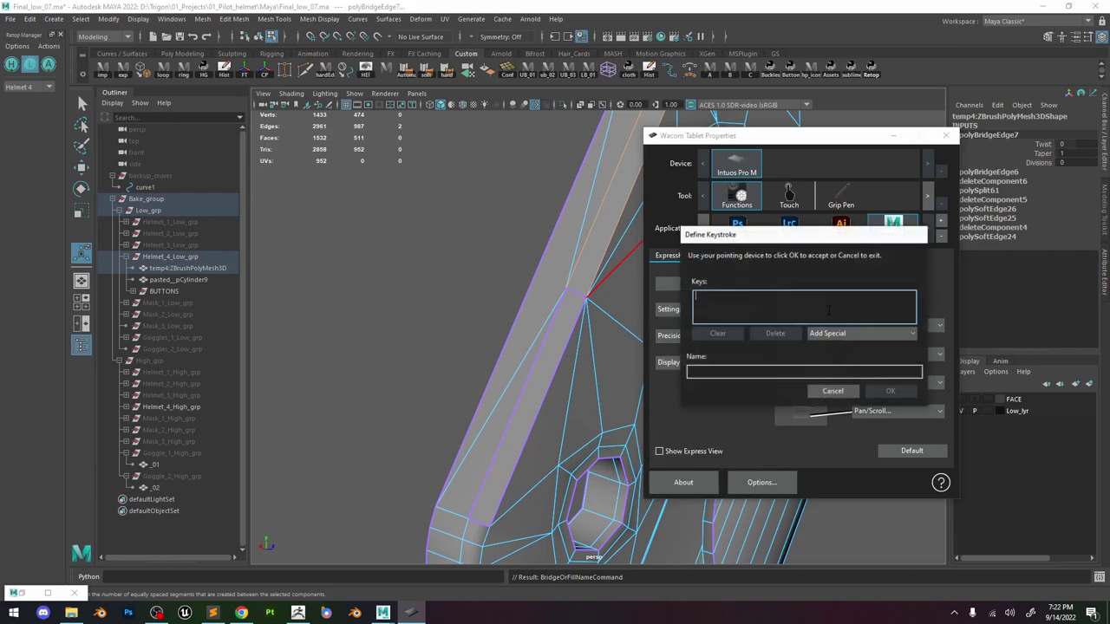
{"action": "key", "text": "ctrl+alt+b"}
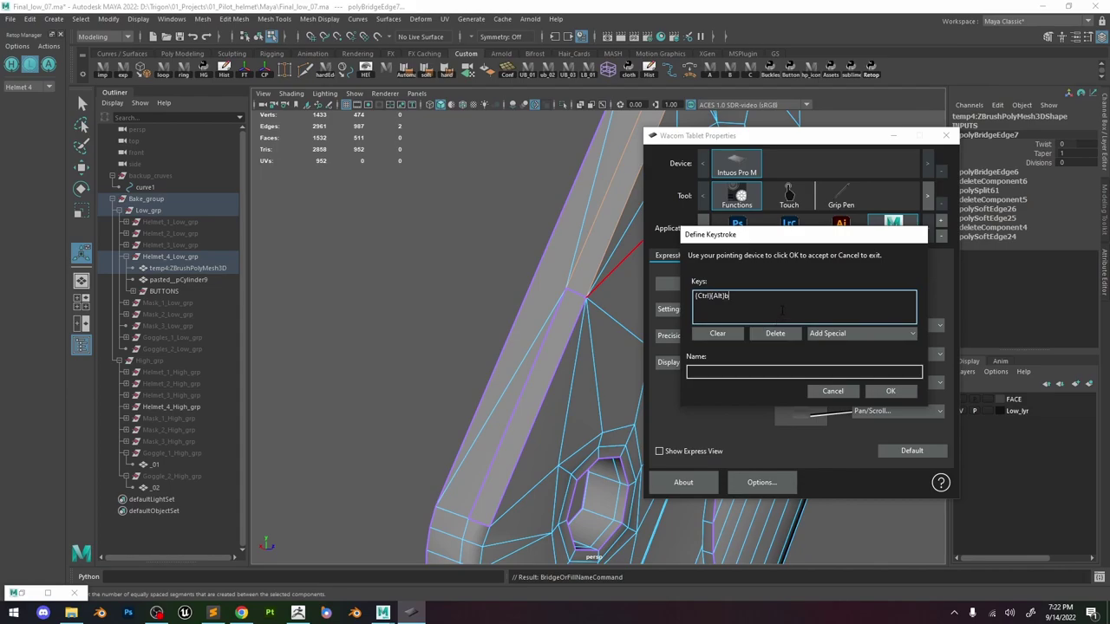
{"action": "left_click", "coordinate": [893, 392]}
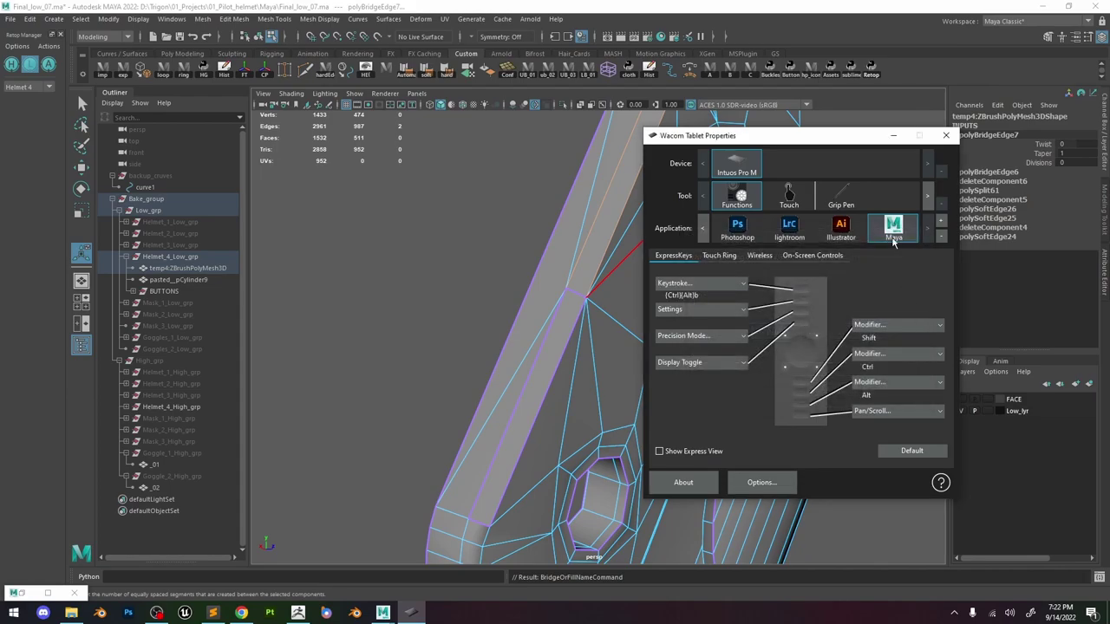
{"action": "left_click", "coordinate": [947, 136]}
Delete the lower face of the bracket's bridged strip and bridge the opening's two long edges again.
{"action": "right_click_drag", "start_coordinate": [649, 219], "coordinate": [614, 224], "text": "alt"}
{"action": "right_click_drag", "start_coordinate": [615, 225], "coordinate": [615, 256]}
{"action": "left_click", "coordinate": [562, 340]}
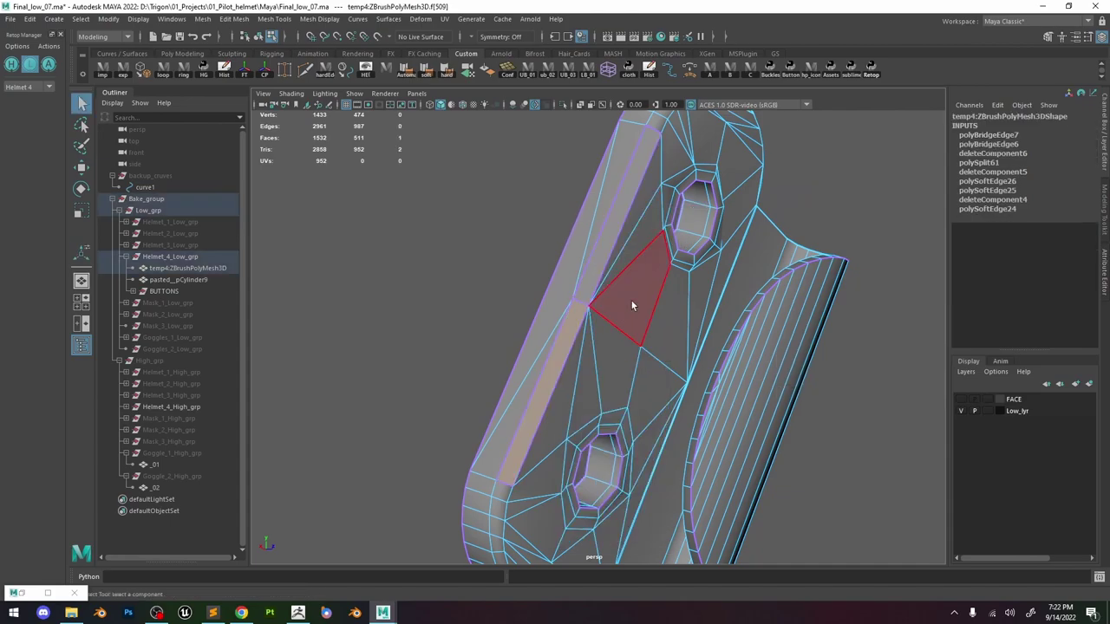
{"action": "key", "text": "Delete"}
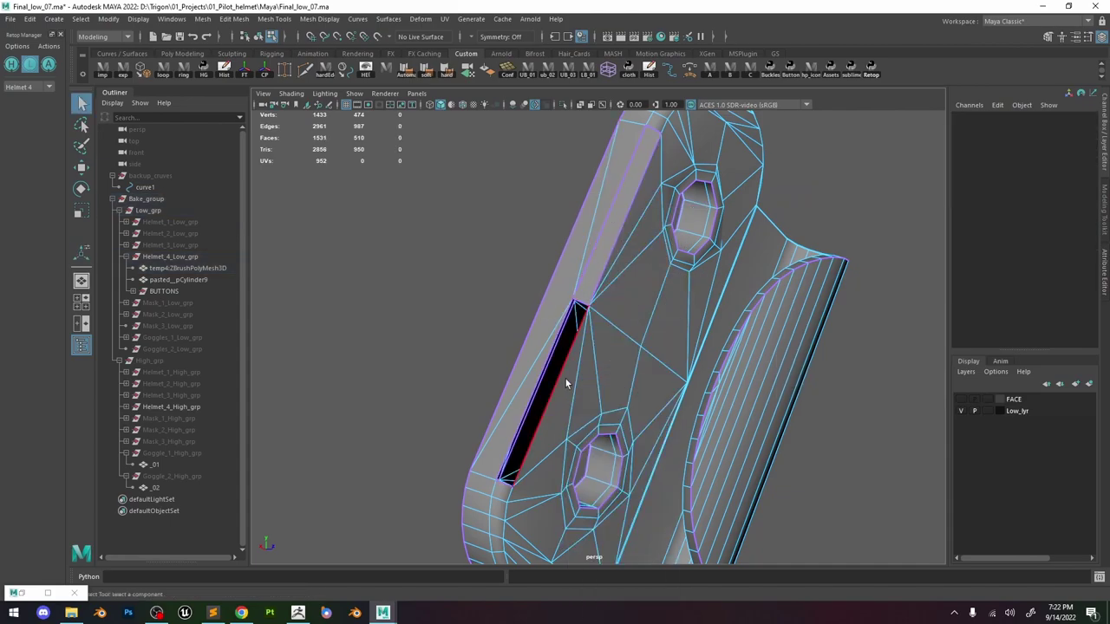
{"action": "left_click", "coordinate": [539, 359]}
{"action": "left_click", "coordinate": [545, 368], "text": "shift"}
{"action": "middle_click_drag", "start_coordinate": [569, 310], "coordinate": [580, 261], "text": "alt"}
{"action": "right_click_drag", "start_coordinate": [579, 261], "coordinate": [620, 370], "text": "alt"}
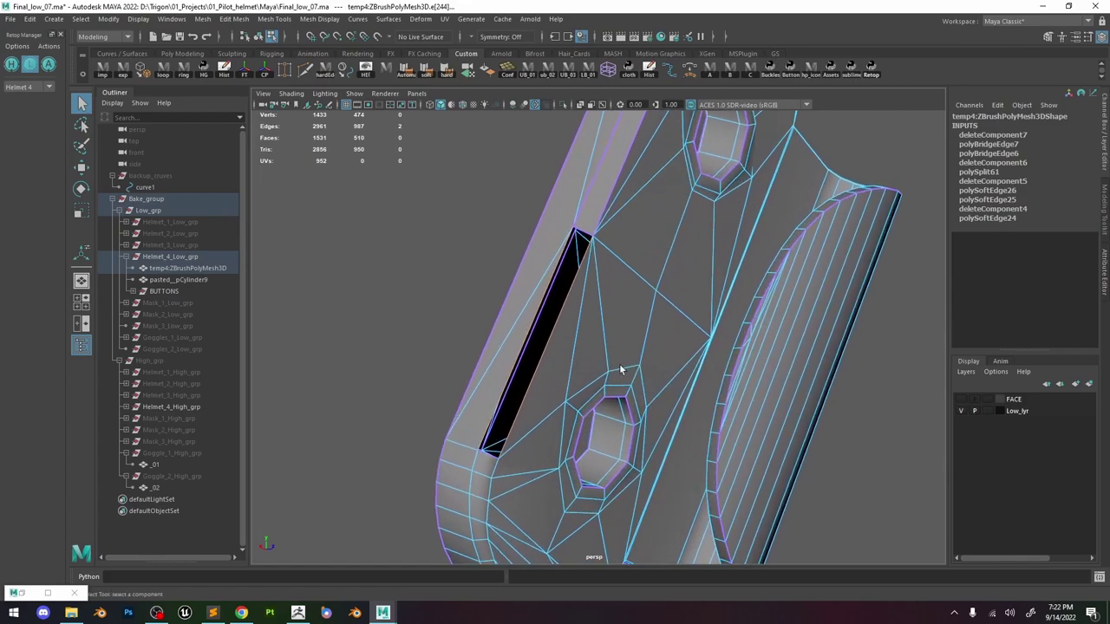
{"action": "right_click_drag", "start_coordinate": [559, 300], "coordinate": [555, 437], "text": "shift"}
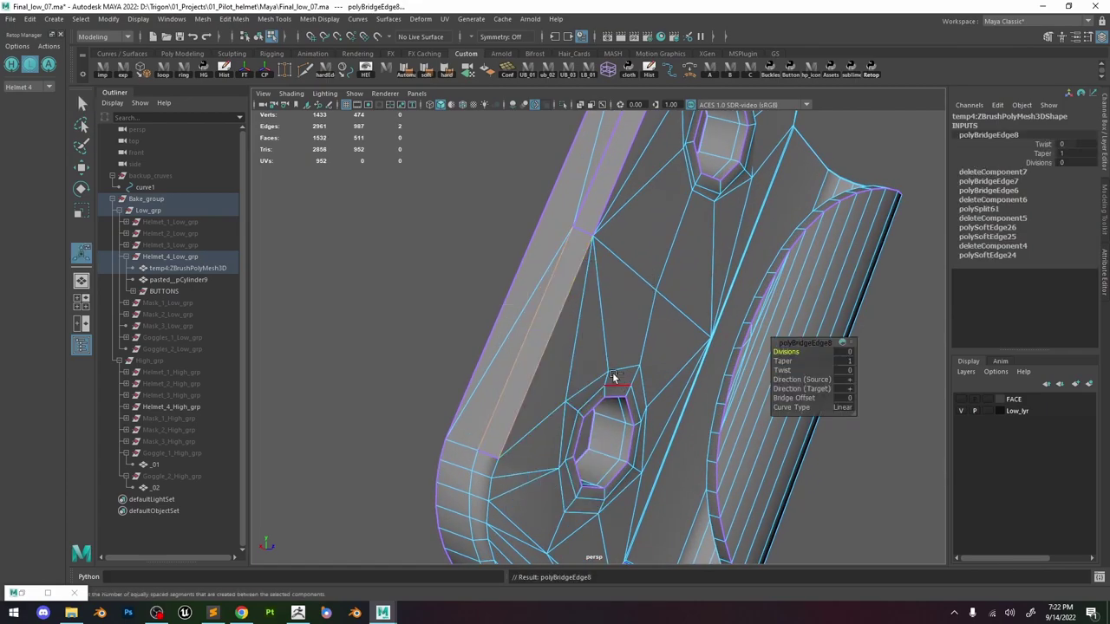
{"action": "key", "text": "ctrl+z"}
{"action": "key", "text": "ctrl+y"}
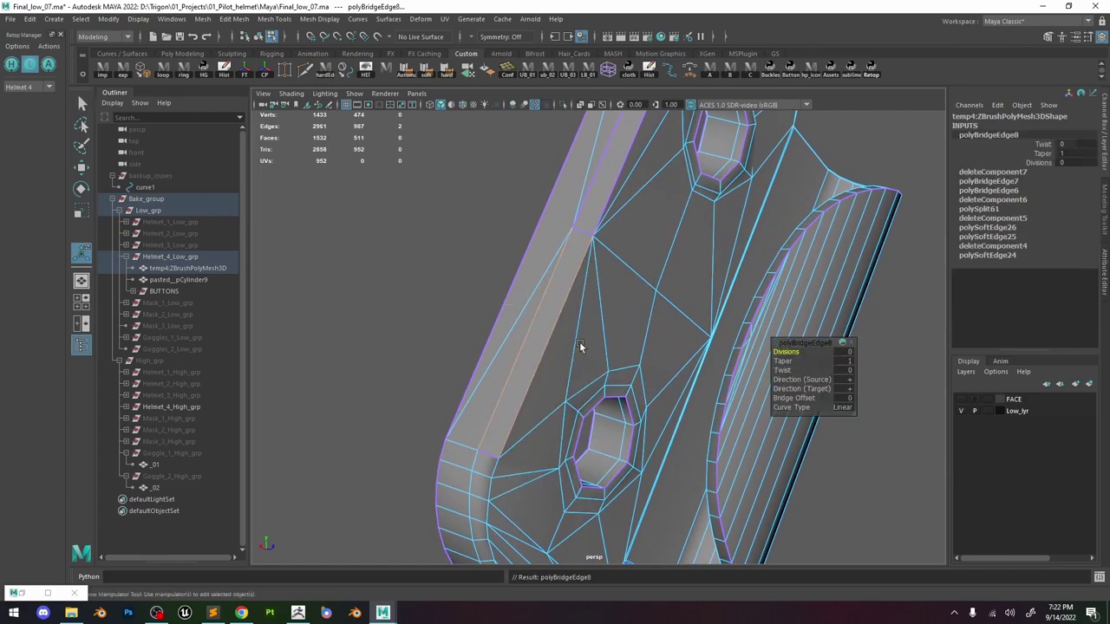
Soften the long border edges and the short middle edge of the two bridged faces along the bracket's side.
{"action": "left_click_drag", "start_coordinate": [570, 329], "coordinate": [603, 232], "text": "alt"}
{"action": "middle_click_drag", "start_coordinate": [603, 232], "coordinate": [568, 320], "text": "alt"}
{"action": "left_click_drag", "start_coordinate": [568, 321], "coordinate": [564, 300], "text": "alt"}
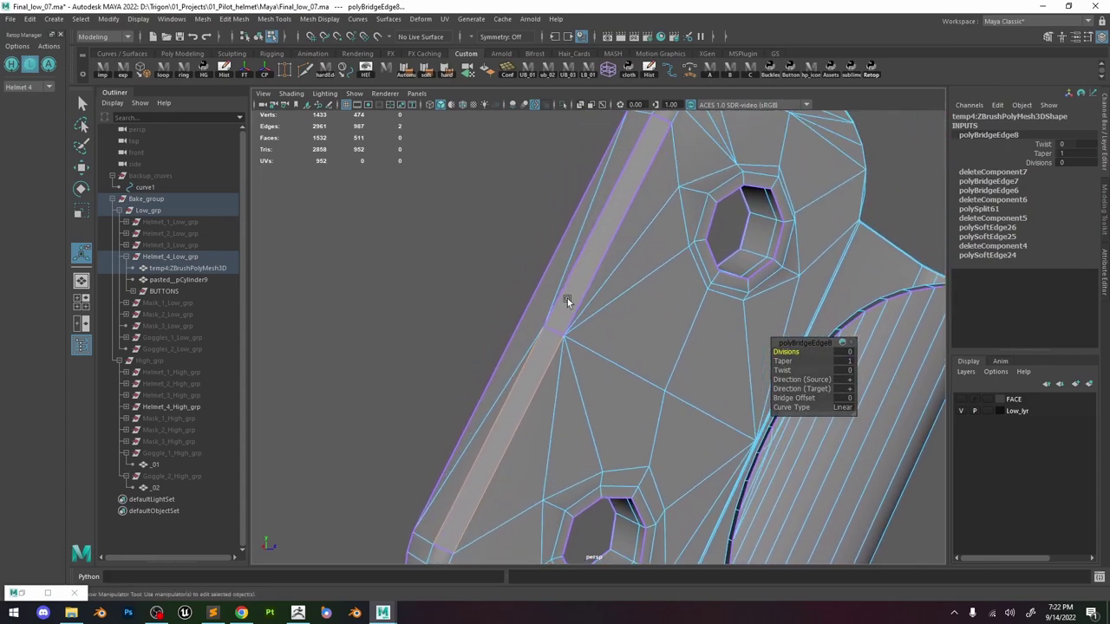
{"action": "left_click", "coordinate": [581, 284]}
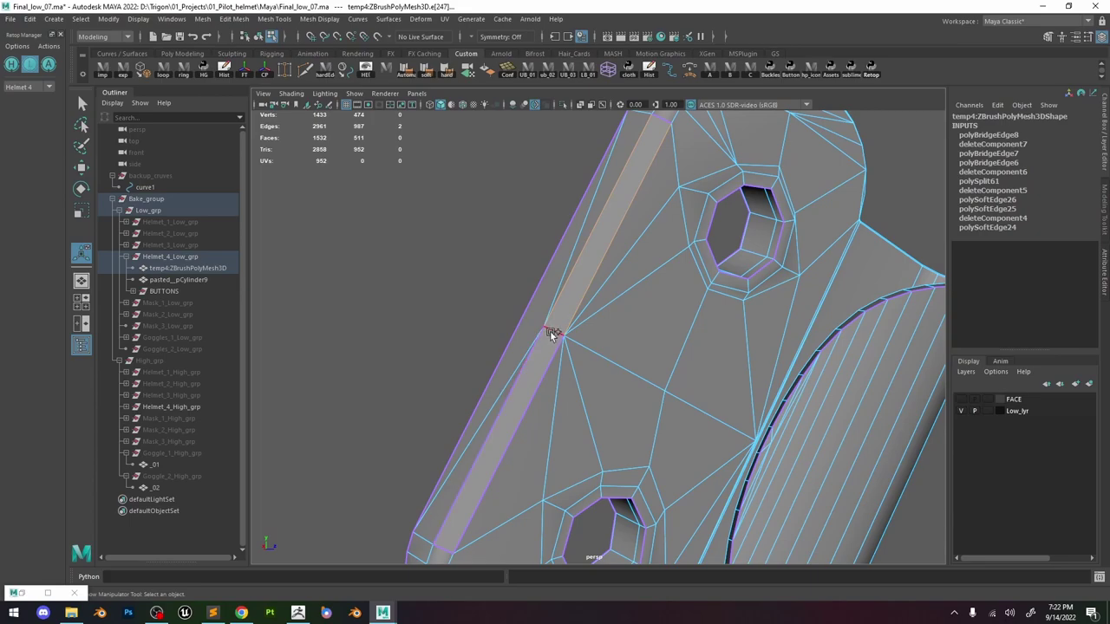
{"action": "left_click", "coordinate": [538, 379]}
{"action": "left_click", "coordinate": [538, 379], "text": "shift"}
{"action": "left_click", "coordinate": [517, 375], "text": "shift"}
{"action": "middle_click_drag", "start_coordinate": [573, 282], "coordinate": [509, 380], "text": "alt"}
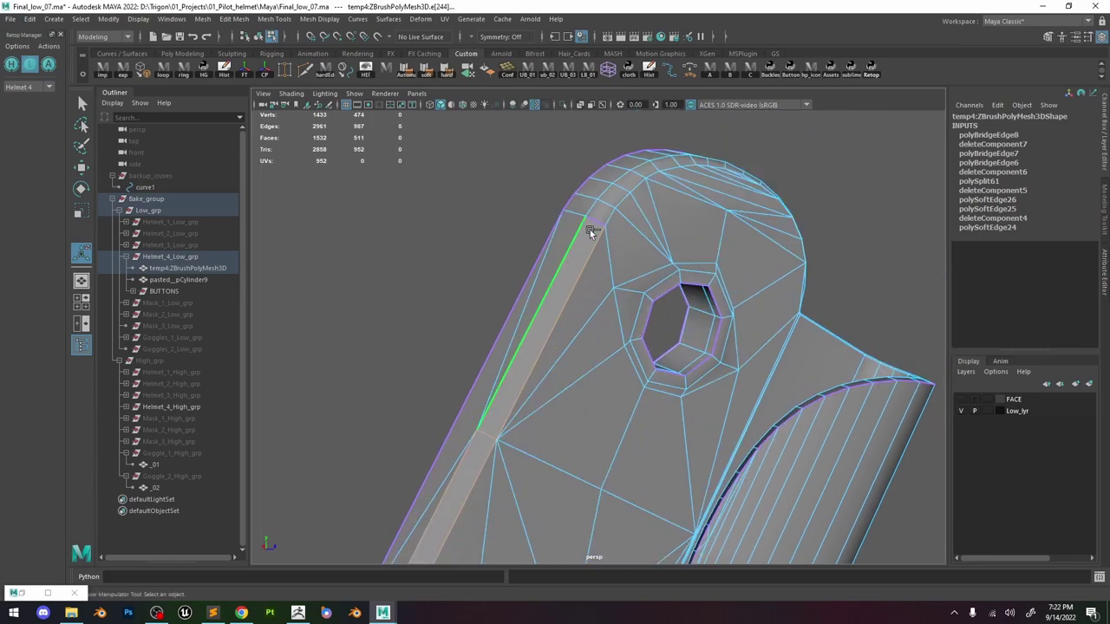
{"action": "right_click_drag", "start_coordinate": [597, 225], "coordinate": [583, 373], "text": "shift"}
Soften the remaining hard edge on the outer side of the lower bridged face.
{"action": "middle_click_drag", "start_coordinate": [551, 433], "coordinate": [596, 244], "text": "alt"}
{"action": "scroll", "coordinate": [627, 270], "scroll_direction": "down", "scroll_amount": 5}
{"action": "right_click_drag", "start_coordinate": [593, 279], "coordinate": [619, 232]}
{"action": "left_click", "coordinate": [503, 405]}
{"action": "key", "text": "g"}
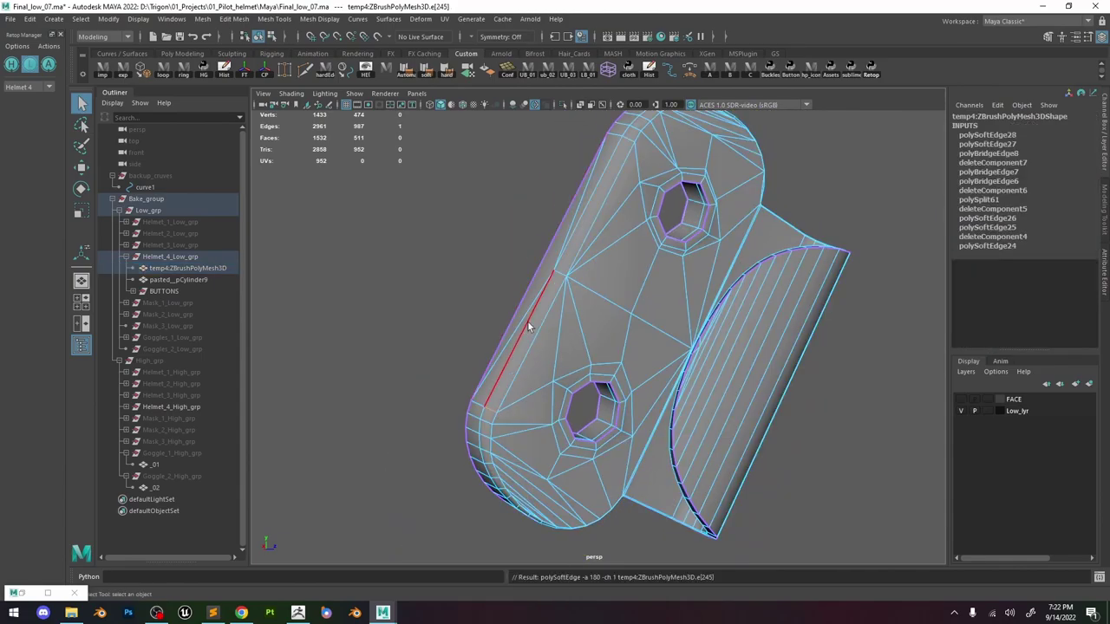
Delete the extra supporting edge loops around and just inside the rims of both bracket holes.
{"action": "left_click_drag", "start_coordinate": [556, 291], "coordinate": [499, 260], "text": "alt"}
{"action": "scroll", "coordinate": [612, 294], "scroll_direction": "up", "scroll_amount": 5}
{"action": "double_click", "coordinate": [492, 252]}
{"action": "scroll", "coordinate": [521, 243], "scroll_direction": "down", "scroll_amount": 5}
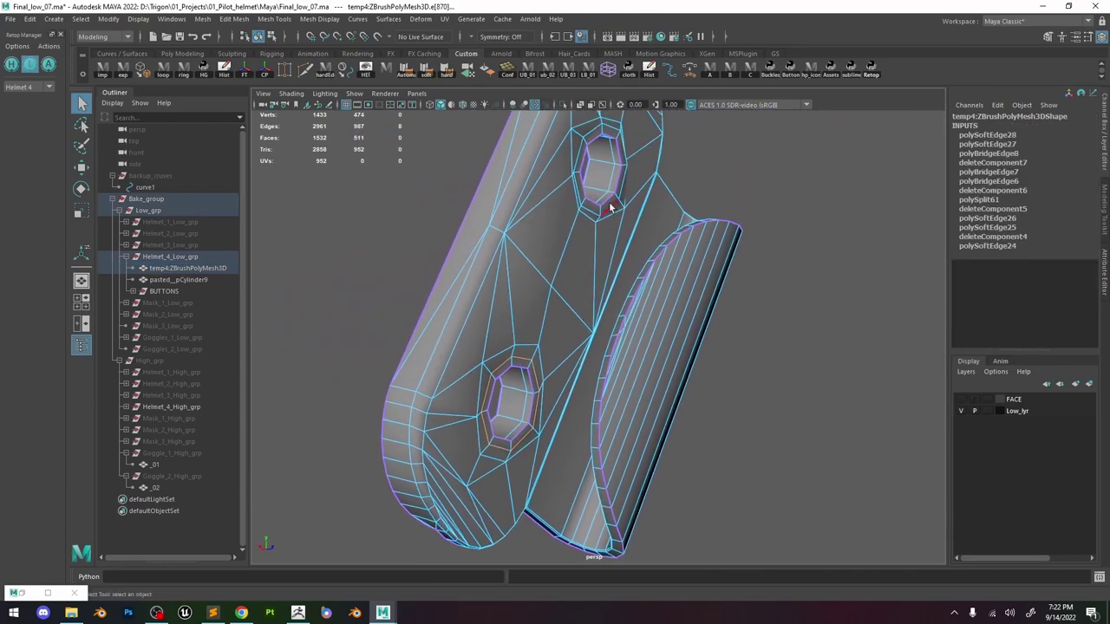
{"action": "key", "text": "ctrl+Delete"}
{"action": "left_click_drag", "start_coordinate": [596, 212], "coordinate": [568, 388], "text": "alt"}
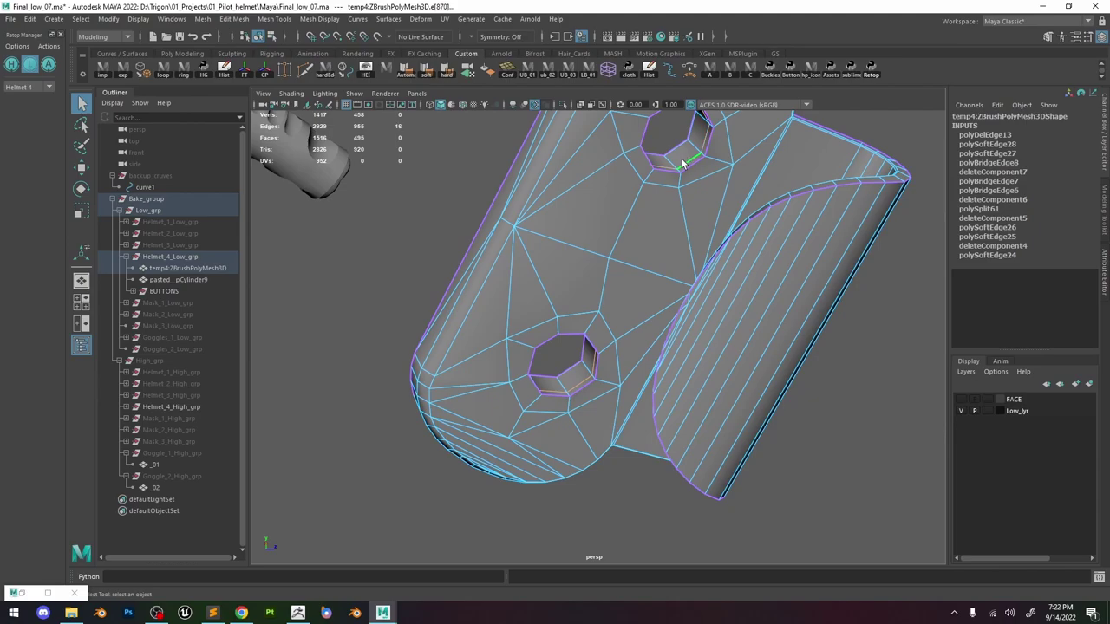
{"action": "key", "text": "ctrl+Delete"}
Bevel the rim edge loops of both bracket holes.
{"action": "double_click", "coordinate": [689, 163]}
{"action": "double_click", "coordinate": [582, 388], "text": "shift"}
{"action": "right_click", "coordinate": [606, 271], "text": "shift"}
{"action": "left_click_drag", "start_coordinate": [614, 274], "coordinate": [603, 305], "text": "alt"}
{"action": "right_click_drag", "start_coordinate": [603, 305], "coordinate": [648, 306], "text": "shift"}
{"action": "left_click_drag", "start_coordinate": [642, 304], "coordinate": [620, 281], "text": "alt"}
Soften the edges of the beveled rims on both bracket holes and return to object selection.
{"action": "left_click", "coordinate": [587, 342]}
{"action": "left_click", "coordinate": [586, 368], "text": "shift"}
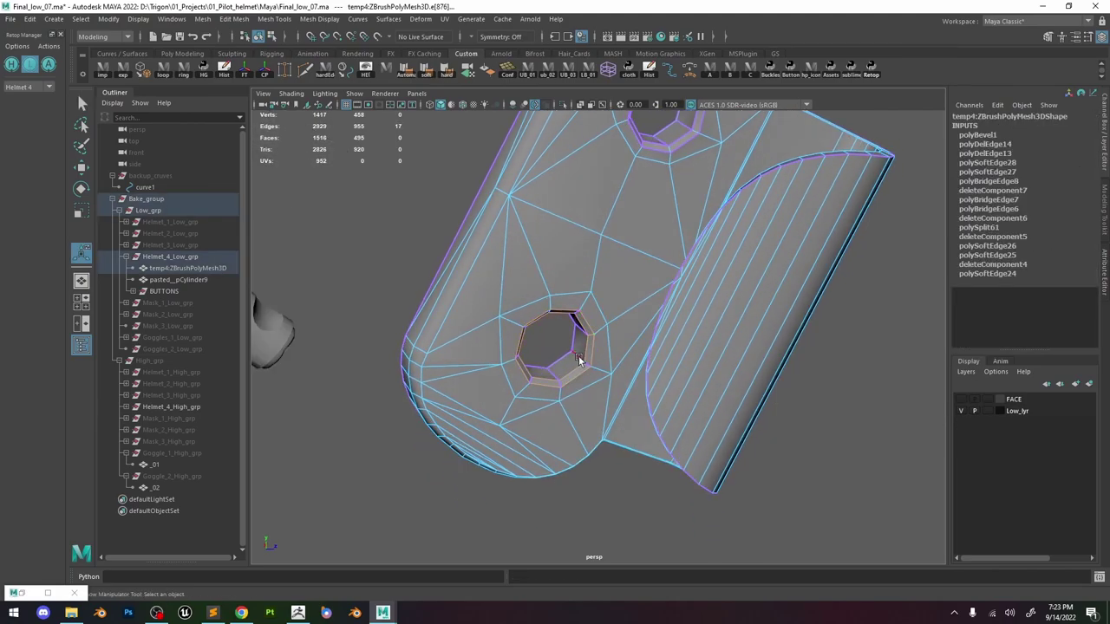
{"action": "right_click_drag", "start_coordinate": [593, 294], "coordinate": [589, 328]}
{"action": "middle_click_drag", "start_coordinate": [679, 144], "coordinate": [669, 211], "text": "alt"}
{"action": "double_click", "coordinate": [683, 178], "text": "shift"}
{"action": "right_click_drag", "start_coordinate": [676, 181], "coordinate": [701, 145], "text": "ctrl"}
{"action": "right_click_drag", "start_coordinate": [514, 184], "coordinate": [664, 206], "text": "shift"}
{"action": "scroll", "coordinate": [688, 459], "scroll_direction": "up", "scroll_amount": 5}
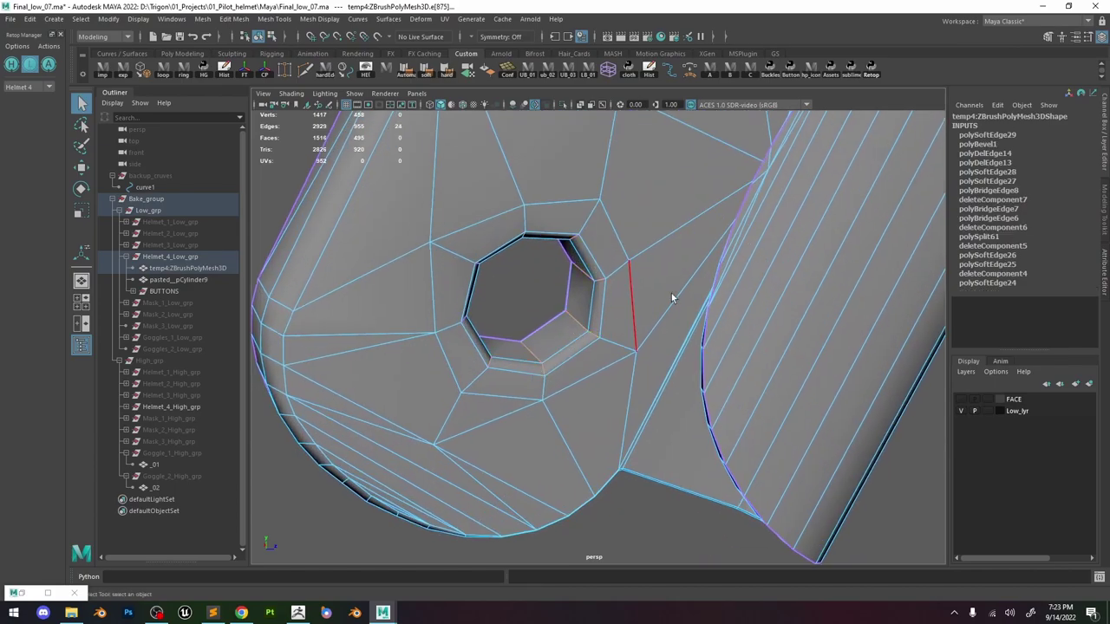
{"action": "left_click_drag", "start_coordinate": [672, 298], "coordinate": [553, 220], "text": "alt"}
{"action": "key", "text": "g"}
{"action": "scroll", "coordinate": [607, 227], "scroll_direction": "down", "scroll_amount": 4}
{"action": "right_click_drag", "start_coordinate": [621, 228], "coordinate": [661, 196]}
Soften further edges around the bracket's hole as seen from the opposite side and return to object selection.
{"action": "left_click_drag", "start_coordinate": [667, 260], "coordinate": [696, 303], "text": "alt"}
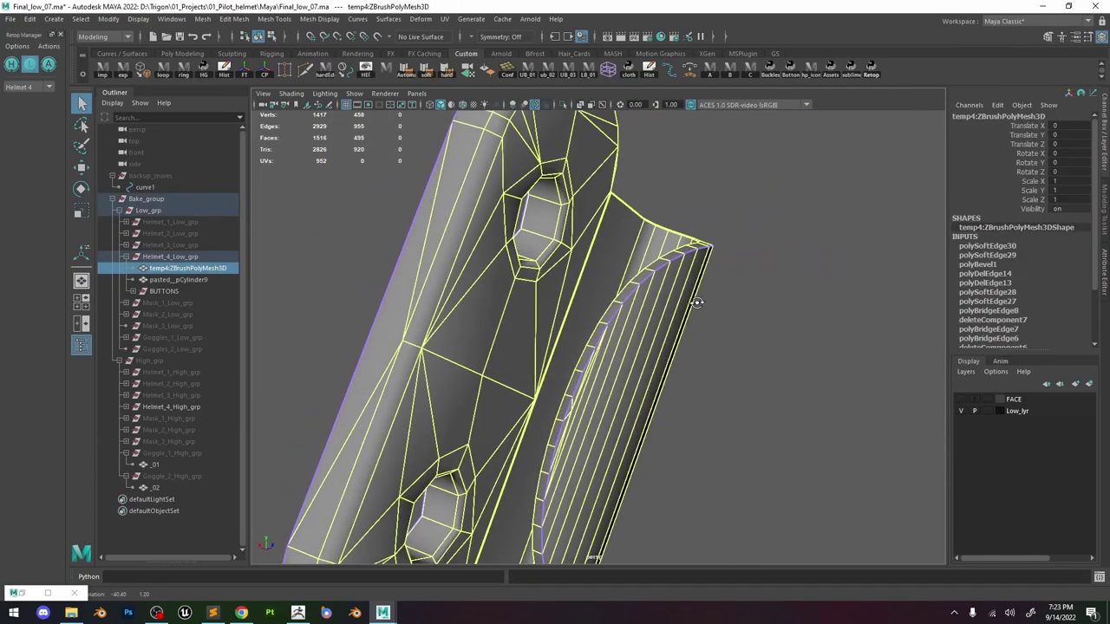
{"action": "middle_click_drag", "start_coordinate": [697, 303], "coordinate": [703, 228], "text": "alt"}
{"action": "left_click_drag", "start_coordinate": [704, 228], "coordinate": [737, 265], "text": "alt"}
{"action": "scroll", "coordinate": [728, 263], "scroll_direction": "up", "scroll_amount": 4}
{"action": "right_click_drag", "start_coordinate": [729, 262], "coordinate": [726, 204]}
{"action": "left_click_drag", "start_coordinate": [702, 187], "coordinate": [599, 227], "text": "alt"}
{"action": "right_click_drag", "start_coordinate": [517, 190], "coordinate": [626, 265], "text": "shift"}
{"action": "right_click_drag", "start_coordinate": [641, 286], "coordinate": [679, 260]}
Examine the beveled hole's rim and inner wall up close and switch to ZBrush.
{"action": "left_click_drag", "start_coordinate": [679, 260], "coordinate": [619, 339], "text": "alt"}
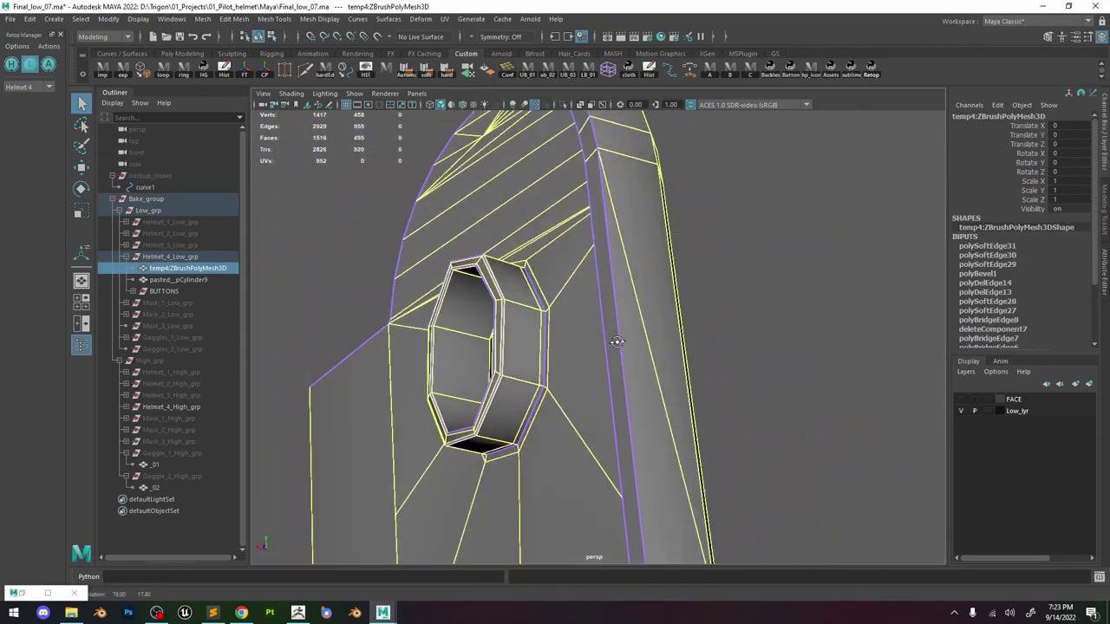
{"action": "scroll", "coordinate": [694, 340], "scroll_direction": "down", "scroll_amount": 5}
{"action": "scroll", "coordinate": [624, 335], "scroll_direction": "up", "scroll_amount": 5}
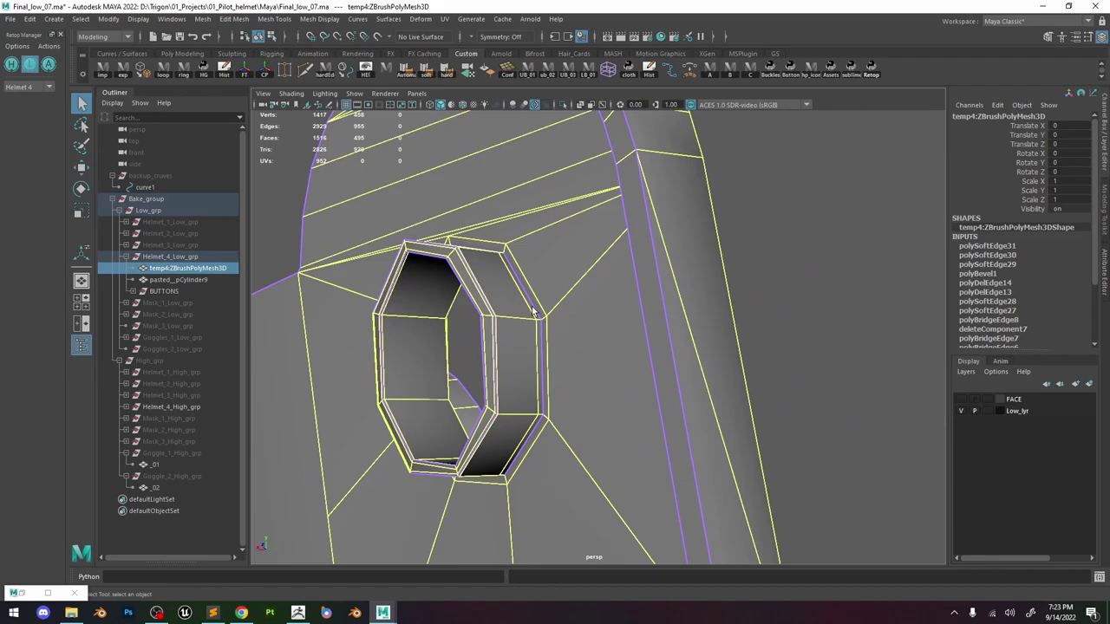
{"action": "left_click", "coordinate": [298, 613]}
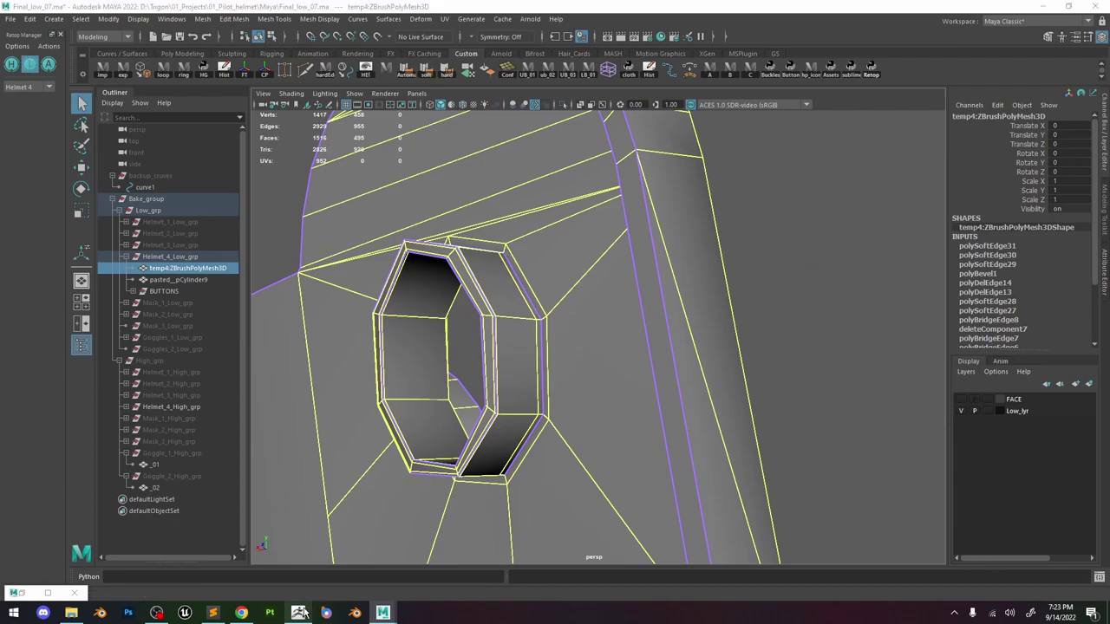
Return to the full helmet tool, solo the bracket rings' subtool Helmet_03_High and open the subtool list.
{"action": "left_click", "coordinate": [1009, 153]}
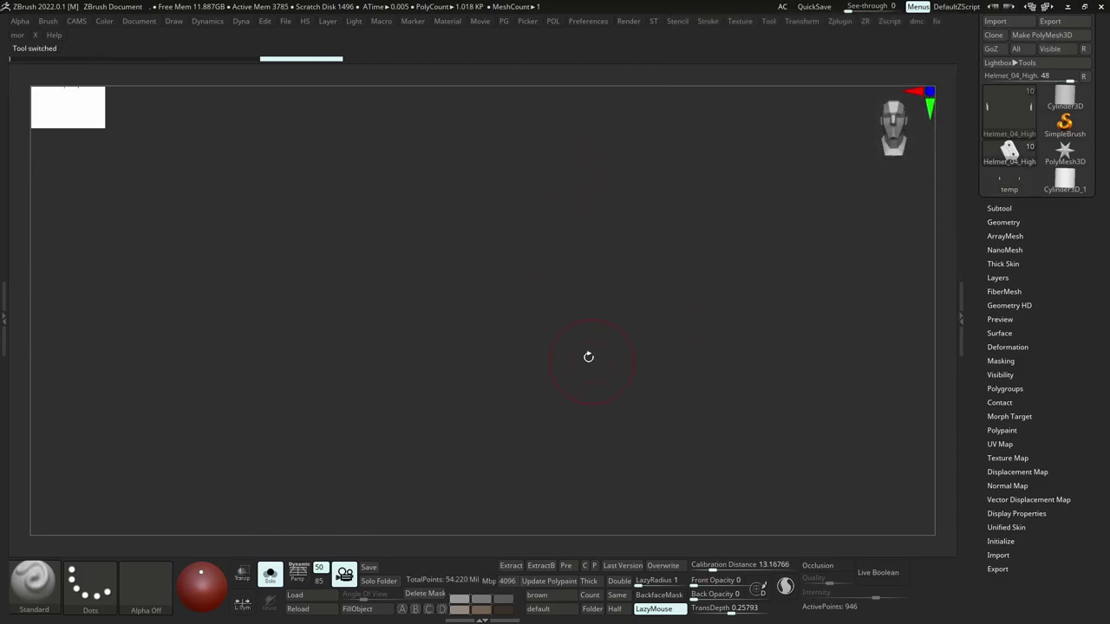
{"action": "key", "text": "f"}
{"action": "key", "text": "shift+s"}
{"action": "mouse_move", "coordinate": [227, 300]}
{"action": "right_mouse_down"}
{"action": "mouse_move", "coordinate": [208, 298]}
{"action": "mouse_move", "coordinate": [377, 299]}
{"action": "mouse_move", "coordinate": [424, 259]}
{"action": "right_mouse_up"}
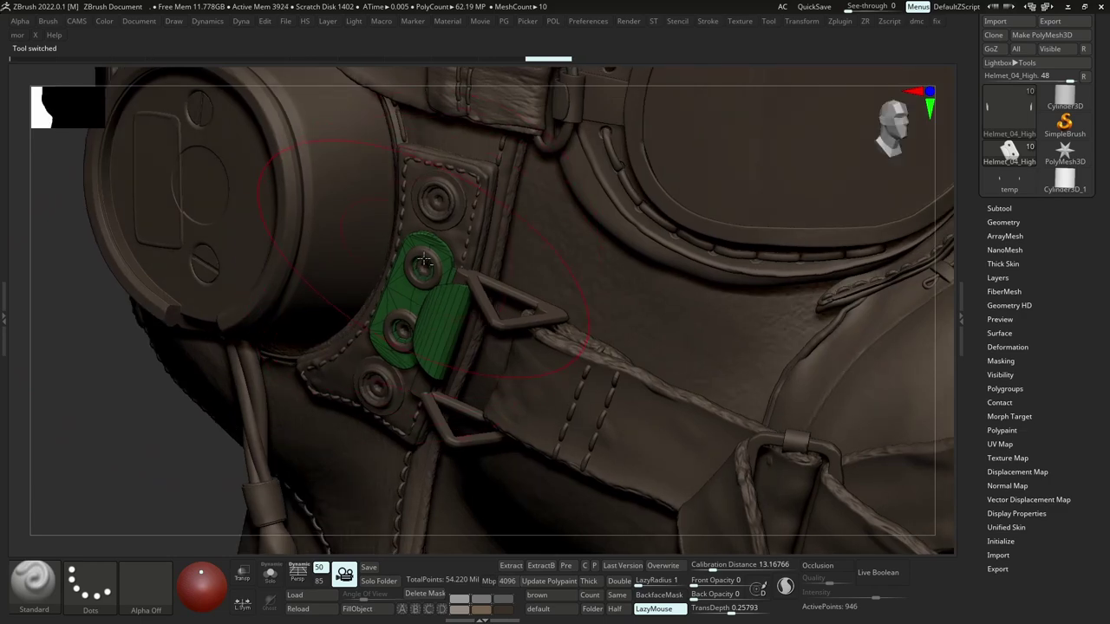
{"action": "left_click", "coordinate": [425, 257], "text": "alt"}
{"action": "key", "text": "shift+s"}
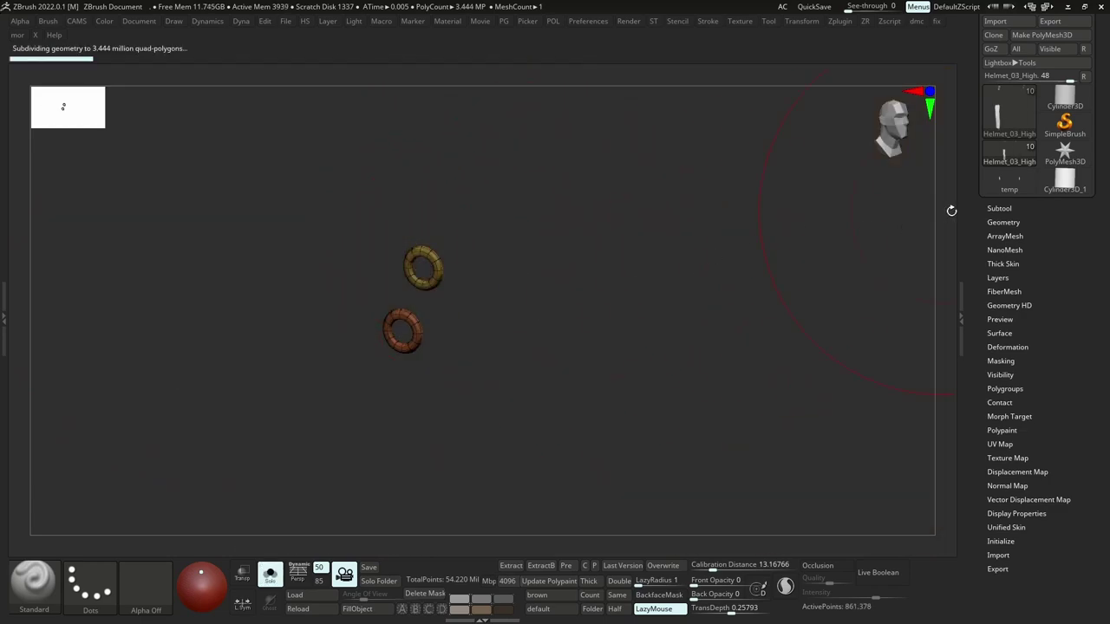
{"action": "left_click", "coordinate": [993, 209]}
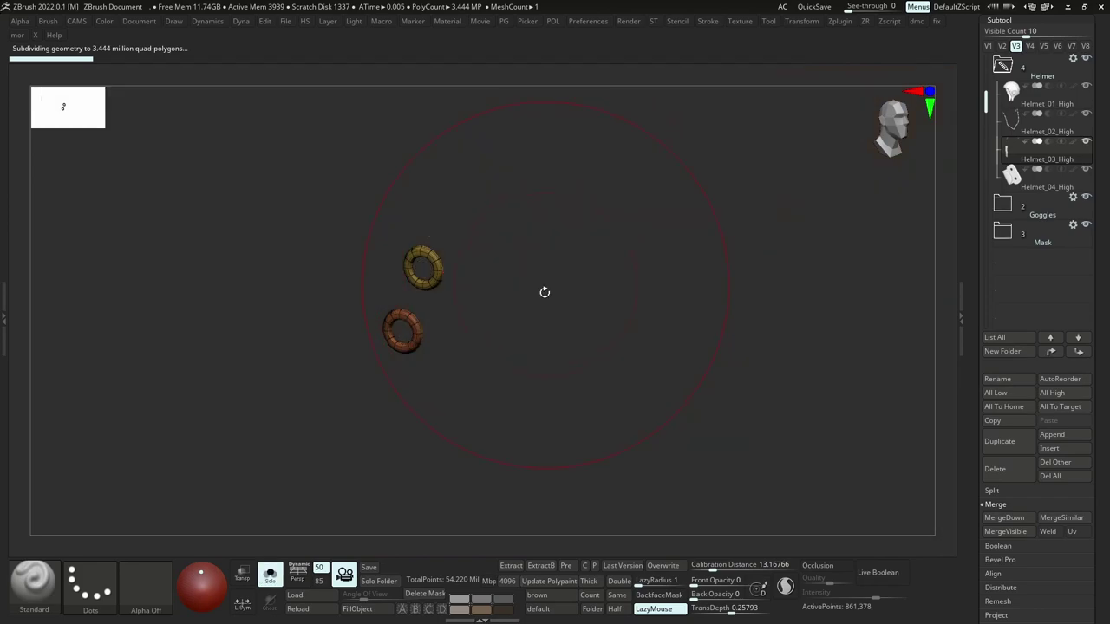
Try to isolate the bracket rings by hiding the rest of Helmet_03_High with rectangular selections.
{"action": "left_click_drag", "start_coordinate": [546, 288], "coordinate": [573, 242], "text": "ctrl+shift"}
{"action": "left_click_drag", "start_coordinate": [586, 186], "coordinate": [272, 440], "text": "ctrl+alt+shift"}
{"action": "mouse_move", "coordinate": [507, 357]}
{"action": "right_mouse_down", "text": "ctrl"}
{"action": "mouse_move", "coordinate": [471, 257]}
{"action": "mouse_move", "coordinate": [475, 208]}
{"action": "right_mouse_up", "text": "ctrl"}
{"action": "left_click_drag", "start_coordinate": [688, 157], "coordinate": [292, 504], "text": "ctrl+alt+shift"}
{"action": "mouse_move", "coordinate": [432, 262]}
{"action": "right_mouse_down", "text": "ctrl"}
{"action": "mouse_move", "coordinate": [490, 362]}
{"action": "mouse_move", "coordinate": [483, 263]}
{"action": "mouse_move", "coordinate": [425, 227]}
{"action": "right_mouse_up", "text": "ctrl"}
Switch to Maya, display the Helmet 3 set to check its low-poly mesh, and return to ZBrush.
{"action": "key", "text": "alt+Tab"}
{"action": "left_click", "coordinate": [30, 90]}
{"action": "left_click", "coordinate": [33, 127]}
{"action": "left_click_drag", "start_coordinate": [632, 292], "coordinate": [563, 372], "text": "alt"}
{"action": "left_click", "coordinate": [126, 246]}
{"action": "key", "text": "alt+Tab"}
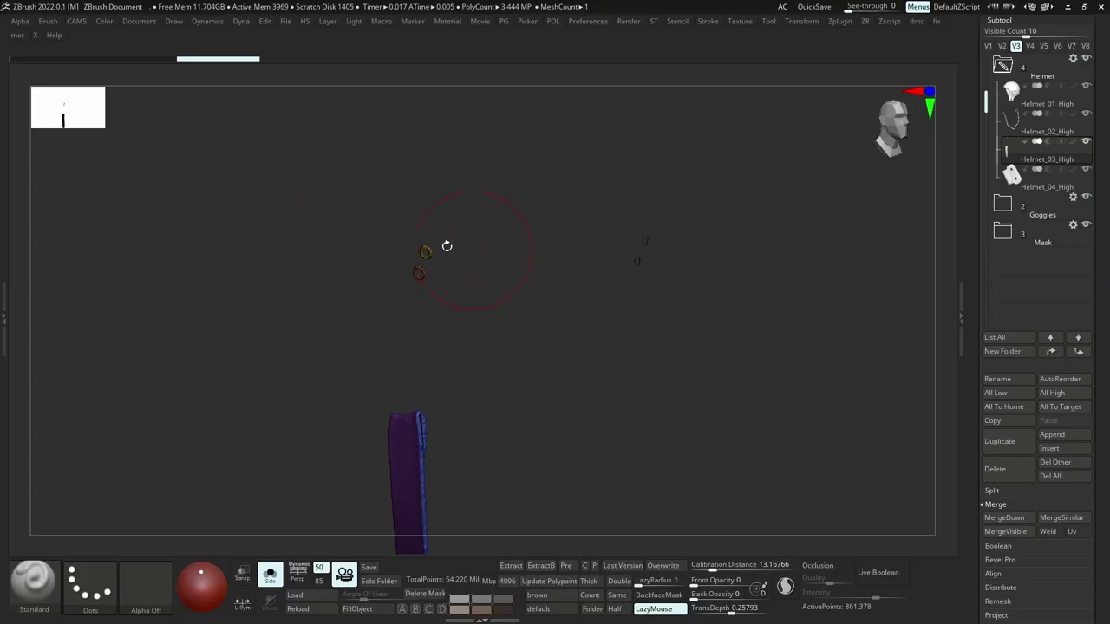
Lower the subdivision level of Helmet_03_High and hide everything in it except the bracket rings.
{"action": "mouse_move", "coordinate": [447, 247]}
{"action": "right_mouse_down", "text": "ctrl"}
{"action": "mouse_move", "coordinate": [616, 413]}
{"action": "mouse_move", "coordinate": [626, 444]}
{"action": "right_mouse_up", "text": "ctrl"}
{"action": "key", "text": "shift+d"}
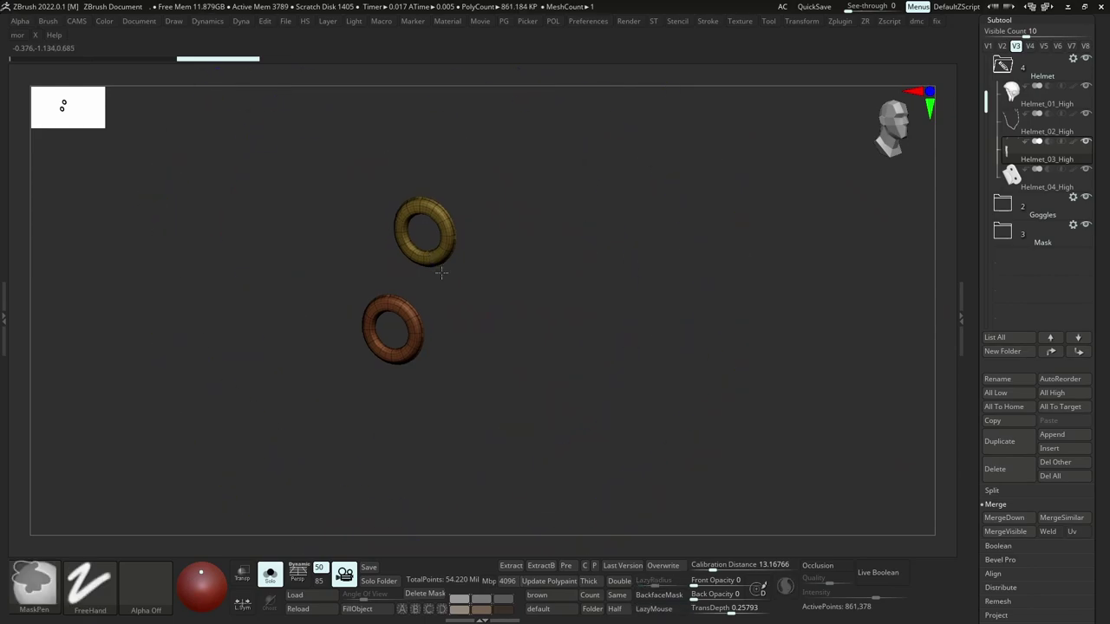
{"action": "right_click_drag", "start_coordinate": [441, 272], "coordinate": [408, 238], "text": "ctrl"}
{"action": "left_click_drag", "start_coordinate": [463, 199], "coordinate": [374, 312], "text": "ctrl+alt+shift"}
{"action": "left_click_drag", "start_coordinate": [516, 309], "coordinate": [545, 352], "text": "ctrl+alt+shift"}
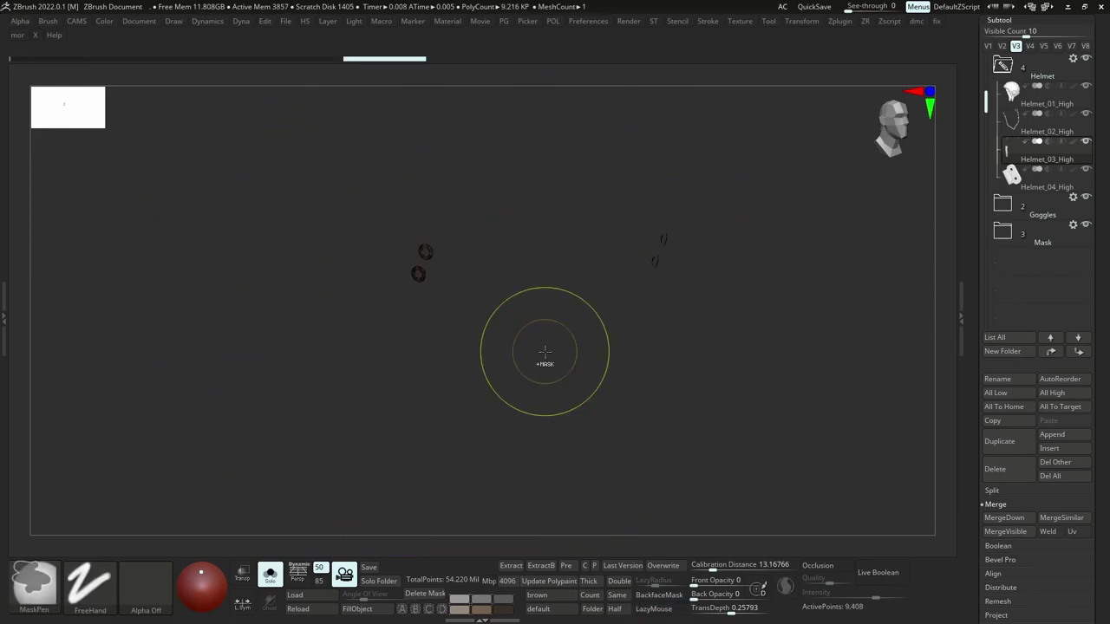
Copy the subtool with the isolated rings and paste it into the temp tool.
{"action": "right_click_drag", "start_coordinate": [543, 345], "coordinate": [565, 314], "text": "shift"}
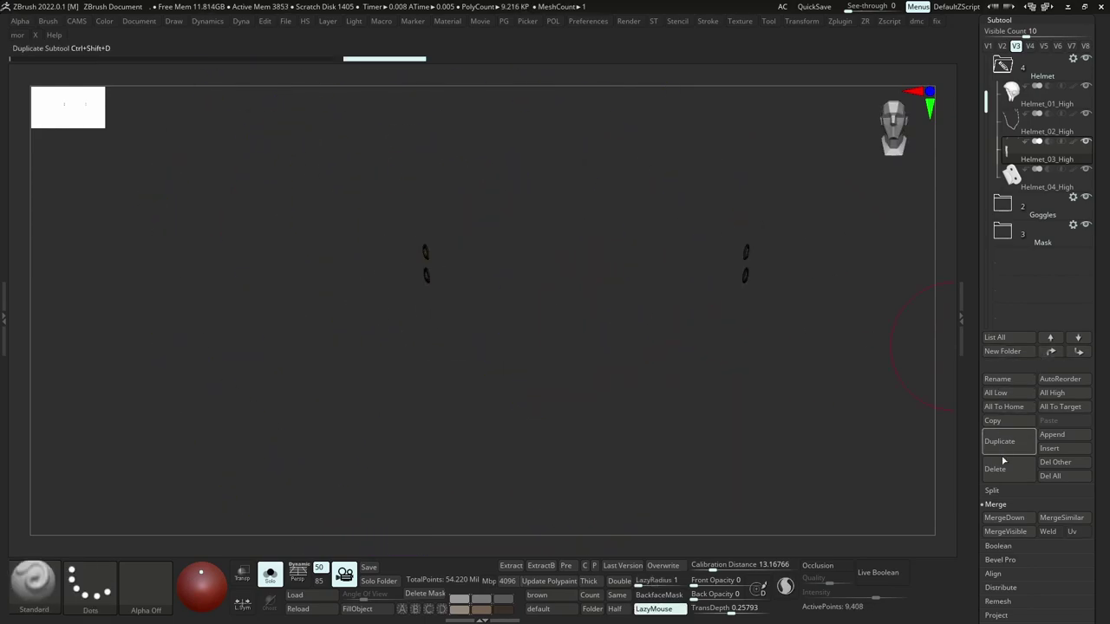
{"action": "right_click_drag", "start_coordinate": [535, 278], "coordinate": [523, 328], "text": "ctrl"}
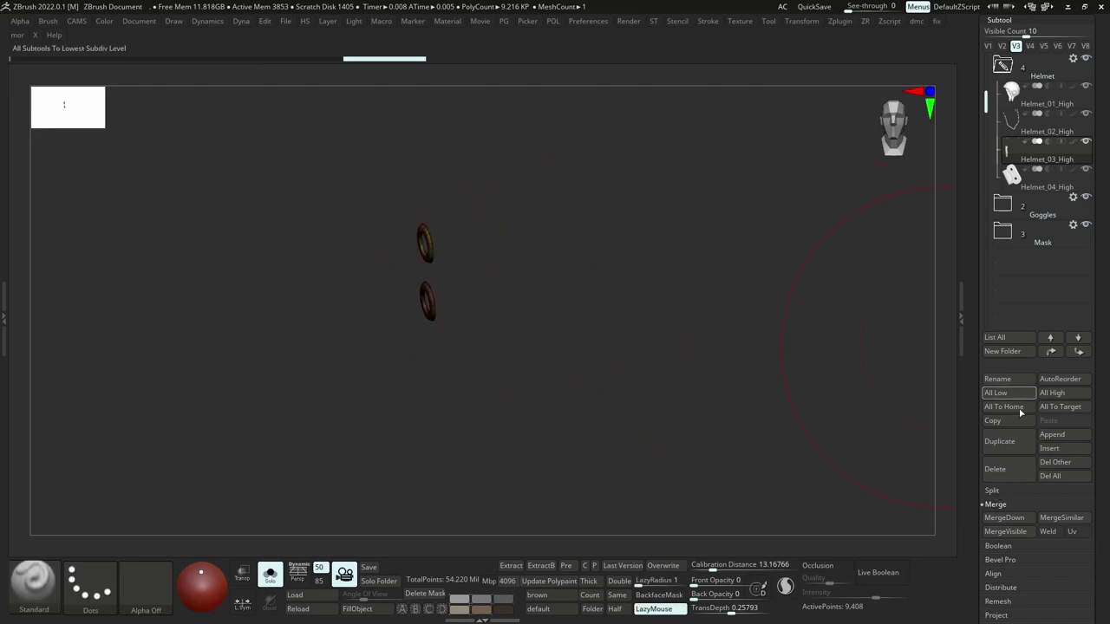
{"action": "left_click_drag", "start_coordinate": [1108, 221], "coordinate": [1103, 469]}
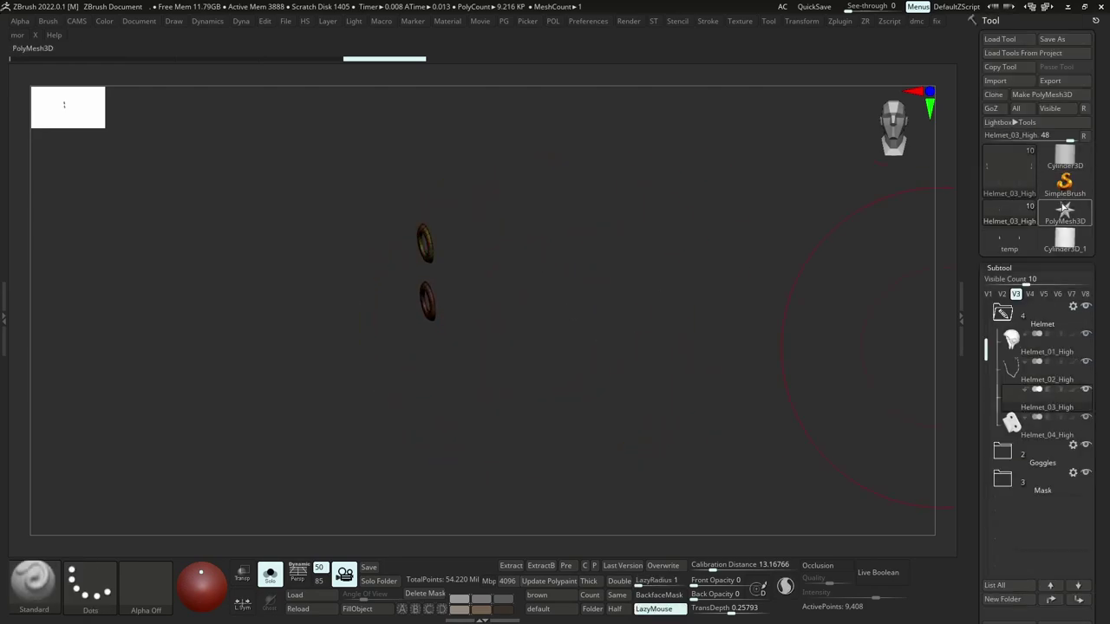
{"action": "left_click", "coordinate": [1022, 248]}
{"action": "left_click_drag", "start_coordinate": [1100, 373], "coordinate": [1100, 174]}
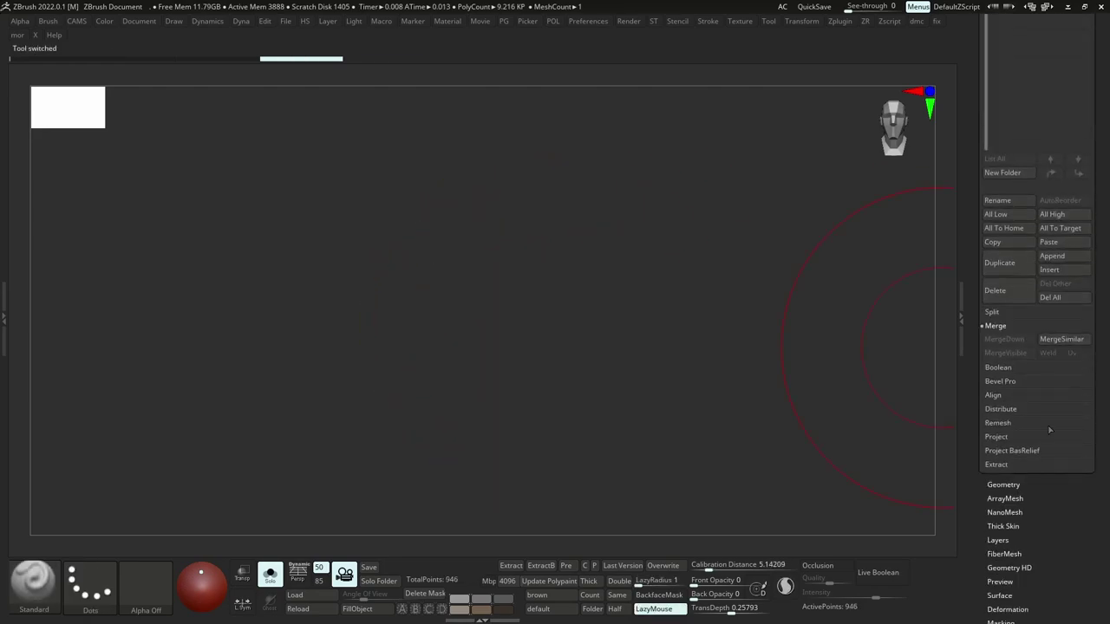
{"action": "left_click", "coordinate": [1064, 243]}
Delete the hidden geometry from the pasted ring subtool Helmet_03_High1.
{"action": "key", "text": "m"}
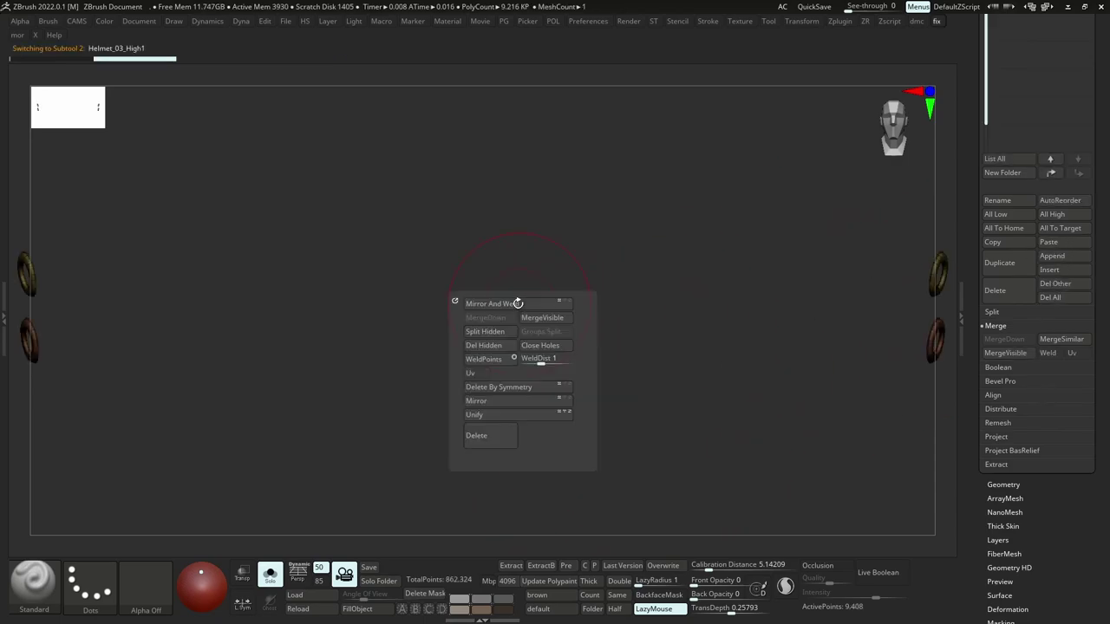
{"action": "left_click", "coordinate": [514, 304]}
{"action": "left_click", "coordinate": [1004, 485]}
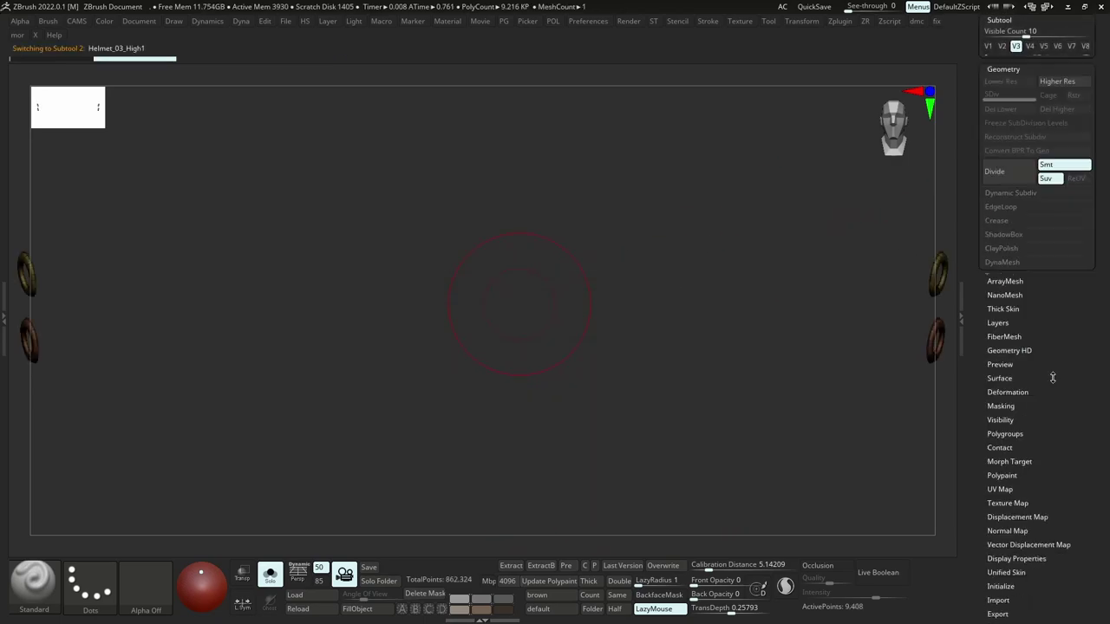
{"action": "right_click_drag", "start_coordinate": [707, 347], "coordinate": [698, 303], "text": "ctrl"}
{"action": "key", "text": "m"}
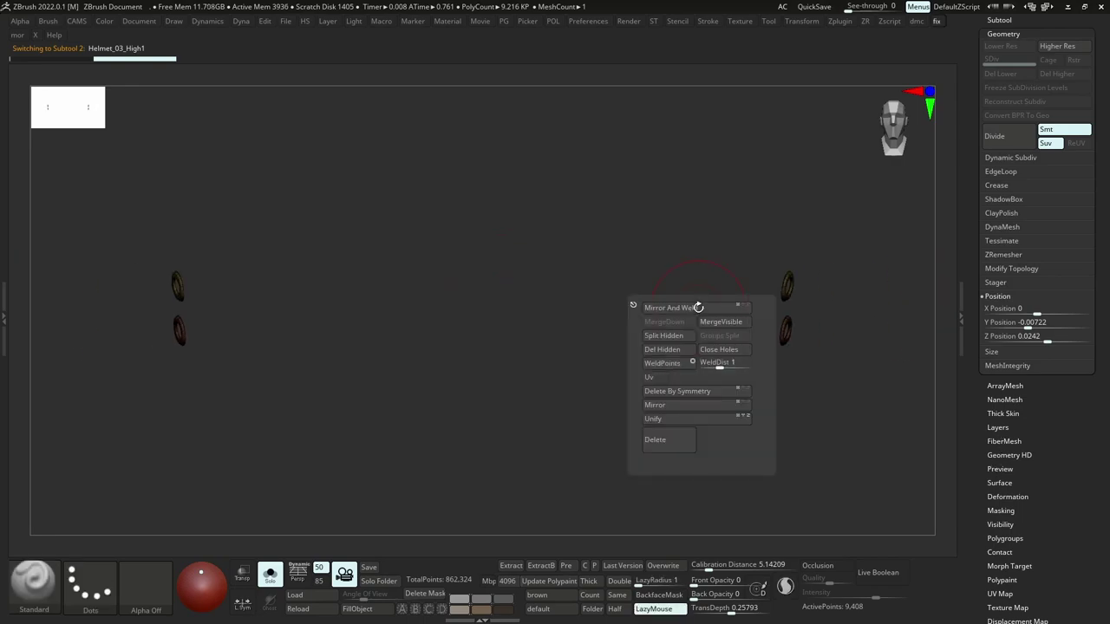
{"action": "left_click", "coordinate": [688, 336]}
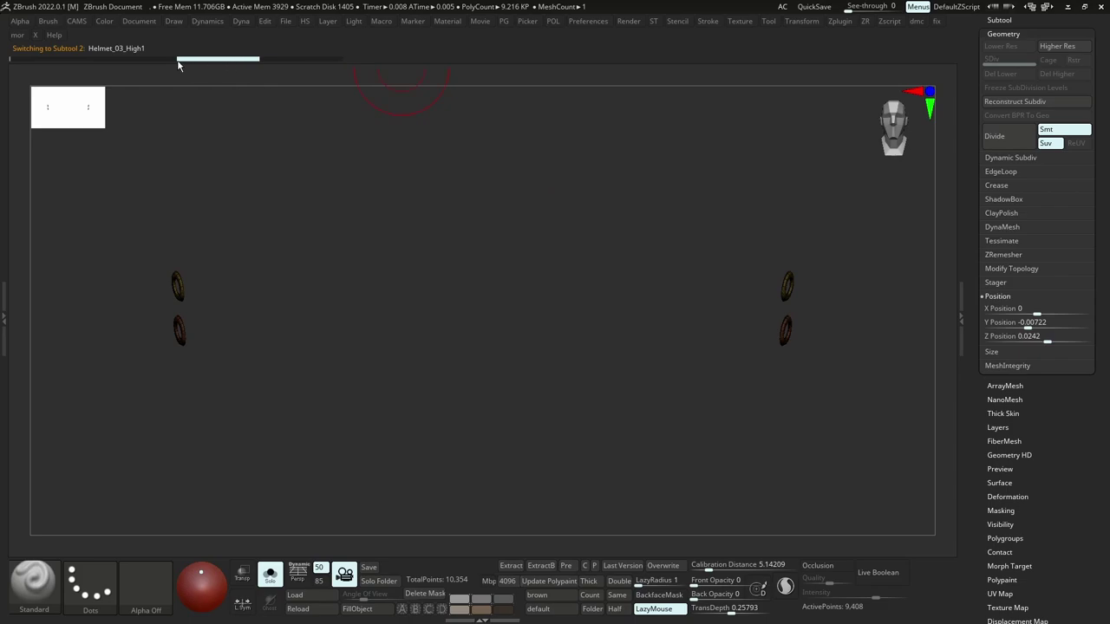
Inspect the pasted rings on both sides up close and step through their undo history.
{"action": "left_click_drag", "start_coordinate": [733, 261], "coordinate": [360, 91]}
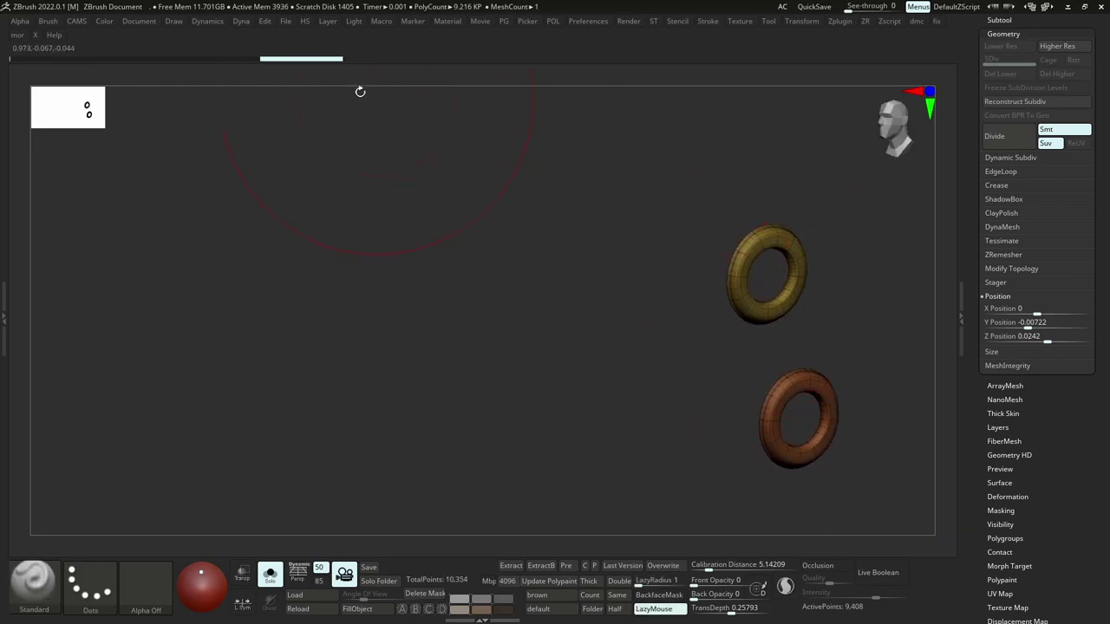
{"action": "left_click", "coordinate": [242, 61]}
{"action": "left_click", "coordinate": [307, 62]}
{"action": "right_click_drag", "start_coordinate": [697, 263], "coordinate": [422, 258], "text": "ctrl"}
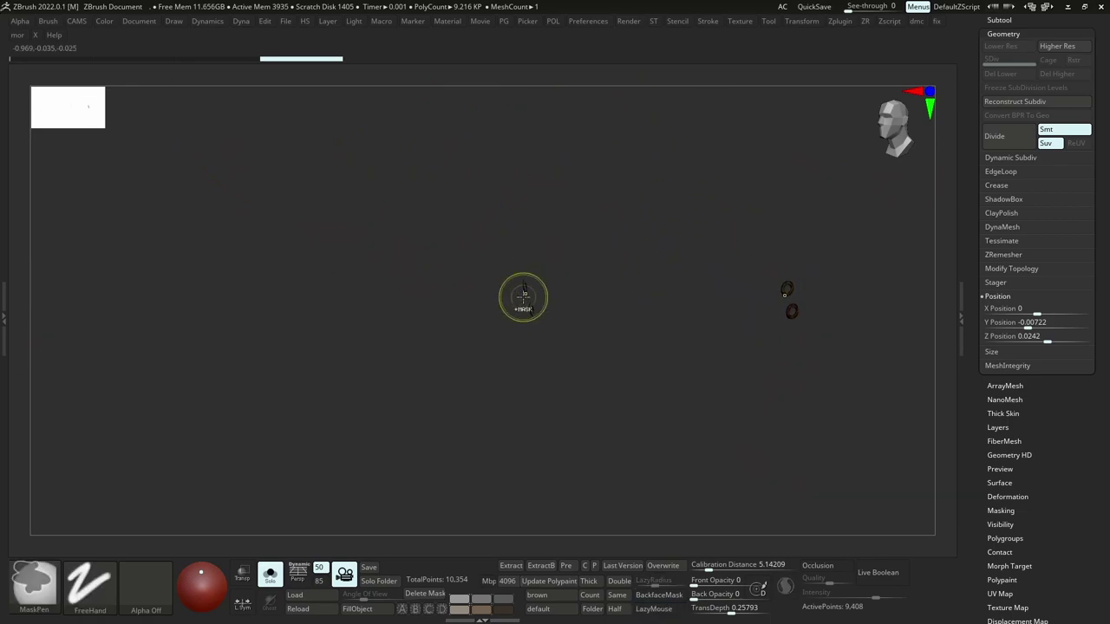
{"action": "right_click_drag", "start_coordinate": [522, 288], "coordinate": [880, 540], "text": "ctrl"}
{"action": "right_click_drag", "start_coordinate": [548, 314], "coordinate": [612, 399], "text": "ctrl"}
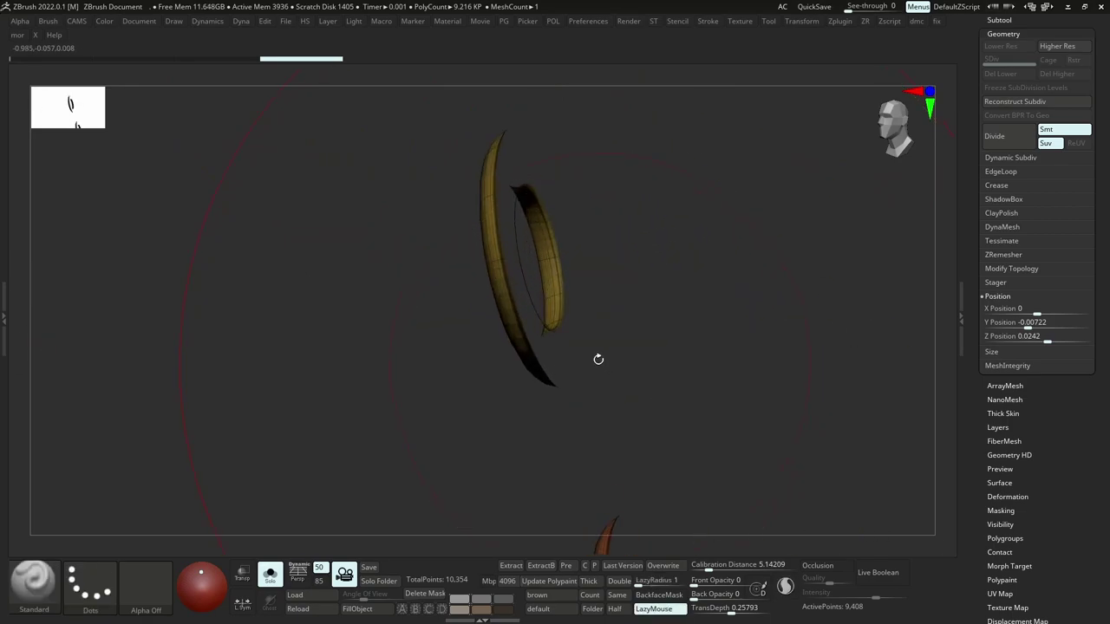
{"action": "left_click_drag", "start_coordinate": [587, 349], "coordinate": [796, 270]}
Return to the full Helmet_03_High tool and turn off solo to see the rings in place on the bracket.
{"action": "left_click_drag", "start_coordinate": [1108, 115], "coordinate": [1106, 333]}
{"action": "left_click", "coordinate": [1014, 187]}
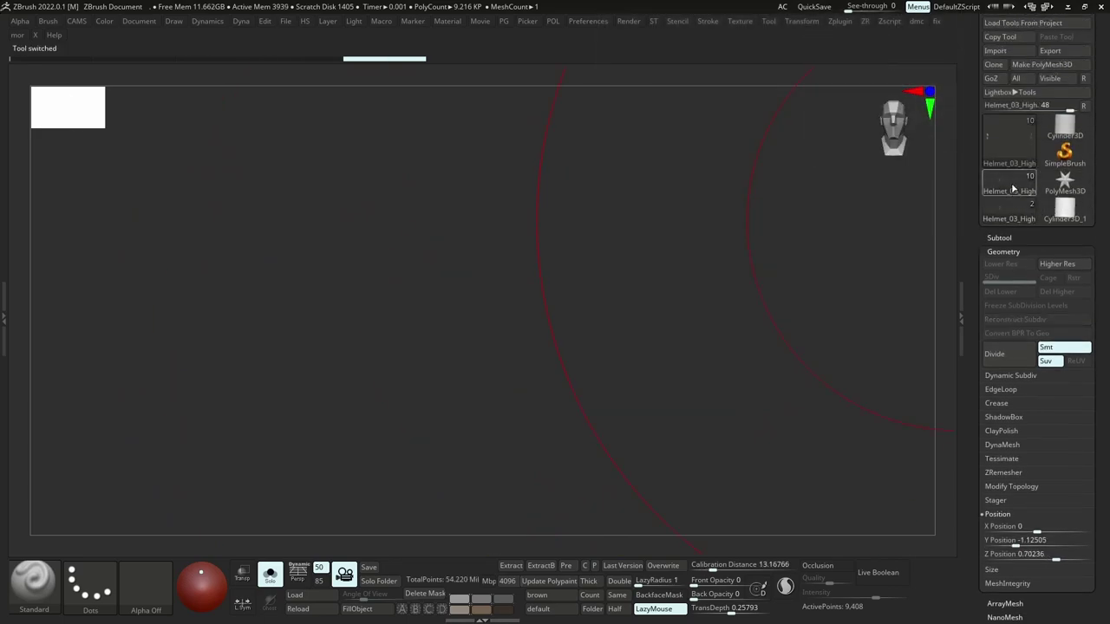
{"action": "key", "text": "f"}
{"action": "key", "text": "shift+s"}
{"action": "right_click_drag", "start_coordinate": [333, 293], "coordinate": [503, 315], "text": "alt"}
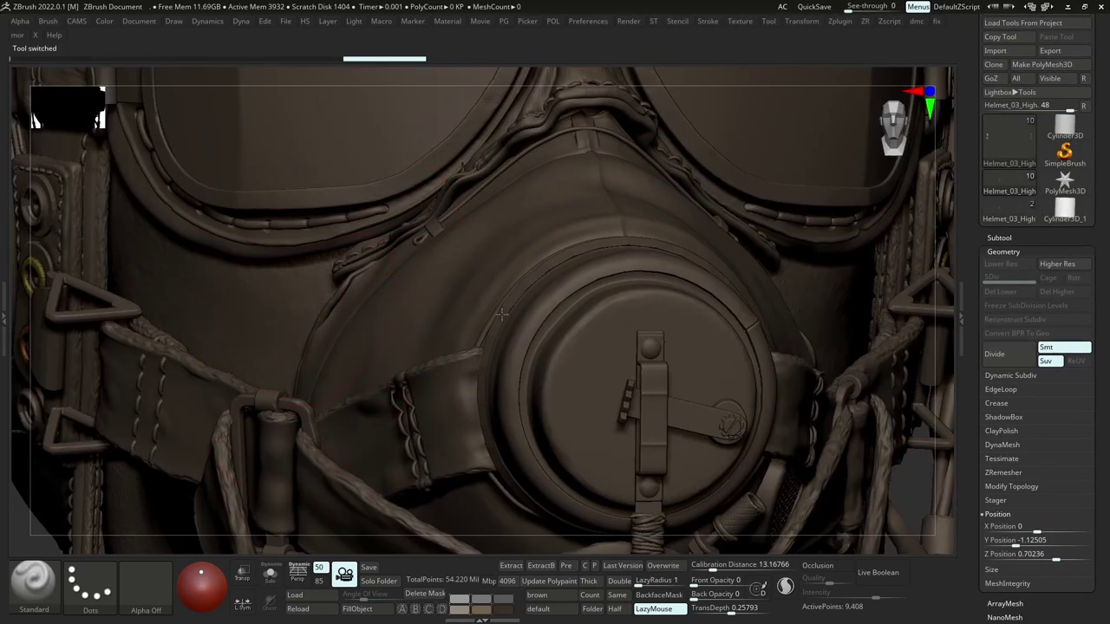
{"action": "right_click_drag", "start_coordinate": [321, 282], "coordinate": [520, 306]}
{"action": "right_click_drag", "start_coordinate": [338, 291], "coordinate": [372, 308], "text": "ctrl"}
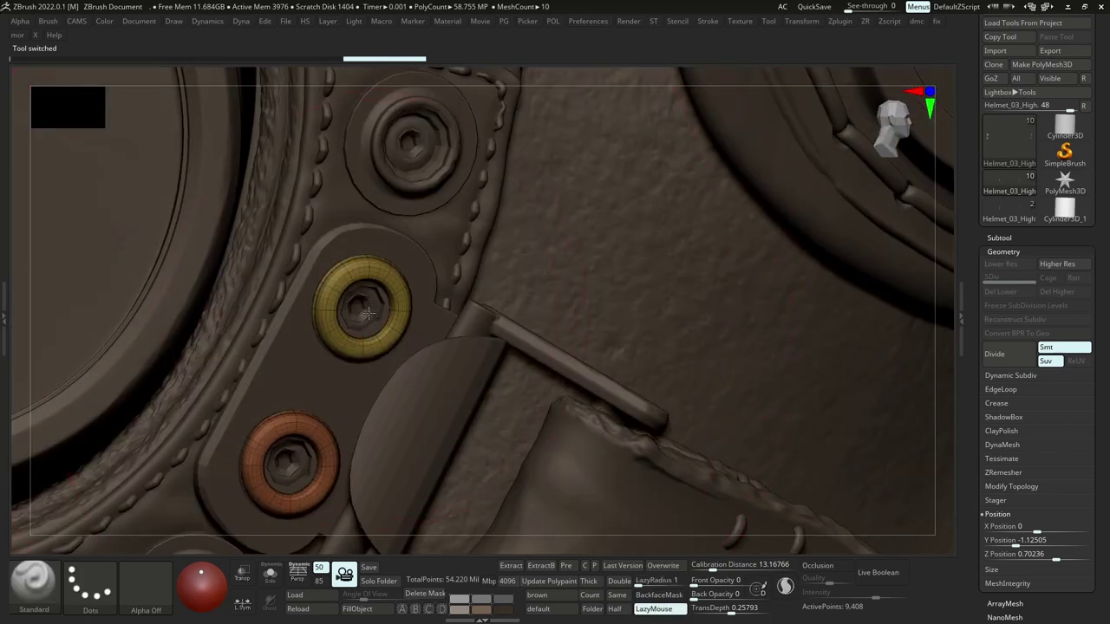
Select the round buttons' subtool Helmet_02_High, open the subtool list and solo the subtool.
{"action": "left_click", "coordinate": [369, 314], "text": "alt"}
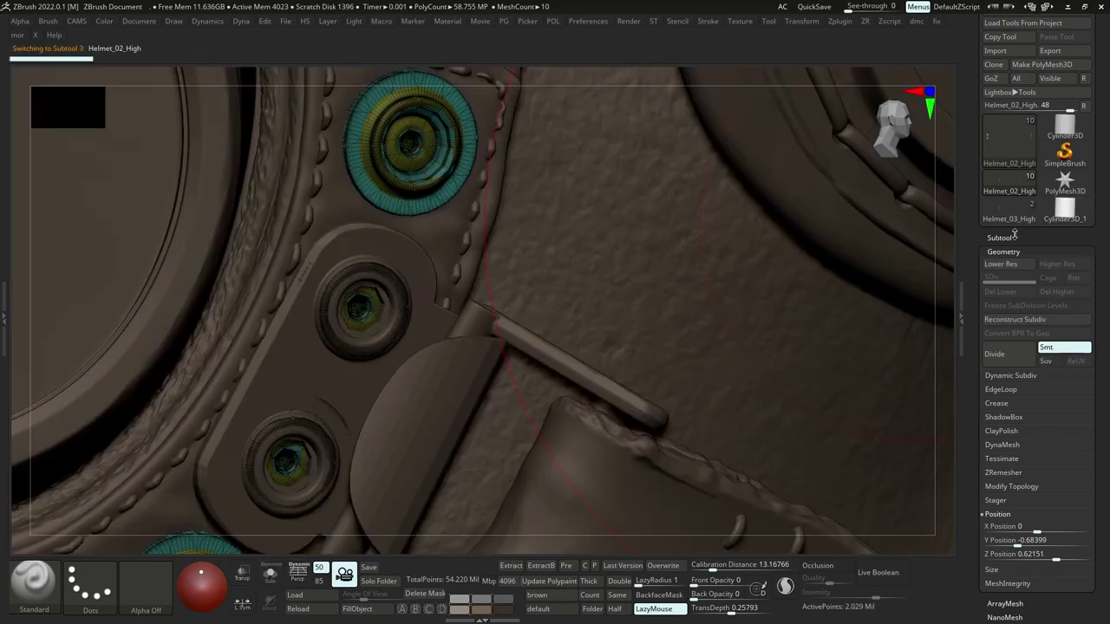
{"action": "left_click", "coordinate": [999, 238]}
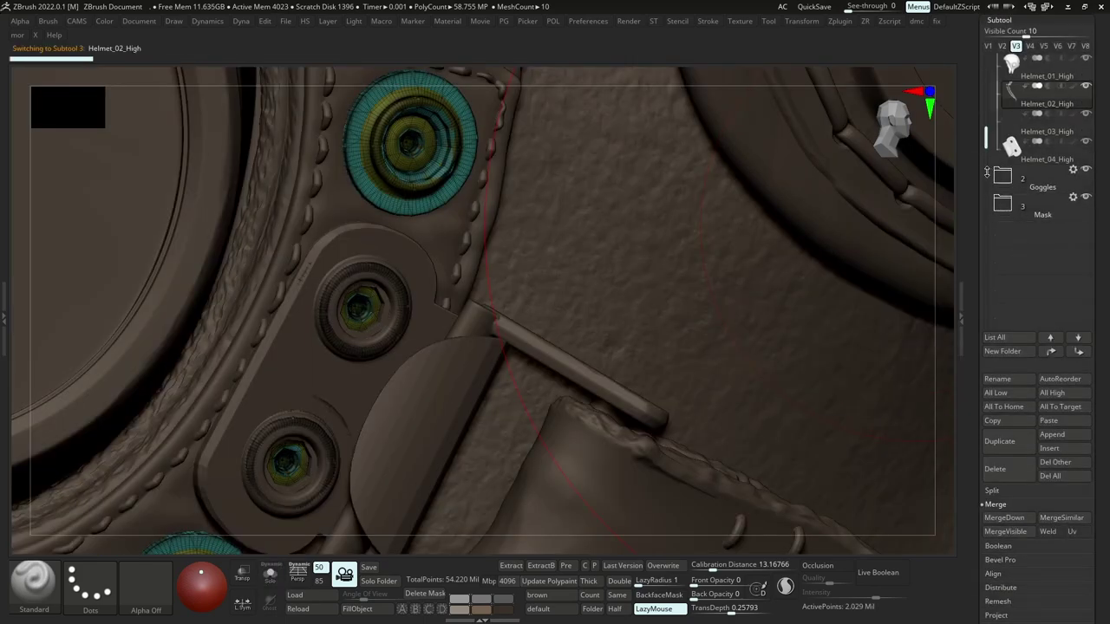
{"action": "key", "text": "s"}
{"action": "right_click_drag", "start_coordinate": [613, 205], "coordinate": [569, 188], "text": "ctrl"}
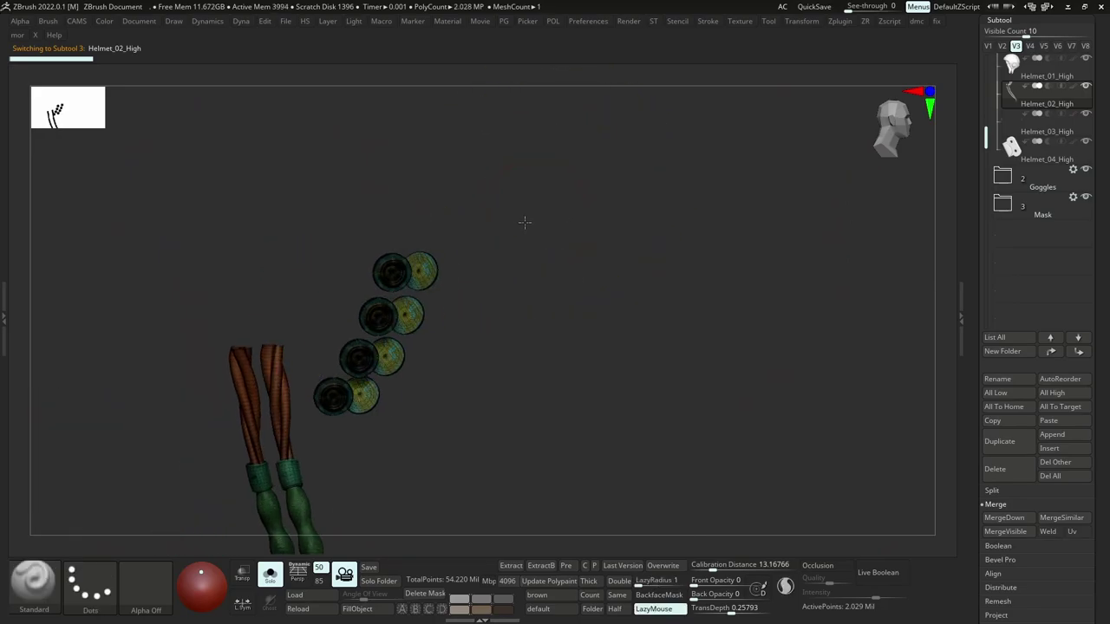
Switch to Maya, display the Helmet 2 set, check its low-poly mesh ZBrushPolyMesh3D1, and return to ZBrush.
{"action": "key", "text": "alt+Tab"}
{"action": "left_click", "coordinate": [26, 86]}
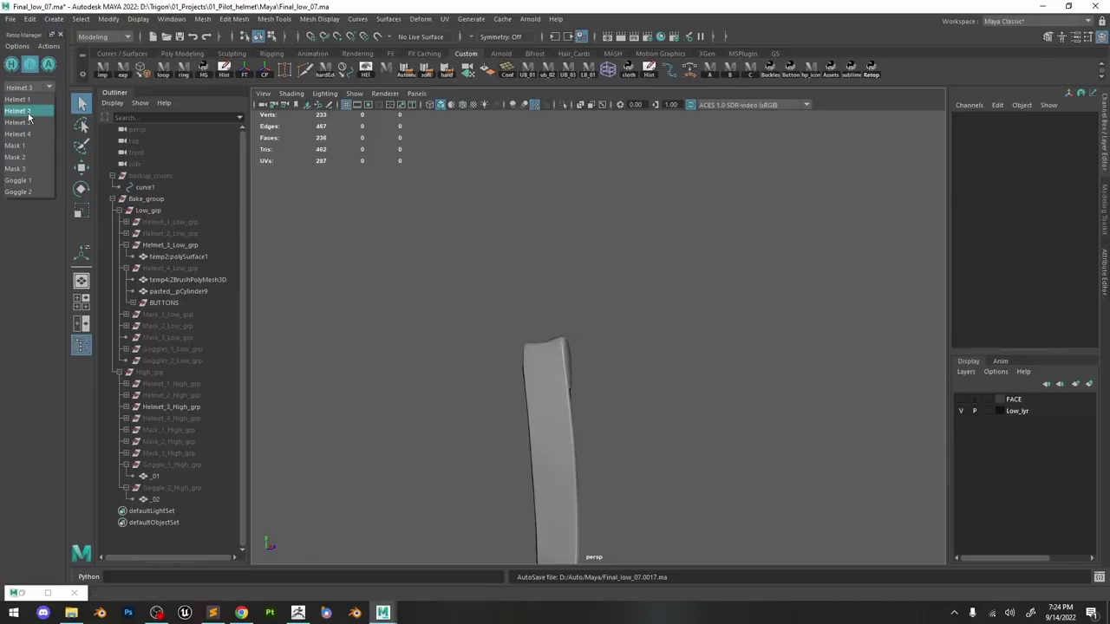
{"action": "left_click", "coordinate": [26, 110]}
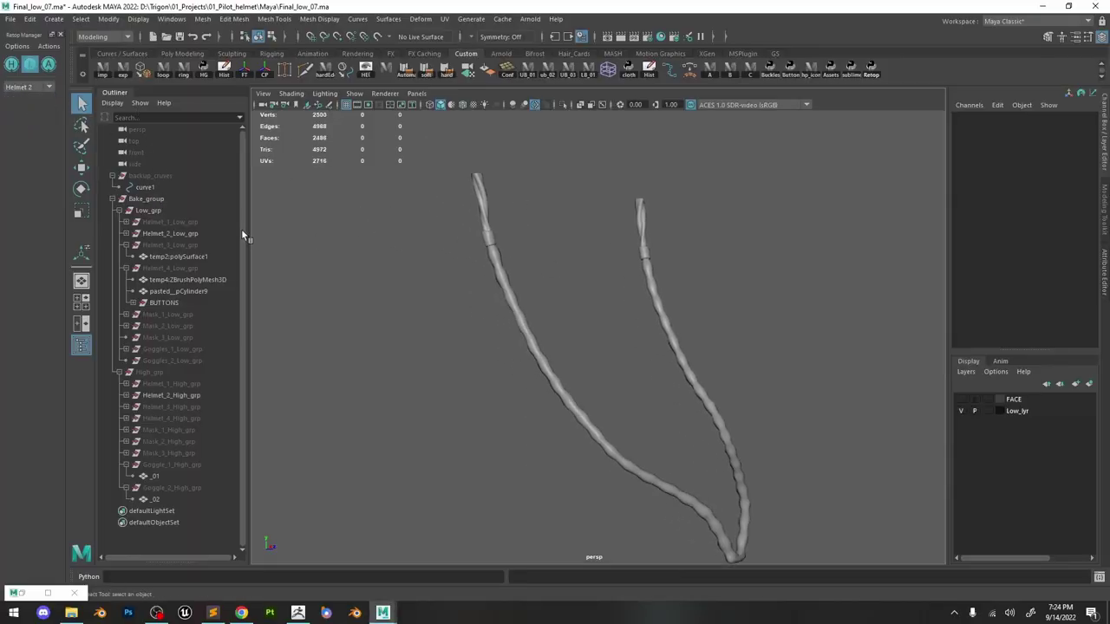
{"action": "left_click", "coordinate": [128, 235]}
{"action": "left_click", "coordinate": [153, 244]}
{"action": "key", "text": "f"}
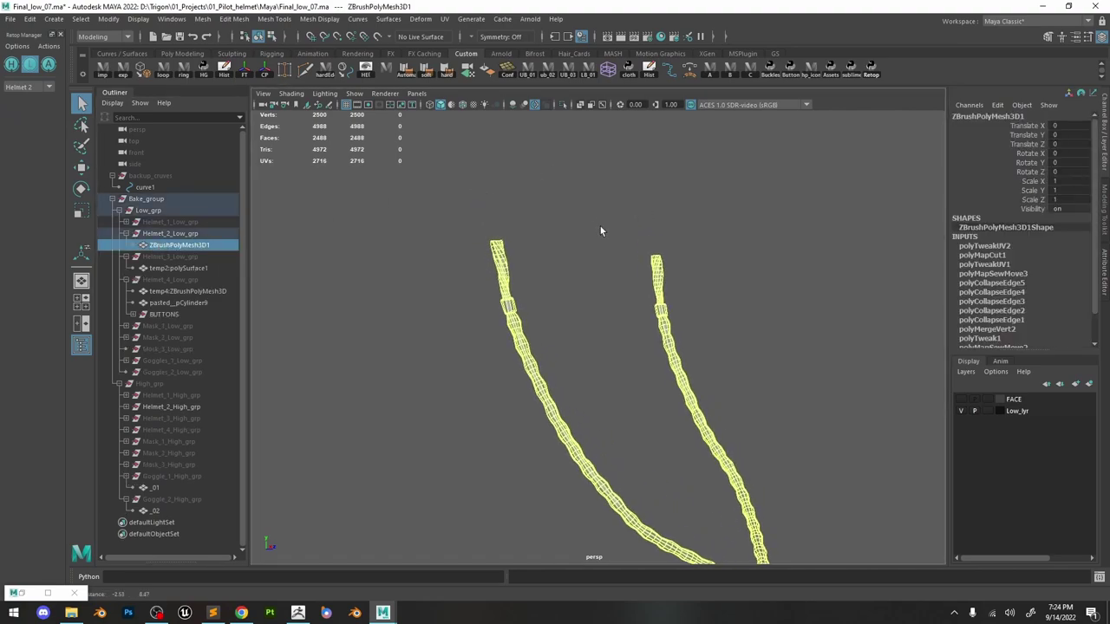
{"action": "left_click", "coordinate": [569, 128]}
{"action": "key", "text": "alt+Tab"}
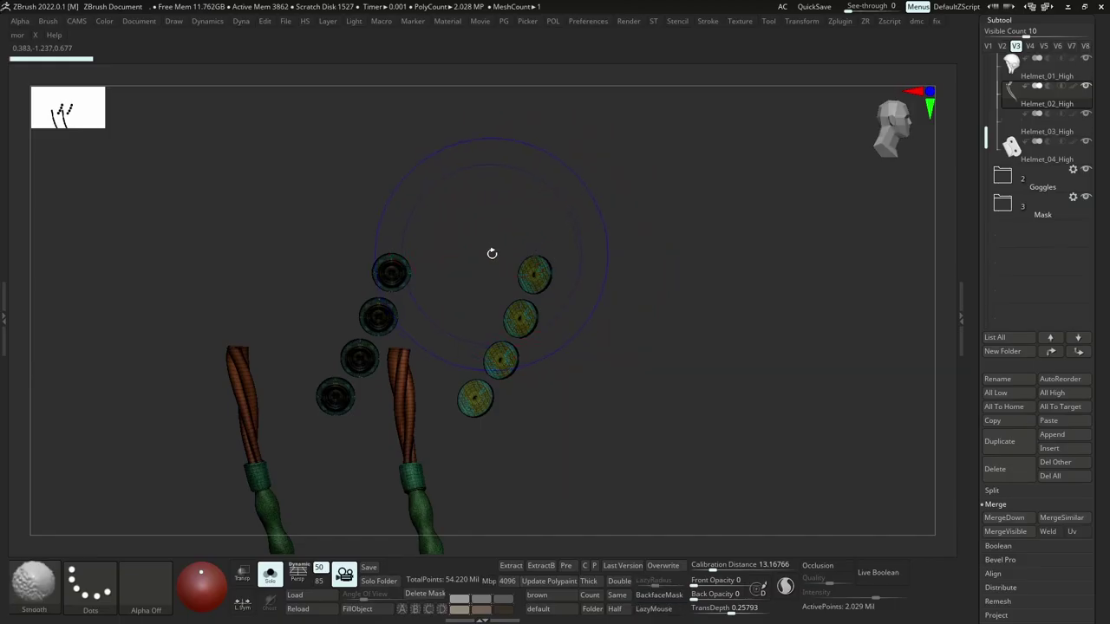
Show the whole helmet without polyframe colours and examine how the buttons sit on the bracket.
{"action": "key", "text": "alt+s"}
{"action": "key", "text": "shift+f"}
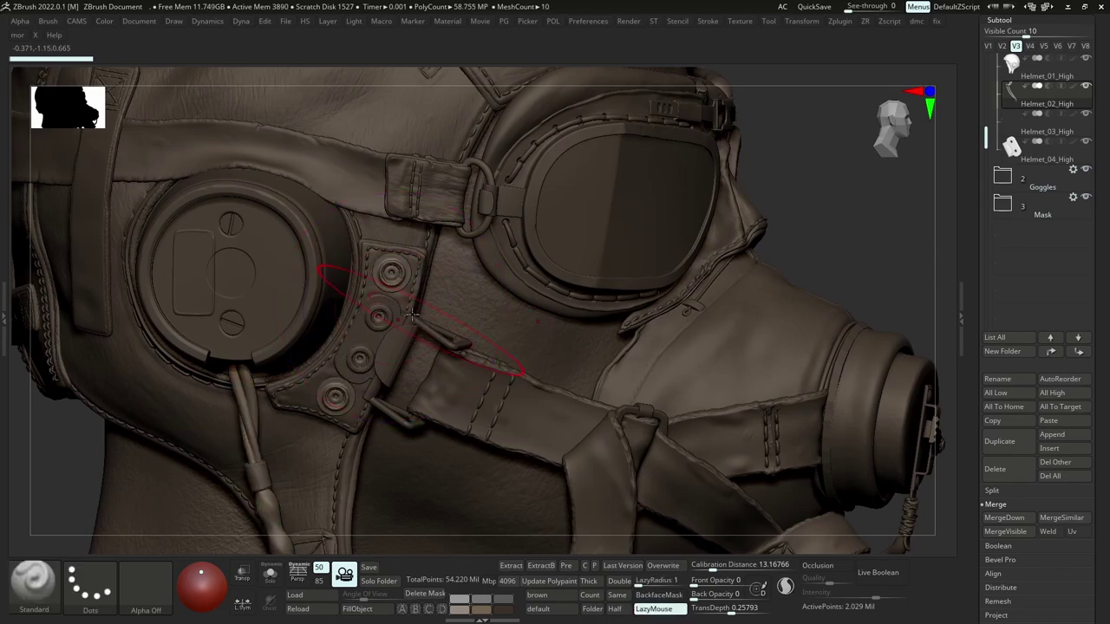
{"action": "mouse_move", "coordinate": [425, 354]}
{"action": "right_mouse_down", "text": "ctrl"}
{"action": "mouse_move", "coordinate": [392, 326]}
{"action": "mouse_move", "coordinate": [393, 311]}
{"action": "right_mouse_up", "text": "ctrl"}
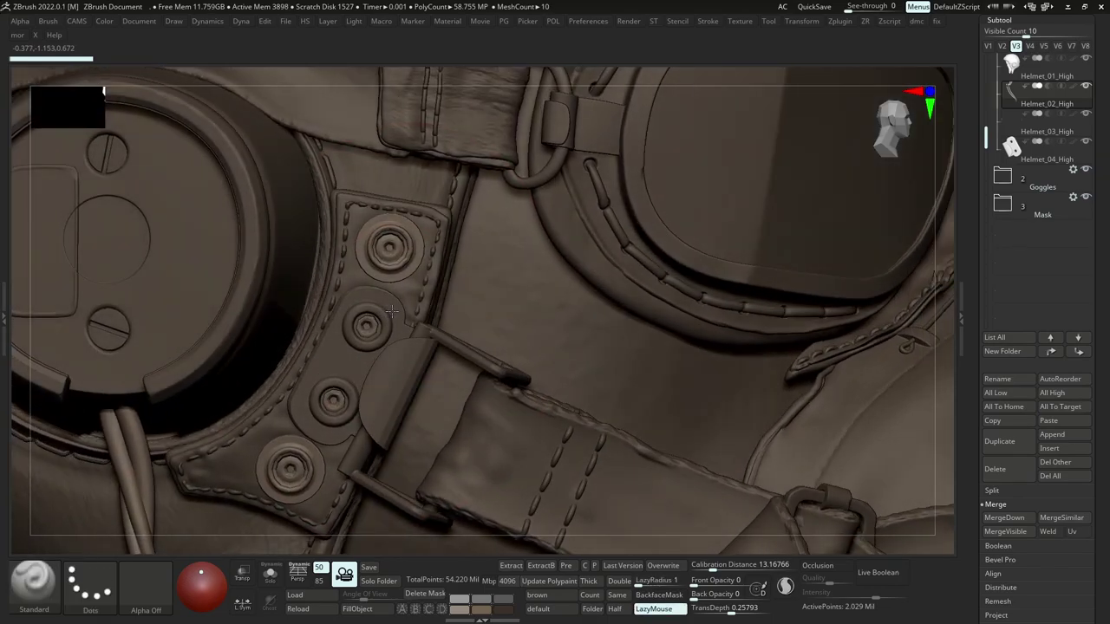
{"action": "right_click_drag", "start_coordinate": [387, 355], "coordinate": [355, 358]}
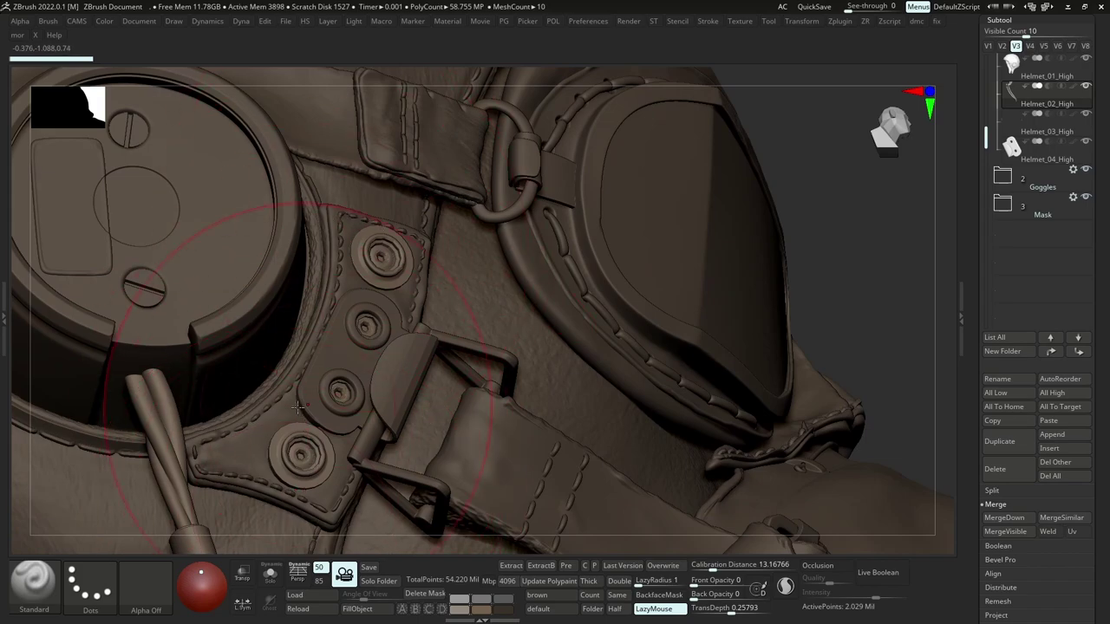
Solo Helmet_02_High with polyframe on and hide the yellow polygroup of the round buttons.
{"action": "key", "text": "shift+s"}
{"action": "right_click_drag", "start_coordinate": [320, 423], "coordinate": [371, 442], "text": "ctrl"}
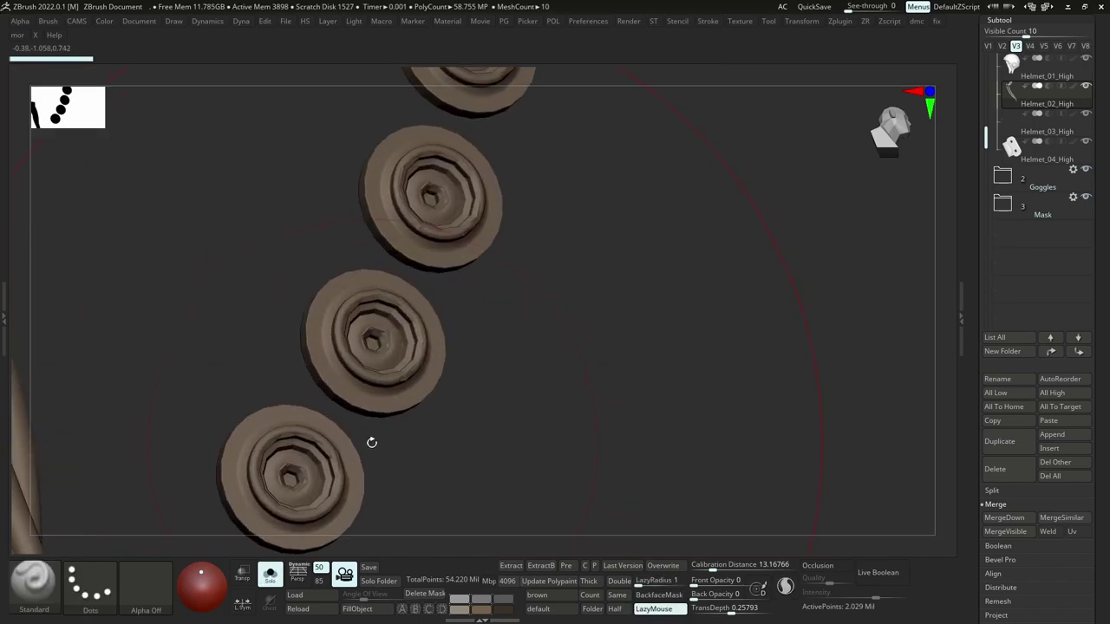
{"action": "key", "text": "shift+f"}
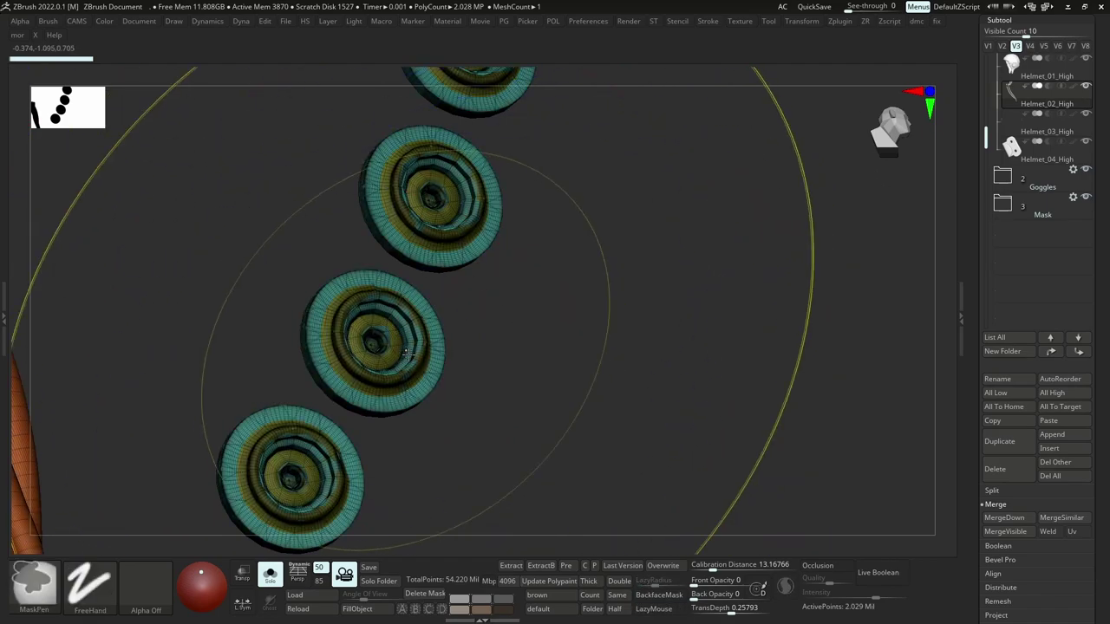
{"action": "right_click_drag", "start_coordinate": [406, 325], "coordinate": [545, 323], "text": "ctrl"}
{"action": "left_click", "coordinate": [458, 319], "text": "ctrl+shift"}
{"action": "left_click_drag", "start_coordinate": [568, 297], "coordinate": [549, 330], "text": "ctrl+shift"}
Hide the cables of Helmet_02_High with the SelectLasso brush, leaving only the round buttons on both sides visible.
{"action": "right_click_drag", "start_coordinate": [512, 354], "coordinate": [457, 434], "text": "ctrl"}
{"action": "right_click_drag", "start_coordinate": [457, 433], "coordinate": [445, 377], "text": "alt"}
{"action": "left_click", "coordinate": [34, 576], "text": "ctrl+shift"}
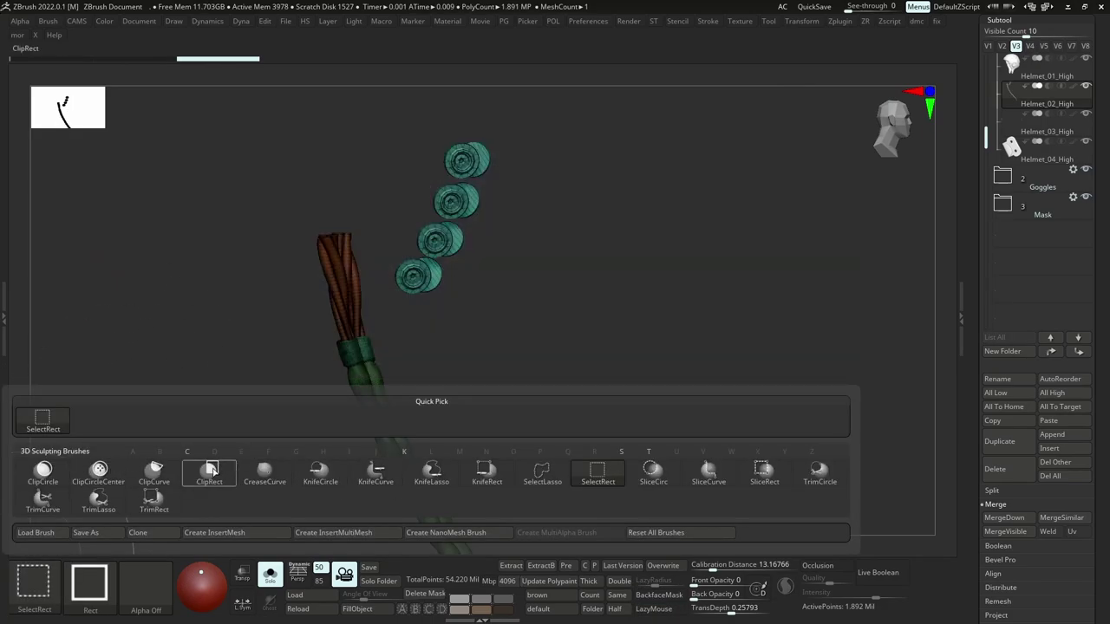
{"action": "left_click", "coordinate": [544, 473], "text": "ctrl+shift"}
{"action": "mouse_move", "coordinate": [473, 382]}
{"action": "right_mouse_down", "text": "ctrl"}
{"action": "mouse_move", "coordinate": [454, 338]}
{"action": "mouse_move", "coordinate": [435, 342]}
{"action": "right_mouse_up", "text": "ctrl"}
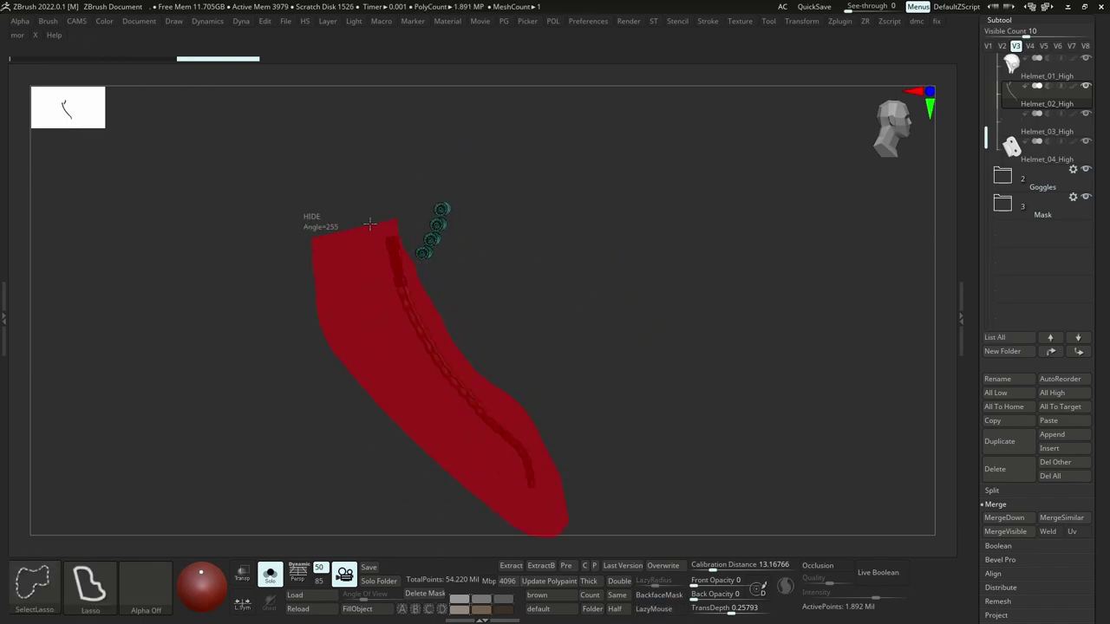
{"action": "left_click_drag", "start_coordinate": [371, 223], "coordinate": [380, 226], "text": "ctrl+alt+shift"}
{"action": "right_click_drag", "start_coordinate": [416, 256], "coordinate": [453, 309], "text": "ctrl"}
{"action": "mouse_move", "coordinate": [444, 225]}
{"action": "right_mouse_down", "text": "alt"}
{"action": "mouse_move", "coordinate": [431, 379]}
{"action": "mouse_move", "coordinate": [397, 302]}
{"action": "mouse_move", "coordinate": [433, 303]}
{"action": "right_mouse_up", "text": "alt"}
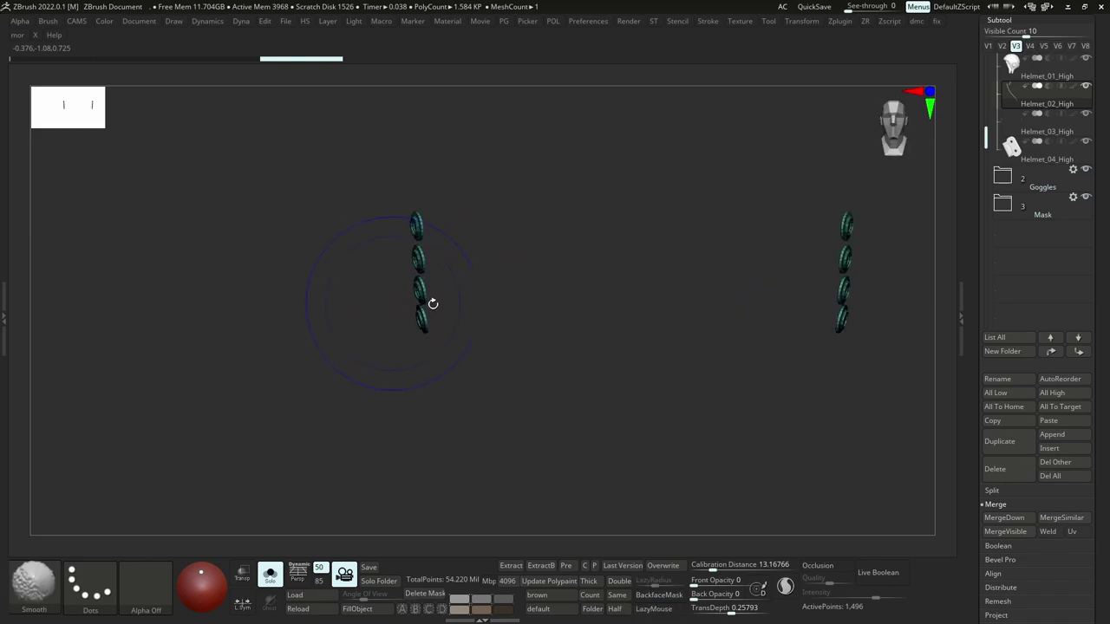
Try to delete the hidden cable geometry from Helmet_02_High and return to the isolated round buttons.
{"action": "key", "text": "3"}
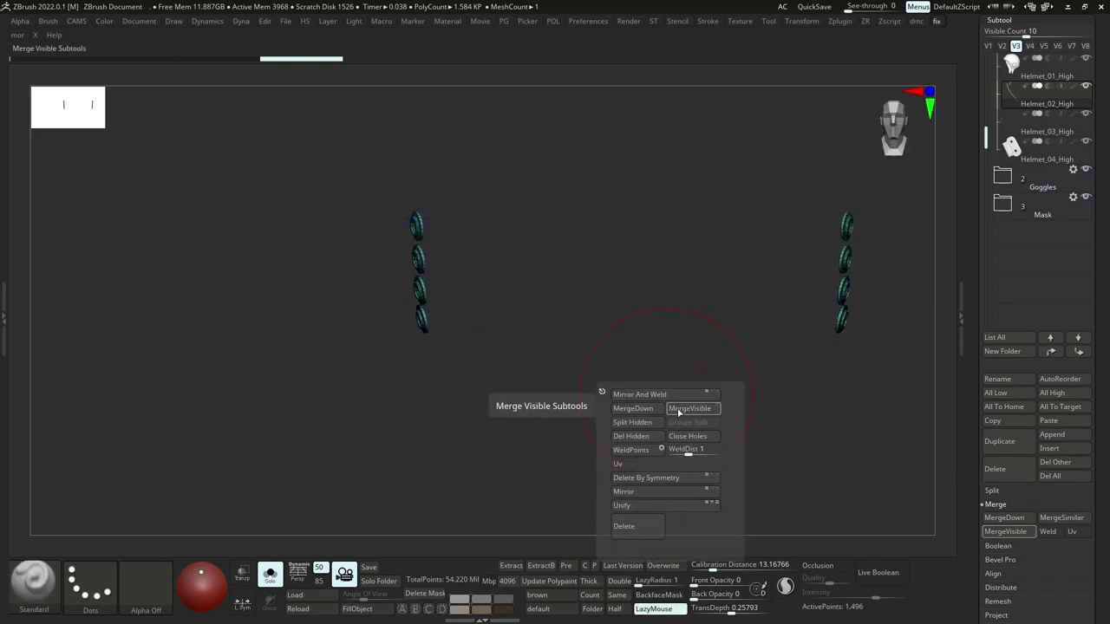
{"action": "left_click", "coordinate": [638, 437]}
{"action": "key", "text": "f"}
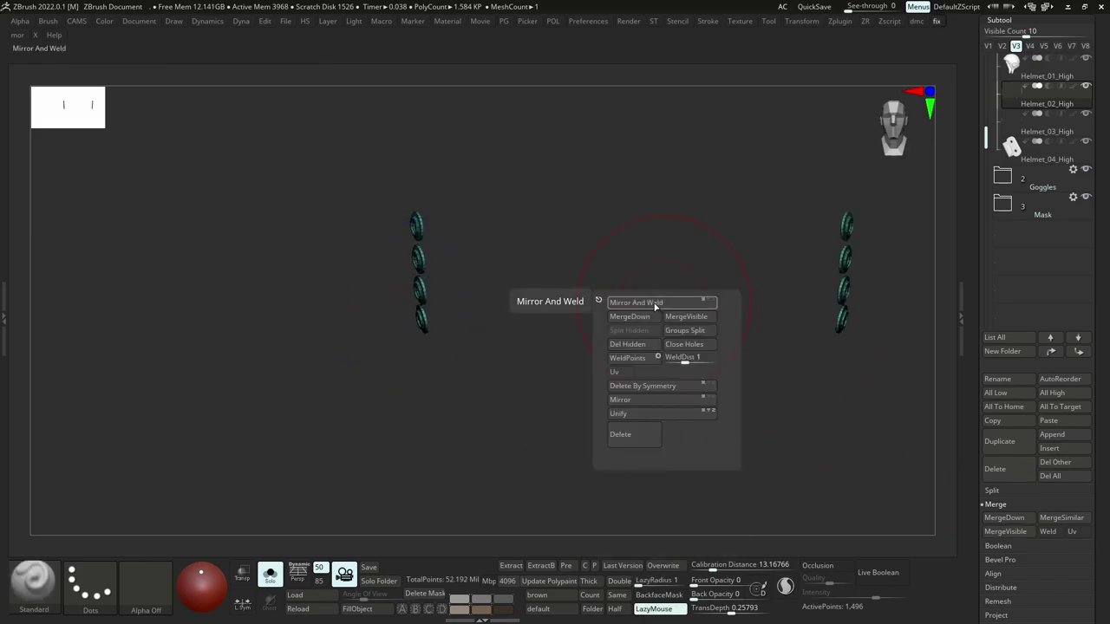
{"action": "key", "text": "ctrl"}
{"action": "left_click", "coordinate": [454, 301], "text": "ctrl+shift"}
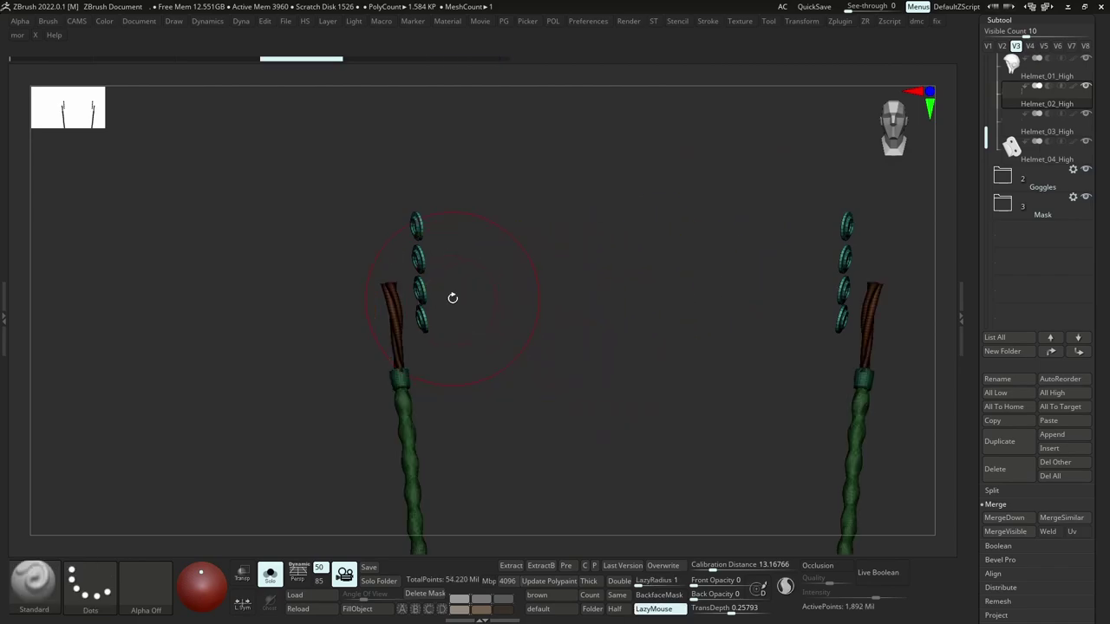
{"action": "left_click_drag", "start_coordinate": [455, 301], "coordinate": [403, 200]}
{"action": "left_click", "coordinate": [304, 65]}
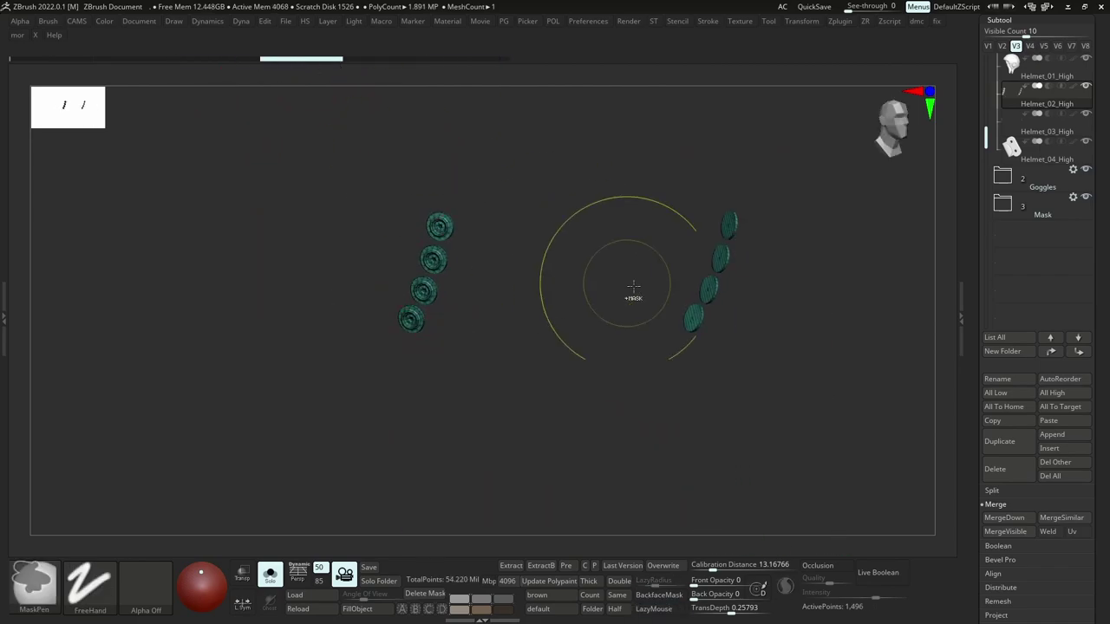
Switch to Maya, import the round buttons' mesh and parent it under Helmet_2_Low_grp.
{"action": "key", "text": "alt+Tab"}
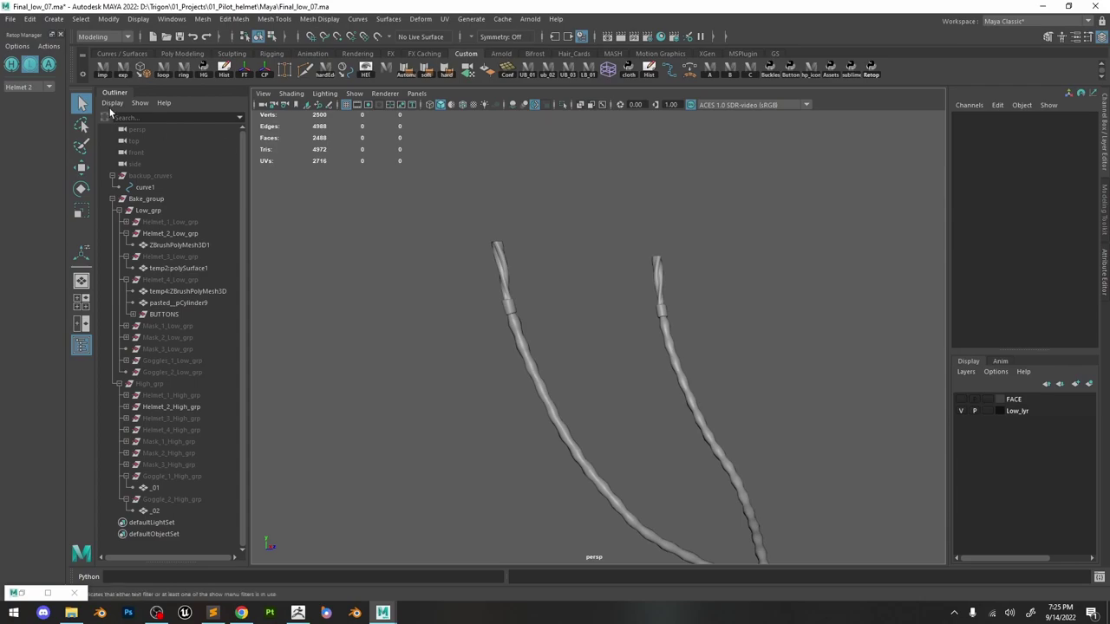
{"action": "left_click", "coordinate": [102, 77]}
{"action": "left_click", "coordinate": [165, 522]}
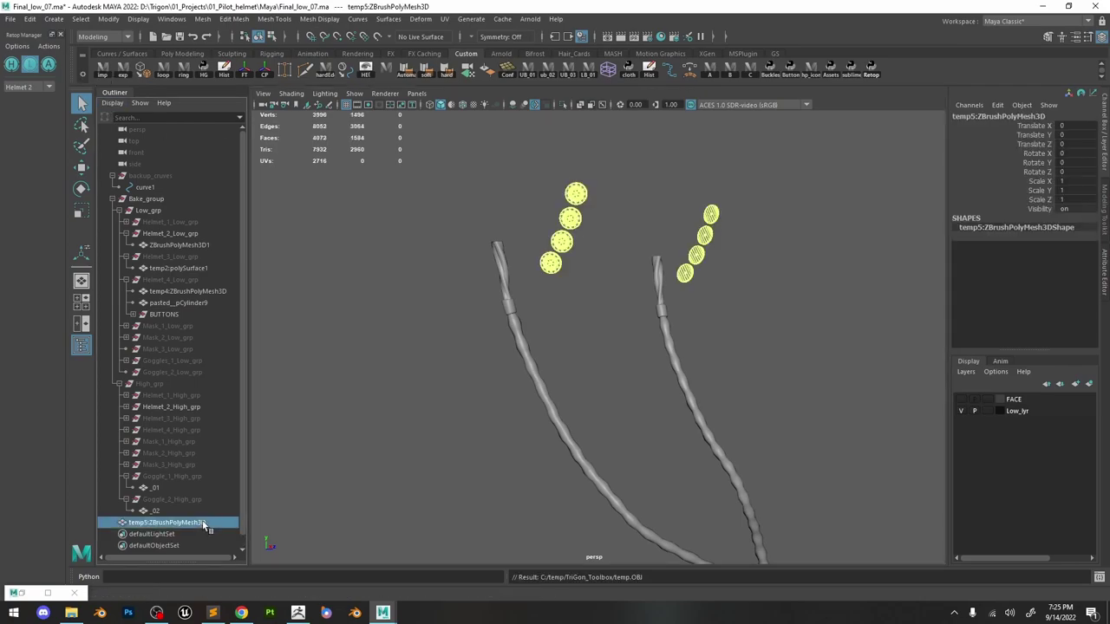
{"action": "middle_click_drag", "start_coordinate": [205, 240], "coordinate": [205, 243]}
{"action": "scroll", "coordinate": [545, 249], "scroll_direction": "up", "scroll_amount": 2}
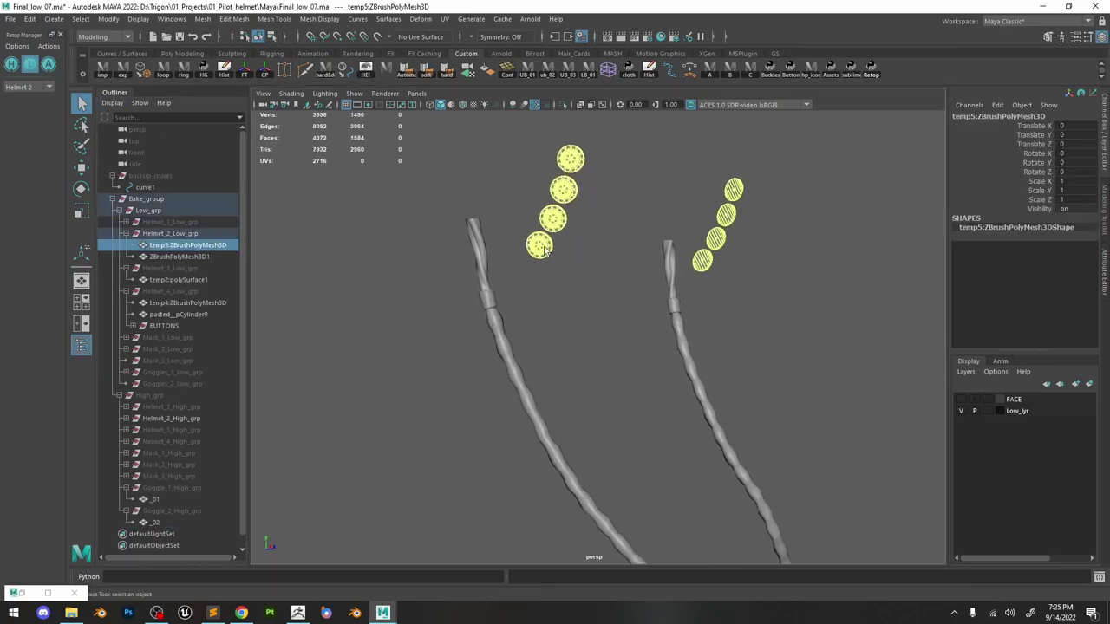
{"action": "left_click", "coordinate": [393, 206]}
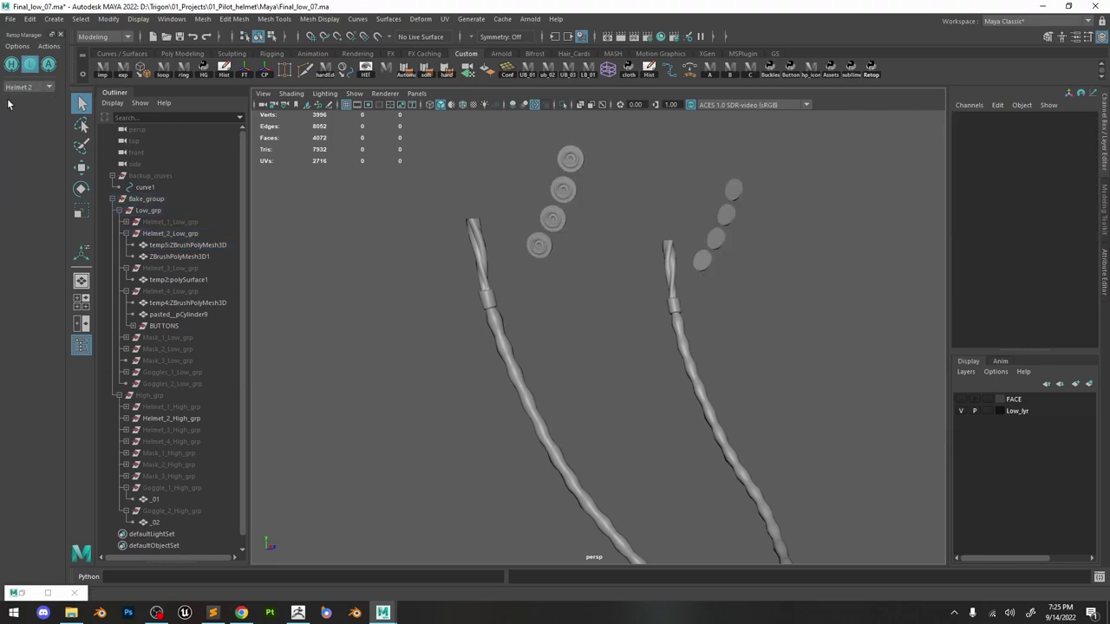
Soften the edges of the imported buttons mesh and check its shading up close.
{"action": "scroll", "coordinate": [623, 415], "scroll_direction": "up", "scroll_amount": 5}
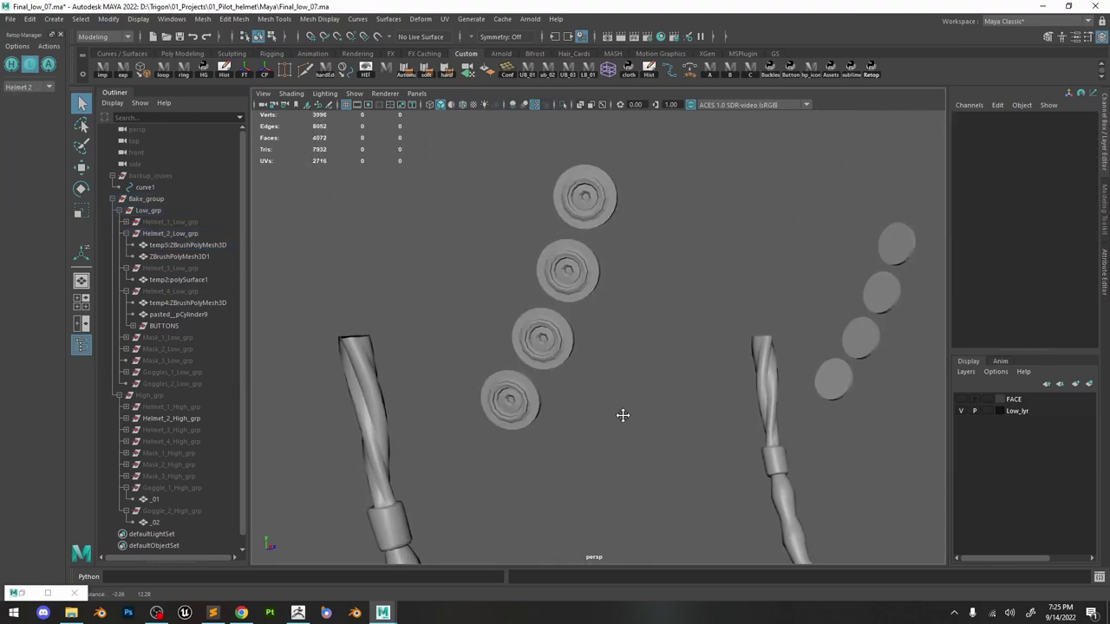
{"action": "left_click", "coordinate": [558, 263]}
{"action": "scroll", "coordinate": [657, 365], "scroll_direction": "up", "scroll_amount": 5}
{"action": "scroll", "coordinate": [656, 364], "scroll_direction": "down", "scroll_amount": 5}
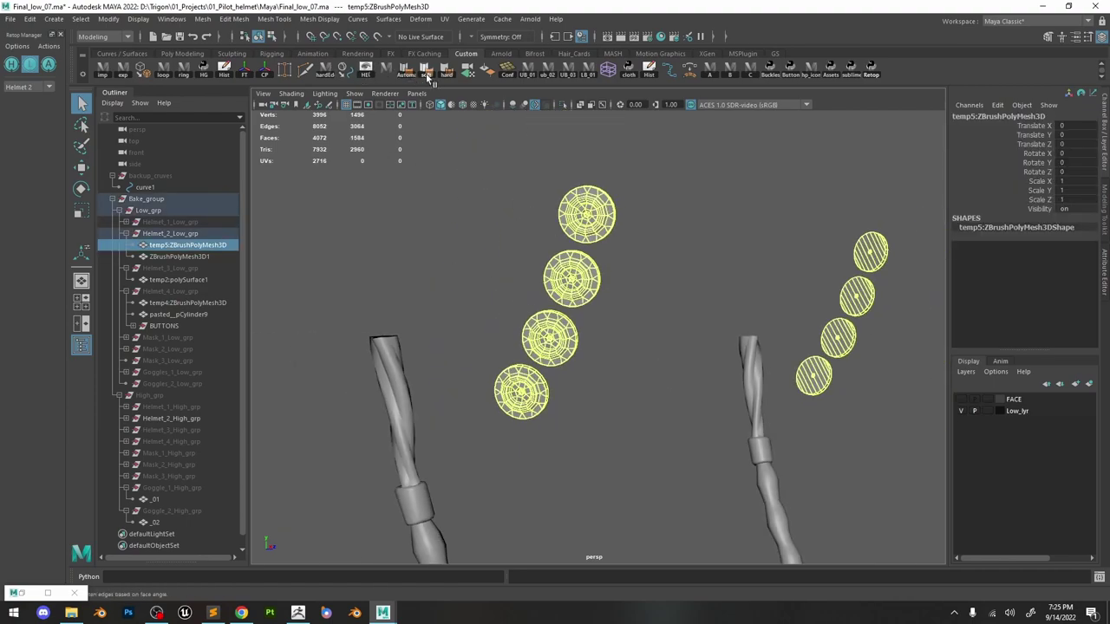
{"action": "left_click", "coordinate": [427, 74]}
{"action": "left_click", "coordinate": [674, 345]}
{"action": "scroll", "coordinate": [607, 329], "scroll_direction": "up", "scroll_amount": 10}
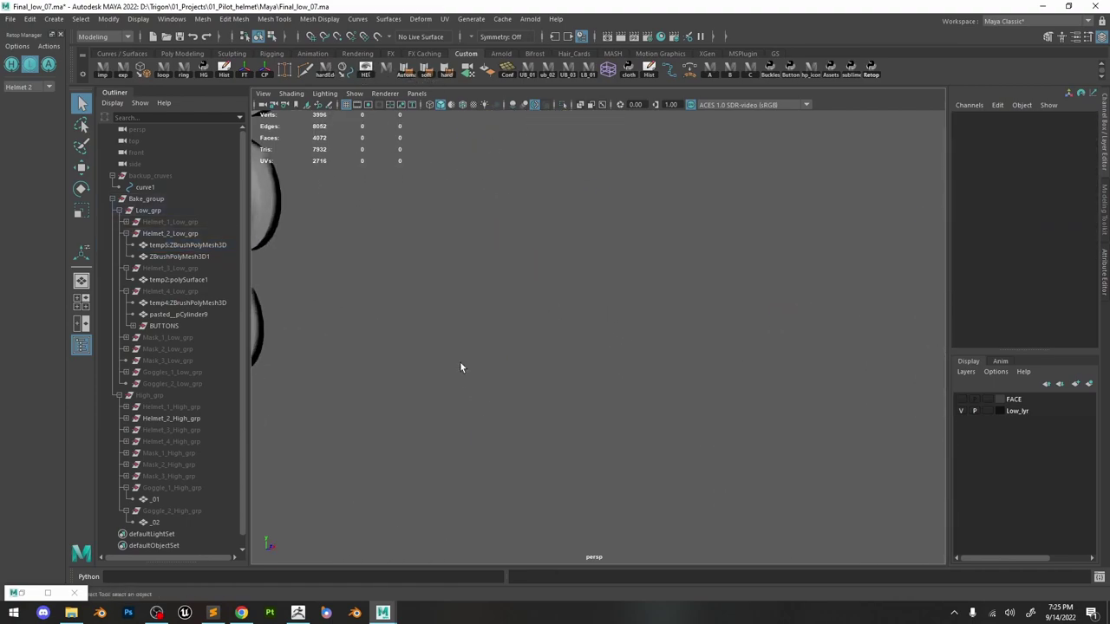
{"action": "scroll", "coordinate": [460, 368], "scroll_direction": "down", "scroll_amount": 5}
Check a button's rim edge loop, return to object mode and harden the buttons mesh's edges based on face angle.
{"action": "left_click", "coordinate": [459, 223]}
{"action": "right_click", "coordinate": [440, 248]}
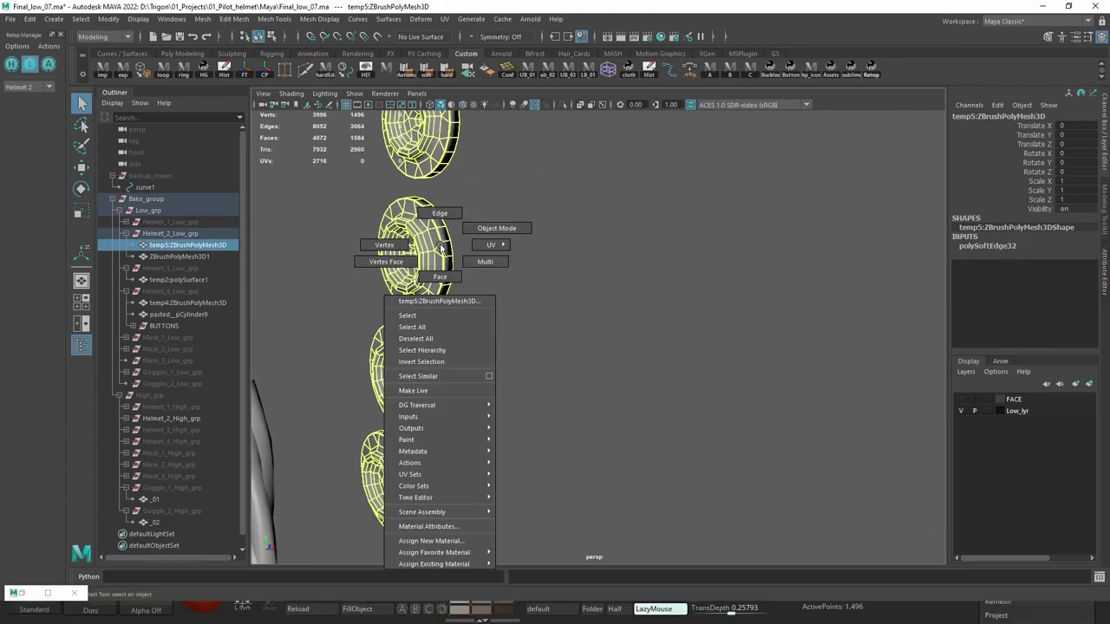
{"action": "right_click_drag", "start_coordinate": [441, 248], "coordinate": [440, 214]}
{"action": "double_click", "coordinate": [452, 249]}
{"action": "key", "text": "f"}
{"action": "scroll", "coordinate": [524, 306], "scroll_direction": "down", "scroll_amount": 7}
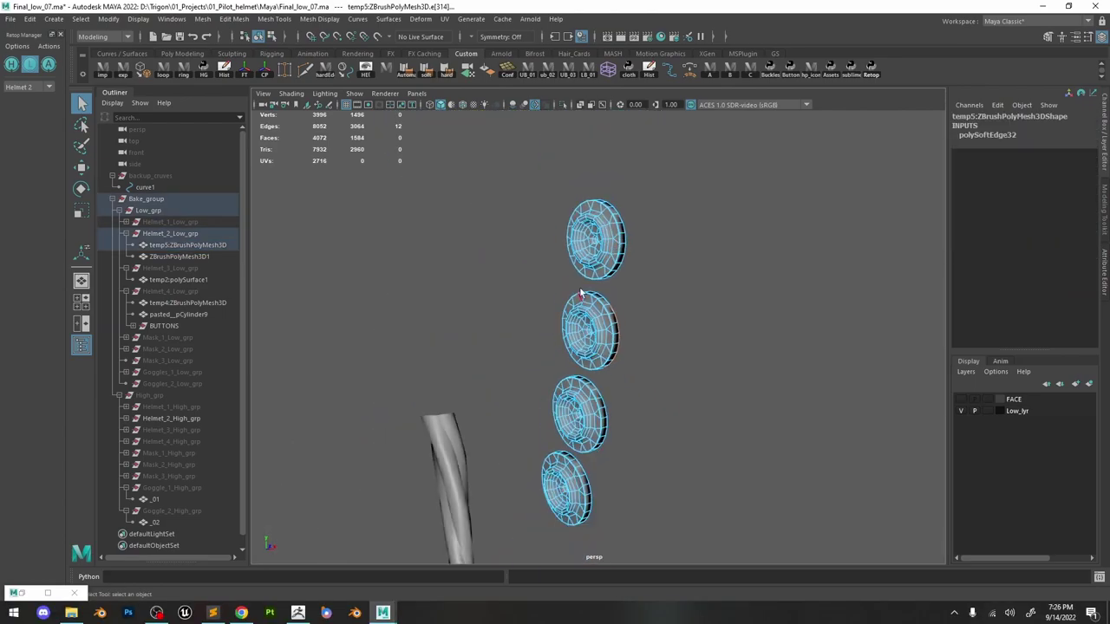
{"action": "right_click_drag", "start_coordinate": [586, 293], "coordinate": [679, 217]}
{"action": "left_click_drag", "start_coordinate": [679, 217], "coordinate": [675, 300], "text": "alt"}
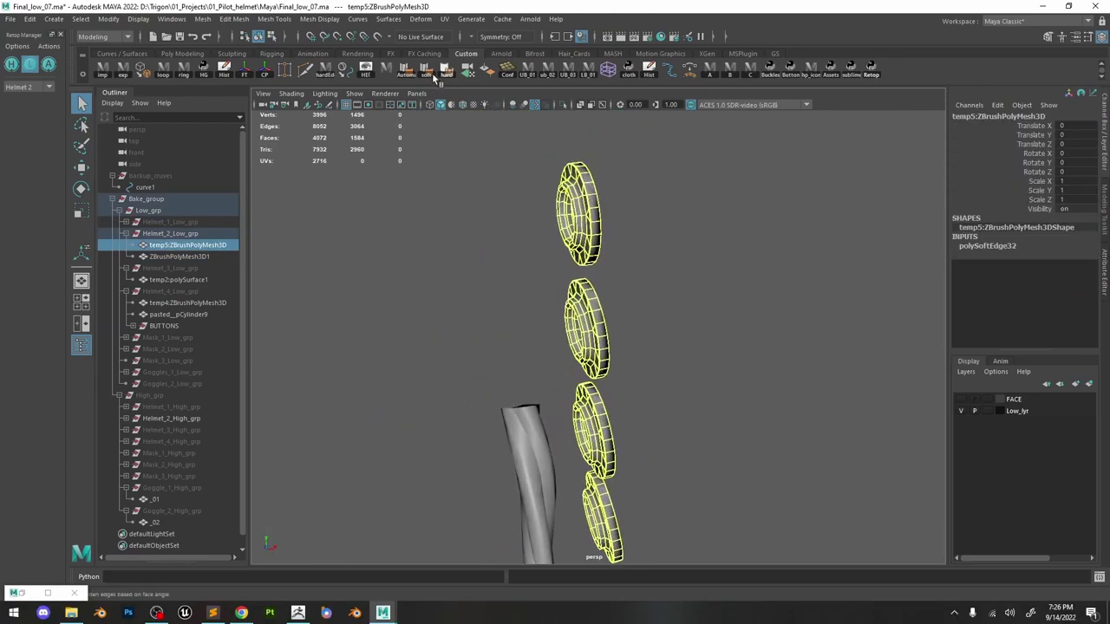
{"action": "left_click", "coordinate": [631, 196]}
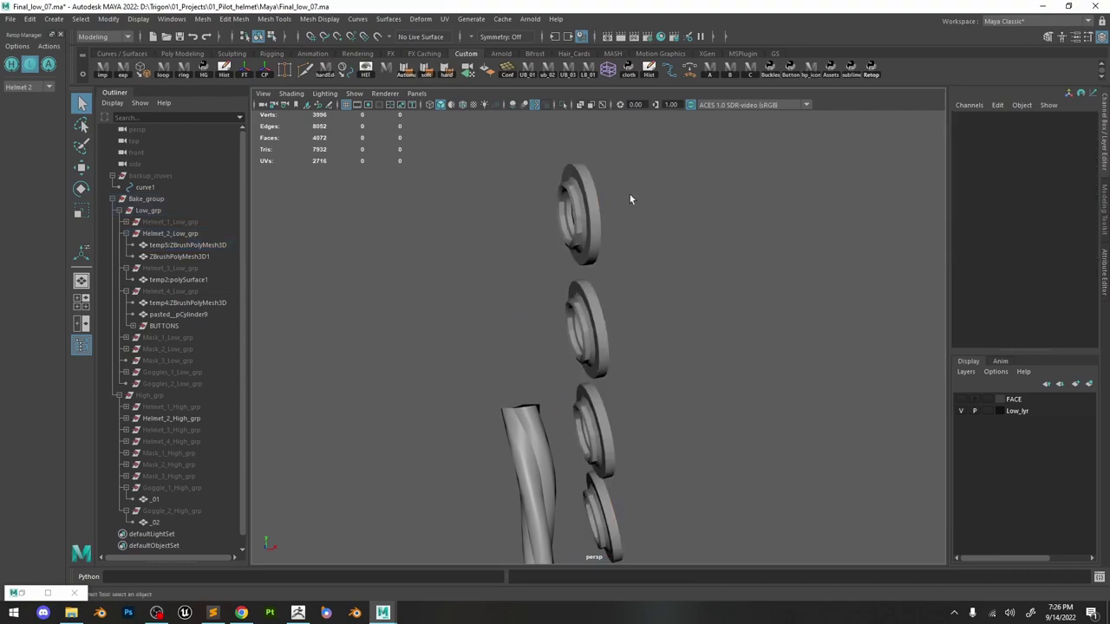
Turn on the hard-edge display for the buttons mesh and check the rims of the buttons.
{"action": "left_click", "coordinate": [595, 205]}
{"action": "left_click_drag", "start_coordinate": [599, 205], "coordinate": [746, 213], "text": "alt"}
{"action": "right_click_drag", "start_coordinate": [746, 213], "coordinate": [966, 270], "text": "alt"}
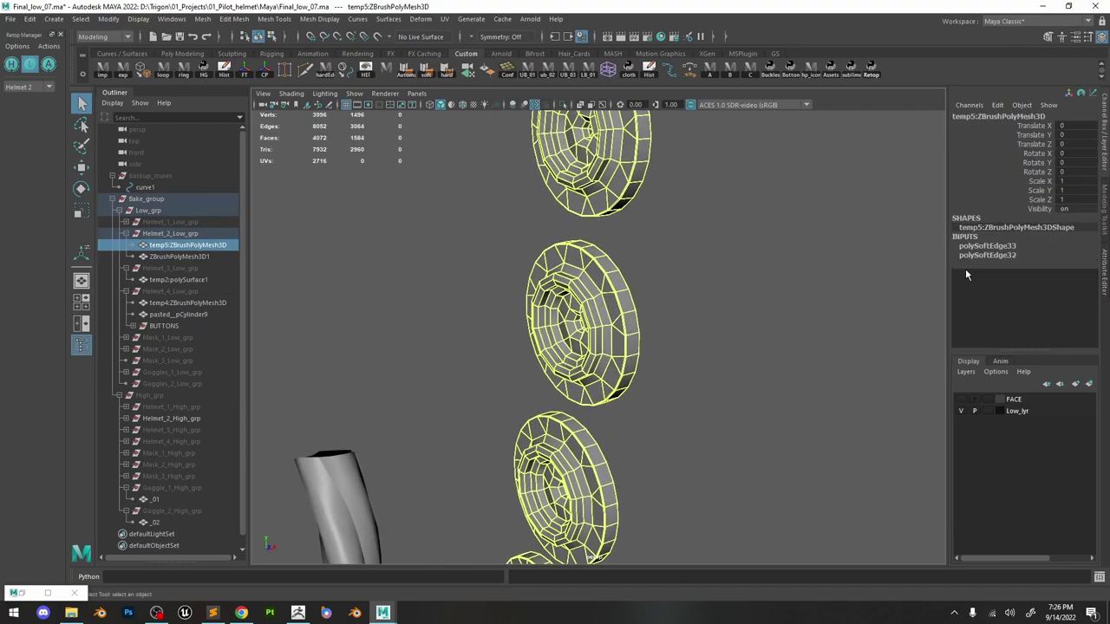
{"action": "left_click", "coordinate": [371, 72]}
{"action": "middle_click_drag", "start_coordinate": [656, 191], "coordinate": [759, 253], "text": "alt"}
{"action": "left_click", "coordinate": [1042, 255]}
{"action": "left_click_drag", "start_coordinate": [767, 258], "coordinate": [723, 270], "text": "alt"}
{"action": "right_click_drag", "start_coordinate": [724, 270], "coordinate": [636, 319], "text": "alt"}
{"action": "middle_click_drag", "start_coordinate": [640, 289], "coordinate": [648, 170], "text": "alt"}
{"action": "key", "text": "q"}
{"action": "left_click", "coordinate": [683, 266]}
{"action": "left_click_drag", "start_coordinate": [681, 263], "coordinate": [622, 233], "text": "alt"}
{"action": "scroll", "coordinate": [617, 229], "scroll_direction": "up", "scroll_amount": 4}
{"action": "left_click", "coordinate": [587, 196]}
Open the UV Editor for the buttons mesh and close the UV Toolkit.
{"action": "left_click", "coordinate": [443, 19]}
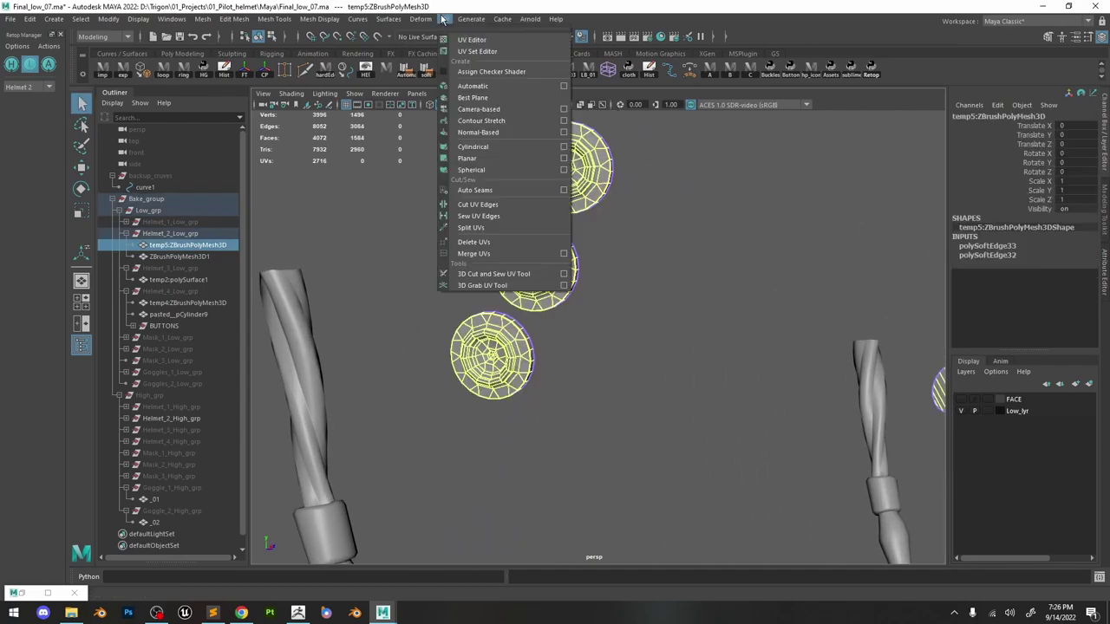
{"action": "left_click", "coordinate": [462, 40]}
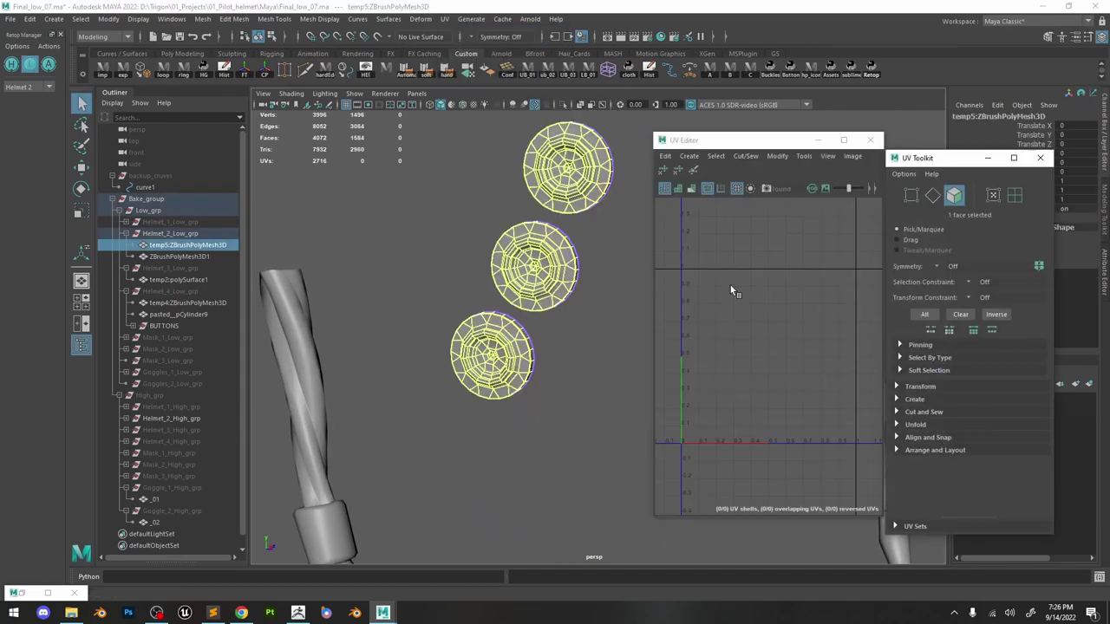
{"action": "left_click", "coordinate": [1038, 159]}
Select all faces of the buttons mesh, apply a planar UV projection and return to object mode.
{"action": "scroll", "coordinate": [538, 228], "scroll_direction": "down", "scroll_amount": 12}
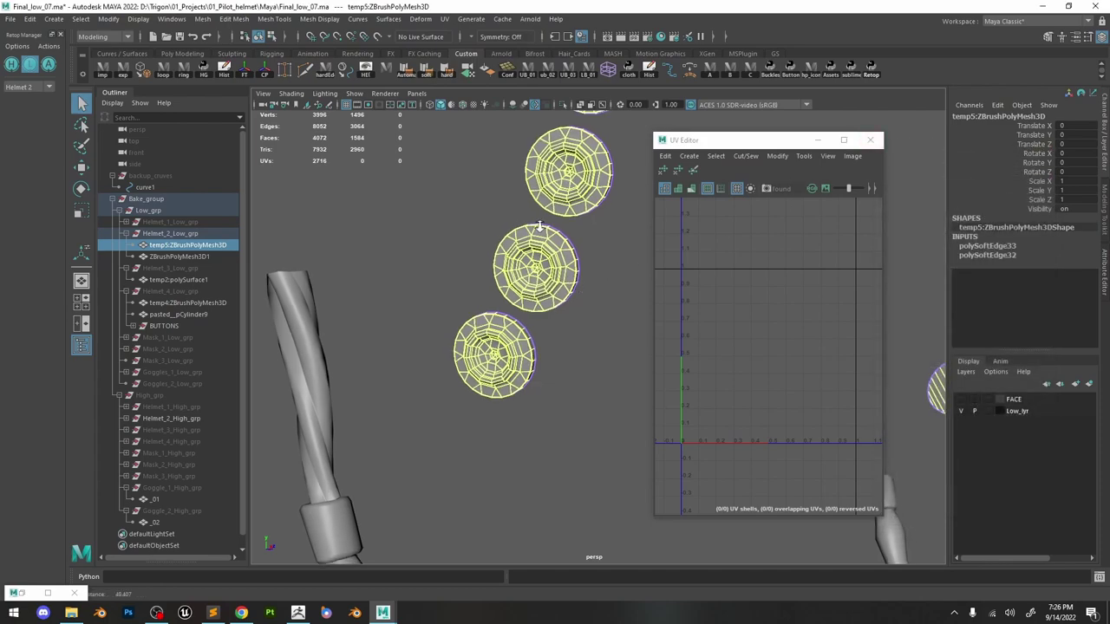
{"action": "left_click", "coordinate": [657, 203], "text": "alt"}
{"action": "middle_click_drag", "start_coordinate": [657, 201], "coordinate": [490, 183], "text": "alt"}
{"action": "right_click", "coordinate": [490, 183]}
{"action": "right_click_drag", "start_coordinate": [490, 183], "coordinate": [491, 217]}
{"action": "scroll", "coordinate": [493, 228], "scroll_direction": "down", "scroll_amount": 6}
{"action": "left_click_drag", "start_coordinate": [484, 211], "coordinate": [485, 223]}
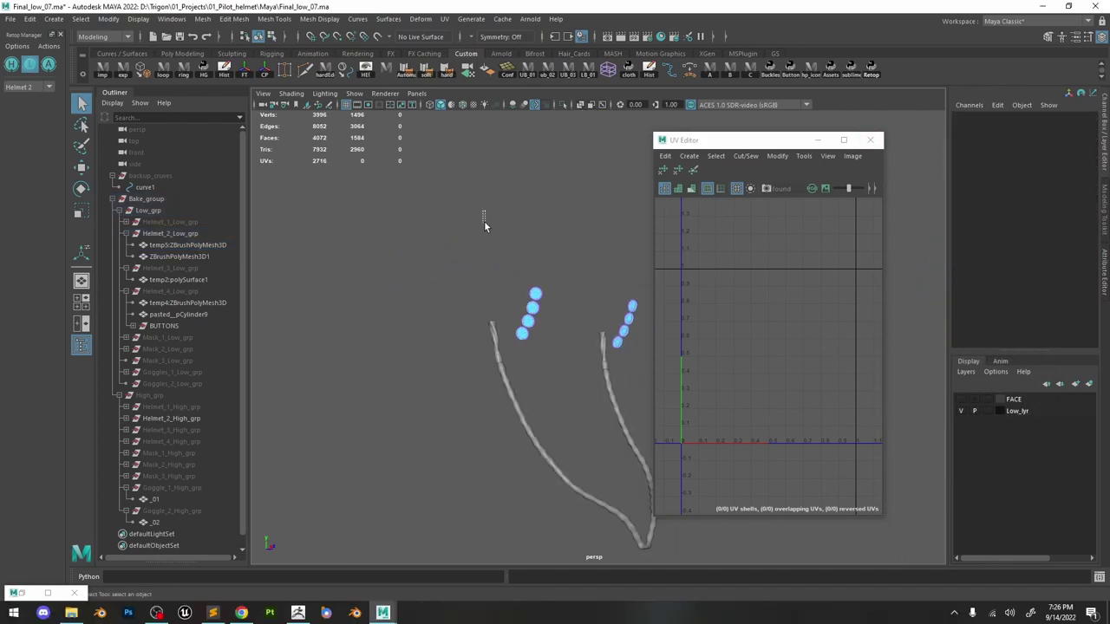
{"action": "right_click_drag", "start_coordinate": [723, 315], "coordinate": [715, 243], "text": "shift"}
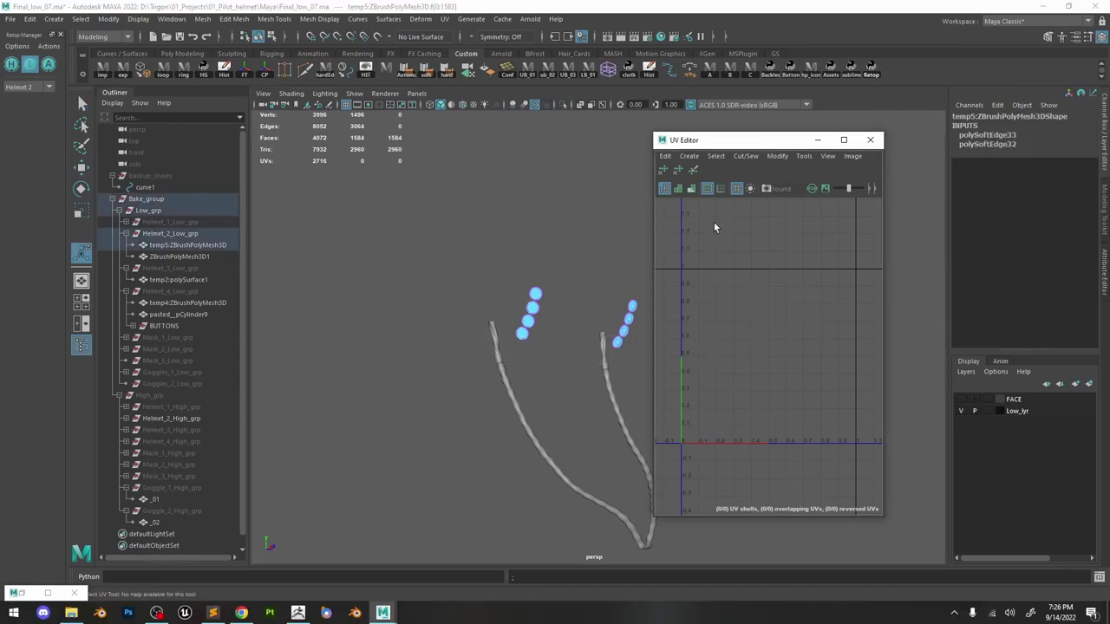
{"action": "scroll", "coordinate": [546, 305], "scroll_direction": "up", "scroll_amount": 6}
{"action": "right_click_drag", "start_coordinate": [430, 216], "coordinate": [510, 158]}
{"action": "left_click", "coordinate": [510, 158]}
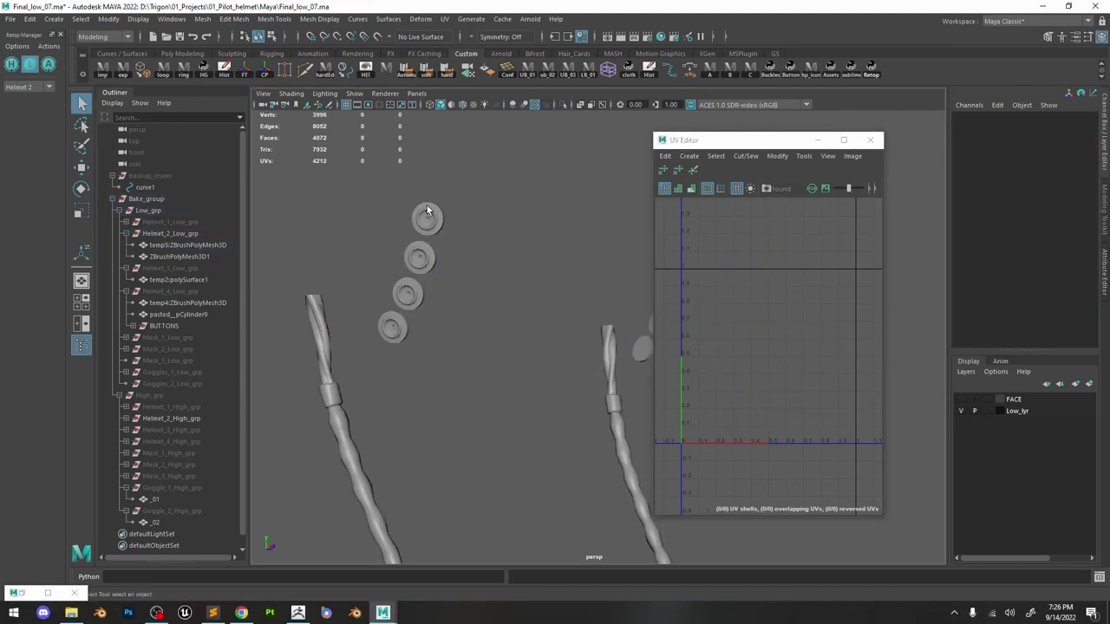
Select the hard edges of the buttons mesh and cut its UVs along them.
{"action": "left_click", "coordinate": [426, 208]}
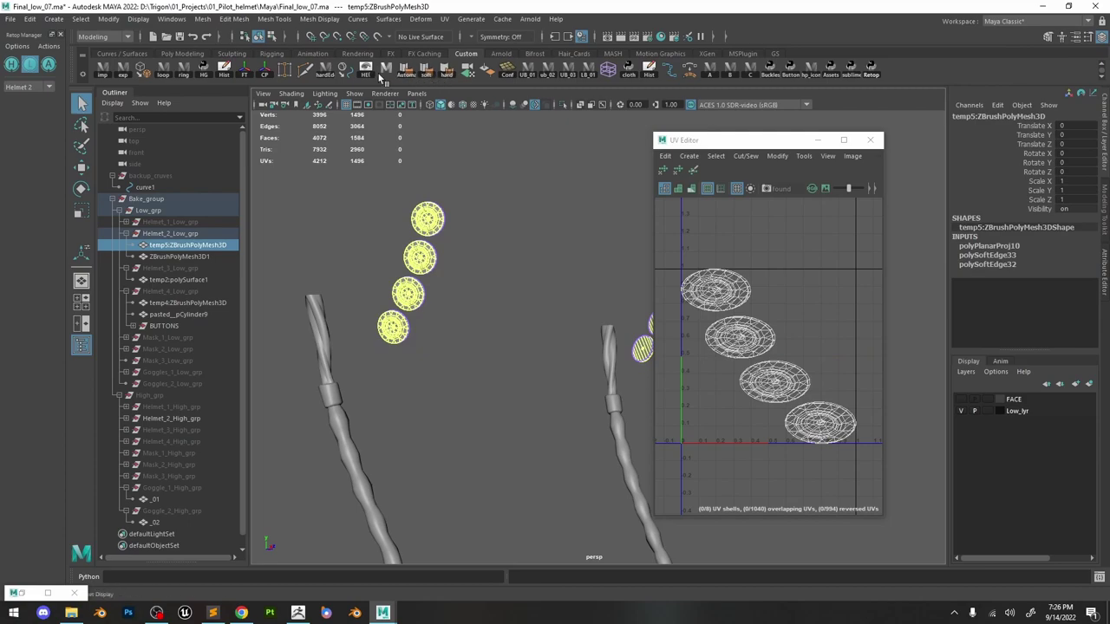
{"action": "left_click", "coordinate": [325, 70]}
{"action": "middle_click_drag", "start_coordinate": [502, 216], "coordinate": [548, 222], "text": "alt"}
{"action": "mouse_move", "coordinate": [721, 274]}
{"action": "right_mouse_down"}
{"action": "mouse_move", "coordinate": [721, 233]}
{"action": "mouse_move", "coordinate": [736, 278]}
{"action": "right_mouse_up"}
{"action": "scroll", "coordinate": [758, 272], "scroll_direction": "down", "scroll_amount": 5}
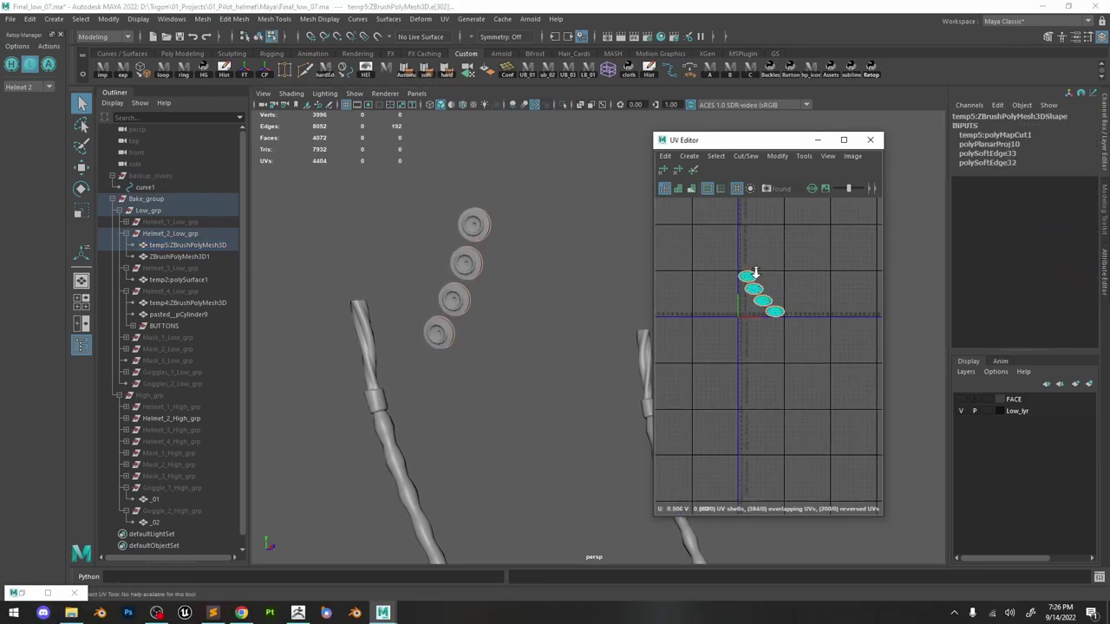
Select all UVs of the buttons mesh and unwrap them with the Unfold tool.
{"action": "left_click_drag", "start_coordinate": [701, 233], "coordinate": [862, 355]}
{"action": "scroll", "coordinate": [787, 307], "scroll_direction": "up", "scroll_amount": 5}
{"action": "key", "text": "w"}
{"action": "right_click_drag", "start_coordinate": [489, 217], "coordinate": [469, 211]}
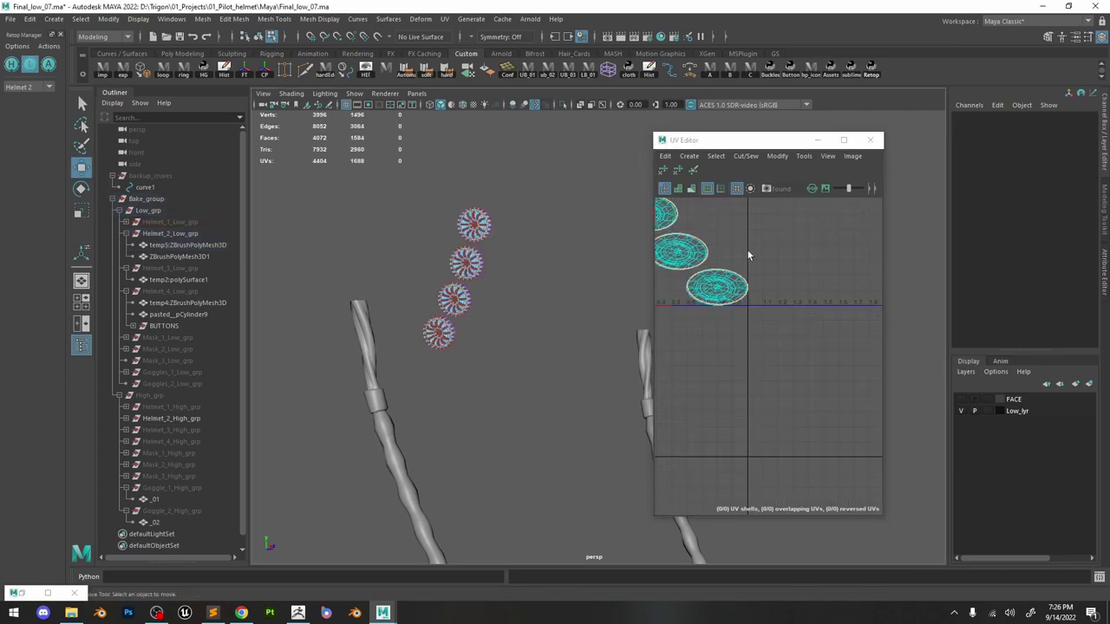
{"action": "right_click_drag", "start_coordinate": [720, 239], "coordinate": [826, 239]}
{"action": "scroll", "coordinate": [787, 295], "scroll_direction": "down", "scroll_amount": 5}
{"action": "left_click_drag", "start_coordinate": [793, 328], "coordinate": [686, 205]}
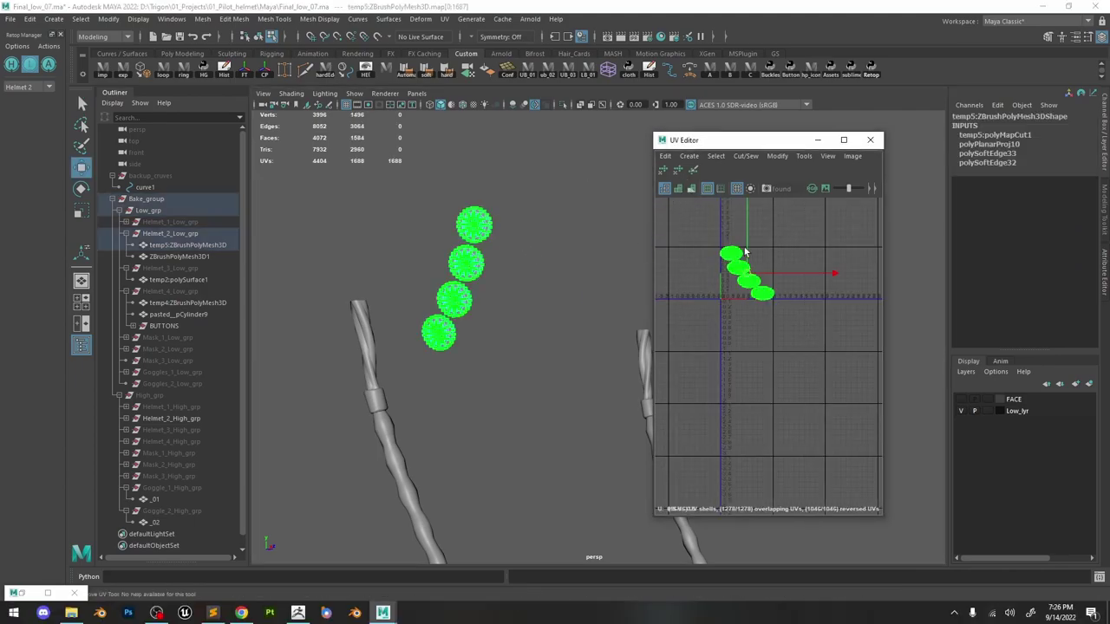
{"action": "left_click", "coordinate": [693, 171]}
{"action": "mouse_move", "coordinate": [732, 251]}
{"action": "left_mouse_down"}
{"action": "mouse_move", "coordinate": [745, 267]}
{"action": "mouse_move", "coordinate": [749, 319]}
{"action": "left_mouse_up"}
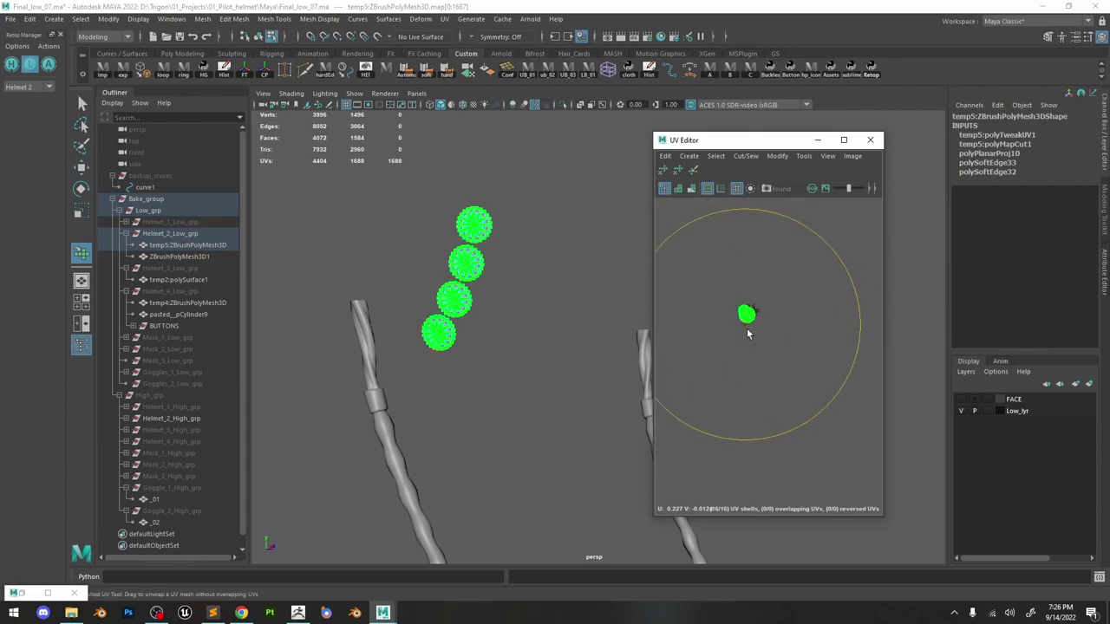
Lay out the buttons' UV shells within the 0–1 space, close the UV Editor and return to object mode.
{"action": "right_click_drag", "start_coordinate": [754, 281], "coordinate": [646, 323], "text": "shift"}
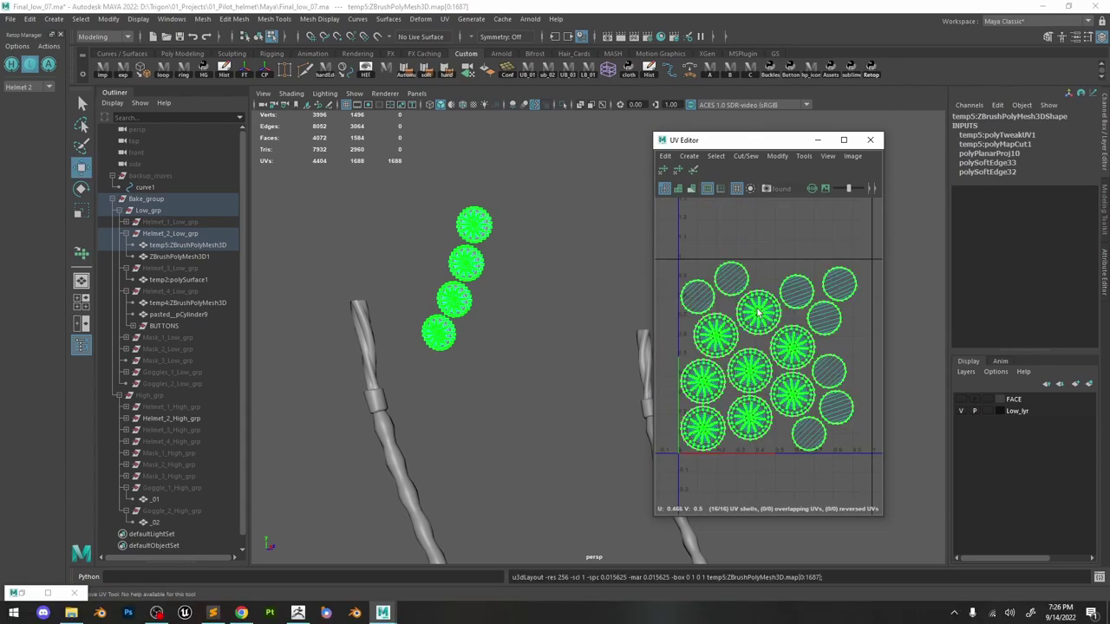
{"action": "left_click", "coordinate": [535, 251]}
{"action": "middle_click_drag", "start_coordinate": [484, 228], "coordinate": [543, 250], "text": "alt"}
{"action": "right_click_drag", "start_coordinate": [543, 250], "coordinate": [637, 227], "text": "alt"}
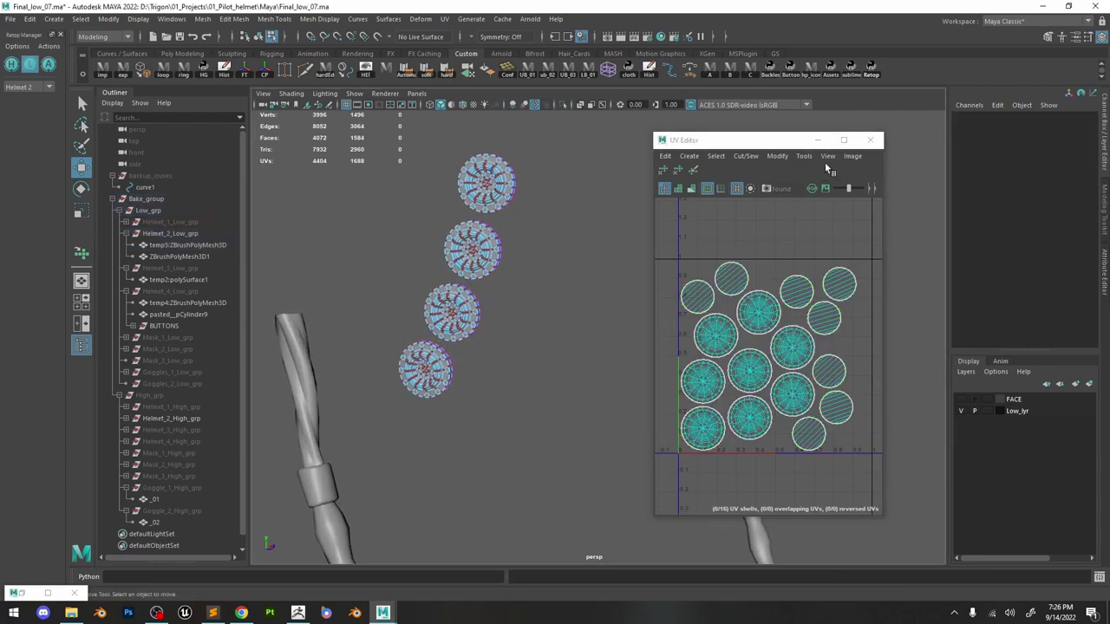
{"action": "left_click", "coordinate": [870, 140]}
{"action": "right_click_drag", "start_coordinate": [439, 181], "coordinate": [498, 158]}
Examine the shading of the unwrapped buttons mesh up close and toggle its isolated view.
{"action": "middle_click_drag", "start_coordinate": [568, 184], "coordinate": [629, 193], "text": "alt"}
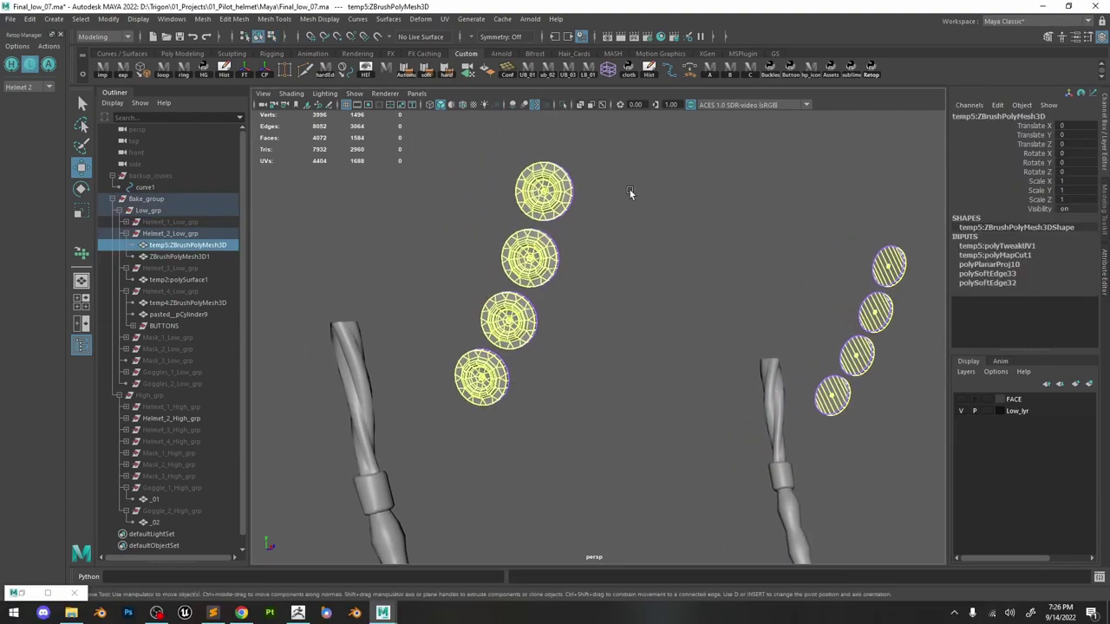
{"action": "left_click_drag", "start_coordinate": [630, 193], "coordinate": [645, 243], "text": "alt"}
{"action": "left_click", "coordinate": [593, 190]}
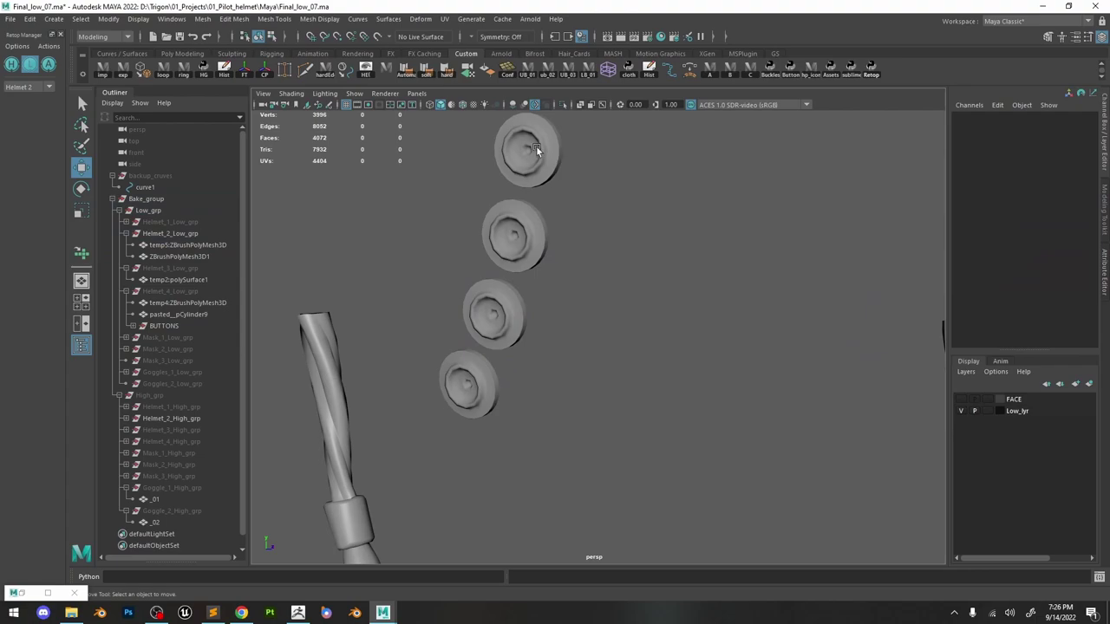
{"action": "left_click_drag", "start_coordinate": [593, 191], "coordinate": [551, 174], "text": "alt"}
{"action": "left_click", "coordinate": [550, 175]}
{"action": "left_click", "coordinate": [562, 105]}
{"action": "left_click", "coordinate": [562, 106]}
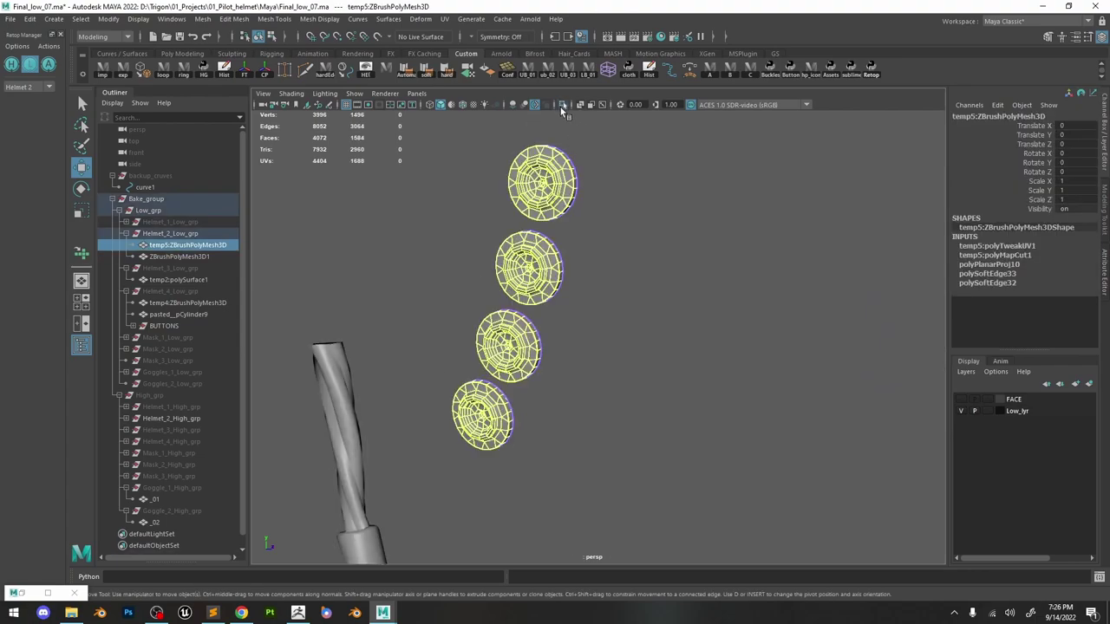
Check the Helmet 3 bake group, return to Helmet 2 and inspect its cords and round buttons.
{"action": "right_click_drag", "start_coordinate": [537, 212], "coordinate": [670, 345], "text": "alt"}
{"action": "left_click", "coordinate": [592, 253]}
{"action": "left_click_drag", "start_coordinate": [592, 252], "coordinate": [302, 251], "text": "alt"}
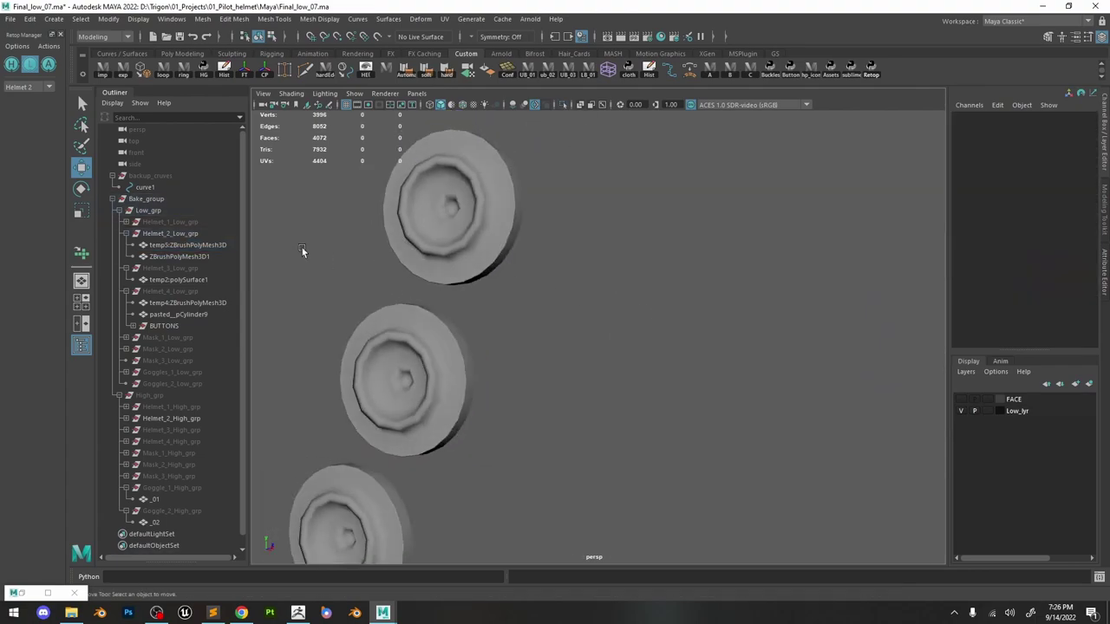
{"action": "left_click", "coordinate": [26, 88]}
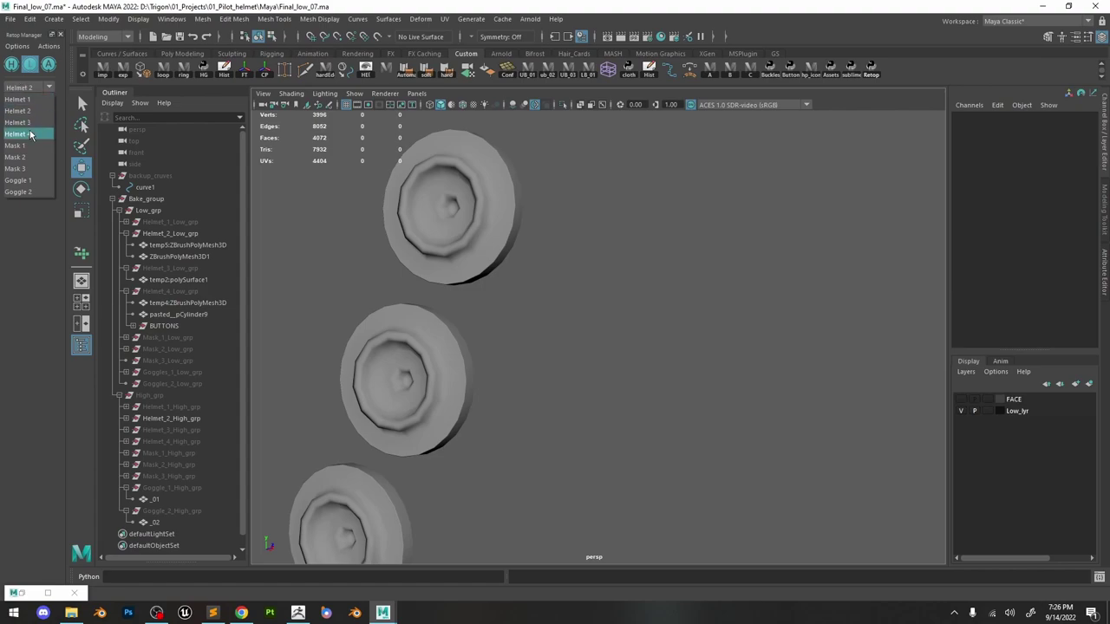
{"action": "left_click", "coordinate": [24, 123]}
{"action": "left_click", "coordinate": [24, 89]}
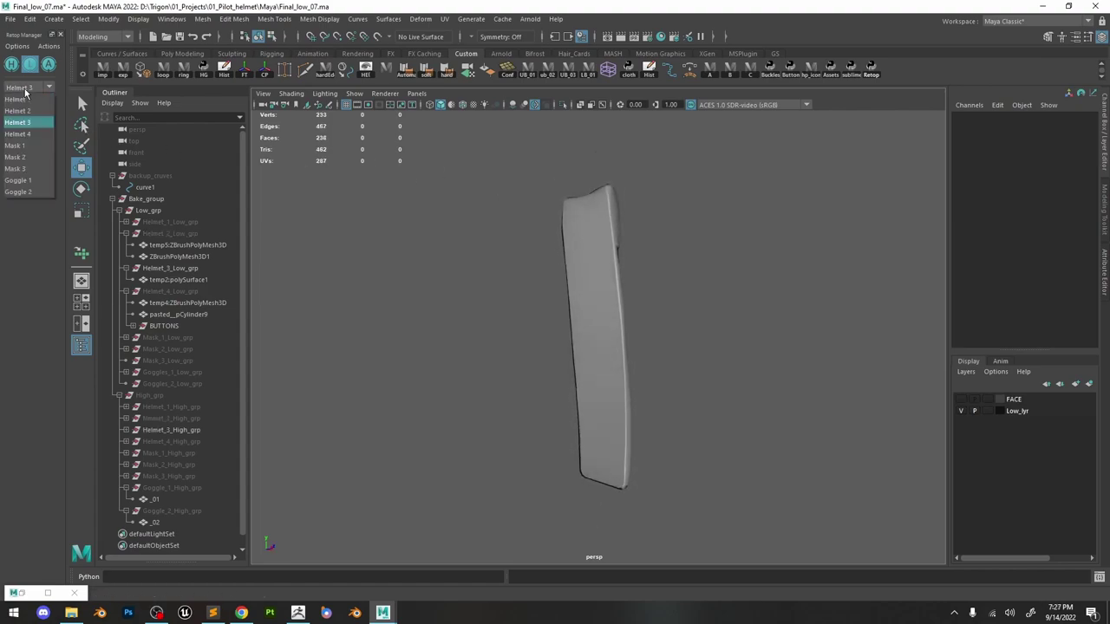
{"action": "left_click", "coordinate": [27, 114]}
{"action": "right_click_drag", "start_coordinate": [618, 274], "coordinate": [590, 258], "text": "alt"}
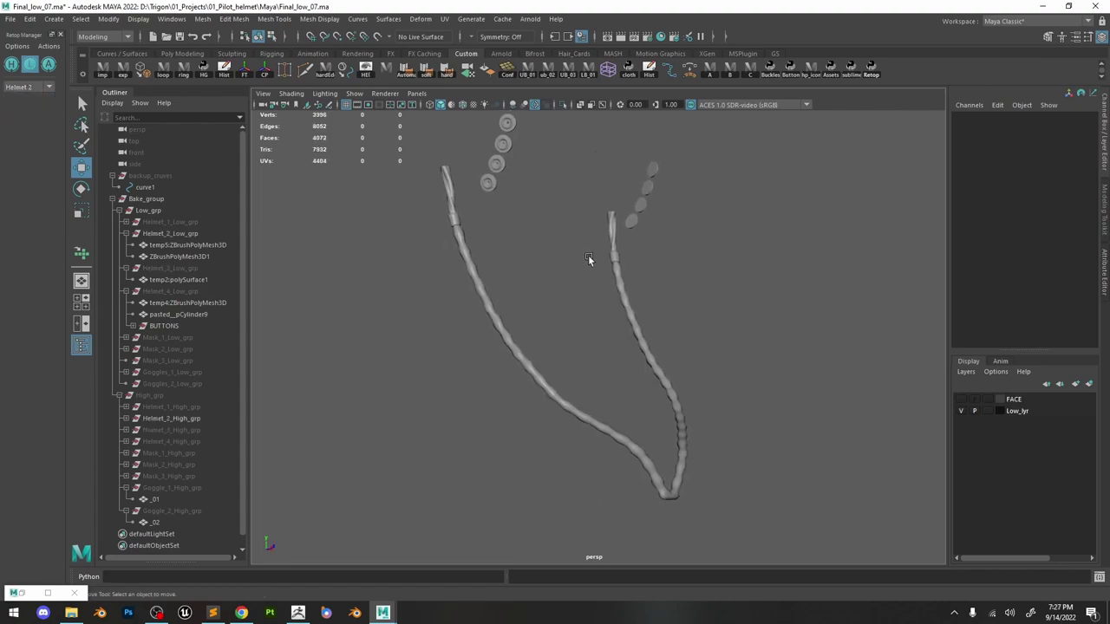
{"action": "middle_click_drag", "start_coordinate": [590, 258], "coordinate": [673, 352], "text": "alt"}
{"action": "right_click_drag", "start_coordinate": [673, 352], "coordinate": [585, 257], "text": "alt"}
{"action": "left_click_drag", "start_coordinate": [585, 258], "coordinate": [632, 291], "text": "alt"}
{"action": "right_click_drag", "start_coordinate": [632, 290], "coordinate": [730, 391], "text": "alt"}
{"action": "left_click_drag", "start_coordinate": [730, 395], "coordinate": [563, 334], "text": "alt"}
{"action": "left_click", "coordinate": [485, 304]}
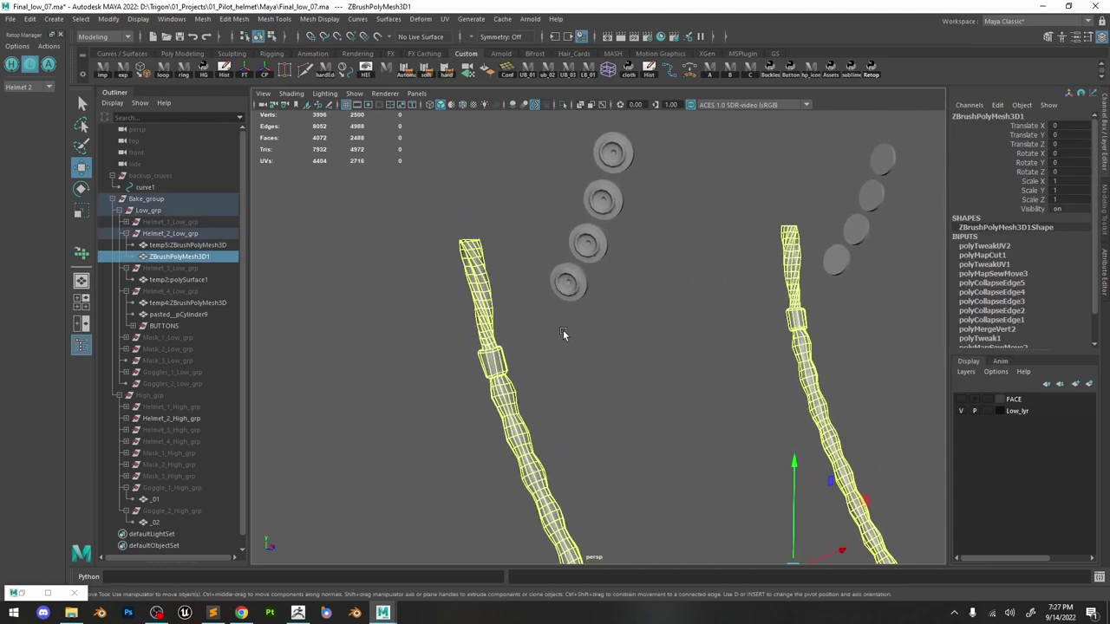
Unhide the Helmet 1 low-poly group and examine how the round buttons sit on the helmet's side patch.
{"action": "left_click", "coordinate": [170, 223]}
{"action": "key", "text": "h"}
{"action": "right_click_drag", "start_coordinate": [546, 475], "coordinate": [486, 468], "text": "alt"}
{"action": "left_click", "coordinate": [657, 336]}
{"action": "right_click_drag", "start_coordinate": [564, 213], "coordinate": [643, 213], "text": "alt"}
{"action": "middle_click_drag", "start_coordinate": [642, 210], "coordinate": [627, 315], "text": "alt"}
{"action": "left_click", "coordinate": [624, 268]}
{"action": "mouse_move", "coordinate": [627, 315]}
{"action": "left_mouse_down", "text": "alt"}
{"action": "mouse_move", "coordinate": [624, 268]}
{"action": "mouse_move", "coordinate": [637, 332]}
{"action": "left_mouse_up", "text": "alt"}
{"action": "middle_click_drag", "start_coordinate": [637, 332], "coordinate": [620, 382], "text": "alt"}
{"action": "left_click_drag", "start_coordinate": [586, 265], "coordinate": [576, 296], "text": "alt"}
{"action": "mouse_move", "coordinate": [576, 296]}
{"action": "right_mouse_down", "text": "alt"}
{"action": "mouse_move", "coordinate": [686, 419]}
{"action": "mouse_move", "coordinate": [744, 429]}
{"action": "mouse_move", "coordinate": [593, 301]}
{"action": "right_mouse_up", "text": "alt"}
{"action": "left_click", "coordinate": [647, 452]}
{"action": "left_click_drag", "start_coordinate": [647, 451], "coordinate": [583, 305], "text": "alt"}
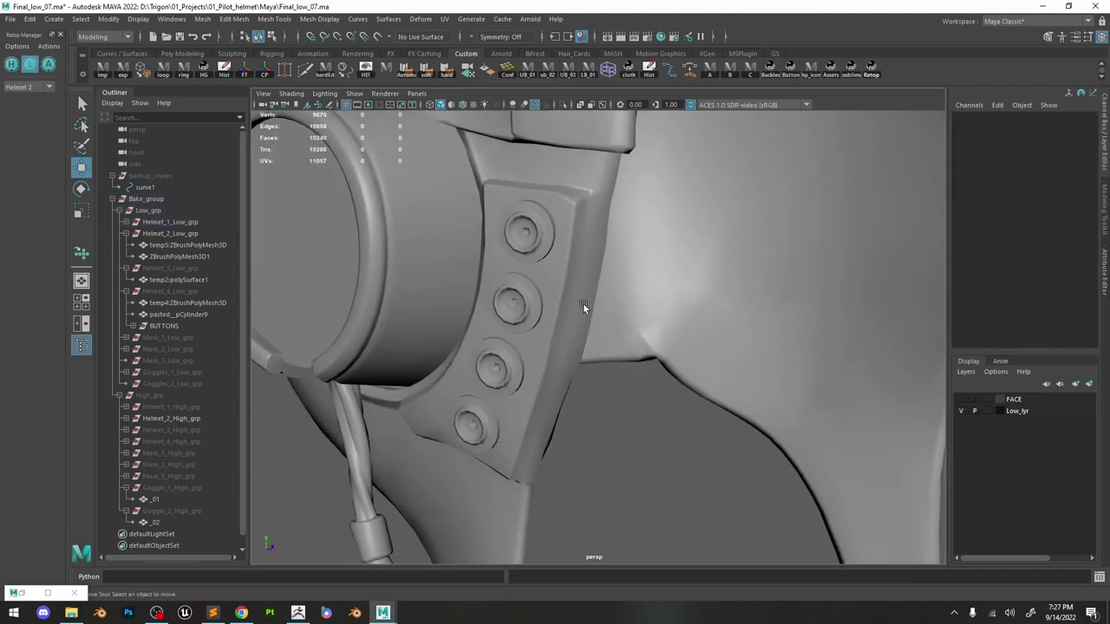
{"action": "left_click", "coordinate": [547, 315]}
{"action": "right_click_drag", "start_coordinate": [606, 300], "coordinate": [561, 310], "text": "alt"}
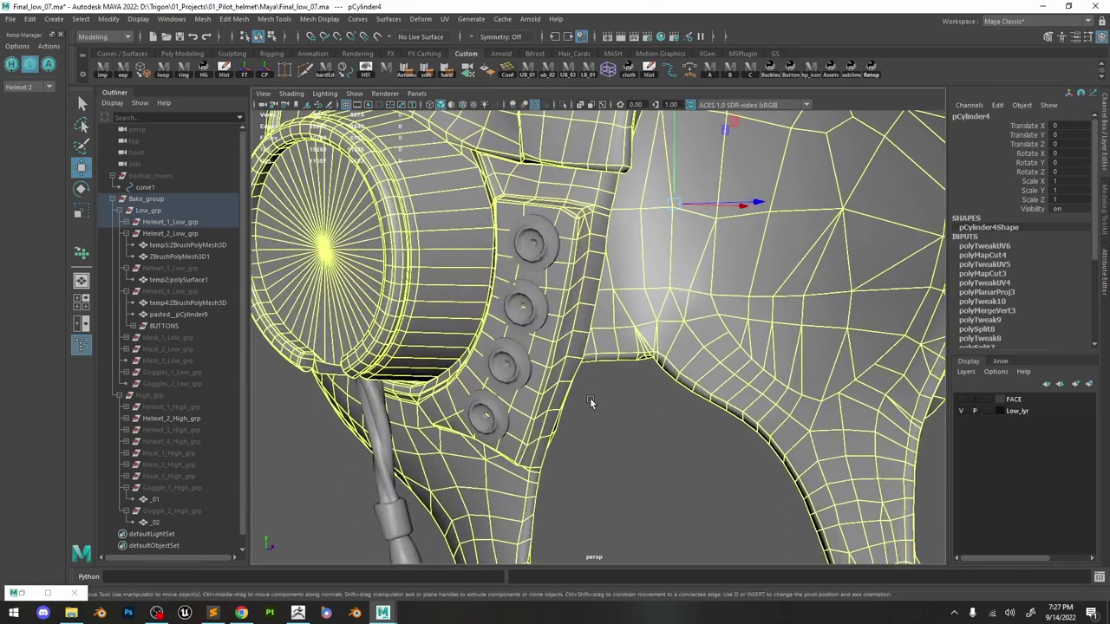
Unhide the Helmet 3 and Helmet 4 low-poly groups and examine the buttons on the clasp plate.
{"action": "left_click", "coordinate": [186, 269]}
{"action": "key", "text": "h"}
{"action": "right_click_drag", "start_coordinate": [567, 390], "coordinate": [487, 293], "text": "alt"}
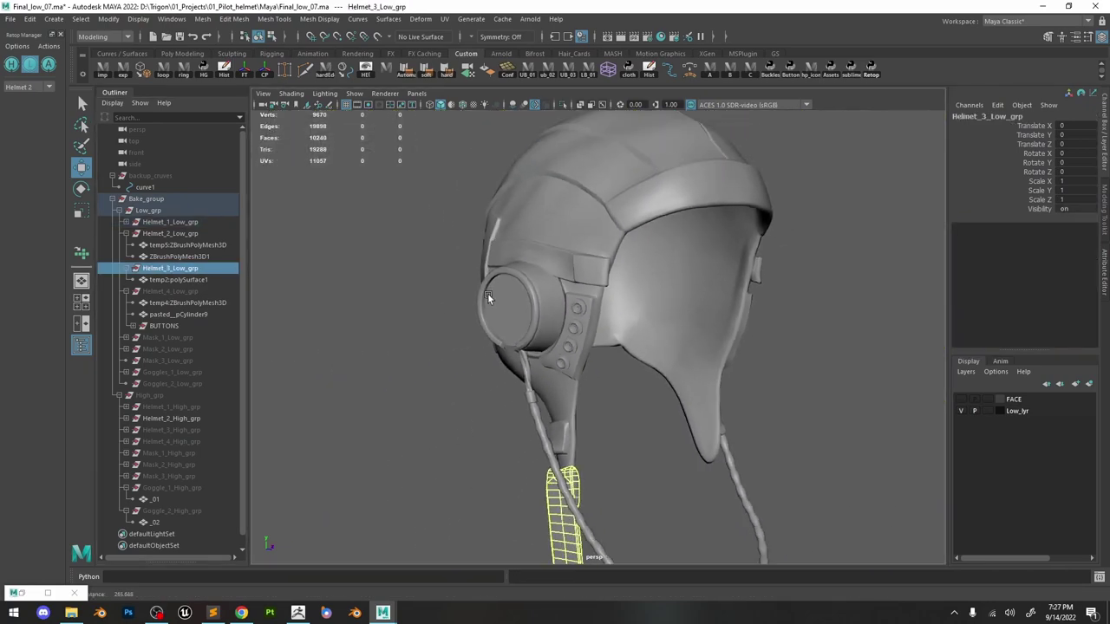
{"action": "middle_click_drag", "start_coordinate": [540, 375], "coordinate": [529, 270], "text": "alt"}
{"action": "right_click_drag", "start_coordinate": [529, 271], "coordinate": [548, 322], "text": "alt"}
{"action": "left_click_drag", "start_coordinate": [548, 324], "coordinate": [319, 312], "text": "alt"}
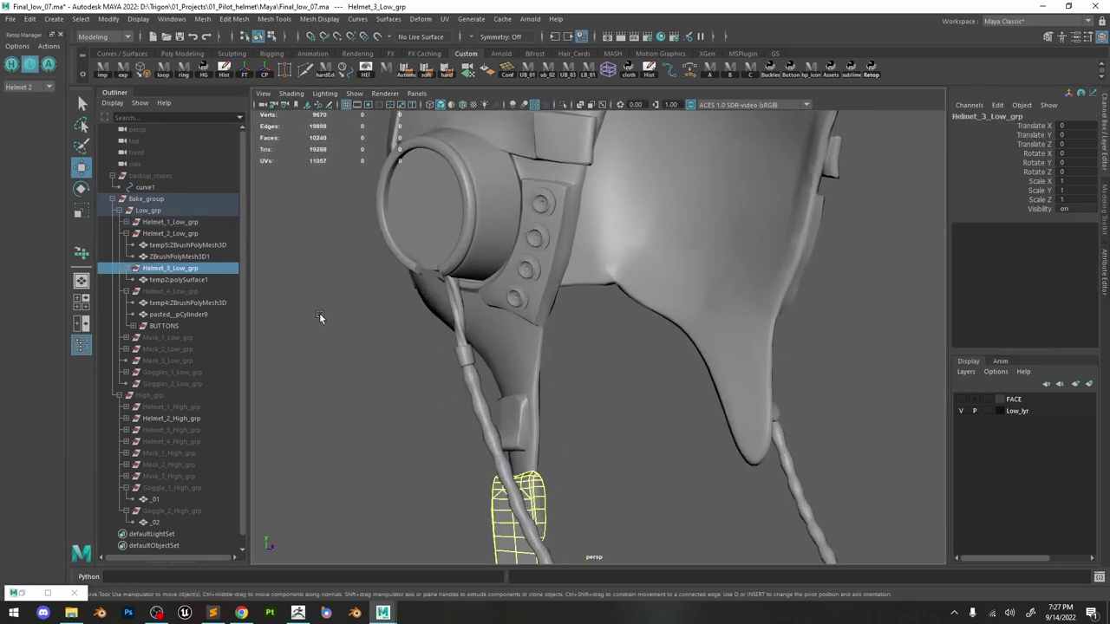
{"action": "left_click", "coordinate": [206, 292]}
{"action": "key", "text": "h"}
{"action": "right_click_drag", "start_coordinate": [549, 299], "coordinate": [516, 312], "text": "alt"}
{"action": "left_click", "coordinate": [516, 312]}
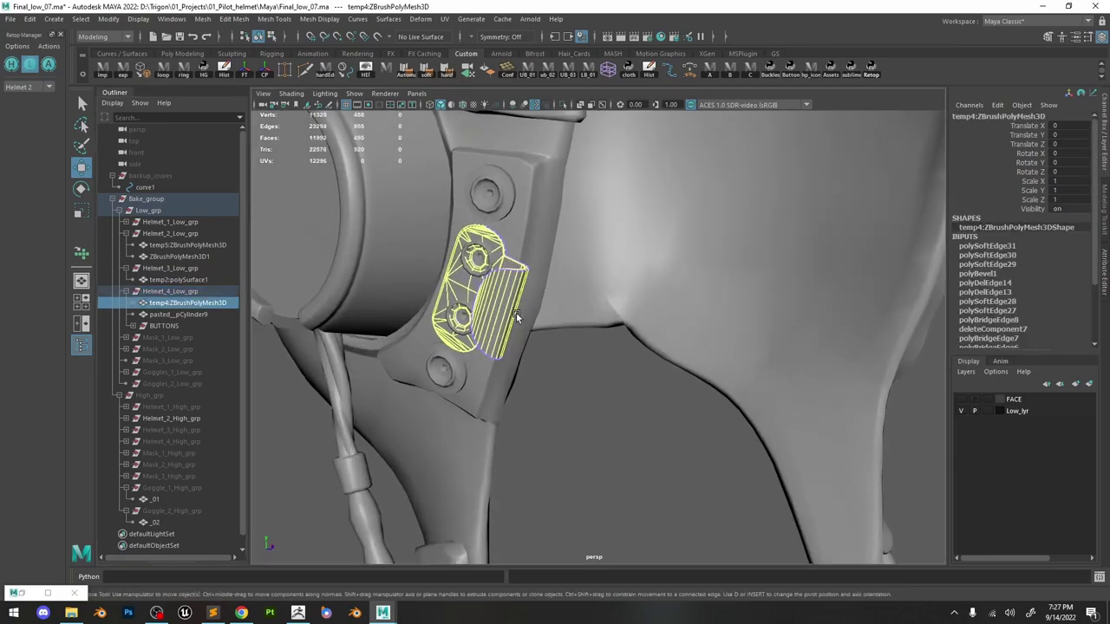
{"action": "left_click", "coordinate": [573, 373]}
{"action": "right_click_drag", "start_coordinate": [572, 373], "coordinate": [604, 329], "text": "alt"}
{"action": "left_click", "coordinate": [604, 330]}
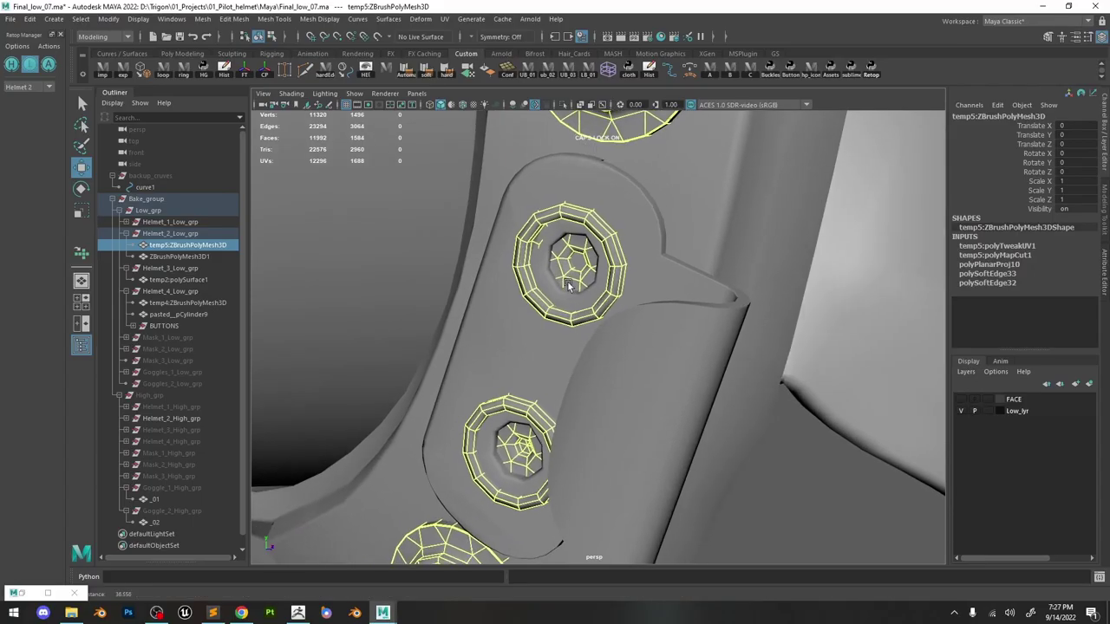
Check the clasp plate's buttons in ZBrush and bring the raised rings around them into Maya as a mesh.
{"action": "left_click", "coordinate": [102, 70]}
{"action": "left_click", "coordinate": [613, 296]}
{"action": "right_click_drag", "start_coordinate": [613, 296], "coordinate": [576, 183], "text": "alt"}
{"action": "scroll", "coordinate": [564, 251], "scroll_direction": "down", "scroll_amount": 5}
{"action": "scroll", "coordinate": [817, 391], "scroll_direction": "up", "scroll_amount": 8}
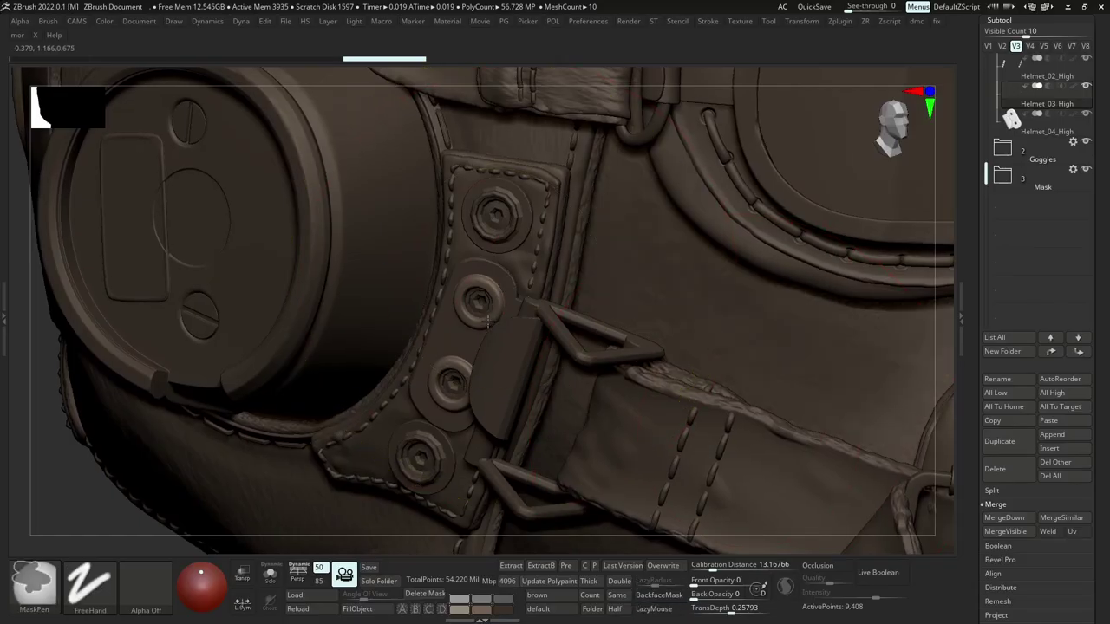
{"action": "key", "text": "alt+Tab"}
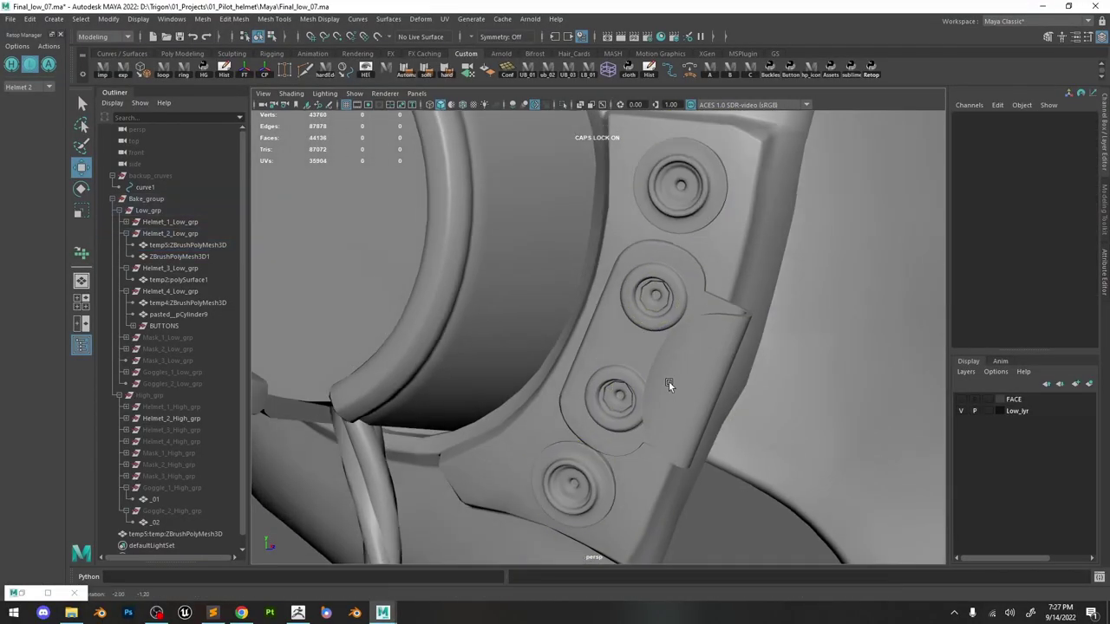
{"action": "left_click_drag", "start_coordinate": [669, 384], "coordinate": [699, 309], "text": "alt"}
{"action": "left_click", "coordinate": [699, 309]}
{"action": "left_click", "coordinate": [699, 309]}
{"action": "right_click_drag", "start_coordinate": [699, 310], "coordinate": [627, 290], "text": "alt"}
{"action": "scroll", "coordinate": [593, 170], "scroll_direction": "down", "scroll_amount": 5}
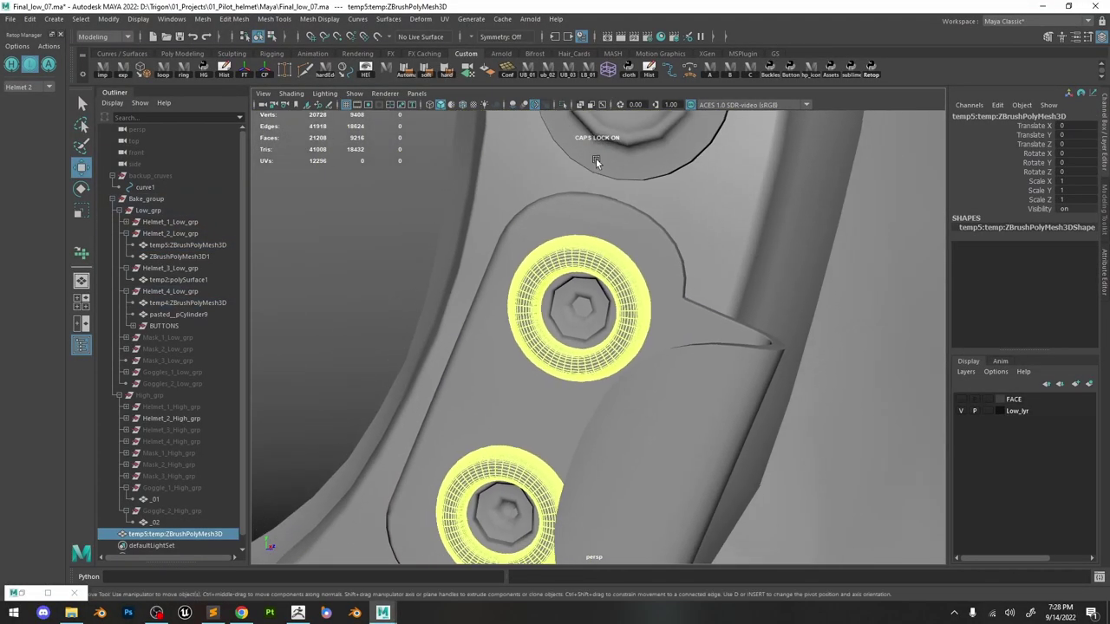
Isolate the imported ring mesh and delete the pair of rings belonging to the opposite side of the helmet.
{"action": "right_click_drag", "start_coordinate": [612, 314], "coordinate": [486, 287], "text": "alt"}
{"action": "left_click_drag", "start_coordinate": [487, 287], "coordinate": [627, 320], "text": "alt"}
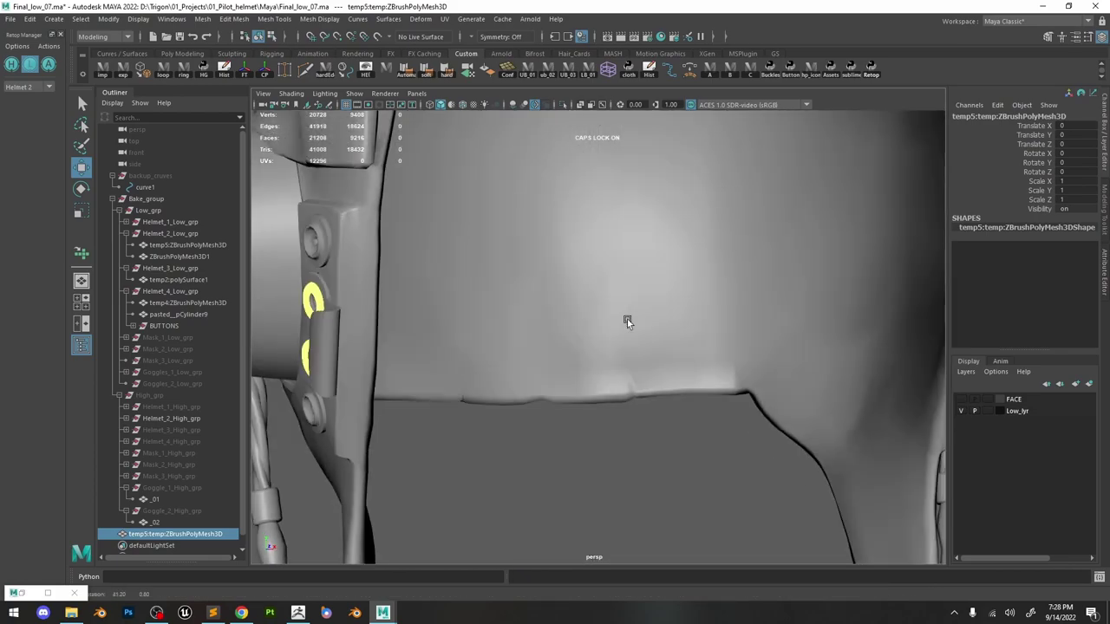
{"action": "right_click_drag", "start_coordinate": [628, 319], "coordinate": [555, 287], "text": "alt"}
{"action": "left_click", "coordinate": [564, 105]}
{"action": "right_click_drag", "start_coordinate": [702, 216], "coordinate": [704, 251]}
{"action": "left_click_drag", "start_coordinate": [752, 259], "coordinate": [879, 415]}
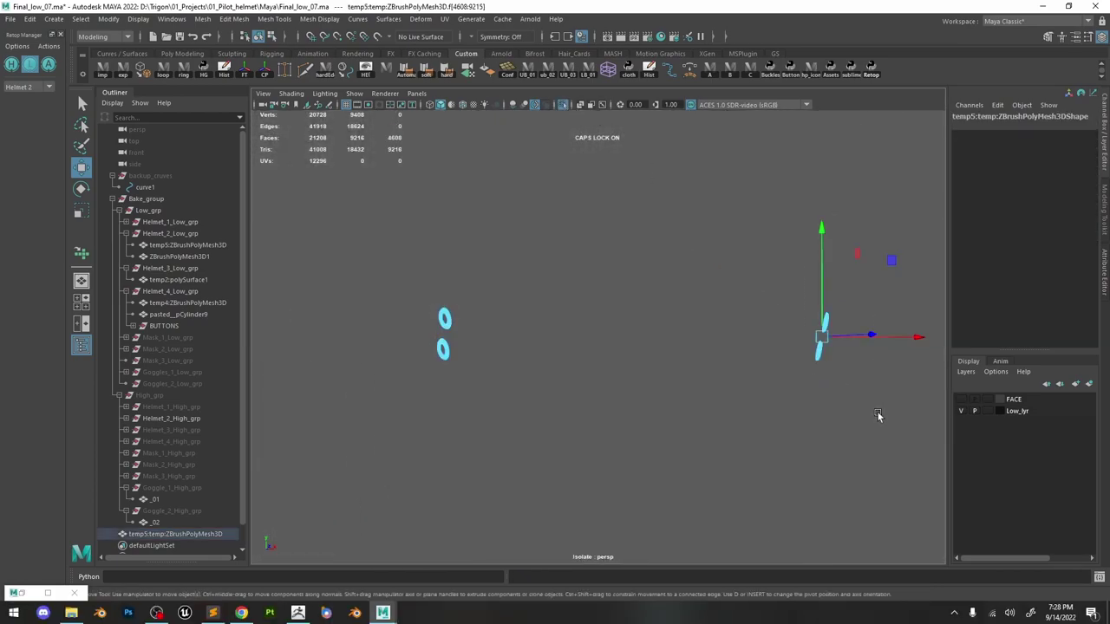
{"action": "key", "text": "Delete"}
Examine the remaining rings up close and compare them with the low-poly buttons underneath in the full scene.
{"action": "left_click", "coordinate": [452, 326]}
{"action": "key", "text": "f"}
{"action": "scroll", "coordinate": [560, 315], "scroll_direction": "down", "scroll_amount": 10}
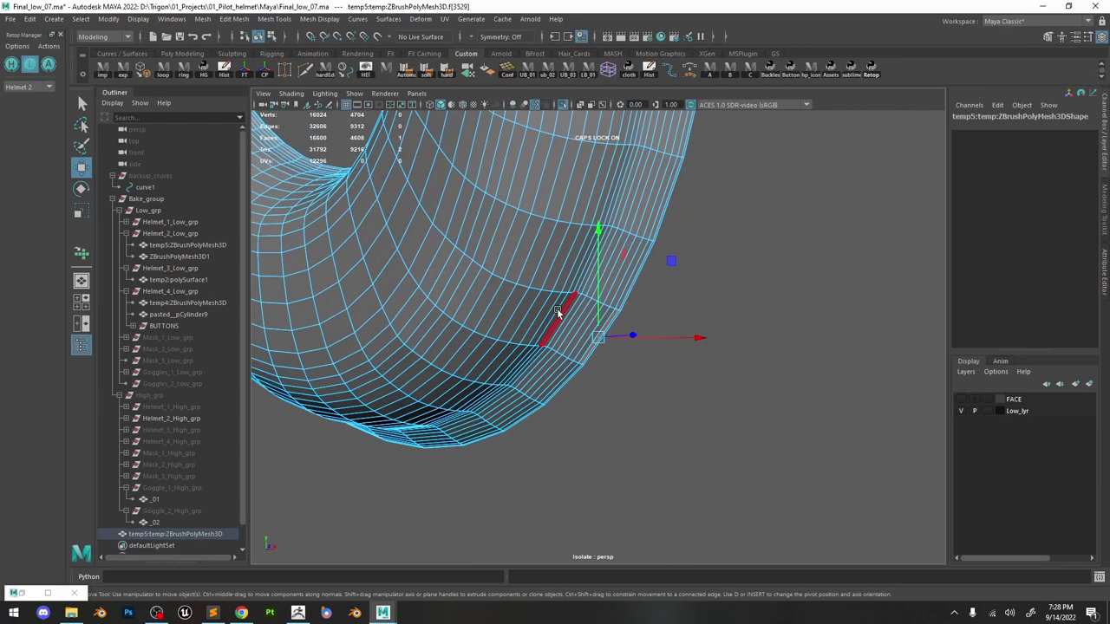
{"action": "left_click_drag", "start_coordinate": [559, 314], "coordinate": [637, 317], "text": "alt"}
{"action": "right_click_drag", "start_coordinate": [627, 218], "coordinate": [580, 113]}
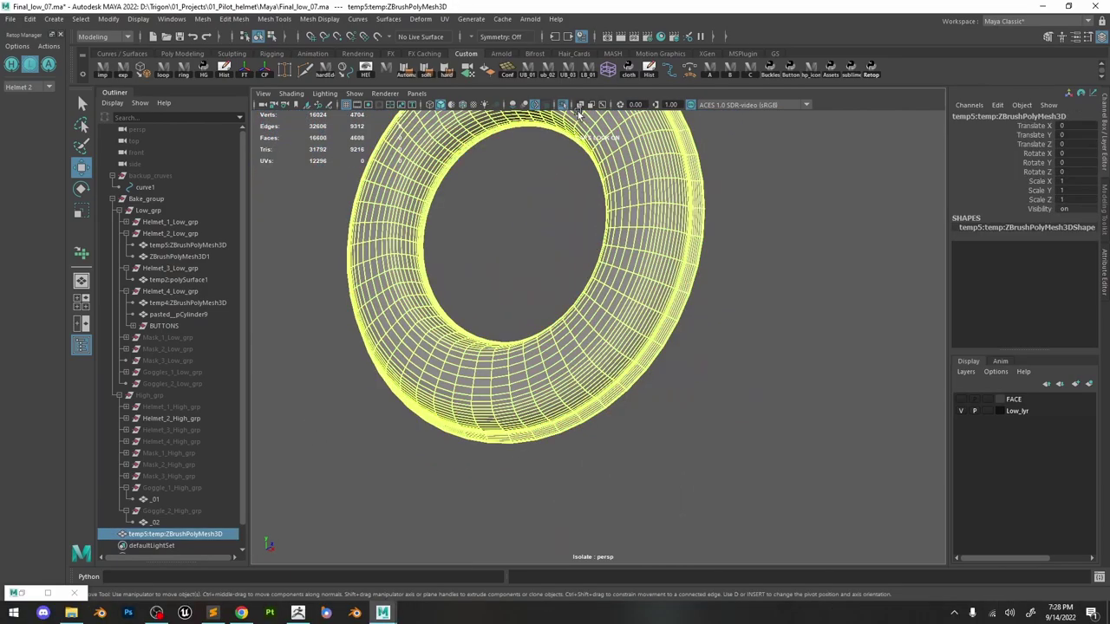
{"action": "left_click", "coordinate": [563, 106]}
{"action": "left_click_drag", "start_coordinate": [588, 192], "coordinate": [672, 286], "text": "alt"}
{"action": "key", "text": "ctrl+h"}
{"action": "left_click", "coordinate": [640, 273]}
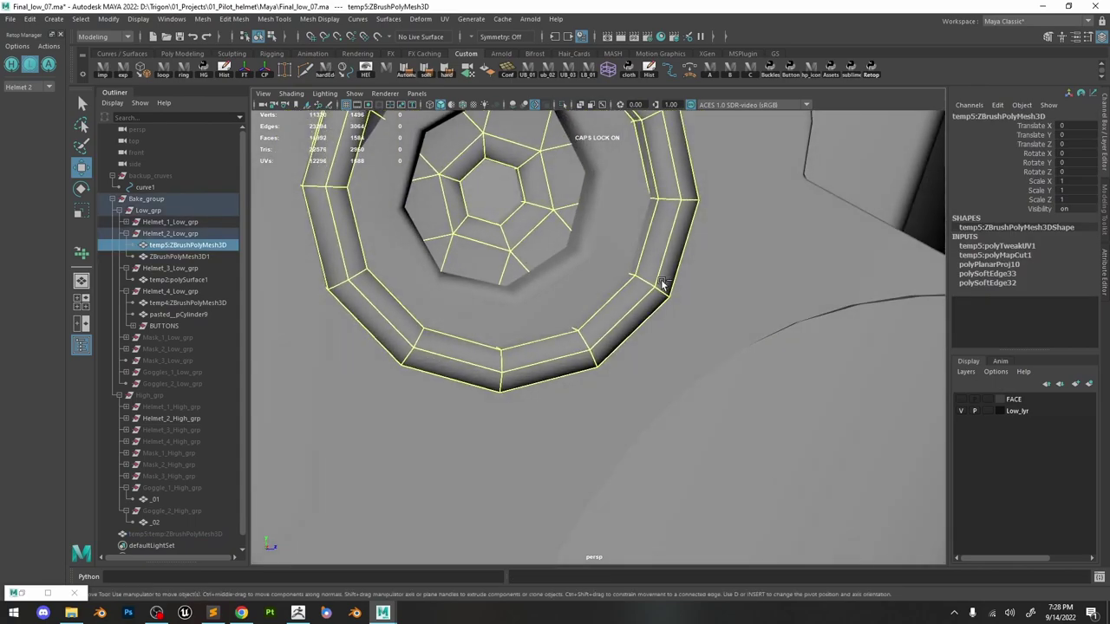
{"action": "key", "text": "ctrl+z"}
{"action": "mouse_move", "coordinate": [630, 323]}
{"action": "right_mouse_down", "text": "alt"}
{"action": "mouse_move", "coordinate": [522, 245]}
{"action": "mouse_move", "coordinate": [615, 305]}
{"action": "mouse_move", "coordinate": [620, 323]}
{"action": "right_mouse_up", "text": "alt"}
{"action": "left_click_drag", "start_coordinate": [620, 323], "coordinate": [603, 323], "text": "alt"}
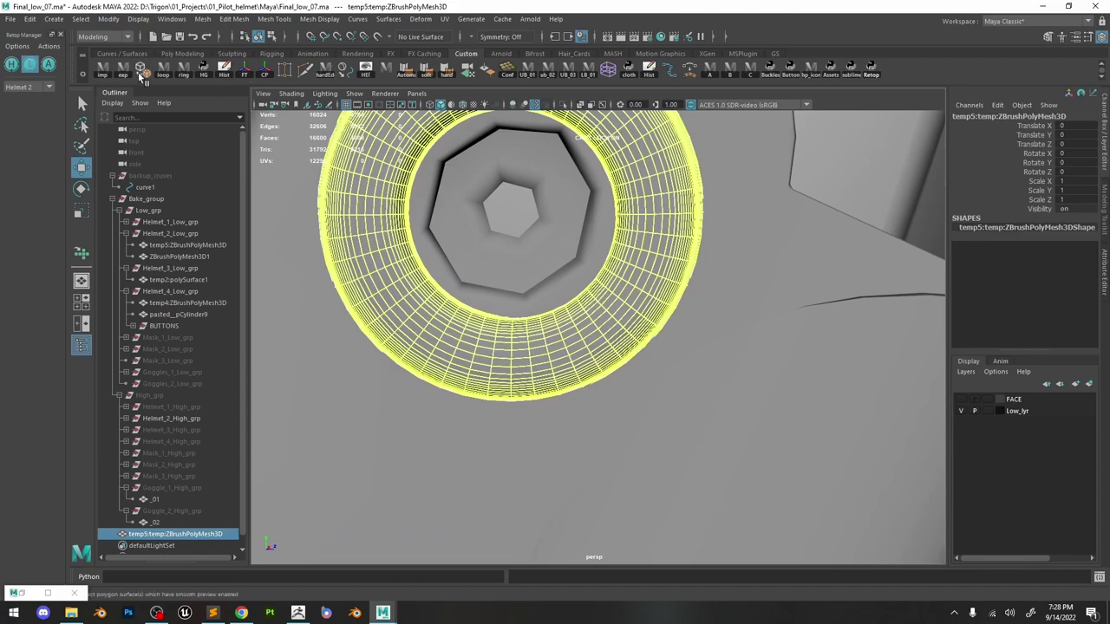
Switch to ZBrush, load the ring mesh as a separate tool and try to reconstruct its lower subdivision level.
{"action": "left_click", "coordinate": [287, 621]}
{"action": "left_click", "coordinate": [1068, 147]}
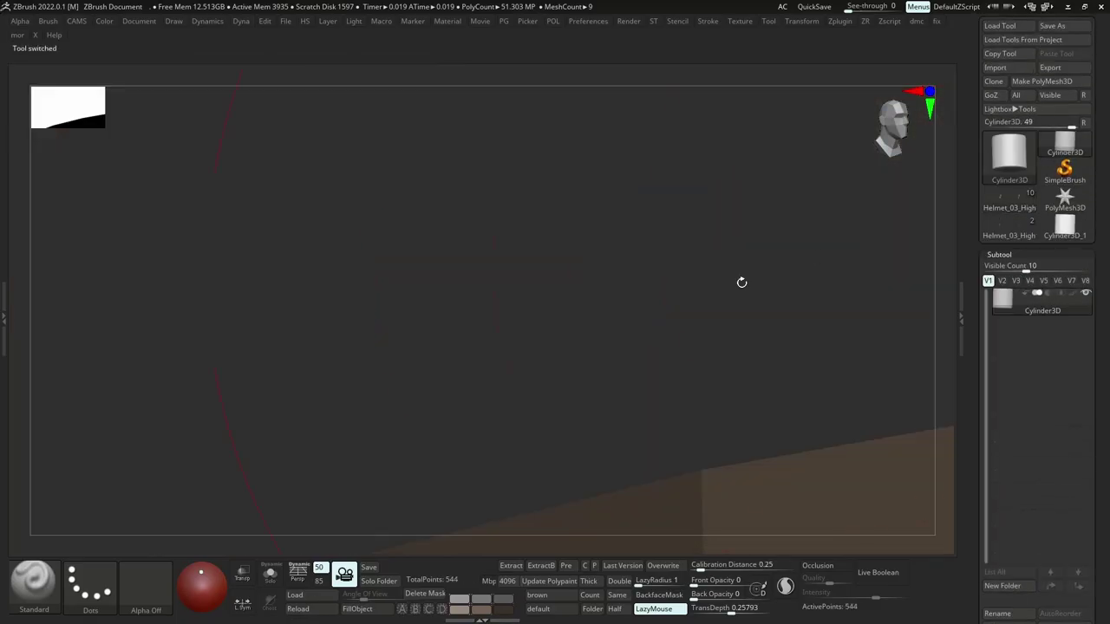
{"action": "key", "text": "ctrl+v"}
{"action": "key", "text": "f"}
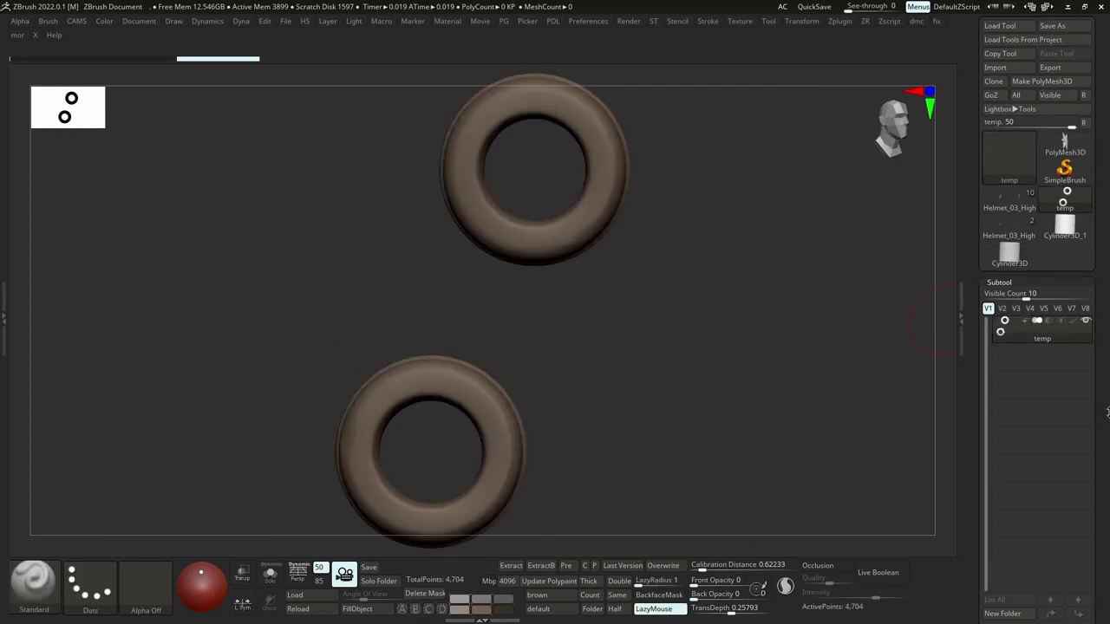
{"action": "left_click_drag", "start_coordinate": [1102, 528], "coordinate": [1103, 345]}
{"action": "scroll", "coordinate": [1107, 566], "scroll_direction": "down", "scroll_amount": 2}
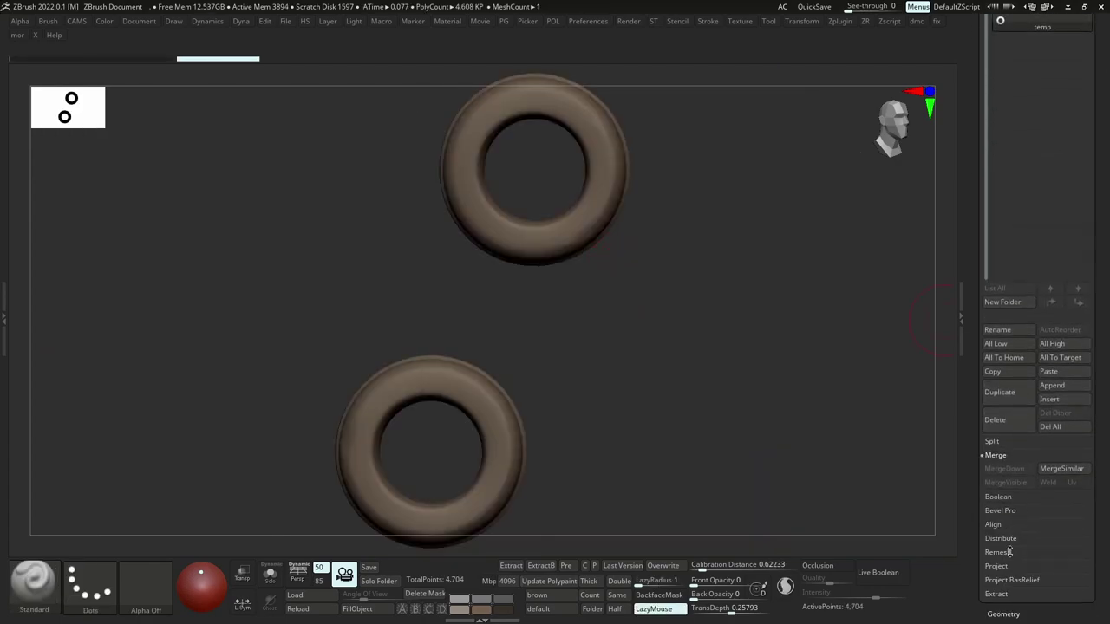
{"action": "left_click", "coordinate": [1006, 614]}
{"action": "left_click", "coordinate": [1019, 104]}
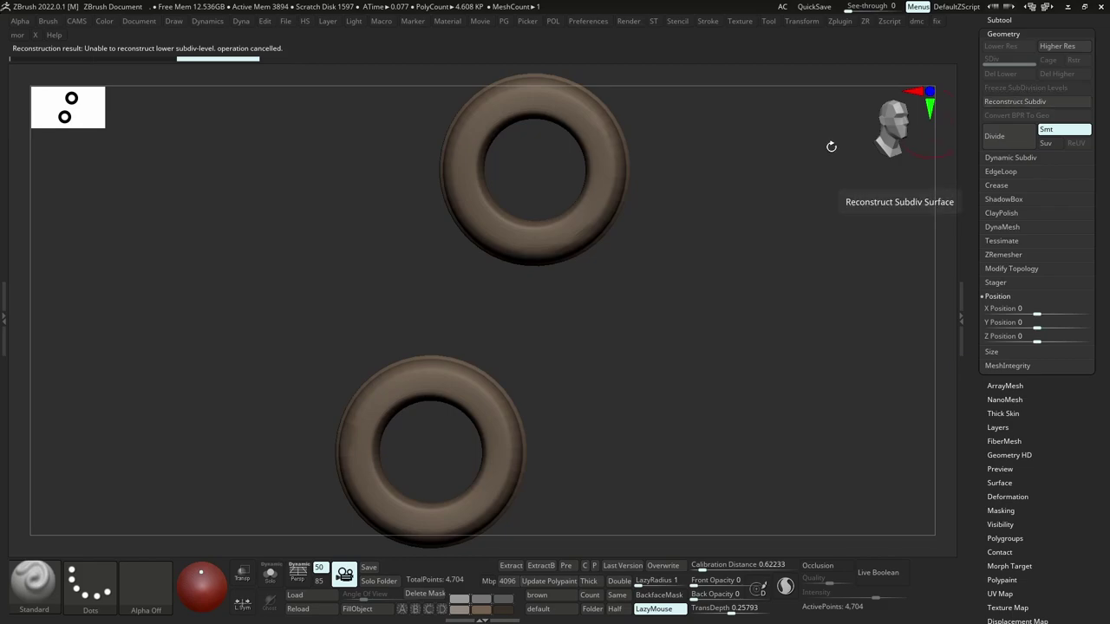
{"action": "key", "text": "shift+f"}
{"action": "right_click_drag", "start_coordinate": [527, 198], "coordinate": [649, 307], "text": "ctrl"}
{"action": "left_click_drag", "start_coordinate": [649, 307], "coordinate": [737, 260]}
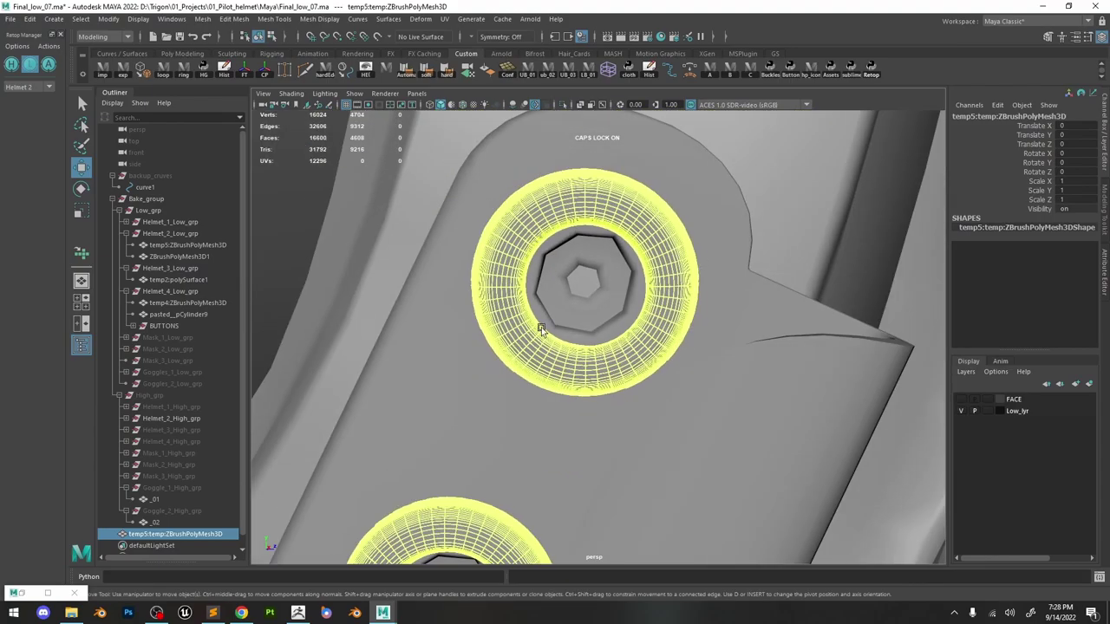
Back in Maya, isolate the ring mesh and delete alternate edge loops running around the upper ring.
{"action": "scroll", "coordinate": [541, 330], "scroll_direction": "down", "scroll_amount": 4}
{"action": "left_click_drag", "start_coordinate": [541, 330], "coordinate": [667, 258], "text": "alt"}
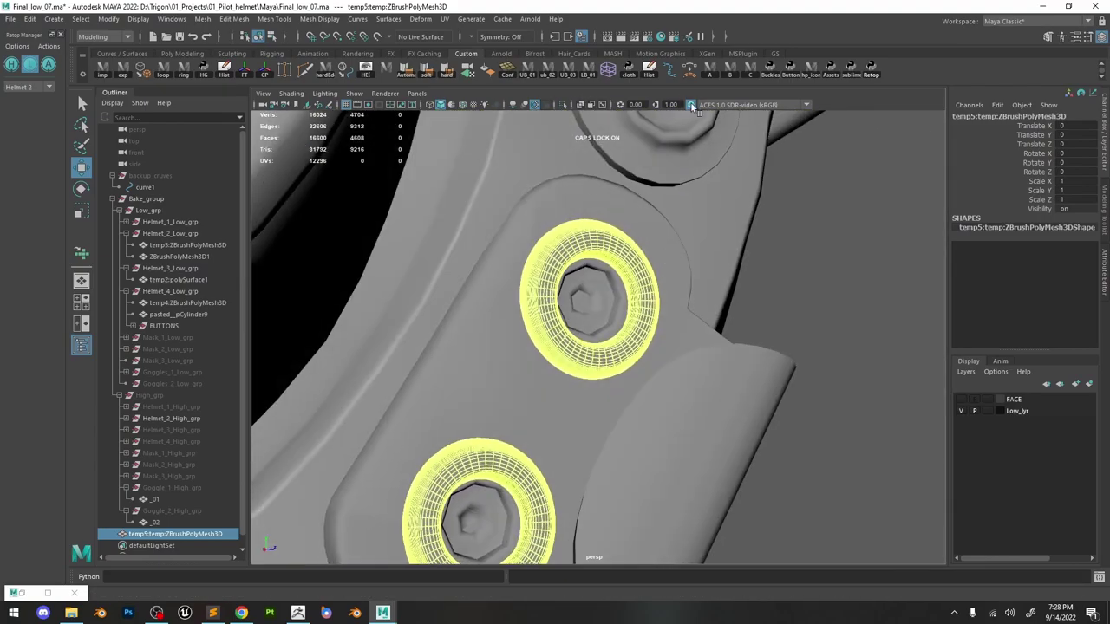
{"action": "left_click", "coordinate": [563, 105]}
{"action": "scroll", "coordinate": [549, 173], "scroll_direction": "up", "scroll_amount": 6}
{"action": "left_click_drag", "start_coordinate": [550, 174], "coordinate": [547, 254], "text": "alt"}
{"action": "key", "text": "F10"}
{"action": "scroll", "coordinate": [546, 254], "scroll_direction": "up", "scroll_amount": 3}
{"action": "left_click", "coordinate": [548, 255]}
{"action": "left_click", "coordinate": [185, 72]}
{"action": "left_click_drag", "start_coordinate": [576, 205], "coordinate": [604, 240], "text": "alt"}
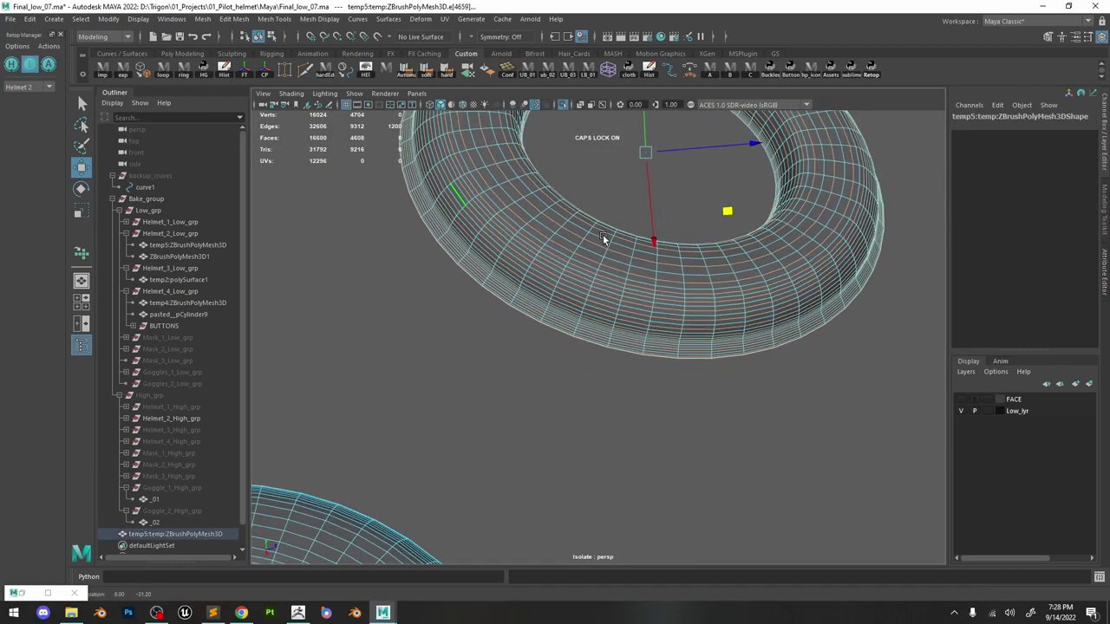
{"action": "scroll", "coordinate": [641, 282], "scroll_direction": "up", "scroll_amount": 10}
{"action": "key", "text": "ctrl+Delete"}
{"action": "key", "text": "ctrl+Delete"}
Delete further surplus edge loops along the upper ring's outer rounded side.
{"action": "scroll", "coordinate": [581, 246], "scroll_direction": "down", "scroll_amount": 8}
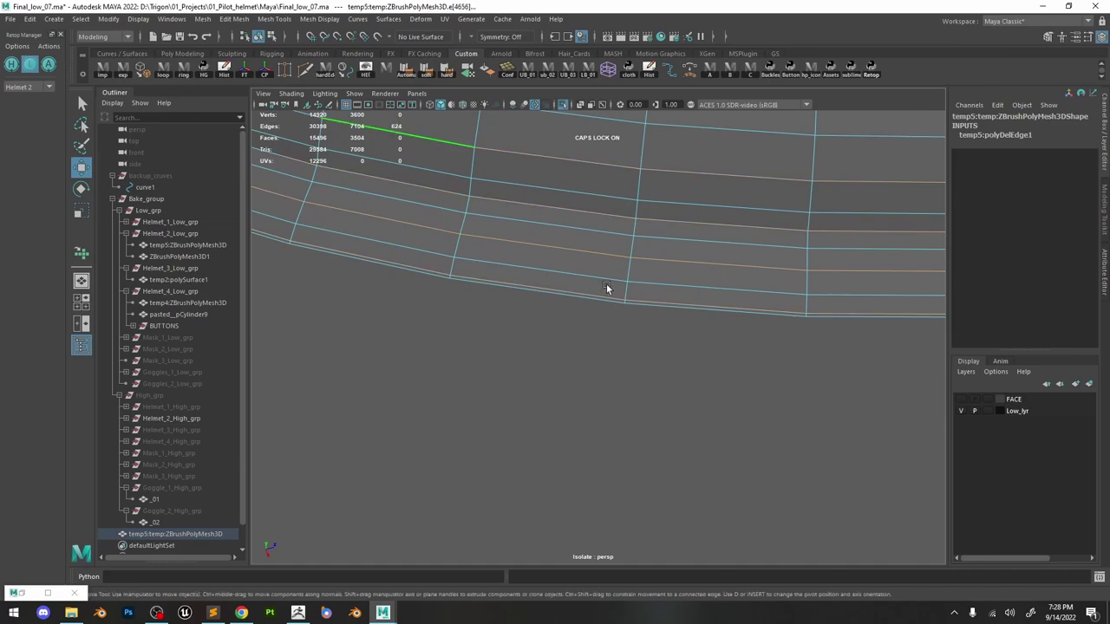
{"action": "scroll", "coordinate": [527, 316], "scroll_direction": "down", "scroll_amount": 6}
{"action": "left_click_drag", "start_coordinate": [560, 245], "coordinate": [630, 323], "text": "alt"}
{"action": "key", "text": "ctrl+Delete"}
{"action": "scroll", "coordinate": [630, 336], "scroll_direction": "up", "scroll_amount": 5}
{"action": "double_click", "coordinate": [628, 340]}
{"action": "key", "text": "ctrl+Delete"}
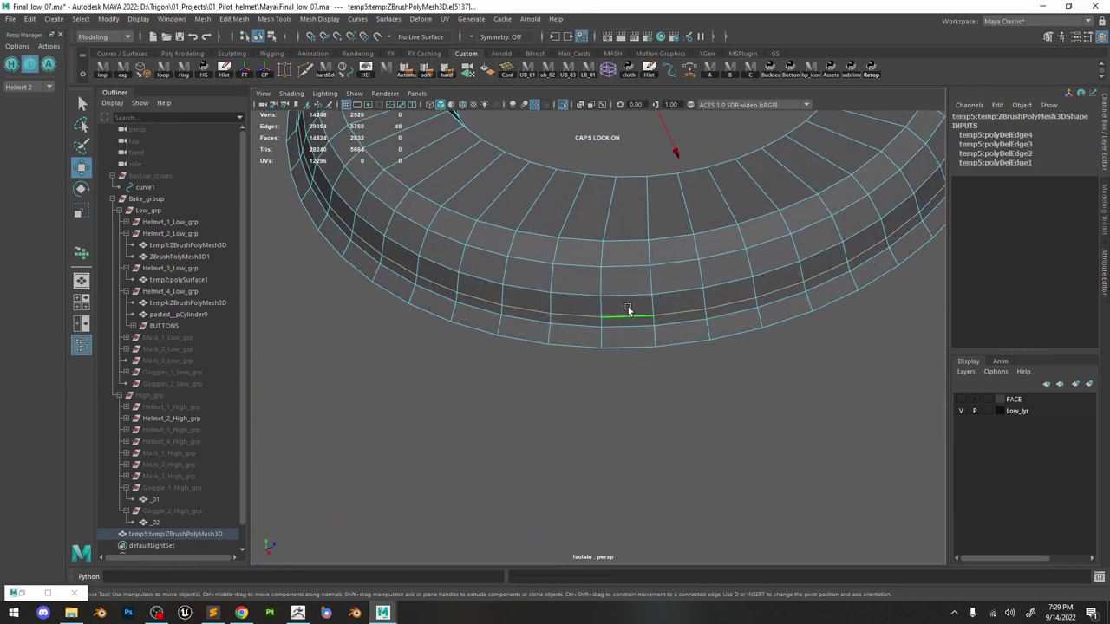
{"action": "double_click", "coordinate": [627, 309]}
{"action": "key", "text": "ctrl+Delete"}
Collapse an edge ring on the inner side of the upper ring and delete another surplus loop there.
{"action": "scroll", "coordinate": [627, 309], "scroll_direction": "down", "scroll_amount": 5}
{"action": "left_click_drag", "start_coordinate": [543, 138], "coordinate": [525, 261], "text": "alt"}
{"action": "right_click_drag", "start_coordinate": [526, 256], "coordinate": [611, 209], "text": "shift"}
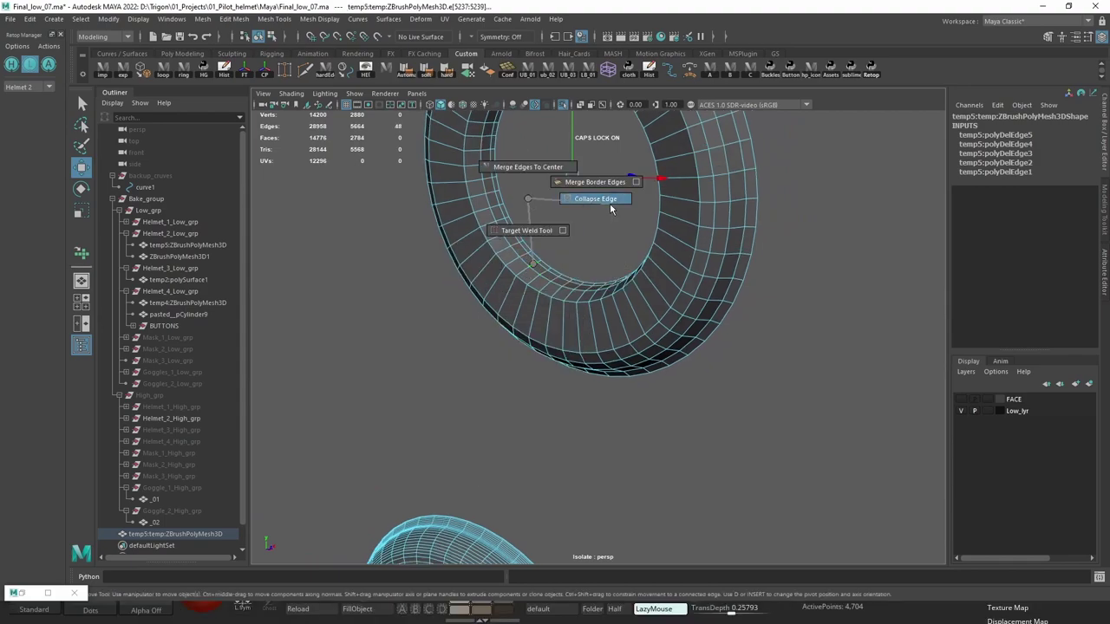
{"action": "left_click_drag", "start_coordinate": [611, 208], "coordinate": [700, 262], "text": "alt"}
{"action": "left_click", "coordinate": [565, 302]}
{"action": "key", "text": "ctrl+z"}
{"action": "double_click", "coordinate": [546, 297]}
{"action": "key", "text": "ctrl+Delete"}
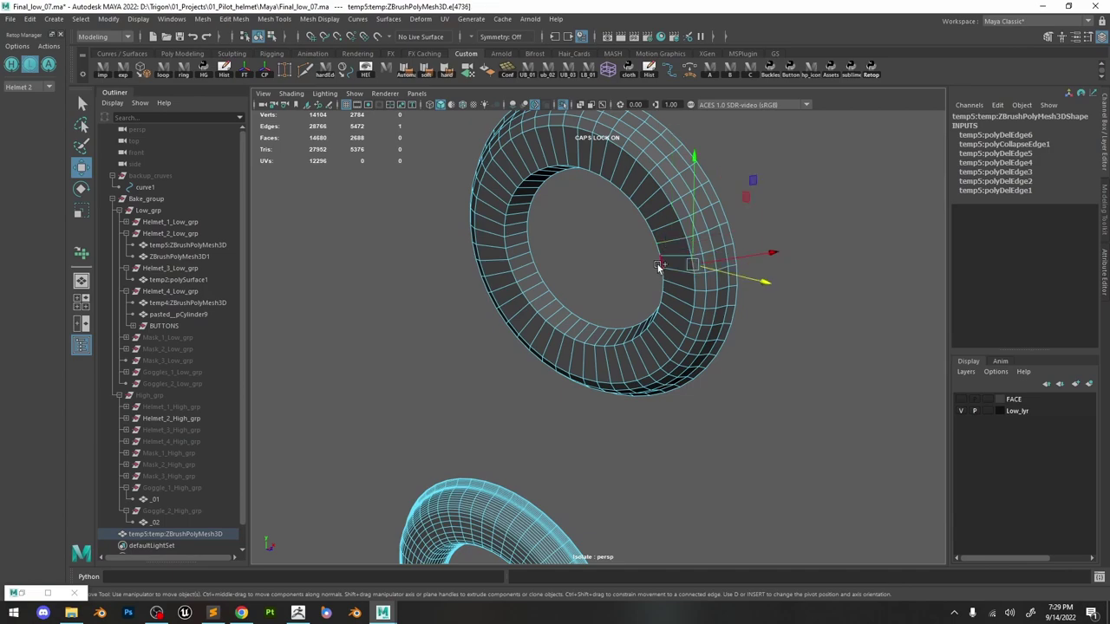
Select alternate edges around the upper ring and collapse them to reduce its radial segments.
{"action": "left_click", "coordinate": [160, 74]}
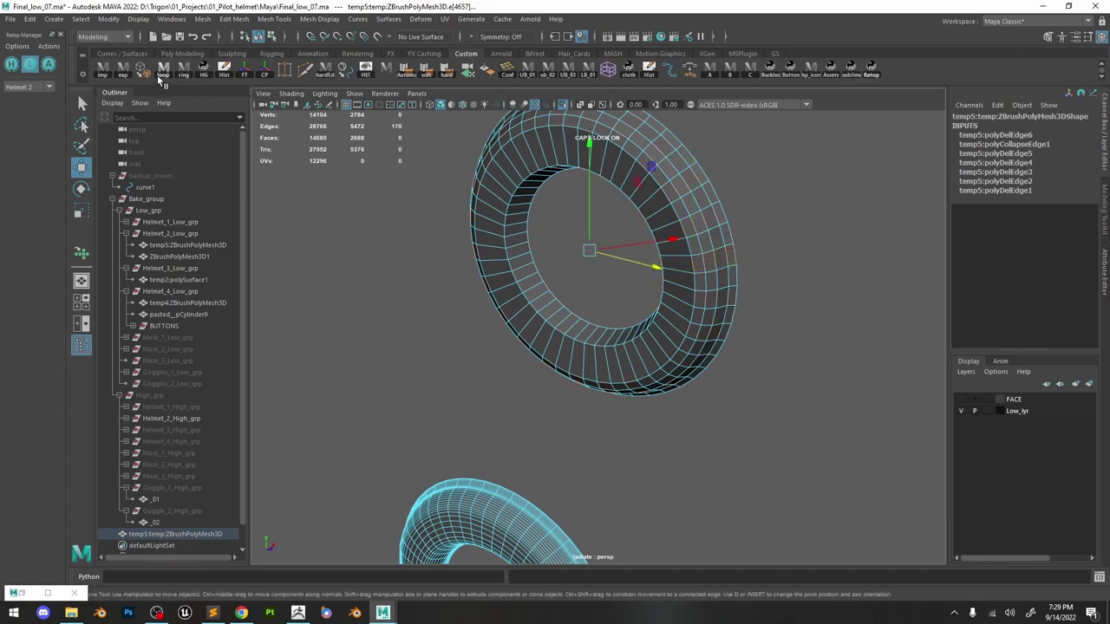
{"action": "left_click_drag", "start_coordinate": [743, 284], "coordinate": [810, 273], "text": "alt"}
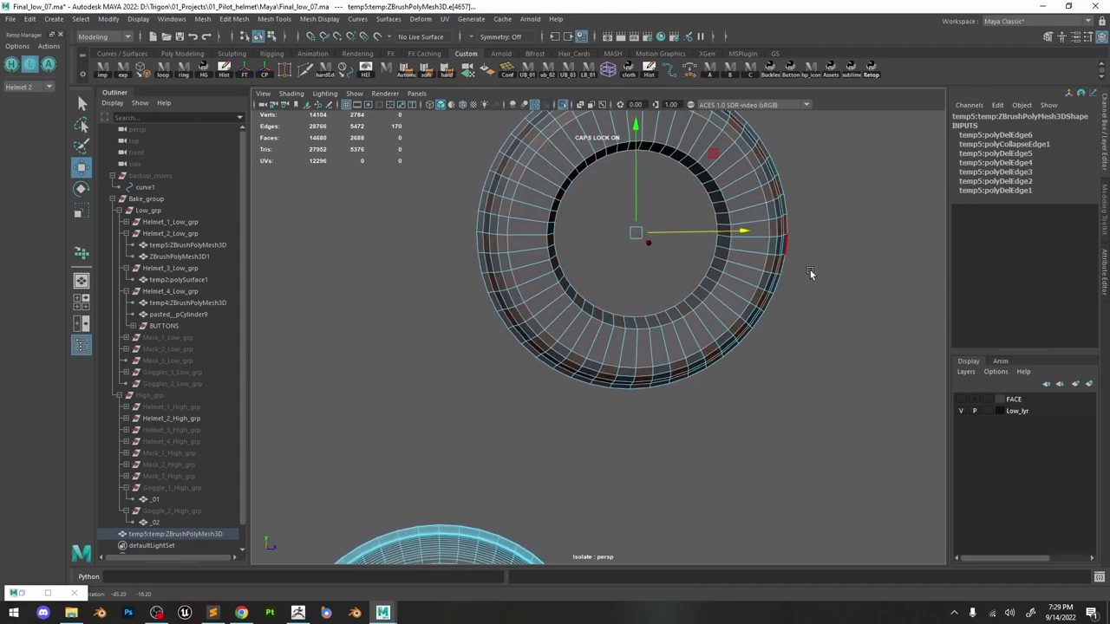
{"action": "key", "text": "ctrl+Delete"}
{"action": "key", "text": "ctrl+z"}
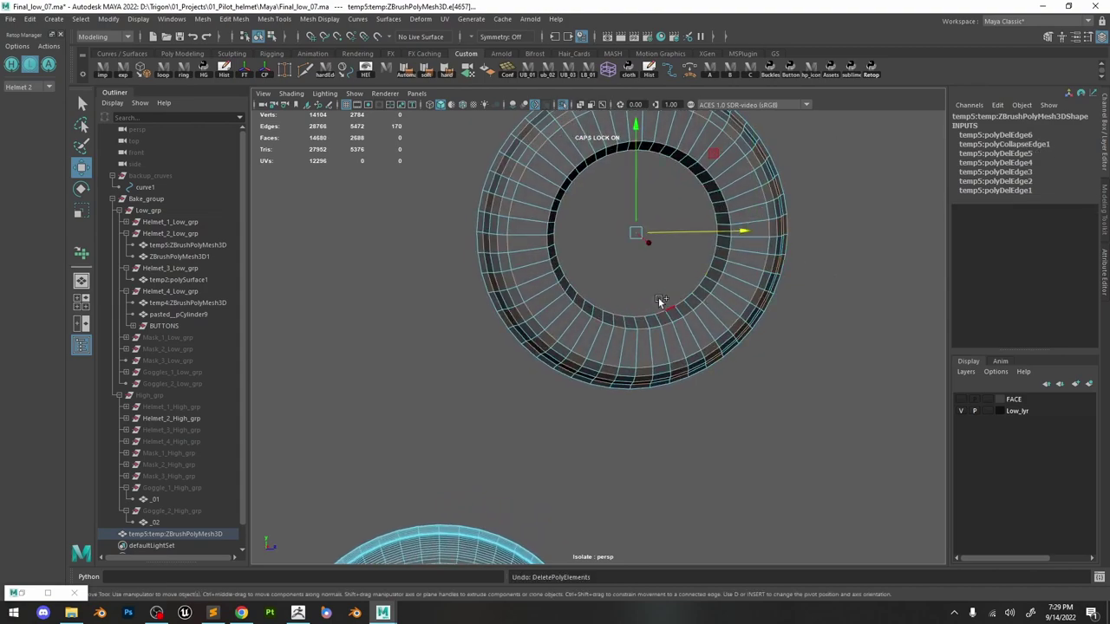
{"action": "right_click_drag", "start_coordinate": [659, 302], "coordinate": [704, 217], "text": "shift"}
{"action": "left_click_drag", "start_coordinate": [660, 272], "coordinate": [644, 294], "text": "alt"}
{"action": "scroll", "coordinate": [621, 351], "scroll_direction": "up", "scroll_amount": 3}
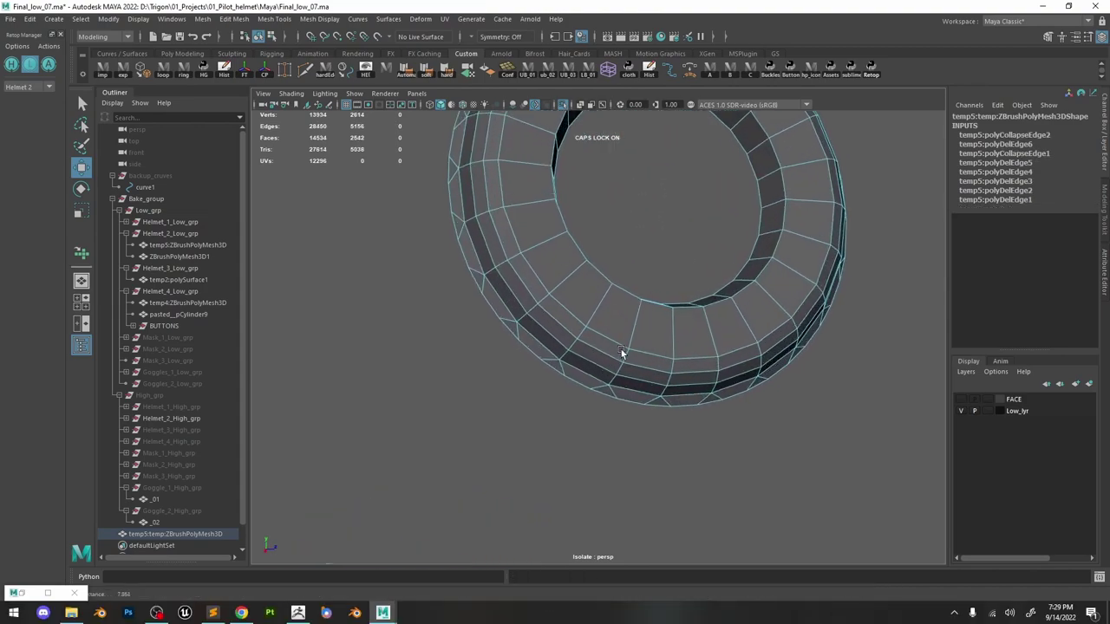
Select alternate edges around the upper ring's outer border and collapse them to match the reduced radial segments.
{"action": "left_click_drag", "start_coordinate": [621, 349], "coordinate": [508, 335], "text": "alt"}
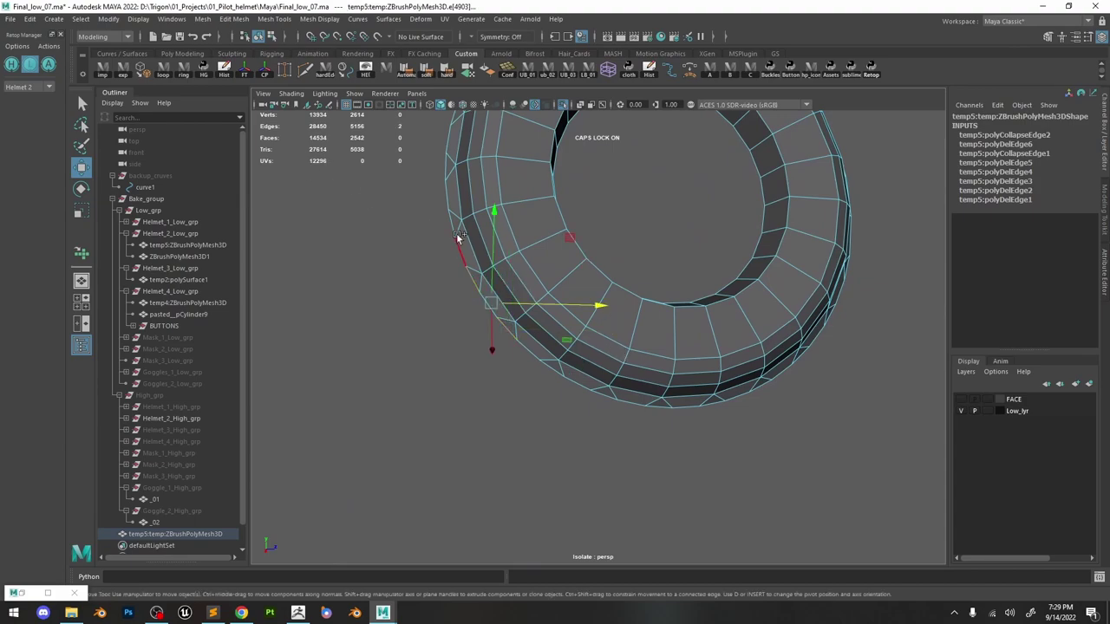
{"action": "left_click_drag", "start_coordinate": [445, 171], "coordinate": [467, 208], "text": "alt"}
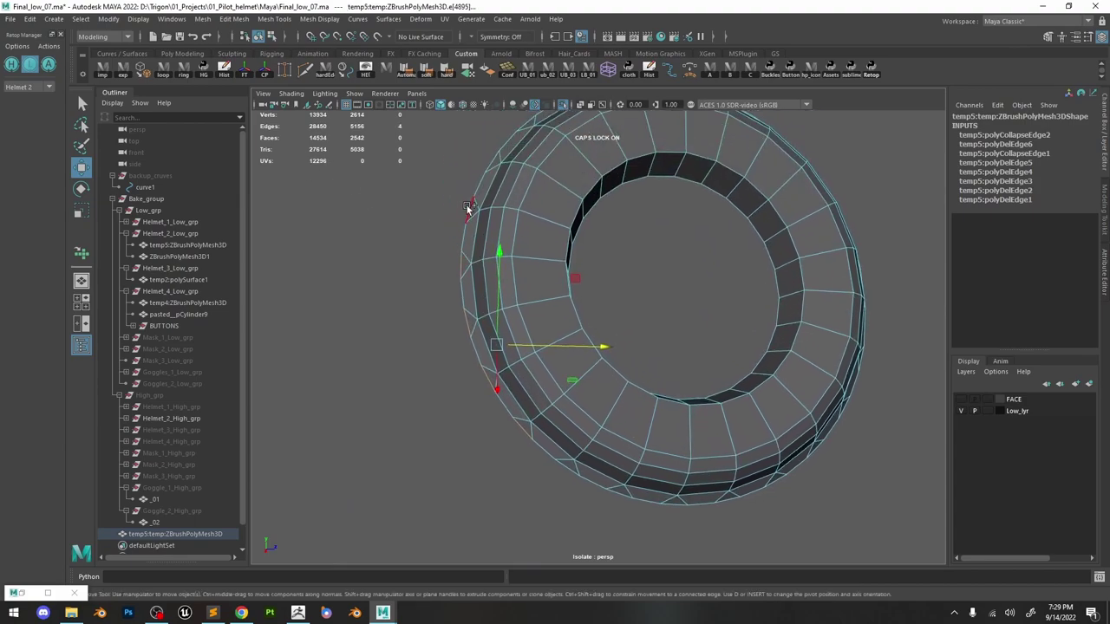
{"action": "left_click", "coordinate": [484, 164], "text": "shift"}
{"action": "left_click_drag", "start_coordinate": [550, 205], "coordinate": [561, 174], "text": "alt"}
{"action": "middle_click_drag", "start_coordinate": [560, 173], "coordinate": [559, 251], "text": "alt"}
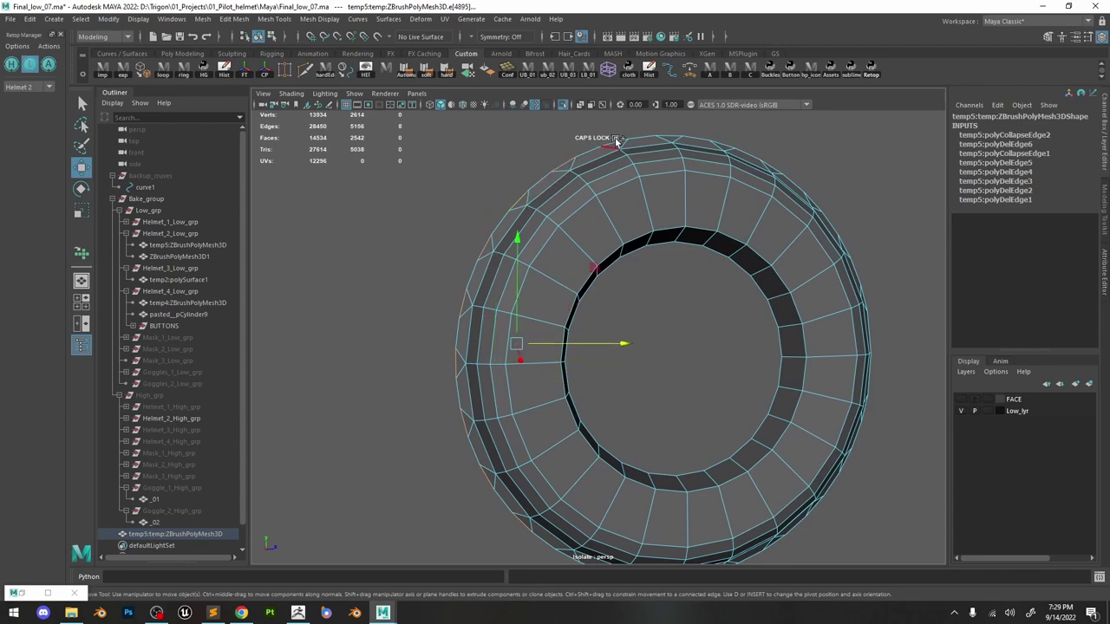
{"action": "left_click", "coordinate": [831, 193], "text": "shift"}
{"action": "left_click_drag", "start_coordinate": [831, 192], "coordinate": [859, 218], "text": "alt"}
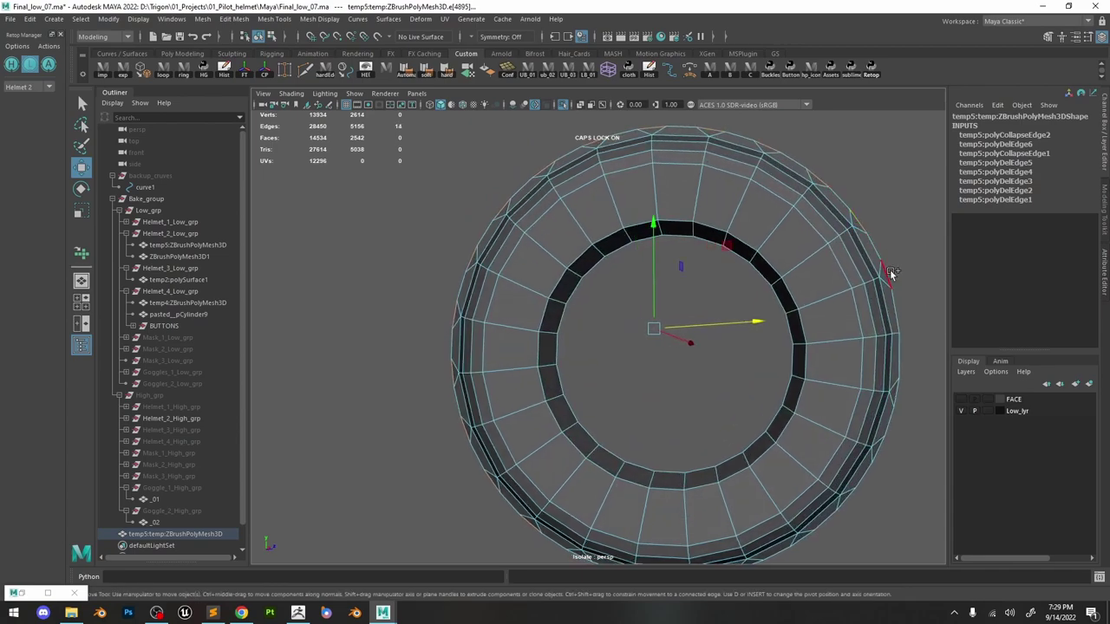
{"action": "middle_click_drag", "start_coordinate": [871, 340], "coordinate": [867, 317], "text": "alt"}
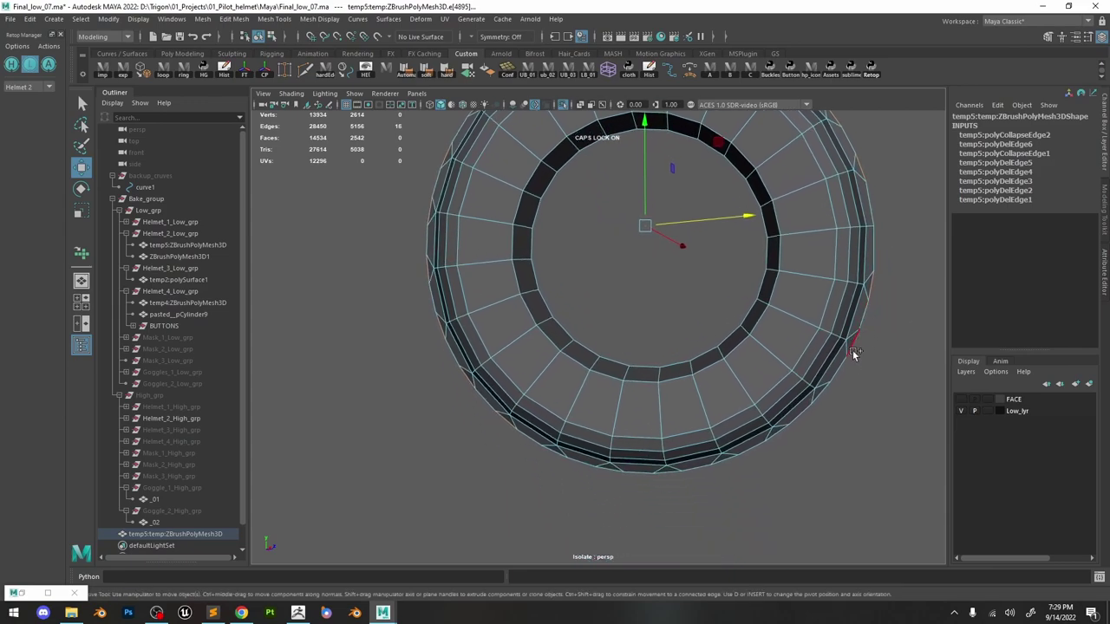
{"action": "left_click", "coordinate": [852, 349], "text": "shift"}
{"action": "left_click", "coordinate": [813, 406], "text": "shift"}
{"action": "left_click", "coordinate": [777, 434], "text": "shift"}
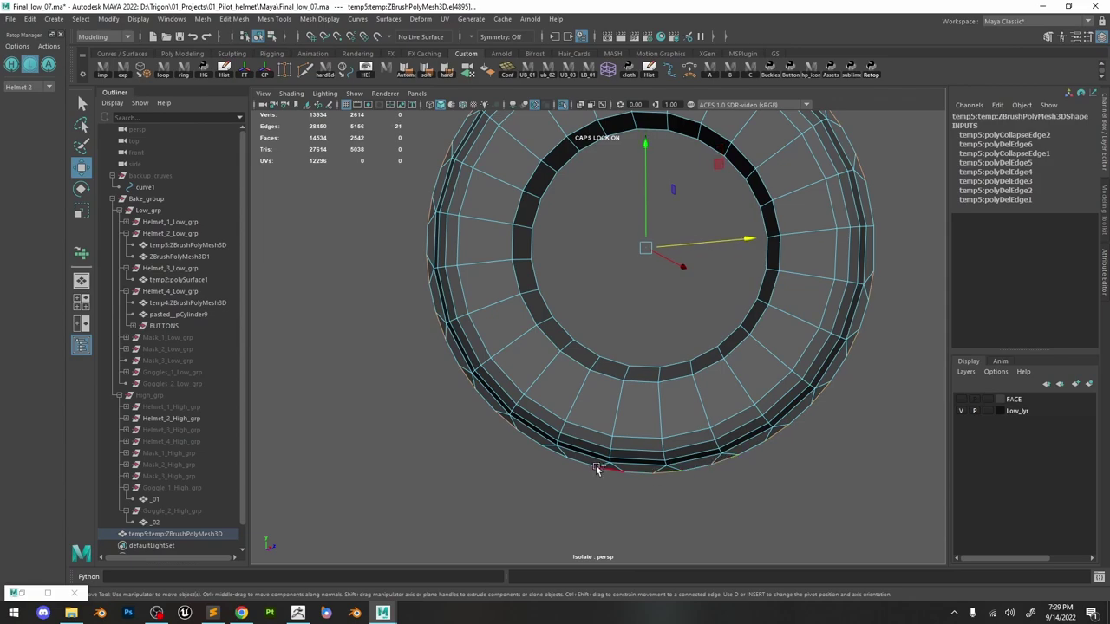
{"action": "key", "text": "g"}
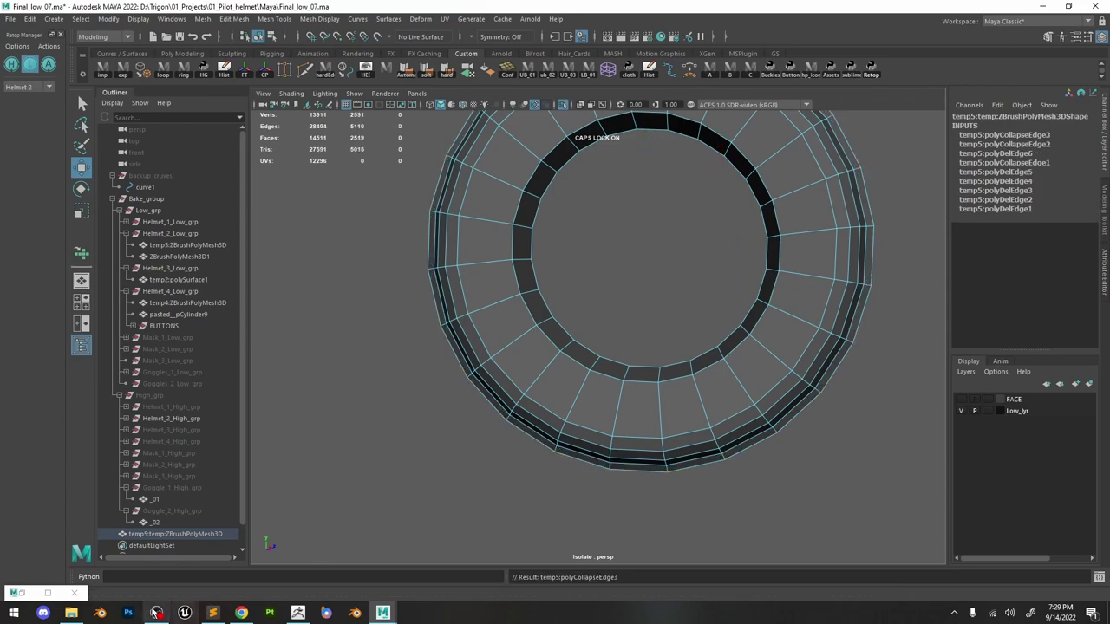
Switch to OBS to check the recording's audio mixer, and return to Maya.
{"action": "left_click", "coordinate": [157, 613]}
{"action": "left_click", "coordinate": [768, 503]}
{"action": "left_click", "coordinate": [815, 503]}
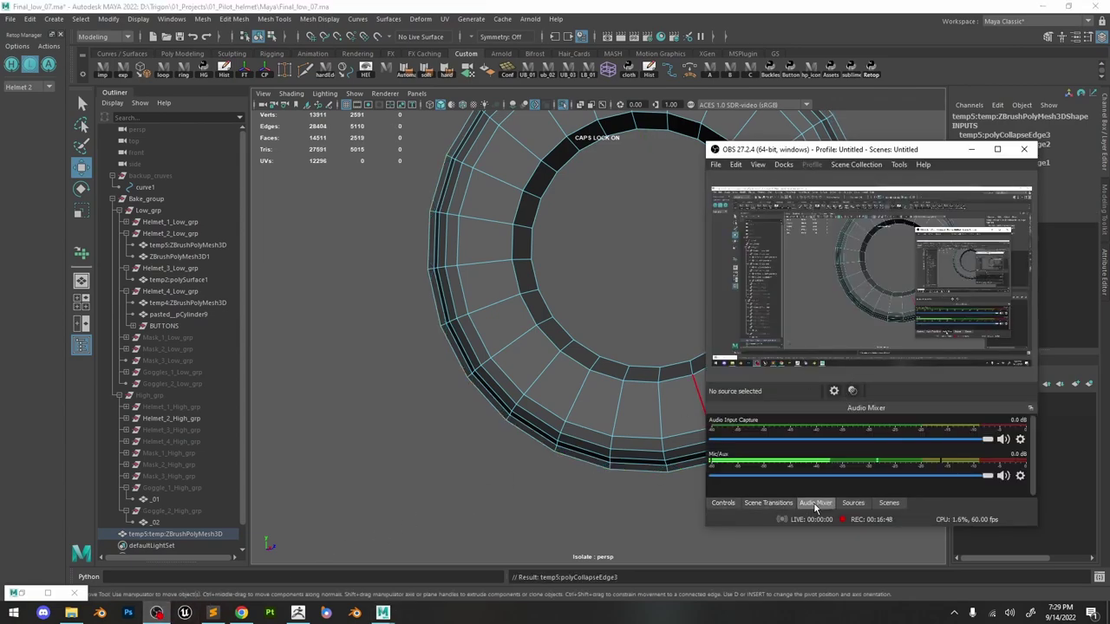
{"action": "left_click", "coordinate": [597, 266]}
Delete two surplus edge loops running around the upper ring's rounded outer side.
{"action": "scroll", "coordinate": [604, 253], "scroll_direction": "down", "scroll_amount": 6}
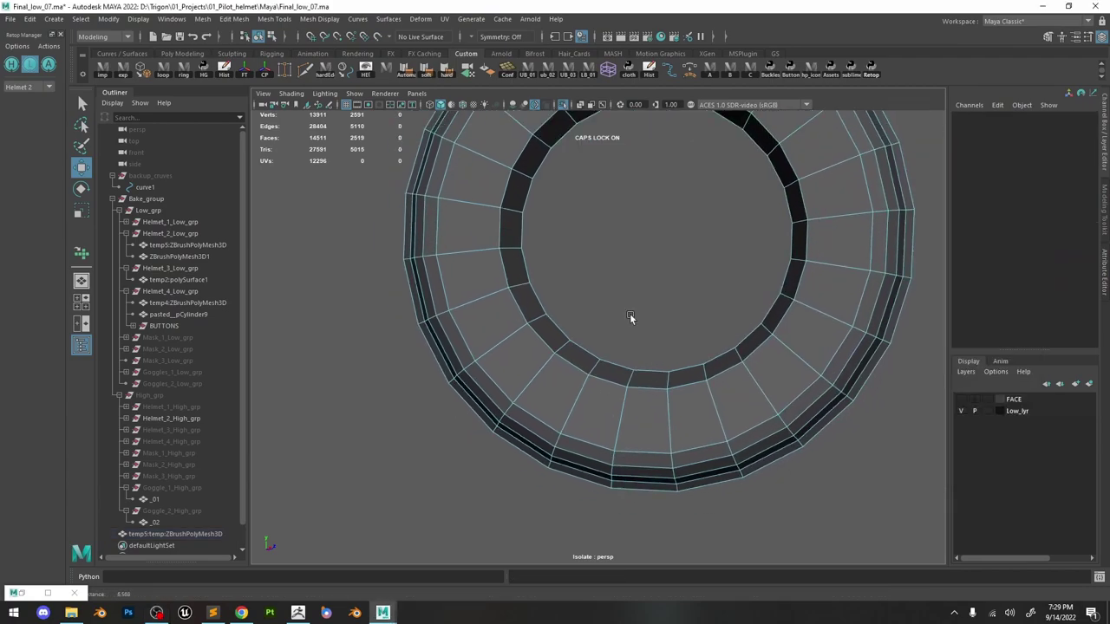
{"action": "scroll", "coordinate": [607, 271], "scroll_direction": "up", "scroll_amount": 3}
{"action": "left_click_drag", "start_coordinate": [723, 330], "coordinate": [608, 235], "text": "alt"}
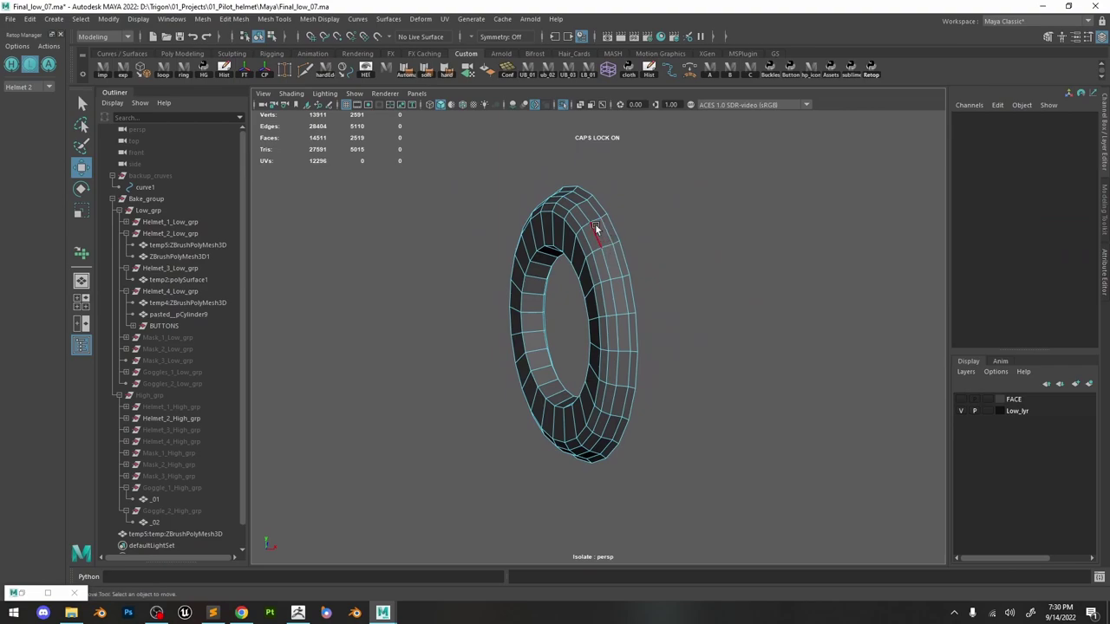
{"action": "left_click", "coordinate": [596, 228]}
{"action": "key", "text": "ctrl+Delete"}
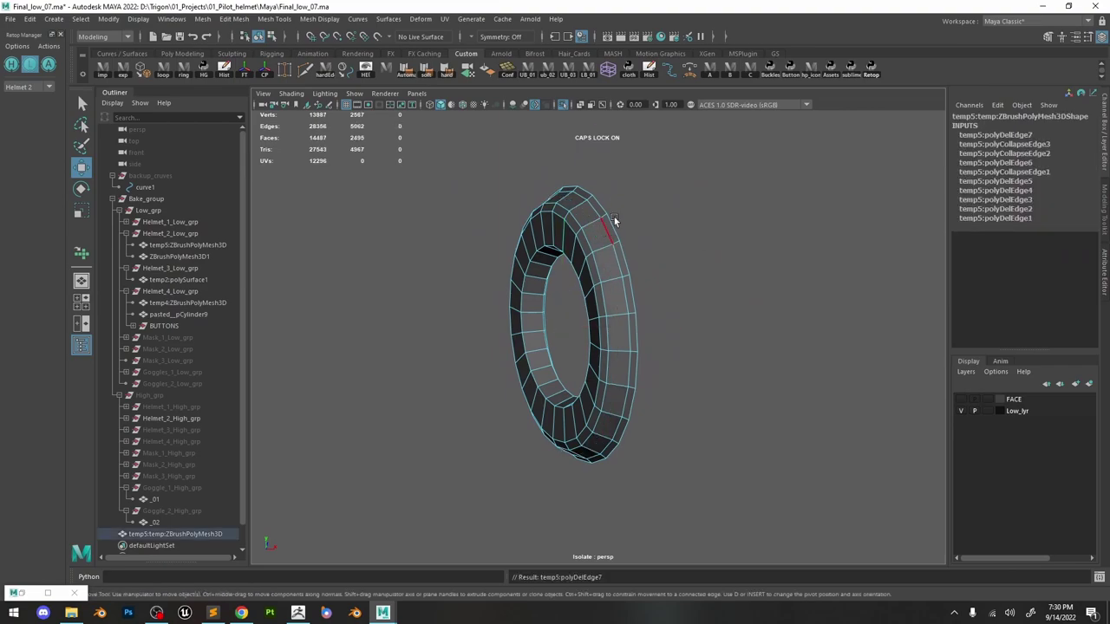
{"action": "left_click_drag", "start_coordinate": [614, 217], "coordinate": [532, 367], "text": "alt"}
{"action": "scroll", "coordinate": [696, 366], "scroll_direction": "up", "scroll_amount": 4}
{"action": "key", "text": "ctrl+Delete"}
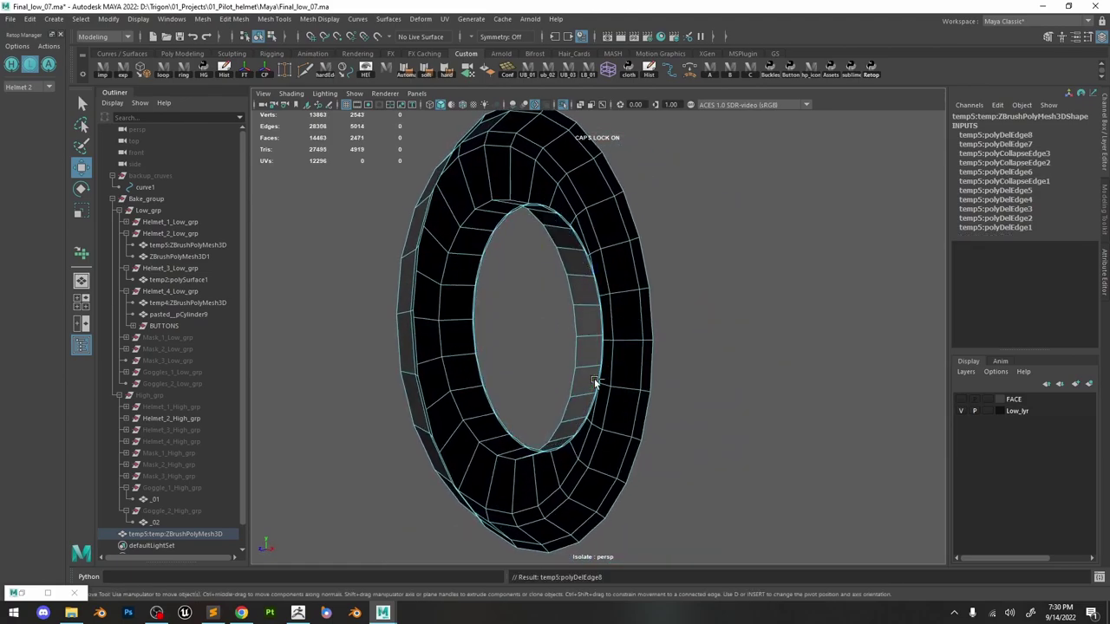
Insert an edge loop with Multi-Cut close to the upper ring's inner opening on its back side.
{"action": "left_click_drag", "start_coordinate": [593, 382], "coordinate": [498, 287], "text": "alt"}
{"action": "right_click_drag", "start_coordinate": [498, 287], "coordinate": [659, 367], "text": "alt"}
{"action": "left_click_drag", "start_coordinate": [659, 367], "coordinate": [610, 350], "text": "alt"}
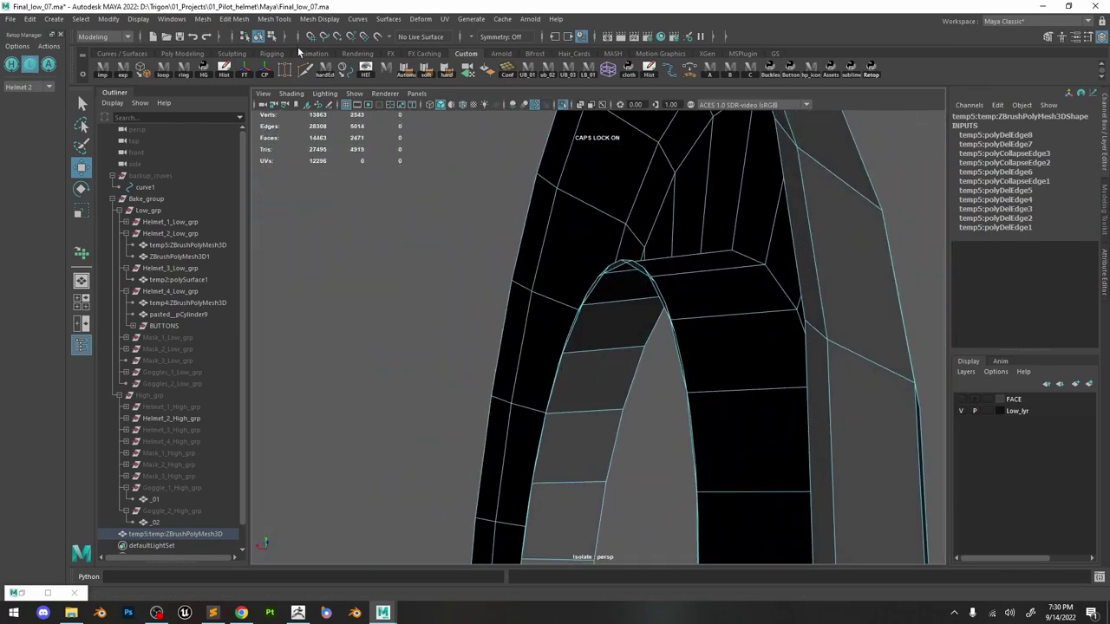
{"action": "key", "text": "ctrl+shift+x"}
{"action": "left_click", "coordinate": [661, 277], "text": "ctrl"}
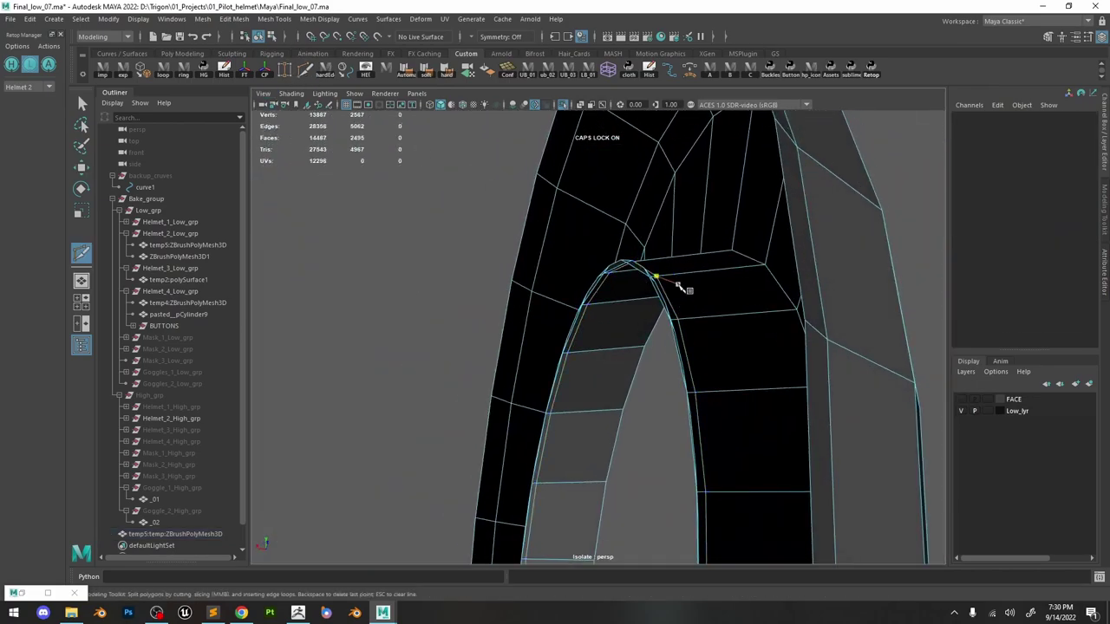
Delete the thin face loop beside the inner opening and the remaining hidden faces on the upper ring's back.
{"action": "key", "text": "w"}
{"action": "right_click_drag", "start_coordinate": [676, 278], "coordinate": [673, 310]}
{"action": "left_click", "coordinate": [672, 309]}
{"action": "double_click", "coordinate": [680, 341], "text": "shift"}
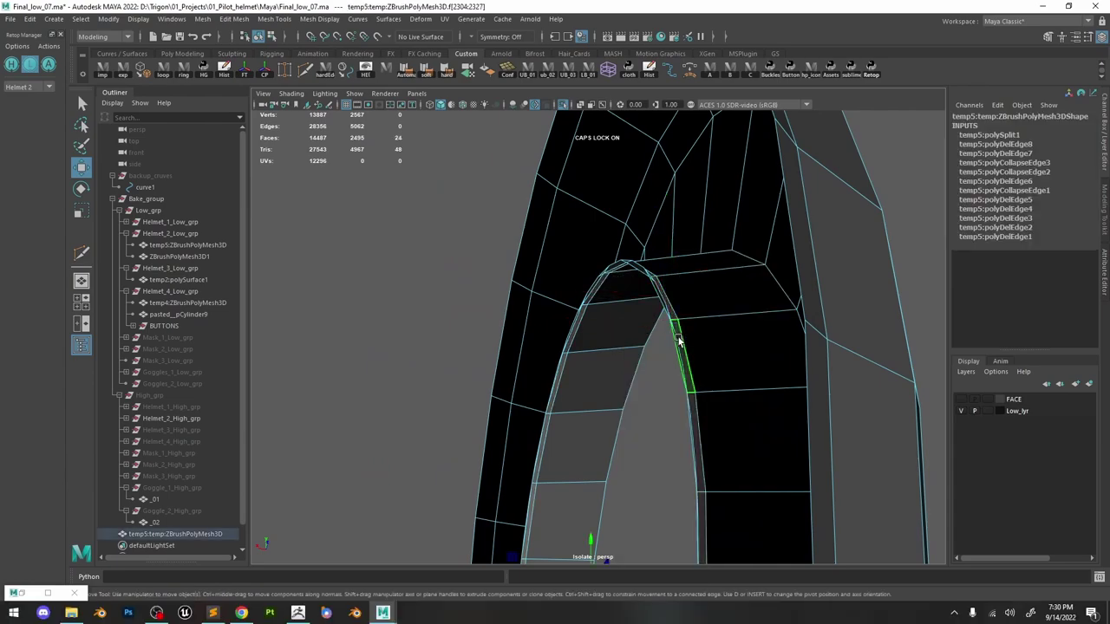
{"action": "key", "text": "Delete"}
{"action": "left_click", "coordinate": [684, 358]}
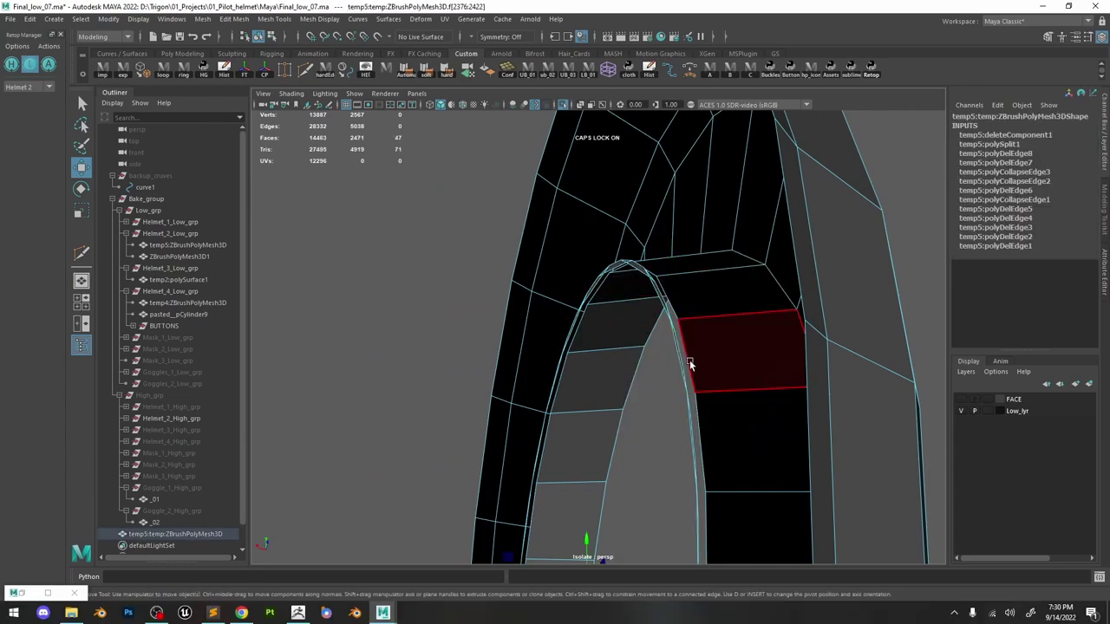
{"action": "key", "text": "Delete"}
Delete one more surplus edge loop running around the upper ring's front side.
{"action": "scroll", "coordinate": [734, 371], "scroll_direction": "down", "scroll_amount": 5}
{"action": "left_click_drag", "start_coordinate": [734, 370], "coordinate": [646, 292], "text": "alt"}
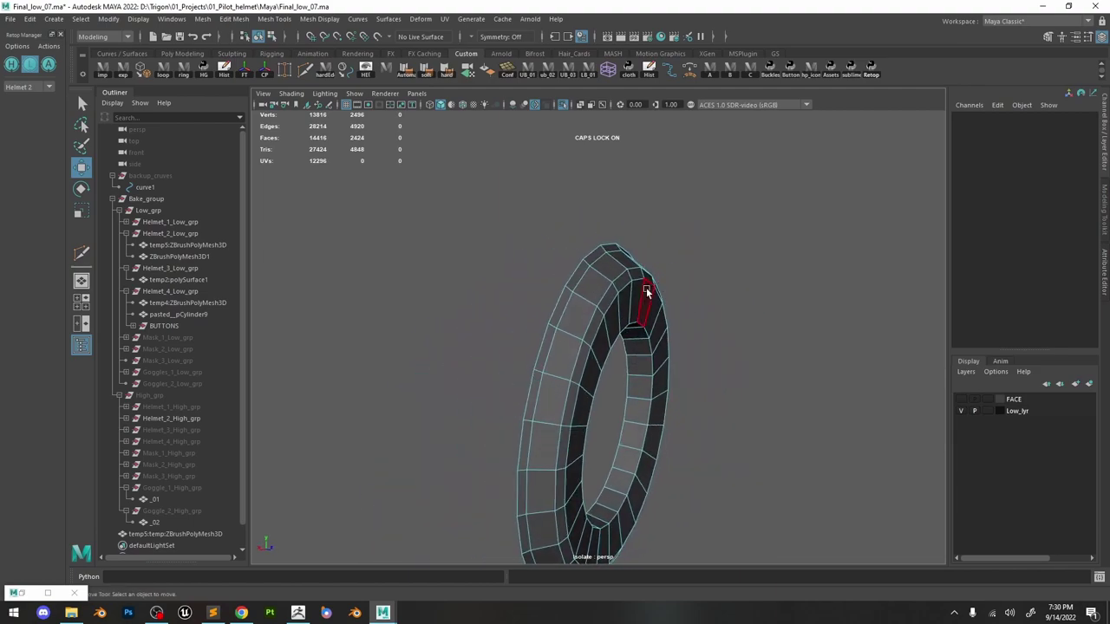
{"action": "double_click", "coordinate": [646, 292]}
{"action": "key", "text": "Delete"}
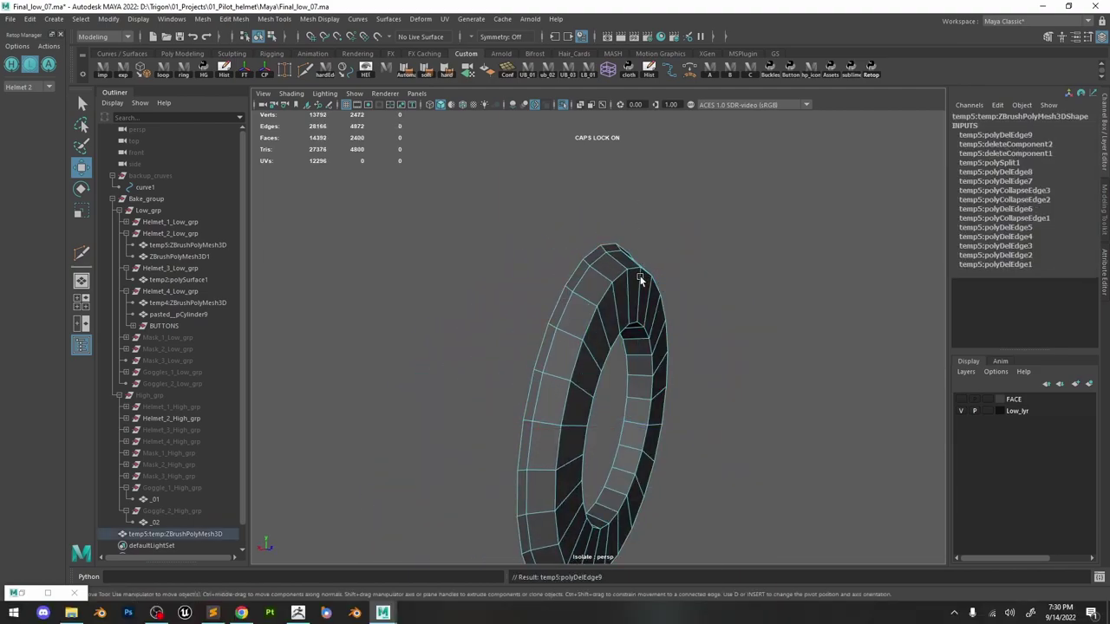
Show the full model again and reposition the upper ring's outer border edges against the clasp plate.
{"action": "left_click", "coordinate": [564, 105]}
{"action": "left_click_drag", "start_coordinate": [679, 283], "coordinate": [618, 366], "text": "alt"}
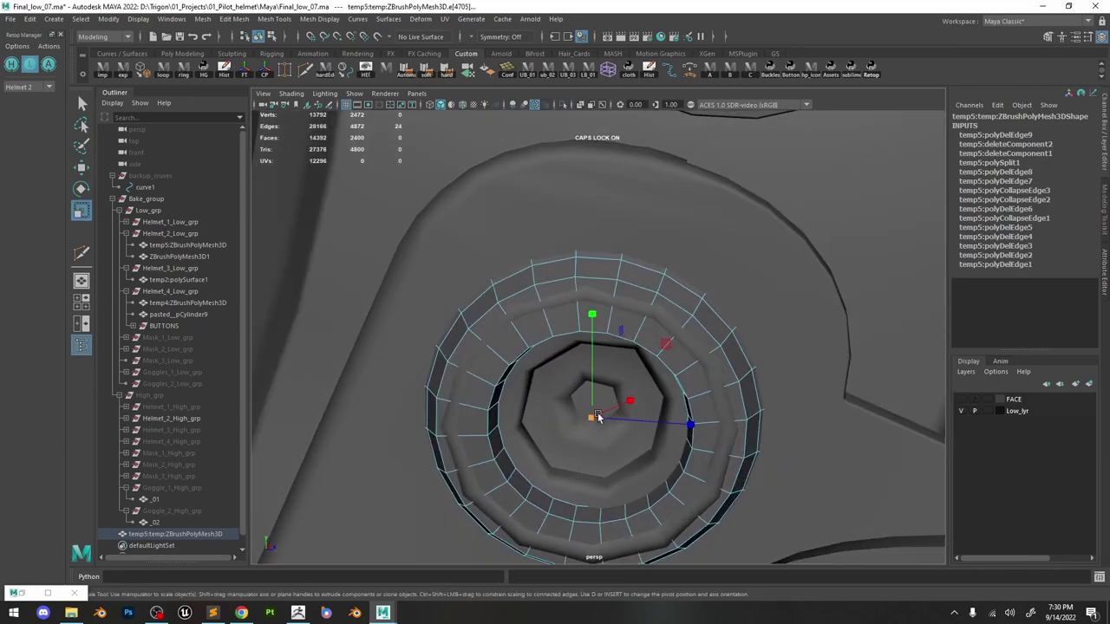
{"action": "left_click_drag", "start_coordinate": [610, 417], "coordinate": [643, 393], "text": "alt"}
{"action": "key", "text": "w"}
{"action": "left_click_drag", "start_coordinate": [564, 436], "coordinate": [560, 435]}
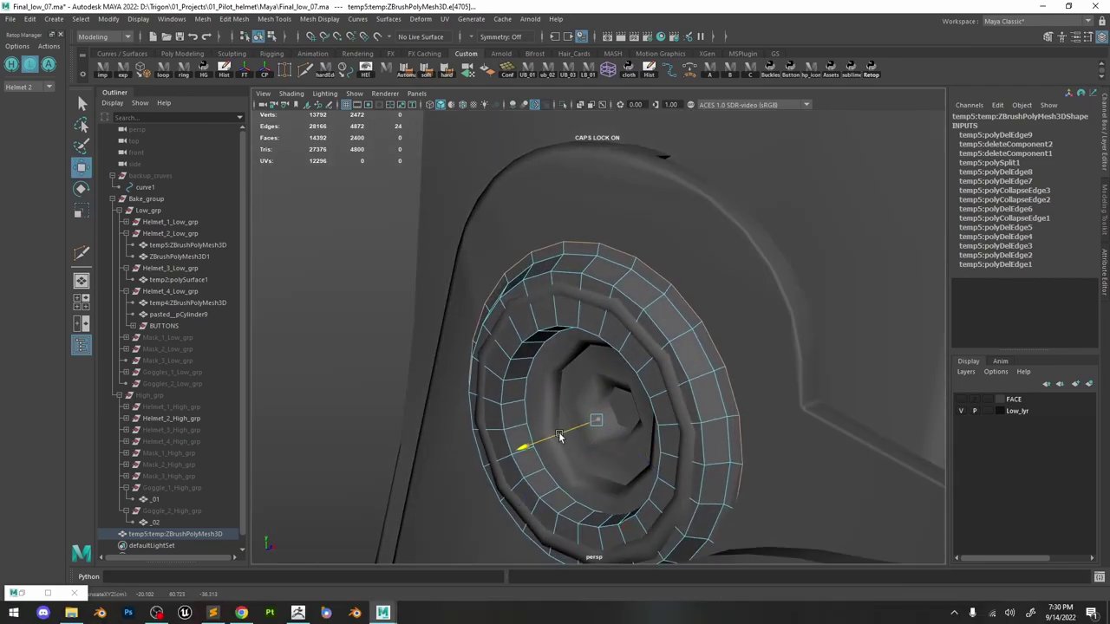
Isolate the ring mesh and delete all faces of the dense lower ring.
{"action": "middle_click_drag", "start_coordinate": [561, 435], "coordinate": [573, 367], "text": "alt"}
{"action": "right_click_drag", "start_coordinate": [701, 276], "coordinate": [629, 363]}
{"action": "left_click_drag", "start_coordinate": [629, 364], "coordinate": [636, 158], "text": "alt"}
{"action": "left_click", "coordinate": [564, 104]}
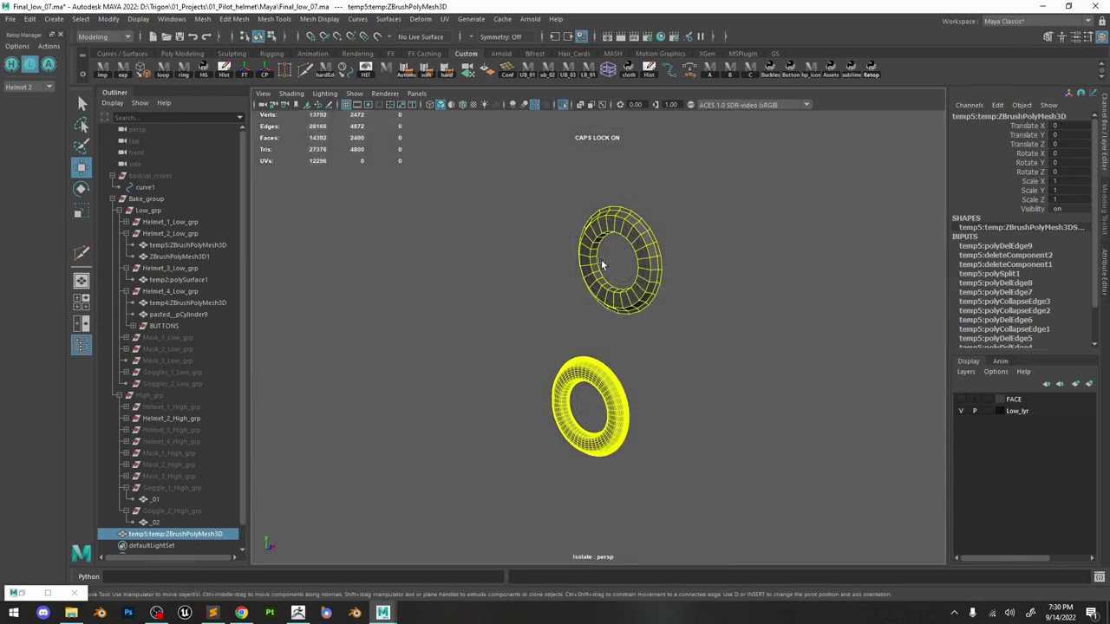
{"action": "right_click_drag", "start_coordinate": [595, 312], "coordinate": [664, 437]}
{"action": "left_click_drag", "start_coordinate": [521, 358], "coordinate": [519, 356]}
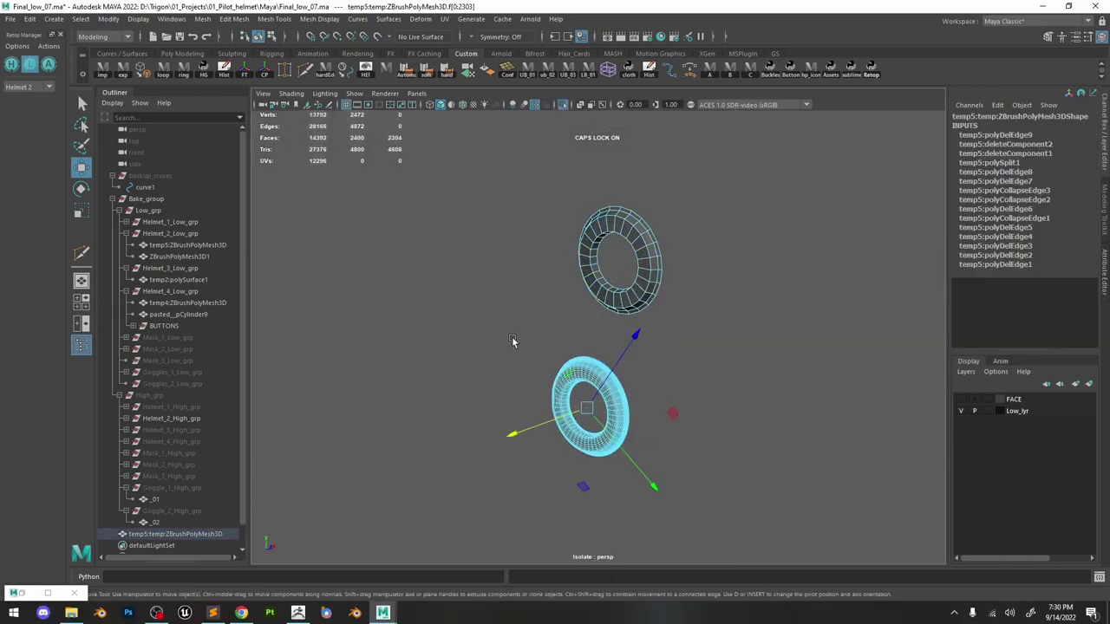
{"action": "key", "text": "Delete"}
Select all faces of the remaining ring, restore the full model and adjust the ring's placement around the upper button.
{"action": "double_click", "coordinate": [605, 299]}
{"action": "key", "text": "f"}
{"action": "scroll", "coordinate": [604, 318], "scroll_direction": "down", "scroll_amount": 4}
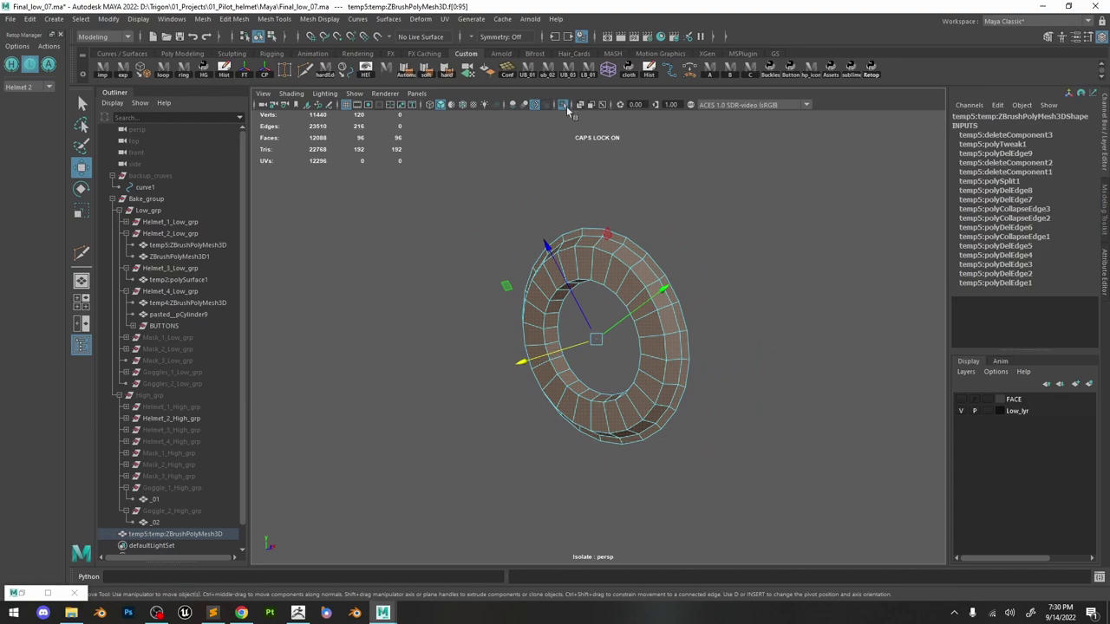
{"action": "left_click", "coordinate": [566, 106]}
{"action": "left_click_drag", "start_coordinate": [586, 280], "coordinate": [619, 284], "text": "alt"}
{"action": "key", "text": "e"}
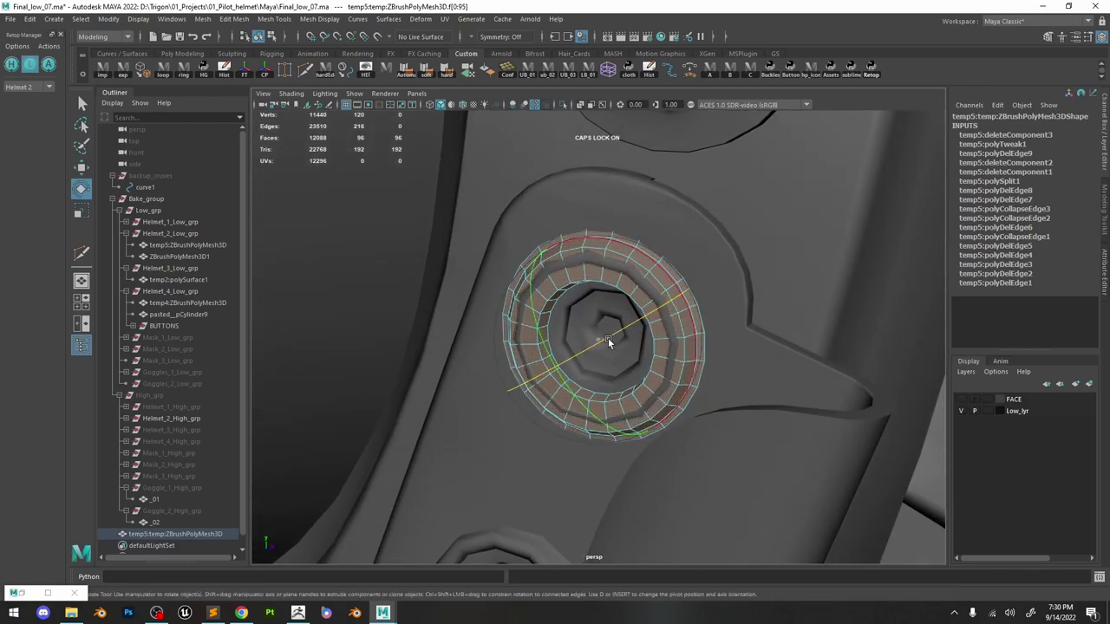
{"action": "key", "text": "w"}
{"action": "mouse_move", "coordinate": [580, 354]}
{"action": "left_mouse_down", "text": "alt"}
{"action": "mouse_move", "coordinate": [561, 367]}
{"action": "mouse_move", "coordinate": [637, 329]}
{"action": "mouse_move", "coordinate": [656, 347]}
{"action": "left_mouse_up", "text": "alt"}
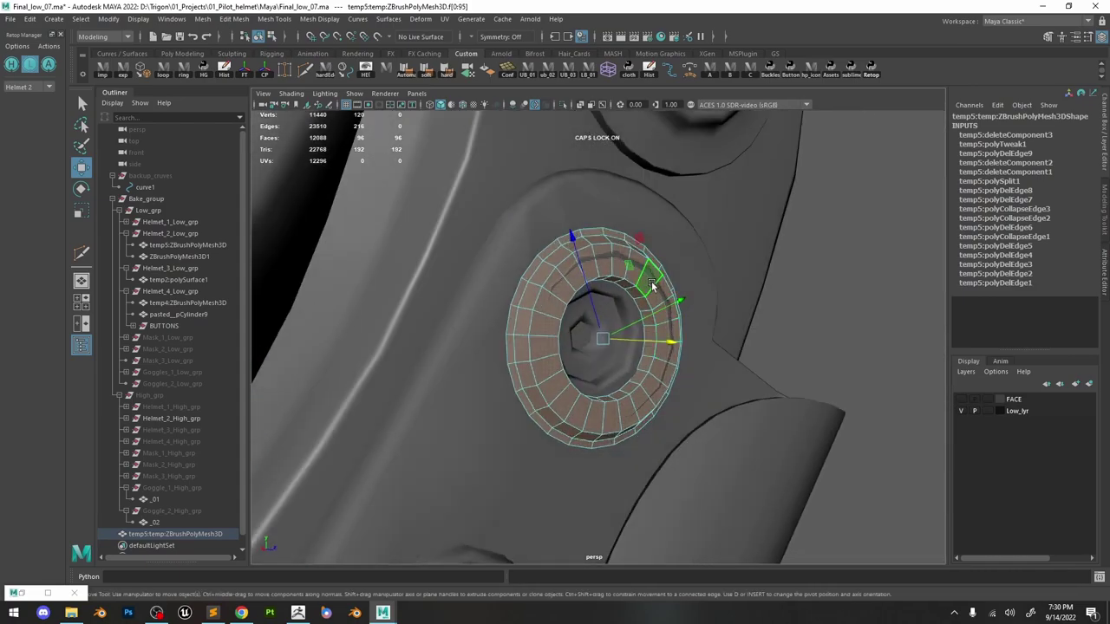
Connect the edge ring across the ring's front face with a new loop and adjust it to round the profile.
{"action": "mouse_move", "coordinate": [647, 289]}
{"action": "right_mouse_down"}
{"action": "mouse_move", "coordinate": [644, 260]}
{"action": "mouse_move", "coordinate": [646, 284]}
{"action": "right_mouse_up"}
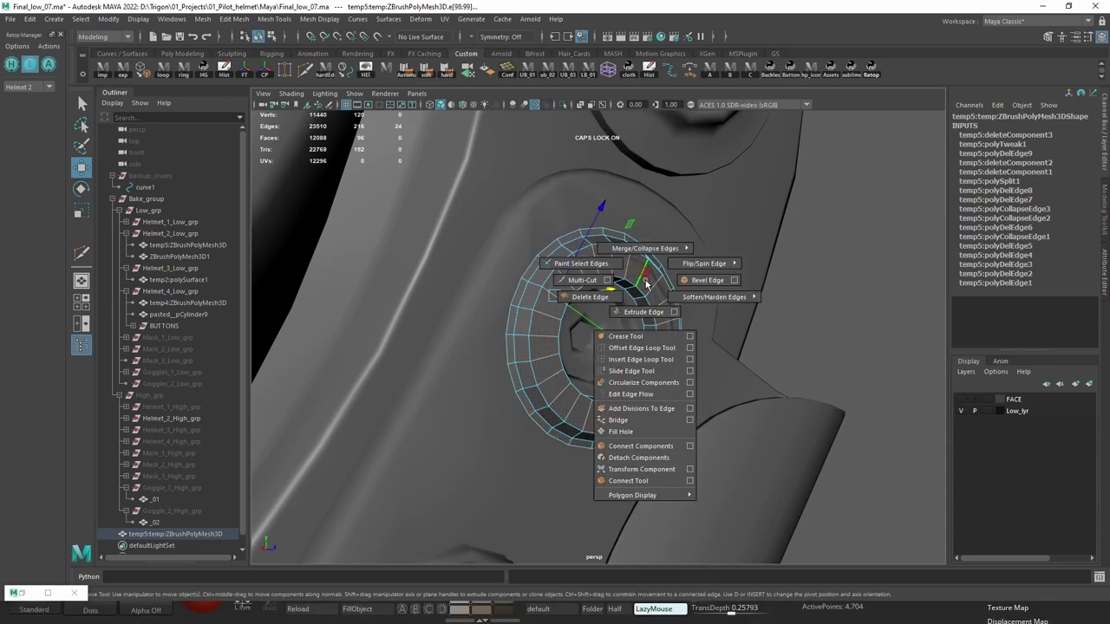
{"action": "right_click_drag", "start_coordinate": [646, 447], "coordinate": [646, 446], "text": "shift"}
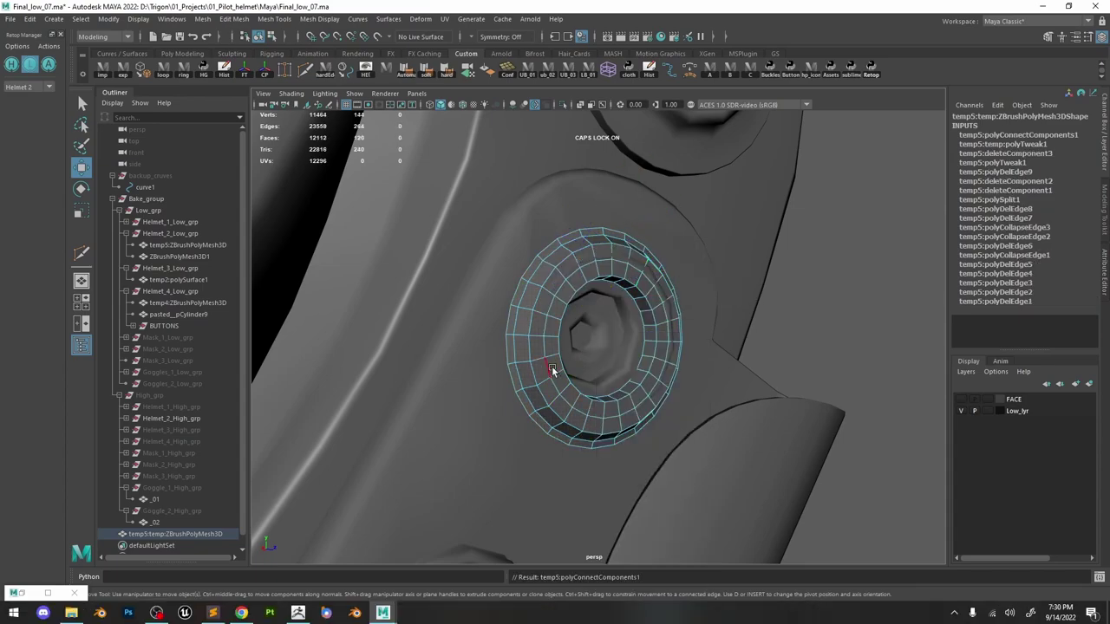
{"action": "left_click_drag", "start_coordinate": [617, 343], "coordinate": [655, 281]}
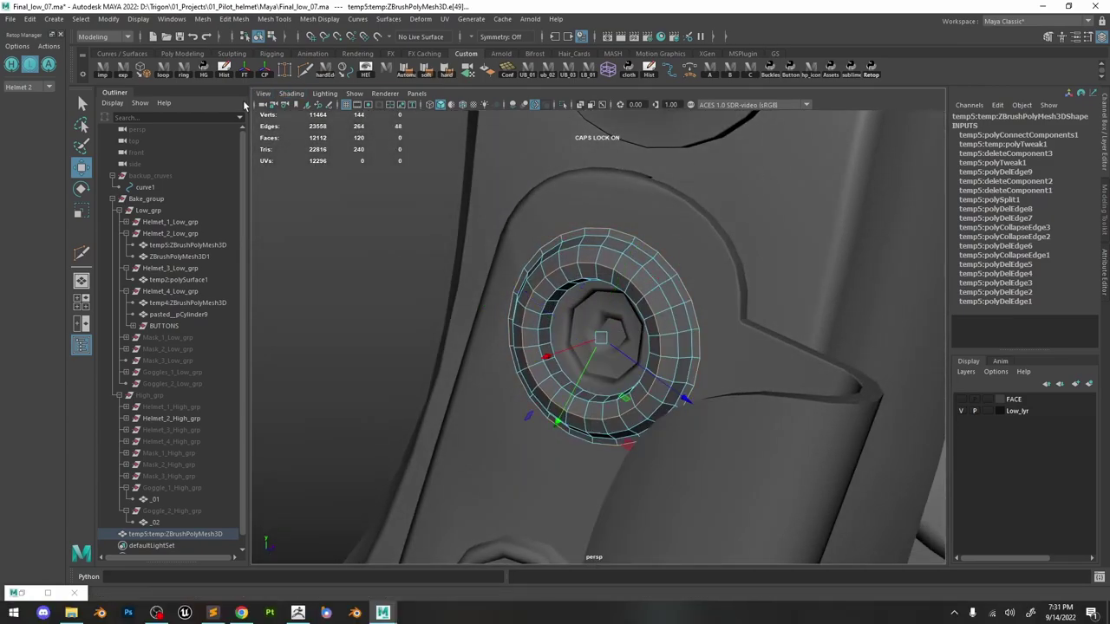
Soften the ring's edges at object level and inspect its shading around the button.
{"action": "key", "text": "F8"}
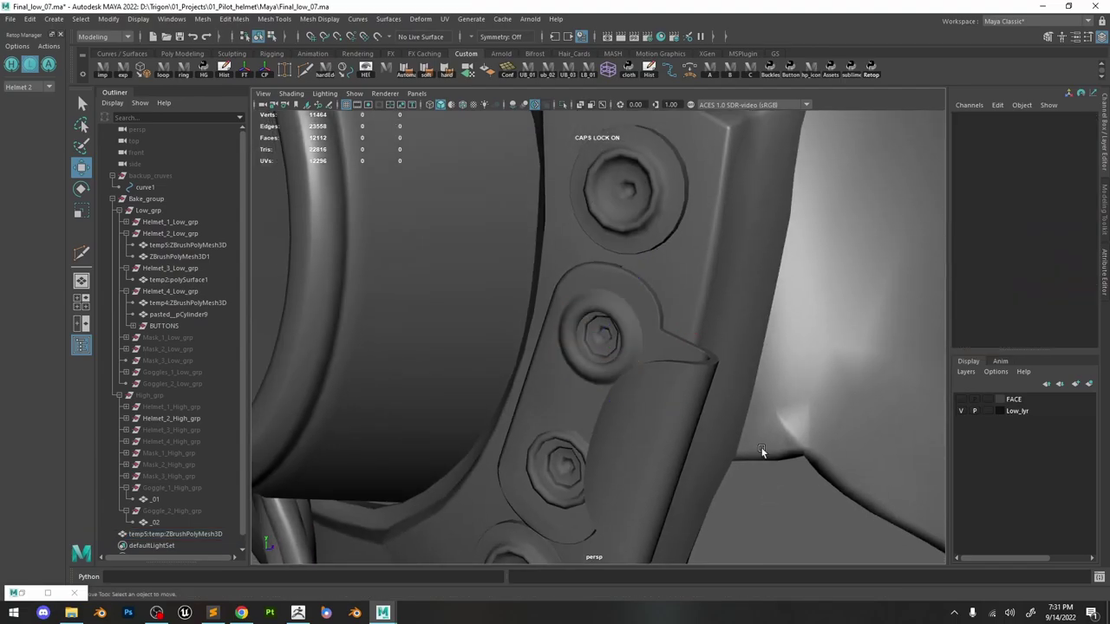
{"action": "left_click_drag", "start_coordinate": [763, 453], "coordinate": [905, 478], "text": "alt"}
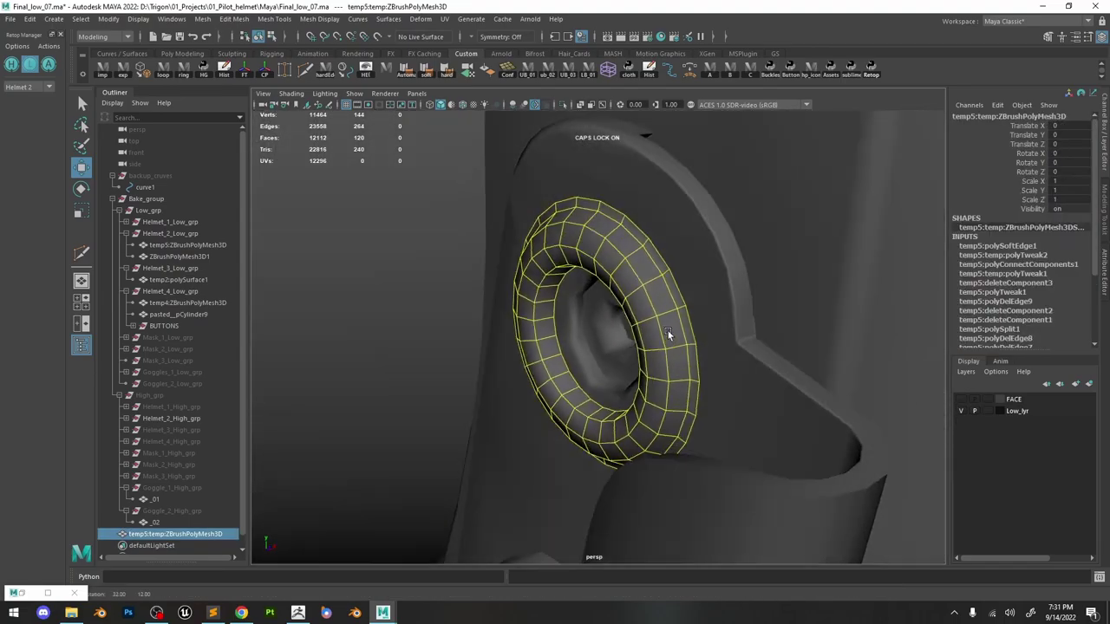
{"action": "left_click_drag", "start_coordinate": [667, 332], "coordinate": [703, 268], "text": "alt"}
Try beveling the ring's outer edge loop with softened edges, and undo the attempt.
{"action": "key", "text": "F8"}
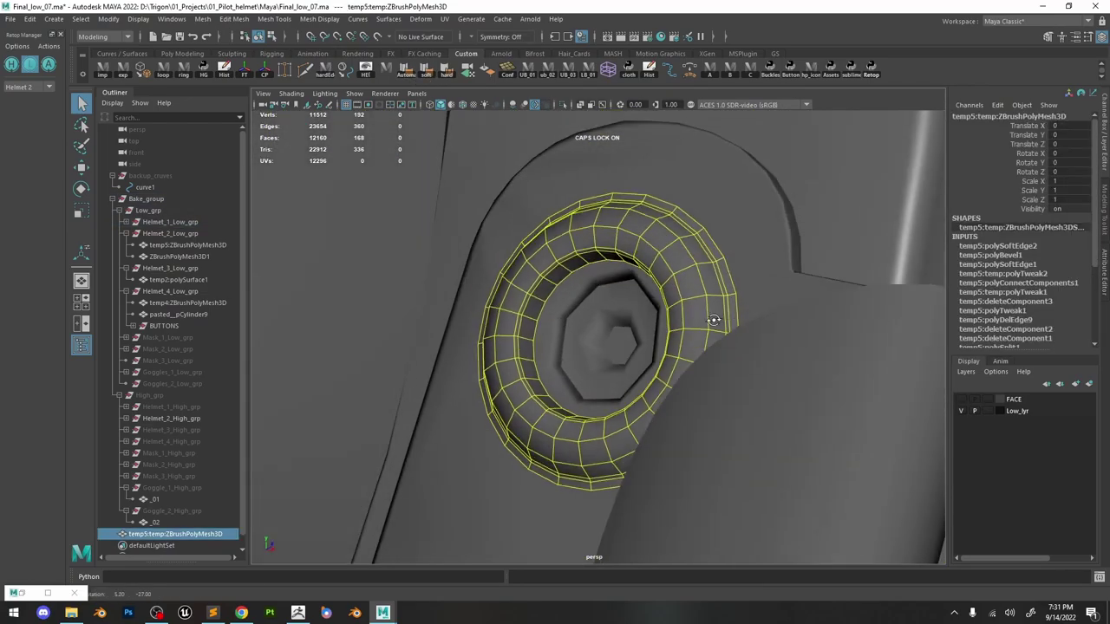
{"action": "left_click_drag", "start_coordinate": [714, 320], "coordinate": [815, 335], "text": "alt"}
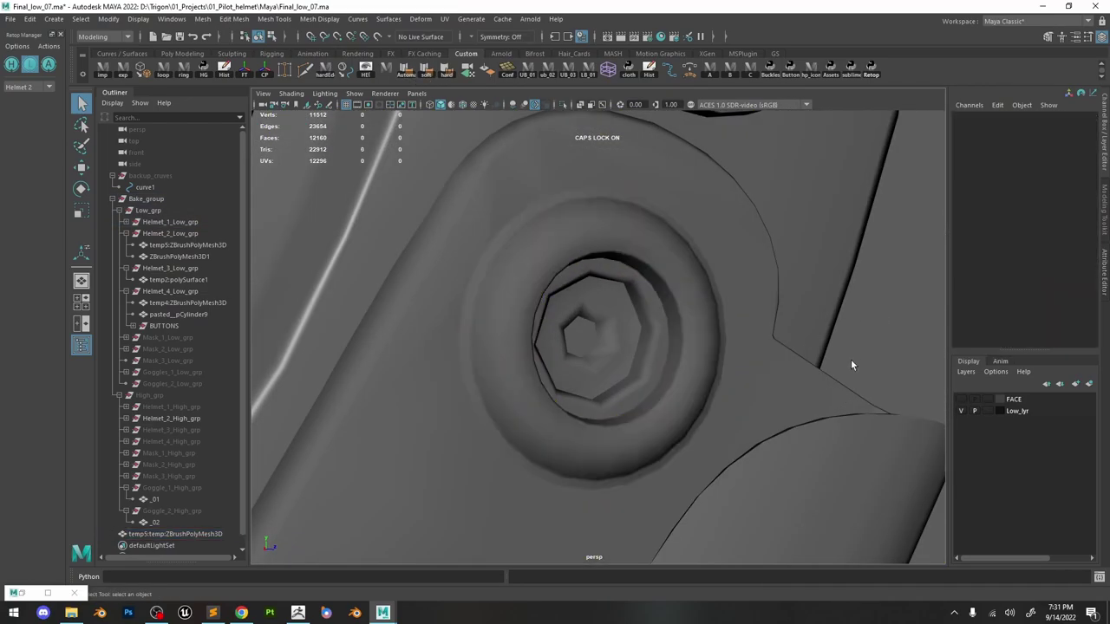
{"action": "left_click_drag", "start_coordinate": [851, 359], "coordinate": [707, 308], "text": "alt"}
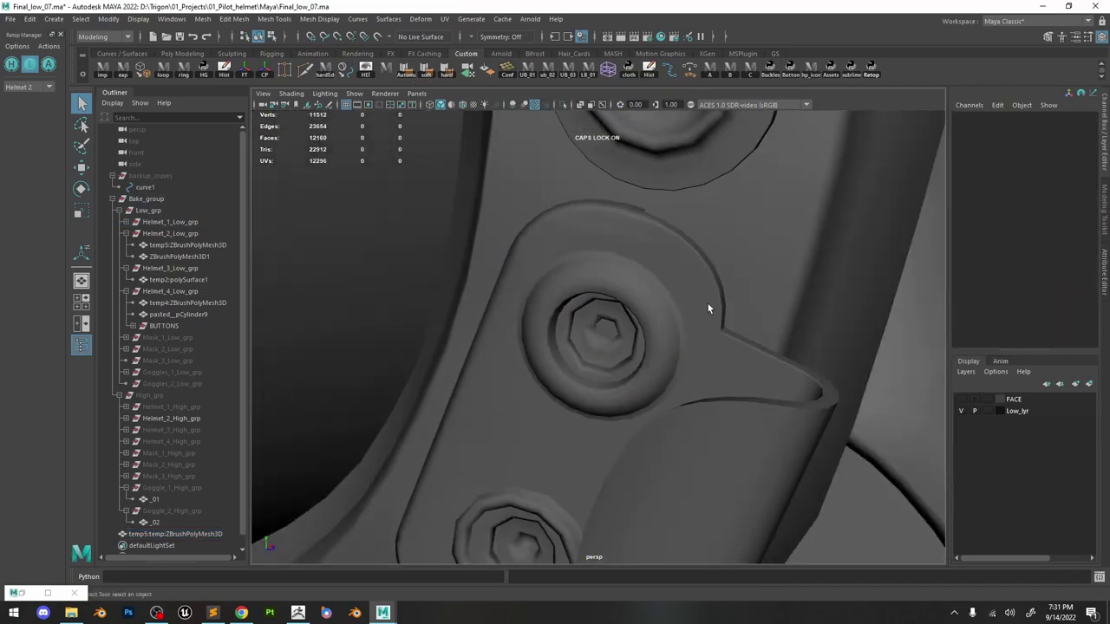
{"action": "key", "text": "ctrl+z"}
{"action": "key", "text": "ctrl+z"}
{"action": "key", "text": "ctrl+z"}
{"action": "key", "text": "ctrl+z"}
Extrude the ring's outer border edges with a local Z translation of -0.04.
{"action": "right_click_drag", "start_coordinate": [568, 339], "coordinate": [721, 286], "text": "alt"}
{"action": "left_click_drag", "start_coordinate": [720, 286], "coordinate": [726, 264], "text": "alt"}
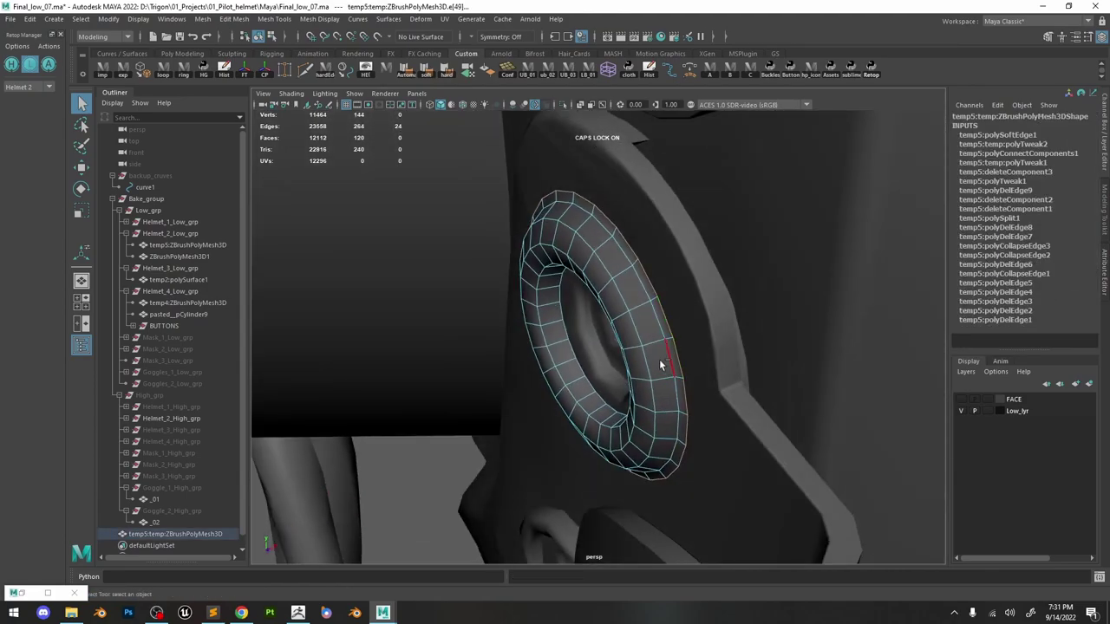
{"action": "key", "text": "ctrl+e"}
{"action": "key", "text": "w"}
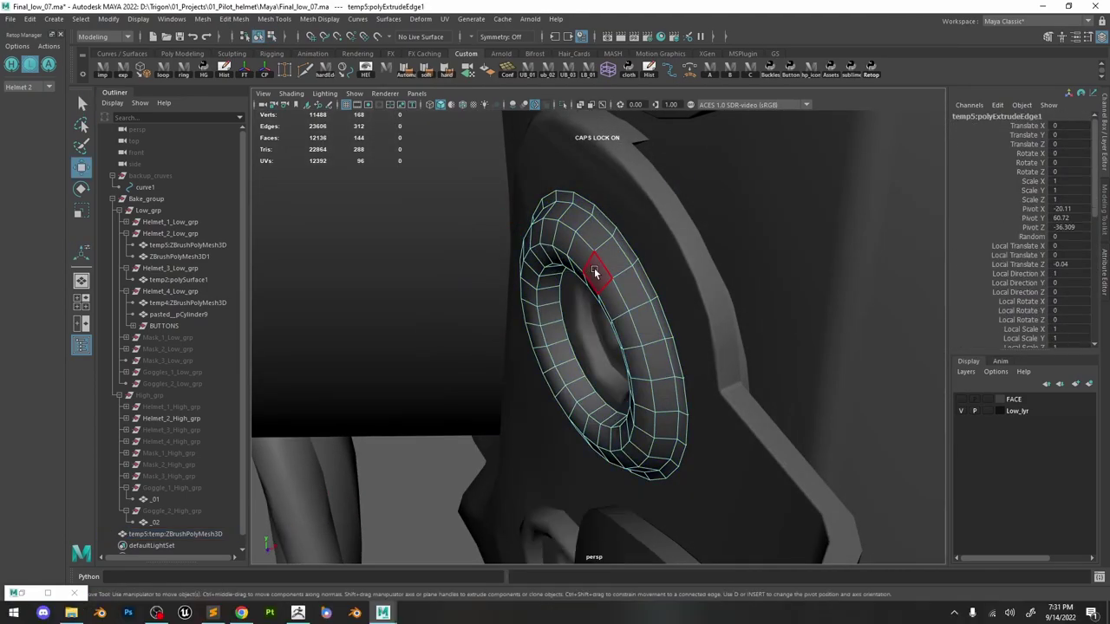
Adjust the edge loop on the ring's front face, return to object level and isolate the ring.
{"action": "double_click", "coordinate": [595, 272]}
{"action": "left_click_drag", "start_coordinate": [544, 361], "coordinate": [534, 364]}
{"action": "double_click", "coordinate": [596, 271]}
{"action": "left_click_drag", "start_coordinate": [660, 318], "coordinate": [607, 323], "text": "alt"}
{"action": "left_click_drag", "start_coordinate": [652, 327], "coordinate": [657, 326]}
{"action": "right_click_drag", "start_coordinate": [593, 201], "coordinate": [636, 139]}
{"action": "left_click", "coordinate": [563, 105]}
{"action": "left_click_drag", "start_coordinate": [676, 247], "coordinate": [539, 248], "text": "alt"}
{"action": "left_click", "coordinate": [157, 612]}
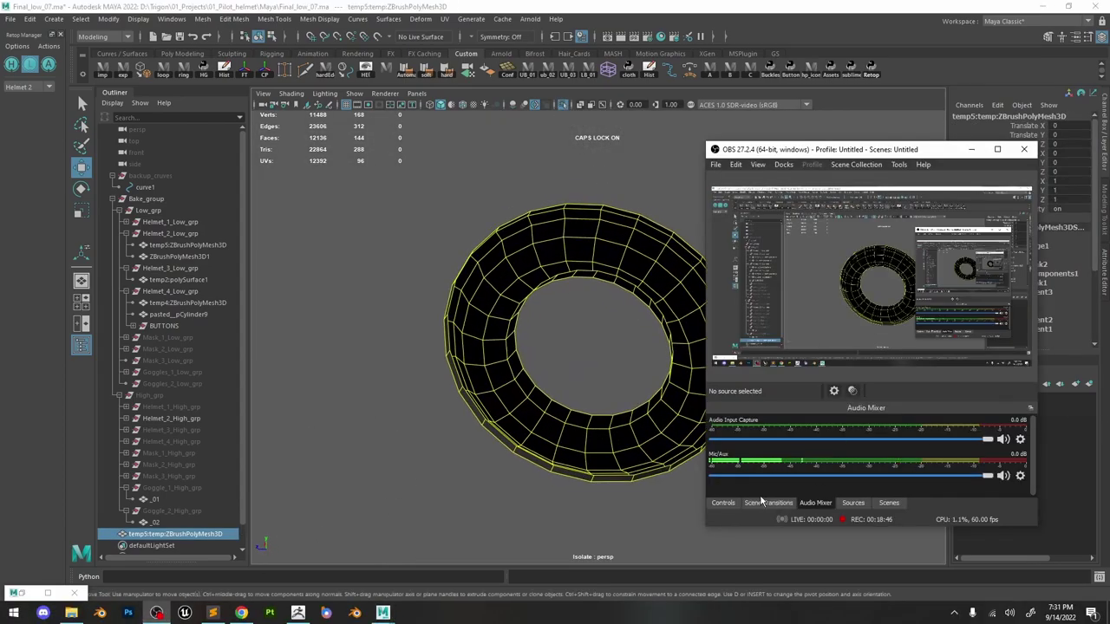
{"action": "left_click", "coordinate": [725, 503]}
{"action": "left_click", "coordinate": [1029, 437]}
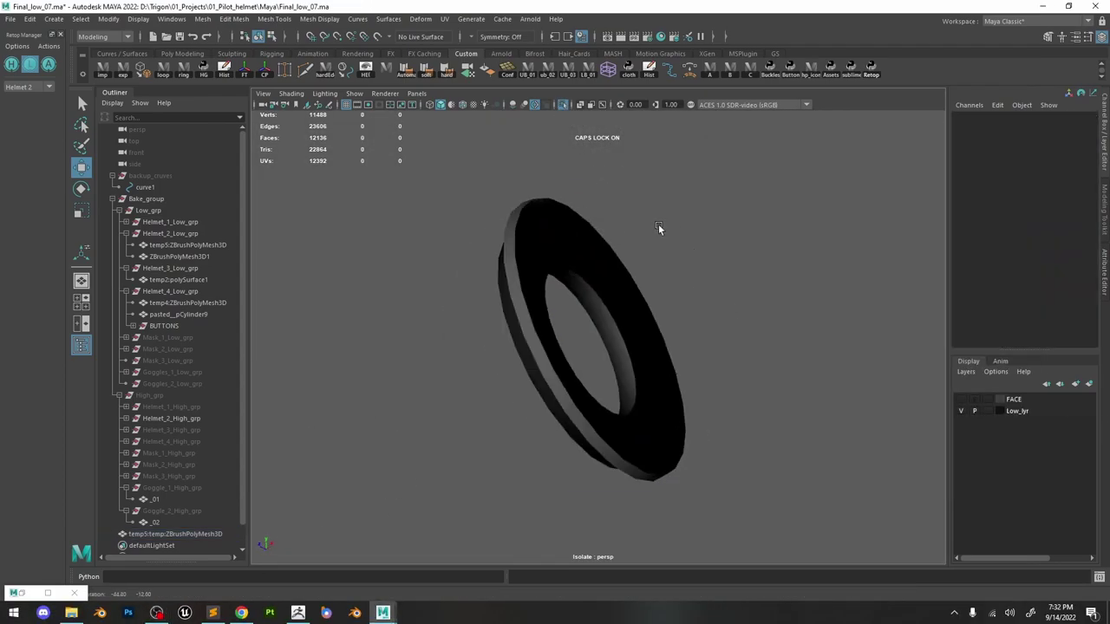
{"action": "left_click", "coordinate": [614, 255]}
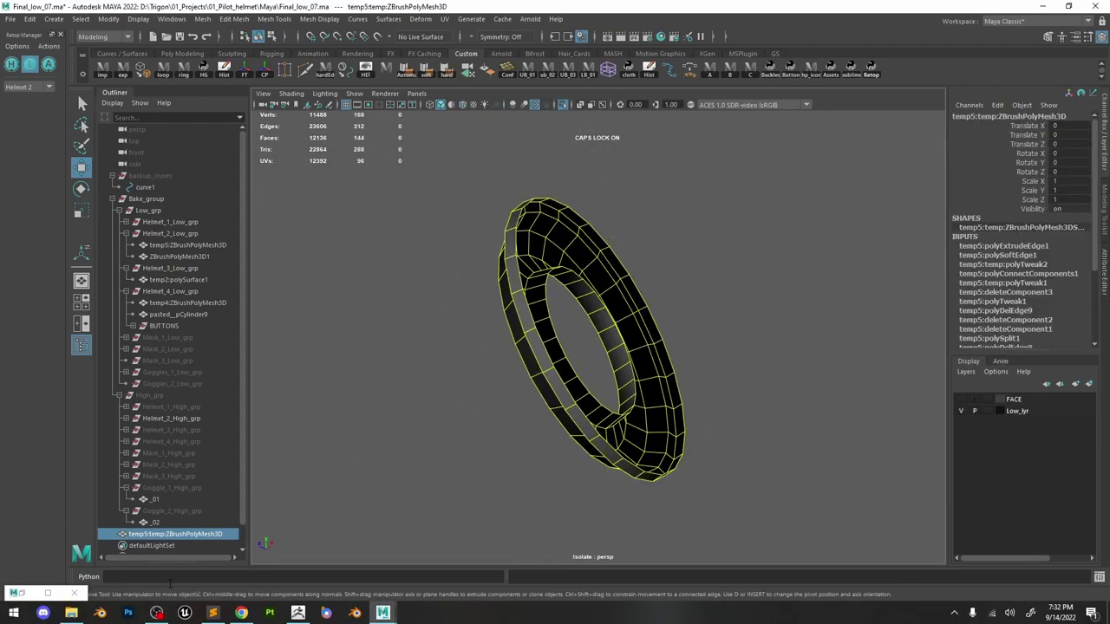
{"action": "left_click", "coordinate": [157, 612]}
{"action": "left_click", "coordinate": [1029, 437]}
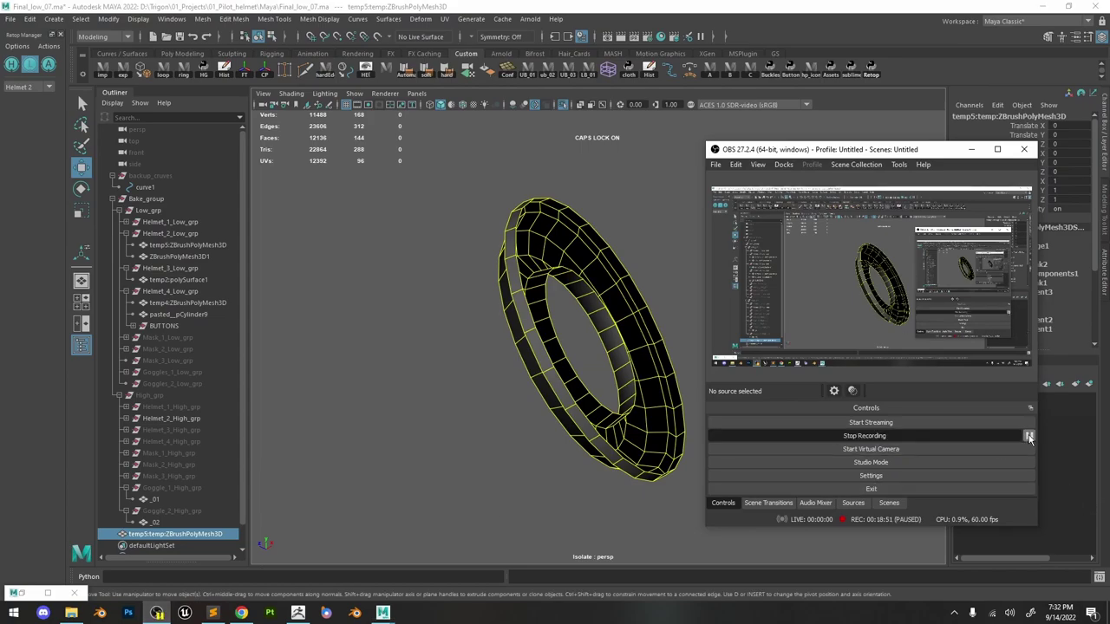
{"action": "left_click", "coordinate": [455, 373]}
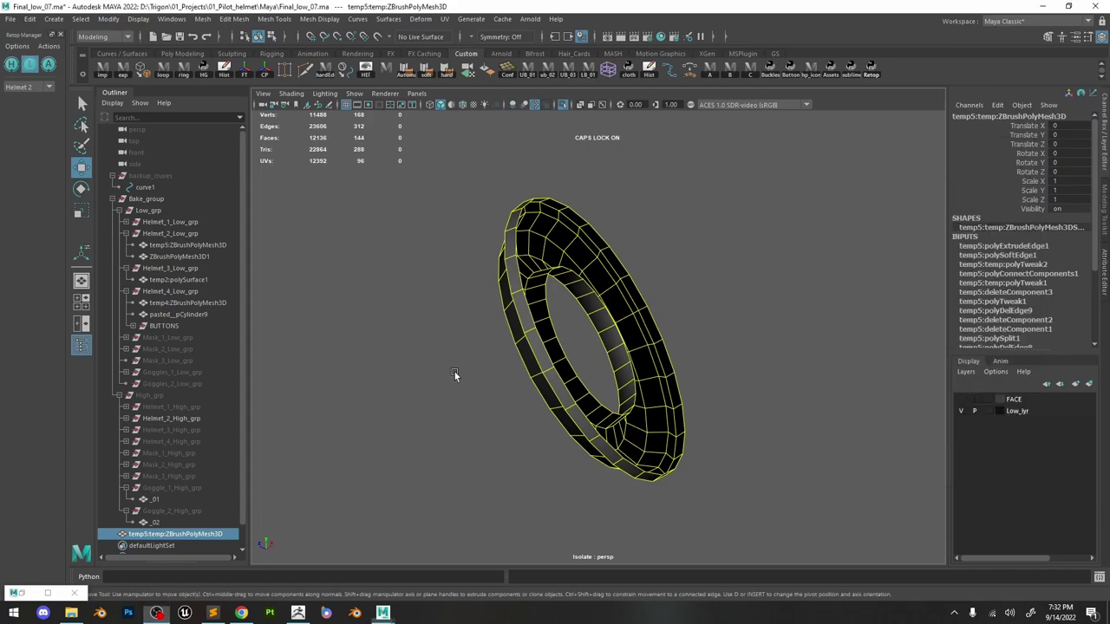
Bridge the ring's inner and outer border edges to close its open back.
{"action": "left_click_drag", "start_coordinate": [576, 309], "coordinate": [518, 310], "text": "alt"}
{"action": "left_click", "coordinate": [518, 310]}
{"action": "right_click_drag", "start_coordinate": [518, 311], "coordinate": [564, 321], "text": "alt"}
{"action": "left_click_drag", "start_coordinate": [562, 320], "coordinate": [437, 303], "text": "alt"}
{"action": "right_click", "coordinate": [529, 229]}
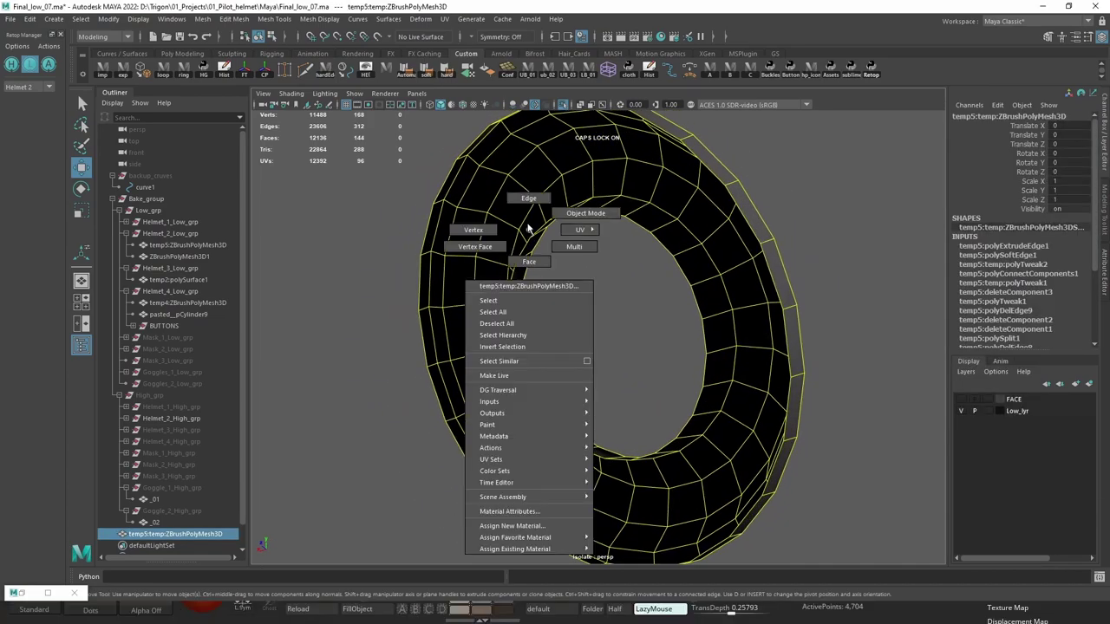
{"action": "left_click", "coordinate": [528, 198]}
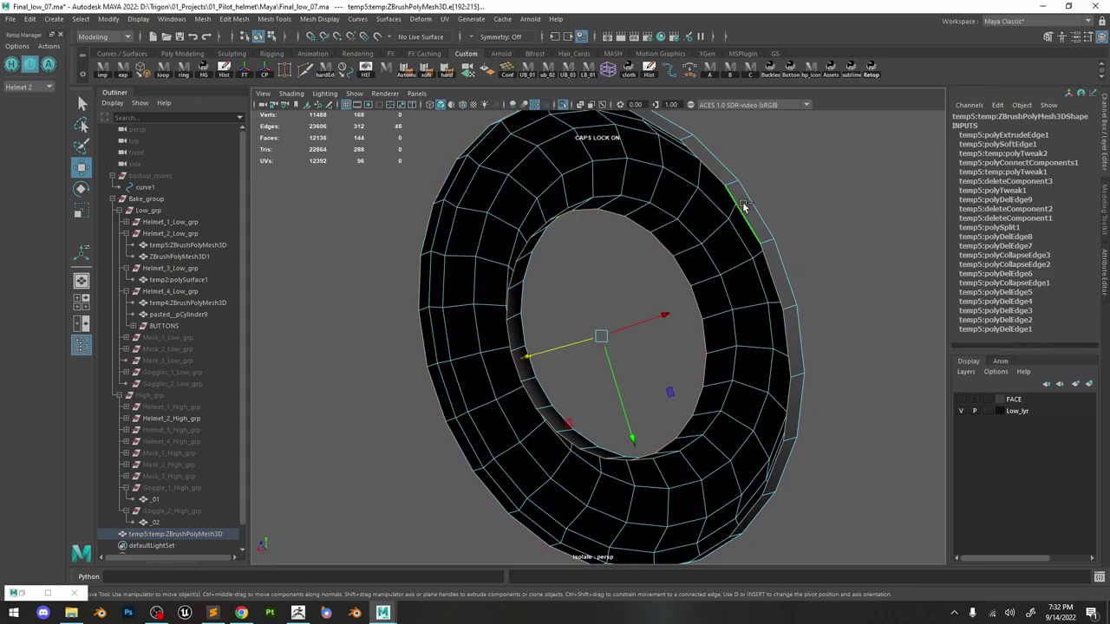
{"action": "right_click_drag", "start_coordinate": [743, 204], "coordinate": [716, 395], "text": "shift"}
{"action": "right_click_drag", "start_coordinate": [732, 344], "coordinate": [731, 344], "text": "shift"}
{"action": "left_click_drag", "start_coordinate": [732, 345], "coordinate": [640, 257], "text": "alt"}
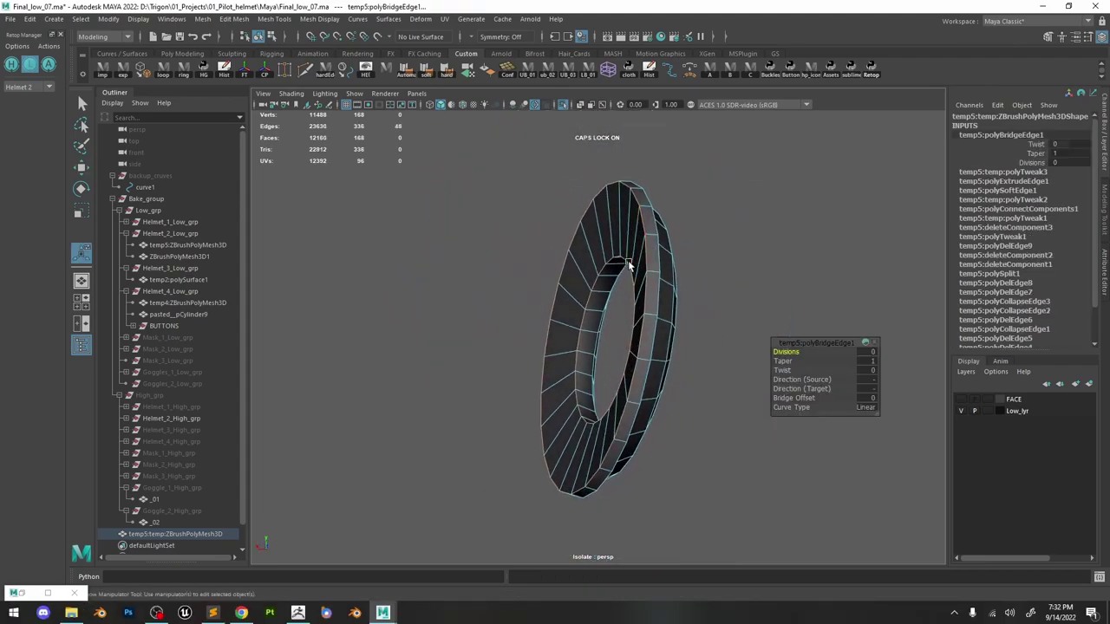
Soften the ring's edges, return to object level and bring back the surrounding helmet parts around it.
{"action": "key", "text": "w"}
{"action": "left_click_drag", "start_coordinate": [554, 327], "coordinate": [663, 265], "text": "alt"}
{"action": "right_click", "coordinate": [663, 265], "text": "shift"}
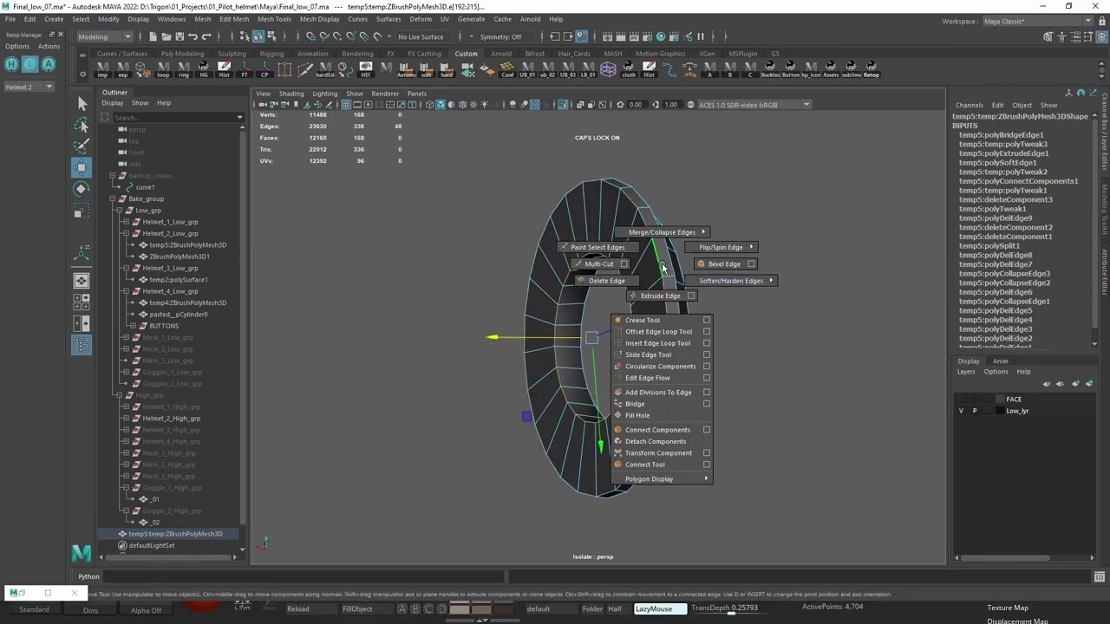
{"action": "right_click_drag", "start_coordinate": [663, 265], "coordinate": [713, 227]}
{"action": "left_click", "coordinate": [750, 166]}
{"action": "left_click_drag", "start_coordinate": [750, 167], "coordinate": [711, 272], "text": "alt"}
{"action": "right_click_drag", "start_coordinate": [711, 272], "coordinate": [573, 235], "text": "alt"}
{"action": "key", "text": "ctrl+1"}
{"action": "left_click", "coordinate": [577, 293]}
{"action": "left_click_drag", "start_coordinate": [578, 293], "coordinate": [498, 250], "text": "alt"}
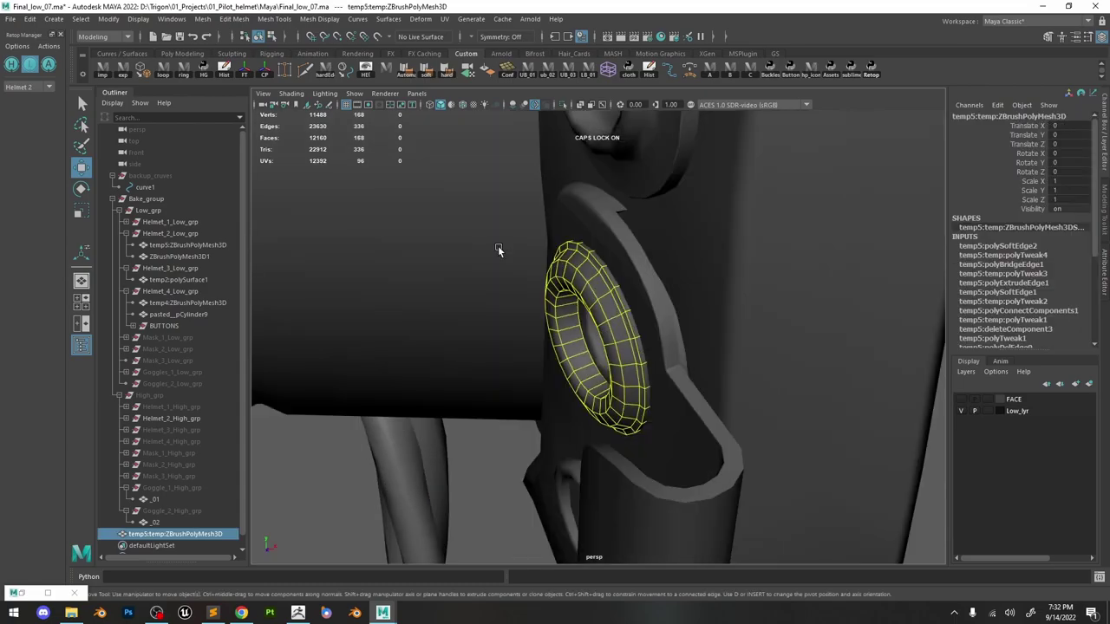
Reposition the ring on the clasp plate around the button, at Translate X 0.042 and Translate Z -0.017.
{"action": "left_click_drag", "start_coordinate": [623, 345], "coordinate": [576, 344], "text": "alt"}
{"action": "left_click_drag", "start_coordinate": [656, 321], "coordinate": [665, 318]}
{"action": "key", "text": "ctrl+z"}
{"action": "left_click_drag", "start_coordinate": [649, 356], "coordinate": [640, 349]}
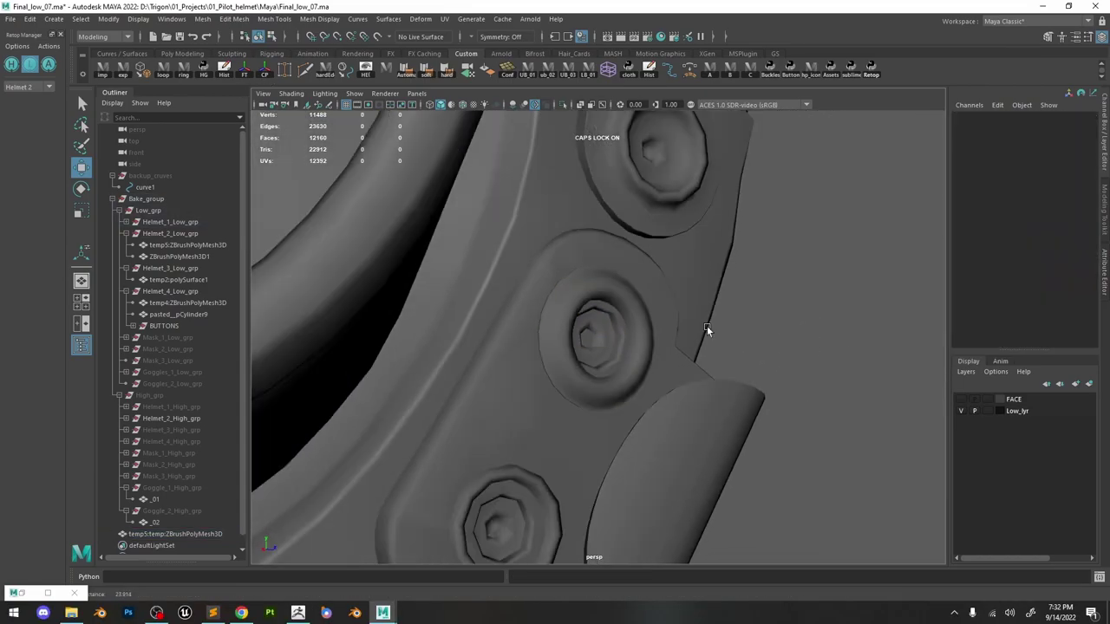
{"action": "left_click_drag", "start_coordinate": [624, 319], "coordinate": [586, 318], "text": "alt"}
{"action": "right_click_drag", "start_coordinate": [586, 317], "coordinate": [636, 316], "text": "alt"}
{"action": "mouse_move", "coordinate": [637, 316]}
{"action": "left_mouse_down", "text": "alt"}
{"action": "mouse_move", "coordinate": [617, 273]}
{"action": "mouse_move", "coordinate": [624, 300]}
{"action": "left_mouse_up", "text": "alt"}
{"action": "left_click", "coordinate": [625, 299]}
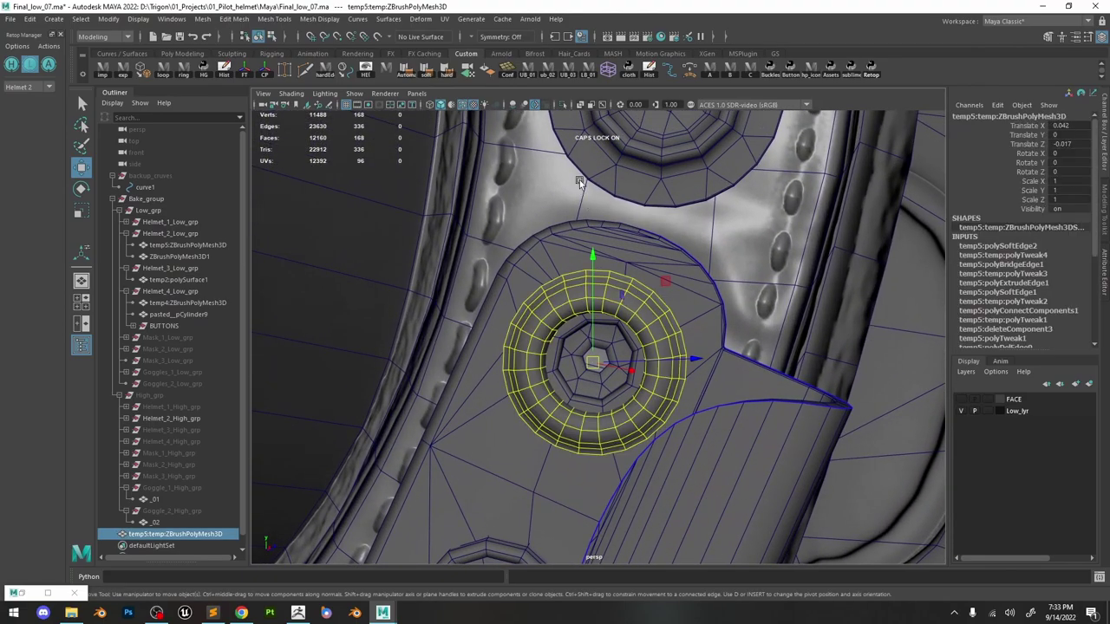
Isolate the ring, put it in a group of its own and name the group Ring.
{"action": "left_click", "coordinate": [562, 105]}
{"action": "scroll", "coordinate": [619, 319], "scroll_direction": "up", "scroll_amount": 2}
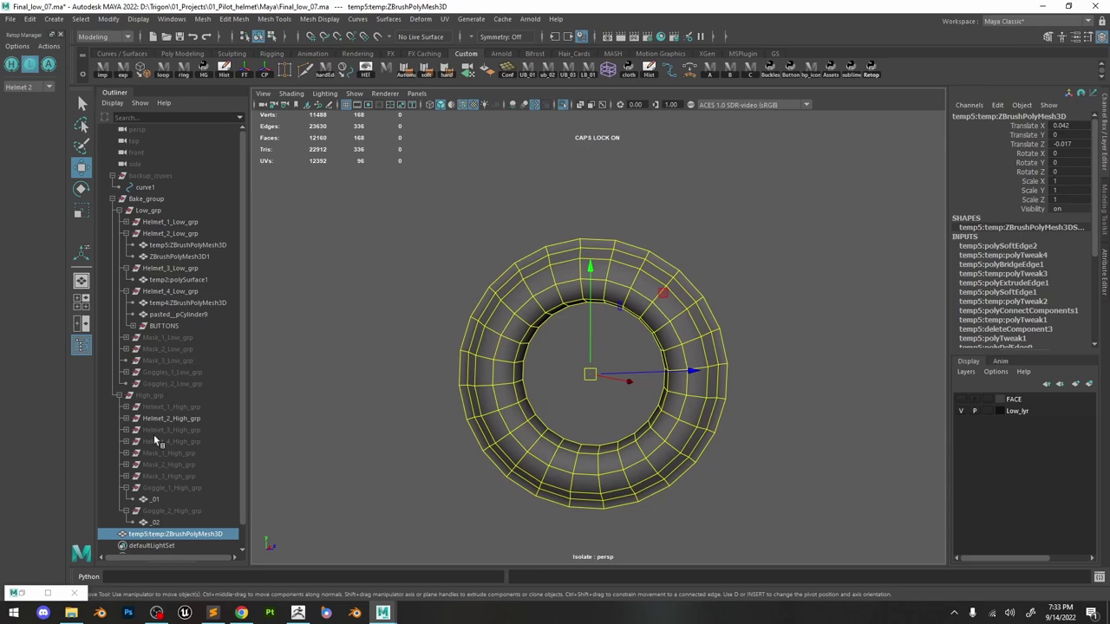
{"action": "scroll", "coordinate": [153, 435], "scroll_direction": "down", "scroll_amount": 2}
{"action": "key", "text": "ctrl+g"}
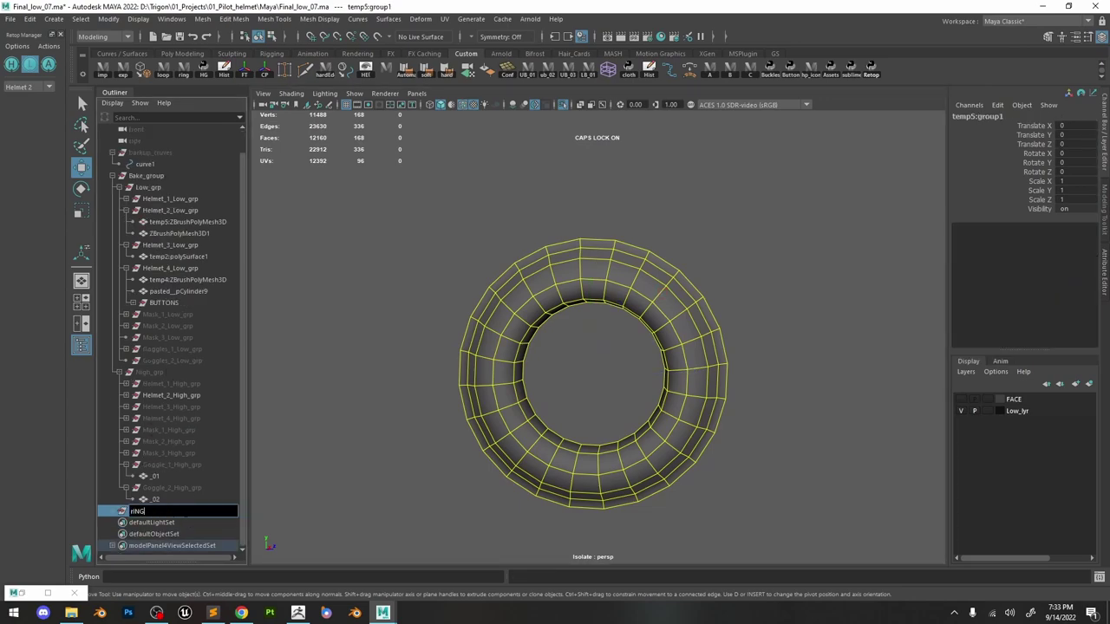
{"action": "double_click", "coordinate": [183, 512]}
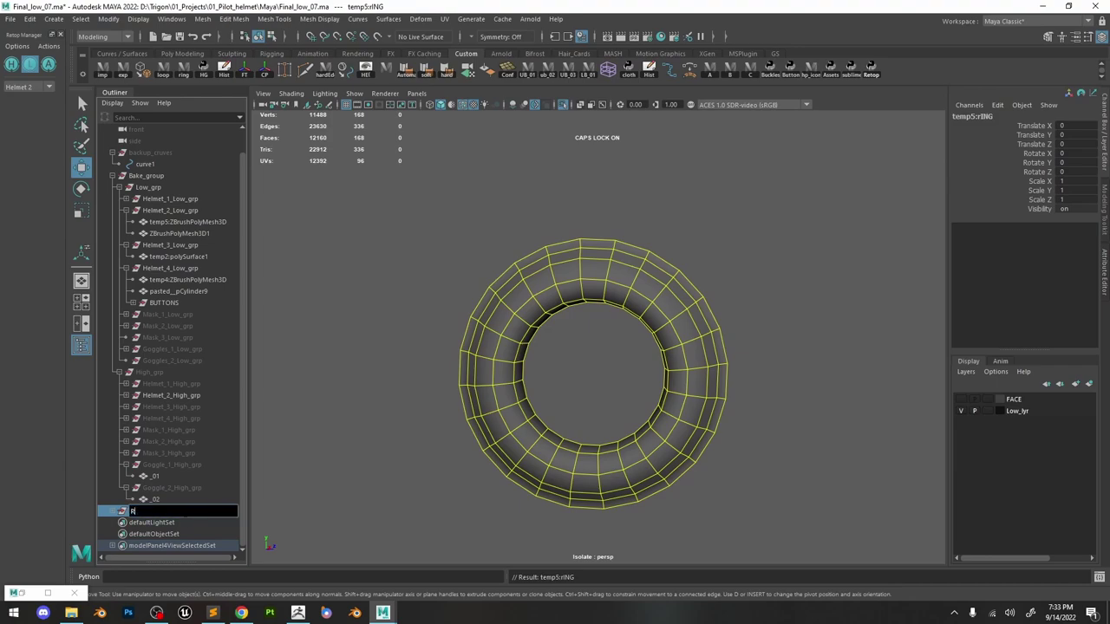
{"action": "key", "text": "Return"}
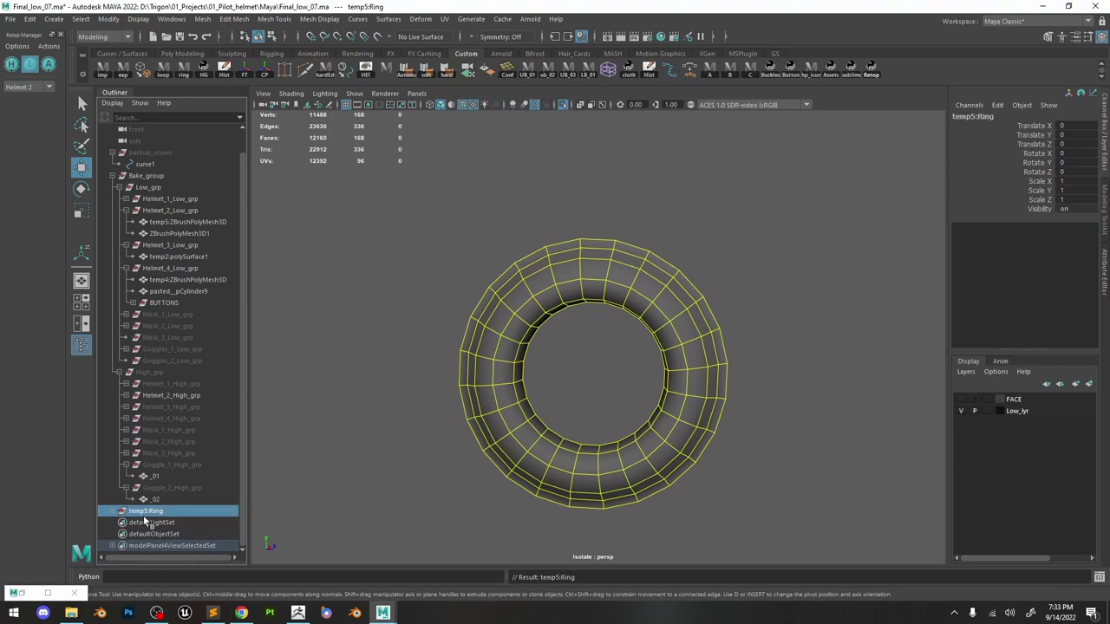
Delete the namespaces temp, temp1 and temp2 in the Namespace Editor, merging their contents into the root.
{"action": "left_click", "coordinate": [172, 18]}
{"action": "mouse_move", "coordinate": [209, 61]}
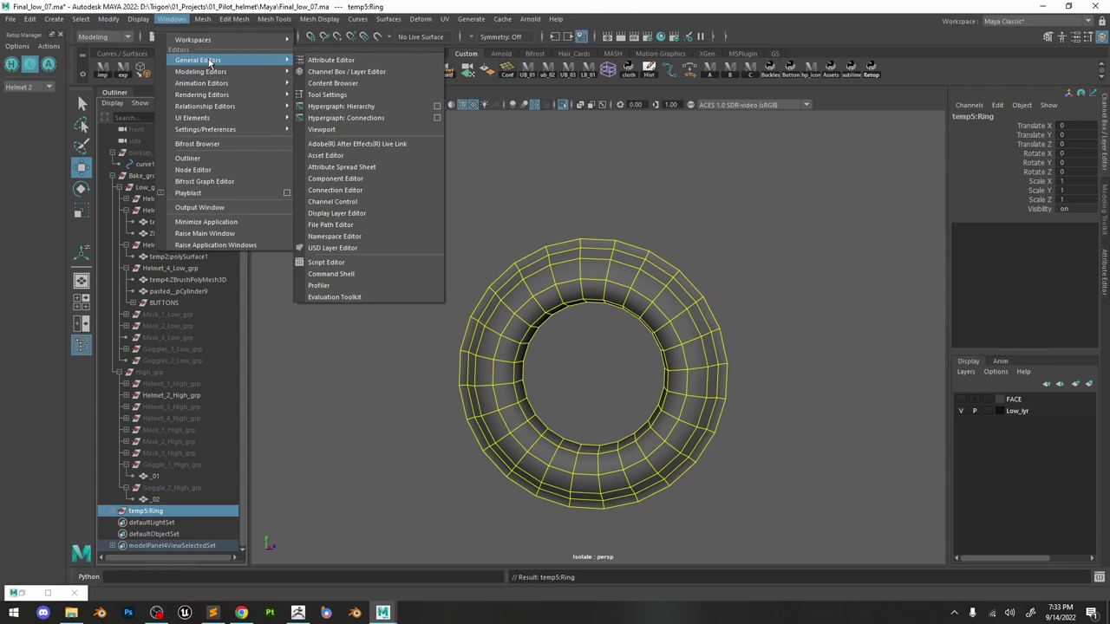
{"action": "left_click", "coordinate": [347, 236]}
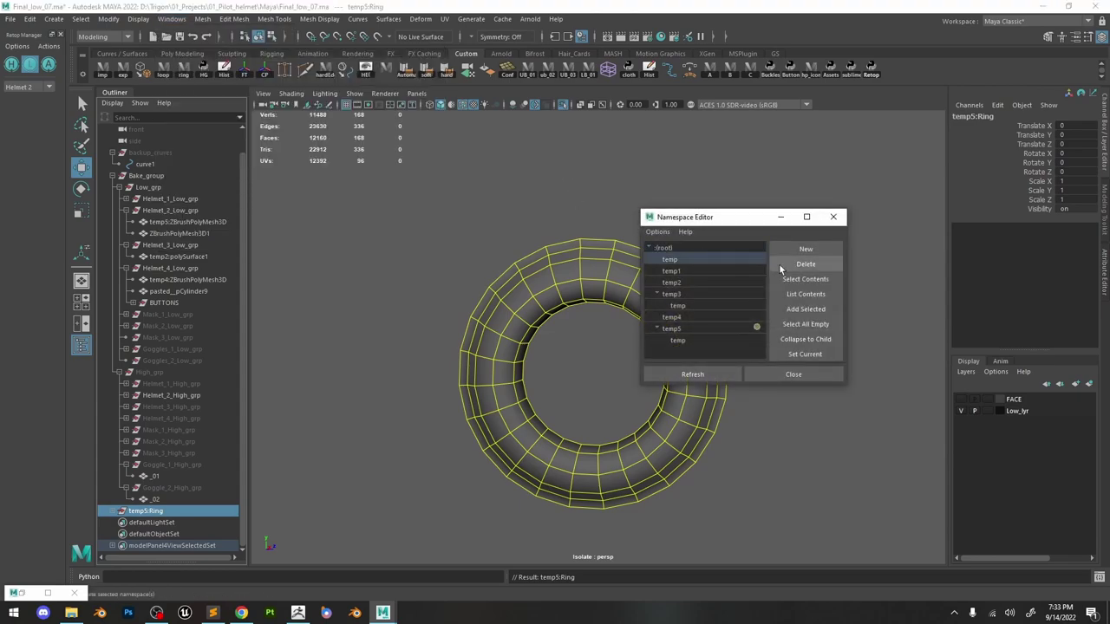
{"action": "left_click", "coordinate": [779, 265]}
{"action": "left_click", "coordinate": [484, 311]}
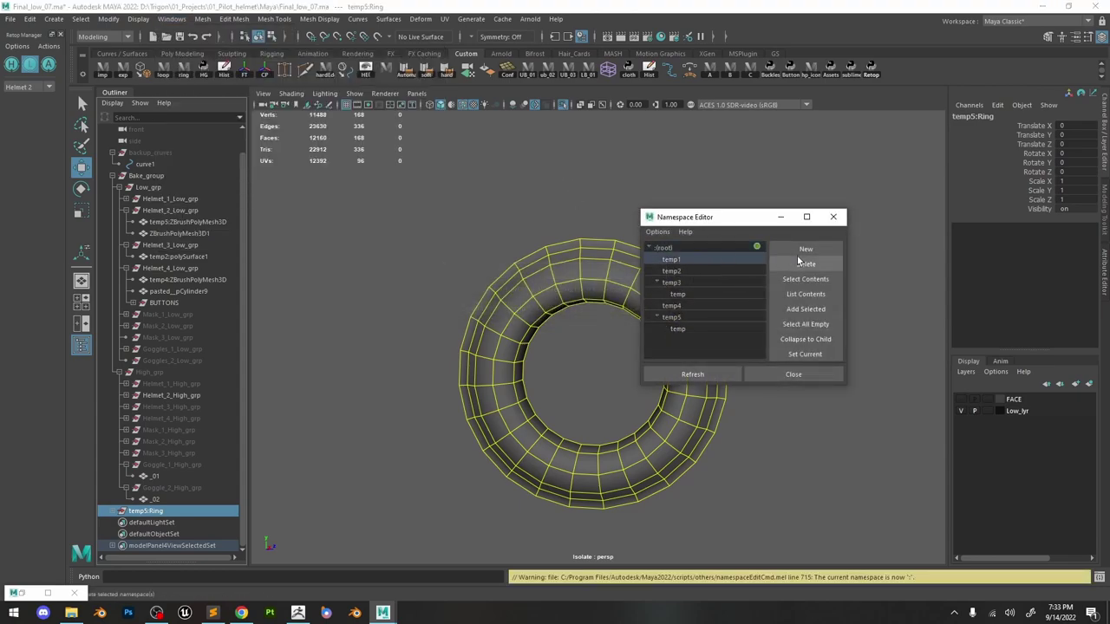
{"action": "left_click", "coordinate": [799, 262]}
{"action": "left_click", "coordinate": [496, 311]}
{"action": "left_click", "coordinate": [803, 264]}
{"action": "left_click", "coordinate": [468, 310]}
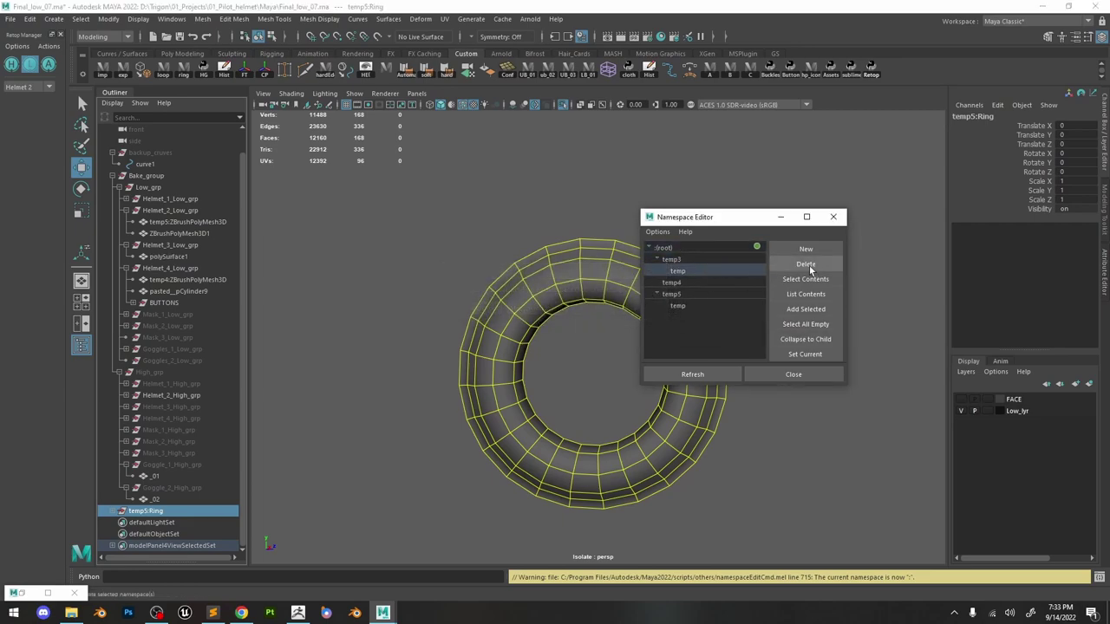
Delete temp3's child namespace temp, then temp3 and temp4, merging their contents into the root.
{"action": "left_click", "coordinate": [807, 266]}
{"action": "left_click", "coordinate": [454, 309]}
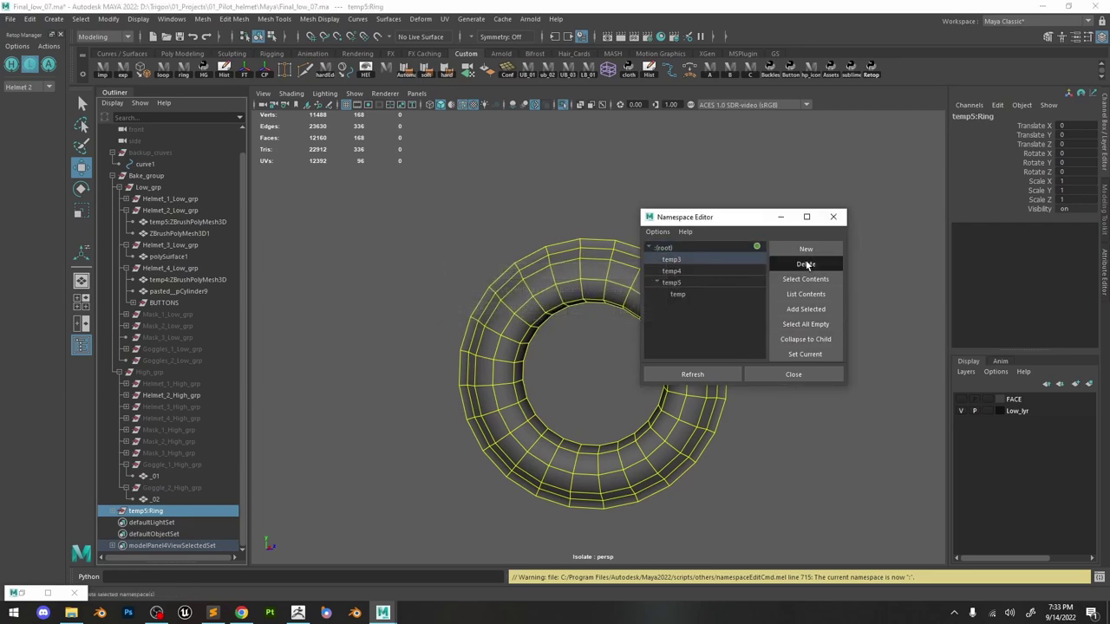
{"action": "left_click", "coordinate": [804, 262]}
{"action": "left_click", "coordinate": [475, 310]}
{"action": "left_click", "coordinate": [778, 264]}
{"action": "left_click", "coordinate": [496, 312]}
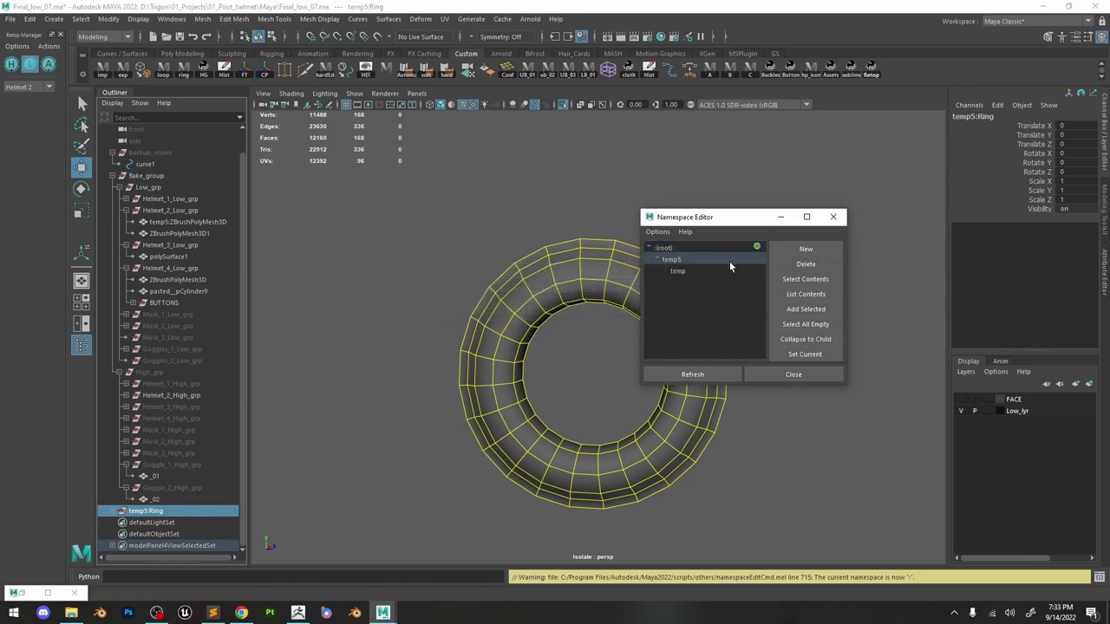
Delete temp5 and the remaining temp namespace, merging their contents into the root, and close the Namespace Editor.
{"action": "left_click", "coordinate": [807, 265]}
{"action": "left_click", "coordinate": [476, 310]}
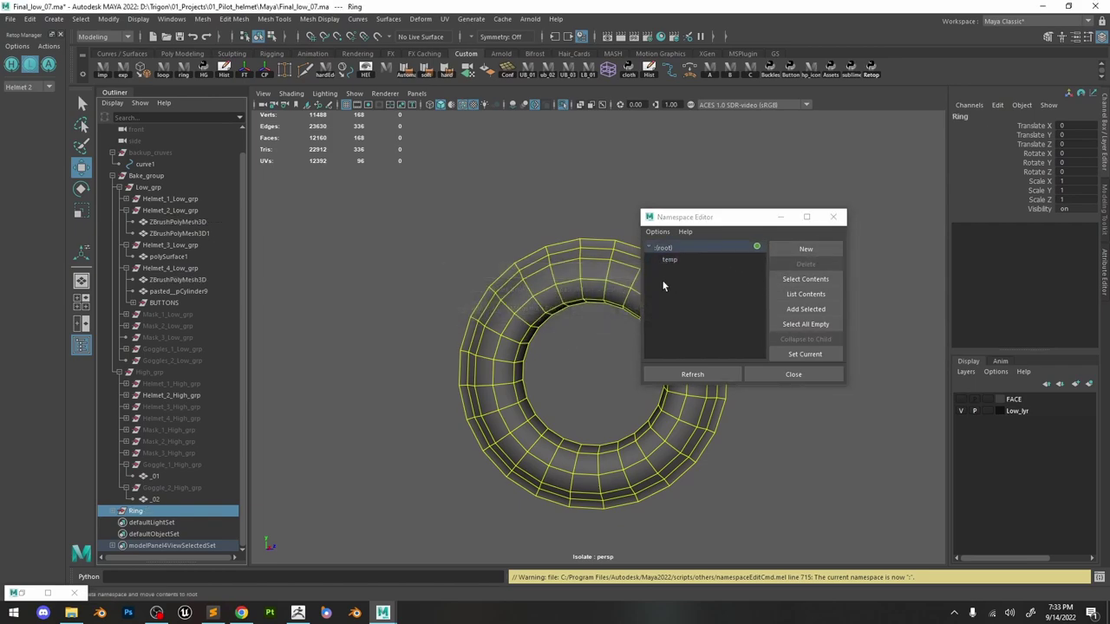
{"action": "left_click", "coordinate": [721, 261]}
{"action": "left_click", "coordinate": [806, 263]}
{"action": "left_click", "coordinate": [491, 308]}
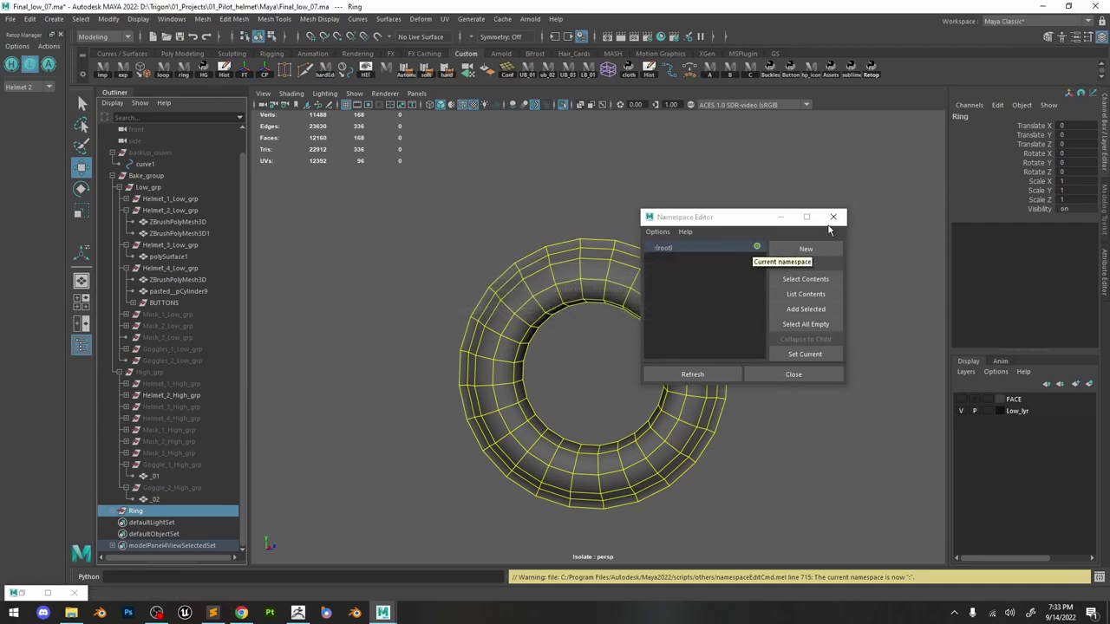
{"action": "left_click", "coordinate": [833, 217]}
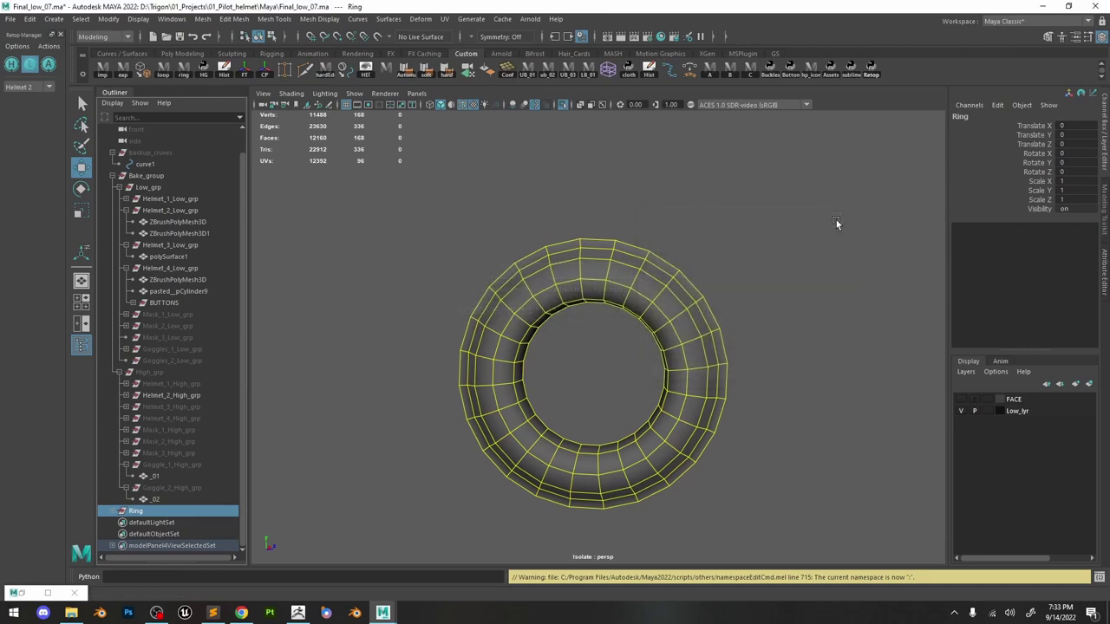
Try collapsing every other edge on three loops around the ring, and undo the attempt.
{"action": "left_click_drag", "start_coordinate": [565, 295], "coordinate": [587, 283], "text": "alt"}
{"action": "right_click_drag", "start_coordinate": [586, 283], "coordinate": [586, 251]}
{"action": "left_click", "coordinate": [548, 269]}
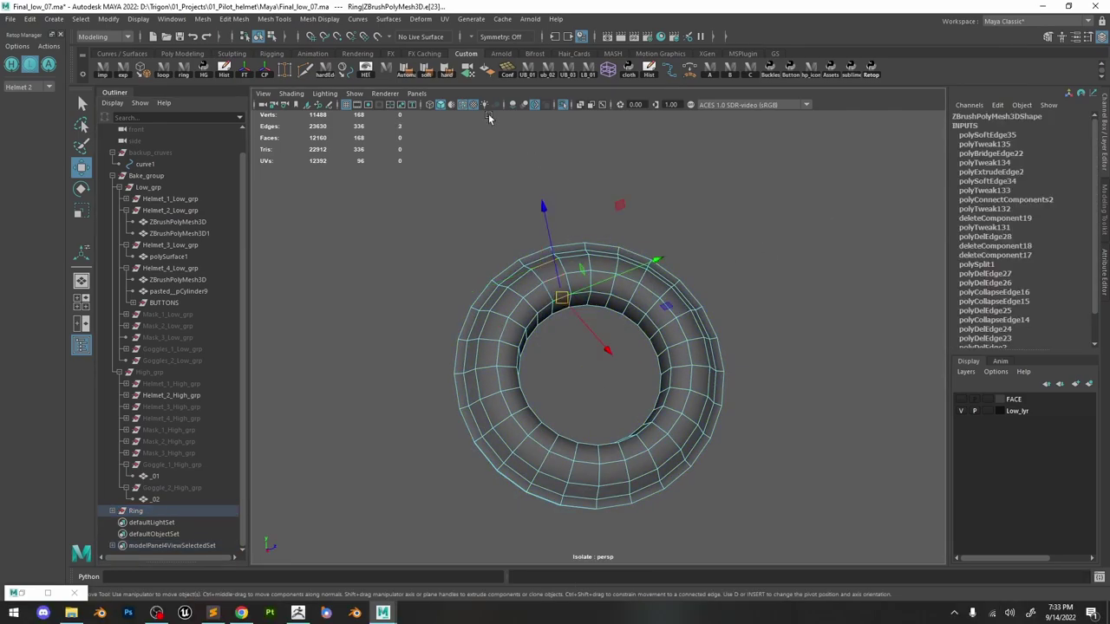
{"action": "left_click", "coordinate": [170, 76]}
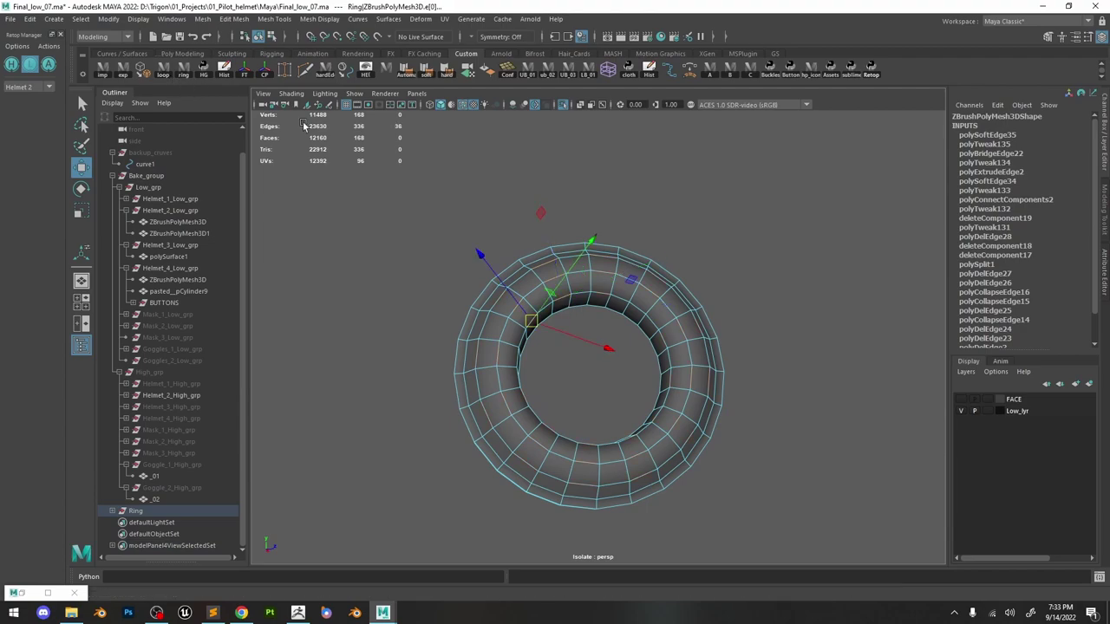
{"action": "right_click_drag", "start_coordinate": [595, 258], "coordinate": [669, 234], "text": "shift"}
{"action": "left_click_drag", "start_coordinate": [685, 279], "coordinate": [707, 330], "text": "alt"}
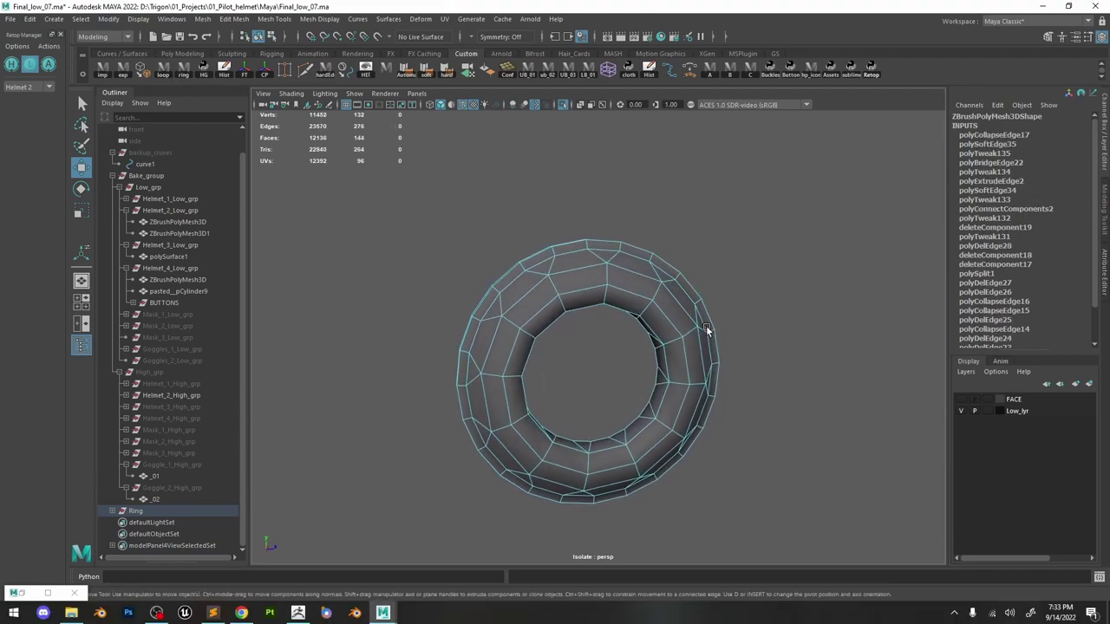
{"action": "key", "text": "ctrl+z"}
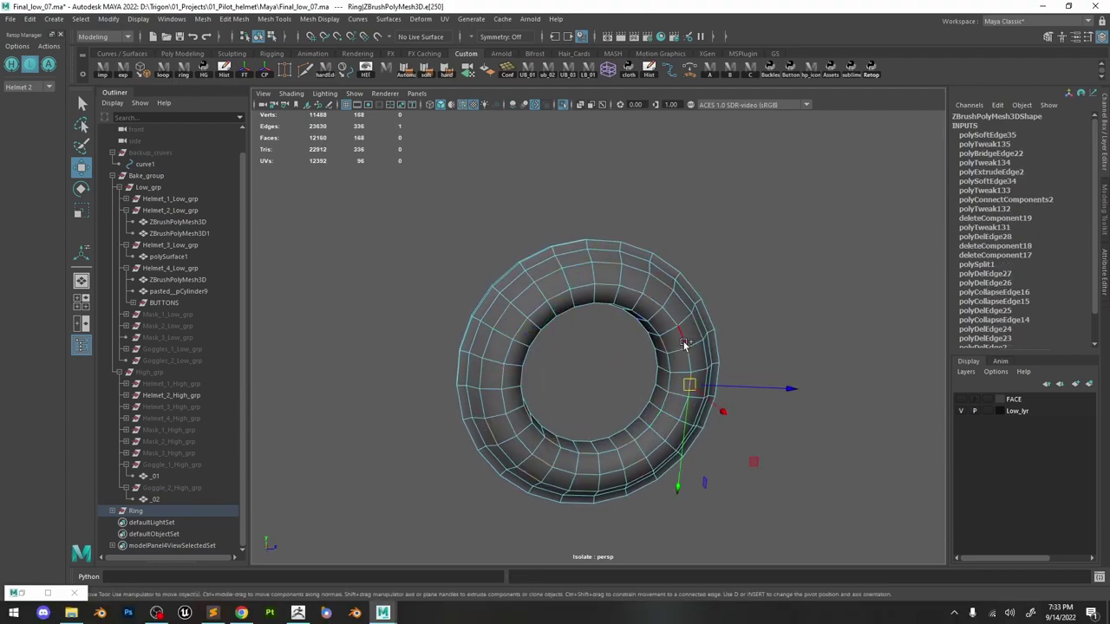
Try collapsing every other edge on only two of the ring's loops, and undo the attempt.
{"action": "left_click_drag", "start_coordinate": [685, 345], "coordinate": [698, 336], "text": "alt"}
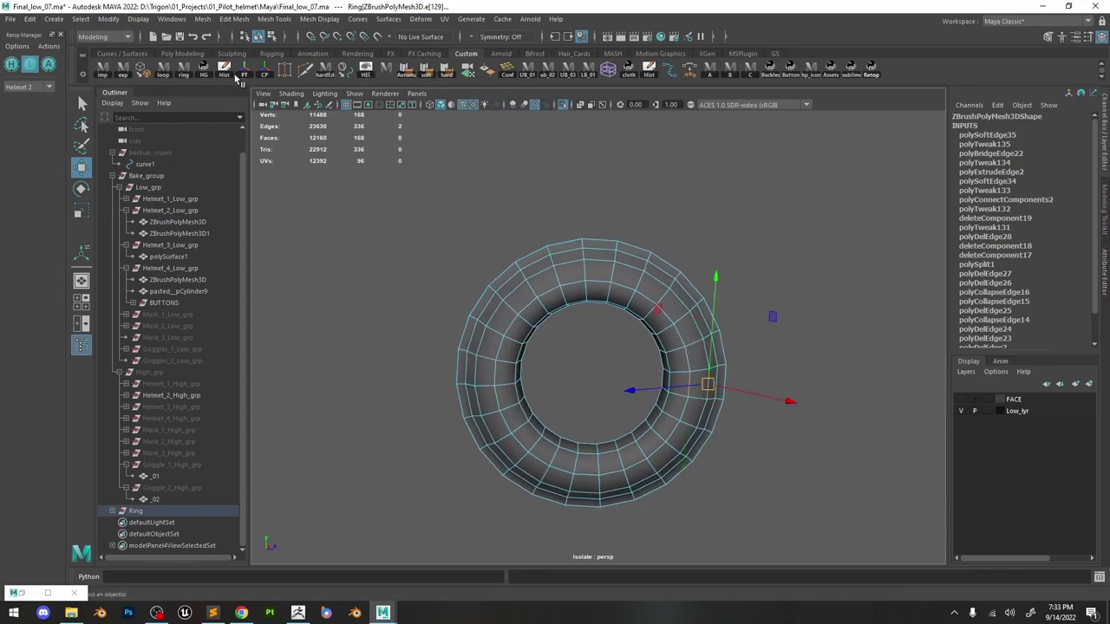
{"action": "left_click", "coordinate": [164, 77]}
{"action": "right_click_drag", "start_coordinate": [640, 292], "coordinate": [656, 239], "text": "shift"}
{"action": "left_click", "coordinate": [111, 512]}
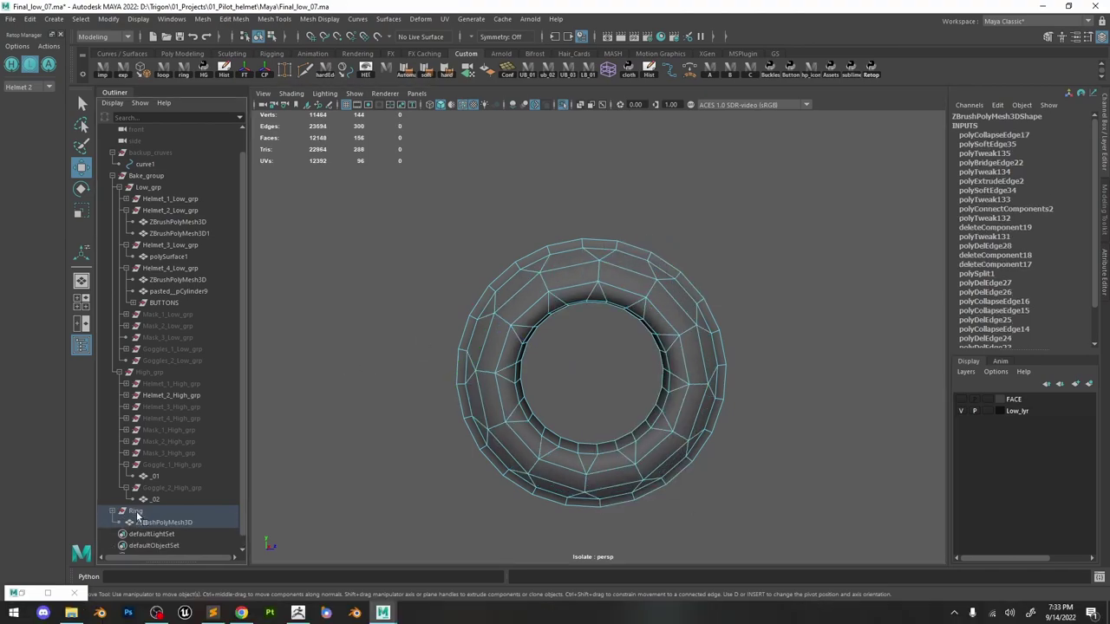
{"action": "scroll", "coordinate": [149, 510], "scroll_direction": "down", "scroll_amount": 1}
{"action": "key", "text": "ctrl+z"}
Duplicate the ring mesh inside the Ring group, naming the copy high and the original low.
{"action": "right_click_drag", "start_coordinate": [559, 284], "coordinate": [659, 225]}
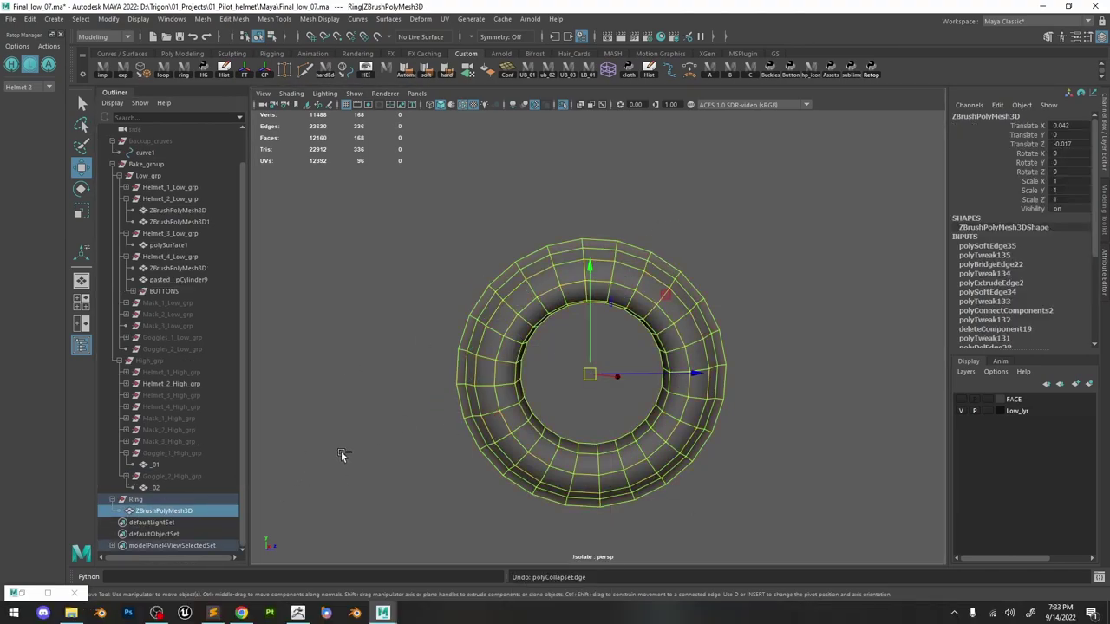
{"action": "key", "text": "ctrl+d"}
{"action": "double_click", "coordinate": [196, 522]}
{"action": "type", "text": "h"}
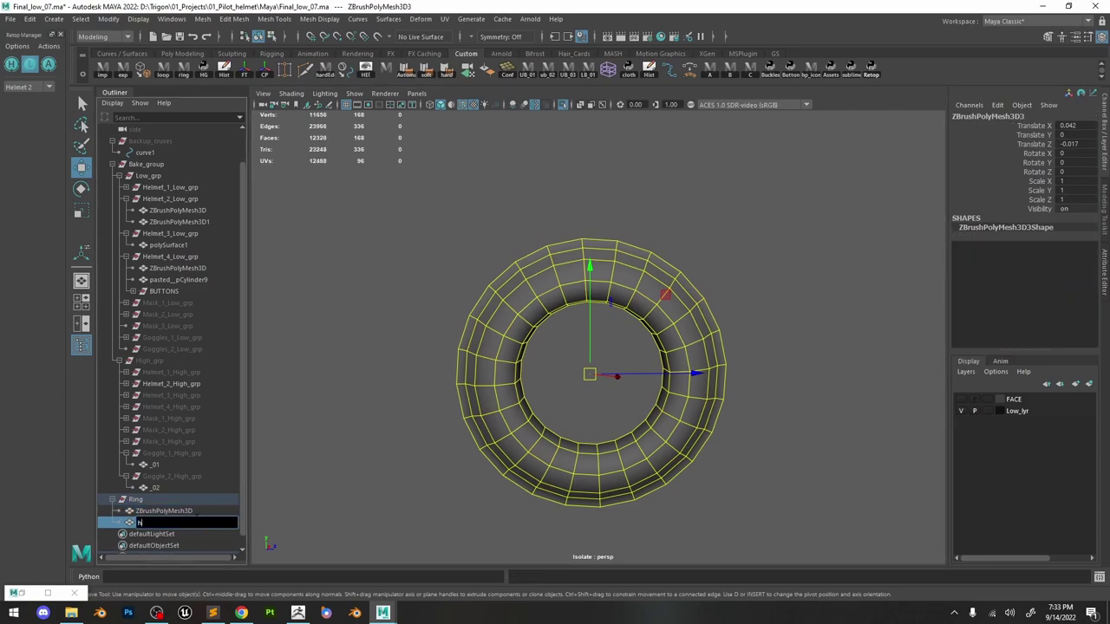
{"action": "type", "text": "igh"}
{"action": "key", "text": "Return"}
{"action": "double_click", "coordinate": [193, 510]}
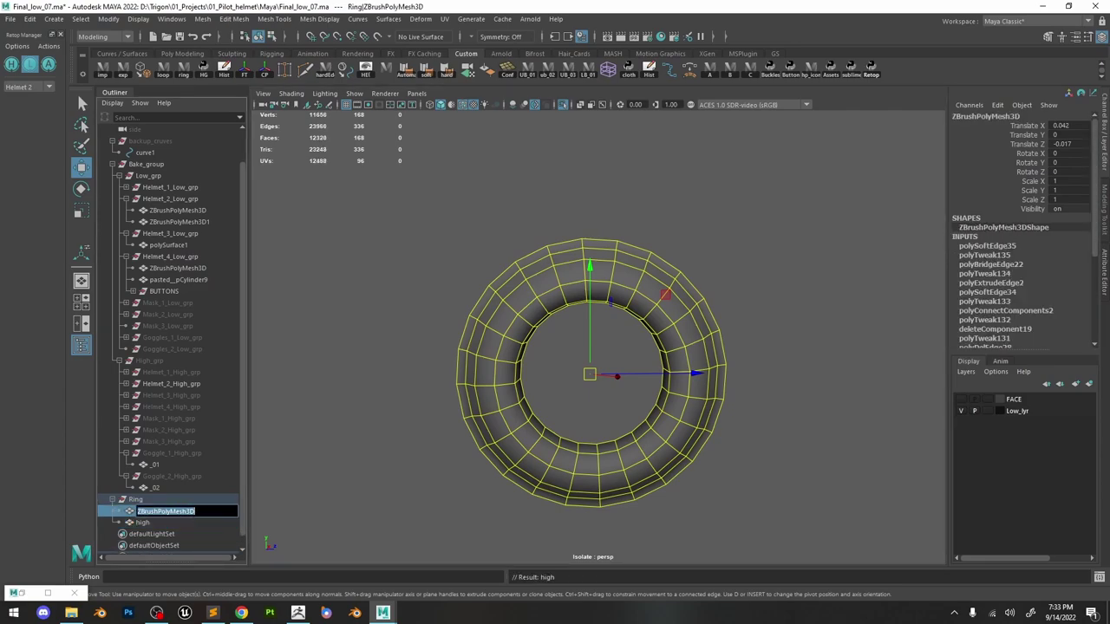
Collapse every other edge on two loops of the low ring mesh.
{"action": "left_click_drag", "start_coordinate": [628, 454], "coordinate": [642, 308], "text": "alt"}
{"action": "right_click_drag", "start_coordinate": [587, 283], "coordinate": [687, 221], "text": "alt"}
{"action": "left_click", "coordinate": [682, 296]}
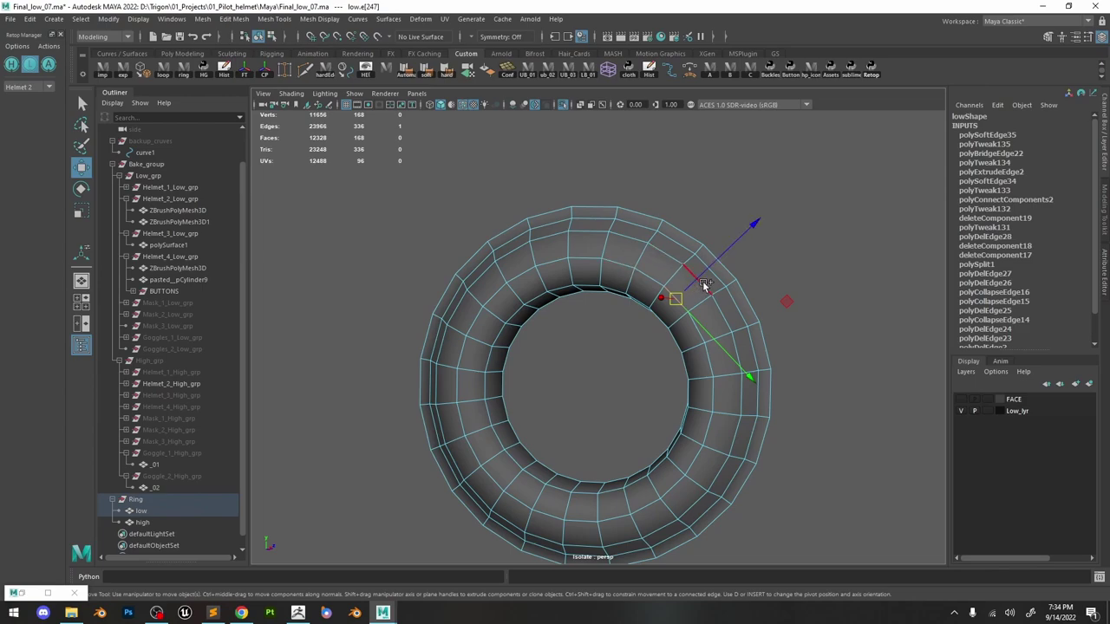
{"action": "left_click", "coordinate": [183, 73]}
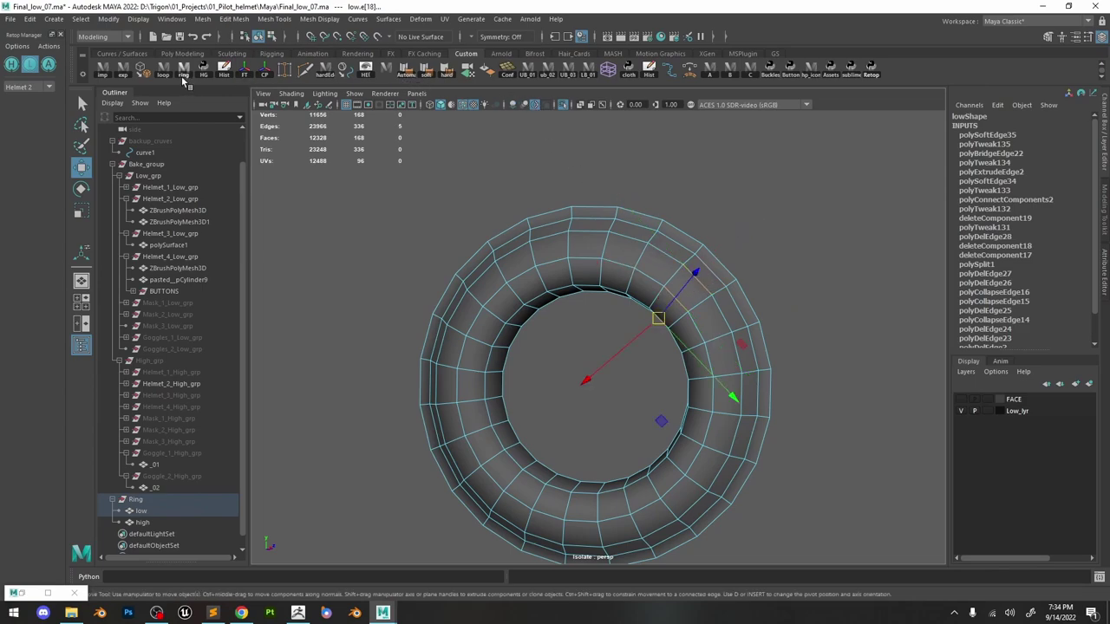
{"action": "left_click", "coordinate": [164, 73]}
{"action": "right_click_drag", "start_coordinate": [605, 246], "coordinate": [600, 199], "text": "shift"}
Hide the high ring and try collapsing every other edge on one more loop of the low ring.
{"action": "left_click", "coordinate": [201, 512]}
{"action": "left_click_drag", "start_coordinate": [696, 312], "coordinate": [638, 279], "text": "alt"}
{"action": "left_click", "coordinate": [201, 524]}
{"action": "key", "text": "ctrl+h"}
{"action": "right_click_drag", "start_coordinate": [639, 278], "coordinate": [637, 233]}
{"action": "left_click", "coordinate": [587, 263]}
{"action": "right_click_drag", "start_coordinate": [605, 293], "coordinate": [600, 247], "text": "shift"}
Return to object mode, leave the isolated view and turn off the wireframe overlay on the helmet.
{"action": "left_click_drag", "start_coordinate": [583, 299], "coordinate": [633, 288], "text": "alt"}
{"action": "right_click_drag", "start_coordinate": [634, 288], "coordinate": [669, 253]}
{"action": "left_click", "coordinate": [728, 227]}
{"action": "scroll", "coordinate": [590, 217], "scroll_direction": "down", "scroll_amount": 5}
{"action": "mouse_move", "coordinate": [646, 248]}
{"action": "left_mouse_down", "text": "alt"}
{"action": "mouse_move", "coordinate": [589, 216]}
{"action": "mouse_move", "coordinate": [657, 239]}
{"action": "mouse_move", "coordinate": [646, 237]}
{"action": "left_mouse_up", "text": "alt"}
{"action": "left_click", "coordinate": [463, 105]}
{"action": "scroll", "coordinate": [645, 237], "scroll_direction": "up", "scroll_amount": 4}
{"action": "left_click", "coordinate": [563, 106]}
{"action": "scroll", "coordinate": [558, 228], "scroll_direction": "down", "scroll_amount": 6}
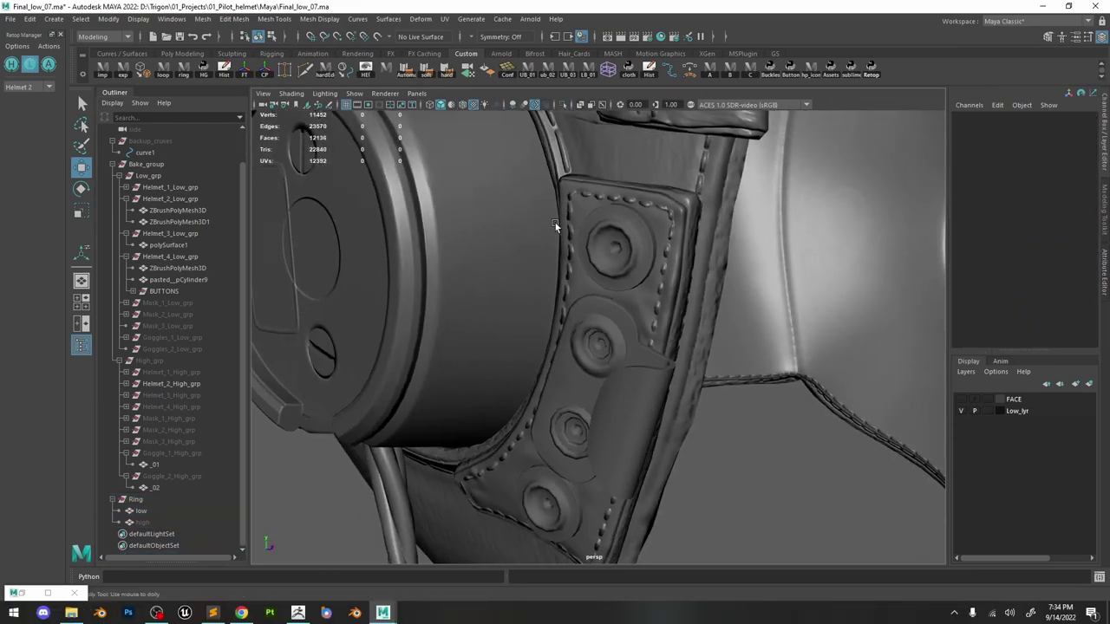
Unhide the high ring and move the whole Ring group to about X -0.016 and Z 0.017.
{"action": "scroll", "coordinate": [557, 228], "scroll_direction": "up", "scroll_amount": 8}
{"action": "left_click", "coordinate": [481, 337]}
{"action": "left_click", "coordinate": [171, 522]}
{"action": "left_click", "coordinate": [518, 295]}
{"action": "left_click", "coordinate": [171, 522]}
{"action": "left_click", "coordinate": [136, 499]}
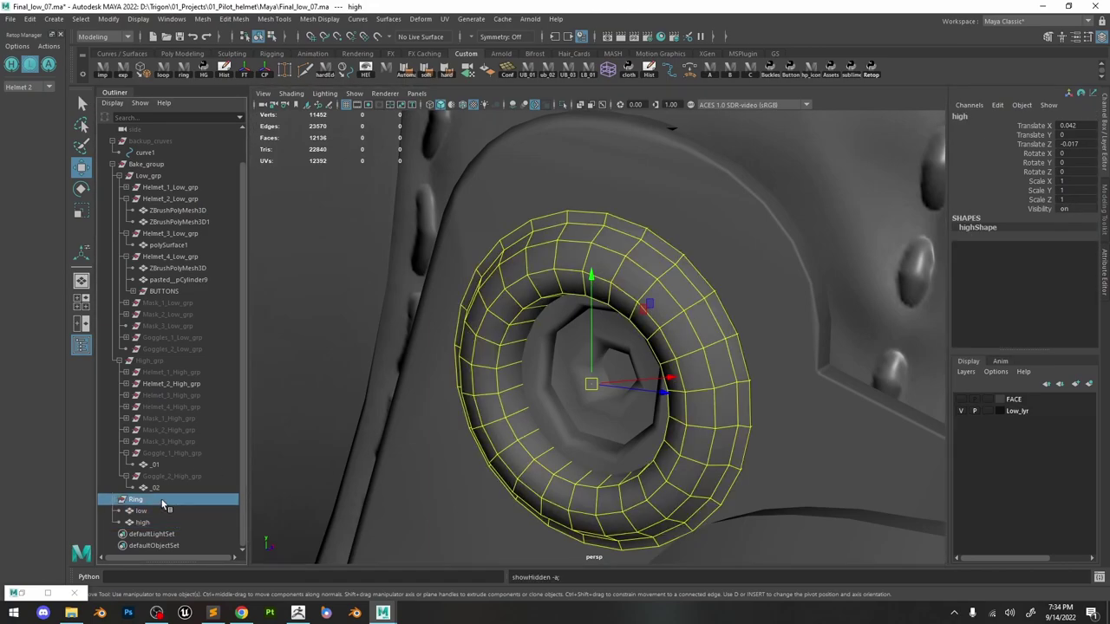
{"action": "left_click_drag", "start_coordinate": [538, 330], "coordinate": [649, 340], "text": "alt"}
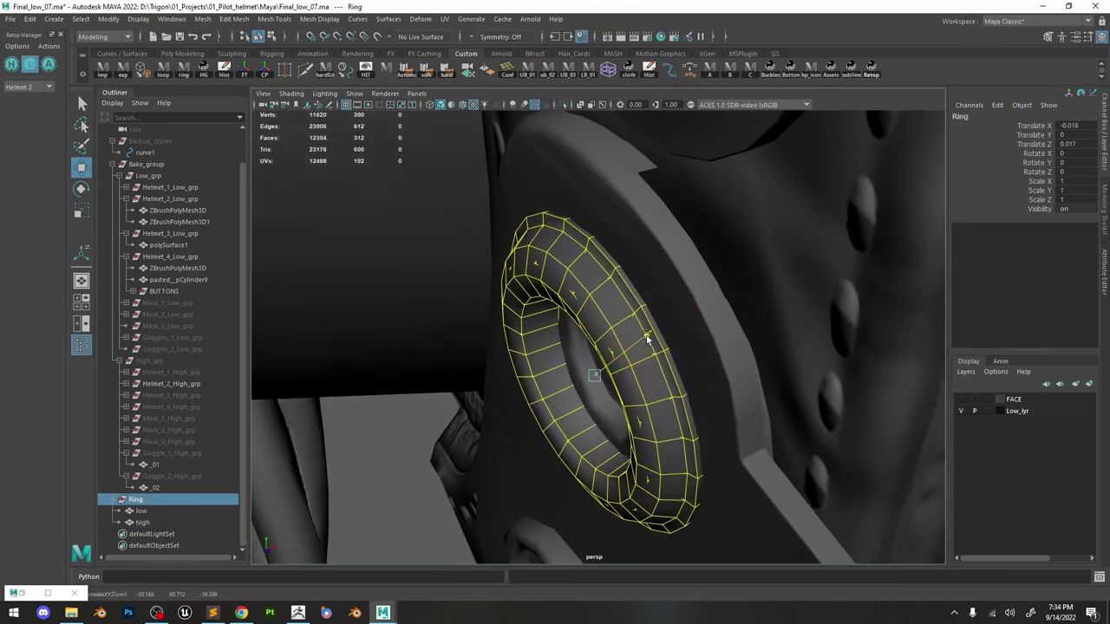
Hide the high ring and nudge the Ring group slightly against the clasp plate's button.
{"action": "scroll", "coordinate": [646, 343], "scroll_direction": "down", "scroll_amount": 4}
{"action": "left_click", "coordinate": [144, 523]}
{"action": "key", "text": "ctrl+h"}
{"action": "left_click_drag", "start_coordinate": [555, 347], "coordinate": [711, 355], "text": "alt"}
{"action": "left_click", "coordinate": [606, 268]}
{"action": "left_click", "coordinate": [607, 268]}
{"action": "left_click", "coordinate": [149, 500]}
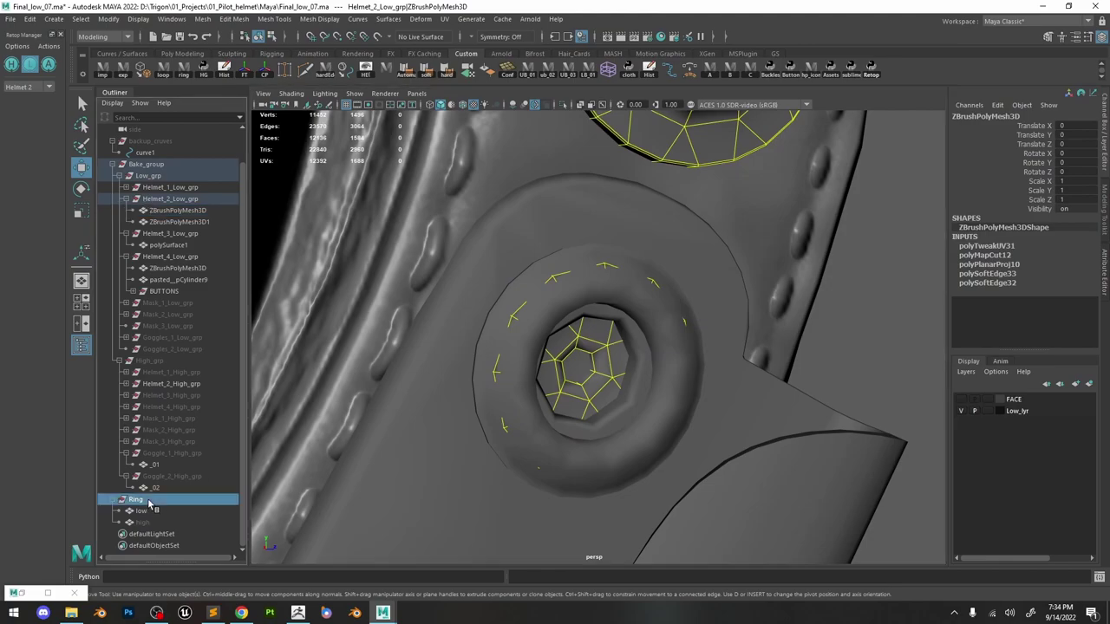
{"action": "left_click_drag", "start_coordinate": [607, 364], "coordinate": [590, 369], "text": "alt"}
{"action": "left_click_drag", "start_coordinate": [579, 365], "coordinate": [570, 361]}
Undo the Ring group moves and the latest edge collapse on the low ring.
{"action": "left_click", "coordinate": [828, 301]}
{"action": "scroll", "coordinate": [798, 333], "scroll_direction": "down", "scroll_amount": 5}
{"action": "left_click_drag", "start_coordinate": [798, 335], "coordinate": [644, 361], "text": "alt"}
{"action": "scroll", "coordinate": [645, 361], "scroll_direction": "up", "scroll_amount": 3}
{"action": "key", "text": "ctrl+z"}
{"action": "key", "text": "ctrl+z"}
{"action": "key", "text": "ctrl+z"}
{"action": "key", "text": "ctrl+z"}
{"action": "key", "text": "ctrl+z"}
{"action": "key", "text": "ctrl+z"}
{"action": "key", "text": "ctrl+z"}
{"action": "key", "text": "ctrl+z"}
{"action": "key", "text": "ctrl+z"}
{"action": "key", "text": "ctrl+z"}
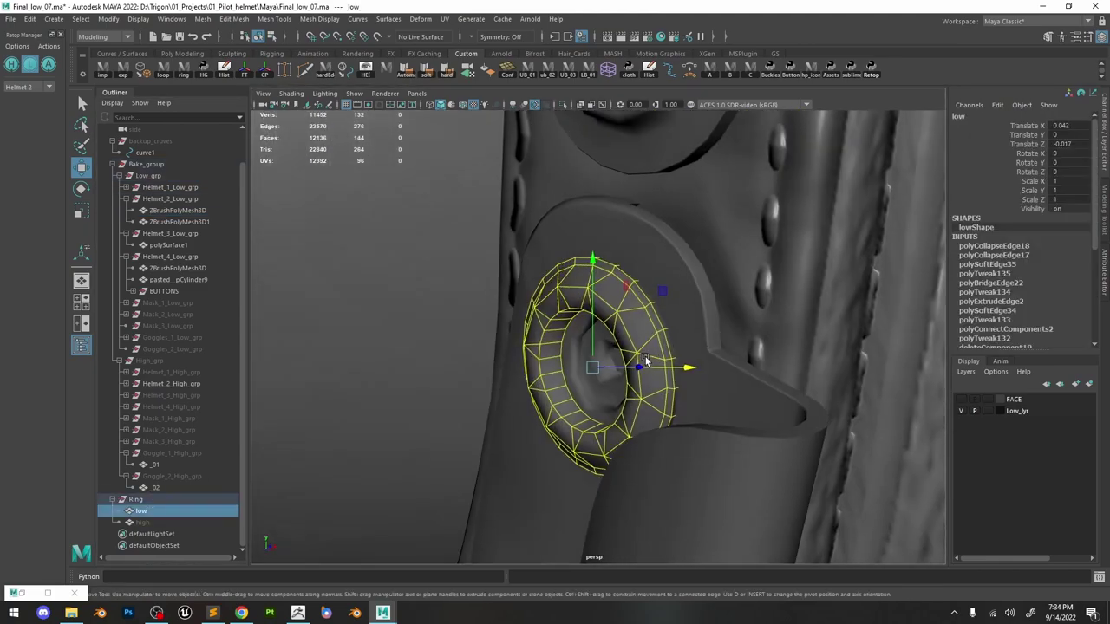
{"action": "right_click_drag", "start_coordinate": [649, 349], "coordinate": [705, 303]}
{"action": "left_click", "coordinate": [744, 281]}
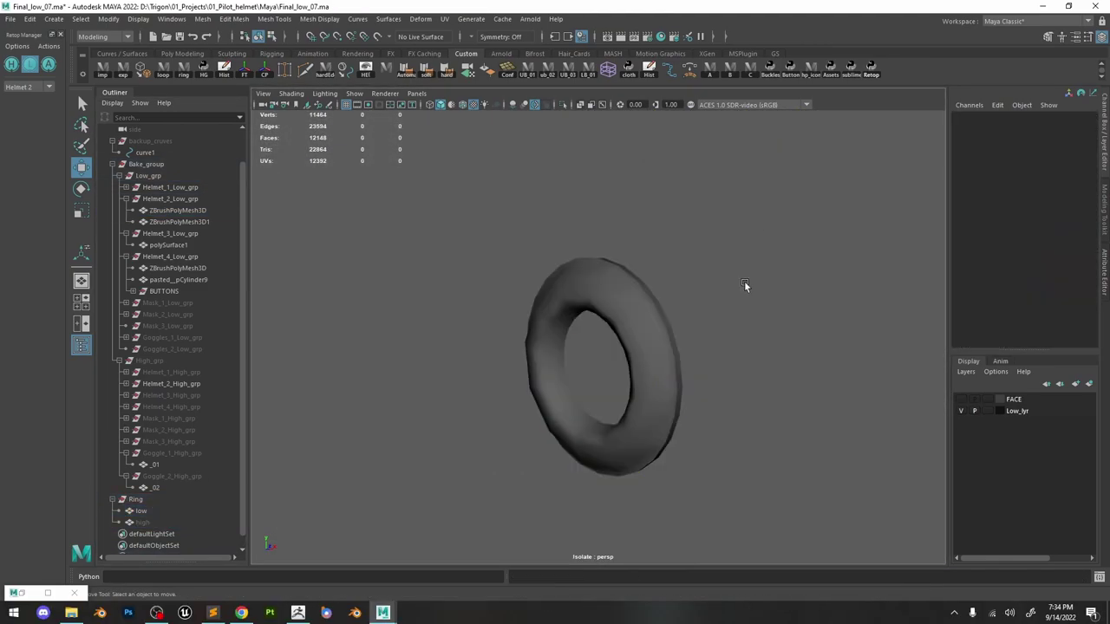
{"action": "left_click", "coordinate": [669, 345]}
{"action": "mouse_move", "coordinate": [670, 345]}
{"action": "left_mouse_down", "text": "alt"}
{"action": "mouse_move", "coordinate": [705, 362]}
{"action": "mouse_move", "coordinate": [672, 343]}
{"action": "left_mouse_up", "text": "alt"}
{"action": "key", "text": "ctrl+z"}
{"action": "key", "text": "ctrl+z"}
{"action": "key", "text": "ctrl+z"}
Hide the low ring around the clasp plate's button.
{"action": "left_click_drag", "start_coordinate": [642, 294], "coordinate": [651, 229], "text": "alt"}
{"action": "key", "text": "ctrl+h"}
{"action": "left_click", "coordinate": [666, 312]}
{"action": "key", "text": "ctrl+1"}
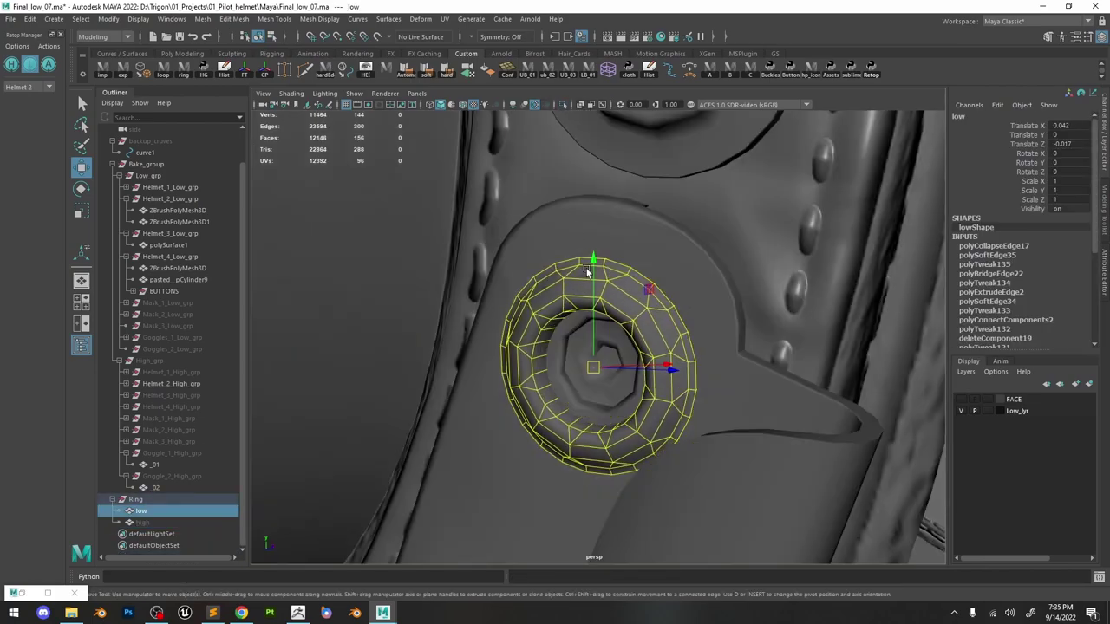
{"action": "left_click_drag", "start_coordinate": [271, 431], "coordinate": [156, 505], "text": "alt"}
{"action": "left_click", "coordinate": [560, 431]}
{"action": "left_click", "coordinate": [560, 431]}
{"action": "key", "text": "ctrl+h"}
Delete one edge loop from the circular rim around each of the two clasp plate buttons.
{"action": "left_click", "coordinate": [510, 367]}
{"action": "left_click_drag", "start_coordinate": [510, 367], "coordinate": [560, 350], "text": "alt"}
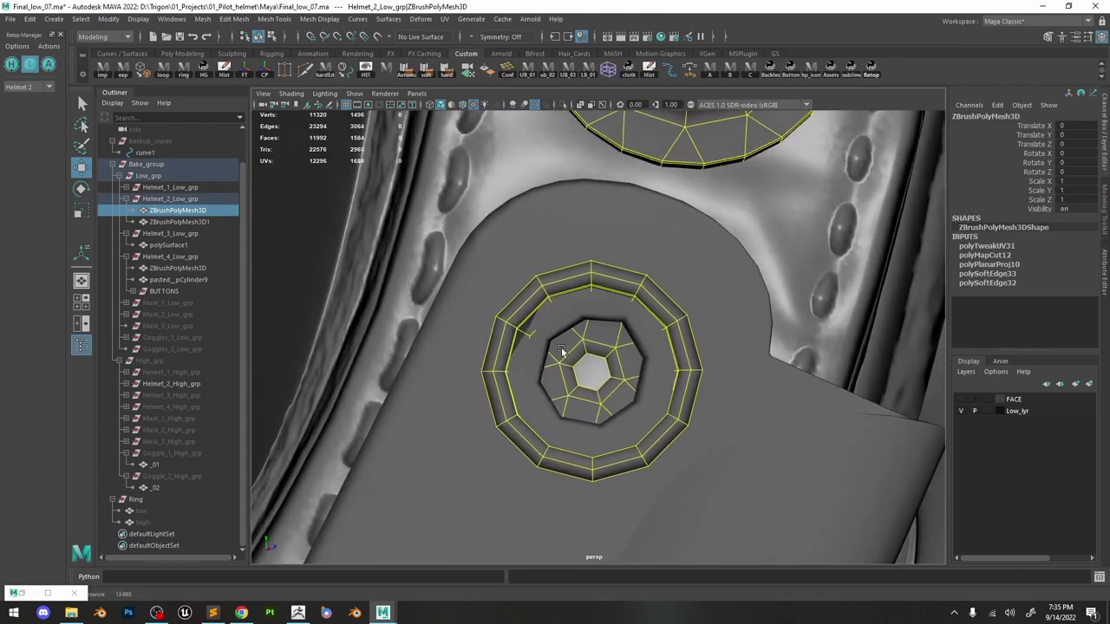
{"action": "scroll", "coordinate": [560, 349], "scroll_direction": "up", "scroll_amount": 2}
{"action": "right_click_drag", "start_coordinate": [547, 326], "coordinate": [536, 277]}
{"action": "double_click", "coordinate": [526, 275]}
{"action": "left_click_drag", "start_coordinate": [527, 275], "coordinate": [503, 458], "text": "alt"}
{"action": "key", "text": "ctrl+Delete"}
{"action": "key", "text": "Delete"}
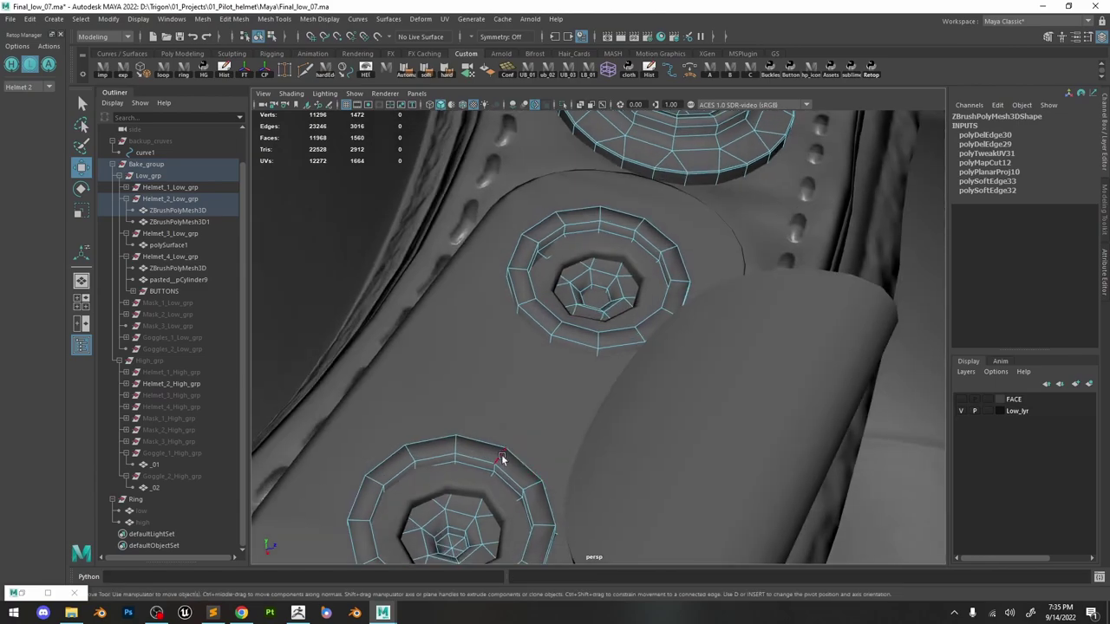
Select the face loops around both clasp plate buttons and shift them along their X axis.
{"action": "right_click", "coordinate": [501, 451]}
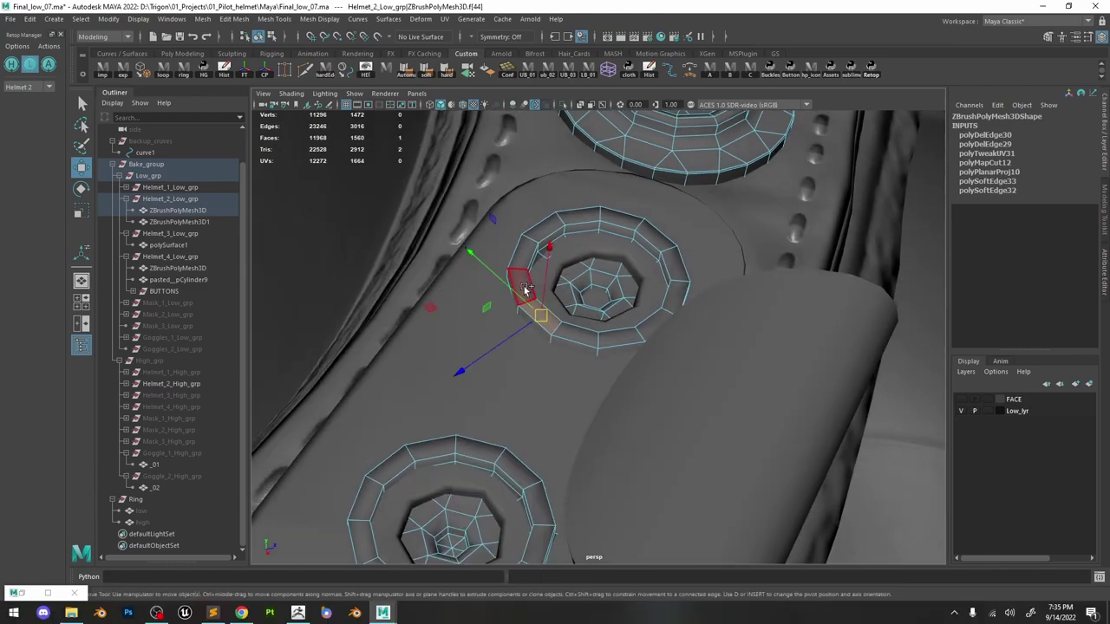
{"action": "double_click", "coordinate": [524, 289]}
{"action": "double_click", "coordinate": [436, 448], "text": "shift"}
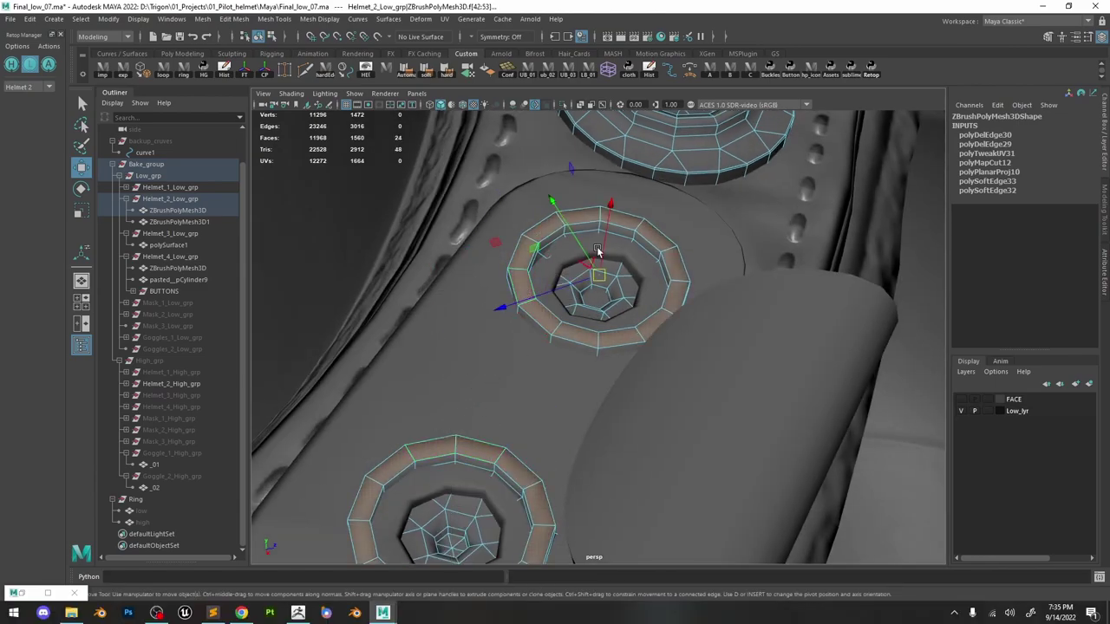
{"action": "left_click_drag", "start_coordinate": [606, 217], "coordinate": [609, 249]}
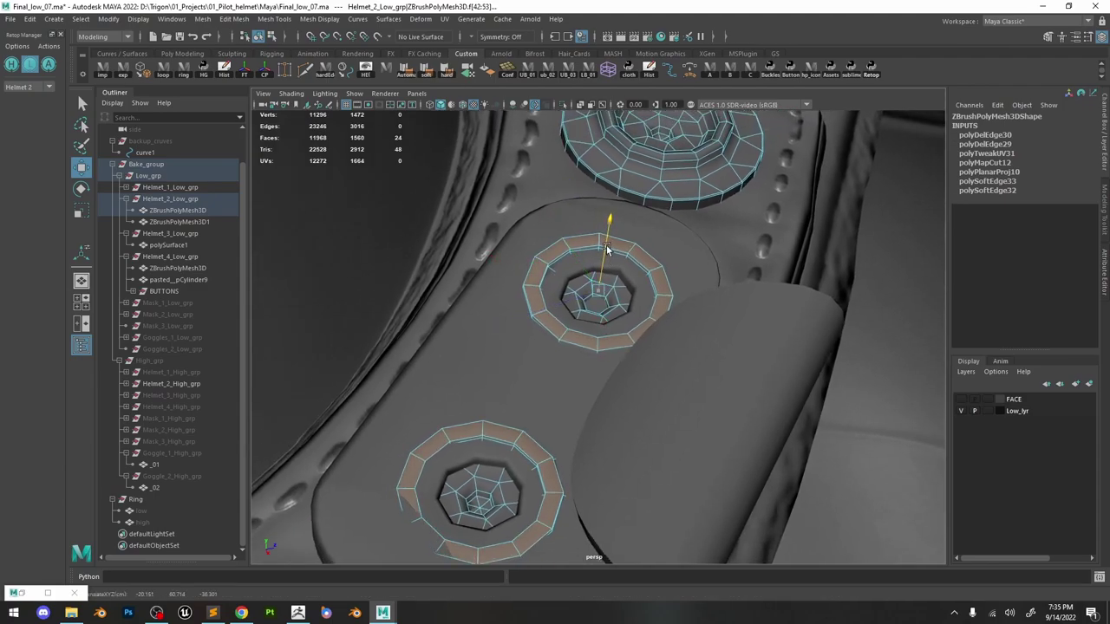
{"action": "key", "text": "F8"}
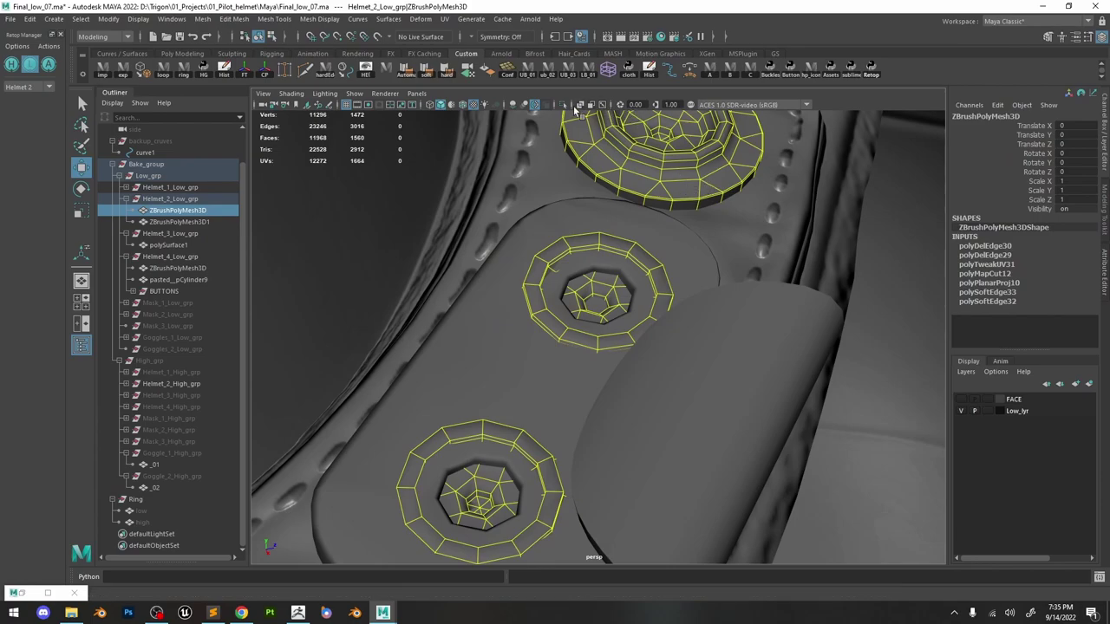
Examine the face loop on the upper strap button in isolation, and return to the full helmet view.
{"action": "left_click", "coordinate": [563, 105]}
{"action": "left_click_drag", "start_coordinate": [627, 183], "coordinate": [611, 246], "text": "alt"}
{"action": "right_click_drag", "start_coordinate": [611, 245], "coordinate": [643, 314], "text": "alt"}
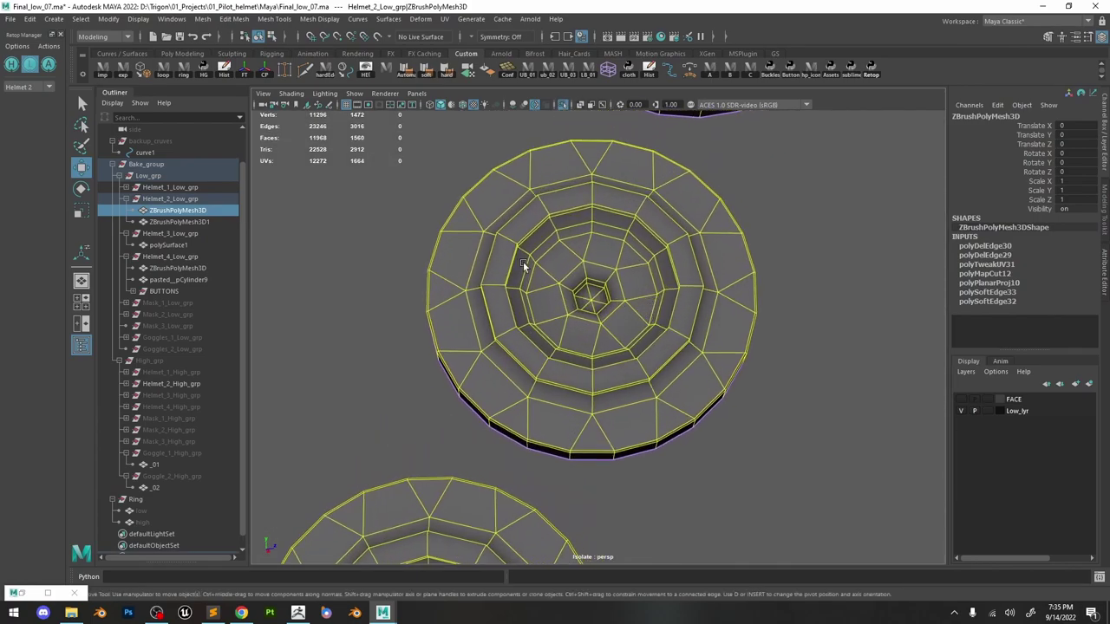
{"action": "key", "text": "F11"}
{"action": "left_click", "coordinate": [499, 302]}
{"action": "double_click", "coordinate": [501, 264], "text": "shift"}
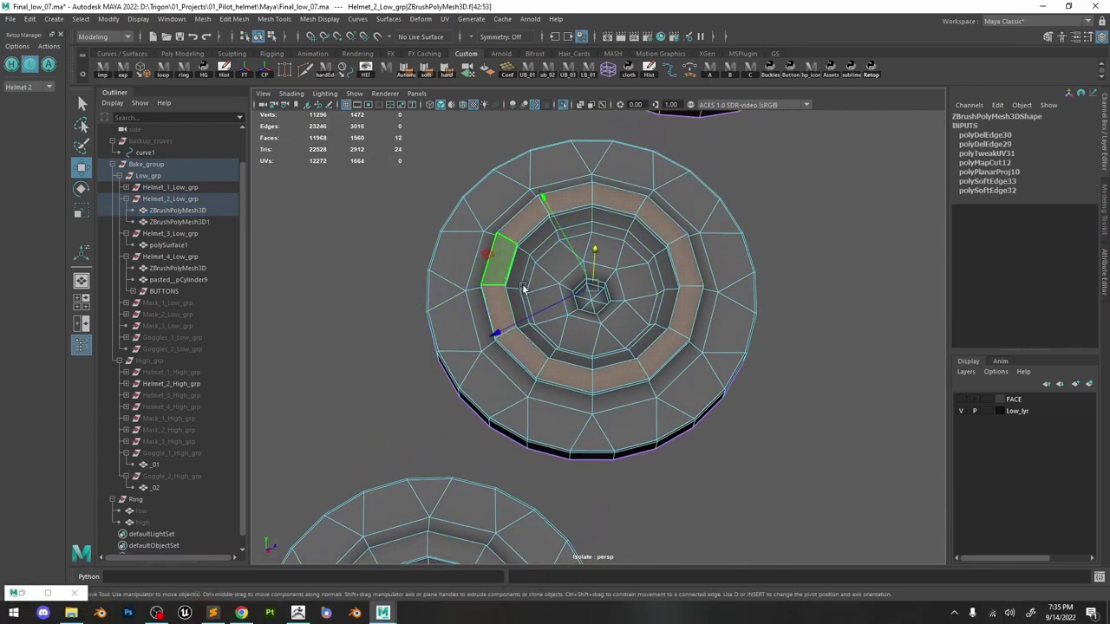
{"action": "left_click_drag", "start_coordinate": [526, 289], "coordinate": [598, 286], "text": "alt"}
{"action": "key", "text": "alt+Tab"}
{"action": "right_click_drag", "start_coordinate": [623, 244], "coordinate": [607, 261]}
{"action": "left_click", "coordinate": [564, 105]}
{"action": "left_click", "coordinate": [784, 287]}
{"action": "left_click_drag", "start_coordinate": [784, 284], "coordinate": [556, 328], "text": "alt"}
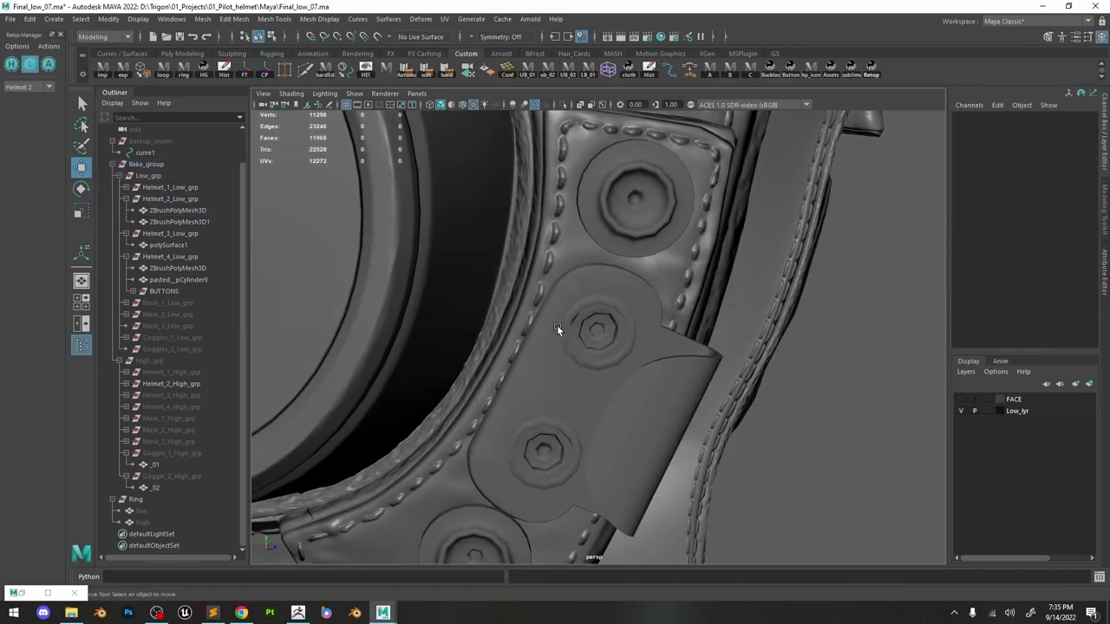
Unhide both meshes in the Ring group, frame them, and hide only the high ring again.
{"action": "left_click", "coordinate": [596, 337]}
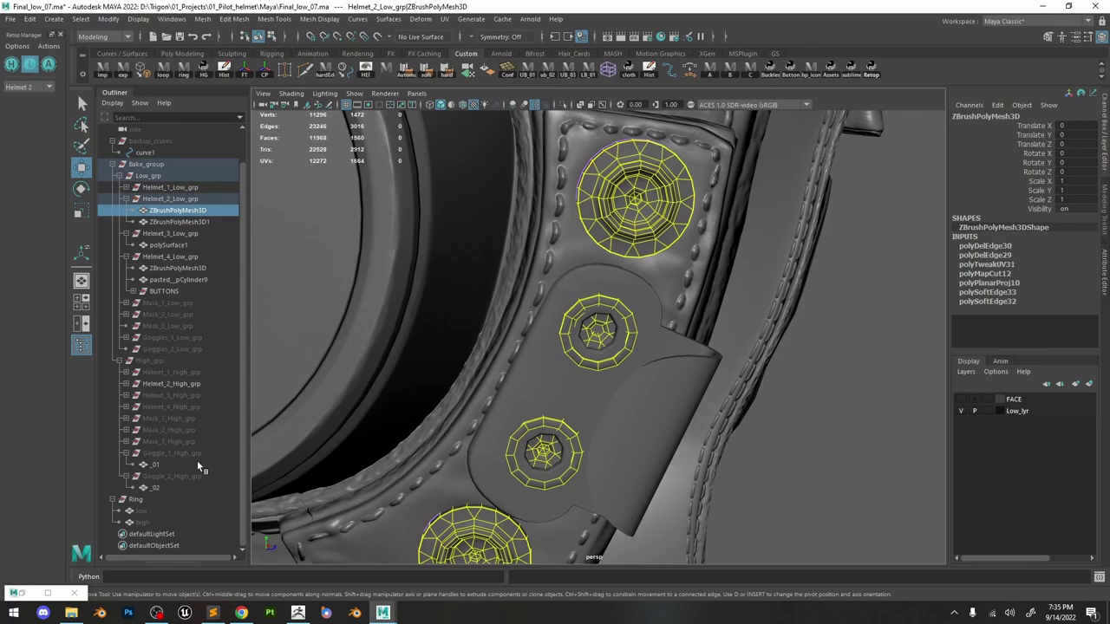
{"action": "left_click", "coordinate": [186, 305]}
{"action": "left_click", "coordinate": [148, 511]}
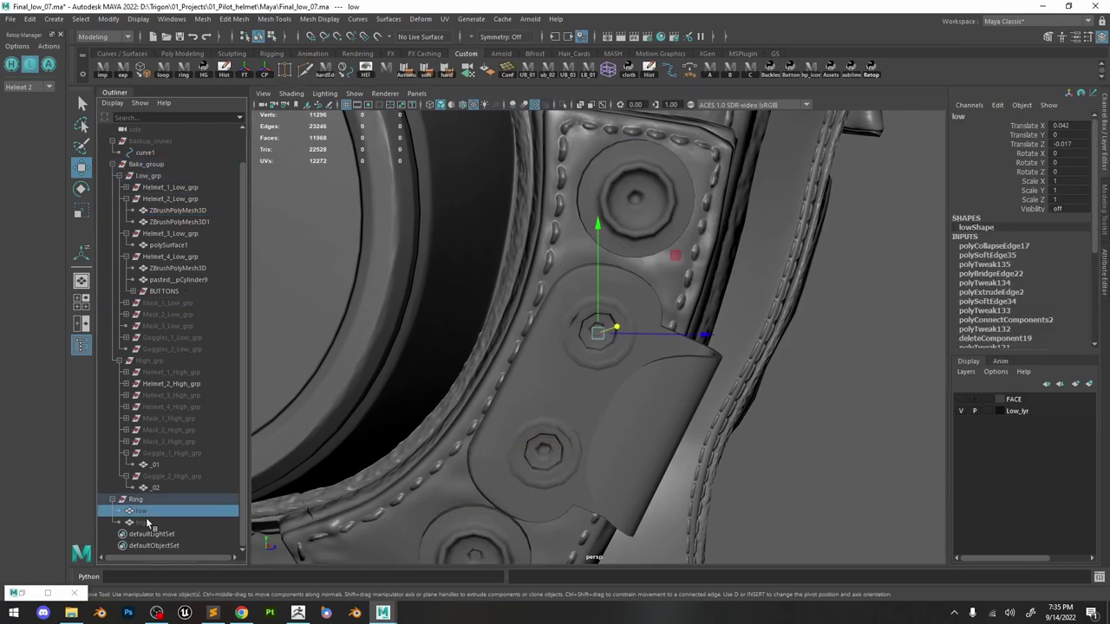
{"action": "left_click", "coordinate": [145, 521], "text": "shift"}
{"action": "key", "text": "h"}
{"action": "key", "text": "f"}
{"action": "left_click", "coordinate": [804, 437]}
{"action": "left_click_drag", "start_coordinate": [803, 436], "coordinate": [695, 364], "text": "alt"}
{"action": "left_click", "coordinate": [163, 523]}
{"action": "key", "text": "ctrl+h"}
{"action": "left_click", "coordinate": [141, 511]}
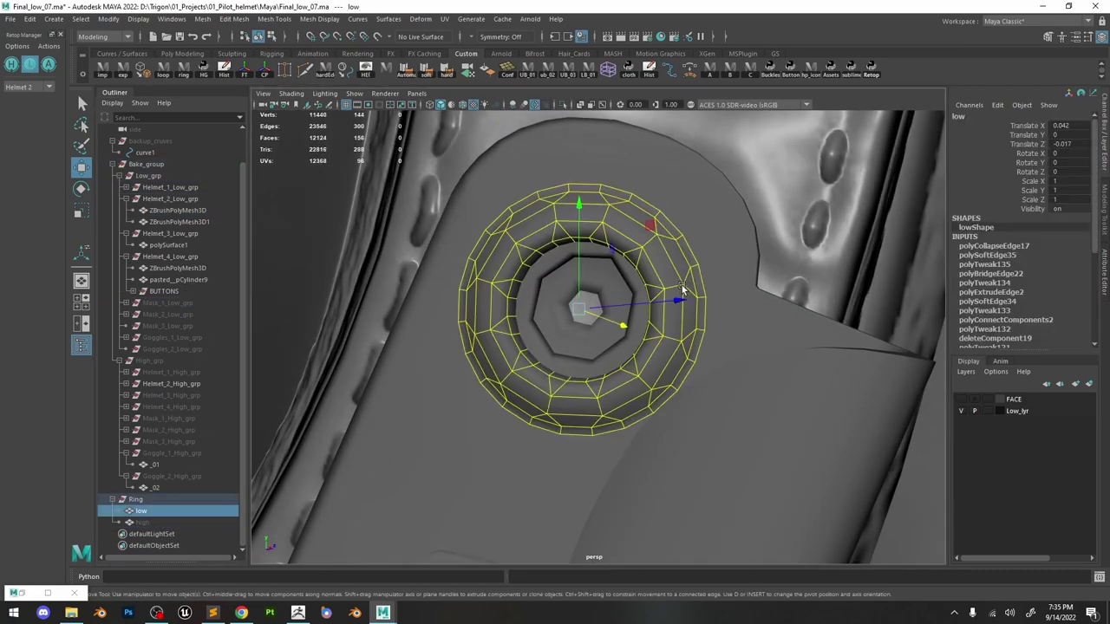
Turn the wireframe overlay back on and check the low ring's density against the clasp plate.
{"action": "left_click_drag", "start_coordinate": [590, 320], "coordinate": [698, 262], "text": "alt"}
{"action": "left_click", "coordinate": [774, 307]}
{"action": "right_click_drag", "start_coordinate": [698, 263], "coordinate": [620, 232], "text": "alt"}
{"action": "left_click", "coordinate": [464, 104]}
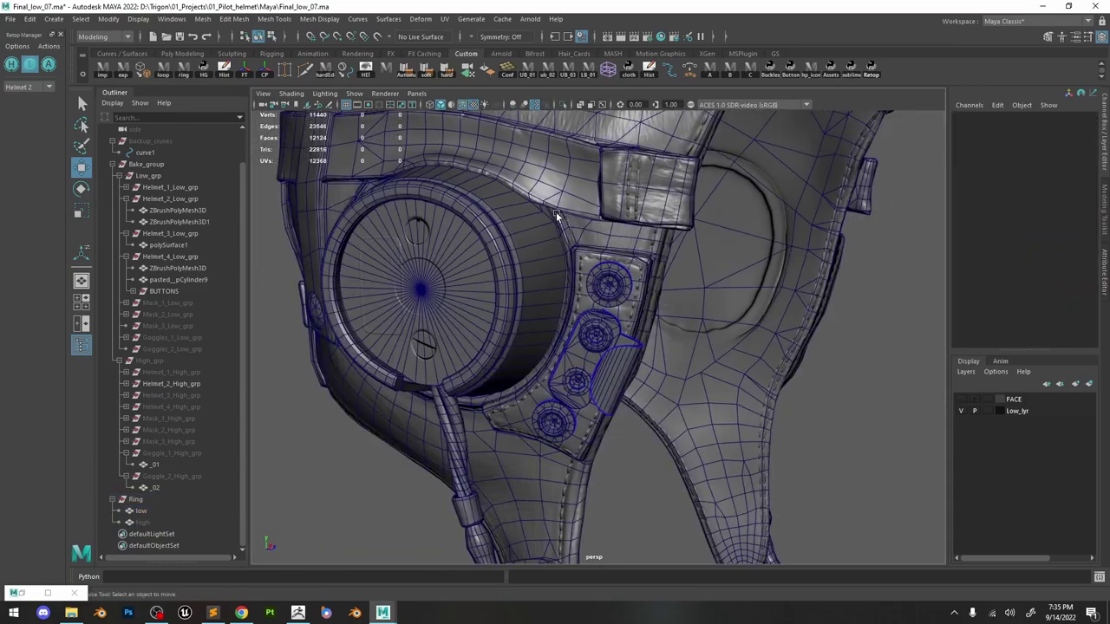
{"action": "mouse_move", "coordinate": [557, 218]}
{"action": "right_mouse_down", "text": "alt"}
{"action": "mouse_move", "coordinate": [749, 405]}
{"action": "mouse_move", "coordinate": [729, 321]}
{"action": "mouse_move", "coordinate": [727, 367]}
{"action": "right_mouse_up", "text": "alt"}
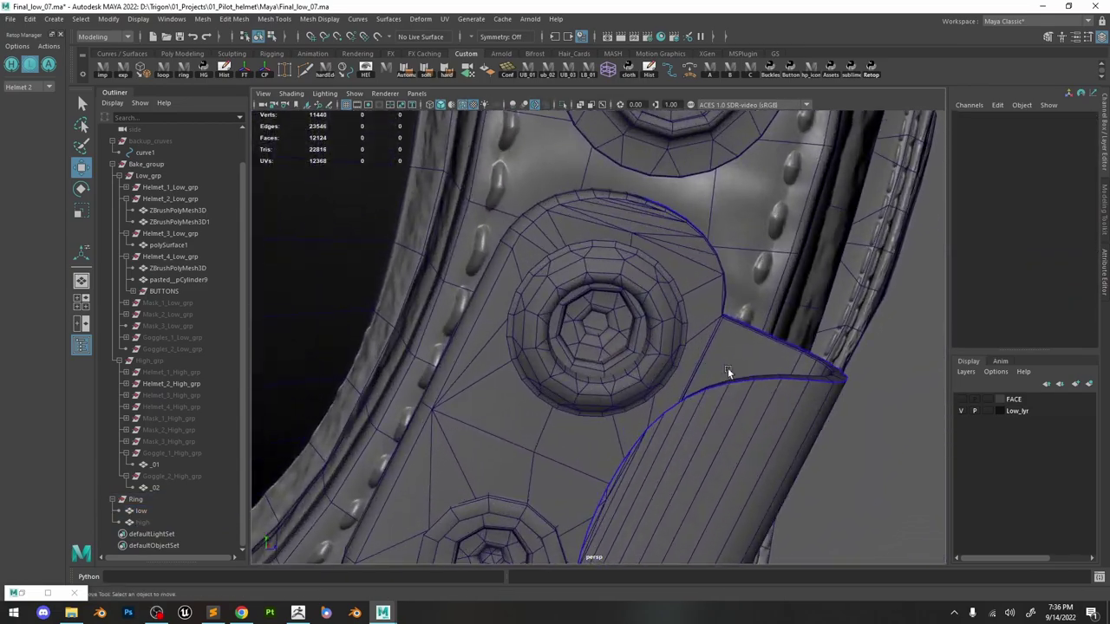
{"action": "left_click_drag", "start_coordinate": [728, 368], "coordinate": [686, 307], "text": "alt"}
Isolate the low ring and collapse every other edge on two more of its loops.
{"action": "left_click", "coordinate": [668, 293]}
{"action": "left_click", "coordinate": [698, 256]}
{"action": "left_click", "coordinate": [648, 254]}
{"action": "left_click", "coordinate": [562, 104]}
{"action": "right_click_drag", "start_coordinate": [607, 195], "coordinate": [671, 240], "text": "alt"}
{"action": "right_click_drag", "start_coordinate": [671, 240], "coordinate": [671, 211]}
{"action": "left_click", "coordinate": [670, 236]}
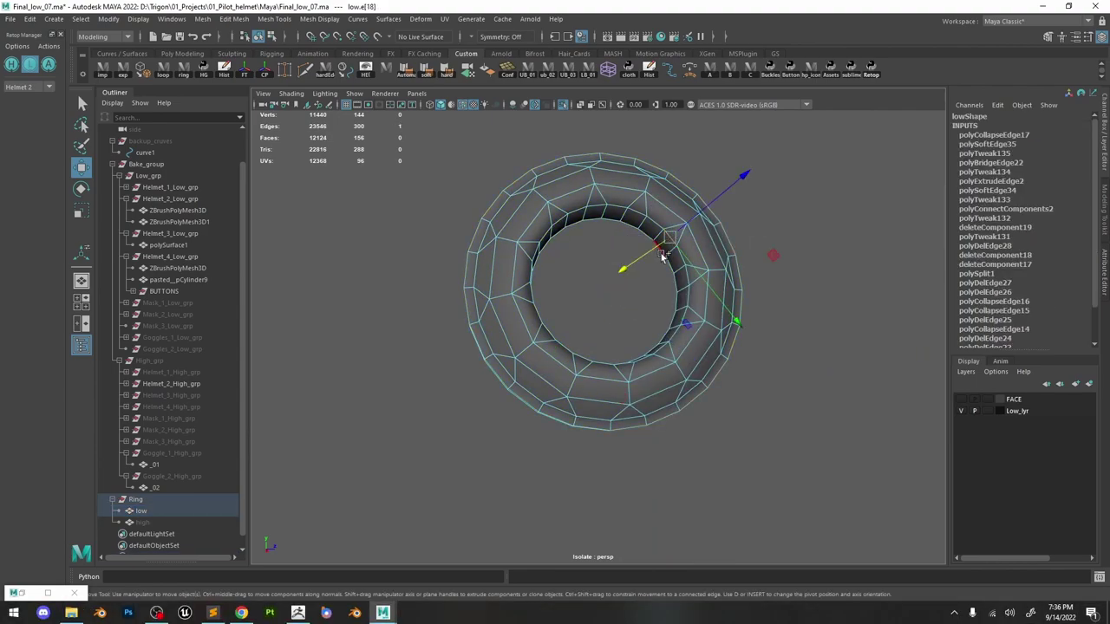
{"action": "left_click", "coordinate": [184, 70]}
{"action": "right_click_drag", "start_coordinate": [590, 230], "coordinate": [629, 162], "text": "shift"}
Leave the isolated view and inspect the reduced low ring in place on the clasp plate.
{"action": "left_click_drag", "start_coordinate": [632, 187], "coordinate": [644, 218], "text": "alt"}
{"action": "right_click_drag", "start_coordinate": [644, 218], "coordinate": [667, 189]}
{"action": "left_click", "coordinate": [765, 149]}
{"action": "left_click", "coordinate": [563, 105]}
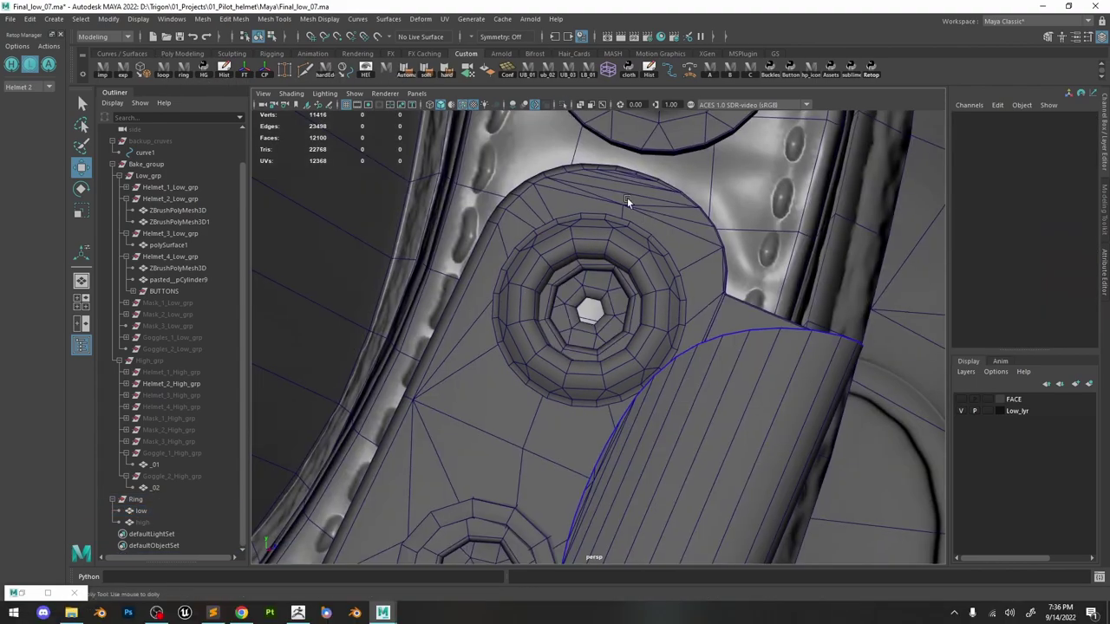
{"action": "left_click_drag", "start_coordinate": [627, 197], "coordinate": [666, 255], "text": "alt"}
{"action": "right_click_drag", "start_coordinate": [666, 255], "coordinate": [638, 233], "text": "alt"}
{"action": "left_click_drag", "start_coordinate": [638, 233], "coordinate": [636, 255], "text": "alt"}
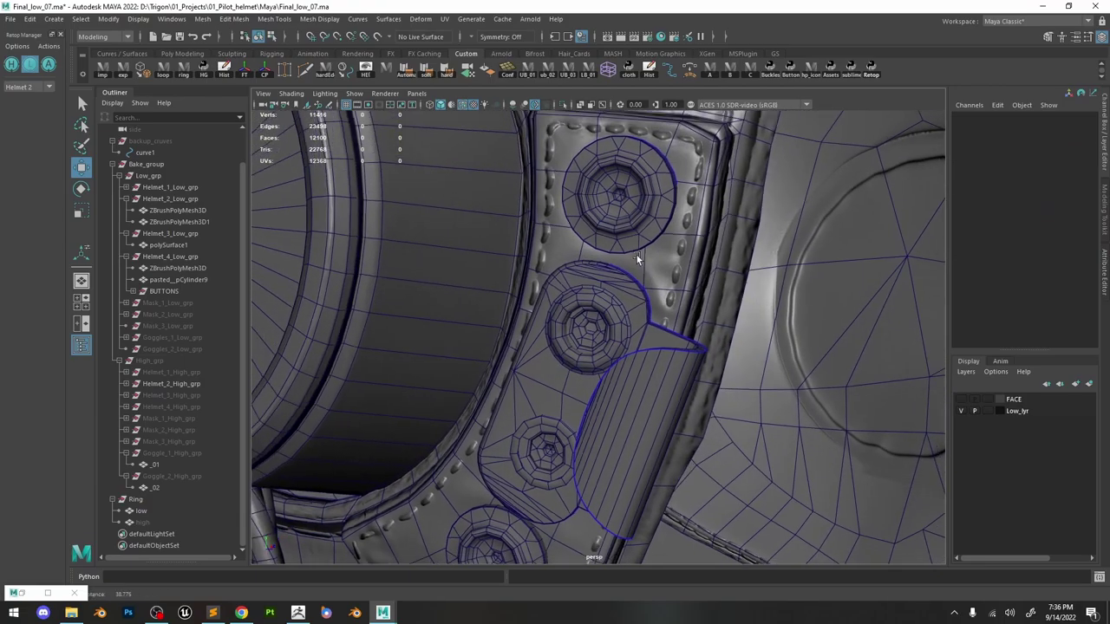
{"action": "right_click_drag", "start_coordinate": [637, 255], "coordinate": [599, 219], "text": "alt"}
{"action": "left_click", "coordinate": [156, 613]}
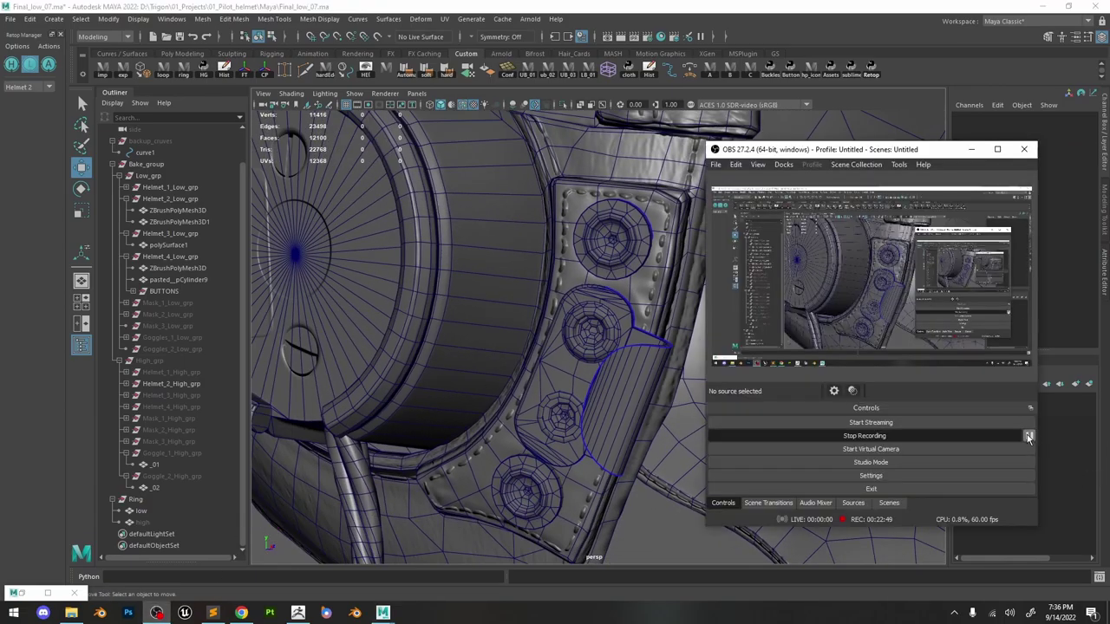
{"action": "left_click", "coordinate": [972, 151]}
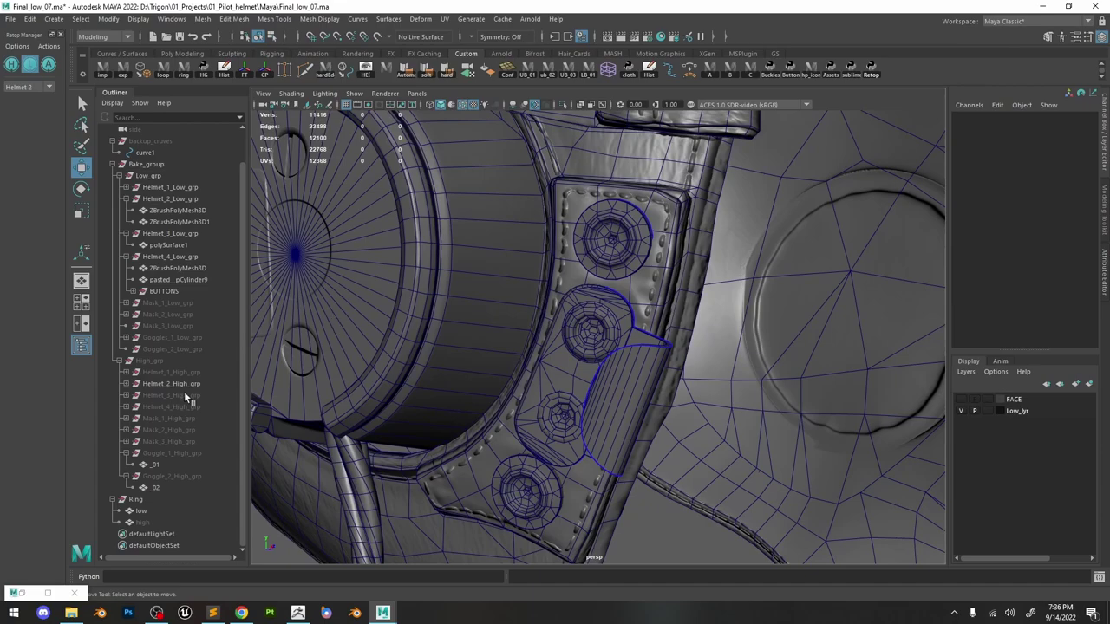
Unhide the high ring, isolate it and frame it in the viewport.
{"action": "left_click", "coordinate": [142, 522]}
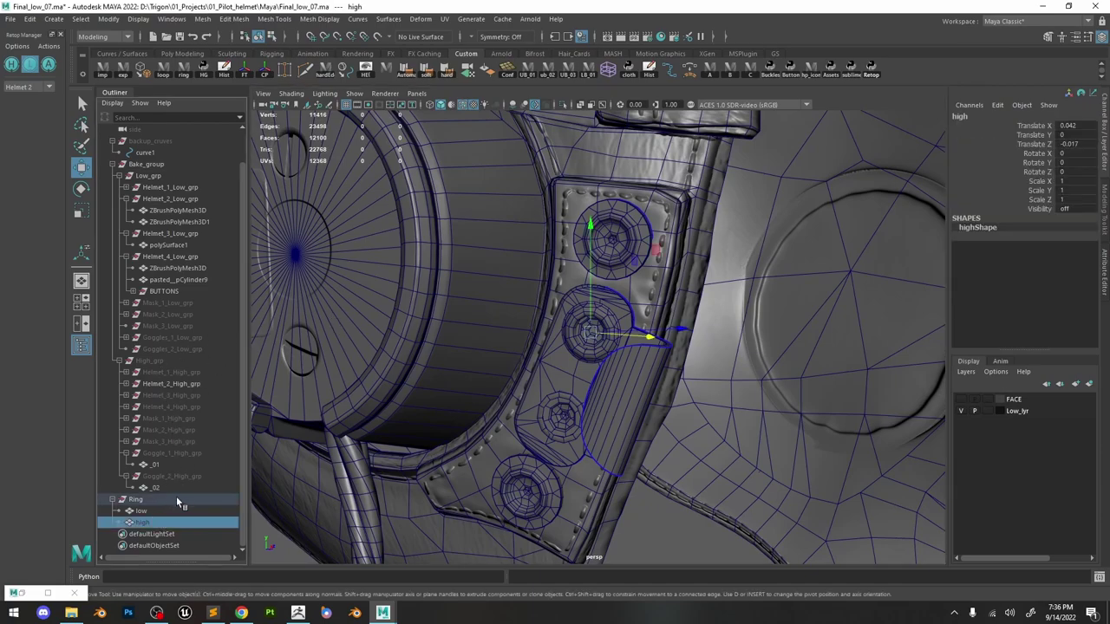
{"action": "key", "text": "shift+h"}
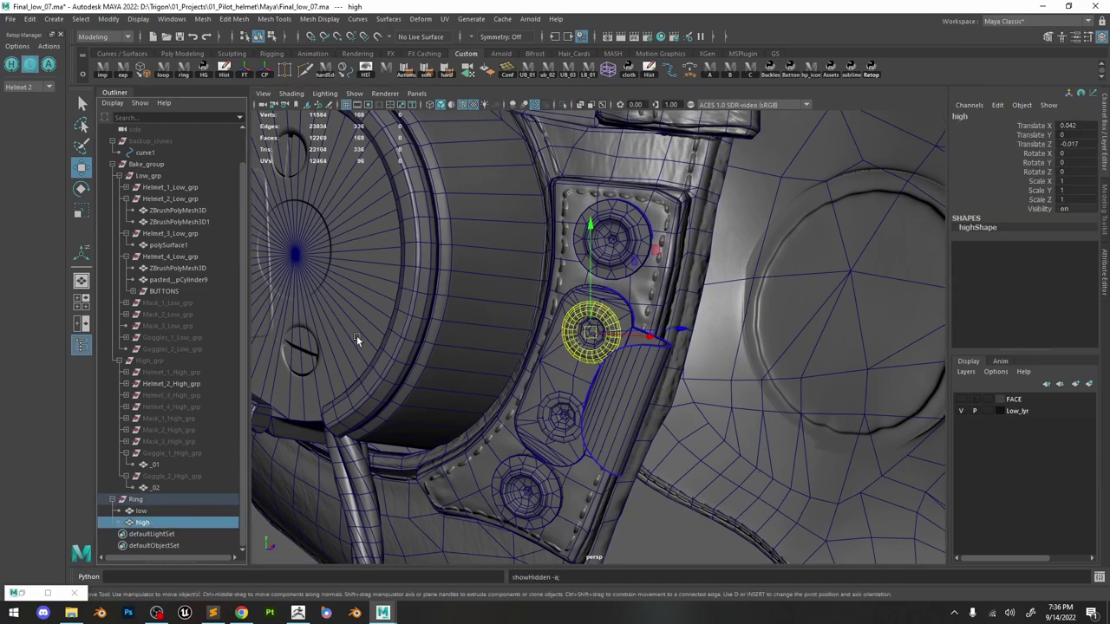
{"action": "left_click", "coordinate": [570, 108]}
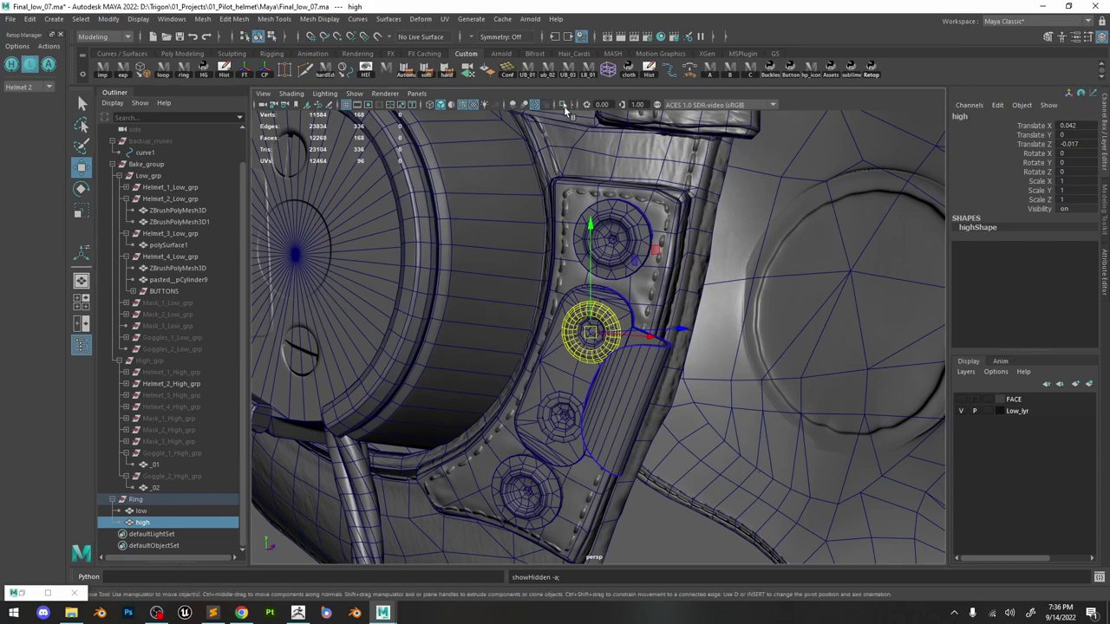
{"action": "left_click", "coordinate": [563, 105]}
{"action": "key", "text": "f"}
{"action": "left_click_drag", "start_coordinate": [652, 290], "coordinate": [633, 275], "text": "alt"}
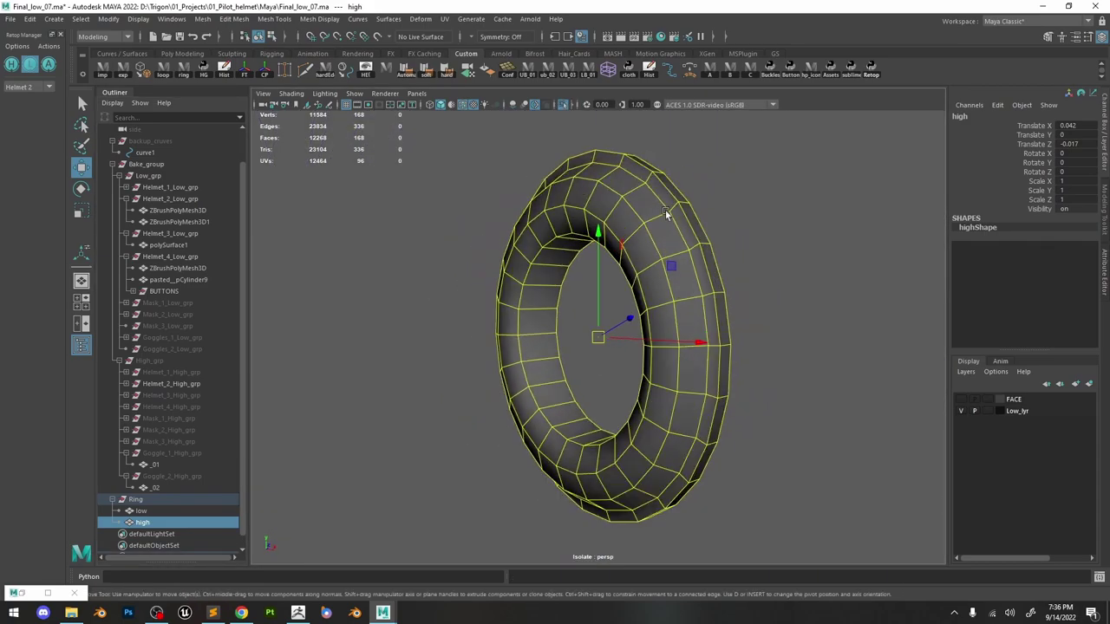
Bevel the high ring's rim edge loops with fraction 0.8 and 2 segments, and preview the mesh smoothed.
{"action": "right_click_drag", "start_coordinate": [666, 214], "coordinate": [681, 211]}
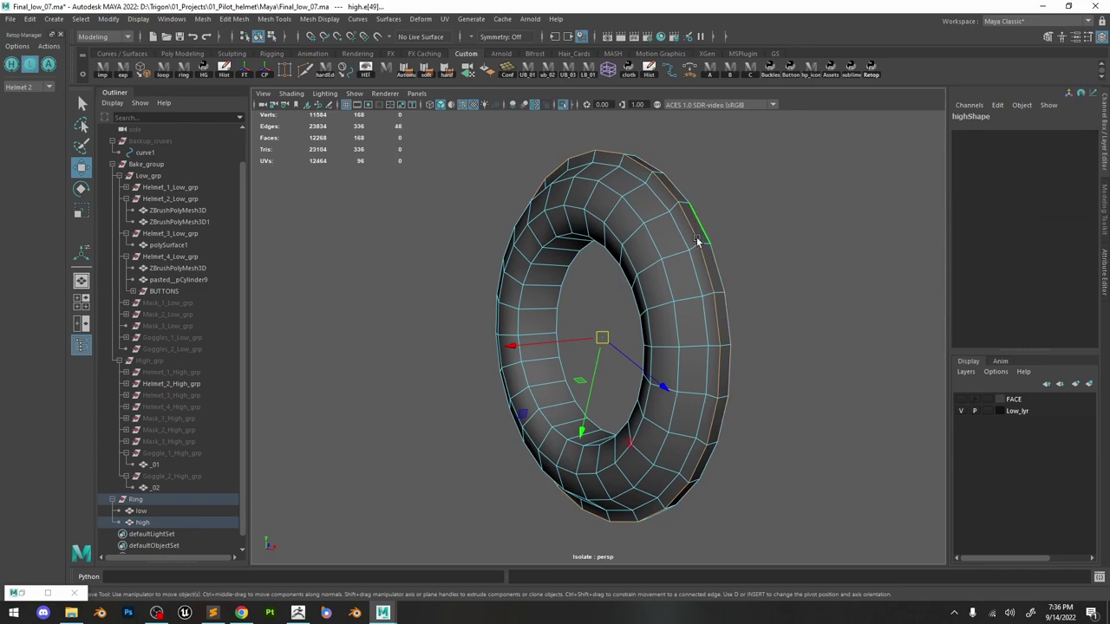
{"action": "left_click_drag", "start_coordinate": [597, 253], "coordinate": [585, 230], "text": "alt"}
{"action": "key", "text": "ctrl+b"}
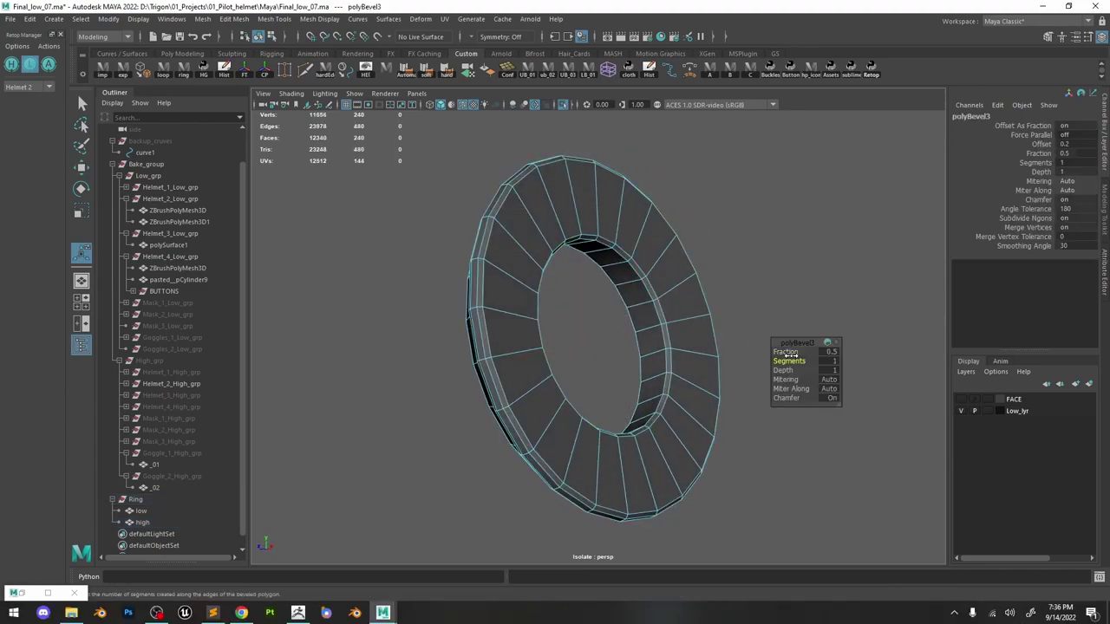
{"action": "left_click_drag", "start_coordinate": [791, 355], "coordinate": [792, 350]}
{"action": "key", "text": "3"}
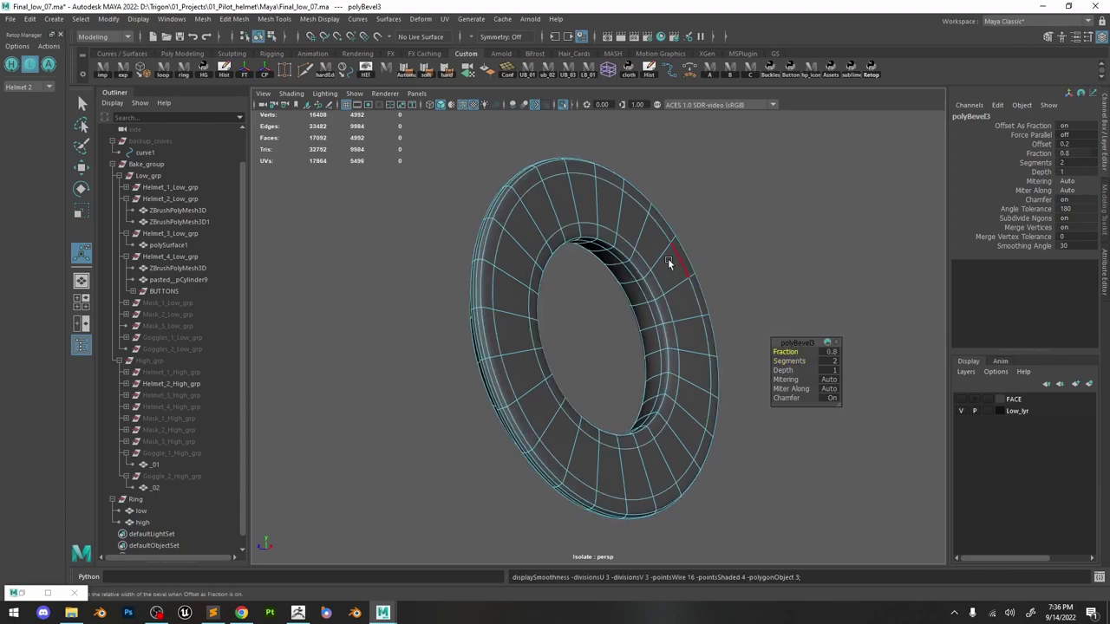
Convert the high ring's smooth preview into actual polygons and leave the isolated view.
{"action": "key", "text": "q"}
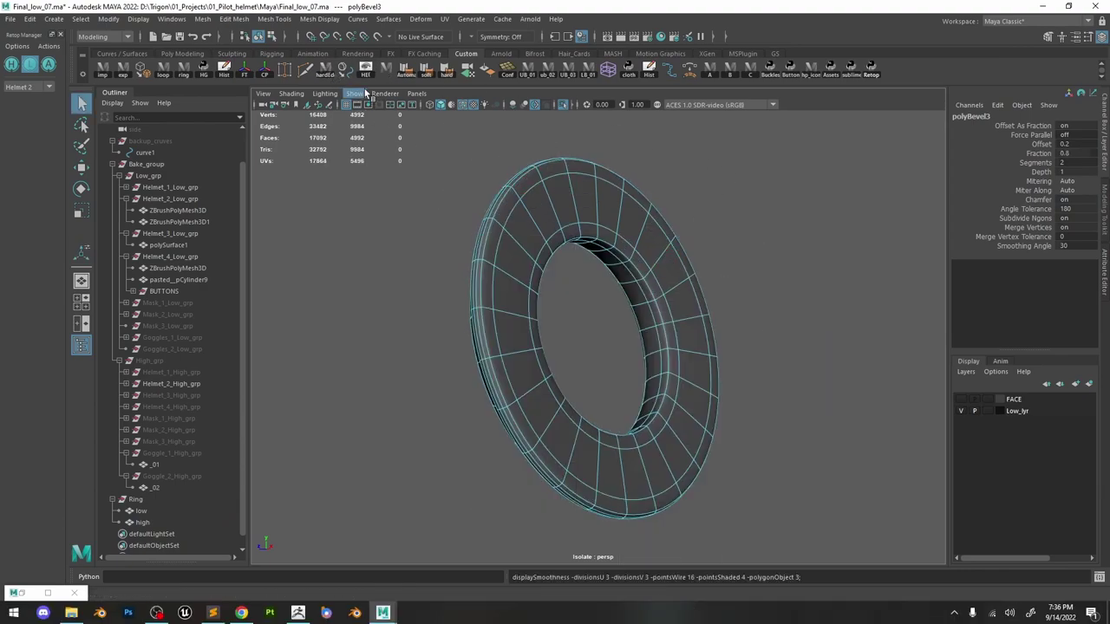
{"action": "right_click_drag", "start_coordinate": [582, 215], "coordinate": [739, 147]}
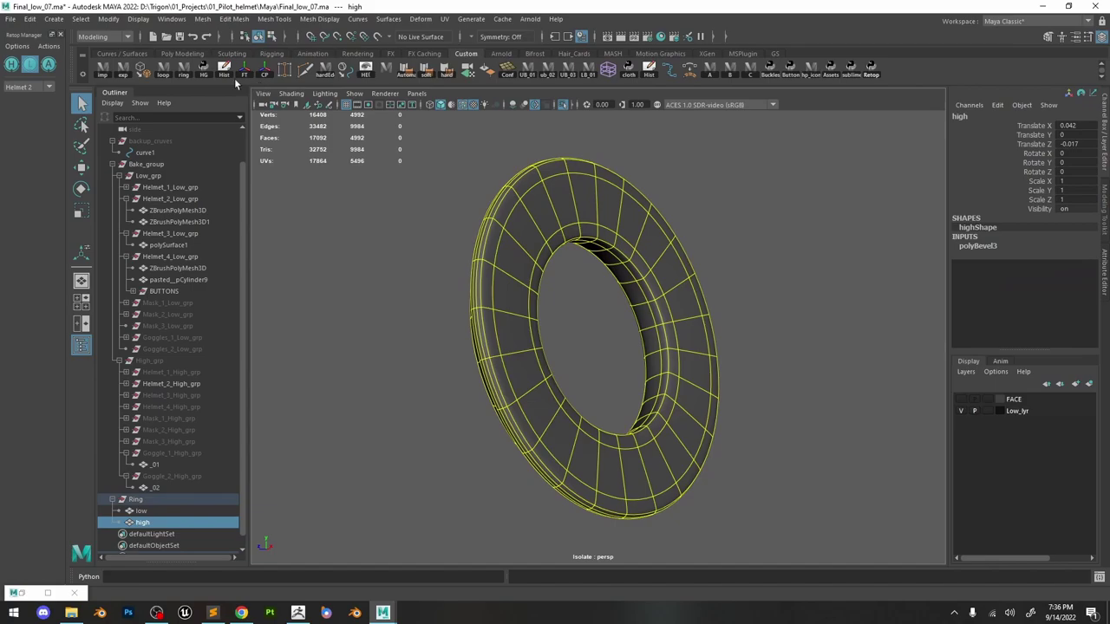
{"action": "left_click", "coordinate": [147, 76]}
{"action": "left_click_drag", "start_coordinate": [617, 215], "coordinate": [742, 196], "text": "alt"}
{"action": "left_click", "coordinate": [778, 181]}
{"action": "left_click", "coordinate": [564, 105]}
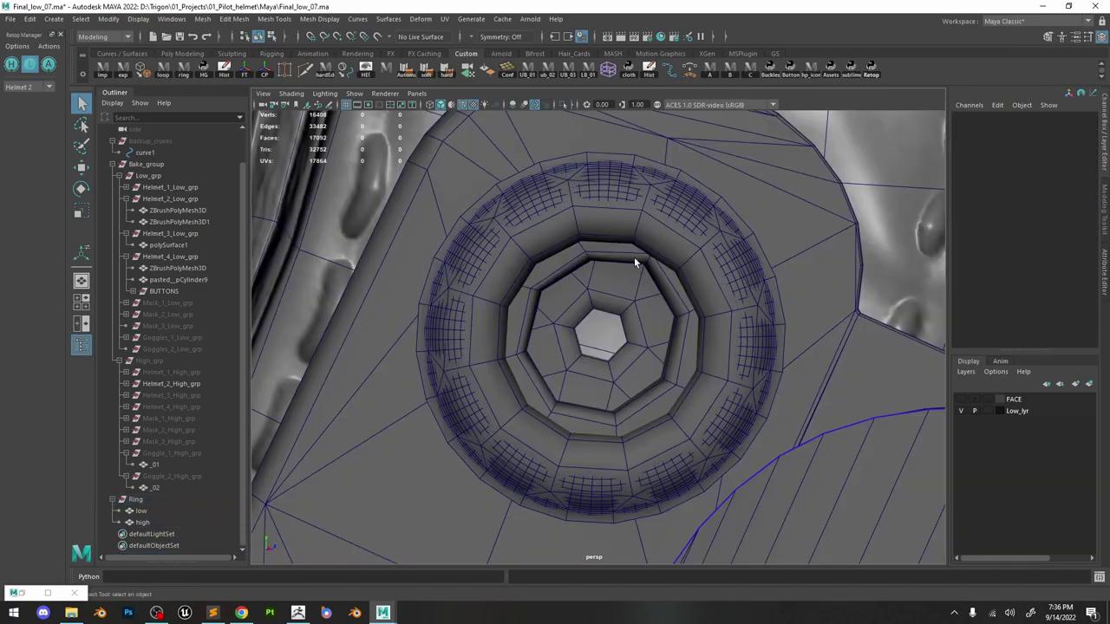
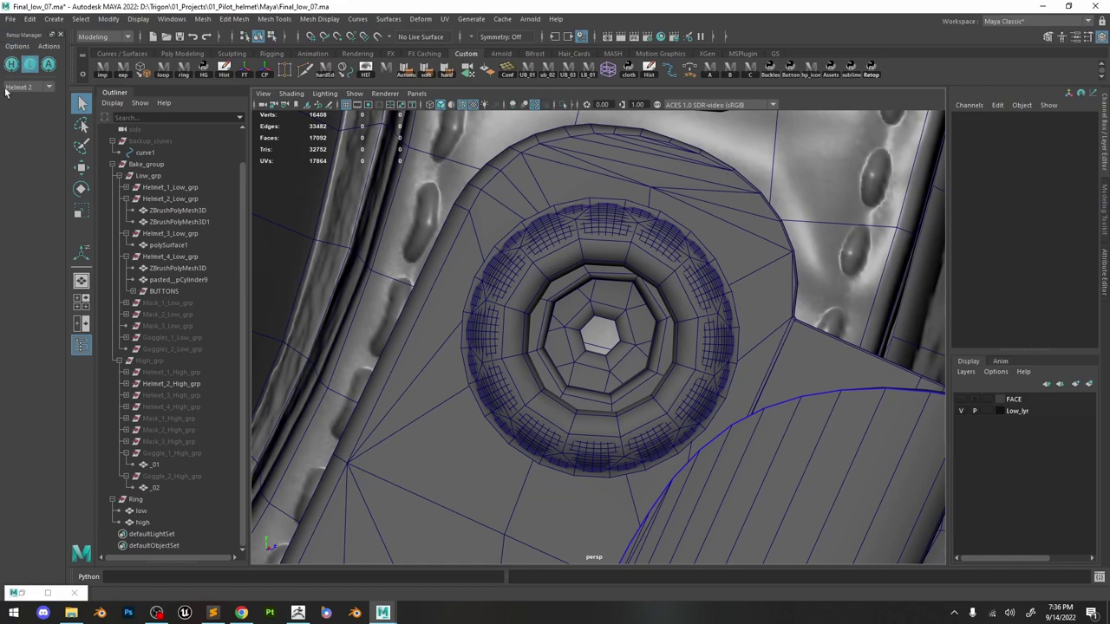
Duplicate the Ring group and move the copy over the lower button on the clasp plate.
{"action": "right_click_drag", "start_coordinate": [593, 197], "coordinate": [606, 266], "text": "alt"}
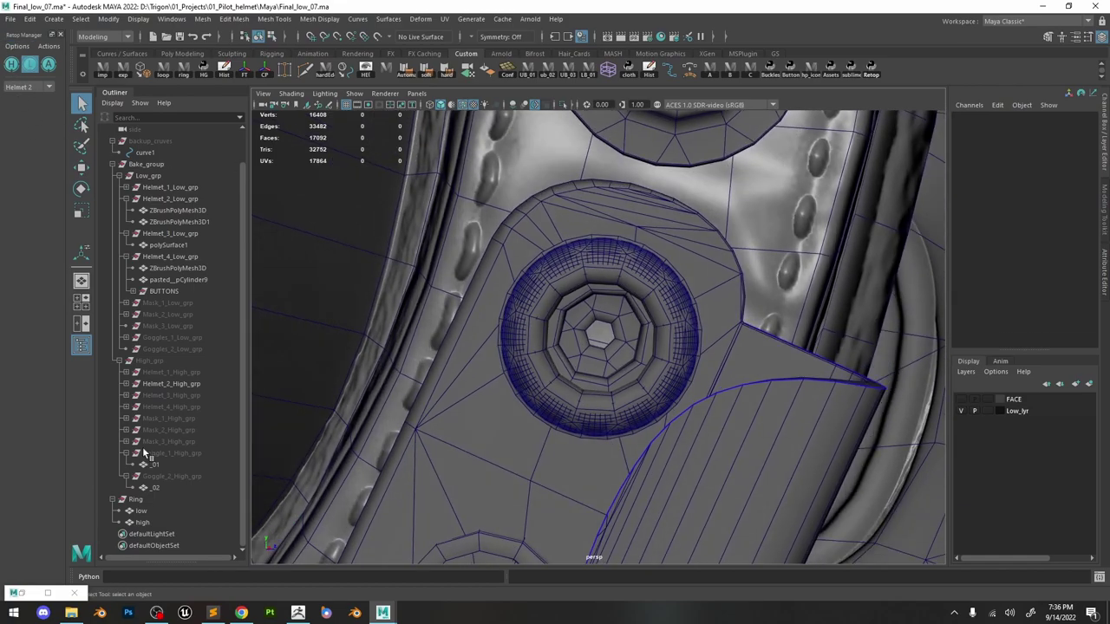
{"action": "left_click", "coordinate": [138, 501]}
{"action": "key", "text": "f"}
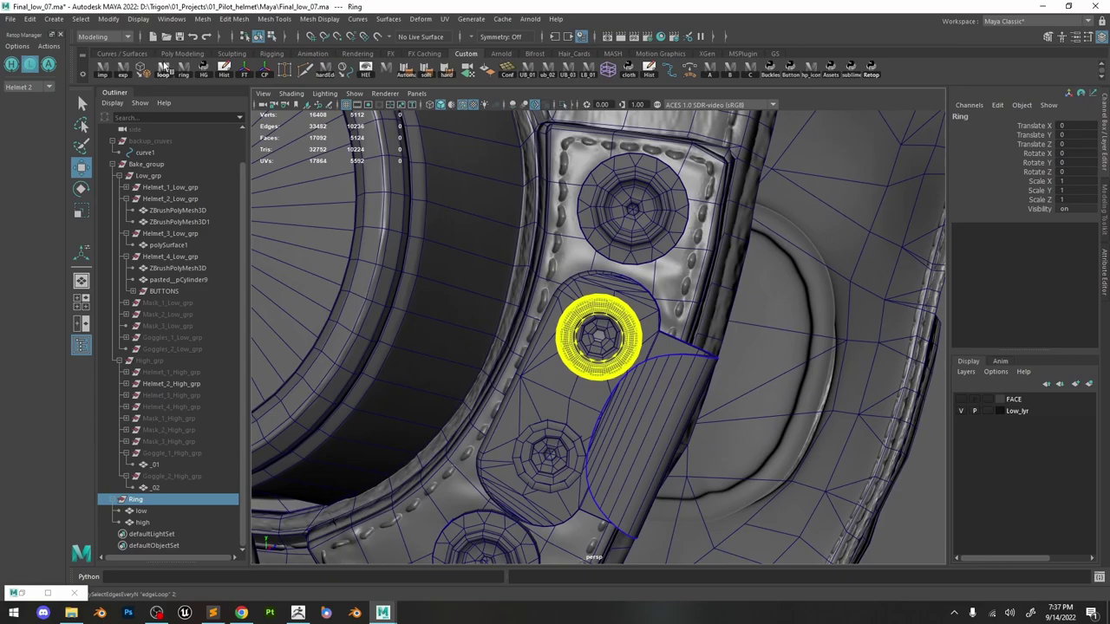
{"action": "left_click_drag", "start_coordinate": [677, 343], "coordinate": [723, 346], "text": "alt"}
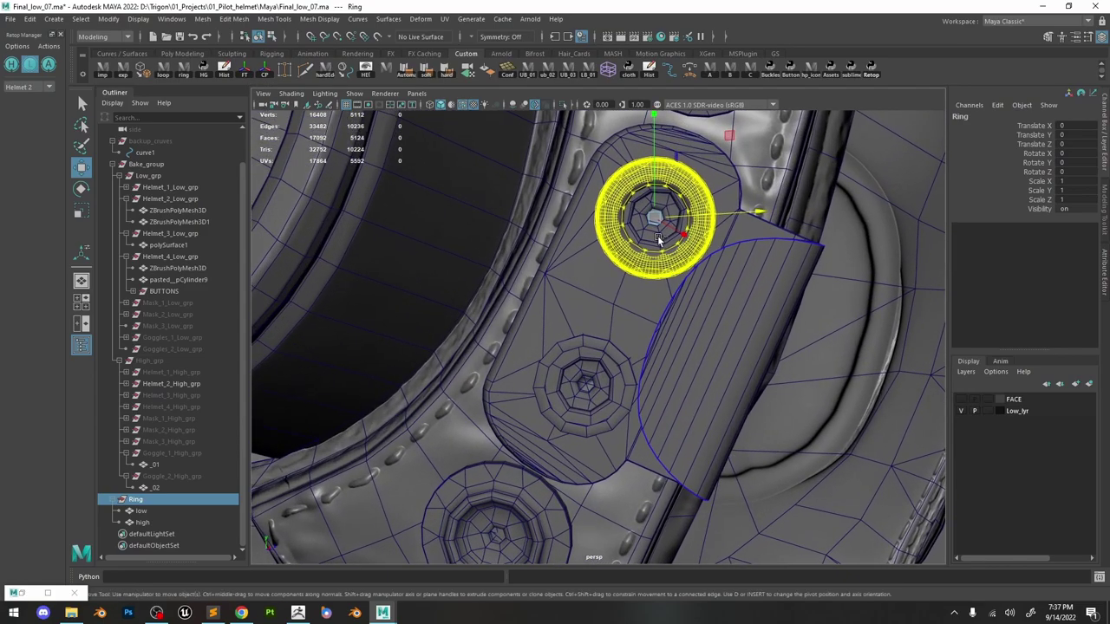
{"action": "key", "text": "ctrl+d"}
{"action": "left_click_drag", "start_coordinate": [656, 219], "coordinate": [601, 390]}
{"action": "key", "text": "f"}
{"action": "scroll", "coordinate": [590, 383], "scroll_direction": "down", "scroll_amount": 6}
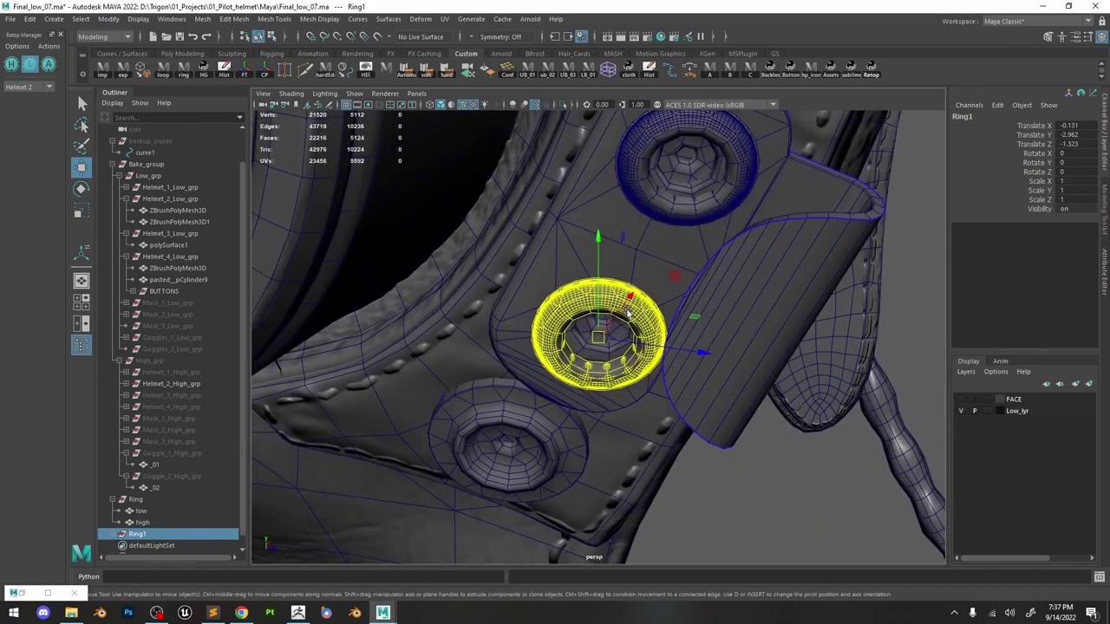
{"action": "left_click_drag", "start_coordinate": [631, 299], "coordinate": [636, 290]}
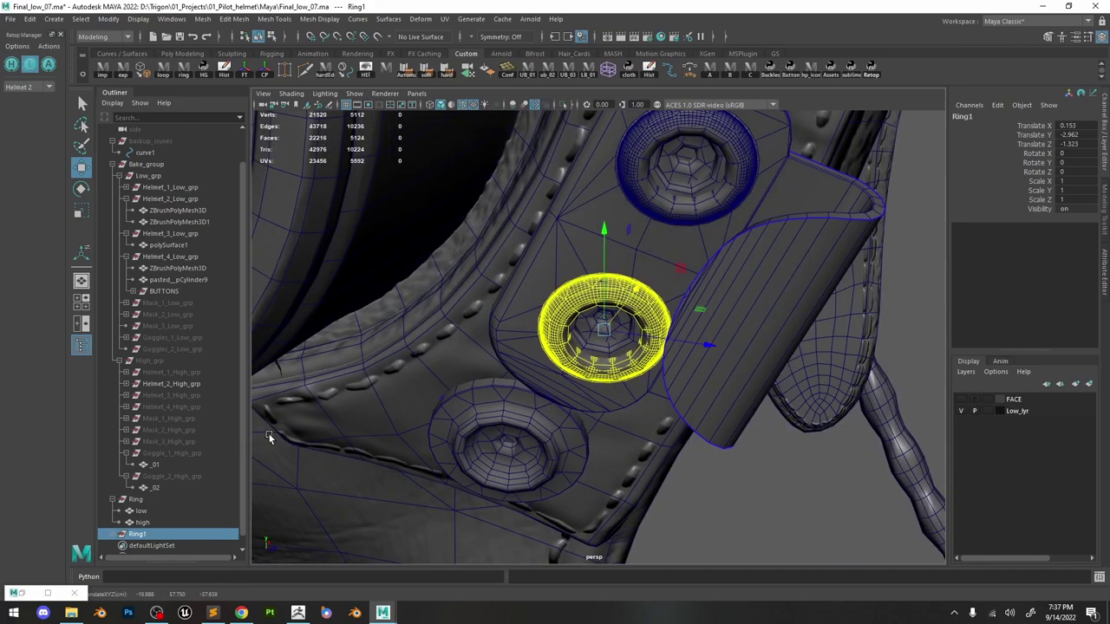
Hide the copied ring's high mesh and align the copy around the lower button at Translate 0.118, -2.899, -1.349.
{"action": "left_click", "coordinate": [113, 536]}
{"action": "left_click", "coordinate": [143, 510]}
{"action": "left_click", "coordinate": [155, 523]}
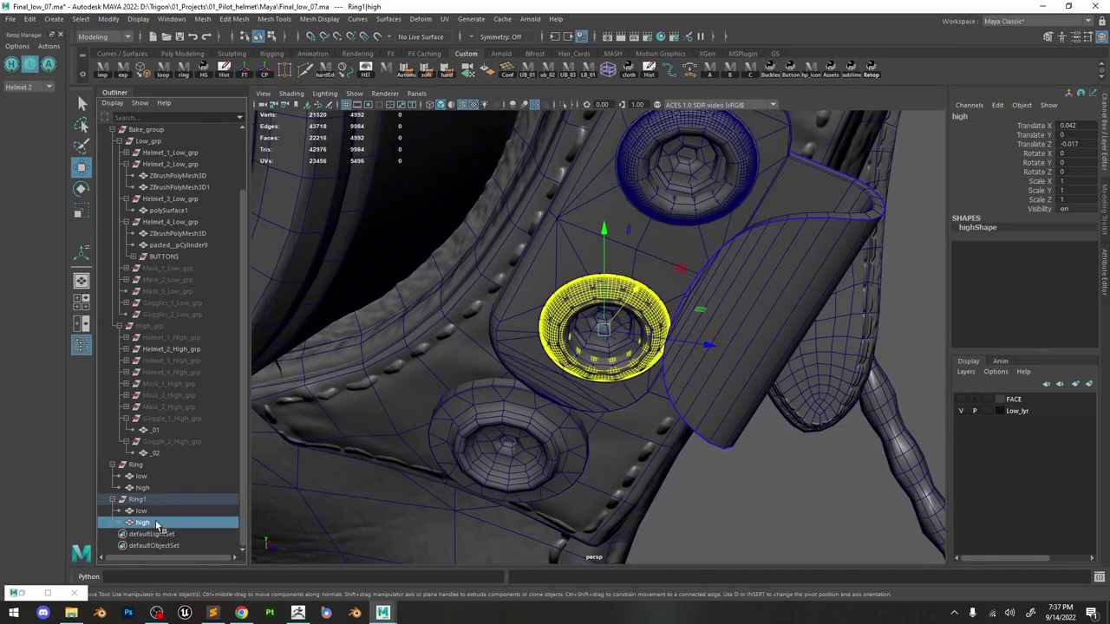
{"action": "key", "text": "ctrl+h"}
{"action": "left_click", "coordinate": [137, 499]}
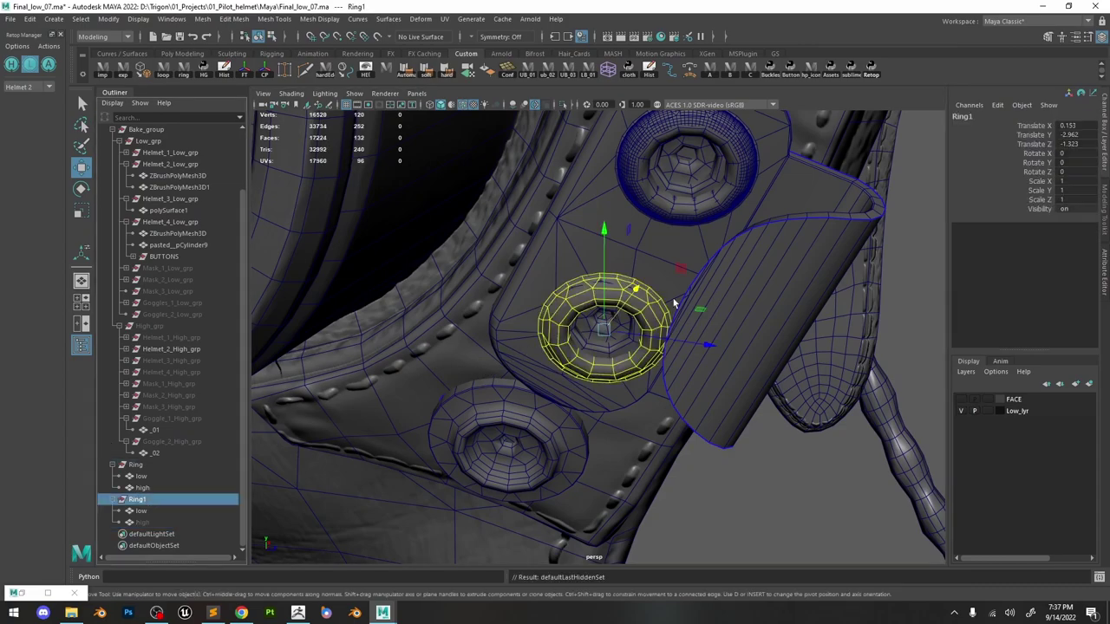
{"action": "key", "text": "f"}
{"action": "left_click_drag", "start_coordinate": [608, 337], "coordinate": [641, 370], "text": "alt"}
{"action": "left_click_drag", "start_coordinate": [585, 309], "coordinate": [648, 278]}
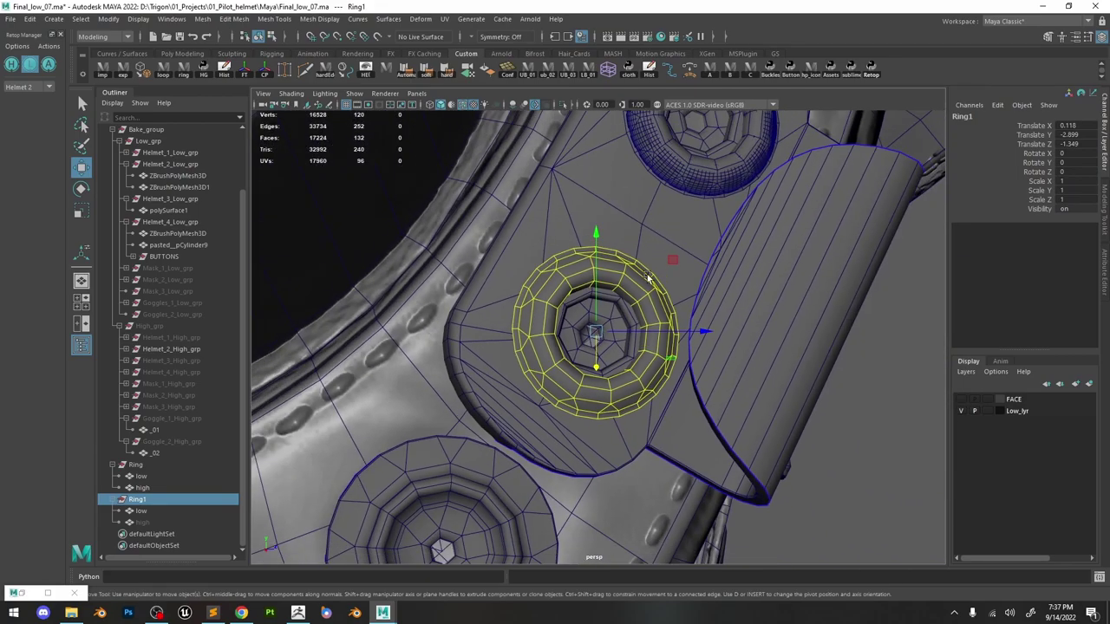
{"action": "left_click", "coordinate": [147, 523]}
{"action": "key", "text": "shift+h"}
{"action": "key", "text": "ctrl+z"}
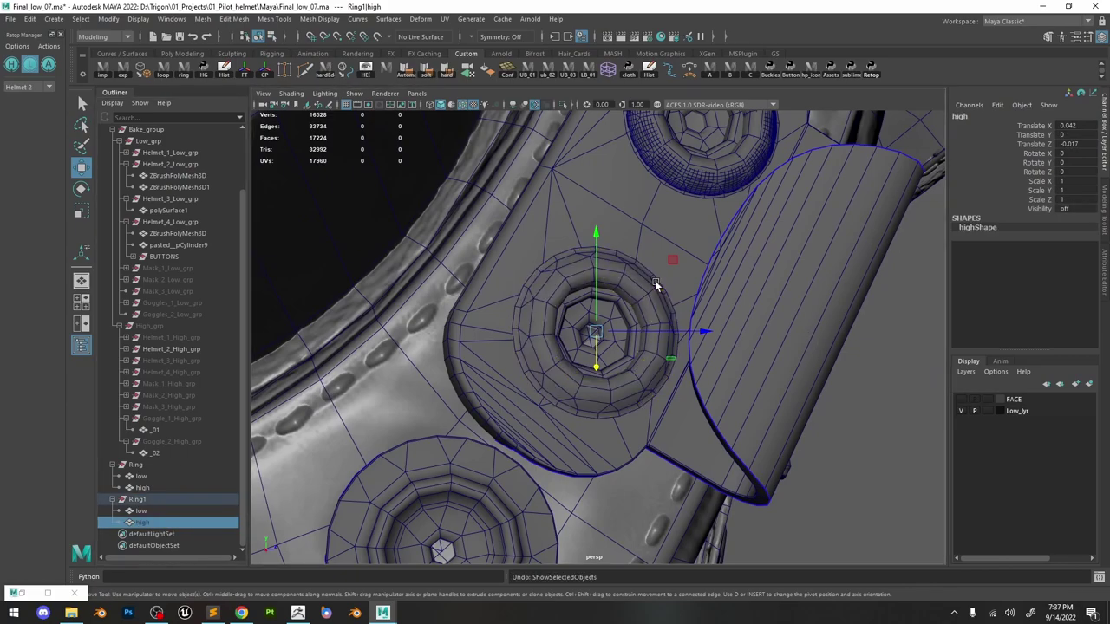
Hide the high mesh in the original Ring group.
{"action": "left_click", "coordinate": [873, 396]}
{"action": "left_click_drag", "start_coordinate": [872, 396], "coordinate": [311, 356], "text": "alt"}
{"action": "left_click", "coordinate": [136, 490]}
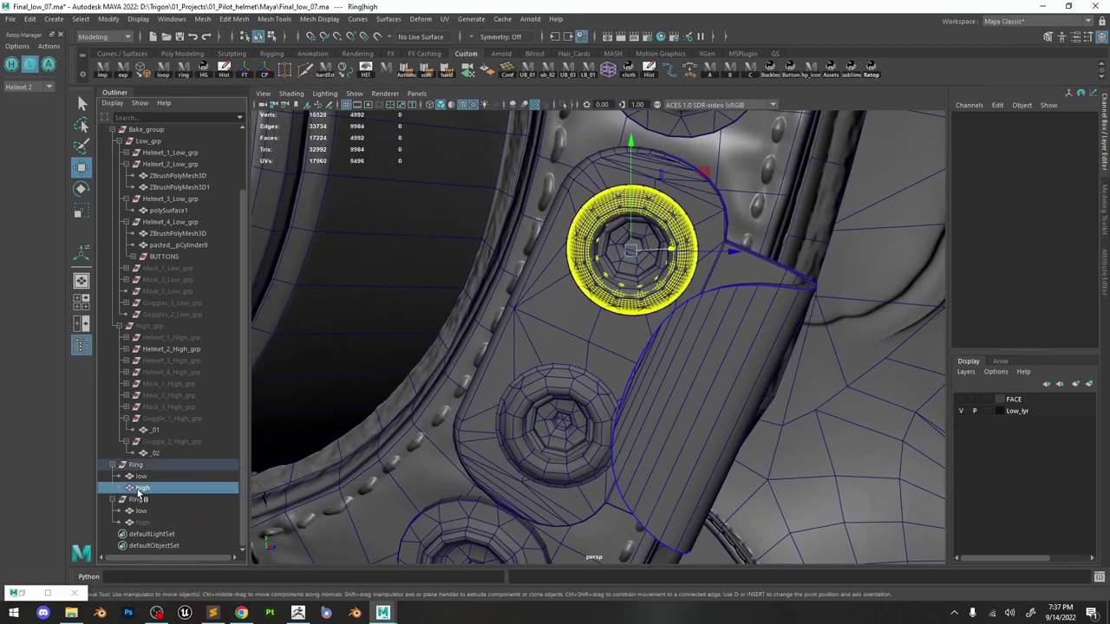
{"action": "key", "text": "ctrl+h"}
Nudge the original Ring group against the clasp plate, to Translate X 0.01 and Z -0.011.
{"action": "right_click_drag", "start_coordinate": [810, 393], "coordinate": [714, 268], "text": "alt"}
{"action": "left_click_drag", "start_coordinate": [714, 271], "coordinate": [773, 405], "text": "alt"}
{"action": "left_click", "coordinate": [576, 234]}
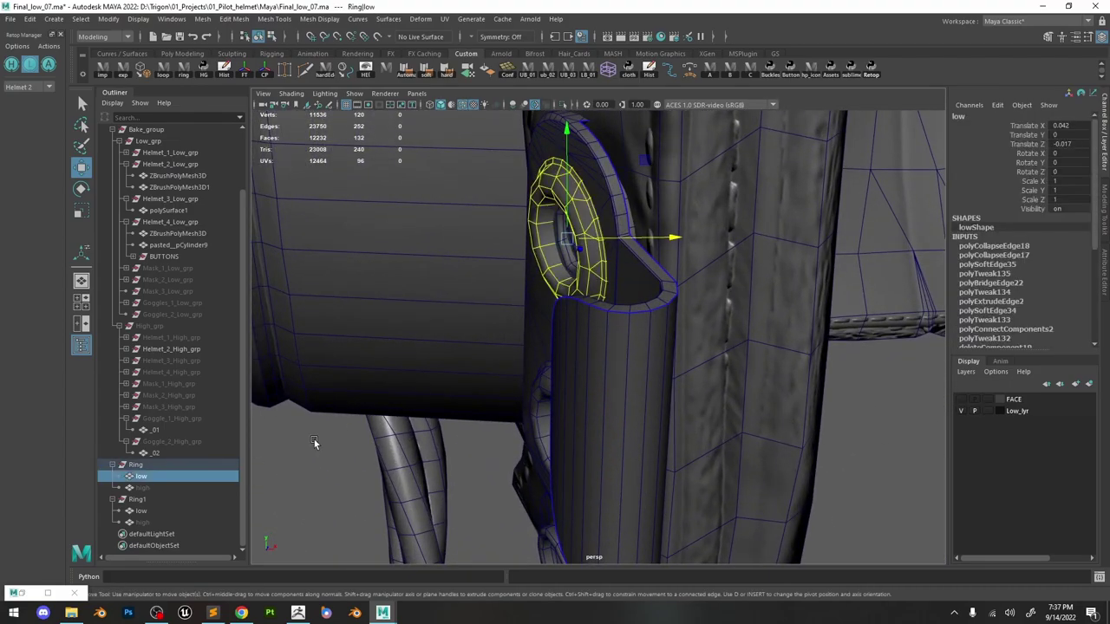
{"action": "left_click", "coordinate": [152, 467]}
{"action": "middle_click_drag", "start_coordinate": [605, 221], "coordinate": [595, 297], "text": "alt"}
{"action": "right_click_drag", "start_coordinate": [595, 298], "coordinate": [622, 301], "text": "alt"}
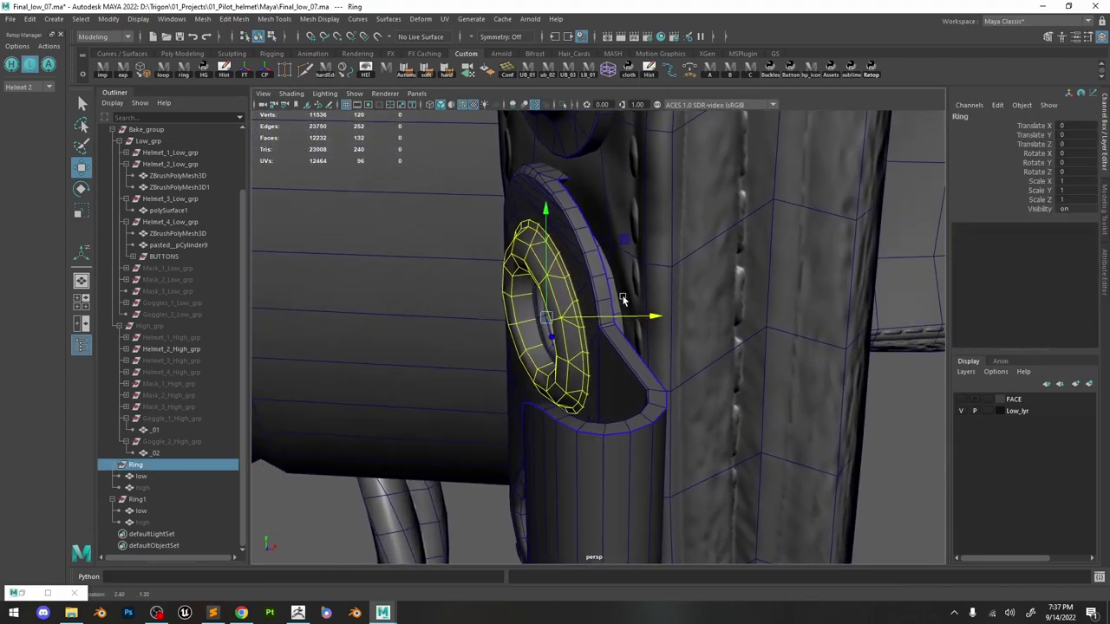
{"action": "left_click_drag", "start_coordinate": [623, 301], "coordinate": [614, 302], "text": "alt"}
{"action": "left_click_drag", "start_coordinate": [575, 336], "coordinate": [588, 344], "text": "alt"}
{"action": "right_click_drag", "start_coordinate": [588, 344], "coordinate": [607, 351], "text": "alt"}
{"action": "left_click_drag", "start_coordinate": [609, 383], "coordinate": [610, 380]}
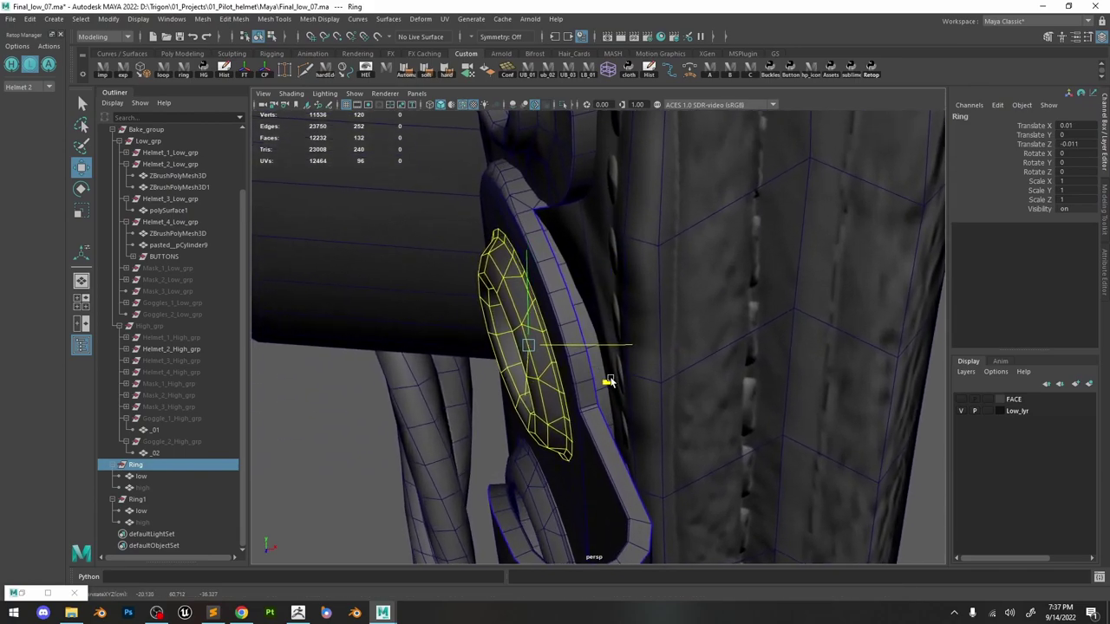
{"action": "left_click_drag", "start_coordinate": [610, 382], "coordinate": [733, 370], "text": "alt"}
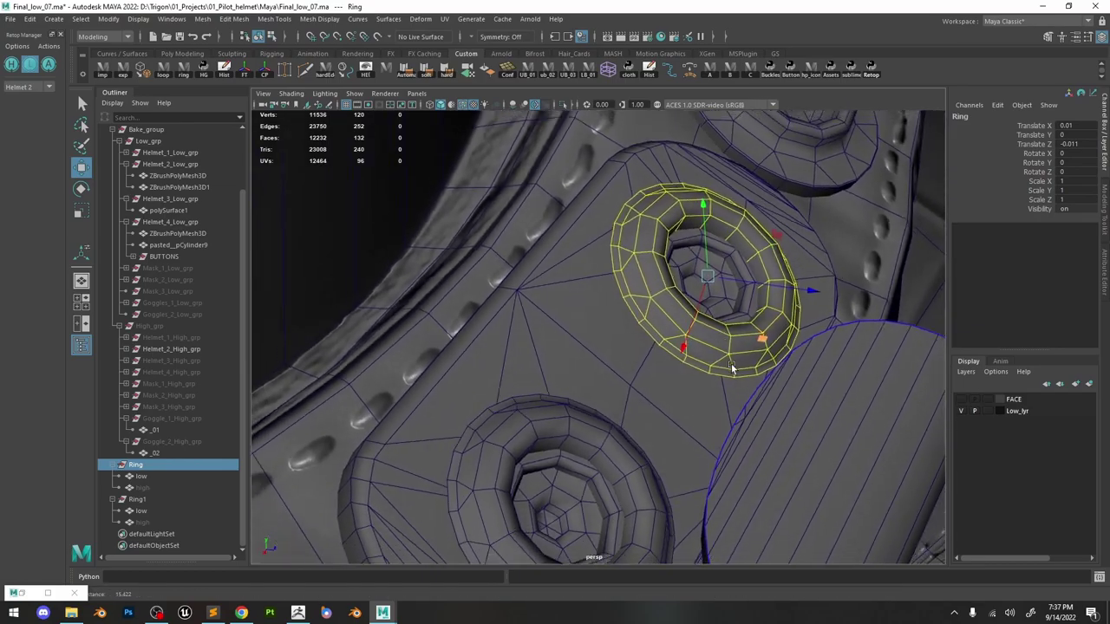
Turn off the wireframe overlay and examine how both low rings sit on the clasp plate.
{"action": "right_click_drag", "start_coordinate": [733, 370], "coordinate": [700, 300], "text": "alt"}
{"action": "right_click_drag", "start_coordinate": [848, 354], "coordinate": [773, 314], "text": "alt"}
{"action": "left_click_drag", "start_coordinate": [773, 315], "coordinate": [853, 386], "text": "alt"}
{"action": "left_click", "coordinate": [815, 452]}
{"action": "left_click", "coordinate": [463, 104]}
{"action": "mouse_move", "coordinate": [634, 290]}
{"action": "left_mouse_down", "text": "alt"}
{"action": "mouse_move", "coordinate": [580, 292]}
{"action": "mouse_move", "coordinate": [671, 286]}
{"action": "mouse_move", "coordinate": [707, 258]}
{"action": "mouse_move", "coordinate": [639, 308]}
{"action": "mouse_move", "coordinate": [555, 277]}
{"action": "mouse_move", "coordinate": [717, 414]}
{"action": "mouse_move", "coordinate": [569, 285]}
{"action": "mouse_move", "coordinate": [651, 284]}
{"action": "mouse_move", "coordinate": [685, 303]}
{"action": "left_mouse_up", "text": "alt"}
{"action": "left_click", "coordinate": [569, 285]}
{"action": "left_click", "coordinate": [729, 339]}
{"action": "left_click_drag", "start_coordinate": [729, 340], "coordinate": [522, 328], "text": "alt"}
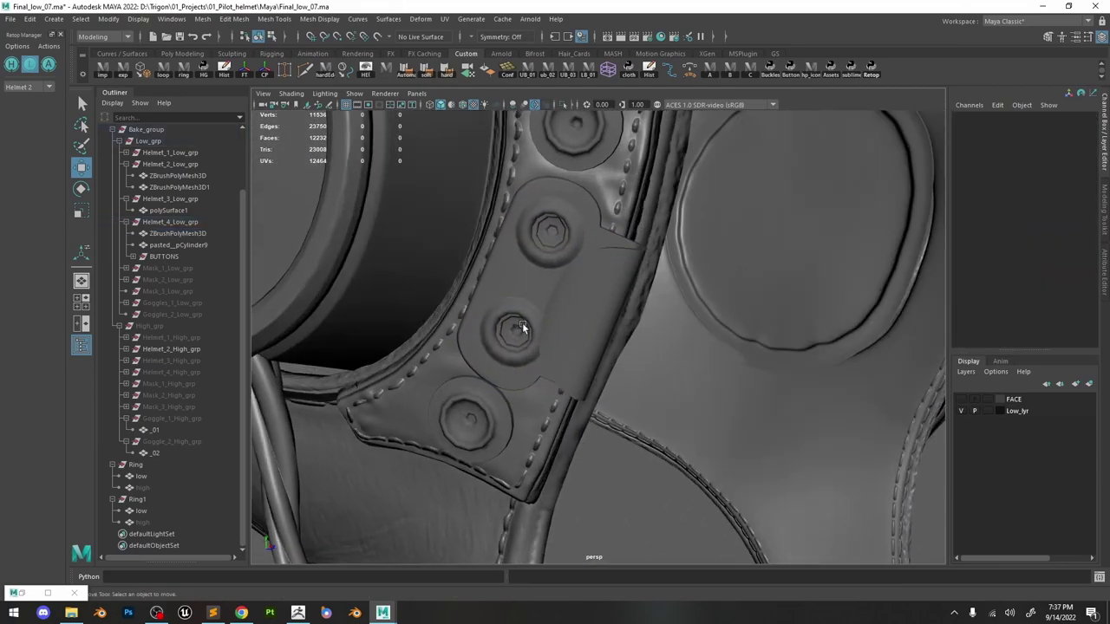
Unhide the high meshes of both rings and export them together as temp.obj.
{"action": "left_click", "coordinate": [147, 523]}
{"action": "left_click", "coordinate": [148, 489], "text": "ctrl"}
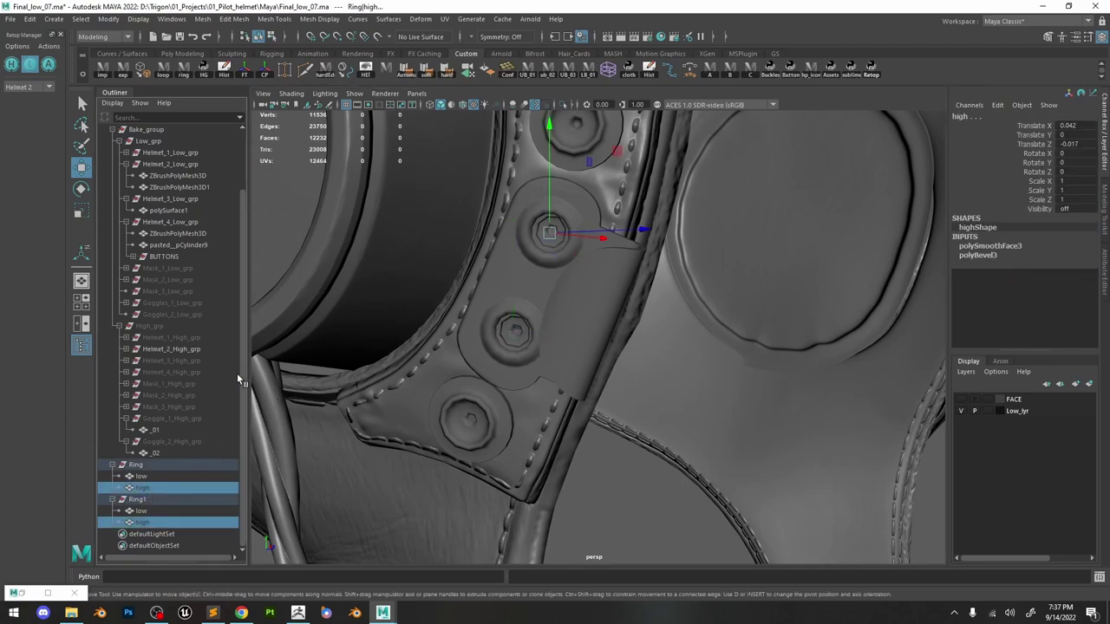
{"action": "key", "text": "shift+h"}
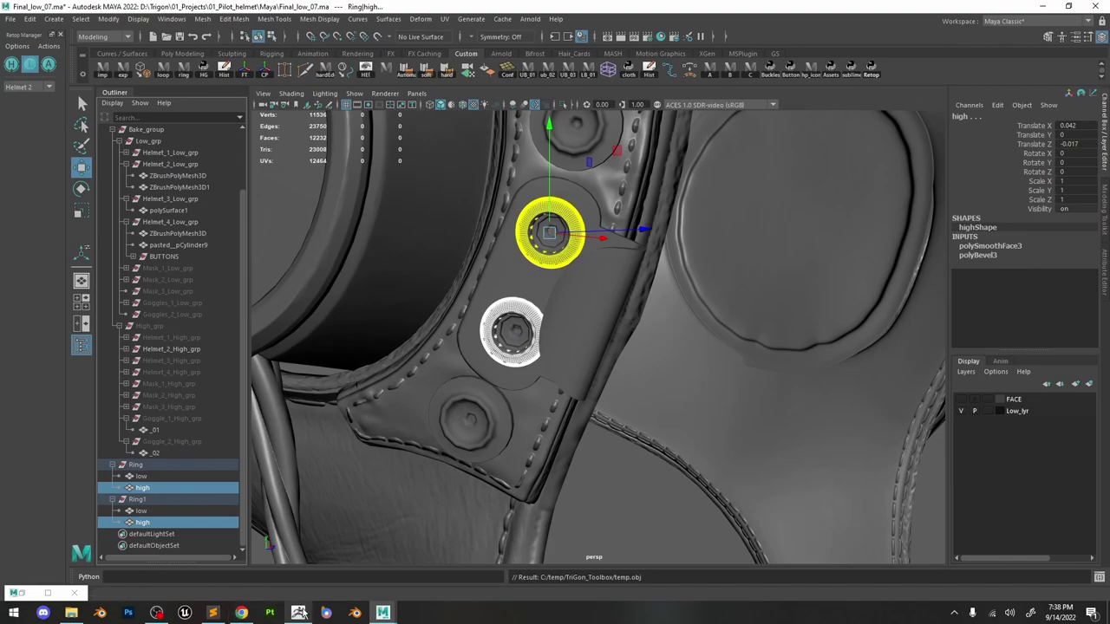
Switch to ZBrush, copy the temp subtool containing the exported rings and return to the Helmet_03_High tool.
{"action": "left_click", "coordinate": [298, 613]}
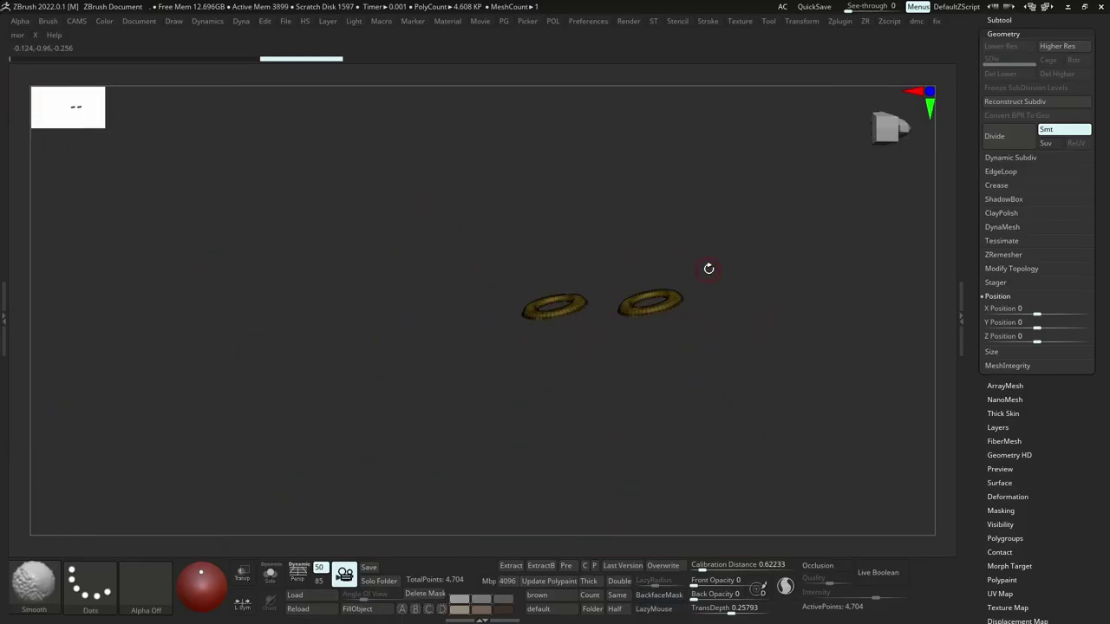
{"action": "right_click_drag", "start_coordinate": [749, 339], "coordinate": [763, 260], "text": "ctrl"}
{"action": "left_click_drag", "start_coordinate": [1027, 88], "coordinate": [1037, 364]}
{"action": "left_click", "coordinate": [1019, 295]}
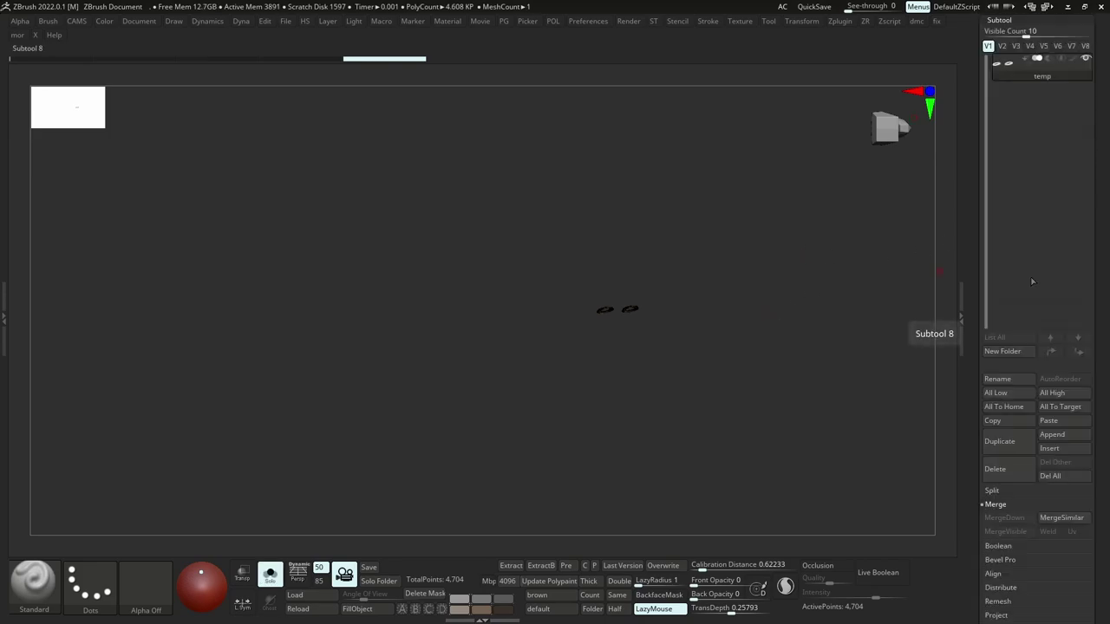
{"action": "left_click", "coordinate": [997, 239]}
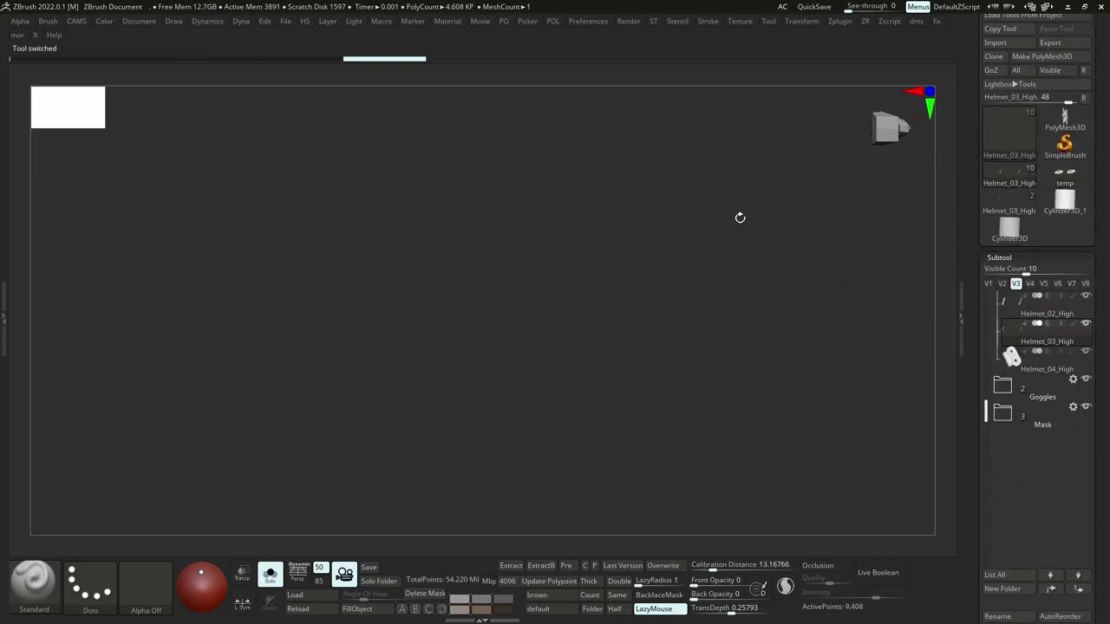
Show only the strap in the Helmet_03_High subtool and delete its hidden geometry.
{"action": "key", "text": "alt+s"}
{"action": "right_click_drag", "start_coordinate": [665, 325], "coordinate": [640, 304]}
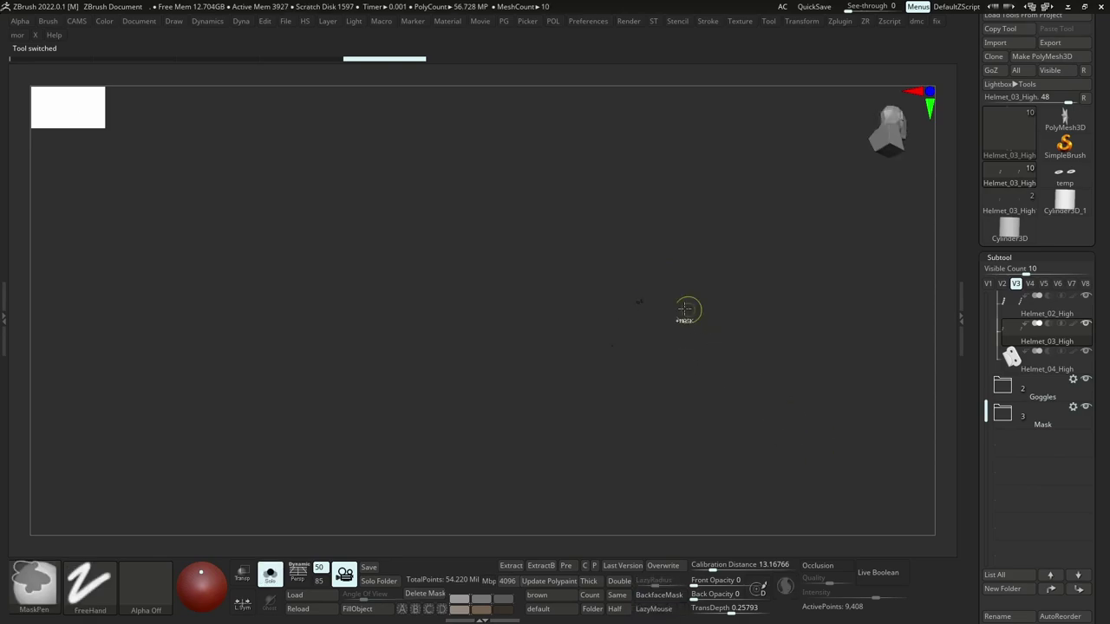
{"action": "left_click_drag", "start_coordinate": [679, 367], "coordinate": [741, 358]}
{"action": "right_click_drag", "start_coordinate": [741, 357], "coordinate": [659, 174], "text": "alt"}
{"action": "left_click_drag", "start_coordinate": [1098, 447], "coordinate": [1100, 298]}
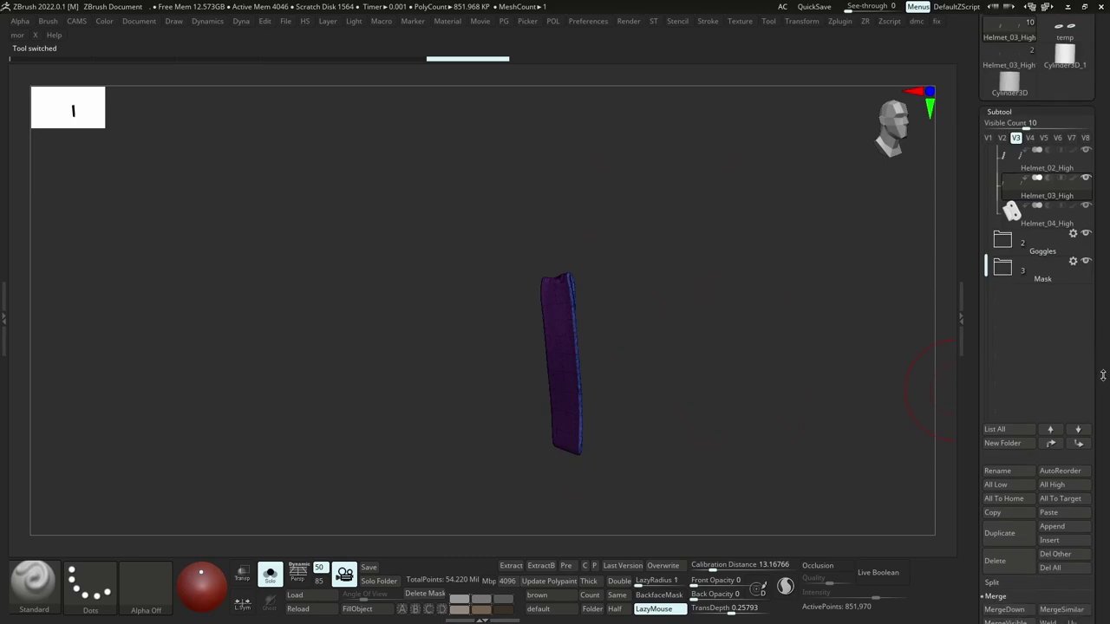
{"action": "key", "text": "alt+f"}
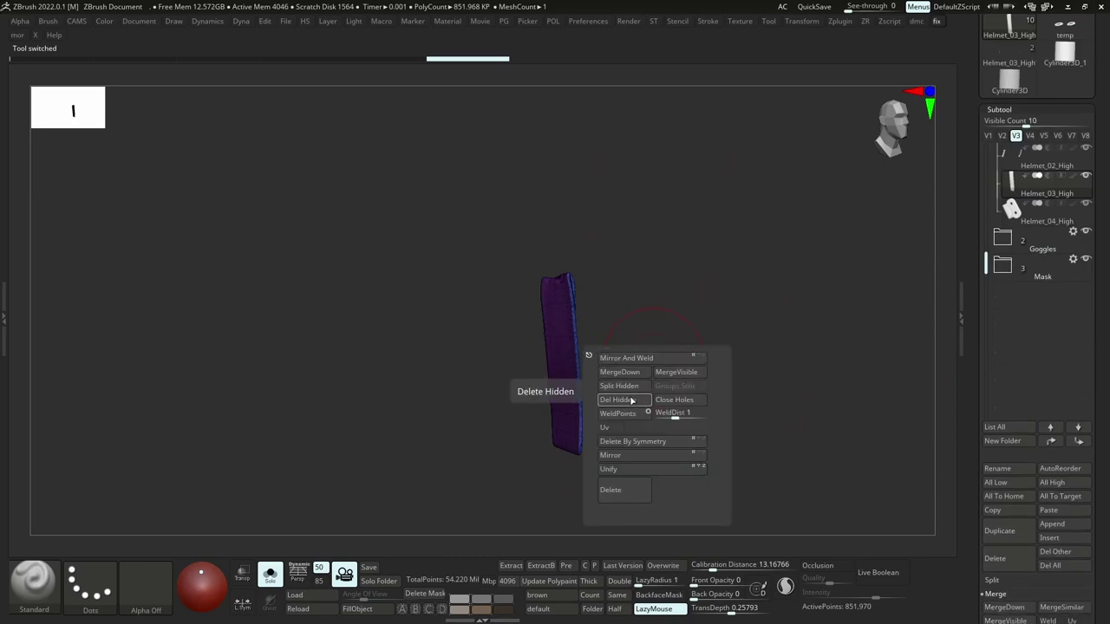
Duplicate the Helmet_03_High subtool and paste the copied rings in place of the duplicate.
{"action": "left_click", "coordinate": [1006, 528]}
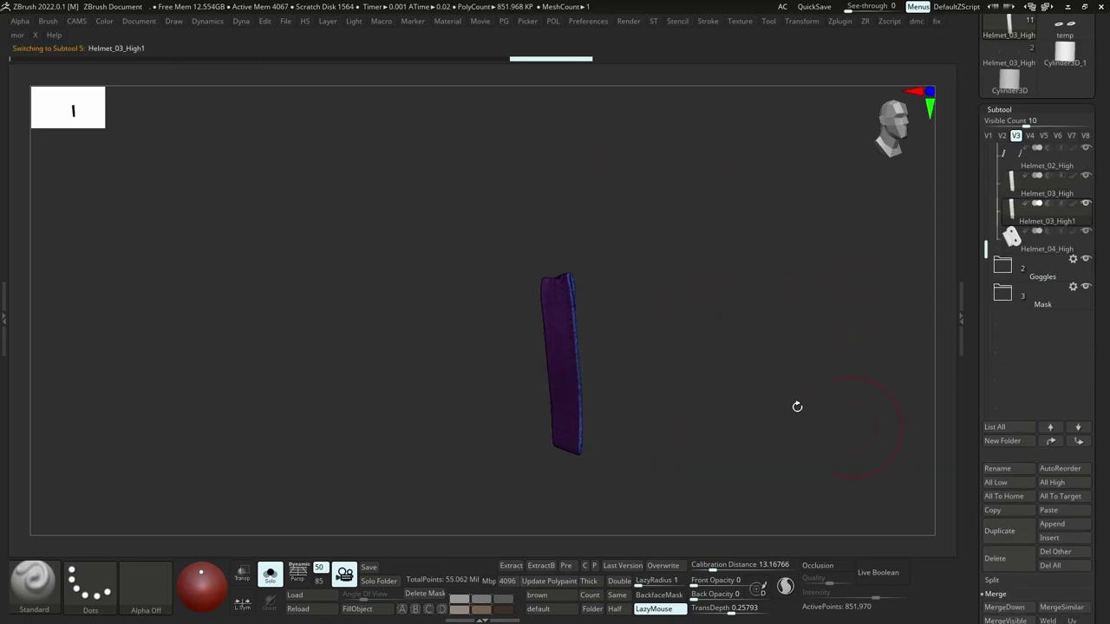
{"action": "key", "text": "ctrl+v"}
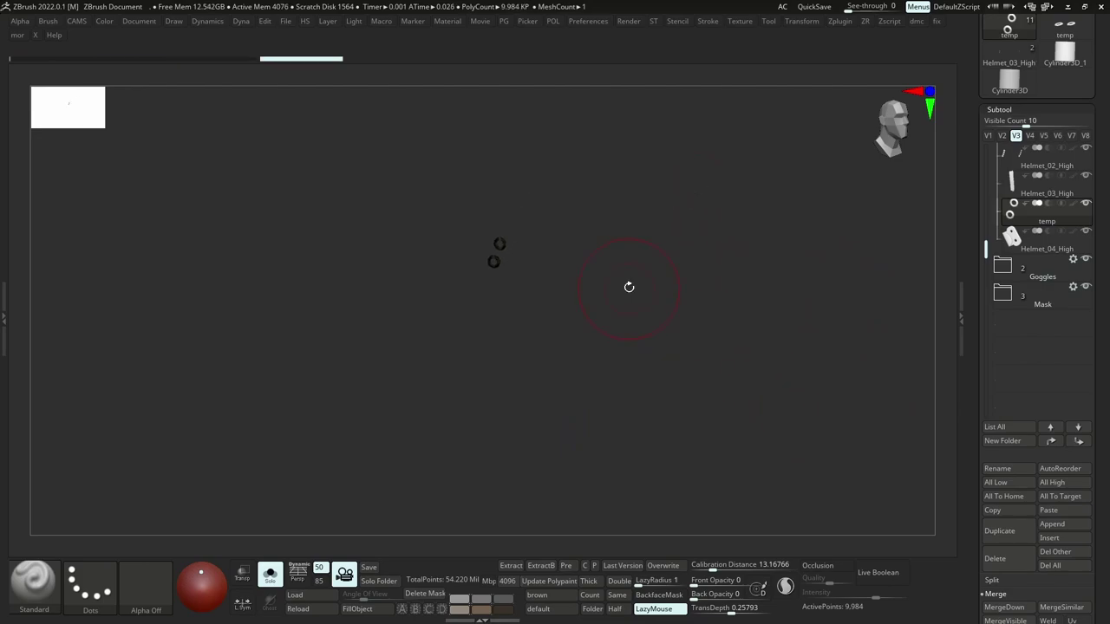
{"action": "key", "text": "f"}
Subdivide the pasted rings once and mirror them to the other side of the helmet.
{"action": "right_click_drag", "start_coordinate": [523, 251], "coordinate": [803, 486], "text": "ctrl"}
{"action": "right_click_drag", "start_coordinate": [563, 269], "coordinate": [562, 313]}
{"action": "key", "text": "shift+f"}
{"action": "mouse_move", "coordinate": [562, 312]}
{"action": "right_mouse_down", "text": "ctrl"}
{"action": "mouse_move", "coordinate": [555, 227]}
{"action": "mouse_move", "coordinate": [545, 263]}
{"action": "mouse_move", "coordinate": [563, 300]}
{"action": "right_mouse_up", "text": "ctrl"}
{"action": "key", "text": "ctrl+d"}
{"action": "right_click_drag", "start_coordinate": [564, 300], "coordinate": [624, 208], "text": "alt"}
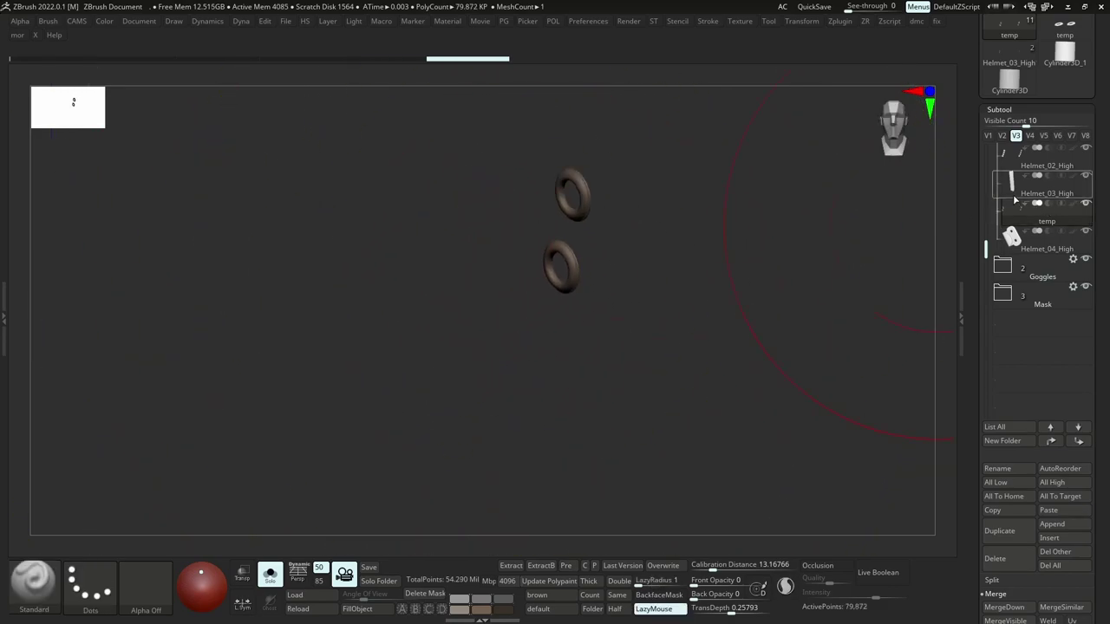
Merge the rings subtool with Helmet_03_High.
{"action": "left_click", "coordinate": [1015, 199]}
{"action": "left_click", "coordinate": [1006, 608]}
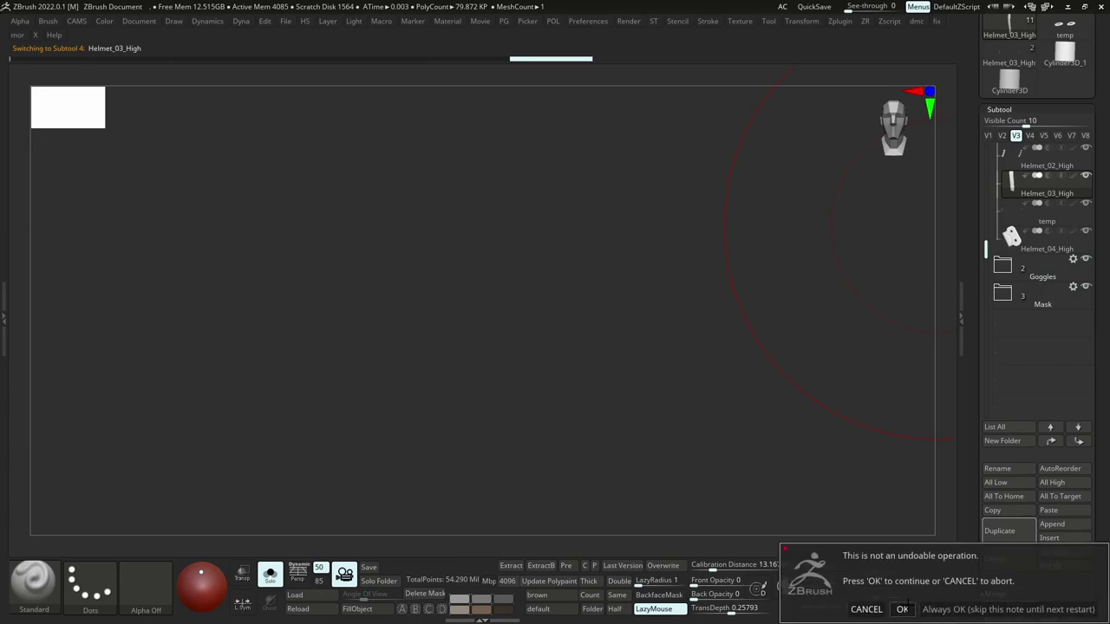
{"action": "left_click", "coordinate": [903, 608]}
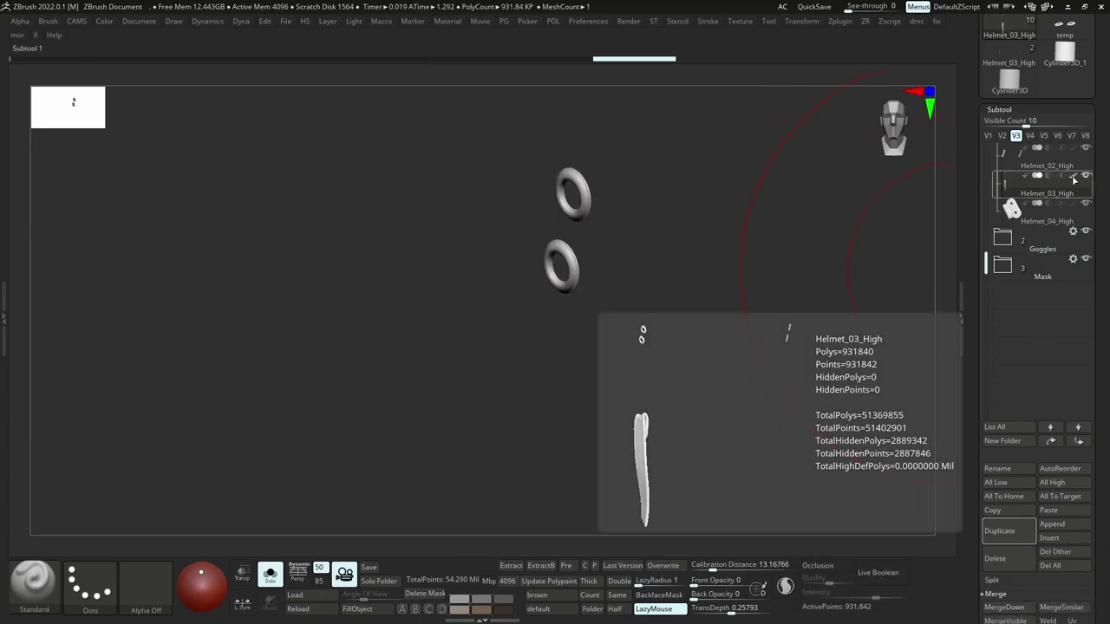
Leave Solo mode and turn on polypaint for the Helmet_03_High, Helmet_04_High and Helmet_02_High subtools.
{"action": "left_click", "coordinate": [1073, 180]}
{"action": "key", "text": "alt+s"}
{"action": "left_click", "coordinate": [1074, 207]}
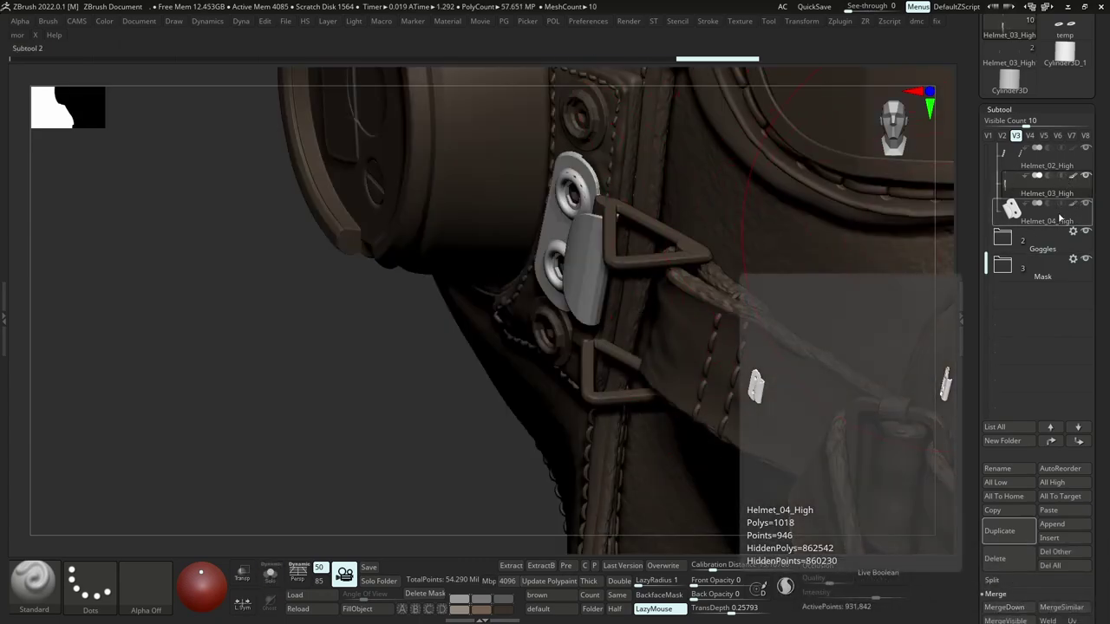
{"action": "right_click_drag", "start_coordinate": [625, 329], "coordinate": [746, 345]}
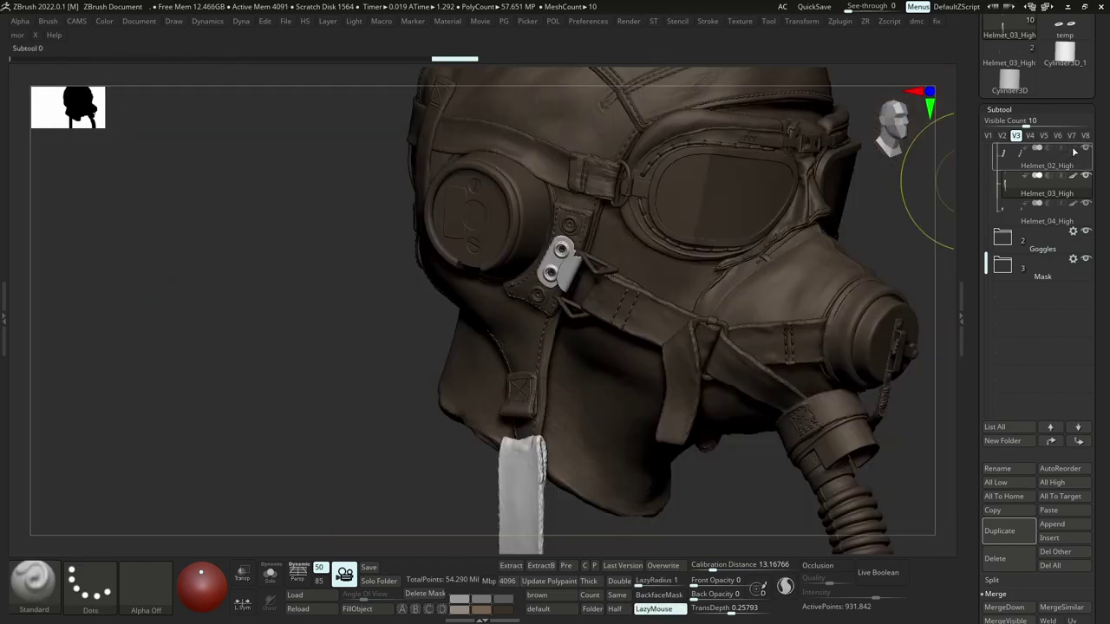
{"action": "left_click", "coordinate": [1074, 152]}
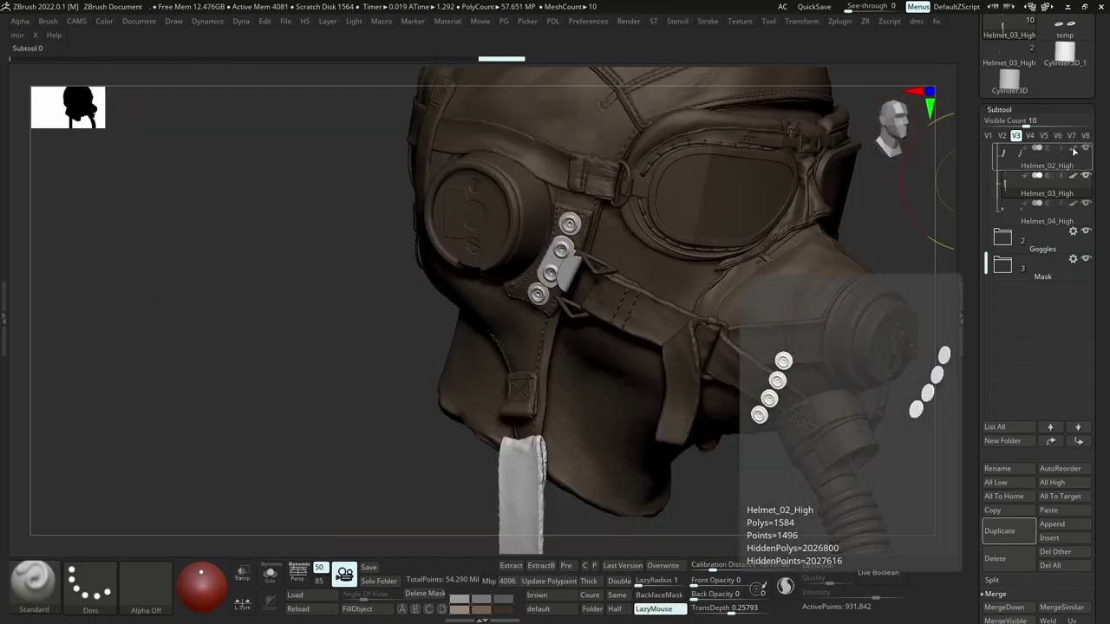
Turn on polypaint for the Helmet_01_High subtool and check the clasp rings closely against the helmet.
{"action": "scroll", "coordinate": [1084, 173], "scroll_direction": "up", "scroll_amount": 3}
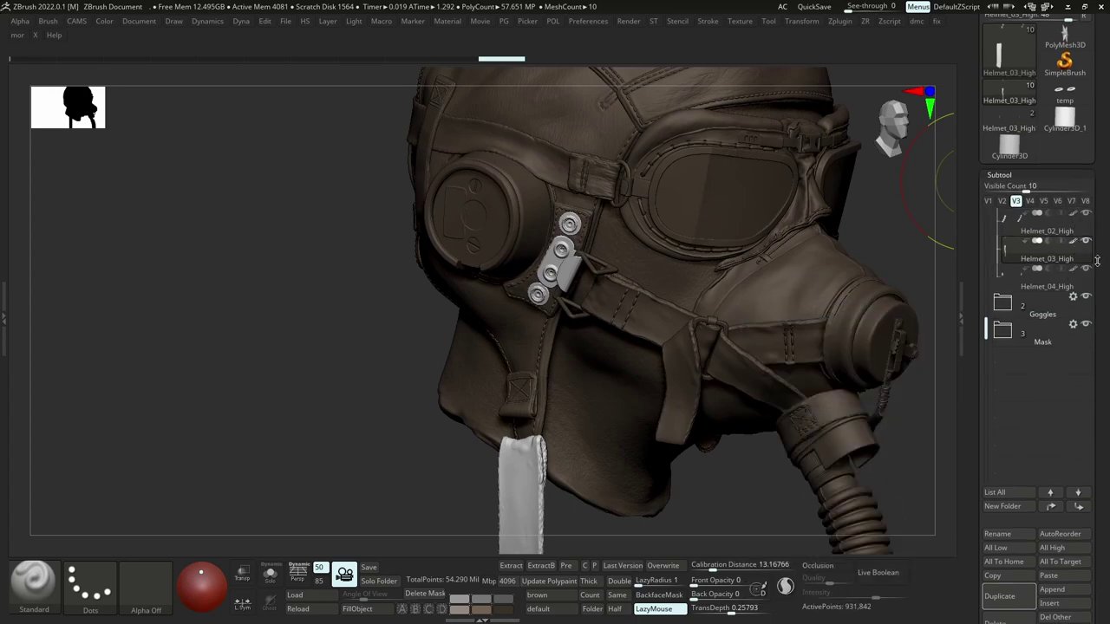
{"action": "left_click_drag", "start_coordinate": [978, 245], "coordinate": [978, 211]}
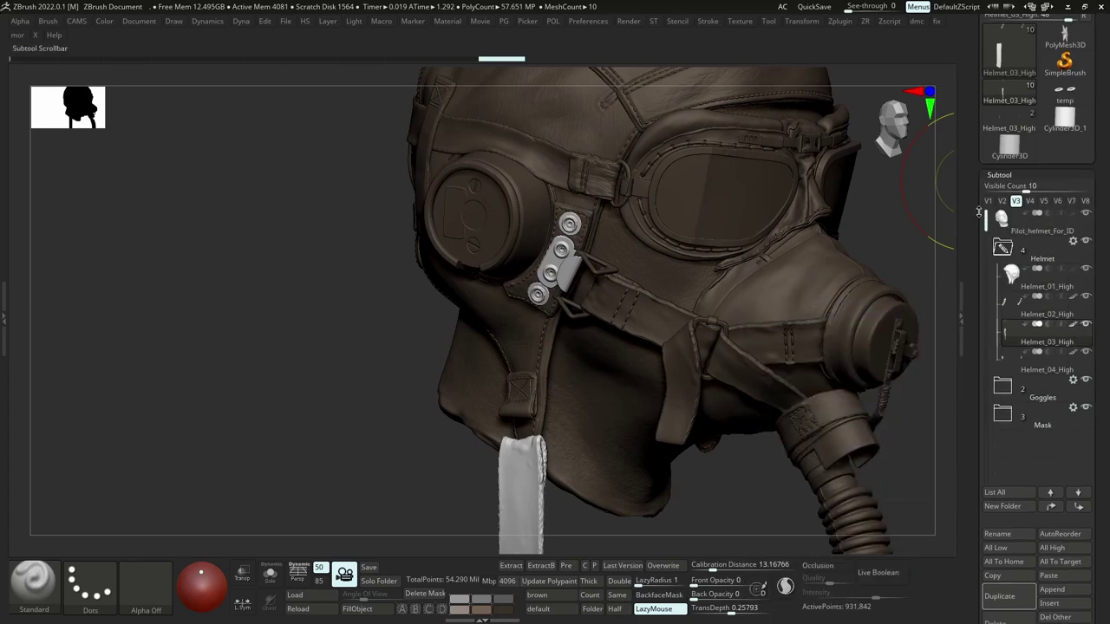
{"action": "left_click", "coordinate": [1075, 269]}
{"action": "key", "text": "alt+s"}
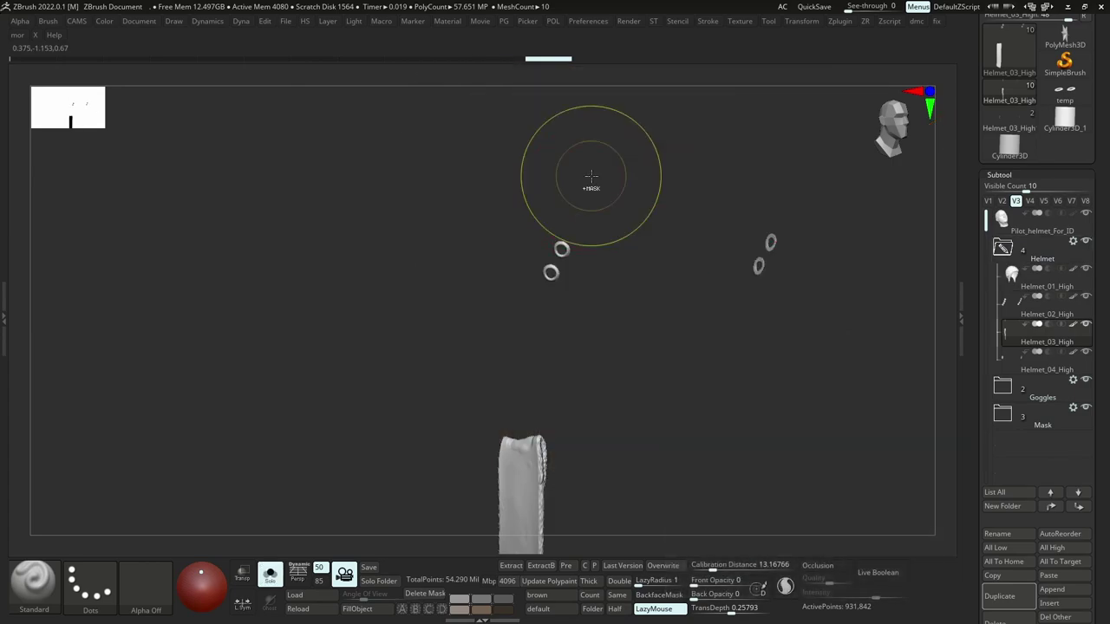
{"action": "right_click_drag", "start_coordinate": [590, 178], "coordinate": [671, 250], "text": "ctrl"}
{"action": "key", "text": "ctrl+shift+s"}
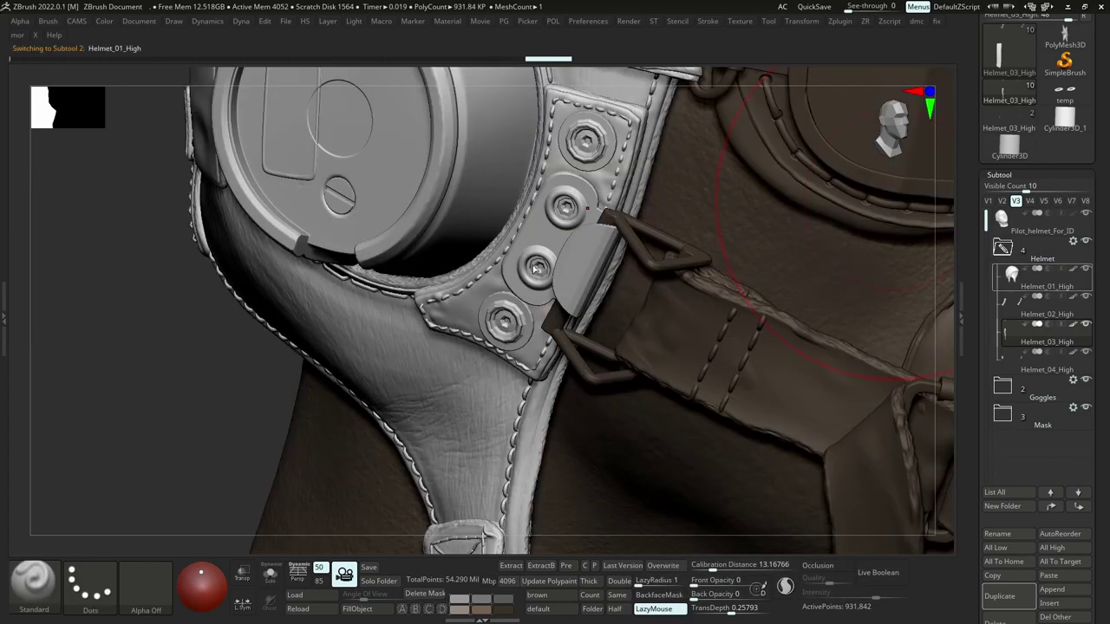
{"action": "key", "text": "alt+s"}
{"action": "right_click_drag", "start_coordinate": [537, 265], "coordinate": [561, 292], "text": "ctrl"}
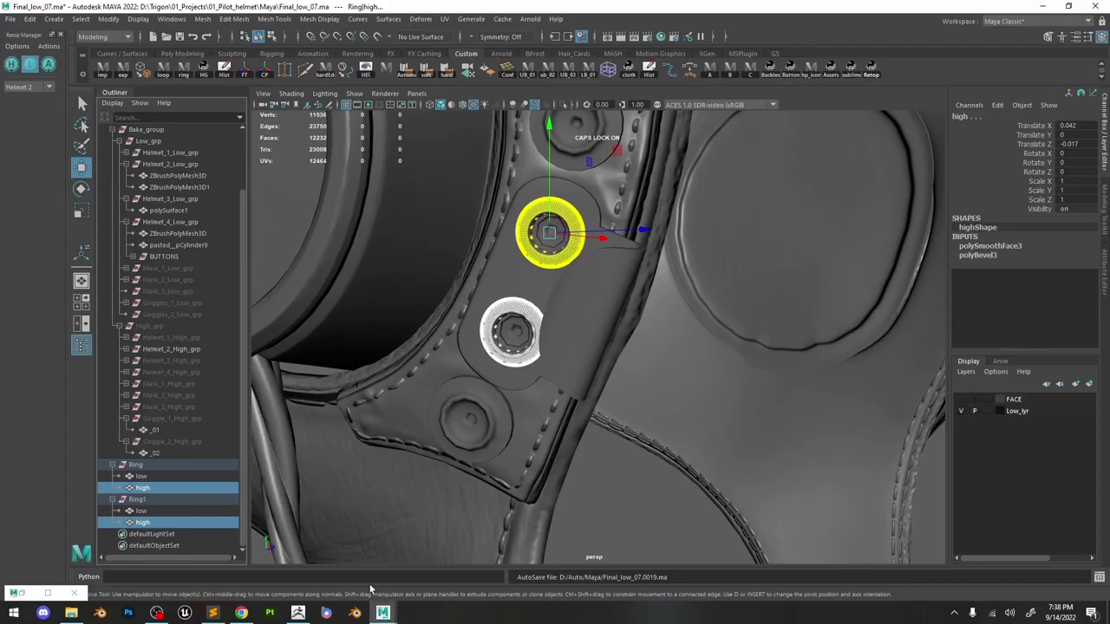
{"action": "left_click", "coordinate": [156, 613]}
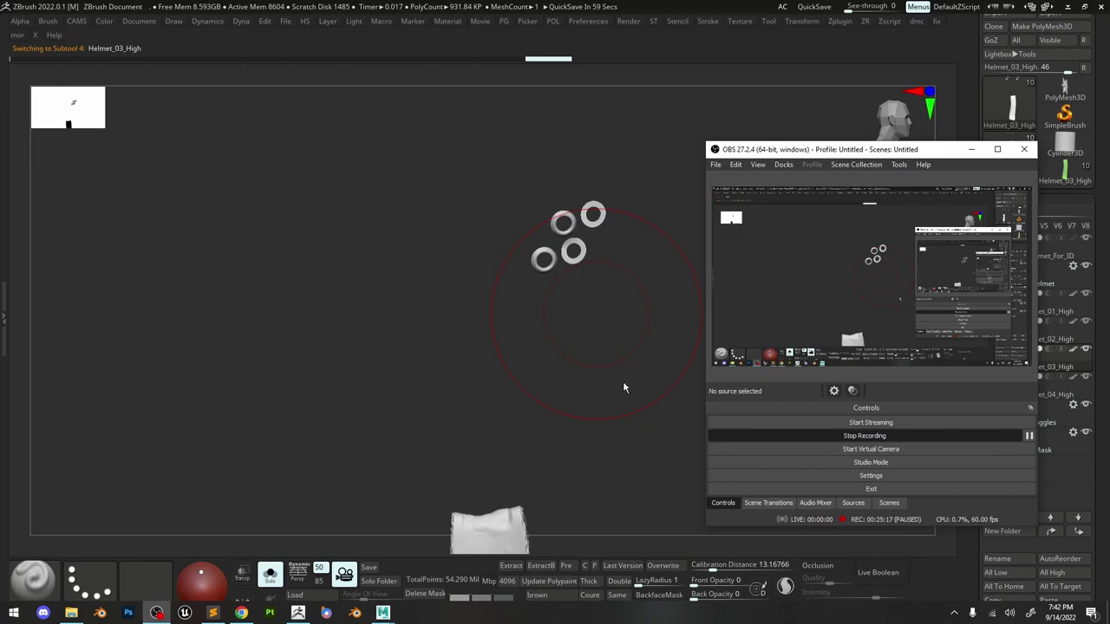
{"action": "left_click", "coordinate": [741, 304]}
Copy the Helmet_03_High subtool with the rings and paste it into the color-ID version of the helmet tool.
{"action": "right_click_drag", "start_coordinate": [604, 259], "coordinate": [595, 343], "text": "ctrl"}
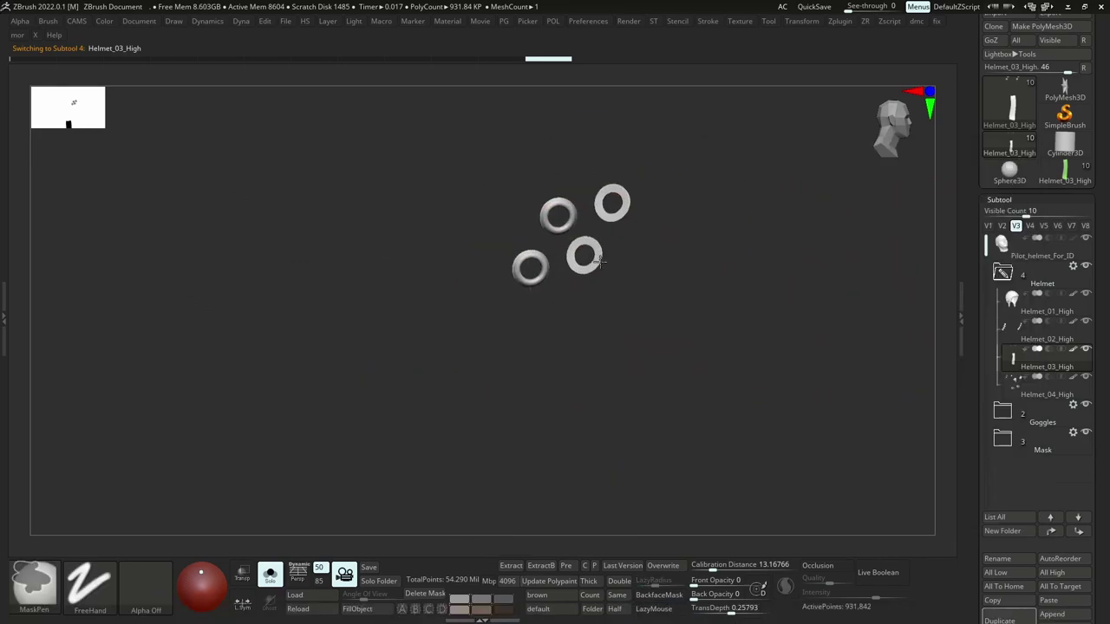
{"action": "mouse_move", "coordinate": [618, 306]}
{"action": "right_mouse_down", "text": "ctrl"}
{"action": "mouse_move", "coordinate": [584, 193]}
{"action": "mouse_move", "coordinate": [583, 130]}
{"action": "right_mouse_up", "text": "ctrl"}
{"action": "left_click_drag", "start_coordinate": [583, 262], "coordinate": [655, 256]}
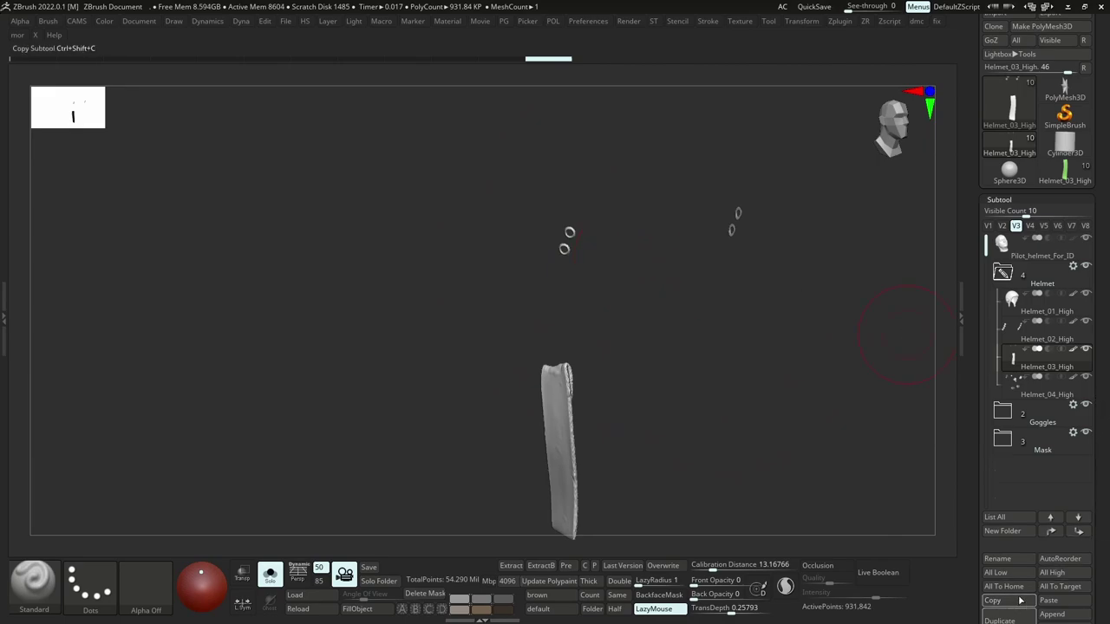
{"action": "left_click", "coordinate": [1056, 181]}
{"action": "right_click_drag", "start_coordinate": [565, 309], "coordinate": [790, 371], "text": "ctrl"}
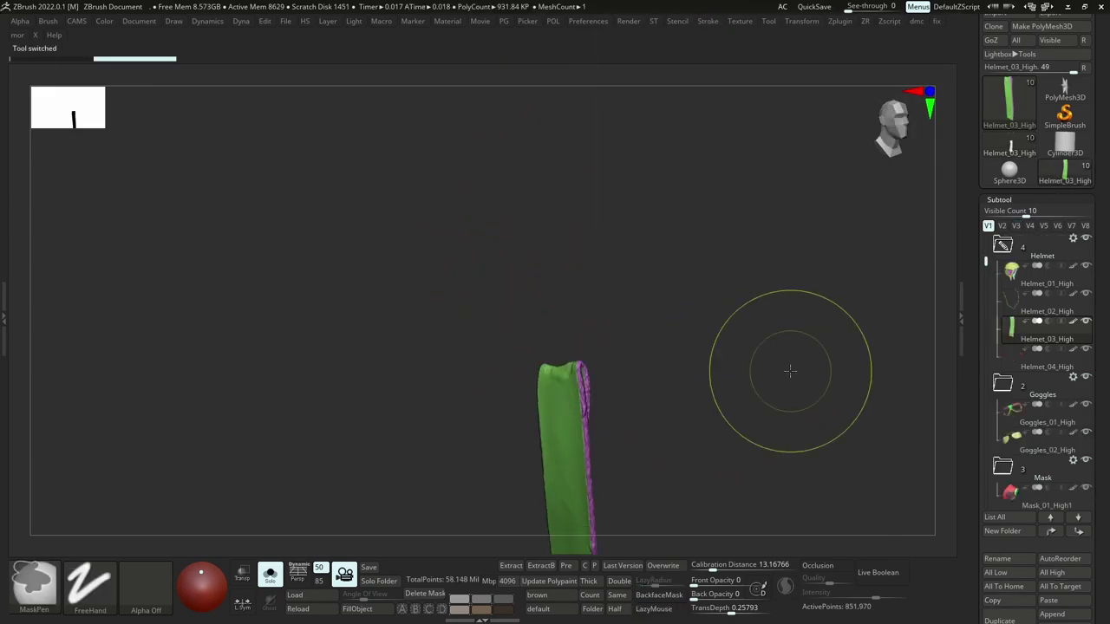
{"action": "left_click_drag", "start_coordinate": [1108, 529], "coordinate": [1107, 517]}
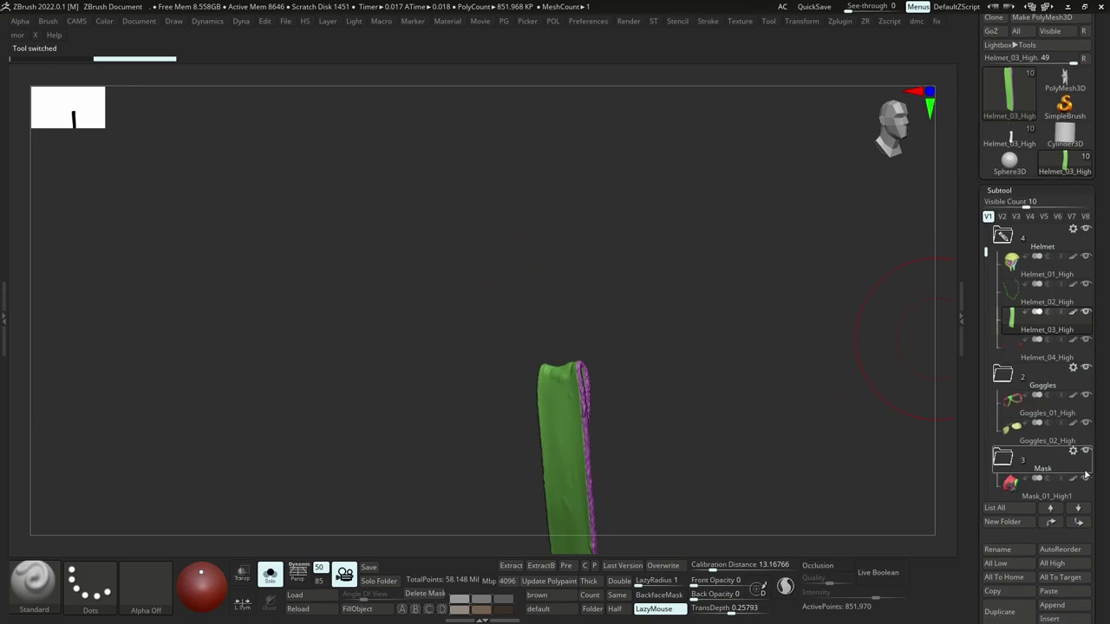
{"action": "left_click_drag", "start_coordinate": [1108, 449], "coordinate": [1105, 423]}
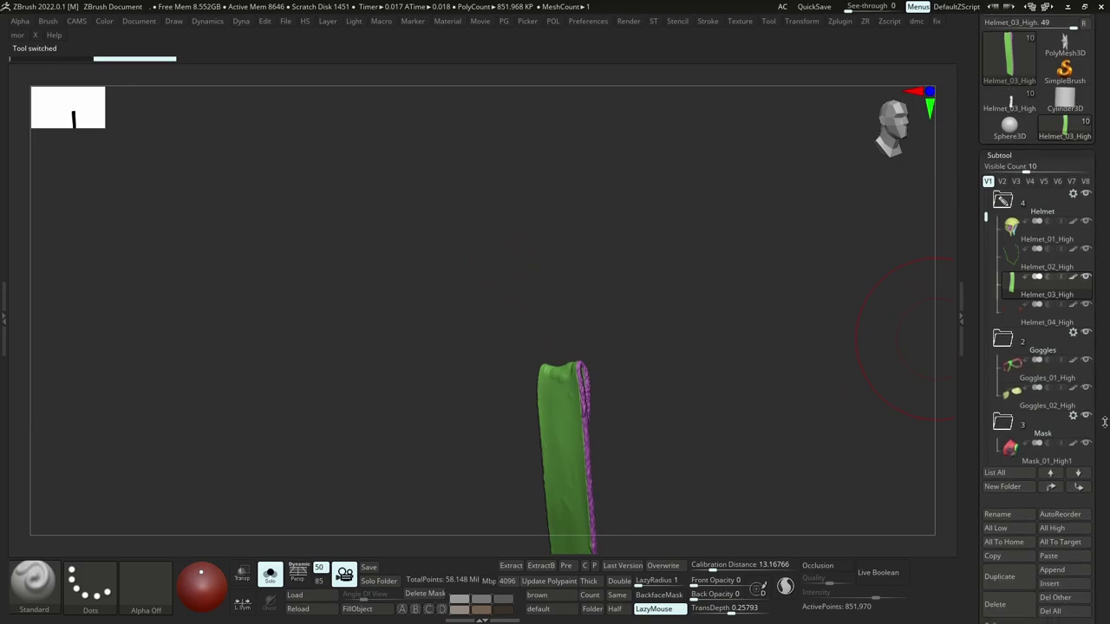
{"action": "left_click", "coordinate": [1063, 556]}
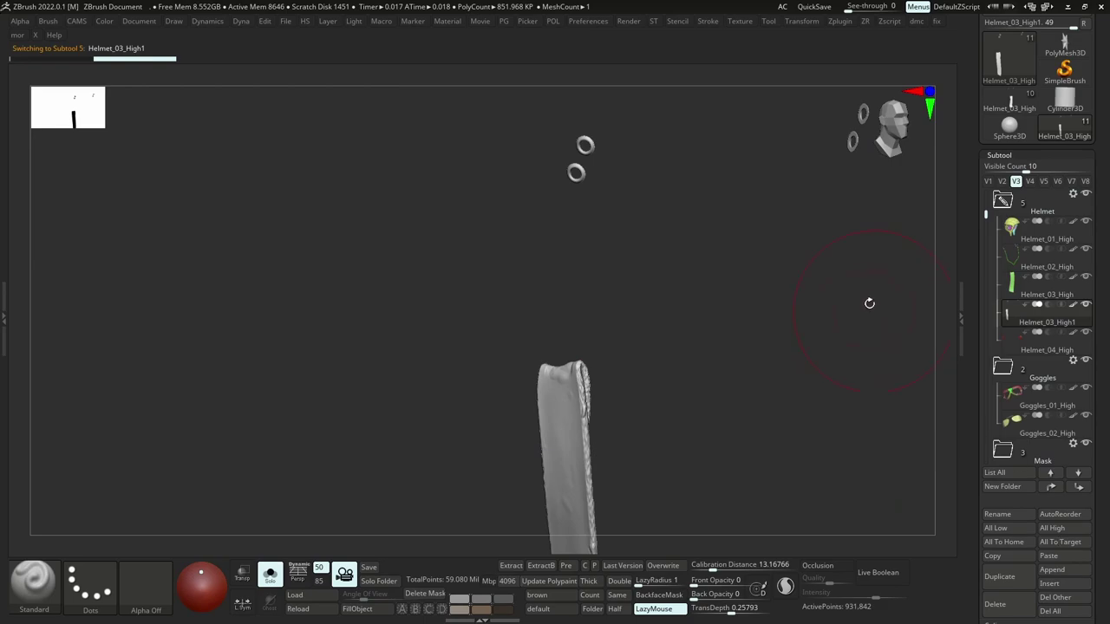
Isolate the clasp rings in the pasted copy and delete the hidden strap geometry.
{"action": "right_click_drag", "start_coordinate": [640, 251], "coordinate": [672, 165], "text": "ctrl"}
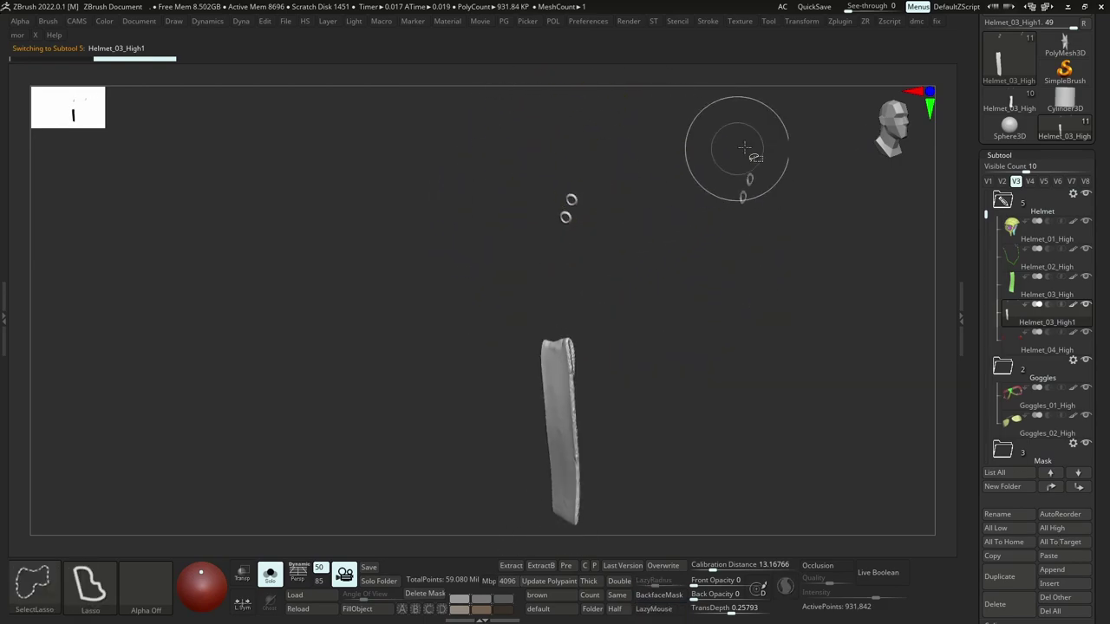
{"action": "left_click_drag", "start_coordinate": [728, 250], "coordinate": [726, 270], "text": "ctrl+shift"}
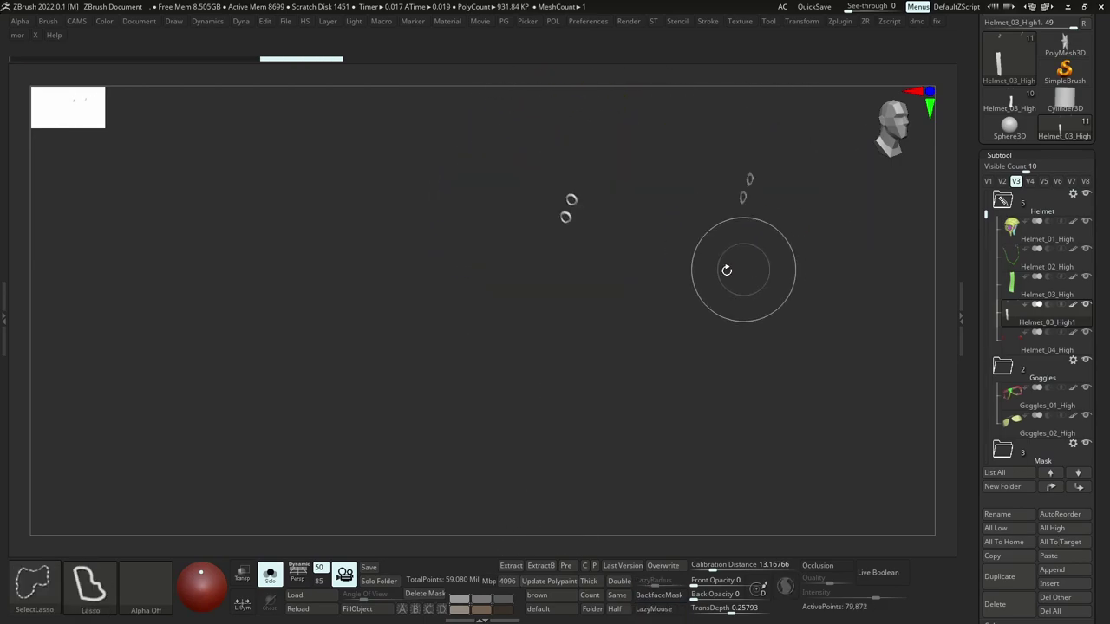
{"action": "right_click_drag", "start_coordinate": [634, 246], "coordinate": [674, 292], "text": "ctrl"}
{"action": "key", "text": "f"}
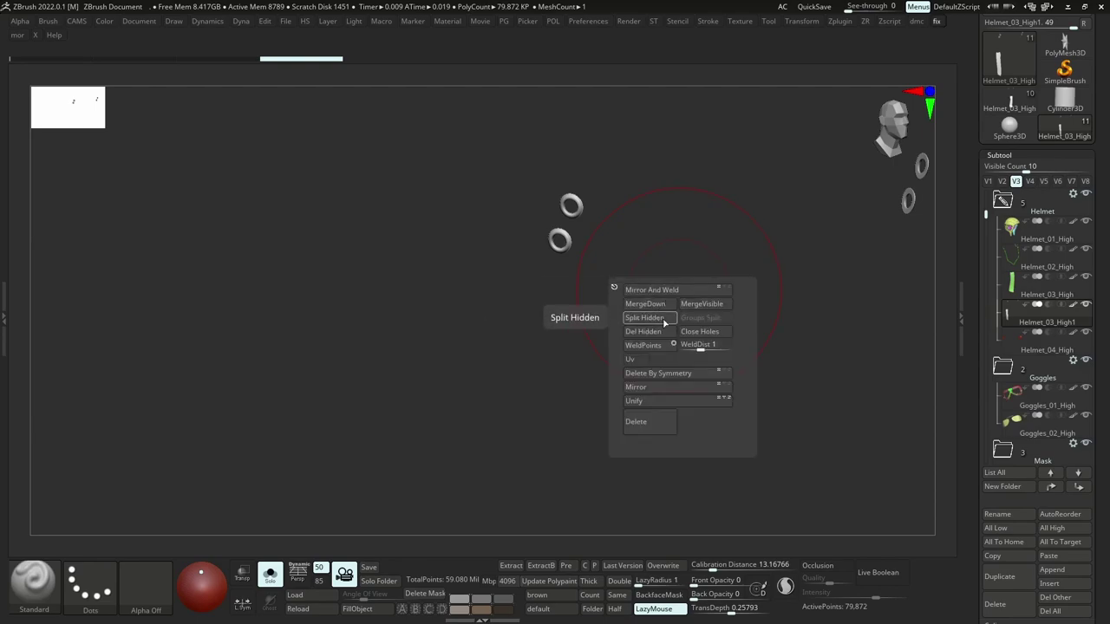
Merge the color-ID Helmet_03_High subtool down with the pasted rings below it.
{"action": "left_click", "coordinate": [1009, 291]}
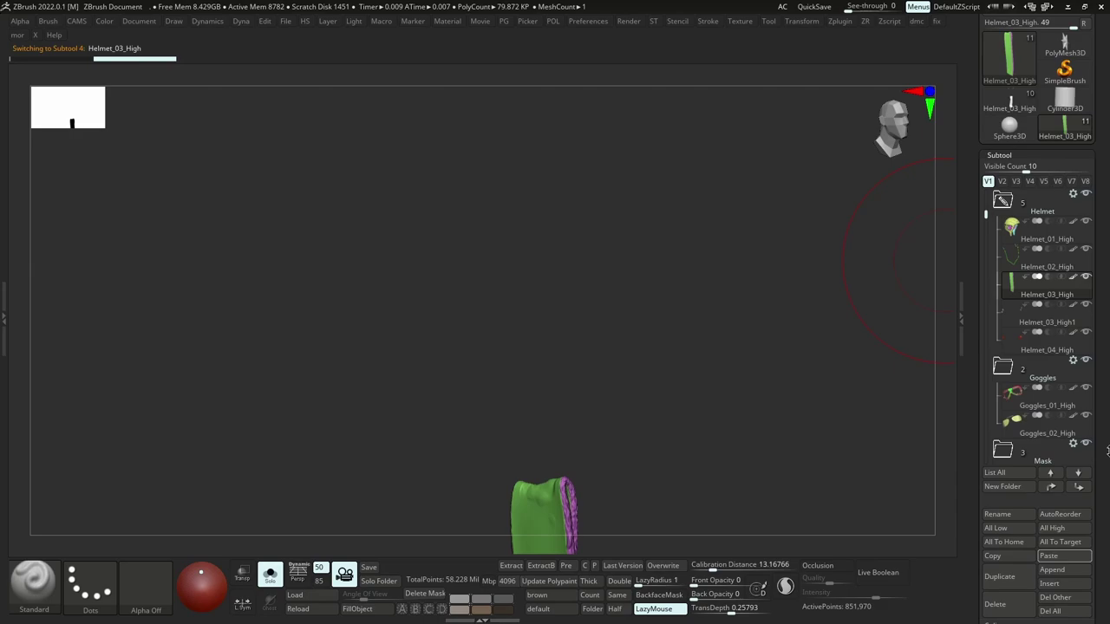
{"action": "scroll", "coordinate": [1041, 468], "scroll_direction": "down", "scroll_amount": 4}
{"action": "left_click", "coordinate": [1010, 551]}
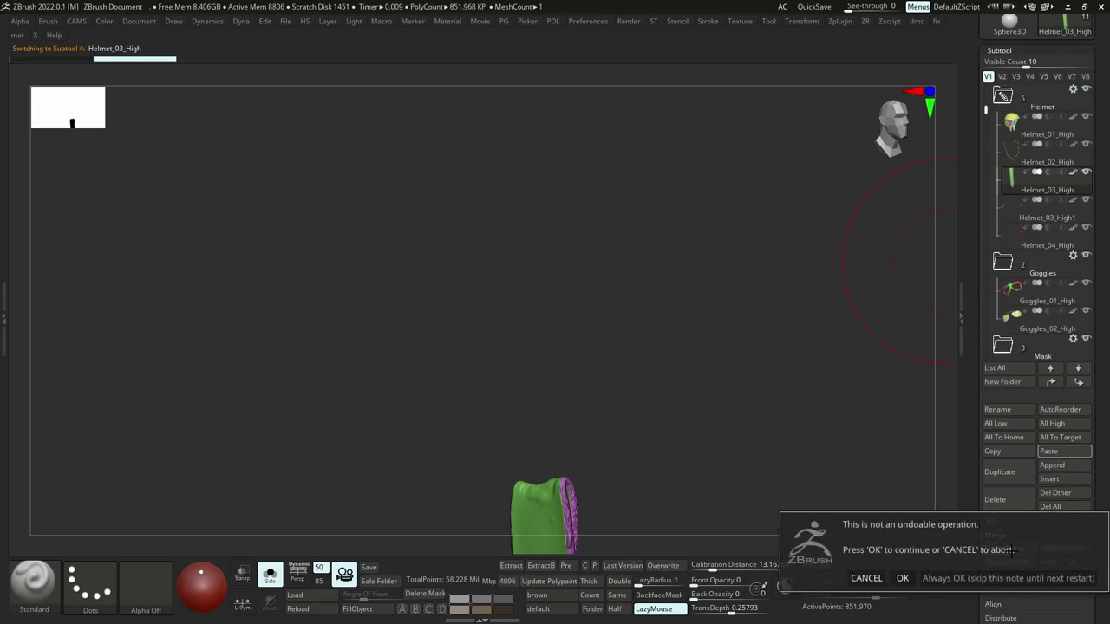
{"action": "left_click", "coordinate": [924, 578]}
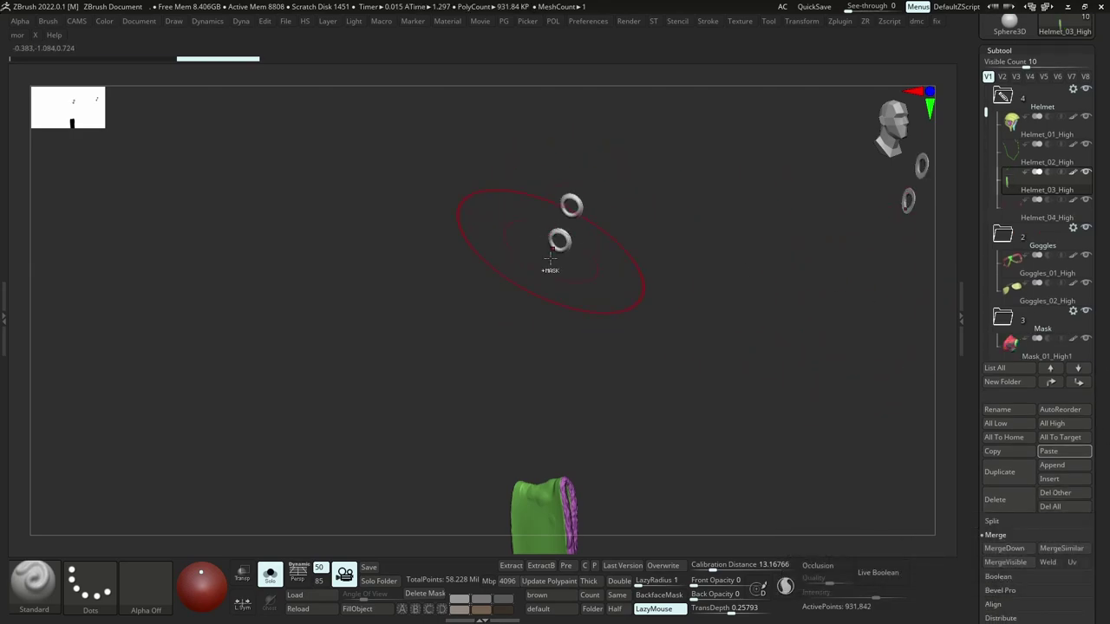
Isolate the color-ID Helmet_02_High subtool in Solo mode with polyframes shown and auto-group its separate pieces.
{"action": "mouse_move", "coordinate": [550, 259]}
{"action": "right_mouse_down", "text": "ctrl"}
{"action": "mouse_move", "coordinate": [564, 216]}
{"action": "mouse_move", "coordinate": [613, 255]}
{"action": "right_mouse_up", "text": "ctrl"}
{"action": "key", "text": "s"}
{"action": "key", "text": "s"}
{"action": "key", "text": "s"}
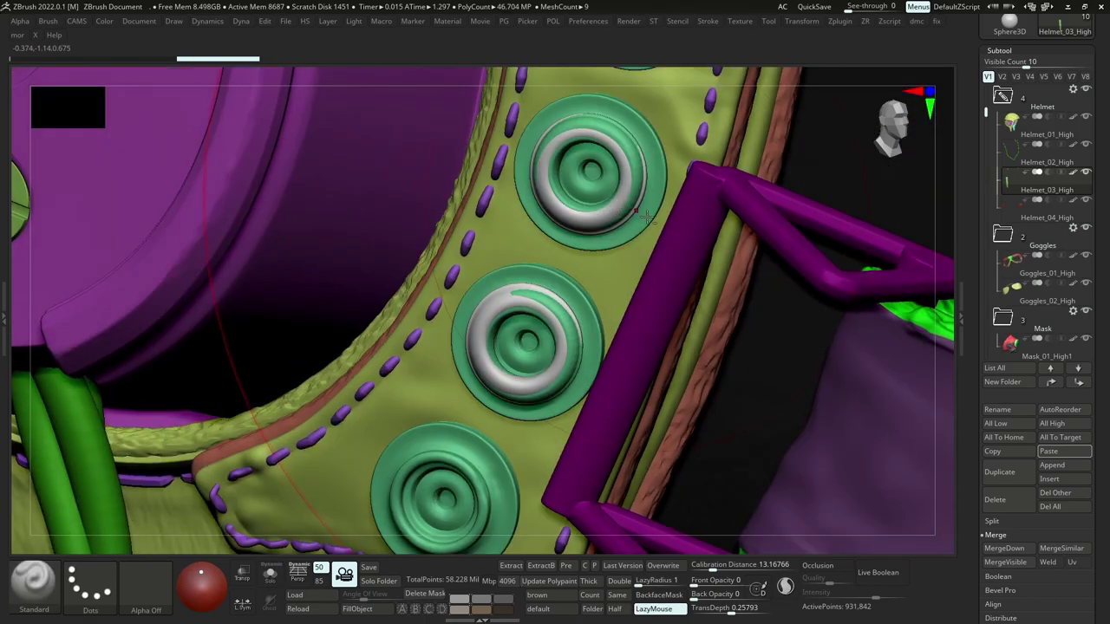
{"action": "left_click", "coordinate": [614, 215], "text": "alt"}
{"action": "key", "text": "shift+s"}
{"action": "key", "text": "shift+f"}
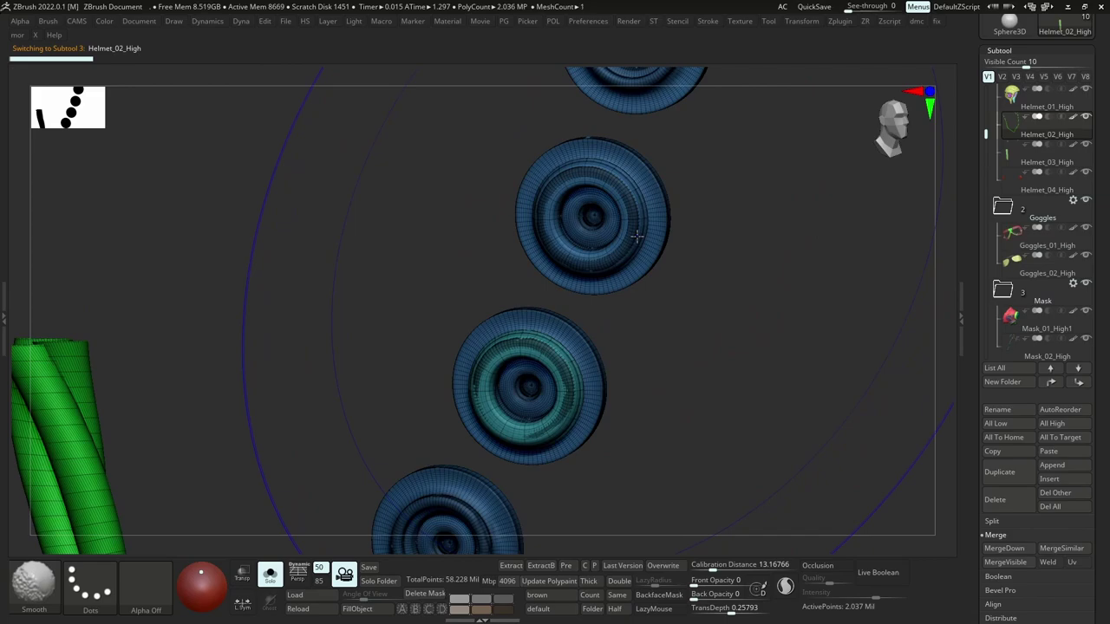
{"action": "right_click_drag", "start_coordinate": [638, 236], "coordinate": [651, 205], "text": "ctrl"}
{"action": "right_click_drag", "start_coordinate": [662, 268], "coordinate": [669, 297], "text": "ctrl"}
{"action": "key", "text": "shift+w"}
{"action": "left_click", "coordinate": [600, 327]}
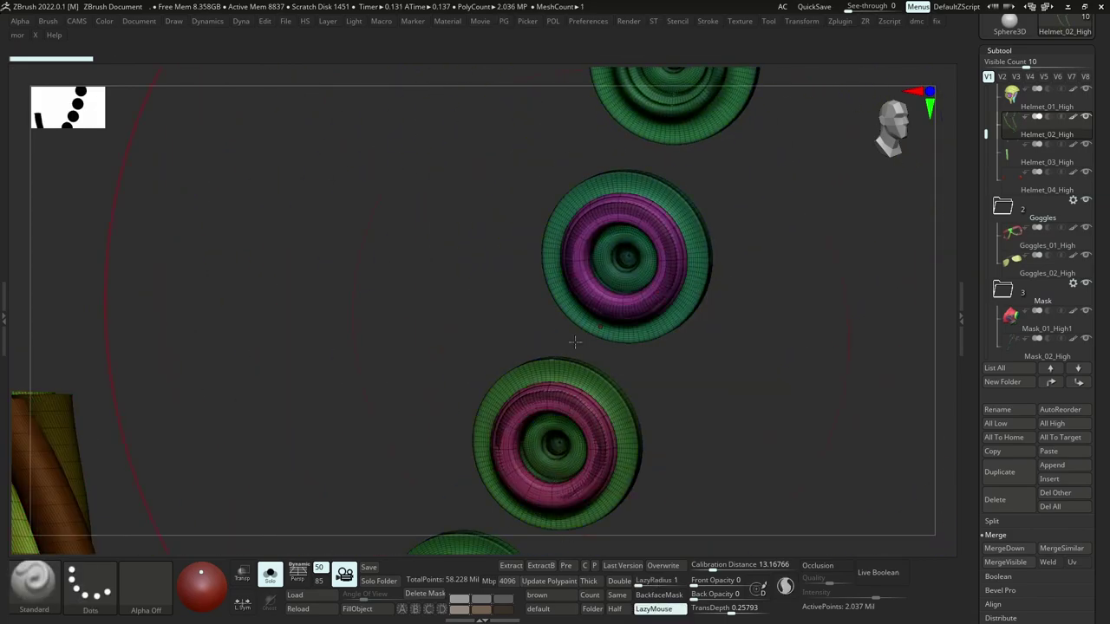
Hide the leftover ring pieces on the two middle clasp buttons, delete the hidden geometry and turn off polyframes.
{"action": "left_click", "coordinate": [35, 582], "text": "ctrl+shift"}
{"action": "left_click", "coordinate": [102, 423], "text": "ctrl+shift"}
{"action": "left_click", "coordinate": [617, 306], "text": "ctrl+shift"}
{"action": "left_click", "coordinate": [617, 305], "text": "ctrl+shift"}
{"action": "left_click", "coordinate": [586, 397], "text": "ctrl+shift"}
{"action": "key", "text": "ctrl+z"}
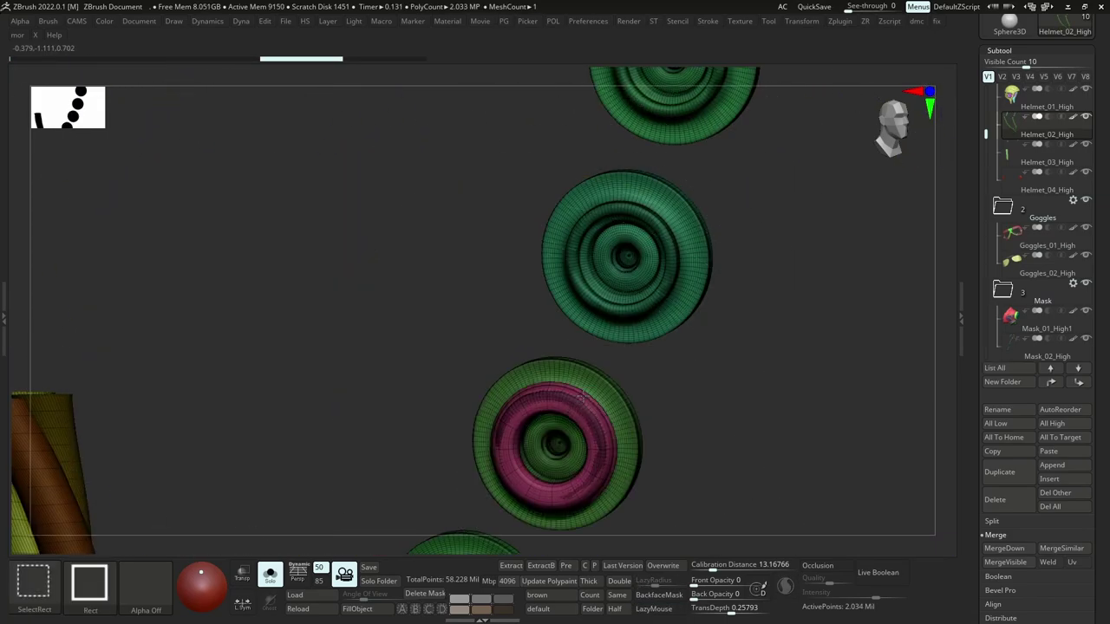
{"action": "left_click", "coordinate": [583, 397], "text": "ctrl+shift"}
{"action": "right_click_drag", "start_coordinate": [596, 381], "coordinate": [618, 334], "text": "ctrl"}
{"action": "key", "text": "shift+s"}
{"action": "right_click_drag", "start_coordinate": [638, 373], "coordinate": [624, 286], "text": "alt"}
{"action": "key", "text": "shift+s"}
{"action": "key", "text": "d"}
{"action": "left_click", "coordinate": [582, 330]}
{"action": "key", "text": "shift+f"}
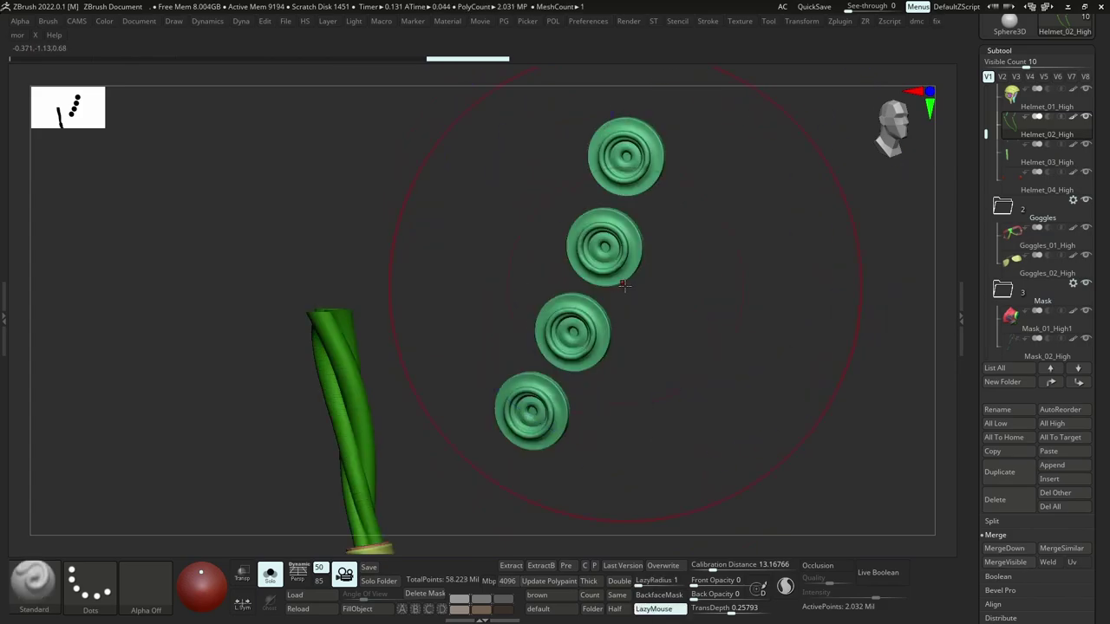
Check how the Helmet_03_High rings sit on the Helmet_02_High buttons with the whole helmet visible.
{"action": "key", "text": "shift+s"}
{"action": "right_click_drag", "start_coordinate": [632, 353], "coordinate": [603, 305], "text": "alt"}
{"action": "right_click_drag", "start_coordinate": [599, 186], "coordinate": [641, 286], "text": "alt"}
{"action": "right_click_drag", "start_coordinate": [640, 286], "coordinate": [624, 237], "text": "ctrl"}
{"action": "left_click", "coordinate": [621, 232], "text": "alt"}
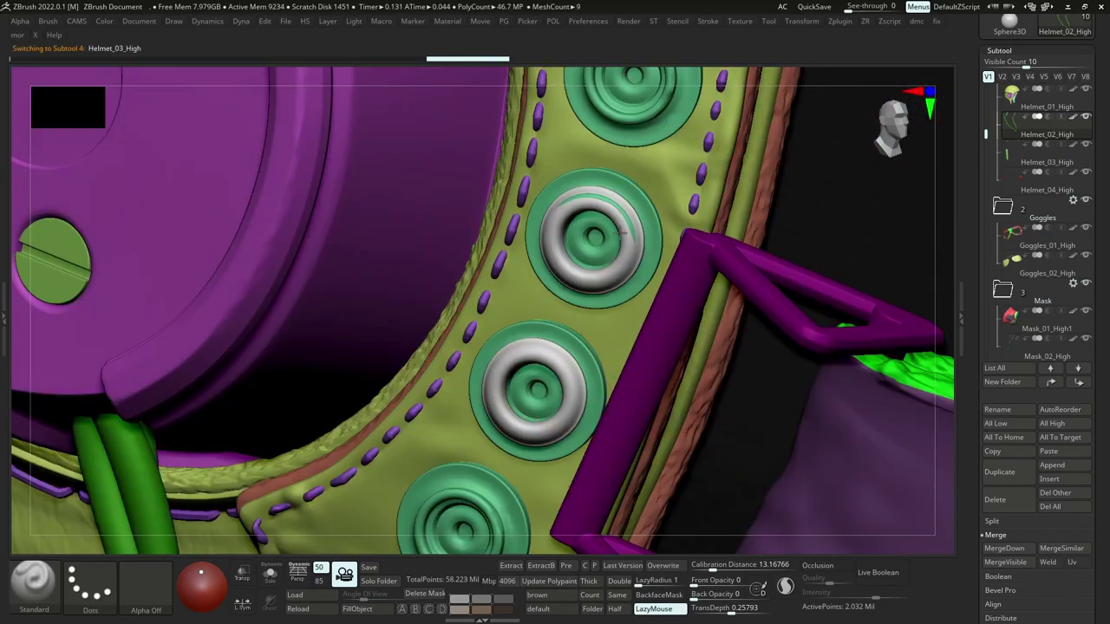
{"action": "key", "text": "shift+v"}
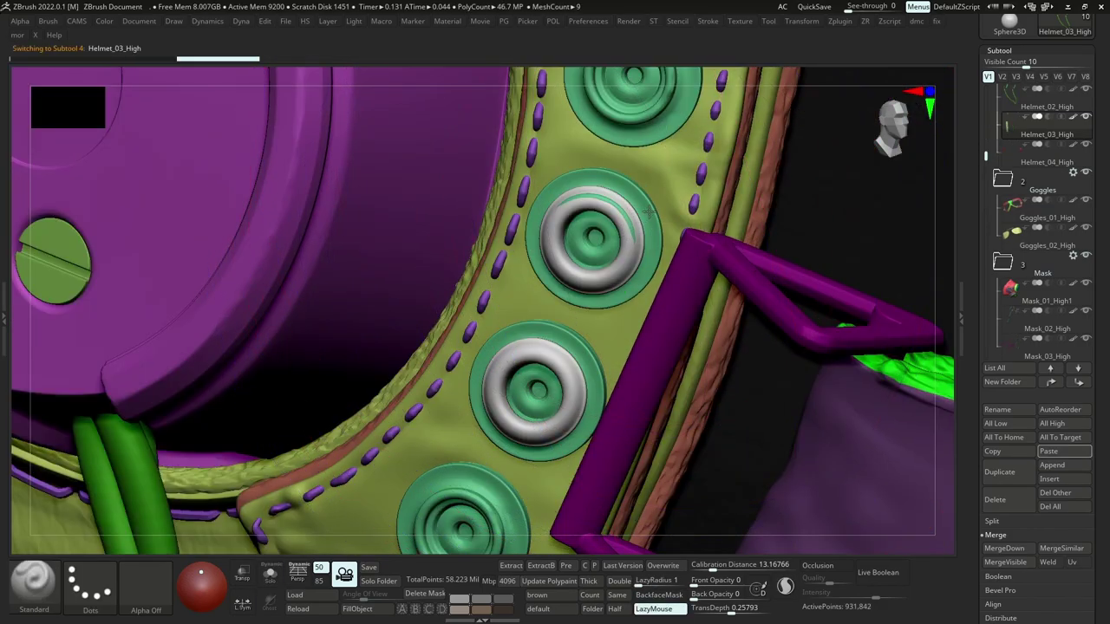
{"action": "key", "text": "shift+s"}
{"action": "key", "text": "shift+s"}
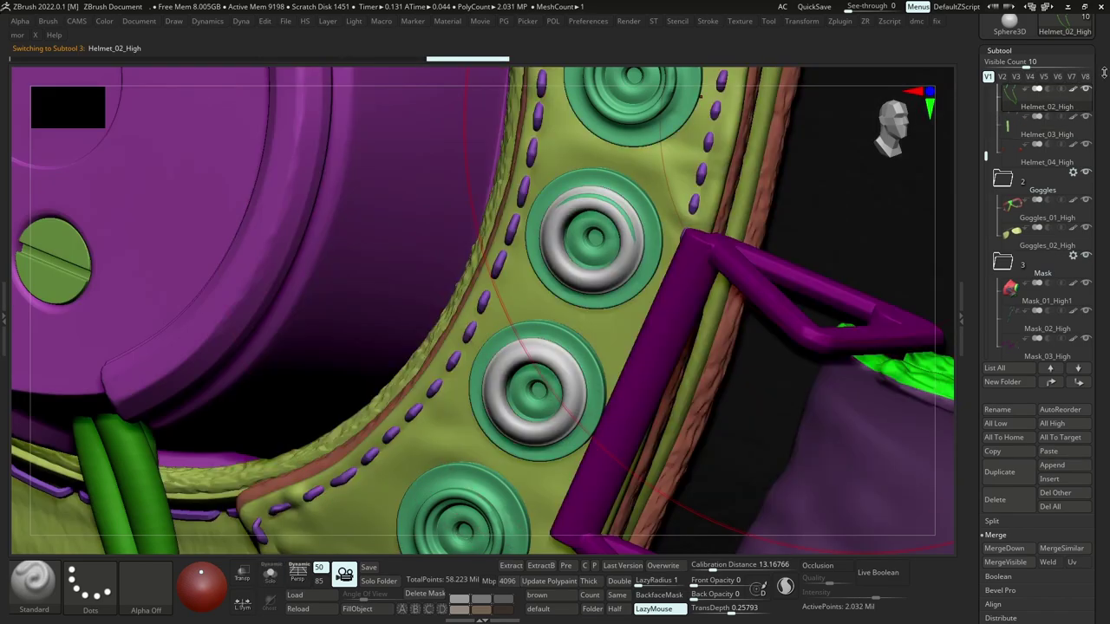
Switch to the uncolored helmet tool and inspect its Helmet_02_High clasp buttons in Solo mode.
{"action": "left_click_drag", "start_coordinate": [1105, 73], "coordinate": [1108, 136]}
{"action": "left_click", "coordinate": [1011, 128]}
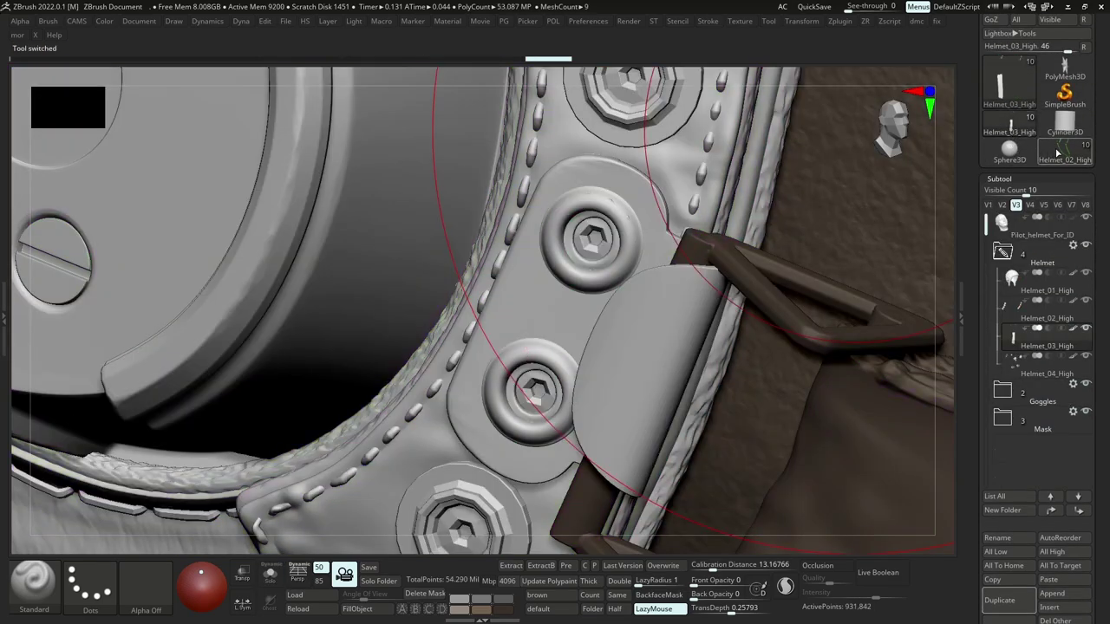
{"action": "left_click", "coordinate": [472, 508], "text": "alt"}
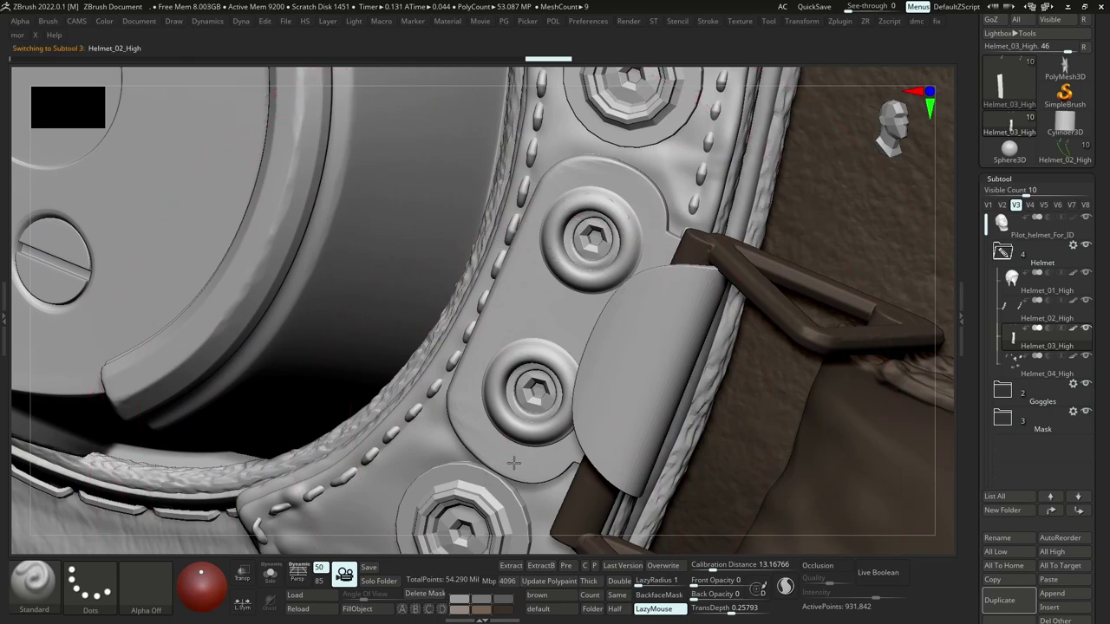
{"action": "key", "text": "shift+s"}
{"action": "right_click_drag", "start_coordinate": [553, 337], "coordinate": [574, 211], "text": "ctrl"}
{"action": "left_click", "coordinate": [671, 292], "text": "ctrl+shift"}
{"action": "right_click_drag", "start_coordinate": [671, 292], "coordinate": [640, 289], "text": "ctrl"}
{"action": "key", "text": "shift+s"}
{"action": "key", "text": "shift+s"}
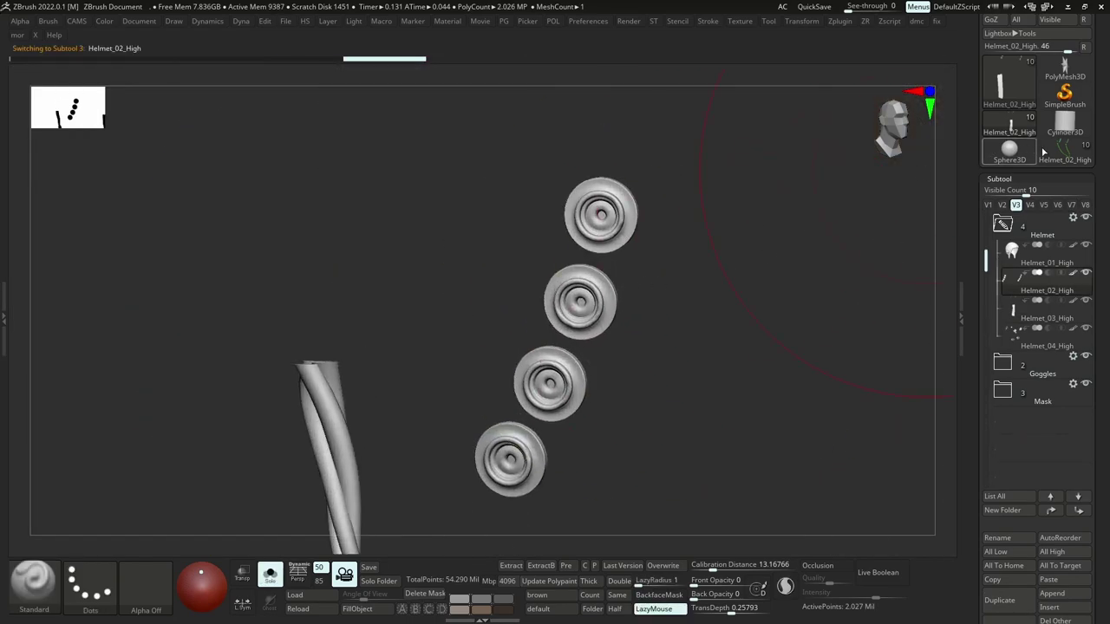
Compare the Helmet_02_High buttons between the uncolored and color-ID helmet tools, finishing on the color-ID version.
{"action": "left_click", "coordinate": [1061, 151]}
{"action": "left_click", "coordinate": [1004, 151]}
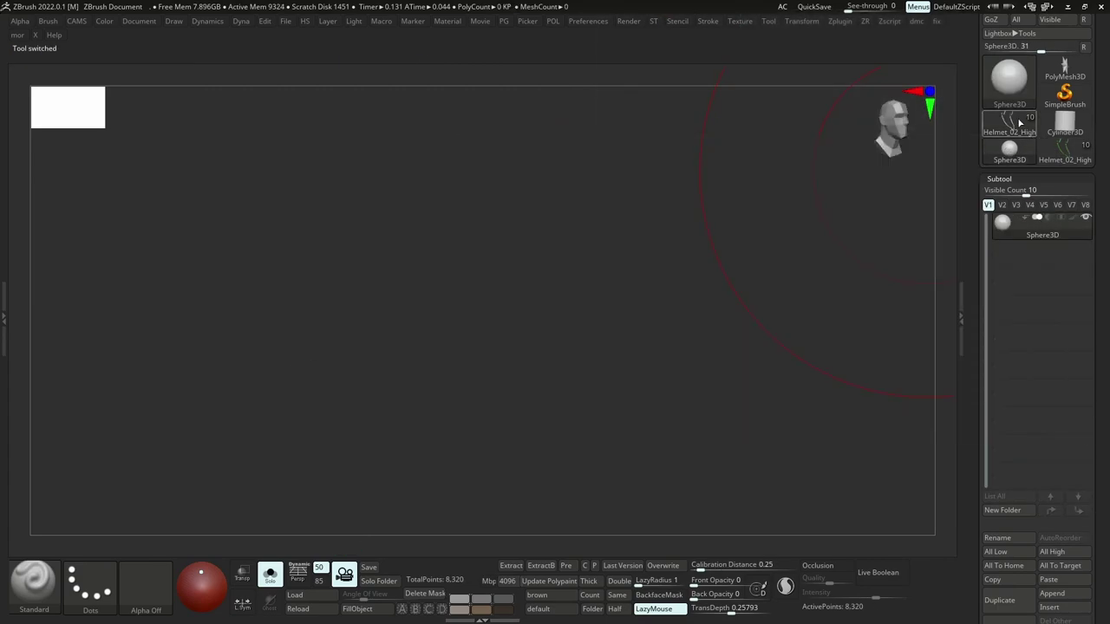
{"action": "left_click", "coordinate": [1027, 130]}
{"action": "right_click_drag", "start_coordinate": [606, 219], "coordinate": [656, 200]}
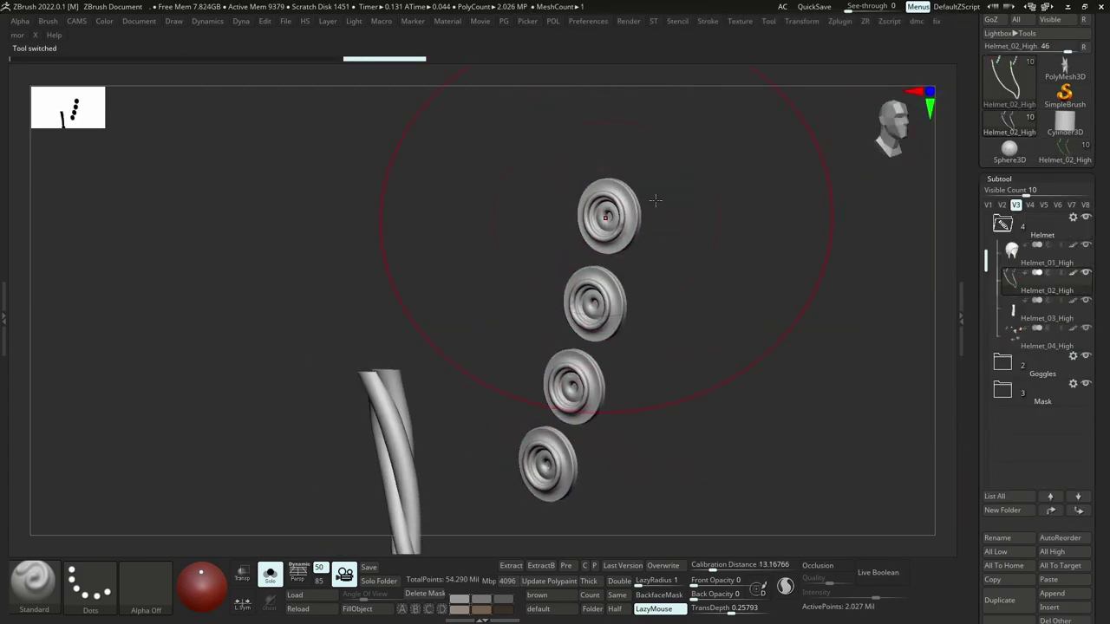
{"action": "key", "text": "ctrl+shift+s"}
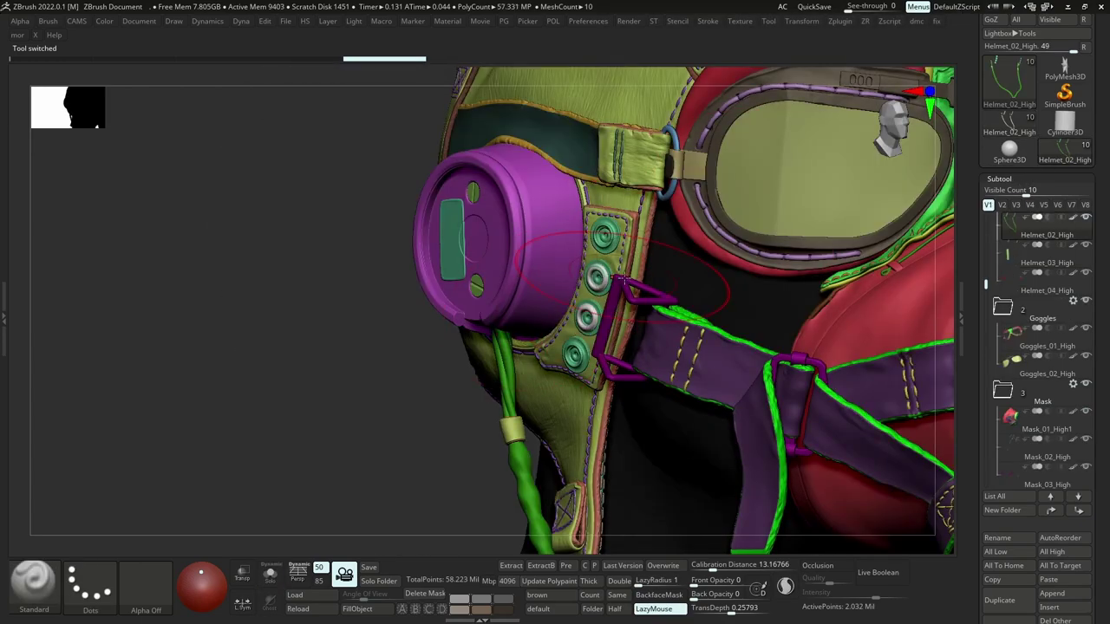
{"action": "key", "text": "ctrl+shift+s"}
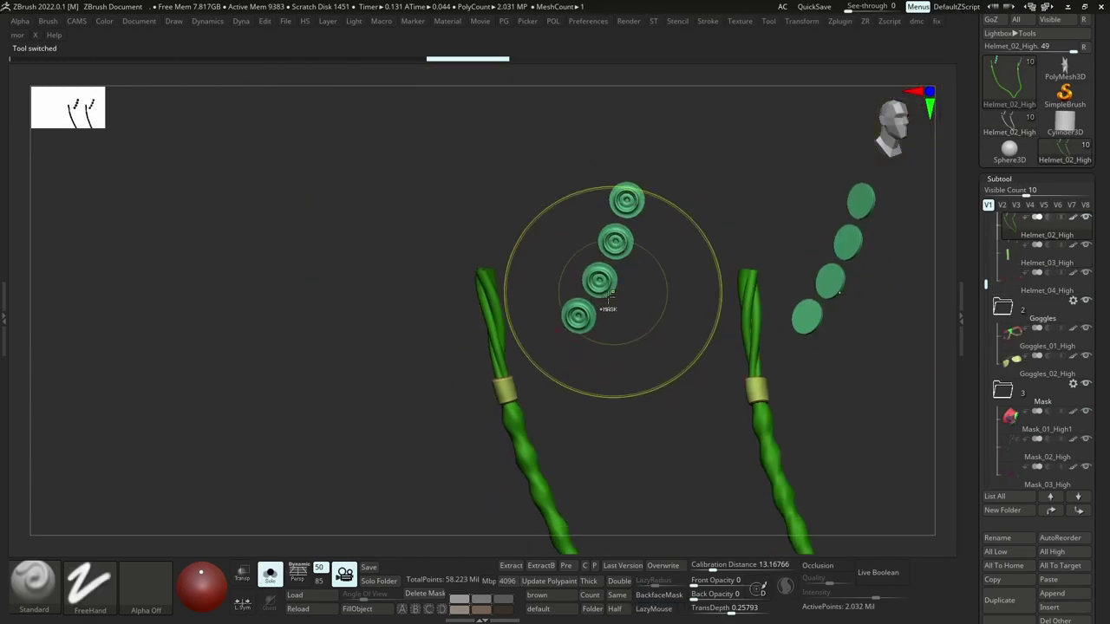
Select the color-ID Helmet_03_High subtool and leave Solo mode to view its rings on the full helmet.
{"action": "scroll", "coordinate": [1002, 260], "scroll_direction": "up", "scroll_amount": 2}
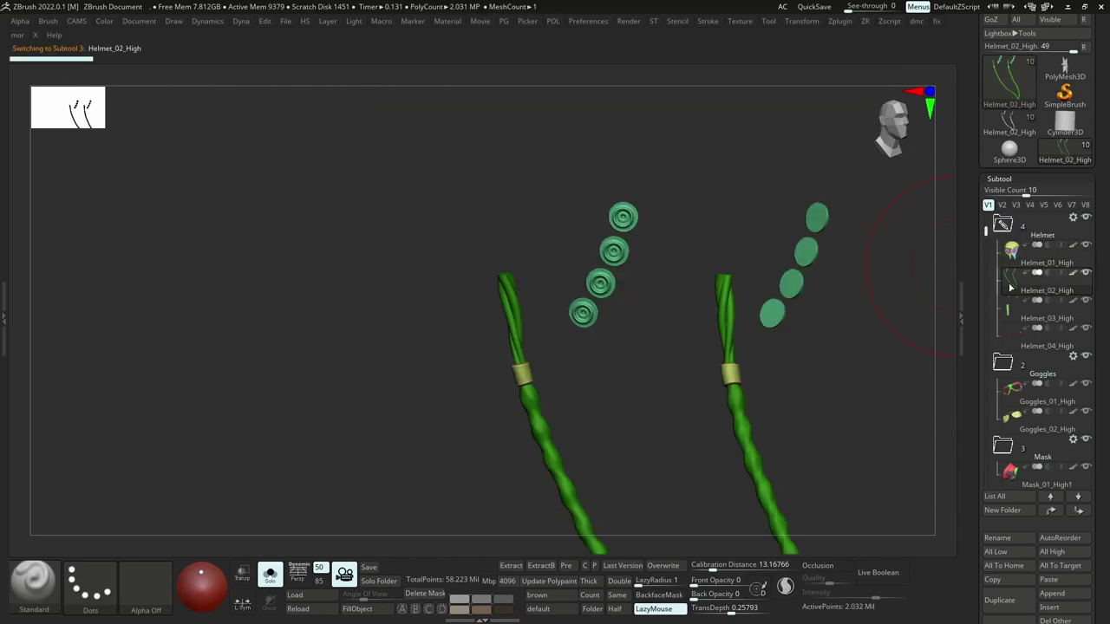
{"action": "left_click", "coordinate": [1009, 310]}
{"action": "right_click_drag", "start_coordinate": [618, 309], "coordinate": [595, 321], "text": "alt"}
{"action": "key", "text": "ctrl+shift+s"}
{"action": "right_click", "coordinate": [523, 369]}
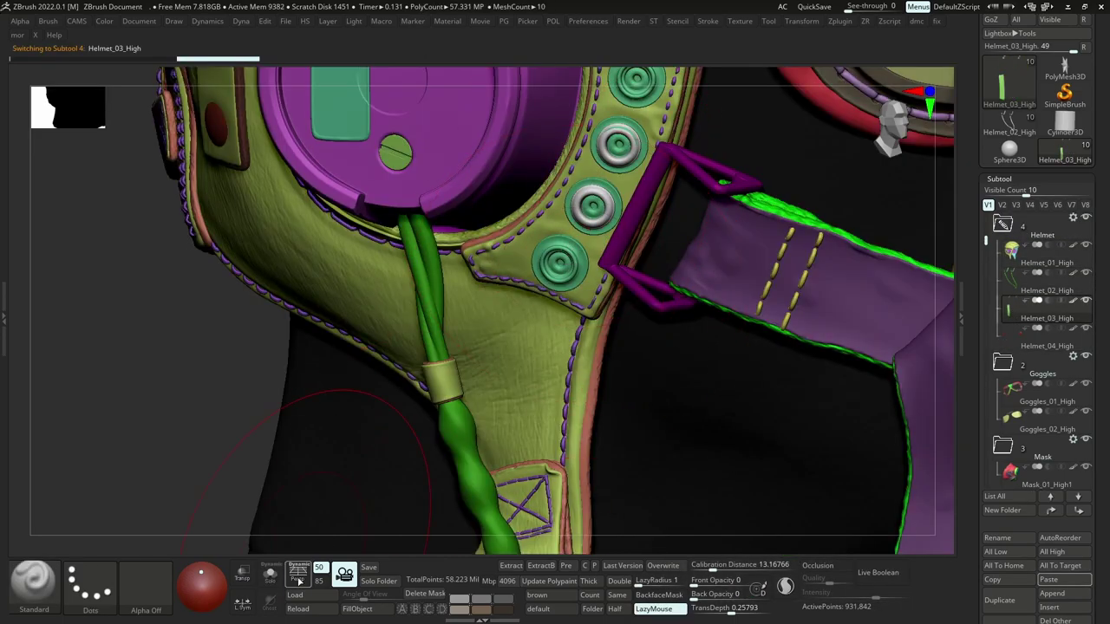
Inspect the color-ID tool's Helmet_03_High and Helmet_04_High subtools in Solo mode.
{"action": "key", "text": "ctrl+shift+s"}
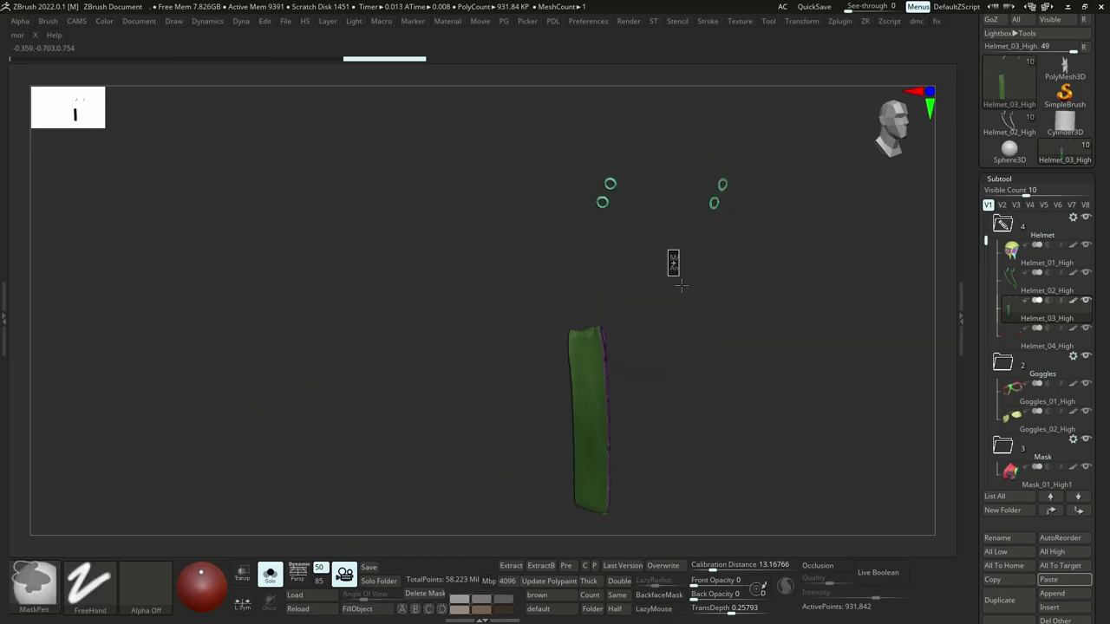
{"action": "key", "text": "ctrl+shift+s"}
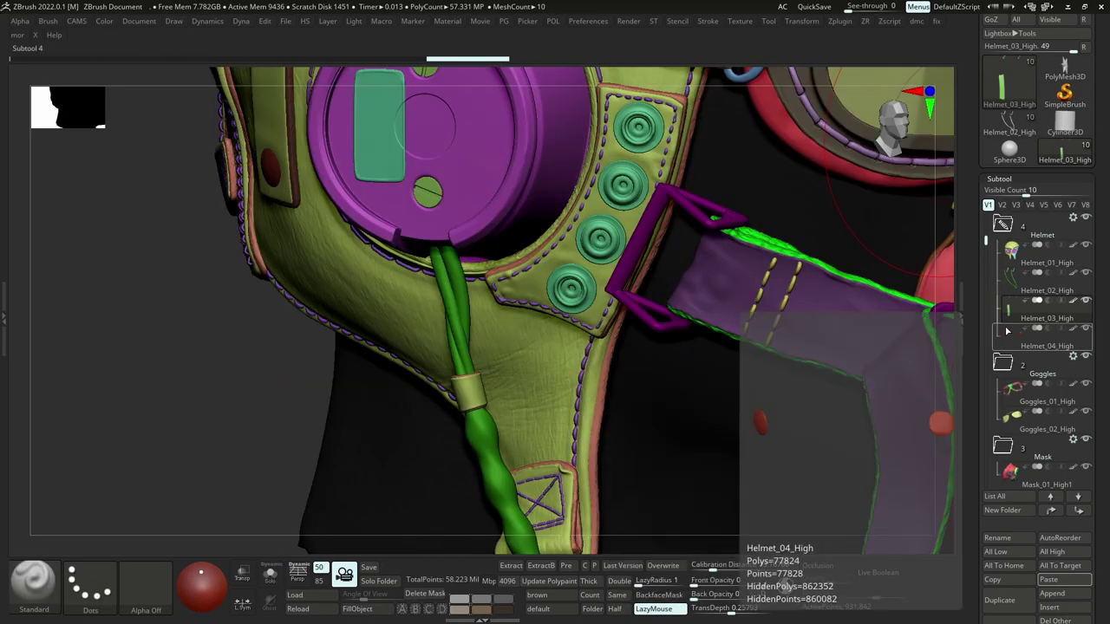
{"action": "left_click", "coordinate": [1004, 340]}
{"action": "key", "text": "ctrl+shift+s"}
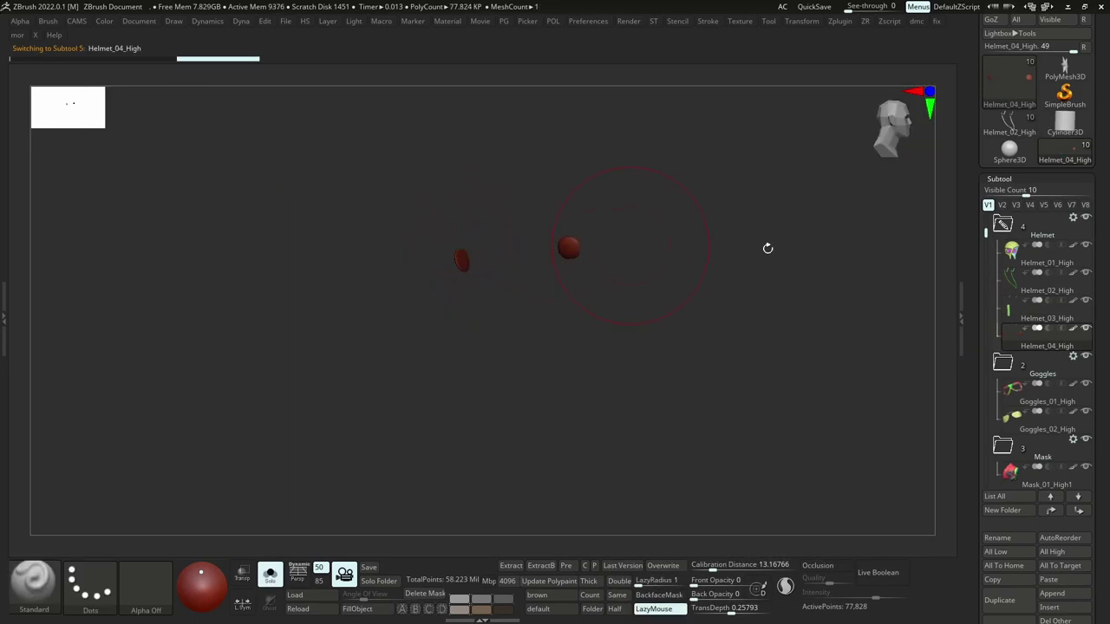
{"action": "key", "text": "ctrl+shift+s"}
Copy the full Helmet_04_High hardware subtool from the uncolored helmet tool and paste it into the color-ID helmet tool.
{"action": "left_click", "coordinate": [1010, 123]}
{"action": "left_click", "coordinate": [1011, 338]}
{"action": "key", "text": "ctrl+shift+s"}
{"action": "left_click_drag", "start_coordinate": [973, 391], "coordinate": [973, 296]}
{"action": "right_click_drag", "start_coordinate": [848, 511], "coordinate": [848, 461], "text": "ctrl"}
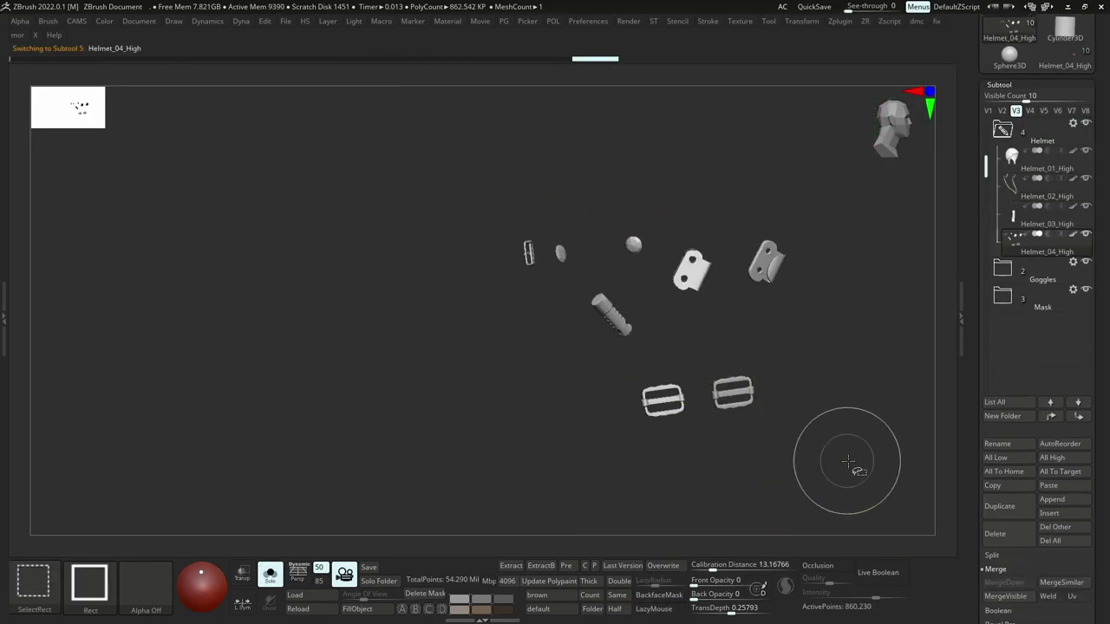
{"action": "right_click_drag", "start_coordinate": [595, 286], "coordinate": [440, 282], "text": "ctrl"}
{"action": "key", "text": "shift+f"}
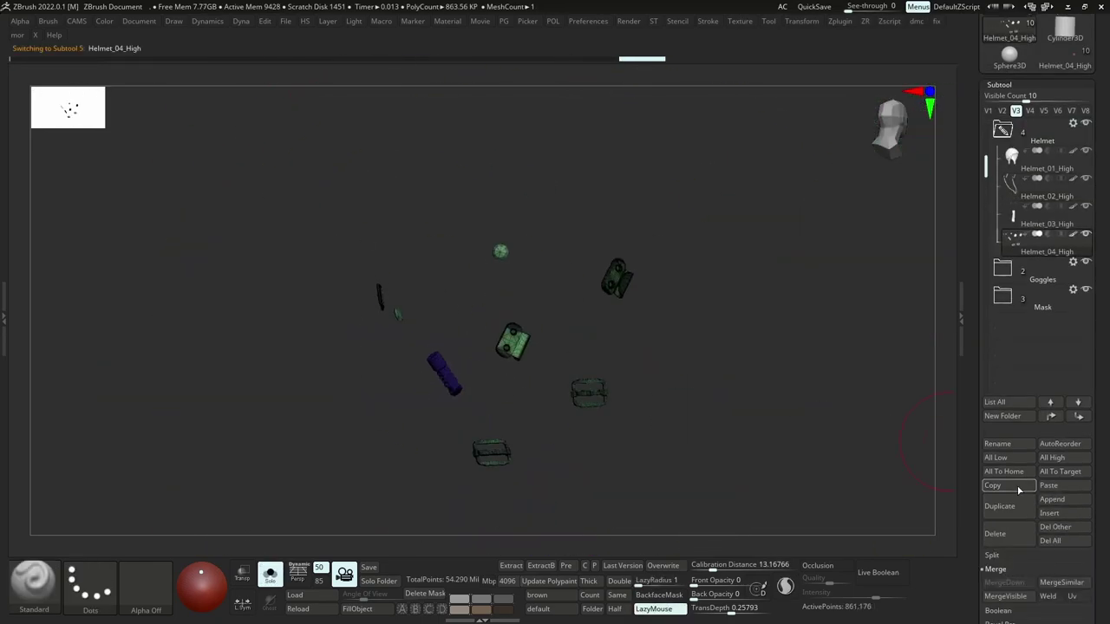
{"action": "left_click", "coordinate": [1016, 488]}
{"action": "left_click", "coordinate": [1058, 492]}
{"action": "left_click", "coordinate": [1032, 247]}
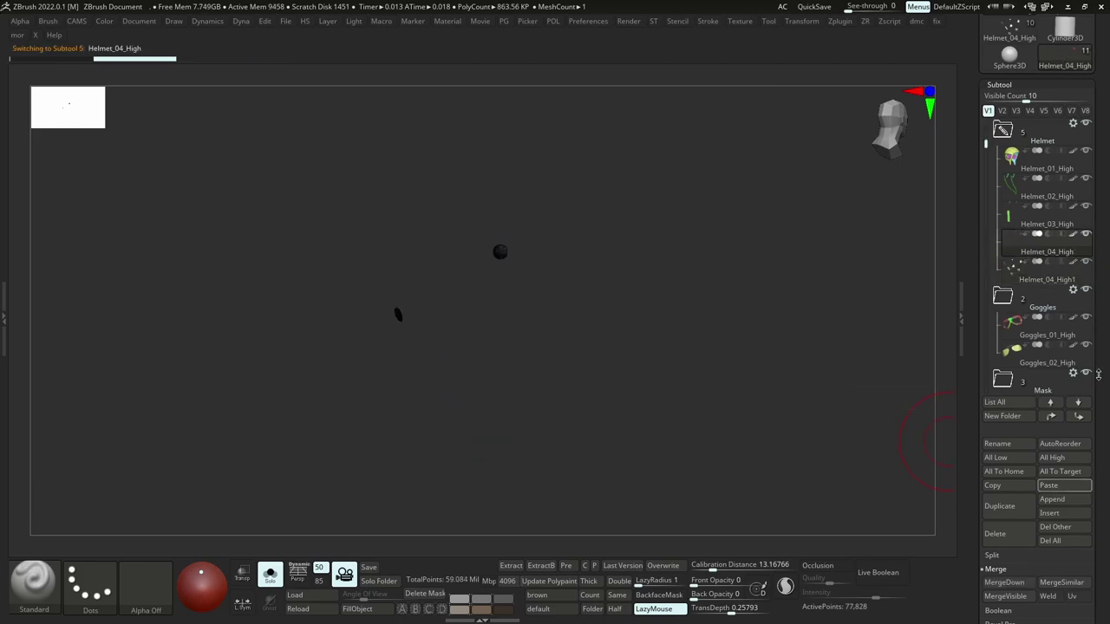
Delete the old Helmet_04_High subtool with only two buttons from the color-ID tool and rename the pasted one Helmet_04_High.
{"action": "left_click", "coordinate": [1005, 444]}
{"action": "key", "text": "ctrl+c"}
{"action": "key", "text": "Return"}
{"action": "left_click", "coordinate": [1026, 277]}
{"action": "left_click", "coordinate": [1028, 246]}
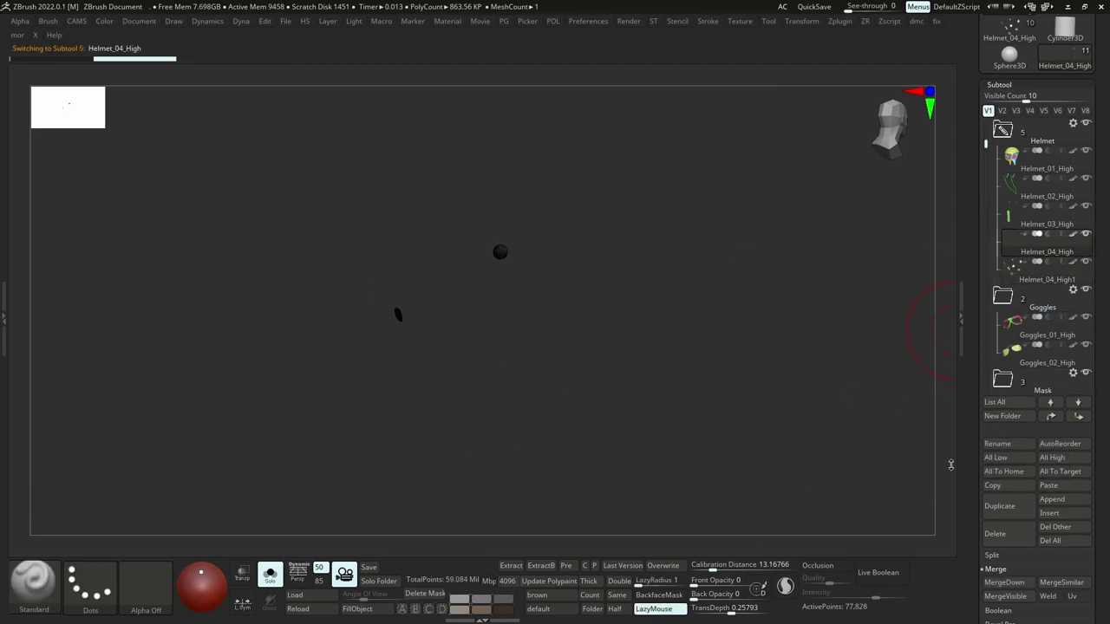
{"action": "left_click", "coordinate": [1009, 539]}
{"action": "left_click", "coordinate": [907, 555]}
{"action": "left_click", "coordinate": [1000, 450]}
{"action": "key", "text": "ctrl+v"}
{"action": "key", "text": "Return"}
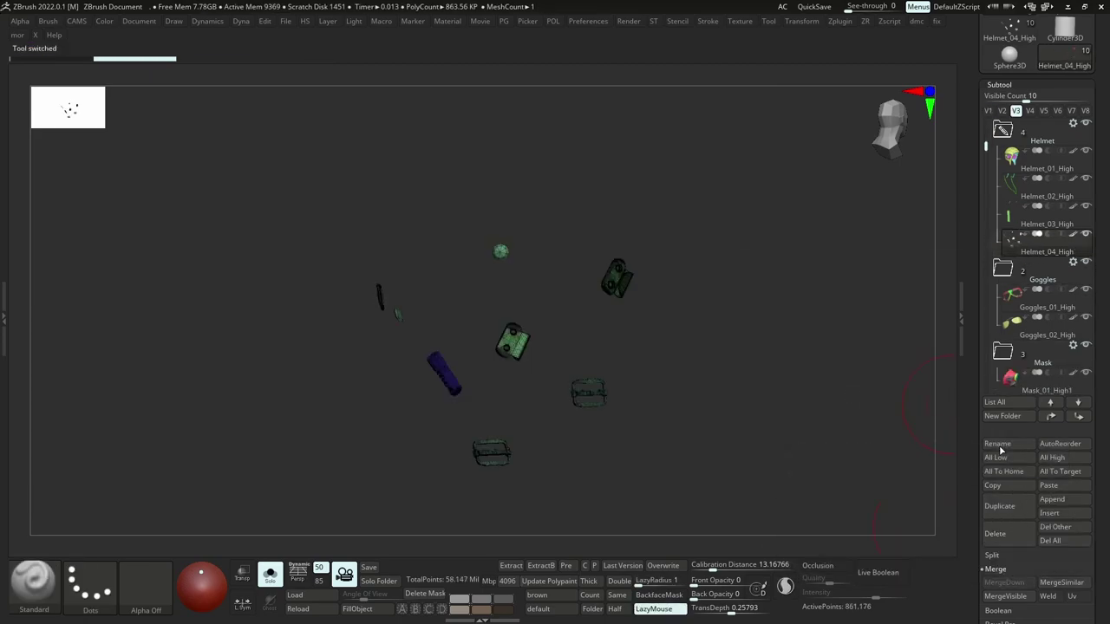
Examine the Helmet_04_High clasp plates up close in Solo mode, with and without the PolyFrame wireframe.
{"action": "right_click_drag", "start_coordinate": [538, 347], "coordinate": [483, 124]}
{"action": "key", "text": "shift+s"}
{"action": "key", "text": "shift+s"}
{"action": "key", "text": "shift+s"}
{"action": "key", "text": "shift+s"}
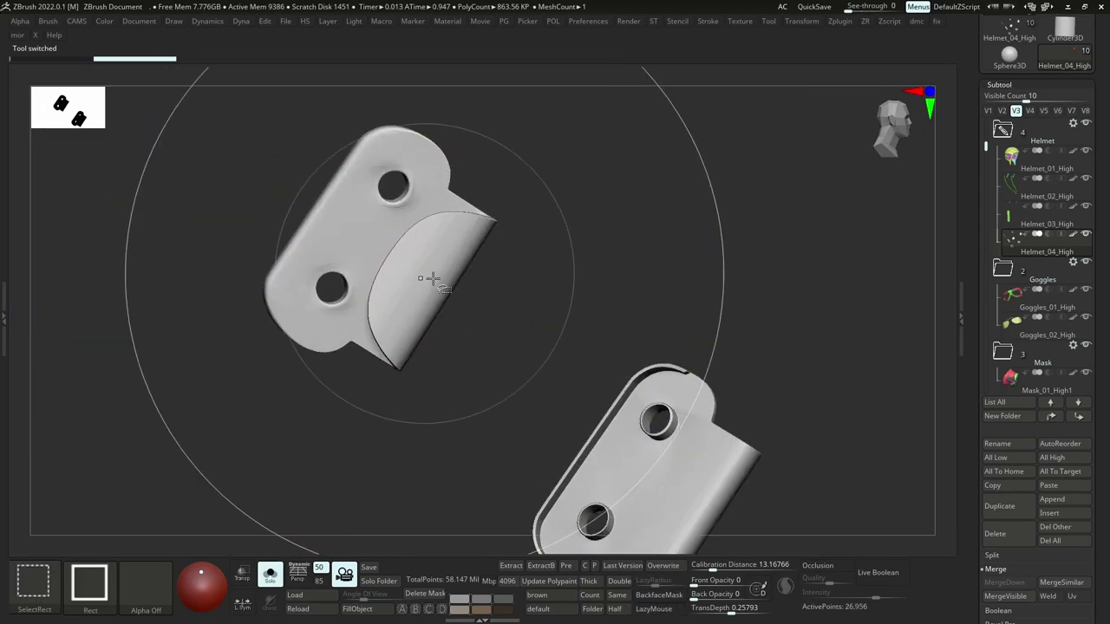
{"action": "key", "text": "f"}
{"action": "right_click_drag", "start_coordinate": [457, 344], "coordinate": [520, 187], "text": "ctrl"}
{"action": "left_click_drag", "start_coordinate": [570, 146], "coordinate": [226, 422], "text": "ctrl+alt+shift"}
{"action": "key", "text": "f"}
{"action": "right_click_drag", "start_coordinate": [396, 227], "coordinate": [467, 327], "text": "ctrl"}
{"action": "key", "text": "shift+f"}
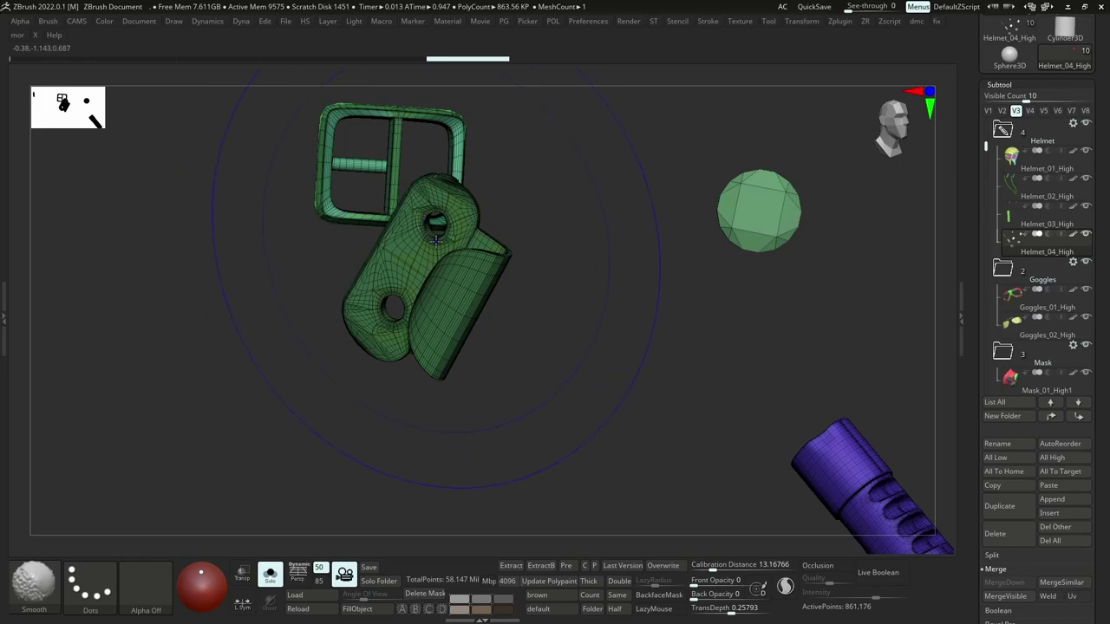
{"action": "key", "text": "shift+f"}
Switch to Maya and isolate the low-poly clasp plate mesh in Helmet_4_Low_grp for face selection.
{"action": "key", "text": "alt+Tab"}
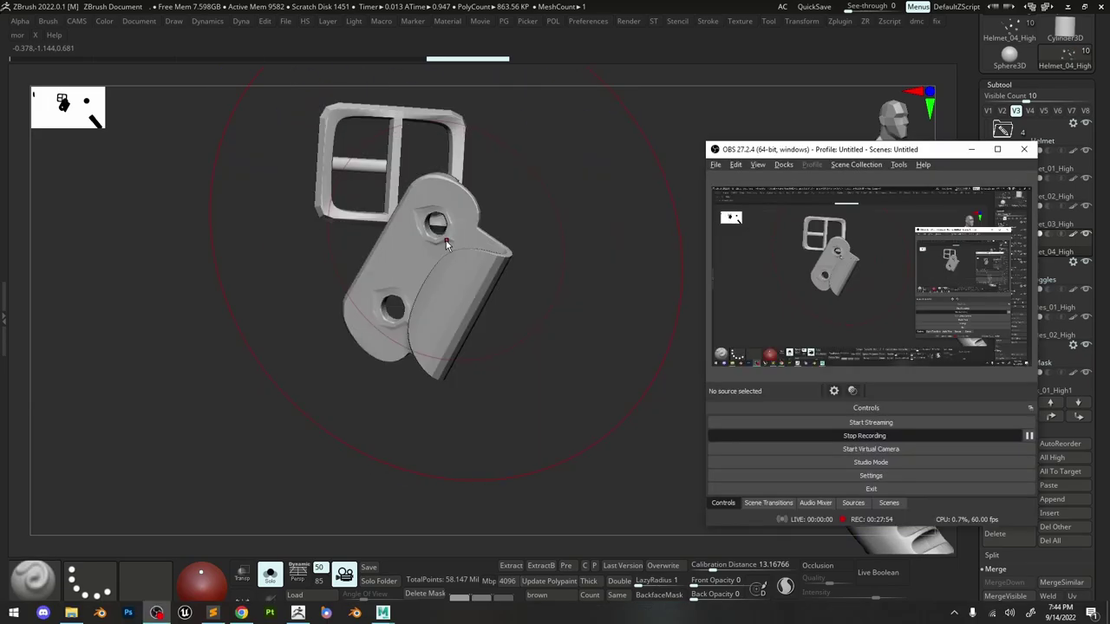
{"action": "key", "text": "alt+Tab"}
{"action": "key", "text": "Tab"}
{"action": "key", "text": "Tab"}
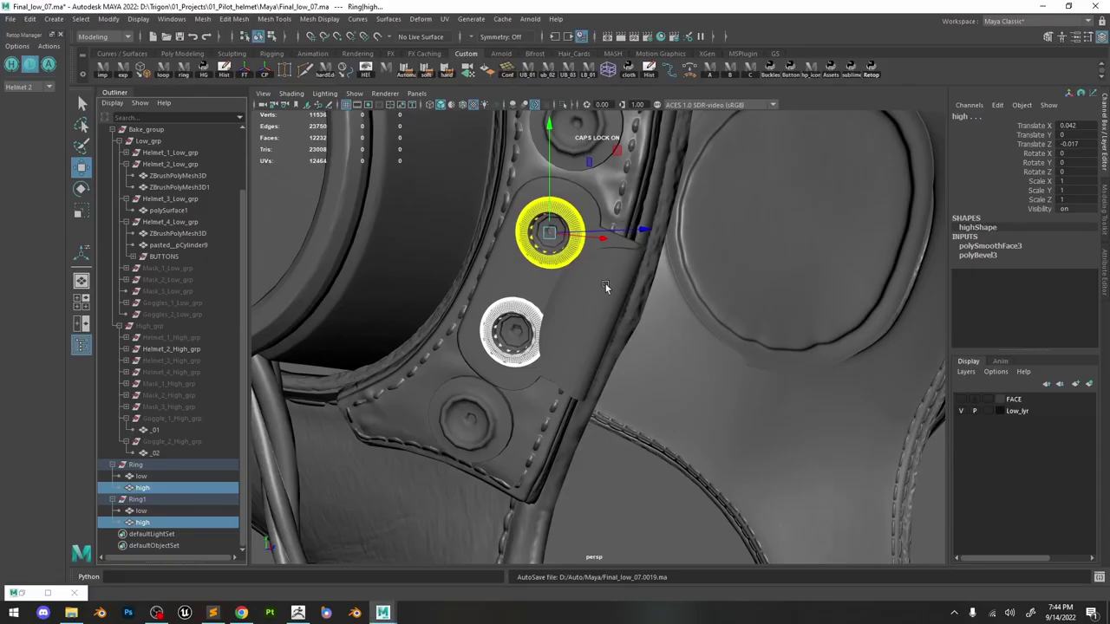
{"action": "left_click", "coordinate": [579, 302]}
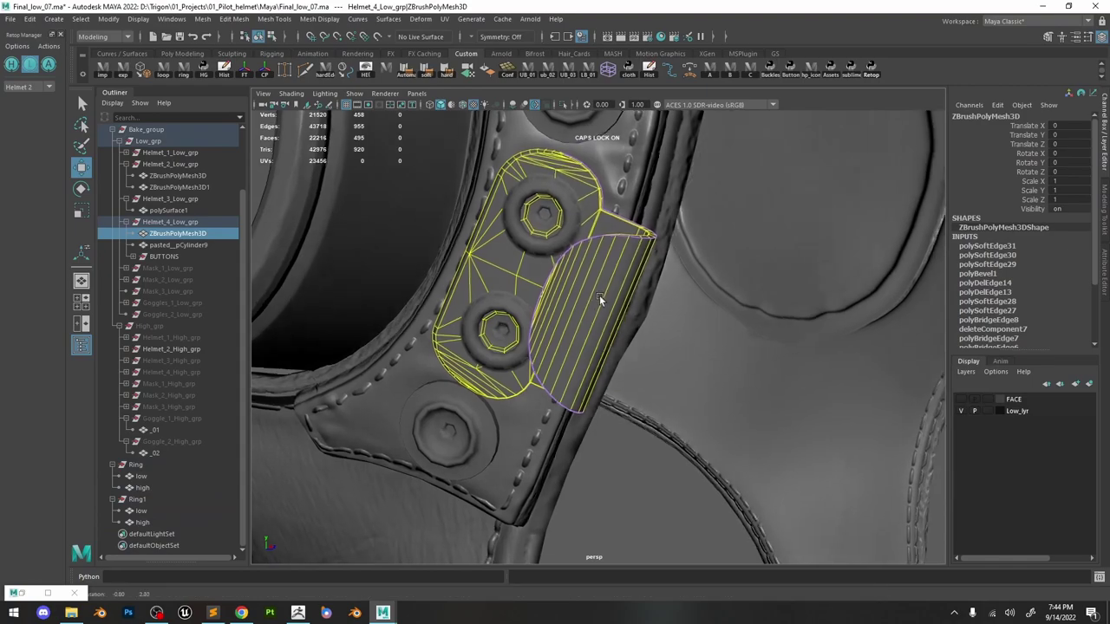
{"action": "left_click", "coordinate": [563, 105]}
{"action": "scroll", "coordinate": [552, 303], "scroll_direction": "up", "scroll_amount": 3}
{"action": "left_click_drag", "start_coordinate": [555, 304], "coordinate": [537, 212], "text": "alt"}
{"action": "right_click_drag", "start_coordinate": [537, 212], "coordinate": [534, 257]}
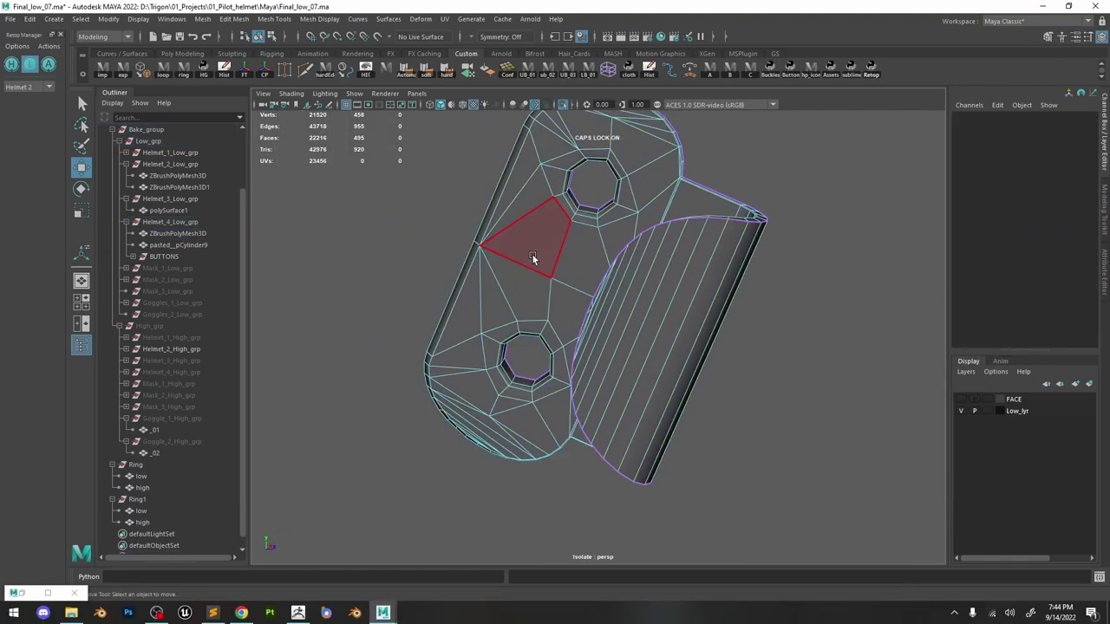
Select the flat front faces of the low-poly clasp plate around its button holes.
{"action": "left_click", "coordinate": [534, 258]}
{"action": "key", "text": "f"}
{"action": "scroll", "coordinate": [553, 276], "scroll_direction": "down", "scroll_amount": 5}
{"action": "left_click_drag", "start_coordinate": [566, 282], "coordinate": [592, 313], "text": "alt"}
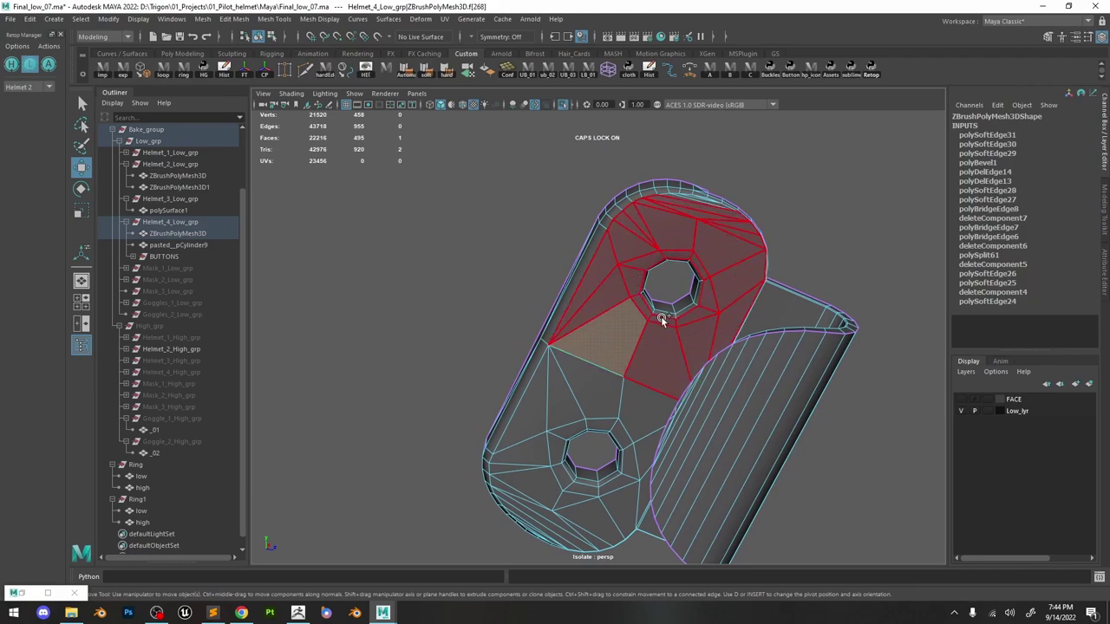
{"action": "left_click_drag", "start_coordinate": [662, 320], "coordinate": [644, 313]}
{"action": "left_click_drag", "start_coordinate": [631, 354], "coordinate": [665, 283], "text": "alt"}
{"action": "right_click_drag", "start_coordinate": [665, 283], "coordinate": [735, 368], "text": "alt"}
{"action": "left_click_drag", "start_coordinate": [735, 368], "coordinate": [668, 221], "text": "alt"}
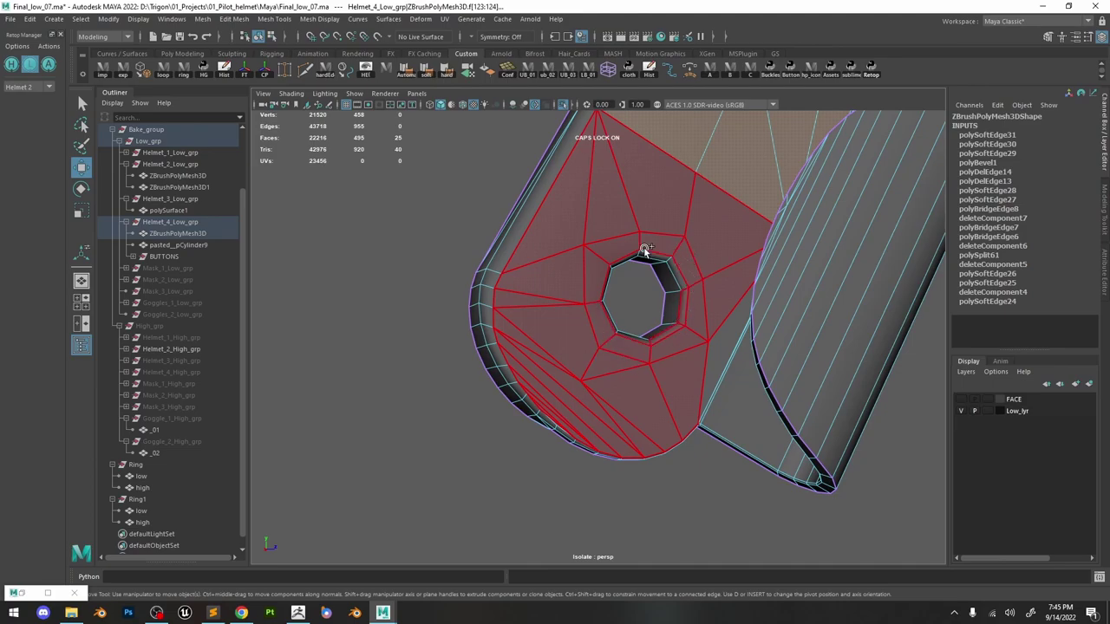
Select all the flat front faces of the plate, from the lower rounded end around both holes up to the upper rim.
{"action": "left_click", "coordinate": [674, 274]}
{"action": "left_click_drag", "start_coordinate": [676, 326], "coordinate": [647, 314], "text": "alt"}
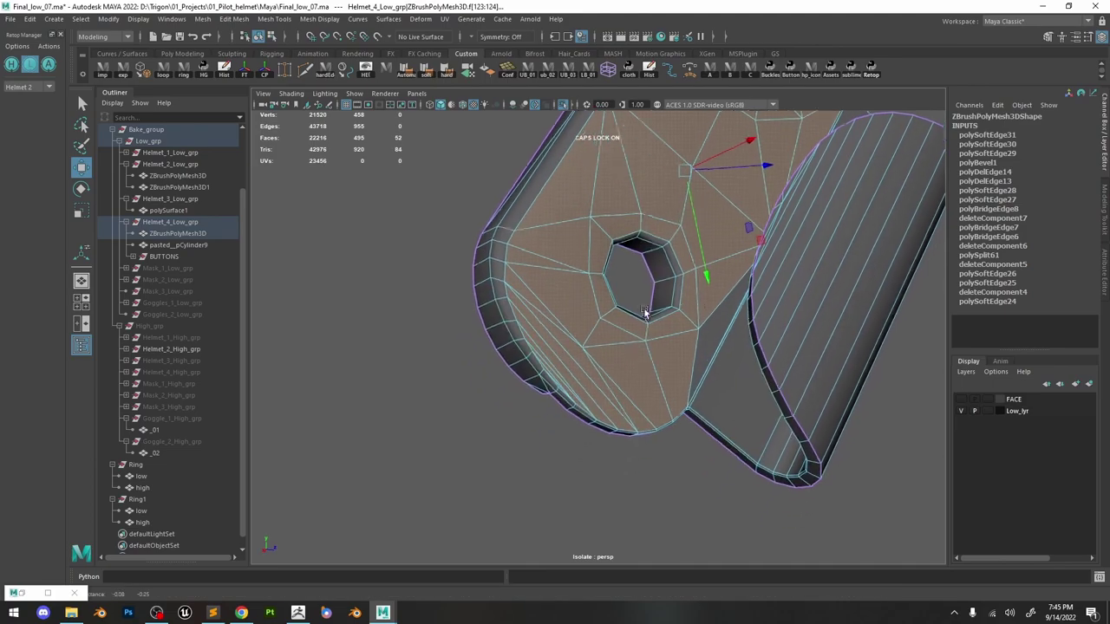
{"action": "right_click_drag", "start_coordinate": [647, 314], "coordinate": [747, 409], "text": "alt"}
{"action": "left_click_drag", "start_coordinate": [545, 296], "coordinate": [542, 304], "text": "alt"}
{"action": "left_click", "coordinate": [541, 304], "text": "shift"}
{"action": "right_click_drag", "start_coordinate": [589, 321], "coordinate": [664, 204], "text": "alt"}
{"action": "middle_click_drag", "start_coordinate": [711, 251], "coordinate": [700, 327], "text": "alt"}
{"action": "left_click_drag", "start_coordinate": [701, 327], "coordinate": [773, 333], "text": "alt"}
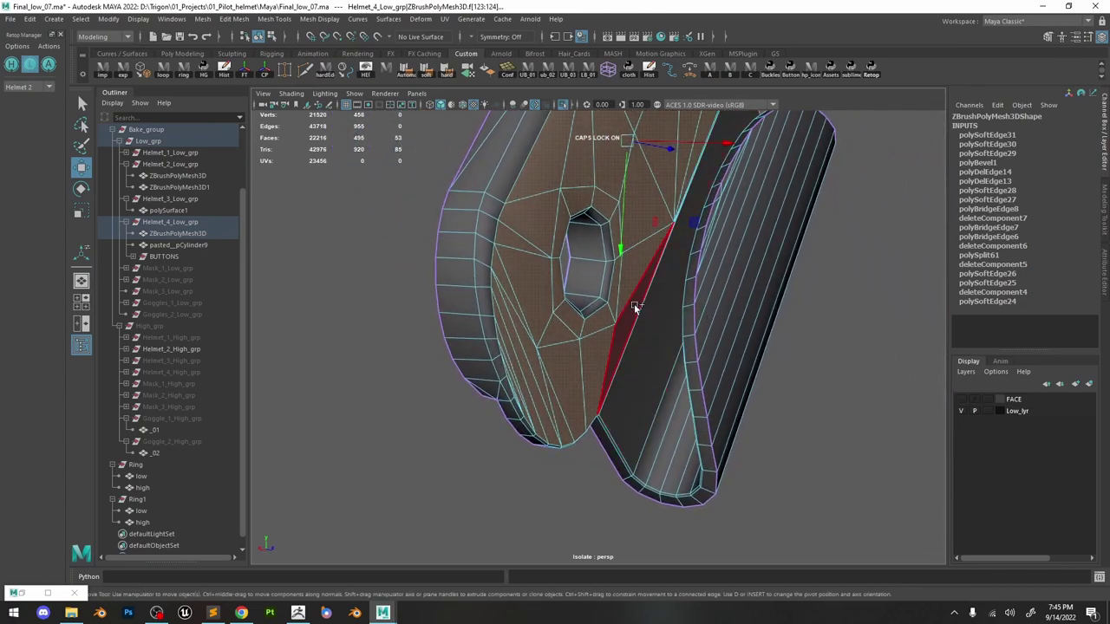
{"action": "left_click", "coordinate": [636, 308], "text": "shift"}
{"action": "left_click_drag", "start_coordinate": [636, 308], "coordinate": [709, 231], "text": "alt"}
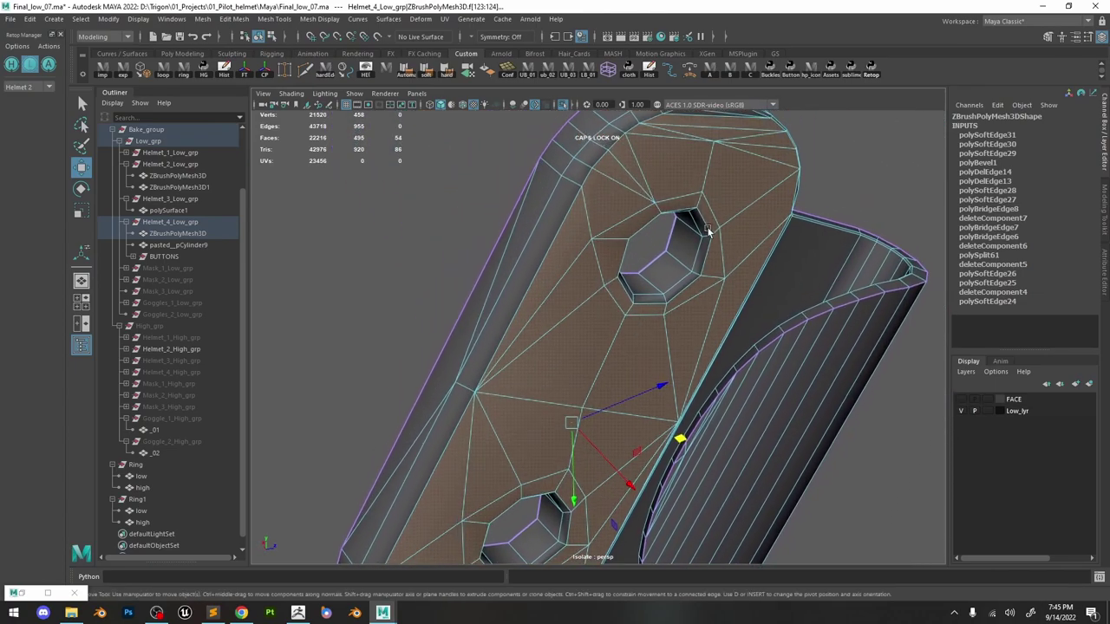
{"action": "middle_click_drag", "start_coordinate": [709, 231], "coordinate": [630, 375], "text": "alt"}
{"action": "right_click_drag", "start_coordinate": [631, 374], "coordinate": [736, 365], "text": "alt"}
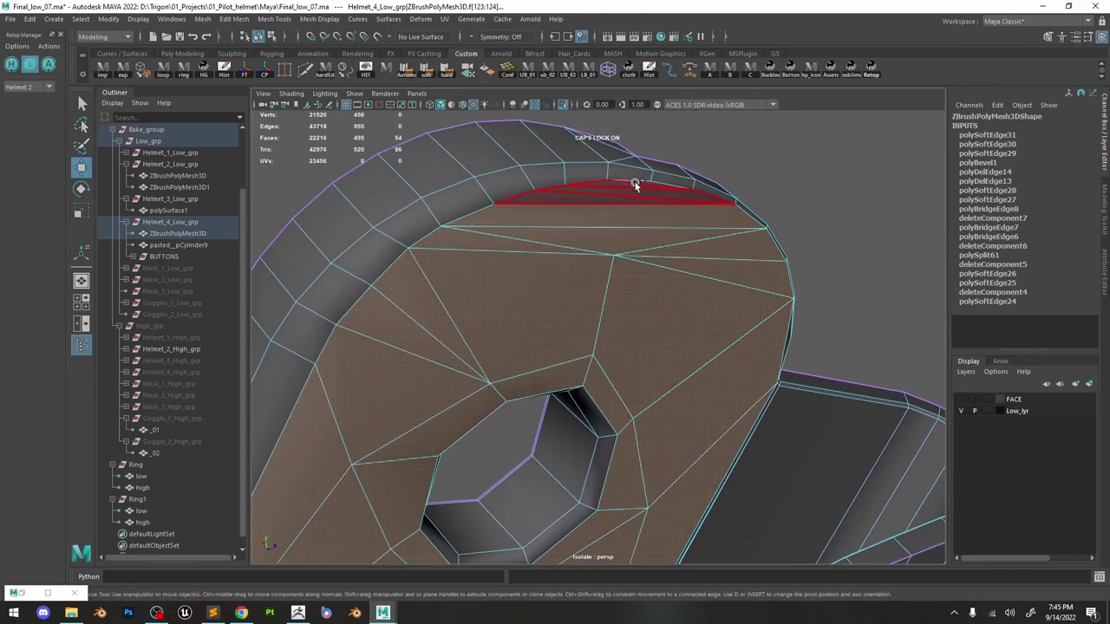
{"action": "left_click_drag", "start_coordinate": [642, 184], "coordinate": [644, 190], "text": "shift"}
{"action": "right_click_drag", "start_coordinate": [652, 263], "coordinate": [616, 337], "text": "alt"}
Try to flatten the selected front faces by scaling them along the X axis, undo it, and deselect the mesh.
{"action": "key", "text": "r"}
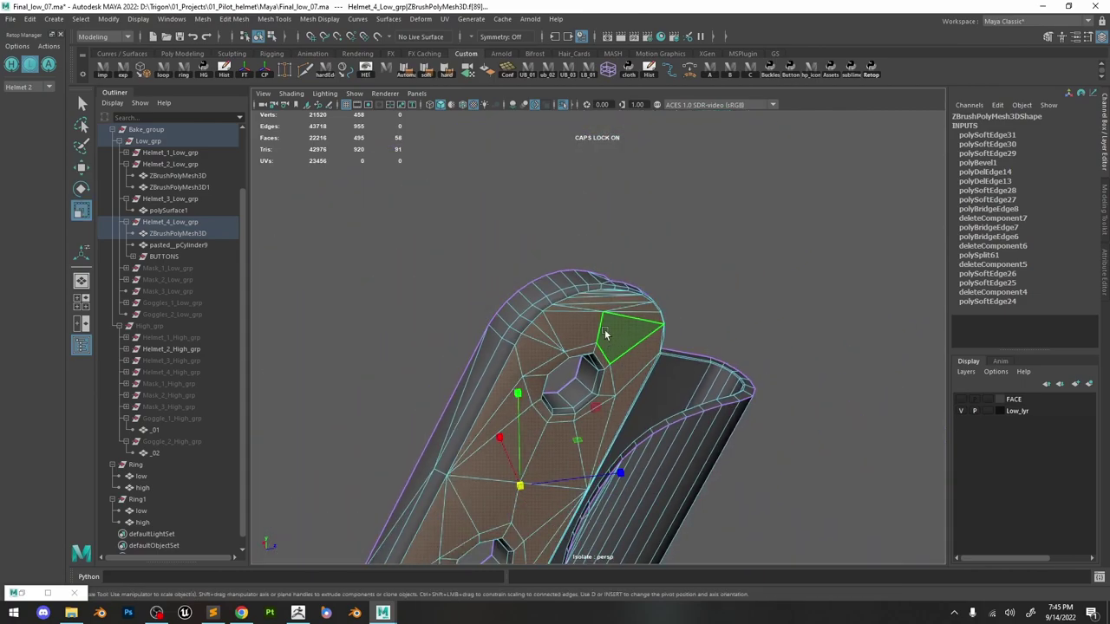
{"action": "left_click_drag", "start_coordinate": [607, 328], "coordinate": [665, 289]}
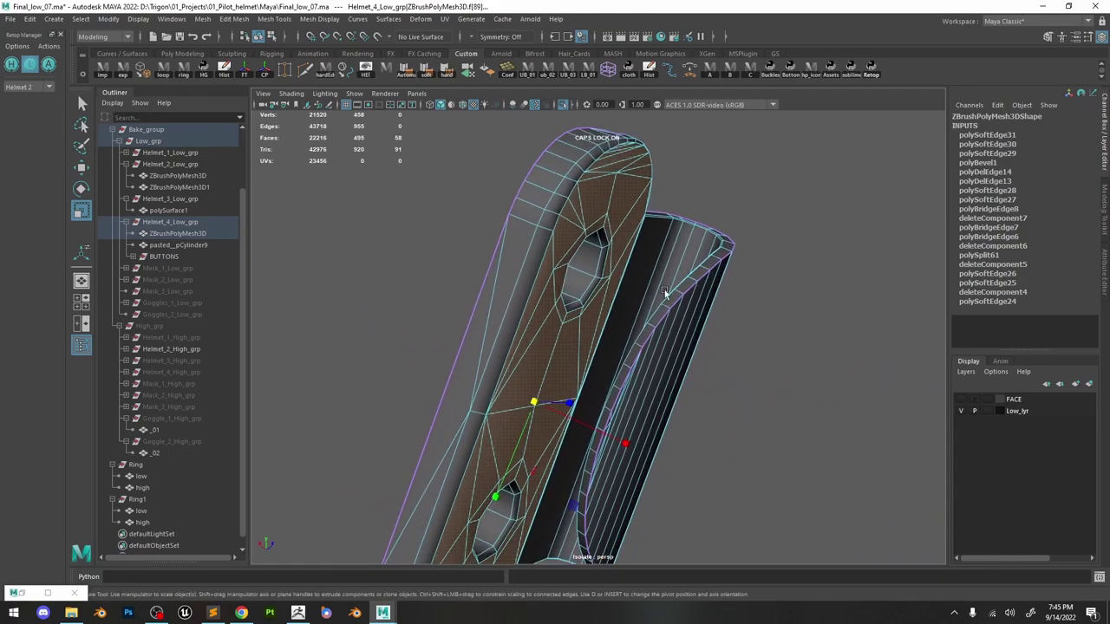
{"action": "left_click_drag", "start_coordinate": [623, 447], "coordinate": [435, 362]}
{"action": "key", "text": "ctrl+z"}
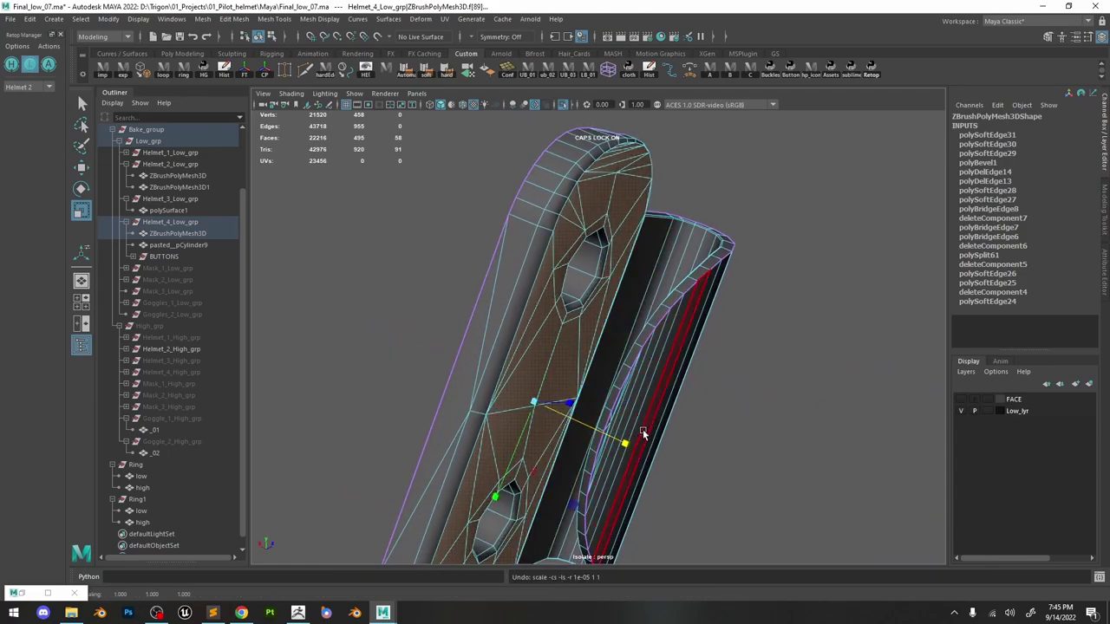
{"action": "key", "text": "F8"}
{"action": "left_click", "coordinate": [742, 283]}
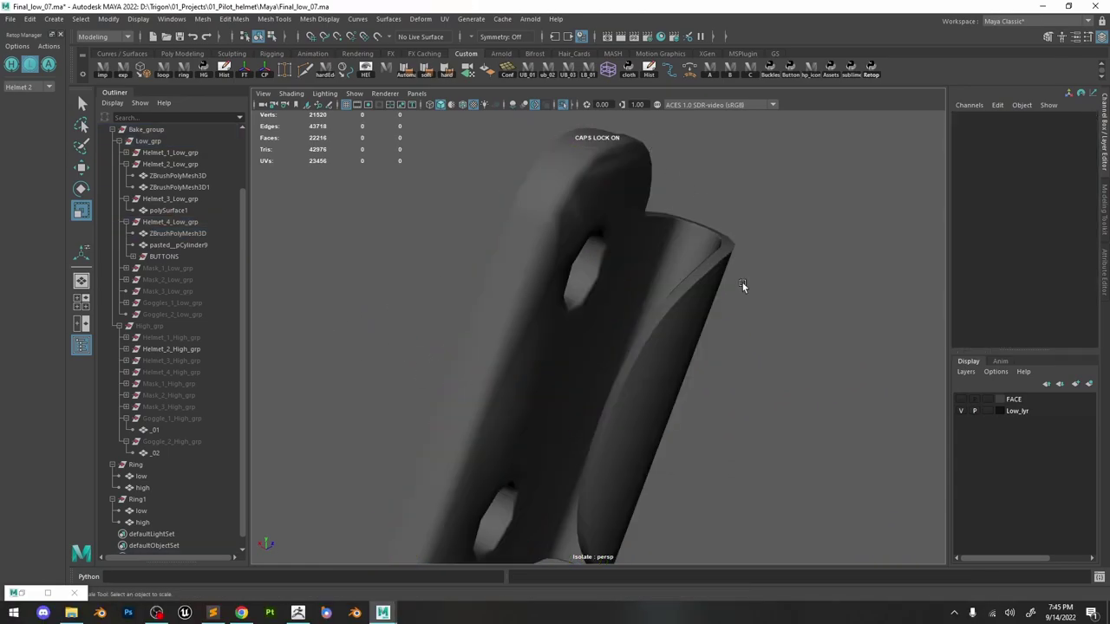
Delete three long edges crossing the plate's front face between the upper hole and the rounded upper rim.
{"action": "left_click_drag", "start_coordinate": [743, 283], "coordinate": [661, 265], "text": "alt"}
{"action": "right_click_drag", "start_coordinate": [661, 266], "coordinate": [710, 229], "text": "alt"}
{"action": "left_click", "coordinate": [709, 228]}
{"action": "left_click_drag", "start_coordinate": [710, 229], "coordinate": [679, 196], "text": "alt"}
{"action": "right_click_drag", "start_coordinate": [697, 216], "coordinate": [750, 366], "text": "alt"}
{"action": "left_click_drag", "start_coordinate": [750, 366], "coordinate": [702, 258], "text": "alt"}
{"action": "key", "text": "F10"}
{"action": "left_click", "coordinate": [713, 250]}
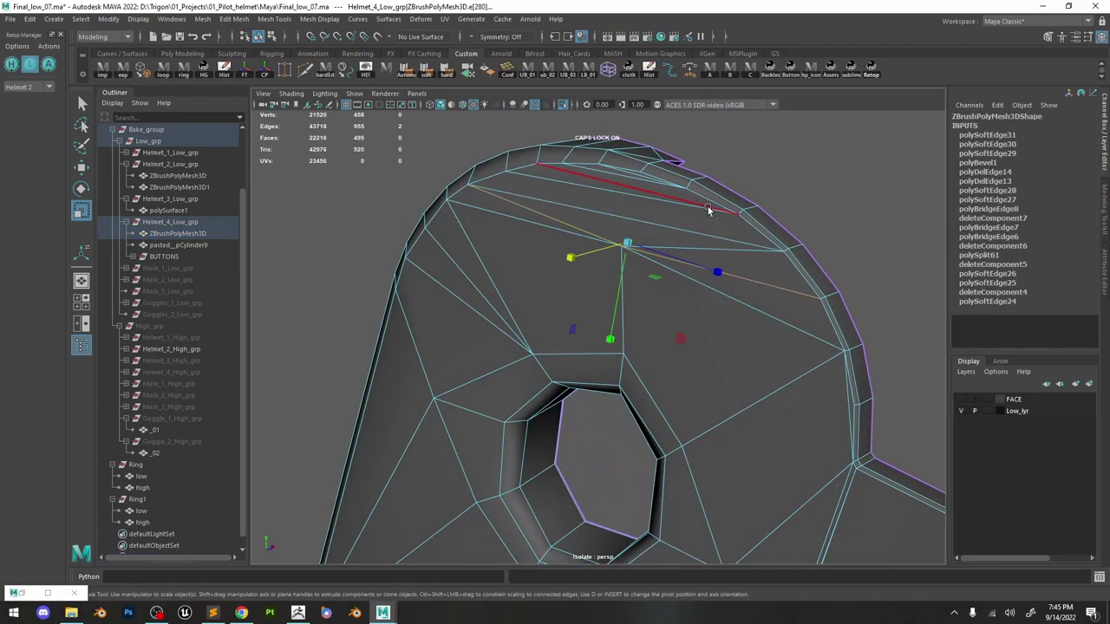
{"action": "key", "text": "Delete"}
{"action": "left_click", "coordinate": [715, 250]}
{"action": "key", "text": "Delete"}
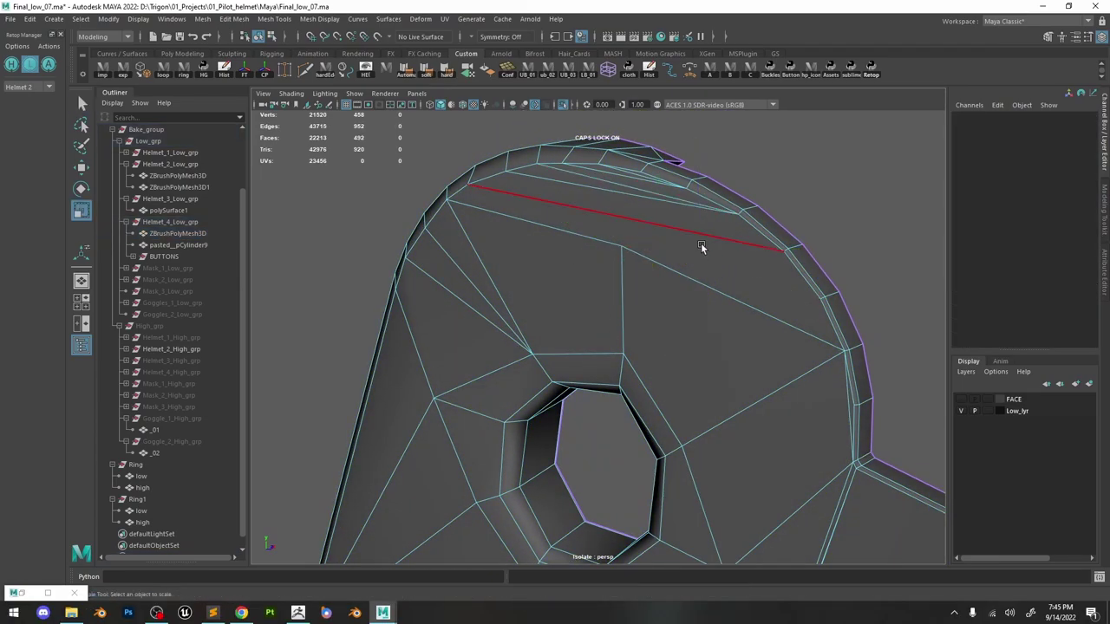
Move the vertex above the upper hole slightly down, and delete another long edge near the upper rim.
{"action": "key", "text": "F9"}
{"action": "left_click", "coordinate": [621, 247]}
{"action": "key", "text": "w"}
{"action": "left_click_drag", "start_coordinate": [619, 272], "coordinate": [617, 292]}
{"action": "key", "text": "F10"}
{"action": "left_click_drag", "start_coordinate": [646, 276], "coordinate": [725, 244], "text": "alt"}
{"action": "left_click", "coordinate": [703, 174]}
{"action": "key", "text": "Delete"}
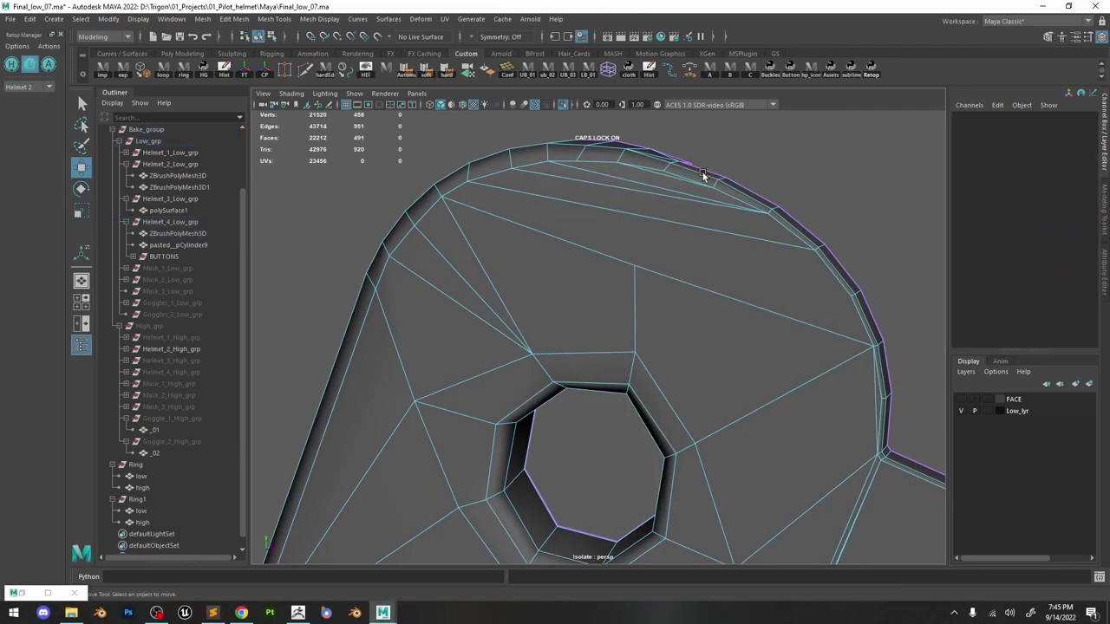
Dock the Modeling Toolkit beside the viewport and Multi-Cut from the vertex above the upper hole to the rounded upper rim.
{"action": "left_click", "coordinate": [1048, 37]}
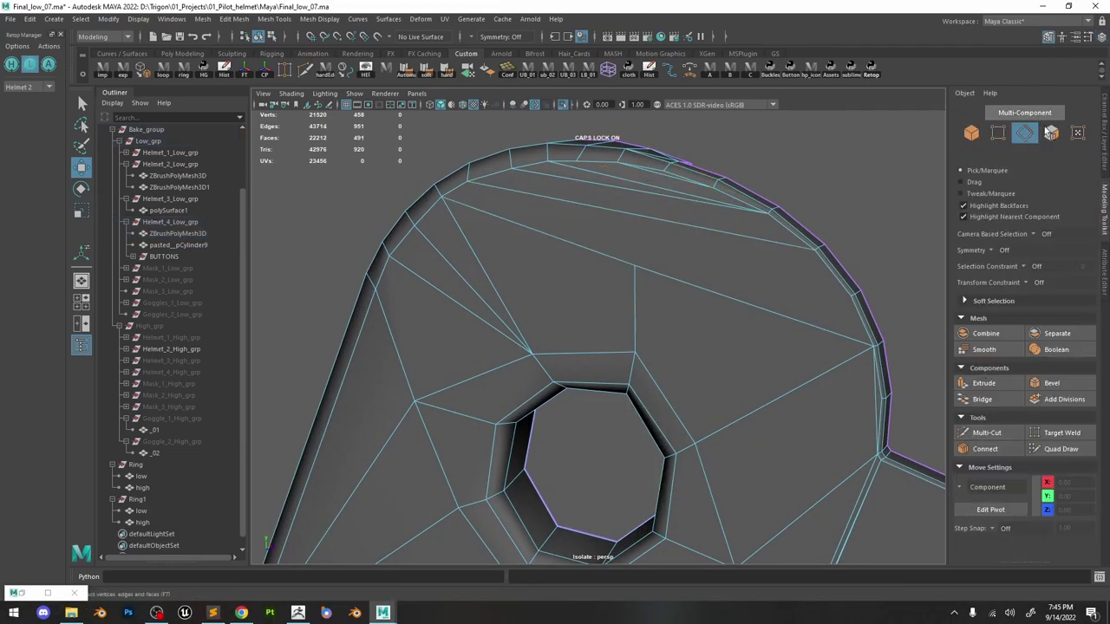
{"action": "left_click_drag", "start_coordinate": [1104, 211], "coordinate": [194, 566]}
{"action": "left_click", "coordinate": [134, 479]}
{"action": "left_click", "coordinate": [491, 351]}
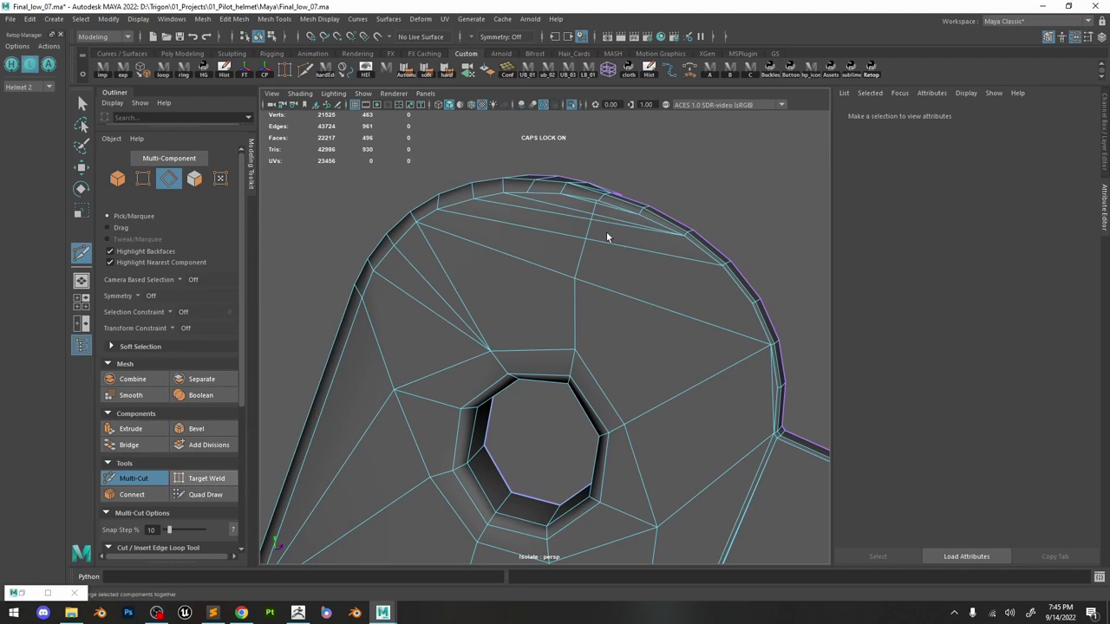
Target Weld the topmost vertices of the new cut together at the upper rim.
{"action": "scroll", "coordinate": [615, 246], "scroll_direction": "up", "scroll_amount": 4}
{"action": "middle_click_drag", "start_coordinate": [640, 191], "coordinate": [565, 365], "text": "alt"}
{"action": "scroll", "coordinate": [565, 365], "scroll_direction": "down", "scroll_amount": 1}
{"action": "right_click_drag", "start_coordinate": [587, 194], "coordinate": [532, 192]}
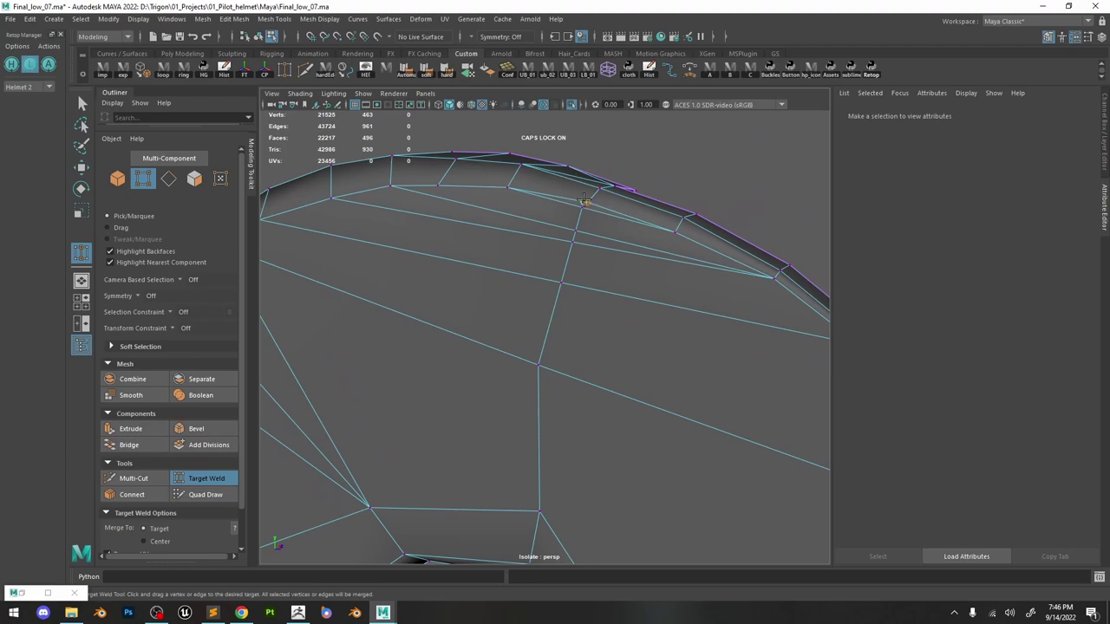
{"action": "scroll", "coordinate": [606, 235], "scroll_direction": "up", "scroll_amount": 2}
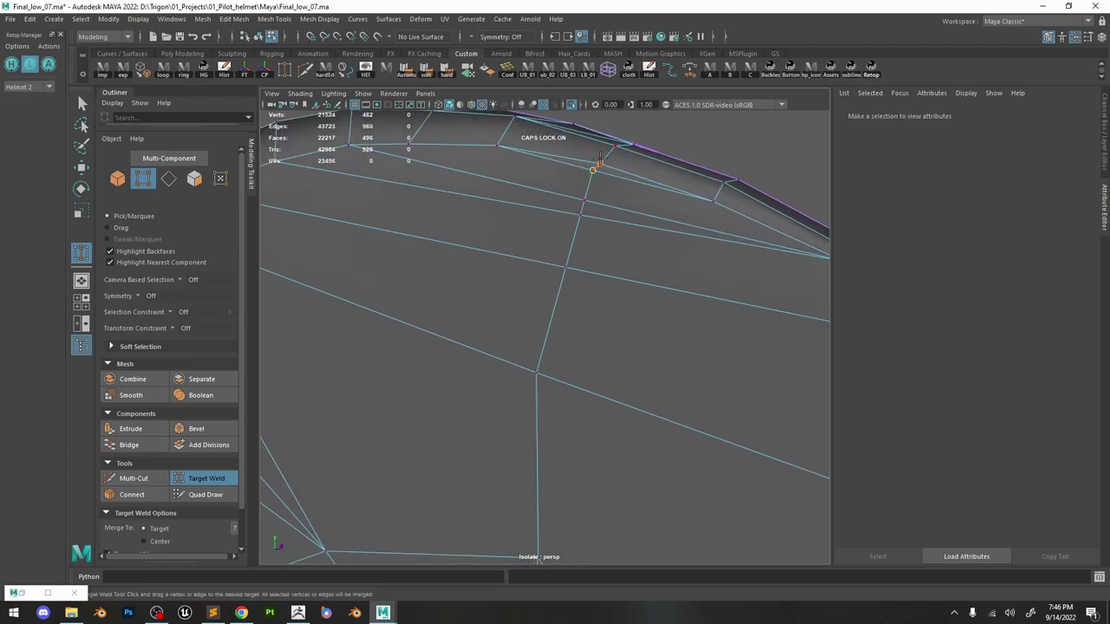
{"action": "key", "text": "w"}
{"action": "scroll", "coordinate": [602, 195], "scroll_direction": "down", "scroll_amount": 2}
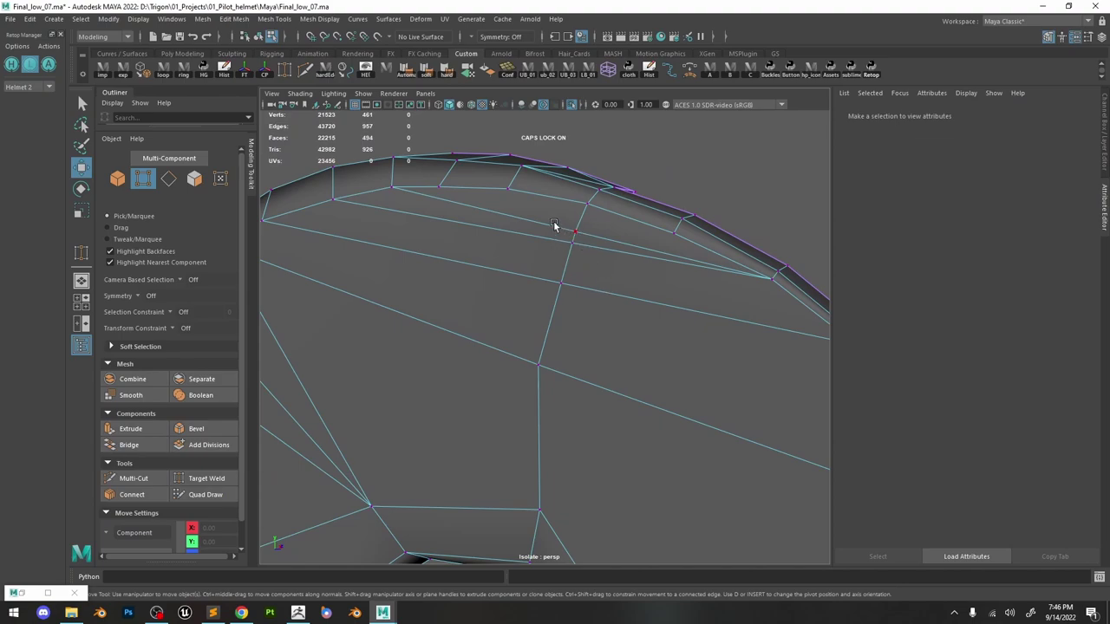
Return to object mode and examine the shading of the plate's upper rounded end without the wireframe.
{"action": "scroll", "coordinate": [555, 225], "scroll_direction": "down", "scroll_amount": 5}
{"action": "right_click_drag", "start_coordinate": [555, 224], "coordinate": [612, 205]}
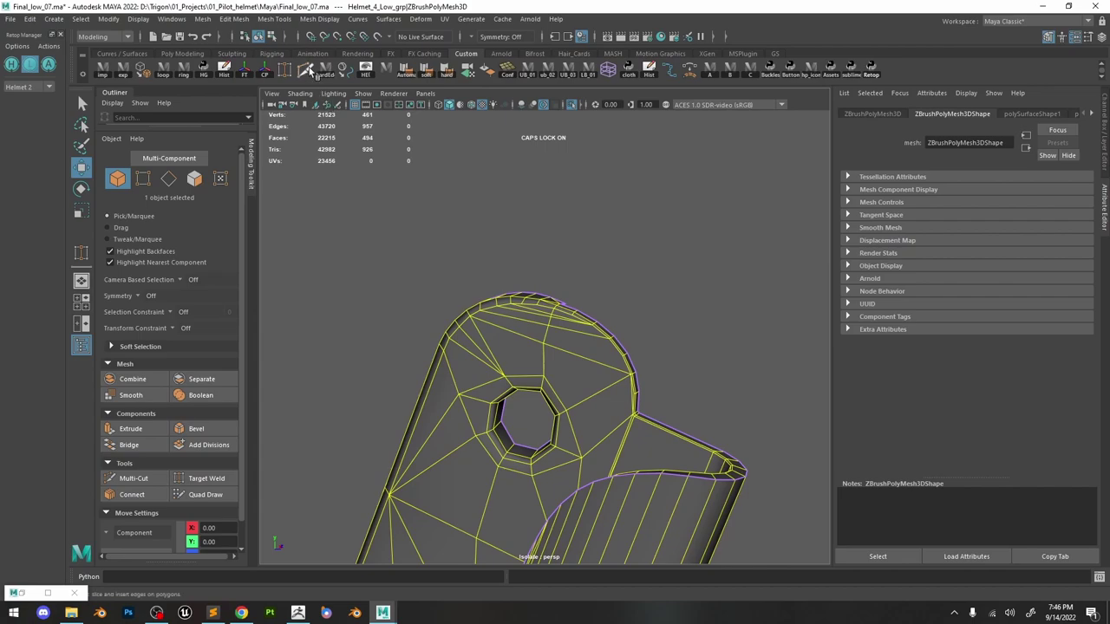
{"action": "left_click", "coordinate": [624, 226]}
{"action": "scroll", "coordinate": [694, 434], "scroll_direction": "up", "scroll_amount": 6}
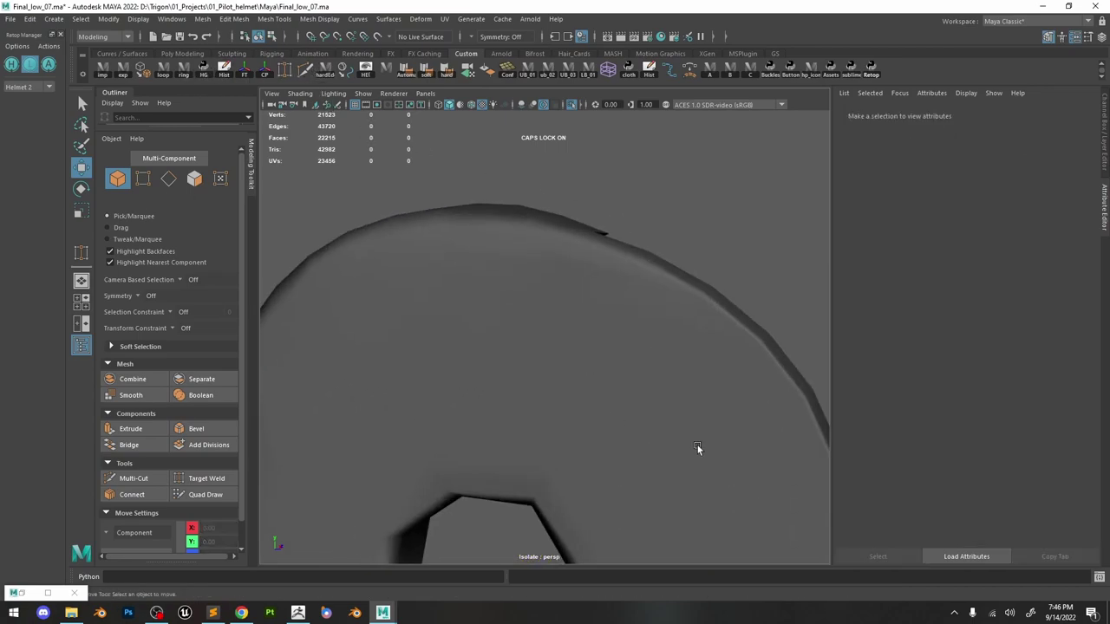
{"action": "left_click_drag", "start_coordinate": [698, 447], "coordinate": [538, 352], "text": "alt"}
{"action": "scroll", "coordinate": [642, 351], "scroll_direction": "down", "scroll_amount": 5}
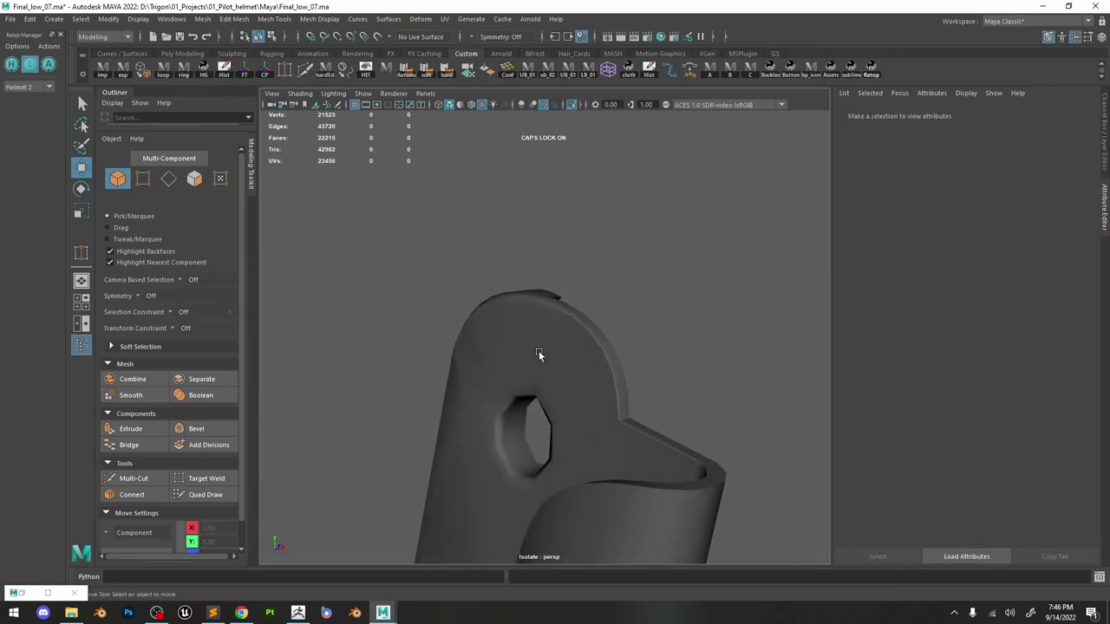
{"action": "left_click", "coordinate": [540, 354]}
{"action": "middle_click_drag", "start_coordinate": [538, 373], "coordinate": [572, 320], "text": "alt"}
{"action": "left_click_drag", "start_coordinate": [572, 319], "coordinate": [624, 344], "text": "alt"}
{"action": "scroll", "coordinate": [568, 364], "scroll_direction": "up", "scroll_amount": 3}
Spin the diagonal edge beside the upper hole twice so it runs from the hole's surrounding loop to the vertex above.
{"action": "right_click_drag", "start_coordinate": [562, 357], "coordinate": [548, 282]}
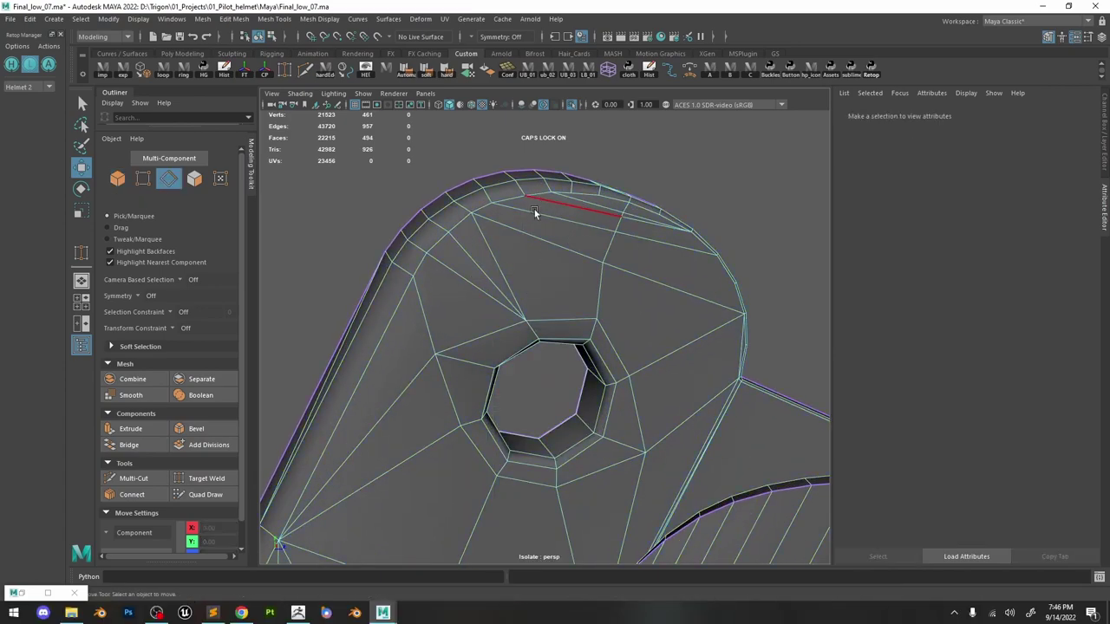
{"action": "left_click", "coordinate": [504, 253]}
{"action": "key", "text": "ctrl+alt+Right"}
{"action": "key", "text": "ctrl+alt+Right"}
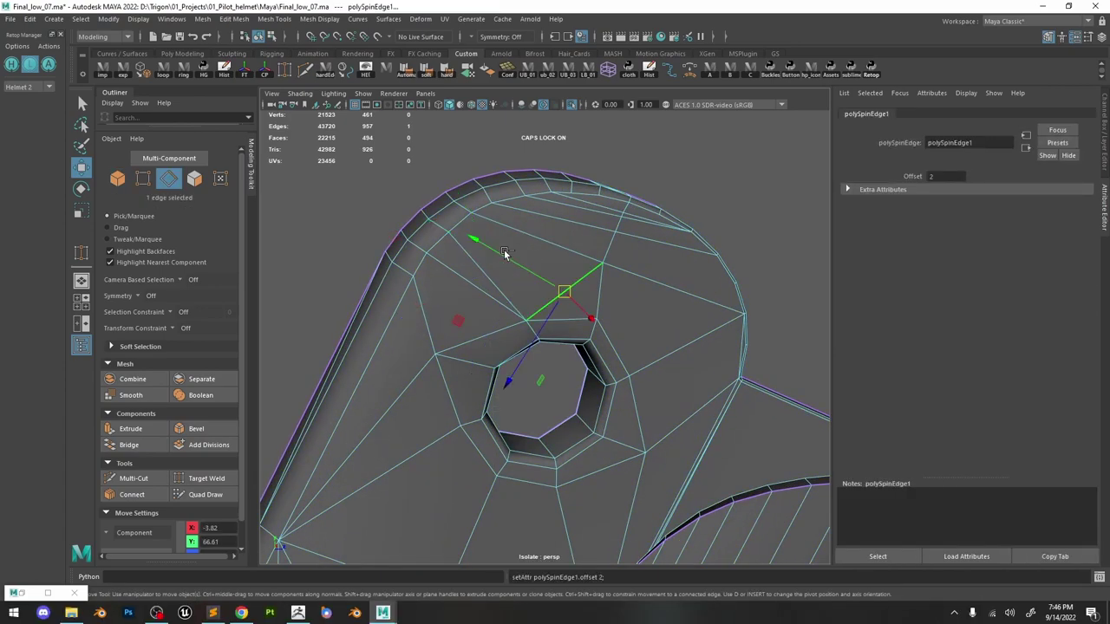
Return to object mode and examine the plate's shading from the upper end down to the lower rounded end.
{"action": "right_click_drag", "start_coordinate": [506, 239], "coordinate": [563, 223]}
{"action": "left_click", "coordinate": [676, 210]}
{"action": "left_click_drag", "start_coordinate": [675, 210], "coordinate": [718, 254], "text": "alt"}
{"action": "right_click_drag", "start_coordinate": [718, 254], "coordinate": [572, 204], "text": "alt"}
{"action": "left_click_drag", "start_coordinate": [573, 205], "coordinate": [598, 323], "text": "alt"}
{"action": "middle_click_drag", "start_coordinate": [599, 322], "coordinate": [587, 231], "text": "alt"}
{"action": "right_click_drag", "start_coordinate": [588, 231], "coordinate": [626, 316], "text": "alt"}
{"action": "middle_click_drag", "start_coordinate": [625, 316], "coordinate": [594, 259], "text": "alt"}
{"action": "left_click_drag", "start_coordinate": [593, 258], "coordinate": [529, 261], "text": "alt"}
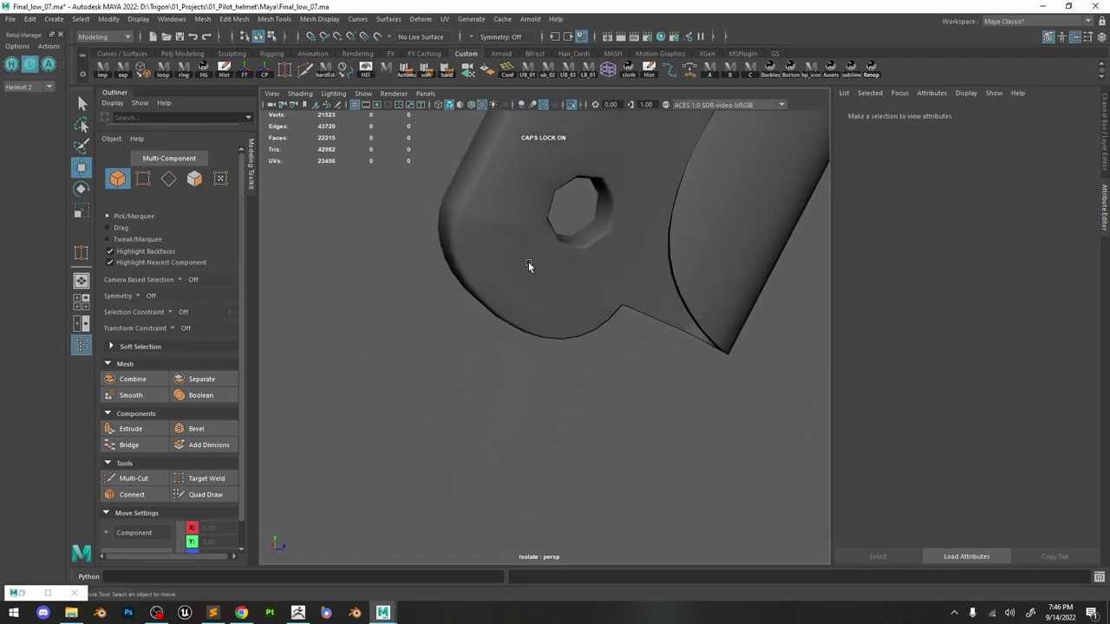
Multi-Cut a line of edges from the vertex below the lower hole to the plate's rounded lower rim.
{"action": "left_click", "coordinate": [529, 260]}
{"action": "right_click_drag", "start_coordinate": [528, 260], "coordinate": [596, 328], "text": "alt"}
{"action": "left_click_drag", "start_coordinate": [597, 328], "coordinate": [573, 288], "text": "alt"}
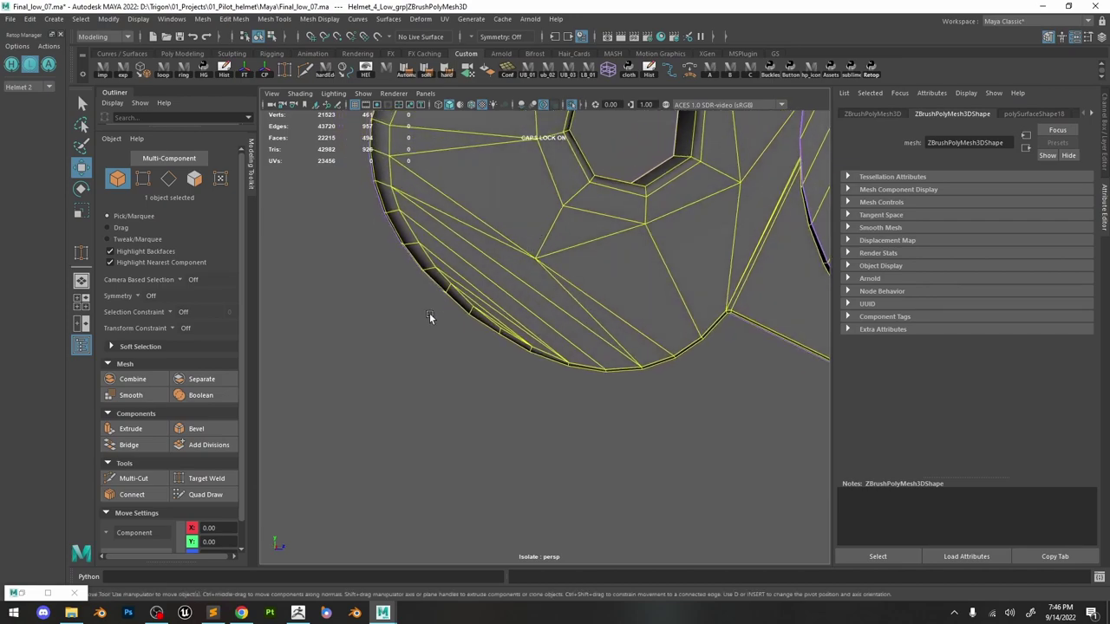
{"action": "left_click", "coordinate": [131, 481]}
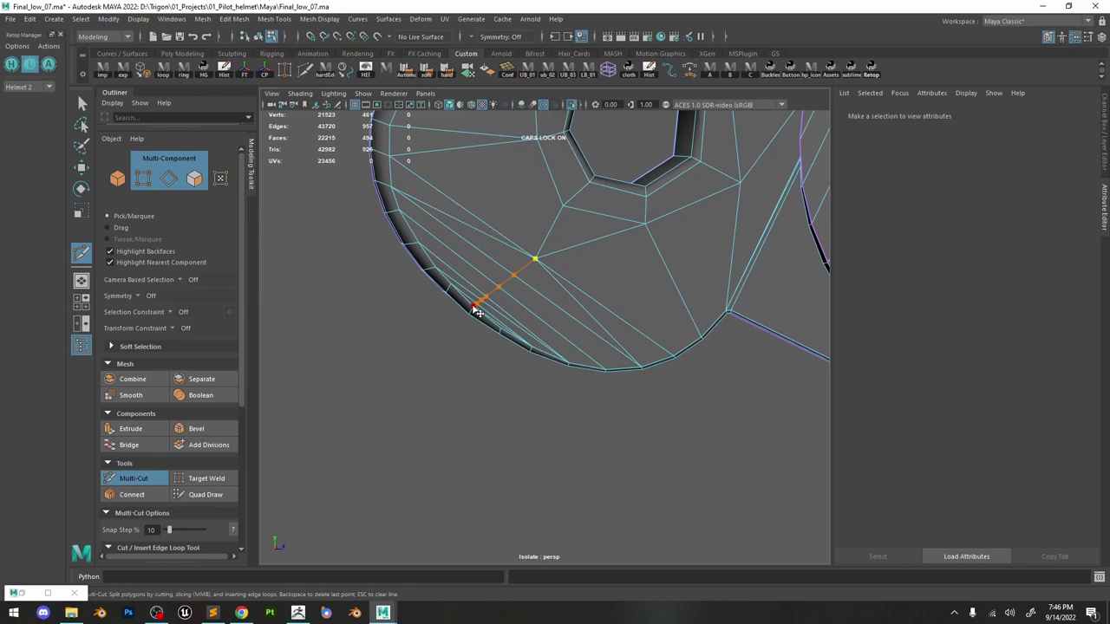
{"action": "right_click_drag", "start_coordinate": [473, 309], "coordinate": [523, 261], "text": "alt"}
{"action": "left_click_drag", "start_coordinate": [523, 260], "coordinate": [515, 230], "text": "alt"}
Merge intermediate vertices along the new cut near the lower rim, and deselect the mesh in object mode.
{"action": "key", "text": "w"}
{"action": "right_click_drag", "start_coordinate": [515, 229], "coordinate": [460, 232]}
{"action": "left_click", "coordinate": [191, 482]}
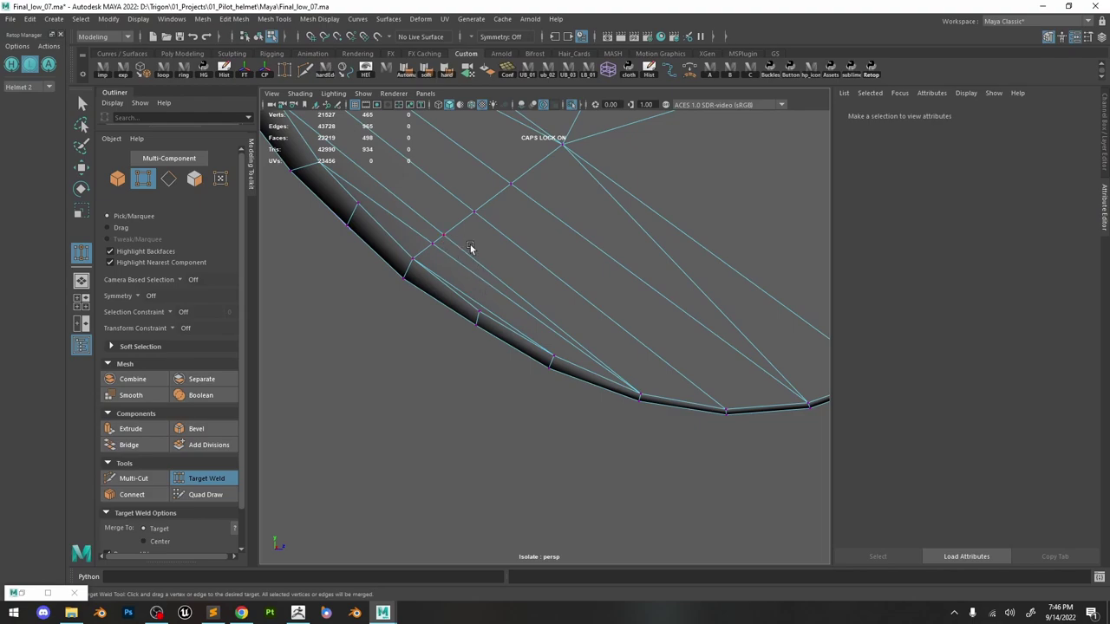
{"action": "key", "text": "w"}
{"action": "right_click_drag", "start_coordinate": [456, 243], "coordinate": [451, 169]}
{"action": "left_click", "coordinate": [441, 238]}
{"action": "left_click", "coordinate": [494, 196], "text": "shift"}
{"action": "right_click_drag", "start_coordinate": [519, 189], "coordinate": [523, 114], "text": "shift"}
{"action": "right_click_drag", "start_coordinate": [579, 246], "coordinate": [526, 202], "text": "alt"}
{"action": "right_click_drag", "start_coordinate": [526, 260], "coordinate": [576, 214]}
{"action": "left_click", "coordinate": [579, 422]}
{"action": "right_click_drag", "start_coordinate": [579, 408], "coordinate": [572, 284], "text": "alt"}
{"action": "middle_click_drag", "start_coordinate": [572, 284], "coordinate": [486, 520], "text": "alt"}
{"action": "left_click", "coordinate": [608, 227]}
{"action": "left_click", "coordinate": [617, 208]}
{"action": "right_click_drag", "start_coordinate": [609, 227], "coordinate": [652, 104]}
{"action": "right_click_drag", "start_coordinate": [606, 190], "coordinate": [655, 144]}
{"action": "left_click", "coordinate": [685, 169]}
{"action": "key", "text": "ctrl+z"}
{"action": "key", "text": "ctrl+z"}
{"action": "key", "text": "ctrl+z"}
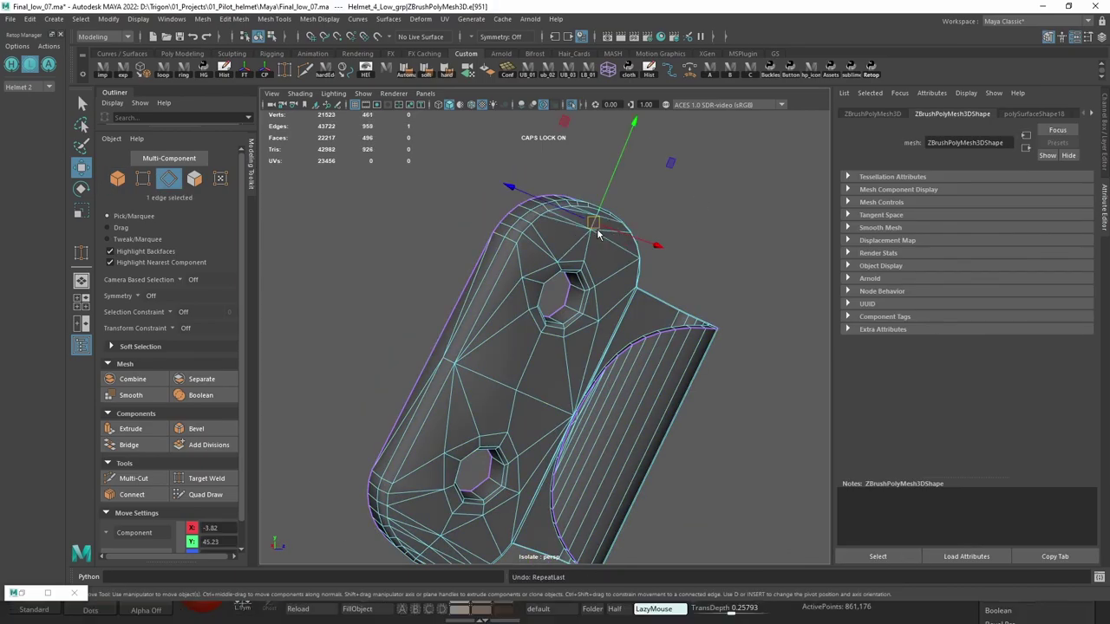
Average the position of the cut vertex between the upper hole and the upper rim.
{"action": "left_click", "coordinate": [607, 224]}
{"action": "right_click_drag", "start_coordinate": [596, 229], "coordinate": [548, 222]}
{"action": "right_click_drag", "start_coordinate": [548, 222], "coordinate": [608, 227], "text": "alt"}
{"action": "left_click", "coordinate": [556, 197]}
{"action": "left_click", "coordinate": [569, 171]}
{"action": "key", "text": "g"}
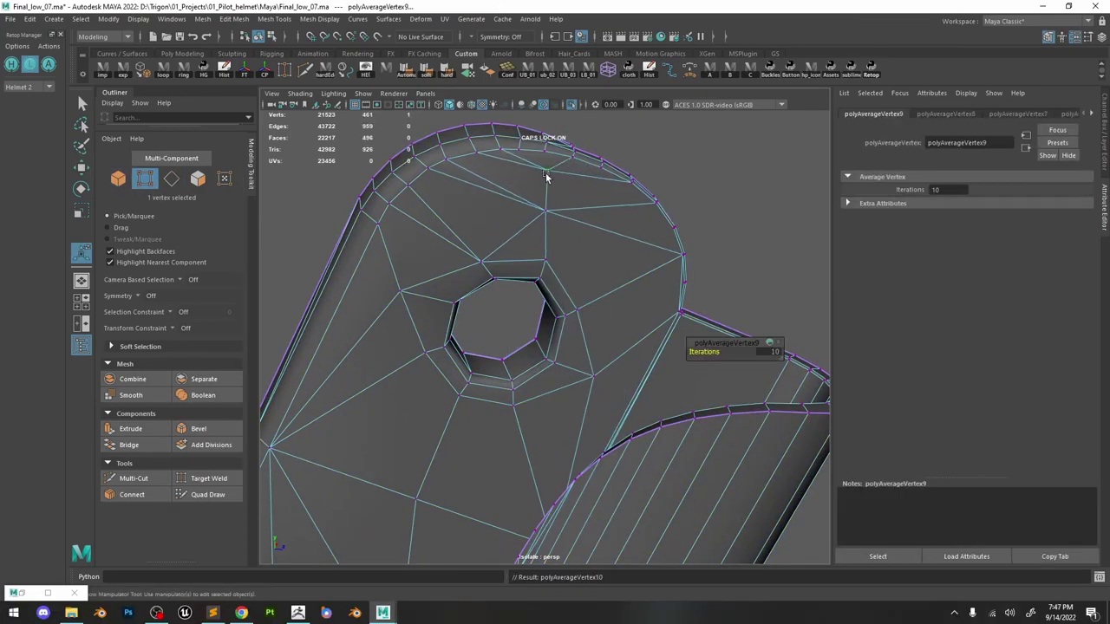
{"action": "key", "text": "q"}
Multi-Cut two new edges from the averaged vertex to the upper rim, and deselect the mesh in object mode.
{"action": "key", "text": "F8"}
{"action": "left_click_drag", "start_coordinate": [548, 178], "coordinate": [592, 176], "text": "alt"}
{"action": "left_click", "coordinate": [560, 208]}
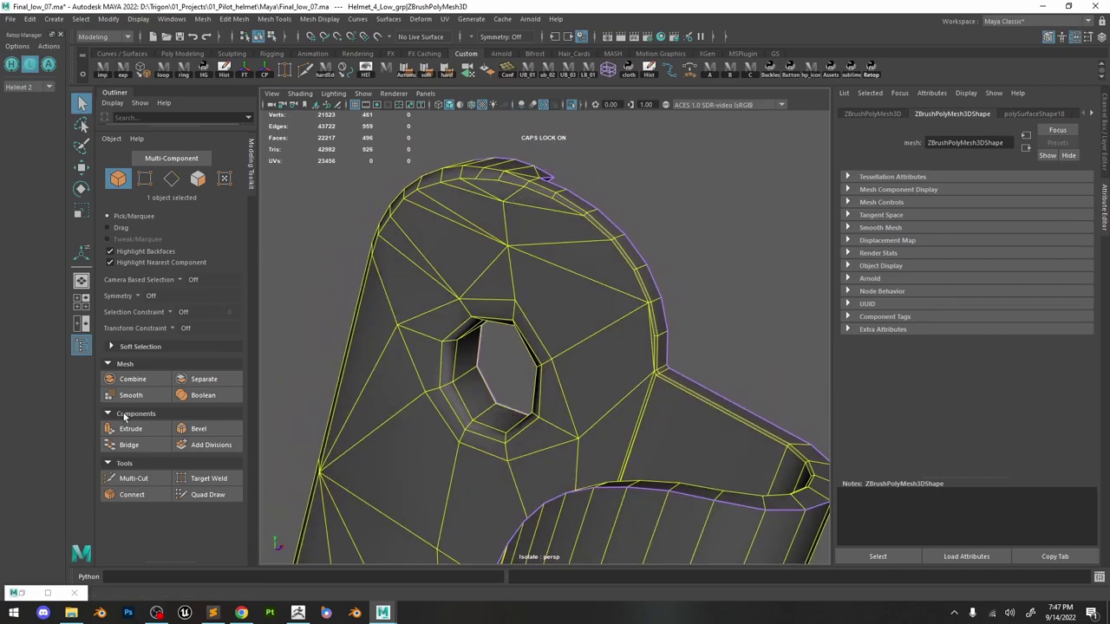
{"action": "left_click", "coordinate": [133, 479]}
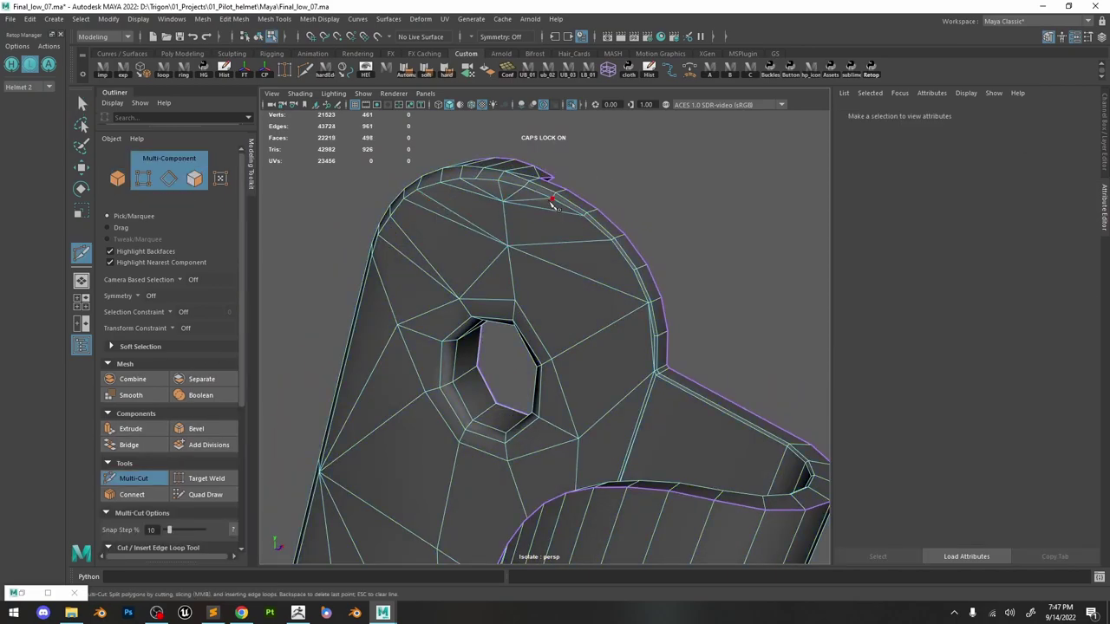
{"action": "key", "text": "w"}
{"action": "scroll", "coordinate": [555, 208], "scroll_direction": "down", "scroll_amount": 5}
{"action": "left_click_drag", "start_coordinate": [555, 208], "coordinate": [576, 275], "text": "alt"}
{"action": "key", "text": "F8"}
{"action": "left_click", "coordinate": [609, 237]}
{"action": "scroll", "coordinate": [608, 238], "scroll_direction": "down", "scroll_amount": 5}
Select the flat front faces around the lower hole and across the lower rounded end.
{"action": "right_click_drag", "start_coordinate": [576, 276], "coordinate": [570, 302]}
{"action": "scroll", "coordinate": [570, 302], "scroll_direction": "up", "scroll_amount": 5}
{"action": "left_click_drag", "start_coordinate": [564, 330], "coordinate": [469, 422], "text": "alt"}
{"action": "left_click", "coordinate": [527, 392]}
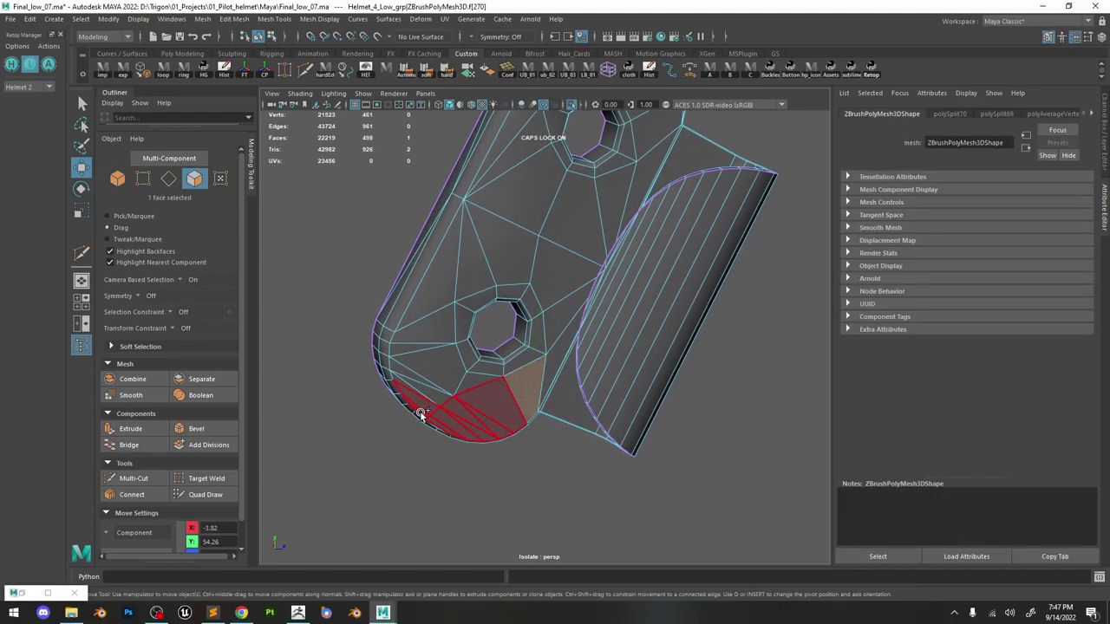
{"action": "left_click_drag", "start_coordinate": [505, 287], "coordinate": [535, 314], "text": "shift"}
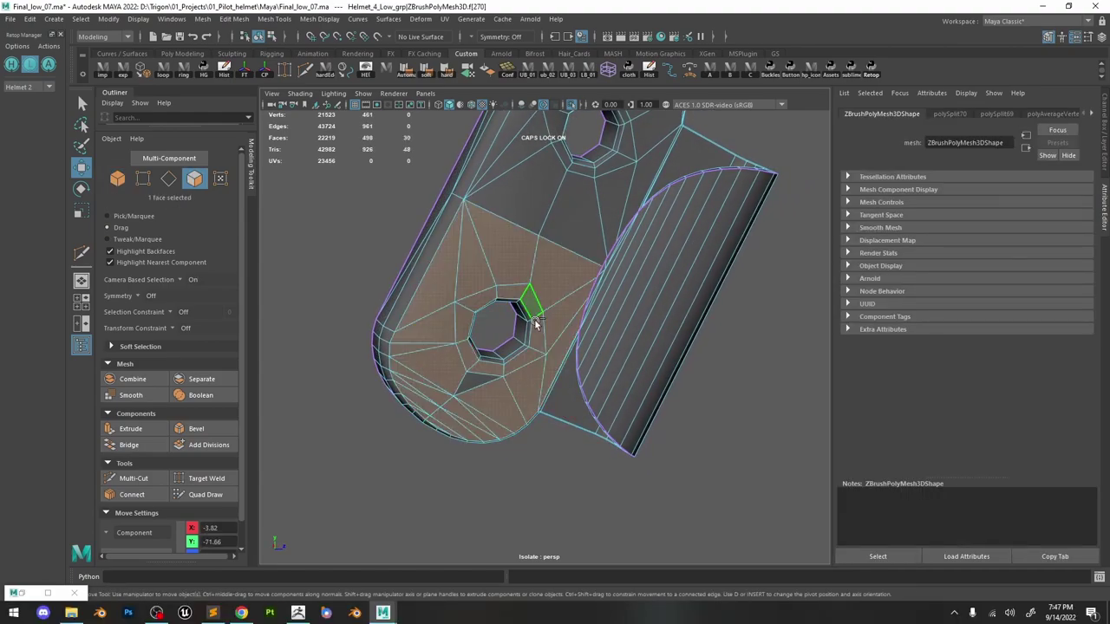
{"action": "left_click", "coordinate": [468, 383], "text": "shift"}
{"action": "middle_click_drag", "start_coordinate": [468, 383], "coordinate": [552, 241], "text": "alt"}
{"action": "right_click_drag", "start_coordinate": [552, 240], "coordinate": [598, 219], "text": "alt"}
{"action": "middle_click_drag", "start_coordinate": [597, 219], "coordinate": [626, 322], "text": "alt"}
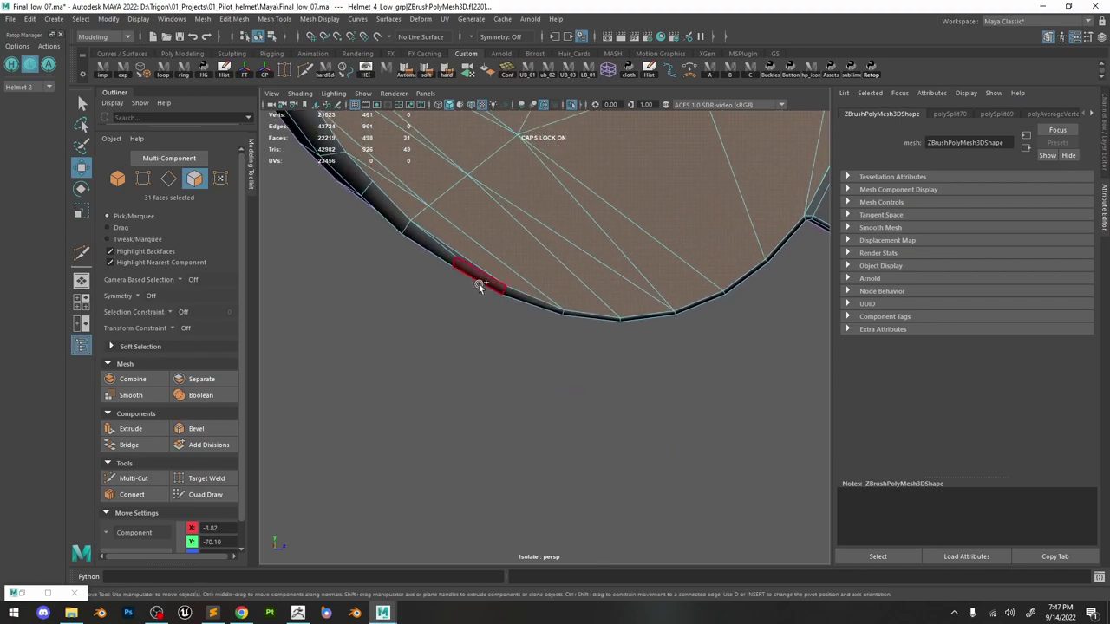
Extend the face selection over the rest of the plate's flat front, around the upper hole and across the upper rounded end.
{"action": "right_click_drag", "start_coordinate": [595, 357], "coordinate": [595, 217], "text": "alt"}
{"action": "left_click_drag", "start_coordinate": [595, 218], "coordinate": [662, 223], "text": "alt"}
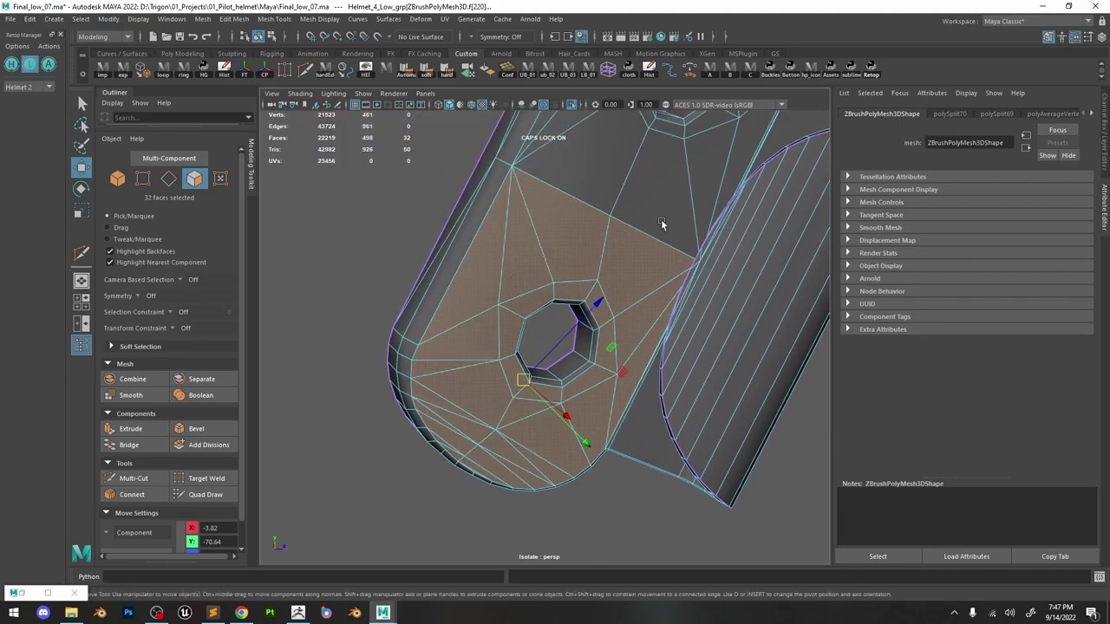
{"action": "middle_click_drag", "start_coordinate": [662, 223], "coordinate": [584, 322], "text": "alt"}
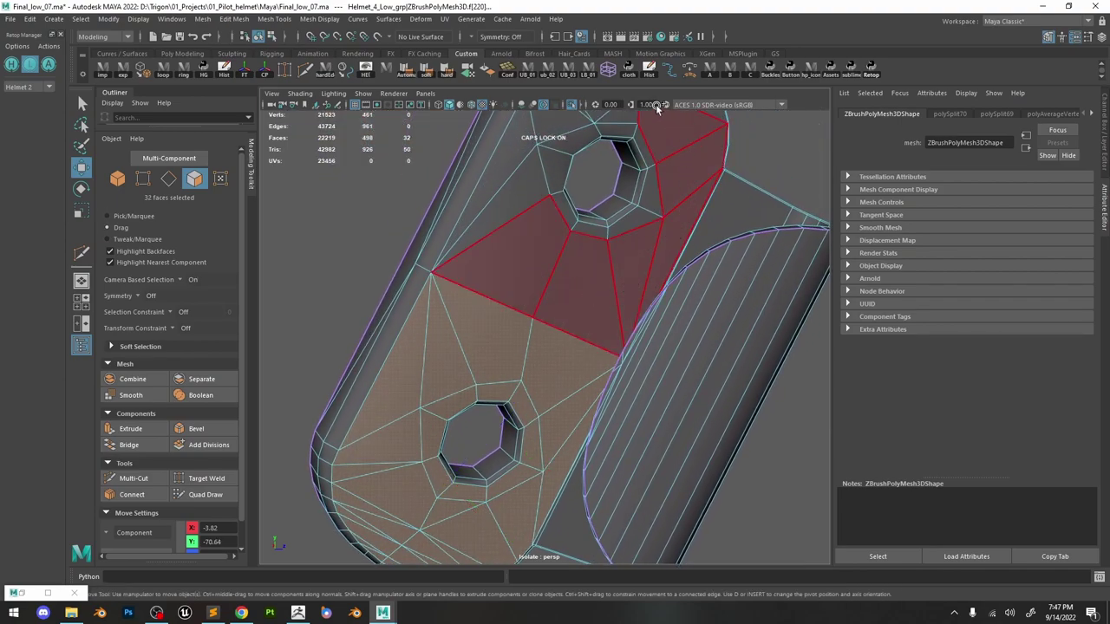
{"action": "left_click", "coordinate": [524, 205], "text": "shift"}
{"action": "left_click_drag", "start_coordinate": [525, 205], "coordinate": [495, 283], "text": "alt"}
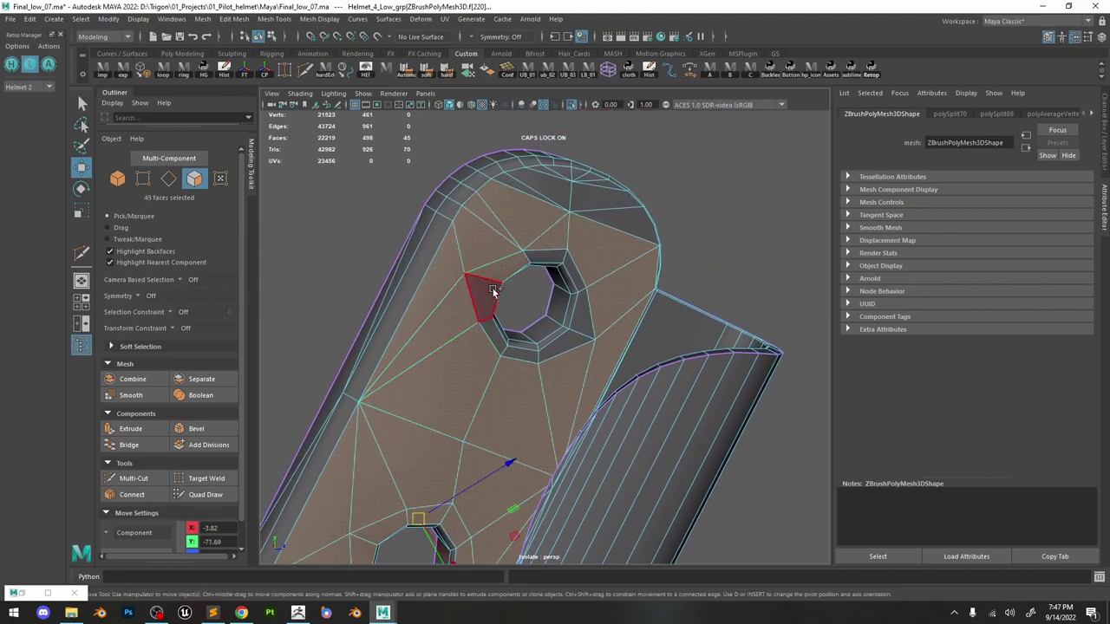
{"action": "double_click", "coordinate": [494, 290], "text": "shift"}
{"action": "middle_click_drag", "start_coordinate": [586, 224], "coordinate": [553, 325], "text": "alt"}
{"action": "right_click_drag", "start_coordinate": [553, 325], "coordinate": [718, 451], "text": "alt"}
{"action": "key", "text": "Tab"}
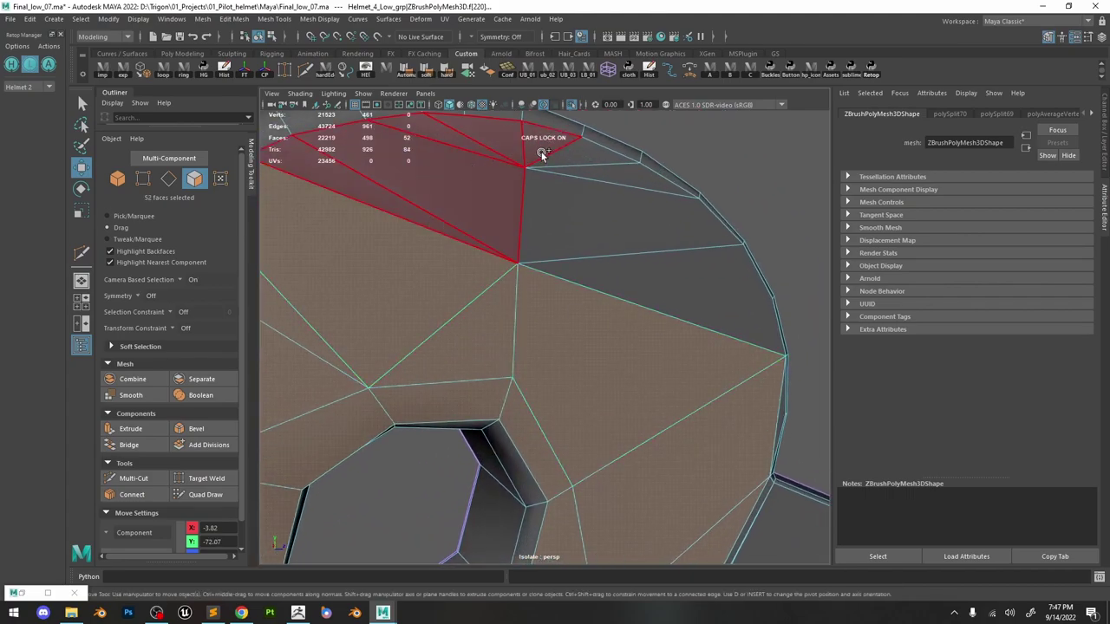
{"action": "left_click_drag", "start_coordinate": [649, 335], "coordinate": [638, 349], "text": "shift"}
{"action": "right_click_drag", "start_coordinate": [560, 455], "coordinate": [505, 156], "text": "alt"}
{"action": "key", "text": "r"}
{"action": "right_click_drag", "start_coordinate": [565, 374], "coordinate": [552, 317], "text": "alt"}
{"action": "middle_click_drag", "start_coordinate": [553, 318], "coordinate": [583, 209], "text": "alt"}
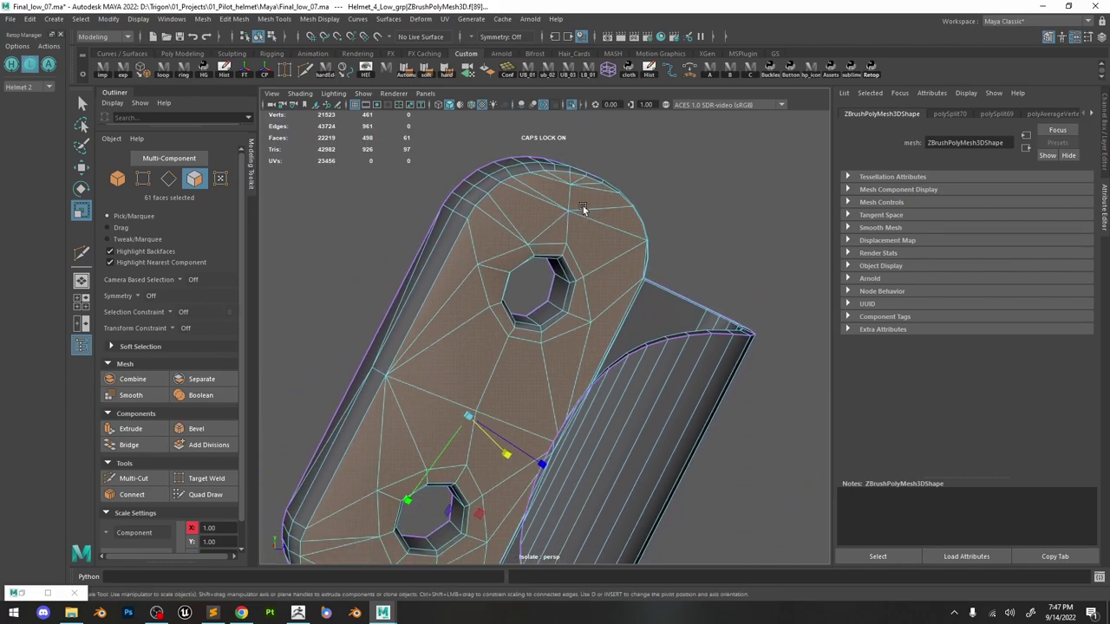
{"action": "left_click_drag", "start_coordinate": [602, 281], "coordinate": [602, 281]}
{"action": "key", "text": "ctrl+z"}
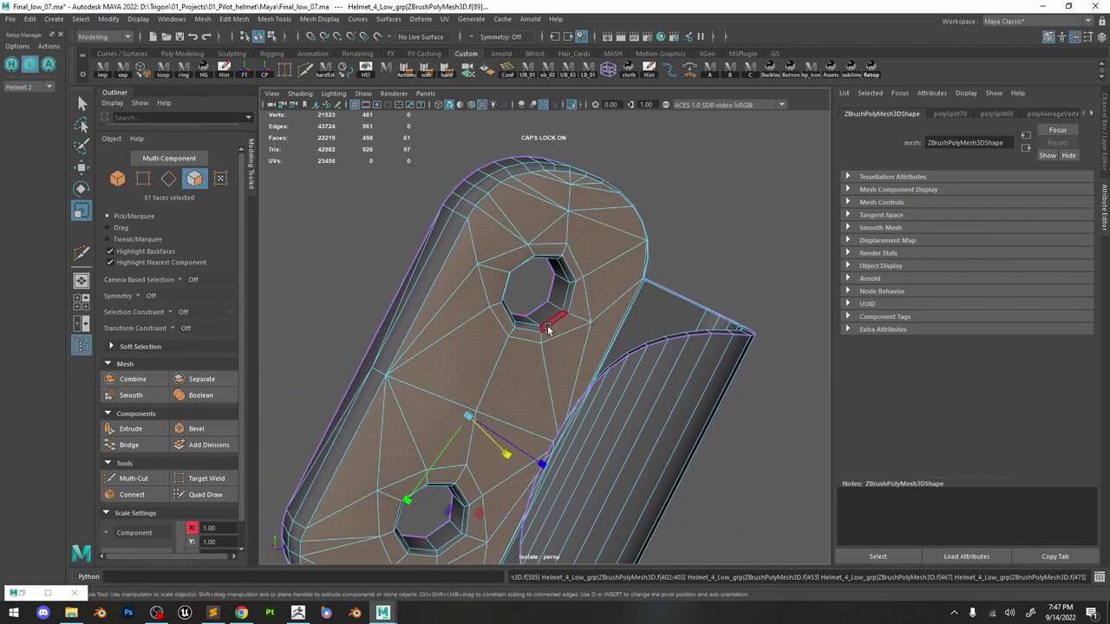
Select the rim faces bordering the flat front, convert the selection to edges, and deselect the mesh in object mode.
{"action": "left_click_drag", "start_coordinate": [550, 329], "coordinate": [351, 369], "text": "alt"}
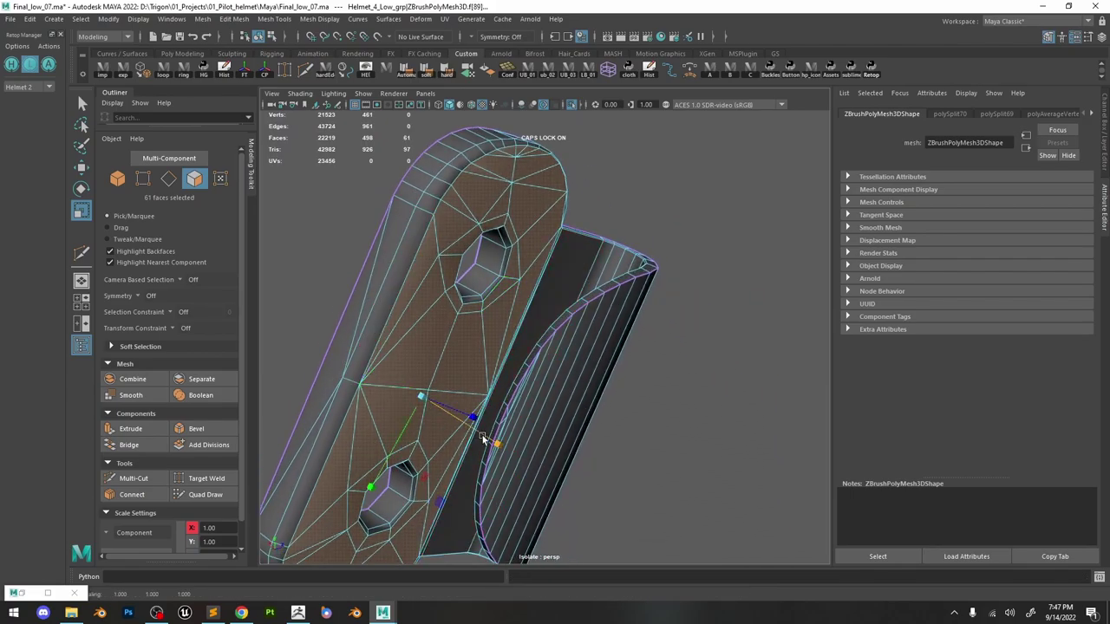
{"action": "mouse_move", "coordinate": [446, 228]}
{"action": "left_mouse_down", "text": "alt"}
{"action": "mouse_move", "coordinate": [519, 209]}
{"action": "mouse_move", "coordinate": [438, 212]}
{"action": "left_mouse_up", "text": "alt"}
{"action": "left_click", "coordinate": [424, 209]}
{"action": "double_click", "coordinate": [432, 195], "text": "shift"}
{"action": "right_click_drag", "start_coordinate": [485, 239], "coordinate": [455, 202], "text": "ctrl"}
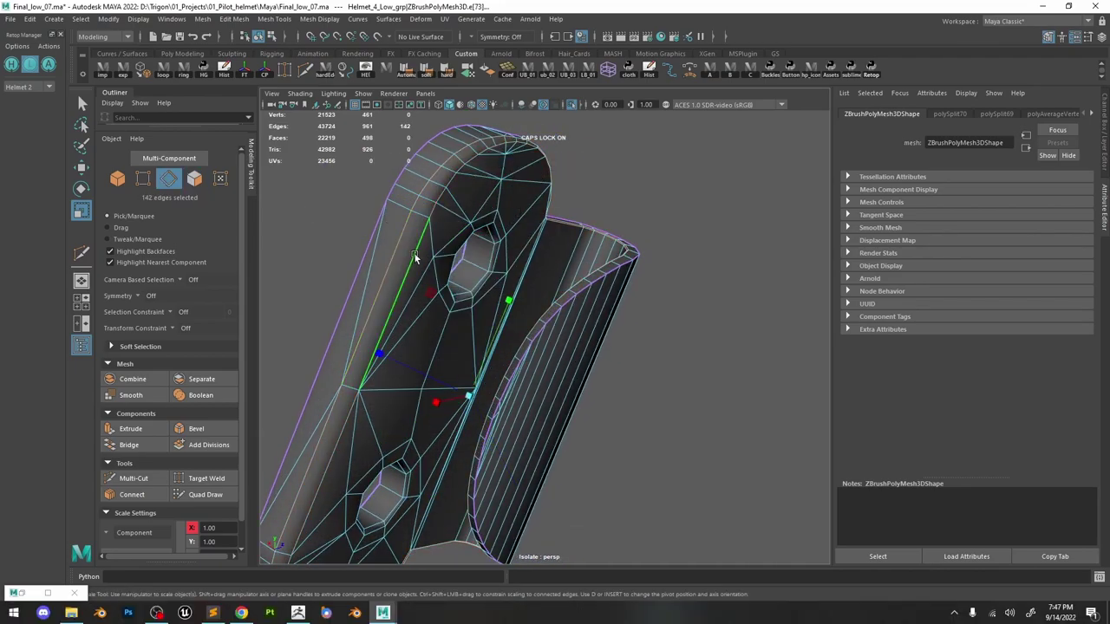
{"action": "left_click_drag", "start_coordinate": [550, 337], "coordinate": [500, 338], "text": "alt"}
{"action": "key", "text": "F8"}
{"action": "left_click", "coordinate": [690, 178]}
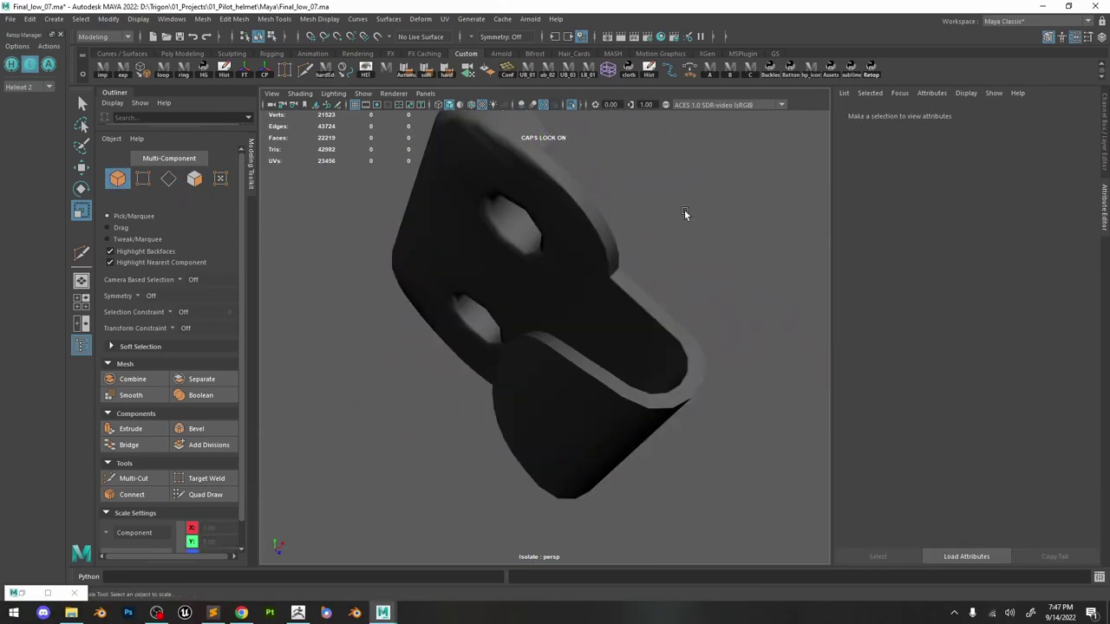
Examine the plate's shading across the flat front, holes and rounded ends from several angles.
{"action": "left_click_drag", "start_coordinate": [684, 209], "coordinate": [636, 249], "text": "alt"}
{"action": "scroll", "coordinate": [660, 271], "scroll_direction": "down", "scroll_amount": 4}
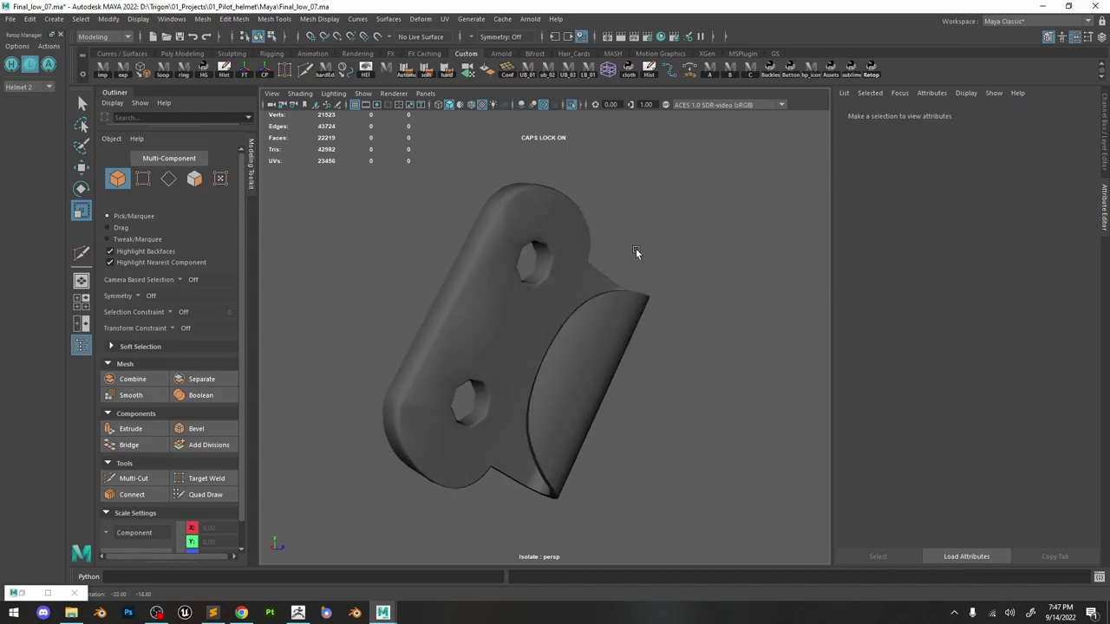
{"action": "scroll", "coordinate": [628, 297], "scroll_direction": "down", "scroll_amount": 5}
{"action": "scroll", "coordinate": [628, 297], "scroll_direction": "down", "scroll_amount": 3}
{"action": "left_click_drag", "start_coordinate": [628, 296], "coordinate": [548, 245], "text": "alt"}
{"action": "scroll", "coordinate": [587, 213], "scroll_direction": "up", "scroll_amount": 9}
{"action": "left_click_drag", "start_coordinate": [586, 212], "coordinate": [619, 274], "text": "alt"}
Select the plate mesh and open the UV Editor for it, closing the accompanying UV Toolkit.
{"action": "left_click", "coordinate": [621, 277]}
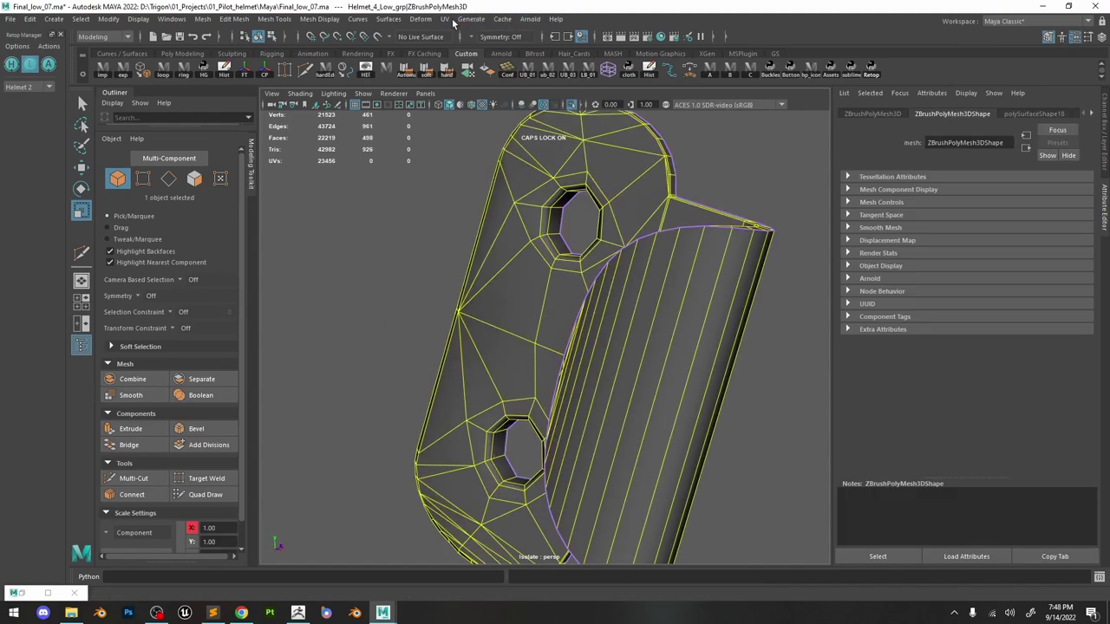
{"action": "left_click", "coordinate": [445, 19]}
{"action": "left_click", "coordinate": [473, 38]}
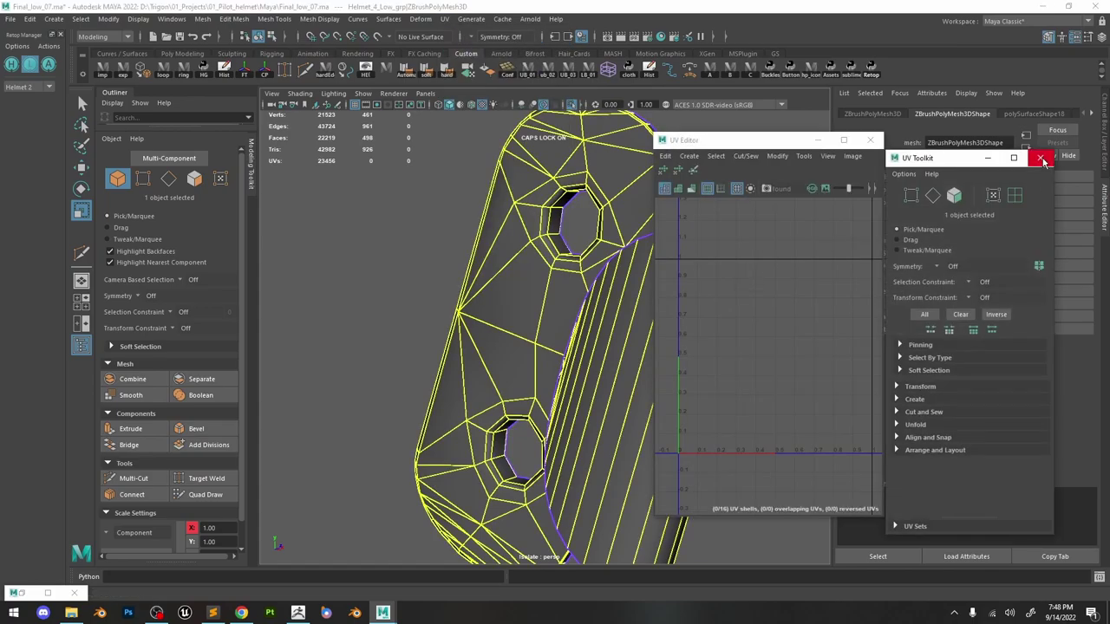
{"action": "left_click", "coordinate": [1042, 162]}
Select all faces of the plate mesh and apply a planar UV projection to them.
{"action": "left_click_drag", "start_coordinate": [526, 266], "coordinate": [490, 227], "text": "alt"}
{"action": "right_click_drag", "start_coordinate": [490, 226], "coordinate": [493, 251]}
{"action": "double_click", "coordinate": [494, 251]}
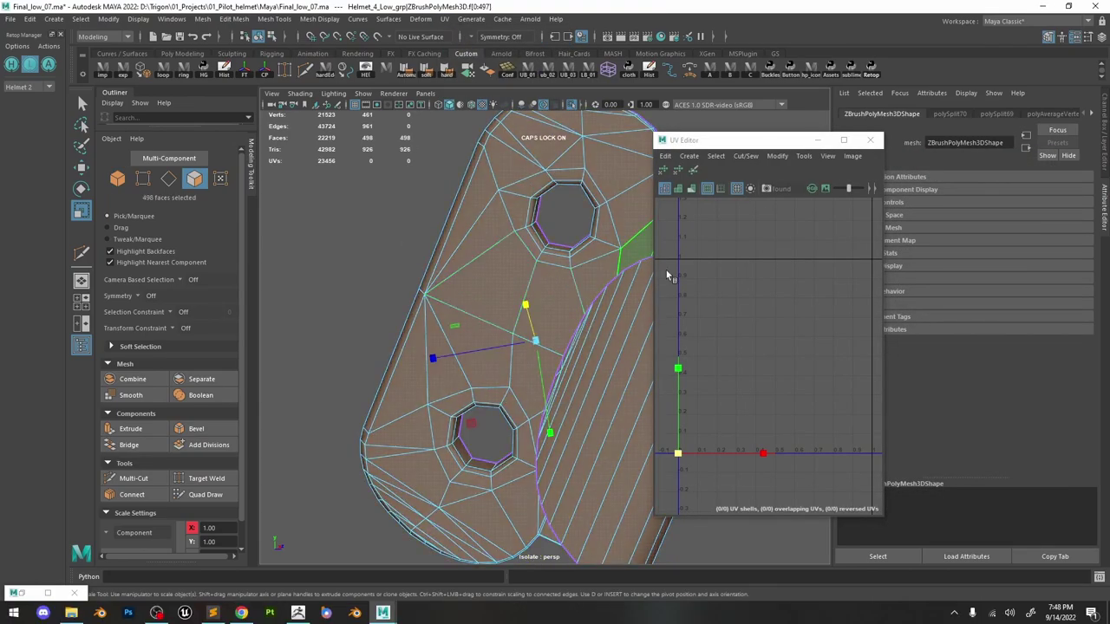
{"action": "right_click_drag", "start_coordinate": [743, 309], "coordinate": [755, 274], "text": "shift"}
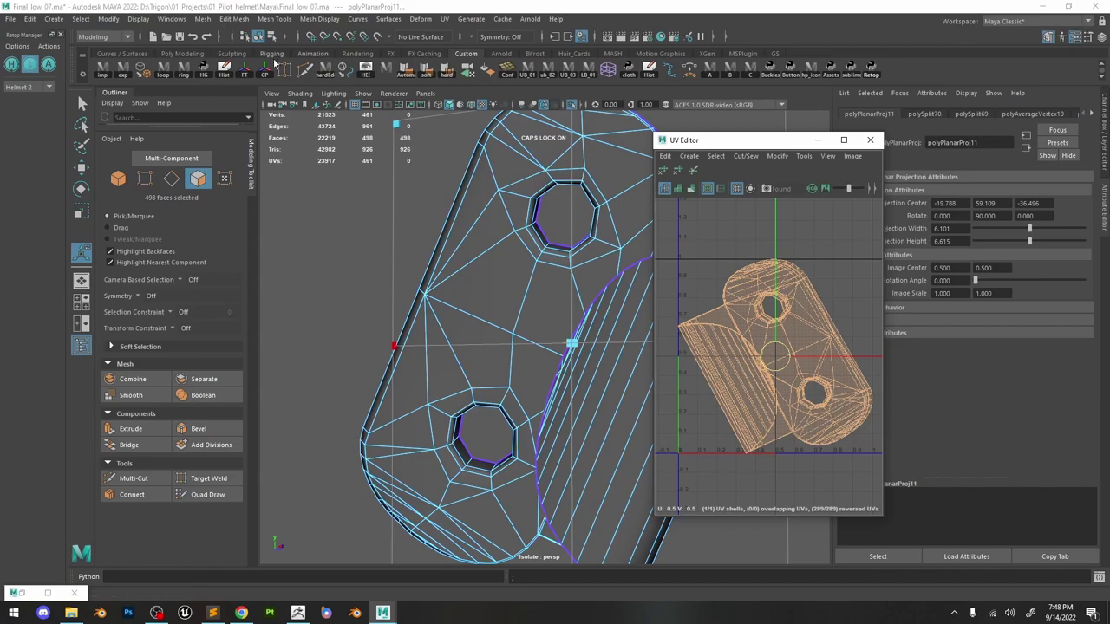
{"action": "left_click", "coordinate": [323, 73]}
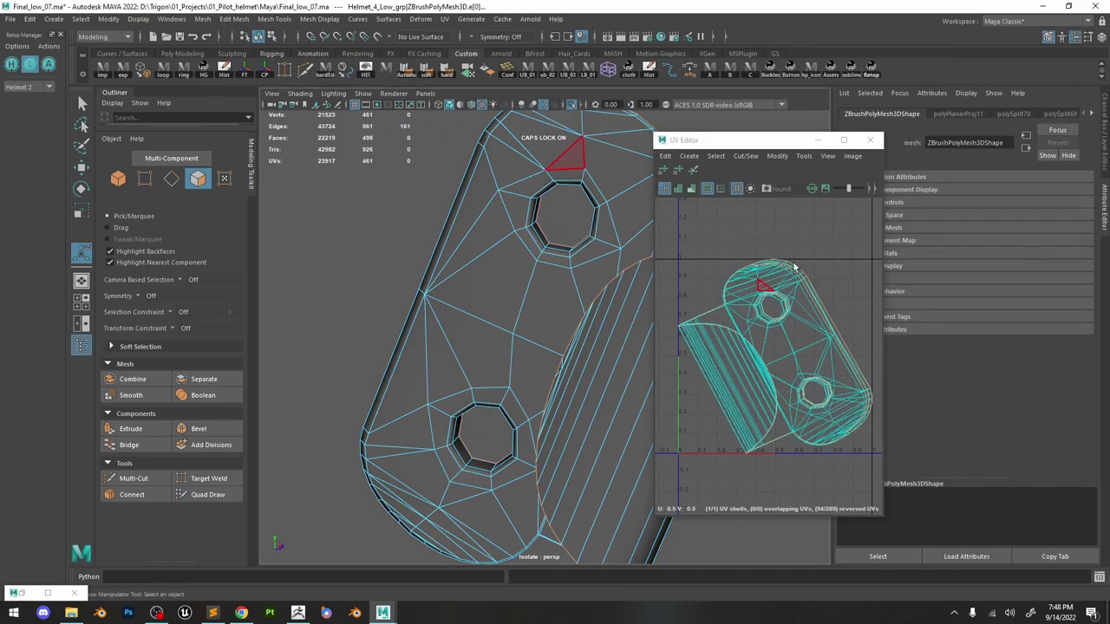
{"action": "right_click_drag", "start_coordinate": [793, 241], "coordinate": [735, 265], "text": "shift"}
{"action": "key", "text": "w"}
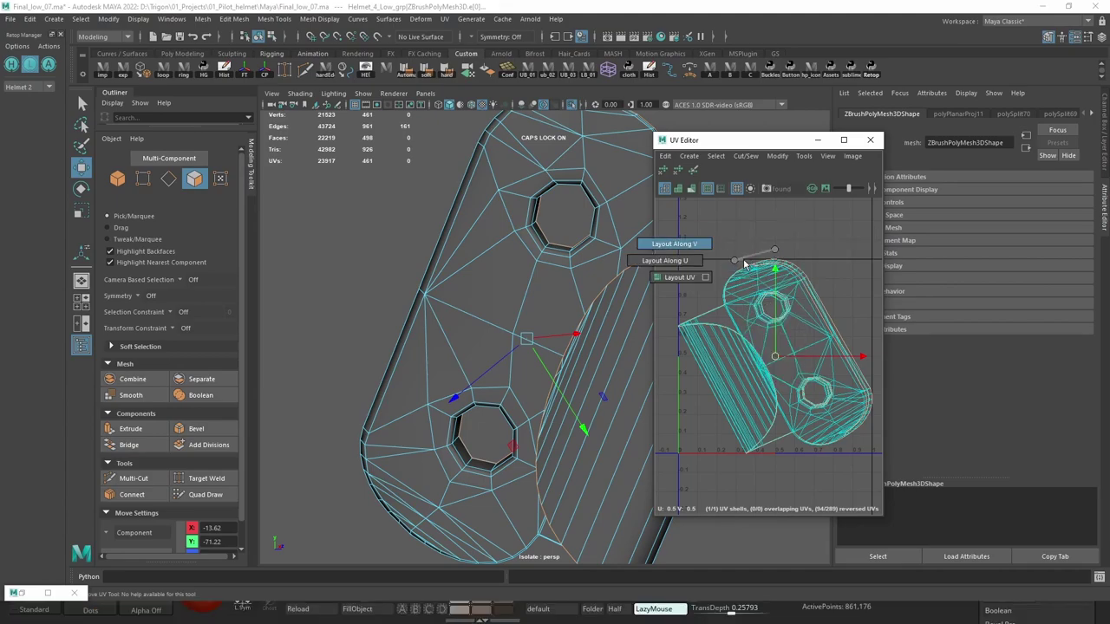
{"action": "right_click_drag", "start_coordinate": [788, 235], "coordinate": [789, 237], "text": "shift"}
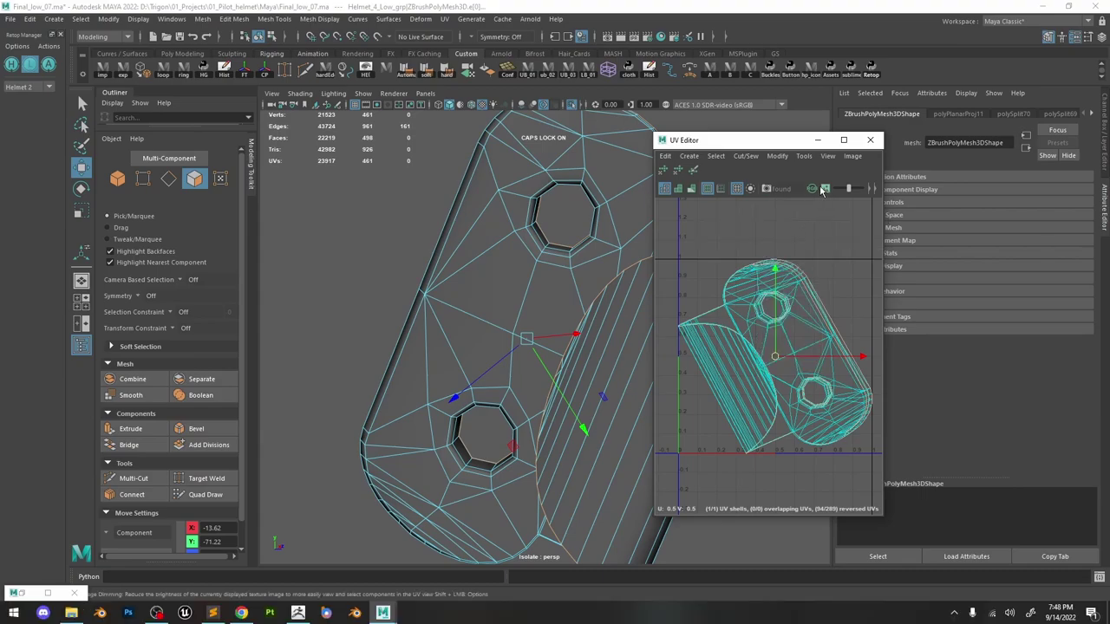
{"action": "left_click", "coordinate": [843, 140]}
{"action": "scroll", "coordinate": [679, 267], "scroll_direction": "down", "scroll_amount": 4}
{"action": "scroll", "coordinate": [631, 251], "scroll_direction": "down", "scroll_amount": 3}
Switch the UV Editor to edge selection, select all hard edges of the plate, and cut the UVs along them.
{"action": "key", "text": "F10"}
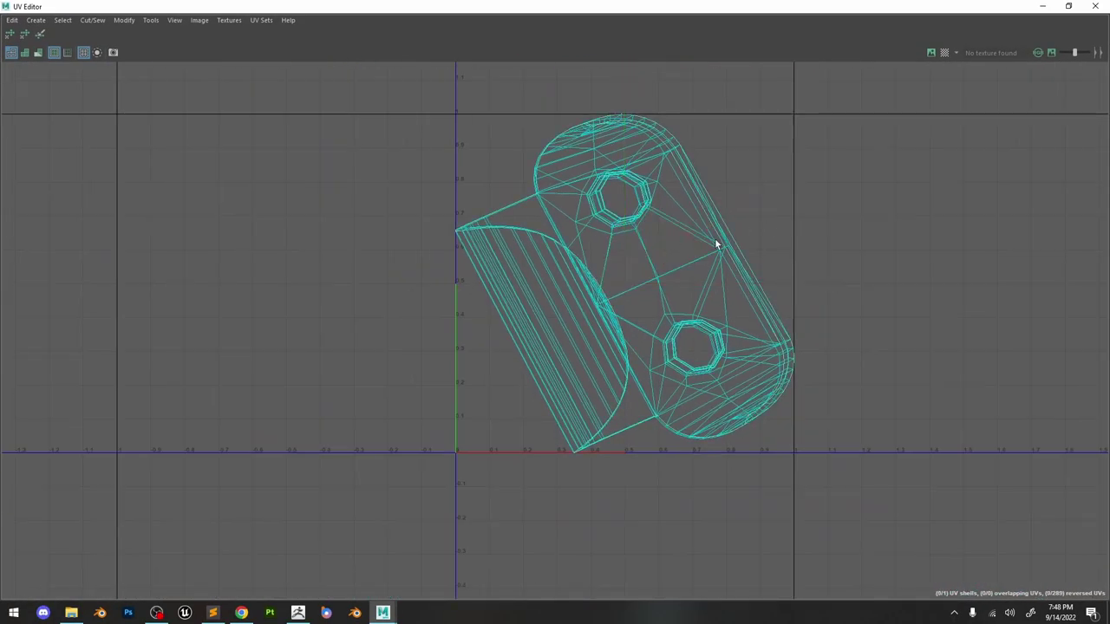
{"action": "right_click", "coordinate": [644, 226], "text": "shift"}
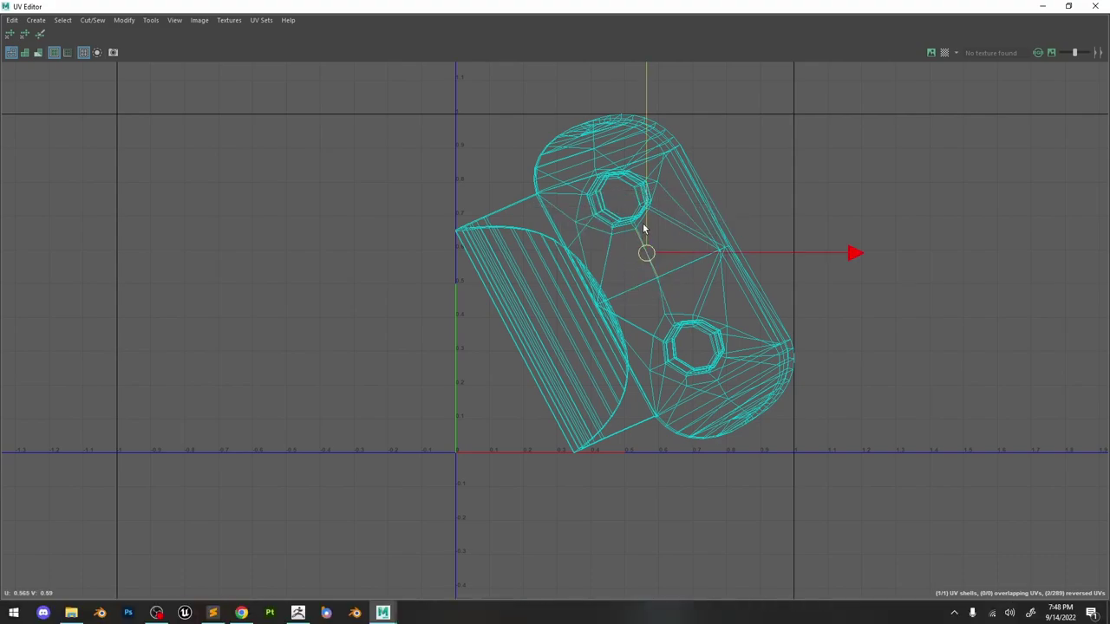
{"action": "left_click_drag", "start_coordinate": [446, 2], "coordinate": [844, 141]}
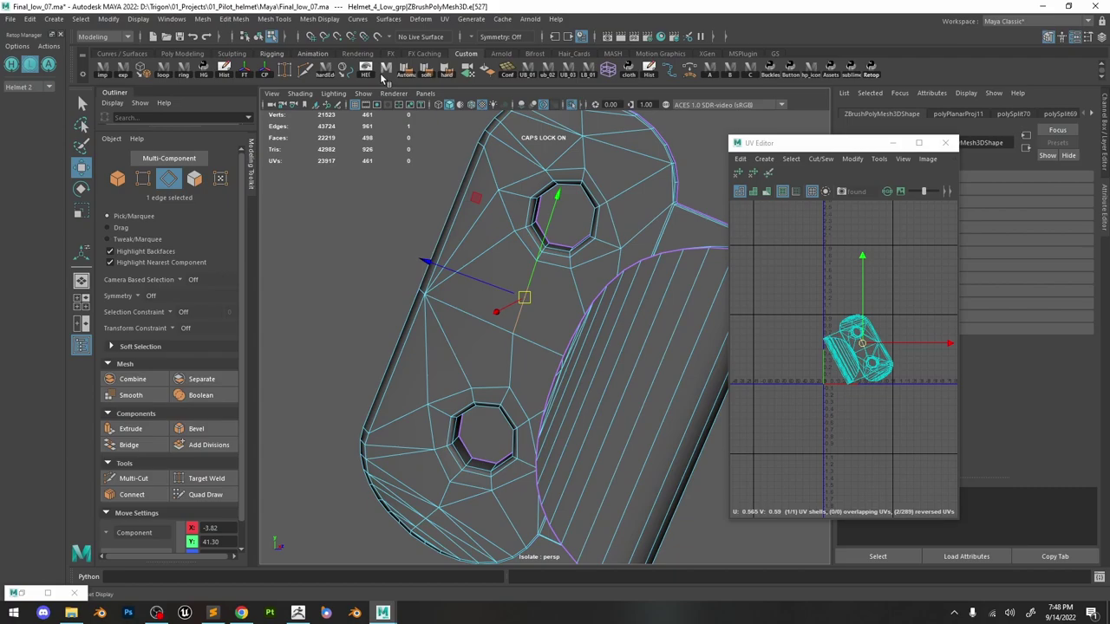
{"action": "left_click", "coordinate": [324, 69]}
{"action": "right_click_drag", "start_coordinate": [820, 275], "coordinate": [804, 287], "text": "shift"}
Move the two large plate UV shells apart, away from the narrow rim strips and the hole rings.
{"action": "right_click_drag", "start_coordinate": [939, 295], "coordinate": [951, 299]}
{"action": "scroll", "coordinate": [850, 346], "scroll_direction": "up", "scroll_amount": 5}
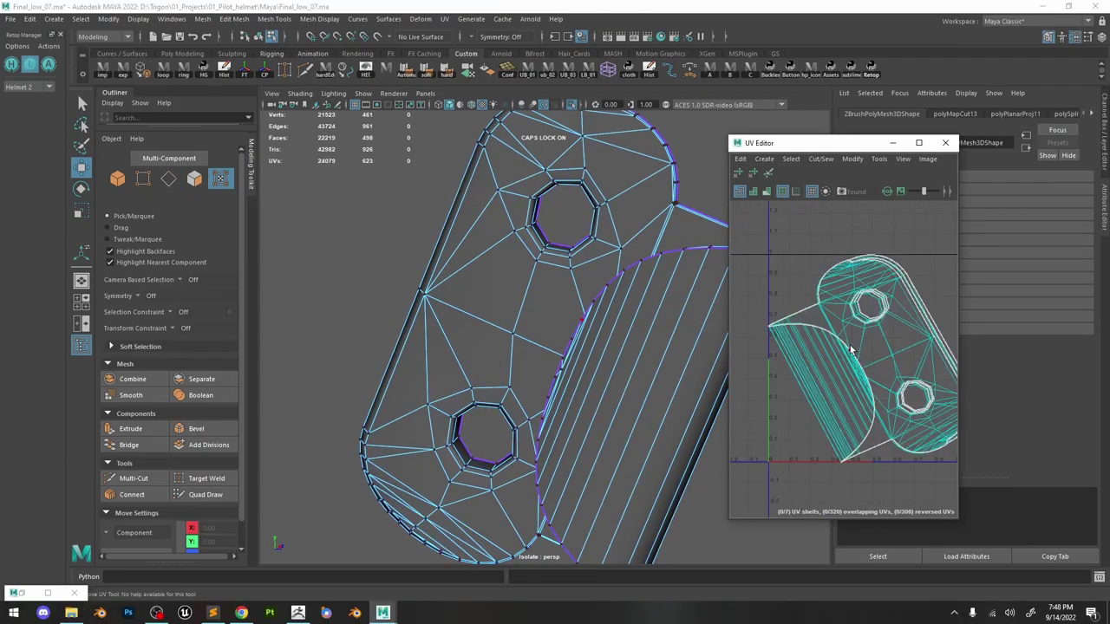
{"action": "double_click", "coordinate": [851, 346]}
{"action": "scroll", "coordinate": [851, 346], "scroll_direction": "down", "scroll_amount": 5}
{"action": "left_click_drag", "start_coordinate": [858, 350], "coordinate": [819, 275]}
{"action": "left_click", "coordinate": [874, 362]}
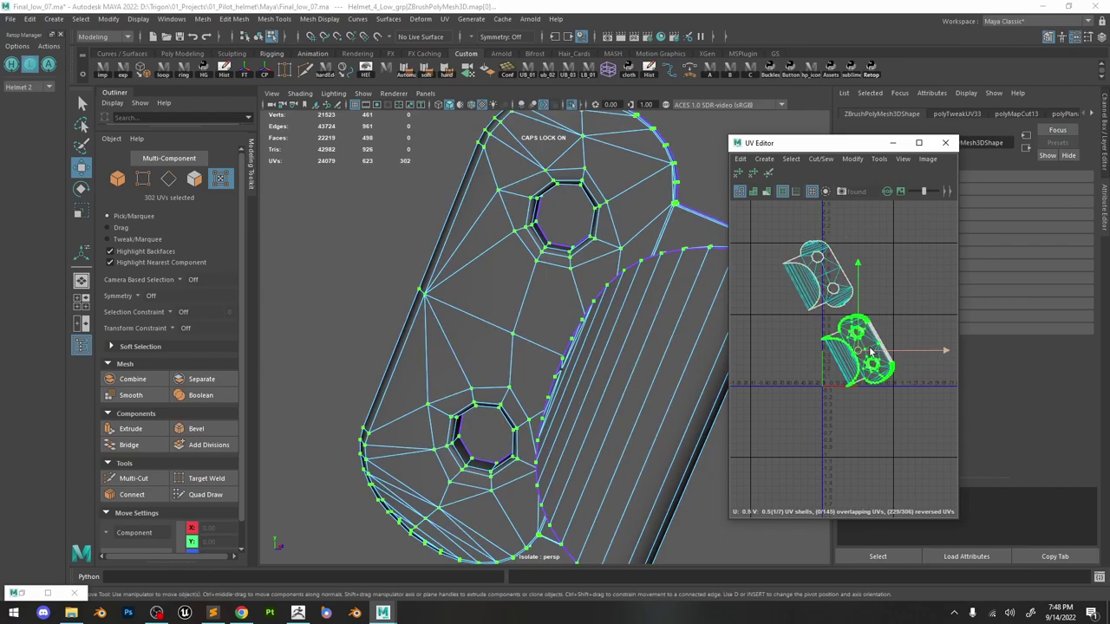
{"action": "left_click_drag", "start_coordinate": [874, 362], "coordinate": [796, 383]}
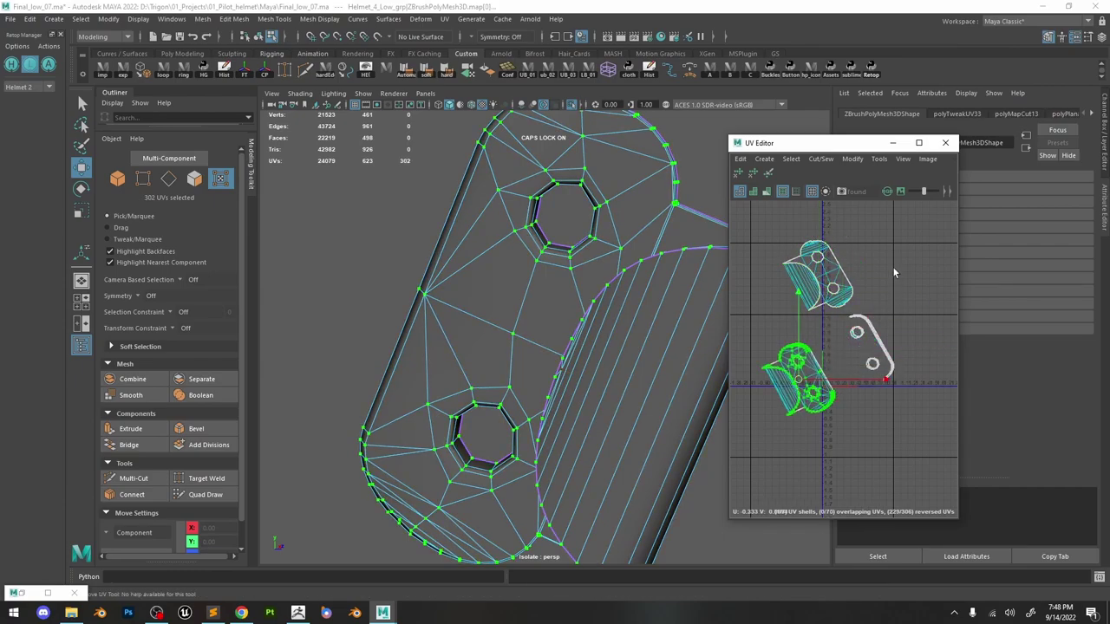
Select all of the plate's UVs, then unfold and optimize the shells.
{"action": "left_click_drag", "start_coordinate": [782, 429], "coordinate": [761, 449]}
{"action": "left_click", "coordinate": [768, 174]}
{"action": "left_click_drag", "start_coordinate": [792, 341], "coordinate": [822, 347]}
{"action": "scroll", "coordinate": [828, 327], "scroll_direction": "down", "scroll_amount": 10}
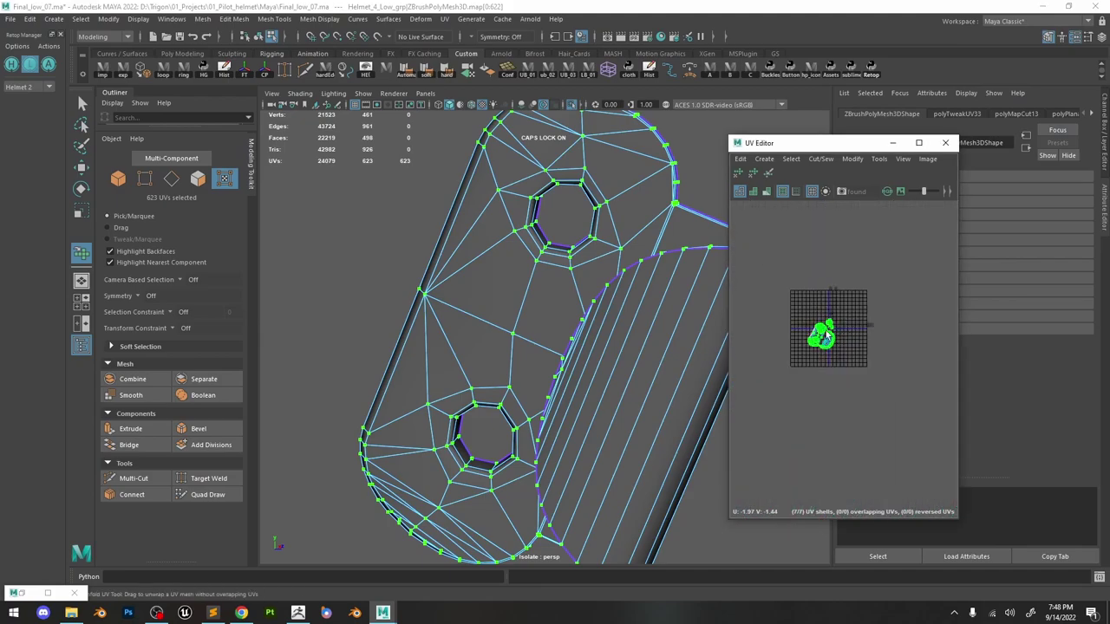
{"action": "scroll", "coordinate": [836, 327], "scroll_direction": "down", "scroll_amount": 8}
{"action": "scroll", "coordinate": [833, 331], "scroll_direction": "up", "scroll_amount": 9}
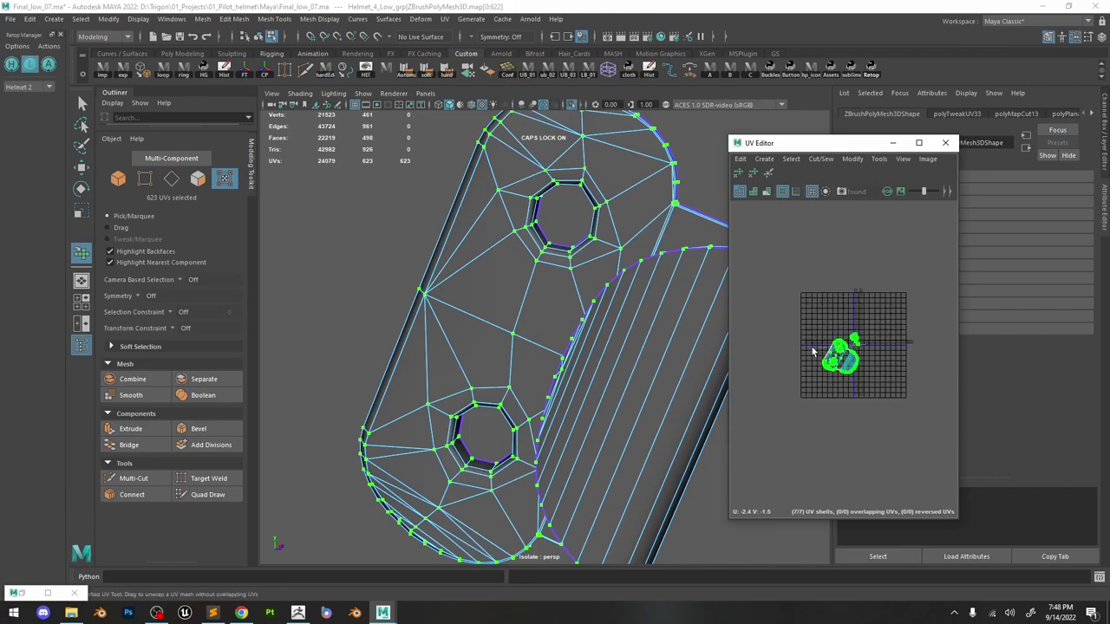
{"action": "scroll", "coordinate": [839, 360], "scroll_direction": "up", "scroll_amount": 8}
{"action": "left_click", "coordinate": [879, 338]}
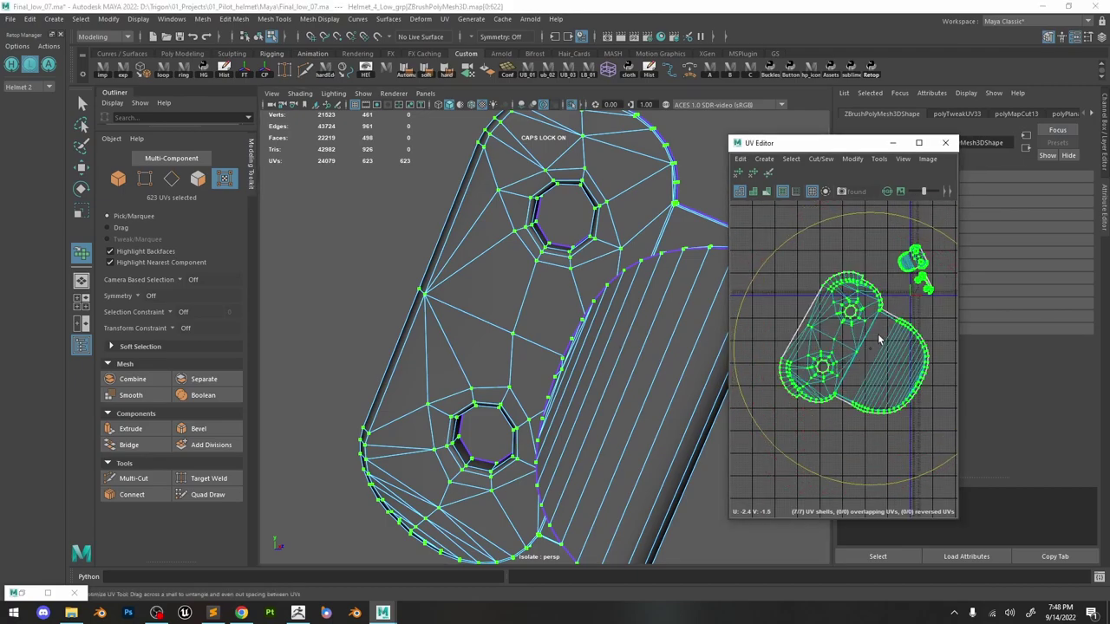
Lay out all UV shells in the 0 to 1 UV square and inspect the ring-shaped hole shells up close.
{"action": "key", "text": "w"}
{"action": "mouse_move", "coordinate": [885, 274]}
{"action": "right_mouse_down", "text": "shift"}
{"action": "mouse_move", "coordinate": [867, 292]}
{"action": "mouse_move", "coordinate": [778, 315]}
{"action": "right_mouse_up", "text": "shift"}
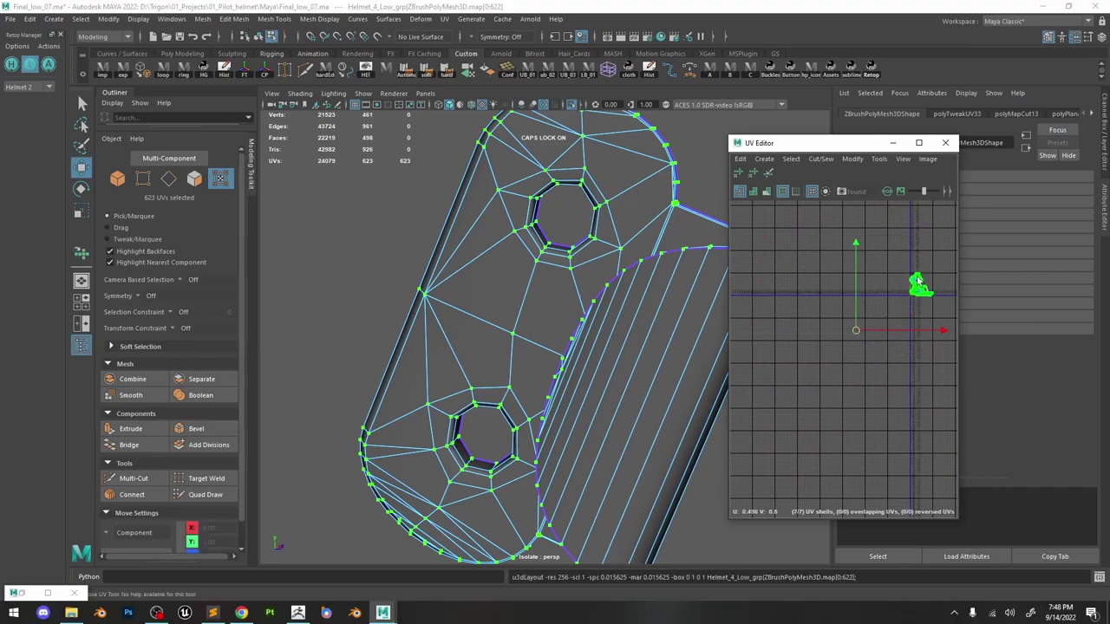
{"action": "scroll", "coordinate": [921, 282], "scroll_direction": "up", "scroll_amount": 8}
{"action": "middle_click_drag", "start_coordinate": [915, 337], "coordinate": [854, 298], "text": "alt"}
{"action": "left_click", "coordinate": [919, 142]}
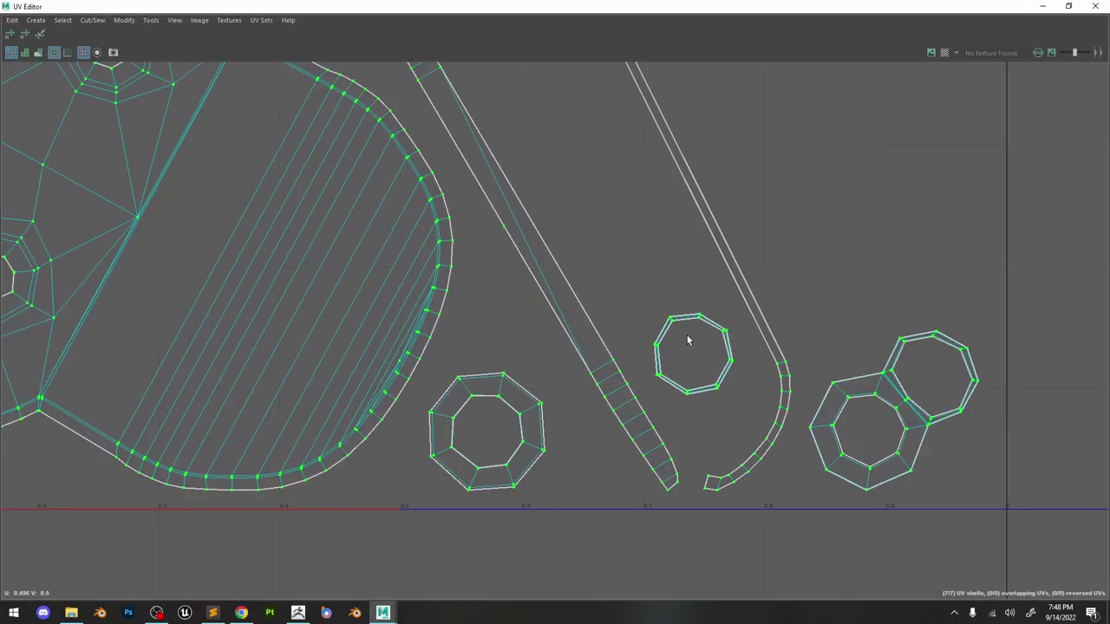
{"action": "scroll", "coordinate": [615, 351], "scroll_direction": "up", "scroll_amount": 4}
{"action": "scroll", "coordinate": [818, 378], "scroll_direction": "up", "scroll_amount": 5}
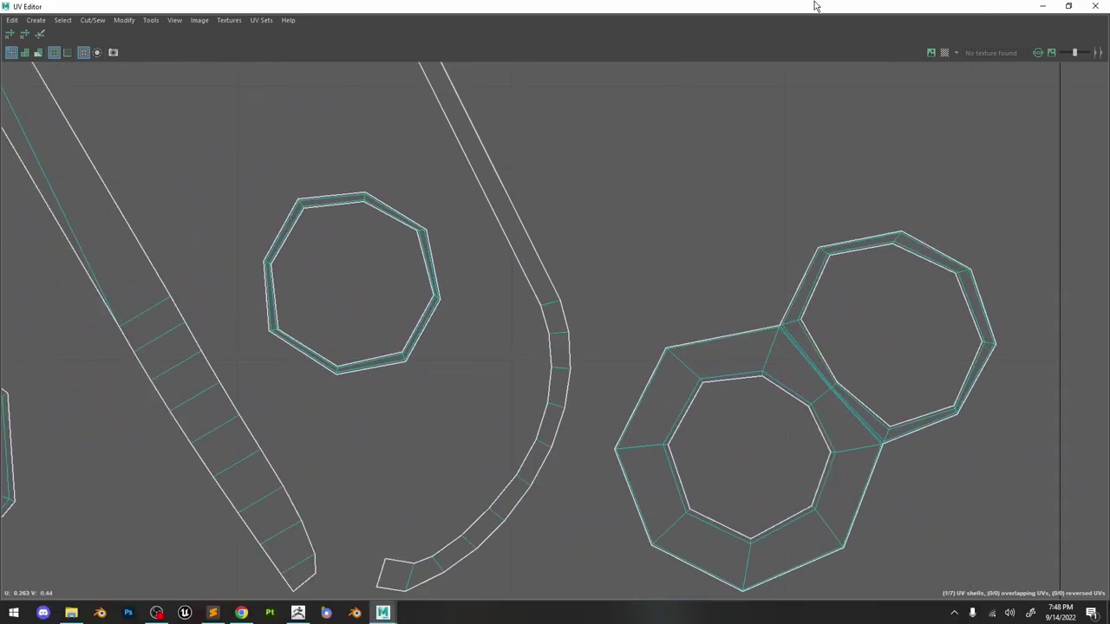
Select two supporting edge loops on the back rim of the plate's upper hole and delete them.
{"action": "left_click_drag", "start_coordinate": [816, 6], "coordinate": [983, 118]}
{"action": "left_click_drag", "start_coordinate": [650, 265], "coordinate": [949, 299], "text": "alt"}
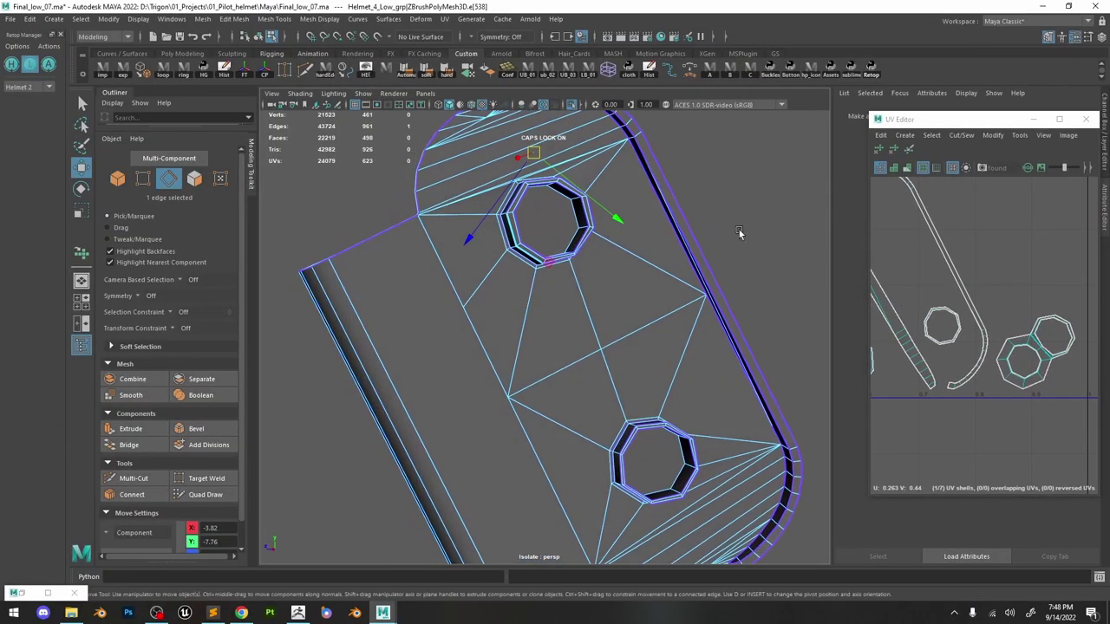
{"action": "scroll", "coordinate": [589, 321], "scroll_direction": "up", "scroll_amount": 5}
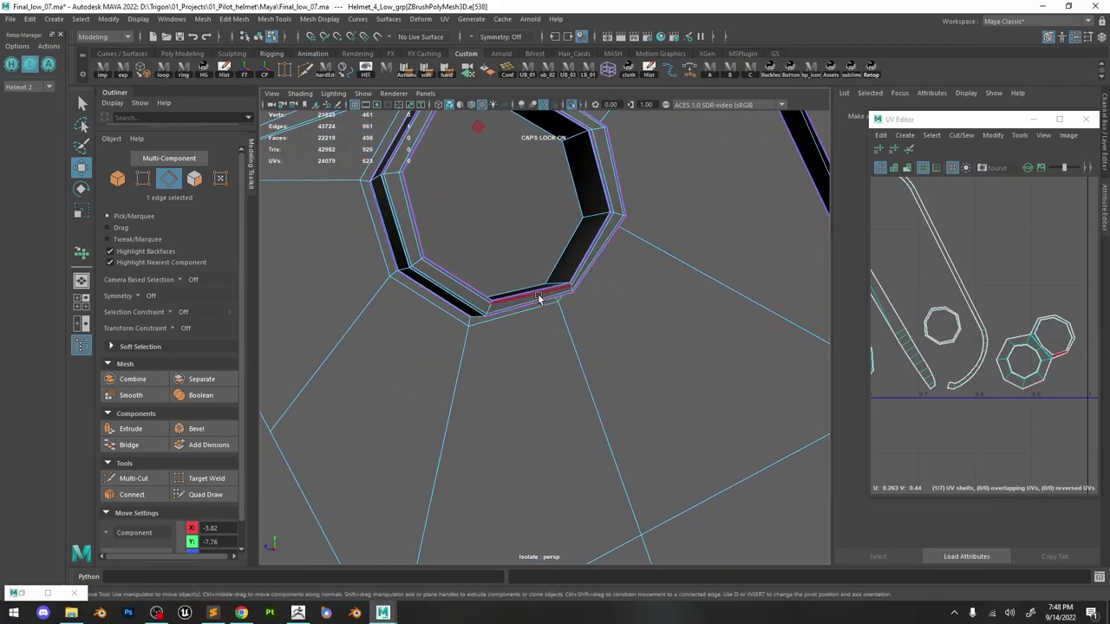
{"action": "double_click", "coordinate": [538, 297]}
{"action": "key", "text": "f"}
{"action": "left_click", "coordinate": [312, 305], "text": "shift"}
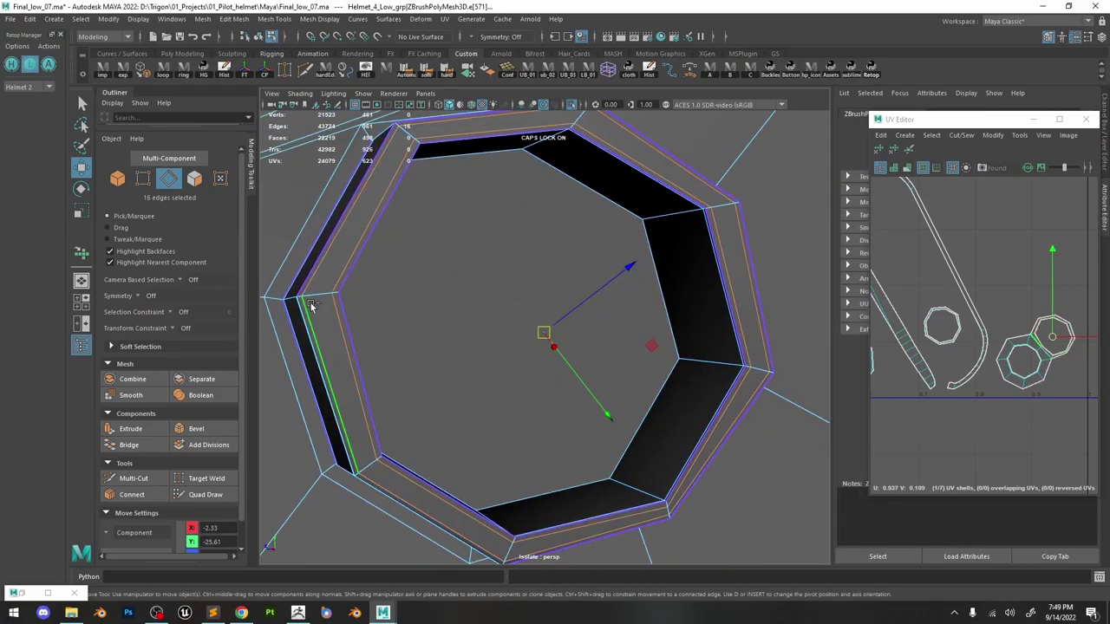
{"action": "key", "text": "Delete"}
Delete the outer edge loop at the upper hole's back rim and the extra loop deeper in its inner wall.
{"action": "left_click_drag", "start_coordinate": [310, 302], "coordinate": [369, 281], "text": "alt"}
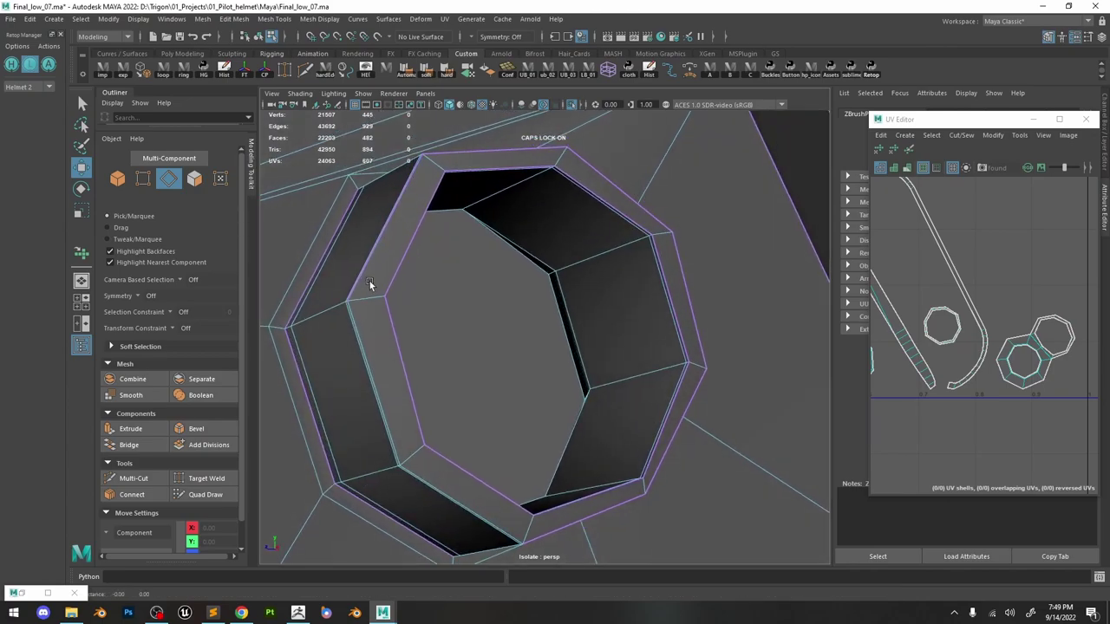
{"action": "middle_click_drag", "start_coordinate": [369, 281], "coordinate": [492, 240], "text": "alt"}
{"action": "double_click", "coordinate": [433, 313]}
{"action": "double_click", "coordinate": [491, 283], "text": "shift"}
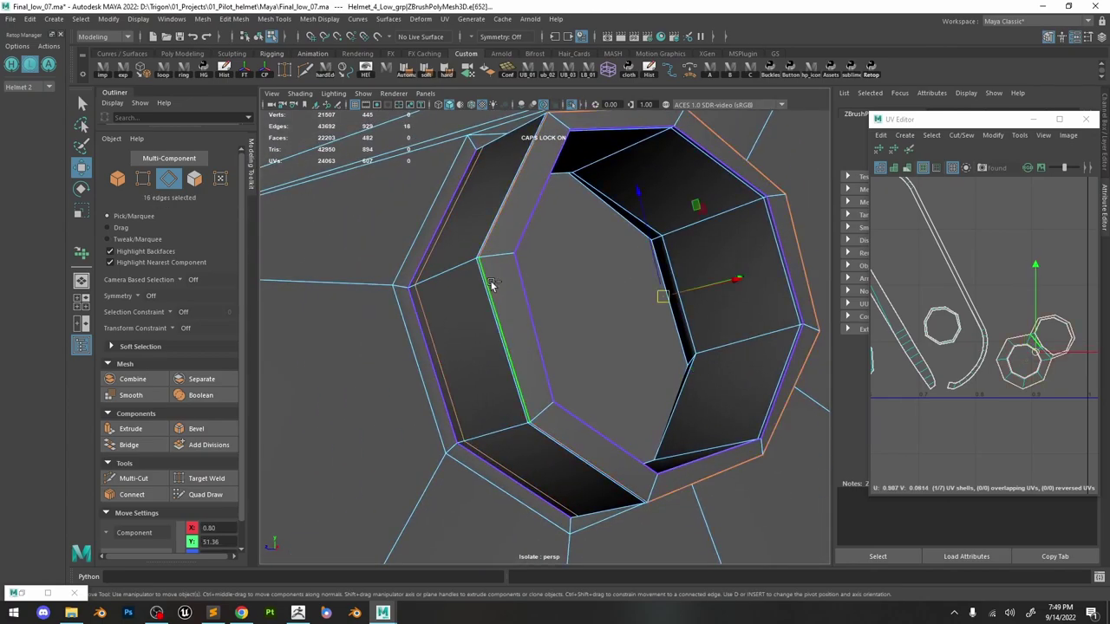
{"action": "key", "text": "Delete"}
{"action": "left_click_drag", "start_coordinate": [491, 286], "coordinate": [460, 353], "text": "alt"}
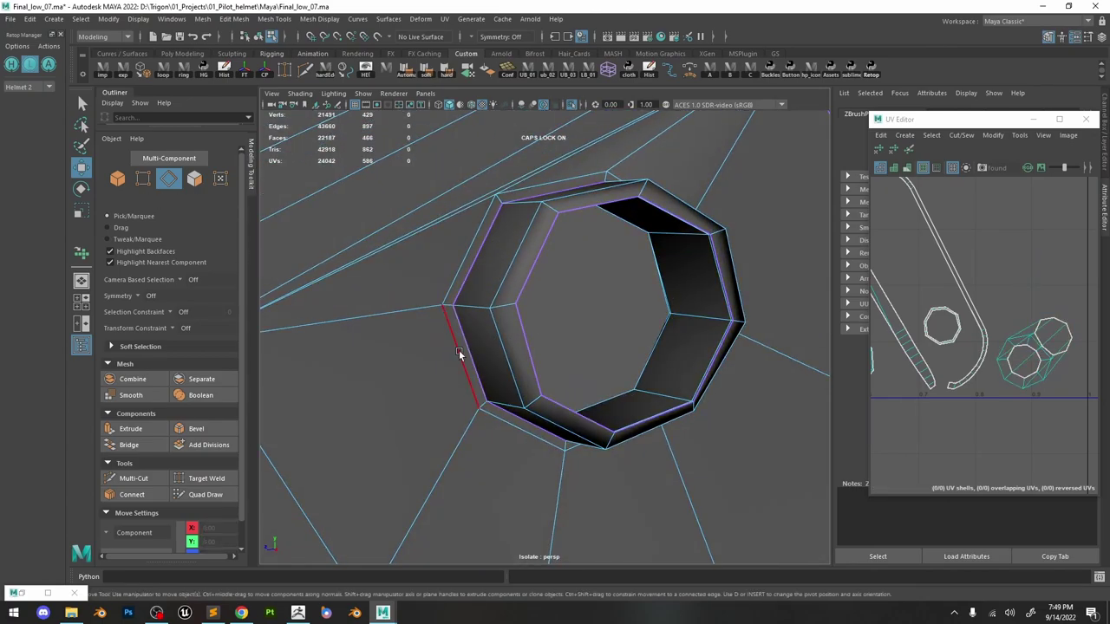
Delete the remaining outer edge loop around the upper hole's back rim.
{"action": "double_click", "coordinate": [460, 353]}
{"action": "key", "text": "Delete"}
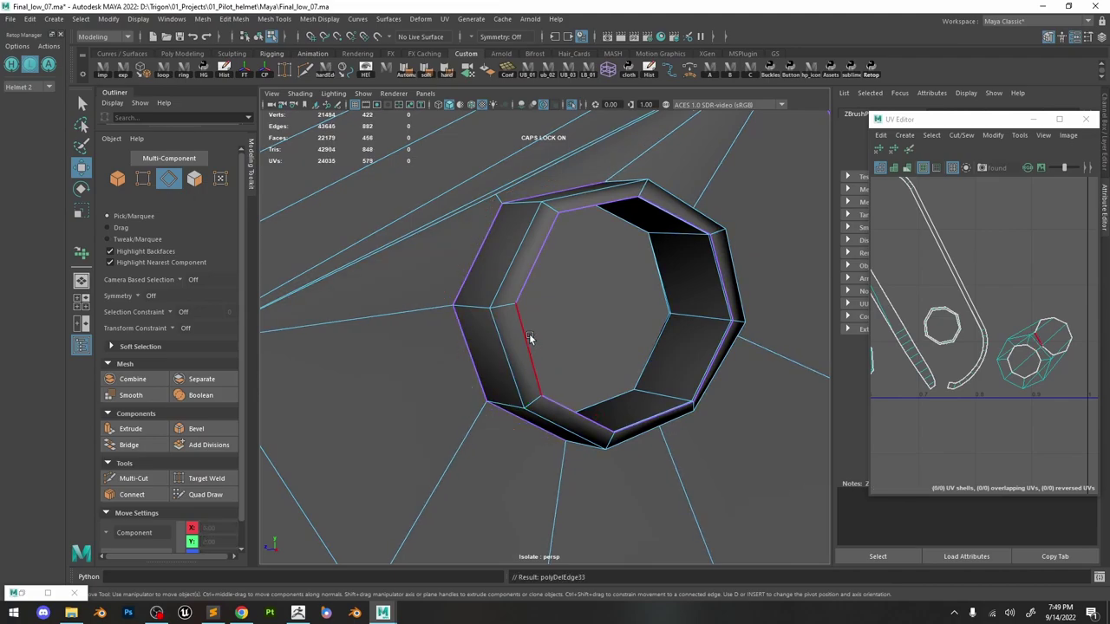
Delete the supporting edge loops on the rim and inner wall of the plate's lower hole.
{"action": "left_click_drag", "start_coordinate": [530, 339], "coordinate": [579, 271], "text": "alt"}
{"action": "right_click_drag", "start_coordinate": [579, 270], "coordinate": [556, 225], "text": "alt"}
{"action": "middle_click_drag", "start_coordinate": [634, 328], "coordinate": [569, 139], "text": "alt"}
{"action": "right_click_drag", "start_coordinate": [580, 221], "coordinate": [626, 314], "text": "alt"}
{"action": "middle_click_drag", "start_coordinate": [590, 290], "coordinate": [555, 200], "text": "alt"}
{"action": "double_click", "coordinate": [612, 347]}
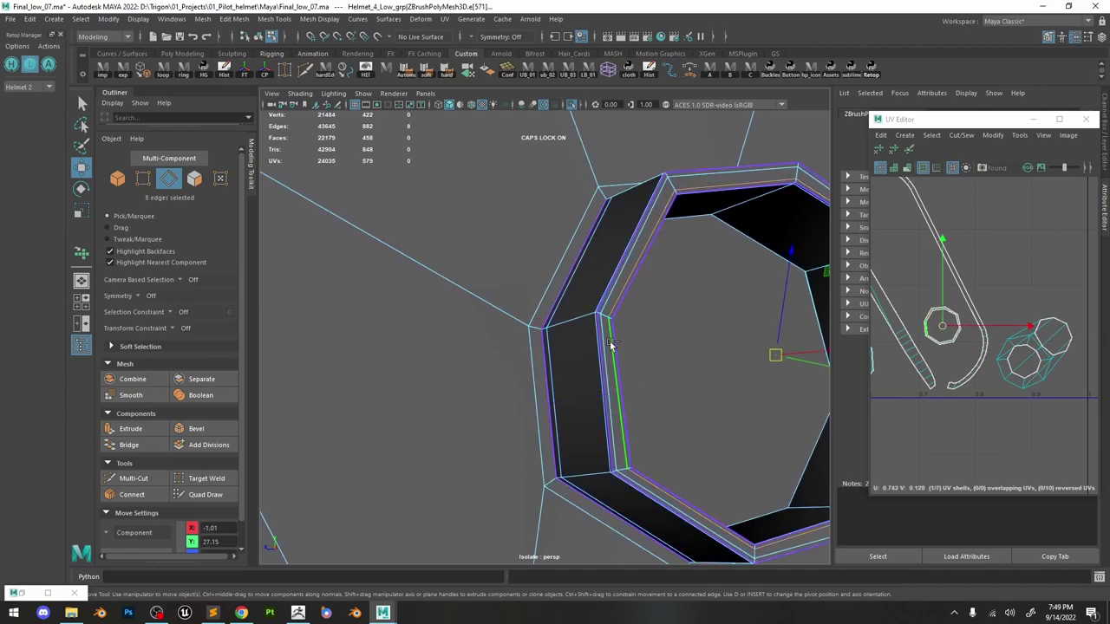
{"action": "key", "text": "Delete"}
{"action": "left_click", "coordinate": [607, 347]}
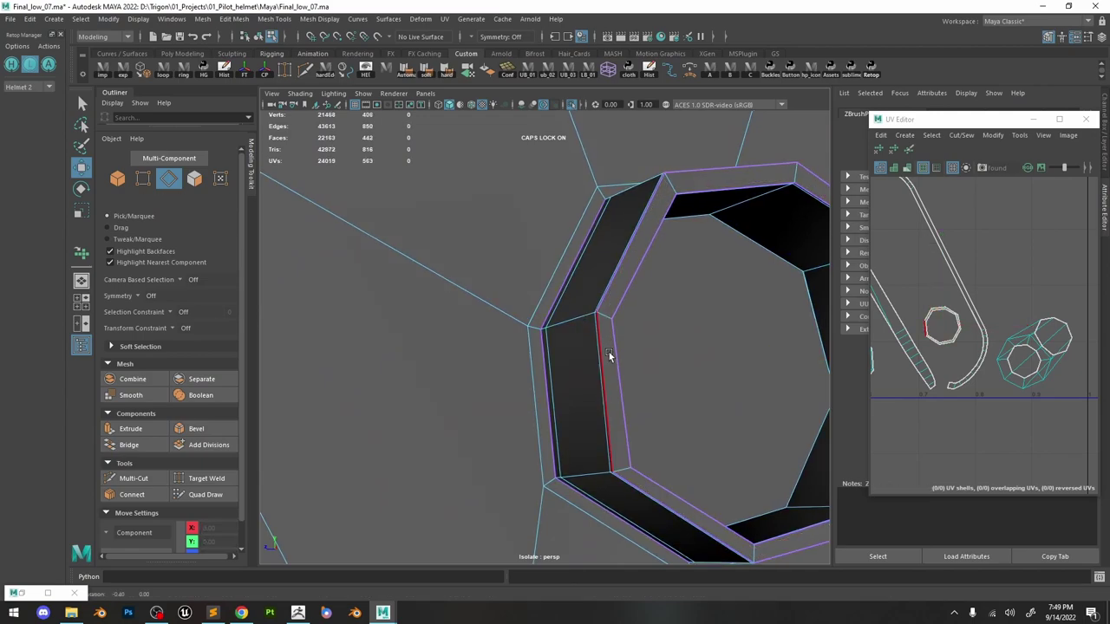
{"action": "left_click_drag", "start_coordinate": [608, 347], "coordinate": [604, 360], "text": "alt"}
{"action": "double_click", "coordinate": [604, 359]}
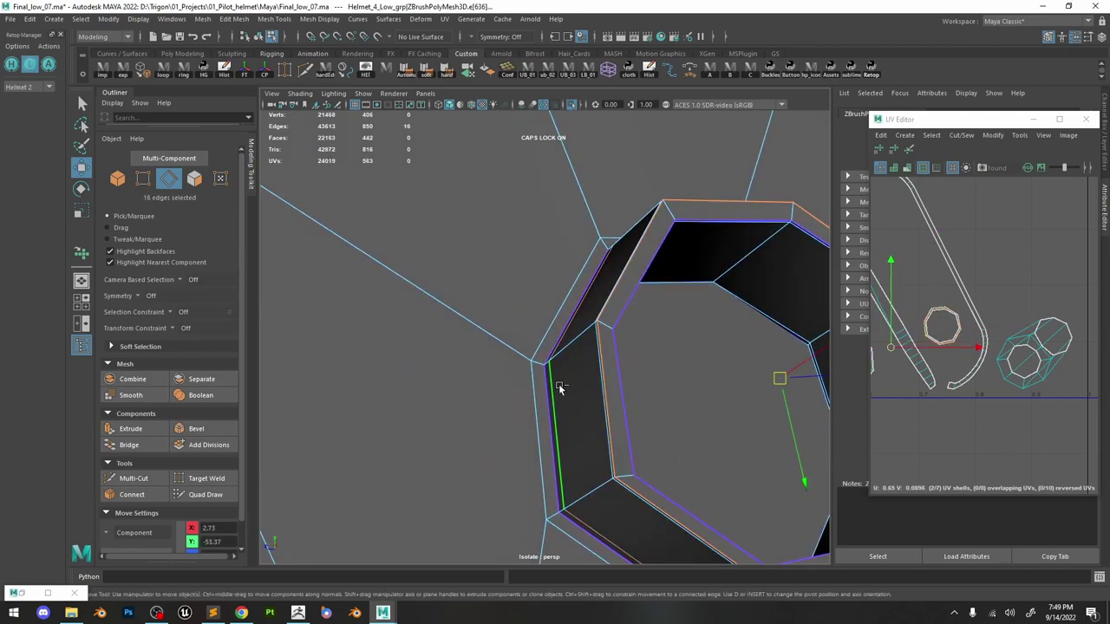
{"action": "key", "text": "Delete"}
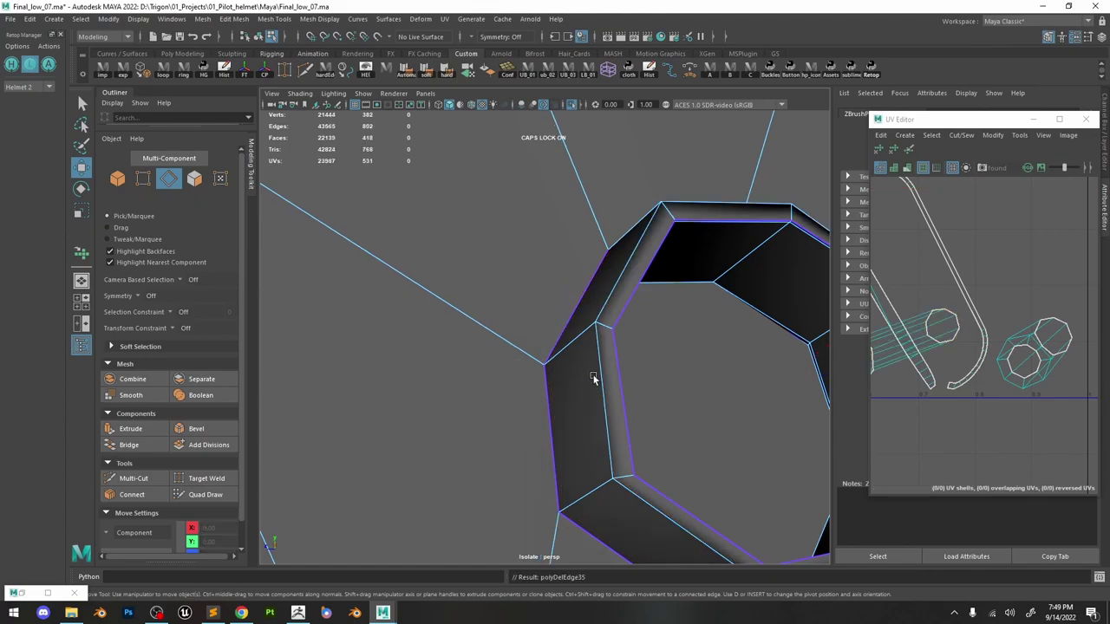
Return the low-poly plate to object selection, then switch to ZBrush and examine the matching Helmet_04_High plate and its holes.
{"action": "right_click_drag", "start_coordinate": [594, 379], "coordinate": [565, 304], "text": "alt"}
{"action": "left_click_drag", "start_coordinate": [564, 304], "coordinate": [539, 291], "text": "alt"}
{"action": "right_click_drag", "start_coordinate": [539, 290], "coordinate": [463, 258], "text": "alt"}
{"action": "left_click_drag", "start_coordinate": [463, 257], "coordinate": [624, 248], "text": "alt"}
{"action": "right_click_drag", "start_coordinate": [530, 257], "coordinate": [548, 227]}
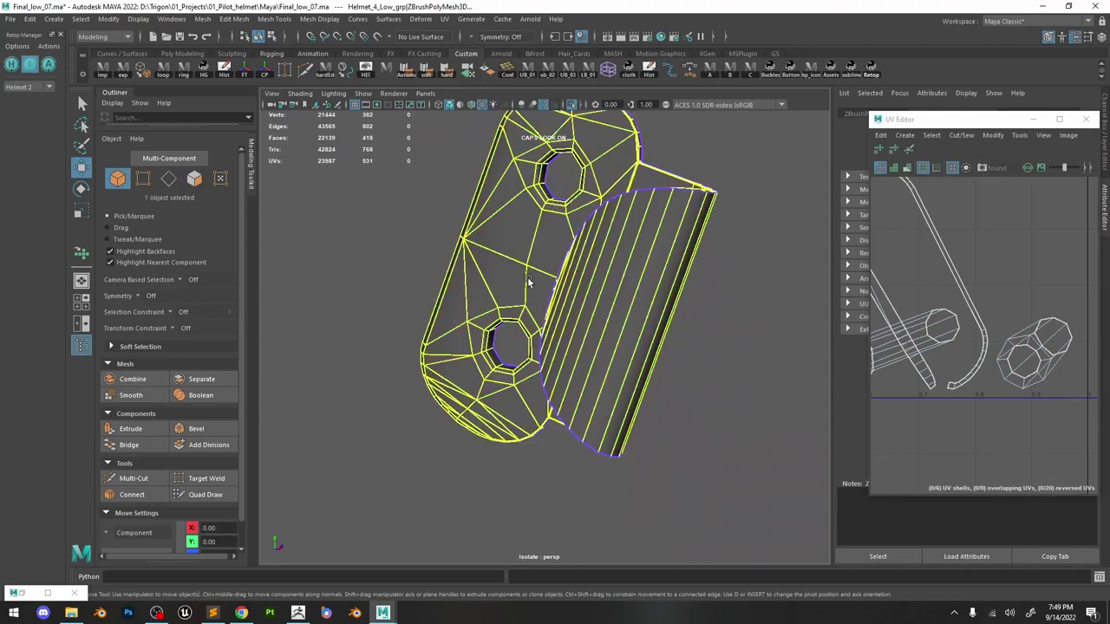
{"action": "left_click", "coordinate": [298, 613]}
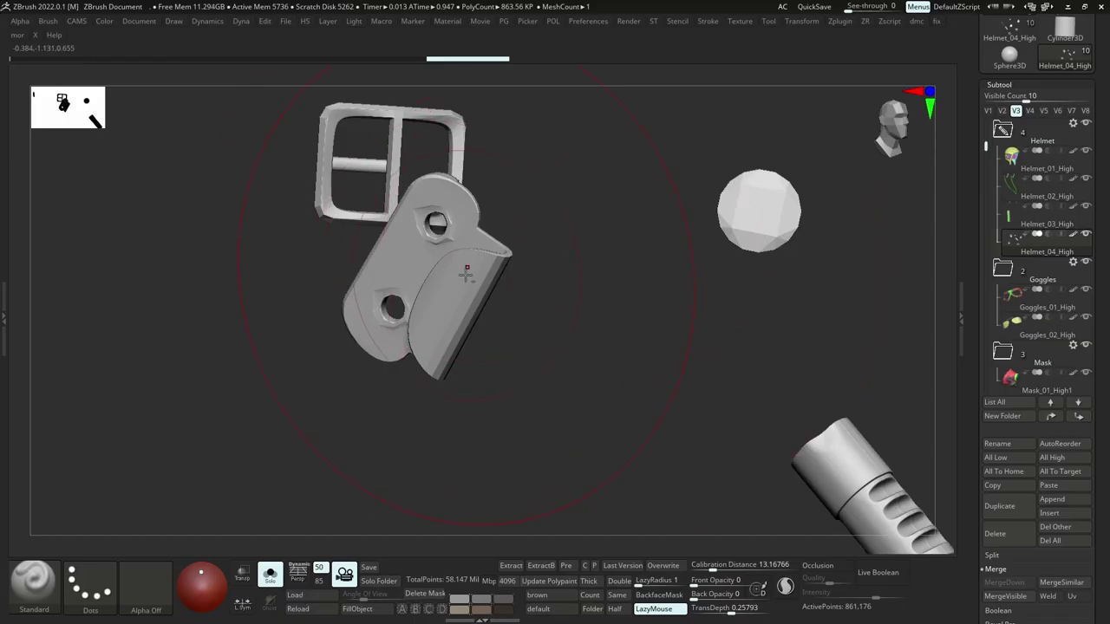
{"action": "mouse_move", "coordinate": [466, 275]}
{"action": "right_mouse_down", "text": "alt"}
{"action": "mouse_move", "coordinate": [529, 278]}
{"action": "mouse_move", "coordinate": [518, 159]}
{"action": "right_mouse_up", "text": "alt"}
{"action": "right_click_drag", "start_coordinate": [785, 257], "coordinate": [574, 132], "text": "ctrl"}
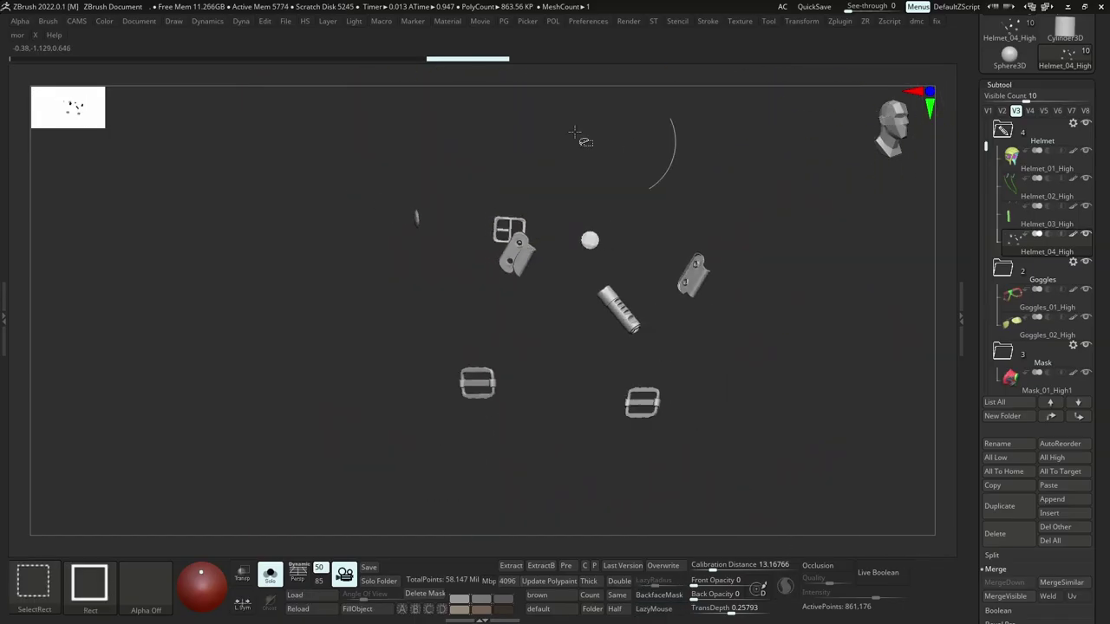
{"action": "left_click_drag", "start_coordinate": [320, 117], "coordinate": [906, 510], "text": "ctrl+alt+shift"}
{"action": "scroll", "coordinate": [513, 246], "scroll_direction": "up", "scroll_amount": 6}
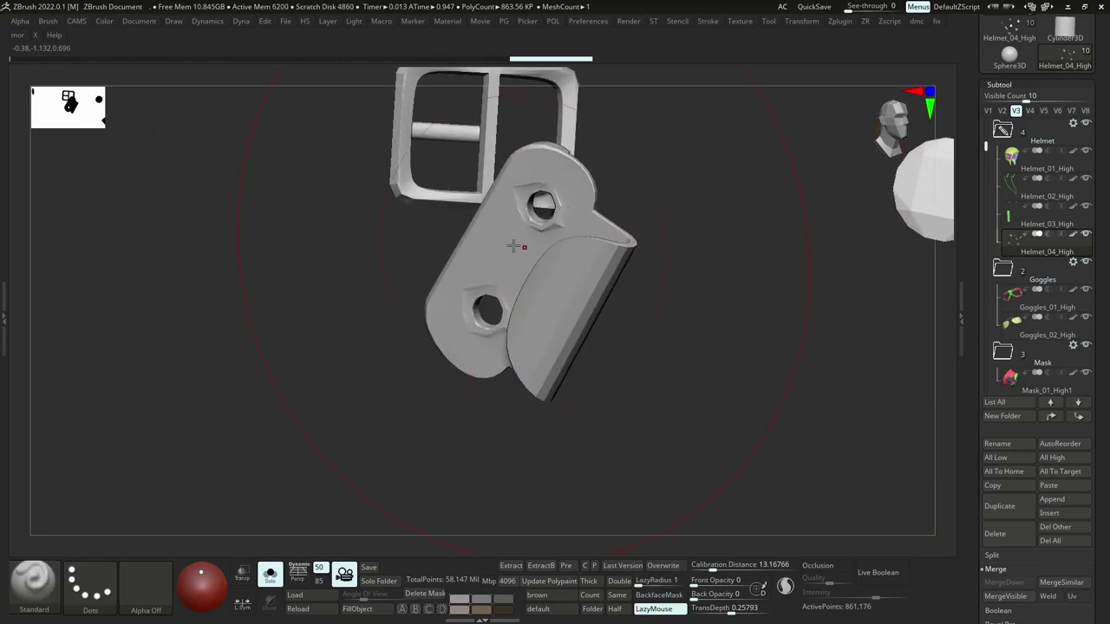
{"action": "key", "text": "alt+shift+s"}
Switch back to Maya and examine the rim and inner wall edges of the low-poly plate's lower hole.
{"action": "right_click_drag", "start_coordinate": [530, 226], "coordinate": [606, 243]}
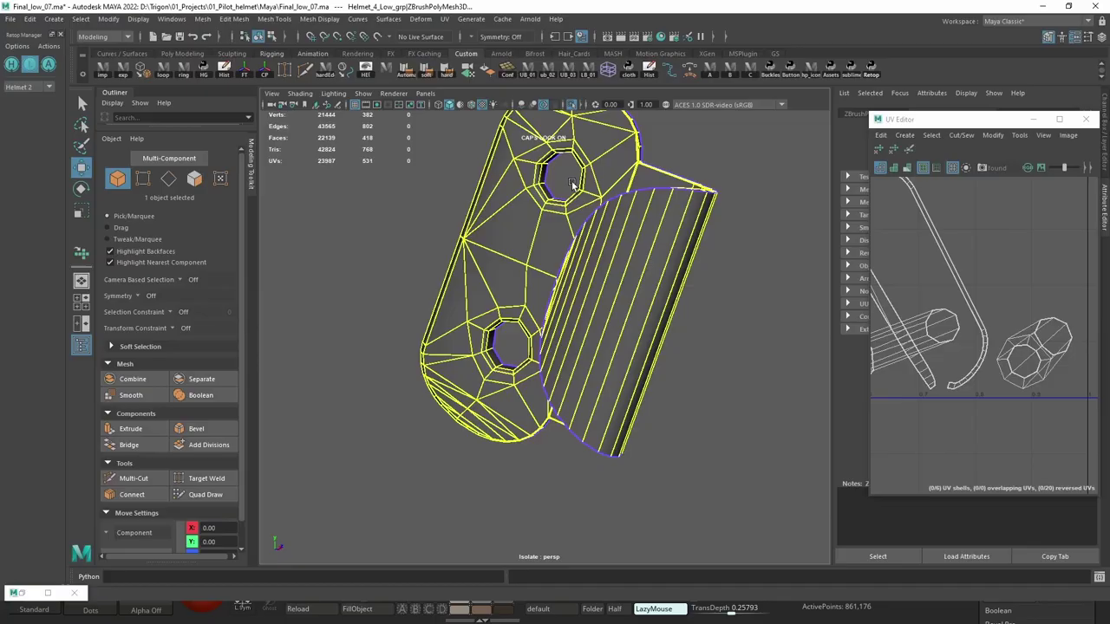
{"action": "scroll", "coordinate": [571, 181], "scroll_direction": "up", "scroll_amount": 2}
{"action": "left_click_drag", "start_coordinate": [572, 181], "coordinate": [607, 278], "text": "alt"}
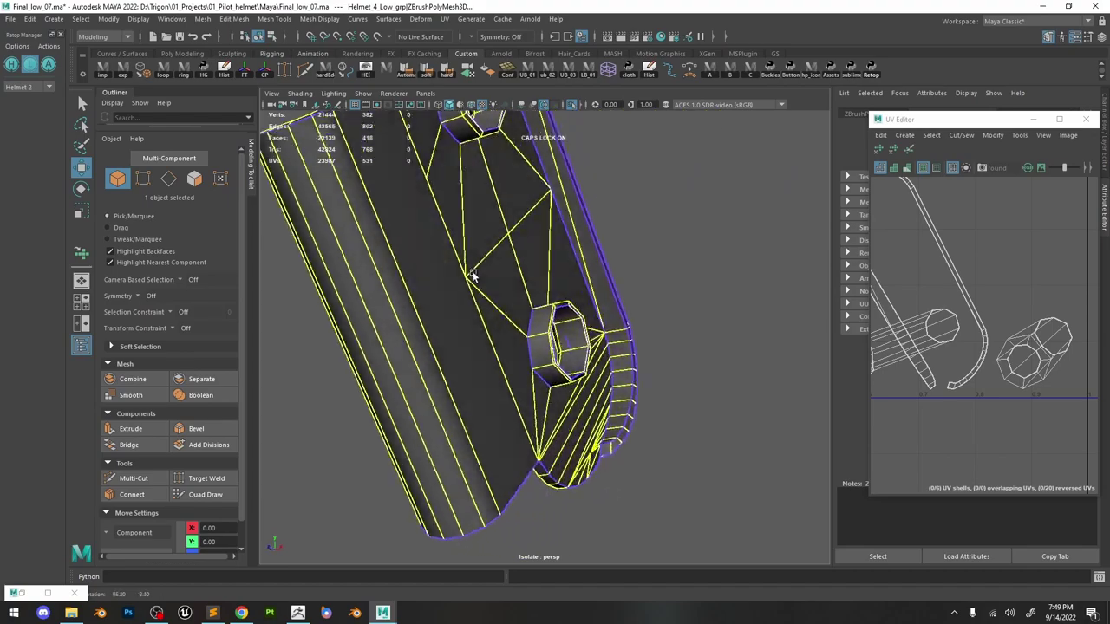
{"action": "scroll", "coordinate": [646, 379], "scroll_direction": "up", "scroll_amount": 4}
{"action": "left_click_drag", "start_coordinate": [646, 379], "coordinate": [598, 305], "text": "alt"}
{"action": "right_click_drag", "start_coordinate": [598, 305], "coordinate": [610, 269]}
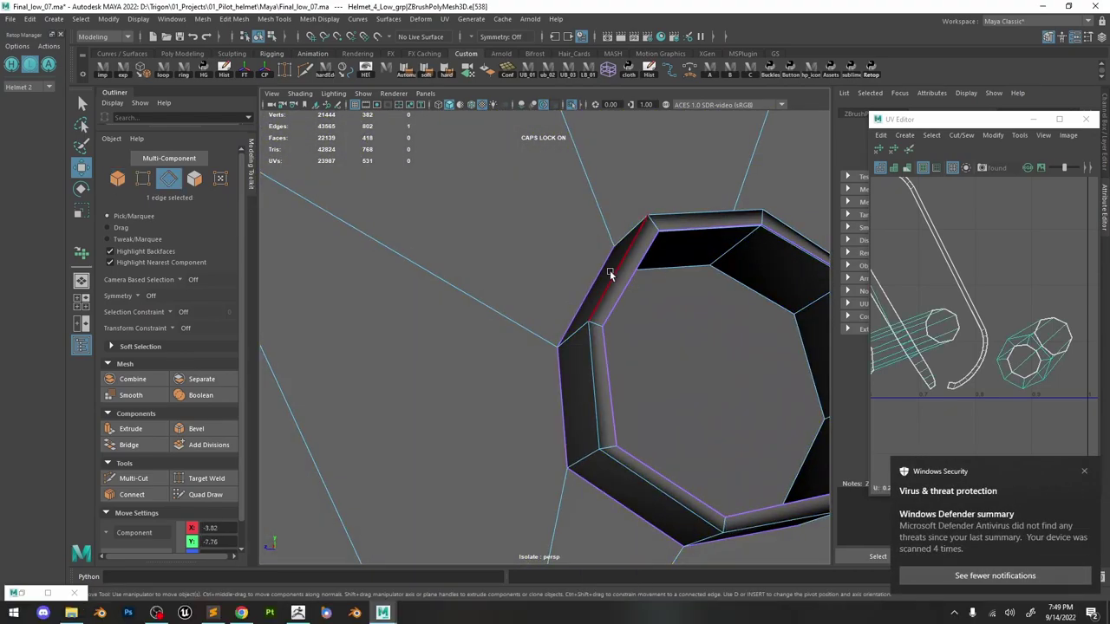
{"action": "left_click", "coordinate": [609, 270]}
{"action": "left_click_drag", "start_coordinate": [610, 270], "coordinate": [558, 287], "text": "alt"}
Select all of the plate's UVs and unfold the shells again.
{"action": "scroll", "coordinate": [589, 282], "scroll_direction": "down", "scroll_amount": 3}
{"action": "scroll", "coordinate": [995, 333], "scroll_direction": "down", "scroll_amount": 5}
{"action": "right_click_drag", "start_coordinate": [984, 326], "coordinate": [1008, 327]}
{"action": "scroll", "coordinate": [1002, 330], "scroll_direction": "down", "scroll_amount": 5}
{"action": "left_click_drag", "start_coordinate": [942, 282], "coordinate": [1036, 377]}
{"action": "left_click", "coordinate": [1086, 473]}
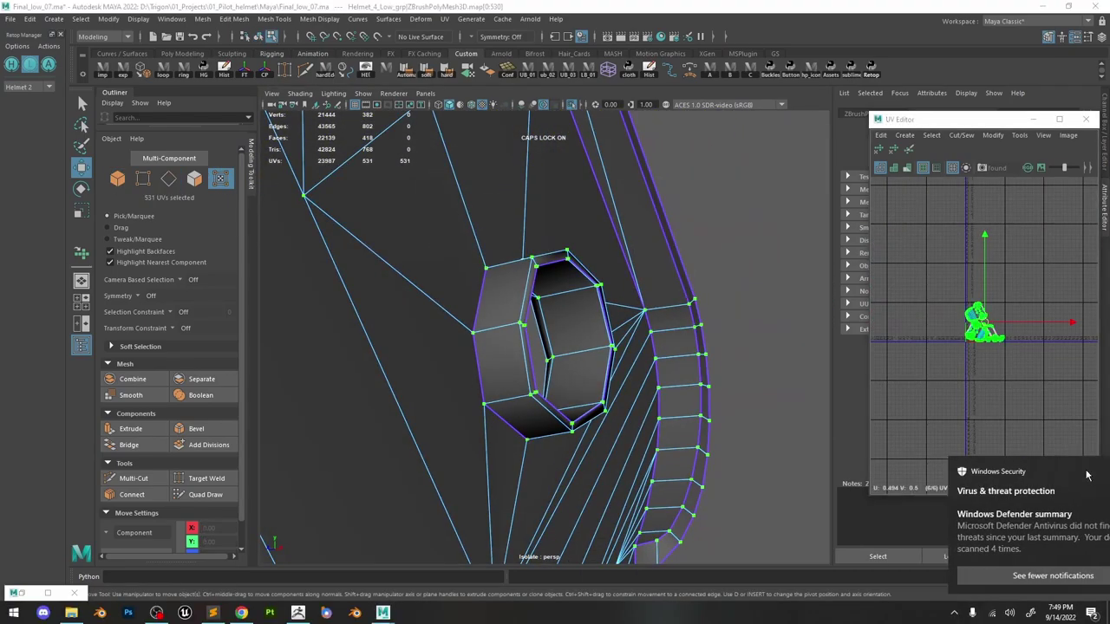
{"action": "key", "text": "y"}
Dock the UV Editor beside the viewport and show the Channel Box in place of the Attribute Editor.
{"action": "left_click_drag", "start_coordinate": [954, 119], "coordinate": [451, 231]}
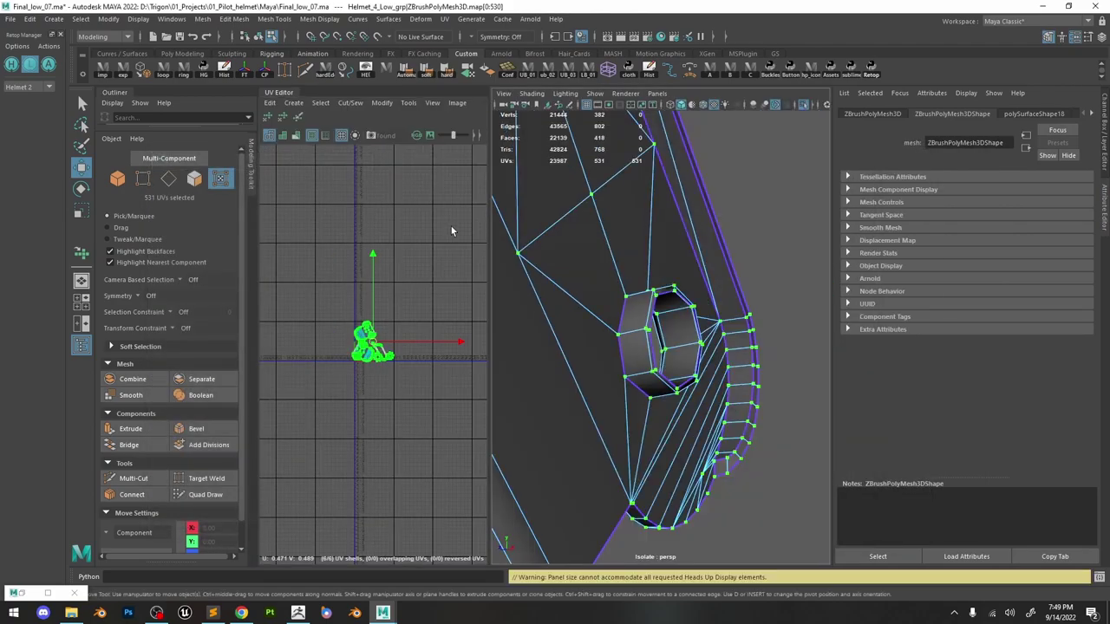
{"action": "scroll", "coordinate": [662, 289], "scroll_direction": "up", "scroll_amount": 3}
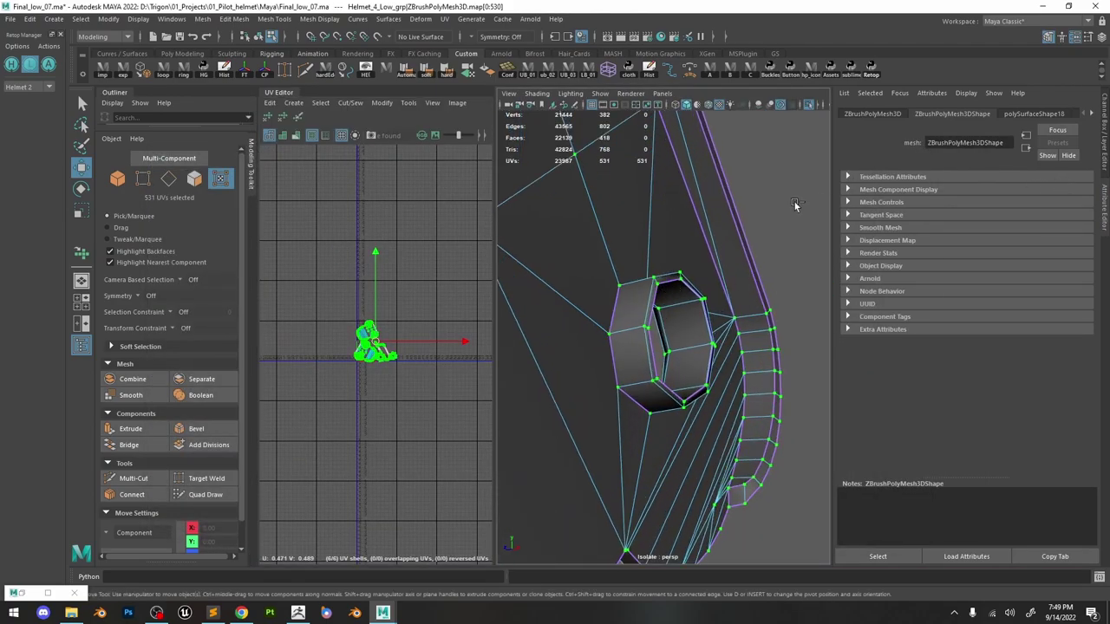
{"action": "key", "text": "Caps_Lock"}
{"action": "key", "text": "ctrl+a"}
{"action": "left_click_drag", "start_coordinate": [768, 279], "coordinate": [738, 300], "text": "alt"}
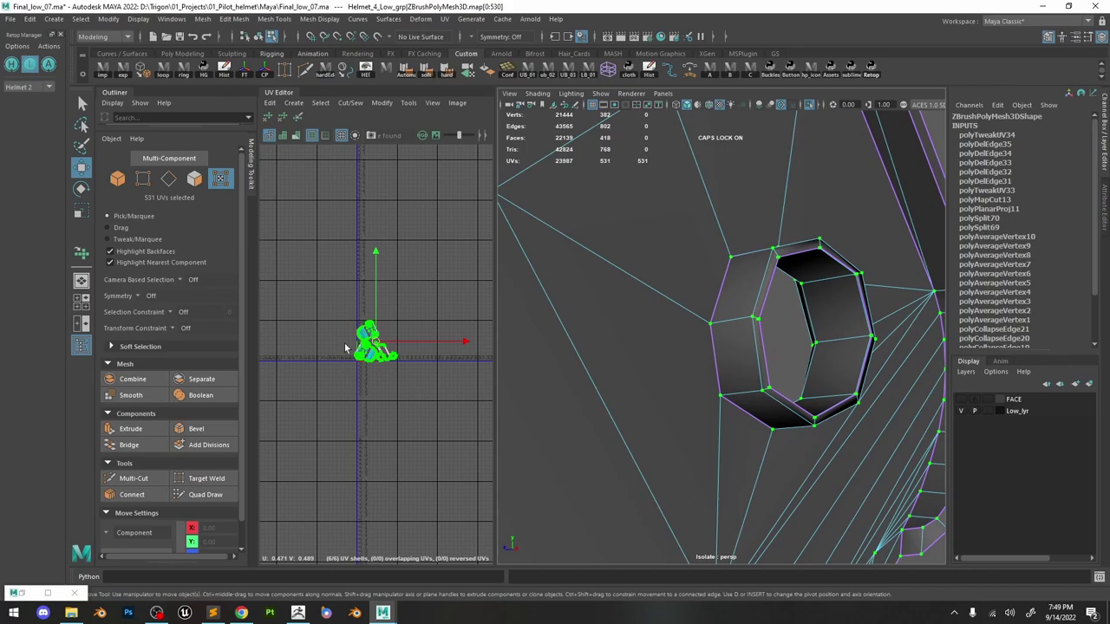
Move an octagonal ring shell and the curved strip shell away from the overlapping UV shells, then select both strip shells.
{"action": "scroll", "coordinate": [373, 347], "scroll_direction": "up", "scroll_amount": 10}
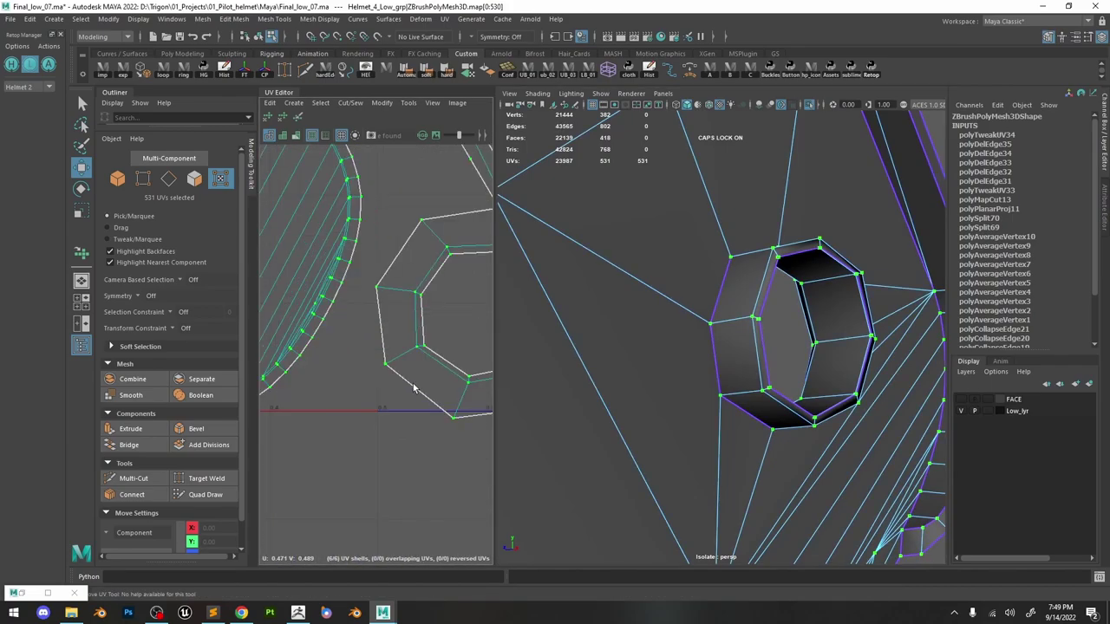
{"action": "scroll", "coordinate": [403, 358], "scroll_direction": "down", "scroll_amount": 8}
{"action": "scroll", "coordinate": [441, 361], "scroll_direction": "up", "scroll_amount": 6}
{"action": "left_click", "coordinate": [363, 342]}
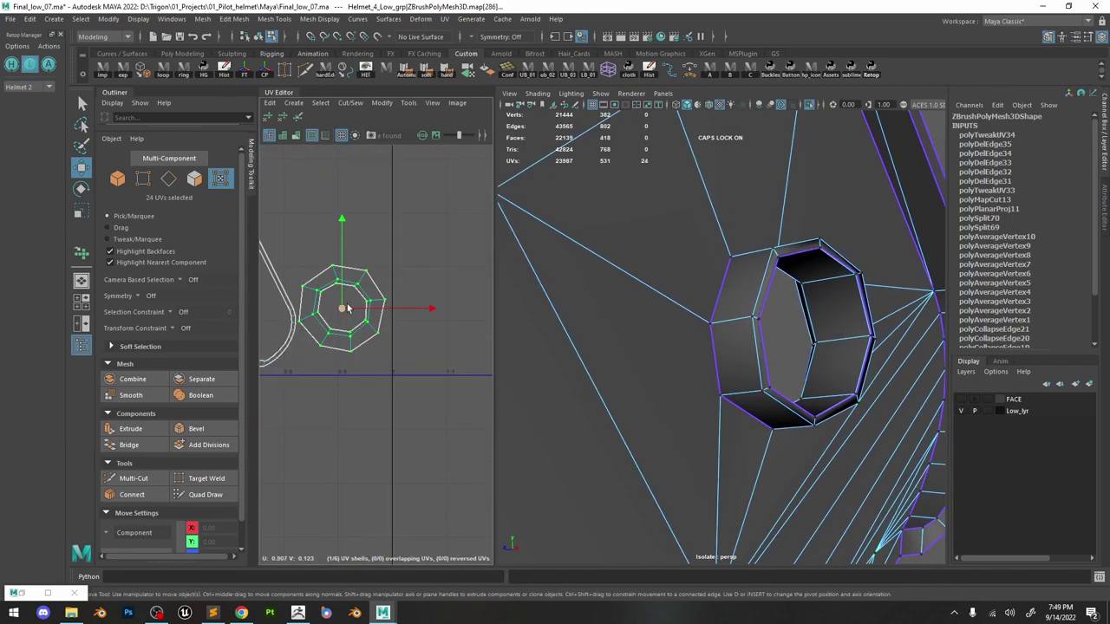
{"action": "left_click_drag", "start_coordinate": [346, 308], "coordinate": [406, 283]}
{"action": "scroll", "coordinate": [357, 317], "scroll_direction": "down", "scroll_amount": 6}
{"action": "scroll", "coordinate": [328, 306], "scroll_direction": "up", "scroll_amount": 8}
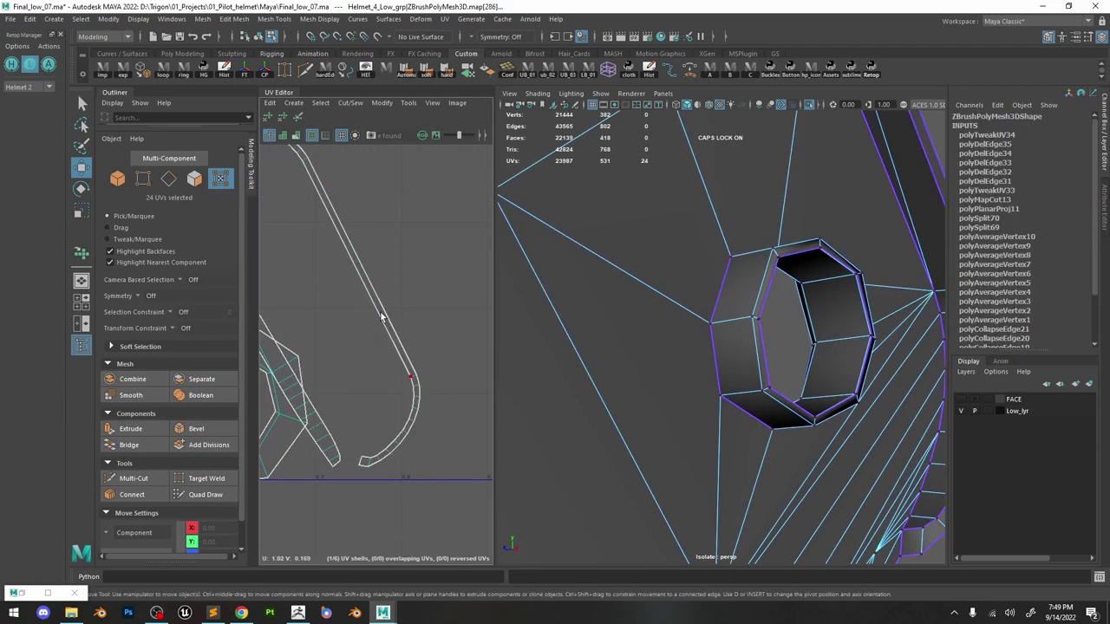
{"action": "left_click_drag", "start_coordinate": [315, 297], "coordinate": [381, 290]}
{"action": "scroll", "coordinate": [382, 291], "scroll_direction": "down", "scroll_amount": 3}
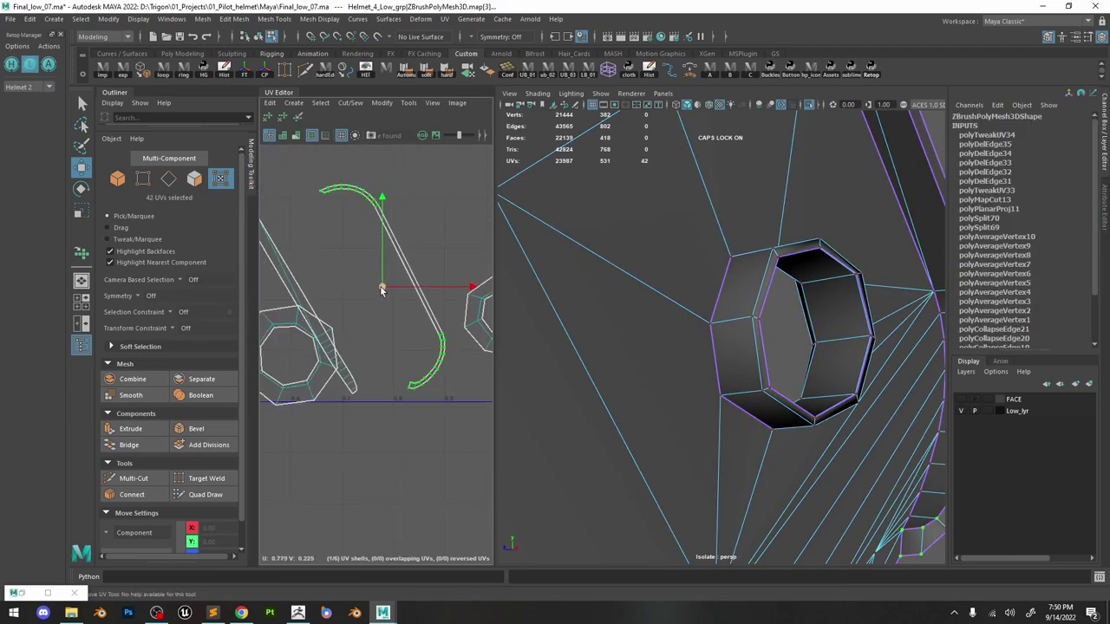
{"action": "double_click", "coordinate": [350, 372], "text": "shift"}
{"action": "scroll", "coordinate": [694, 312], "scroll_direction": "down", "scroll_amount": 3}
{"action": "scroll", "coordinate": [307, 320], "scroll_direction": "down", "scroll_amount": 4}
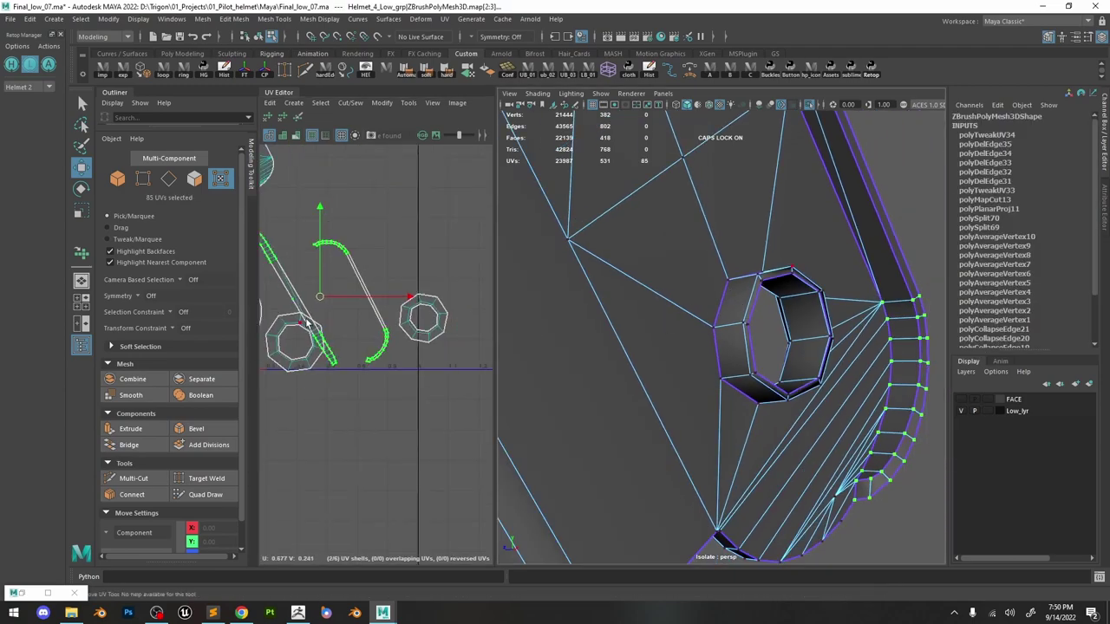
{"action": "middle_click_drag", "start_coordinate": [312, 316], "coordinate": [381, 313], "text": "alt"}
{"action": "scroll", "coordinate": [381, 313], "scroll_direction": "down", "scroll_amount": 3}
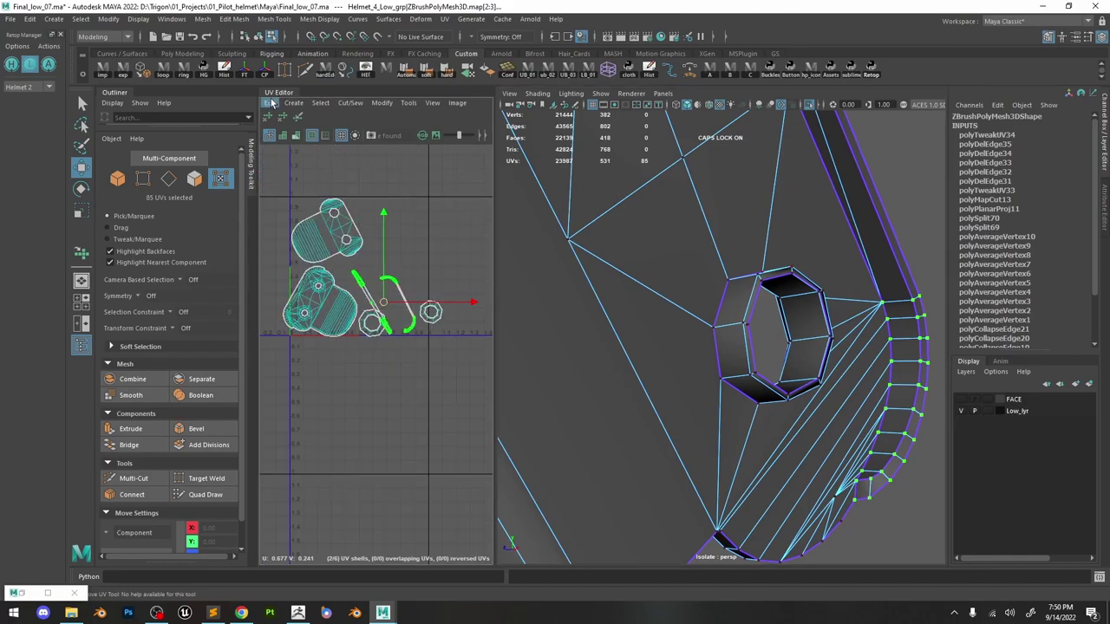
Undock the UV Editor into a floating window and widen it.
{"action": "left_click_drag", "start_coordinate": [325, 113], "coordinate": [592, 161]}
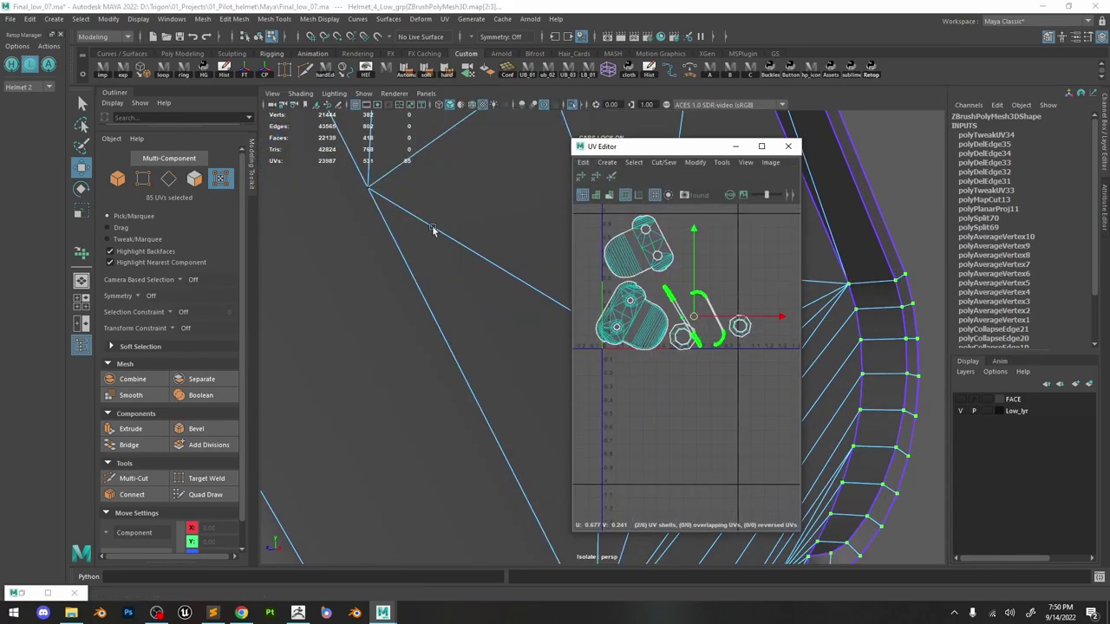
{"action": "scroll", "coordinate": [468, 243], "scroll_direction": "down", "scroll_amount": 3}
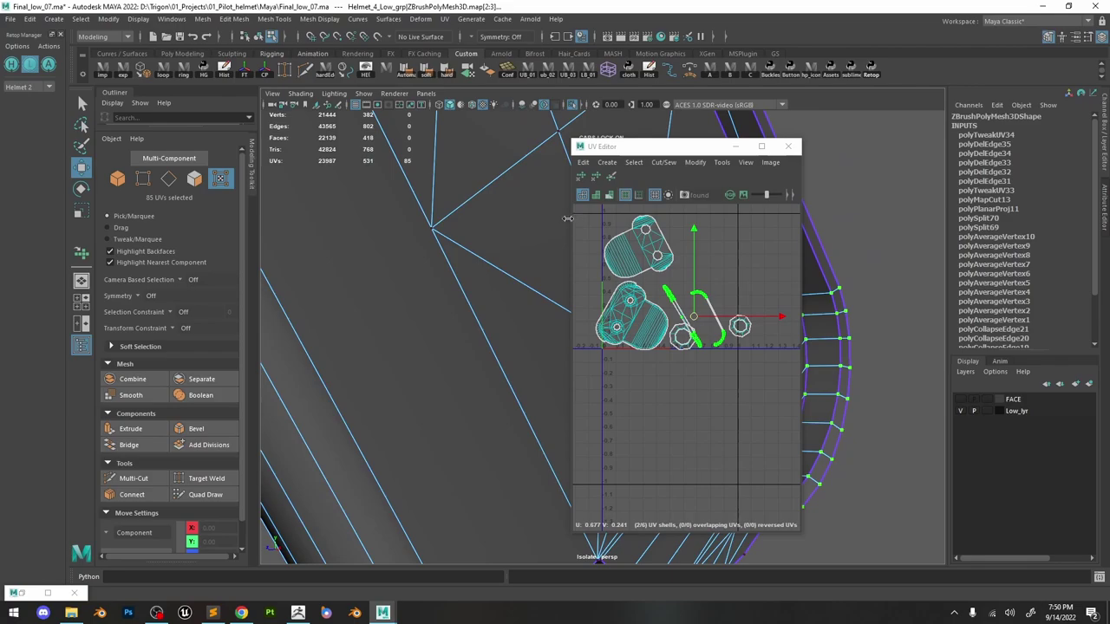
{"action": "left_click_drag", "start_coordinate": [567, 218], "coordinate": [500, 219]}
{"action": "scroll", "coordinate": [657, 338], "scroll_direction": "down", "scroll_amount": 2}
Select all UV shells and lay them out in the 0 to 1 UV square.
{"action": "left_click", "coordinate": [698, 399]}
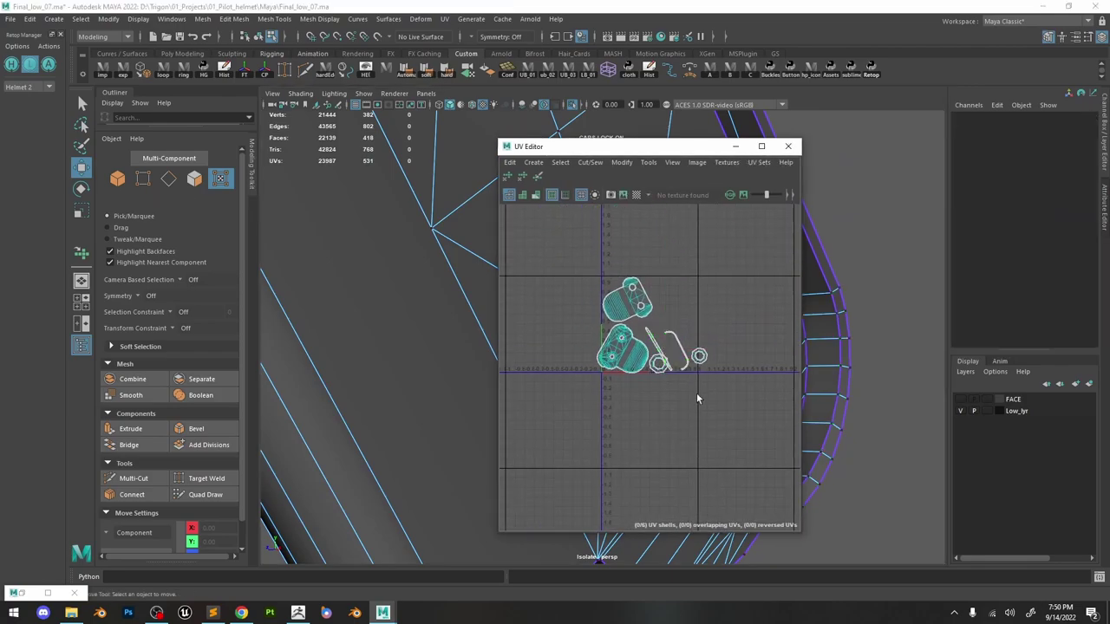
{"action": "left_click_drag", "start_coordinate": [749, 392], "coordinate": [553, 233]}
{"action": "right_click_drag", "start_coordinate": [651, 291], "coordinate": [555, 334], "text": "shift"}
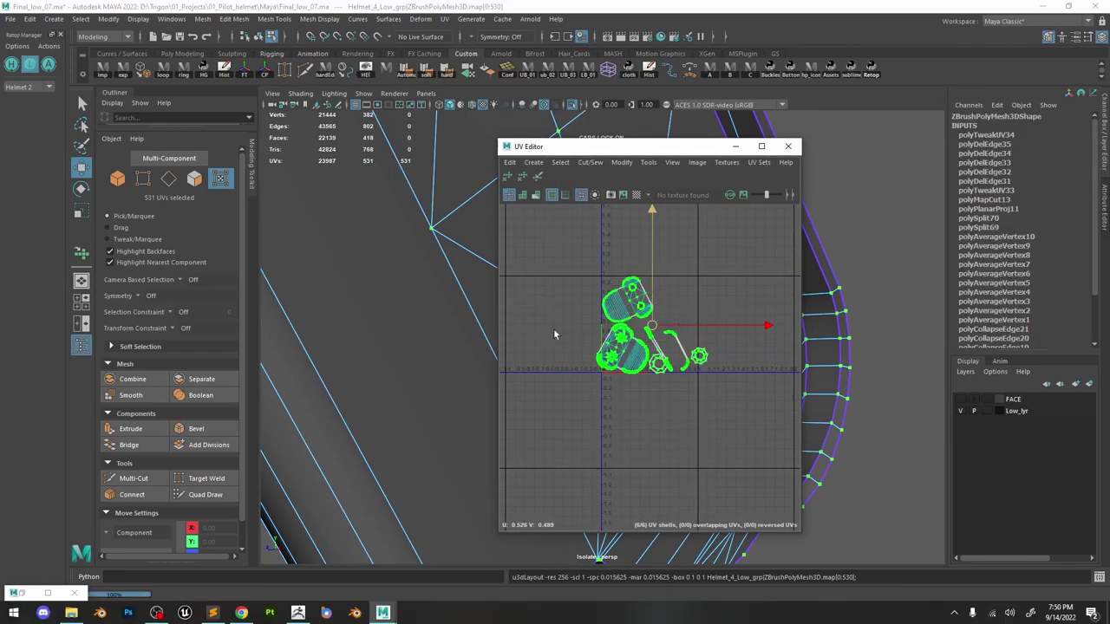
Close and reopen the UV Editor so the UV Toolkit is available, and frame the UV shells.
{"action": "left_click", "coordinate": [788, 145]}
{"action": "scroll", "coordinate": [675, 300], "scroll_direction": "down", "scroll_amount": 2}
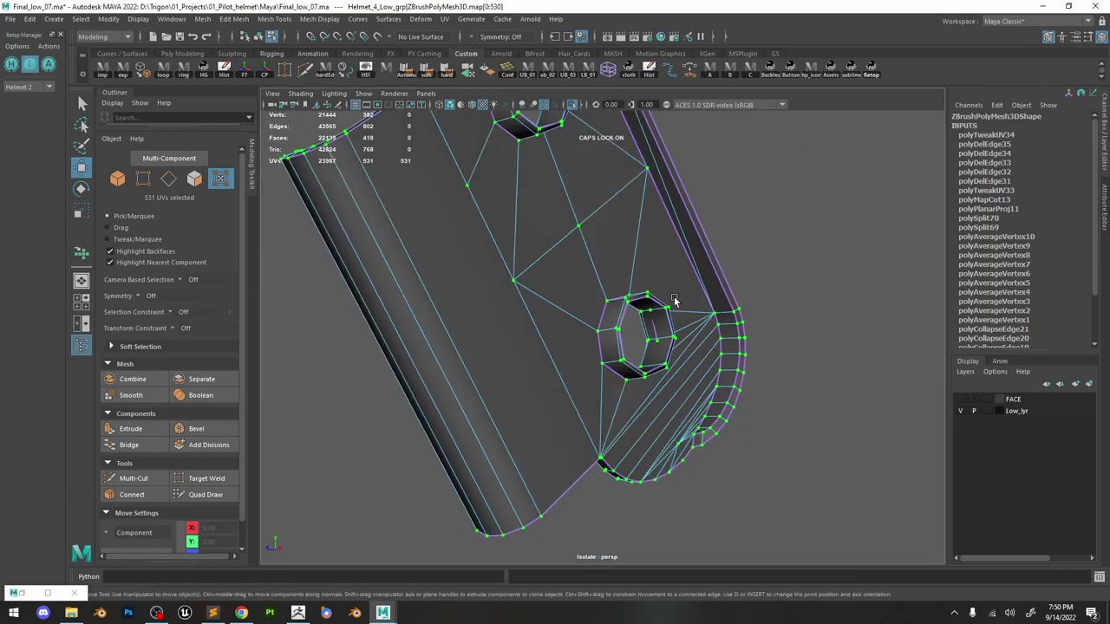
{"action": "left_click", "coordinate": [442, 21]}
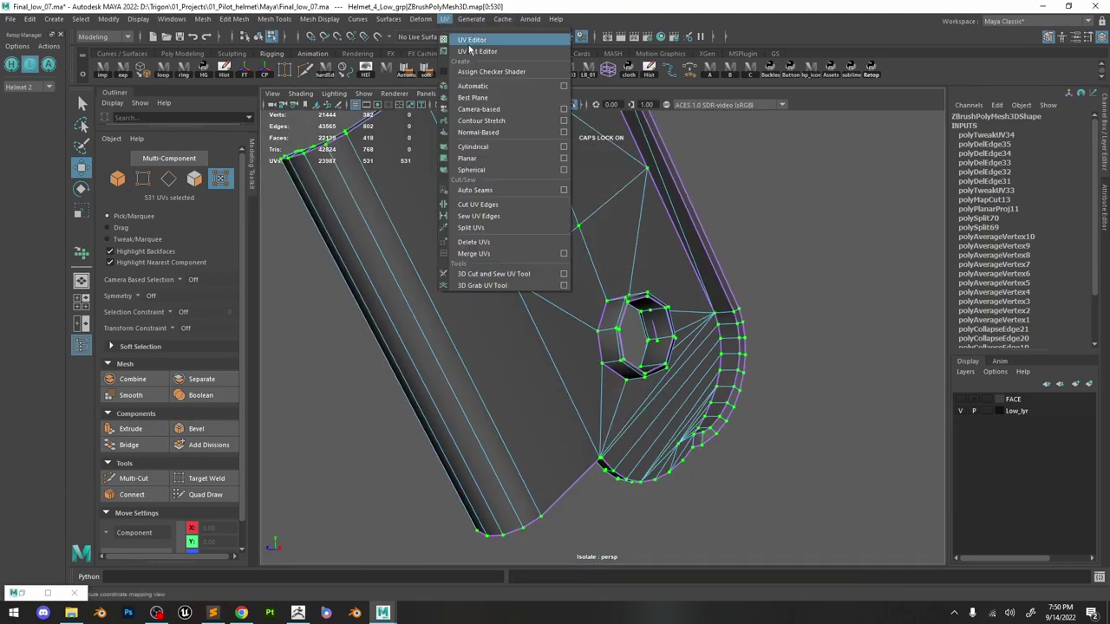
{"action": "left_click", "coordinate": [469, 39]}
{"action": "key", "text": "f"}
Rotate both large plate UV shells so they stand upright with their holes side by side.
{"action": "key", "text": "e"}
{"action": "left_click_drag", "start_coordinate": [728, 371], "coordinate": [731, 366]}
{"action": "scroll", "coordinate": [713, 306], "scroll_direction": "down", "scroll_amount": 4}
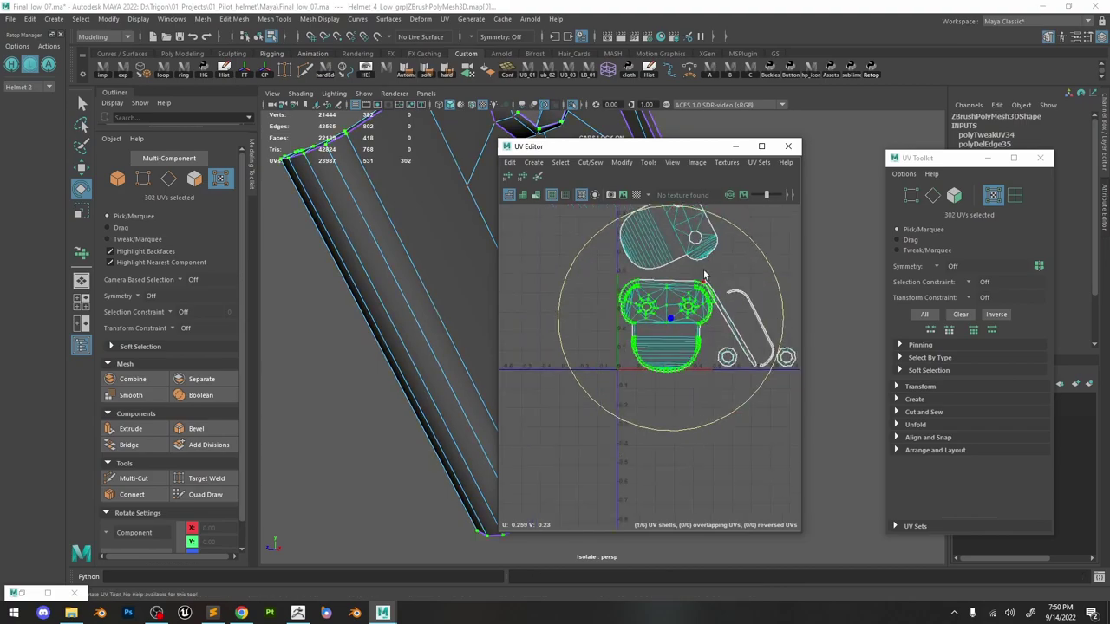
{"action": "middle_click_drag", "start_coordinate": [706, 276], "coordinate": [617, 339], "text": "alt"}
{"action": "double_click", "coordinate": [612, 317]}
{"action": "left_click_drag", "start_coordinate": [687, 259], "coordinate": [597, 200]}
Rotate the straight strip shell to horizontal and move it beside the plate shells.
{"action": "double_click", "coordinate": [659, 411]}
{"action": "left_click_drag", "start_coordinate": [724, 315], "coordinate": [627, 302]}
{"action": "key", "text": "w"}
{"action": "left_click_drag", "start_coordinate": [641, 389], "coordinate": [689, 320]}
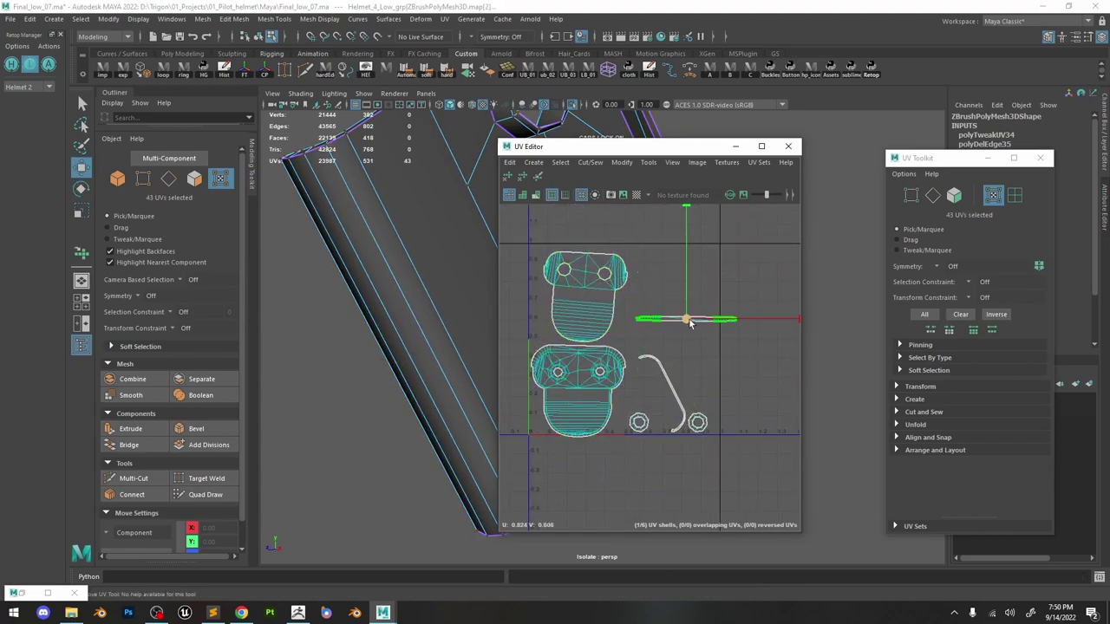
Select two UVs on the straight strip's upper long edge and scale them vertically to level the edge.
{"action": "scroll", "coordinate": [703, 325], "scroll_direction": "up", "scroll_amount": 5}
{"action": "left_click_drag", "start_coordinate": [590, 291], "coordinate": [734, 303]}
{"action": "scroll", "coordinate": [656, 297], "scroll_direction": "down", "scroll_amount": 1}
{"action": "key", "text": "r"}
{"action": "left_click_drag", "start_coordinate": [660, 211], "coordinate": [691, 542]}
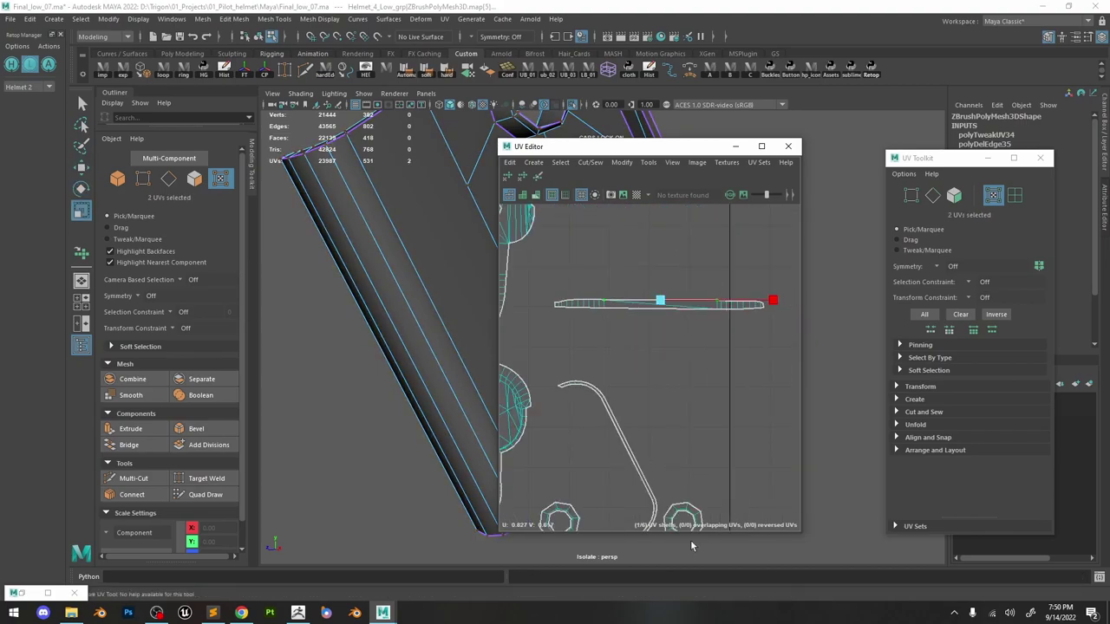
Rotate the curved strip shell so its straight section is nearly horizontal, and place it below the straight strip.
{"action": "double_click", "coordinate": [605, 404]}
{"action": "key", "text": "e"}
{"action": "left_click_drag", "start_coordinate": [678, 374], "coordinate": [569, 355]}
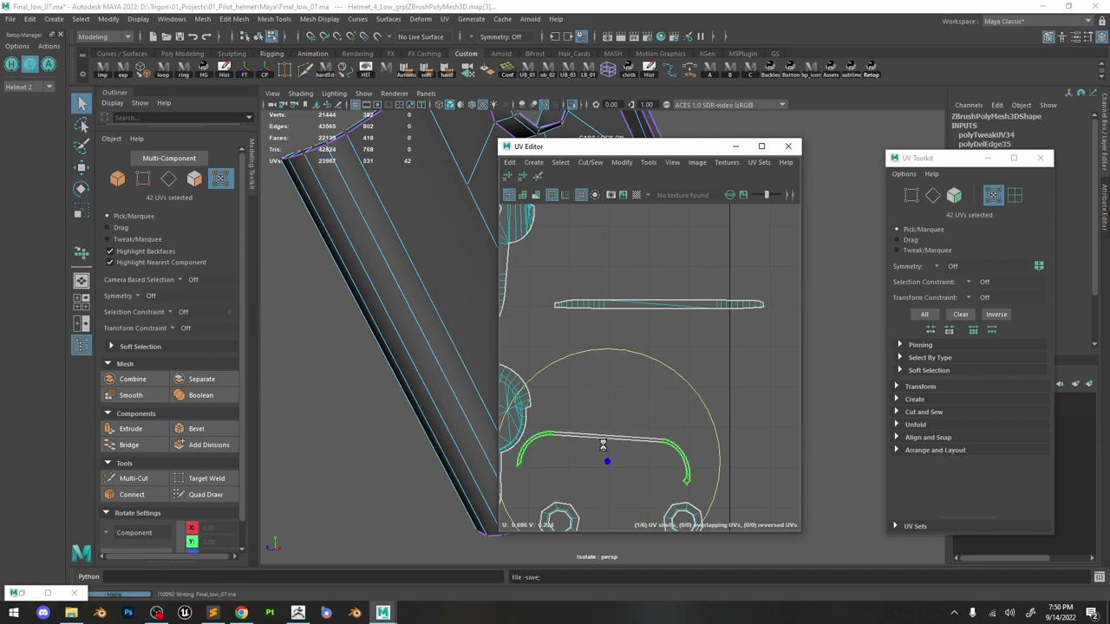
{"action": "left_click_drag", "start_coordinate": [606, 458], "coordinate": [656, 411]}
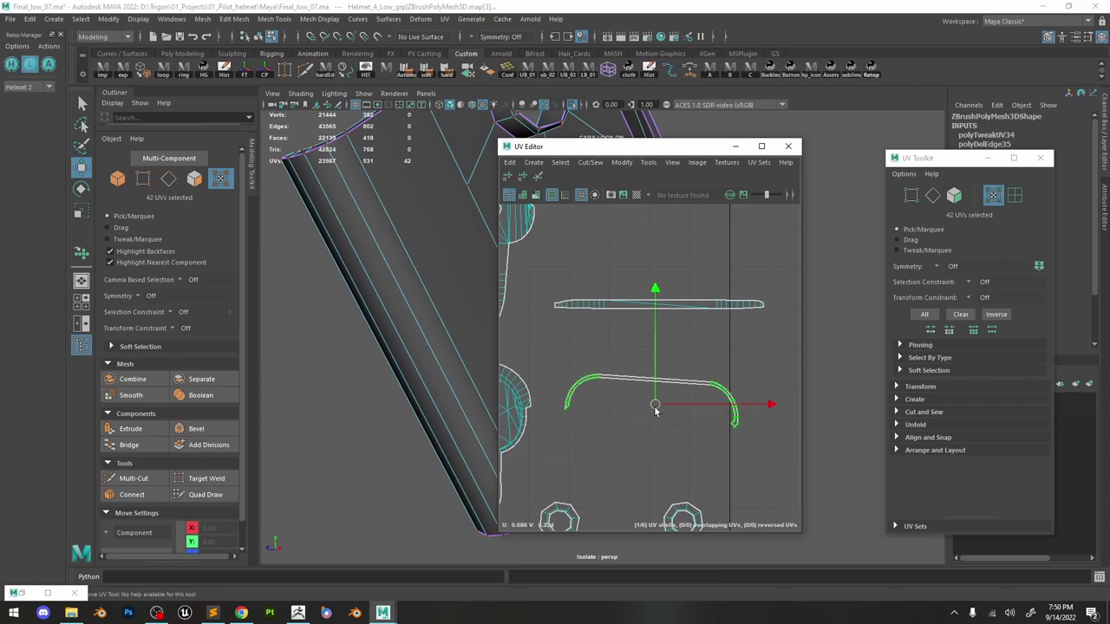
Level two UVs on the curved strip's straight section, then unfold the shell's other 40 UVs.
{"action": "left_click", "coordinate": [704, 381]}
{"action": "key", "text": "r"}
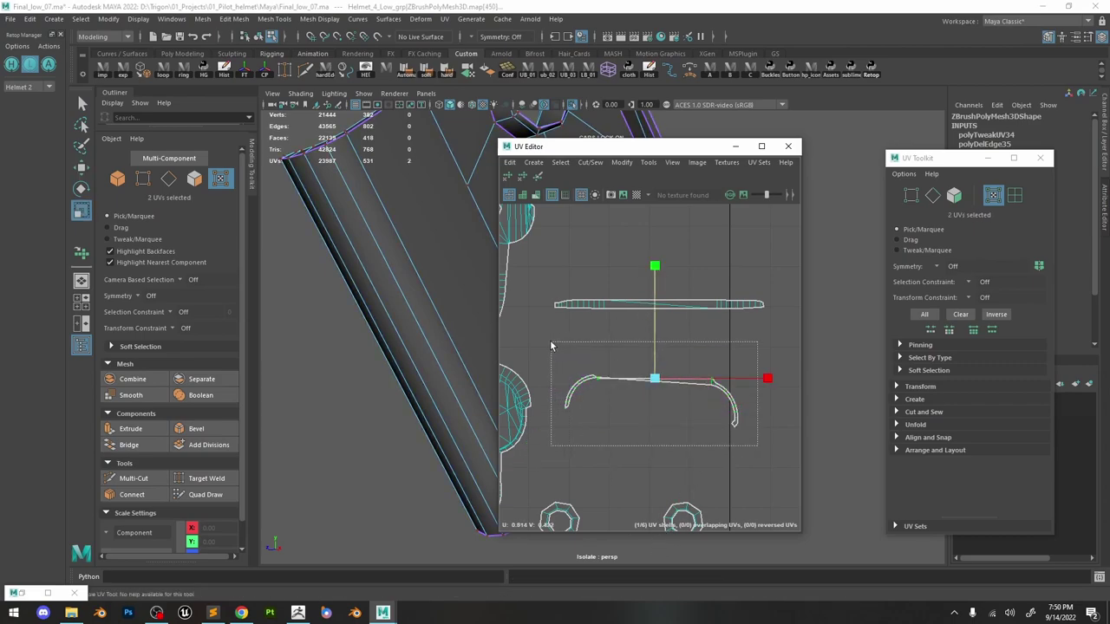
{"action": "left_click_drag", "start_coordinate": [551, 345], "coordinate": [552, 347]}
{"action": "key", "text": "y"}
{"action": "key", "text": "w"}
{"action": "scroll", "coordinate": [622, 443], "scroll_direction": "down", "scroll_amount": 3}
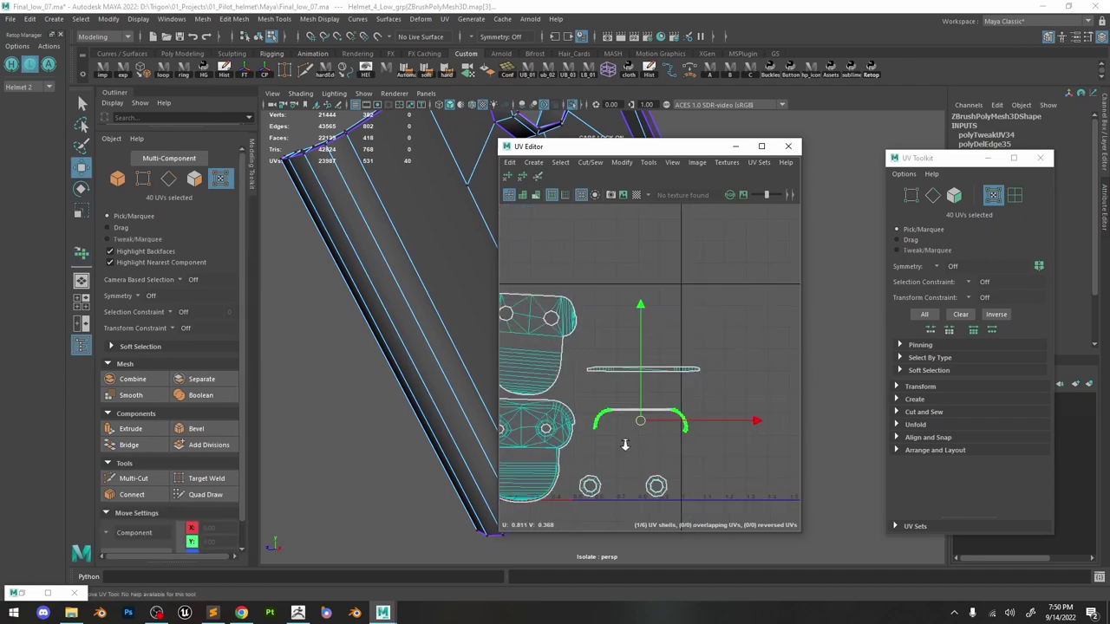
Check the two small octagonal hole shells and rotate the upper plate shell slightly to level it.
{"action": "scroll", "coordinate": [595, 487], "scroll_direction": "up", "scroll_amount": 6}
{"action": "double_click", "coordinate": [598, 483]}
{"action": "scroll", "coordinate": [596, 482], "scroll_direction": "down", "scroll_amount": 2}
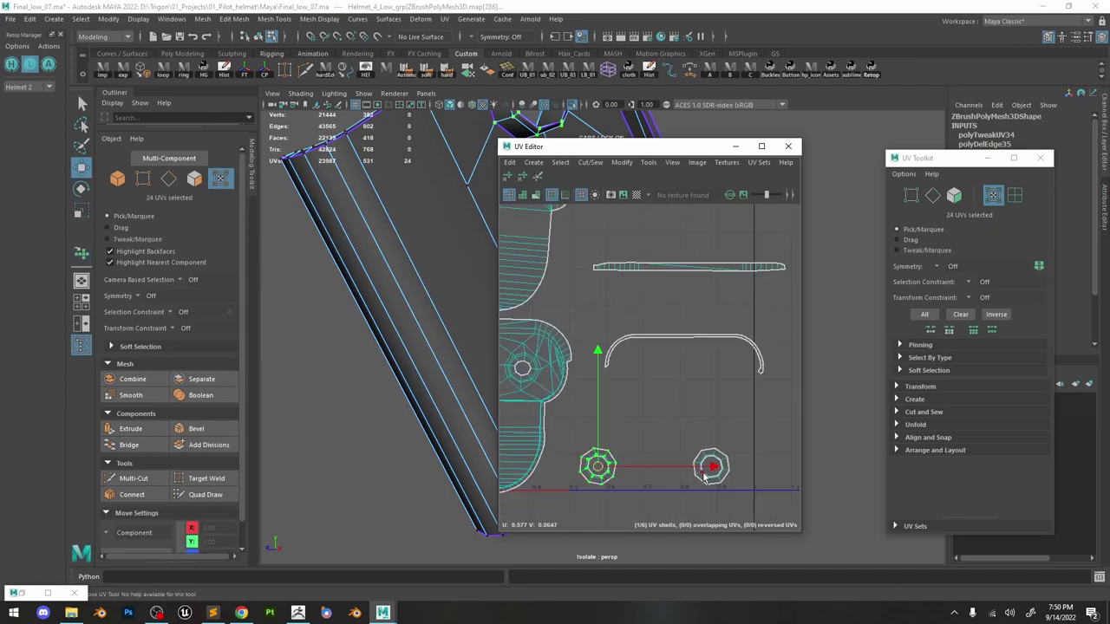
{"action": "left_click", "coordinate": [710, 479]}
{"action": "scroll", "coordinate": [707, 486], "scroll_direction": "up", "scroll_amount": 3}
{"action": "scroll", "coordinate": [662, 415], "scroll_direction": "down", "scroll_amount": 5}
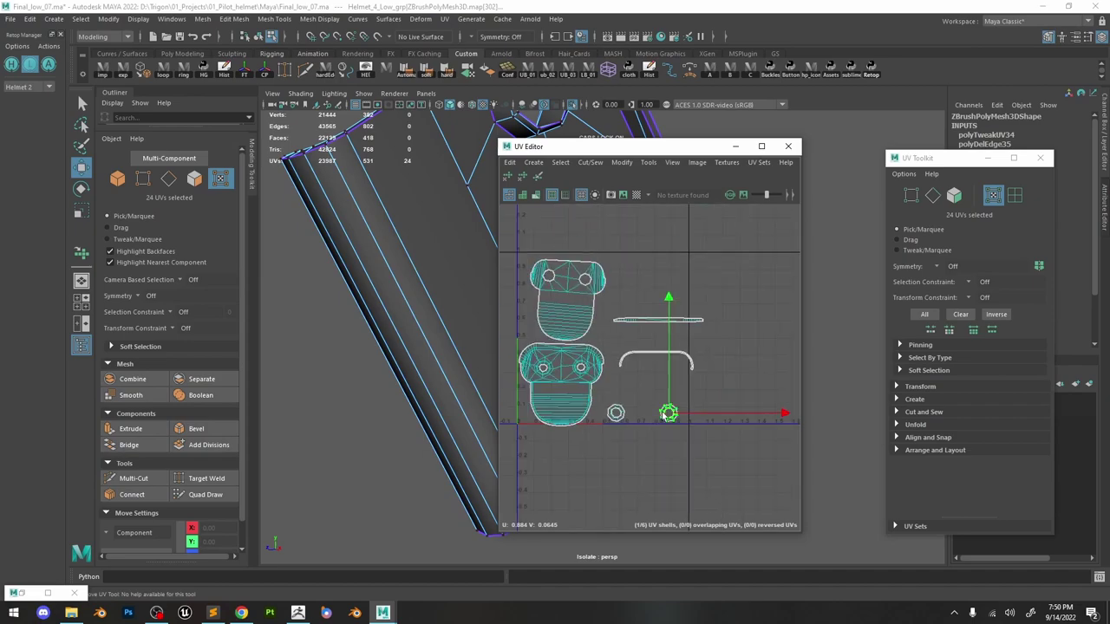
{"action": "left_click_drag", "start_coordinate": [451, 211], "coordinate": [450, 210]}
{"action": "double_click", "coordinate": [564, 285]}
{"action": "key", "text": "e"}
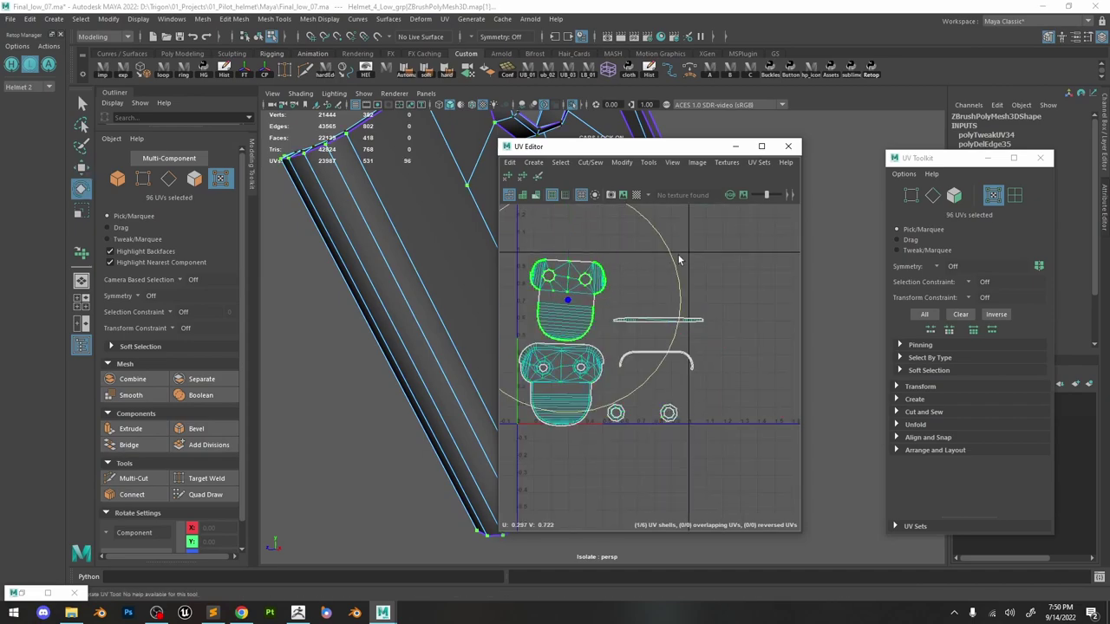
{"action": "left_click_drag", "start_coordinate": [674, 255], "coordinate": [661, 247]}
Automatically lay out all of the plate's UV shells within the 0–1 tile and return to the model.
{"action": "left_click_drag", "start_coordinate": [731, 490], "coordinate": [507, 235]}
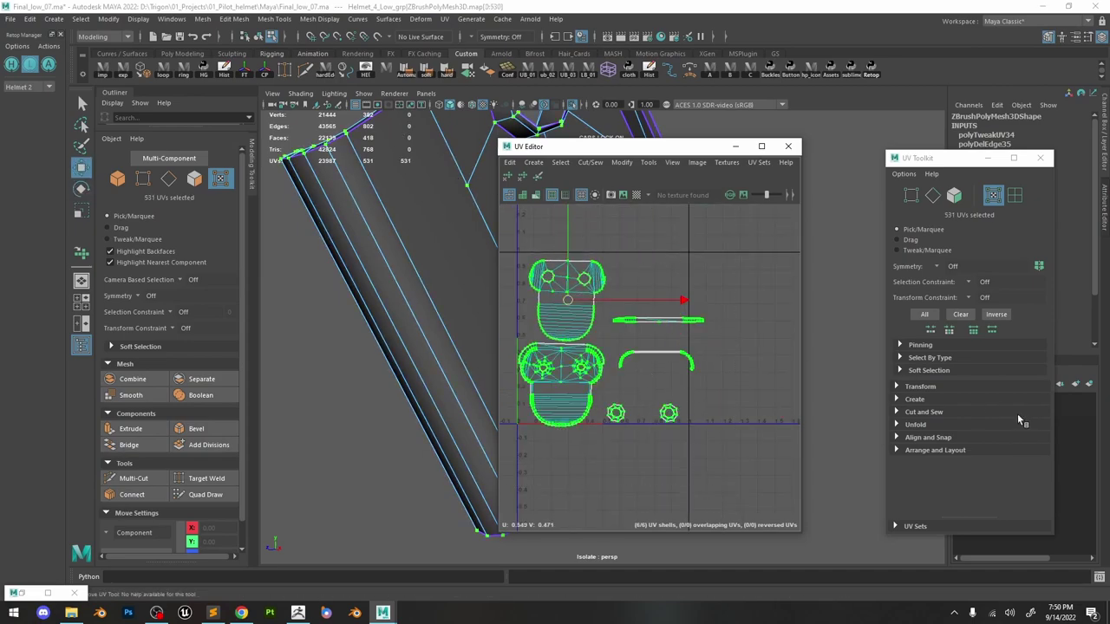
{"action": "left_click", "coordinate": [928, 438]}
{"action": "scroll", "coordinate": [979, 464], "scroll_direction": "down", "scroll_amount": 3}
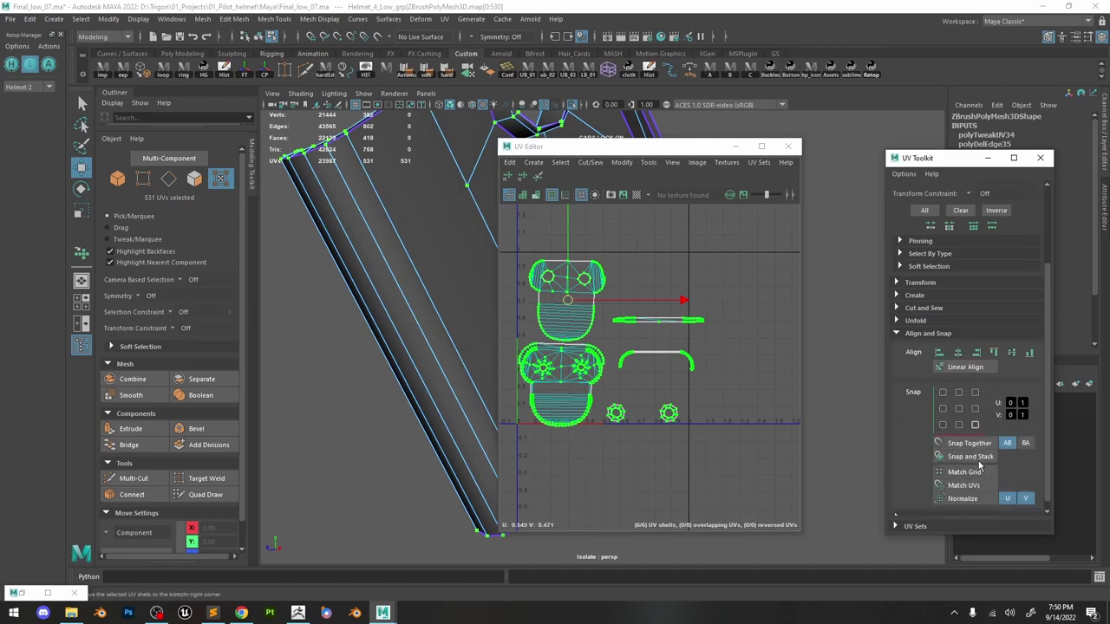
{"action": "scroll", "coordinate": [961, 409], "scroll_direction": "down", "scroll_amount": 3}
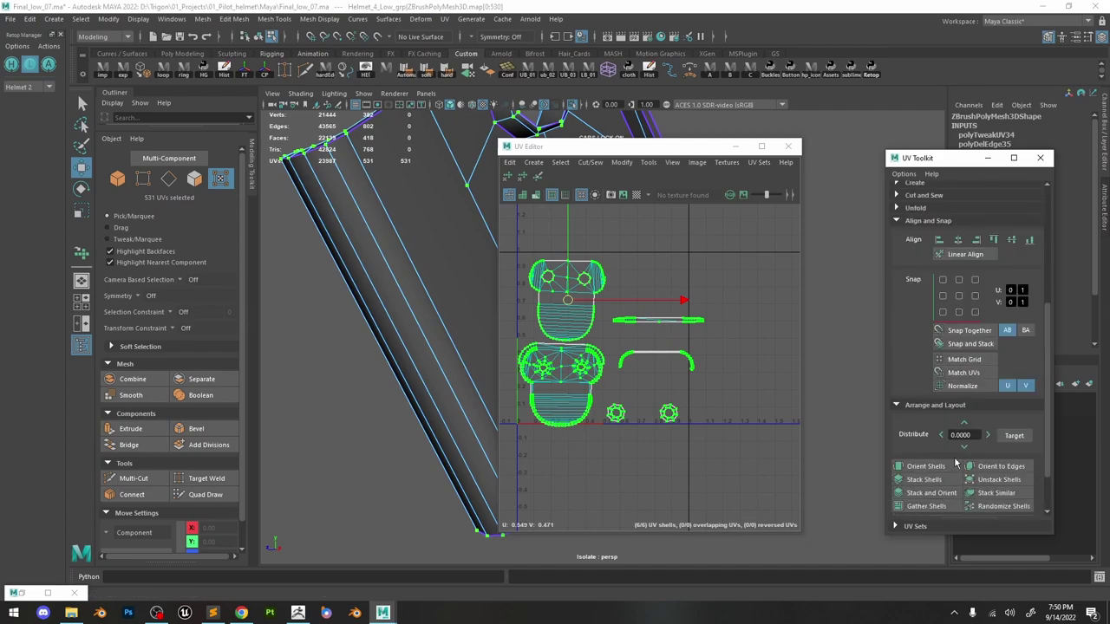
{"action": "left_click", "coordinate": [693, 363]}
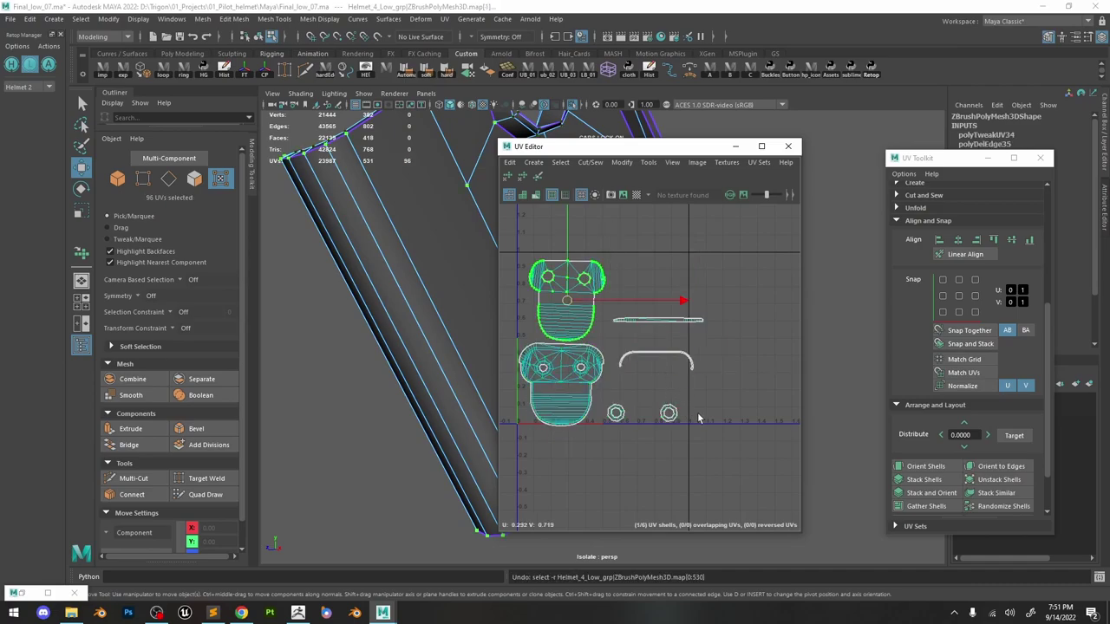
{"action": "right_click_drag", "start_coordinate": [608, 299], "coordinate": [595, 278], "text": "shift"}
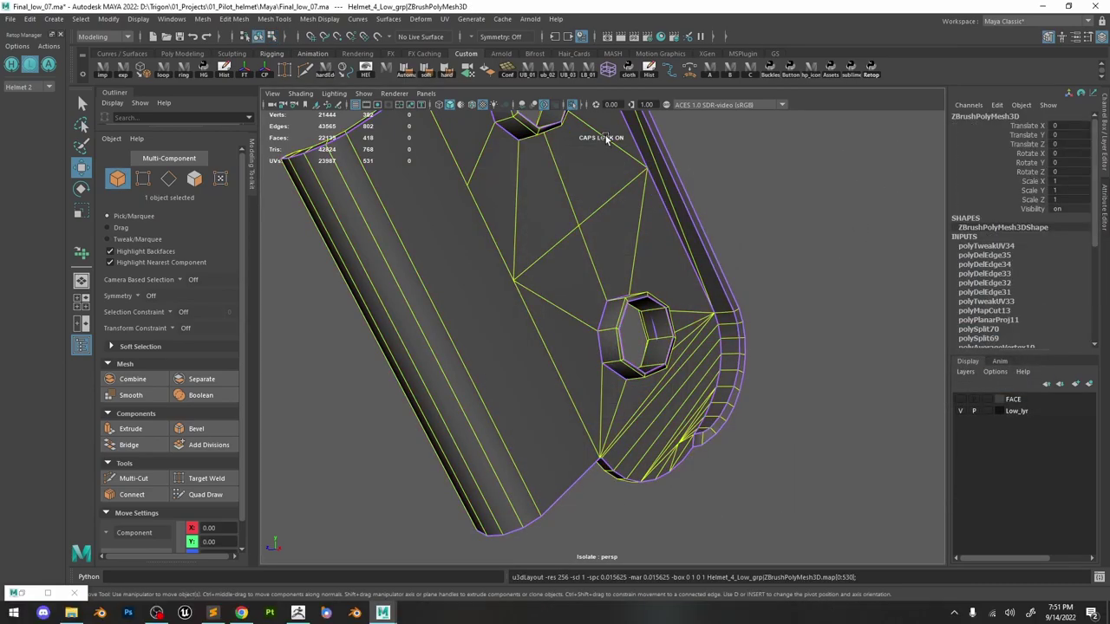
Exit isolate mode, duplicate the plate, and mirror the copy to the helmet's other side with a negative Scale X.
{"action": "left_click", "coordinate": [572, 105]}
{"action": "left_click_drag", "start_coordinate": [598, 173], "coordinate": [780, 199], "text": "alt"}
{"action": "right_click_drag", "start_coordinate": [780, 200], "coordinate": [221, 284], "text": "alt"}
{"action": "left_click_drag", "start_coordinate": [148, 130], "coordinate": [178, 402]}
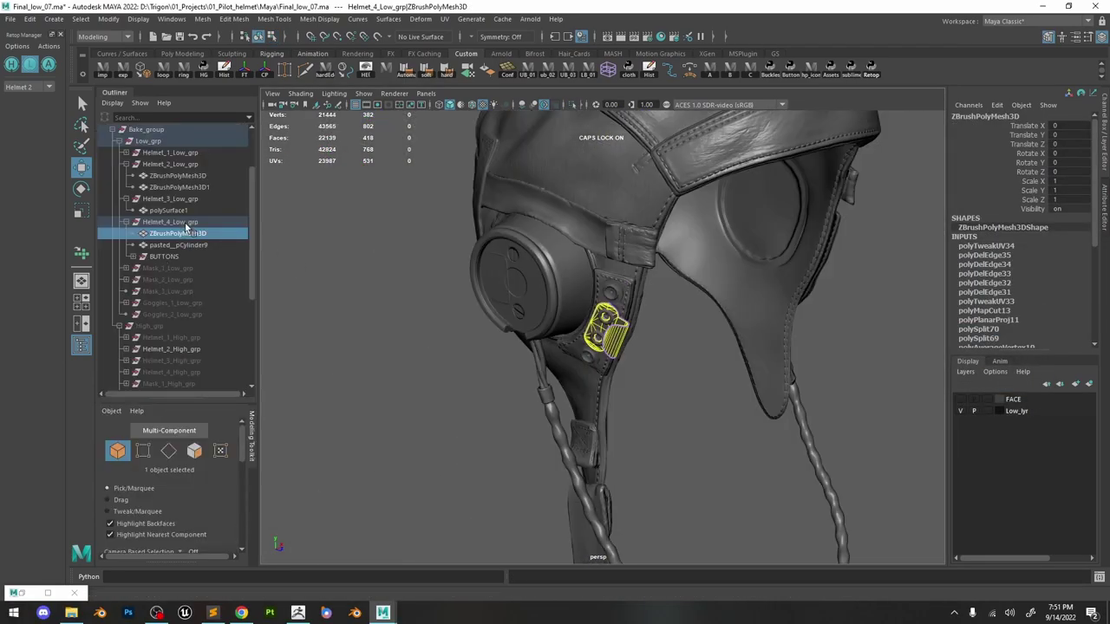
{"action": "left_click_drag", "start_coordinate": [711, 317], "coordinate": [560, 327], "text": "alt"}
{"action": "right_click_drag", "start_coordinate": [560, 327], "coordinate": [399, 334], "text": "alt"}
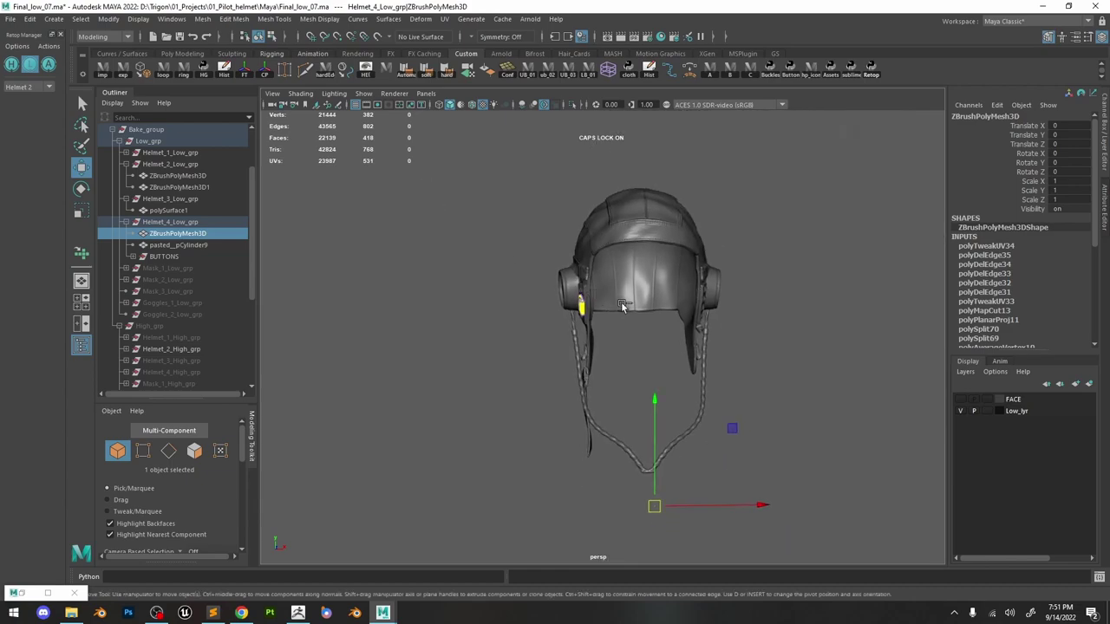
{"action": "key", "text": "ctrl+d"}
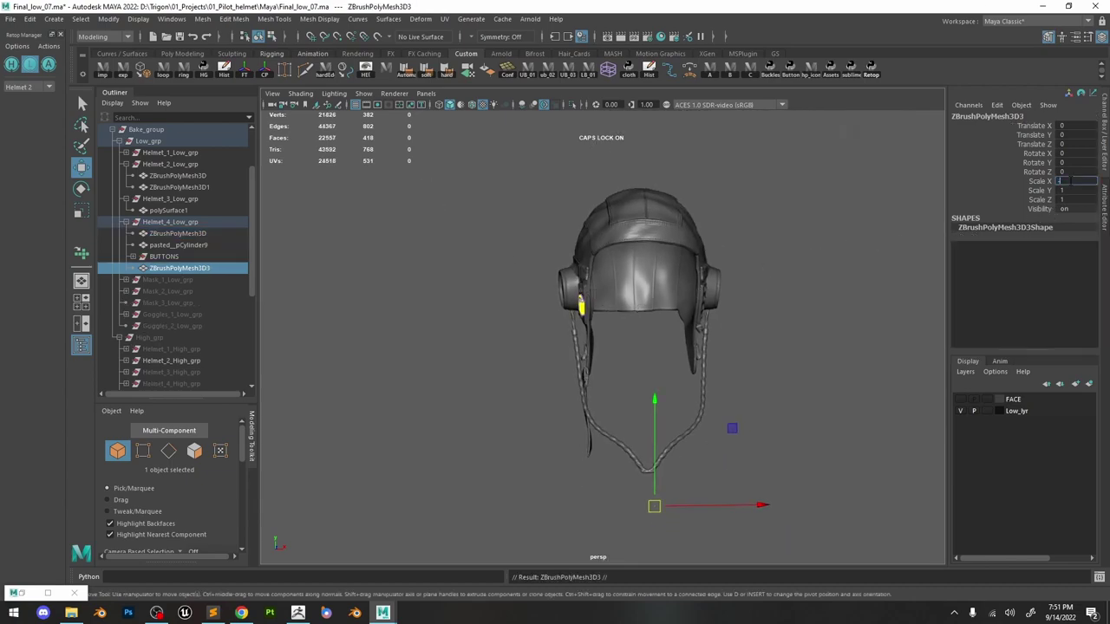
{"action": "right_click_drag", "start_coordinate": [613, 217], "coordinate": [728, 409], "text": "alt"}
{"action": "left_click", "coordinate": [663, 313]}
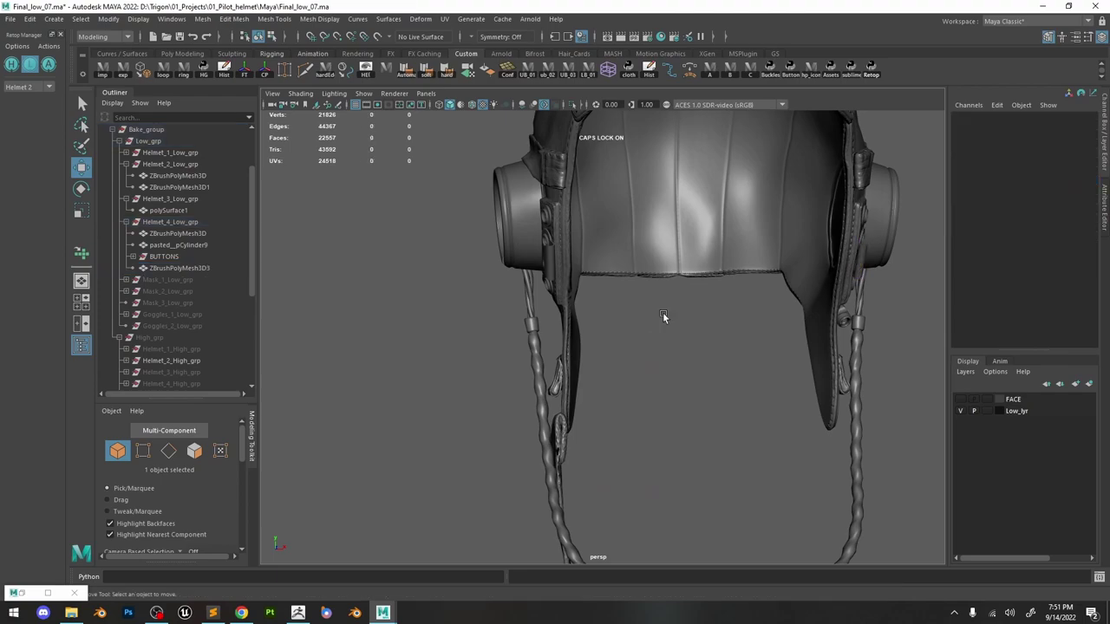
Switch the displayed part set to Helmet 3 and show wireframe on the shaded rings.
{"action": "left_click_drag", "start_coordinate": [503, 270], "coordinate": [573, 271], "text": "alt"}
{"action": "left_click", "coordinate": [22, 86]}
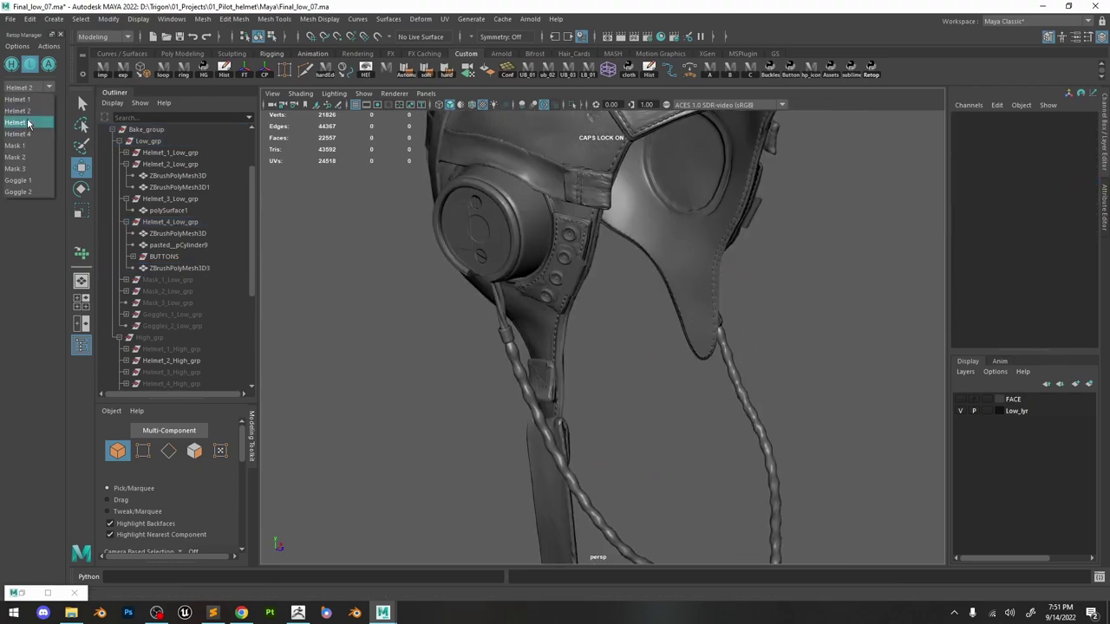
{"action": "left_click", "coordinate": [26, 122]}
{"action": "middle_click_drag", "start_coordinate": [559, 242], "coordinate": [542, 318], "text": "alt"}
{"action": "right_click_drag", "start_coordinate": [542, 319], "coordinate": [667, 335], "text": "alt"}
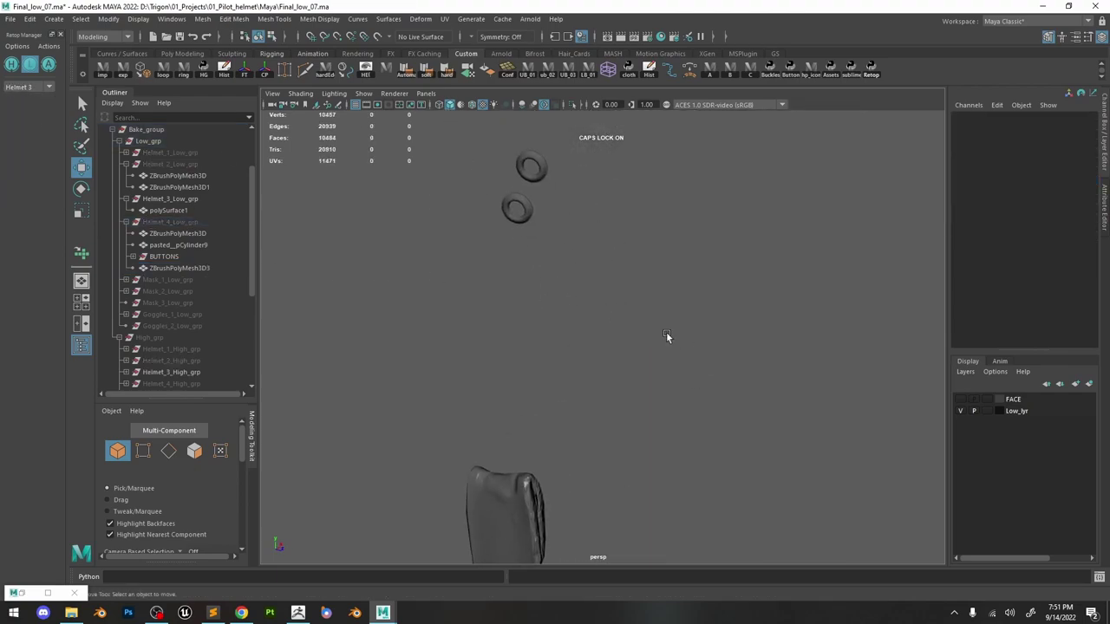
{"action": "left_click", "coordinate": [472, 104]}
{"action": "middle_click_drag", "start_coordinate": [526, 178], "coordinate": [595, 301], "text": "alt"}
{"action": "mouse_move", "coordinate": [595, 302]}
{"action": "right_mouse_down", "text": "alt"}
{"action": "mouse_move", "coordinate": [668, 380]}
{"action": "mouse_move", "coordinate": [753, 424]}
{"action": "right_mouse_up", "text": "alt"}
Delete the high meshes from the Ring1 and Ring groups, keeping only their low meshes.
{"action": "left_click", "coordinate": [558, 282]}
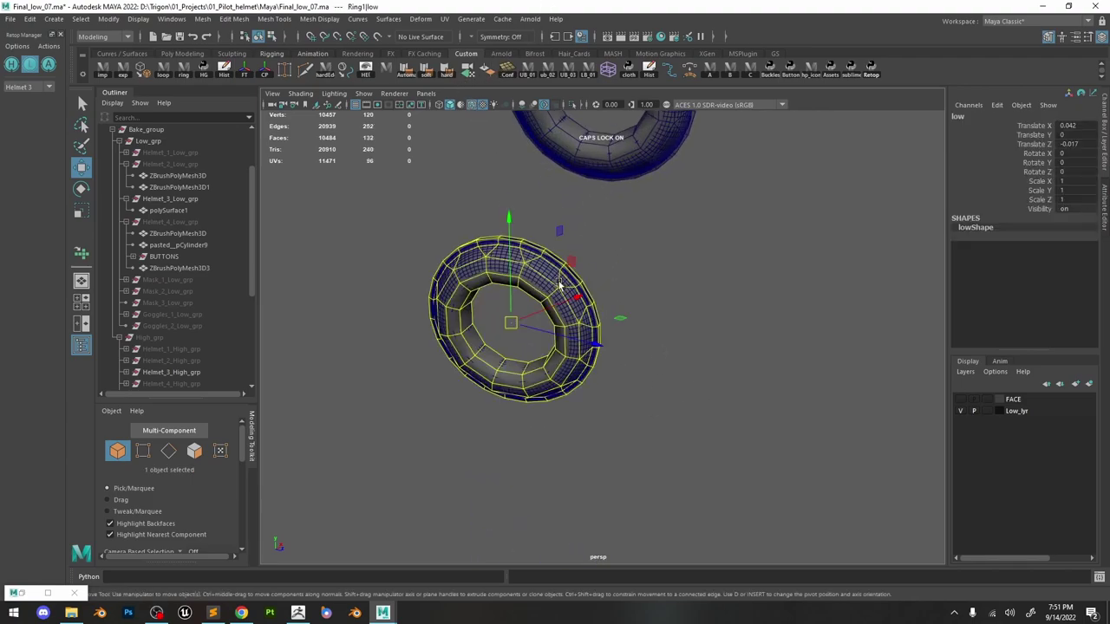
{"action": "scroll", "coordinate": [179, 317], "scroll_direction": "down", "scroll_amount": 5}
{"action": "left_click", "coordinate": [143, 360]}
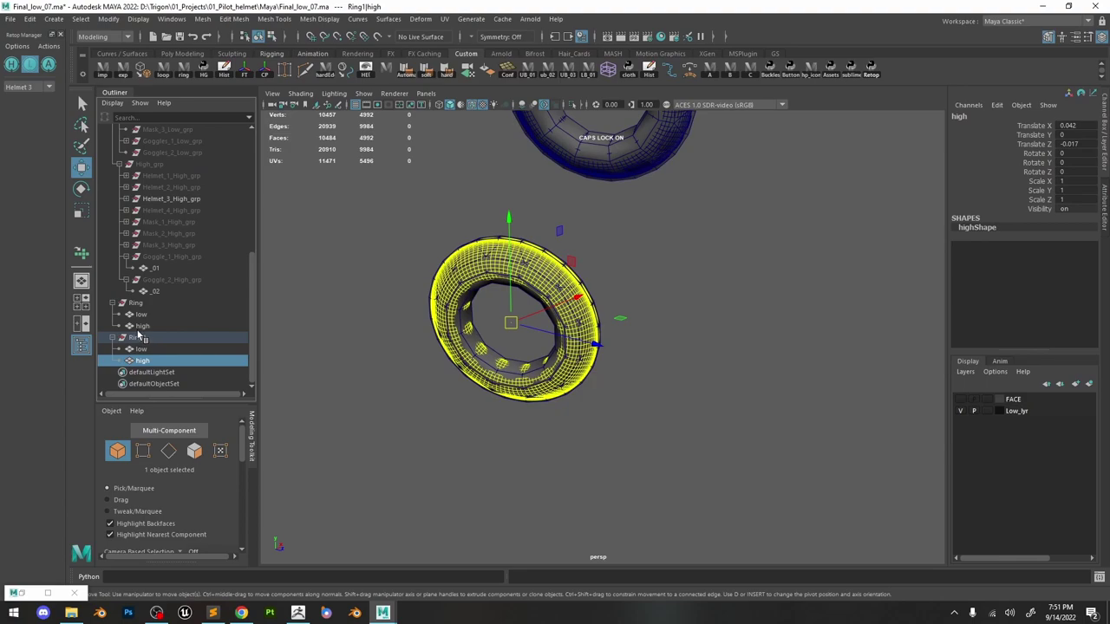
{"action": "key", "text": "Delete"}
{"action": "left_click", "coordinate": [153, 333]}
{"action": "key", "text": "Delete"}
{"action": "scroll", "coordinate": [560, 336], "scroll_direction": "down", "scroll_amount": 5}
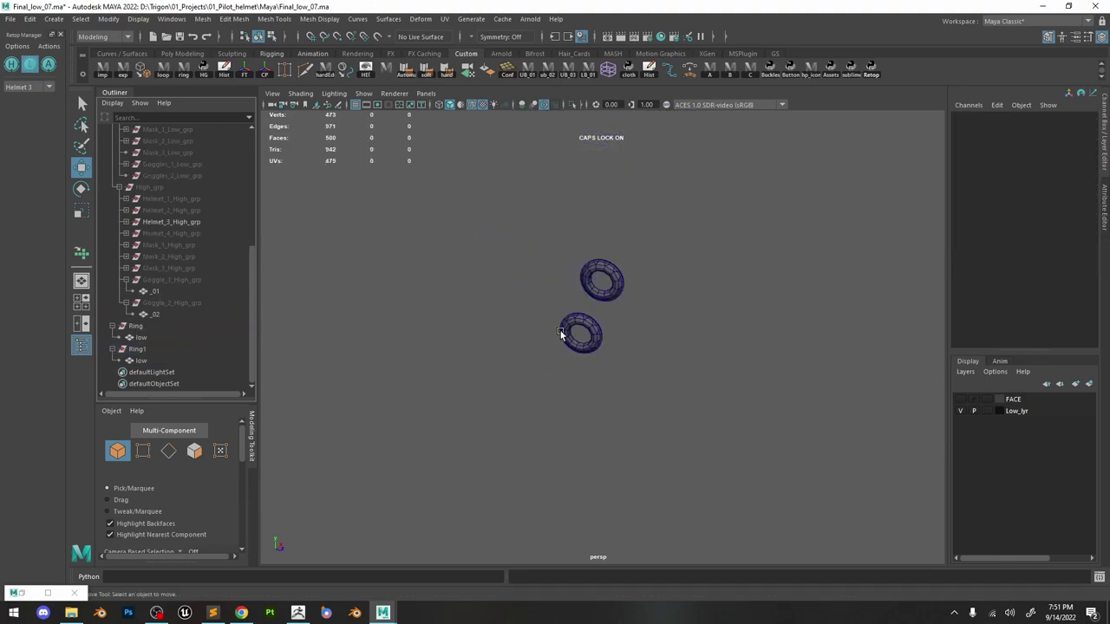
Rename the Ring1 group as RINGS and move the low mesh of the Ring group into it.
{"action": "scroll", "coordinate": [561, 335], "scroll_direction": "down", "scroll_amount": 4}
{"action": "left_click", "coordinate": [136, 349]}
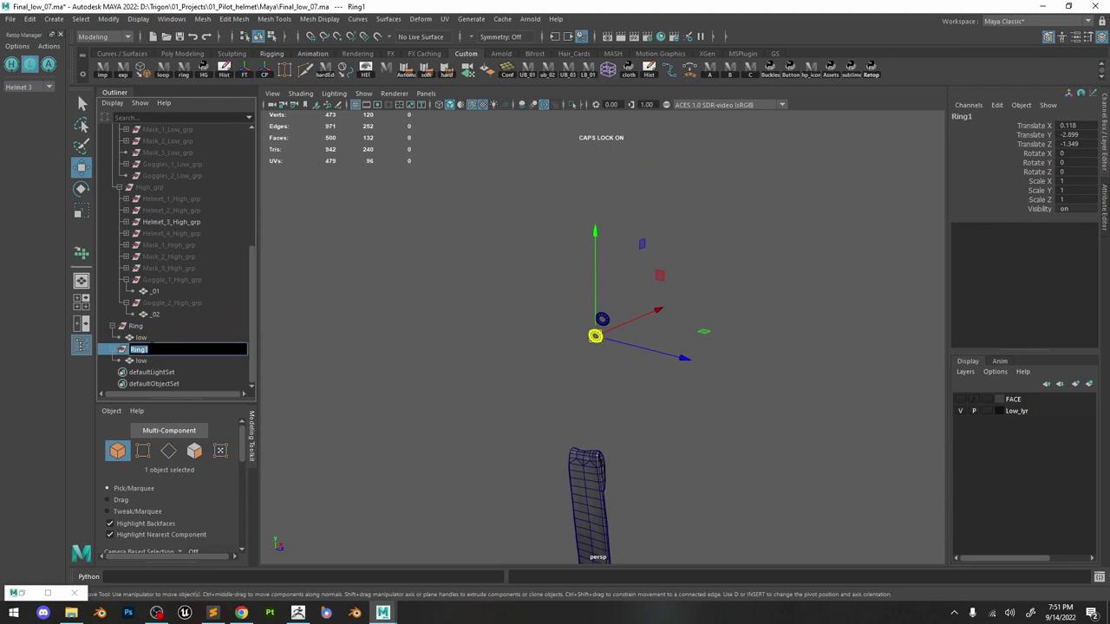
{"action": "left_click", "coordinate": [162, 338]}
{"action": "middle_click_drag", "start_coordinate": [163, 337], "coordinate": [151, 358]}
{"action": "left_click", "coordinate": [138, 338]}
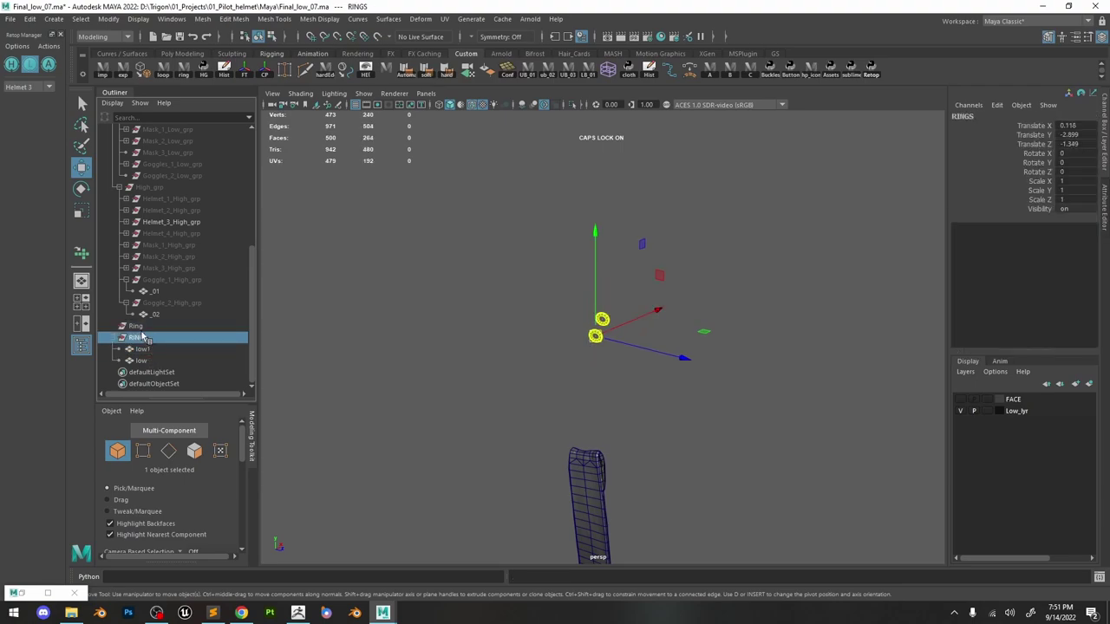
Try to move the RINGS group into Helmet_2_Low_grp and undo the move.
{"action": "scroll", "coordinate": [149, 248], "scroll_direction": "up", "scroll_amount": 4}
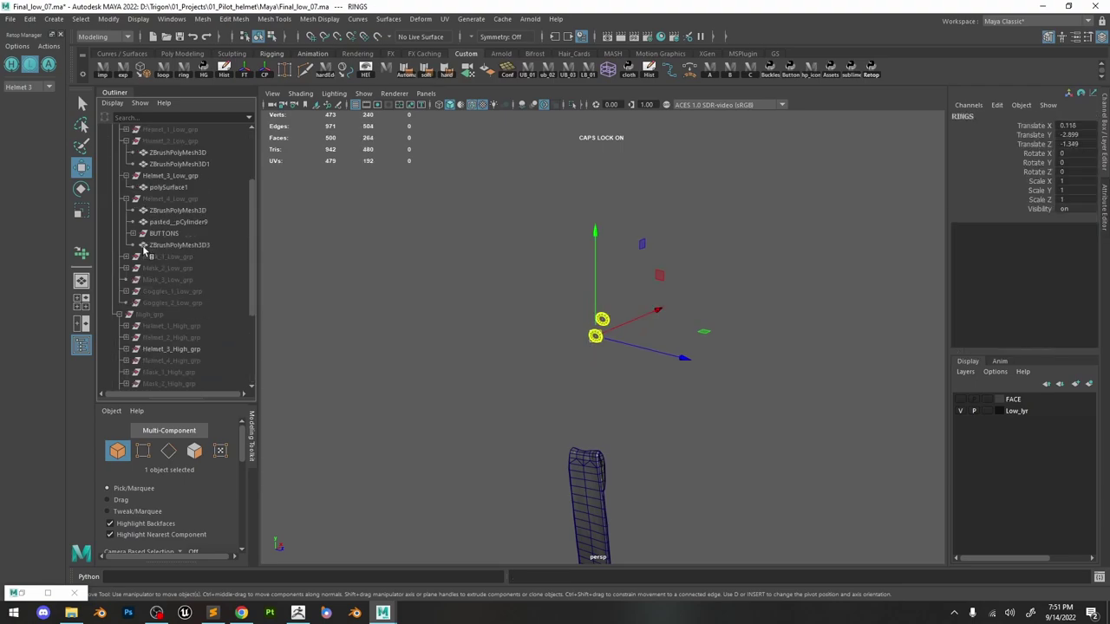
{"action": "left_click", "coordinate": [125, 198]}
{"action": "left_click", "coordinate": [126, 175]}
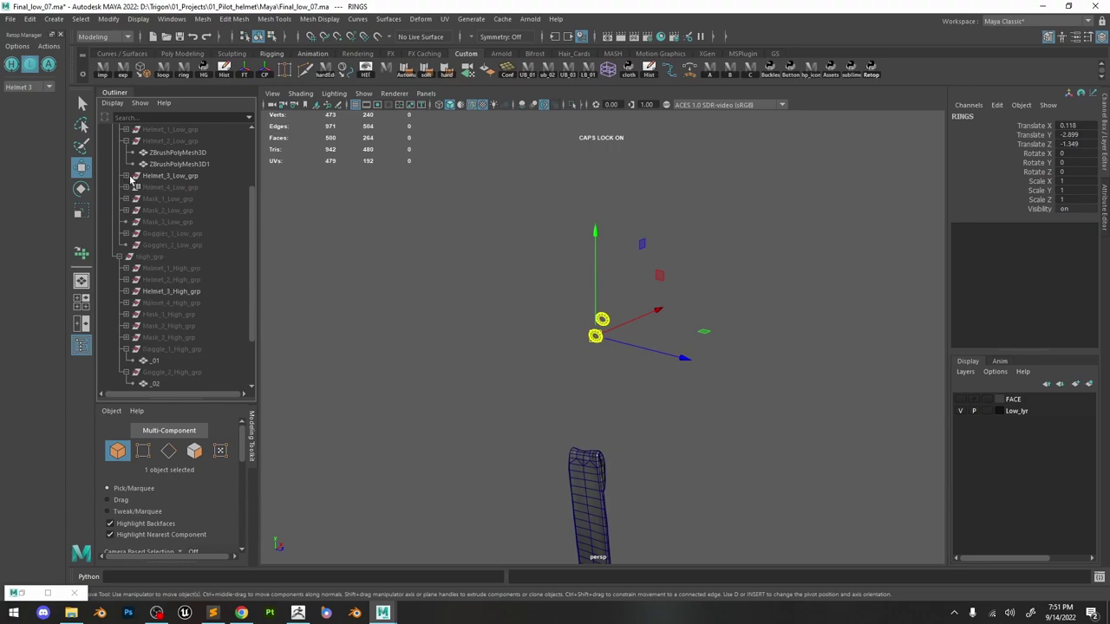
{"action": "scroll", "coordinate": [171, 219], "scroll_direction": "down", "scroll_amount": 2}
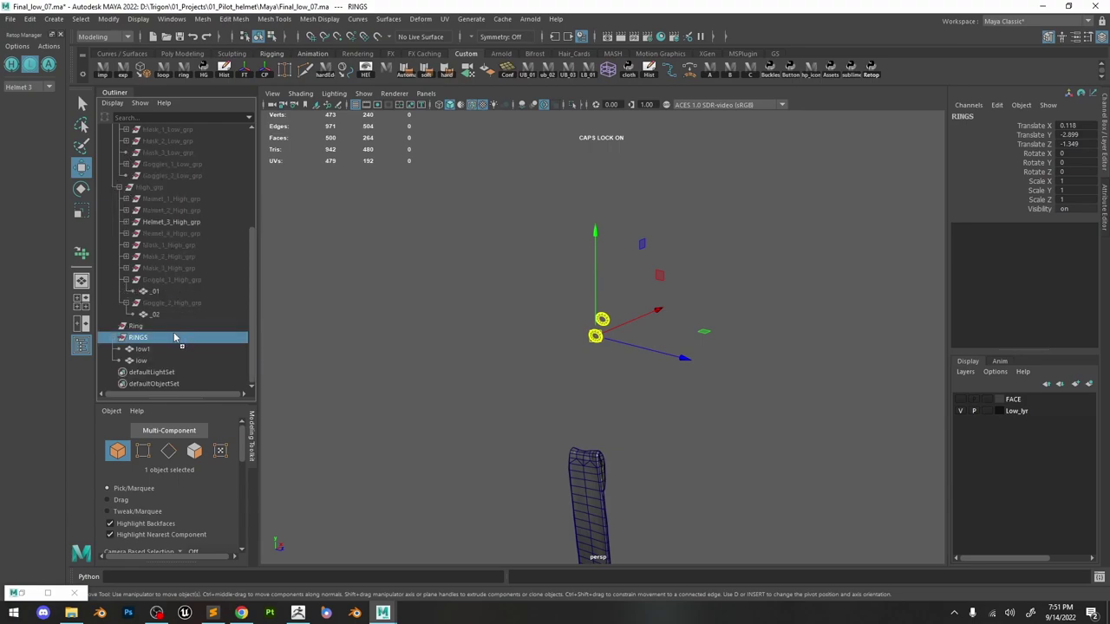
{"action": "left_click_drag", "start_coordinate": [174, 336], "coordinate": [172, 146]}
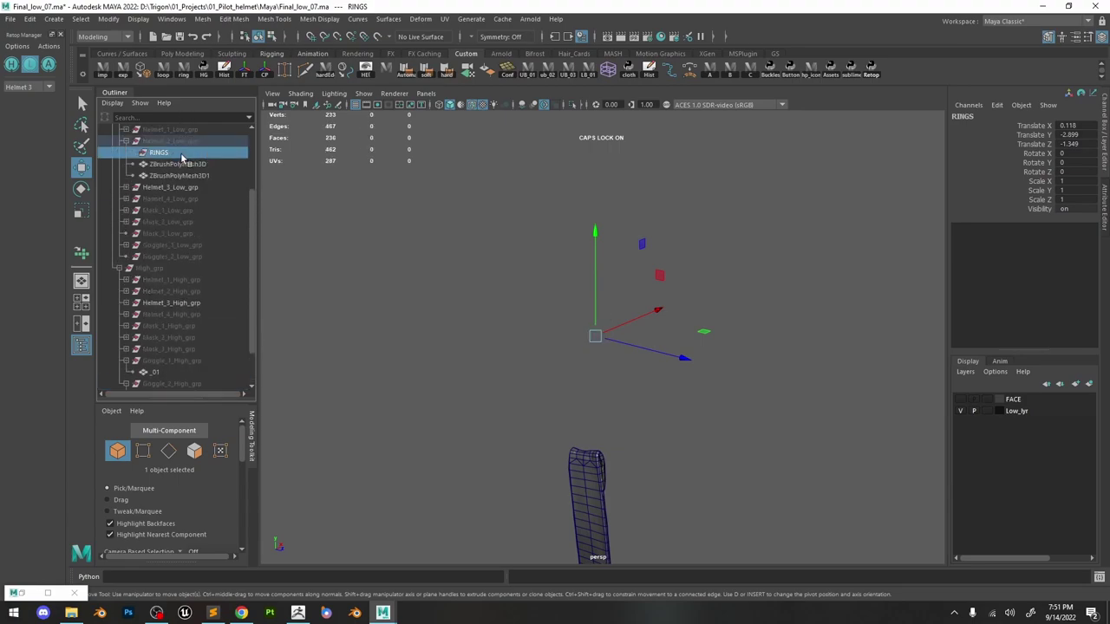
{"action": "left_click", "coordinate": [181, 140]}
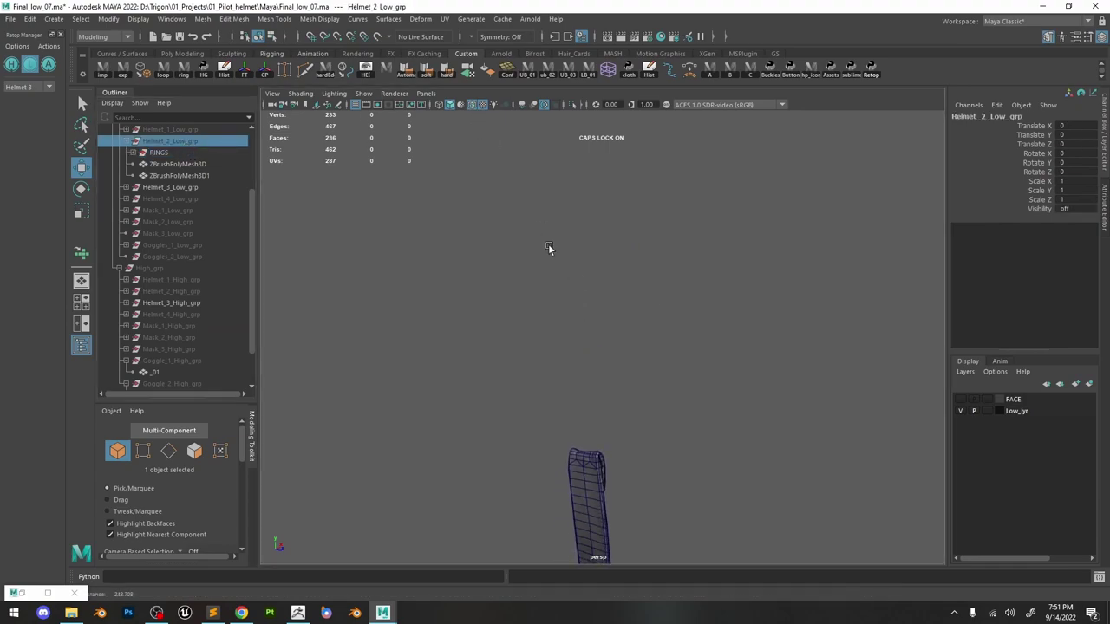
{"action": "key", "text": "ctrl+z"}
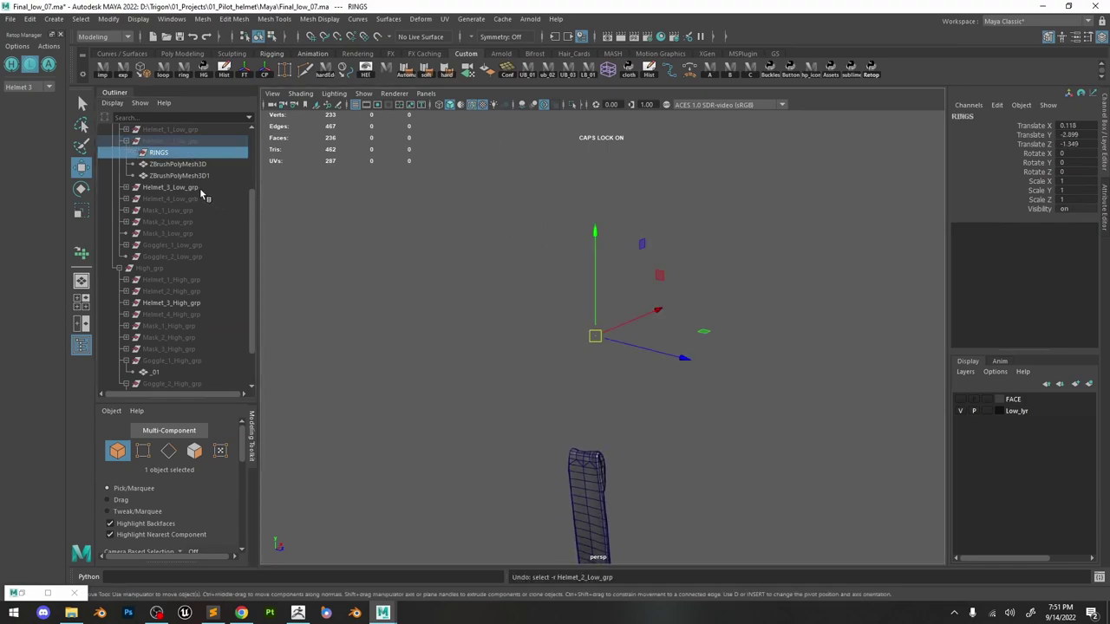
{"action": "key", "text": "ctrl+z"}
Check which group the strap belongs to and move the RINGS group into Helmet_3_Low_grp.
{"action": "middle_click_drag", "start_coordinate": [562, 416], "coordinate": [569, 294], "text": "alt"}
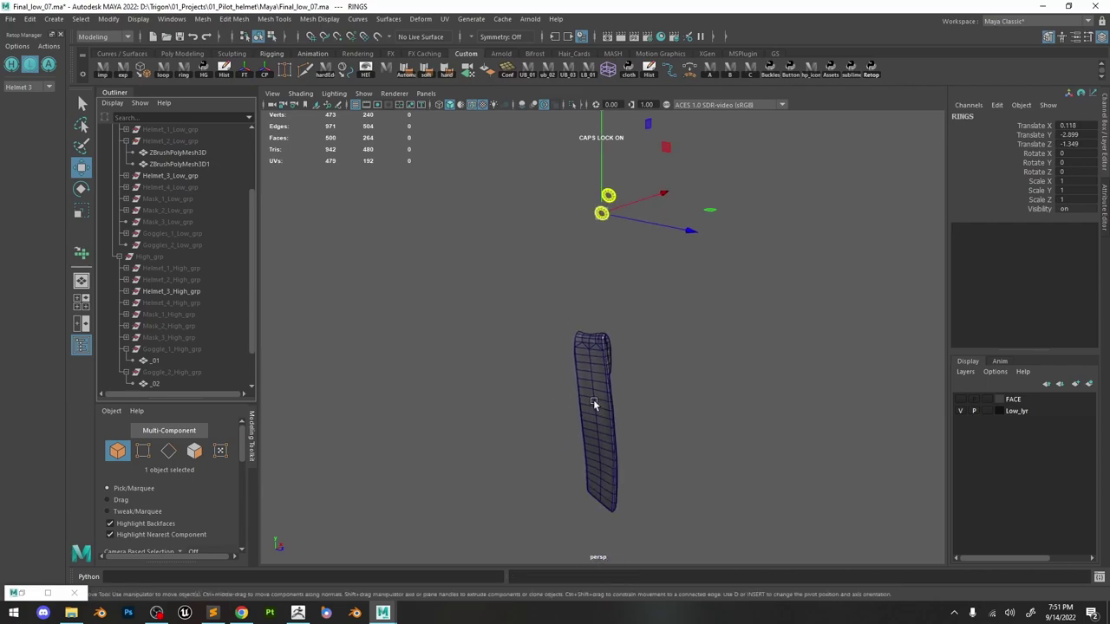
{"action": "left_click", "coordinate": [596, 403]}
{"action": "scroll", "coordinate": [182, 328], "scroll_direction": "down", "scroll_amount": 2}
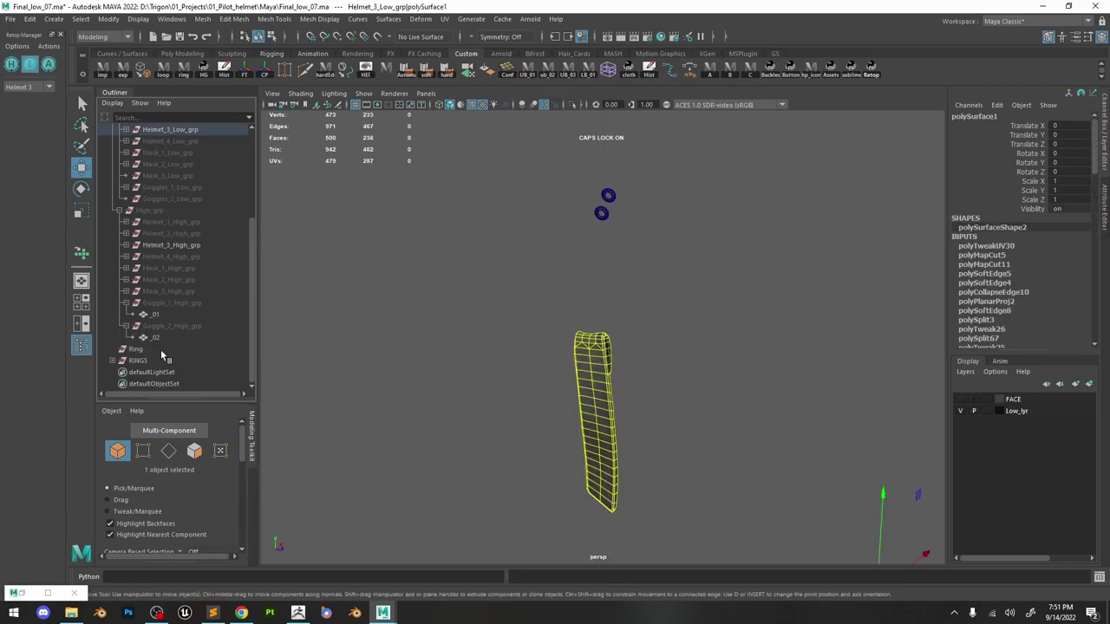
{"action": "left_click", "coordinate": [138, 360]}
{"action": "scroll", "coordinate": [182, 225], "scroll_direction": "up", "scroll_amount": 2}
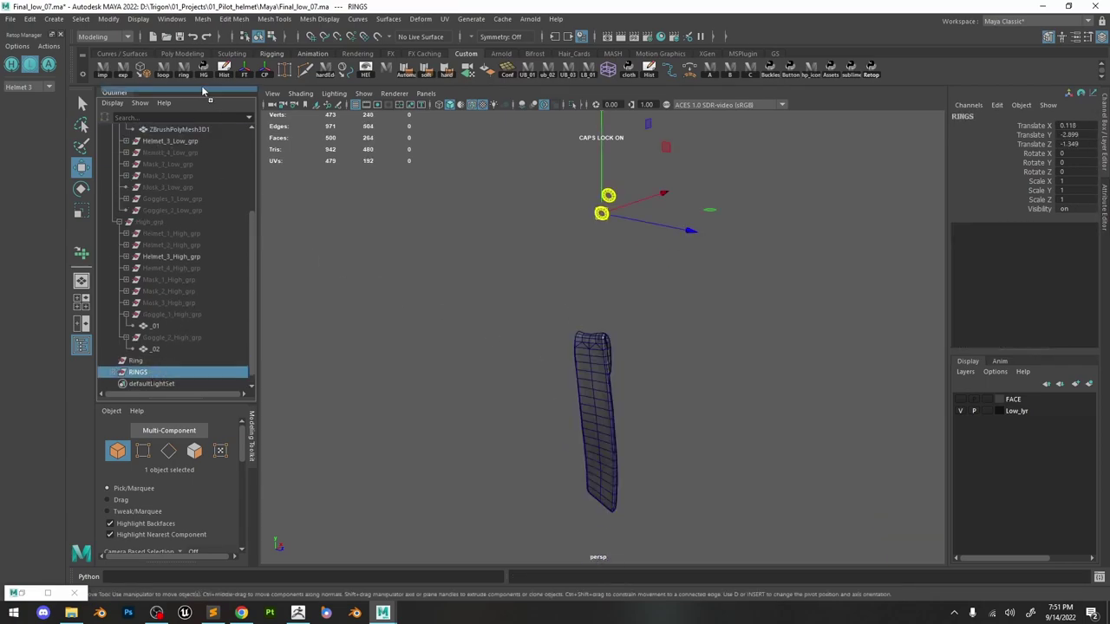
{"action": "left_click", "coordinate": [127, 164]}
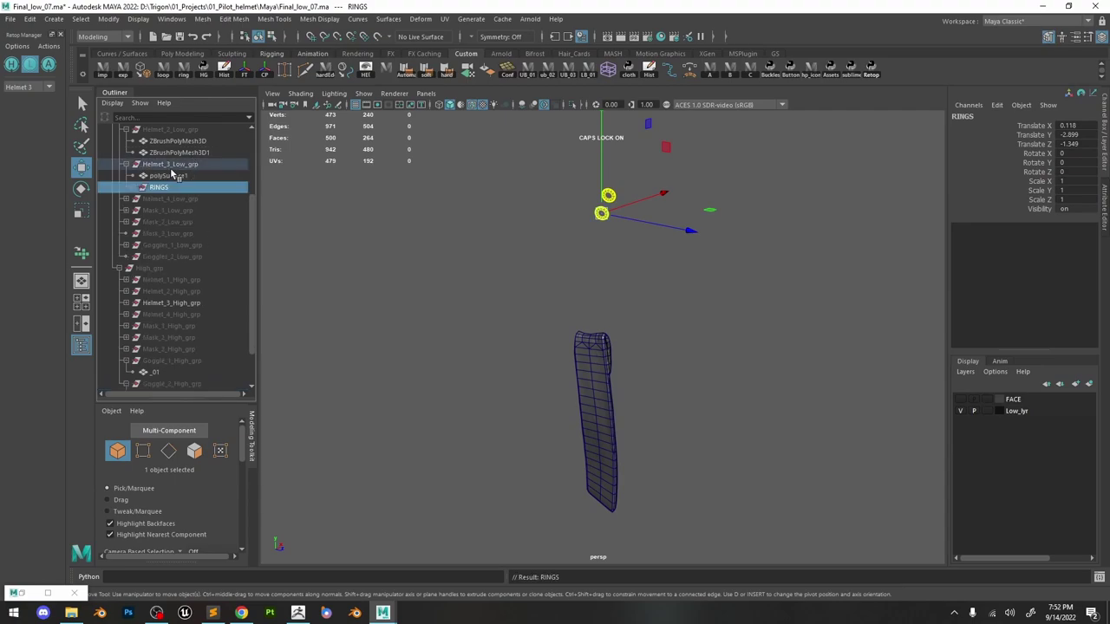
Frame the low-poly strap in Helmet_3_Low_grp and examine its mesh from the side.
{"action": "left_click", "coordinate": [170, 164]}
{"action": "key", "text": "f"}
{"action": "left_click", "coordinate": [552, 249]}
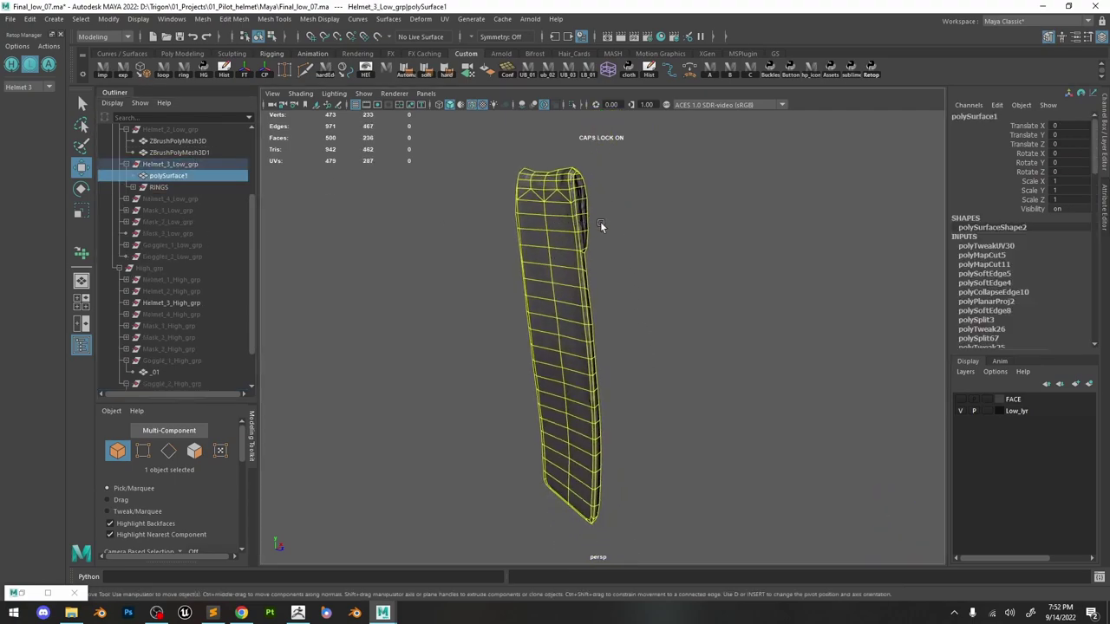
{"action": "left_click", "coordinate": [601, 227]}
{"action": "left_click_drag", "start_coordinate": [606, 258], "coordinate": [588, 197], "text": "alt"}
{"action": "right_click_drag", "start_coordinate": [588, 200], "coordinate": [578, 207], "text": "alt"}
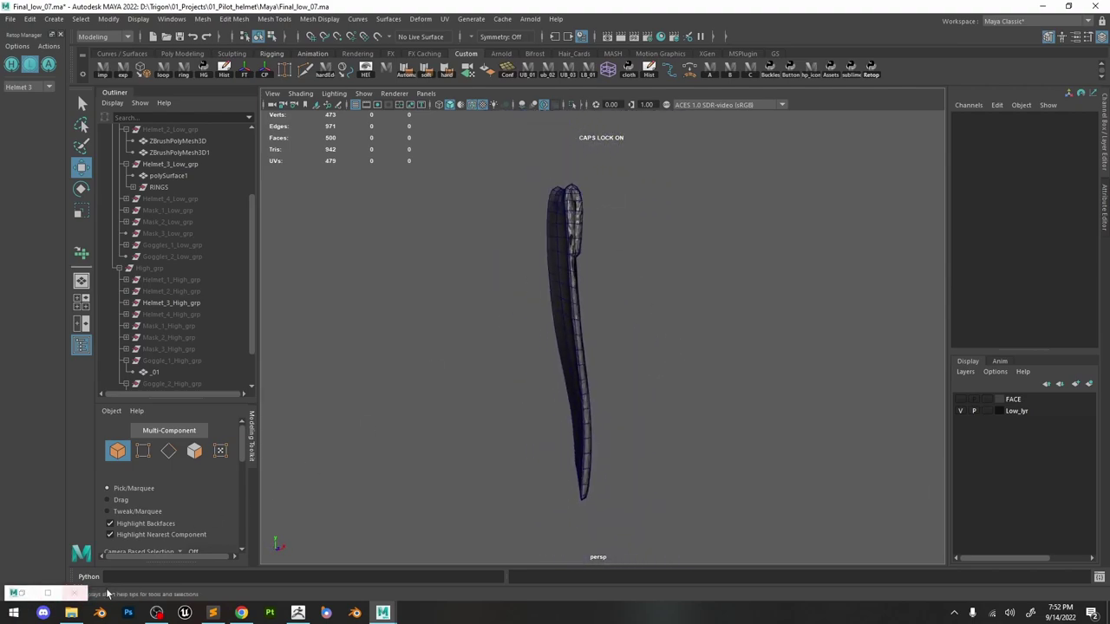
Switch to ZBrush, examine the rings and strap in Helmet_03_High and compare with Helmet_02_High, and return to Maya.
{"action": "left_click", "coordinate": [297, 613]}
{"action": "left_click_drag", "start_coordinate": [620, 295], "coordinate": [659, 311]}
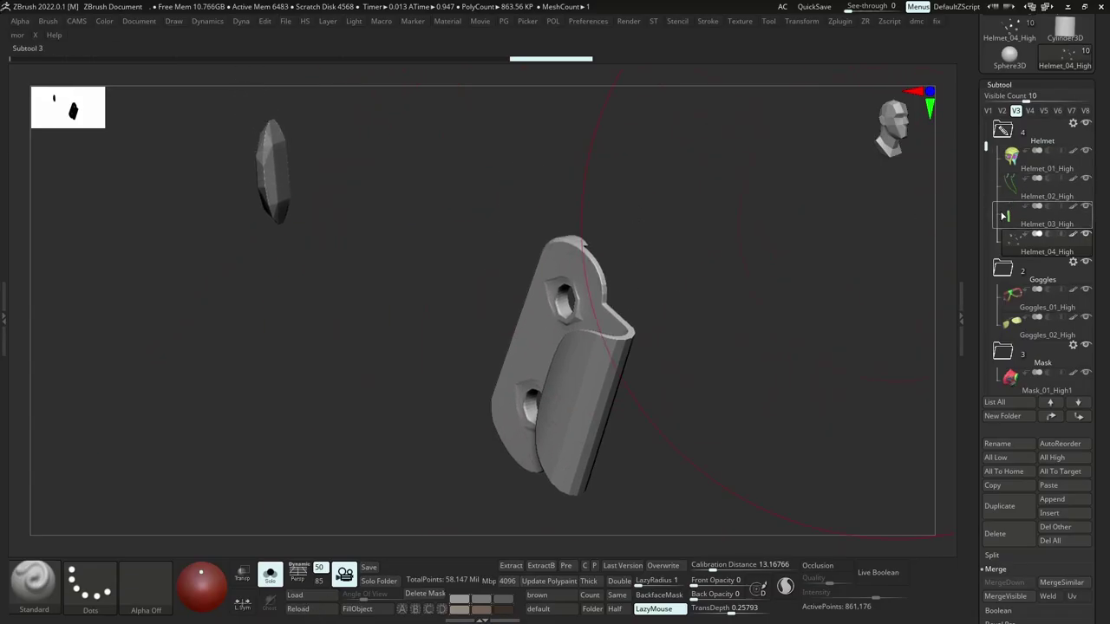
{"action": "left_click", "coordinate": [1003, 217]}
{"action": "right_click_drag", "start_coordinate": [642, 260], "coordinate": [503, 243], "text": "ctrl"}
{"action": "right_click_drag", "start_coordinate": [623, 363], "coordinate": [610, 258], "text": "alt"}
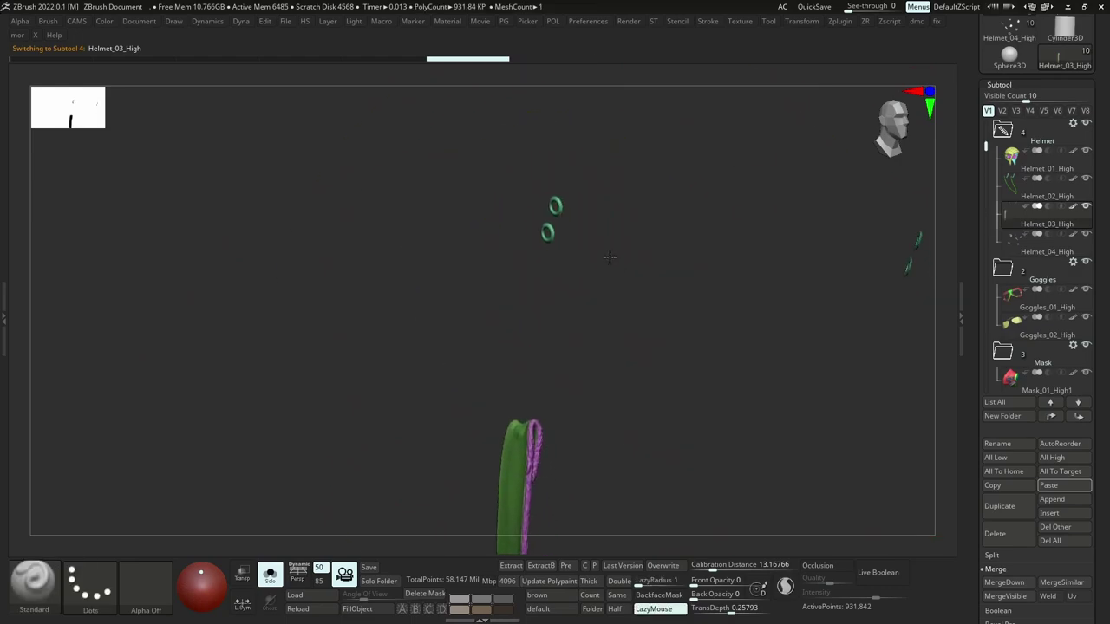
{"action": "left_click_drag", "start_coordinate": [609, 257], "coordinate": [555, 255]}
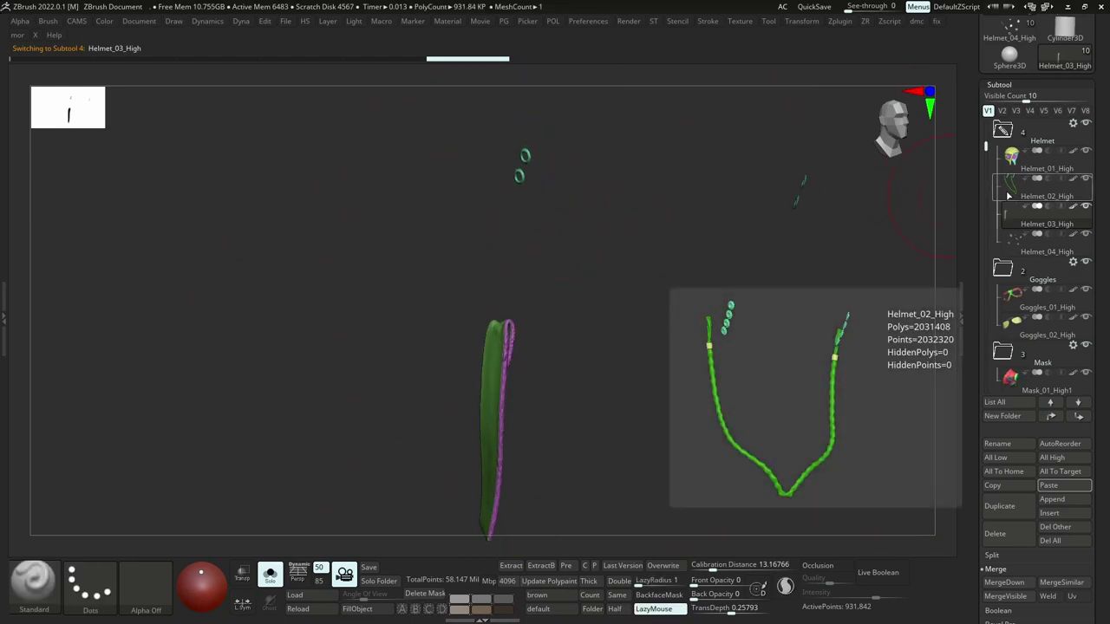
{"action": "left_click", "coordinate": [1010, 196]}
{"action": "key", "text": "alt+Tab"}
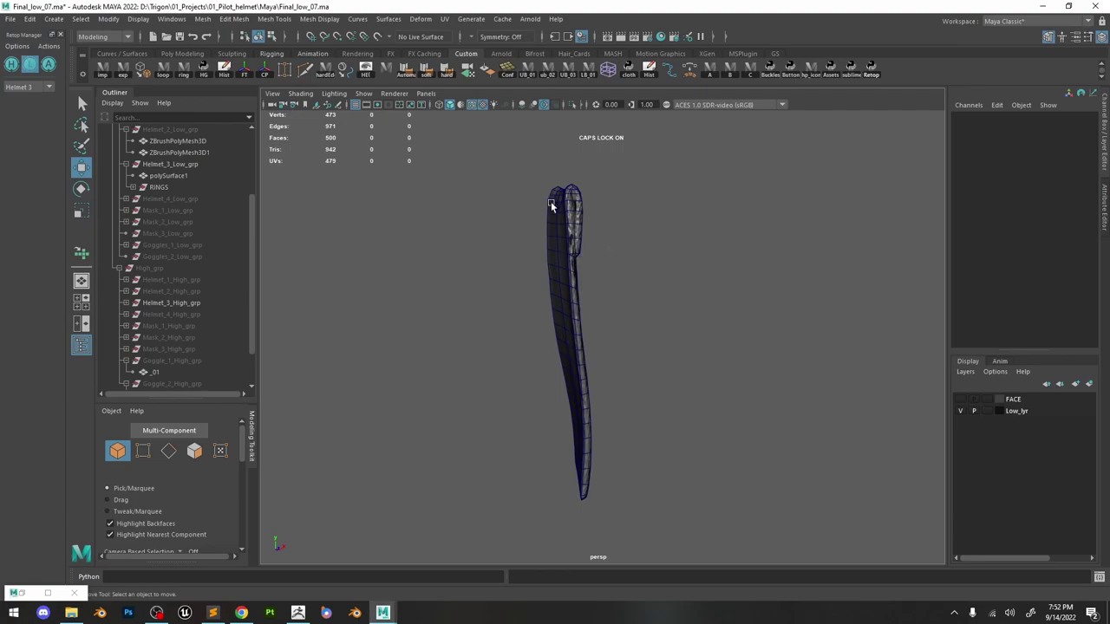
Show only the Helmet 2 parts and examine the low-poly braided cord and round buttons from both sides.
{"action": "left_click", "coordinate": [24, 87]}
{"action": "left_click", "coordinate": [22, 109]}
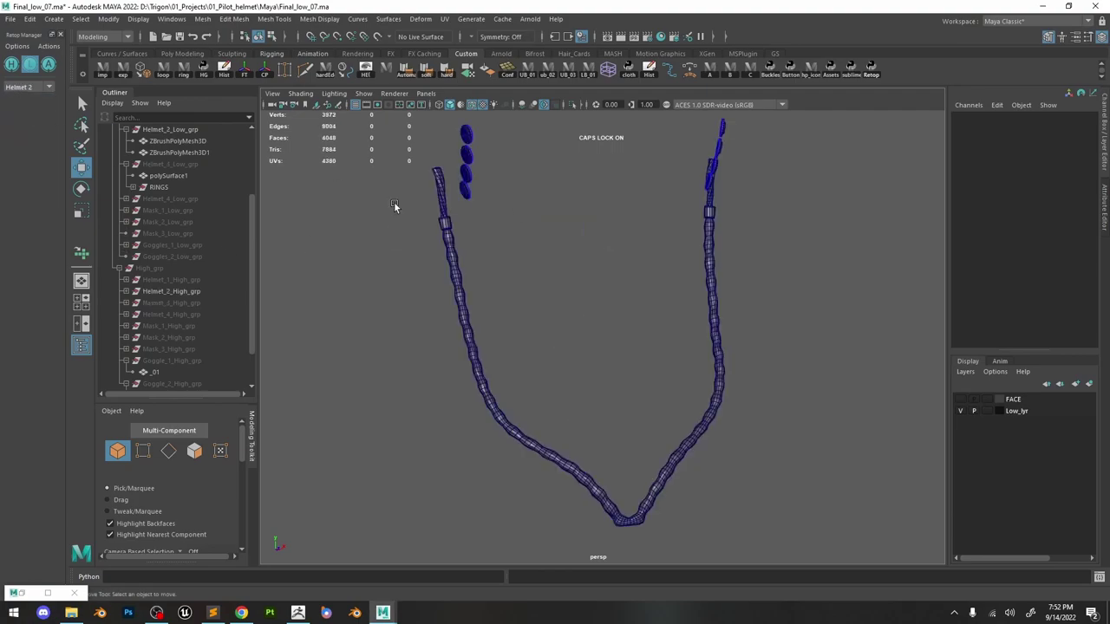
{"action": "right_click_drag", "start_coordinate": [538, 220], "coordinate": [583, 247], "text": "alt"}
{"action": "middle_click_drag", "start_coordinate": [584, 247], "coordinate": [607, 313], "text": "alt"}
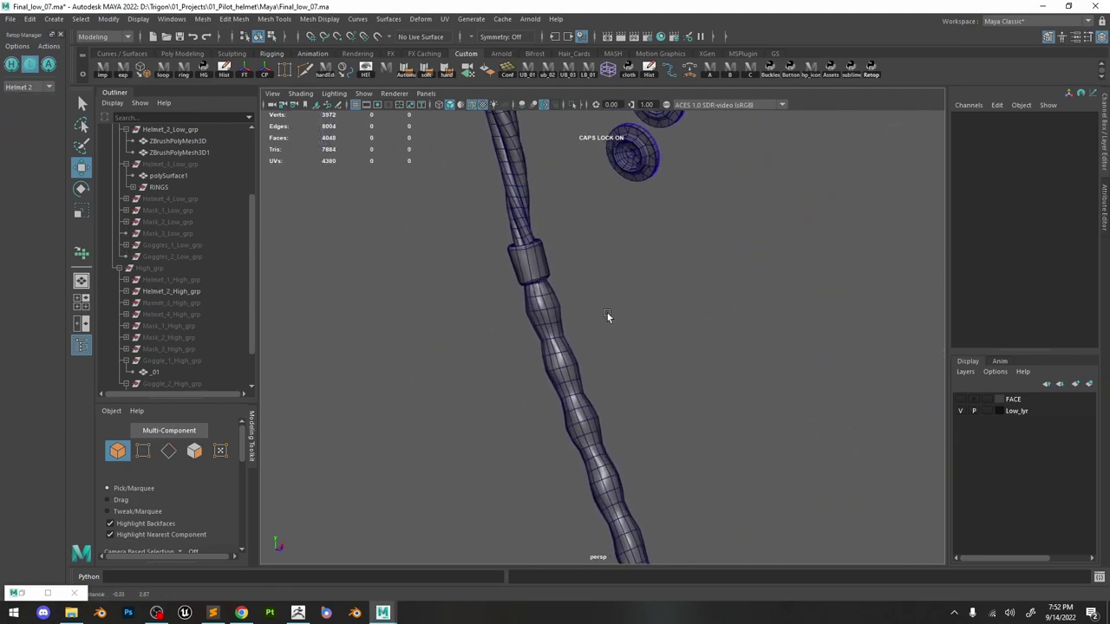
{"action": "left_click_drag", "start_coordinate": [607, 299], "coordinate": [630, 254], "text": "alt"}
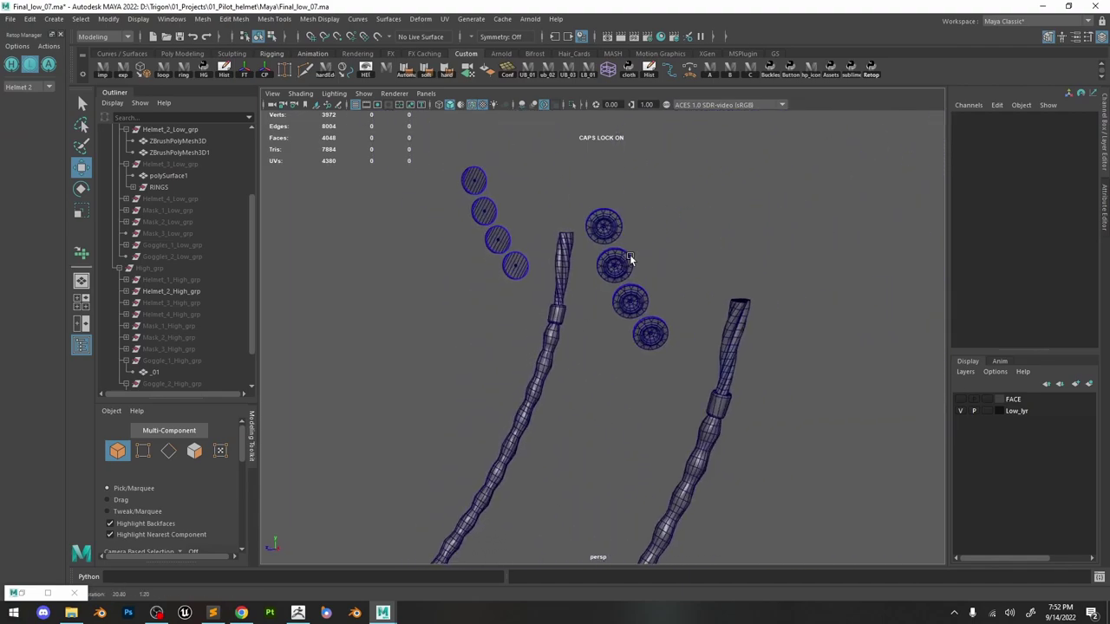
Switch to ZBrush and examine the small hardware parts in Helmet_04_High from several angles.
{"action": "key", "text": "alt+Tab"}
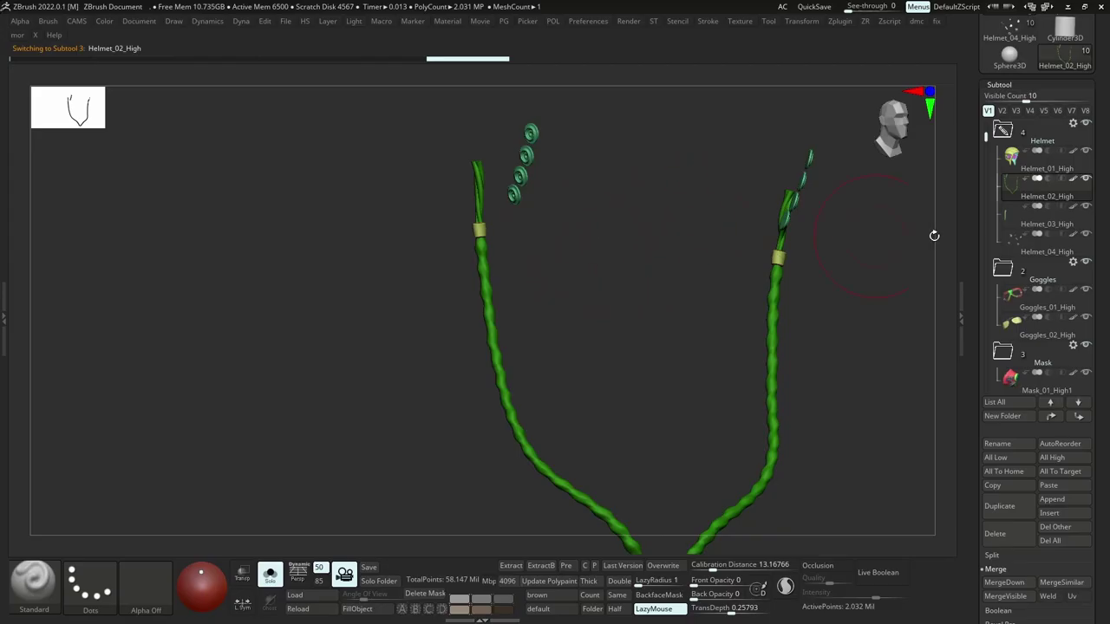
{"action": "left_click", "coordinate": [1021, 253]}
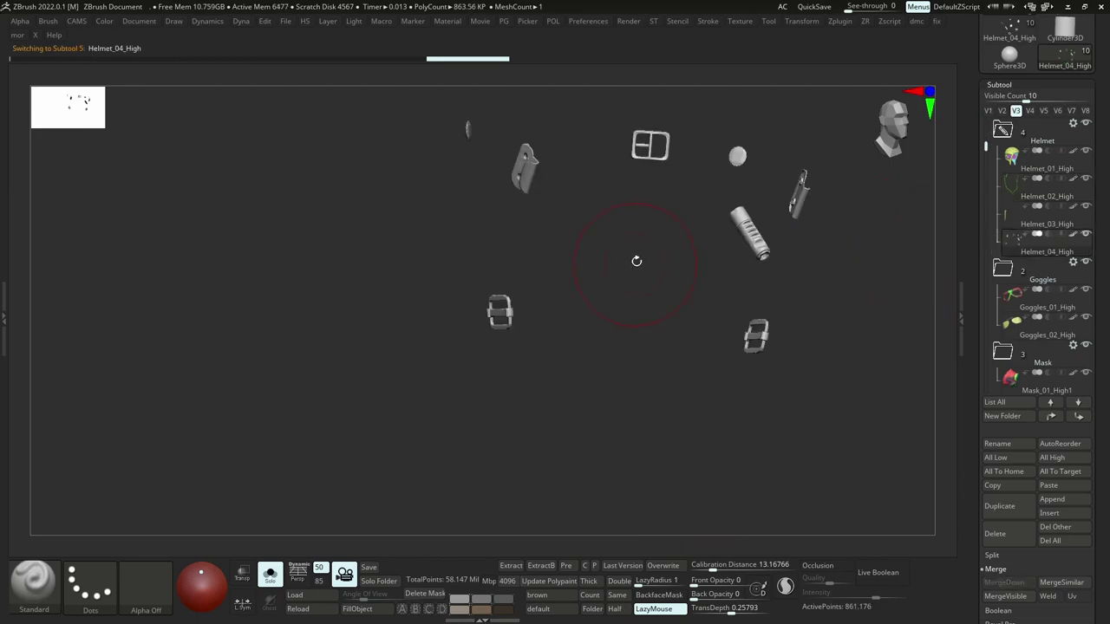
{"action": "right_click_drag", "start_coordinate": [597, 265], "coordinate": [604, 371], "text": "ctrl"}
{"action": "right_click_drag", "start_coordinate": [541, 232], "coordinate": [595, 386], "text": "alt"}
{"action": "right_click_drag", "start_coordinate": [603, 245], "coordinate": [608, 177], "text": "ctrl"}
{"action": "right_click_drag", "start_coordinate": [616, 198], "coordinate": [569, 254], "text": "alt"}
{"action": "mouse_move", "coordinate": [660, 256]}
{"action": "right_mouse_down"}
{"action": "mouse_move", "coordinate": [571, 261]}
{"action": "mouse_move", "coordinate": [570, 236]}
{"action": "right_mouse_up"}
Hide the plates, tube and round caps of Helmet_04_High, leaving only the three buckles visible.
{"action": "left_click_drag", "start_coordinate": [600, 224], "coordinate": [495, 314], "text": "ctrl+alt+shift"}
{"action": "left_click_drag", "start_coordinate": [867, 208], "coordinate": [682, 257], "text": "ctrl+alt+shift"}
{"action": "left_click_drag", "start_coordinate": [775, 346], "coordinate": [751, 365], "text": "ctrl+alt+shift"}
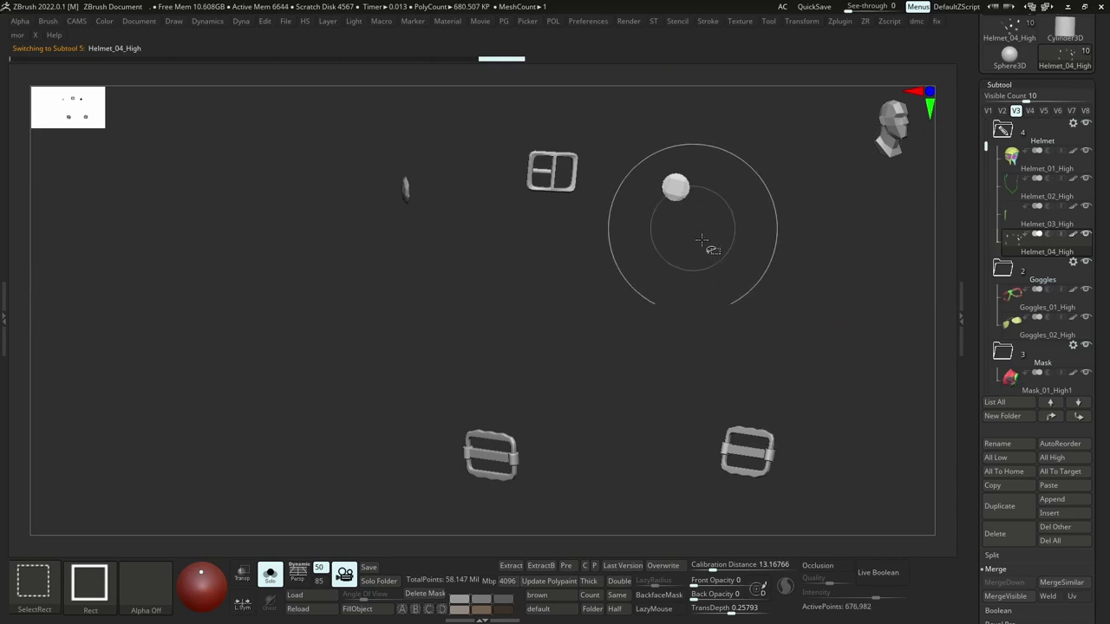
{"action": "left_click_drag", "start_coordinate": [648, 155], "coordinate": [648, 154], "text": "ctrl+alt+shift"}
{"action": "left_click_drag", "start_coordinate": [458, 234], "coordinate": [342, 137], "text": "ctrl+alt+shift"}
Examine the Helmet_04_High buckles up close with the polygroup wireframe displayed.
{"action": "right_click_drag", "start_coordinate": [535, 171], "coordinate": [689, 310], "text": "ctrl"}
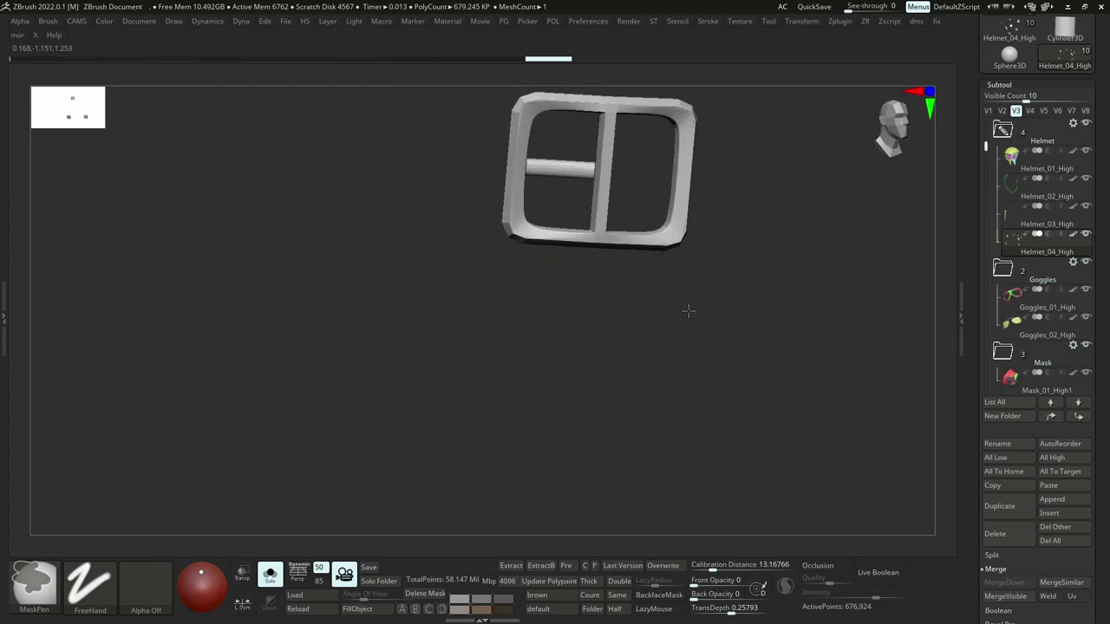
{"action": "right_click_drag", "start_coordinate": [572, 154], "coordinate": [653, 251], "text": "ctrl"}
{"action": "key", "text": "shift+f"}
{"action": "right_click_drag", "start_coordinate": [653, 252], "coordinate": [576, 157], "text": "ctrl"}
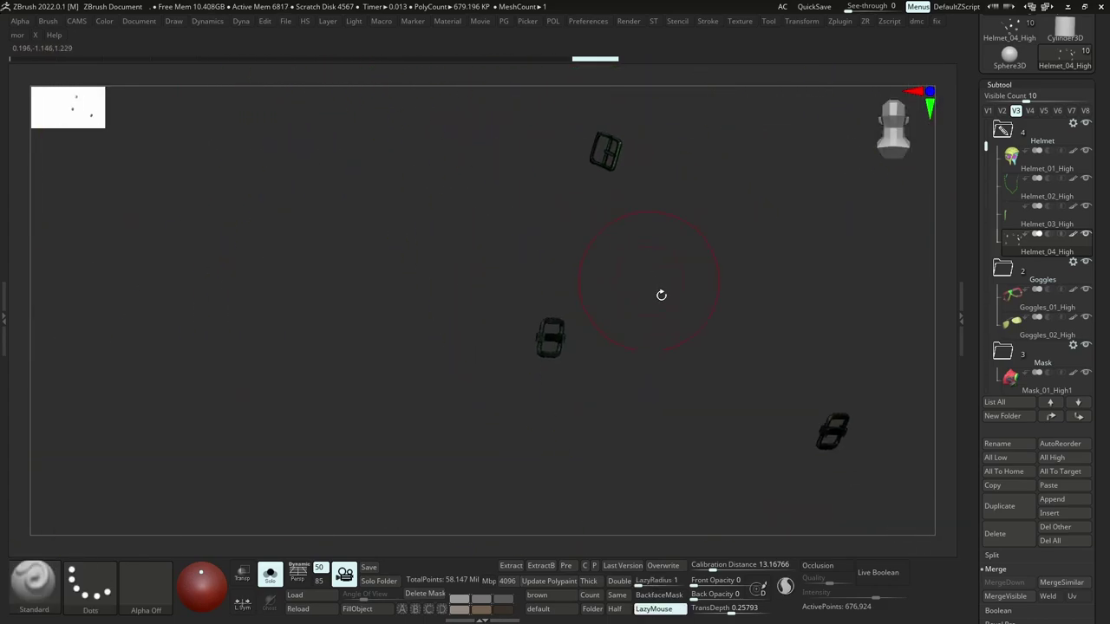
{"action": "right_click_drag", "start_coordinate": [650, 280], "coordinate": [676, 290]}
{"action": "right_click_drag", "start_coordinate": [703, 351], "coordinate": [672, 269], "text": "ctrl"}
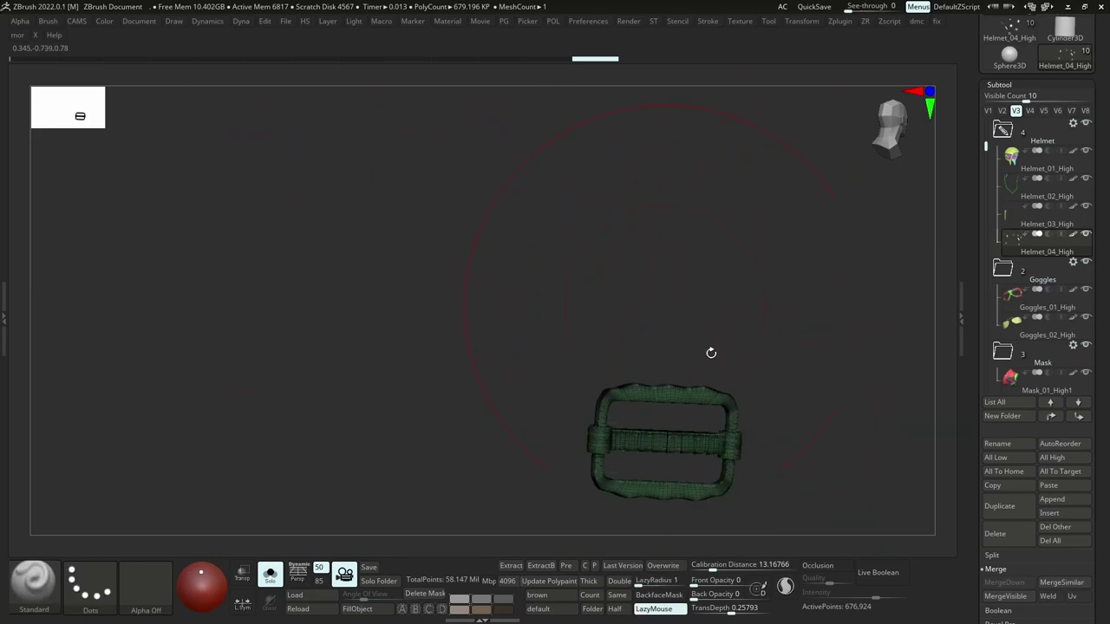
{"action": "right_click_drag", "start_coordinate": [711, 402], "coordinate": [602, 177], "text": "alt"}
{"action": "right_click_drag", "start_coordinate": [602, 177], "coordinate": [644, 325], "text": "ctrl"}
{"action": "right_click_drag", "start_coordinate": [588, 280], "coordinate": [586, 218], "text": "ctrl"}
{"action": "key", "text": "shift+f"}
{"action": "key", "text": "shift+f"}
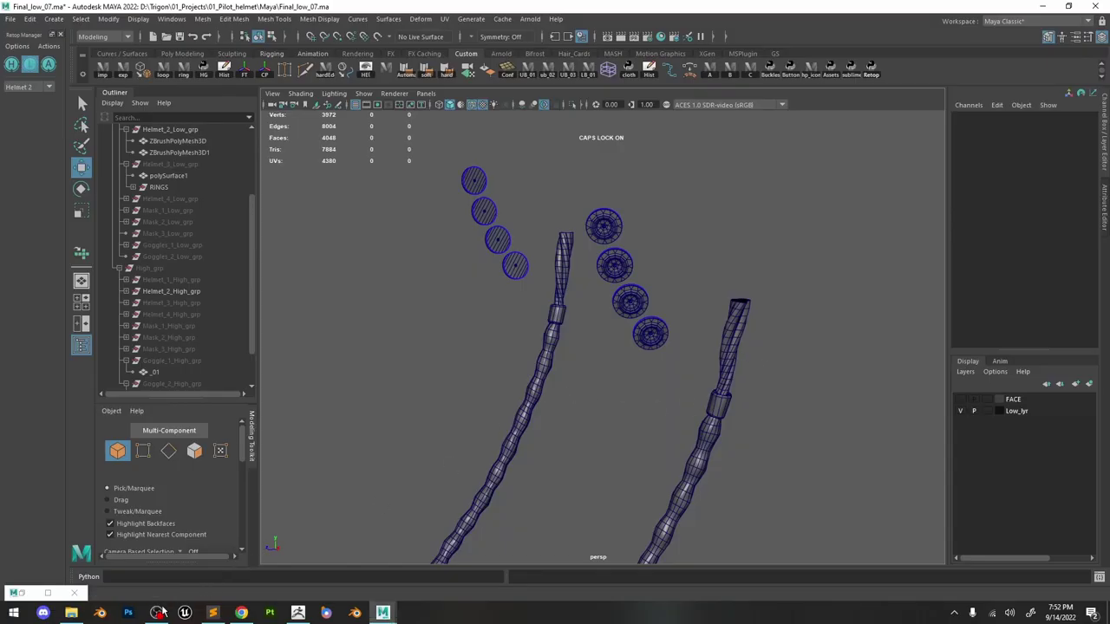
{"action": "left_click", "coordinate": [157, 613]}
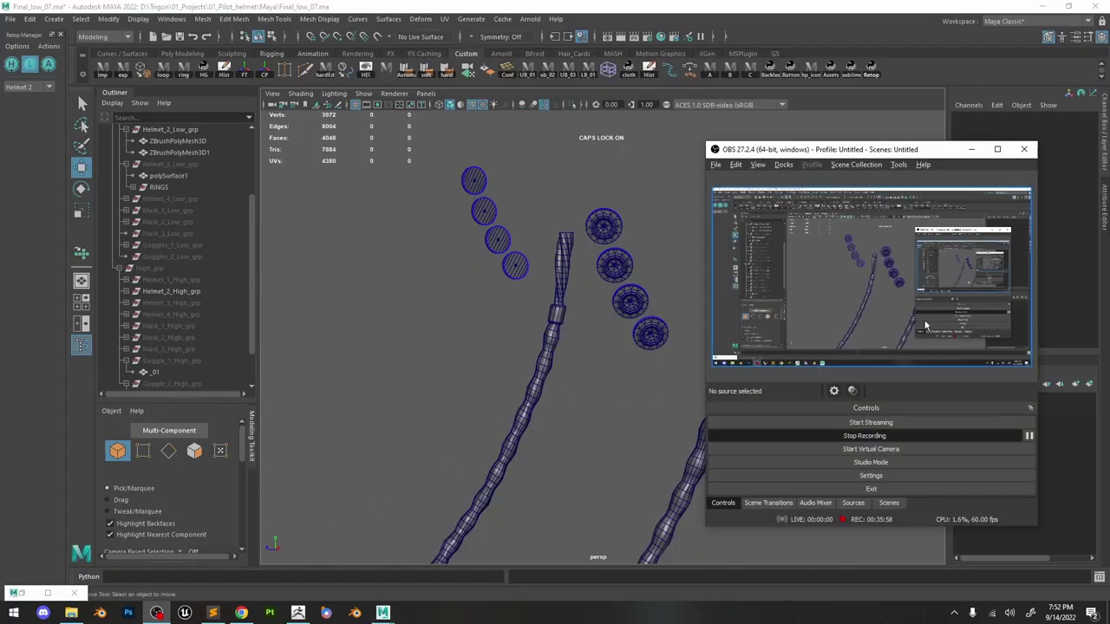
{"action": "left_click", "coordinate": [1029, 437]}
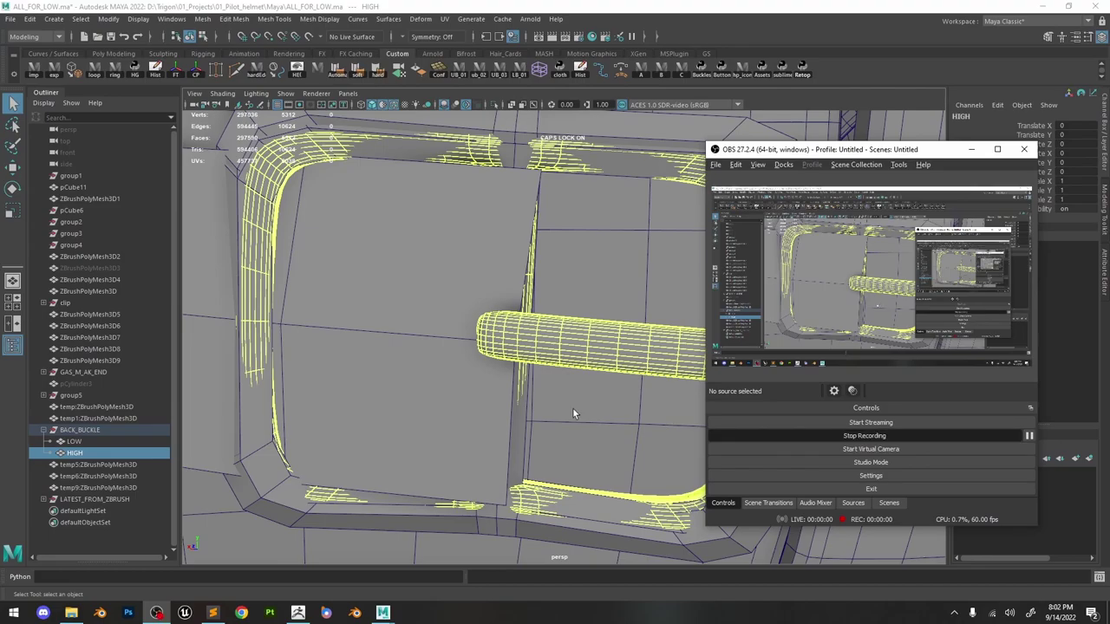
Examine the back and side of the helmet in ALL_FOR_LOW.ma, including the back buckle and the side tube.
{"action": "scroll", "coordinate": [568, 407], "scroll_direction": "down", "scroll_amount": 10}
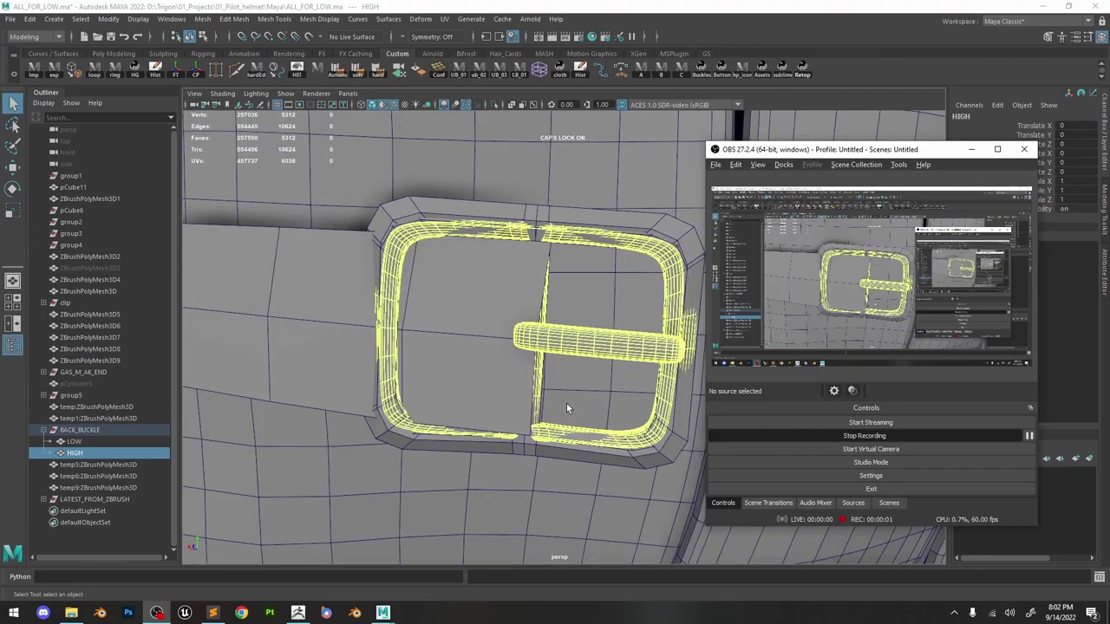
{"action": "left_click", "coordinate": [558, 515]}
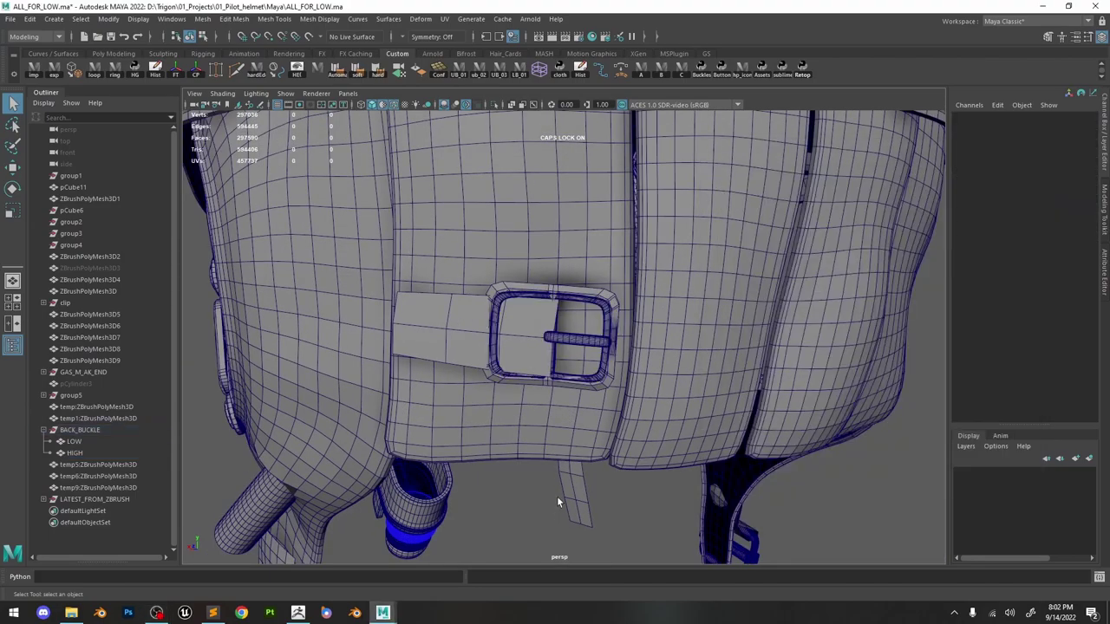
{"action": "scroll", "coordinate": [557, 364], "scroll_direction": "down", "scroll_amount": 8}
{"action": "left_click_drag", "start_coordinate": [554, 283], "coordinate": [631, 321], "text": "alt"}
{"action": "middle_click_drag", "start_coordinate": [445, 371], "coordinate": [599, 332], "text": "alt"}
{"action": "left_click_drag", "start_coordinate": [600, 333], "coordinate": [568, 355], "text": "alt"}
{"action": "right_click_drag", "start_coordinate": [568, 355], "coordinate": [606, 396], "text": "alt"}
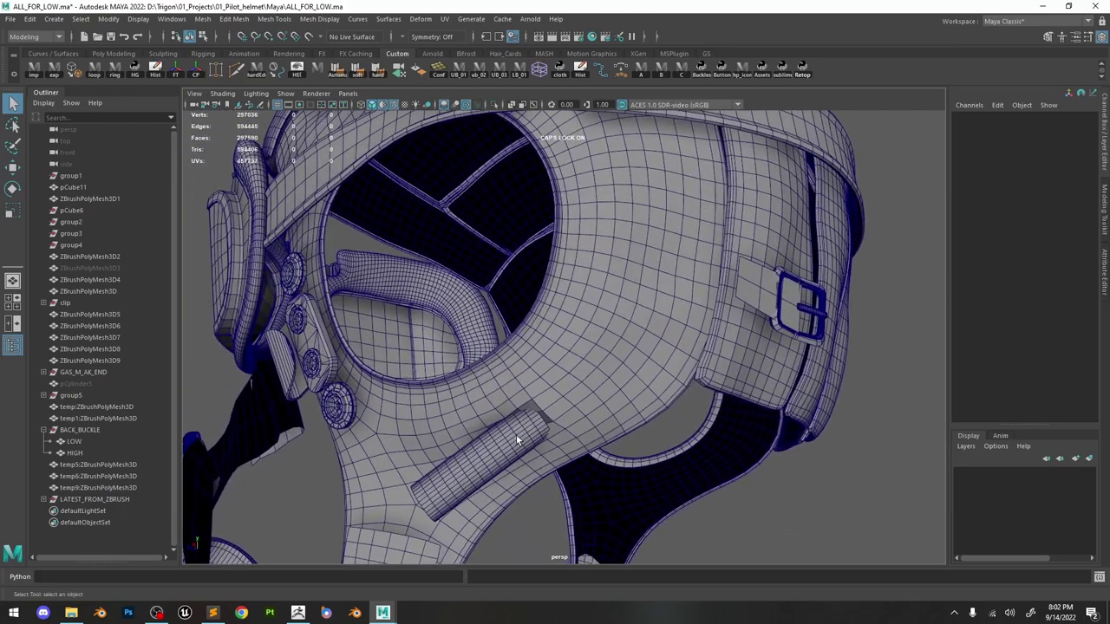
{"action": "left_click", "coordinate": [512, 440]}
{"action": "left_click_drag", "start_coordinate": [513, 439], "coordinate": [632, 327], "text": "alt"}
Frame the back buckle and compare its LOW and HIGH meshes with the overlapping outer mesh.
{"action": "left_click", "coordinate": [790, 346]}
{"action": "left_click", "coordinate": [802, 352]}
{"action": "key", "text": "f"}
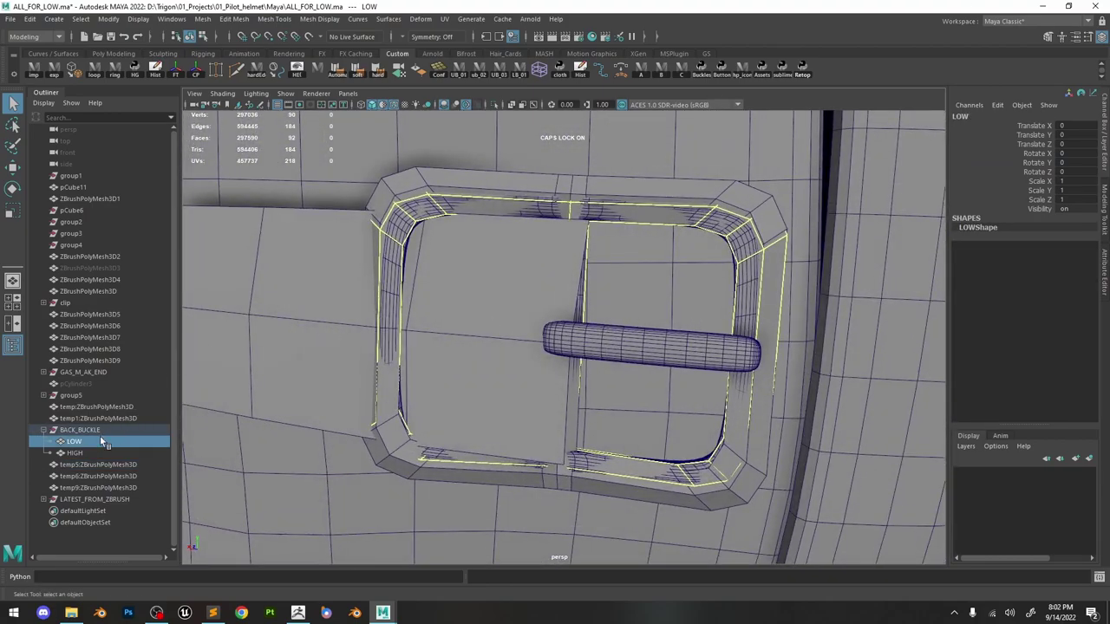
{"action": "left_click", "coordinate": [76, 453]}
{"action": "left_click", "coordinate": [511, 189]}
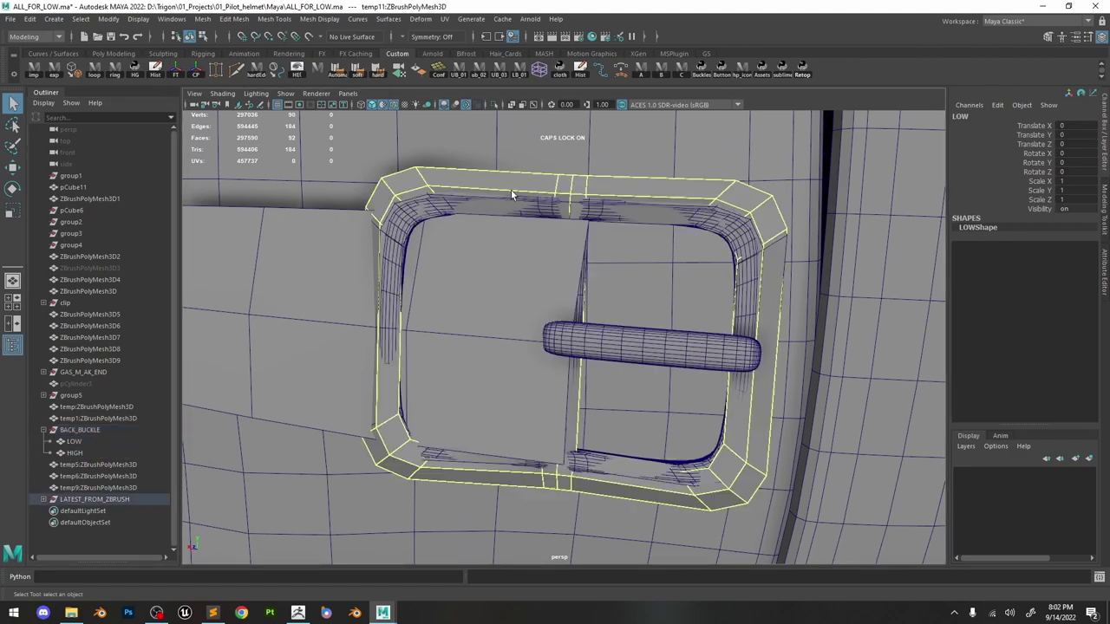
Check which parts belong to the LATEST_FROM_ZBRUSH group and delete the group.
{"action": "left_click", "coordinate": [121, 497]}
{"action": "scroll", "coordinate": [595, 362], "scroll_direction": "down", "scroll_amount": 10}
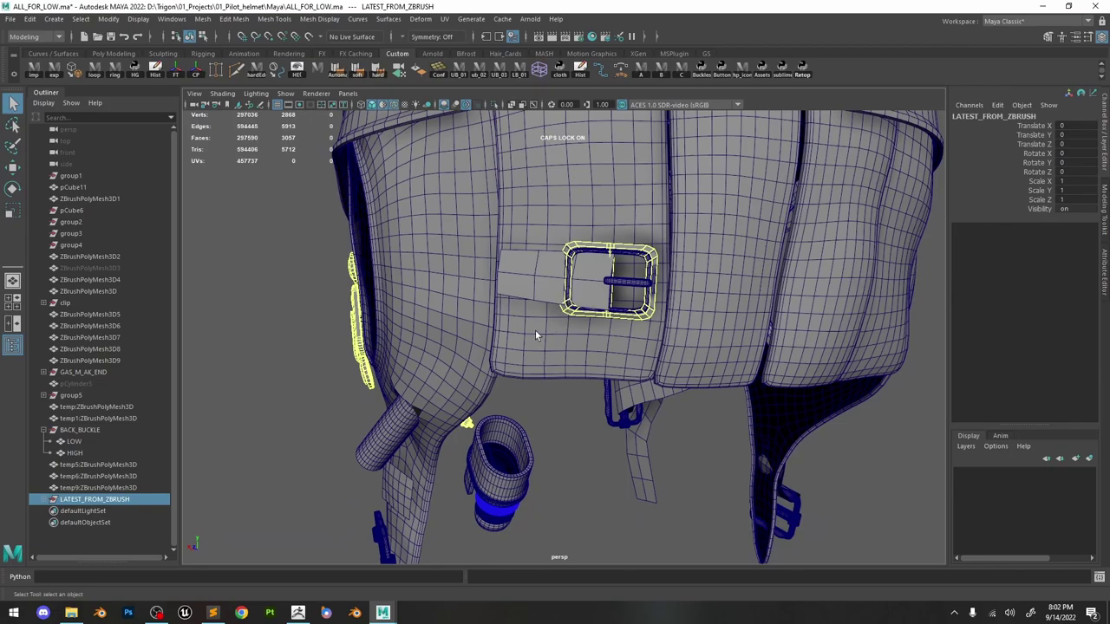
{"action": "left_click_drag", "start_coordinate": [450, 351], "coordinate": [544, 346], "text": "alt"}
{"action": "middle_click_drag", "start_coordinate": [544, 347], "coordinate": [550, 347], "text": "alt"}
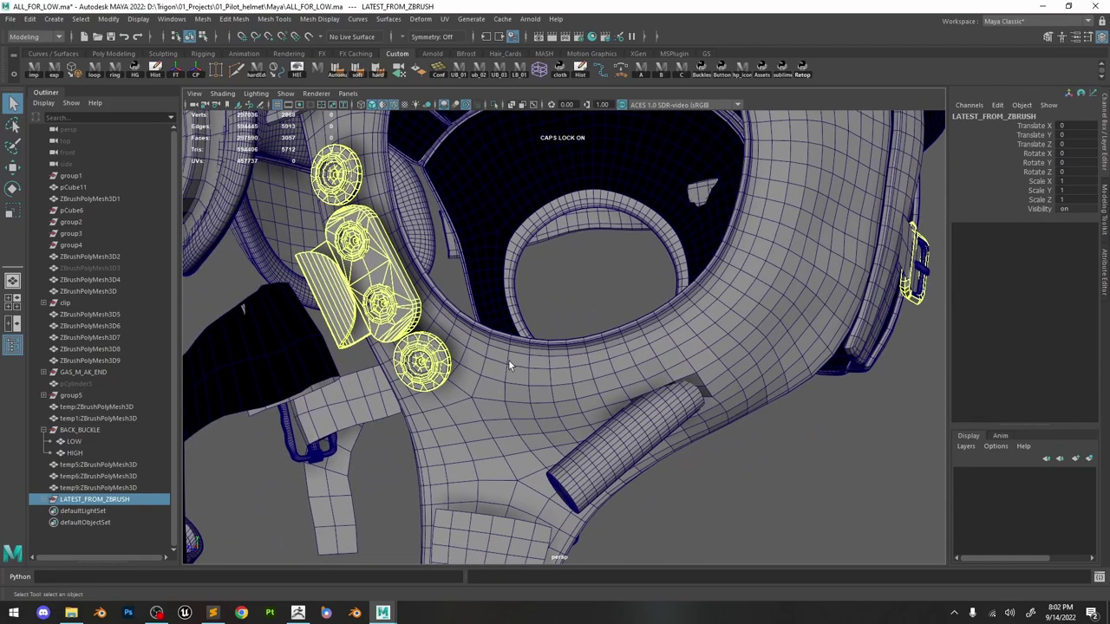
{"action": "key", "text": "Delete"}
Examine the helmet's side, strap hardware and mask connector from the side and front.
{"action": "middle_click_drag", "start_coordinate": [507, 442], "coordinate": [562, 326], "text": "alt"}
{"action": "left_click_drag", "start_coordinate": [562, 326], "coordinate": [658, 360], "text": "alt"}
{"action": "left_click", "coordinate": [647, 401]}
{"action": "scroll", "coordinate": [483, 303], "scroll_direction": "down", "scroll_amount": 5}
{"action": "left_click_drag", "start_coordinate": [483, 303], "coordinate": [592, 208], "text": "alt"}
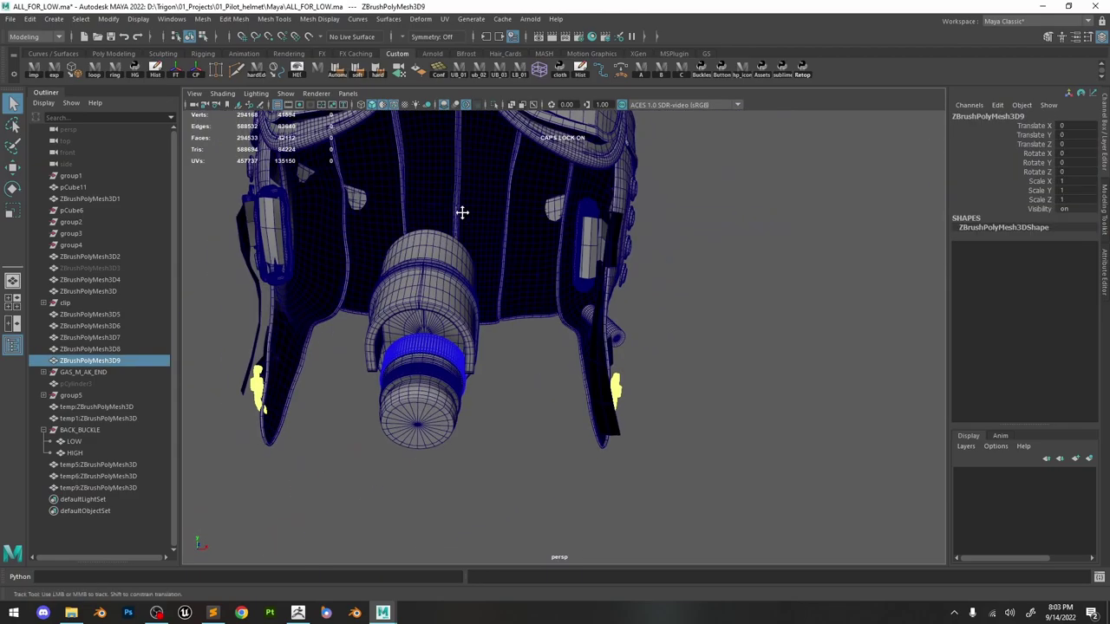
{"action": "middle_click_drag", "start_coordinate": [461, 213], "coordinate": [472, 260], "text": "alt"}
{"action": "left_click_drag", "start_coordinate": [473, 260], "coordinate": [526, 251], "text": "alt"}
{"action": "scroll", "coordinate": [521, 265], "scroll_direction": "up", "scroll_amount": 5}
{"action": "middle_click_drag", "start_coordinate": [727, 392], "coordinate": [700, 339], "text": "alt"}
{"action": "left_click_drag", "start_coordinate": [700, 338], "coordinate": [664, 319], "text": "alt"}
Check the mesh of the ribbed ring on the mask connector and look over the whole helmet.
{"action": "left_click", "coordinate": [635, 344]}
{"action": "scroll", "coordinate": [604, 358], "scroll_direction": "down", "scroll_amount": 8}
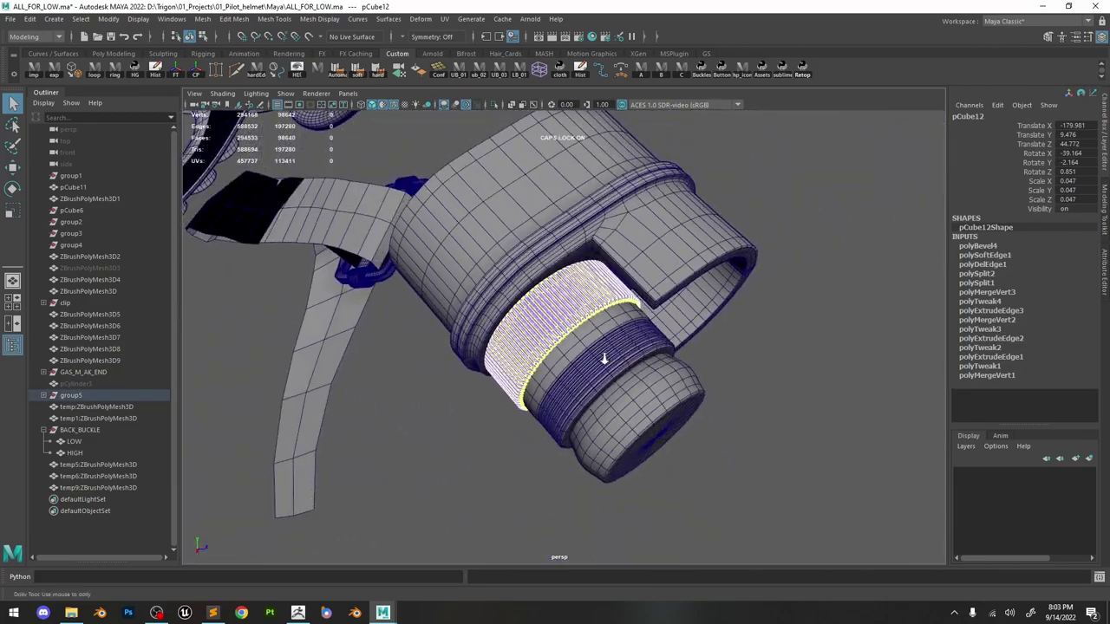
{"action": "middle_click_drag", "start_coordinate": [389, 252], "coordinate": [574, 312], "text": "alt"}
{"action": "left_click_drag", "start_coordinate": [488, 198], "coordinate": [748, 334], "text": "alt"}
{"action": "right_click_drag", "start_coordinate": [749, 334], "coordinate": [558, 164], "text": "alt"}
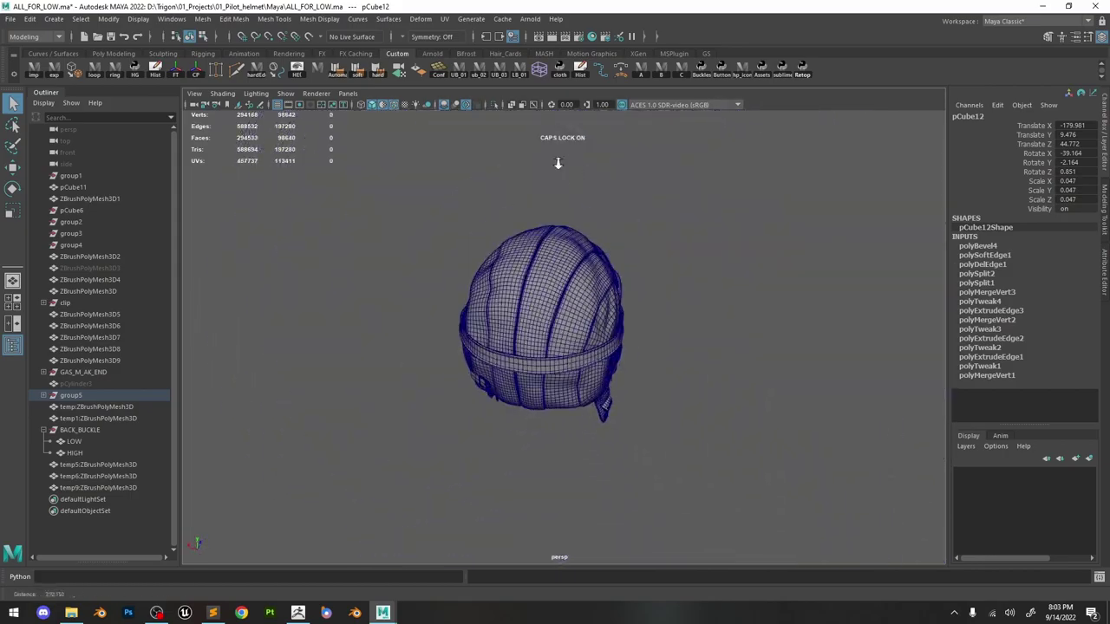
{"action": "left_click_drag", "start_coordinate": [654, 265], "coordinate": [555, 260], "text": "alt"}
{"action": "right_click_drag", "start_coordinate": [555, 260], "coordinate": [712, 369], "text": "alt"}
Switch back to the Final_low_07.ma scene and examine the low-poly cord and buttons from the opposite side.
{"action": "mouse_move", "coordinate": [386, 613]}
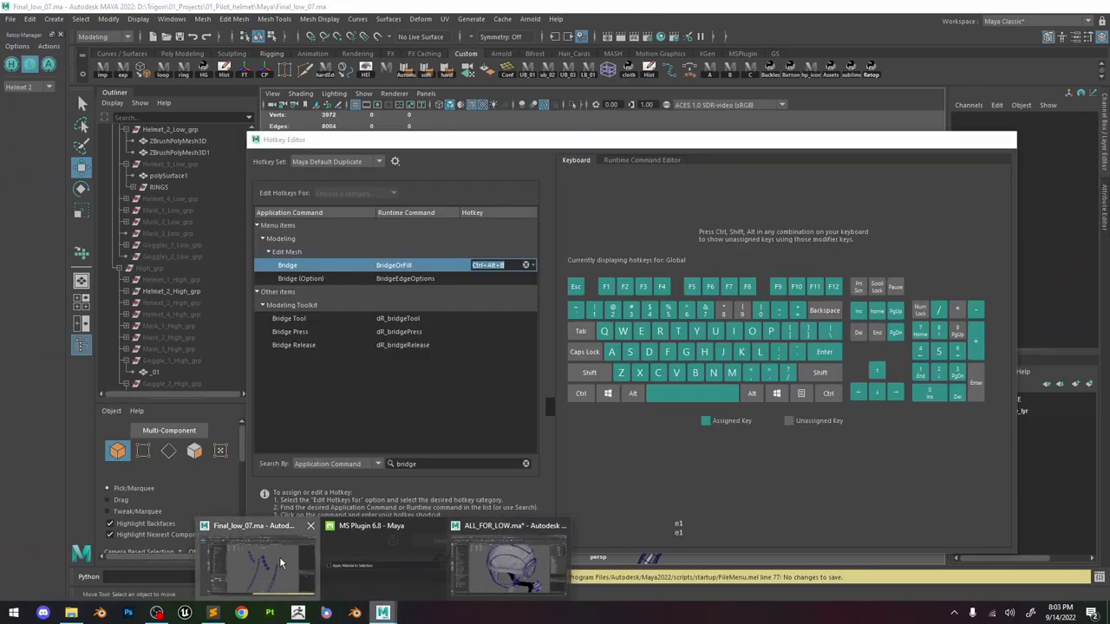
{"action": "left_click", "coordinate": [280, 557]}
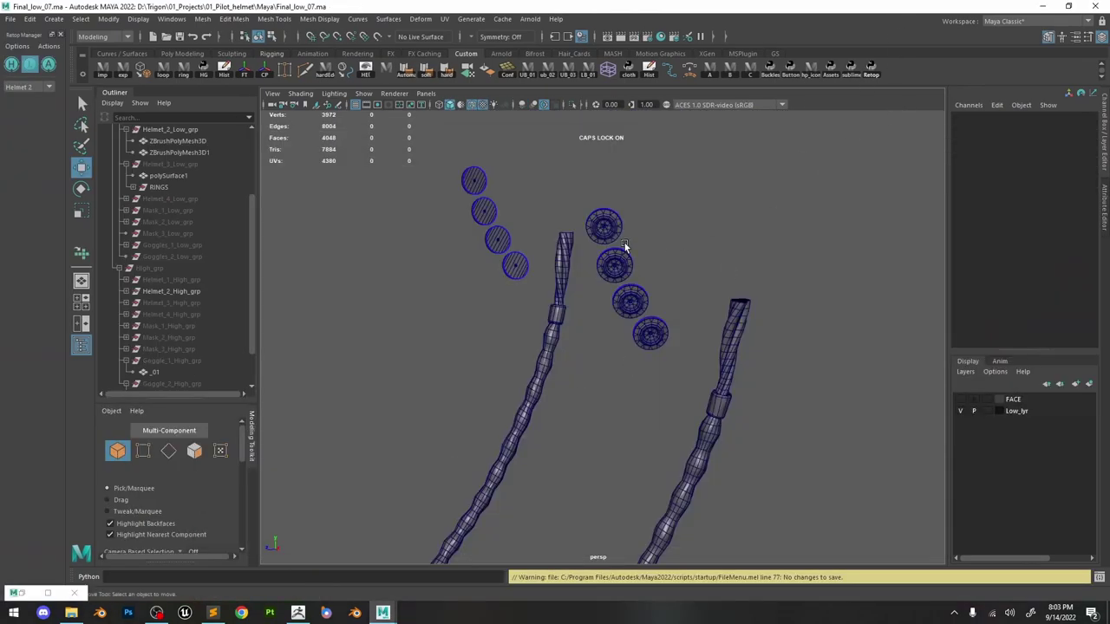
{"action": "left_click_drag", "start_coordinate": [619, 245], "coordinate": [586, 118], "text": "alt"}
{"action": "left_click_drag", "start_coordinate": [440, 217], "coordinate": [640, 99], "text": "alt"}
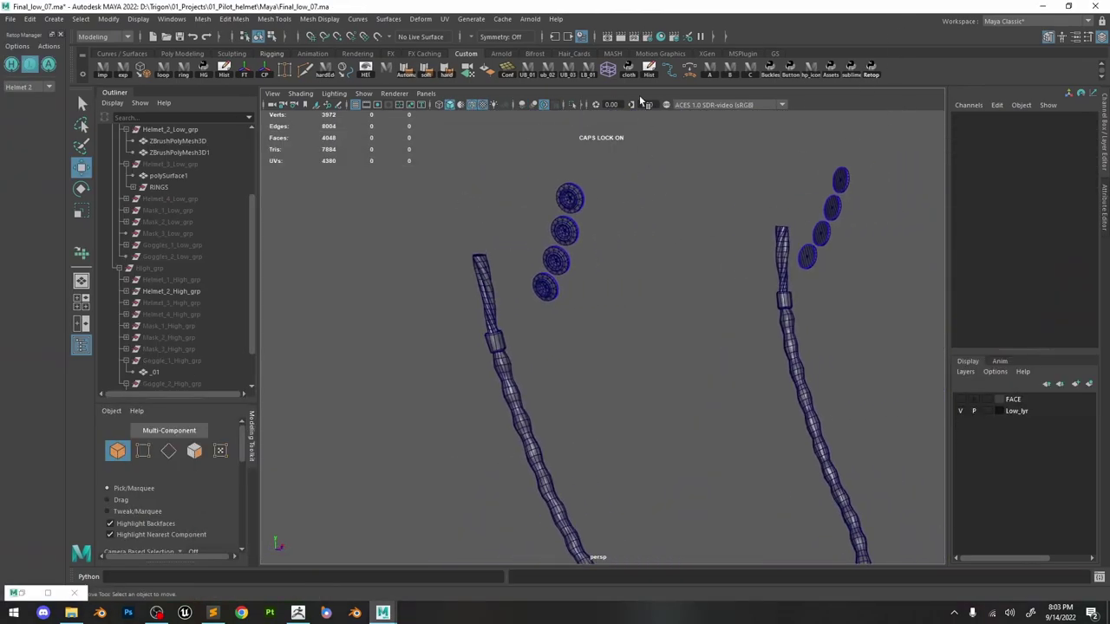
{"action": "left_click_drag", "start_coordinate": [570, 106], "coordinate": [554, 272], "text": "alt"}
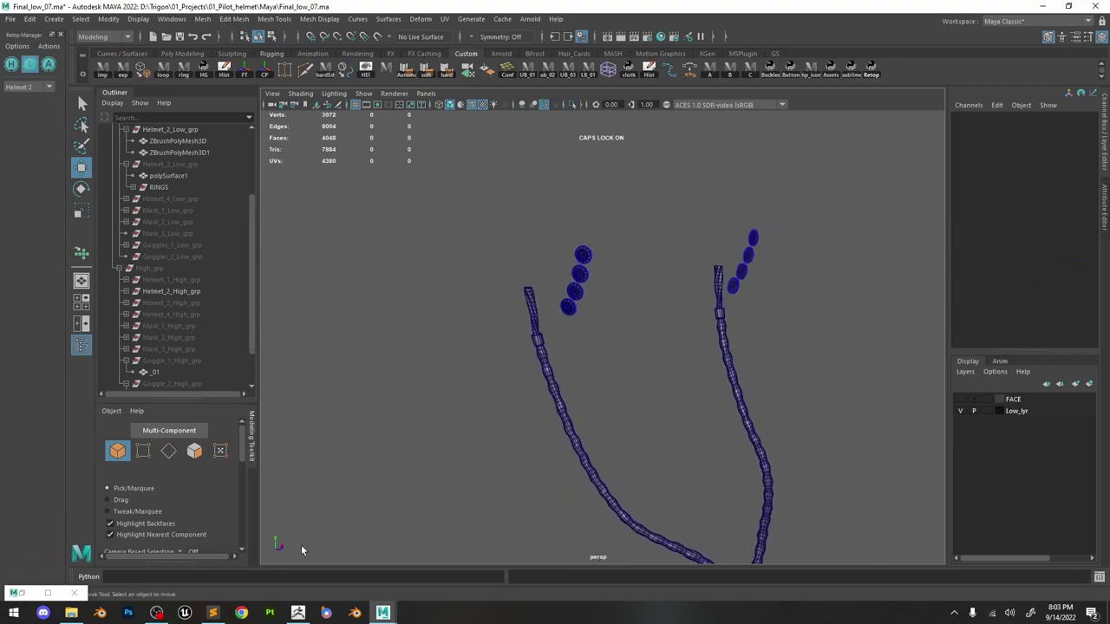
Show only the Helmet 3 parts and view the low-poly strap together with the rings.
{"action": "left_click", "coordinate": [28, 90]}
{"action": "left_click", "coordinate": [36, 112]}
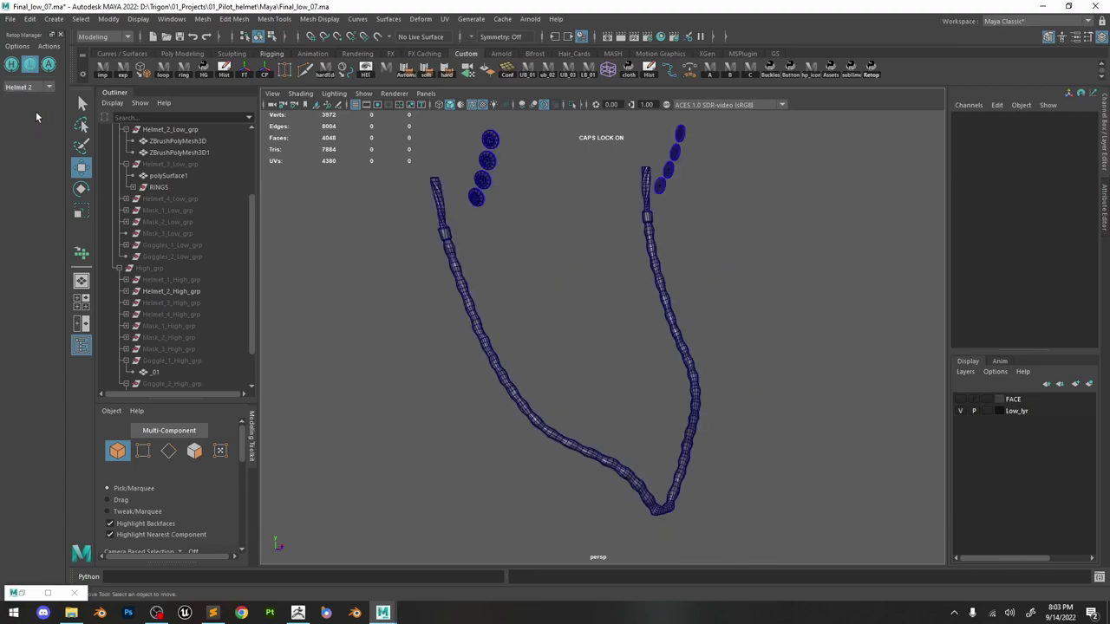
{"action": "left_click", "coordinate": [26, 87]}
{"action": "left_click", "coordinate": [25, 113]}
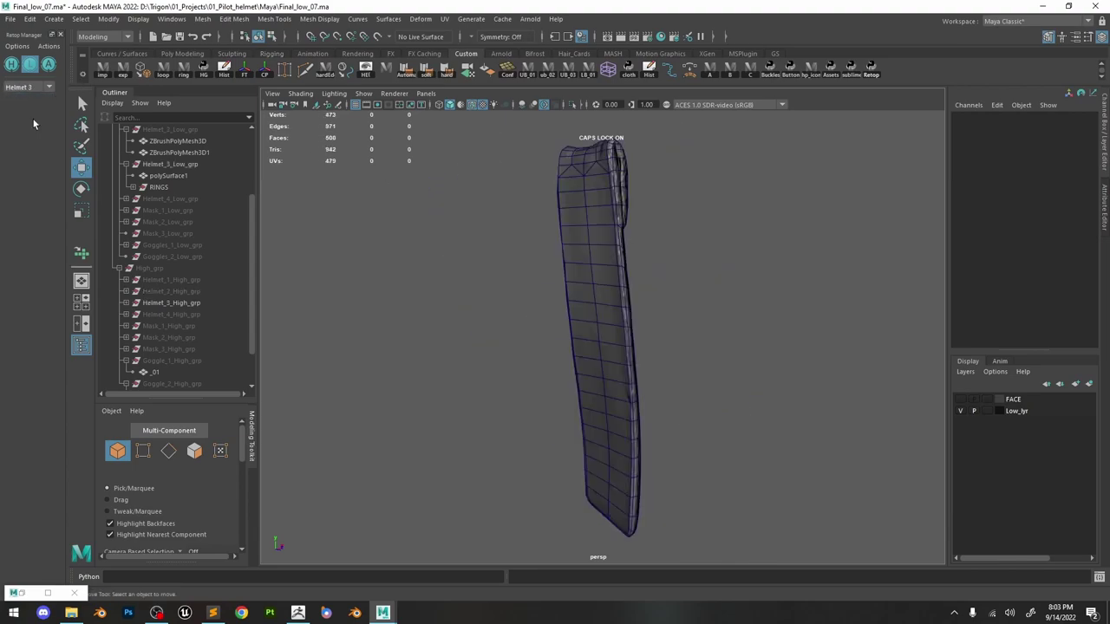
{"action": "left_click_drag", "start_coordinate": [604, 259], "coordinate": [595, 234], "text": "alt"}
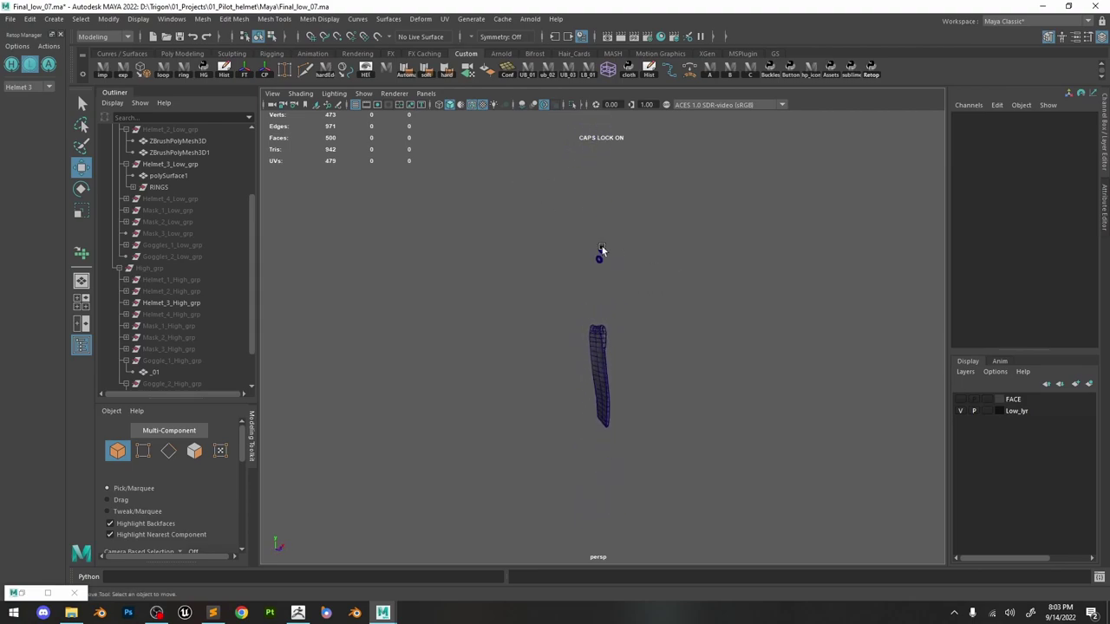
Group the RINGS group, mirror a duplicate with Scale X -1, and freeze the duplicate's transformations.
{"action": "left_click", "coordinate": [601, 249]}
{"action": "left_click", "coordinate": [159, 188]}
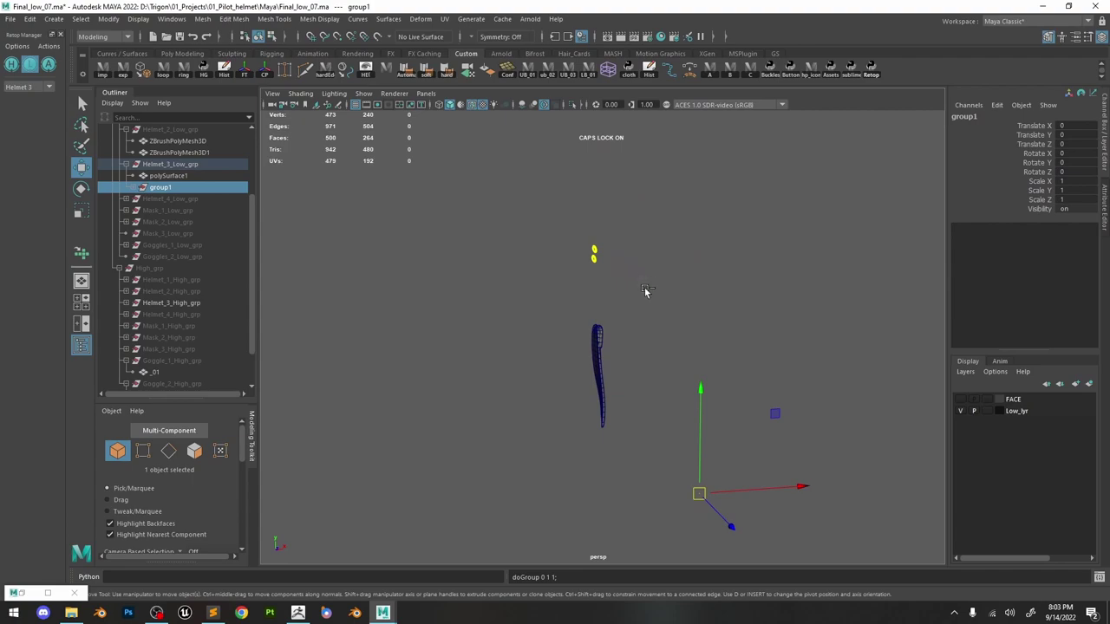
{"action": "key", "text": "ctrl+d"}
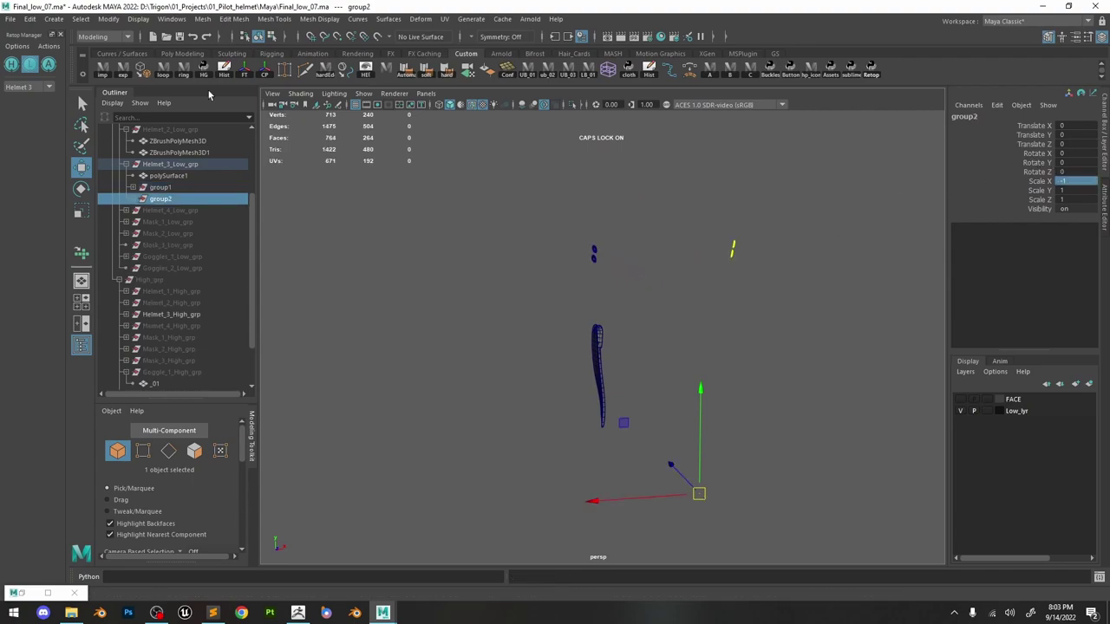
{"action": "left_click", "coordinate": [248, 76]}
{"action": "left_click_drag", "start_coordinate": [540, 221], "coordinate": [588, 233], "text": "alt"}
Switch to ZBrush, check the parts in Helmet_02_High and Helmet_03_High, and display Helmet_01_High.
{"action": "left_click", "coordinate": [299, 614]}
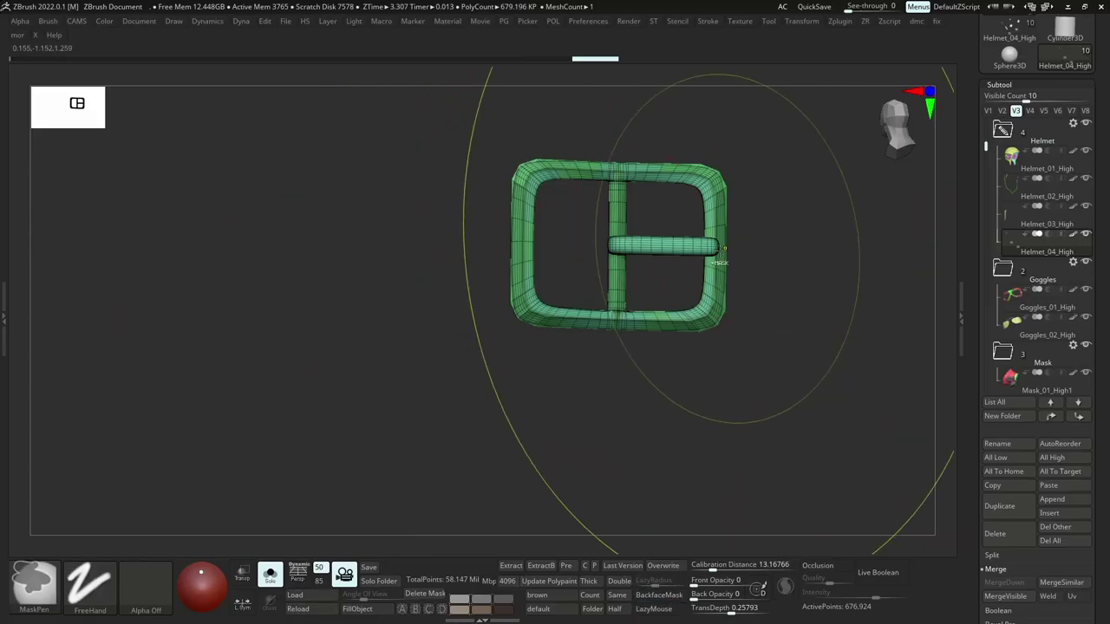
{"action": "right_click_drag", "start_coordinate": [793, 244], "coordinate": [820, 180], "text": "ctrl"}
{"action": "mouse_move", "coordinate": [1013, 195]}
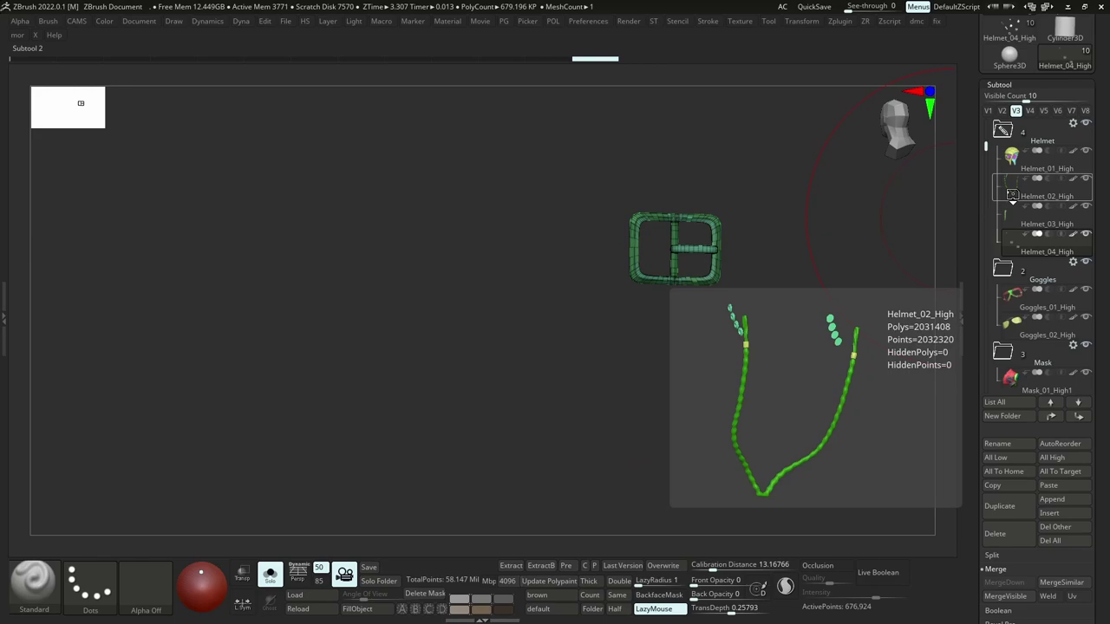
{"action": "mouse_move", "coordinate": [1011, 216]}
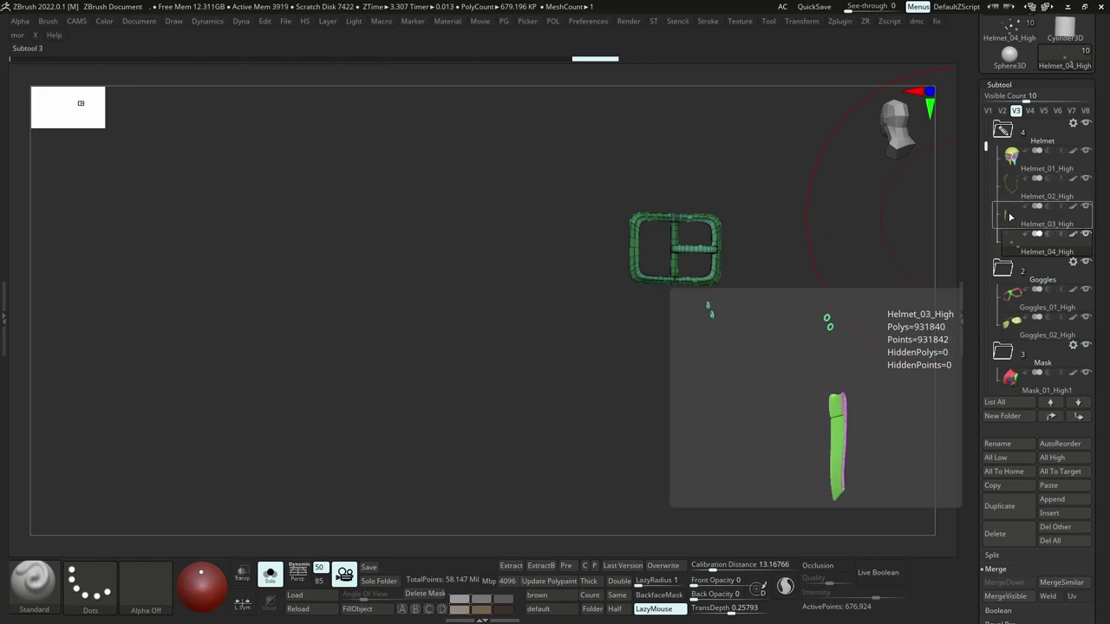
{"action": "left_click", "coordinate": [1008, 167]}
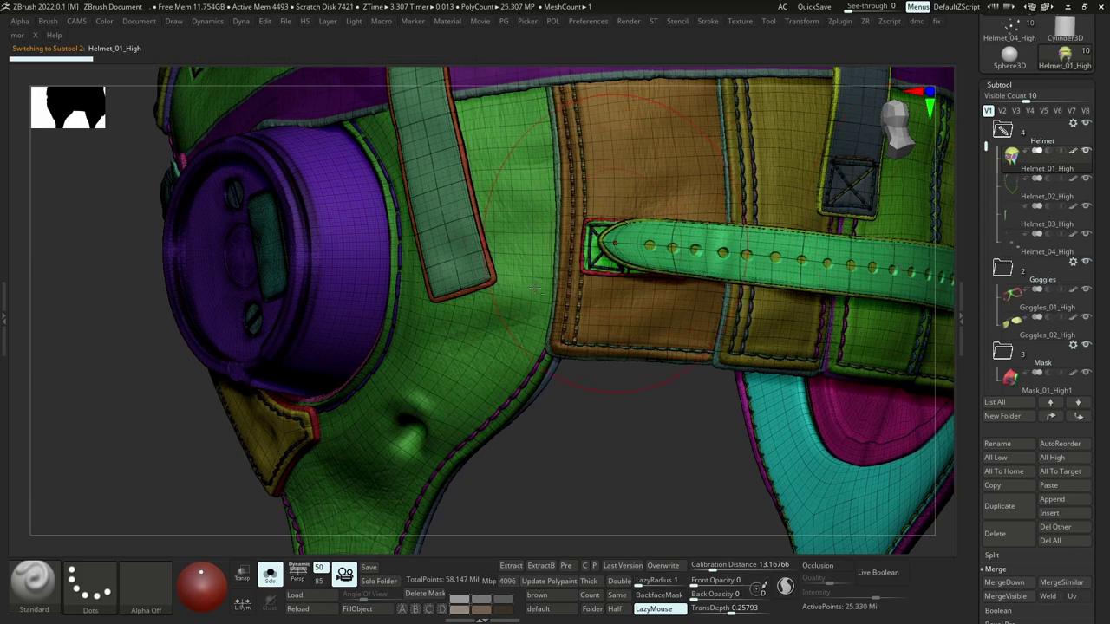
Turn off the polyframe display and examine the rear strap on Helmet_01_High.
{"action": "mouse_move", "coordinate": [535, 288]}
{"action": "right_mouse_down", "text": "alt"}
{"action": "mouse_move", "coordinate": [548, 268]}
{"action": "mouse_move", "coordinate": [535, 288]}
{"action": "right_mouse_up", "text": "alt"}
{"action": "key", "text": "shift+f"}
{"action": "right_click_drag", "start_coordinate": [651, 278], "coordinate": [604, 196], "text": "ctrl"}
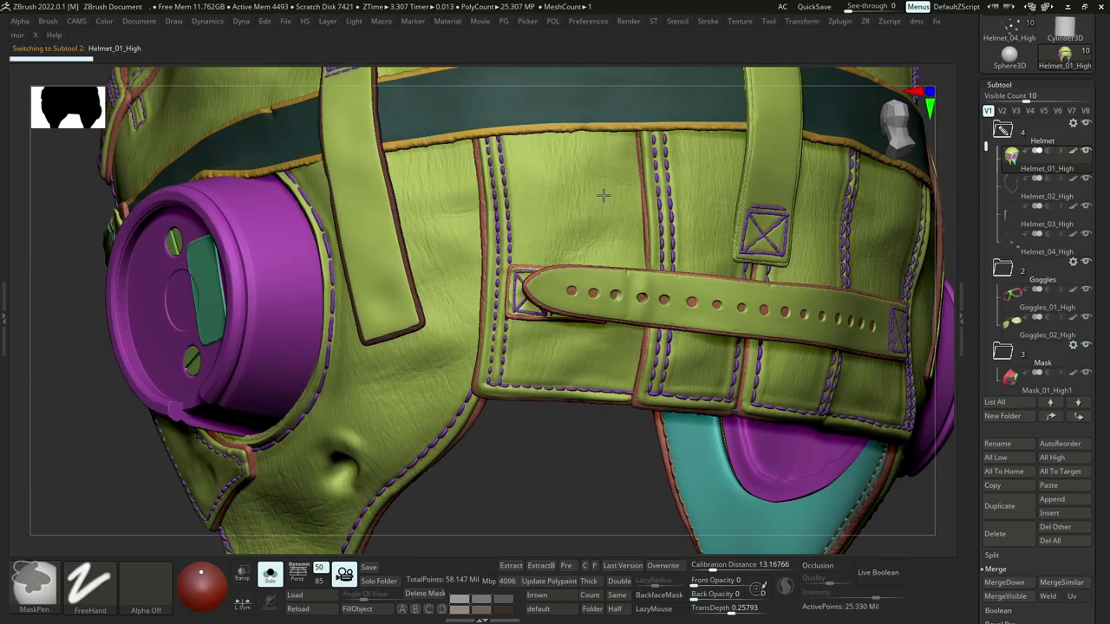
Switch to Maya, show only the Helmet 1 parts, and view the low-poly helmet up close.
{"action": "key", "text": "alt+Tab"}
{"action": "left_click", "coordinate": [26, 87]}
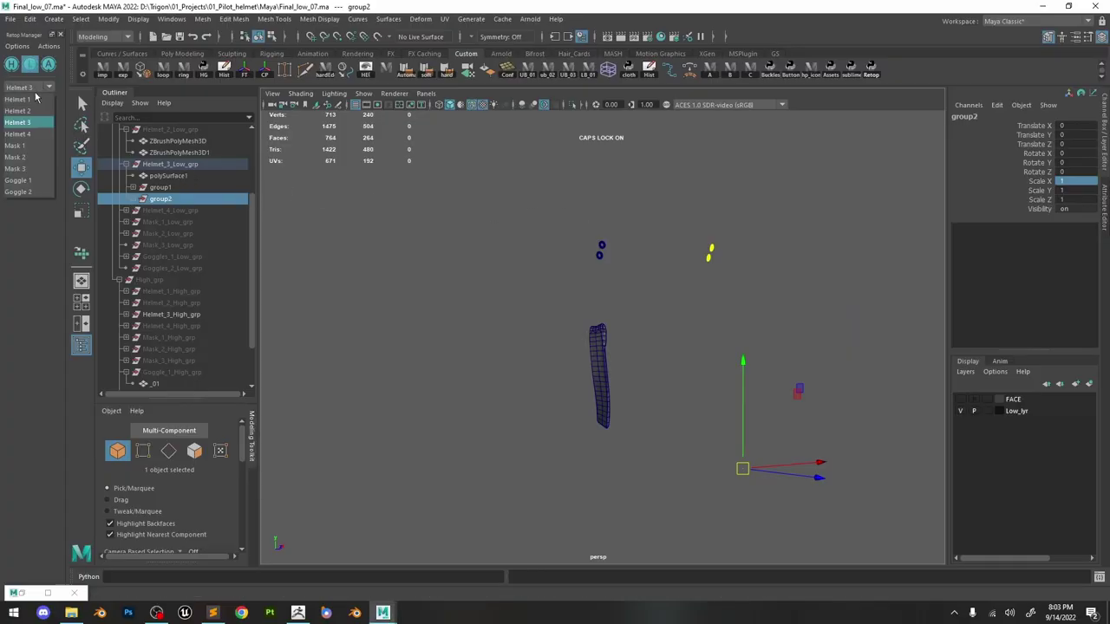
{"action": "left_click", "coordinate": [26, 98]}
{"action": "left_click_drag", "start_coordinate": [578, 211], "coordinate": [591, 236], "text": "alt"}
{"action": "right_click_drag", "start_coordinate": [591, 236], "coordinate": [650, 338], "text": "alt"}
{"action": "middle_click_drag", "start_coordinate": [650, 338], "coordinate": [663, 307], "text": "alt"}
{"action": "left_click_drag", "start_coordinate": [613, 268], "coordinate": [711, 275], "text": "alt"}
{"action": "middle_click_drag", "start_coordinate": [711, 277], "coordinate": [687, 264], "text": "alt"}
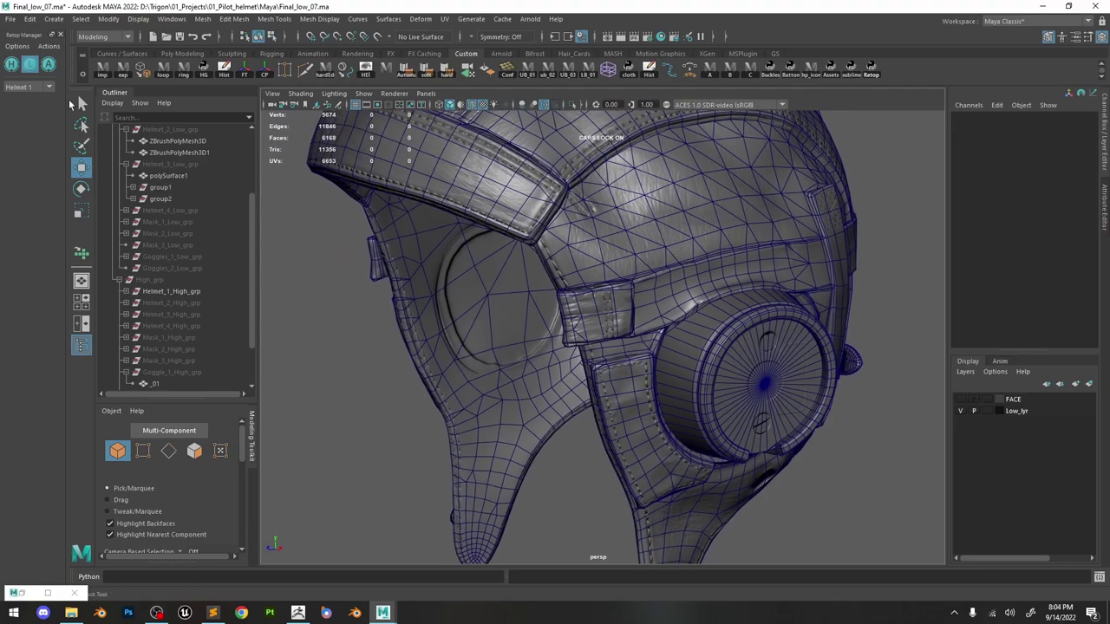
Compare the rear strap on the Helmet 1 high-poly and low-poly meshes, finishing with only the low-poly shown.
{"action": "left_click", "coordinate": [48, 68]}
{"action": "left_click_drag", "start_coordinate": [512, 217], "coordinate": [649, 352], "text": "alt"}
{"action": "left_click", "coordinate": [635, 302]}
{"action": "scroll", "coordinate": [636, 302], "scroll_direction": "up", "scroll_amount": 5}
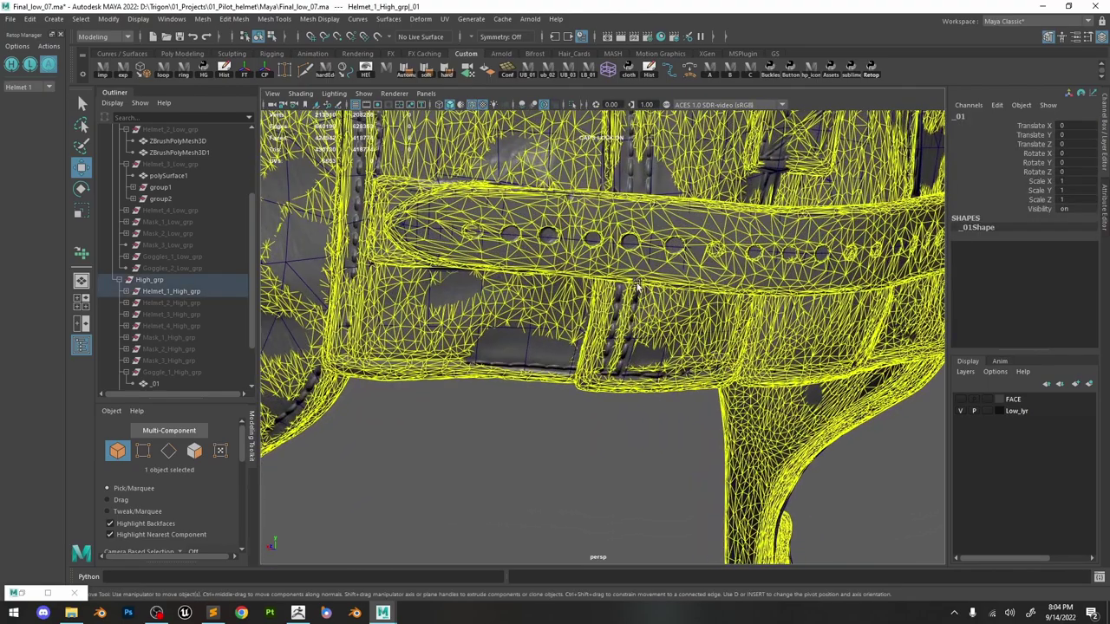
{"action": "left_click_drag", "start_coordinate": [586, 304], "coordinate": [605, 345], "text": "alt"}
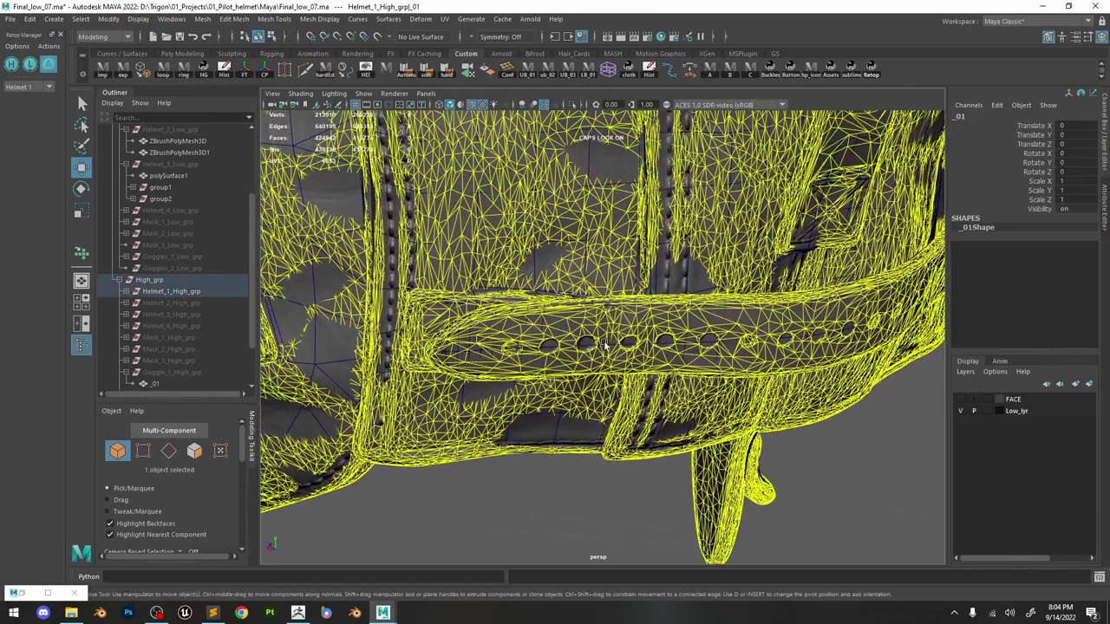
{"action": "left_click", "coordinate": [29, 65]}
{"action": "left_click", "coordinate": [47, 66]}
{"action": "left_click", "coordinate": [30, 65]}
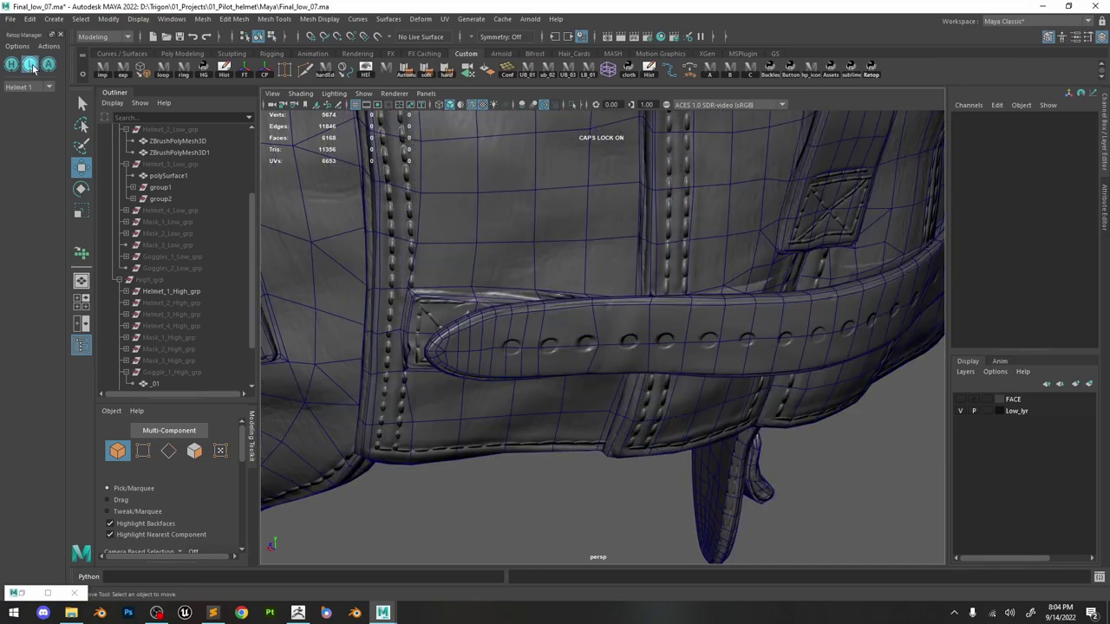
Inspect the vertices of the low-poly rear strap around the back of the helmet and return to object mode.
{"action": "left_click", "coordinate": [753, 380]}
{"action": "left_click_drag", "start_coordinate": [757, 379], "coordinate": [710, 397], "text": "alt"}
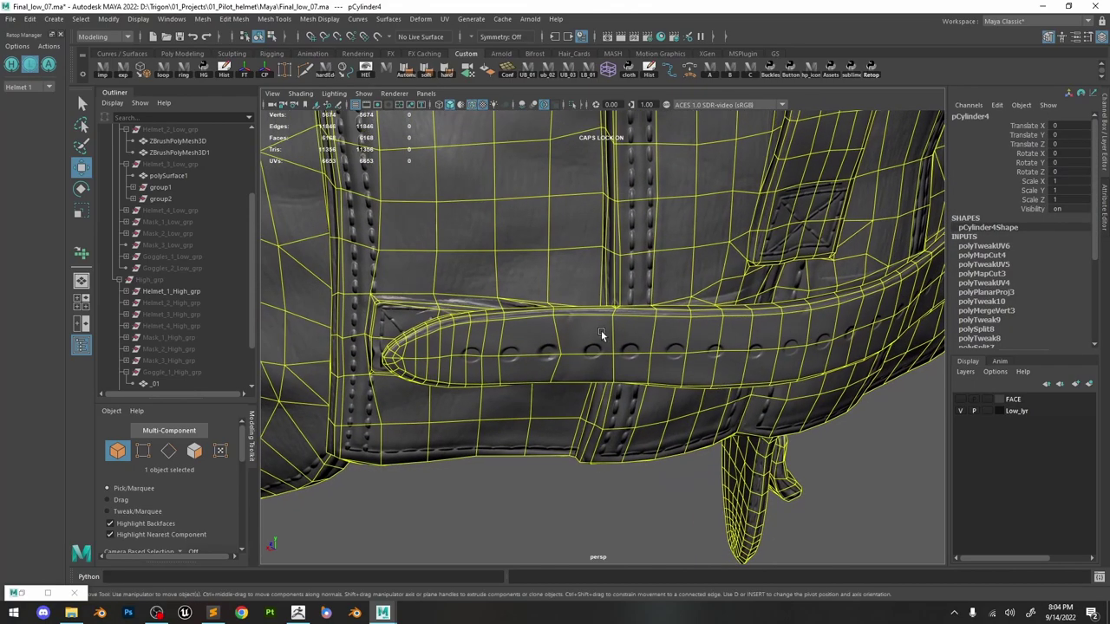
{"action": "right_click_drag", "start_coordinate": [593, 297], "coordinate": [550, 302]}
{"action": "left_click", "coordinate": [560, 353]}
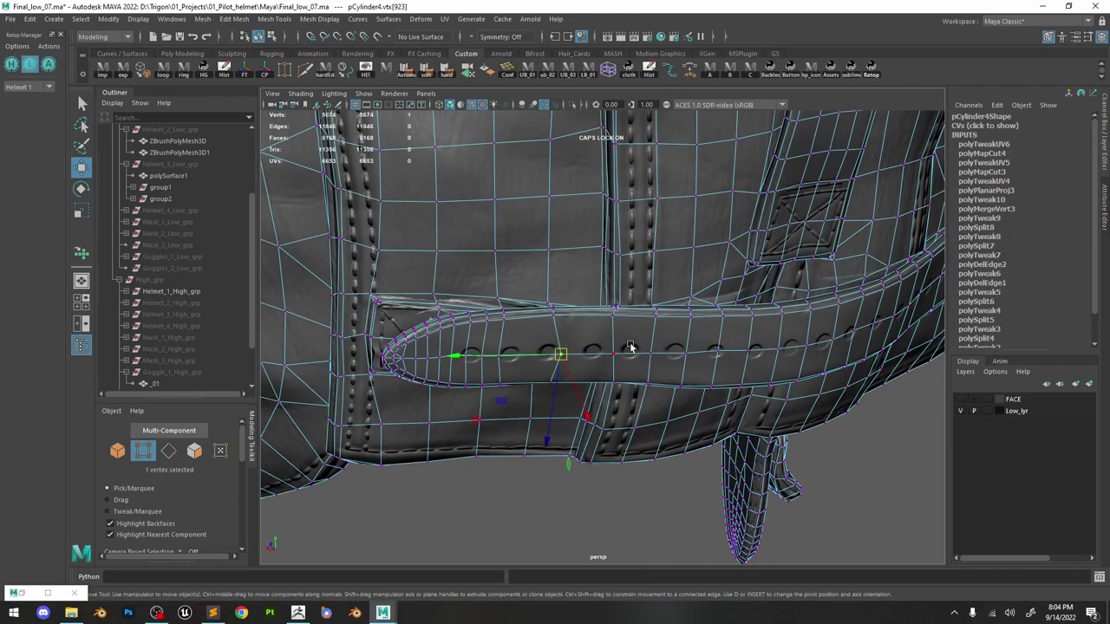
{"action": "key", "text": "f"}
{"action": "scroll", "coordinate": [598, 344], "scroll_direction": "down", "scroll_amount": 10}
{"action": "left_click_drag", "start_coordinate": [601, 348], "coordinate": [665, 377], "text": "alt"}
{"action": "middle_click_drag", "start_coordinate": [919, 281], "coordinate": [579, 355], "text": "alt"}
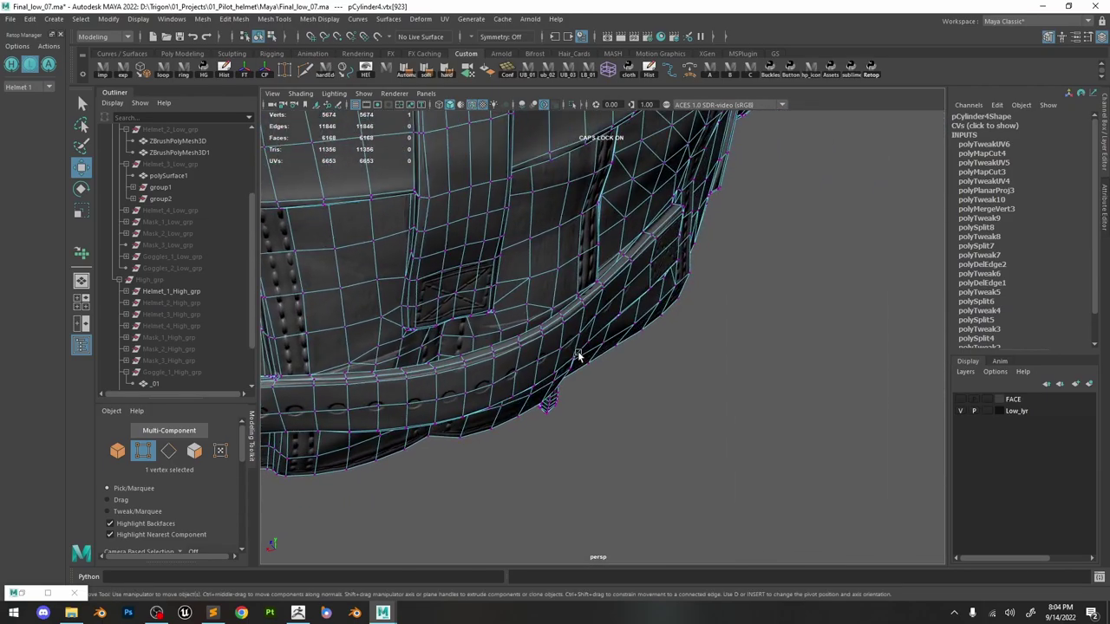
{"action": "left_click_drag", "start_coordinate": [579, 356], "coordinate": [615, 378], "text": "alt"}
{"action": "left_click_drag", "start_coordinate": [620, 292], "coordinate": [511, 291], "text": "alt"}
{"action": "right_click_drag", "start_coordinate": [511, 291], "coordinate": [580, 226]}
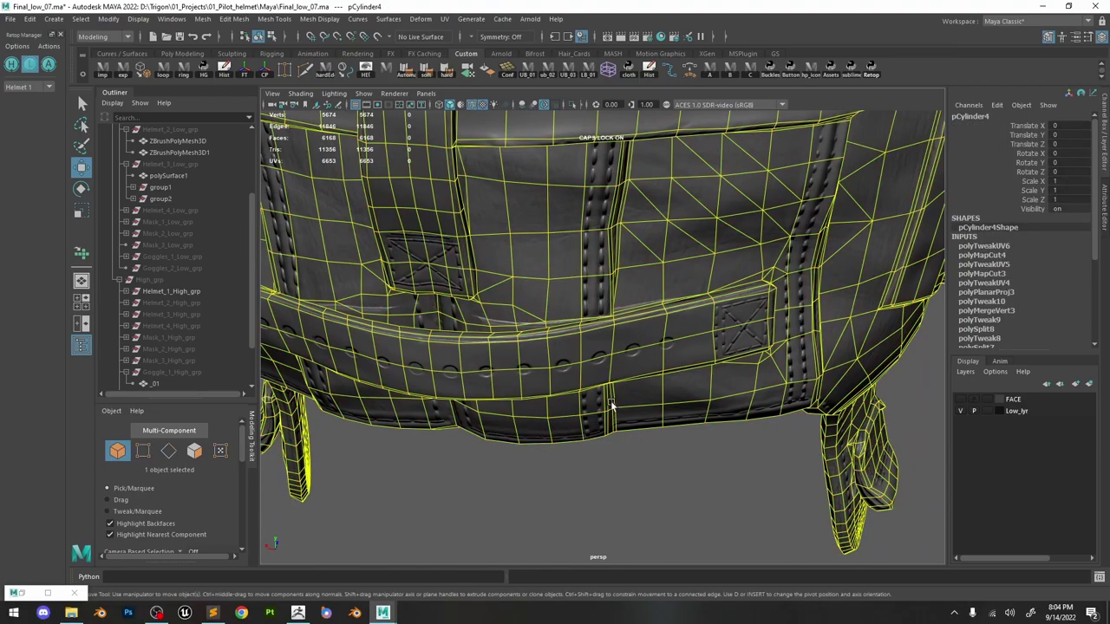
Deselect the low-poly helmet and examine the rear strap from below and the whole helmet from the side.
{"action": "left_click", "coordinate": [602, 459]}
{"action": "left_click_drag", "start_coordinate": [602, 459], "coordinate": [639, 288], "text": "alt"}
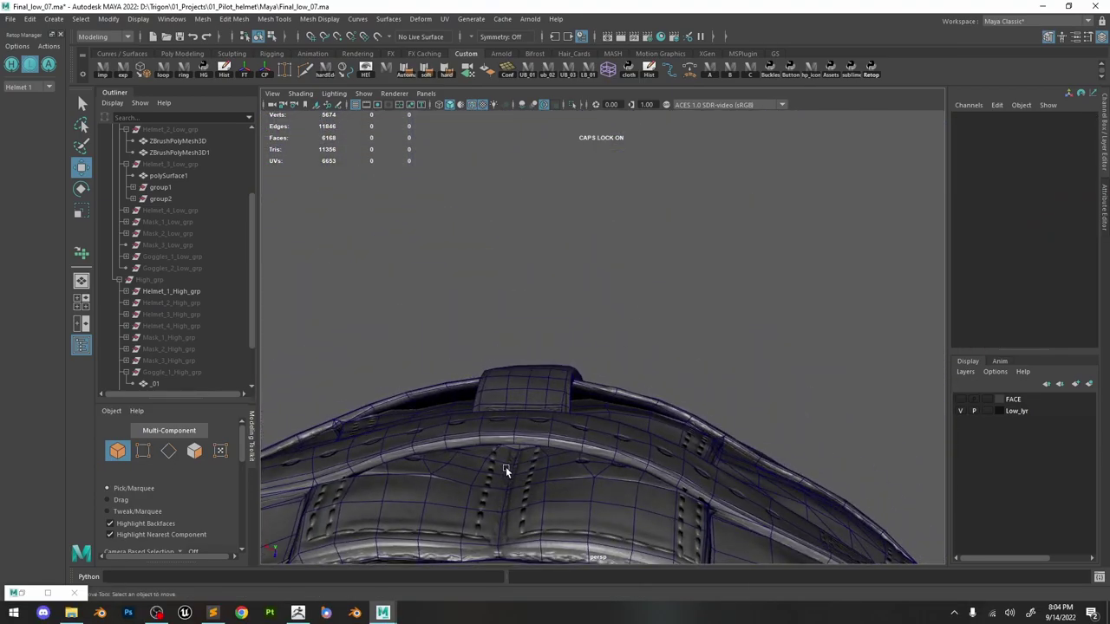
{"action": "left_click_drag", "start_coordinate": [506, 471], "coordinate": [531, 428], "text": "alt"}
{"action": "left_click_drag", "start_coordinate": [623, 287], "coordinate": [653, 288], "text": "alt"}
{"action": "scroll", "coordinate": [719, 328], "scroll_direction": "down", "scroll_amount": 5}
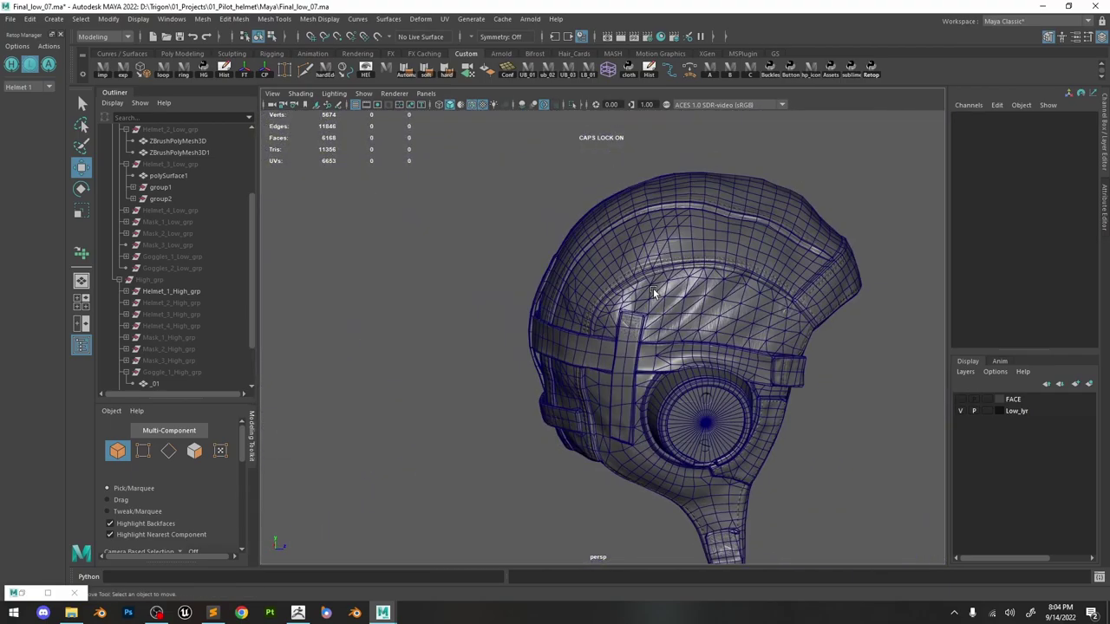
Show only the Helmet 4 parts and frame the original low-poly clip with two holes.
{"action": "scroll", "coordinate": [653, 288], "scroll_direction": "down", "scroll_amount": 2}
{"action": "left_click", "coordinate": [40, 85]}
{"action": "left_click", "coordinate": [18, 134]}
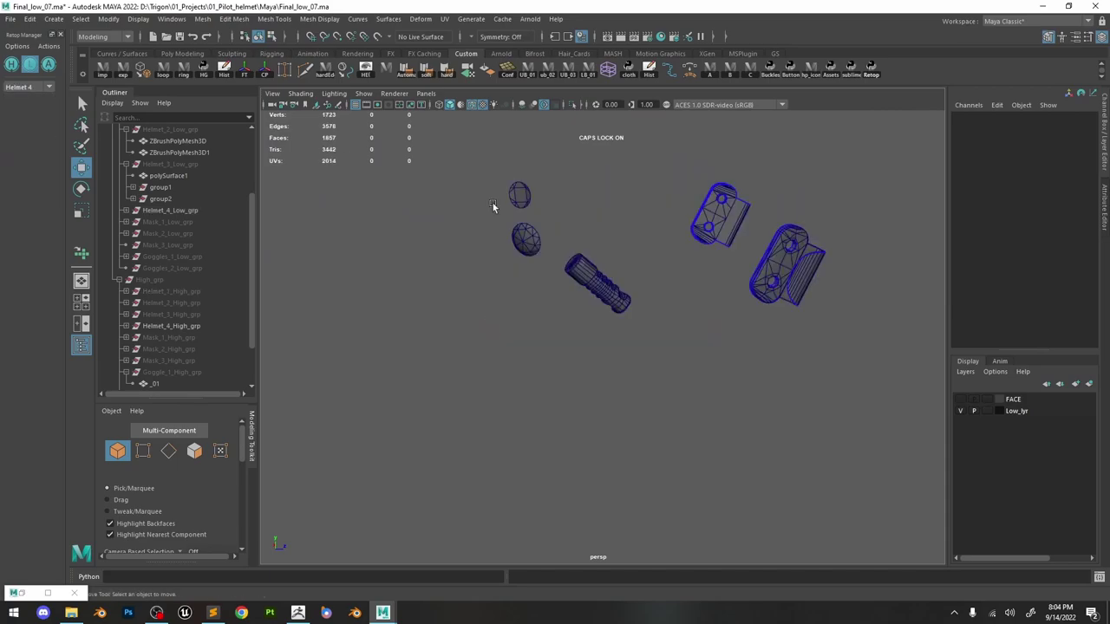
{"action": "scroll", "coordinate": [643, 284], "scroll_direction": "up", "scroll_amount": 3}
{"action": "left_click_drag", "start_coordinate": [618, 295], "coordinate": [623, 292], "text": "alt"}
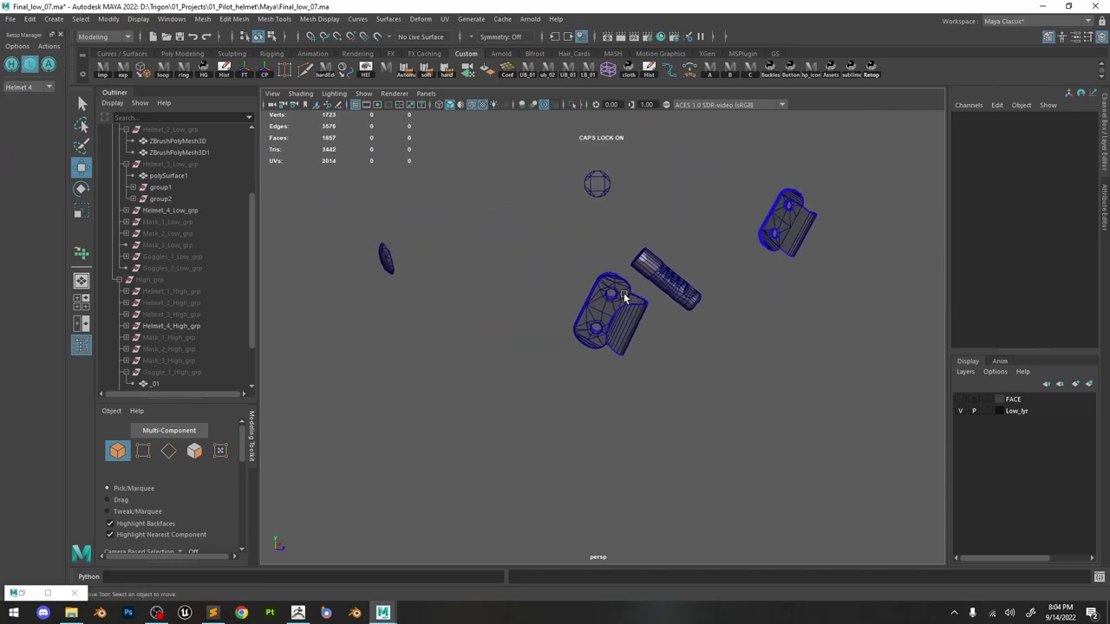
{"action": "key", "text": "alt+Tab"}
{"action": "key", "text": "alt+Tab"}
{"action": "left_click_drag", "start_coordinate": [546, 277], "coordinate": [567, 297], "text": "alt"}
{"action": "left_click", "coordinate": [536, 302]}
{"action": "key", "text": "f"}
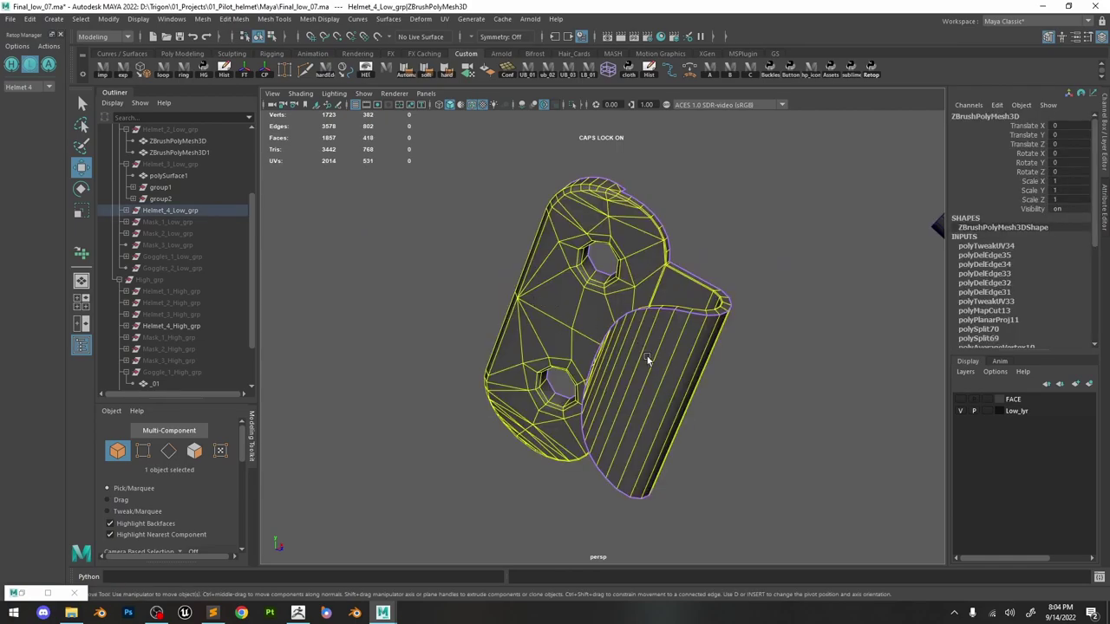
Delete the existing mirrored clip, ZBrushPolyMesh3D3, from Helmet_4_Low_grp.
{"action": "scroll", "coordinate": [677, 249], "scroll_direction": "down", "scroll_amount": 5}
{"action": "key", "text": "ctrl+shift+d"}
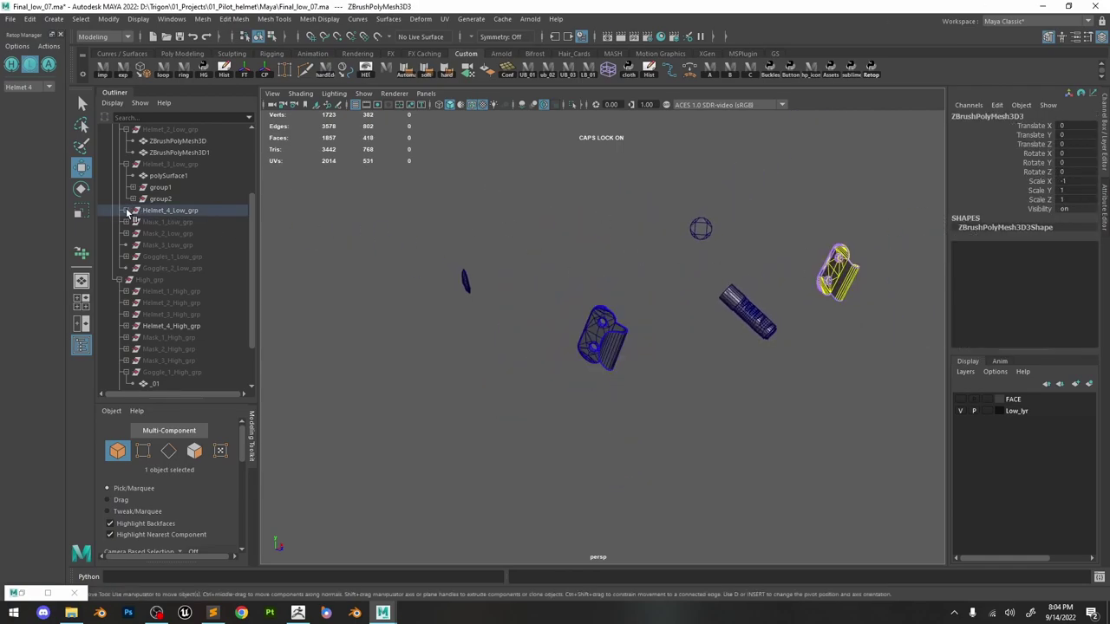
{"action": "left_click", "coordinate": [126, 211]}
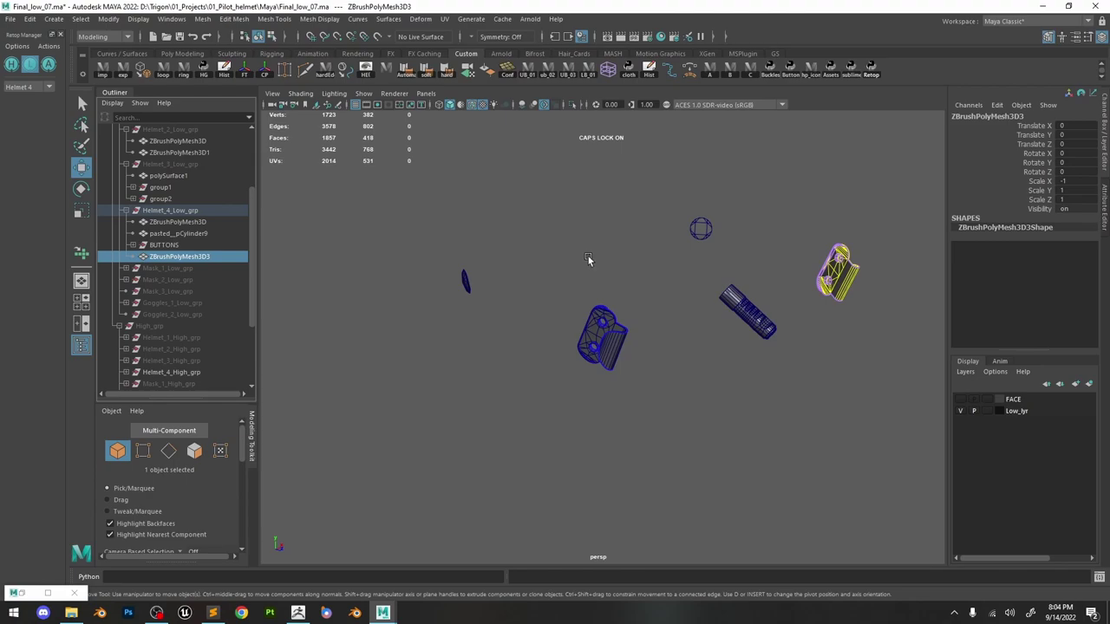
{"action": "key", "text": "Delete"}
Frame the remaining low-poly clip and examine its holes and curved edge up close.
{"action": "left_click", "coordinate": [595, 327]}
{"action": "key", "text": "f"}
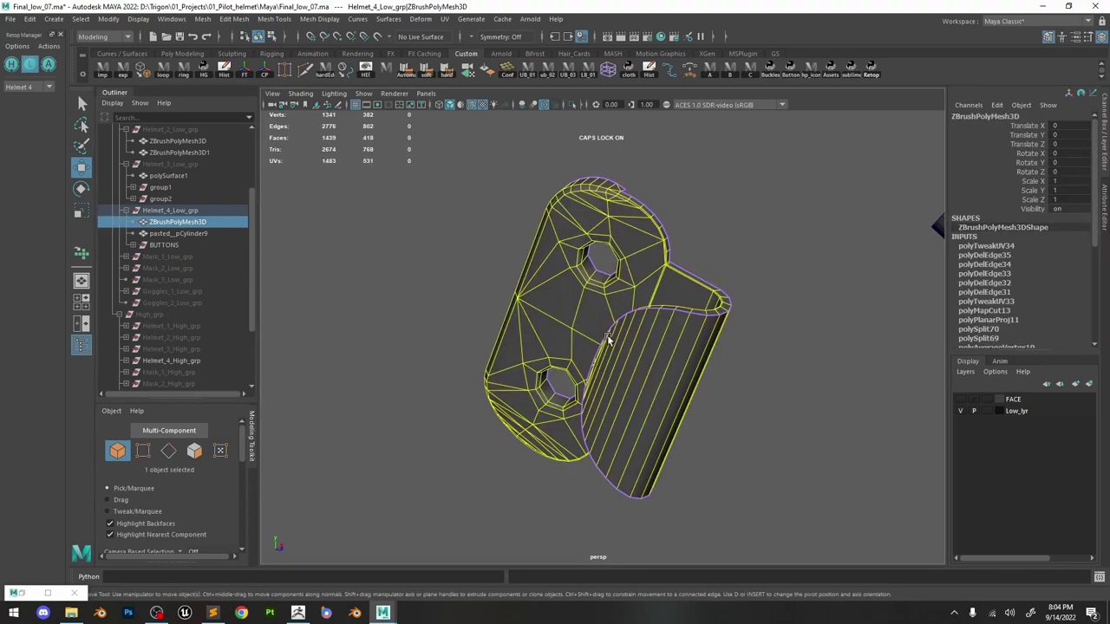
{"action": "scroll", "coordinate": [608, 339], "scroll_direction": "down", "scroll_amount": 2}
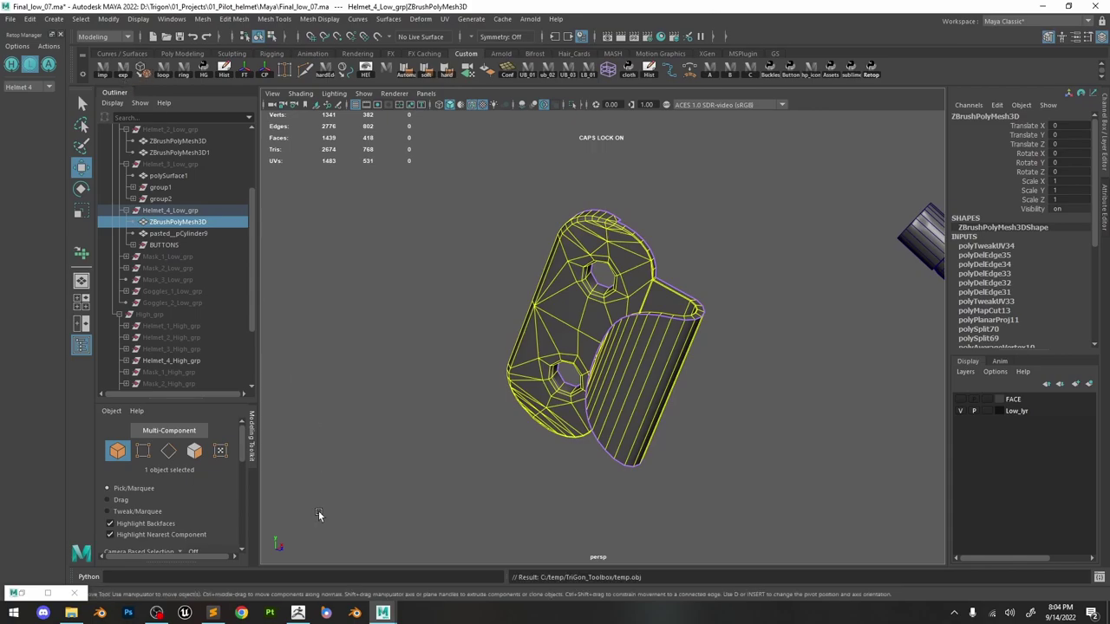
{"action": "left_click_drag", "start_coordinate": [570, 319], "coordinate": [624, 319], "text": "alt"}
{"action": "scroll", "coordinate": [586, 280], "scroll_direction": "up", "scroll_amount": 5}
{"action": "left_click_drag", "start_coordinate": [585, 278], "coordinate": [517, 283], "text": "alt"}
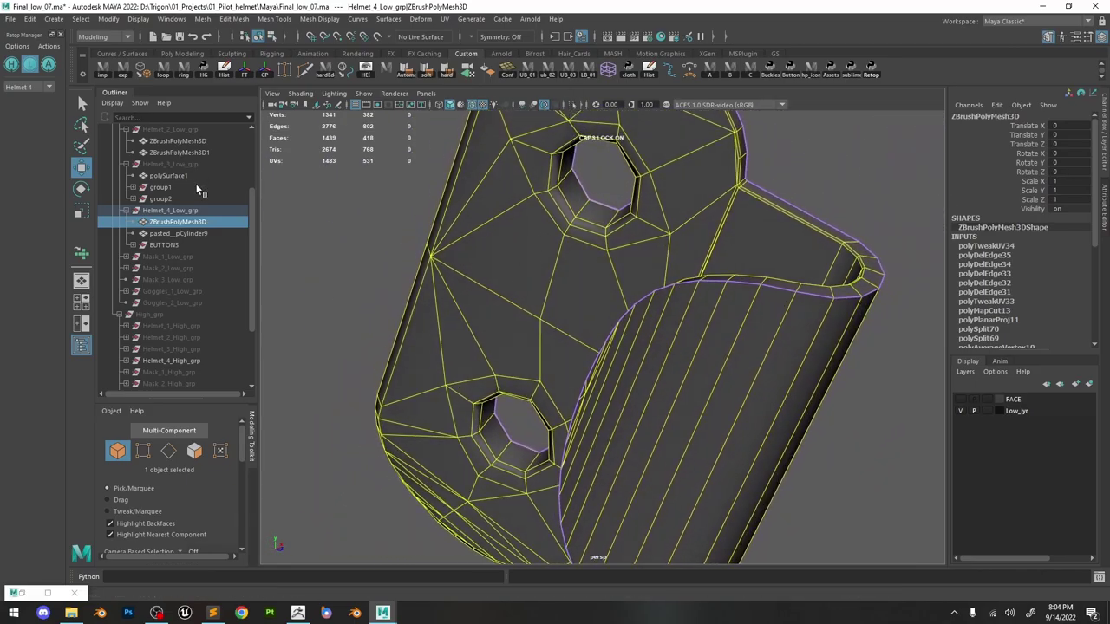
Unhide Helmet_3_Low_grp, Helmet_1_Low_grp and Helmet_2_Low_grp and check how the clip sits on the helmet.
{"action": "left_click", "coordinate": [182, 165]}
{"action": "key", "text": "shift+h"}
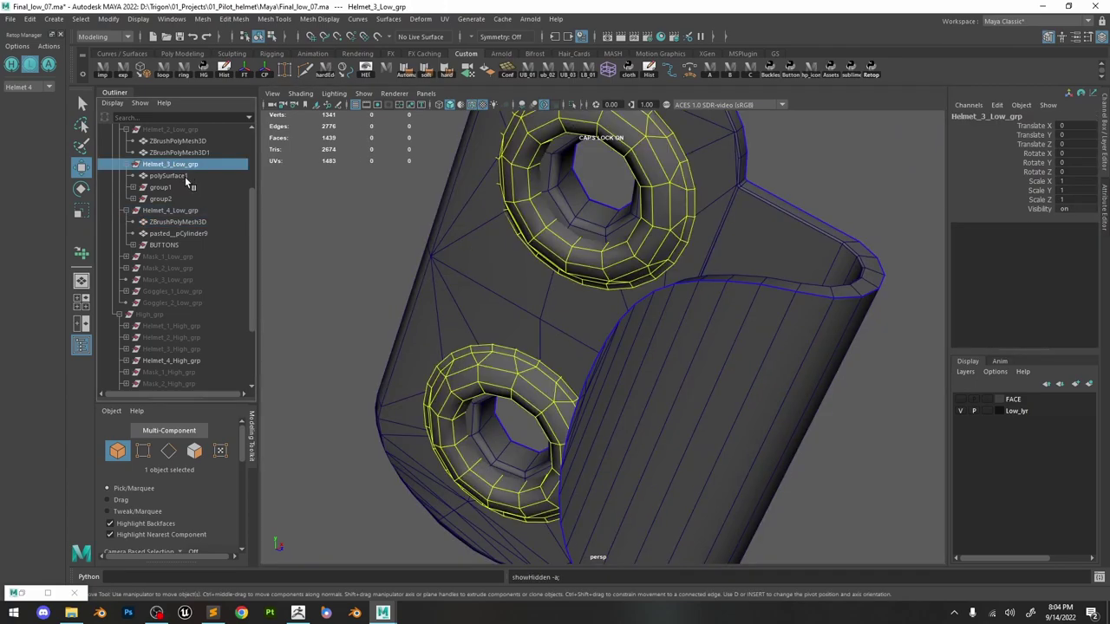
{"action": "scroll", "coordinate": [185, 177], "scroll_direction": "up", "scroll_amount": 3}
{"action": "left_click", "coordinate": [178, 218]}
{"action": "left_click", "coordinate": [177, 213], "text": "shift"}
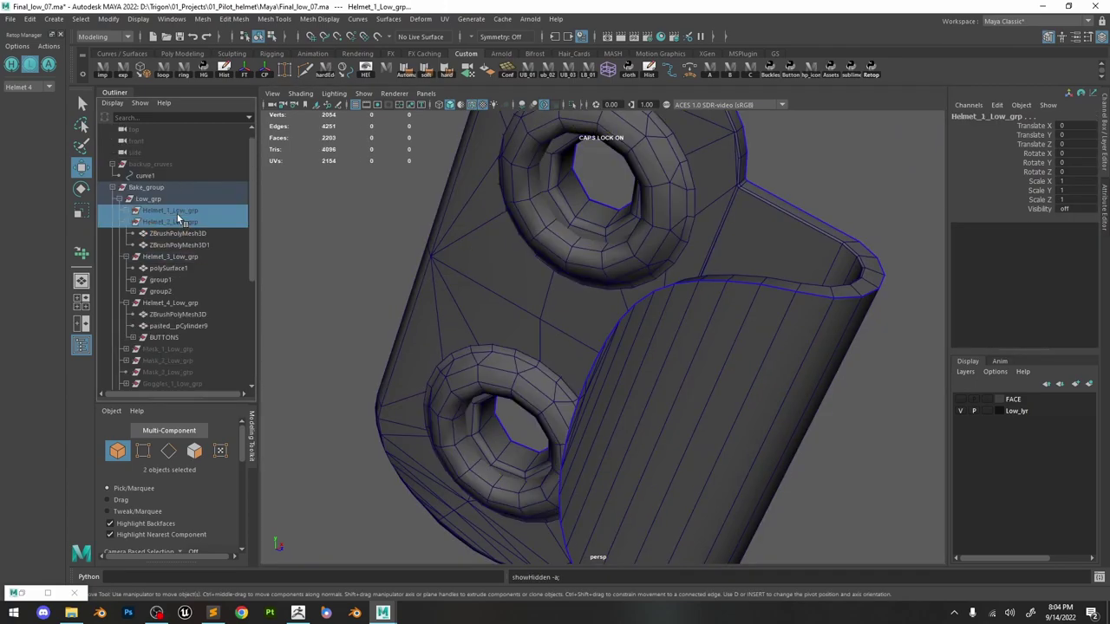
{"action": "key", "text": "shift+h"}
{"action": "scroll", "coordinate": [611, 319], "scroll_direction": "down", "scroll_amount": 5}
{"action": "left_click", "coordinate": [794, 433]}
{"action": "left_click_drag", "start_coordinate": [794, 432], "coordinate": [737, 269], "text": "alt"}
{"action": "left_click_drag", "start_coordinate": [681, 346], "coordinate": [560, 425], "text": "alt"}
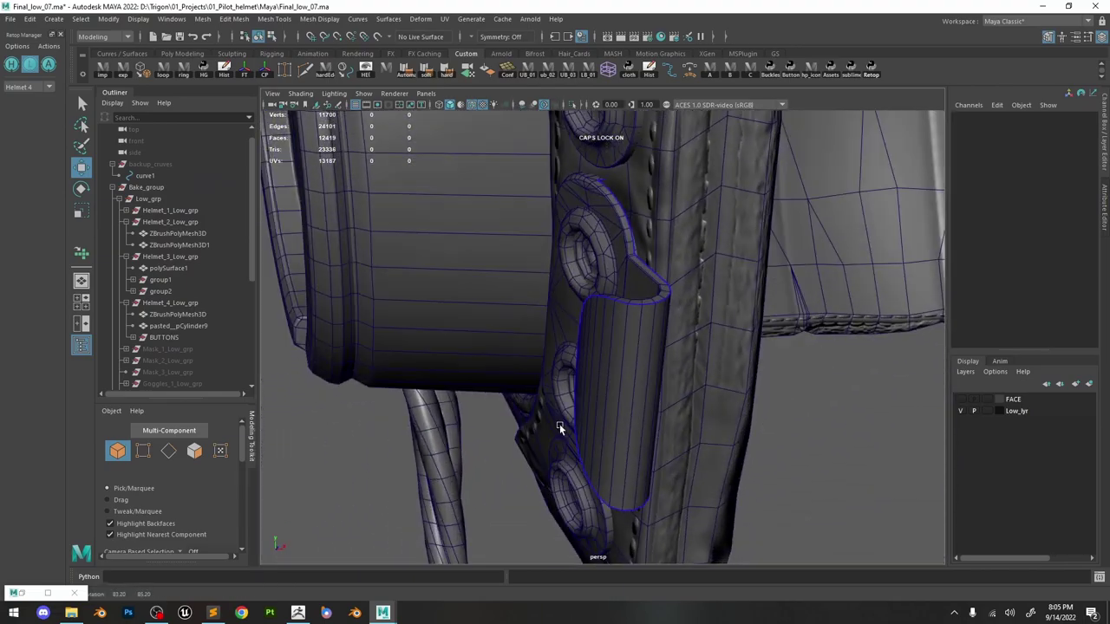
Duplicate the low-poly clip and mirror the copy to the helmet's other side with Scale X -1.
{"action": "left_click", "coordinate": [613, 350]}
{"action": "right_click_drag", "start_coordinate": [669, 399], "coordinate": [556, 299], "text": "alt"}
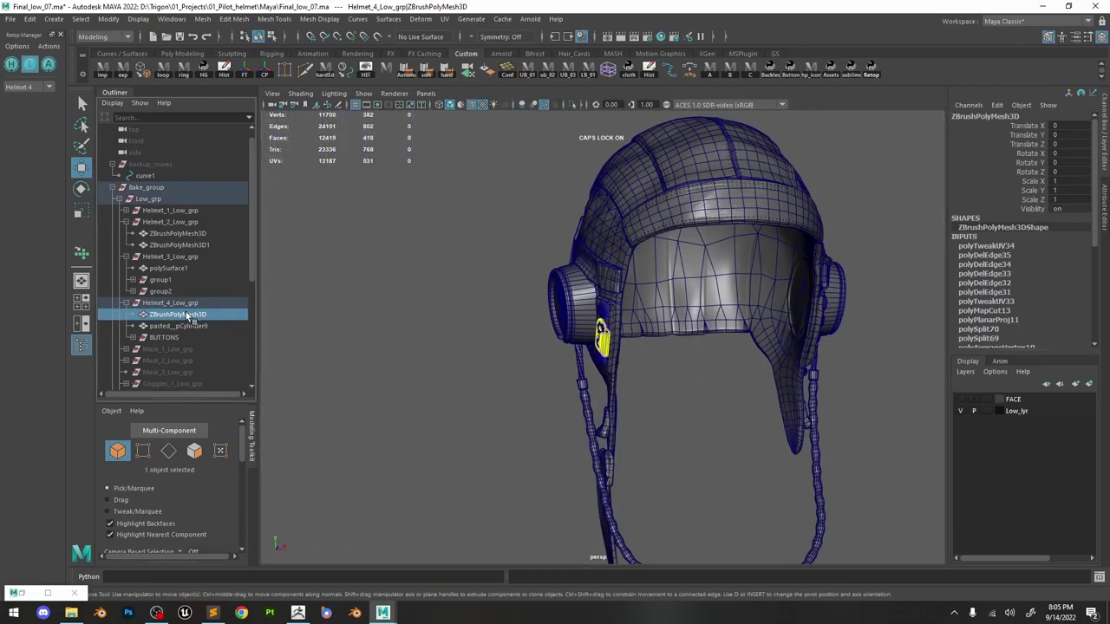
{"action": "scroll", "coordinate": [577, 318], "scroll_direction": "down", "scroll_amount": 3}
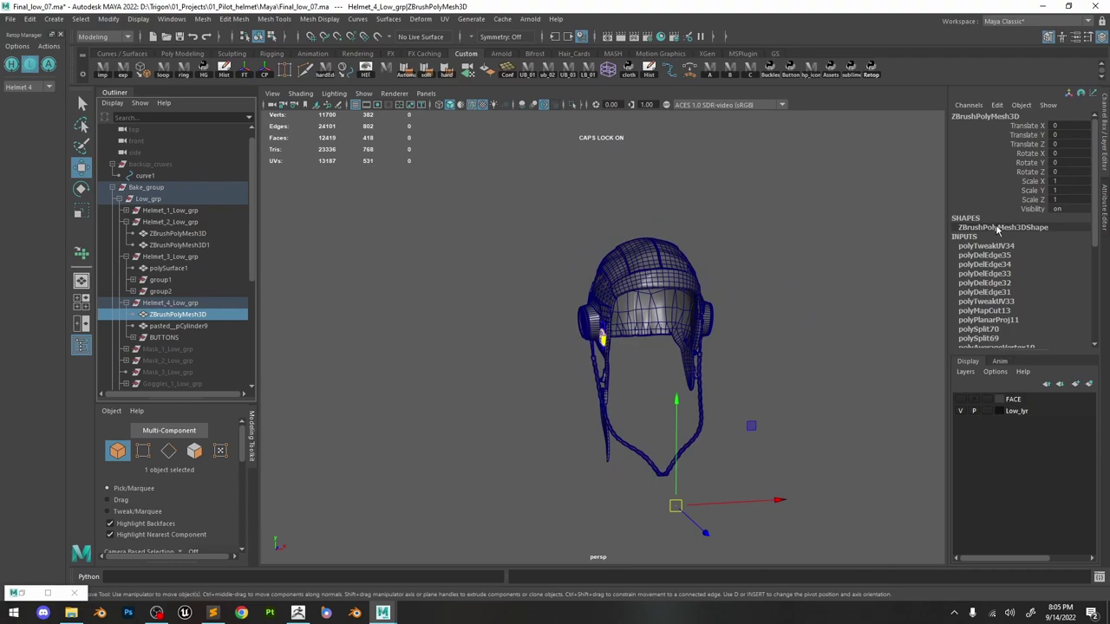
{"action": "key", "text": "ctrl+d"}
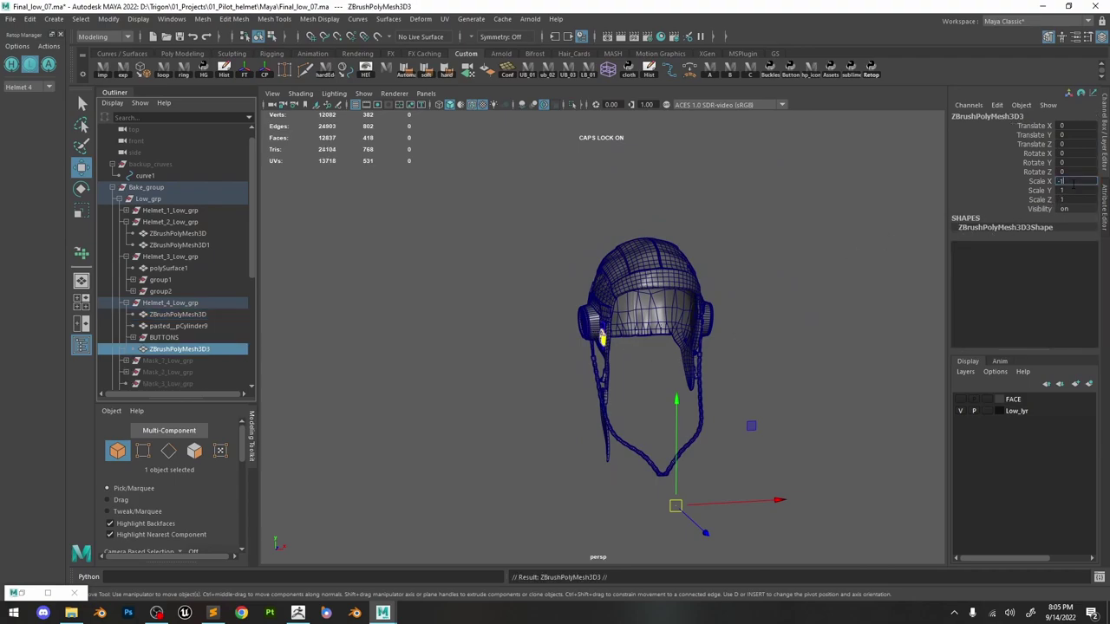
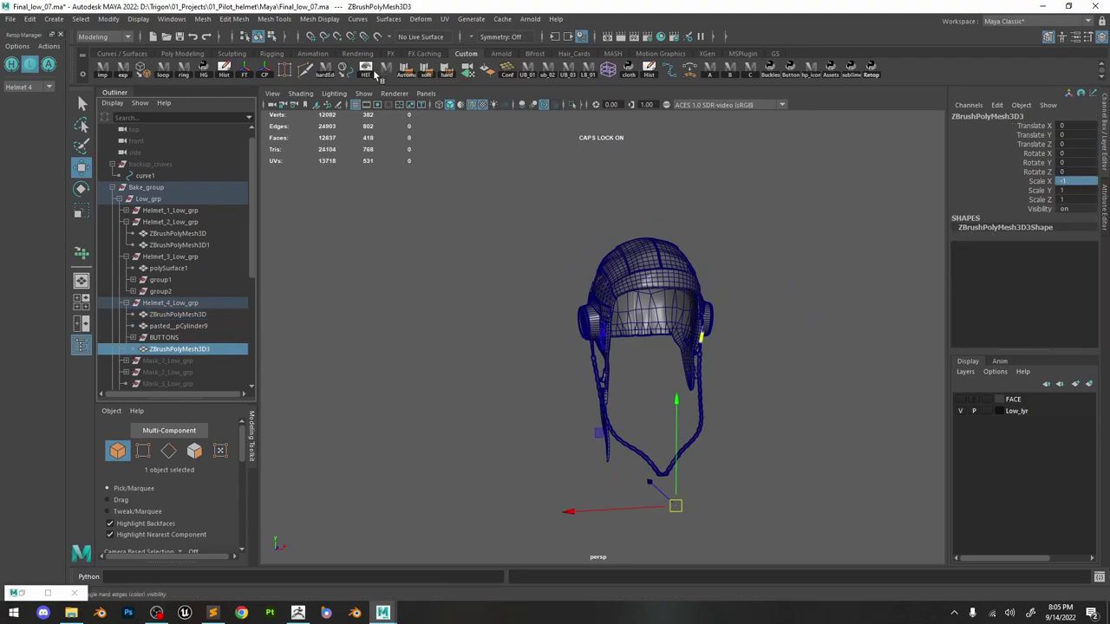
{"action": "left_click", "coordinate": [737, 197]}
{"action": "right_click_drag", "start_coordinate": [737, 197], "coordinate": [881, 482], "text": "alt"}
{"action": "left_click_drag", "start_coordinate": [642, 344], "coordinate": [699, 353], "text": "alt"}
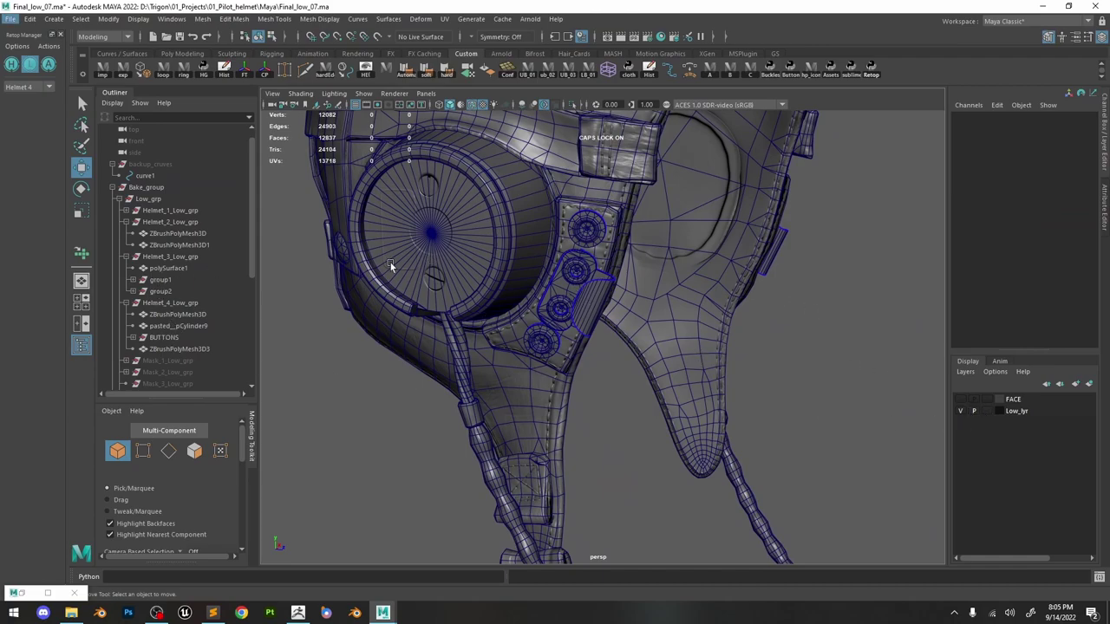
Add Low_grp to the Low_lyr display layer and check the helmet's clip and buttons.
{"action": "left_click", "coordinate": [158, 199]}
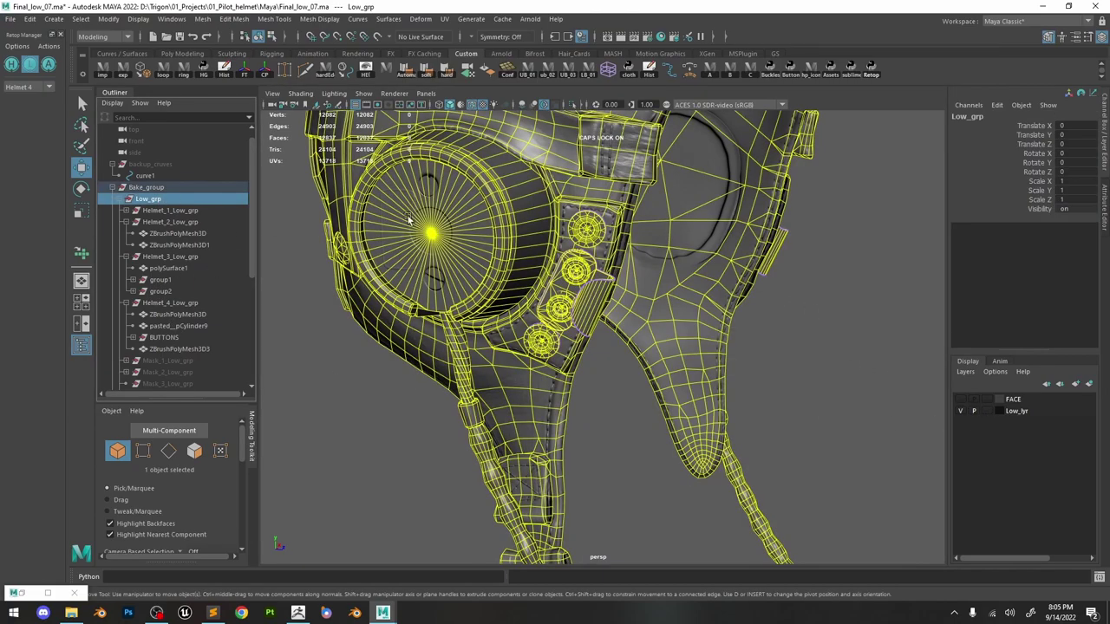
{"action": "right_click", "coordinate": [1024, 410]}
{"action": "left_click", "coordinate": [1026, 438]}
{"action": "left_click", "coordinate": [842, 351]}
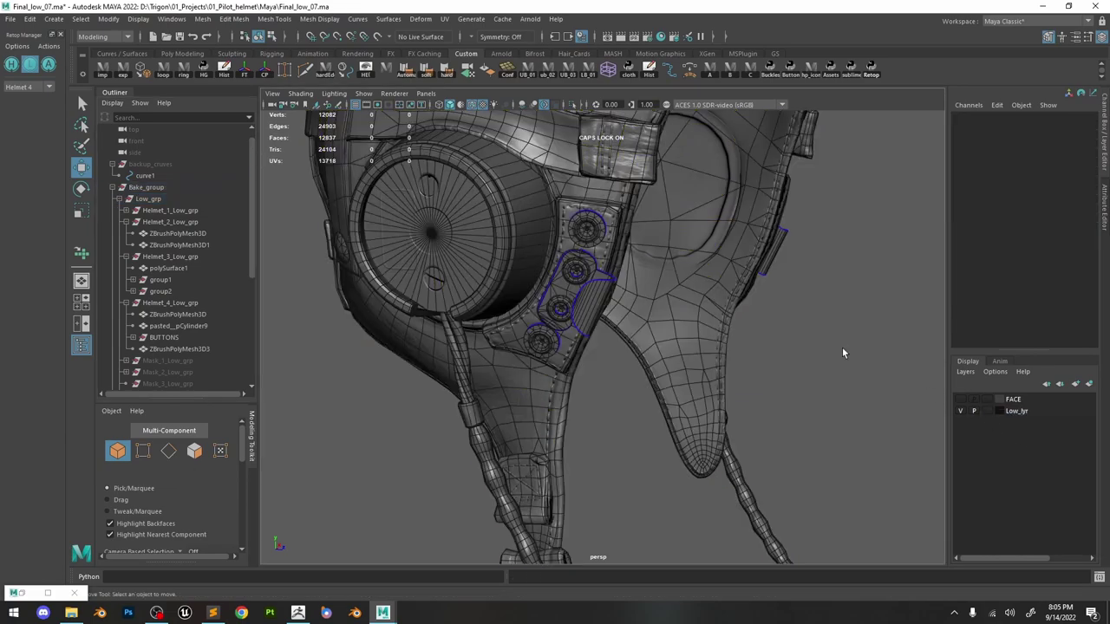
{"action": "left_click_drag", "start_coordinate": [842, 353], "coordinate": [620, 274], "text": "alt"}
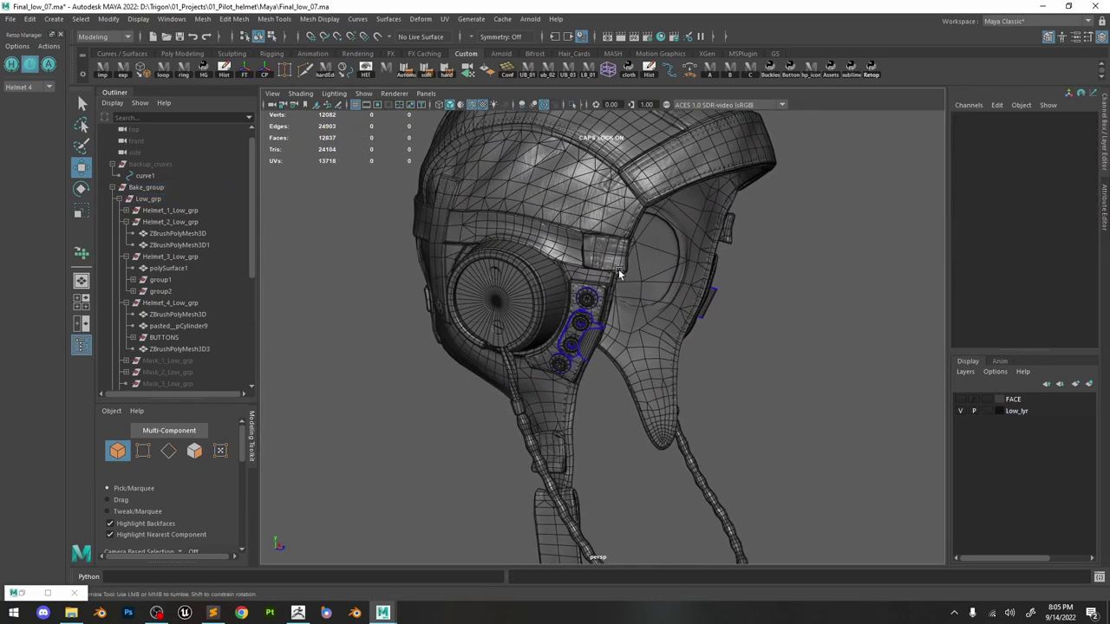
{"action": "right_click_drag", "start_coordinate": [619, 274], "coordinate": [849, 462], "text": "alt"}
{"action": "left_click_drag", "start_coordinate": [754, 399], "coordinate": [477, 432], "text": "alt"}
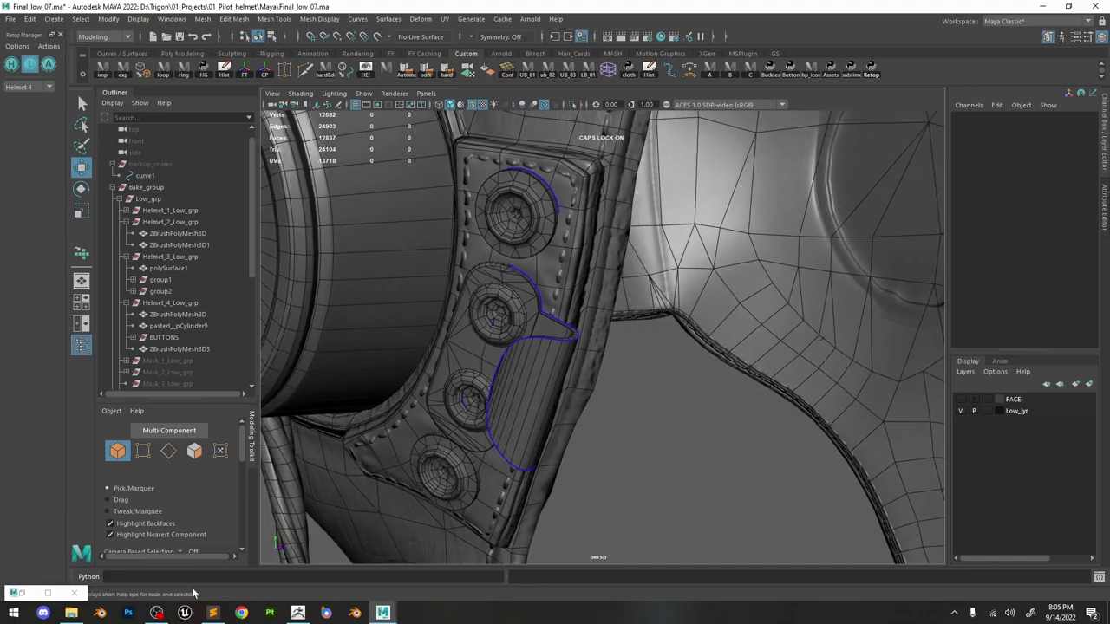
Switch to ZBrush, isolate Helmet_04_High, and examine its high-poly buckles.
{"action": "left_click", "coordinate": [298, 613]}
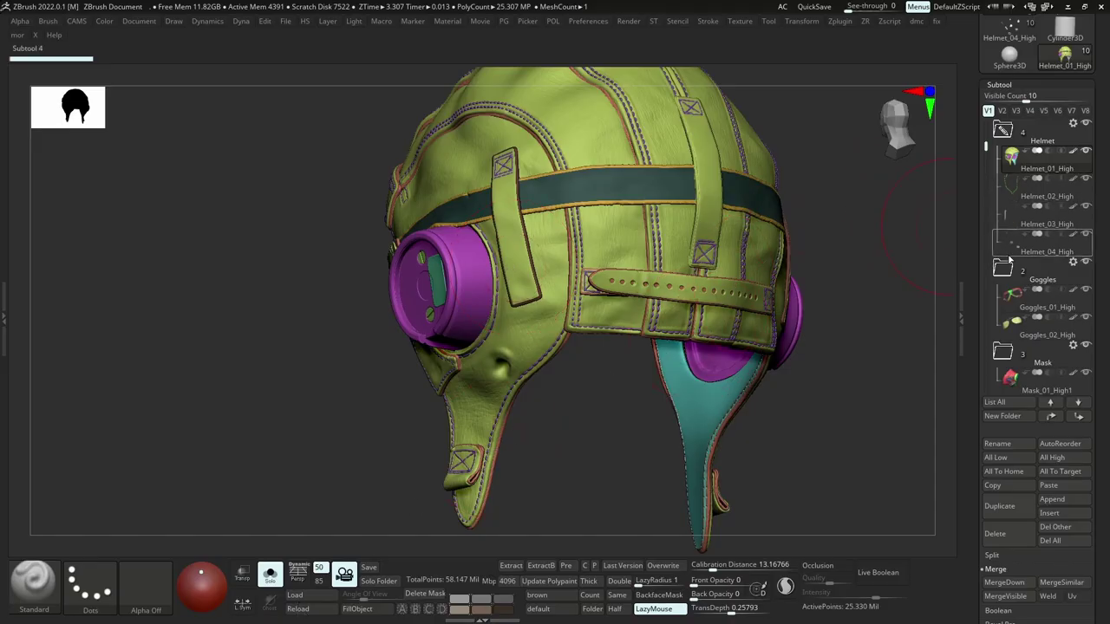
{"action": "left_click", "coordinate": [1009, 251]}
{"action": "key", "text": "alt+s"}
{"action": "key", "text": "alt+s"}
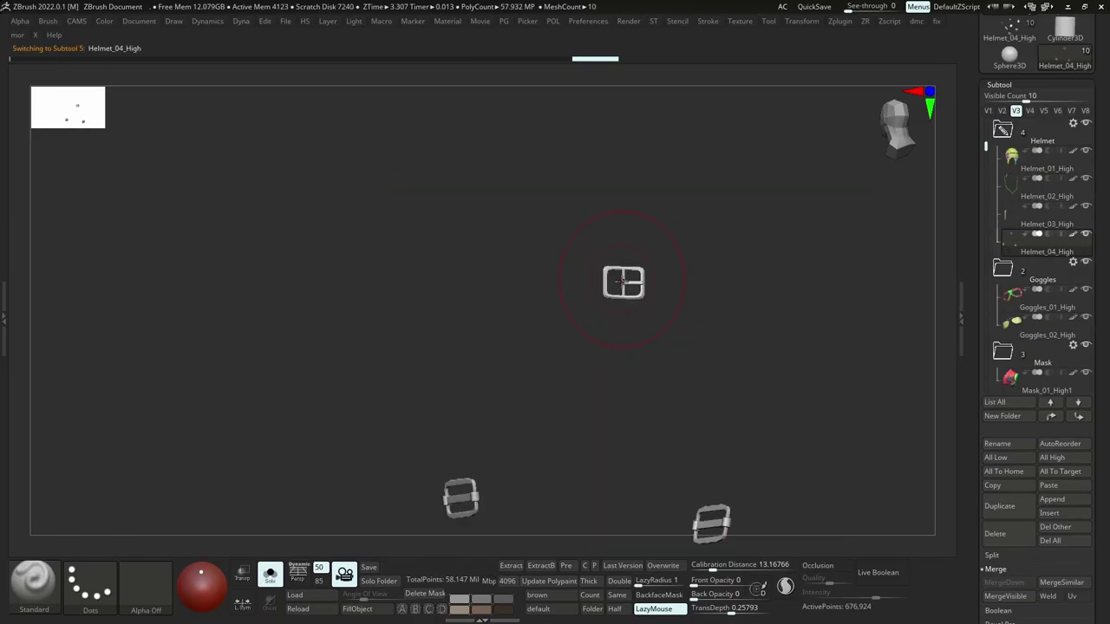
{"action": "right_click_drag", "start_coordinate": [630, 330], "coordinate": [619, 286], "text": "alt"}
{"action": "key", "text": "alt+s"}
{"action": "key", "text": "alt+s"}
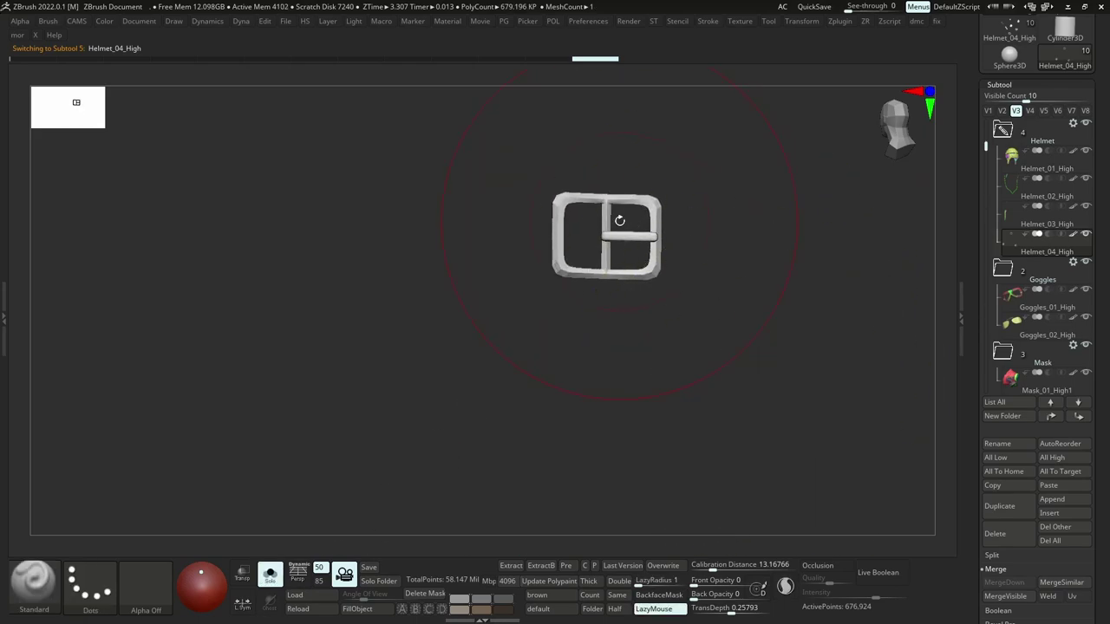
Isolate the rear strap's buckle in Helmet_04_High by hiding all the other parts of the subtool.
{"action": "right_click_drag", "start_coordinate": [619, 220], "coordinate": [686, 314], "text": "ctrl"}
{"action": "key", "text": "shift+f"}
{"action": "key", "text": "shift+f"}
{"action": "key", "text": "shift+f"}
{"action": "right_click_drag", "start_coordinate": [595, 270], "coordinate": [556, 189], "text": "ctrl"}
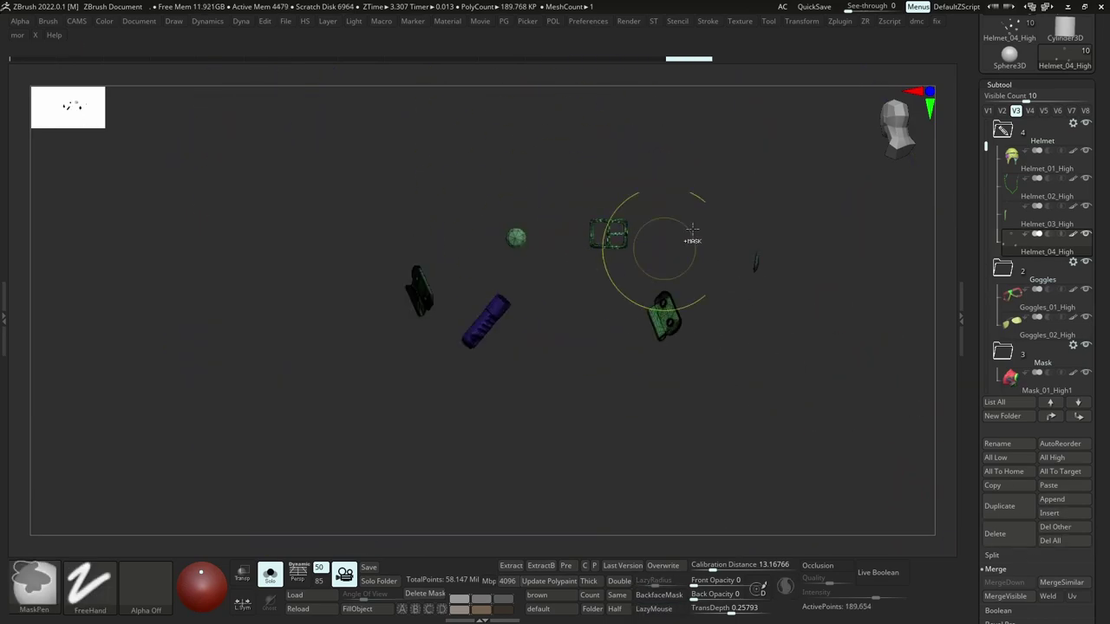
{"action": "left_click_drag", "start_coordinate": [824, 111], "coordinate": [344, 480], "text": "ctrl+alt+shift"}
{"action": "right_click_drag", "start_coordinate": [572, 225], "coordinate": [651, 197], "text": "ctrl"}
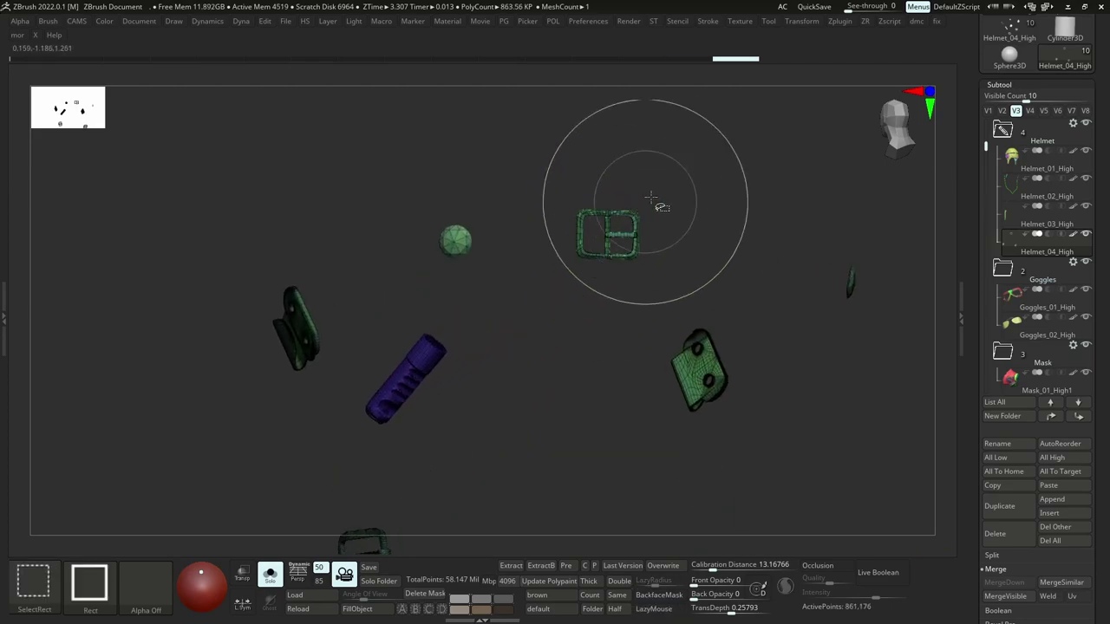
{"action": "left_click_drag", "start_coordinate": [624, 332], "coordinate": [631, 337], "text": "ctrl+alt+shift"}
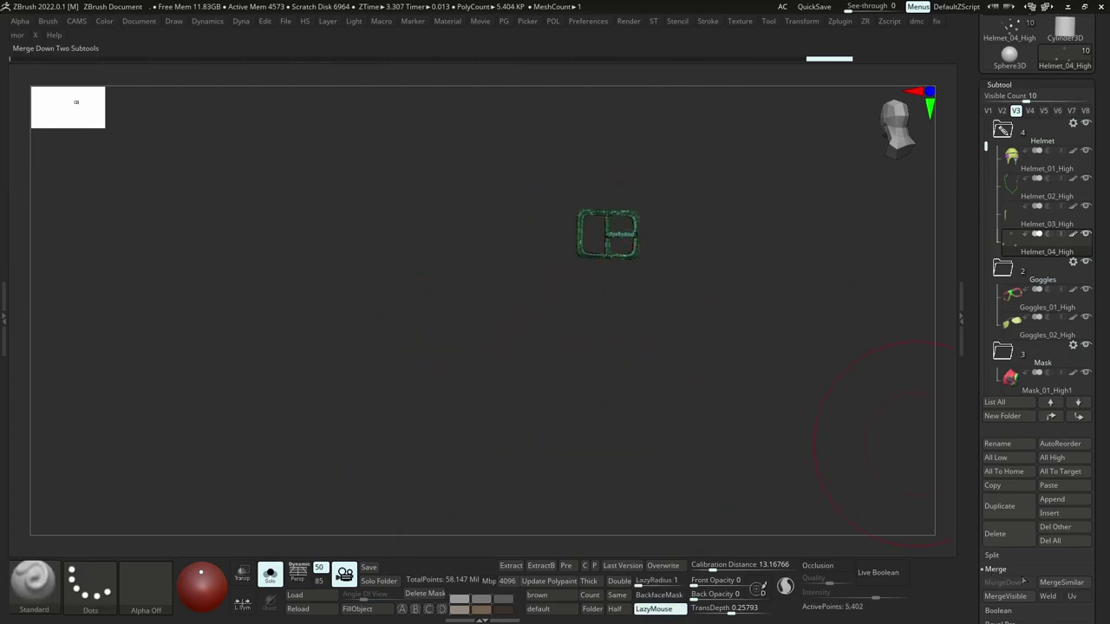
Copy the subtool, paste it into the Cylinder3D tool, and delete its hidden parts so only the buckle is kept.
{"action": "left_click_drag", "start_coordinate": [1104, 558], "coordinate": [1104, 493]}
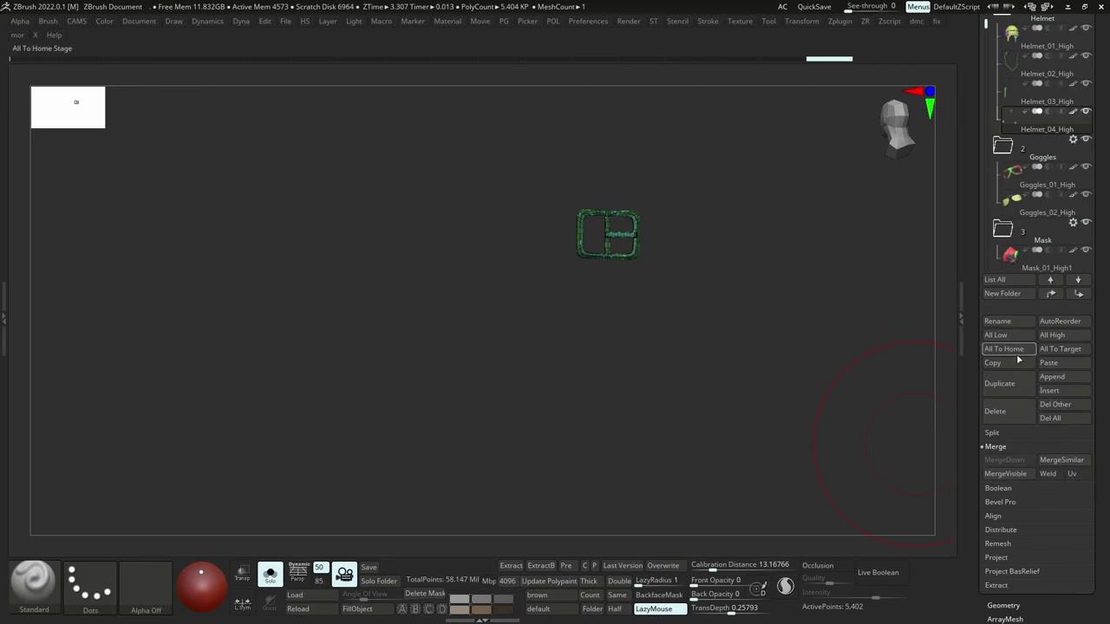
{"action": "left_click_drag", "start_coordinate": [1100, 260], "coordinate": [1100, 388]}
{"action": "left_click", "coordinate": [1065, 161]}
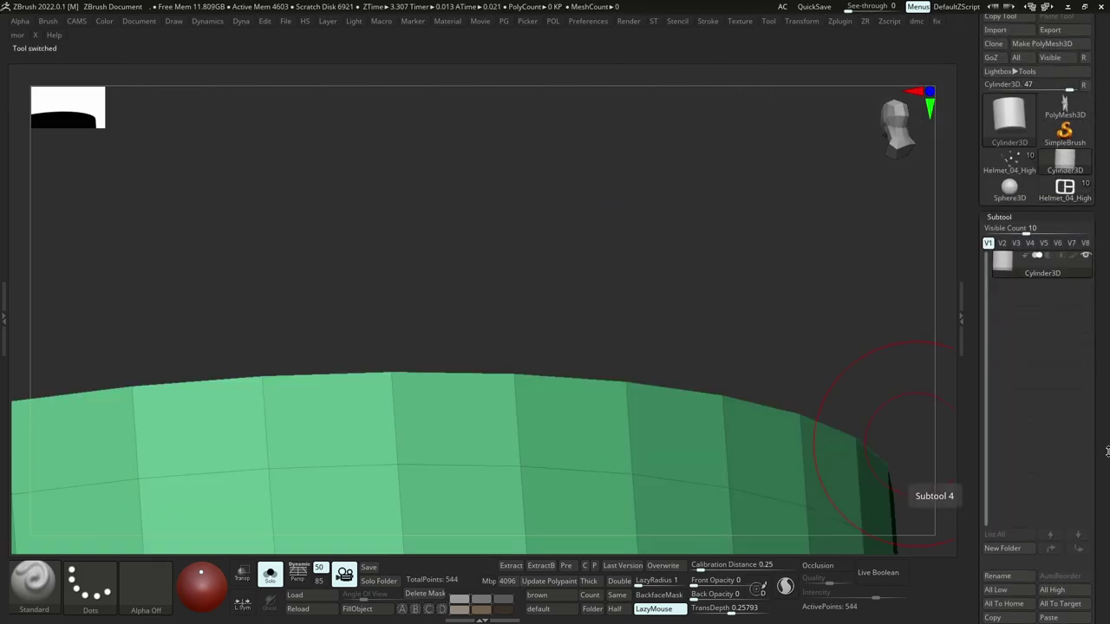
{"action": "left_click_drag", "start_coordinate": [1100, 590], "coordinate": [1091, 393]}
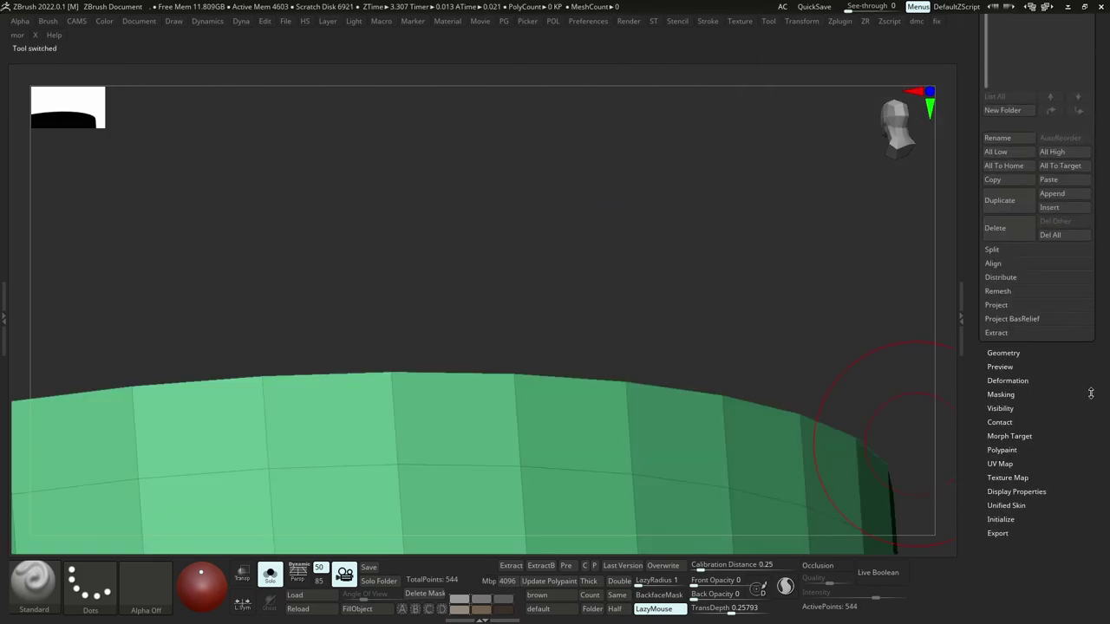
{"action": "left_click", "coordinate": [1053, 180]}
{"action": "right_click_drag", "start_coordinate": [603, 229], "coordinate": [647, 300], "text": "ctrl"}
{"action": "key", "text": "f"}
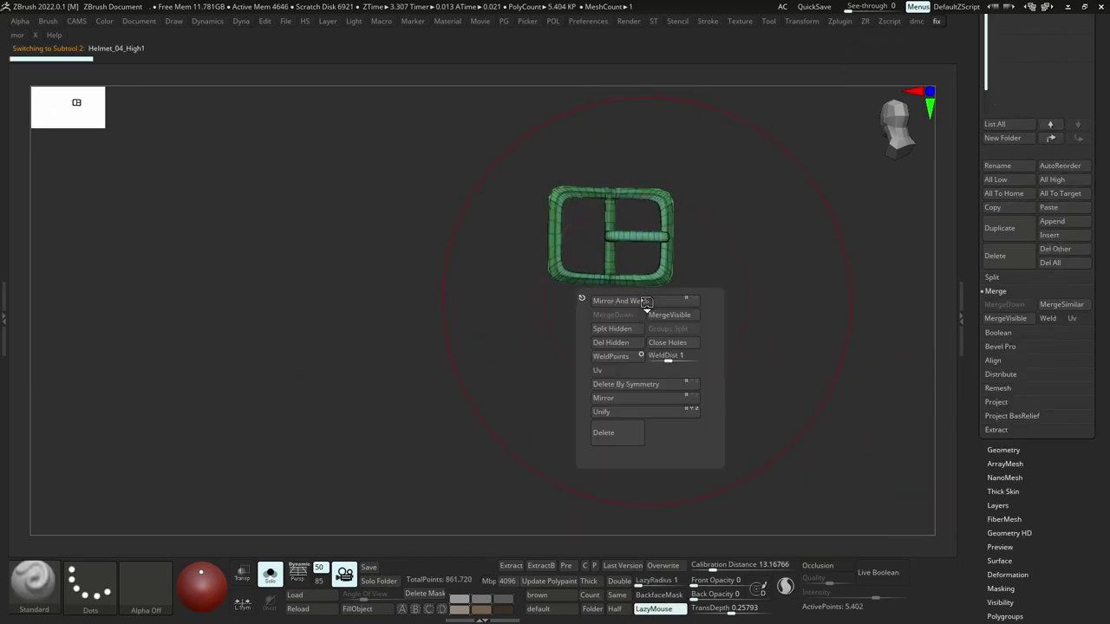
{"action": "left_click", "coordinate": [628, 345]}
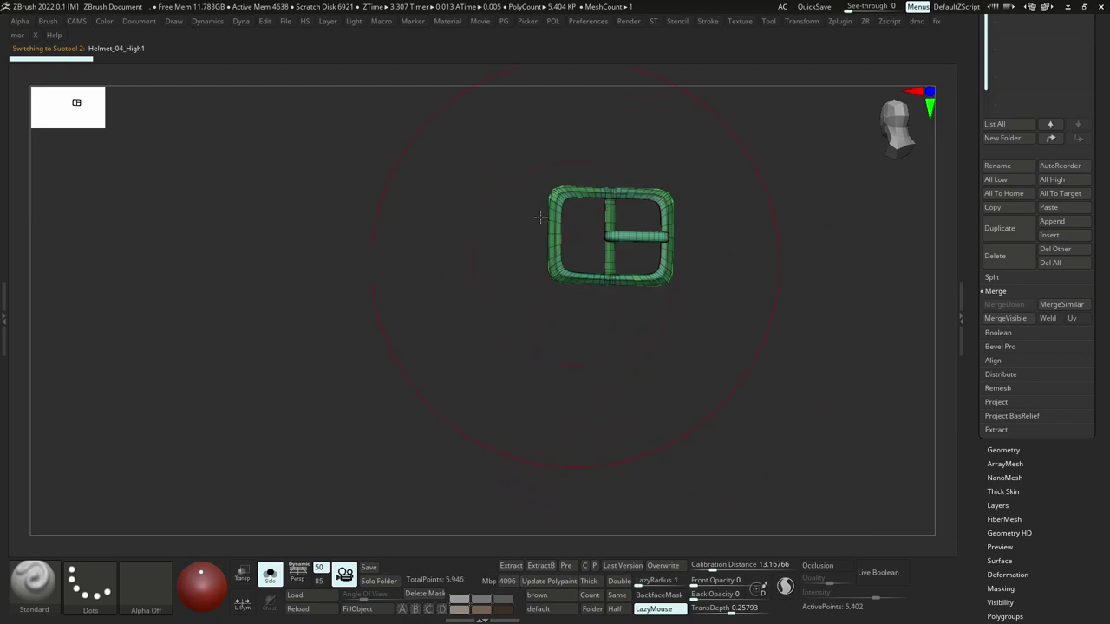
Hide the buckle's low-poly frame and give the remaining high-poly pieces separate polygroups with Auto Groups.
{"action": "right_click_drag", "start_coordinate": [550, 213], "coordinate": [602, 259], "text": "ctrl"}
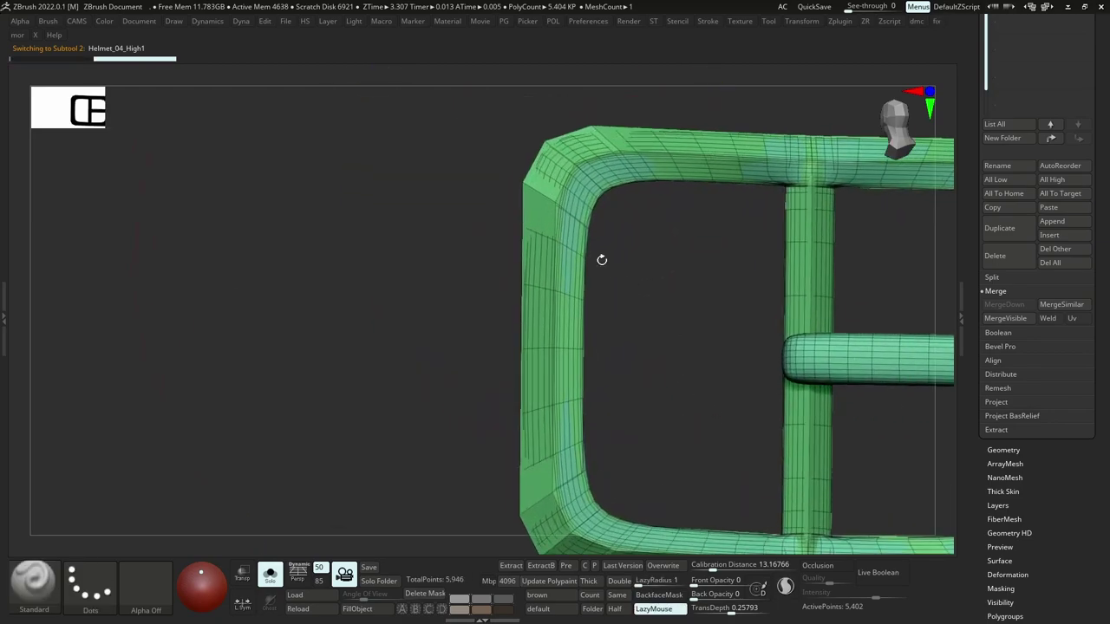
{"action": "left_click", "coordinate": [554, 209], "text": "ctrl+shift"}
{"action": "left_click", "coordinate": [554, 210], "text": "ctrl+shift"}
{"action": "key", "text": "g"}
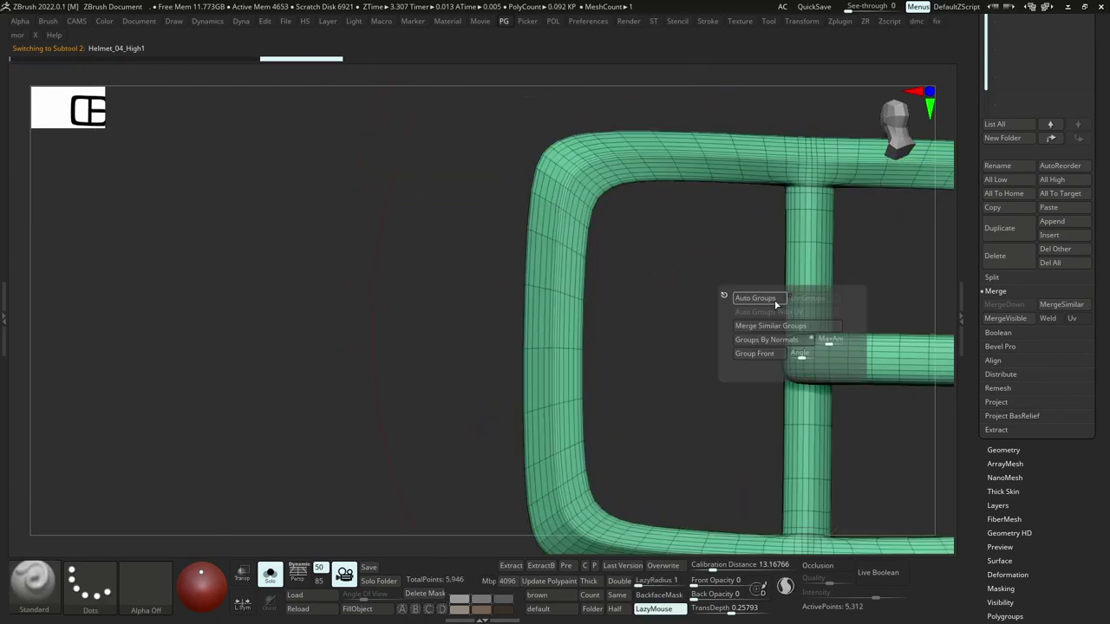
{"action": "left_click", "coordinate": [778, 302]}
Hide the buckle's high-poly frame and show only the pin together with the low-poly frame.
{"action": "left_click", "coordinate": [812, 342], "text": "ctrl+shift"}
{"action": "right_click_drag", "start_coordinate": [812, 324], "coordinate": [638, 305], "text": "ctrl"}
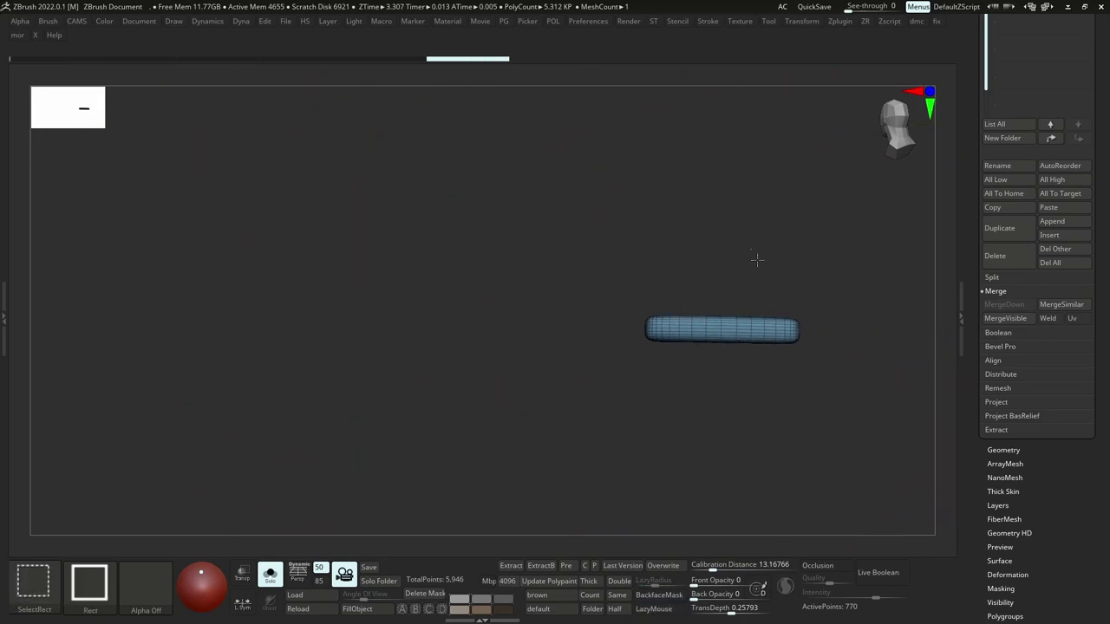
{"action": "left_click_drag", "start_coordinate": [757, 259], "coordinate": [745, 317], "text": "ctrl+shift"}
{"action": "key", "text": "d"}
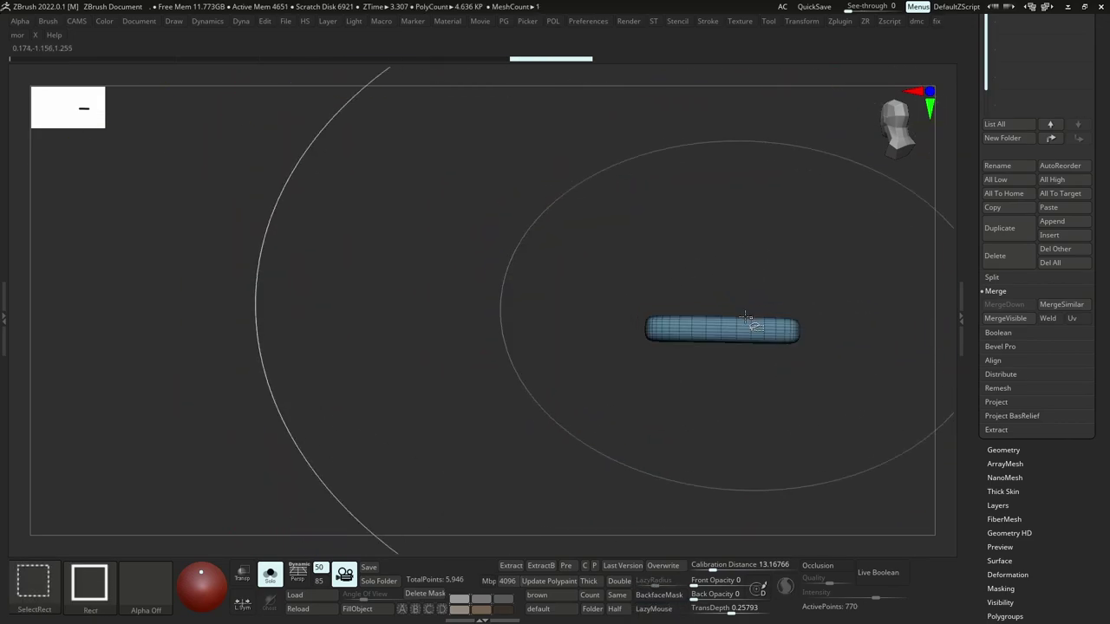
{"action": "left_click", "coordinate": [737, 330], "text": "ctrl+shift"}
{"action": "left_click", "coordinate": [662, 338], "text": "ctrl+shift"}
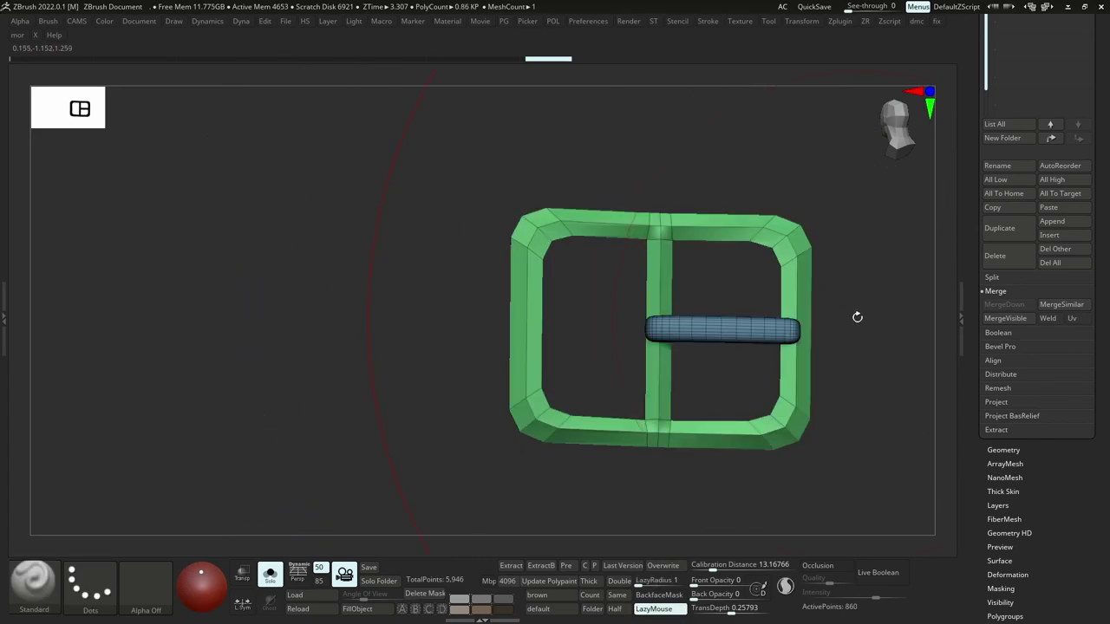
Delete the hidden high-poly frame and split the pin and low-poly frame into separate subtools with Groups Split.
{"action": "key", "text": "space"}
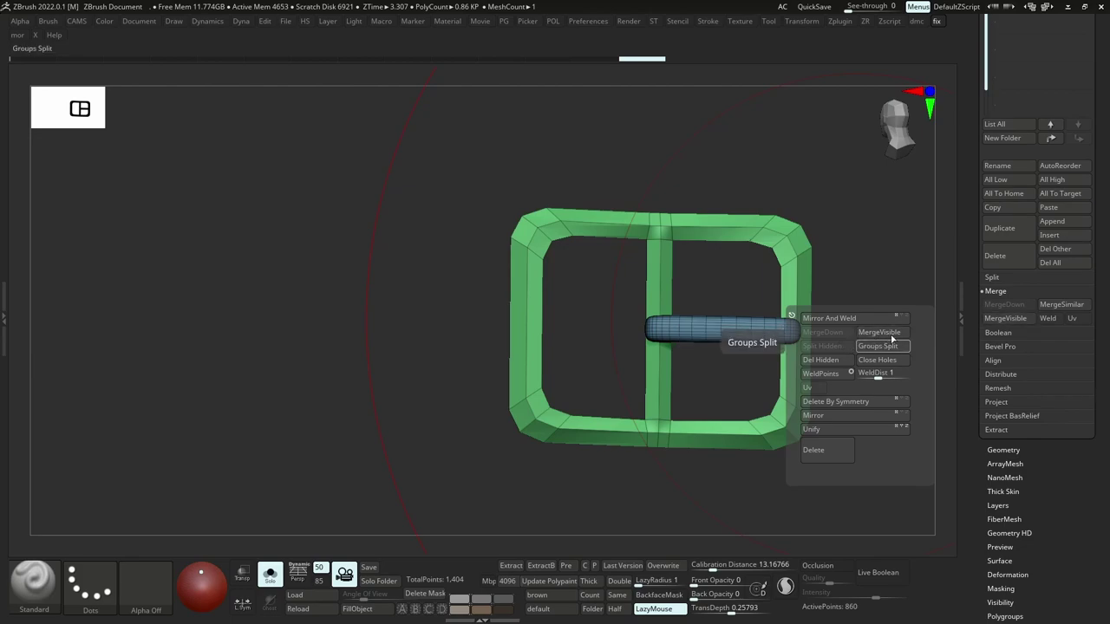
{"action": "left_click", "coordinate": [883, 345]}
{"action": "left_click", "coordinate": [842, 369]}
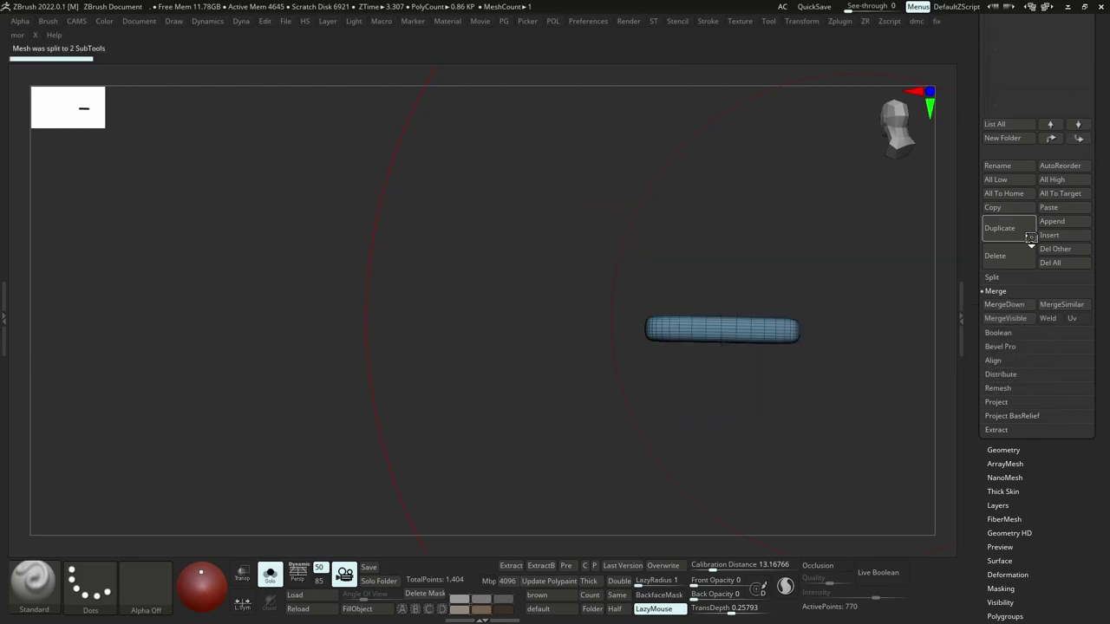
Reconstruct the pin's lower subdivision levels down to the coarsest mesh and compare it with the low-poly frame.
{"action": "scroll", "coordinate": [1081, 514], "scroll_direction": "down", "scroll_amount": 3}
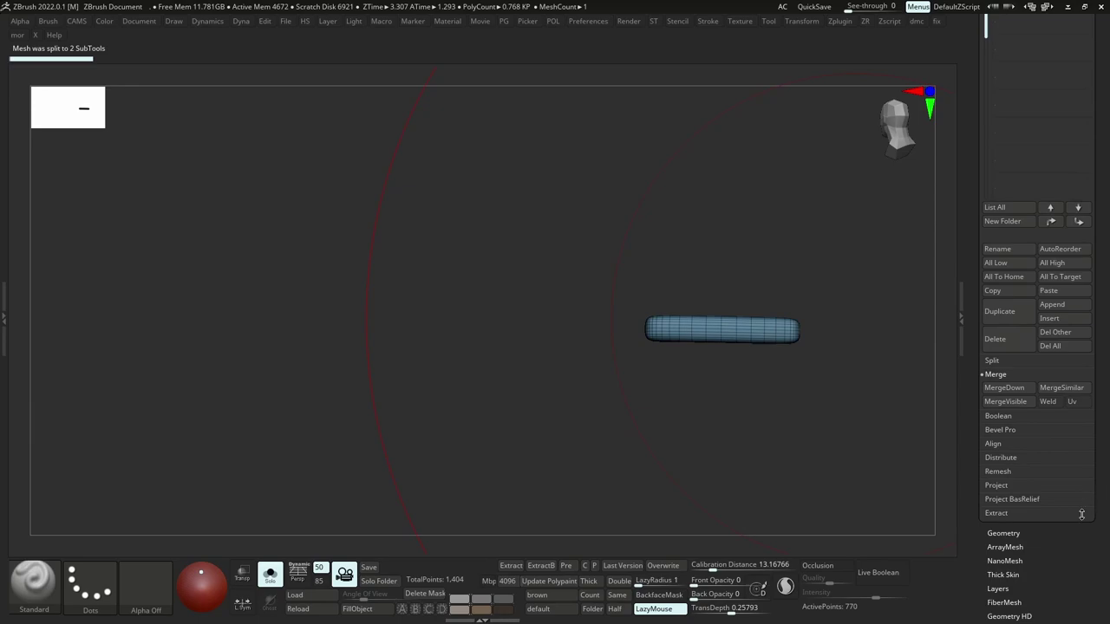
{"action": "left_click", "coordinate": [1023, 534]}
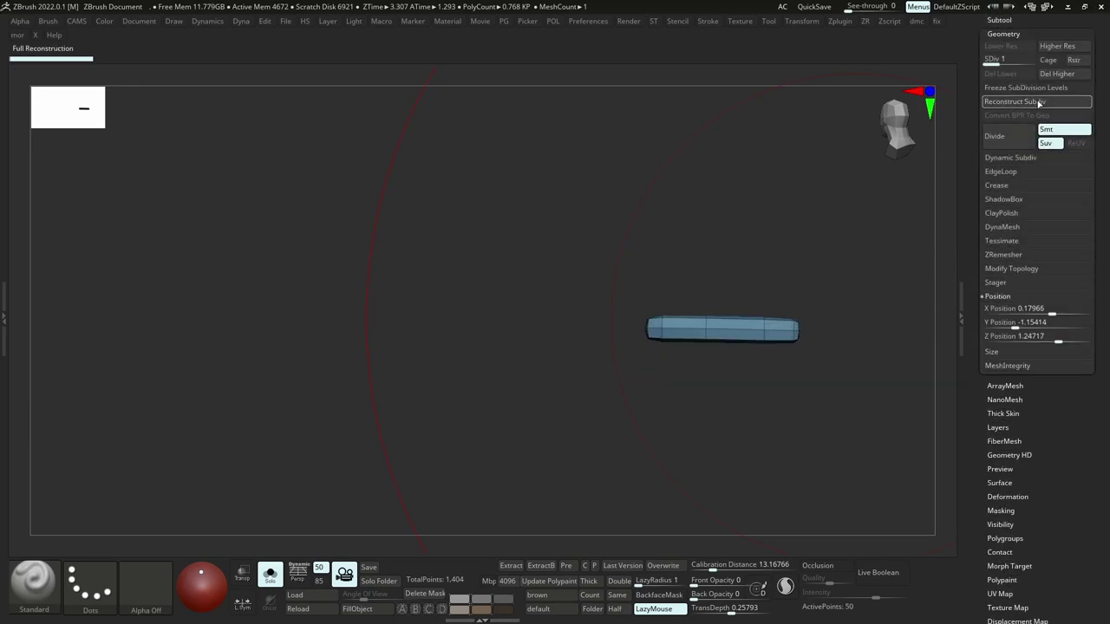
{"action": "key", "text": "alt+s"}
{"action": "right_click_drag", "start_coordinate": [763, 330], "coordinate": [707, 323]}
{"action": "right_click_drag", "start_coordinate": [815, 300], "coordinate": [838, 369], "text": "ctrl"}
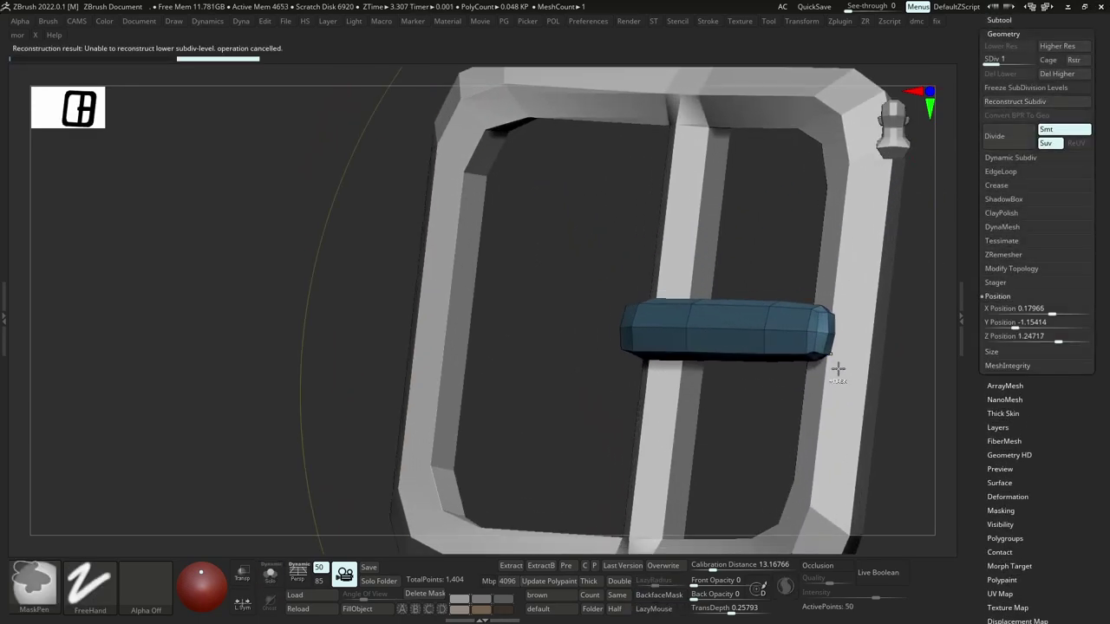
Merge the low-poly pin Helmet_04_High2 down with the frame Helmet_04_High1 and check the combined buckle.
{"action": "scroll", "coordinate": [1029, 124], "scroll_direction": "up", "scroll_amount": 15}
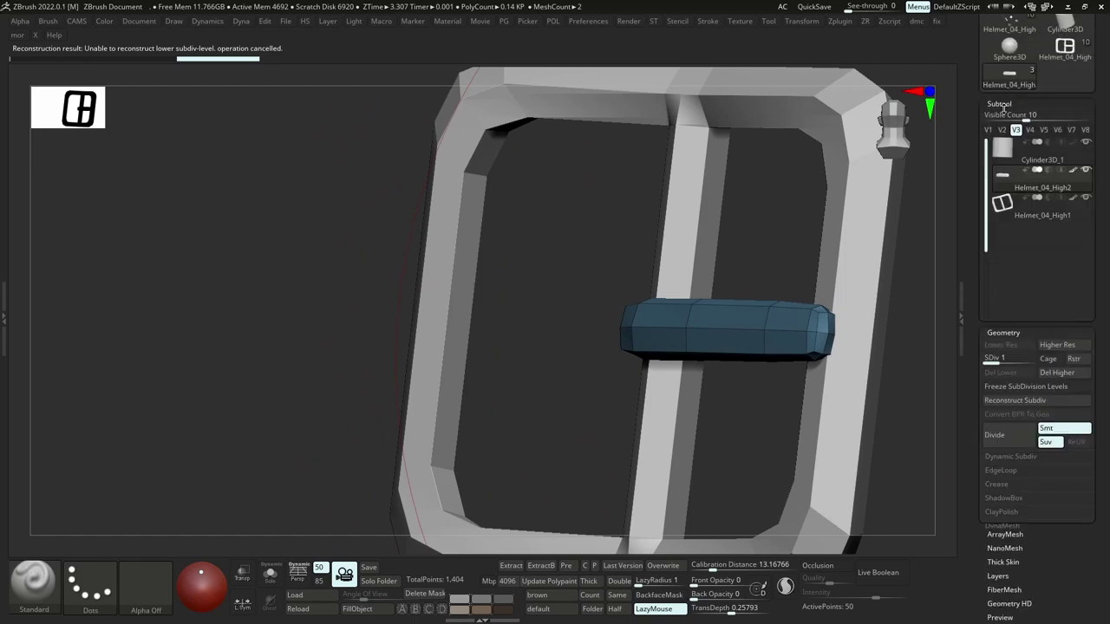
{"action": "left_click", "coordinate": [1015, 128]}
{"action": "left_click", "coordinate": [1022, 101]}
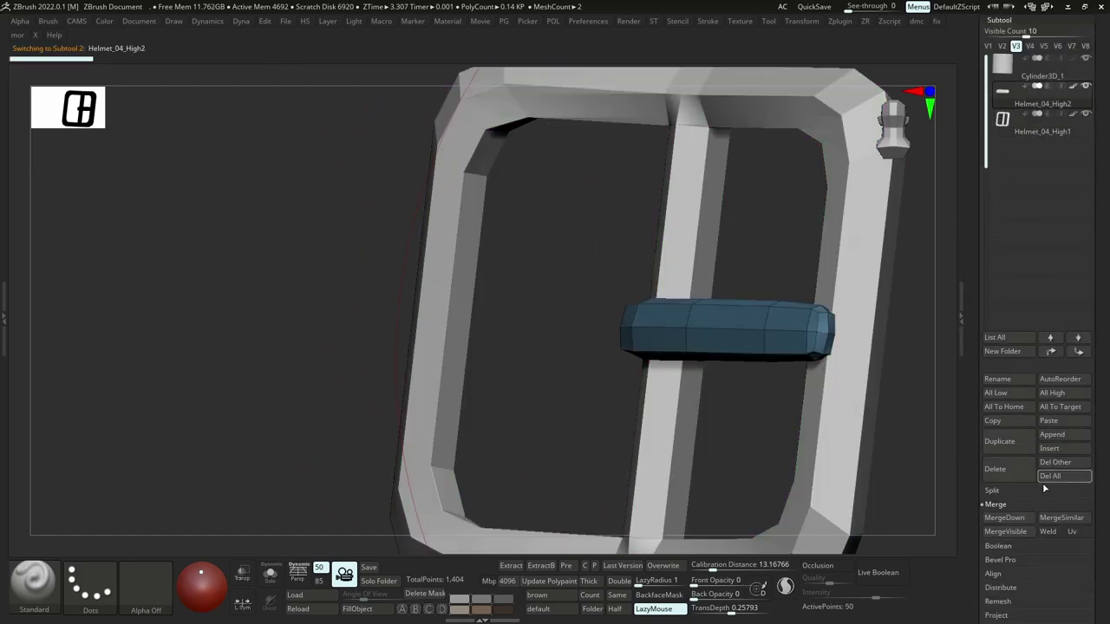
{"action": "left_click", "coordinate": [1013, 519]}
{"action": "left_click", "coordinate": [904, 543]}
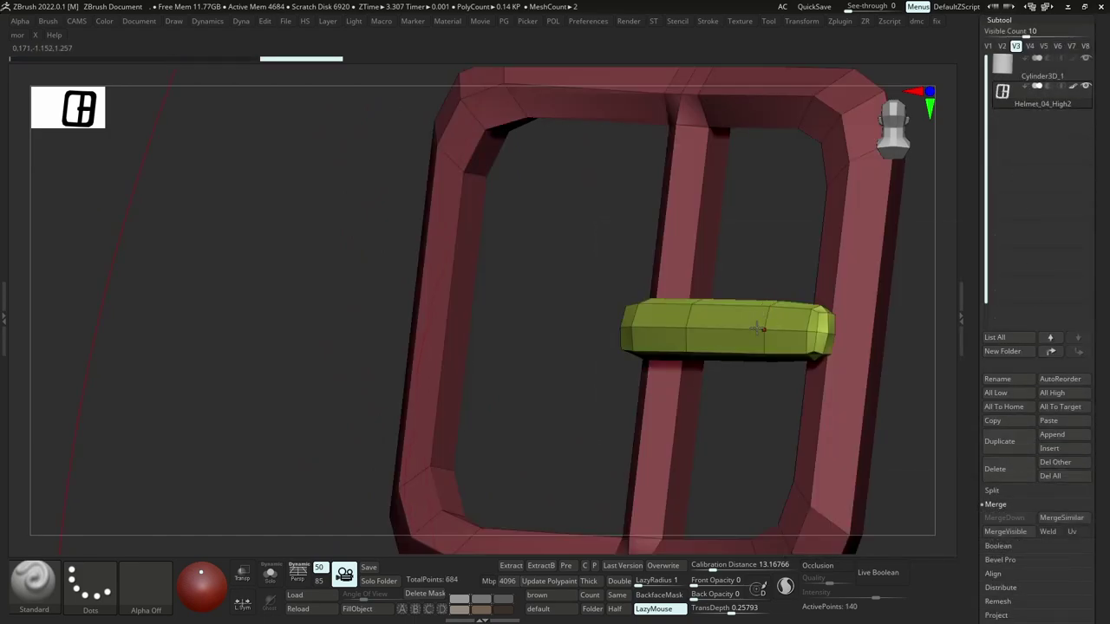
{"action": "left_click_drag", "start_coordinate": [911, 416], "coordinate": [784, 334]}
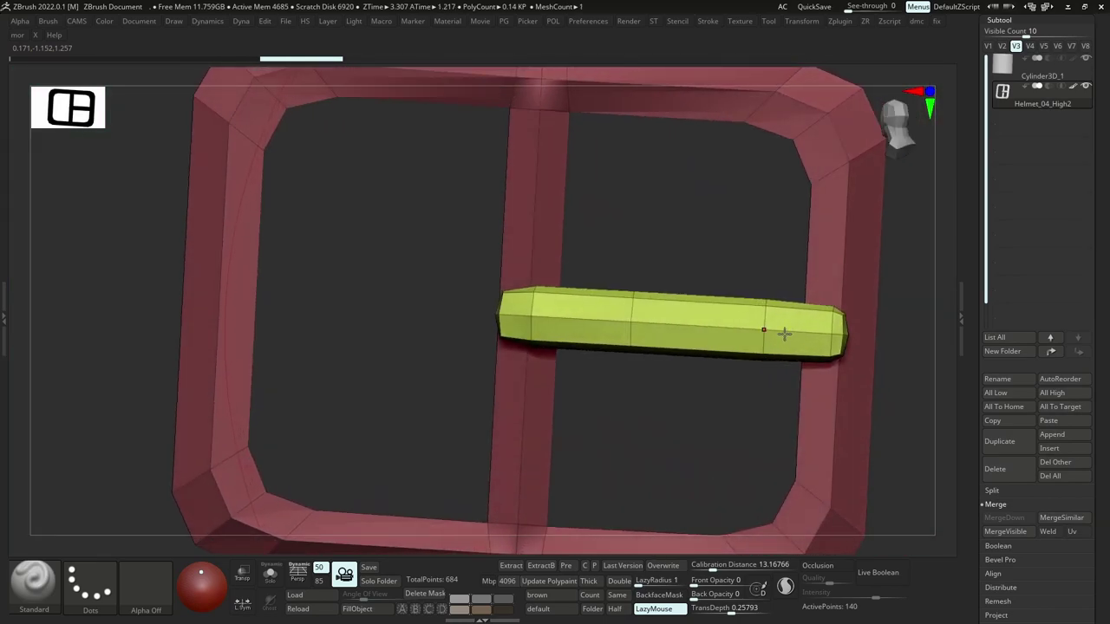
{"action": "right_click_drag", "start_coordinate": [817, 305], "coordinate": [819, 228], "text": "ctrl"}
{"action": "key", "text": "4"}
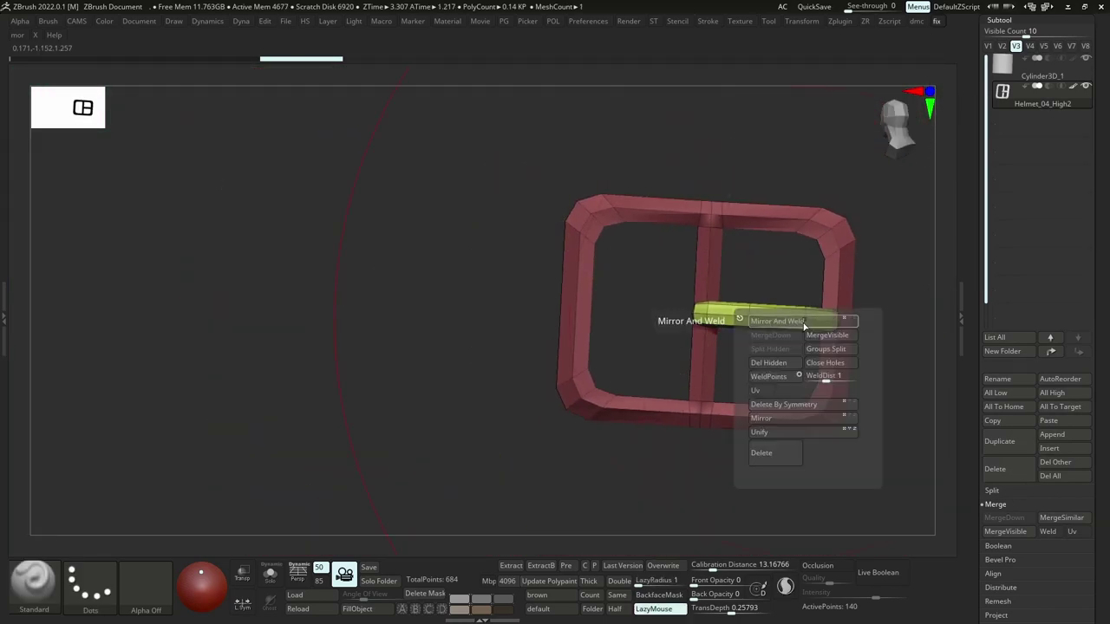
{"action": "left_click", "coordinate": [772, 350]}
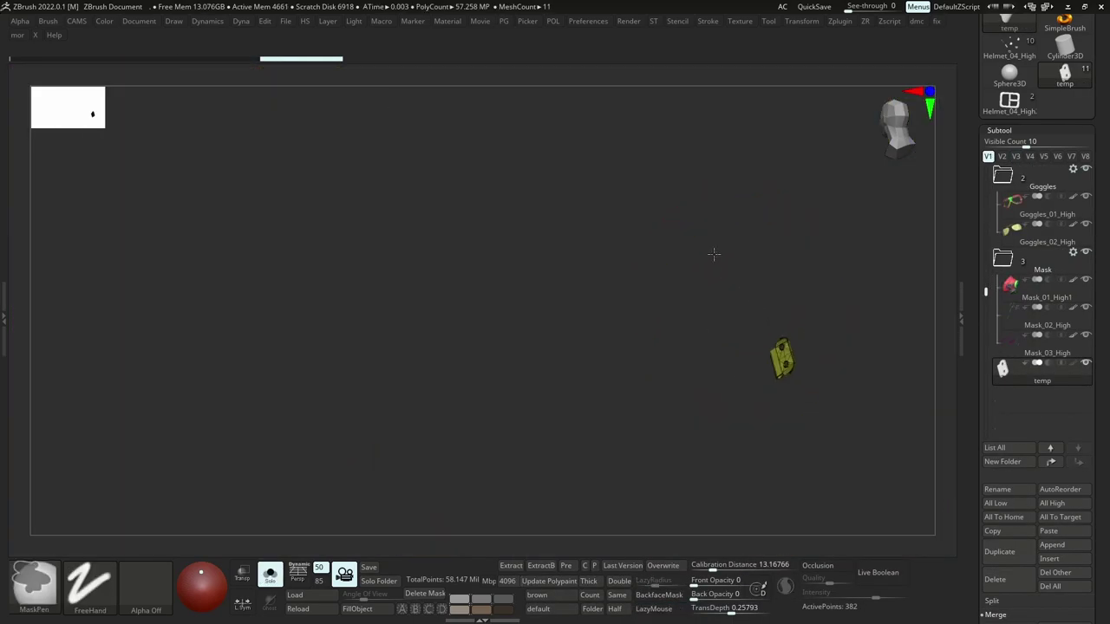
Delete the temp clip subtool from the main tool and insert the merged low-poly buckle into the Helmet folder.
{"action": "left_click_drag", "start_coordinate": [713, 253], "coordinate": [674, 315]}
{"action": "left_click", "coordinate": [1010, 590]}
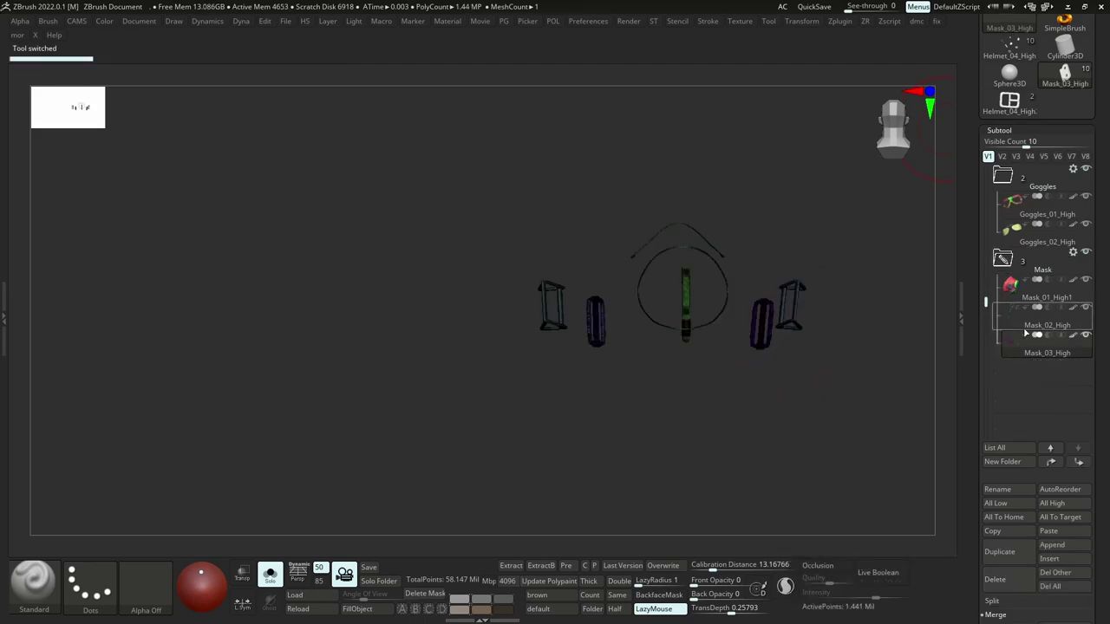
{"action": "left_click", "coordinate": [1067, 546]}
{"action": "left_click_drag", "start_coordinate": [1017, 368], "coordinate": [1018, 314]}
{"action": "key", "text": "ctrl+s"}
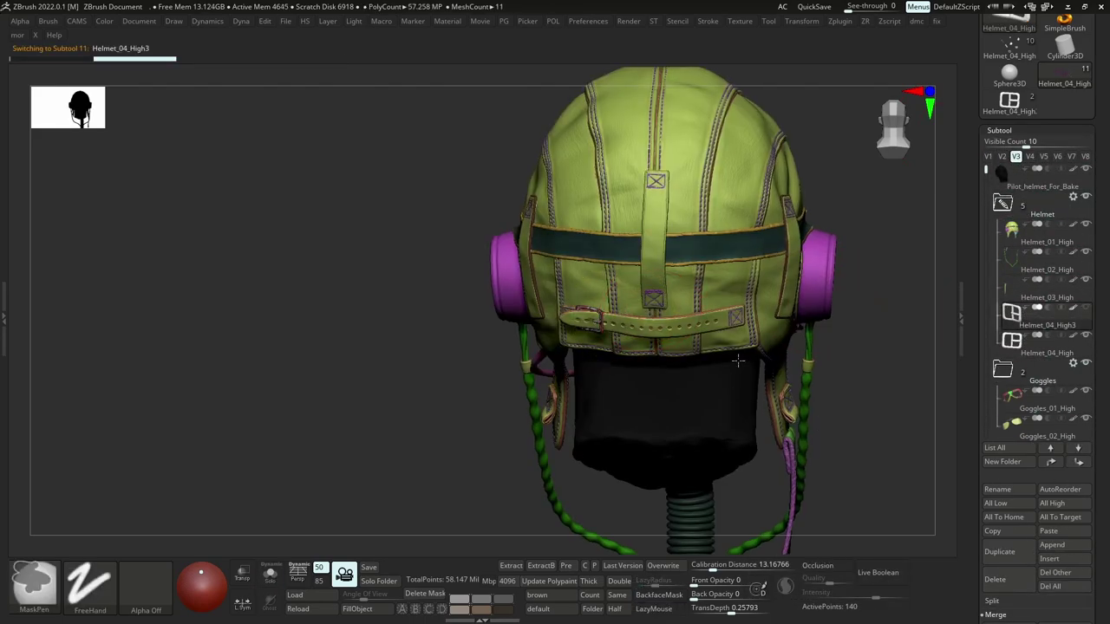
Isolate the buckle's leftover low-poly frame in Helmet_04_High and remove it, keeping the high-poly parts.
{"action": "right_click_drag", "start_coordinate": [600, 312], "coordinate": [607, 382], "text": "ctrl"}
{"action": "left_click", "coordinate": [1043, 348]}
{"action": "left_click", "coordinate": [619, 272], "text": "ctrl+shift"}
{"action": "right_click_drag", "start_coordinate": [619, 272], "coordinate": [600, 313], "text": "ctrl"}
{"action": "left_click", "coordinate": [593, 319], "text": "ctrl+shift"}
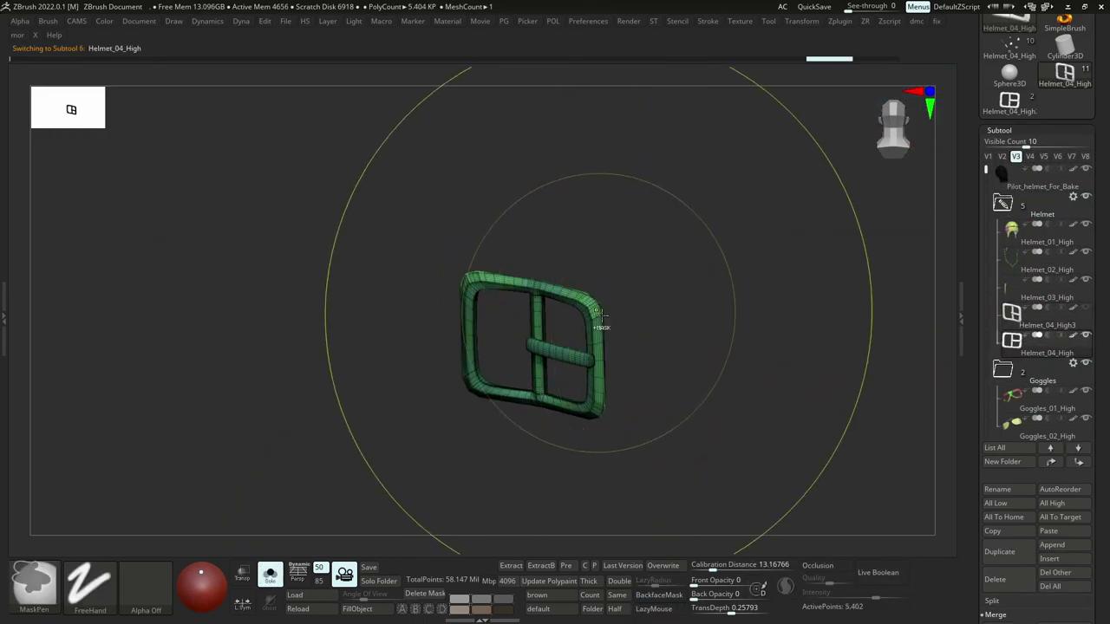
{"action": "left_click", "coordinate": [646, 373], "text": "ctrl+shift"}
{"action": "right_click_drag", "start_coordinate": [646, 373], "coordinate": [582, 186], "text": "ctrl"}
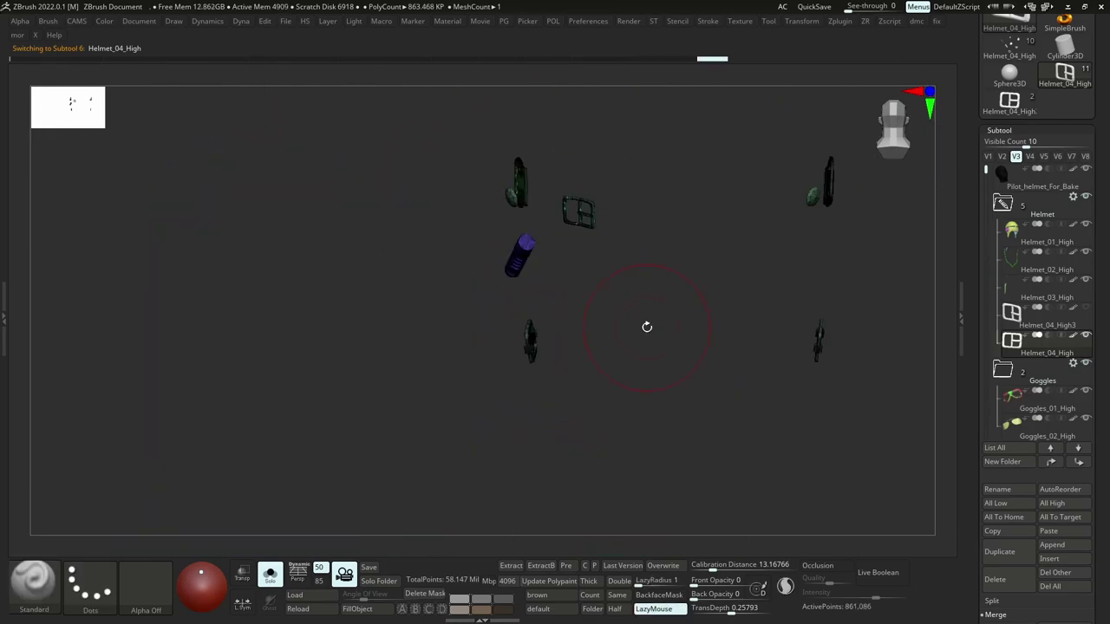
{"action": "key", "text": "3"}
{"action": "left_click", "coordinate": [622, 373]}
Isolate the low-poly buckle Helmet_04_High3 and prepare it for transfer to Maya.
{"action": "right_click_drag", "start_coordinate": [523, 250], "coordinate": [531, 347], "text": "ctrl"}
{"action": "right_click_drag", "start_coordinate": [530, 346], "coordinate": [753, 512]}
{"action": "key", "text": "shift+f"}
{"action": "right_click_drag", "start_coordinate": [255, 161], "coordinate": [295, 83], "text": "ctrl"}
{"action": "left_click", "coordinate": [1014, 323]}
{"action": "key", "text": "f"}
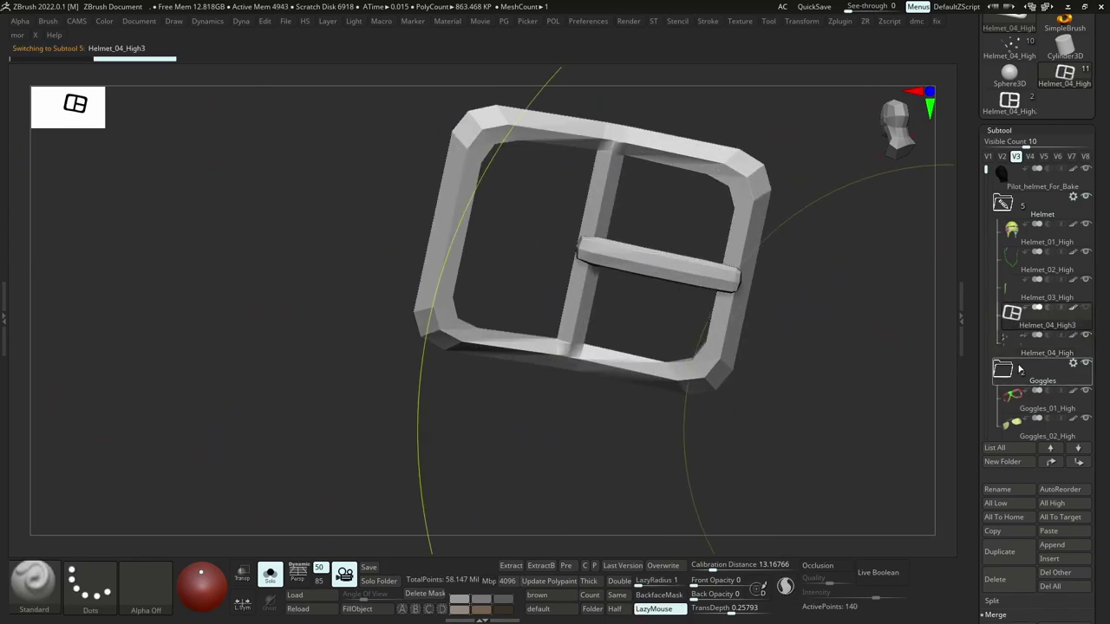
{"action": "key", "text": "s"}
{"action": "key", "text": "s"}
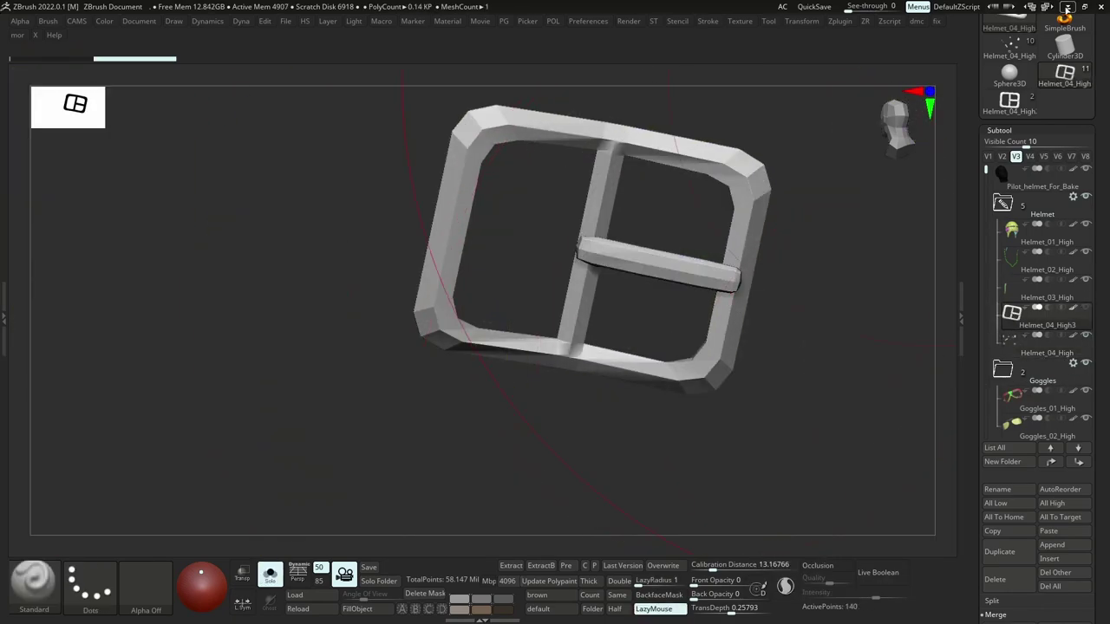
Switch to Maya and move the imported buckle temp:ZBrushPolyMesh3D into Helmet_4_Low_grp.
{"action": "left_click", "coordinate": [1068, 7]}
{"action": "right_click_drag", "start_coordinate": [659, 200], "coordinate": [408, 269], "text": "alt"}
{"action": "scroll", "coordinate": [231, 300], "scroll_direction": "down", "scroll_amount": 5}
{"action": "left_click", "coordinate": [175, 363]}
{"action": "left_click", "coordinate": [169, 348]}
{"action": "key", "text": "Delete"}
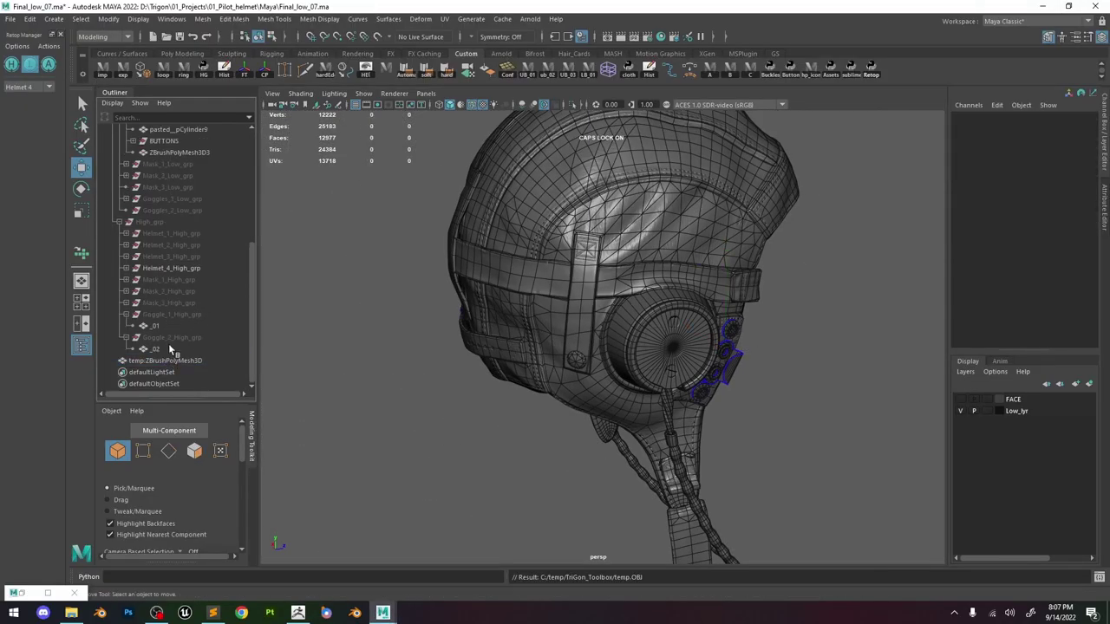
{"action": "left_click", "coordinate": [164, 360]}
{"action": "scroll", "coordinate": [196, 142], "scroll_direction": "up", "scroll_amount": 3}
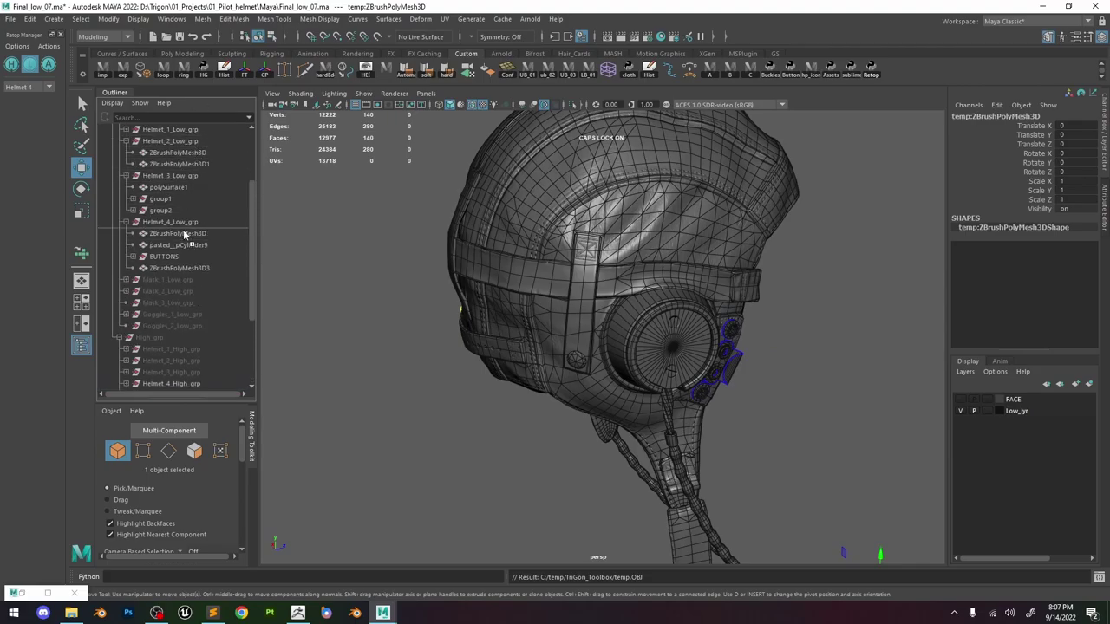
Frame the imported buckle and check its fit on the rear strap with the shaded wireframe turned off.
{"action": "key", "text": "f"}
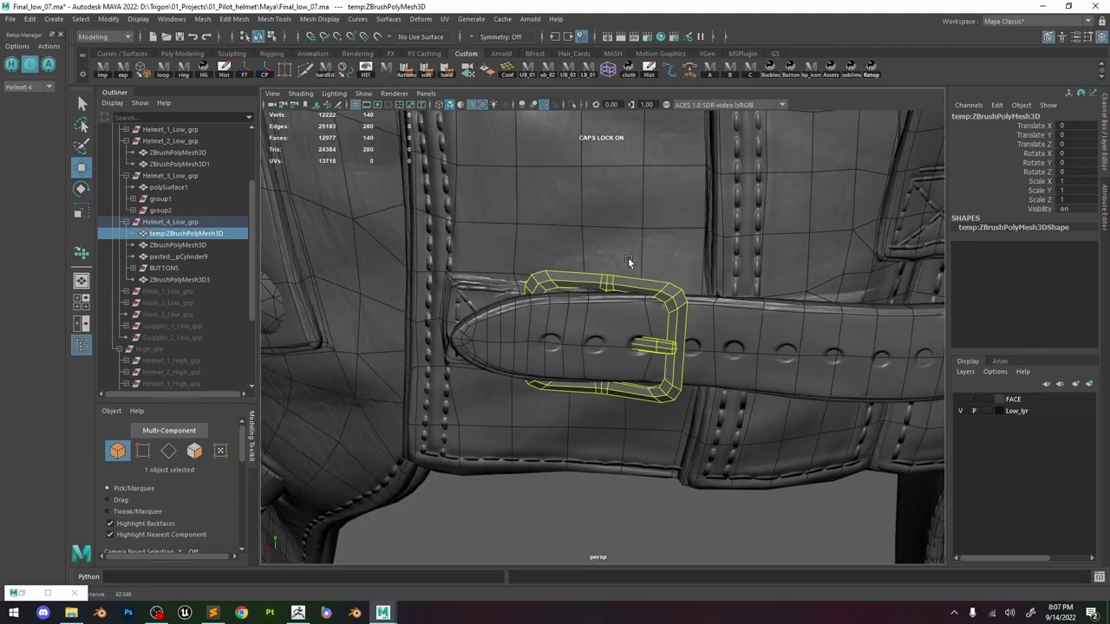
{"action": "right_click_drag", "start_coordinate": [628, 260], "coordinate": [599, 256], "text": "alt"}
{"action": "left_click", "coordinate": [635, 480]}
{"action": "left_click_drag", "start_coordinate": [636, 477], "coordinate": [666, 343], "text": "alt"}
{"action": "mouse_move", "coordinate": [648, 278]}
{"action": "right_mouse_down", "text": "alt"}
{"action": "mouse_move", "coordinate": [677, 330]}
{"action": "mouse_move", "coordinate": [709, 340]}
{"action": "right_mouse_up", "text": "alt"}
{"action": "left_click", "coordinate": [472, 104]}
{"action": "left_click_drag", "start_coordinate": [672, 230], "coordinate": [703, 257], "text": "alt"}
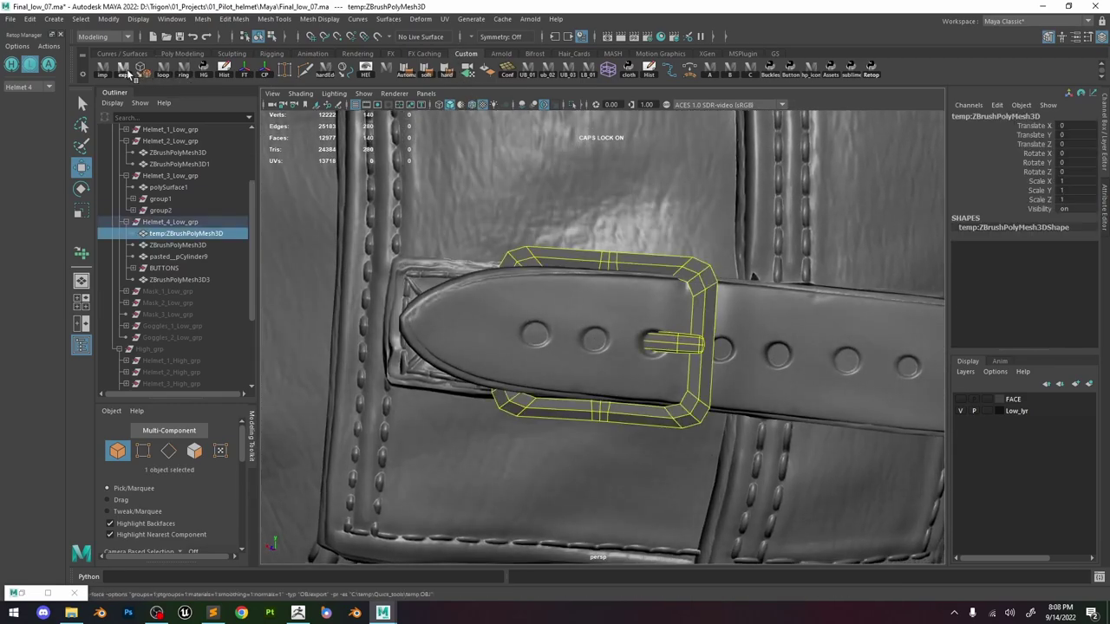
Soften the imported buckle's edges and check its shading on the rear strap.
{"action": "left_click", "coordinate": [424, 74]}
{"action": "right_click_drag", "start_coordinate": [618, 277], "coordinate": [592, 278], "text": "alt"}
{"action": "left_click", "coordinate": [624, 491]}
{"action": "left_click_drag", "start_coordinate": [625, 469], "coordinate": [676, 379], "text": "alt"}
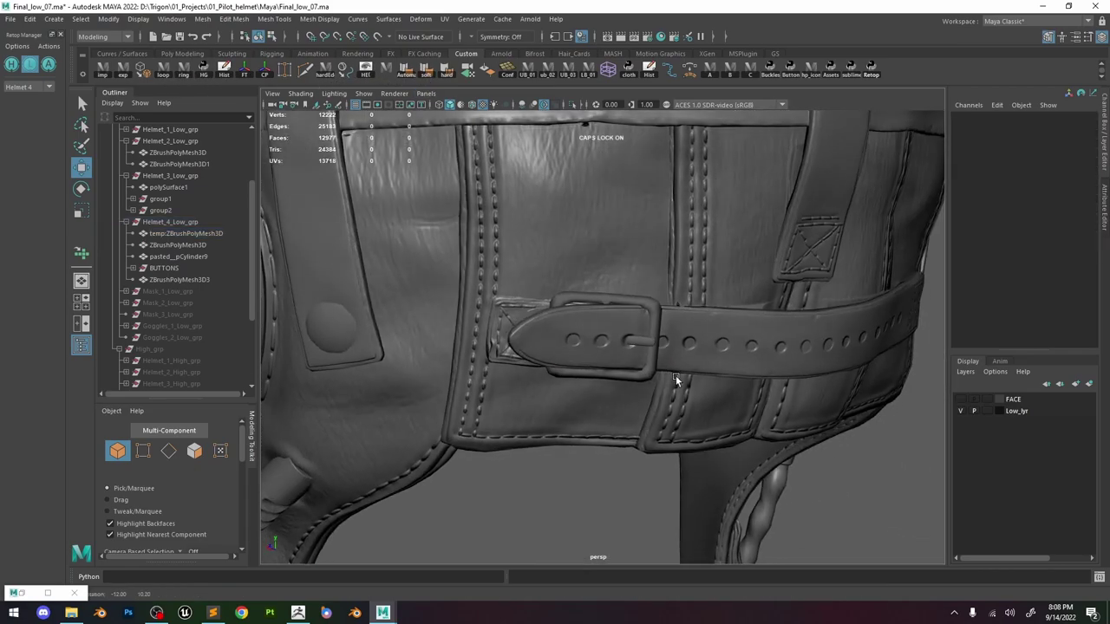
Bevel the corner edge loops of the low-poly buckle frame with a fraction of 0.5.
{"action": "scroll", "coordinate": [676, 380], "scroll_direction": "up", "scroll_amount": 5}
{"action": "left_click", "coordinate": [746, 351]}
{"action": "right_click_drag", "start_coordinate": [704, 278], "coordinate": [725, 257]}
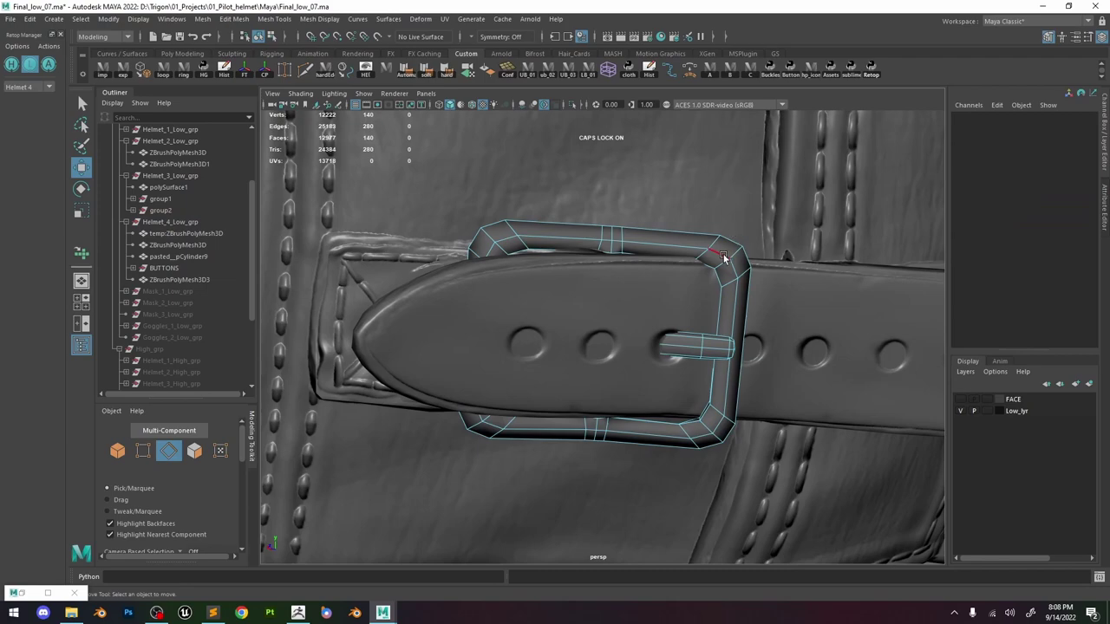
{"action": "double_click", "coordinate": [724, 257]}
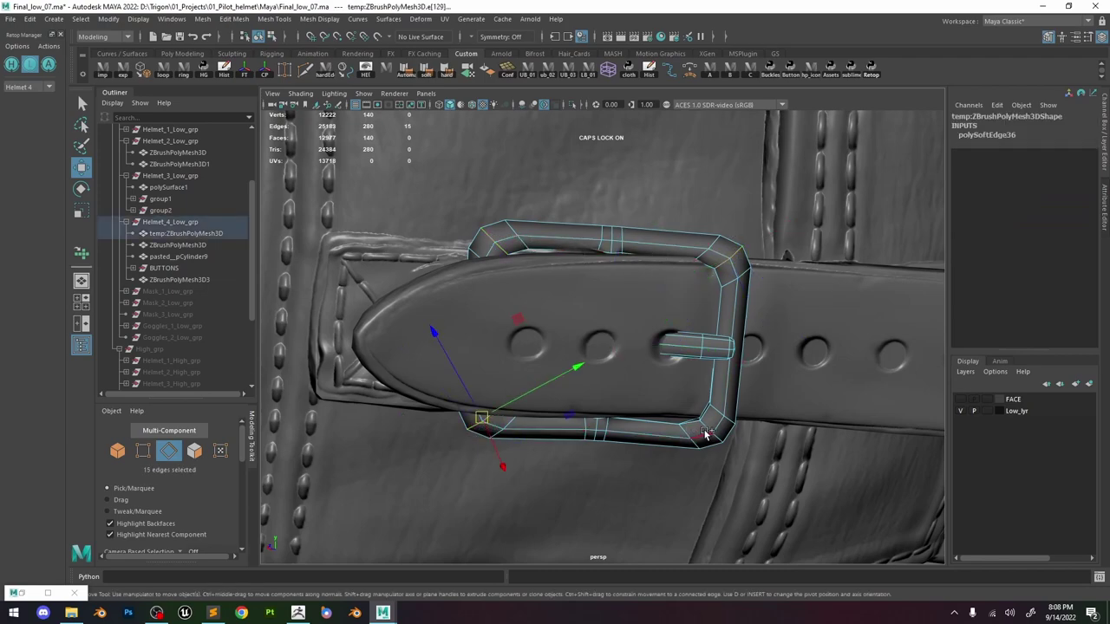
{"action": "key", "text": "ctrl+b"}
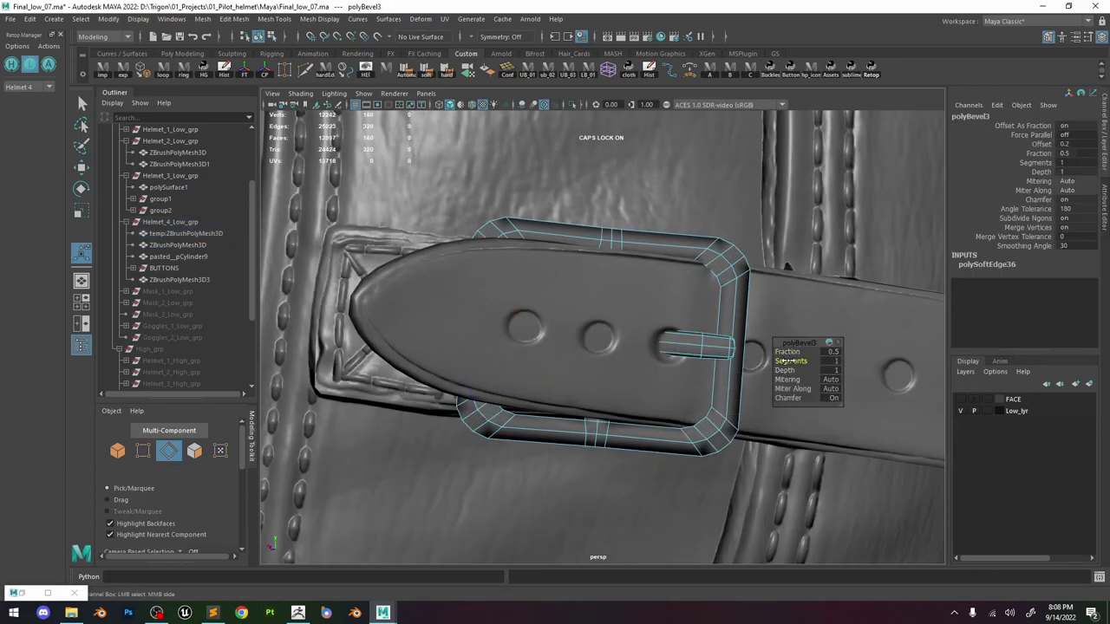
Soften all edges of the beveled buckle and check it on the rear strap.
{"action": "key", "text": "F8"}
{"action": "left_click", "coordinate": [425, 75]}
{"action": "scroll", "coordinate": [459, 150], "scroll_direction": "down", "scroll_amount": 8}
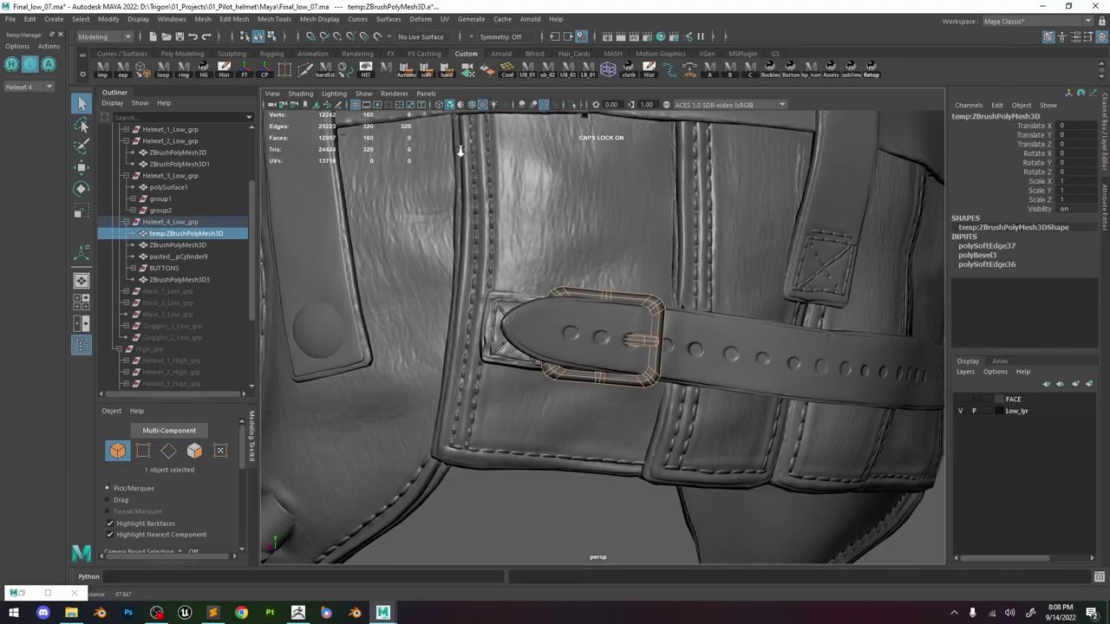
{"action": "left_click", "coordinate": [459, 150]}
Show the shaded wireframe, isolate the low-poly buckle and open the UV Editor for it.
{"action": "left_click", "coordinate": [472, 105]}
{"action": "mouse_move", "coordinate": [520, 252]}
{"action": "left_mouse_down", "text": "alt"}
{"action": "mouse_move", "coordinate": [680, 288]}
{"action": "mouse_move", "coordinate": [640, 251]}
{"action": "left_mouse_up", "text": "alt"}
{"action": "key", "text": "ctrl+z"}
{"action": "key", "text": "f"}
{"action": "left_click", "coordinate": [640, 251]}
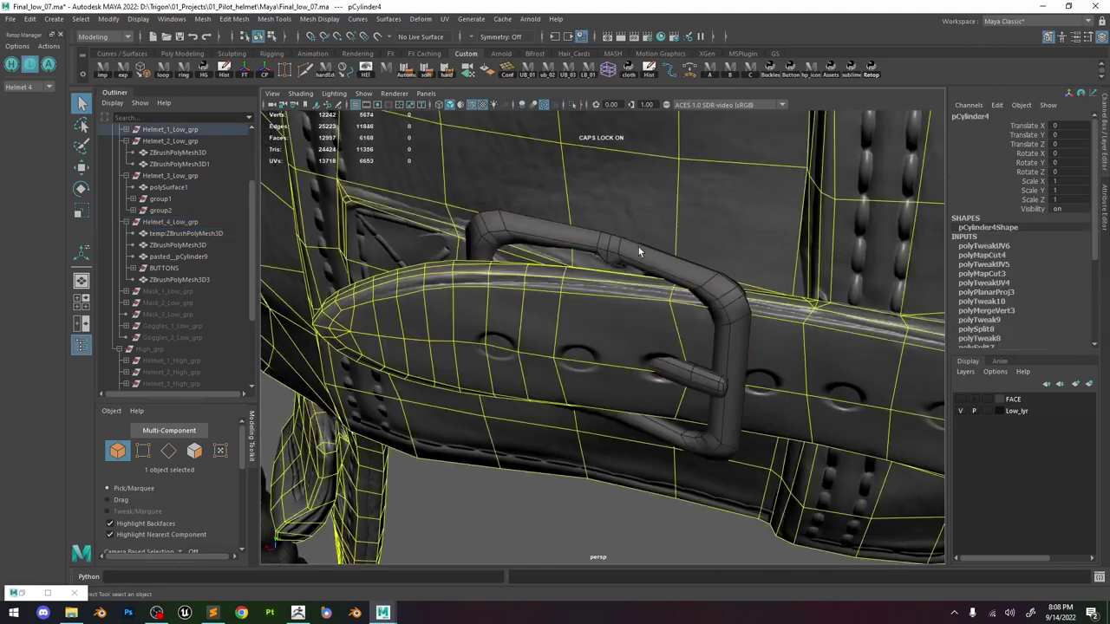
{"action": "left_click", "coordinate": [645, 246]}
{"action": "left_click", "coordinate": [445, 19]}
{"action": "left_click", "coordinate": [467, 34]}
{"action": "left_click_drag", "start_coordinate": [685, 146], "coordinate": [861, 168]}
{"action": "left_click", "coordinate": [1037, 158]}
{"action": "left_click", "coordinate": [1043, 157]}
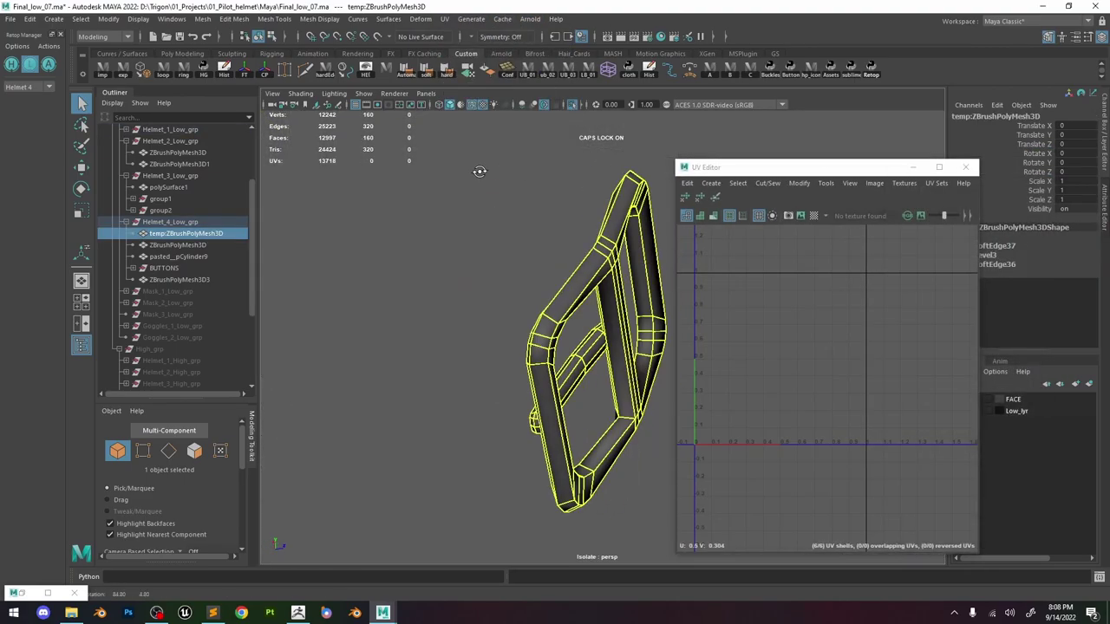
Harden the edge loops around the buckle frame's outer rim and its large opening.
{"action": "left_click_drag", "start_coordinate": [479, 168], "coordinate": [619, 228], "text": "alt"}
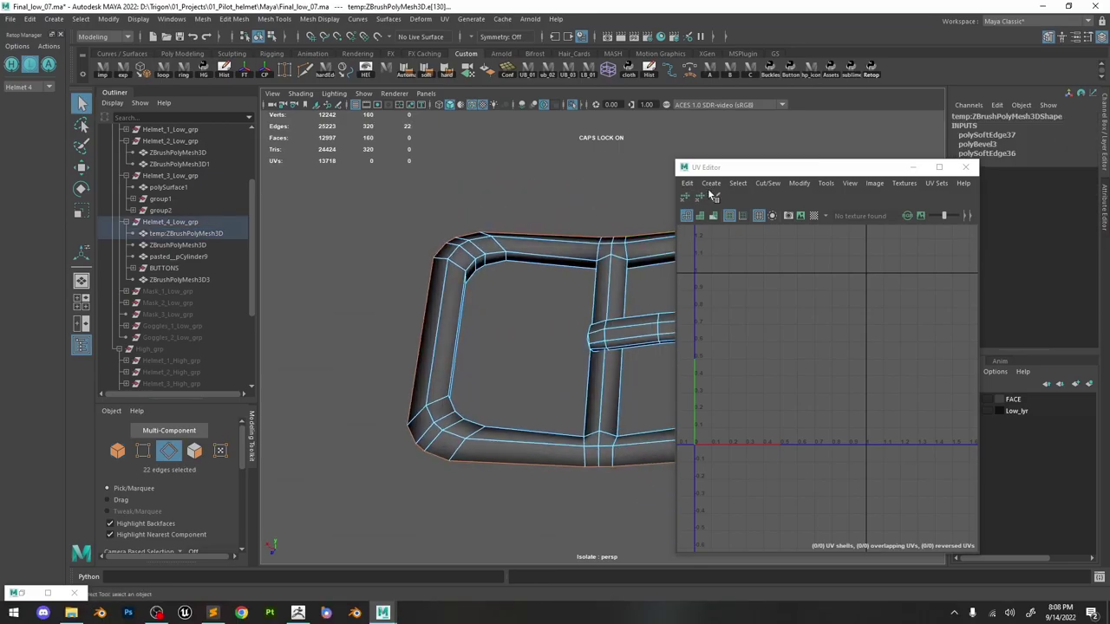
{"action": "left_click", "coordinate": [565, 272]}
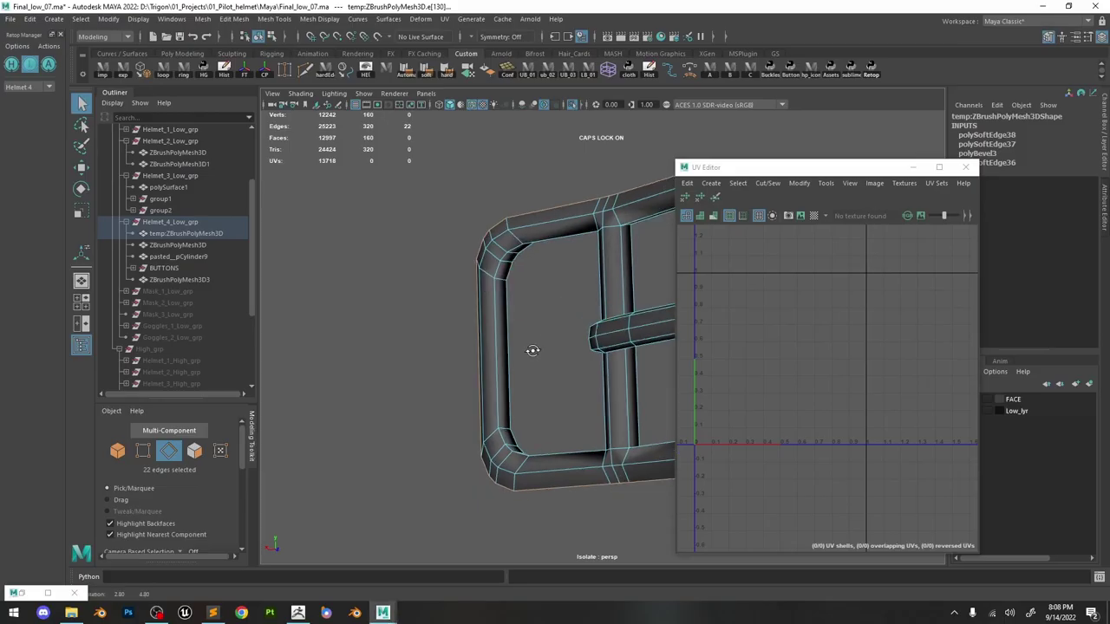
{"action": "left_click_drag", "start_coordinate": [528, 347], "coordinate": [631, 305], "text": "alt"}
{"action": "left_click", "coordinate": [584, 276]}
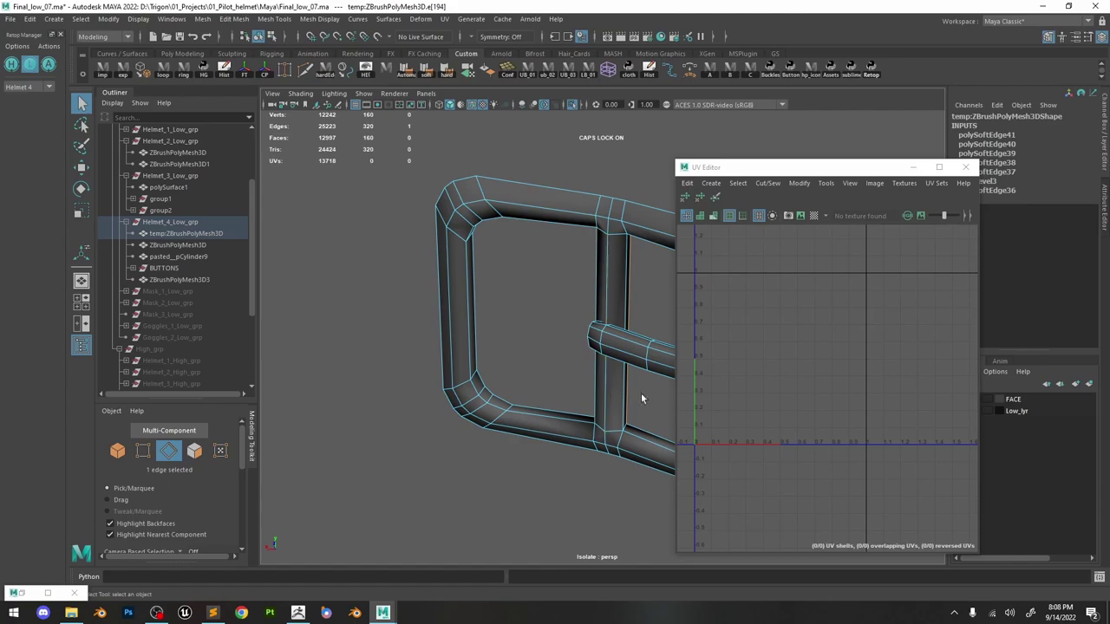
Harden the inner edge loop of the buckle opening beside the prong.
{"action": "left_click_drag", "start_coordinate": [642, 397], "coordinate": [521, 407], "text": "alt"}
{"action": "double_click", "coordinate": [486, 432], "text": "shift"}
{"action": "left_click", "coordinate": [447, 71]}
{"action": "key", "text": "F8"}
{"action": "left_click_drag", "start_coordinate": [503, 235], "coordinate": [564, 265], "text": "alt"}
Try to bevel the inner edge loops of the buckle openings and select the crossbar's side faces.
{"action": "key", "text": "F8"}
{"action": "left_click_drag", "start_coordinate": [634, 307], "coordinate": [512, 247], "text": "alt"}
{"action": "middle_click_drag", "start_coordinate": [504, 242], "coordinate": [499, 305], "text": "alt"}
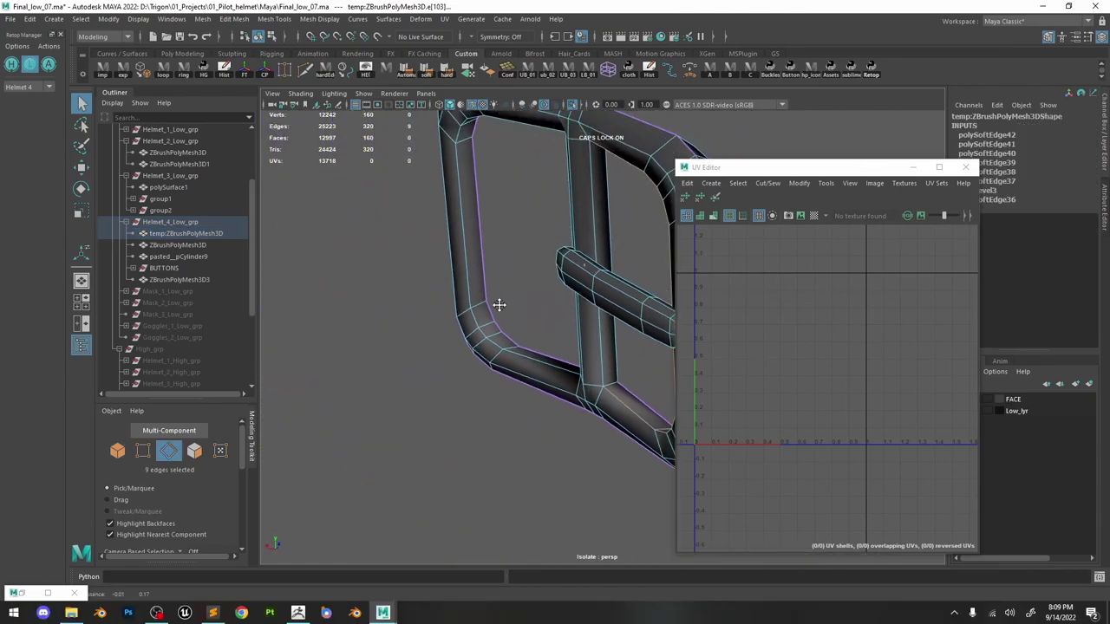
{"action": "double_click", "coordinate": [486, 293], "text": "shift"}
{"action": "left_click_drag", "start_coordinate": [488, 294], "coordinate": [499, 243], "text": "alt"}
{"action": "middle_click_drag", "start_coordinate": [543, 268], "coordinate": [548, 264]}
{"action": "right_click_drag", "start_coordinate": [559, 250], "coordinate": [563, 277]}
{"action": "left_click", "coordinate": [613, 287]}
{"action": "left_click", "coordinate": [464, 249]}
{"action": "middle_click_drag", "start_coordinate": [464, 250], "coordinate": [575, 275], "text": "alt"}
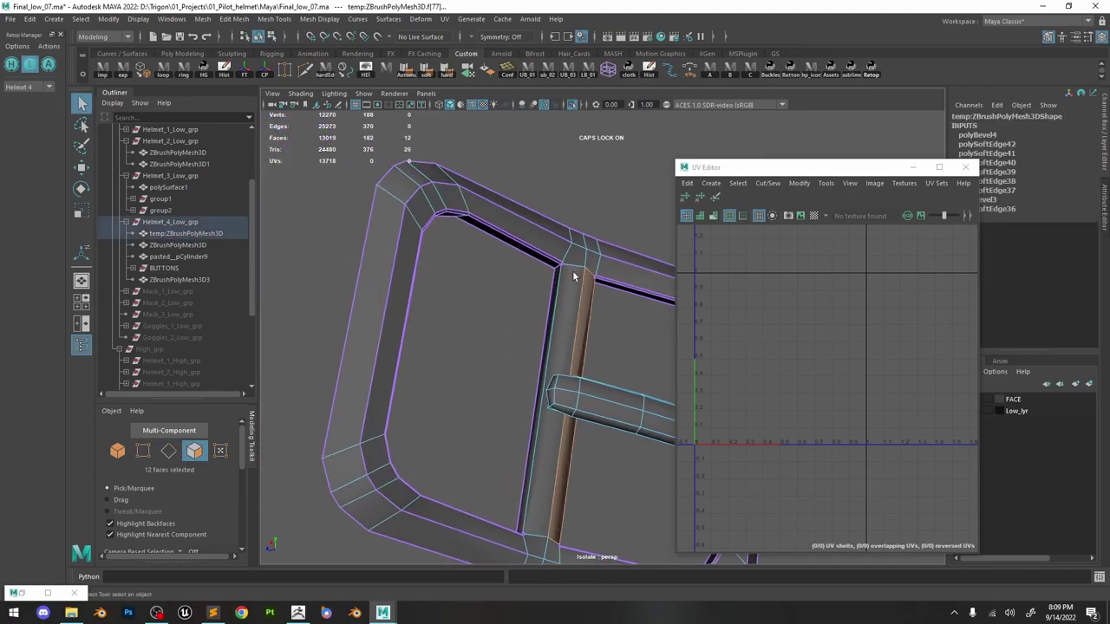
Undo the bevel on the inner edges of the buckle openings.
{"action": "right_click_drag", "start_coordinate": [575, 275], "coordinate": [587, 303], "text": "alt"}
{"action": "left_click_drag", "start_coordinate": [587, 302], "coordinate": [606, 318], "text": "alt"}
{"action": "key", "text": "ctrl+z"}
{"action": "key", "text": "ctrl+z"}
{"action": "key", "text": "ctrl+z"}
{"action": "key", "text": "ctrl+z"}
{"action": "key", "text": "ctrl+z"}
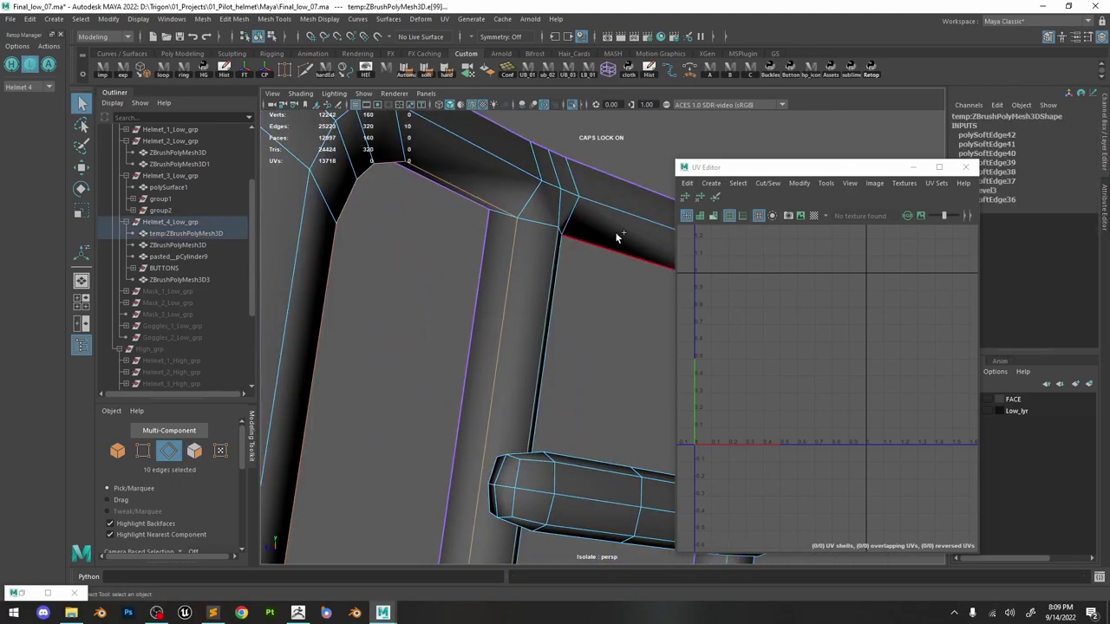
Bevel the inner edge loops of both buckle openings with a fraction of 0.1.
{"action": "double_click", "coordinate": [618, 237], "text": "shift"}
{"action": "right_click_drag", "start_coordinate": [618, 237], "coordinate": [530, 144], "text": "alt"}
{"action": "left_click_drag", "start_coordinate": [530, 144], "coordinate": [605, 270], "text": "alt"}
{"action": "middle_click_drag", "start_coordinate": [604, 270], "coordinate": [540, 261], "text": "alt"}
{"action": "key", "text": "ctrl+b"}
{"action": "right_click_drag", "start_coordinate": [540, 262], "coordinate": [597, 310], "text": "alt"}
{"action": "left_click_drag", "start_coordinate": [597, 310], "coordinate": [577, 299], "text": "alt"}
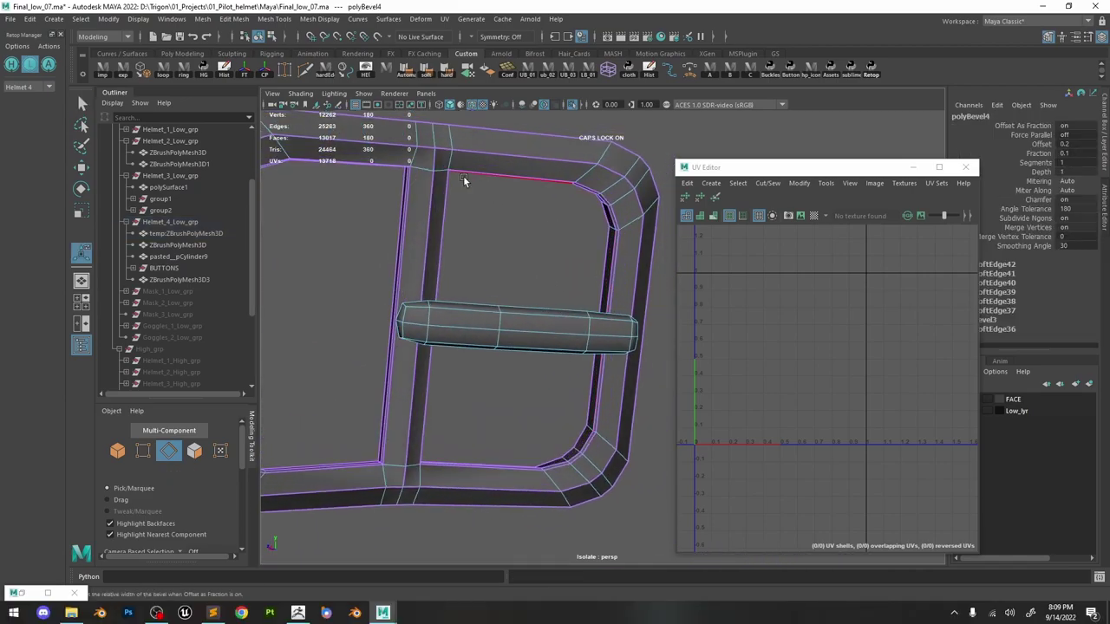
Soften all edges of the buckle and inspect its shading without the wireframe.
{"action": "left_click", "coordinate": [156, 614]}
{"action": "left_click", "coordinate": [321, 74]}
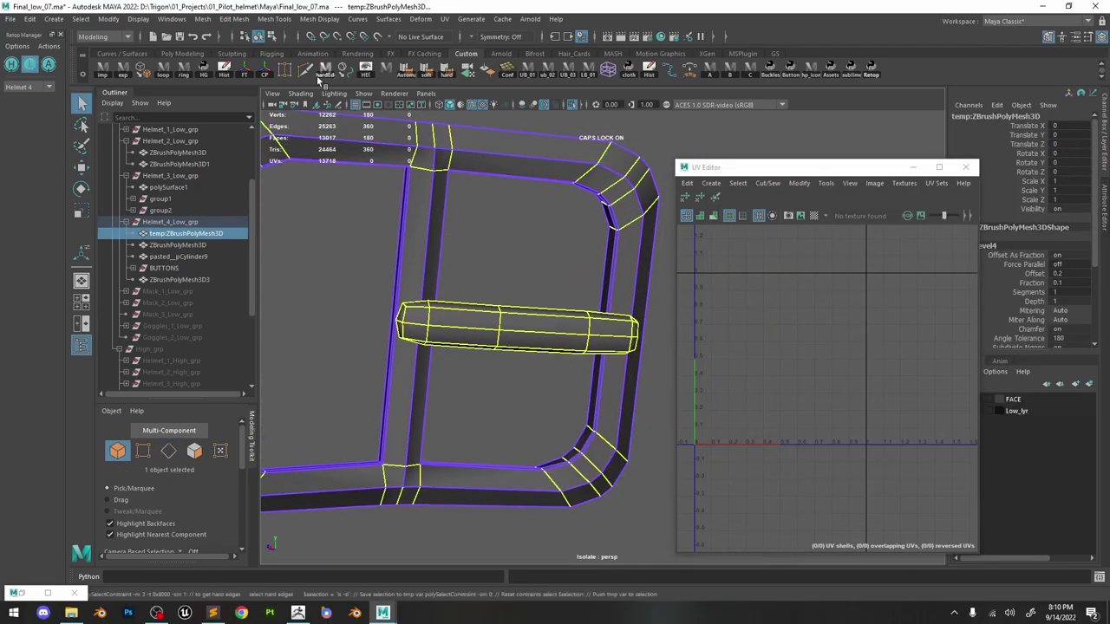
{"action": "left_click", "coordinate": [424, 78]}
{"action": "left_click", "coordinate": [538, 236]}
{"action": "right_click_drag", "start_coordinate": [559, 251], "coordinate": [513, 274], "text": "alt"}
{"action": "key", "text": "alt+5"}
{"action": "mouse_move", "coordinate": [513, 275]}
{"action": "left_mouse_down", "text": "alt"}
{"action": "mouse_move", "coordinate": [484, 246]}
{"action": "mouse_move", "coordinate": [514, 299]}
{"action": "left_mouse_up", "text": "alt"}
{"action": "right_click_drag", "start_coordinate": [513, 299], "coordinate": [639, 394], "text": "alt"}
{"action": "left_click_drag", "start_coordinate": [639, 394], "coordinate": [463, 262], "text": "alt"}
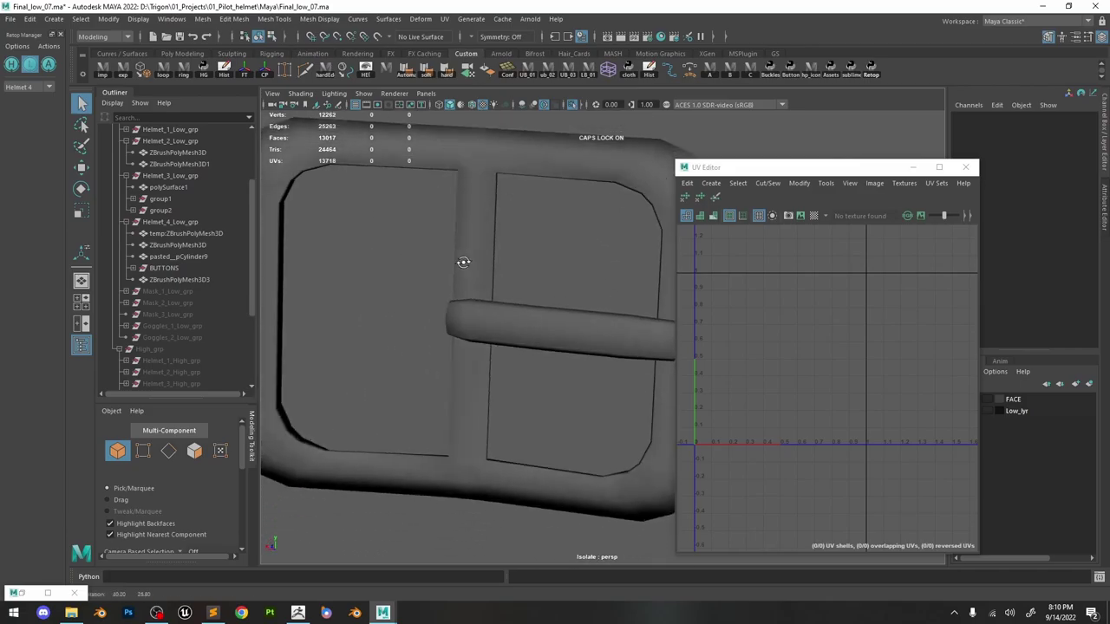
{"action": "left_click", "coordinate": [463, 262]}
Switch to ZBrush, subdivide the high-poly subtool Helmet_04_High once and isolate it.
{"action": "key", "text": "alt+Tab"}
{"action": "key", "text": "alt+Tab"}
{"action": "left_click_drag", "start_coordinate": [796, 191], "coordinate": [599, 334], "text": "alt"}
{"action": "left_click_drag", "start_coordinate": [660, 258], "coordinate": [666, 224]}
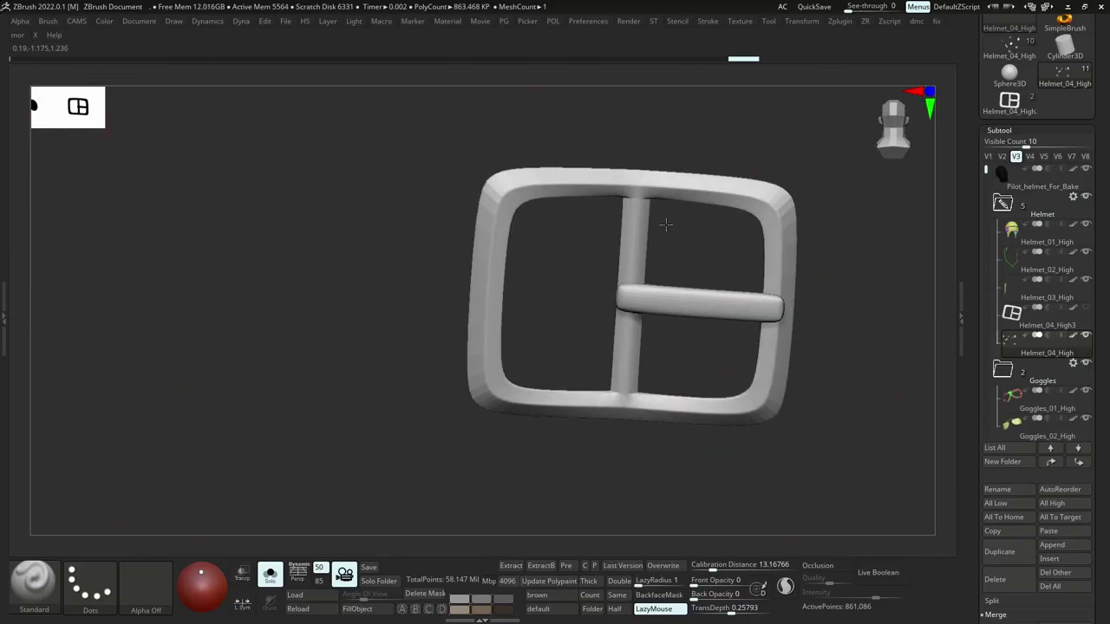
{"action": "key", "text": "ctrl+d"}
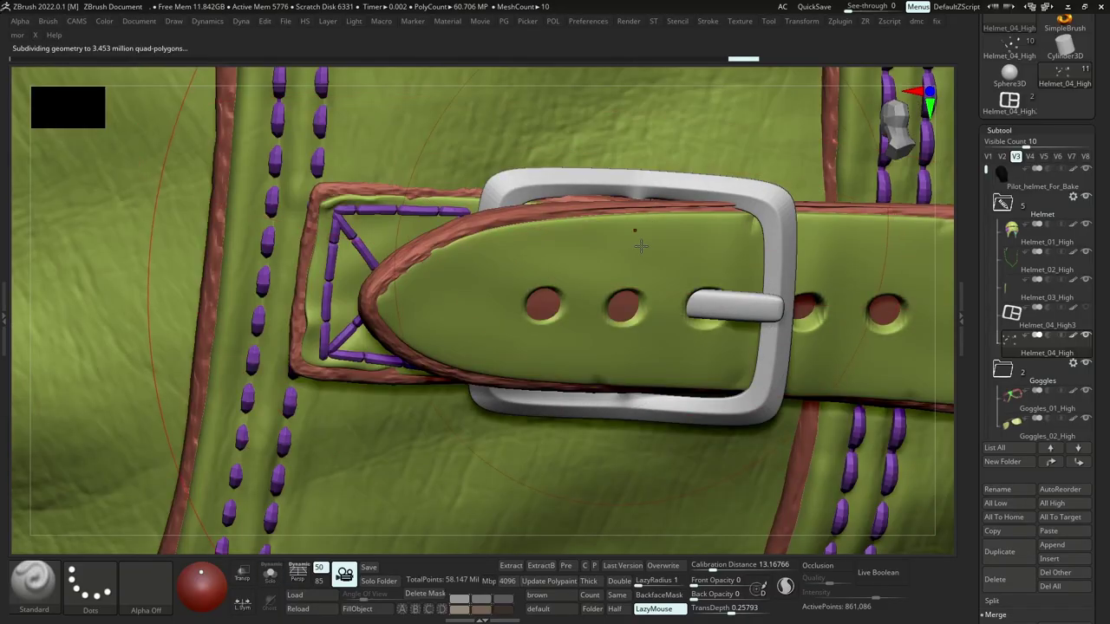
{"action": "key", "text": "alt+s"}
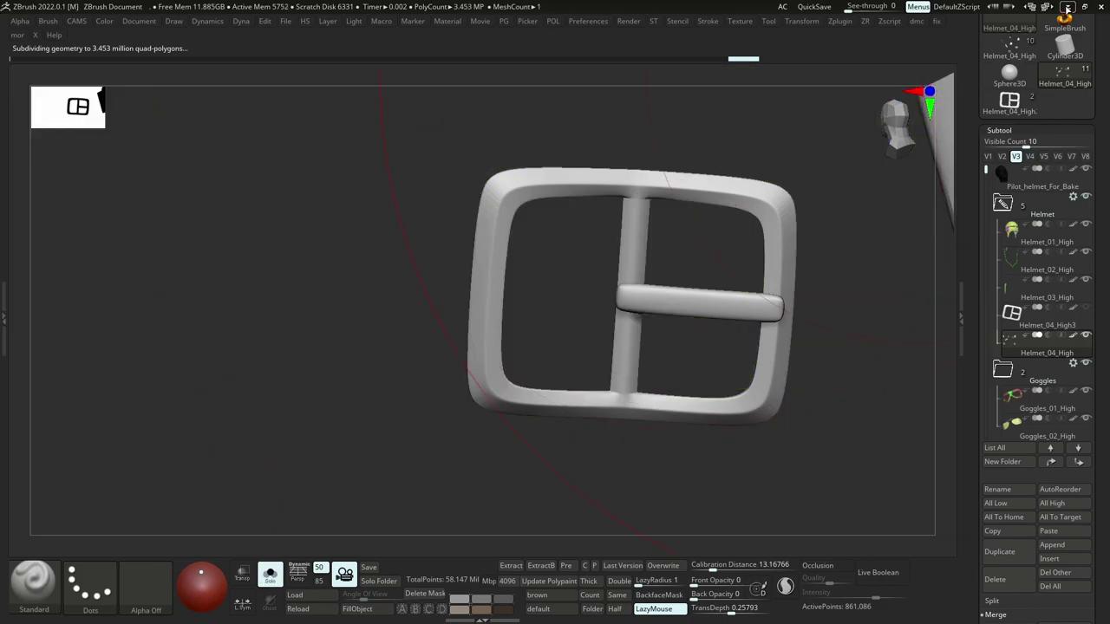
Compare the high-poly buckle's shape in ZBrush with the low-poly buckle in Maya.
{"action": "left_click_drag", "start_coordinate": [756, 198], "coordinate": [829, 139]}
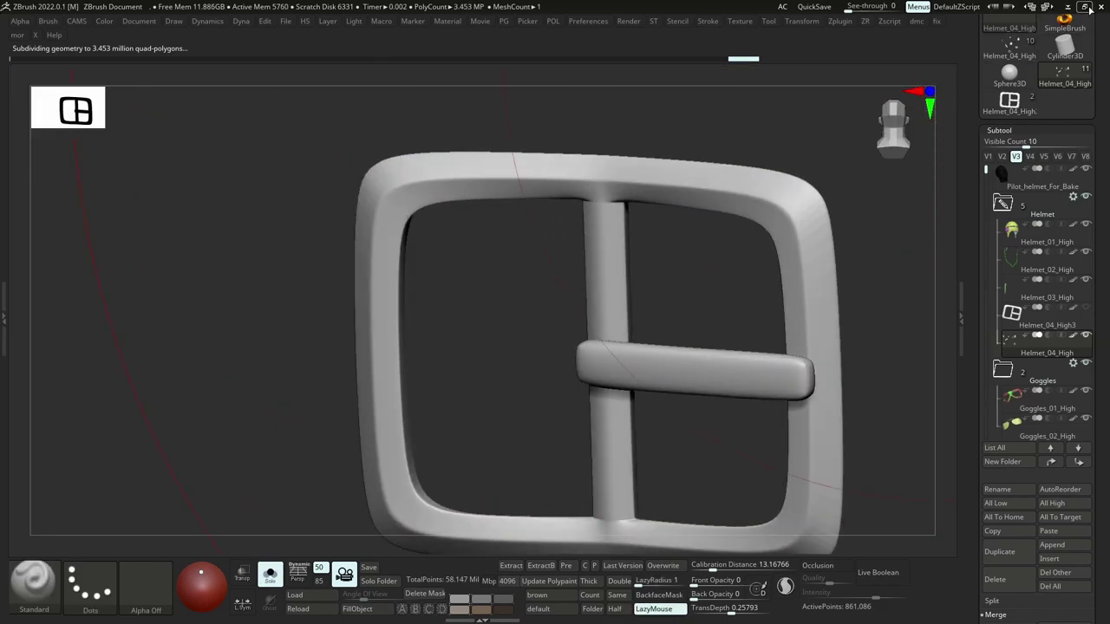
{"action": "left_click", "coordinate": [1086, 7]}
{"action": "left_click", "coordinate": [785, 92]}
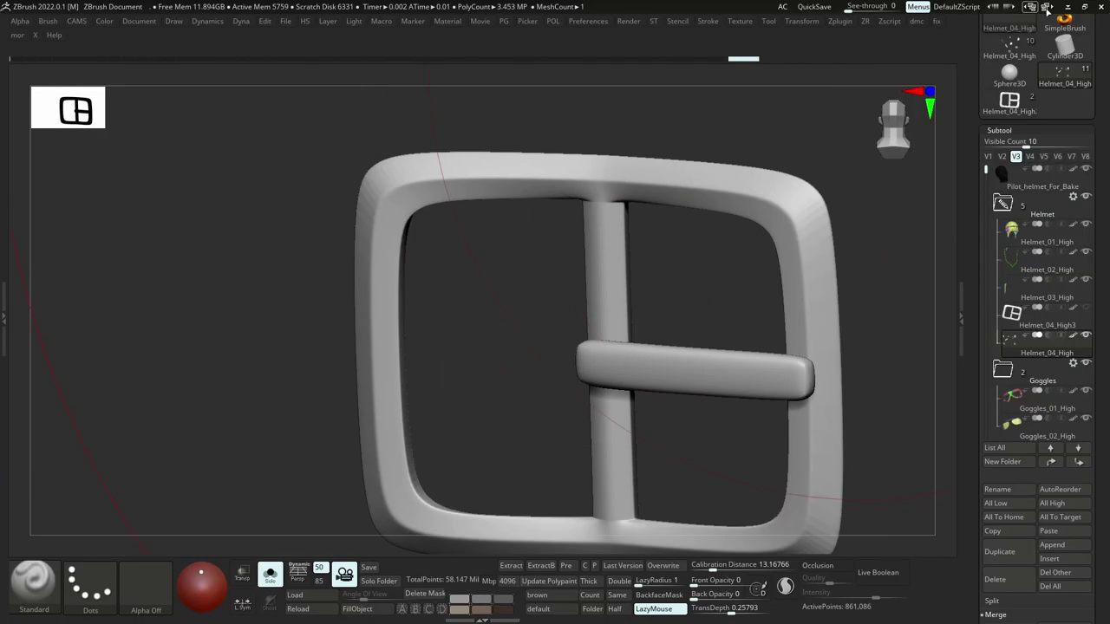
{"action": "left_click", "coordinate": [1068, 8]}
{"action": "left_click_drag", "start_coordinate": [582, 203], "coordinate": [634, 240], "text": "alt"}
{"action": "right_click_drag", "start_coordinate": [634, 240], "coordinate": [602, 249], "text": "alt"}
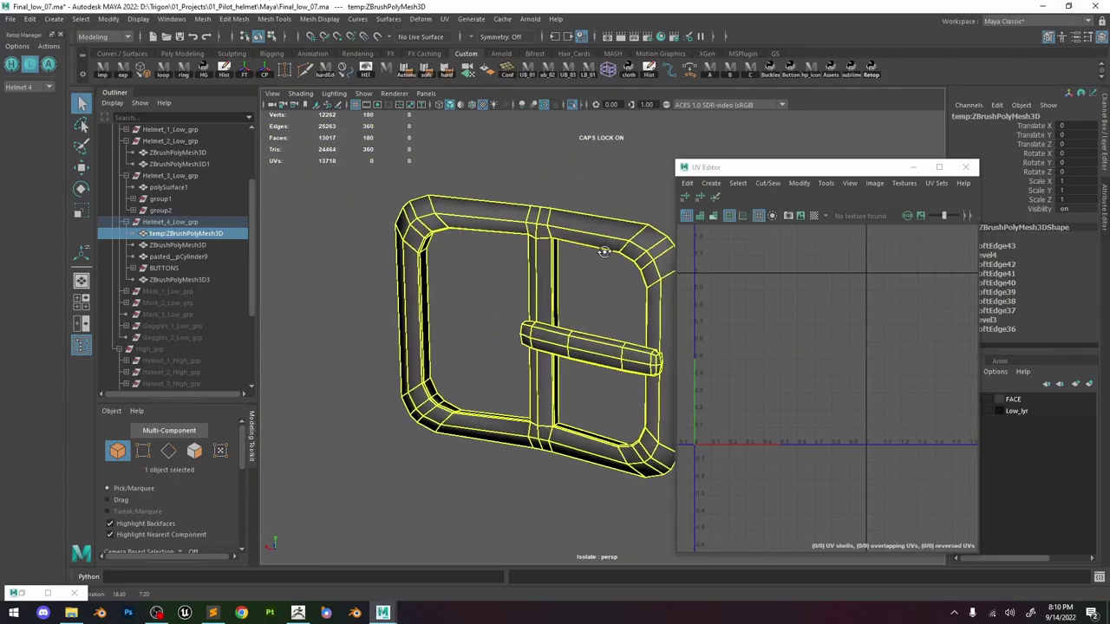
{"action": "left_click_drag", "start_coordinate": [602, 250], "coordinate": [636, 258], "text": "alt"}
{"action": "key", "text": "alt+Tab"}
{"action": "key", "text": "alt+Tab"}
{"action": "left_click", "coordinate": [642, 240]}
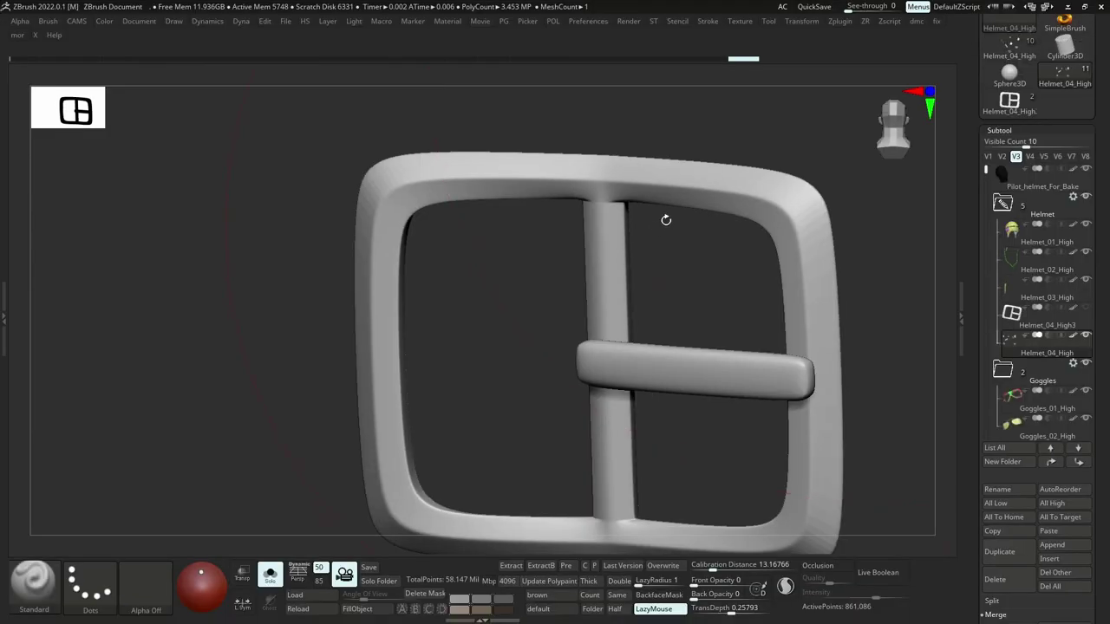
{"action": "left_click", "coordinate": [1071, 10]}
{"action": "left_click", "coordinate": [587, 176]}
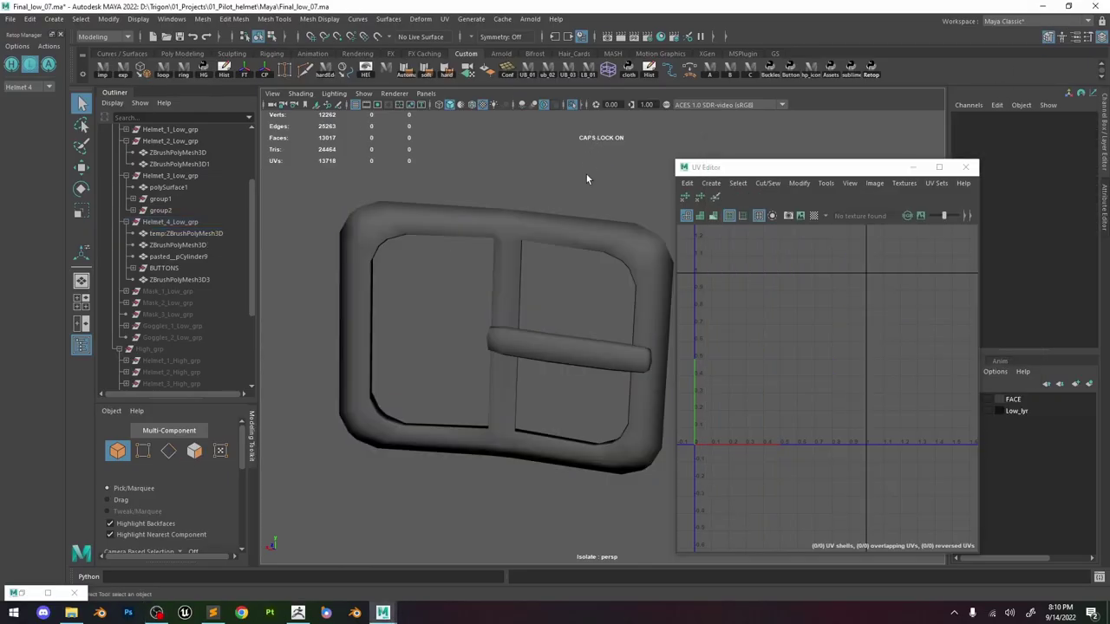
Bevel the edge loop running along the middle of the buckle frame's front with a fraction of 0.1.
{"action": "left_click_drag", "start_coordinate": [587, 177], "coordinate": [581, 238], "text": "alt"}
{"action": "left_click", "coordinate": [585, 239]}
{"action": "key", "text": "F10"}
{"action": "double_click", "coordinate": [572, 233]}
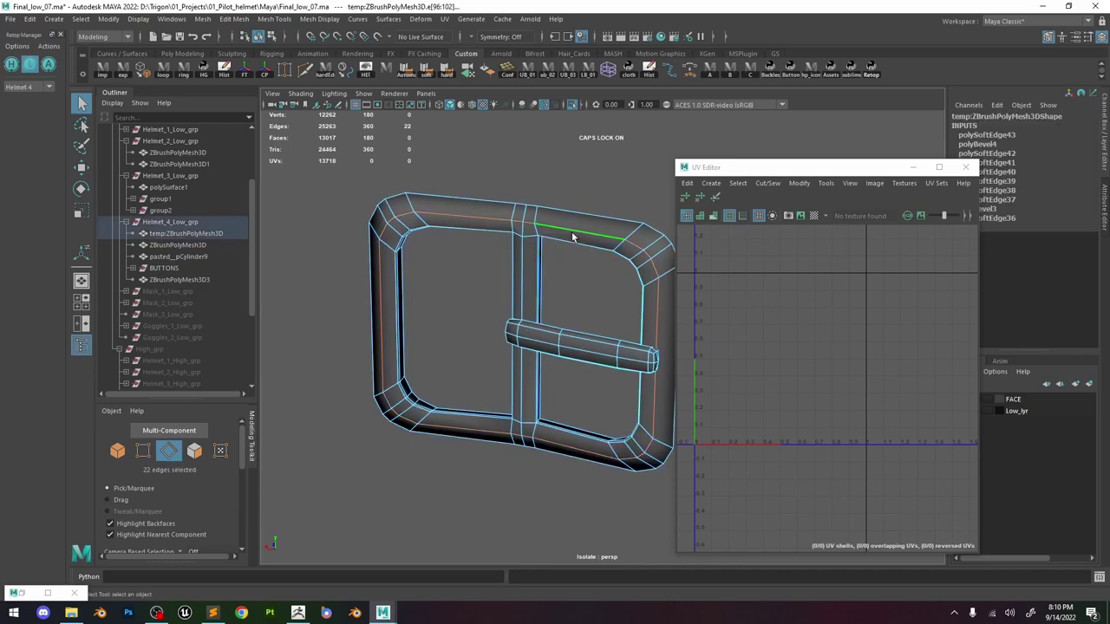
{"action": "right_click_drag", "start_coordinate": [562, 206], "coordinate": [603, 209], "text": "shift"}
{"action": "middle_click_drag", "start_coordinate": [603, 209], "coordinate": [599, 209]}
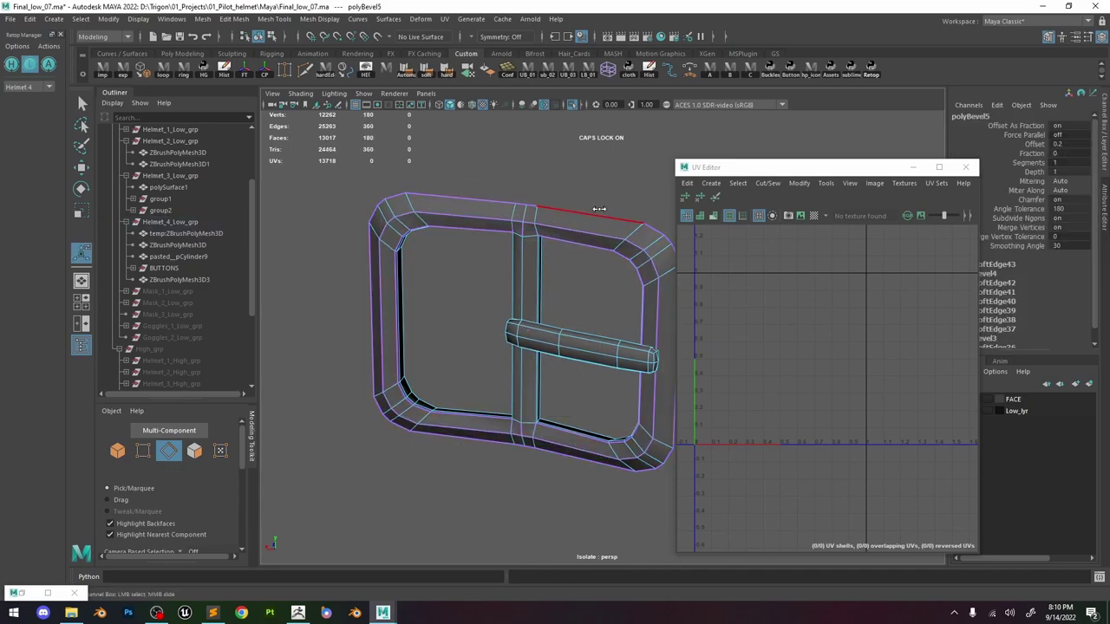
{"action": "right_click_drag", "start_coordinate": [599, 209], "coordinate": [622, 165]}
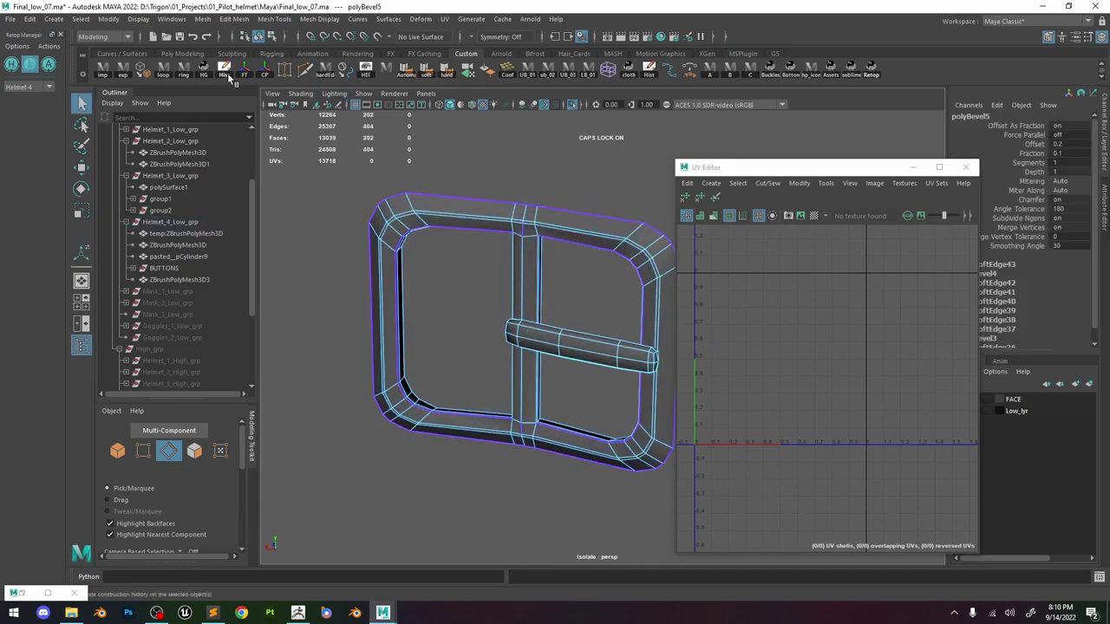
Soften all edges of the buckle, check its shading and close the UV Editor.
{"action": "left_click", "coordinate": [426, 70]}
{"action": "key", "text": "F10"}
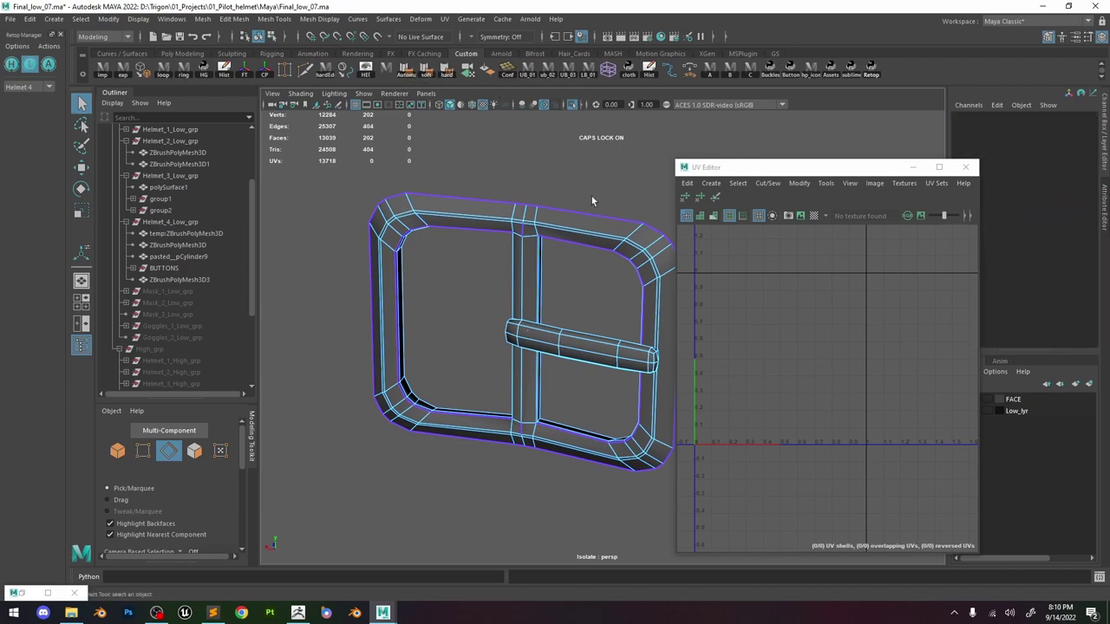
{"action": "right_click_drag", "start_coordinate": [592, 198], "coordinate": [541, 250], "text": "alt"}
{"action": "right_click_drag", "start_coordinate": [589, 216], "coordinate": [595, 279], "text": "alt"}
{"action": "left_click_drag", "start_coordinate": [595, 277], "coordinate": [573, 216], "text": "alt"}
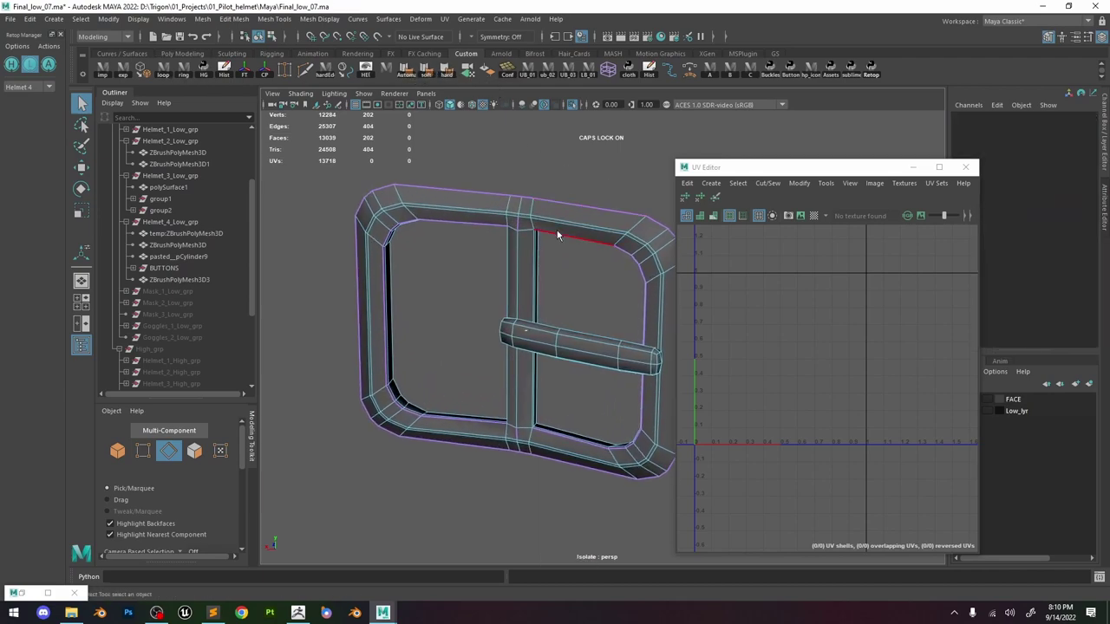
{"action": "left_click", "coordinate": [568, 198]}
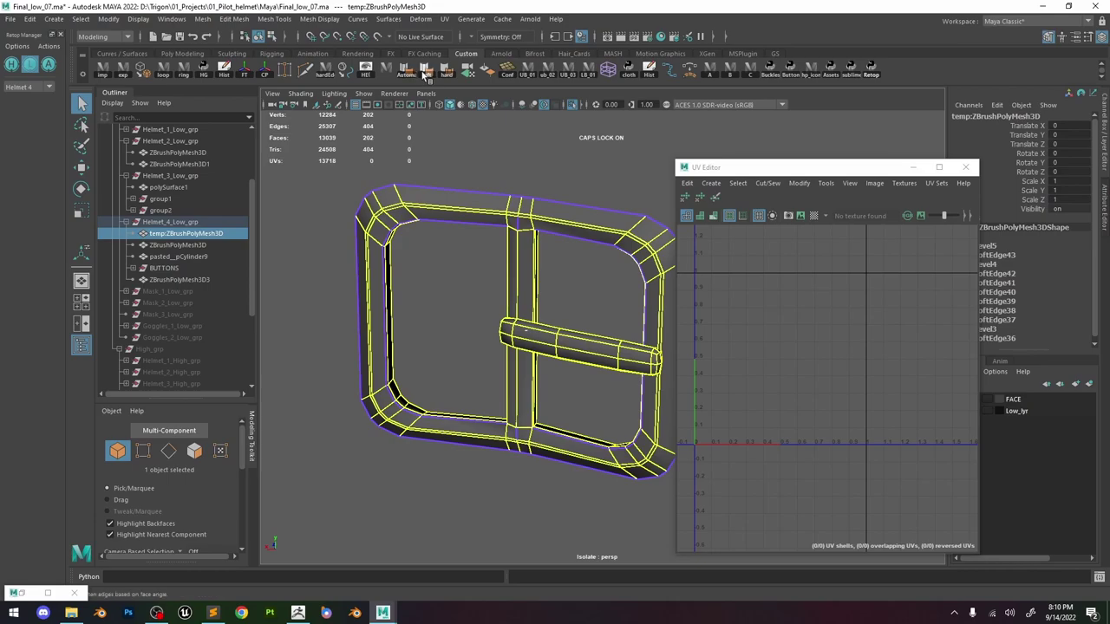
{"action": "left_click", "coordinate": [555, 155]}
{"action": "left_click", "coordinate": [969, 171]}
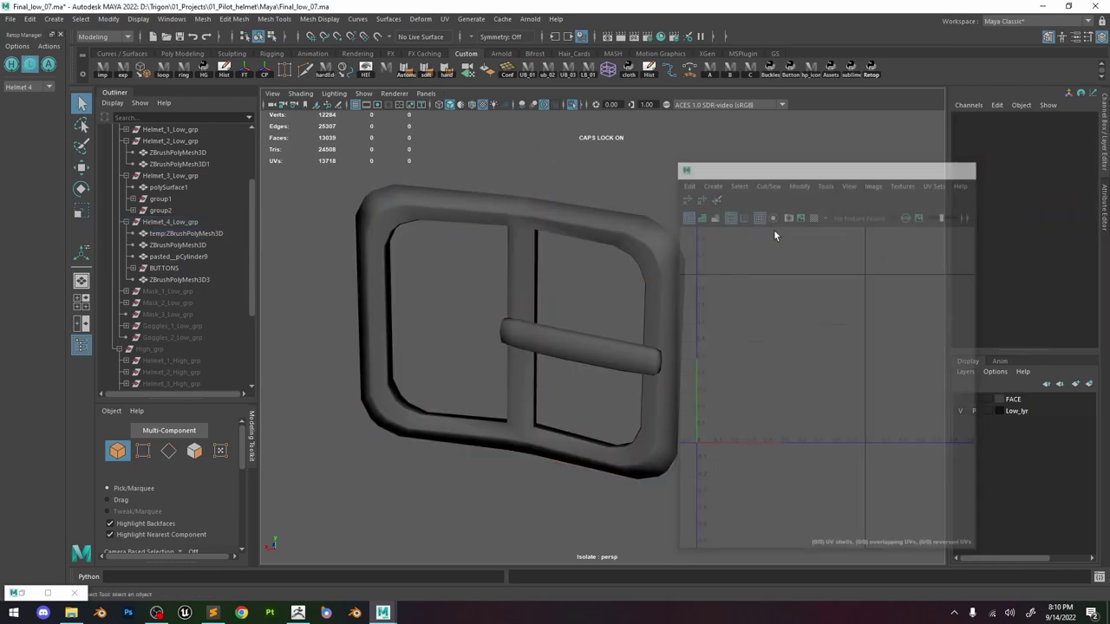
Harden the outer rim edge loop of the buckle frame.
{"action": "left_click_drag", "start_coordinate": [706, 249], "coordinate": [659, 248], "text": "alt"}
{"action": "left_click", "coordinate": [661, 243]}
{"action": "right_click_drag", "start_coordinate": [662, 236], "coordinate": [664, 183]}
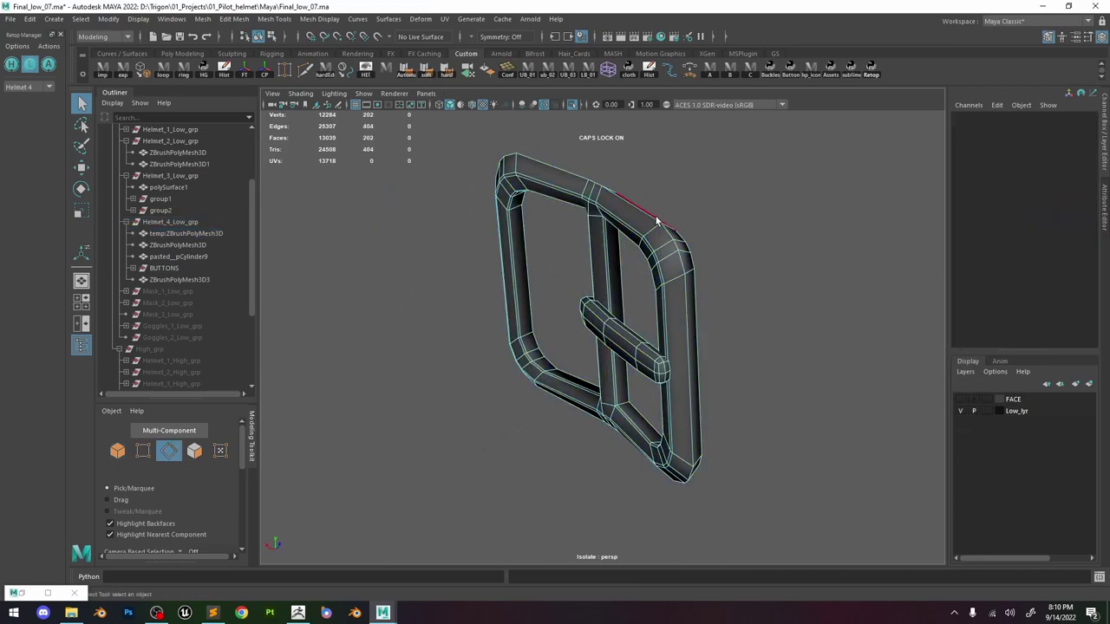
{"action": "double_click", "coordinate": [654, 220]}
{"action": "left_click_drag", "start_coordinate": [663, 245], "coordinate": [713, 333], "text": "alt"}
{"action": "right_click", "coordinate": [697, 273], "text": "shift"}
{"action": "right_click_drag", "start_coordinate": [696, 274], "coordinate": [790, 303], "text": "shift"}
Select the inner wall faces of both buckle openings, convert them to their edge perimeter and harden those edges.
{"action": "left_click_drag", "start_coordinate": [656, 333], "coordinate": [602, 328], "text": "alt"}
{"action": "right_click_drag", "start_coordinate": [597, 291], "coordinate": [598, 319]}
{"action": "left_click", "coordinate": [598, 319]}
{"action": "left_click_drag", "start_coordinate": [609, 407], "coordinate": [619, 521], "text": "alt"}
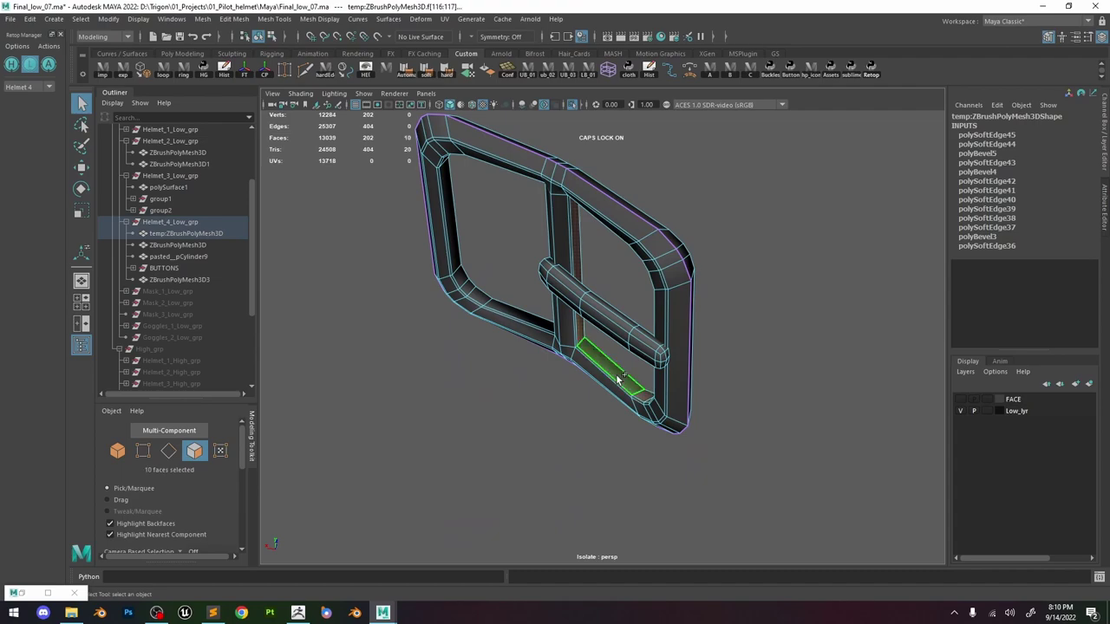
{"action": "right_click", "coordinate": [473, 265], "text": "shift"}
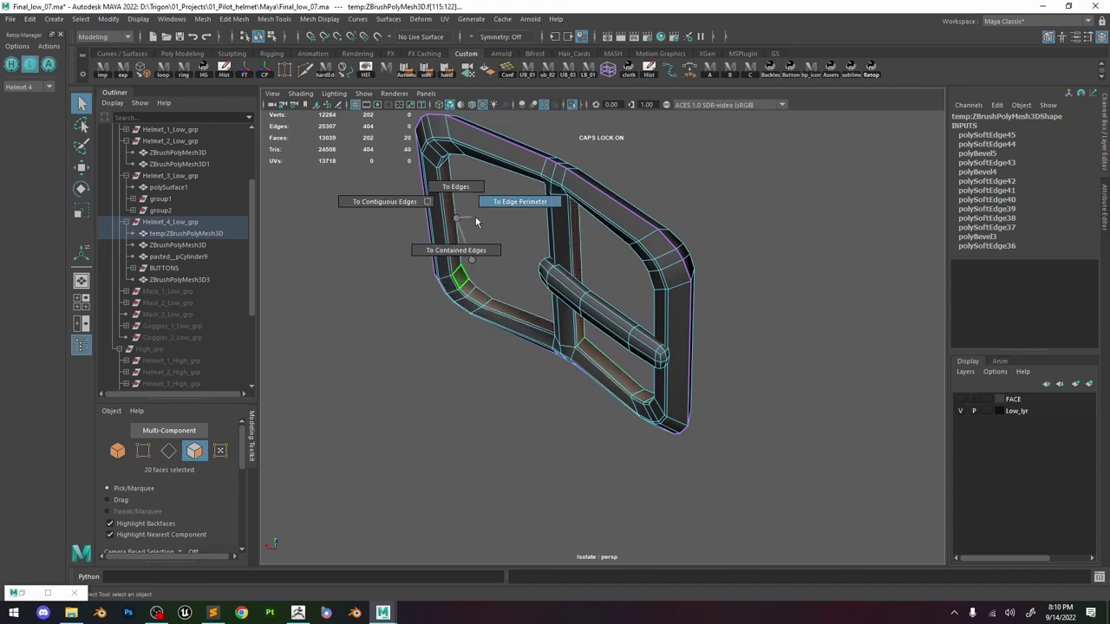
{"action": "left_click", "coordinate": [530, 203]}
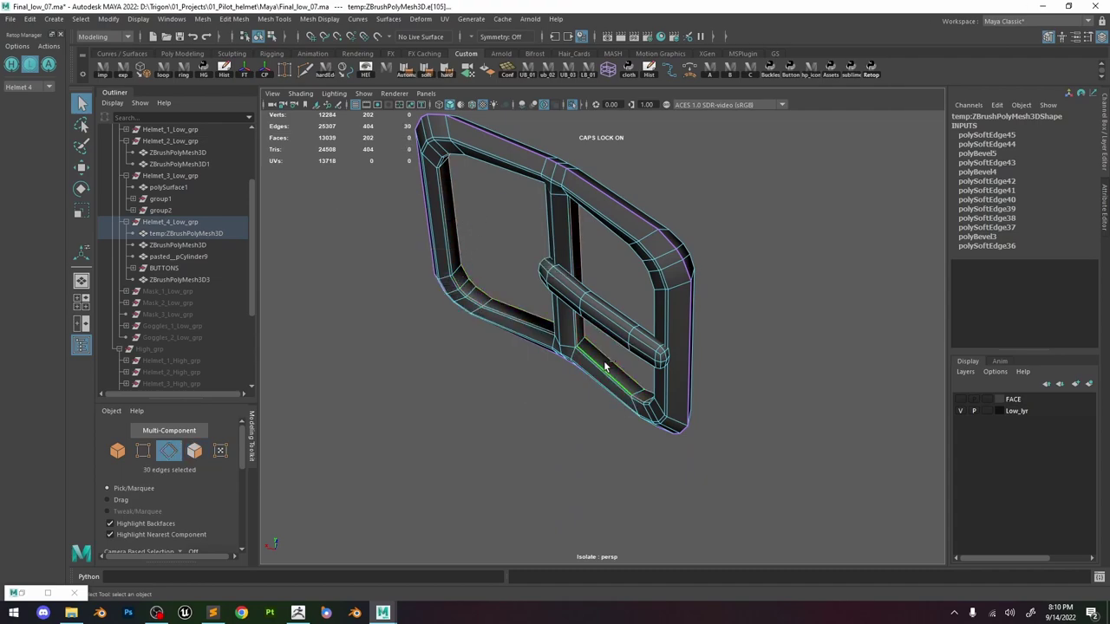
{"action": "right_click", "coordinate": [589, 286], "text": "shift"}
{"action": "left_click", "coordinate": [681, 299]}
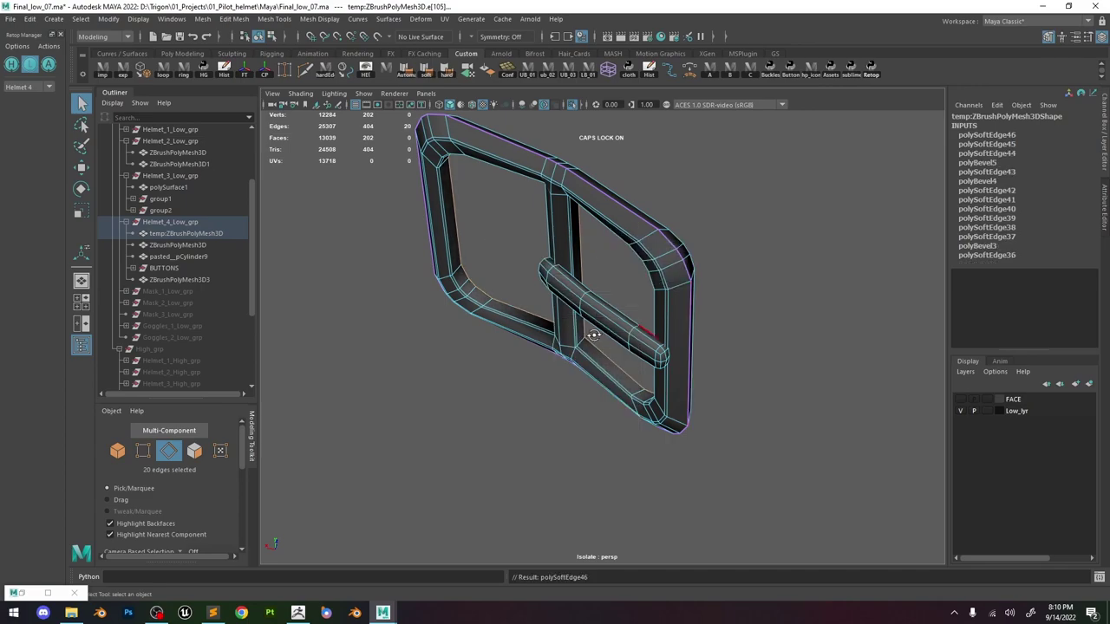
Return the buckle to object mode and examine its hard-edge shading on the frame and pin from several angles.
{"action": "left_click_drag", "start_coordinate": [595, 334], "coordinate": [535, 256], "text": "alt"}
{"action": "right_click_drag", "start_coordinate": [534, 256], "coordinate": [681, 175]}
{"action": "left_click", "coordinate": [686, 173]}
{"action": "left_click_drag", "start_coordinate": [686, 175], "coordinate": [697, 393], "text": "alt"}
{"action": "scroll", "coordinate": [665, 268], "scroll_direction": "down", "scroll_amount": 3}
{"action": "scroll", "coordinate": [696, 393], "scroll_direction": "up", "scroll_amount": 3}
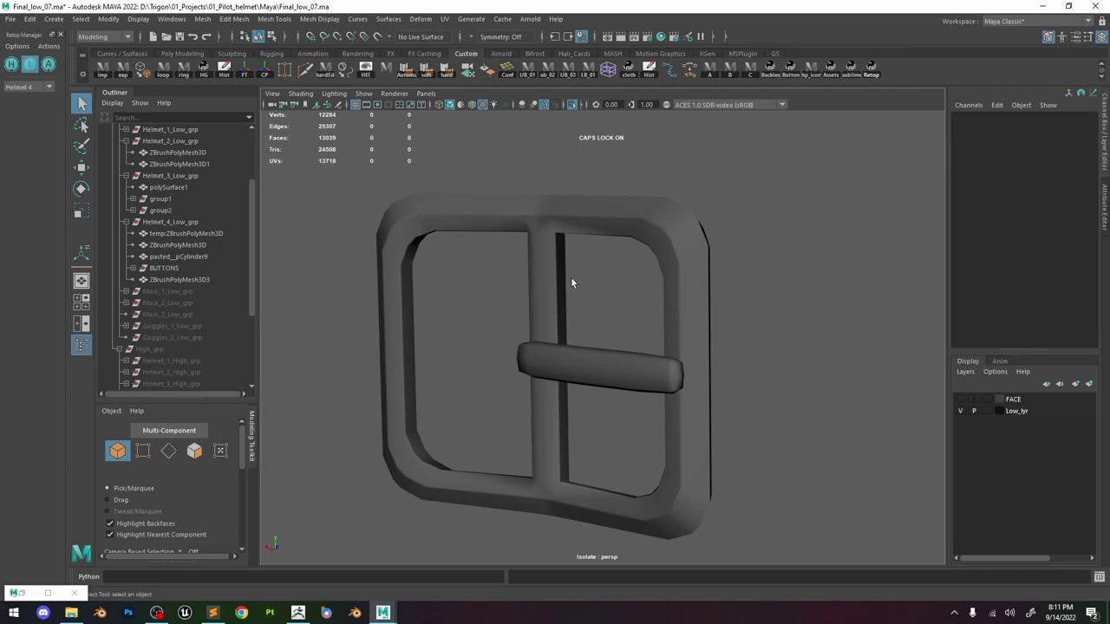
{"action": "left_click", "coordinate": [561, 223]}
{"action": "left_click_drag", "start_coordinate": [601, 223], "coordinate": [626, 203], "text": "alt"}
{"action": "right_click_drag", "start_coordinate": [626, 208], "coordinate": [744, 370], "text": "alt"}
{"action": "left_click_drag", "start_coordinate": [540, 281], "coordinate": [626, 251], "text": "alt"}
{"action": "right_click_drag", "start_coordinate": [627, 251], "coordinate": [594, 268], "text": "alt"}
{"action": "left_click_drag", "start_coordinate": [594, 268], "coordinate": [531, 281], "text": "alt"}
{"action": "left_click", "coordinate": [670, 268]}
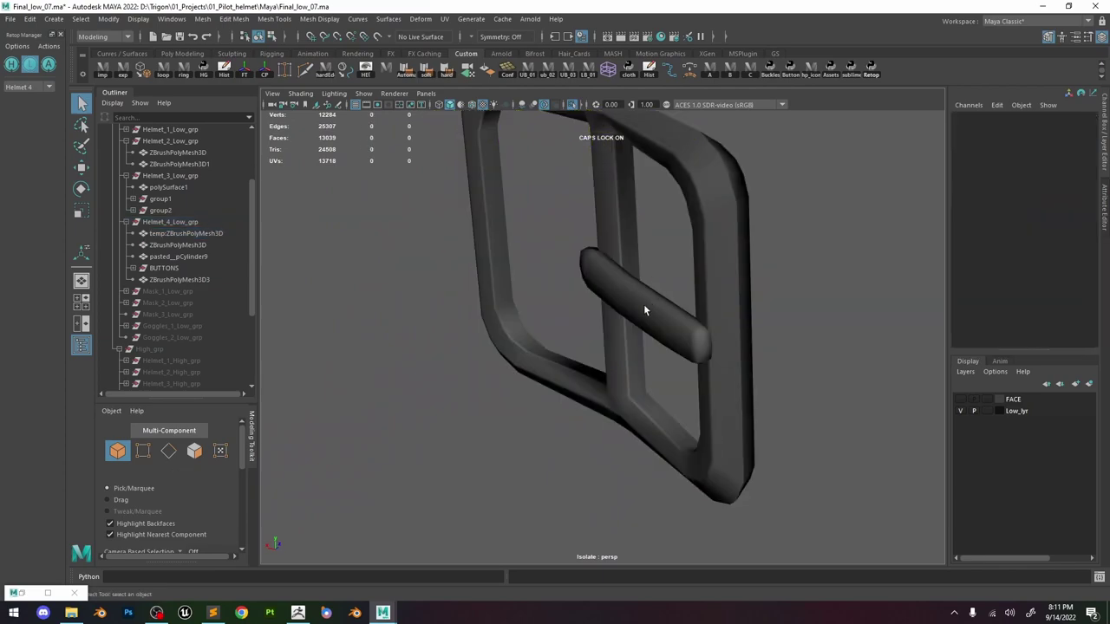
{"action": "left_click_drag", "start_coordinate": [644, 304], "coordinate": [693, 305], "text": "alt"}
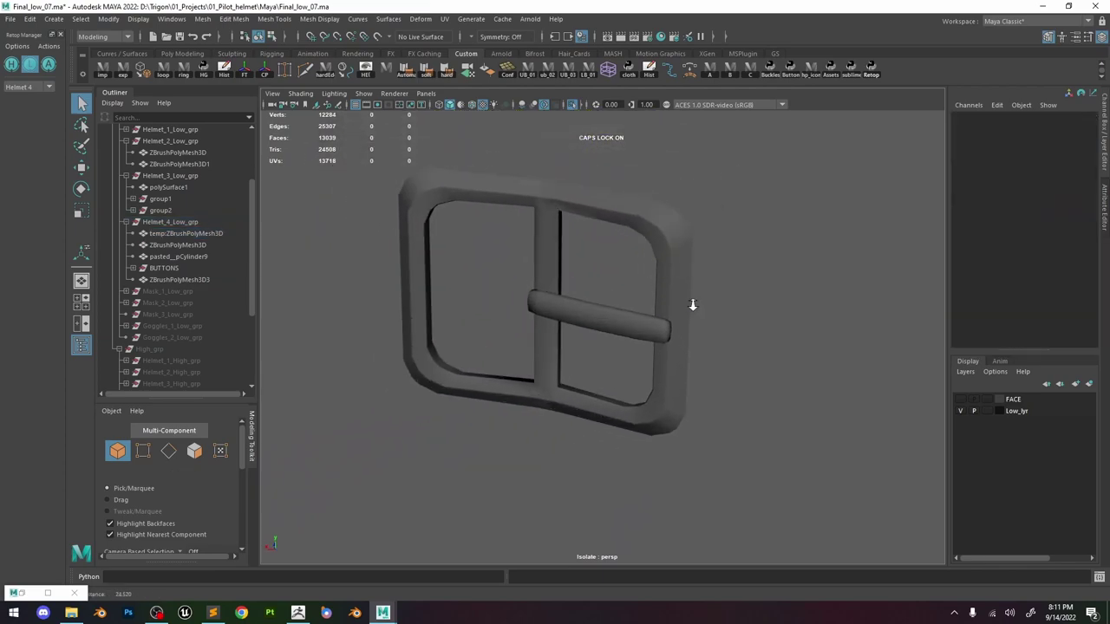
{"action": "left_click", "coordinate": [609, 298]}
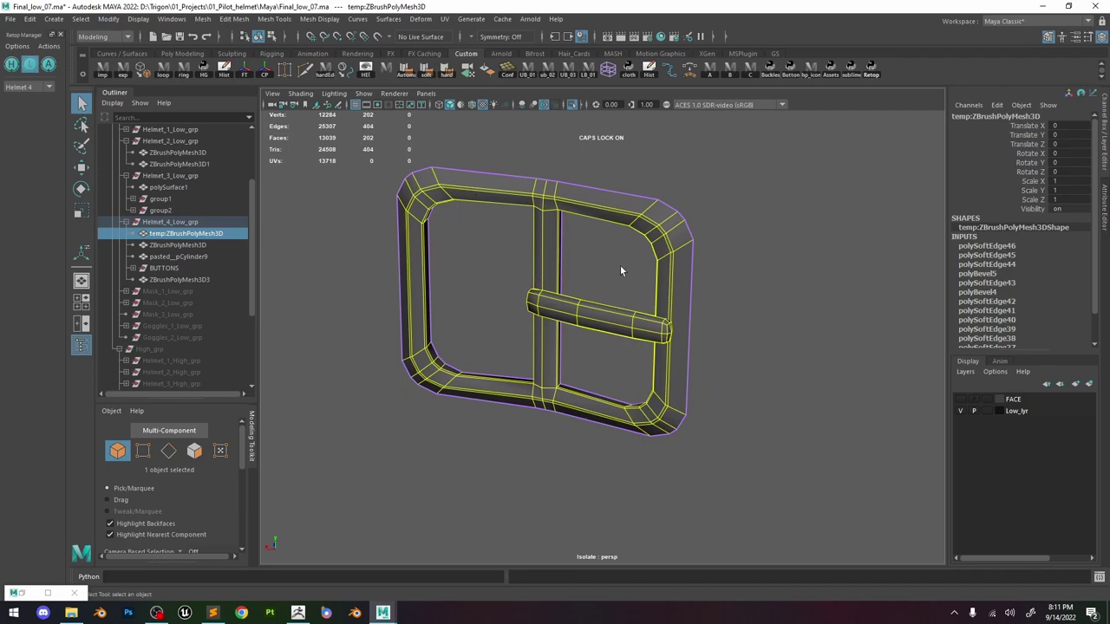
{"action": "right_click_drag", "start_coordinate": [621, 267], "coordinate": [722, 393], "text": "alt"}
{"action": "left_click_drag", "start_coordinate": [632, 306], "coordinate": [603, 271], "text": "alt"}
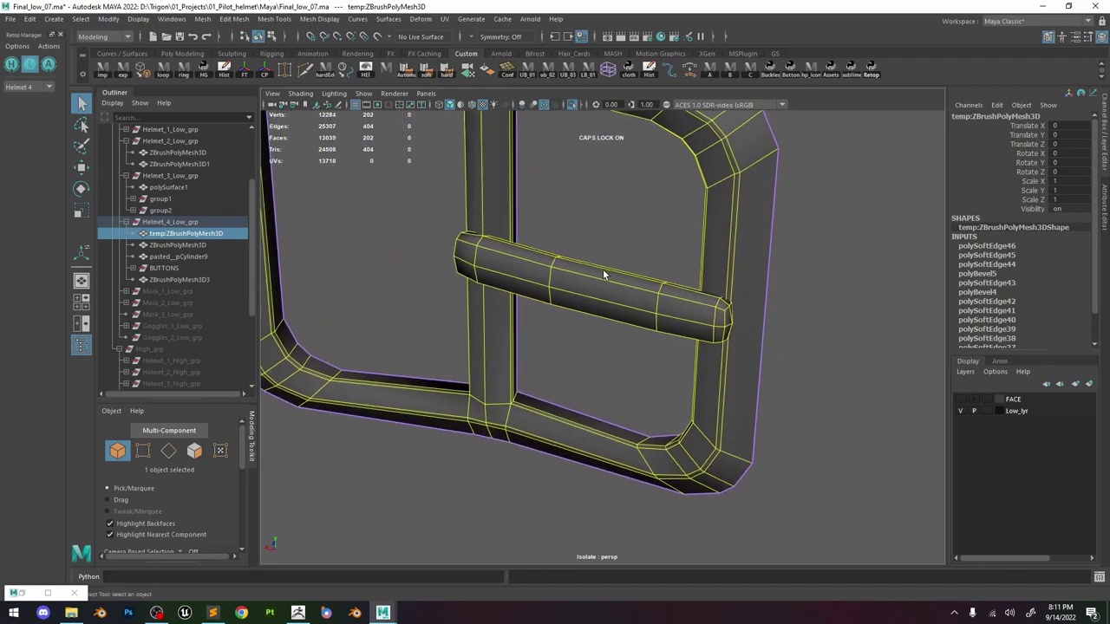
Open the UV Editor and apply a planar UV projection to all faces of the buckle's pin and frame.
{"action": "left_click", "coordinate": [445, 19]}
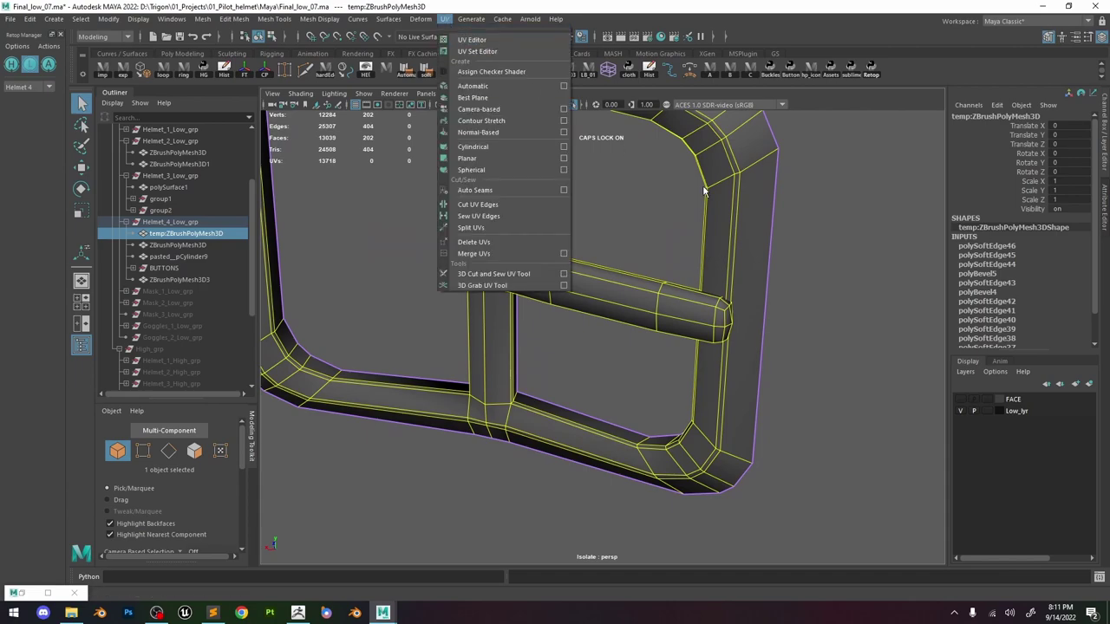
{"action": "left_click", "coordinate": [677, 199]}
{"action": "key", "text": "space"}
{"action": "key", "text": "space"}
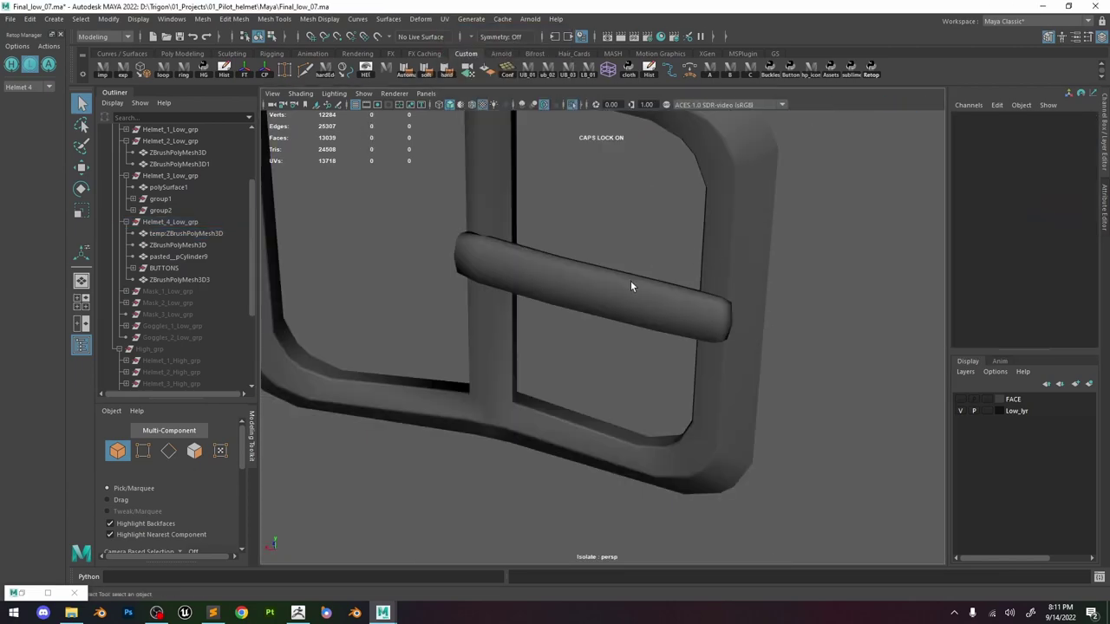
{"action": "left_click", "coordinate": [632, 287]}
{"action": "left_click", "coordinate": [448, 21]}
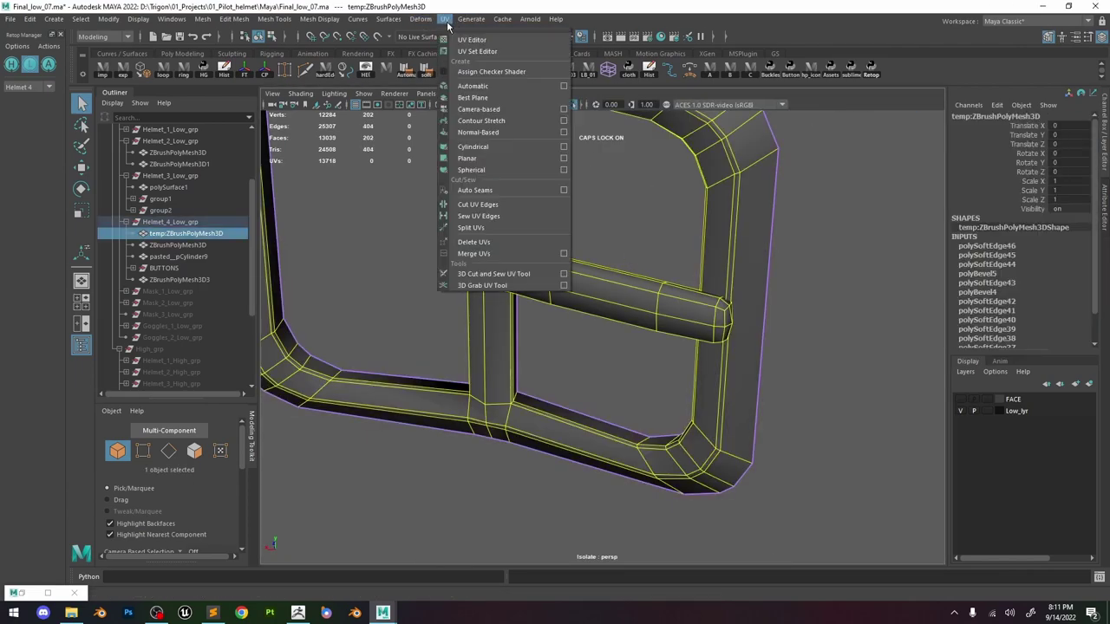
{"action": "left_click", "coordinate": [458, 37]}
{"action": "left_click", "coordinate": [1041, 157]}
{"action": "right_click_drag", "start_coordinate": [490, 230], "coordinate": [498, 271]}
{"action": "double_click", "coordinate": [506, 279]}
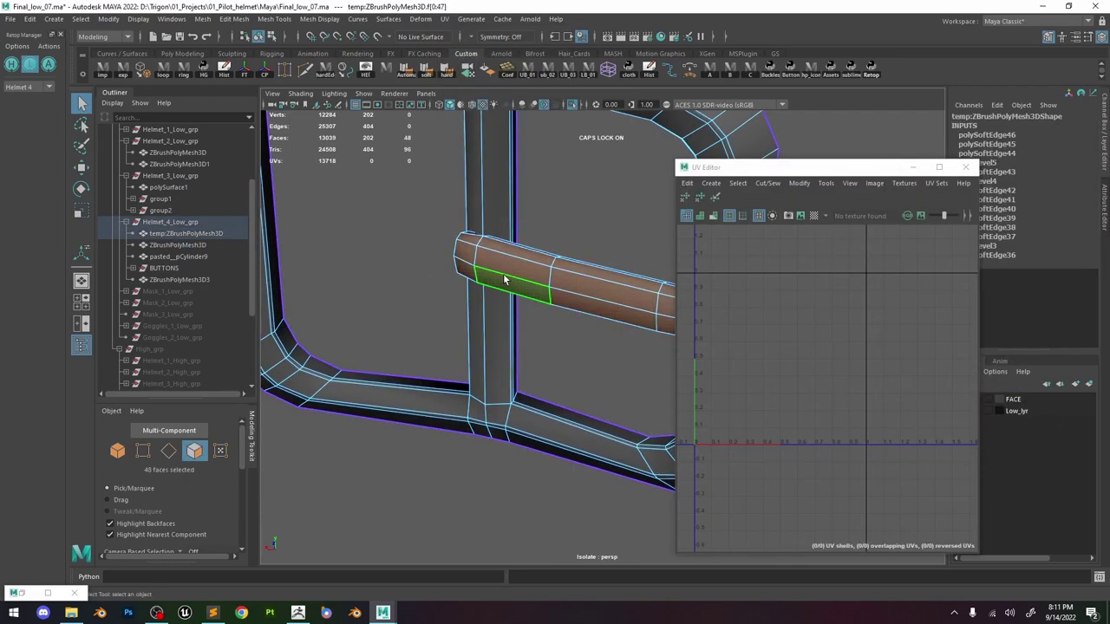
{"action": "double_click", "coordinate": [493, 321], "text": "shift"}
{"action": "right_click_drag", "start_coordinate": [758, 297], "coordinate": [755, 211], "text": "shift"}
Cut the buckle's UVs along its hard edges and unfold all of its shells.
{"action": "left_click", "coordinate": [469, 72]}
{"action": "right_click", "coordinate": [742, 302]}
{"action": "right_click_drag", "start_coordinate": [751, 294], "coordinate": [720, 294], "text": "shift"}
{"action": "key", "text": "w"}
{"action": "right_click_drag", "start_coordinate": [766, 265], "coordinate": [819, 268]}
{"action": "scroll", "coordinate": [825, 271], "scroll_direction": "down", "scroll_amount": 5}
{"action": "left_click_drag", "start_coordinate": [869, 263], "coordinate": [757, 362]}
{"action": "key", "text": "ctrl+u"}
{"action": "key", "text": "w"}
{"action": "scroll", "coordinate": [820, 316], "scroll_direction": "up", "scroll_amount": 5}
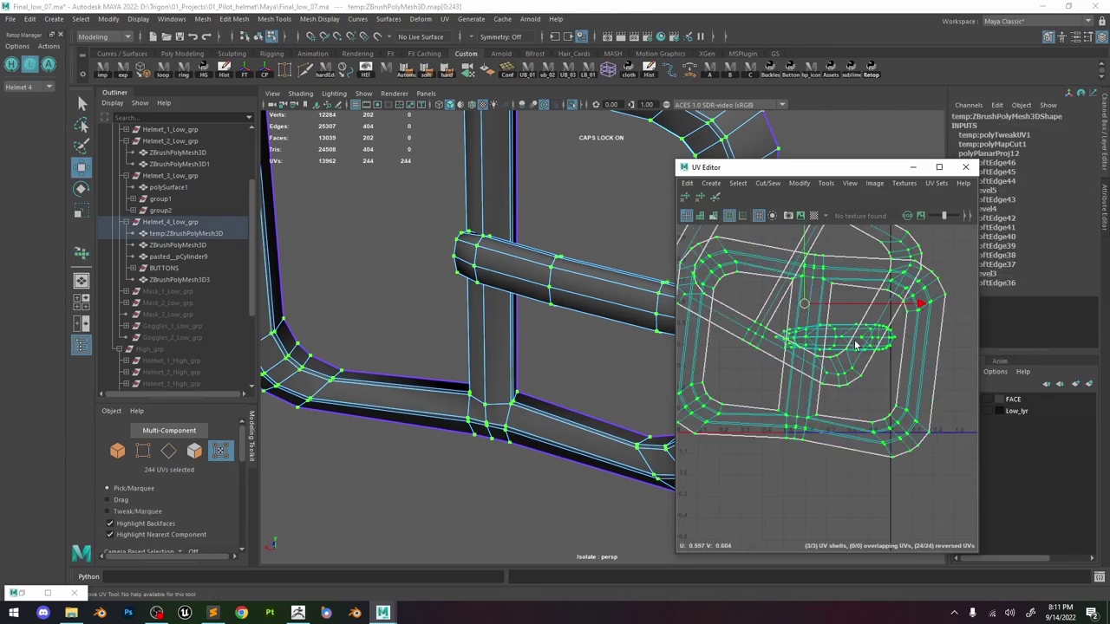
Isolate the buckle's pin, cut its UVs along a lengthwise edge loop and unfold all buckle UVs again.
{"action": "double_click", "coordinate": [857, 344]}
{"action": "key", "text": "f"}
{"action": "left_click_drag", "start_coordinate": [555, 299], "coordinate": [451, 293], "text": "alt"}
{"action": "right_click_drag", "start_coordinate": [562, 271], "coordinate": [567, 309]}
{"action": "double_click", "coordinate": [567, 310]}
{"action": "left_click", "coordinate": [570, 105]}
{"action": "left_click", "coordinate": [571, 105]}
{"action": "right_click_drag", "start_coordinate": [571, 227], "coordinate": [579, 186]}
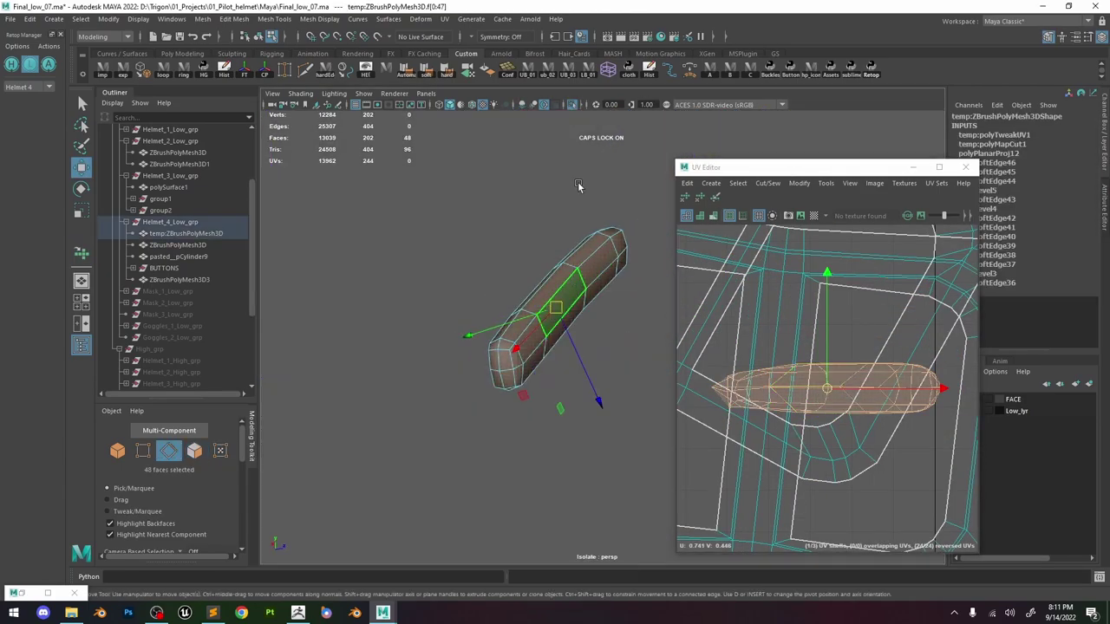
{"action": "double_click", "coordinate": [562, 299]}
{"action": "right_click_drag", "start_coordinate": [824, 301], "coordinate": [850, 329], "text": "shift"}
{"action": "scroll", "coordinate": [798, 327], "scroll_direction": "down", "scroll_amount": 5}
{"action": "left_click_drag", "start_coordinate": [906, 451], "coordinate": [683, 216]}
{"action": "key", "text": "ctrl+u"}
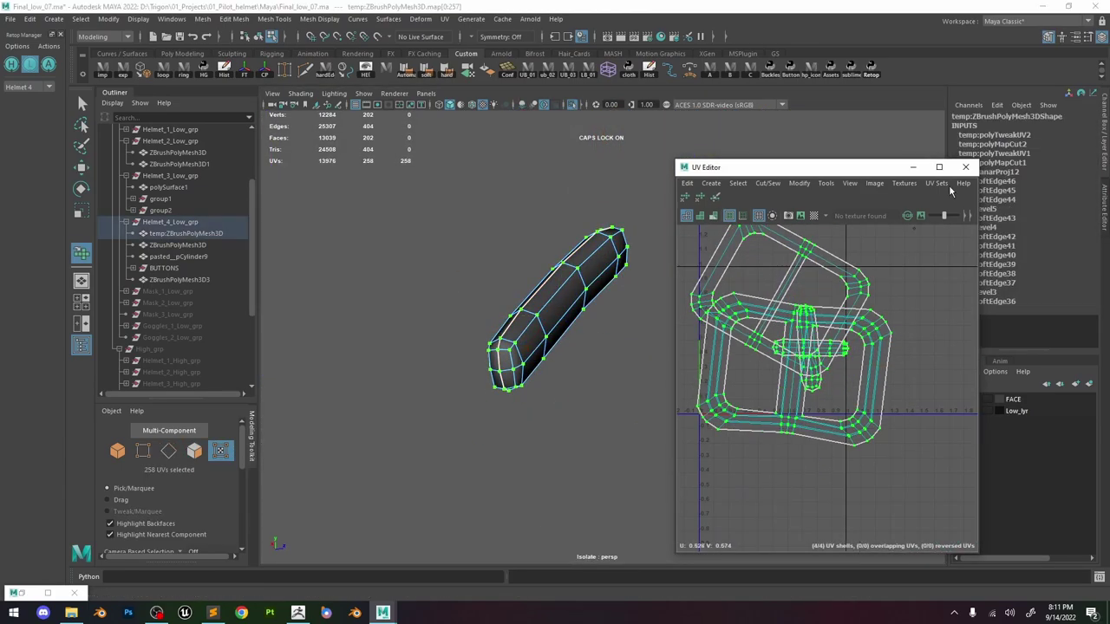
Close the UV Editor, return the buckle to object mode and end its isolation to view the whole helmet.
{"action": "key", "text": "w"}
{"action": "left_click", "coordinate": [965, 167]}
{"action": "left_click_drag", "start_coordinate": [752, 275], "coordinate": [639, 289], "text": "alt"}
{"action": "right_click_drag", "start_coordinate": [639, 290], "coordinate": [670, 260]}
{"action": "left_click", "coordinate": [571, 106]}
{"action": "scroll", "coordinate": [650, 297], "scroll_direction": "down", "scroll_amount": 3}
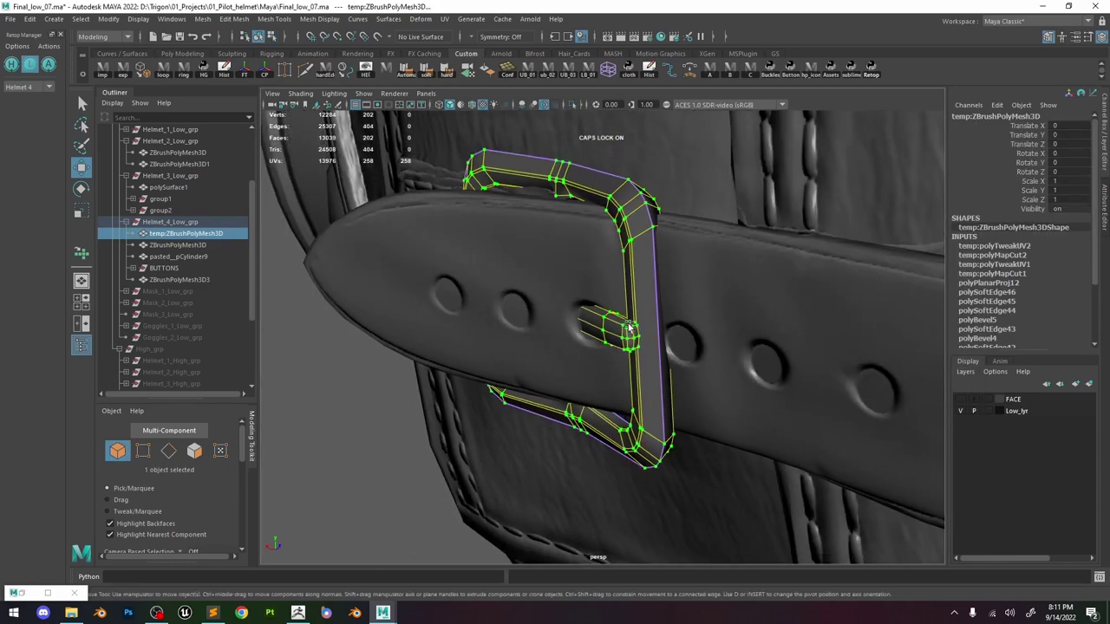
{"action": "left_click", "coordinate": [401, 412]}
{"action": "right_click_drag", "start_coordinate": [696, 349], "coordinate": [514, 204], "text": "alt"}
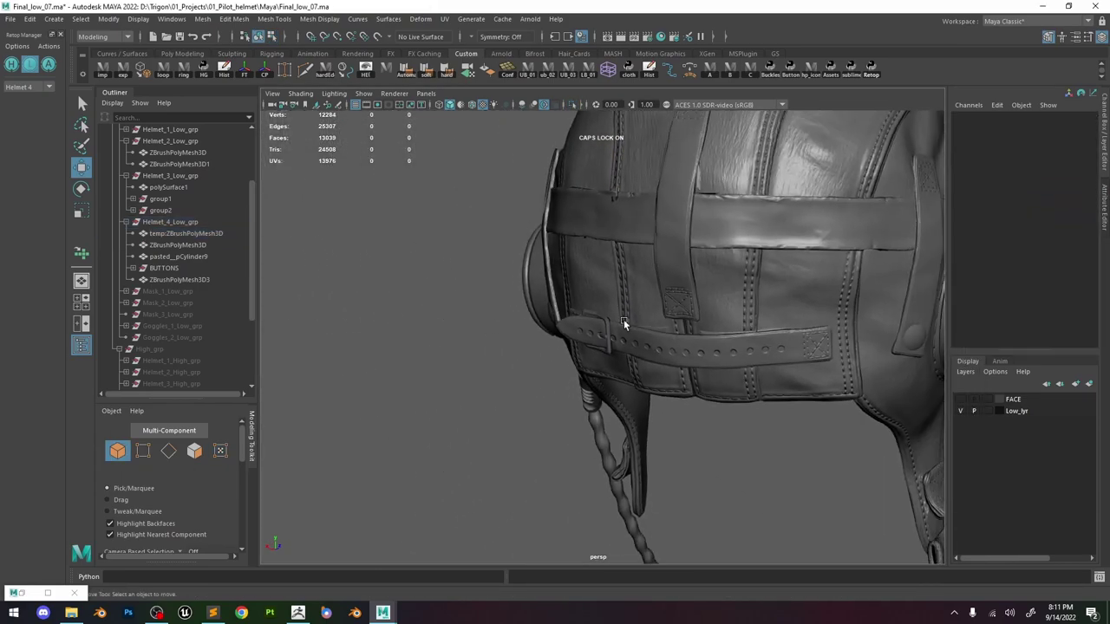
Switch to ZBrush and examine the high-poly rear buckle in solo and on the full helmet.
{"action": "key", "text": "alt+Tab"}
{"action": "key", "text": "alt+Tab"}
{"action": "key", "text": "alt+Tab"}
{"action": "key", "text": "Down"}
{"action": "right_click_drag", "start_coordinate": [625, 307], "coordinate": [602, 281], "text": "ctrl"}
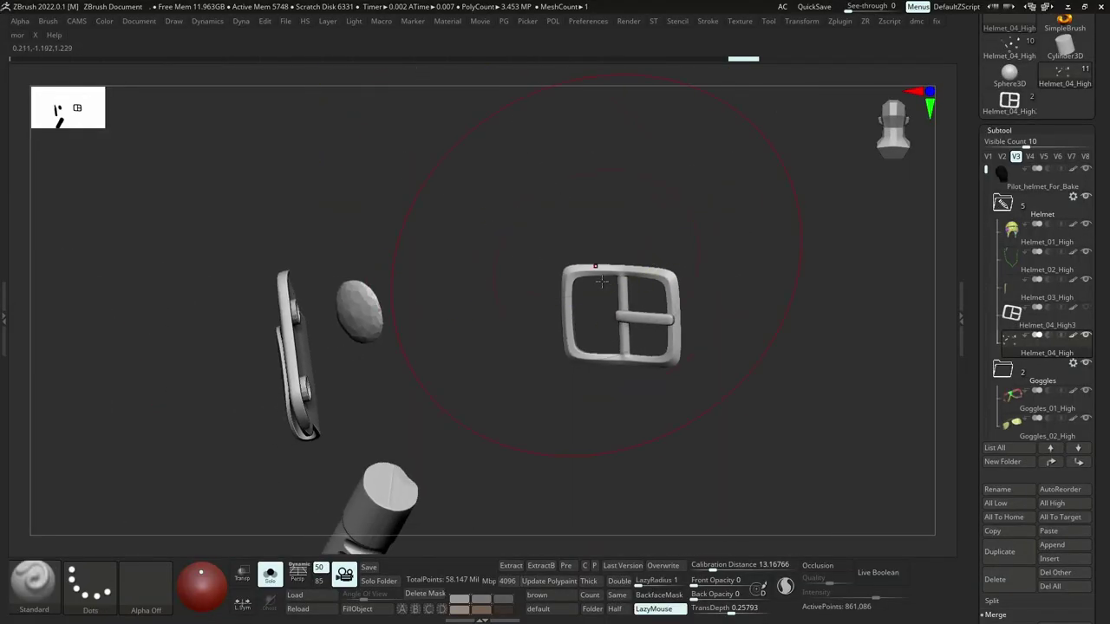
{"action": "key", "text": "alt+s"}
{"action": "right_click_drag", "start_coordinate": [615, 332], "coordinate": [622, 310], "text": "ctrl"}
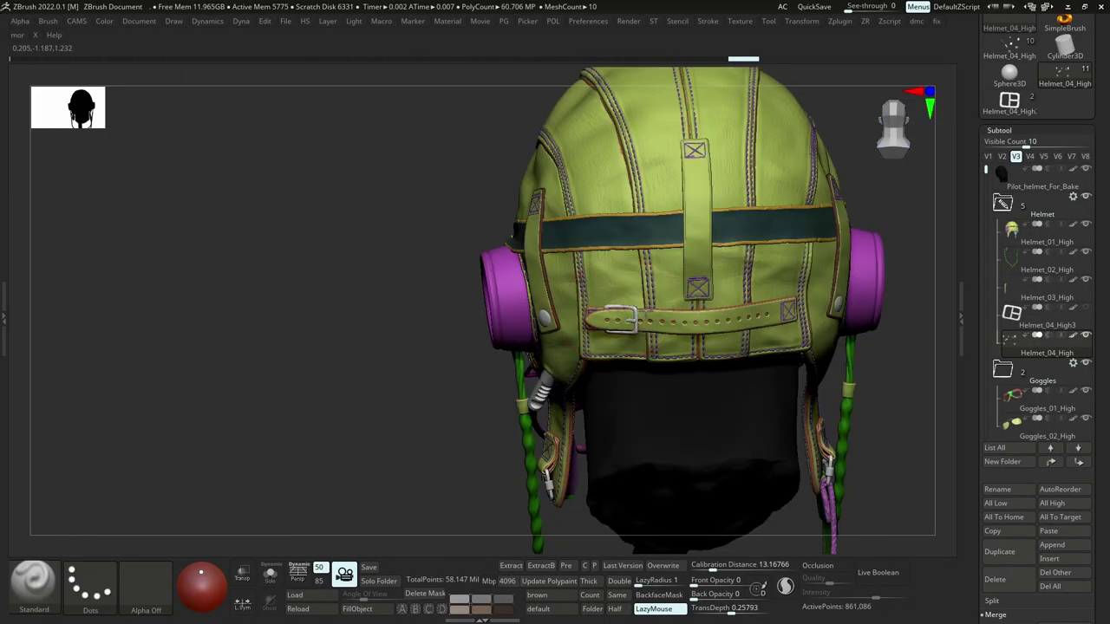
{"action": "mouse_move", "coordinate": [407, 304]}
{"action": "right_mouse_down"}
{"action": "mouse_move", "coordinate": [598, 319]}
{"action": "mouse_move", "coordinate": [486, 321]}
{"action": "right_mouse_up"}
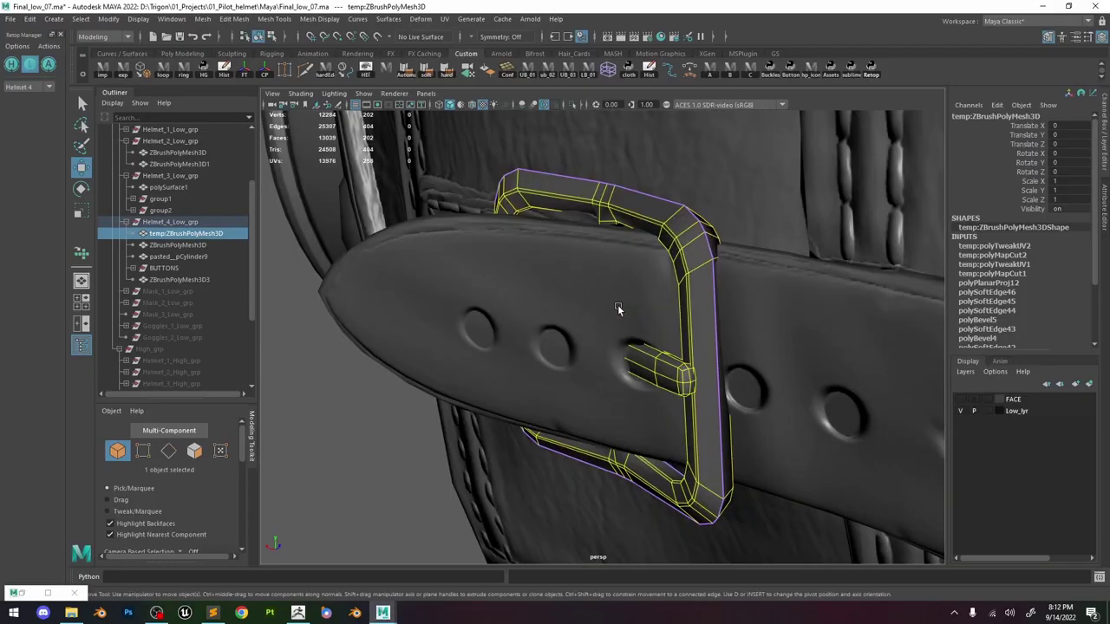
In ZBrush, hide the rear buckle's pin in Helmet_04_High and split it off as its own subtool.
{"action": "key", "text": "alt+Tab"}
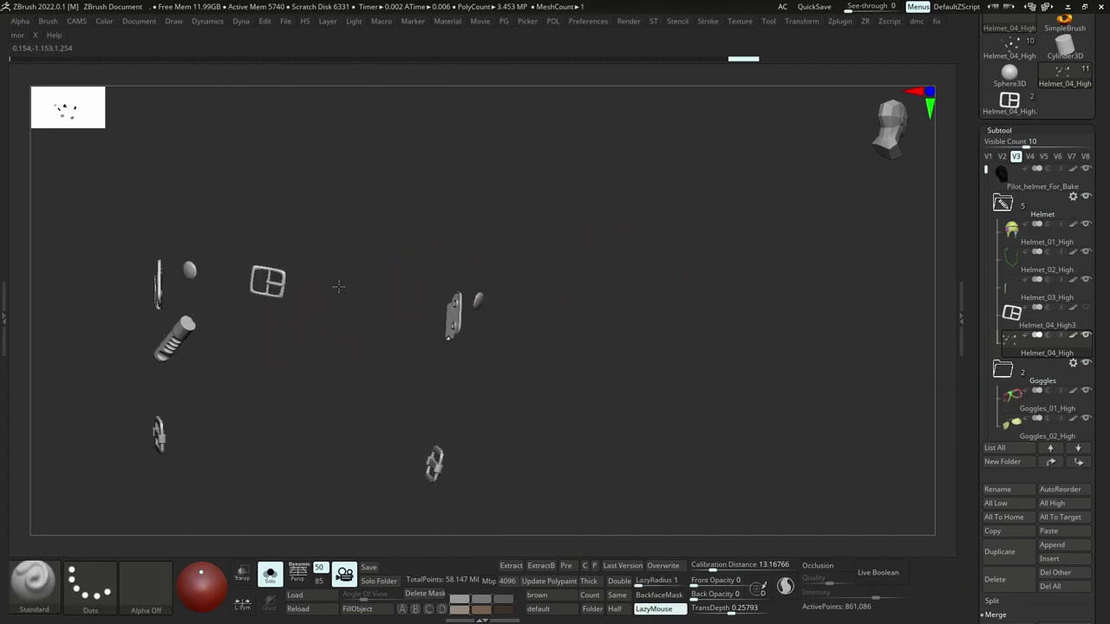
{"action": "left_click", "coordinate": [309, 309], "text": "ctrl+shift"}
{"action": "right_click_drag", "start_coordinate": [442, 286], "coordinate": [465, 248], "text": "ctrl"}
{"action": "left_click_drag", "start_coordinate": [407, 223], "coordinate": [121, 461], "text": "ctrl+alt+shift"}
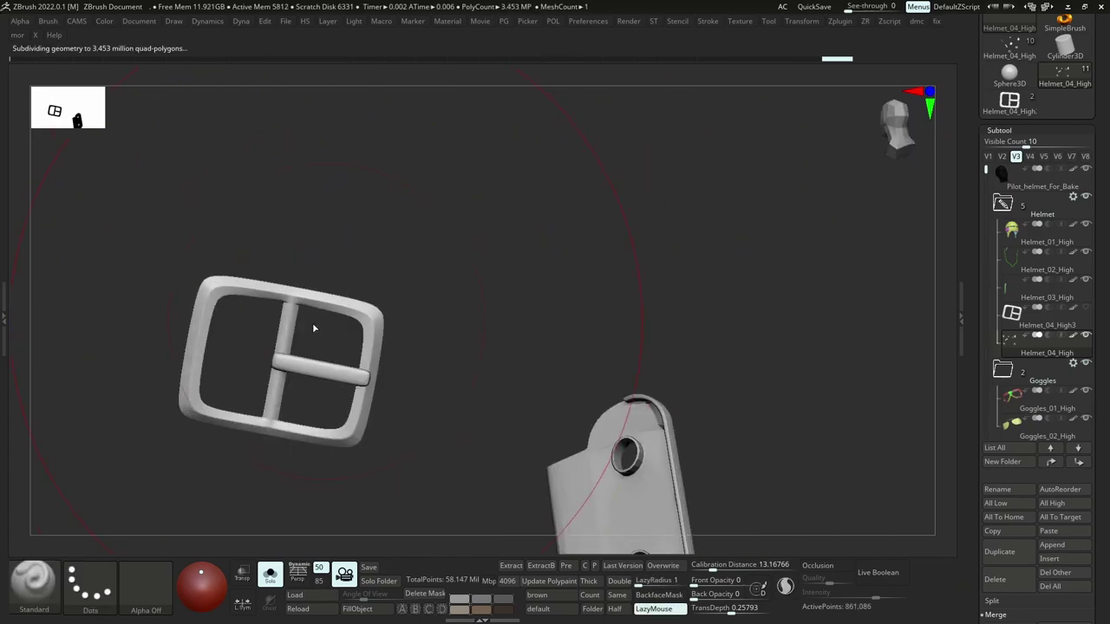
{"action": "left_click", "coordinate": [287, 364], "text": "ctrl+shift"}
{"action": "left_click_drag", "start_coordinate": [480, 319], "coordinate": [503, 334], "text": "ctrl+shift"}
{"action": "left_click", "coordinate": [994, 602]}
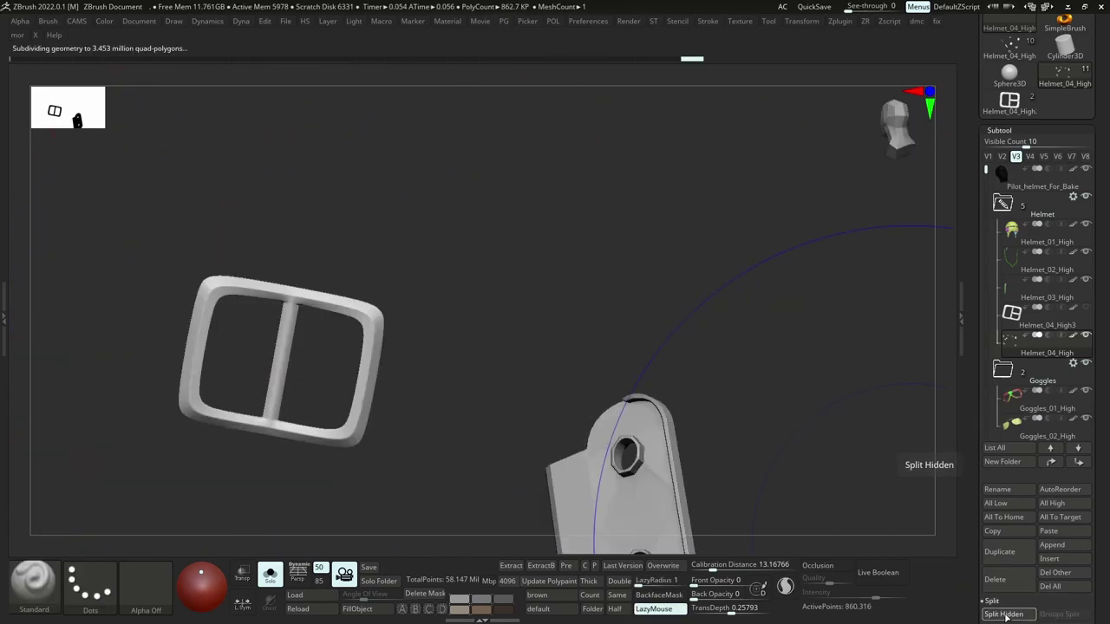
{"action": "left_click", "coordinate": [1004, 614]}
Place the split pin subtool directly below Helmet_03_High and merge it into Helmet_03_High.
{"action": "left_click", "coordinate": [1015, 373]}
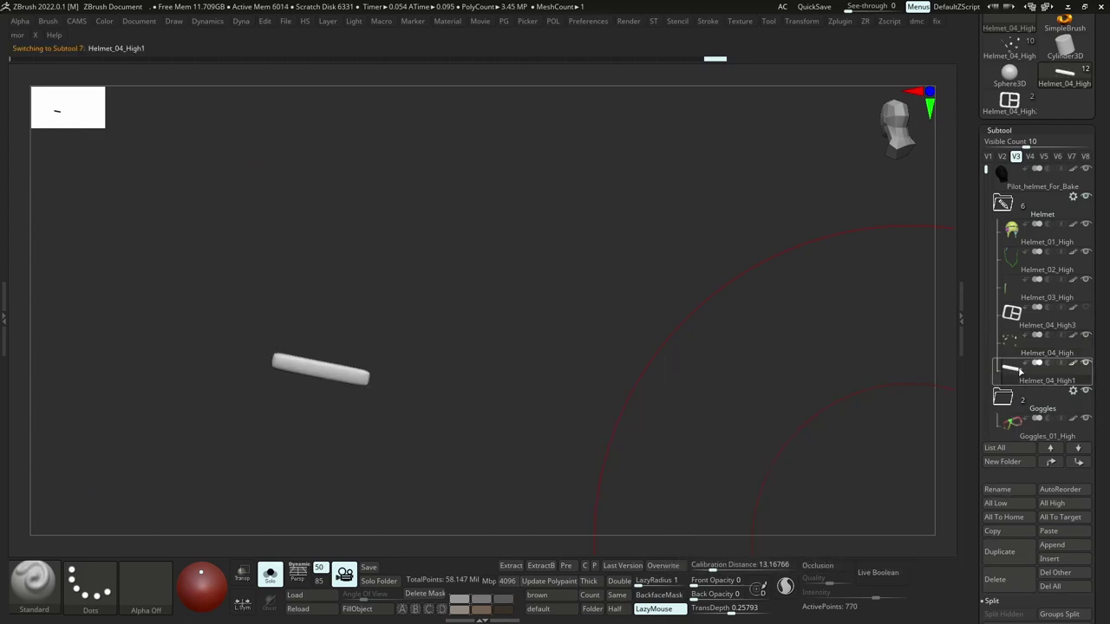
{"action": "left_click", "coordinate": [1017, 289]}
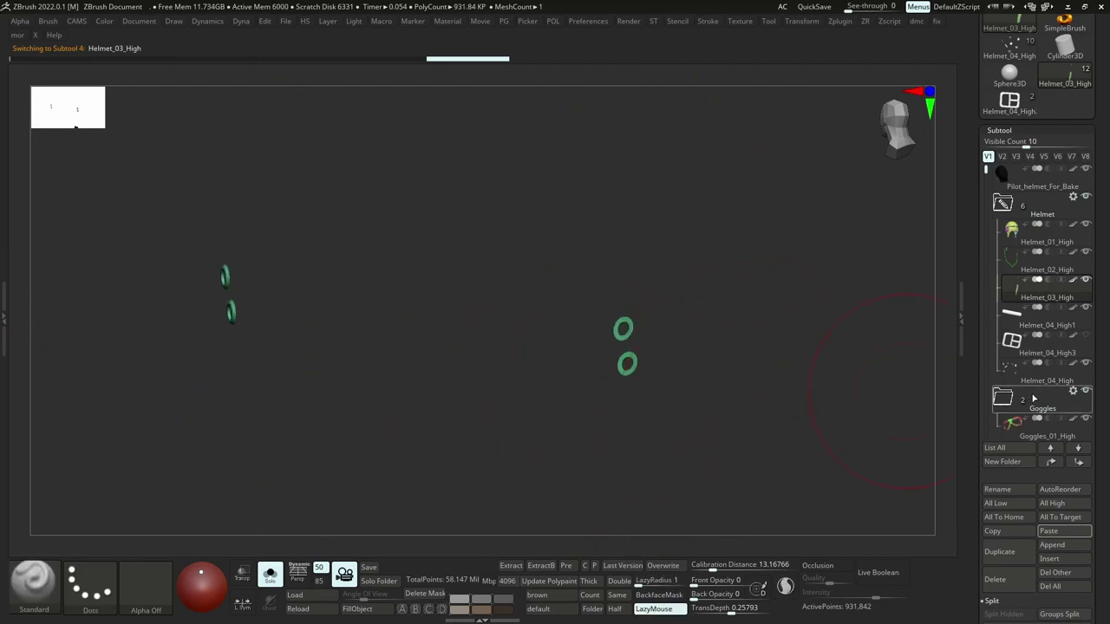
{"action": "scroll", "coordinate": [1089, 505], "scroll_direction": "down", "scroll_amount": 2}
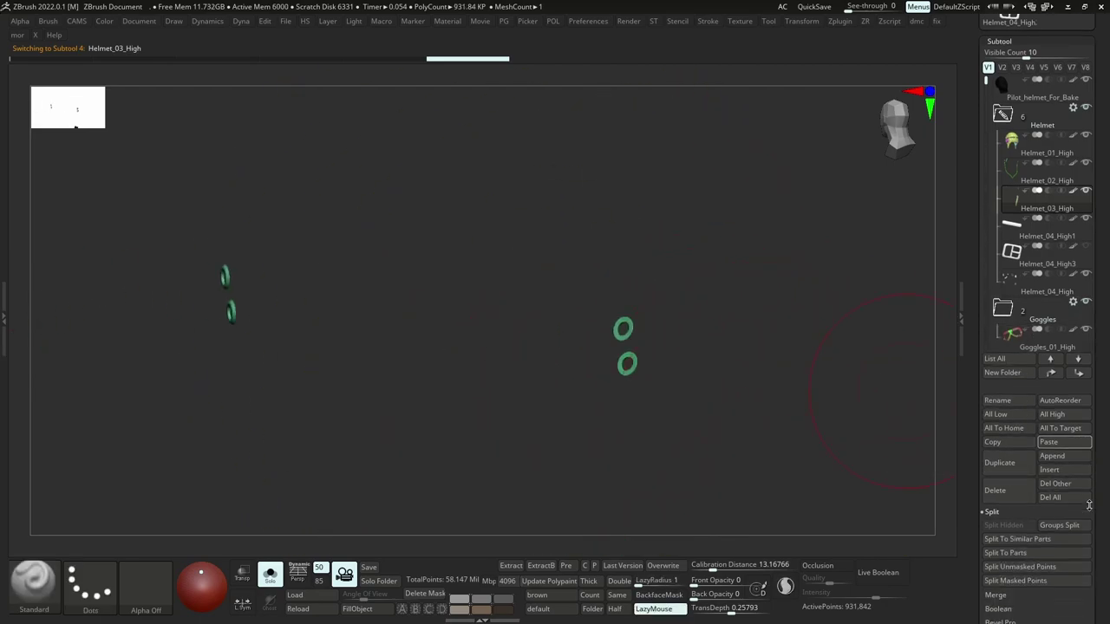
{"action": "left_click", "coordinate": [1006, 539]}
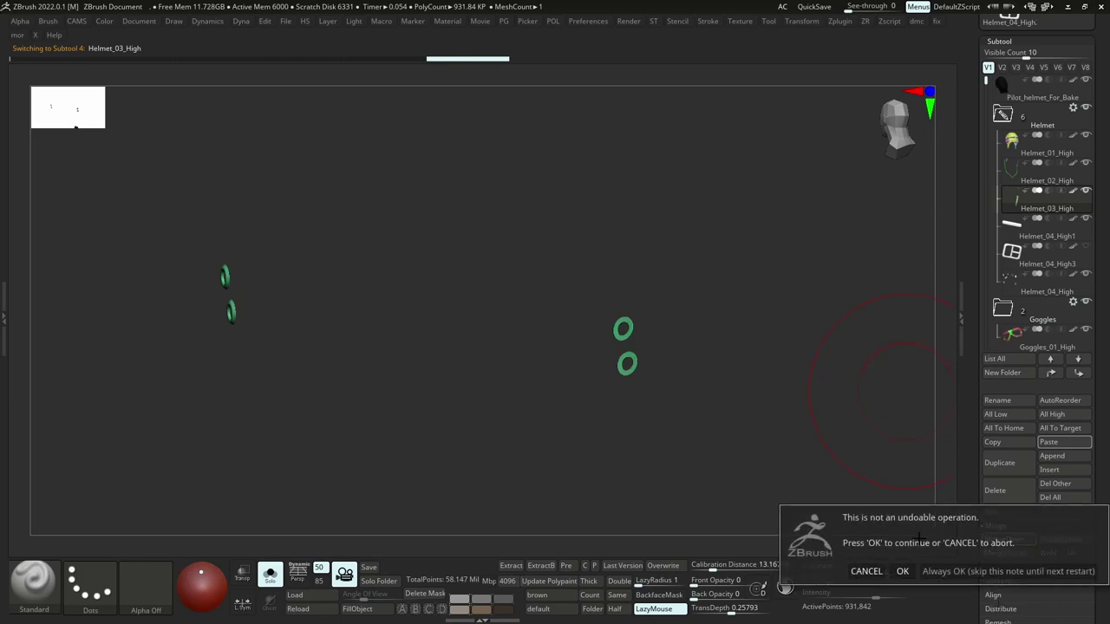
{"action": "left_click", "coordinate": [903, 571]}
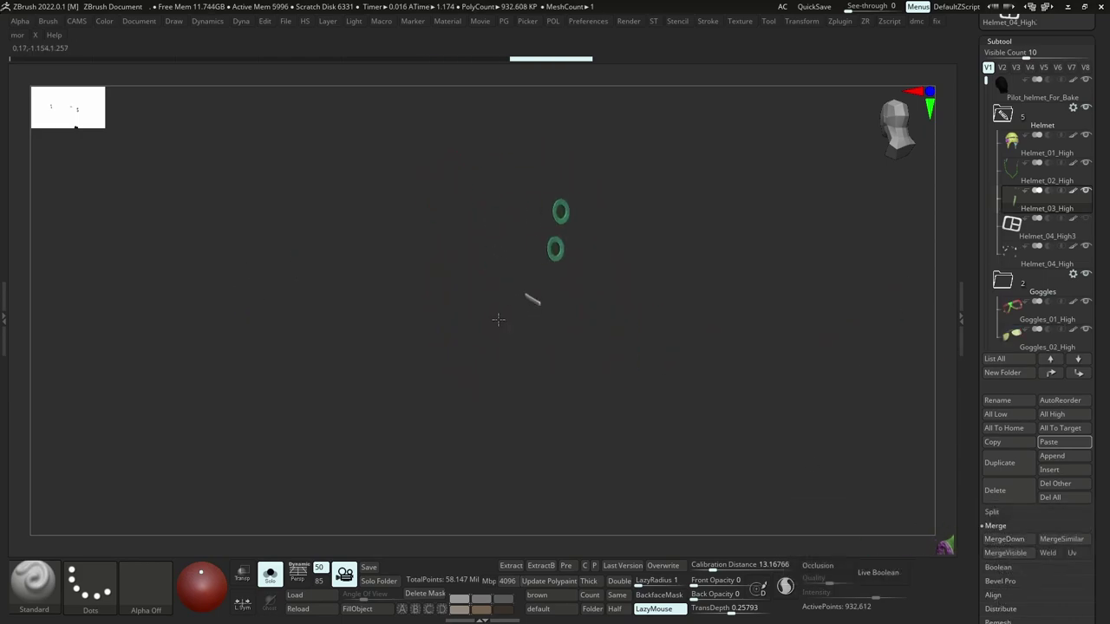
{"action": "right_click_drag", "start_coordinate": [551, 286], "coordinate": [667, 284]}
{"action": "right_click_drag", "start_coordinate": [668, 285], "coordinate": [694, 251], "text": "ctrl"}
Merge the Helmet_04_High3 subtool down into Helmet_04_High.
{"action": "left_click", "coordinate": [1037, 229]}
{"action": "right_click_drag", "start_coordinate": [570, 287], "coordinate": [598, 289], "text": "ctrl"}
{"action": "left_click", "coordinate": [1006, 497]}
{"action": "left_click", "coordinate": [904, 519]}
Hide the round strap buttons in Helmet_04_High, split them off and select their new subtool.
{"action": "right_click_drag", "start_coordinate": [776, 302], "coordinate": [814, 295]}
{"action": "right_click_drag", "start_coordinate": [814, 295], "coordinate": [817, 241], "text": "ctrl"}
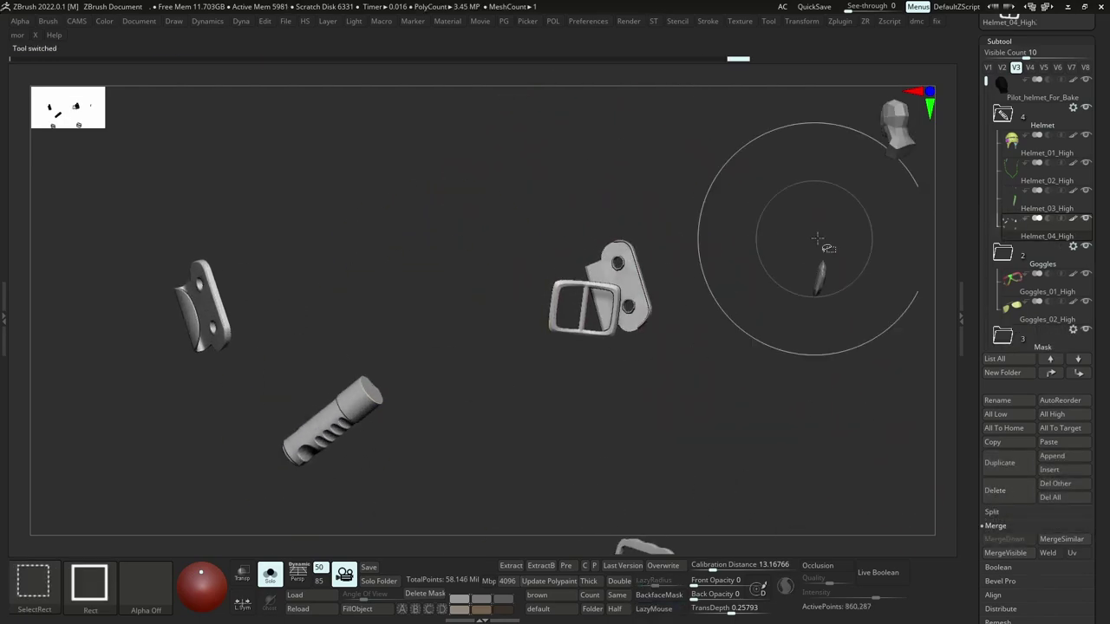
{"action": "left_click", "coordinate": [991, 513]}
{"action": "left_click", "coordinate": [1004, 526]}
{"action": "left_click", "coordinate": [1041, 257]}
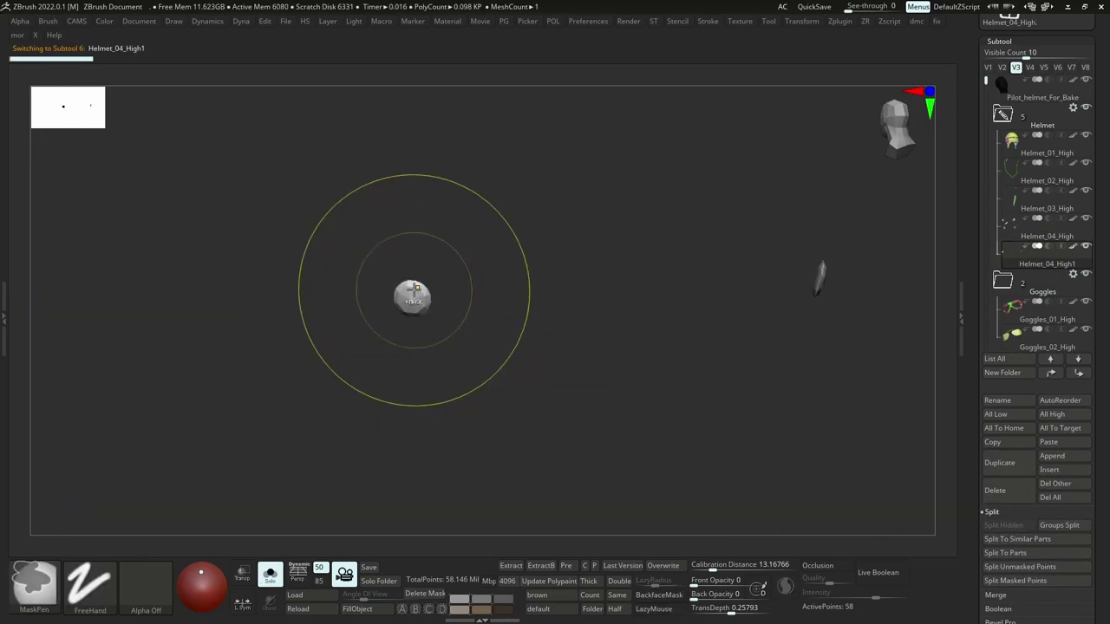
Check the faceted button's topology and divide the buttons' geometry five times.
{"action": "key", "text": "shift+f"}
{"action": "right_click_drag", "start_coordinate": [414, 290], "coordinate": [416, 260], "text": "ctrl"}
{"action": "right_click_drag", "start_coordinate": [416, 260], "coordinate": [429, 319]}
{"action": "scroll", "coordinate": [1080, 493], "scroll_direction": "down", "scroll_amount": 5}
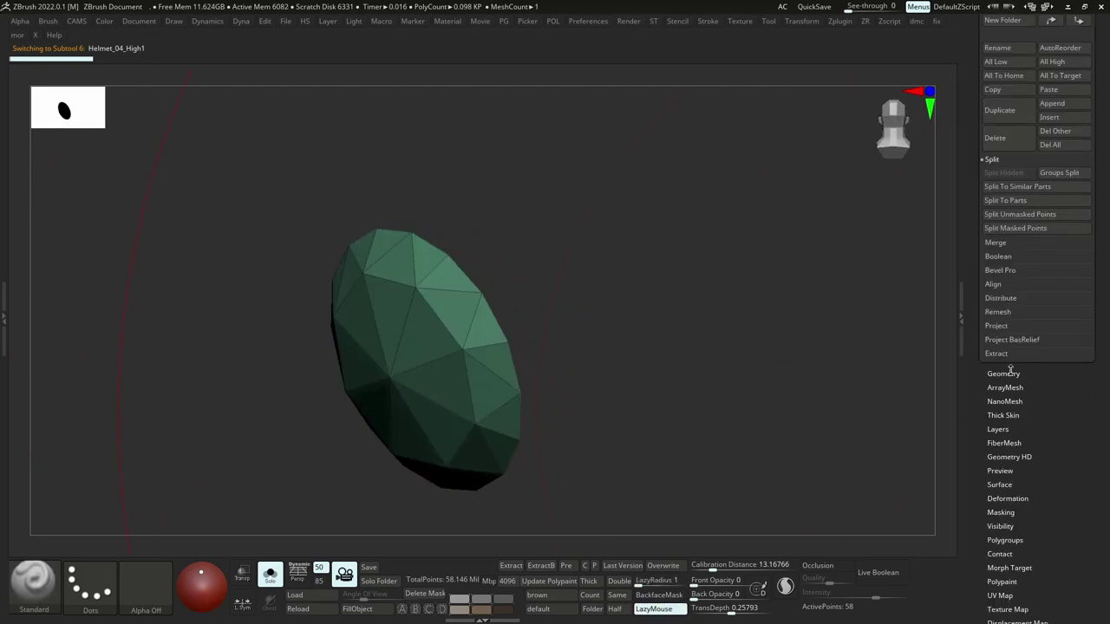
{"action": "left_click", "coordinate": [1006, 373]}
{"action": "left_click", "coordinate": [999, 187]}
{"action": "key", "text": "ctrl+d"}
{"action": "key", "text": "ctrl+d"}
{"action": "key", "text": "ctrl+d"}
{"action": "key", "text": "ctrl+d"}
{"action": "key", "text": "ctrl+d"}
{"action": "key", "text": "shift+f"}
{"action": "right_click_drag", "start_coordinate": [498, 278], "coordinate": [528, 290]}
{"action": "right_click_drag", "start_coordinate": [528, 290], "coordinate": [525, 255], "text": "ctrl"}
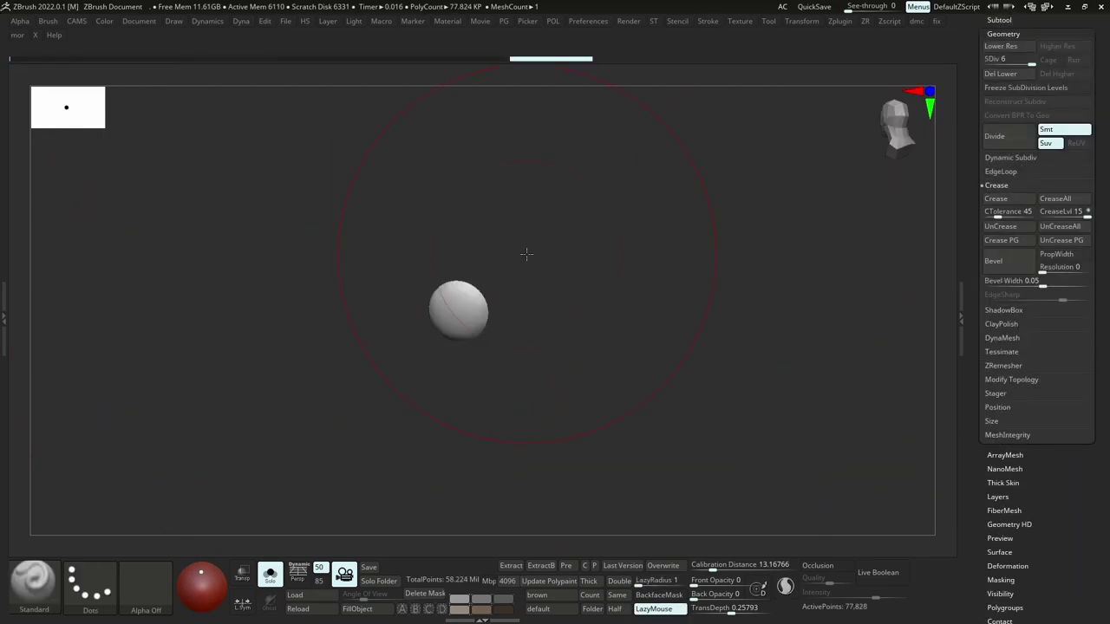
Undo the last division, divide the buttons again to level 6 and delete the lower subdivision levels.
{"action": "key", "text": "ctrl+z"}
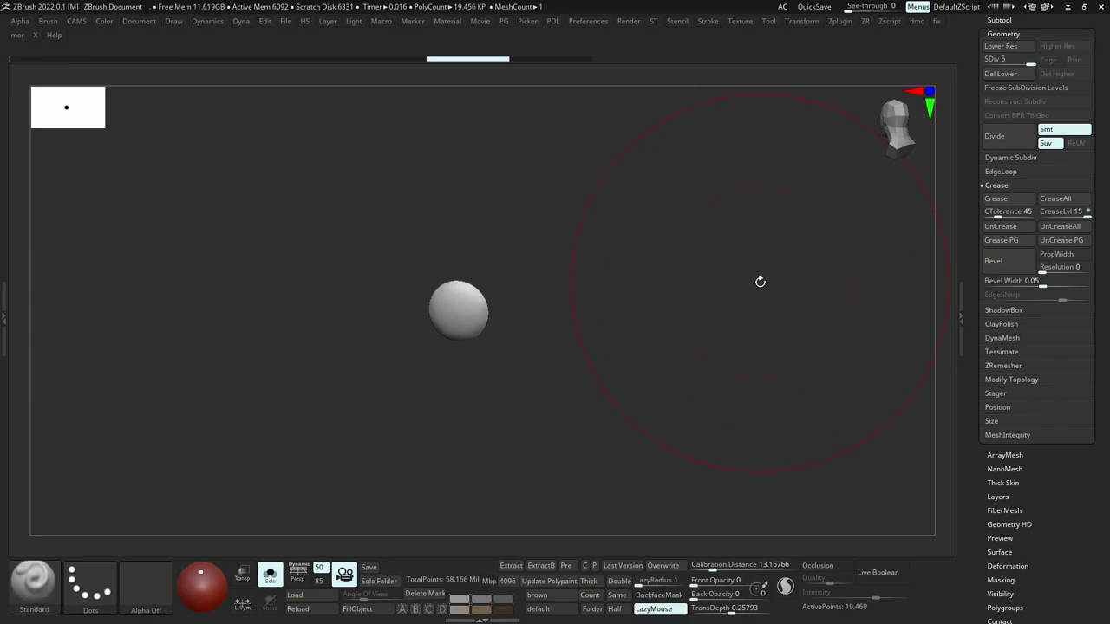
{"action": "right_click_drag", "start_coordinate": [761, 282], "coordinate": [939, 105], "text": "ctrl"}
{"action": "key", "text": "ctrl+d"}
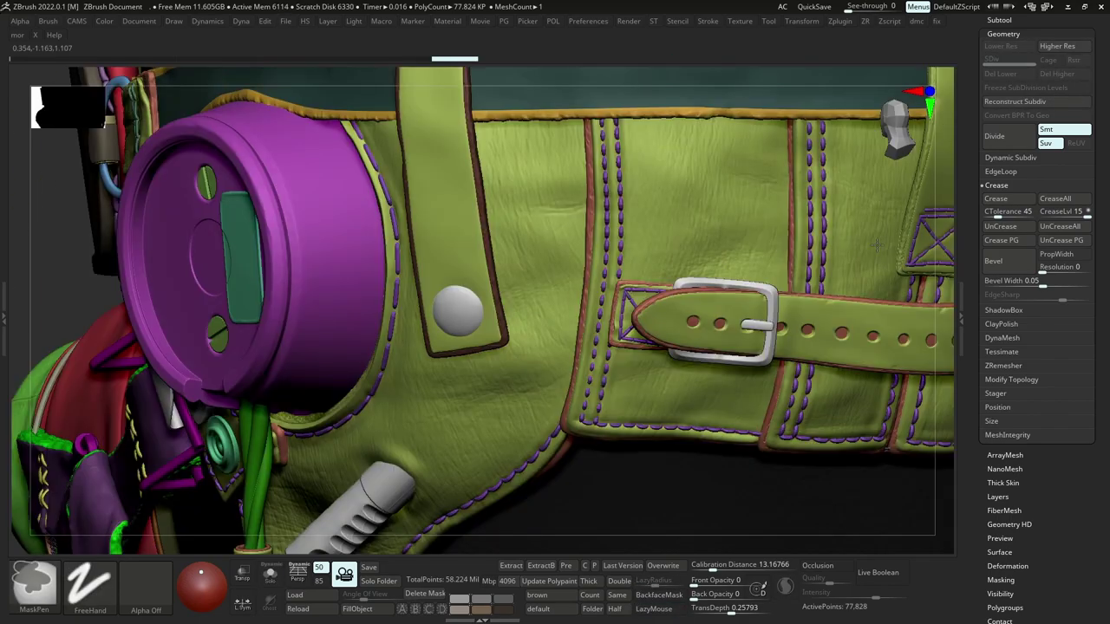
Merge the smoothed buttons back into the Helmet_04_High subtool.
{"action": "scroll", "coordinate": [1012, 220], "scroll_direction": "up", "scroll_amount": 5}
{"action": "left_click", "coordinate": [1004, 574]}
{"action": "left_click", "coordinate": [1003, 519]}
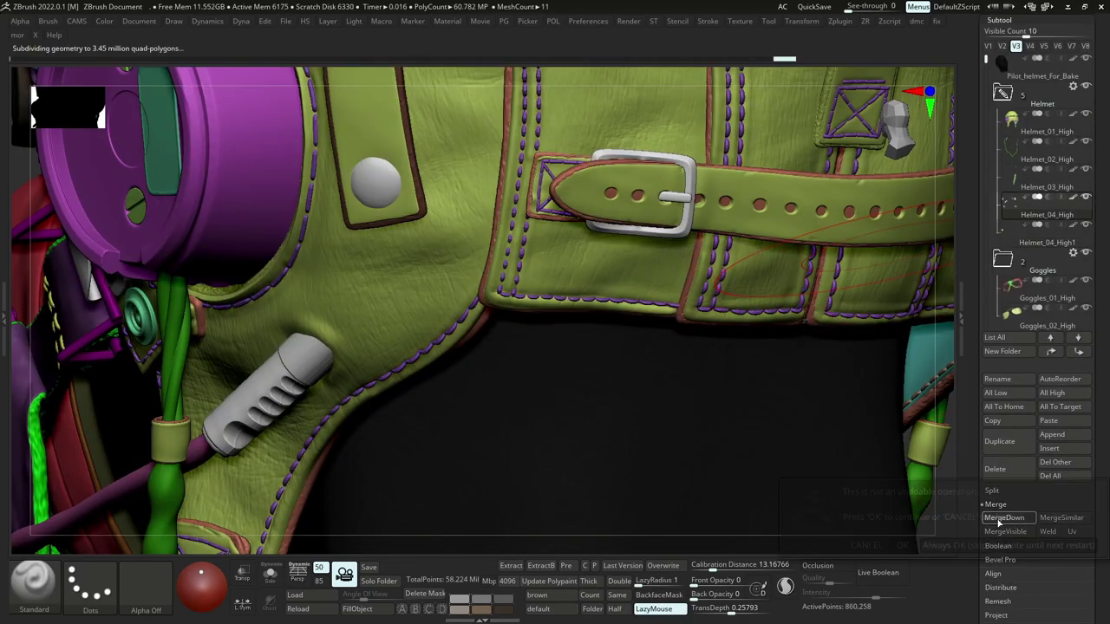
{"action": "key", "text": "Return"}
Solo Helmet_04_High and hide its other parts so that only the wavy strap buckles stay visible.
{"action": "key", "text": "shift+s"}
{"action": "right_click_drag", "start_coordinate": [529, 260], "coordinate": [562, 218], "text": "ctrl"}
{"action": "right_click_drag", "start_coordinate": [668, 220], "coordinate": [578, 186]}
{"action": "left_click_drag", "start_coordinate": [598, 171], "coordinate": [575, 208], "text": "ctrl+alt+shift"}
{"action": "left_click_drag", "start_coordinate": [488, 278], "coordinate": [367, 216], "text": "ctrl+shift"}
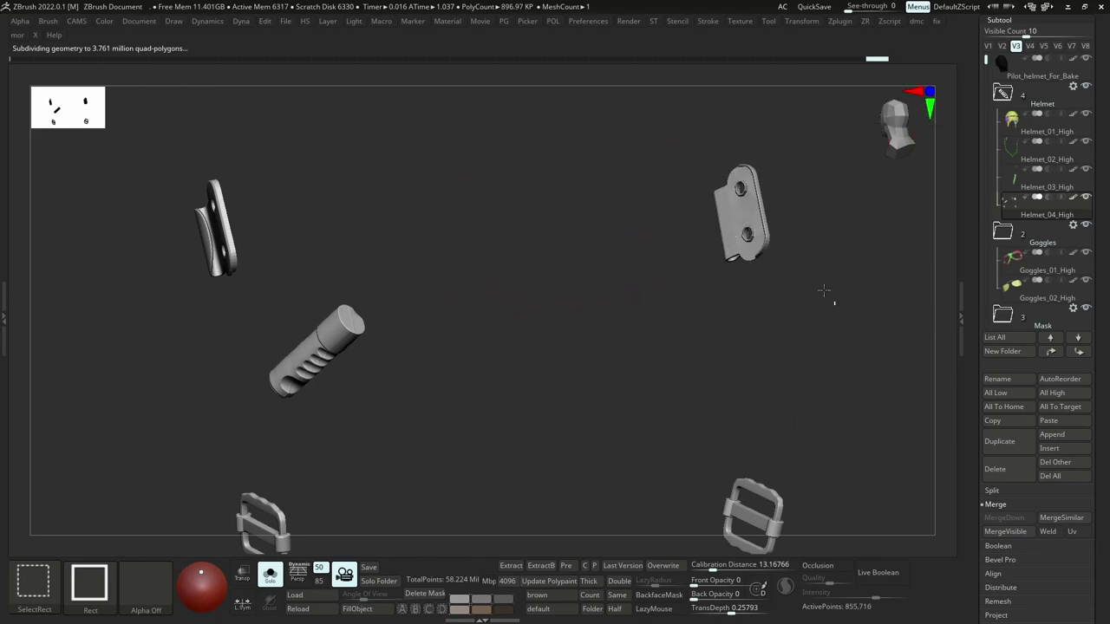
{"action": "left_click_drag", "start_coordinate": [824, 291], "coordinate": [646, 105], "text": "ctrl+alt+shift"}
{"action": "left_click_drag", "start_coordinate": [425, 446], "coordinate": [129, 120], "text": "ctrl+alt+shift"}
{"action": "right_click_drag", "start_coordinate": [342, 306], "coordinate": [418, 181], "text": "alt"}
{"action": "mouse_move", "coordinate": [349, 379]}
{"action": "right_mouse_down", "text": "ctrl"}
{"action": "mouse_move", "coordinate": [481, 465]}
{"action": "mouse_move", "coordinate": [370, 398]}
{"action": "right_mouse_up", "text": "ctrl"}
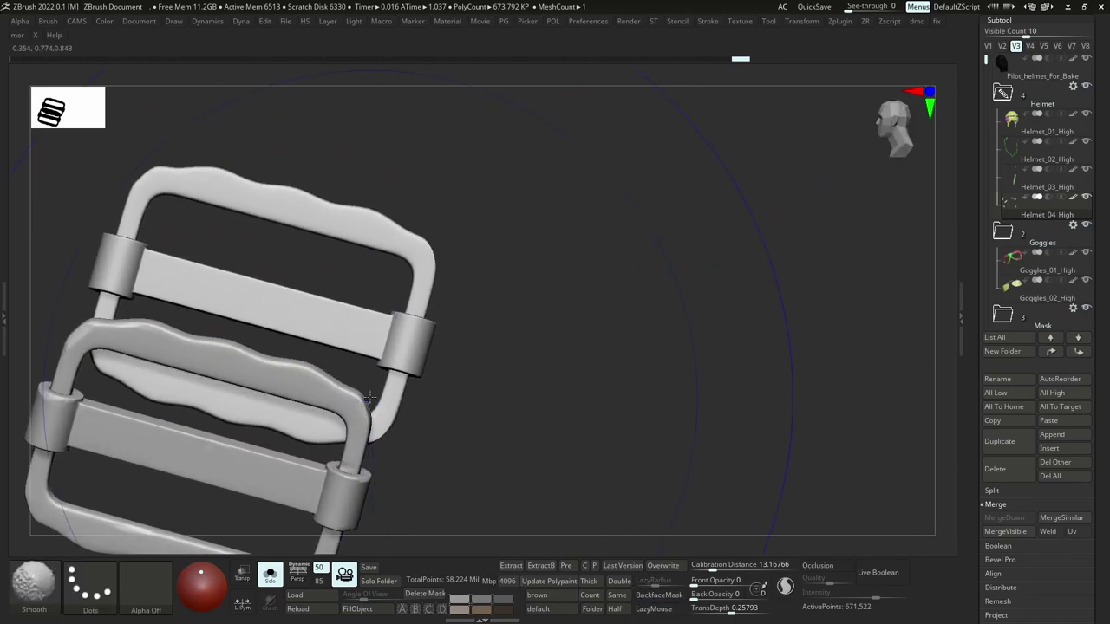
Display the strap buckles' polyframe and examine the polygroups of the frame and crossbar.
{"action": "key", "text": "shift+f"}
{"action": "mouse_move", "coordinate": [372, 347]}
{"action": "right_mouse_down", "text": "ctrl"}
{"action": "mouse_move", "coordinate": [327, 332]}
{"action": "mouse_move", "coordinate": [419, 369]}
{"action": "mouse_move", "coordinate": [371, 264]}
{"action": "right_mouse_up", "text": "ctrl"}
{"action": "right_click_drag", "start_coordinate": [459, 299], "coordinate": [511, 409]}
{"action": "key", "text": "g"}
{"action": "left_click", "coordinate": [458, 380]}
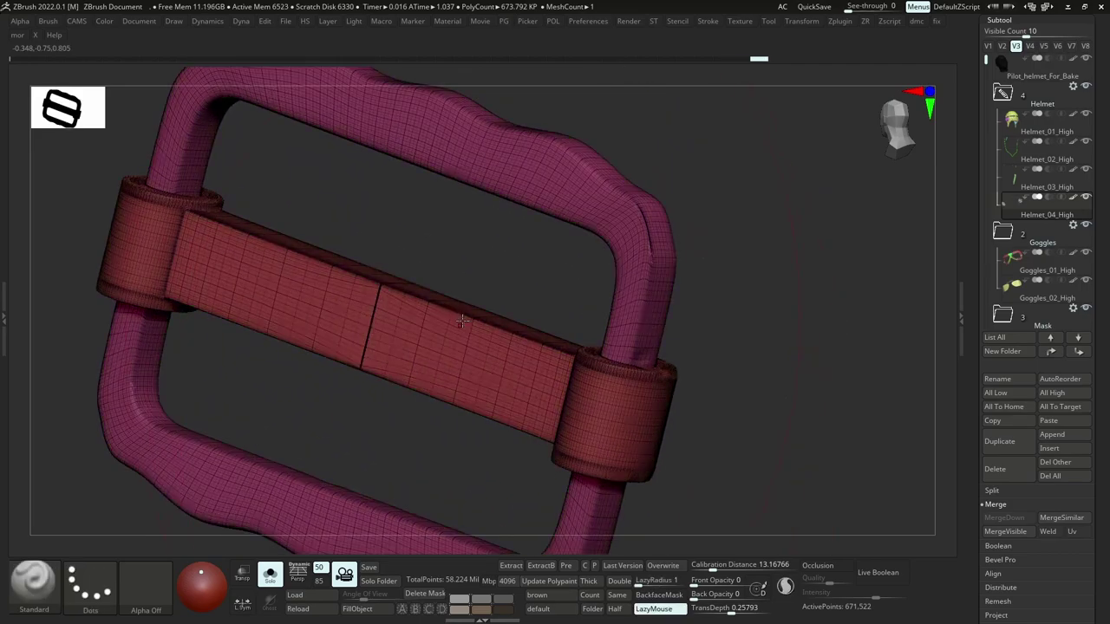
Try hiding the strap buckle's red crossbar polygroup to check the frame beneath, and undo the hiding.
{"action": "left_click", "coordinate": [463, 324], "text": "ctrl+alt+shift"}
{"action": "key", "text": "ctrl+shift+d"}
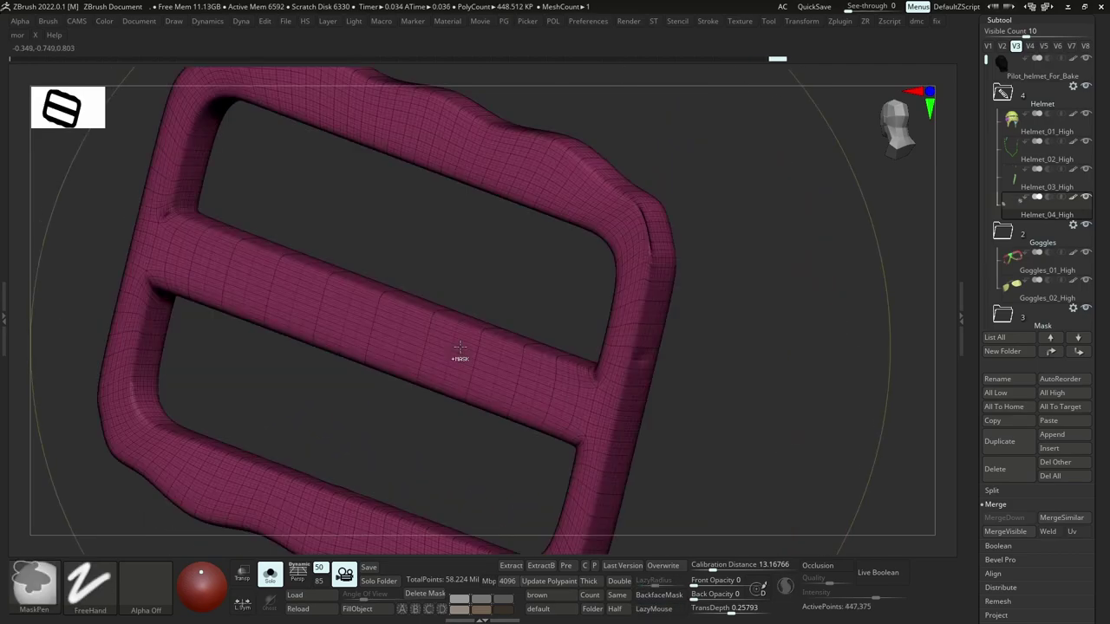
{"action": "key", "text": "ctrl+z"}
Copy the Helmet_04_High strap buckles subtool and paste it beside the temp subtool in the smaller Helmet_04_High tool.
{"action": "right_click_drag", "start_coordinate": [441, 300], "coordinate": [384, 339], "text": "ctrl"}
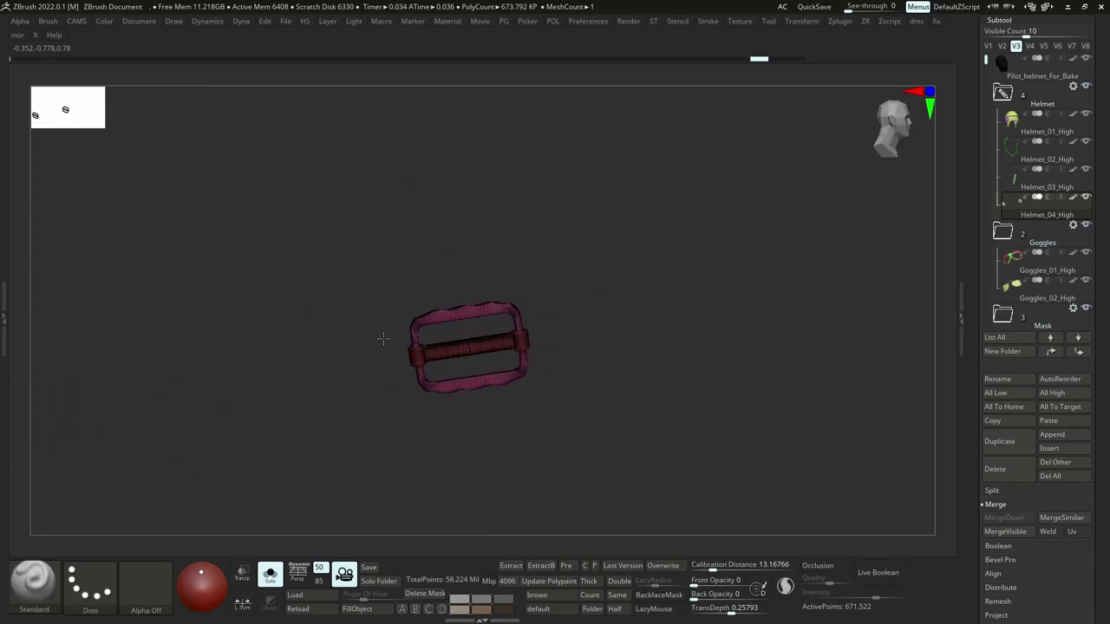
{"action": "mouse_move", "coordinate": [485, 369]}
{"action": "right_mouse_down", "text": "ctrl"}
{"action": "mouse_move", "coordinate": [564, 466]}
{"action": "mouse_move", "coordinate": [536, 340]}
{"action": "mouse_move", "coordinate": [496, 364]}
{"action": "mouse_move", "coordinate": [525, 320]}
{"action": "right_mouse_up", "text": "ctrl"}
{"action": "key", "text": "s"}
{"action": "key", "text": "s"}
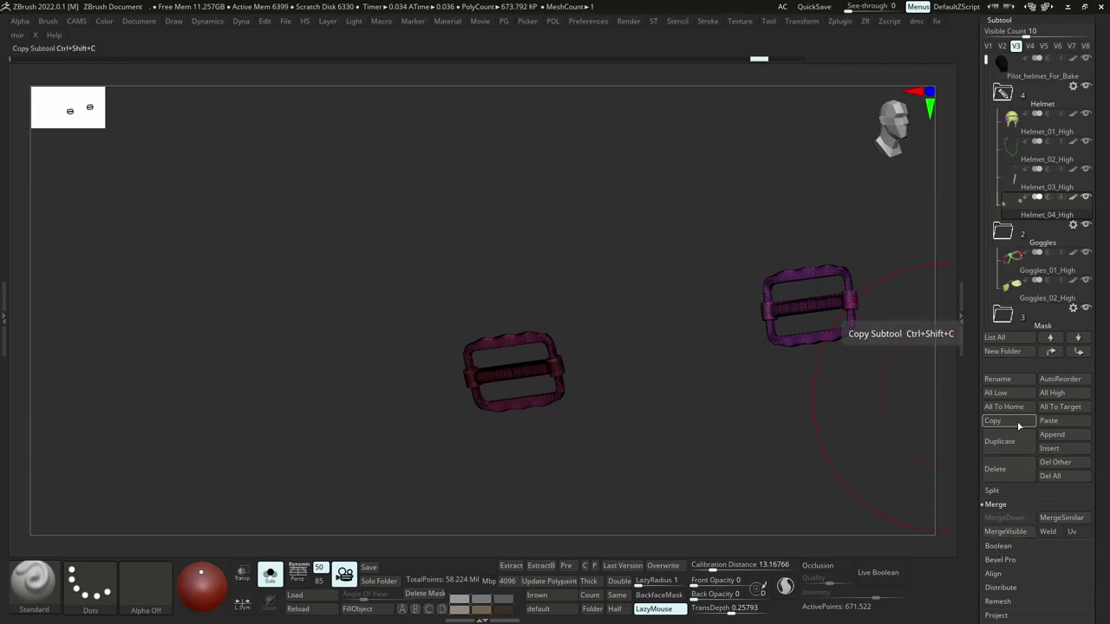
{"action": "left_click_drag", "start_coordinate": [1102, 373], "coordinate": [1101, 269]}
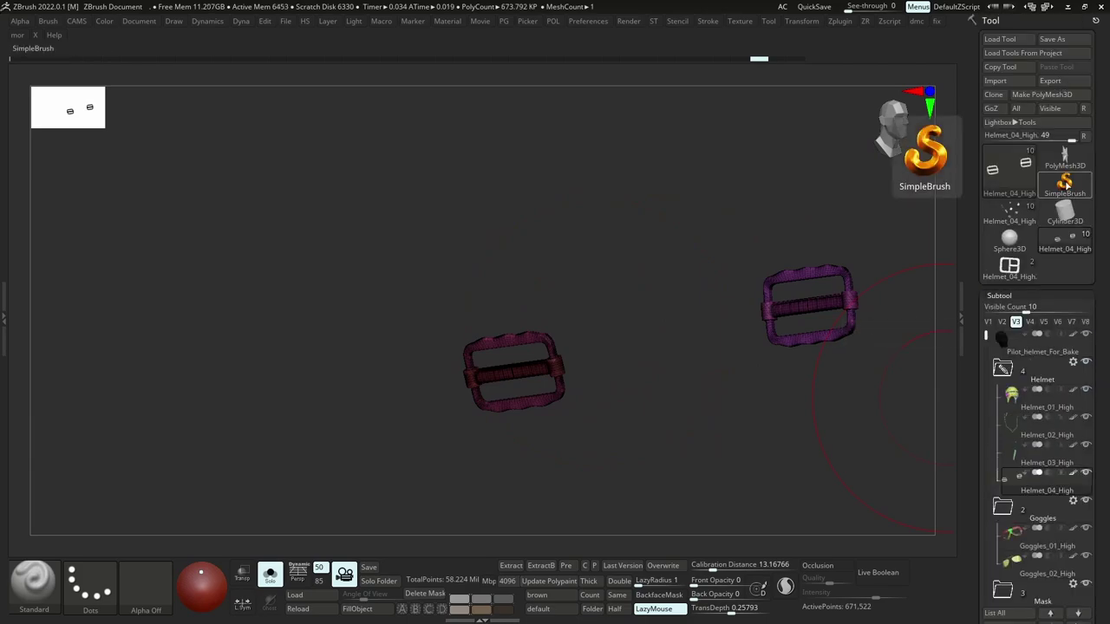
{"action": "left_click", "coordinate": [1065, 211]}
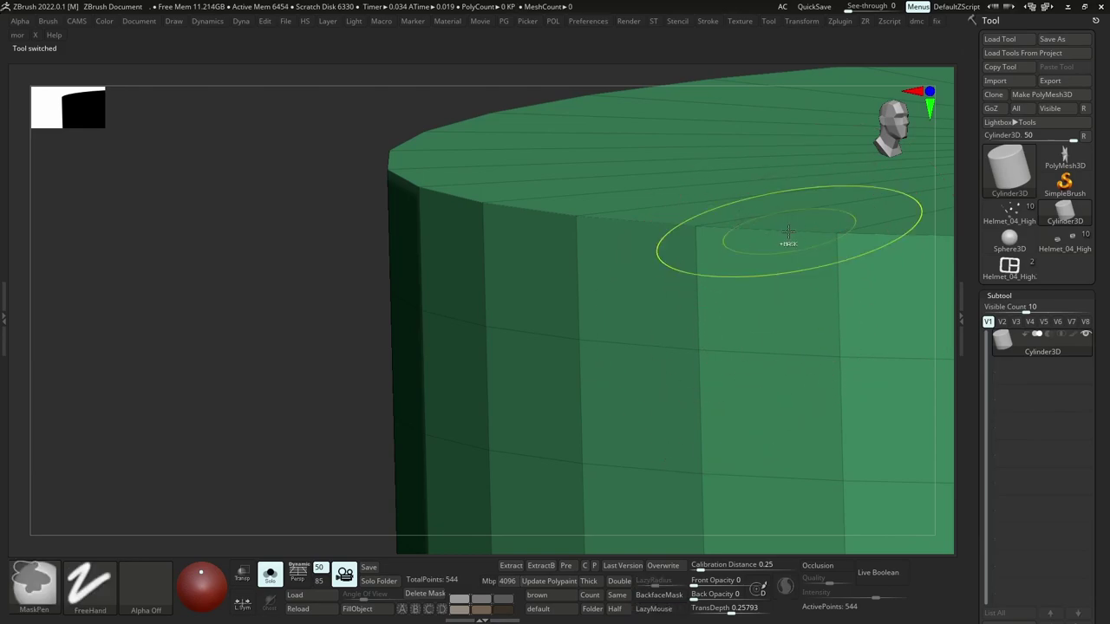
{"action": "key", "text": "ctrl+v"}
{"action": "left_click_drag", "start_coordinate": [1108, 401], "coordinate": [1099, 311]}
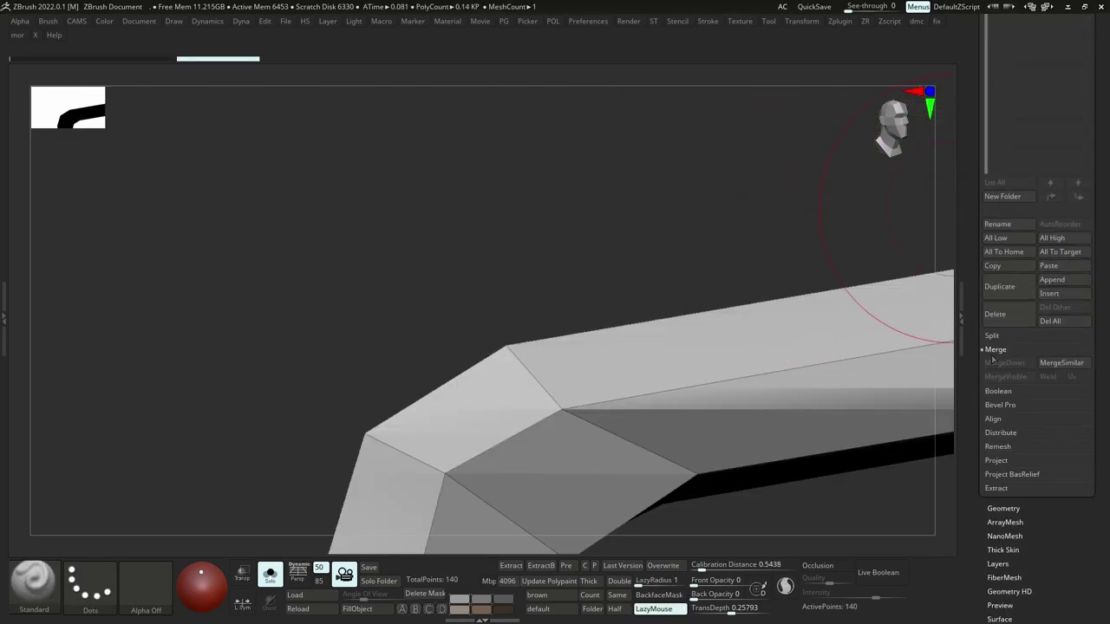
{"action": "left_click", "coordinate": [1060, 274]}
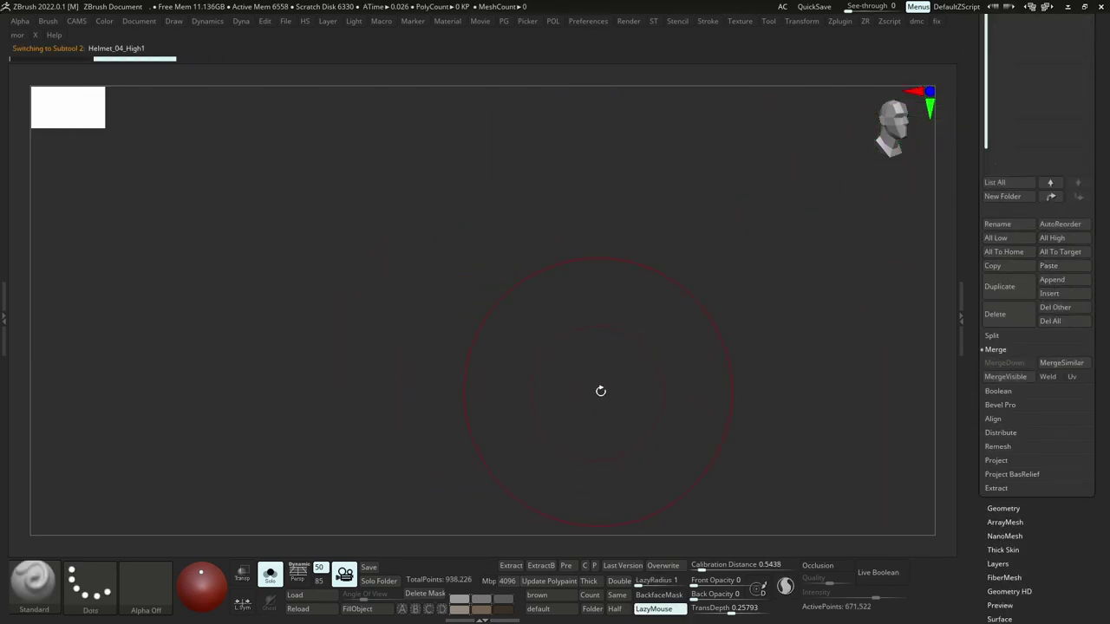
{"action": "key", "text": "f"}
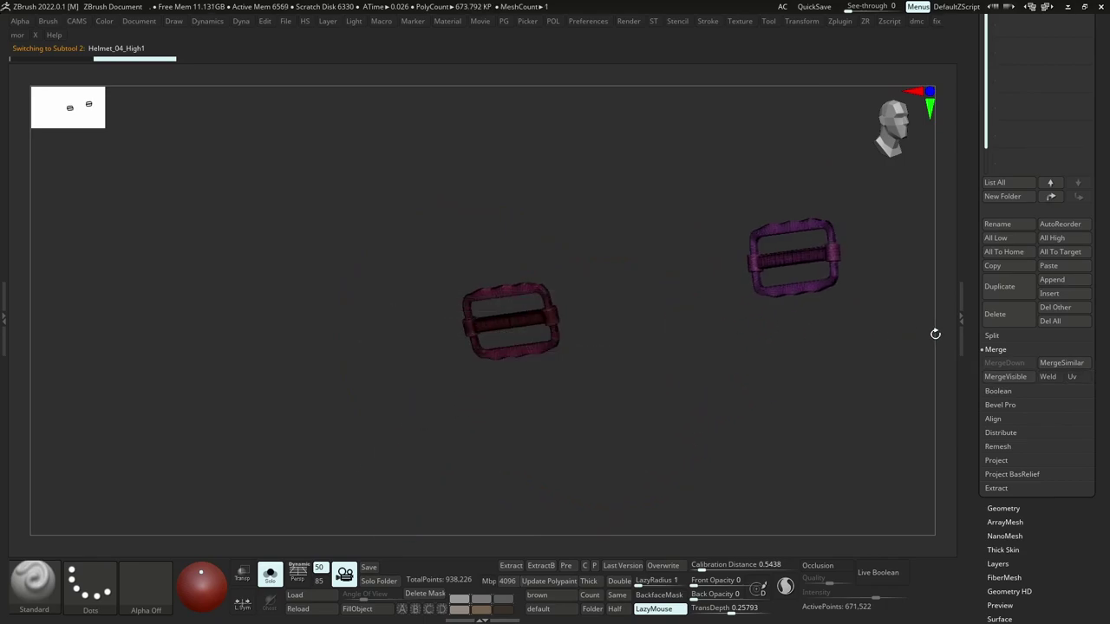
Split the hidden parts off the pasted copy and delete its second strap buckle.
{"action": "left_click", "coordinate": [993, 336]}
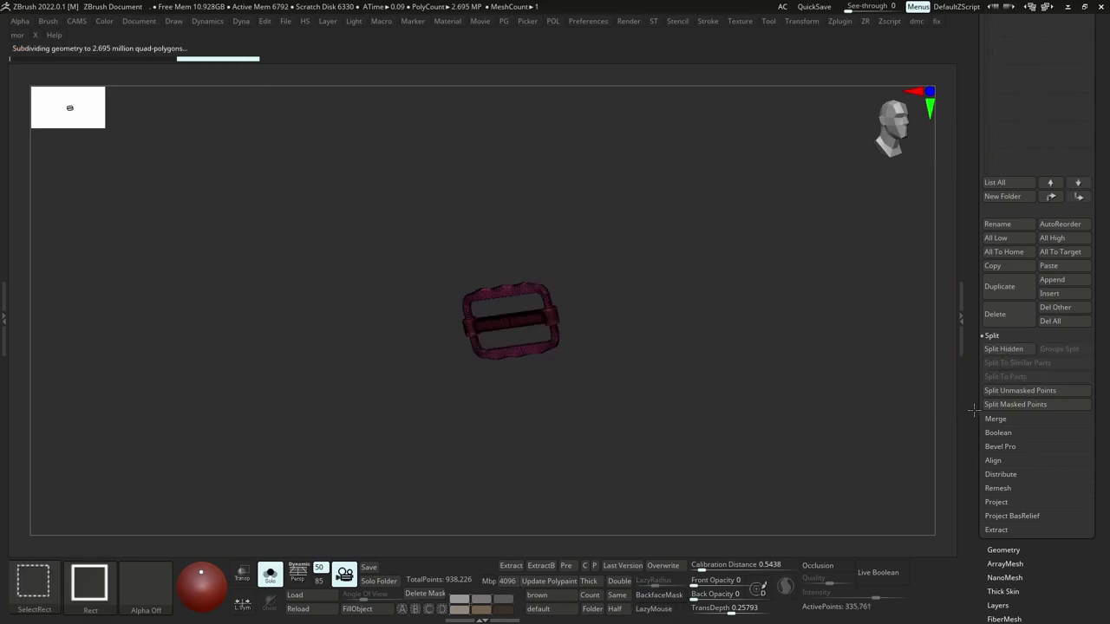
{"action": "key", "text": "3"}
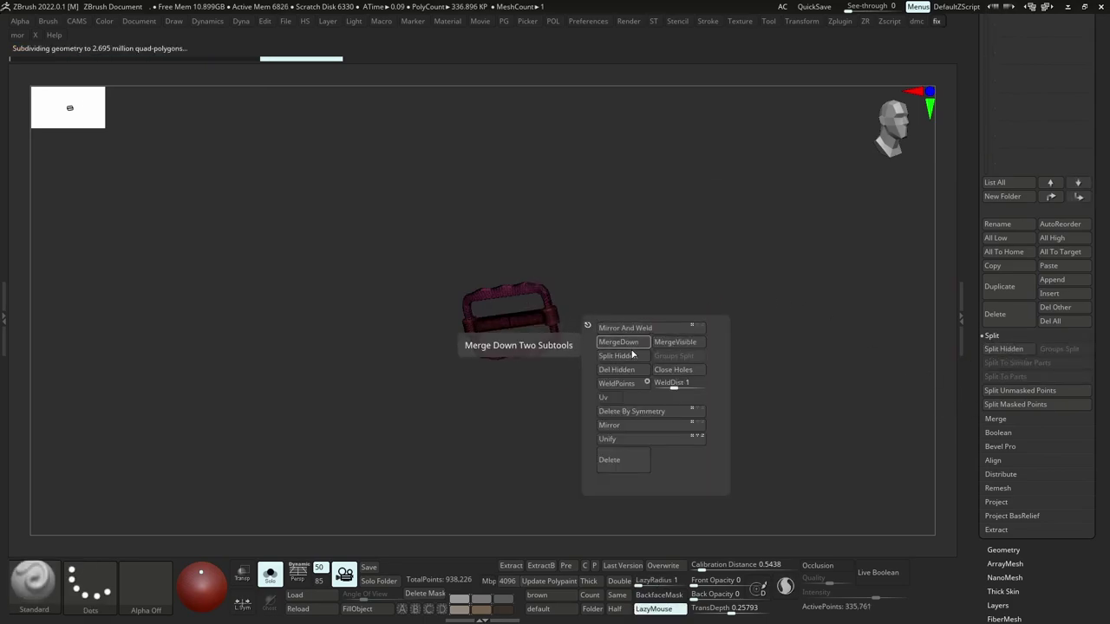
{"action": "left_click", "coordinate": [638, 370]}
Toggle the dynamic subdivision preview on the single strap buckle and compare the wireframes of its crossbar and frame.
{"action": "right_click_drag", "start_coordinate": [567, 366], "coordinate": [607, 425], "text": "ctrl"}
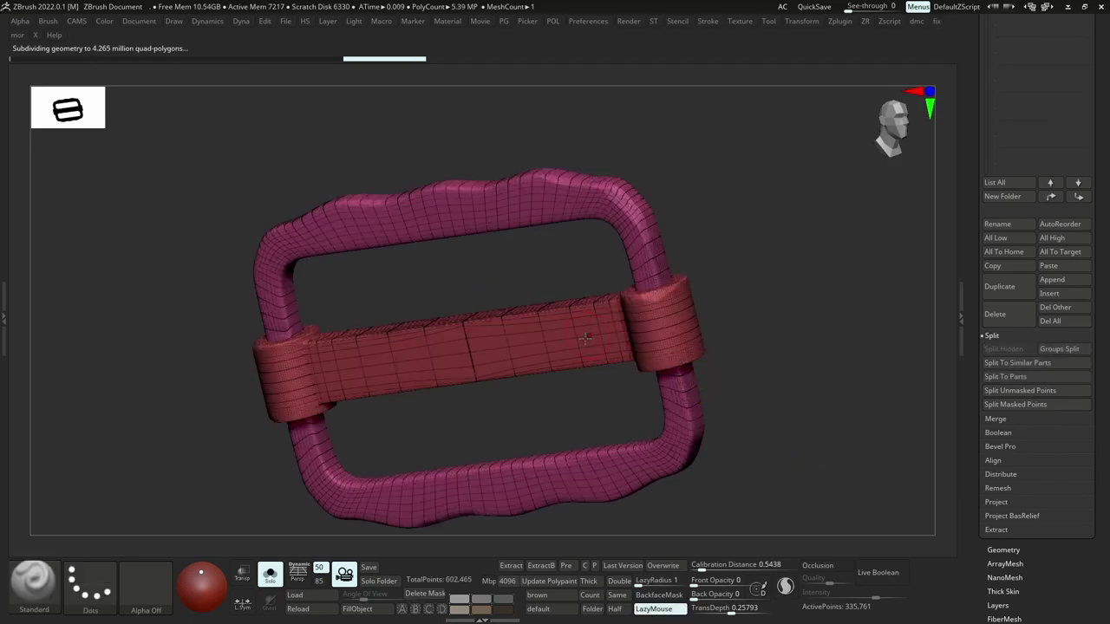
{"action": "right_click_drag", "start_coordinate": [598, 340], "coordinate": [731, 455], "text": "ctrl"}
{"action": "key", "text": "shift+d"}
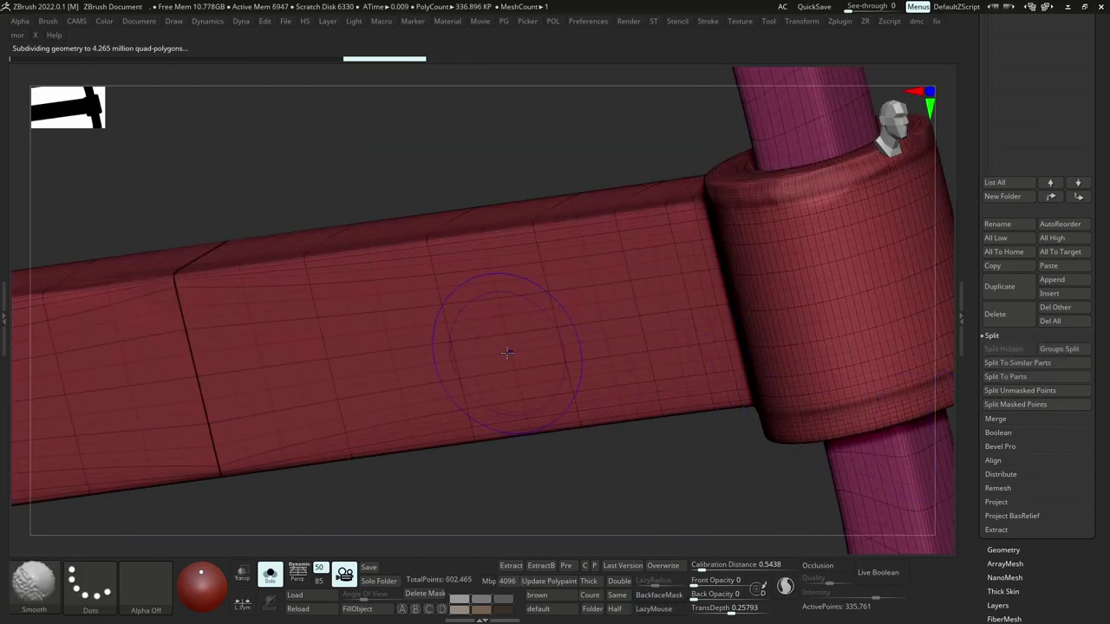
{"action": "key", "text": "l"}
{"action": "key", "text": "f"}
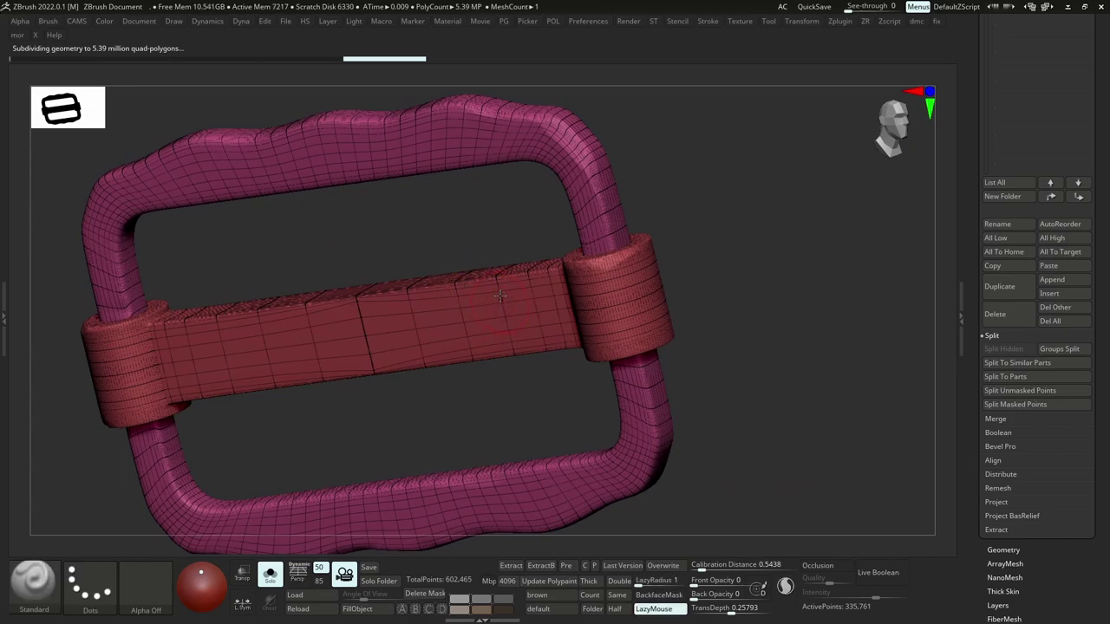
Try to reconstruct a lower subdivision level for the single strap buckle.
{"action": "left_click", "coordinate": [1003, 550]}
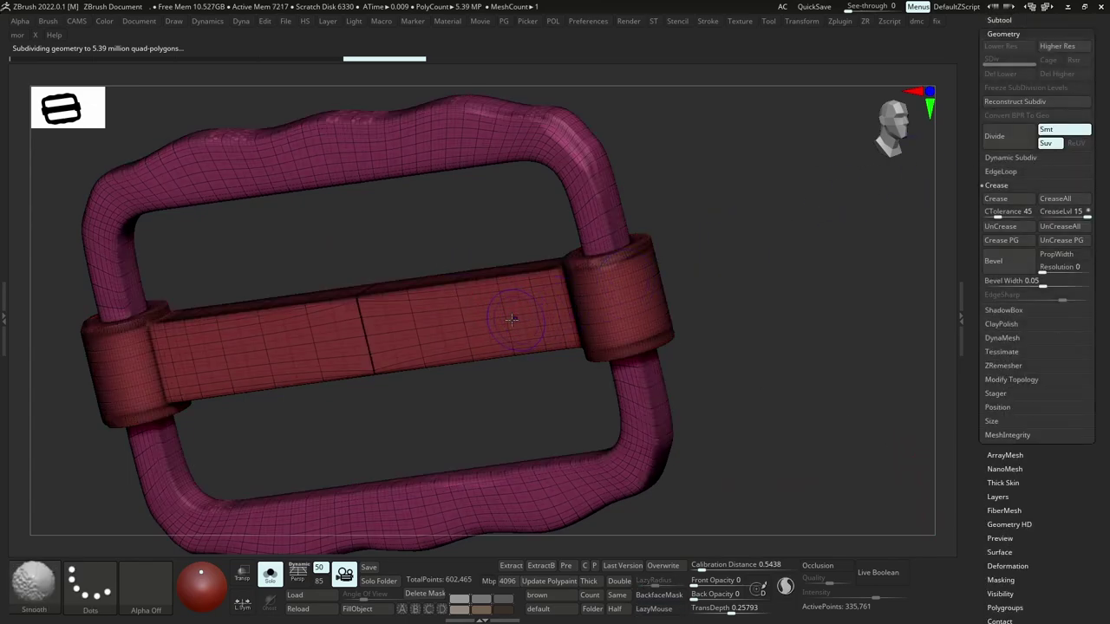
{"action": "left_click", "coordinate": [1006, 158]}
{"action": "left_click", "coordinate": [1020, 172]}
{"action": "mouse_move", "coordinate": [547, 325]}
{"action": "right_mouse_down", "text": "ctrl"}
{"action": "mouse_move", "coordinate": [537, 263]}
{"action": "mouse_move", "coordinate": [574, 305]}
{"action": "right_mouse_up", "text": "ctrl"}
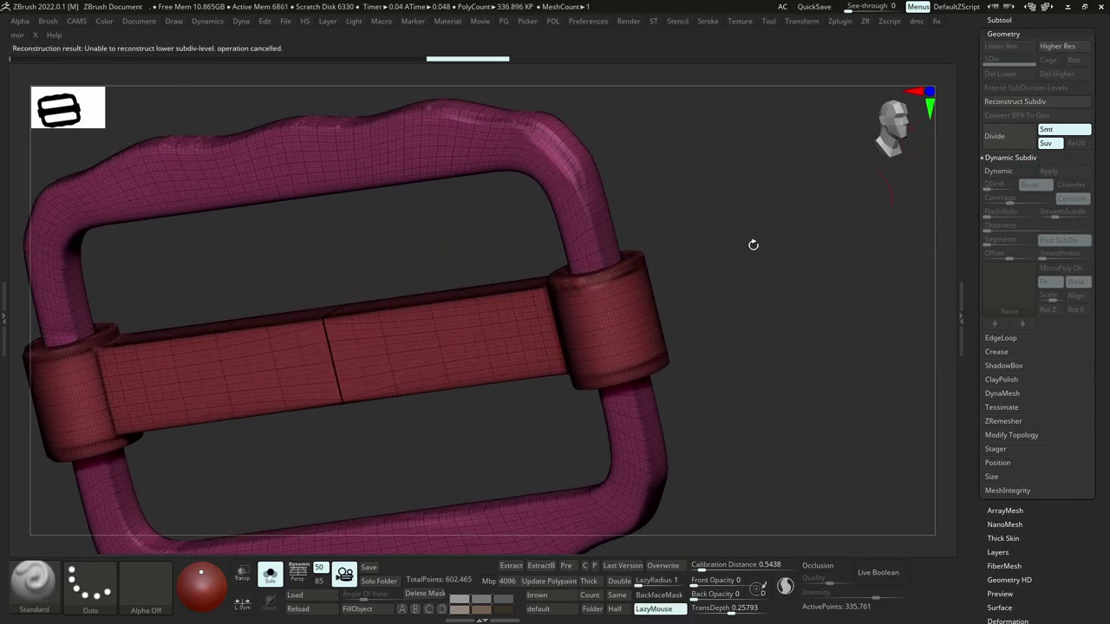
{"action": "right_click_drag", "start_coordinate": [640, 251], "coordinate": [616, 276], "text": "ctrl"}
Turn off the polyframe and examine the single strap buckle's smooth surface.
{"action": "key", "text": "shift+f"}
{"action": "mouse_move", "coordinate": [617, 276]}
{"action": "right_mouse_down"}
{"action": "mouse_move", "coordinate": [634, 248]}
{"action": "mouse_move", "coordinate": [630, 260]}
{"action": "mouse_move", "coordinate": [615, 243]}
{"action": "mouse_move", "coordinate": [623, 282]}
{"action": "mouse_move", "coordinate": [644, 263]}
{"action": "mouse_move", "coordinate": [648, 274]}
{"action": "right_mouse_up"}
{"action": "right_click_drag", "start_coordinate": [648, 274], "coordinate": [643, 248], "text": "ctrl"}
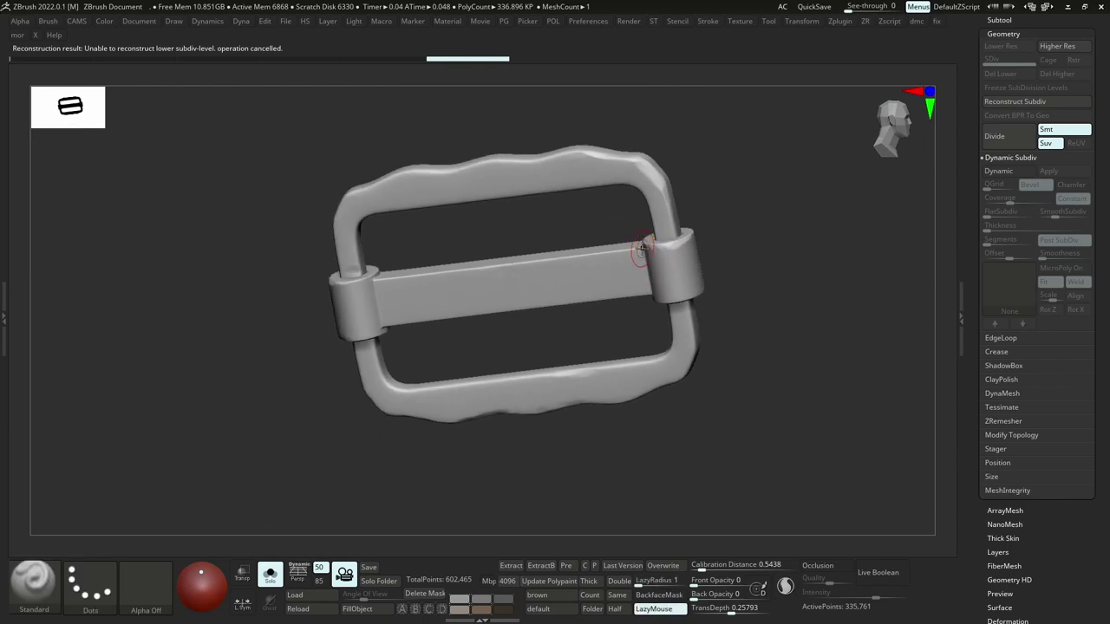
{"action": "key", "text": "ctrl"}
{"action": "key", "text": "ctrl+e"}
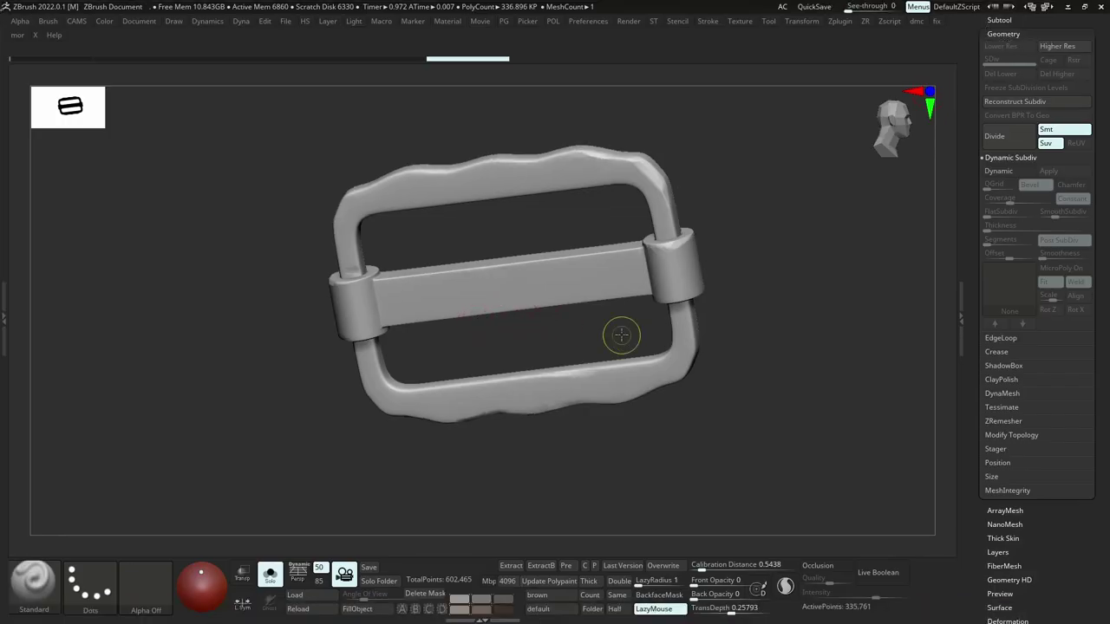
{"action": "right_click_drag", "start_coordinate": [619, 334], "coordinate": [580, 270], "text": "ctrl"}
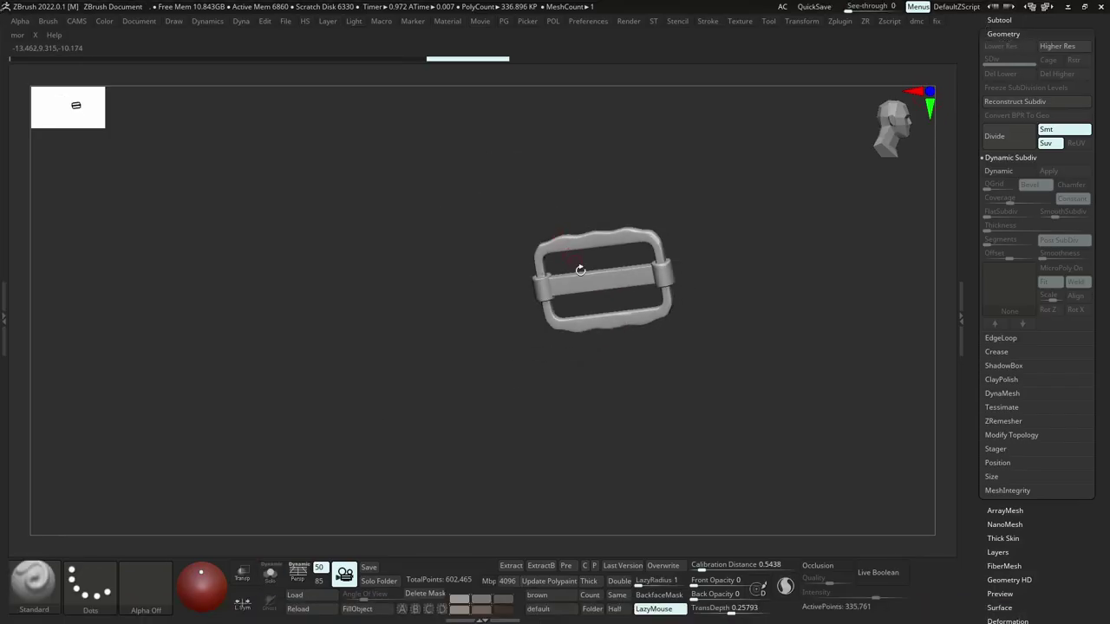
Switch back to the full ten-subtool helmet tool and turn off Solo to view the strap buckle among the other parts.
{"action": "left_click_drag", "start_coordinate": [1091, 67], "coordinate": [1090, 125]}
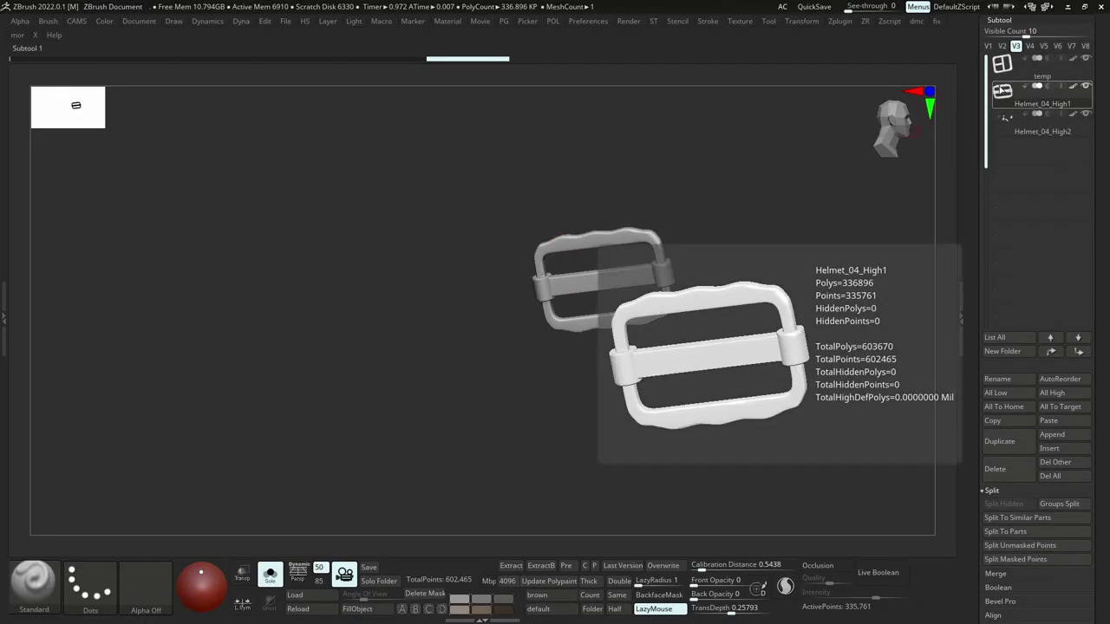
{"action": "left_click", "coordinate": [1009, 54]}
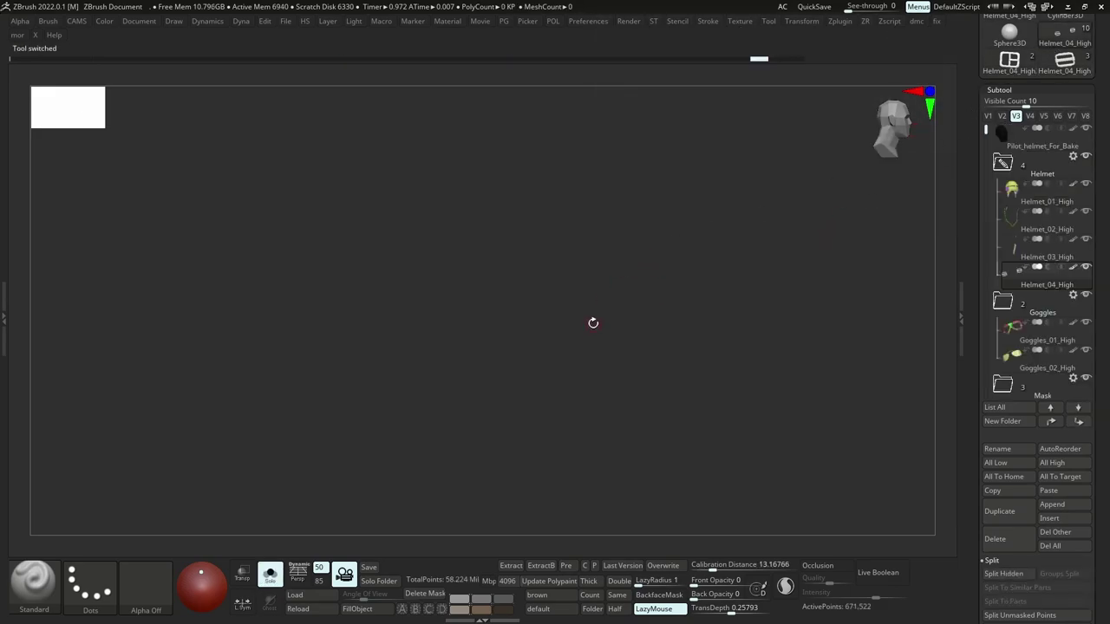
{"action": "key", "text": "f"}
{"action": "key", "text": "s"}
{"action": "key", "text": "s"}
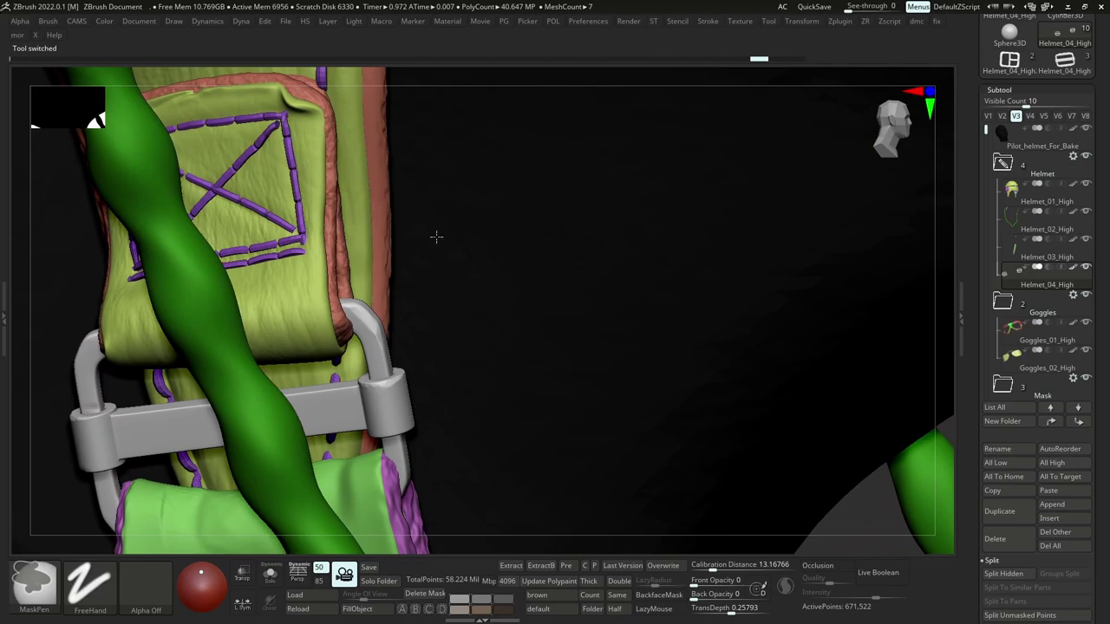
{"action": "mouse_move", "coordinate": [438, 238]}
{"action": "right_mouse_down", "text": "ctrl"}
{"action": "mouse_move", "coordinate": [362, 405]}
{"action": "mouse_move", "coordinate": [465, 377]}
{"action": "mouse_move", "coordinate": [584, 265]}
{"action": "mouse_move", "coordinate": [665, 337]}
{"action": "right_mouse_up", "text": "ctrl"}
Solo Mask_03_High and isolate the crossbar polygroup of its wavy strap buckle to inspect it.
{"action": "key", "text": "s"}
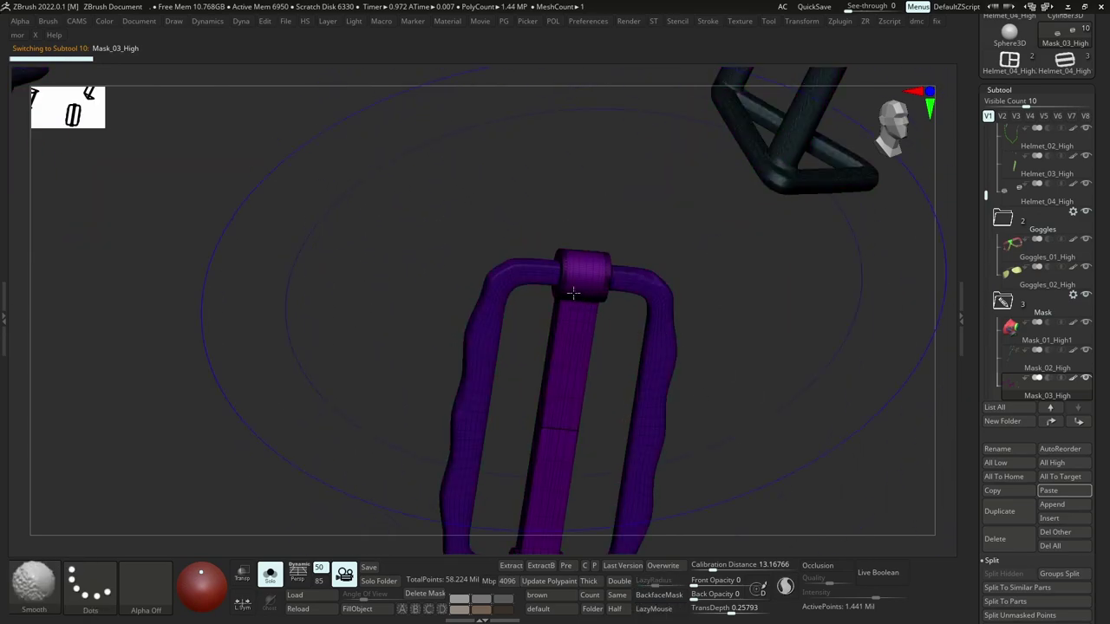
{"action": "left_click", "coordinate": [573, 293], "text": "ctrl+shift"}
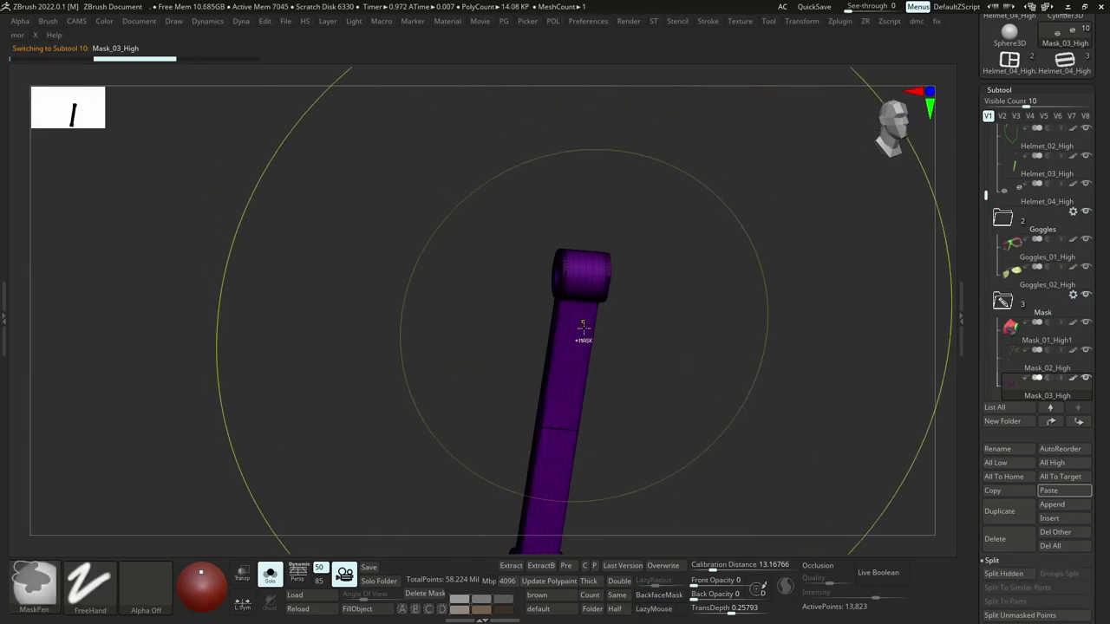
{"action": "right_click_drag", "start_coordinate": [821, 309], "coordinate": [824, 327], "text": "ctrl"}
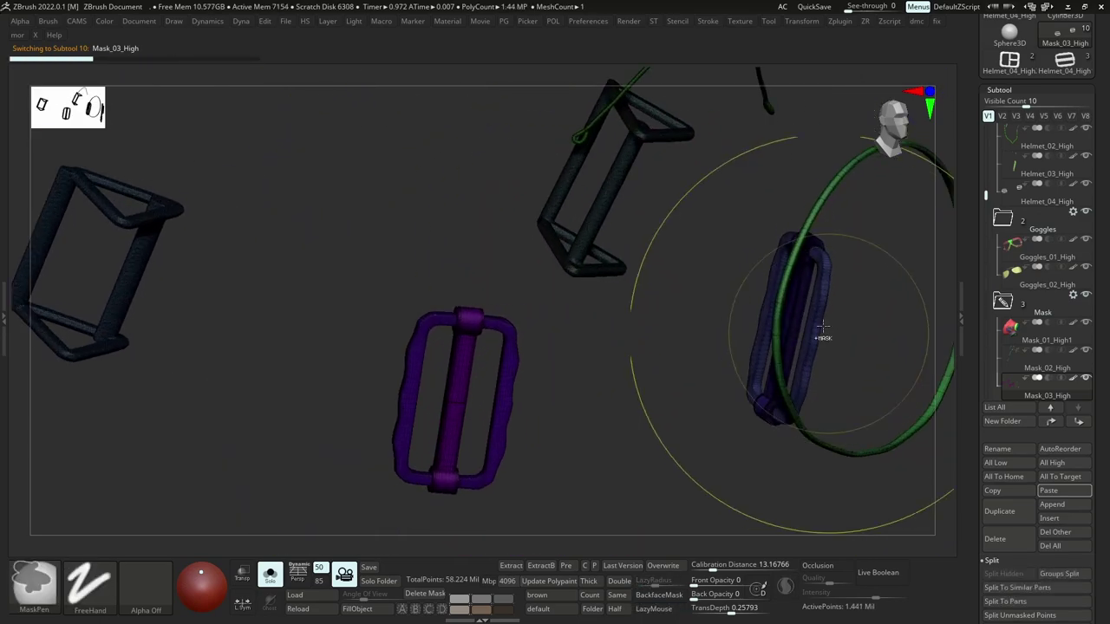
Try hiding part of the second strap buckle in Mask_03_High, and undo the hiding.
{"action": "left_click", "coordinate": [818, 318], "text": "ctrl+shift"}
{"action": "left_click", "coordinate": [818, 318], "text": "ctrl+shift"}
{"action": "key", "text": "s"}
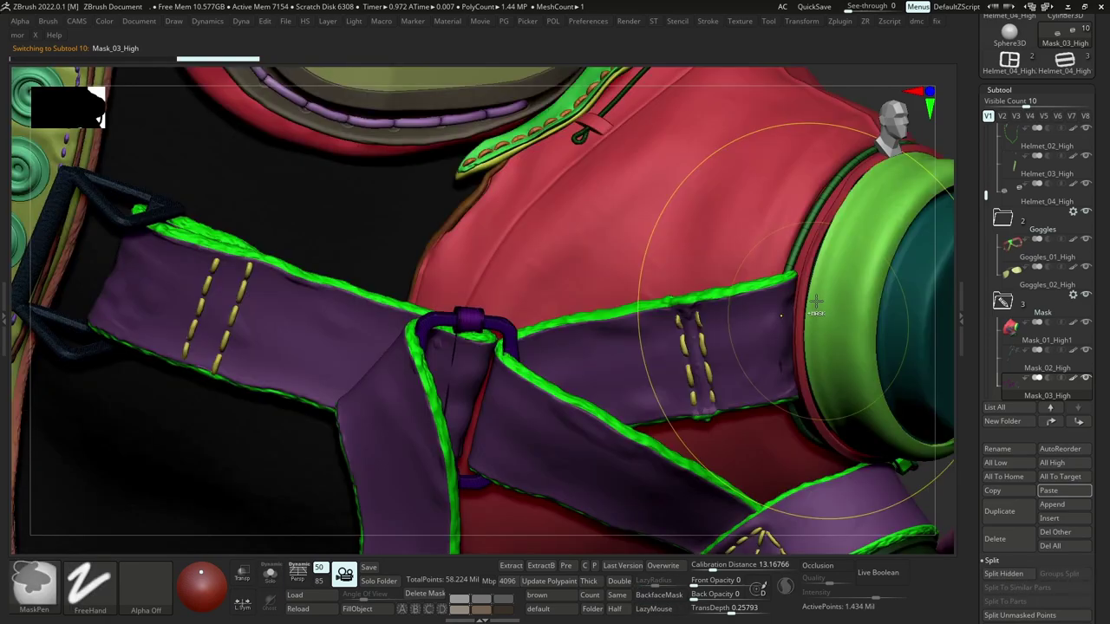
{"action": "key", "text": "ctrl+shift+z"}
{"action": "key", "text": "ctrl+z"}
{"action": "key", "text": "s"}
{"action": "right_click_drag", "start_coordinate": [664, 337], "coordinate": [645, 280], "text": "ctrl"}
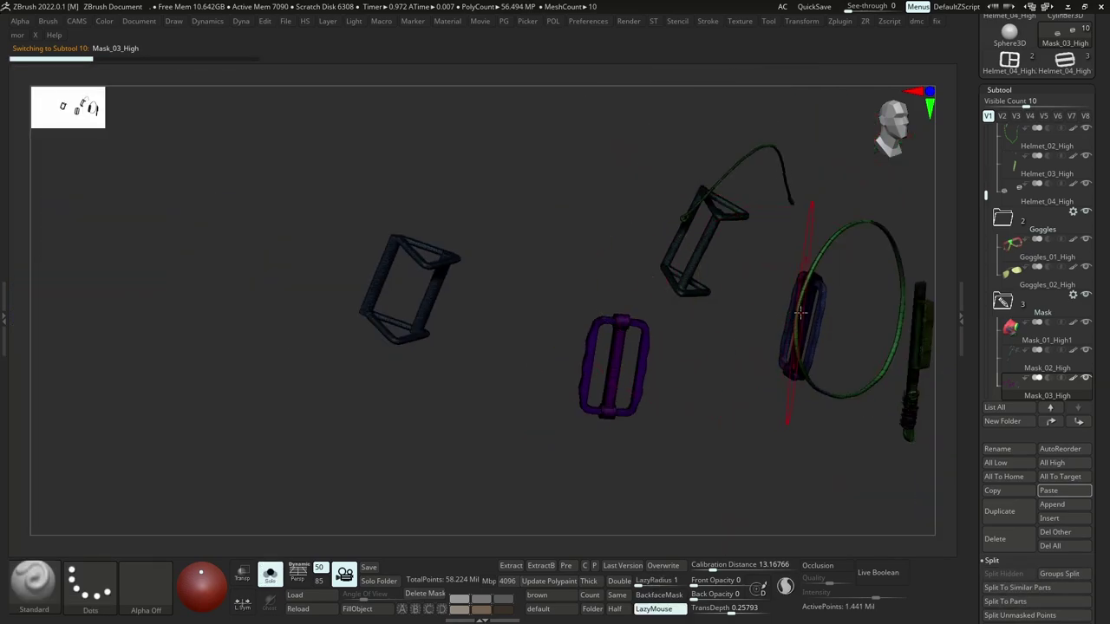
Show all subtools again and examine the mask's straps and buckles from the front and side.
{"action": "right_click_drag", "start_coordinate": [807, 308], "coordinate": [805, 310]}
{"action": "key", "text": "ctrl+shift+s"}
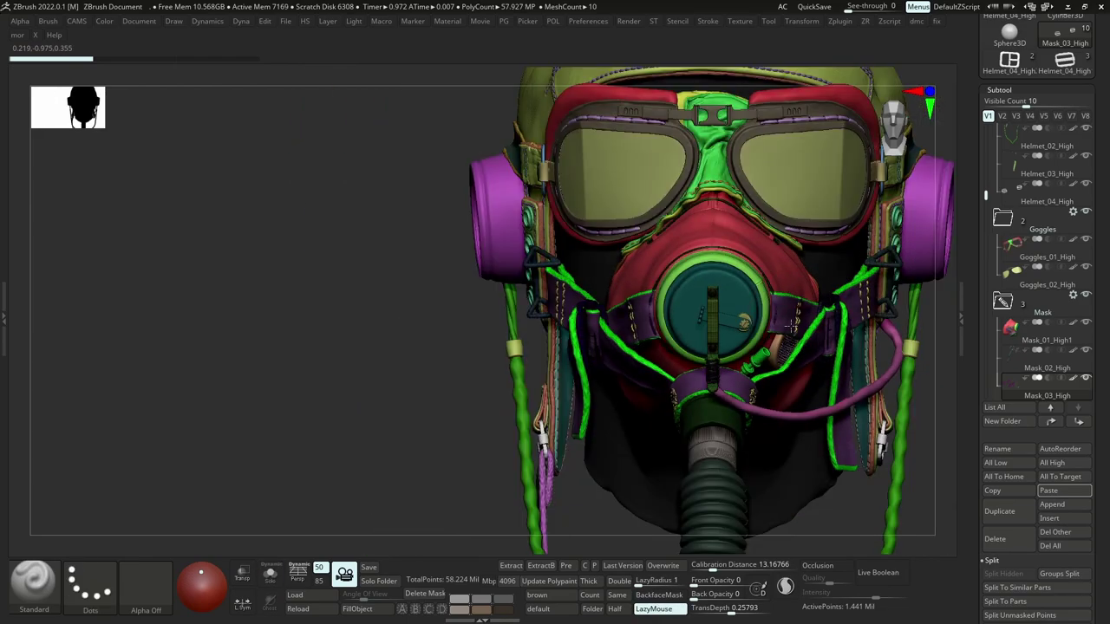
{"action": "mouse_move", "coordinate": [722, 386]}
{"action": "right_mouse_down", "text": "alt"}
{"action": "mouse_move", "coordinate": [677, 324]}
{"action": "mouse_move", "coordinate": [634, 298]}
{"action": "mouse_move", "coordinate": [644, 298]}
{"action": "mouse_move", "coordinate": [473, 242]}
{"action": "right_mouse_up", "text": "alt"}
{"action": "right_click_drag", "start_coordinate": [415, 223], "coordinate": [413, 303], "text": "alt"}
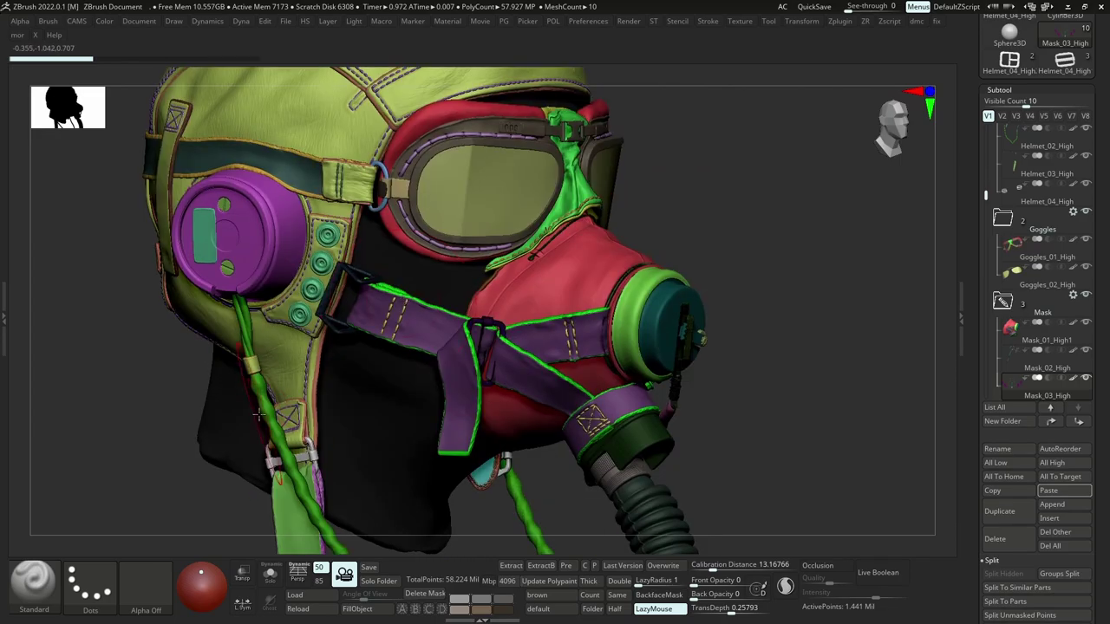
Switch to the ALL_FOR_LOW.ma scene in Maya, check the clip group and unhide ZBrushPolyMesh3D3.
{"action": "key", "text": "alt+Tab"}
{"action": "key", "text": "alt+Tab"}
{"action": "key", "text": "alt+Tab"}
{"action": "right_click_drag", "start_coordinate": [601, 192], "coordinate": [529, 195], "text": "alt"}
{"action": "left_click", "coordinate": [96, 300]}
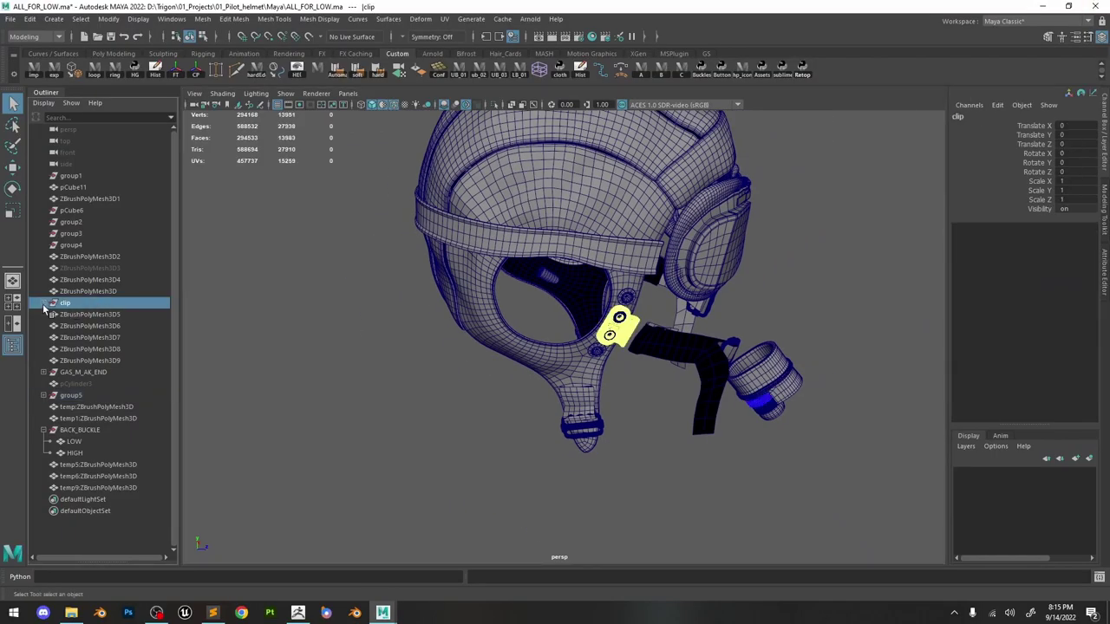
{"action": "left_click", "coordinate": [43, 304]}
{"action": "left_click", "coordinate": [43, 303]}
{"action": "left_click", "coordinate": [81, 268]}
{"action": "key", "text": "shift+h"}
Select the strap buckle mesh ZBrushPolyMesh3D9 and examine its wireframe up close.
{"action": "left_click", "coordinate": [575, 423]}
{"action": "right_click_drag", "start_coordinate": [575, 423], "coordinate": [660, 321], "text": "alt"}
{"action": "middle_click_drag", "start_coordinate": [661, 321], "coordinate": [564, 170], "text": "alt"}
{"action": "key", "text": "f"}
{"action": "right_click_drag", "start_coordinate": [564, 170], "coordinate": [676, 315], "text": "alt"}
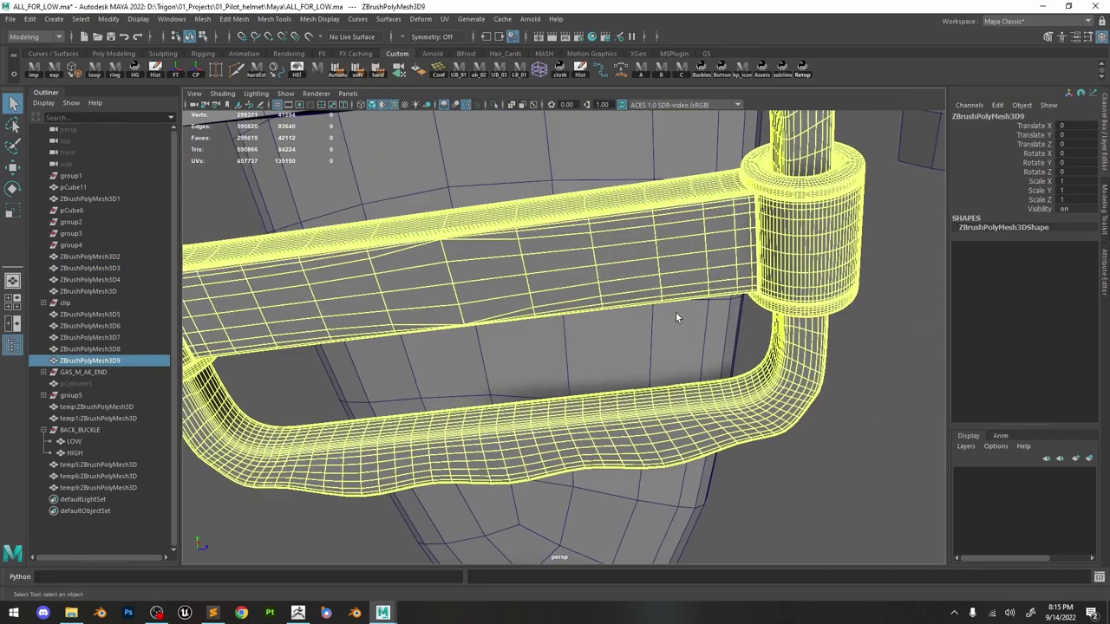
{"action": "left_click_drag", "start_coordinate": [677, 315], "coordinate": [611, 327], "text": "alt"}
Unhide pCylinder3 and go through the scene's meshes and groups one by one to look for a low-poly strap buckle.
{"action": "left_click", "coordinate": [95, 383]}
{"action": "key", "text": "shift+h"}
{"action": "left_click", "coordinate": [113, 489]}
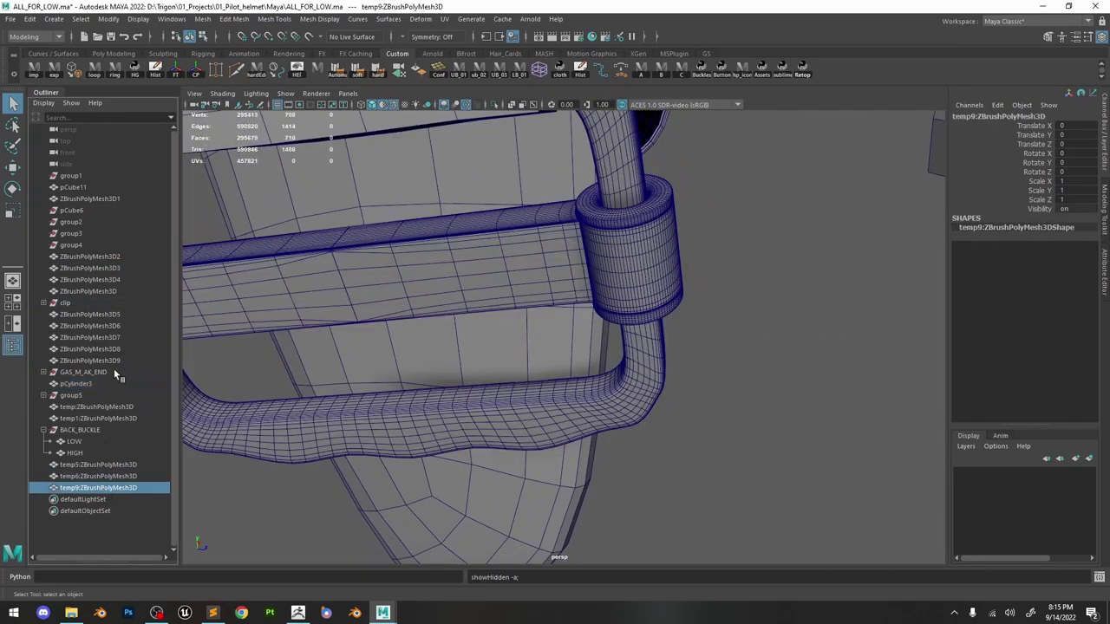
{"action": "left_click", "coordinate": [88, 222], "text": "shift"}
{"action": "left_click", "coordinate": [85, 199], "text": "shift"}
{"action": "left_click", "coordinate": [91, 258]}
{"action": "left_click", "coordinate": [92, 316]}
{"action": "left_click", "coordinate": [90, 349]}
{"action": "left_click", "coordinate": [89, 361]}
{"action": "left_click", "coordinate": [94, 421]}
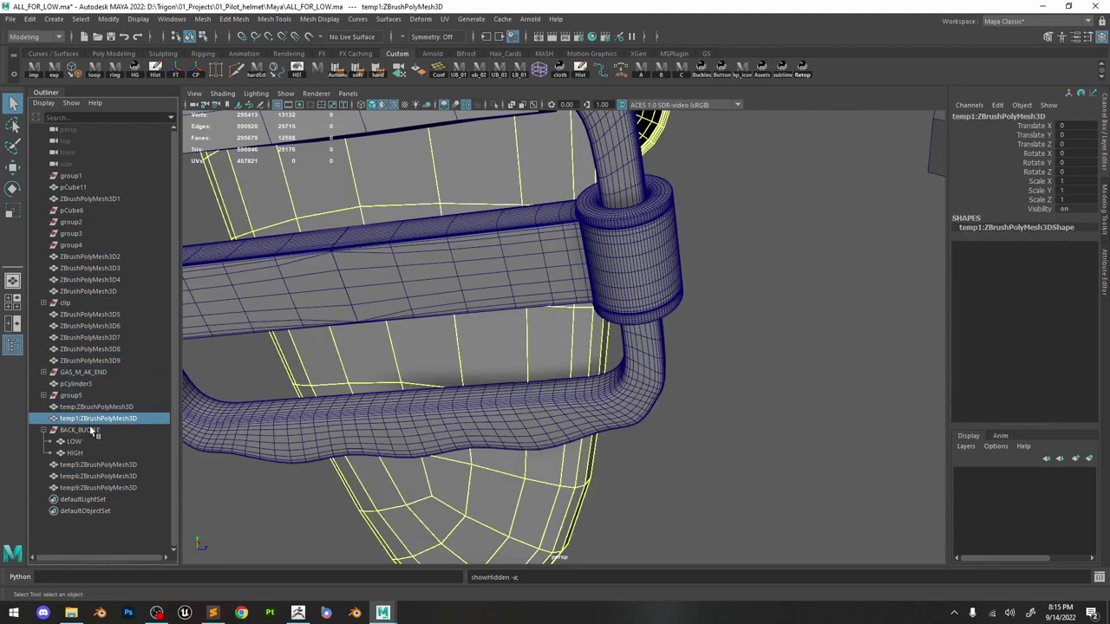
{"action": "left_click", "coordinate": [94, 455]}
{"action": "left_click", "coordinate": [93, 490]}
{"action": "left_click", "coordinate": [95, 224]}
{"action": "left_click", "coordinate": [95, 178]}
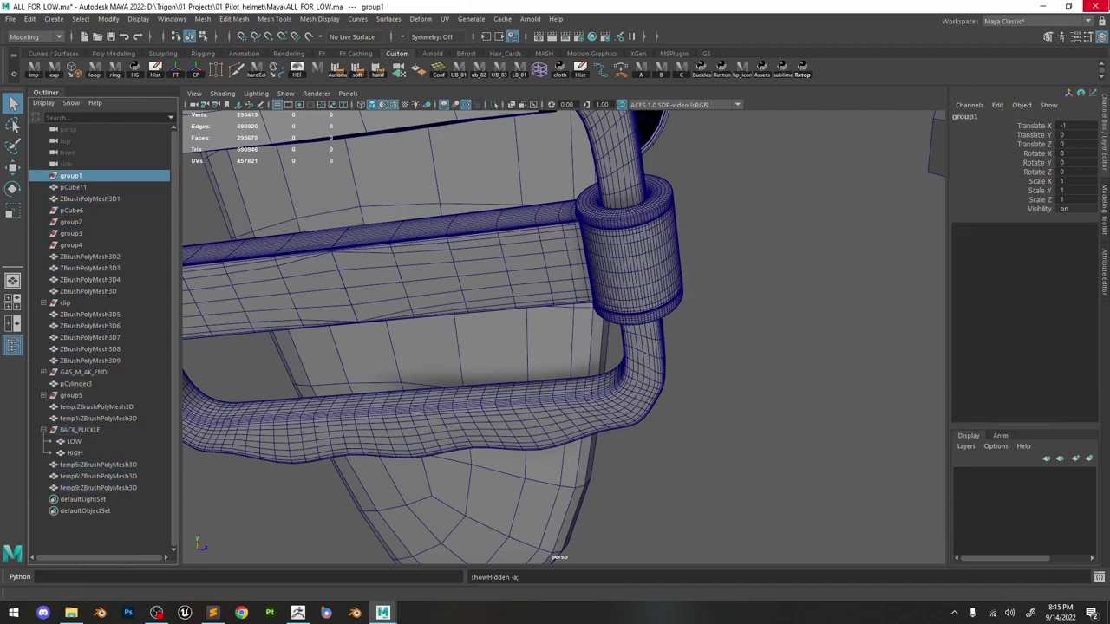
Close the ALL_FOR_LOW.ma scene and frame the whole helmet in Final_low_07.ma.
{"action": "left_click", "coordinate": [1096, 6]}
{"action": "left_click", "coordinate": [557, 310]}
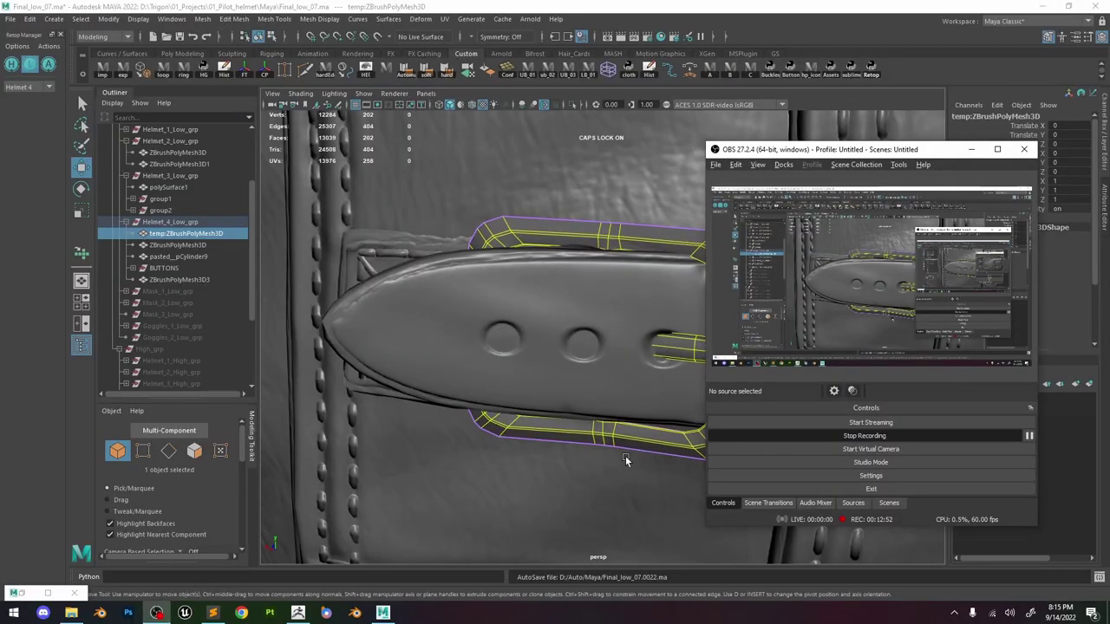
{"action": "key", "text": "a"}
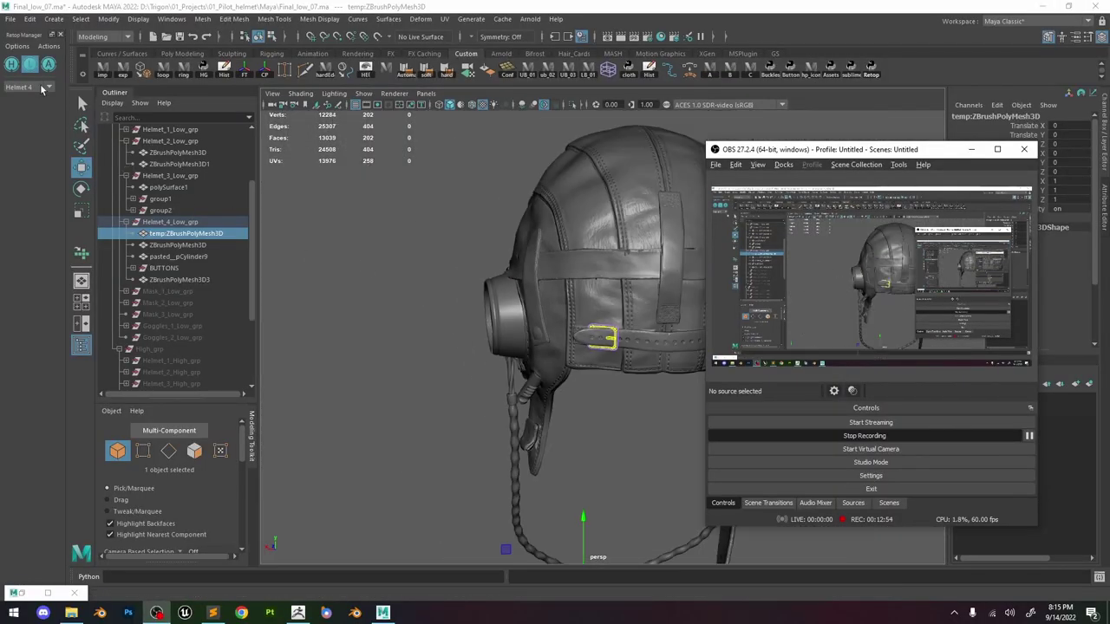
Import the high-poly strap buckle mesh and isolate it up close in the viewport.
{"action": "left_click", "coordinate": [103, 71]}
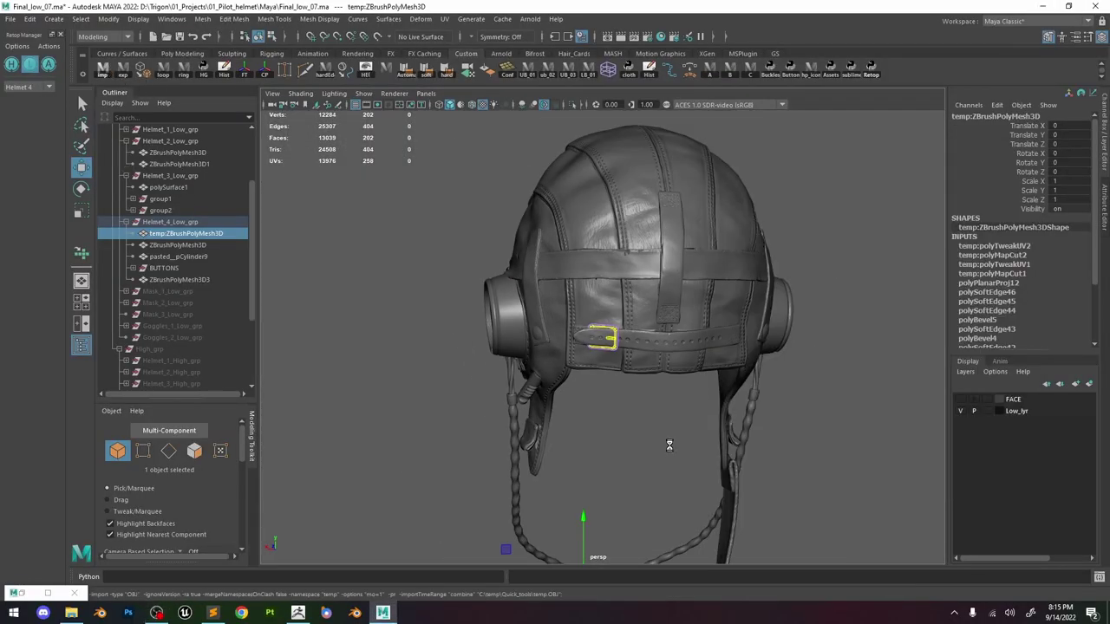
{"action": "scroll", "coordinate": [659, 422], "scroll_direction": "up", "scroll_amount": 2}
{"action": "middle_click_drag", "start_coordinate": [659, 422], "coordinate": [665, 226], "text": "alt"}
{"action": "left_click_drag", "start_coordinate": [736, 338], "coordinate": [770, 295], "text": "alt"}
{"action": "left_click", "coordinate": [791, 308]}
{"action": "key", "text": "f"}
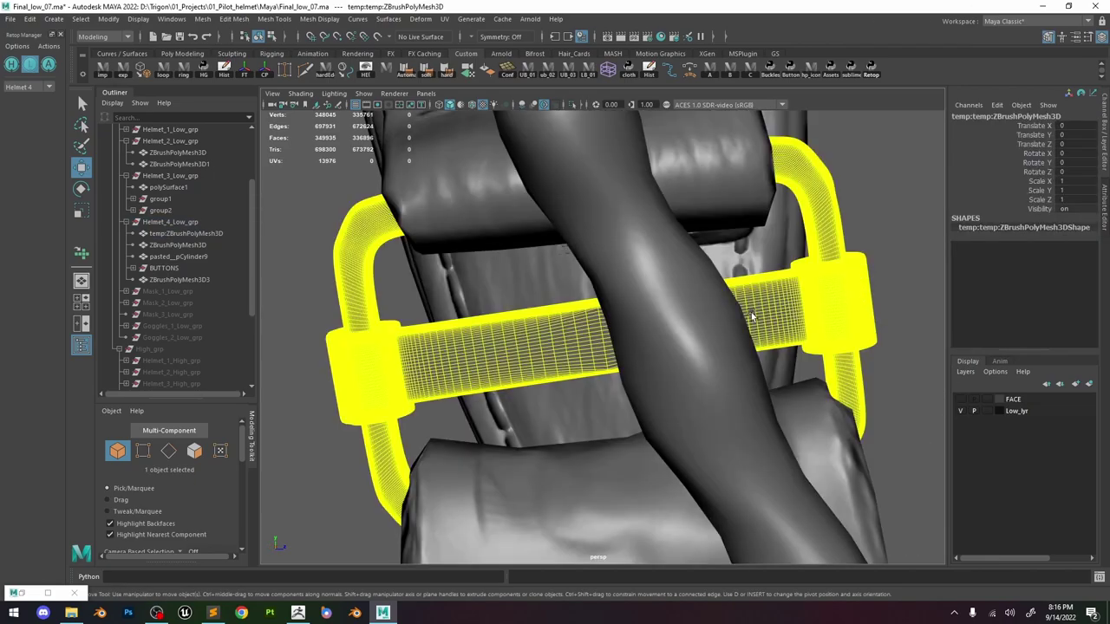
{"action": "scroll", "coordinate": [669, 321], "scroll_direction": "up", "scroll_amount": 2}
{"action": "left_click", "coordinate": [572, 104]}
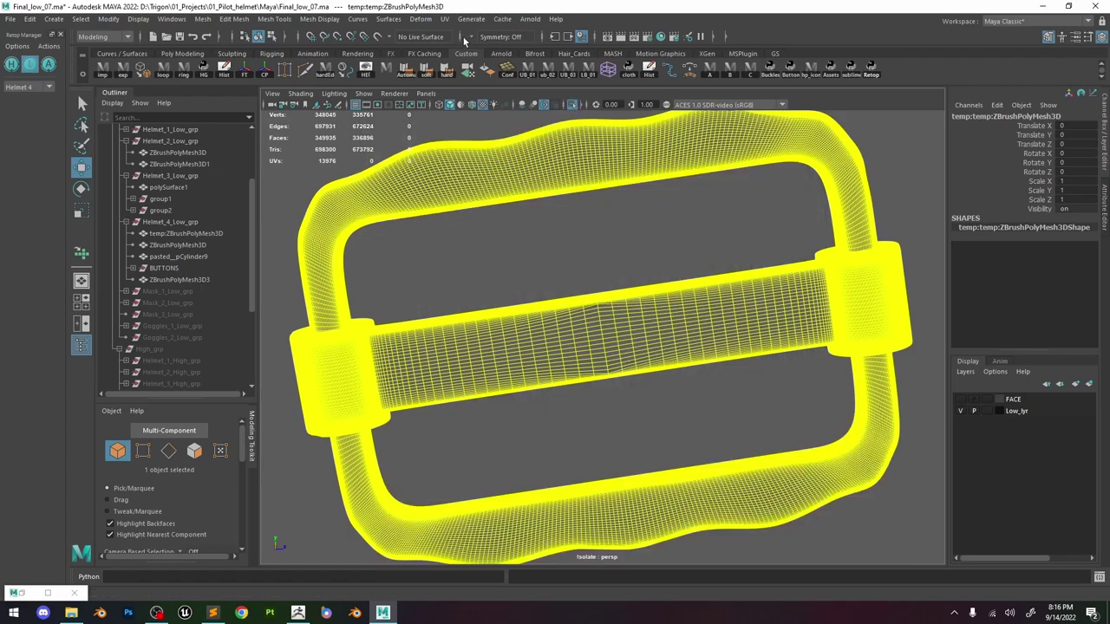
Make the high-poly buckle live and Quad Draw a first quad over the front of the center bar's left half.
{"action": "left_click", "coordinate": [379, 36]}
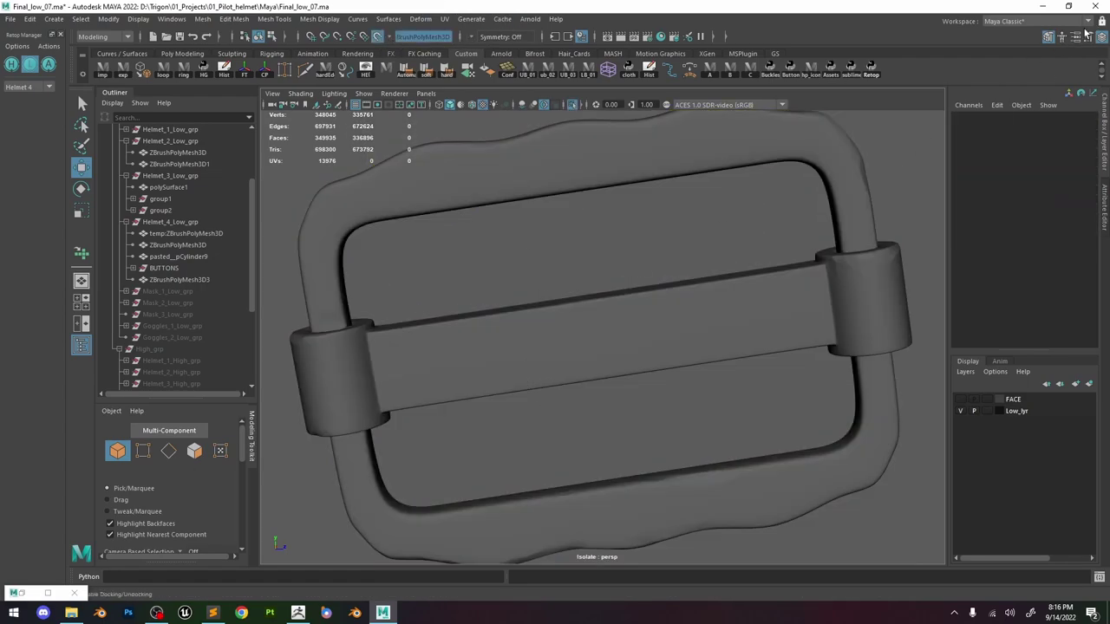
{"action": "scroll", "coordinate": [207, 522], "scroll_direction": "down", "scroll_amount": 6}
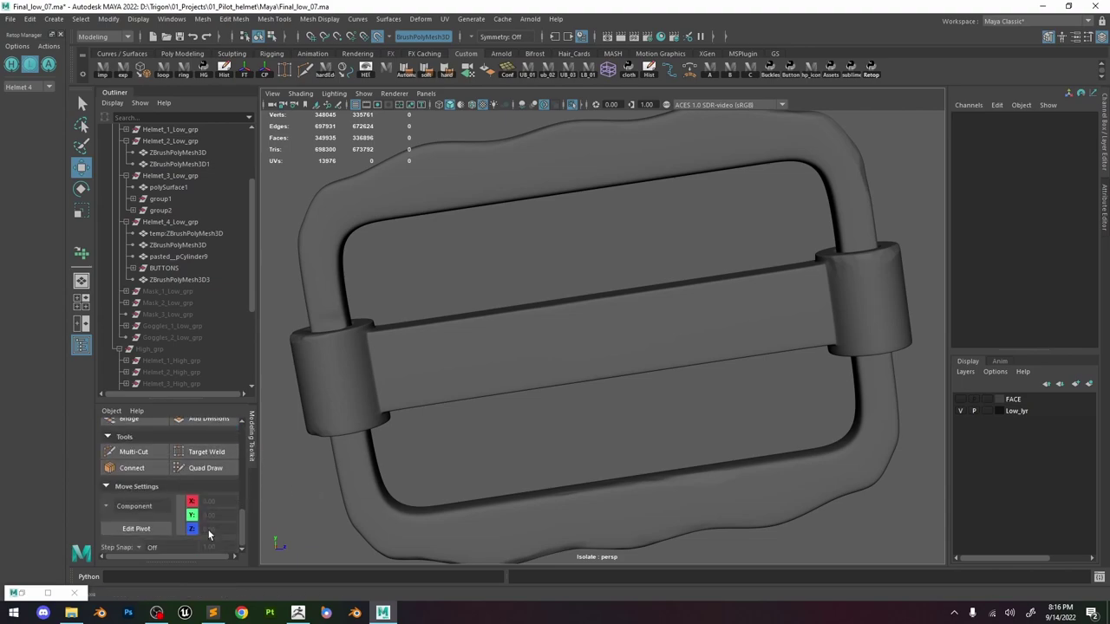
{"action": "left_click", "coordinate": [206, 469]}
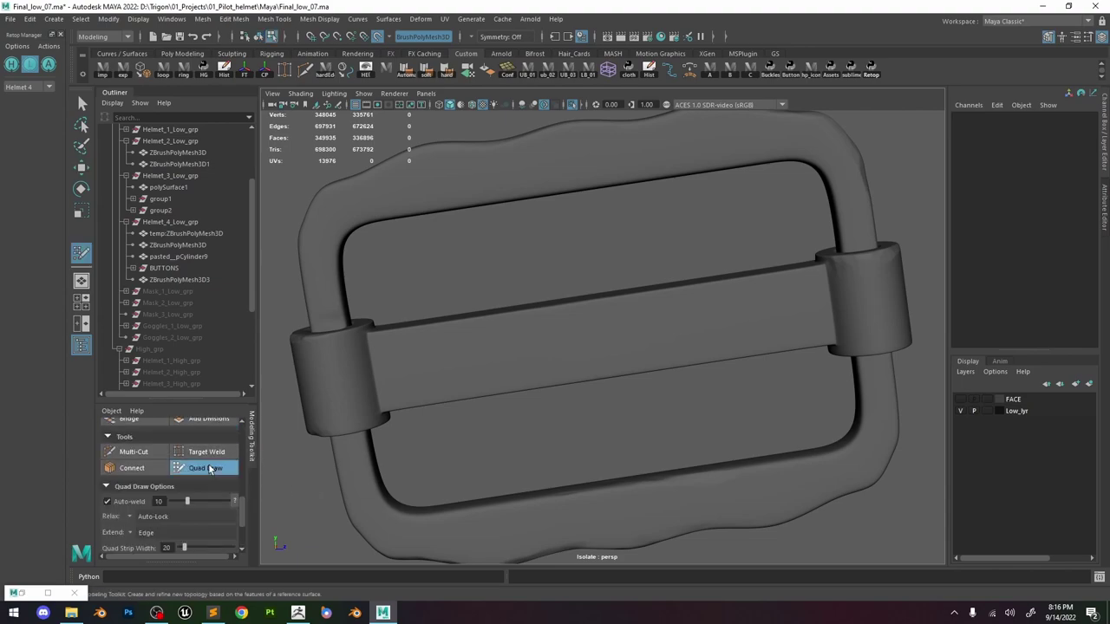
{"action": "left_click_drag", "start_coordinate": [433, 337], "coordinate": [431, 382], "text": "alt"}
{"action": "scroll", "coordinate": [416, 356], "scroll_direction": "up", "scroll_amount": 4}
{"action": "middle_click_drag", "start_coordinate": [391, 339], "coordinate": [439, 353], "text": "alt"}
{"action": "scroll", "coordinate": [631, 326], "scroll_direction": "down", "scroll_amount": 4}
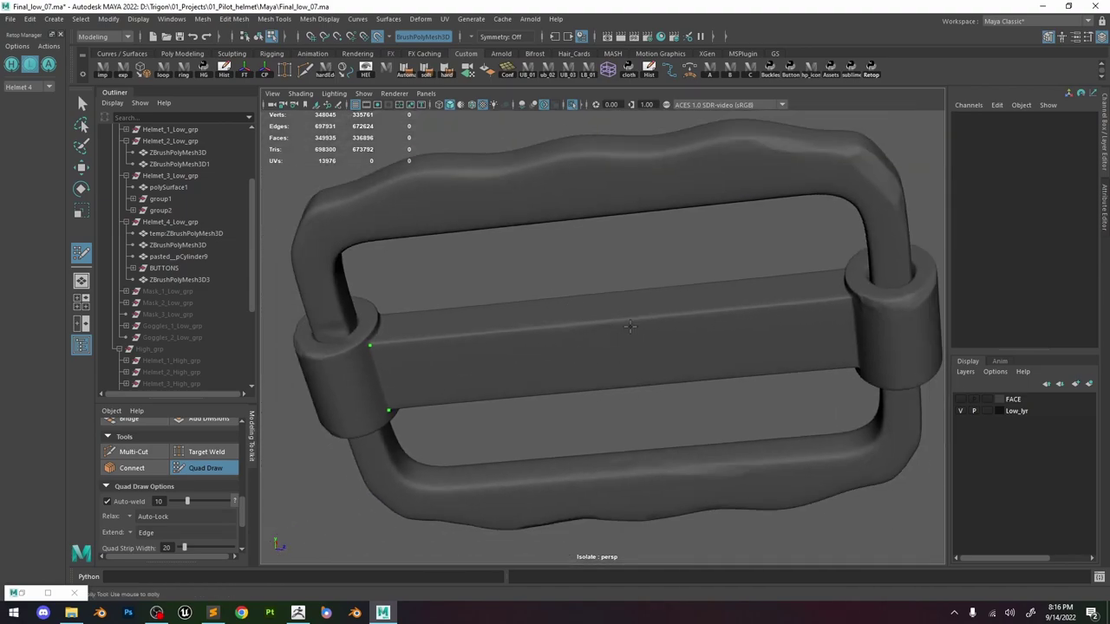
{"action": "left_click", "coordinate": [613, 380], "text": "shift"}
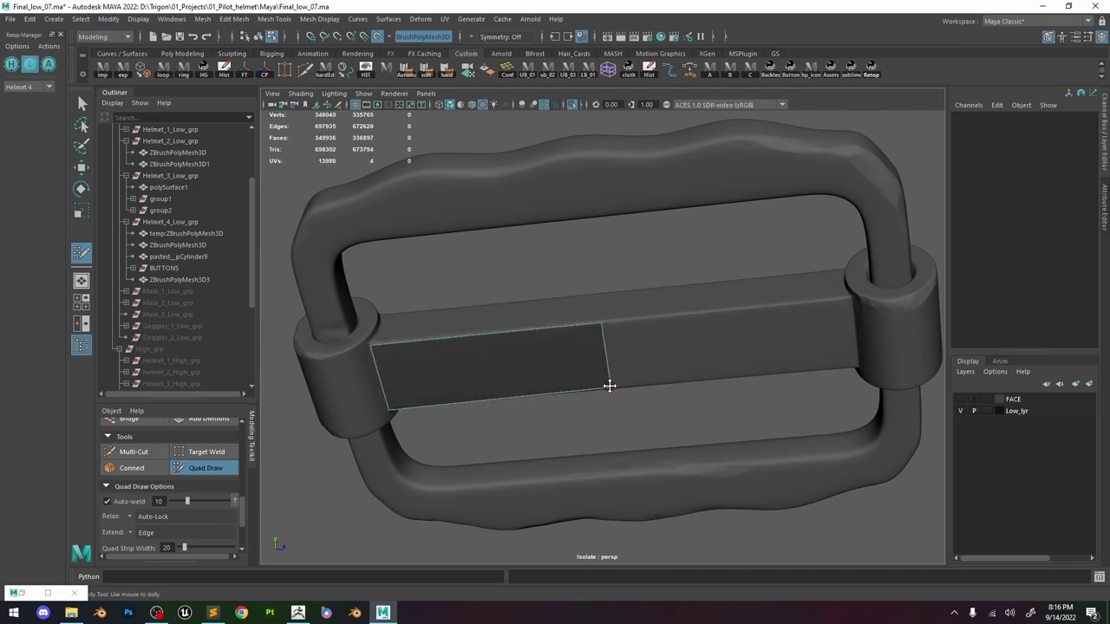
Add two rows of quads across the top of the center bar's left half.
{"action": "middle_click_drag", "start_coordinate": [556, 335], "coordinate": [624, 327], "text": "alt"}
{"action": "scroll", "coordinate": [531, 419], "scroll_direction": "up", "scroll_amount": 4}
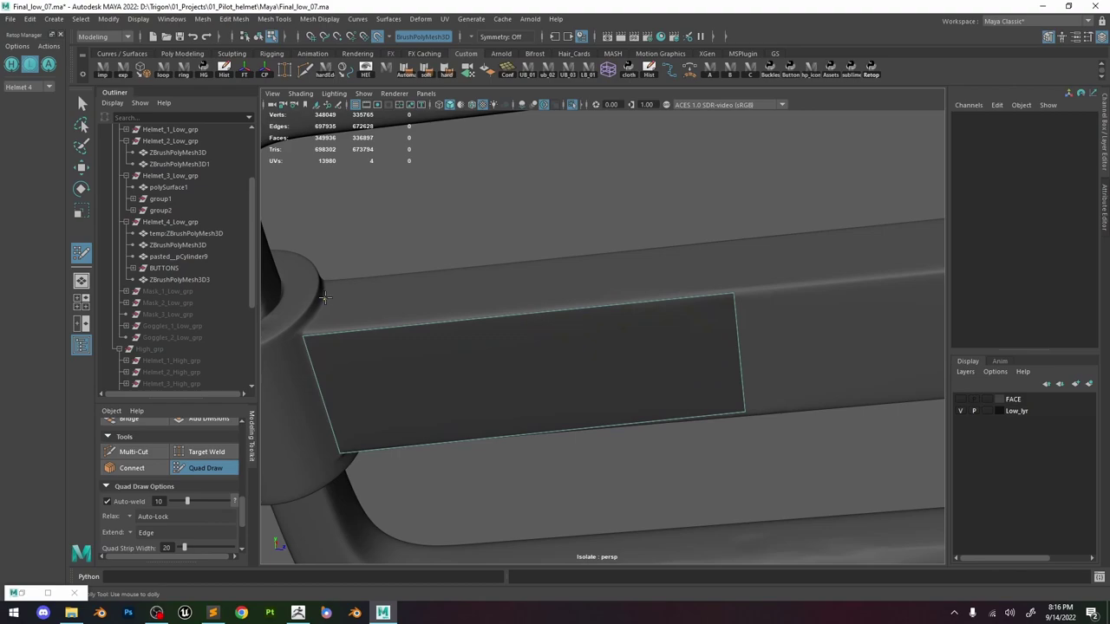
{"action": "left_click", "coordinate": [607, 284], "text": "shift"}
{"action": "left_click_drag", "start_coordinate": [558, 280], "coordinate": [318, 278], "text": "alt"}
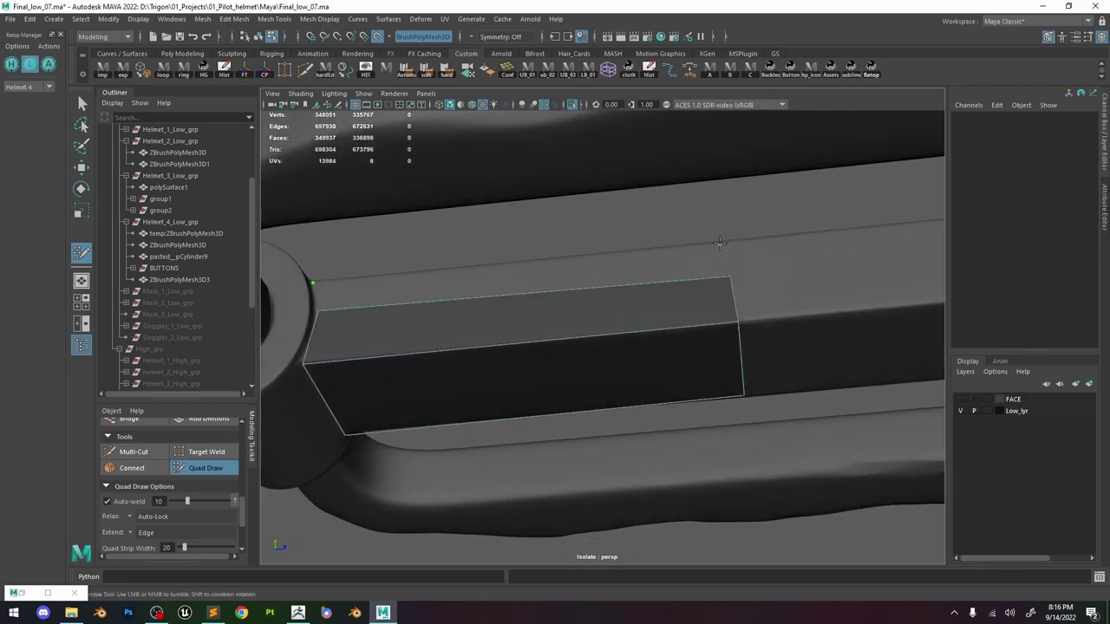
{"action": "left_click", "coordinate": [719, 244], "text": "shift"}
{"action": "mouse_move", "coordinate": [719, 273]}
{"action": "left_mouse_down", "text": "alt"}
{"action": "mouse_move", "coordinate": [632, 293]}
{"action": "mouse_move", "coordinate": [669, 257]}
{"action": "mouse_move", "coordinate": [612, 329]}
{"action": "mouse_move", "coordinate": [572, 291]}
{"action": "left_mouse_up", "text": "alt"}
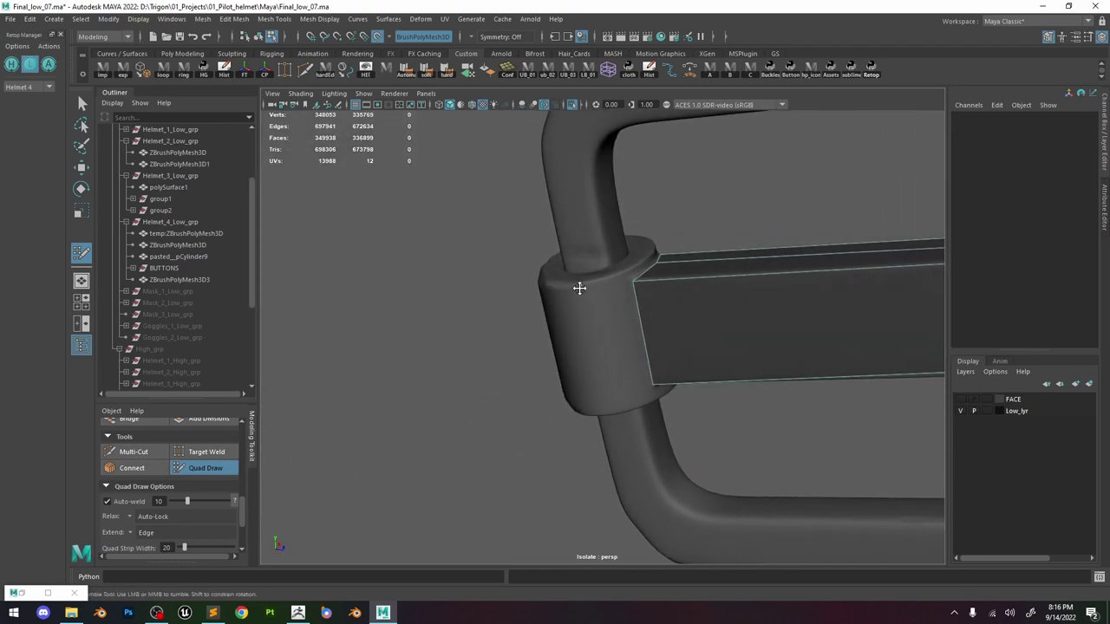
Extend the quads from the center bar around the front of the left sleeve.
{"action": "left_click", "coordinate": [619, 359], "text": "shift"}
{"action": "left_click_drag", "start_coordinate": [620, 359], "coordinate": [539, 302], "text": "alt"}
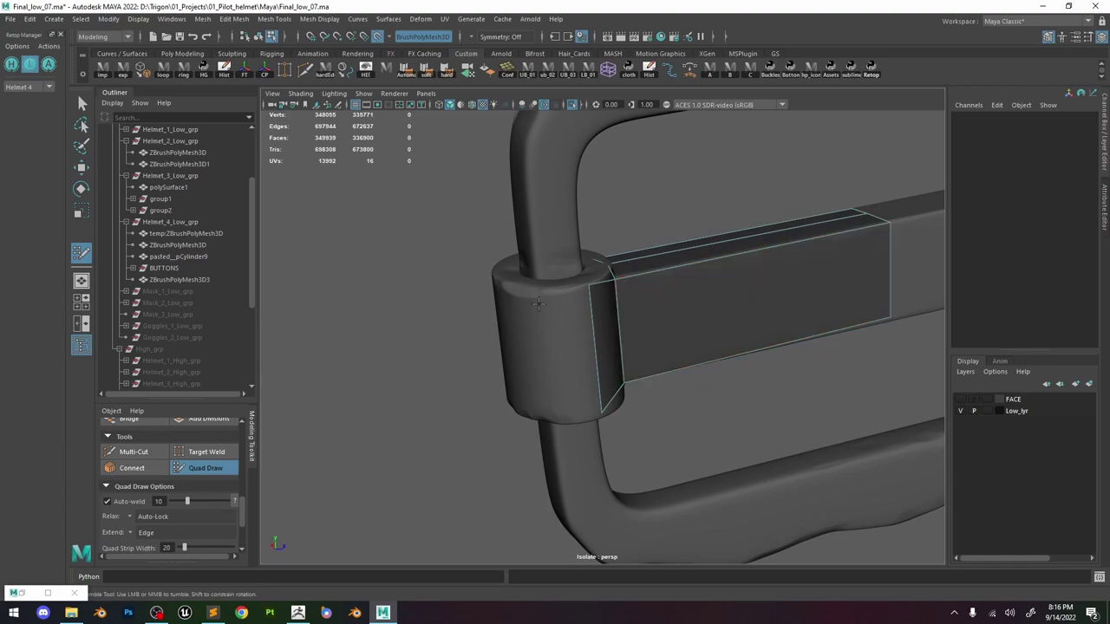
{"action": "left_click", "coordinate": [547, 408], "text": "shift"}
{"action": "left_click_drag", "start_coordinate": [547, 408], "coordinate": [518, 324], "text": "alt"}
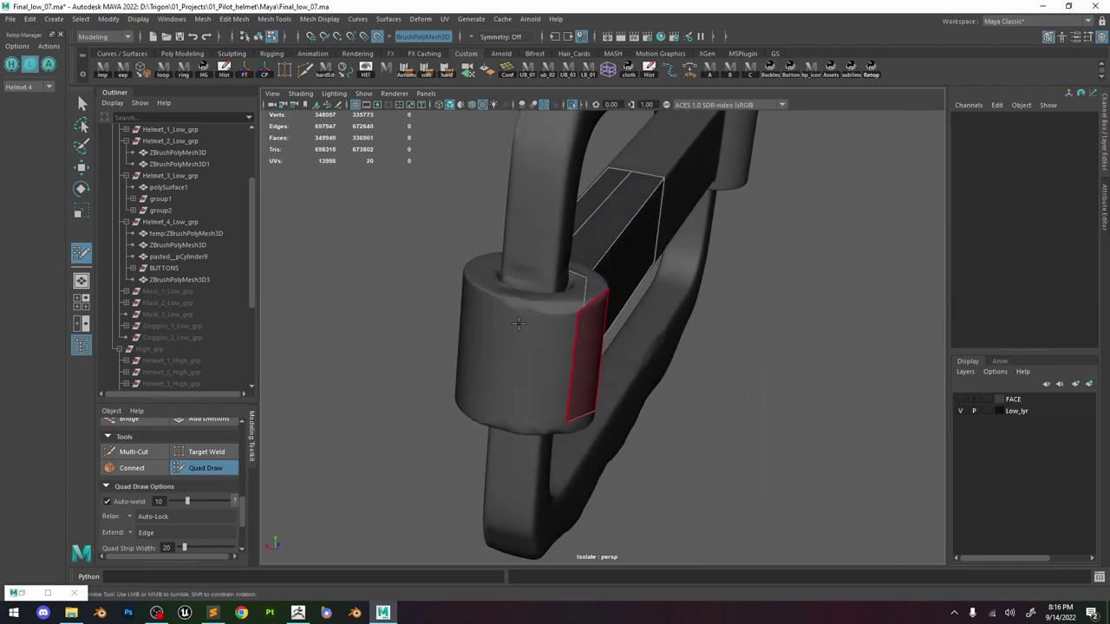
{"action": "left_click", "coordinate": [572, 364], "text": "shift"}
{"action": "left_click_drag", "start_coordinate": [572, 365], "coordinate": [552, 404], "text": "alt"}
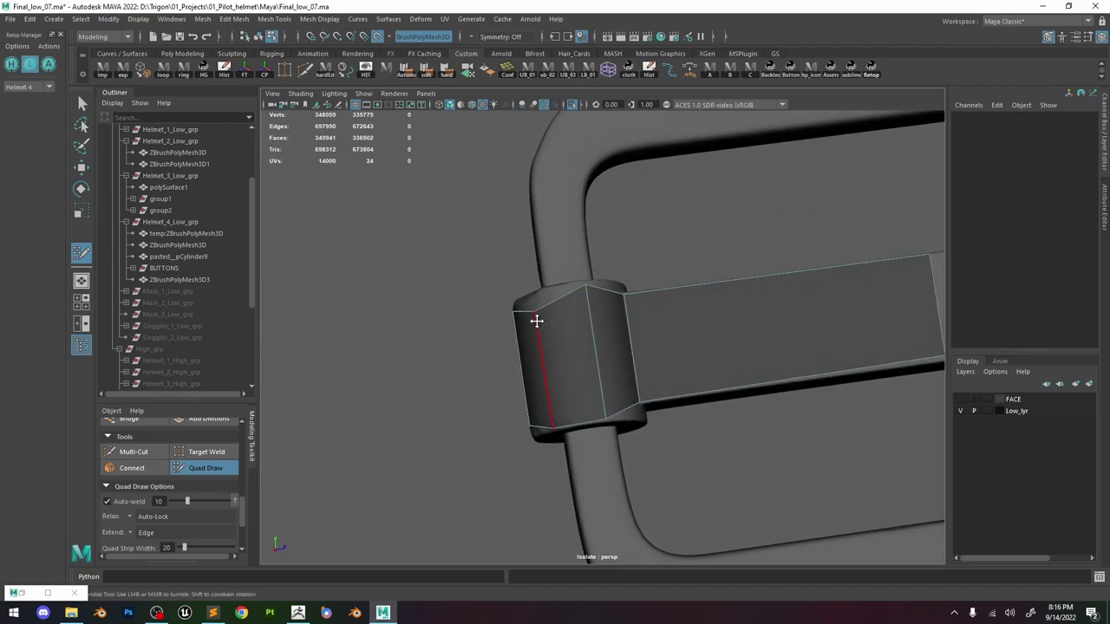
Fill the left sleeve's upper rim with quads and cut its joint with the center bar using Multi-Cut.
{"action": "mouse_move", "coordinate": [566, 272]}
{"action": "left_mouse_down", "text": "alt"}
{"action": "mouse_move", "coordinate": [572, 287]}
{"action": "mouse_move", "coordinate": [618, 266]}
{"action": "left_mouse_up", "text": "alt"}
{"action": "left_click", "coordinate": [562, 287], "text": "shift"}
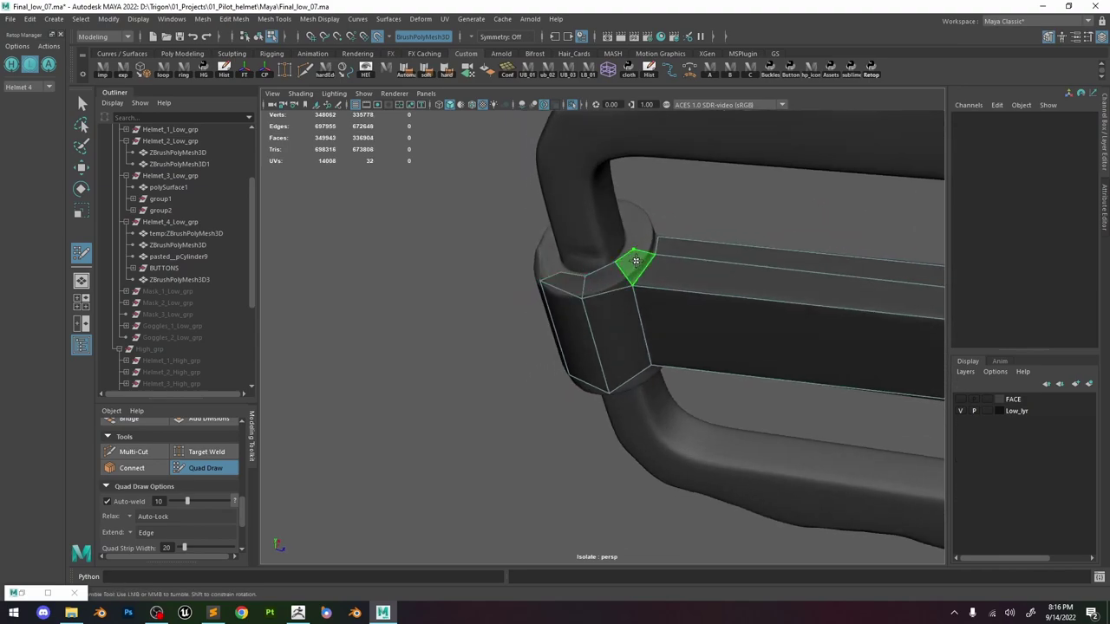
{"action": "left_click", "coordinate": [134, 451]}
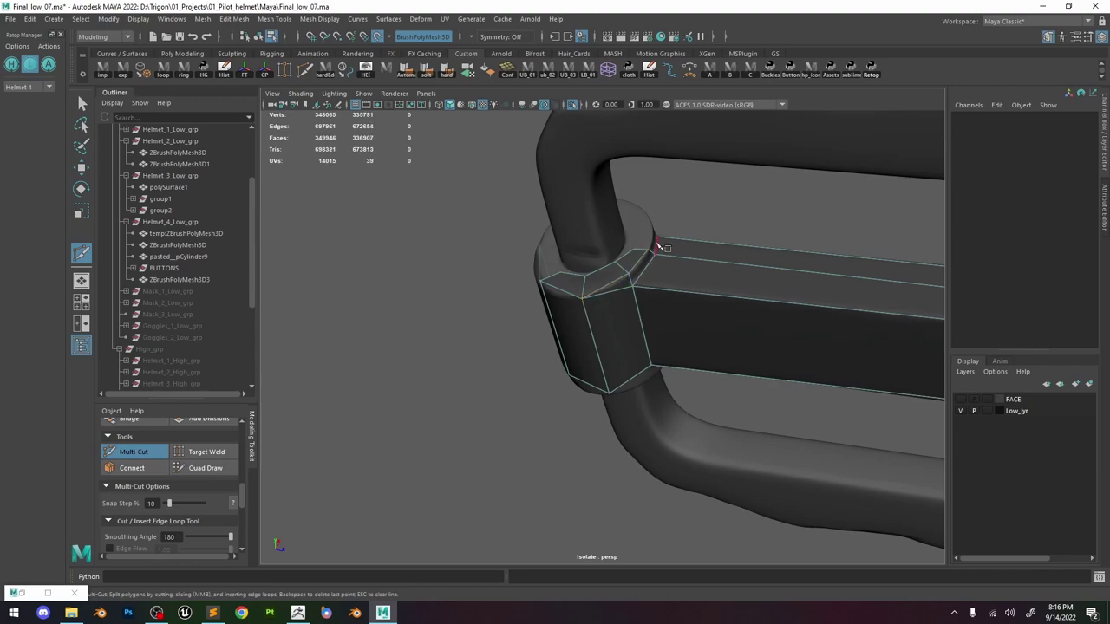
{"action": "right_click_drag", "start_coordinate": [659, 247], "coordinate": [573, 330], "text": "shift"}
{"action": "mouse_move", "coordinate": [573, 329]}
{"action": "left_mouse_down", "text": "alt"}
{"action": "mouse_move", "coordinate": [545, 297]}
{"action": "mouse_move", "coordinate": [488, 318]}
{"action": "mouse_move", "coordinate": [477, 337]}
{"action": "left_mouse_up", "text": "alt"}
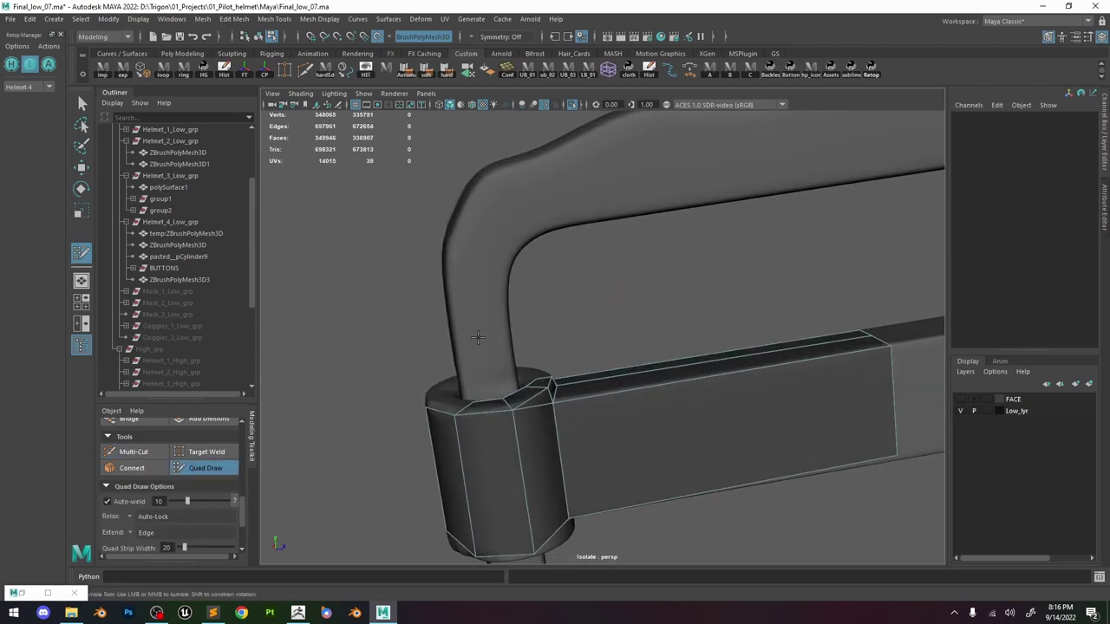
Draw quads up the front of the frame's left leg into the corner and adjust the end vertex to the outline.
{"action": "left_click", "coordinate": [487, 381], "text": "shift"}
{"action": "left_click_drag", "start_coordinate": [491, 390], "coordinate": [517, 375], "text": "alt"}
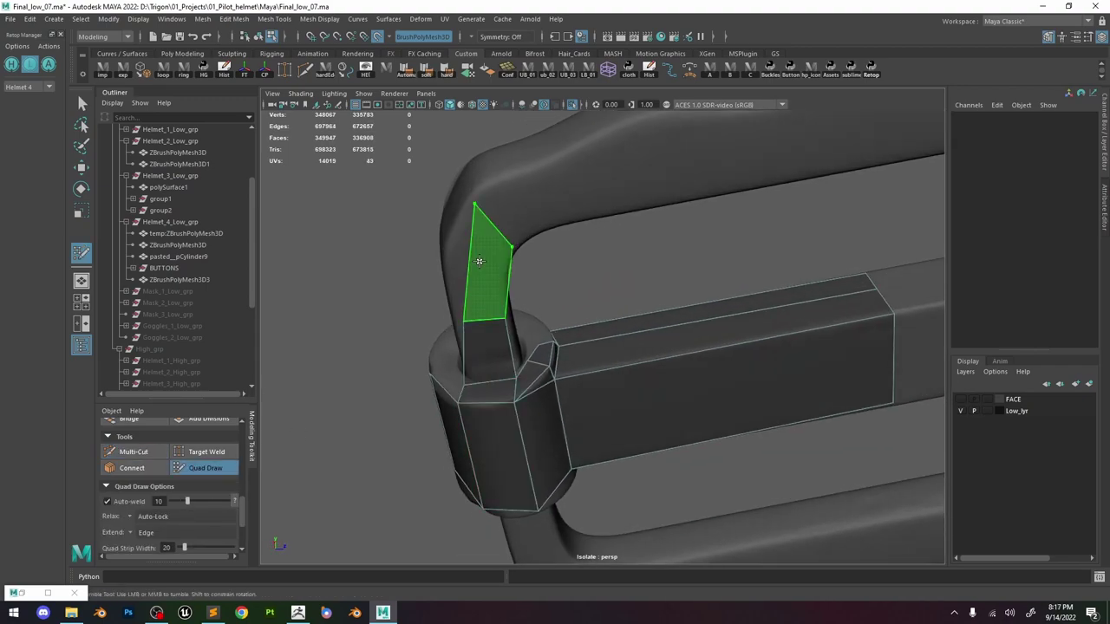
{"action": "left_click", "coordinate": [499, 289], "text": "shift"}
{"action": "mouse_move", "coordinate": [499, 288]}
{"action": "left_mouse_down", "text": "alt"}
{"action": "mouse_move", "coordinate": [532, 365]}
{"action": "mouse_move", "coordinate": [538, 300]}
{"action": "mouse_move", "coordinate": [530, 322]}
{"action": "mouse_move", "coordinate": [502, 216]}
{"action": "mouse_move", "coordinate": [456, 183]}
{"action": "left_mouse_up", "text": "alt"}
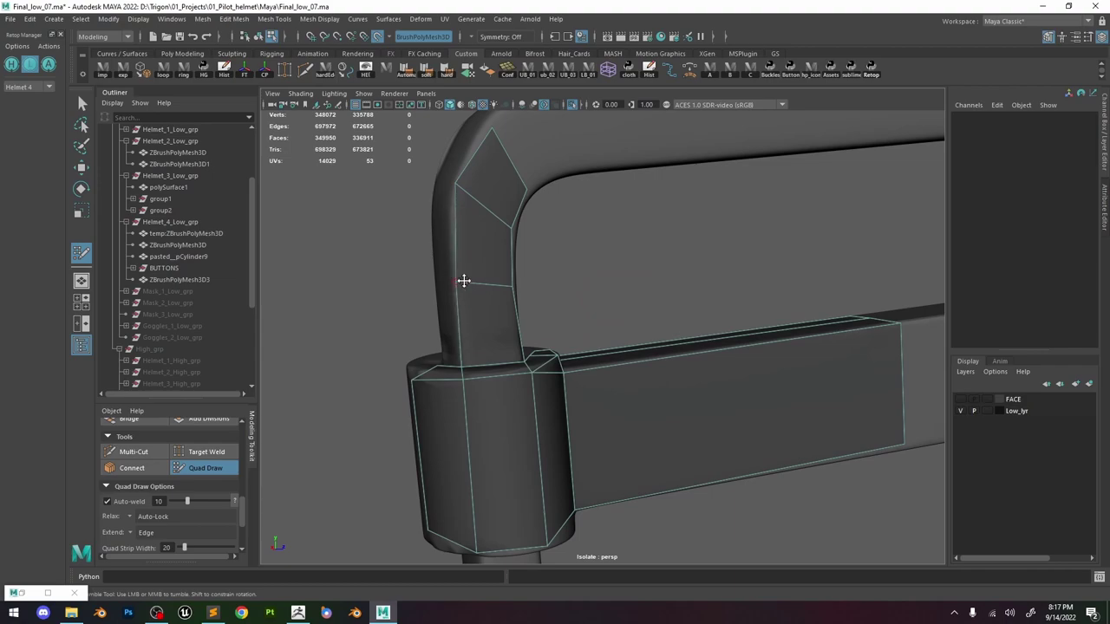
{"action": "scroll", "coordinate": [464, 281], "scroll_direction": "down", "scroll_amount": 3}
{"action": "middle_click_drag", "start_coordinate": [560, 257], "coordinate": [555, 330], "text": "alt"}
{"action": "scroll", "coordinate": [555, 329], "scroll_direction": "up", "scroll_amount": 5}
{"action": "left_click_drag", "start_coordinate": [458, 200], "coordinate": [463, 184]}
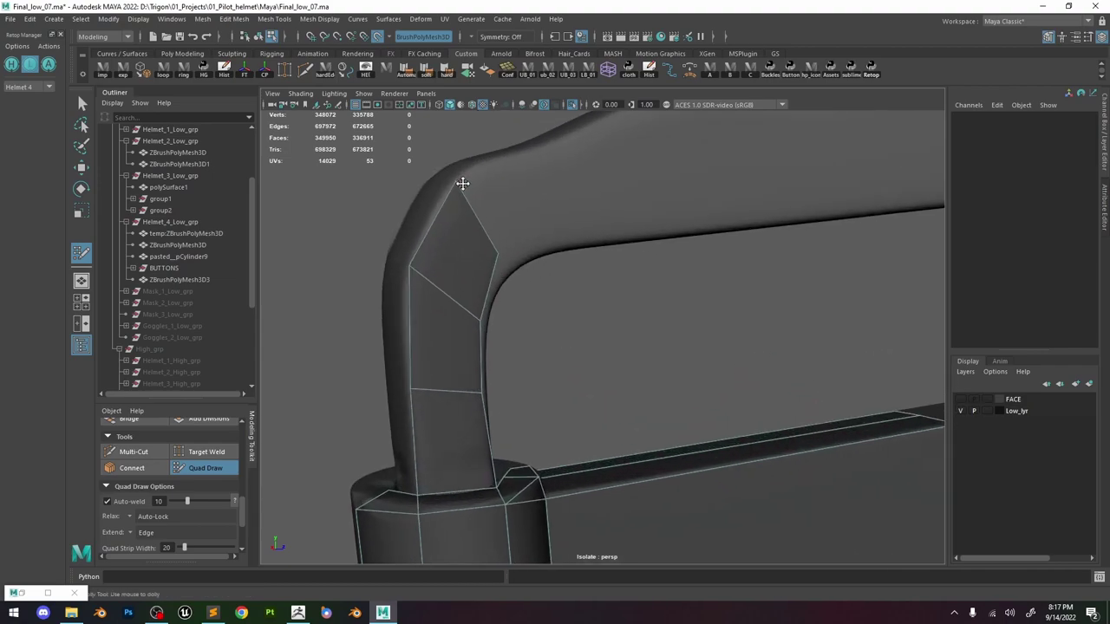
Continue the front quads around the frame's upper left corner and along the upper bar to about its middle.
{"action": "right_click_drag", "start_coordinate": [514, 271], "coordinate": [552, 206], "text": "alt"}
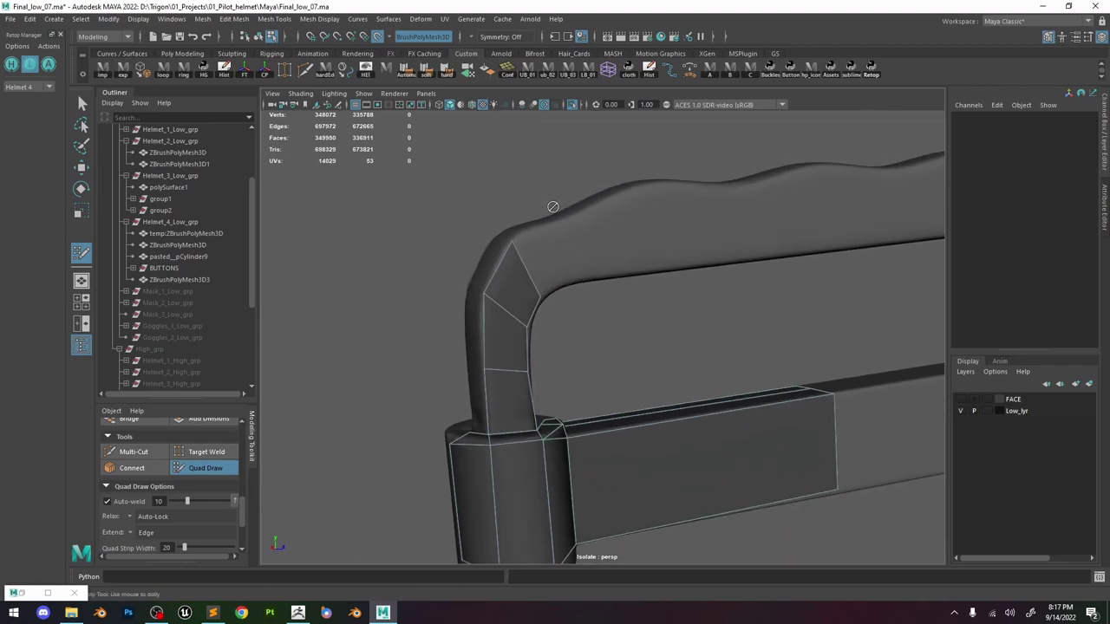
{"action": "left_click", "coordinate": [564, 274]}
{"action": "left_click", "coordinate": [553, 264], "text": "shift"}
{"action": "left_click_drag", "start_coordinate": [582, 265], "coordinate": [711, 253], "text": "alt"}
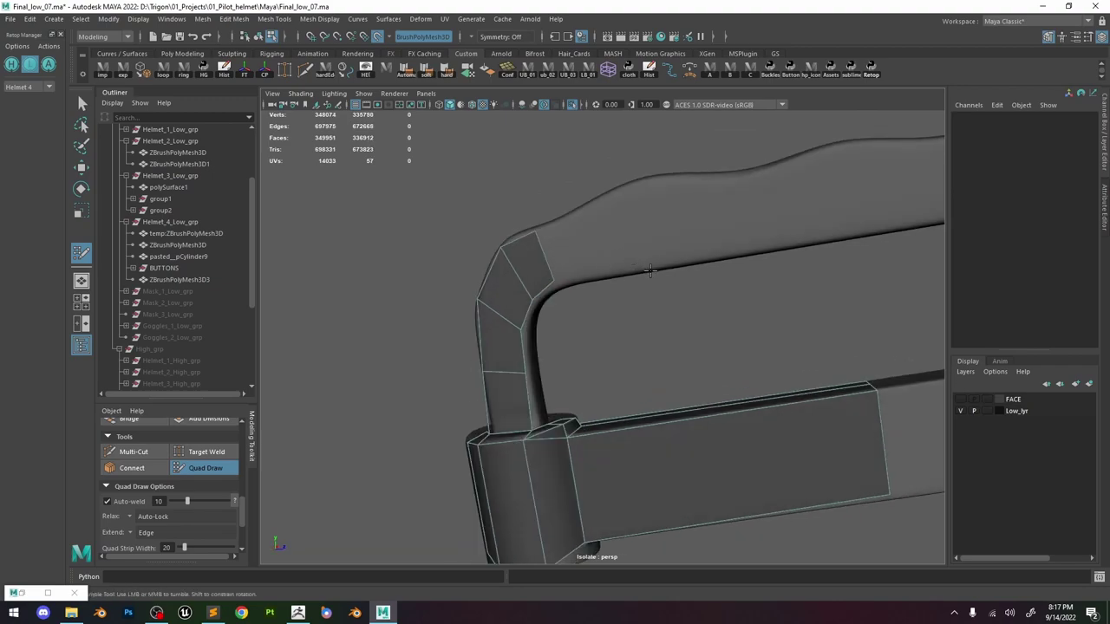
{"action": "middle_click_drag", "start_coordinate": [780, 232], "coordinate": [607, 250], "text": "alt"}
{"action": "right_click_drag", "start_coordinate": [607, 250], "coordinate": [605, 219], "text": "alt"}
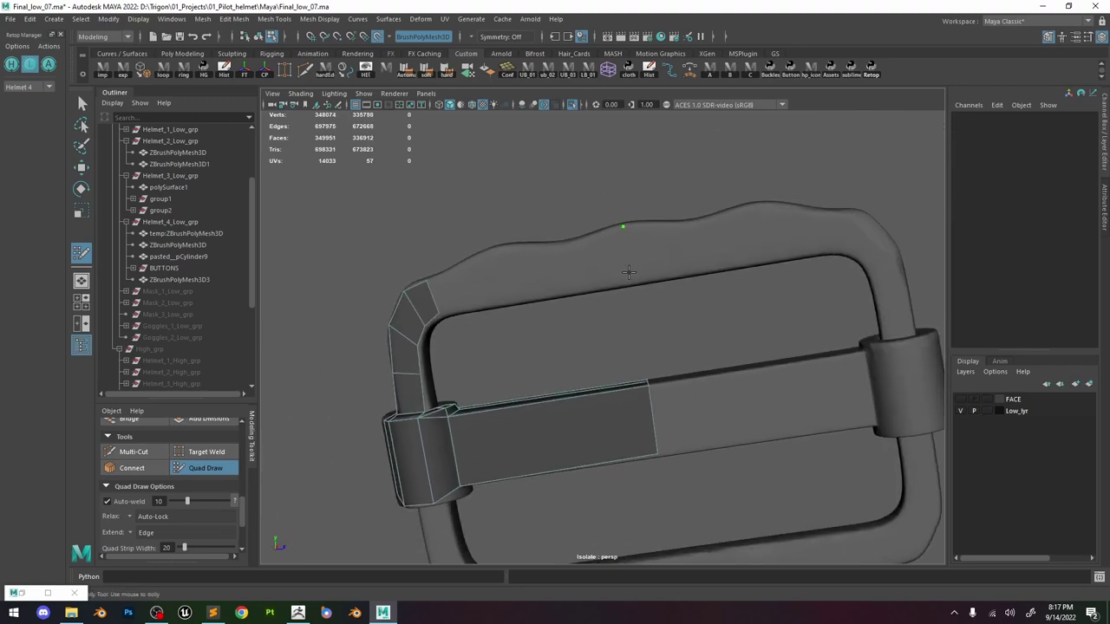
{"action": "left_click", "coordinate": [552, 266], "text": "shift"}
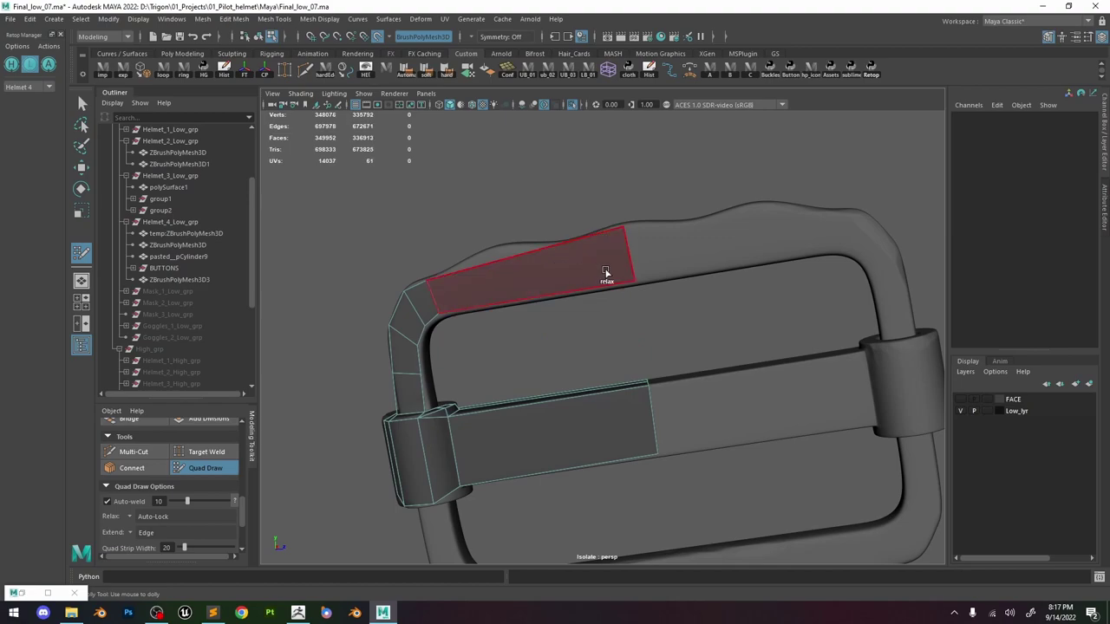
Fill the lower rim of the left sleeve with a triangle and a quad beneath the center bar.
{"action": "middle_click_drag", "start_coordinate": [587, 340], "coordinate": [624, 174], "text": "alt"}
{"action": "left_click_drag", "start_coordinate": [624, 174], "coordinate": [560, 243], "text": "alt"}
{"action": "right_click_drag", "start_coordinate": [561, 243], "coordinate": [595, 280], "text": "alt"}
{"action": "left_click_drag", "start_coordinate": [595, 281], "coordinate": [607, 238], "text": "alt"}
{"action": "right_click_drag", "start_coordinate": [607, 260], "coordinate": [625, 324], "text": "alt"}
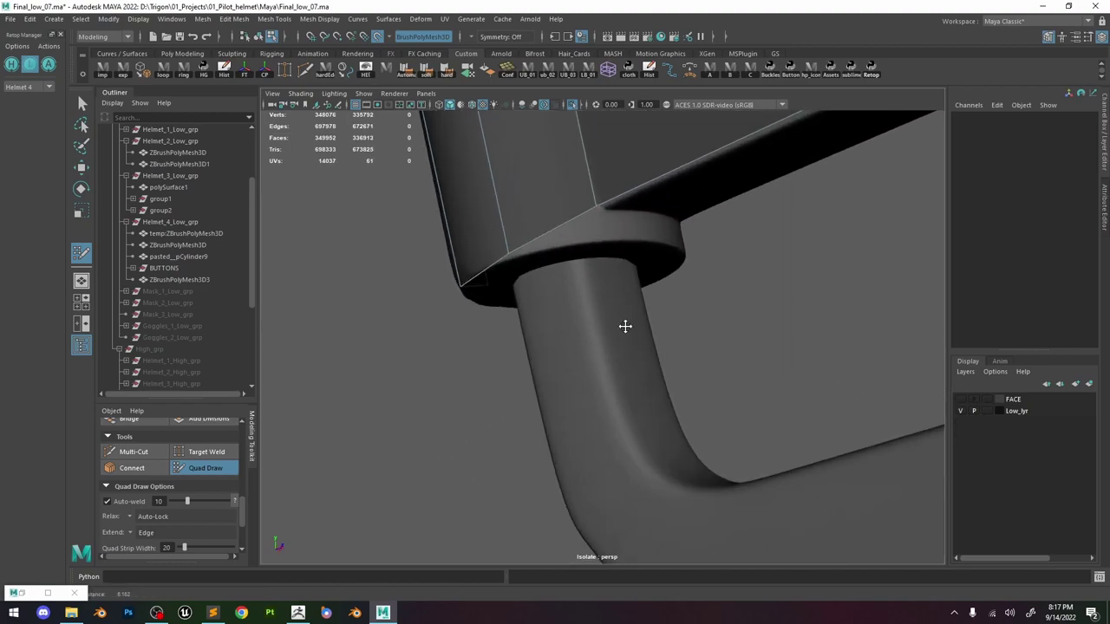
{"action": "left_click", "coordinate": [587, 237], "text": "shift"}
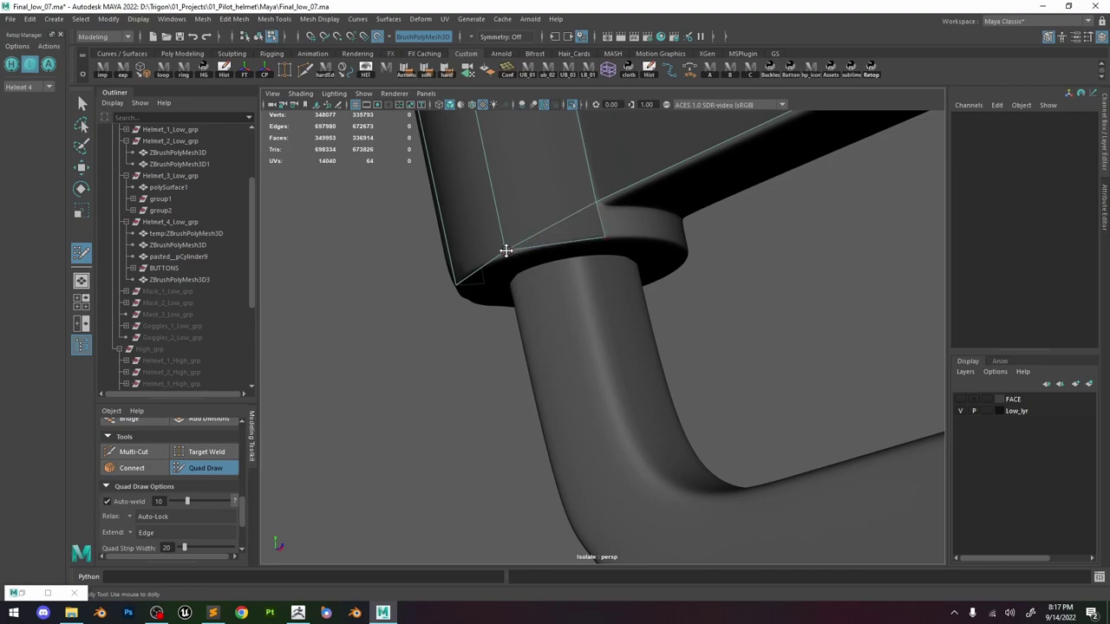
{"action": "left_click_drag", "start_coordinate": [610, 249], "coordinate": [659, 294], "text": "alt"}
{"action": "right_click_drag", "start_coordinate": [660, 294], "coordinate": [684, 209], "text": "alt"}
{"action": "left_click", "coordinate": [689, 225], "text": "shift"}
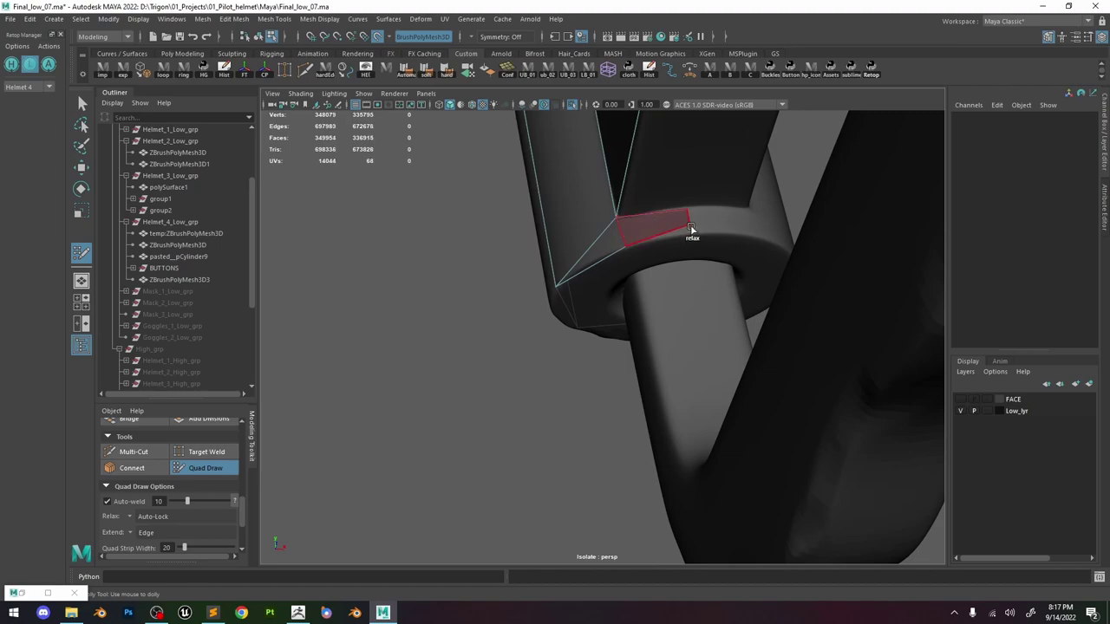
{"action": "right_click_drag", "start_coordinate": [694, 223], "coordinate": [634, 268], "text": "alt"}
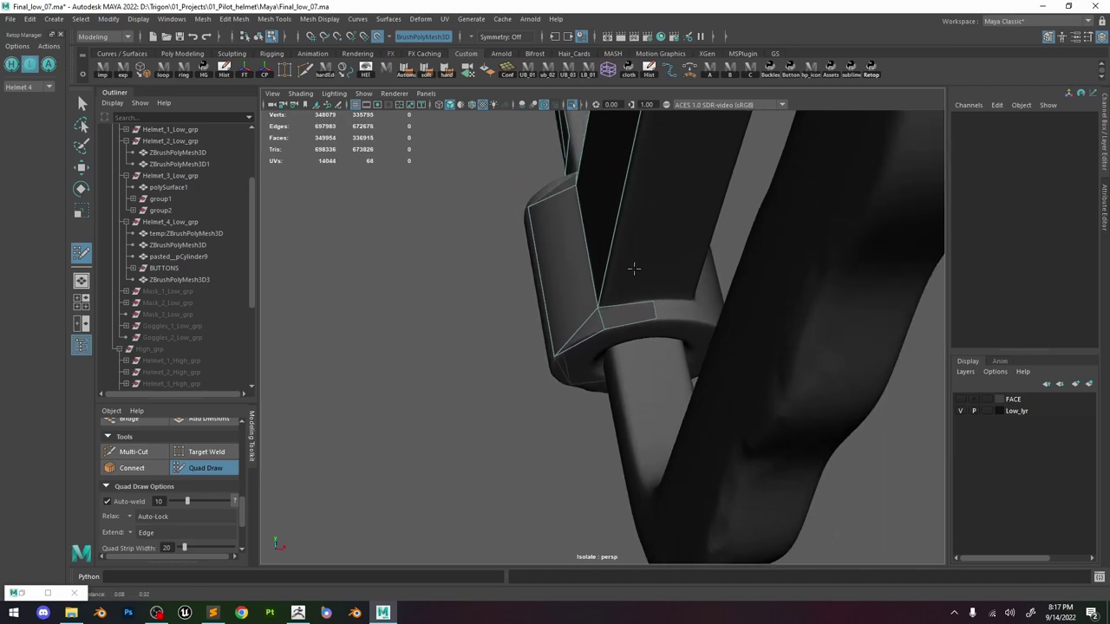
Add a quad along the underside of the center bar and delete the rear quad on its top side.
{"action": "left_click_drag", "start_coordinate": [634, 268], "coordinate": [677, 195], "text": "alt"}
{"action": "right_click_drag", "start_coordinate": [676, 195], "coordinate": [647, 217], "text": "alt"}
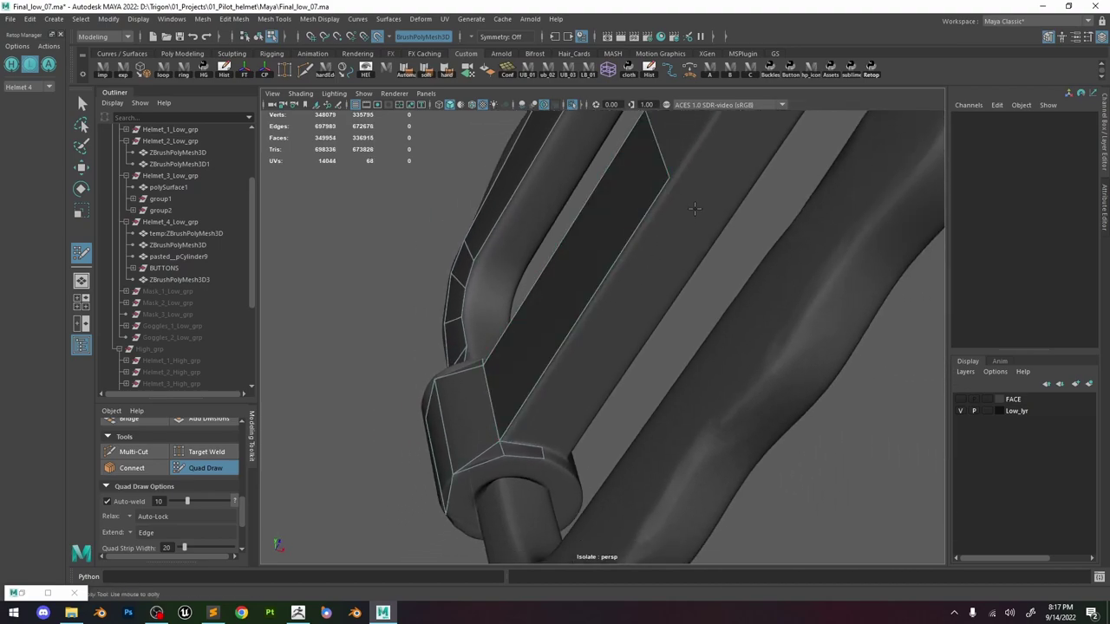
{"action": "left_click", "coordinate": [640, 260], "text": "shift"}
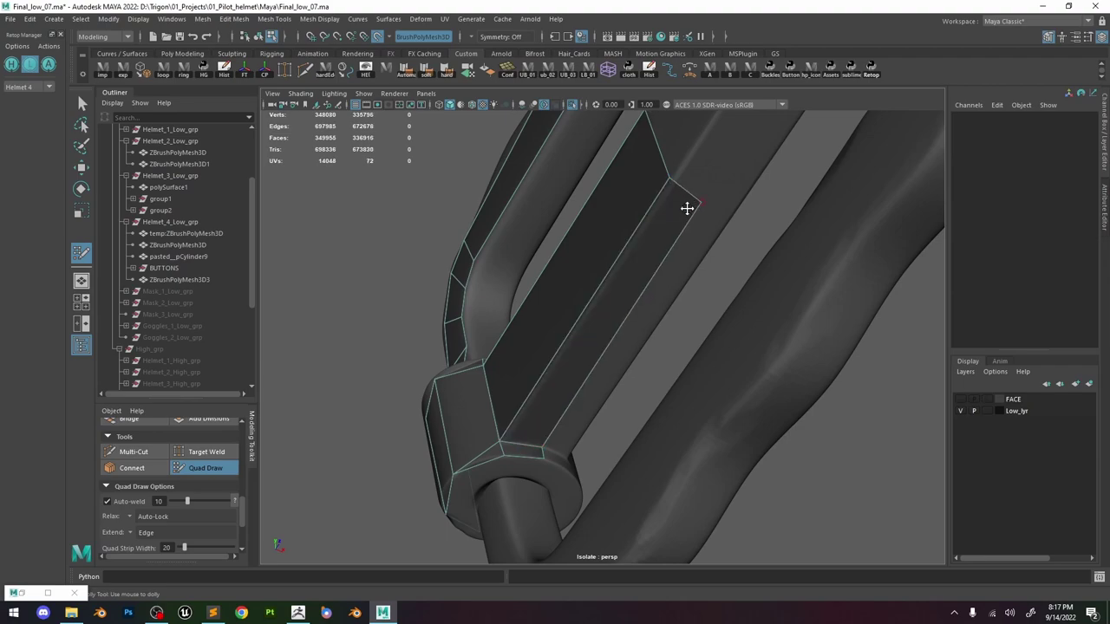
{"action": "mouse_move", "coordinate": [659, 219]}
{"action": "left_mouse_down", "text": "alt"}
{"action": "mouse_move", "coordinate": [703, 295]}
{"action": "mouse_move", "coordinate": [736, 294]}
{"action": "mouse_move", "coordinate": [639, 268]}
{"action": "mouse_move", "coordinate": [528, 256]}
{"action": "mouse_move", "coordinate": [553, 266]}
{"action": "mouse_move", "coordinate": [610, 334]}
{"action": "mouse_move", "coordinate": [568, 255]}
{"action": "mouse_move", "coordinate": [588, 295]}
{"action": "mouse_move", "coordinate": [587, 335]}
{"action": "mouse_move", "coordinate": [616, 335]}
{"action": "left_mouse_up", "text": "alt"}
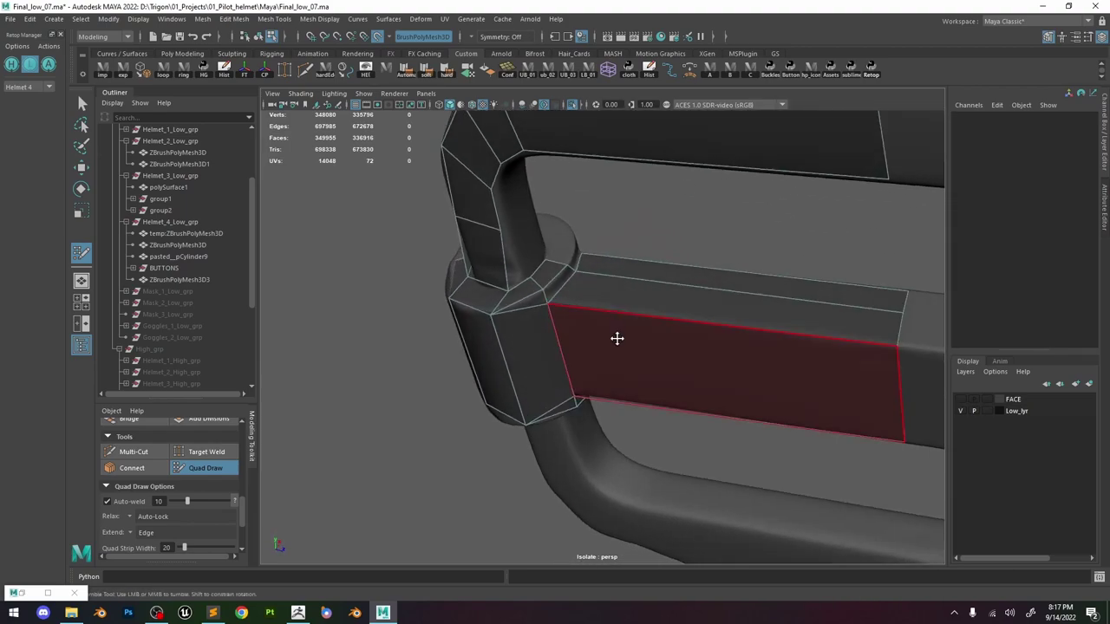
{"action": "left_click", "coordinate": [652, 265], "text": "ctrl+shift"}
Add quads up the outer side of the frame's left leg toward the corner.
{"action": "left_click_drag", "start_coordinate": [551, 287], "coordinate": [560, 319], "text": "alt"}
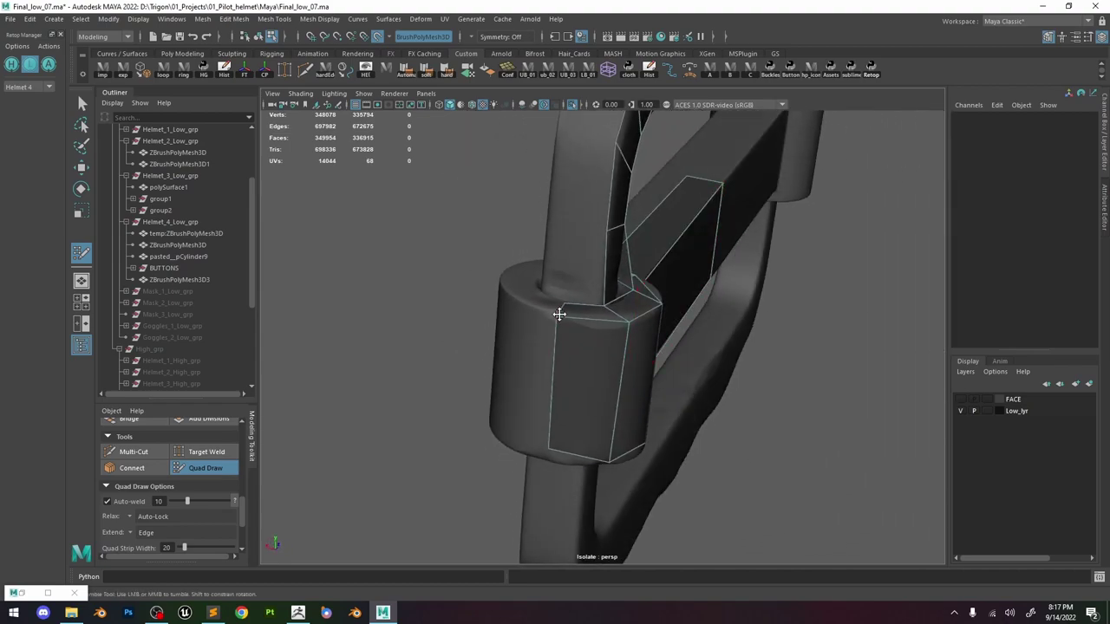
{"action": "left_click_drag", "start_coordinate": [572, 223], "coordinate": [538, 260], "text": "alt"}
{"action": "left_click", "coordinate": [548, 373], "text": "shift"}
{"action": "left_click", "coordinate": [558, 295], "text": "shift"}
{"action": "left_click", "coordinate": [566, 208], "text": "shift"}
{"action": "mouse_move", "coordinate": [599, 204]}
{"action": "left_mouse_down", "text": "alt"}
{"action": "mouse_move", "coordinate": [550, 221]}
{"action": "mouse_move", "coordinate": [525, 212]}
{"action": "left_mouse_up", "text": "alt"}
{"action": "left_click", "coordinate": [511, 183], "text": "shift"}
Extend the outer-side quads along the upper bar, inserting edges so the mesh follows its wavy contour.
{"action": "middle_click_drag", "start_coordinate": [610, 181], "coordinate": [507, 261], "text": "alt"}
{"action": "left_click", "coordinate": [518, 196]}
{"action": "left_click", "coordinate": [550, 234], "text": "ctrl"}
{"action": "left_click", "coordinate": [518, 220], "text": "shift"}
{"action": "mouse_move", "coordinate": [550, 231]}
{"action": "left_mouse_down"}
{"action": "mouse_move", "coordinate": [539, 224]}
{"action": "mouse_move", "coordinate": [604, 214]}
{"action": "left_mouse_up"}
{"action": "left_click", "coordinate": [623, 194], "text": "ctrl"}
{"action": "left_click", "coordinate": [615, 173]}
{"action": "left_click", "coordinate": [596, 196], "text": "shift"}
{"action": "left_click", "coordinate": [596, 198], "text": "shift"}
Cut a new edge from the base of the left leg down the front of the sleeve with Multi-Cut.
{"action": "mouse_move", "coordinate": [656, 178]}
{"action": "left_mouse_down", "text": "alt"}
{"action": "mouse_move", "coordinate": [563, 322]}
{"action": "mouse_move", "coordinate": [433, 333]}
{"action": "left_mouse_up", "text": "alt"}
{"action": "mouse_move", "coordinate": [472, 371]}
{"action": "left_mouse_down", "text": "alt"}
{"action": "mouse_move", "coordinate": [471, 307]}
{"action": "mouse_move", "coordinate": [550, 302]}
{"action": "mouse_move", "coordinate": [517, 255]}
{"action": "mouse_move", "coordinate": [321, 330]}
{"action": "left_mouse_up", "text": "alt"}
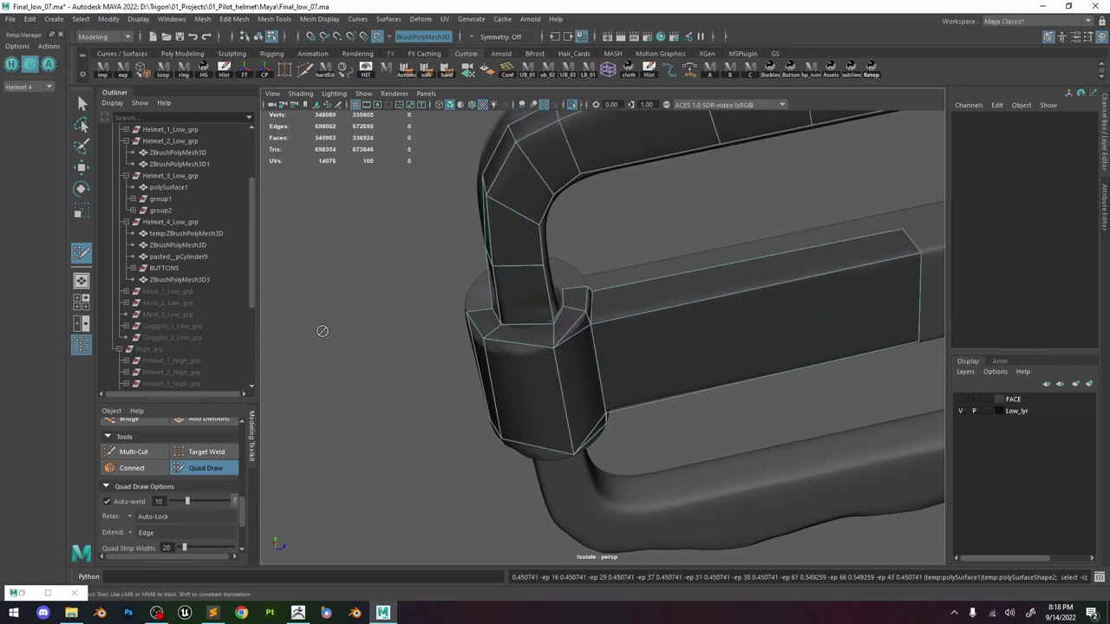
{"action": "key", "text": "ctrl+shift+x"}
{"action": "left_click", "coordinate": [492, 266]}
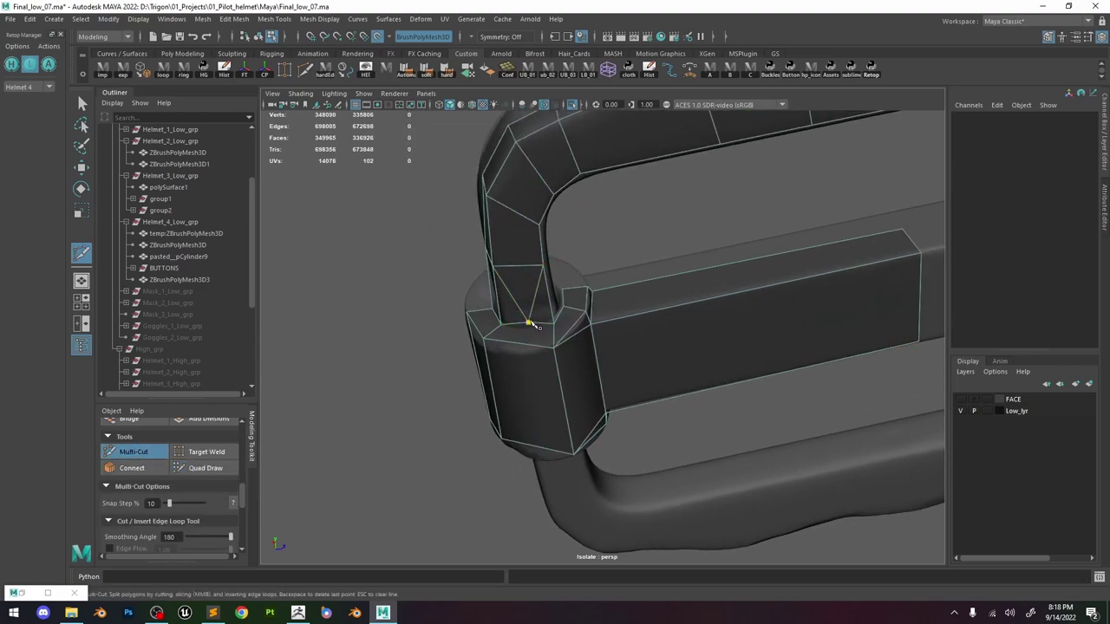
{"action": "left_click", "coordinate": [533, 446]}
{"action": "right_click", "coordinate": [535, 422]}
Move the new edge's upper and lower vertices onto the sleeve's rounded contour with Quad Draw.
{"action": "left_click", "coordinate": [207, 468]}
{"action": "left_click_drag", "start_coordinate": [533, 445], "coordinate": [528, 455]}
{"action": "left_click_drag", "start_coordinate": [520, 344], "coordinate": [517, 351]}
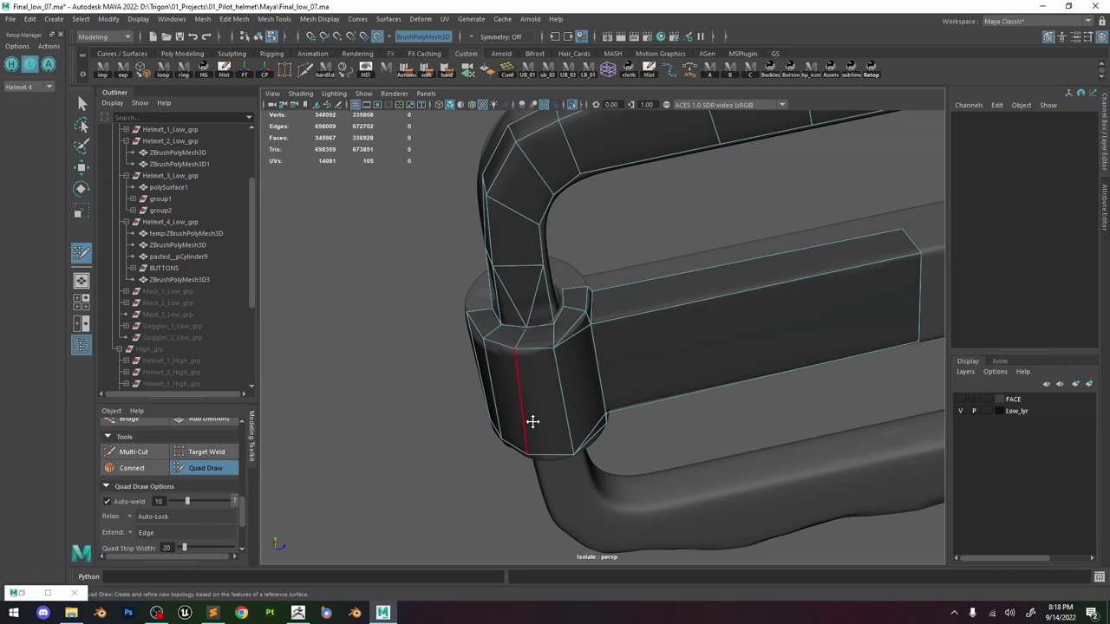
Insert an edge loop across the middle of the sleeve and the central bar with Quad Draw.
{"action": "mouse_move", "coordinate": [533, 421]}
{"action": "left_mouse_down", "text": "alt"}
{"action": "mouse_move", "coordinate": [544, 374]}
{"action": "mouse_move", "coordinate": [553, 427]}
{"action": "left_mouse_up", "text": "alt"}
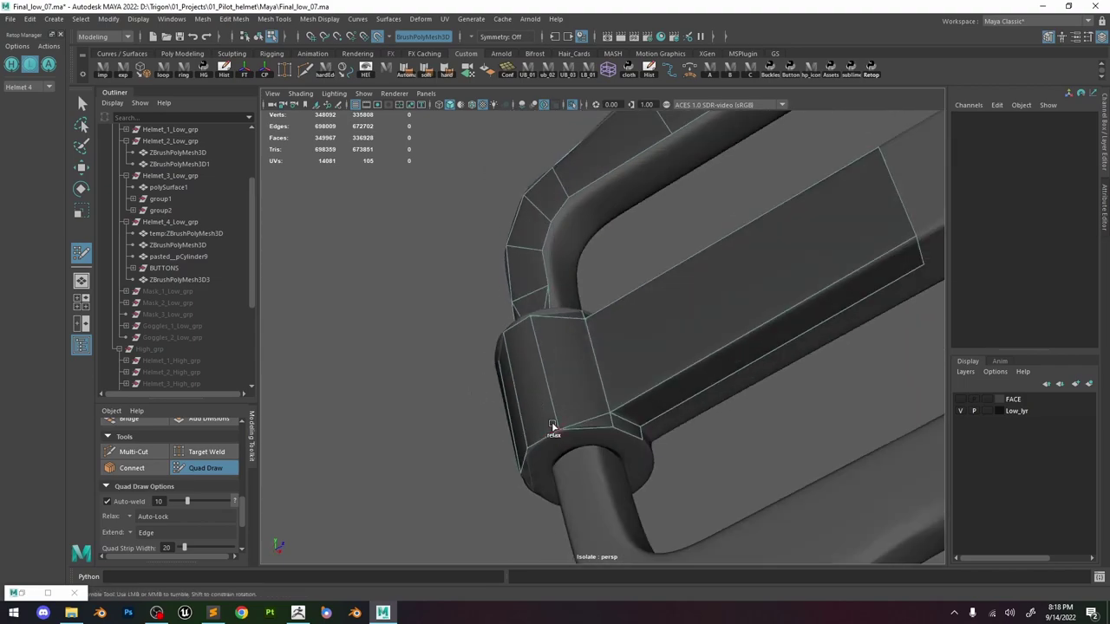
{"action": "mouse_move", "coordinate": [542, 336]}
{"action": "left_mouse_down", "text": "alt"}
{"action": "mouse_move", "coordinate": [561, 339]}
{"action": "mouse_move", "coordinate": [515, 376]}
{"action": "left_mouse_up", "text": "alt"}
{"action": "right_click_drag", "start_coordinate": [522, 376], "coordinate": [523, 226], "text": "alt"}
{"action": "left_click_drag", "start_coordinate": [546, 243], "coordinate": [576, 296], "text": "alt"}
{"action": "right_click_drag", "start_coordinate": [576, 296], "coordinate": [590, 365], "text": "alt"}
{"action": "left_click", "coordinate": [588, 365], "text": "ctrl"}
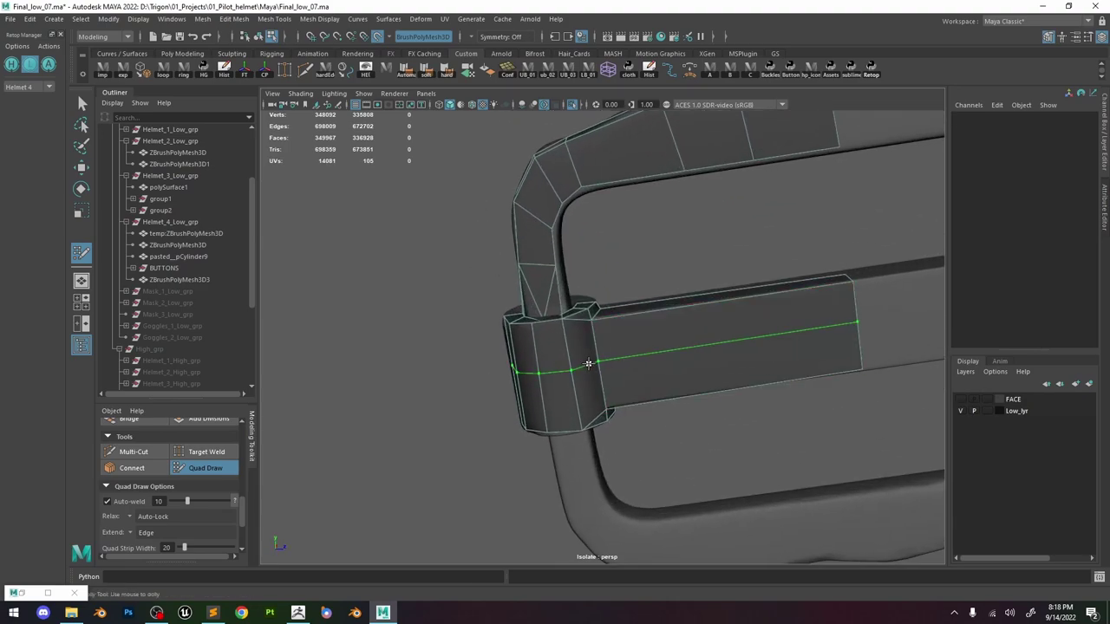
Delete the central bar's lower front face and the faces on the lower half of the sleeve.
{"action": "left_click", "coordinate": [637, 387], "text": "ctrl+shift"}
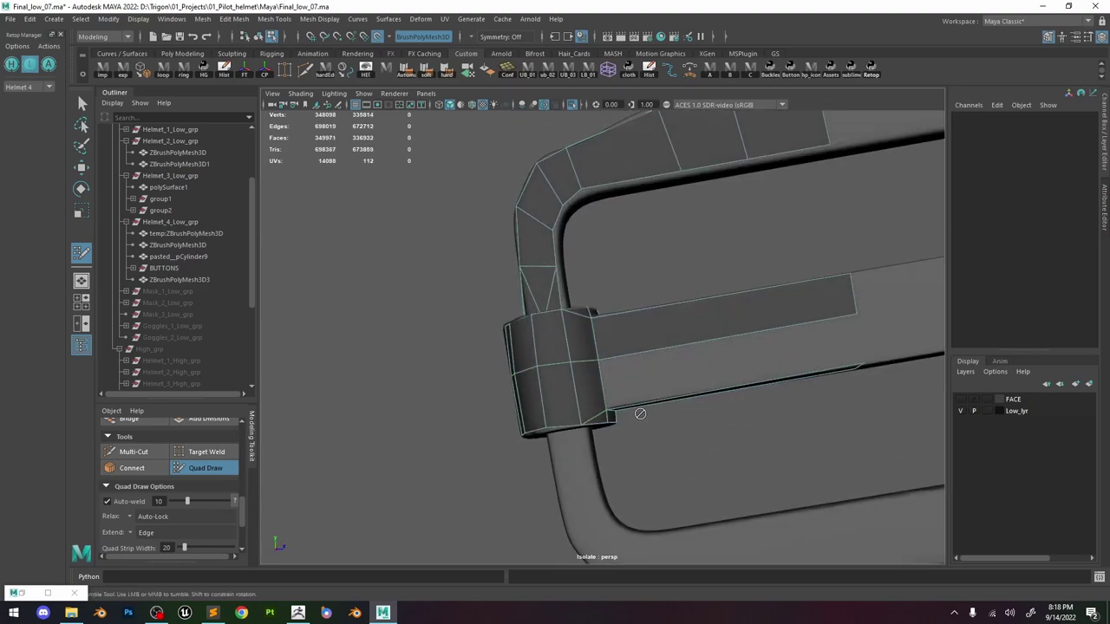
{"action": "key", "text": "w"}
{"action": "right_click_drag", "start_coordinate": [589, 295], "coordinate": [589, 326]}
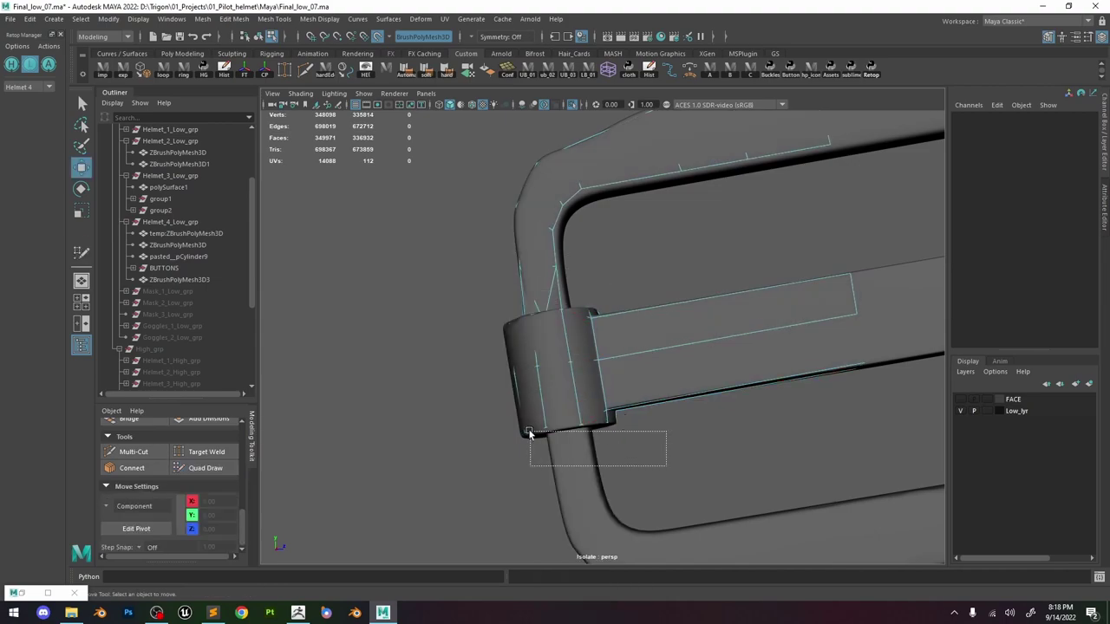
{"action": "left_click_drag", "start_coordinate": [529, 434], "coordinate": [529, 431]}
{"action": "key", "text": "Delete"}
{"action": "right_click_drag", "start_coordinate": [533, 264], "coordinate": [607, 222]}
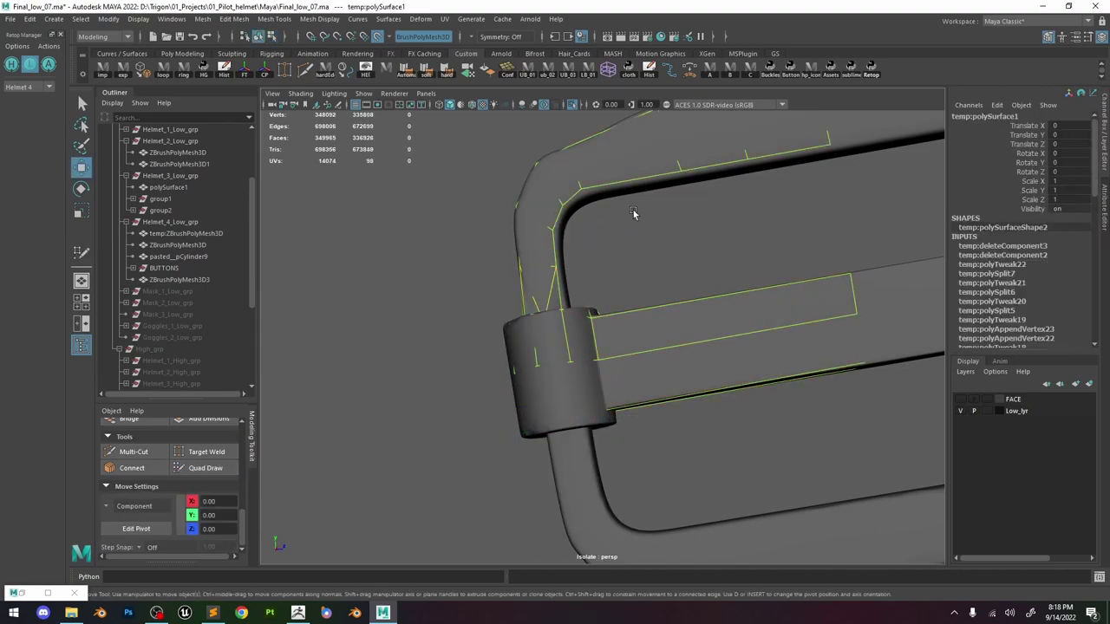
Move the retopology mesh's pivot to the middle of the buckle, by the open end of the central bar.
{"action": "left_click_drag", "start_coordinate": [633, 210], "coordinate": [602, 236], "text": "alt"}
{"action": "scroll", "coordinate": [612, 248], "scroll_direction": "down", "scroll_amount": 2}
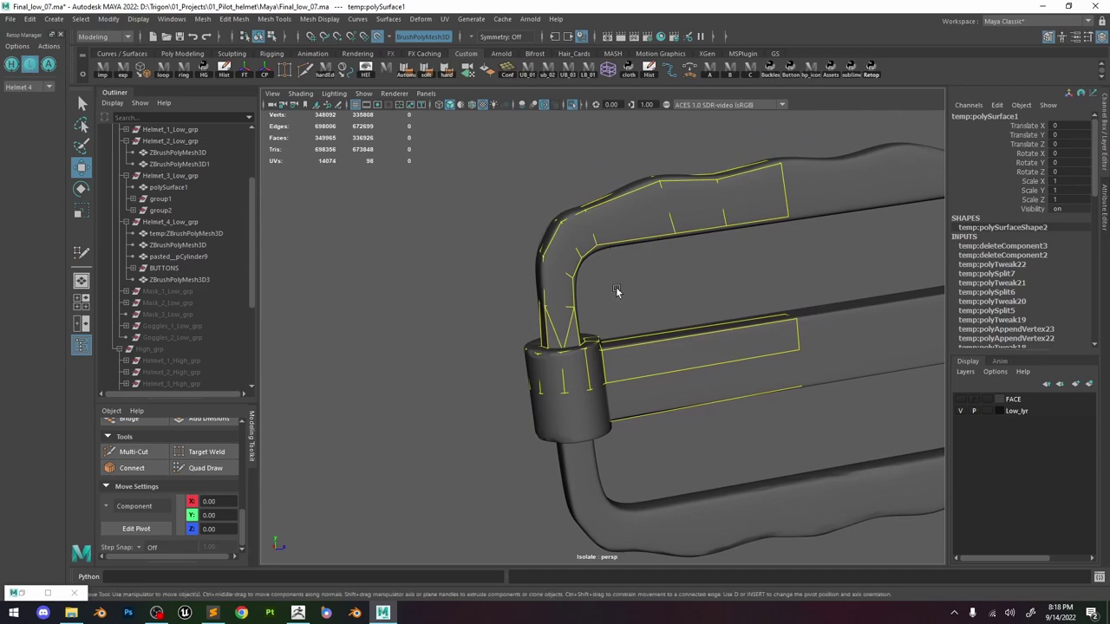
{"action": "right_click_drag", "start_coordinate": [621, 293], "coordinate": [565, 293]}
{"action": "scroll", "coordinate": [653, 315], "scroll_direction": "down", "scroll_amount": 3}
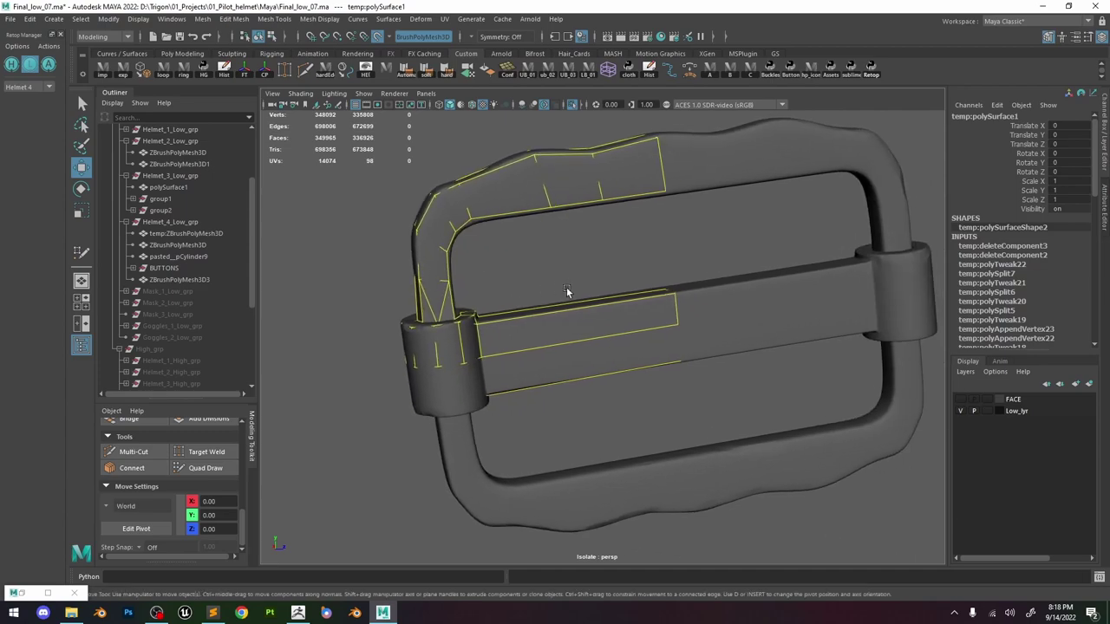
{"action": "key", "text": "d"}
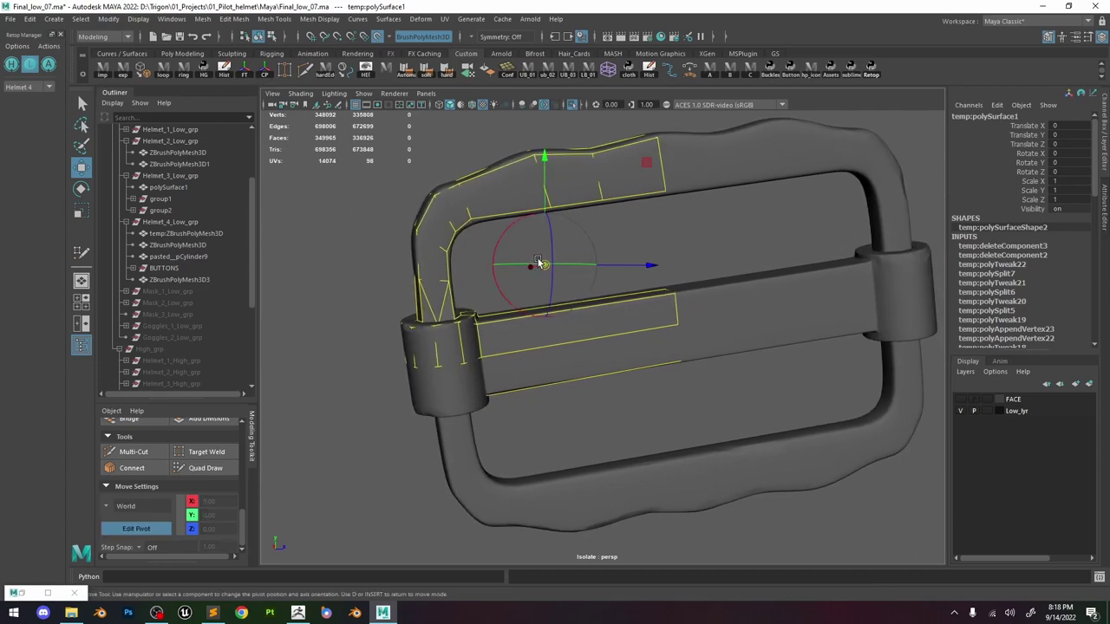
{"action": "left_click_drag", "start_coordinate": [547, 270], "coordinate": [658, 327]}
{"action": "key", "text": "d"}
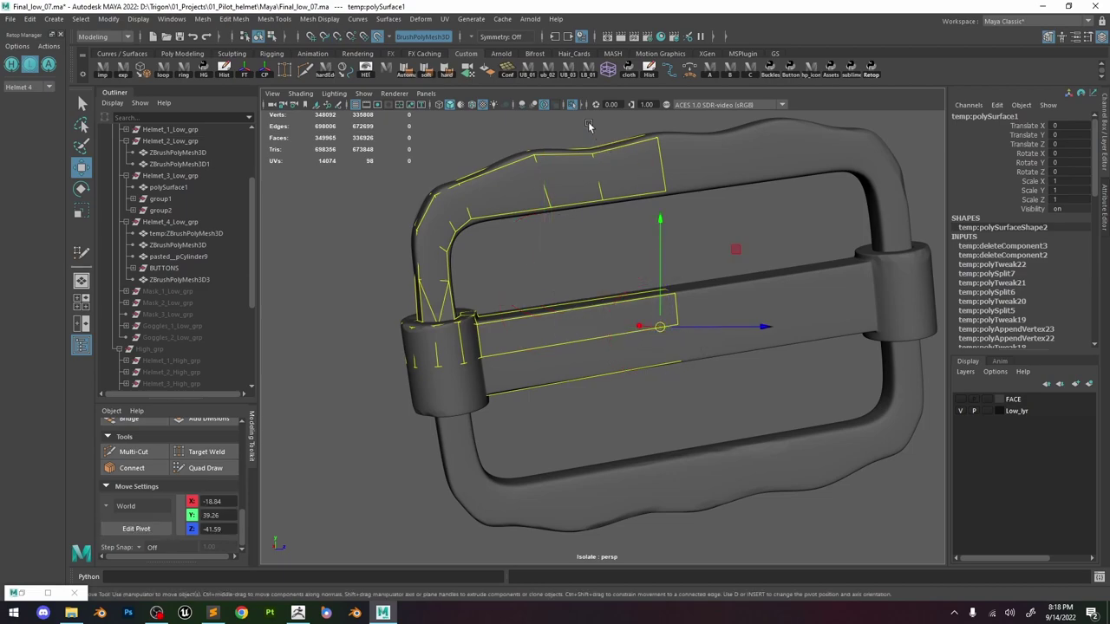
Isolate the retopology mesh and delete the leftover face strip from the underside of the central bar.
{"action": "left_click", "coordinate": [573, 105]}
{"action": "left_click", "coordinate": [572, 105]}
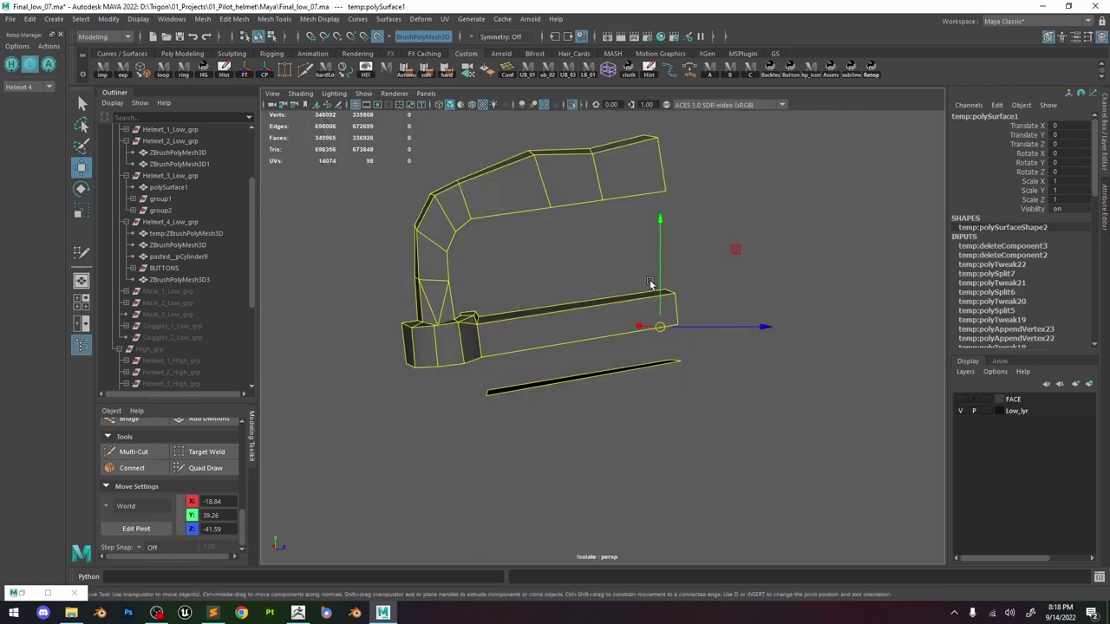
{"action": "left_click", "coordinate": [609, 388]}
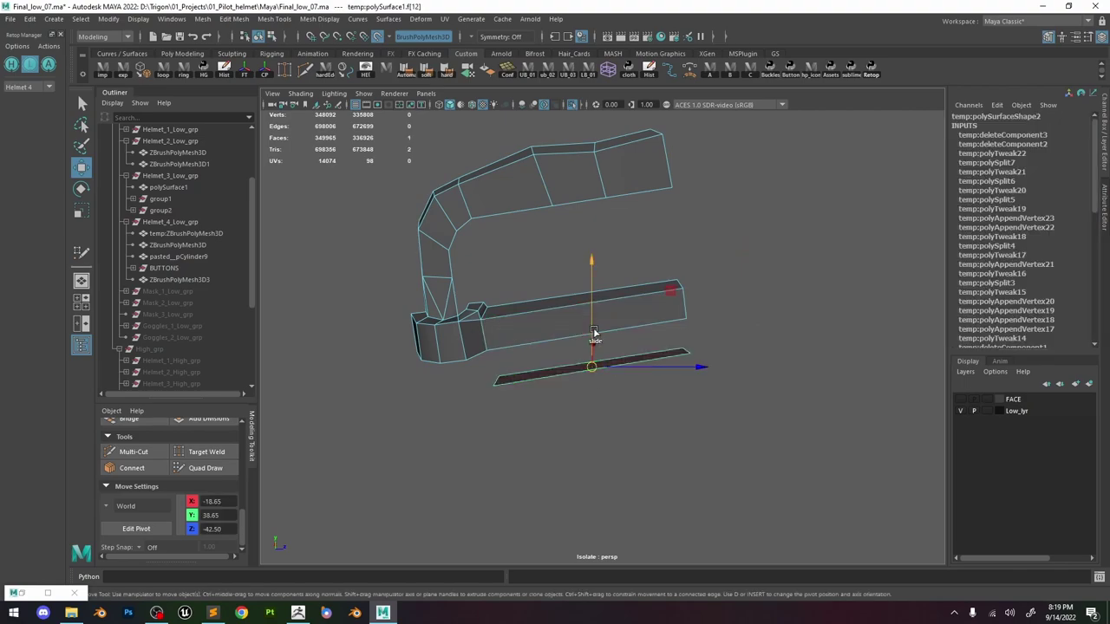
{"action": "key", "text": "Delete"}
{"action": "right_click_drag", "start_coordinate": [438, 283], "coordinate": [462, 226]}
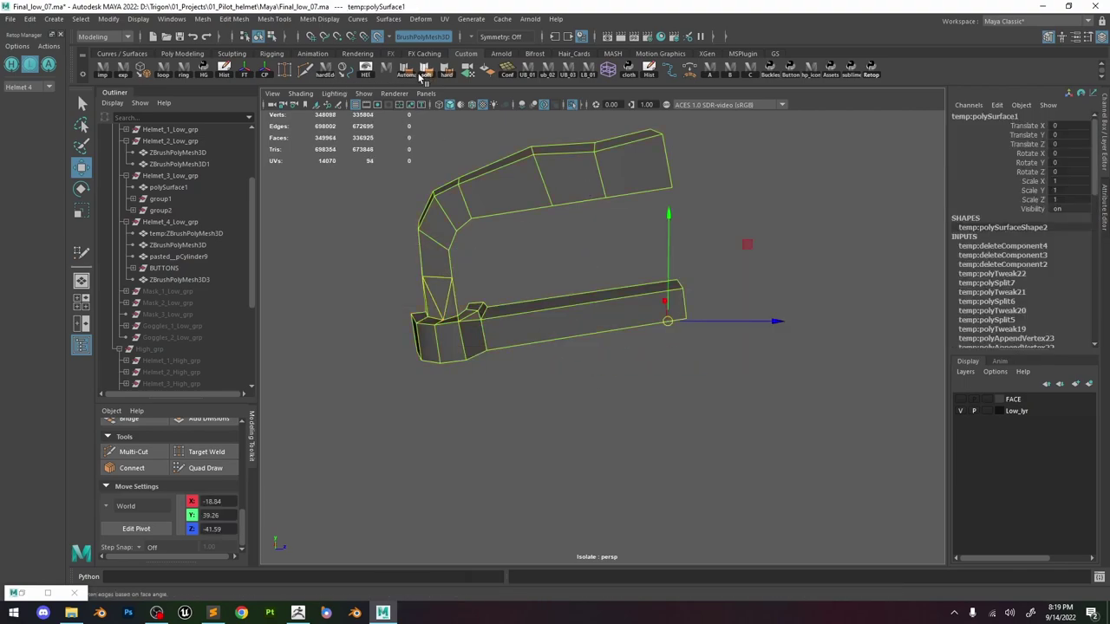
Group temp:polySurface1 with temp:ZBrushPolyMesh3D and isolate that group in the viewport.
{"action": "left_click_drag", "start_coordinate": [488, 280], "coordinate": [607, 200], "text": "alt"}
{"action": "left_click", "coordinate": [569, 105]}
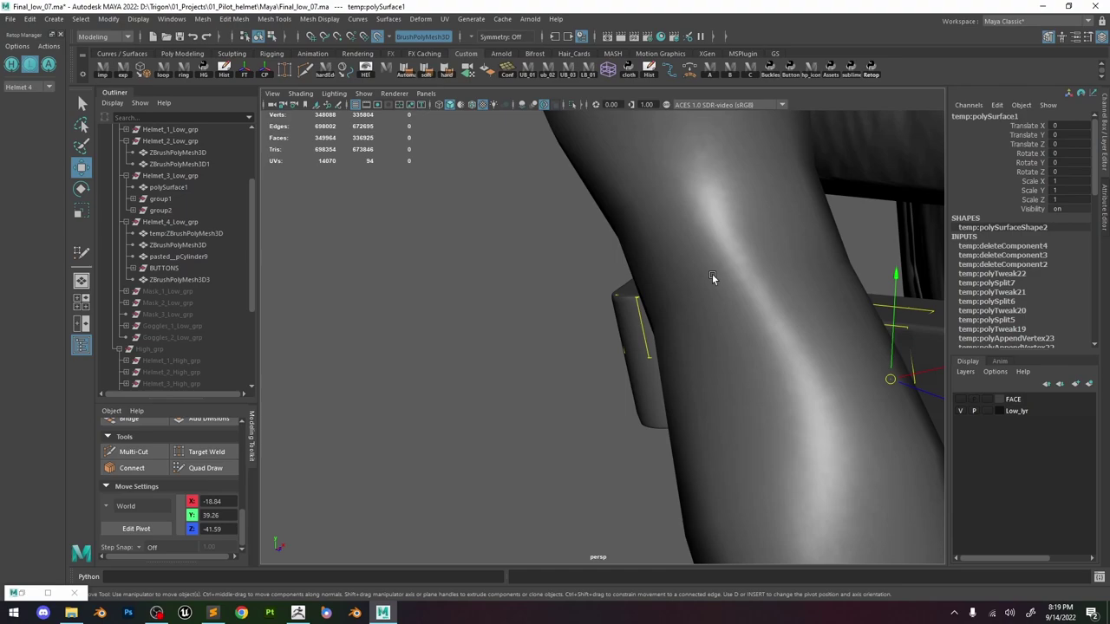
{"action": "scroll", "coordinate": [153, 318], "scroll_direction": "down", "scroll_amount": 4}
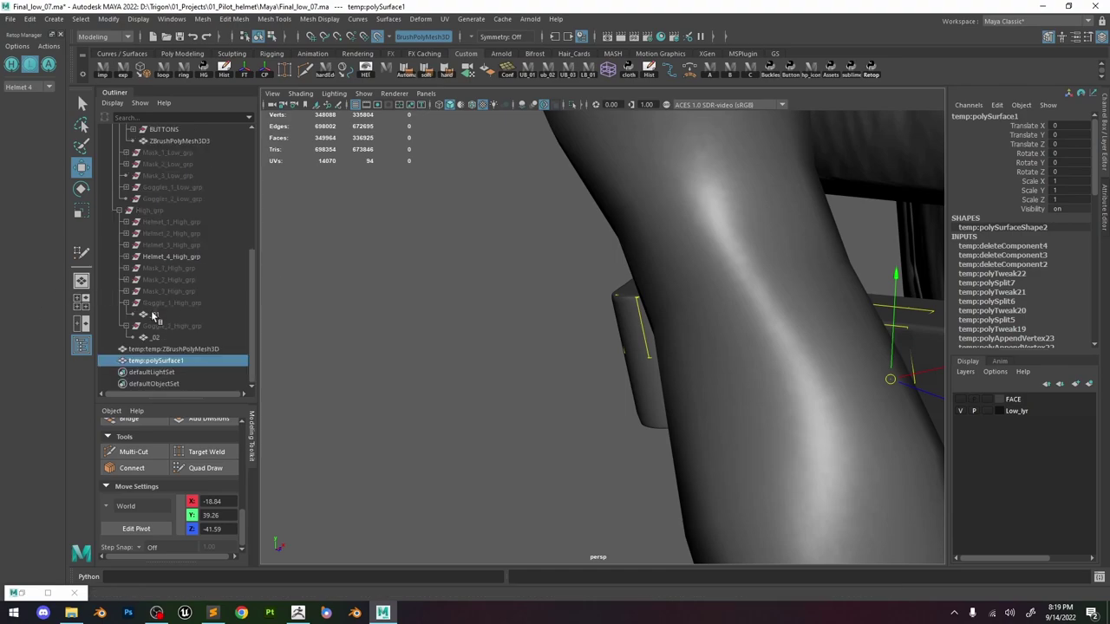
{"action": "left_click", "coordinate": [212, 349], "text": "ctrl"}
{"action": "key", "text": "ctrl+g"}
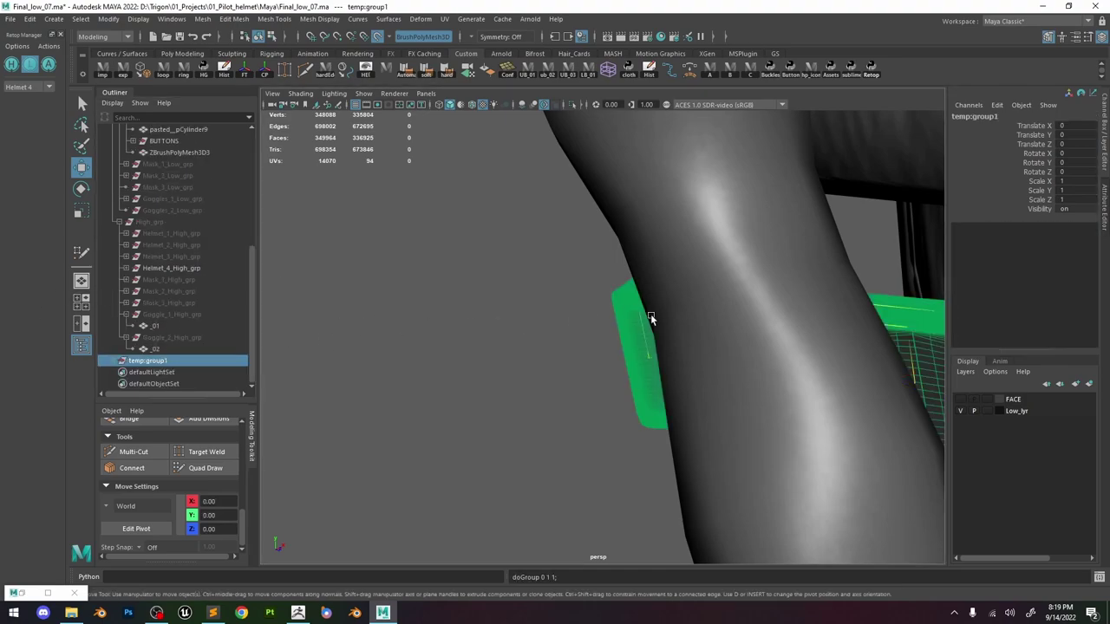
{"action": "left_click", "coordinate": [574, 106]}
{"action": "left_click_drag", "start_coordinate": [469, 224], "coordinate": [580, 325], "text": "alt"}
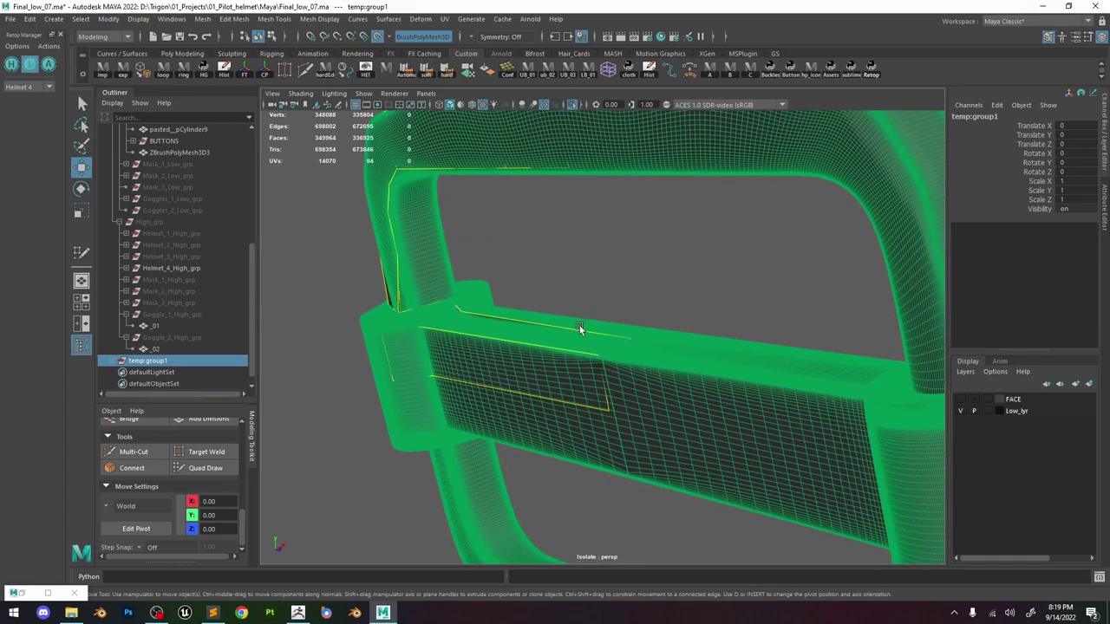
Quad Draw two new quads on the low-poly mesh, on the inner side of the buckle's vertical post just above the collar.
{"action": "left_click", "coordinate": [579, 323]}
{"action": "left_click", "coordinate": [399, 297]}
{"action": "left_click", "coordinate": [206, 468]}
{"action": "middle_click_drag", "start_coordinate": [442, 269], "coordinate": [607, 334], "text": "alt"}
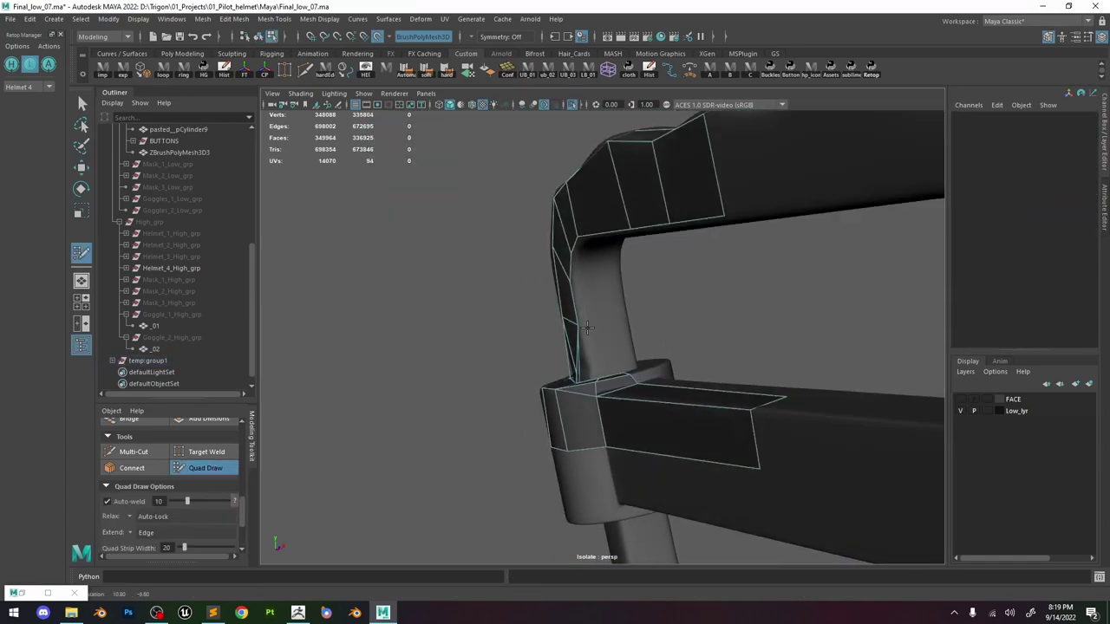
{"action": "mouse_move", "coordinate": [620, 351]}
{"action": "left_mouse_down", "text": "alt"}
{"action": "mouse_move", "coordinate": [582, 299]}
{"action": "mouse_move", "coordinate": [612, 365]}
{"action": "mouse_move", "coordinate": [574, 366]}
{"action": "mouse_move", "coordinate": [575, 327]}
{"action": "left_mouse_up", "text": "alt"}
{"action": "left_click", "coordinate": [575, 328]}
{"action": "left_click", "coordinate": [578, 352], "text": "shift"}
{"action": "left_click", "coordinate": [588, 349], "text": "shift"}
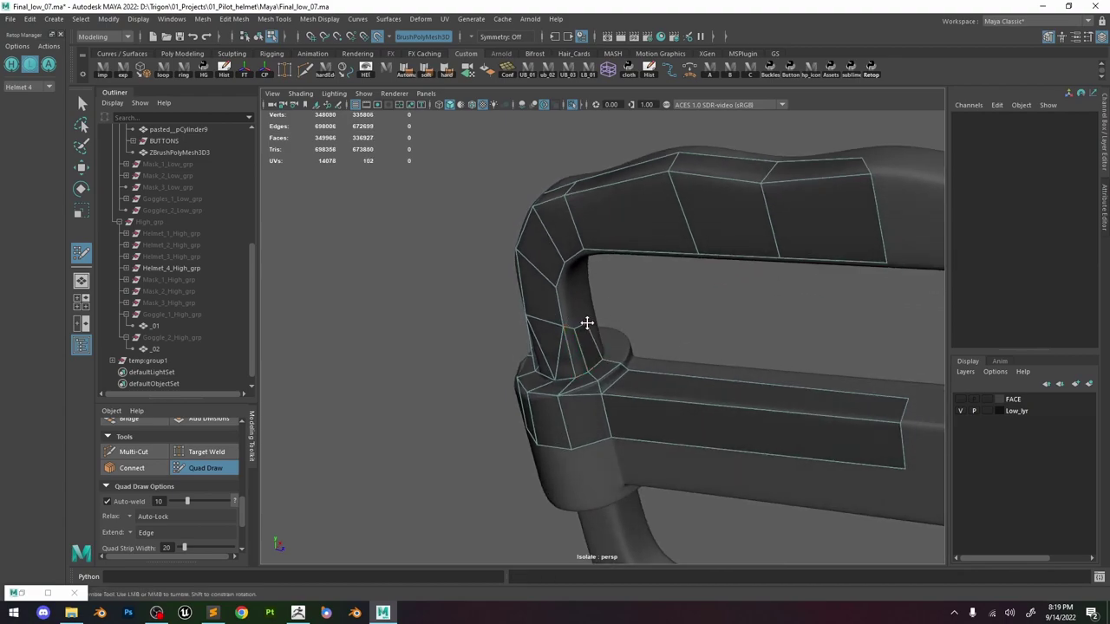
Extend the Quad Draw strip up the post, around the inner bend and along the underside of the upper bar.
{"action": "left_click_drag", "start_coordinate": [587, 322], "coordinate": [572, 258], "text": "alt"}
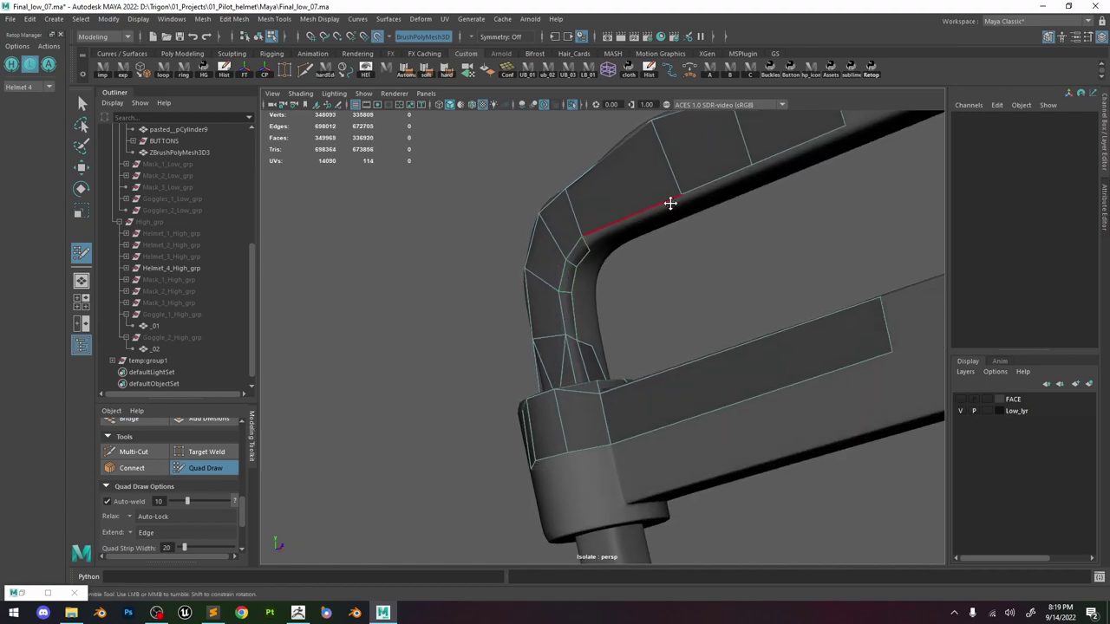
{"action": "left_click_drag", "start_coordinate": [684, 207], "coordinate": [671, 193], "text": "alt"}
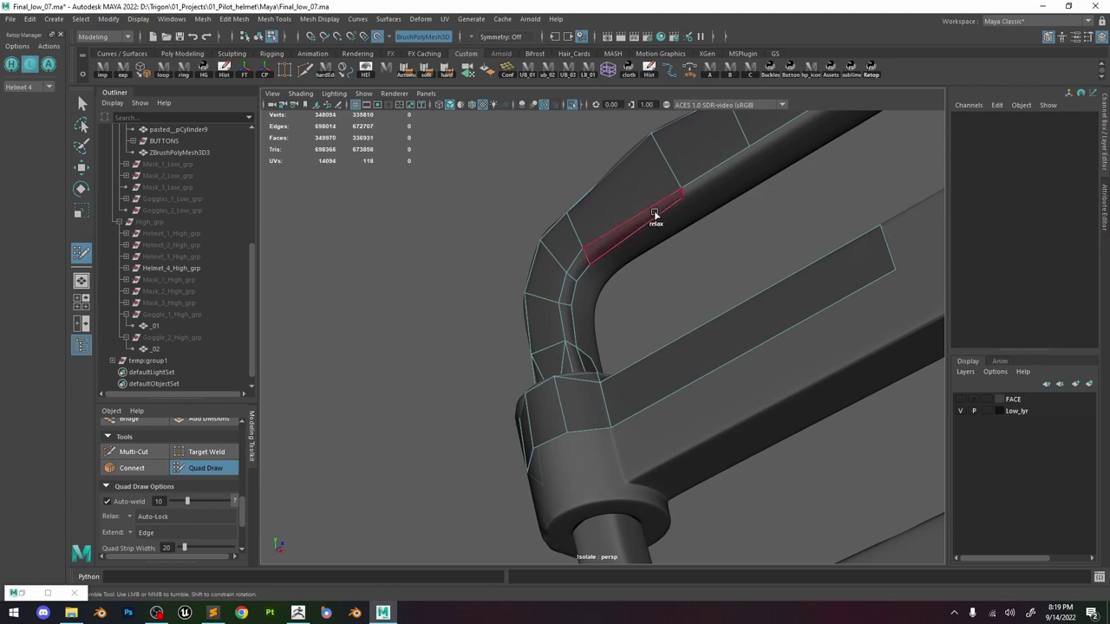
{"action": "middle_click_drag", "start_coordinate": [724, 158], "coordinate": [596, 283], "text": "alt"}
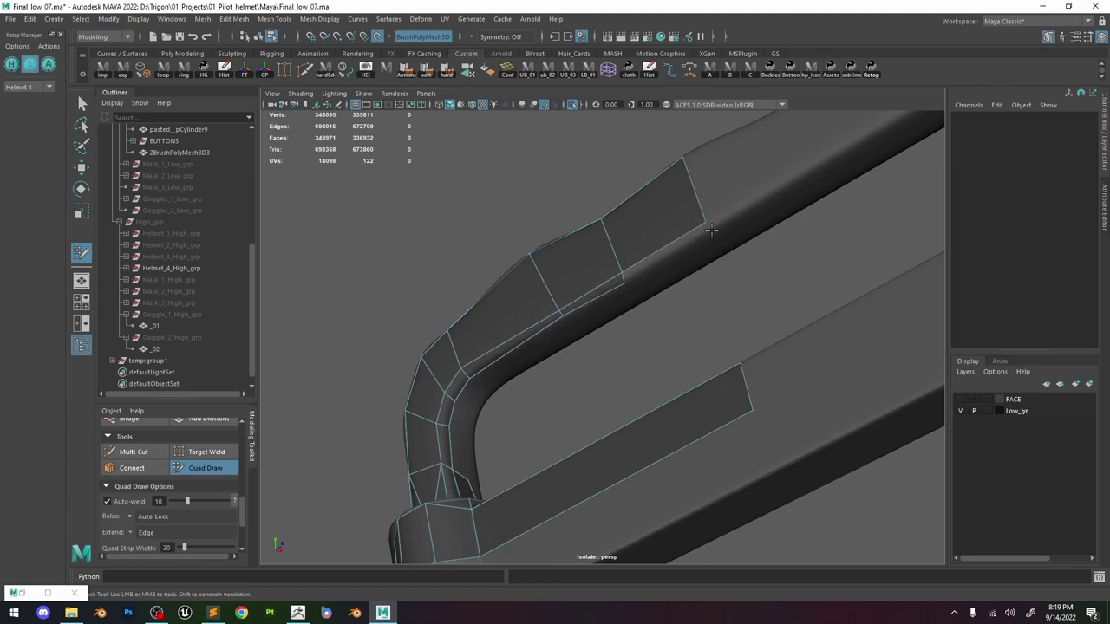
{"action": "left_click", "coordinate": [711, 230]}
{"action": "mouse_move", "coordinate": [671, 251]}
{"action": "left_mouse_down", "text": "alt"}
{"action": "mouse_move", "coordinate": [629, 292]}
{"action": "mouse_move", "coordinate": [589, 303]}
{"action": "mouse_move", "coordinate": [590, 279]}
{"action": "mouse_move", "coordinate": [624, 258]}
{"action": "left_mouse_up", "text": "alt"}
{"action": "left_click", "coordinate": [633, 281], "text": "shift"}
Add a second row of quads beside the first strip, from the inner bend to the open end of the upper bar.
{"action": "left_click", "coordinate": [555, 291]}
{"action": "left_click", "coordinate": [549, 312], "text": "shift"}
{"action": "left_click", "coordinate": [555, 323], "text": "shift"}
{"action": "left_click", "coordinate": [564, 300], "text": "shift"}
{"action": "left_click", "coordinate": [602, 286], "text": "shift"}
{"action": "left_click", "coordinate": [673, 213]}
{"action": "left_click", "coordinate": [651, 228], "text": "shift"}
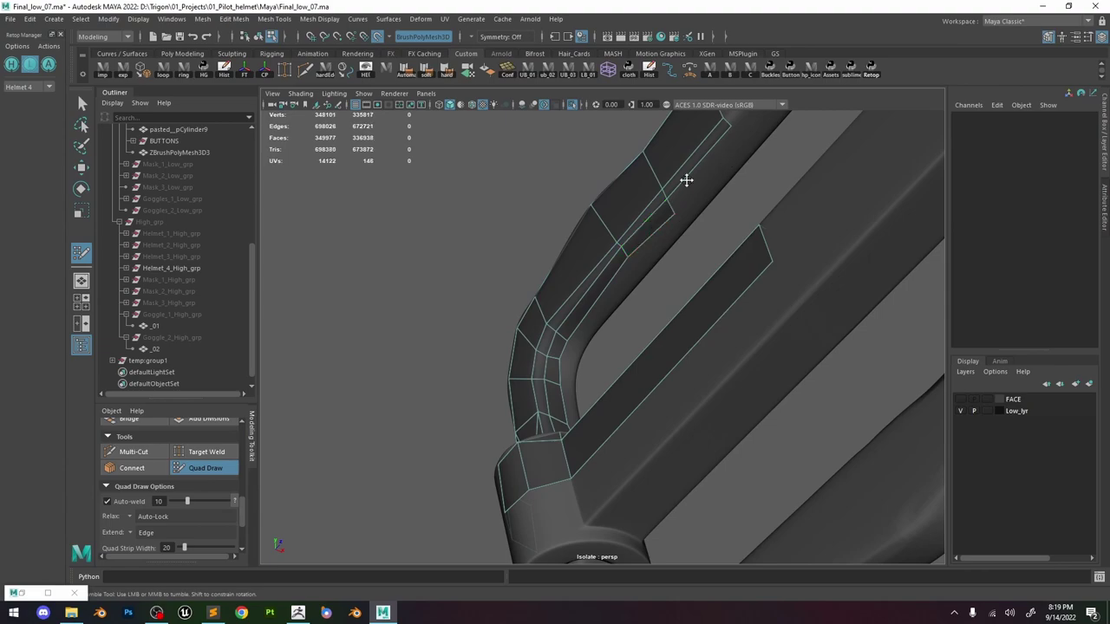
{"action": "middle_click_drag", "start_coordinate": [687, 181], "coordinate": [610, 236], "text": "alt"}
{"action": "left_click", "coordinate": [664, 193]}
{"action": "left_click", "coordinate": [640, 224], "text": "shift"}
Examine the low-poly faces against the high-poly buckle from several angles and distances.
{"action": "right_click_drag", "start_coordinate": [638, 225], "coordinate": [565, 330], "text": "alt"}
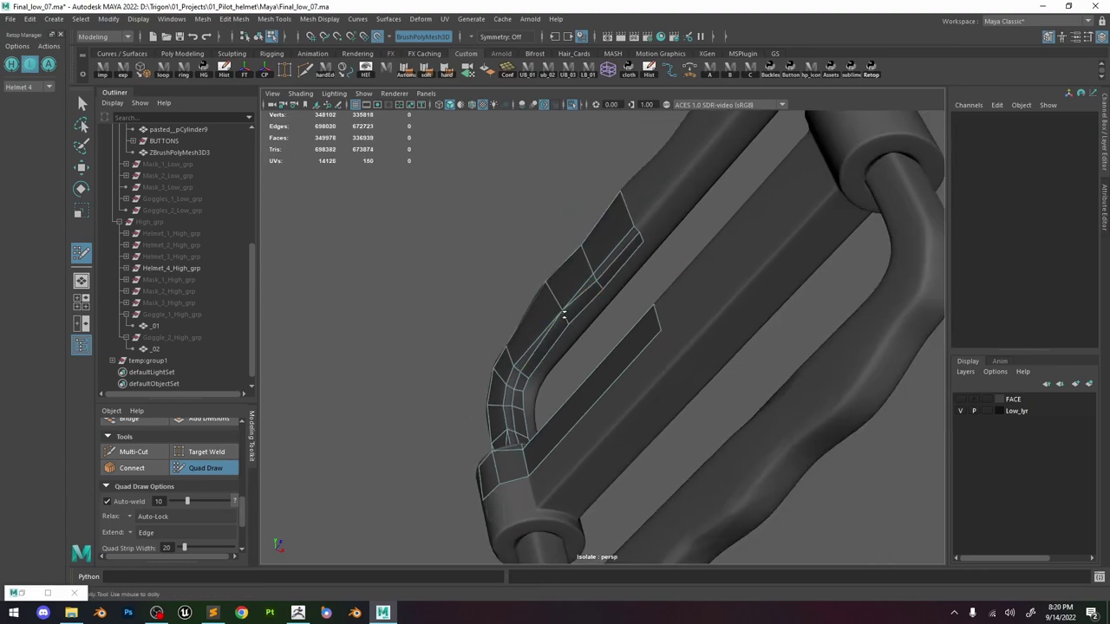
{"action": "mouse_move", "coordinate": [563, 317]}
{"action": "left_mouse_down", "text": "alt"}
{"action": "mouse_move", "coordinate": [741, 370]}
{"action": "mouse_move", "coordinate": [499, 365]}
{"action": "mouse_move", "coordinate": [584, 279]}
{"action": "left_mouse_up", "text": "alt"}
{"action": "key", "text": "w"}
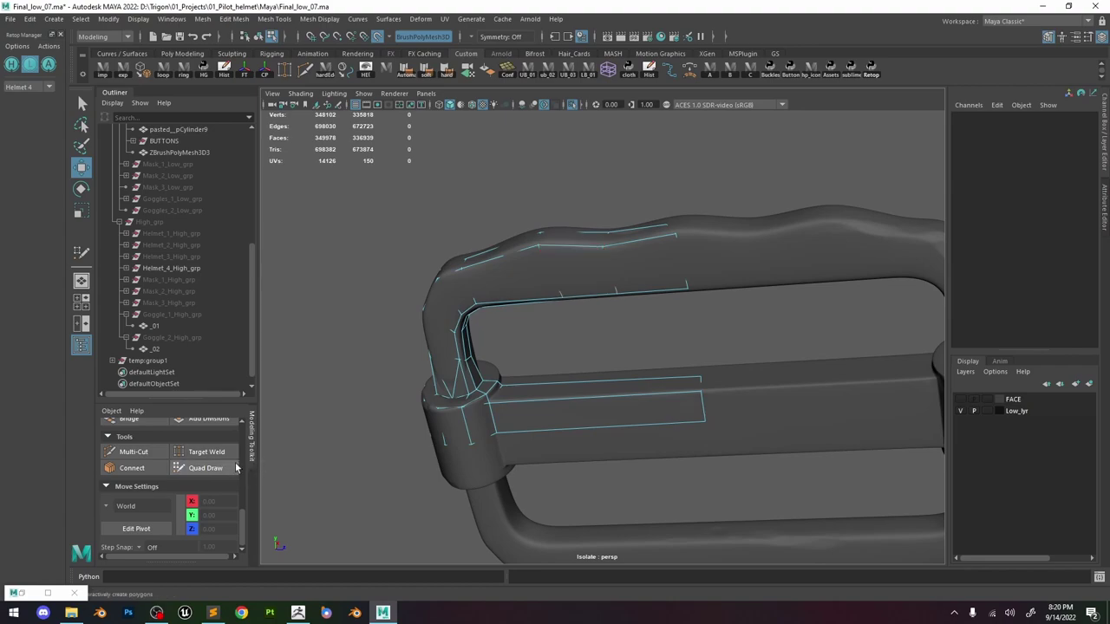
{"action": "left_click", "coordinate": [202, 469]}
{"action": "left_click_drag", "start_coordinate": [669, 285], "coordinate": [716, 339], "text": "alt"}
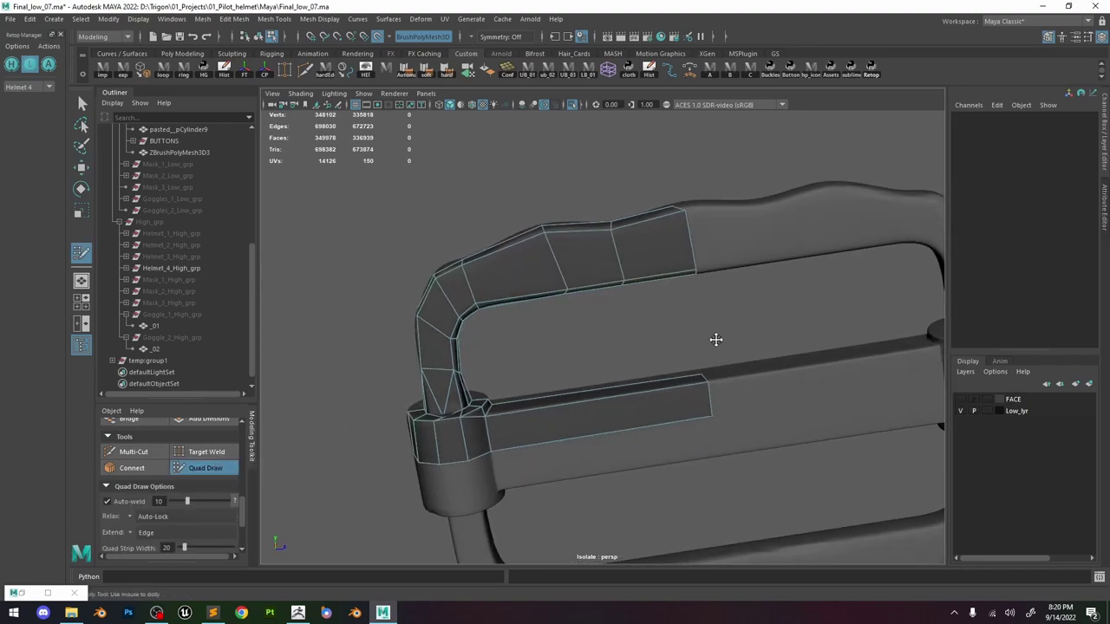
{"action": "right_click_drag", "start_coordinate": [716, 339], "coordinate": [624, 325], "text": "alt"}
{"action": "middle_click_drag", "start_coordinate": [625, 325], "coordinate": [560, 364], "text": "alt"}
{"action": "right_click_drag", "start_coordinate": [559, 365], "coordinate": [556, 273], "text": "alt"}
{"action": "left_click_drag", "start_coordinate": [555, 273], "coordinate": [497, 328], "text": "alt"}
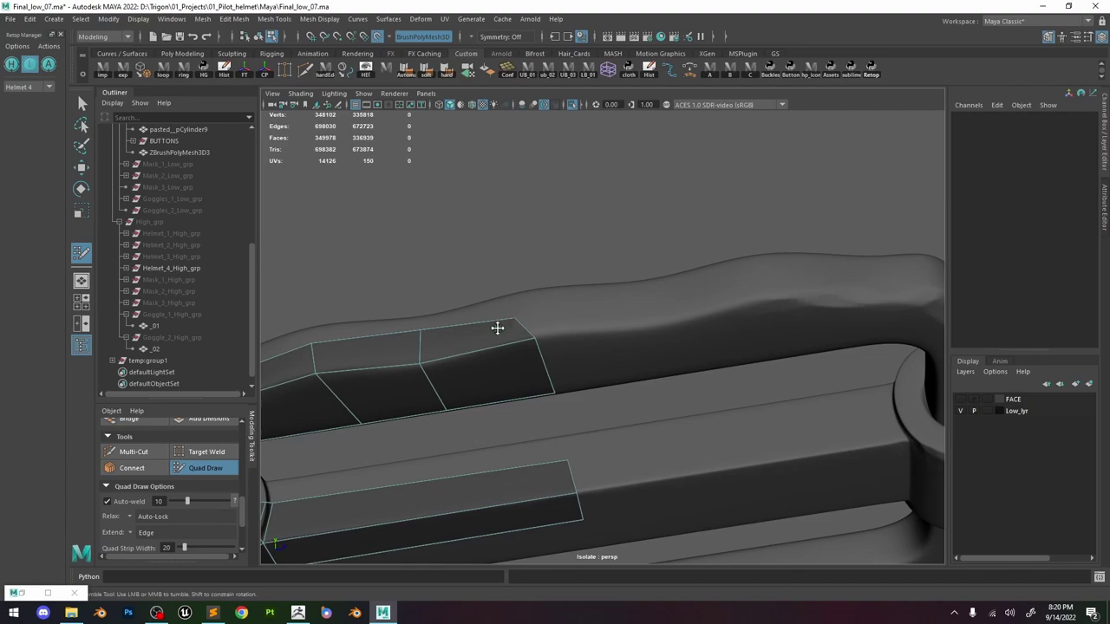
{"action": "right_click_drag", "start_coordinate": [535, 336], "coordinate": [548, 252], "text": "alt"}
{"action": "left_click_drag", "start_coordinate": [548, 252], "coordinate": [558, 347], "text": "alt"}
{"action": "middle_click_drag", "start_coordinate": [559, 346], "coordinate": [637, 239], "text": "alt"}
Leave Quad Draw, select the low-poly buckle mesh as an object and isolate it.
{"action": "key", "text": "w"}
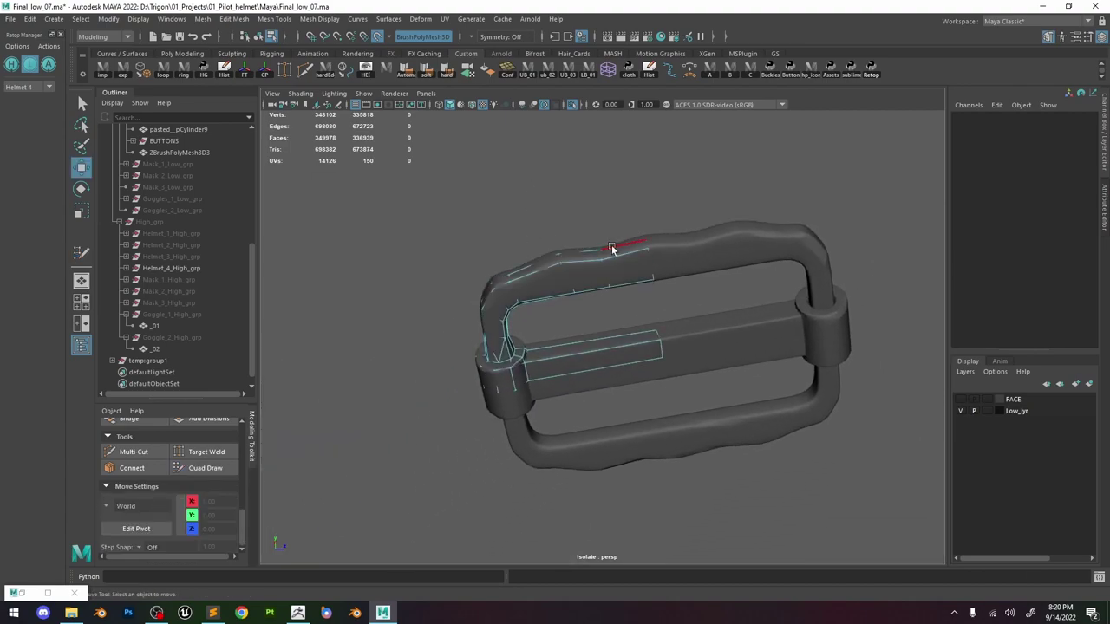
{"action": "right_click_drag", "start_coordinate": [611, 246], "coordinate": [676, 202]}
{"action": "left_click", "coordinate": [572, 105]}
{"action": "left_click", "coordinate": [571, 104]}
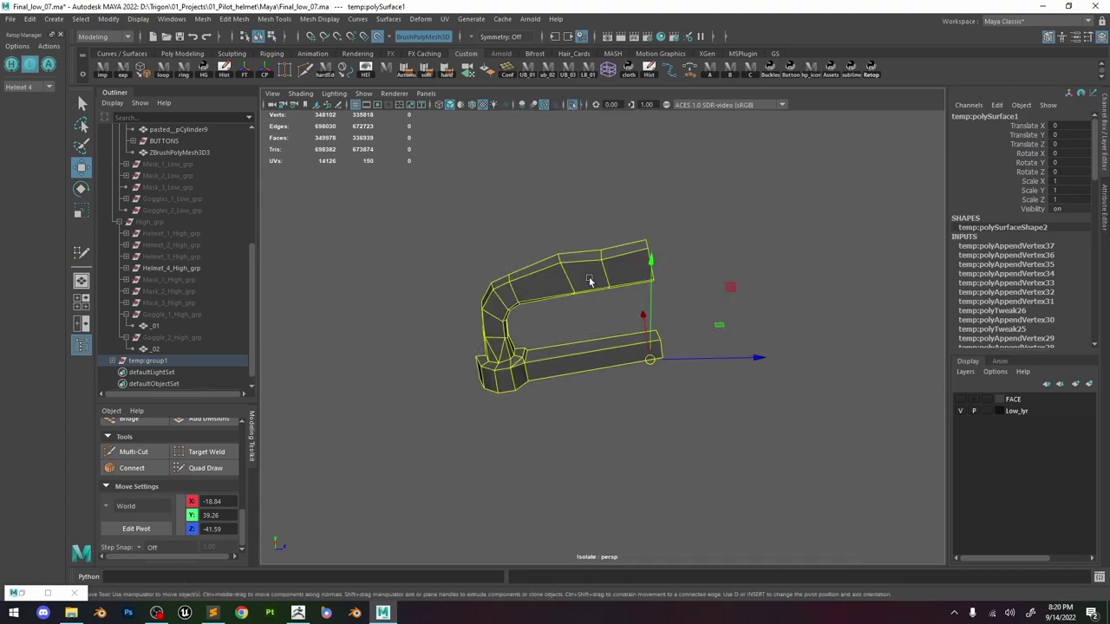
Select the border edges along the lower side of the crossbar and around the collar's open rim.
{"action": "mouse_move", "coordinate": [595, 279]}
{"action": "left_mouse_down", "text": "alt"}
{"action": "mouse_move", "coordinate": [607, 283]}
{"action": "mouse_move", "coordinate": [598, 286]}
{"action": "left_mouse_up", "text": "alt"}
{"action": "right_click_drag", "start_coordinate": [597, 287], "coordinate": [599, 249]}
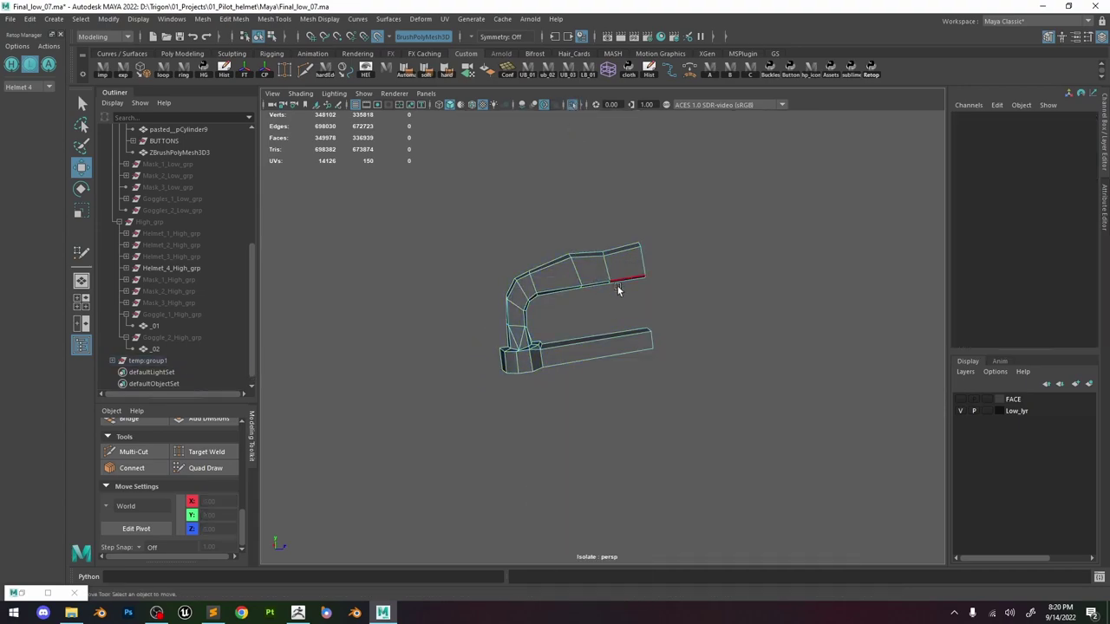
{"action": "left_click_drag", "start_coordinate": [564, 307], "coordinate": [584, 316], "text": "alt"}
{"action": "left_click", "coordinate": [579, 358]}
{"action": "left_click_drag", "start_coordinate": [579, 358], "coordinate": [523, 378], "text": "alt"}
{"action": "left_click", "coordinate": [543, 364], "text": "shift"}
{"action": "left_click", "coordinate": [527, 370], "text": "shift"}
{"action": "left_click", "coordinate": [517, 370], "text": "shift"}
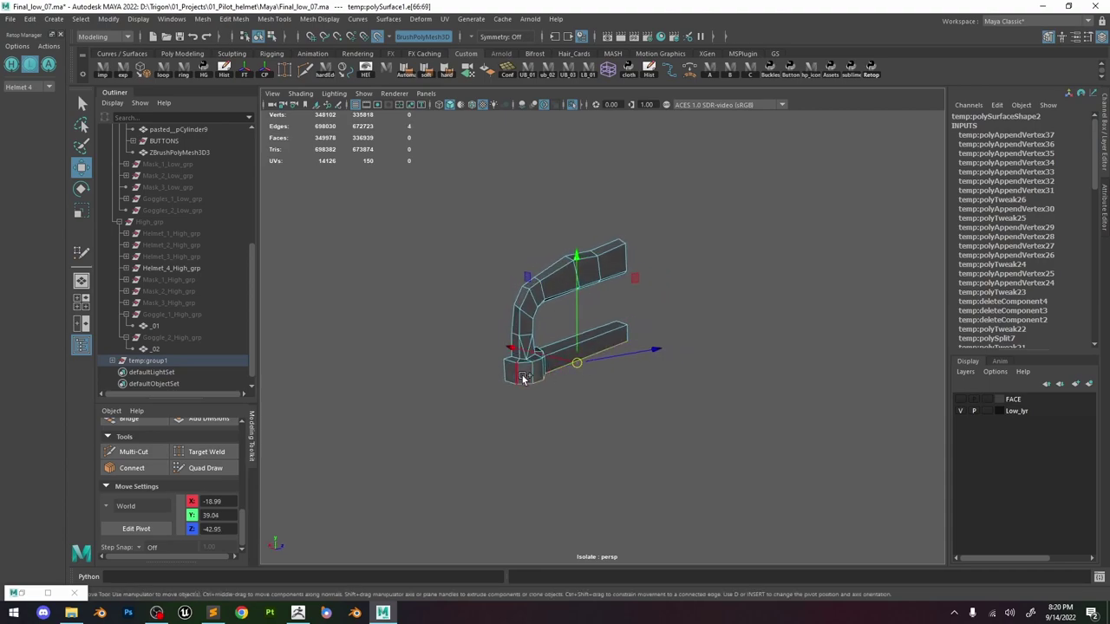
{"action": "left_click", "coordinate": [511, 384], "text": "shift"}
{"action": "left_click_drag", "start_coordinate": [604, 346], "coordinate": [578, 348], "text": "alt"}
{"action": "right_click_drag", "start_coordinate": [577, 348], "coordinate": [610, 346], "text": "alt"}
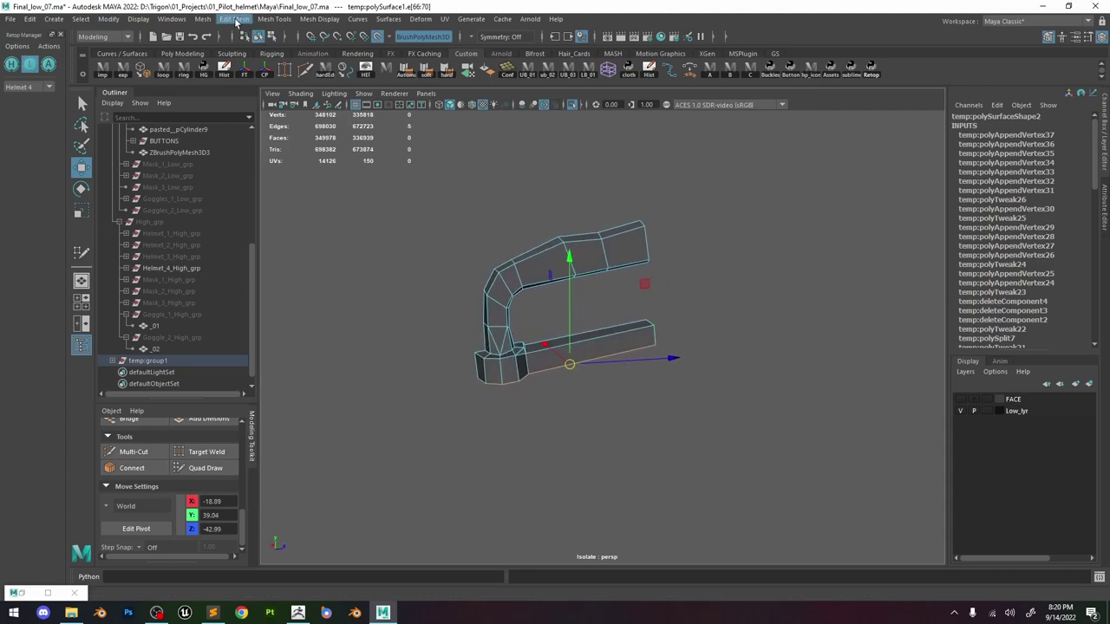
Try mirroring the mesh from the edge selection along X in the positive direction, and undo the mirror.
{"action": "left_click", "coordinate": [205, 21]}
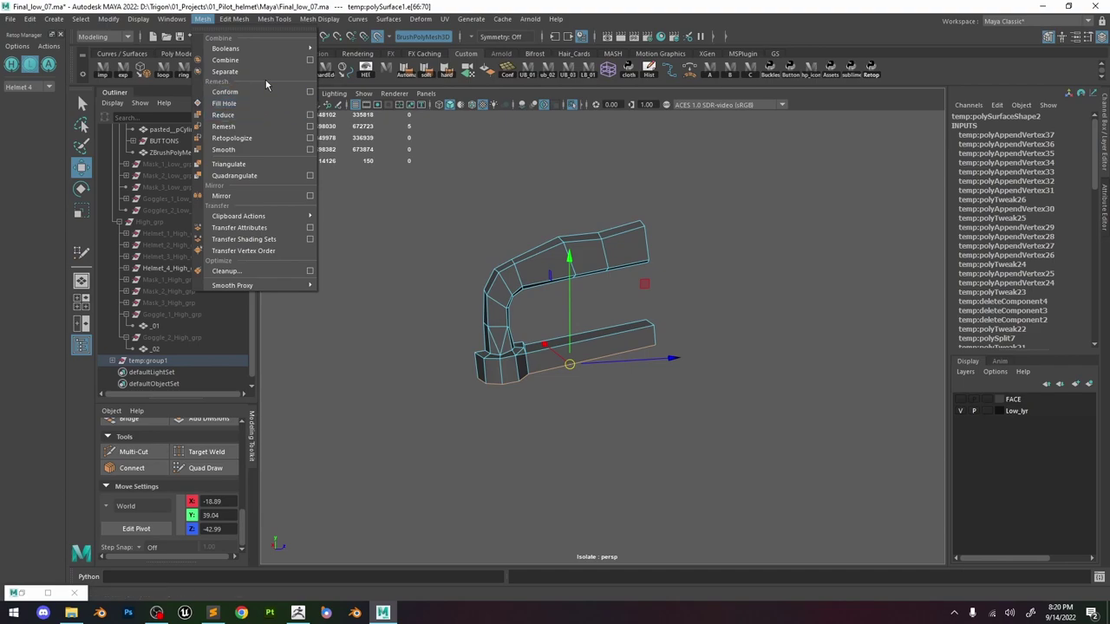
{"action": "left_click", "coordinate": [307, 200]}
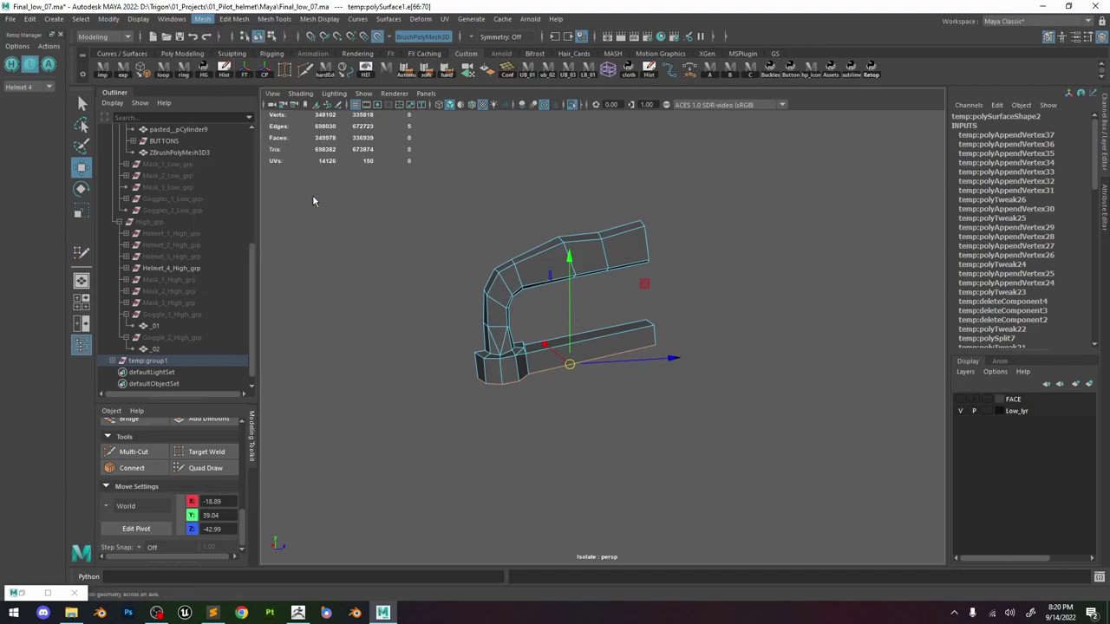
{"action": "left_click", "coordinate": [858, 389]}
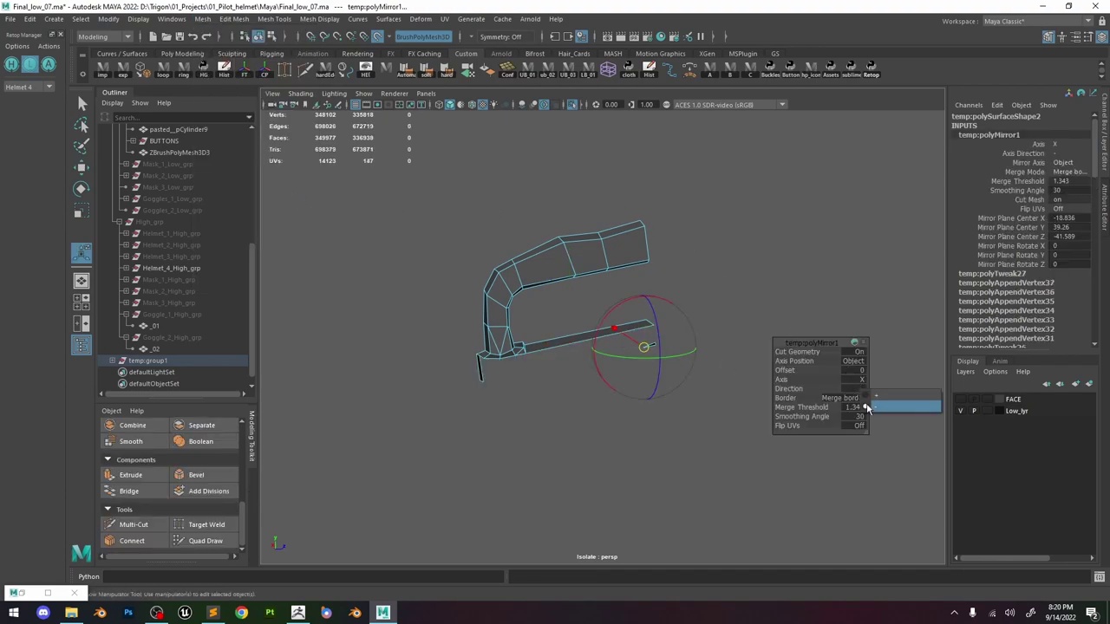
{"action": "left_click", "coordinate": [866, 406]}
{"action": "left_click_drag", "start_coordinate": [678, 349], "coordinate": [657, 324], "text": "alt"}
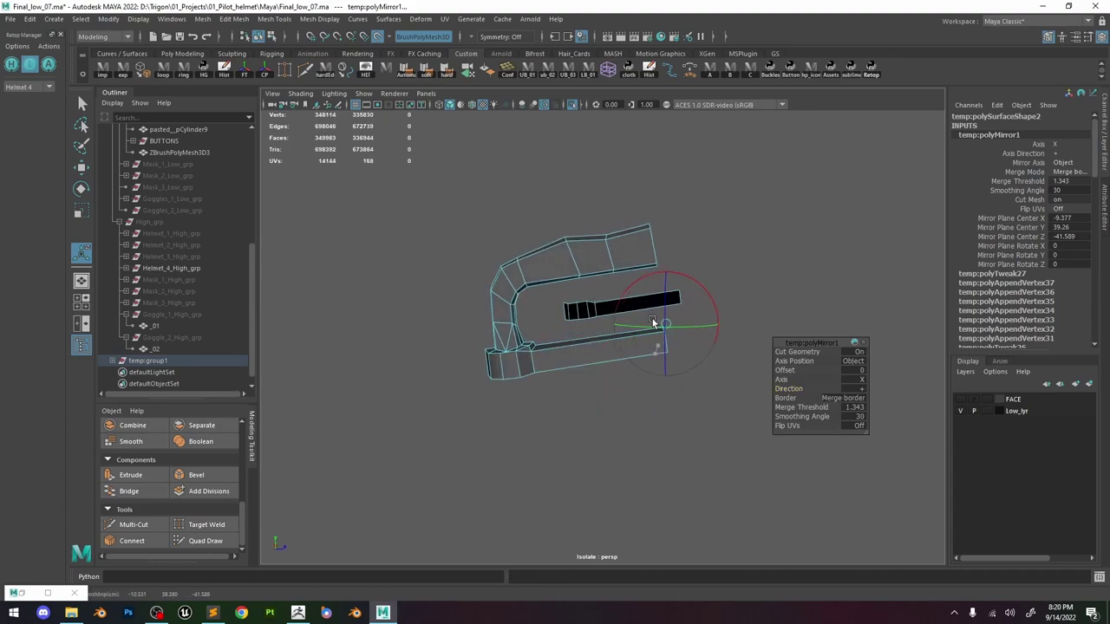
{"action": "key", "text": "ctrl+z"}
{"action": "key", "text": "ctrl+z"}
{"action": "key", "text": "ctrl+z"}
{"action": "key", "text": "ctrl+z"}
Select the whole low-poly mesh and try mirroring it across the Y axis with the mirror plane moved downward.
{"action": "right_click_drag", "start_coordinate": [595, 271], "coordinate": [595, 306]}
{"action": "double_click", "coordinate": [592, 252]}
{"action": "key", "text": "w"}
{"action": "right_click_drag", "start_coordinate": [561, 243], "coordinate": [598, 212]}
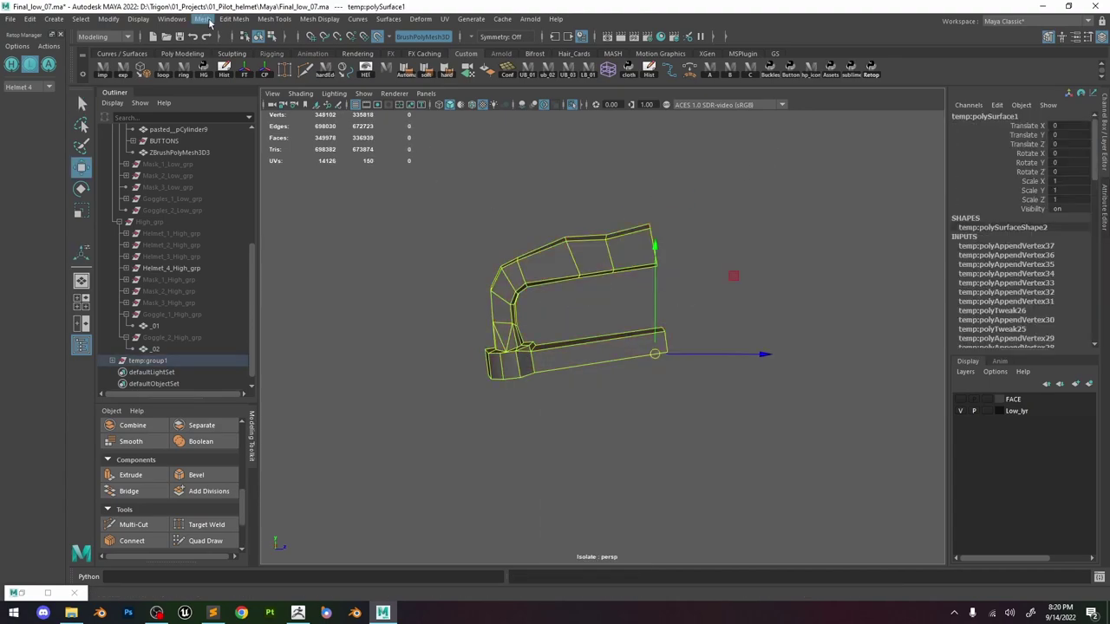
{"action": "left_click", "coordinate": [203, 19]}
{"action": "left_click", "coordinate": [246, 199]}
{"action": "left_click", "coordinate": [861, 379]}
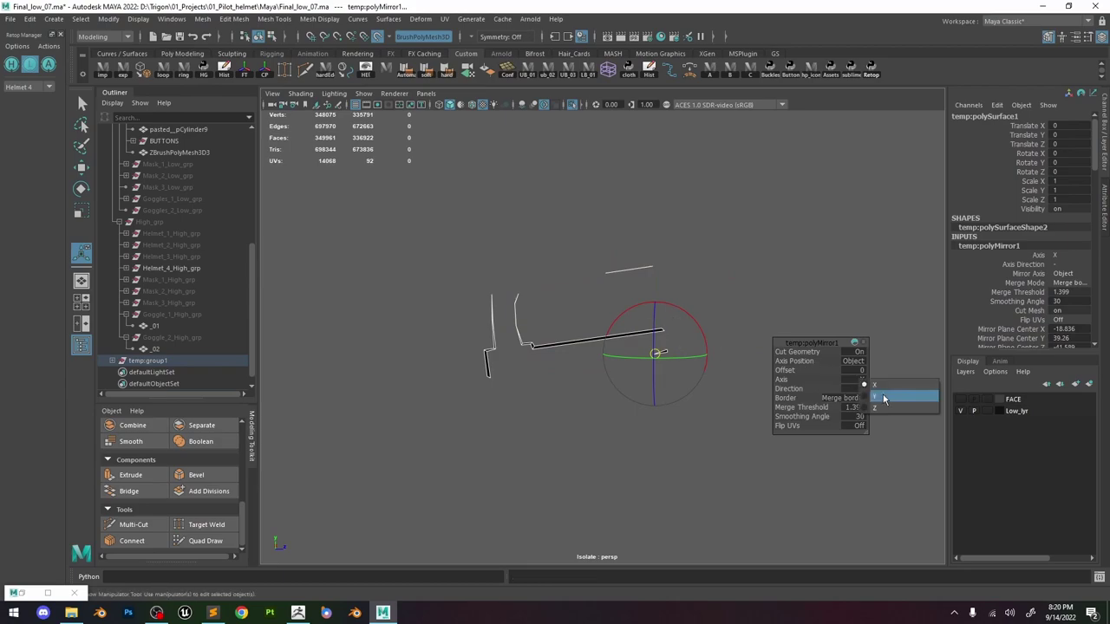
{"action": "left_click", "coordinate": [876, 396]}
{"action": "left_click_drag", "start_coordinate": [657, 276], "coordinate": [655, 346]}
Set the mirror's border option to Do not merge borders and its axis position to Bounding Box.
{"action": "left_click", "coordinate": [856, 399]}
{"action": "left_click", "coordinate": [876, 428]}
{"action": "left_click", "coordinate": [855, 361]}
{"action": "left_click", "coordinate": [894, 368]}
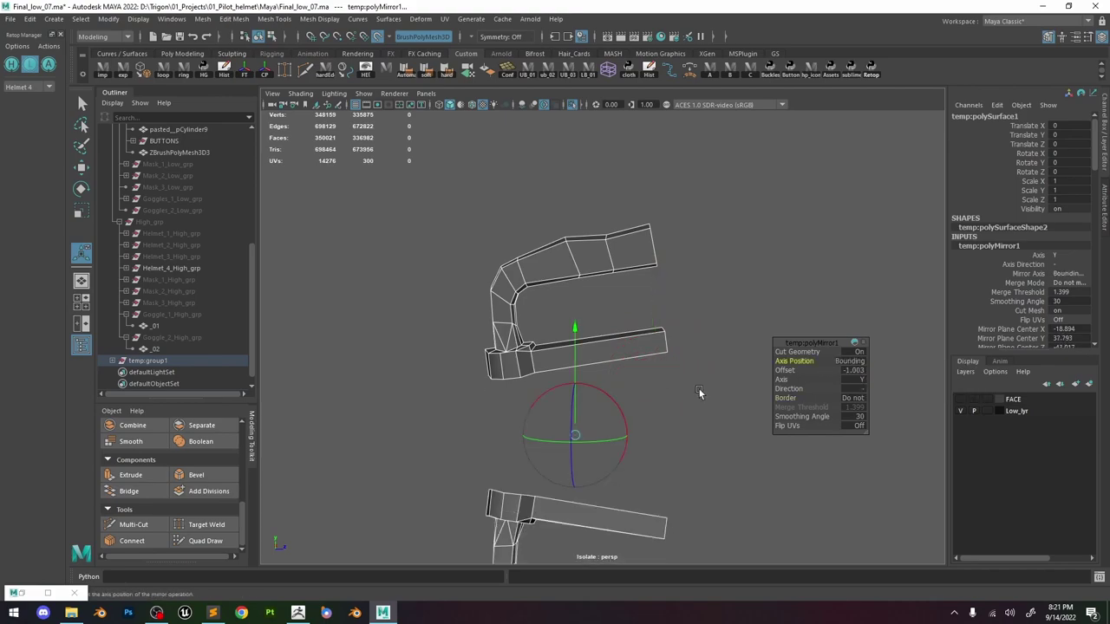
Try rotating the mirror plane, and undo the whole Y mirror.
{"action": "key", "text": "e"}
{"action": "left_click_drag", "start_coordinate": [707, 262], "coordinate": [745, 275]}
{"action": "key", "text": "ctrl+z"}
{"action": "key", "text": "ctrl+z"}
{"action": "key", "text": "ctrl+z"}
{"action": "key", "text": "ctrl+z"}
{"action": "key", "text": "ctrl+z"}
{"action": "key", "text": "ctrl+z"}
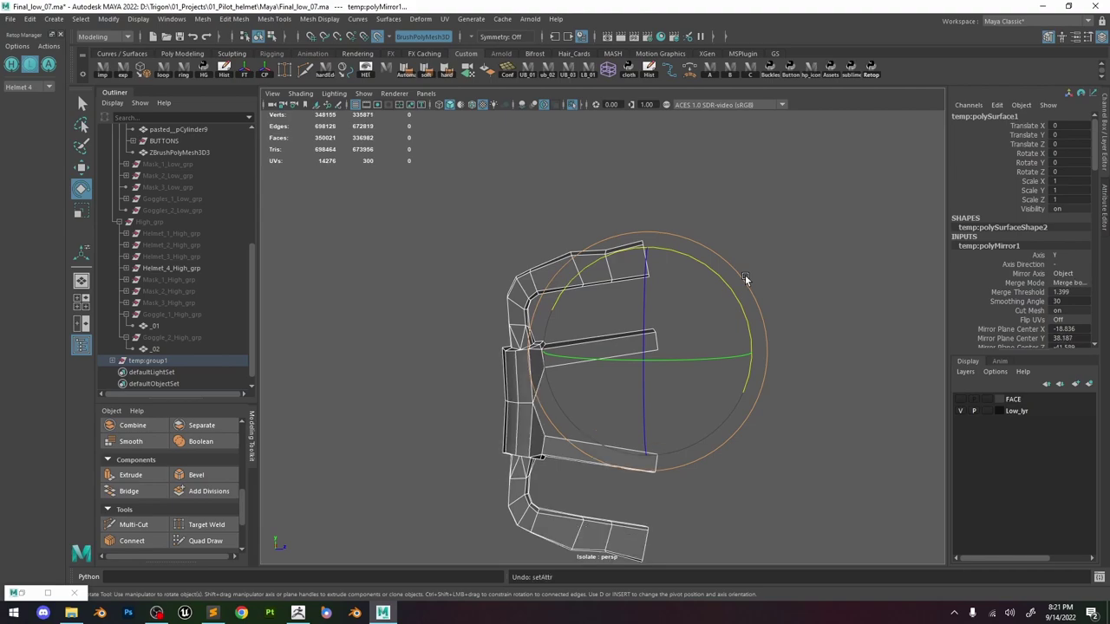
Reselect the low-poly mesh as an object and delete its construction history.
{"action": "key", "text": "w"}
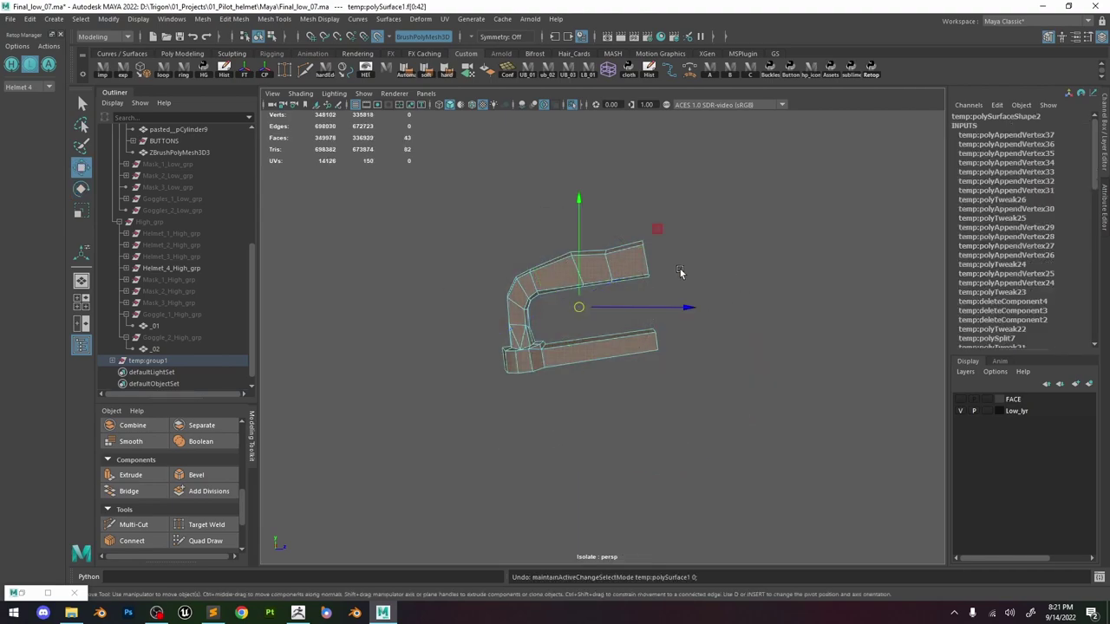
{"action": "left_click", "coordinate": [682, 272]}
{"action": "right_click_drag", "start_coordinate": [614, 261], "coordinate": [644, 233]}
{"action": "left_click", "coordinate": [226, 71]}
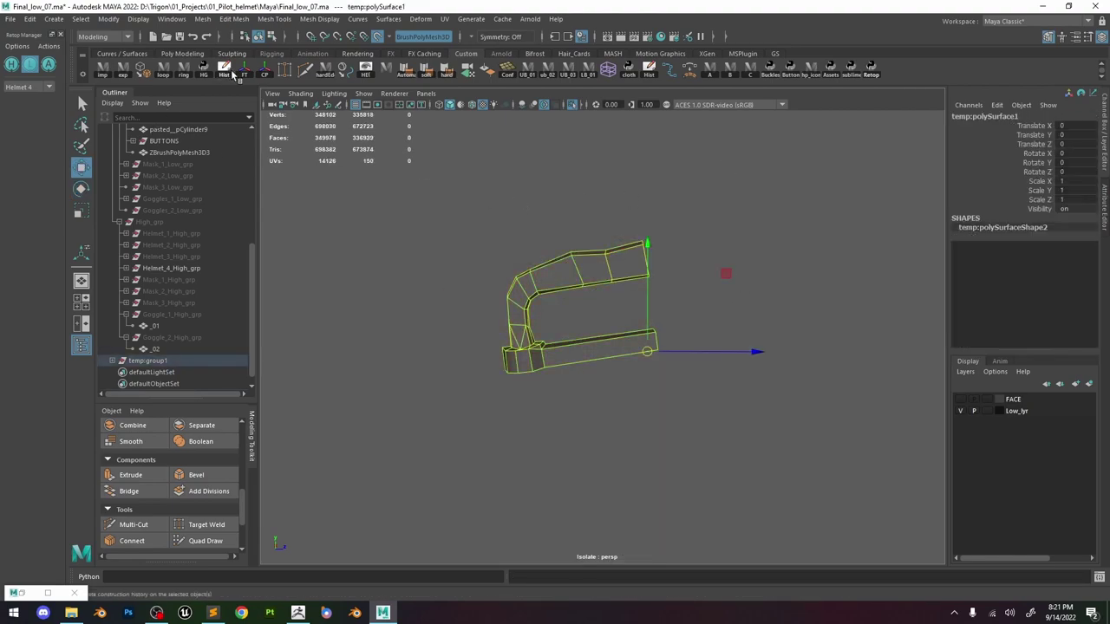
Rotate the mesh's pivot so that its axes follow the slant of the crossbar.
{"action": "middle_click_drag", "start_coordinate": [681, 290], "coordinate": [699, 266], "text": "alt"}
{"action": "right_click_drag", "start_coordinate": [699, 265], "coordinate": [736, 300], "text": "alt"}
{"action": "key", "text": "d"}
{"action": "left_click_drag", "start_coordinate": [727, 285], "coordinate": [768, 293]}
{"action": "key", "text": "d"}
Mirror the low-poly mesh across the Y axis with an offset of about -0.692 and Do not merge borders.
{"action": "left_click", "coordinate": [202, 18]}
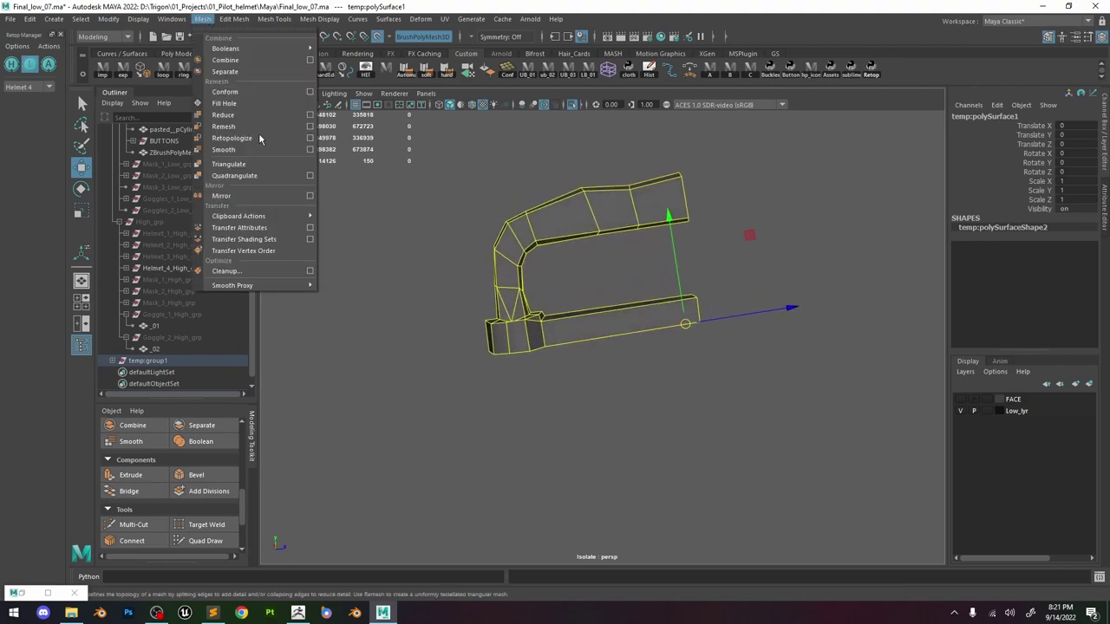
{"action": "left_click", "coordinate": [256, 196]}
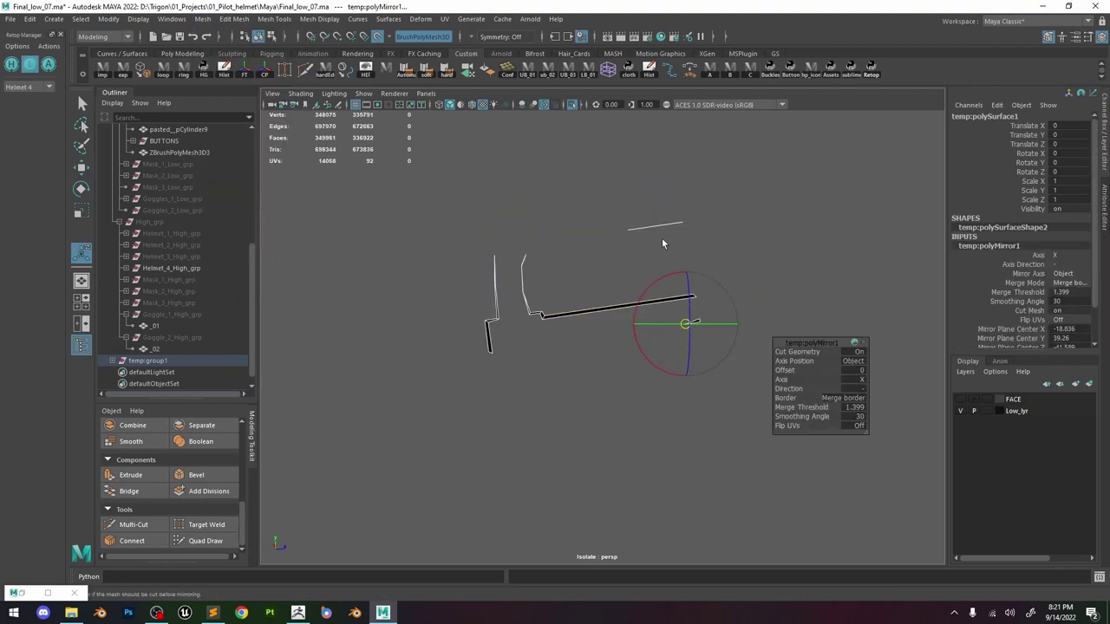
{"action": "left_click", "coordinate": [861, 380]}
{"action": "left_click", "coordinate": [876, 398]}
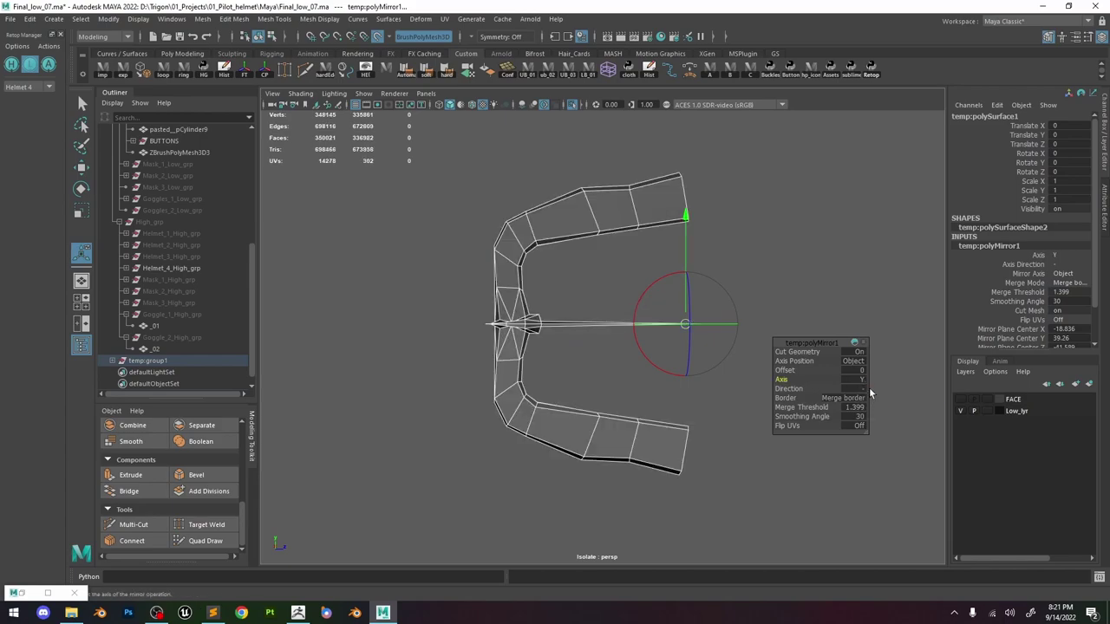
{"action": "left_click_drag", "start_coordinate": [680, 256], "coordinate": [681, 301]}
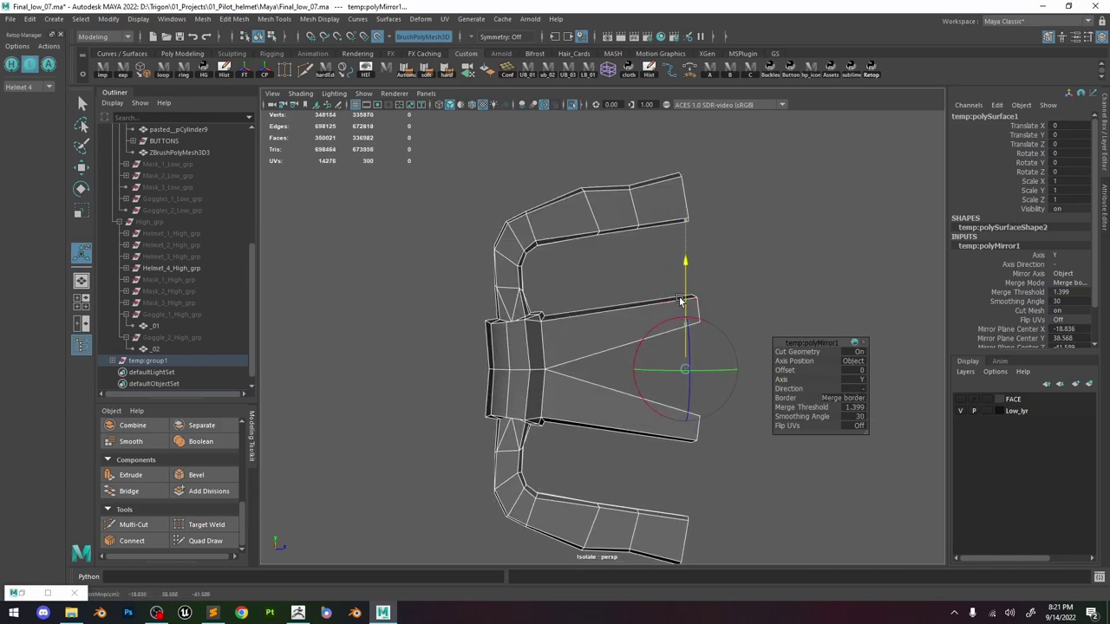
{"action": "left_click", "coordinate": [838, 401]}
{"action": "left_click", "coordinate": [863, 423]}
{"action": "left_click", "coordinate": [853, 397]}
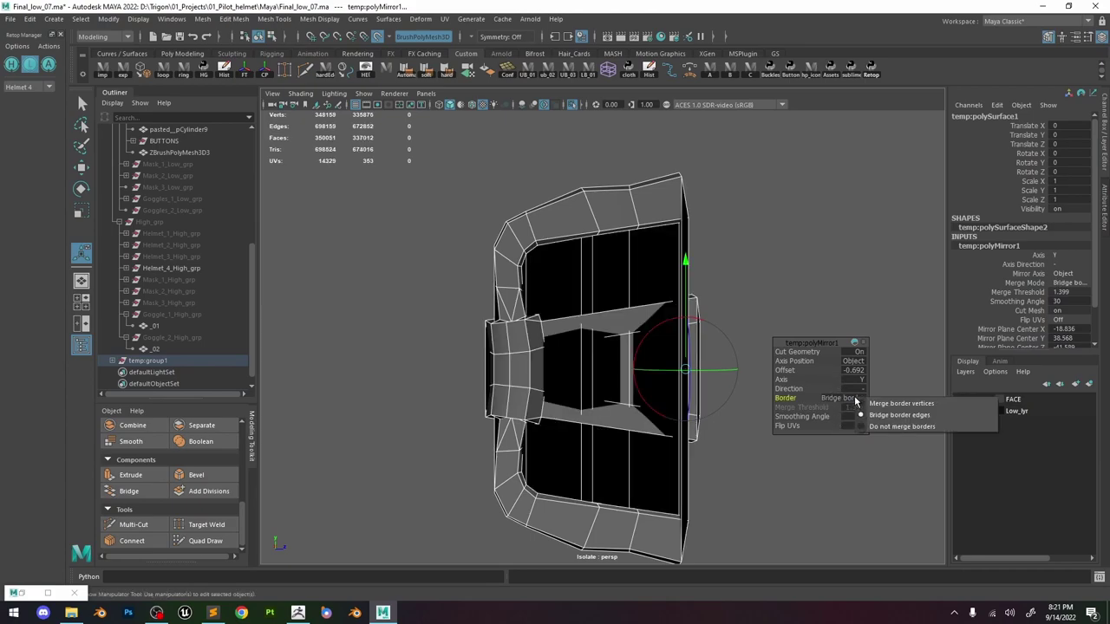
{"action": "left_click", "coordinate": [869, 426]}
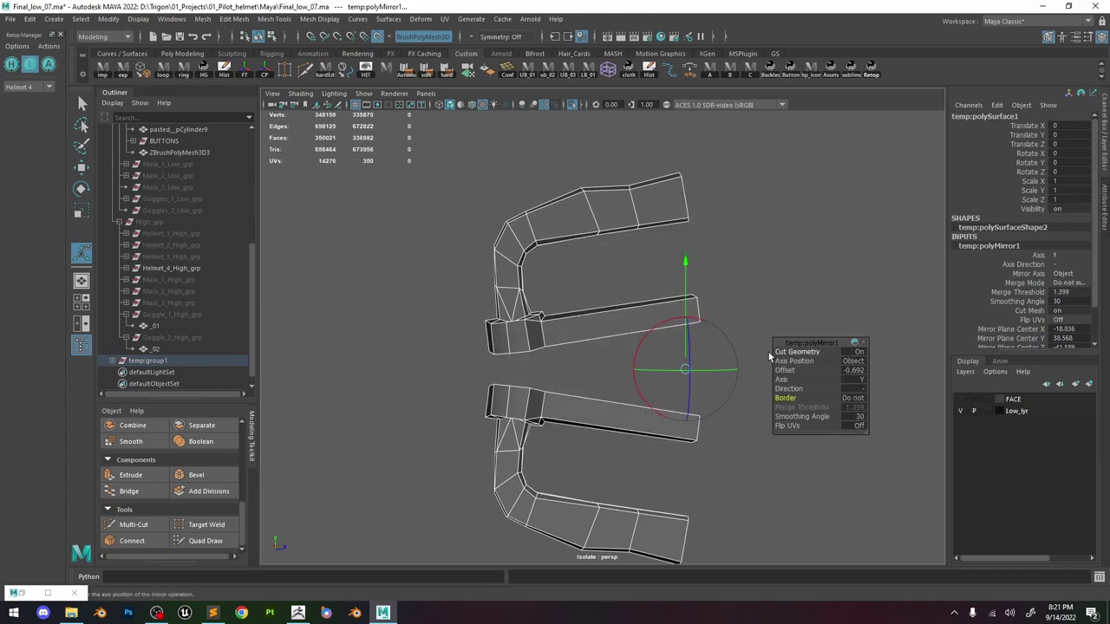
Bring the mirrored half closer to the original half and select all of its faces.
{"action": "left_click_drag", "start_coordinate": [698, 304], "coordinate": [730, 310]}
{"action": "right_click_drag", "start_coordinate": [564, 365], "coordinate": [564, 396]}
{"action": "double_click", "coordinate": [574, 394]}
Try rotating the selected mirrored half about its default pivot.
{"action": "key", "text": "e"}
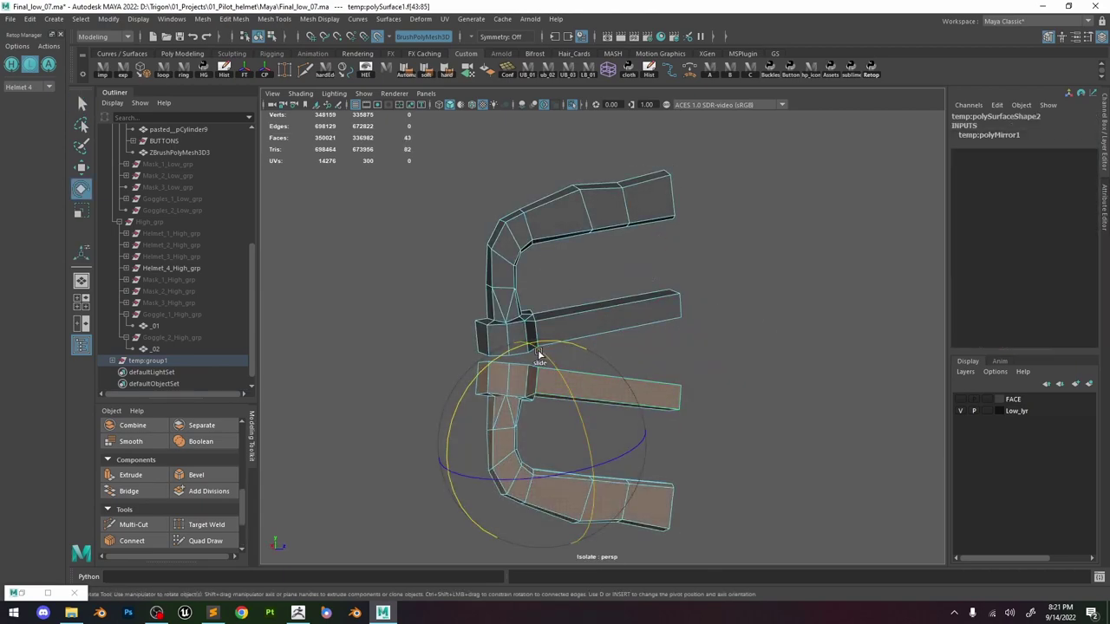
{"action": "left_click_drag", "start_coordinate": [538, 354], "coordinate": [527, 392]}
{"action": "key", "text": "ctrl+z"}
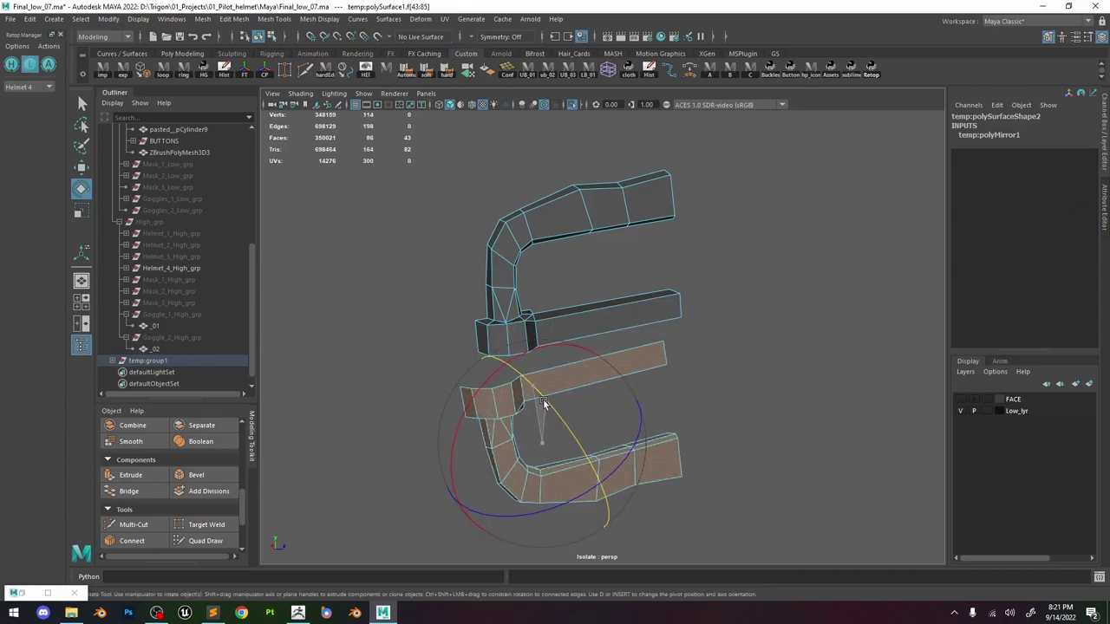
Move the mirrored half's pivot to the seam with the upper half and rotate the half into line with it.
{"action": "key", "text": "w"}
{"action": "key", "text": "d"}
{"action": "left_click_drag", "start_coordinate": [578, 426], "coordinate": [615, 329]}
{"action": "key", "text": "v"}
{"action": "key", "text": "e"}
{"action": "left_click_drag", "start_coordinate": [615, 338], "coordinate": [713, 345], "text": "alt"}
{"action": "mouse_move", "coordinate": [639, 324]}
{"action": "left_mouse_down"}
{"action": "mouse_move", "coordinate": [597, 318]}
{"action": "mouse_move", "coordinate": [629, 312]}
{"action": "left_mouse_up"}
{"action": "left_click_drag", "start_coordinate": [676, 376], "coordinate": [674, 379]}
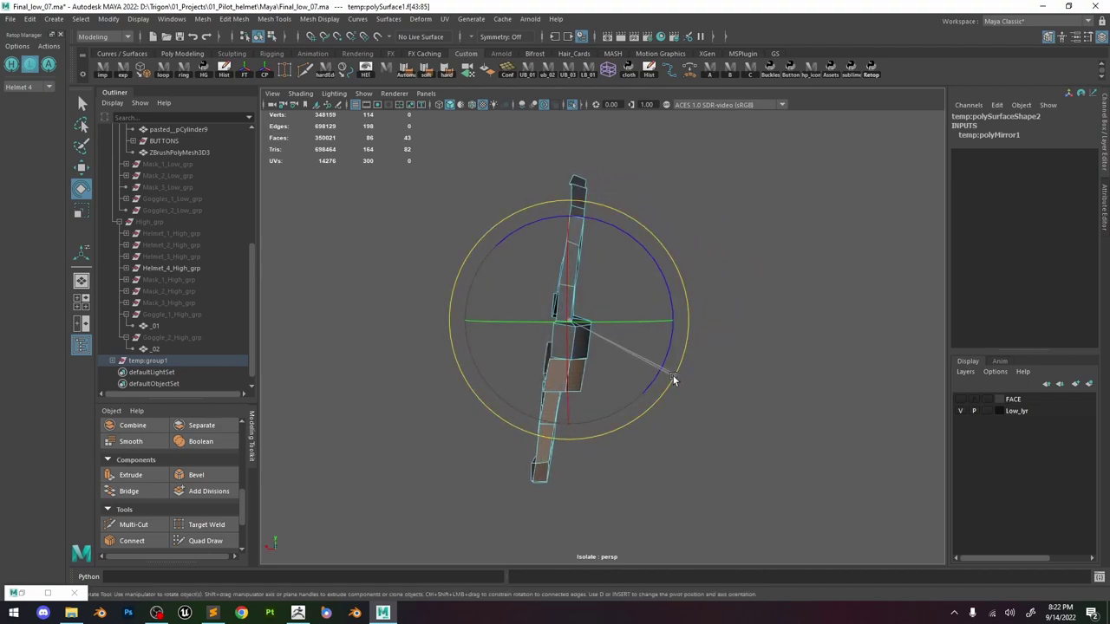
{"action": "key", "text": "w"}
{"action": "key", "text": "e"}
{"action": "left_click_drag", "start_coordinate": [570, 322], "coordinate": [500, 332]}
Merge the vertices around the crossbar seam between the two halves with a distance threshold of 0.06.
{"action": "right_click_drag", "start_coordinate": [500, 295], "coordinate": [434, 271]}
{"action": "left_click_drag", "start_coordinate": [738, 276], "coordinate": [413, 419]}
{"action": "right_click_drag", "start_coordinate": [472, 406], "coordinate": [553, 396], "text": "alt"}
{"action": "right_click_drag", "start_coordinate": [518, 329], "coordinate": [542, 284], "text": "shift"}
{"action": "middle_click_drag", "start_coordinate": [582, 333], "coordinate": [582, 334]}
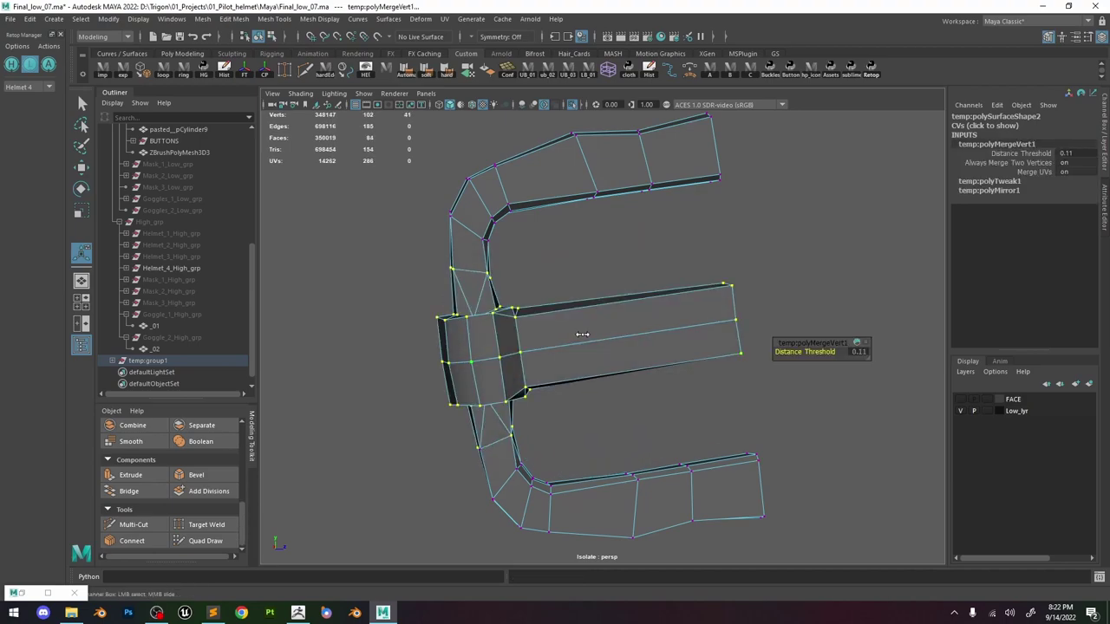
{"action": "left_click_drag", "start_coordinate": [598, 318], "coordinate": [662, 282], "text": "alt"}
{"action": "middle_click_drag", "start_coordinate": [674, 290], "coordinate": [668, 291]}
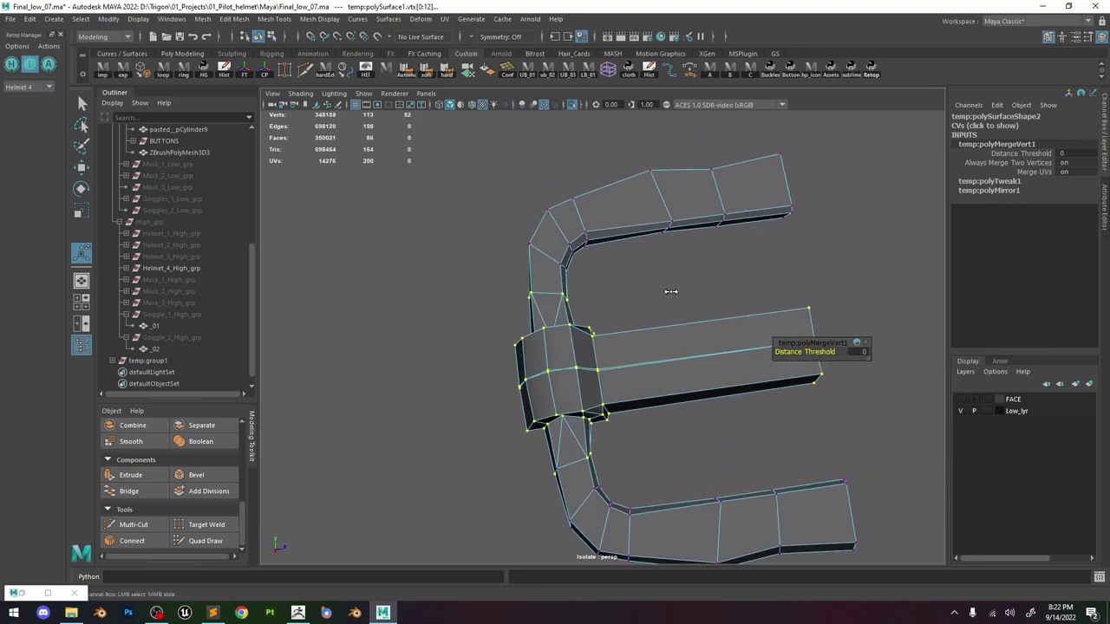
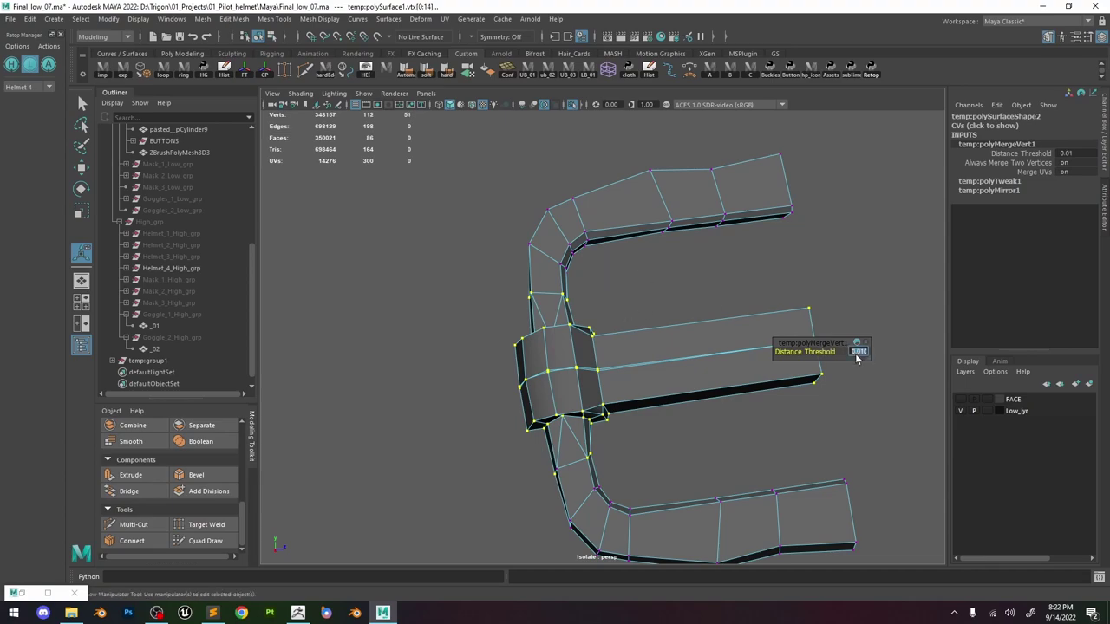
{"action": "type", "text": "1"}
{"action": "key", "text": "Return"}
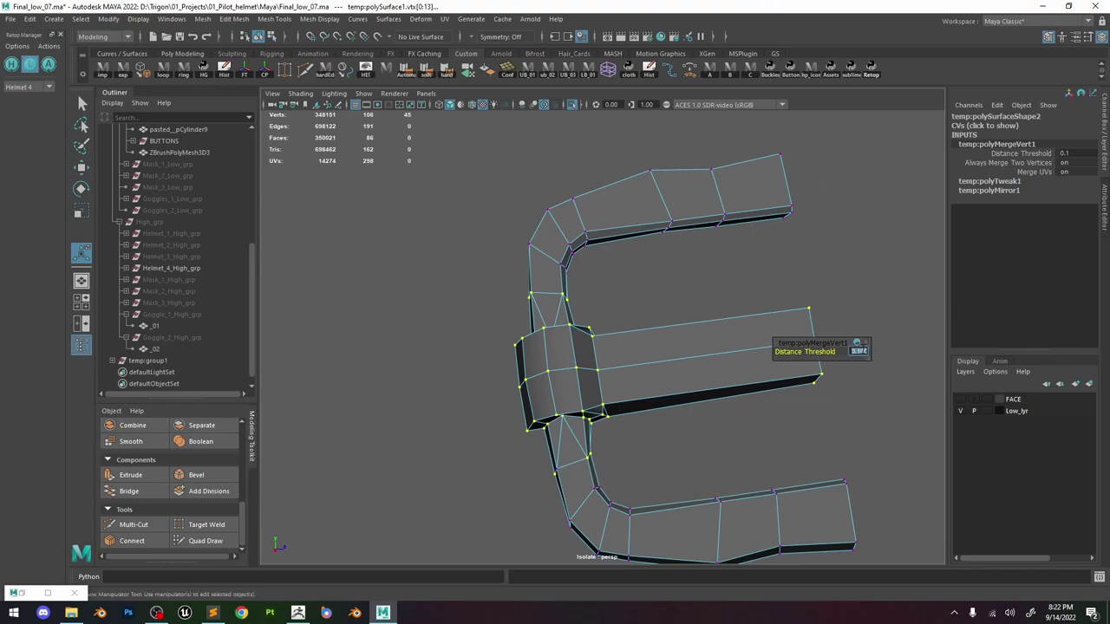
{"action": "left_click_drag", "start_coordinate": [857, 351], "coordinate": [863, 352]}
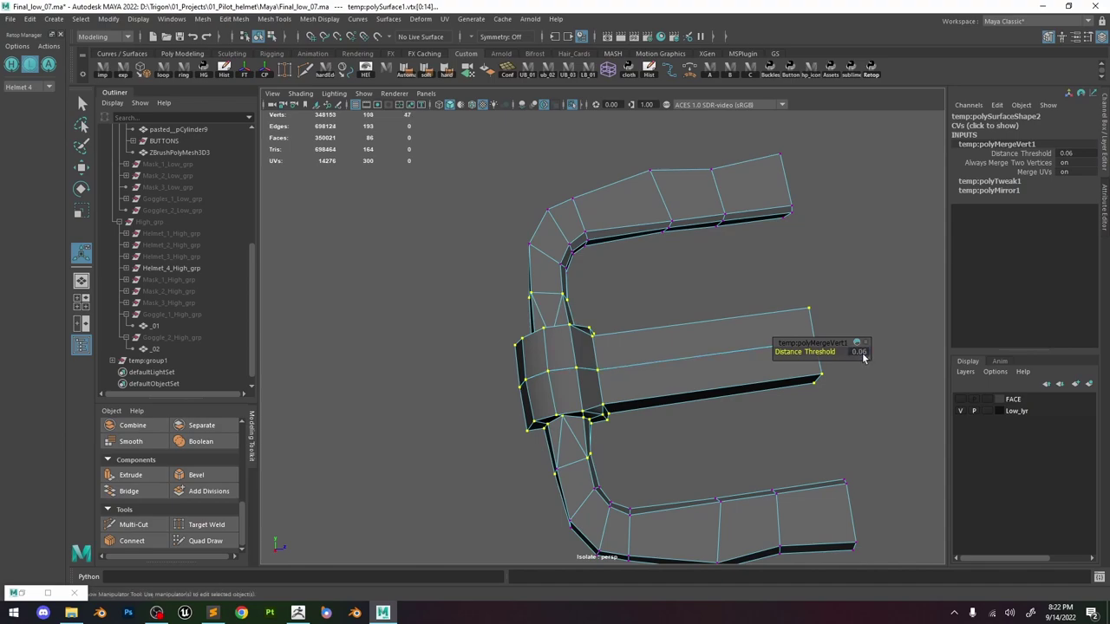
{"action": "left_click_drag", "start_coordinate": [826, 267], "coordinate": [783, 274], "text": "alt"}
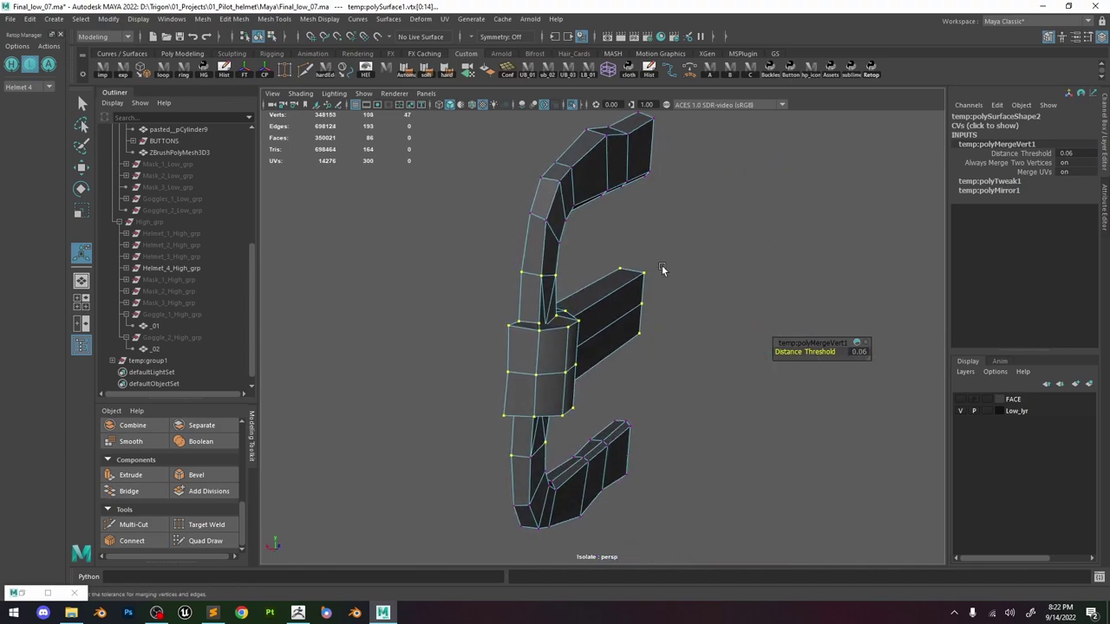
Reselect the mesh as an object and check its smoothed preview before restoring the unsmoothed display.
{"action": "left_click", "coordinate": [663, 268]}
{"action": "right_click_drag", "start_coordinate": [599, 281], "coordinate": [679, 239]}
{"action": "key", "text": "3"}
{"action": "left_click_drag", "start_coordinate": [659, 244], "coordinate": [723, 257], "text": "alt"}
{"action": "middle_click_drag", "start_coordinate": [814, 274], "coordinate": [743, 314], "text": "alt"}
{"action": "key", "text": "1"}
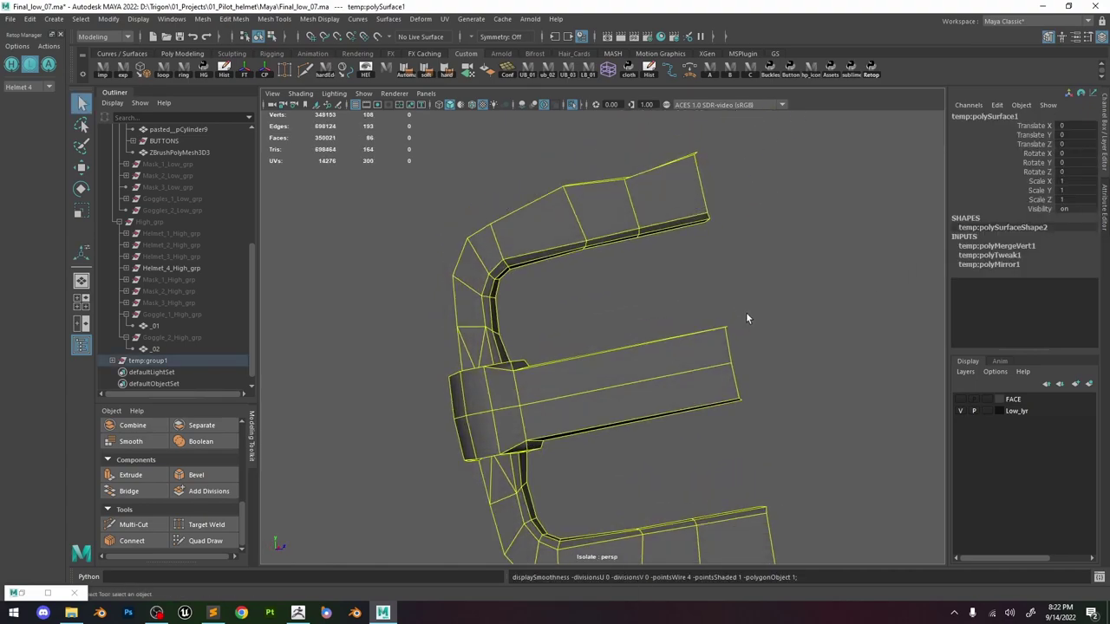
Delete the edge loop that runs lengthwise along the centre of the crossbar.
{"action": "right_click_drag", "start_coordinate": [746, 313], "coordinate": [579, 191], "text": "alt"}
{"action": "left_click_drag", "start_coordinate": [644, 262], "coordinate": [682, 281], "text": "alt"}
{"action": "scroll", "coordinate": [614, 373], "scroll_direction": "up", "scroll_amount": 4}
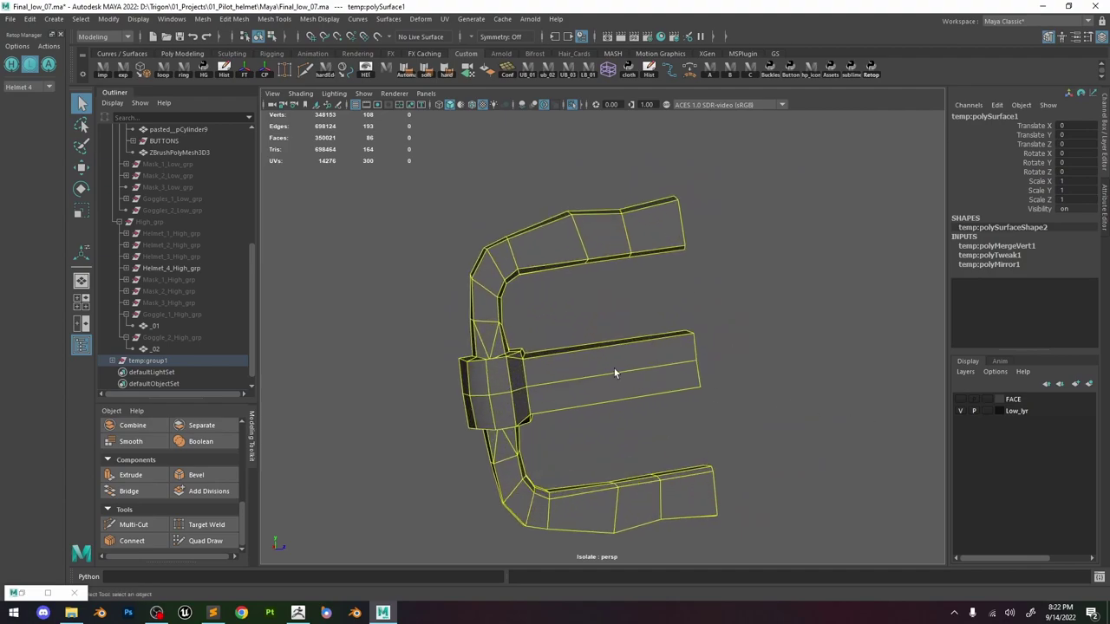
{"action": "key", "text": "F10"}
{"action": "left_click", "coordinate": [576, 379]}
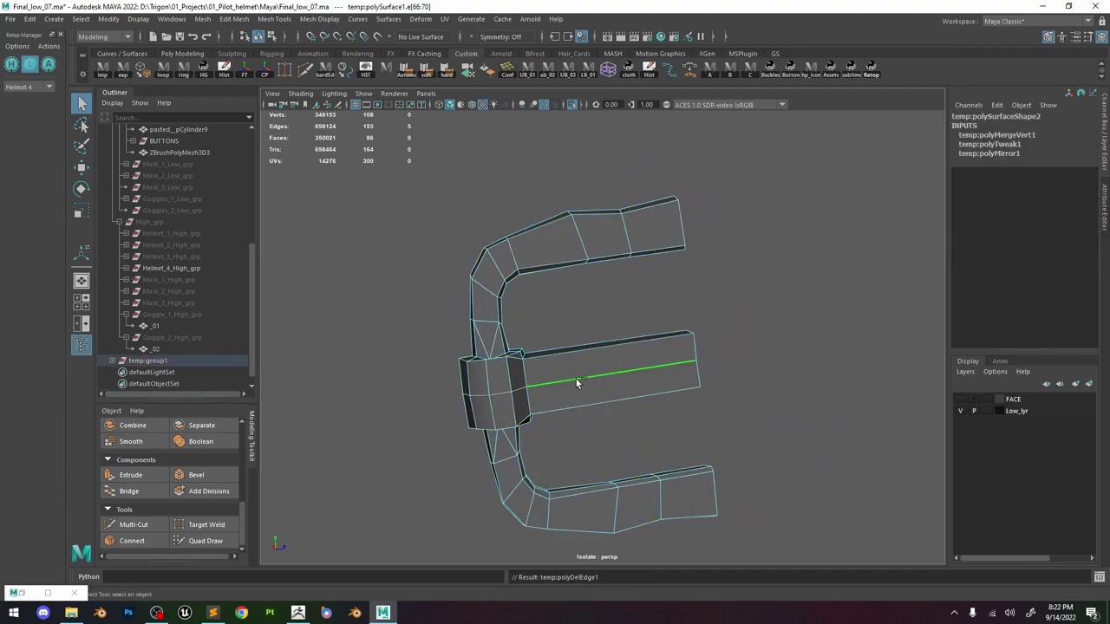
{"action": "key", "text": "Delete"}
{"action": "mouse_move", "coordinate": [568, 355]}
{"action": "left_mouse_down", "text": "alt"}
{"action": "mouse_move", "coordinate": [565, 385]}
{"action": "mouse_move", "coordinate": [563, 352]}
{"action": "left_mouse_up", "text": "alt"}
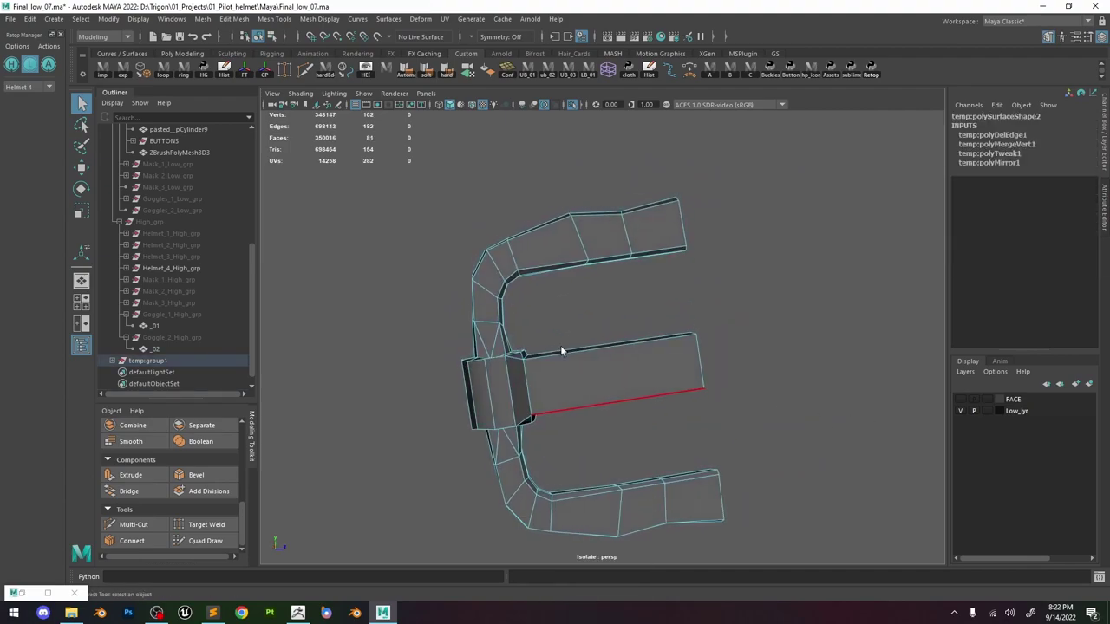
Edit the joined half-buckle's pivot so that its axes line up with the slanted crossbar.
{"action": "right_click_drag", "start_coordinate": [572, 267], "coordinate": [655, 201]}
{"action": "right_click_drag", "start_coordinate": [675, 254], "coordinate": [630, 227], "text": "alt"}
{"action": "key", "text": "w"}
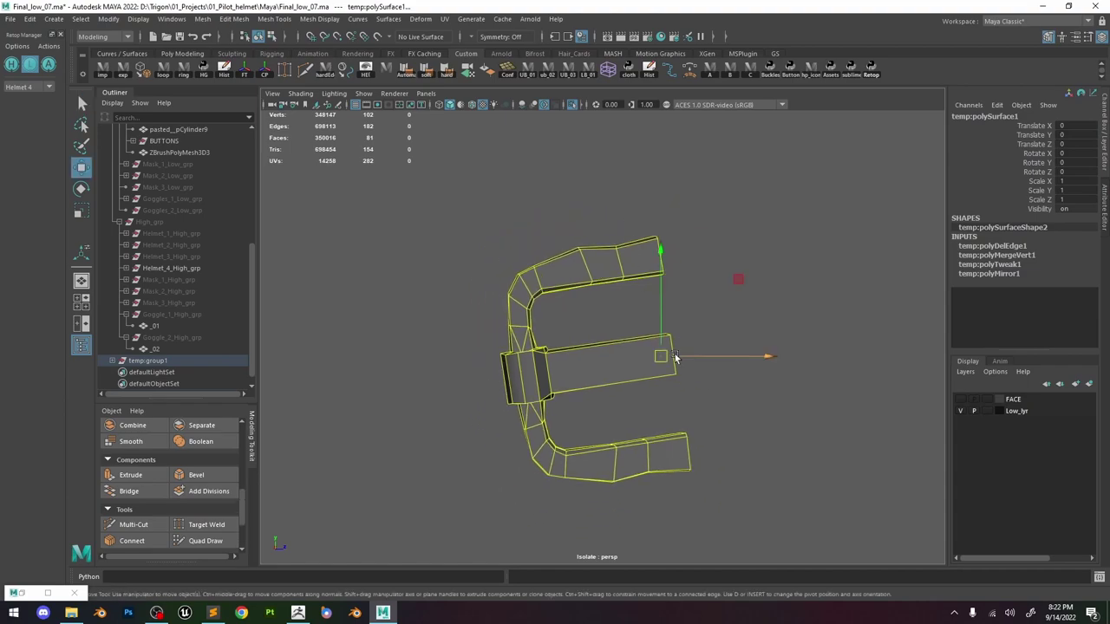
{"action": "middle_click_drag", "start_coordinate": [700, 346], "coordinate": [651, 344], "text": "alt"}
{"action": "key", "text": "d"}
{"action": "left_click_drag", "start_coordinate": [658, 388], "coordinate": [662, 380]}
{"action": "key", "text": "d"}
Shift the pivot along the crossbar to its open end.
{"action": "key", "text": "d"}
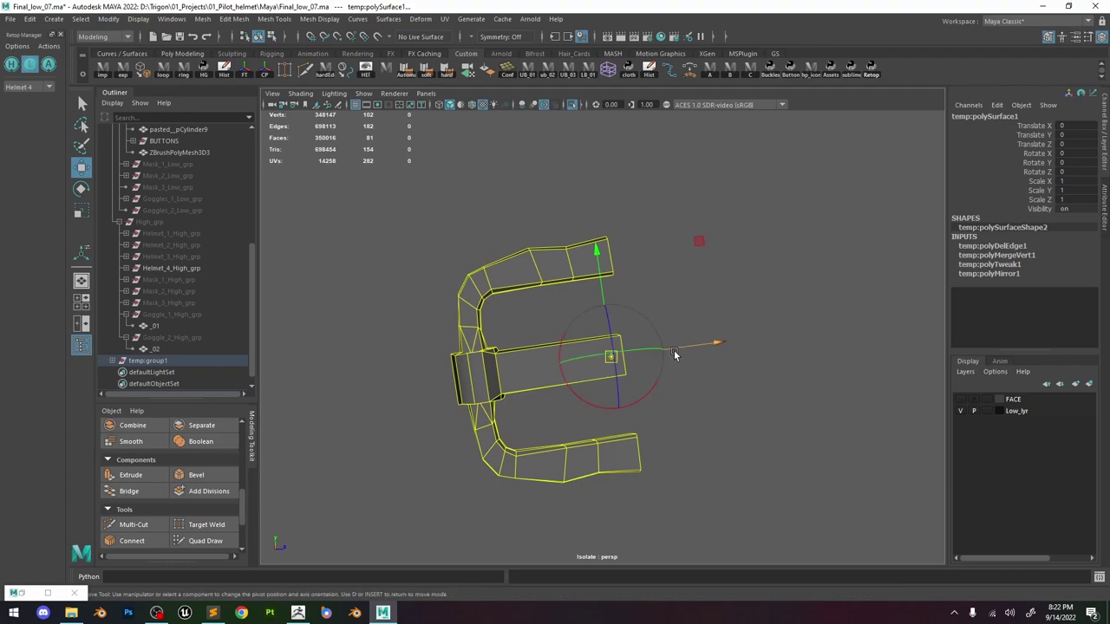
{"action": "key", "text": "d"}
{"action": "key", "text": "d"}
{"action": "left_click_drag", "start_coordinate": [675, 348], "coordinate": [685, 348]}
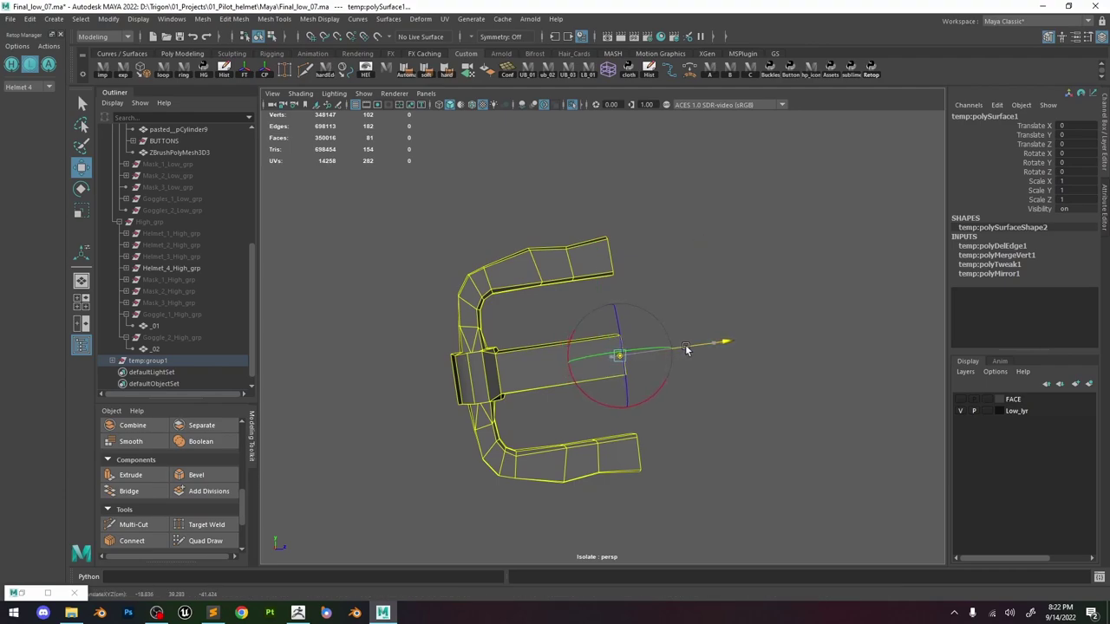
{"action": "key", "text": "d"}
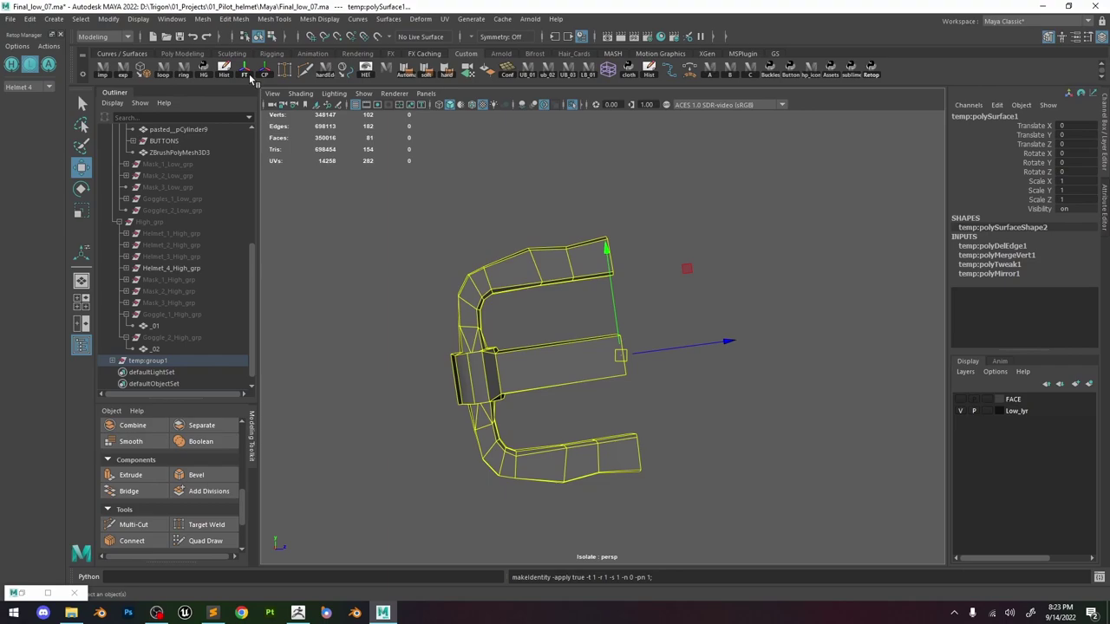
Duplicate the half-buckle, tilt the copy's pivot to the crossbar, and flip the copy with Scale Z set to -1.
{"action": "key", "text": "ctrl+d"}
{"action": "key", "text": "r"}
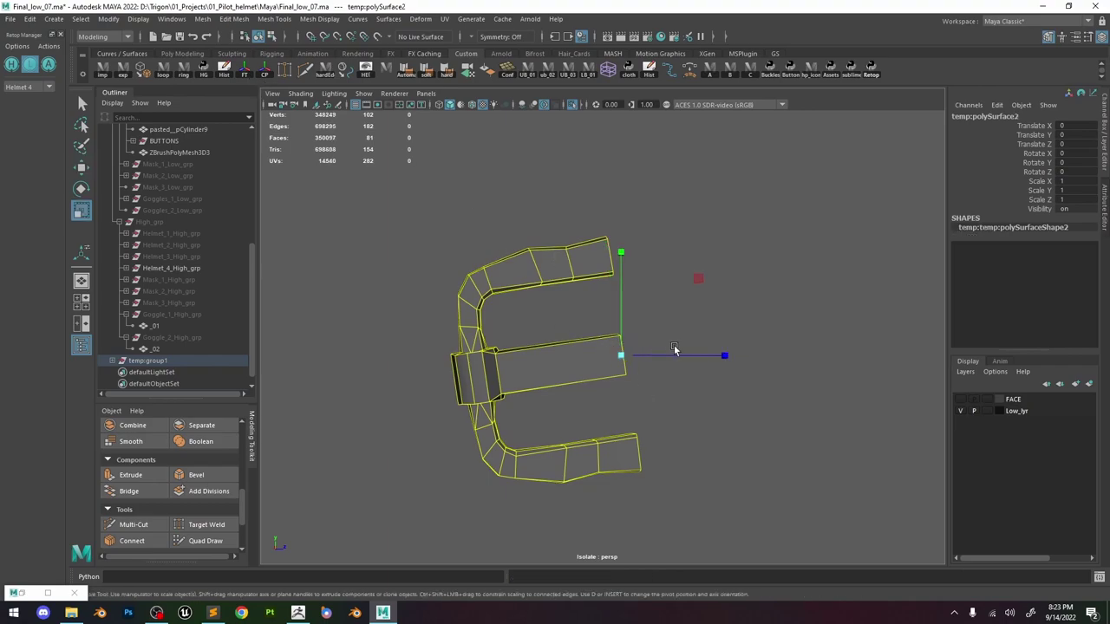
{"action": "key", "text": "d"}
{"action": "mouse_move", "coordinate": [666, 383]}
{"action": "left_mouse_down"}
{"action": "mouse_move", "coordinate": [684, 444]}
{"action": "mouse_move", "coordinate": [673, 380]}
{"action": "left_mouse_up"}
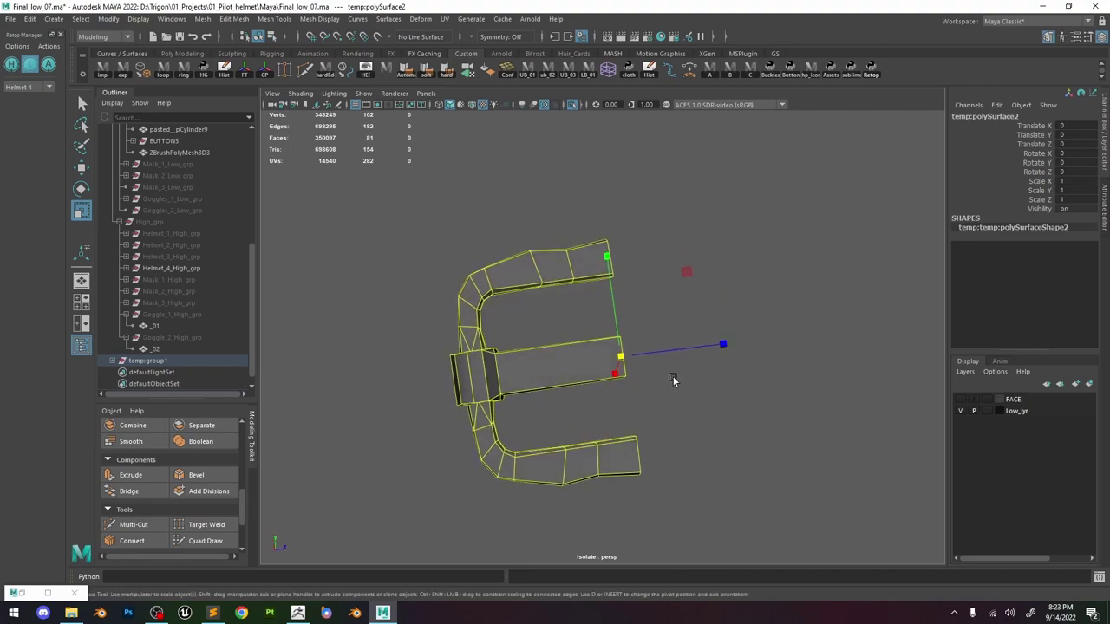
{"action": "middle_click_drag", "start_coordinate": [673, 380], "coordinate": [671, 376], "text": "alt"}
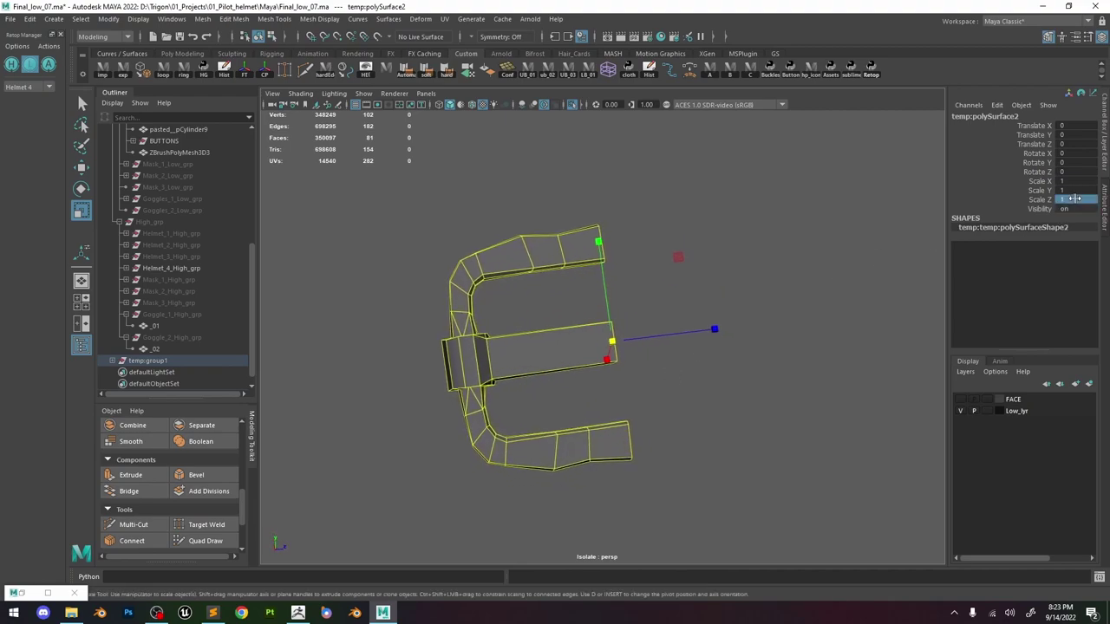
{"action": "type", "text": "-1"}
{"action": "key", "text": "Return"}
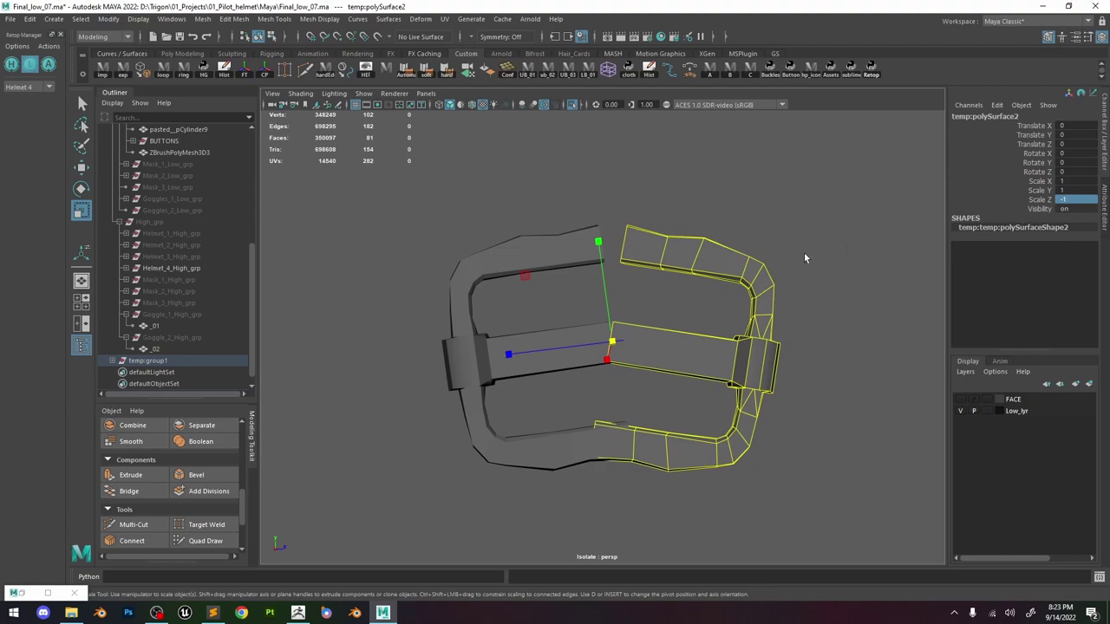
Rotate the flipped copy about -18° in X and move it up against the original half.
{"action": "key", "text": "e"}
{"action": "left_click_drag", "start_coordinate": [702, 399], "coordinate": [706, 375]}
{"action": "key", "text": "w"}
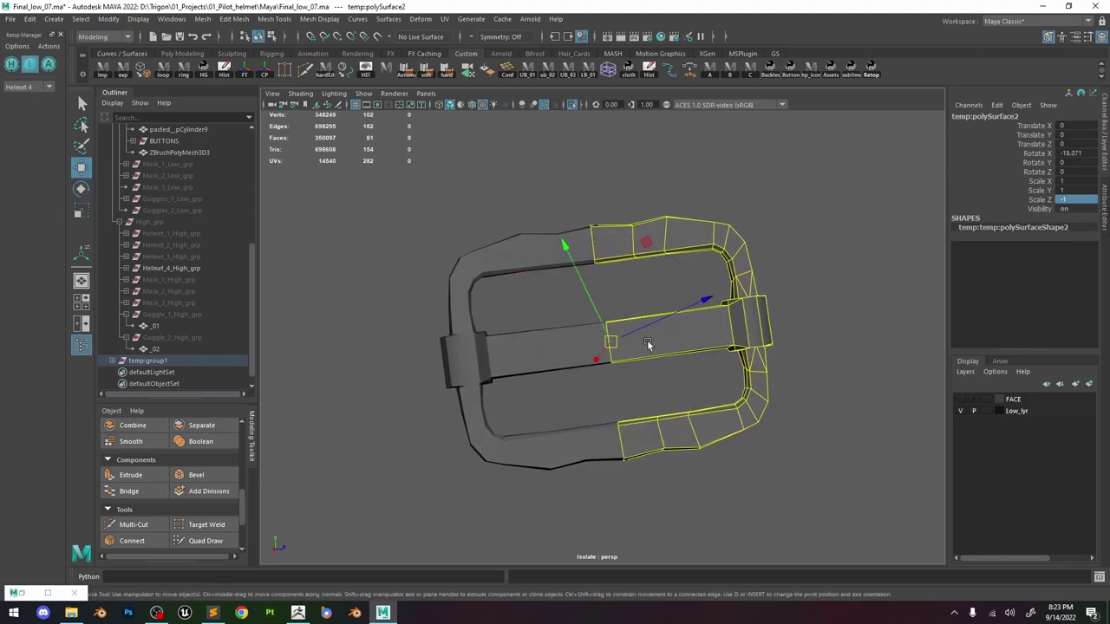
{"action": "left_click_drag", "start_coordinate": [618, 339], "coordinate": [552, 354]}
Combine the two buckle halves into one mesh and delete its construction history.
{"action": "left_click", "coordinate": [521, 332]}
{"action": "left_click", "coordinate": [111, 364]}
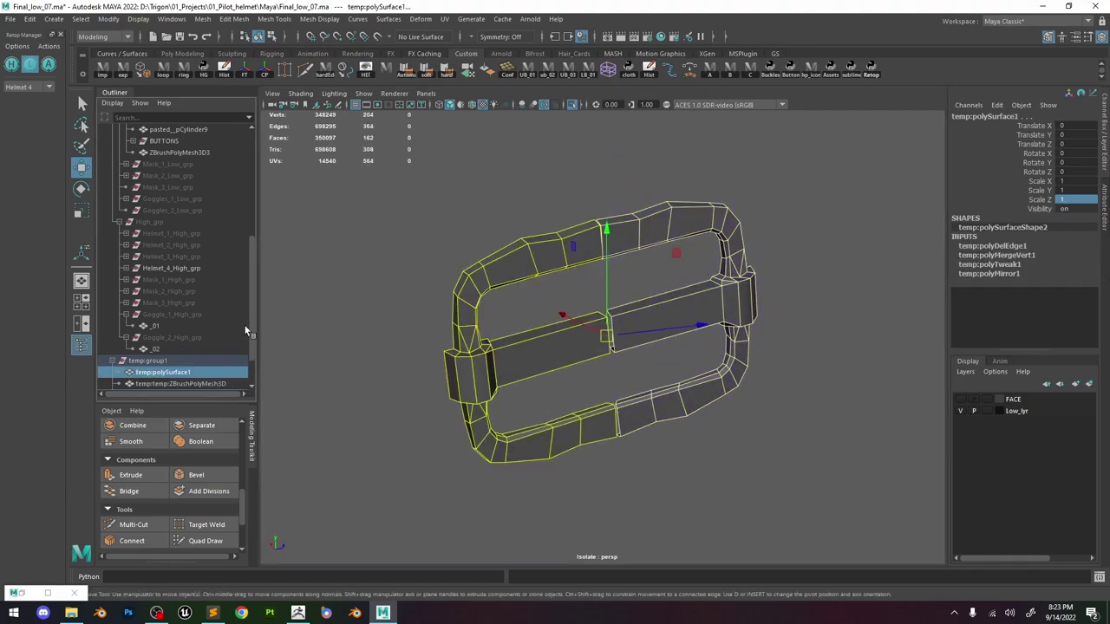
{"action": "key", "text": "space"}
{"action": "left_click", "coordinate": [424, 335]}
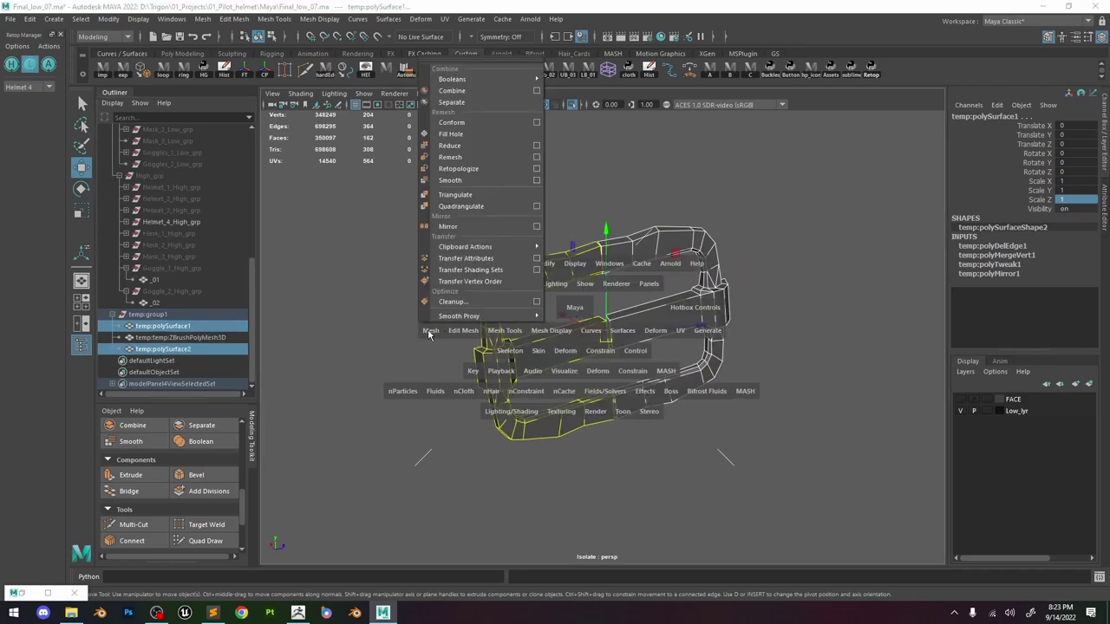
{"action": "left_click", "coordinate": [453, 96]}
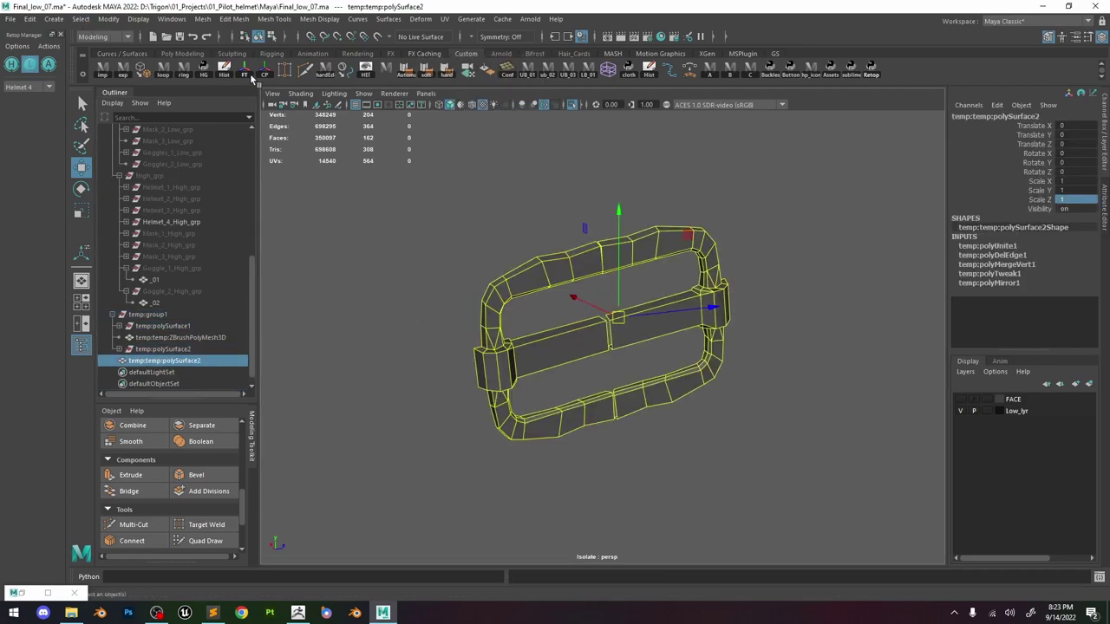
{"action": "left_click", "coordinate": [226, 69]}
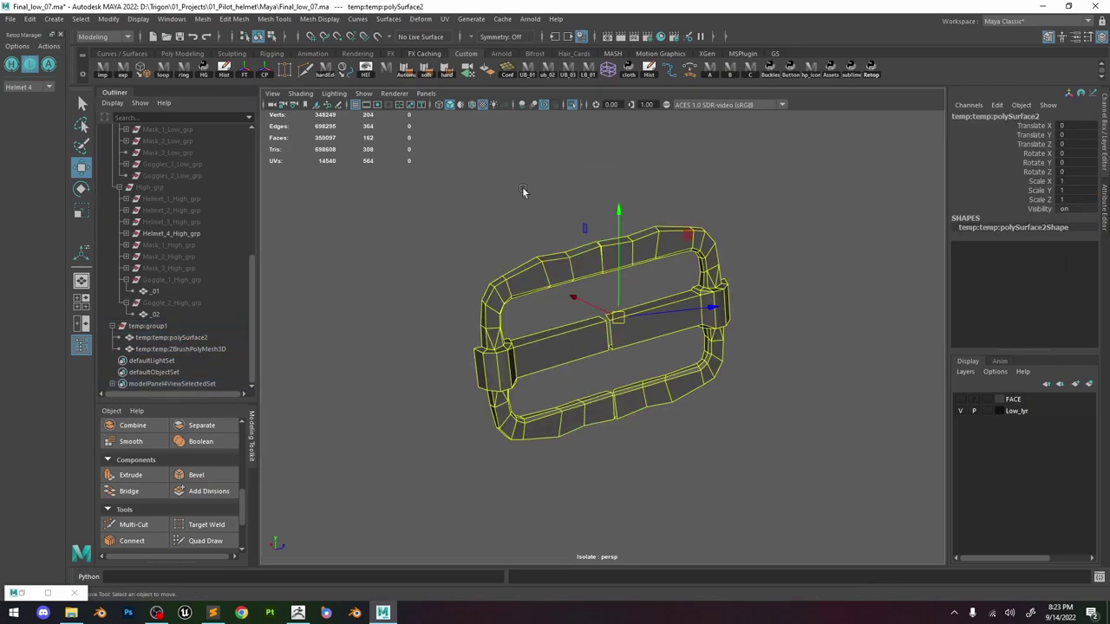
Select all vertices along the buckle's centre seam and apply Merge Vertices with a distance threshold of 0.
{"action": "right_click_drag", "start_coordinate": [522, 191], "coordinate": [477, 191]}
{"action": "left_click_drag", "start_coordinate": [538, 198], "coordinate": [585, 213], "text": "alt"}
{"action": "left_click_drag", "start_coordinate": [623, 214], "coordinate": [596, 433]}
{"action": "right_click_drag", "start_coordinate": [621, 343], "coordinate": [622, 280], "text": "shift"}
{"action": "key", "text": "ctrl+z"}
{"action": "right_click_drag", "start_coordinate": [640, 320], "coordinate": [639, 293], "text": "shift"}
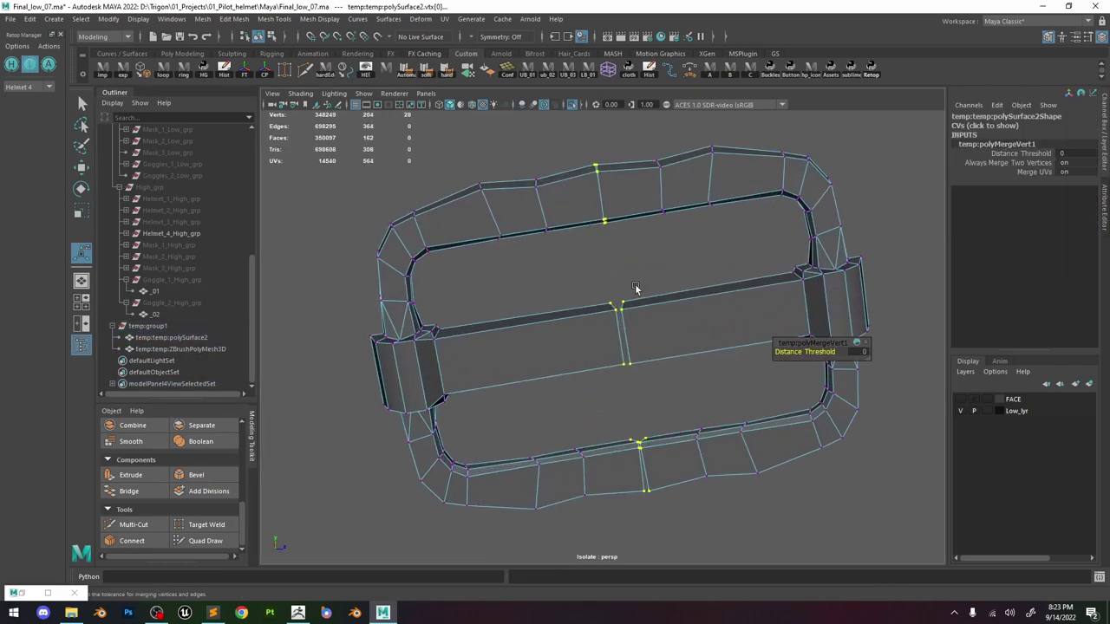
Merge the open vertex pairs one at a time where the two crossbar halves meet.
{"action": "left_click_drag", "start_coordinate": [634, 288], "coordinate": [606, 306]}
{"action": "right_click_drag", "start_coordinate": [614, 303], "coordinate": [614, 243], "text": "shift"}
{"action": "left_click_drag", "start_coordinate": [610, 305], "coordinate": [627, 340]}
{"action": "right_click_drag", "start_coordinate": [627, 340], "coordinate": [627, 286], "text": "shift"}
{"action": "left_click_drag", "start_coordinate": [629, 381], "coordinate": [633, 339], "text": "alt"}
{"action": "left_click_drag", "start_coordinate": [620, 362], "coordinate": [644, 379]}
{"action": "right_click_drag", "start_coordinate": [643, 379], "coordinate": [643, 330], "text": "shift"}
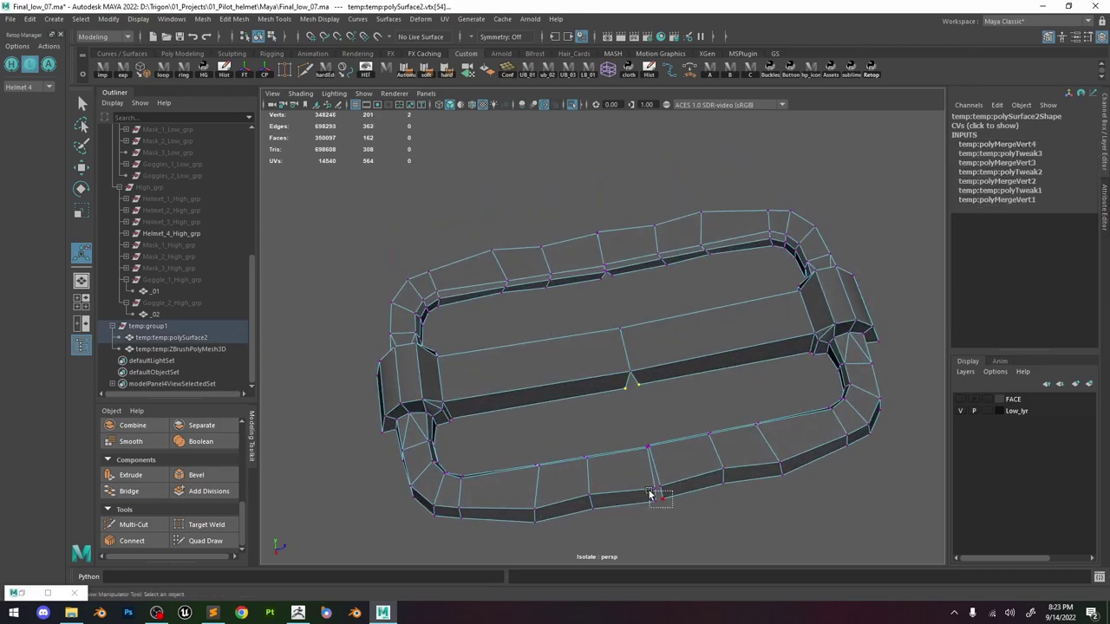
Merge the vertex pairs at the lower rail's centre seam and the remaining pair on the crossbar's underside.
{"action": "left_click_drag", "start_coordinate": [649, 492], "coordinate": [648, 490]}
{"action": "key", "text": "g"}
{"action": "left_click_drag", "start_coordinate": [666, 496], "coordinate": [645, 479]}
{"action": "key", "text": "g"}
{"action": "left_click_drag", "start_coordinate": [646, 378], "coordinate": [612, 400]}
{"action": "key", "text": "g"}
{"action": "left_click_drag", "start_coordinate": [638, 408], "coordinate": [662, 469], "text": "alt"}
{"action": "middle_click_drag", "start_coordinate": [662, 468], "coordinate": [617, 373], "text": "alt"}
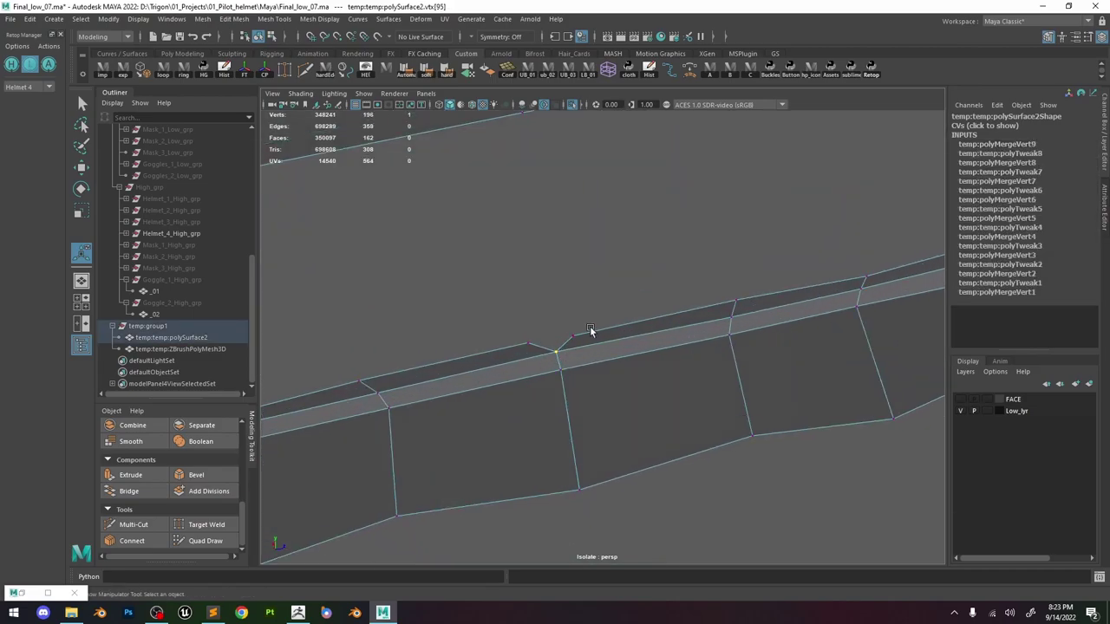
{"action": "left_click_drag", "start_coordinate": [590, 327], "coordinate": [518, 346]}
{"action": "key", "text": "g"}
Merge the open vertex pairs at the upper rail's centre seam and return to object selection.
{"action": "right_click_drag", "start_coordinate": [614, 337], "coordinate": [486, 149]}
{"action": "middle_click_drag", "start_coordinate": [559, 189], "coordinate": [577, 249], "text": "alt"}
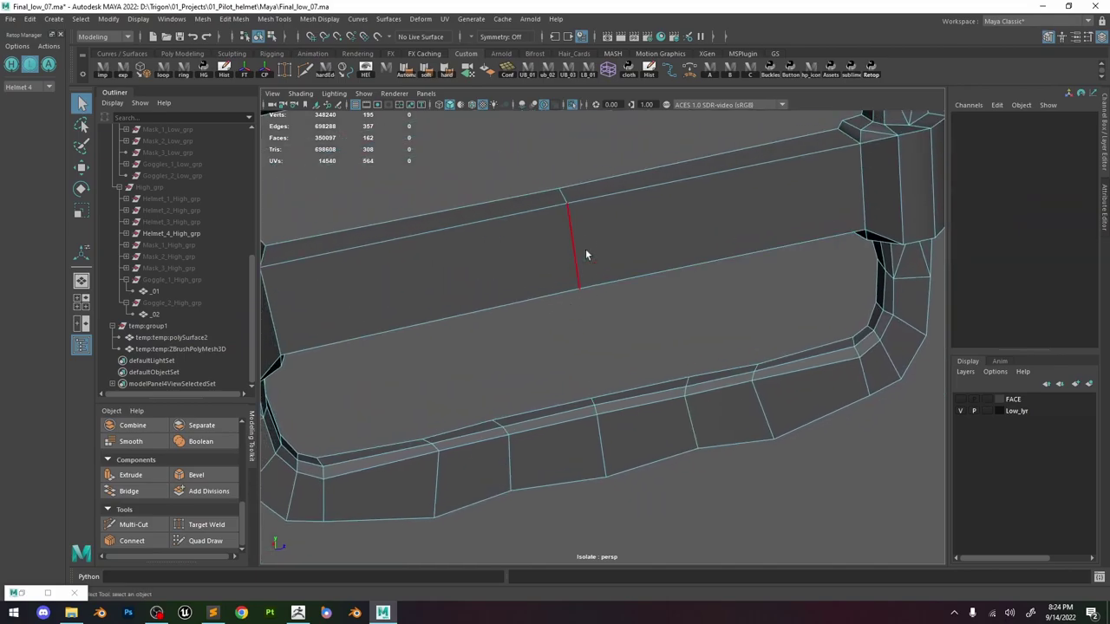
{"action": "right_click_drag", "start_coordinate": [587, 241], "coordinate": [529, 236]}
{"action": "left_click_drag", "start_coordinate": [534, 237], "coordinate": [676, 302], "text": "alt"}
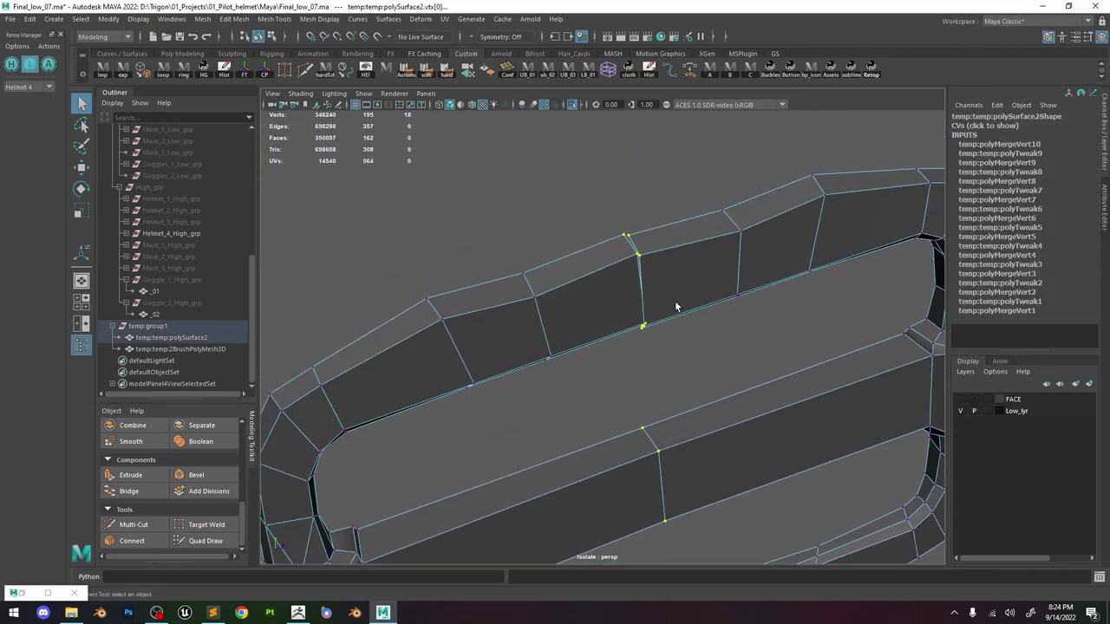
{"action": "key", "text": "g"}
{"action": "left_click_drag", "start_coordinate": [646, 251], "coordinate": [630, 203]}
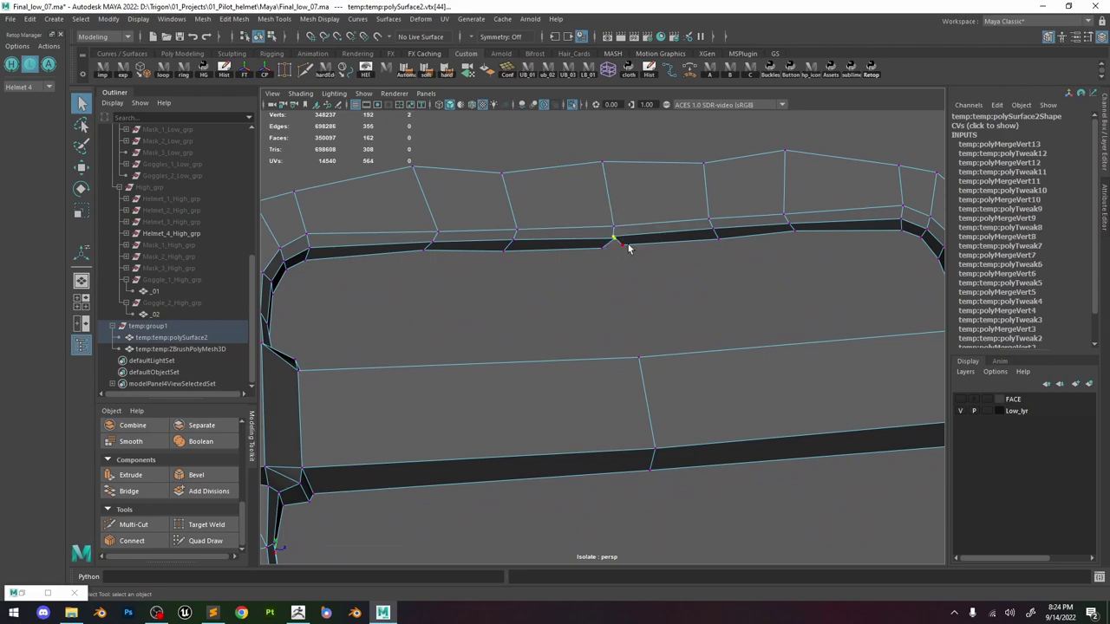
{"action": "key", "text": "F8"}
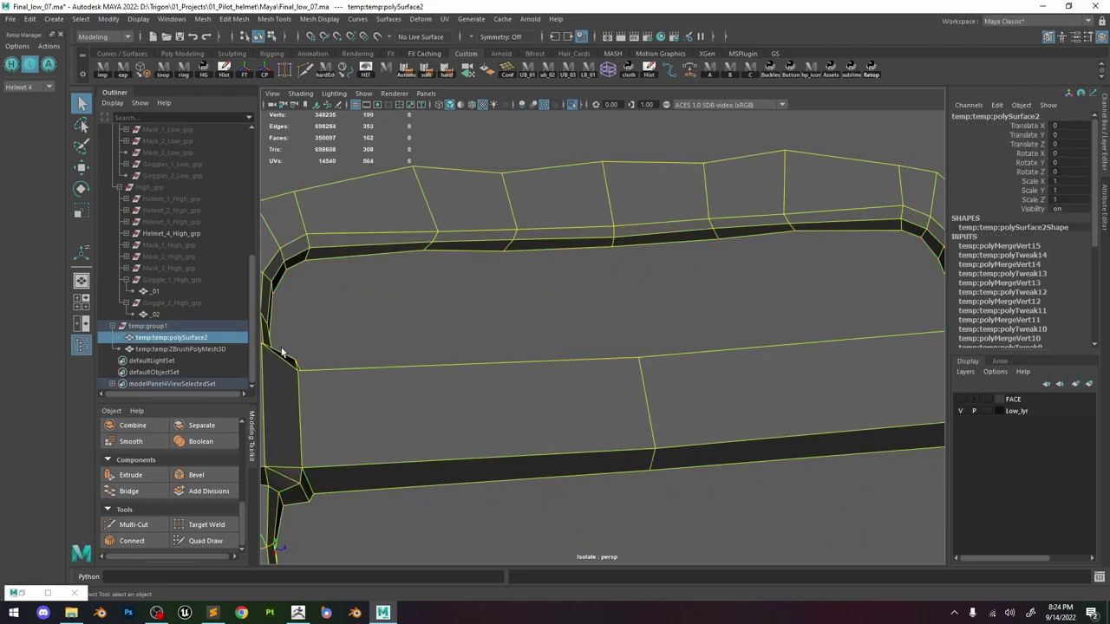
Bring the whole scene back into view and select the high-poly buckle together with the low-poly mesh.
{"action": "left_click", "coordinate": [220, 350]}
{"action": "left_click", "coordinate": [572, 106]}
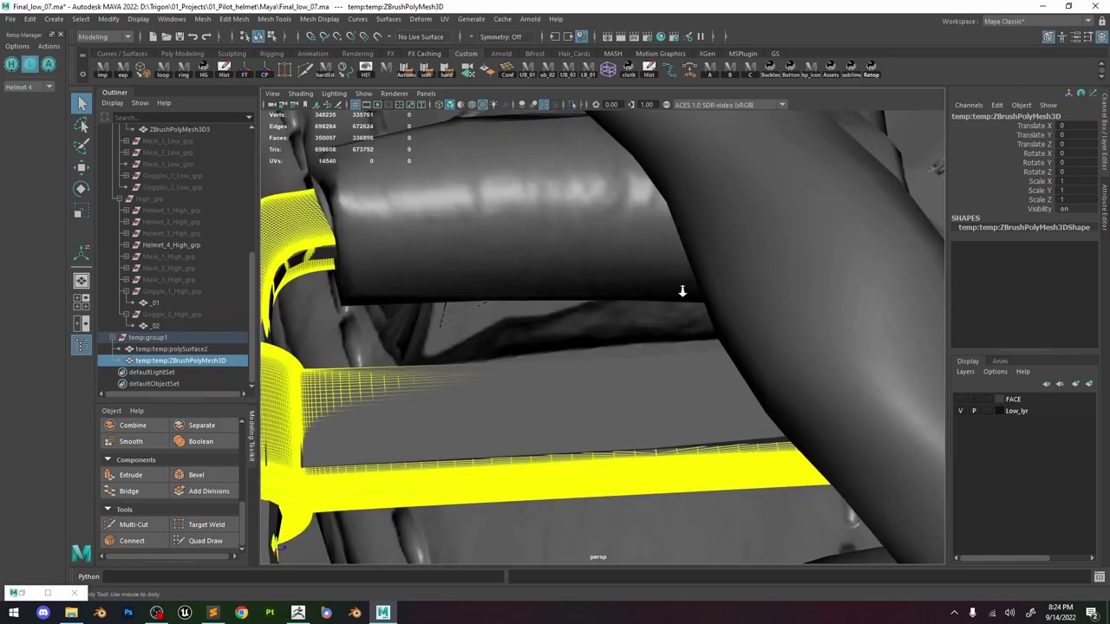
{"action": "right_click_drag", "start_coordinate": [681, 290], "coordinate": [649, 287], "text": "alt"}
{"action": "left_click_drag", "start_coordinate": [650, 287], "coordinate": [691, 315], "text": "alt"}
{"action": "left_click", "coordinate": [679, 385], "text": "shift"}
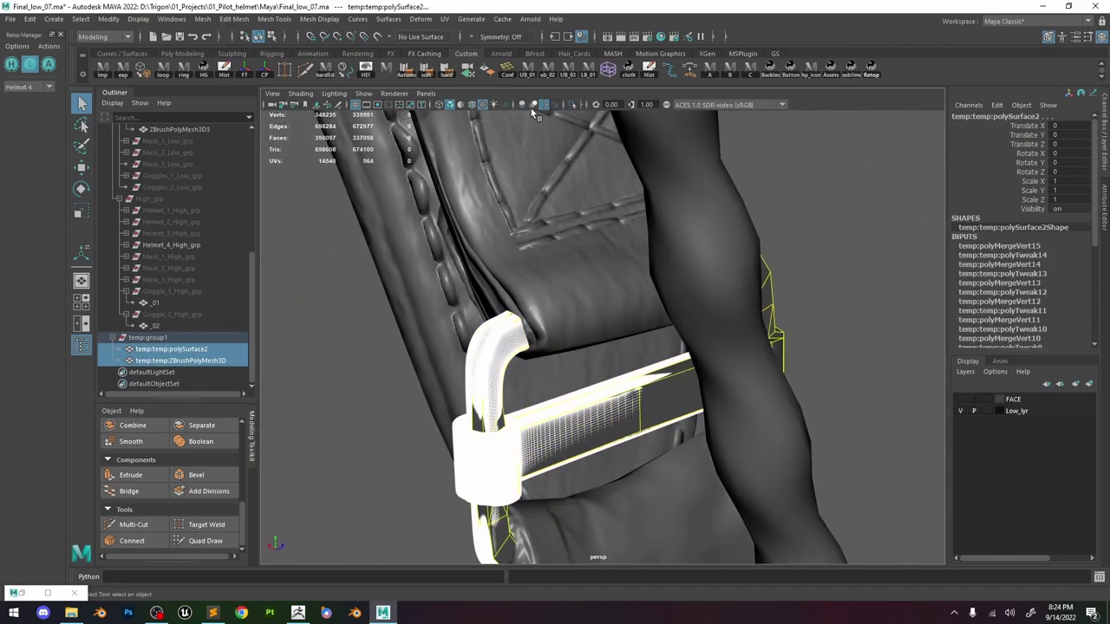
Isolate the low-poly and high-poly buckles and select the faces on one half of both meshes for rotating.
{"action": "left_click", "coordinate": [573, 106]}
{"action": "left_click_drag", "start_coordinate": [758, 280], "coordinate": [701, 267], "text": "alt"}
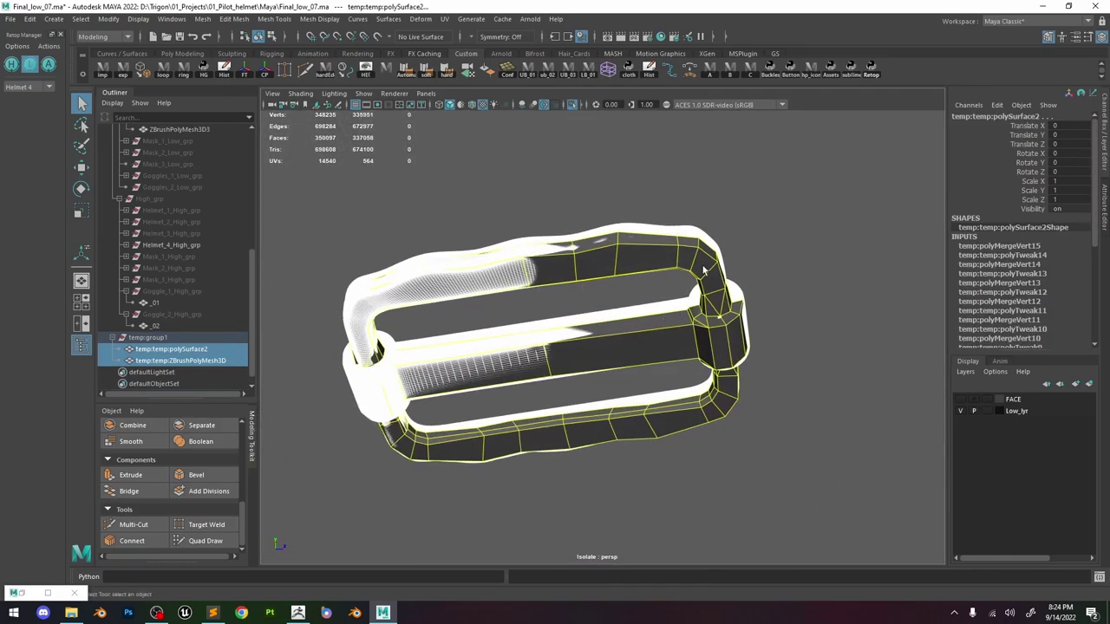
{"action": "right_click_drag", "start_coordinate": [766, 191], "coordinate": [768, 219]}
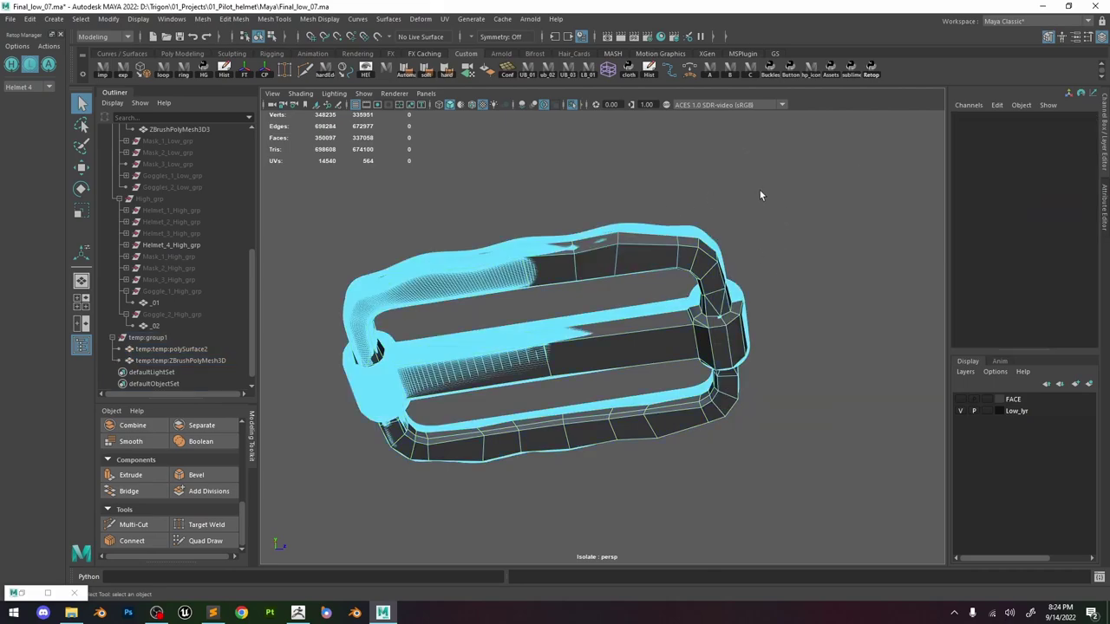
{"action": "left_click_drag", "start_coordinate": [579, 446], "coordinate": [579, 447]}
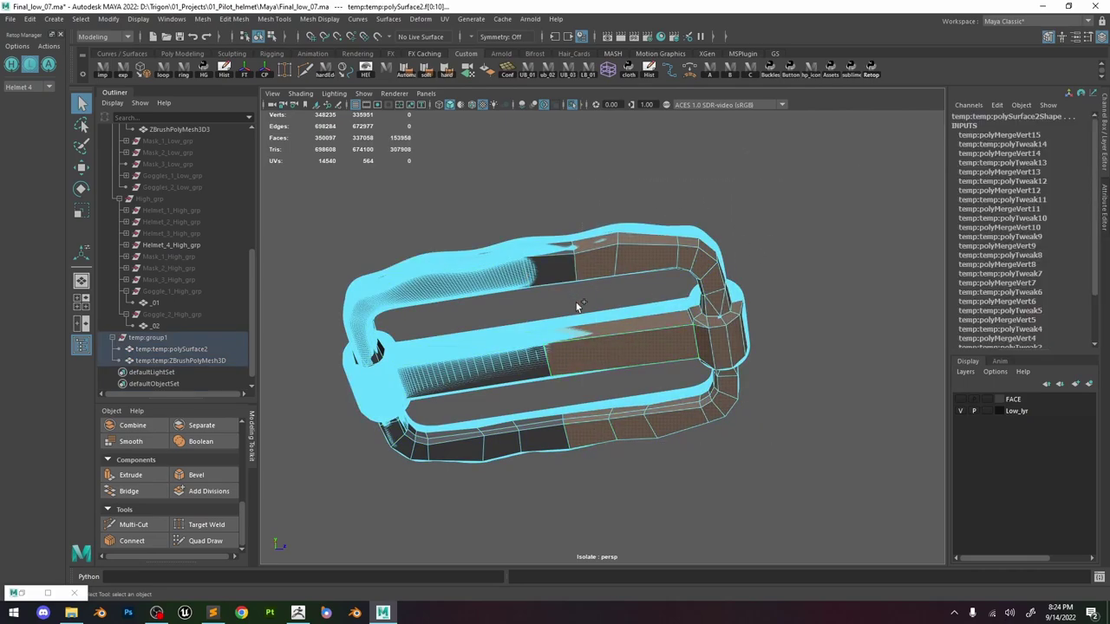
{"action": "key", "text": "e"}
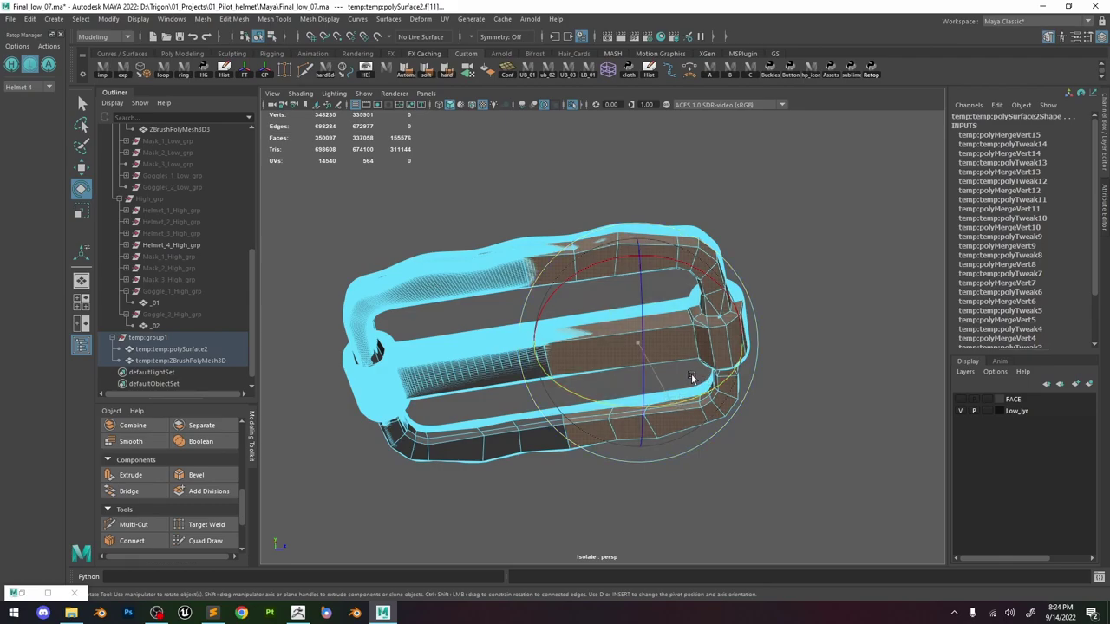
{"action": "left_click", "coordinate": [156, 613]}
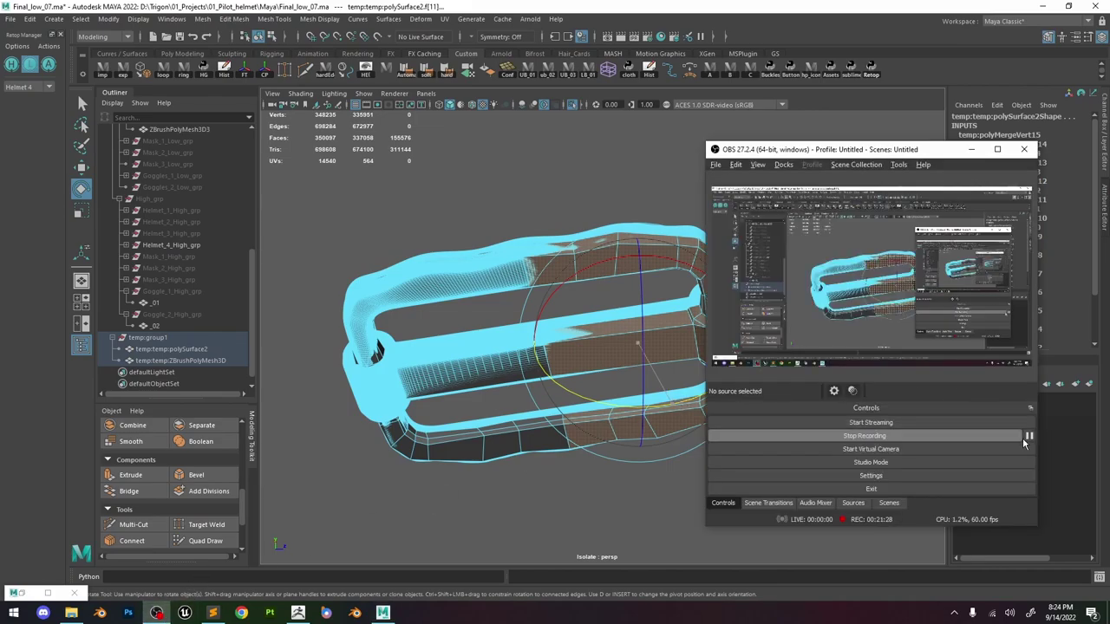
{"action": "left_click", "coordinate": [1030, 435]}
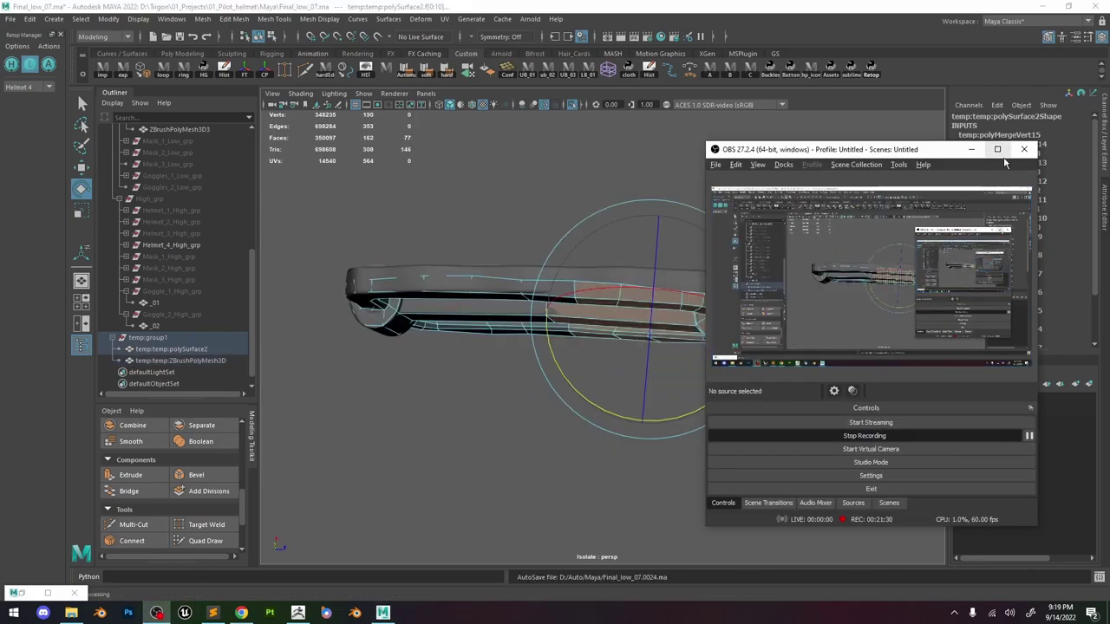
{"action": "left_click", "coordinate": [972, 151]}
Move the lower rail's outer vertex near its left corner onto the high-poly outline using soft selection.
{"action": "left_click_drag", "start_coordinate": [772, 265], "coordinate": [711, 388], "text": "alt"}
{"action": "key", "text": "w"}
{"action": "left_click_drag", "start_coordinate": [627, 330], "coordinate": [584, 259], "text": "alt"}
{"action": "right_click", "coordinate": [584, 259]}
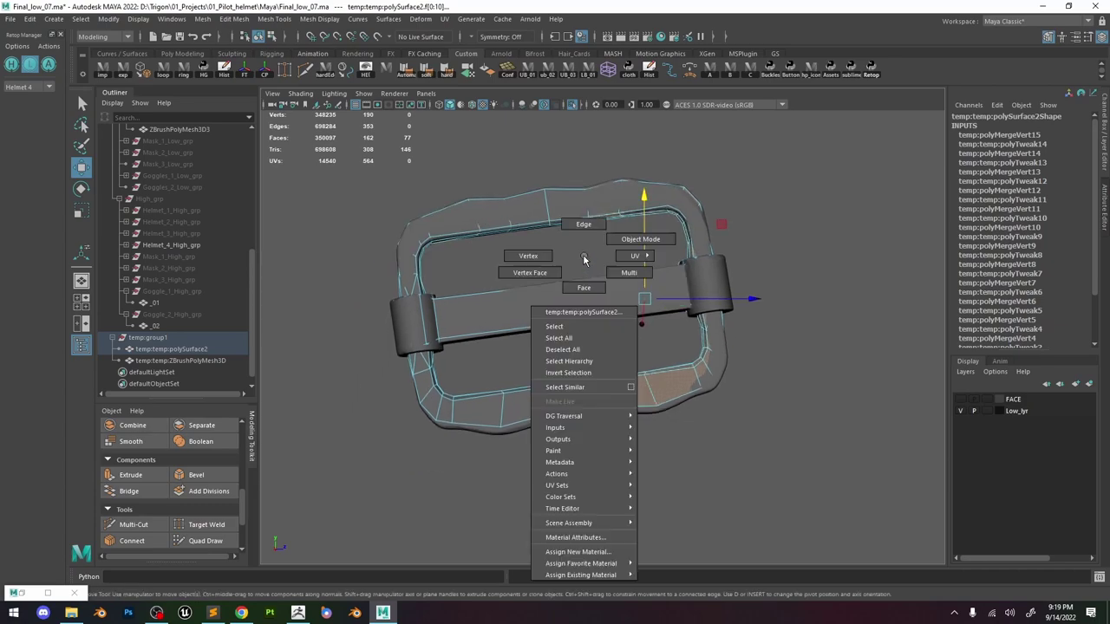
{"action": "right_click_drag", "start_coordinate": [583, 259], "coordinate": [528, 256]}
{"action": "key", "text": "b"}
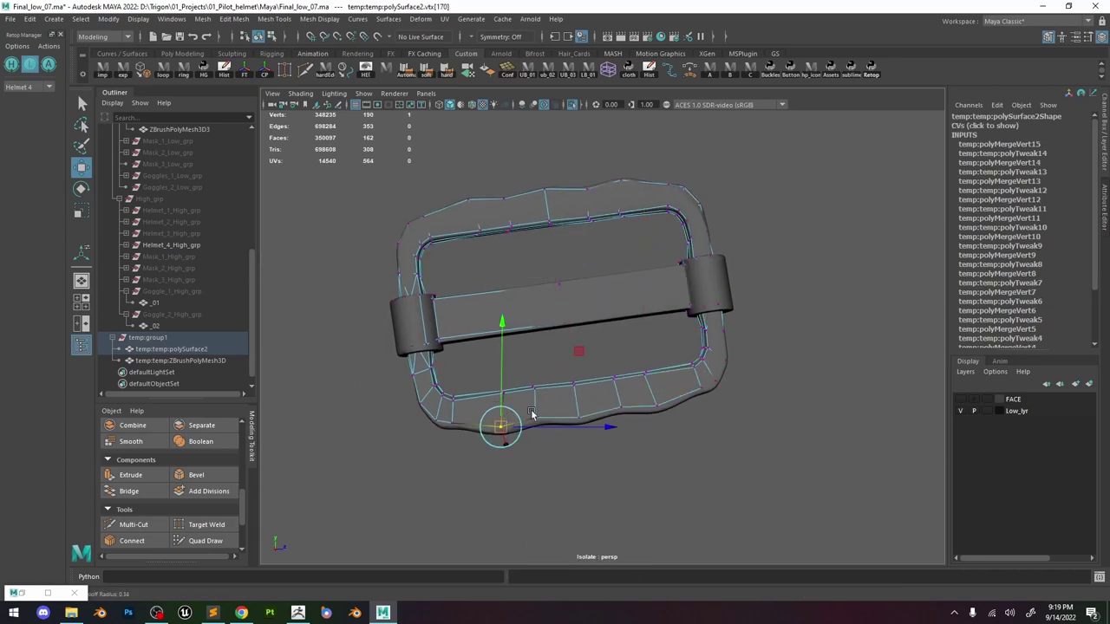
{"action": "left_click_drag", "start_coordinate": [533, 413], "coordinate": [665, 384]}
{"action": "left_click_drag", "start_coordinate": [505, 424], "coordinate": [505, 428]}
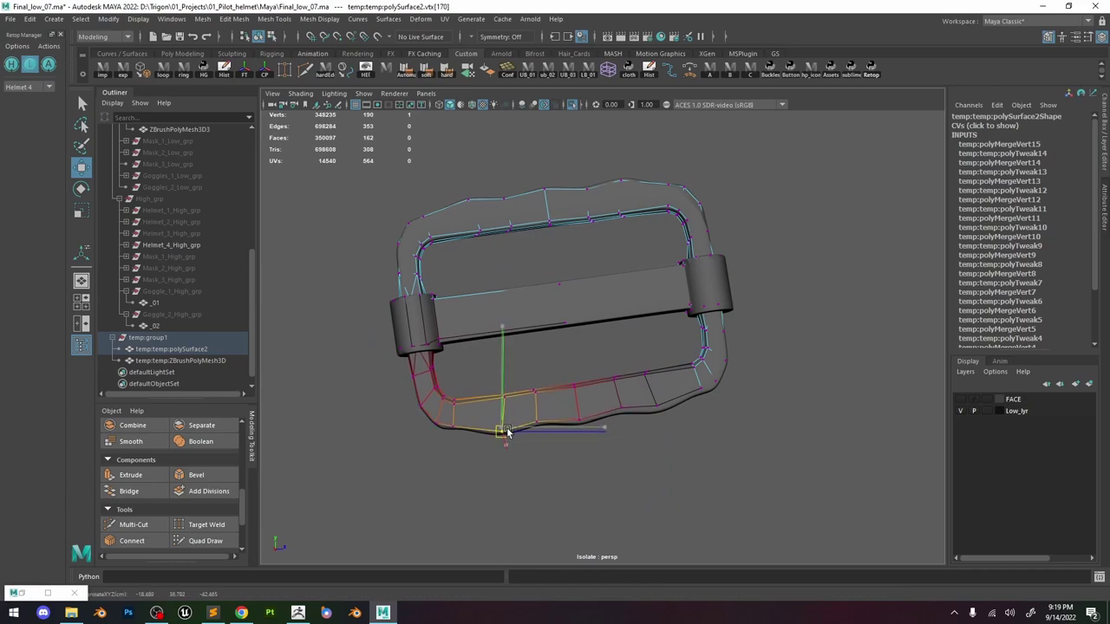
Adjust the outer vertices along the middle and right of the lower rail to follow the high-poly's wavy contour.
{"action": "left_click", "coordinate": [581, 423]}
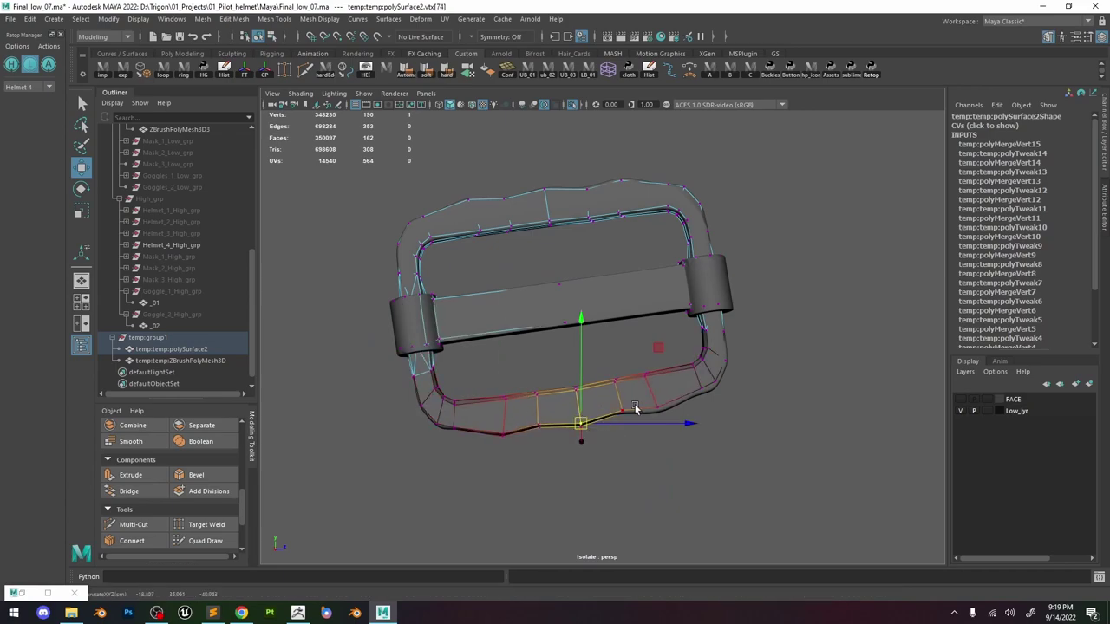
{"action": "left_click", "coordinate": [698, 388]}
{"action": "key", "text": "b"}
{"action": "left_click_drag", "start_coordinate": [721, 395], "coordinate": [543, 246]}
Make the high-poly buckle the live surface and delete the crossbar's centre seam edges with Quad Draw.
{"action": "right_click_drag", "start_coordinate": [543, 246], "coordinate": [564, 333]}
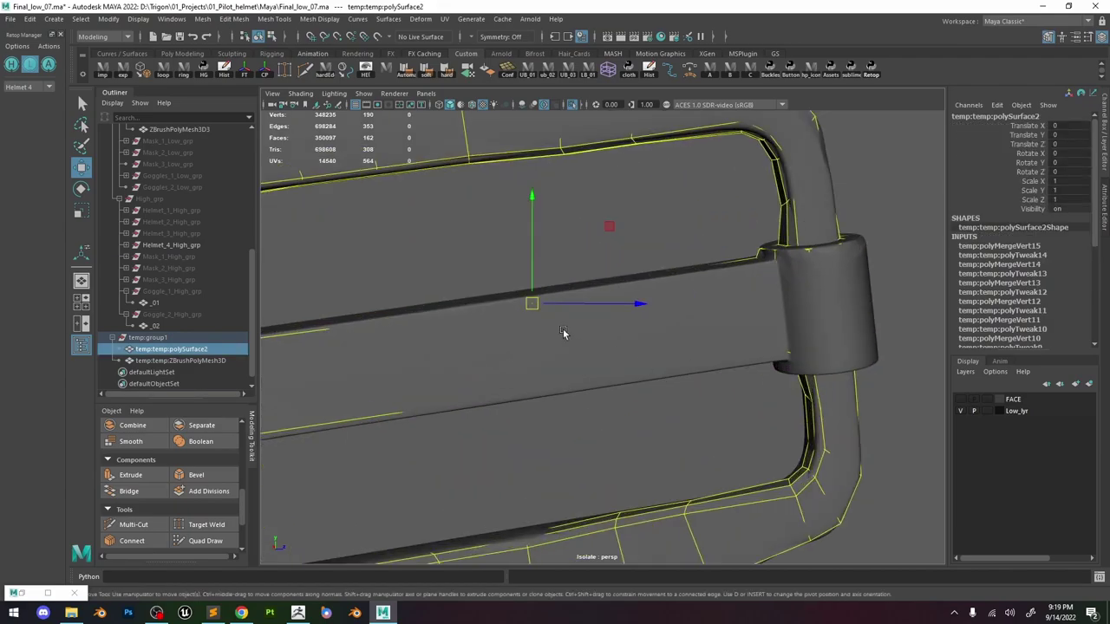
{"action": "left_click", "coordinate": [565, 329]}
{"action": "left_click", "coordinate": [378, 36]}
{"action": "left_click", "coordinate": [520, 328]}
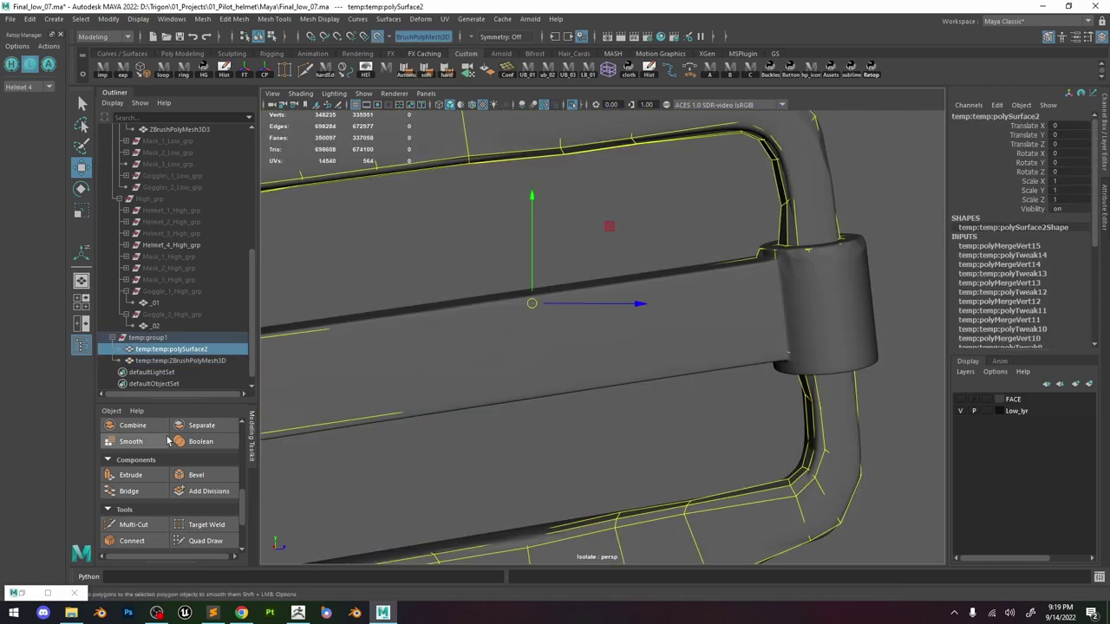
{"action": "left_click", "coordinate": [205, 540]}
{"action": "middle_click_drag", "start_coordinate": [550, 318], "coordinate": [558, 323], "text": "alt"}
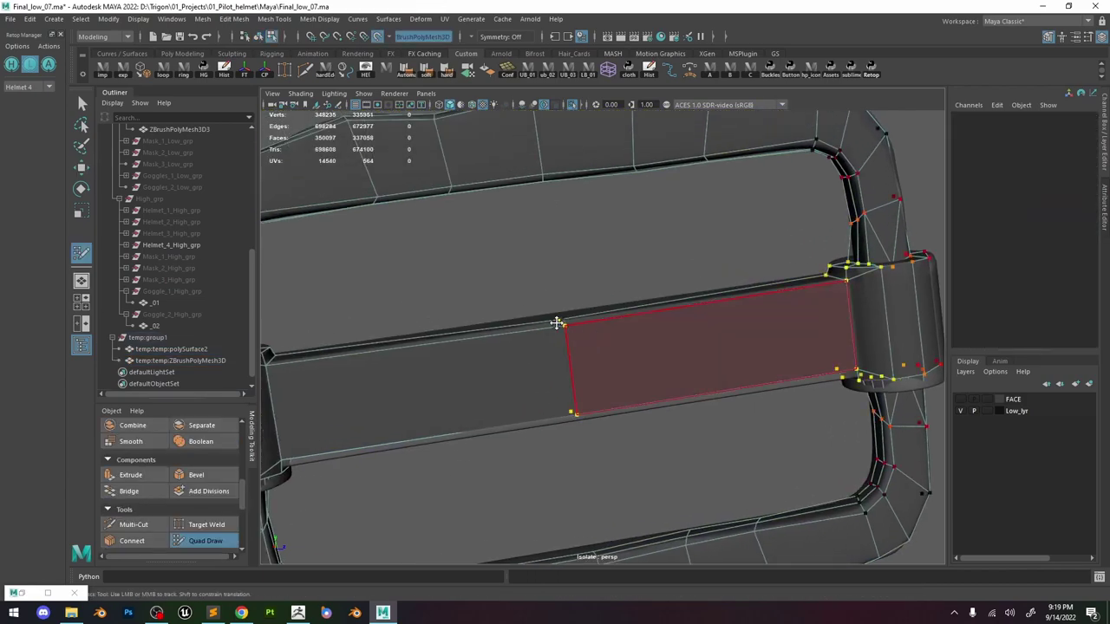
{"action": "left_click", "coordinate": [570, 363], "text": "ctrl+shift"}
Examine the low-poly edges along the upper rail and around the adjoining collar against the high-poly surface.
{"action": "middle_click_drag", "start_coordinate": [590, 255], "coordinate": [600, 416], "text": "alt"}
{"action": "right_click_drag", "start_coordinate": [600, 415], "coordinate": [622, 461], "text": "alt"}
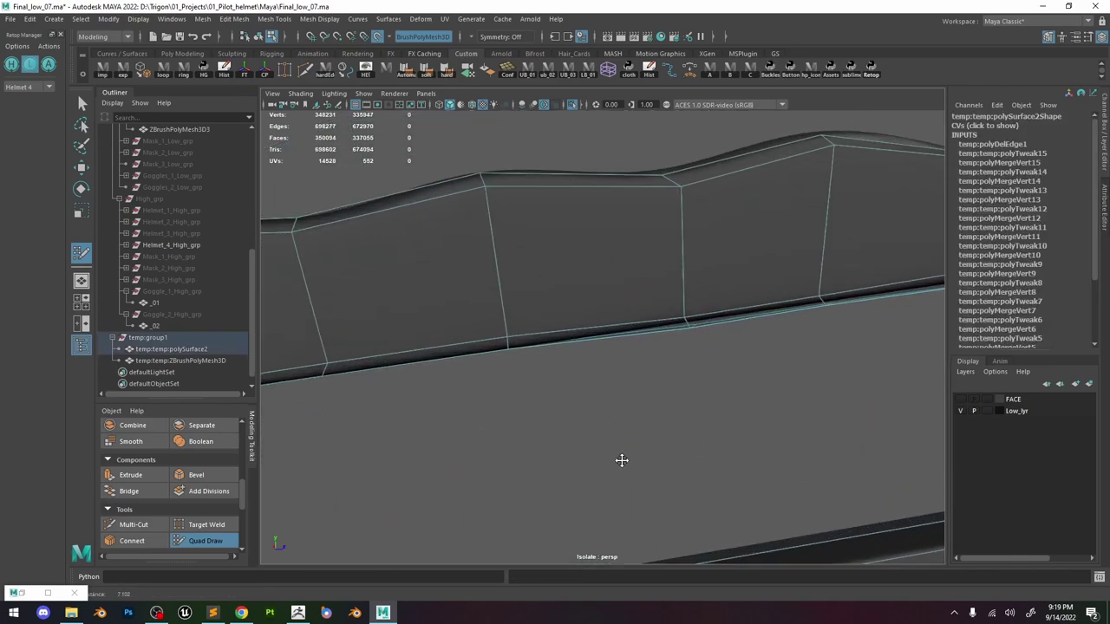
{"action": "left_click_drag", "start_coordinate": [622, 460], "coordinate": [507, 282], "text": "alt"}
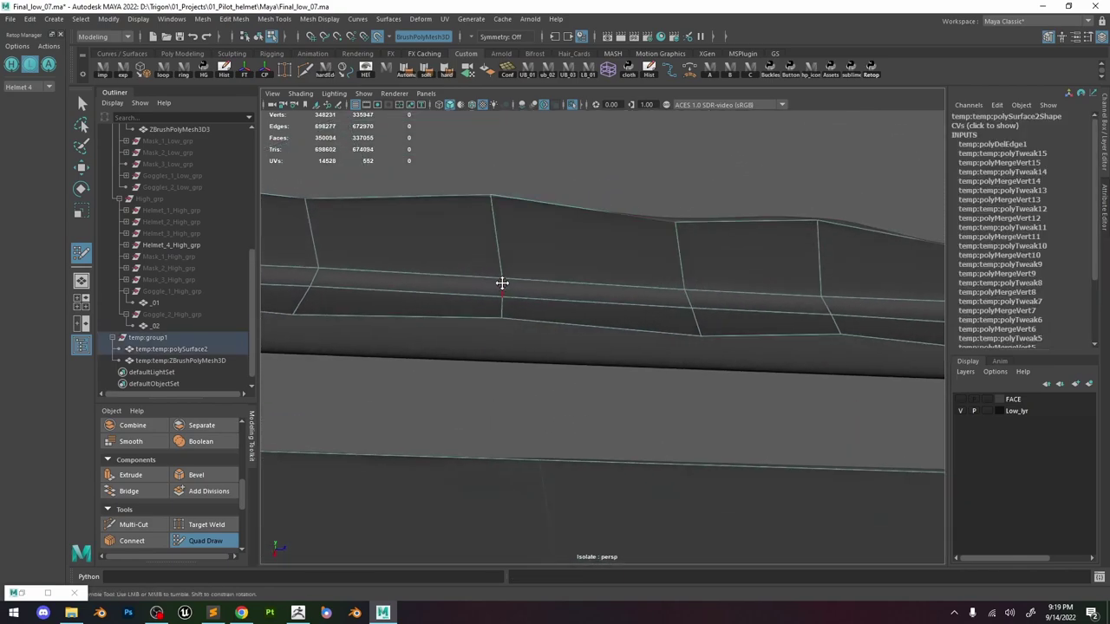
{"action": "middle_click_drag", "start_coordinate": [716, 326], "coordinate": [602, 292], "text": "alt"}
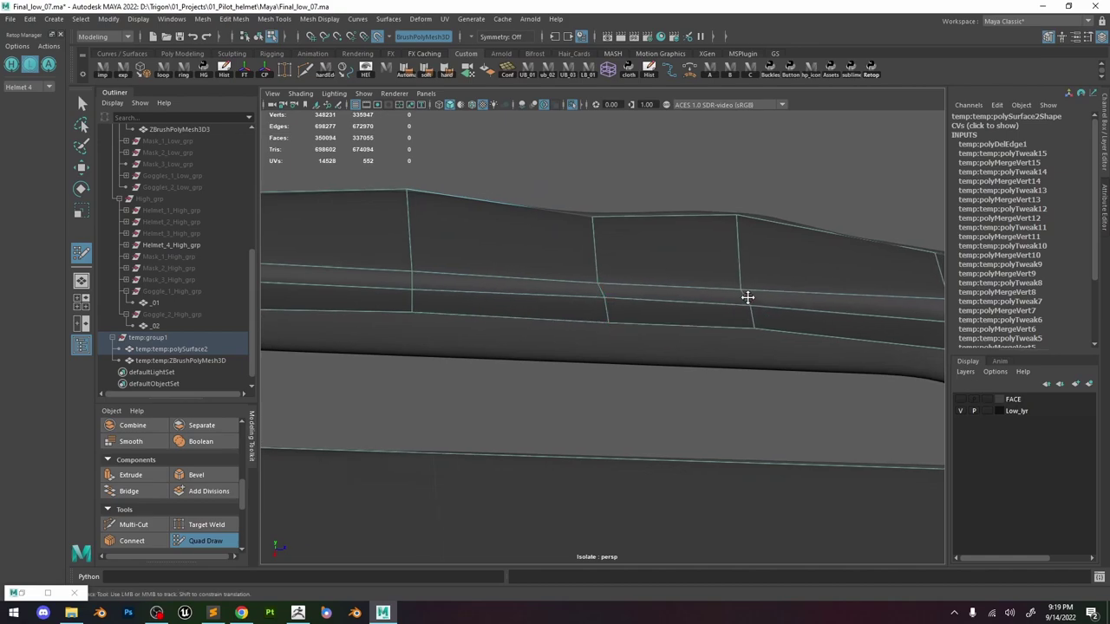
{"action": "right_click_drag", "start_coordinate": [757, 329], "coordinate": [694, 282], "text": "alt"}
{"action": "middle_click_drag", "start_coordinate": [693, 281], "coordinate": [637, 233], "text": "alt"}
{"action": "mouse_move", "coordinate": [636, 233]}
{"action": "left_mouse_down", "text": "alt"}
{"action": "mouse_move", "coordinate": [743, 283]}
{"action": "mouse_move", "coordinate": [685, 343]}
{"action": "left_mouse_up", "text": "alt"}
{"action": "middle_click_drag", "start_coordinate": [686, 343], "coordinate": [633, 286], "text": "alt"}
{"action": "right_click_drag", "start_coordinate": [633, 286], "coordinate": [636, 337], "text": "alt"}
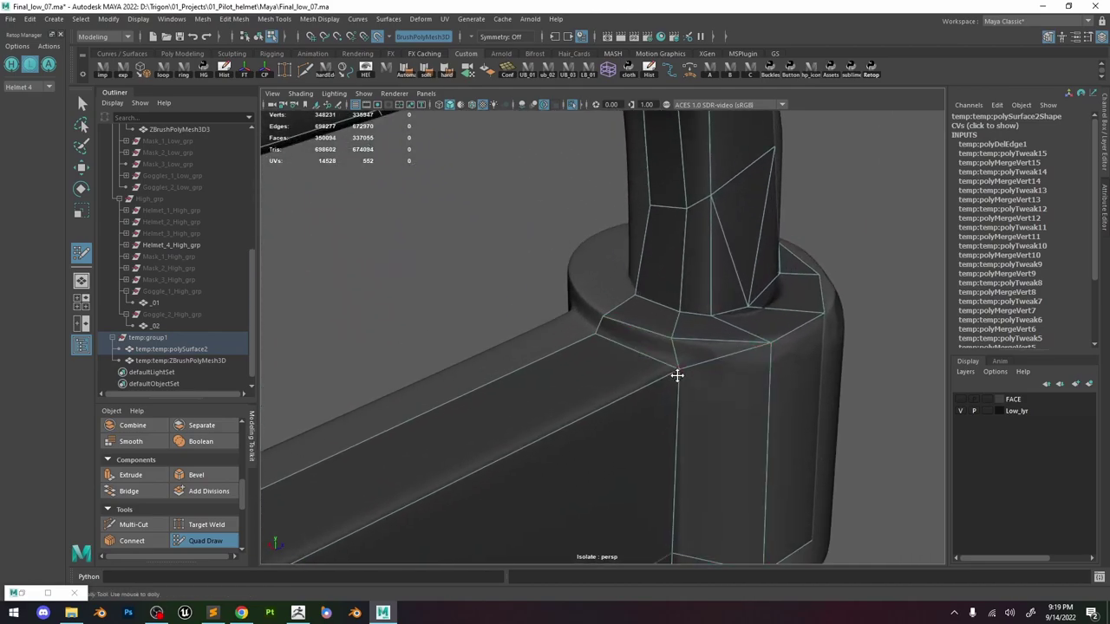
Select the lengthwise edges where the side bar enters the collar and shift them vertically, checking in wireframe.
{"action": "mouse_move", "coordinate": [763, 357]}
{"action": "left_mouse_down", "text": "alt"}
{"action": "mouse_move", "coordinate": [736, 345]}
{"action": "mouse_move", "coordinate": [738, 250]}
{"action": "mouse_move", "coordinate": [669, 322]}
{"action": "mouse_move", "coordinate": [716, 265]}
{"action": "mouse_move", "coordinate": [734, 313]}
{"action": "mouse_move", "coordinate": [633, 340]}
{"action": "mouse_move", "coordinate": [686, 260]}
{"action": "left_mouse_up", "text": "alt"}
{"action": "mouse_move", "coordinate": [611, 259]}
{"action": "left_mouse_down", "text": "alt"}
{"action": "mouse_move", "coordinate": [650, 234]}
{"action": "mouse_move", "coordinate": [781, 272]}
{"action": "mouse_move", "coordinate": [639, 322]}
{"action": "mouse_move", "coordinate": [644, 285]}
{"action": "left_mouse_up", "text": "alt"}
{"action": "key", "text": "w"}
{"action": "right_click_drag", "start_coordinate": [645, 285], "coordinate": [647, 258]}
{"action": "key", "text": "4"}
{"action": "left_click", "coordinate": [614, 326]}
{"action": "mouse_move", "coordinate": [624, 295]}
{"action": "left_mouse_down", "text": "alt"}
{"action": "mouse_move", "coordinate": [615, 324]}
{"action": "mouse_move", "coordinate": [667, 300]}
{"action": "left_mouse_up", "text": "alt"}
{"action": "double_click", "coordinate": [613, 326]}
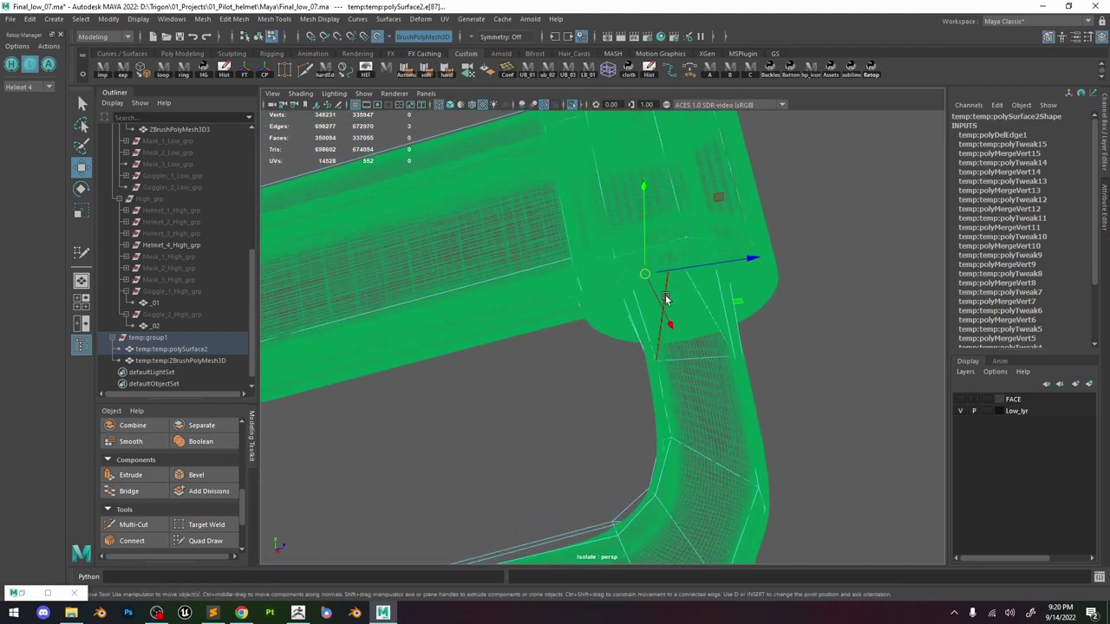
{"action": "left_click_drag", "start_coordinate": [645, 236], "coordinate": [644, 252]}
{"action": "key", "text": "5"}
Reposition the vertex on the collar's inner ring above the side bar to fit the high-poly opening.
{"action": "left_click", "coordinate": [207, 540]}
{"action": "mouse_move", "coordinate": [616, 356]}
{"action": "left_mouse_down", "text": "alt"}
{"action": "mouse_move", "coordinate": [657, 248]}
{"action": "mouse_move", "coordinate": [633, 190]}
{"action": "mouse_move", "coordinate": [651, 203]}
{"action": "left_mouse_up", "text": "alt"}
{"action": "key", "text": "w"}
{"action": "left_click", "coordinate": [633, 193]}
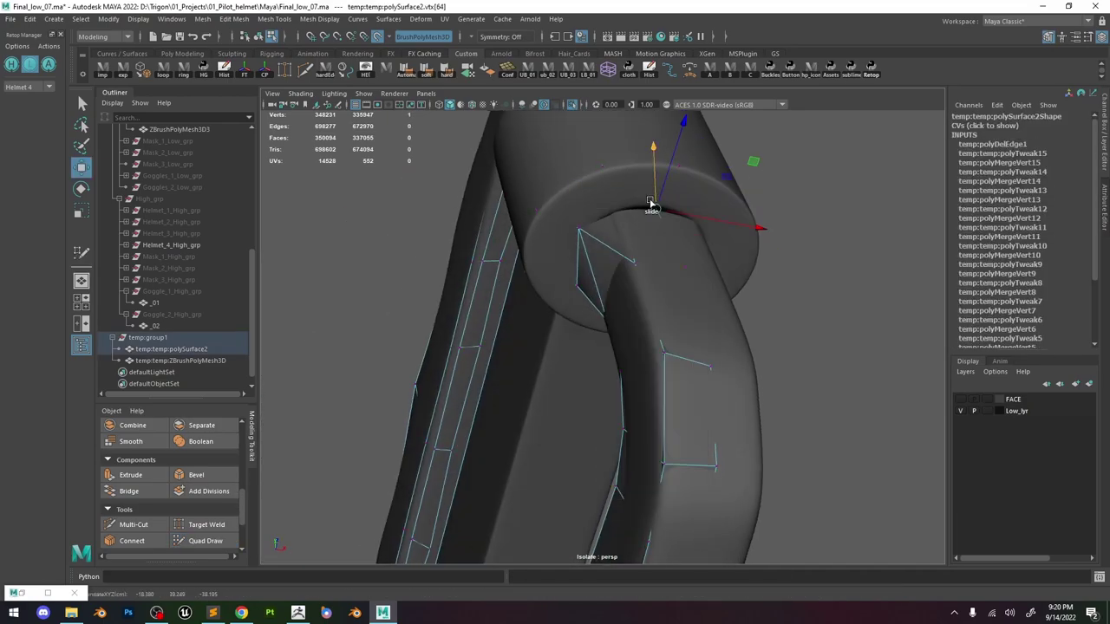
{"action": "key", "text": "q"}
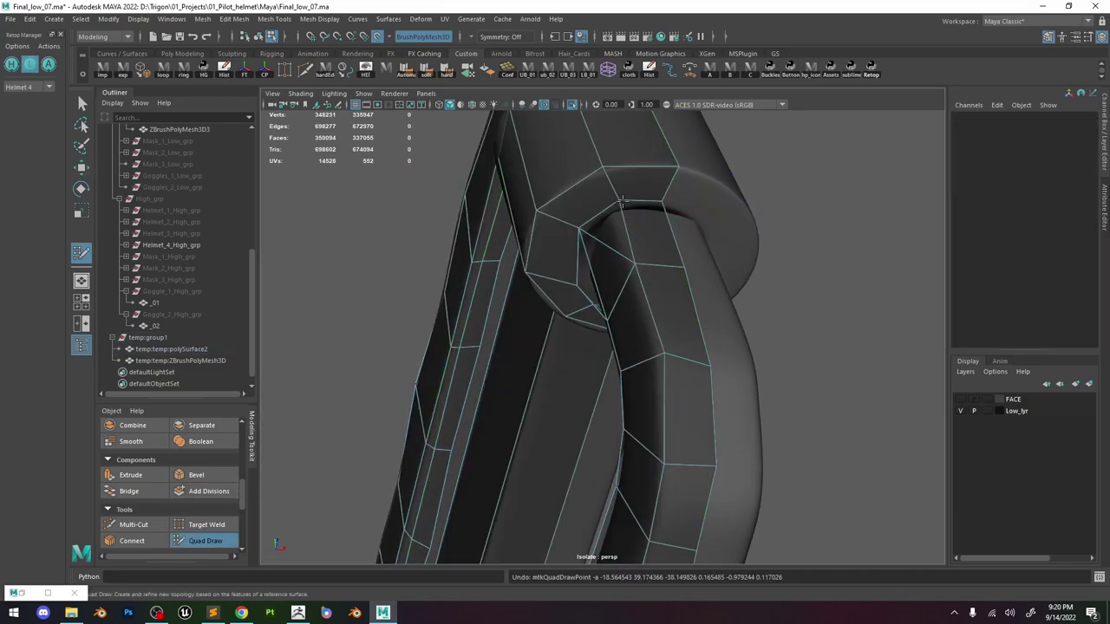
{"action": "key", "text": "w"}
{"action": "left_click", "coordinate": [621, 201]}
{"action": "mouse_move", "coordinate": [619, 161]}
{"action": "left_mouse_down"}
{"action": "mouse_move", "coordinate": [618, 181]}
{"action": "mouse_move", "coordinate": [694, 170]}
{"action": "mouse_move", "coordinate": [702, 131]}
{"action": "left_mouse_up"}
{"action": "left_click", "coordinate": [207, 540]}
{"action": "scroll", "coordinate": [622, 328], "scroll_direction": "up", "scroll_amount": 4}
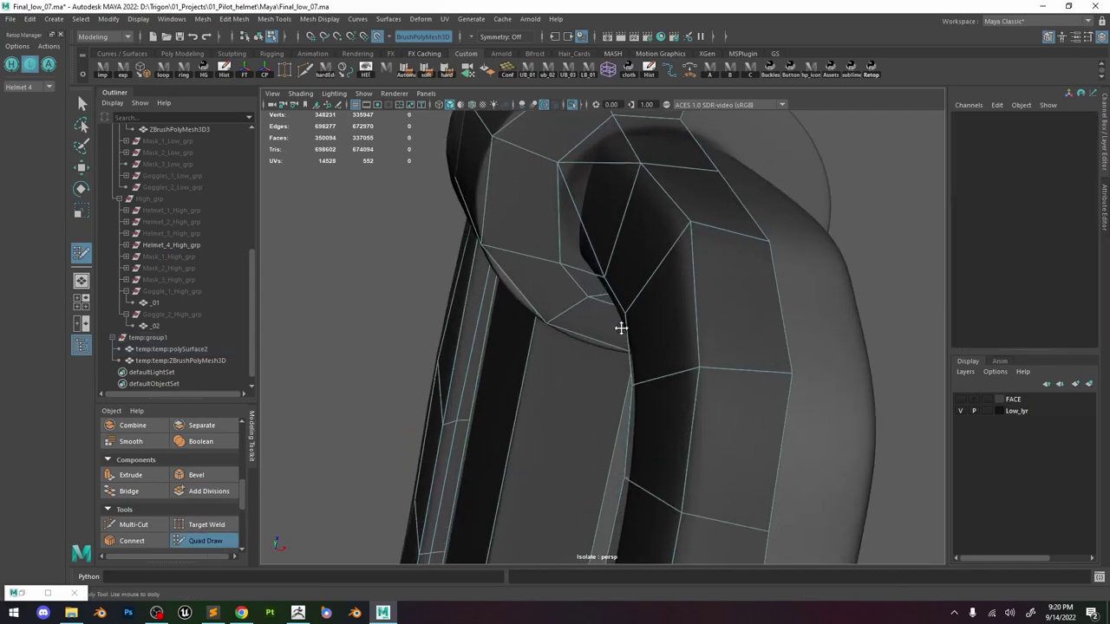
Refine the vertices on the collar's rim where it meets the crossbar so they follow the high-poly surface.
{"action": "left_click_drag", "start_coordinate": [621, 328], "coordinate": [604, 201], "text": "alt"}
{"action": "left_click_drag", "start_coordinate": [562, 252], "coordinate": [566, 313], "text": "alt"}
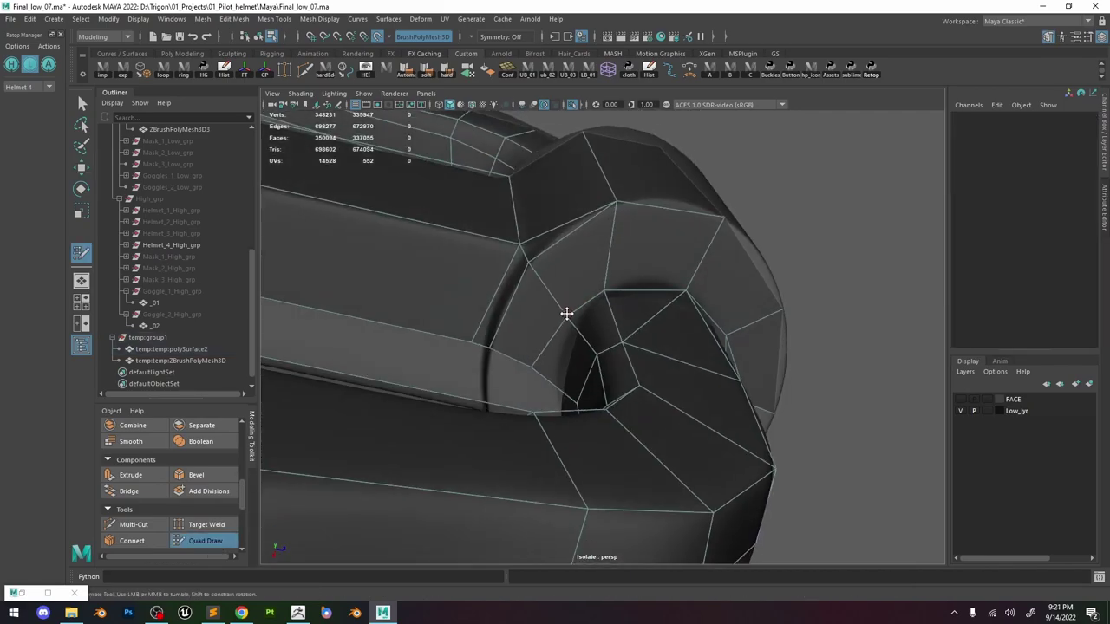
{"action": "left_click_drag", "start_coordinate": [557, 376], "coordinate": [457, 390], "text": "alt"}
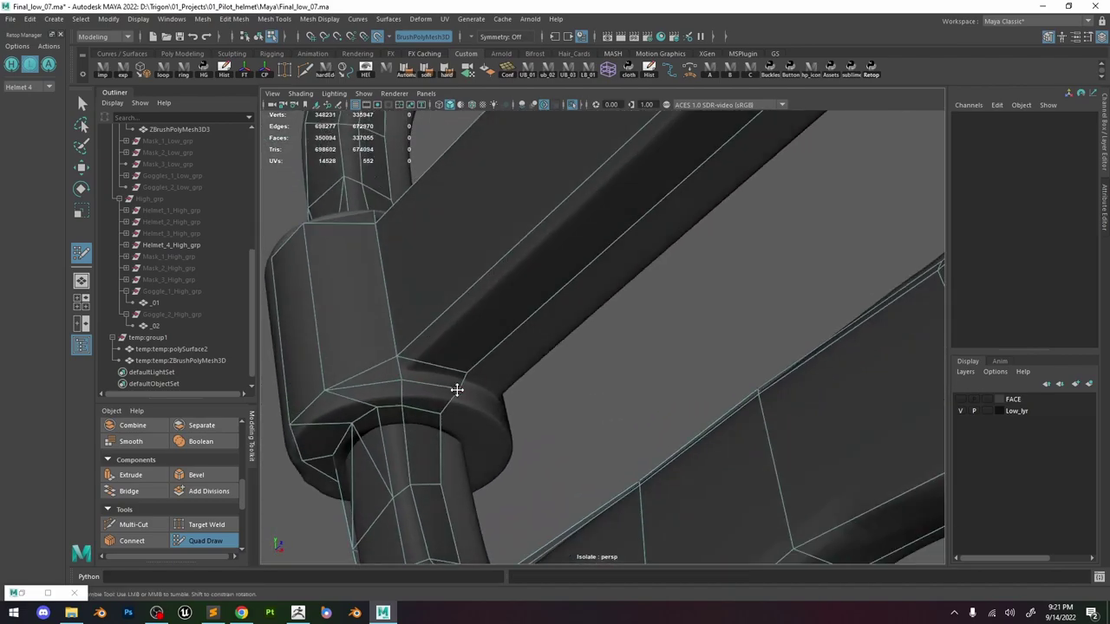
{"action": "mouse_move", "coordinate": [397, 357]}
{"action": "left_mouse_down"}
{"action": "mouse_move", "coordinate": [404, 369]}
{"action": "mouse_move", "coordinate": [490, 350]}
{"action": "mouse_move", "coordinate": [536, 276]}
{"action": "left_mouse_up"}
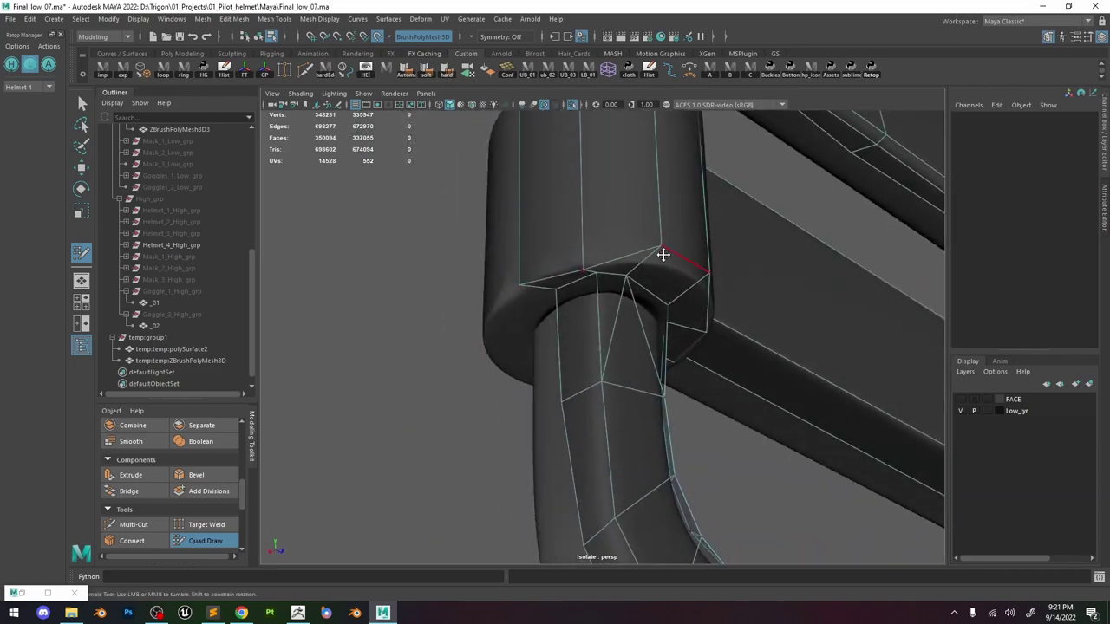
{"action": "left_click_drag", "start_coordinate": [663, 254], "coordinate": [535, 315], "text": "alt"}
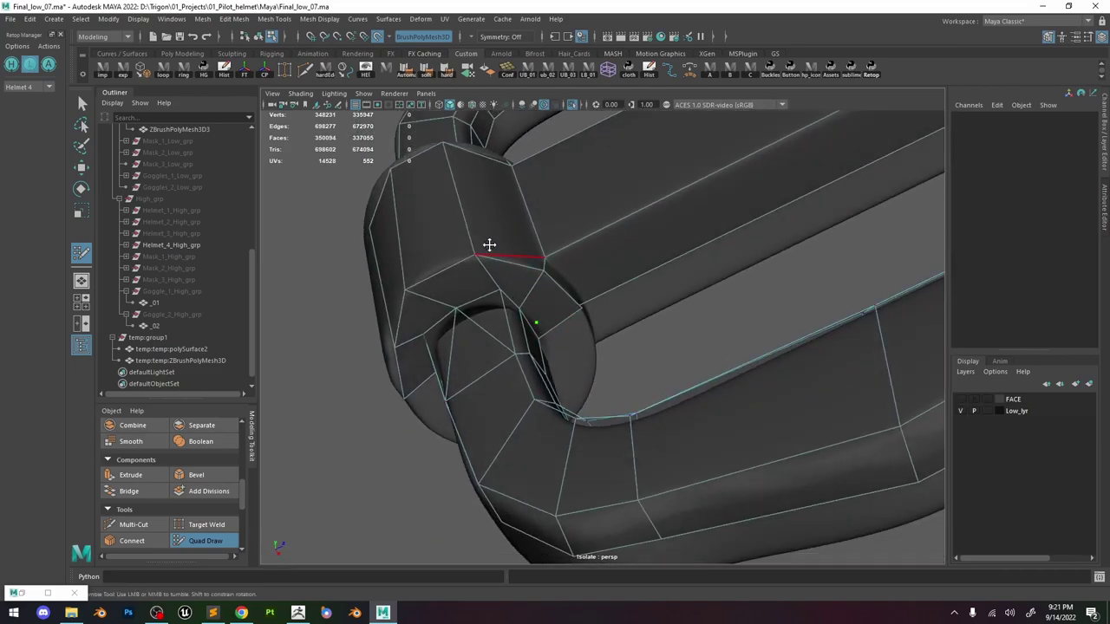
{"action": "left_click_drag", "start_coordinate": [489, 246], "coordinate": [466, 339], "text": "alt"}
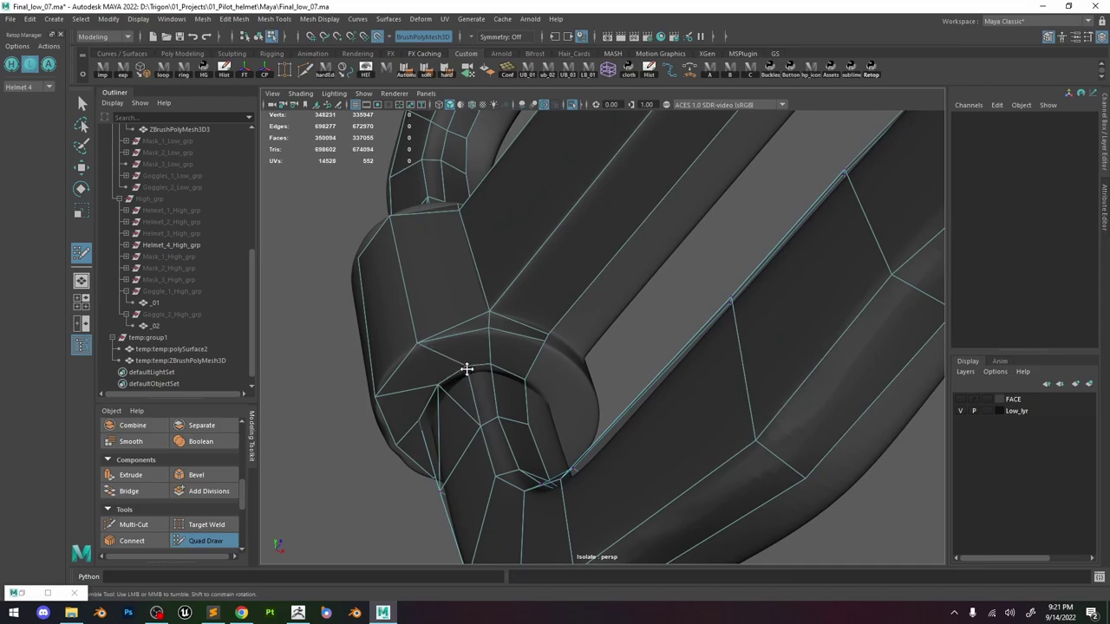
{"action": "left_click", "coordinate": [157, 612]}
{"action": "left_click", "coordinate": [1031, 436]}
Move the collar's inner-rim vertices beside the side bar to fit the high-poly and return to Quad Draw.
{"action": "left_click", "coordinate": [535, 372]}
{"action": "key", "text": "w"}
{"action": "mouse_move", "coordinate": [535, 372]}
{"action": "left_mouse_down", "text": "alt"}
{"action": "mouse_move", "coordinate": [612, 268]}
{"action": "mouse_move", "coordinate": [564, 334]}
{"action": "left_mouse_up", "text": "alt"}
{"action": "left_click", "coordinate": [560, 345]}
{"action": "left_click", "coordinate": [594, 324]}
{"action": "left_click", "coordinate": [205, 541]}
Examine the low-poly topology around the collars, the rails and the crossbar for fit against the high-poly.
{"action": "mouse_move", "coordinate": [568, 400]}
{"action": "left_mouse_down", "text": "alt"}
{"action": "mouse_move", "coordinate": [598, 333]}
{"action": "mouse_move", "coordinate": [606, 214]}
{"action": "left_mouse_up", "text": "alt"}
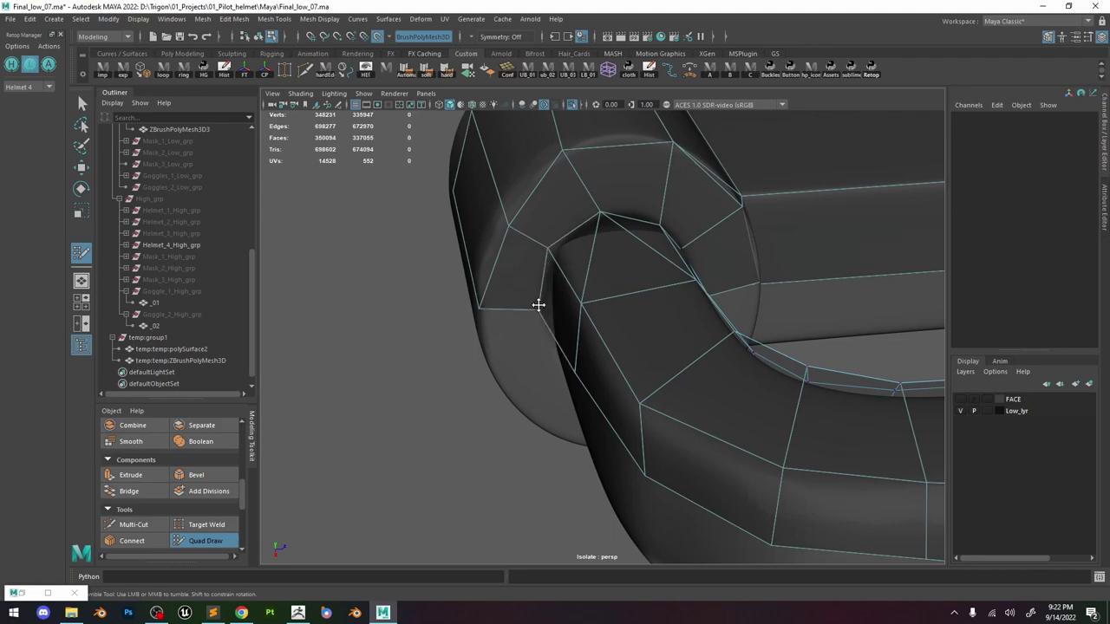
{"action": "left_click_drag", "start_coordinate": [538, 306], "coordinate": [587, 439], "text": "alt"}
{"action": "mouse_move", "coordinate": [625, 400]}
{"action": "left_mouse_down", "text": "alt"}
{"action": "mouse_move", "coordinate": [626, 411]}
{"action": "mouse_move", "coordinate": [535, 408]}
{"action": "mouse_move", "coordinate": [547, 364]}
{"action": "mouse_move", "coordinate": [635, 375]}
{"action": "left_mouse_up", "text": "alt"}
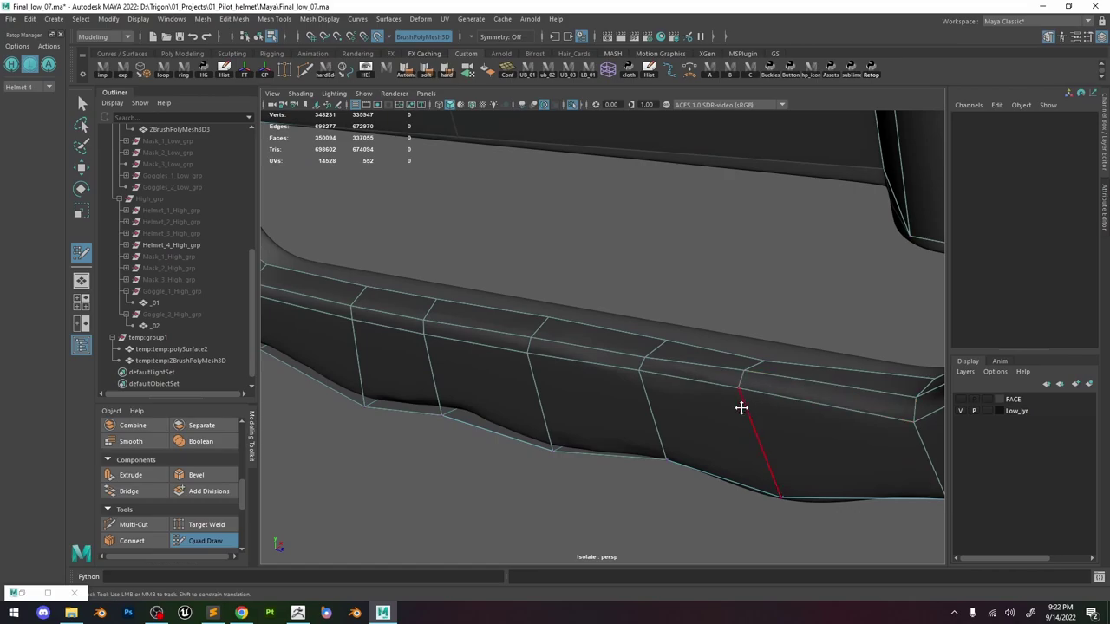
{"action": "left_click_drag", "start_coordinate": [741, 408], "coordinate": [533, 300], "text": "alt"}
{"action": "middle_click_drag", "start_coordinate": [716, 201], "coordinate": [681, 299], "text": "alt"}
{"action": "right_click_drag", "start_coordinate": [755, 246], "coordinate": [651, 300], "text": "alt"}
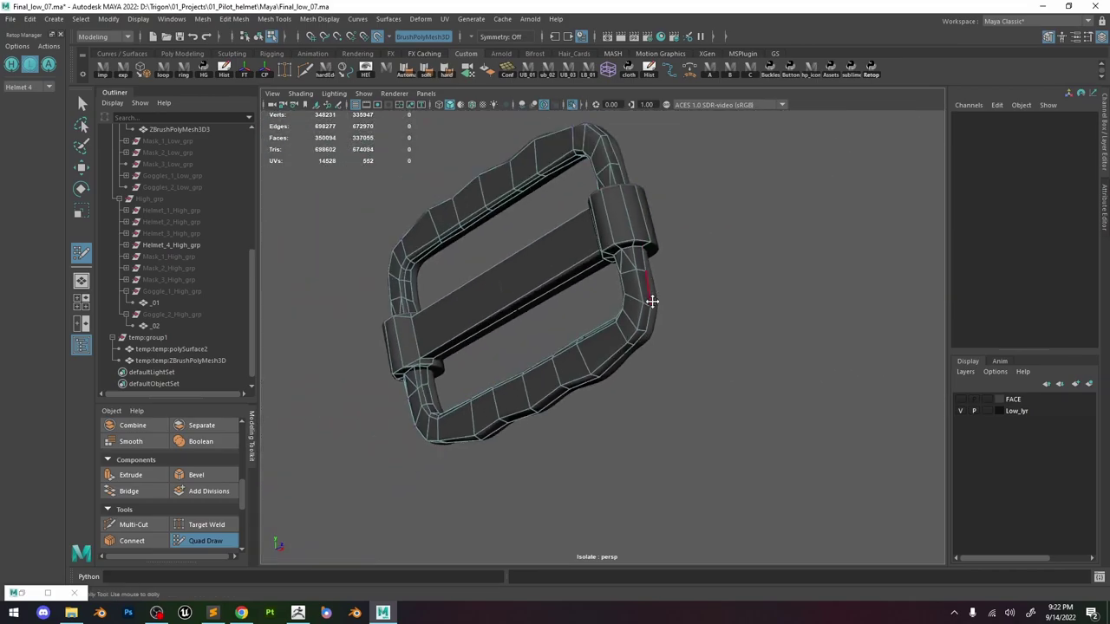
{"action": "left_click_drag", "start_coordinate": [651, 300], "coordinate": [628, 280], "text": "alt"}
{"action": "right_click_drag", "start_coordinate": [629, 279], "coordinate": [736, 287], "text": "alt"}
{"action": "left_click_drag", "start_coordinate": [737, 287], "coordinate": [749, 256], "text": "alt"}
{"action": "scroll", "coordinate": [781, 364], "scroll_direction": "down", "scroll_amount": 2}
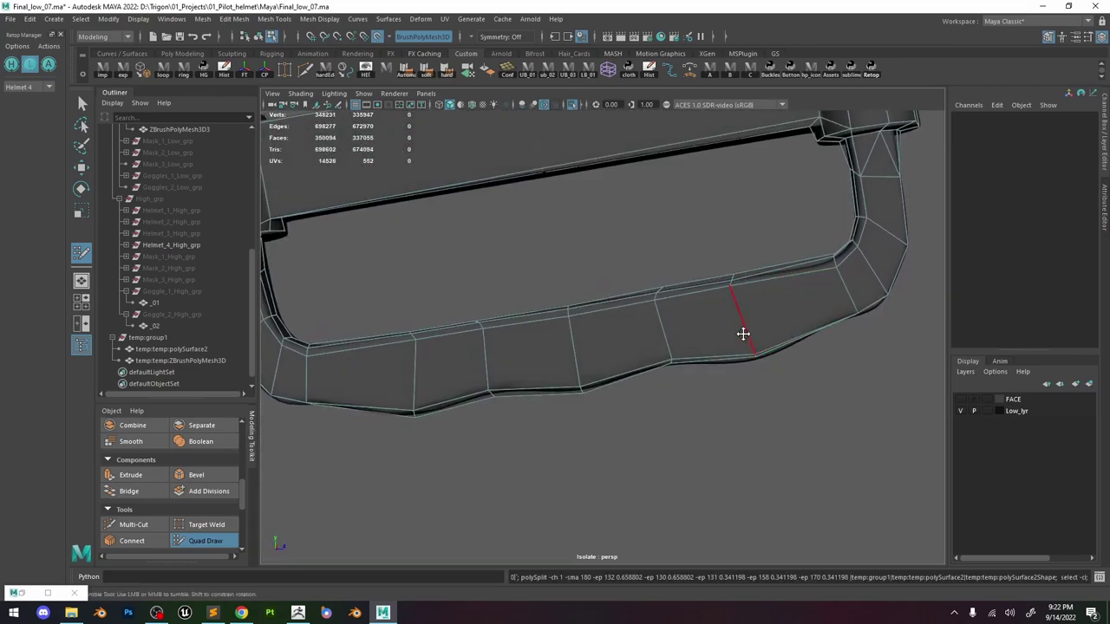
{"action": "scroll", "coordinate": [741, 330], "scroll_direction": "down", "scroll_amount": 2}
{"action": "scroll", "coordinate": [721, 345], "scroll_direction": "up", "scroll_amount": 5}
{"action": "scroll", "coordinate": [776, 283], "scroll_direction": "down", "scroll_amount": 3}
{"action": "scroll", "coordinate": [868, 280], "scroll_direction": "up", "scroll_amount": 3}
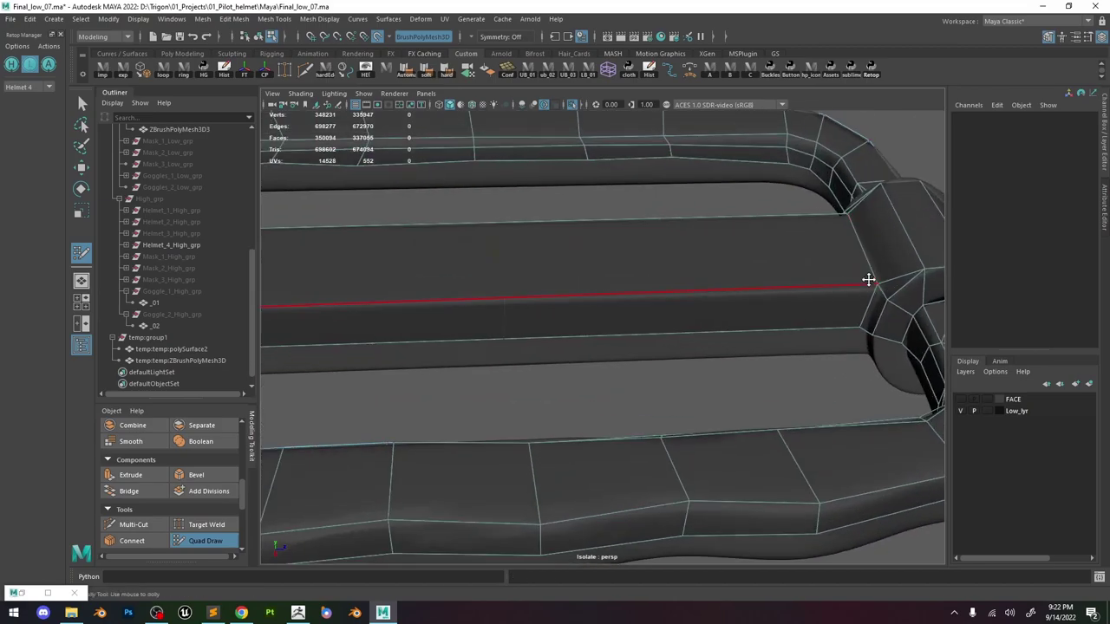
{"action": "scroll", "coordinate": [740, 179], "scroll_direction": "down", "scroll_amount": 3}
Isolate the low-poly buckle without the high-poly, viewed edge-on from the side.
{"action": "left_click_drag", "start_coordinate": [741, 179], "coordinate": [607, 333], "text": "alt"}
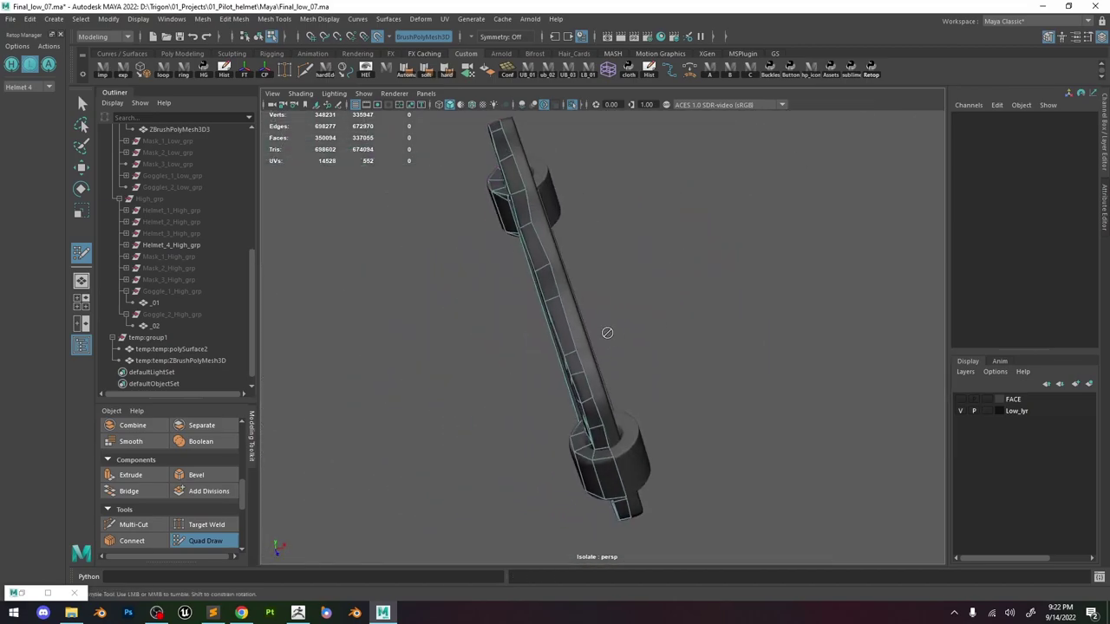
{"action": "key", "text": "w"}
{"action": "left_click", "coordinate": [560, 258]}
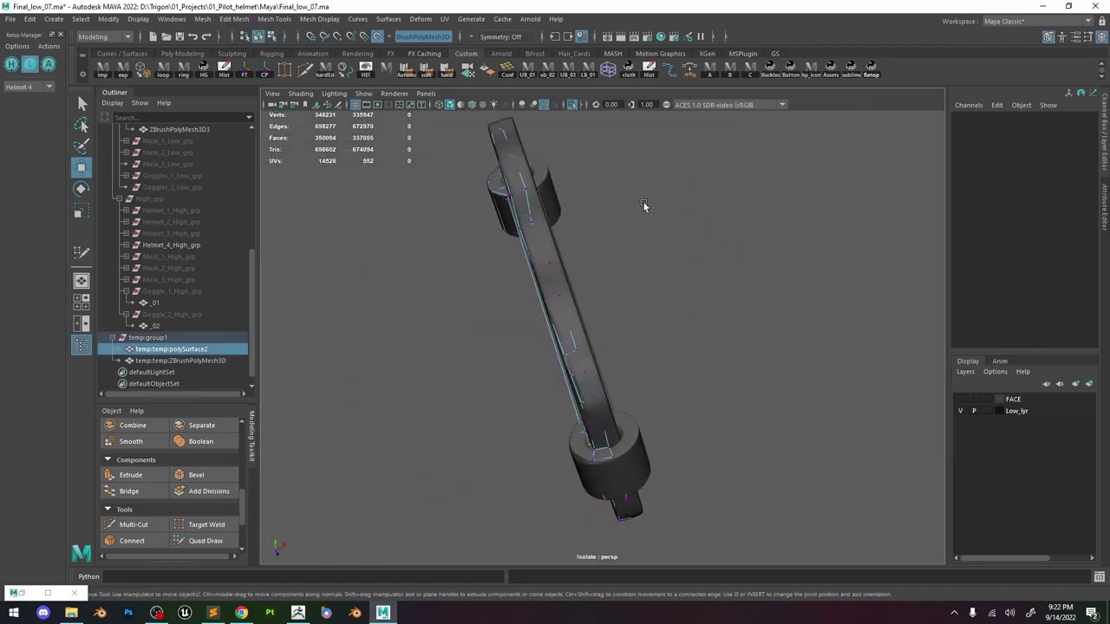
{"action": "left_click", "coordinate": [574, 106]}
{"action": "left_click", "coordinate": [574, 106]}
Select the outer edge loop of the low-poly buckle's open back border and scale it flat along X.
{"action": "right_click_drag", "start_coordinate": [563, 230], "coordinate": [560, 198]}
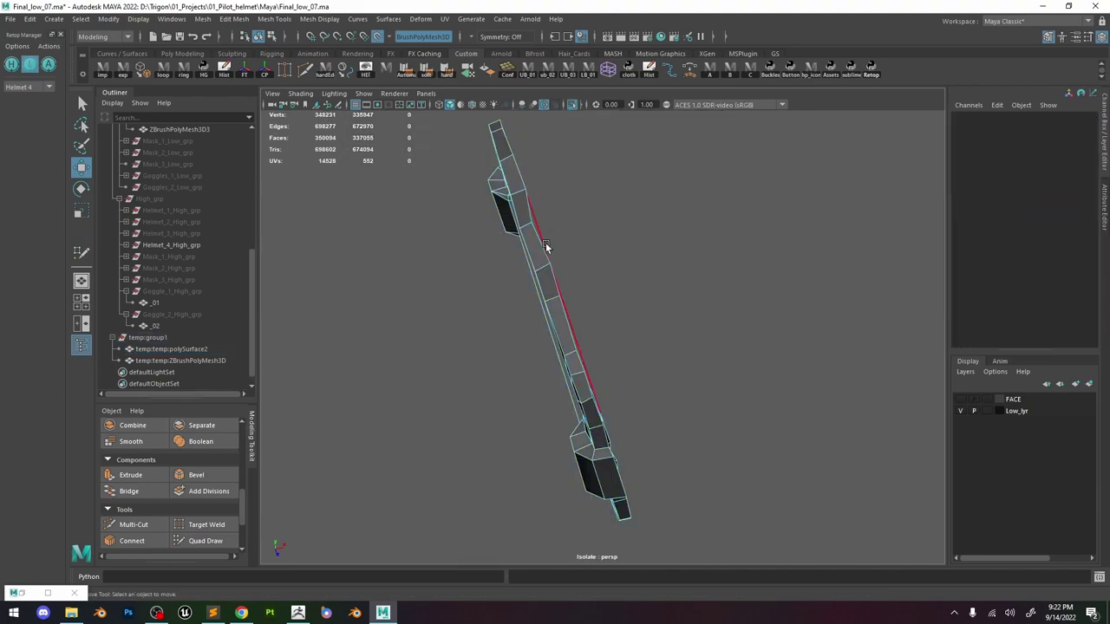
{"action": "double_click", "coordinate": [542, 246]}
{"action": "key", "text": "r"}
{"action": "right_click_drag", "start_coordinate": [602, 283], "coordinate": [625, 262]}
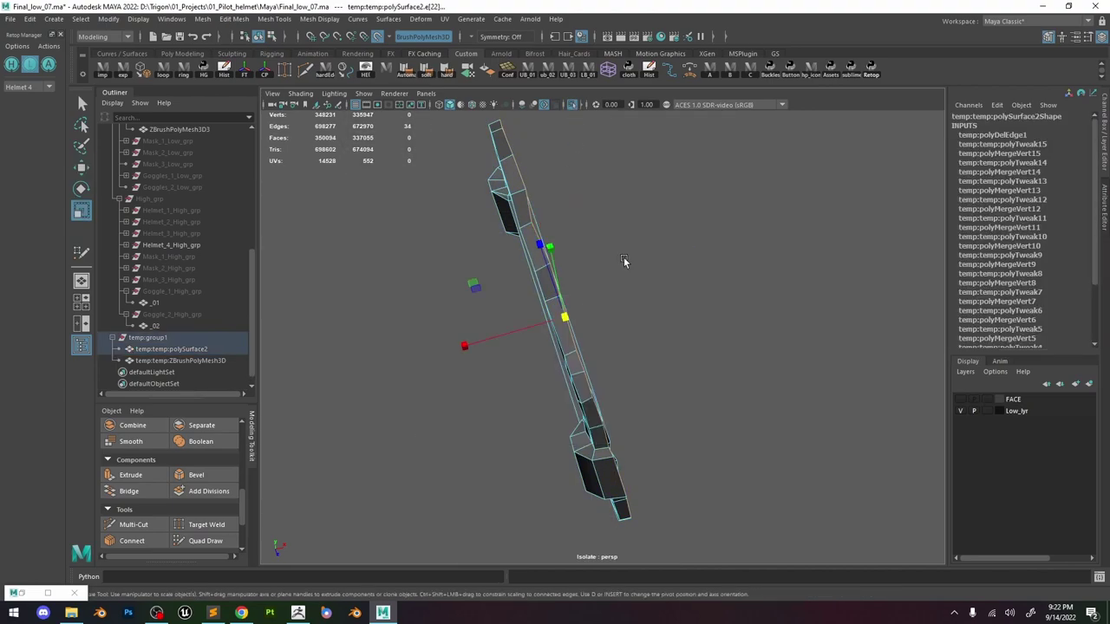
{"action": "left_click_drag", "start_coordinate": [523, 334], "coordinate": [604, 305]}
{"action": "left_click_drag", "start_coordinate": [707, 280], "coordinate": [619, 289], "text": "alt"}
{"action": "key", "text": "e"}
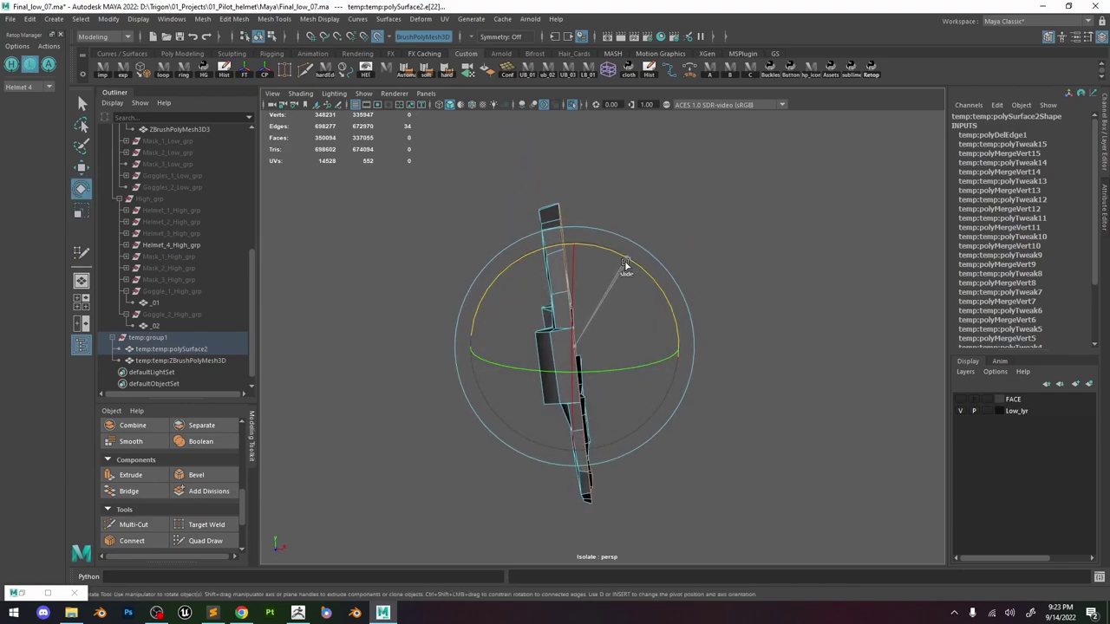
Isolate the low-poly buckle together with its high-poly mesh.
{"action": "left_click", "coordinate": [572, 106]}
{"action": "left_click_drag", "start_coordinate": [591, 142], "coordinate": [643, 187], "text": "alt"}
{"action": "right_click_drag", "start_coordinate": [639, 308], "coordinate": [709, 238]}
{"action": "left_click", "coordinate": [227, 360], "text": "ctrl"}
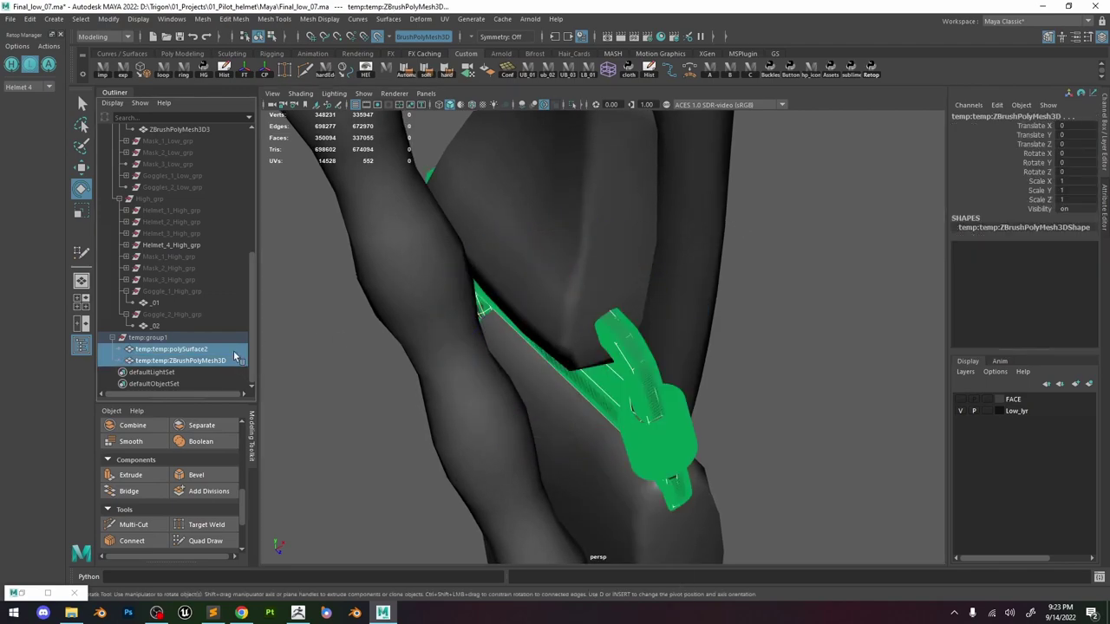
{"action": "left_click", "coordinate": [571, 106]}
{"action": "left_click", "coordinate": [717, 251]}
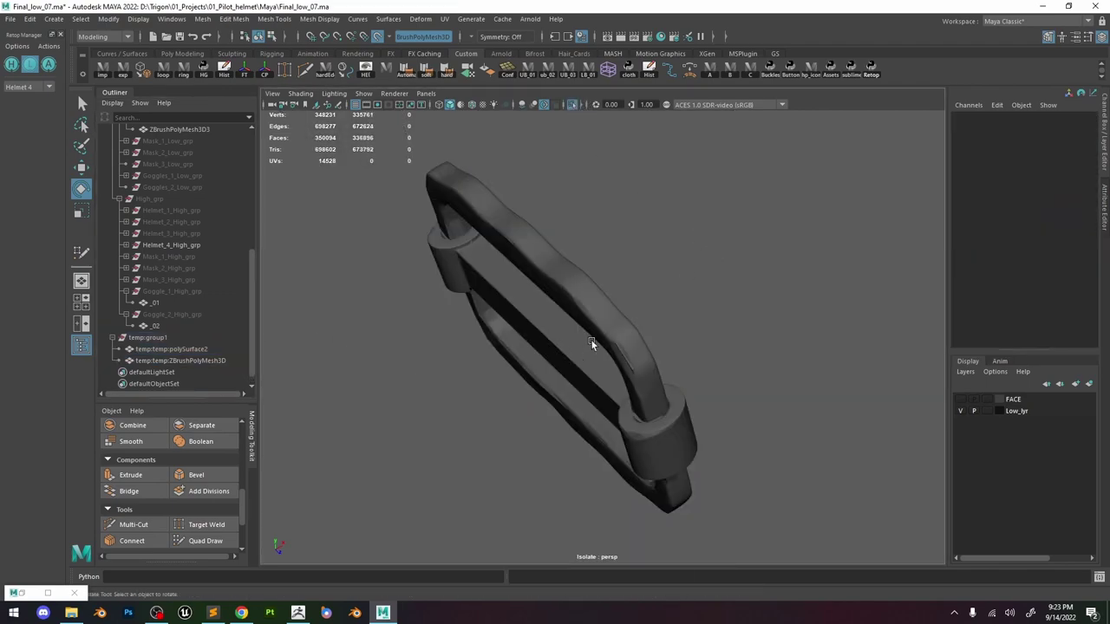
Select the low-poly's outer back border loop and rotate it to follow the tilt of the high-poly buckle.
{"action": "left_click", "coordinate": [593, 368]}
{"action": "right_click_drag", "start_coordinate": [710, 251], "coordinate": [709, 215]}
{"action": "left_click_drag", "start_coordinate": [705, 260], "coordinate": [624, 376], "text": "alt"}
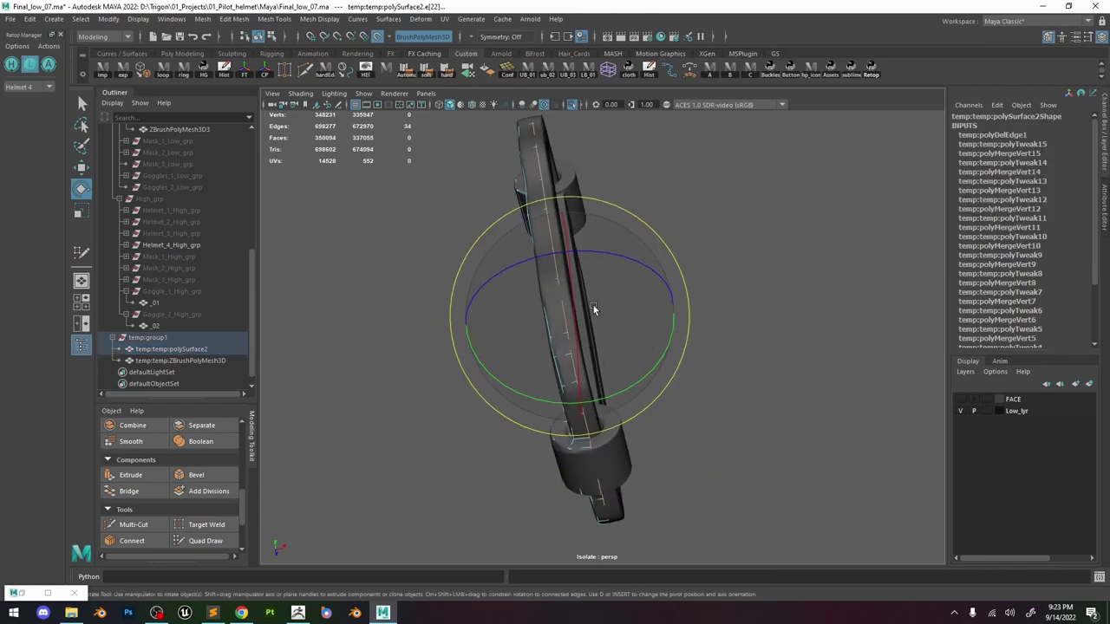
{"action": "key", "text": "w"}
{"action": "left_click_drag", "start_coordinate": [616, 310], "coordinate": [685, 321], "text": "ctrl+shift"}
{"action": "key", "text": "e"}
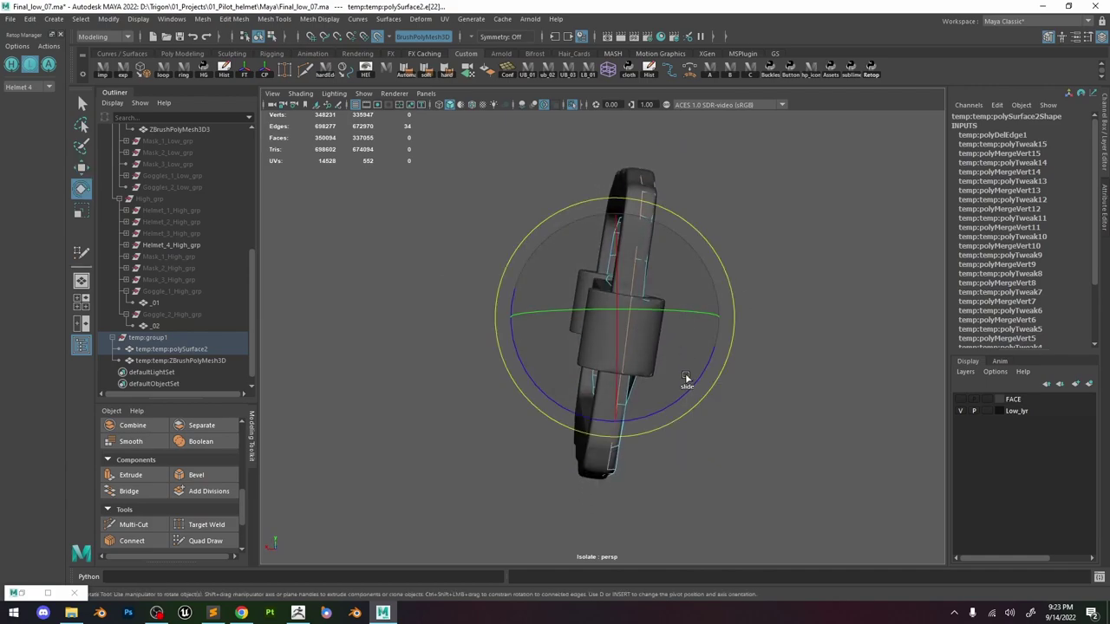
{"action": "left_click_drag", "start_coordinate": [686, 378], "coordinate": [686, 391]}
{"action": "left_click_drag", "start_coordinate": [688, 347], "coordinate": [572, 233], "text": "alt"}
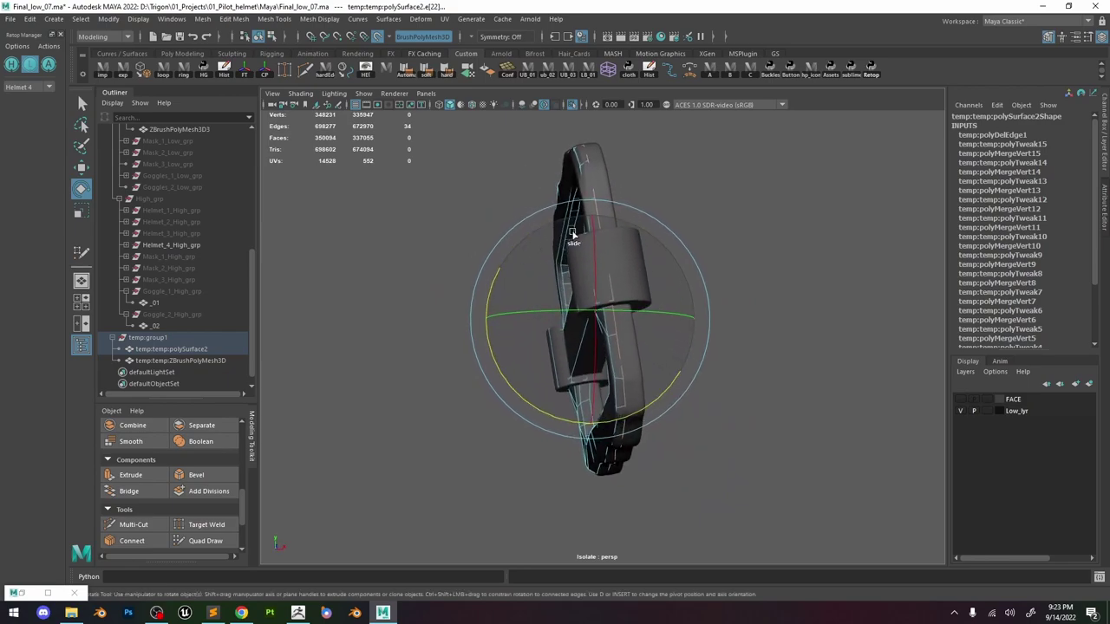
Hide the high-poly buckle and turn the isolated low-poly to its open back, selecting a border edge at the crossbar.
{"action": "right_click_drag", "start_coordinate": [706, 160], "coordinate": [706, 161]}
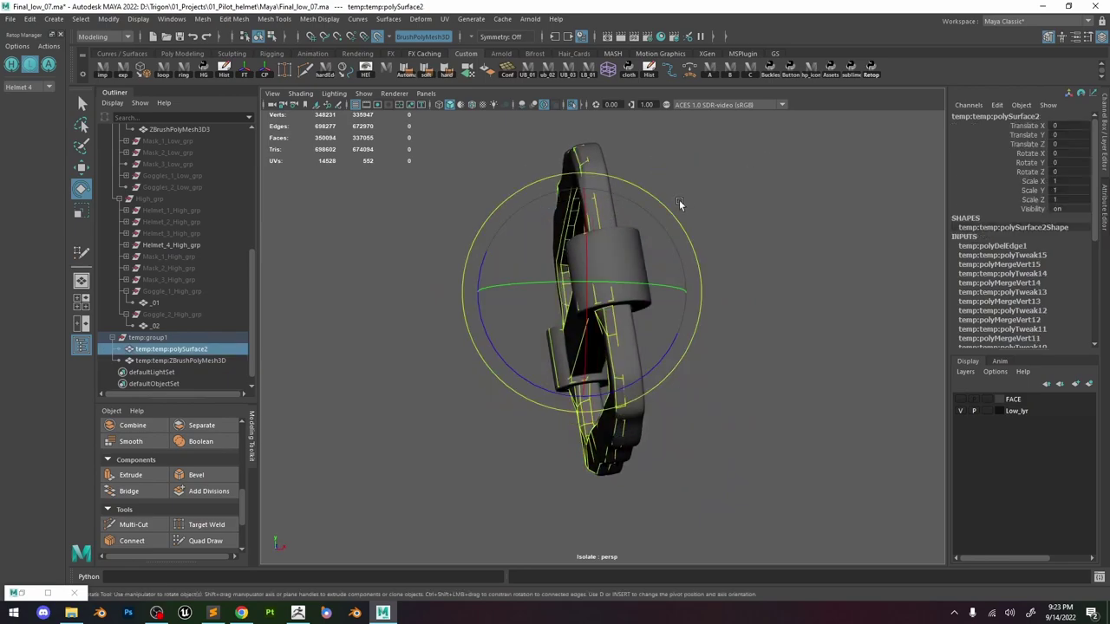
{"action": "double_click", "coordinate": [572, 105]}
{"action": "key", "text": "ctrl+z"}
{"action": "key", "text": "ctrl+z"}
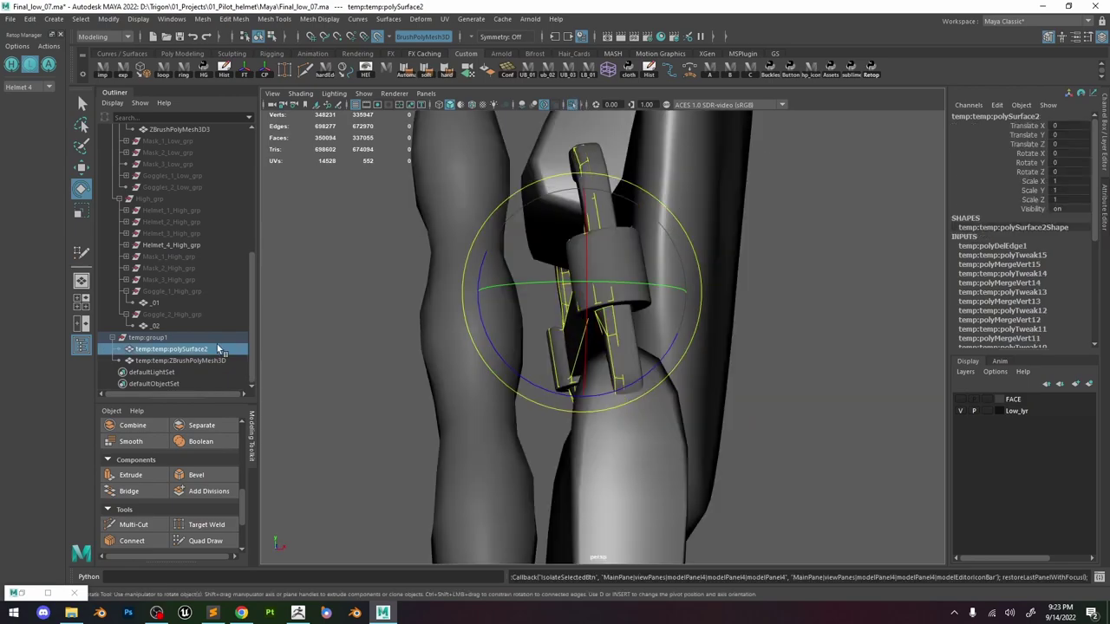
{"action": "left_click", "coordinate": [207, 364]}
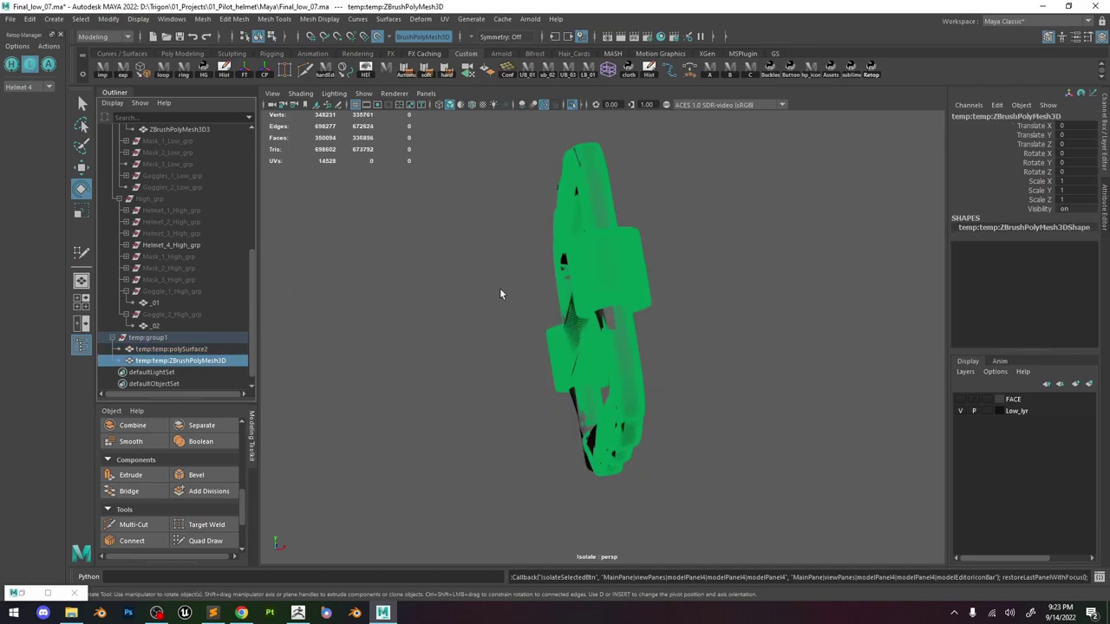
{"action": "key", "text": "ctrl+h"}
{"action": "left_click", "coordinate": [595, 270]}
{"action": "left_click_drag", "start_coordinate": [595, 271], "coordinate": [549, 302], "text": "alt"}
{"action": "right_click_drag", "start_coordinate": [552, 303], "coordinate": [572, 325]}
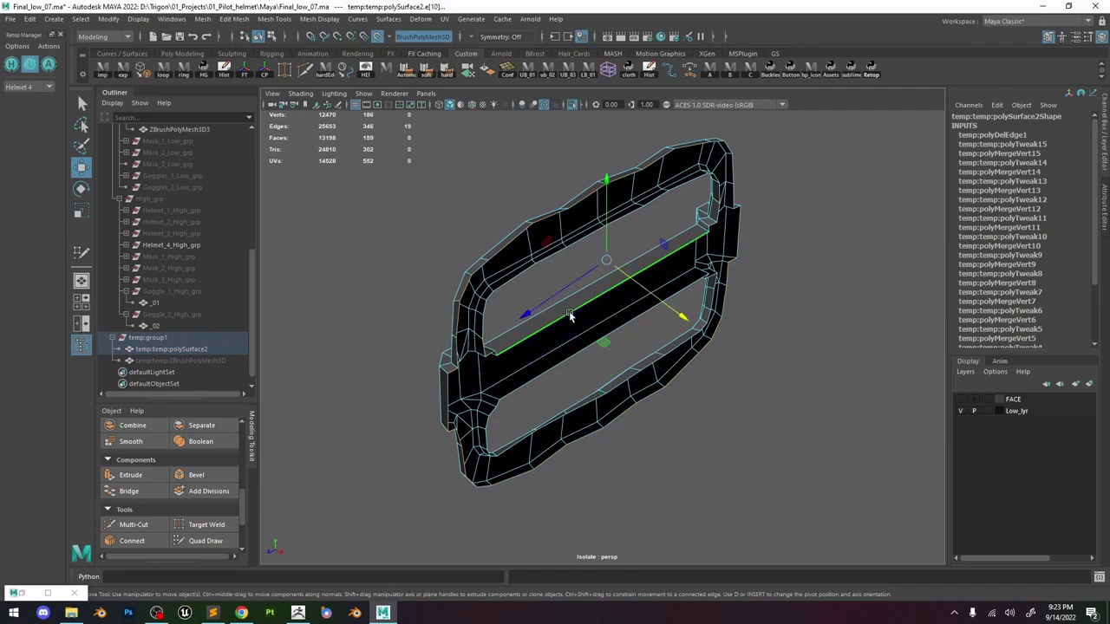
Adjust the open border loops on the buckle's back, moving the outer loop slightly along the buckle's thickness.
{"action": "left_click_drag", "start_coordinate": [446, 394], "coordinate": [639, 336], "text": "alt"}
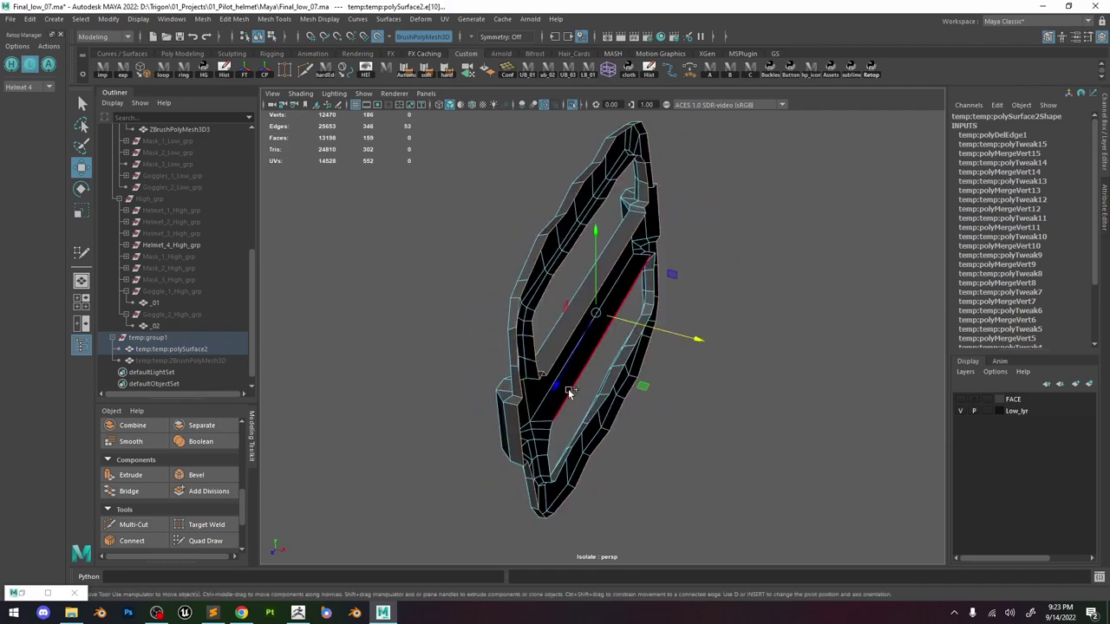
{"action": "key", "text": "r"}
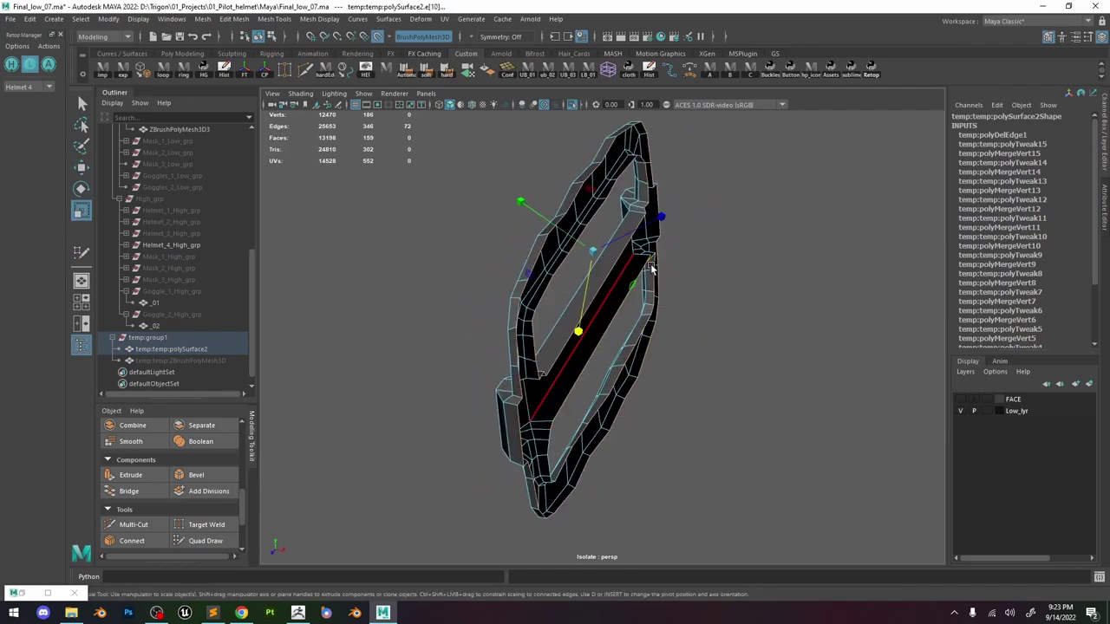
{"action": "left_click_drag", "start_coordinate": [647, 281], "coordinate": [617, 320], "text": "alt"}
{"action": "double_click", "coordinate": [588, 293]}
{"action": "key", "text": "w"}
{"action": "left_click_drag", "start_coordinate": [598, 325], "coordinate": [626, 320]}
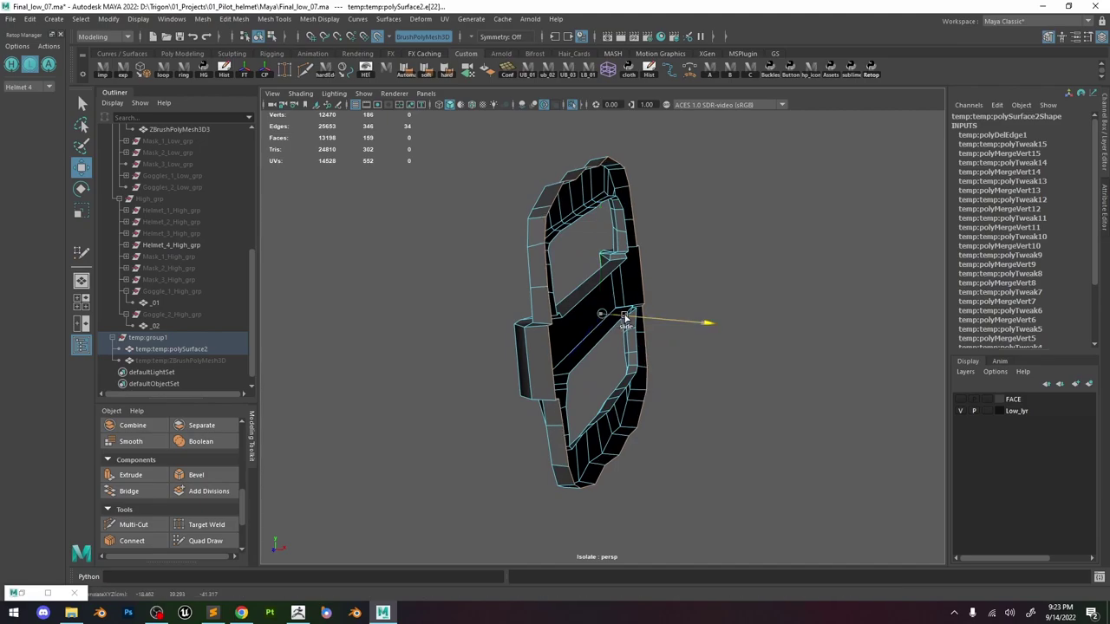
{"action": "left_click_drag", "start_coordinate": [629, 265], "coordinate": [541, 234], "text": "alt"}
{"action": "right_click_drag", "start_coordinate": [545, 202], "coordinate": [616, 178]}
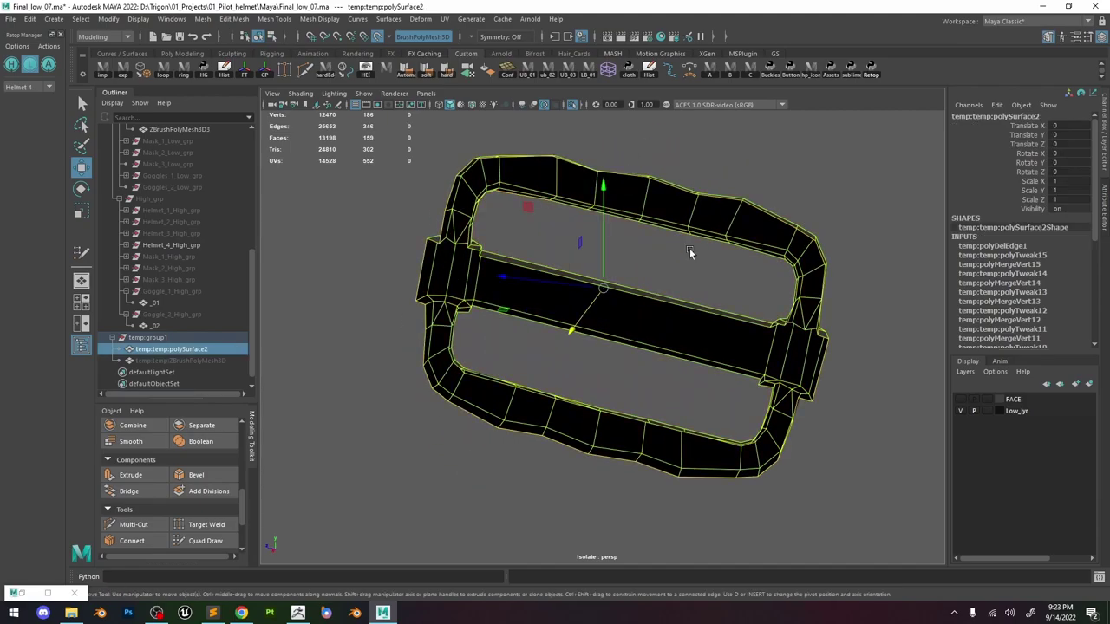
Duplicate the low-poly buckle and mirror the copy by setting its Scale X to -1.
{"action": "left_click_drag", "start_coordinate": [691, 253], "coordinate": [617, 279], "text": "alt"}
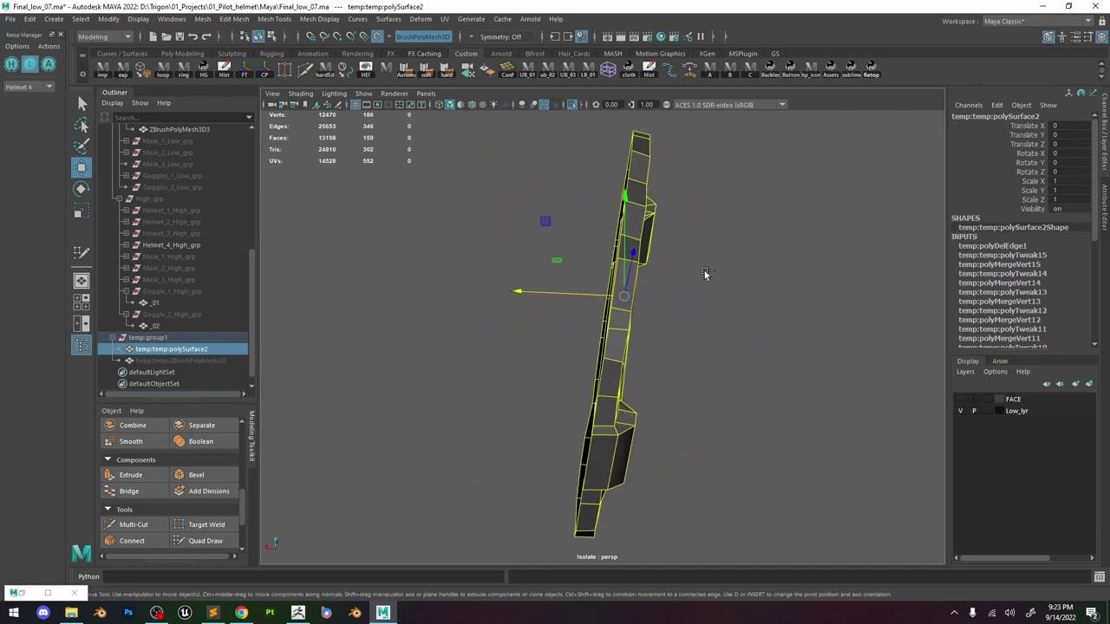
{"action": "key", "text": "ctrl+d"}
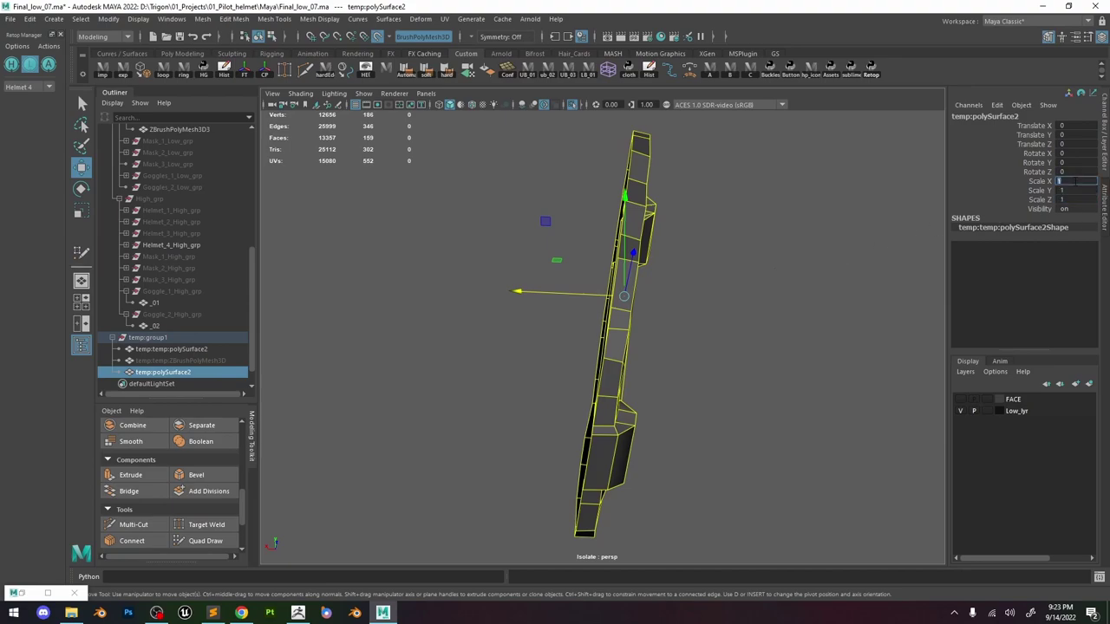
{"action": "type", "text": "-1"}
{"action": "key", "text": "Return"}
Rotate and move the mirrored copy so its open back faces the original half.
{"action": "key", "text": "e"}
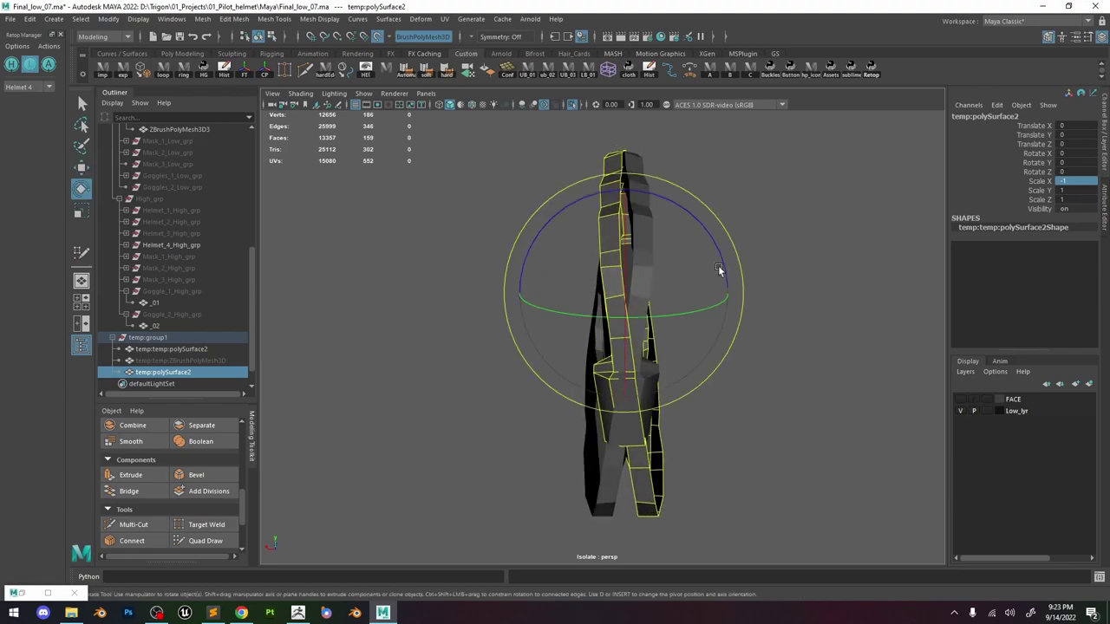
{"action": "left_click_drag", "start_coordinate": [699, 235], "coordinate": [715, 256]}
{"action": "left_click_drag", "start_coordinate": [679, 313], "coordinate": [567, 292]}
{"action": "key", "text": "w"}
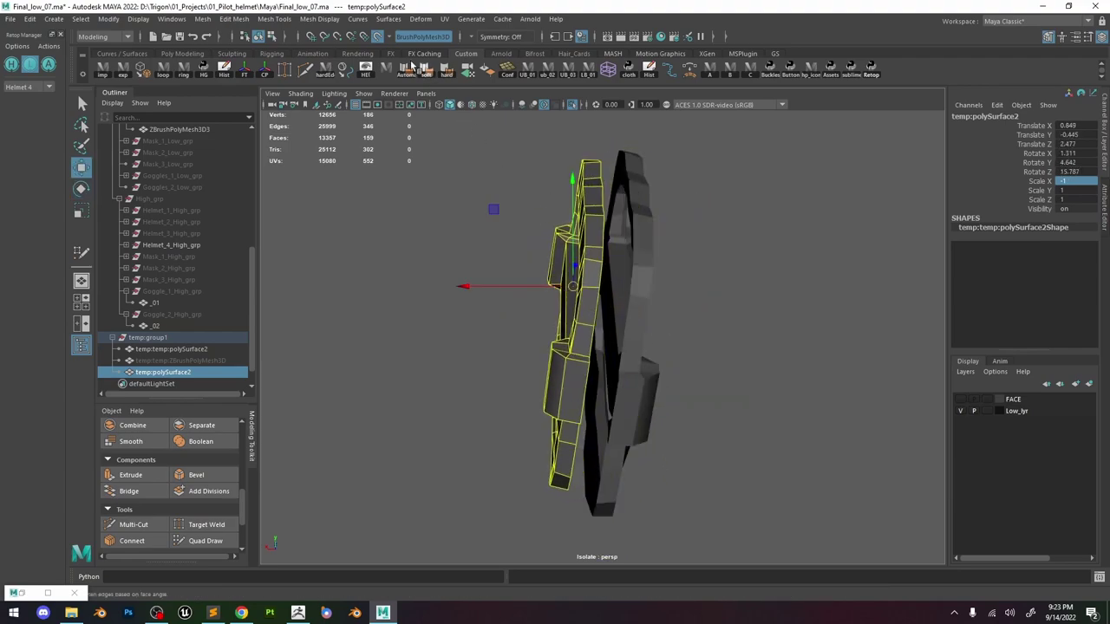
Turn off the live surface and use vertex snapping to bring the mirrored copy up against the original's back.
{"action": "left_click", "coordinate": [378, 36]}
{"action": "key", "text": "d"}
{"action": "key", "text": "v"}
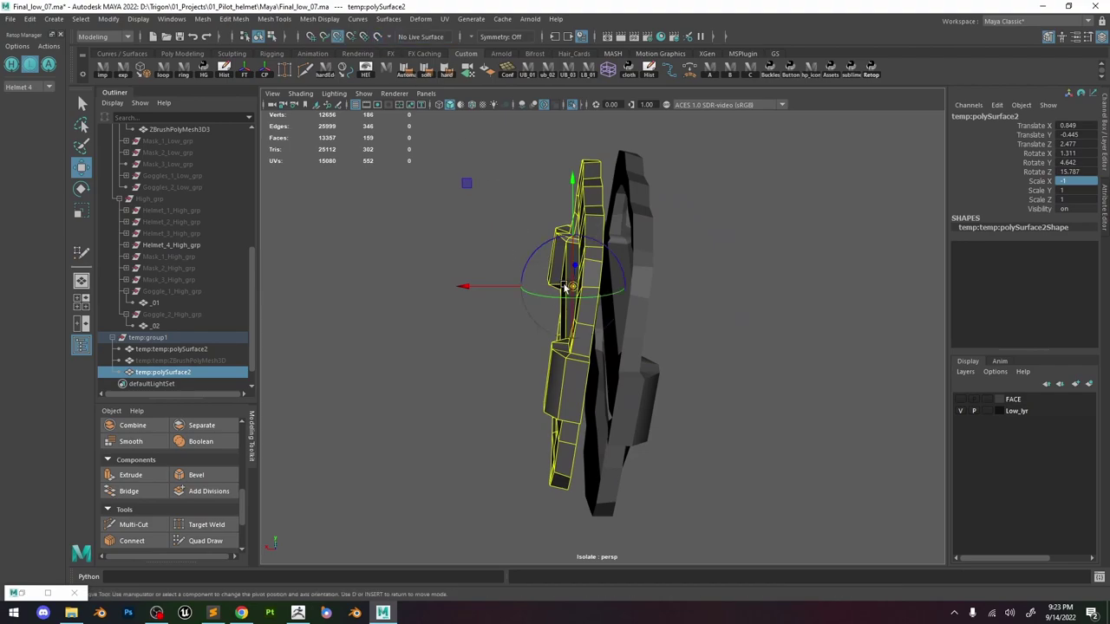
{"action": "left_click_drag", "start_coordinate": [574, 287], "coordinate": [622, 378]}
{"action": "left_click_drag", "start_coordinate": [525, 198], "coordinate": [838, 243], "text": "alt"}
Rotate the mirrored copy so its outline lines up with the original half.
{"action": "key", "text": "e"}
{"action": "left_click_drag", "start_coordinate": [714, 268], "coordinate": [715, 275]}
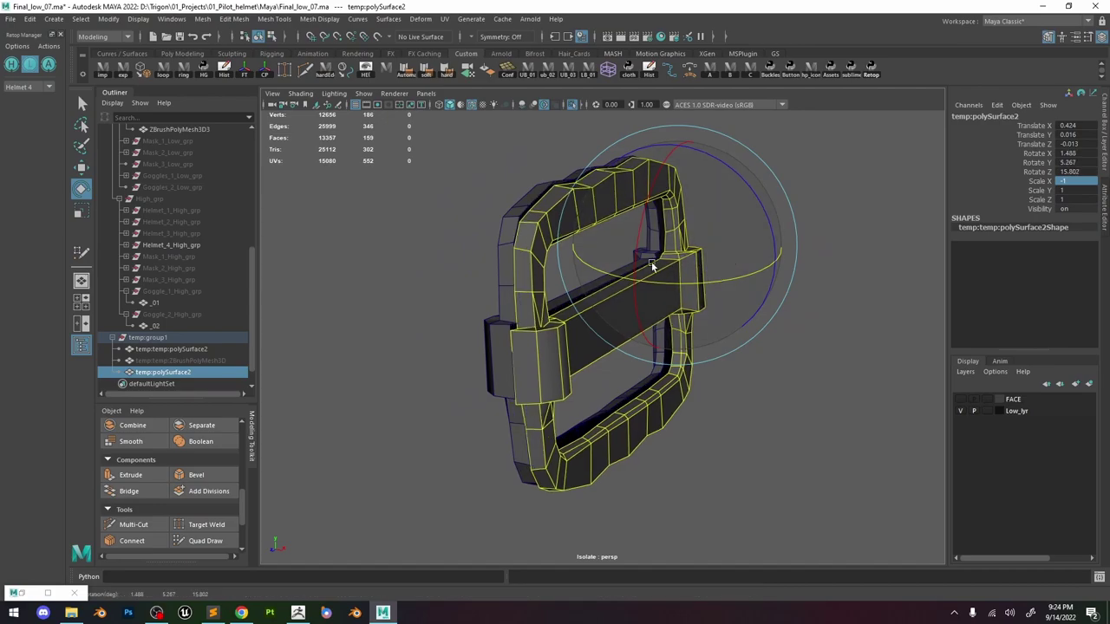
{"action": "left_click_drag", "start_coordinate": [649, 265], "coordinate": [616, 191]}
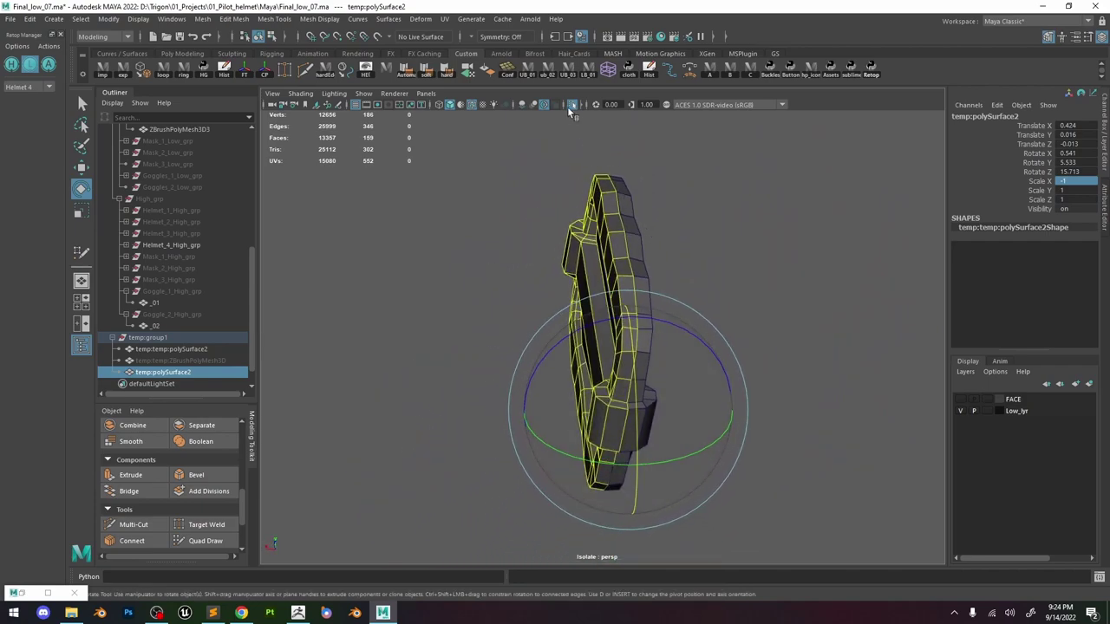
Show the high-poly buckle again and select the mirrored low-poly half.
{"action": "left_click", "coordinate": [184, 363]}
{"action": "key", "text": "h"}
{"action": "right_click_drag", "start_coordinate": [740, 376], "coordinate": [745, 425], "text": "alt"}
{"action": "left_click", "coordinate": [641, 337]}
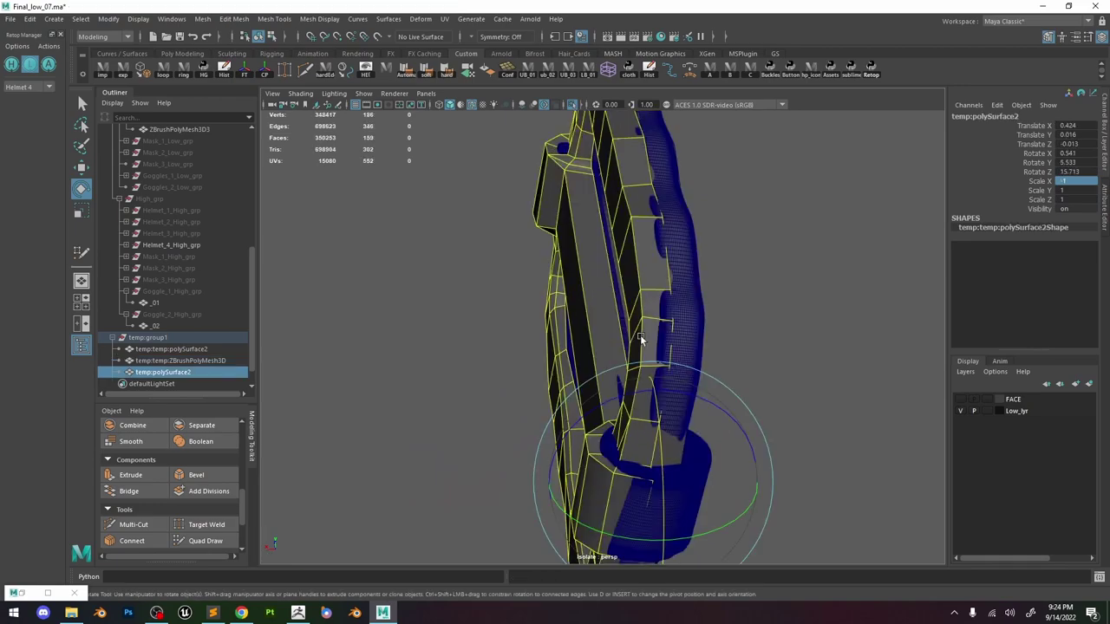
Try to scale the mirrored half along its X axis.
{"action": "key", "text": "w"}
{"action": "left_click_drag", "start_coordinate": [696, 413], "coordinate": [593, 431], "text": "alt"}
{"action": "key", "text": "r"}
{"action": "right_click_drag", "start_coordinate": [594, 430], "coordinate": [580, 384], "text": "alt"}
{"action": "key", "text": "ctrl+z"}
Move the mirrored half along X and rotate it in small amounts until it fits the back of the high-poly buckle.
{"action": "key", "text": "w"}
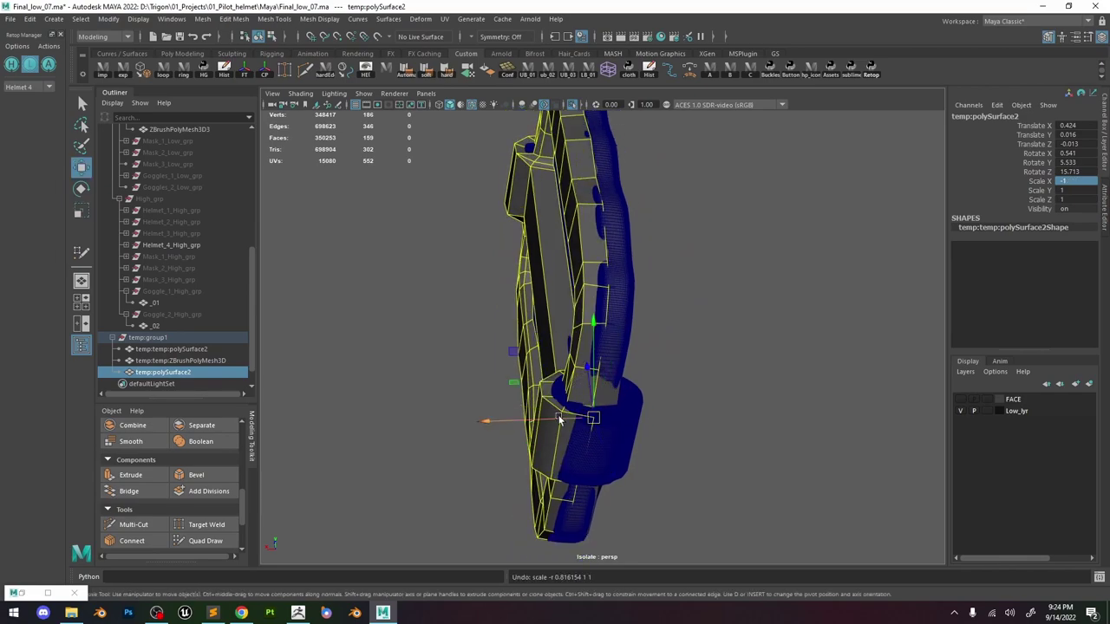
{"action": "left_click_drag", "start_coordinate": [563, 420], "coordinate": [570, 416]}
{"action": "key", "text": "e"}
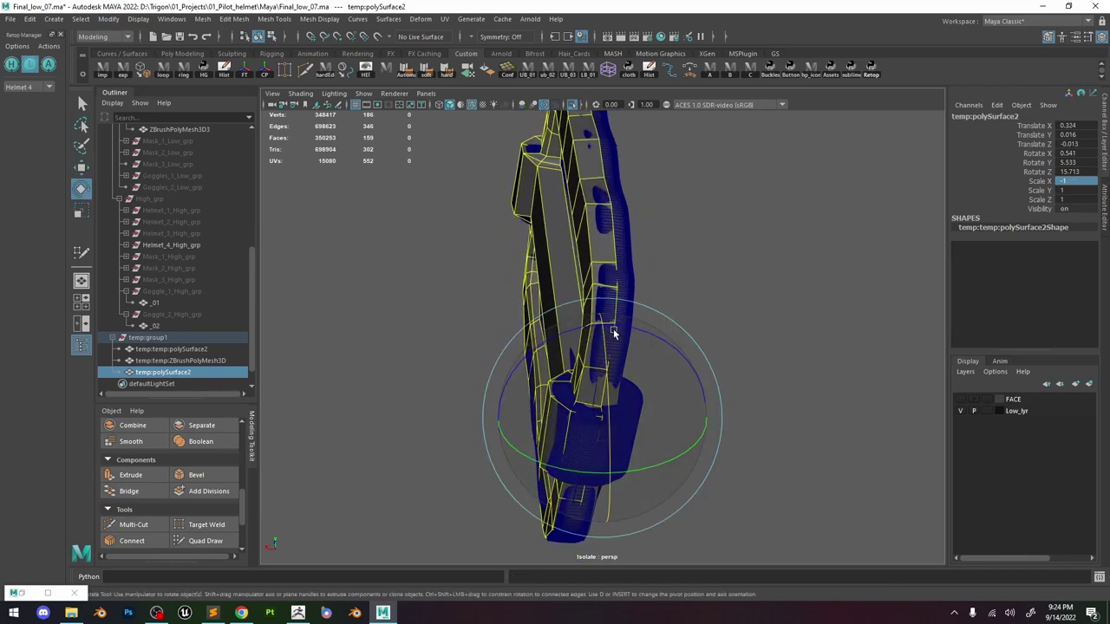
{"action": "left_click_drag", "start_coordinate": [610, 321], "coordinate": [615, 327]}
{"action": "key", "text": "w"}
{"action": "left_click_drag", "start_coordinate": [576, 422], "coordinate": [580, 415]}
{"action": "key", "text": "e"}
{"action": "left_click_drag", "start_coordinate": [626, 328], "coordinate": [627, 329]}
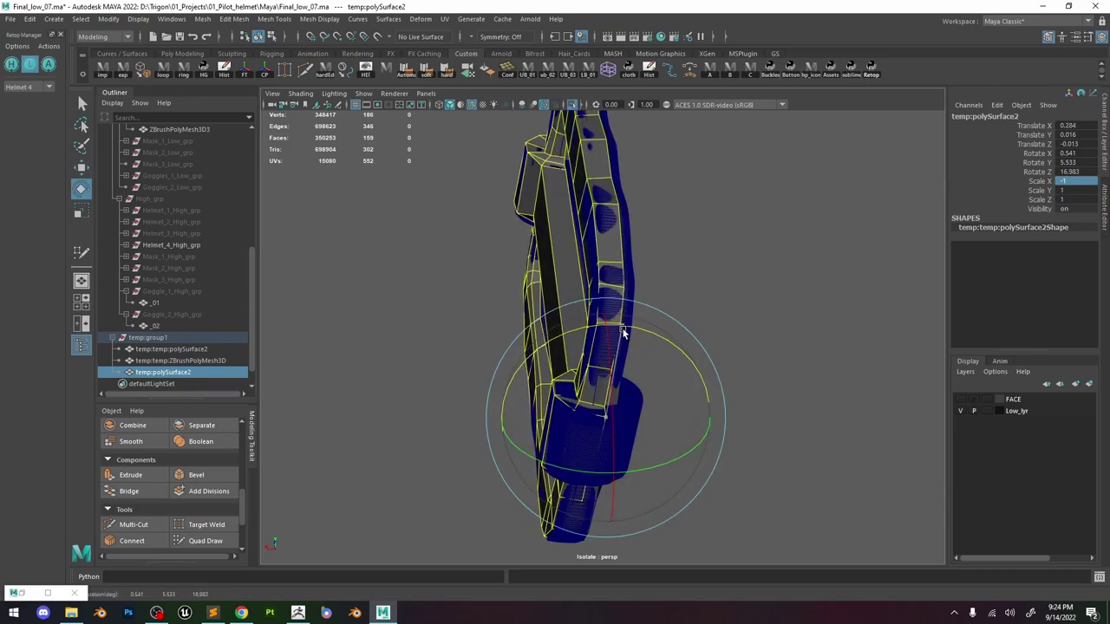
{"action": "key", "text": "w"}
{"action": "left_click_drag", "start_coordinate": [574, 415], "coordinate": [690, 382]}
{"action": "key", "text": "e"}
{"action": "left_click_drag", "start_coordinate": [774, 352], "coordinate": [874, 231]}
Hide the high-poly buckle and select the mirrored half where it overlaps the original at the collar.
{"action": "scroll", "coordinate": [793, 316], "scroll_direction": "down", "scroll_amount": 2}
{"action": "left_click", "coordinate": [201, 349], "text": "ctrl"}
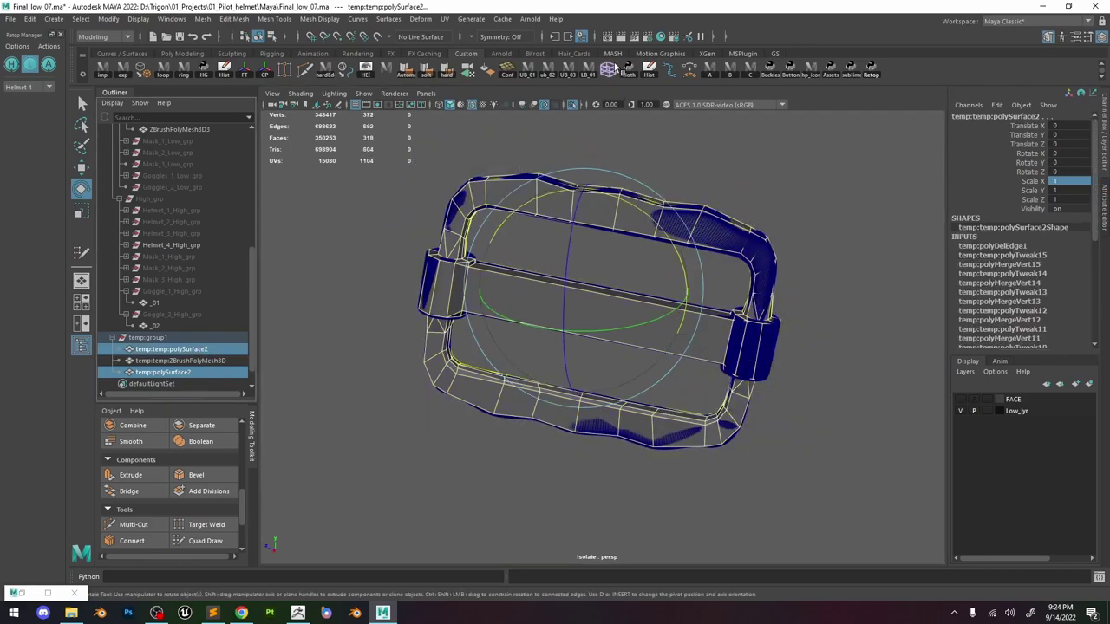
{"action": "left_click_drag", "start_coordinate": [647, 225], "coordinate": [460, 263], "text": "alt"}
{"action": "left_click", "coordinate": [241, 357]}
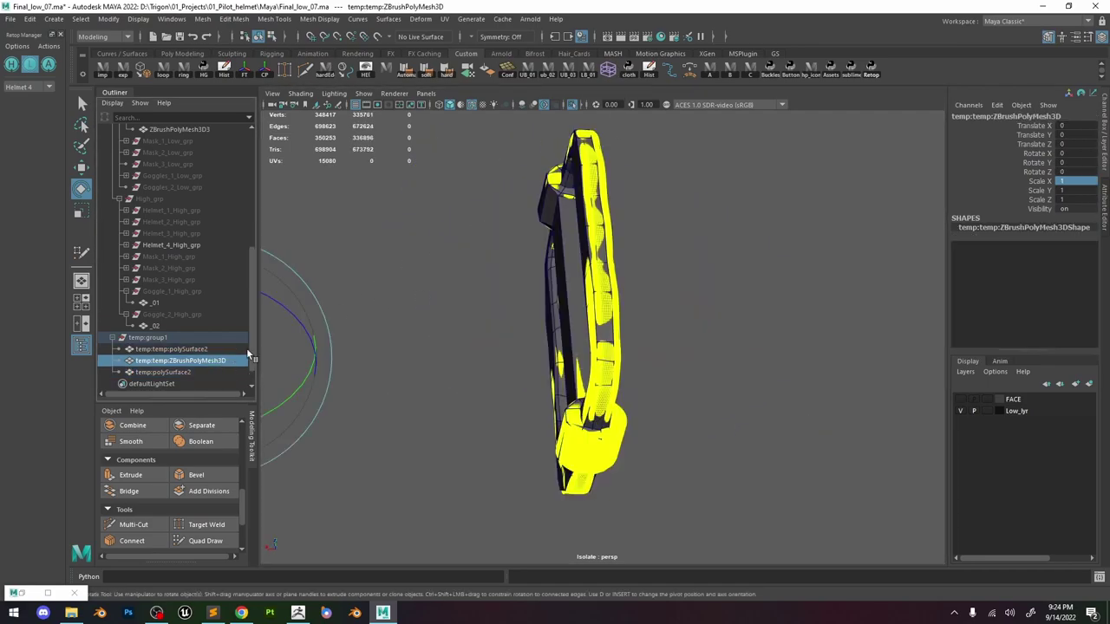
{"action": "key", "text": "ctrl+h"}
{"action": "left_click", "coordinate": [609, 275]}
{"action": "left_click_drag", "start_coordinate": [620, 274], "coordinate": [676, 343], "text": "alt"}
{"action": "key", "text": "w"}
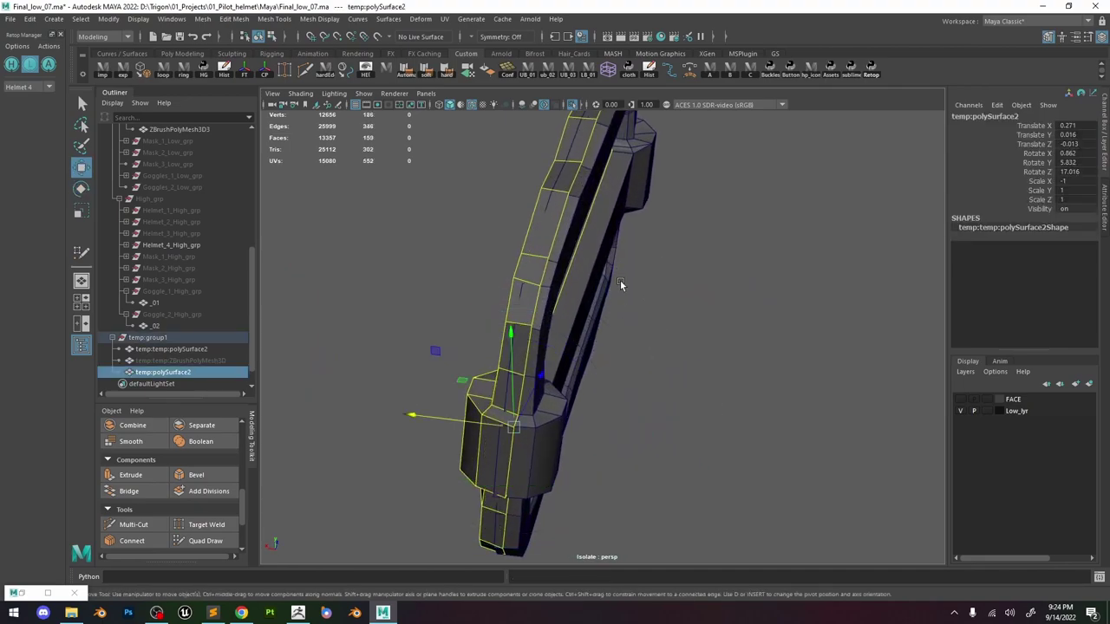
Cut an edge loop around the mirrored half's outer side and delete the strip of faces overlapping the original.
{"action": "mouse_move", "coordinate": [620, 284]}
{"action": "left_mouse_down", "text": "alt"}
{"action": "mouse_move", "coordinate": [626, 270]}
{"action": "mouse_move", "coordinate": [624, 299]}
{"action": "left_mouse_up", "text": "alt"}
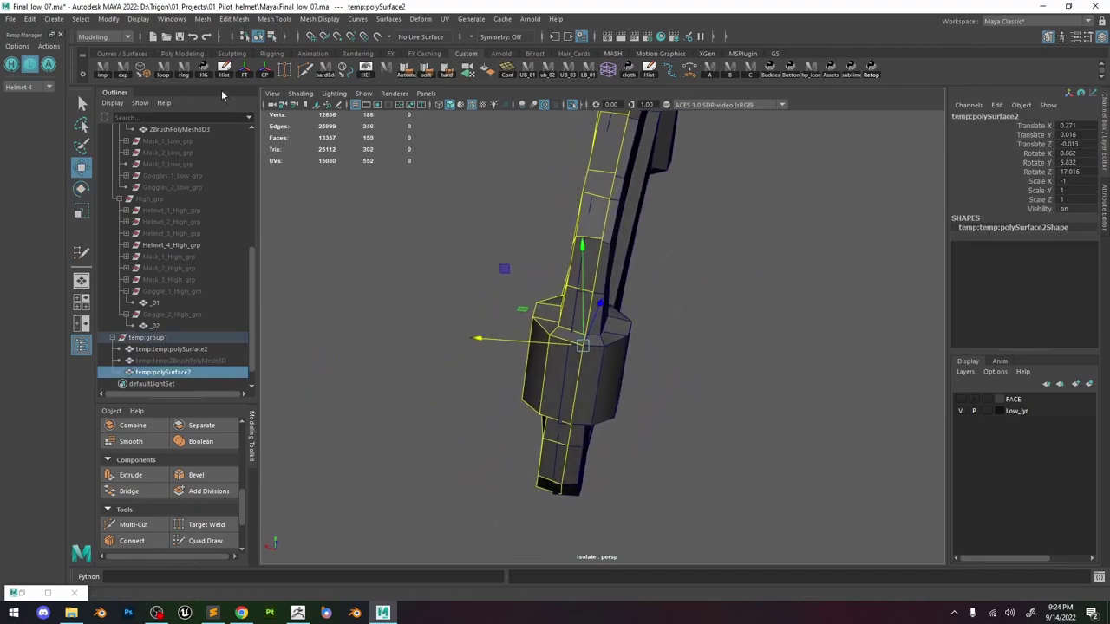
{"action": "left_click", "coordinate": [343, 73]}
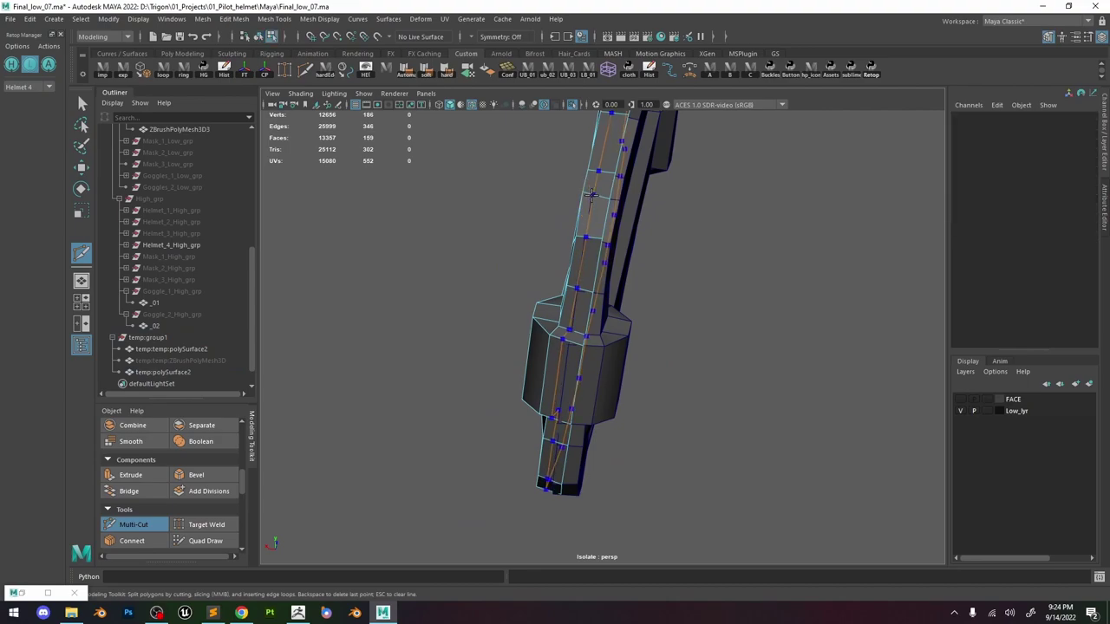
{"action": "right_click_drag", "start_coordinate": [613, 215], "coordinate": [595, 166]}
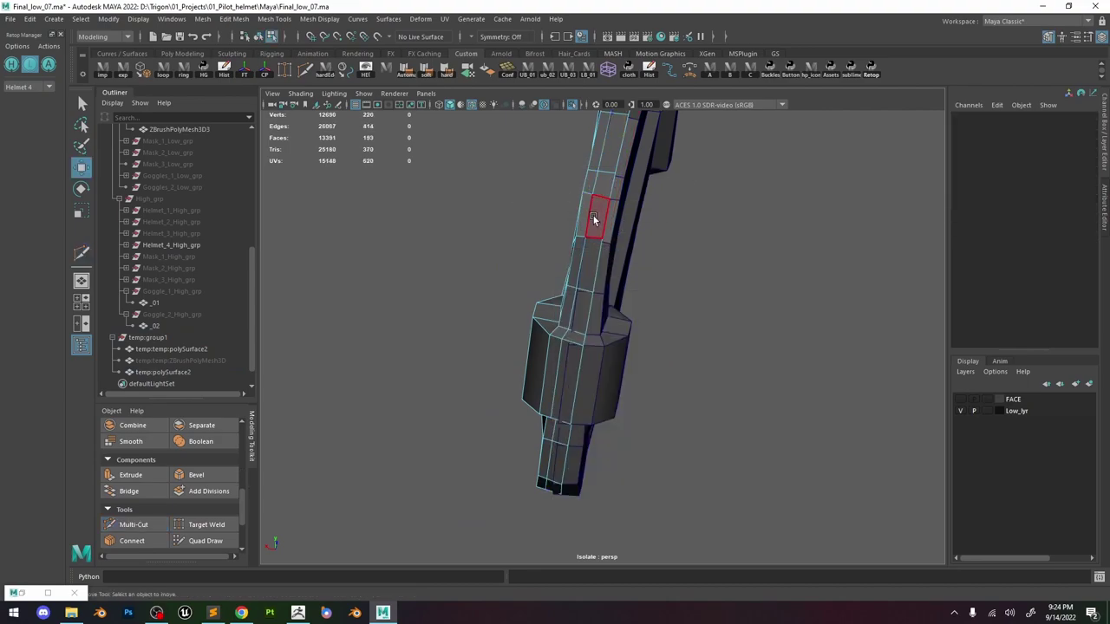
{"action": "left_click", "coordinate": [595, 217]}
{"action": "key", "text": "w"}
{"action": "double_click", "coordinate": [590, 262], "text": "shift"}
{"action": "key", "text": "Delete"}
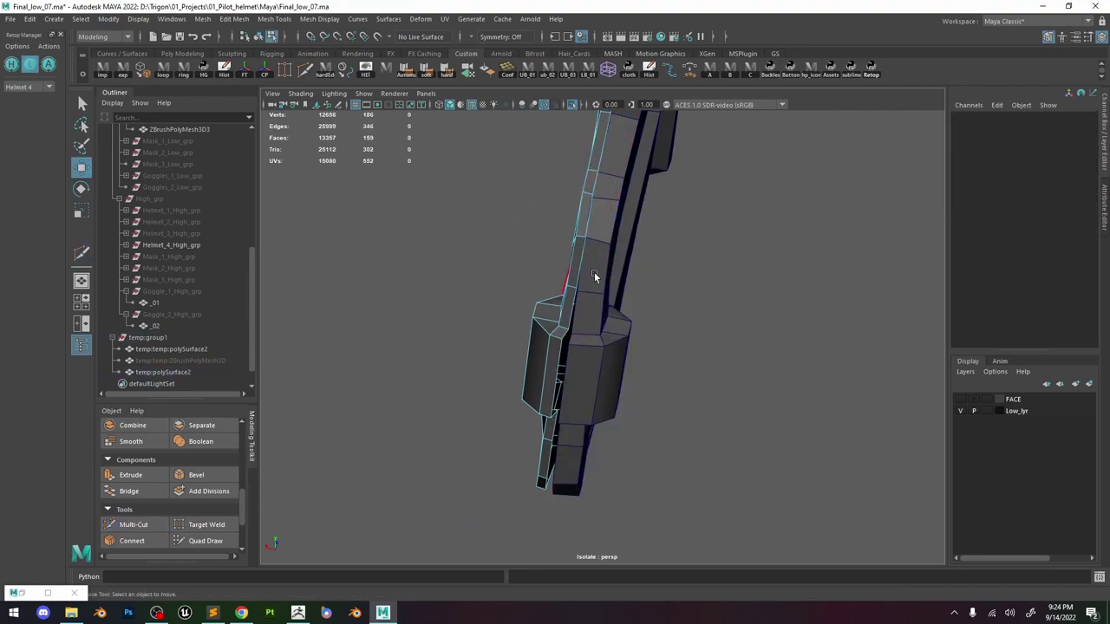
Cut an edge loop around the original half's outer side and delete the strip of faces at the seam.
{"action": "left_click", "coordinate": [688, 160]}
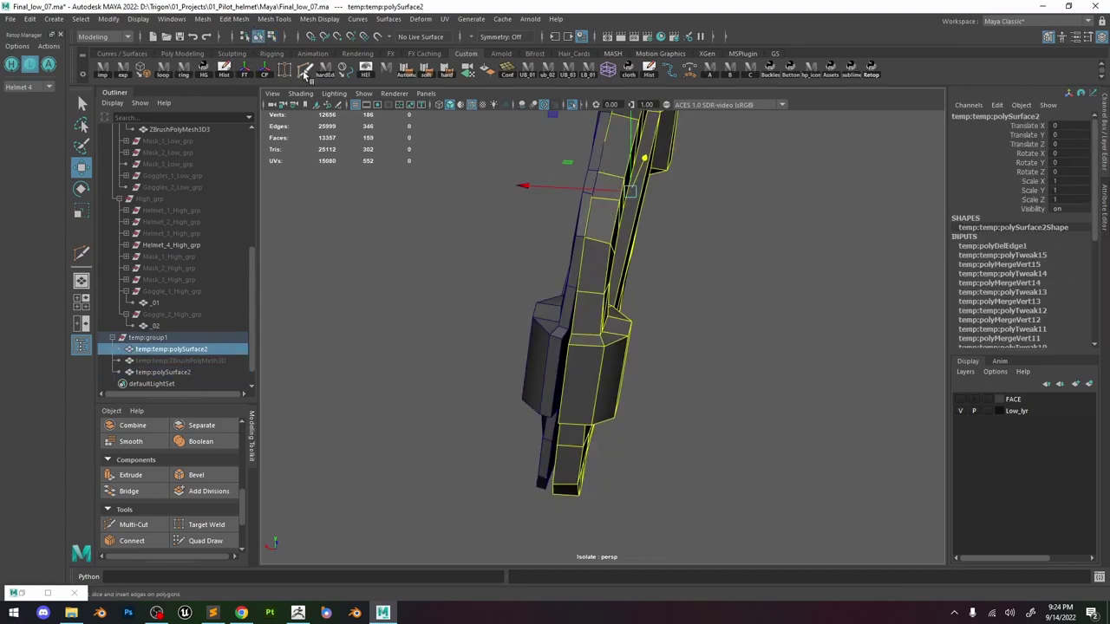
{"action": "left_click", "coordinate": [305, 73]}
{"action": "key", "text": "w"}
{"action": "right_click_drag", "start_coordinate": [607, 181], "coordinate": [607, 212]}
{"action": "left_click", "coordinate": [594, 224]}
{"action": "double_click", "coordinate": [590, 249], "text": "shift"}
{"action": "key", "text": "Delete"}
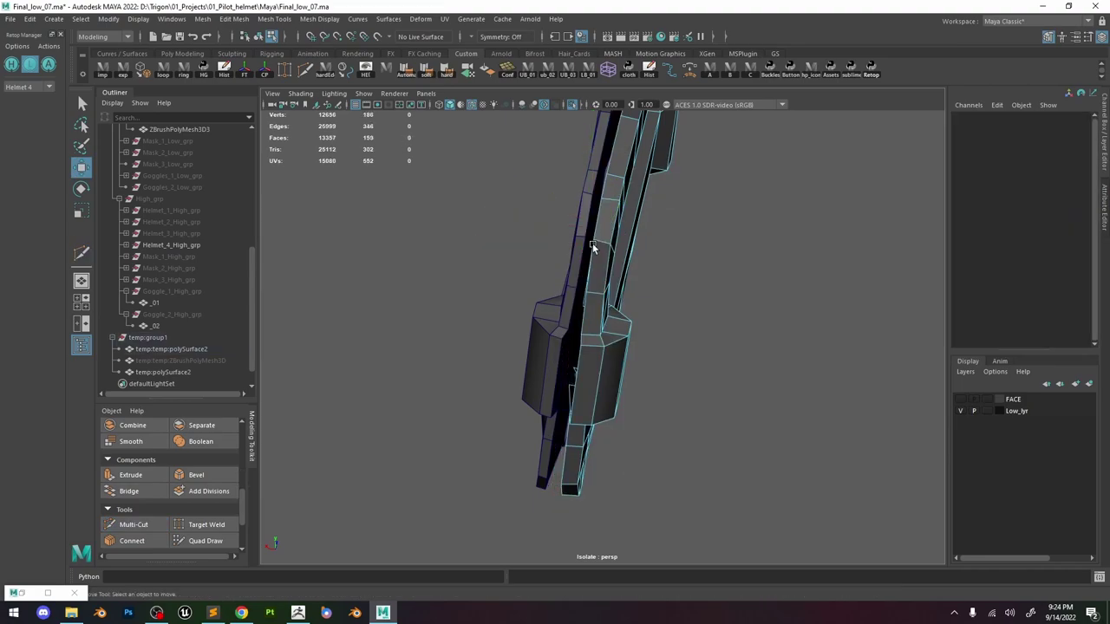
Cut an edge loop around the original half's upper opening and delete the inner strip of faces along the seam.
{"action": "left_click_drag", "start_coordinate": [618, 266], "coordinate": [477, 260], "text": "alt"}
{"action": "middle_click_drag", "start_coordinate": [477, 259], "coordinate": [503, 276], "text": "alt"}
{"action": "left_click_drag", "start_coordinate": [503, 277], "coordinate": [541, 240], "text": "alt"}
{"action": "left_click", "coordinate": [547, 236]}
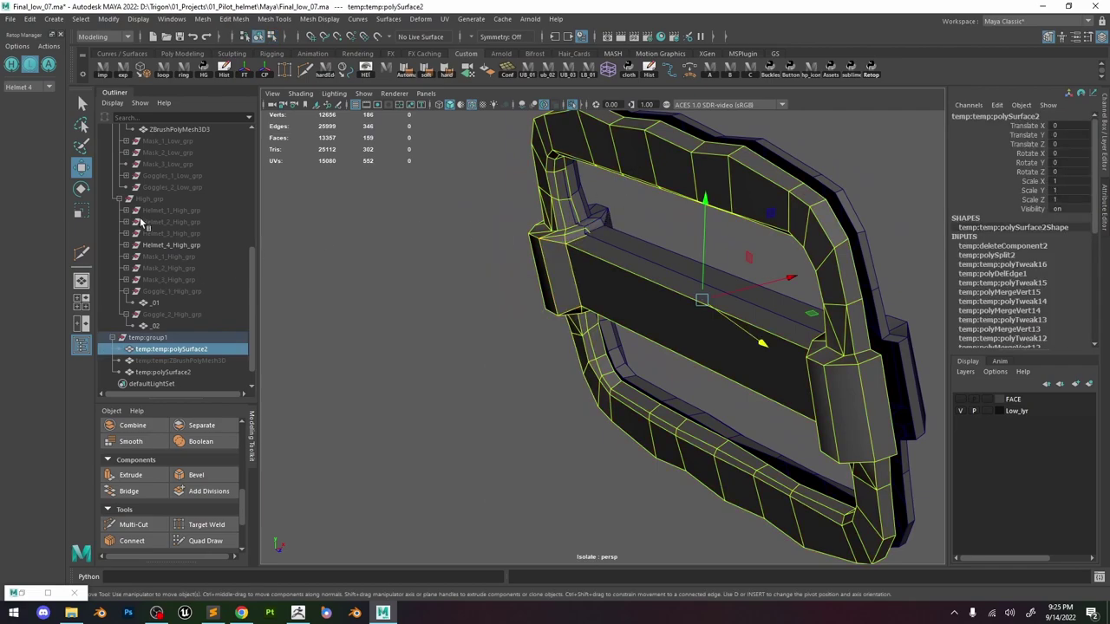
{"action": "right_click_drag", "start_coordinate": [570, 190], "coordinate": [604, 203], "text": "alt"}
{"action": "middle_click_drag", "start_coordinate": [604, 203], "coordinate": [582, 245], "text": "alt"}
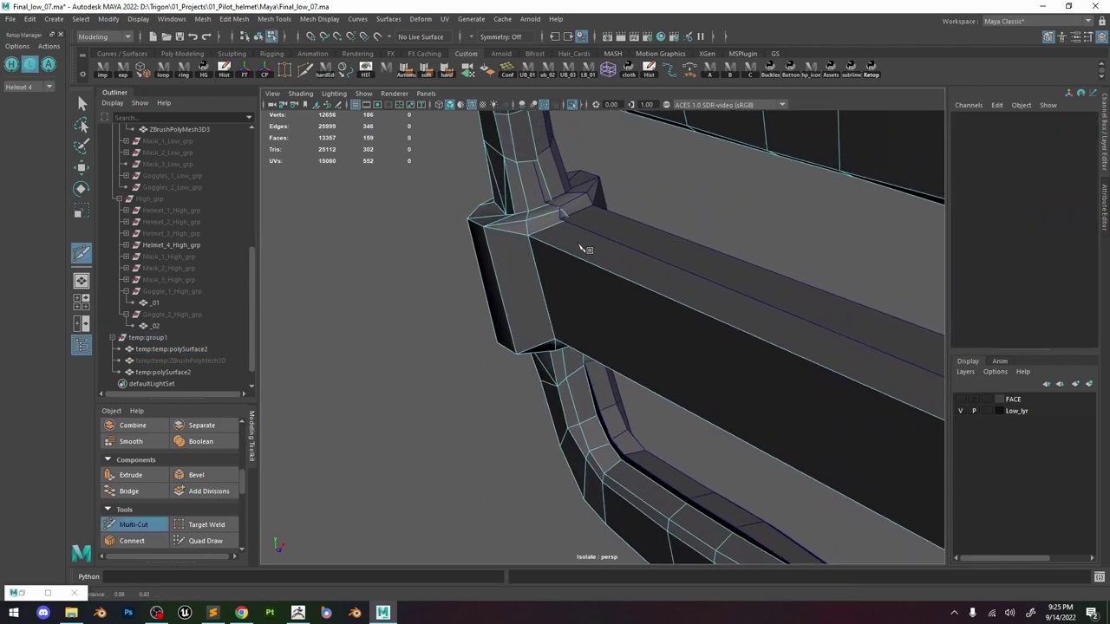
{"action": "key", "text": "w"}
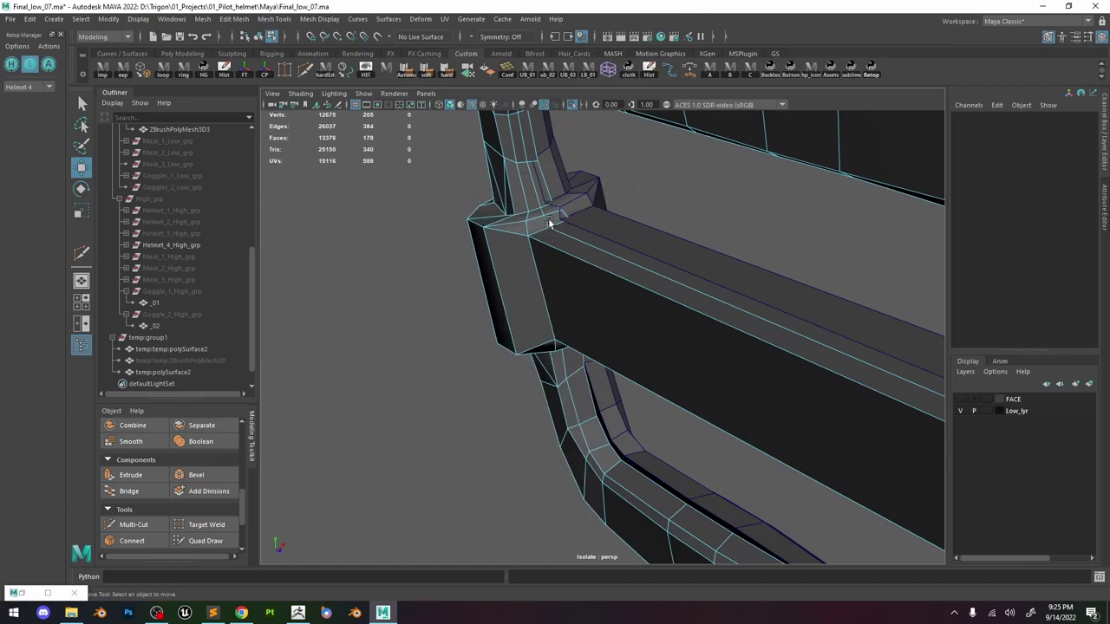
{"action": "left_click", "coordinate": [554, 219]}
{"action": "double_click", "coordinate": [563, 231], "text": "shift"}
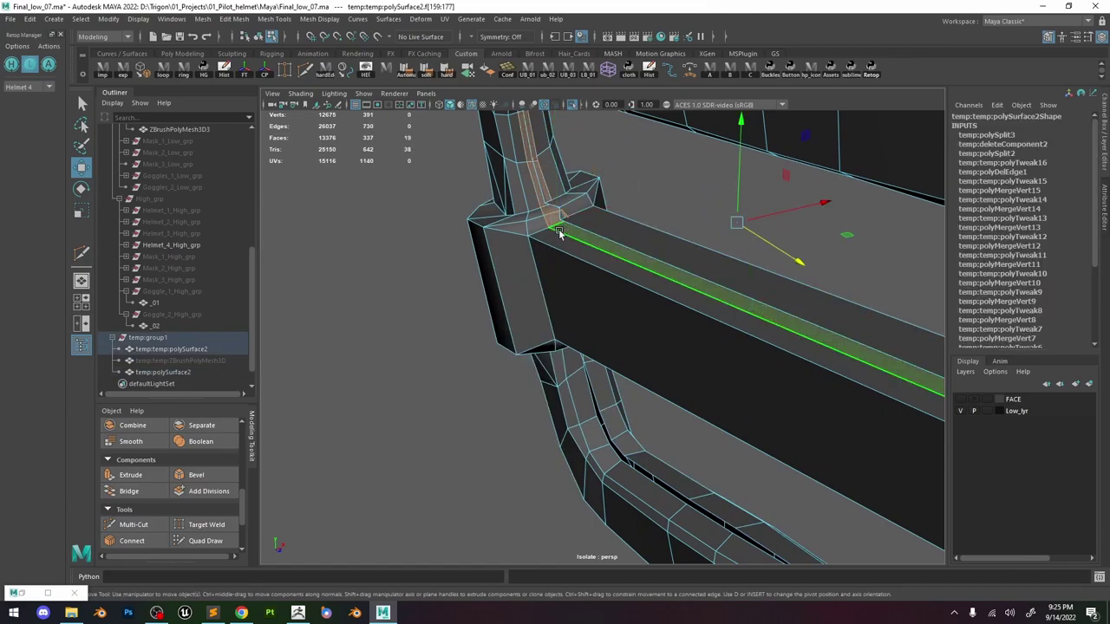
{"action": "key", "text": "Delete"}
Cut an edge loop around the original half's lower opening and delete the inner strip of faces along the seam.
{"action": "left_click_drag", "start_coordinate": [610, 274], "coordinate": [605, 246], "text": "alt"}
{"action": "right_click_drag", "start_coordinate": [606, 246], "coordinate": [647, 290], "text": "alt"}
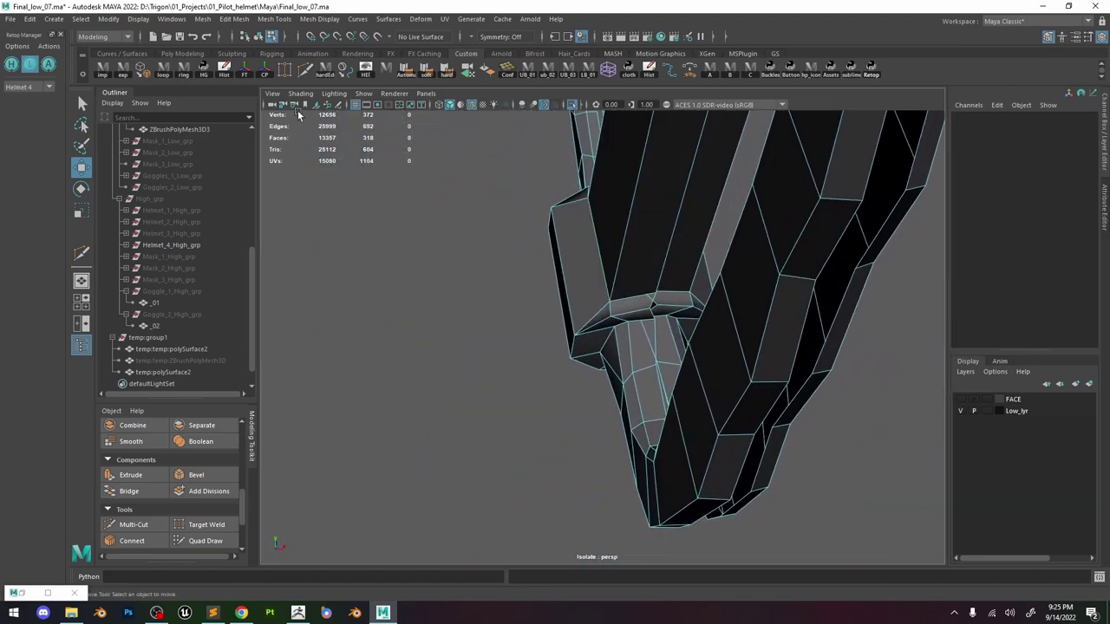
{"action": "left_click", "coordinate": [304, 73]}
{"action": "left_click", "coordinate": [637, 289], "text": "ctrl"}
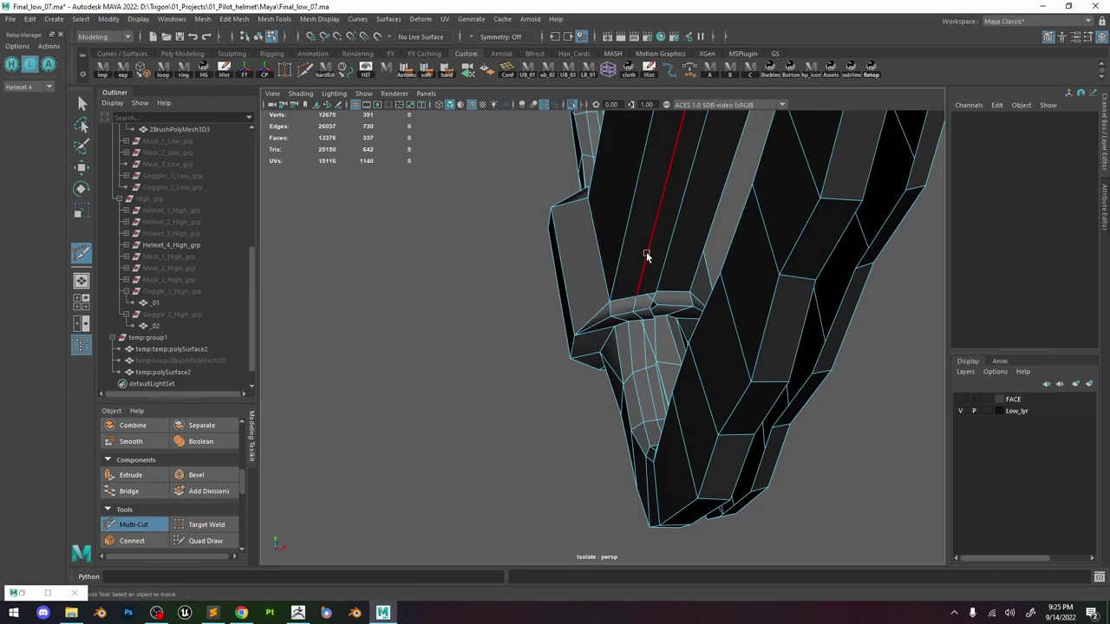
{"action": "key", "text": "w"}
{"action": "mouse_move", "coordinate": [649, 248]}
{"action": "right_mouse_down"}
{"action": "mouse_move", "coordinate": [662, 291]}
{"action": "mouse_move", "coordinate": [717, 270]}
{"action": "mouse_move", "coordinate": [641, 252]}
{"action": "right_mouse_up"}
{"action": "left_click", "coordinate": [654, 280]}
{"action": "key", "text": "Delete"}
Combine both buckle halves into one mesh and delete its construction history.
{"action": "left_click_drag", "start_coordinate": [640, 251], "coordinate": [706, 256], "text": "alt"}
{"action": "left_click", "coordinate": [706, 256], "text": "shift"}
{"action": "key", "text": "space"}
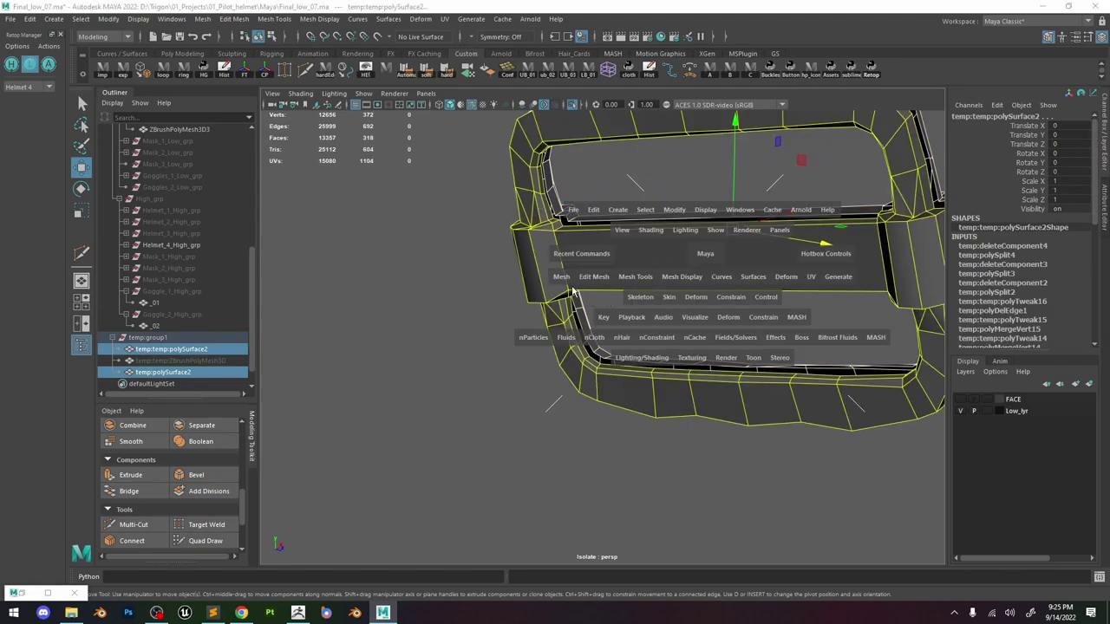
{"action": "left_click", "coordinate": [562, 278]}
{"action": "left_click", "coordinate": [583, 319]}
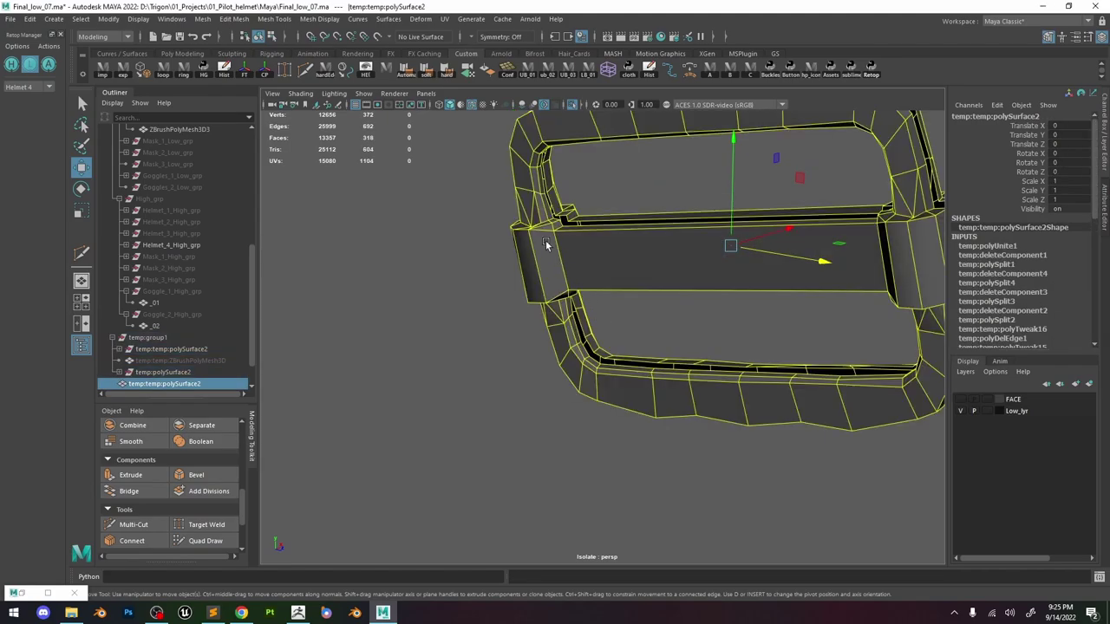
{"action": "left_click", "coordinate": [227, 75]}
Bridge the facing border edges of both halves around the lower opening and the upper opening.
{"action": "right_click_drag", "start_coordinate": [590, 314], "coordinate": [685, 325], "text": "alt"}
{"action": "left_click_drag", "start_coordinate": [646, 305], "coordinate": [587, 270], "text": "alt"}
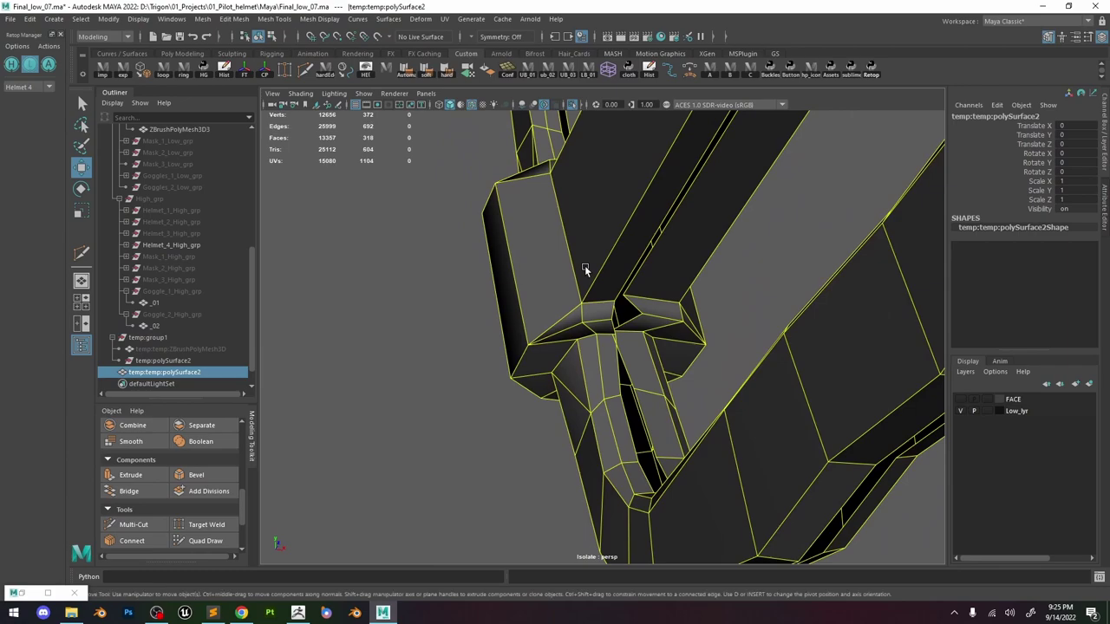
{"action": "key", "text": "F10"}
{"action": "double_click", "coordinate": [648, 276]}
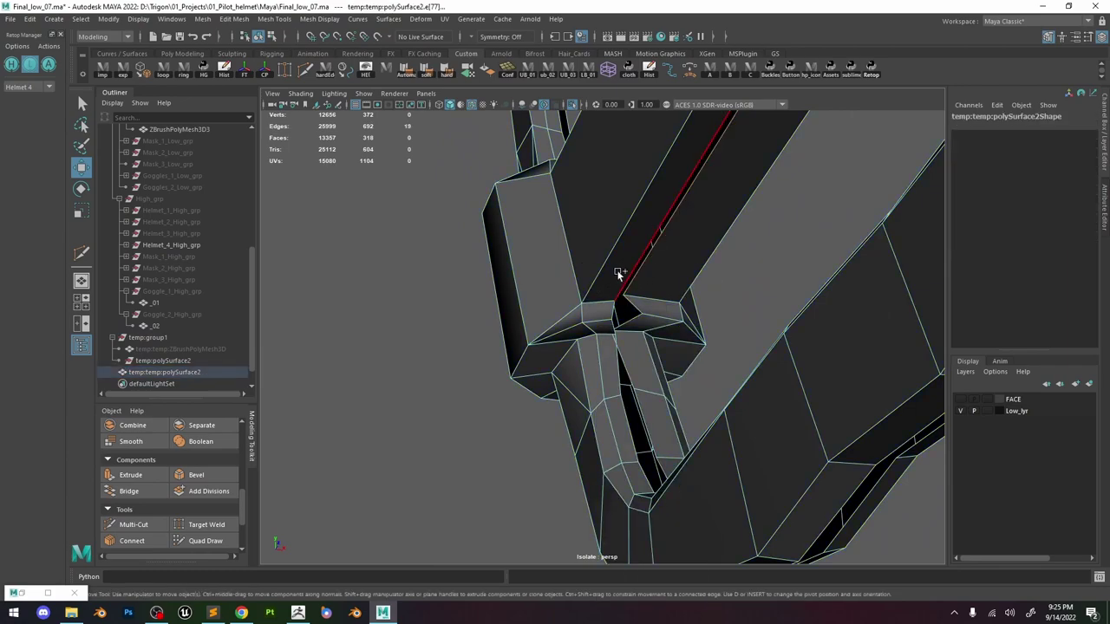
{"action": "right_click_drag", "start_coordinate": [618, 276], "coordinate": [599, 400], "text": "shift"}
{"action": "left_click_drag", "start_coordinate": [597, 408], "coordinate": [564, 295], "text": "alt"}
{"action": "left_click", "coordinate": [538, 256]}
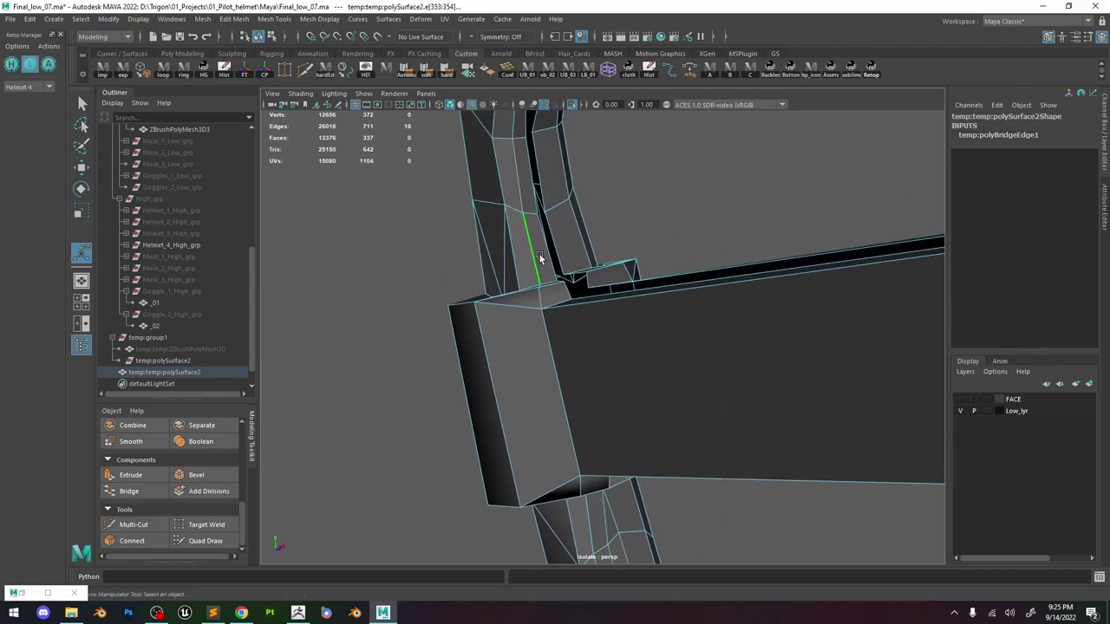
{"action": "key", "text": "g"}
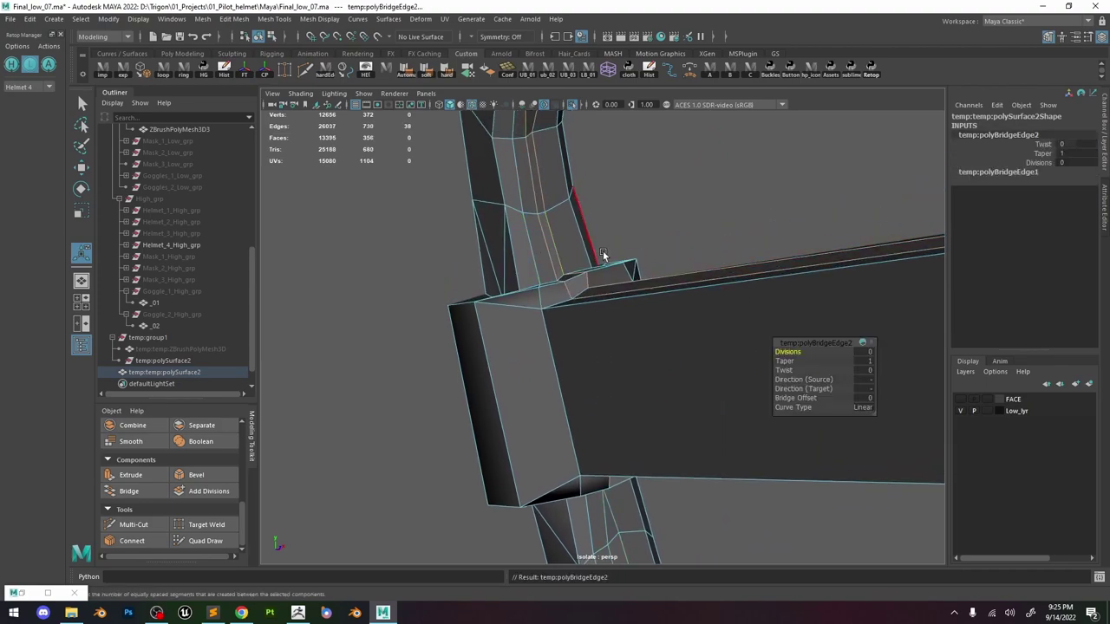
Delete the surplus edge loop beside the bridged strip in the upper opening.
{"action": "mouse_move", "coordinate": [604, 255]}
{"action": "left_mouse_down", "text": "alt"}
{"action": "mouse_move", "coordinate": [587, 283]}
{"action": "mouse_move", "coordinate": [560, 220]}
{"action": "mouse_move", "coordinate": [618, 250]}
{"action": "left_mouse_up", "text": "alt"}
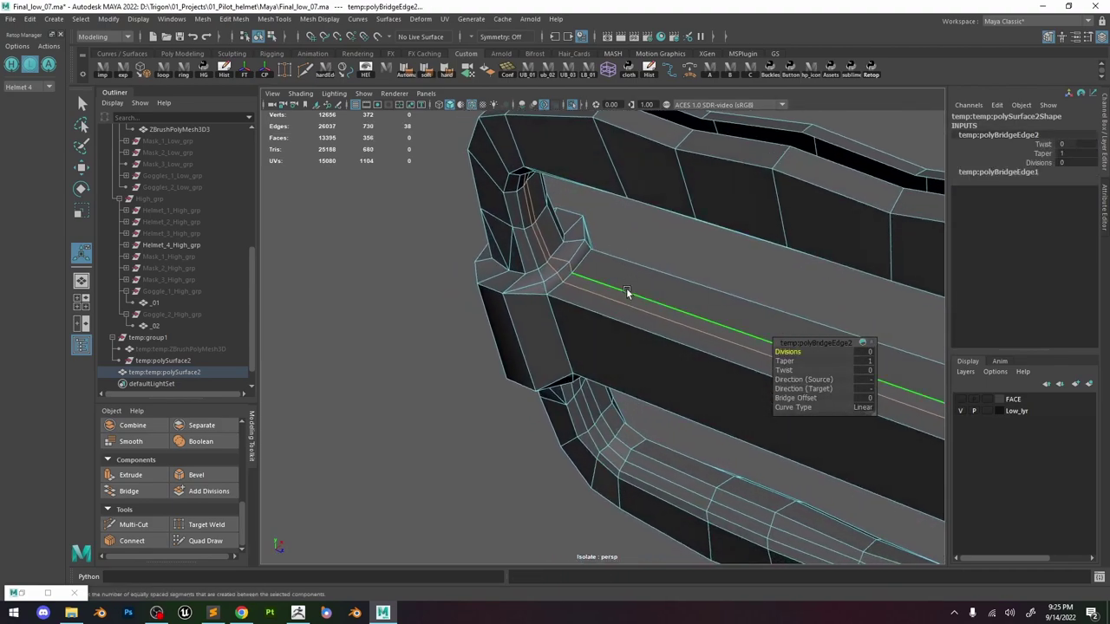
{"action": "left_click", "coordinate": [609, 296]}
{"action": "key", "text": "ctrl+Delete"}
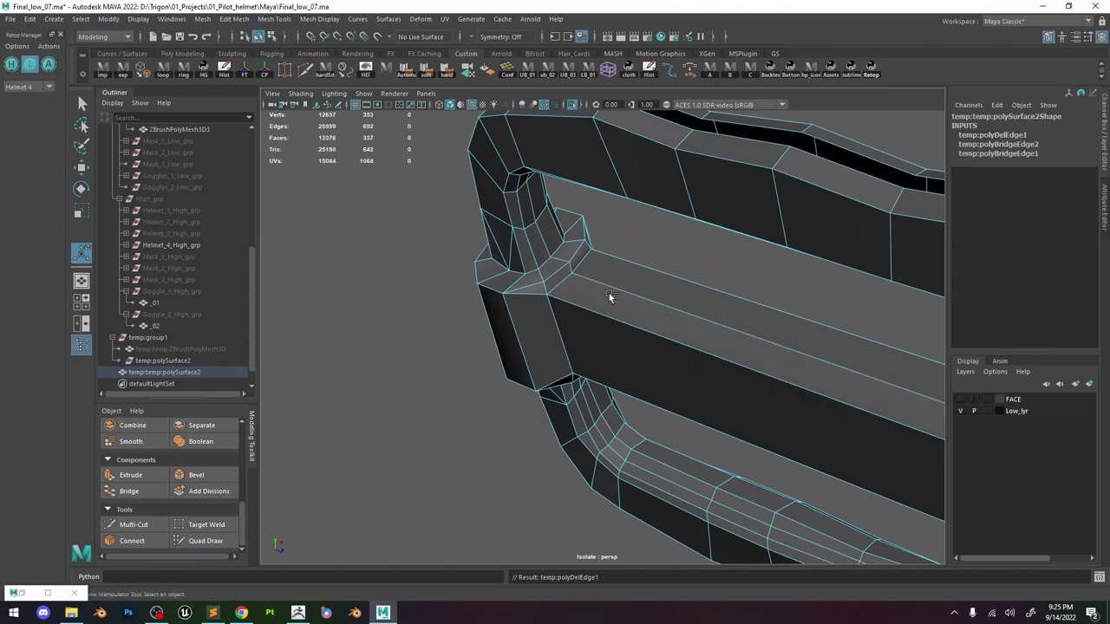
Bridge the two halves' outer border loops and collapse the bridge's cross edges into a single loop.
{"action": "middle_click_drag", "start_coordinate": [643, 274], "coordinate": [577, 352], "text": "alt"}
{"action": "double_click", "coordinate": [654, 228]}
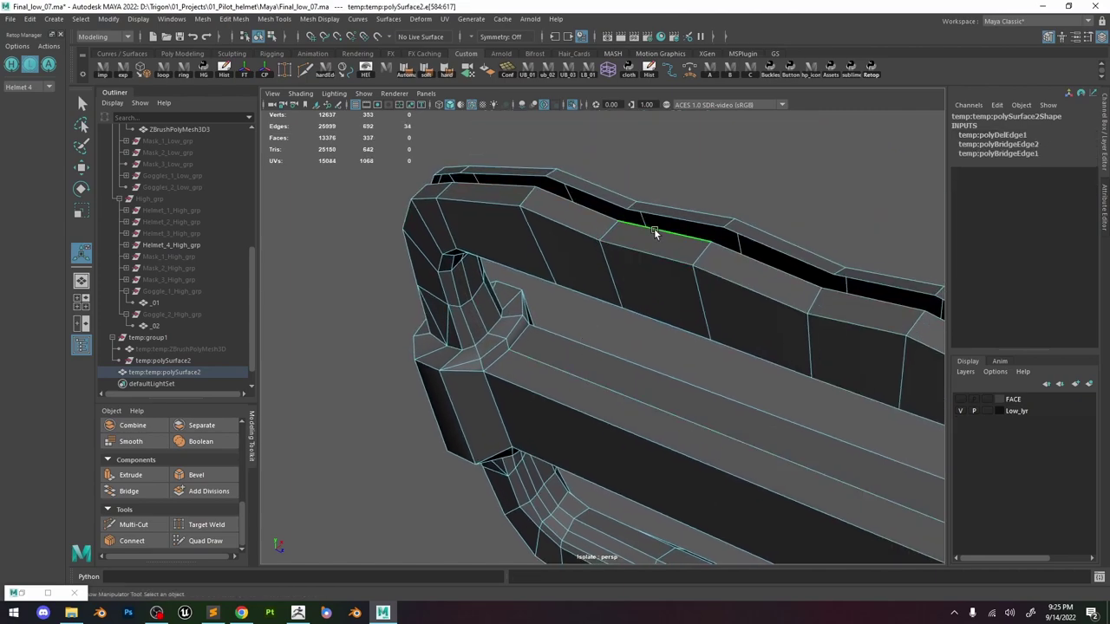
{"action": "double_click", "coordinate": [656, 212], "text": "shift"}
{"action": "right_click_drag", "start_coordinate": [657, 212], "coordinate": [667, 281], "text": "shift"}
{"action": "left_click_drag", "start_coordinate": [667, 281], "coordinate": [707, 326], "text": "alt"}
{"action": "right_click_drag", "start_coordinate": [707, 326], "coordinate": [702, 359], "text": "alt"}
{"action": "double_click", "coordinate": [606, 326]}
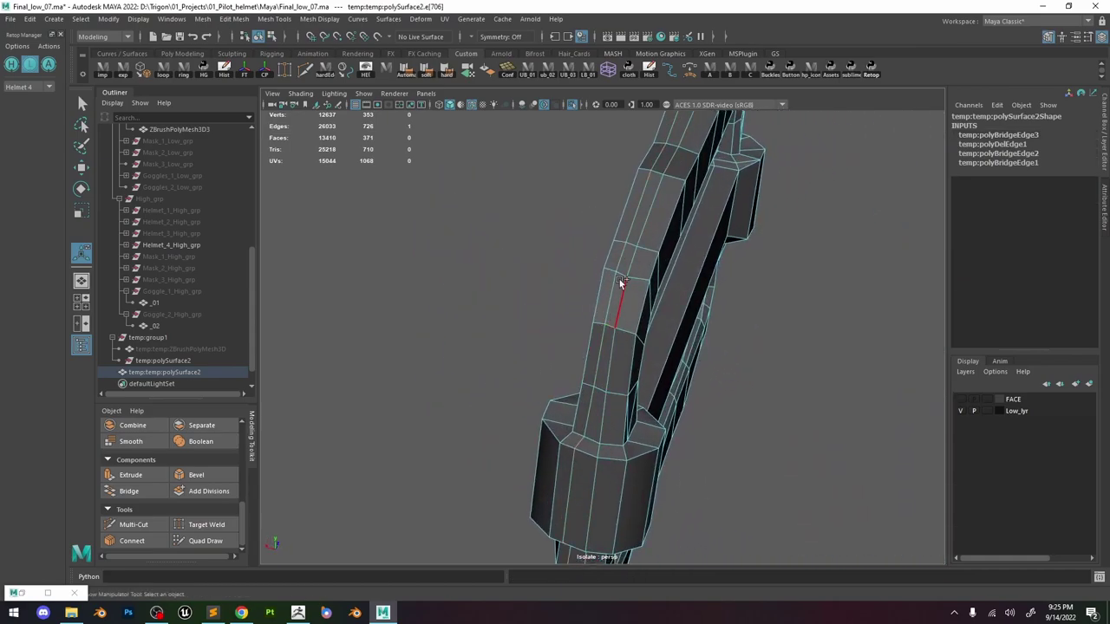
{"action": "right_click_drag", "start_coordinate": [619, 276], "coordinate": [683, 238], "text": "shift"}
Delete the surplus edge loop beside the bridged strip in the lower opening.
{"action": "left_click_drag", "start_coordinate": [684, 238], "coordinate": [672, 350], "text": "alt"}
{"action": "middle_click_drag", "start_coordinate": [671, 349], "coordinate": [663, 308], "text": "alt"}
{"action": "right_click_drag", "start_coordinate": [663, 308], "coordinate": [674, 361], "text": "alt"}
{"action": "left_click_drag", "start_coordinate": [674, 362], "coordinate": [575, 386], "text": "alt"}
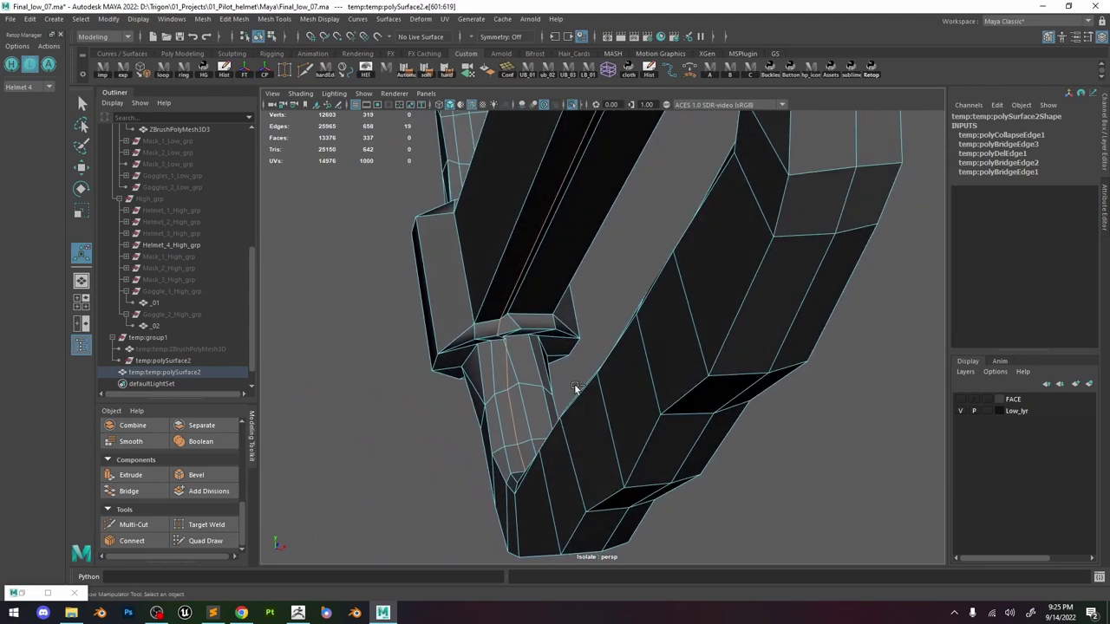
{"action": "key", "text": "ctrl+Delete"}
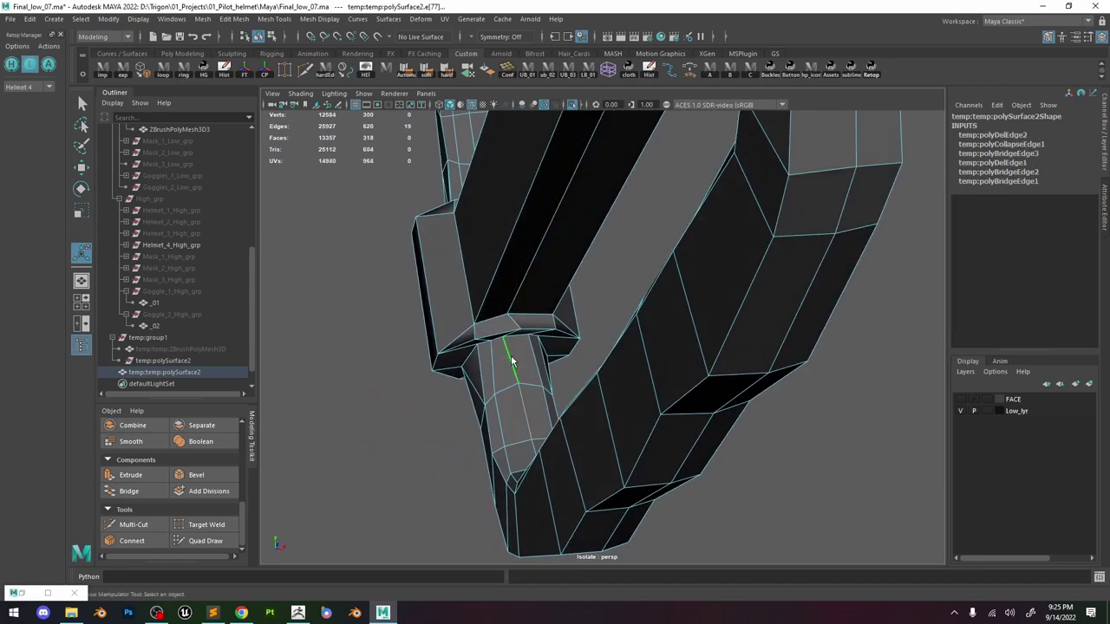
Apply Edit Edge Flow to the seam edge loops around the lower opening, the upper opening and the outer rim.
{"action": "right_click_drag", "start_coordinate": [511, 355], "coordinate": [510, 466], "text": "shift"}
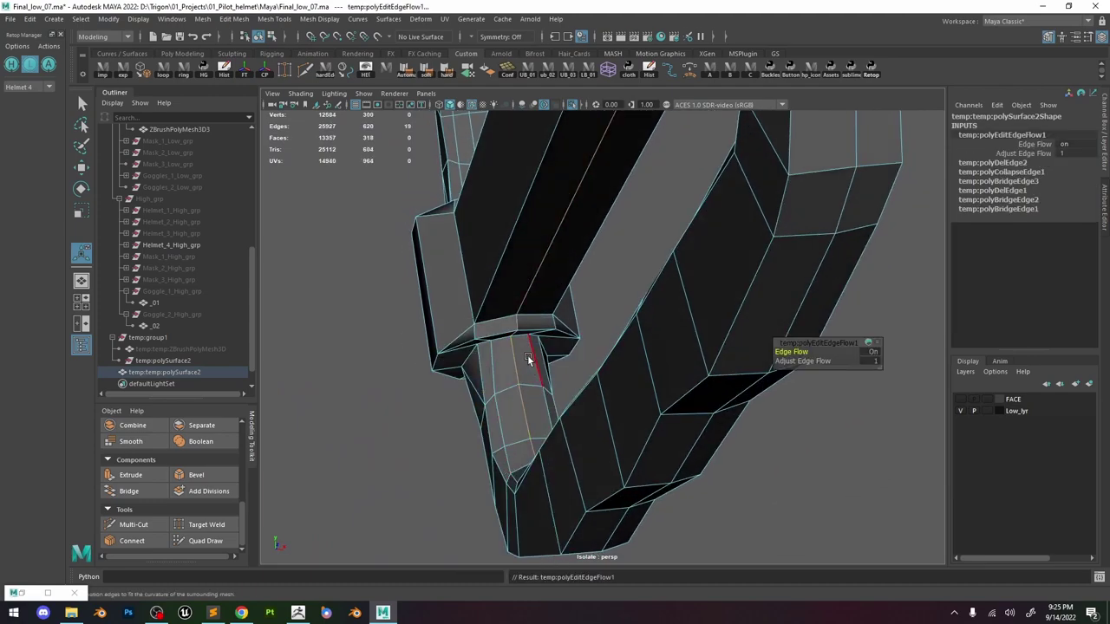
{"action": "key", "text": "f"}
{"action": "key", "text": "g"}
{"action": "left_click_drag", "start_coordinate": [532, 352], "coordinate": [580, 377], "text": "alt"}
{"action": "middle_click_drag", "start_coordinate": [580, 377], "coordinate": [570, 309], "text": "alt"}
{"action": "left_click_drag", "start_coordinate": [569, 309], "coordinate": [562, 364], "text": "alt"}
{"action": "middle_click_drag", "start_coordinate": [562, 364], "coordinate": [599, 387], "text": "alt"}
{"action": "double_click", "coordinate": [533, 297]}
{"action": "key", "text": "g"}
{"action": "left_click_drag", "start_coordinate": [533, 297], "coordinate": [541, 267], "text": "alt"}
{"action": "middle_click_drag", "start_coordinate": [540, 267], "coordinate": [546, 290], "text": "alt"}
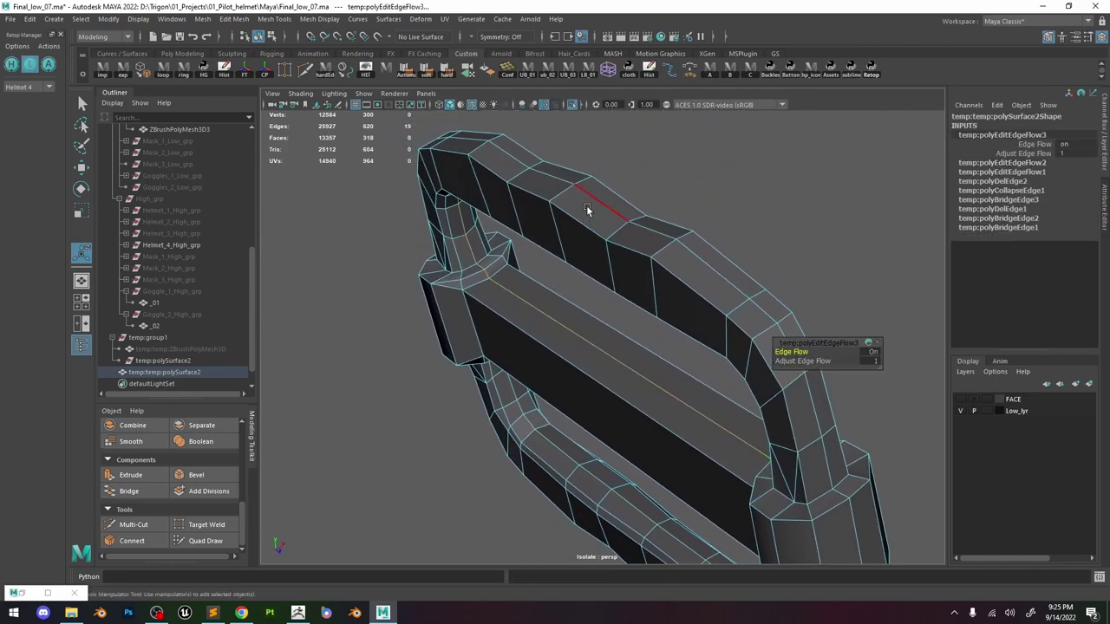
{"action": "double_click", "coordinate": [586, 205]}
{"action": "key", "text": "g"}
{"action": "left_click_drag", "start_coordinate": [587, 226], "coordinate": [648, 189], "text": "alt"}
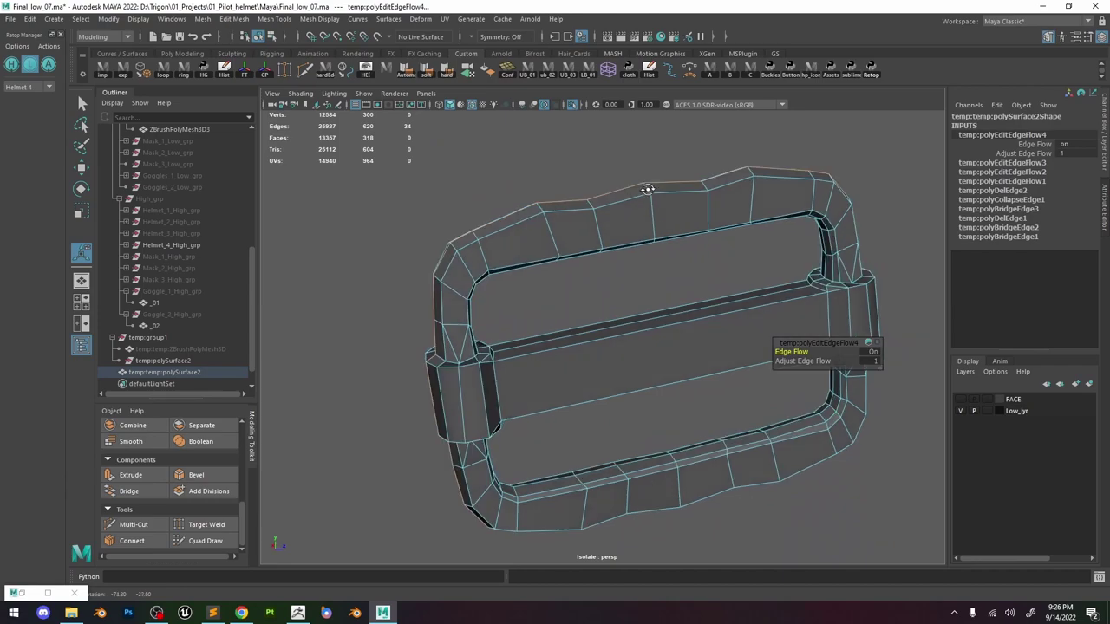
Return to object mode, deselect the combined low-poly and unhide the high-poly buckle.
{"action": "key", "text": "q"}
{"action": "key", "text": "F8"}
{"action": "left_click", "coordinate": [739, 124]}
{"action": "left_click_drag", "start_coordinate": [621, 257], "coordinate": [764, 260], "text": "alt"}
{"action": "right_click_drag", "start_coordinate": [765, 260], "coordinate": [697, 171], "text": "alt"}
{"action": "left_click_drag", "start_coordinate": [772, 265], "coordinate": [637, 268], "text": "alt"}
{"action": "right_click_drag", "start_coordinate": [637, 269], "coordinate": [558, 176], "text": "alt"}
{"action": "left_click_drag", "start_coordinate": [568, 250], "coordinate": [584, 235], "text": "alt"}
{"action": "right_click_drag", "start_coordinate": [584, 235], "coordinate": [637, 265], "text": "alt"}
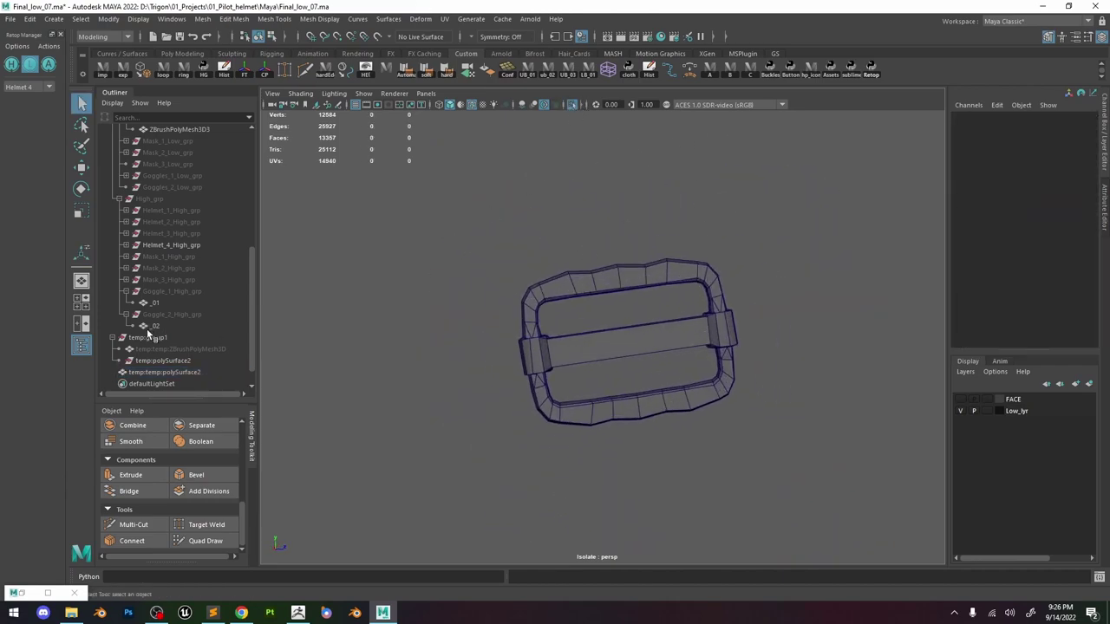
{"action": "left_click", "coordinate": [168, 347]}
{"action": "key", "text": "shift+h"}
{"action": "scroll", "coordinate": [554, 408], "scroll_direction": "up", "scroll_amount": 5}
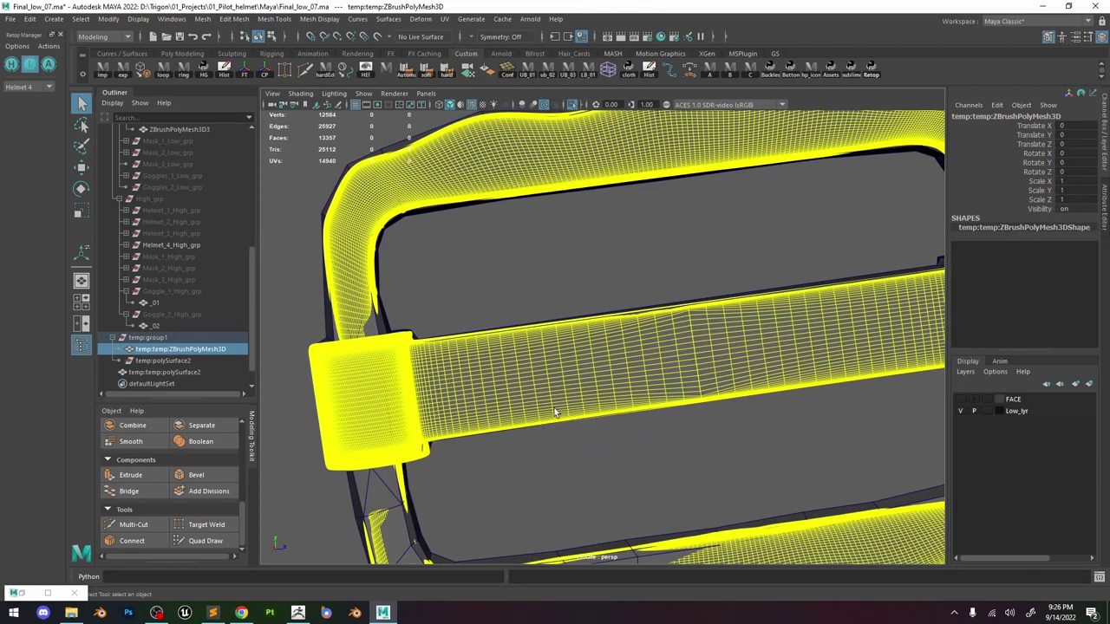
Make the high-poly buckle live, start Quad Draw on the combined low-poly and turn off the wireframe overlay on shaded objects.
{"action": "left_click", "coordinate": [390, 482]}
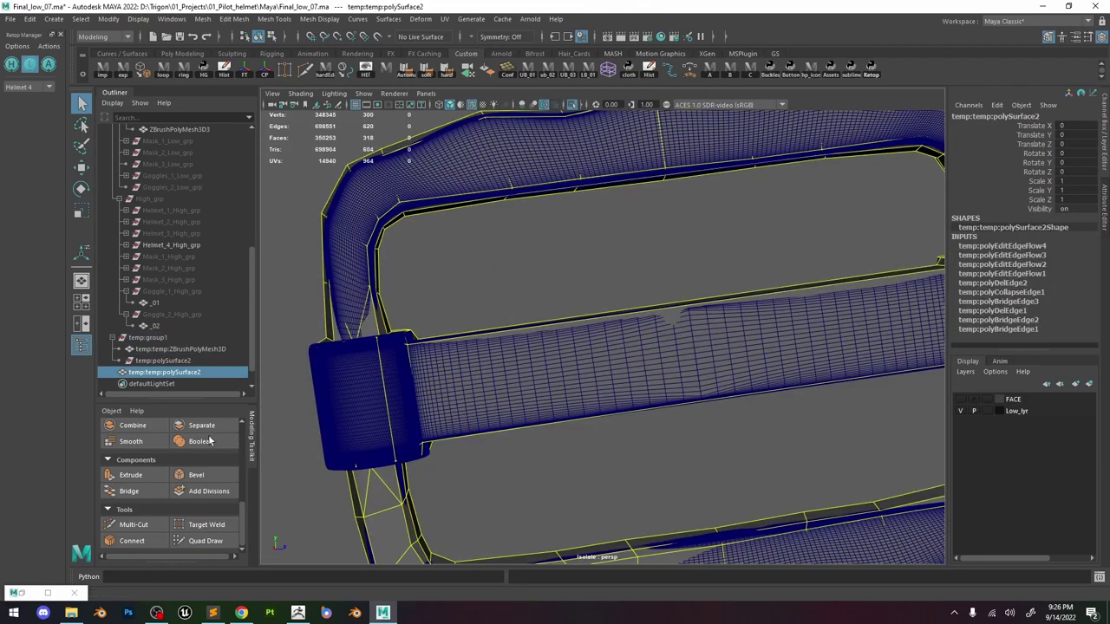
{"action": "left_click", "coordinate": [214, 541]}
{"action": "mouse_move", "coordinate": [590, 227]}
{"action": "left_mouse_down", "text": "alt"}
{"action": "mouse_move", "coordinate": [682, 270]}
{"action": "mouse_move", "coordinate": [771, 278]}
{"action": "left_mouse_up", "text": "alt"}
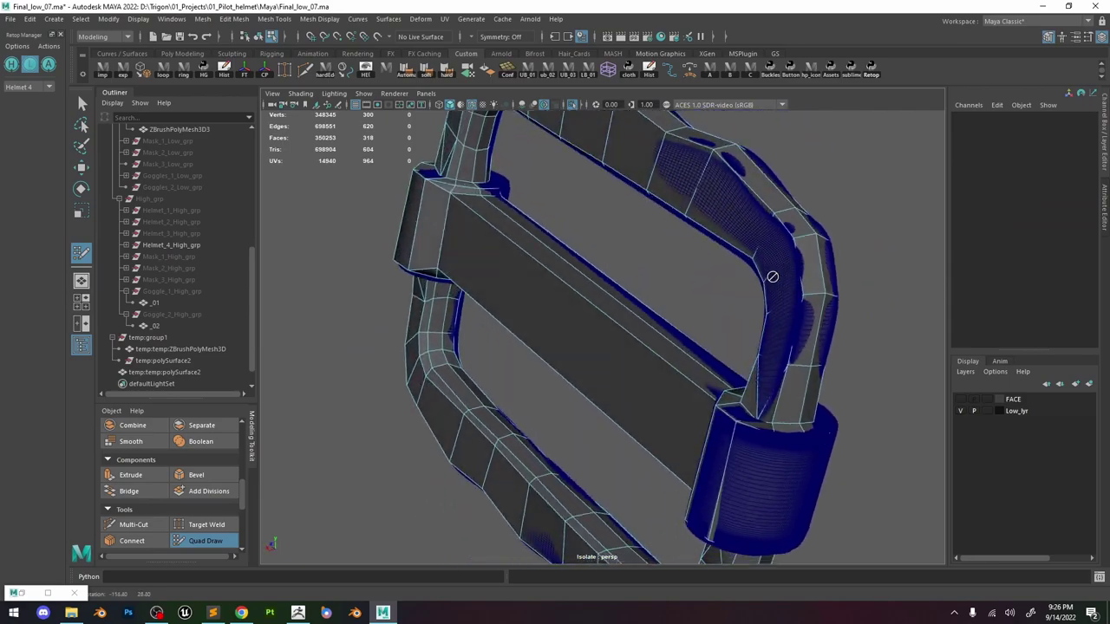
{"action": "middle_click_drag", "start_coordinate": [765, 237], "coordinate": [696, 256], "text": "alt"}
{"action": "key", "text": "w"}
{"action": "key", "text": "F8"}
{"action": "left_click", "coordinate": [711, 466]}
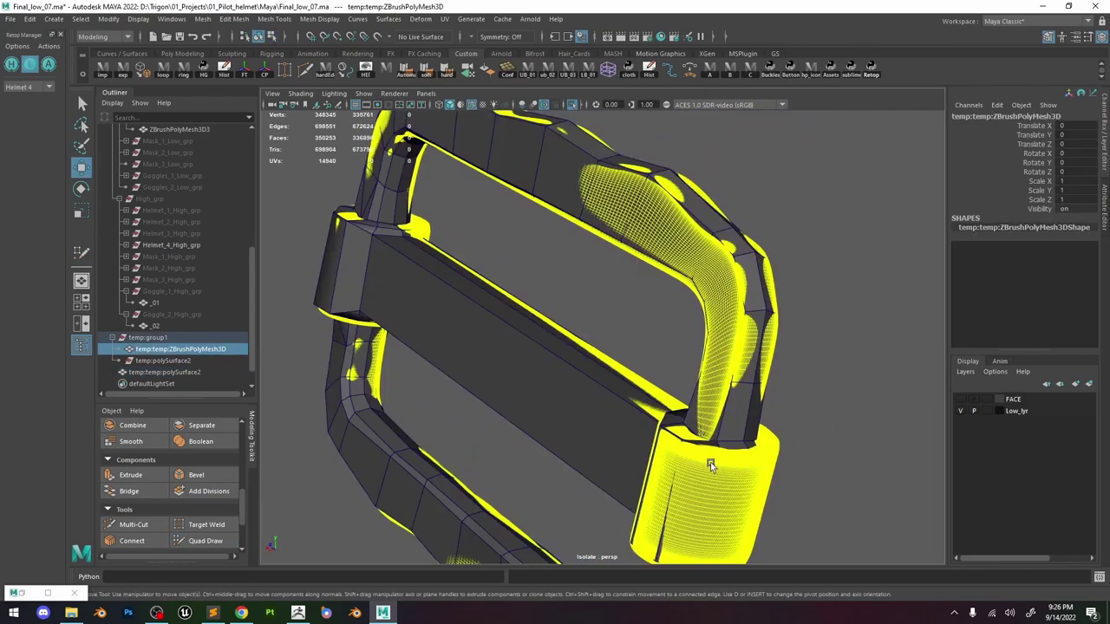
{"action": "left_click", "coordinate": [379, 38]}
{"action": "left_click", "coordinate": [609, 198]}
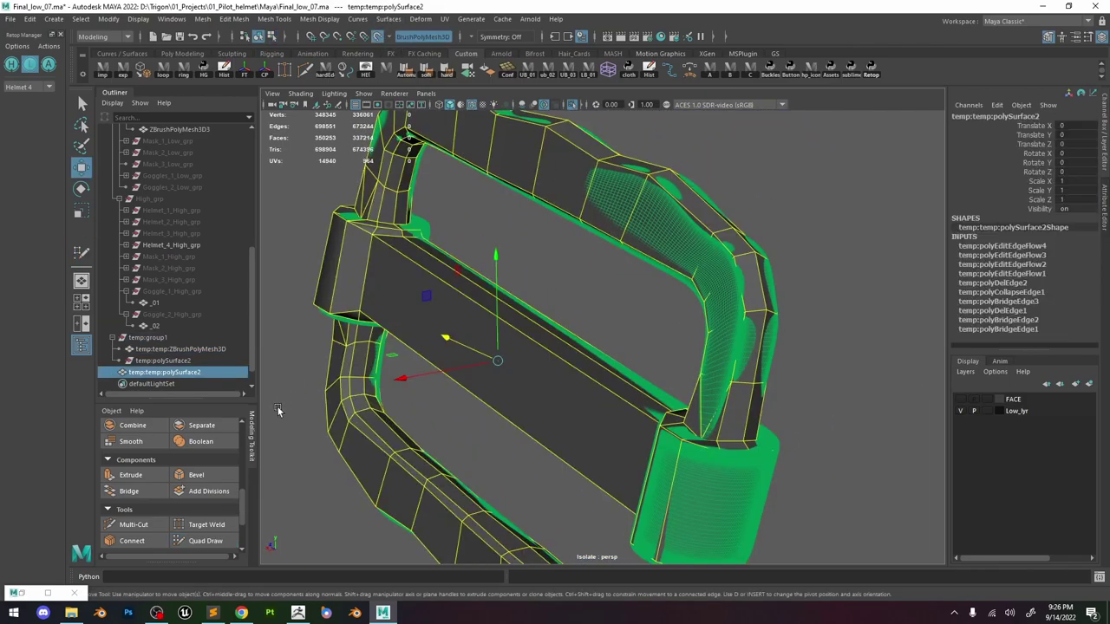
{"action": "left_click", "coordinate": [217, 544]}
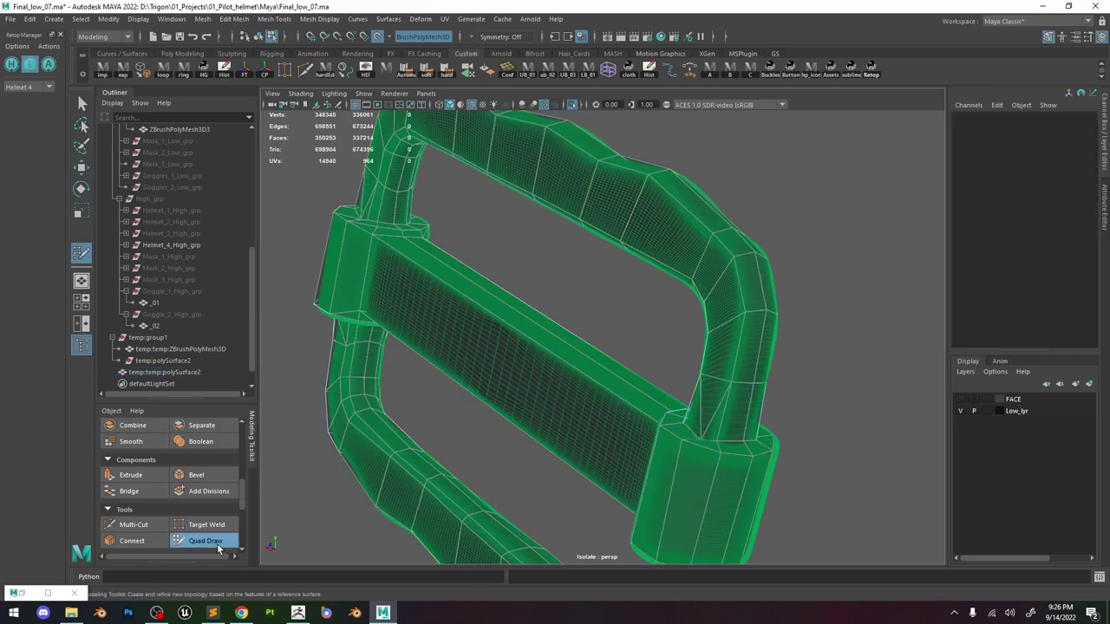
{"action": "left_click", "coordinate": [474, 106]}
Examine how the low-poly fits the high-poly around the collars and the bent frame corners.
{"action": "left_click_drag", "start_coordinate": [512, 236], "coordinate": [463, 251], "text": "alt"}
{"action": "right_click_drag", "start_coordinate": [463, 250], "coordinate": [559, 352], "text": "alt"}
{"action": "left_click_drag", "start_coordinate": [557, 351], "coordinate": [651, 351], "text": "alt"}
{"action": "right_click_drag", "start_coordinate": [685, 334], "coordinate": [648, 320], "text": "alt"}
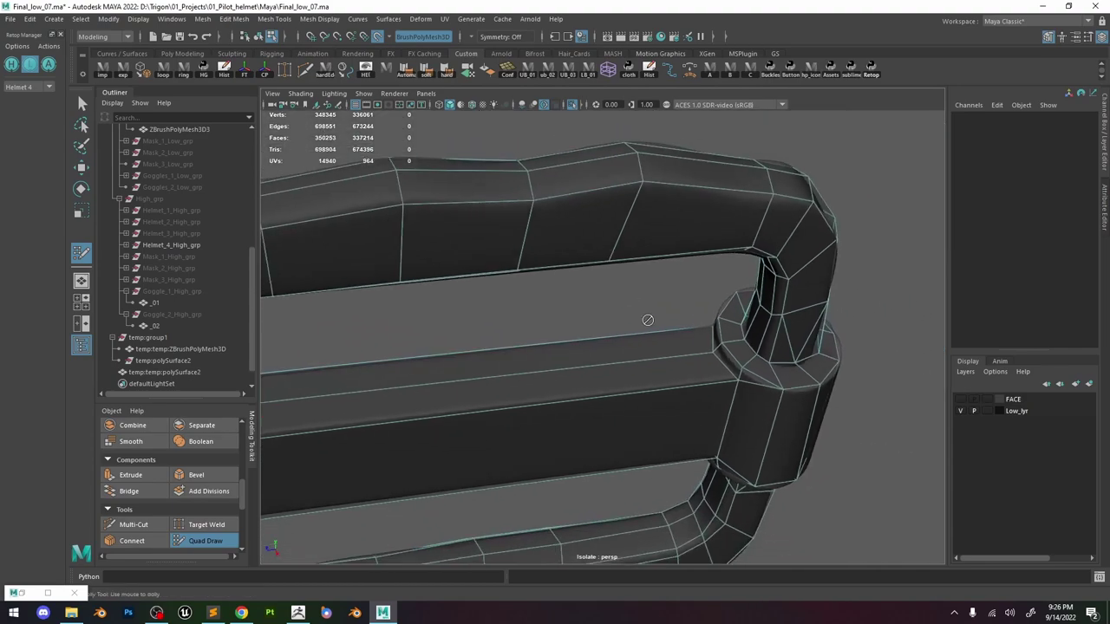
{"action": "middle_click_drag", "start_coordinate": [649, 320], "coordinate": [511, 238], "text": "alt"}
{"action": "right_click_drag", "start_coordinate": [512, 239], "coordinate": [612, 367], "text": "alt"}
{"action": "left_click_drag", "start_coordinate": [612, 367], "coordinate": [638, 296], "text": "alt"}
{"action": "left_click_drag", "start_coordinate": [617, 239], "coordinate": [569, 331], "text": "alt"}
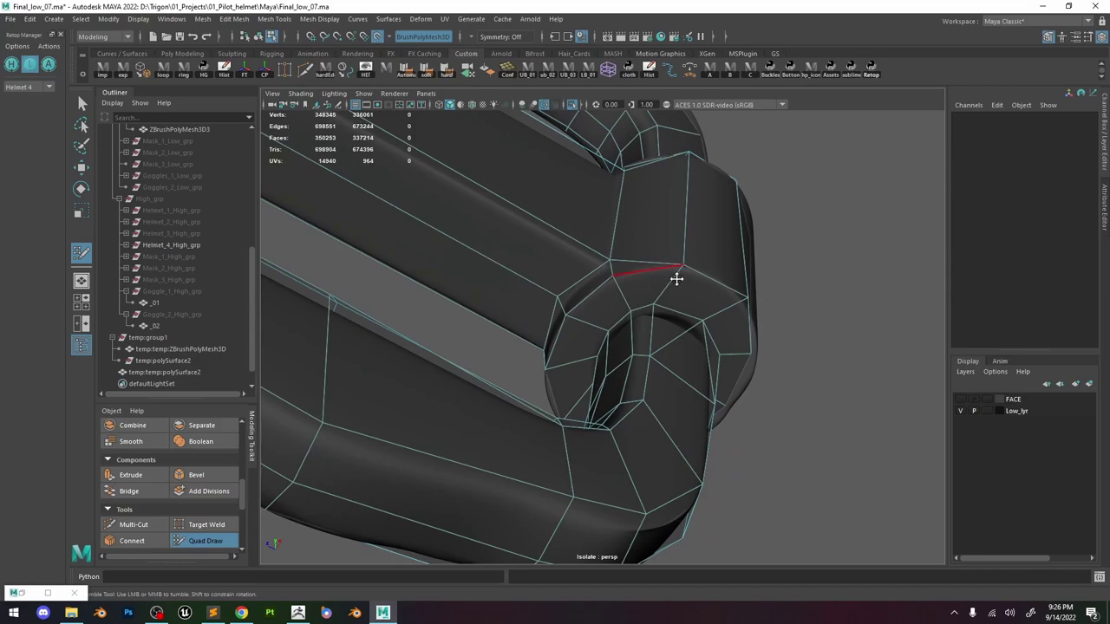
{"action": "left_click_drag", "start_coordinate": [676, 278], "coordinate": [655, 306], "text": "alt"}
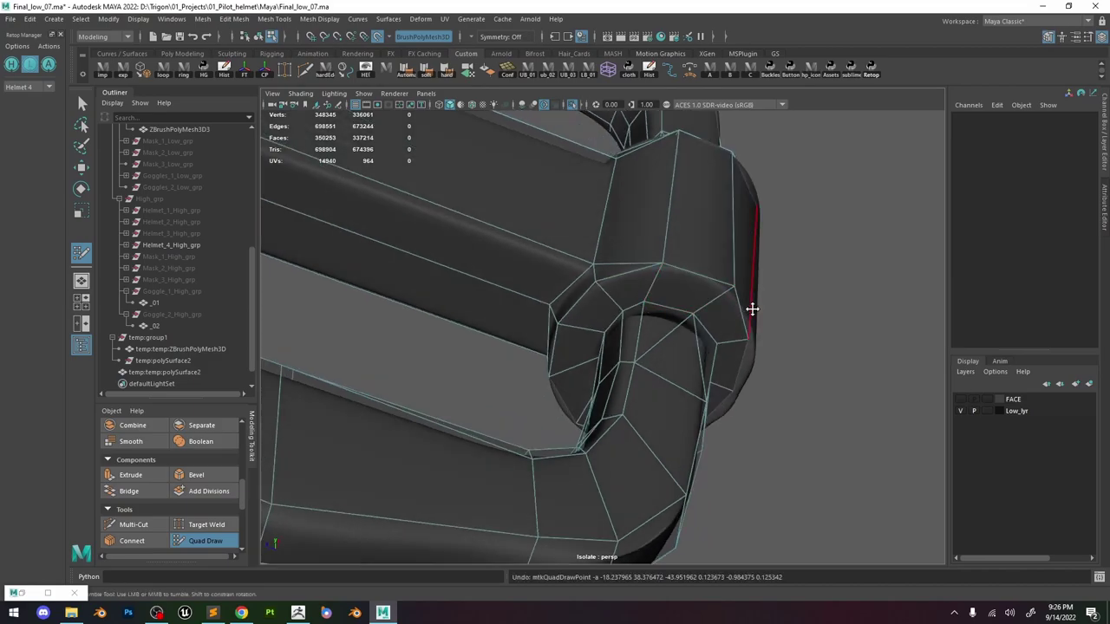
{"action": "left_click_drag", "start_coordinate": [711, 255], "coordinate": [577, 211], "text": "alt"}
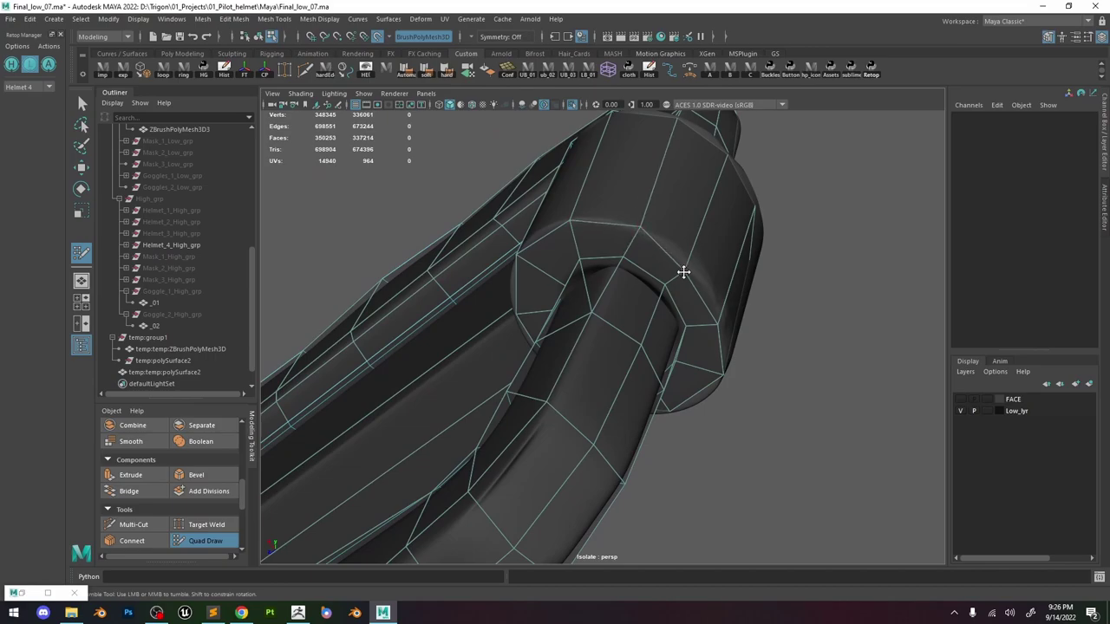
{"action": "left_click_drag", "start_coordinate": [697, 283], "coordinate": [571, 254], "text": "alt"}
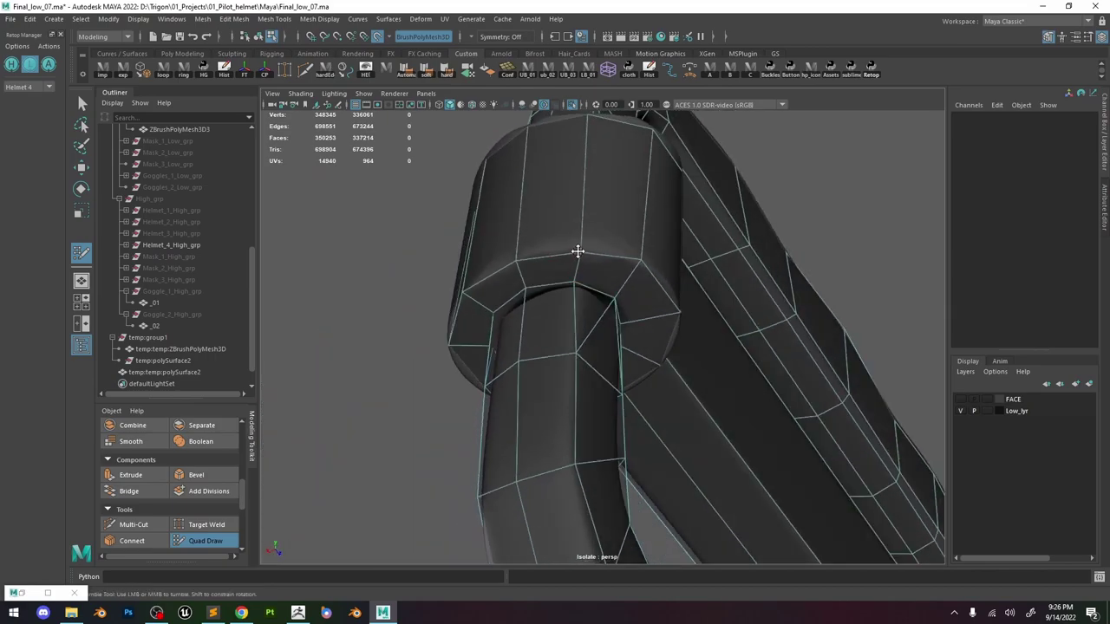
Slide the low-poly vertex at the collar's lower opening, where the frame tube enters, along the collar.
{"action": "left_click_drag", "start_coordinate": [659, 268], "coordinate": [649, 299], "text": "alt"}
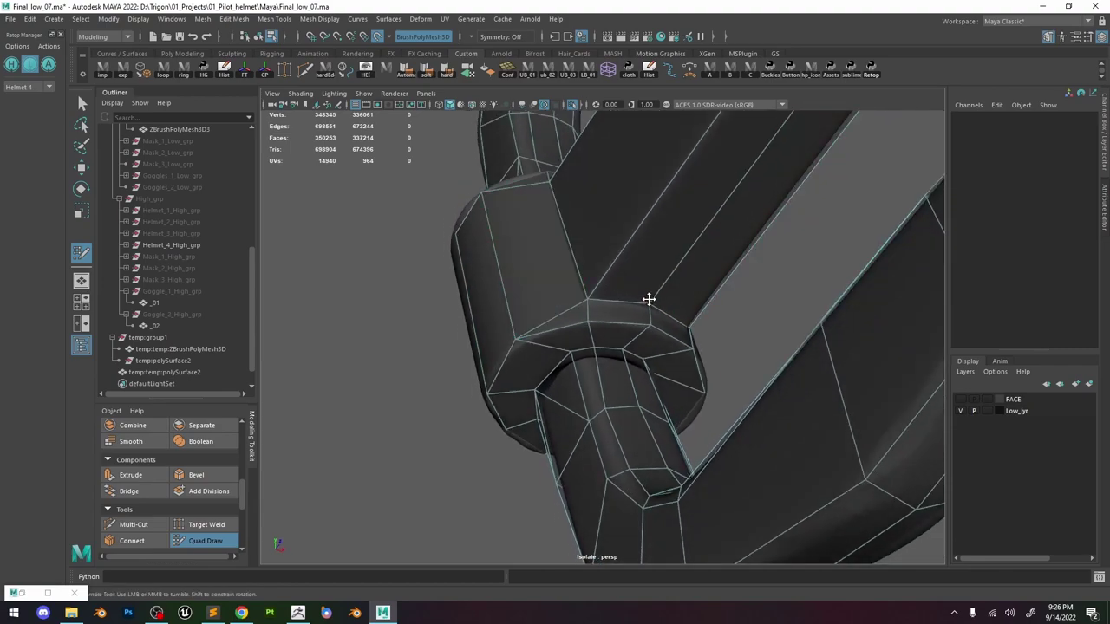
{"action": "key", "text": "w"}
{"action": "left_click", "coordinate": [597, 347]}
{"action": "left_click_drag", "start_coordinate": [604, 349], "coordinate": [648, 345], "text": "alt"}
{"action": "left_click_drag", "start_coordinate": [601, 311], "coordinate": [600, 320], "text": "ctrl+shift"}
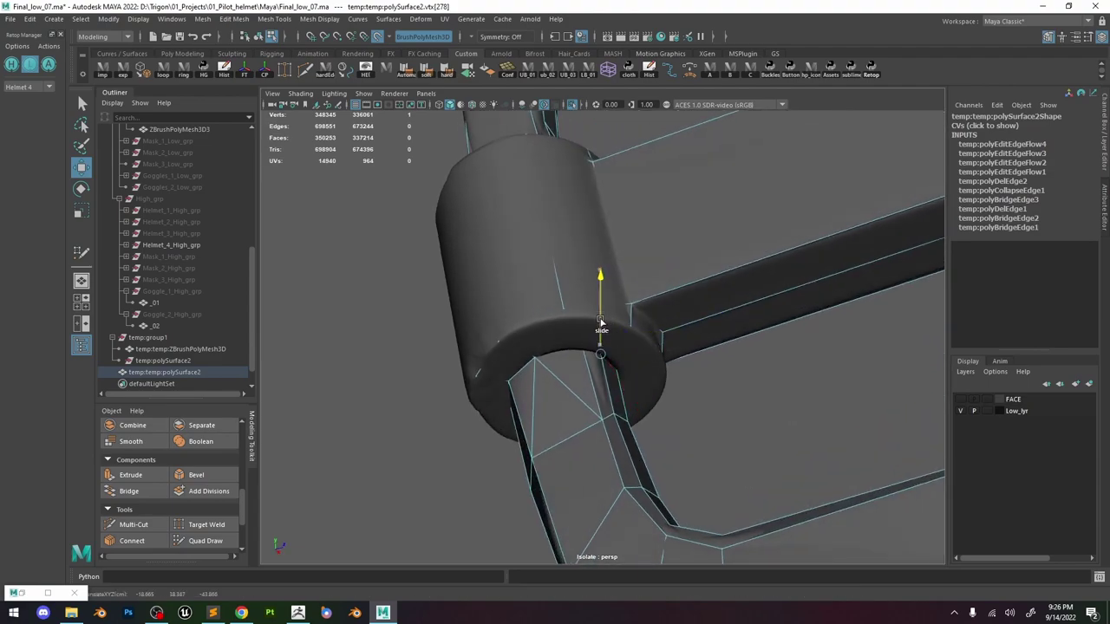
Check the collar opening in smooth mesh preview and in wireframe display.
{"action": "key", "text": "3"}
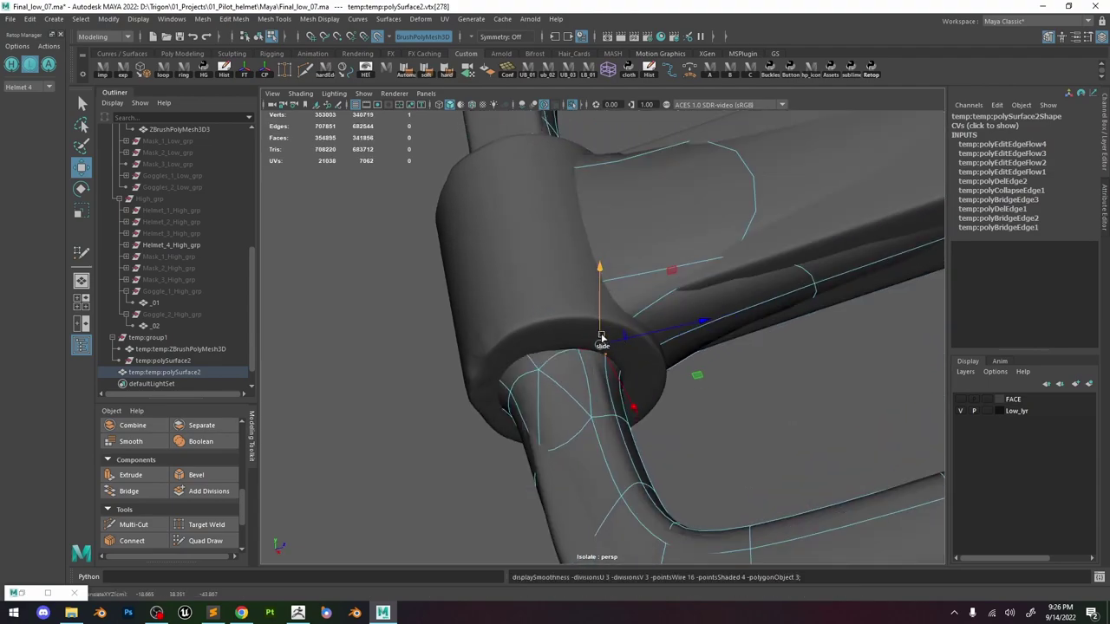
{"action": "key", "text": "1"}
{"action": "key", "text": "4"}
{"action": "left_click_drag", "start_coordinate": [607, 367], "coordinate": [619, 350], "text": "alt"}
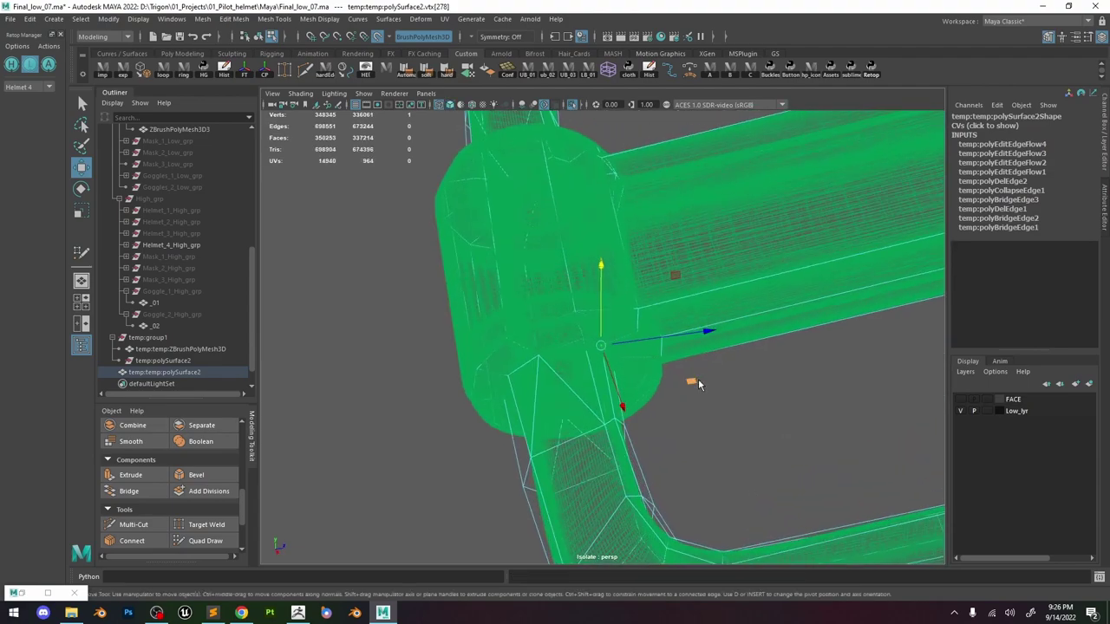
Select the whole low-poly in object mode, conform it to the live high-poly in shaded display and restart Quad Draw.
{"action": "right_click_drag", "start_coordinate": [698, 306], "coordinate": [694, 279]}
{"action": "double_click", "coordinate": [549, 352]}
{"action": "left_click_drag", "start_coordinate": [551, 353], "coordinate": [580, 294], "text": "alt"}
{"action": "right_click_drag", "start_coordinate": [580, 294], "coordinate": [631, 276]}
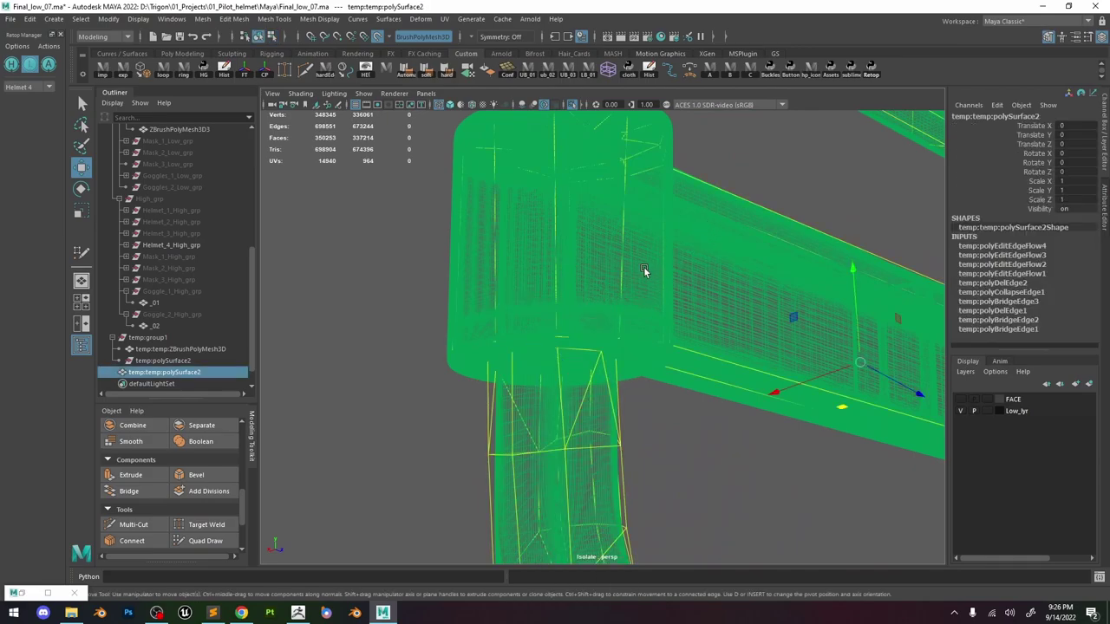
{"action": "key", "text": "3"}
{"action": "left_click_drag", "start_coordinate": [650, 302], "coordinate": [640, 325], "text": "alt"}
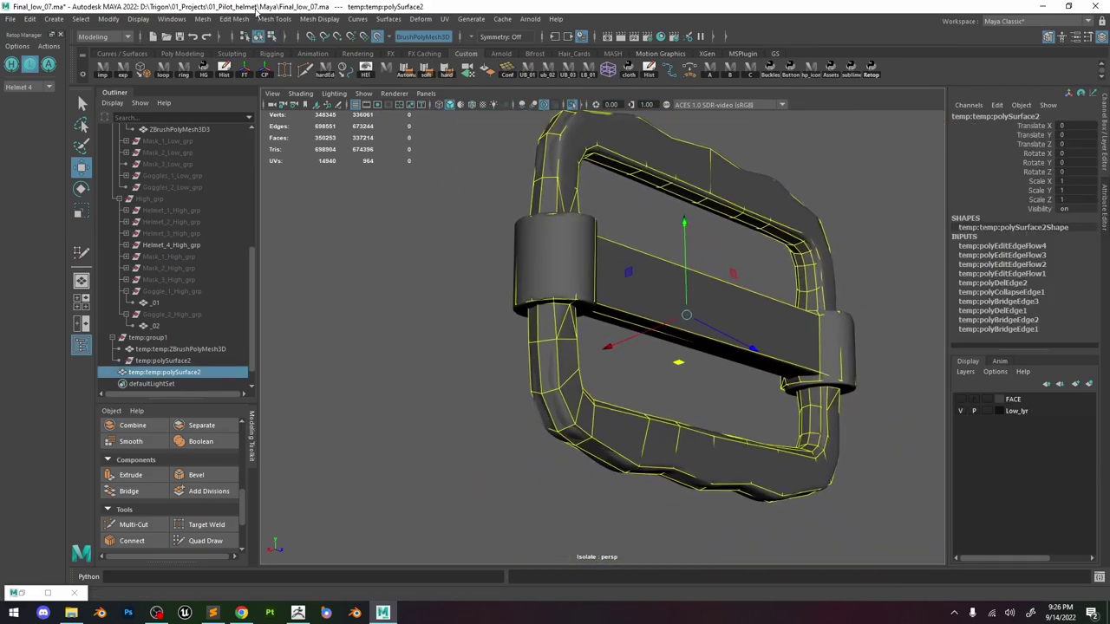
{"action": "left_click", "coordinate": [202, 19]}
{"action": "left_click", "coordinate": [233, 95]}
{"action": "scroll", "coordinate": [659, 339], "scroll_direction": "up", "scroll_amount": 2}
{"action": "mouse_move", "coordinate": [590, 341]}
{"action": "left_mouse_down", "text": "alt"}
{"action": "mouse_move", "coordinate": [619, 338]}
{"action": "mouse_move", "coordinate": [619, 298]}
{"action": "mouse_move", "coordinate": [637, 397]}
{"action": "left_mouse_up", "text": "alt"}
{"action": "left_click", "coordinate": [205, 540]}
{"action": "middle_click_drag", "start_coordinate": [561, 409], "coordinate": [540, 362], "text": "alt"}
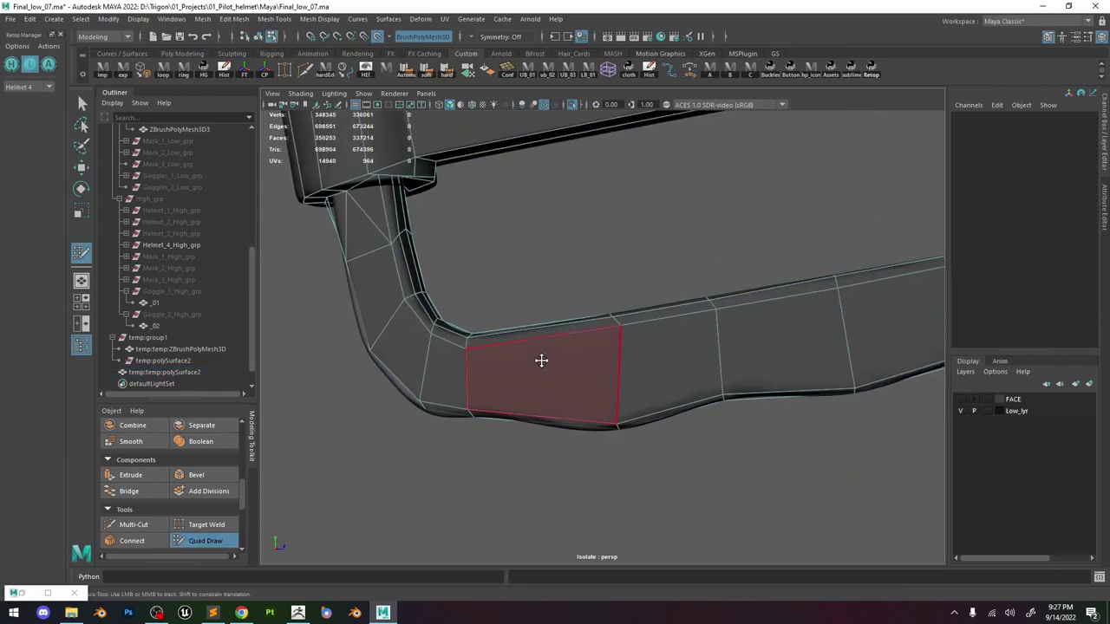
Try inserting two edge loops across the end segment of the frame's wavy bar, and undo both.
{"action": "left_click", "coordinate": [514, 398], "text": "ctrl"}
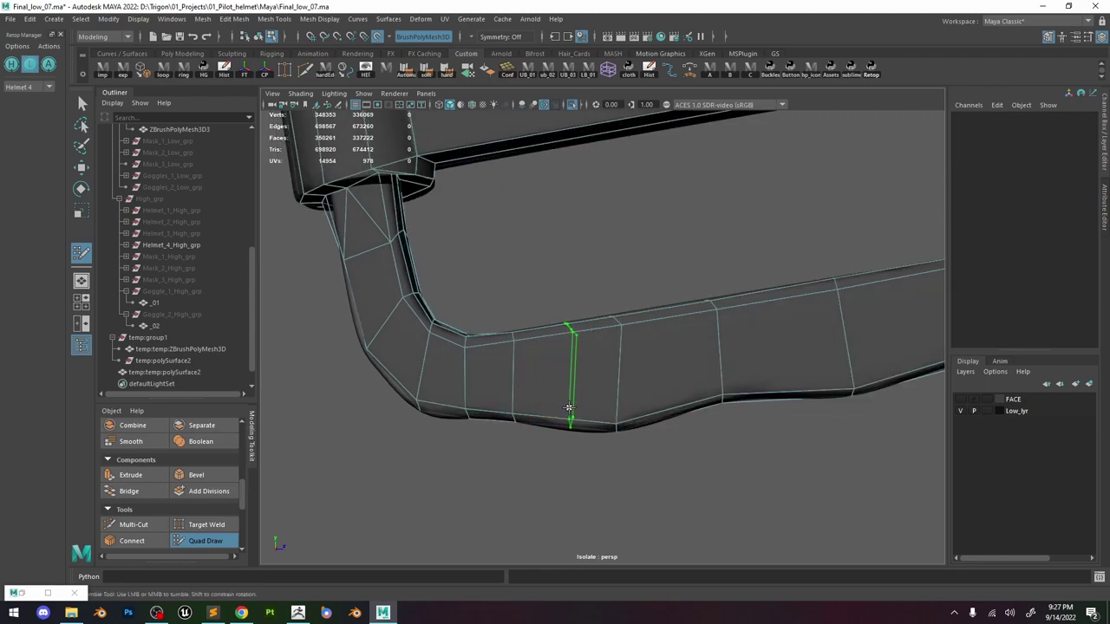
{"action": "left_click", "coordinate": [569, 406], "text": "ctrl"}
{"action": "key", "text": "ctrl+z"}
{"action": "key", "text": "ctrl+z"}
{"action": "scroll", "coordinate": [545, 345], "scroll_direction": "down", "scroll_amount": 3}
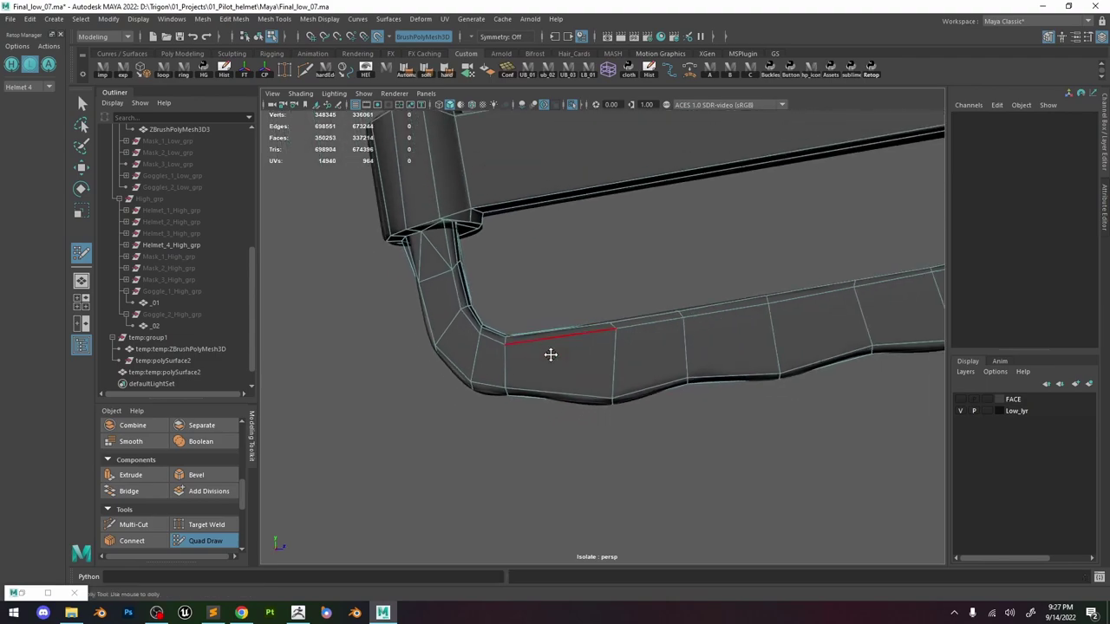
Examine the edge spacing and high-poly fit along the frame's wavy bars and inner openings.
{"action": "mouse_move", "coordinate": [550, 355]}
{"action": "left_mouse_down", "text": "alt"}
{"action": "mouse_move", "coordinate": [567, 374]}
{"action": "mouse_move", "coordinate": [581, 288]}
{"action": "mouse_move", "coordinate": [611, 317]}
{"action": "mouse_move", "coordinate": [575, 345]}
{"action": "mouse_move", "coordinate": [442, 317]}
{"action": "mouse_move", "coordinate": [608, 303]}
{"action": "mouse_move", "coordinate": [592, 266]}
{"action": "mouse_move", "coordinate": [591, 335]}
{"action": "left_mouse_up", "text": "alt"}
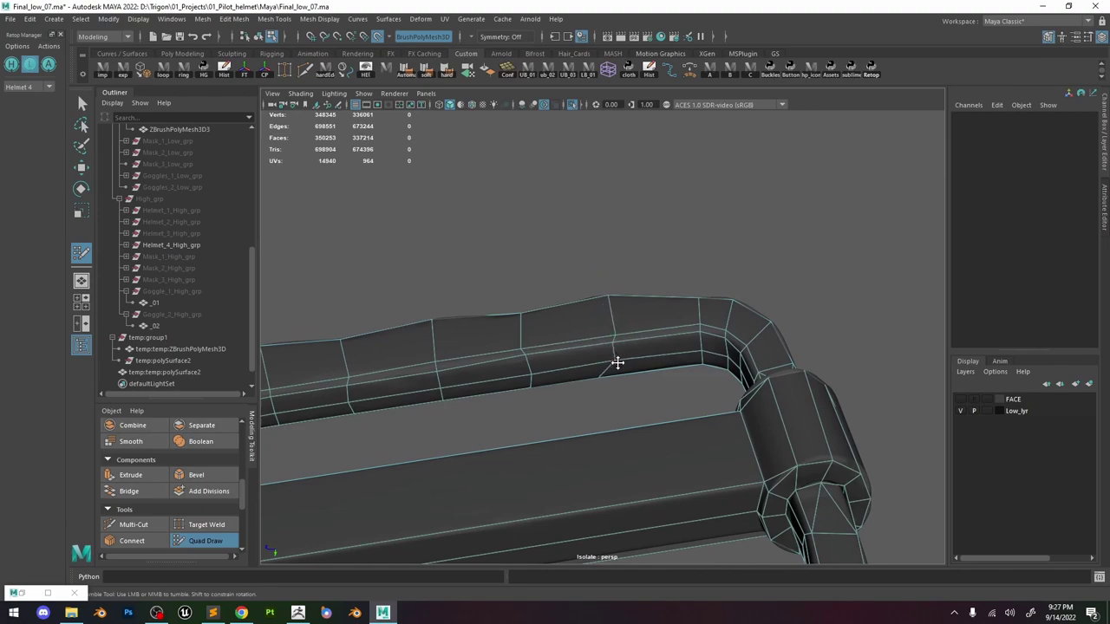
{"action": "mouse_move", "coordinate": [618, 363]}
{"action": "left_mouse_down", "text": "alt"}
{"action": "mouse_move", "coordinate": [595, 260]}
{"action": "mouse_move", "coordinate": [709, 454]}
{"action": "mouse_move", "coordinate": [611, 380]}
{"action": "left_mouse_up", "text": "alt"}
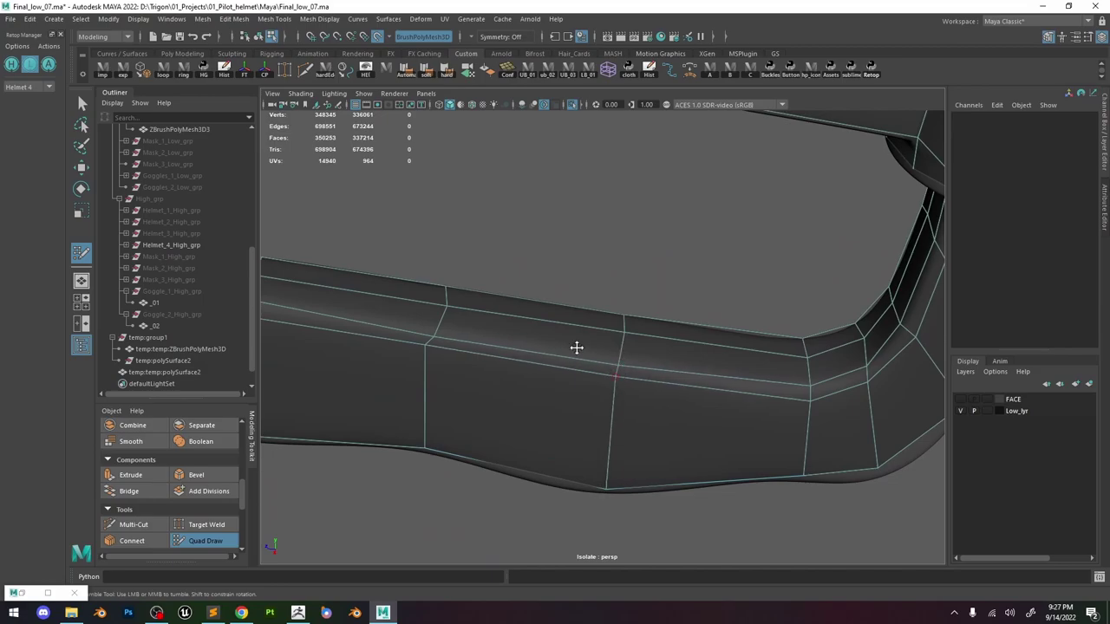
{"action": "mouse_move", "coordinate": [434, 332]}
{"action": "left_mouse_down", "text": "alt"}
{"action": "mouse_move", "coordinate": [385, 220]}
{"action": "mouse_move", "coordinate": [560, 364]}
{"action": "mouse_move", "coordinate": [570, 193]}
{"action": "mouse_move", "coordinate": [588, 312]}
{"action": "left_mouse_up", "text": "alt"}
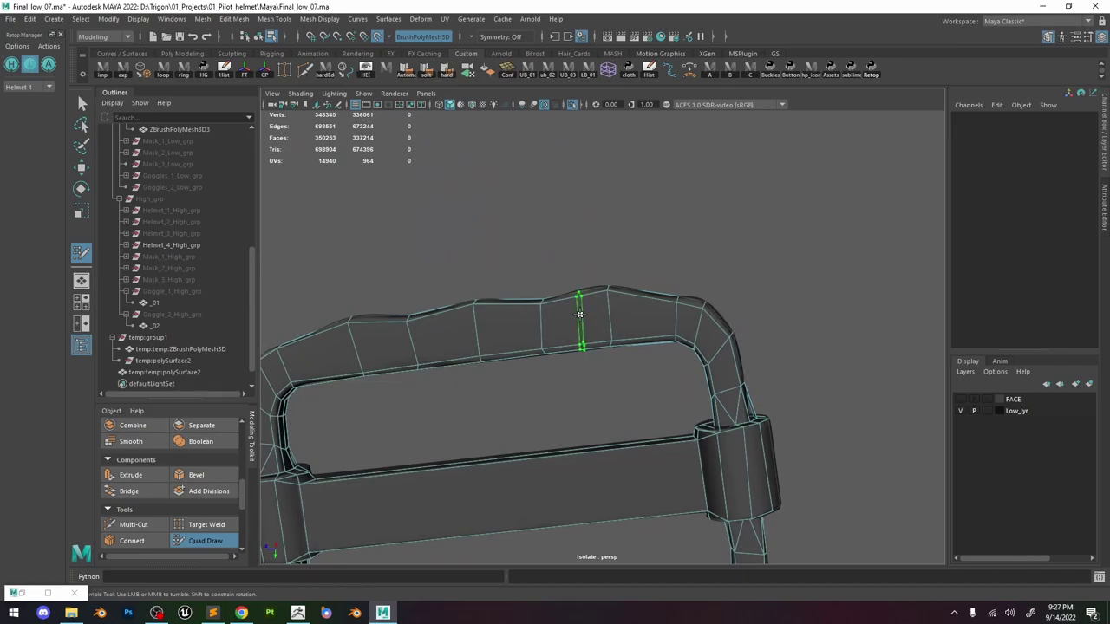
{"action": "left_click", "coordinate": [619, 317], "text": "ctrl+shift"}
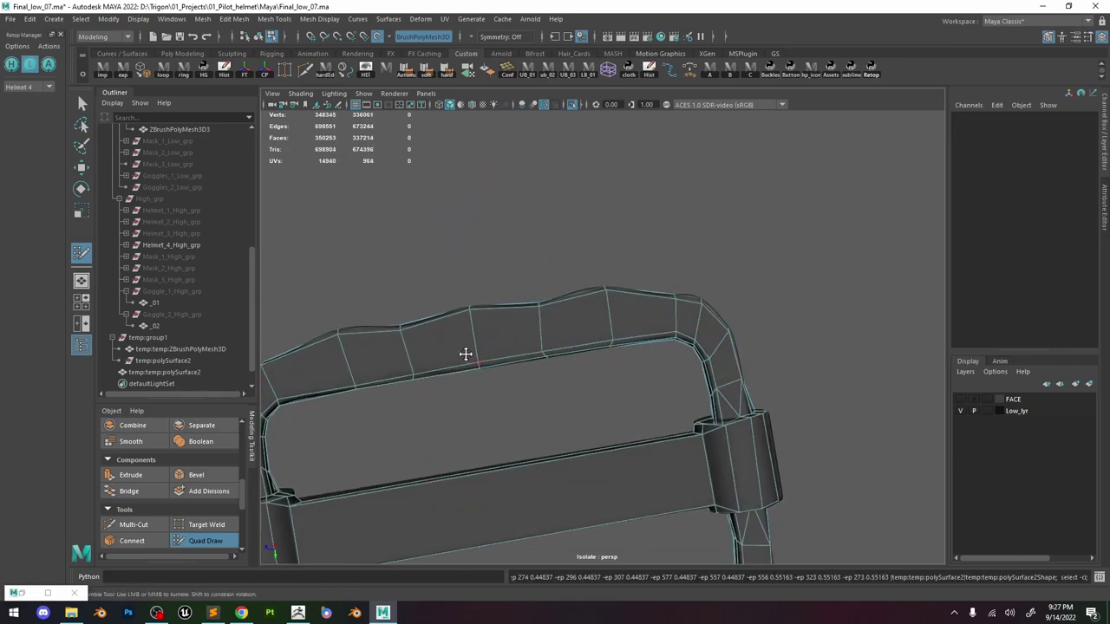
{"action": "mouse_move", "coordinate": [463, 355]}
{"action": "left_mouse_down", "text": "alt"}
{"action": "mouse_move", "coordinate": [518, 311]}
{"action": "mouse_move", "coordinate": [503, 186]}
{"action": "mouse_move", "coordinate": [493, 312]}
{"action": "mouse_move", "coordinate": [529, 300]}
{"action": "mouse_move", "coordinate": [478, 255]}
{"action": "mouse_move", "coordinate": [650, 228]}
{"action": "mouse_move", "coordinate": [520, 214]}
{"action": "mouse_move", "coordinate": [526, 228]}
{"action": "mouse_move", "coordinate": [562, 224]}
{"action": "mouse_move", "coordinate": [617, 270]}
{"action": "mouse_move", "coordinate": [549, 233]}
{"action": "left_mouse_up", "text": "alt"}
{"action": "scroll", "coordinate": [485, 309], "scroll_direction": "up", "scroll_amount": 5}
{"action": "mouse_move", "coordinate": [610, 254]}
{"action": "left_mouse_down", "text": "alt"}
{"action": "mouse_move", "coordinate": [613, 234]}
{"action": "mouse_move", "coordinate": [662, 203]}
{"action": "mouse_move", "coordinate": [699, 228]}
{"action": "mouse_move", "coordinate": [714, 216]}
{"action": "mouse_move", "coordinate": [754, 258]}
{"action": "mouse_move", "coordinate": [644, 263]}
{"action": "mouse_move", "coordinate": [669, 245]}
{"action": "left_mouse_up", "text": "alt"}
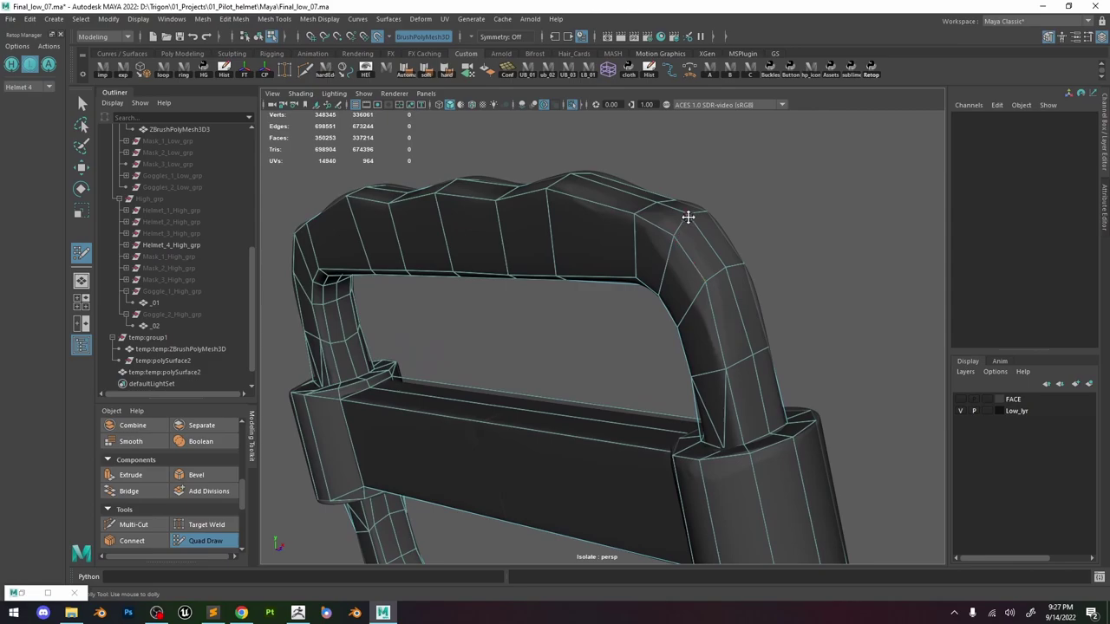
{"action": "left_click_drag", "start_coordinate": [699, 222], "coordinate": [433, 253], "text": "alt"}
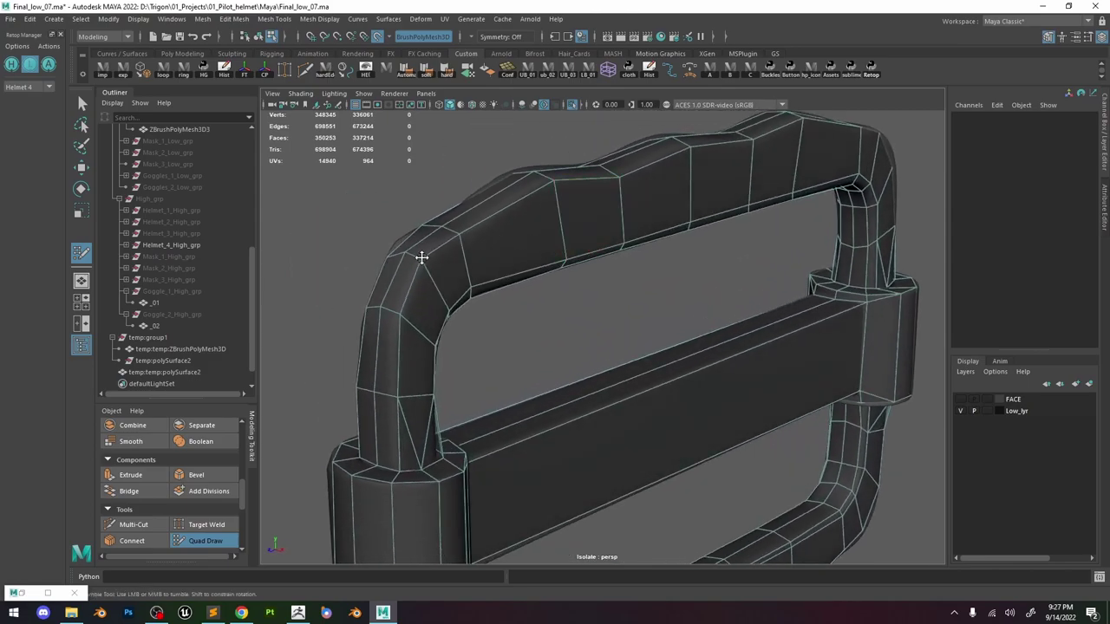
Examine the low-poly's fit around the collar and along the bent frame corner beneath it.
{"action": "scroll", "coordinate": [446, 183], "scroll_direction": "down", "scroll_amount": 4}
{"action": "left_click_drag", "start_coordinate": [607, 201], "coordinate": [458, 205], "text": "alt"}
{"action": "middle_click_drag", "start_coordinate": [580, 278], "coordinate": [407, 210], "text": "alt"}
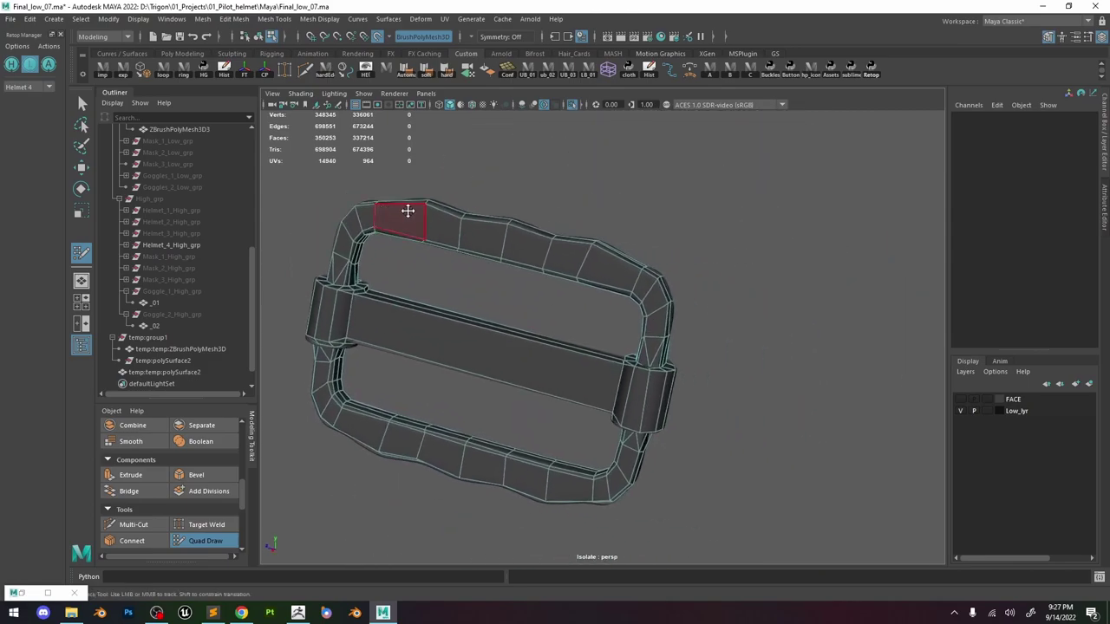
{"action": "middle_click_drag", "start_coordinate": [628, 250], "coordinate": [578, 265], "text": "alt"}
{"action": "scroll", "coordinate": [599, 269], "scroll_direction": "up", "scroll_amount": 5}
{"action": "left_click_drag", "start_coordinate": [613, 272], "coordinate": [531, 242], "text": "alt"}
{"action": "scroll", "coordinate": [529, 258], "scroll_direction": "up", "scroll_amount": 2}
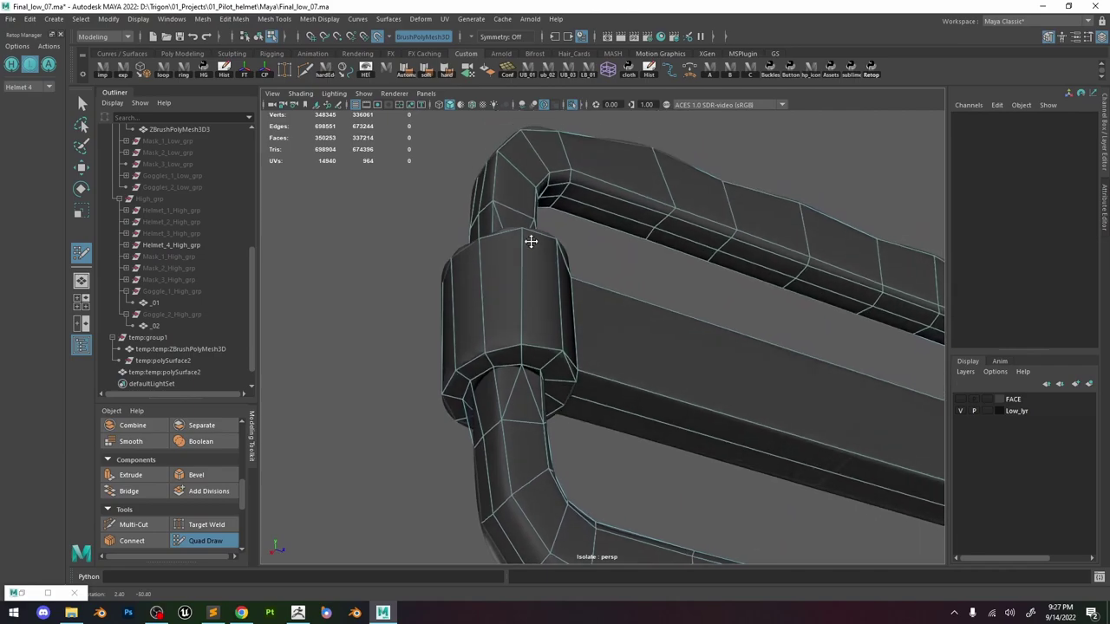
{"action": "middle_click_drag", "start_coordinate": [531, 242], "coordinate": [495, 170], "text": "alt"}
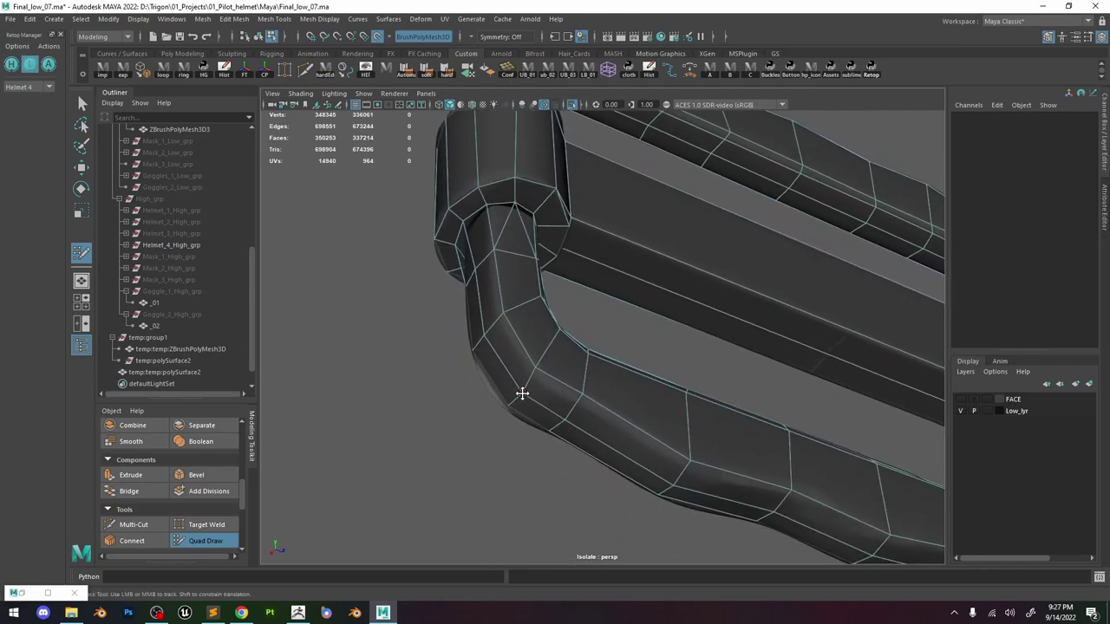
{"action": "left_click_drag", "start_coordinate": [507, 385], "coordinate": [592, 325], "text": "alt"}
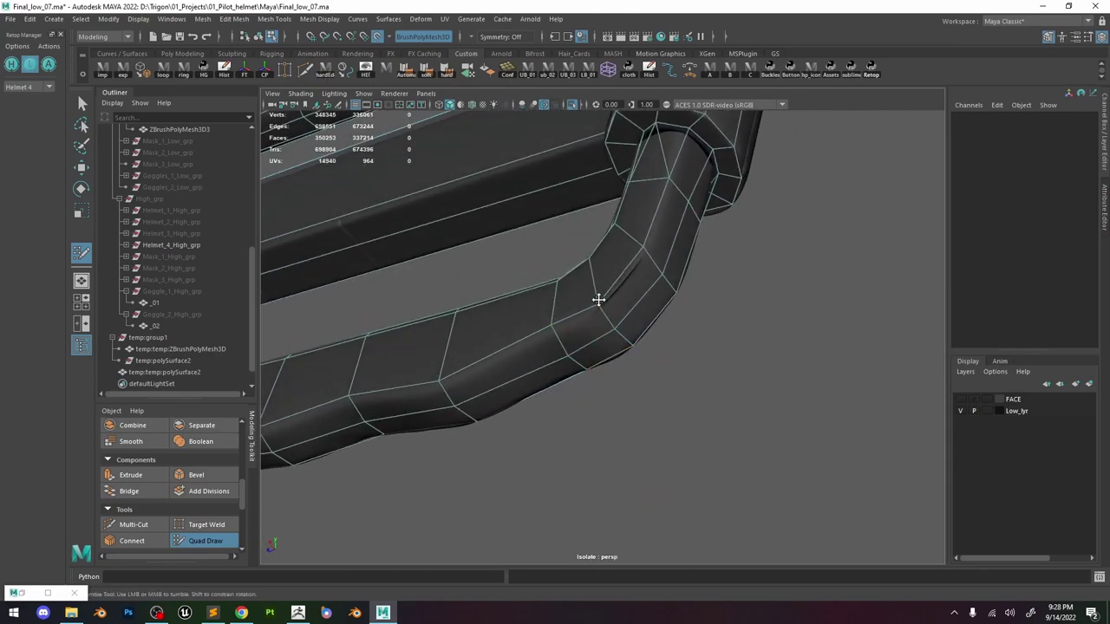
Leave Quad Draw, frame an edge at the collar's lower opening and release the high-poly as the live surface.
{"action": "key", "text": "w"}
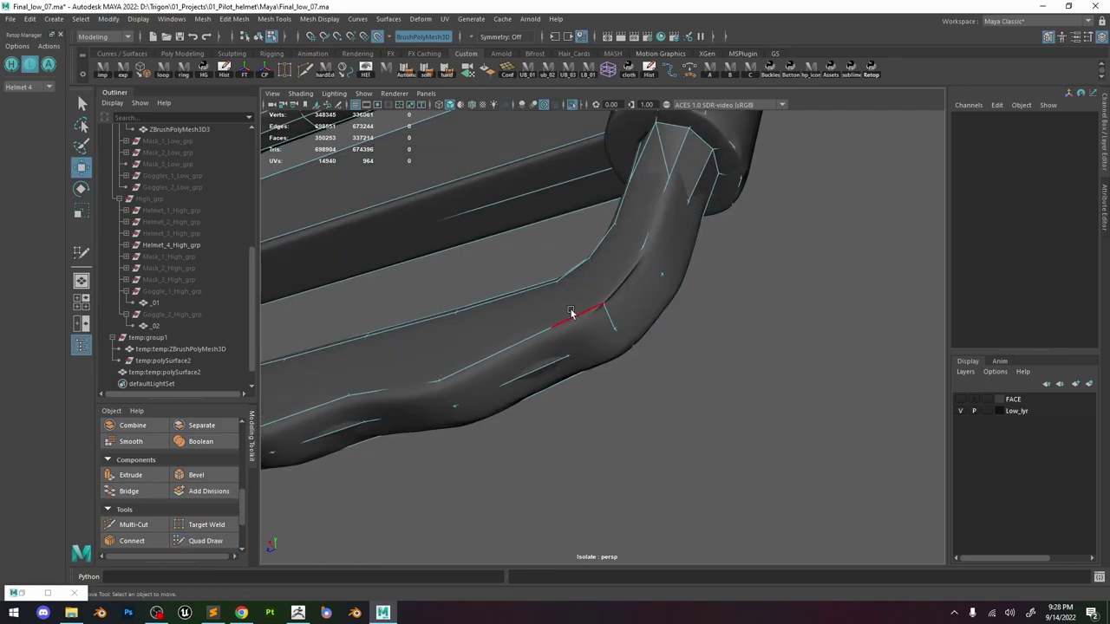
{"action": "mouse_move", "coordinate": [570, 315]}
{"action": "left_mouse_down", "text": "alt"}
{"action": "mouse_move", "coordinate": [619, 261]}
{"action": "mouse_move", "coordinate": [715, 219]}
{"action": "left_mouse_up", "text": "alt"}
{"action": "left_click", "coordinate": [715, 220]}
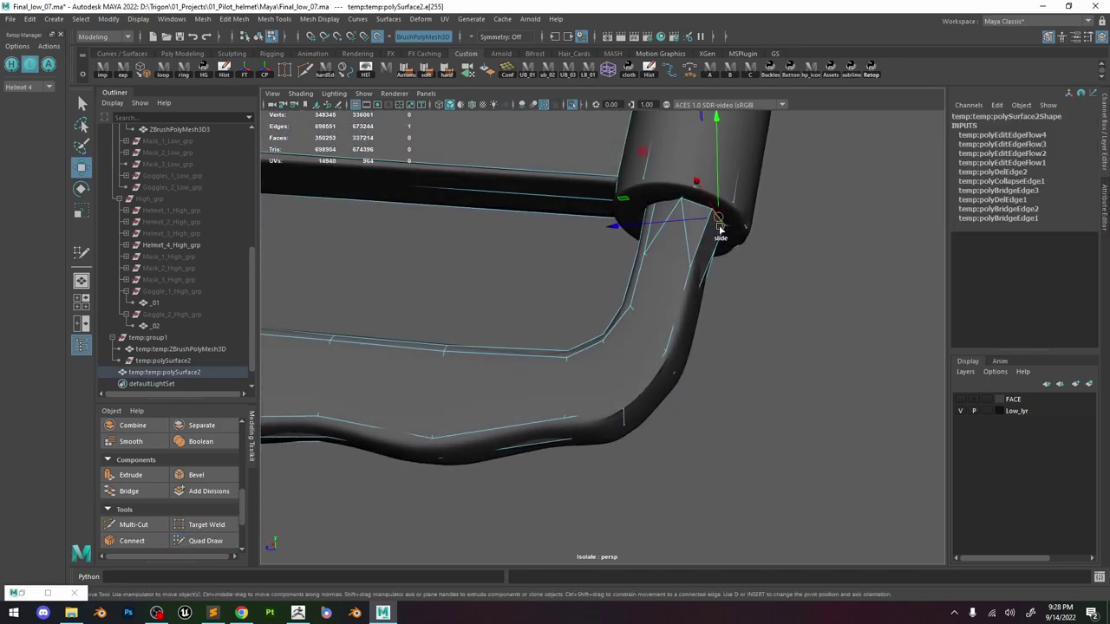
{"action": "key", "text": "f"}
{"action": "mouse_move", "coordinate": [658, 337]}
{"action": "left_mouse_down", "text": "alt"}
{"action": "mouse_move", "coordinate": [616, 361]}
{"action": "mouse_move", "coordinate": [588, 326]}
{"action": "mouse_move", "coordinate": [572, 345]}
{"action": "left_mouse_up", "text": "alt"}
{"action": "key", "text": "5"}
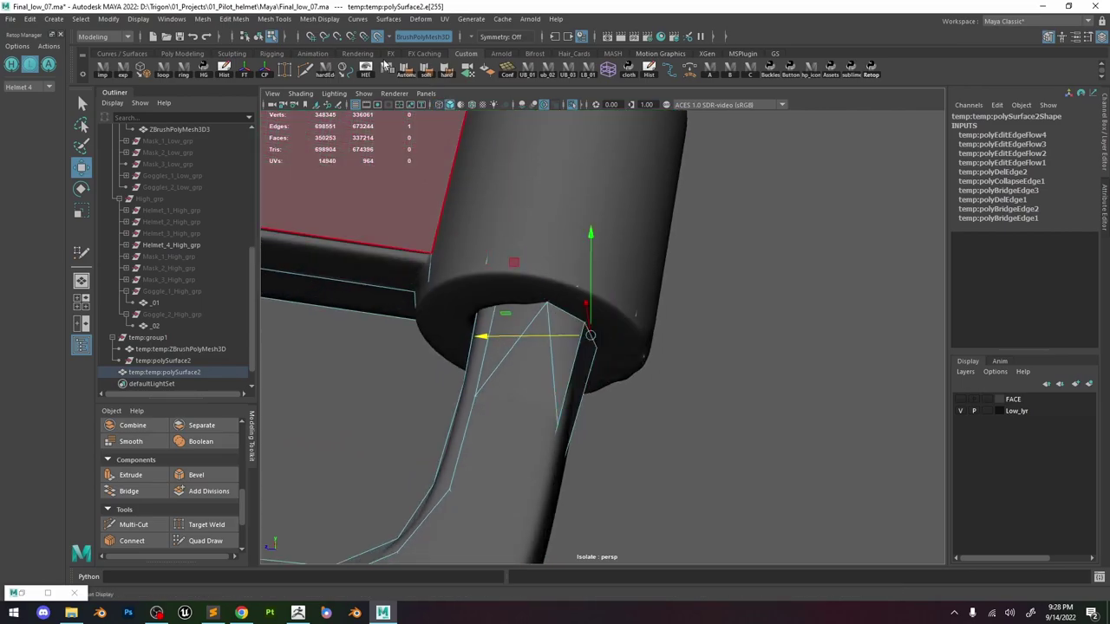
{"action": "key", "text": "ctrl+z"}
{"action": "key", "text": "ctrl+z"}
{"action": "key", "text": "ctrl+z"}
{"action": "key", "text": "ctrl+z"}
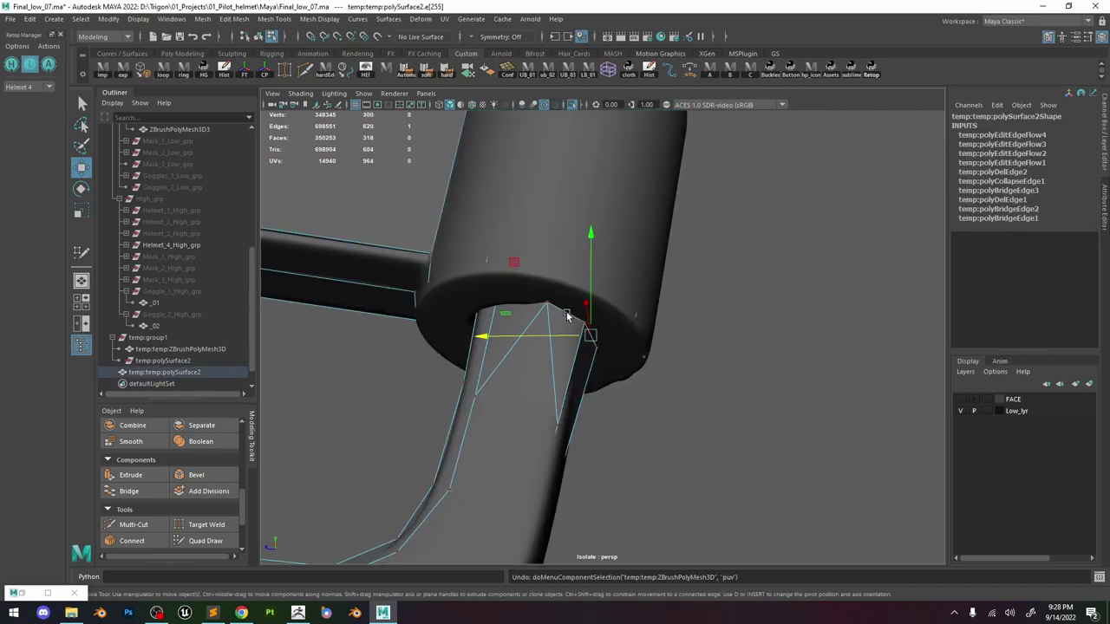
Isolate the low-poly and flatten the ring of end faces around the collar's lower opening by scaling it.
{"action": "left_click", "coordinate": [705, 257]}
{"action": "left_click", "coordinate": [578, 342]}
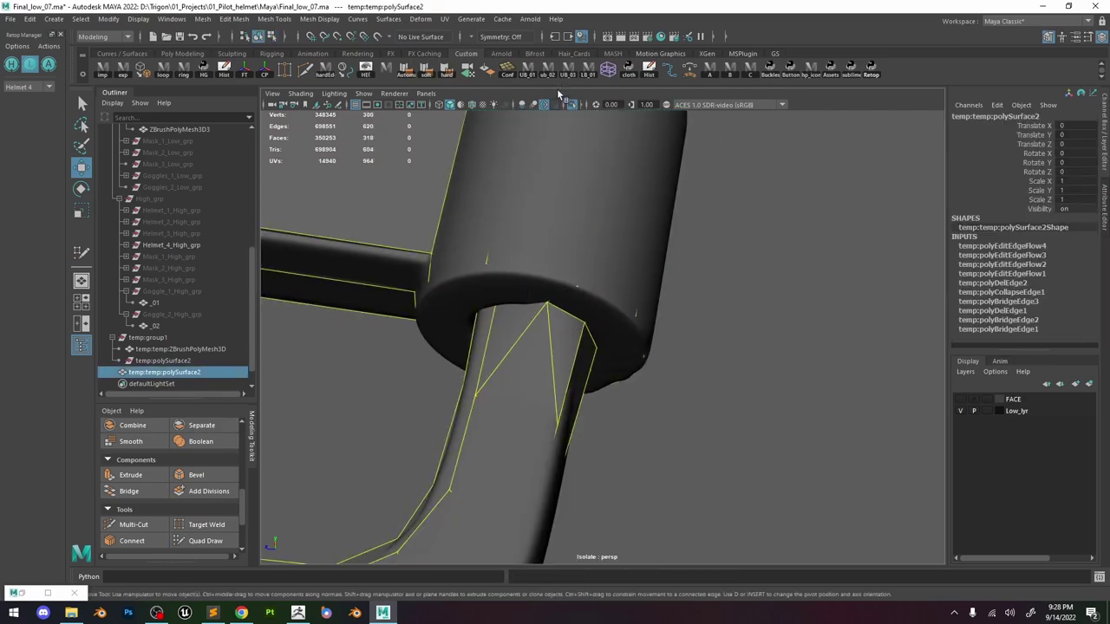
{"action": "left_click", "coordinate": [573, 106]}
{"action": "right_click_drag", "start_coordinate": [623, 191], "coordinate": [611, 236]}
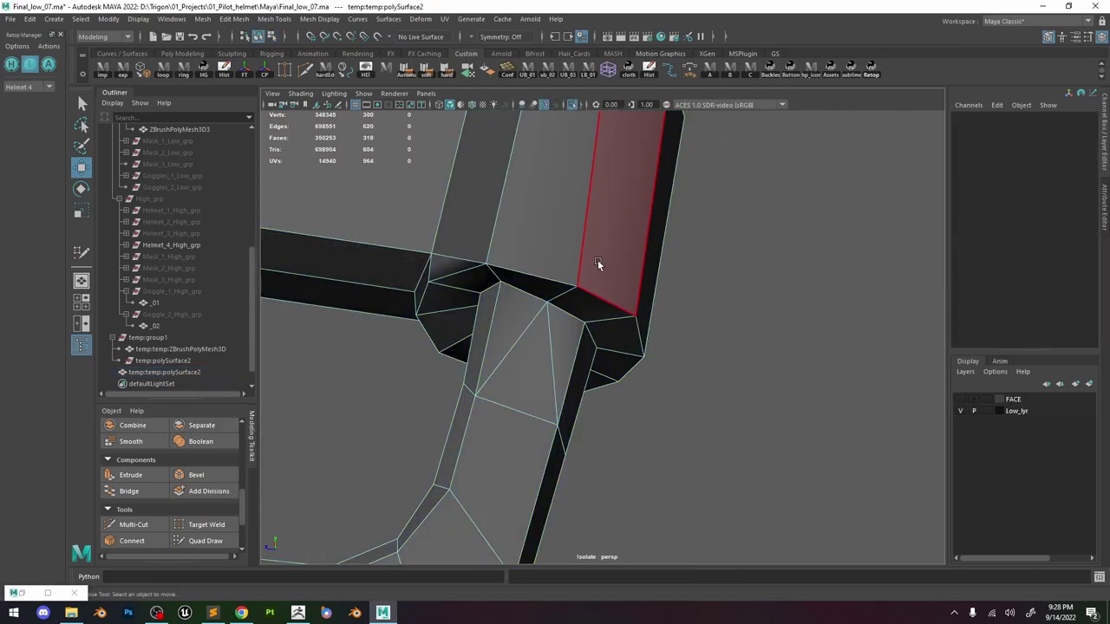
{"action": "left_click", "coordinate": [559, 292]}
{"action": "double_click", "coordinate": [587, 304], "text": "shift"}
{"action": "key", "text": "r"}
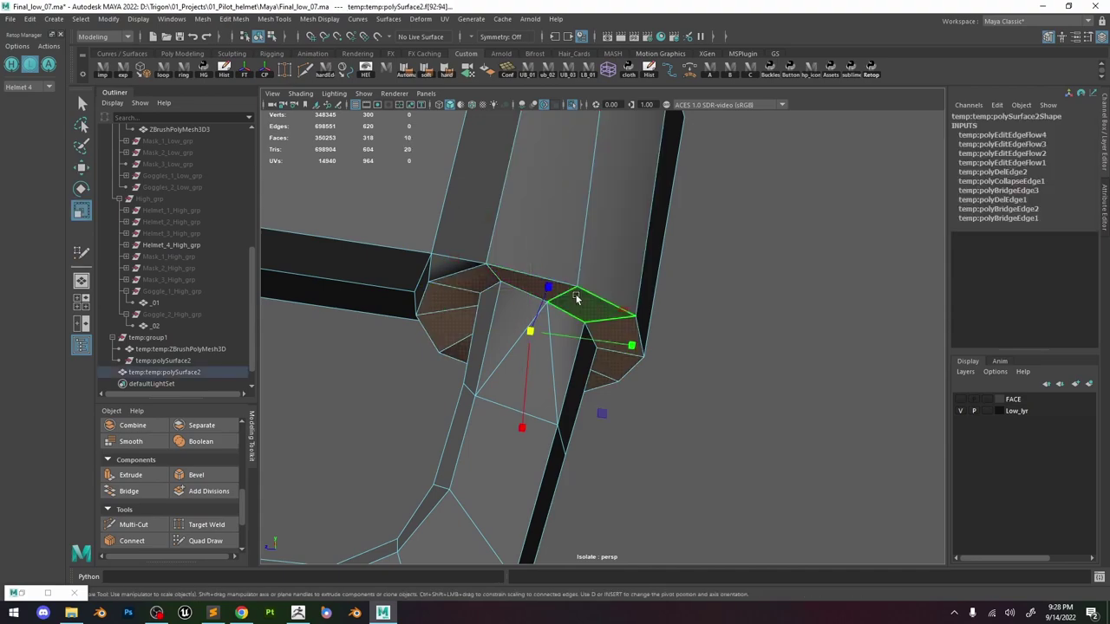
{"action": "left_click_drag", "start_coordinate": [576, 296], "coordinate": [645, 252]}
{"action": "left_click_drag", "start_coordinate": [523, 393], "coordinate": [527, 334]}
Rotate and move the flattened face ring to match the high-poly collar's lower end, with isolation turned off.
{"action": "key", "text": "e"}
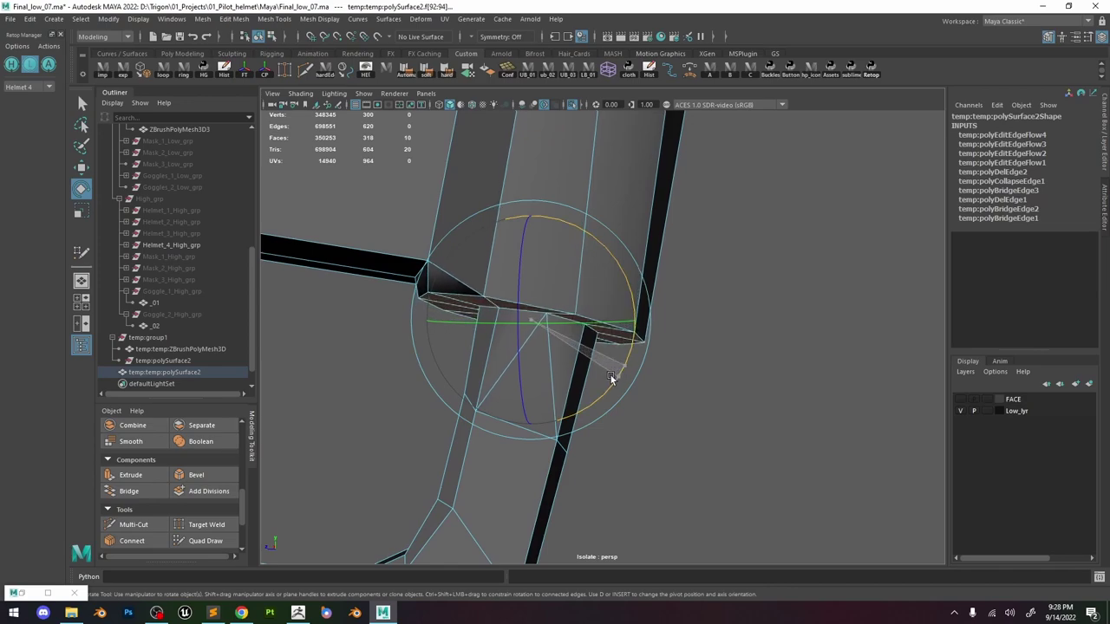
{"action": "key", "text": "w"}
{"action": "left_click", "coordinate": [573, 105]}
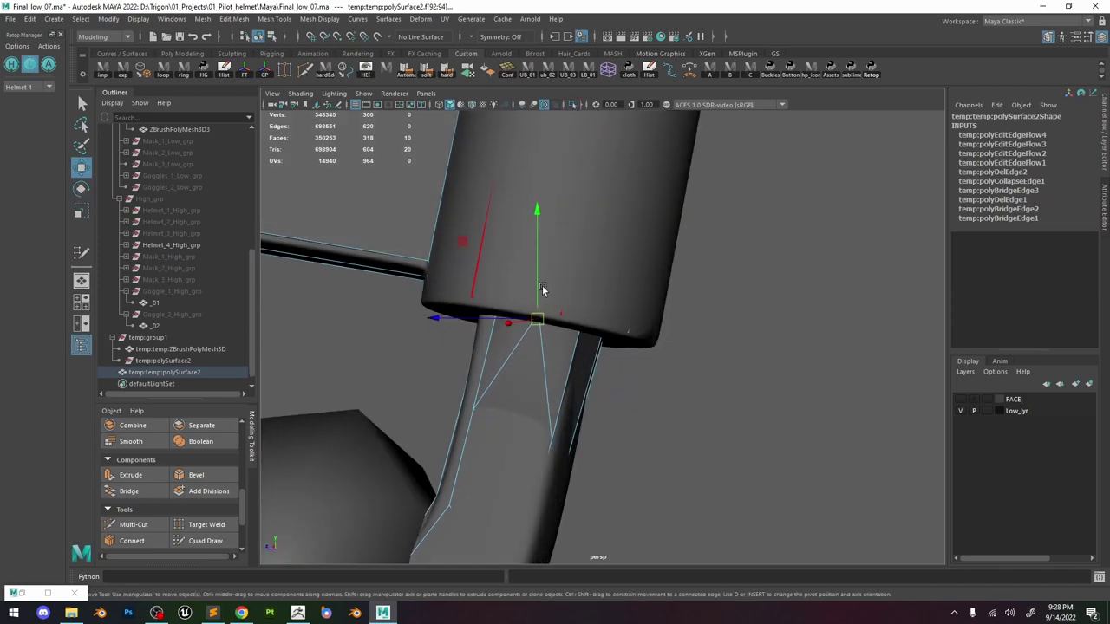
{"action": "key", "text": "e"}
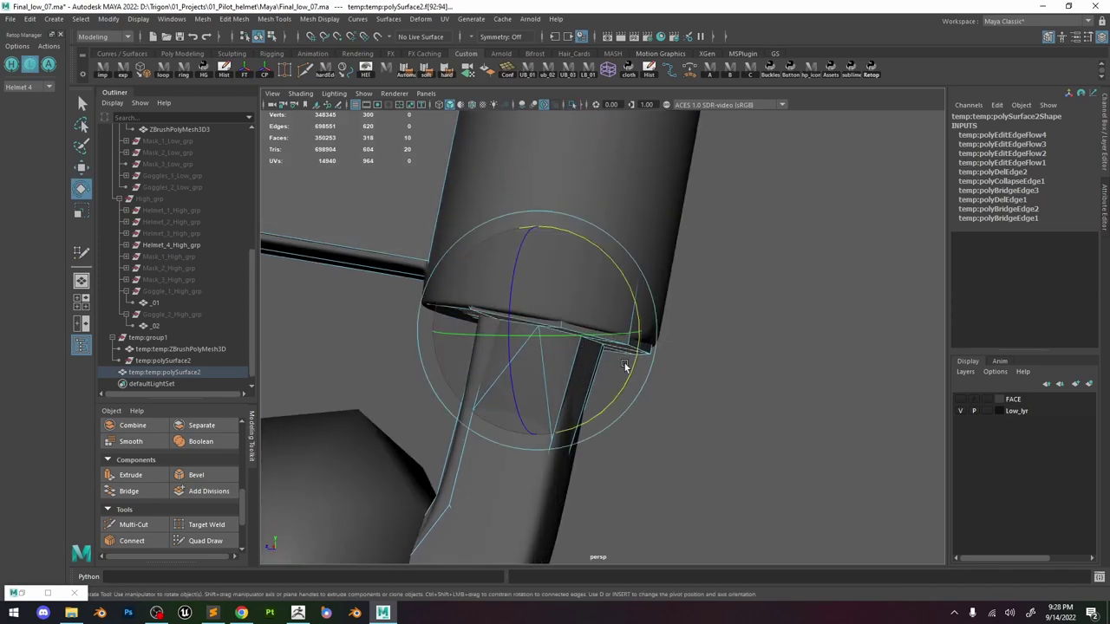
{"action": "key", "text": "w"}
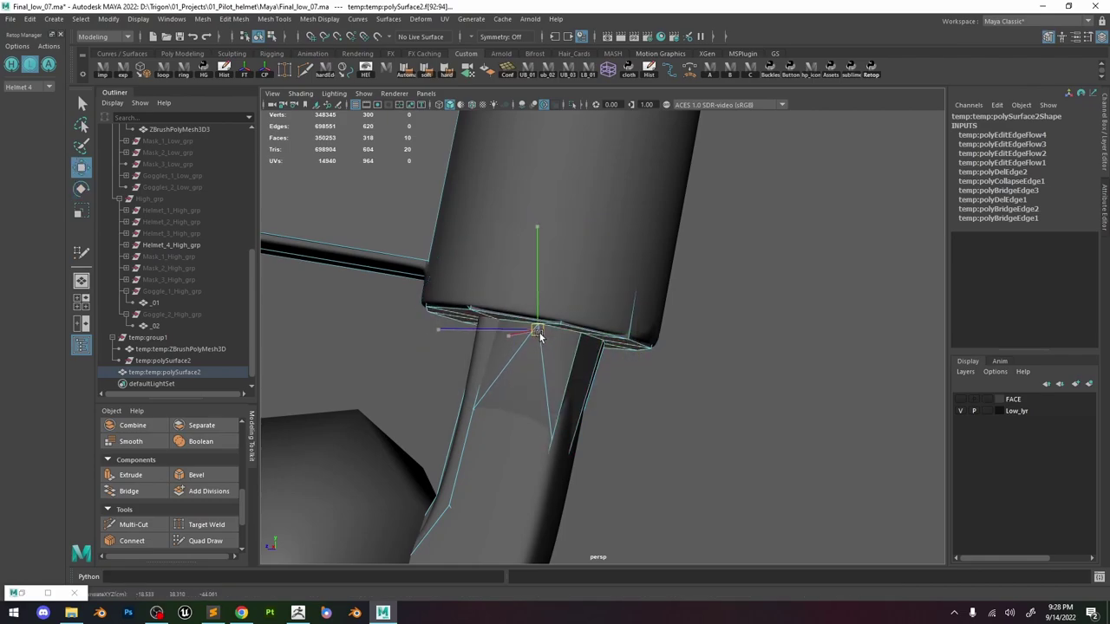
Scale the ring of end faces on the collar's opposite end flat and undo the last stray change.
{"action": "left_click_drag", "start_coordinate": [588, 328], "coordinate": [643, 238], "text": "alt"}
{"action": "double_click", "coordinate": [595, 280], "text": "shift"}
{"action": "key", "text": "r"}
{"action": "left_click_drag", "start_coordinate": [627, 178], "coordinate": [541, 406]}
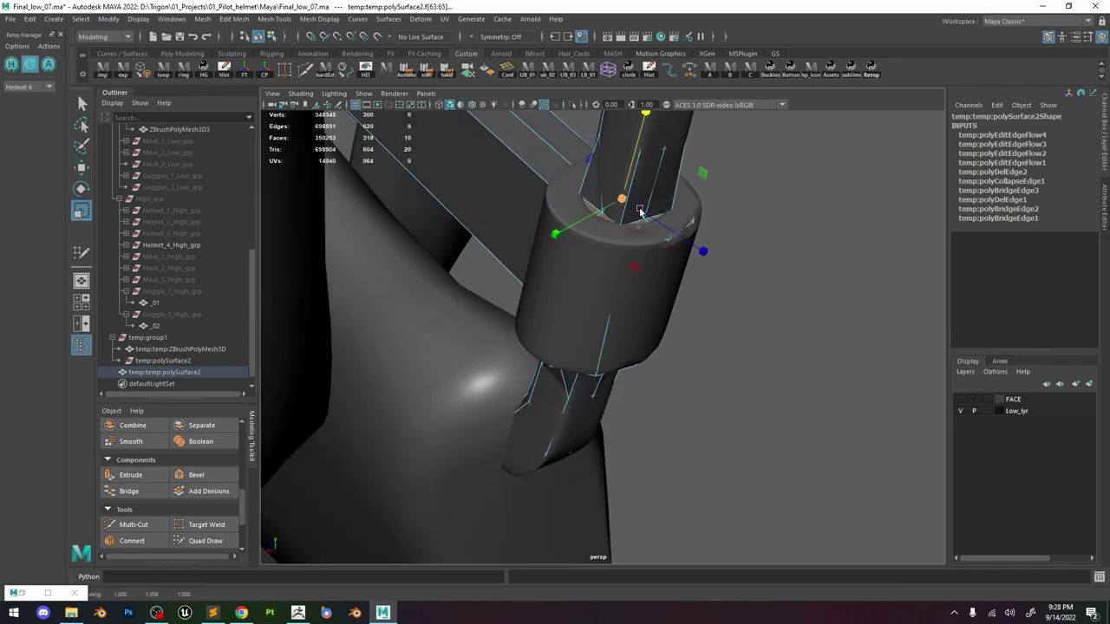
{"action": "left_click_drag", "start_coordinate": [639, 211], "coordinate": [636, 245], "text": "alt"}
{"action": "key", "text": "w"}
{"action": "key", "text": "ctrl+z"}
{"action": "key", "text": "w"}
Move the inner-rim vertex nearest the crossbar on the collar's upper end to follow the frame tube.
{"action": "left_click_drag", "start_coordinate": [636, 246], "coordinate": [601, 237], "text": "alt"}
{"action": "key", "text": "F9"}
{"action": "left_click", "coordinate": [560, 259]}
{"action": "key", "text": "f"}
{"action": "left_click_drag", "start_coordinate": [645, 305], "coordinate": [618, 328], "text": "alt"}
{"action": "key", "text": "w"}
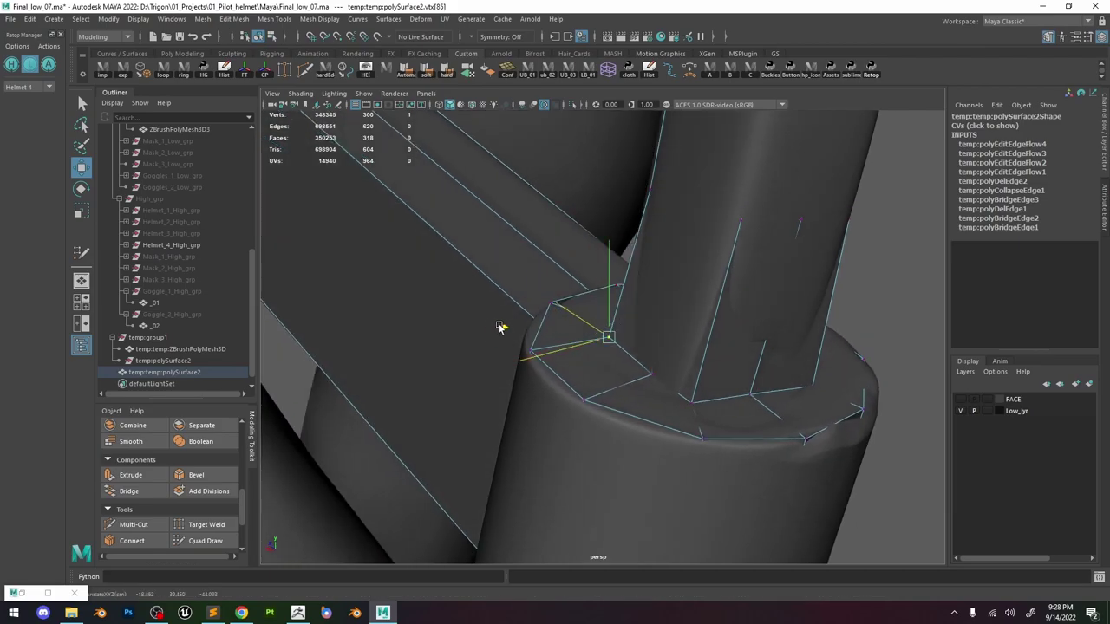
{"action": "left_click_drag", "start_coordinate": [500, 326], "coordinate": [505, 329]}
{"action": "left_click_drag", "start_coordinate": [555, 343], "coordinate": [598, 355], "text": "alt"}
Reposition the neighbouring inner-rim vertices around the frame tube to match the high-poly's opening.
{"action": "left_click", "coordinate": [712, 399]}
{"action": "left_click_drag", "start_coordinate": [712, 400], "coordinate": [640, 378], "text": "alt"}
{"action": "mouse_move", "coordinate": [696, 409]}
{"action": "left_mouse_down", "text": "alt"}
{"action": "mouse_move", "coordinate": [608, 417]}
{"action": "mouse_move", "coordinate": [698, 399]}
{"action": "left_mouse_up", "text": "alt"}
{"action": "left_click", "coordinate": [615, 421]}
{"action": "left_click", "coordinate": [592, 442]}
{"action": "left_click_drag", "start_coordinate": [592, 443], "coordinate": [698, 382], "text": "alt"}
{"action": "left_click", "coordinate": [661, 365]}
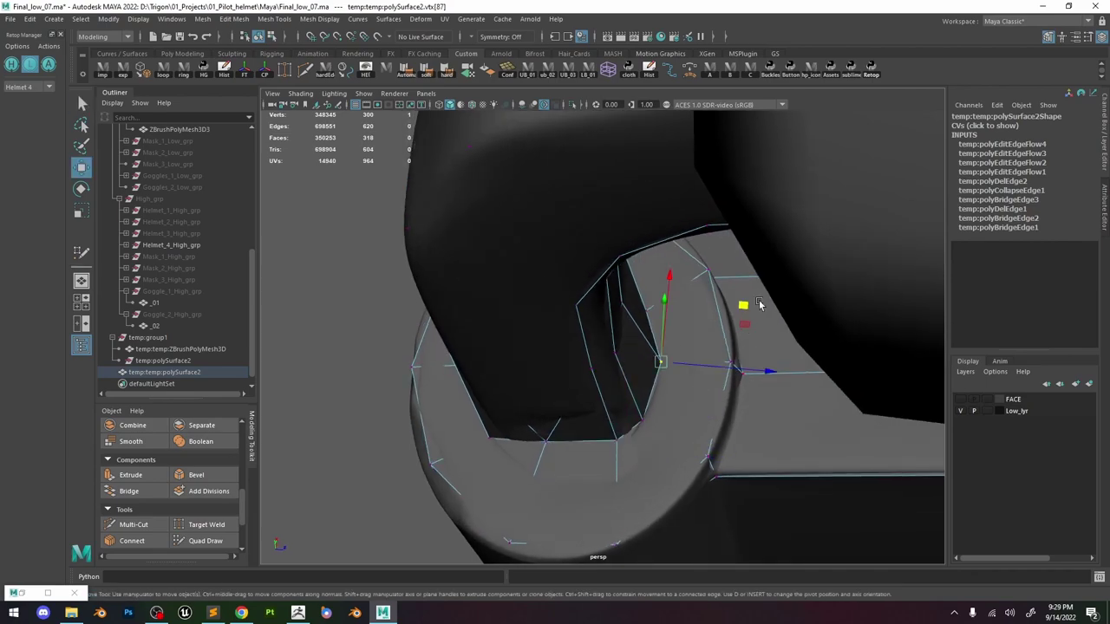
{"action": "left_click_drag", "start_coordinate": [747, 307], "coordinate": [448, 325]}
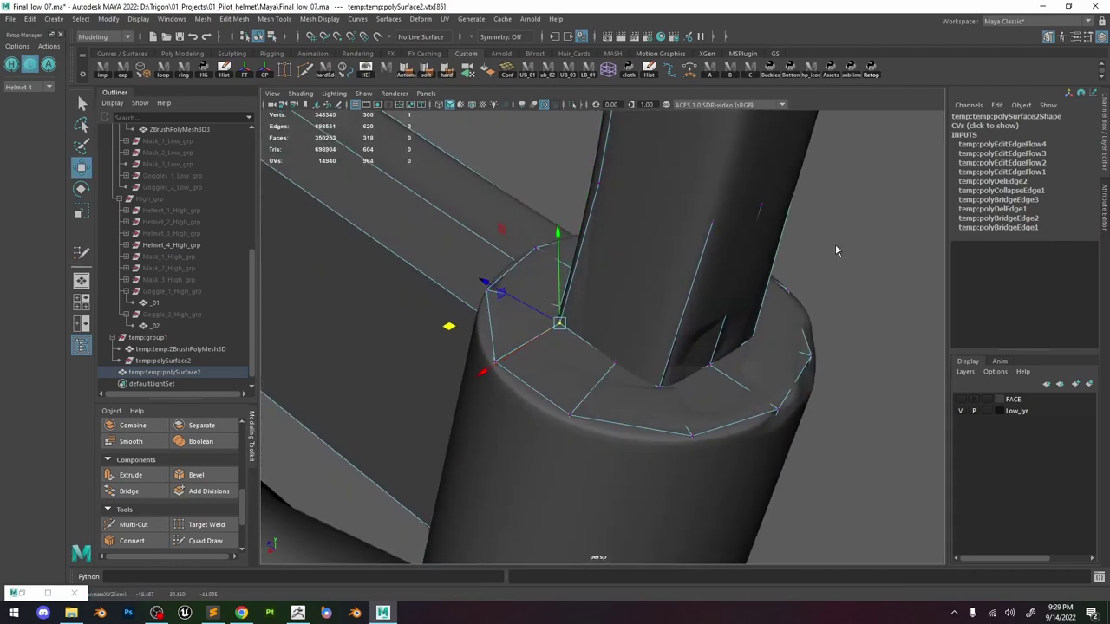
Flatten the ring of end faces on another collar end and move it onto the high-poly surface.
{"action": "key", "text": "F11"}
{"action": "key", "text": "r"}
{"action": "left_click_drag", "start_coordinate": [659, 274], "coordinate": [767, 305]}
{"action": "key", "text": "w"}
{"action": "left_click_drag", "start_coordinate": [641, 273], "coordinate": [697, 257]}
{"action": "left_click_drag", "start_coordinate": [644, 260], "coordinate": [632, 370]}
Move the inner-rim vertices on the near side of the collar's end inward so they follow the high-poly frame tube.
{"action": "scroll", "coordinate": [643, 263], "scroll_direction": "down", "scroll_amount": 6}
{"action": "key", "text": "F9"}
{"action": "left_click", "coordinate": [555, 256]}
{"action": "key", "text": "ctrl+z"}
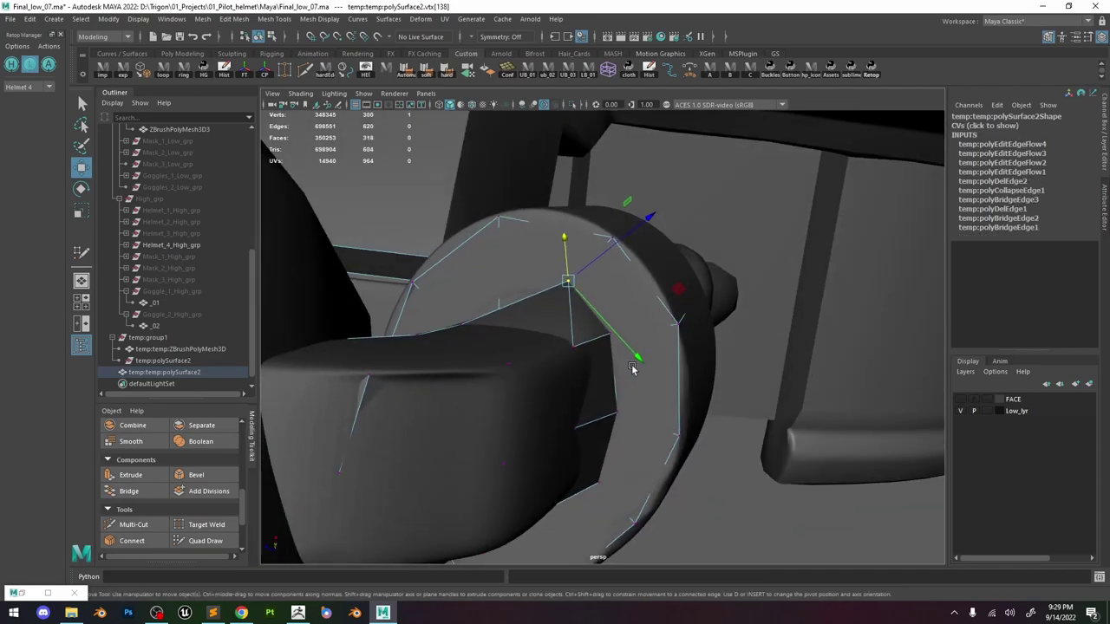
{"action": "key", "text": "w"}
{"action": "left_click_drag", "start_coordinate": [654, 278], "coordinate": [609, 280]}
{"action": "left_click_drag", "start_coordinate": [496, 200], "coordinate": [534, 259]}
{"action": "left_click", "coordinate": [608, 333]}
{"action": "left_click", "coordinate": [617, 412]}
{"action": "left_click_drag", "start_coordinate": [647, 404], "coordinate": [603, 423], "text": "alt"}
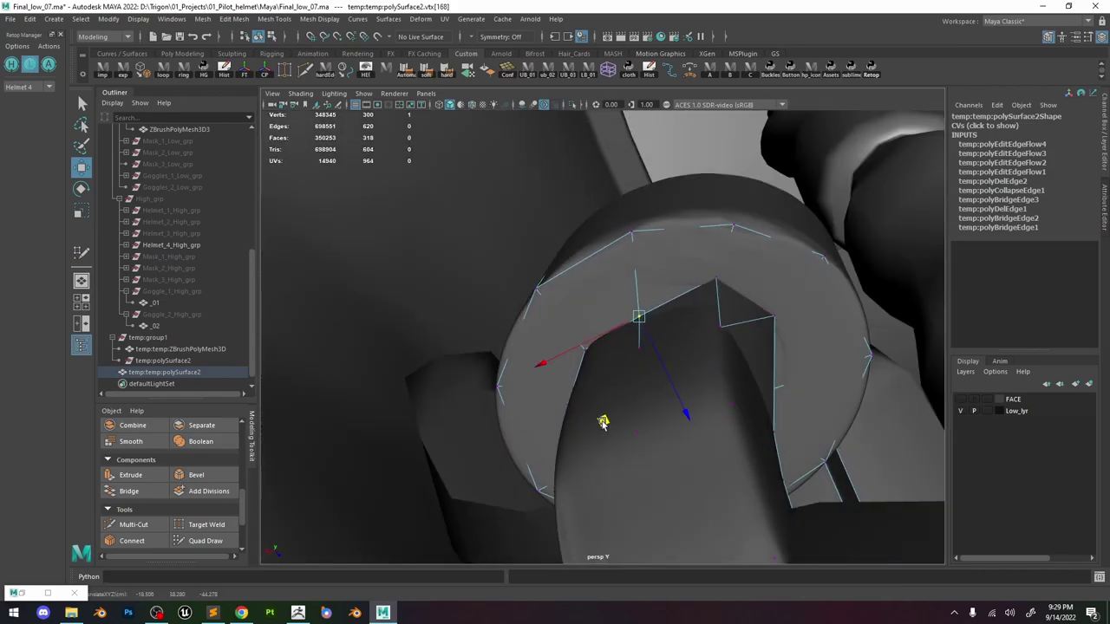
Reposition the remaining inner-rim vertices of that collar end around the frame tube to close the gap.
{"action": "left_click", "coordinate": [717, 280]}
{"action": "left_click_drag", "start_coordinate": [680, 383], "coordinate": [677, 390]}
{"action": "left_click", "coordinate": [773, 316]}
{"action": "left_click_drag", "start_coordinate": [737, 420], "coordinate": [733, 423]}
{"action": "left_click_drag", "start_coordinate": [737, 386], "coordinate": [685, 275], "text": "alt"}
{"action": "mouse_move", "coordinate": [725, 310]}
{"action": "left_mouse_down"}
{"action": "mouse_move", "coordinate": [723, 332]}
{"action": "mouse_move", "coordinate": [787, 363]}
{"action": "mouse_move", "coordinate": [710, 356]}
{"action": "mouse_move", "coordinate": [736, 326]}
{"action": "mouse_move", "coordinate": [729, 344]}
{"action": "left_mouse_up"}
Select the ring of end faces at the far collar's lower end and scale it flat.
{"action": "key", "text": "4"}
{"action": "key", "text": "5"}
{"action": "key", "text": "F11"}
{"action": "mouse_move", "coordinate": [695, 290]}
{"action": "left_mouse_down", "text": "alt"}
{"action": "mouse_move", "coordinate": [703, 297]}
{"action": "mouse_move", "coordinate": [675, 293]}
{"action": "left_mouse_up", "text": "alt"}
{"action": "right_click_drag", "start_coordinate": [675, 293], "coordinate": [461, 223], "text": "alt"}
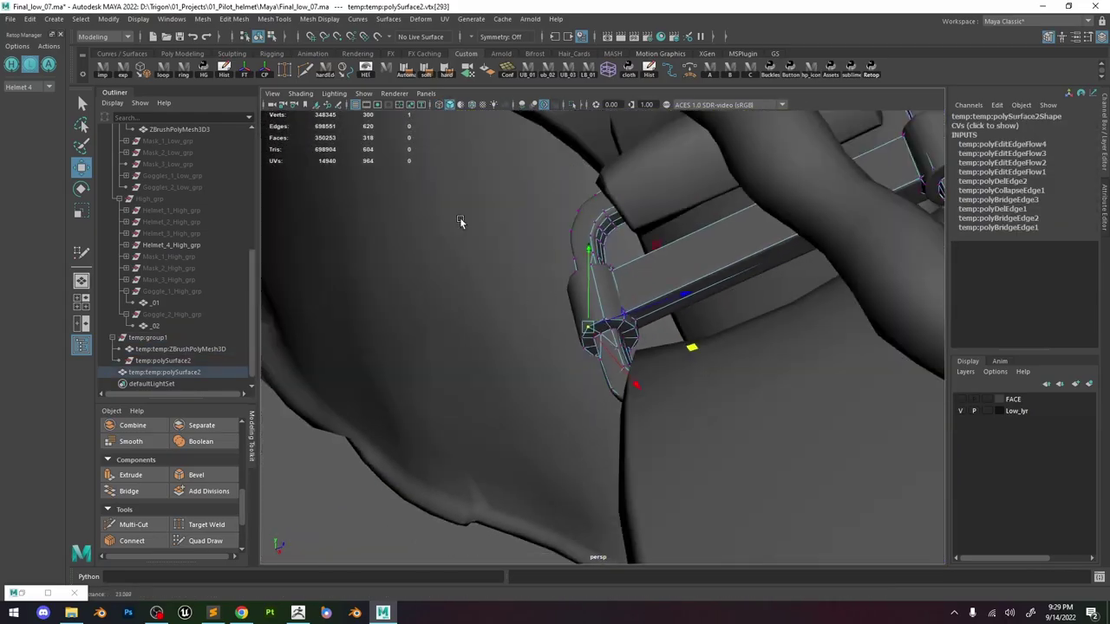
{"action": "left_click_drag", "start_coordinate": [460, 223], "coordinate": [417, 298], "text": "alt"}
{"action": "right_click_drag", "start_coordinate": [417, 298], "coordinate": [555, 328], "text": "alt"}
{"action": "left_click", "coordinate": [598, 321]}
{"action": "double_click", "coordinate": [576, 329], "text": "shift"}
{"action": "key", "text": "r"}
{"action": "left_click_drag", "start_coordinate": [619, 469], "coordinate": [610, 398]}
{"action": "key", "text": "e"}
{"action": "left_click_drag", "start_coordinate": [678, 388], "coordinate": [772, 339], "text": "alt"}
{"action": "middle_click_drag", "start_coordinate": [696, 216], "coordinate": [671, 297], "text": "alt"}
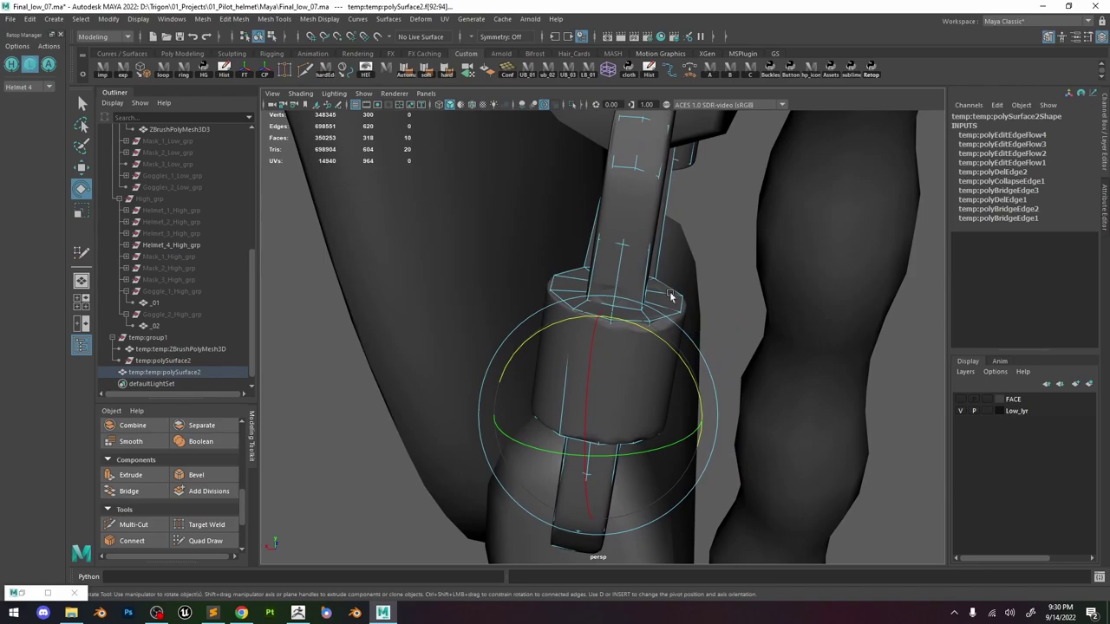
Select the ring of end faces at the collar's upper end and scale it flat.
{"action": "scroll", "coordinate": [672, 296], "scroll_direction": "up", "scroll_amount": 4}
{"action": "left_click", "coordinate": [654, 296]}
{"action": "key", "text": "w"}
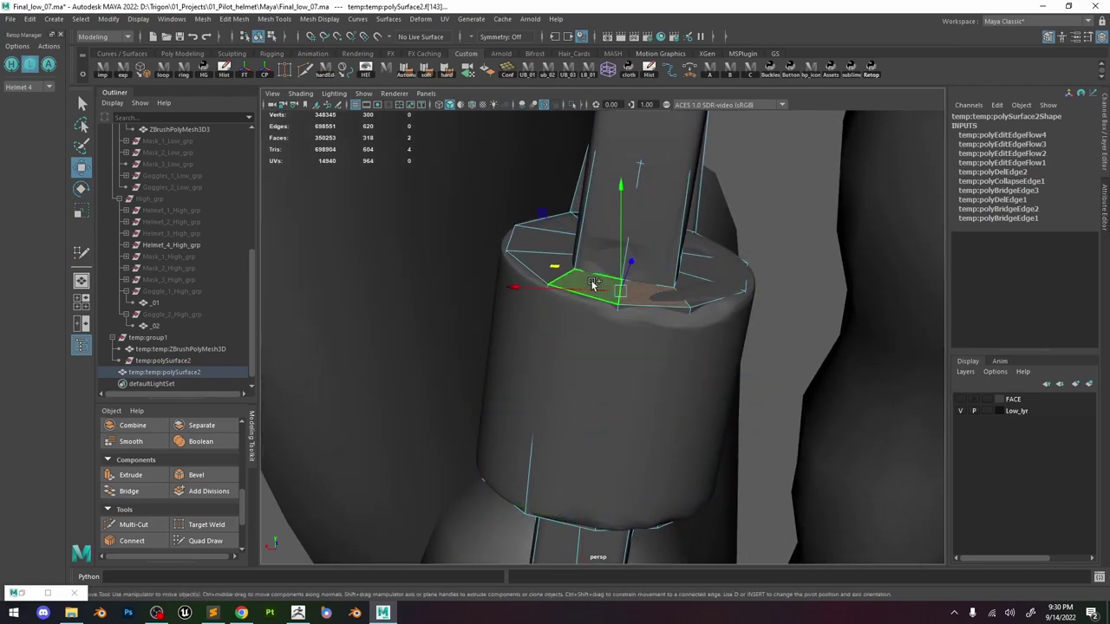
{"action": "double_click", "coordinate": [594, 286], "text": "shift"}
{"action": "key", "text": "r"}
{"action": "left_click_drag", "start_coordinate": [655, 232], "coordinate": [713, 207]}
{"action": "left_click_drag", "start_coordinate": [668, 229], "coordinate": [709, 285], "text": "alt"}
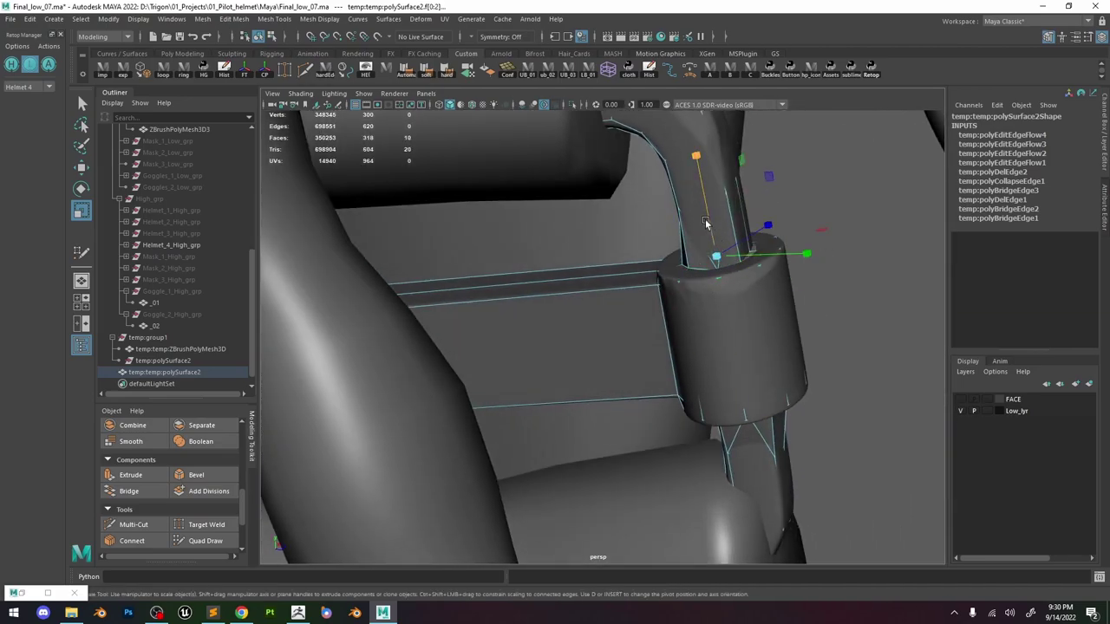
{"action": "key", "text": "e"}
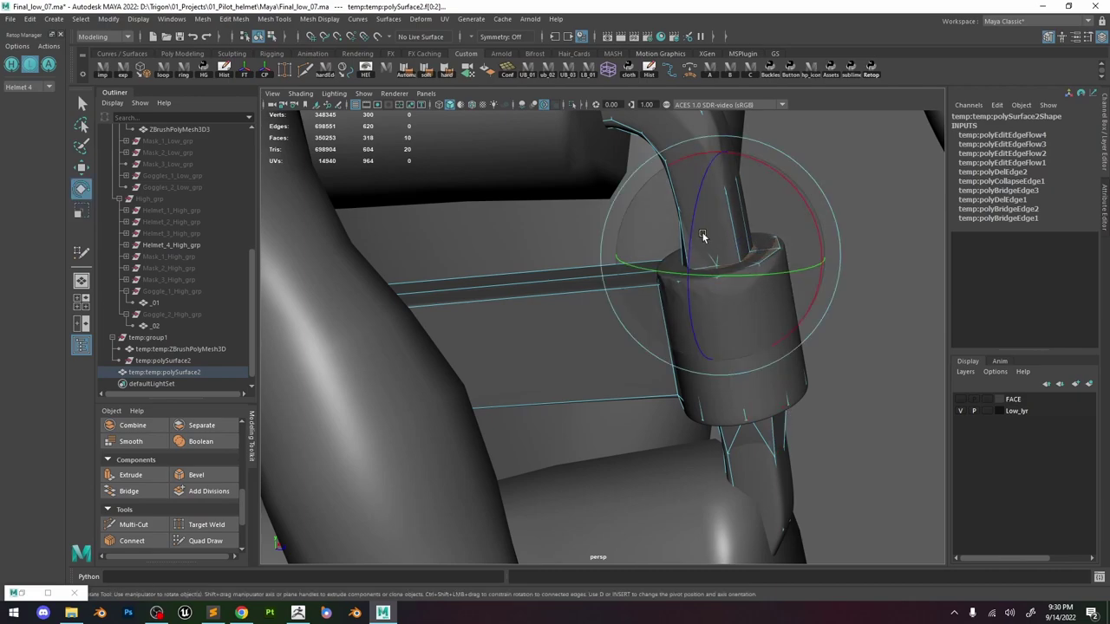
Select the ring of end faces around the tube at the collar's underside and flatten it along the collar's length.
{"action": "left_click_drag", "start_coordinate": [805, 203], "coordinate": [705, 287], "text": "alt"}
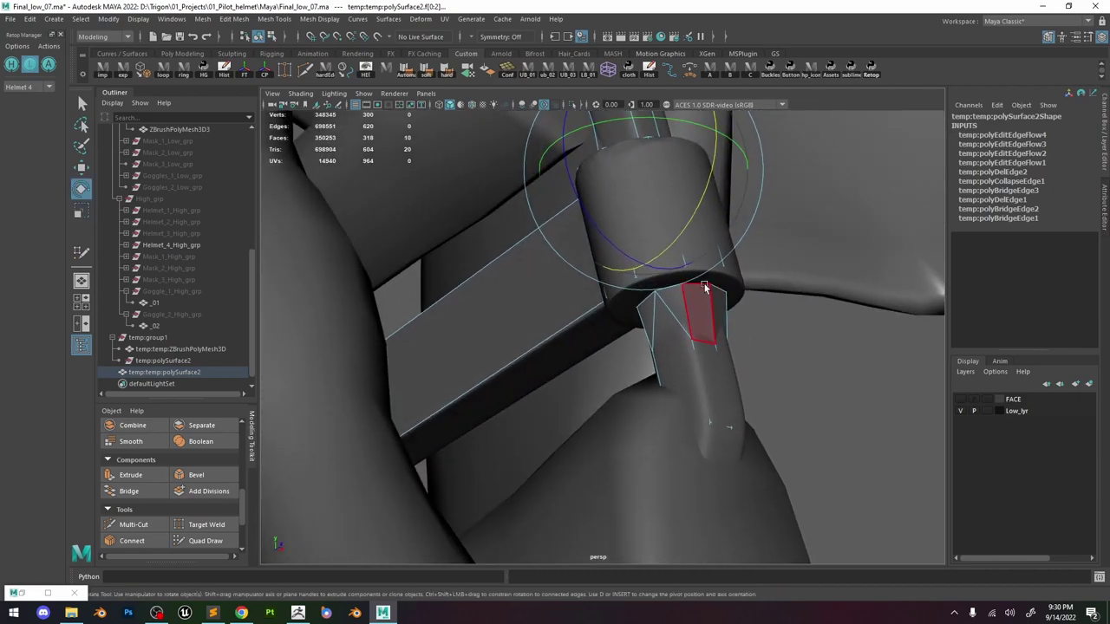
{"action": "left_click", "coordinate": [713, 281]}
{"action": "key", "text": "w"}
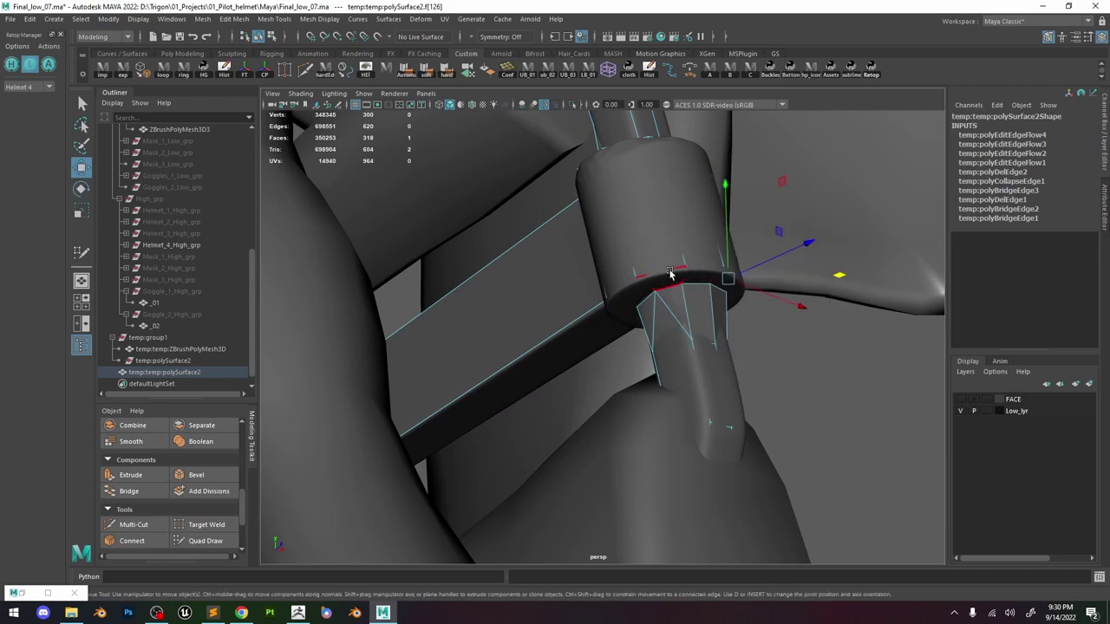
{"action": "double_click", "coordinate": [677, 274], "text": "shift"}
{"action": "key", "text": "r"}
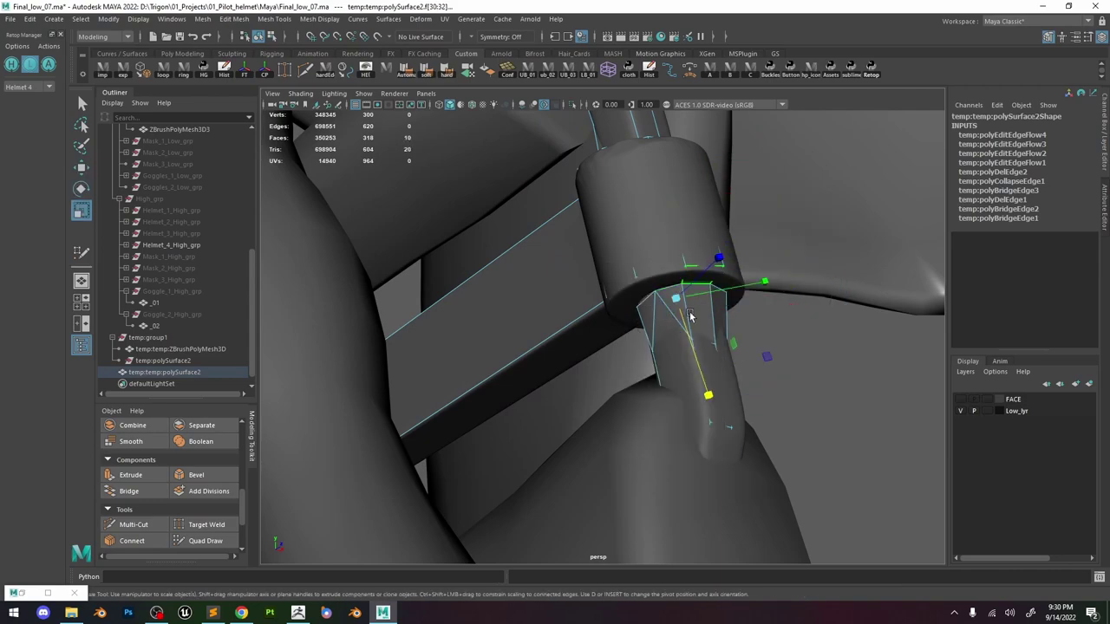
{"action": "left_click_drag", "start_coordinate": [675, 296], "coordinate": [719, 320]}
{"action": "key", "text": "e"}
{"action": "key", "text": "w"}
{"action": "key", "text": "ctrl+z"}
{"action": "left_click_drag", "start_coordinate": [676, 275], "coordinate": [735, 266]}
Move the flattened underside ring onto the high-poly collar's edge and rotate it to match the end's tilt.
{"action": "key", "text": "w"}
{"action": "left_click_drag", "start_coordinate": [687, 340], "coordinate": [685, 350]}
{"action": "key", "text": "e"}
{"action": "key", "text": "w"}
{"action": "key", "text": "e"}
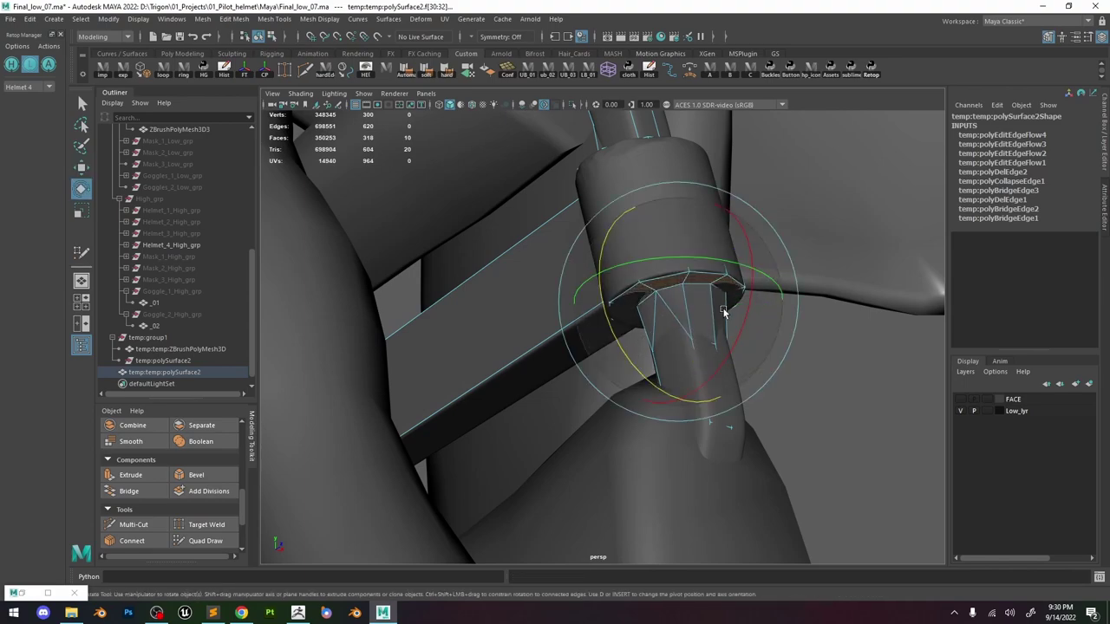
{"action": "left_click_drag", "start_coordinate": [738, 311], "coordinate": [611, 334]}
Isolate the buckle's low-poly mesh polySurface2 together with its high-poly ZBrushPolyMesh3D in the viewport.
{"action": "right_click_drag", "start_coordinate": [625, 312], "coordinate": [809, 178]}
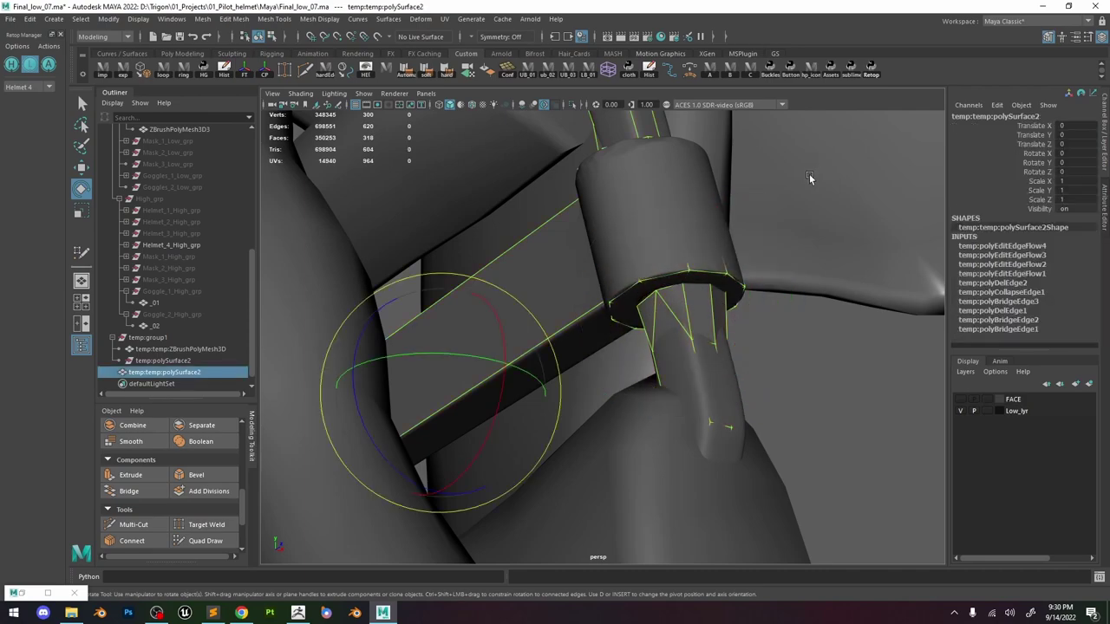
{"action": "left_click", "coordinate": [177, 349], "text": "ctrl"}
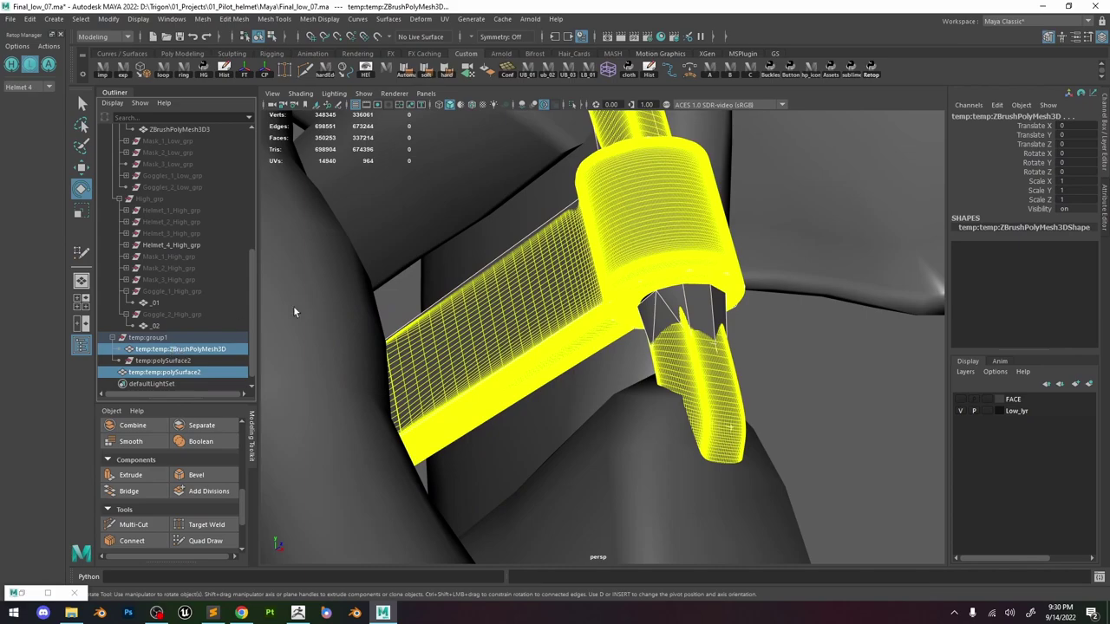
{"action": "left_click", "coordinate": [573, 105]}
{"action": "left_click", "coordinate": [692, 304]}
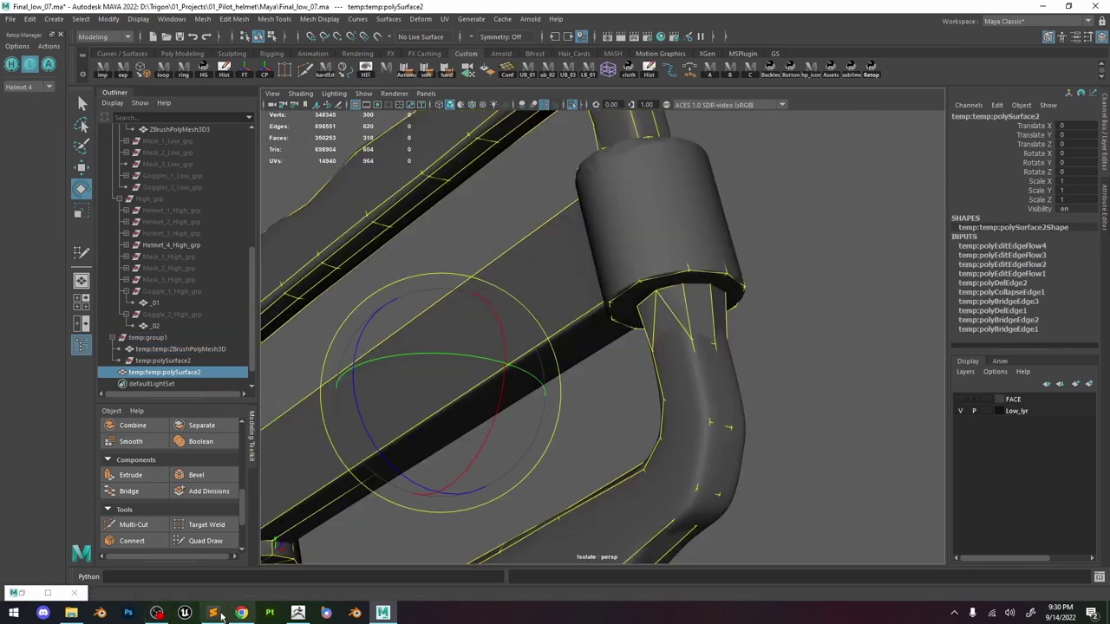
{"action": "left_click", "coordinate": [157, 613]}
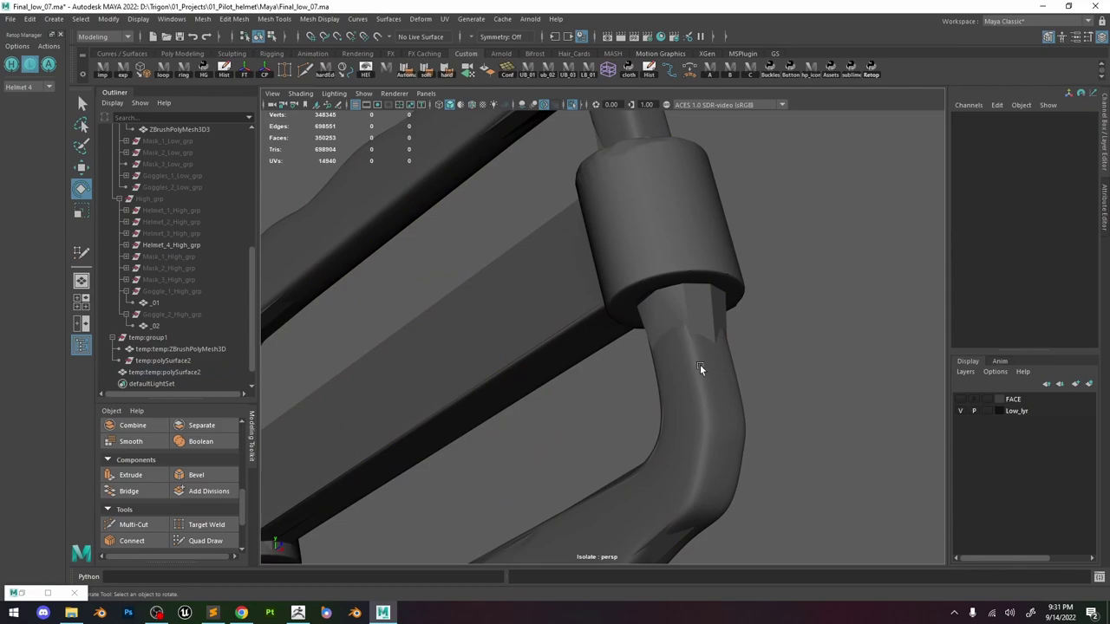
Move one inner-rim vertex on the collar's underside onto the edge of the high-poly opening.
{"action": "left_click_drag", "start_coordinate": [700, 365], "coordinate": [675, 321], "text": "alt"}
{"action": "left_click", "coordinate": [676, 321]}
{"action": "left_click_drag", "start_coordinate": [801, 280], "coordinate": [853, 244], "text": "alt"}
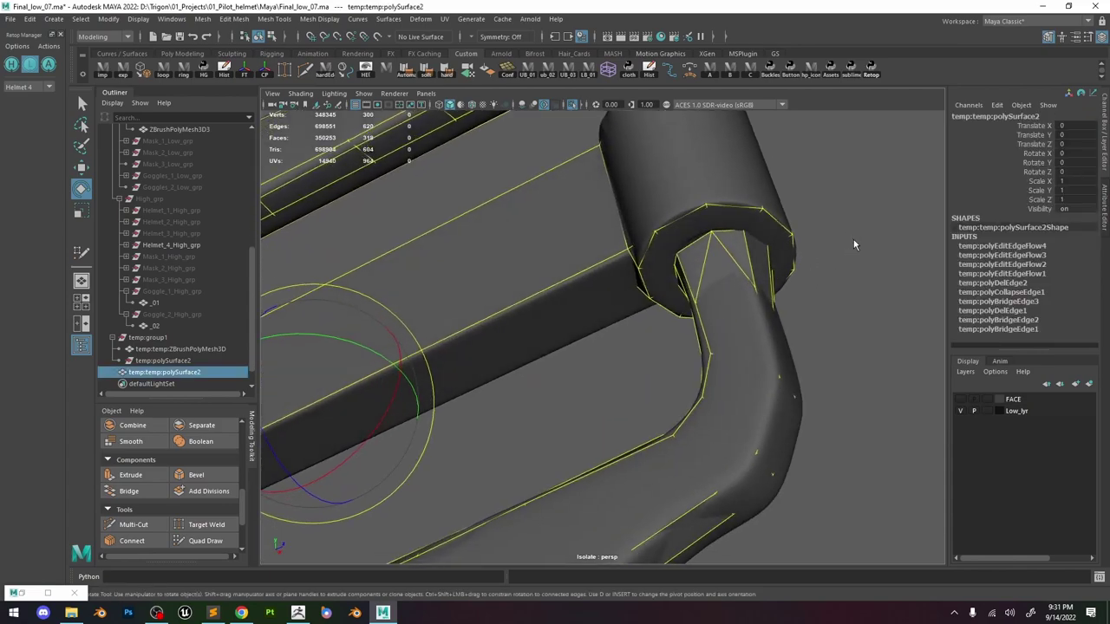
{"action": "key", "text": "F9"}
{"action": "left_click", "coordinate": [745, 232]}
{"action": "key", "text": "f"}
{"action": "scroll", "coordinate": [622, 471], "scroll_direction": "down", "scroll_amount": 4}
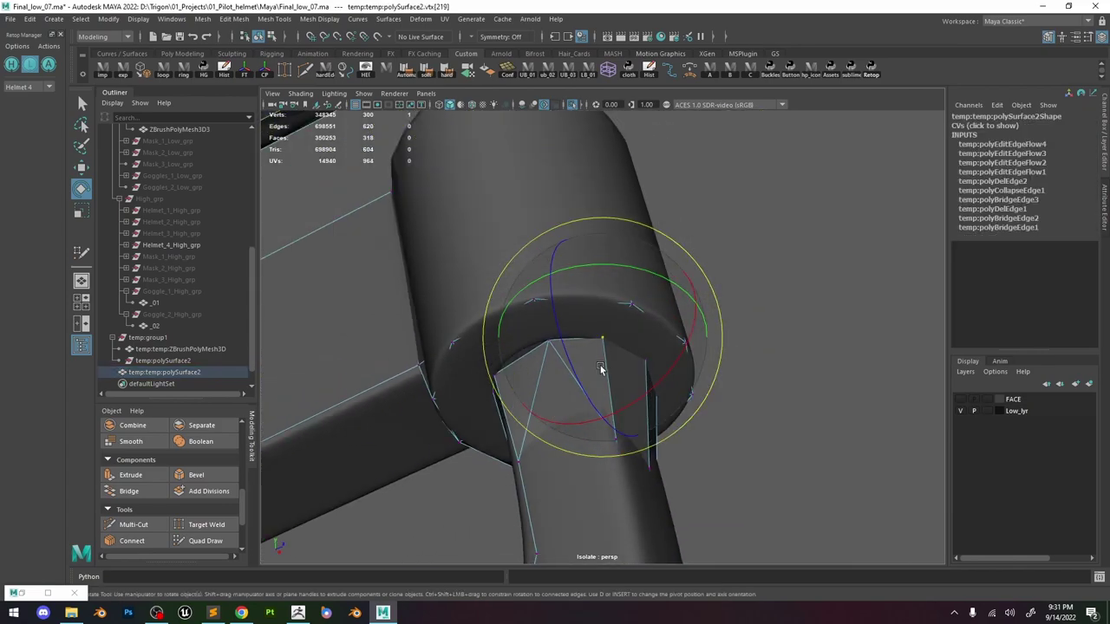
{"action": "key", "text": "w"}
{"action": "left_click_drag", "start_coordinate": [602, 371], "coordinate": [683, 268], "text": "alt"}
{"action": "key", "text": "w"}
{"action": "middle_click_drag", "start_coordinate": [683, 267], "coordinate": [677, 295]}
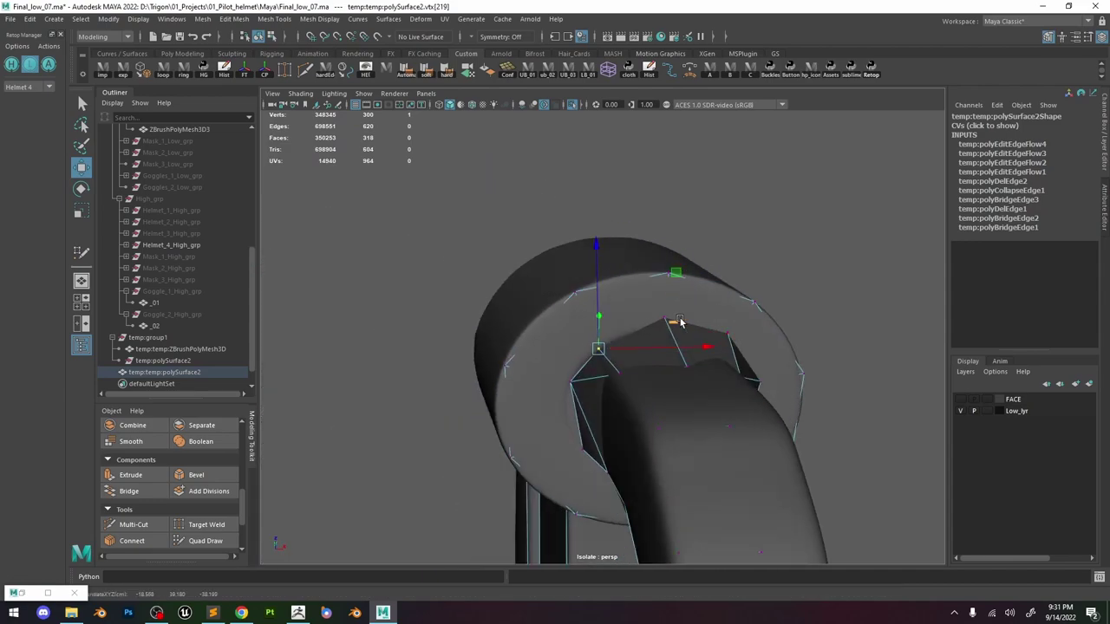
Move the next three inner-rim vertices on the collar's underside to trace the curve of the high-poly opening.
{"action": "left_click", "coordinate": [672, 319]}
{"action": "middle_click_drag", "start_coordinate": [752, 249], "coordinate": [739, 274]}
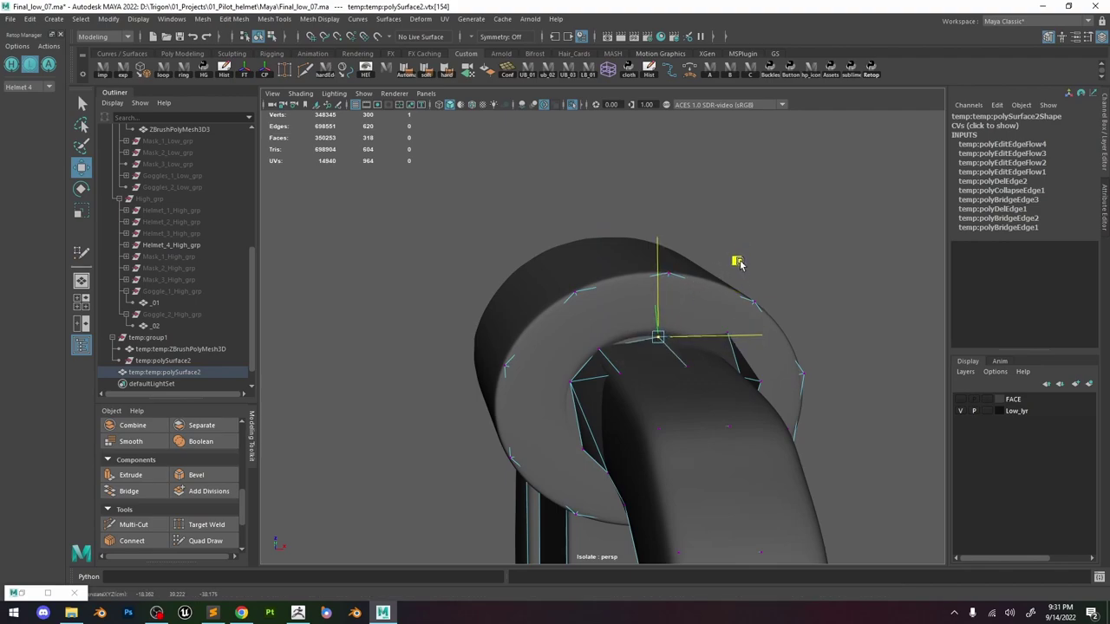
{"action": "left_click", "coordinate": [723, 333]}
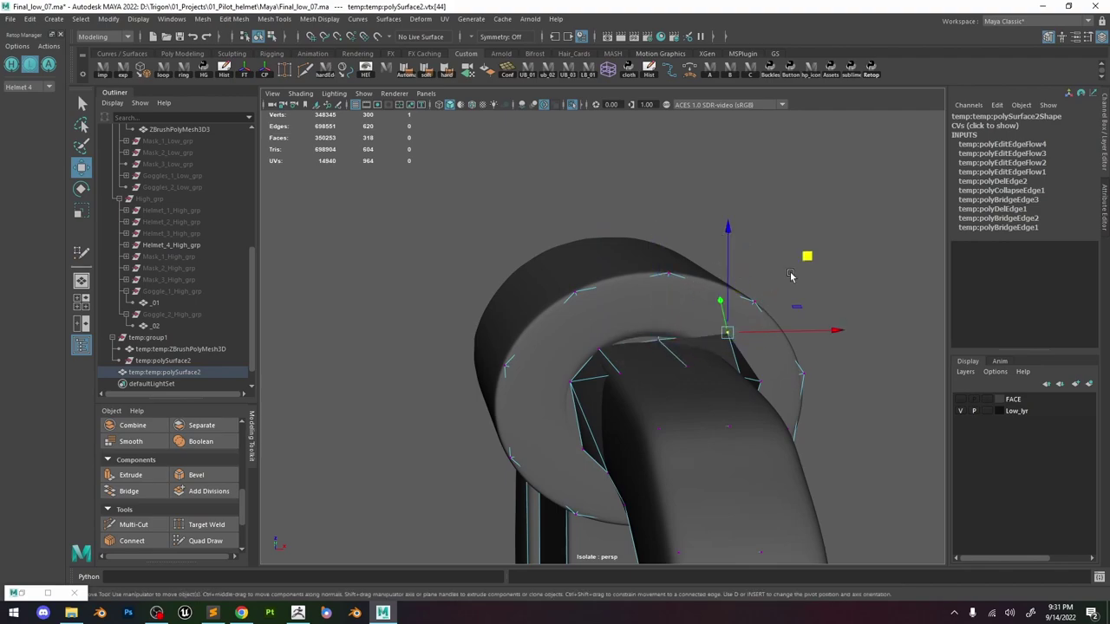
{"action": "left_click_drag", "start_coordinate": [810, 258], "coordinate": [793, 269]}
{"action": "left_click", "coordinate": [579, 380]}
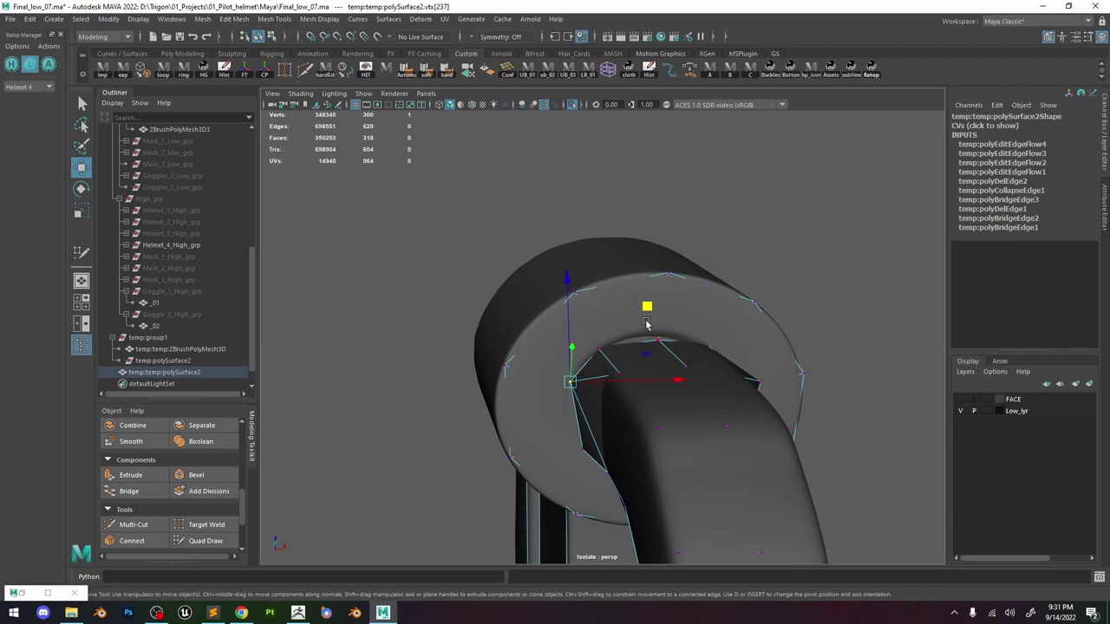
{"action": "middle_click_drag", "start_coordinate": [647, 306], "coordinate": [666, 307]}
{"action": "right_click_drag", "start_coordinate": [606, 367], "coordinate": [650, 269], "text": "alt"}
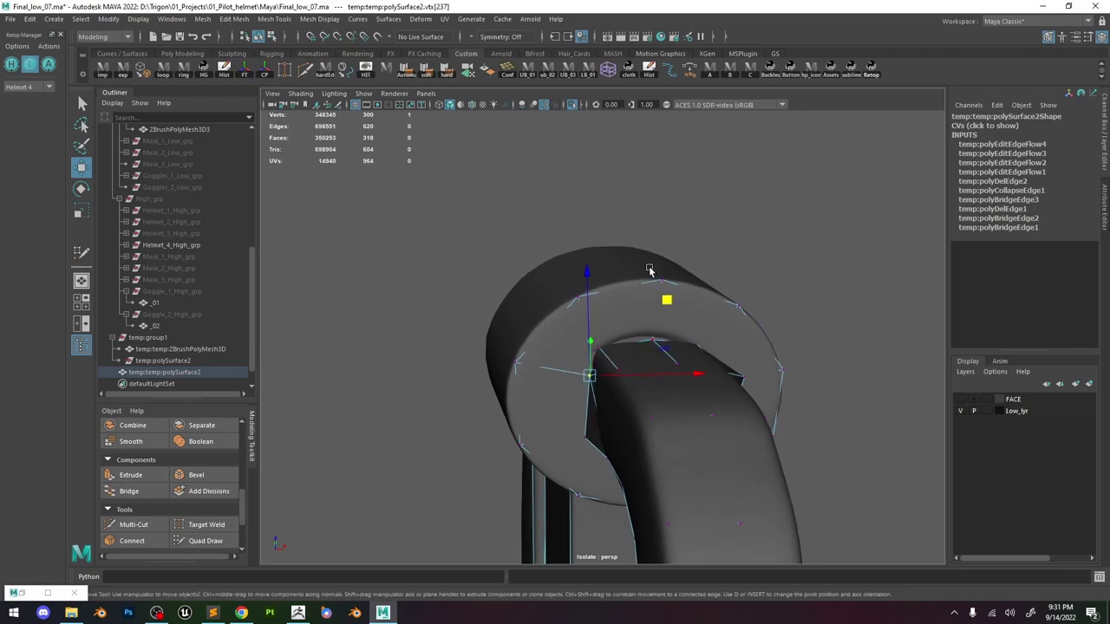
Shift the inner-rim vertices on the crossbar side of the collar's underside toward the frame tube.
{"action": "middle_click_drag", "start_coordinate": [596, 444], "coordinate": [657, 345], "text": "alt"}
{"action": "left_click_drag", "start_coordinate": [657, 345], "coordinate": [757, 360], "text": "alt"}
{"action": "left_click_drag", "start_coordinate": [643, 389], "coordinate": [614, 418], "text": "alt"}
{"action": "right_click_drag", "start_coordinate": [614, 418], "coordinate": [679, 453], "text": "alt"}
{"action": "left_click", "coordinate": [596, 402]}
{"action": "middle_click_drag", "start_coordinate": [644, 449], "coordinate": [637, 352], "text": "alt"}
{"action": "left_click_drag", "start_coordinate": [660, 379], "coordinate": [667, 386]}
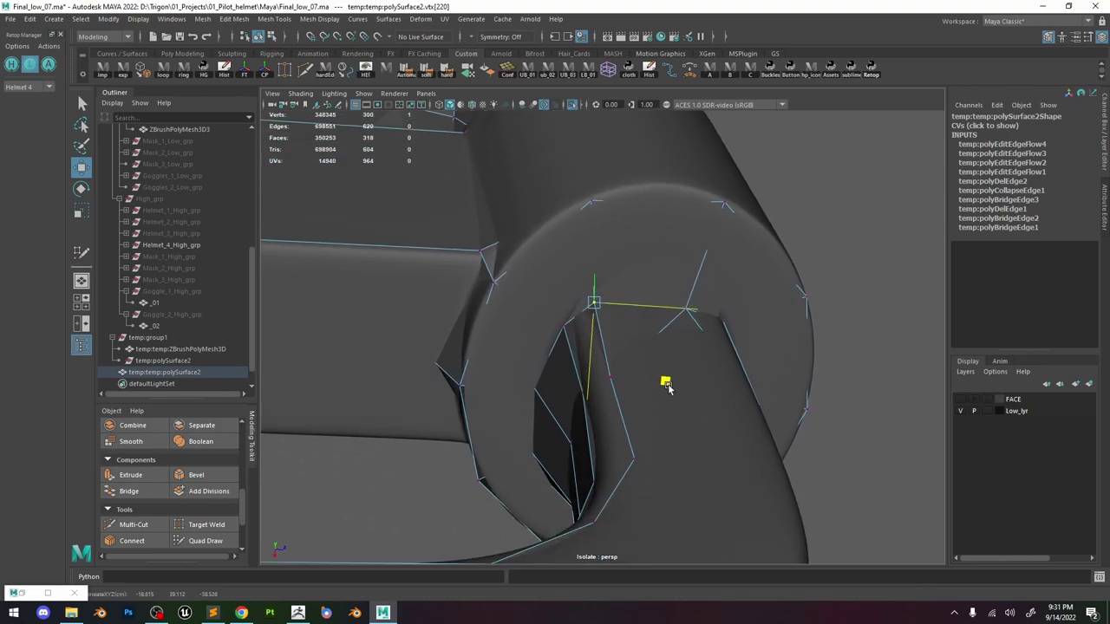
{"action": "left_click", "coordinate": [589, 340]}
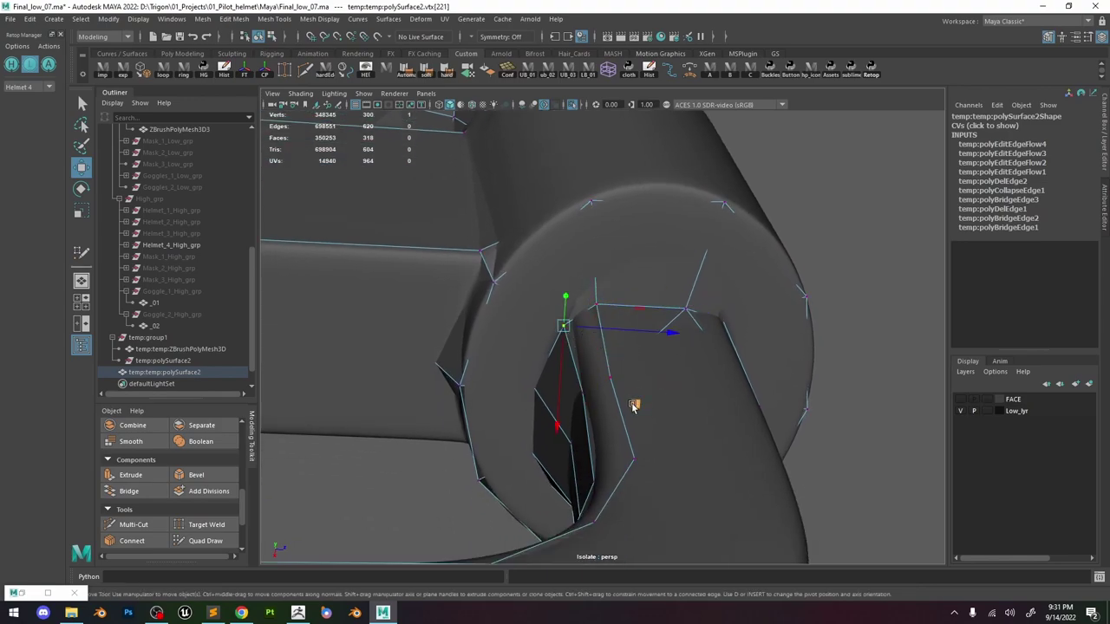
{"action": "middle_click_drag", "start_coordinate": [634, 407], "coordinate": [640, 411]}
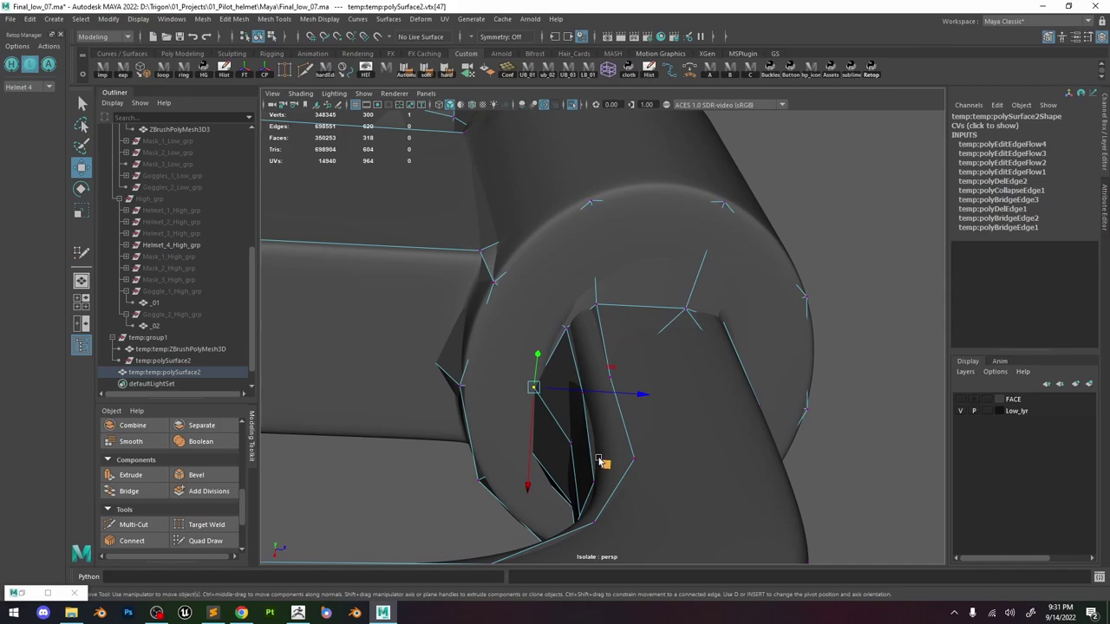
{"action": "middle_click_drag", "start_coordinate": [598, 460], "coordinate": [631, 465]}
Pull the last inner-rim vertices on the collar's underside in against the frame tube and the high-poly opening.
{"action": "left_click_drag", "start_coordinate": [600, 441], "coordinate": [650, 206], "text": "alt"}
{"action": "left_click_drag", "start_coordinate": [588, 168], "coordinate": [574, 191]}
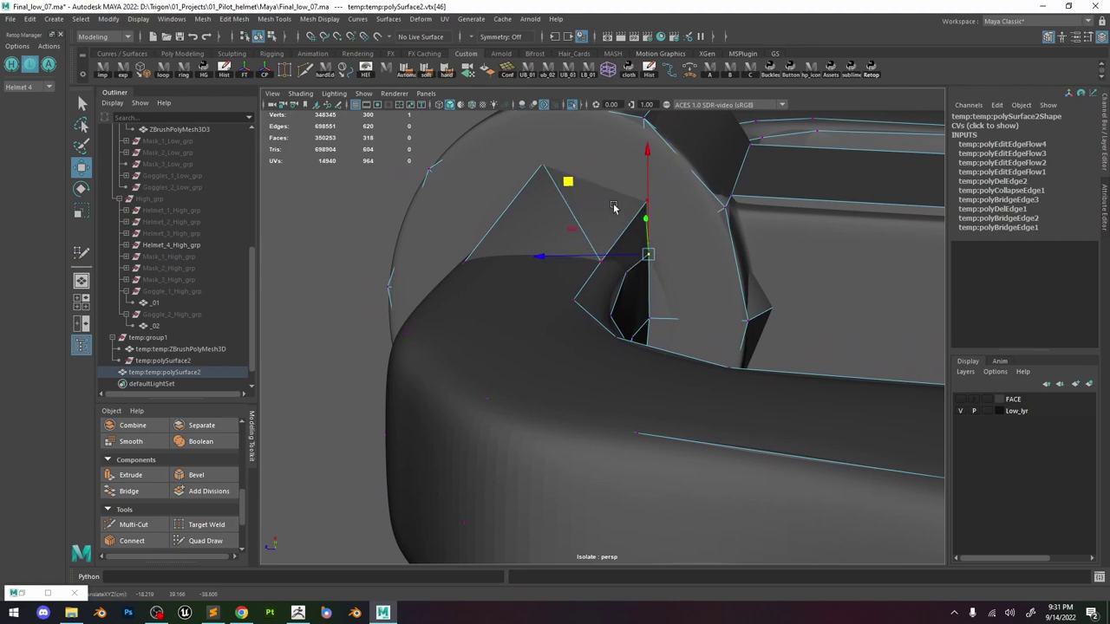
{"action": "left_click", "coordinate": [631, 178]}
{"action": "middle_click_drag", "start_coordinate": [569, 129], "coordinate": [548, 164]}
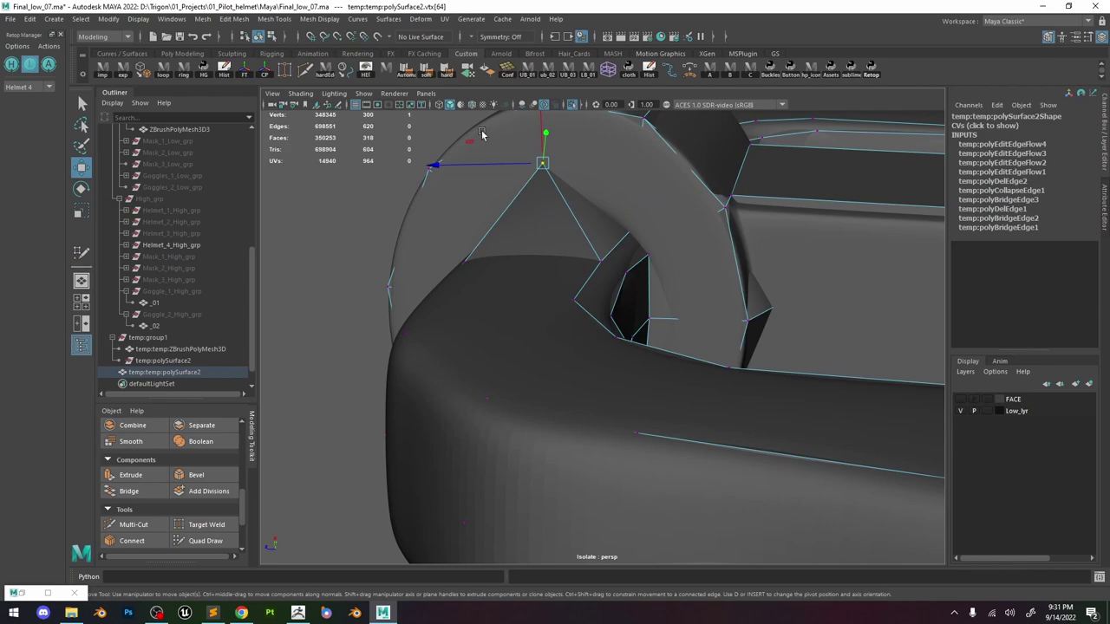
{"action": "left_click_drag", "start_coordinate": [481, 134], "coordinate": [560, 203], "text": "alt"}
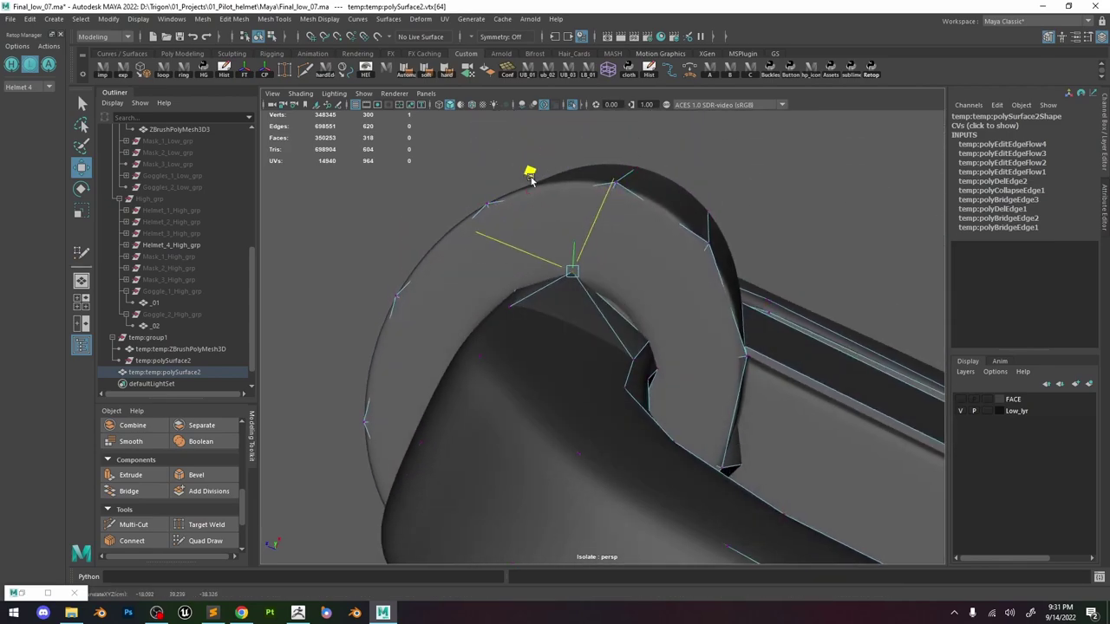
{"action": "middle_click_drag", "start_coordinate": [532, 179], "coordinate": [509, 213]}
{"action": "left_click_drag", "start_coordinate": [515, 199], "coordinate": [550, 268], "text": "alt"}
{"action": "middle_click_drag", "start_coordinate": [550, 268], "coordinate": [540, 284]}
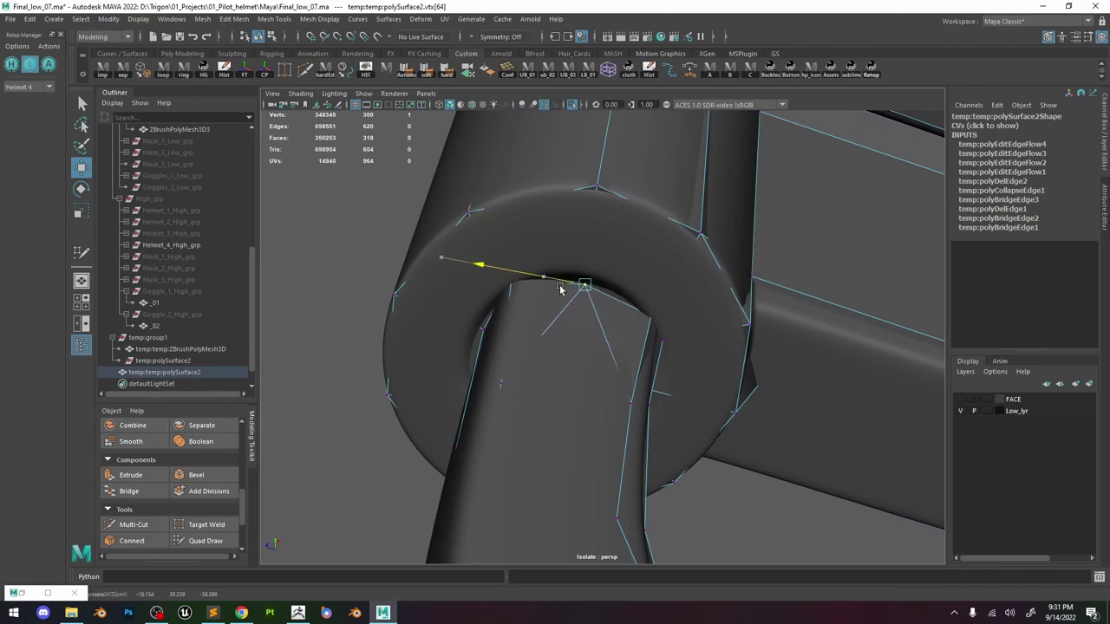
Scale the underside ring of end faces flat again and move it to sit on the high-poly collar's end.
{"action": "left_click_drag", "start_coordinate": [597, 251], "coordinate": [615, 220], "text": "alt"}
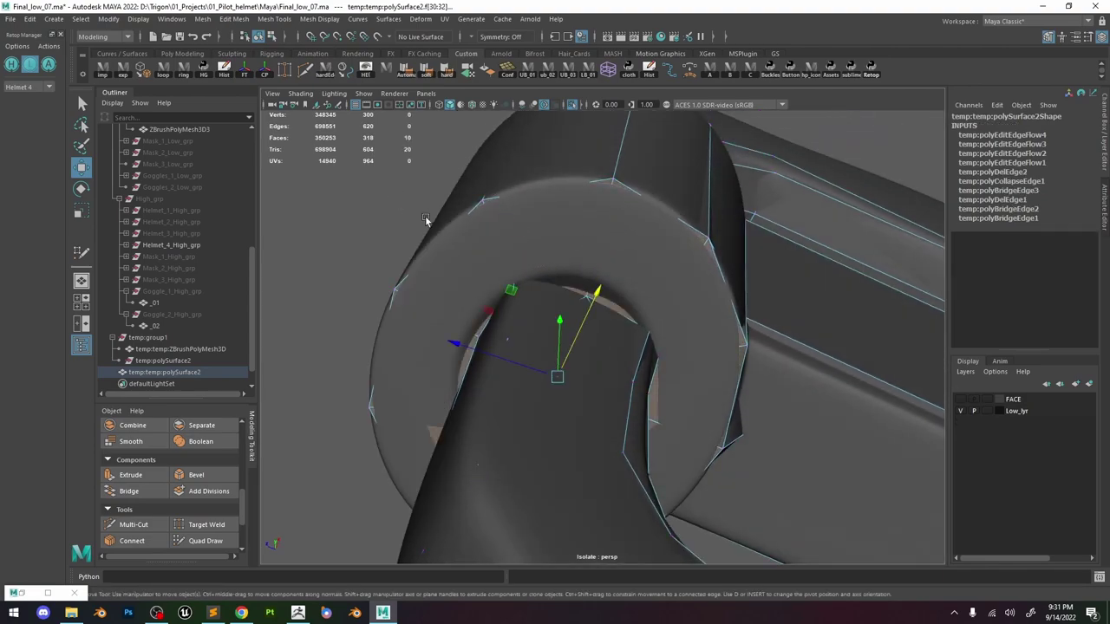
{"action": "left_click", "coordinate": [465, 260]}
{"action": "key", "text": "r"}
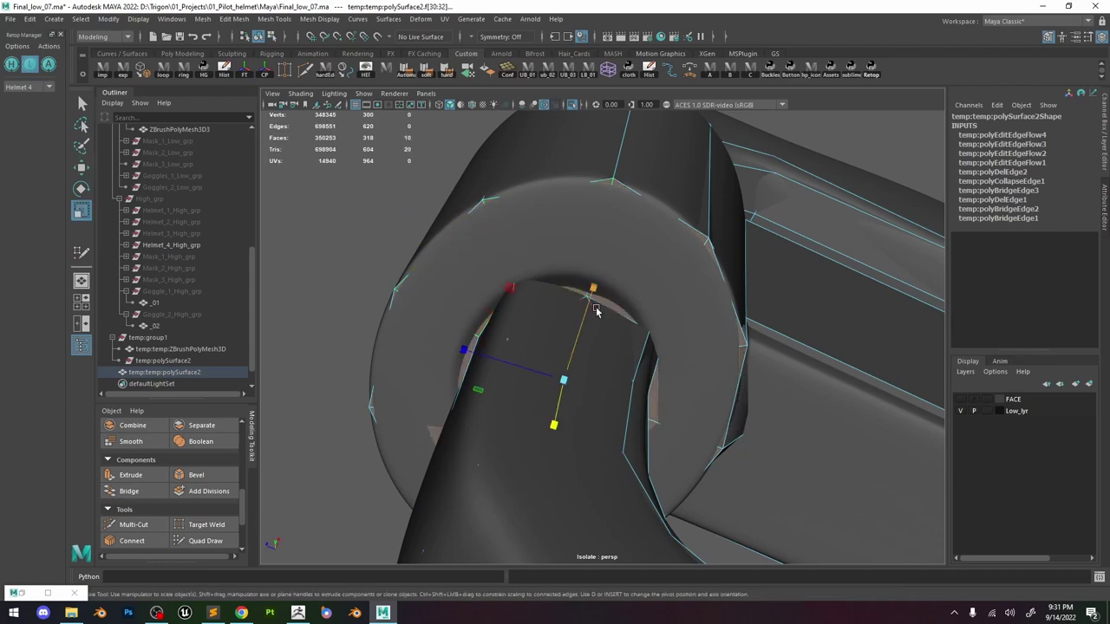
{"action": "left_click_drag", "start_coordinate": [596, 310], "coordinate": [597, 312], "text": "alt"}
{"action": "left_click_drag", "start_coordinate": [583, 423], "coordinate": [583, 332]}
{"action": "key", "text": "w"}
{"action": "left_click_drag", "start_coordinate": [582, 331], "coordinate": [602, 296]}
{"action": "left_click_drag", "start_coordinate": [607, 387], "coordinate": [555, 274], "text": "alt"}
{"action": "key", "text": "e"}
{"action": "key", "text": "w"}
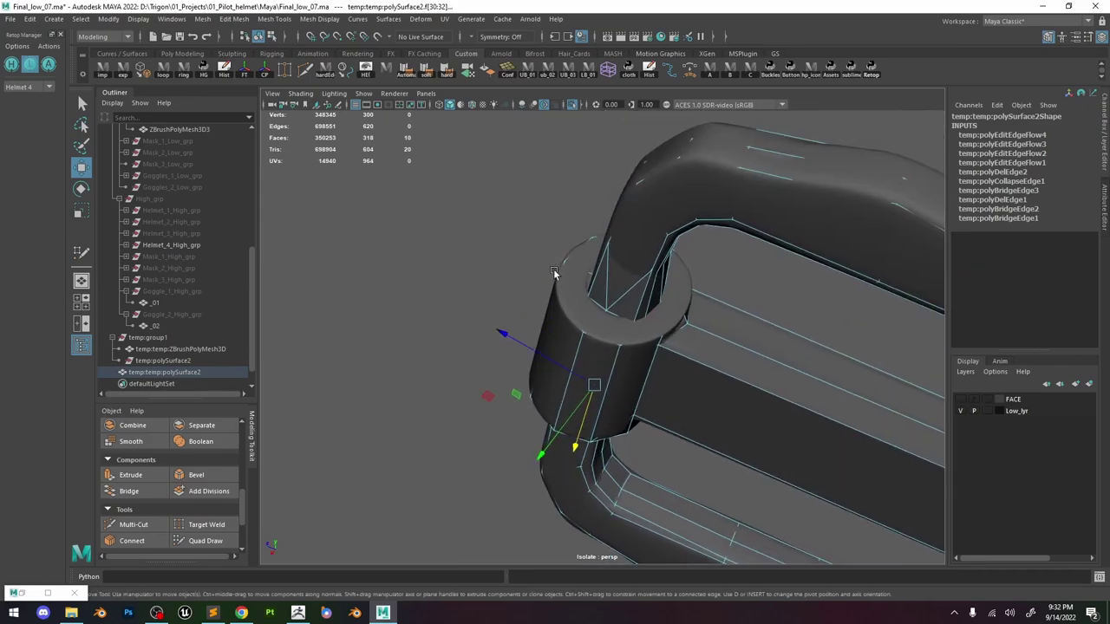
Select the ring of end faces on the collar's opposite end, move it onto the high-poly surface and adjust its rotation.
{"action": "double_click", "coordinate": [607, 334], "text": "shift"}
{"action": "key", "text": "r"}
{"action": "left_click_drag", "start_coordinate": [619, 357], "coordinate": [654, 286], "text": "alt"}
{"action": "key", "text": "w"}
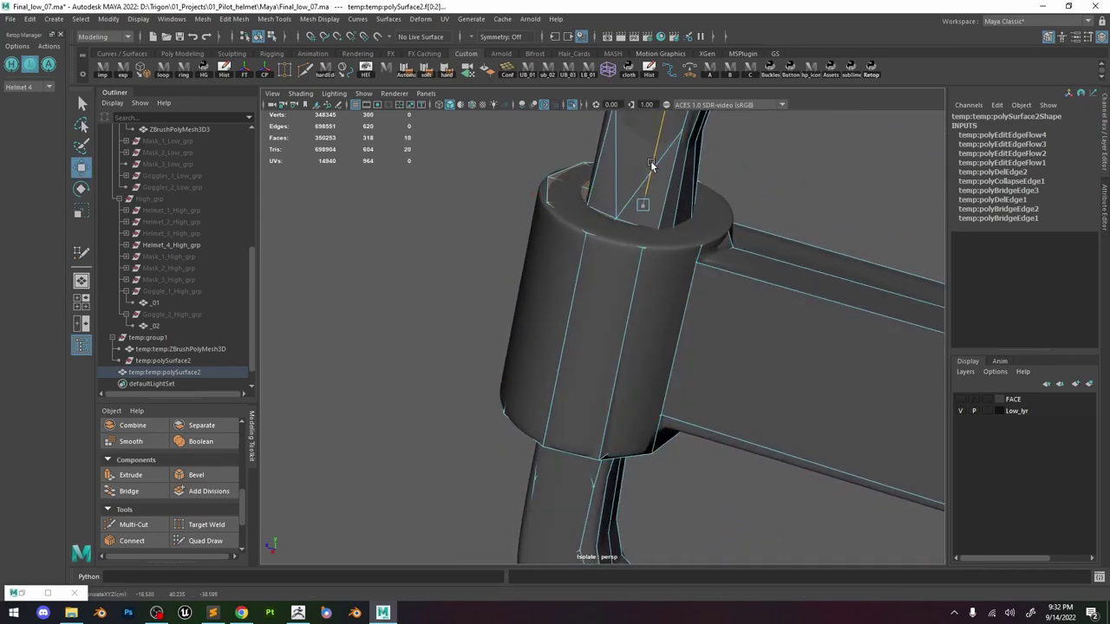
{"action": "left_click_drag", "start_coordinate": [654, 167], "coordinate": [656, 156]}
{"action": "key", "text": "e"}
{"action": "left_click_drag", "start_coordinate": [727, 177], "coordinate": [729, 179]}
Move two inner-rim vertices on this collar end to where the high-poly frame tube enters the collar.
{"action": "left_click_drag", "start_coordinate": [633, 208], "coordinate": [488, 311], "text": "alt"}
{"action": "key", "text": "w"}
{"action": "key", "text": "F9"}
{"action": "left_click", "coordinate": [568, 302]}
{"action": "key", "text": "f"}
{"action": "left_click", "coordinate": [540, 352]}
{"action": "left_click_drag", "start_coordinate": [434, 338], "coordinate": [406, 323]}
{"action": "left_click", "coordinate": [458, 294]}
{"action": "left_click_drag", "start_coordinate": [419, 321], "coordinate": [437, 313]}
Move inner-rim vertices on both sides of the collar end in against the high-poly frame tube.
{"action": "left_click_drag", "start_coordinate": [433, 325], "coordinate": [538, 364], "text": "alt"}
{"action": "left_click", "coordinate": [478, 437]}
{"action": "left_click_drag", "start_coordinate": [382, 395], "coordinate": [426, 387], "text": "alt"}
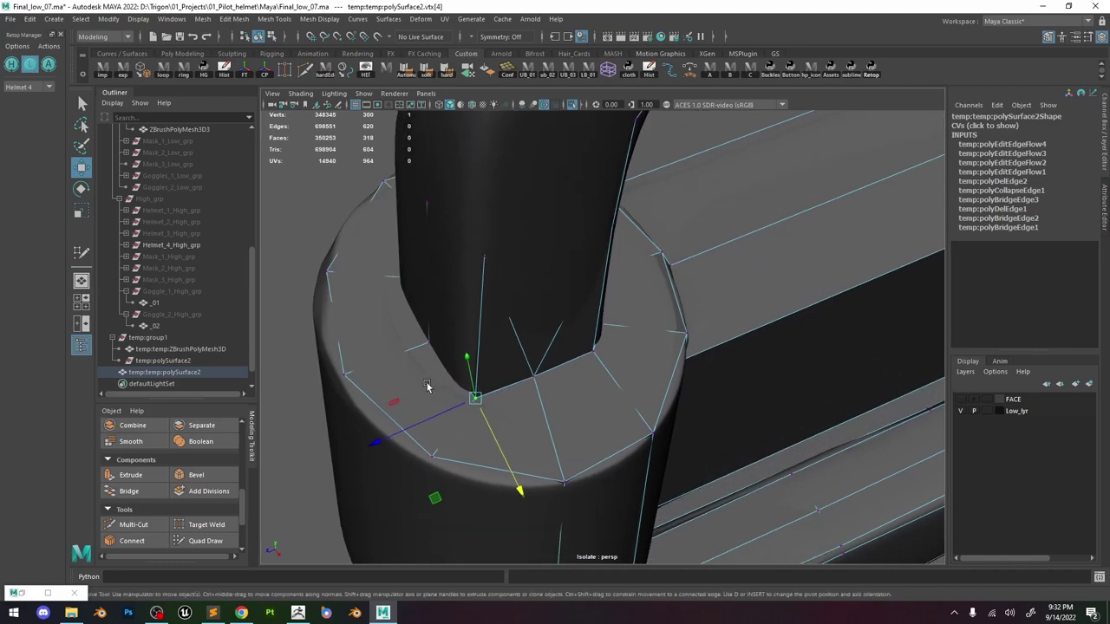
{"action": "left_click_drag", "start_coordinate": [432, 492], "coordinate": [633, 421]}
{"action": "middle_click_drag", "start_coordinate": [632, 421], "coordinate": [576, 305], "text": "alt"}
{"action": "left_click", "coordinate": [590, 324]}
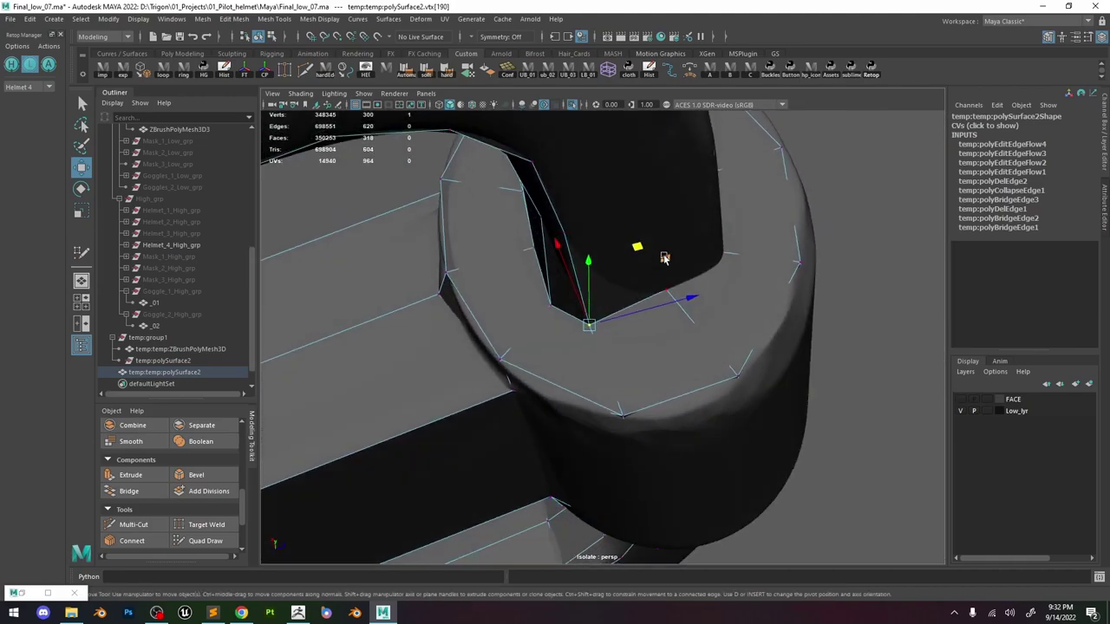
{"action": "left_click_drag", "start_coordinate": [638, 247], "coordinate": [639, 239]}
{"action": "left_click_drag", "start_coordinate": [549, 306], "coordinate": [589, 221], "text": "alt"}
{"action": "left_click", "coordinate": [668, 261]}
{"action": "left_click_drag", "start_coordinate": [648, 244], "coordinate": [652, 248]}
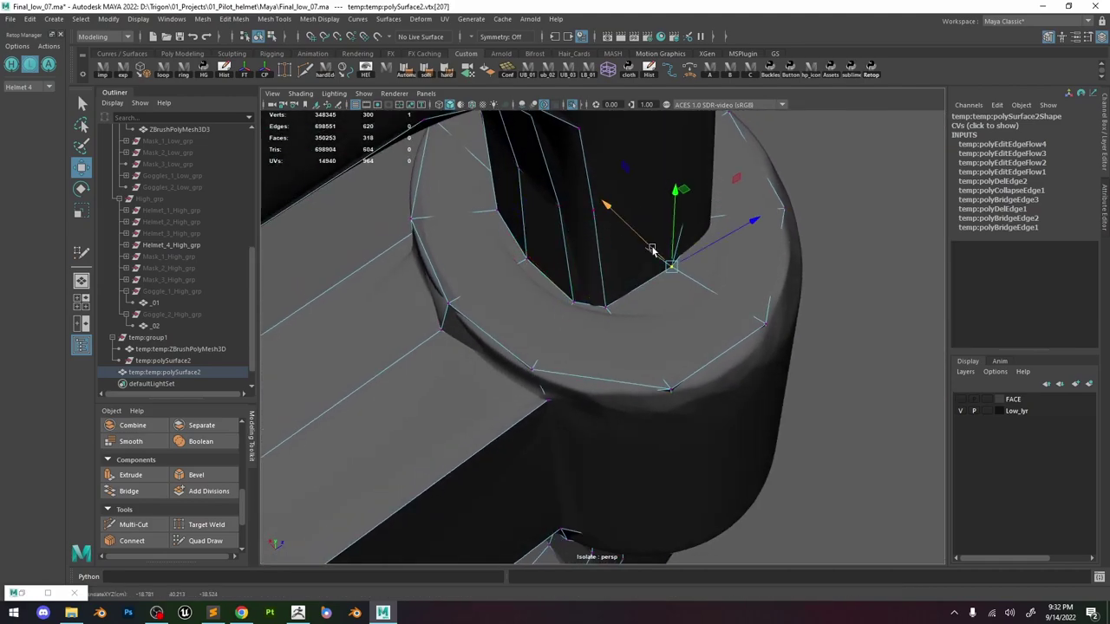
Flatten this collar end's ring of faces and rotate it to line up with the high-poly collar.
{"action": "right_click_drag", "start_coordinate": [651, 248], "coordinate": [564, 179], "text": "alt"}
{"action": "right_click_drag", "start_coordinate": [660, 200], "coordinate": [658, 247]}
{"action": "key", "text": "r"}
{"action": "left_click_drag", "start_coordinate": [627, 364], "coordinate": [640, 275], "text": "alt"}
{"action": "key", "text": "e"}
{"action": "left_click_drag", "start_coordinate": [645, 259], "coordinate": [638, 234]}
{"action": "mouse_move", "coordinate": [562, 205]}
{"action": "left_mouse_down"}
{"action": "mouse_move", "coordinate": [555, 223]}
{"action": "mouse_move", "coordinate": [547, 207]}
{"action": "left_mouse_up"}
{"action": "key", "text": "w"}
{"action": "left_click_drag", "start_coordinate": [486, 373], "coordinate": [431, 465], "text": "alt"}
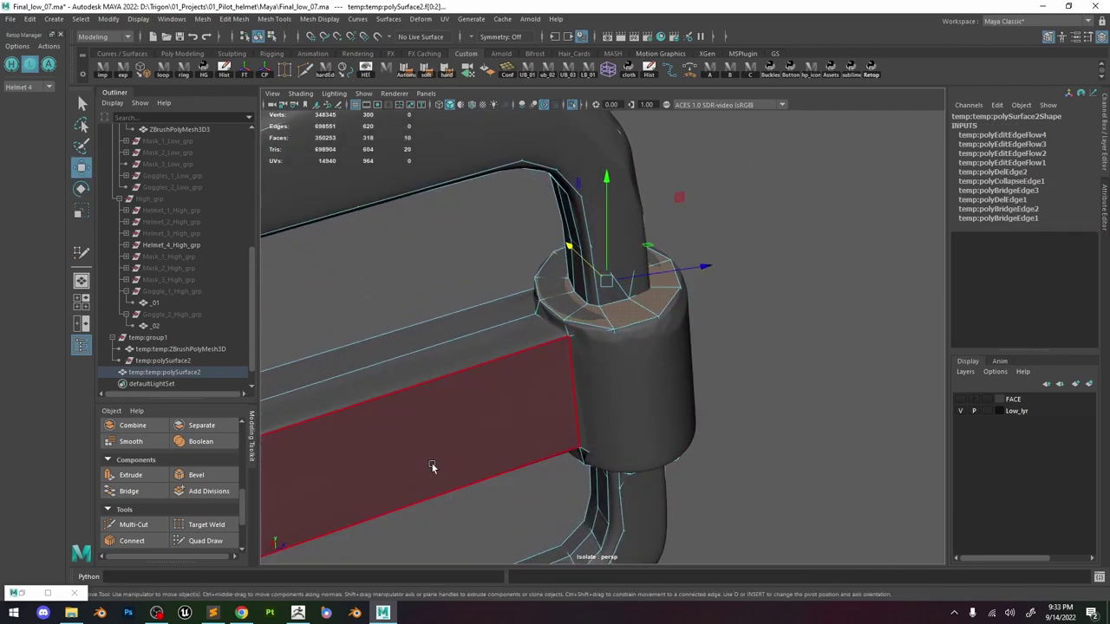
{"action": "right_click_drag", "start_coordinate": [431, 465], "coordinate": [555, 416], "text": "alt"}
Move an outer-rim vertex of the collar end onto the high-poly edge and level the ring of end faces again.
{"action": "right_click_drag", "start_coordinate": [655, 322], "coordinate": [614, 325]}
{"action": "left_click_drag", "start_coordinate": [616, 329], "coordinate": [598, 406], "text": "alt"}
{"action": "left_click", "coordinate": [599, 406]}
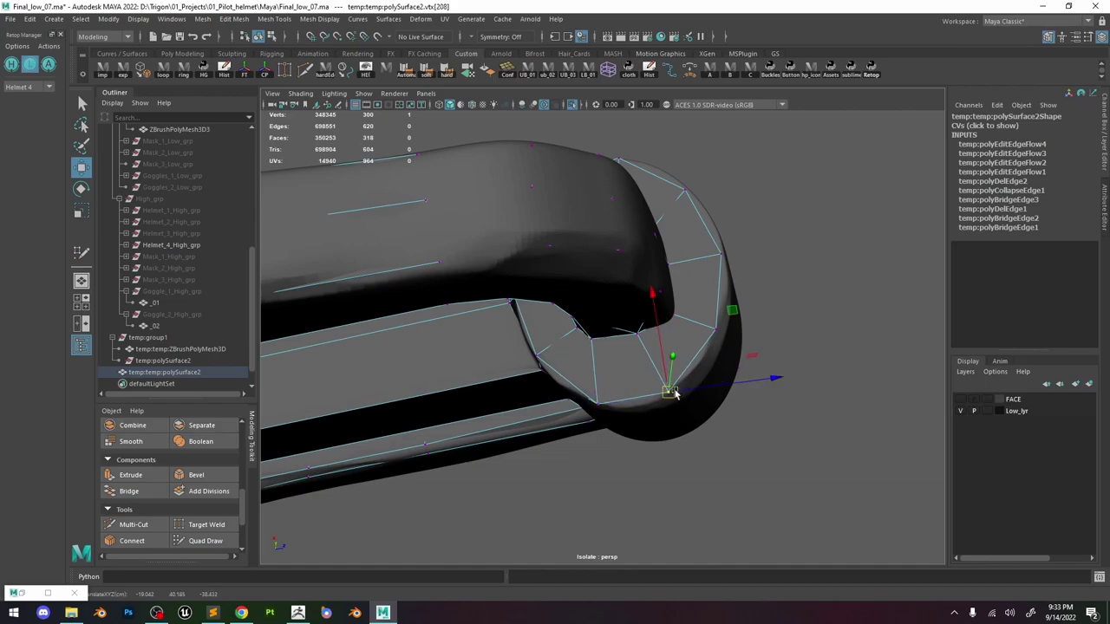
{"action": "left_click_drag", "start_coordinate": [673, 391], "coordinate": [676, 393]}
{"action": "left_click_drag", "start_coordinate": [676, 393], "coordinate": [643, 275], "text": "alt"}
{"action": "right_click_drag", "start_coordinate": [643, 274], "coordinate": [640, 316]}
{"action": "key", "text": "r"}
{"action": "left_click_drag", "start_coordinate": [641, 317], "coordinate": [640, 273], "text": "alt"}
{"action": "key", "text": "e"}
{"action": "right_click_drag", "start_coordinate": [639, 272], "coordinate": [685, 236]}
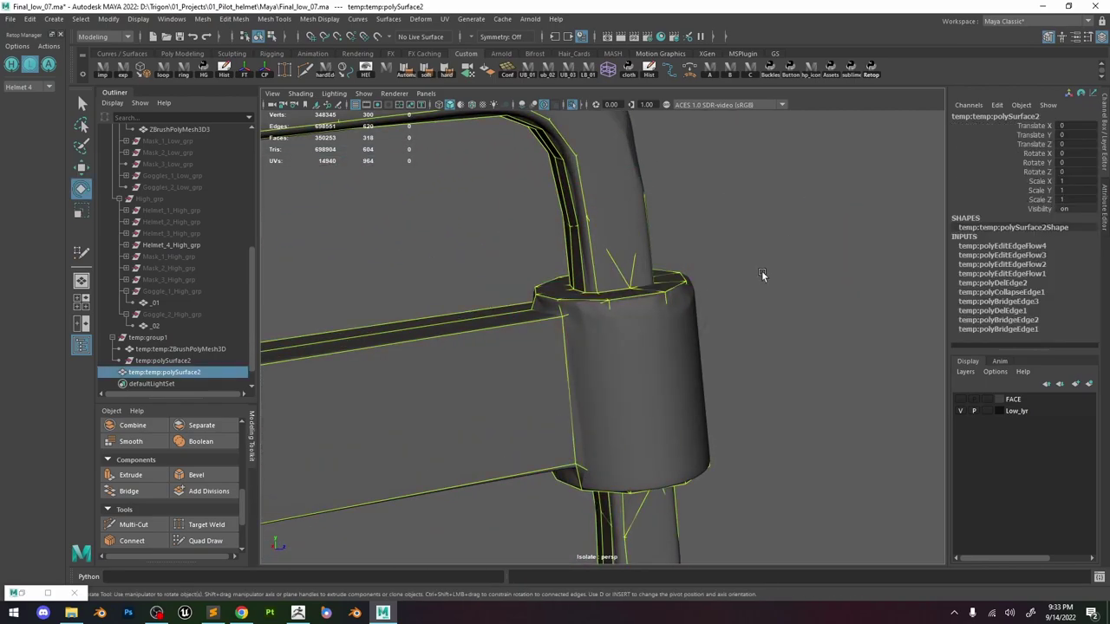
Soften the edge normals of the whole low-poly buckle.
{"action": "right_click_drag", "start_coordinate": [761, 273], "coordinate": [426, 85], "text": "alt"}
{"action": "left_click", "coordinate": [605, 240]}
{"action": "left_click_drag", "start_coordinate": [605, 239], "coordinate": [557, 267], "text": "alt"}
{"action": "left_click", "coordinate": [588, 265]}
Bevel three edge loops across each wavy bar of the frame with a fraction of 0.5 and increase the bevel's segments.
{"action": "right_click_drag", "start_coordinate": [557, 267], "coordinate": [556, 231]}
{"action": "double_click", "coordinate": [536, 271]}
{"action": "key", "text": "w"}
{"action": "double_click", "coordinate": [457, 282], "text": "shift"}
{"action": "middle_click_drag", "start_coordinate": [515, 372], "coordinate": [548, 310], "text": "alt"}
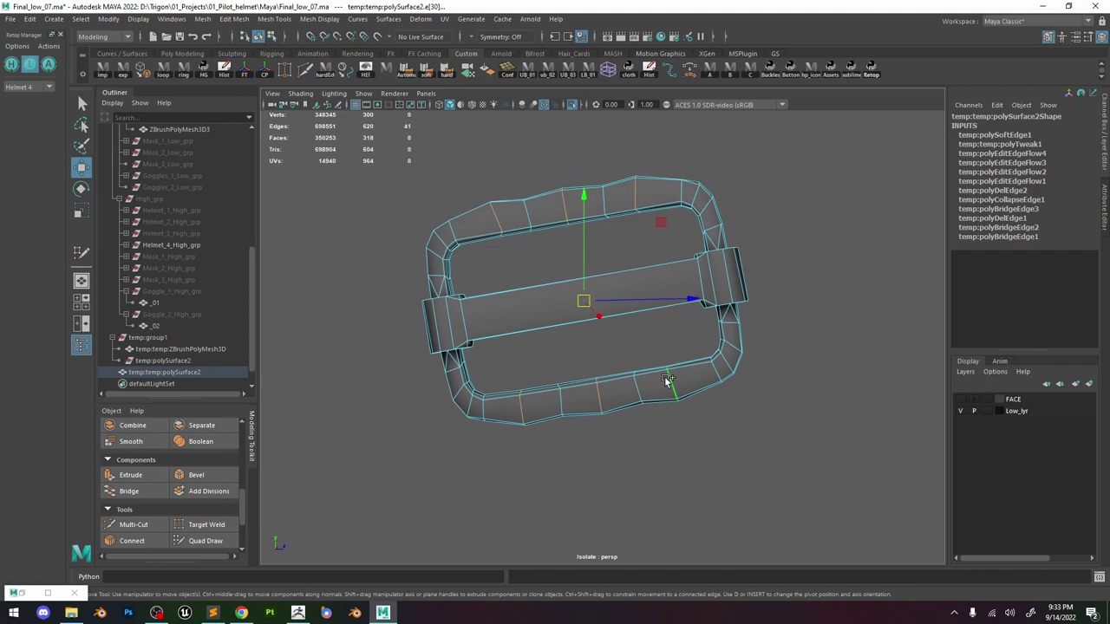
{"action": "right_click_drag", "start_coordinate": [633, 233], "coordinate": [653, 222], "text": "shift"}
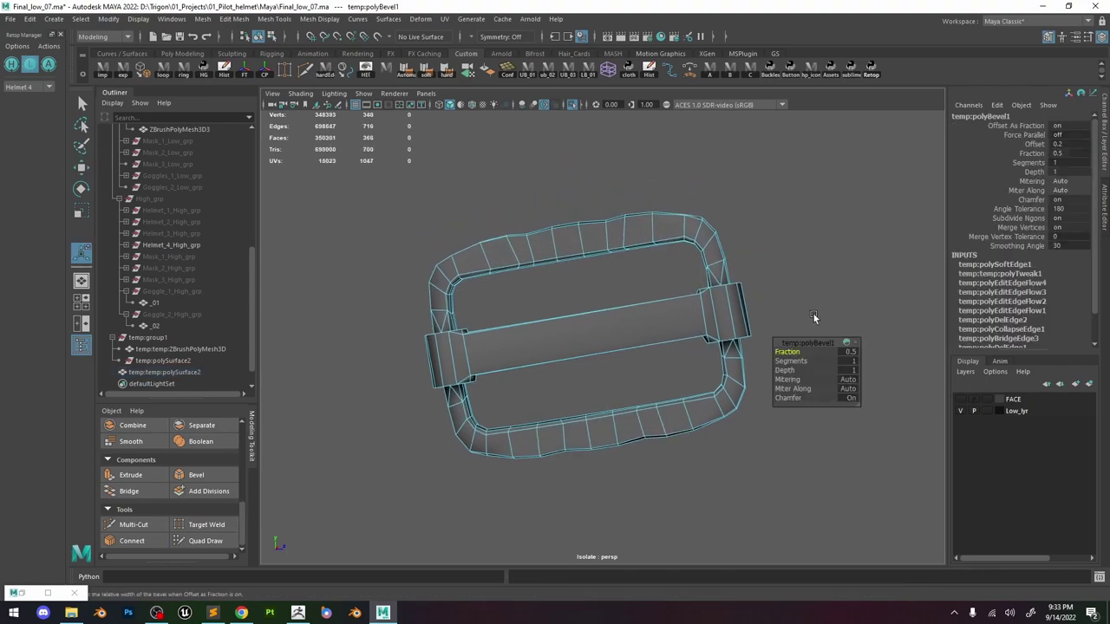
{"action": "mouse_move", "coordinate": [659, 286]}
{"action": "left_mouse_down", "text": "alt"}
{"action": "mouse_move", "coordinate": [597, 257]}
{"action": "mouse_move", "coordinate": [651, 272]}
{"action": "mouse_move", "coordinate": [610, 282]}
{"action": "mouse_move", "coordinate": [633, 303]}
{"action": "mouse_move", "coordinate": [584, 250]}
{"action": "mouse_move", "coordinate": [672, 265]}
{"action": "mouse_move", "coordinate": [637, 286]}
{"action": "left_mouse_up", "text": "alt"}
{"action": "scroll", "coordinate": [634, 304], "scroll_direction": "up", "scroll_amount": 4}
{"action": "scroll", "coordinate": [565, 248], "scroll_direction": "down", "scroll_amount": 8}
{"action": "right_click_drag", "start_coordinate": [642, 295], "coordinate": [772, 399], "text": "alt"}
{"action": "left_click_drag", "start_coordinate": [666, 306], "coordinate": [612, 272], "text": "alt"}
Apply Edit Edge Flow to the edge loops along the upper wavy bar, one loop at a time.
{"action": "double_click", "coordinate": [541, 253]}
{"action": "right_click_drag", "start_coordinate": [538, 251], "coordinate": [521, 364], "text": "shift"}
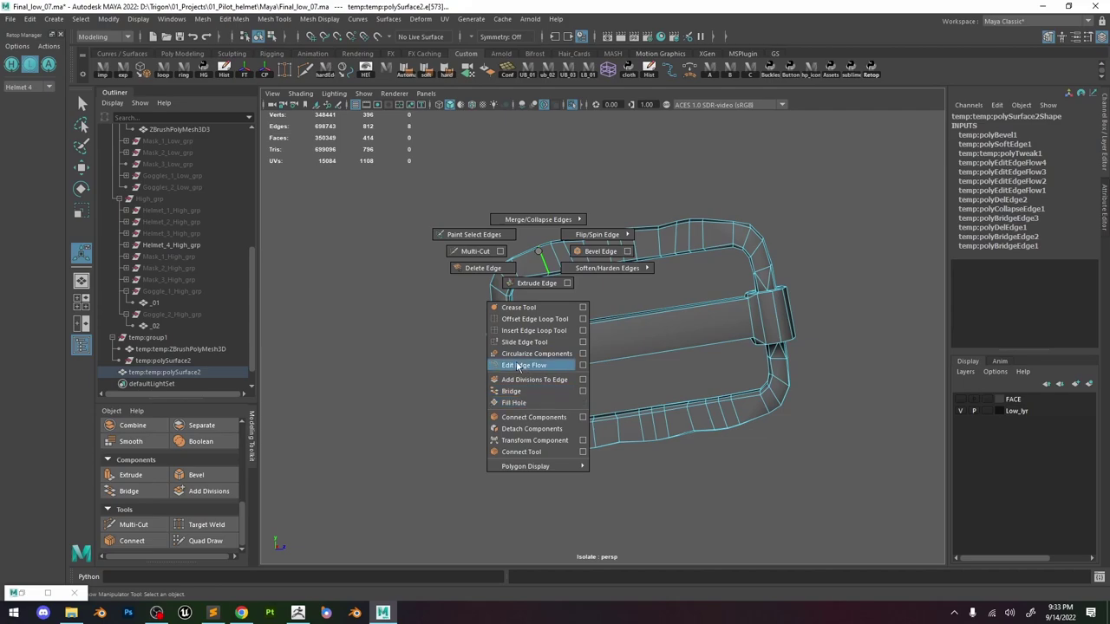
{"action": "double_click", "coordinate": [574, 256]}
{"action": "key", "text": "g"}
{"action": "double_click", "coordinate": [610, 250]}
{"action": "key", "text": "g"}
{"action": "double_click", "coordinate": [635, 247]}
{"action": "key", "text": "g"}
{"action": "double_click", "coordinate": [662, 241]}
{"action": "key", "text": "g"}
{"action": "double_click", "coordinate": [679, 237]}
{"action": "key", "text": "g"}
Apply Edit Edge Flow to the edge loops along the lower wavy bar, one loop at a time.
{"action": "double_click", "coordinate": [713, 416]}
{"action": "key", "text": "g"}
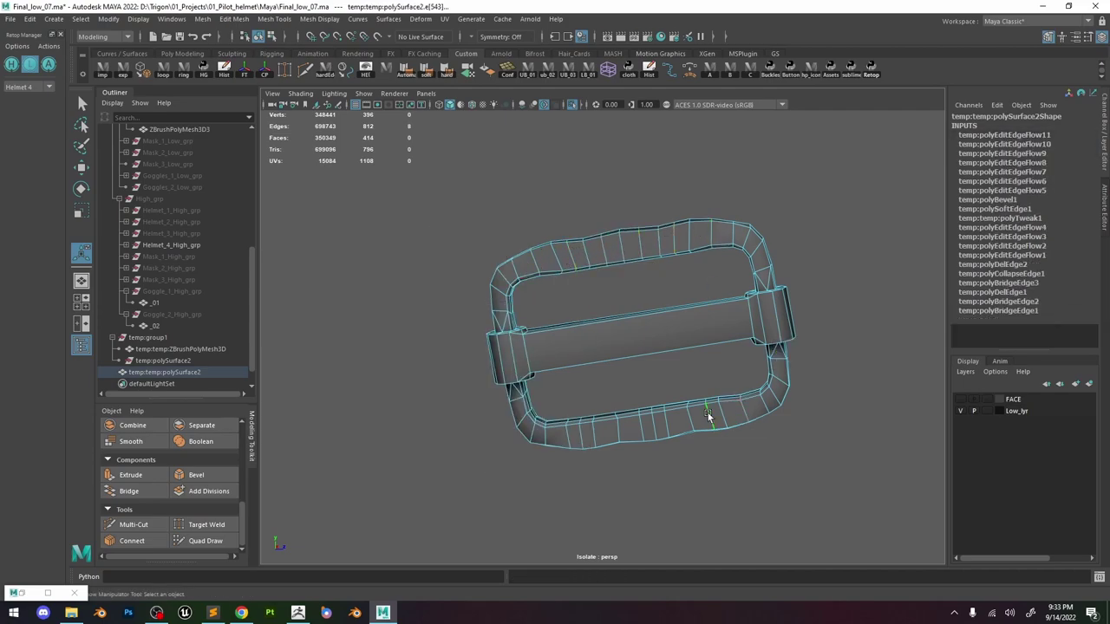
{"action": "key", "text": "g"}
{"action": "double_click", "coordinate": [577, 439]}
{"action": "key", "text": "g"}
{"action": "double_click", "coordinate": [642, 422]}
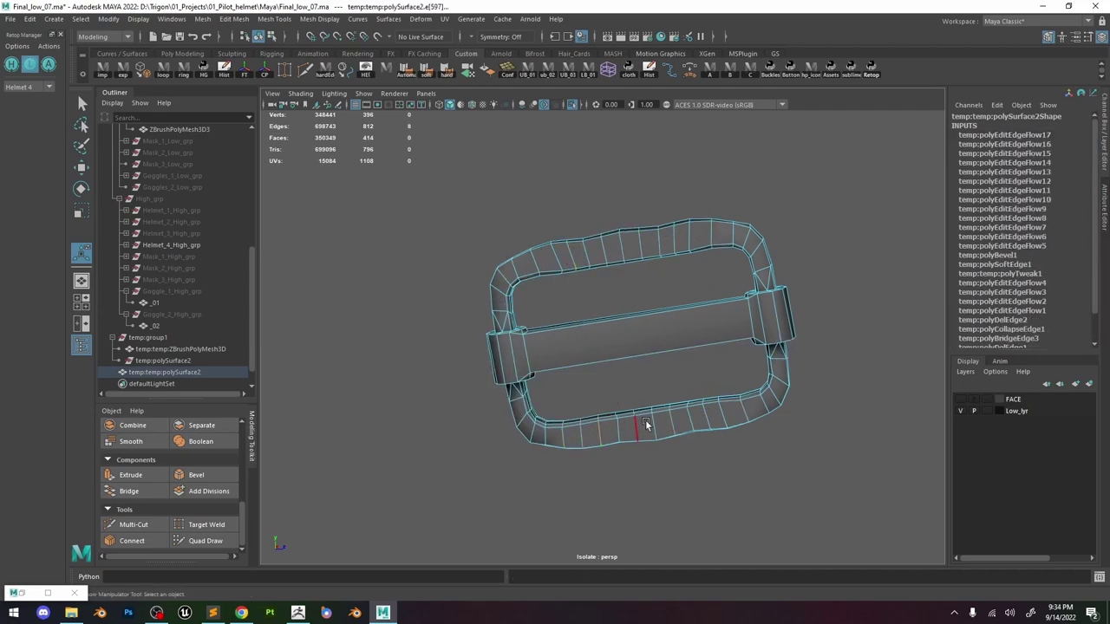
{"action": "key", "text": "g"}
Return to object mode and soften the buckle's edge normals again after the edge flow edits.
{"action": "key", "text": "q"}
{"action": "left_click", "coordinate": [657, 254]}
{"action": "scroll", "coordinate": [656, 254], "scroll_direction": "down", "scroll_amount": 2}
{"action": "right_click_drag", "start_coordinate": [624, 272], "coordinate": [692, 207]}
{"action": "left_click", "coordinate": [407, 73]}
Apply Edit Edge Flow to one more edge loop in the middle of the upper wavy bar.
{"action": "left_click", "coordinate": [635, 205]}
{"action": "scroll", "coordinate": [693, 237], "scroll_direction": "up", "scroll_amount": 2}
{"action": "double_click", "coordinate": [624, 212]}
{"action": "right_click_drag", "start_coordinate": [625, 210], "coordinate": [617, 326], "text": "shift"}
{"action": "right_click_drag", "start_coordinate": [557, 226], "coordinate": [585, 207]}
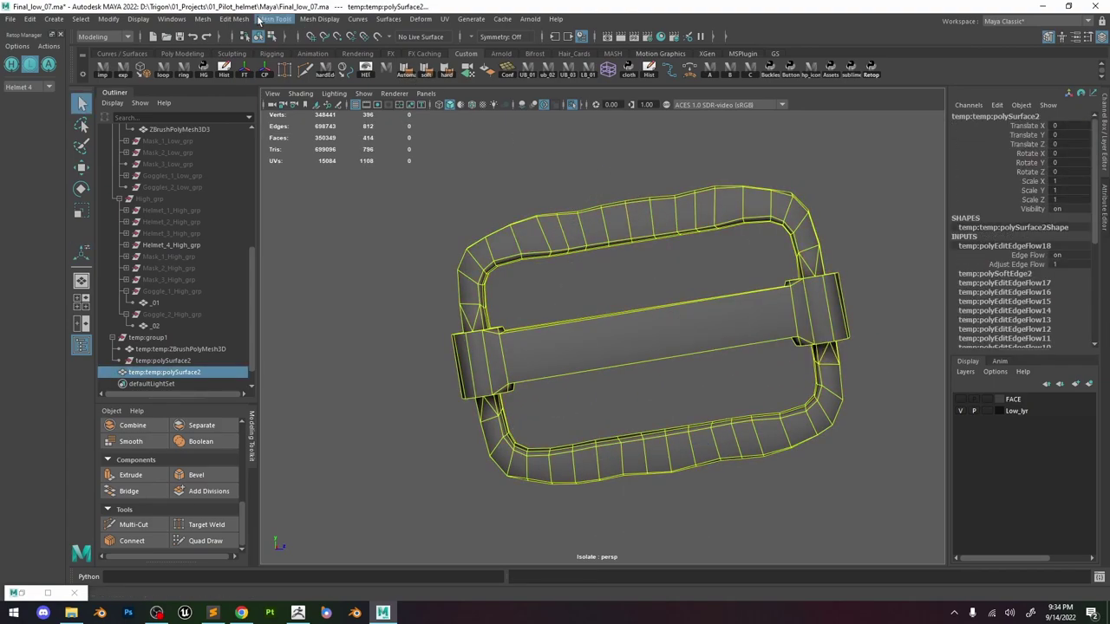
Place the low-poly mesh temp:temp:polySurface2 inside temp:group1 and delete the leftover temp:polySurface2 group.
{"action": "left_click", "coordinate": [203, 19]}
{"action": "left_click", "coordinate": [230, 103]}
{"action": "left_click", "coordinate": [573, 105]}
{"action": "mouse_move", "coordinate": [590, 187]}
{"action": "left_mouse_down", "text": "alt"}
{"action": "mouse_move", "coordinate": [704, 193]}
{"action": "mouse_move", "coordinate": [591, 196]}
{"action": "left_mouse_up", "text": "alt"}
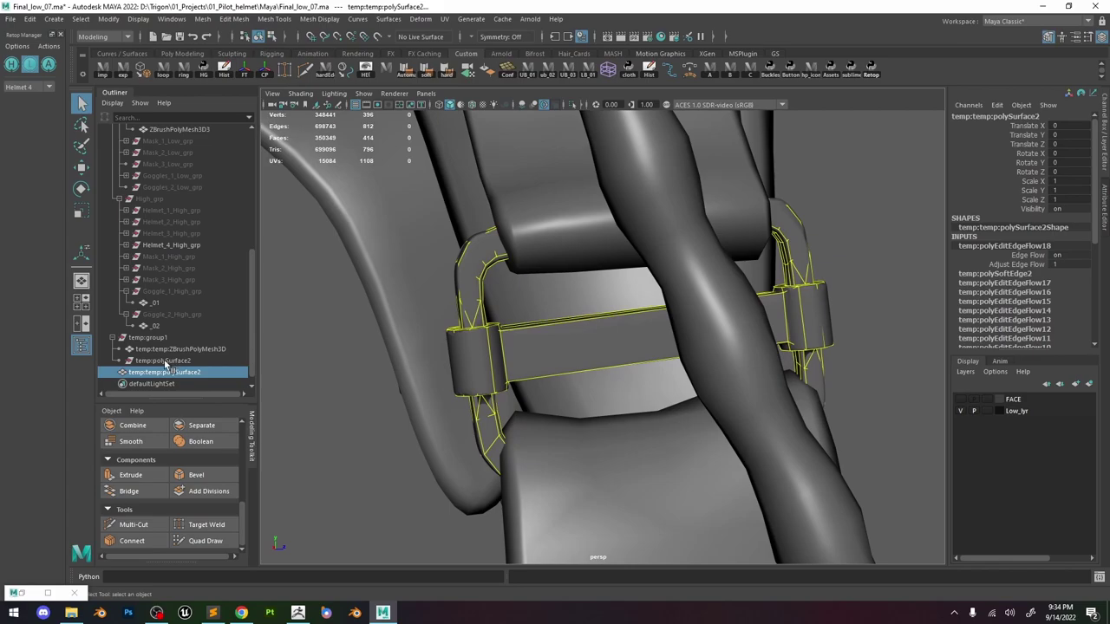
{"action": "middle_click_drag", "start_coordinate": [166, 371], "coordinate": [167, 355]}
{"action": "left_click", "coordinate": [182, 370]}
{"action": "key", "text": "Delete"}
Isolate the high-poly and low-poly buckles together and select the low-poly mesh for comparison.
{"action": "left_click", "coordinate": [181, 358]}
{"action": "left_click", "coordinate": [181, 349], "text": "shift"}
{"action": "left_click", "coordinate": [574, 105]}
{"action": "left_click", "coordinate": [635, 163]}
{"action": "left_click", "coordinate": [636, 222]}
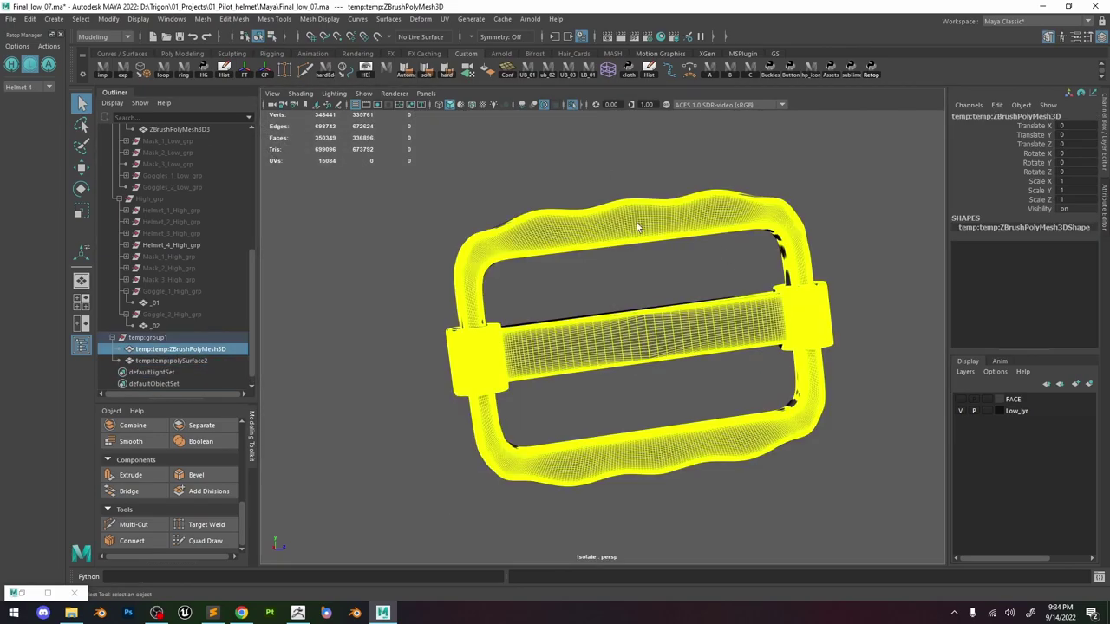
{"action": "left_click", "coordinate": [636, 202]}
{"action": "scroll", "coordinate": [636, 204], "scroll_direction": "up", "scroll_amount": 3}
{"action": "left_click_drag", "start_coordinate": [629, 280], "coordinate": [697, 298], "text": "alt"}
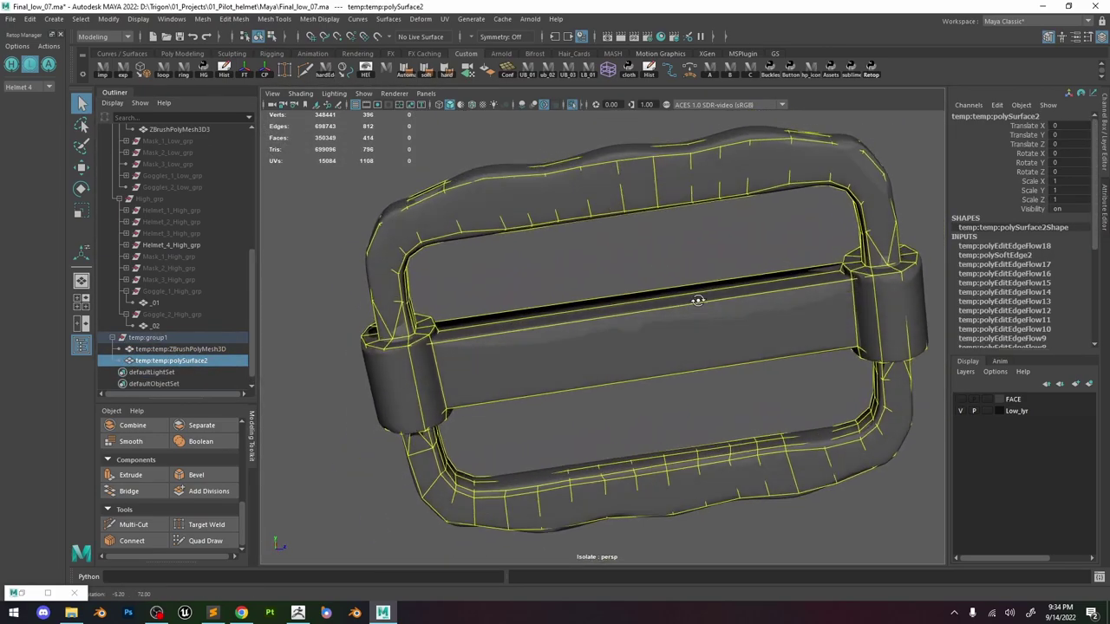
Check the low-poly buckle alone, isolate it with the high-poly again and examine the fit around the frame's corner.
{"action": "key", "text": "1"}
{"action": "left_click_drag", "start_coordinate": [651, 253], "coordinate": [372, 297], "text": "alt"}
{"action": "left_click", "coordinate": [205, 350]}
{"action": "left_click", "coordinate": [548, 171]}
{"action": "left_click", "coordinate": [573, 105]}
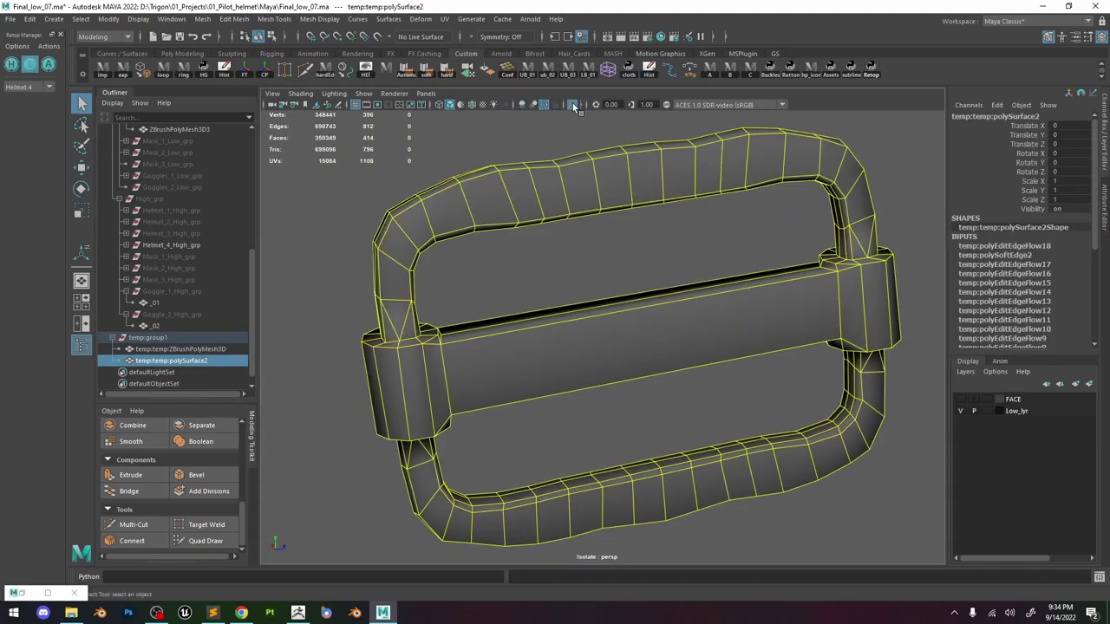
{"action": "left_click", "coordinate": [208, 349], "text": "shift"}
{"action": "left_click", "coordinate": [573, 105]}
{"action": "middle_click_drag", "start_coordinate": [562, 146], "coordinate": [659, 200], "text": "alt"}
{"action": "scroll", "coordinate": [659, 202], "scroll_direction": "up", "scroll_amount": 4}
{"action": "left_click", "coordinate": [493, 173]}
{"action": "scroll", "coordinate": [499, 158], "scroll_direction": "up", "scroll_amount": 1}
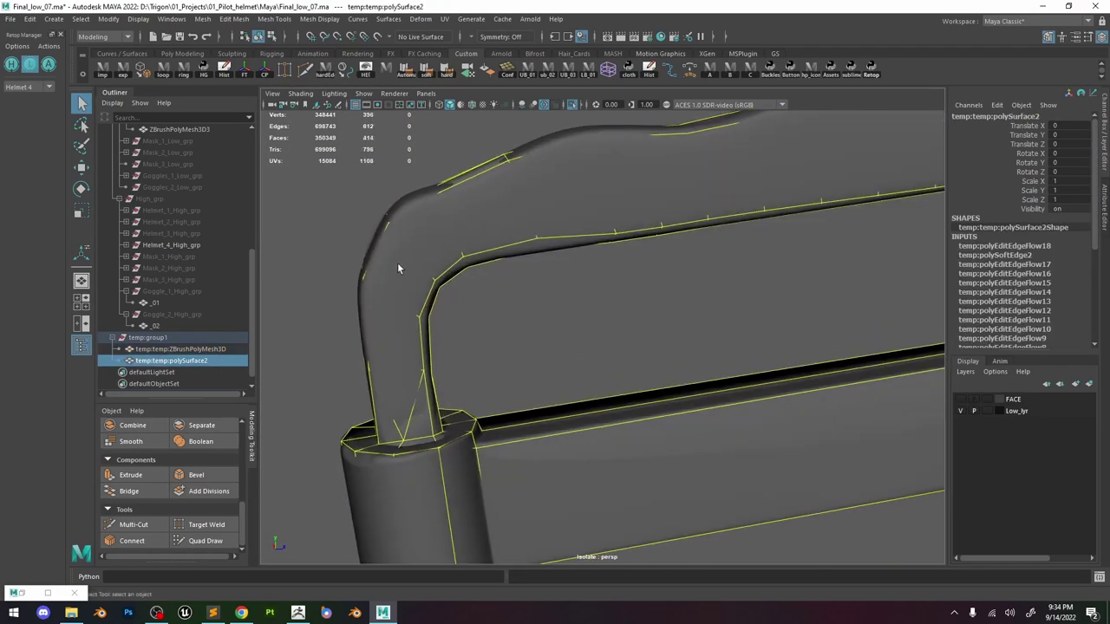
Make the high-poly buckle a live surface and activate Quad Draw on the low-poly mesh.
{"action": "left_click", "coordinate": [208, 350]}
{"action": "left_click", "coordinate": [380, 38]}
{"action": "left_click", "coordinate": [208, 361]}
{"action": "left_click", "coordinate": [210, 539]}
{"action": "left_click_drag", "start_coordinate": [451, 373], "coordinate": [736, 205], "text": "alt"}
{"action": "mouse_move", "coordinate": [672, 260]}
{"action": "left_mouse_down", "text": "alt"}
{"action": "mouse_move", "coordinate": [704, 270]}
{"action": "mouse_move", "coordinate": [466, 243]}
{"action": "mouse_move", "coordinate": [550, 154]}
{"action": "mouse_move", "coordinate": [615, 233]}
{"action": "left_mouse_up", "text": "alt"}
Scale the edge loops running along the frame's bars slightly so they follow the high-poly surface.
{"action": "key", "text": "w"}
{"action": "double_click", "coordinate": [649, 228]}
{"action": "key", "text": "r"}
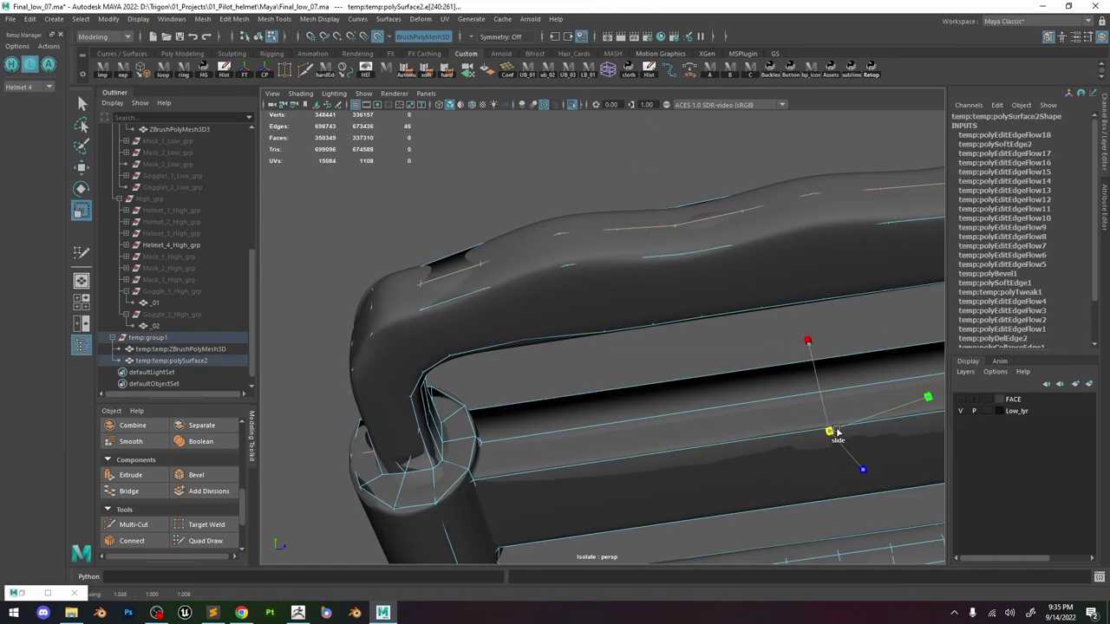
{"action": "left_click_drag", "start_coordinate": [831, 432], "coordinate": [622, 419], "text": "alt"}
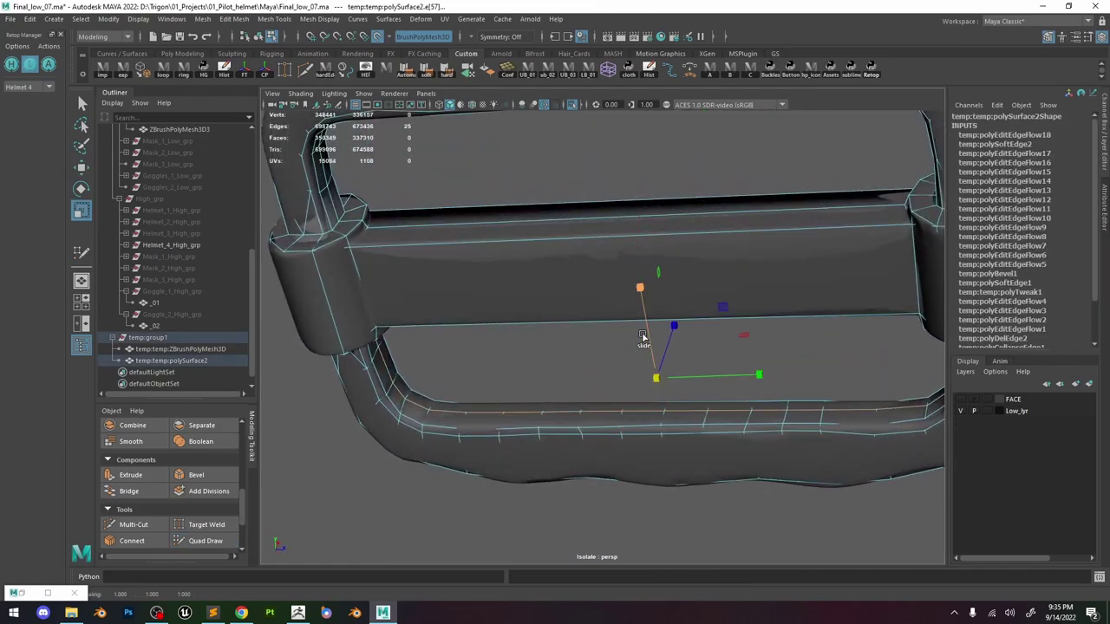
{"action": "left_click_drag", "start_coordinate": [642, 337], "coordinate": [634, 243], "text": "alt"}
{"action": "left_click", "coordinate": [569, 258]}
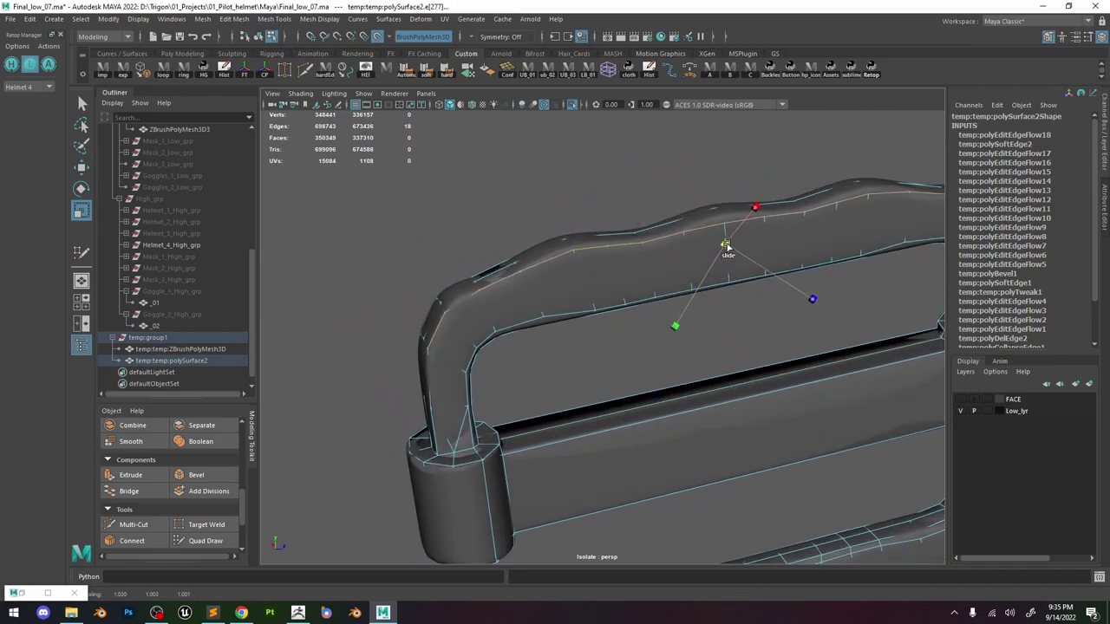
{"action": "right_click_drag", "start_coordinate": [647, 242], "coordinate": [704, 219]}
Resume Quad Draw to check both wavy bars and frame a vertex on the lower bar's outer edge.
{"action": "left_click", "coordinate": [206, 540]}
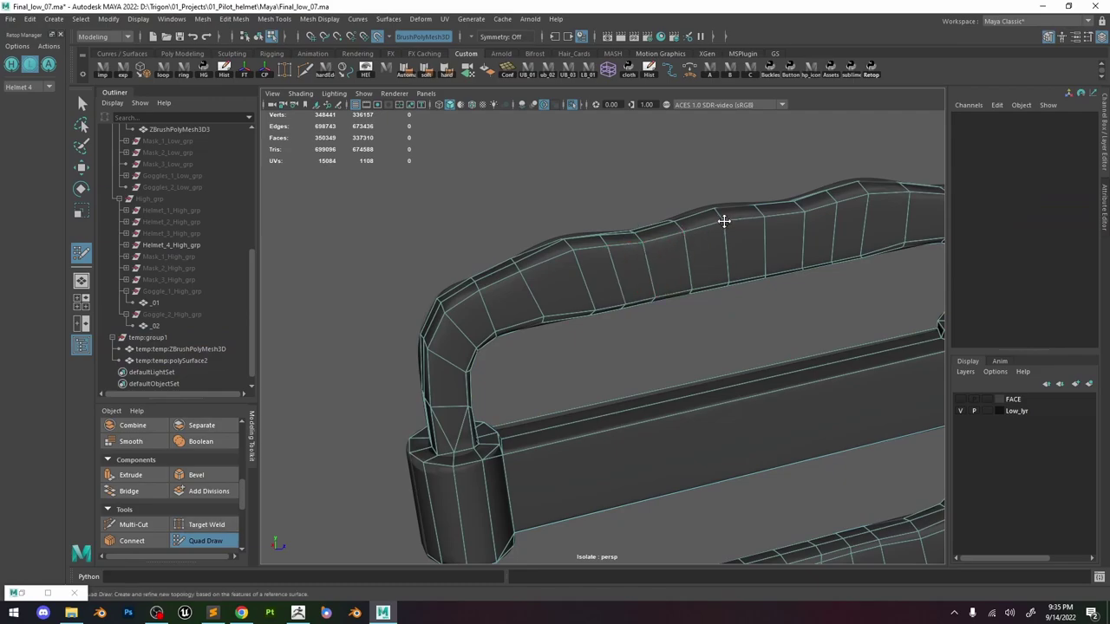
{"action": "mouse_move", "coordinate": [724, 221]}
{"action": "left_mouse_down", "text": "alt"}
{"action": "mouse_move", "coordinate": [662, 191]}
{"action": "mouse_move", "coordinate": [696, 281]}
{"action": "mouse_move", "coordinate": [758, 210]}
{"action": "mouse_move", "coordinate": [546, 316]}
{"action": "left_mouse_up", "text": "alt"}
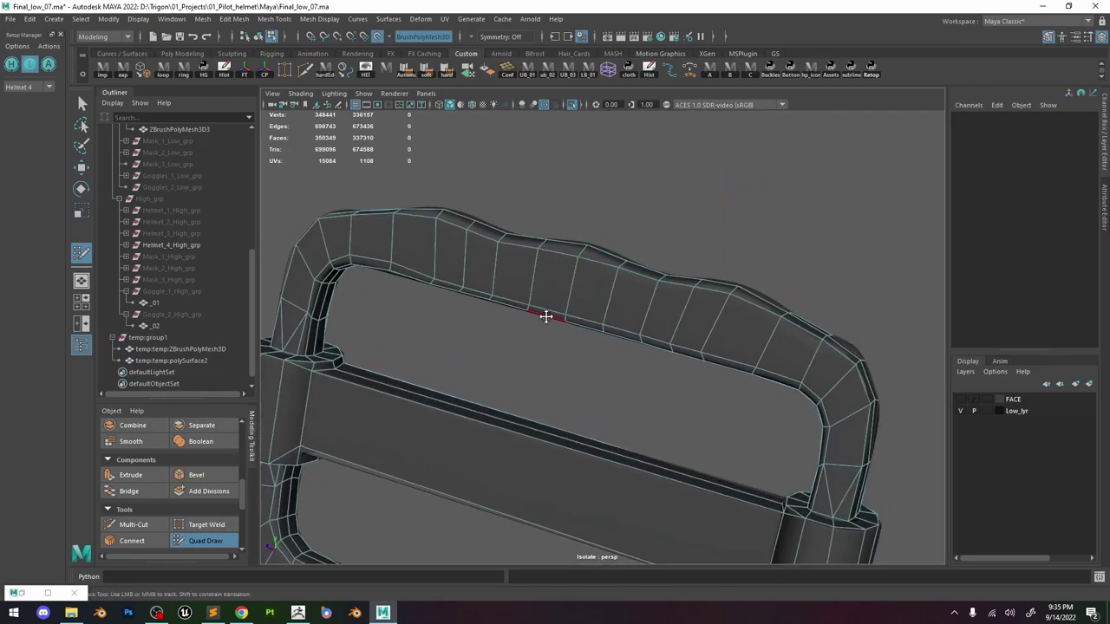
{"action": "left_click_drag", "start_coordinate": [642, 291], "coordinate": [598, 307], "text": "alt"}
{"action": "middle_click_drag", "start_coordinate": [599, 308], "coordinate": [649, 253], "text": "alt"}
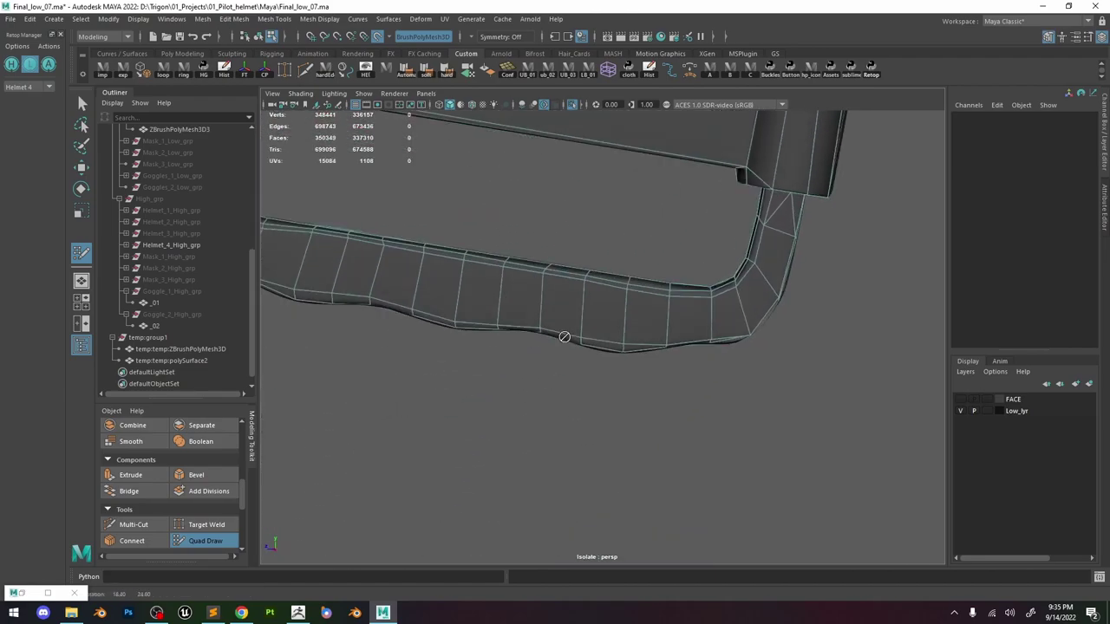
{"action": "key", "text": "w"}
{"action": "left_click", "coordinate": [616, 351]}
{"action": "key", "text": "f"}
{"action": "left_click", "coordinate": [205, 540]}
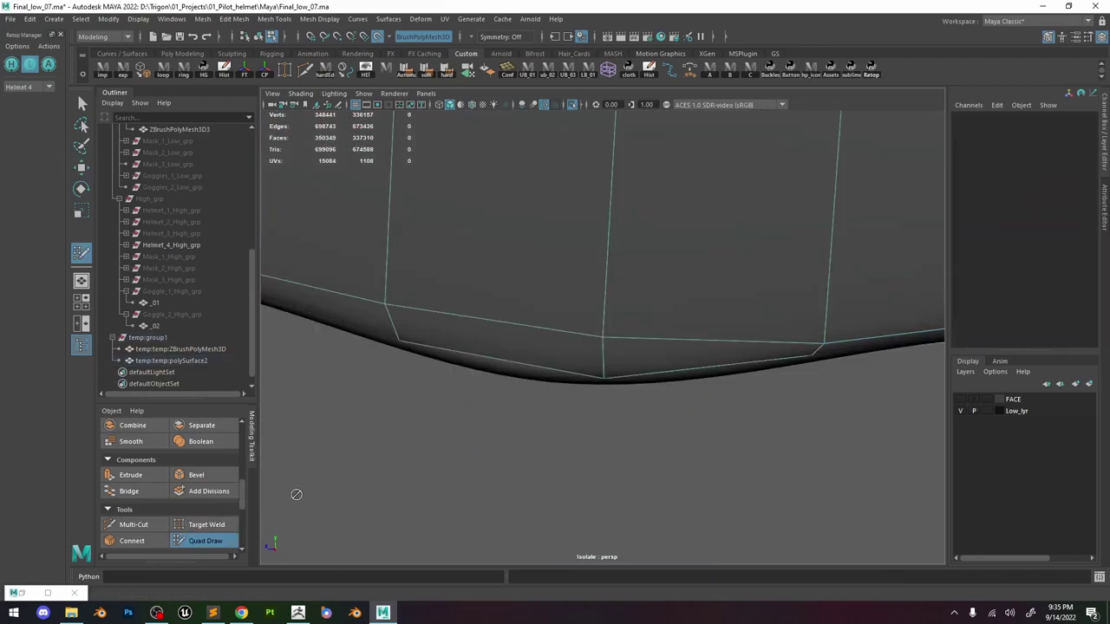
Examine how the low-poly edges follow the high-poly along the frame's wavy bars, inner side and rounded corners.
{"action": "mouse_move", "coordinate": [288, 493]}
{"action": "left_mouse_down", "text": "alt"}
{"action": "mouse_move", "coordinate": [510, 237]}
{"action": "mouse_move", "coordinate": [588, 346]}
{"action": "mouse_move", "coordinate": [590, 271]}
{"action": "mouse_move", "coordinate": [586, 333]}
{"action": "left_mouse_up", "text": "alt"}
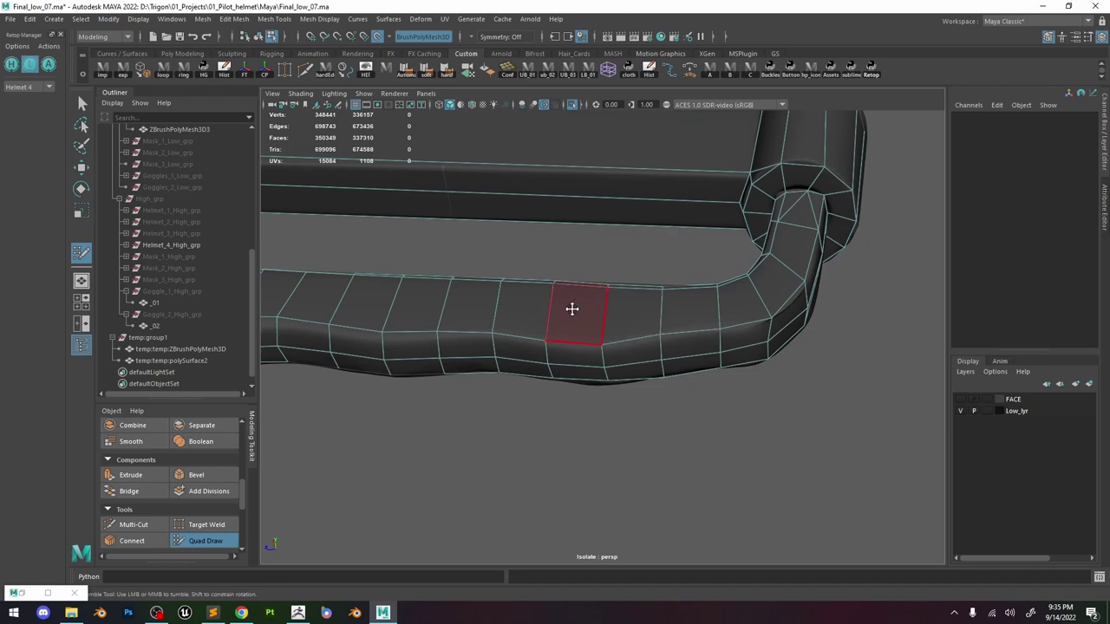
{"action": "mouse_move", "coordinate": [573, 309]}
{"action": "left_mouse_down", "text": "alt"}
{"action": "mouse_move", "coordinate": [547, 263]}
{"action": "mouse_move", "coordinate": [580, 261]}
{"action": "left_mouse_up", "text": "alt"}
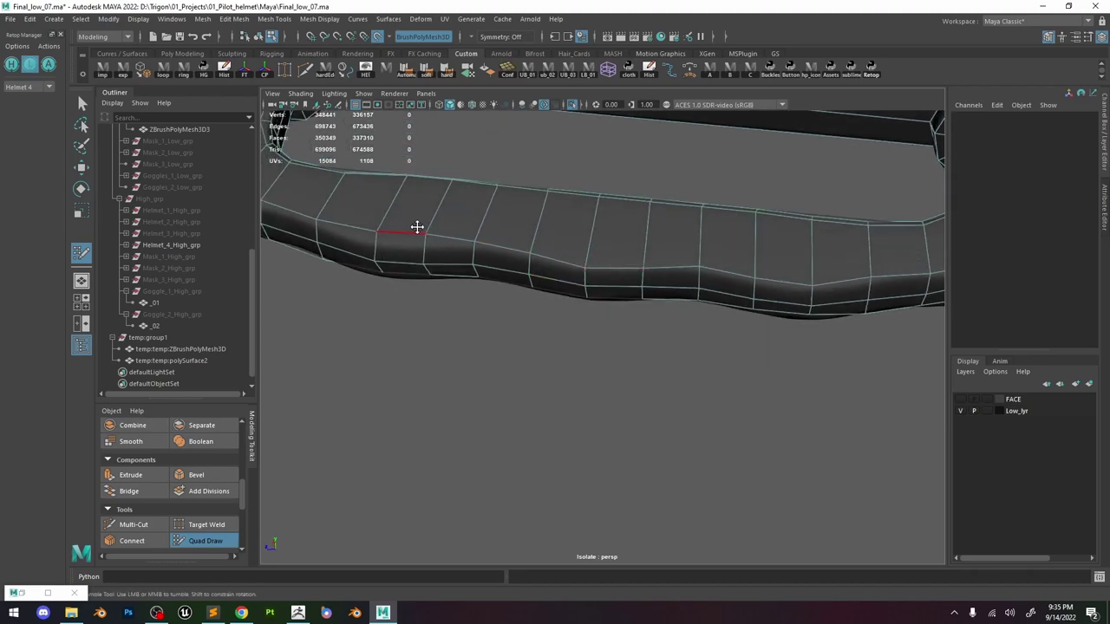
{"action": "mouse_move", "coordinate": [409, 241]}
{"action": "left_mouse_down", "text": "alt"}
{"action": "mouse_move", "coordinate": [422, 263]}
{"action": "mouse_move", "coordinate": [590, 279]}
{"action": "left_mouse_up", "text": "alt"}
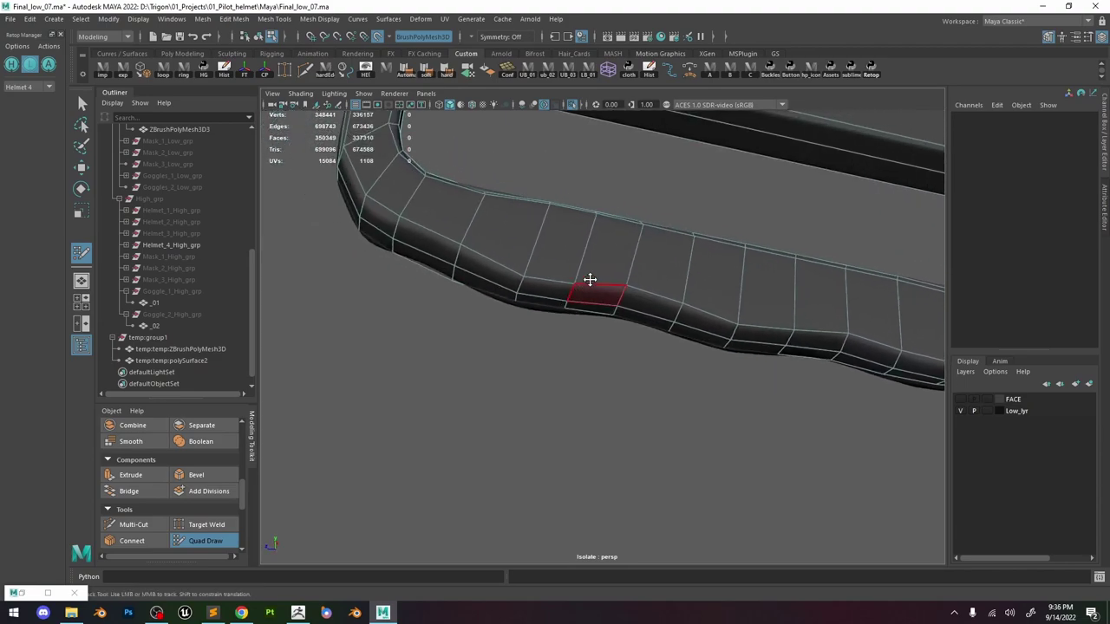
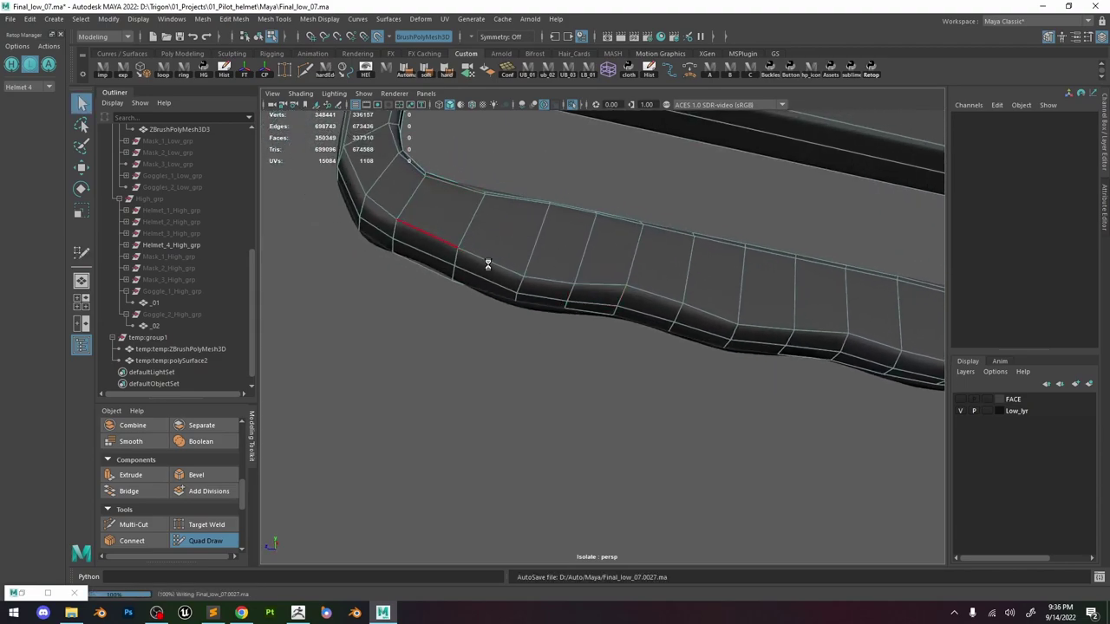
{"action": "left_click_drag", "start_coordinate": [488, 265], "coordinate": [493, 207], "text": "alt"}
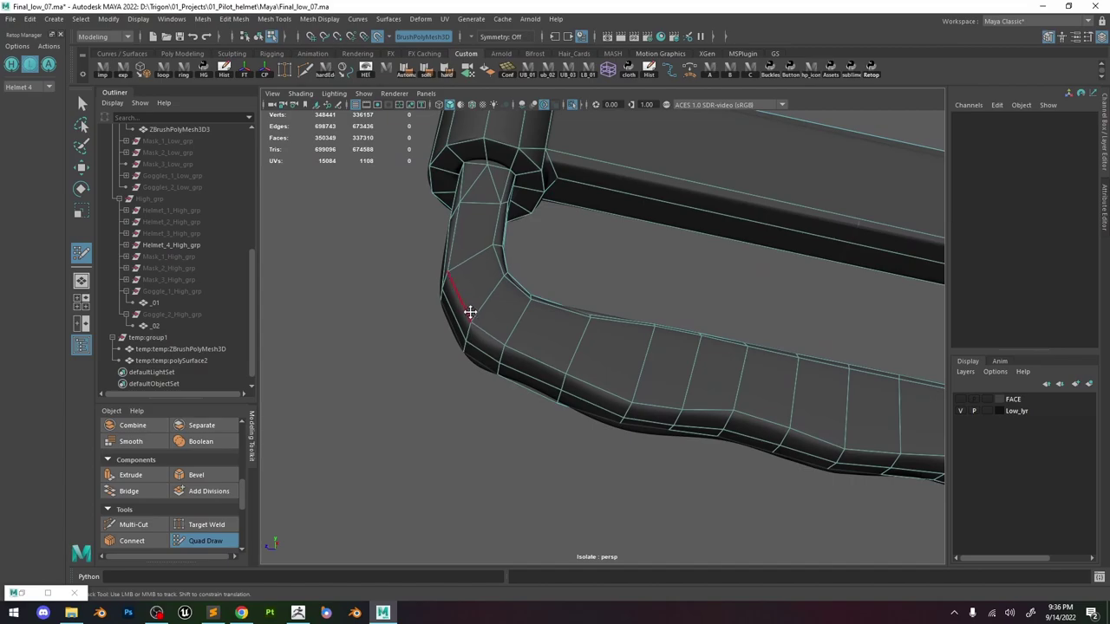
{"action": "left_click_drag", "start_coordinate": [499, 337], "coordinate": [719, 334], "text": "alt"}
{"action": "left_click_drag", "start_coordinate": [570, 383], "coordinate": [605, 332], "text": "alt"}
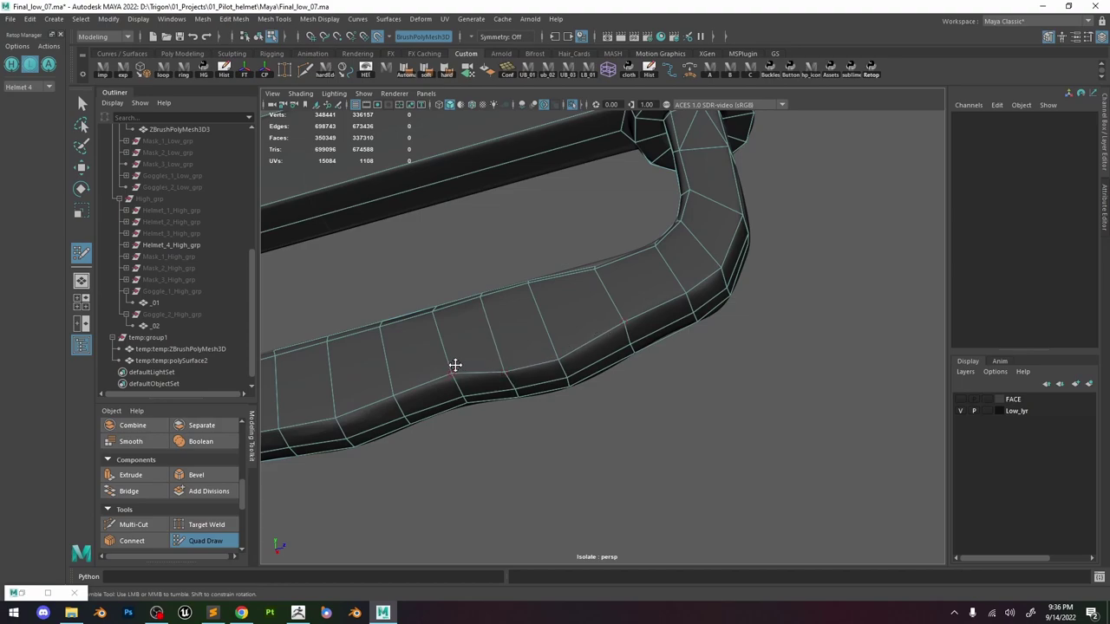
{"action": "left_click_drag", "start_coordinate": [455, 365], "coordinate": [477, 371], "text": "alt"}
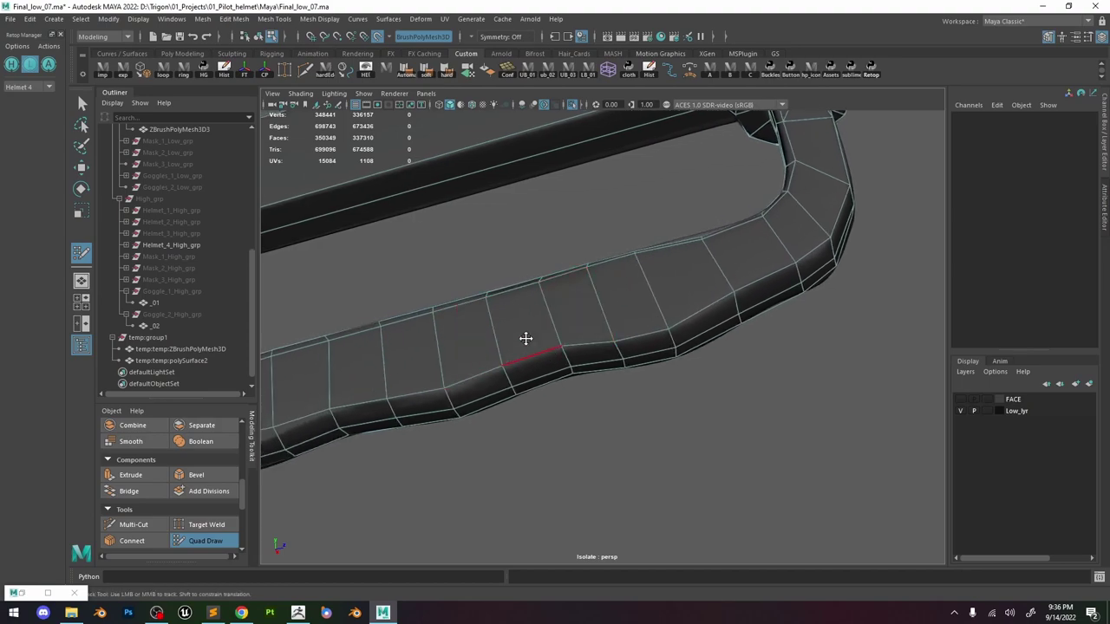
{"action": "mouse_move", "coordinate": [525, 338]}
{"action": "left_mouse_down", "text": "alt"}
{"action": "mouse_move", "coordinate": [599, 293]}
{"action": "mouse_move", "coordinate": [503, 355]}
{"action": "mouse_move", "coordinate": [457, 362]}
{"action": "mouse_move", "coordinate": [592, 300]}
{"action": "mouse_move", "coordinate": [602, 344]}
{"action": "mouse_move", "coordinate": [506, 329]}
{"action": "left_mouse_up", "text": "alt"}
{"action": "right_click_drag", "start_coordinate": [506, 329], "coordinate": [636, 349], "text": "alt"}
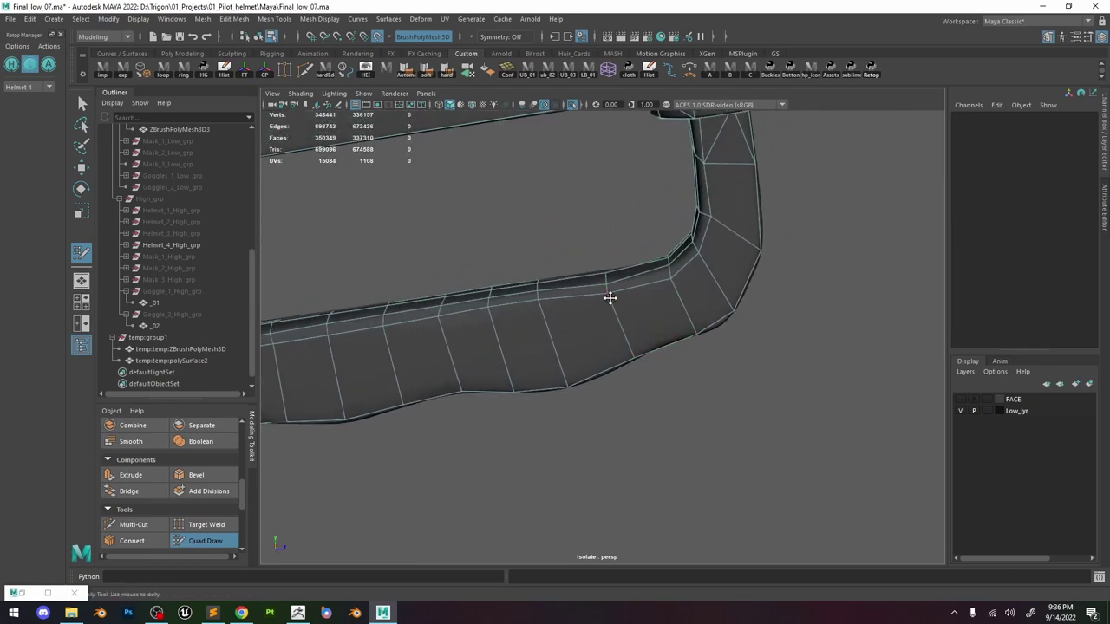
{"action": "mouse_move", "coordinate": [611, 298]}
{"action": "left_mouse_down", "text": "alt"}
{"action": "mouse_move", "coordinate": [587, 318]}
{"action": "mouse_move", "coordinate": [600, 362]}
{"action": "mouse_move", "coordinate": [567, 332]}
{"action": "mouse_move", "coordinate": [572, 315]}
{"action": "mouse_move", "coordinate": [524, 302]}
{"action": "mouse_move", "coordinate": [610, 268]}
{"action": "mouse_move", "coordinate": [593, 292]}
{"action": "left_mouse_up", "text": "alt"}
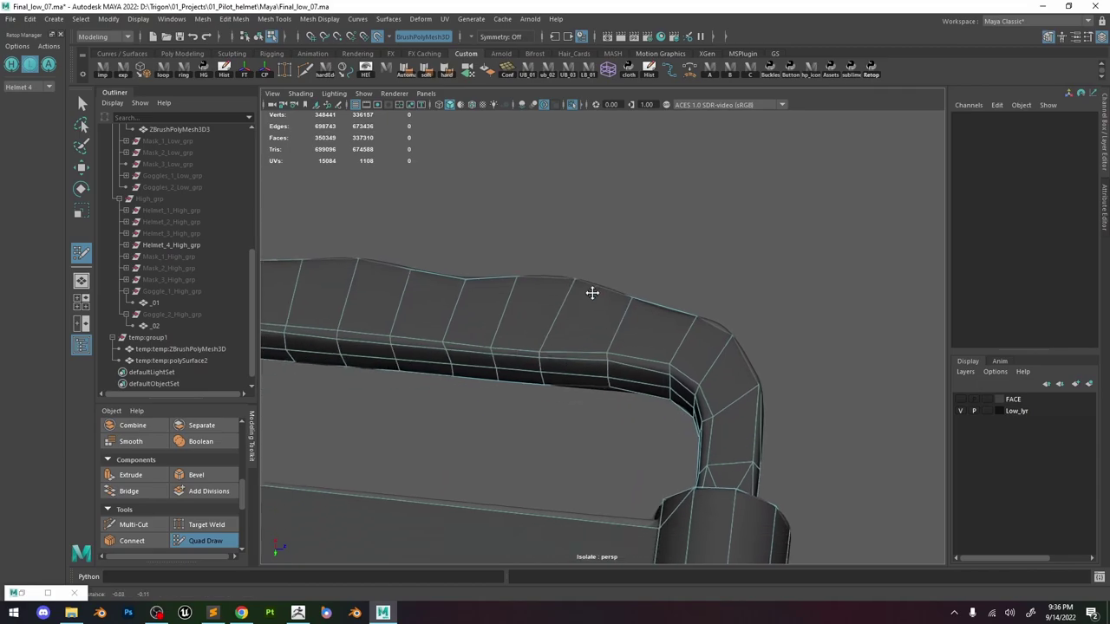
{"action": "right_click_drag", "start_coordinate": [592, 293], "coordinate": [600, 324], "text": "alt"}
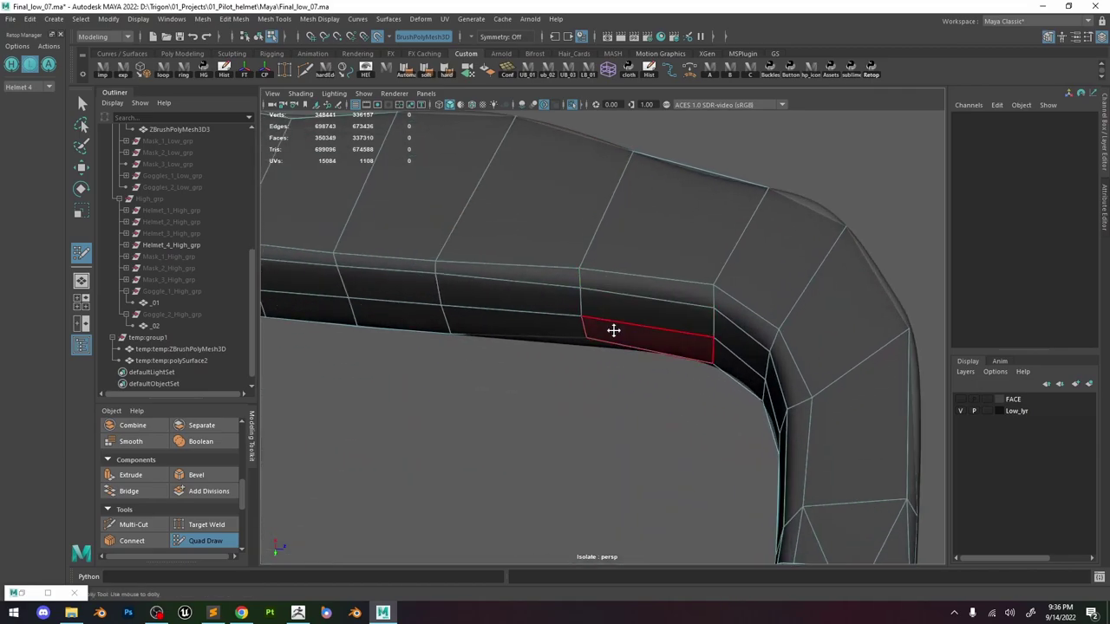
{"action": "left_click_drag", "start_coordinate": [613, 331], "coordinate": [583, 362], "text": "alt"}
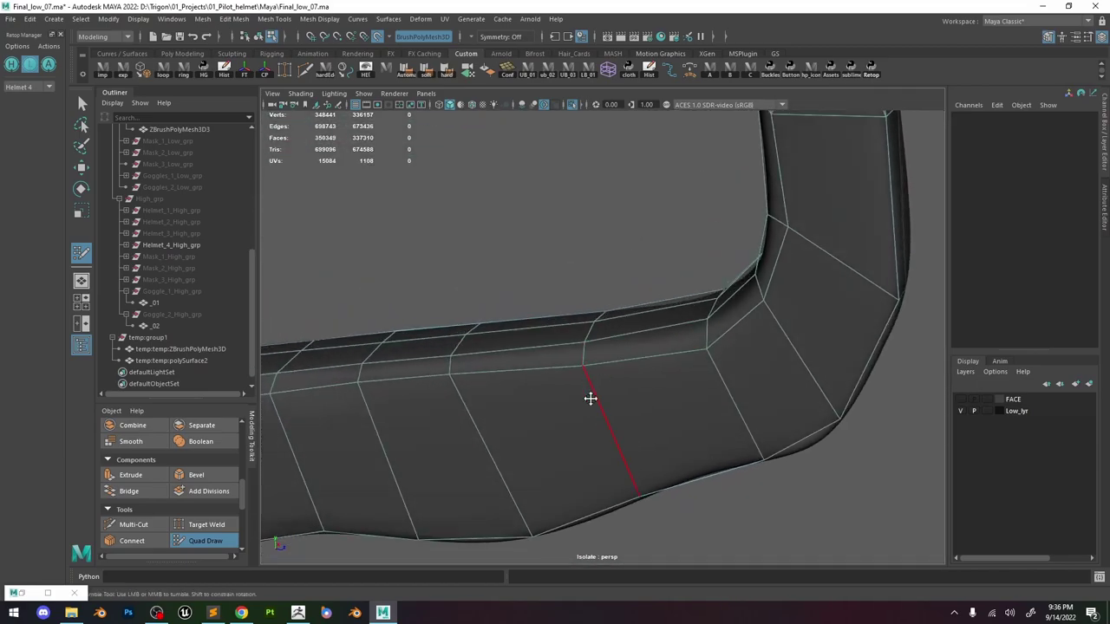
Leave Quad Draw, soften all edges of the buckle's low-poly and examine the shading of its frame and collars.
{"action": "right_click_drag", "start_coordinate": [590, 399], "coordinate": [595, 321], "text": "alt"}
{"action": "left_click_drag", "start_coordinate": [595, 322], "coordinate": [685, 357], "text": "alt"}
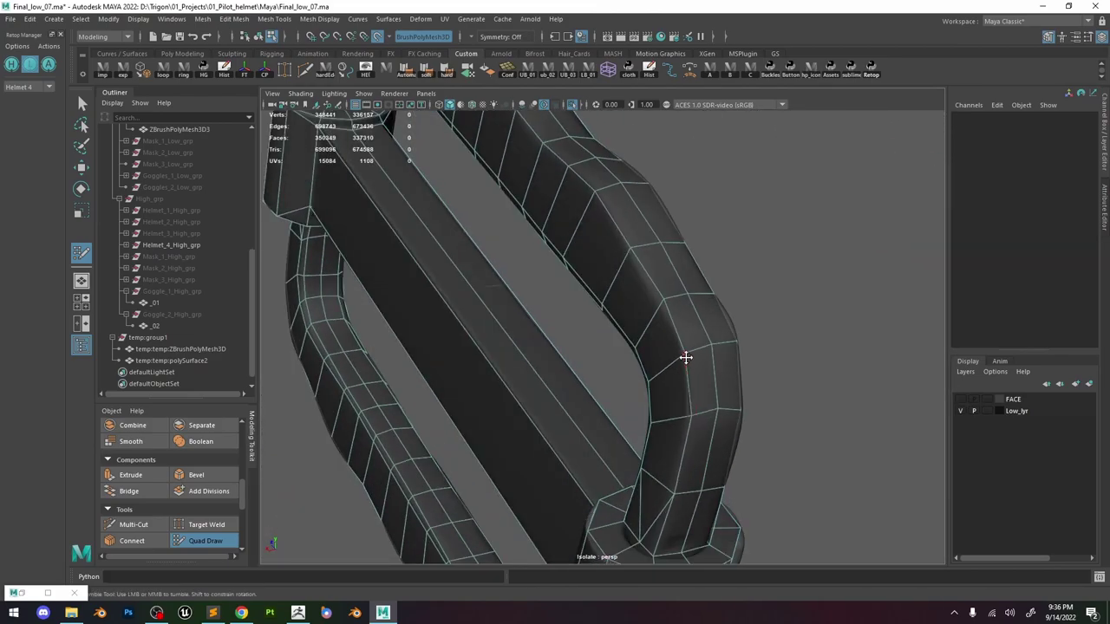
{"action": "right_click_drag", "start_coordinate": [686, 357], "coordinate": [691, 283], "text": "alt"}
{"action": "left_click_drag", "start_coordinate": [691, 282], "coordinate": [620, 272], "text": "alt"}
{"action": "right_click_drag", "start_coordinate": [619, 272], "coordinate": [645, 411], "text": "alt"}
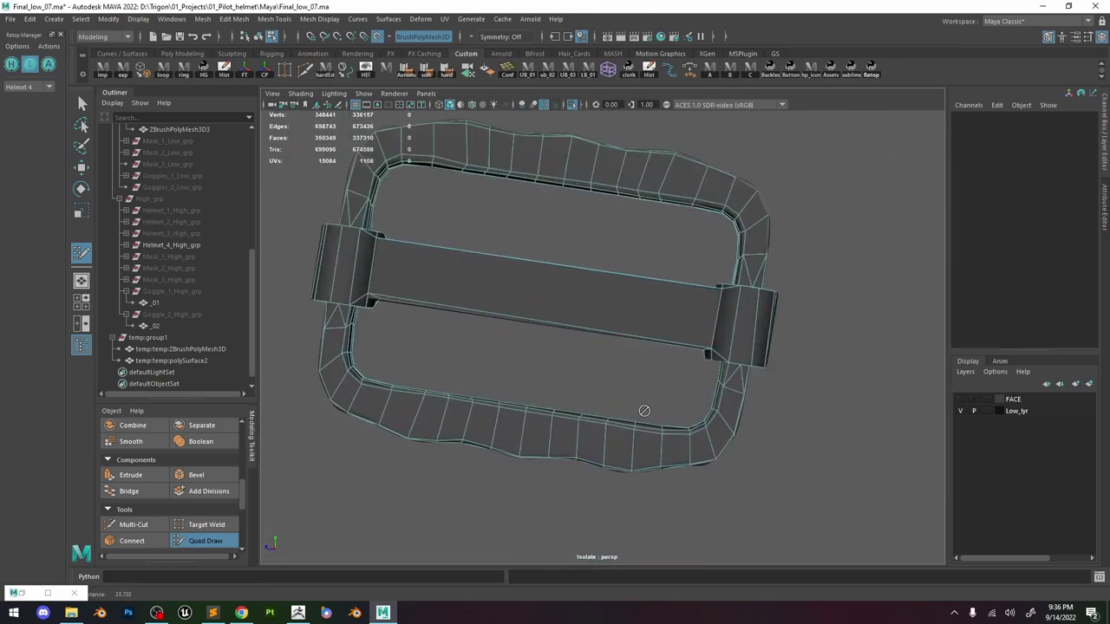
{"action": "mouse_move", "coordinate": [644, 410]}
{"action": "left_mouse_down", "text": "alt"}
{"action": "mouse_move", "coordinate": [651, 251]}
{"action": "mouse_move", "coordinate": [604, 287]}
{"action": "mouse_move", "coordinate": [499, 125]}
{"action": "left_mouse_up", "text": "alt"}
{"action": "key", "text": "w"}
{"action": "left_click", "coordinate": [604, 285]}
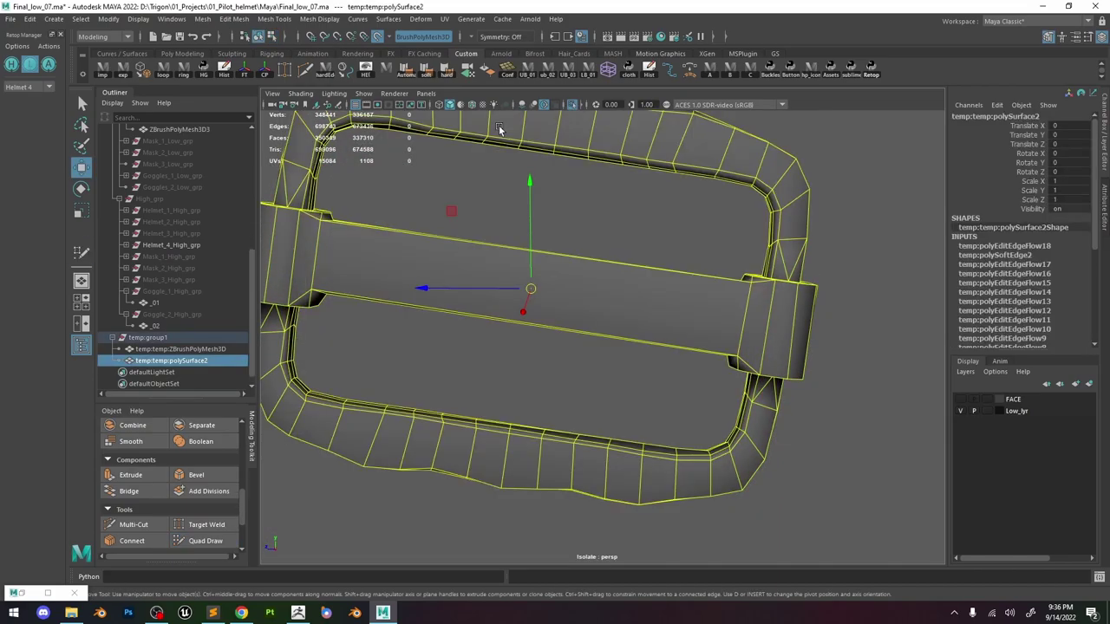
{"action": "left_click", "coordinate": [426, 78]}
{"action": "left_click", "coordinate": [646, 224]}
{"action": "right_click_drag", "start_coordinate": [647, 224], "coordinate": [621, 232], "text": "alt"}
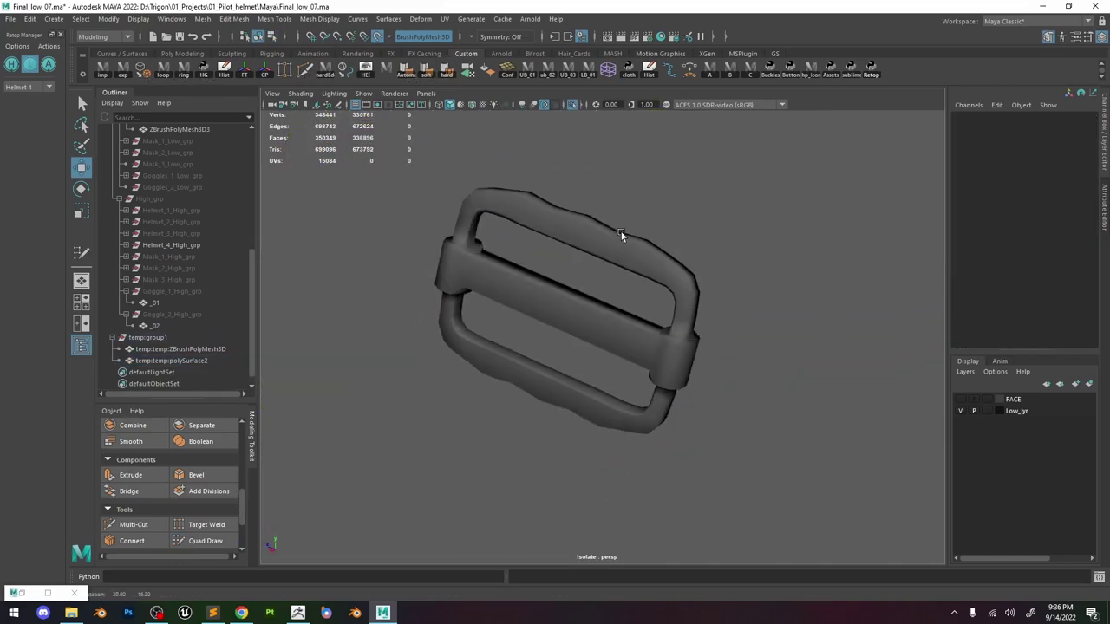
{"action": "left_click_drag", "start_coordinate": [621, 232], "coordinate": [598, 277], "text": "alt"}
{"action": "left_click", "coordinate": [598, 277]}
{"action": "right_click_drag", "start_coordinate": [598, 277], "coordinate": [729, 296], "text": "alt"}
{"action": "mouse_move", "coordinate": [730, 295]}
{"action": "left_mouse_down", "text": "alt"}
{"action": "mouse_move", "coordinate": [724, 246]}
{"action": "mouse_move", "coordinate": [796, 262]}
{"action": "left_mouse_up", "text": "alt"}
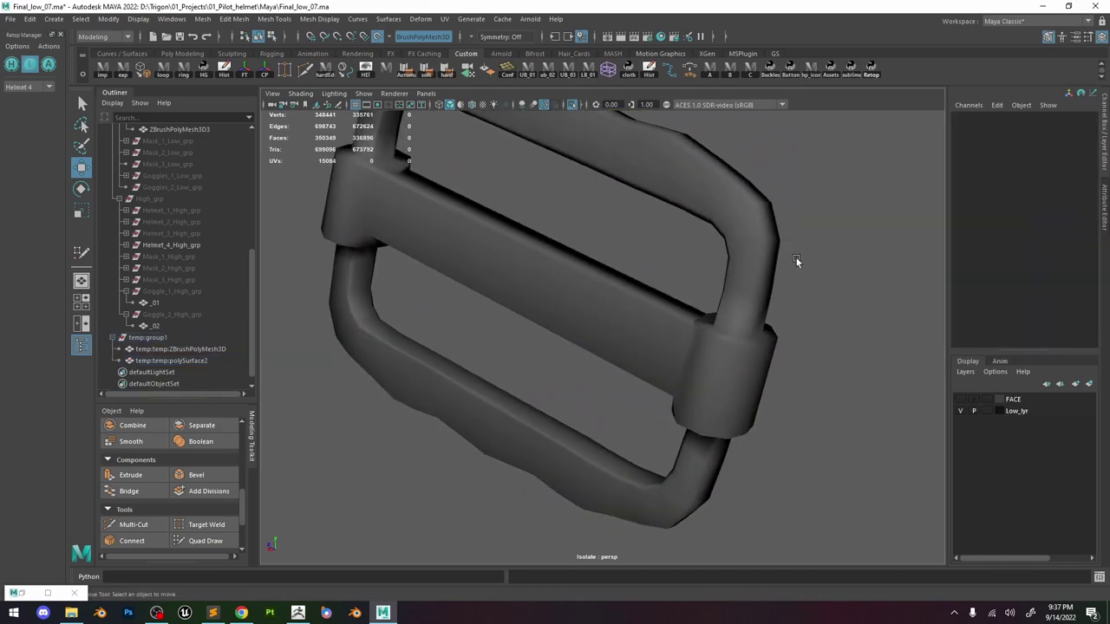
{"action": "left_click", "coordinate": [298, 613]}
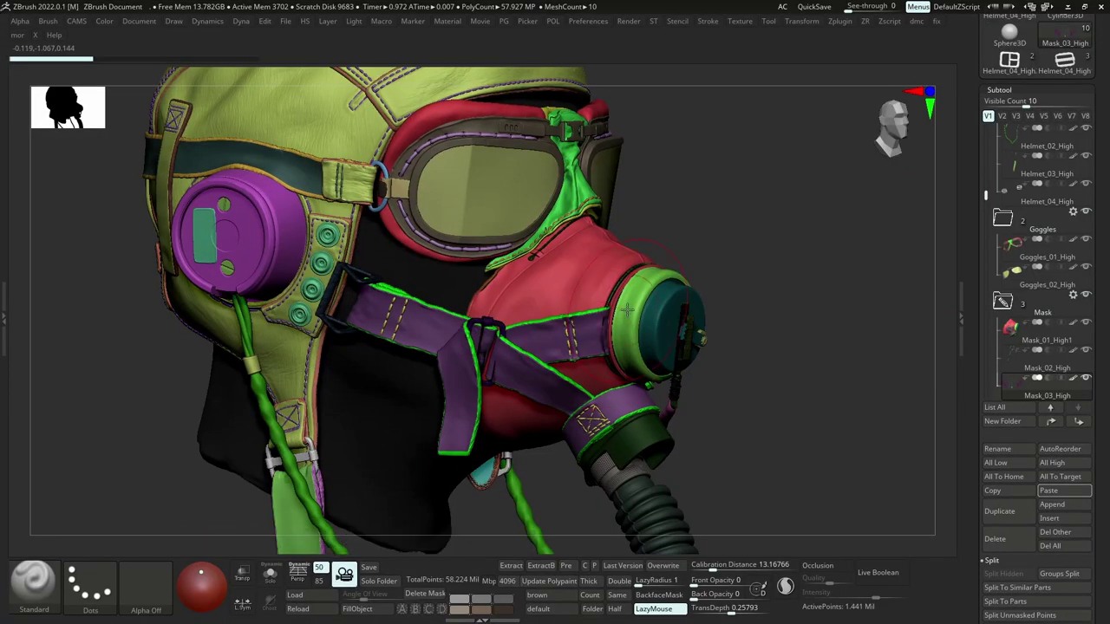
{"action": "key", "text": "alt+s"}
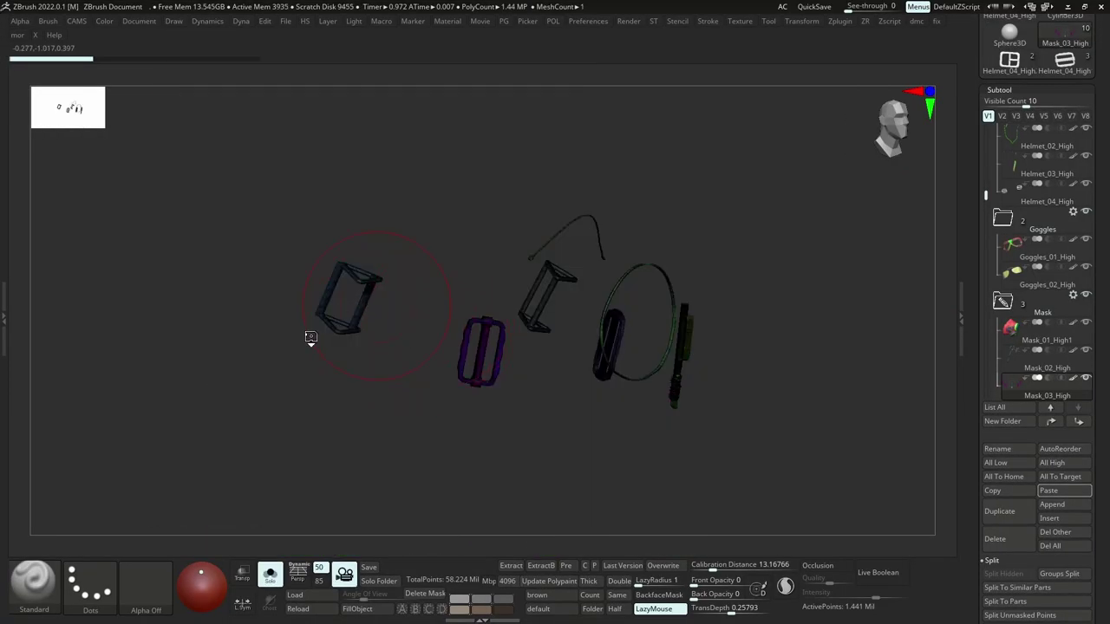
{"action": "key", "text": "alt+Tab"}
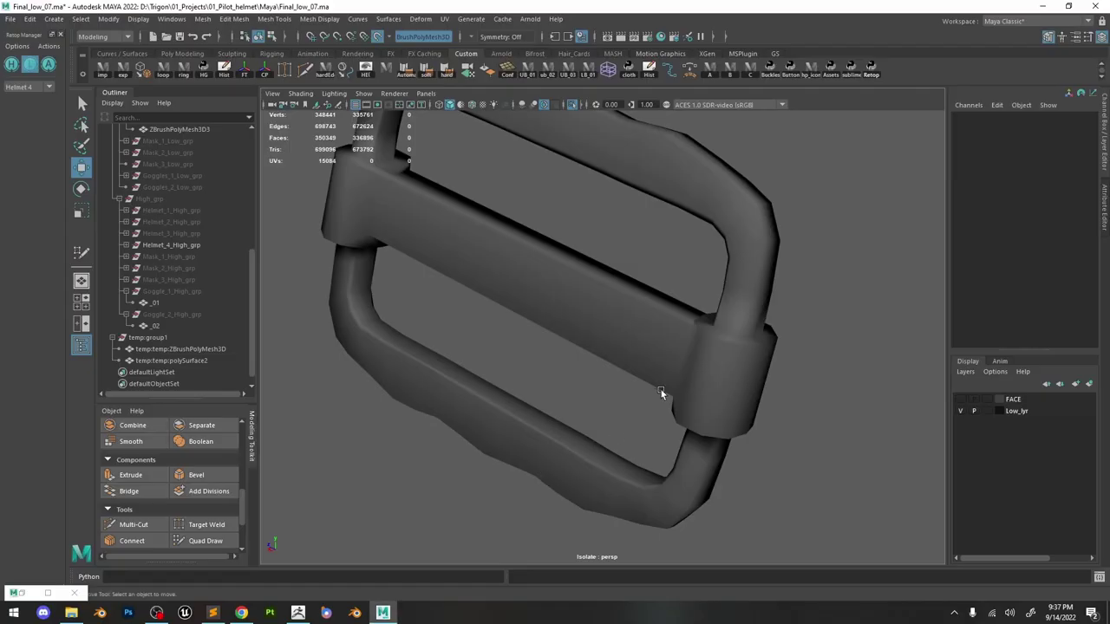
{"action": "left_click", "coordinate": [156, 613]}
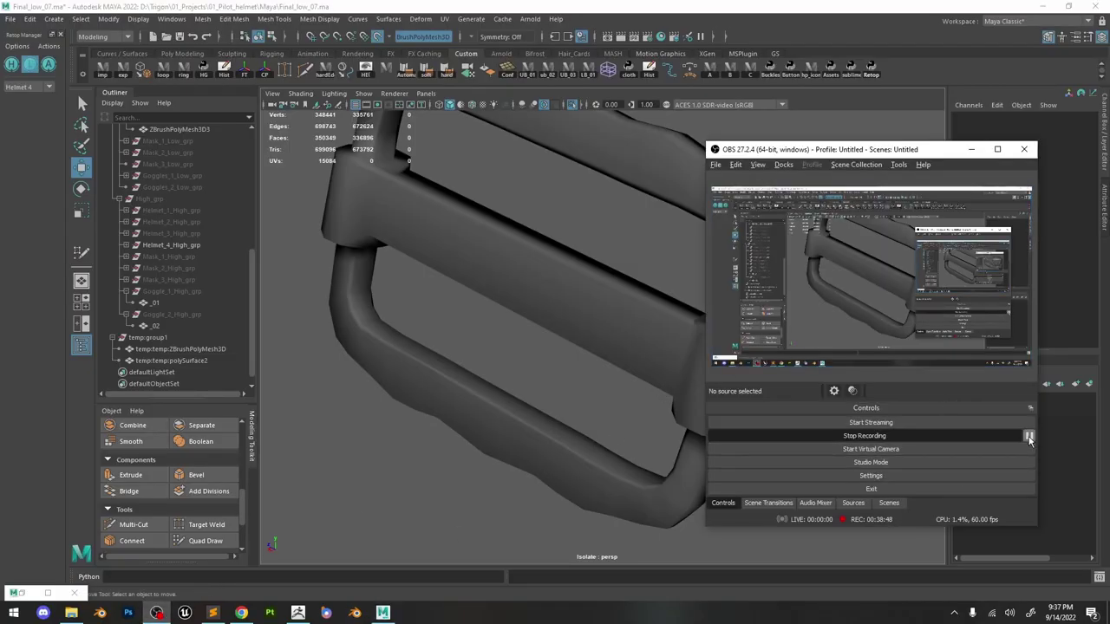
{"action": "left_click", "coordinate": [498, 473]}
Switch to ZBrush, isolate the Helmet_04_High subtool and examine the sculpted buckle's wavy bars and collars up close.
{"action": "left_click", "coordinate": [297, 613]}
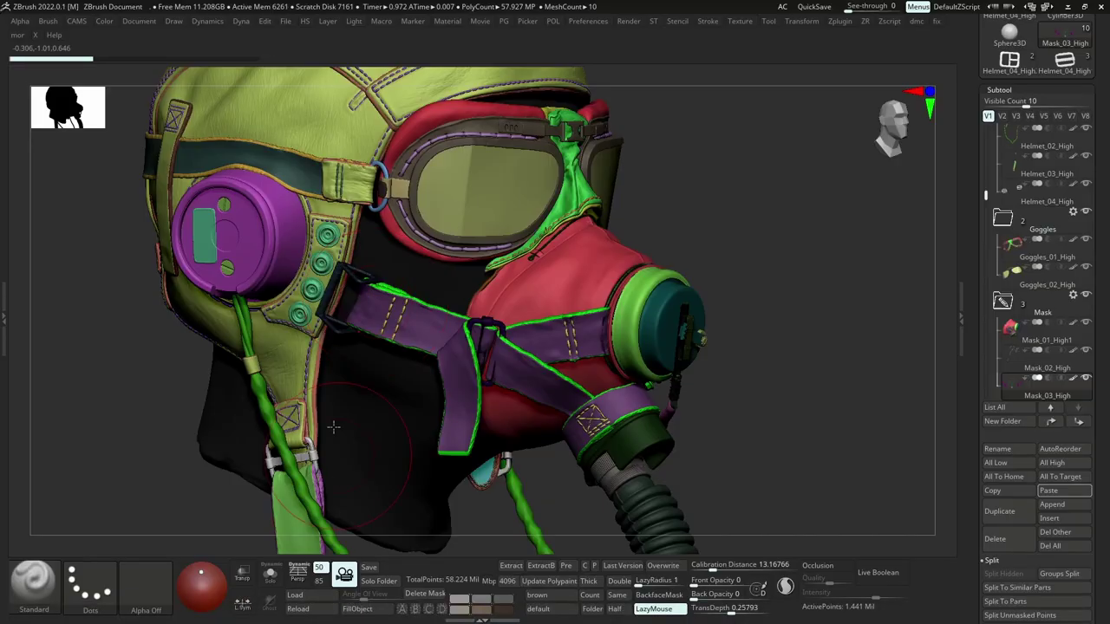
{"action": "left_click", "coordinate": [304, 455], "text": "alt"}
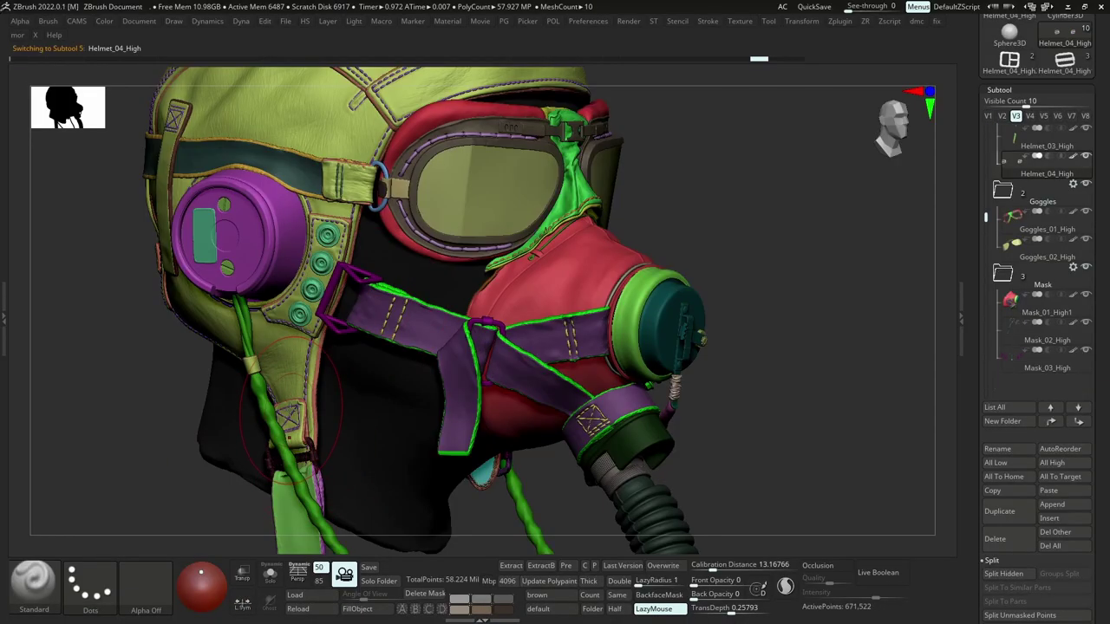
{"action": "left_click", "coordinate": [270, 573]}
{"action": "right_click_drag", "start_coordinate": [408, 473], "coordinate": [468, 548], "text": "ctrl"}
{"action": "key", "text": "shift+f"}
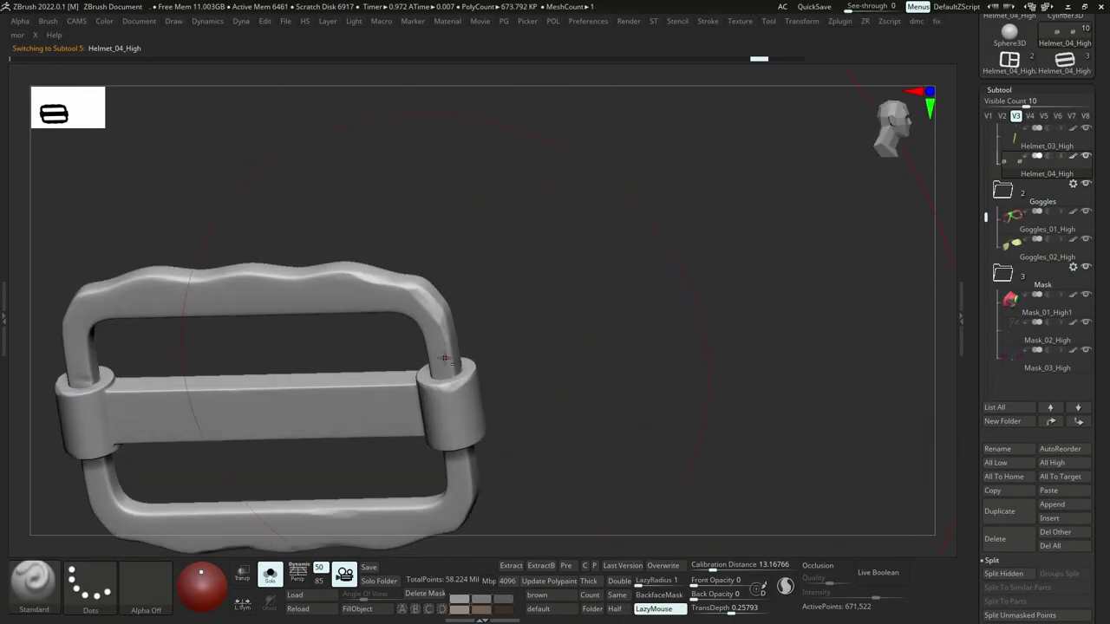
Switch to Maya and bevel the edge loops running along the low-poly frame's outer bars with a fraction of 0.2.
{"action": "key", "text": "alt+Tab"}
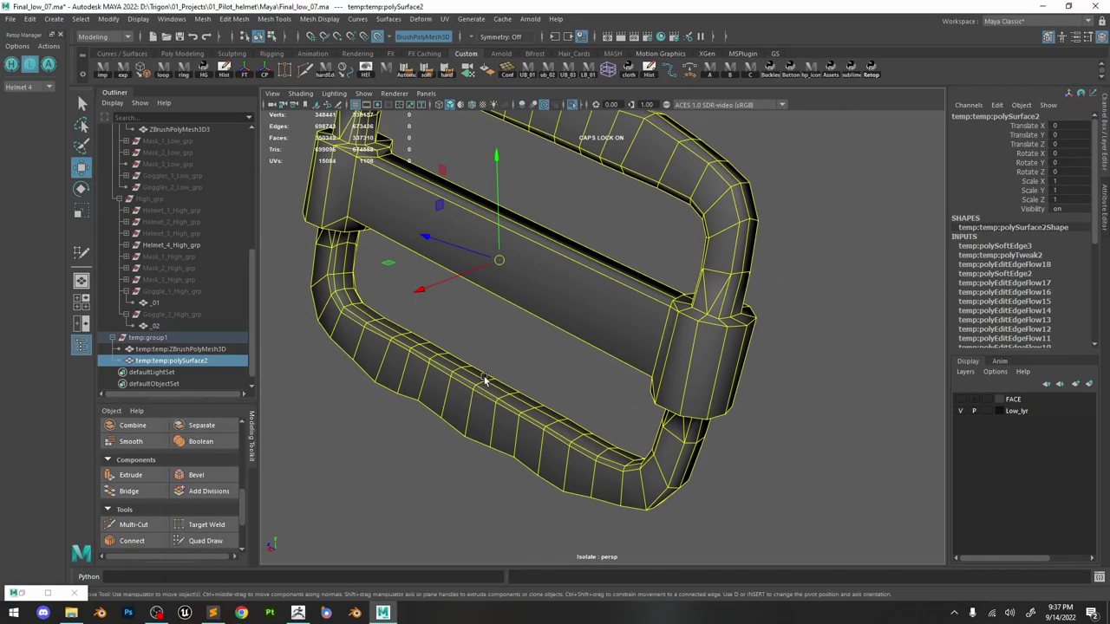
{"action": "key", "text": "F10"}
{"action": "left_click_drag", "start_coordinate": [763, 221], "coordinate": [710, 249], "text": "alt"}
{"action": "double_click", "coordinate": [597, 273]}
{"action": "left_click", "coordinate": [711, 249]}
{"action": "key", "text": "ctrl+1"}
{"action": "right_click_drag", "start_coordinate": [710, 249], "coordinate": [593, 269], "text": "alt"}
{"action": "key", "text": "ctrl+1"}
{"action": "left_click_drag", "start_coordinate": [592, 270], "coordinate": [630, 446], "text": "alt"}
{"action": "double_click", "coordinate": [739, 320]}
{"action": "left_click_drag", "start_coordinate": [631, 448], "coordinate": [632, 328], "text": "alt"}
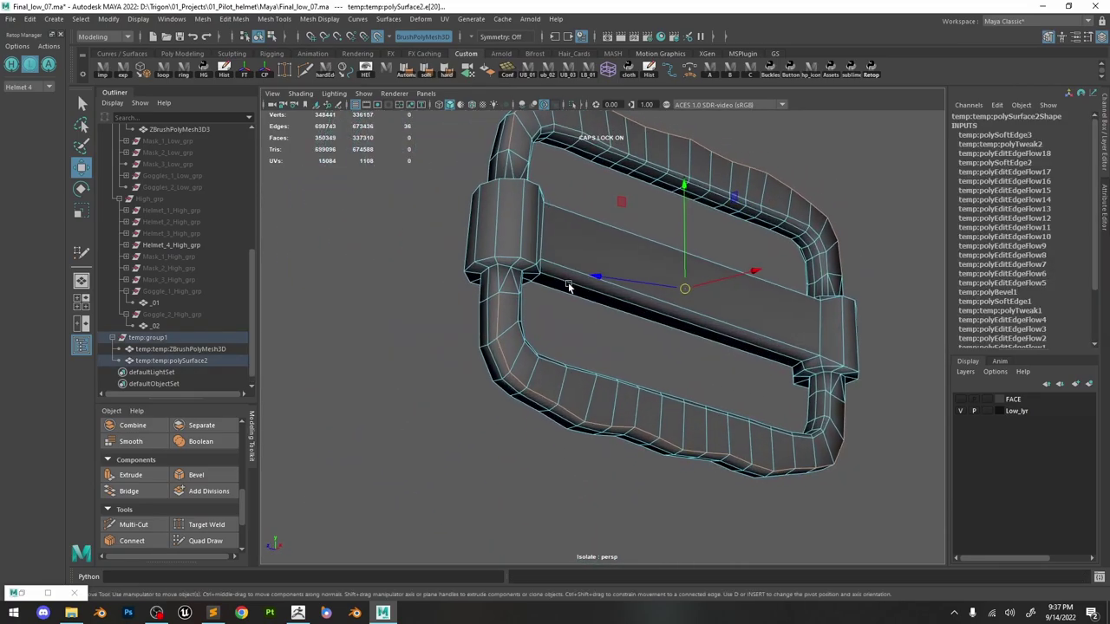
{"action": "middle_click_drag", "start_coordinate": [567, 285], "coordinate": [610, 331], "text": "alt"}
{"action": "right_click_drag", "start_coordinate": [573, 298], "coordinate": [607, 298], "text": "alt"}
{"action": "right_click_drag", "start_coordinate": [565, 263], "coordinate": [612, 264], "text": "shift"}
{"action": "right_click_drag", "start_coordinate": [625, 270], "coordinate": [598, 286], "text": "alt"}
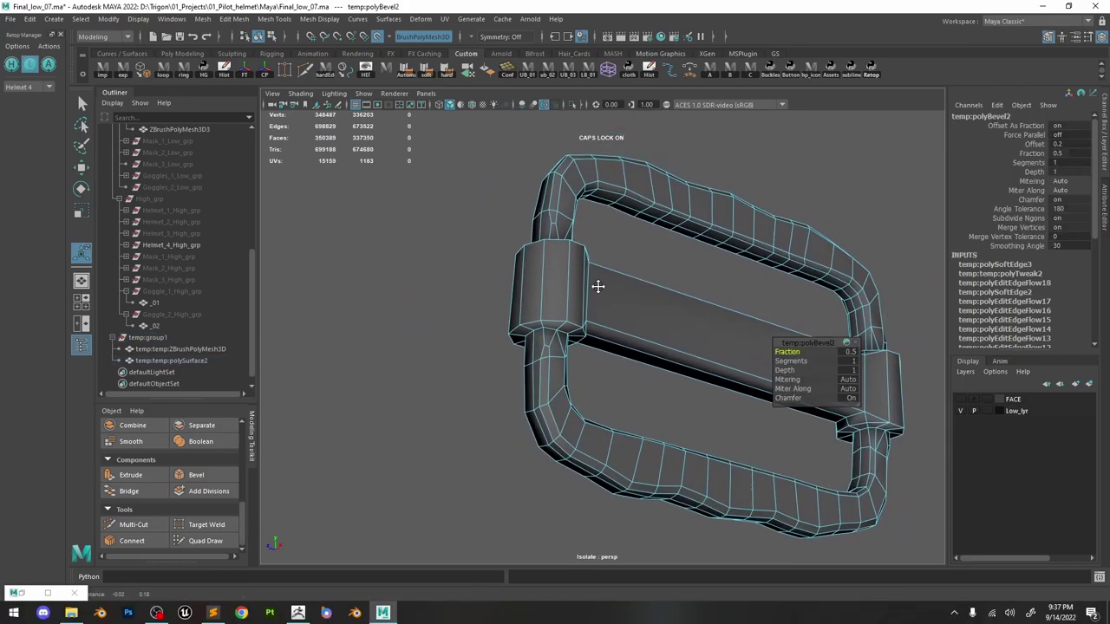
{"action": "left_click_drag", "start_coordinate": [597, 285], "coordinate": [626, 303], "text": "alt"}
{"action": "right_click_drag", "start_coordinate": [626, 304], "coordinate": [670, 360], "text": "alt"}
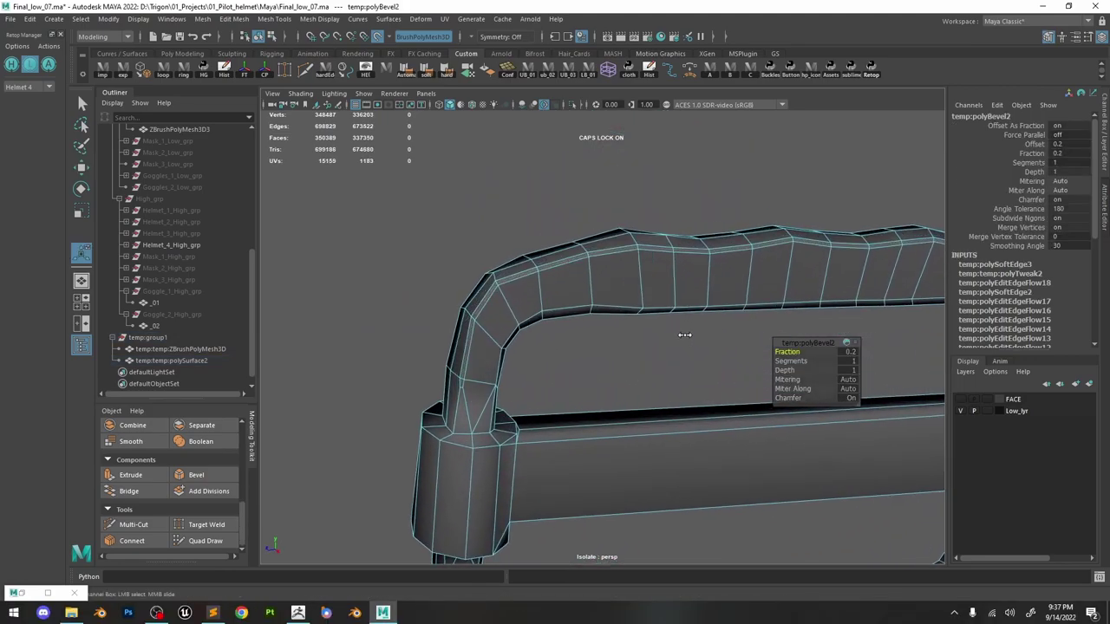
{"action": "left_click_drag", "start_coordinate": [687, 336], "coordinate": [757, 337], "text": "alt"}
{"action": "double_click", "coordinate": [667, 268]}
{"action": "key", "text": "ctrl+Delete"}
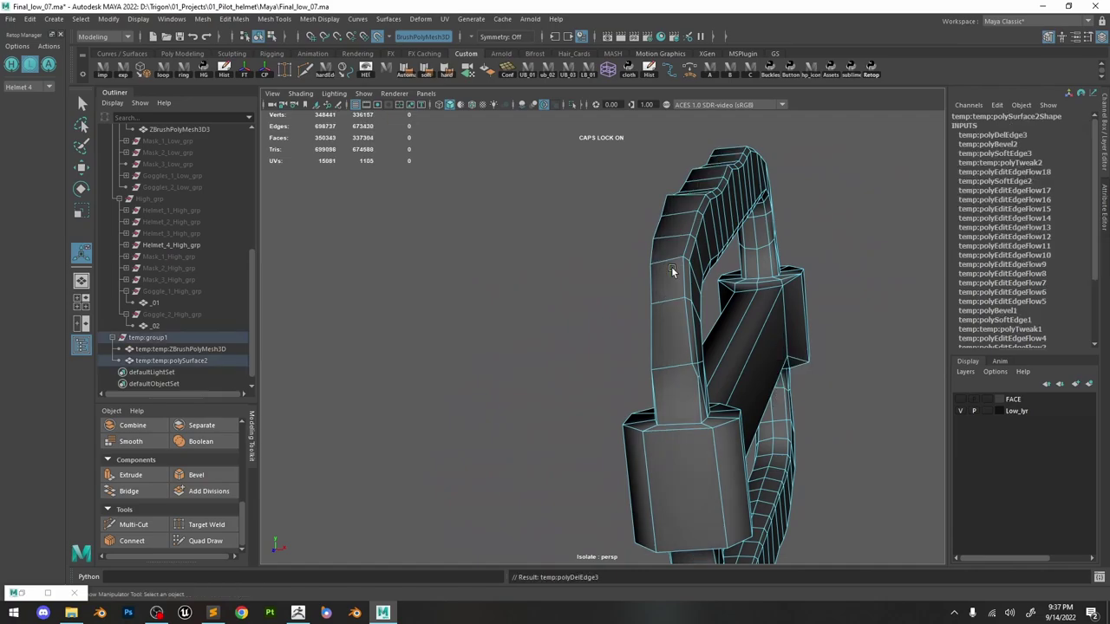
{"action": "key", "text": "ctrl+z"}
Target Weld the doubled bevel vertices where the frame enters the first collar.
{"action": "left_click_drag", "start_coordinate": [672, 270], "coordinate": [607, 251], "text": "alt"}
{"action": "right_click_drag", "start_coordinate": [607, 251], "coordinate": [646, 256], "text": "alt"}
{"action": "left_click", "coordinate": [646, 256]}
{"action": "left_click_drag", "start_coordinate": [547, 310], "coordinate": [563, 370]}
{"action": "right_click_drag", "start_coordinate": [563, 370], "coordinate": [570, 372], "text": "alt"}
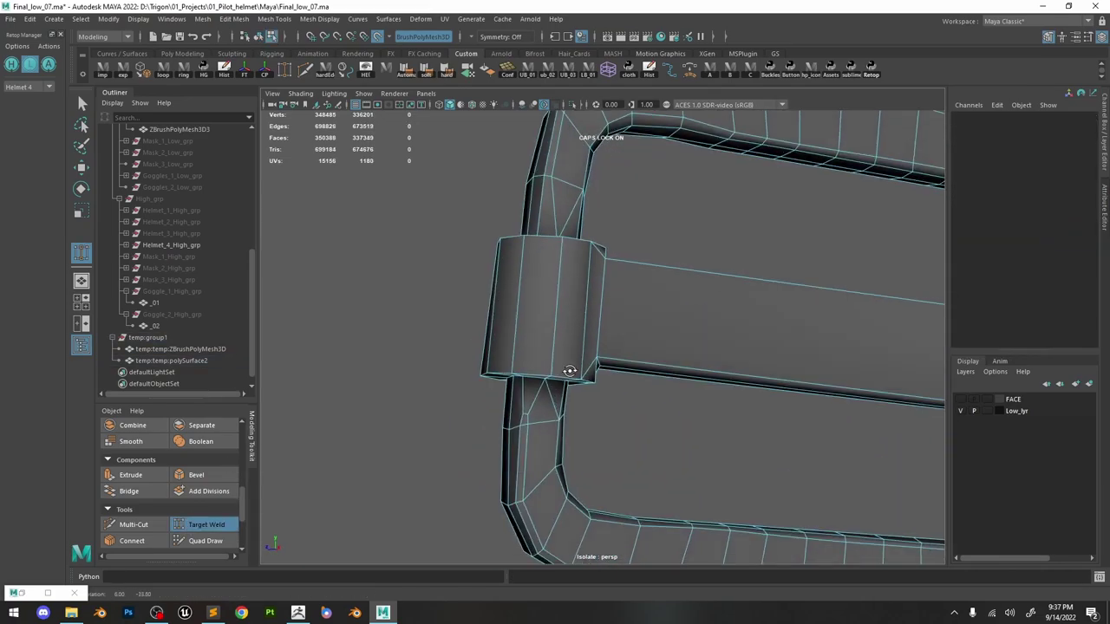
{"action": "left_click_drag", "start_coordinate": [570, 372], "coordinate": [520, 343], "text": "alt"}
{"action": "left_click_drag", "start_coordinate": [510, 321], "coordinate": [514, 354]}
Target Weld the doubled bevel vertices above and below the opposite collar, where the frame bars end.
{"action": "right_click_drag", "start_coordinate": [514, 354], "coordinate": [451, 338], "text": "alt"}
{"action": "left_click_drag", "start_coordinate": [451, 338], "coordinate": [555, 347], "text": "alt"}
{"action": "right_click_drag", "start_coordinate": [555, 347], "coordinate": [659, 356], "text": "alt"}
{"action": "left_click_drag", "start_coordinate": [682, 331], "coordinate": [687, 375]}
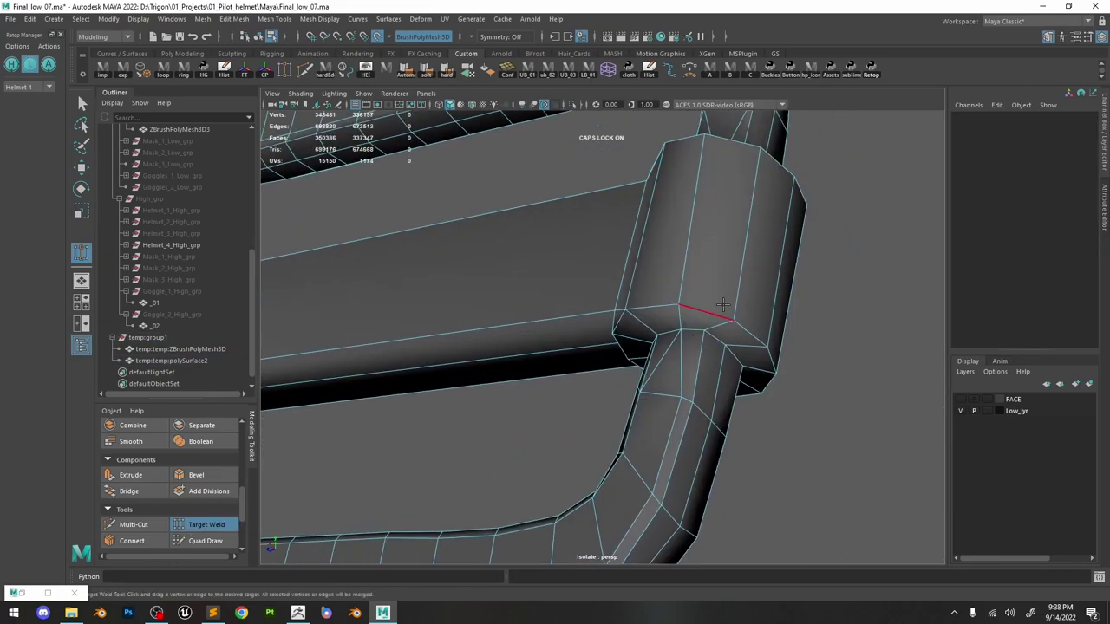
{"action": "left_click_drag", "start_coordinate": [723, 305], "coordinate": [701, 404], "text": "alt"}
{"action": "middle_click_drag", "start_coordinate": [701, 404], "coordinate": [664, 343], "text": "alt"}
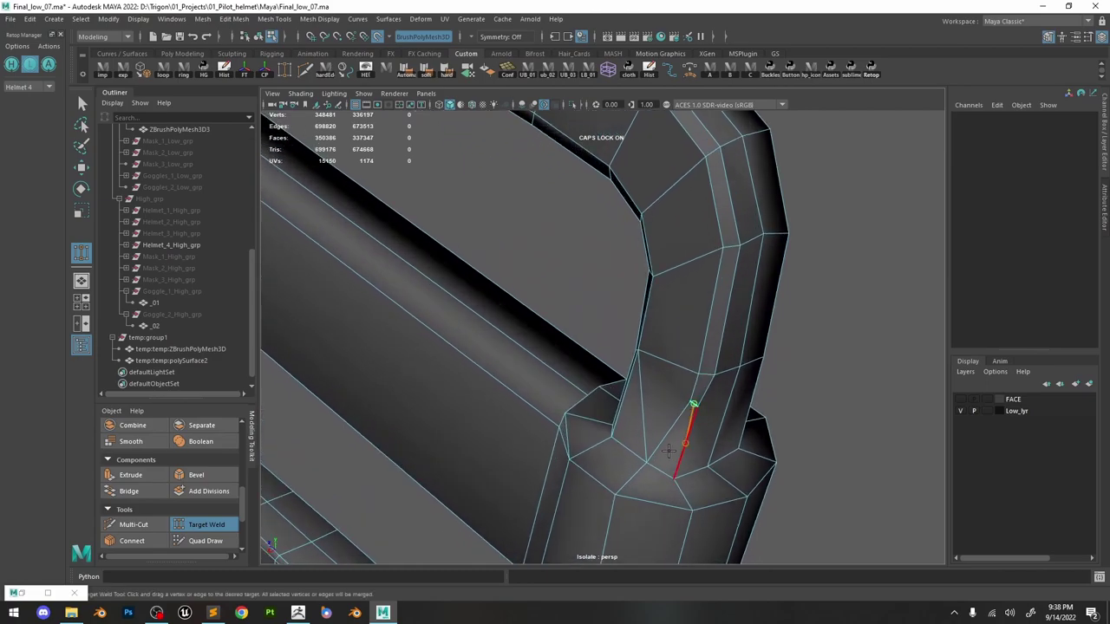
{"action": "left_click_drag", "start_coordinate": [659, 461], "coordinate": [659, 462]}
Return to object mode, soften all edges of the low-poly buckle and check the resulting shading from a distance.
{"action": "scroll", "coordinate": [607, 365], "scroll_direction": "down", "scroll_amount": 5}
{"action": "left_click_drag", "start_coordinate": [595, 347], "coordinate": [682, 323], "text": "alt"}
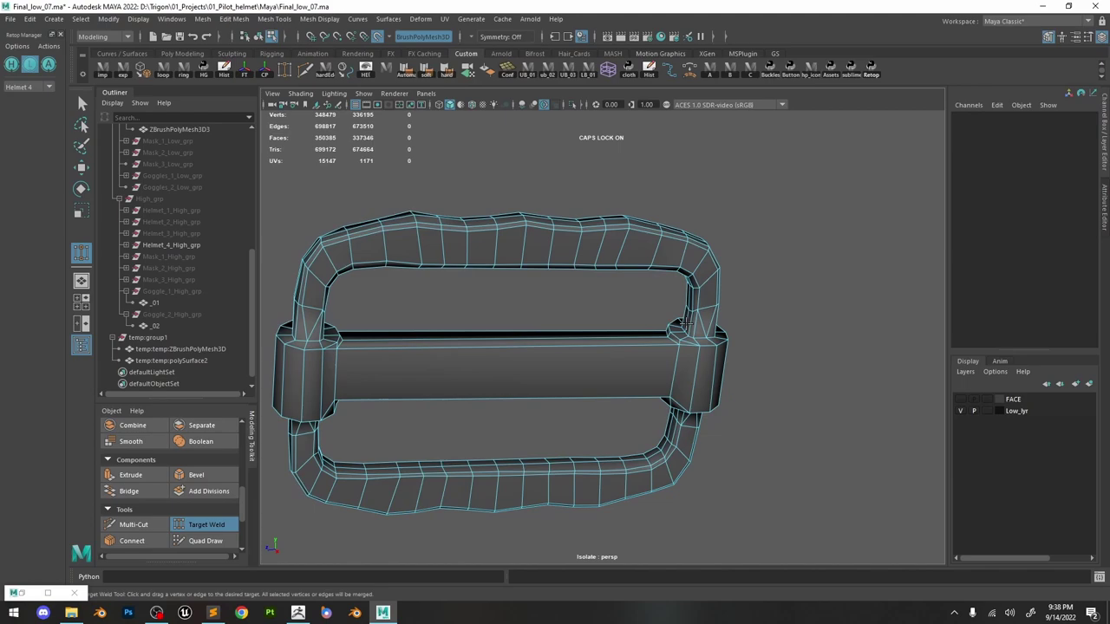
{"action": "key", "text": "w"}
{"action": "right_click_drag", "start_coordinate": [644, 251], "coordinate": [684, 235]}
{"action": "left_click", "coordinate": [746, 275]}
{"action": "left_click_drag", "start_coordinate": [746, 275], "coordinate": [659, 232], "text": "alt"}
{"action": "left_click", "coordinate": [617, 228]}
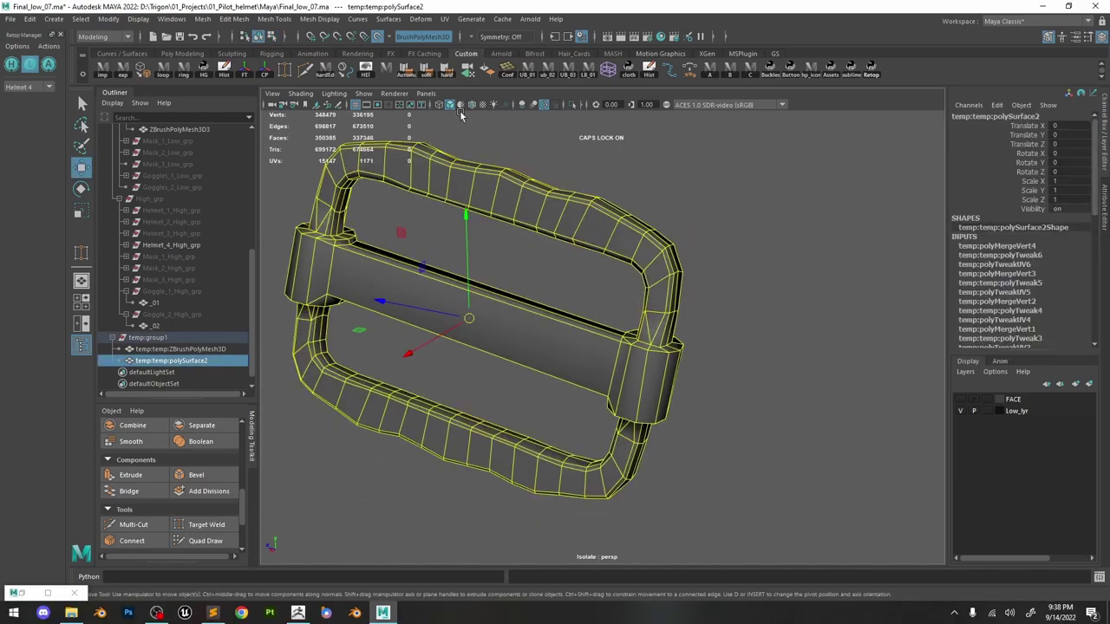
{"action": "left_click", "coordinate": [425, 74]}
{"action": "left_click", "coordinate": [722, 218]}
{"action": "right_click_drag", "start_coordinate": [722, 221], "coordinate": [655, 242], "text": "alt"}
{"action": "left_click_drag", "start_coordinate": [655, 243], "coordinate": [653, 165], "text": "alt"}
{"action": "right_click_drag", "start_coordinate": [652, 165], "coordinate": [575, 146], "text": "alt"}
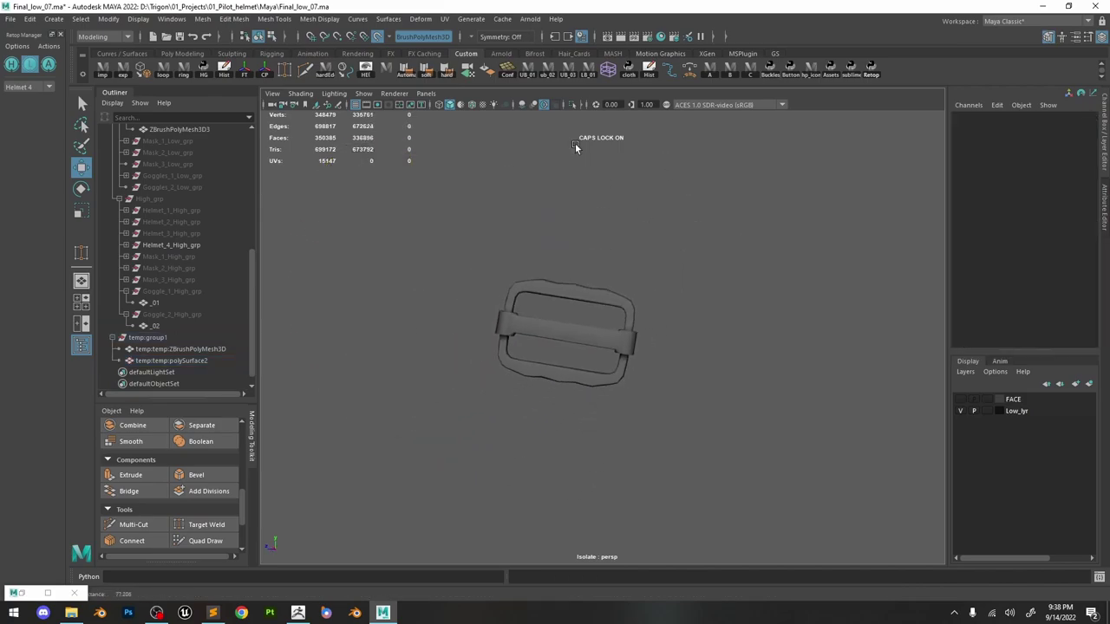
{"action": "right_click_drag", "start_coordinate": [605, 272], "coordinate": [604, 314], "text": "alt"}
Open the UV Editor for the low-poly buckle and apply a planar projection from the current view to the whole mesh.
{"action": "left_click", "coordinate": [564, 229]}
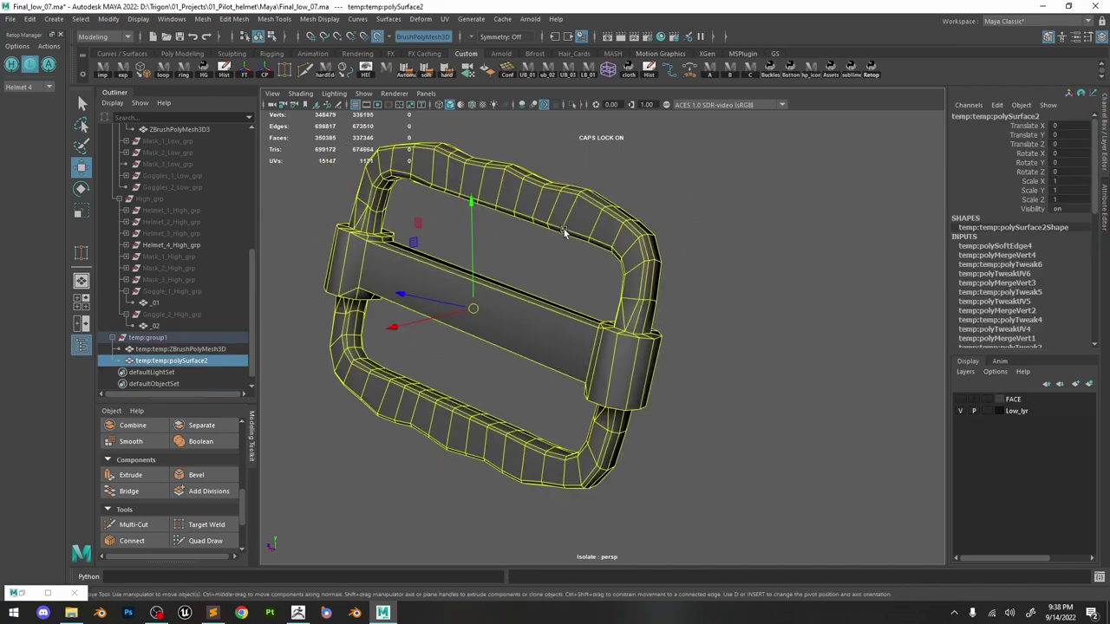
{"action": "left_click", "coordinate": [446, 19]}
{"action": "left_click", "coordinate": [468, 38]}
{"action": "middle_click_drag", "start_coordinate": [563, 295], "coordinate": [574, 271], "text": "alt"}
{"action": "left_click", "coordinate": [1041, 158]}
{"action": "right_click_drag", "start_coordinate": [807, 338], "coordinate": [833, 364]}
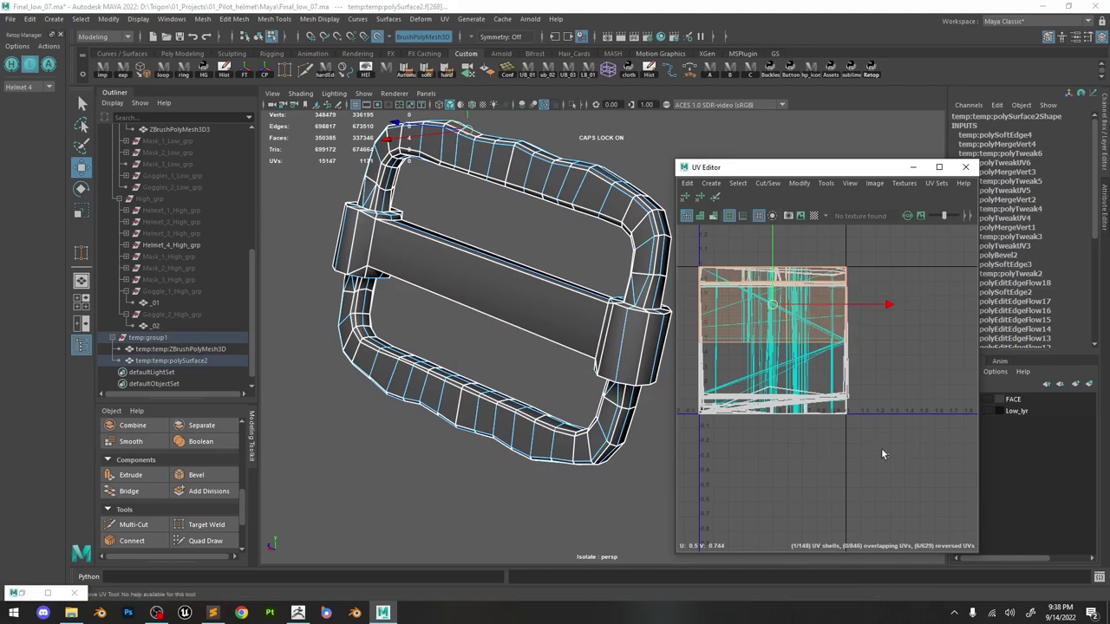
{"action": "left_click_drag", "start_coordinate": [882, 453], "coordinate": [698, 243]}
{"action": "right_click_drag", "start_coordinate": [779, 355], "coordinate": [779, 297], "text": "shift"}
Cut UV seams along the edge loops where the frame enters both collars and harden those edges.
{"action": "middle_click_drag", "start_coordinate": [538, 252], "coordinate": [575, 263], "text": "alt"}
{"action": "right_click_drag", "start_coordinate": [575, 262], "coordinate": [599, 287], "text": "alt"}
{"action": "key", "text": "q"}
{"action": "double_click", "coordinate": [450, 267]}
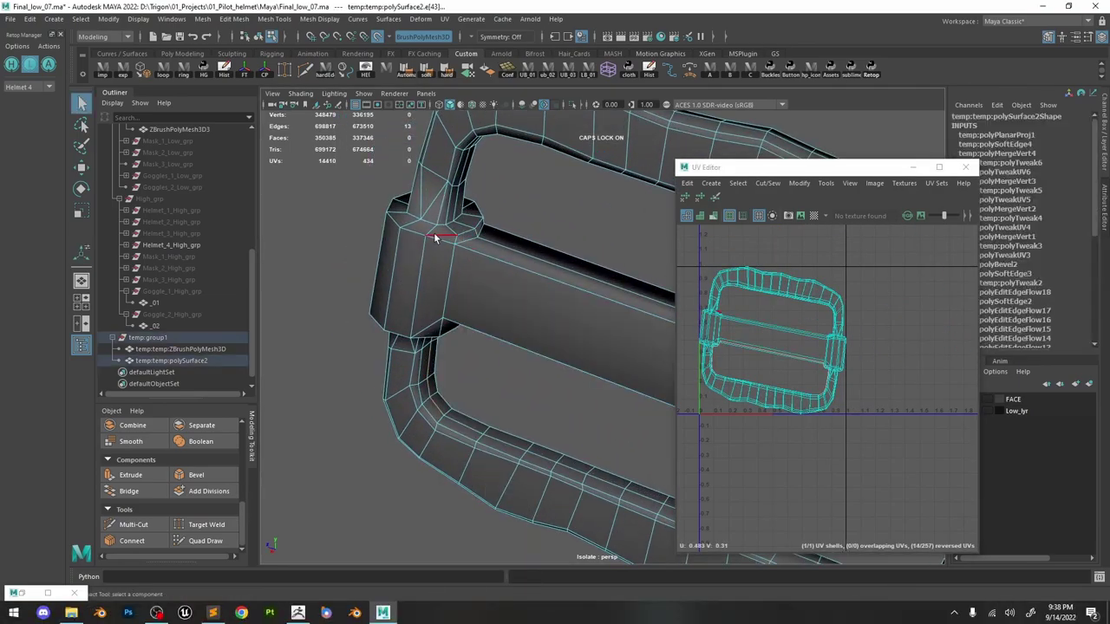
{"action": "left_click_drag", "start_coordinate": [439, 273], "coordinate": [651, 322], "text": "alt"}
{"action": "left_click", "coordinate": [598, 314]}
{"action": "middle_click_drag", "start_coordinate": [651, 323], "coordinate": [532, 312], "text": "alt"}
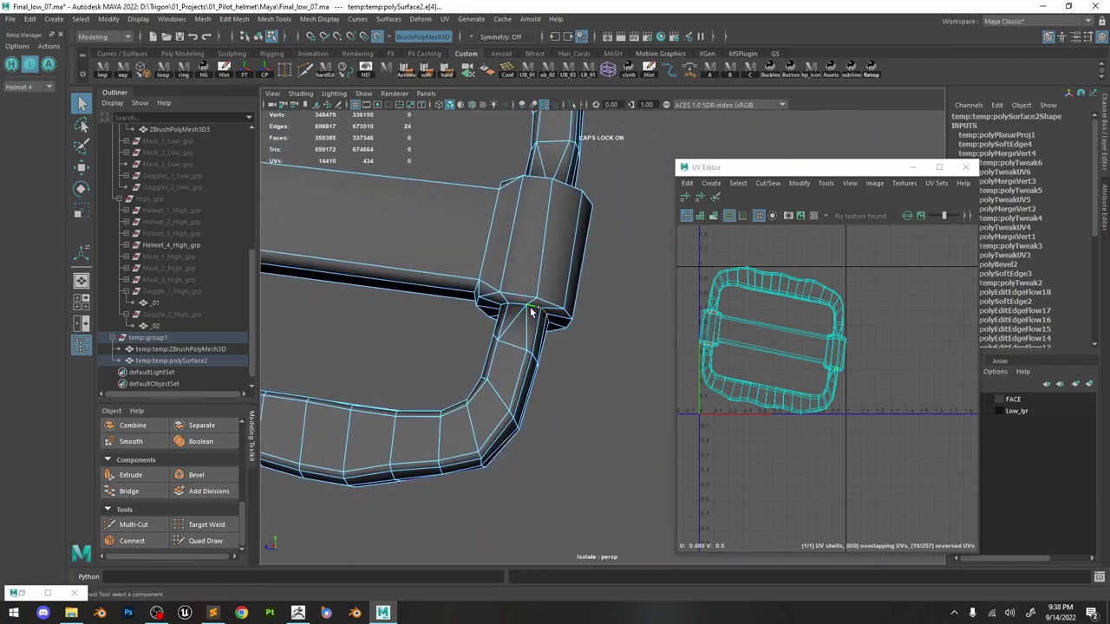
{"action": "double_click", "coordinate": [533, 312], "text": "shift"}
{"action": "left_click_drag", "start_coordinate": [533, 312], "coordinate": [475, 265], "text": "alt"}
{"action": "right_click_drag", "start_coordinate": [777, 258], "coordinate": [736, 274], "text": "shift"}
{"action": "right_click_drag", "start_coordinate": [524, 209], "coordinate": [579, 291], "text": "shift"}
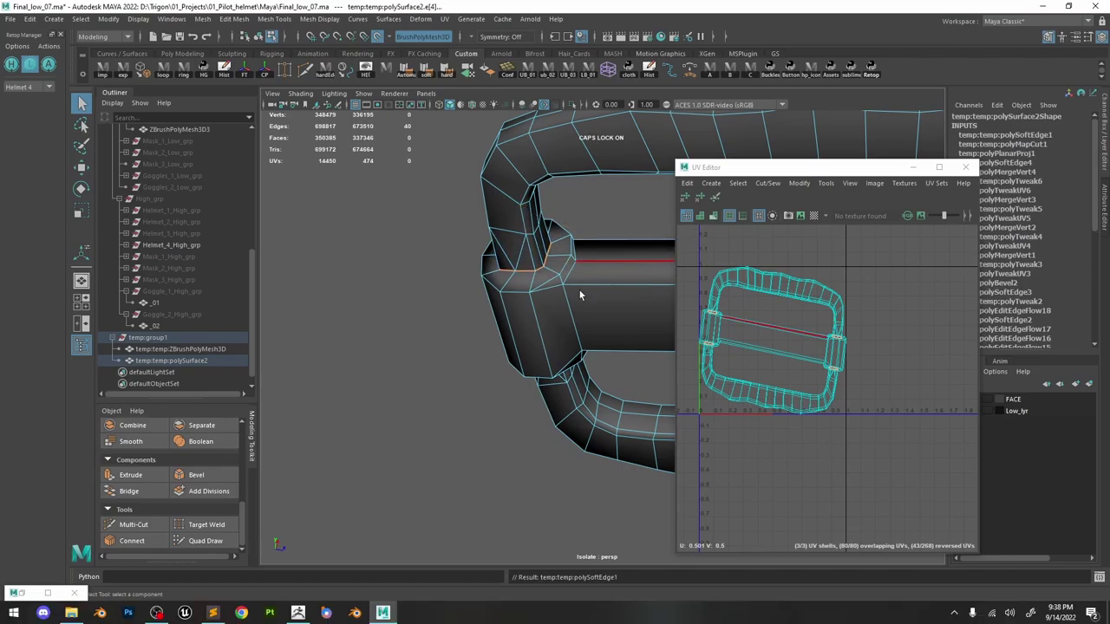
Select the surplus edge loops running along the inner side of the frame's bars and collapse them.
{"action": "left_click_drag", "start_coordinate": [580, 295], "coordinate": [370, 256], "text": "alt"}
{"action": "left_click_drag", "start_coordinate": [416, 397], "coordinate": [373, 343], "text": "alt"}
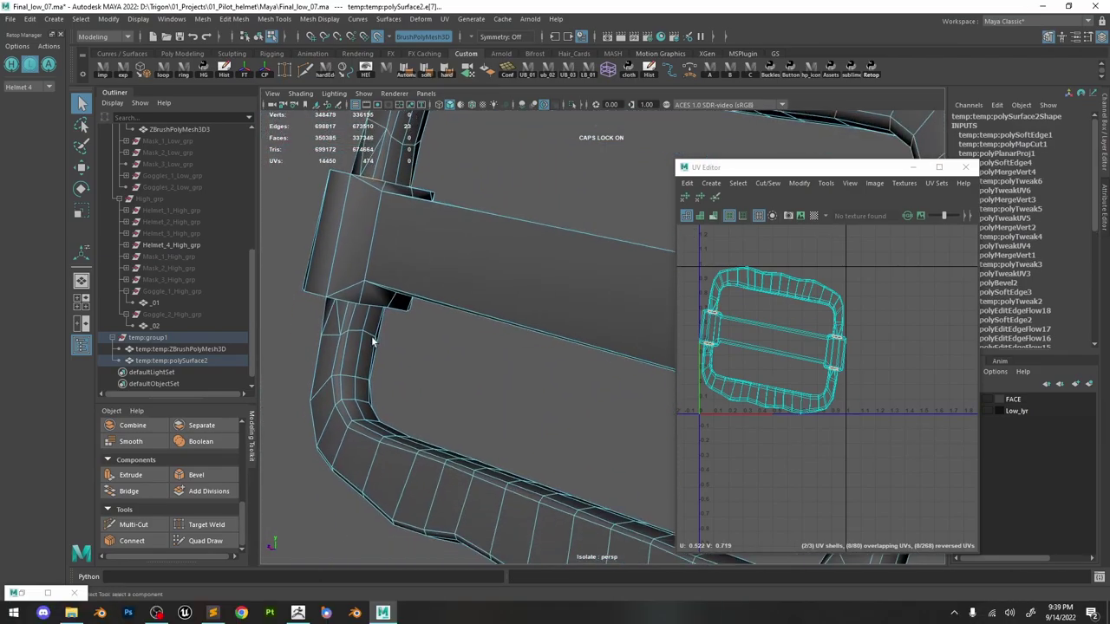
{"action": "right_click_drag", "start_coordinate": [337, 375], "coordinate": [404, 166], "text": "alt"}
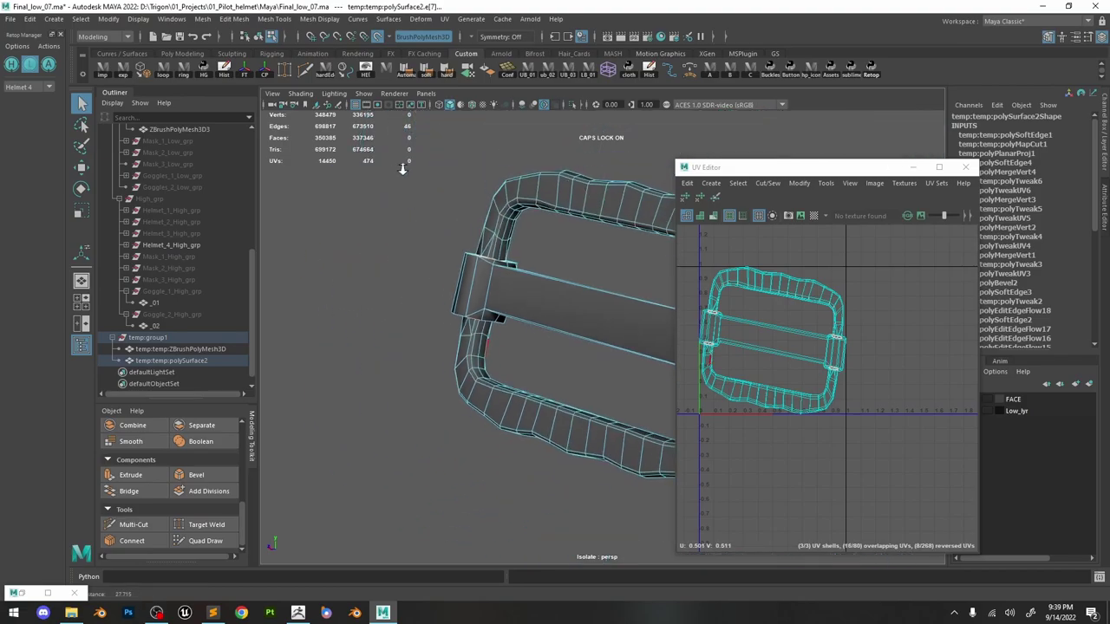
{"action": "left_click_drag", "start_coordinate": [404, 165], "coordinate": [411, 300], "text": "alt"}
{"action": "right_click_drag", "start_coordinate": [411, 301], "coordinate": [450, 329], "text": "alt"}
{"action": "left_click_drag", "start_coordinate": [449, 329], "coordinate": [416, 282], "text": "alt"}
{"action": "middle_click_drag", "start_coordinate": [416, 282], "coordinate": [475, 273], "text": "alt"}
{"action": "left_click_drag", "start_coordinate": [475, 273], "coordinate": [568, 274], "text": "alt"}
{"action": "left_click", "coordinate": [636, 273], "text": "ctrl"}
{"action": "middle_click_drag", "start_coordinate": [454, 285], "coordinate": [604, 350], "text": "alt"}
{"action": "left_click_drag", "start_coordinate": [604, 350], "coordinate": [521, 330], "text": "alt"}
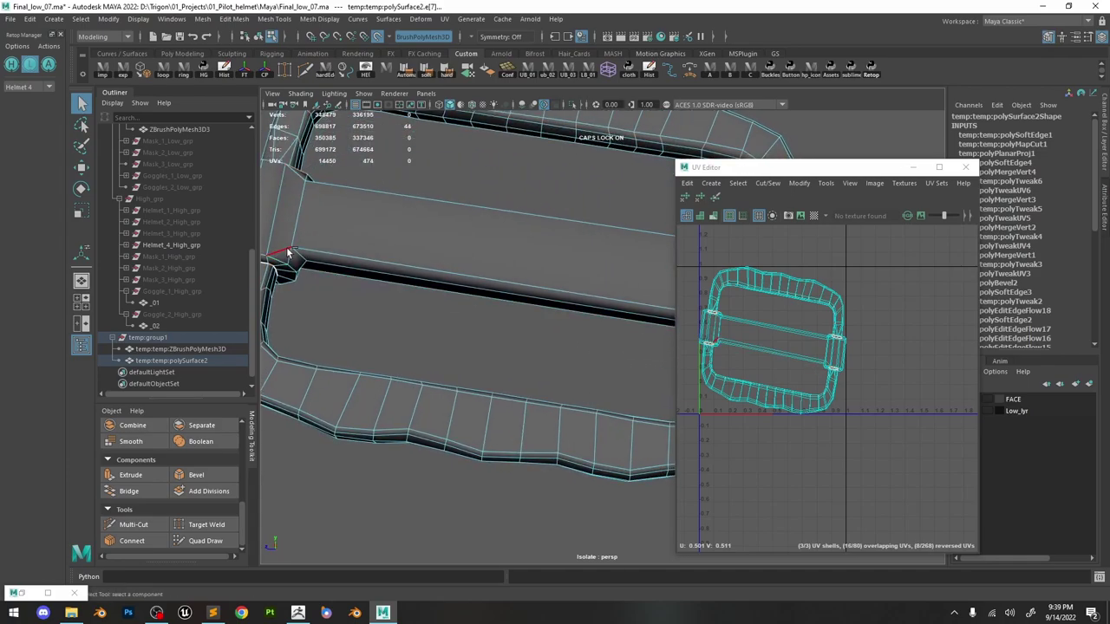
{"action": "left_click_drag", "start_coordinate": [287, 251], "coordinate": [297, 280], "text": "alt"}
{"action": "middle_click_drag", "start_coordinate": [639, 337], "coordinate": [531, 333], "text": "alt"}
{"action": "right_click_drag", "start_coordinate": [558, 290], "coordinate": [680, 277], "text": "shift"}
Cut UV seams along the inner edge loops of the frame's upper and lower openings and harden those edges.
{"action": "left_click_drag", "start_coordinate": [572, 280], "coordinate": [626, 291], "text": "alt"}
{"action": "double_click", "coordinate": [639, 291]}
{"action": "middle_click_drag", "start_coordinate": [399, 343], "coordinate": [640, 358], "text": "alt"}
{"action": "left_click_drag", "start_coordinate": [640, 358], "coordinate": [564, 347], "text": "alt"}
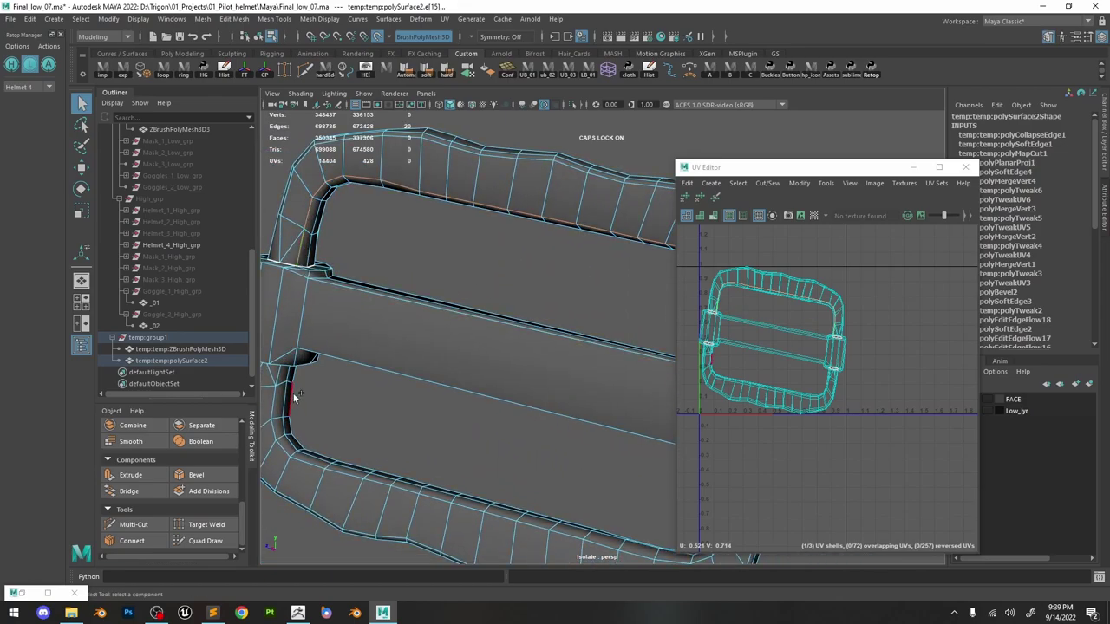
{"action": "scroll", "coordinate": [537, 397], "scroll_direction": "down", "scroll_amount": 3}
{"action": "middle_click_drag", "start_coordinate": [686, 416], "coordinate": [537, 396], "text": "alt"}
{"action": "scroll", "coordinate": [538, 397], "scroll_direction": "up", "scroll_amount": 5}
{"action": "middle_click_drag", "start_coordinate": [499, 434], "coordinate": [577, 310], "text": "alt"}
{"action": "double_click", "coordinate": [578, 310], "text": "shift"}
{"action": "key", "text": "shift+x"}
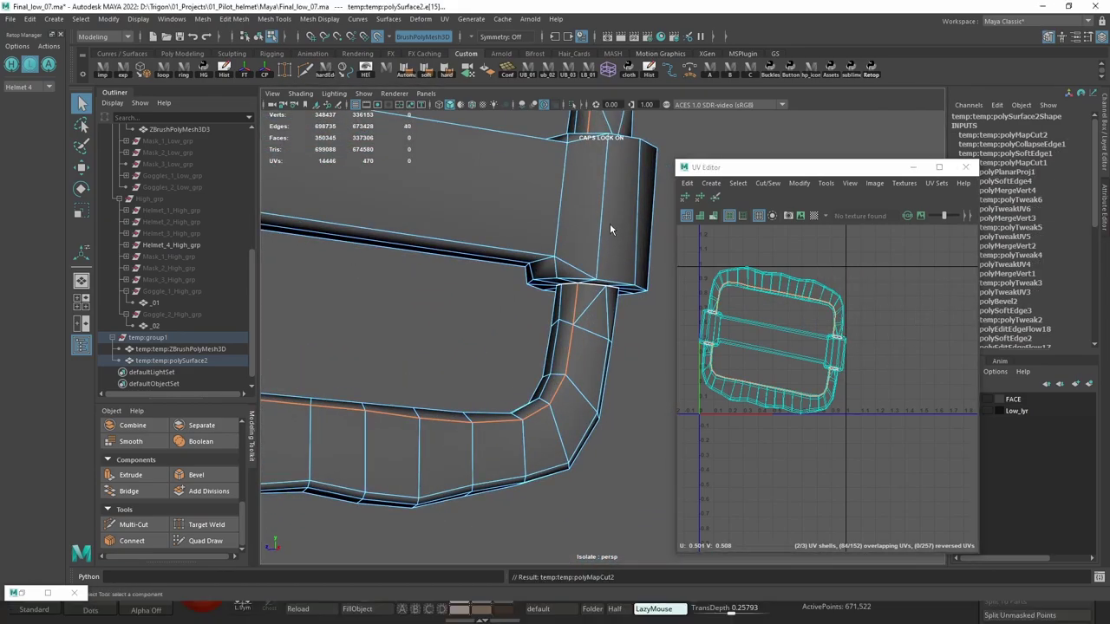
{"action": "left_click_drag", "start_coordinate": [610, 223], "coordinate": [560, 245], "text": "alt"}
Cut UV seams along the long edges of the centre bar and across its ends at both collars, and harden those edges.
{"action": "middle_click_drag", "start_coordinate": [561, 246], "coordinate": [477, 338], "text": "alt"}
{"action": "left_click", "coordinate": [476, 337]}
{"action": "scroll", "coordinate": [476, 337], "scroll_direction": "down", "scroll_amount": 5}
{"action": "middle_click_drag", "start_coordinate": [347, 299], "coordinate": [448, 287], "text": "alt"}
{"action": "scroll", "coordinate": [448, 287], "scroll_direction": "up", "scroll_amount": 4}
{"action": "left_click_drag", "start_coordinate": [449, 287], "coordinate": [499, 293], "text": "alt"}
{"action": "left_click_drag", "start_coordinate": [574, 310], "coordinate": [570, 288], "text": "alt"}
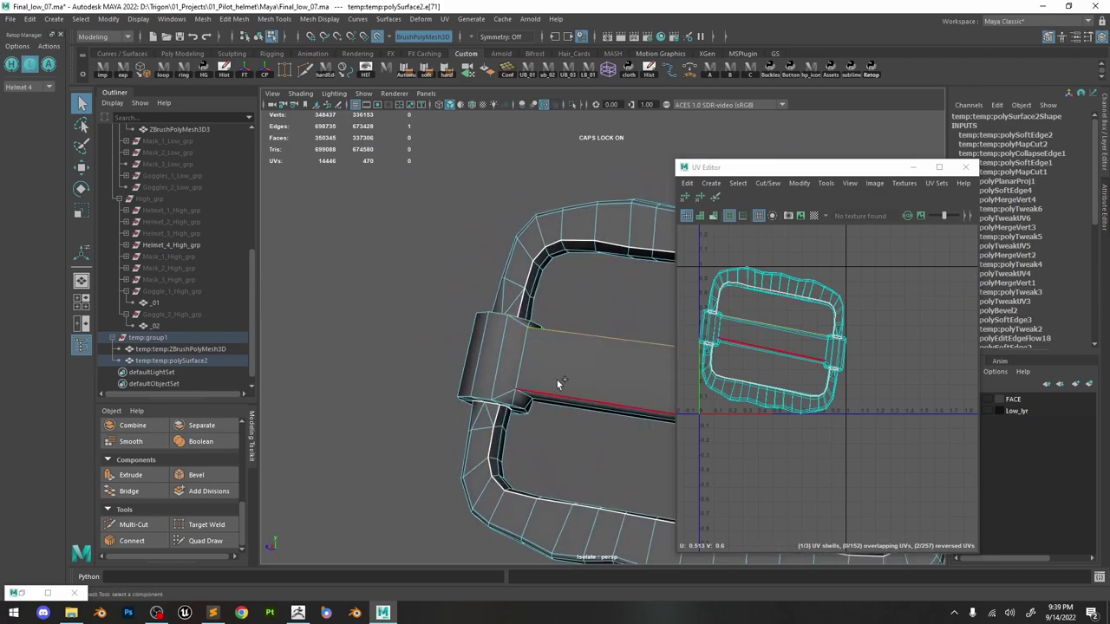
{"action": "left_click", "coordinate": [556, 380], "text": "shift"}
{"action": "middle_click_drag", "start_coordinate": [605, 345], "coordinate": [474, 344], "text": "alt"}
{"action": "left_click_drag", "start_coordinate": [474, 344], "coordinate": [396, 250], "text": "alt"}
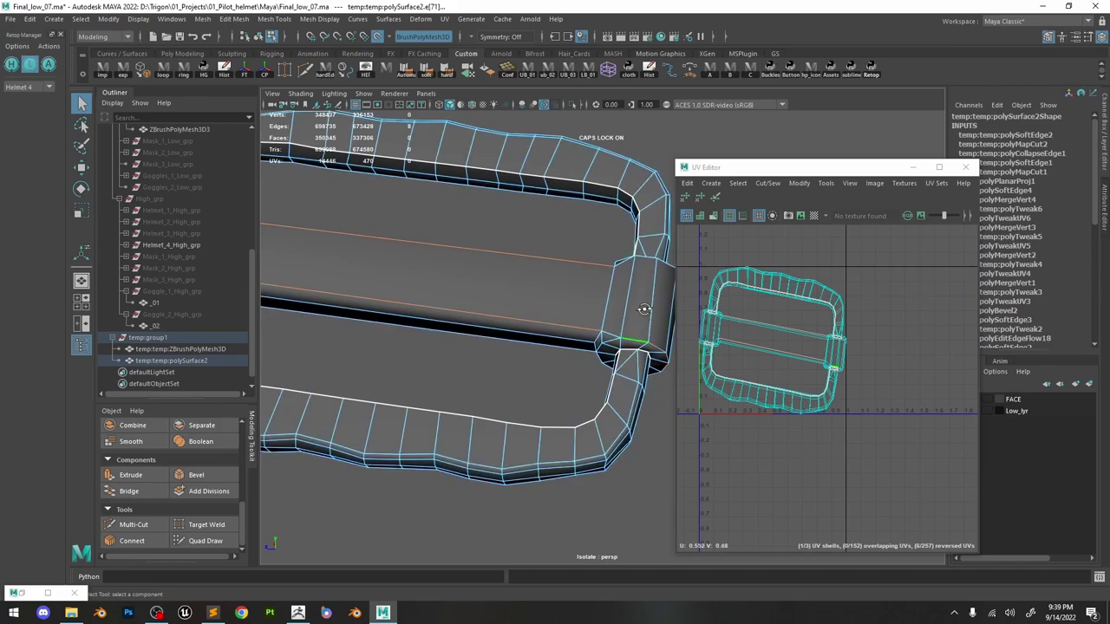
{"action": "left_click_drag", "start_coordinate": [643, 309], "coordinate": [582, 241], "text": "alt"}
{"action": "left_click", "coordinate": [549, 322]}
{"action": "left_click", "coordinate": [552, 250], "text": "shift"}
{"action": "left_click_drag", "start_coordinate": [603, 357], "coordinate": [555, 285], "text": "alt"}
{"action": "left_click", "coordinate": [585, 351], "text": "shift"}
{"action": "left_click_drag", "start_coordinate": [486, 365], "coordinate": [616, 318], "text": "alt"}
{"action": "left_click", "coordinate": [617, 318], "text": "shift"}
{"action": "right_click_drag", "start_coordinate": [617, 318], "coordinate": [434, 262], "text": "alt"}
{"action": "left_click_drag", "start_coordinate": [434, 263], "coordinate": [505, 353], "text": "alt"}
{"action": "scroll", "coordinate": [505, 353], "scroll_direction": "up", "scroll_amount": 3}
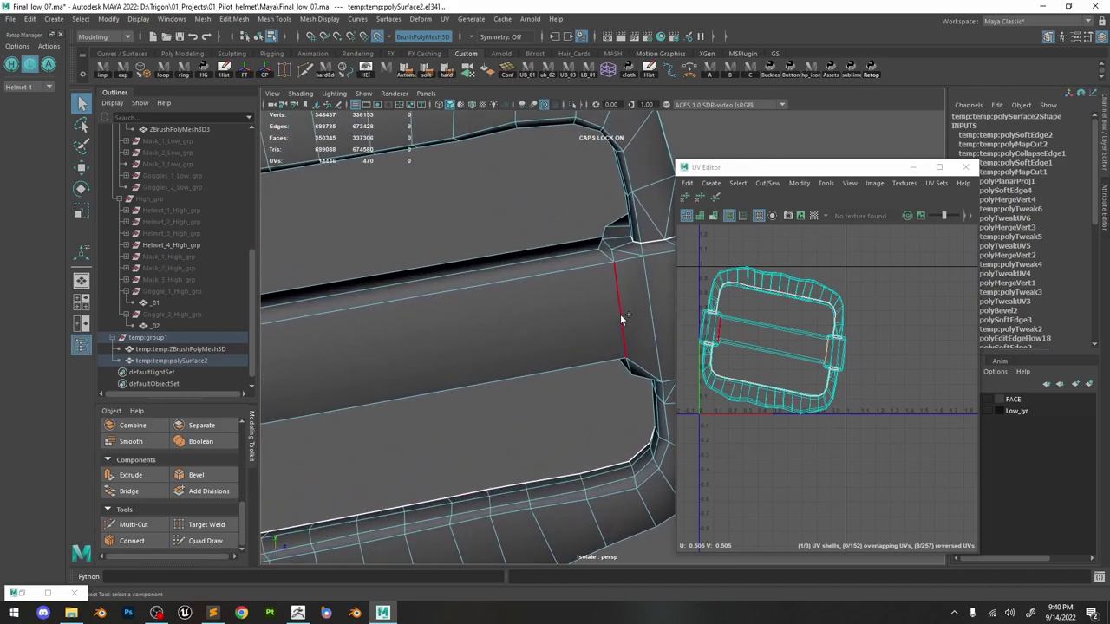
{"action": "left_click_drag", "start_coordinate": [605, 256], "coordinate": [550, 278], "text": "alt"}
{"action": "scroll", "coordinate": [555, 335], "scroll_direction": "down", "scroll_amount": 4}
{"action": "left_click_drag", "start_coordinate": [555, 335], "coordinate": [548, 288], "text": "alt"}
{"action": "right_click_drag", "start_coordinate": [842, 272], "coordinate": [808, 287], "text": "shift"}
{"action": "right_click_drag", "start_coordinate": [554, 225], "coordinate": [638, 256], "text": "shift"}
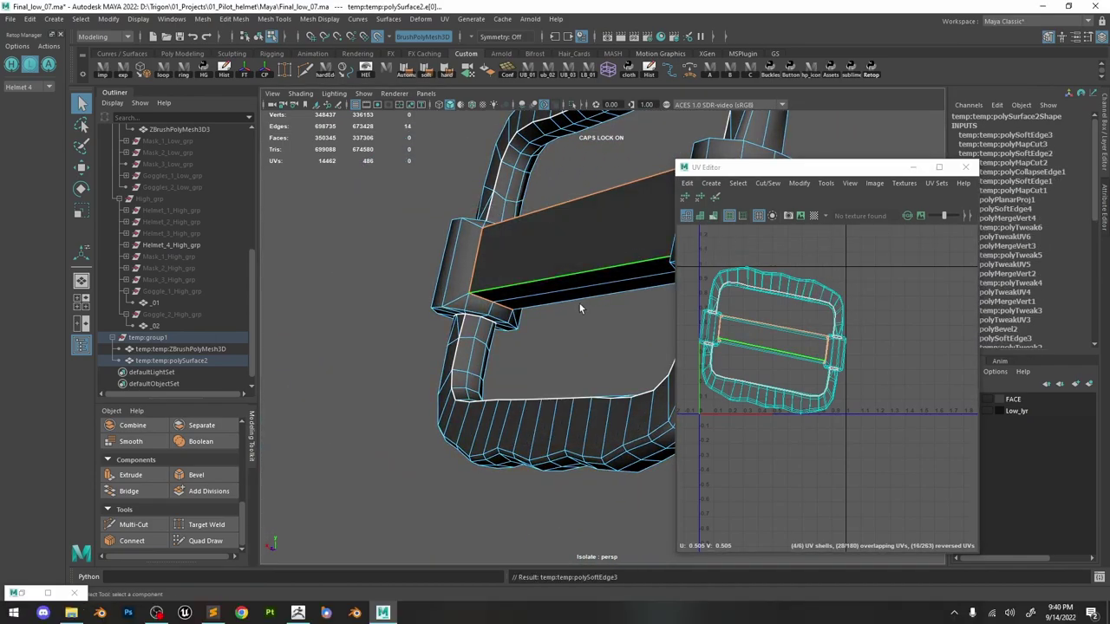
Unfold all of the buckle's UVs and lay out the resulting shells without overlaps.
{"action": "left_click_drag", "start_coordinate": [579, 310], "coordinate": [445, 309], "text": "alt"}
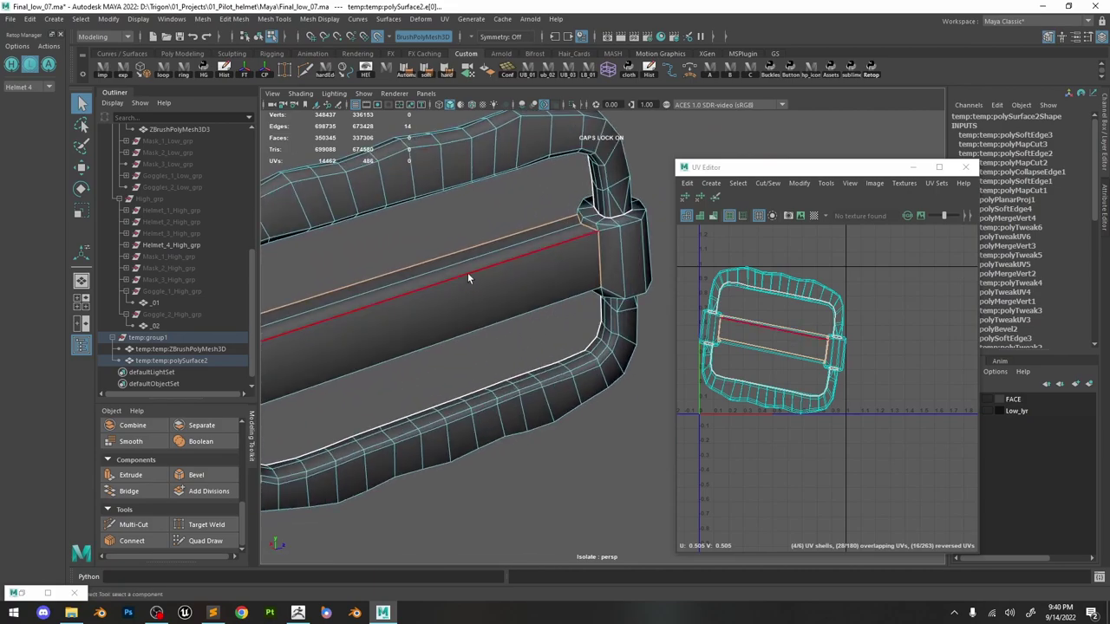
{"action": "left_click", "coordinate": [467, 272]}
{"action": "right_click_drag", "start_coordinate": [797, 290], "coordinate": [877, 453], "text": "ctrl"}
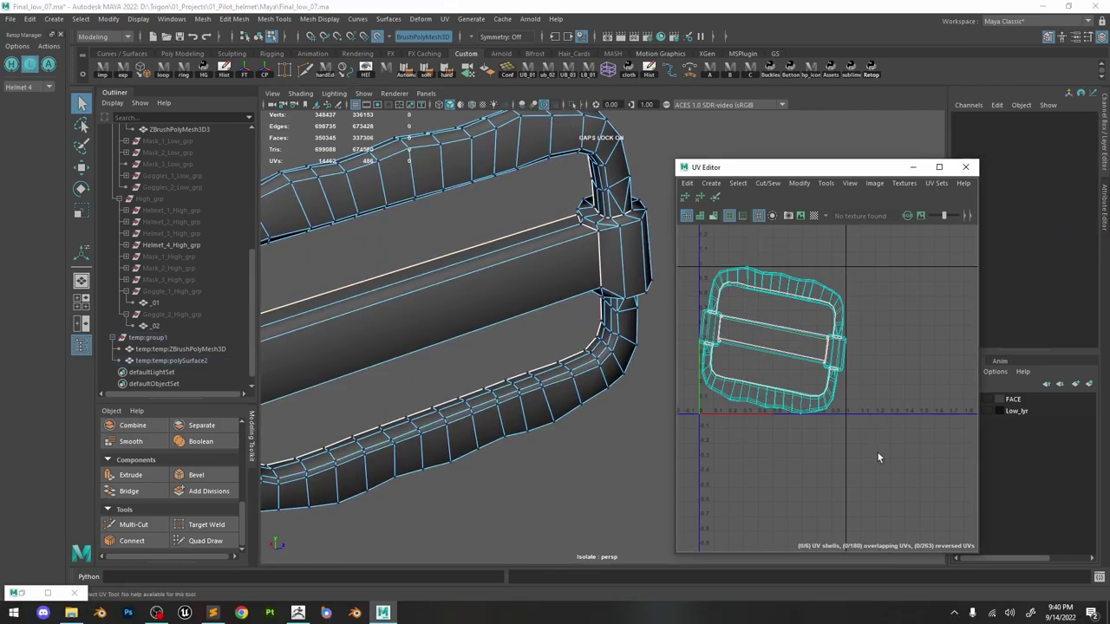
{"action": "left_click", "coordinate": [716, 200]}
{"action": "left_click_drag", "start_coordinate": [778, 354], "coordinate": [784, 371]}
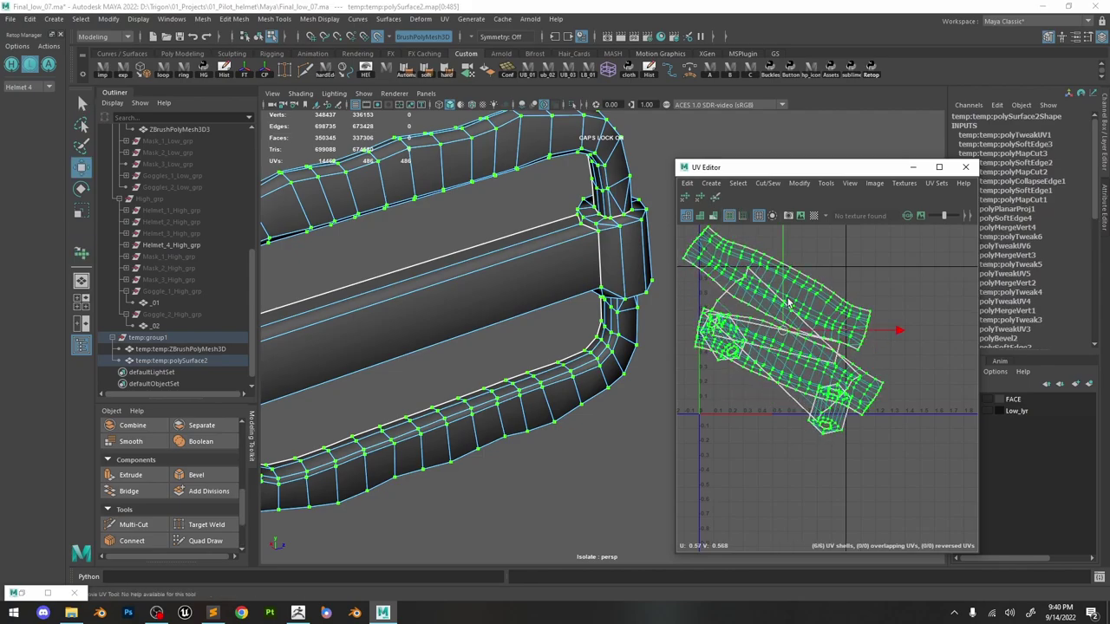
{"action": "right_click_drag", "start_coordinate": [789, 302], "coordinate": [729, 341], "text": "shift"}
{"action": "right_click_drag", "start_coordinate": [764, 373], "coordinate": [798, 388], "text": "alt"}
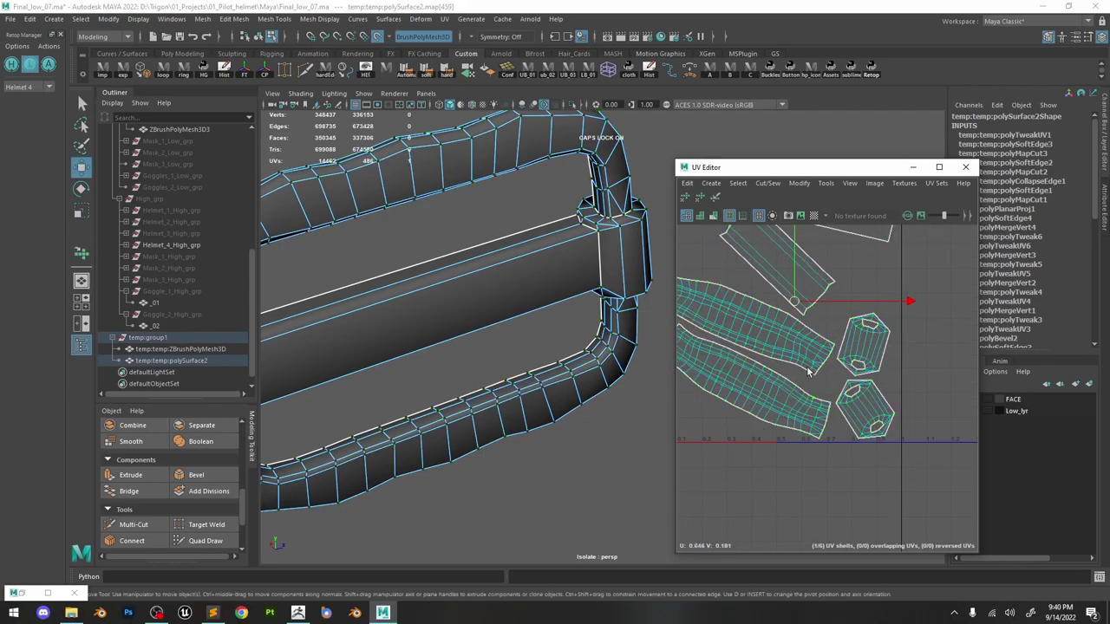
Turn on UV distortion shading and cut short seams through both end caps of one collar, from the frame openings to the shell border.
{"action": "key", "text": "f"}
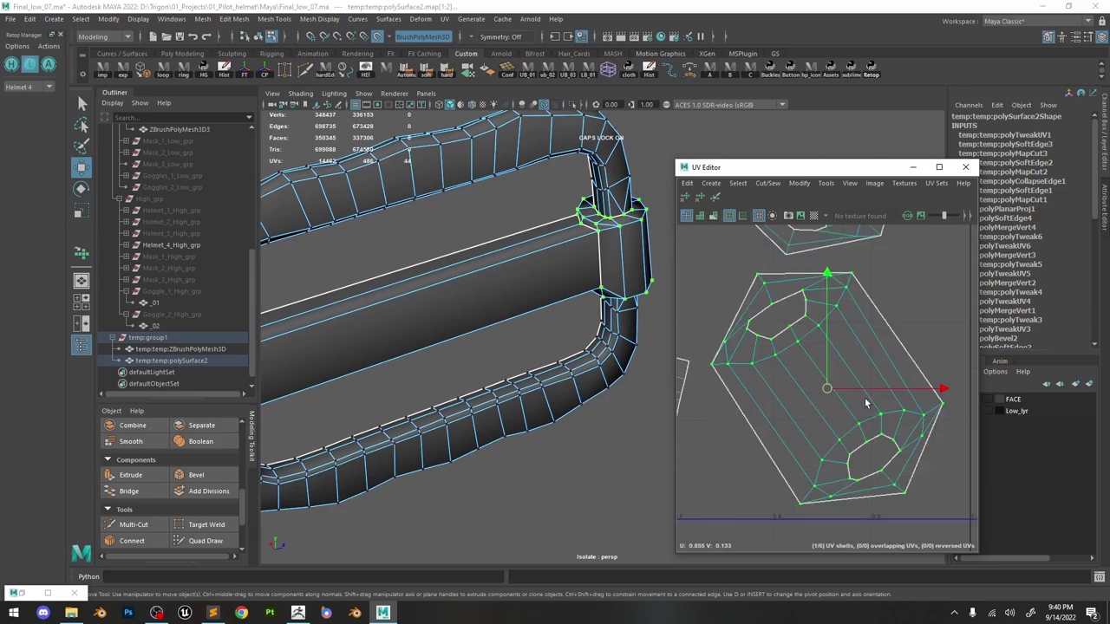
{"action": "scroll", "coordinate": [830, 351], "scroll_direction": "down", "scroll_amount": 5}
{"action": "left_click", "coordinate": [713, 215]}
{"action": "scroll", "coordinate": [823, 261], "scroll_direction": "up", "scroll_amount": 3}
{"action": "mouse_move", "coordinate": [594, 291]}
{"action": "left_mouse_down", "text": "alt"}
{"action": "mouse_move", "coordinate": [612, 289]}
{"action": "mouse_move", "coordinate": [580, 277]}
{"action": "left_mouse_up", "text": "alt"}
{"action": "key", "text": "F10"}
{"action": "left_click", "coordinate": [569, 367]}
{"action": "left_click_drag", "start_coordinate": [532, 322], "coordinate": [531, 351], "text": "alt"}
{"action": "double_click", "coordinate": [402, 228]}
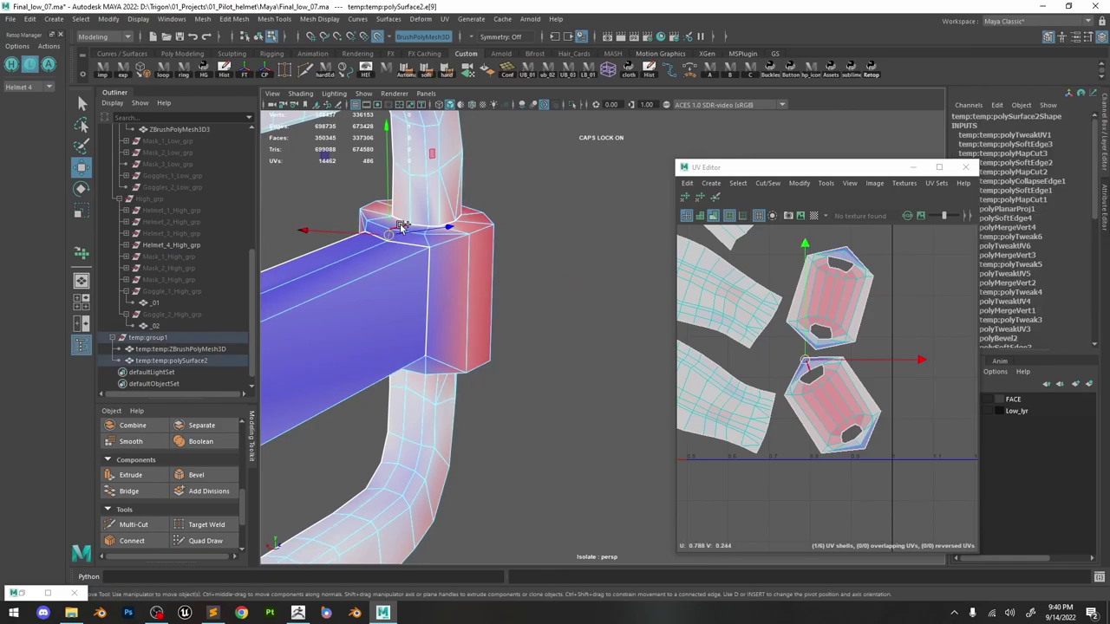
{"action": "left_click_drag", "start_coordinate": [401, 228], "coordinate": [381, 369], "text": "alt"}
{"action": "double_click", "coordinate": [380, 367], "text": "shift"}
{"action": "right_click", "coordinate": [846, 306], "text": "shift"}
{"action": "right_click_drag", "start_coordinate": [847, 308], "coordinate": [803, 322], "text": "shift"}
Cut matching short UV seams through both end caps of the other collar.
{"action": "scroll", "coordinate": [820, 337], "scroll_direction": "up", "scroll_amount": 5}
{"action": "double_click", "coordinate": [810, 352]}
{"action": "middle_click_drag", "start_coordinate": [810, 352], "coordinate": [769, 490], "text": "alt"}
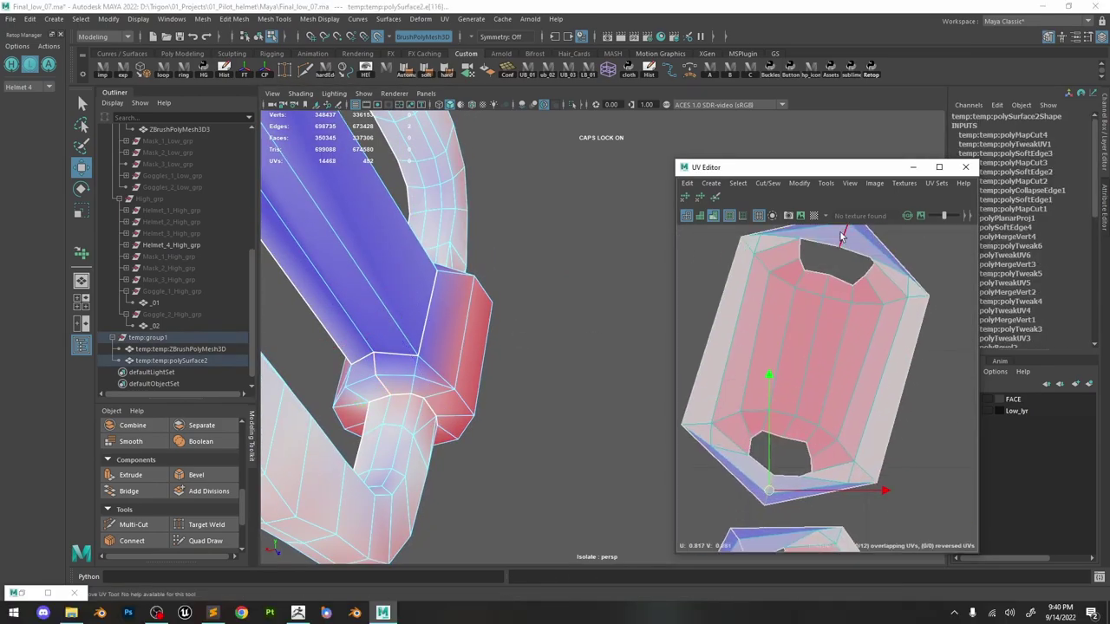
{"action": "double_click", "coordinate": [843, 239], "text": "shift"}
{"action": "left_click_drag", "start_coordinate": [503, 300], "coordinate": [411, 313], "text": "alt"}
{"action": "middle_click_drag", "start_coordinate": [411, 313], "coordinate": [814, 292], "text": "alt"}
{"action": "scroll", "coordinate": [774, 316], "scroll_direction": "down", "scroll_amount": 10}
{"action": "right_click_drag", "start_coordinate": [813, 293], "coordinate": [830, 367], "text": "shift"}
Select the UVs of all the buckle's shells and unfold them again with the new collar seams.
{"action": "scroll", "coordinate": [770, 315], "scroll_direction": "up", "scroll_amount": 4}
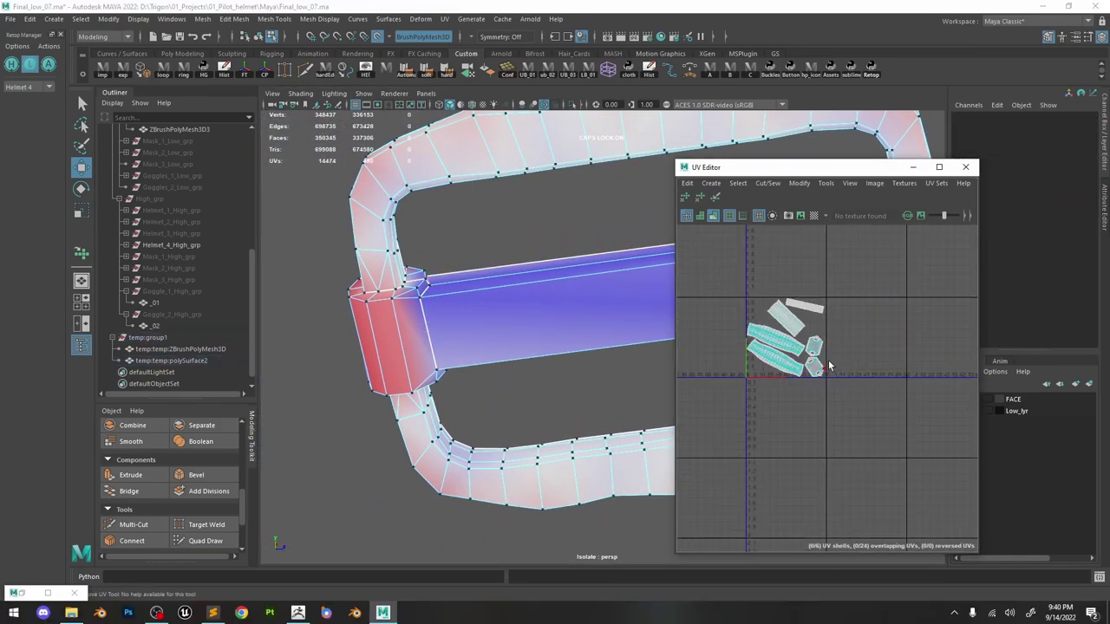
{"action": "scroll", "coordinate": [829, 365], "scroll_direction": "up", "scroll_amount": 1}
{"action": "left_click_drag", "start_coordinate": [841, 399], "coordinate": [710, 264]}
{"action": "key", "text": "y"}
{"action": "key", "text": "w"}
{"action": "scroll", "coordinate": [796, 322], "scroll_direction": "up", "scroll_amount": 5}
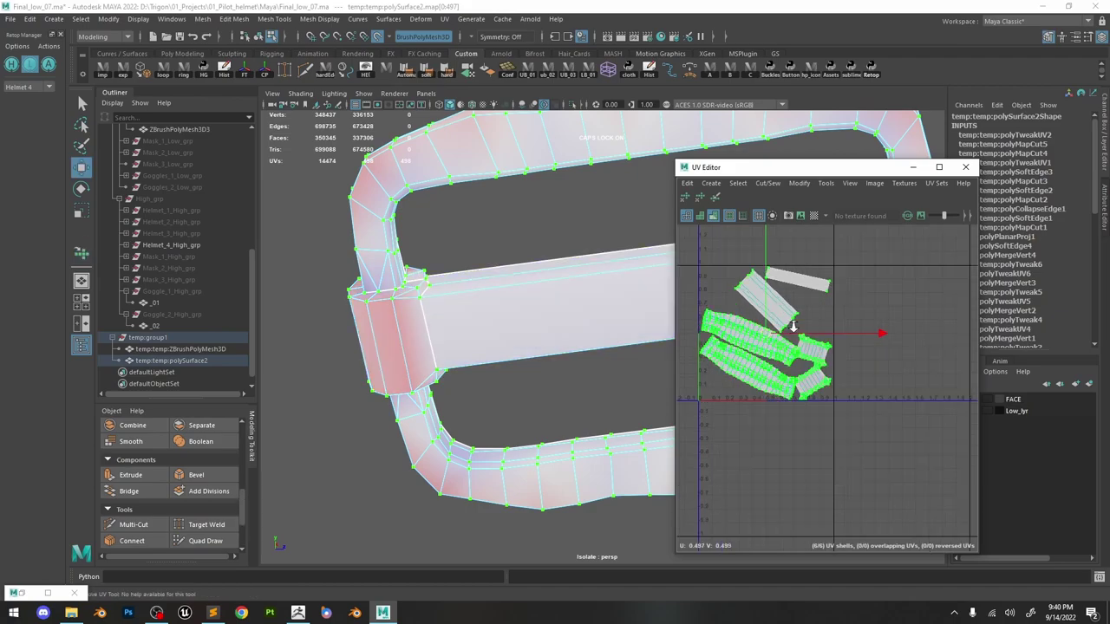
Rotate the upper of the two frame UV shells until it lies roughly horizontal, and turn off the distortion shading.
{"action": "double_click", "coordinate": [756, 366]}
{"action": "key", "text": "e"}
{"action": "scroll", "coordinate": [820, 320], "scroll_direction": "down", "scroll_amount": 1}
{"action": "left_click_drag", "start_coordinate": [828, 306], "coordinate": [791, 272]}
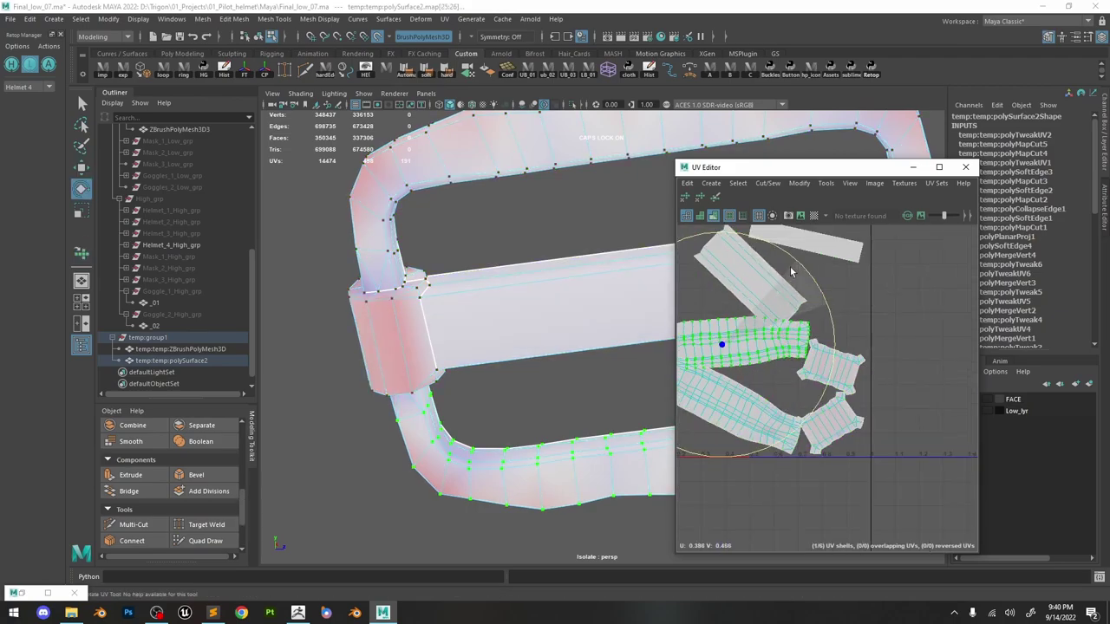
{"action": "right_click_drag", "start_coordinate": [494, 244], "coordinate": [509, 220]}
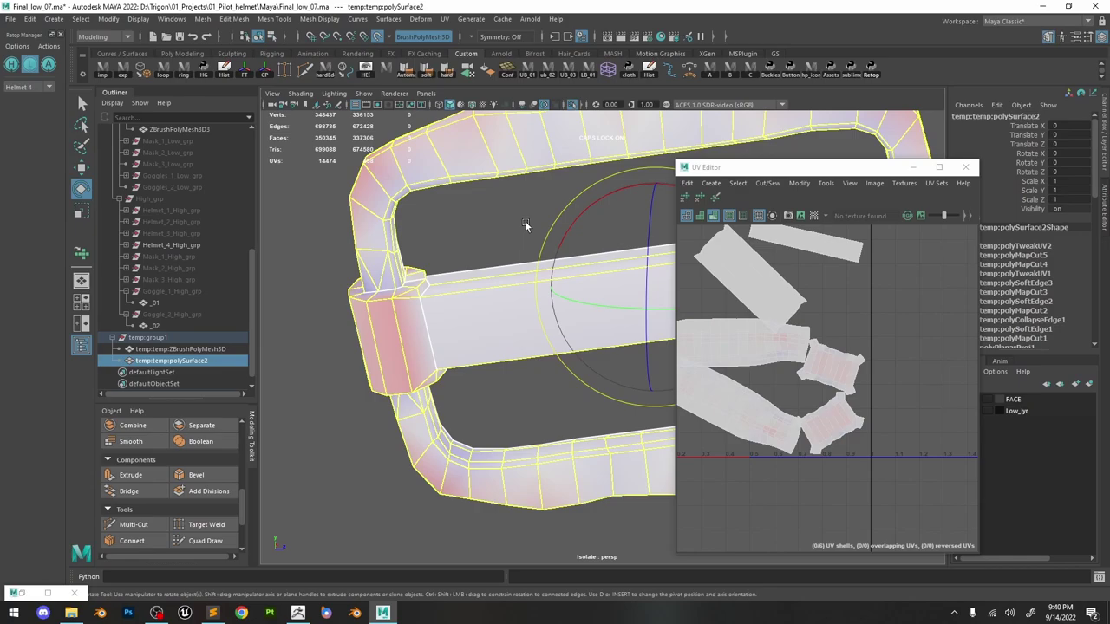
{"action": "left_click", "coordinate": [713, 219]}
Examine the shaded buckle without wireframe from several angles, especially along the centre bar.
{"action": "left_click", "coordinate": [492, 207]}
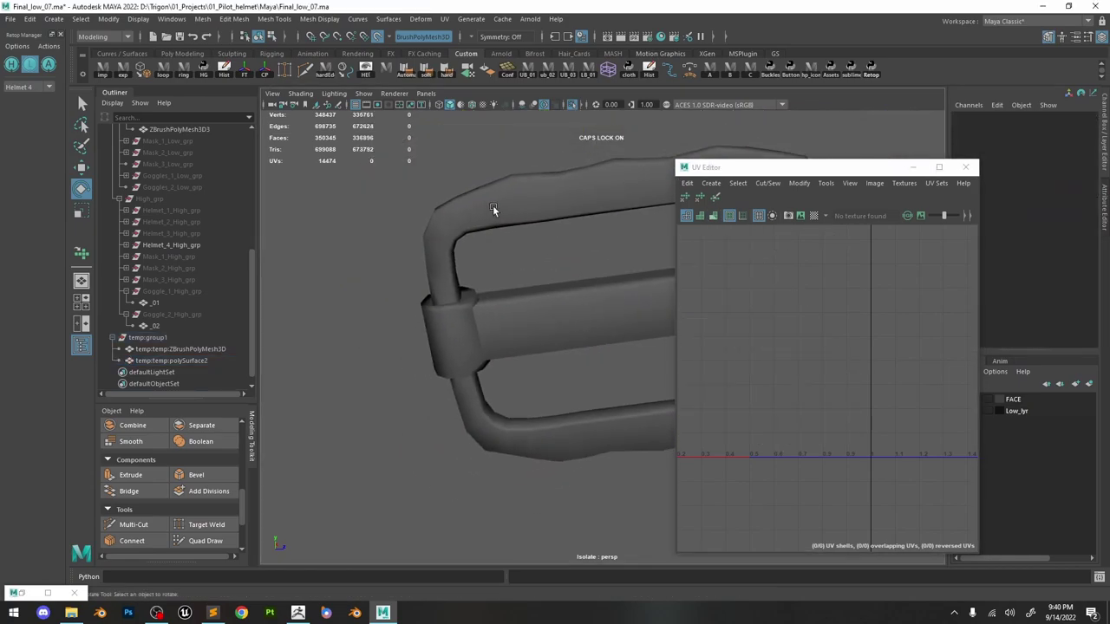
{"action": "mouse_move", "coordinate": [493, 207]}
{"action": "left_mouse_down", "text": "alt"}
{"action": "mouse_move", "coordinate": [602, 248]}
{"action": "mouse_move", "coordinate": [620, 273]}
{"action": "mouse_move", "coordinate": [557, 293]}
{"action": "mouse_move", "coordinate": [406, 291]}
{"action": "mouse_move", "coordinate": [406, 263]}
{"action": "mouse_move", "coordinate": [572, 289]}
{"action": "mouse_move", "coordinate": [562, 220]}
{"action": "mouse_move", "coordinate": [561, 240]}
{"action": "left_mouse_up", "text": "alt"}
{"action": "left_click", "coordinate": [609, 273]}
{"action": "left_click", "coordinate": [406, 292]}
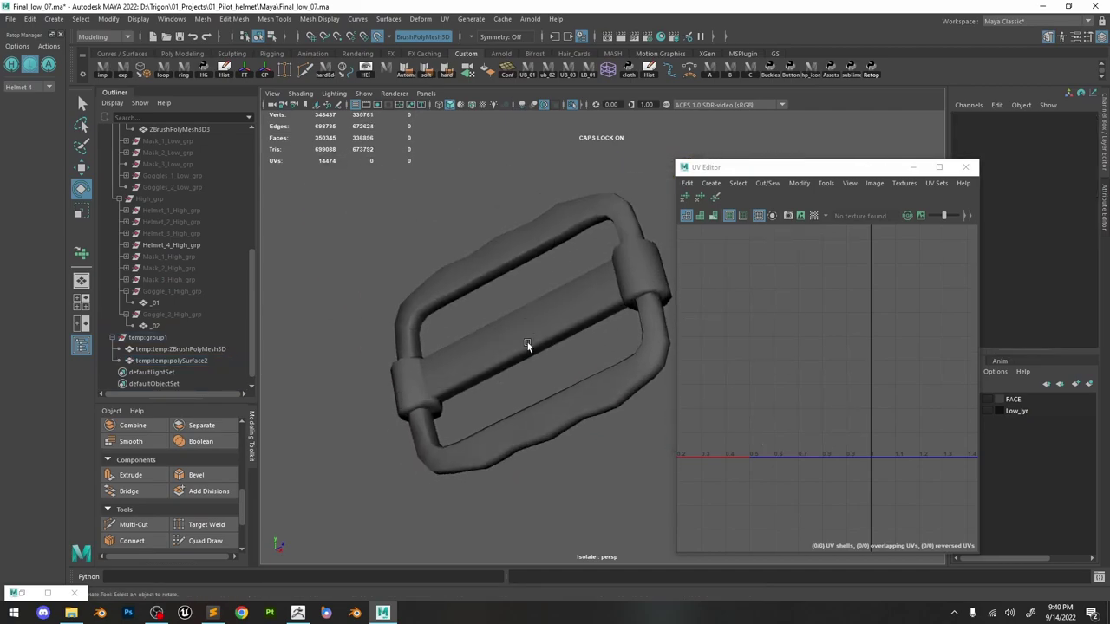
{"action": "left_click_drag", "start_coordinate": [528, 345], "coordinate": [546, 310], "text": "alt"}
{"action": "left_click", "coordinate": [573, 311]}
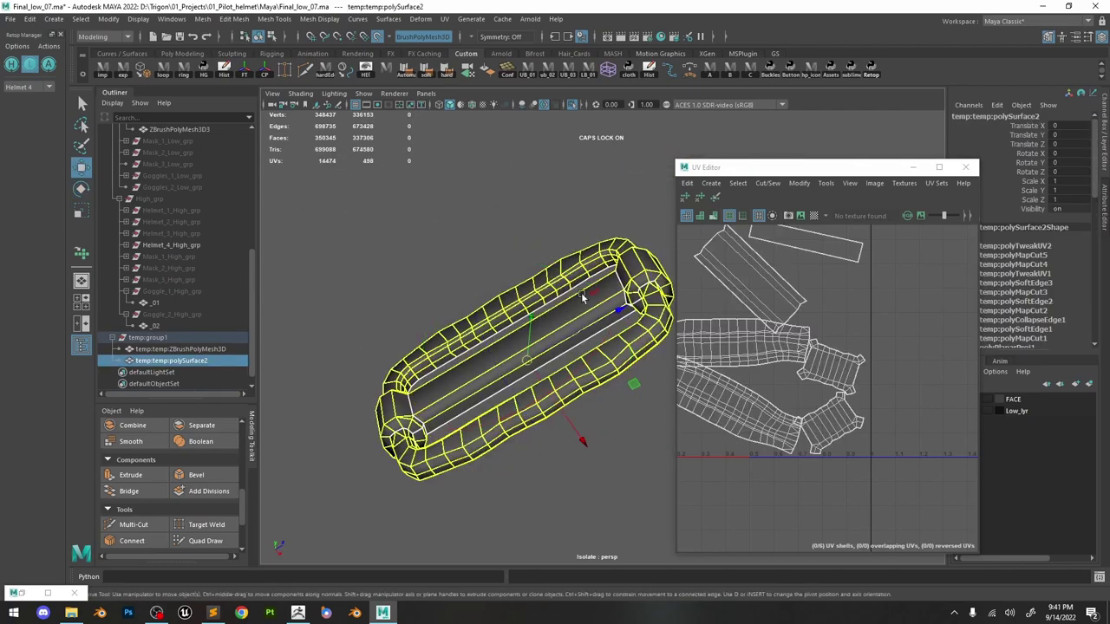
{"action": "right_click_drag", "start_coordinate": [581, 293], "coordinate": [662, 423], "text": "alt"}
{"action": "left_click_drag", "start_coordinate": [663, 423], "coordinate": [550, 300], "text": "alt"}
Slide a single lengthwise edge of the centre bar slightly across its surface, undoing the first slide attempt.
{"action": "right_click_drag", "start_coordinate": [538, 304], "coordinate": [536, 279]}
{"action": "double_click", "coordinate": [533, 313]}
{"action": "left_click_drag", "start_coordinate": [533, 312], "coordinate": [525, 252], "text": "alt"}
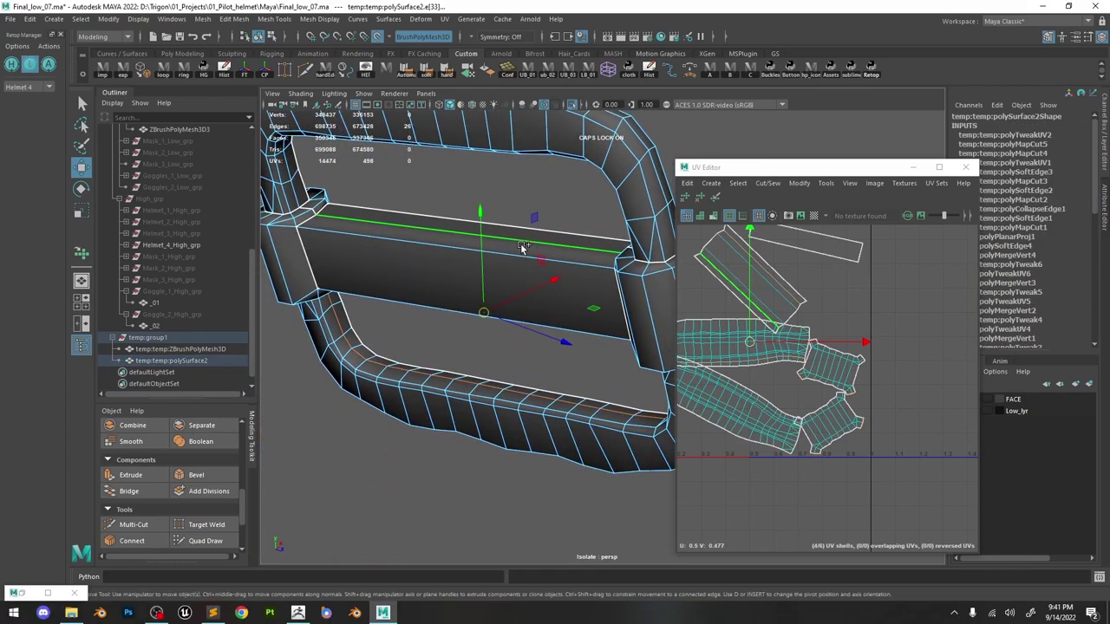
{"action": "left_click_drag", "start_coordinate": [433, 253], "coordinate": [501, 344], "text": "ctrl+shift"}
{"action": "key", "text": "ctrl+z"}
{"action": "left_click", "coordinate": [479, 233]}
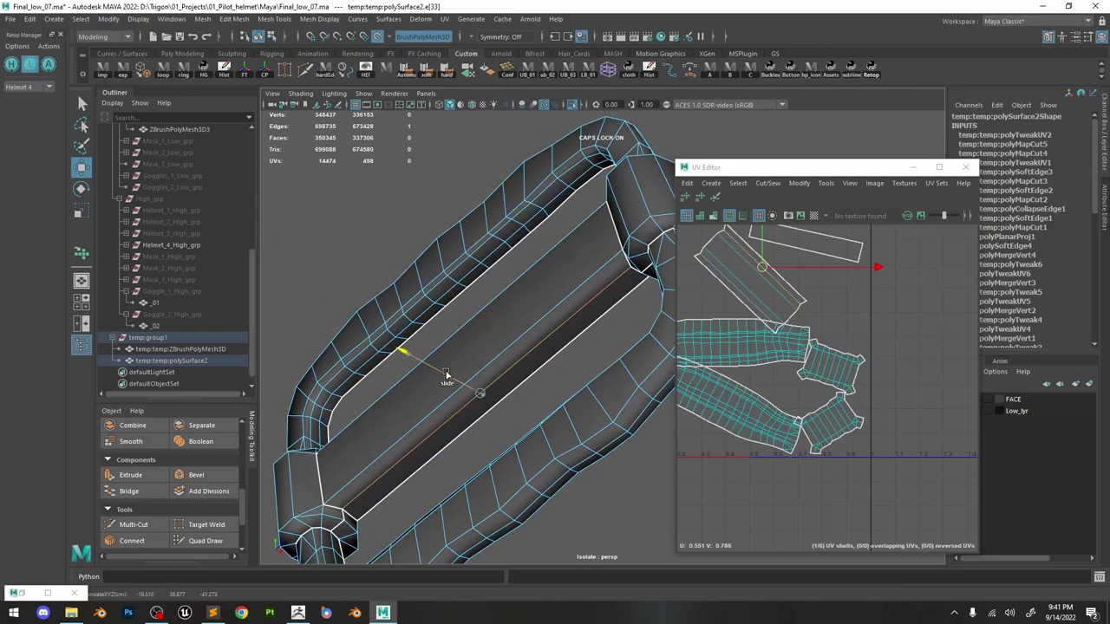
{"action": "left_click_drag", "start_coordinate": [442, 373], "coordinate": [440, 373], "text": "ctrl+shift"}
Deselect the mesh and check the centre bar's shading after the edge slide.
{"action": "right_click_drag", "start_coordinate": [590, 191], "coordinate": [614, 168]}
{"action": "left_click", "coordinate": [547, 235]}
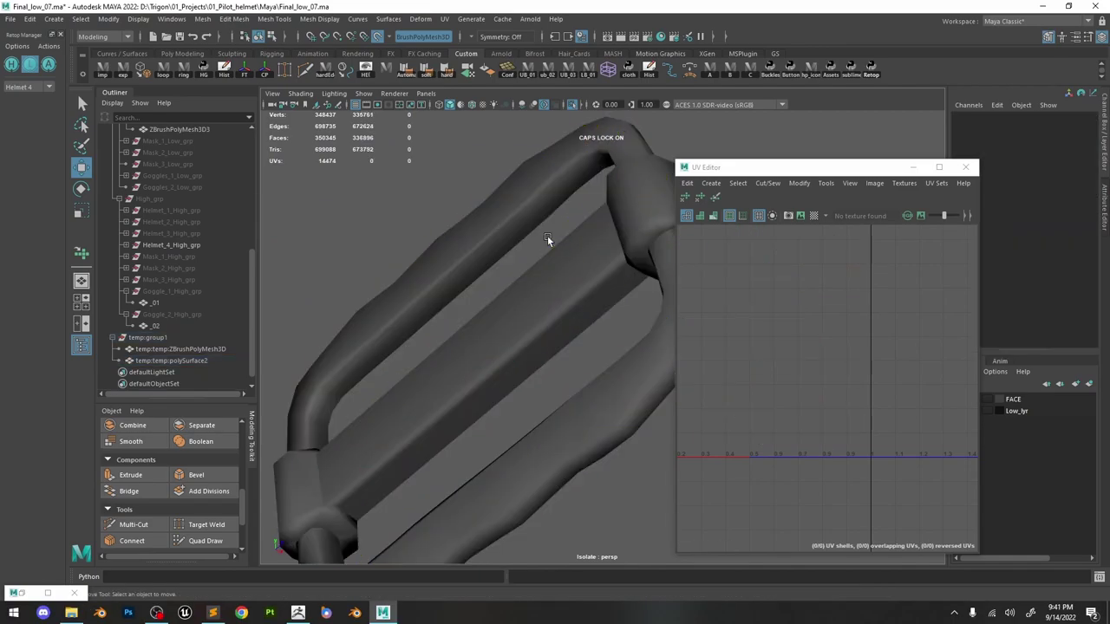
{"action": "scroll", "coordinate": [544, 260], "scroll_direction": "down", "scroll_amount": 3}
{"action": "left_click_drag", "start_coordinate": [543, 281], "coordinate": [583, 329], "text": "alt"}
{"action": "scroll", "coordinate": [583, 327], "scroll_direction": "down", "scroll_amount": 1}
{"action": "left_click", "coordinate": [558, 307]}
{"action": "middle_click_drag", "start_coordinate": [307, 243], "coordinate": [396, 247], "text": "alt"}
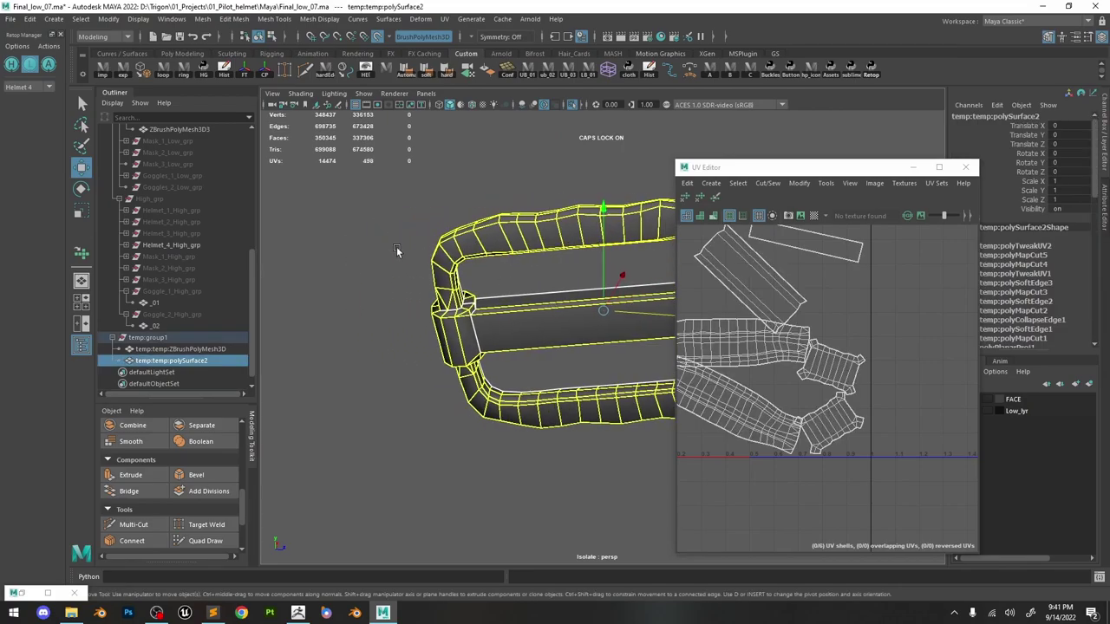
Bevel the outer rim edges at both ends of each collar with one segment and a fraction of 0.4.
{"action": "scroll", "coordinate": [398, 249], "scroll_direction": "up", "scroll_amount": 5}
{"action": "middle_click_drag", "start_coordinate": [456, 291], "coordinate": [619, 307], "text": "alt"}
{"action": "left_click", "coordinate": [520, 238]}
{"action": "right_click_drag", "start_coordinate": [441, 296], "coordinate": [441, 265]}
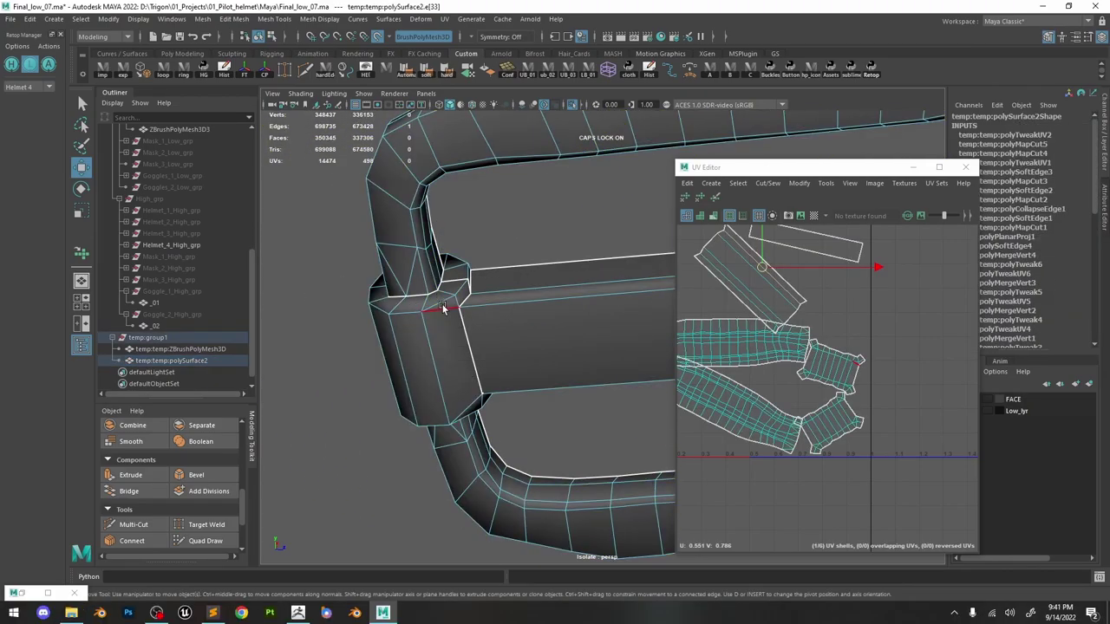
{"action": "double_click", "coordinate": [442, 302]}
{"action": "left_click_drag", "start_coordinate": [412, 319], "coordinate": [426, 347], "text": "alt"}
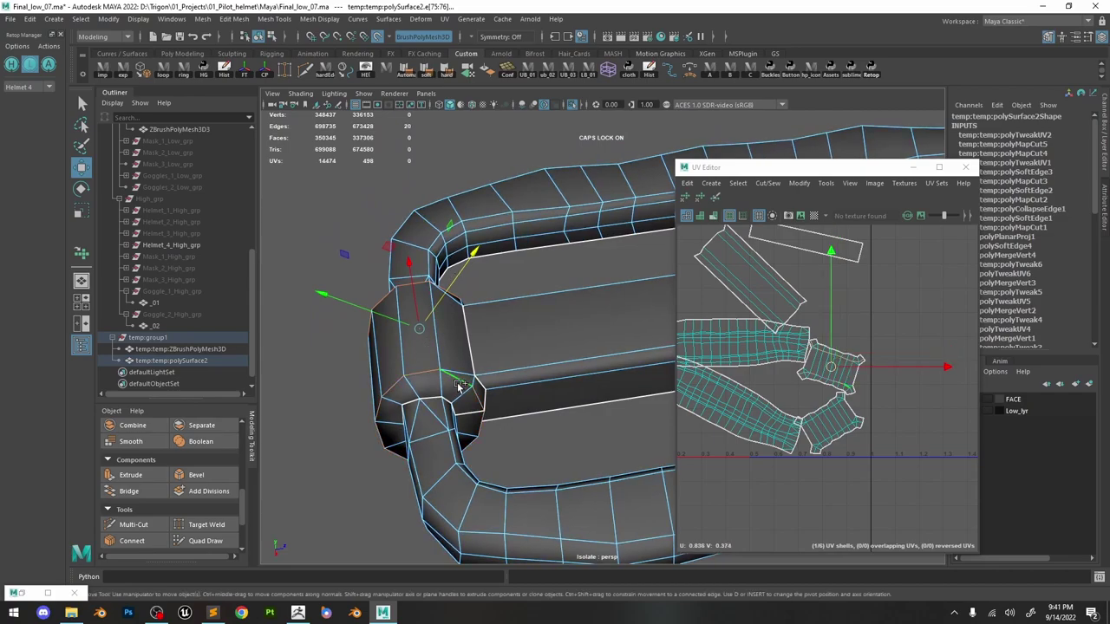
{"action": "left_click_drag", "start_coordinate": [459, 387], "coordinate": [376, 315], "text": "alt"}
{"action": "left_click", "coordinate": [578, 310]}
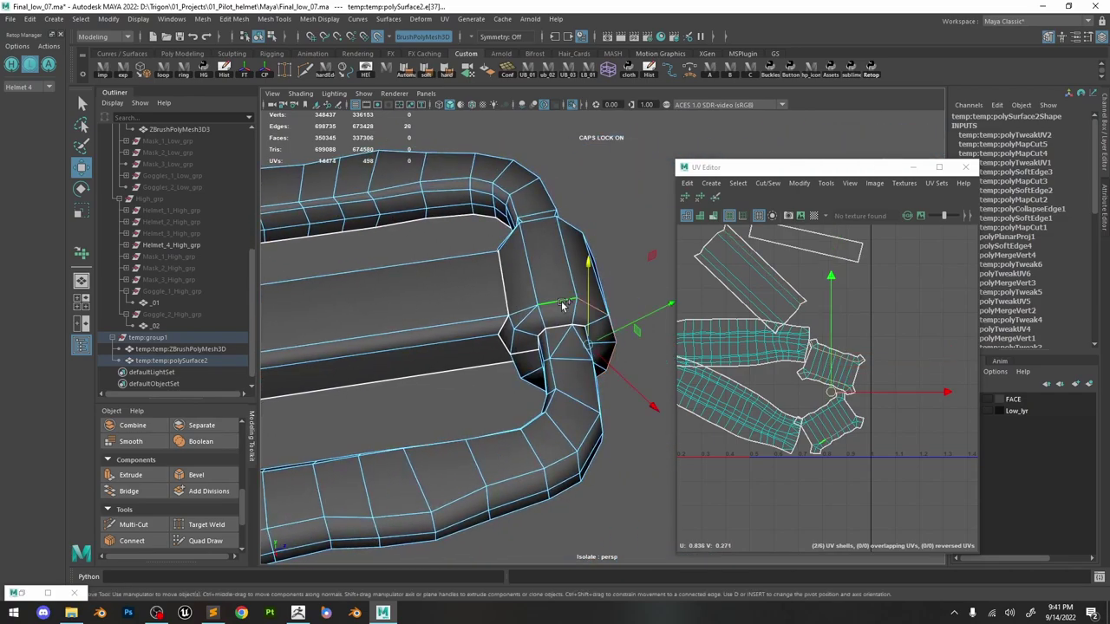
{"action": "left_click_drag", "start_coordinate": [550, 245], "coordinate": [594, 314], "text": "alt"}
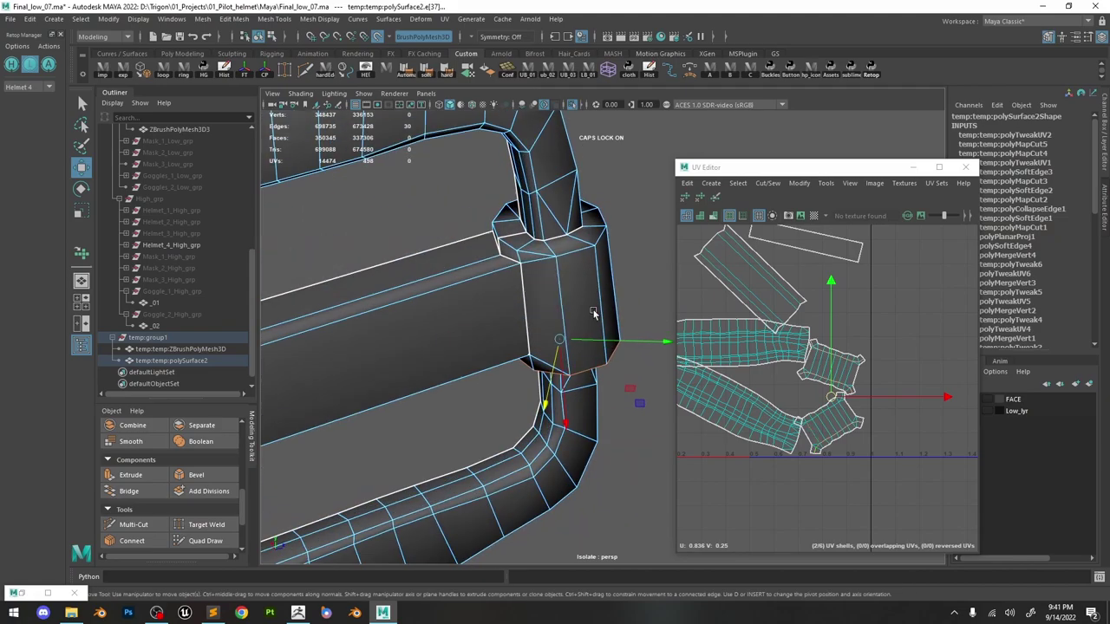
{"action": "right_click_drag", "start_coordinate": [536, 238], "coordinate": [595, 241], "text": "shift"}
{"action": "left_click_drag", "start_coordinate": [571, 266], "coordinate": [581, 234], "text": "alt"}
{"action": "right_click_drag", "start_coordinate": [584, 236], "coordinate": [665, 188]}
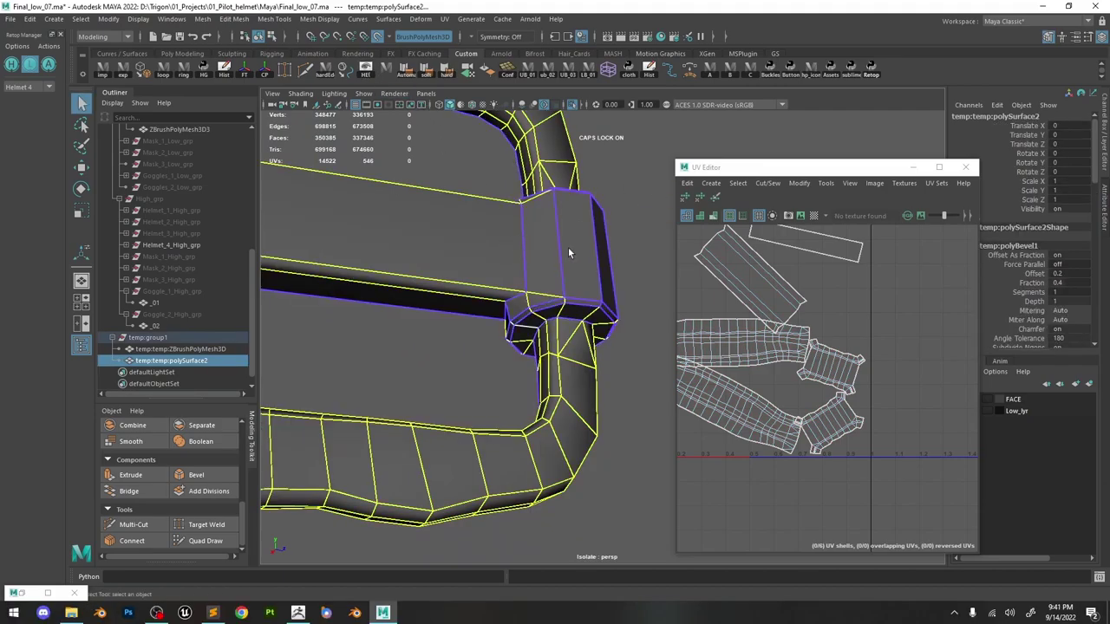
Select the narrow bevel face strips around the rims of both collars and soften their edges.
{"action": "scroll", "coordinate": [568, 247], "scroll_direction": "up", "scroll_amount": 3}
{"action": "right_click_drag", "start_coordinate": [536, 323], "coordinate": [536, 284]}
{"action": "left_click", "coordinate": [527, 288]}
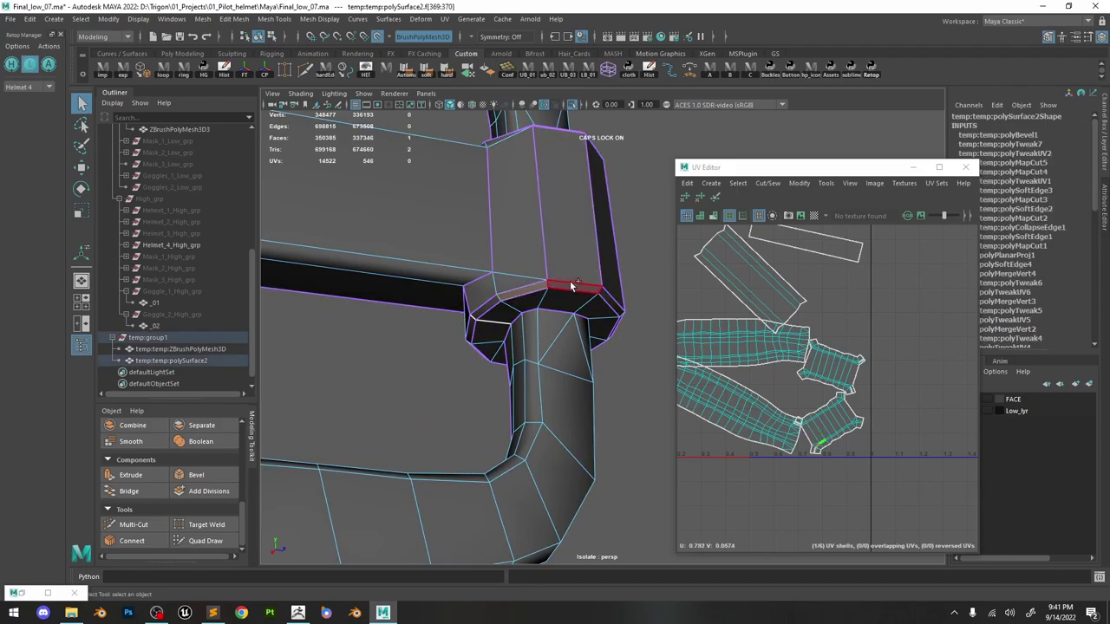
{"action": "double_click", "coordinate": [569, 280], "text": "shift"}
{"action": "left_click_drag", "start_coordinate": [555, 212], "coordinate": [531, 303], "text": "alt"}
{"action": "left_click", "coordinate": [517, 210], "text": "shift"}
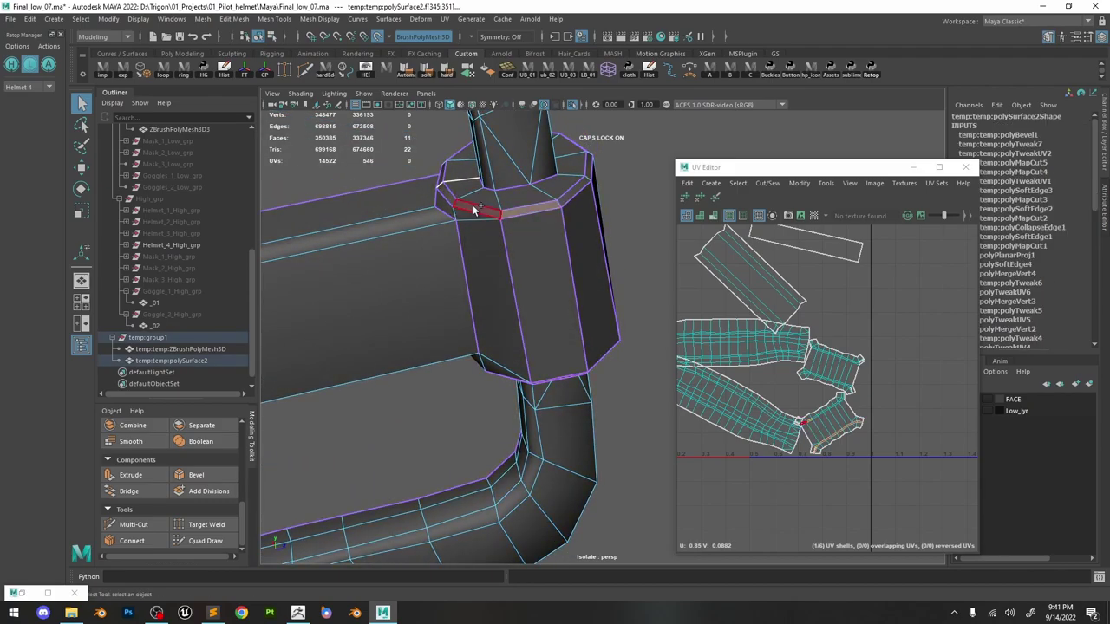
{"action": "double_click", "coordinate": [473, 205], "text": "shift"}
{"action": "right_click_drag", "start_coordinate": [486, 235], "coordinate": [391, 193], "text": "alt"}
{"action": "middle_click_drag", "start_coordinate": [304, 247], "coordinate": [424, 275], "text": "alt"}
{"action": "left_click_drag", "start_coordinate": [425, 277], "coordinate": [529, 240], "text": "alt"}
{"action": "scroll", "coordinate": [530, 240], "scroll_direction": "up", "scroll_amount": 4}
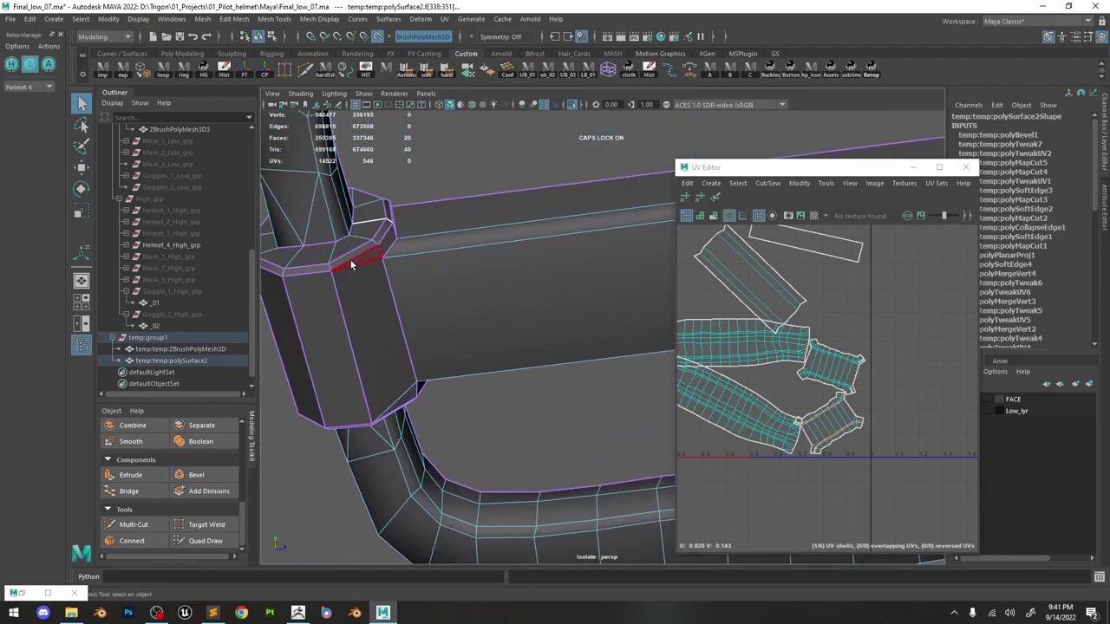
{"action": "left_click", "coordinate": [347, 259], "text": "shift"}
{"action": "double_click", "coordinate": [320, 269], "text": "shift"}
{"action": "left_click_drag", "start_coordinate": [321, 269], "coordinate": [392, 244], "text": "alt"}
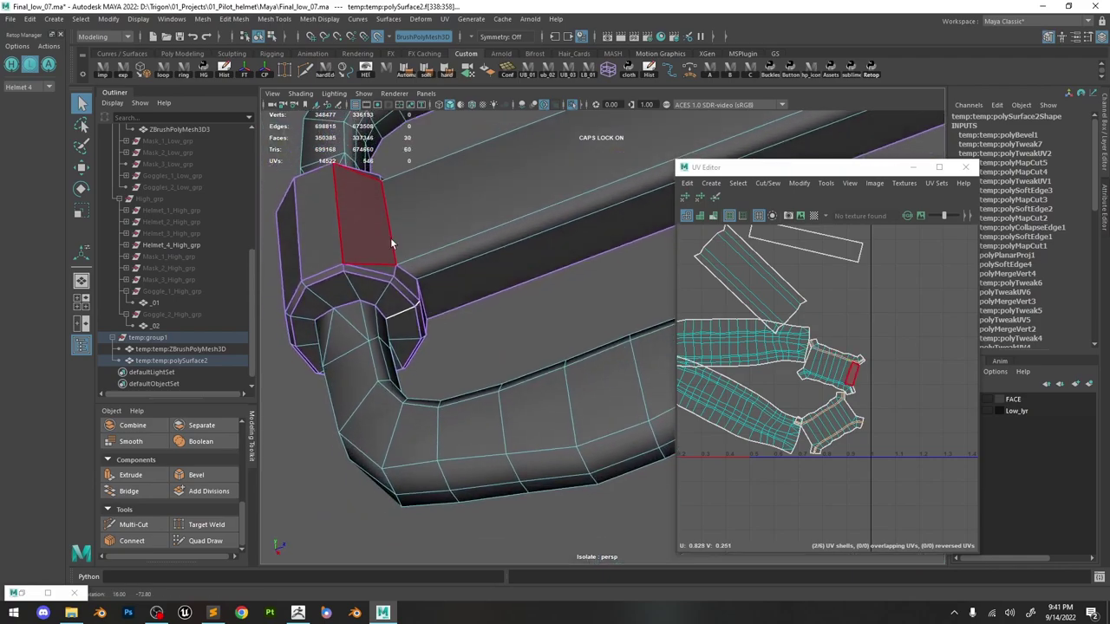
{"action": "left_click", "coordinate": [426, 72]}
Soften the edges running lengthwise along the sides of both collars.
{"action": "left_click_drag", "start_coordinate": [434, 185], "coordinate": [455, 297], "text": "alt"}
{"action": "key", "text": "F8"}
{"action": "key", "text": "F10"}
{"action": "scroll", "coordinate": [520, 278], "scroll_direction": "down", "scroll_amount": 4}
{"action": "middle_click_drag", "start_coordinate": [546, 271], "coordinate": [364, 278], "text": "alt"}
{"action": "right_click_drag", "start_coordinate": [534, 248], "coordinate": [573, 272], "text": "shift"}
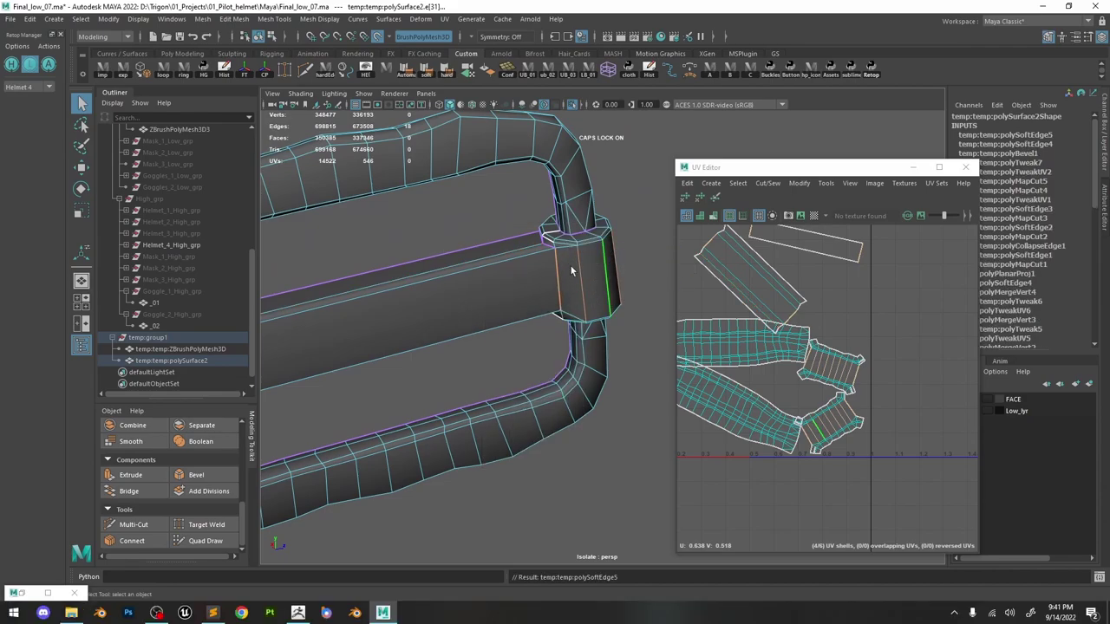
{"action": "middle_click_drag", "start_coordinate": [398, 321], "coordinate": [572, 304], "text": "alt"}
{"action": "left_click_drag", "start_coordinate": [444, 290], "coordinate": [637, 254], "text": "alt"}
Examine the softened collars and the frame from several sides, shaded and with wireframe, to judge the remaining edge hardness.
{"action": "key", "text": "F8"}
{"action": "left_click", "coordinate": [566, 209]}
{"action": "right_click_drag", "start_coordinate": [522, 304], "coordinate": [582, 362], "text": "alt"}
{"action": "middle_click_drag", "start_coordinate": [462, 205], "coordinate": [594, 269], "text": "alt"}
{"action": "left_click_drag", "start_coordinate": [594, 270], "coordinate": [670, 276], "text": "alt"}
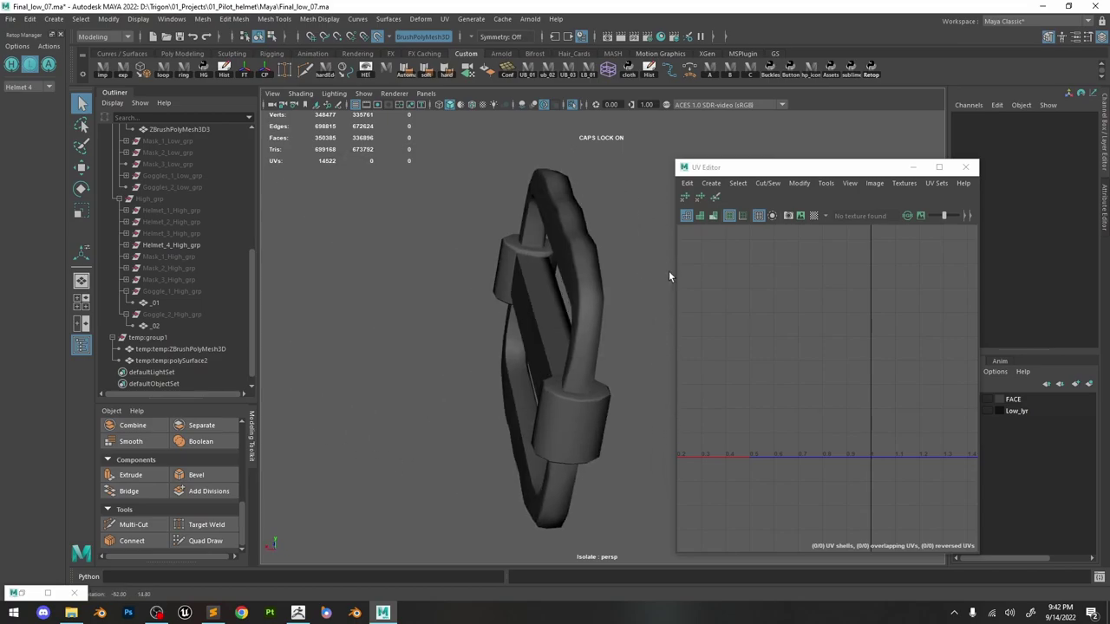
{"action": "left_click", "coordinate": [585, 257]}
{"action": "left_click_drag", "start_coordinate": [584, 257], "coordinate": [387, 257], "text": "alt"}
{"action": "right_click_drag", "start_coordinate": [518, 268], "coordinate": [518, 229]}
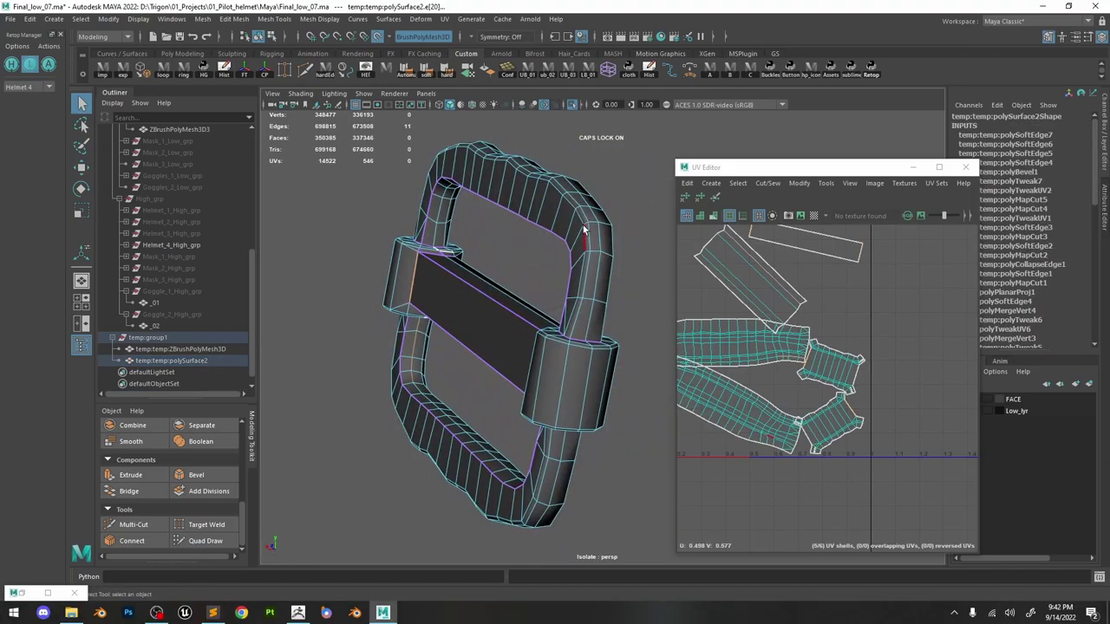
{"action": "left_click", "coordinate": [591, 270]}
{"action": "key", "text": "f"}
{"action": "left_click_drag", "start_coordinate": [591, 275], "coordinate": [519, 250], "text": "alt"}
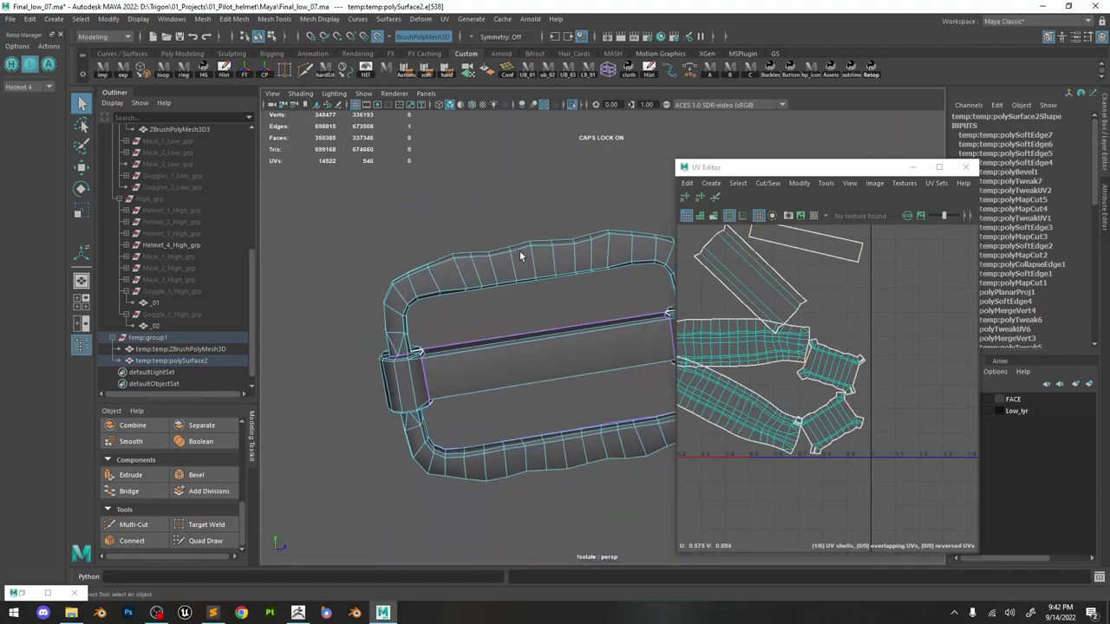
Collapse the surplus edge ring along a narrow face strip running lengthwise around the buckle frame halves.
{"action": "key", "text": "F8"}
{"action": "left_click", "coordinate": [572, 106]}
{"action": "left_click", "coordinate": [572, 106]}
{"action": "left_click_drag", "start_coordinate": [620, 364], "coordinate": [525, 386], "text": "alt"}
{"action": "key", "text": "F8"}
{"action": "right_click_drag", "start_coordinate": [525, 386], "coordinate": [595, 376], "text": "alt"}
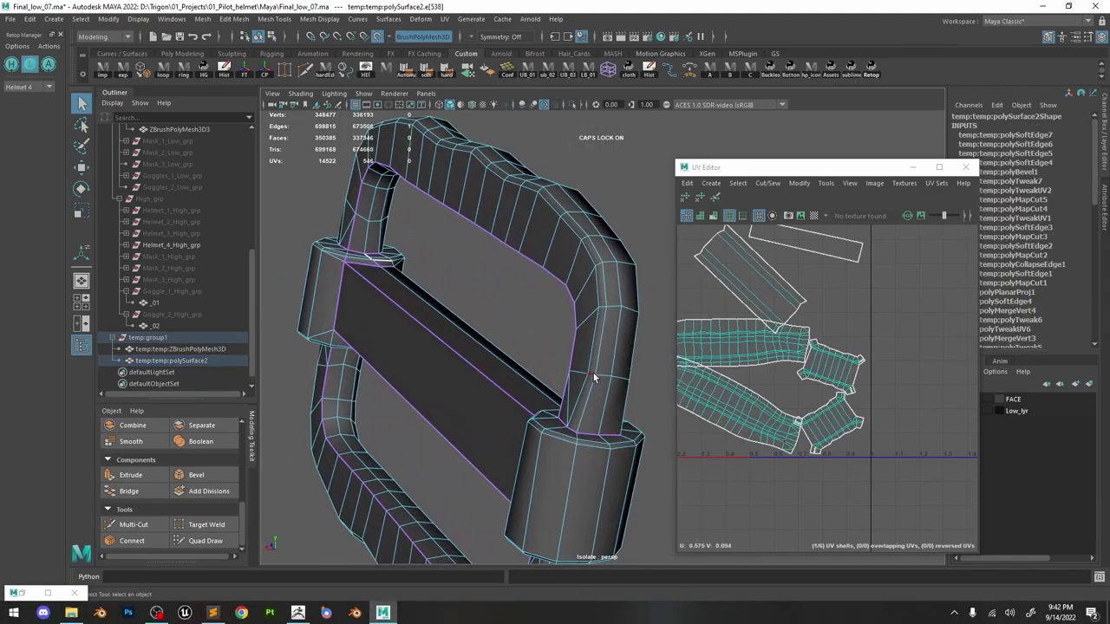
{"action": "left_click_drag", "start_coordinate": [596, 356], "coordinate": [512, 296], "text": "alt"}
{"action": "left_click", "coordinate": [513, 295]}
{"action": "right_click_drag", "start_coordinate": [567, 329], "coordinate": [566, 250], "text": "shift"}
{"action": "left_click_drag", "start_coordinate": [567, 250], "coordinate": [612, 322], "text": "alt"}
{"action": "double_click", "coordinate": [634, 243]}
{"action": "left_click", "coordinate": [570, 367]}
{"action": "left_click_drag", "start_coordinate": [570, 367], "coordinate": [556, 303], "text": "alt"}
{"action": "left_click", "coordinate": [556, 304]}
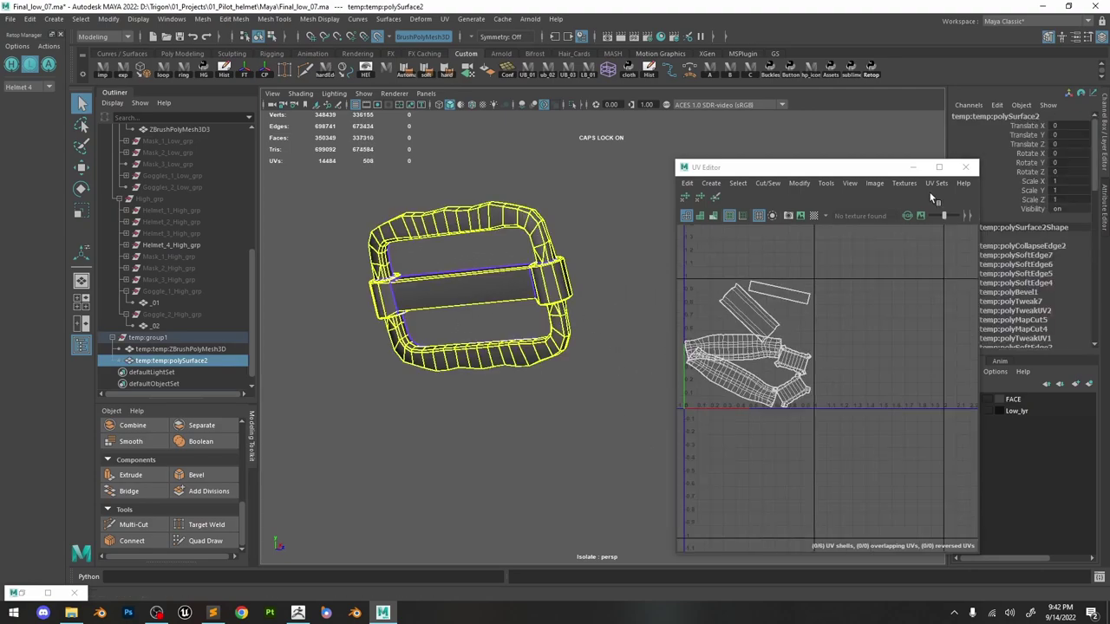
Enlarge the UV editor, rotate the slanted frame shell level and move it down clear of the other frame shell.
{"action": "left_click", "coordinate": [939, 166]}
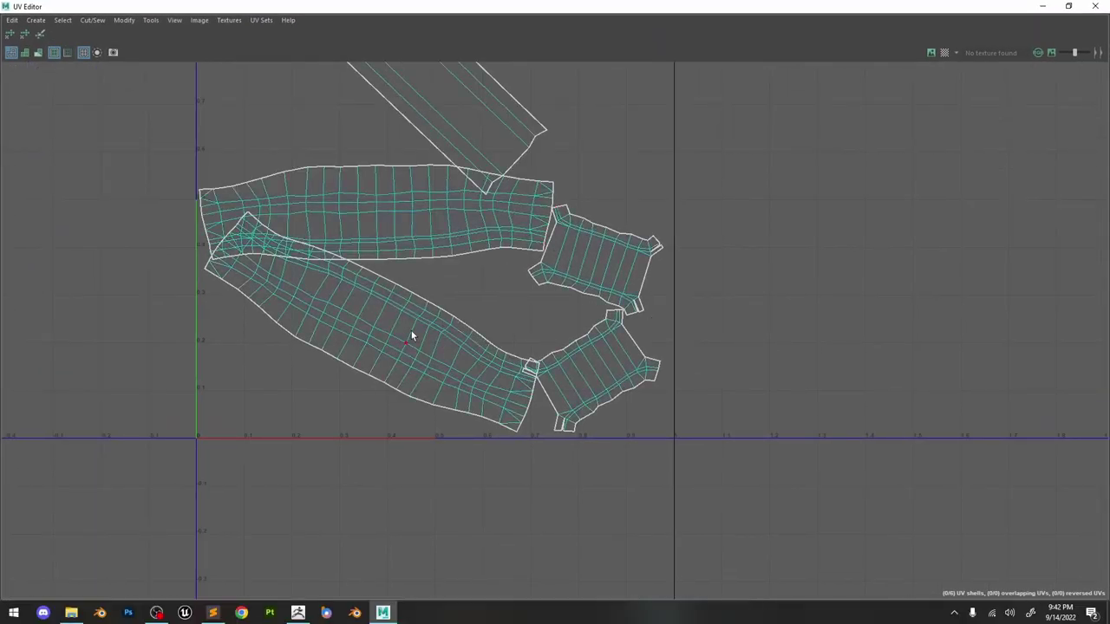
{"action": "left_click", "coordinate": [425, 317]}
{"action": "left_click_drag", "start_coordinate": [512, 197], "coordinate": [432, 159]}
{"action": "key", "text": "w"}
{"action": "left_click_drag", "start_coordinate": [372, 321], "coordinate": [162, 434]}
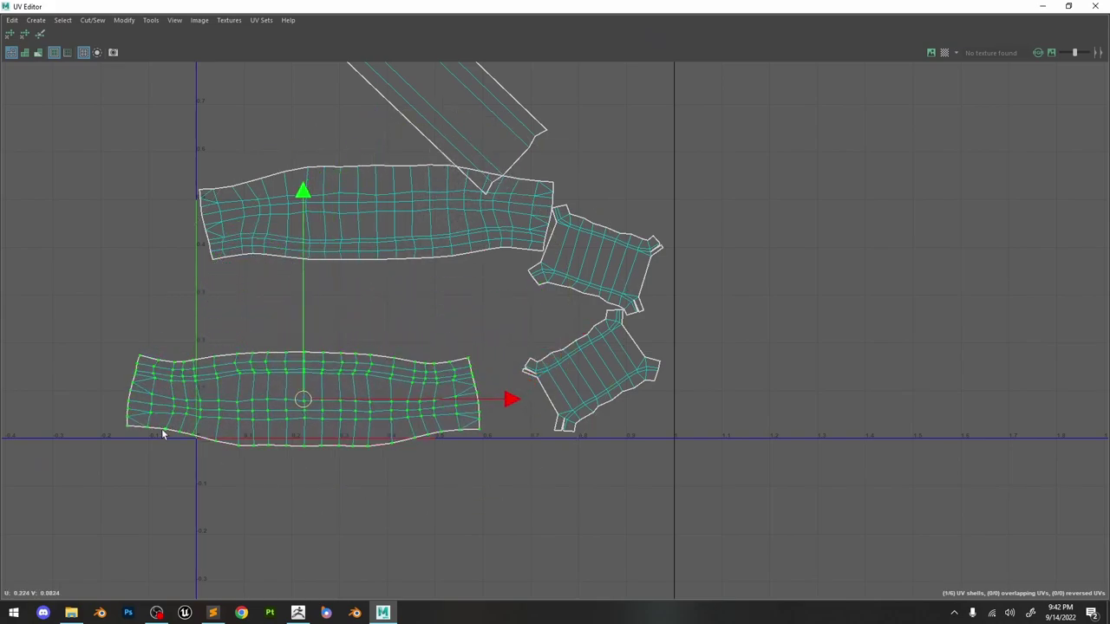
Flatten the lower long border of the repositioned frame shell into a straight line and unfold its remaining UVs.
{"action": "double_click", "coordinate": [474, 432], "text": "shift"}
{"action": "key", "text": "r"}
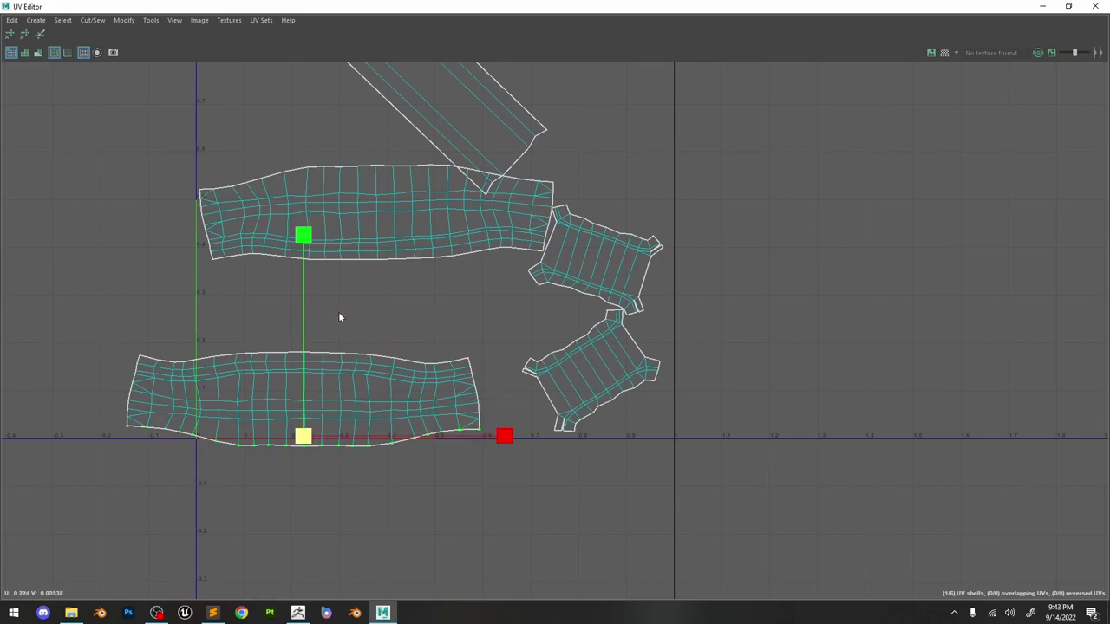
{"action": "left_click_drag", "start_coordinate": [302, 280], "coordinate": [191, 469]}
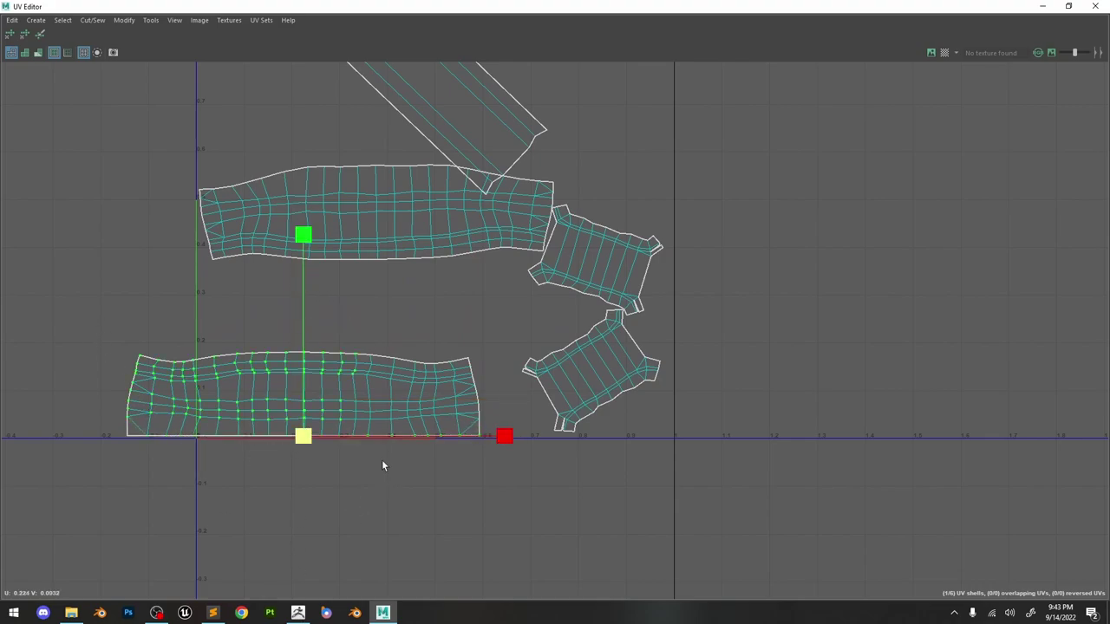
{"action": "left_click_drag", "start_coordinate": [72, 333], "coordinate": [499, 509], "text": "shift"}
{"action": "key", "text": "ctrl+z"}
{"action": "key", "text": "ctrl+z"}
{"action": "left_click", "coordinate": [42, 35]}
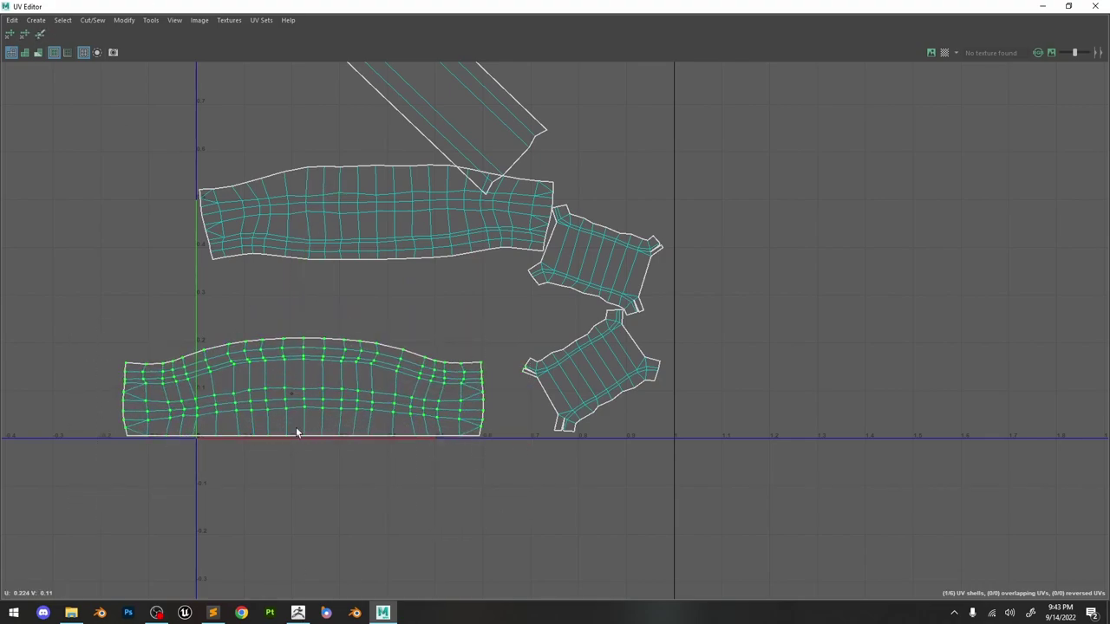
Flatten the upper long border of the same frame shell and unfold the UVs between its borders.
{"action": "key", "text": "w"}
{"action": "left_click", "coordinate": [129, 362]}
{"action": "double_click", "coordinate": [478, 361], "text": "shift"}
{"action": "key", "text": "r"}
{"action": "left_click_drag", "start_coordinate": [303, 150], "coordinate": [280, 438]}
{"action": "left_click_drag", "start_coordinate": [65, 315], "coordinate": [487, 434], "text": "shift"}
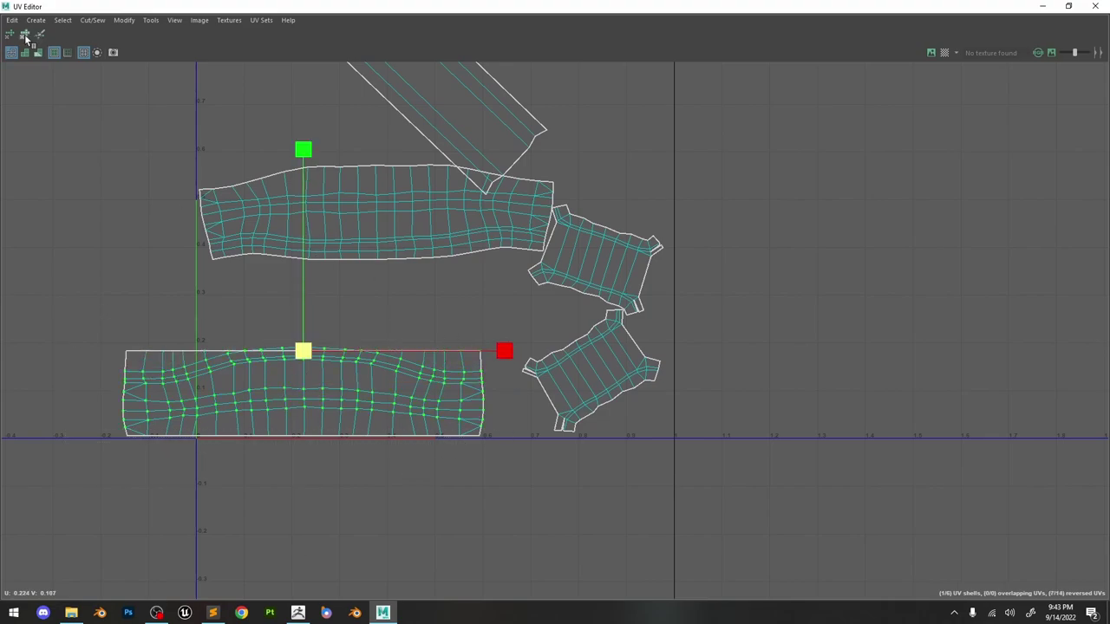
{"action": "left_click", "coordinate": [26, 37]}
Straighten both short ends of the lower frame shell into vertical lines and unfold its inner UVs.
{"action": "left_click_drag", "start_coordinate": [83, 339], "coordinate": [137, 470]}
{"action": "left_click_drag", "start_coordinate": [305, 394], "coordinate": [95, 394]}
{"action": "left_click_drag", "start_coordinate": [466, 339], "coordinate": [503, 450]}
{"action": "left_click_drag", "start_coordinate": [530, 394], "coordinate": [442, 394]}
{"action": "left_click_drag", "start_coordinate": [128, 333], "coordinate": [474, 488], "text": "shift"}
{"action": "left_click", "coordinate": [26, 36]}
{"action": "left_click", "coordinate": [12, 37]}
Move the other long frame shell to just above the straightened one, clear of the neighbouring shells.
{"action": "left_click", "coordinate": [341, 259]}
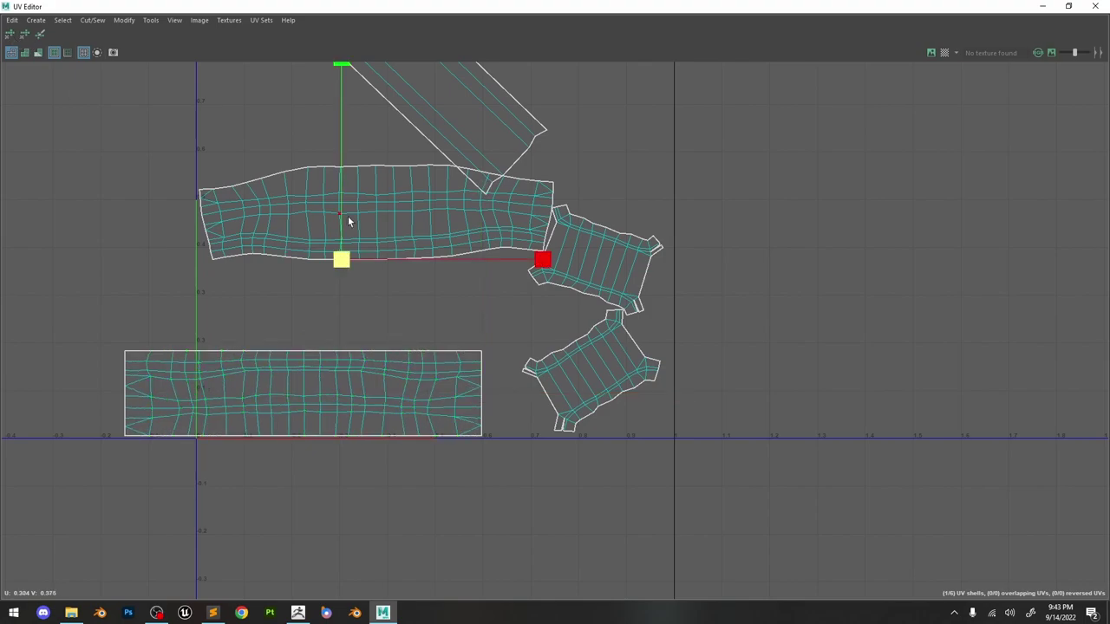
{"action": "double_click", "coordinate": [348, 216]}
{"action": "key", "text": "w"}
{"action": "left_click_drag", "start_coordinate": [377, 213], "coordinate": [285, 278]}
Flatten the lower long border of the upper frame shell into a straight line and unfold its other UVs.
{"action": "left_click", "coordinate": [451, 316]}
{"action": "double_click", "coordinate": [121, 324], "text": "shift"}
{"action": "key", "text": "r"}
{"action": "left_click_drag", "start_coordinate": [286, 118], "coordinate": [279, 319]}
{"action": "left_click_drag", "start_coordinate": [79, 204], "coordinate": [466, 333], "text": "shift"}
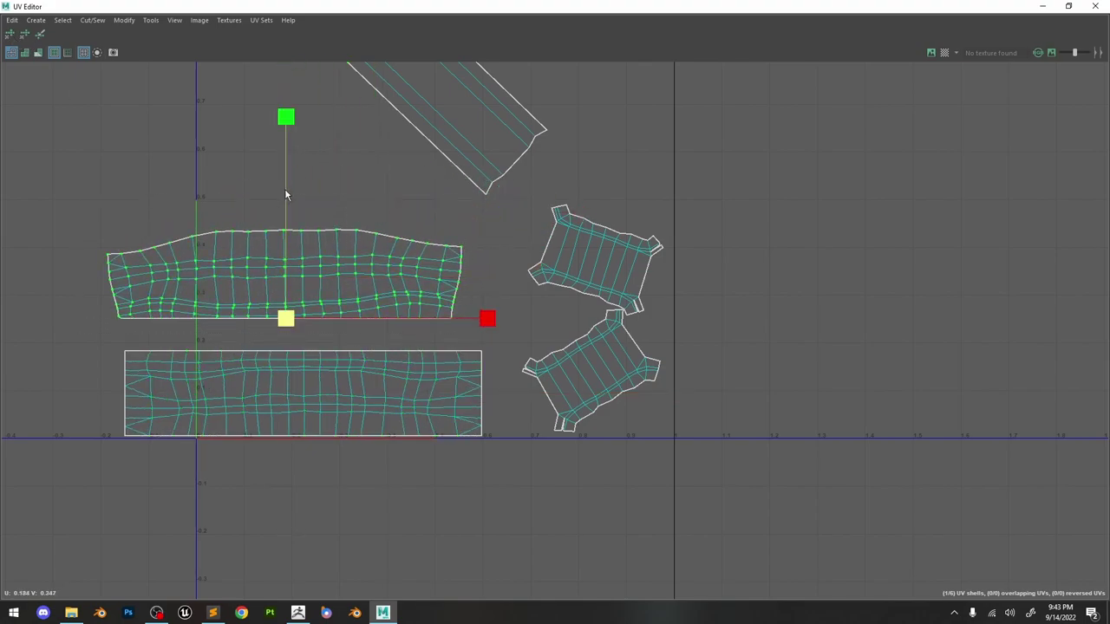
{"action": "left_click", "coordinate": [11, 37]}
Flatten the upper long border of the upper frame shell and unfold the UVs near its end.
{"action": "left_click", "coordinate": [109, 254]}
{"action": "double_click", "coordinate": [461, 252], "text": "shift"}
{"action": "left_click_drag", "start_coordinate": [286, 160], "coordinate": [276, 247]}
{"action": "left_click_drag", "start_coordinate": [58, 194], "coordinate": [126, 333], "text": "shift"}
{"action": "left_click", "coordinate": [12, 36]}
Straighten both short ends of the upper frame shell into vertical lines, unfolding the UVs between them.
{"action": "left_click_drag", "start_coordinate": [311, 276], "coordinate": [115, 276]}
{"action": "left_click_drag", "start_coordinate": [50, 202], "coordinate": [334, 336], "text": "shift"}
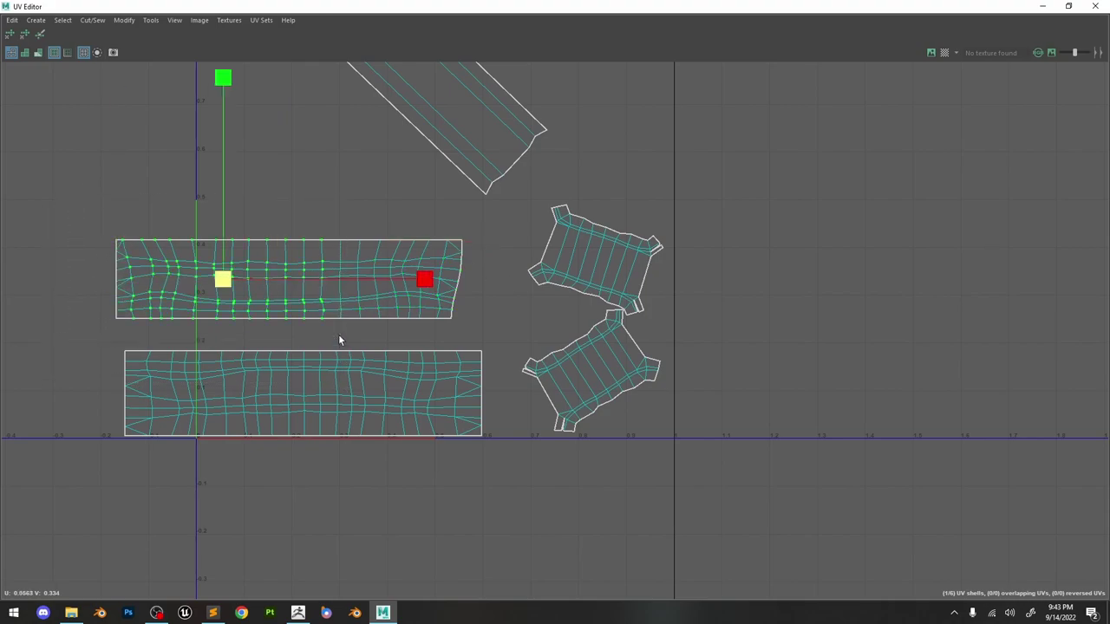
{"action": "left_click", "coordinate": [12, 37]}
{"action": "left_click", "coordinate": [461, 241]}
{"action": "double_click", "coordinate": [454, 317], "text": "shift"}
{"action": "left_click_drag", "start_coordinate": [656, 278], "coordinate": [456, 275]}
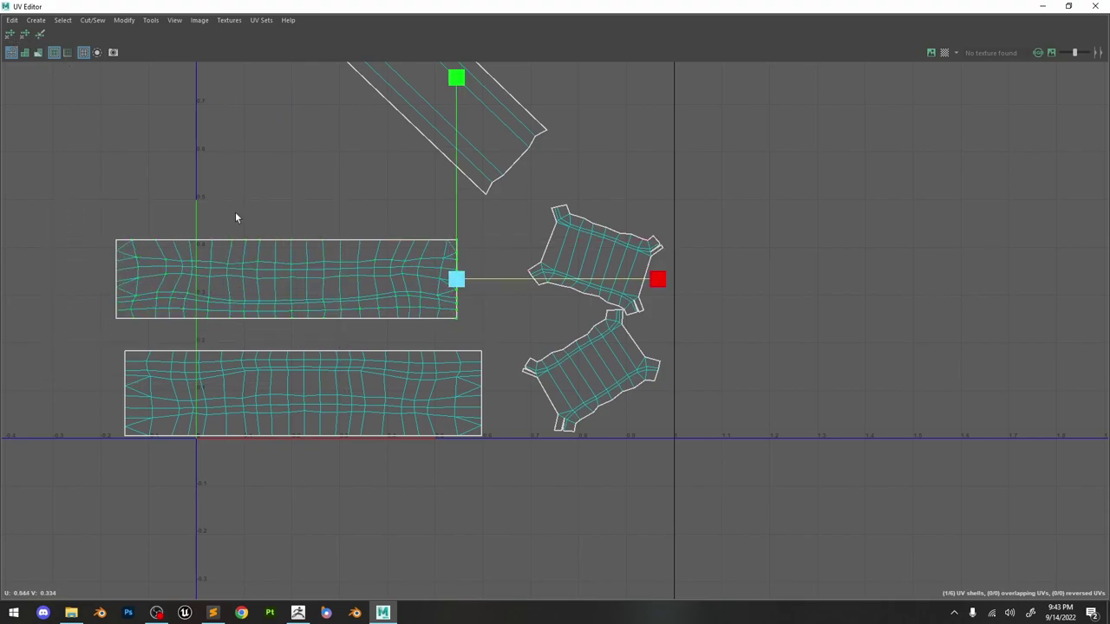
Unfold the inner UVs of both rectangular frame shells to even out their grids.
{"action": "left_click", "coordinate": [10, 35]}
{"action": "left_click_drag", "start_coordinate": [120, 228], "coordinate": [453, 339]}
{"action": "left_click", "coordinate": [11, 35]}
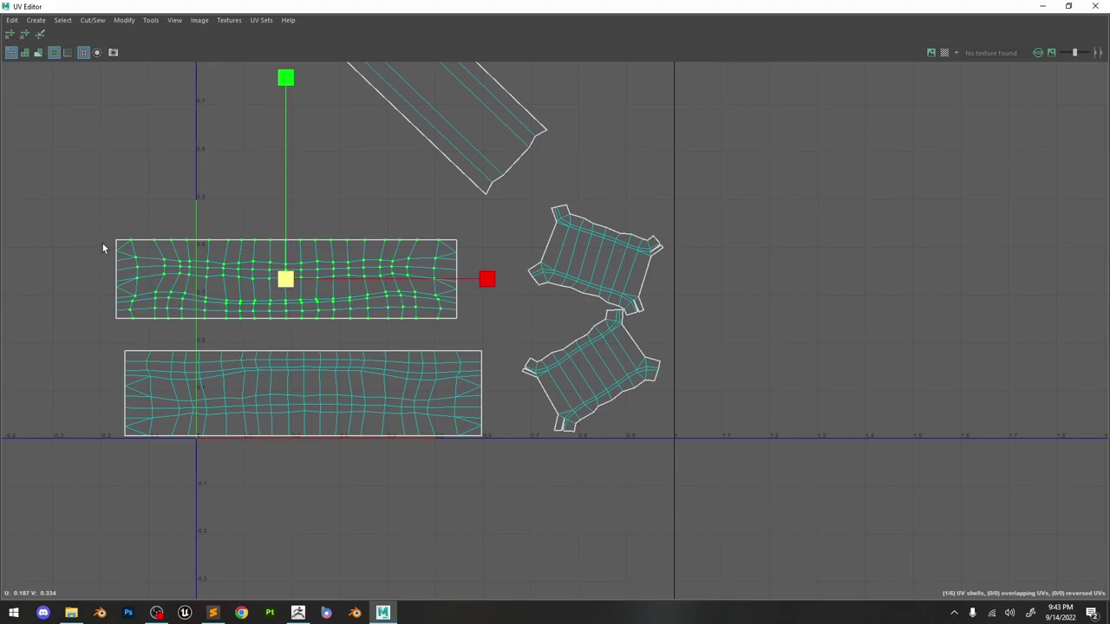
{"action": "left_click_drag", "start_coordinate": [102, 244], "coordinate": [473, 313]}
{"action": "left_click_drag", "start_coordinate": [126, 350], "coordinate": [456, 510]}
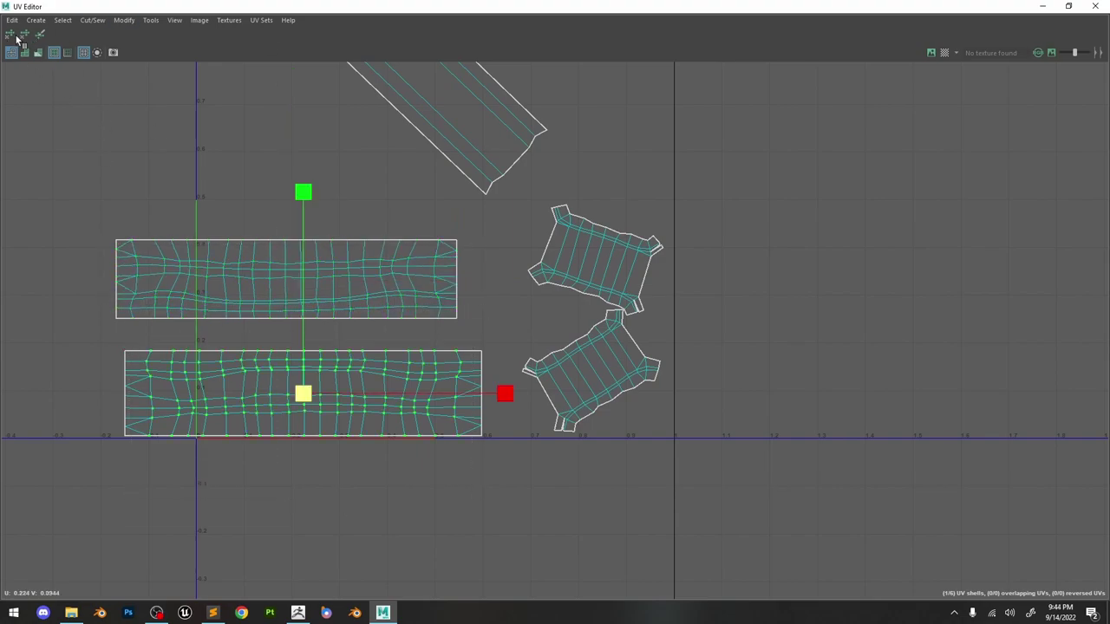
{"action": "left_click", "coordinate": [22, 37]}
Rotate the two small collar shells until they sit level.
{"action": "double_click", "coordinate": [608, 379]}
{"action": "key", "text": "e"}
{"action": "left_click_drag", "start_coordinate": [720, 222], "coordinate": [770, 306]}
{"action": "double_click", "coordinate": [598, 262]}
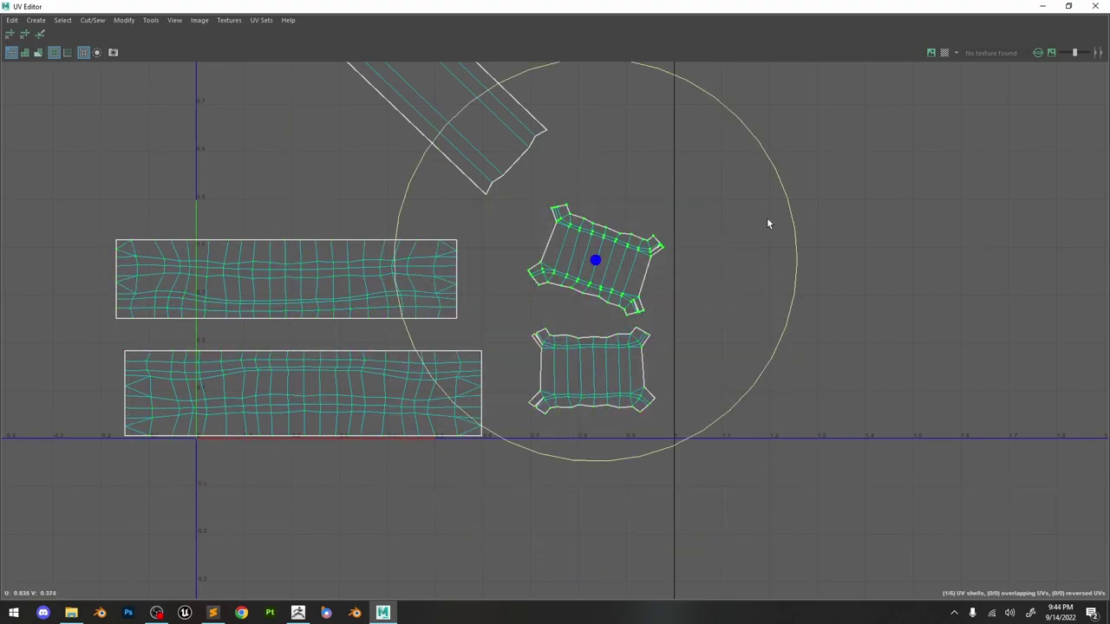
{"action": "left_click_drag", "start_coordinate": [767, 218], "coordinate": [765, 164]}
Rotate the diagonal shell of the central bar to a nearly horizontal orientation.
{"action": "middle_click_drag", "start_coordinate": [564, 90], "coordinate": [613, 334], "text": "alt"}
{"action": "double_click", "coordinate": [582, 360]}
{"action": "left_click_drag", "start_coordinate": [666, 250], "coordinate": [550, 176]}
{"action": "key", "text": "w"}
{"action": "right_click_drag", "start_coordinate": [496, 316], "coordinate": [549, 297], "text": "shift"}
Rotate the narrow strip shell level and straighten its UVs into a clean rectangle.
{"action": "double_click", "coordinate": [672, 257]}
{"action": "key", "text": "e"}
{"action": "left_click_drag", "start_coordinate": [773, 162], "coordinate": [738, 128]}
{"action": "right_click_drag", "start_coordinate": [699, 168], "coordinate": [749, 152], "text": "shift"}
Level the central bar shell and straighten its uneven borders into a rectangle.
{"action": "double_click", "coordinate": [548, 322]}
{"action": "right_click_drag", "start_coordinate": [524, 326], "coordinate": [524, 291], "text": "shift"}
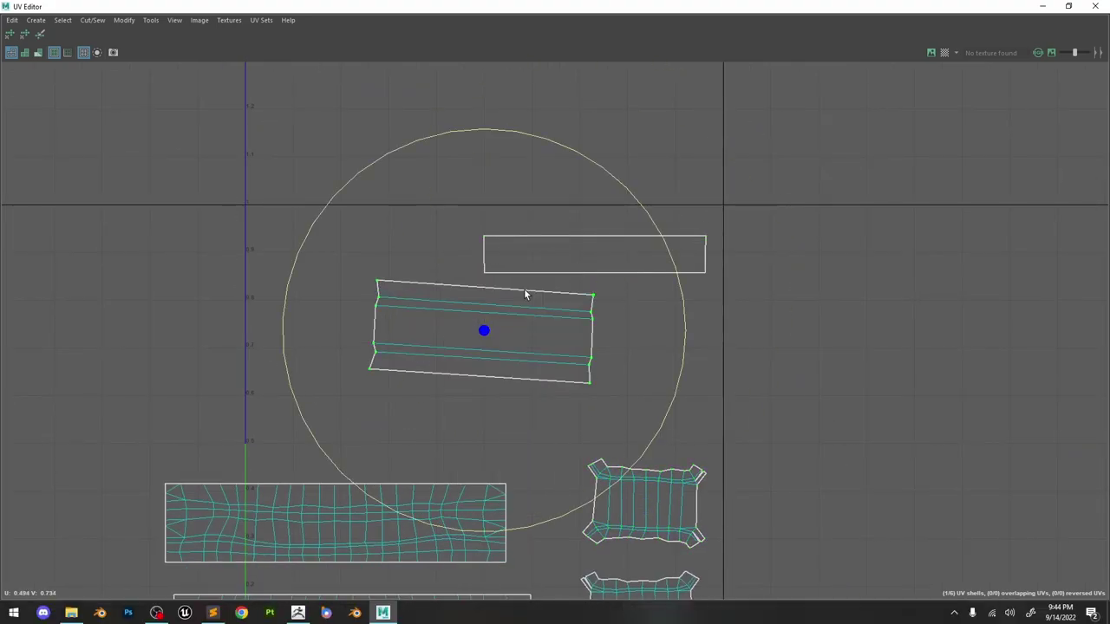
{"action": "left_click_drag", "start_coordinate": [650, 222], "coordinate": [640, 208]}
{"action": "mouse_move", "coordinate": [578, 294]}
{"action": "right_mouse_down", "text": "shift"}
{"action": "mouse_move", "coordinate": [642, 275]}
{"action": "mouse_move", "coordinate": [642, 244]}
{"action": "right_mouse_up", "text": "shift"}
{"action": "left_click", "coordinate": [610, 353]}
Turn on UV distortion shading, restore the smaller UV editor and examine stretching on the shells and the buckle.
{"action": "scroll", "coordinate": [609, 353], "scroll_direction": "down", "scroll_amount": 5}
{"action": "left_click", "coordinate": [38, 53]}
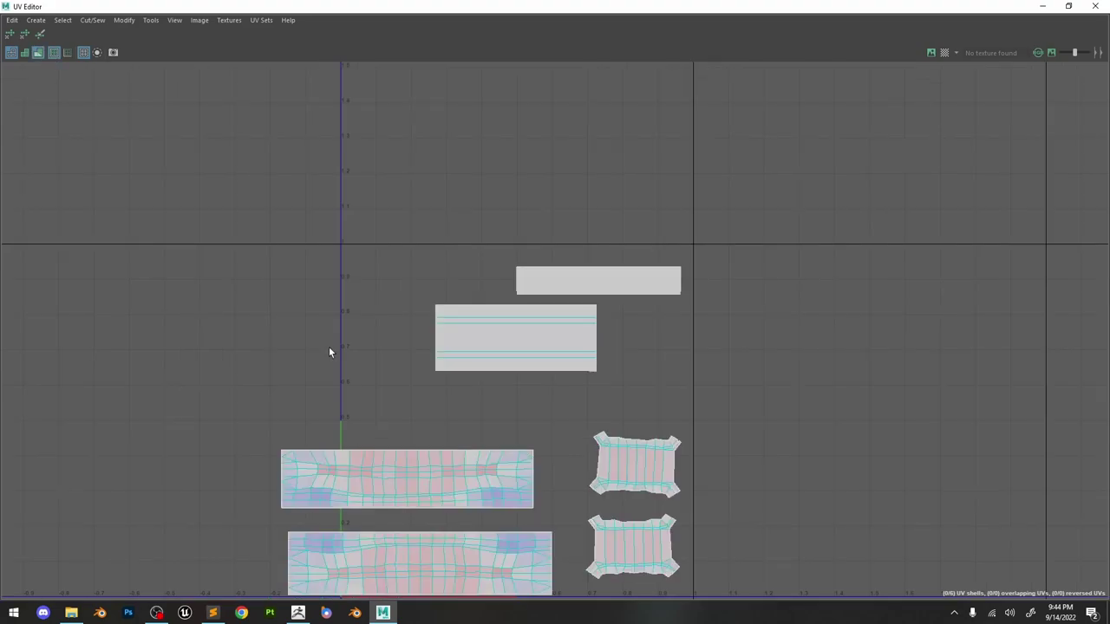
{"action": "scroll", "coordinate": [329, 346], "scroll_direction": "down", "scroll_amount": 4}
{"action": "left_click_drag", "start_coordinate": [315, 4], "coordinate": [799, 126]}
{"action": "scroll", "coordinate": [582, 303], "scroll_direction": "up", "scroll_amount": 3}
{"action": "left_click_drag", "start_coordinate": [582, 303], "coordinate": [328, 263], "text": "alt"}
{"action": "scroll", "coordinate": [447, 241], "scroll_direction": "up", "scroll_amount": 5}
{"action": "scroll", "coordinate": [730, 390], "scroll_direction": "up", "scroll_amount": 6}
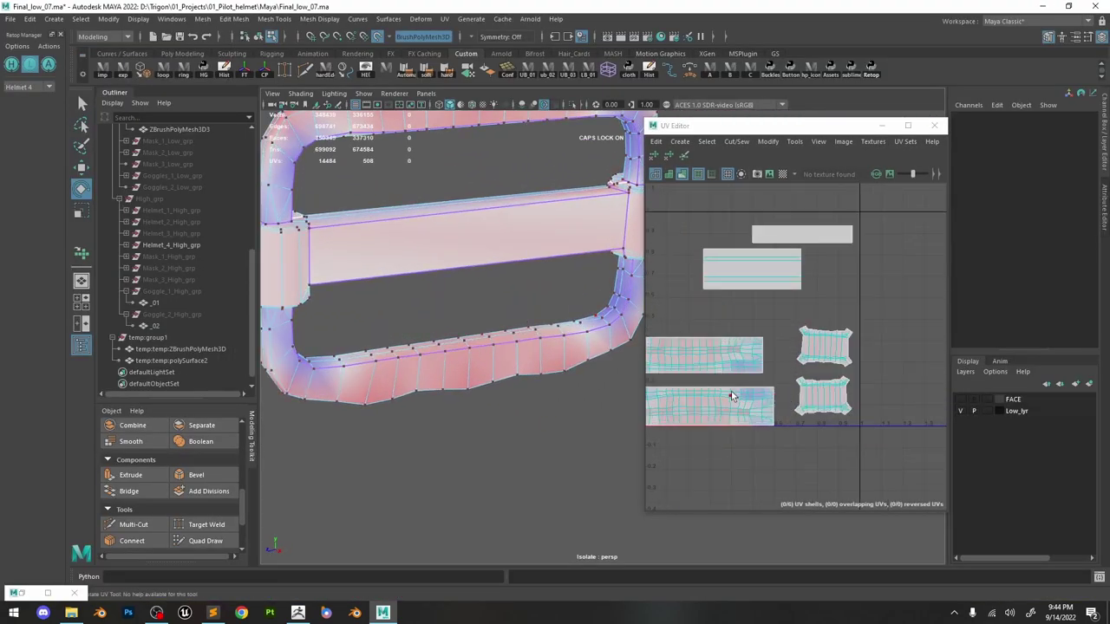
{"action": "scroll", "coordinate": [728, 395], "scroll_direction": "down", "scroll_amount": 4}
{"action": "scroll", "coordinate": [758, 312], "scroll_direction": "up", "scroll_amount": 2}
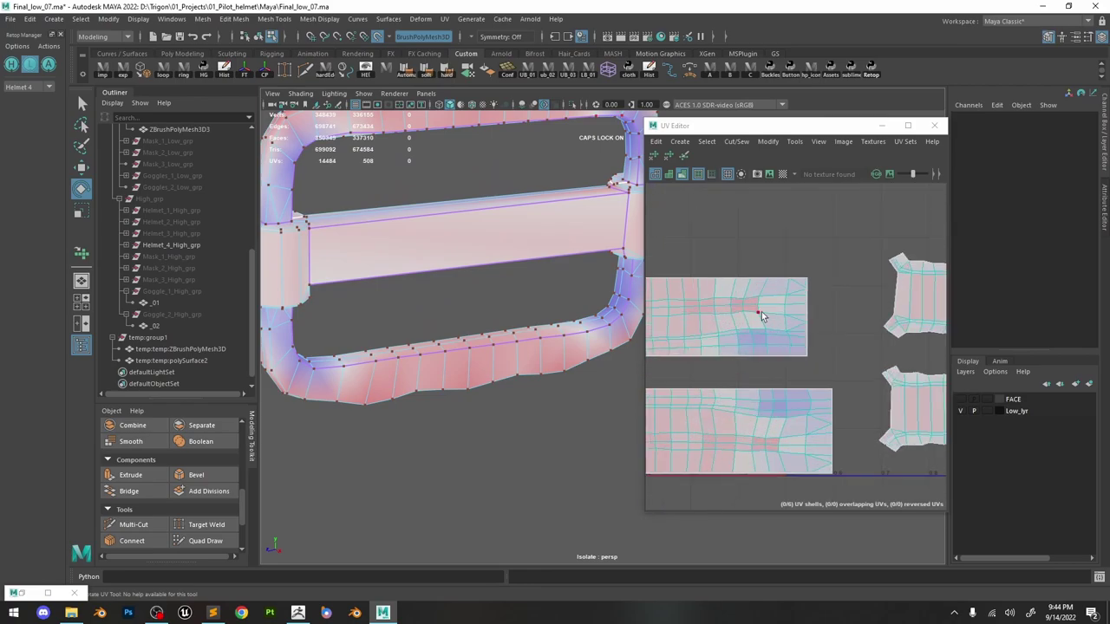
{"action": "scroll", "coordinate": [761, 318], "scroll_direction": "down", "scroll_amount": 4}
{"action": "scroll", "coordinate": [735, 347], "scroll_direction": "up", "scroll_amount": 5}
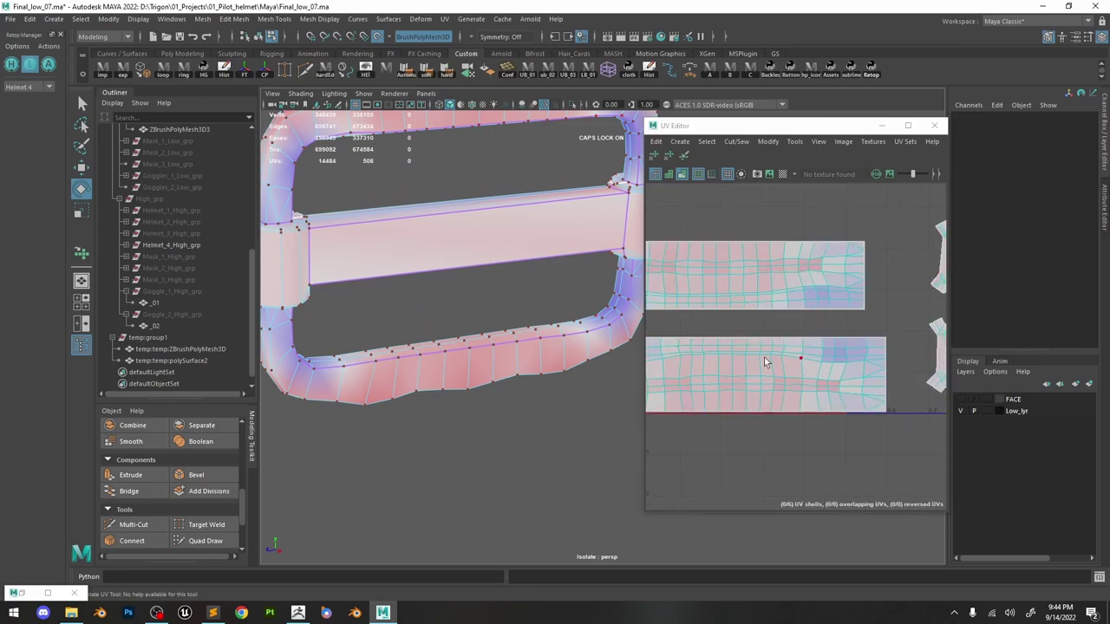
Relax the inner UVs of both long frame shells within their straight borders.
{"action": "left_click", "coordinate": [766, 362]}
{"action": "key", "text": "w"}
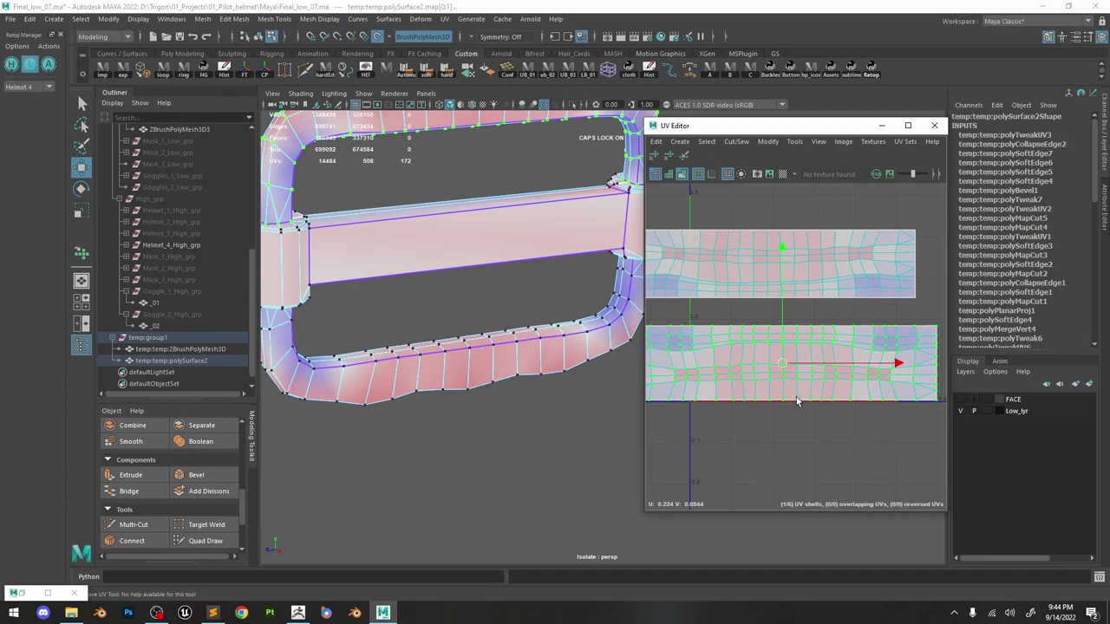
{"action": "right_click_drag", "start_coordinate": [785, 400], "coordinate": [828, 326], "text": "shift"}
{"action": "scroll", "coordinate": [815, 330], "scroll_direction": "down", "scroll_amount": 2}
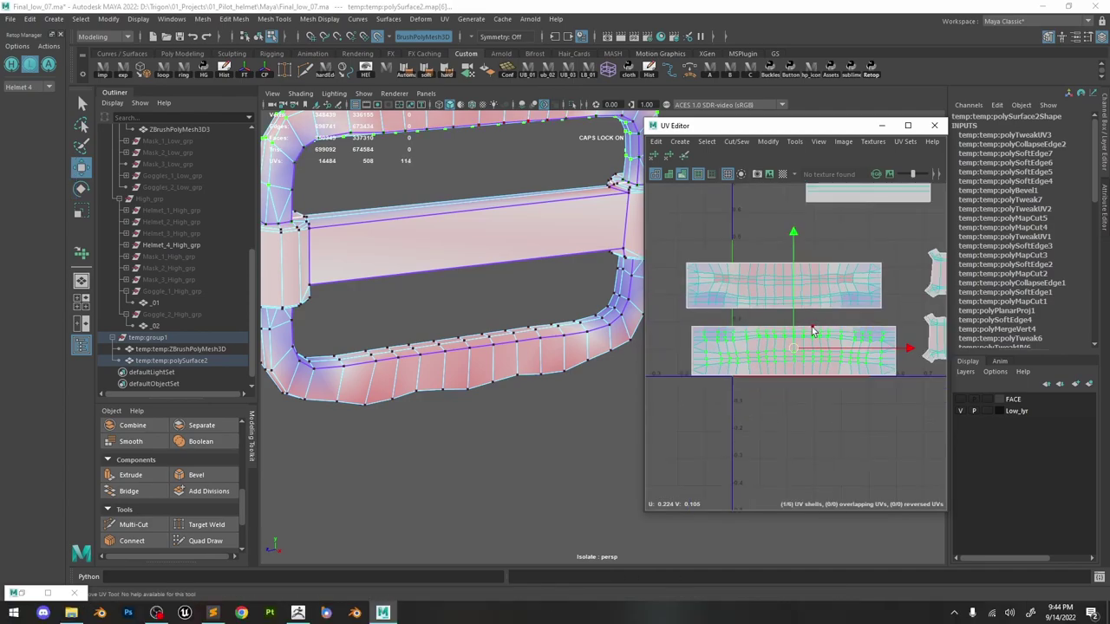
{"action": "left_click", "coordinate": [823, 305]}
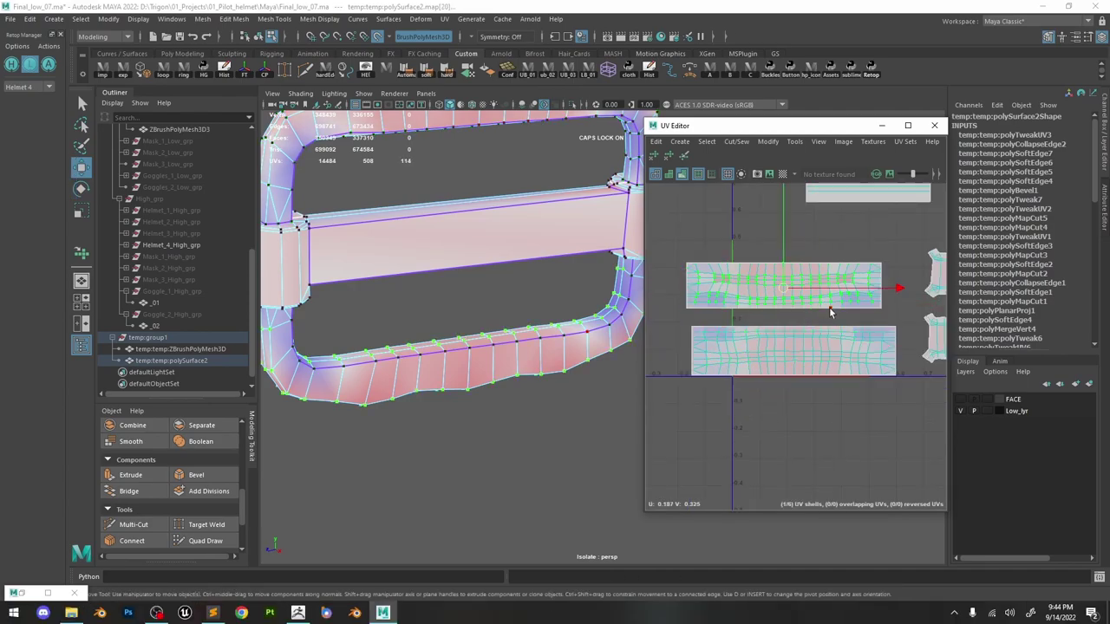
{"action": "right_click_drag", "start_coordinate": [830, 312], "coordinate": [849, 232], "text": "shift"}
{"action": "scroll", "coordinate": [830, 250], "scroll_direction": "down", "scroll_amount": 4}
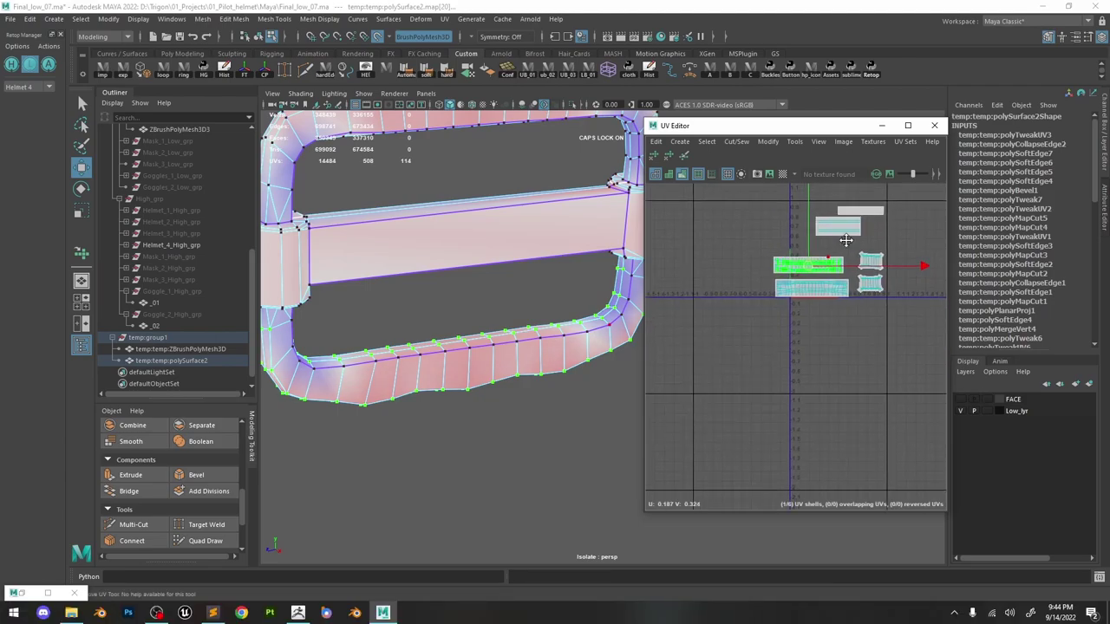
Close the UV editor and return the buckle mesh to object selection.
{"action": "middle_click_drag", "start_coordinate": [845, 241], "coordinate": [827, 271], "text": "alt"}
{"action": "left_click", "coordinate": [935, 126]}
{"action": "right_click_drag", "start_coordinate": [555, 235], "coordinate": [696, 185]}
{"action": "scroll", "coordinate": [751, 255], "scroll_direction": "down", "scroll_amount": 4}
{"action": "left_click_drag", "start_coordinate": [751, 255], "coordinate": [620, 156], "text": "alt"}
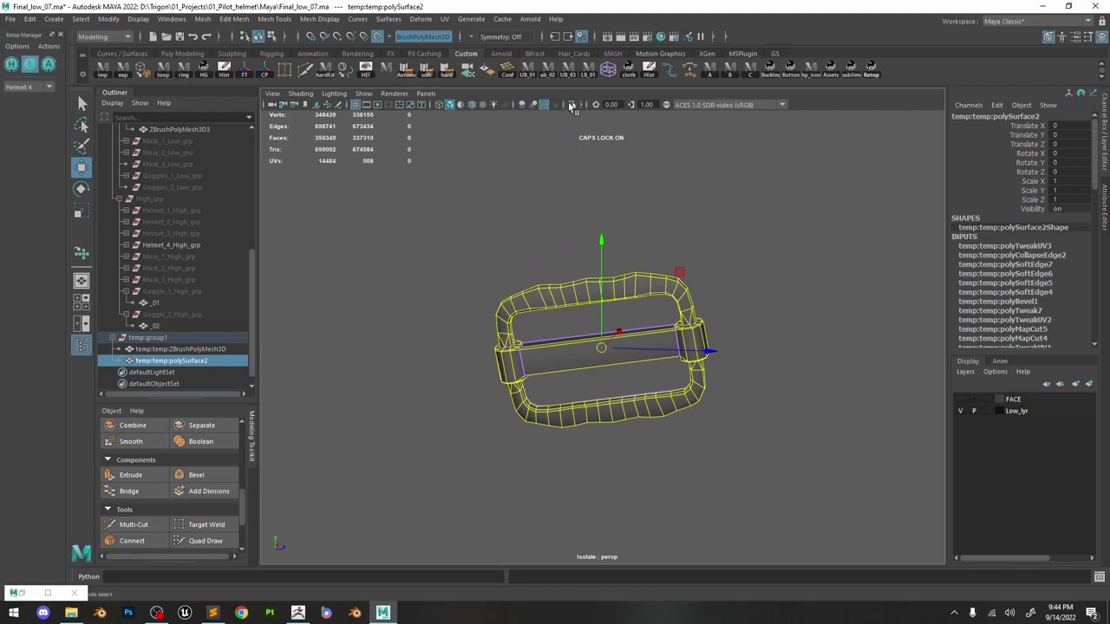
{"action": "left_click_drag", "start_coordinate": [693, 294], "coordinate": [630, 208], "text": "alt"}
{"action": "scroll", "coordinate": [630, 208], "scroll_direction": "down", "scroll_amount": 4}
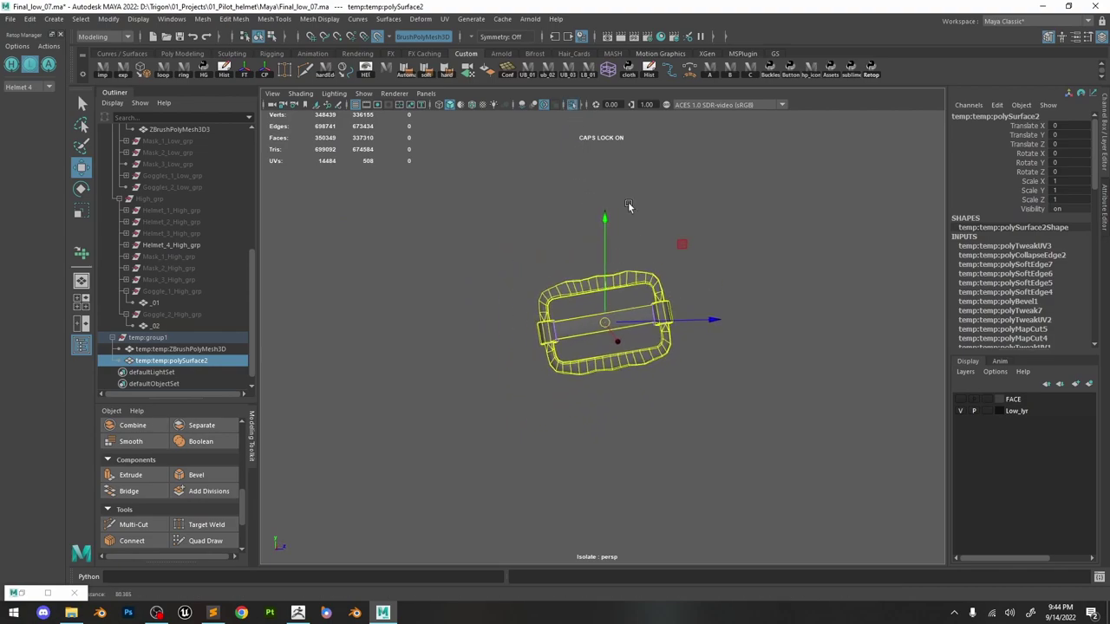
Rename the group holding the buckle meshes as Bucke and turn off isolation to show the whole helmet.
{"action": "double_click", "coordinate": [152, 339]}
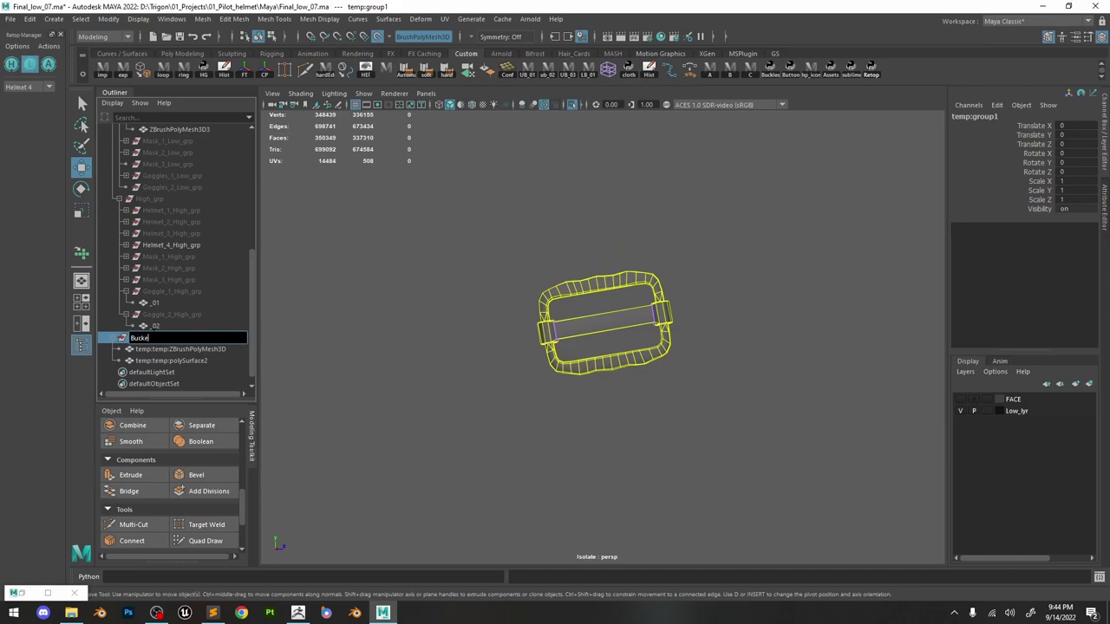
{"action": "type", "text": "Bucke"}
{"action": "key", "text": "Return"}
{"action": "left_click", "coordinate": [572, 105]}
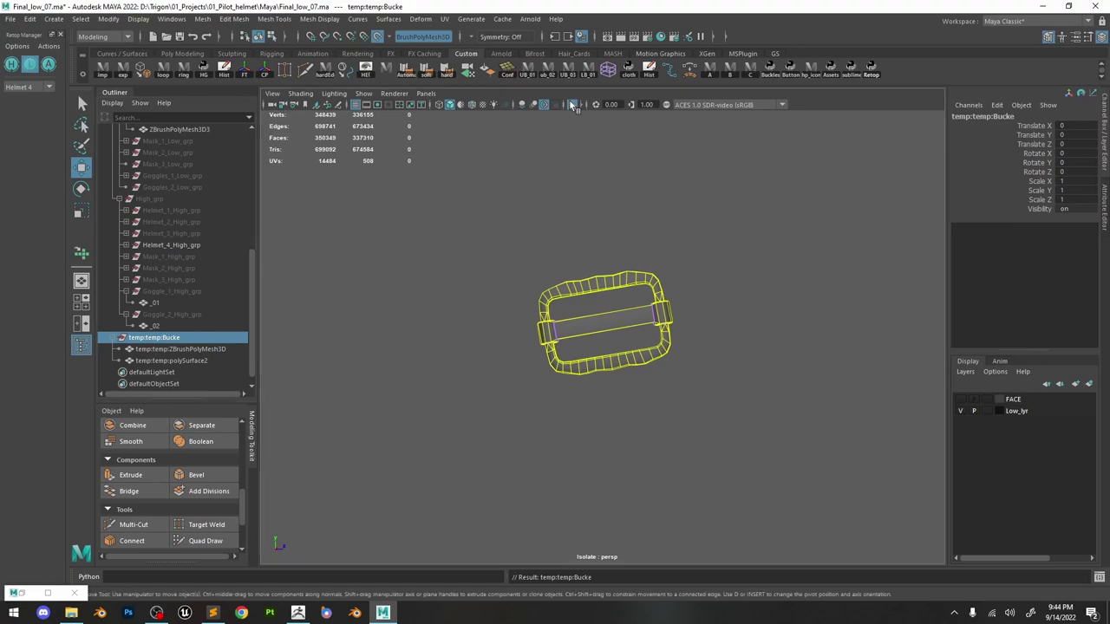
{"action": "scroll", "coordinate": [601, 313], "scroll_direction": "down", "scroll_amount": 4}
{"action": "left_click_drag", "start_coordinate": [602, 313], "coordinate": [556, 316], "text": "alt"}
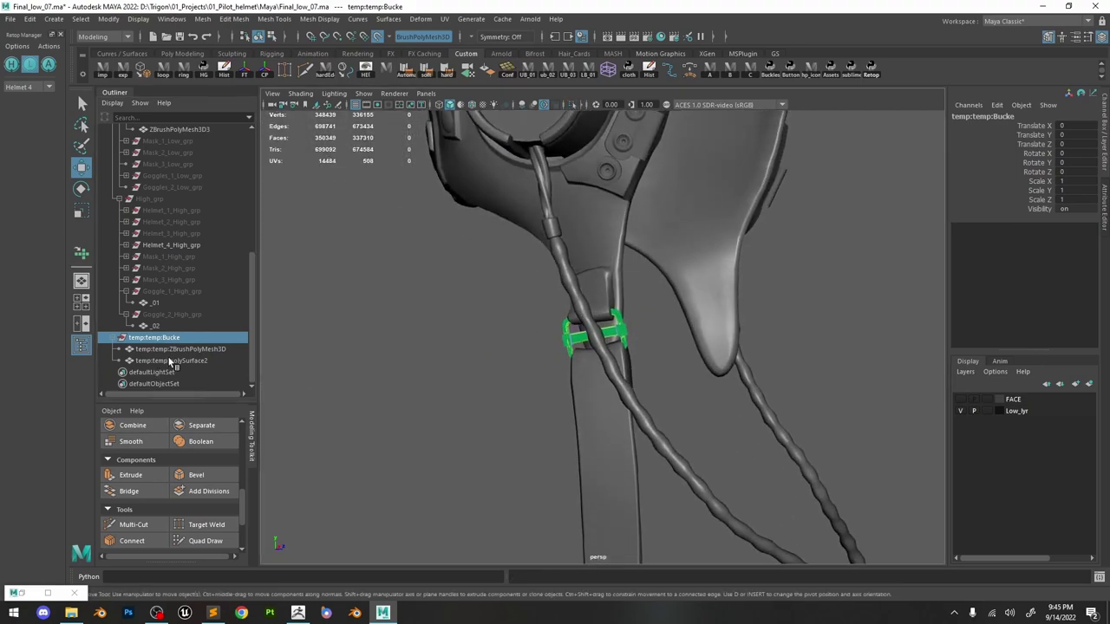
Rename the buckle's low-poly mesh as Low and its ZBrush mesh as High.
{"action": "double_click", "coordinate": [171, 361]}
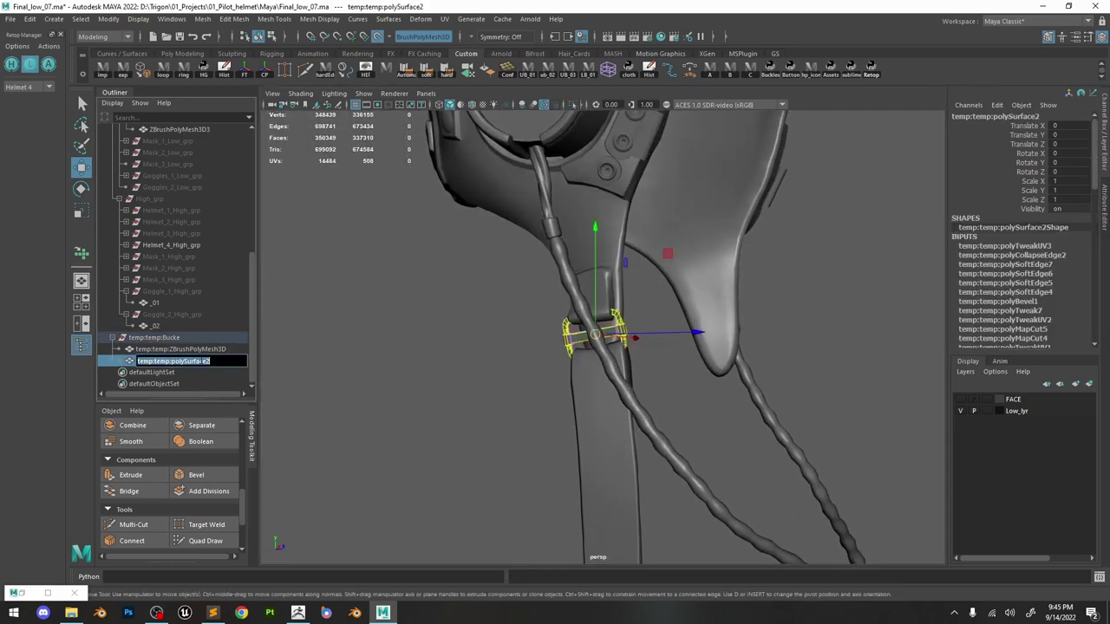
{"action": "type", "text": "Low"}
{"action": "key", "text": "Return"}
{"action": "double_click", "coordinate": [185, 351]}
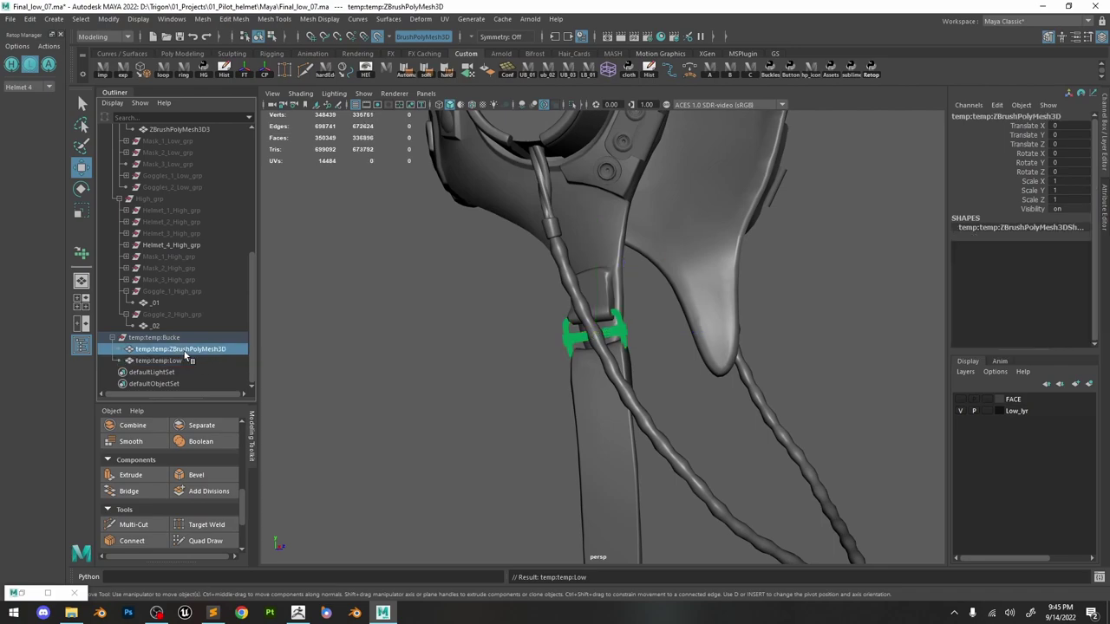
{"action": "key", "text": "Return"}
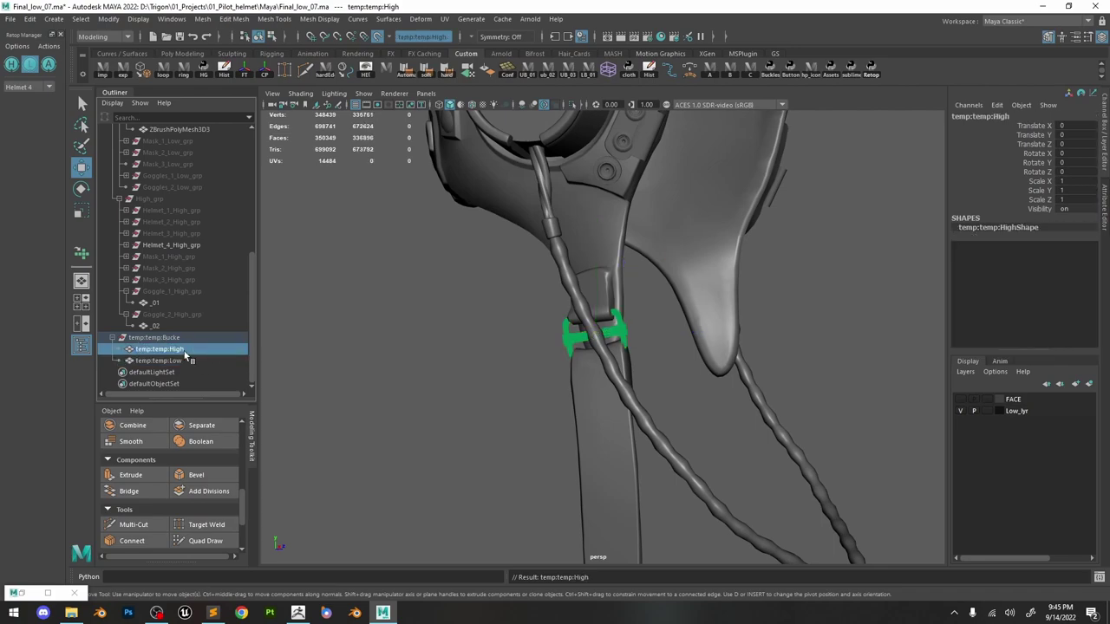
Remove both nested temp namespaces by merging their contents with the root, and close the Namespace Editor.
{"action": "left_click", "coordinate": [172, 18]}
{"action": "mouse_move", "coordinate": [203, 59]}
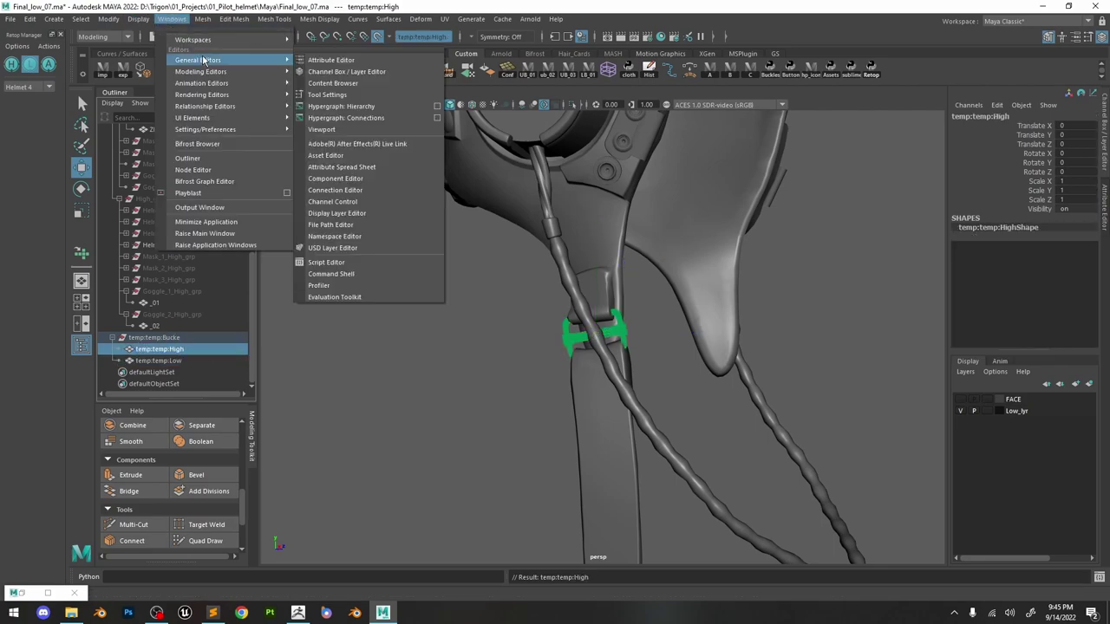
{"action": "left_click", "coordinate": [334, 235]}
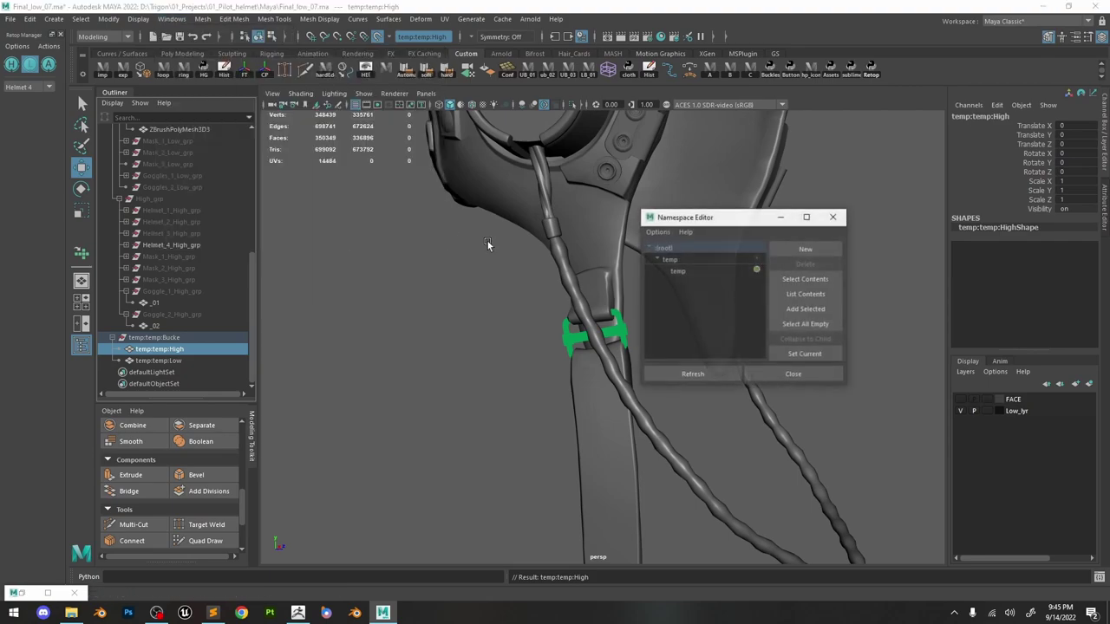
{"action": "left_click", "coordinate": [668, 261]}
{"action": "left_click", "coordinate": [804, 265]}
{"action": "left_click", "coordinate": [515, 312]}
{"action": "left_click", "coordinate": [803, 265]}
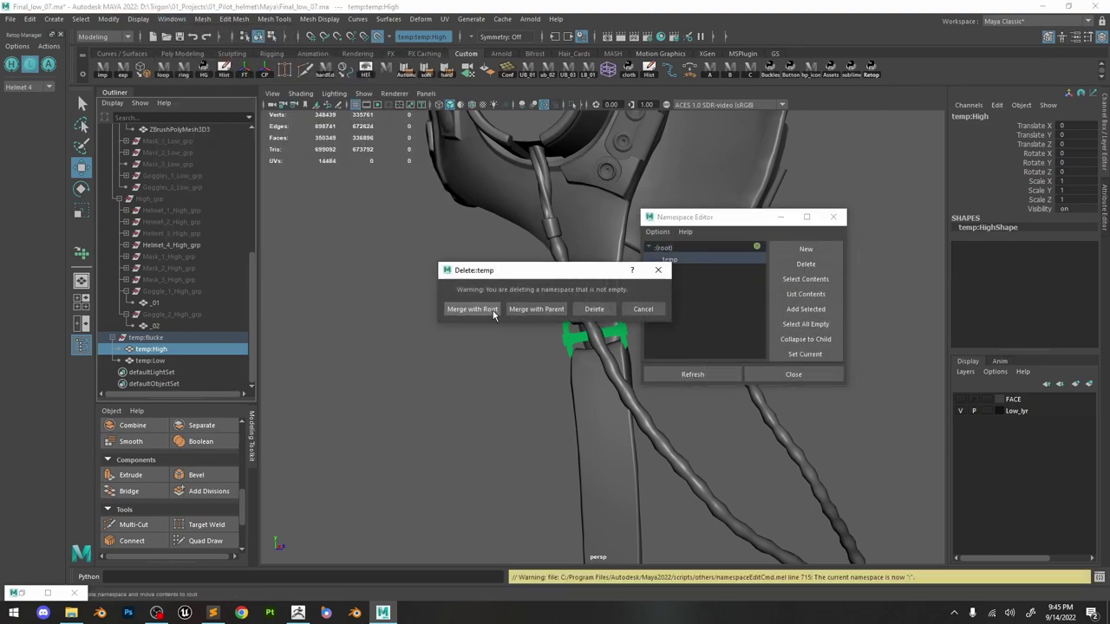
{"action": "left_click", "coordinate": [493, 313]}
{"action": "left_click", "coordinate": [833, 218]}
Hide the buckle's High mesh and place the Low mesh above it within the Bucke group.
{"action": "right_click_drag", "start_coordinate": [603, 286], "coordinate": [661, 338], "text": "alt"}
{"action": "key", "text": "ctrl+h"}
{"action": "left_click", "coordinate": [168, 359]}
{"action": "middle_click_drag", "start_coordinate": [168, 359], "coordinate": [170, 345]}
{"action": "left_click", "coordinate": [165, 337]}
Duplicate the Bucke group and mirror the copy to the opposite side of the helmet.
{"action": "right_click_drag", "start_coordinate": [538, 269], "coordinate": [386, 151], "text": "alt"}
{"action": "left_click_drag", "start_coordinate": [385, 151], "coordinate": [276, 171], "text": "alt"}
{"action": "key", "text": "ctrl+d"}
{"action": "key", "text": "Return"}
{"action": "left_click", "coordinate": [864, 296]}
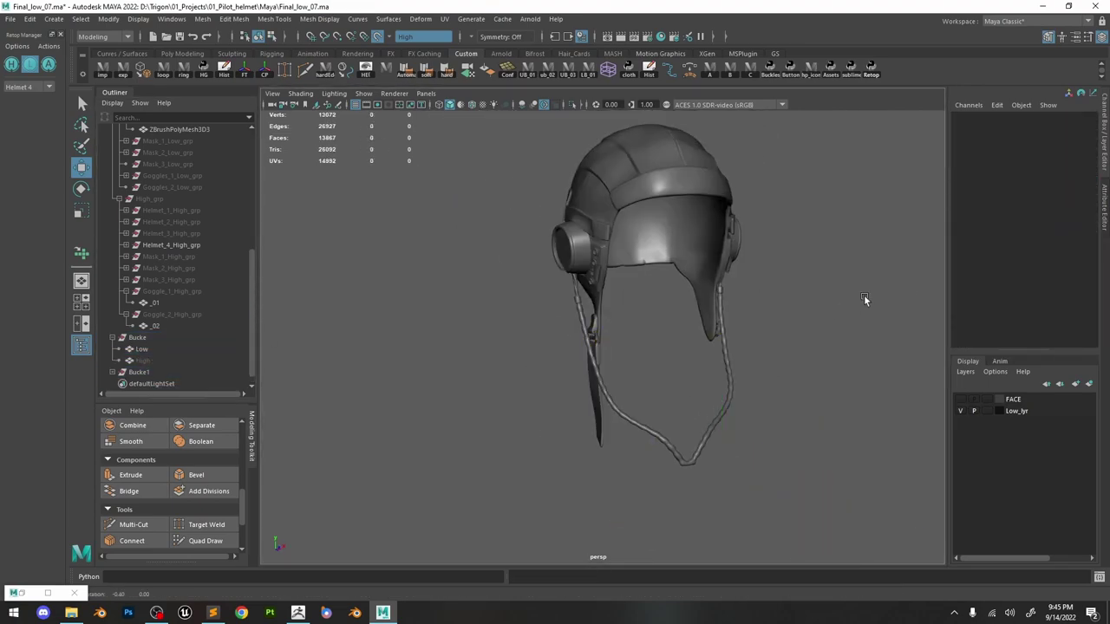
Switch the displayed model set to Helmet 1 and view it from the front.
{"action": "left_click_drag", "start_coordinate": [864, 296], "coordinate": [676, 286], "text": "alt"}
{"action": "right_click_drag", "start_coordinate": [373, 156], "coordinate": [454, 207], "text": "alt"}
{"action": "left_click", "coordinate": [30, 87]}
{"action": "left_click", "coordinate": [34, 102]}
Group both buckle groups as Buckle and place the new group inside Helmet_4_Low_grp.
{"action": "left_click", "coordinate": [143, 339]}
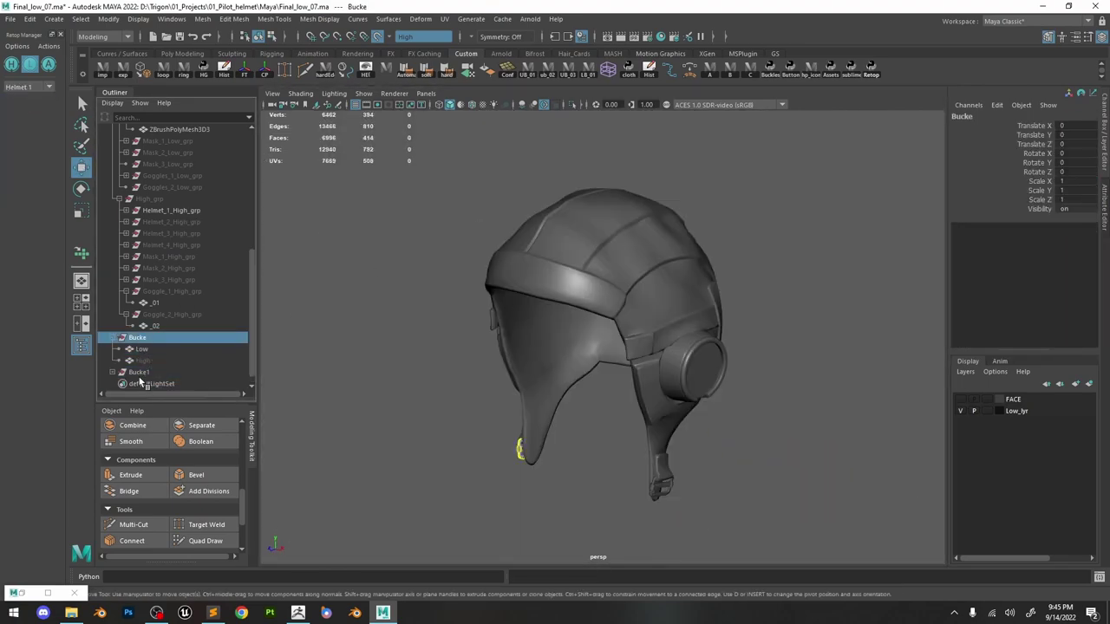
{"action": "left_click", "coordinate": [142, 373], "text": "shift"}
{"action": "key", "text": "ctrl+g"}
{"action": "double_click", "coordinate": [150, 361]}
{"action": "type", "text": "Buckle"}
{"action": "key", "text": "Return"}
{"action": "middle_click_drag", "start_coordinate": [150, 364], "coordinate": [170, 267]}
View Helmet 1's high- and low-poly versions together with textured shading, followed by each version on its own.
{"action": "left_click", "coordinate": [24, 87]}
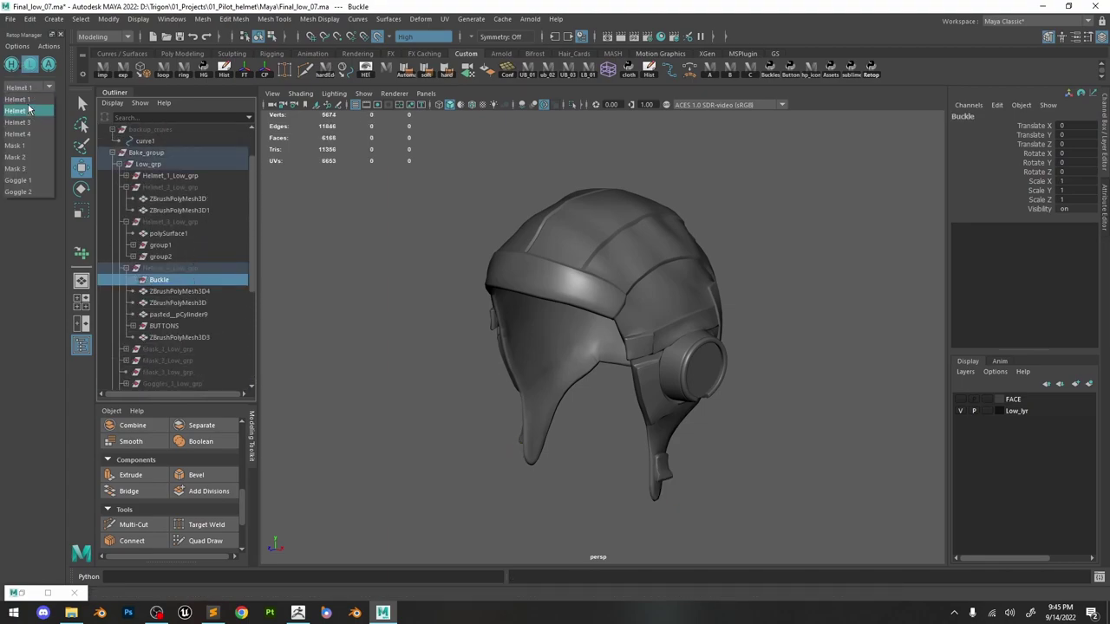
{"action": "left_click", "coordinate": [26, 101]}
{"action": "left_click", "coordinate": [50, 65]}
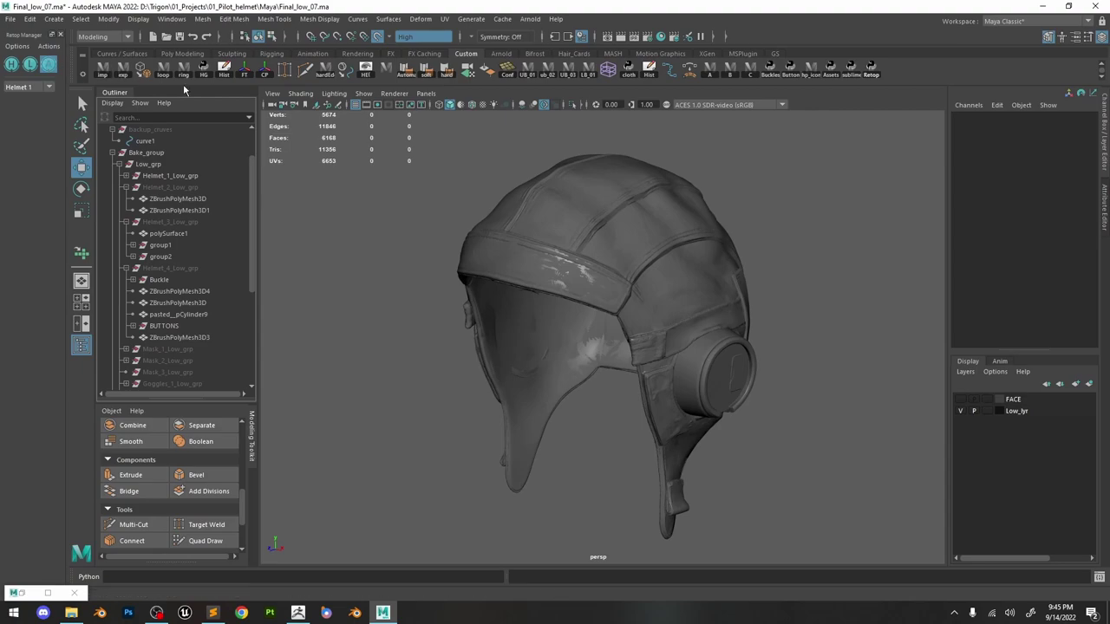
{"action": "key", "text": "6"}
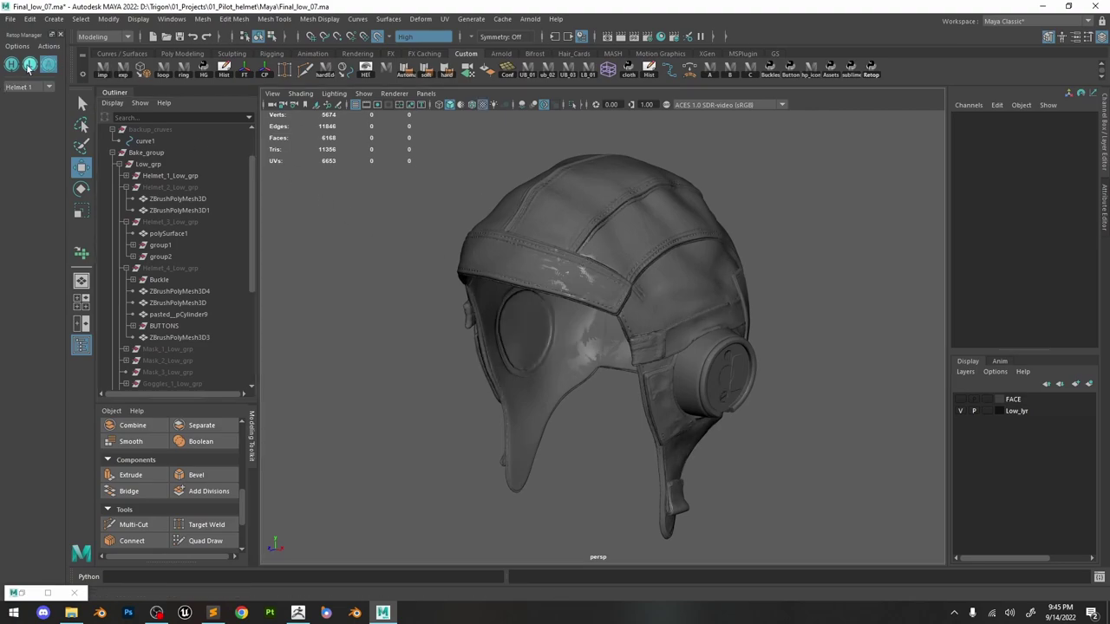
{"action": "left_click", "coordinate": [30, 65]}
{"action": "left_click", "coordinate": [11, 65]}
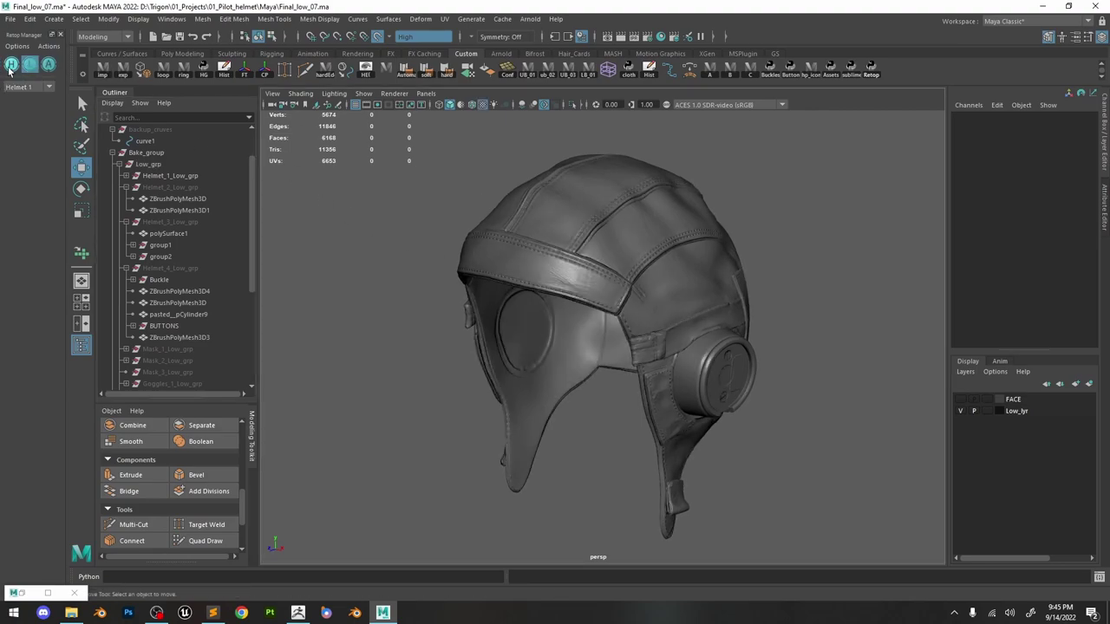
Compare Helmet 1's high-poly and textured low-poly versions around the ear cup and the straps on the back.
{"action": "middle_click_drag", "start_coordinate": [674, 268], "coordinate": [614, 228], "text": "alt"}
{"action": "left_click_drag", "start_coordinate": [710, 313], "coordinate": [662, 319], "text": "alt"}
{"action": "right_click_drag", "start_coordinate": [663, 329], "coordinate": [714, 372], "text": "alt"}
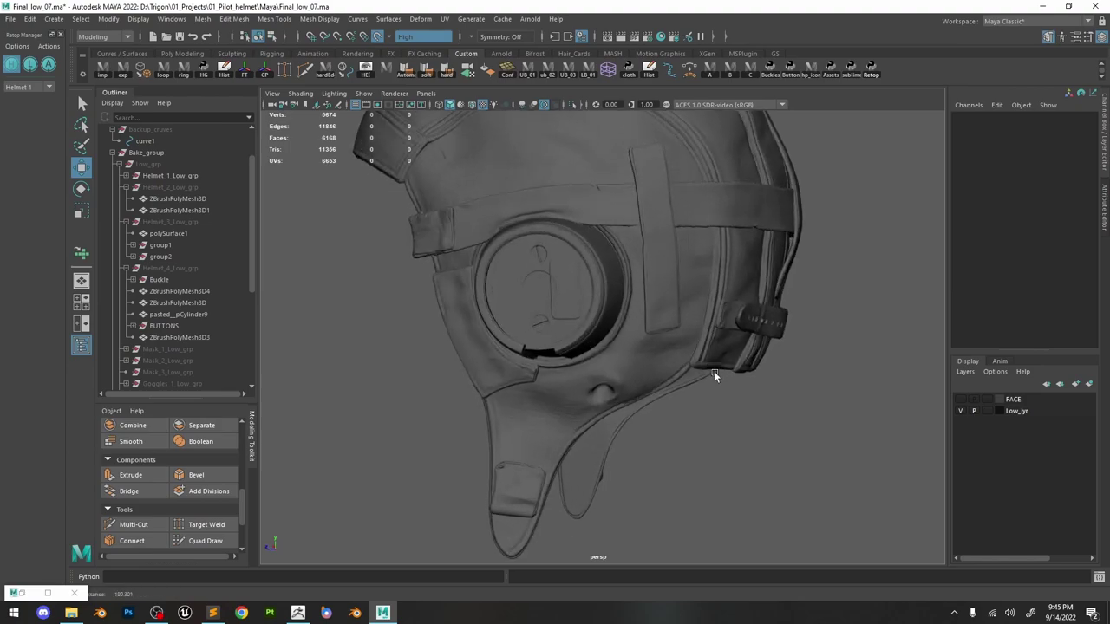
{"action": "middle_click_drag", "start_coordinate": [763, 260], "coordinate": [685, 297], "text": "alt"}
{"action": "left_click_drag", "start_coordinate": [737, 307], "coordinate": [678, 312], "text": "alt"}
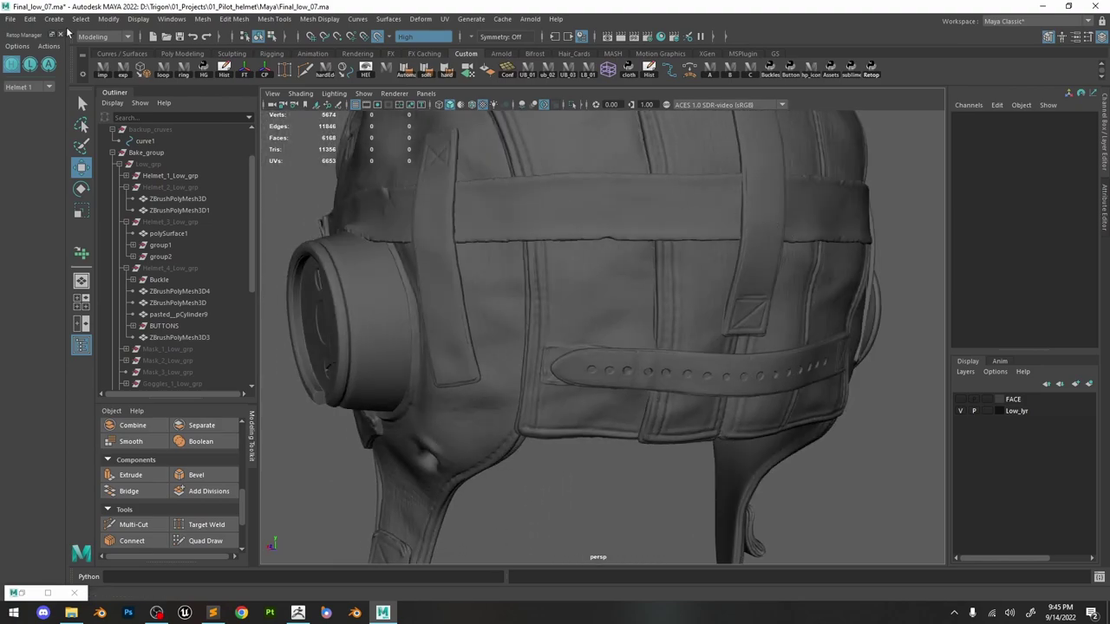
{"action": "left_click", "coordinate": [29, 66]}
{"action": "left_click", "coordinate": [11, 66]}
{"action": "left_click", "coordinate": [29, 66]}
{"action": "left_click", "coordinate": [11, 66]}
{"action": "left_click", "coordinate": [29, 66]}
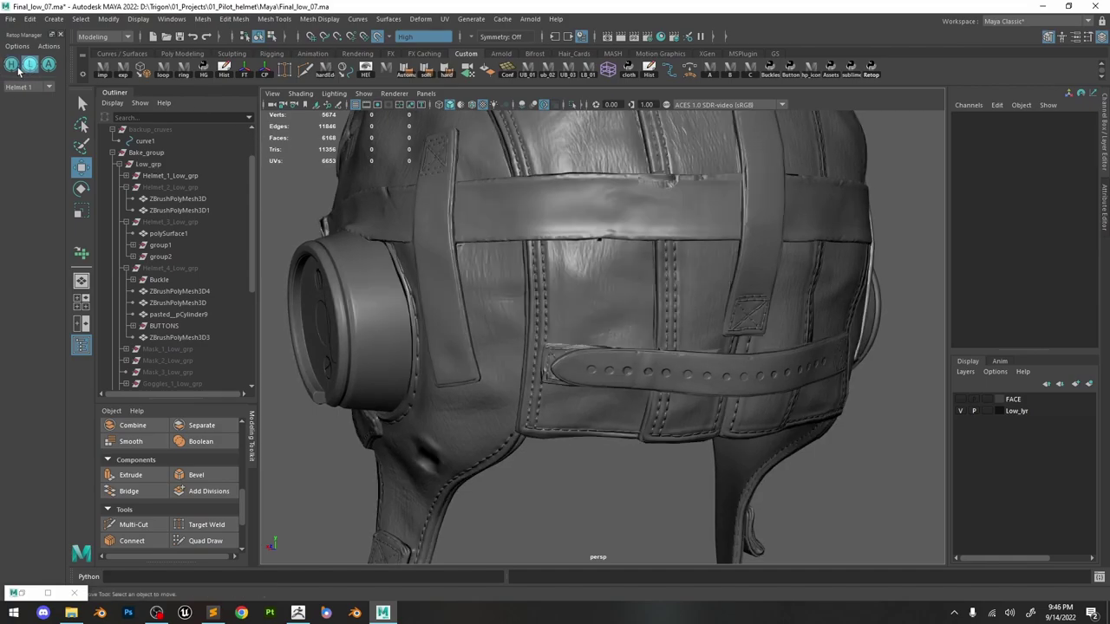
Compare the high- and low-poly detail of the perforated rear strap and surrounding seams up close.
{"action": "left_click", "coordinate": [10, 66]}
{"action": "scroll", "coordinate": [633, 304], "scroll_direction": "up", "scroll_amount": 6}
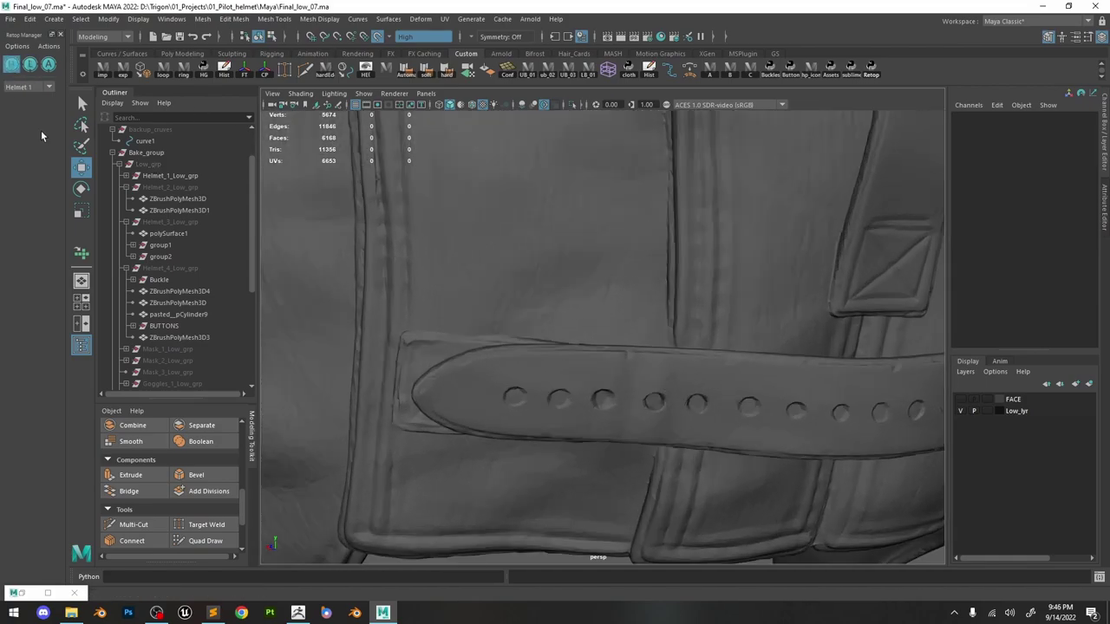
{"action": "left_click", "coordinate": [29, 66]}
{"action": "scroll", "coordinate": [607, 280], "scroll_direction": "down", "scroll_amount": 6}
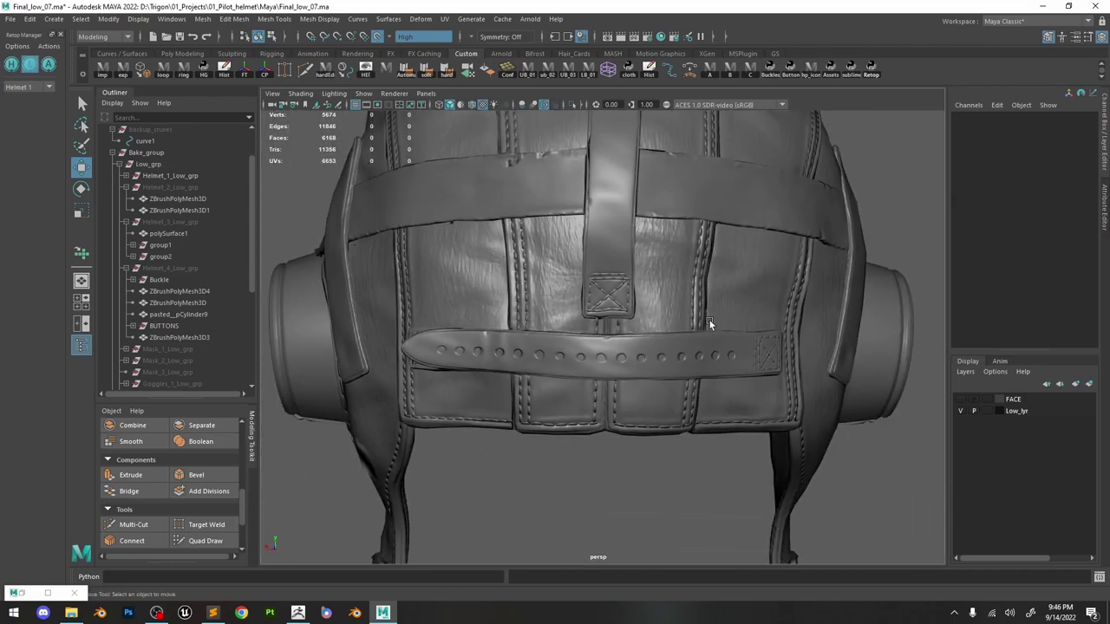
{"action": "left_click_drag", "start_coordinate": [709, 320], "coordinate": [491, 229], "text": "alt"}
{"action": "left_click", "coordinate": [11, 67]}
{"action": "left_click", "coordinate": [29, 67]}
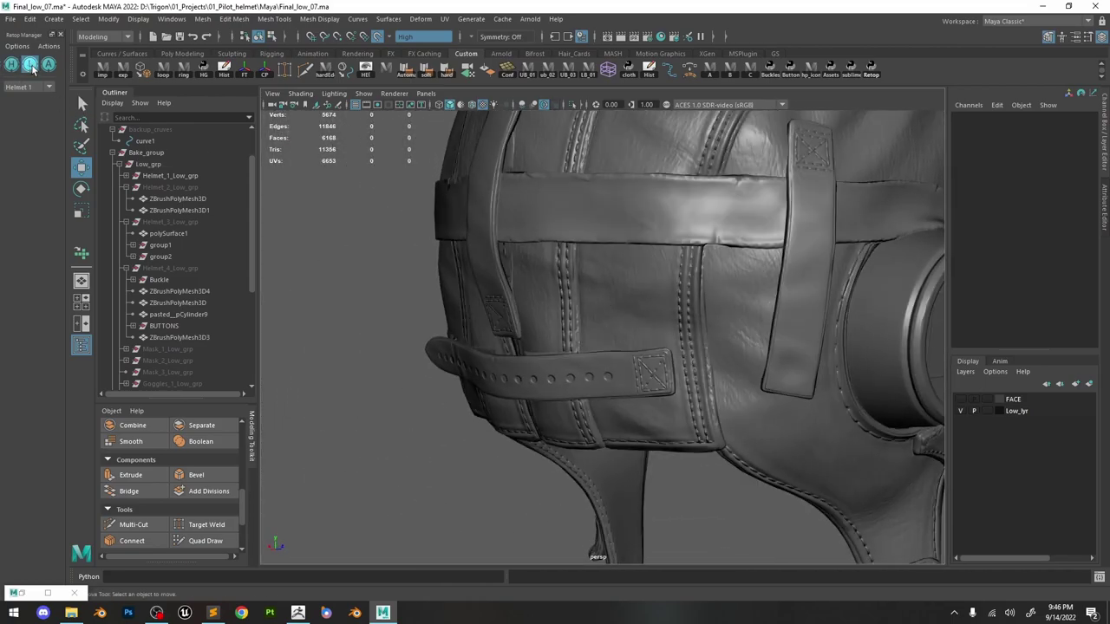
Compare the high- and low-poly versions of the opposite ear cup and its surrounding leather by alternating their visibility.
{"action": "left_click_drag", "start_coordinate": [631, 297], "coordinate": [574, 299], "text": "alt"}
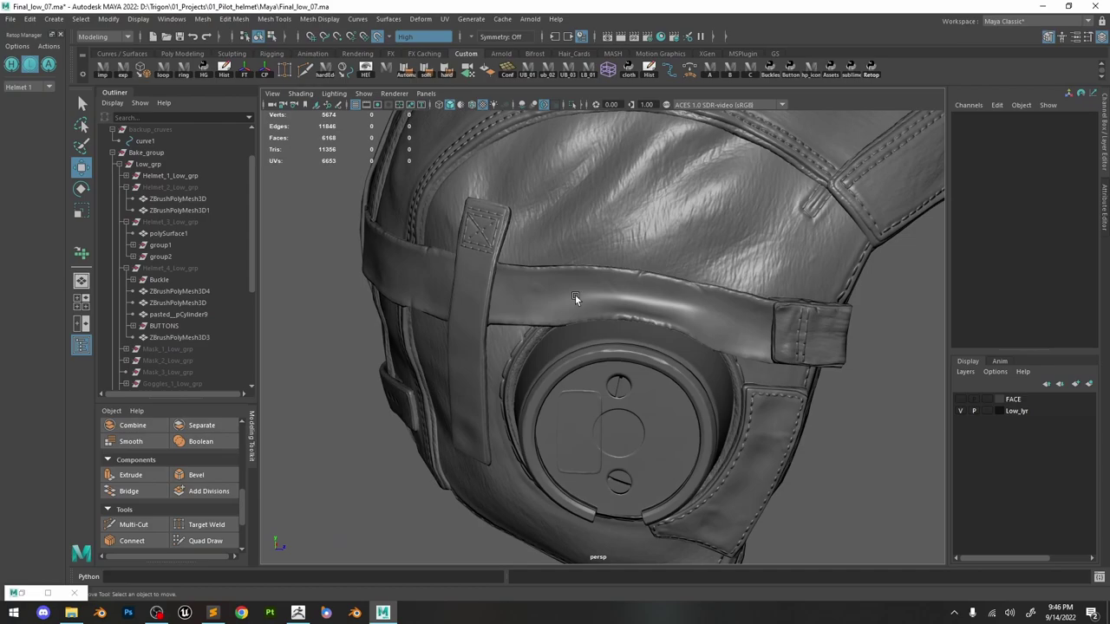
{"action": "left_click", "coordinate": [11, 66]}
{"action": "left_click_drag", "start_coordinate": [434, 243], "coordinate": [607, 313], "text": "alt"}
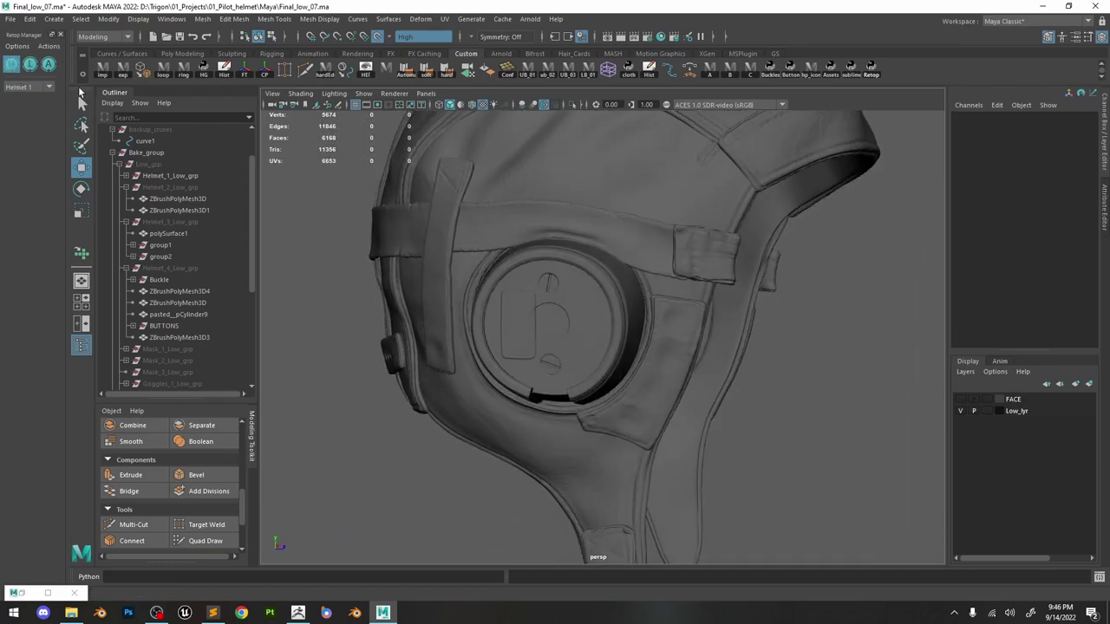
{"action": "left_click", "coordinate": [31, 65]}
{"action": "left_click", "coordinate": [9, 68]}
{"action": "left_click", "coordinate": [10, 68]}
{"action": "left_click", "coordinate": [12, 65]}
{"action": "left_click", "coordinate": [28, 65]}
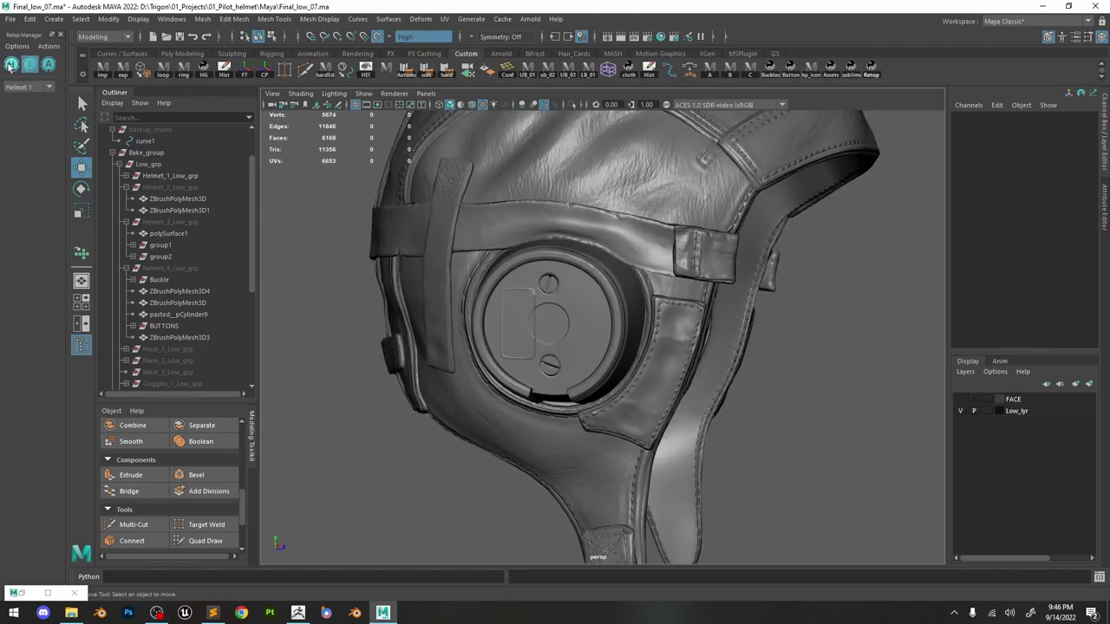
{"action": "left_click", "coordinate": [12, 65]}
{"action": "left_click", "coordinate": [29, 65]}
{"action": "left_click", "coordinate": [12, 65]}
Examine the strap loop and stitched patch beside the ear cup in both the high- and low-poly versions.
{"action": "right_click_drag", "start_coordinate": [647, 229], "coordinate": [694, 416], "text": "alt"}
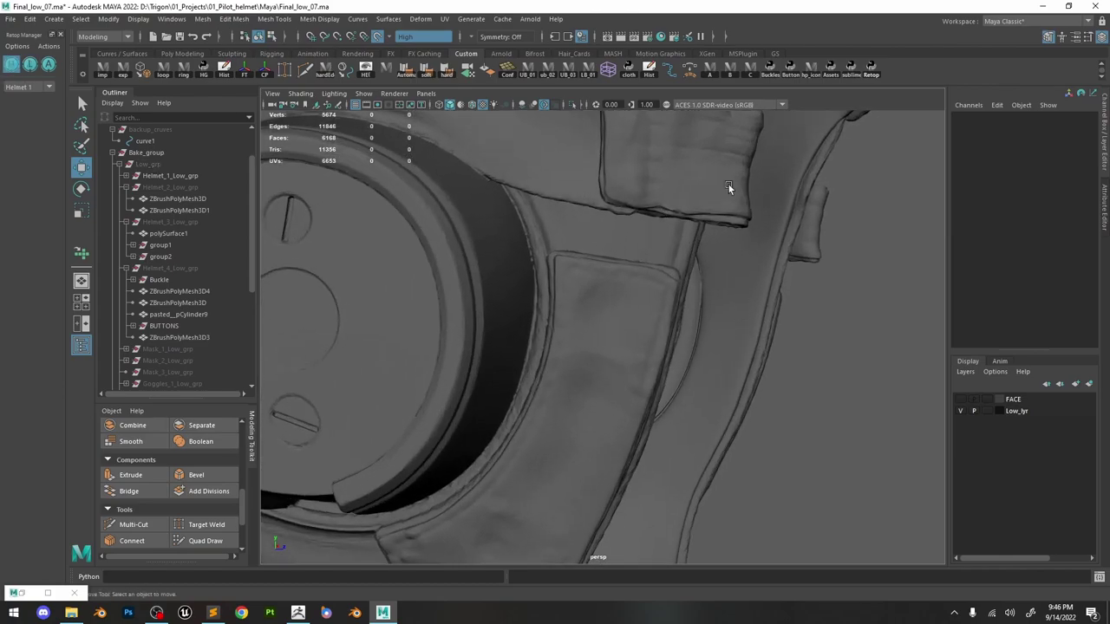
{"action": "left_click", "coordinate": [730, 187]}
{"action": "middle_click_drag", "start_coordinate": [730, 186], "coordinate": [690, 269], "text": "alt"}
{"action": "left_click", "coordinate": [29, 66]}
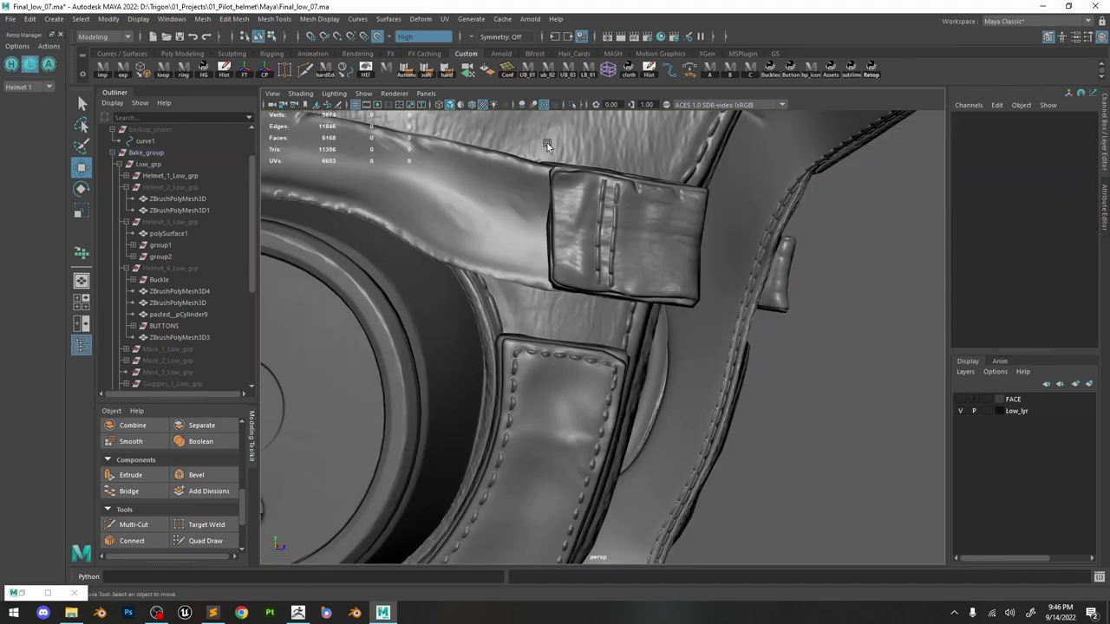
Inspect the leather helmet with its ear cup and strap, comparing the high-poly and low-poly versions of Helmet 1.
{"action": "left_click", "coordinate": [694, 218]}
{"action": "left_click_drag", "start_coordinate": [675, 240], "coordinate": [538, 250], "text": "alt"}
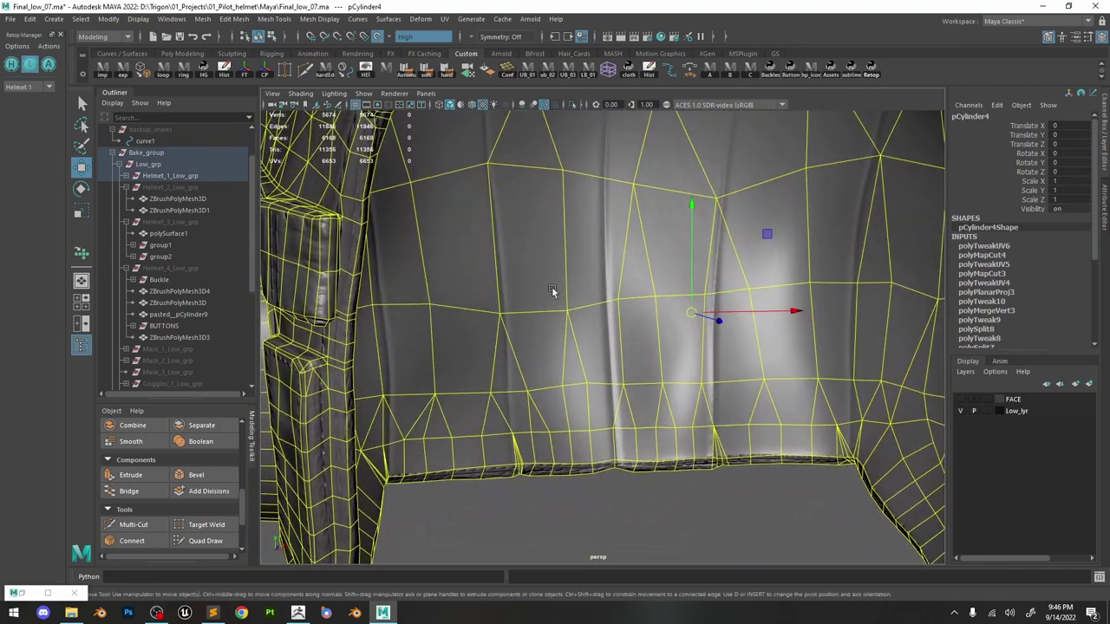
{"action": "scroll", "coordinate": [551, 339], "scroll_direction": "down", "scroll_amount": 6}
{"action": "left_click", "coordinate": [551, 395]}
{"action": "left_click_drag", "start_coordinate": [553, 396], "coordinate": [617, 390], "text": "alt"}
{"action": "middle_click_drag", "start_coordinate": [567, 328], "coordinate": [571, 268], "text": "alt"}
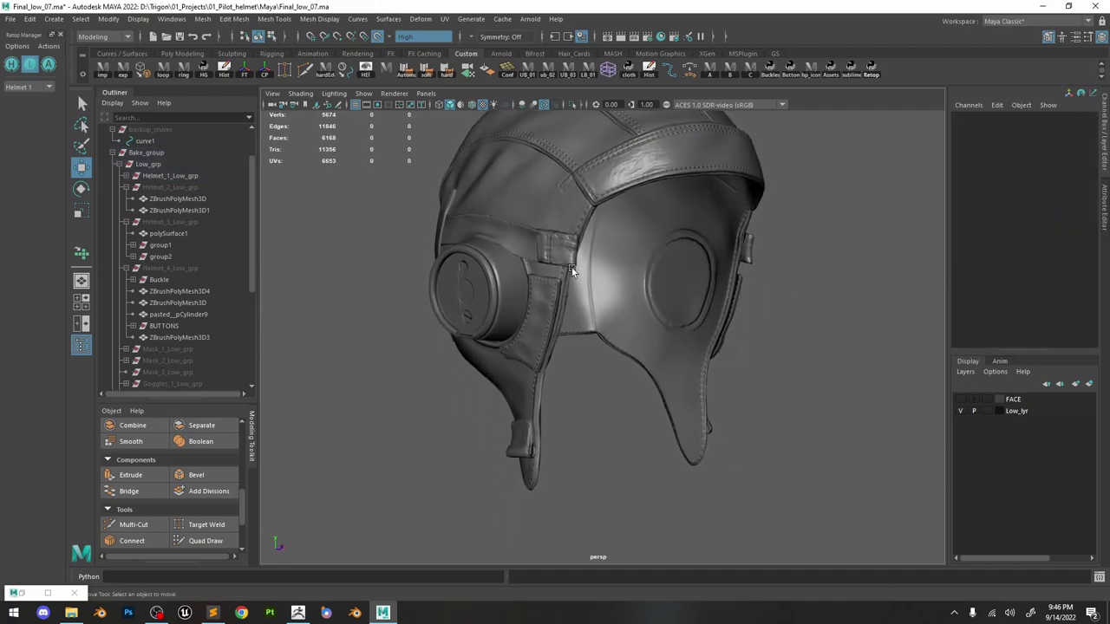
{"action": "left_click", "coordinate": [9, 67]}
{"action": "left_click", "coordinate": [10, 67]}
{"action": "left_click_drag", "start_coordinate": [704, 232], "coordinate": [600, 280], "text": "alt"}
{"action": "left_click", "coordinate": [10, 65]}
{"action": "left_click", "coordinate": [10, 65]}
Show the Helmet 2 set and compare the high-poly and low-poly versions of its cables and snap buttons.
{"action": "left_click", "coordinate": [32, 87]}
{"action": "left_click", "coordinate": [30, 108]}
{"action": "left_click_drag", "start_coordinate": [638, 238], "coordinate": [724, 236], "text": "alt"}
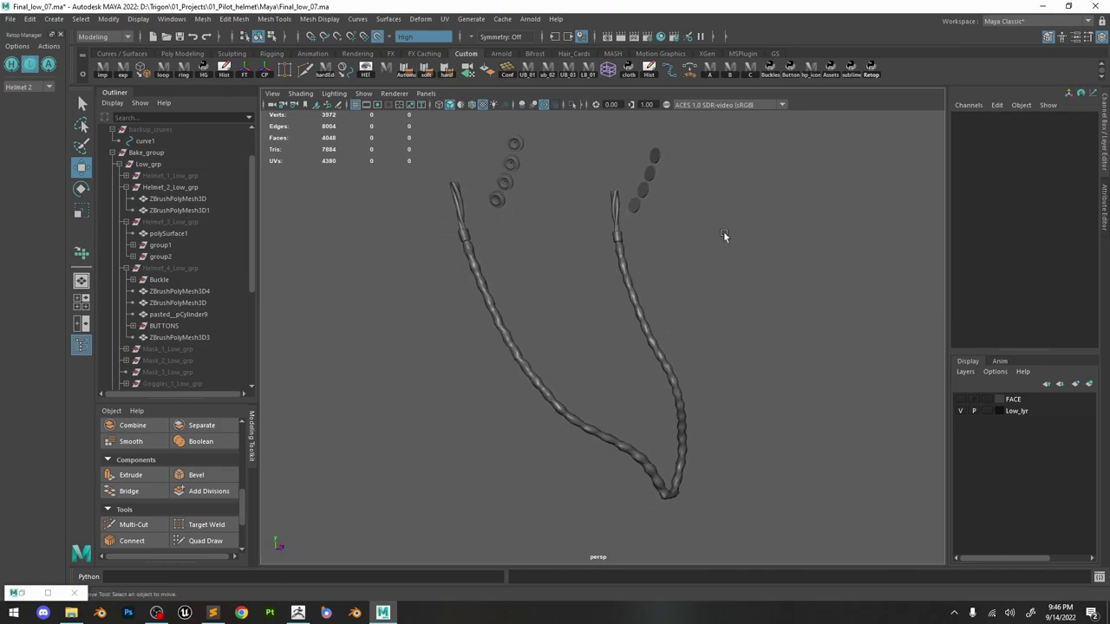
{"action": "middle_click_drag", "start_coordinate": [555, 187], "coordinate": [653, 293], "text": "alt"}
{"action": "scroll", "coordinate": [653, 292], "scroll_direction": "up", "scroll_amount": 5}
{"action": "left_click", "coordinate": [13, 65]}
{"action": "left_click", "coordinate": [30, 66]}
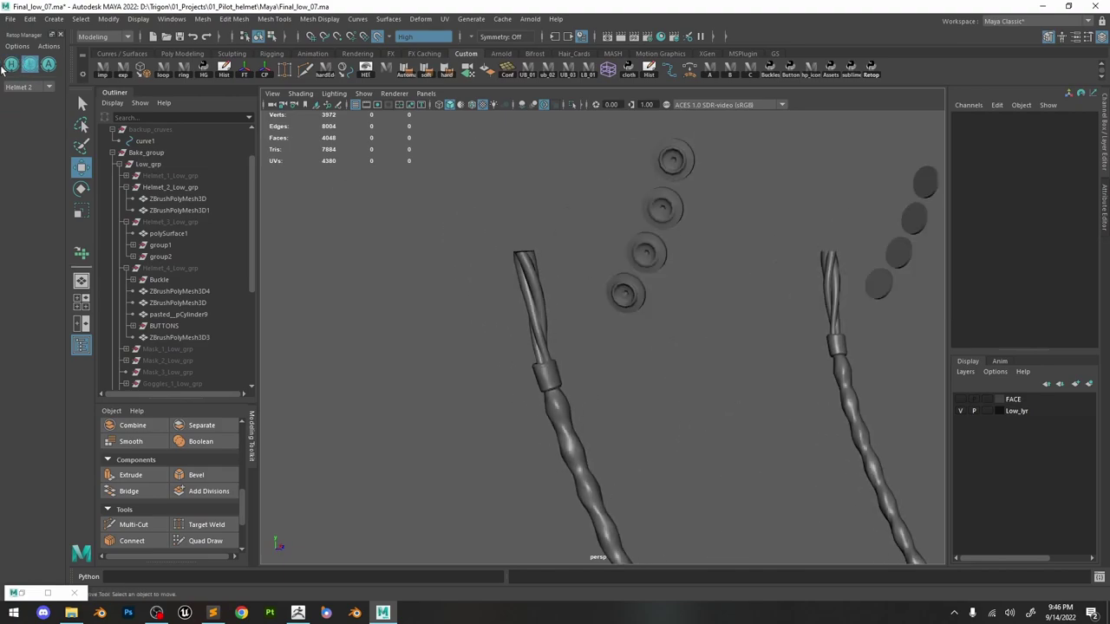
{"action": "left_click", "coordinate": [13, 66]}
{"action": "left_click", "coordinate": [29, 67]}
{"action": "left_click_drag", "start_coordinate": [509, 241], "coordinate": [482, 192], "text": "alt"}
Show the Helmet 3 set and compare the high-poly and low-poly versions of its strap and rings.
{"action": "left_click", "coordinate": [17, 89]}
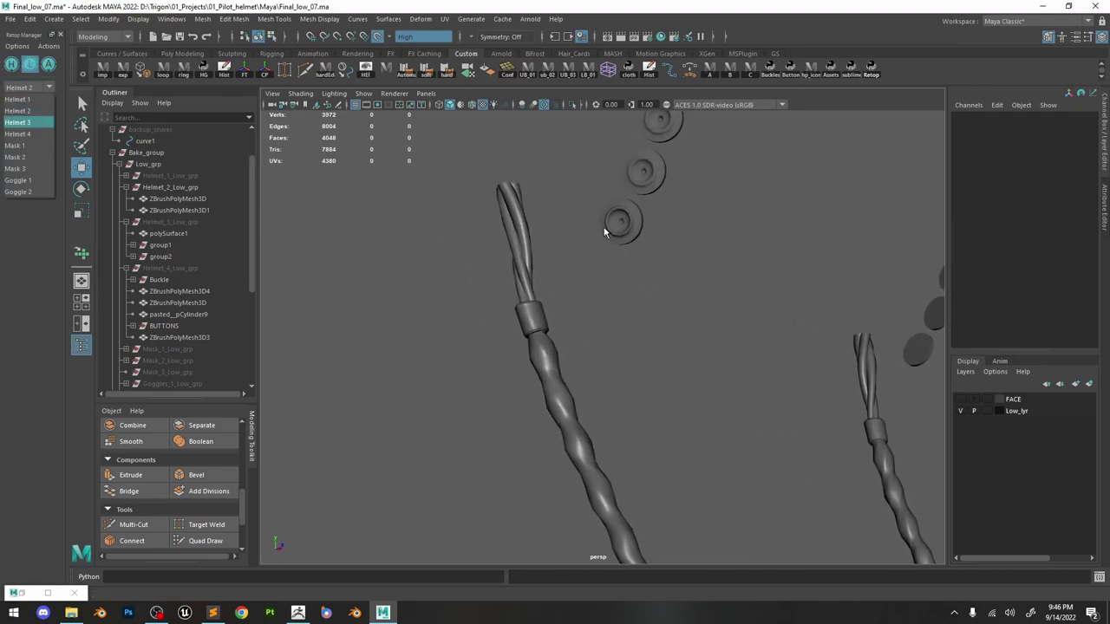
{"action": "left_click", "coordinate": [605, 229]}
{"action": "left_click", "coordinate": [24, 86]}
{"action": "left_click", "coordinate": [31, 121]}
{"action": "scroll", "coordinate": [604, 223], "scroll_direction": "down", "scroll_amount": 5}
{"action": "left_click_drag", "start_coordinate": [604, 223], "coordinate": [560, 247], "text": "alt"}
{"action": "left_click", "coordinate": [13, 66]}
{"action": "left_click", "coordinate": [12, 65]}
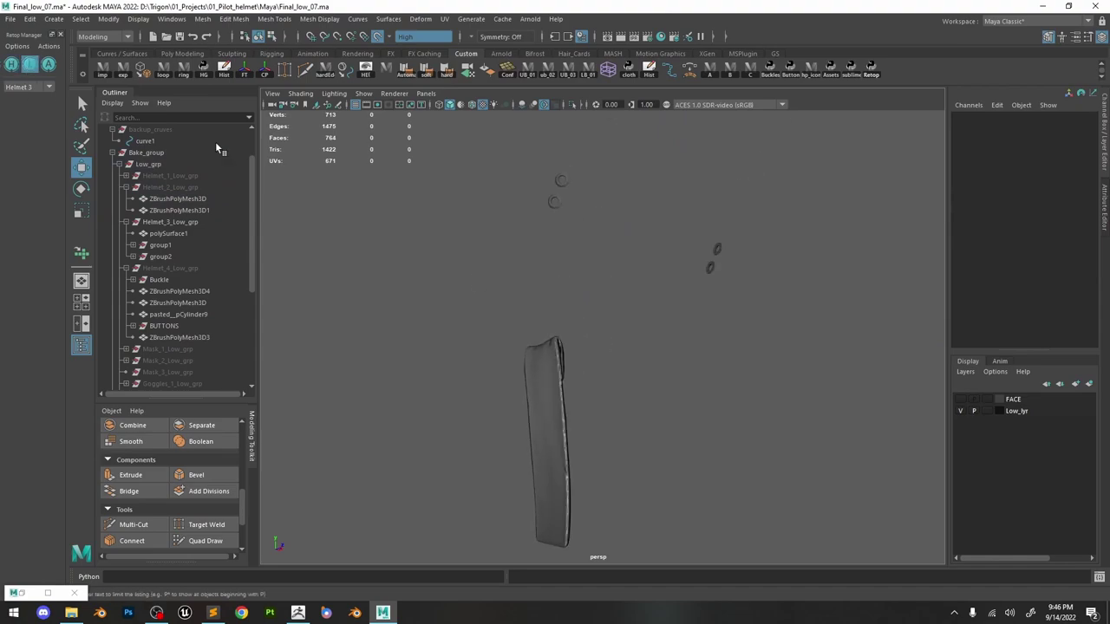
Show the Helmet 4 set and compare the high-poly and low-poly versions of its buckles and clips.
{"action": "left_click", "coordinate": [19, 86]}
{"action": "left_click", "coordinate": [26, 137]}
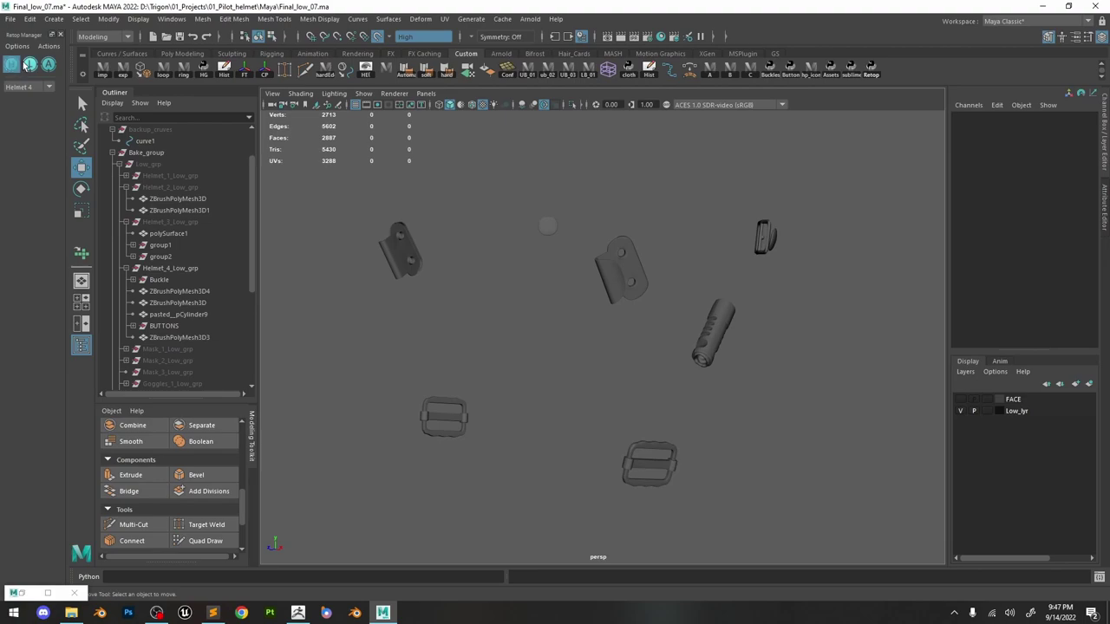
{"action": "left_click_drag", "start_coordinate": [607, 369], "coordinate": [475, 375], "text": "alt"}
{"action": "left_click", "coordinate": [12, 65]}
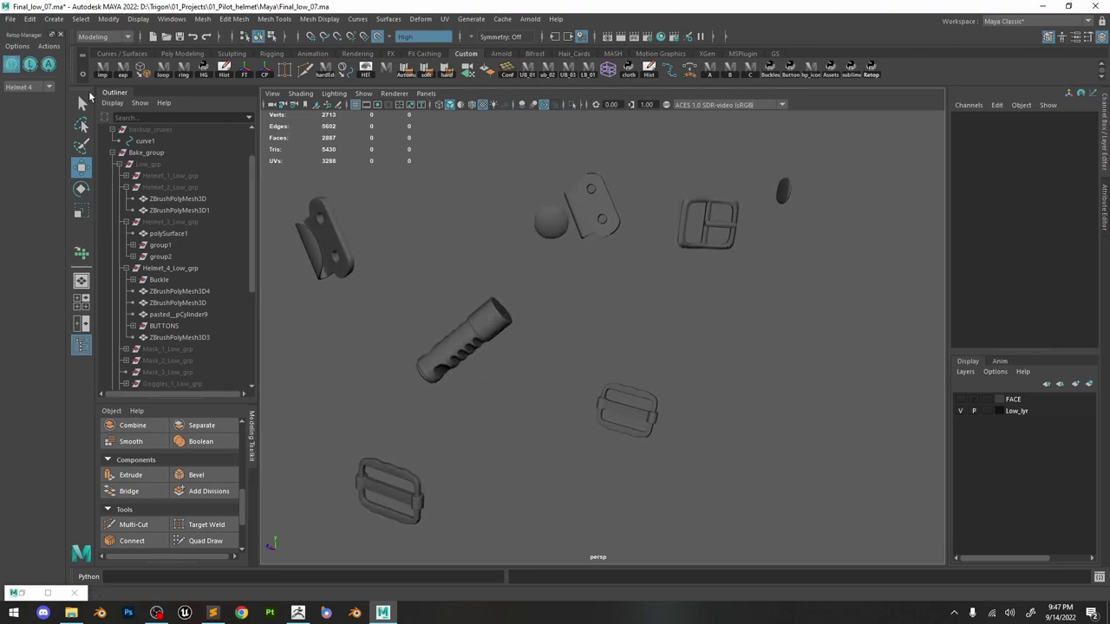
Separate the square buckle mesh ZBrushPolyMesh3D4 into its individual pieces and expand its group.
{"action": "left_click", "coordinate": [546, 215]}
{"action": "key", "text": "f"}
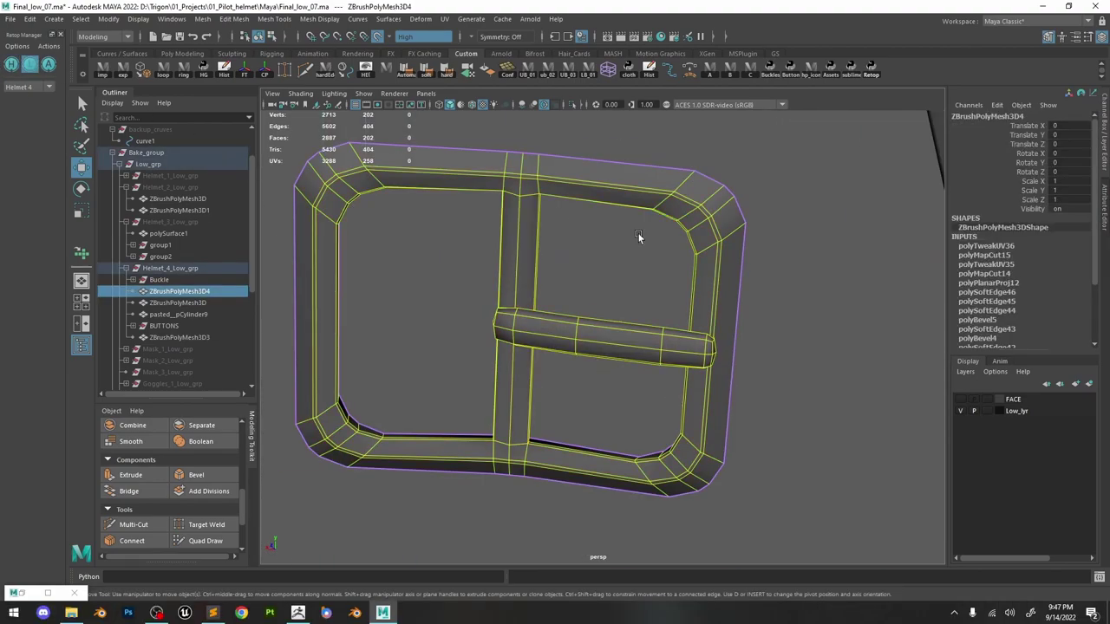
{"action": "key", "text": "space"}
{"action": "left_click", "coordinate": [418, 295]}
{"action": "left_click", "coordinate": [516, 235]}
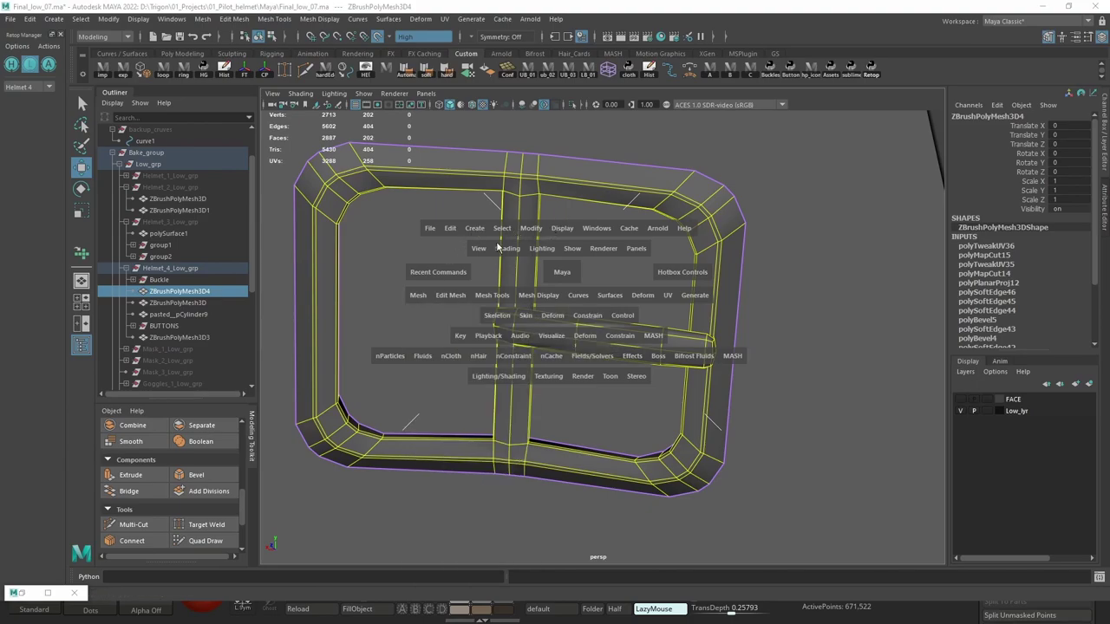
{"action": "left_click", "coordinate": [418, 296]}
{"action": "left_click", "coordinate": [440, 350]}
{"action": "left_click", "coordinate": [179, 293]}
{"action": "left_click", "coordinate": [133, 291]}
Move the buckle's prong, polySurface13, into the Helmet_3_Low_grp group.
{"action": "left_click", "coordinate": [184, 304]}
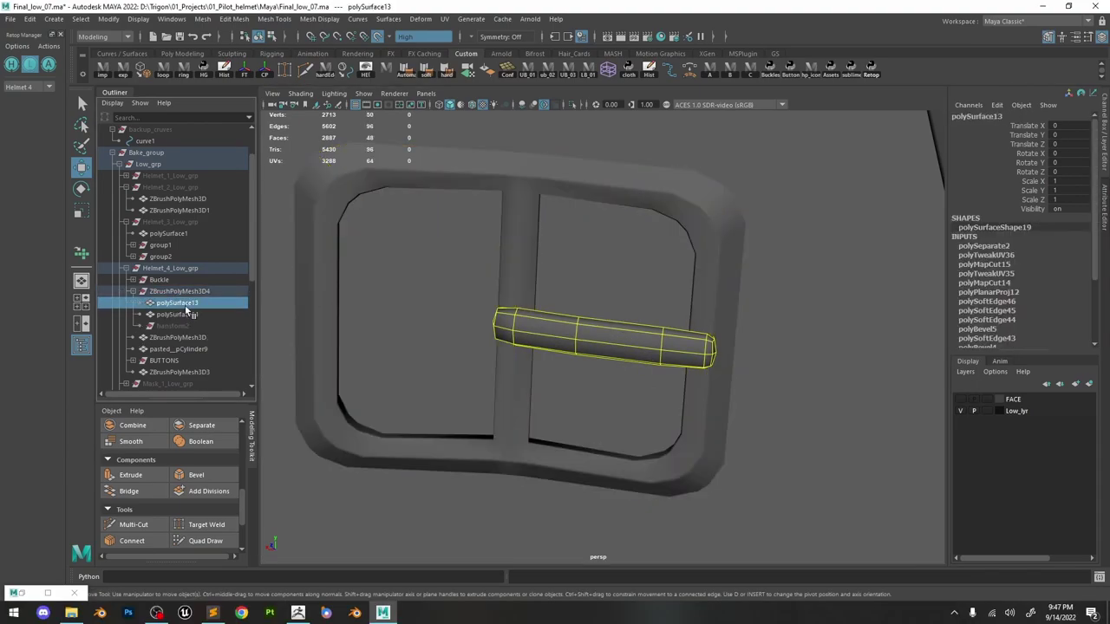
{"action": "middle_click_drag", "start_coordinate": [185, 308], "coordinate": [196, 223]}
{"action": "scroll", "coordinate": [633, 287], "scroll_direction": "down", "scroll_amount": 5}
{"action": "left_click_drag", "start_coordinate": [633, 286], "coordinate": [719, 347], "text": "alt"}
{"action": "left_click", "coordinate": [718, 347]}
{"action": "scroll", "coordinate": [719, 347], "scroll_direction": "down", "scroll_amount": 5}
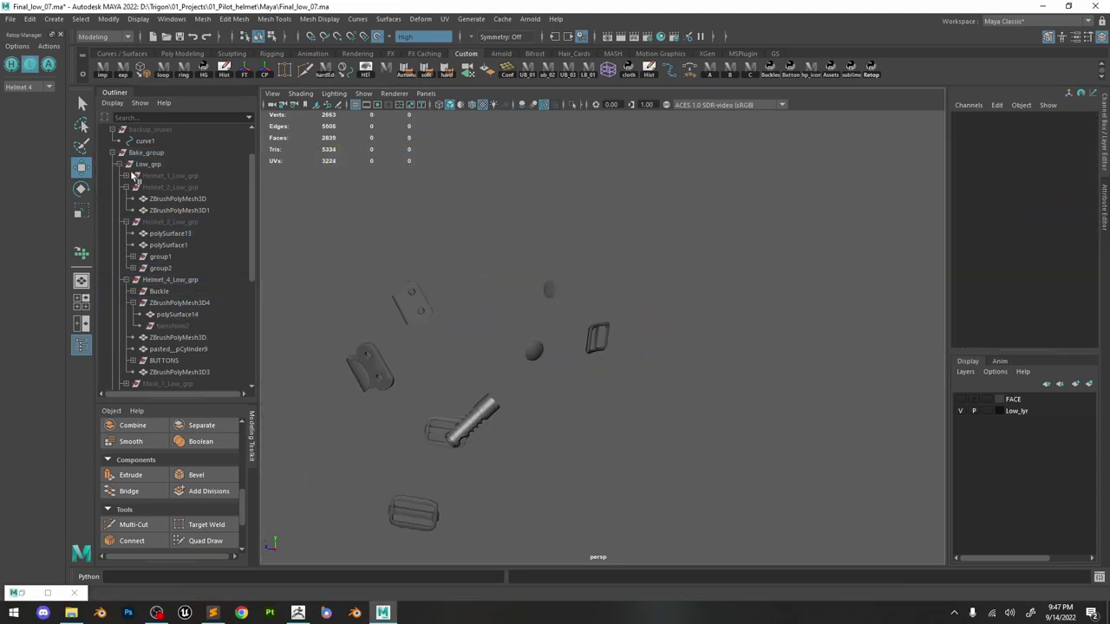
Collapse the helmet low-poly groups and unhide Helmet_1_Low_grp through Helmet_4_Low_grp together.
{"action": "left_click", "coordinate": [127, 188]}
{"action": "left_click", "coordinate": [127, 199]}
{"action": "left_click", "coordinate": [126, 211]}
{"action": "left_click", "coordinate": [177, 211]}
{"action": "left_click", "coordinate": [183, 176], "text": "shift"}
{"action": "key", "text": "shift+h"}
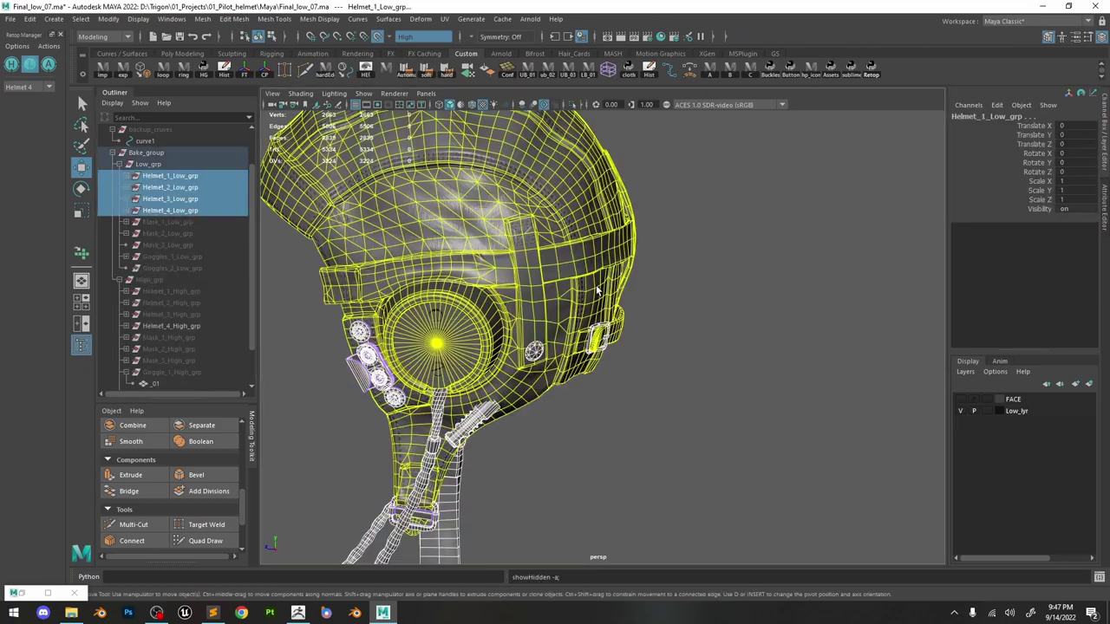
Create a display layer named Helmet from the four selected helmet low-poly groups.
{"action": "left_click_drag", "start_coordinate": [598, 291], "coordinate": [787, 310], "text": "alt"}
{"action": "left_click", "coordinate": [965, 372]}
{"action": "left_click", "coordinate": [980, 397]}
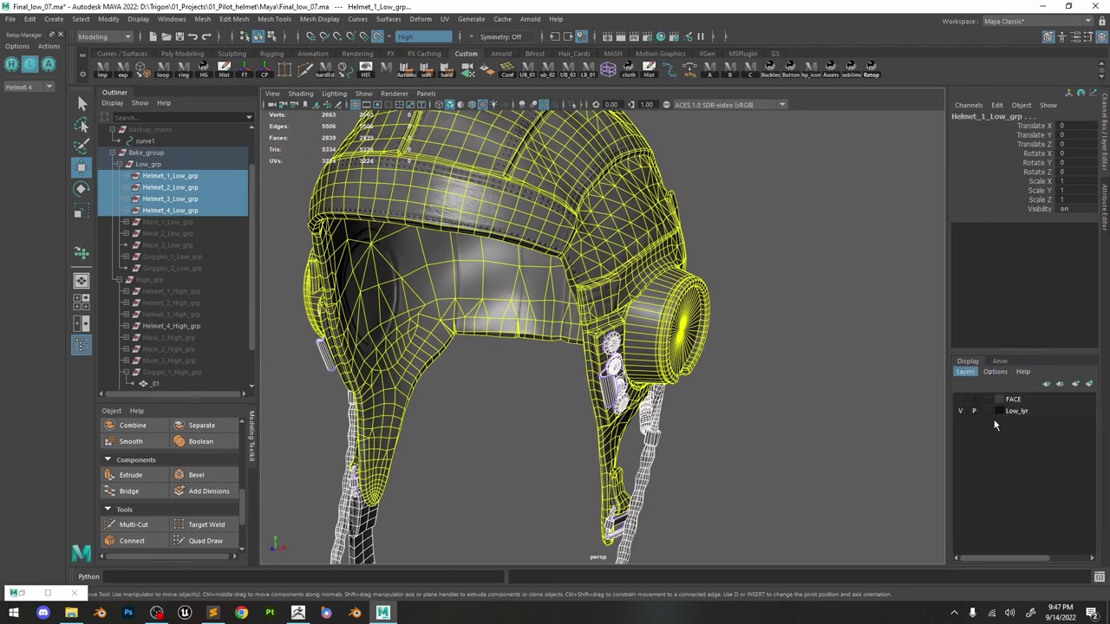
{"action": "double_click", "coordinate": [1015, 402]}
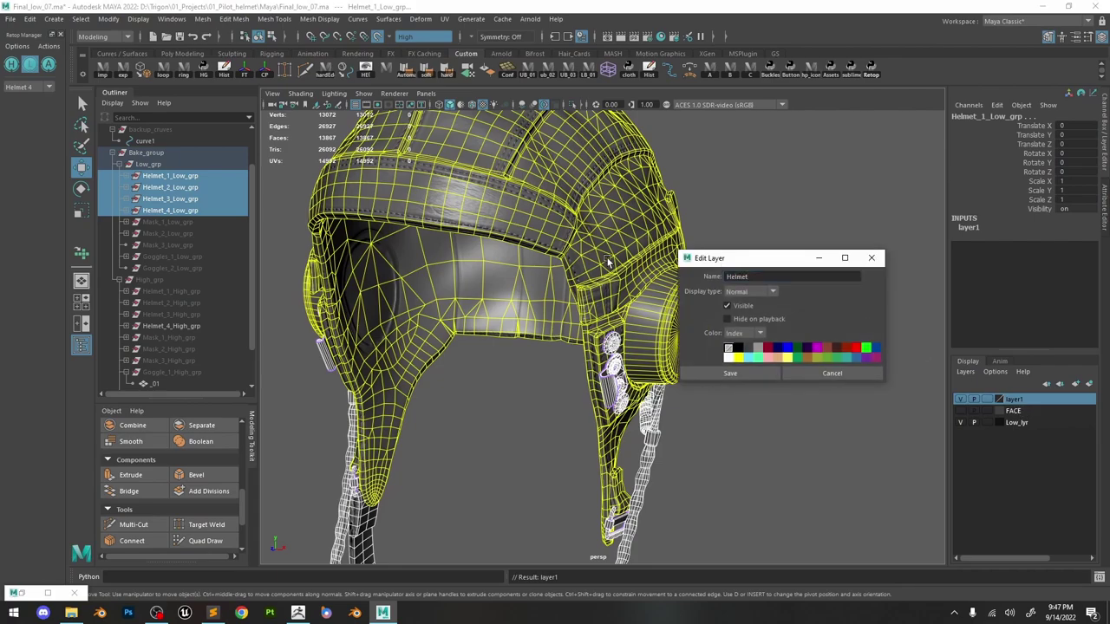
{"action": "left_click", "coordinate": [735, 373]}
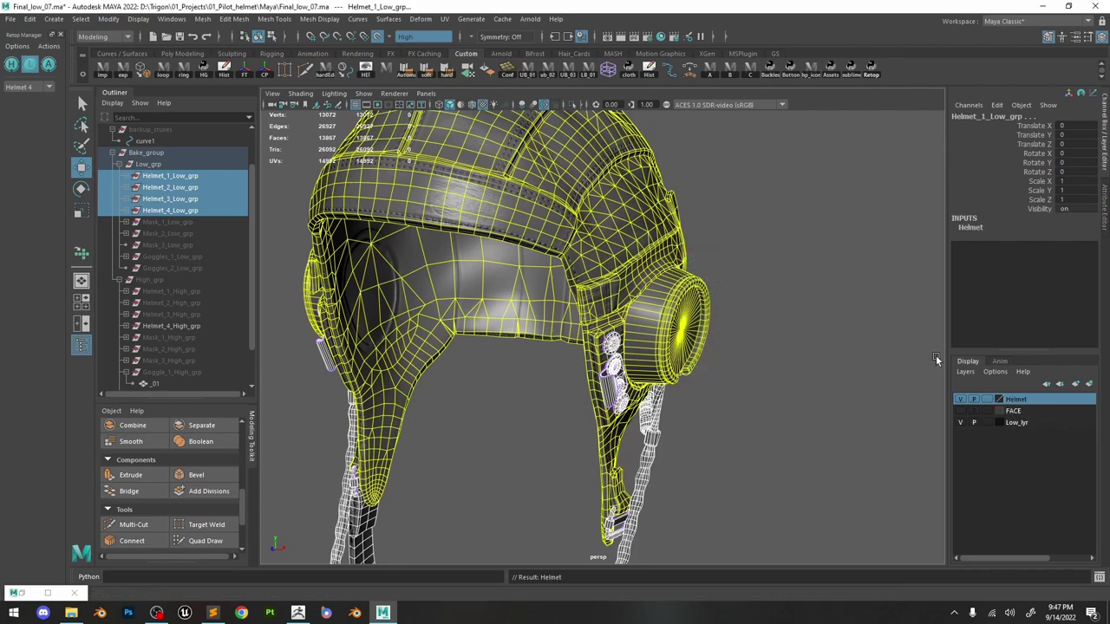
Inspect the assembled low-poly helmet around the ear cup, strap and snap buttons.
{"action": "left_click_drag", "start_coordinate": [902, 345], "coordinate": [760, 288], "text": "alt"}
{"action": "right_click_drag", "start_coordinate": [761, 288], "coordinate": [867, 318], "text": "alt"}
{"action": "left_click", "coordinate": [815, 306]}
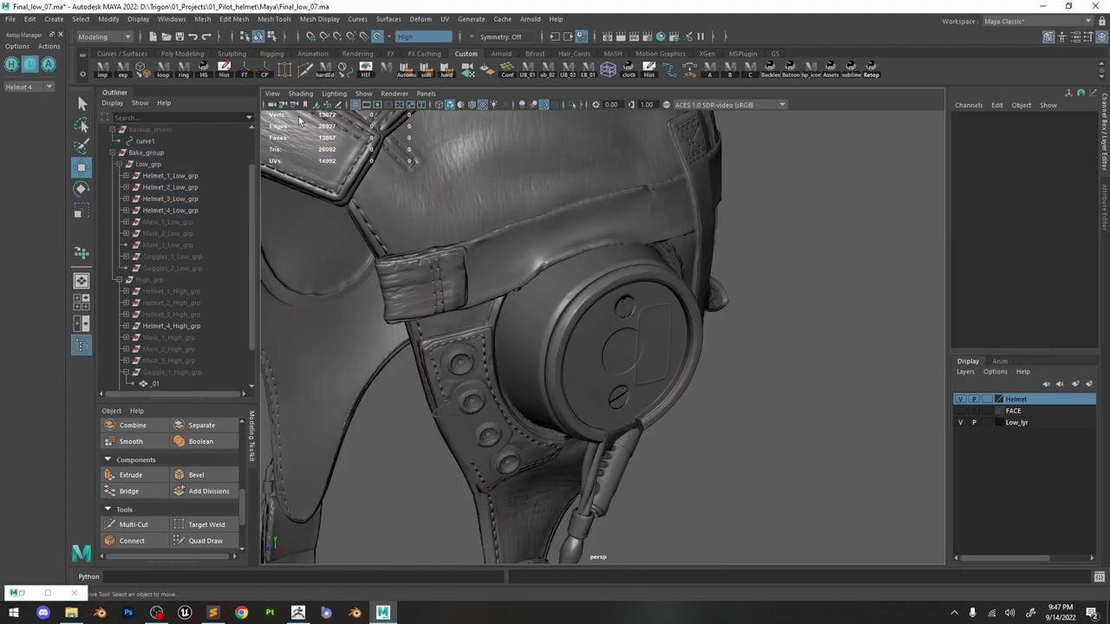
{"action": "left_click", "coordinate": [33, 88]}
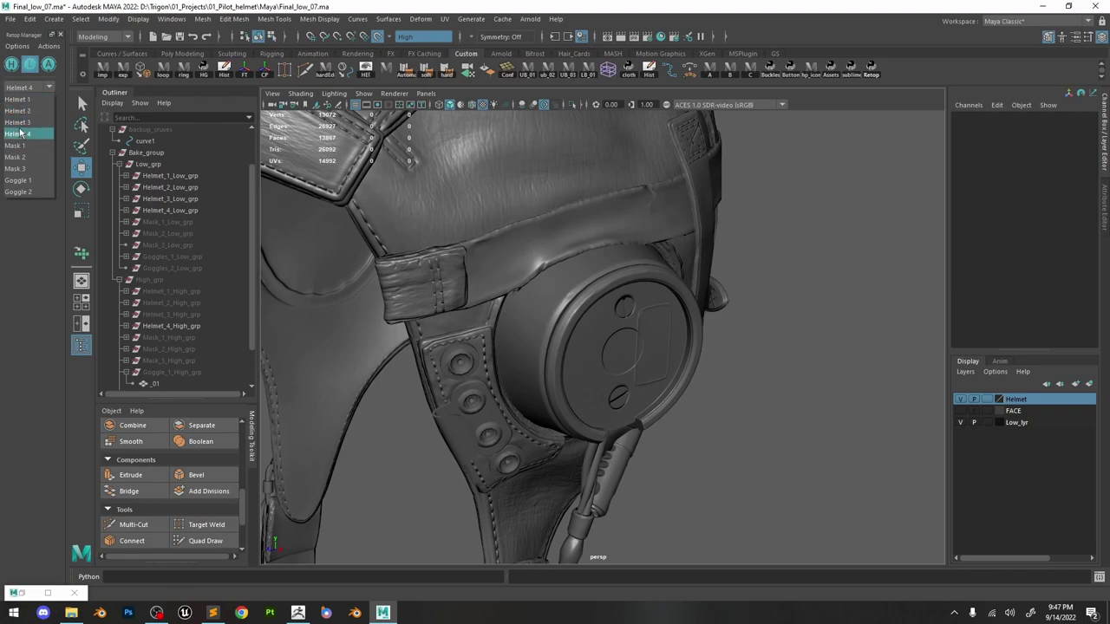
{"action": "left_click", "coordinate": [33, 245]}
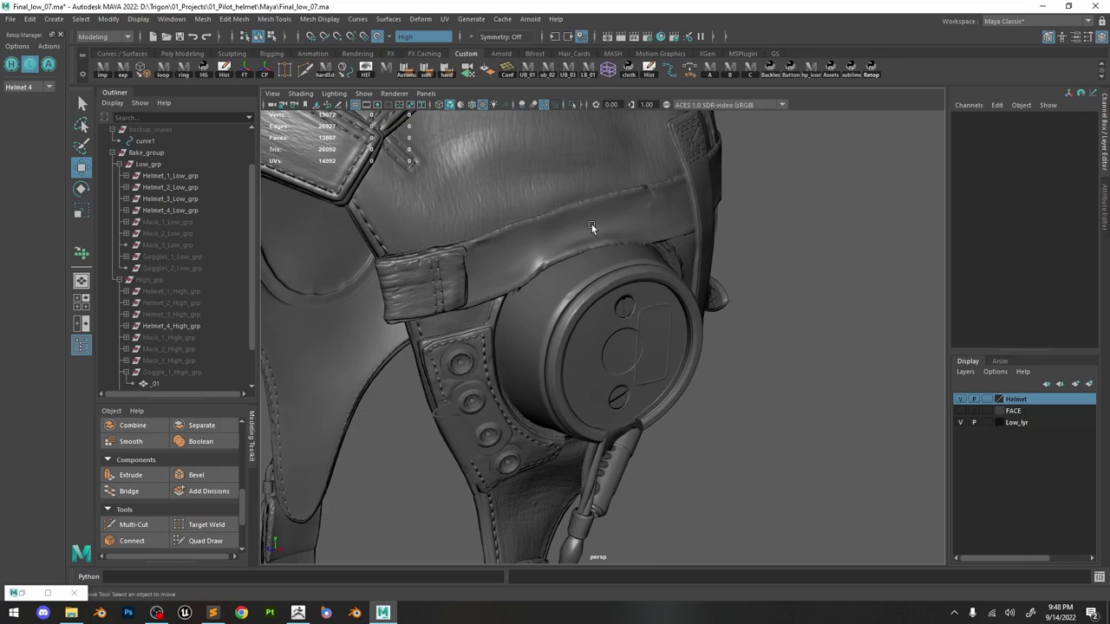
{"action": "left_click_drag", "start_coordinate": [594, 275], "coordinate": [604, 347], "text": "alt"}
{"action": "left_click", "coordinate": [605, 348]}
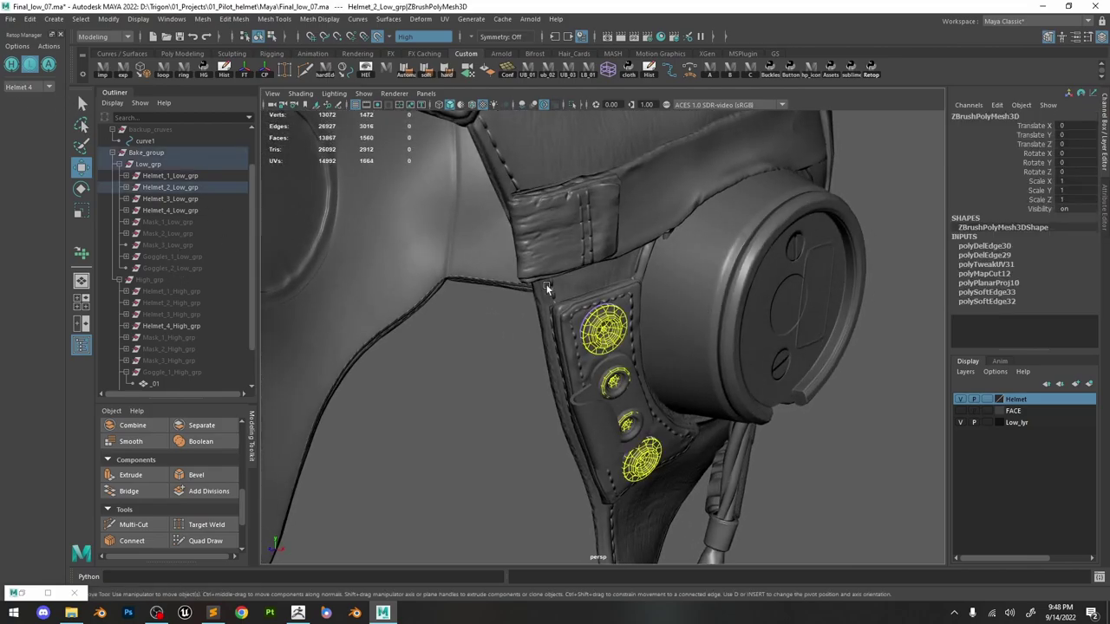
Highlight each of the four helmet low-poly groups in turn to check which parts it contains.
{"action": "left_click", "coordinate": [176, 176]}
{"action": "left_click", "coordinate": [179, 187]}
{"action": "left_click", "coordinate": [180, 199]}
{"action": "left_click", "coordinate": [182, 210]}
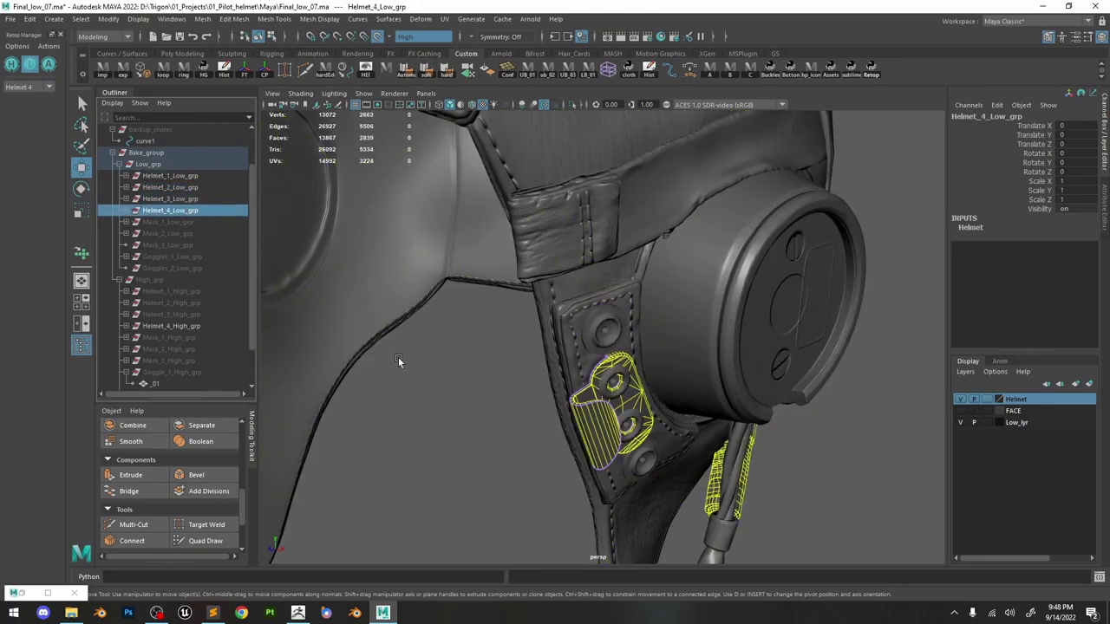
{"action": "left_click", "coordinate": [399, 358]}
{"action": "left_click_drag", "start_coordinate": [398, 358], "coordinate": [507, 334], "text": "alt"}
{"action": "right_click_drag", "start_coordinate": [507, 334], "coordinate": [560, 367], "text": "alt"}
Open the UVs of Helmet_1_Low_grp through Helmet_4_Low_grp in the UV Editor and switch to UV selection.
{"action": "left_click", "coordinate": [192, 211]}
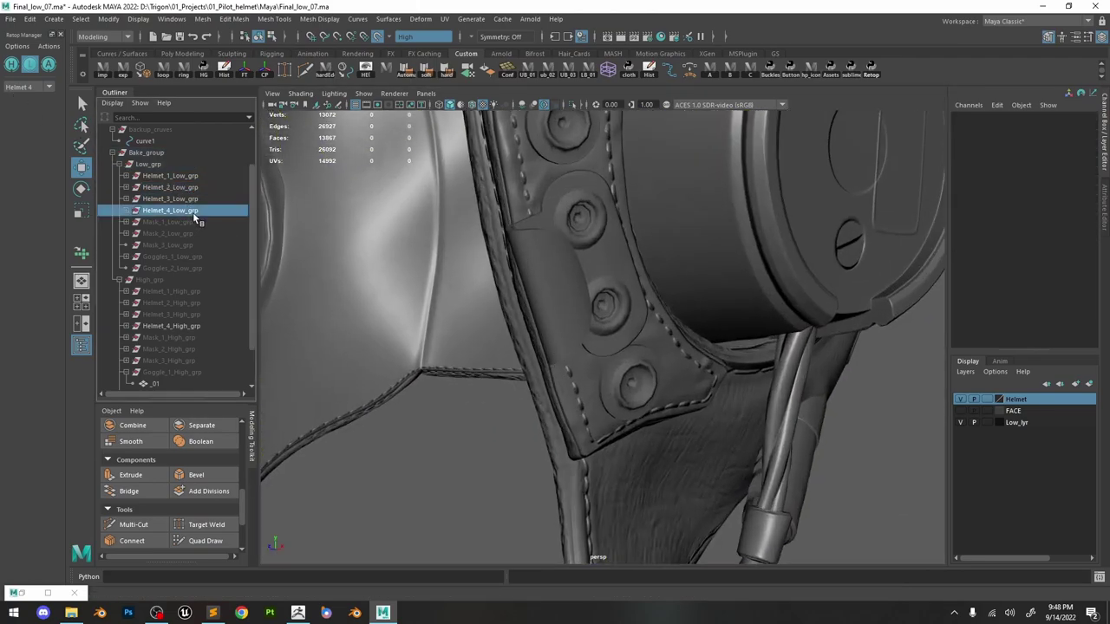
{"action": "left_click", "coordinate": [191, 177], "text": "shift"}
{"action": "left_click", "coordinate": [443, 18]}
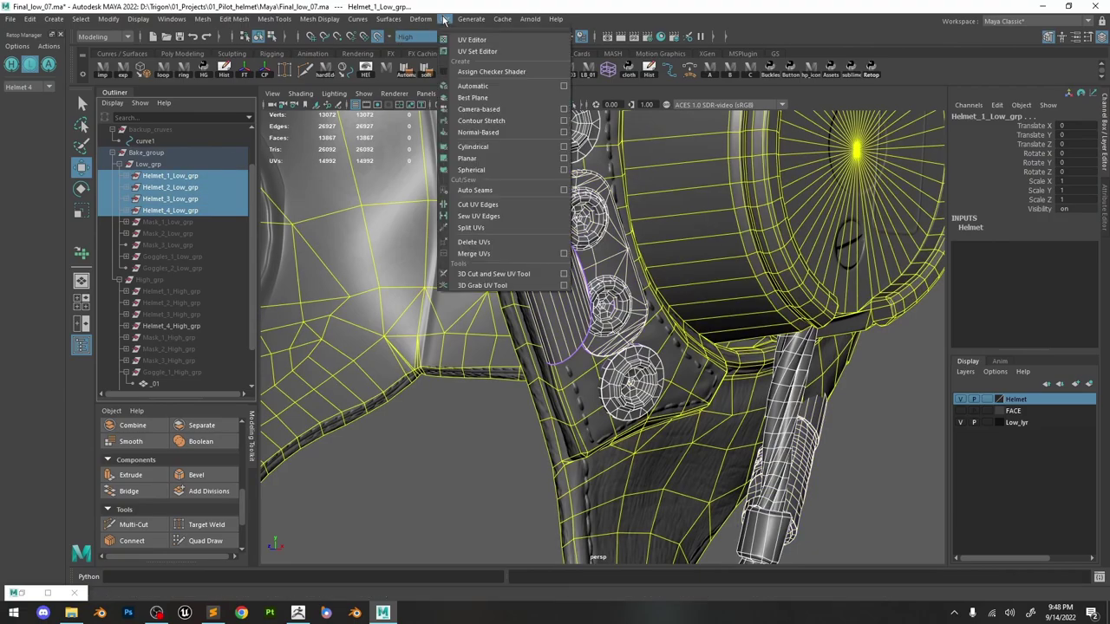
{"action": "left_click", "coordinate": [486, 39]}
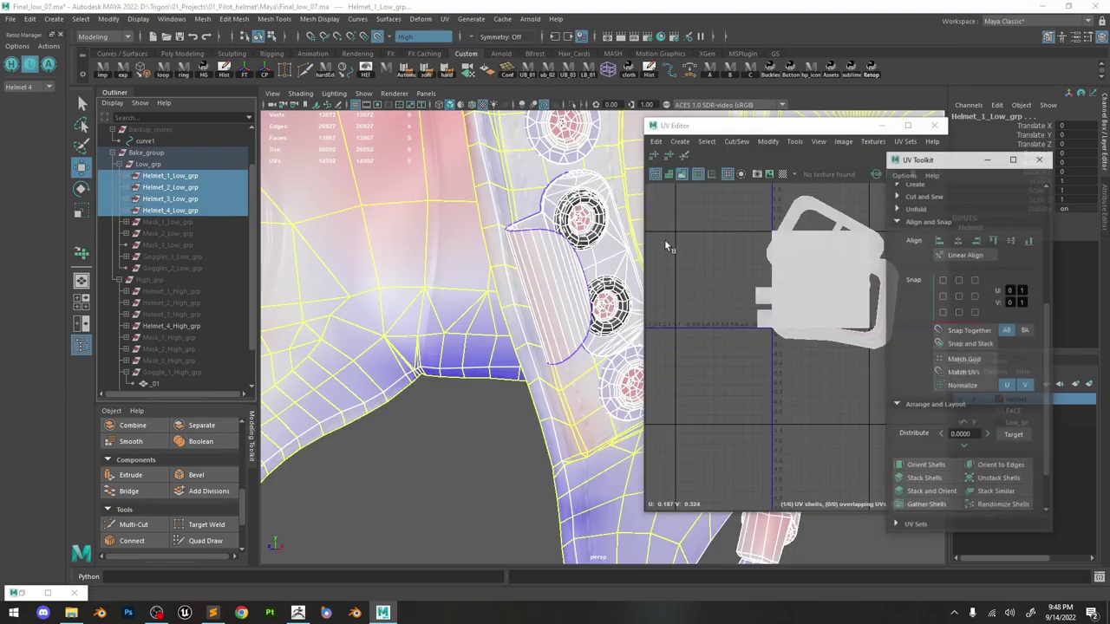
{"action": "left_click", "coordinate": [1040, 161]}
{"action": "right_click_drag", "start_coordinate": [776, 259], "coordinate": [811, 279]}
{"action": "scroll", "coordinate": [792, 295], "scroll_direction": "up", "scroll_amount": 3}
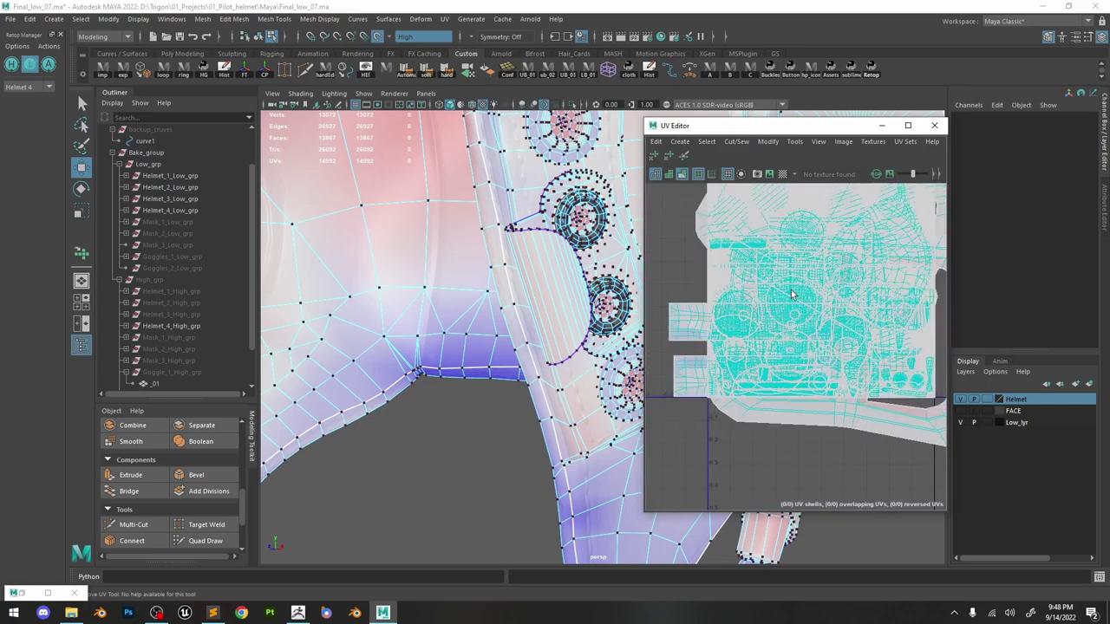
Sample the texel density of the main helmet mesh's UV shell at a 512 map size.
{"action": "left_click", "coordinate": [792, 295]}
{"action": "scroll", "coordinate": [885, 314], "scroll_direction": "down", "scroll_amount": 5}
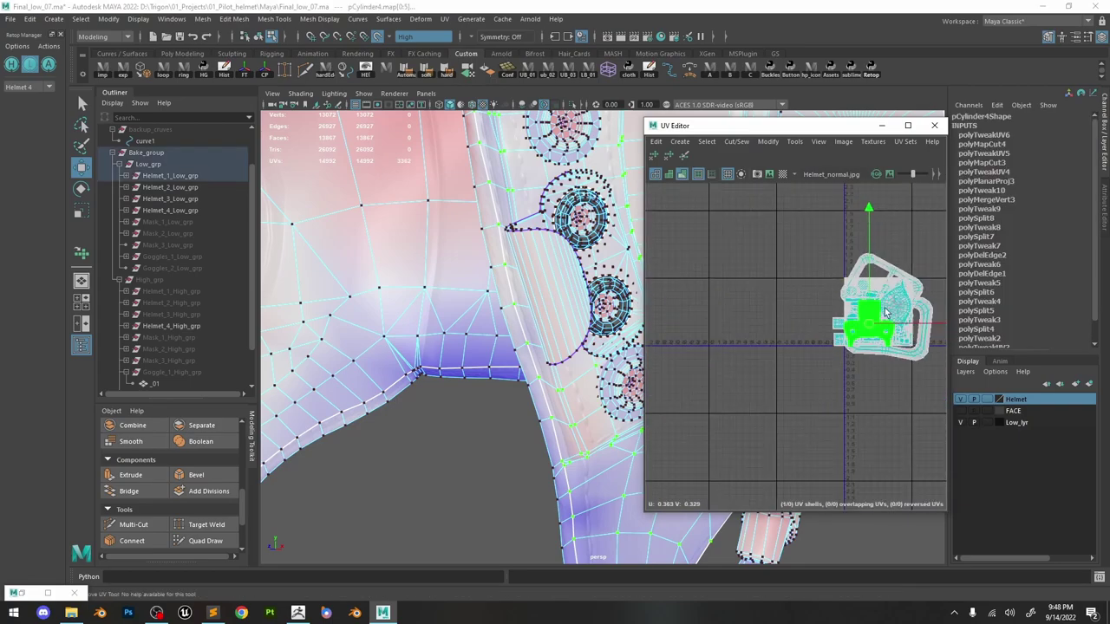
{"action": "left_click", "coordinate": [932, 127]}
{"action": "left_click", "coordinate": [443, 18]}
{"action": "left_click", "coordinate": [485, 39]}
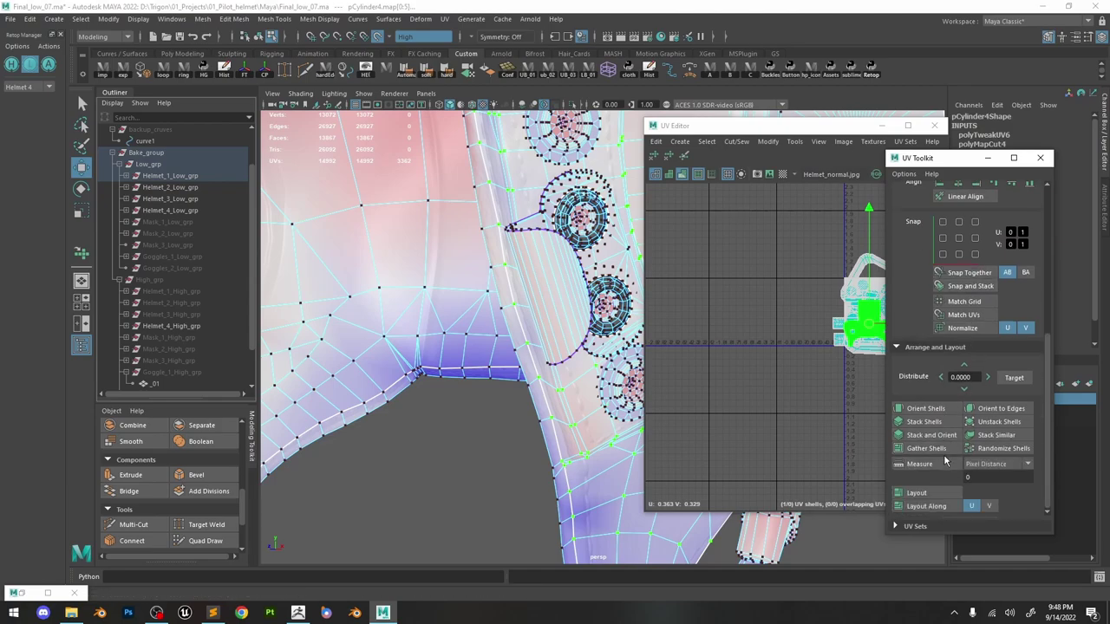
{"action": "scroll", "coordinate": [917, 382], "scroll_direction": "up", "scroll_amount": 3}
{"action": "left_click", "coordinate": [908, 303]}
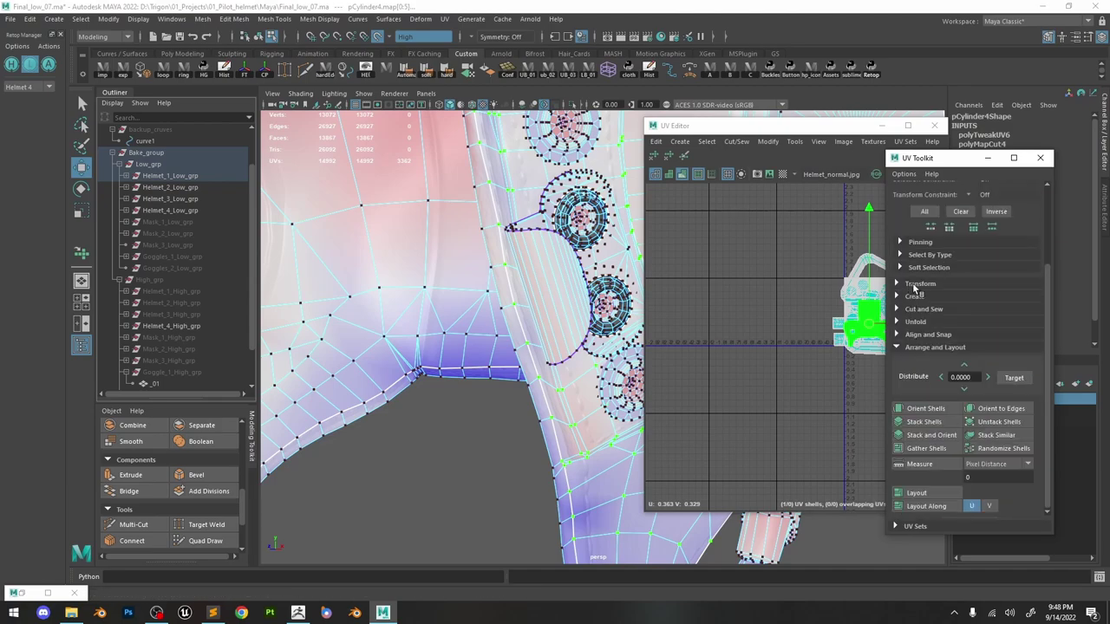
{"action": "left_click", "coordinate": [917, 285]}
{"action": "scroll", "coordinate": [955, 452], "scroll_direction": "down", "scroll_amount": 4}
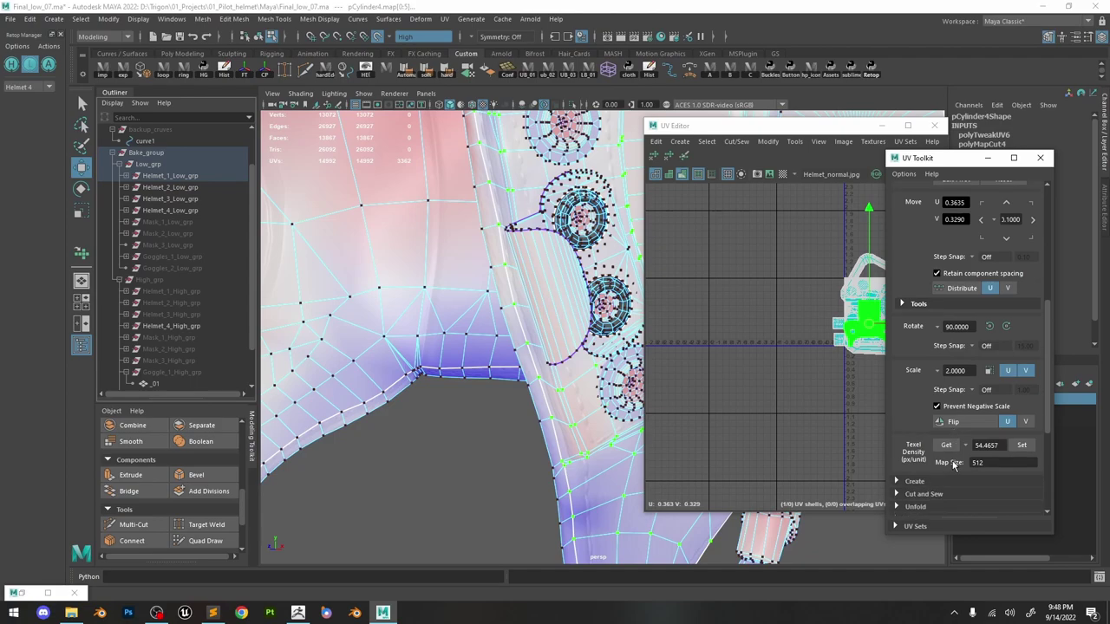
{"action": "left_click", "coordinate": [948, 449]}
Select all helmet UV shells and set their texel density to 3.4221 px/unit with a 512 map size.
{"action": "middle_click_drag", "start_coordinate": [765, 325], "coordinate": [719, 329], "text": "alt"}
{"action": "left_click_drag", "start_coordinate": [941, 422], "coordinate": [940, 422]}
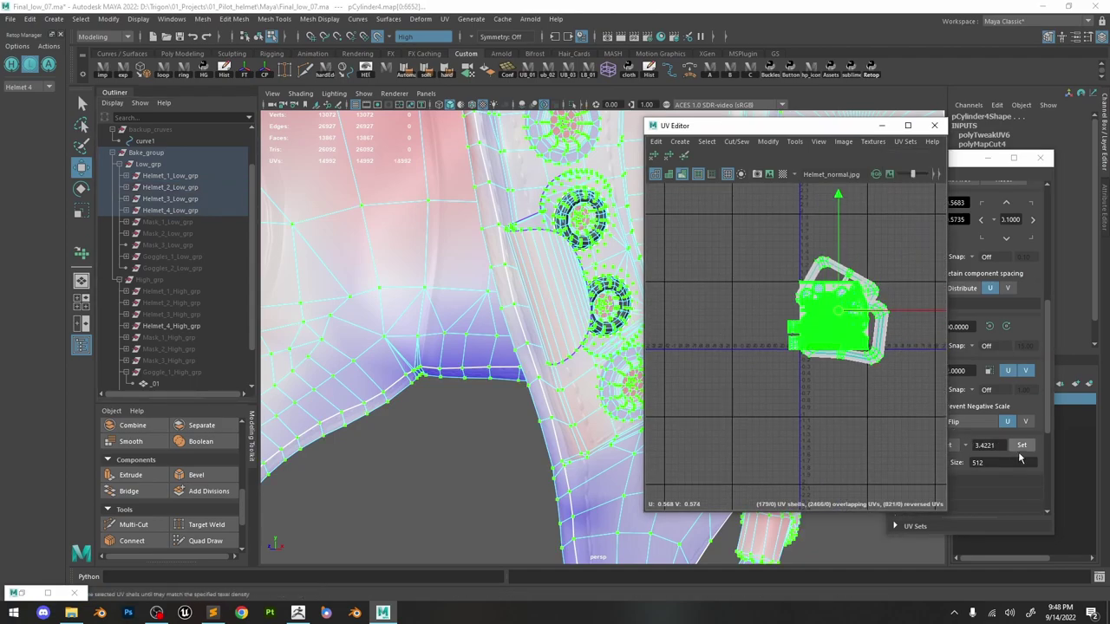
{"action": "left_click", "coordinate": [1022, 448]}
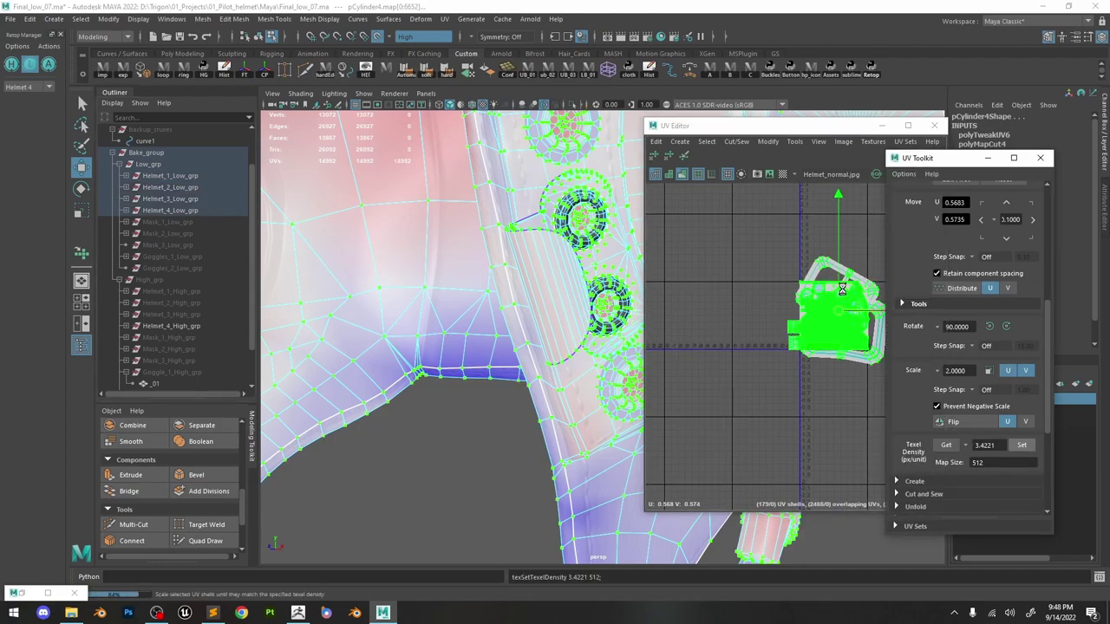
{"action": "scroll", "coordinate": [972, 347], "scroll_direction": "up", "scroll_amount": 5}
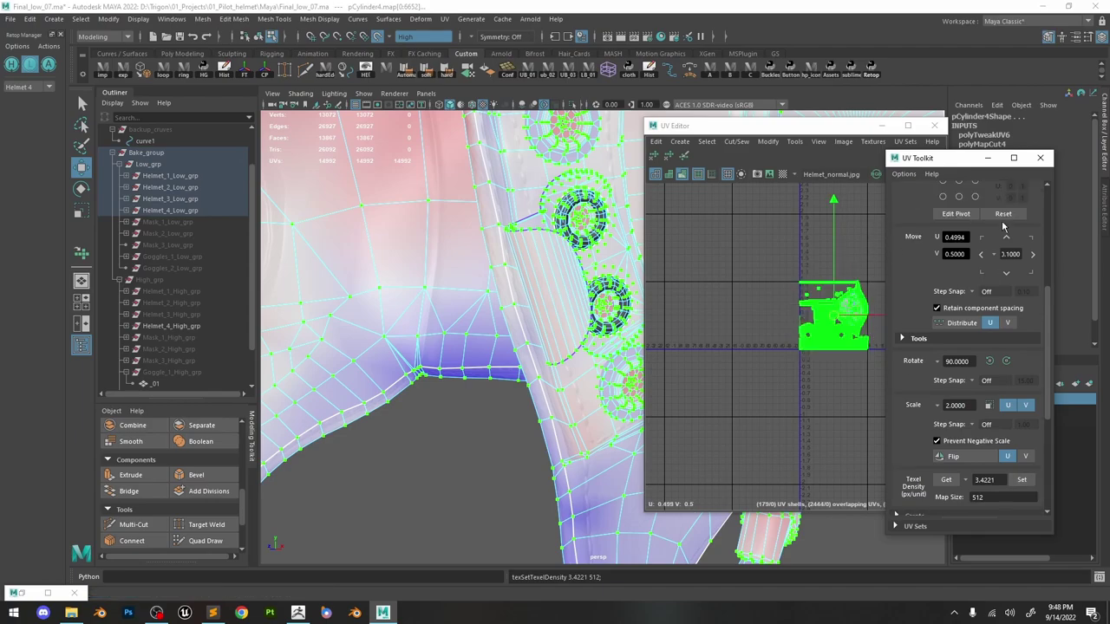
Lay out all helmet UV shells so they pack without overlaps in the 0–1 tile, and deselect them.
{"action": "left_click", "coordinate": [1040, 158]}
{"action": "scroll", "coordinate": [838, 327], "scroll_direction": "up", "scroll_amount": 5}
{"action": "scroll", "coordinate": [862, 321], "scroll_direction": "down", "scroll_amount": 5}
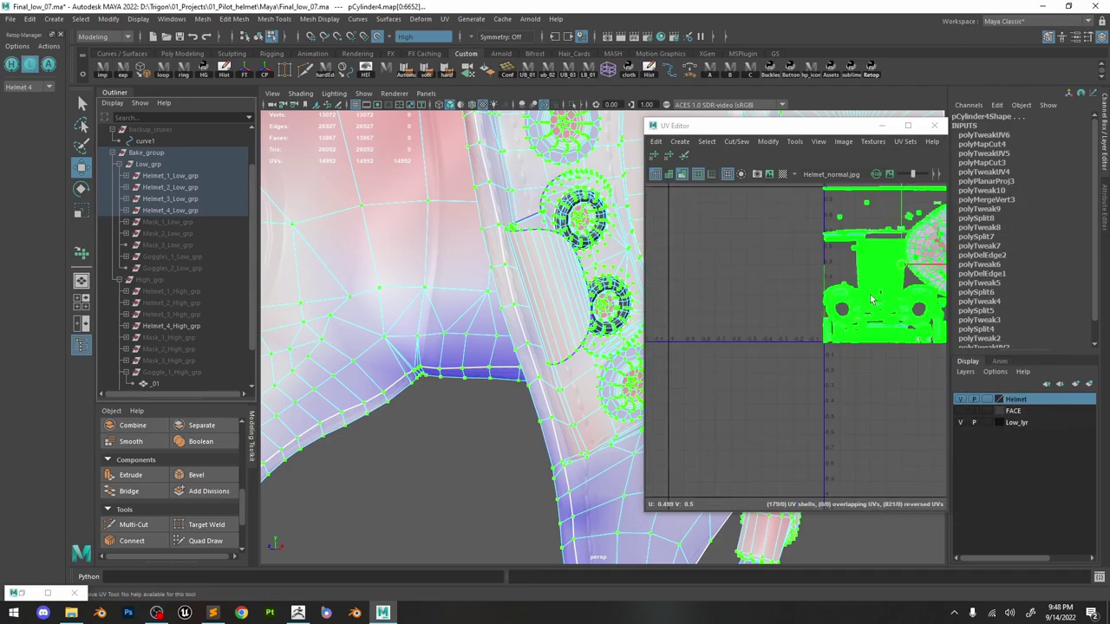
{"action": "key", "text": "f"}
{"action": "right_click_drag", "start_coordinate": [821, 238], "coordinate": [720, 276], "text": "shift"}
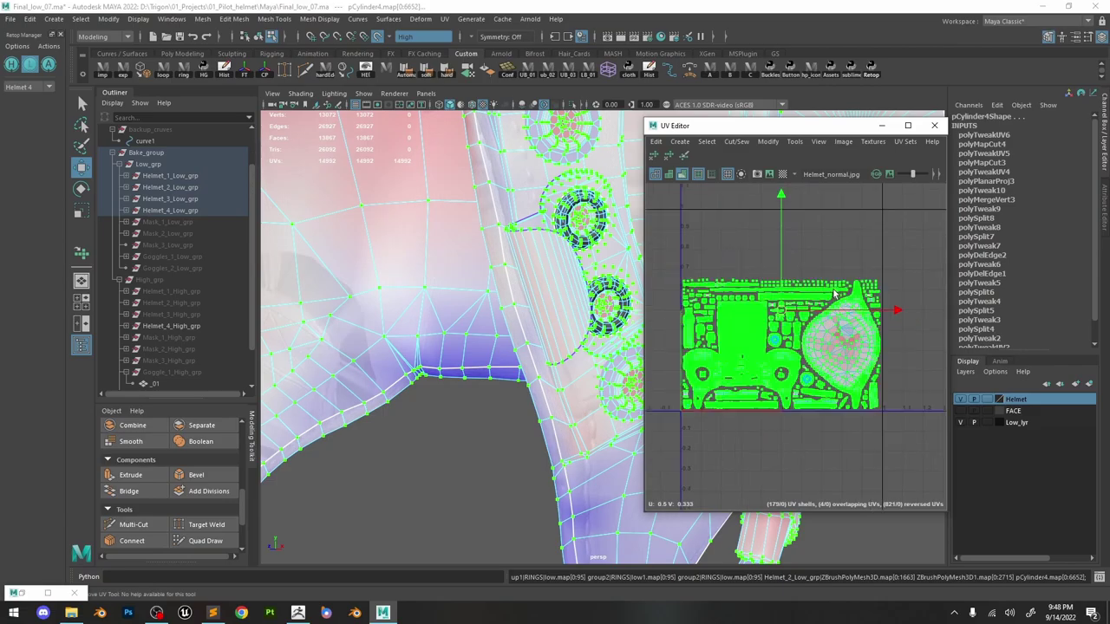
{"action": "left_click", "coordinate": [790, 228]}
{"action": "scroll", "coordinate": [751, 364], "scroll_direction": "up", "scroll_amount": 3}
{"action": "scroll", "coordinate": [742, 386], "scroll_direction": "down", "scroll_amount": 5}
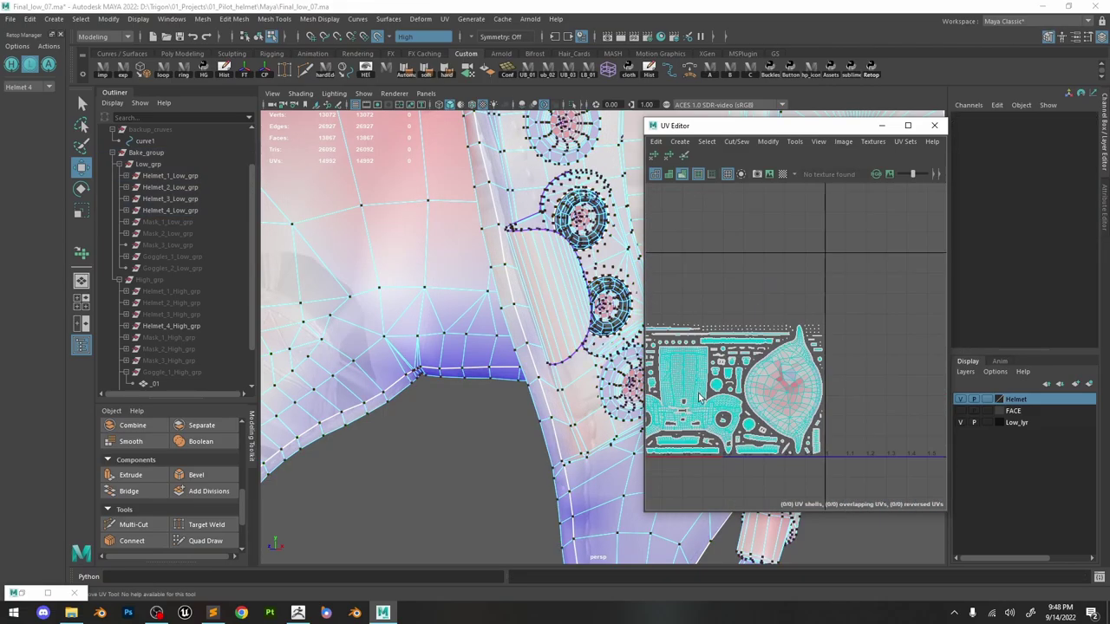
Examine the packed UV layout at full size and select the tiny square shell above the side panel to trace its mesh.
{"action": "scroll", "coordinate": [761, 390], "scroll_direction": "up", "scroll_amount": 4}
{"action": "scroll", "coordinate": [766, 386], "scroll_direction": "down", "scroll_amount": 3}
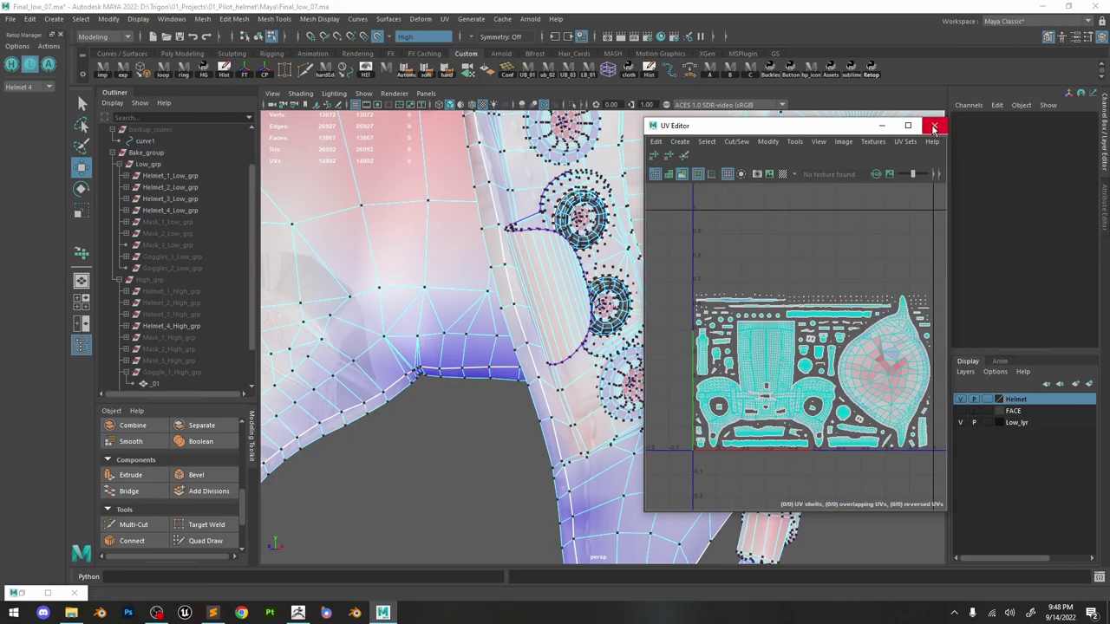
{"action": "left_click", "coordinate": [908, 125]}
{"action": "scroll", "coordinate": [493, 404], "scroll_direction": "down", "scroll_amount": 4}
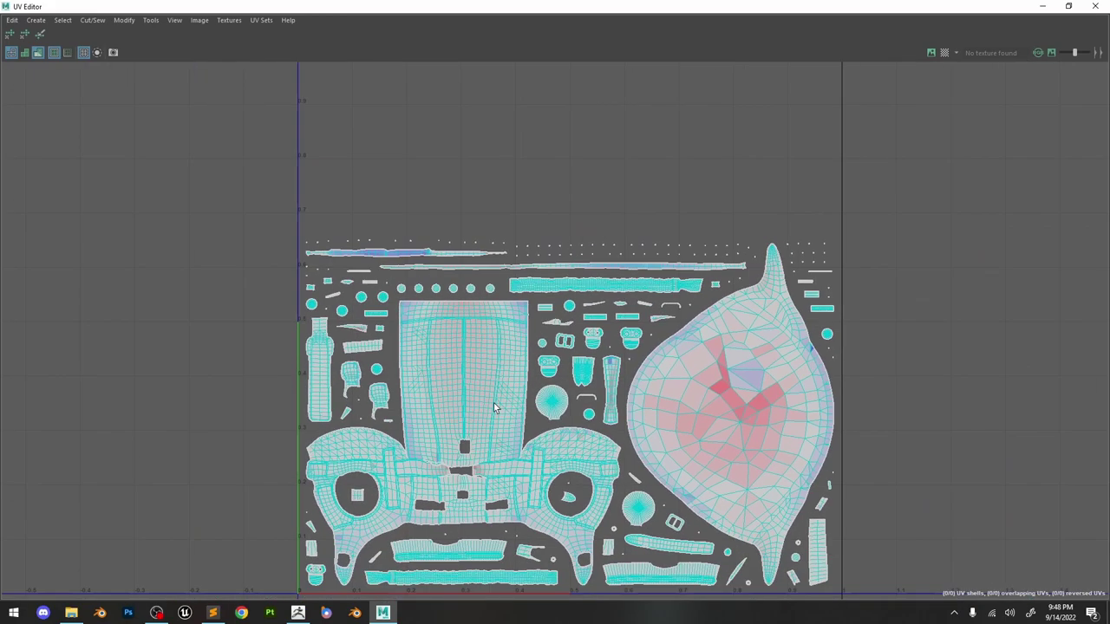
{"action": "scroll", "coordinate": [422, 484], "scroll_direction": "up", "scroll_amount": 10}
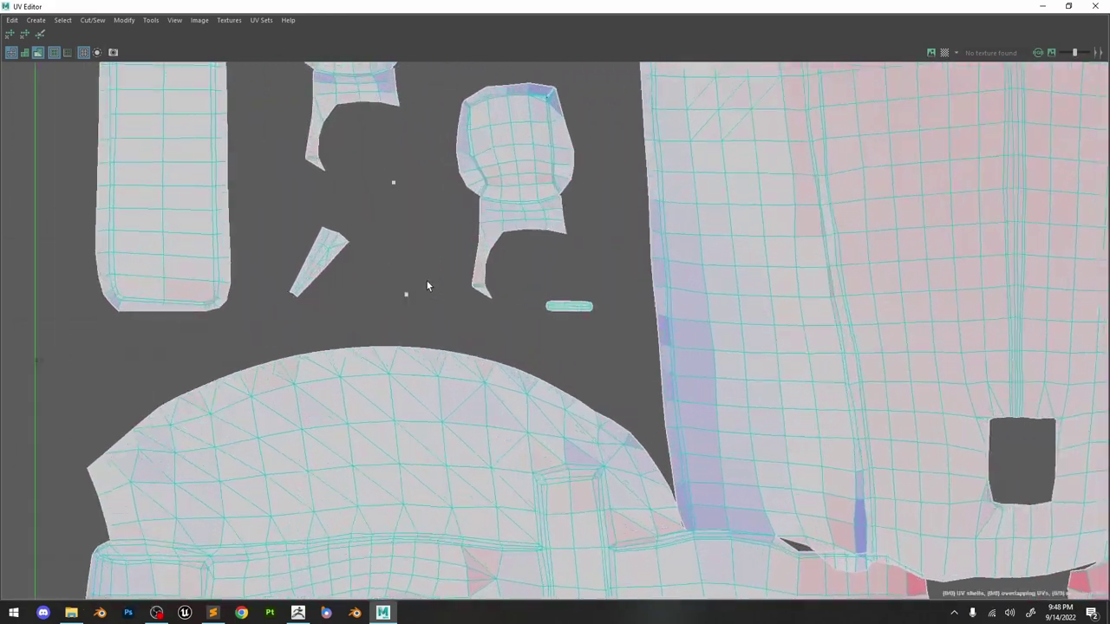
{"action": "left_click_drag", "start_coordinate": [427, 280], "coordinate": [371, 308]}
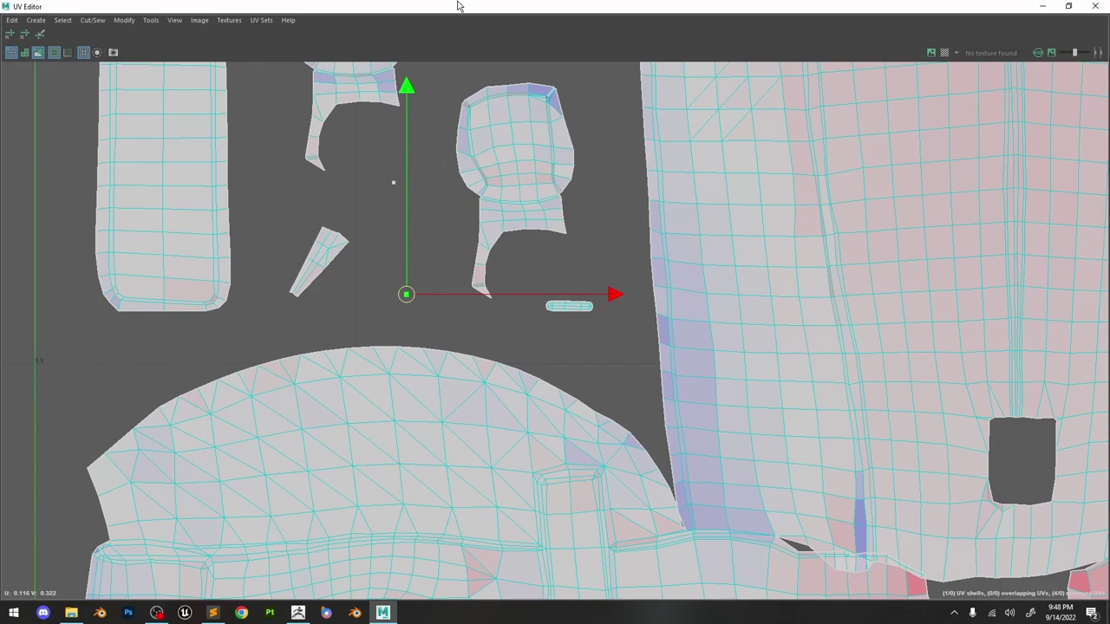
{"action": "double_click", "coordinate": [420, 7]}
{"action": "middle_click_drag", "start_coordinate": [534, 297], "coordinate": [373, 294], "text": "alt"}
{"action": "scroll", "coordinate": [516, 275], "scroll_direction": "down", "scroll_amount": 5}
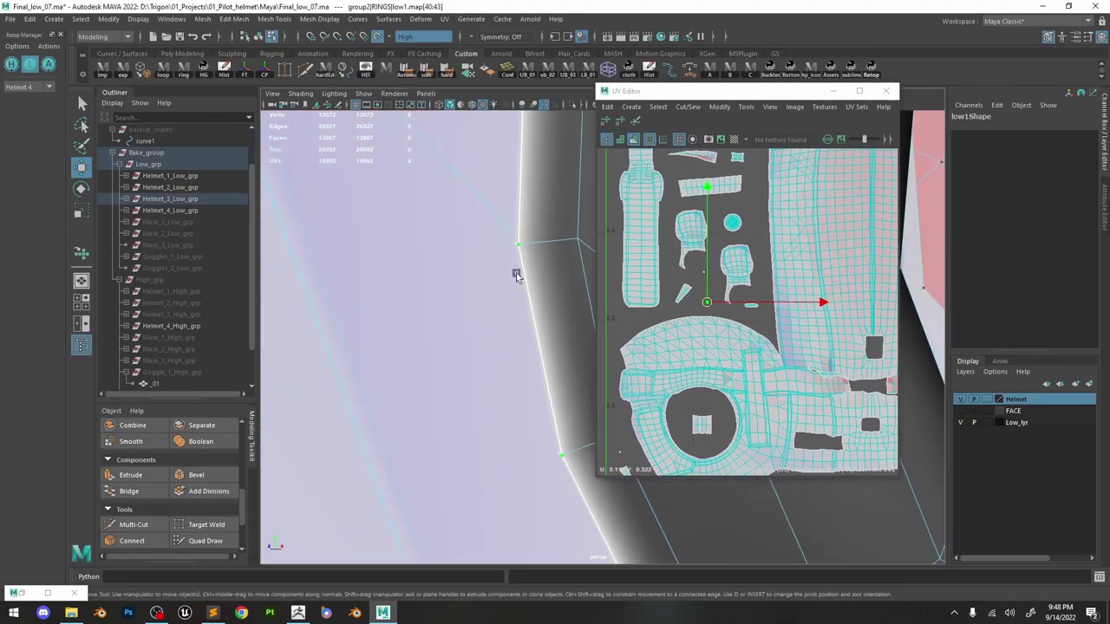
Examine the small ring meshes on the helmet strap that the tiny UV shells belong to.
{"action": "middle_click_drag", "start_coordinate": [515, 275], "coordinate": [413, 246], "text": "alt"}
{"action": "left_click_drag", "start_coordinate": [450, 296], "coordinate": [512, 272], "text": "alt"}
{"action": "right_click_drag", "start_coordinate": [515, 272], "coordinate": [518, 300]}
{"action": "left_click", "coordinate": [517, 300]}
{"action": "key", "text": "f"}
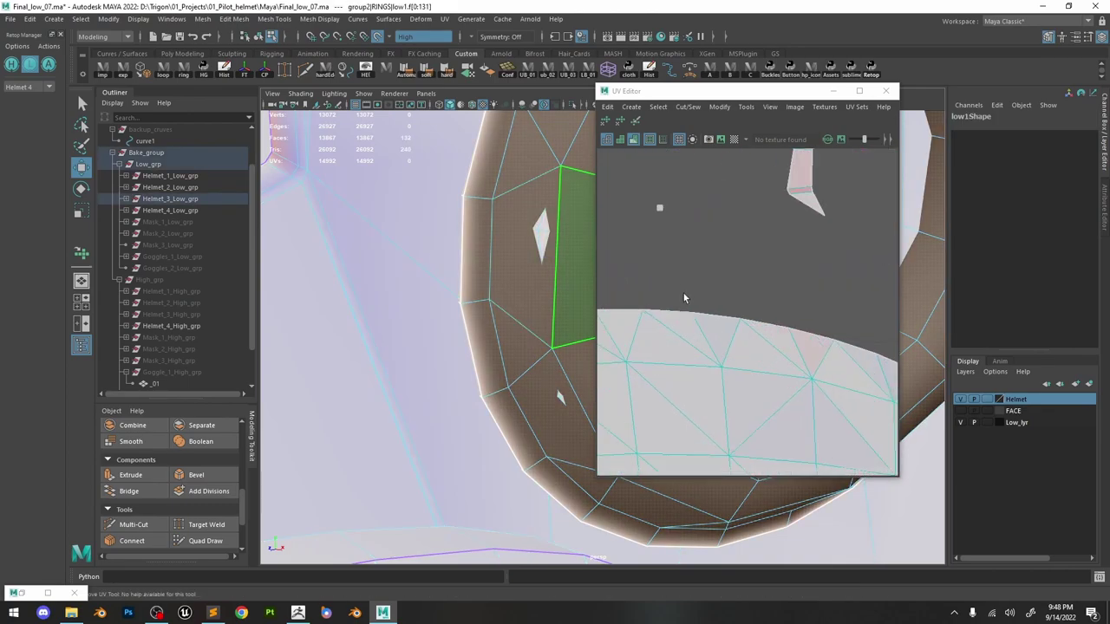
{"action": "scroll", "coordinate": [520, 307], "scroll_direction": "down", "scroll_amount": 8}
{"action": "scroll", "coordinate": [522, 307], "scroll_direction": "down", "scroll_amount": 4}
{"action": "left_click_drag", "start_coordinate": [522, 307], "coordinate": [550, 287], "text": "alt"}
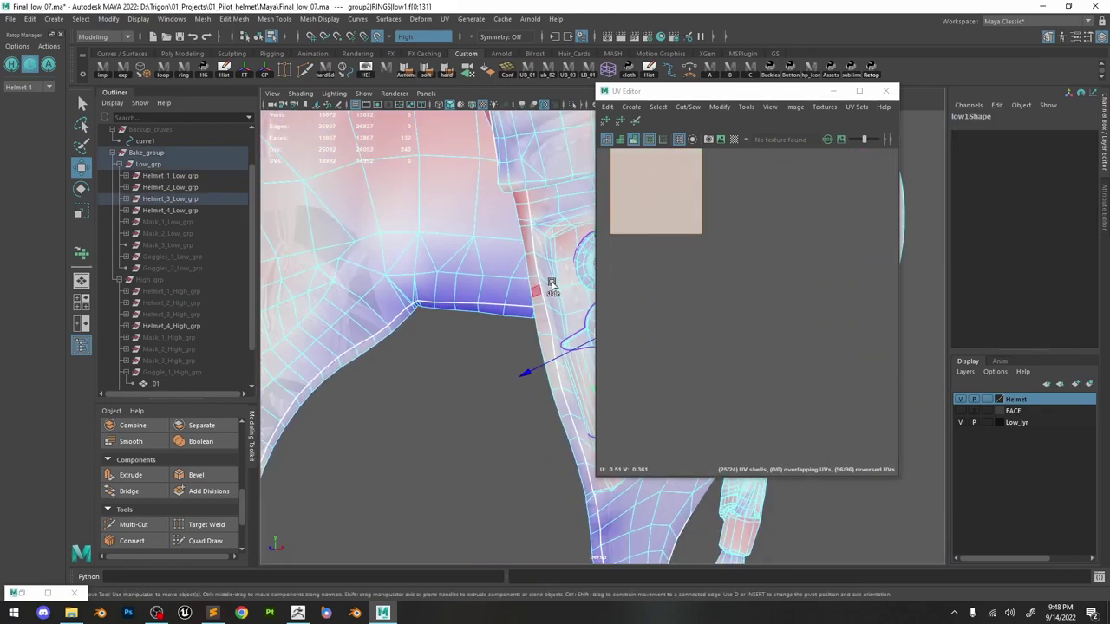
{"action": "middle_click_drag", "start_coordinate": [549, 287], "coordinate": [471, 284], "text": "alt"}
{"action": "left_click_drag", "start_coordinate": [471, 285], "coordinate": [490, 295], "text": "alt"}
{"action": "scroll", "coordinate": [491, 296], "scroll_direction": "up", "scroll_amount": 3}
{"action": "double_click", "coordinate": [528, 378]}
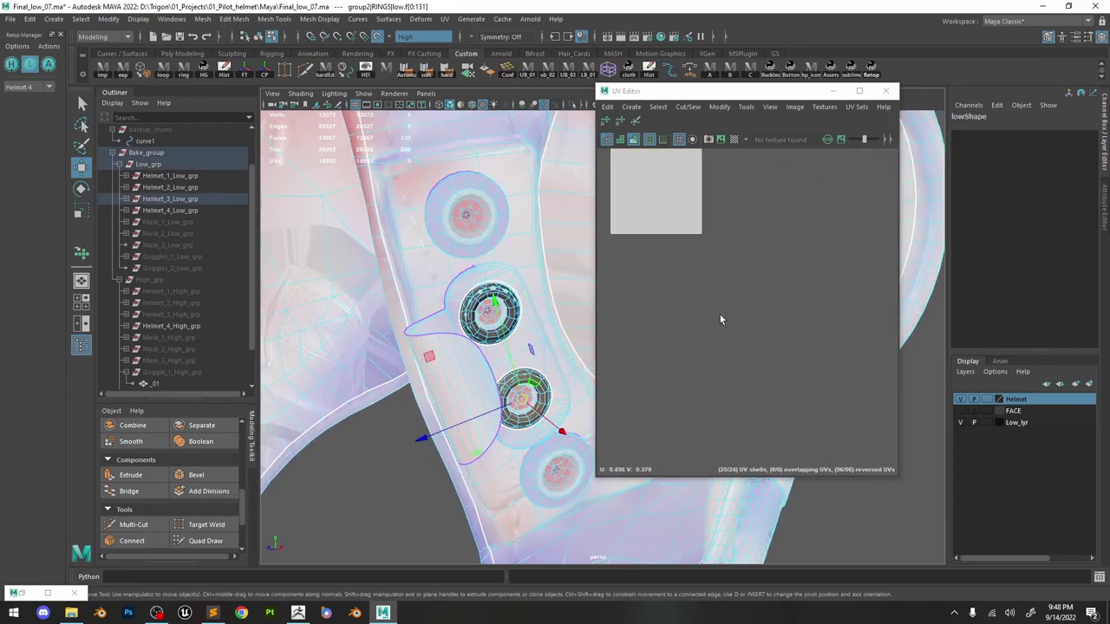
{"action": "scroll", "coordinate": [745, 304], "scroll_direction": "down", "scroll_amount": 10}
Check the items inside Helmet_3_Low_grp and delete the duplicate rings group, group2.
{"action": "left_click", "coordinate": [166, 200]}
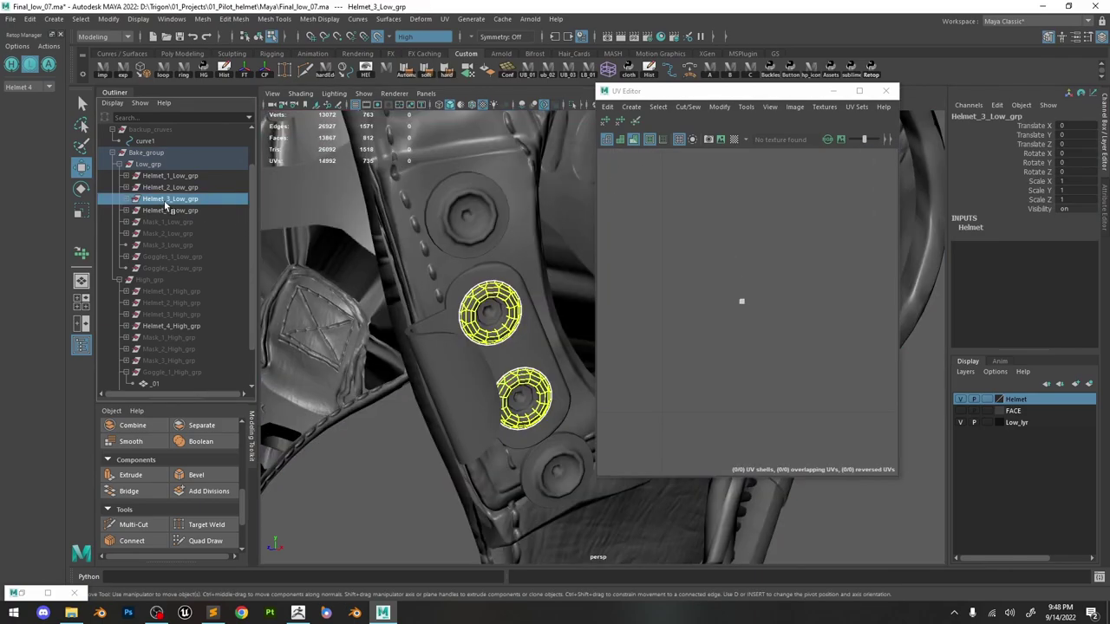
{"action": "left_click", "coordinate": [125, 199]}
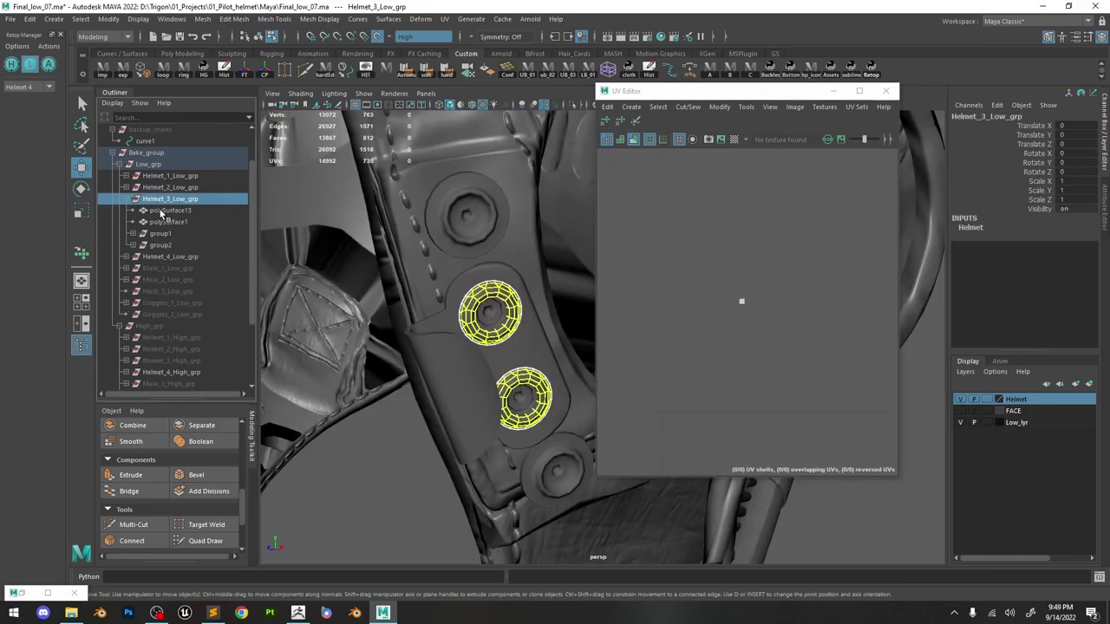
{"action": "left_click", "coordinate": [165, 210]}
{"action": "left_click", "coordinate": [171, 223]}
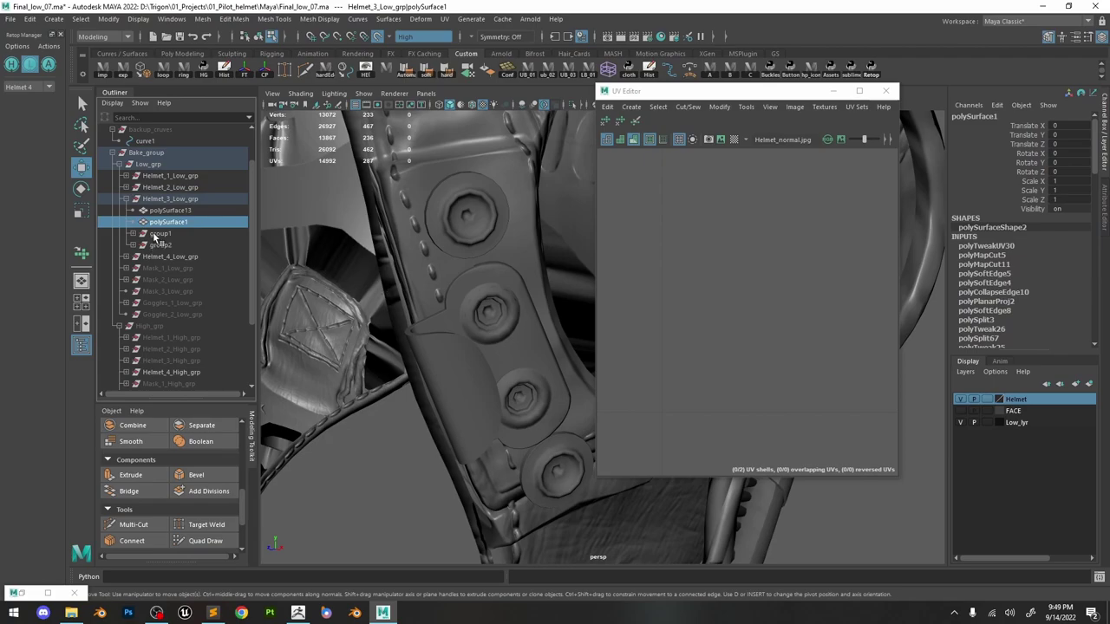
{"action": "left_click", "coordinate": [157, 245]}
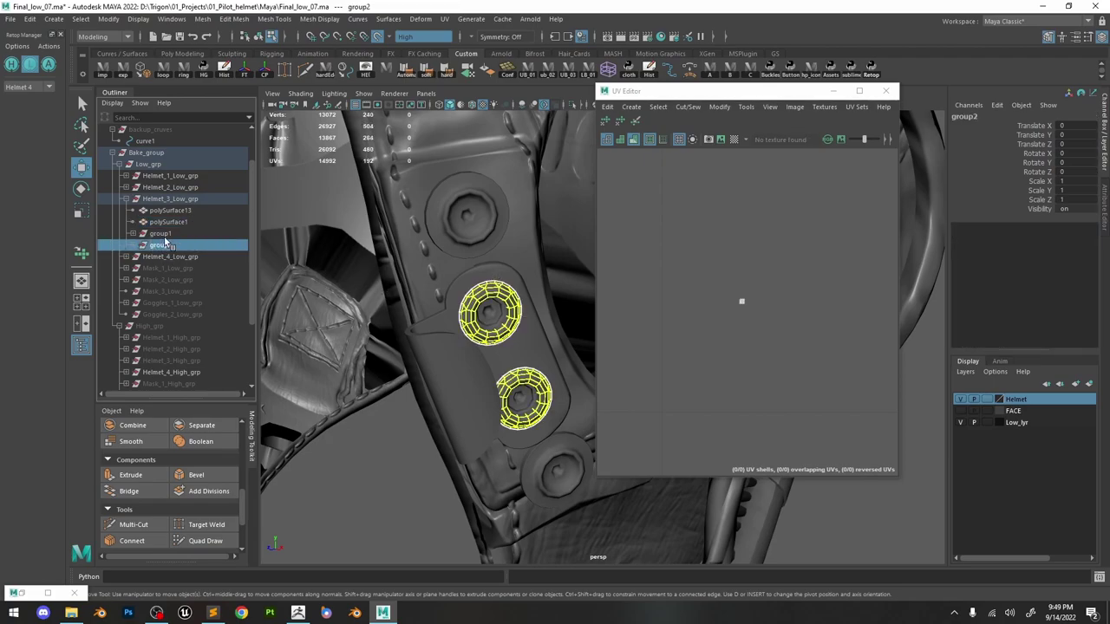
{"action": "left_click", "coordinate": [165, 236]}
{"action": "left_click", "coordinate": [165, 247]}
{"action": "scroll", "coordinate": [347, 260], "scroll_direction": "down", "scroll_amount": 8}
{"action": "left_click_drag", "start_coordinate": [321, 260], "coordinate": [473, 251], "text": "alt"}
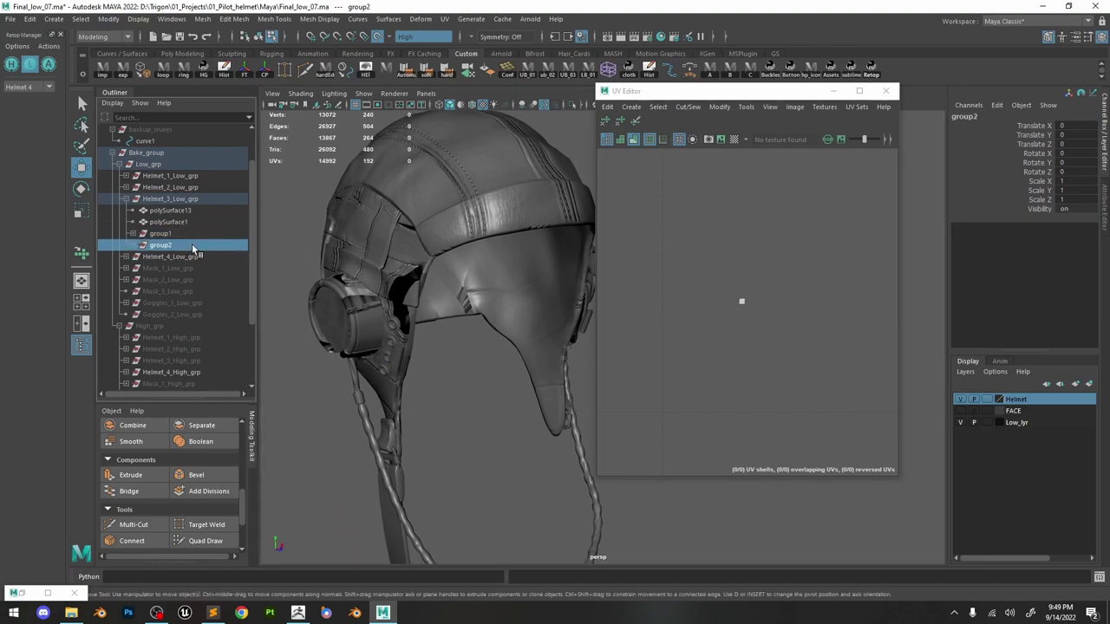
{"action": "key", "text": "Delete"}
Isolate the two ring meshes, low1 and low, from the RINGS group inside group1.
{"action": "left_click", "coordinate": [132, 234]}
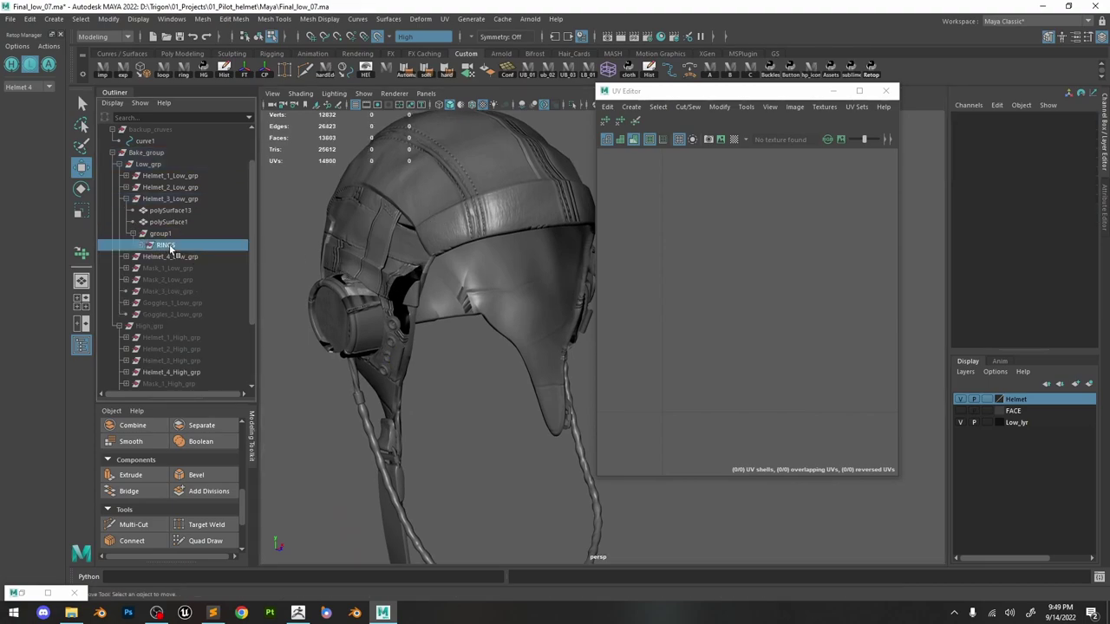
{"action": "left_click", "coordinate": [161, 246]}
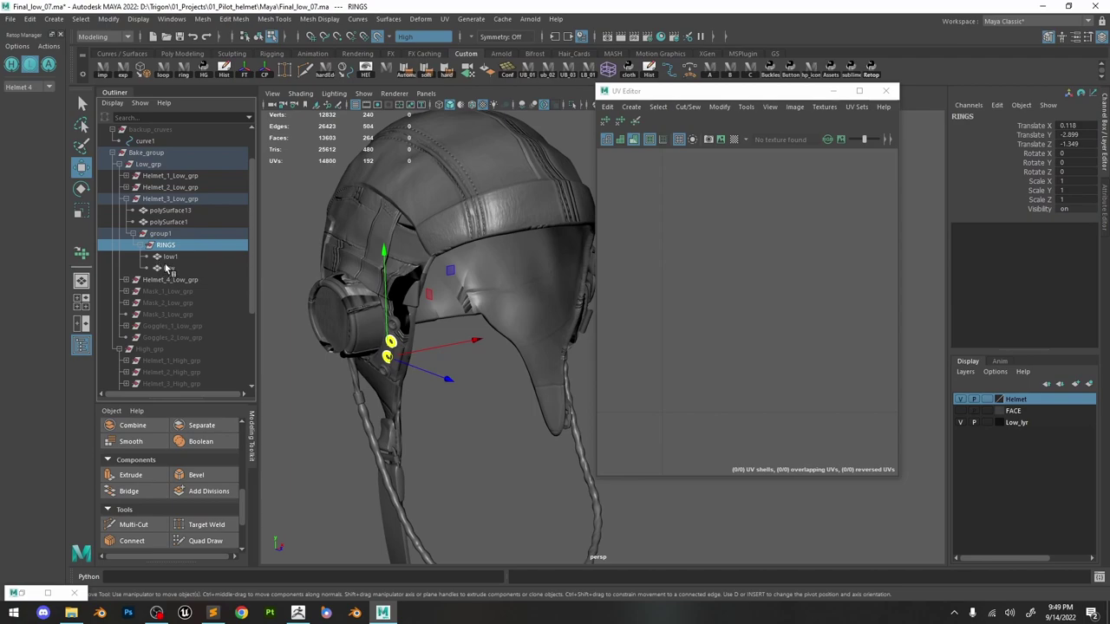
{"action": "left_click", "coordinate": [167, 268]}
{"action": "left_click", "coordinate": [169, 257], "text": "shift"}
{"action": "left_click", "coordinate": [572, 105]}
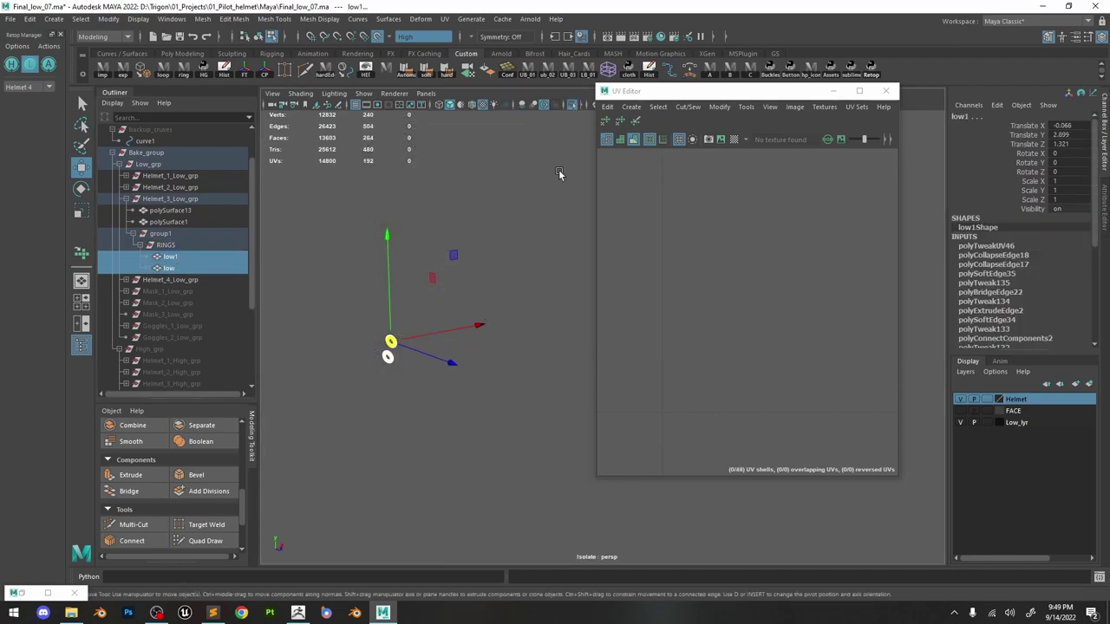
{"action": "key", "text": "f"}
{"action": "scroll", "coordinate": [457, 306], "scroll_direction": "down", "scroll_amount": 5}
Apply a planar UV projection to all faces of both rings and deselect them.
{"action": "right_click_drag", "start_coordinate": [471, 229], "coordinate": [477, 260]}
{"action": "middle_click_drag", "start_coordinate": [482, 259], "coordinate": [385, 236], "text": "alt"}
{"action": "left_click_drag", "start_coordinate": [404, 195], "coordinate": [642, 469]}
{"action": "right_click_drag", "start_coordinate": [734, 341], "coordinate": [718, 246], "text": "shift"}
{"action": "scroll", "coordinate": [708, 308], "scroll_direction": "down", "scroll_amount": 8}
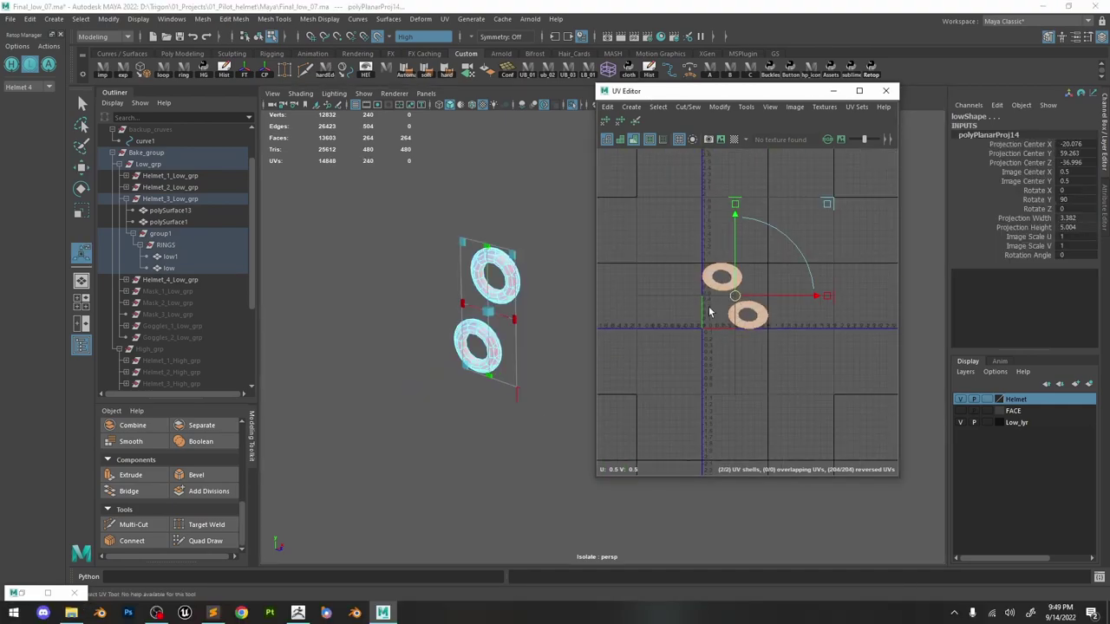
{"action": "key", "text": "w"}
{"action": "left_click", "coordinate": [518, 188]}
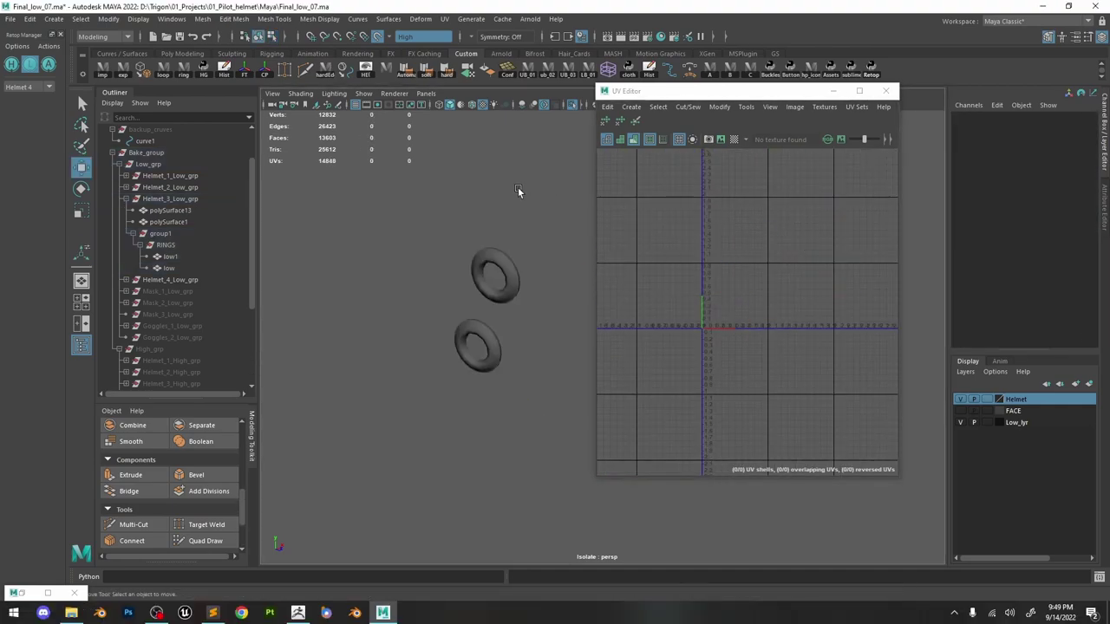
Select the hard edges of the upper ring and cut its UVs along them.
{"action": "left_click", "coordinate": [504, 260]}
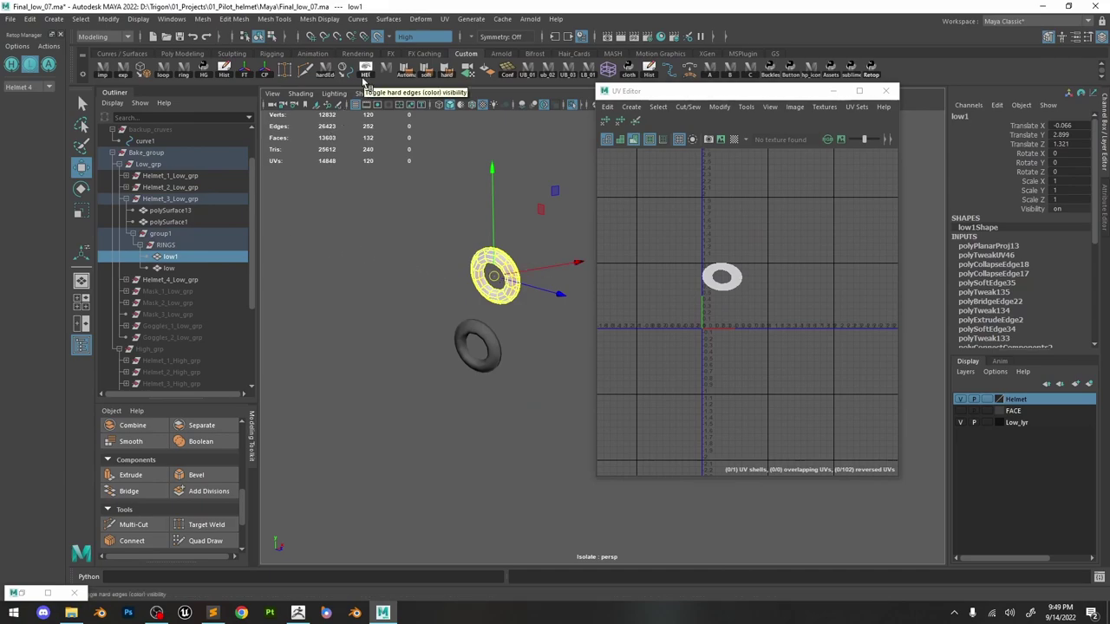
{"action": "left_click", "coordinate": [325, 69]}
{"action": "right_click", "coordinate": [692, 257]}
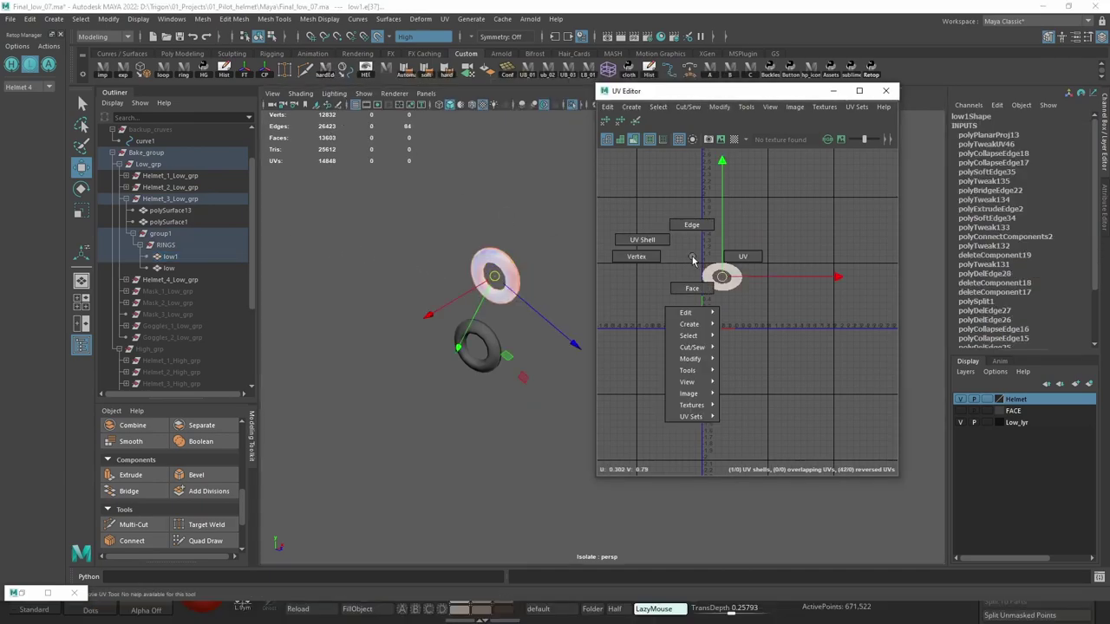
{"action": "mouse_move", "coordinate": [692, 257]}
{"action": "right_mouse_down"}
{"action": "mouse_move", "coordinate": [693, 227]}
{"action": "mouse_move", "coordinate": [714, 242]}
{"action": "mouse_move", "coordinate": [673, 262]}
{"action": "right_mouse_up"}
{"action": "scroll", "coordinate": [673, 262], "scroll_direction": "up", "scroll_amount": 4}
{"action": "right_click_drag", "start_coordinate": [752, 261], "coordinate": [821, 254]}
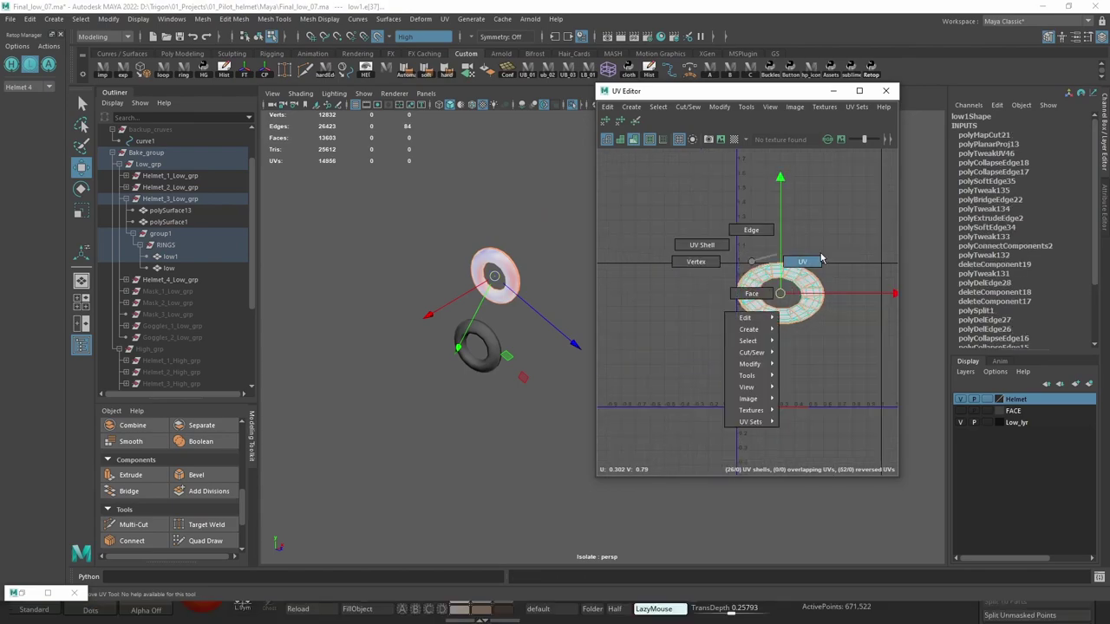
{"action": "scroll", "coordinate": [790, 279], "scroll_direction": "up", "scroll_amount": 2}
{"action": "key", "text": "f"}
{"action": "left_click_drag", "start_coordinate": [520, 266], "coordinate": [404, 259], "text": "alt"}
{"action": "left_click", "coordinate": [156, 613]}
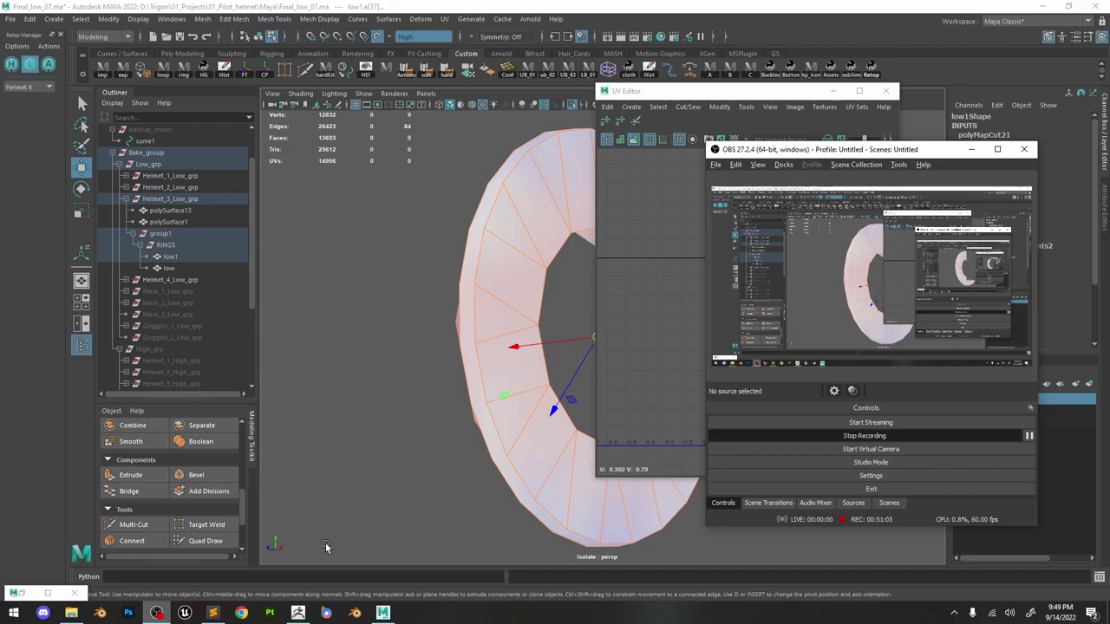
{"action": "left_click", "coordinate": [1022, 435]}
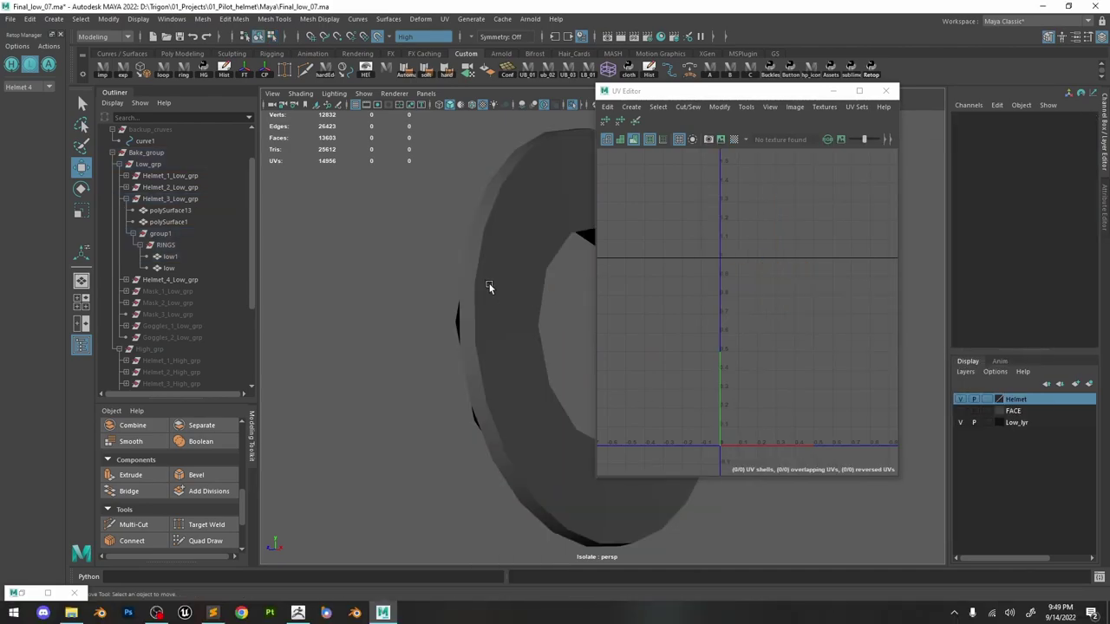
Select the upper ring, switch its UV display to plain wireframe, and move the UV Editor clear of the mesh.
{"action": "left_click", "coordinate": [520, 286]}
{"action": "left_click_drag", "start_coordinate": [450, 296], "coordinate": [458, 307], "text": "alt"}
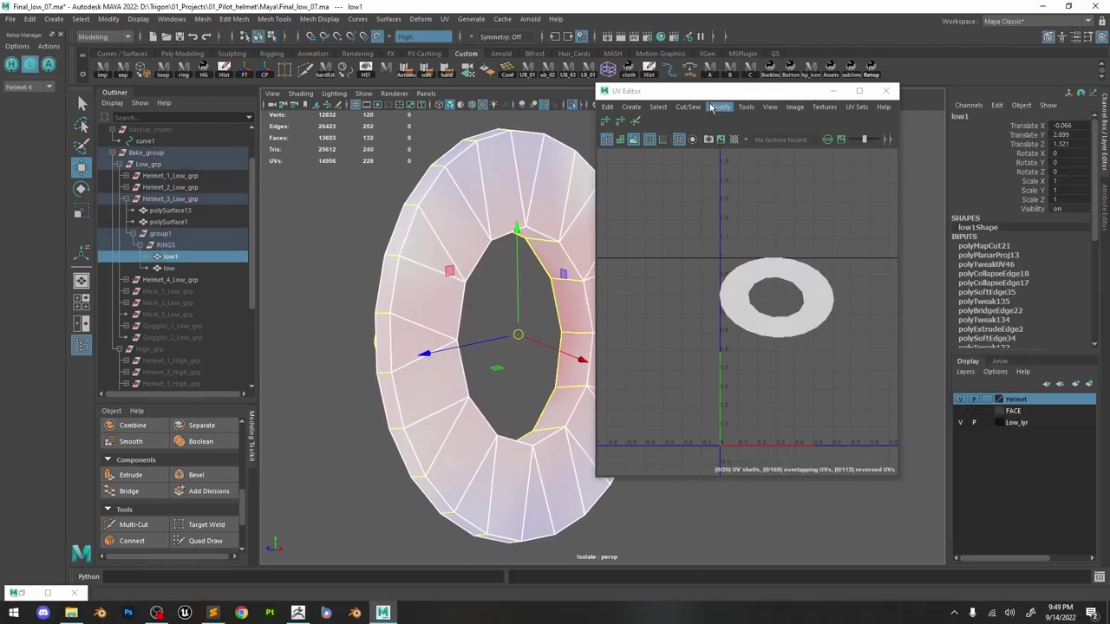
{"action": "left_click", "coordinate": [608, 141]}
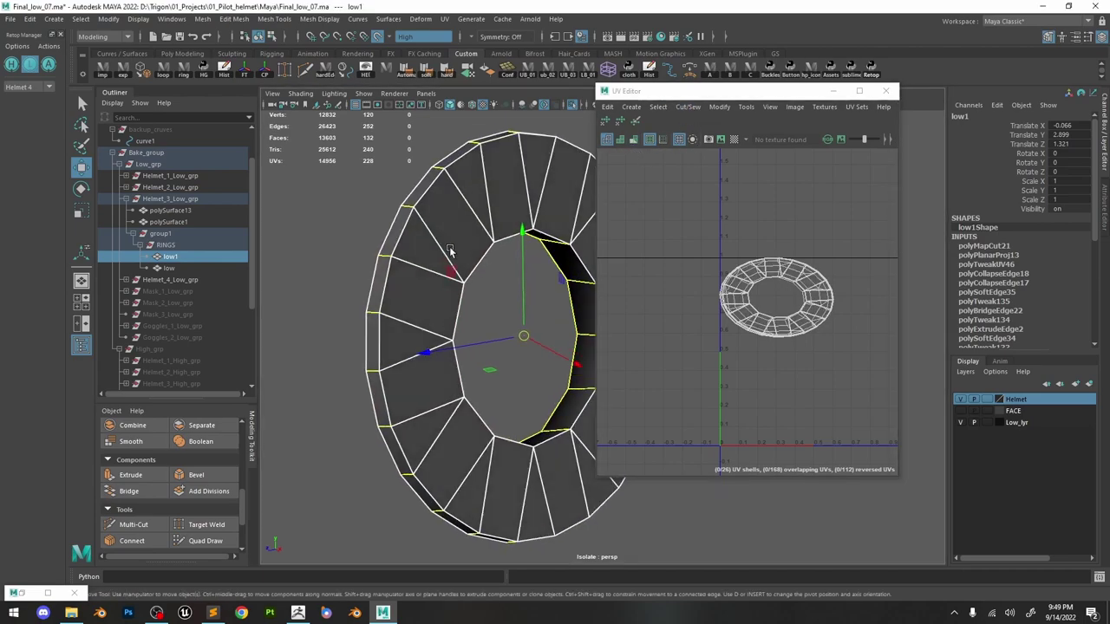
{"action": "left_click_drag", "start_coordinate": [625, 91], "coordinate": [741, 95]}
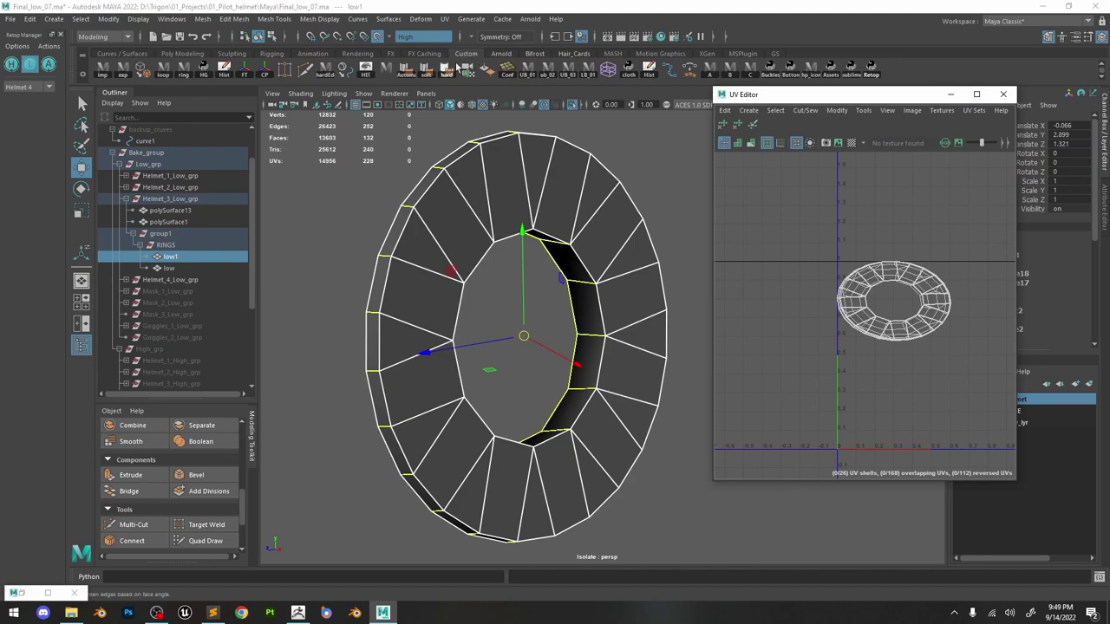
Apply angle-based edge softening to the upper ring and turn on coloured display of its hard edges.
{"action": "left_click", "coordinate": [406, 75]}
{"action": "left_click_drag", "start_coordinate": [574, 190], "coordinate": [596, 192], "text": "alt"}
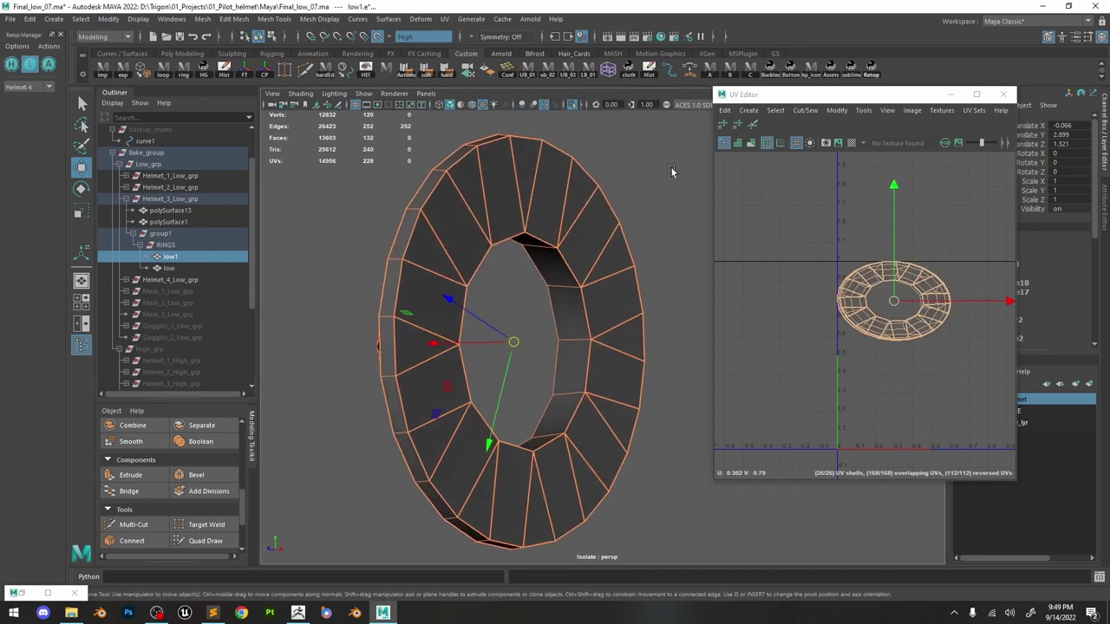
{"action": "left_click", "coordinate": [671, 168]}
{"action": "left_click", "coordinate": [517, 224]}
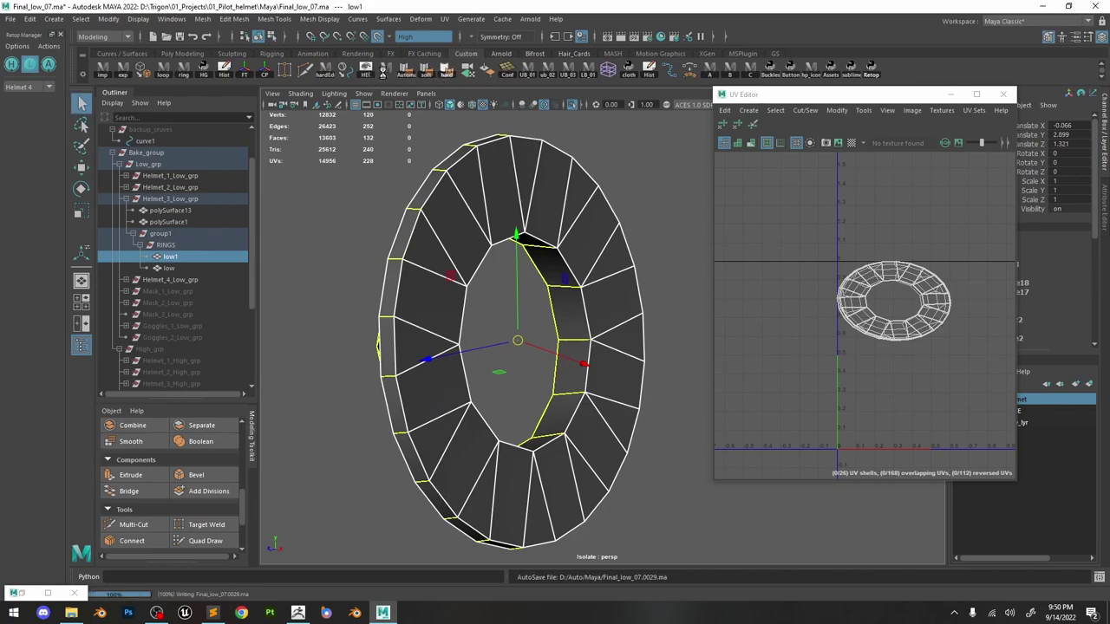
{"action": "key", "text": "w"}
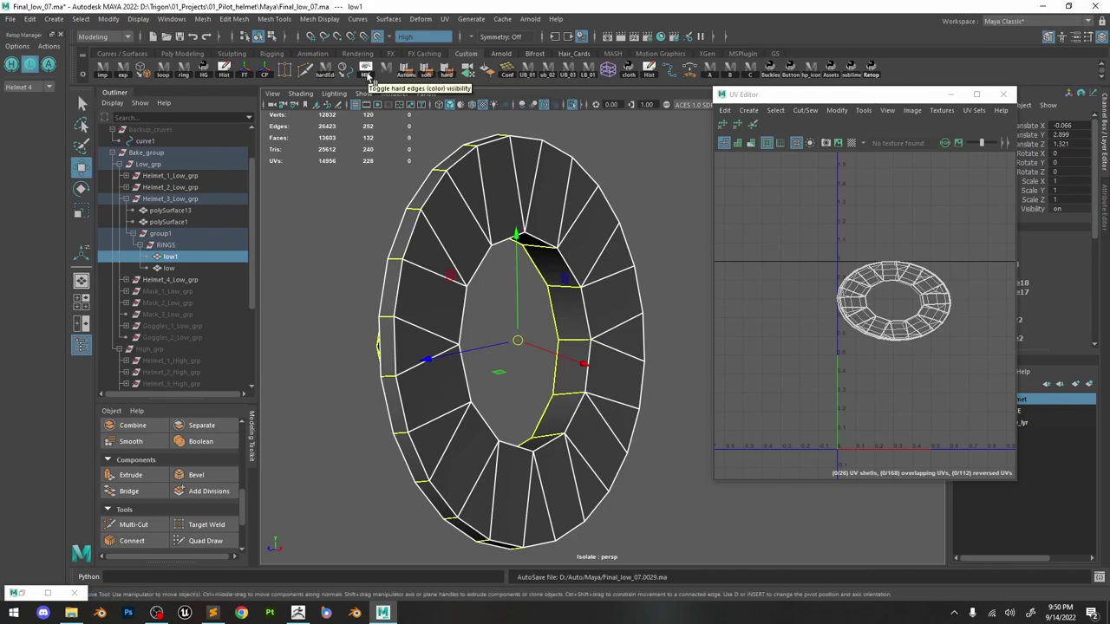
{"action": "left_click", "coordinate": [366, 76]}
{"action": "left_click_drag", "start_coordinate": [399, 217], "coordinate": [589, 198], "text": "alt"}
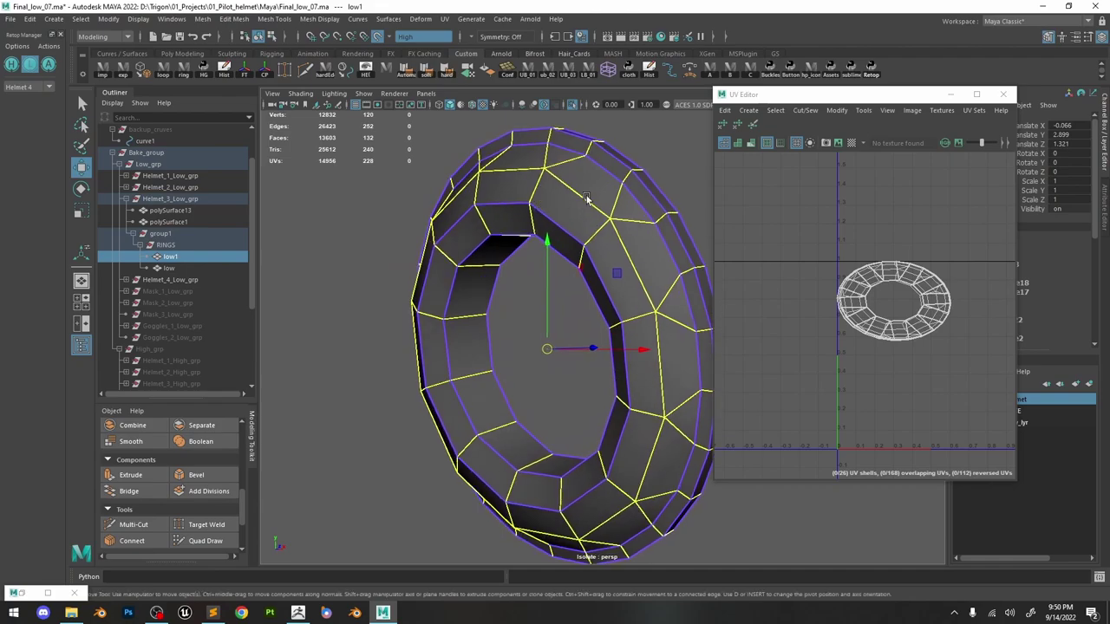
{"action": "middle_click_drag", "start_coordinate": [666, 210], "coordinate": [623, 214], "text": "alt"}
Raise the soft-edge angle of the upper ring so its rounded outer surface shades smoothly.
{"action": "left_click_drag", "start_coordinate": [878, 95], "coordinate": [800, 93]}
{"action": "left_click", "coordinate": [987, 245]}
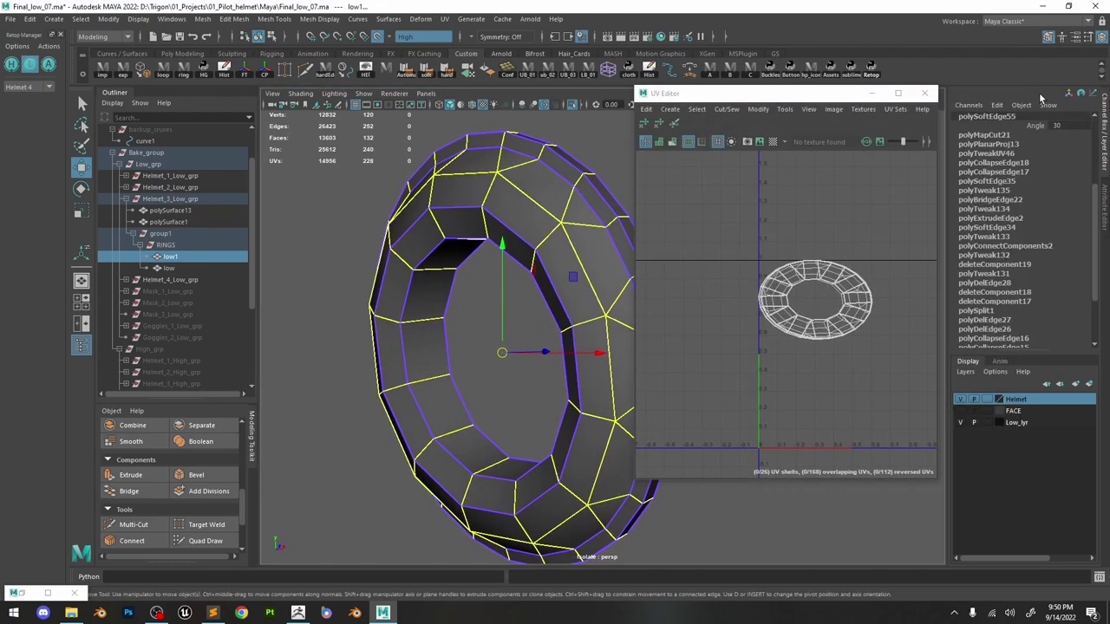
{"action": "left_click", "coordinate": [1035, 126]}
{"action": "mouse_move", "coordinate": [572, 179]}
{"action": "middle_mouse_down"}
{"action": "mouse_move", "coordinate": [536, 179]}
{"action": "mouse_move", "coordinate": [573, 185]}
{"action": "middle_mouse_up"}
{"action": "left_click_drag", "start_coordinate": [573, 185], "coordinate": [606, 214], "text": "alt"}
{"action": "left_click", "coordinate": [409, 177]}
{"action": "right_click_drag", "start_coordinate": [605, 211], "coordinate": [607, 269], "text": "alt"}
{"action": "middle_click_drag", "start_coordinate": [607, 269], "coordinate": [573, 247], "text": "alt"}
{"action": "left_click", "coordinate": [572, 248]}
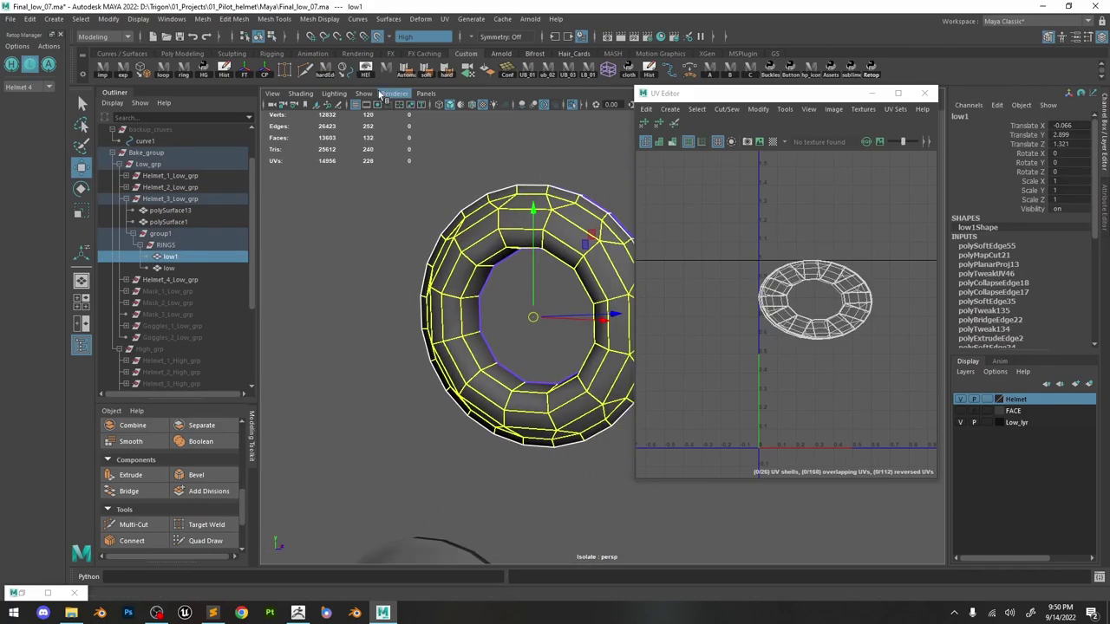
Apply angle-based edge softening to the lower ring and set the soft-edge angle to 81.
{"action": "middle_click_drag", "start_coordinate": [497, 284], "coordinate": [469, 141], "text": "alt"}
{"action": "left_click", "coordinate": [446, 444]}
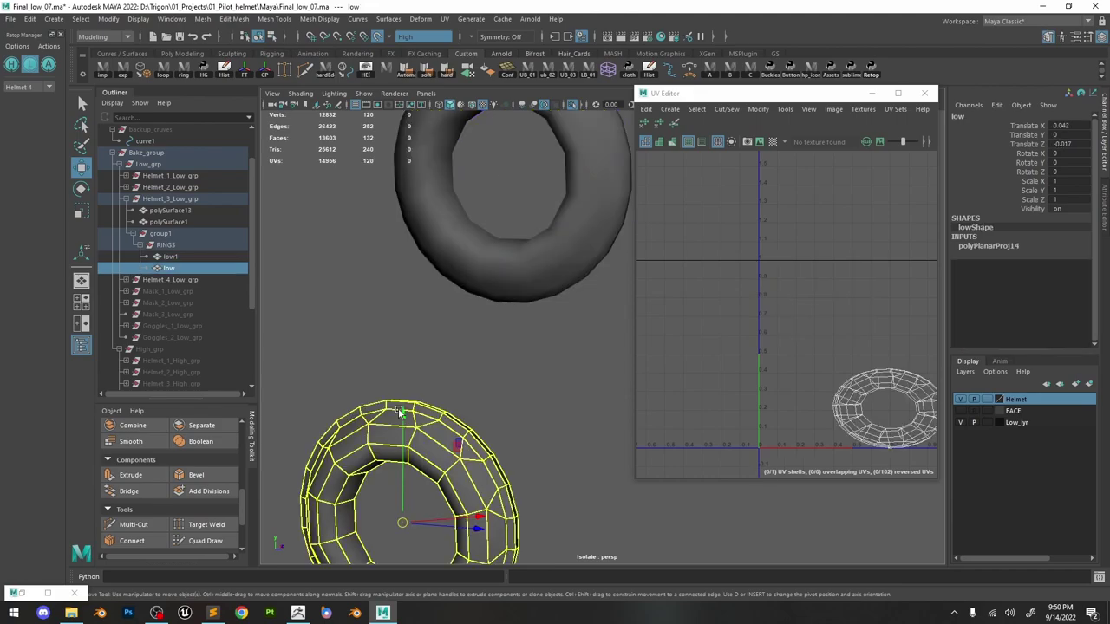
{"action": "left_click_drag", "start_coordinate": [451, 363], "coordinate": [420, 208], "text": "alt"}
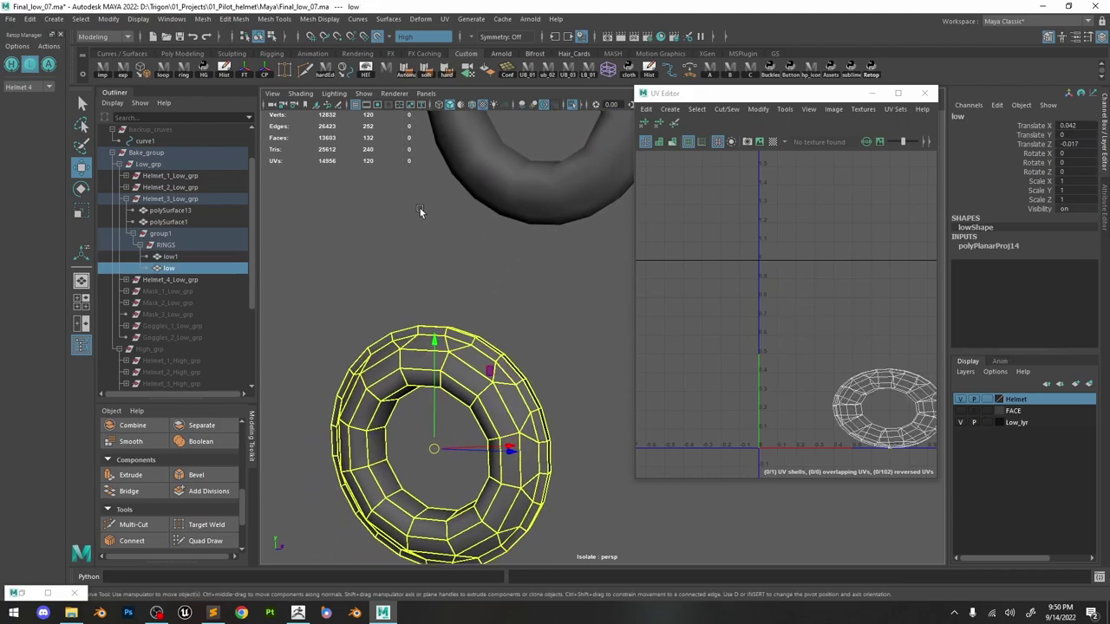
{"action": "left_click", "coordinate": [404, 68]}
{"action": "left_click", "coordinate": [1007, 248]}
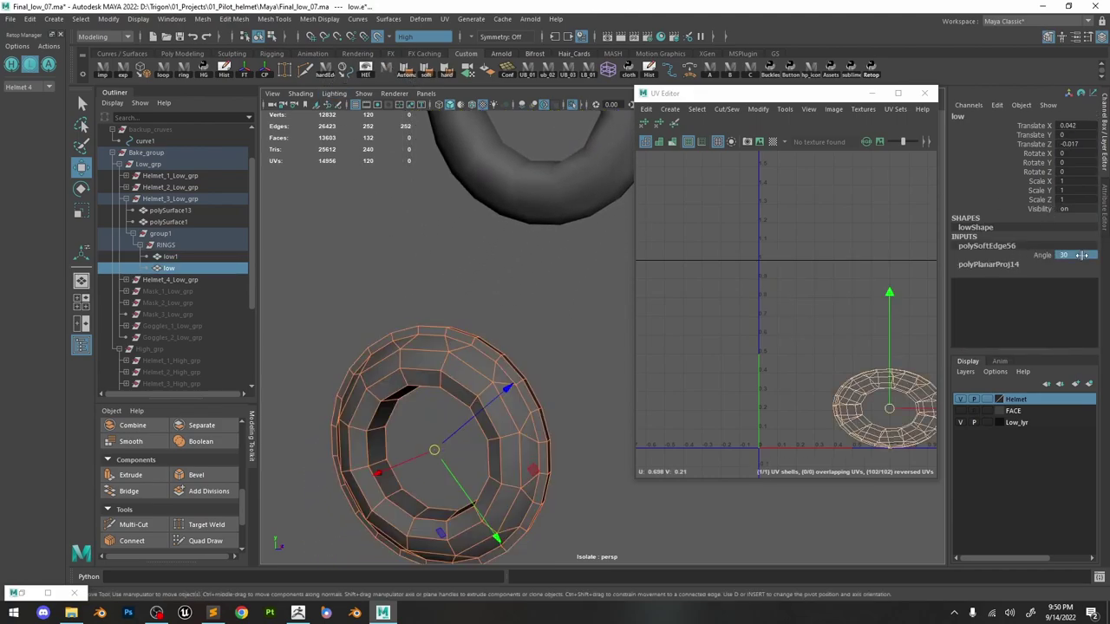
{"action": "left_click_drag", "start_coordinate": [1083, 255], "coordinate": [1081, 254], "text": "ctrl"}
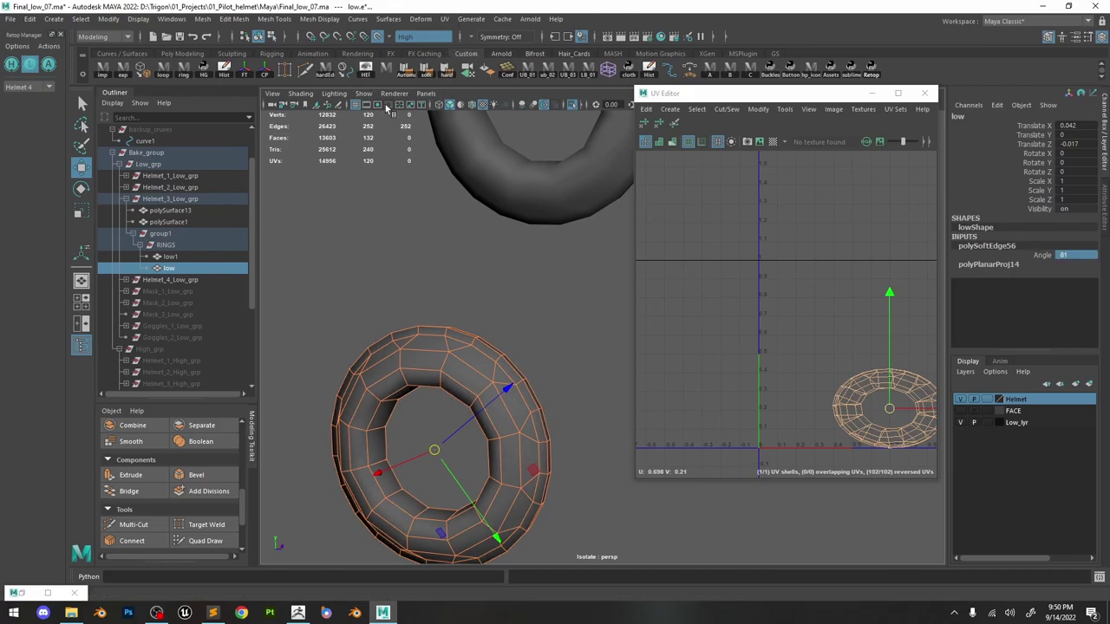
Display the lower ring's hard edges, select them and cut its UVs along them.
{"action": "left_click_drag", "start_coordinate": [535, 260], "coordinate": [589, 272], "text": "alt"}
{"action": "left_click", "coordinate": [514, 299]}
{"action": "left_click", "coordinate": [503, 342]}
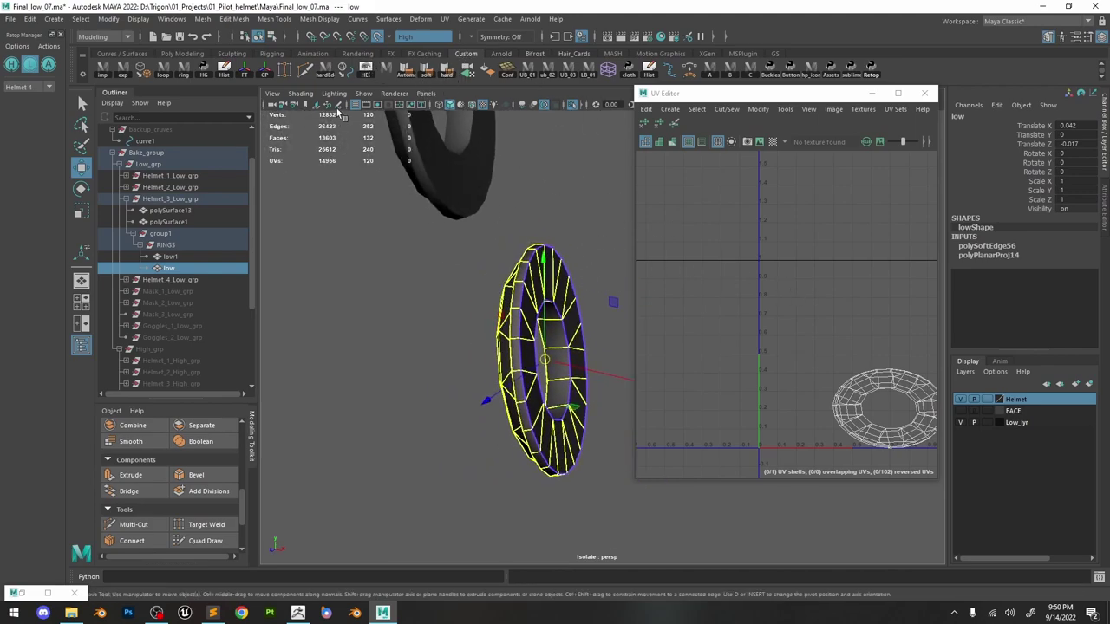
{"action": "left_click", "coordinate": [325, 72]}
{"action": "right_click_drag", "start_coordinate": [814, 298], "coordinate": [829, 274]}
{"action": "right_click_drag", "start_coordinate": [885, 382], "coordinate": [874, 384]}
{"action": "right_click_drag", "start_coordinate": [532, 251], "coordinate": [587, 216]}
{"action": "left_click", "coordinate": [365, 72]}
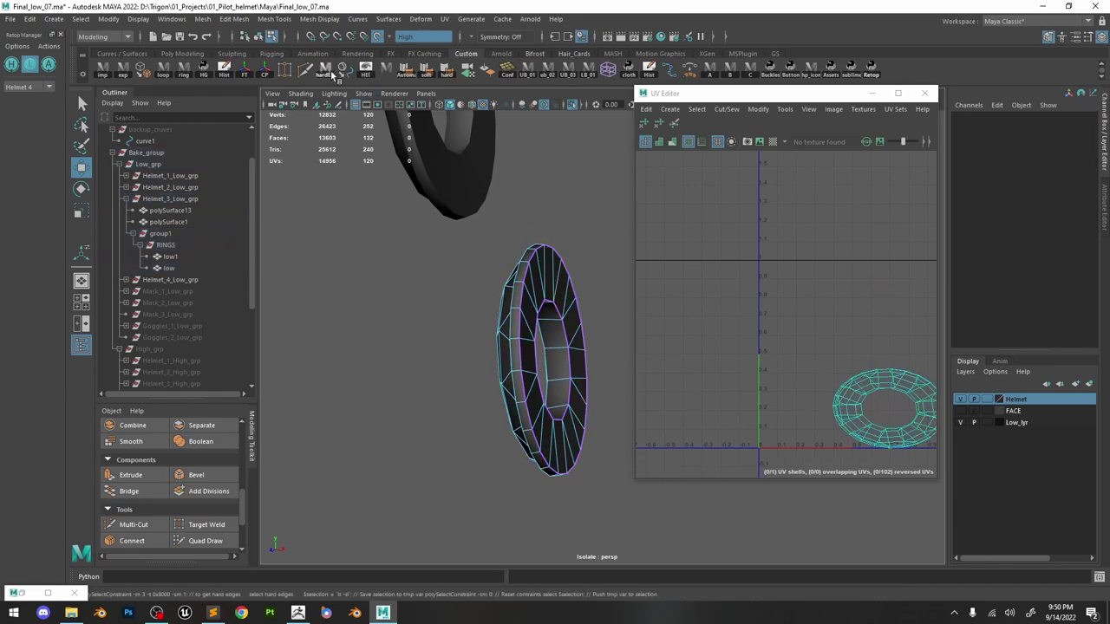
{"action": "right_click_drag", "start_coordinate": [756, 303], "coordinate": [817, 298]}
Select all UVs of the lower ring and unfold its separated shells.
{"action": "scroll", "coordinate": [781, 301], "scroll_direction": "down", "scroll_amount": 4}
{"action": "left_click_drag", "start_coordinate": [751, 303], "coordinate": [917, 419]}
{"action": "left_click", "coordinate": [671, 124]}
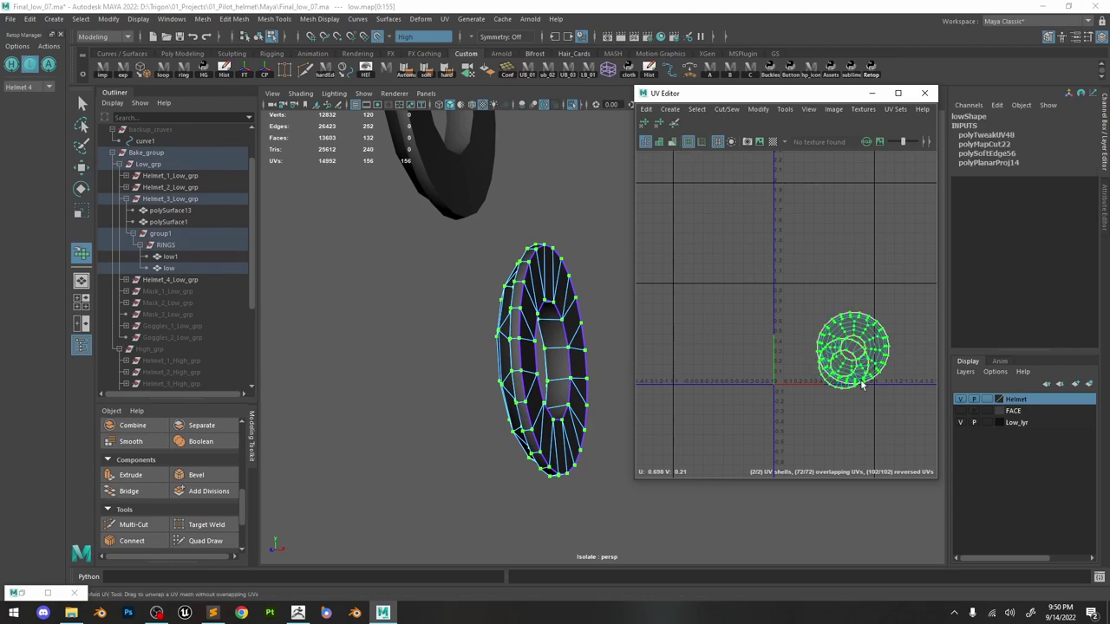
Select the upper ring's hard edges again and cut its UVs along the updated seams.
{"action": "middle_click_drag", "start_coordinate": [498, 200], "coordinate": [510, 254], "text": "alt"}
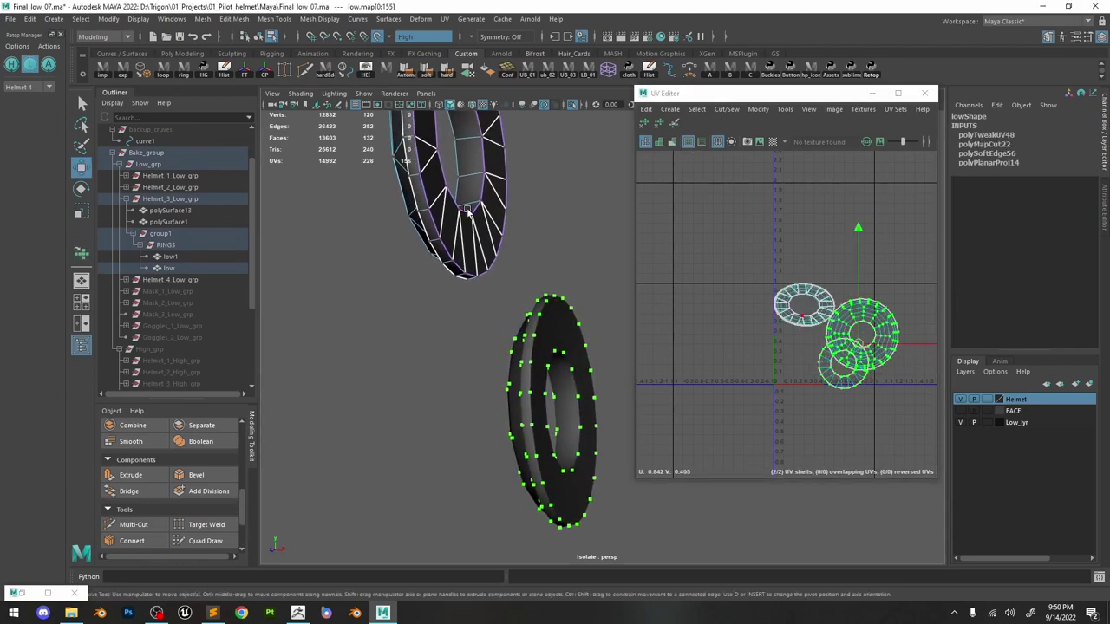
{"action": "double_click", "coordinate": [471, 128]}
{"action": "left_click", "coordinate": [330, 76]}
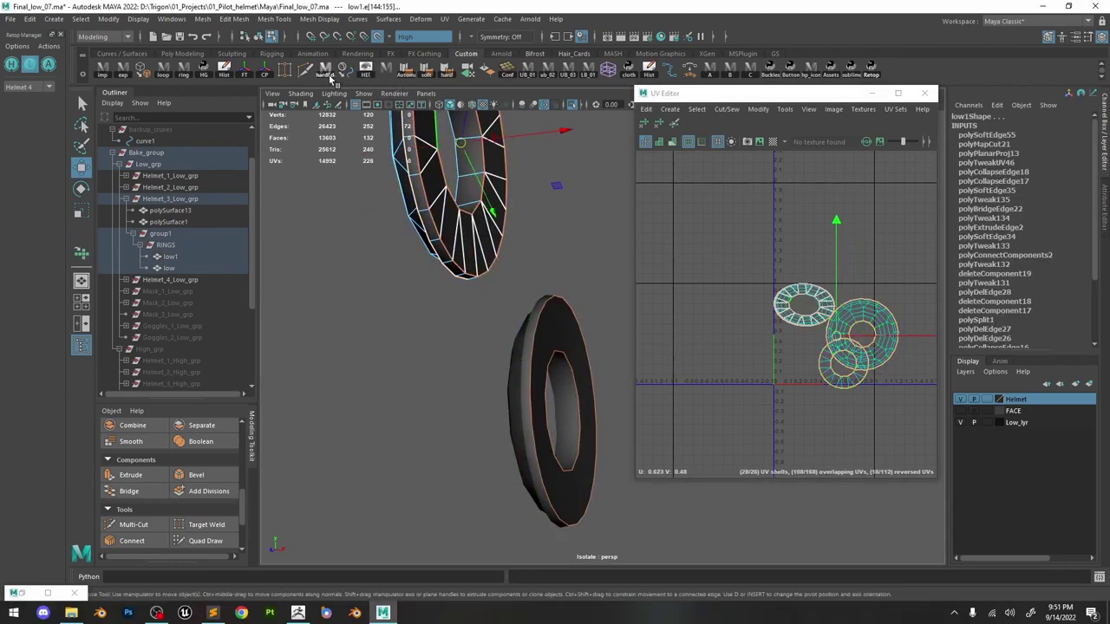
{"action": "mouse_move", "coordinate": [833, 259]}
{"action": "right_mouse_down", "text": "shift"}
{"action": "mouse_move", "coordinate": [790, 272]}
{"action": "mouse_move", "coordinate": [815, 249]}
{"action": "right_mouse_up", "text": "shift"}
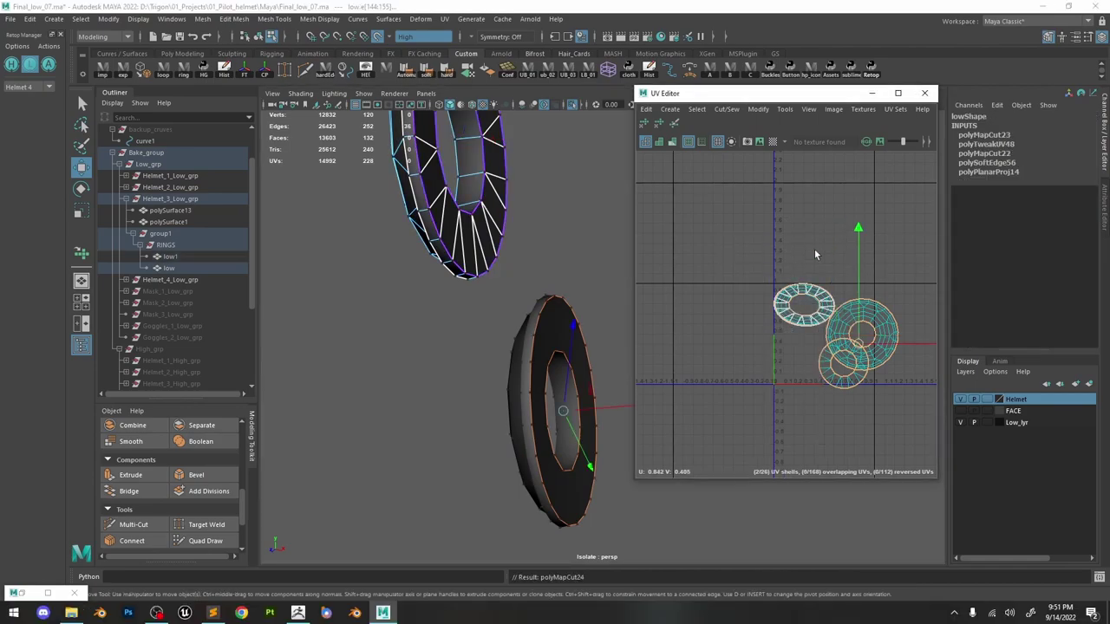
Select all UVs of the upper ring and unfold them.
{"action": "left_click_drag", "start_coordinate": [756, 246], "coordinate": [983, 461], "text": "shift"}
{"action": "left_click", "coordinate": [660, 124]}
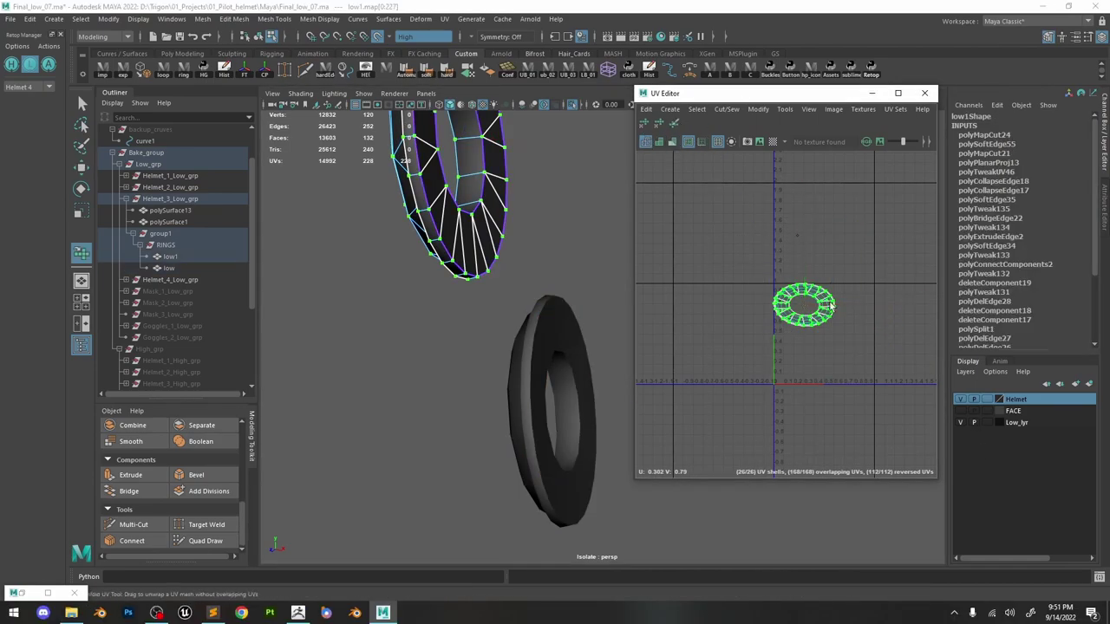
{"action": "left_click_drag", "start_coordinate": [802, 303], "coordinate": [792, 318]}
{"action": "key", "text": "w"}
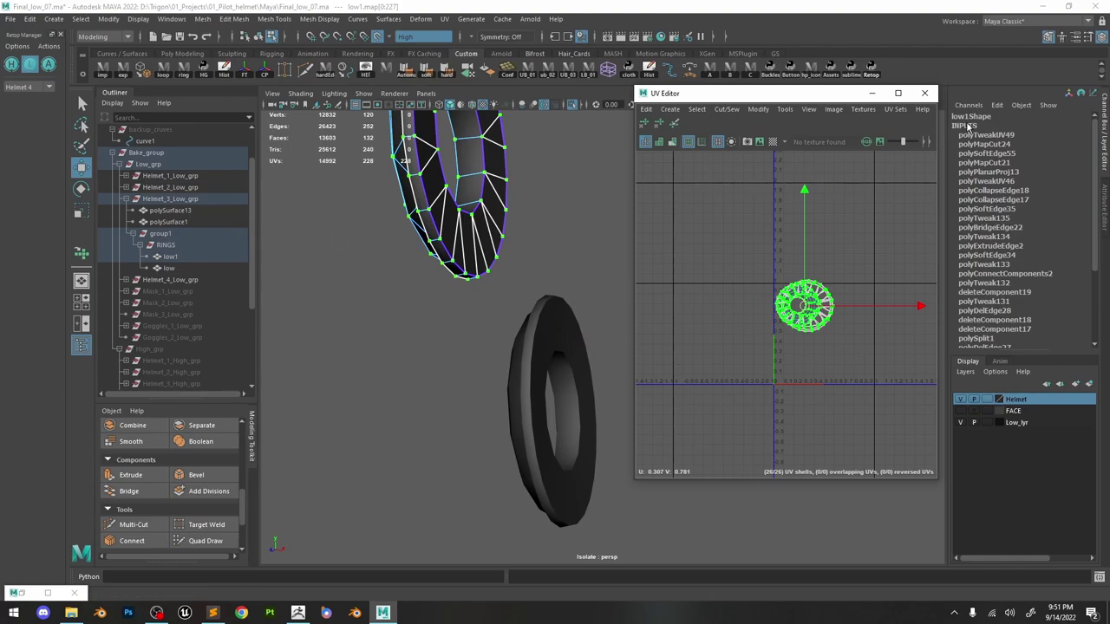
Close the UV Editor and return the upper ring to object mode.
{"action": "left_click", "coordinate": [924, 95]}
{"action": "left_click_drag", "start_coordinate": [530, 344], "coordinate": [598, 369], "text": "alt"}
{"action": "scroll", "coordinate": [590, 347], "scroll_direction": "down", "scroll_amount": 5}
{"action": "right_click_drag", "start_coordinate": [598, 226], "coordinate": [671, 156]}
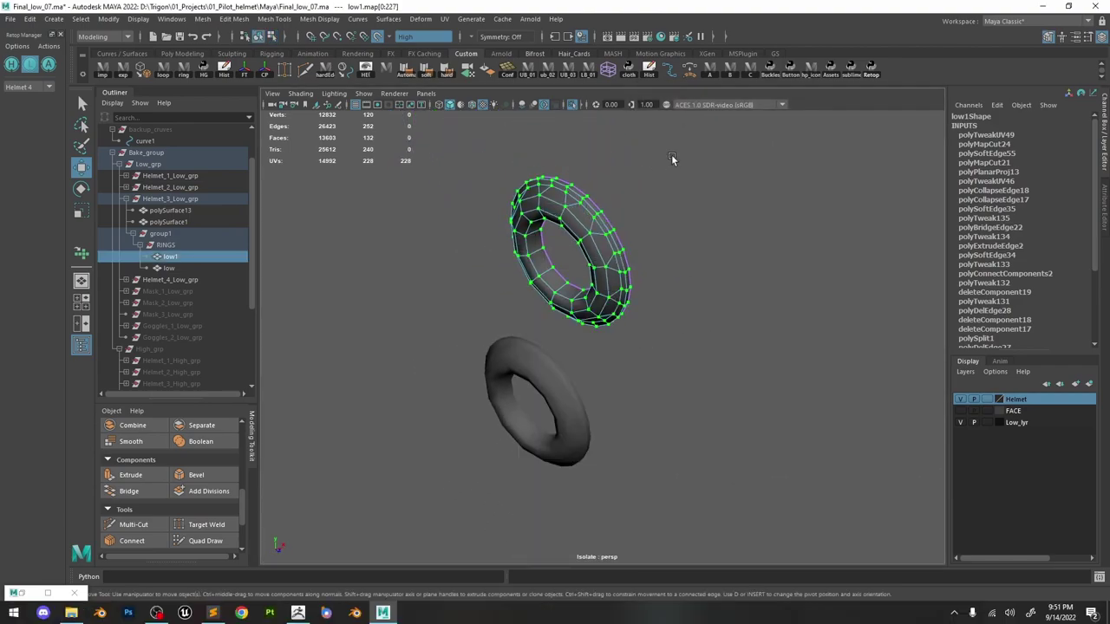
Duplicate group1 with its rings, mirror the copy using a Scale X of -1, and freeze its transforms.
{"action": "left_click", "coordinate": [165, 245]}
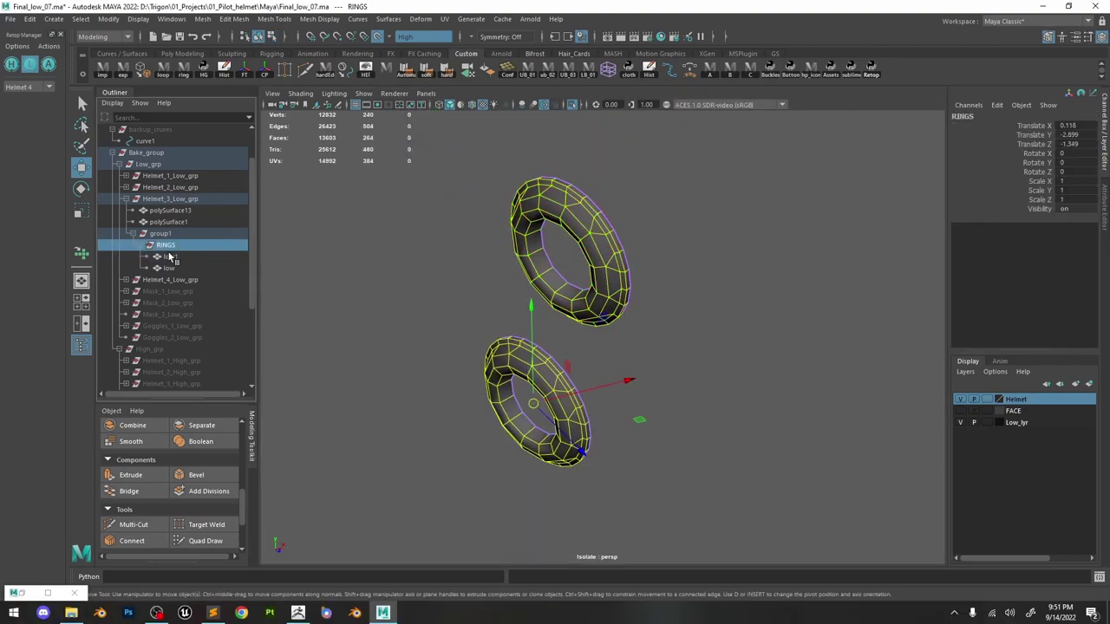
{"action": "scroll", "coordinate": [578, 271], "scroll_direction": "down", "scroll_amount": 8}
{"action": "left_click", "coordinate": [172, 234]}
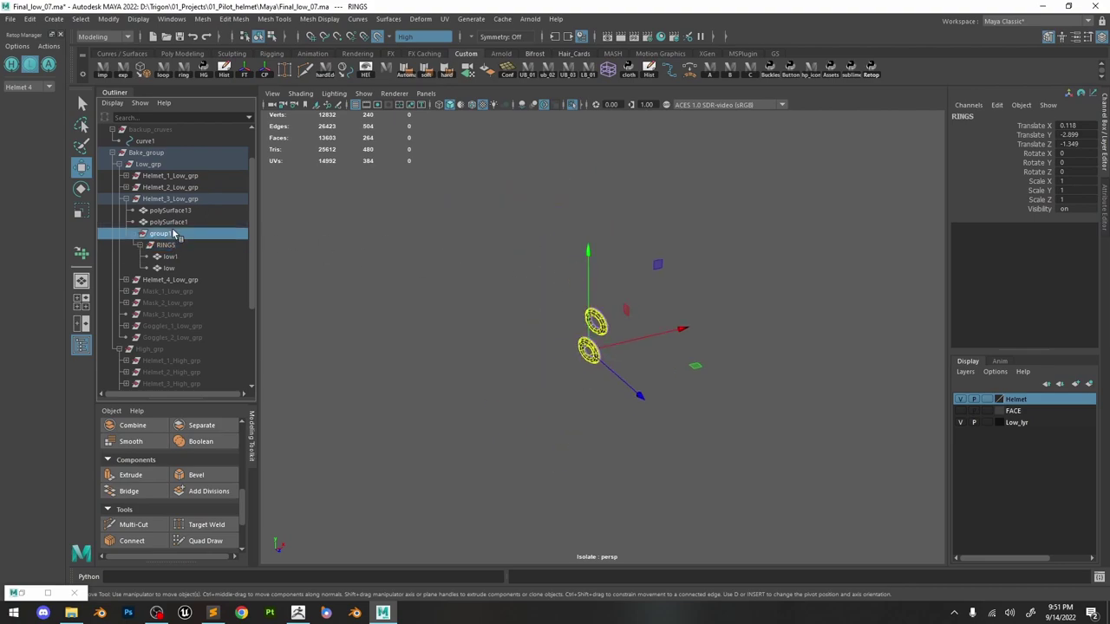
{"action": "scroll", "coordinate": [697, 302], "scroll_direction": "down", "scroll_amount": 8}
{"action": "key", "text": "ctrl+d"}
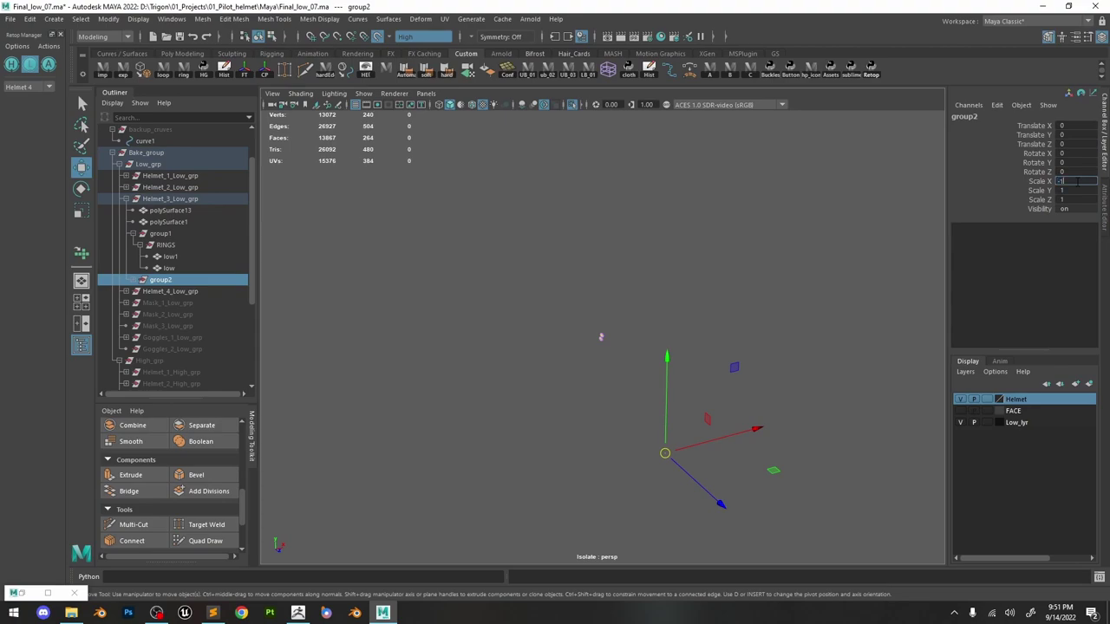
{"action": "scroll", "coordinate": [575, 196], "scroll_direction": "up", "scroll_amount": 8}
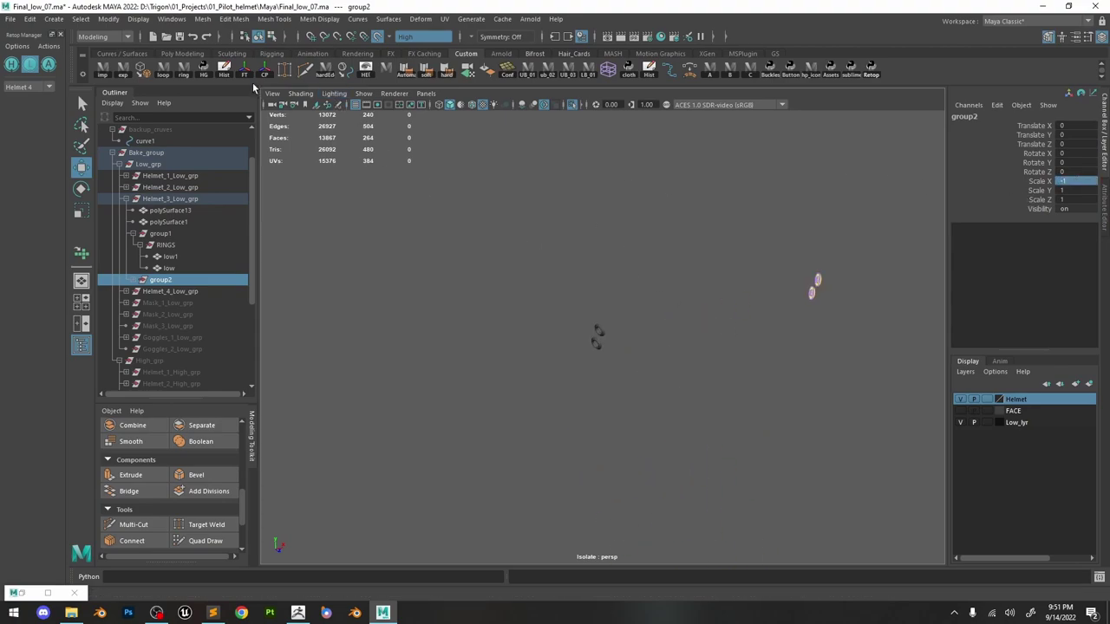
{"action": "left_click", "coordinate": [547, 104]}
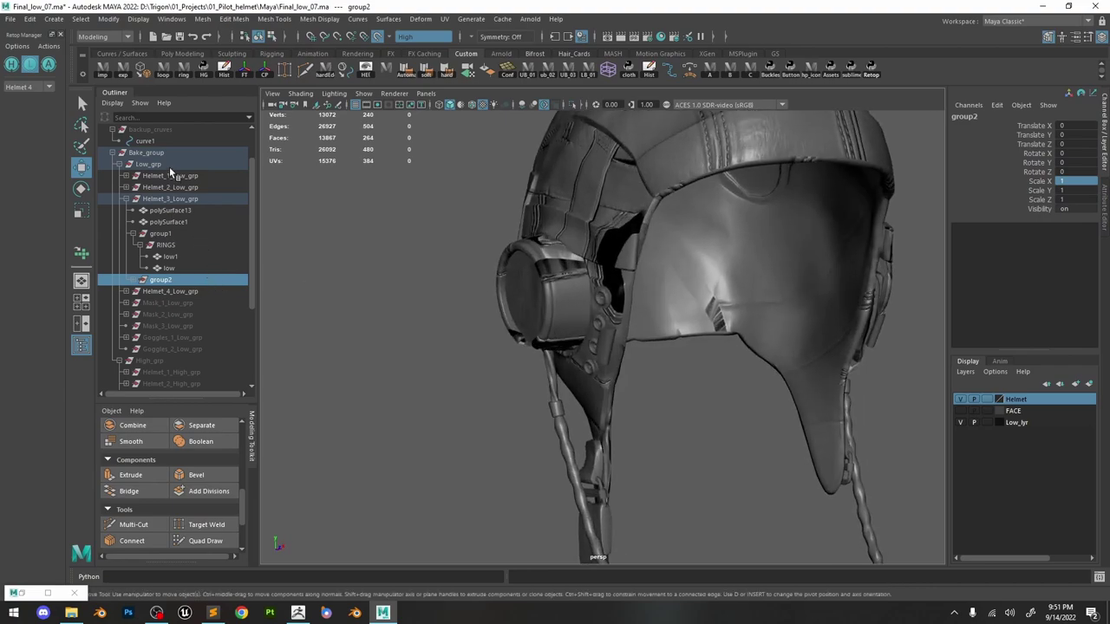
Select the four groups from Helmet_1_Low_grp to Helmet_4_Low_grp and open their UVs in the UV Editor.
{"action": "left_click", "coordinate": [147, 164]}
{"action": "left_click", "coordinate": [178, 177]}
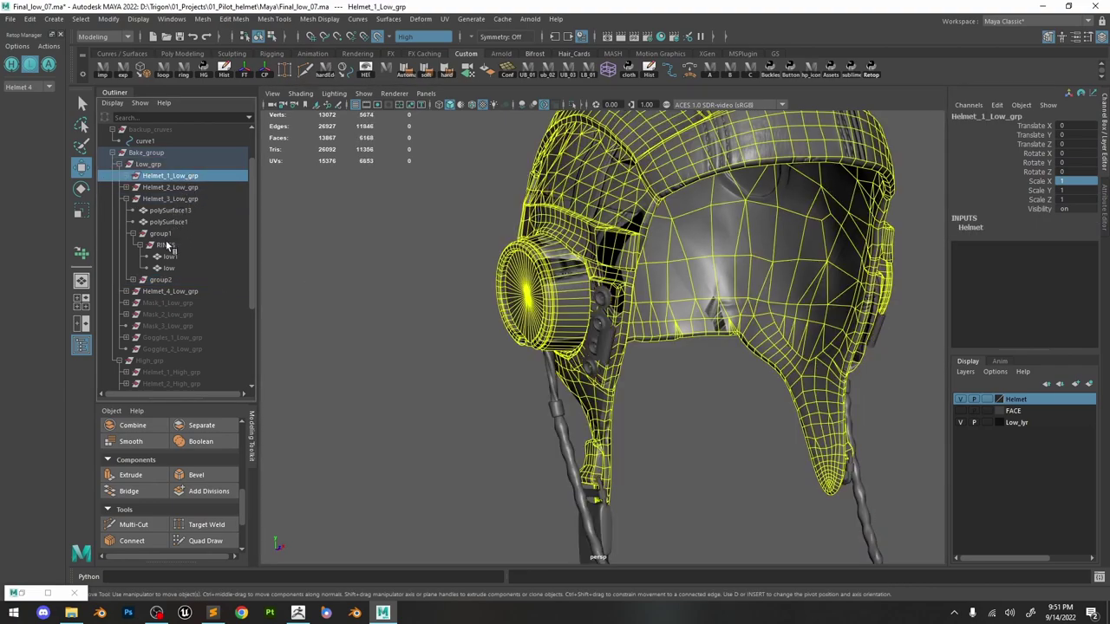
{"action": "left_click", "coordinate": [169, 292], "text": "shift"}
{"action": "left_click", "coordinate": [444, 19]}
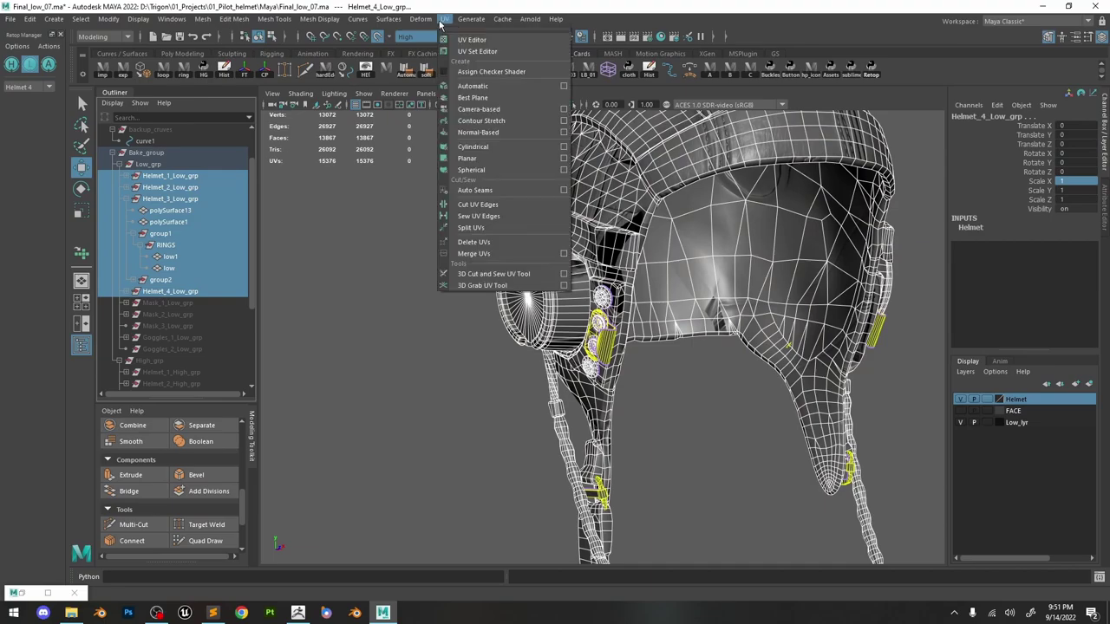
{"action": "left_click", "coordinate": [468, 42]}
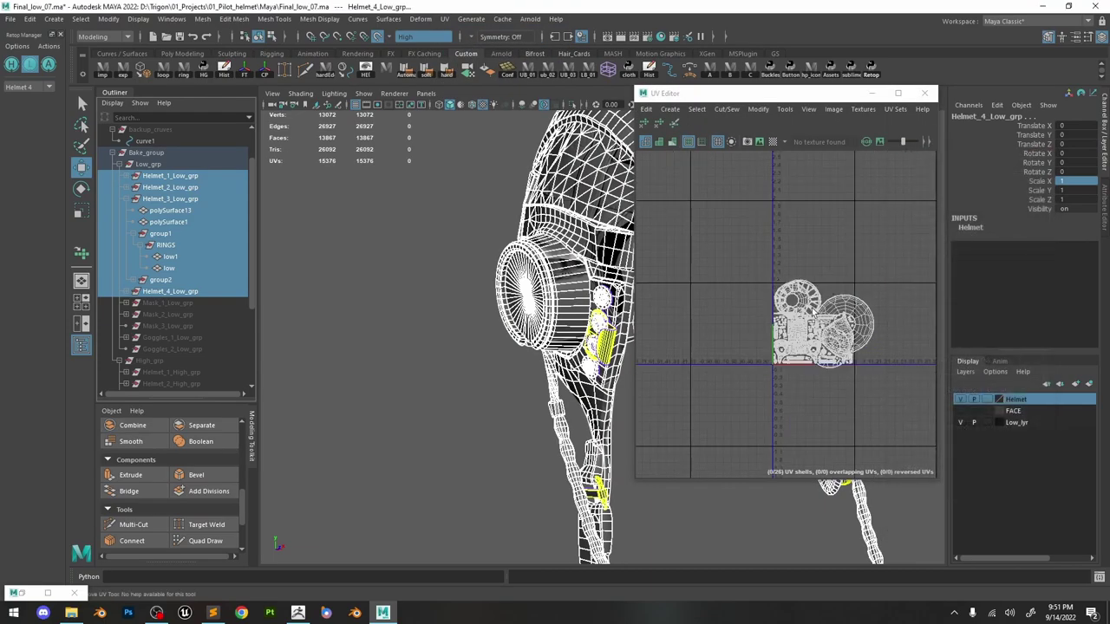
Select the large main helmet shell in the UV Editor.
{"action": "right_click", "coordinate": [784, 250]}
{"action": "right_click_drag", "start_coordinate": [785, 249], "coordinate": [731, 232]}
{"action": "left_click", "coordinate": [785, 384]}
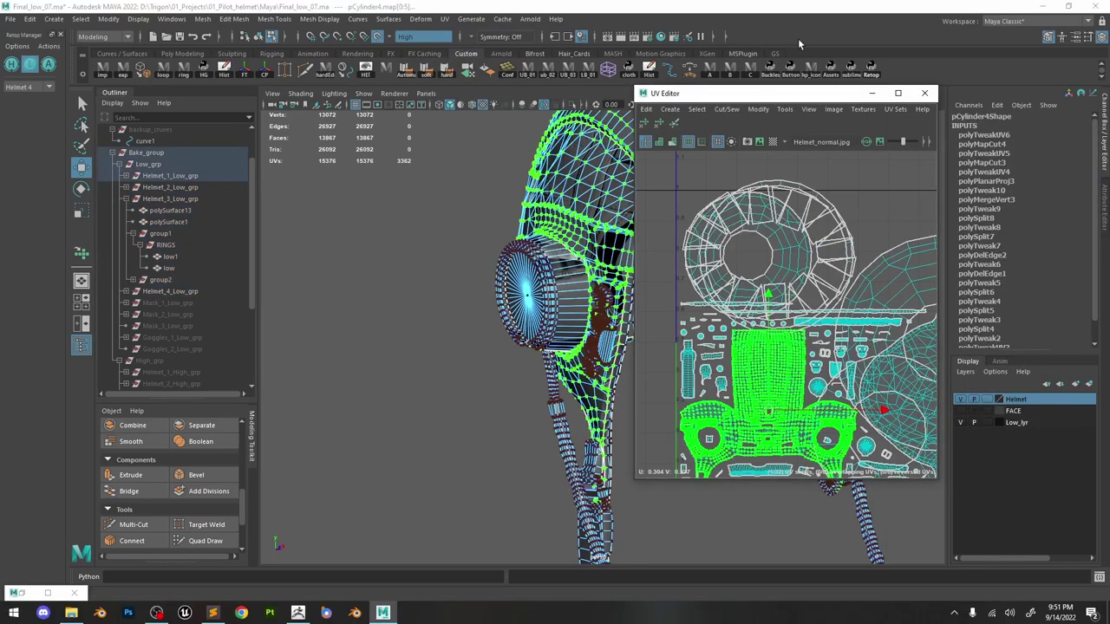
Reopen the UV Editor together with the UV Toolkit and enlarge the window over the viewport.
{"action": "left_click", "coordinate": [925, 94]}
{"action": "left_click", "coordinate": [444, 19]}
{"action": "left_click", "coordinate": [468, 41]}
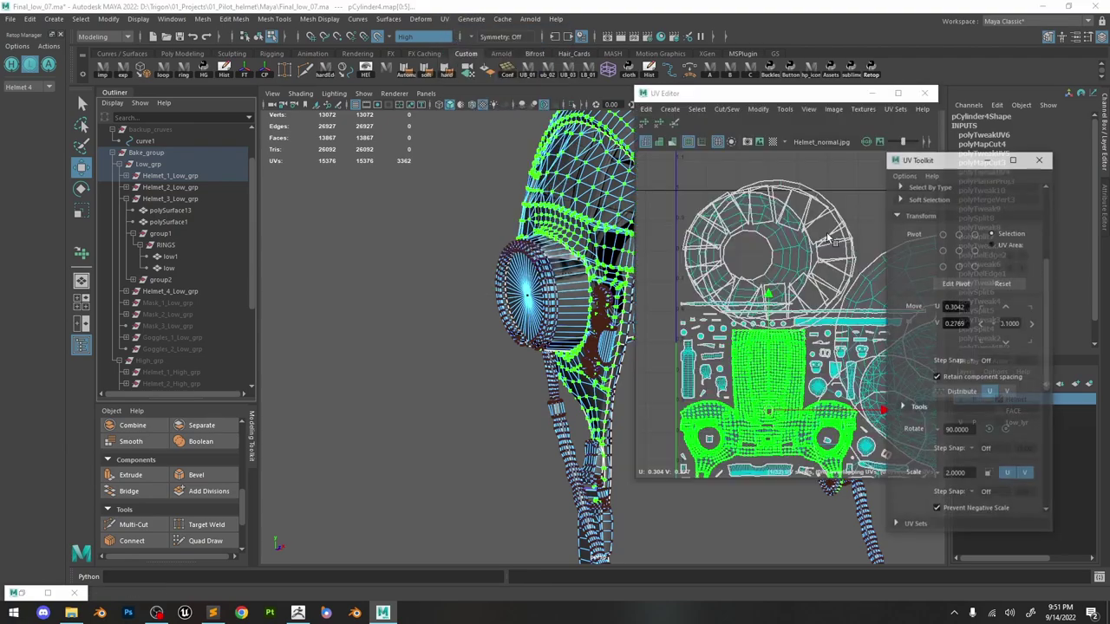
{"action": "left_click_drag", "start_coordinate": [921, 152], "coordinate": [757, 80]}
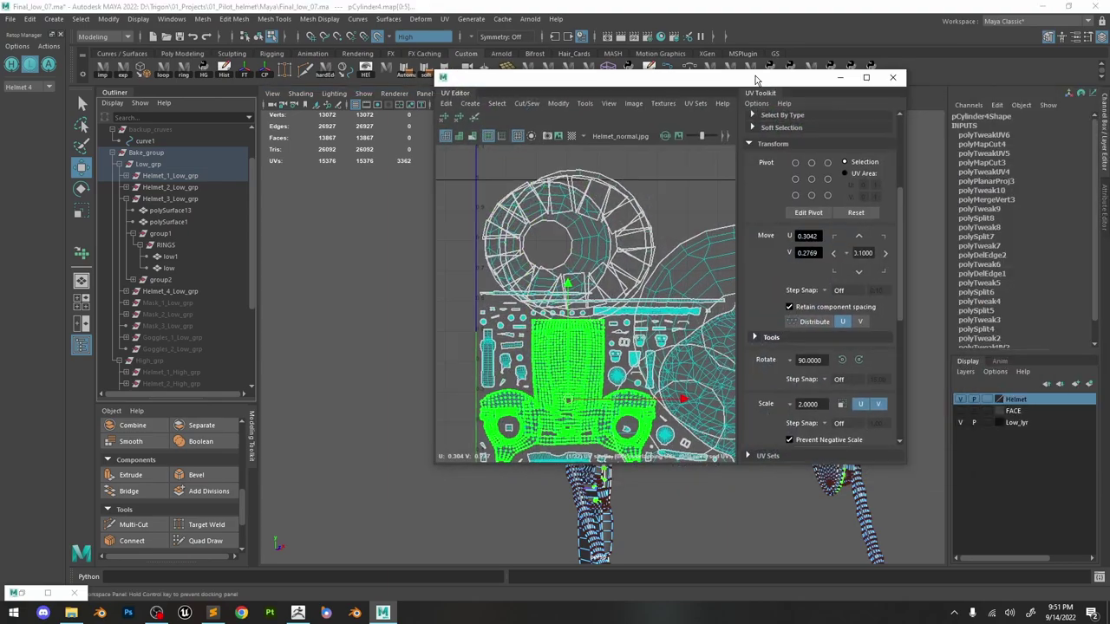
{"action": "left_click_drag", "start_coordinate": [434, 467], "coordinate": [258, 573]}
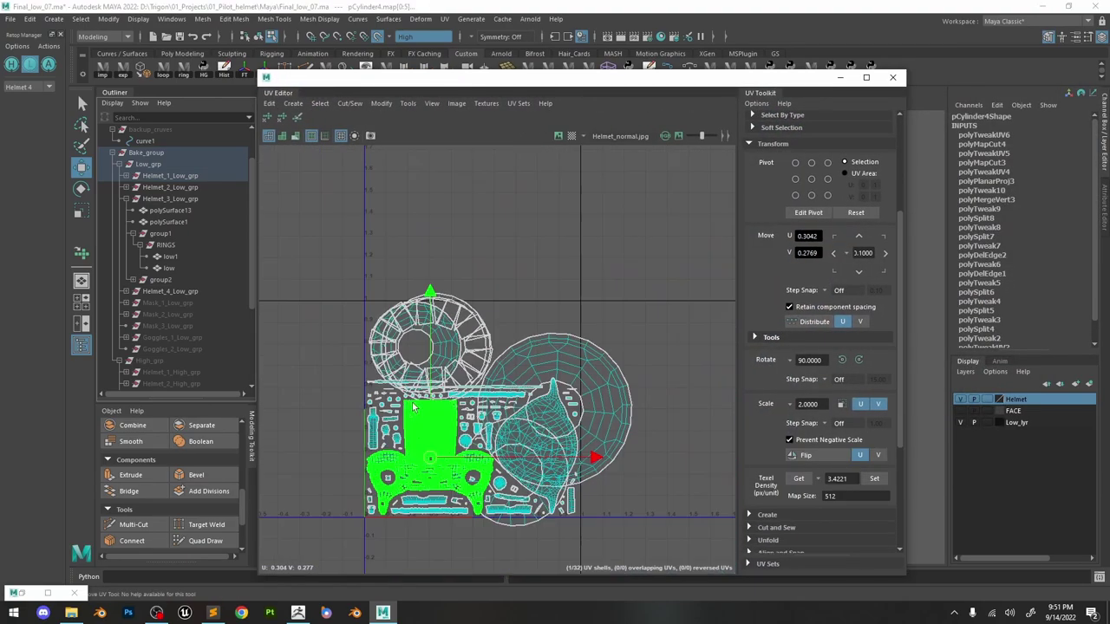
Select all helmet UVs, lay out the shells together and examine the packed small pieces.
{"action": "left_click_drag", "start_coordinate": [636, 538], "coordinate": [351, 273]}
{"action": "right_click_drag", "start_coordinate": [469, 278], "coordinate": [348, 326], "text": "shift"}
{"action": "scroll", "coordinate": [484, 378], "scroll_direction": "up", "scroll_amount": 8}
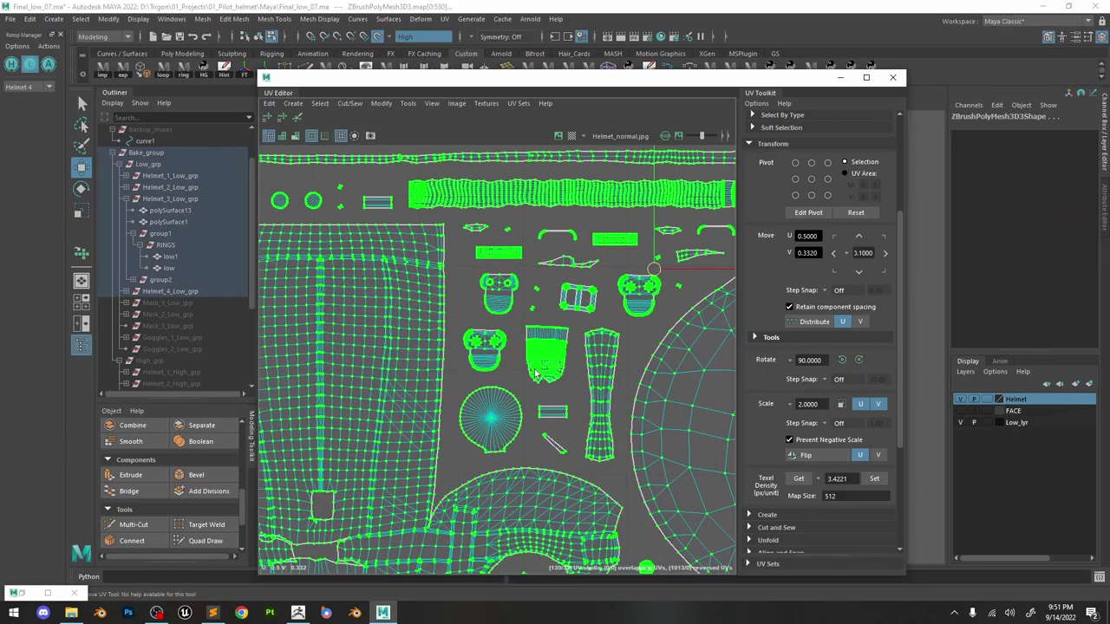
{"action": "scroll", "coordinate": [554, 313], "scroll_direction": "up", "scroll_amount": 5}
{"action": "scroll", "coordinate": [436, 339], "scroll_direction": "down", "scroll_amount": 6}
{"action": "scroll", "coordinate": [438, 260], "scroll_direction": "up", "scroll_amount": 2}
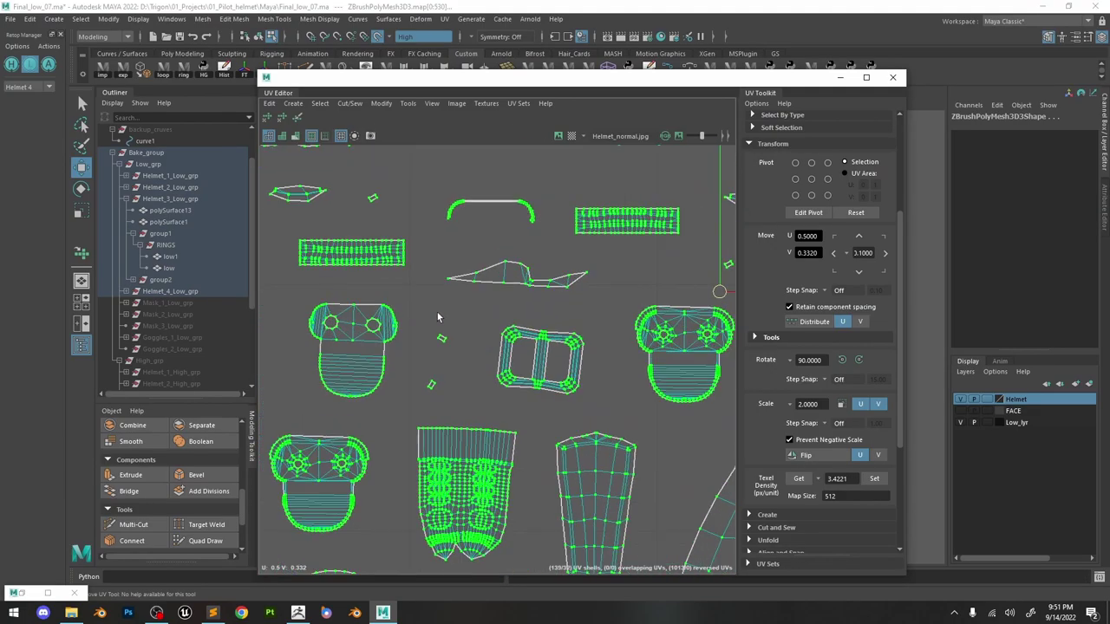
Select the tiny UV shell beside the buckle and frame its face on the helmet to identify its part.
{"action": "right_click_drag", "start_coordinate": [441, 301], "coordinate": [442, 307]}
{"action": "left_click", "coordinate": [440, 340]}
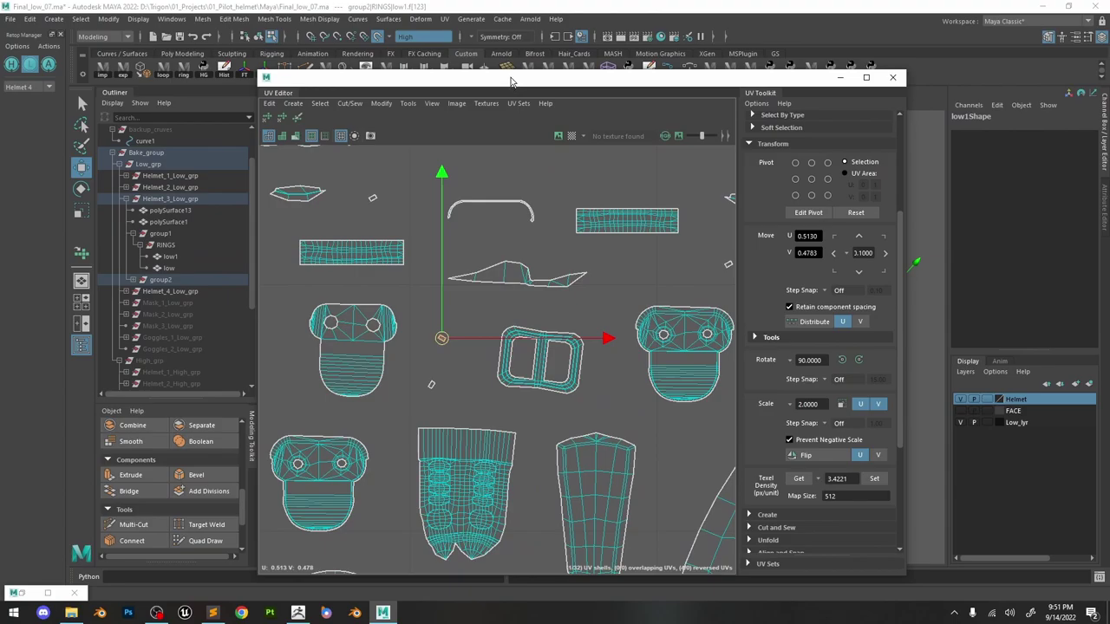
{"action": "left_click_drag", "start_coordinate": [512, 79], "coordinate": [886, 117]}
{"action": "key", "text": "f"}
{"action": "middle_click_drag", "start_coordinate": [542, 249], "coordinate": [401, 255], "text": "alt"}
{"action": "scroll", "coordinate": [523, 280], "scroll_direction": "down", "scroll_amount": 4}
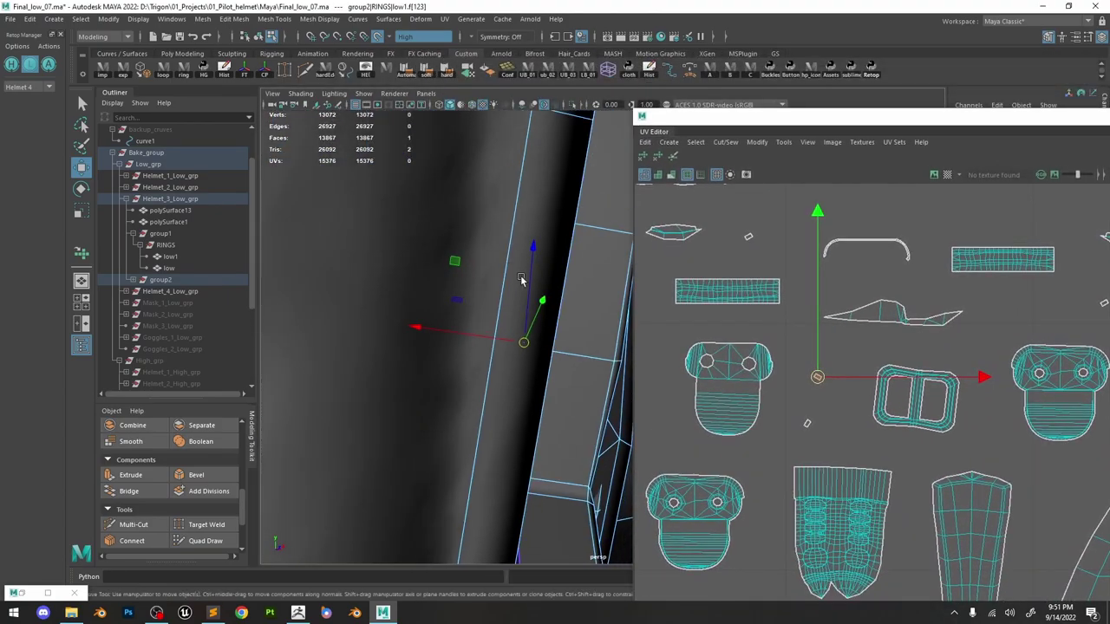
{"action": "left_click_drag", "start_coordinate": [523, 280], "coordinate": [194, 285], "text": "alt"}
{"action": "scroll", "coordinate": [362, 257], "scroll_direction": "down", "scroll_amount": 3}
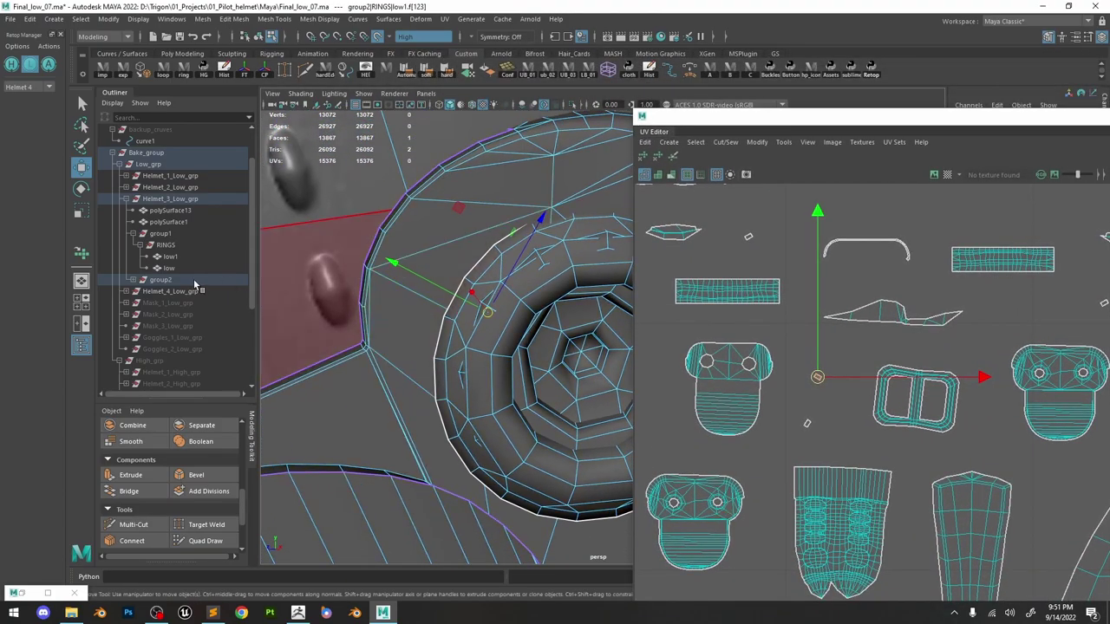
Expand group2 to its ring meshes and delete the whole mirrored group.
{"action": "left_click", "coordinate": [159, 280]}
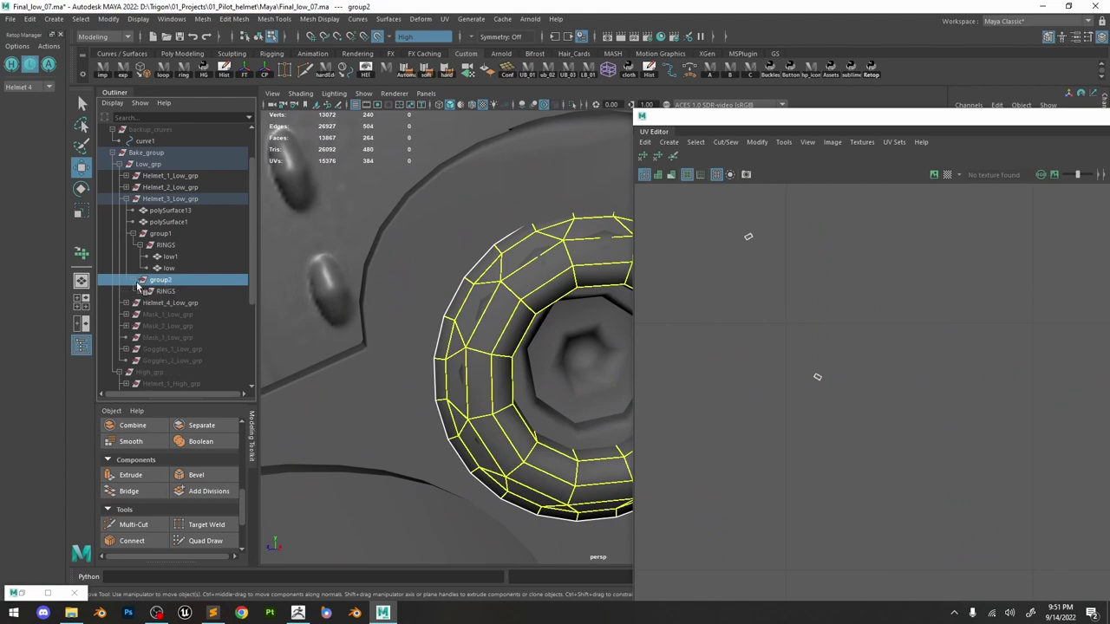
{"action": "left_click", "coordinate": [150, 291]}
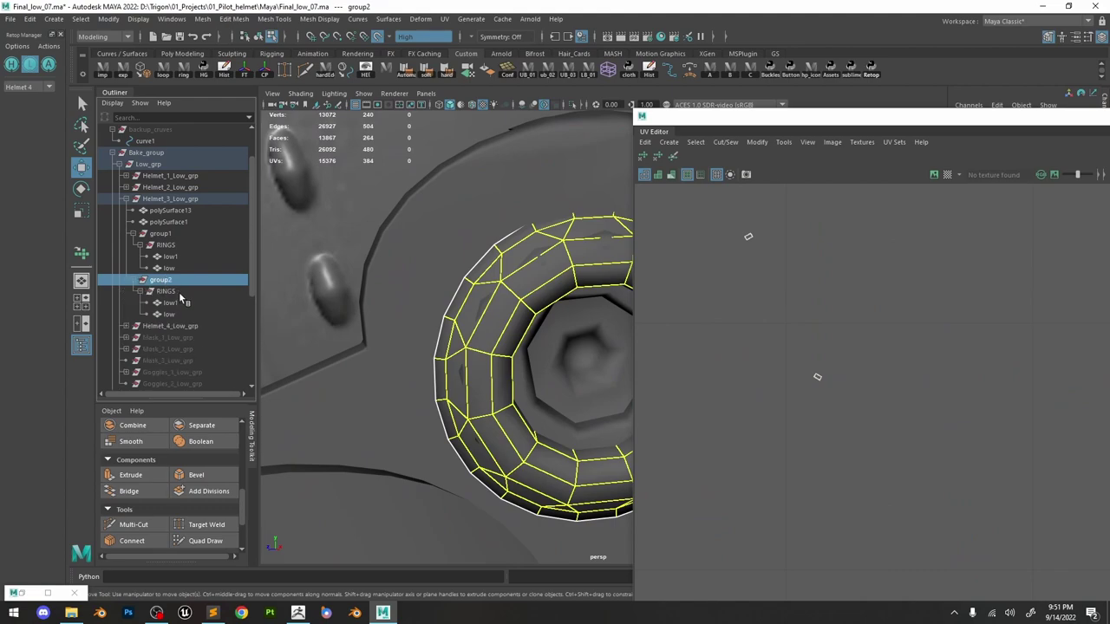
{"action": "left_click", "coordinate": [165, 292]}
{"action": "left_click", "coordinate": [170, 314]}
{"action": "left_click", "coordinate": [172, 282]}
{"action": "key", "text": "Delete"}
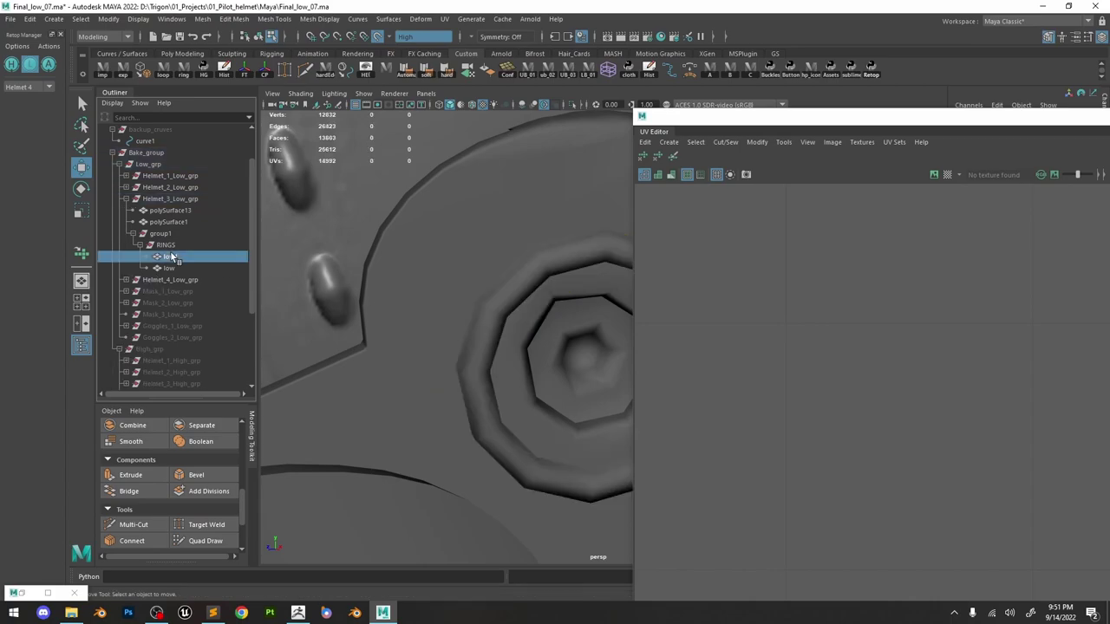
Select the original low1 ring in group1 and examine it closely on the helmet.
{"action": "left_click", "coordinate": [171, 256]}
{"action": "right_click_drag", "start_coordinate": [532, 292], "coordinate": [454, 303], "text": "alt"}
{"action": "left_click_drag", "start_coordinate": [453, 302], "coordinate": [541, 291], "text": "alt"}
{"action": "key", "text": "f"}
{"action": "right_click_drag", "start_coordinate": [541, 291], "coordinate": [458, 225], "text": "alt"}
Undo the deletion of group2 and the UV layout of the helmet pieces.
{"action": "key", "text": "ctrl+z"}
{"action": "key", "text": "ctrl+z"}
{"action": "key", "text": "ctrl+z"}
{"action": "key", "text": "ctrl+z"}
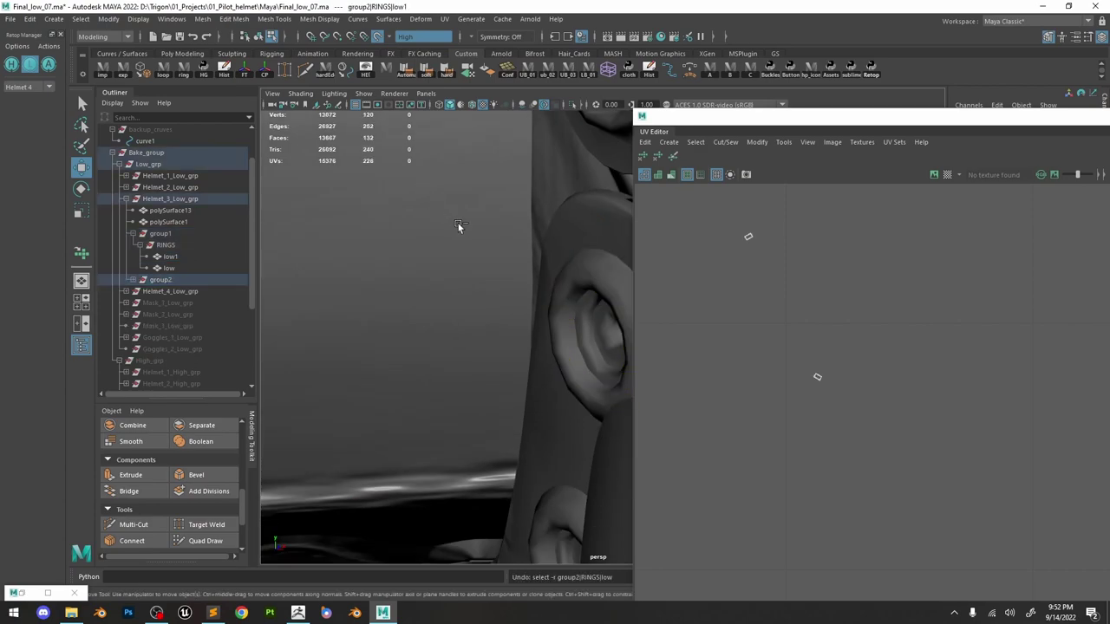
{"action": "key", "text": "ctrl+z"}
{"action": "key", "text": "ctrl+z"}
{"action": "key", "text": "ctrl+z"}
{"action": "key", "text": "ctrl+z"}
{"action": "key", "text": "ctrl+z"}
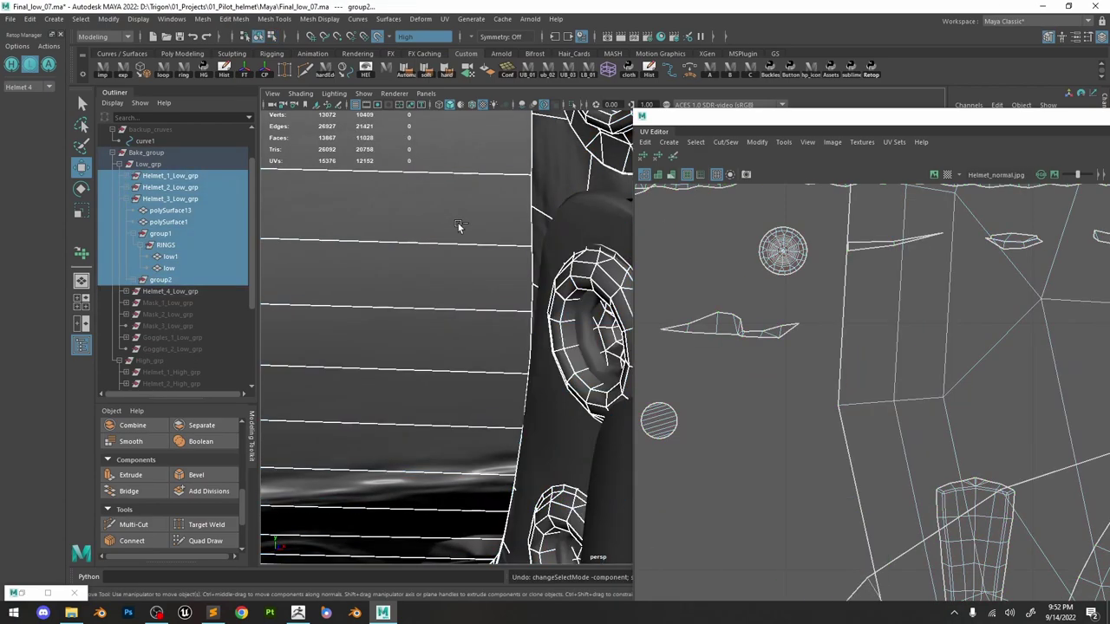
Undo the remaining earlier changes back to before the helmet low groups were selected.
{"action": "key", "text": "ctrl+z"}
{"action": "key", "text": "ctrl+z"}
{"action": "key", "text": "ctrl+z"}
{"action": "key", "text": "ctrl+z"}
{"action": "key", "text": "ctrl+z"}
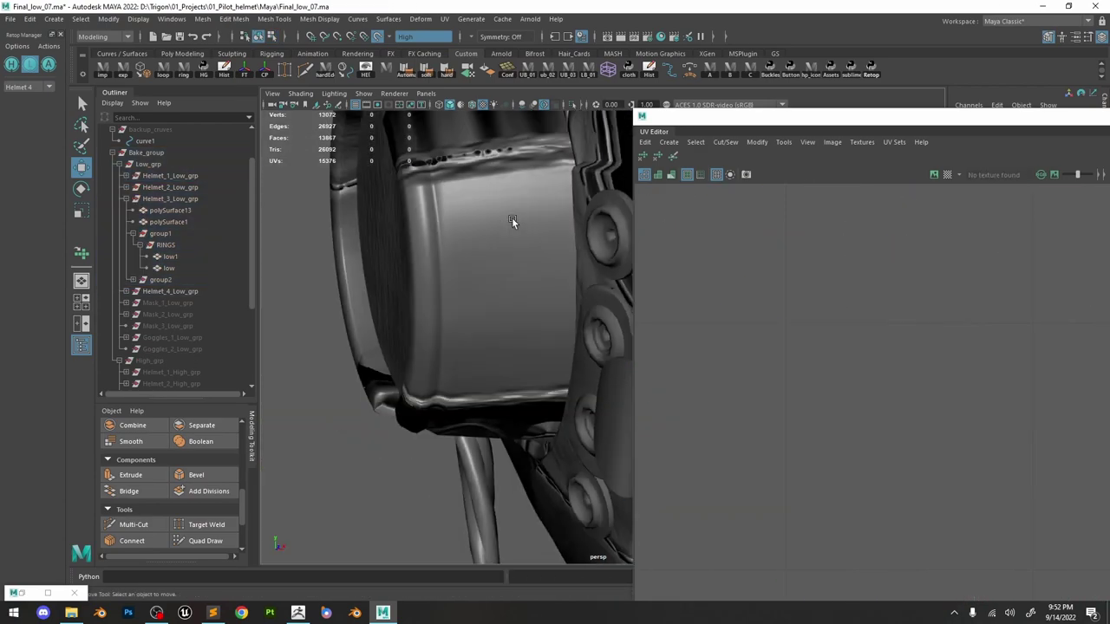
Inspect the low1 ring's UV shells and isolate the ring in the viewport.
{"action": "middle_click_drag", "start_coordinate": [799, 289], "coordinate": [825, 293], "text": "alt"}
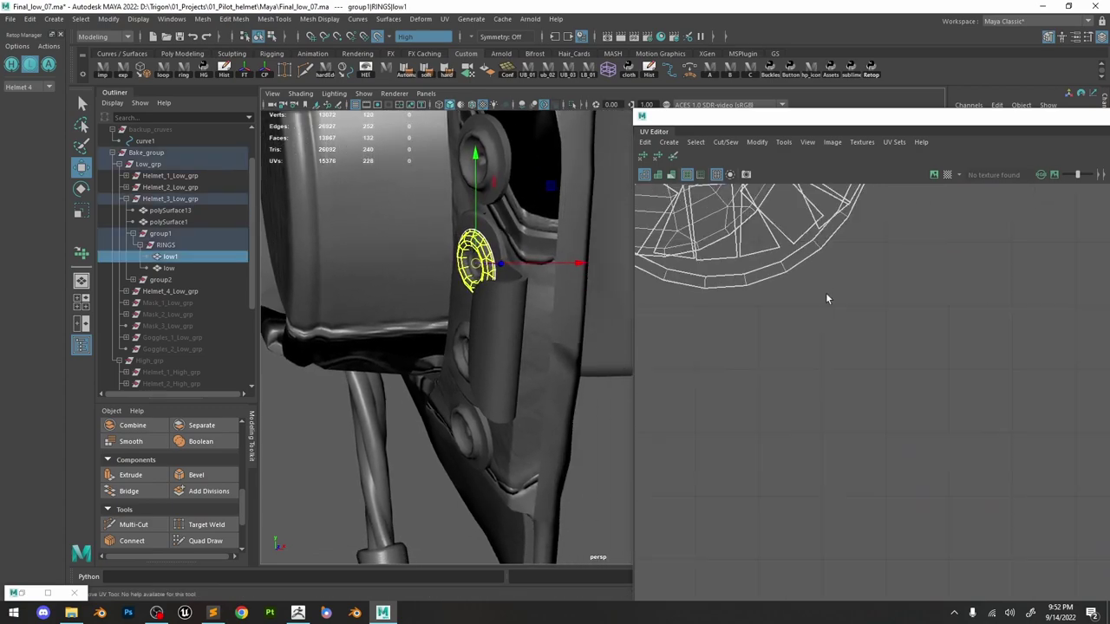
{"action": "scroll", "coordinate": [826, 292], "scroll_direction": "down", "scroll_amount": 3}
{"action": "scroll", "coordinate": [845, 270], "scroll_direction": "up", "scroll_amount": 6}
{"action": "scroll", "coordinate": [846, 273], "scroll_direction": "down", "scroll_amount": 3}
{"action": "scroll", "coordinate": [845, 274], "scroll_direction": "down", "scroll_amount": 3}
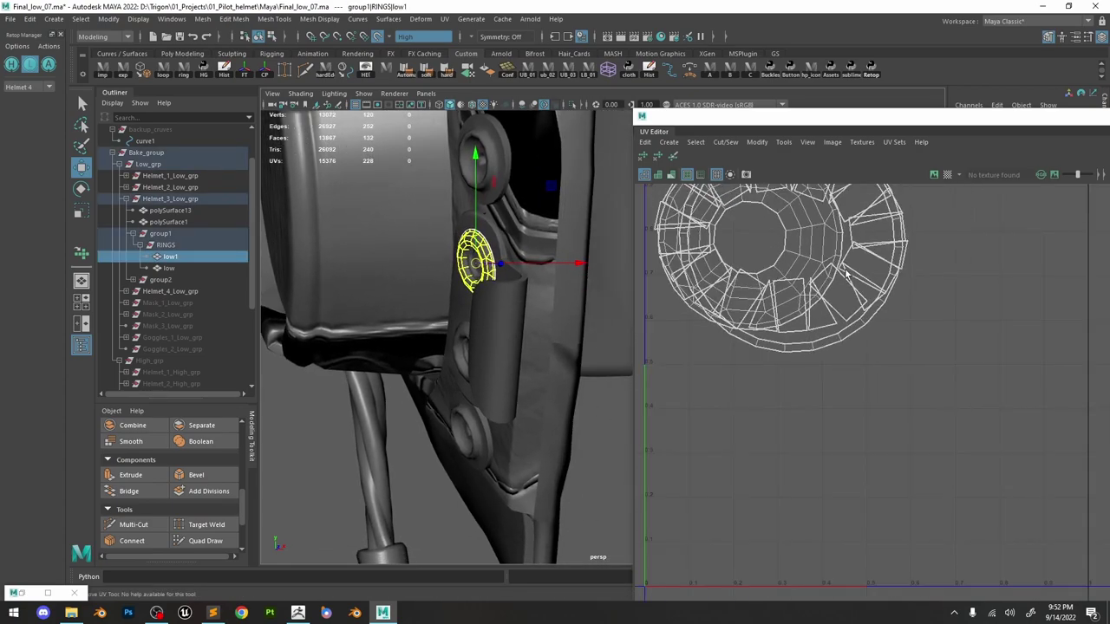
{"action": "left_click_drag", "start_coordinate": [538, 241], "coordinate": [534, 243], "text": "alt"}
{"action": "left_click", "coordinate": [572, 105]}
{"action": "key", "text": "f"}
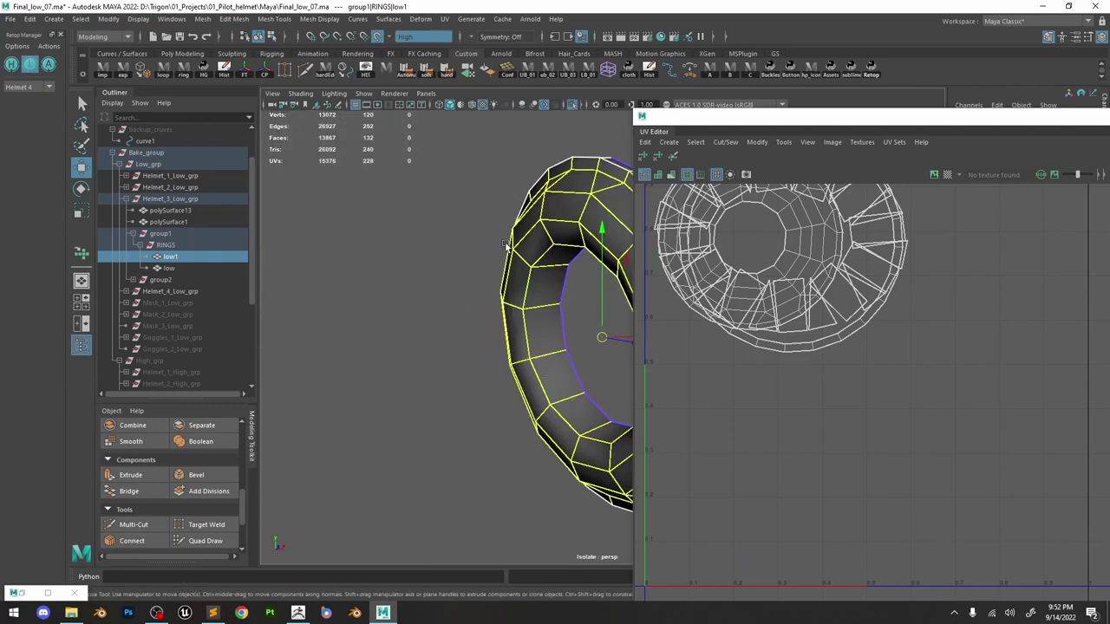
{"action": "left_click_drag", "start_coordinate": [634, 270], "coordinate": [700, 269]}
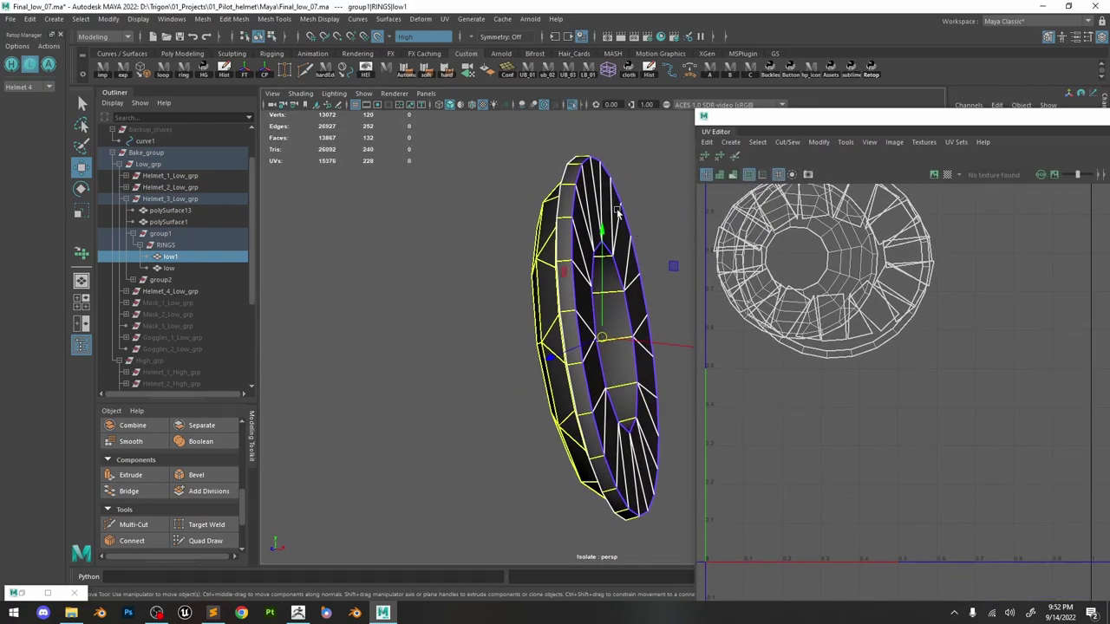
Select all faces of the low1 ring and apply a new planar UV projection.
{"action": "left_click_drag", "start_coordinate": [617, 212], "coordinate": [645, 195], "text": "alt"}
{"action": "double_click", "coordinate": [635, 230]}
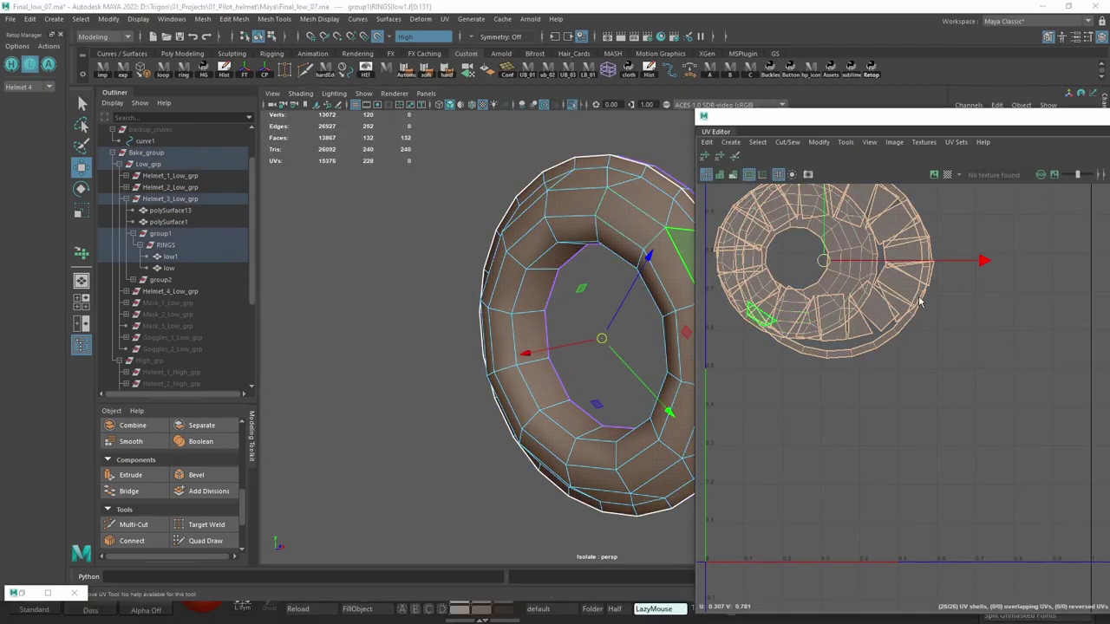
{"action": "right_click_drag", "start_coordinate": [920, 300], "coordinate": [908, 196], "text": "shift"}
{"action": "key", "text": "f"}
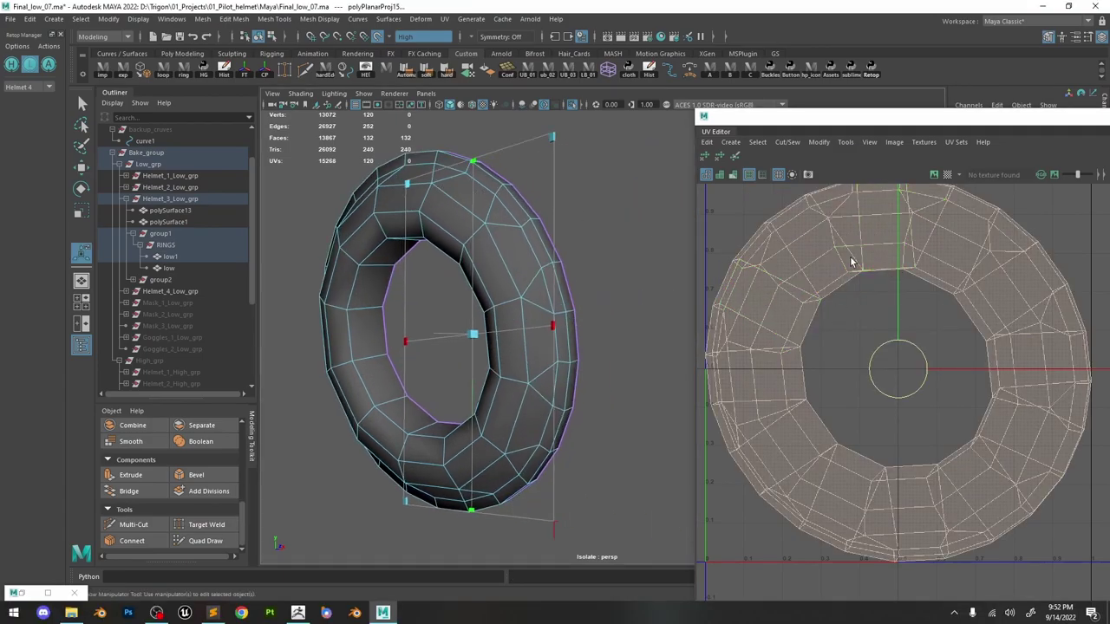
Select the low1 ring's hard edges and cut its UVs along them.
{"action": "key", "text": "q"}
{"action": "key", "text": "F10"}
{"action": "left_click", "coordinate": [629, 218]}
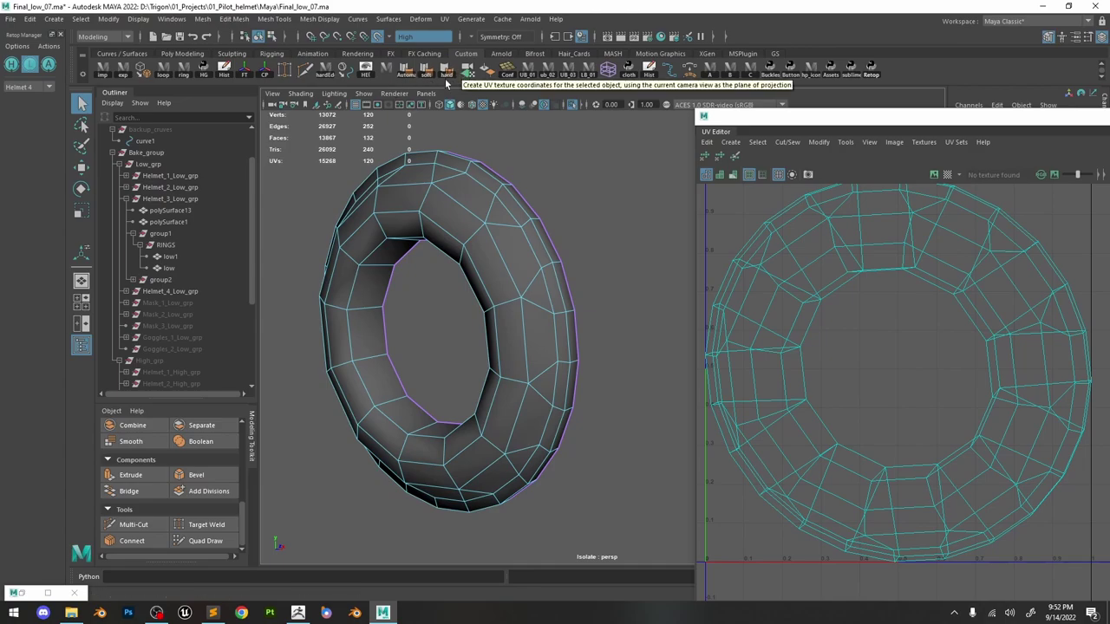
{"action": "left_click", "coordinate": [444, 72]}
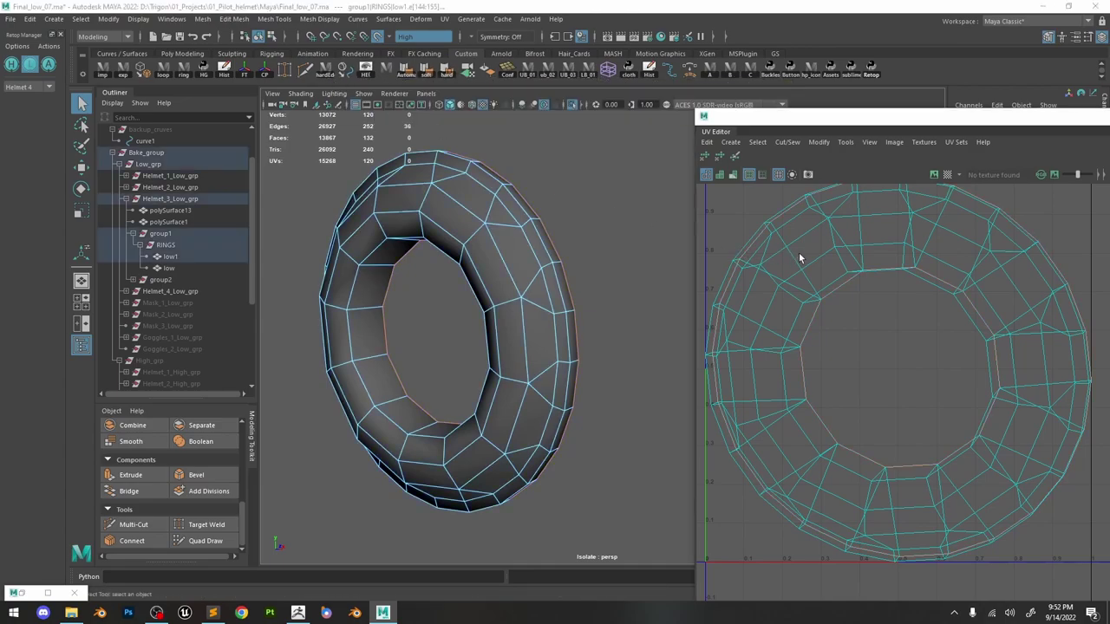
{"action": "right_click_drag", "start_coordinate": [799, 254], "coordinate": [769, 273], "text": "shift"}
{"action": "scroll", "coordinate": [859, 255], "scroll_direction": "down", "scroll_amount": 5}
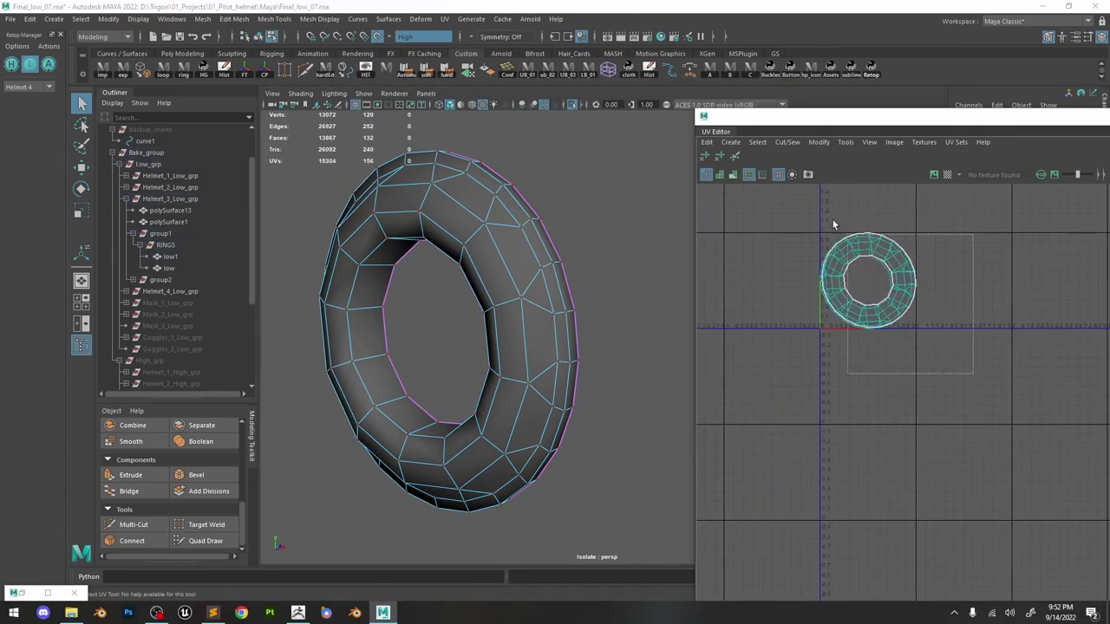
Select all UVs of the low1 ring and unfold both shells.
{"action": "left_click_drag", "start_coordinate": [832, 222], "coordinate": [808, 206]}
{"action": "left_click", "coordinate": [732, 157]}
{"action": "left_click_drag", "start_coordinate": [867, 282], "coordinate": [883, 291]}
{"action": "key", "text": "w"}
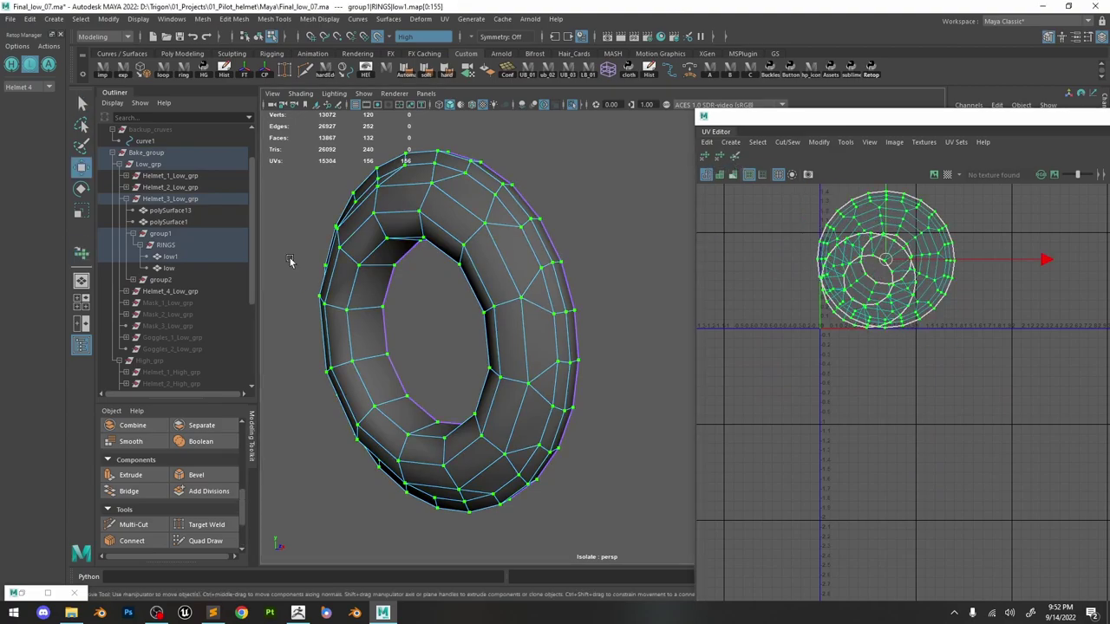
Isolate the low ring in group1 and move its larger UV shell clear of the smaller one.
{"action": "left_click", "coordinate": [171, 257]}
{"action": "left_click", "coordinate": [169, 268]}
{"action": "key", "text": "ctrl+1"}
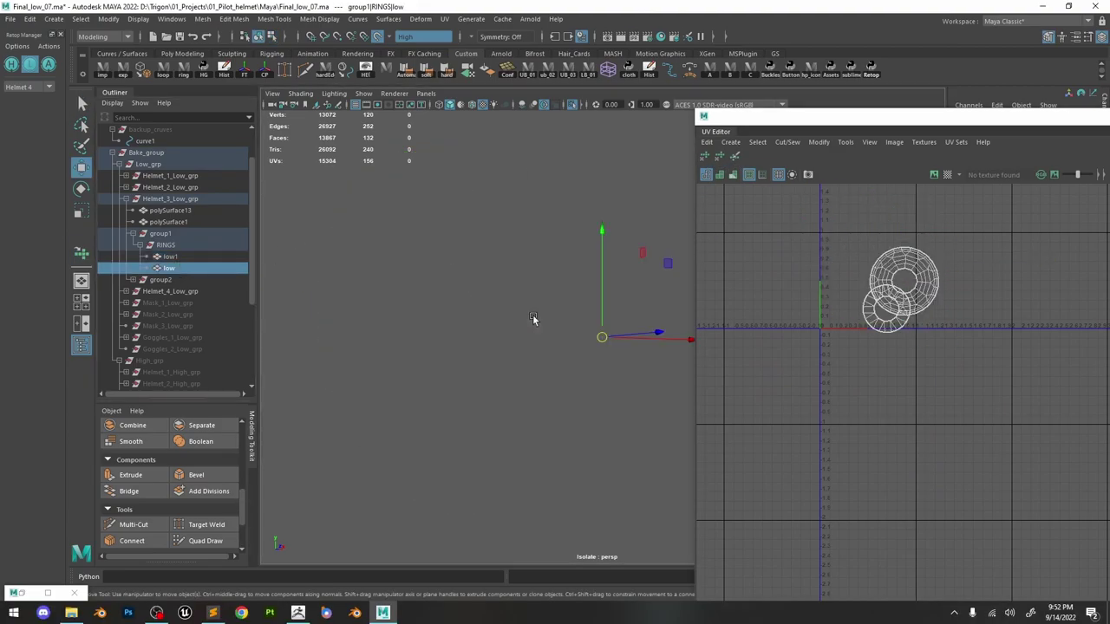
{"action": "left_click", "coordinate": [572, 106]}
{"action": "left_click", "coordinate": [572, 106]}
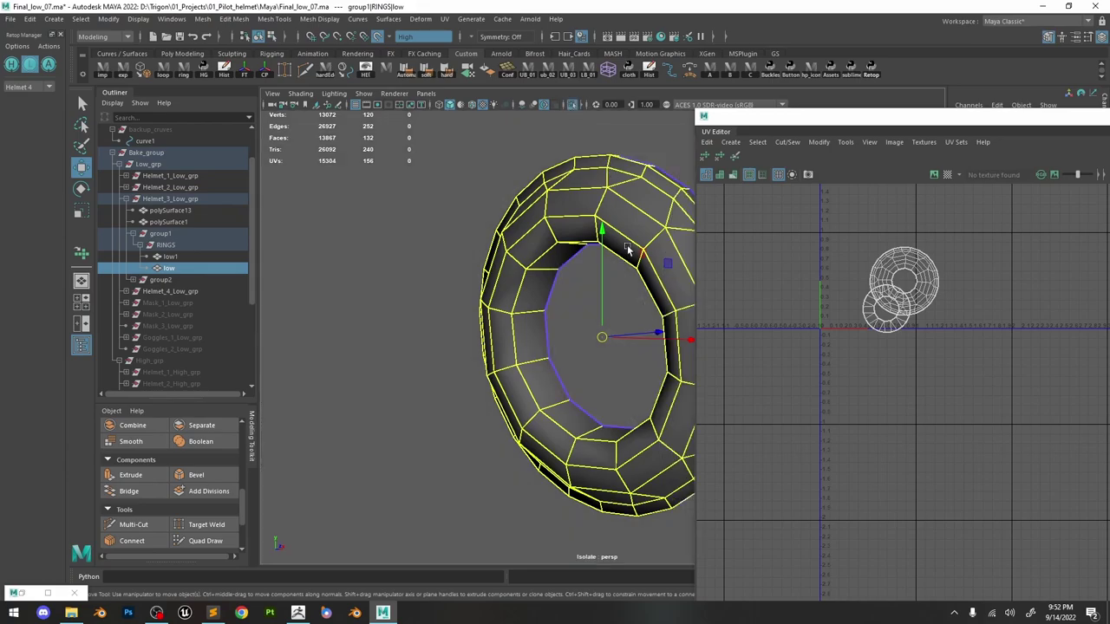
{"action": "left_click_drag", "start_coordinate": [630, 247], "coordinate": [496, 258], "text": "alt"}
{"action": "scroll", "coordinate": [908, 272], "scroll_direction": "up", "scroll_amount": 4}
{"action": "right_click_drag", "start_coordinate": [908, 272], "coordinate": [950, 276]}
{"action": "left_click", "coordinate": [949, 278]}
{"action": "left_click_drag", "start_coordinate": [899, 292], "coordinate": [998, 290]}
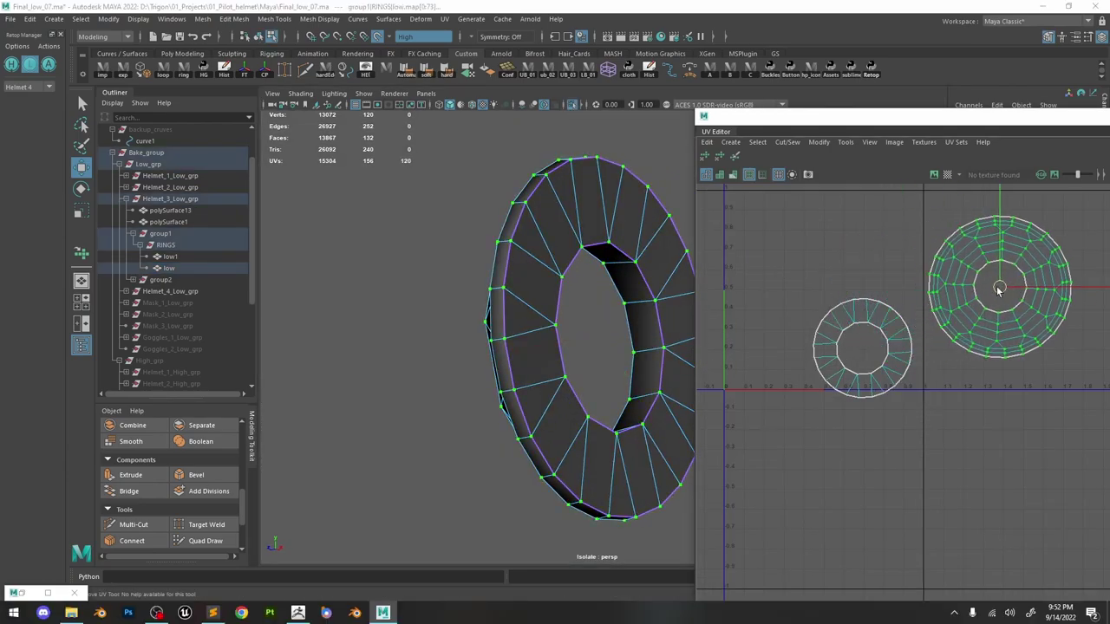
Close the UV Editor and exit isolation to show the low1 ring on the helmet.
{"action": "left_click_drag", "start_coordinate": [1057, 121], "coordinate": [879, 121]}
{"action": "left_click", "coordinate": [189, 254]}
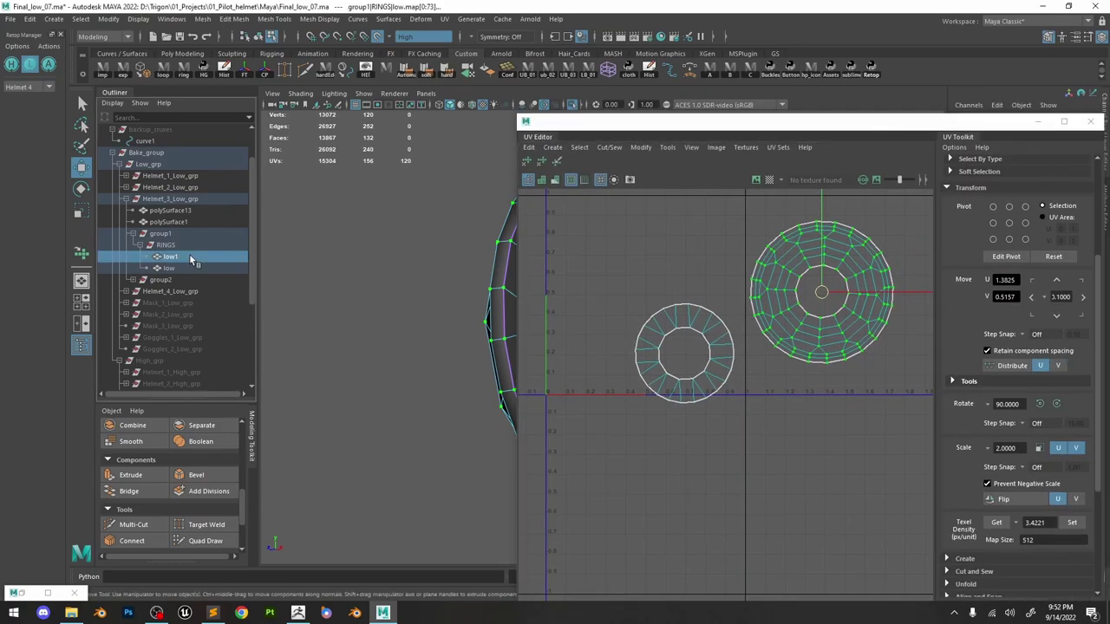
{"action": "left_click", "coordinate": [1090, 122]}
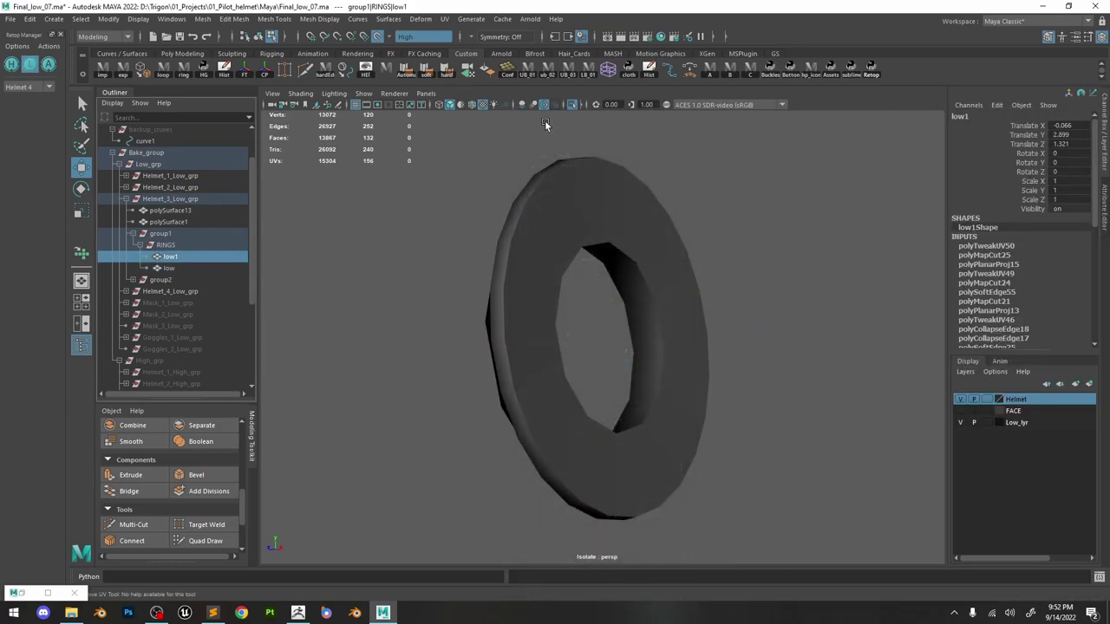
{"action": "left_click", "coordinate": [572, 105]}
{"action": "left_click_drag", "start_coordinate": [546, 239], "coordinate": [647, 264], "text": "alt"}
{"action": "scroll", "coordinate": [646, 262], "scroll_direction": "down", "scroll_amount": 10}
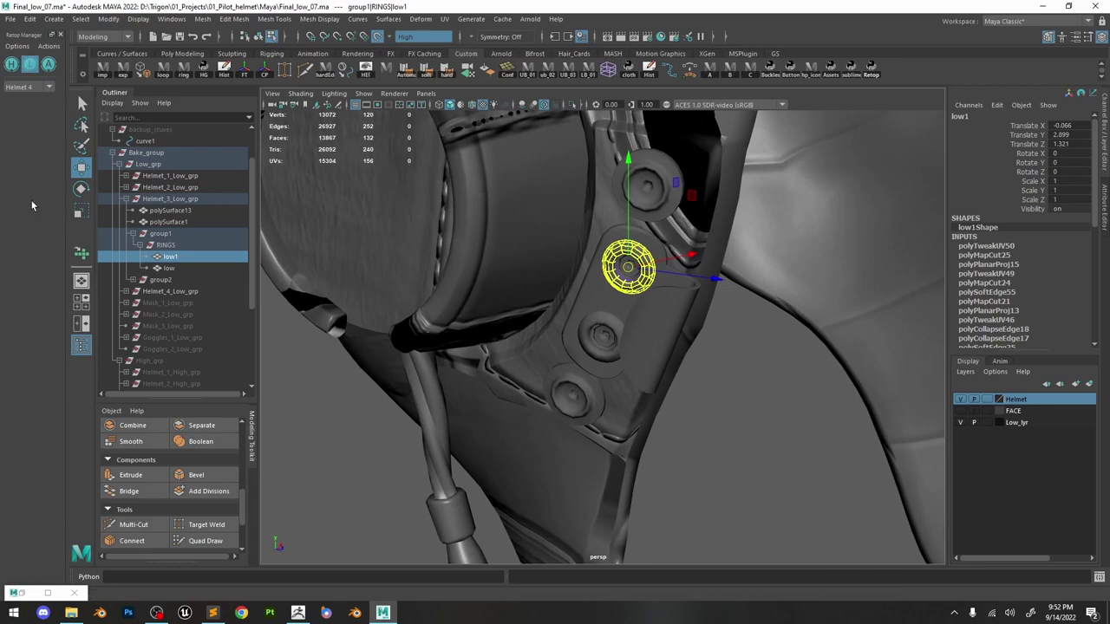
Duplicate group1, mirror the copy with Scale X -1 and freeze its transformations.
{"action": "left_click", "coordinate": [164, 246]}
{"action": "left_click_drag", "start_coordinate": [573, 286], "coordinate": [517, 273], "text": "alt"}
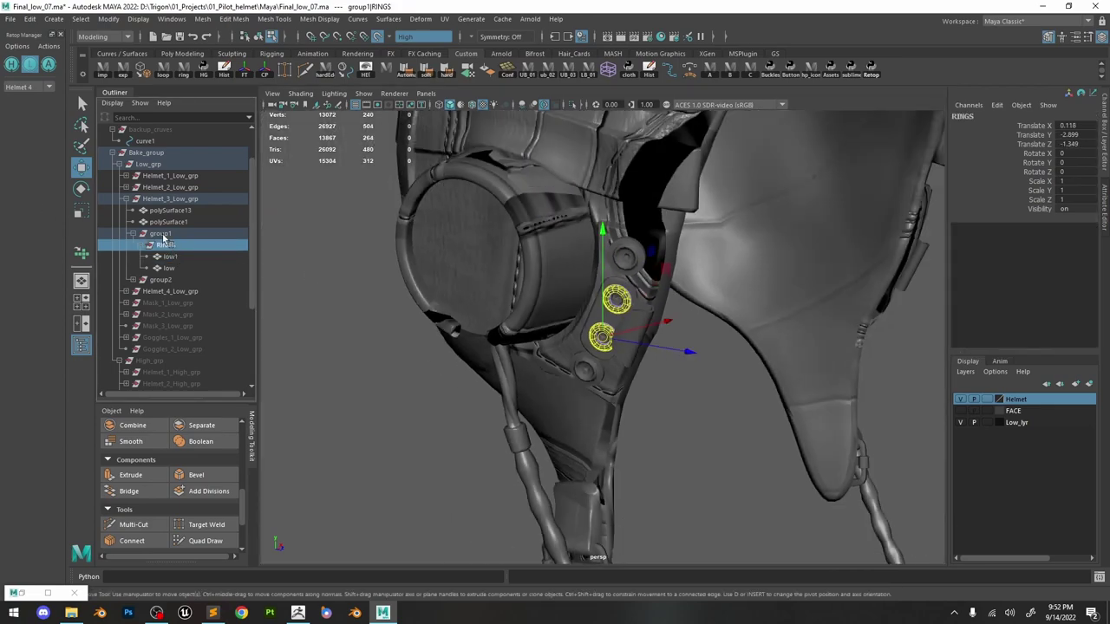
{"action": "left_click", "coordinate": [163, 235]}
{"action": "key", "text": "ctrl+d"}
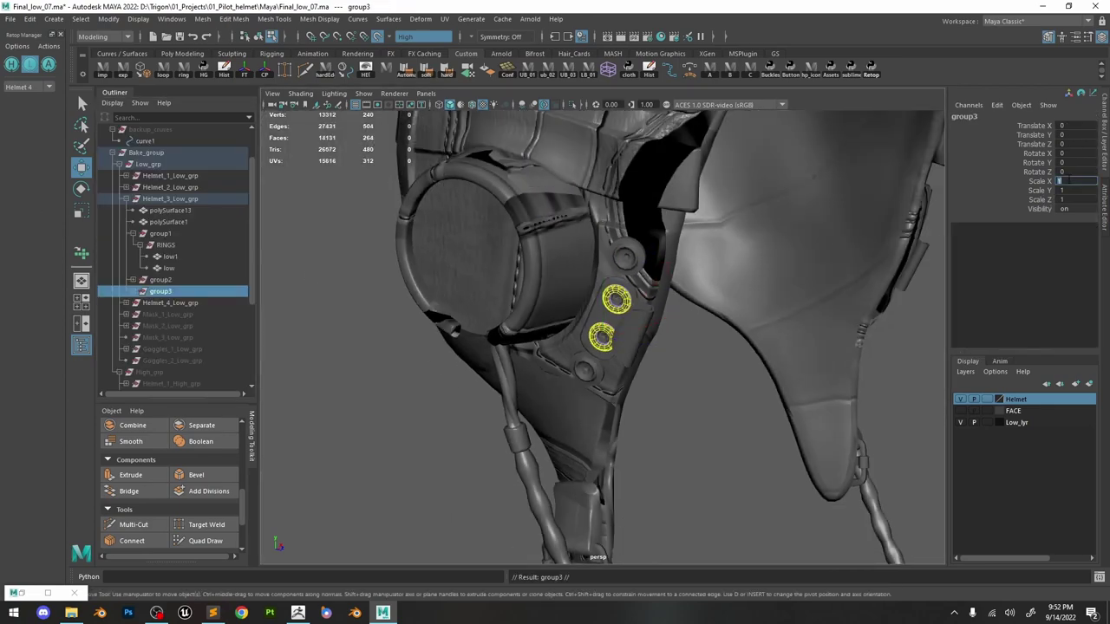
{"action": "type", "text": "-1"}
{"action": "key", "text": "Return"}
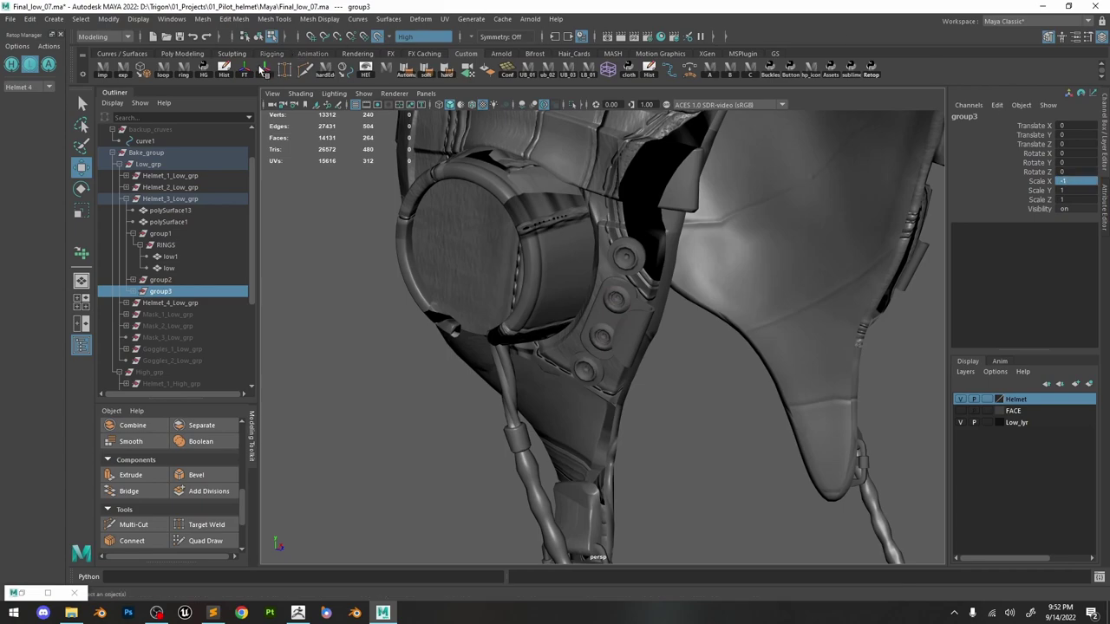
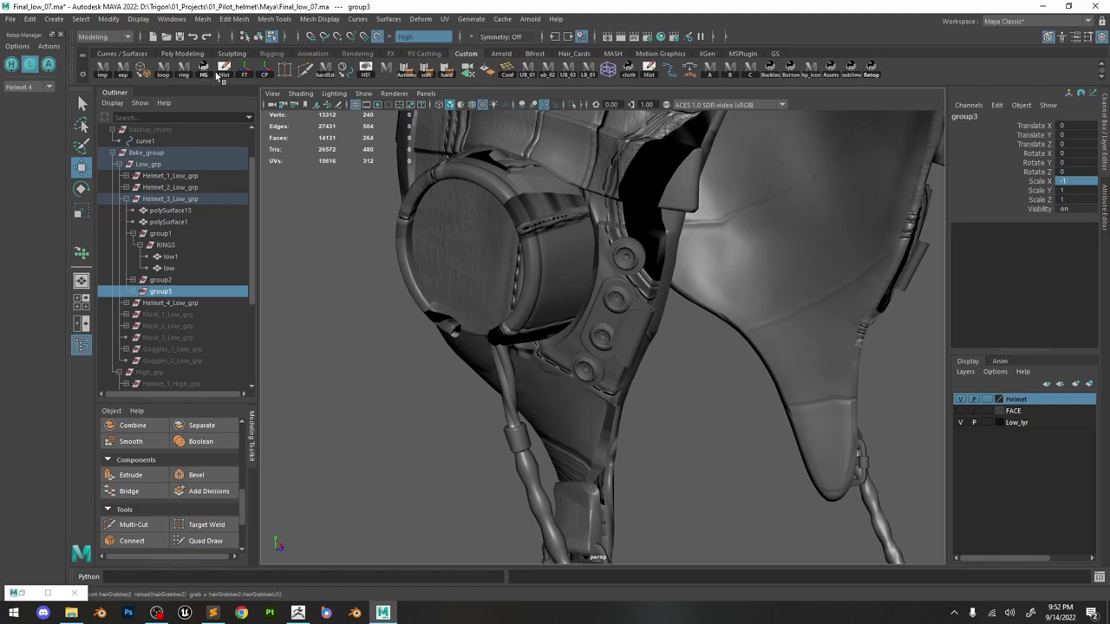
{"action": "left_click", "coordinate": [244, 73]}
Try to lay out the UVs of Helmet_1_Low_grp through Helmet_4_Low_grp together.
{"action": "left_click", "coordinate": [171, 176]}
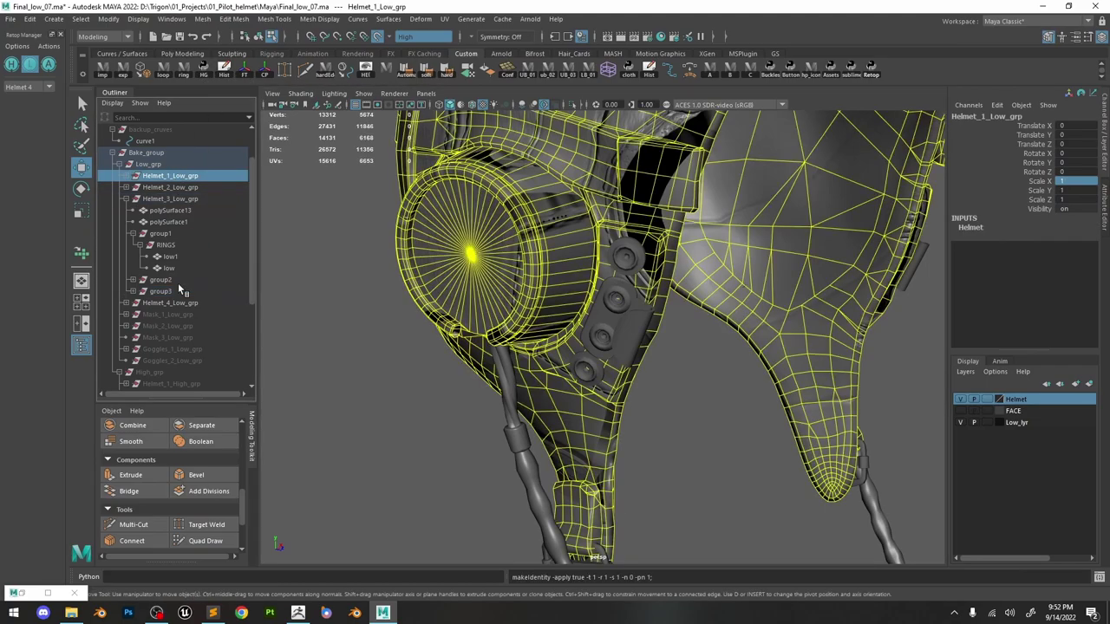
{"action": "left_click", "coordinate": [170, 303], "text": "shift"}
{"action": "left_click", "coordinate": [444, 19]}
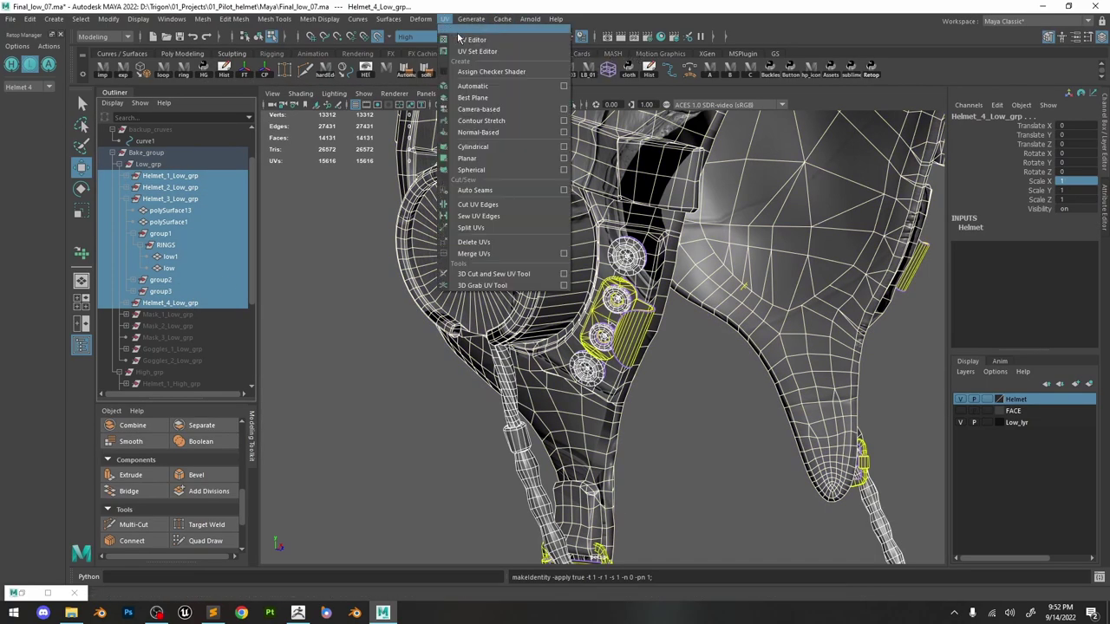
{"action": "left_click", "coordinate": [468, 38]}
{"action": "right_click_drag", "start_coordinate": [666, 273], "coordinate": [722, 277]}
{"action": "left_click_drag", "start_coordinate": [810, 417], "coordinate": [576, 196]}
{"action": "right_click_drag", "start_coordinate": [656, 246], "coordinate": [554, 283], "text": "shift"}
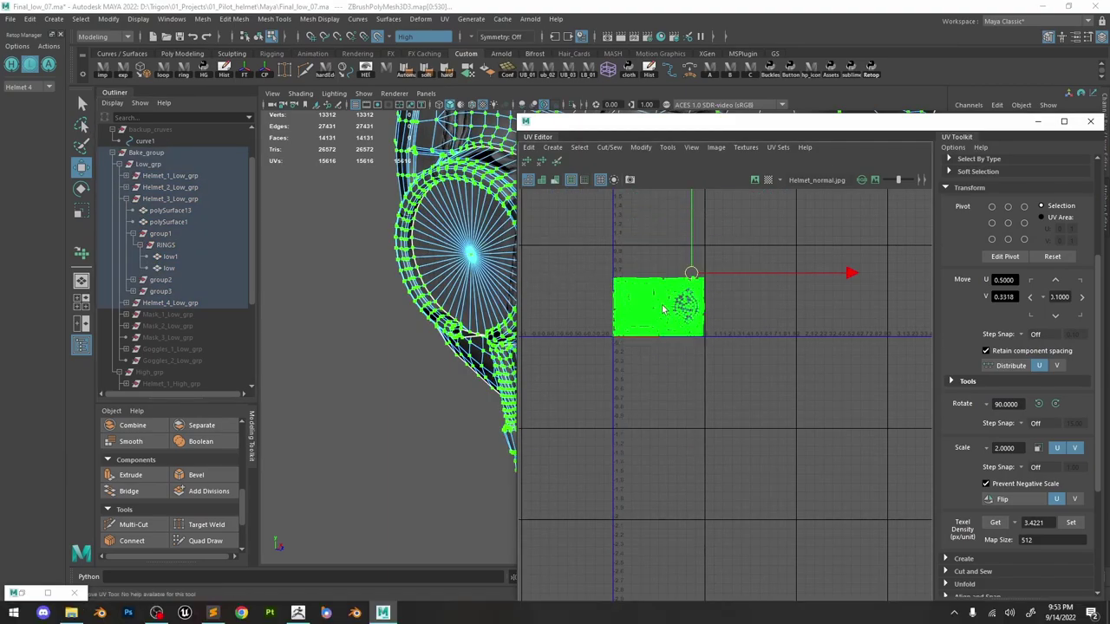
{"action": "scroll", "coordinate": [659, 329], "scroll_direction": "up", "scroll_amount": 5}
{"action": "scroll", "coordinate": [639, 401], "scroll_direction": "up", "scroll_amount": 5}
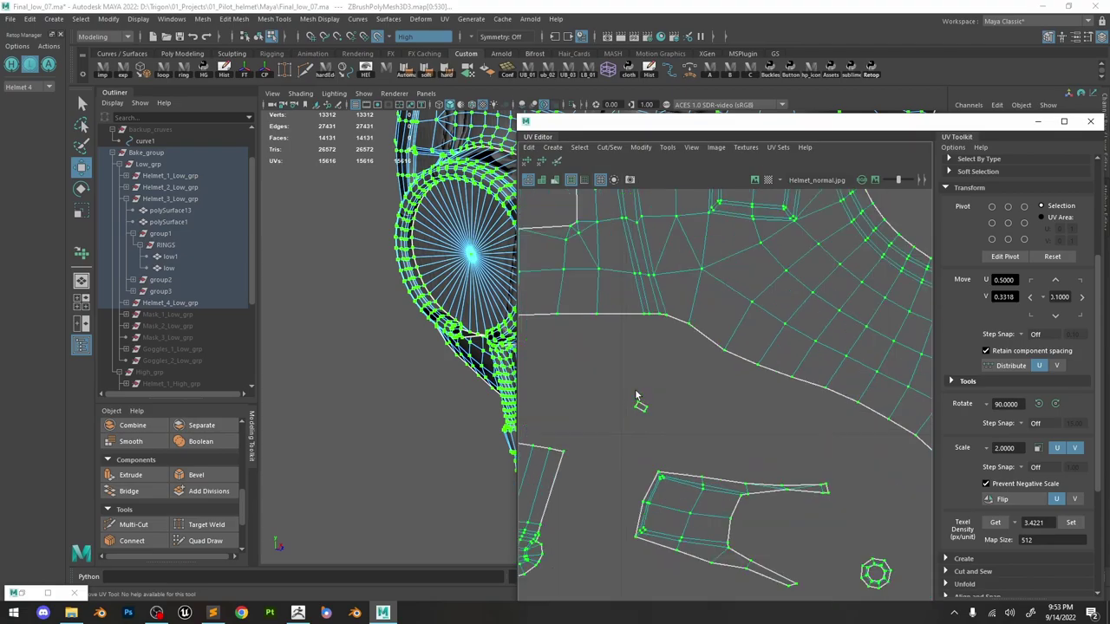
{"action": "scroll", "coordinate": [642, 411], "scroll_direction": "down", "scroll_amount": 4}
{"action": "scroll", "coordinate": [658, 423], "scroll_direction": "down", "scroll_amount": 5}
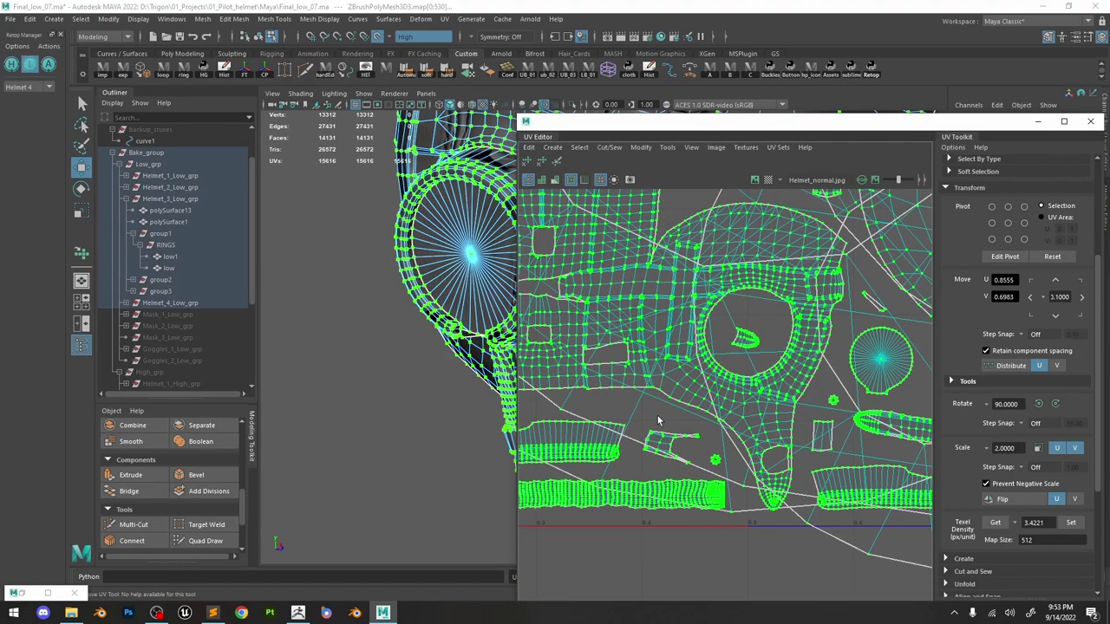
Look through the ring groups and check the low1 ring's UVs in the UV Editor.
{"action": "left_click", "coordinate": [1039, 122]}
{"action": "left_click", "coordinate": [173, 292]}
{"action": "left_click", "coordinate": [170, 245]}
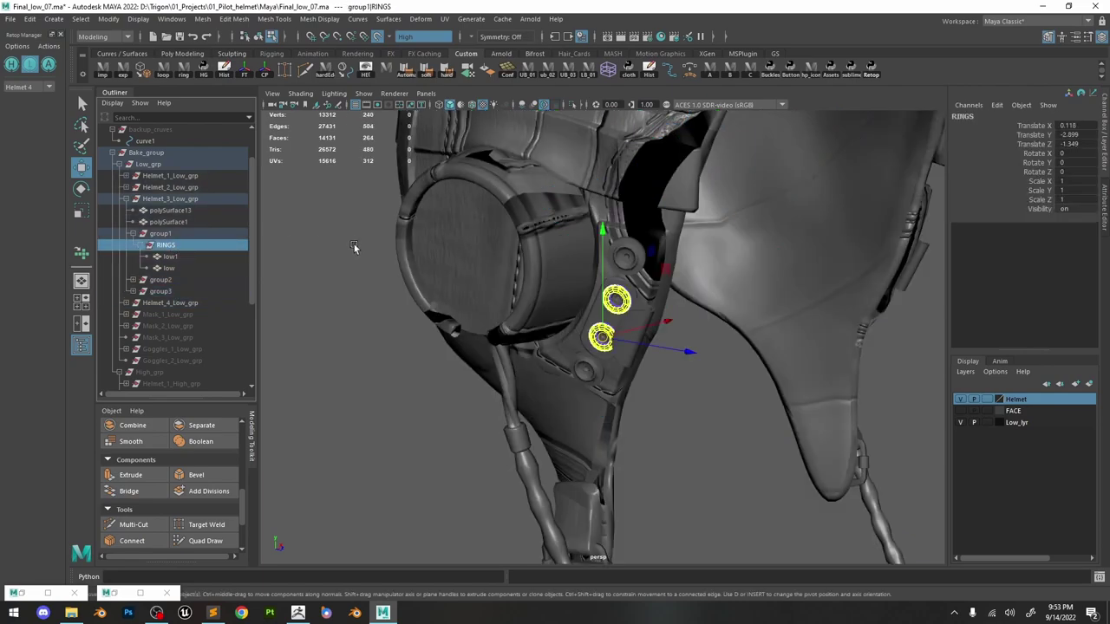
{"action": "left_click", "coordinate": [445, 19]}
{"action": "left_click", "coordinate": [472, 40]}
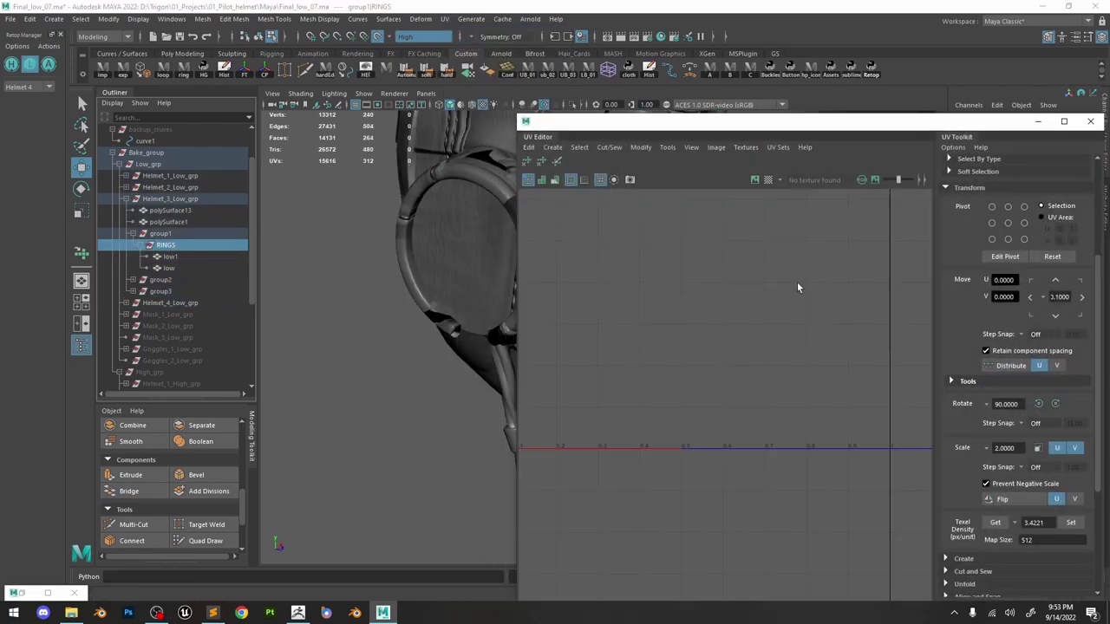
{"action": "left_click", "coordinate": [167, 257]}
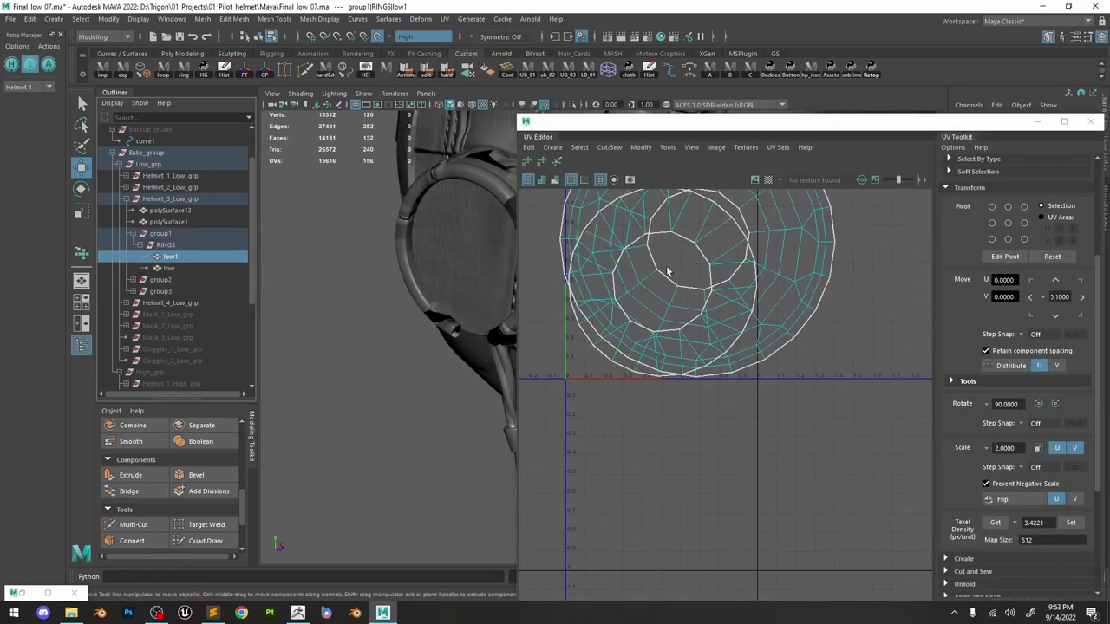
Delete all construction history in the scene and recheck the UVs of the low and low1 rings.
{"action": "left_click", "coordinate": [30, 18]}
{"action": "mouse_move", "coordinate": [130, 166]}
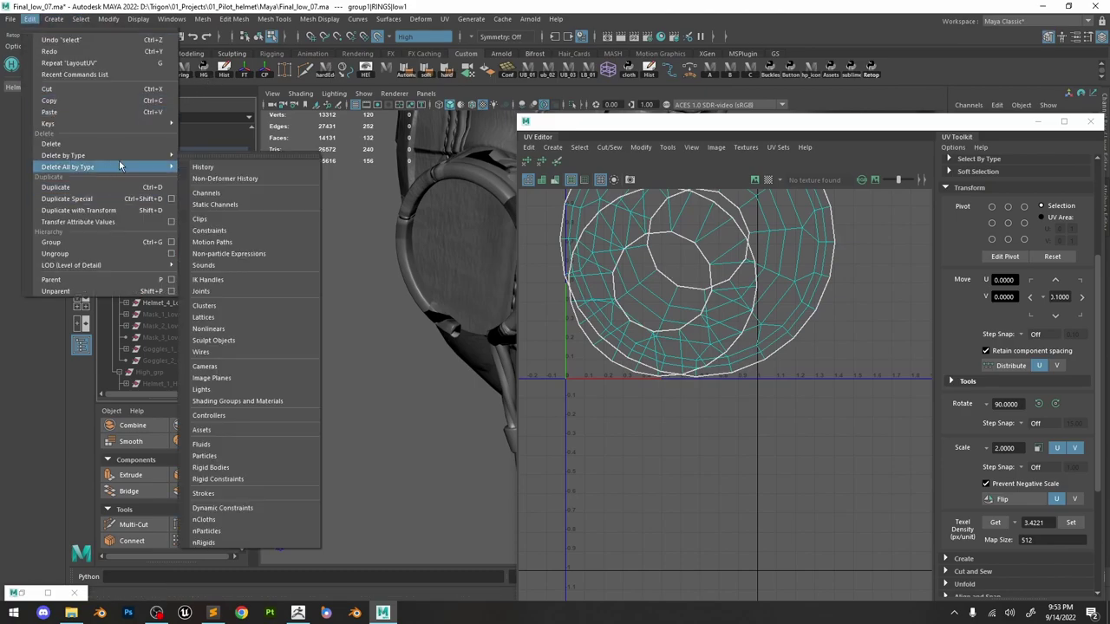
{"action": "left_click", "coordinate": [219, 168]}
{"action": "left_click", "coordinate": [164, 269]}
{"action": "left_click", "coordinate": [168, 257]}
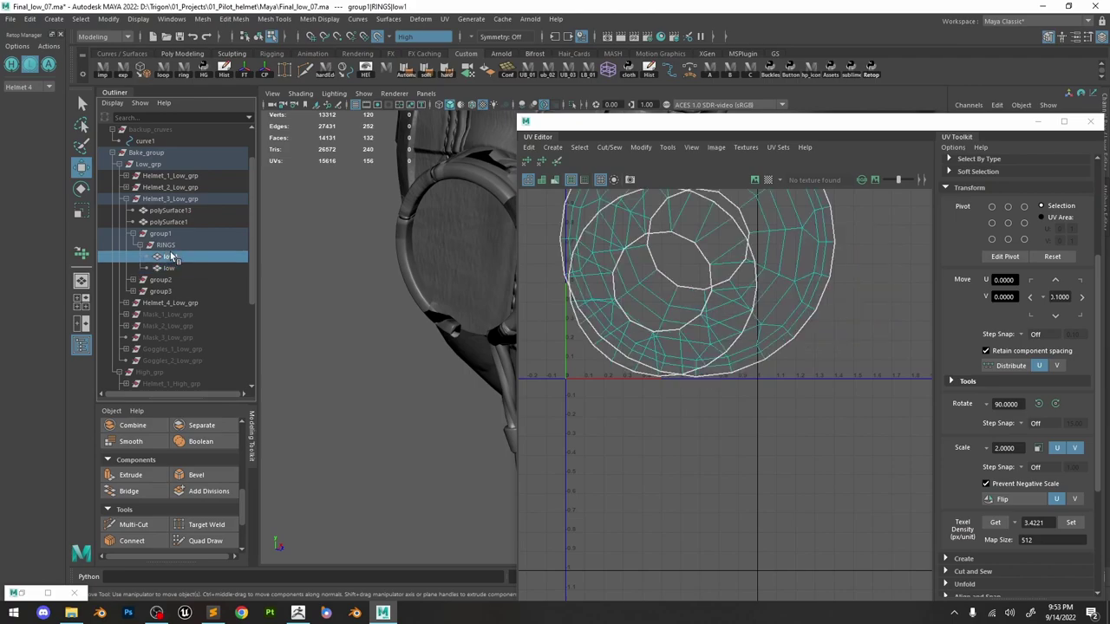
Select the old mirrored ring group, group2, and delete it.
{"action": "left_click", "coordinate": [160, 281]}
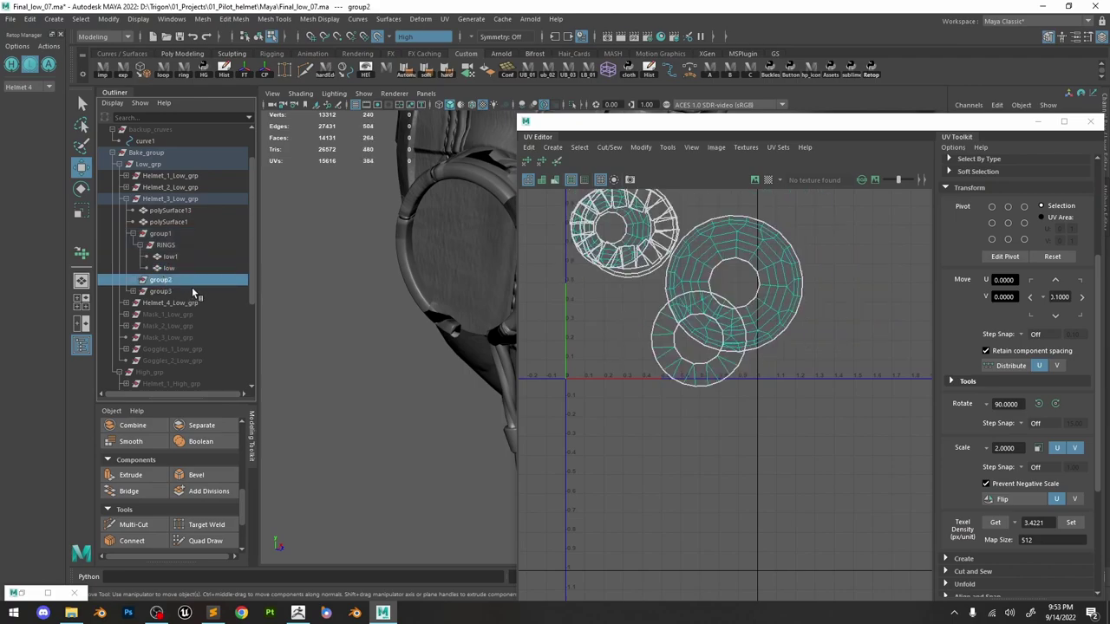
{"action": "right_click_drag", "start_coordinate": [297, 235], "coordinate": [451, 231], "text": "alt"}
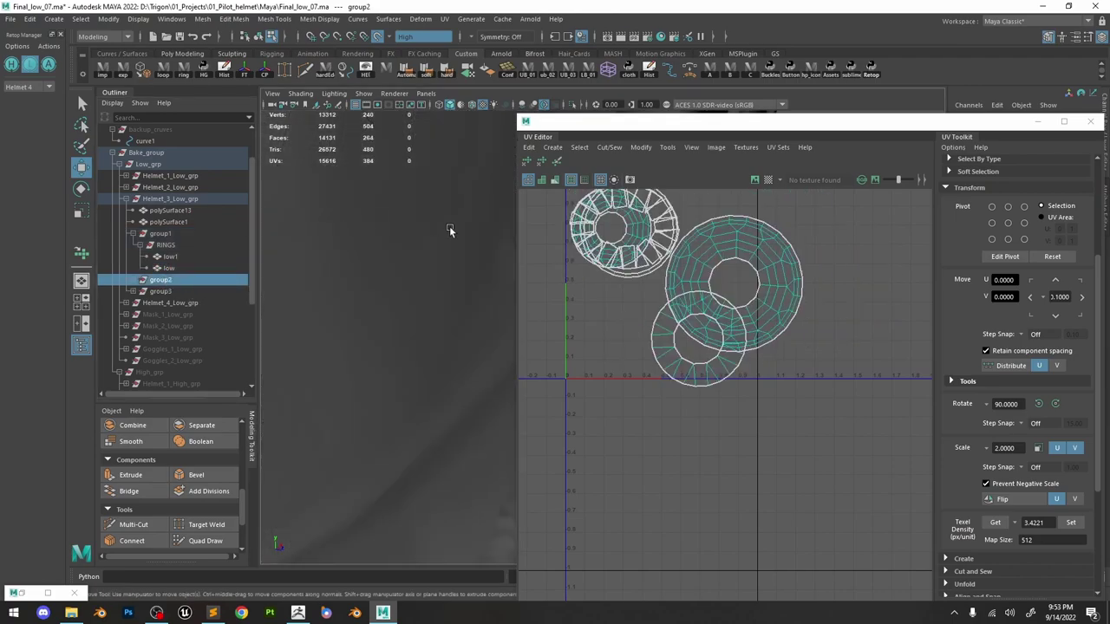
{"action": "left_click_drag", "start_coordinate": [515, 115], "coordinate": [717, 174]}
{"action": "right_click_drag", "start_coordinate": [581, 164], "coordinate": [495, 164], "text": "alt"}
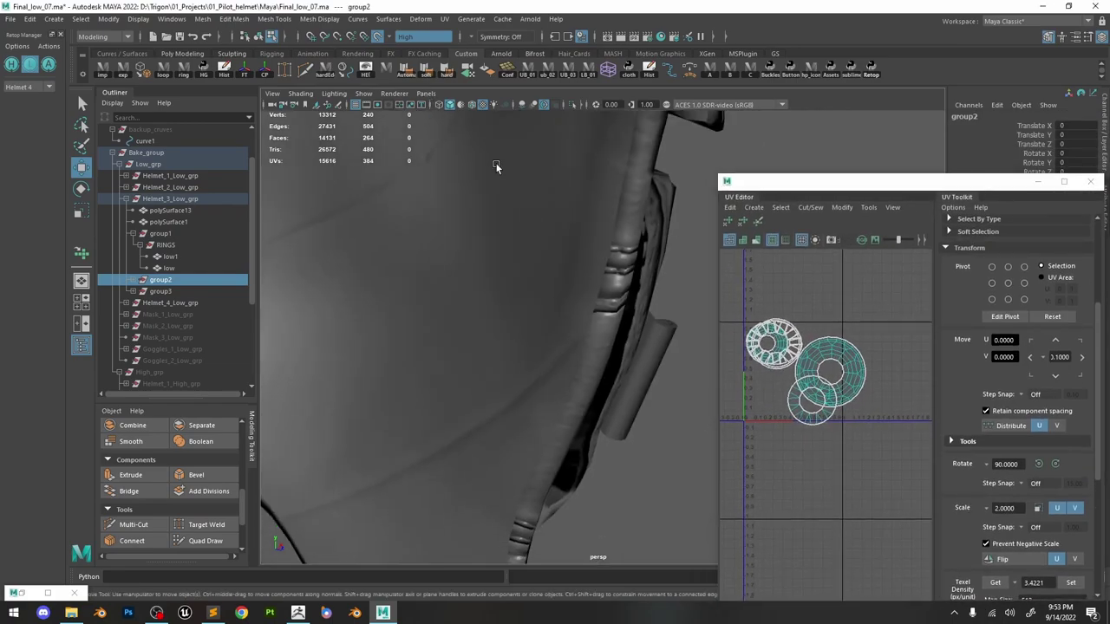
{"action": "left_click_drag", "start_coordinate": [496, 164], "coordinate": [544, 247], "text": "alt"}
{"action": "middle_click_drag", "start_coordinate": [543, 246], "coordinate": [477, 259], "text": "alt"}
{"action": "key", "text": "Delete"}
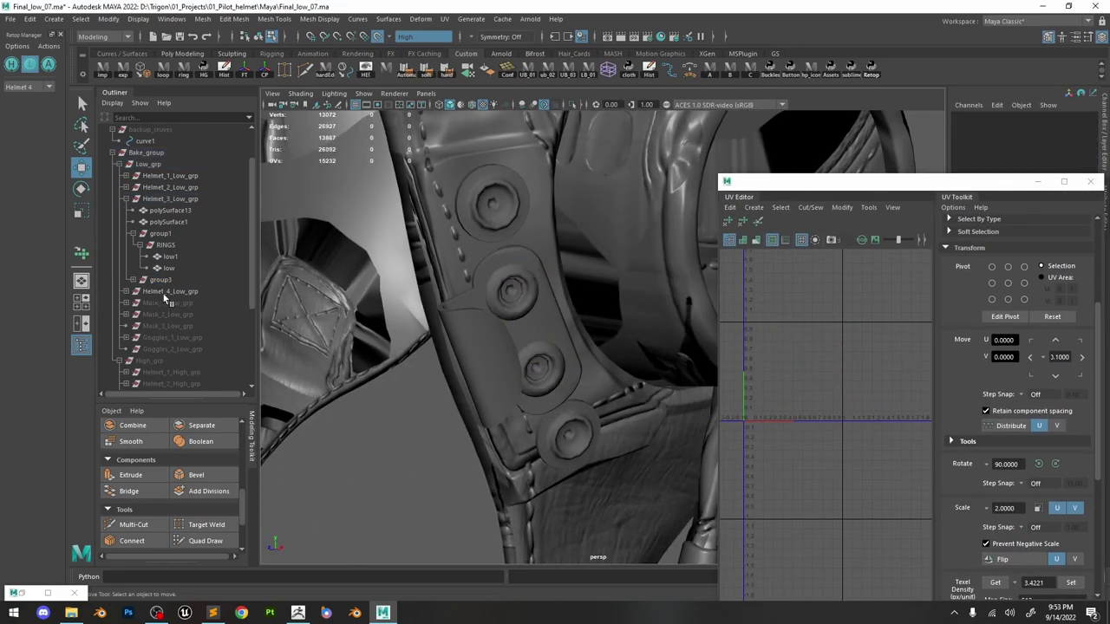
Select the mirrored ring group, group3, and lay out all of its UVs.
{"action": "left_click", "coordinate": [162, 293]}
{"action": "scroll", "coordinate": [826, 364], "scroll_direction": "up", "scroll_amount": 4}
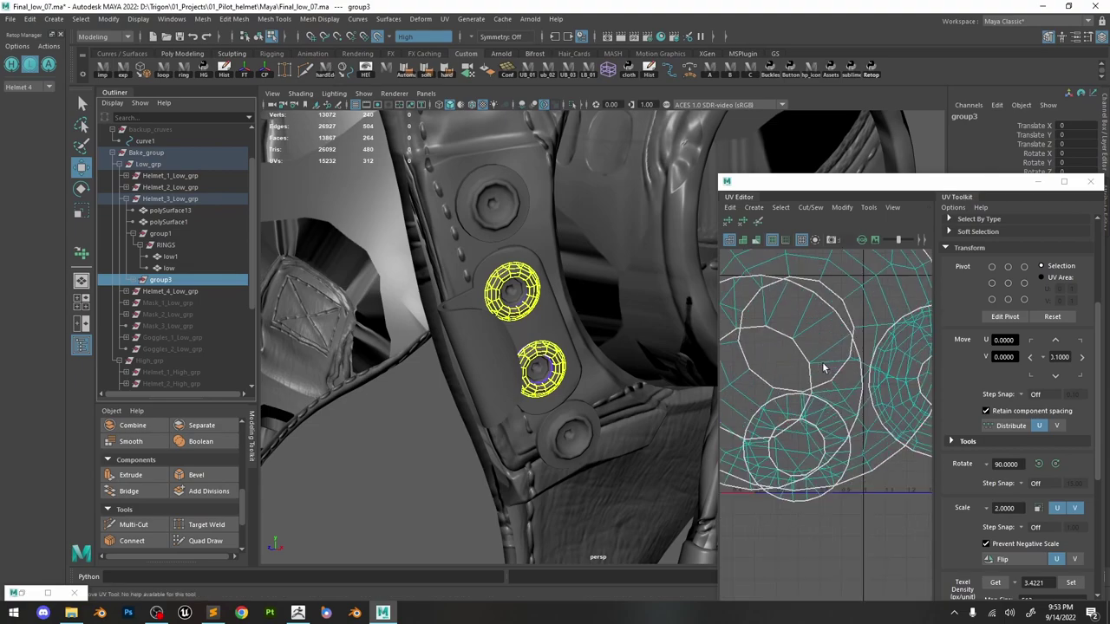
{"action": "scroll", "coordinate": [795, 397], "scroll_direction": "down", "scroll_amount": 8}
{"action": "right_click_drag", "start_coordinate": [795, 395], "coordinate": [867, 386]}
{"action": "left_click_drag", "start_coordinate": [897, 308], "coordinate": [722, 471]}
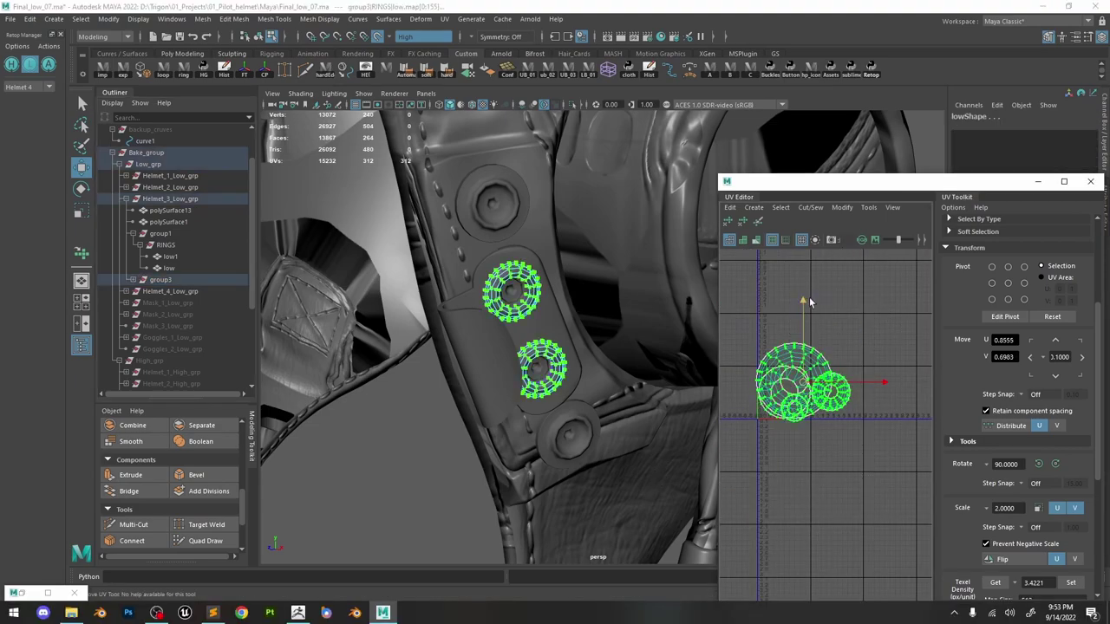
{"action": "right_click_drag", "start_coordinate": [812, 297], "coordinate": [859, 349], "text": "shift"}
{"action": "scroll", "coordinate": [789, 407], "scroll_direction": "up", "scroll_amount": 3}
Select group1 and lay out all the UVs of its low and low1 rings.
{"action": "left_click", "coordinate": [158, 237]}
{"action": "scroll", "coordinate": [812, 359], "scroll_direction": "down", "scroll_amount": 8}
{"action": "left_click_drag", "start_coordinate": [867, 315], "coordinate": [723, 425]}
{"action": "right_click_drag", "start_coordinate": [814, 323], "coordinate": [767, 339], "text": "shift"}
{"action": "scroll", "coordinate": [798, 373], "scroll_direction": "up", "scroll_amount": 3}
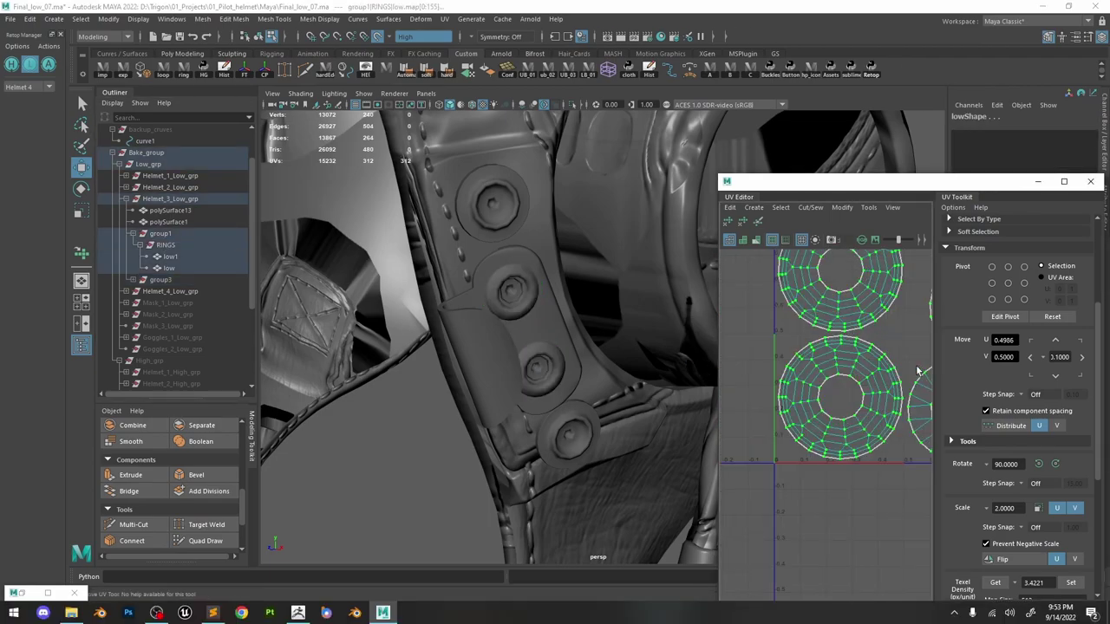
Examine the UVs of polySurface1, the whole Helmet_3_Low_grp and group1 for overlapping or misplaced shells.
{"action": "left_click", "coordinate": [165, 223]}
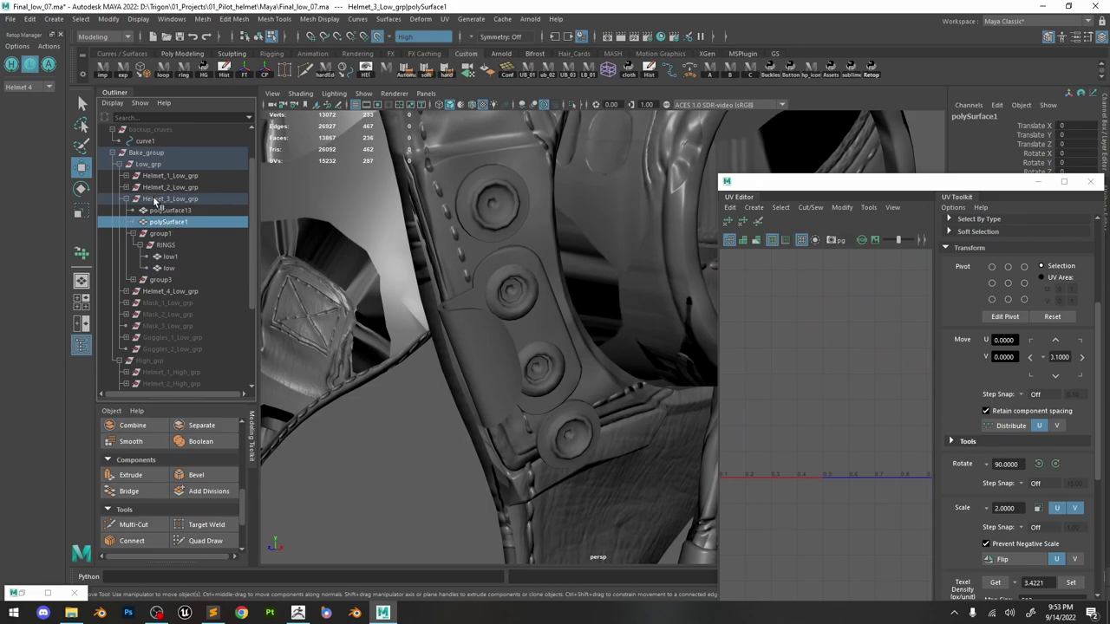
{"action": "left_click", "coordinate": [154, 200]}
{"action": "scroll", "coordinate": [785, 336], "scroll_direction": "down", "scroll_amount": 4}
{"action": "scroll", "coordinate": [837, 367], "scroll_direction": "up", "scroll_amount": 9}
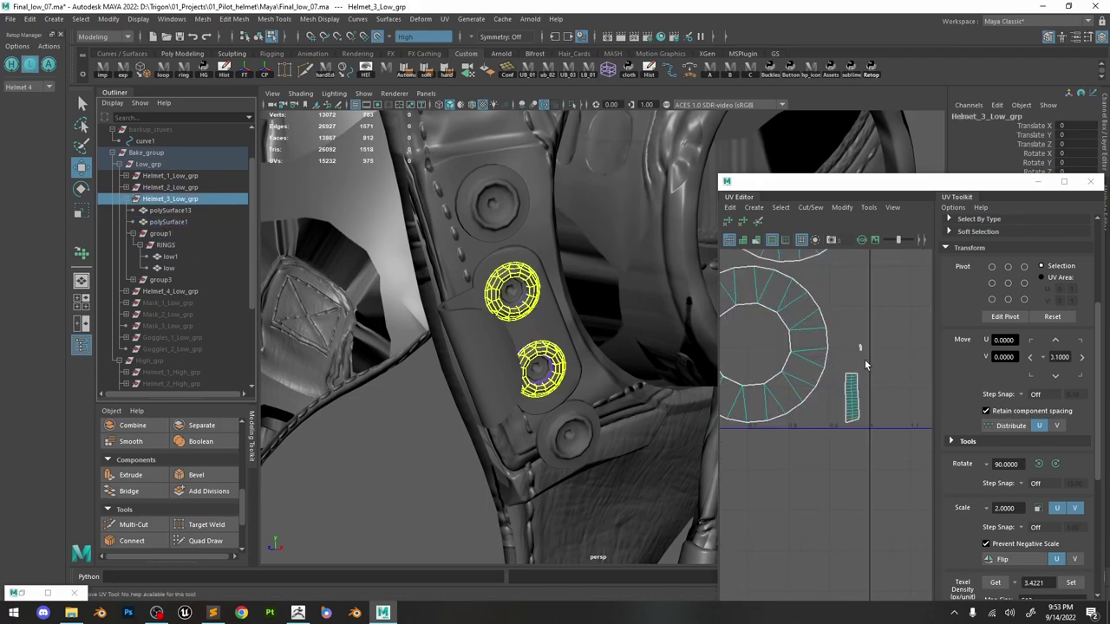
{"action": "scroll", "coordinate": [831, 340], "scroll_direction": "down", "scroll_amount": 8}
{"action": "scroll", "coordinate": [830, 338], "scroll_direction": "down", "scroll_amount": 4}
{"action": "left_click_drag", "start_coordinate": [772, 269], "coordinate": [842, 304]}
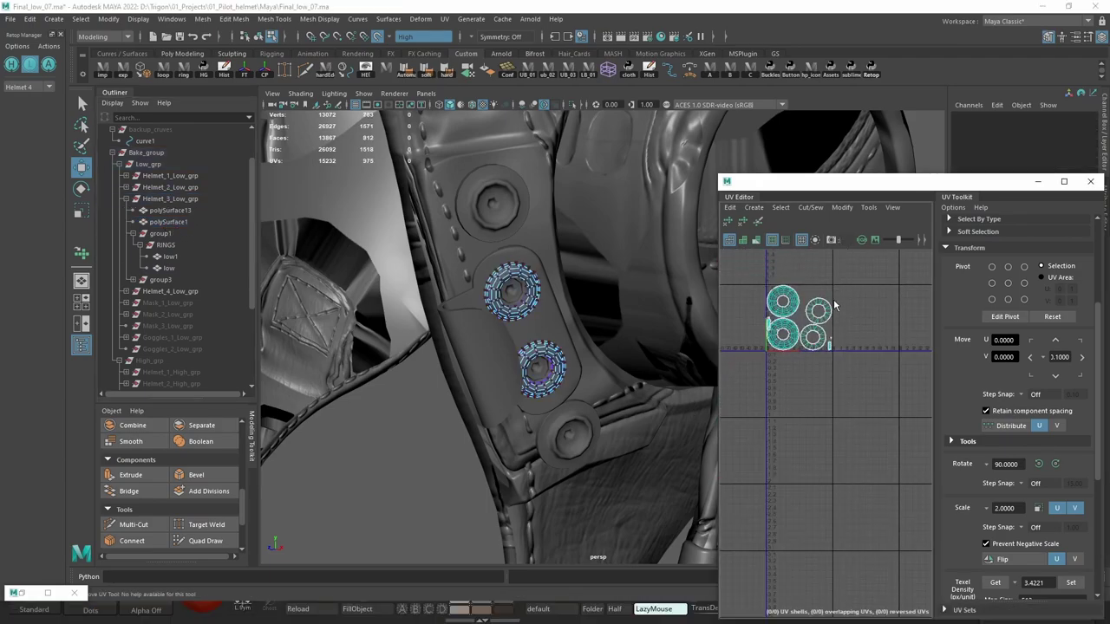
{"action": "right_click", "coordinate": [835, 302]}
{"action": "left_click", "coordinate": [156, 234]}
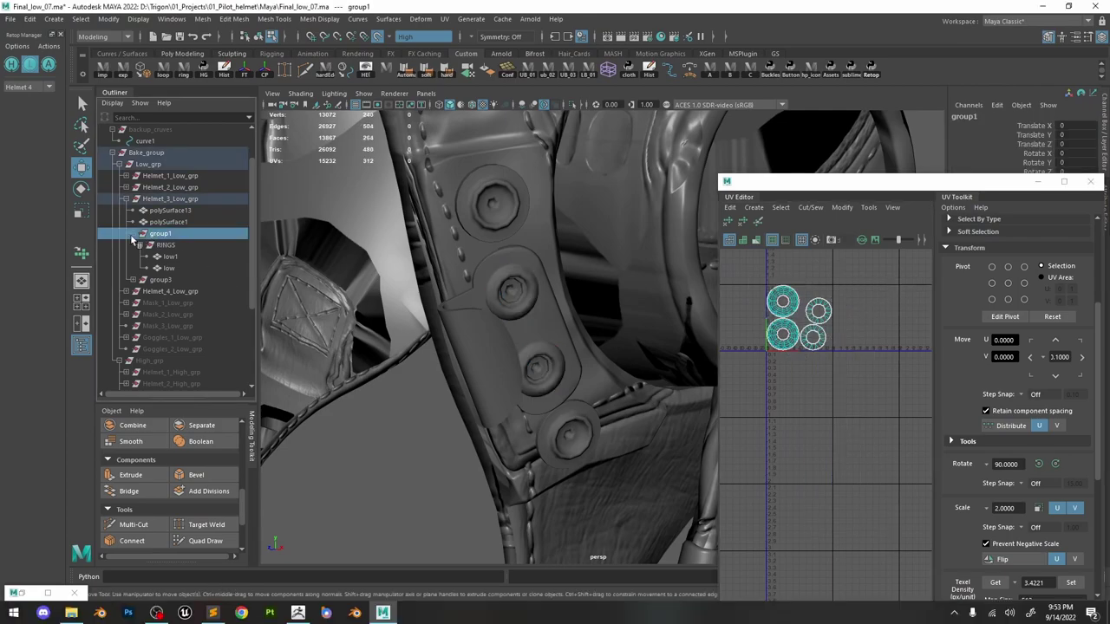
Select Helmet_1_Low_grp through Helmet_4_Low_grp and lay out all their UVs together in one tile.
{"action": "left_click", "coordinate": [124, 199]}
{"action": "left_click", "coordinate": [170, 176]}
{"action": "left_click", "coordinate": [172, 209], "text": "shift"}
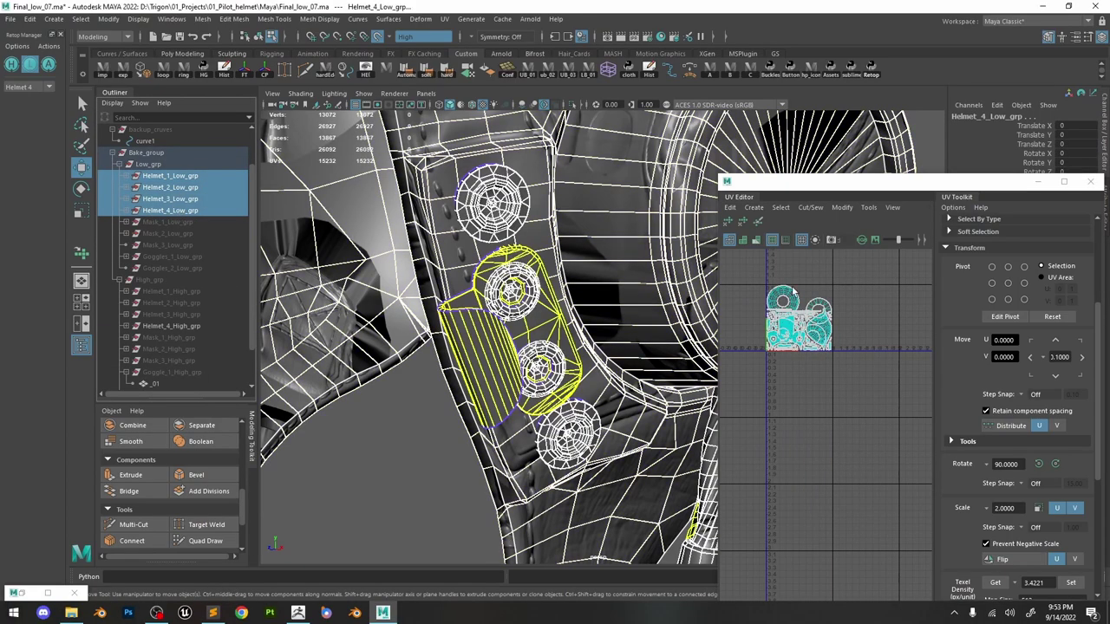
{"action": "right_click_drag", "start_coordinate": [832, 305], "coordinate": [881, 301]}
{"action": "left_click_drag", "start_coordinate": [871, 268], "coordinate": [753, 364]}
{"action": "right_click_drag", "start_coordinate": [814, 283], "coordinate": [770, 306], "text": "shift"}
Widen the UV Editor and examine the packed layout closely for shell spacing, overlaps and unused space.
{"action": "left_click_drag", "start_coordinate": [718, 347], "coordinate": [549, 345]}
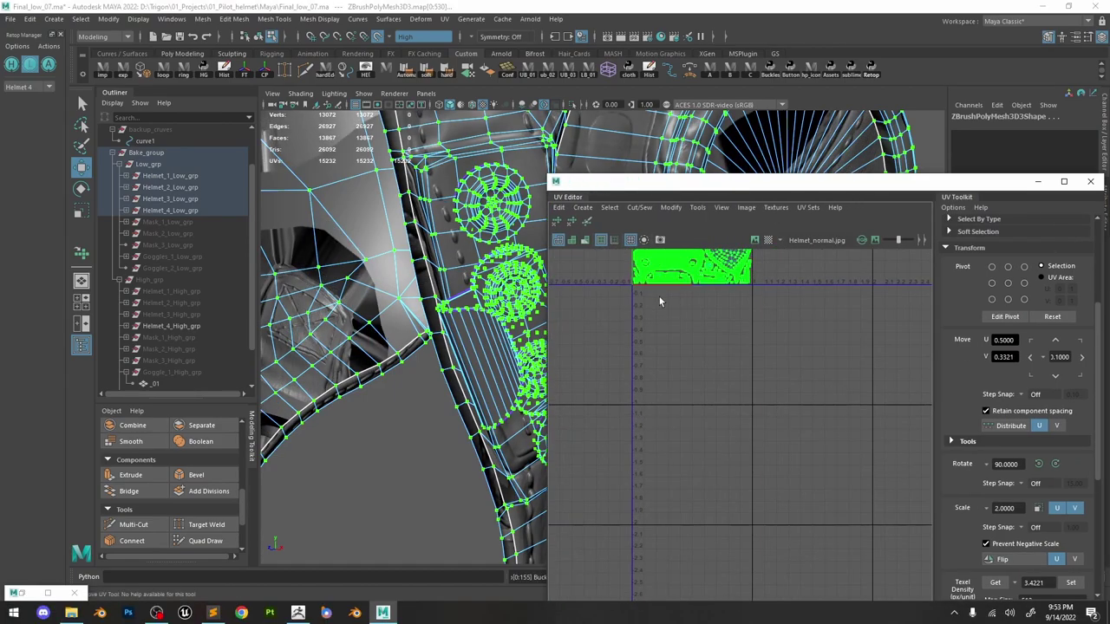
{"action": "scroll", "coordinate": [702, 436], "scroll_direction": "up", "scroll_amount": 10}
{"action": "scroll", "coordinate": [720, 496], "scroll_direction": "down", "scroll_amount": 3}
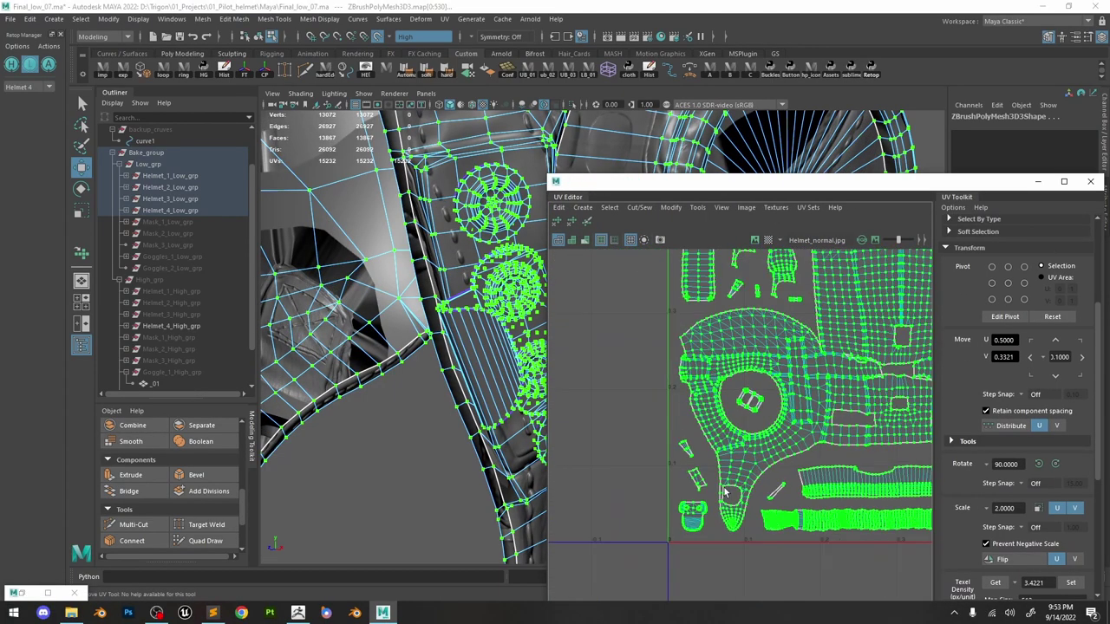
{"action": "scroll", "coordinate": [728, 493], "scroll_direction": "up", "scroll_amount": 2}
{"action": "scroll", "coordinate": [772, 501], "scroll_direction": "up", "scroll_amount": 3}
{"action": "scroll", "coordinate": [778, 478], "scroll_direction": "down", "scroll_amount": 6}
{"action": "middle_click_drag", "start_coordinate": [791, 339], "coordinate": [749, 491], "text": "alt"}
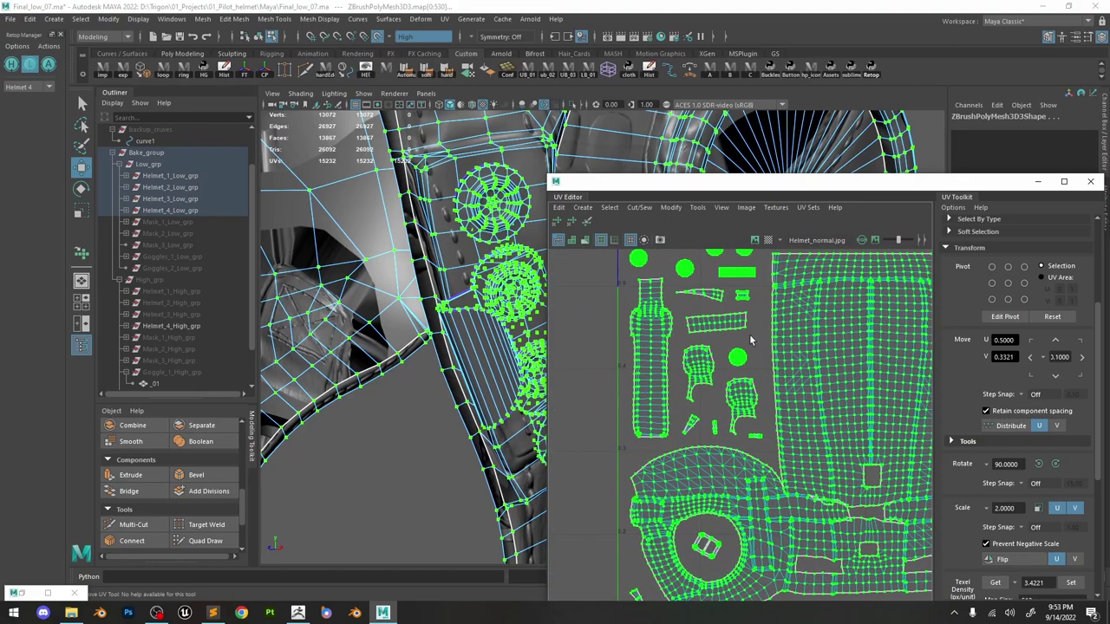
{"action": "middle_click_drag", "start_coordinate": [751, 339], "coordinate": [742, 469], "text": "alt"}
{"action": "middle_click_drag", "start_coordinate": [818, 350], "coordinate": [636, 364], "text": "alt"}
{"action": "middle_click_drag", "start_coordinate": [809, 370], "coordinate": [658, 334], "text": "alt"}
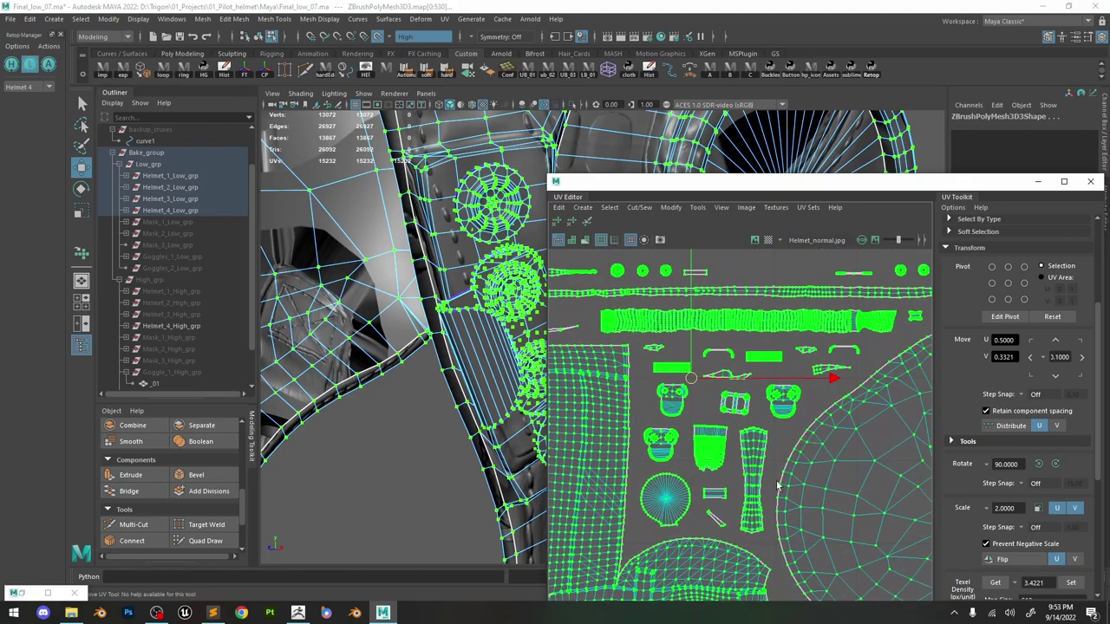
{"action": "middle_click_drag", "start_coordinate": [771, 556], "coordinate": [690, 377], "text": "alt"}
{"action": "middle_click_drag", "start_coordinate": [815, 486], "coordinate": [668, 386], "text": "alt"}
{"action": "middle_click_drag", "start_coordinate": [832, 512], "coordinate": [659, 377], "text": "alt"}
{"action": "scroll", "coordinate": [748, 496], "scroll_direction": "up", "scroll_amount": 5}
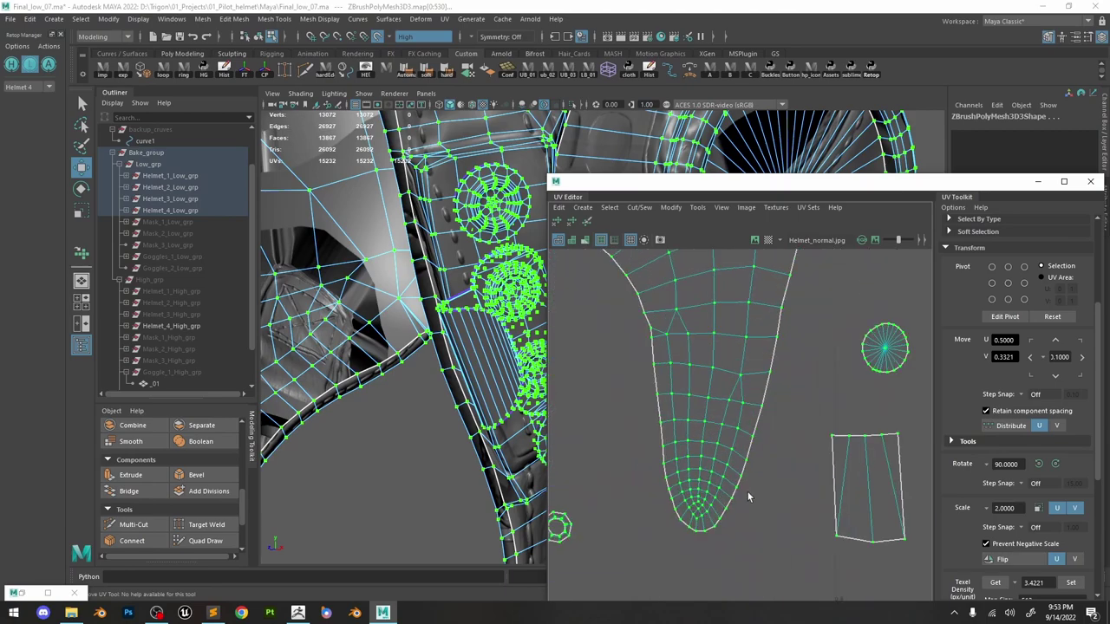
{"action": "scroll", "coordinate": [748, 492], "scroll_direction": "down", "scroll_amount": 5}
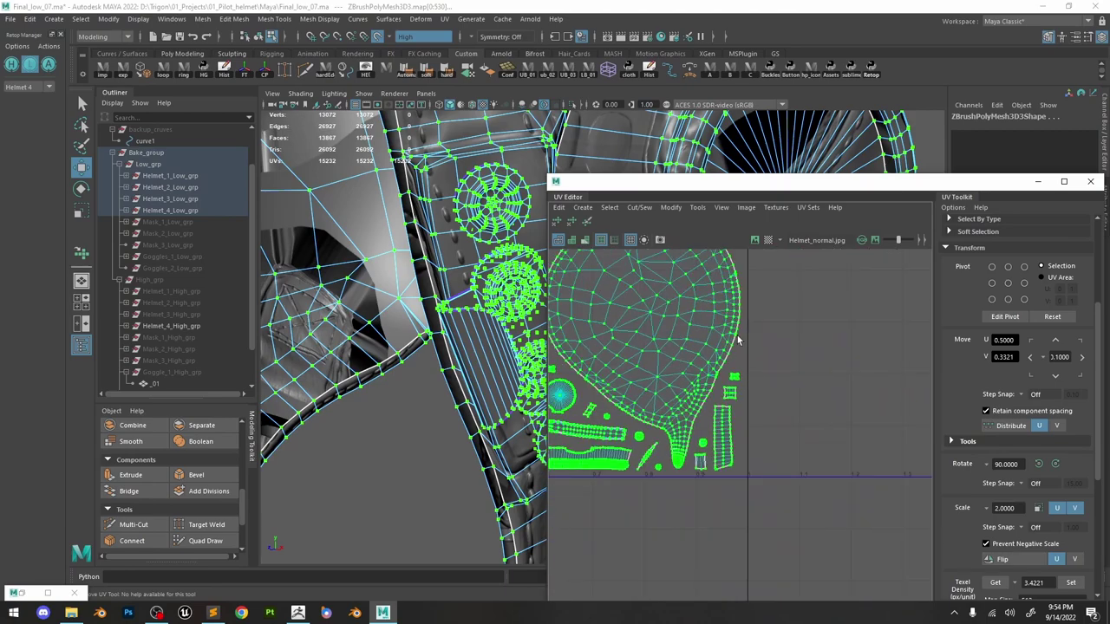
{"action": "scroll", "coordinate": [738, 339], "scroll_direction": "up", "scroll_amount": 5}
{"action": "scroll", "coordinate": [738, 339], "scroll_direction": "down", "scroll_amount": 7}
{"action": "middle_click_drag", "start_coordinate": [738, 357], "coordinate": [775, 466], "text": "alt"}
{"action": "scroll", "coordinate": [742, 354], "scroll_direction": "up", "scroll_amount": 4}
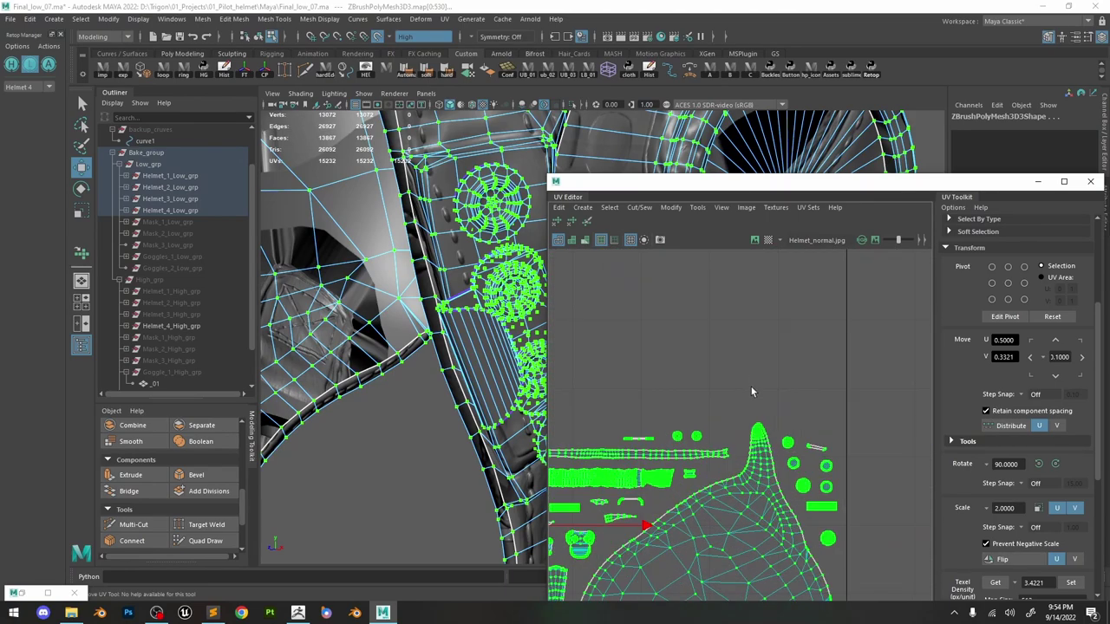
{"action": "scroll", "coordinate": [750, 448], "scroll_direction": "down", "scroll_amount": 5}
{"action": "middle_click_drag", "start_coordinate": [713, 498], "coordinate": [781, 378], "text": "alt"}
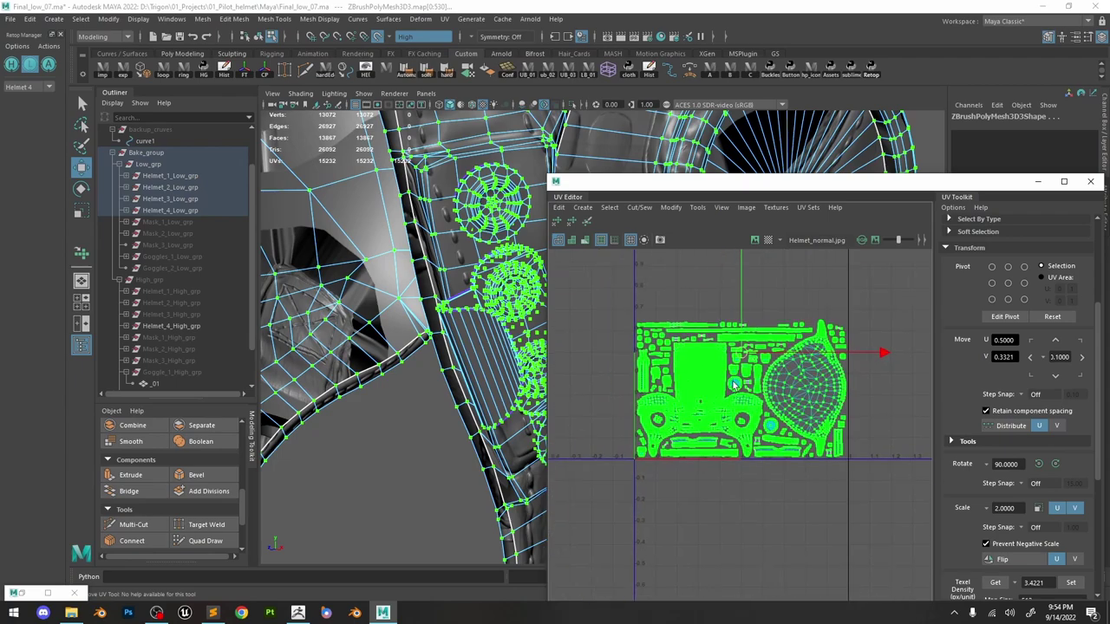
Move the main helmet shell and the large leaf-shaped shell out of the UV tile, placing them below it.
{"action": "left_click", "coordinate": [734, 385]}
{"action": "left_click", "coordinate": [715, 408]}
{"action": "scroll", "coordinate": [689, 423], "scroll_direction": "up", "scroll_amount": 5}
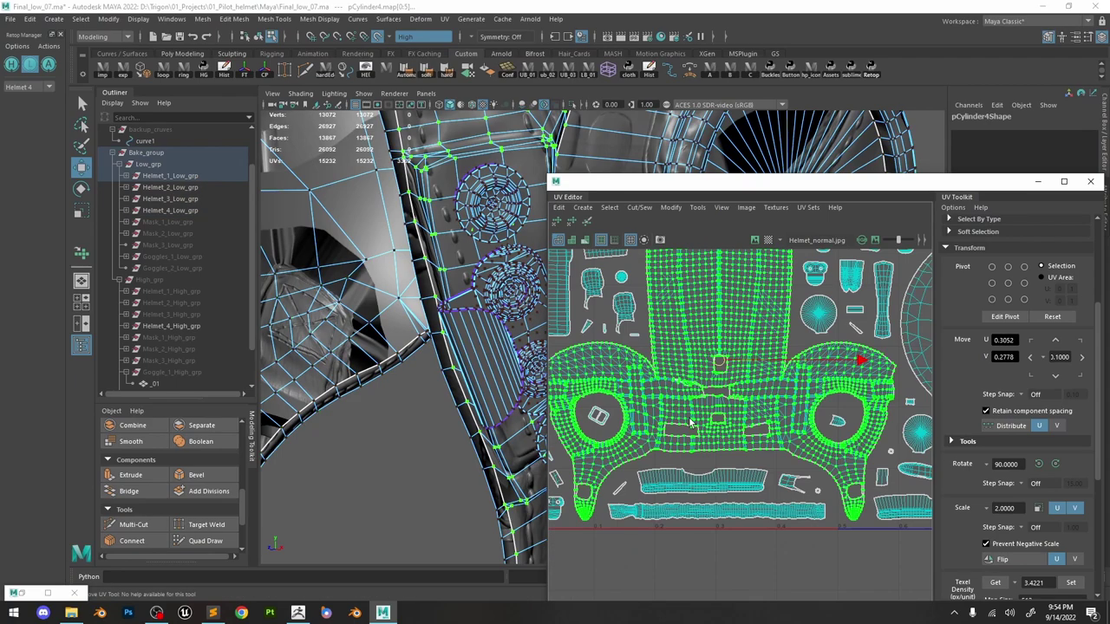
{"action": "scroll", "coordinate": [691, 423], "scroll_direction": "down", "scroll_amount": 5}
{"action": "left_click_drag", "start_coordinate": [701, 398], "coordinate": [823, 530]}
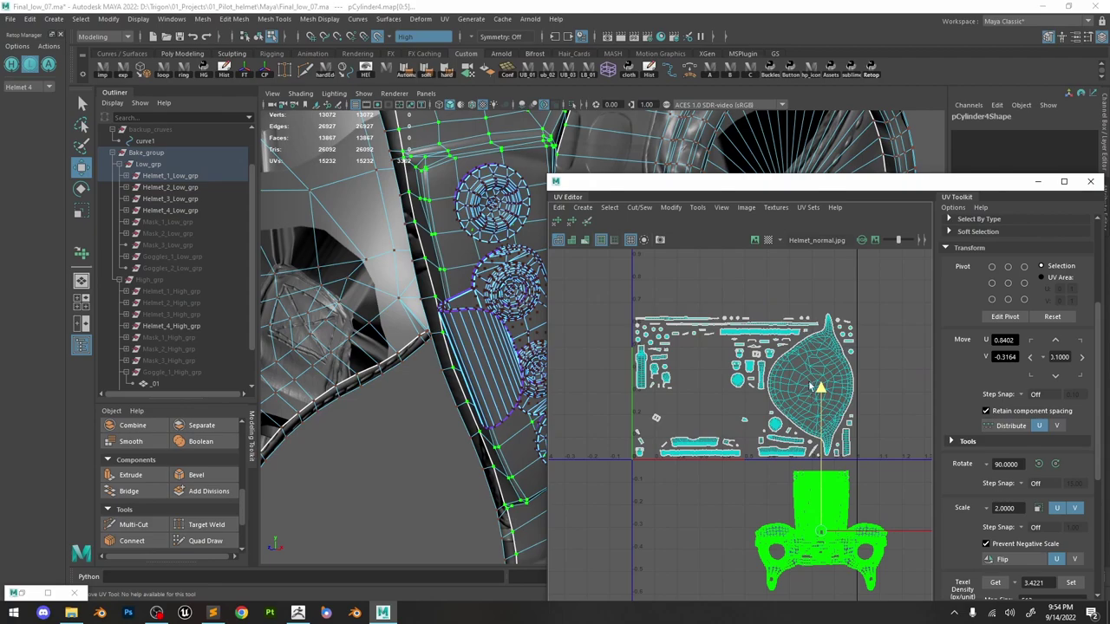
{"action": "left_click", "coordinate": [811, 386]}
{"action": "left_click_drag", "start_coordinate": [811, 386], "coordinate": [950, 531]}
Select the remaining smaller shells and pack them into the UV tile.
{"action": "left_click_drag", "start_coordinate": [610, 280], "coordinate": [891, 466]}
{"action": "right_click_drag", "start_coordinate": [859, 346], "coordinate": [739, 408], "text": "shift"}
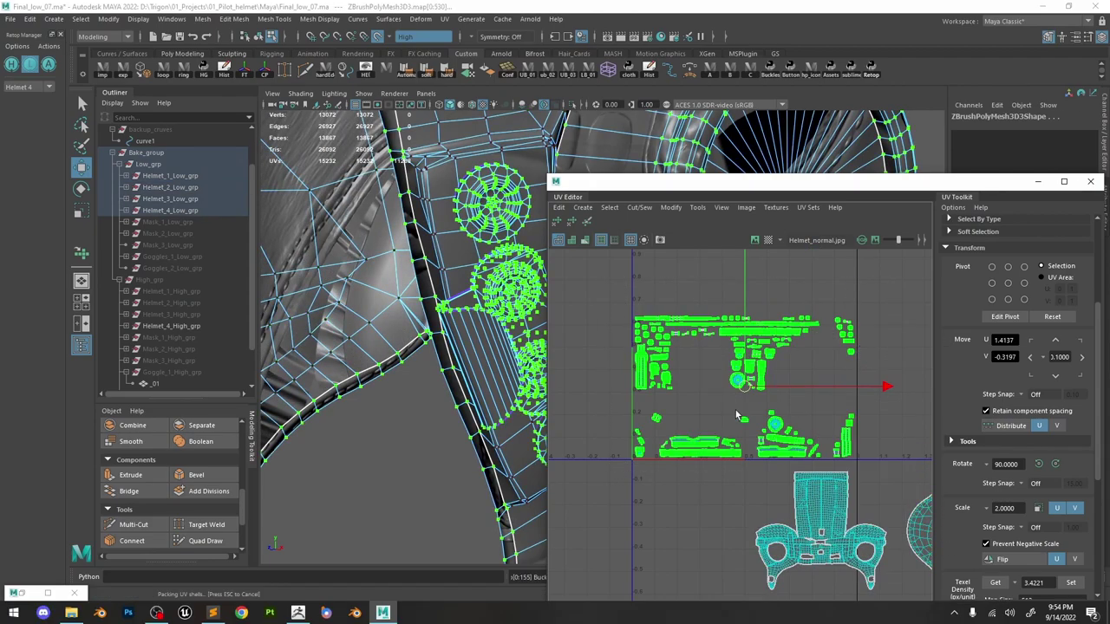
{"action": "scroll", "coordinate": [735, 412], "scroll_direction": "down", "scroll_amount": 1}
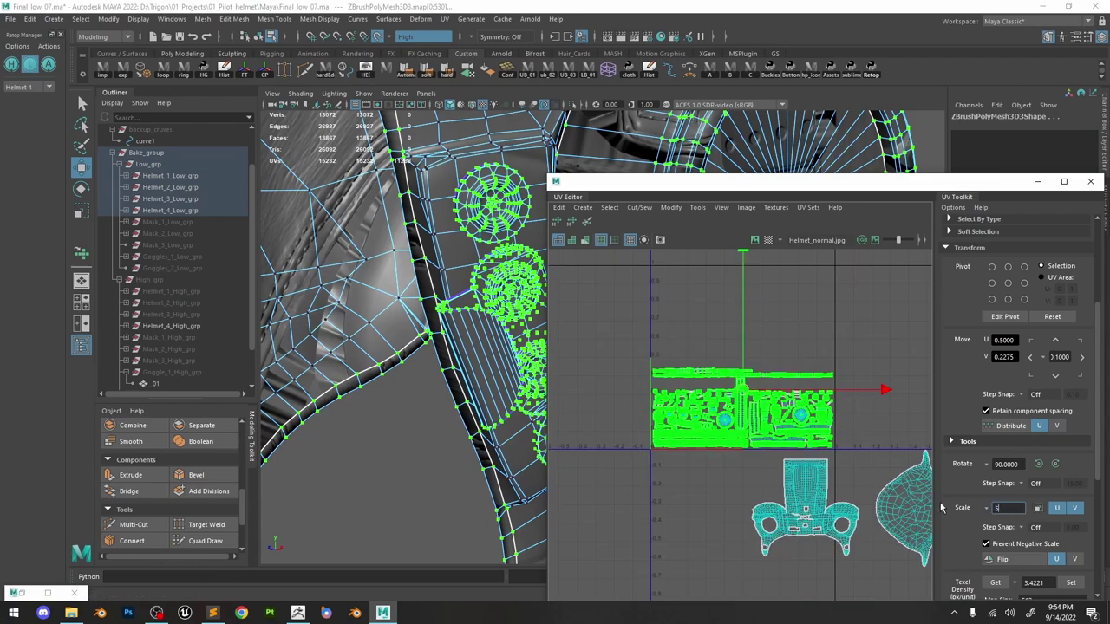
Set the texel density of the smaller shells to 12 and repack them.
{"action": "left_click", "coordinate": [1072, 583]}
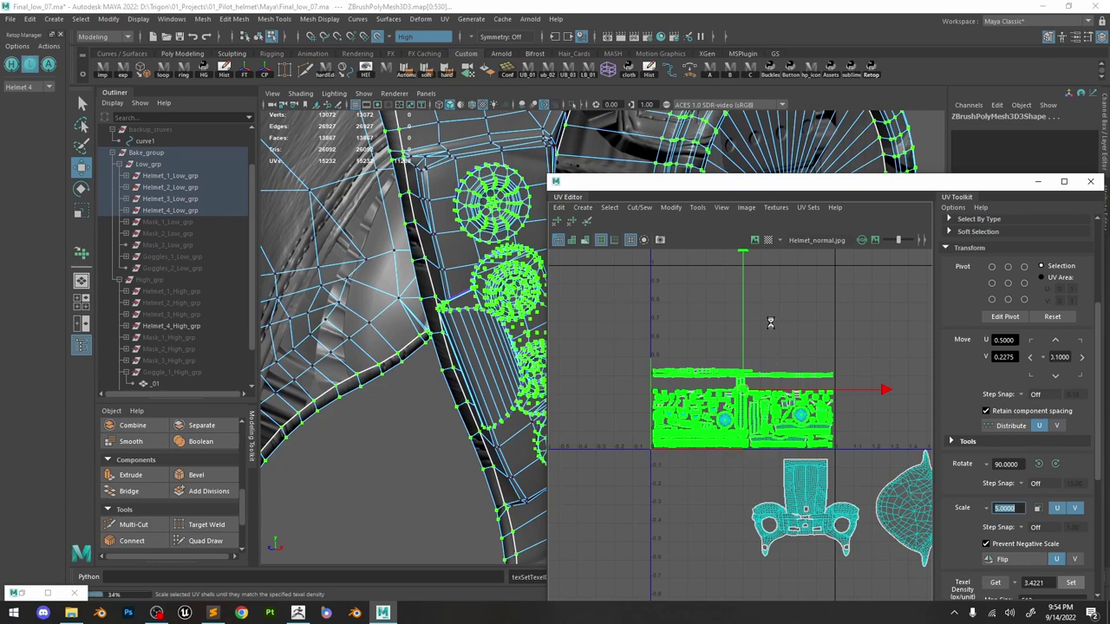
{"action": "right_click_drag", "start_coordinate": [779, 322], "coordinate": [703, 356], "text": "shift"}
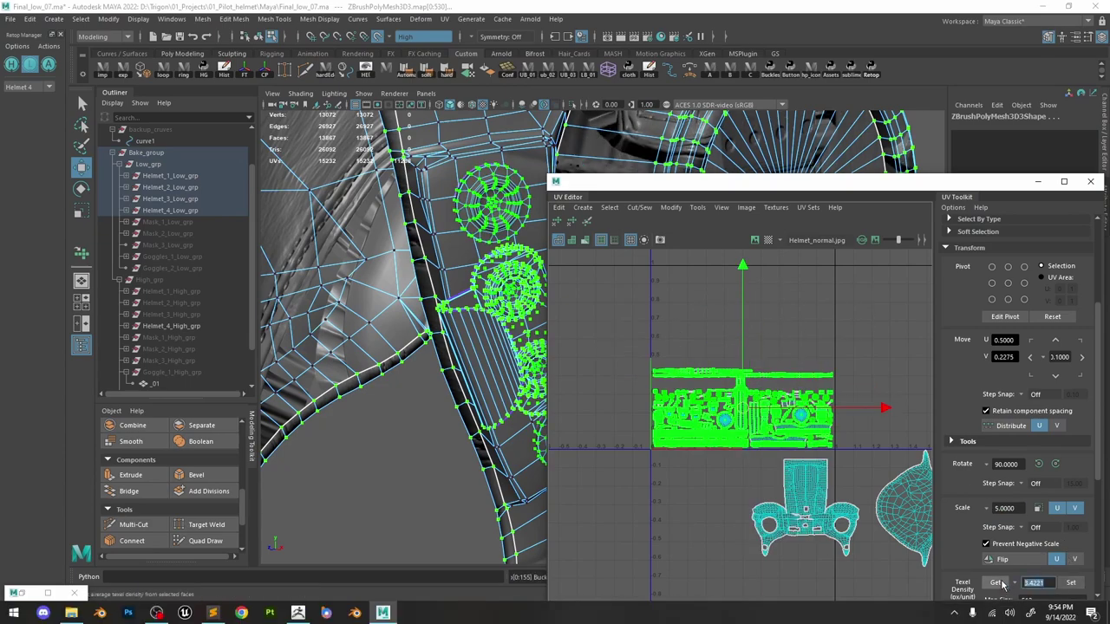
{"action": "left_click", "coordinate": [1071, 583]}
{"action": "right_click_drag", "start_coordinate": [781, 364], "coordinate": [692, 407], "text": "shift"}
{"action": "scroll", "coordinate": [707, 376], "scroll_direction": "up", "scroll_amount": 5}
{"action": "scroll", "coordinate": [725, 379], "scroll_direction": "up", "scroll_amount": 3}
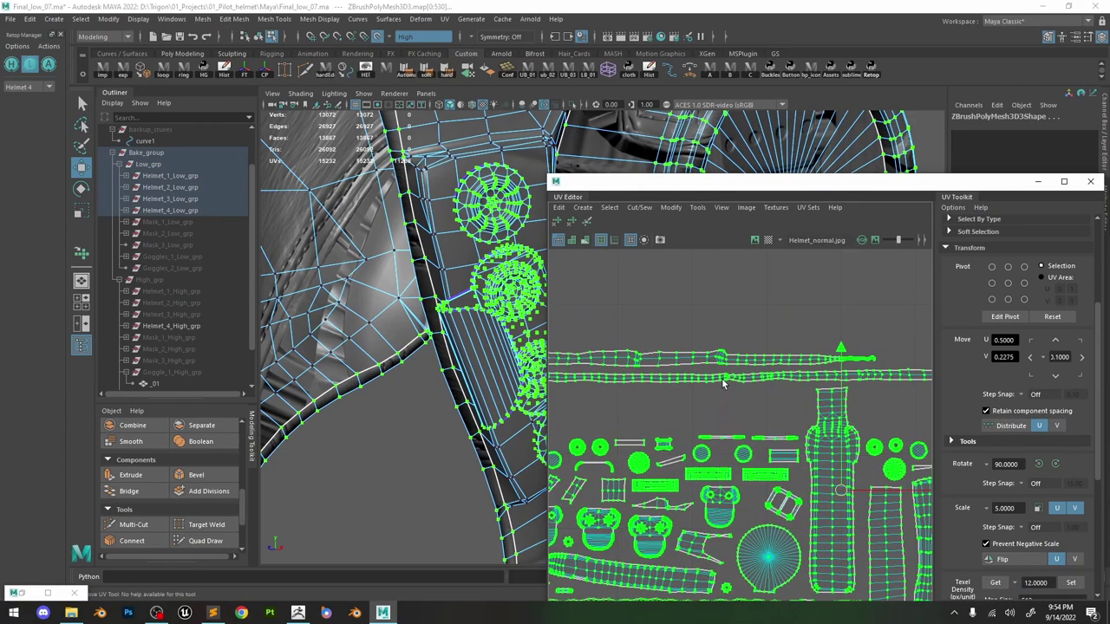
Select the long strip shell of the face opening's edge and move it well outside the UV tile.
{"action": "left_click", "coordinate": [747, 379]}
{"action": "scroll", "coordinate": [469, 340], "scroll_direction": "down", "scroll_amount": 3}
{"action": "middle_click_drag", "start_coordinate": [477, 331], "coordinate": [465, 370], "text": "alt"}
{"action": "scroll", "coordinate": [466, 370], "scroll_direction": "down", "scroll_amount": 5}
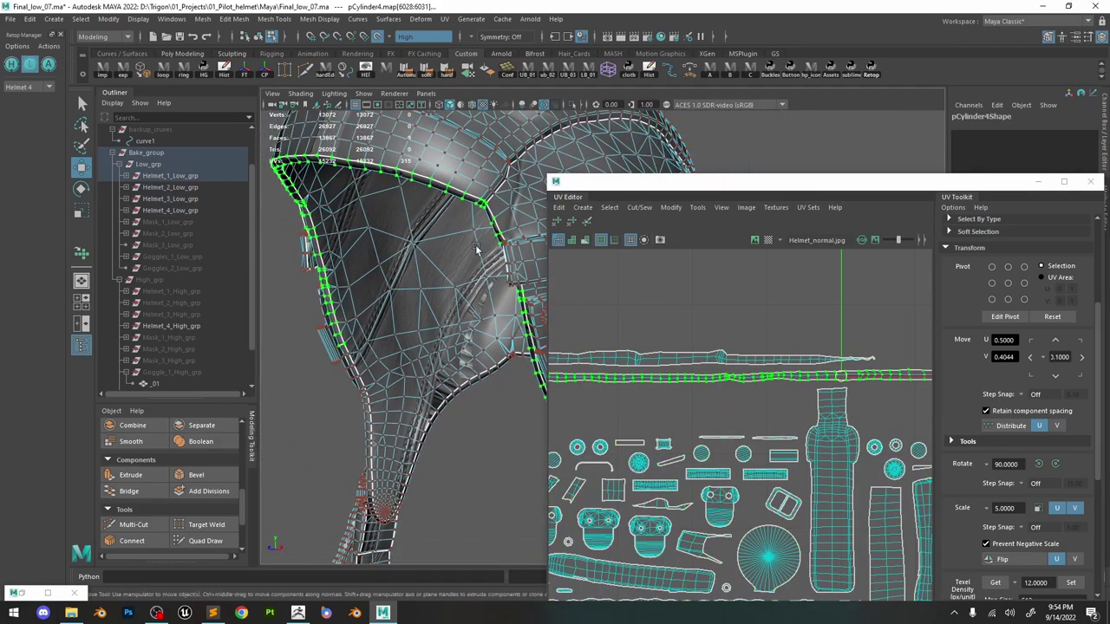
{"action": "scroll", "coordinate": [800, 370], "scroll_direction": "down", "scroll_amount": 3}
{"action": "left_click_drag", "start_coordinate": [799, 365], "coordinate": [488, 291]}
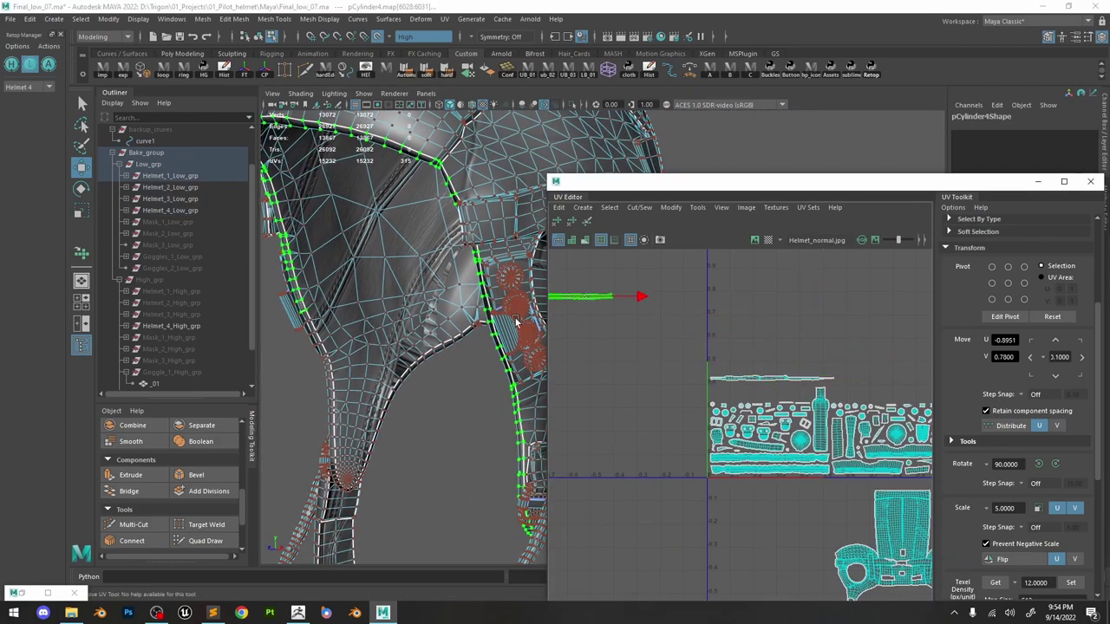
Select the small shells without the long strip, apply texel density 12 and pack them into the tile.
{"action": "scroll", "coordinate": [589, 398], "scroll_direction": "down", "scroll_amount": 3}
{"action": "left_click_drag", "start_coordinate": [627, 371], "coordinate": [796, 446]}
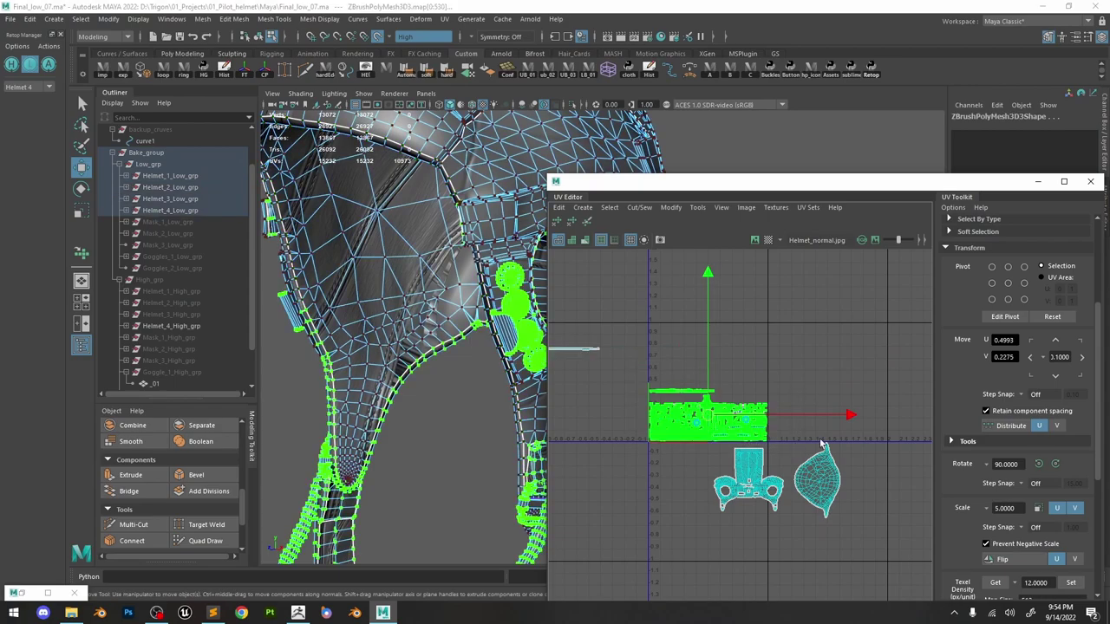
{"action": "left_click", "coordinate": [1071, 583]}
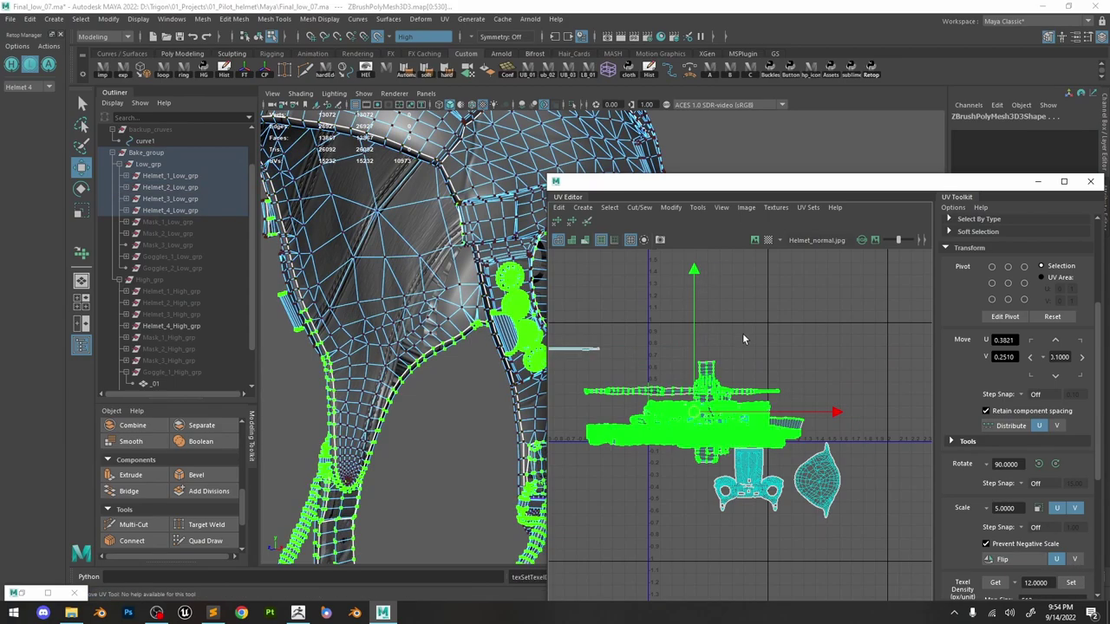
{"action": "right_click_drag", "start_coordinate": [744, 335], "coordinate": [637, 387], "text": "shift"}
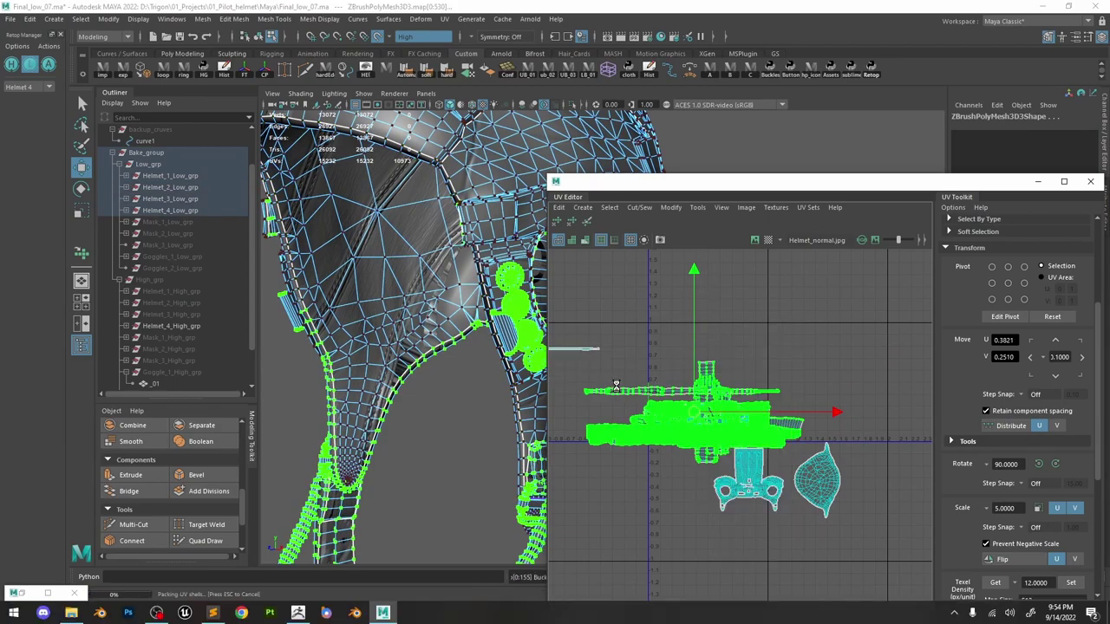
Move the long edge strip shell back to the upper edge of the UV tile.
{"action": "left_click", "coordinate": [577, 350]}
{"action": "scroll", "coordinate": [586, 355], "scroll_direction": "down", "scroll_amount": 3}
{"action": "left_click_drag", "start_coordinate": [562, 354], "coordinate": [664, 336]}
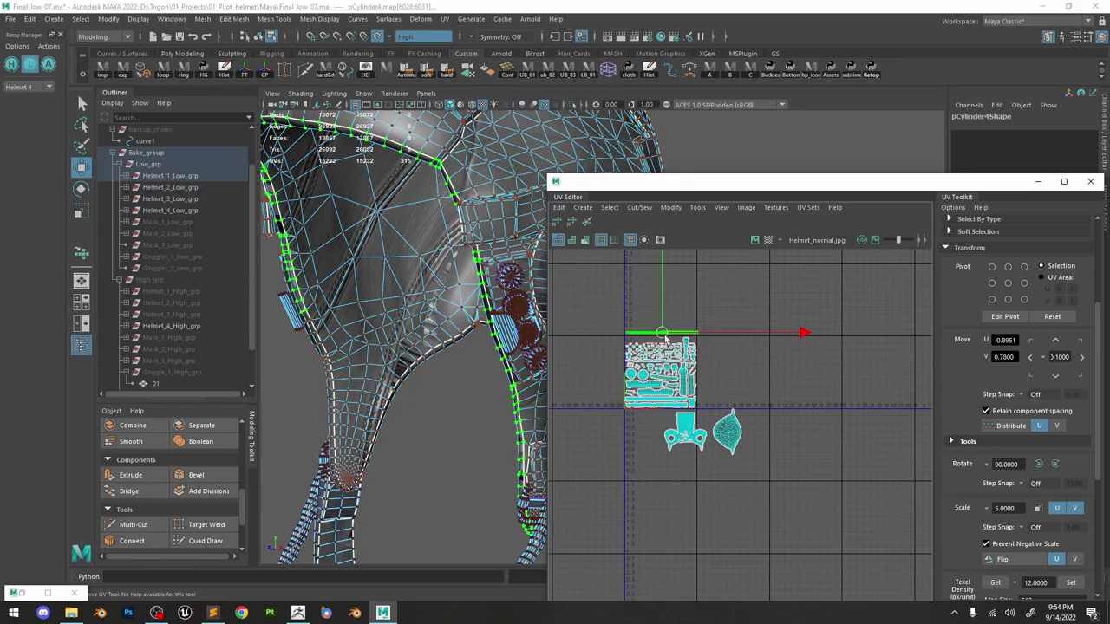
{"action": "scroll", "coordinate": [661, 343], "scroll_direction": "up", "scroll_amount": 3}
{"action": "scroll", "coordinate": [659, 345], "scroll_direction": "down", "scroll_amount": 3}
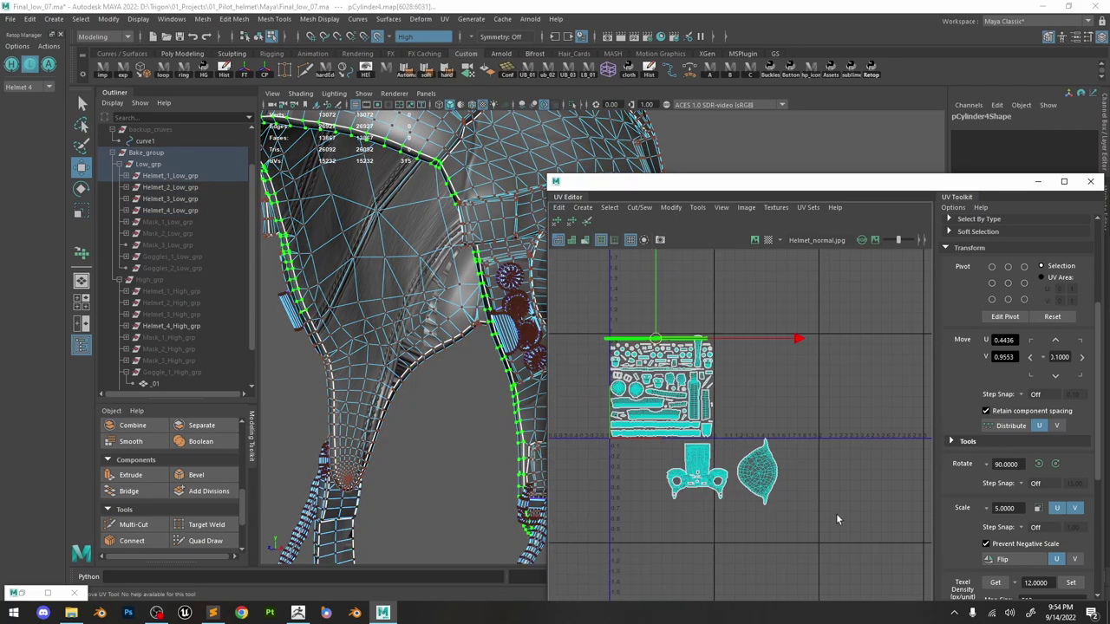
Select all helmet shells, including the main and leaf-shaped ones, and lay them out together in the tile.
{"action": "left_click_drag", "start_coordinate": [765, 491], "coordinate": [580, 310]}
{"action": "right_click_drag", "start_coordinate": [725, 349], "coordinate": [597, 395], "text": "shift"}
{"action": "key", "text": "f"}
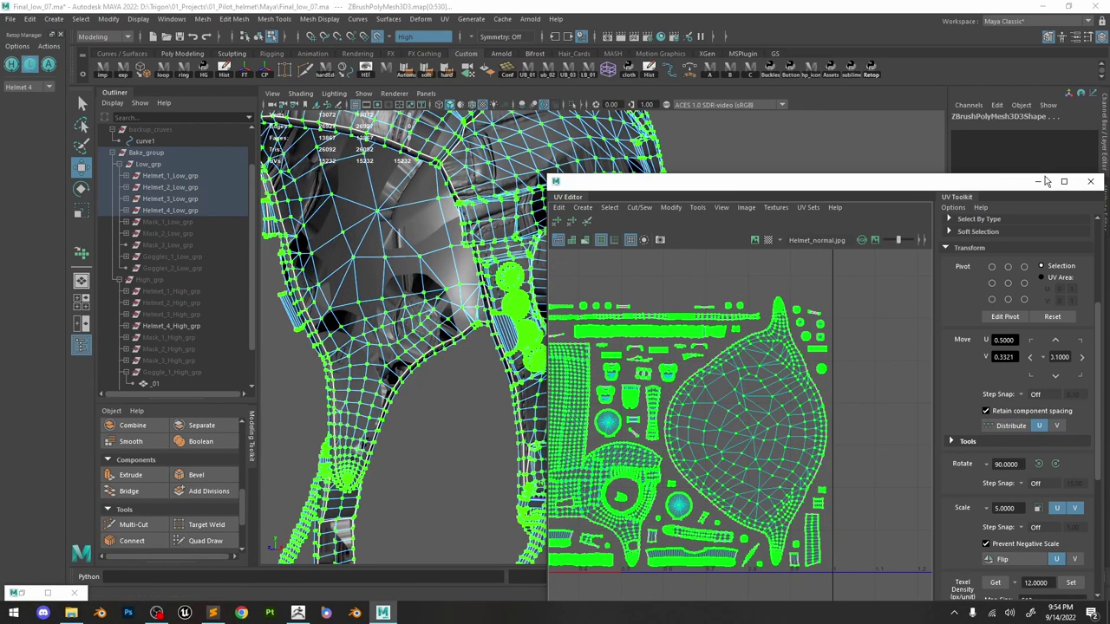
Close the UV Editor, clear the selection and try to export the low-poly helmet groups with script A.
{"action": "left_click", "coordinate": [1090, 181]}
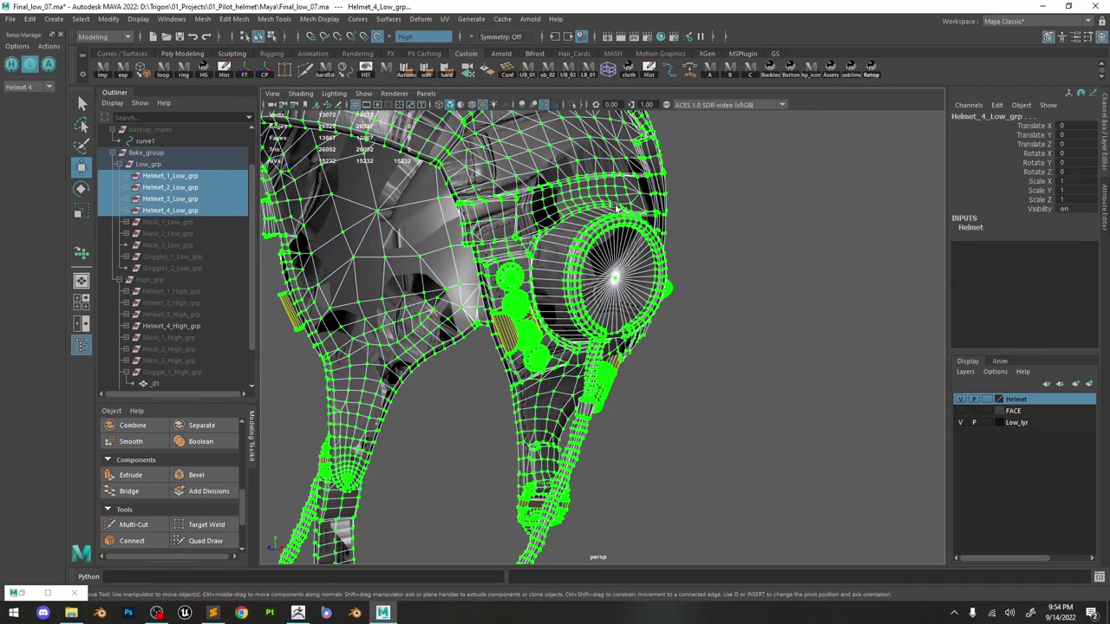
{"action": "middle_click_drag", "start_coordinate": [616, 208], "coordinate": [670, 263], "text": "alt"}
{"action": "left_click", "coordinate": [806, 203]}
{"action": "left_click", "coordinate": [709, 73]}
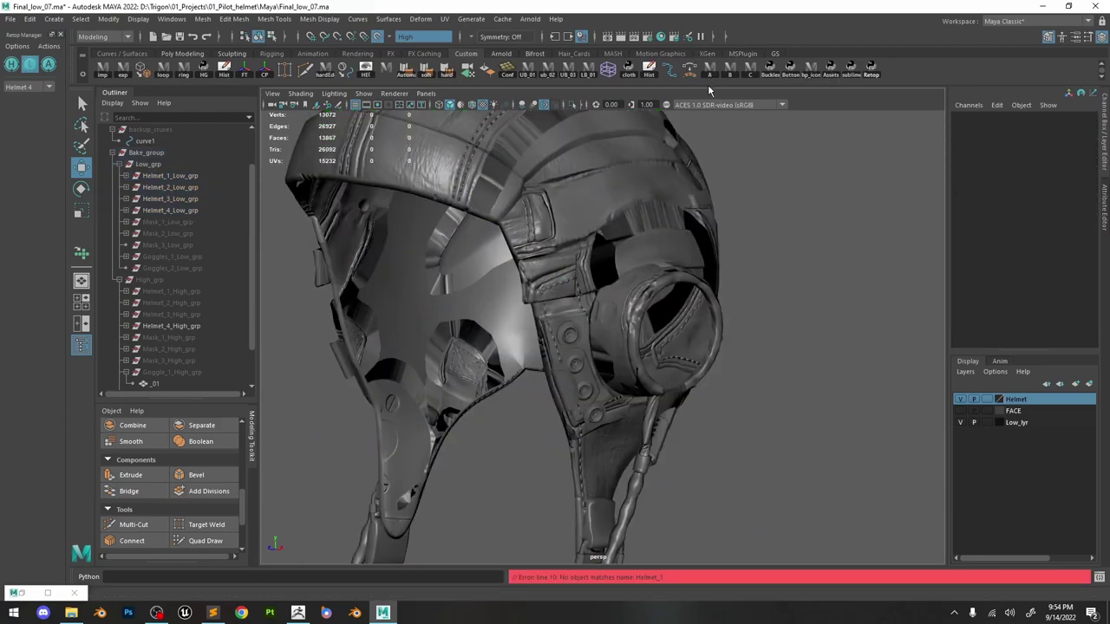
Select Helmet_1_Low_grp and examine the naming variable in shelf script A against the group's name.
{"action": "left_click", "coordinate": [158, 165]}
{"action": "left_click", "coordinate": [170, 176]}
{"action": "right_click", "coordinate": [710, 75]}
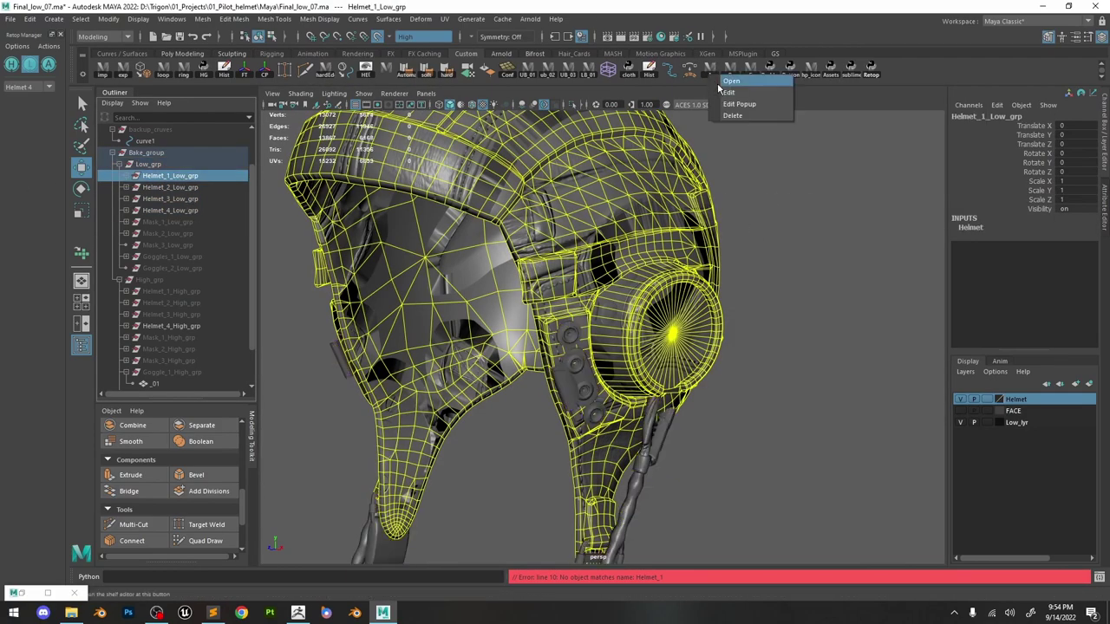
{"action": "left_click", "coordinate": [726, 92]}
{"action": "left_click_drag", "start_coordinate": [337, 133], "coordinate": [453, 130]}
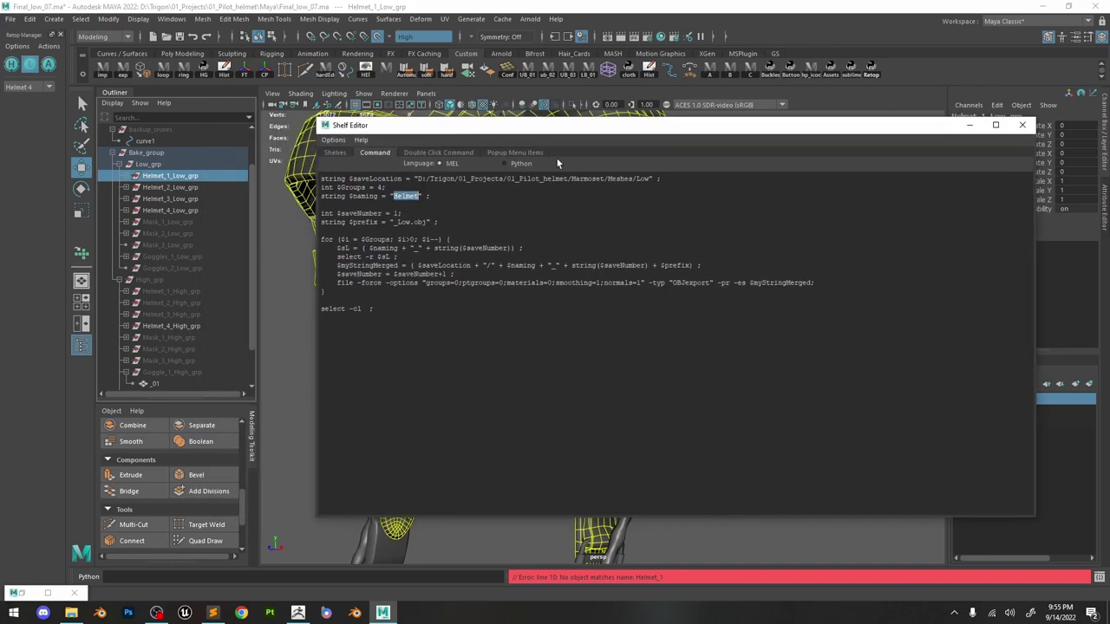
{"action": "left_click", "coordinate": [1023, 124]}
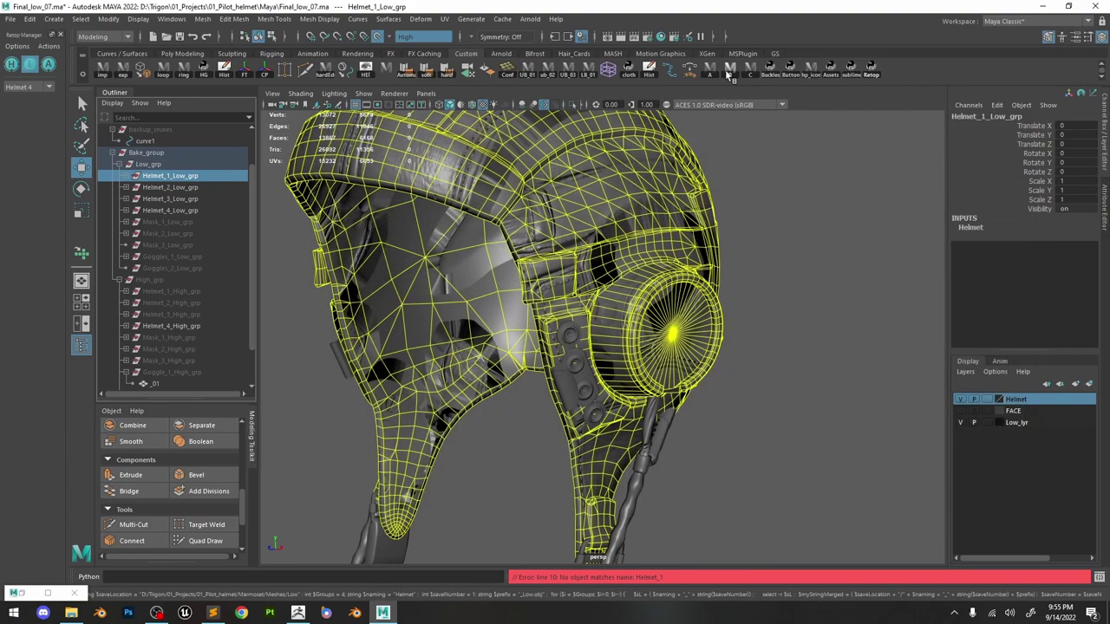
Delete the scripts A, B and C from the Custom shelf.
{"action": "right_click", "coordinate": [726, 73]}
{"action": "left_click", "coordinate": [751, 114]}
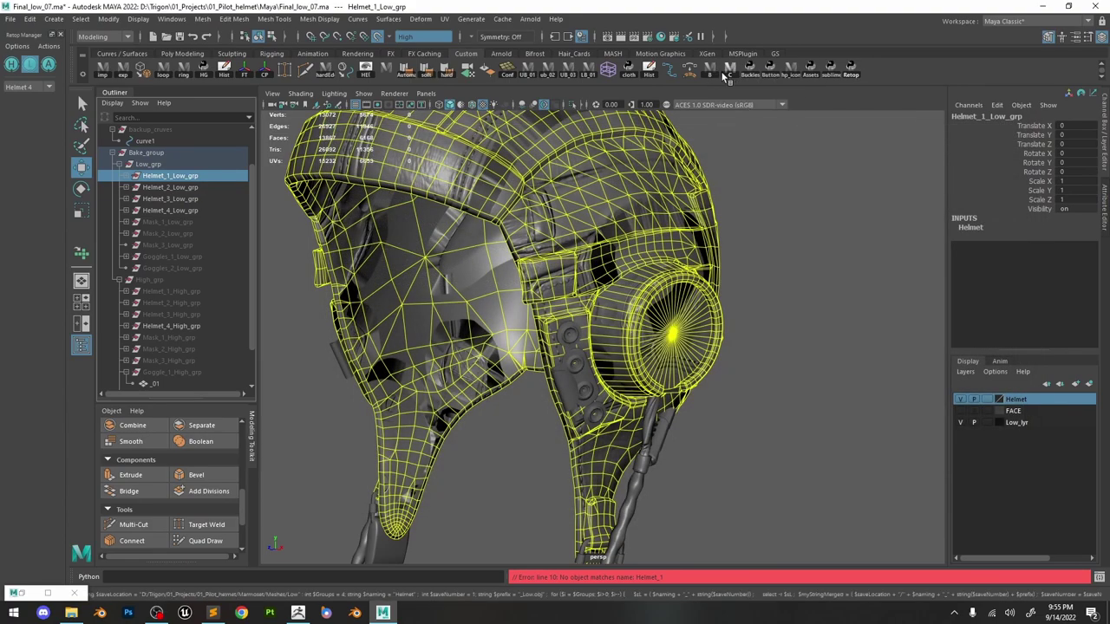
{"action": "right_click", "coordinate": [725, 75]}
{"action": "left_click", "coordinate": [727, 115]}
{"action": "right_click", "coordinate": [710, 74]}
{"action": "left_click", "coordinate": [724, 113]}
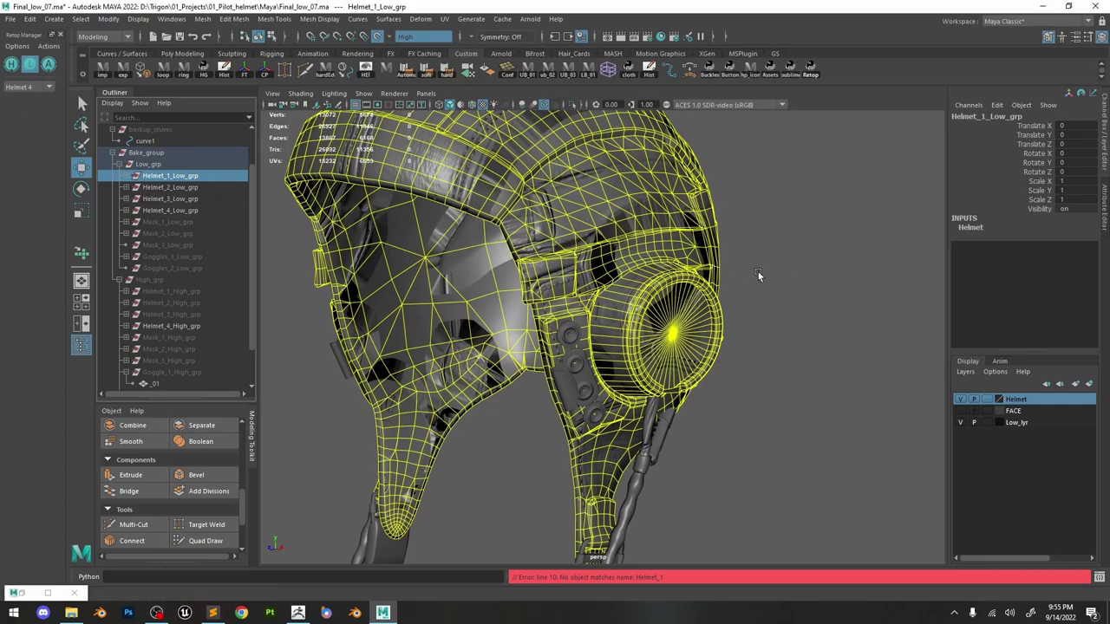
Clear the selection, open and enlarge the Script Editor, and clear its history.
{"action": "left_click", "coordinate": [758, 275]}
{"action": "left_click", "coordinate": [1099, 577]}
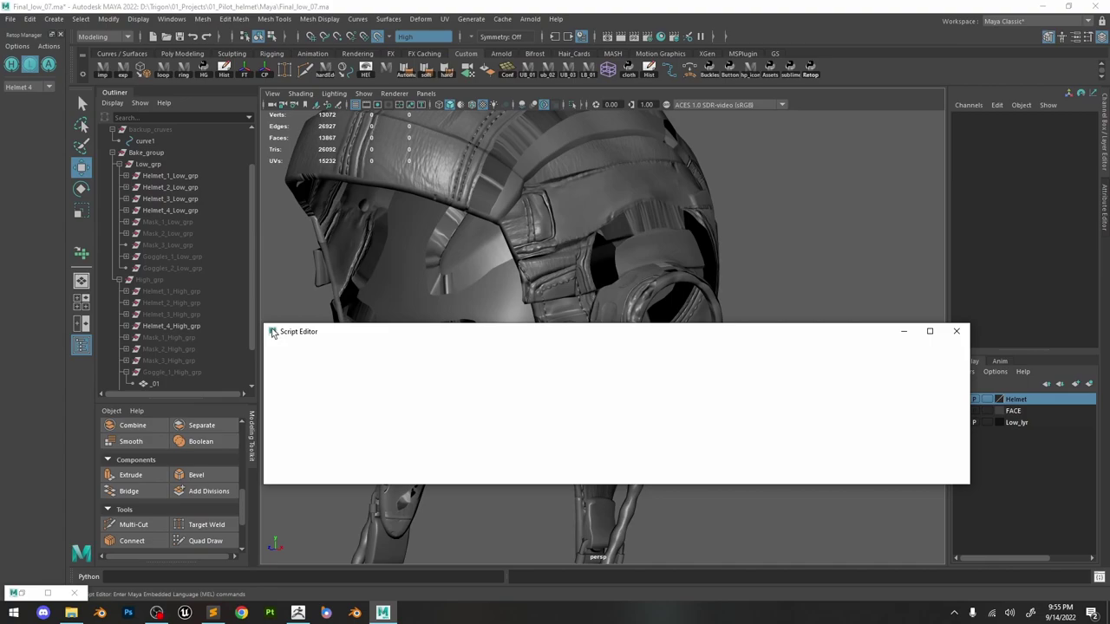
{"action": "left_click_drag", "start_coordinate": [265, 324], "coordinate": [538, 187]}
{"action": "left_click", "coordinate": [614, 224]}
{"action": "left_click_drag", "start_coordinate": [158, 178], "coordinate": [162, 200]}
{"action": "left_click", "coordinate": [170, 210], "text": "shift"}
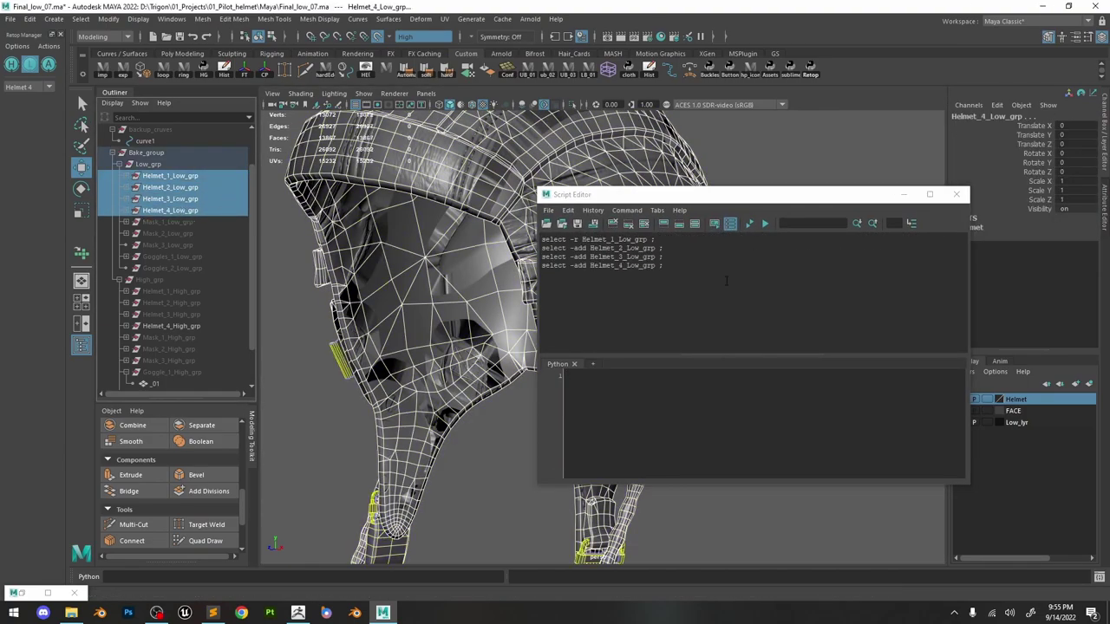
{"action": "left_click", "coordinate": [11, 19]}
{"action": "left_click", "coordinate": [49, 170]}
{"action": "left_click", "coordinate": [275, 194]}
{"action": "double_click", "coordinate": [368, 219]}
{"action": "double_click", "coordinate": [365, 426]}
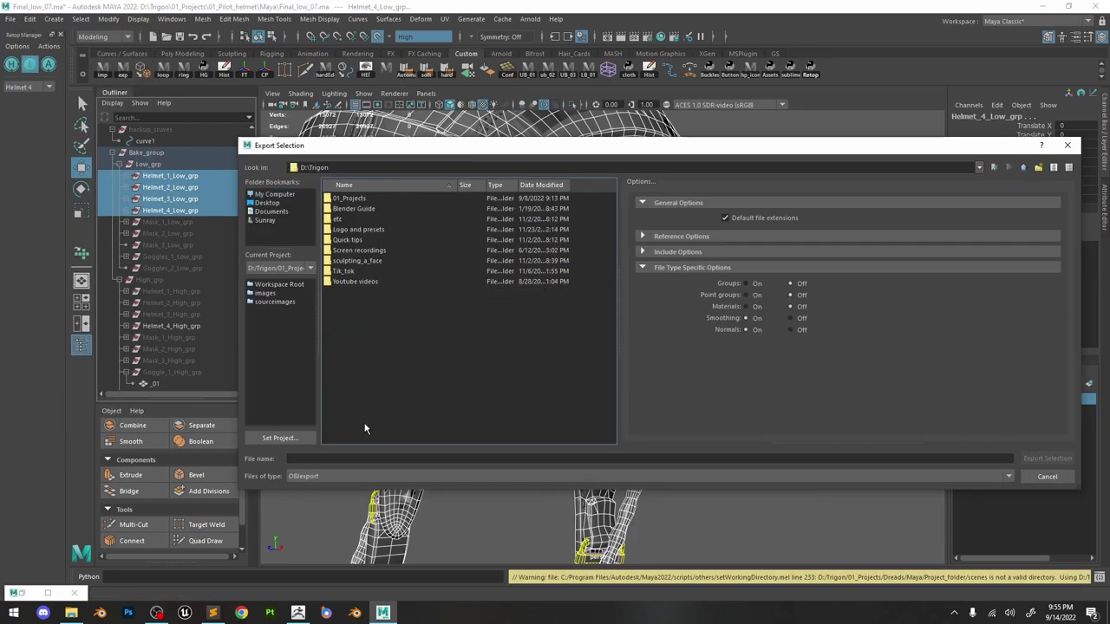
{"action": "double_click", "coordinate": [343, 198]}
{"action": "double_click", "coordinate": [349, 210]}
{"action": "double_click", "coordinate": [350, 201]}
{"action": "double_click", "coordinate": [350, 208]}
{"action": "double_click", "coordinate": [352, 210]}
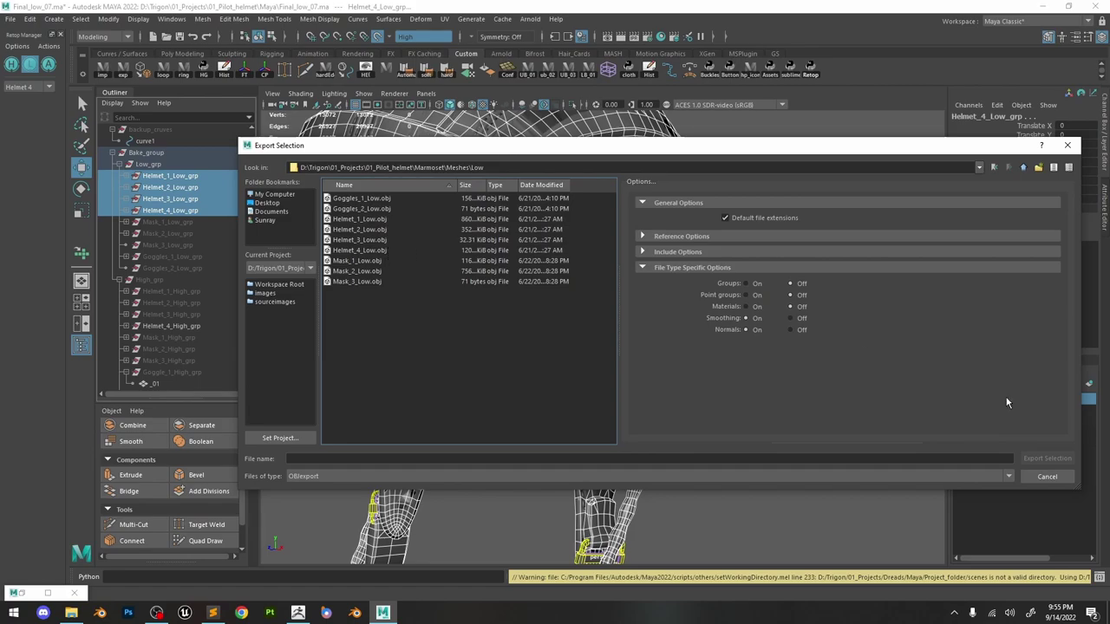
{"action": "left_click", "coordinate": [1049, 478]}
{"action": "left_click", "coordinate": [369, 293]}
Clear the Script Editor history and record a deselection followed by selecting Helmet_1_Low_grp.
{"action": "left_click", "coordinate": [167, 177]}
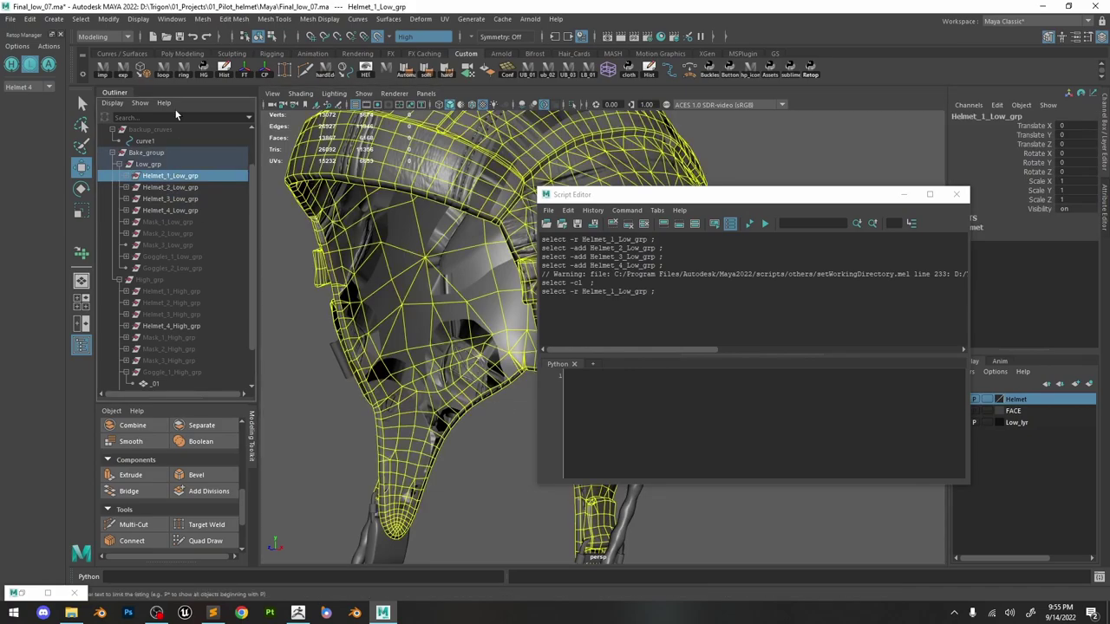
{"action": "left_click", "coordinate": [614, 225]}
{"action": "left_click", "coordinate": [788, 144]}
{"action": "left_click", "coordinate": [168, 177]}
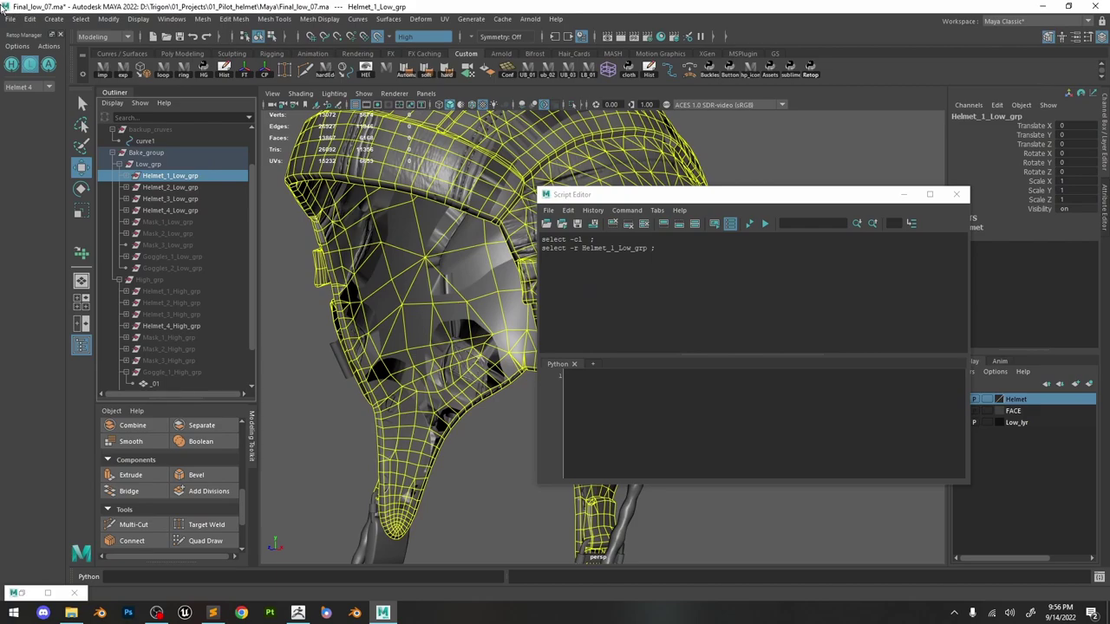
Start exporting the selected group as OBJ and browse to D:\Trigon\01_Projects\01_Pilot_helmet\Marmoset\Meshes\Low.
{"action": "left_click", "coordinate": [8, 19]}
{"action": "left_click", "coordinate": [45, 170]}
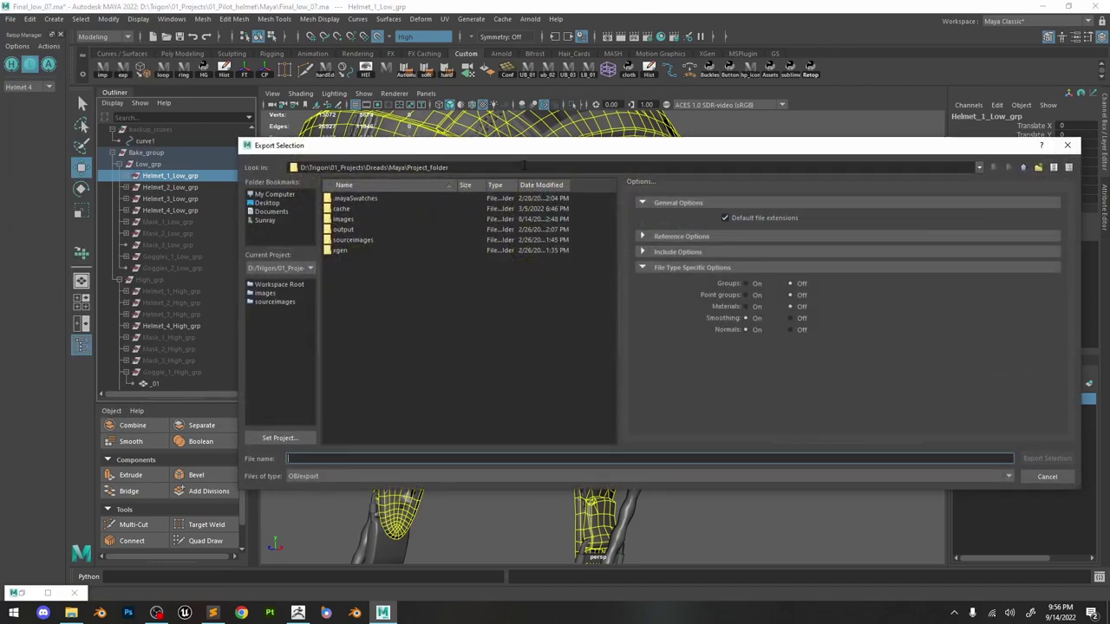
{"action": "left_click", "coordinate": [274, 195]}
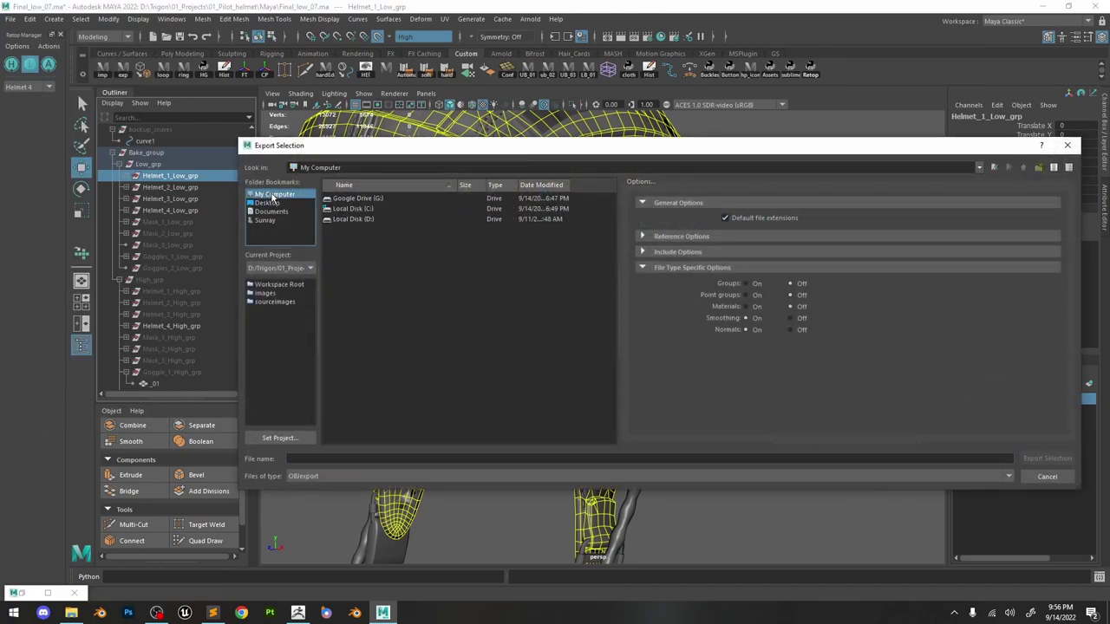
{"action": "double_click", "coordinate": [384, 220]}
{"action": "double_click", "coordinate": [350, 428]}
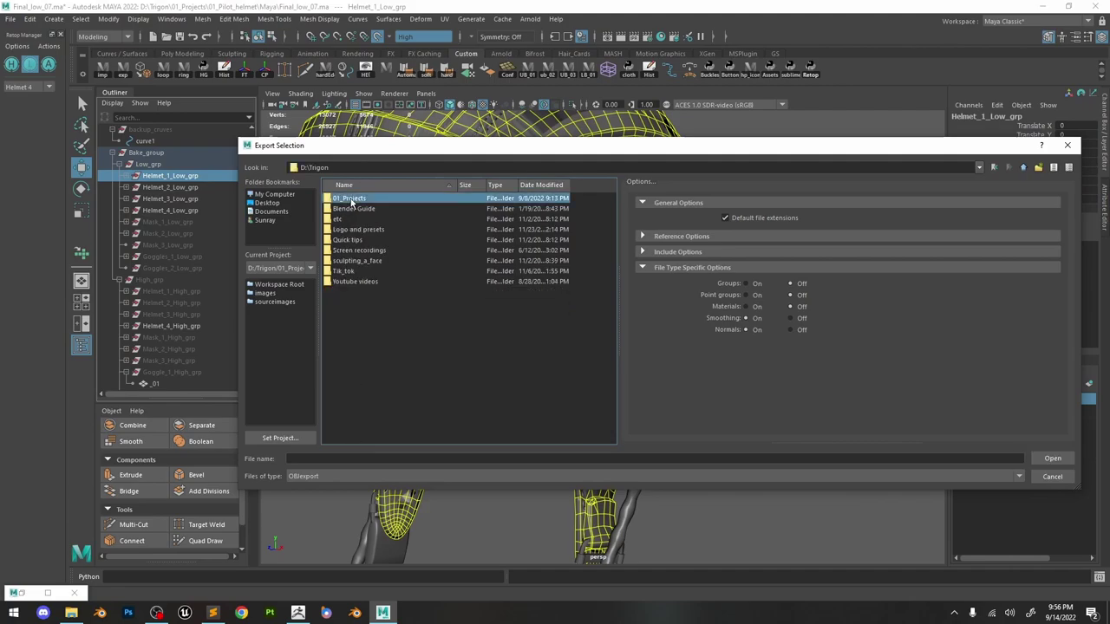
{"action": "double_click", "coordinate": [353, 198]}
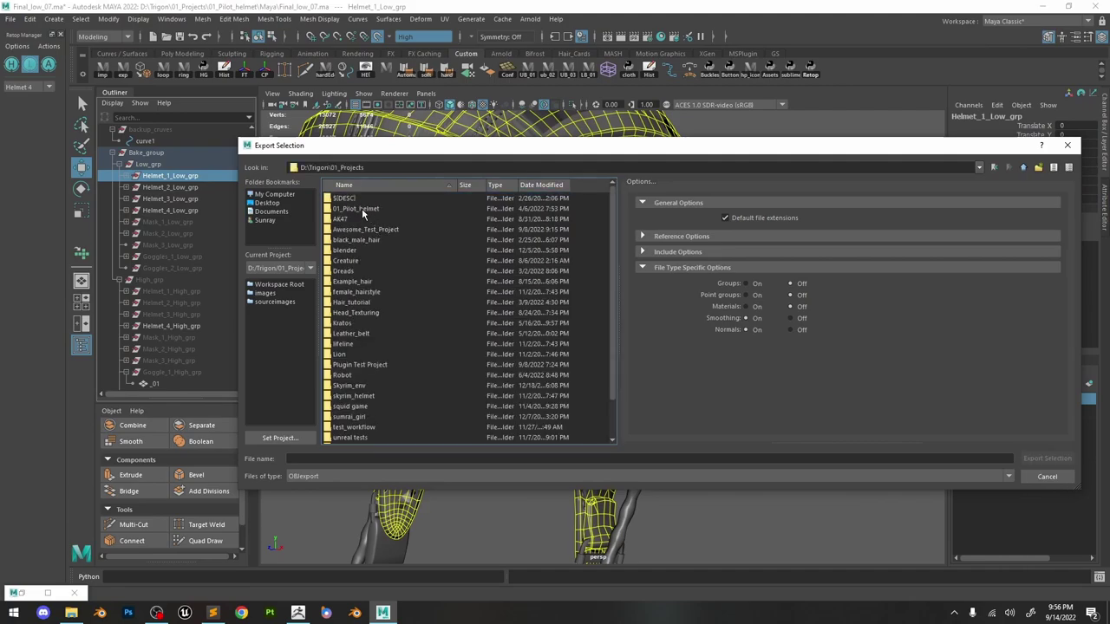
{"action": "left_click", "coordinate": [379, 210]}
{"action": "double_click", "coordinate": [343, 210]}
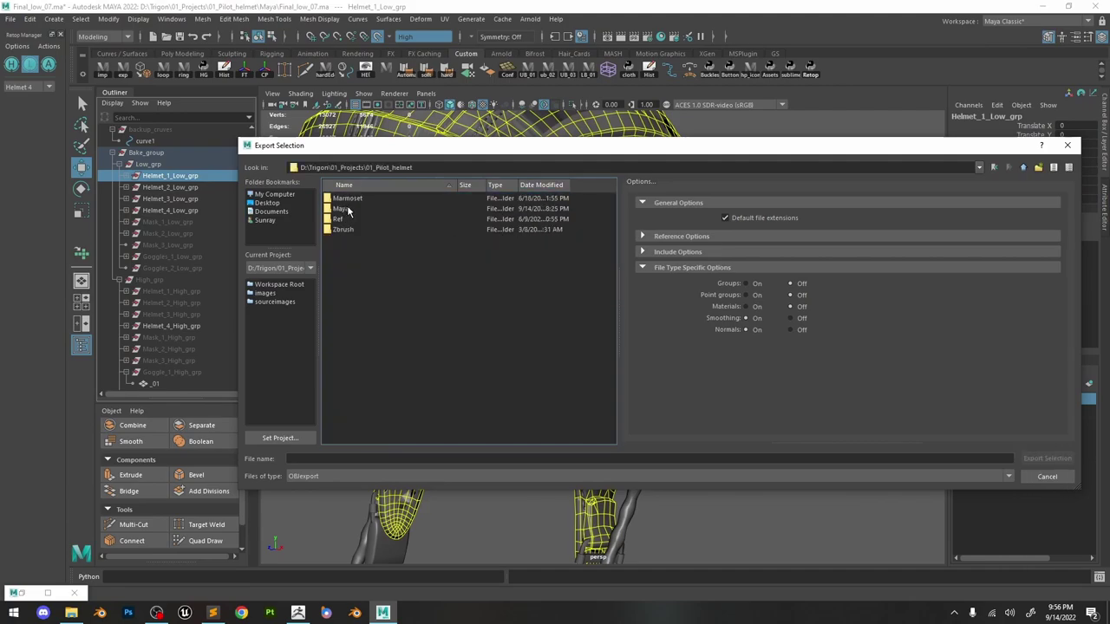
{"action": "double_click", "coordinate": [352, 200]}
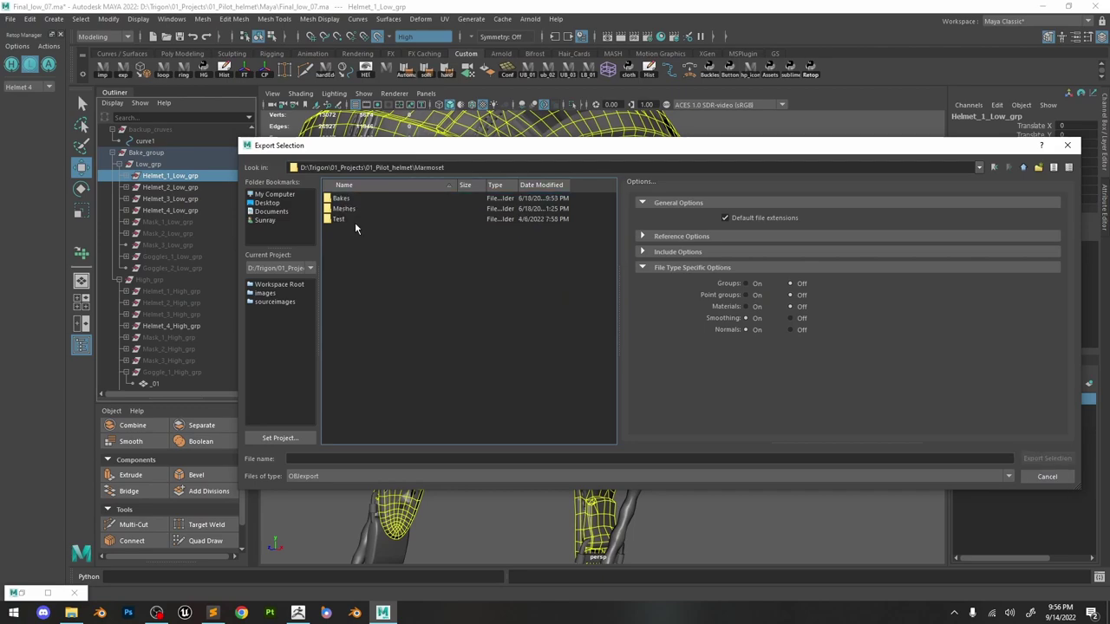
{"action": "left_click", "coordinate": [347, 212]}
{"action": "double_click", "coordinate": [347, 212]}
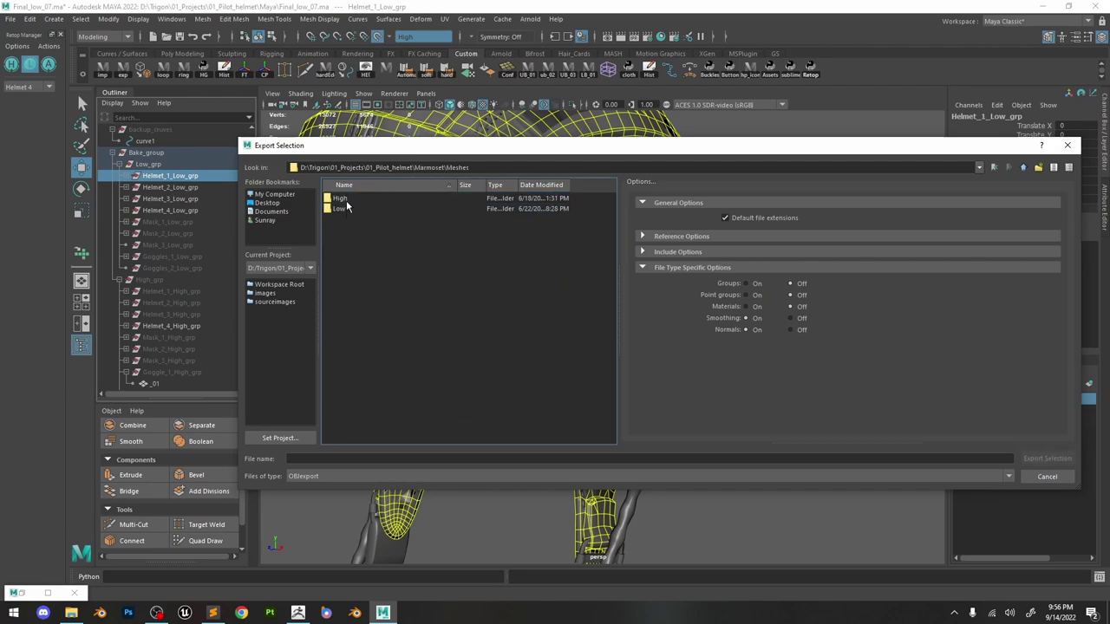
{"action": "double_click", "coordinate": [349, 210]}
Export the selected first helmet group over the existing Helmet_1_Low.obj in the Low folder.
{"action": "left_click", "coordinate": [560, 168]}
{"action": "left_click_drag", "start_coordinate": [471, 167], "coordinate": [218, 169]}
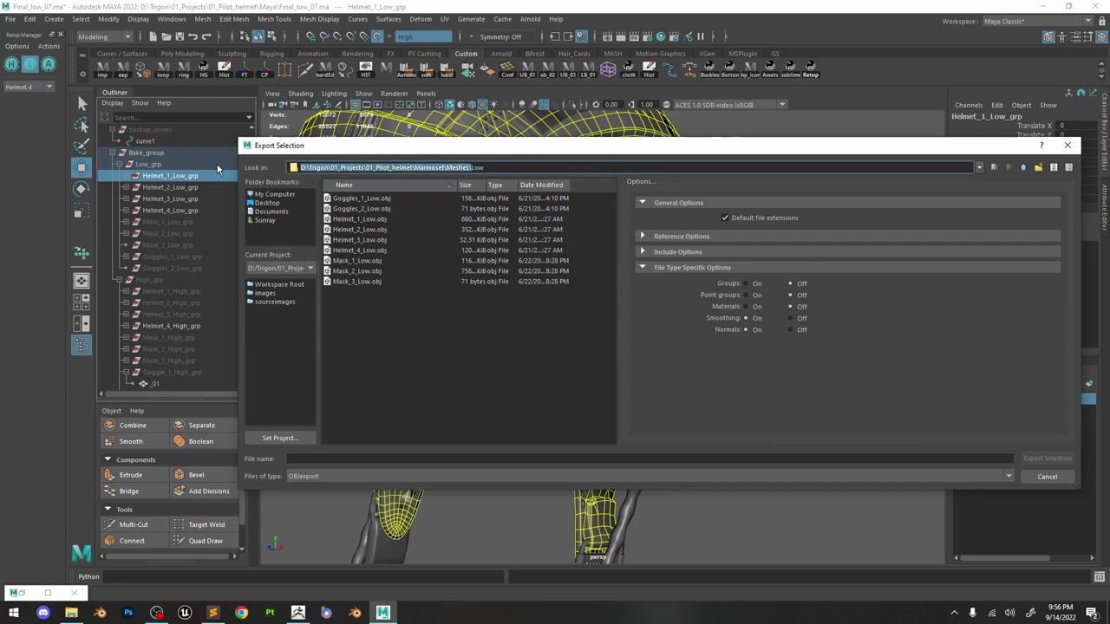
{"action": "left_click", "coordinate": [473, 318]}
{"action": "left_click_drag", "start_coordinate": [519, 167], "coordinate": [457, 160]}
{"action": "left_click", "coordinate": [357, 218]}
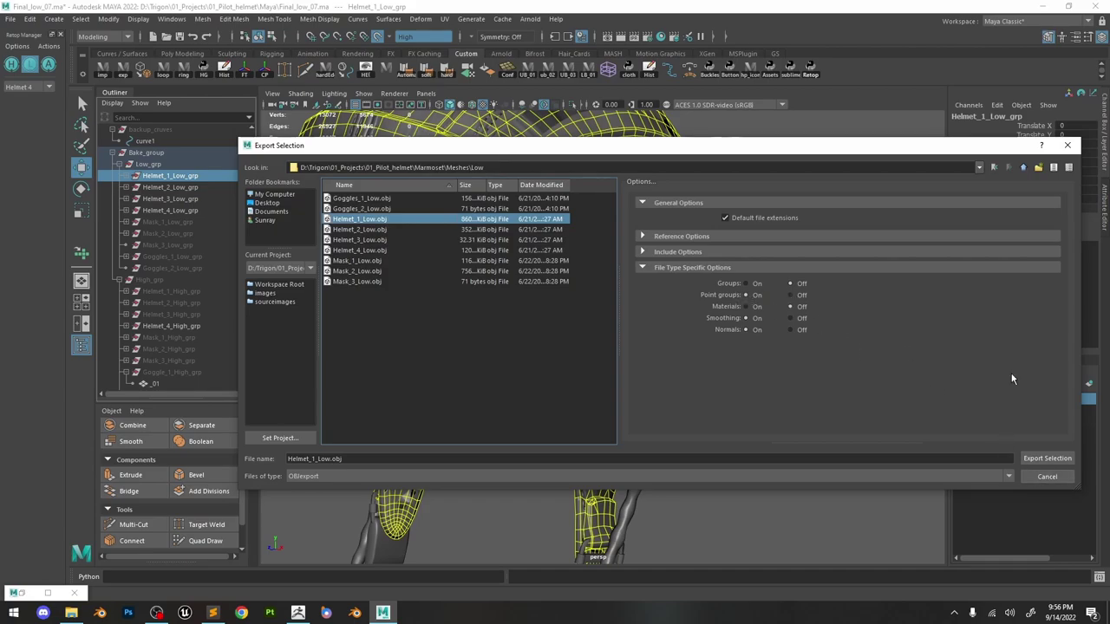
{"action": "left_click", "coordinate": [1047, 459]}
{"action": "left_click", "coordinate": [643, 334]}
Export Helmet_2_Low_grp over the existing Helmet_2_Low.obj in the Low folder.
{"action": "left_click", "coordinate": [163, 188]}
{"action": "left_click", "coordinate": [10, 19]}
{"action": "left_click", "coordinate": [68, 171]}
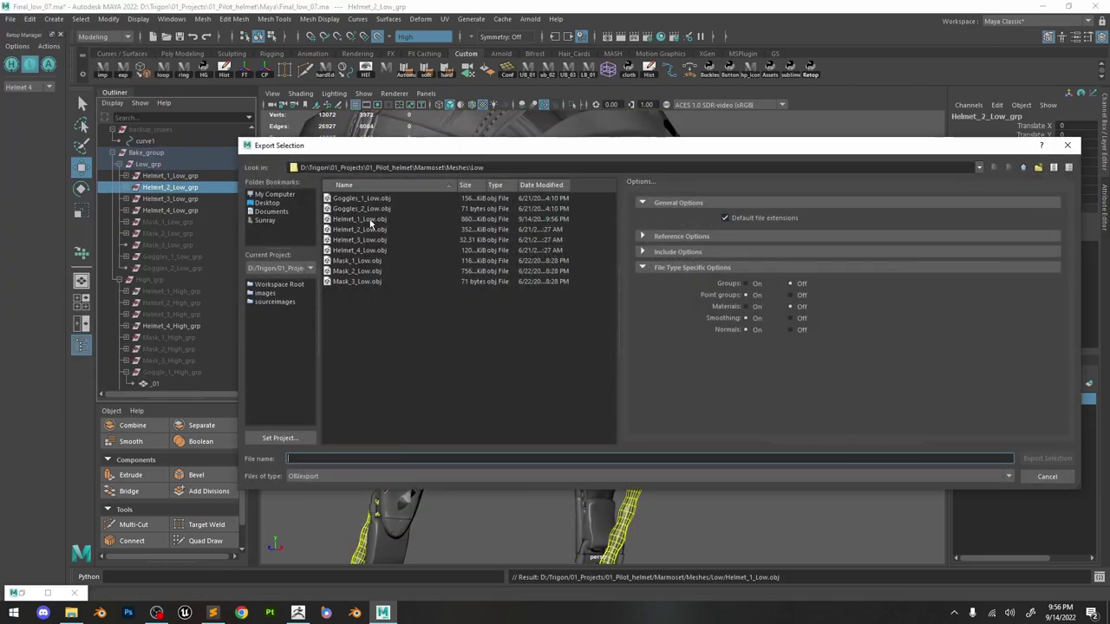
{"action": "double_click", "coordinate": [368, 231]}
{"action": "left_click", "coordinate": [636, 336]}
Export Helmet_3_Low_grp over the existing Helmet_3_Low.obj in the Low folder.
{"action": "left_click", "coordinate": [170, 199]}
{"action": "left_click", "coordinate": [10, 19]}
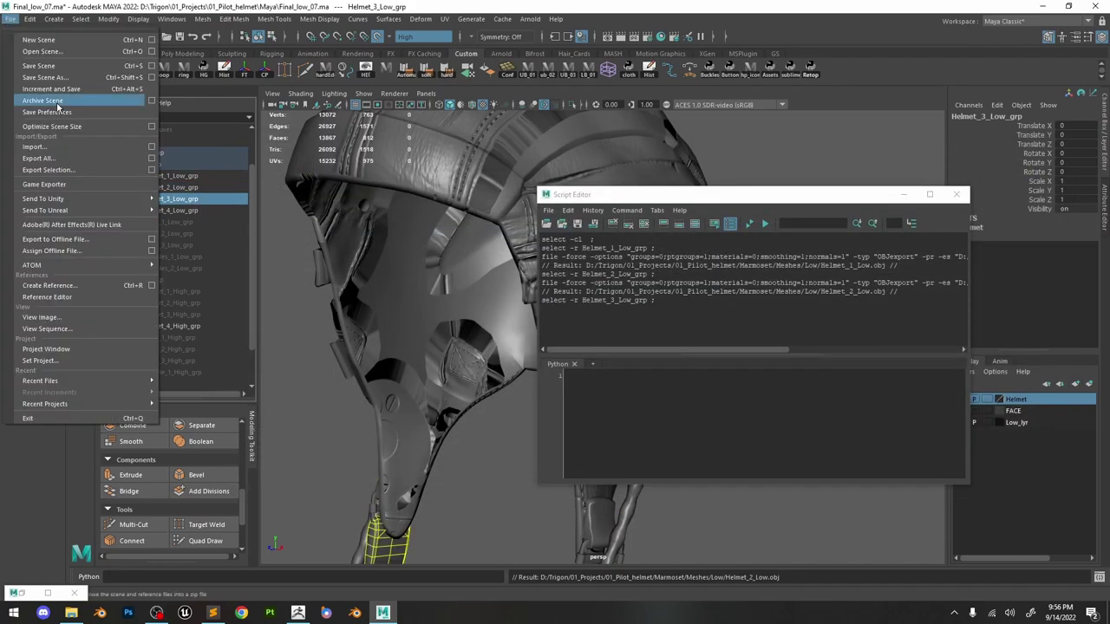
{"action": "left_click", "coordinate": [34, 164]}
{"action": "double_click", "coordinate": [359, 239]}
{"action": "left_click", "coordinate": [637, 336]}
Export Helmet_4_Low_grp over the existing Helmet_4_Low.obj in the Low folder.
{"action": "left_click", "coordinate": [170, 211]}
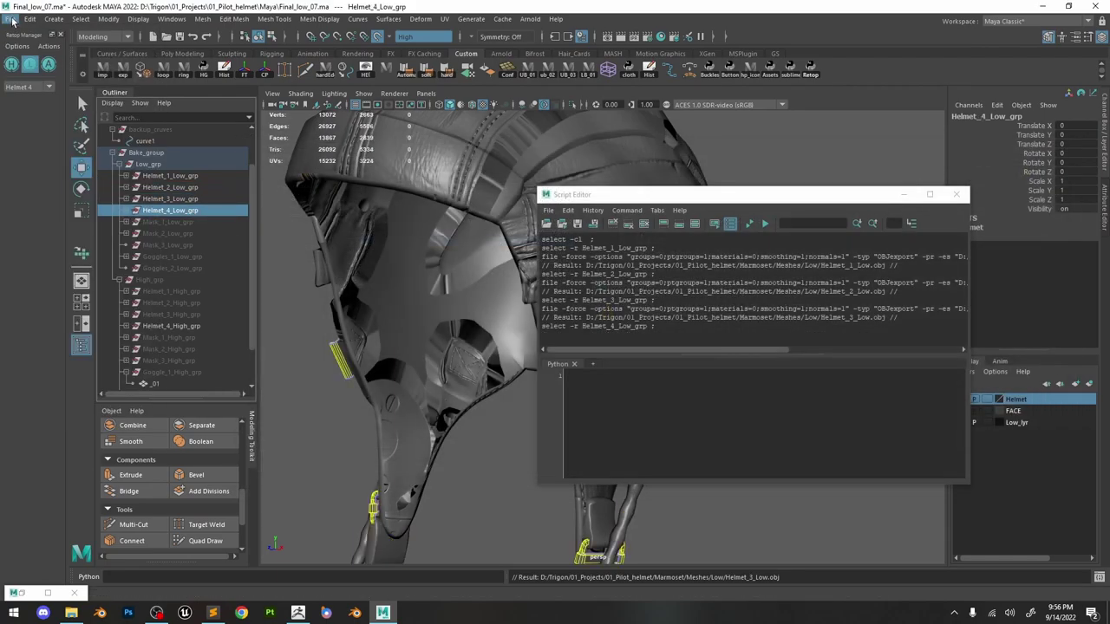
{"action": "left_click", "coordinate": [9, 18]}
{"action": "left_click", "coordinate": [35, 164]}
{"action": "double_click", "coordinate": [359, 250]}
{"action": "left_click", "coordinate": [636, 335]}
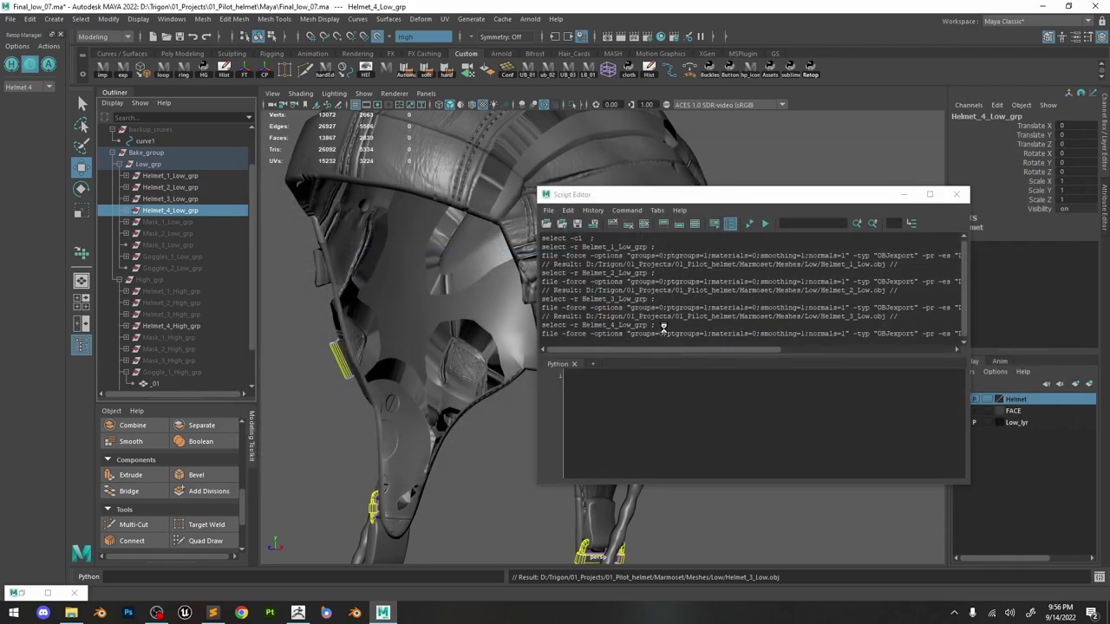
Store the entire recorded select-and-export history as a new MEL script on the Custom shelf, and clear the selection.
{"action": "left_click", "coordinate": [637, 321]}
{"action": "key", "text": "ctrl+a"}
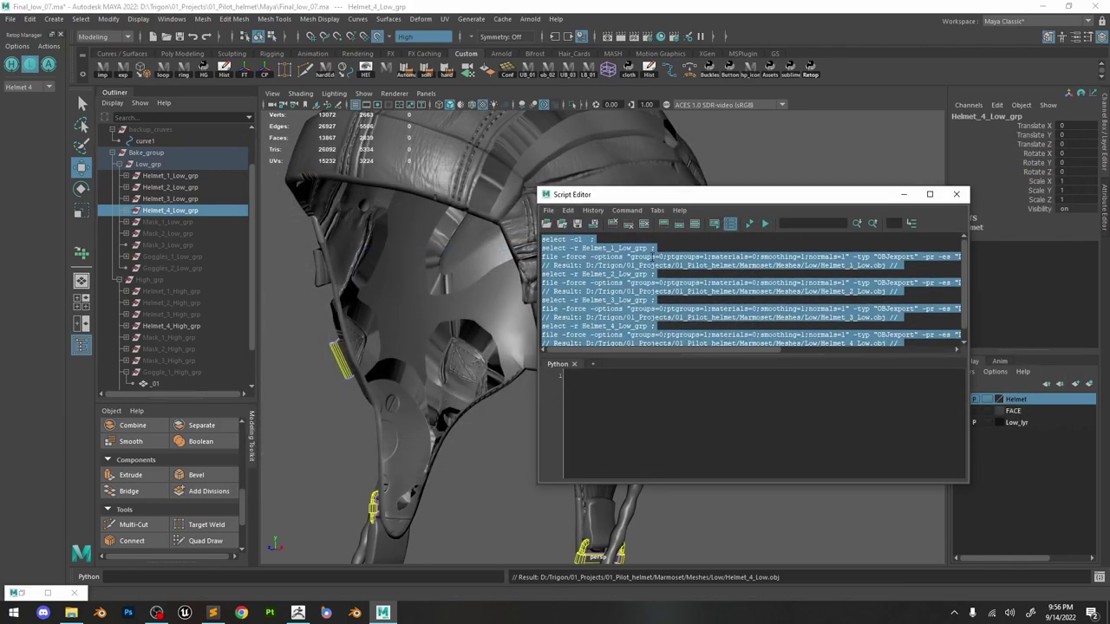
{"action": "left_click", "coordinate": [788, 162]}
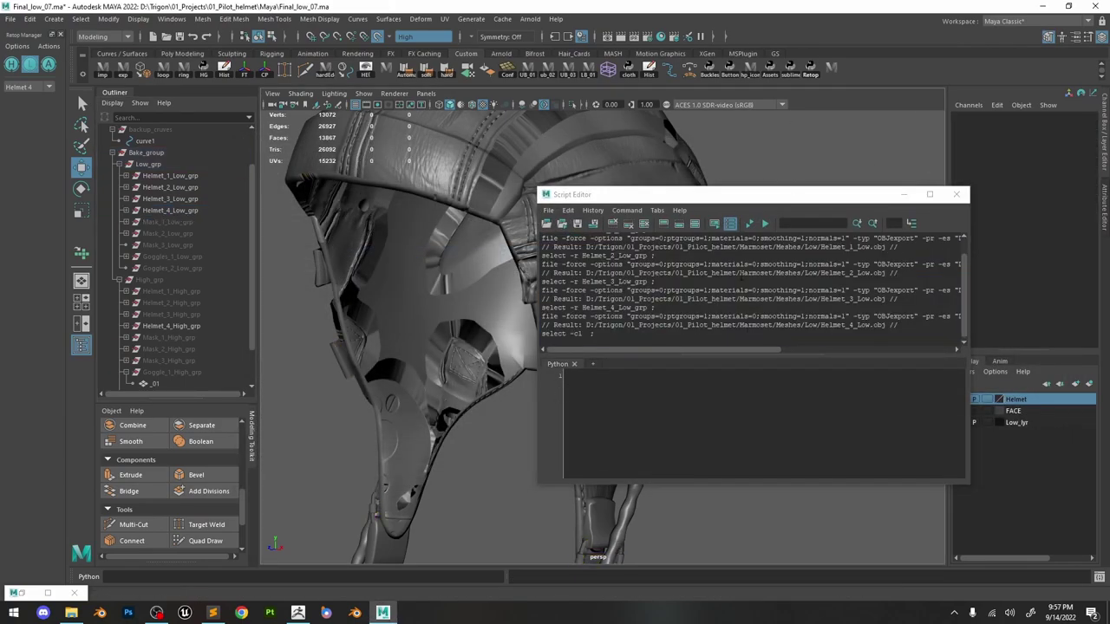
Copy the deselect command from the history, append "select -cl ;" to the new shelf script, and run the script.
{"action": "key", "text": "w"}
{"action": "triple_click", "coordinate": [604, 325]}
{"action": "left_click_drag", "start_coordinate": [606, 310], "coordinate": [533, 304]}
{"action": "key", "text": "ctrl+c"}
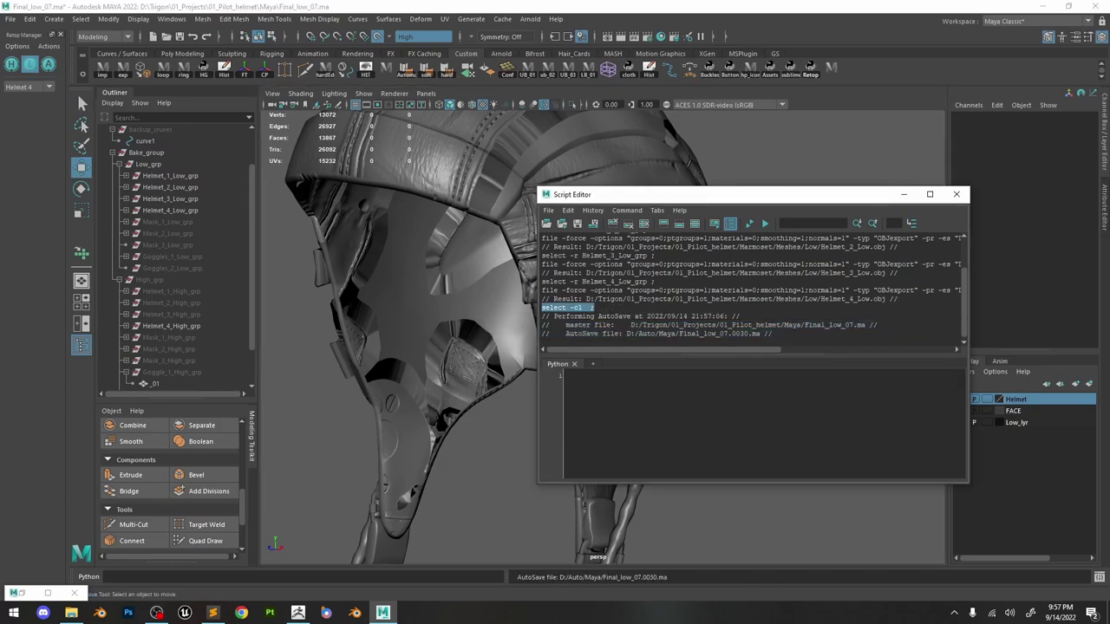
{"action": "left_click", "coordinate": [956, 194]}
{"action": "right_click", "coordinate": [837, 76]}
{"action": "left_click", "coordinate": [858, 96]}
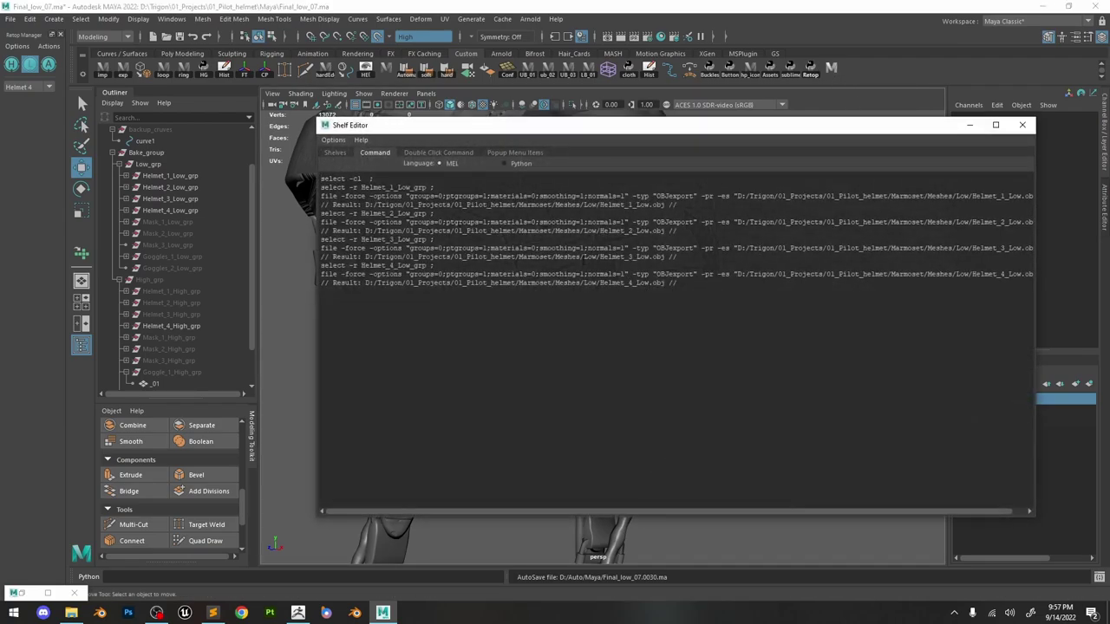
{"action": "key", "text": "ctrl+v"}
{"action": "left_click", "coordinate": [1023, 125]}
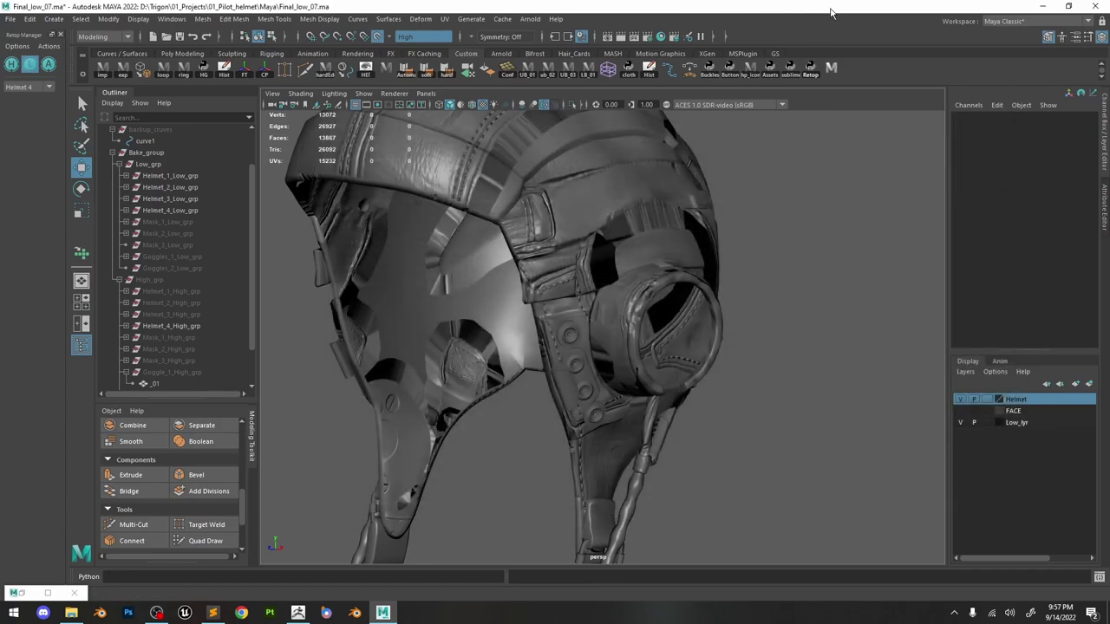
{"action": "left_click", "coordinate": [834, 71]}
Label the new shelf script's icon Helmet and save all shelves.
{"action": "right_click", "coordinate": [835, 73]}
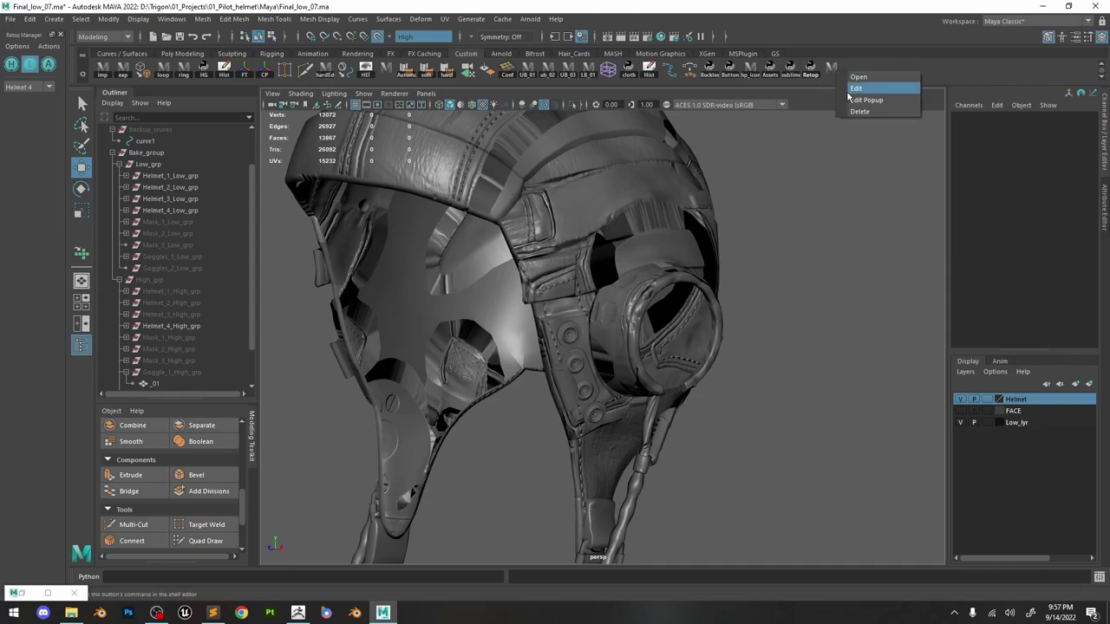
{"action": "left_click", "coordinate": [856, 88]}
{"action": "left_click", "coordinate": [334, 140]}
{"action": "left_click", "coordinate": [511, 139]}
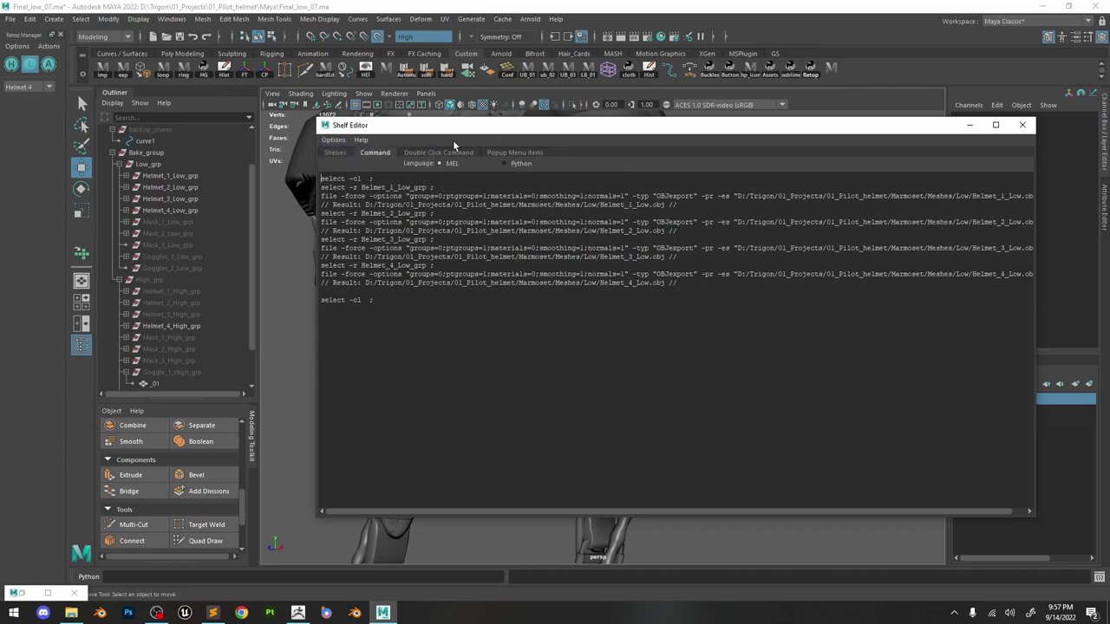
{"action": "left_click", "coordinate": [328, 156]}
{"action": "left_click", "coordinate": [498, 428]}
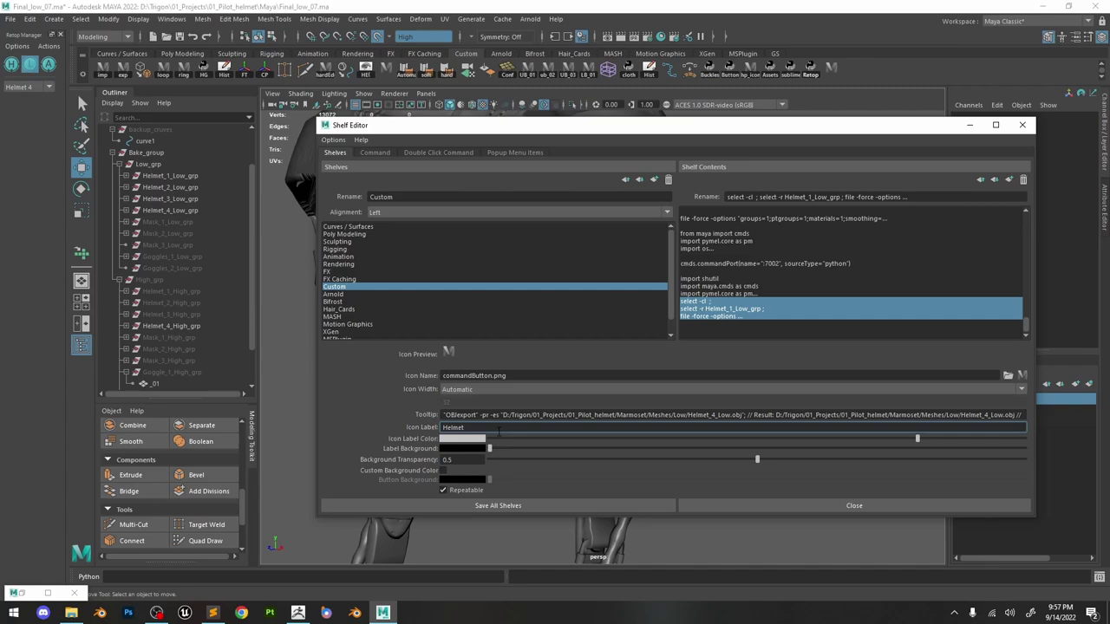
{"action": "left_click", "coordinate": [520, 506]}
Save the current Maya preferences.
{"action": "left_click_drag", "start_coordinate": [722, 336], "coordinate": [748, 276], "text": "alt"}
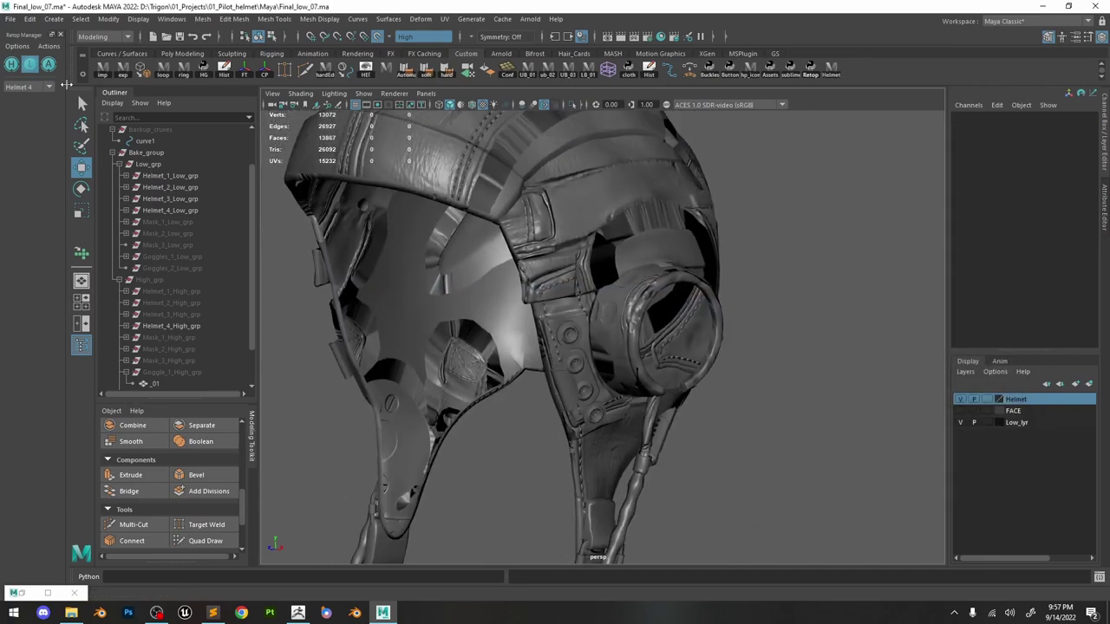
{"action": "left_click", "coordinate": [9, 18]}
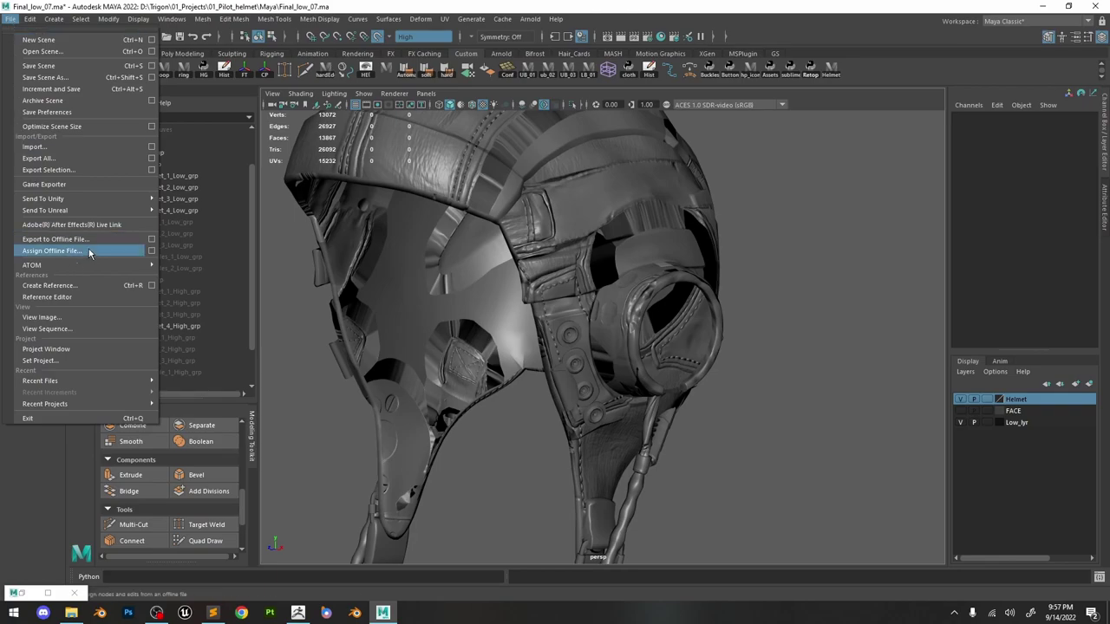
{"action": "left_click", "coordinate": [50, 113]}
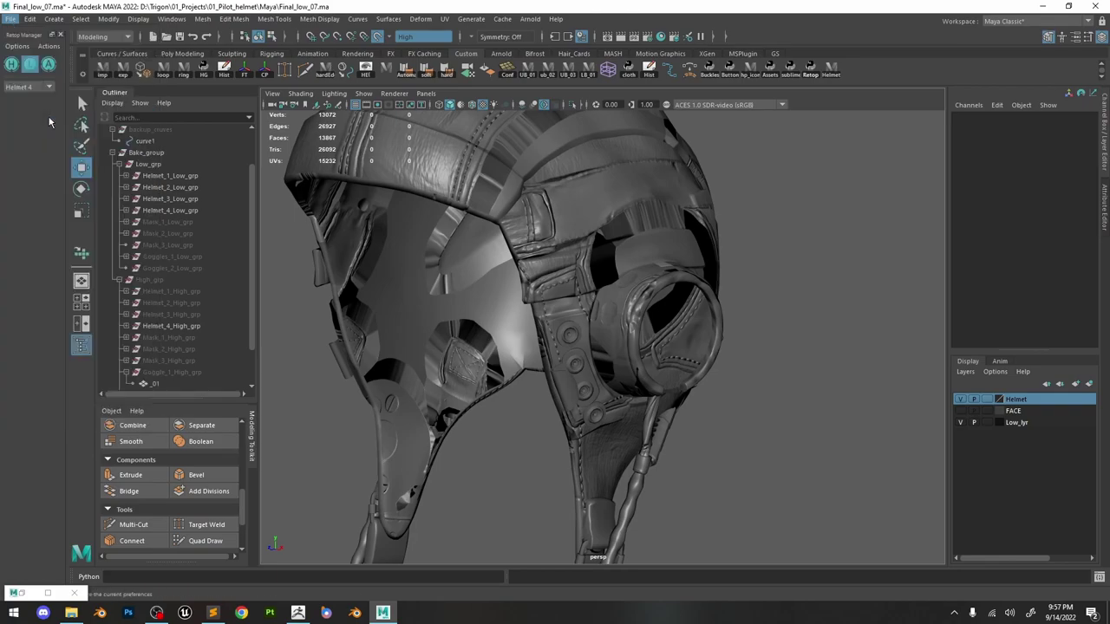
Launch Marmoset Toolbag 4.
{"action": "scroll", "coordinate": [544, 345], "scroll_direction": "down", "scroll_amount": 4}
{"action": "scroll", "coordinate": [524, 356], "scroll_direction": "up", "scroll_amount": 3}
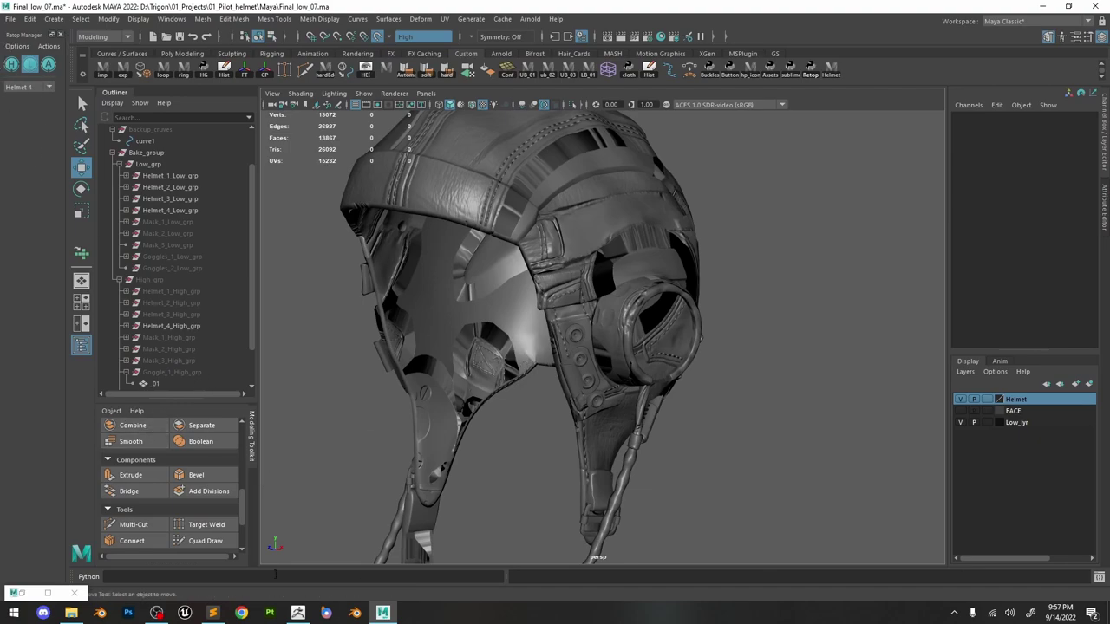
{"action": "left_click", "coordinate": [13, 613]}
{"action": "type", "text": "ma"}
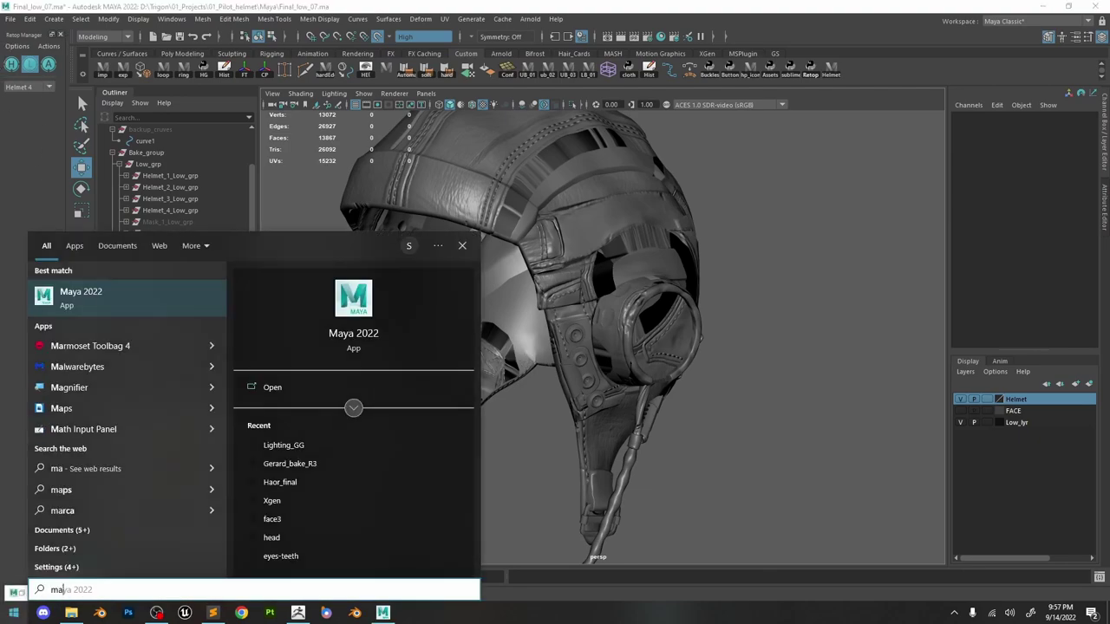
{"action": "type", "text": "rm"}
{"action": "key", "text": "Return"}
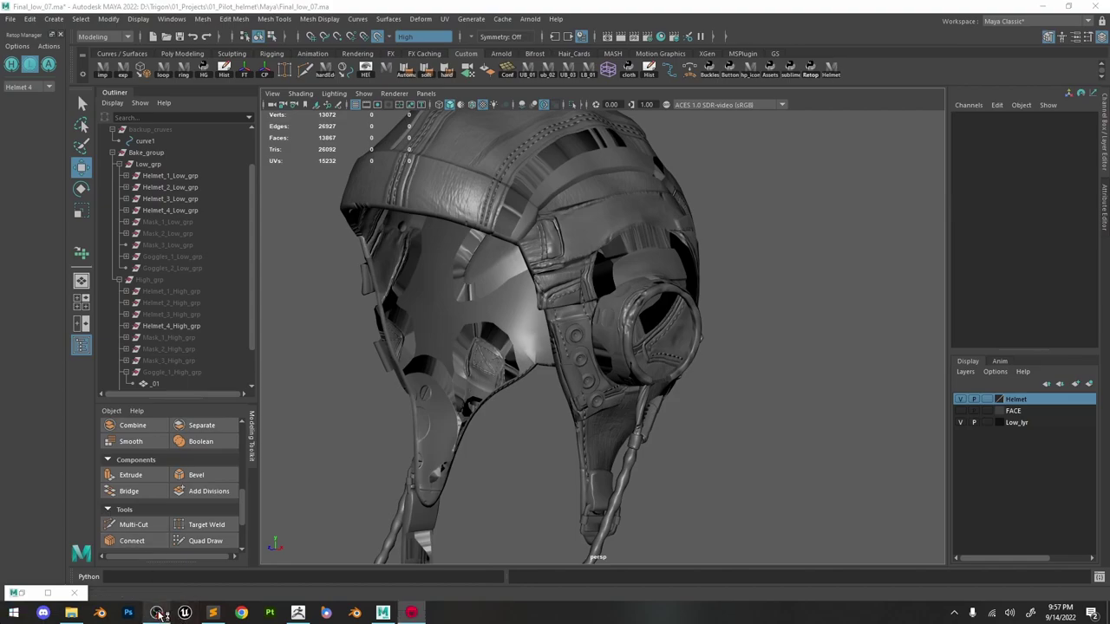
{"action": "left_click", "coordinate": [158, 614]}
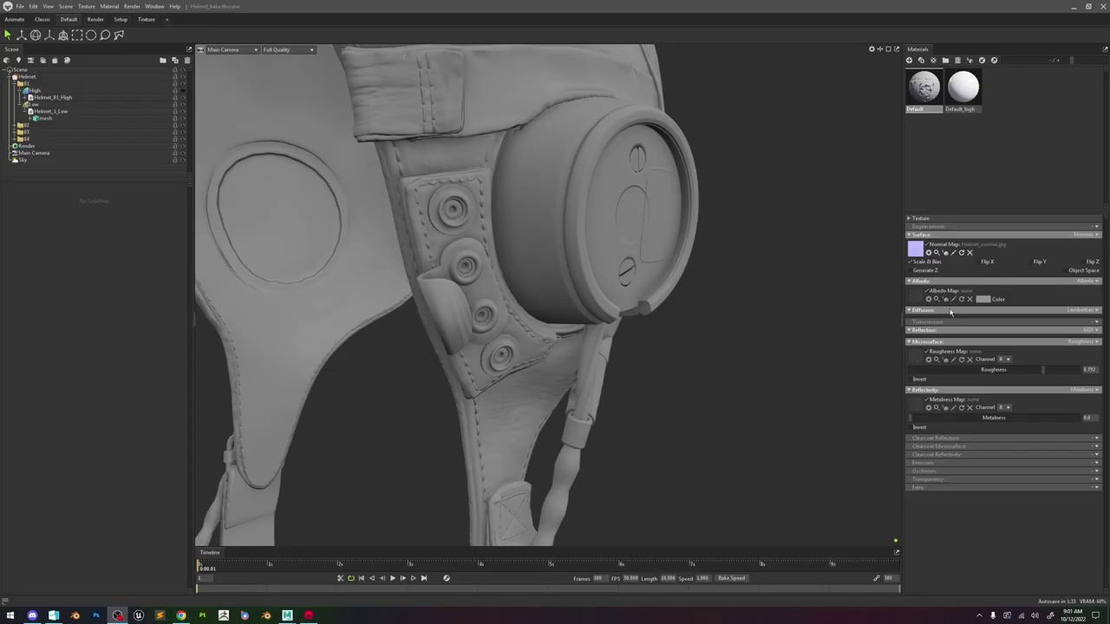
Switch from Marmoset Toolbag back to the Final_low_07 scene in Maya and display the low-poly helmet shaded with its texture maps.
{"action": "left_click_drag", "start_coordinate": [524, 331], "coordinate": [469, 526]}
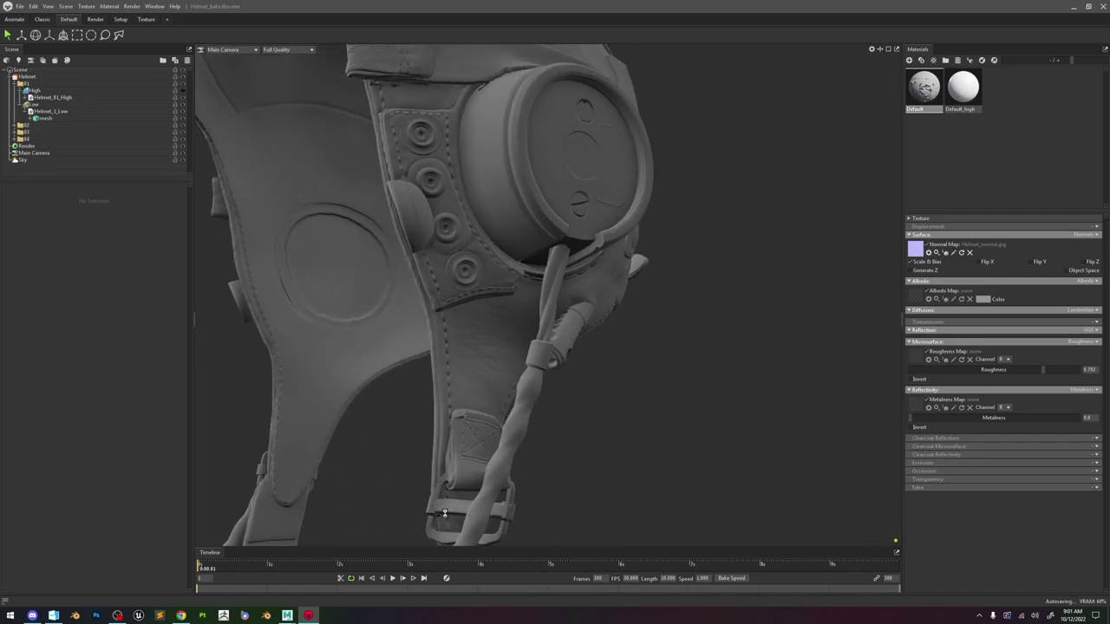
{"action": "mouse_move", "coordinate": [287, 614]}
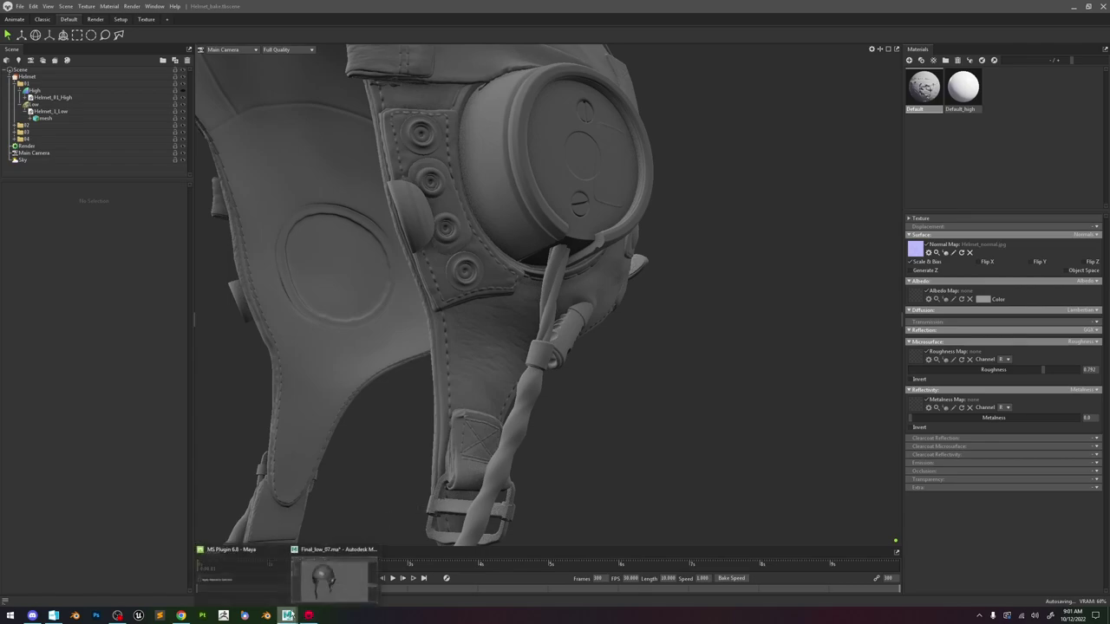
{"action": "left_click", "coordinate": [337, 584]}
{"action": "middle_click_drag", "start_coordinate": [572, 348], "coordinate": [586, 286], "text": "alt"}
{"action": "right_click_drag", "start_coordinate": [586, 347], "coordinate": [596, 478], "text": "alt"}
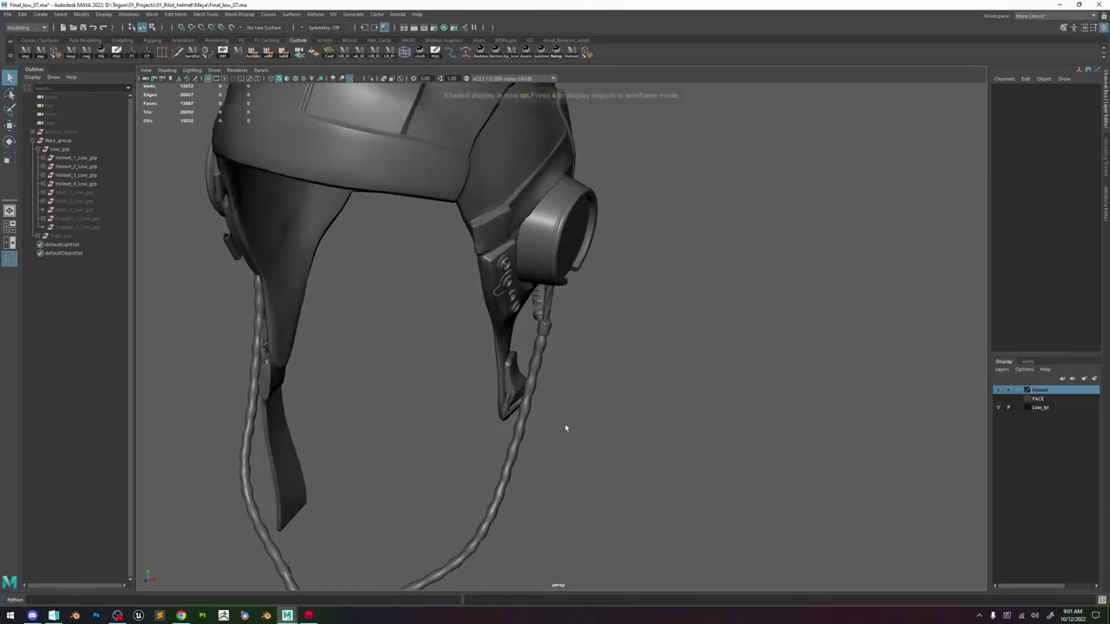
{"action": "key", "text": "6"}
{"action": "mouse_move", "coordinate": [548, 406]}
{"action": "left_mouse_down", "text": "alt"}
{"action": "mouse_move", "coordinate": [524, 384]}
{"action": "mouse_move", "coordinate": [544, 363]}
{"action": "left_mouse_up", "text": "alt"}
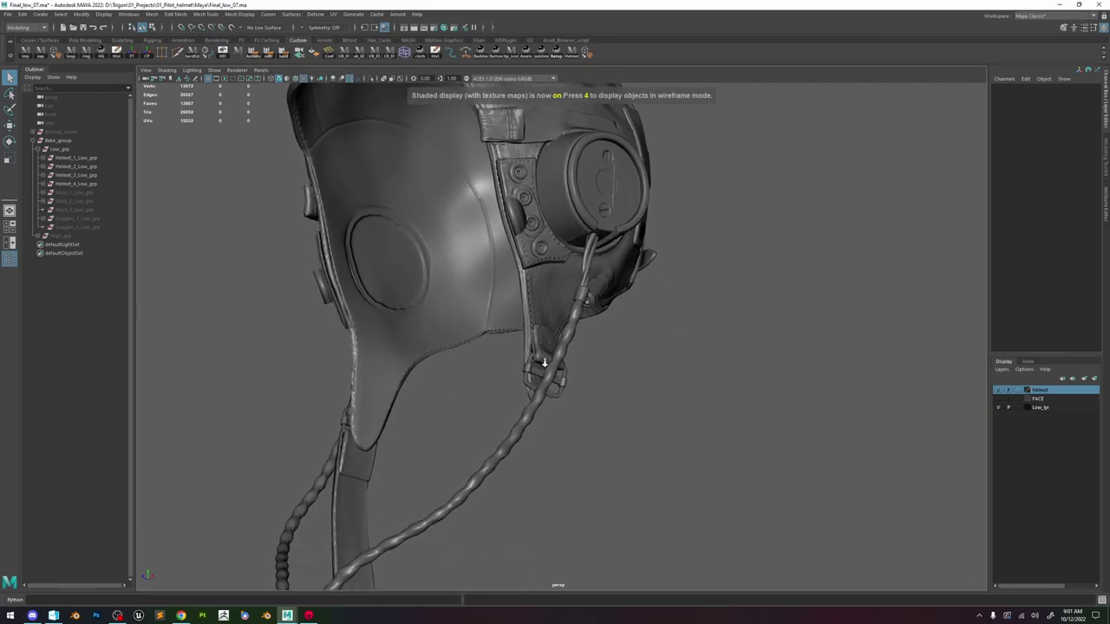
{"action": "right_click_drag", "start_coordinate": [545, 363], "coordinate": [642, 439], "text": "alt"}
Examine the chin-strap buckle and the snap clip beside the earphone to see how these small parts sit on the low-poly helmet.
{"action": "left_click", "coordinate": [565, 425]}
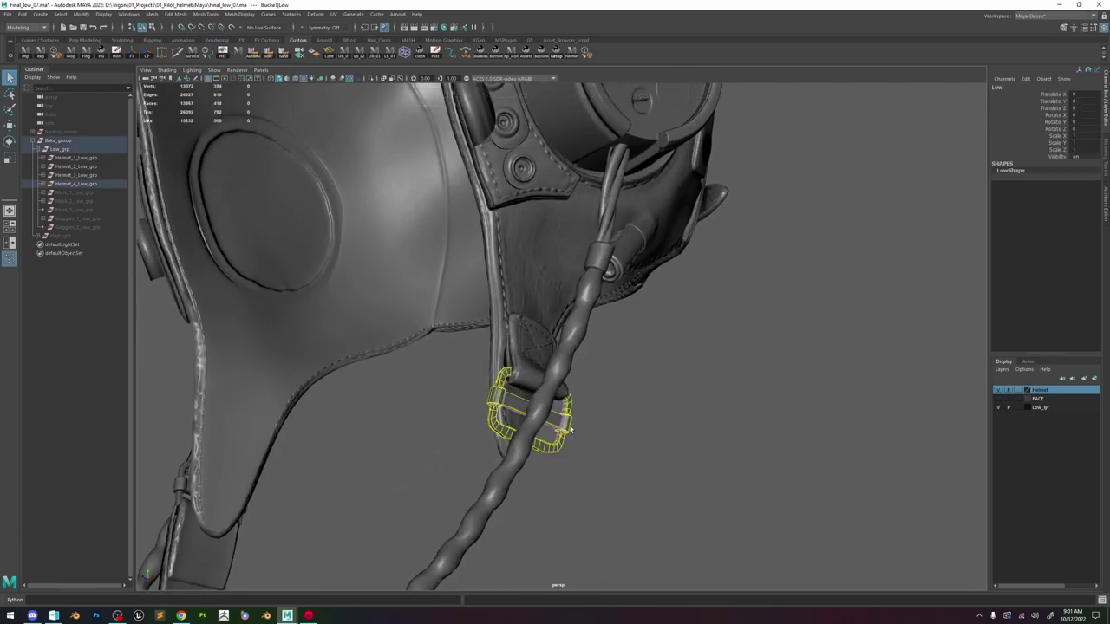
{"action": "key", "text": "f"}
{"action": "left_click_drag", "start_coordinate": [665, 437], "coordinate": [711, 457], "text": "alt"}
{"action": "left_click", "coordinate": [815, 460]}
{"action": "mouse_move", "coordinate": [815, 460]}
{"action": "left_mouse_down", "text": "alt"}
{"action": "mouse_move", "coordinate": [828, 459]}
{"action": "mouse_move", "coordinate": [702, 463]}
{"action": "mouse_move", "coordinate": [829, 472]}
{"action": "left_mouse_up", "text": "alt"}
{"action": "right_click_drag", "start_coordinate": [829, 474], "coordinate": [616, 416], "text": "alt"}
{"action": "middle_click_drag", "start_coordinate": [538, 208], "coordinate": [569, 431], "text": "alt"}
{"action": "left_click_drag", "start_coordinate": [451, 347], "coordinate": [764, 373], "text": "alt"}
{"action": "left_click", "coordinate": [562, 350]}
{"action": "right_click_drag", "start_coordinate": [512, 369], "coordinate": [581, 380], "text": "alt"}
{"action": "left_click", "coordinate": [545, 370], "text": "shift"}
{"action": "left_click_drag", "start_coordinate": [544, 370], "coordinate": [608, 371], "text": "alt"}
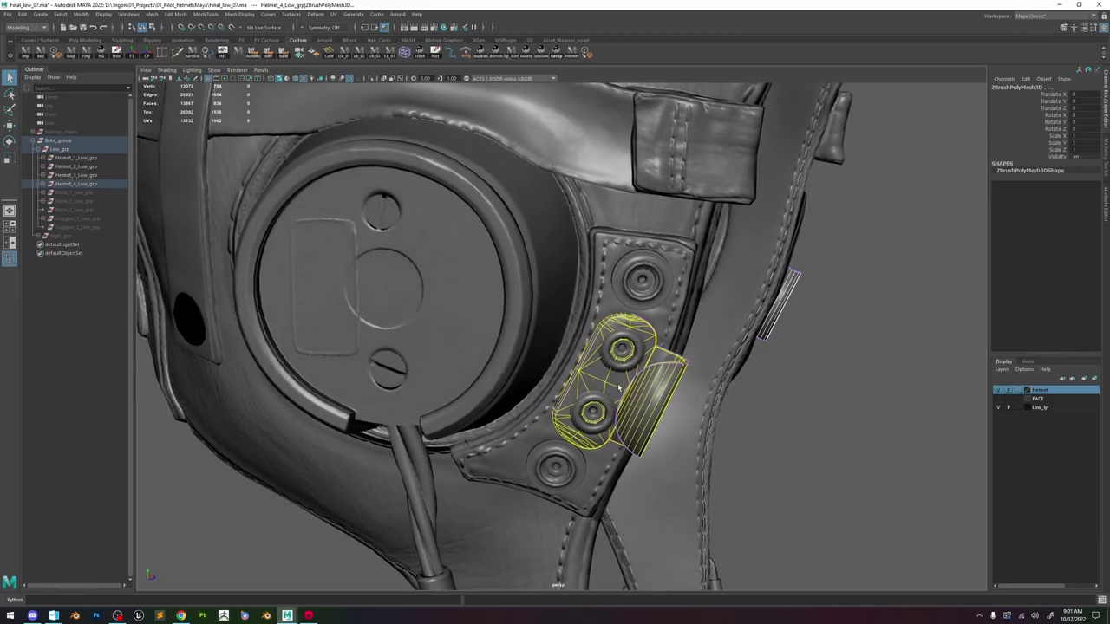
{"action": "right_click_drag", "start_coordinate": [607, 371], "coordinate": [508, 321], "text": "alt"}
{"action": "left_click_drag", "start_coordinate": [507, 304], "coordinate": [602, 287], "text": "alt"}
Inspect the black button at the lower end of the vertical strap behind the earphone, on both sides of the helmet.
{"action": "left_click", "coordinate": [487, 294]}
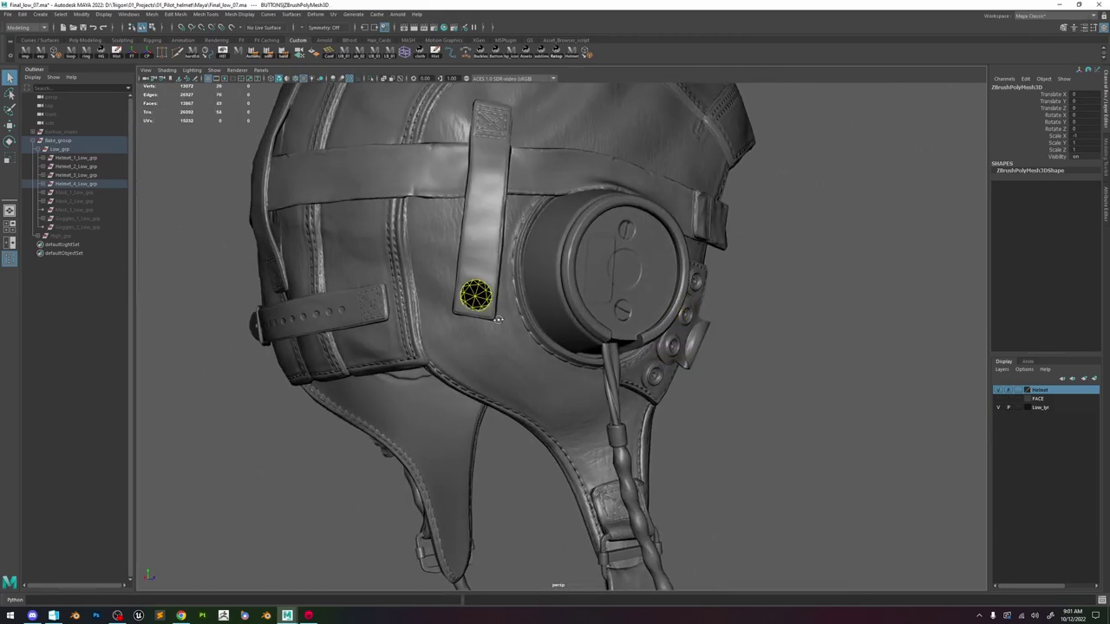
{"action": "left_click_drag", "start_coordinate": [494, 317], "coordinate": [513, 304], "text": "alt"}
{"action": "key", "text": "f"}
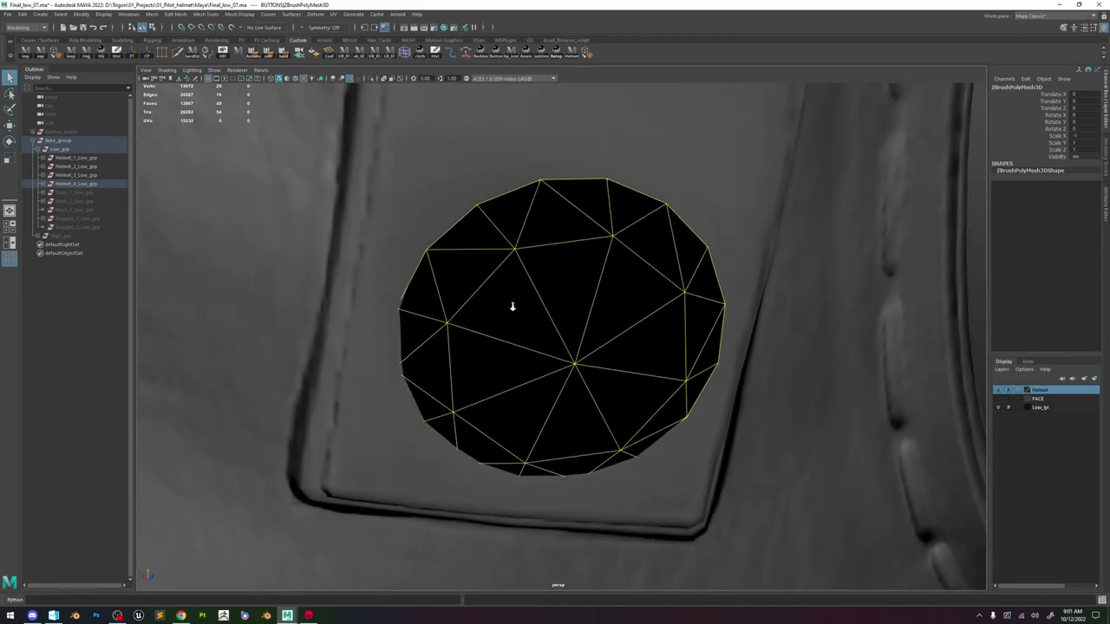
{"action": "right_click_drag", "start_coordinate": [512, 305], "coordinate": [399, 304], "text": "alt"}
{"action": "middle_click_drag", "start_coordinate": [399, 304], "coordinate": [471, 300], "text": "alt"}
{"action": "left_click_drag", "start_coordinate": [471, 300], "coordinate": [560, 306], "text": "alt"}
{"action": "middle_click_drag", "start_coordinate": [416, 317], "coordinate": [510, 311], "text": "alt"}
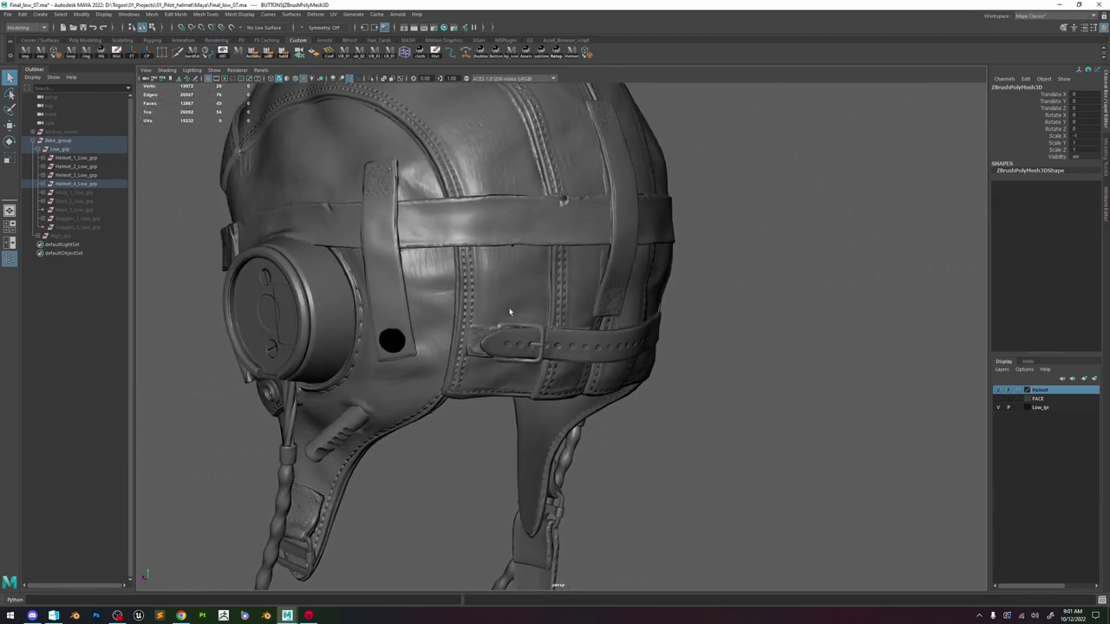
{"action": "left_click_drag", "start_coordinate": [404, 344], "coordinate": [451, 347], "text": "alt"}
Select Helmet_4_Low_grp and review which buckles, clips and buttons it contains from several angles.
{"action": "left_click", "coordinate": [112, 185]}
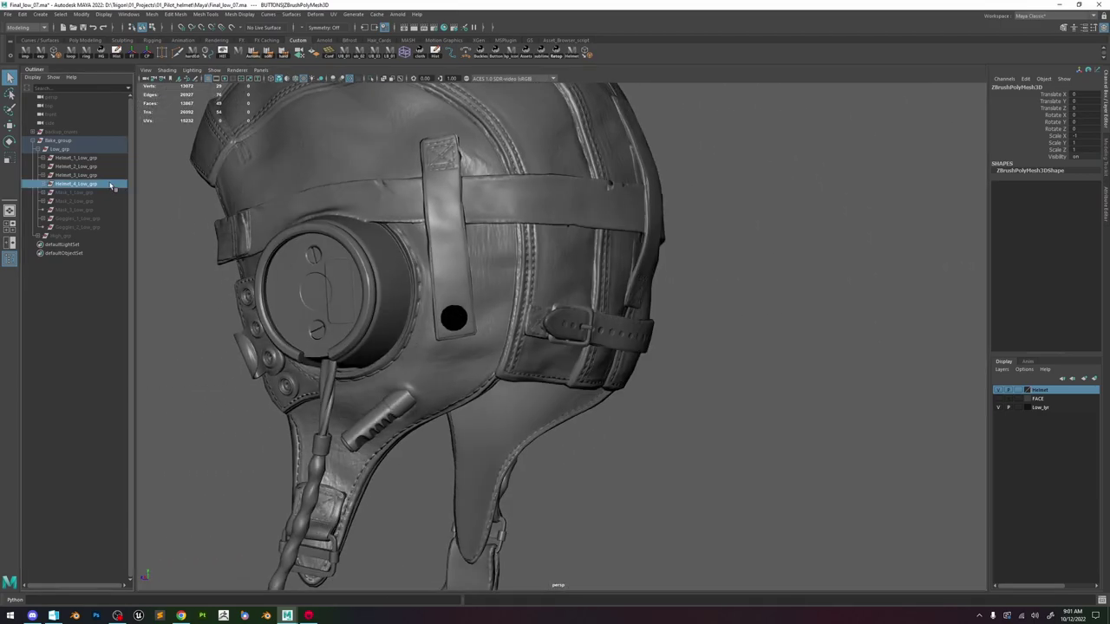
{"action": "left_click_drag", "start_coordinate": [590, 314], "coordinate": [700, 298], "text": "alt"}
{"action": "right_click_drag", "start_coordinate": [699, 299], "coordinate": [578, 278], "text": "alt"}
{"action": "left_click_drag", "start_coordinate": [577, 278], "coordinate": [608, 297], "text": "alt"}
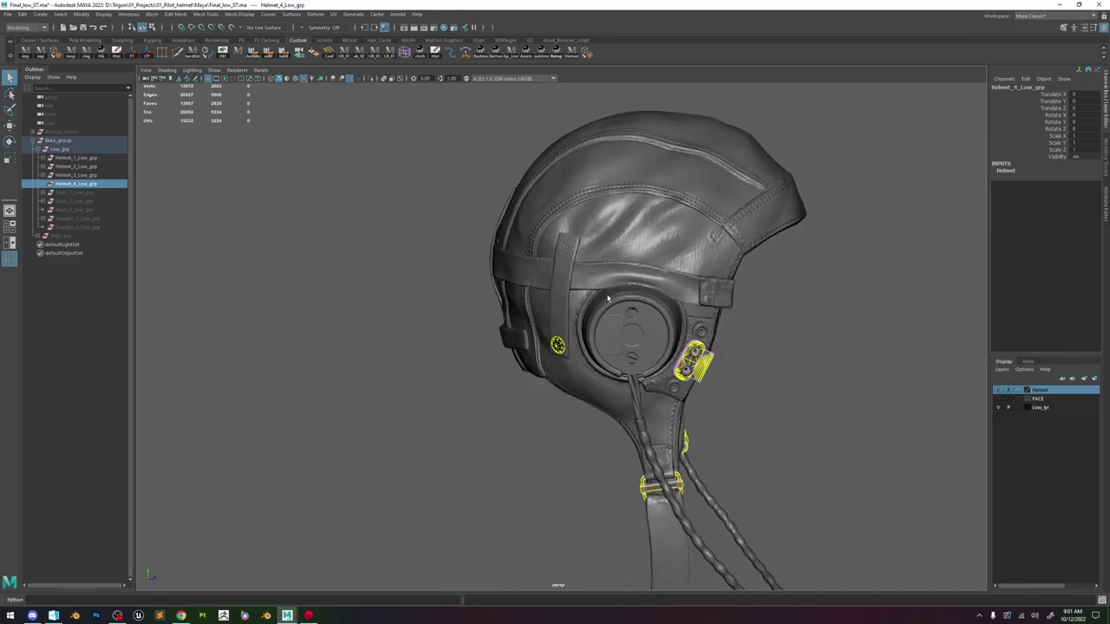
{"action": "right_click_drag", "start_coordinate": [608, 298], "coordinate": [746, 325], "text": "alt"}
{"action": "left_click", "coordinate": [928, 355]}
{"action": "left_click_drag", "start_coordinate": [928, 355], "coordinate": [812, 369], "text": "alt"}
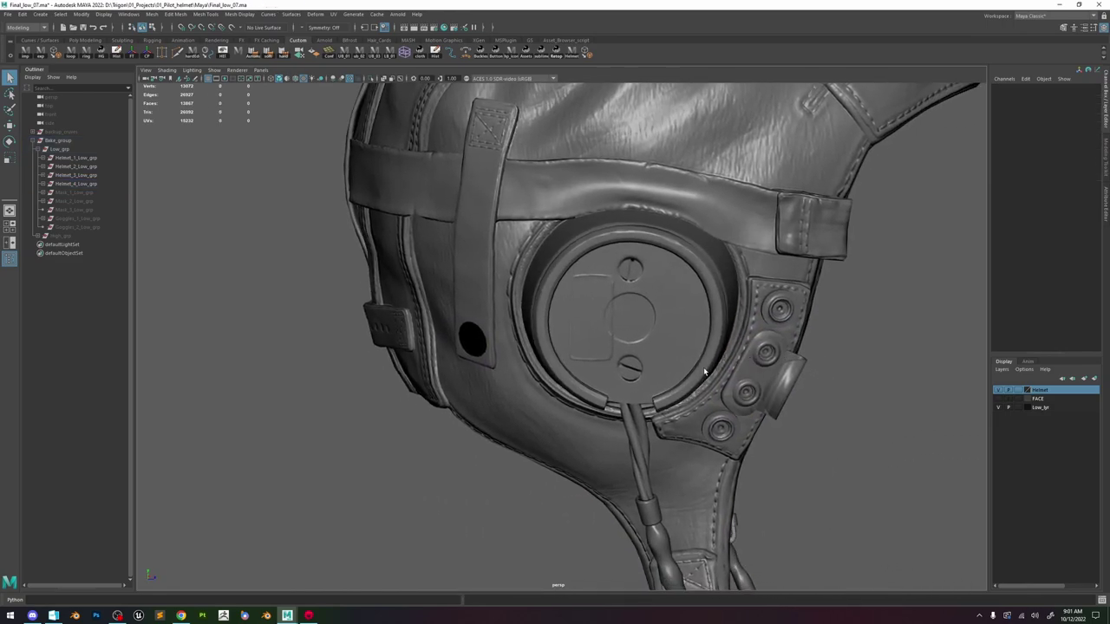
{"action": "right_click_drag", "start_coordinate": [747, 313], "coordinate": [693, 323], "text": "alt"}
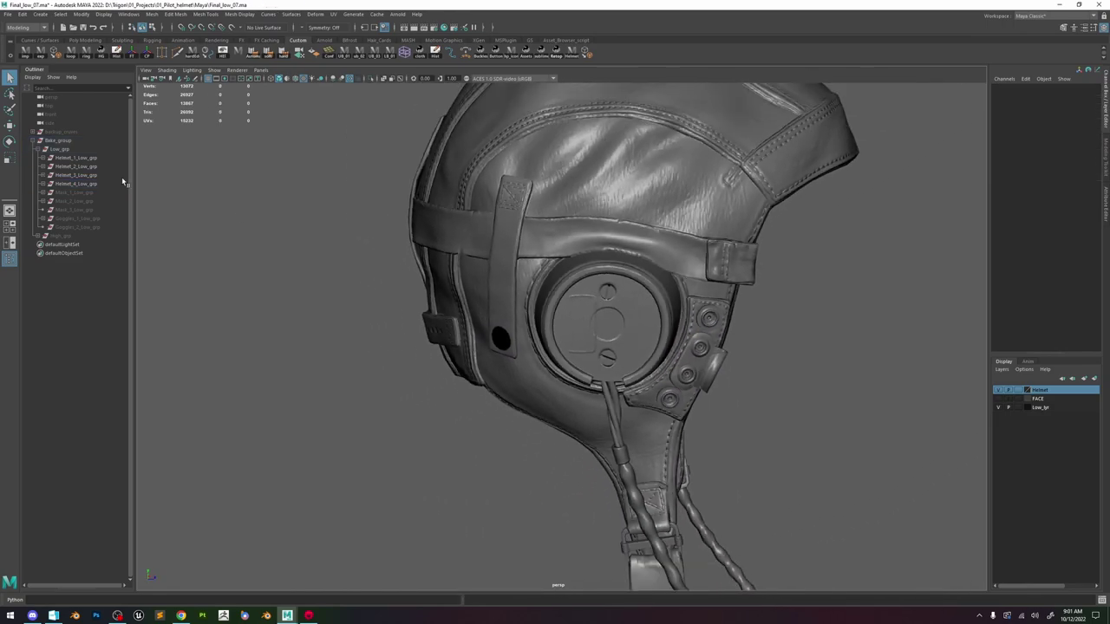
{"action": "left_click", "coordinate": [82, 184]}
{"action": "left_click_drag", "start_coordinate": [718, 359], "coordinate": [626, 336], "text": "alt"}
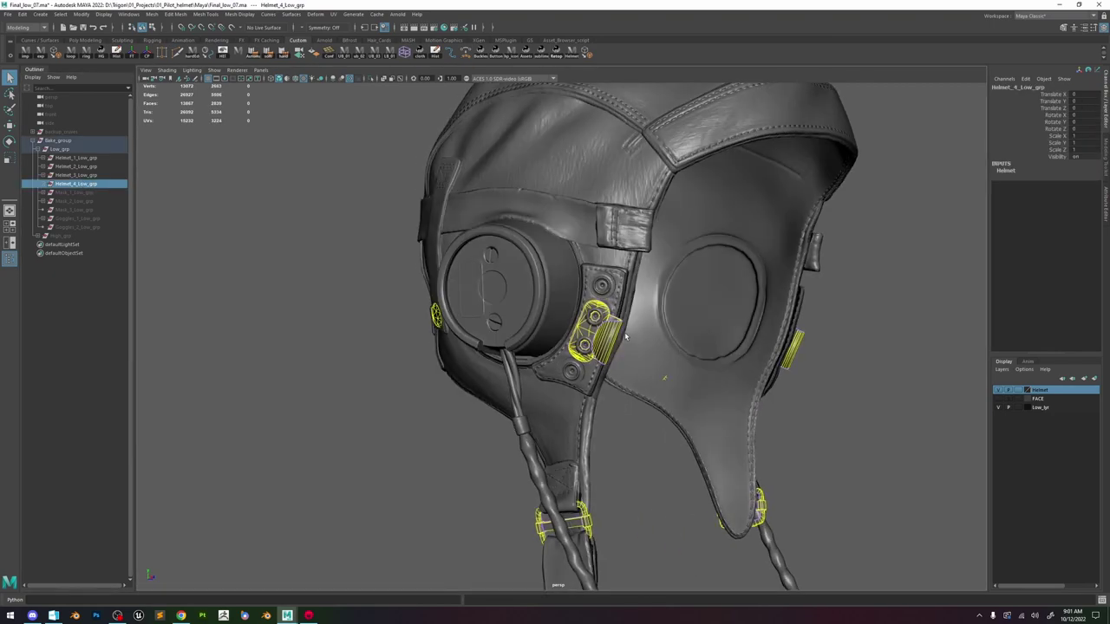
{"action": "key", "text": "f"}
{"action": "middle_click_drag", "start_coordinate": [528, 201], "coordinate": [578, 365], "text": "alt"}
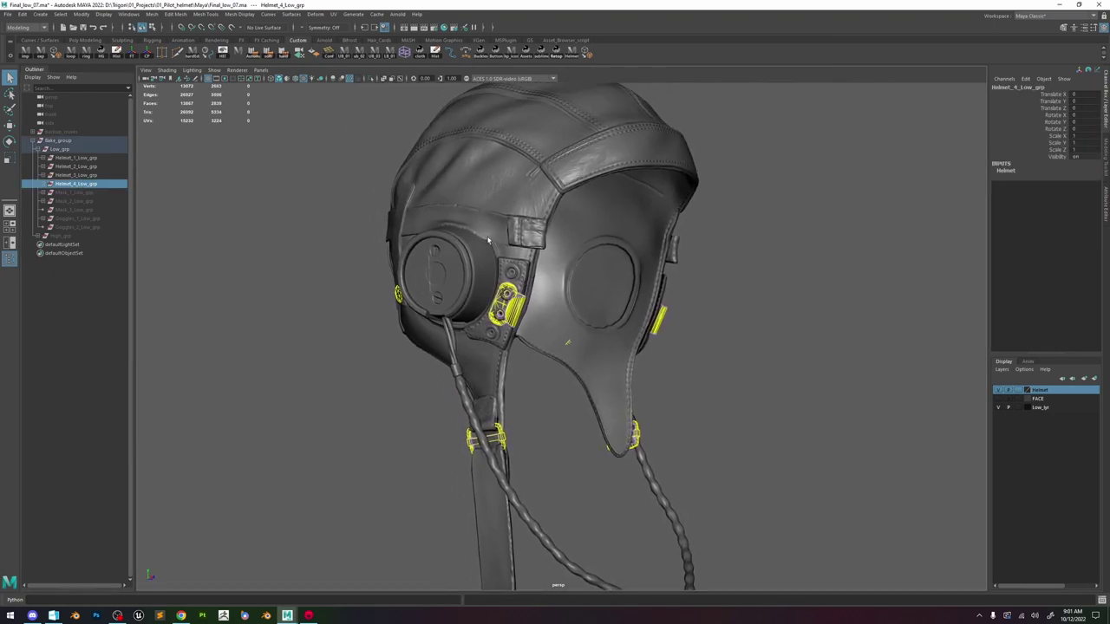
{"action": "right_click_drag", "start_coordinate": [565, 342], "coordinate": [581, 342], "text": "alt"}
Show the UVs of Helmet_1_Low_grp through Helmet_4_Low_grp in an enlarged UV Editor, and close the UV Toolkit.
{"action": "left_click", "coordinate": [106, 159]}
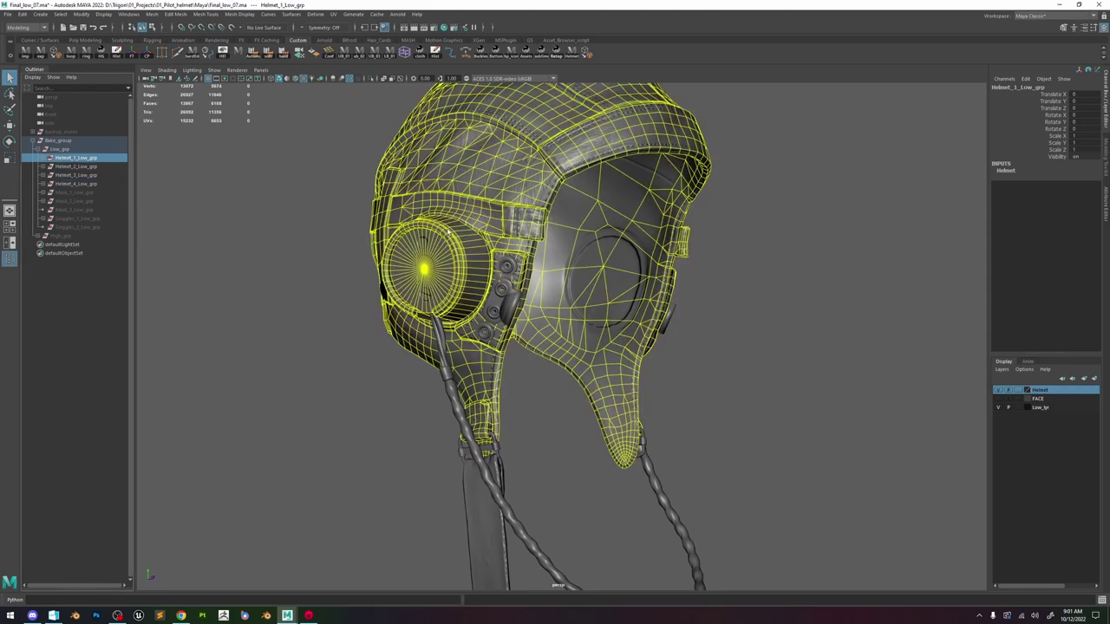
{"action": "left_click_drag", "start_coordinate": [449, 232], "coordinate": [523, 296], "text": "alt"}
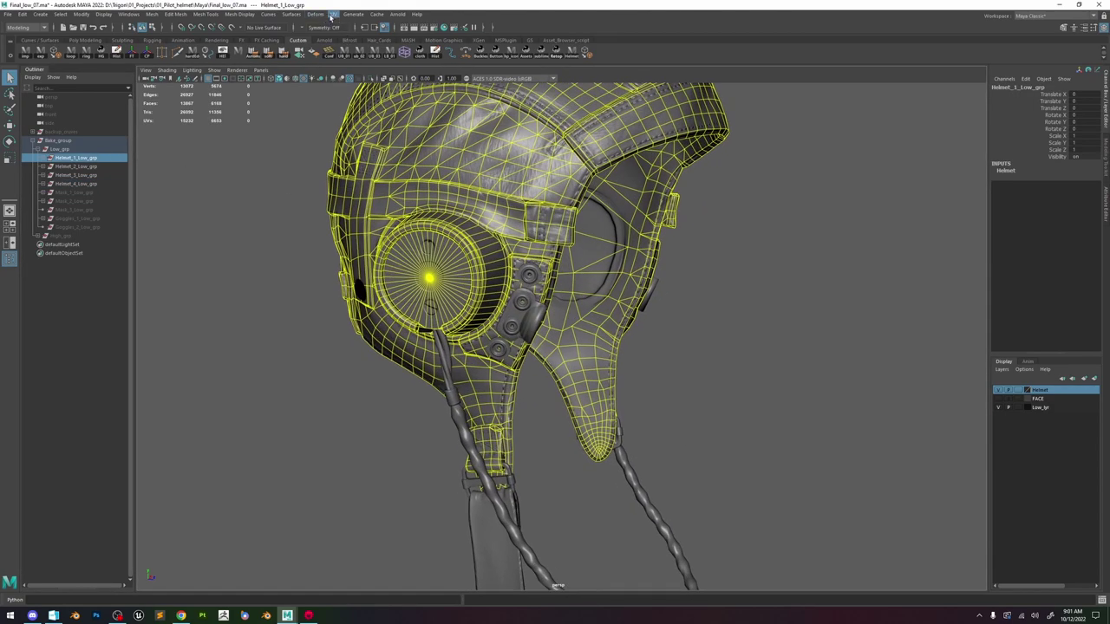
{"action": "left_click", "coordinate": [332, 17]}
{"action": "left_click", "coordinate": [349, 30]}
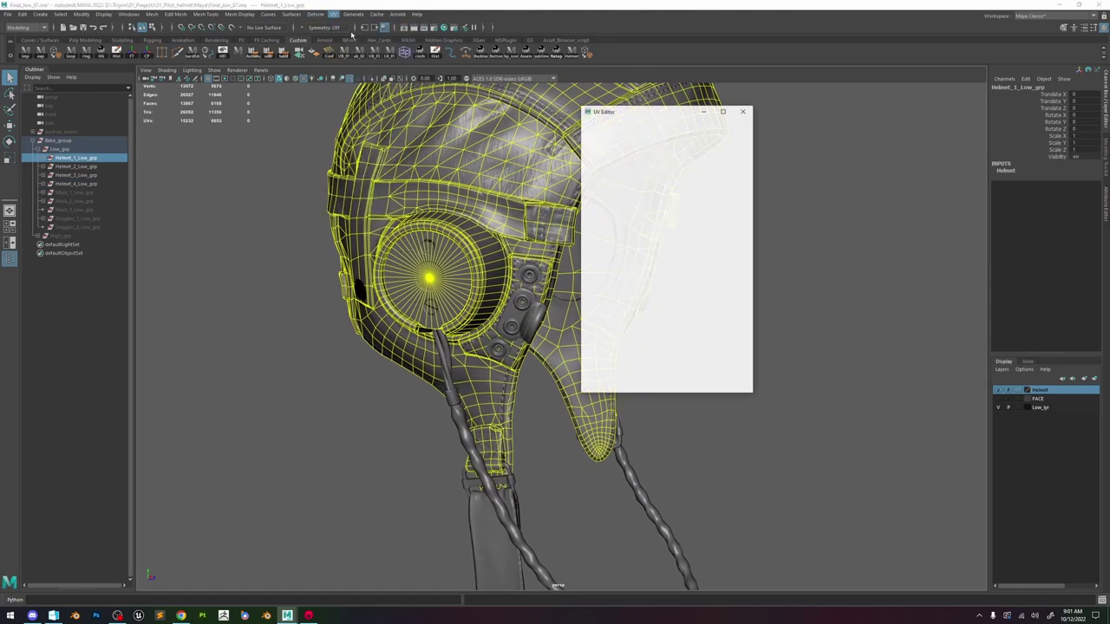
{"action": "left_click", "coordinate": [76, 184], "text": "shift"}
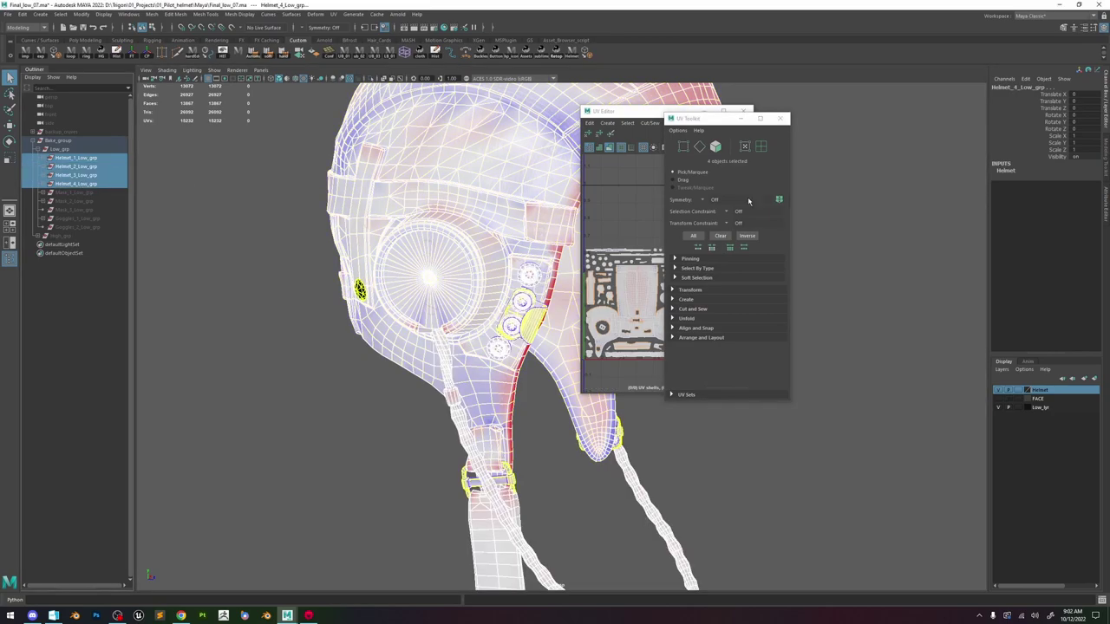
{"action": "left_click", "coordinate": [761, 118]}
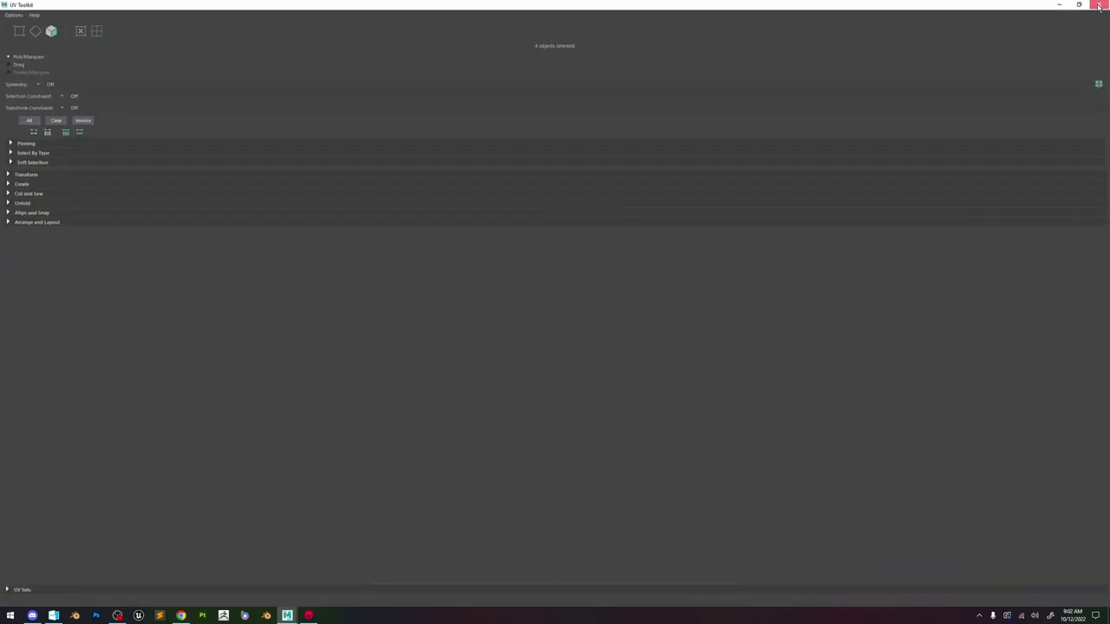
{"action": "left_click", "coordinate": [1099, 5]}
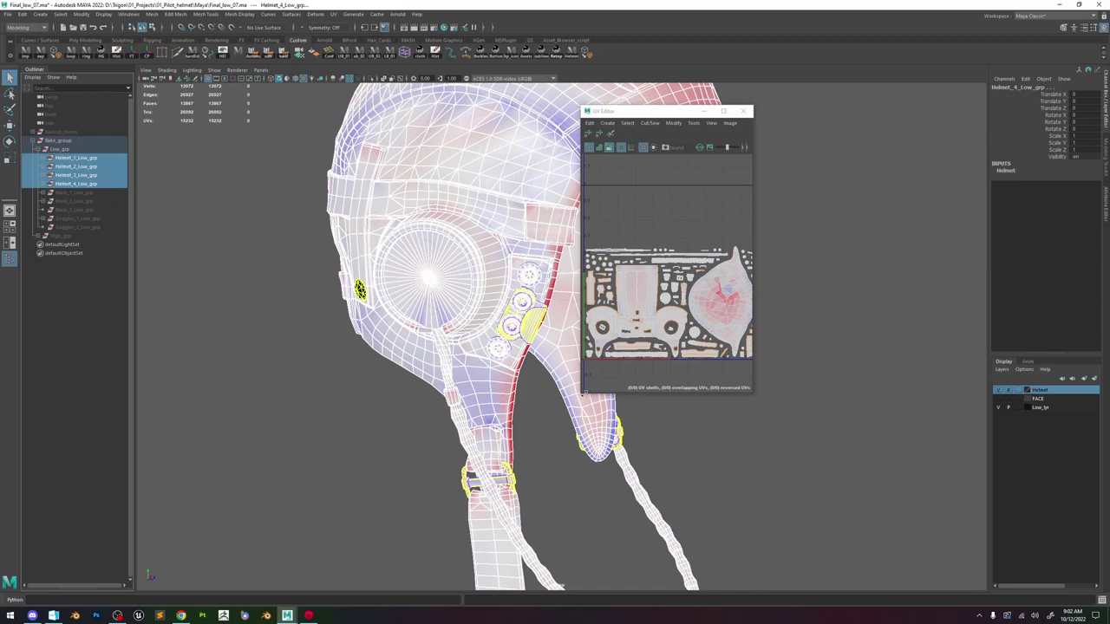
{"action": "left_click_drag", "start_coordinate": [583, 393], "coordinate": [438, 496]}
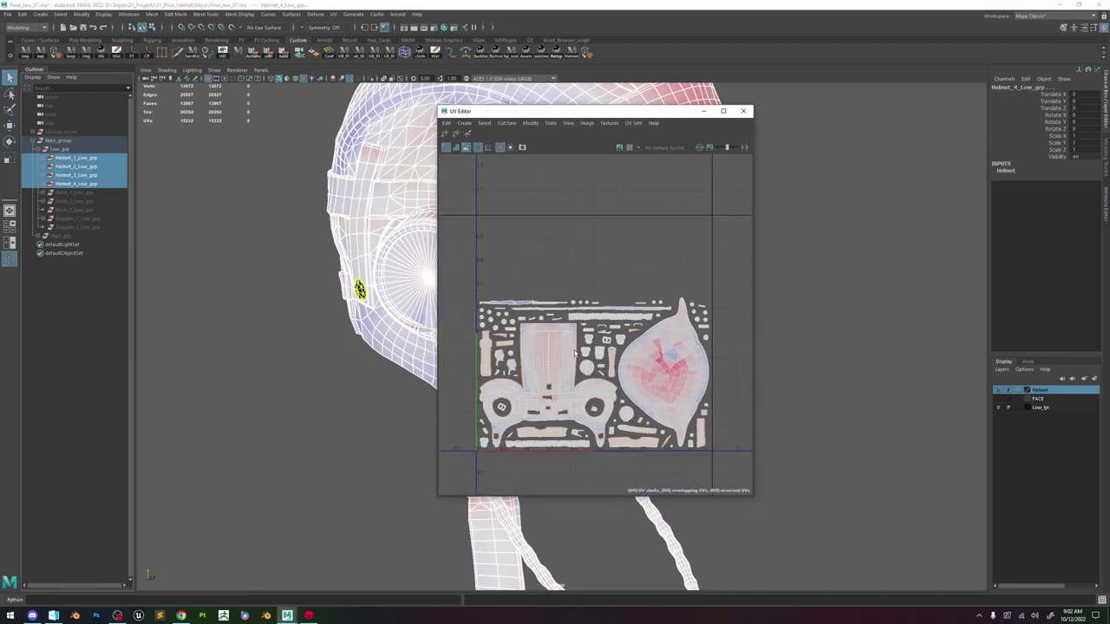
Select all UVs of the four helmet groups and lay them out together with the current layout settings.
{"action": "right_click_drag", "start_coordinate": [574, 353], "coordinate": [658, 271]}
{"action": "left_click_drag", "start_coordinate": [718, 262], "coordinate": [466, 476]}
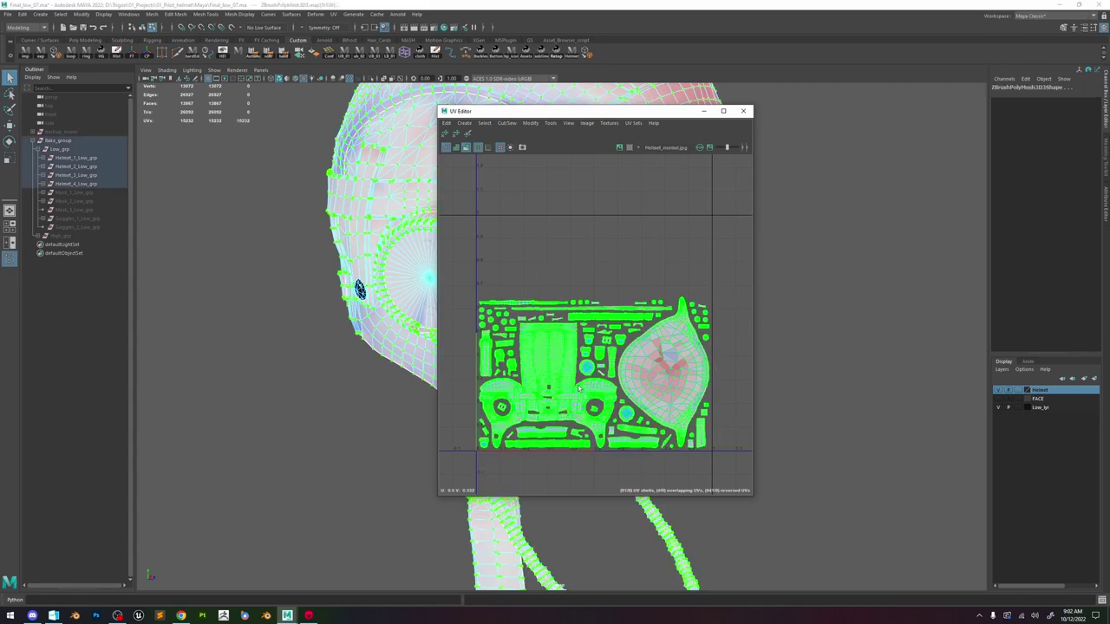
{"action": "right_click_drag", "start_coordinate": [601, 272], "coordinate": [527, 303], "text": "shift"}
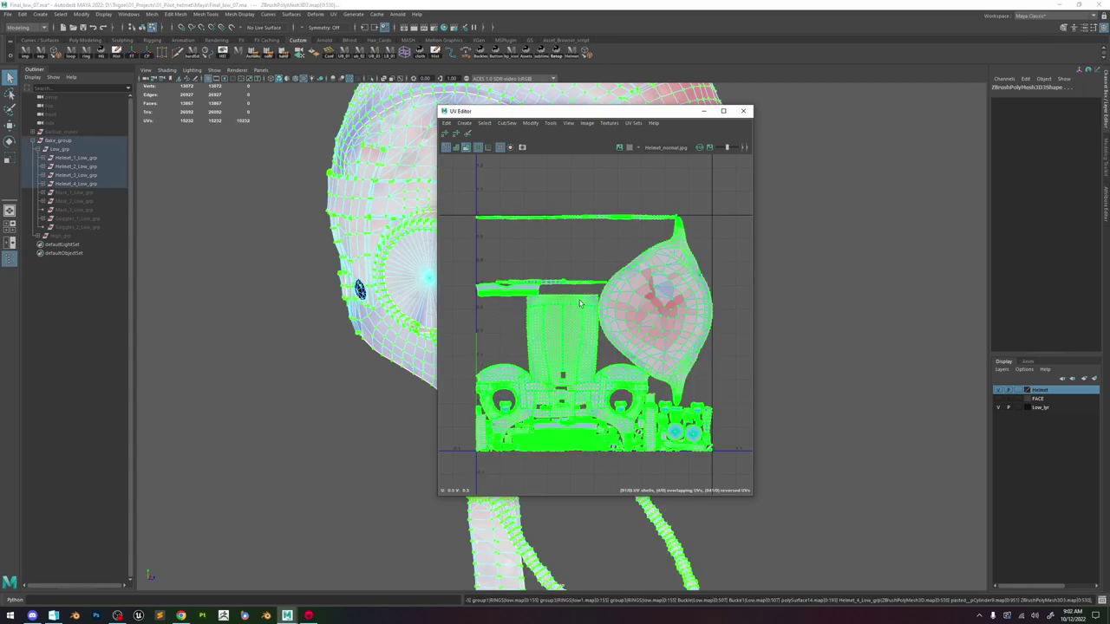
{"action": "scroll", "coordinate": [671, 364], "scroll_direction": "up", "scroll_amount": 5}
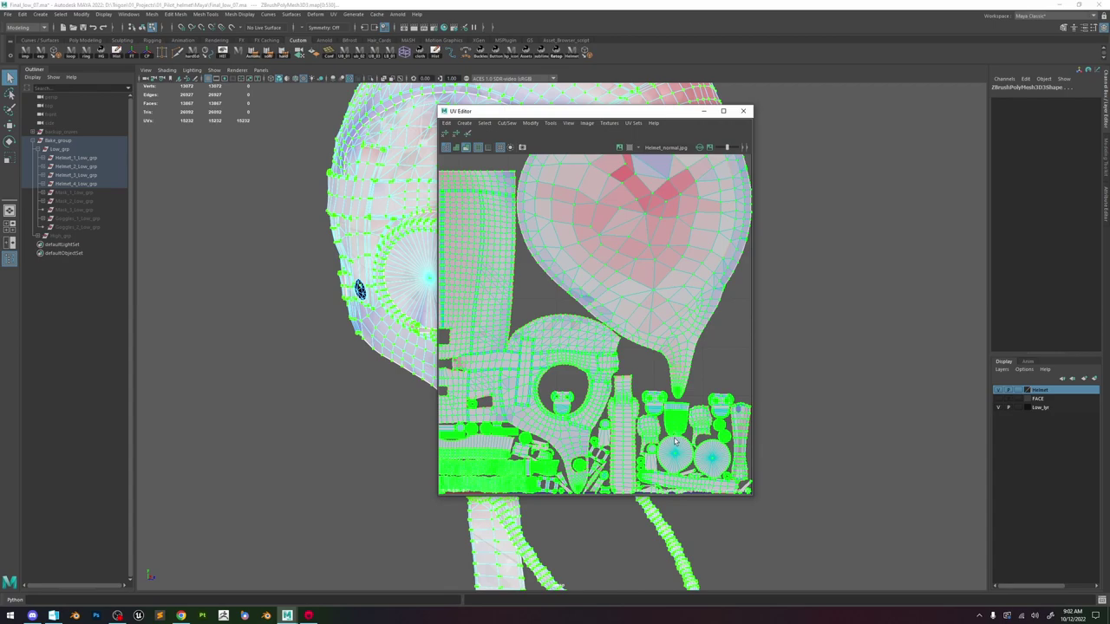
In the Layout UVs options, set shell padding and tile padding to 40 pixels and apply the layout to the selected UVs.
{"action": "right_click_drag", "start_coordinate": [589, 329], "coordinate": [530, 357], "text": "shift"}
{"action": "scroll", "coordinate": [814, 350], "scroll_direction": "down", "scroll_amount": 1}
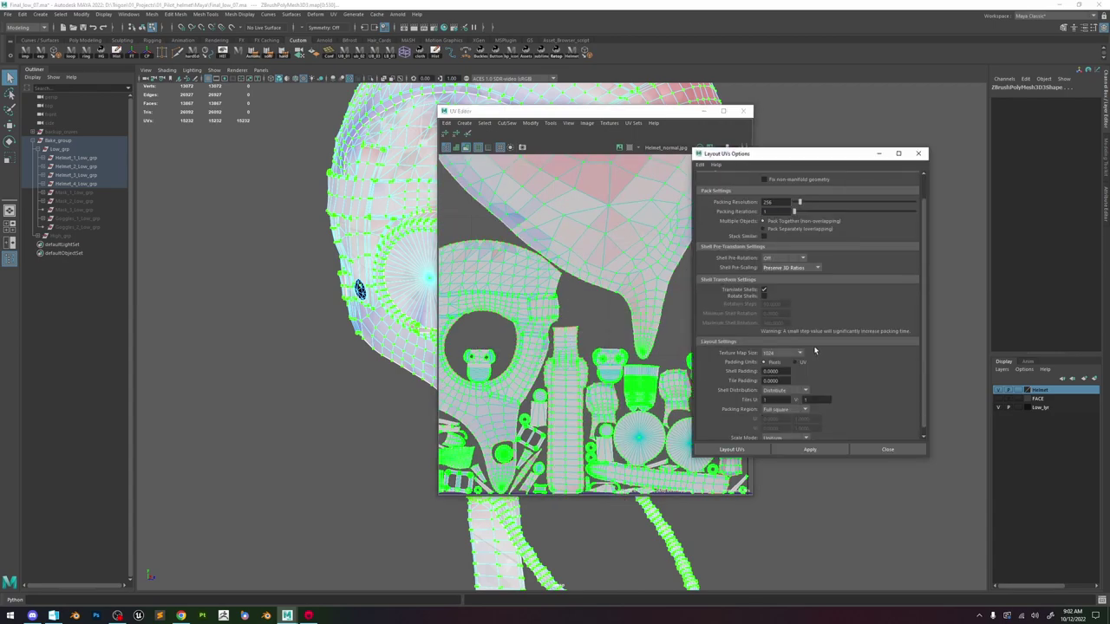
{"action": "left_click_drag", "start_coordinate": [786, 371], "coordinate": [765, 371]}
{"action": "type", "text": "48"}
{"action": "key", "text": "Tab"}
{"action": "type", "text": "48"}
{"action": "left_click", "coordinate": [818, 451]}
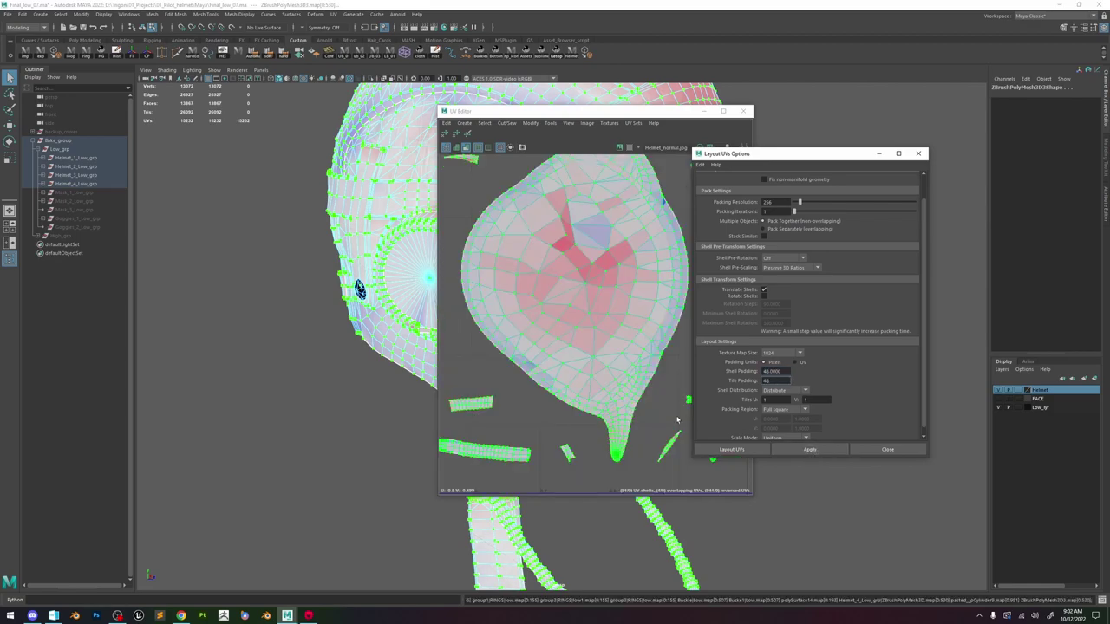
{"action": "scroll", "coordinate": [523, 292], "scroll_direction": "up", "scroll_amount": 3}
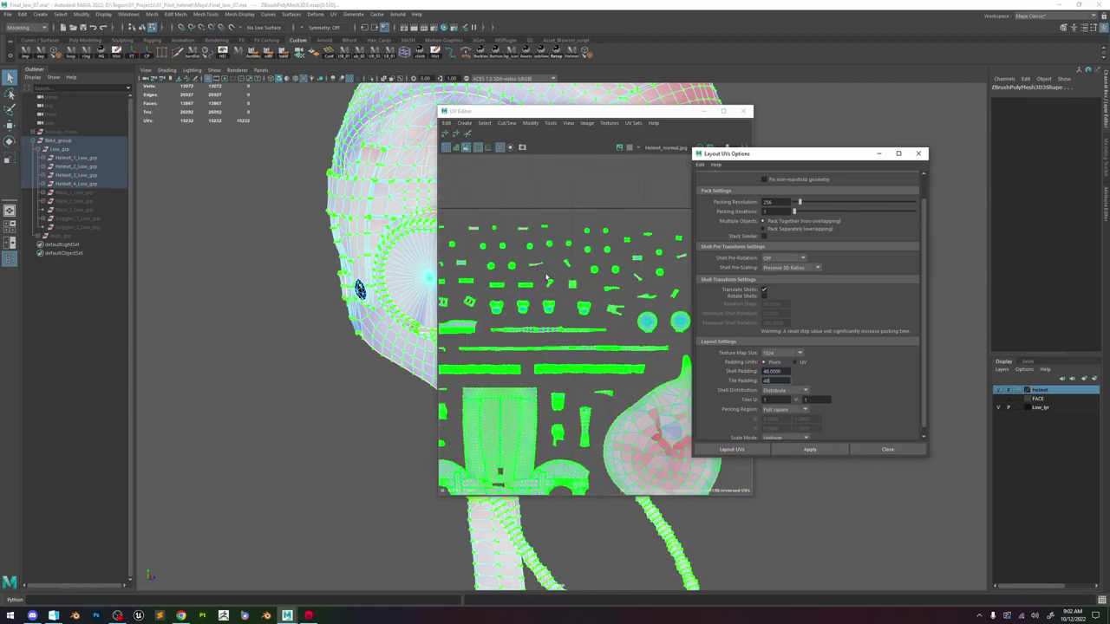
Set the layout's texture map size to 4096, reapply it to the helmet UVs, and close the Layout UVs options.
{"action": "left_click", "coordinate": [783, 353]}
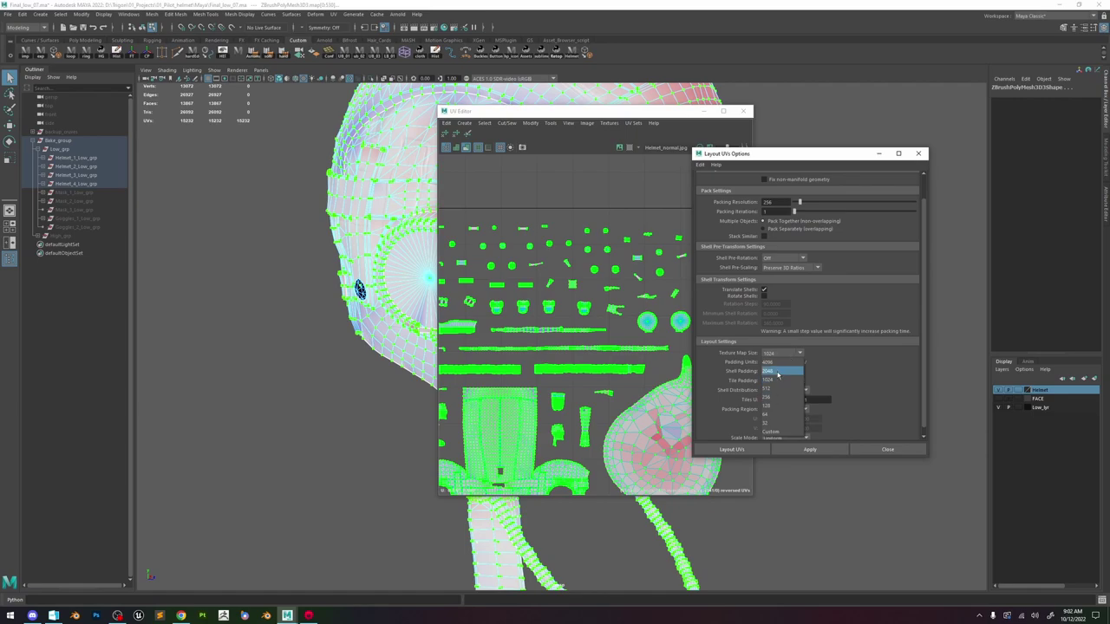
{"action": "left_click", "coordinate": [776, 369]}
{"action": "left_click", "coordinate": [815, 449]}
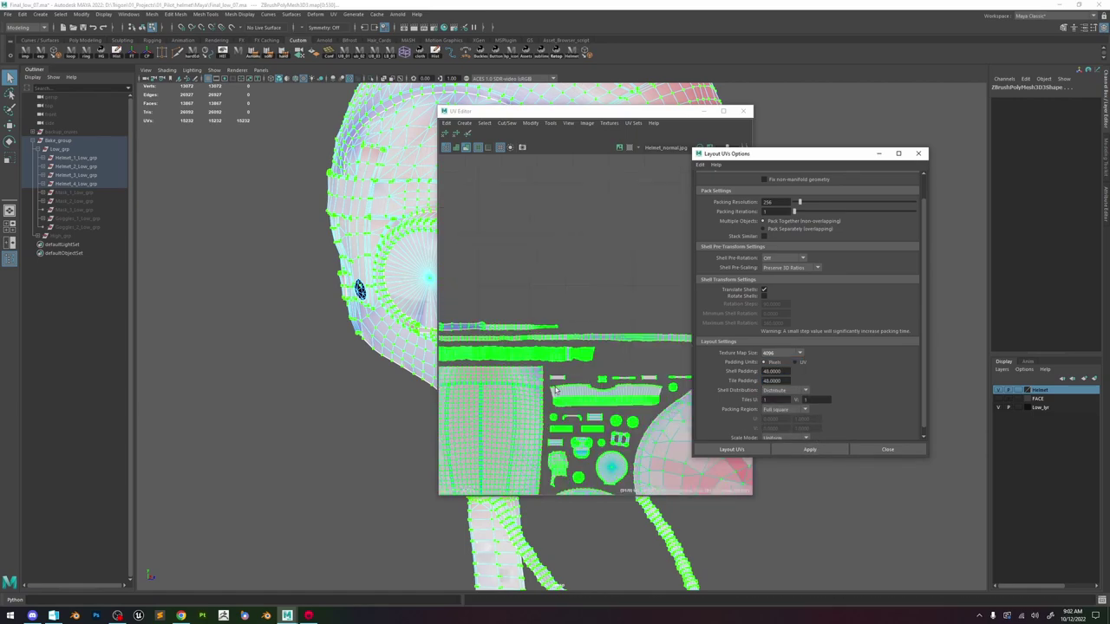
{"action": "left_click", "coordinate": [918, 153]}
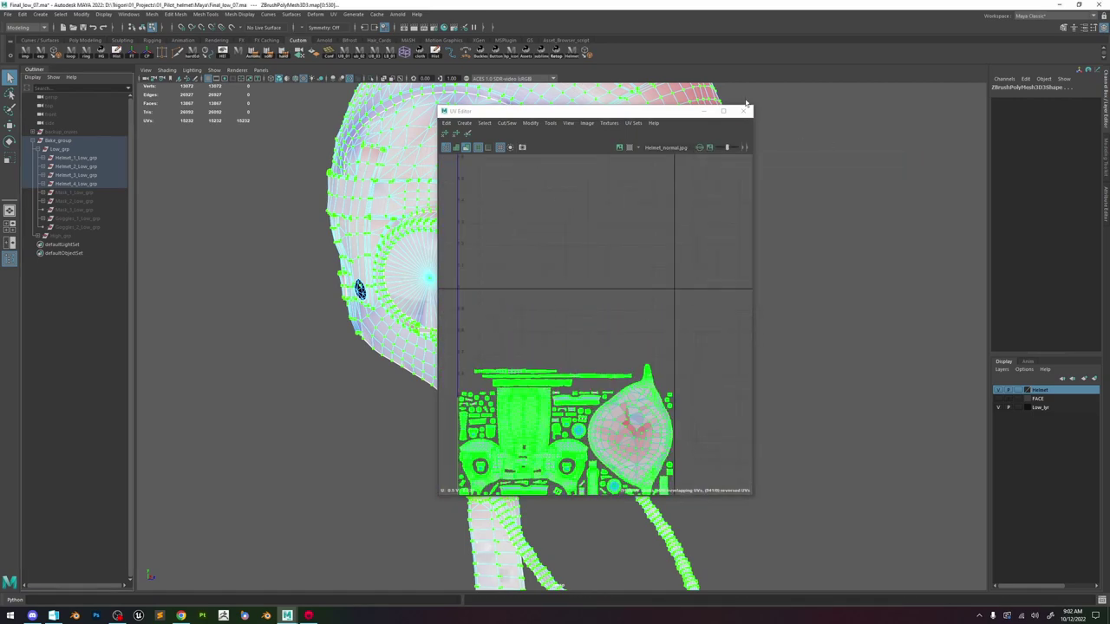
Close the UV Editor, return to object selection, and re-export the low-poly helmet with the custom Helmet script.
{"action": "left_click", "coordinate": [744, 111]}
{"action": "left_click_drag", "start_coordinate": [694, 252], "coordinate": [756, 215], "text": "alt"}
{"action": "key", "text": "F8"}
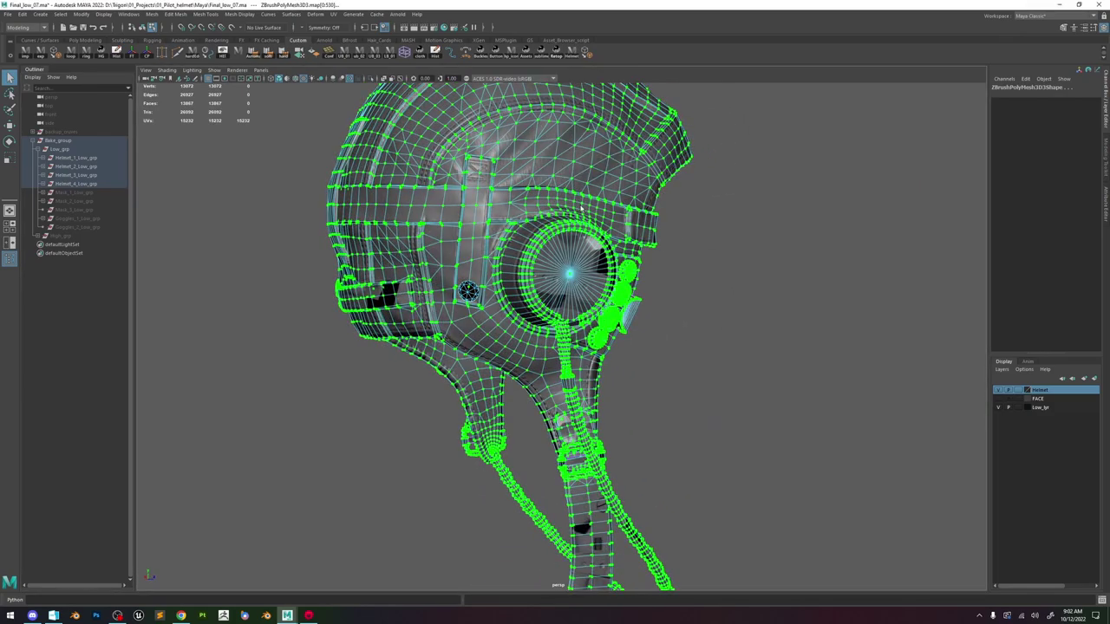
{"action": "left_click", "coordinate": [755, 215]}
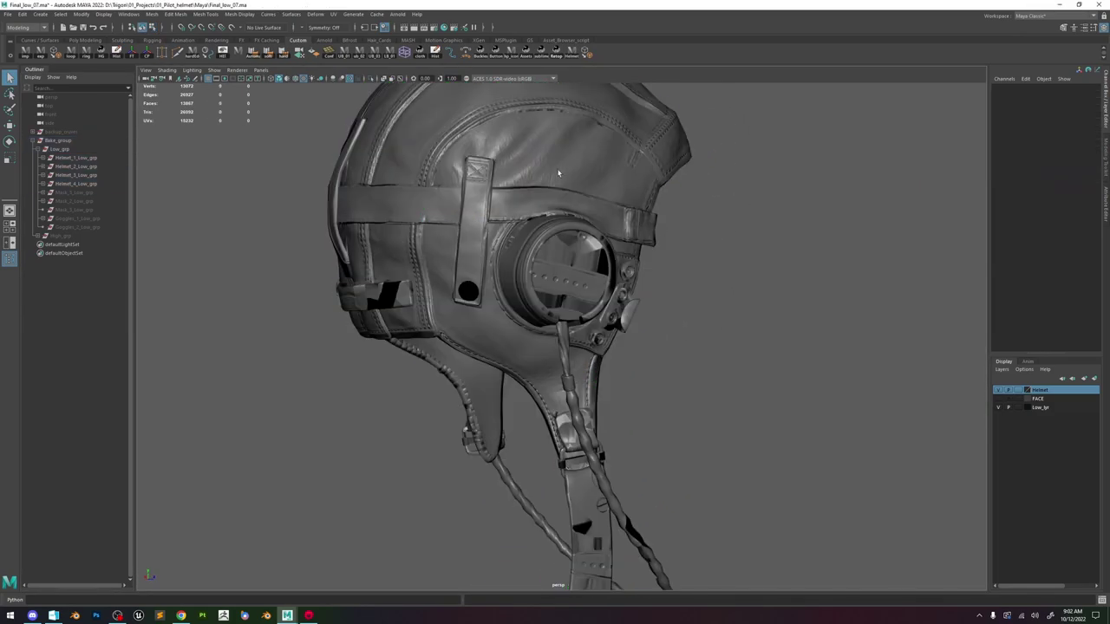
{"action": "left_click", "coordinate": [571, 54]}
{"action": "left_click_drag", "start_coordinate": [678, 181], "coordinate": [681, 204], "text": "alt"}
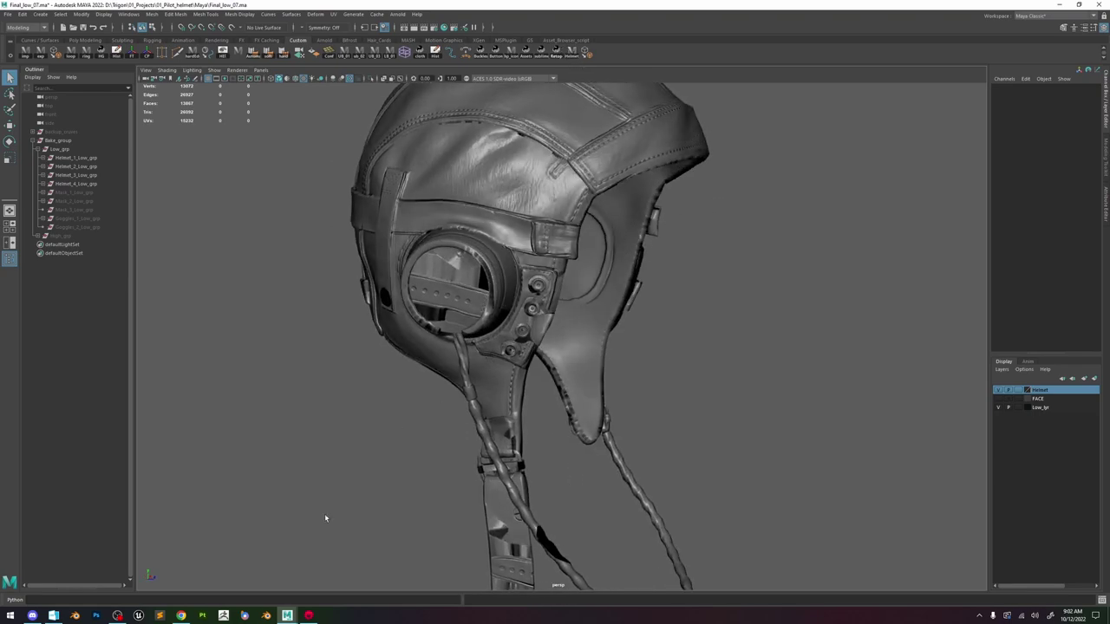
Switch to Marmoset Toolbag, rebake the normal map of the Helmet bake project, and look over the ear cup and straps.
{"action": "left_click", "coordinate": [307, 616]}
{"action": "left_click_drag", "start_coordinate": [486, 423], "coordinate": [492, 230]}
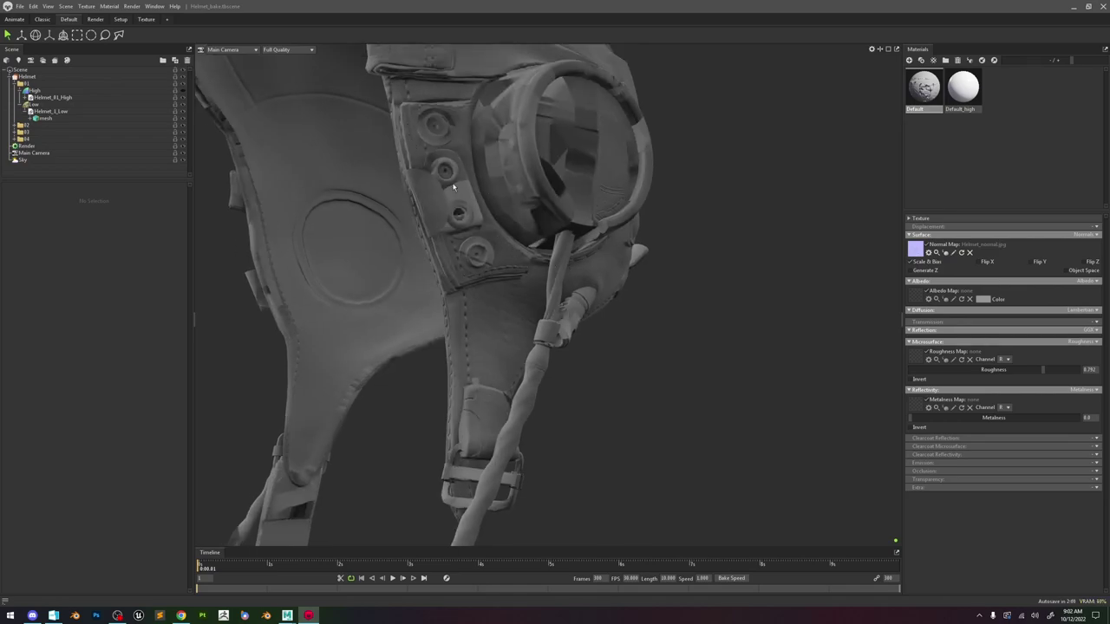
{"action": "left_click", "coordinate": [27, 77]}
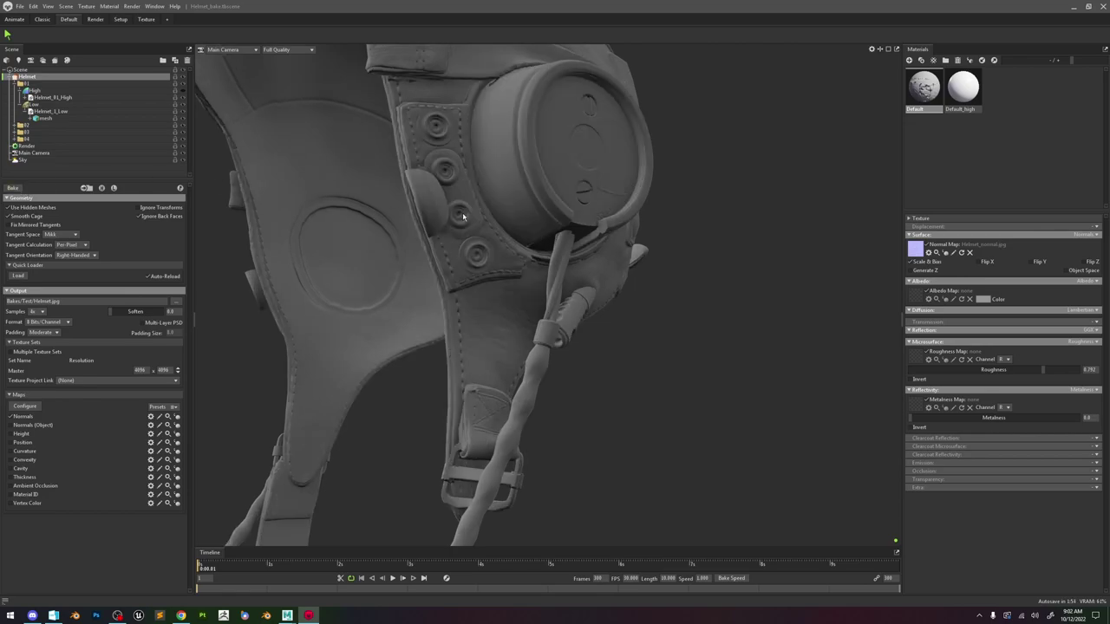
{"action": "left_click_drag", "start_coordinate": [527, 326], "coordinate": [611, 409]}
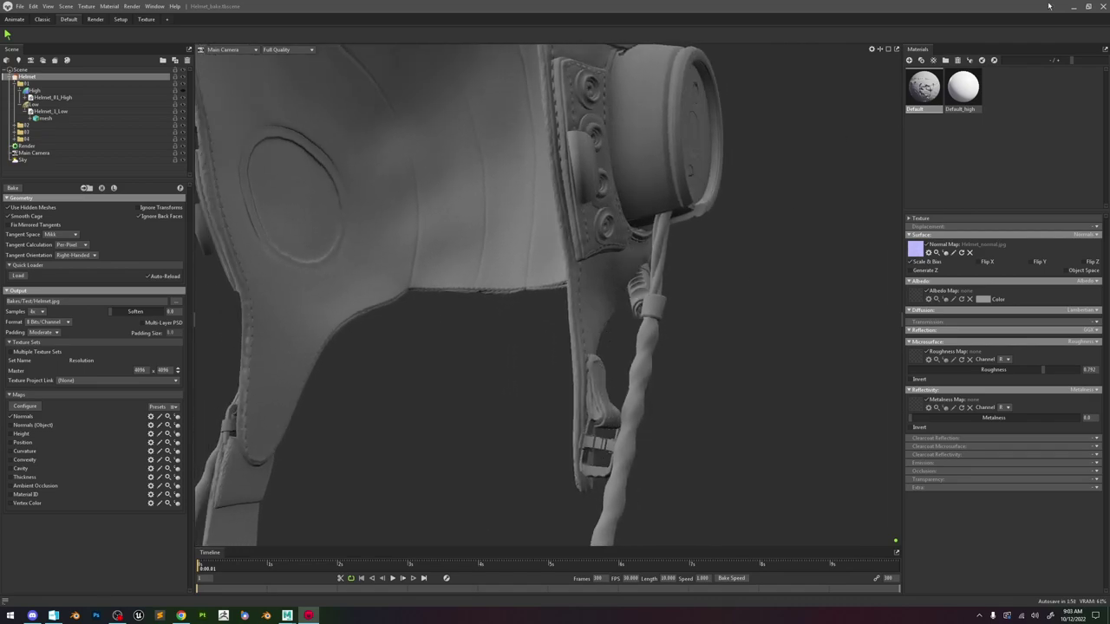
Return to Maya and select the small buckle on the ear-flap strap for a close view.
{"action": "left_click", "coordinate": [1074, 6]}
{"action": "left_click_drag", "start_coordinate": [726, 326], "coordinate": [619, 331], "text": "alt"}
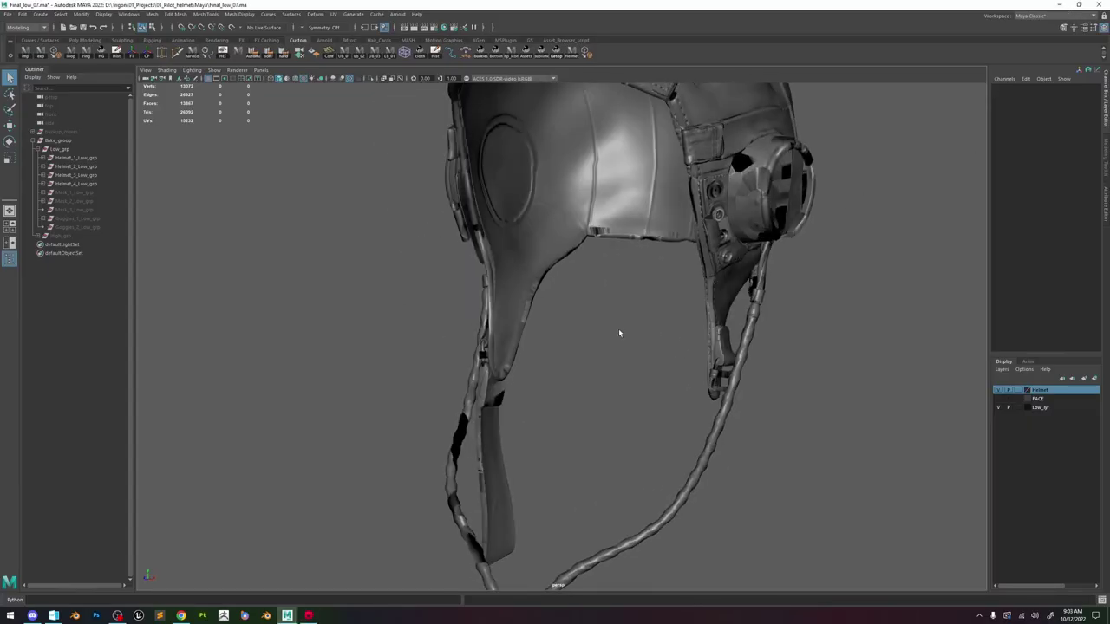
{"action": "right_click_drag", "start_coordinate": [619, 332], "coordinate": [758, 389], "text": "alt"}
{"action": "left_click", "coordinate": [760, 390]}
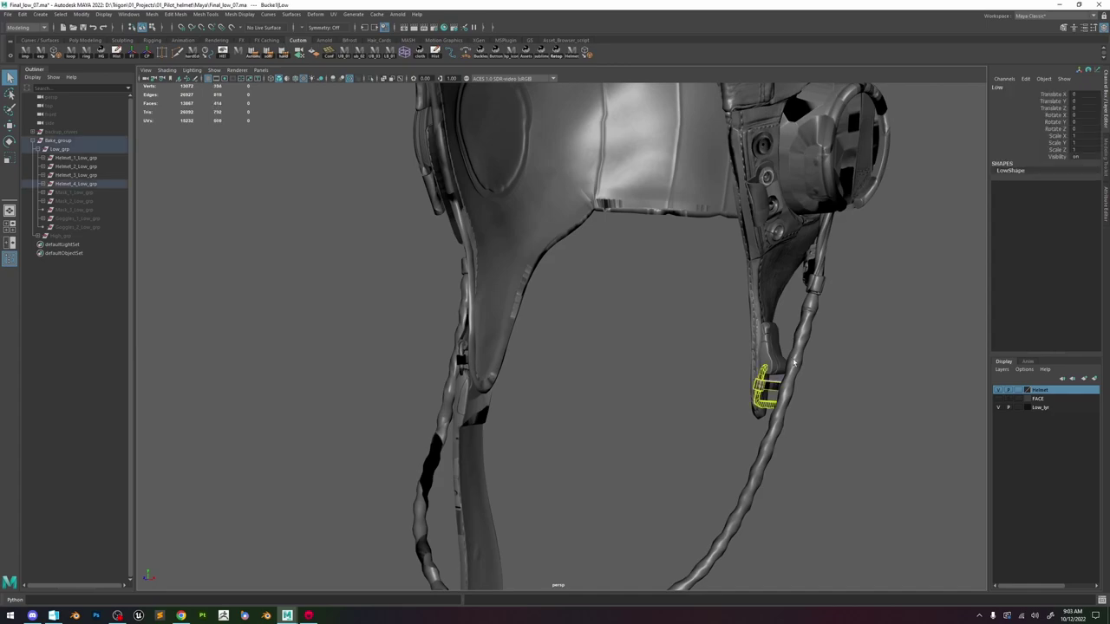
{"action": "key", "text": "f"}
{"action": "left_click_drag", "start_coordinate": [515, 322], "coordinate": [522, 320], "text": "alt"}
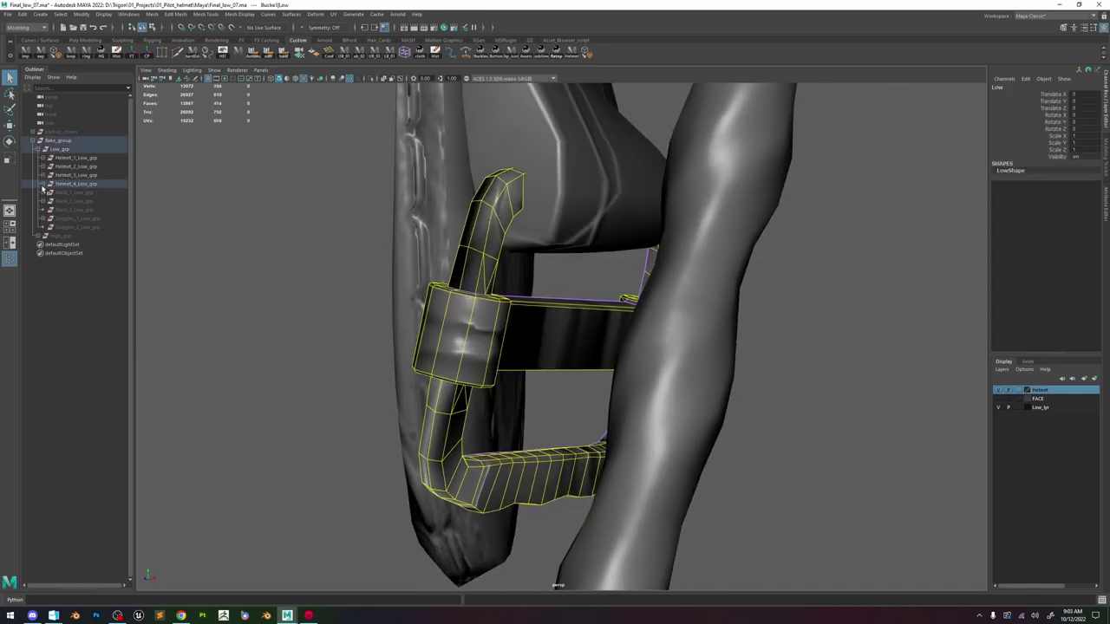
Expand Helmet_4_Low_grp down to its second buckle subgroup, check the High and Low meshes, and leave Low selected.
{"action": "left_click", "coordinate": [43, 184]}
{"action": "left_click", "coordinate": [47, 193]}
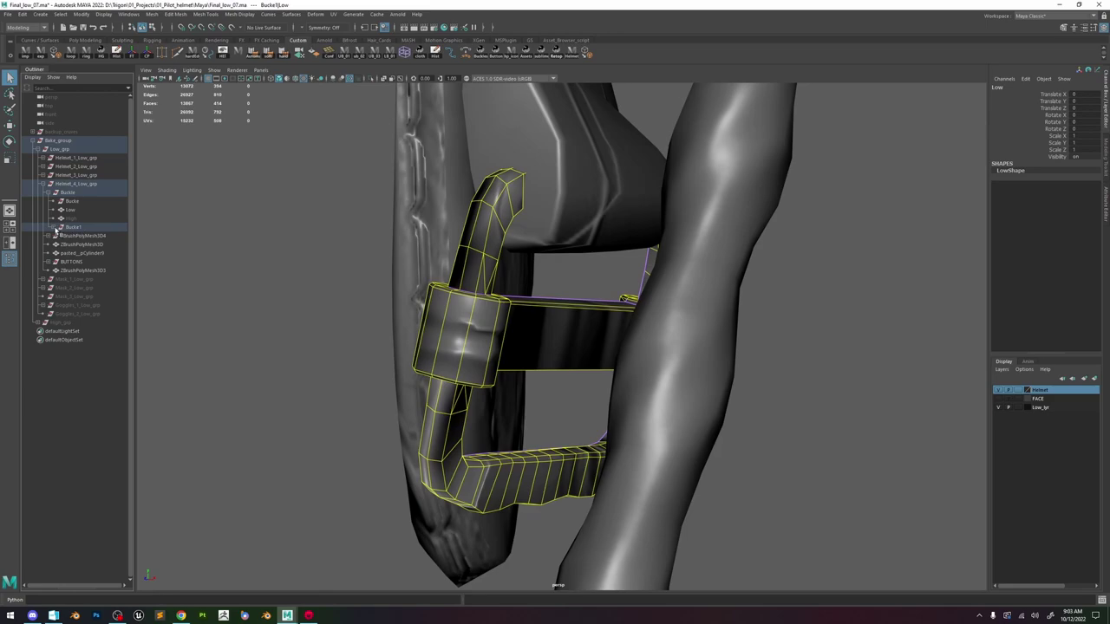
{"action": "left_click", "coordinate": [56, 227]}
{"action": "left_click", "coordinate": [80, 243]}
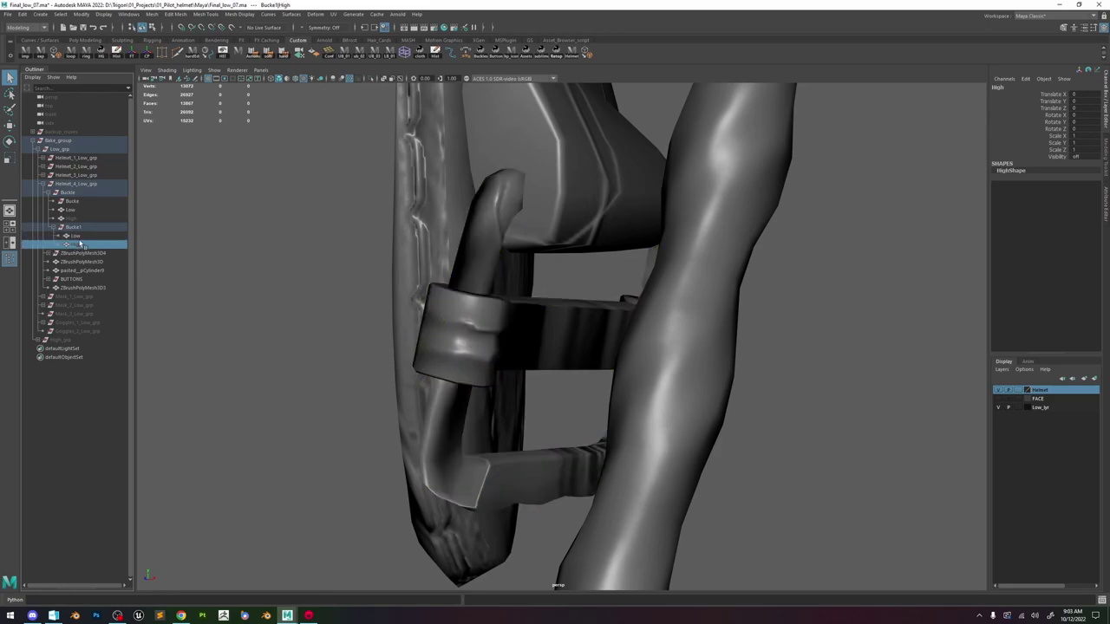
{"action": "left_click", "coordinate": [77, 237]}
{"action": "scroll", "coordinate": [426, 273], "scroll_direction": "down", "scroll_amount": 4}
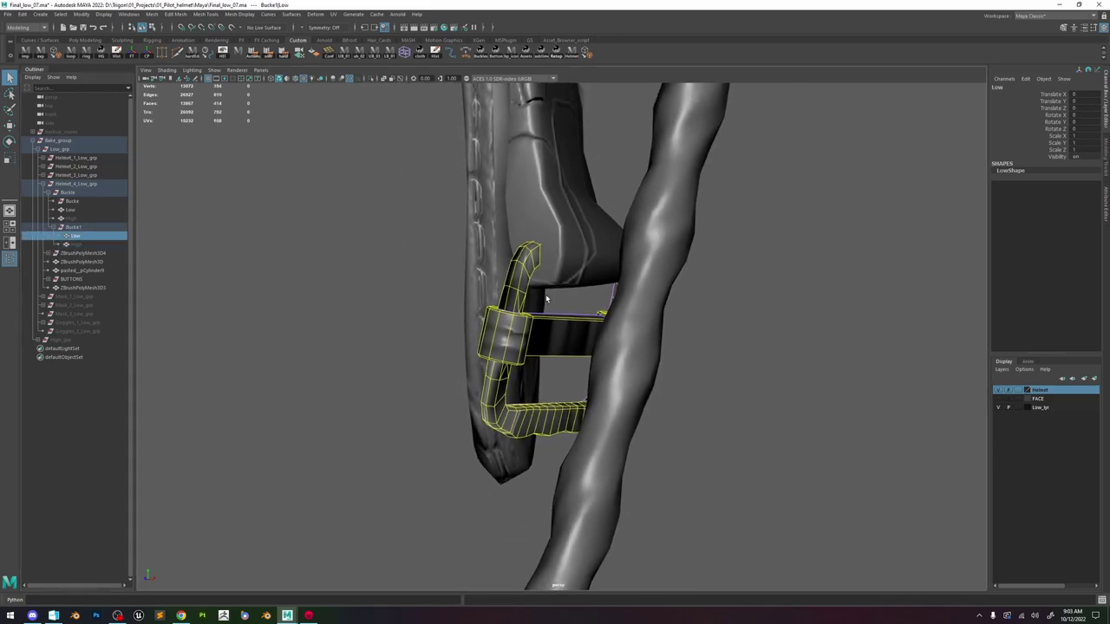
Display the helmet in plain shading without textures, clear the selection, and examine the straps and buckles from behind.
{"action": "scroll", "coordinate": [548, 298], "scroll_direction": "up", "scroll_amount": 4}
{"action": "key", "text": "5"}
{"action": "left_click", "coordinate": [736, 352]}
{"action": "scroll", "coordinate": [555, 288], "scroll_direction": "down", "scroll_amount": 4}
{"action": "mouse_move", "coordinate": [548, 282]}
{"action": "left_mouse_down", "text": "alt"}
{"action": "mouse_move", "coordinate": [564, 253]}
{"action": "mouse_move", "coordinate": [427, 265]}
{"action": "mouse_move", "coordinate": [451, 282]}
{"action": "left_mouse_up", "text": "alt"}
{"action": "right_click_drag", "start_coordinate": [644, 331], "coordinate": [509, 235], "text": "alt"}
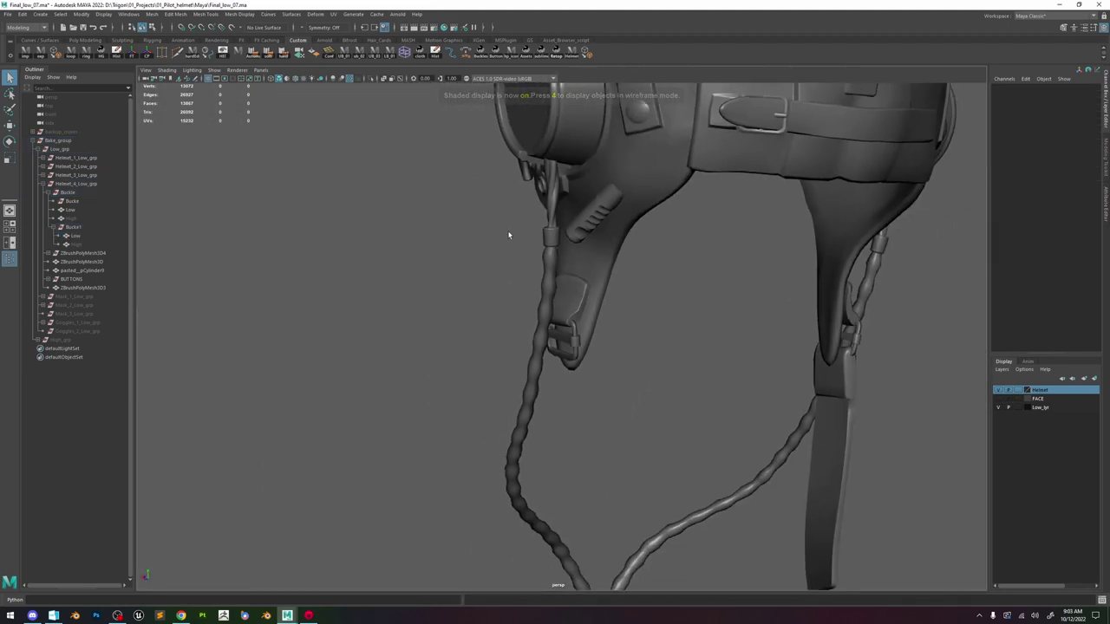
Select all visible helmet meshes, freeze their transformations, and return to shaded display with nothing selected.
{"action": "key", "text": "f"}
{"action": "left_click_drag", "start_coordinate": [743, 169], "coordinate": [461, 477]}
{"action": "key", "text": "4"}
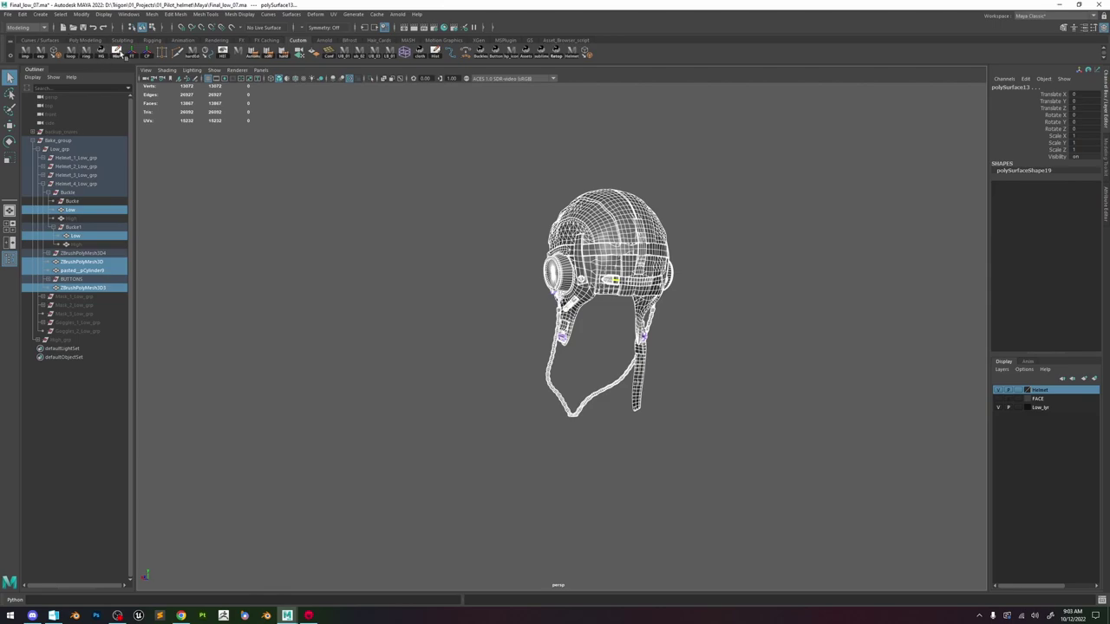
{"action": "left_click", "coordinate": [133, 54]}
{"action": "left_click", "coordinate": [498, 225]}
{"action": "key", "text": "5"}
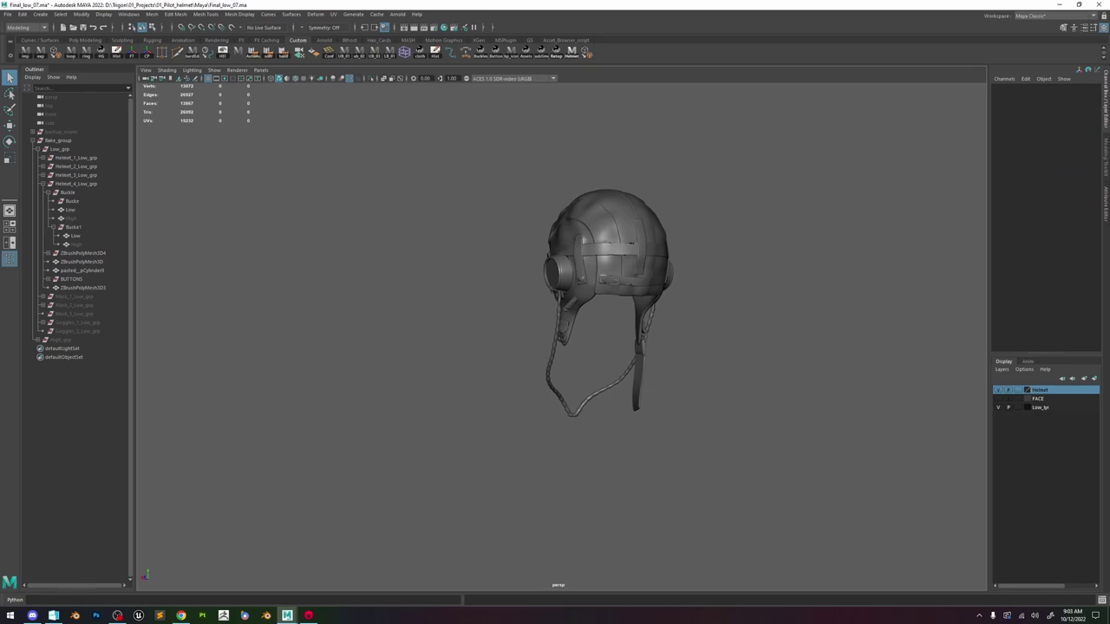
Switch to Marmoset Toolbag and toggle the Default material's normal map off and back on to compare the helmet's shading.
{"action": "left_click", "coordinate": [117, 615]}
{"action": "left_click_drag", "start_coordinate": [690, 259], "coordinate": [678, 257], "text": "alt"}
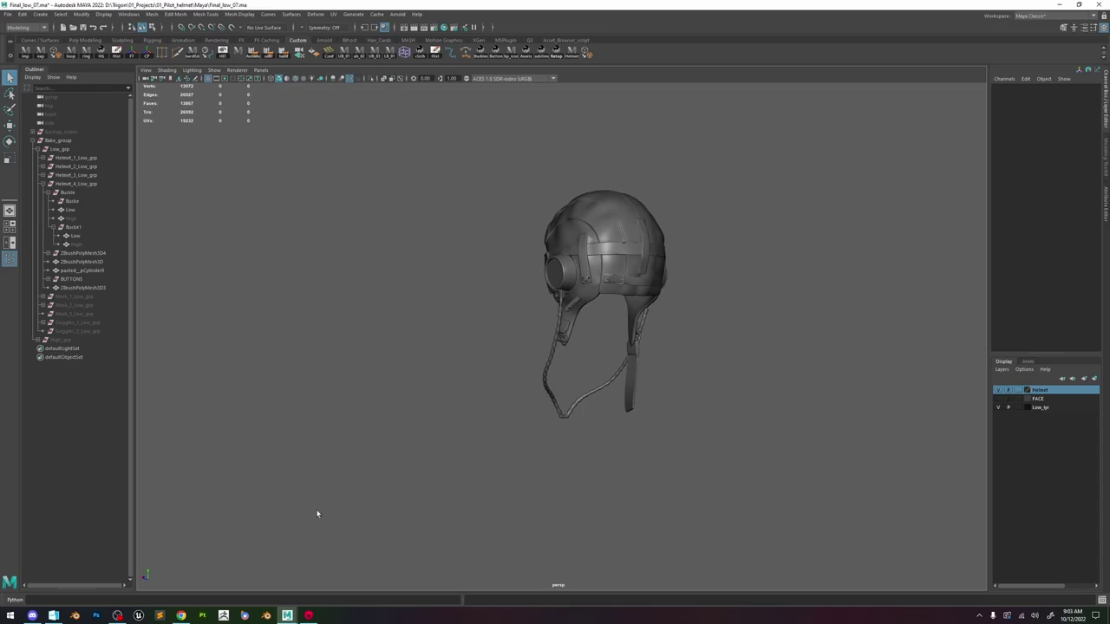
{"action": "left_click", "coordinate": [309, 615]}
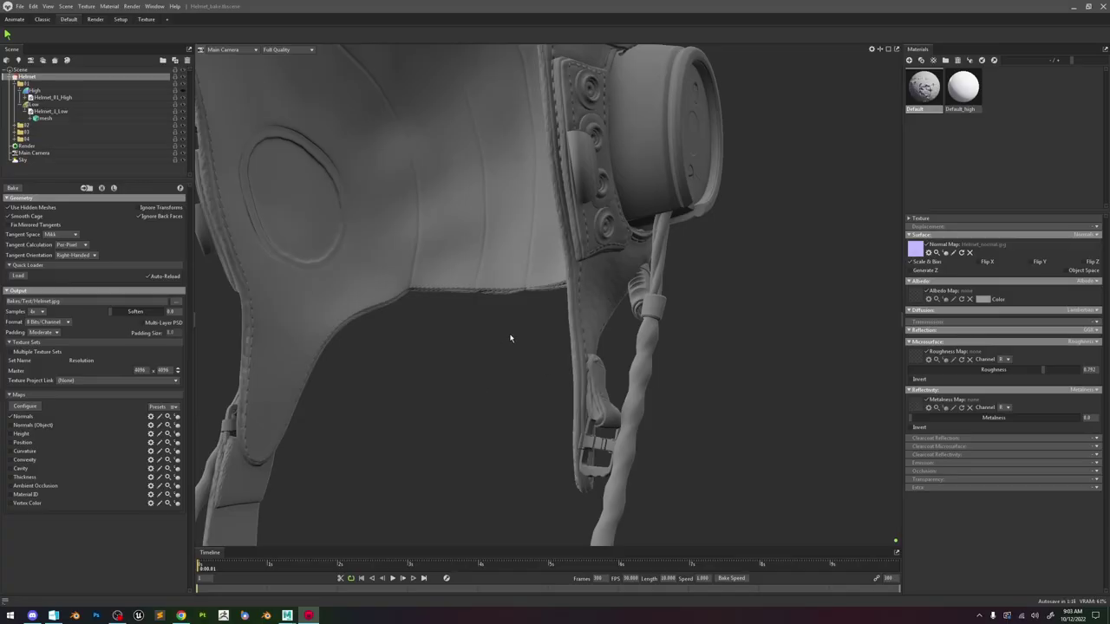
{"action": "left_click_drag", "start_coordinate": [575, 338], "coordinate": [562, 340]}
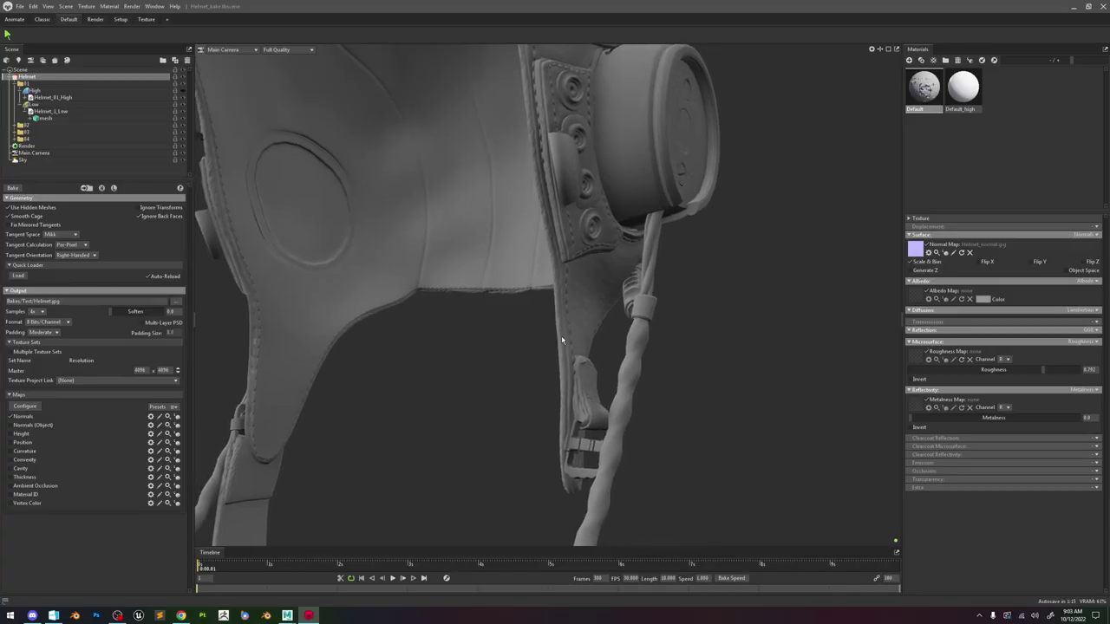
{"action": "left_click", "coordinate": [927, 245]}
{"action": "left_click", "coordinate": [927, 244]}
Select the low-poly buckle mesh on the ear-flap strap and examine its baked shading up close.
{"action": "middle_click_drag", "start_coordinate": [584, 385], "coordinate": [567, 344]}
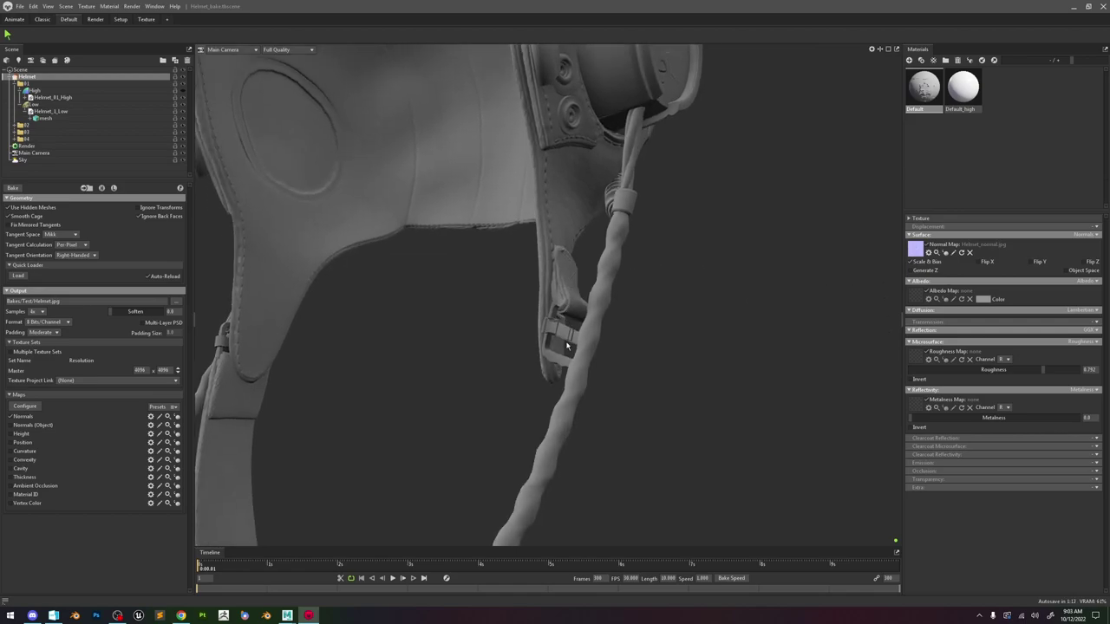
{"action": "scroll", "coordinate": [573, 365], "scroll_direction": "up", "scroll_amount": 4}
{"action": "left_click_drag", "start_coordinate": [579, 373], "coordinate": [593, 376]}
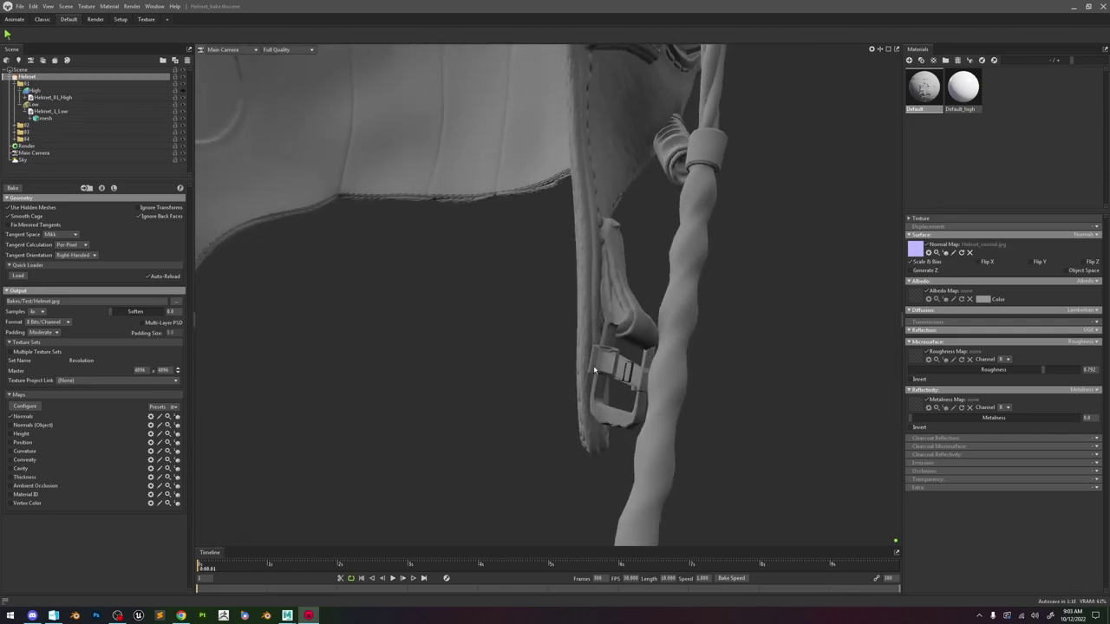
{"action": "left_click", "coordinate": [611, 369]}
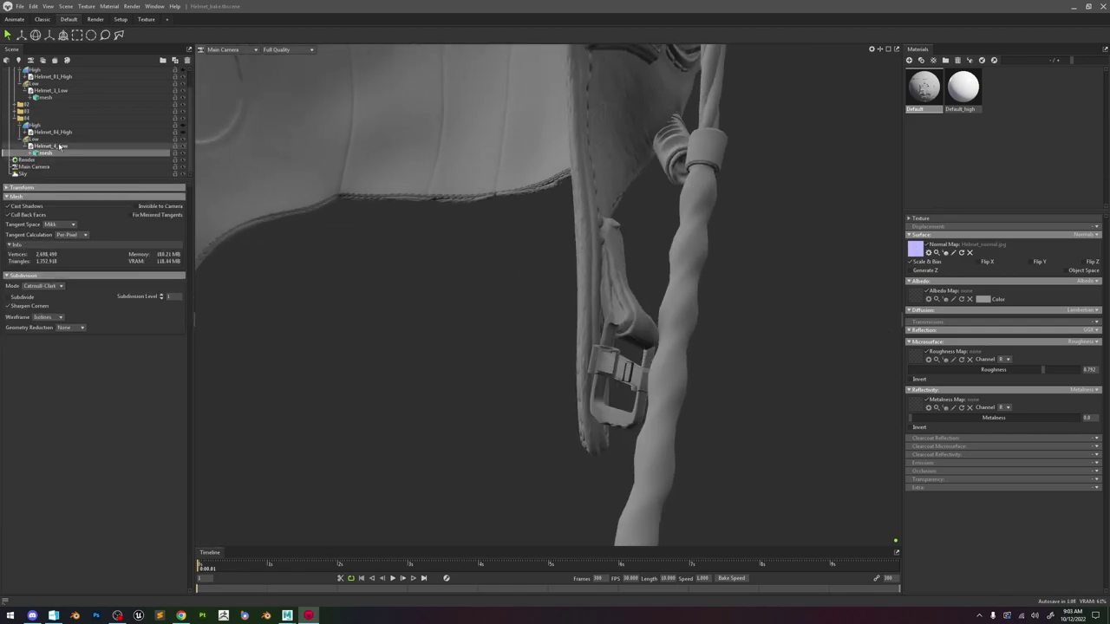
Hide the Low group containing Helmet_4_Low, examine the cage around the buckle, and show the group again.
{"action": "left_click", "coordinate": [184, 139]}
{"action": "left_click_drag", "start_coordinate": [566, 289], "coordinate": [535, 325]}
{"action": "scroll", "coordinate": [544, 340], "scroll_direction": "up", "scroll_amount": 5}
{"action": "scroll", "coordinate": [542, 331], "scroll_direction": "down", "scroll_amount": 2}
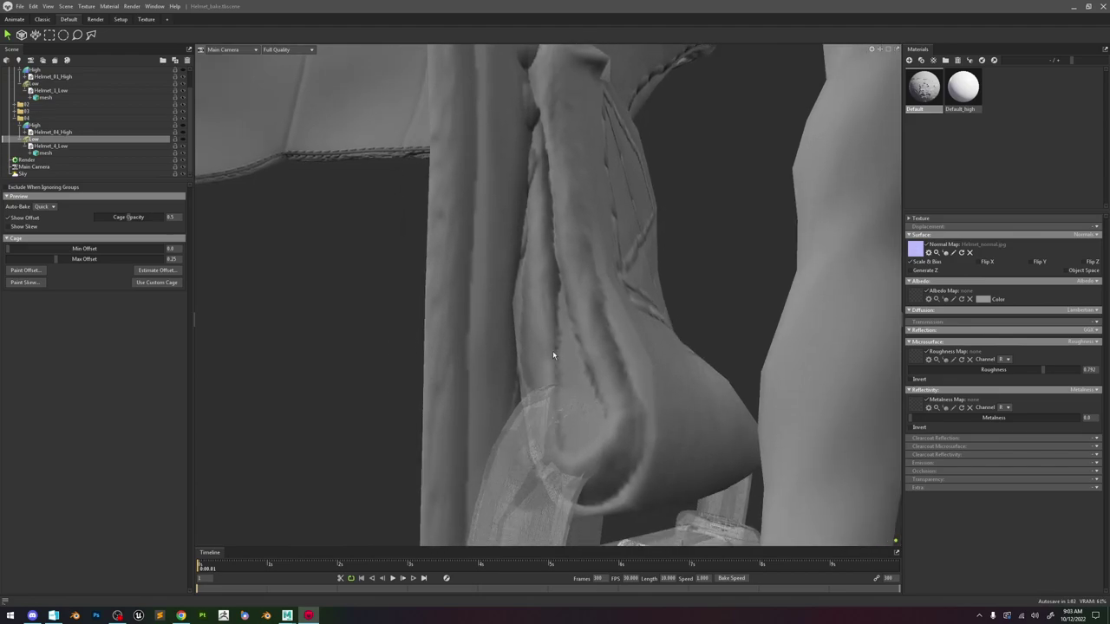
{"action": "middle_click_drag", "start_coordinate": [552, 351], "coordinate": [554, 332]}
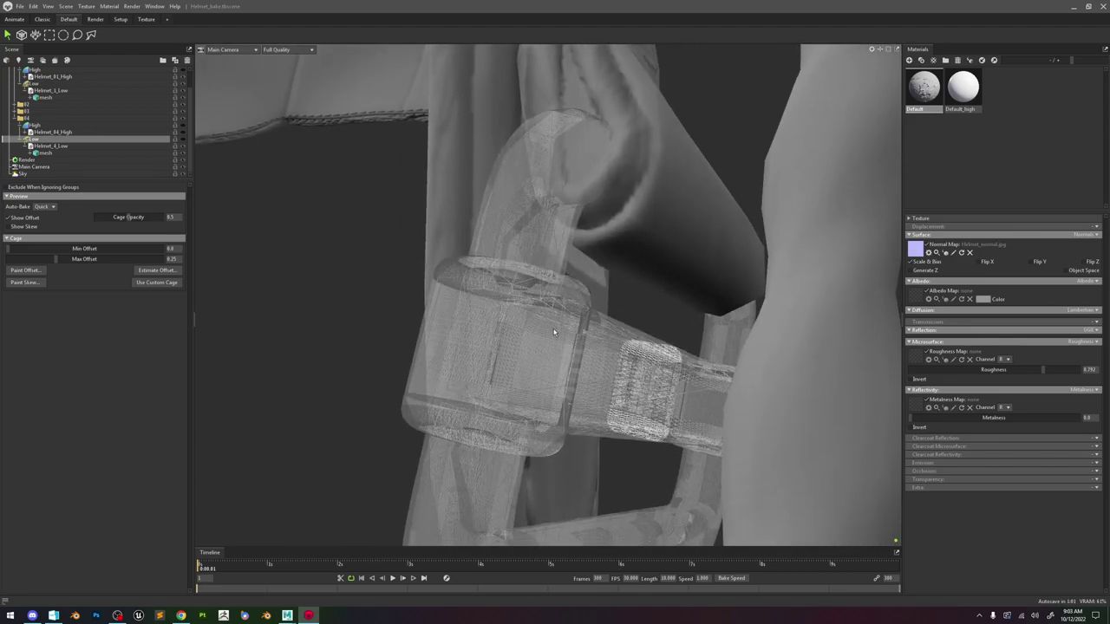
{"action": "left_click", "coordinate": [183, 138]}
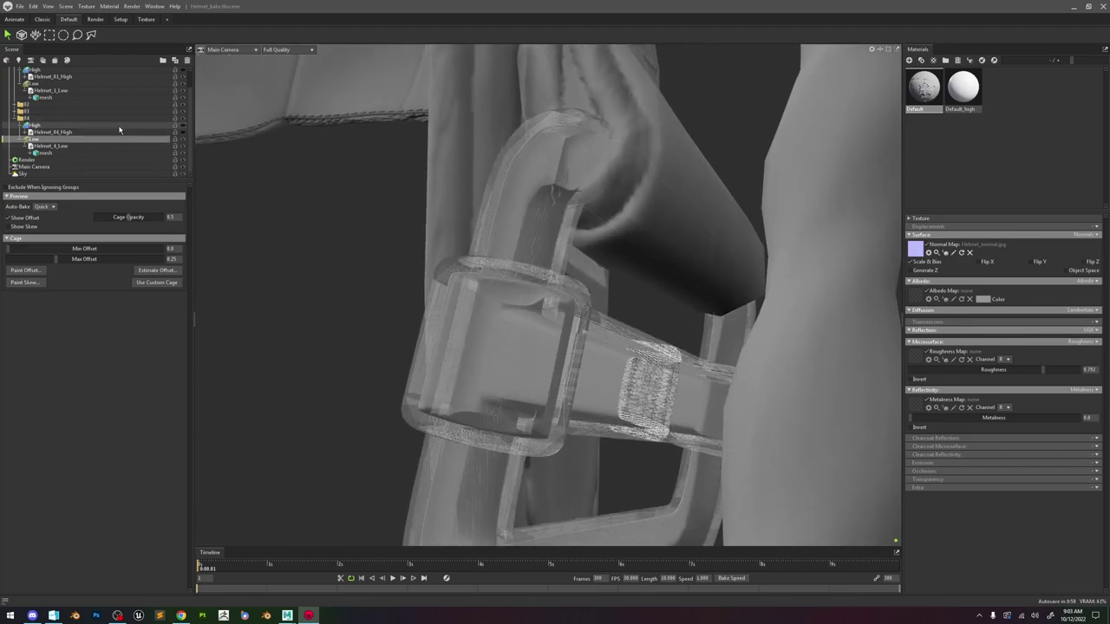
Set the cage opacity of Helmet_4_Low's Low group to 0 and view the buckle from the outer side.
{"action": "scroll", "coordinate": [577, 318], "scroll_direction": "down", "scroll_amount": 10}
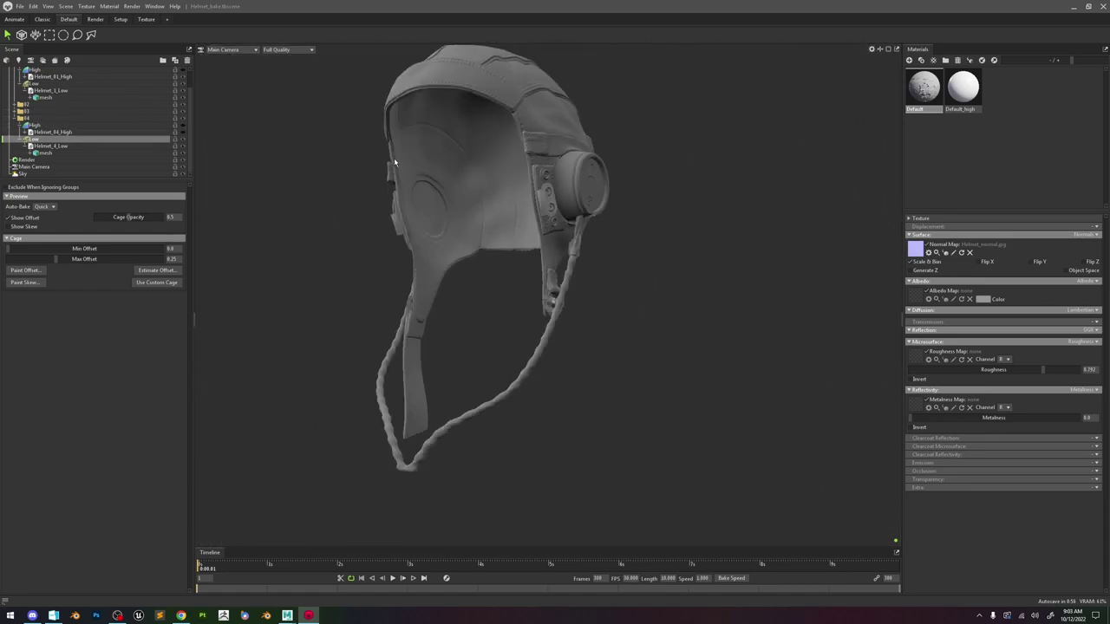
{"action": "scroll", "coordinate": [439, 262], "scroll_direction": "up", "scroll_amount": 8}
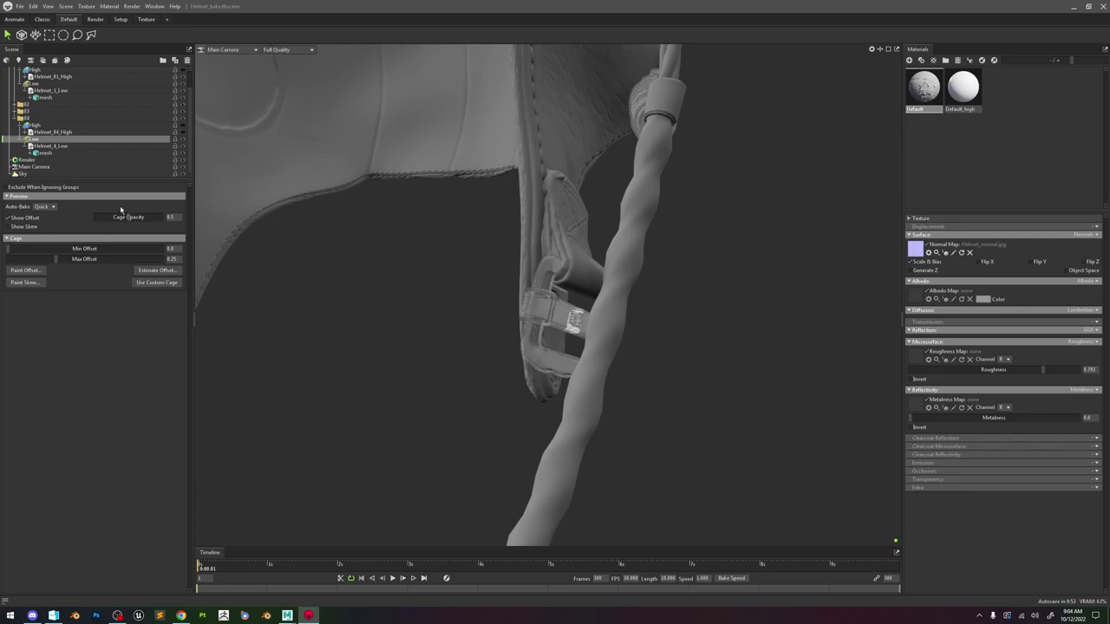
{"action": "left_click_drag", "start_coordinate": [141, 217], "coordinate": [44, 228]}
{"action": "left_click_drag", "start_coordinate": [526, 267], "coordinate": [503, 279], "text": "alt"}
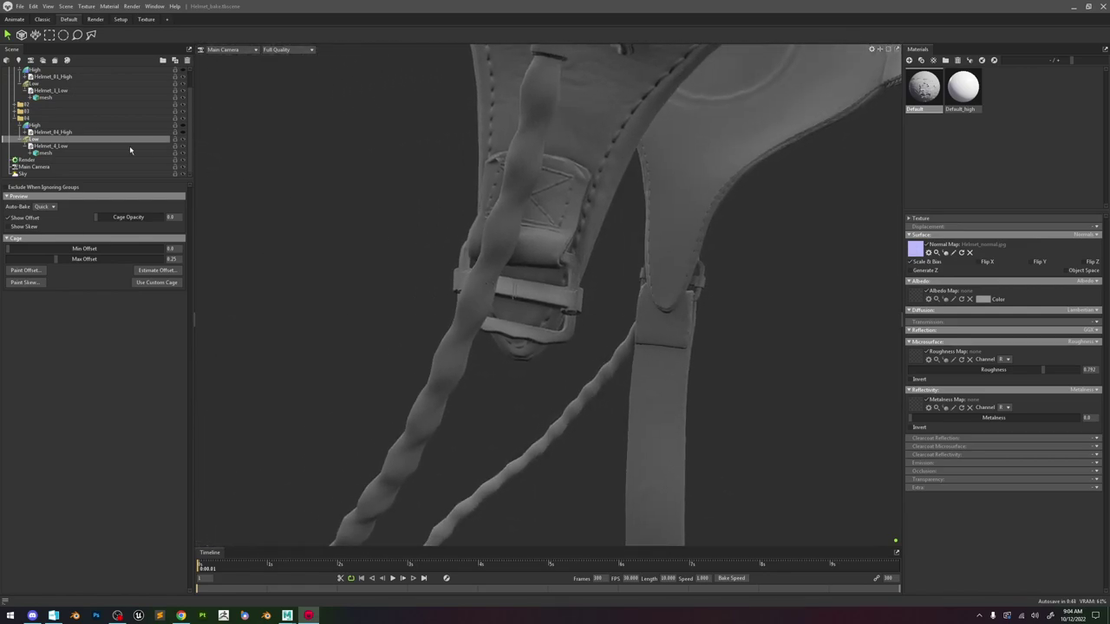
Delete Helmet_4_Low from the bake project, reimport Helmet_4_Low.obj from the Meshes/Low folder, and inspect the strap buckle.
{"action": "left_click", "coordinate": [26, 118]}
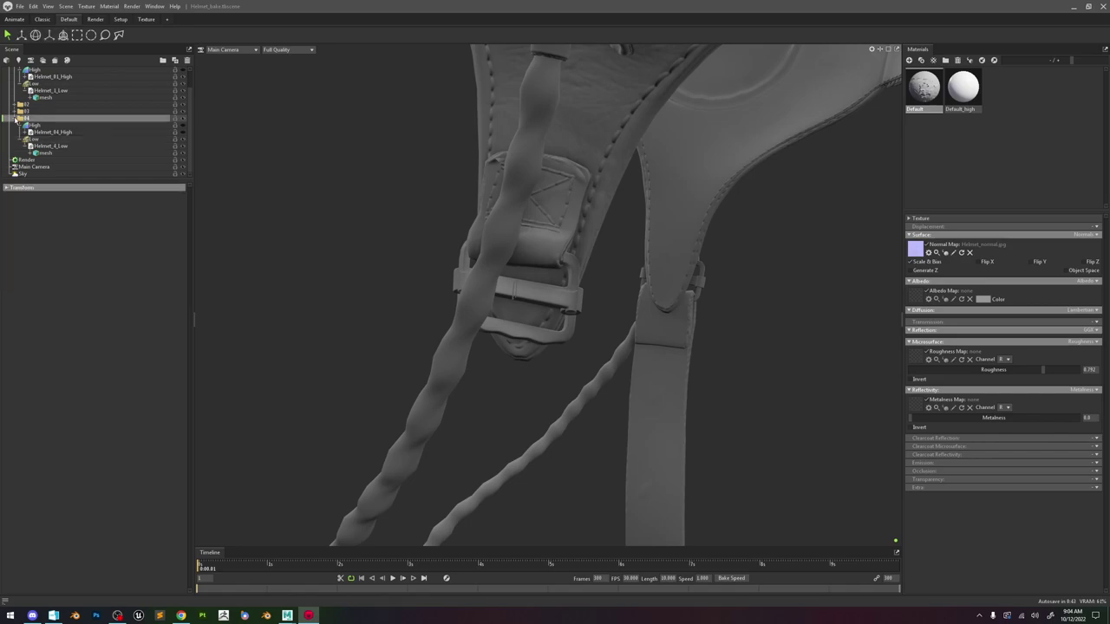
{"action": "left_click", "coordinate": [52, 146]}
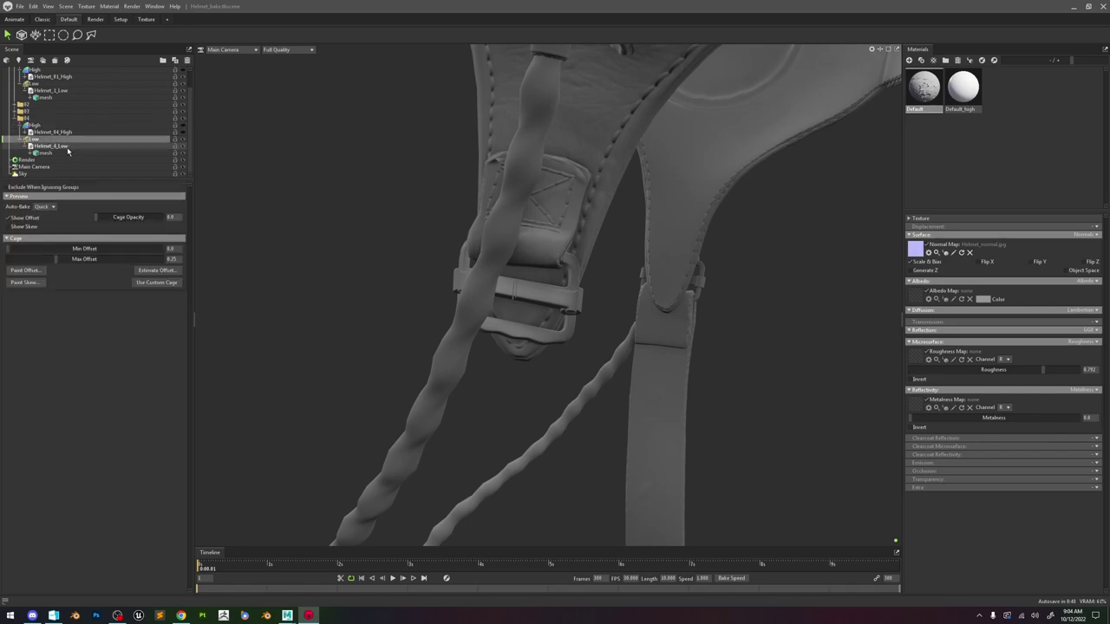
{"action": "key", "text": "Delete"}
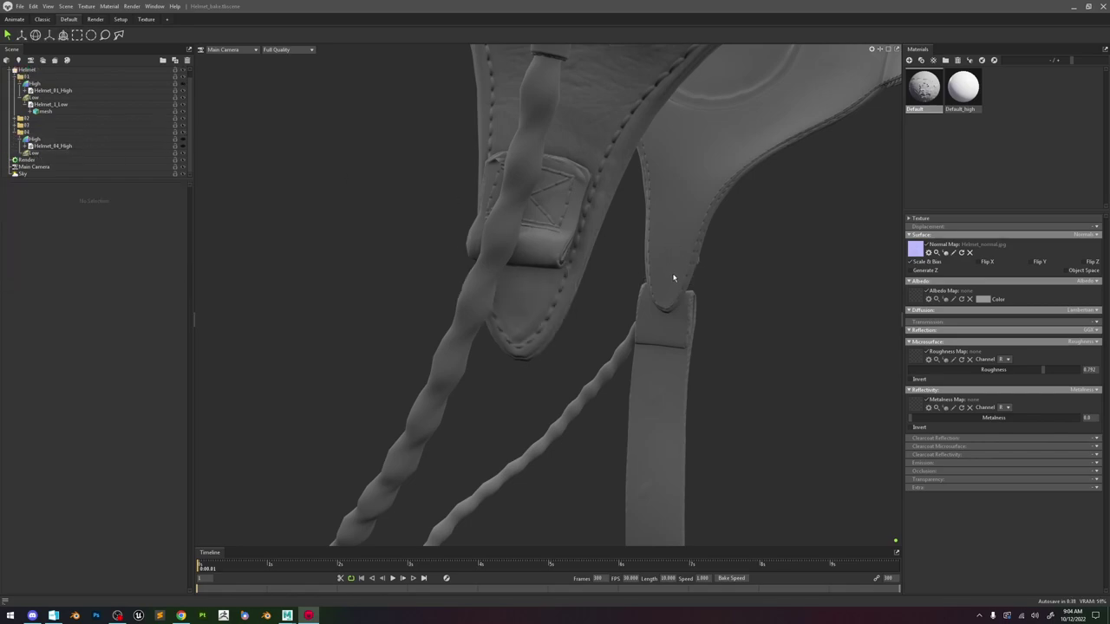
{"action": "key", "text": "ctrl+i"}
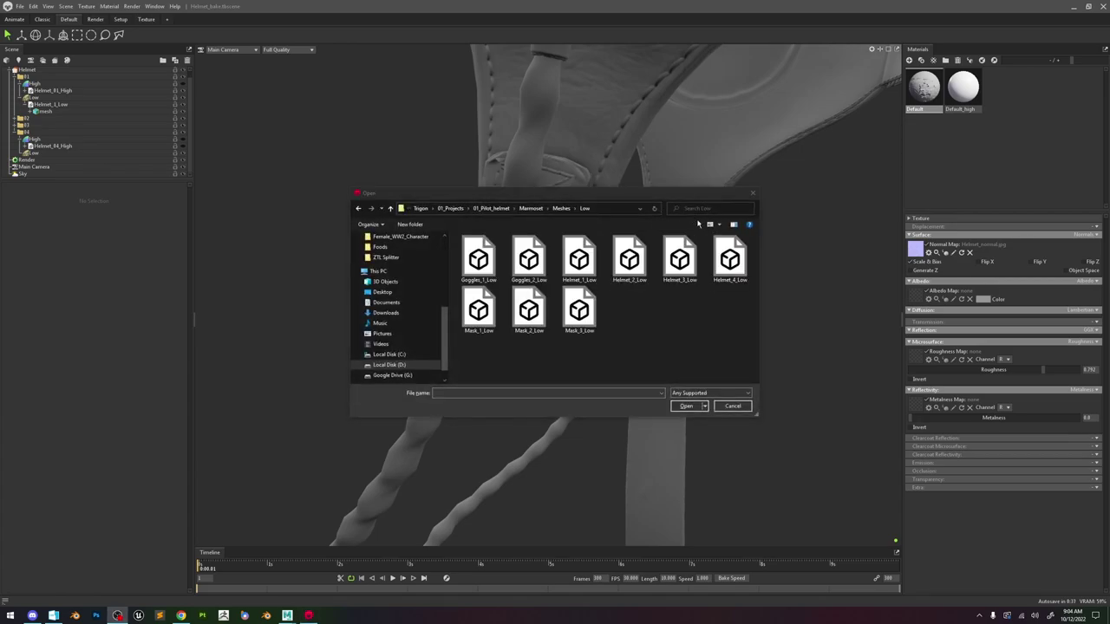
{"action": "double_click", "coordinate": [730, 260]}
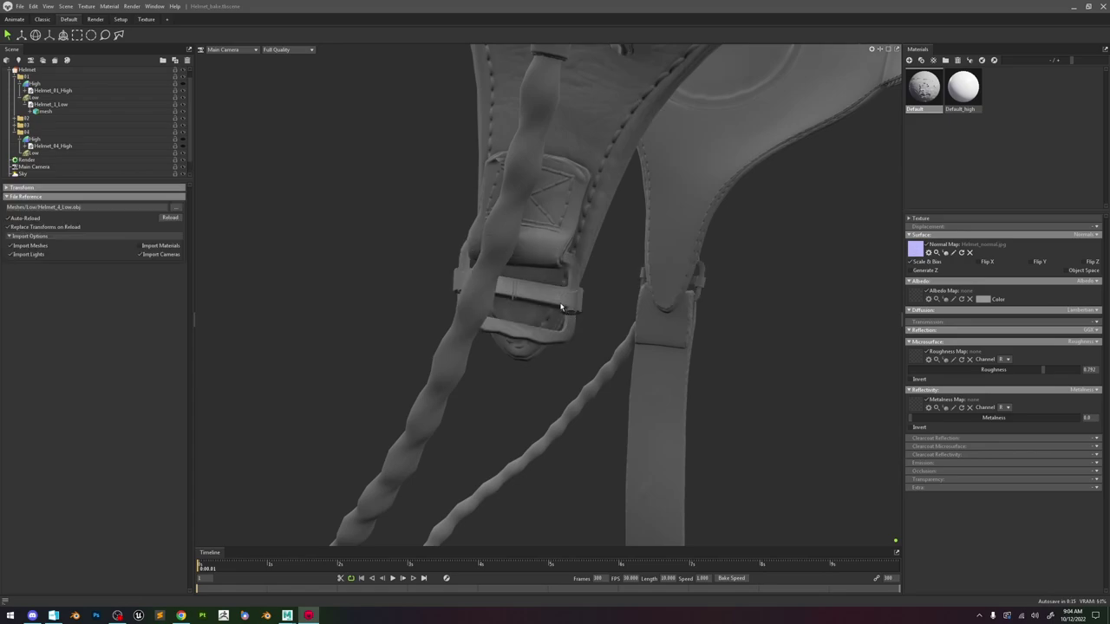
{"action": "left_click_drag", "start_coordinate": [562, 307], "coordinate": [471, 314]}
{"action": "left_click_drag", "start_coordinate": [600, 265], "coordinate": [420, 468]}
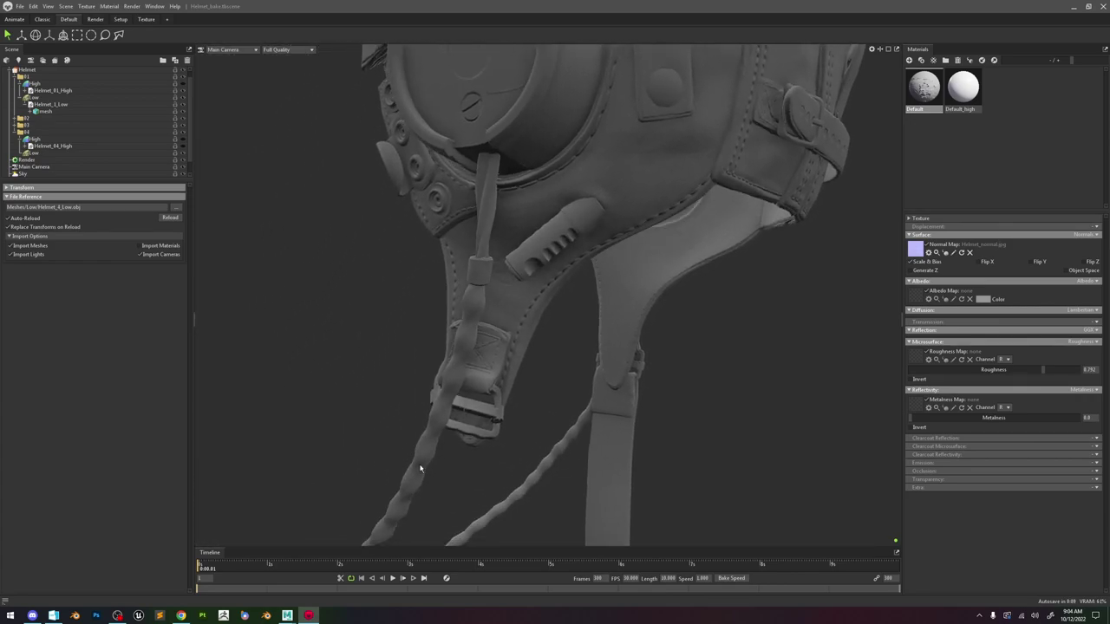
Switch to Maya and select the Low mesh of the strap buckle to inspect its geometry up close.
{"action": "mouse_move", "coordinate": [287, 614]}
{"action": "left_click", "coordinate": [330, 575]}
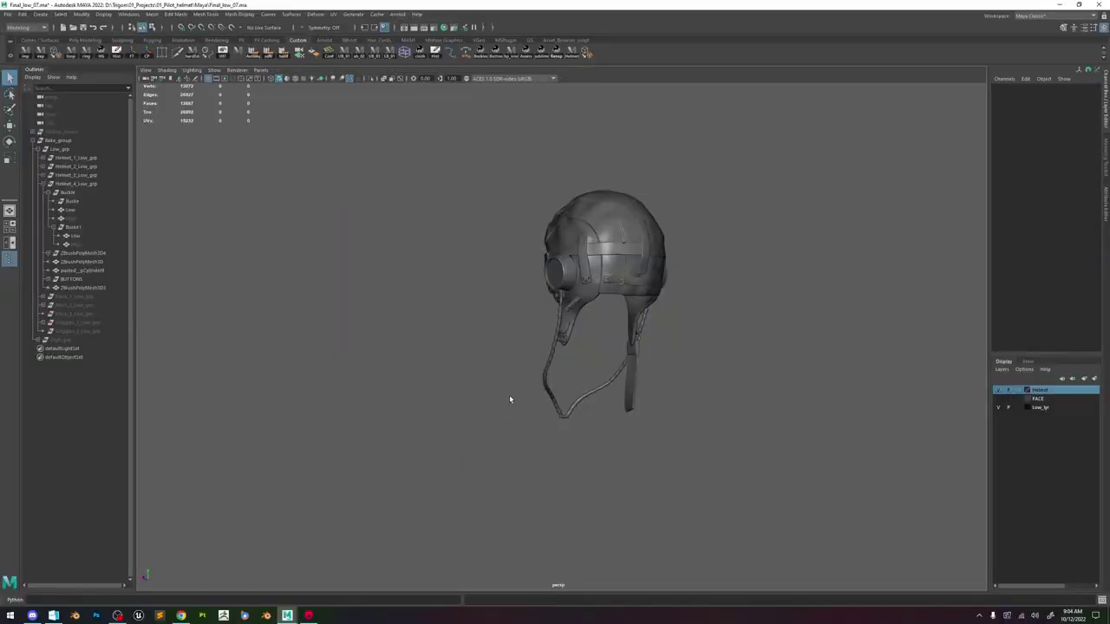
{"action": "left_click", "coordinate": [567, 344]}
{"action": "key", "text": "f"}
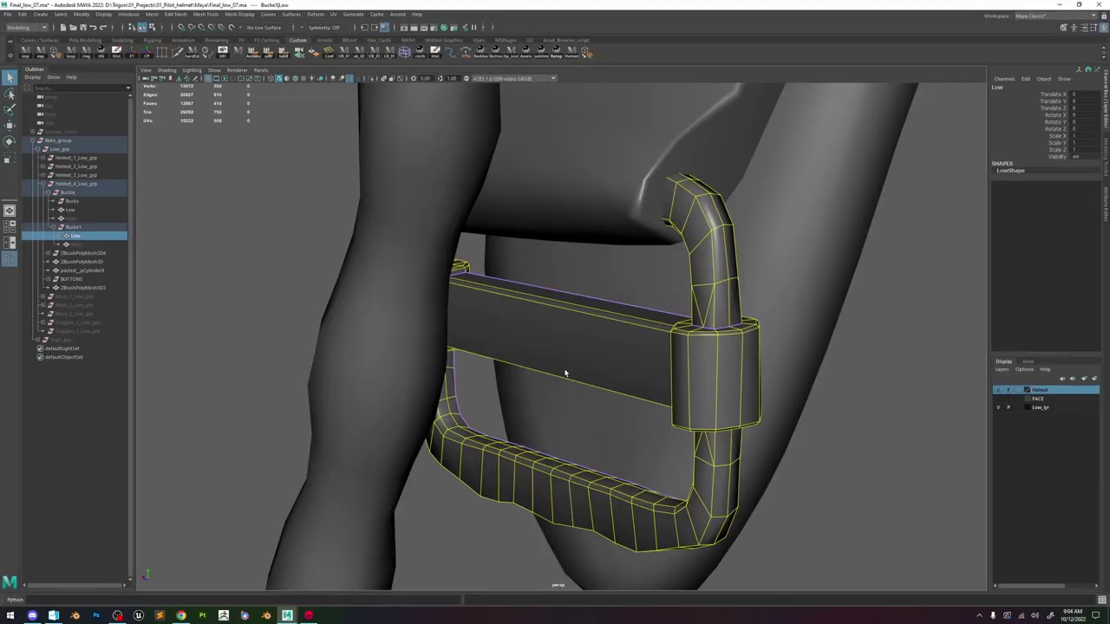
Select the second buckle group, view it with the surrounding straps, and clear the selection.
{"action": "left_click", "coordinate": [92, 228]}
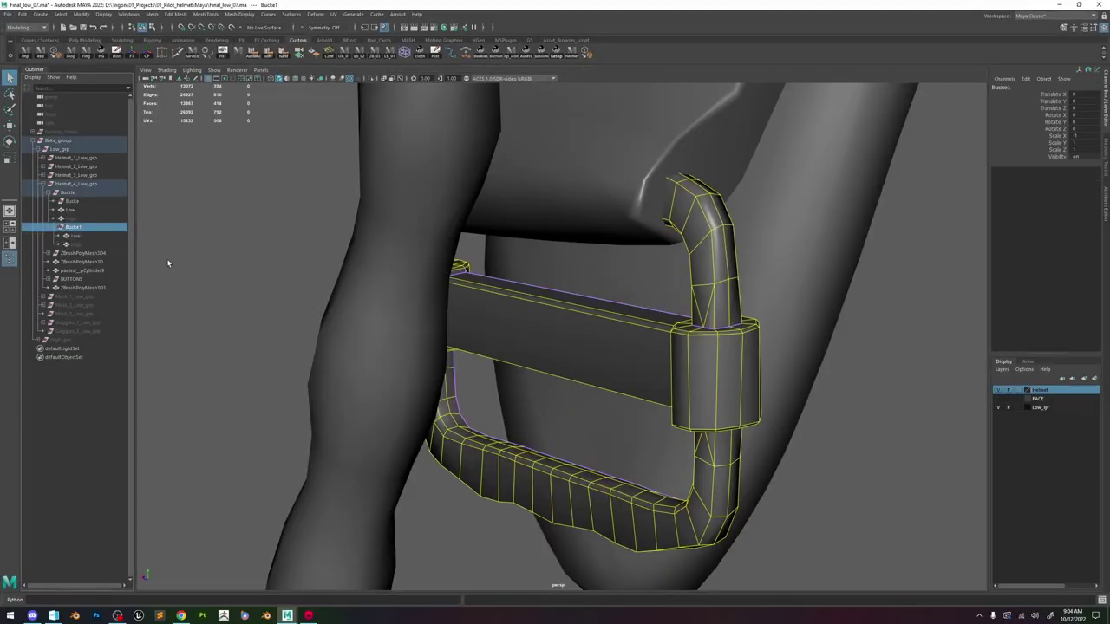
{"action": "left_click_drag", "start_coordinate": [364, 252], "coordinate": [503, 229], "text": "alt"}
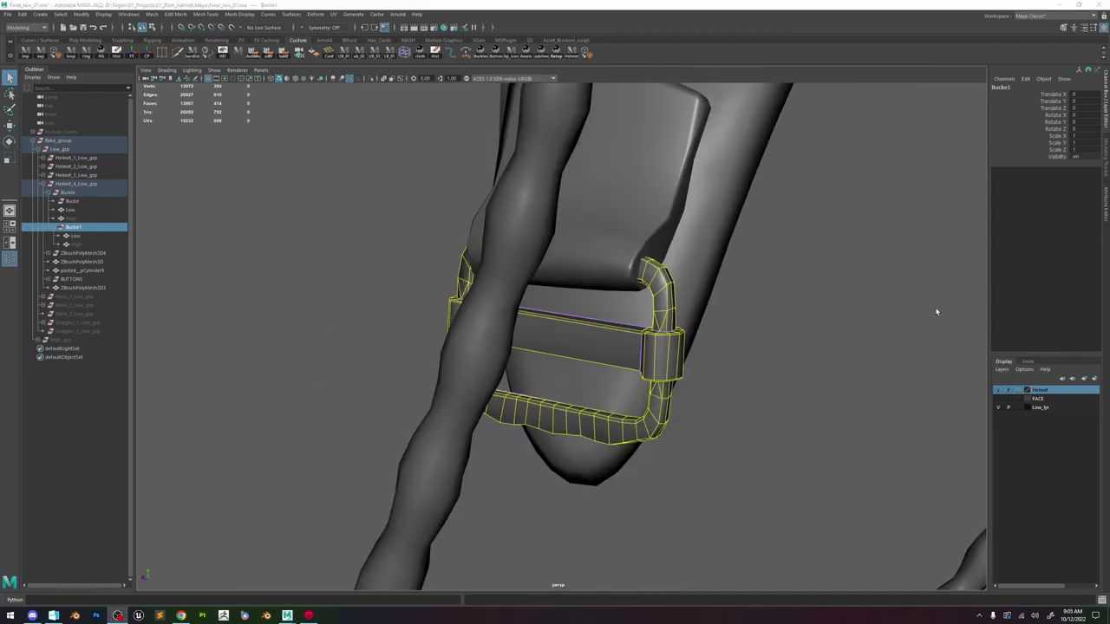
{"action": "scroll", "coordinate": [817, 363], "scroll_direction": "down", "scroll_amount": 8}
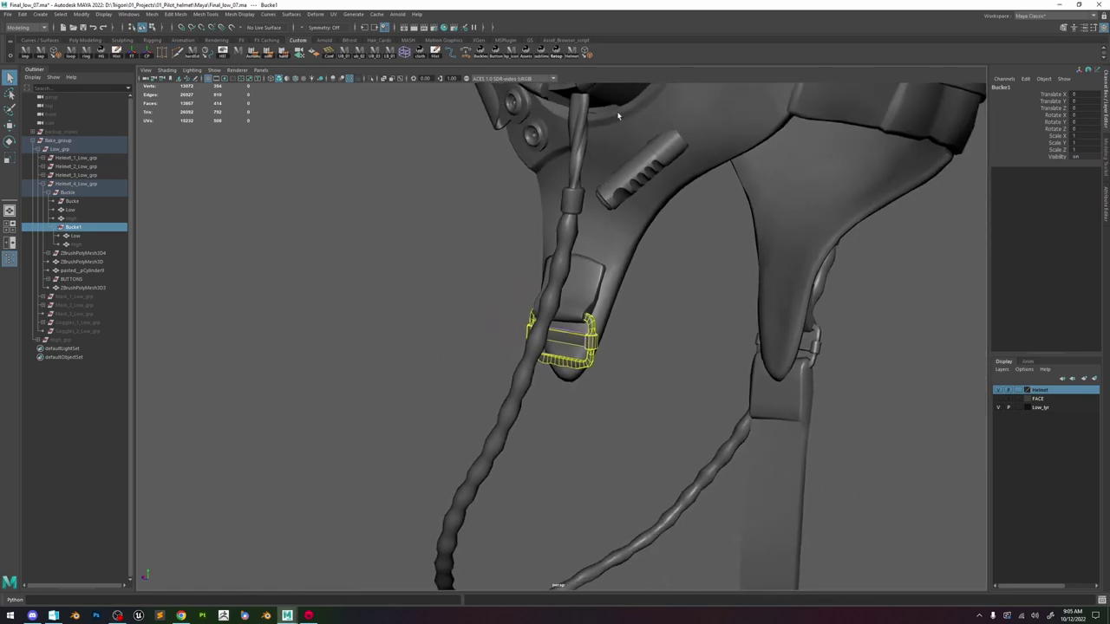
{"action": "left_click", "coordinate": [461, 203]}
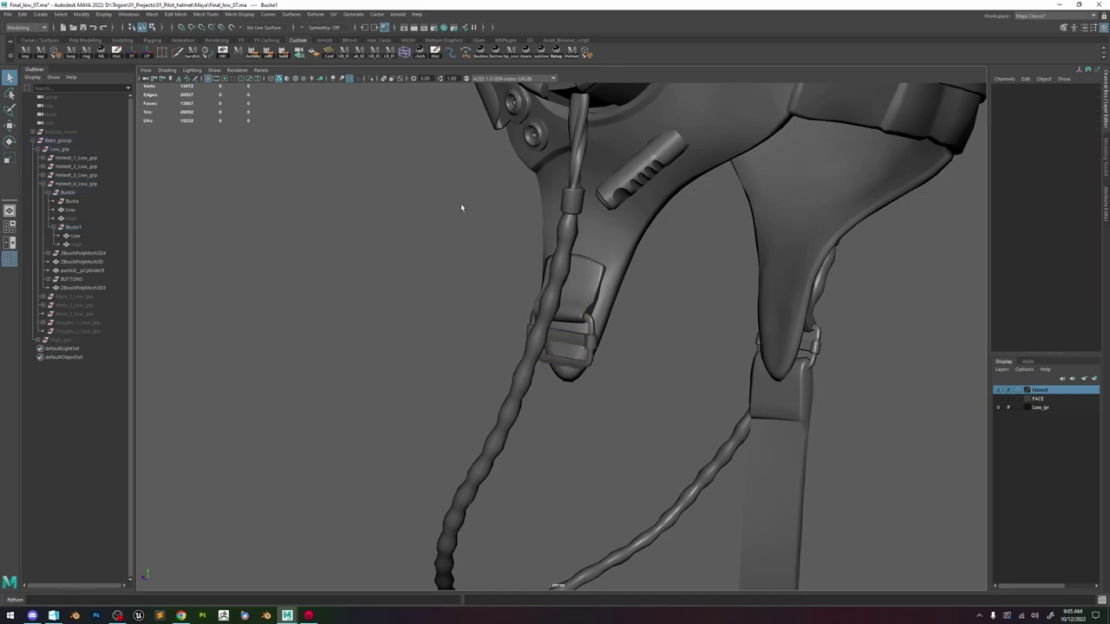
Switch to Marmoset and inspect the baked helmet from the chin strap buckles around to the opposite side.
{"action": "left_click", "coordinate": [308, 616]}
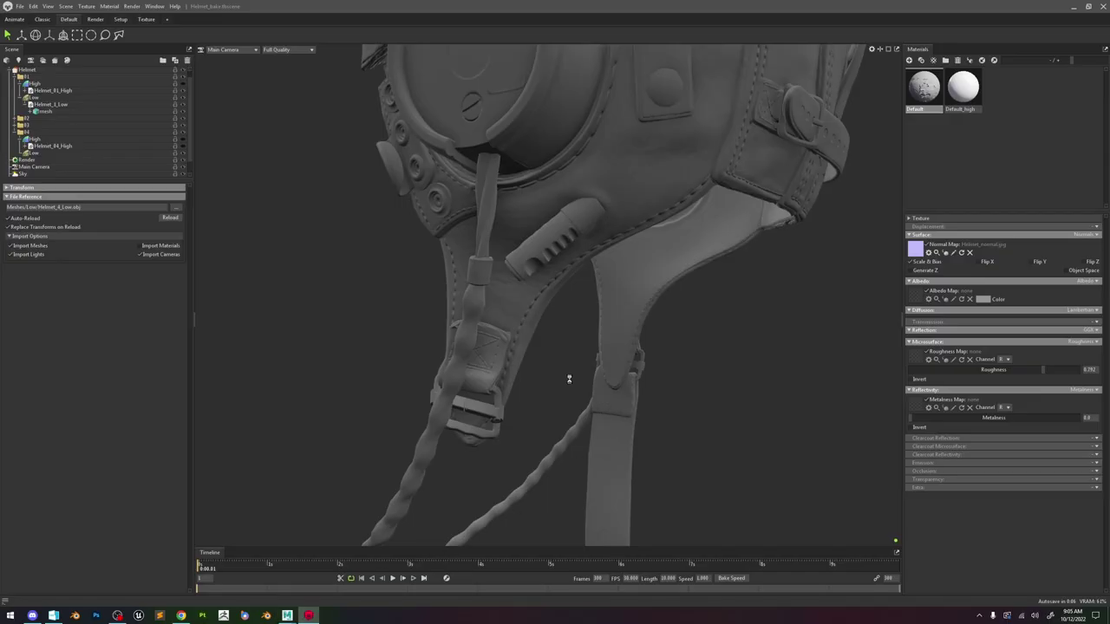
{"action": "scroll", "coordinate": [603, 373], "scroll_direction": "down", "scroll_amount": 4}
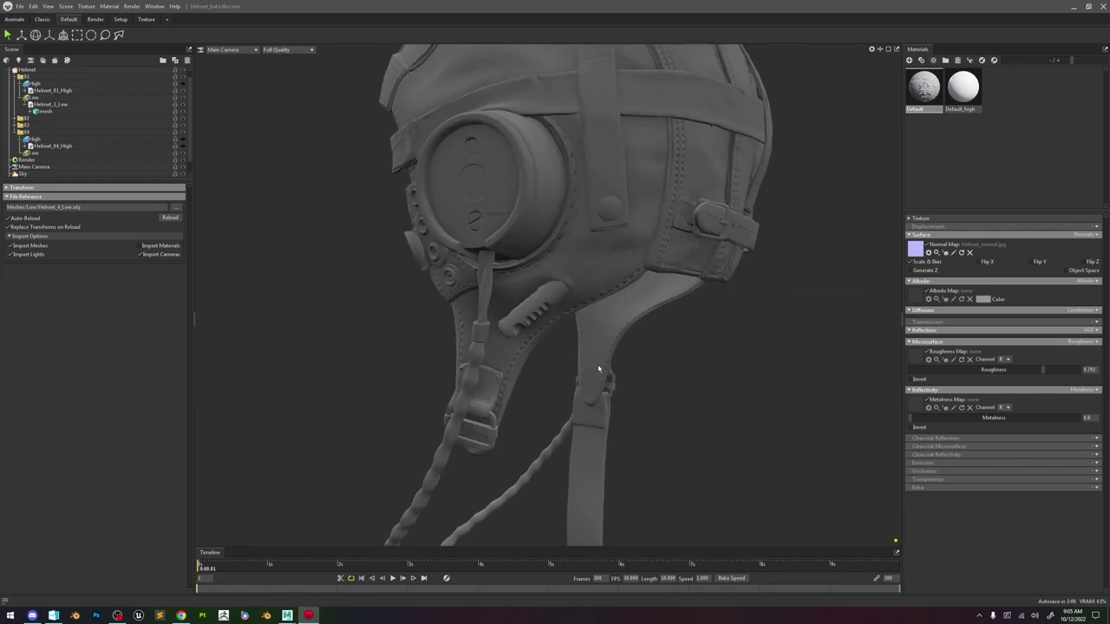
{"action": "left_click_drag", "start_coordinate": [703, 375], "coordinate": [511, 239]}
{"action": "scroll", "coordinate": [515, 263], "scroll_direction": "up", "scroll_amount": 3}
{"action": "middle_click_drag", "start_coordinate": [514, 263], "coordinate": [522, 325]}
{"action": "left_click_drag", "start_coordinate": [460, 299], "coordinate": [639, 306]}
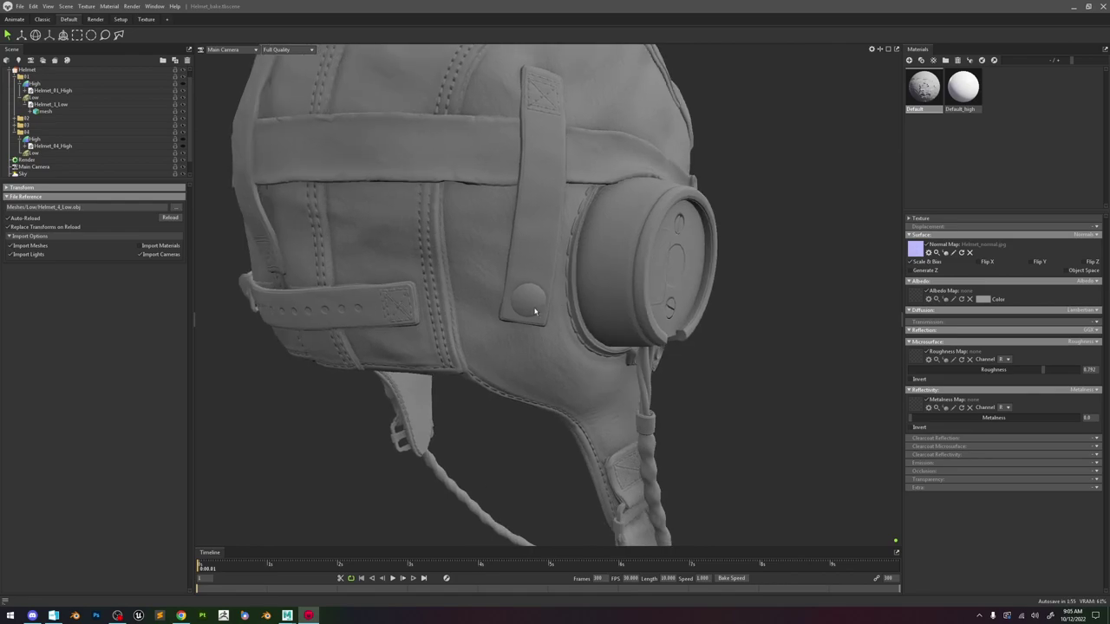
Check the side strap button and the Helmet bake project, and inspect the ear cup, studs and front of the helmet.
{"action": "left_click", "coordinate": [527, 303]}
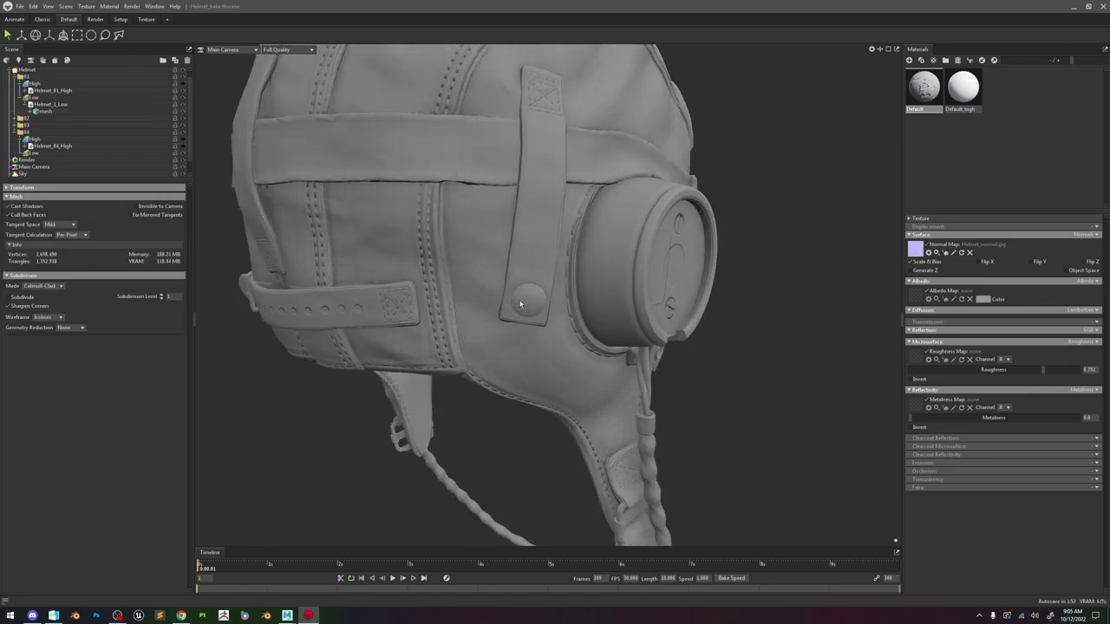
{"action": "scroll", "coordinate": [52, 130], "scroll_direction": "up", "scroll_amount": 1}
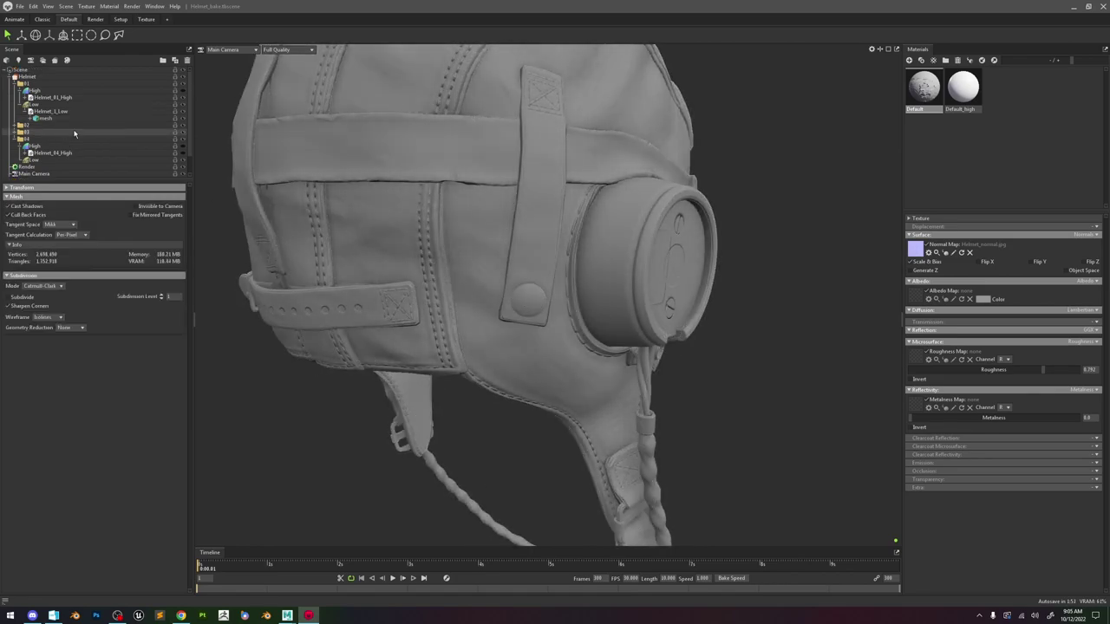
{"action": "left_click", "coordinate": [28, 76]}
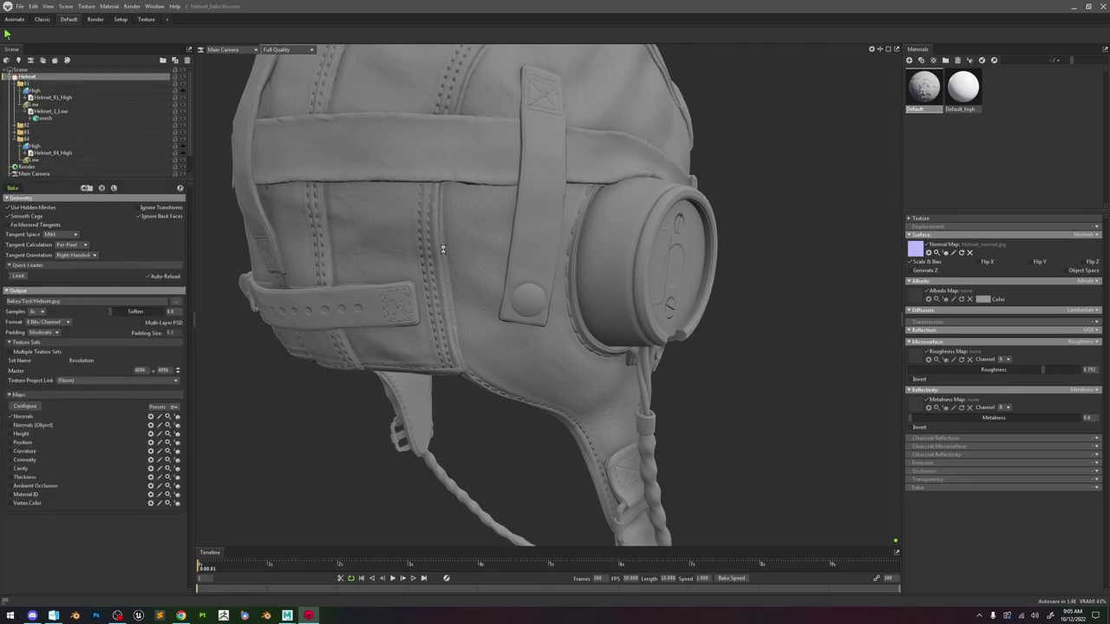
{"action": "scroll", "coordinate": [545, 273], "scroll_direction": "up", "scroll_amount": 3}
{"action": "scroll", "coordinate": [544, 304], "scroll_direction": "up", "scroll_amount": 1}
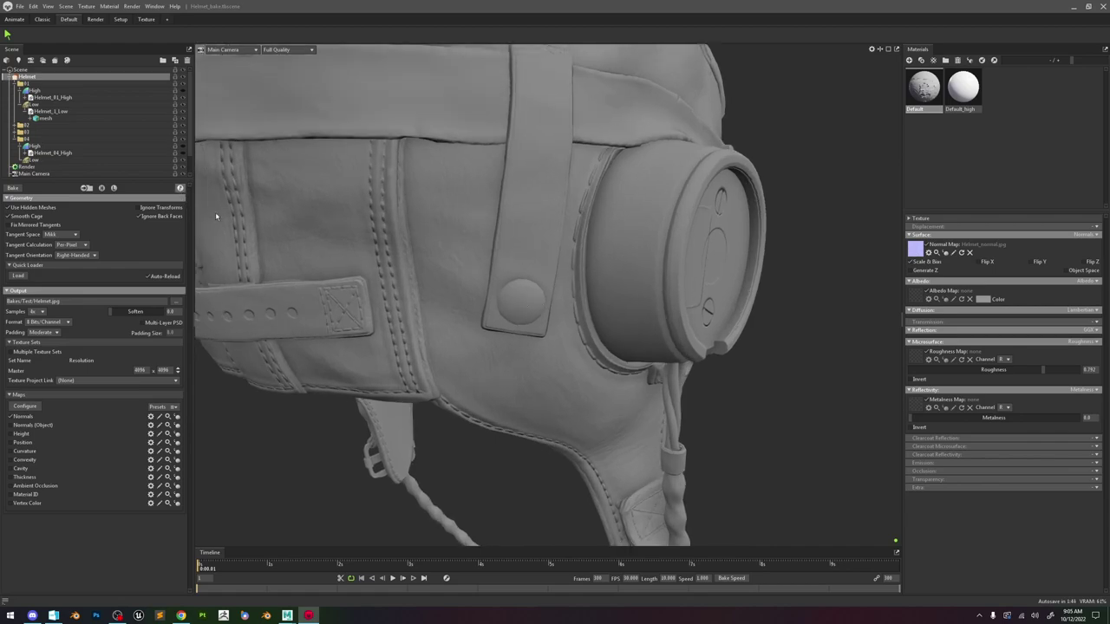
{"action": "left_click", "coordinate": [595, 352]}
{"action": "left_click_drag", "start_coordinate": [597, 351], "coordinate": [741, 353]}
{"action": "left_click", "coordinate": [742, 353]}
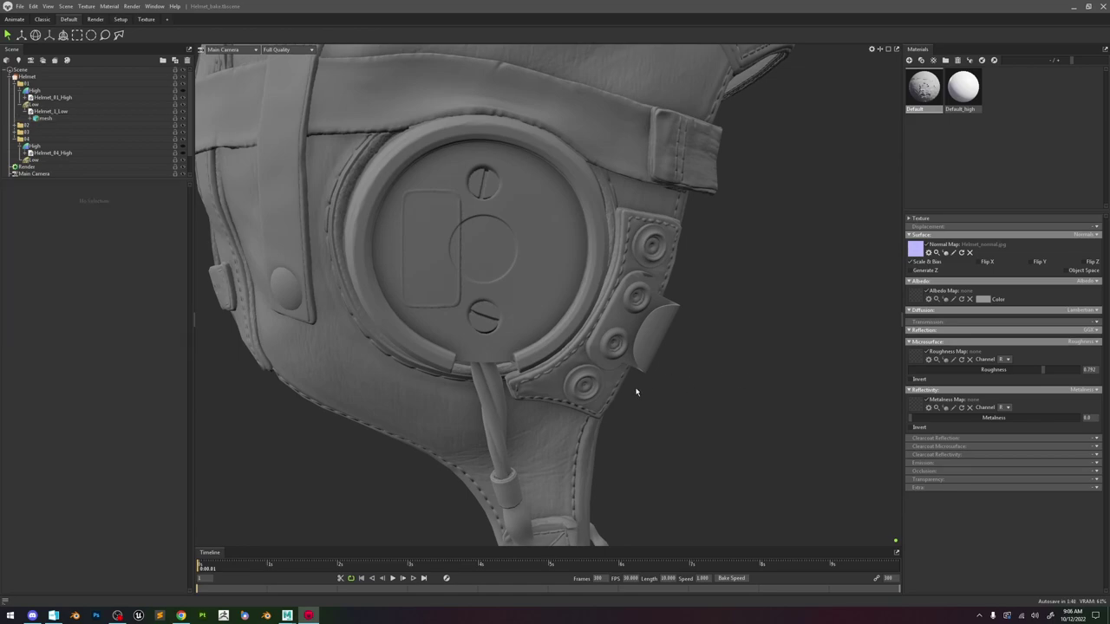
{"action": "mouse_move", "coordinate": [636, 392]}
{"action": "left_mouse_down"}
{"action": "mouse_move", "coordinate": [629, 384]}
{"action": "mouse_move", "coordinate": [644, 379]}
{"action": "left_mouse_up"}
{"action": "middle_click_drag", "start_coordinate": [644, 379], "coordinate": [640, 362]}
{"action": "scroll", "coordinate": [645, 350], "scroll_direction": "down", "scroll_amount": 3}
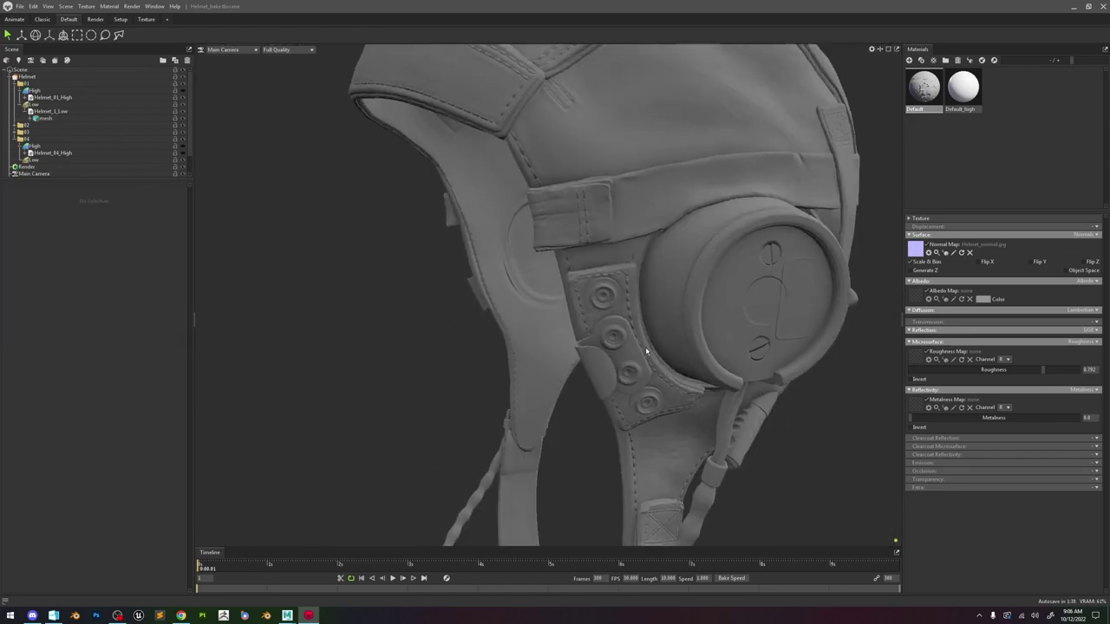
{"action": "left_click_drag", "start_coordinate": [645, 347], "coordinate": [629, 327]}
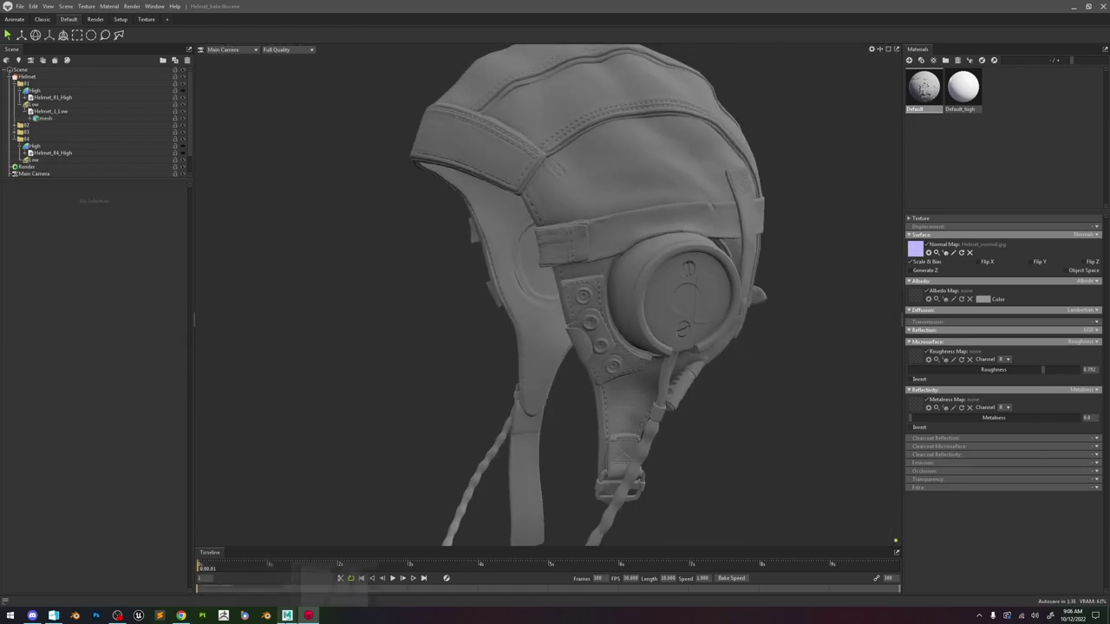
Switch to Maya, turn on textured shading, and select and frame the button on the helmet's side strap.
{"action": "left_click", "coordinate": [287, 616]}
{"action": "key", "text": "6"}
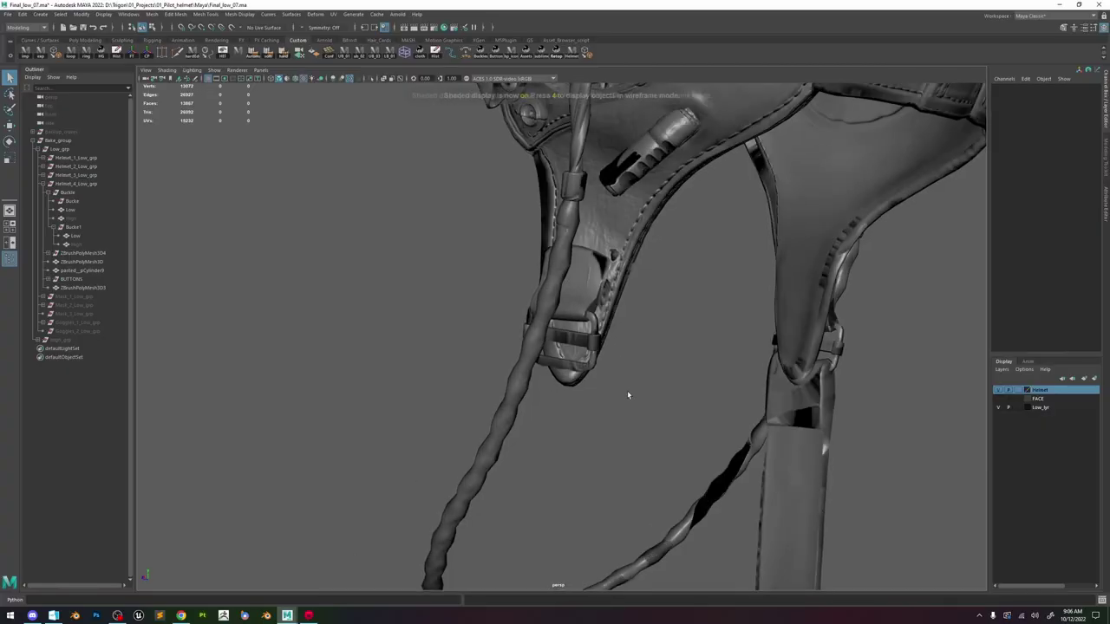
{"action": "mouse_move", "coordinate": [641, 274]}
{"action": "left_mouse_down", "text": "alt"}
{"action": "mouse_move", "coordinate": [593, 330]}
{"action": "mouse_move", "coordinate": [728, 312]}
{"action": "mouse_move", "coordinate": [584, 347]}
{"action": "mouse_move", "coordinate": [638, 340]}
{"action": "left_mouse_up", "text": "alt"}
{"action": "left_click", "coordinate": [728, 313]}
{"action": "key", "text": "f"}
{"action": "right_click_drag", "start_coordinate": [637, 341], "coordinate": [499, 211], "text": "alt"}
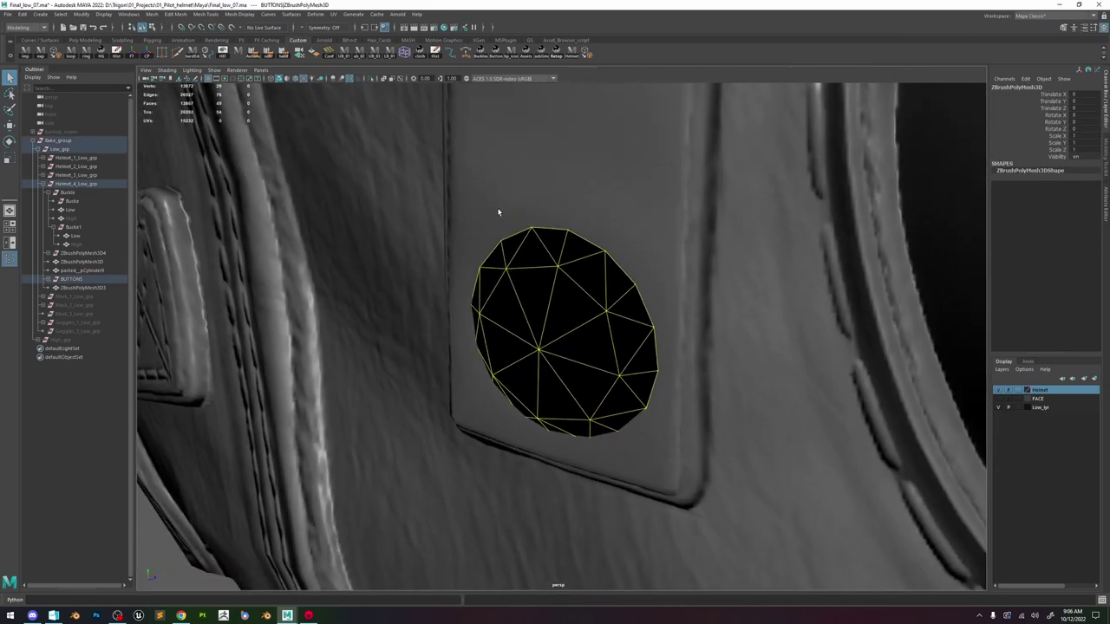
Isolate the strap button and compare its plain shaded and textured display from several angles.
{"action": "left_click", "coordinate": [372, 78]}
{"action": "left_click_drag", "start_coordinate": [586, 231], "coordinate": [534, 243], "text": "alt"}
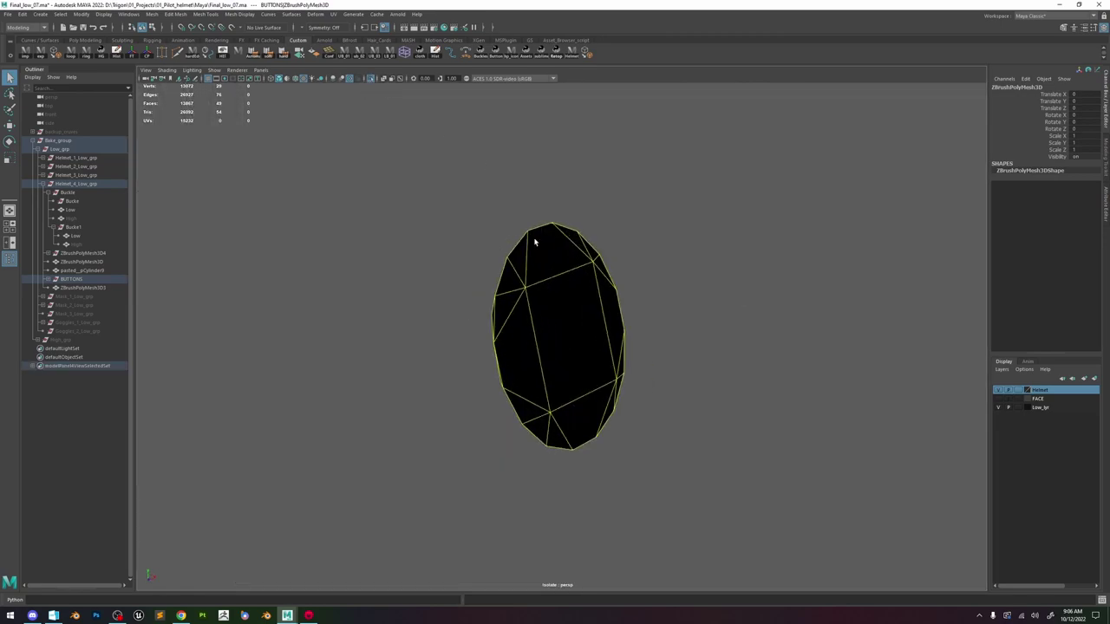
{"action": "key", "text": "5"}
{"action": "key", "text": "6"}
{"action": "left_click", "coordinate": [637, 291]}
{"action": "left_click_drag", "start_coordinate": [593, 329], "coordinate": [658, 321], "text": "alt"}
{"action": "left_click", "coordinate": [580, 320]}
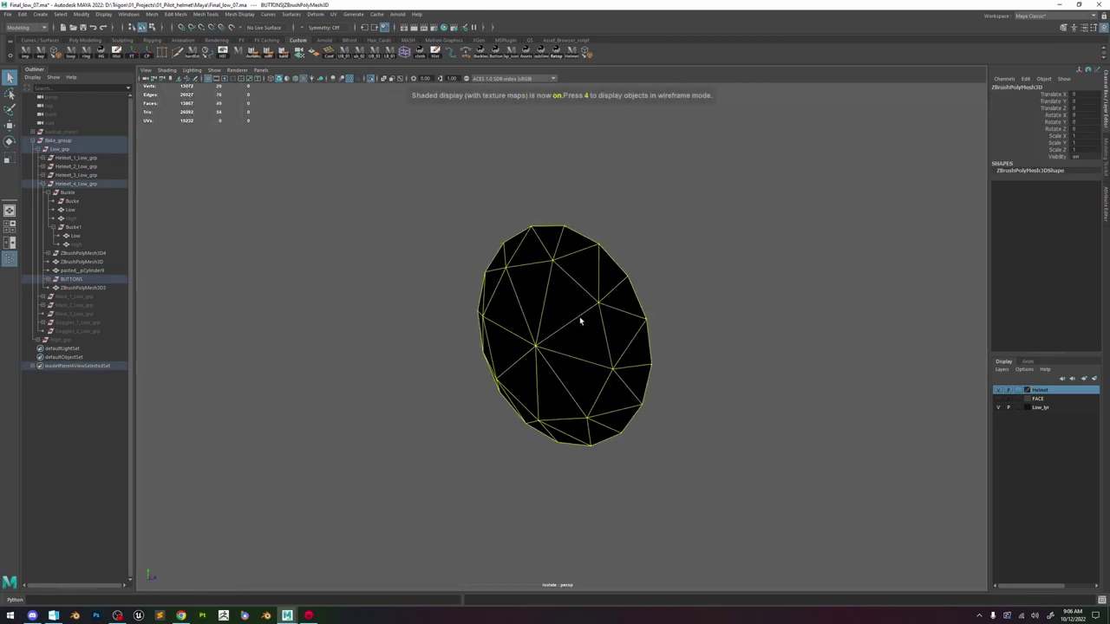
Open the UV Editor beside the model, expand the BUTTONS group, and end the button's isolation.
{"action": "left_click", "coordinate": [336, 14]}
{"action": "left_click", "coordinate": [359, 29]}
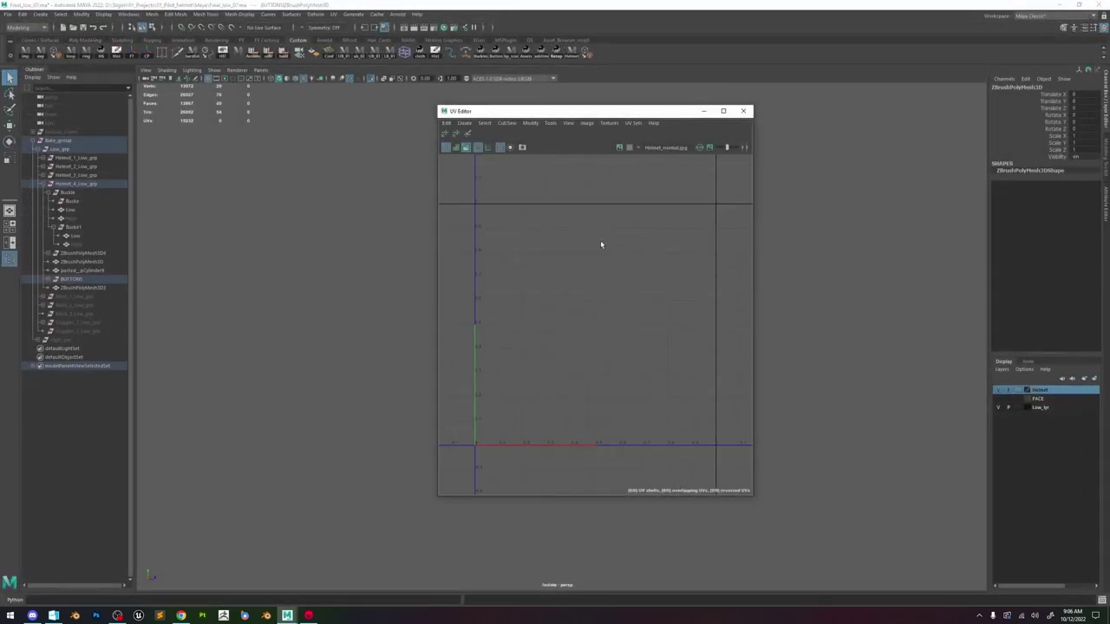
{"action": "left_click", "coordinate": [47, 281]}
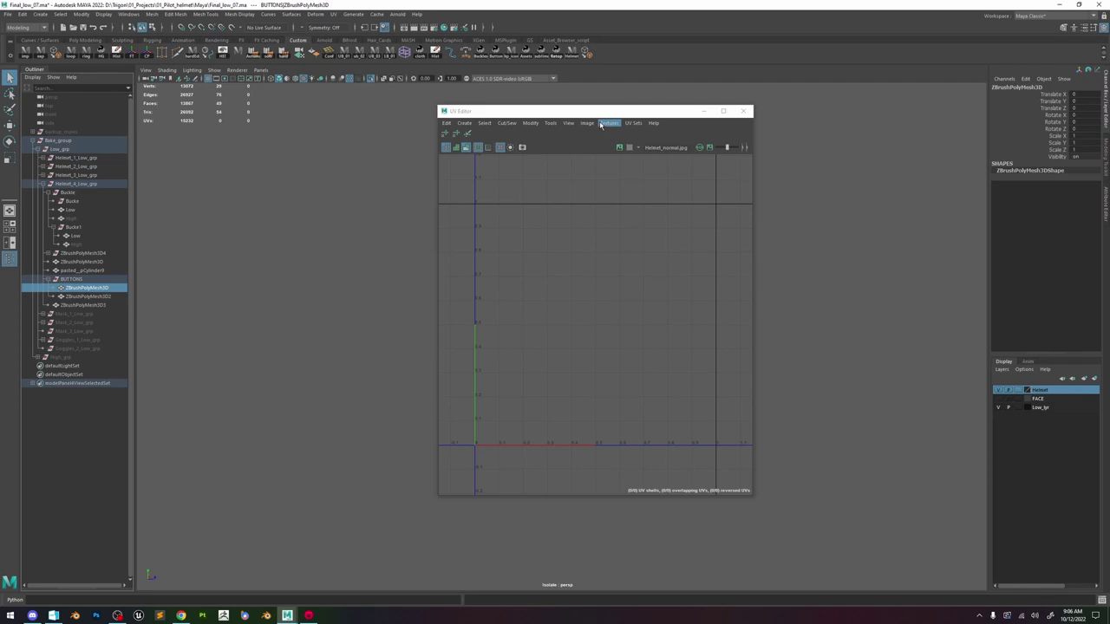
{"action": "left_click_drag", "start_coordinate": [580, 112], "coordinate": [877, 141]}
{"action": "right_click_drag", "start_coordinate": [537, 136], "coordinate": [620, 369], "text": "alt"}
{"action": "left_click", "coordinate": [369, 79]}
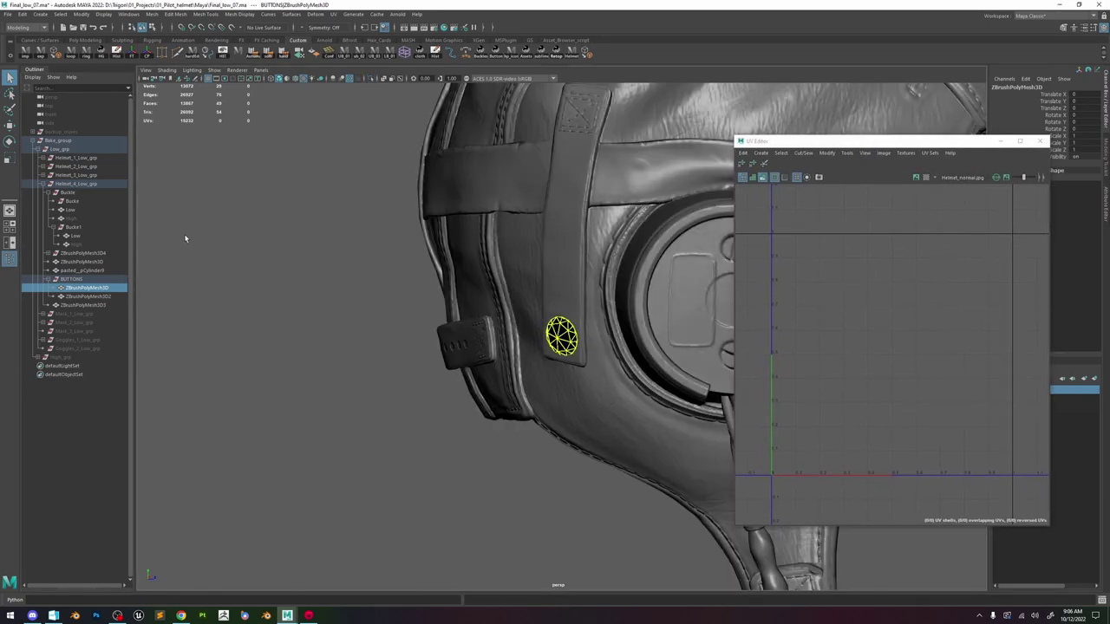
Examine the UV layouts of Helmet_4_Low_grp and its Buckle, cylinder and BUTTONS parts.
{"action": "left_click", "coordinate": [78, 185]}
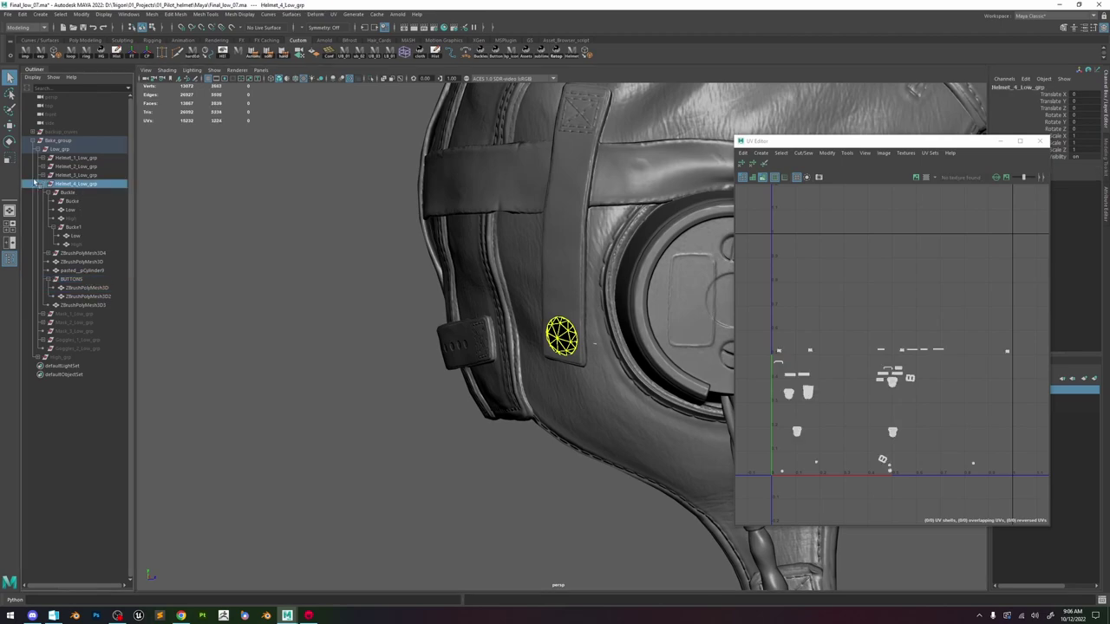
{"action": "left_click", "coordinate": [39, 185]}
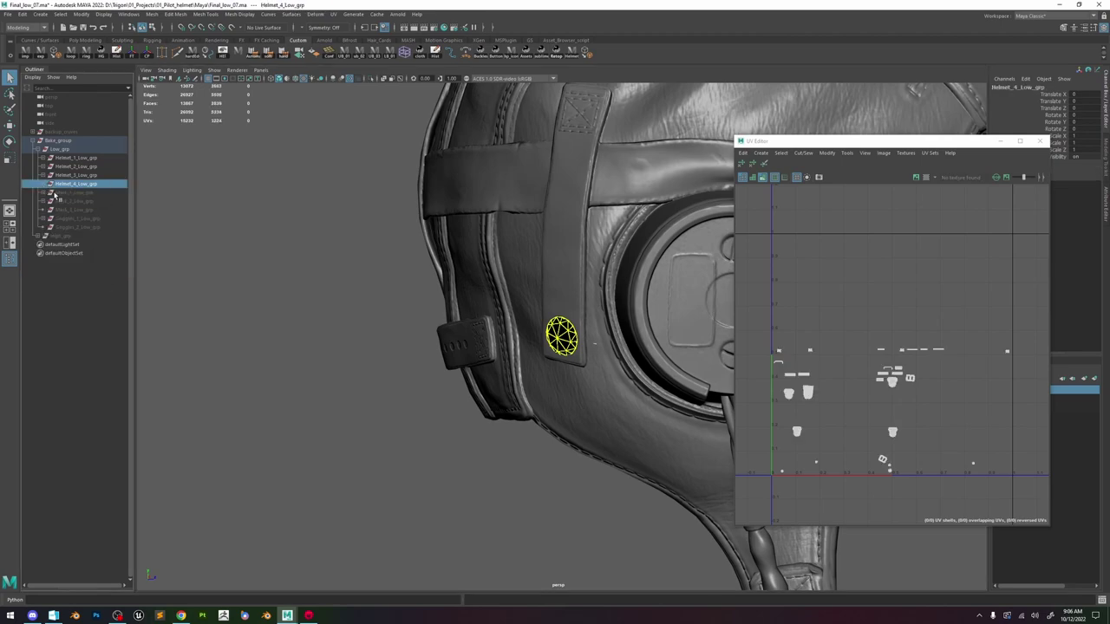
{"action": "left_click", "coordinate": [44, 185]}
{"action": "left_click", "coordinate": [53, 192]}
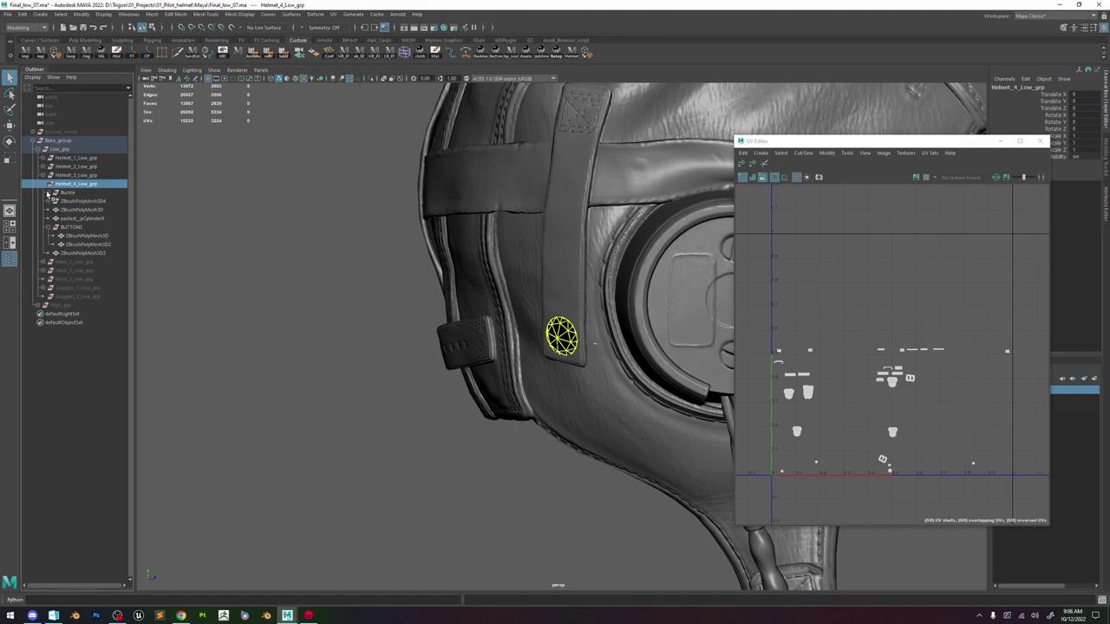
{"action": "left_click", "coordinate": [64, 193]}
{"action": "key", "text": "f"}
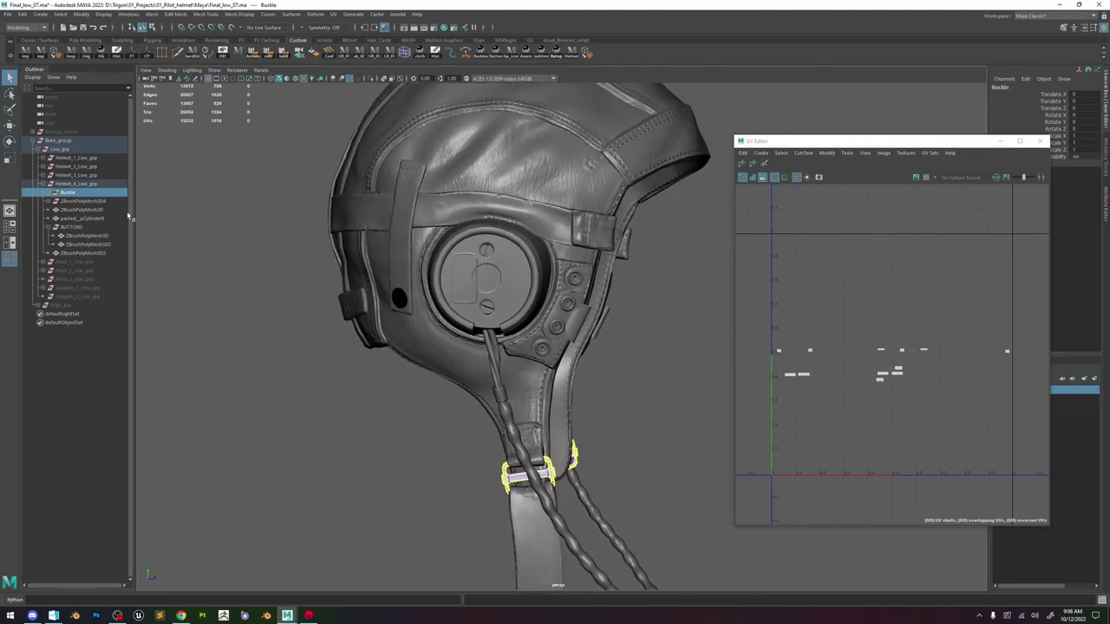
{"action": "left_click_drag", "start_coordinate": [581, 348], "coordinate": [521, 347], "text": "alt"}
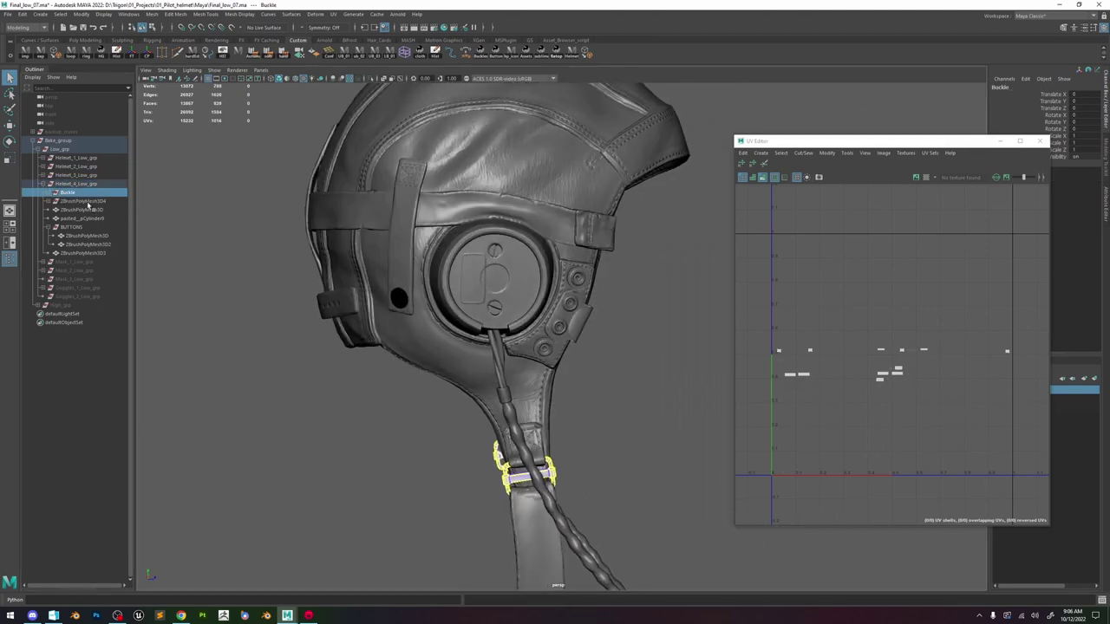
{"action": "left_click", "coordinate": [88, 203]}
{"action": "left_click", "coordinate": [90, 218]}
{"action": "left_click", "coordinate": [87, 228]}
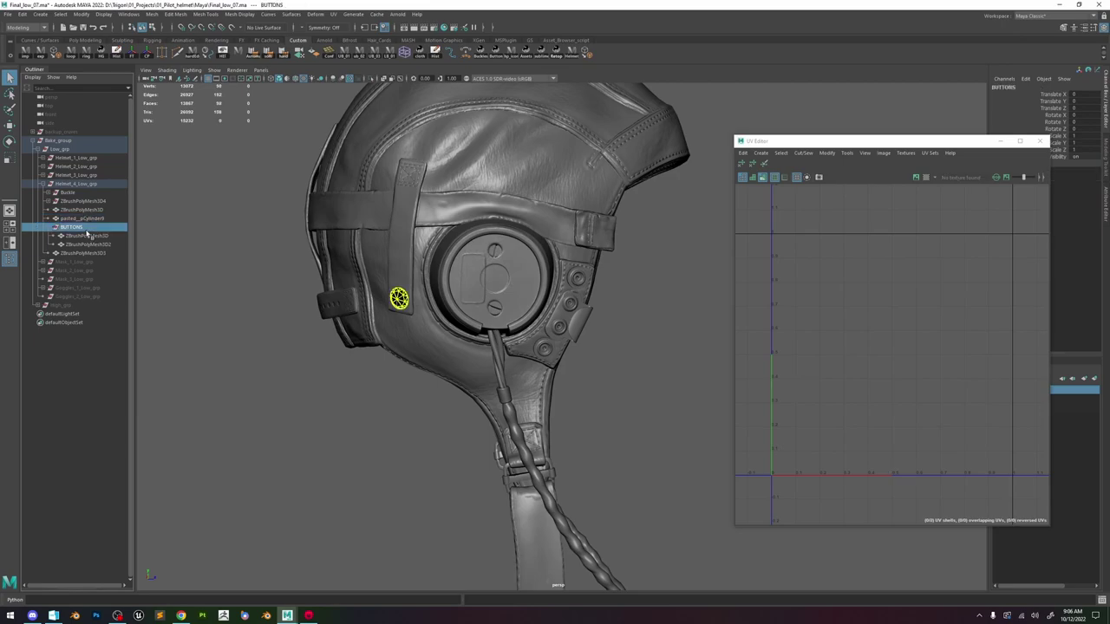
Isolate the BUTTONS group and select its ZBrushPolyMesh3D button.
{"action": "left_click_drag", "start_coordinate": [492, 351], "coordinate": [590, 340], "text": "alt"}
{"action": "right_click_drag", "start_coordinate": [590, 340], "coordinate": [438, 274], "text": "alt"}
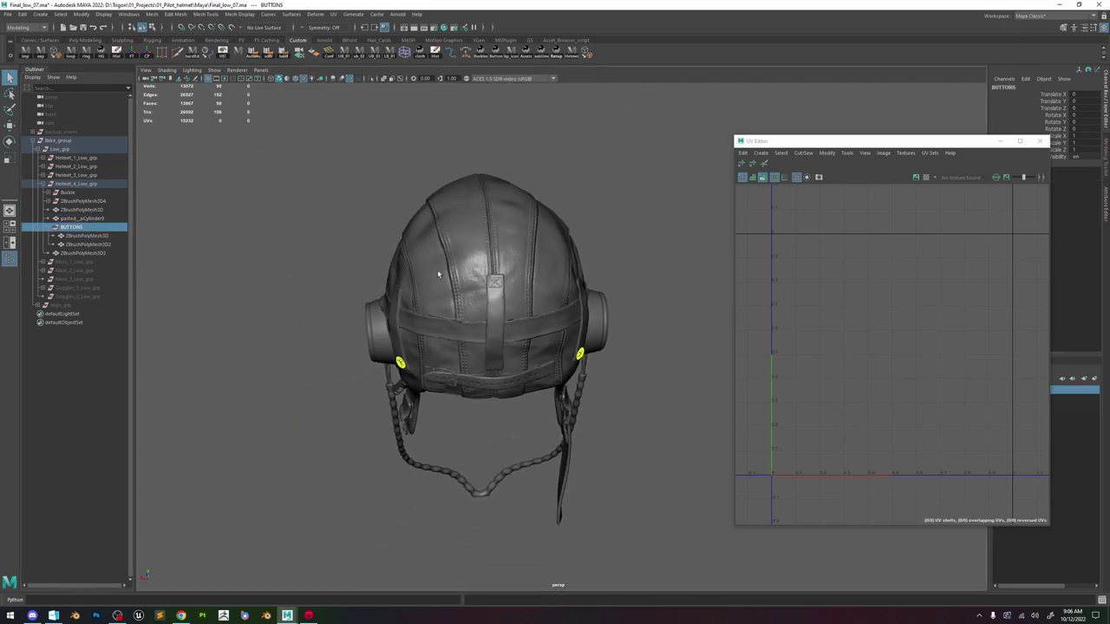
{"action": "left_click", "coordinate": [372, 79]}
{"action": "right_click", "coordinate": [559, 286]}
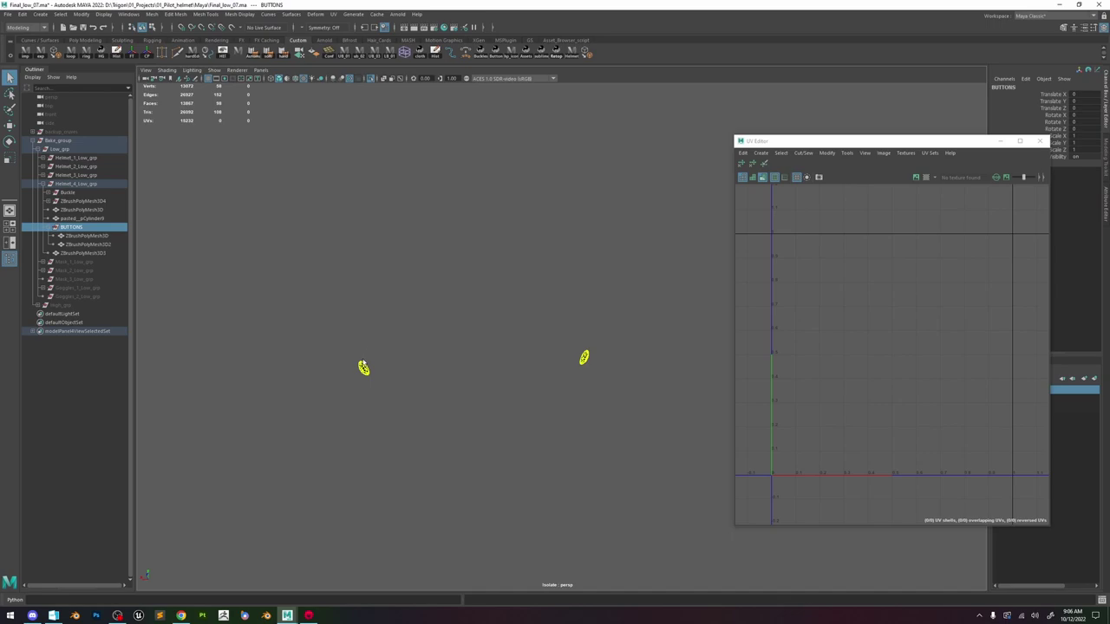
{"action": "right_click", "coordinate": [362, 369]}
{"action": "key", "text": "Down"}
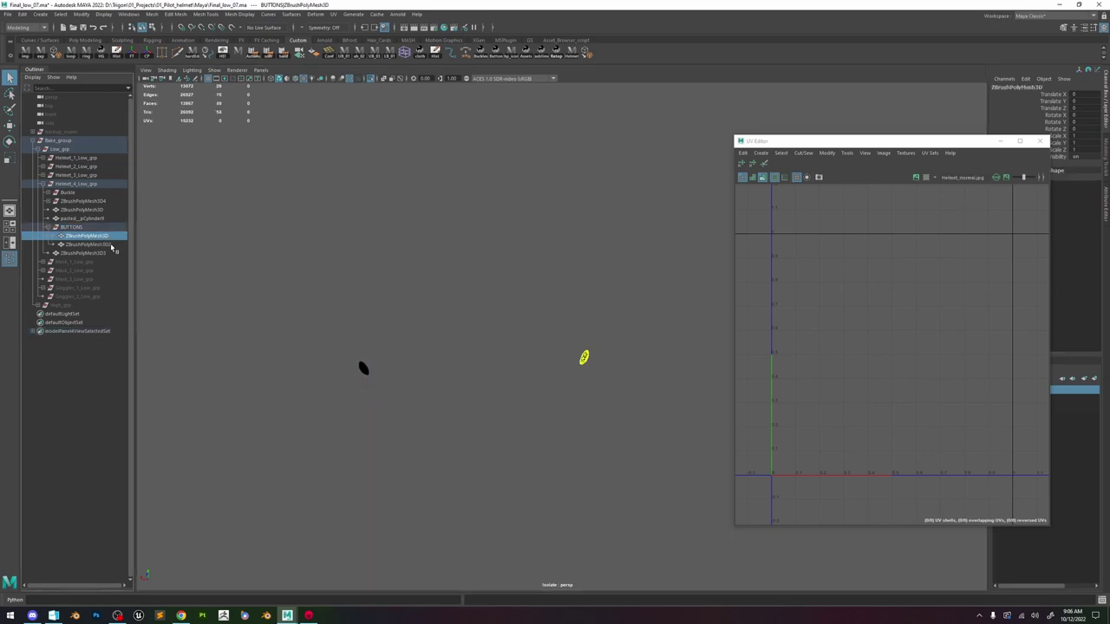
Select all faces of the button and create planar-projected UVs for them.
{"action": "right_click_drag", "start_coordinate": [533, 307], "coordinate": [538, 325]}
{"action": "left_click_drag", "start_coordinate": [630, 339], "coordinate": [488, 414]}
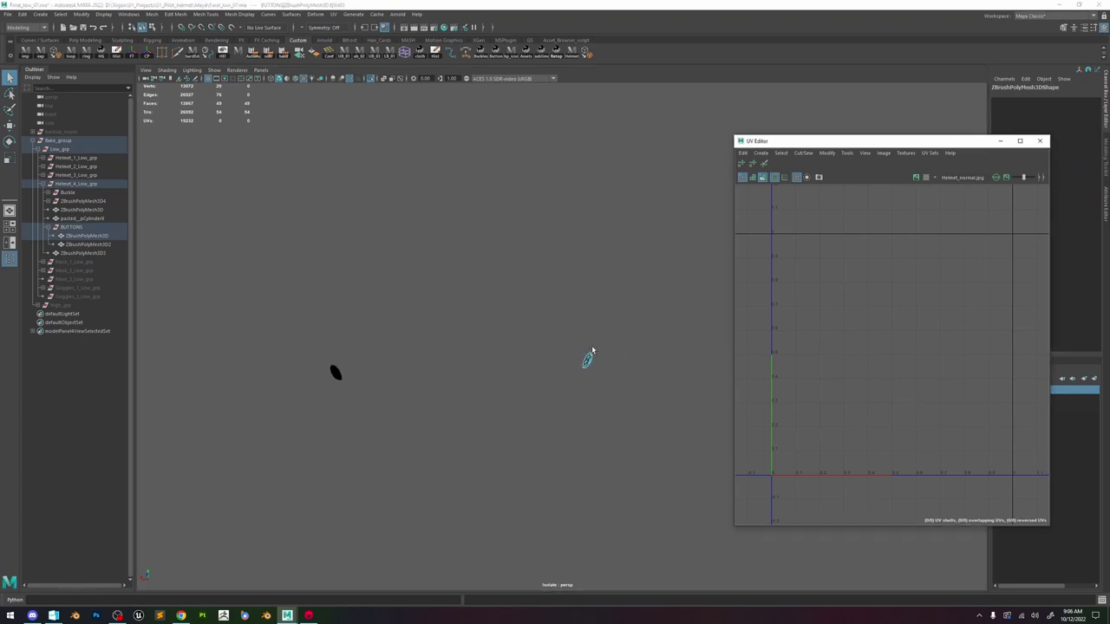
{"action": "key", "text": "f"}
{"action": "scroll", "coordinate": [652, 359], "scroll_direction": "down", "scroll_amount": 5}
{"action": "right_click_drag", "start_coordinate": [892, 334], "coordinate": [881, 271], "text": "shift"}
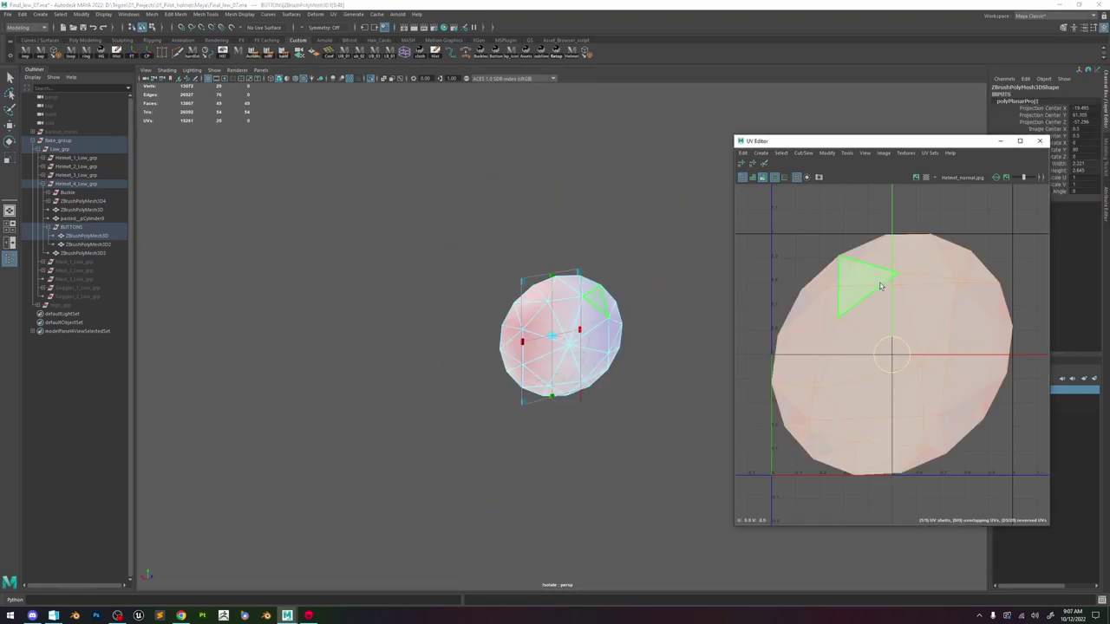
Return to object selection and examine the projected normal map on the button from several angles.
{"action": "left_click_drag", "start_coordinate": [558, 320], "coordinate": [584, 299], "text": "alt"}
{"action": "right_click_drag", "start_coordinate": [585, 299], "coordinate": [579, 278]}
{"action": "left_click_drag", "start_coordinate": [551, 290], "coordinate": [570, 295], "text": "alt"}
{"action": "left_click", "coordinate": [622, 269]}
{"action": "left_click_drag", "start_coordinate": [621, 269], "coordinate": [571, 307], "text": "alt"}
{"action": "left_click", "coordinate": [571, 307]}
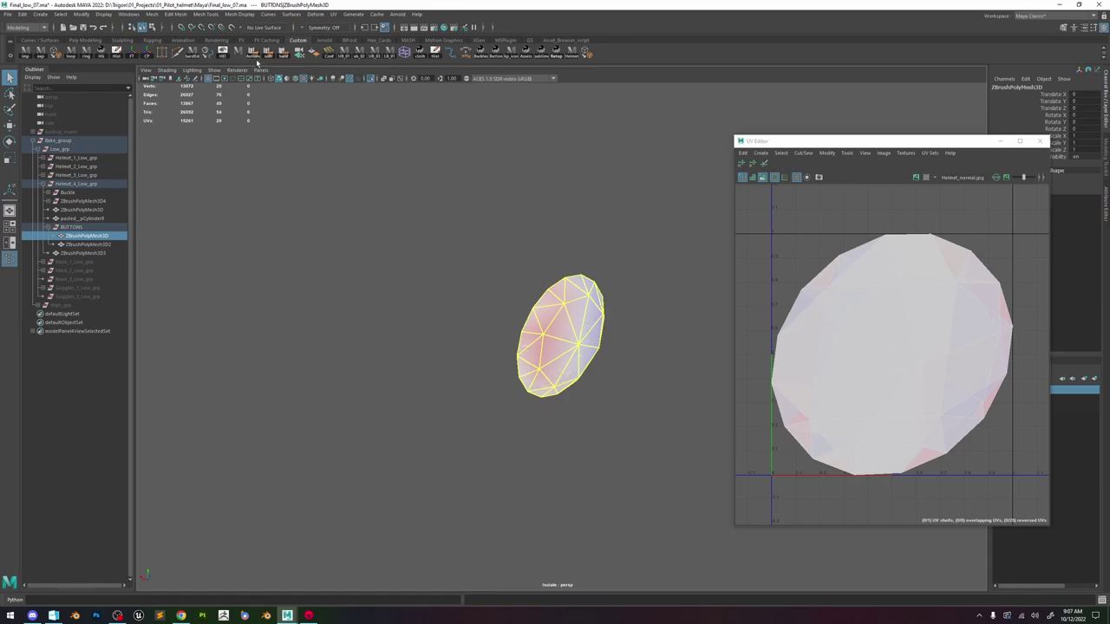
Cut the button's projected UVs along its selected edges.
{"action": "left_click", "coordinate": [193, 54]}
{"action": "mouse_move", "coordinate": [817, 277]}
{"action": "right_mouse_down"}
{"action": "mouse_move", "coordinate": [843, 263]}
{"action": "mouse_move", "coordinate": [833, 273]}
{"action": "right_mouse_up"}
{"action": "scroll", "coordinate": [577, 322], "scroll_direction": "down", "scroll_amount": 5}
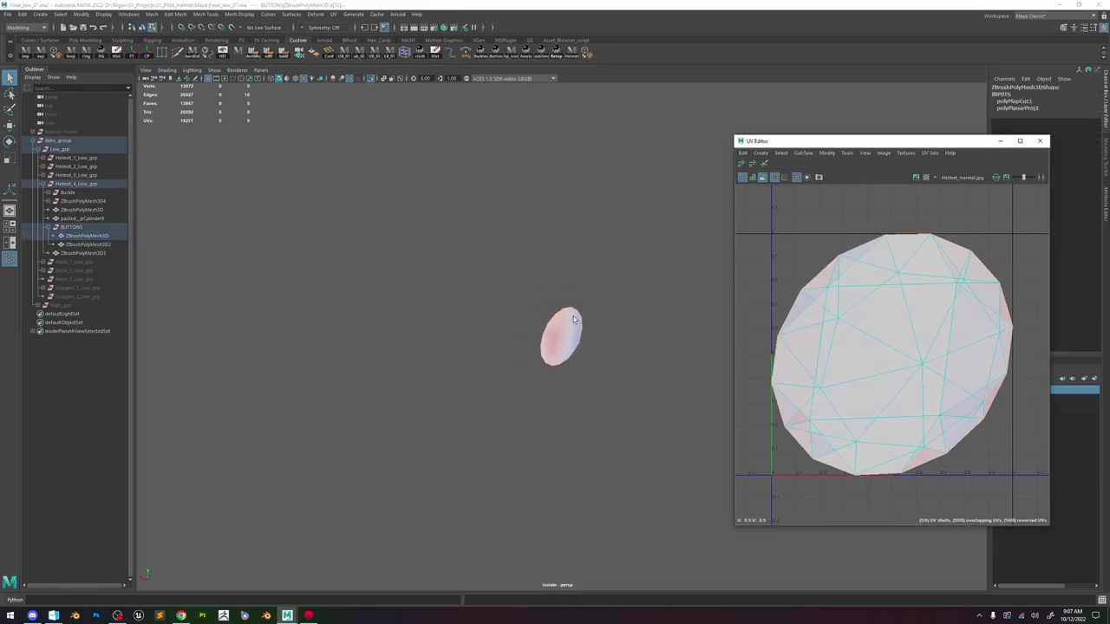
{"action": "scroll", "coordinate": [924, 284], "scroll_direction": "down", "scroll_amount": 2}
{"action": "left_click_drag", "start_coordinate": [796, 407], "coordinate": [796, 407]}
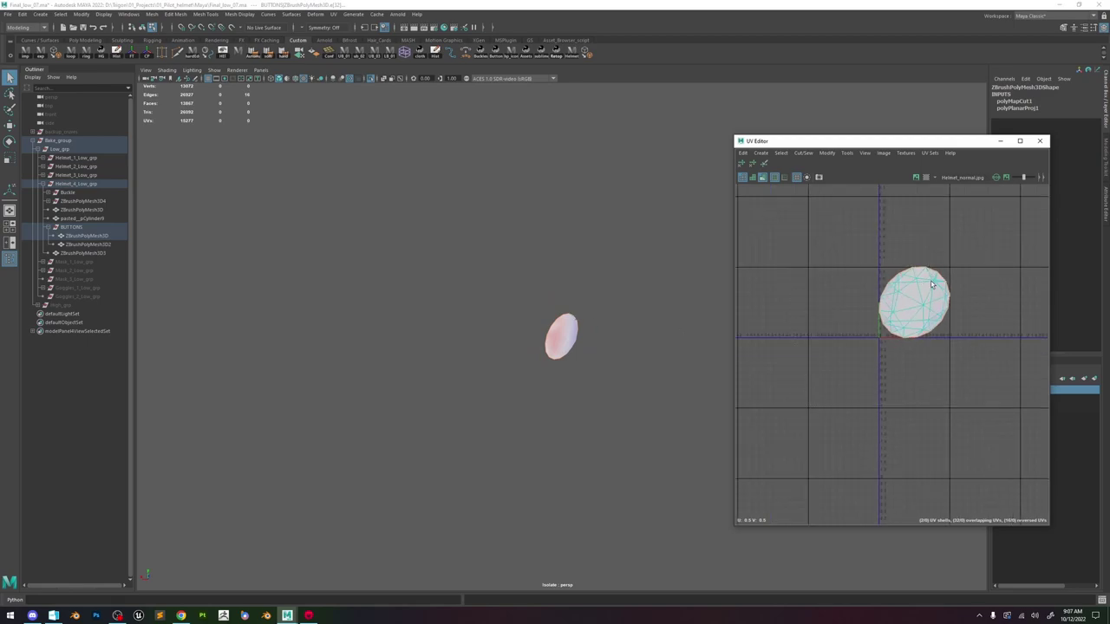
Select all UVs of the isolated ZBrushPolyMesh3D button and unfold them into round, undistorted shells.
{"action": "right_click_drag", "start_coordinate": [548, 336], "coordinate": [562, 324]}
{"action": "left_click", "coordinate": [560, 326]}
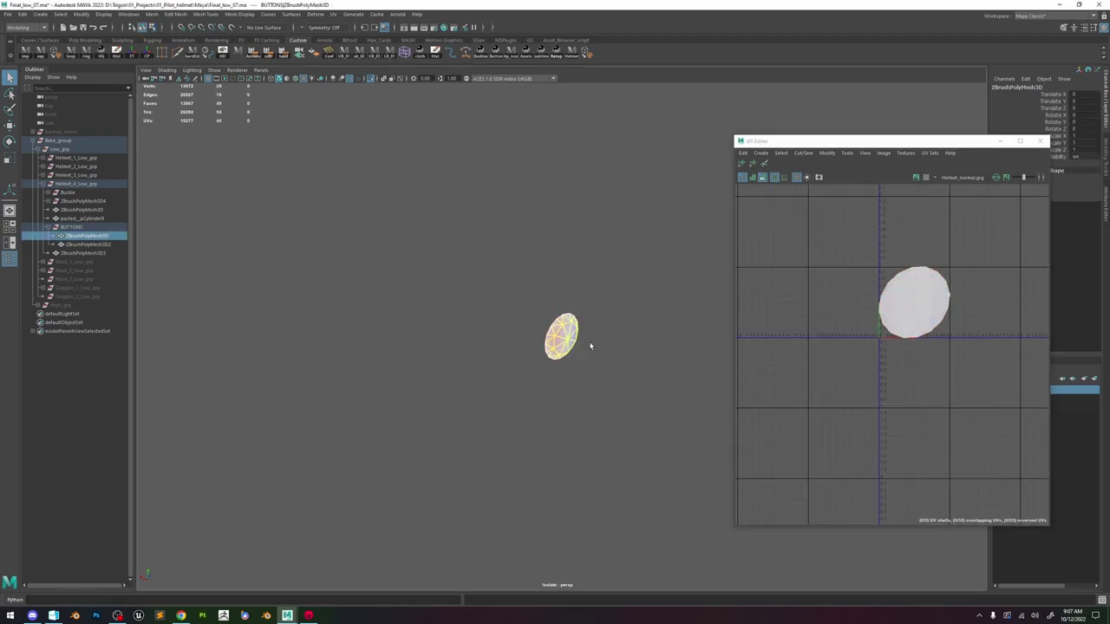
{"action": "scroll", "coordinate": [590, 345], "scroll_direction": "up", "scroll_amount": 4}
{"action": "right_click", "coordinate": [941, 279]}
{"action": "right_click_drag", "start_coordinate": [942, 281], "coordinate": [979, 279]}
{"action": "left_click_drag", "start_coordinate": [970, 252], "coordinate": [803, 376]}
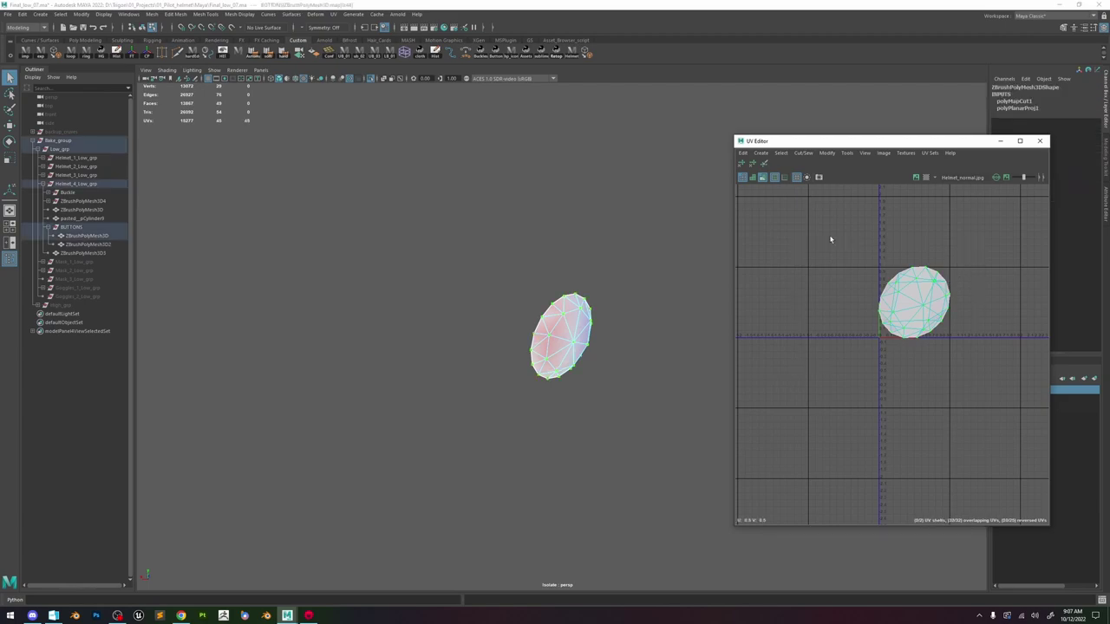
{"action": "left_click", "coordinate": [762, 165]}
{"action": "left_click_drag", "start_coordinate": [929, 337], "coordinate": [843, 327]}
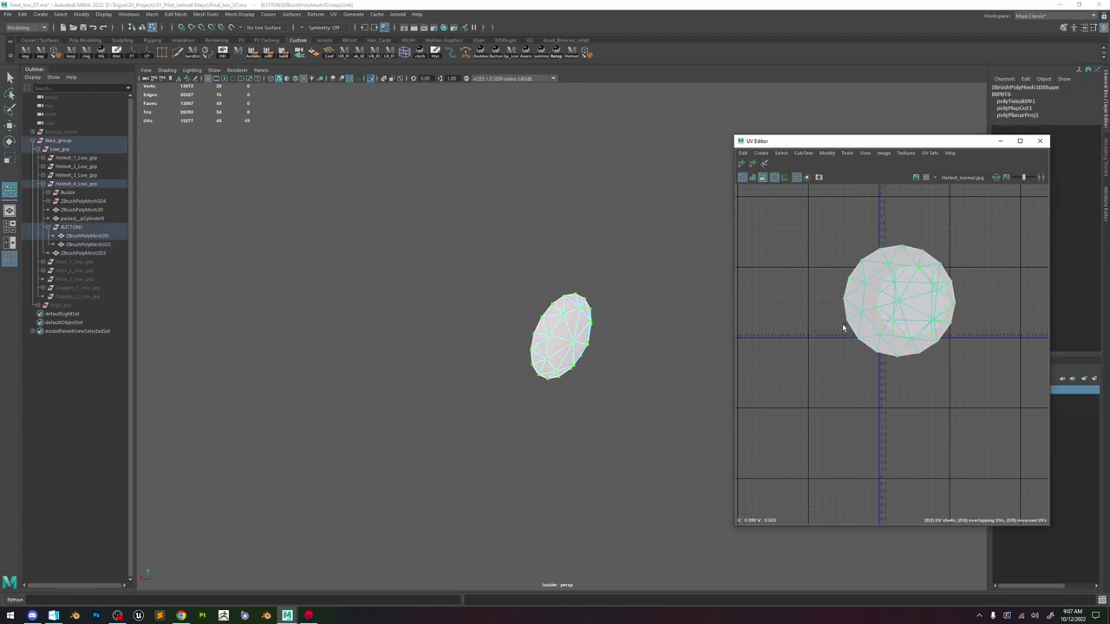
{"action": "key", "text": "w"}
Select all faces of the second button, ZBrushPolyMesh3D2, and create planar-projected UVs for them.
{"action": "scroll", "coordinate": [497, 347], "scroll_direction": "down", "scroll_amount": 4}
{"action": "scroll", "coordinate": [497, 347], "scroll_direction": "down", "scroll_amount": 5}
{"action": "scroll", "coordinate": [480, 341], "scroll_direction": "up", "scroll_amount": 3}
{"action": "left_click_drag", "start_coordinate": [453, 336], "coordinate": [491, 344], "text": "alt"}
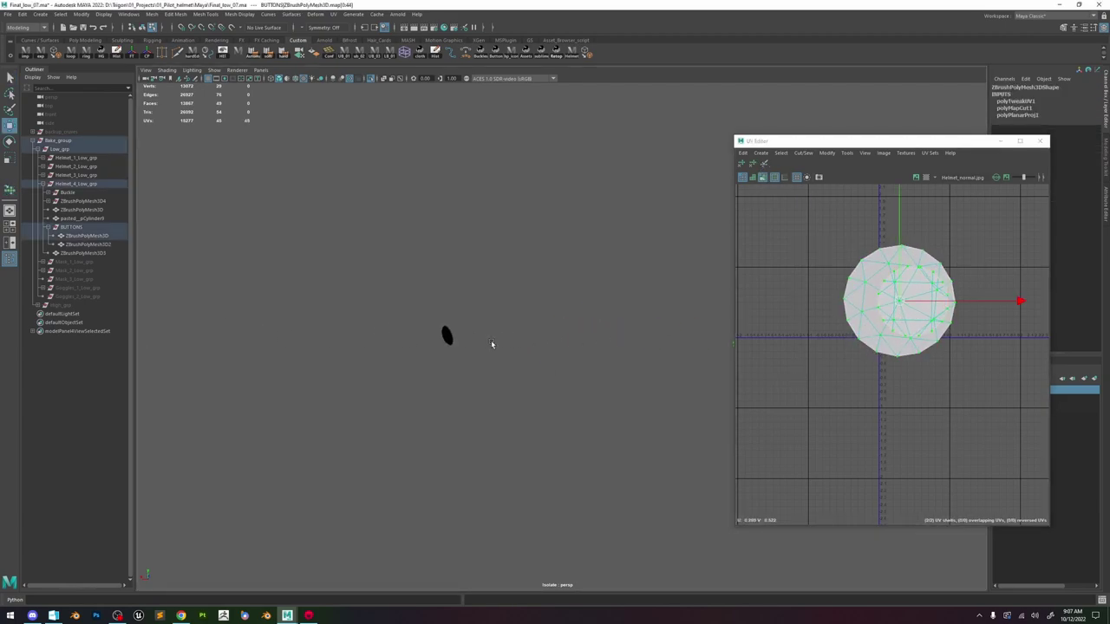
{"action": "right_click_drag", "start_coordinate": [445, 330], "coordinate": [445, 348]}
{"action": "double_click", "coordinate": [448, 337]}
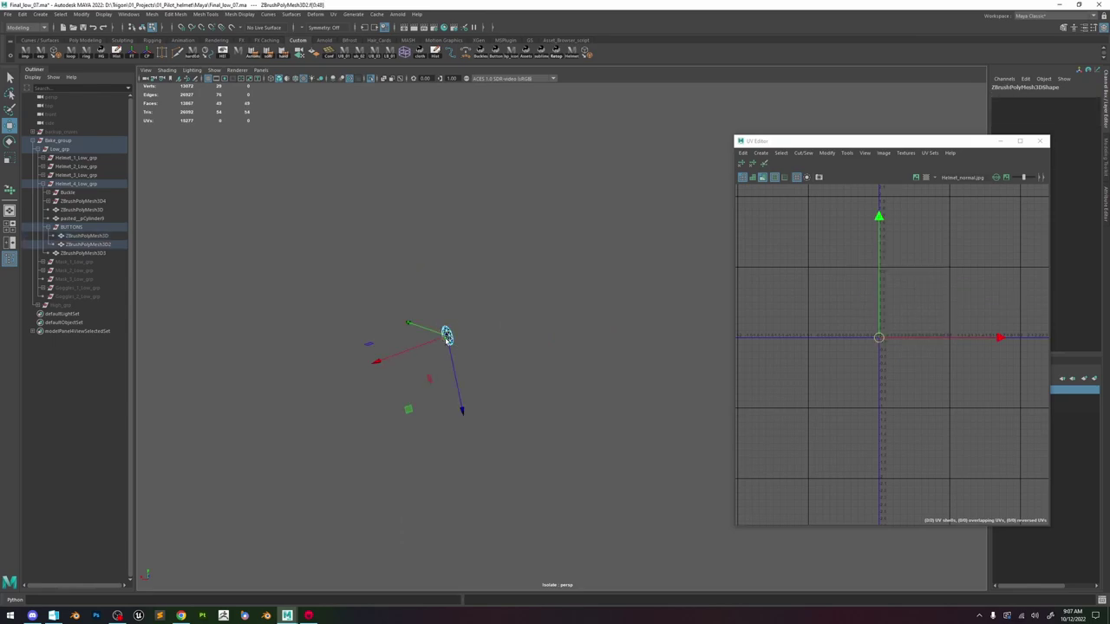
{"action": "key", "text": "f"}
{"action": "right_click_drag", "start_coordinate": [907, 284], "coordinate": [904, 222], "text": "shift"}
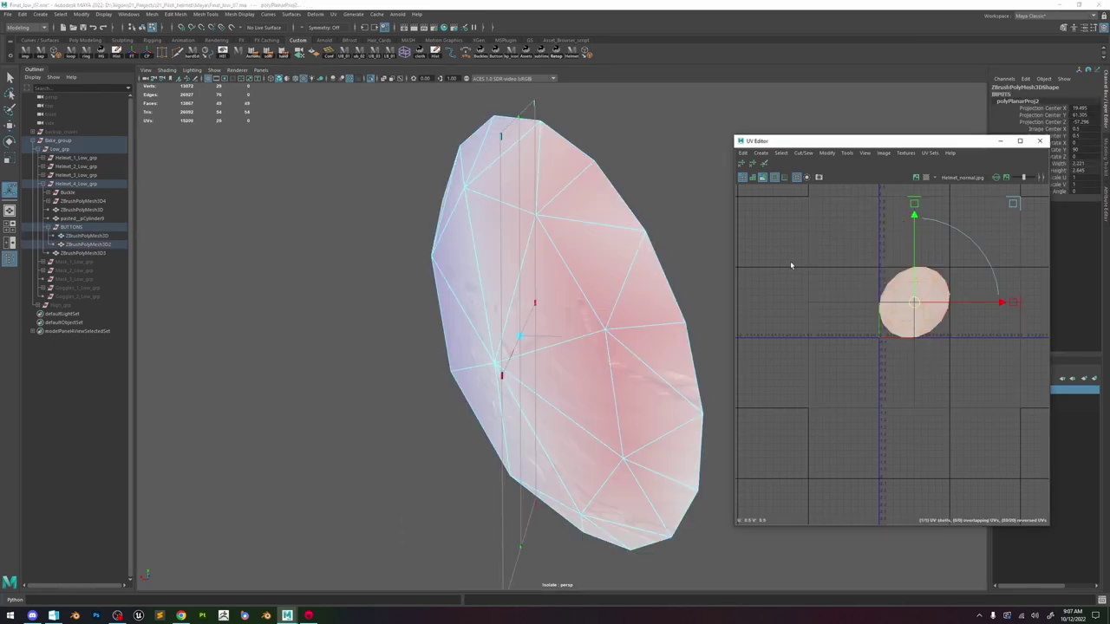
Select the hard edges of the second button and cut its projected UVs along them.
{"action": "right_click_drag", "start_coordinate": [598, 273], "coordinate": [598, 220]}
{"action": "key", "text": "F8"}
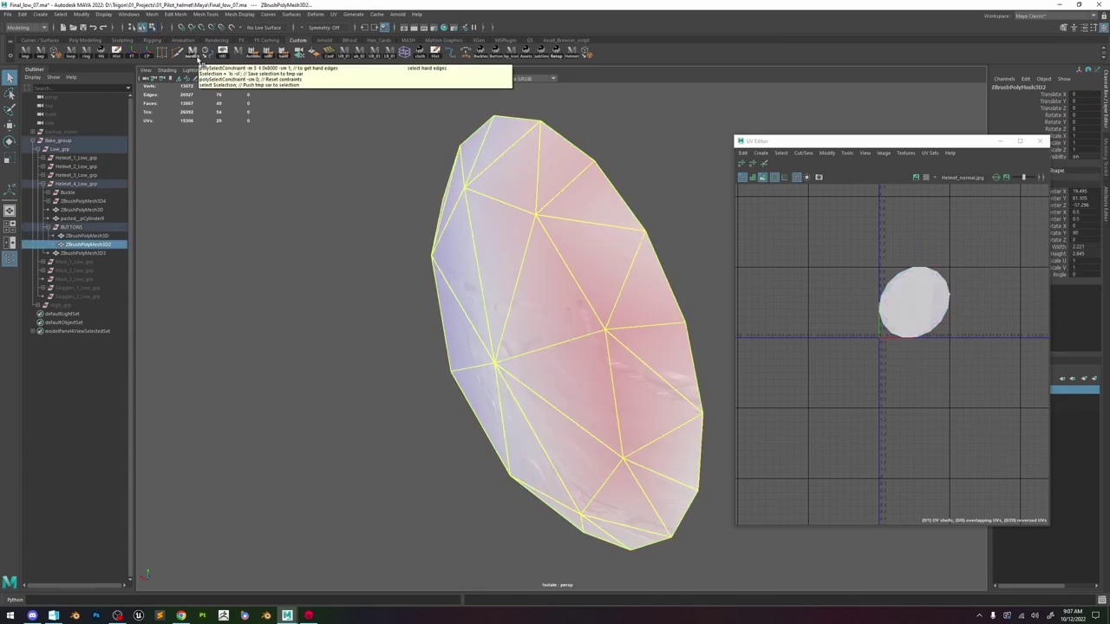
{"action": "left_click", "coordinate": [198, 59]}
{"action": "right_click_drag", "start_coordinate": [643, 250], "coordinate": [643, 229]}
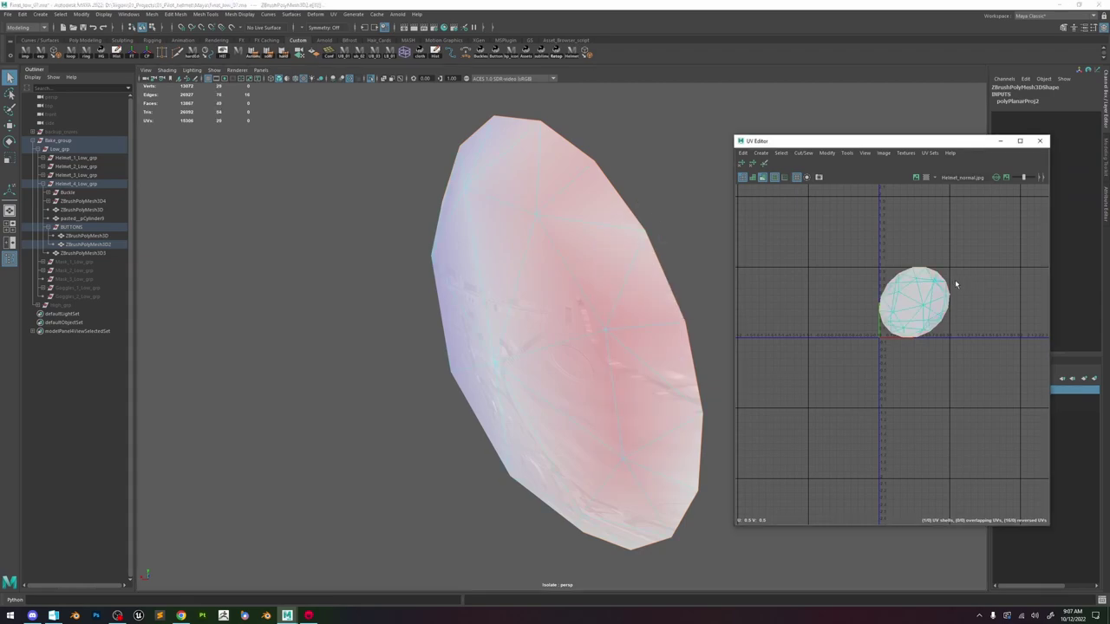
{"action": "mouse_move", "coordinate": [953, 281]}
{"action": "right_mouse_down", "text": "shift"}
{"action": "mouse_move", "coordinate": [922, 295]}
{"action": "mouse_move", "coordinate": [936, 283]}
{"action": "right_mouse_up", "text": "shift"}
Select all UVs of the second button and unfold its separated shells.
{"action": "scroll", "coordinate": [922, 295], "scroll_direction": "up", "scroll_amount": 6}
{"action": "scroll", "coordinate": [938, 287], "scroll_direction": "down", "scroll_amount": 6}
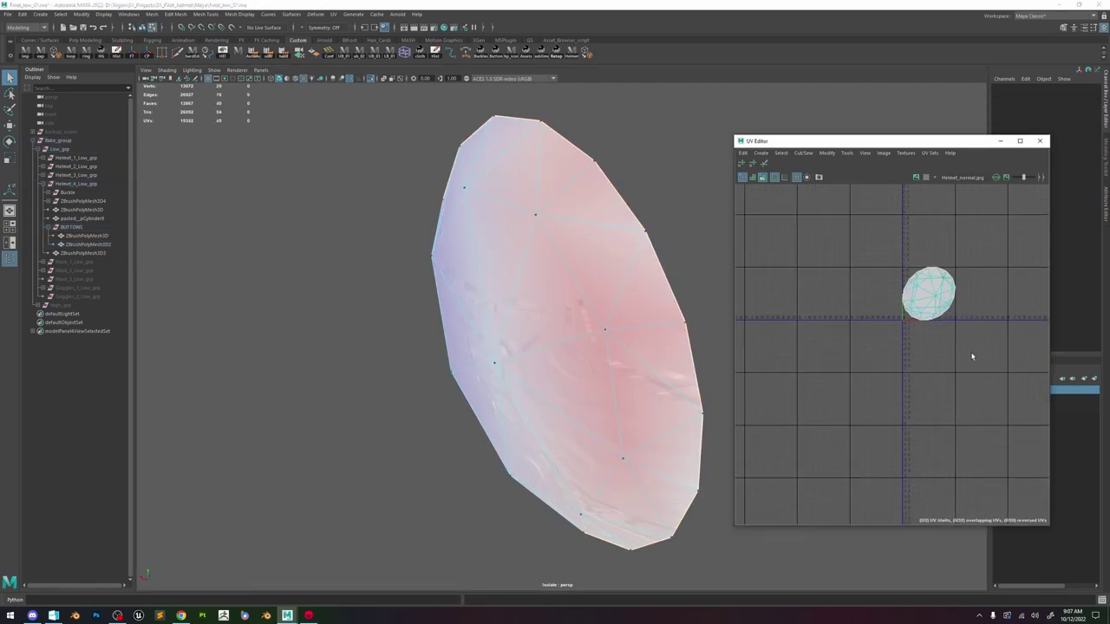
{"action": "left_click_drag", "start_coordinate": [973, 357], "coordinate": [771, 209]}
{"action": "left_click", "coordinate": [764, 164]}
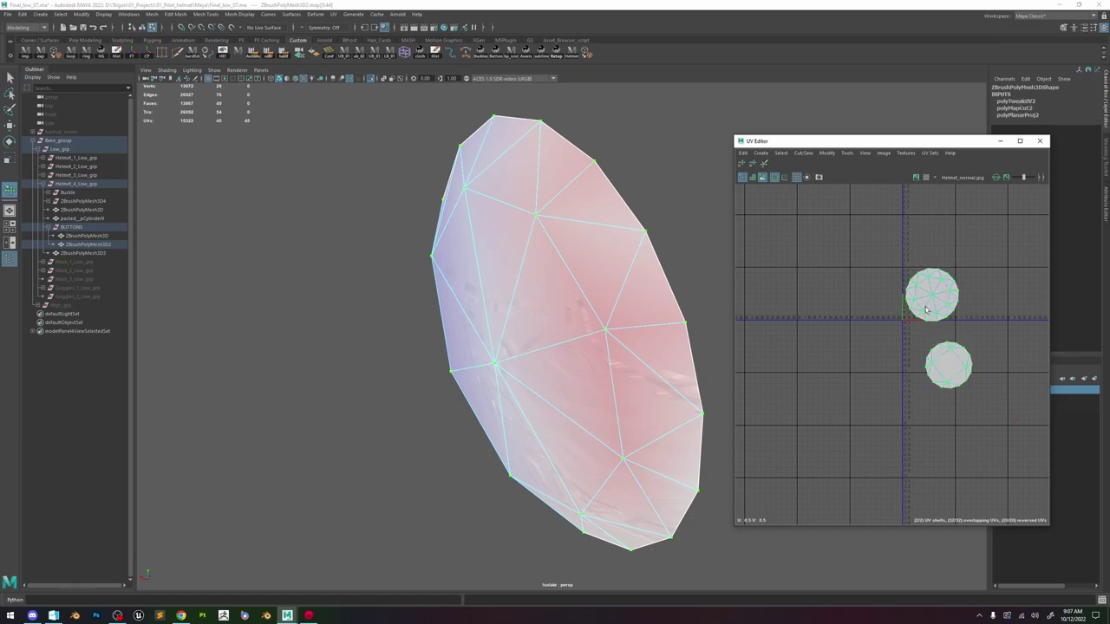
{"action": "key", "text": "w"}
Leave the isolated view, collapse the BUTTONS group and select Helmet_4_Low_grp.
{"action": "left_click", "coordinate": [371, 79]}
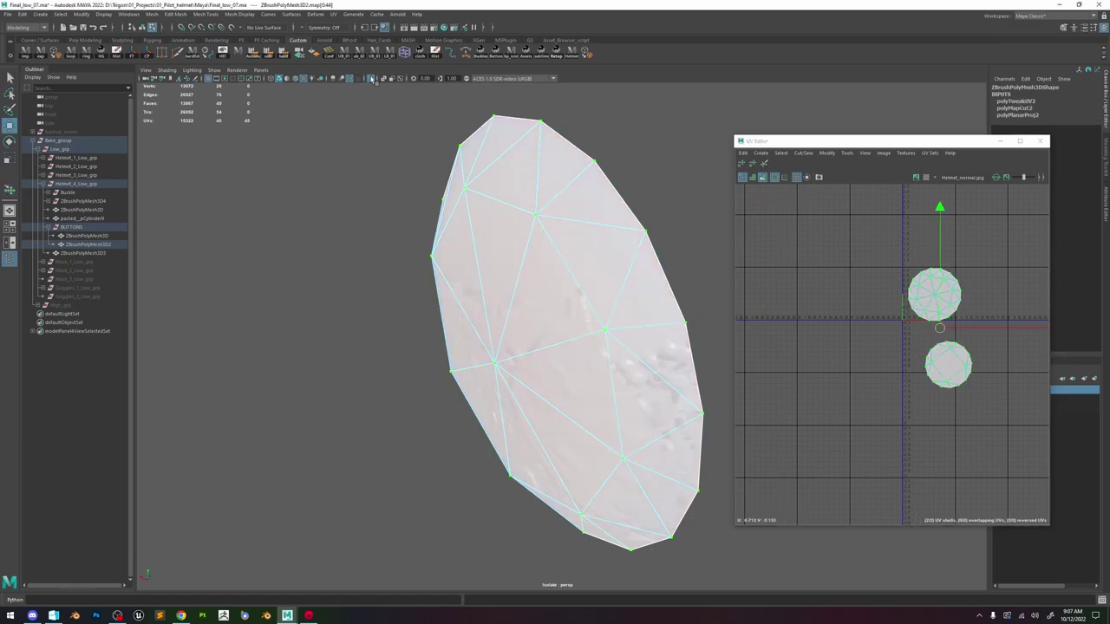
{"action": "scroll", "coordinate": [532, 246], "scroll_direction": "down", "scroll_amount": 10}
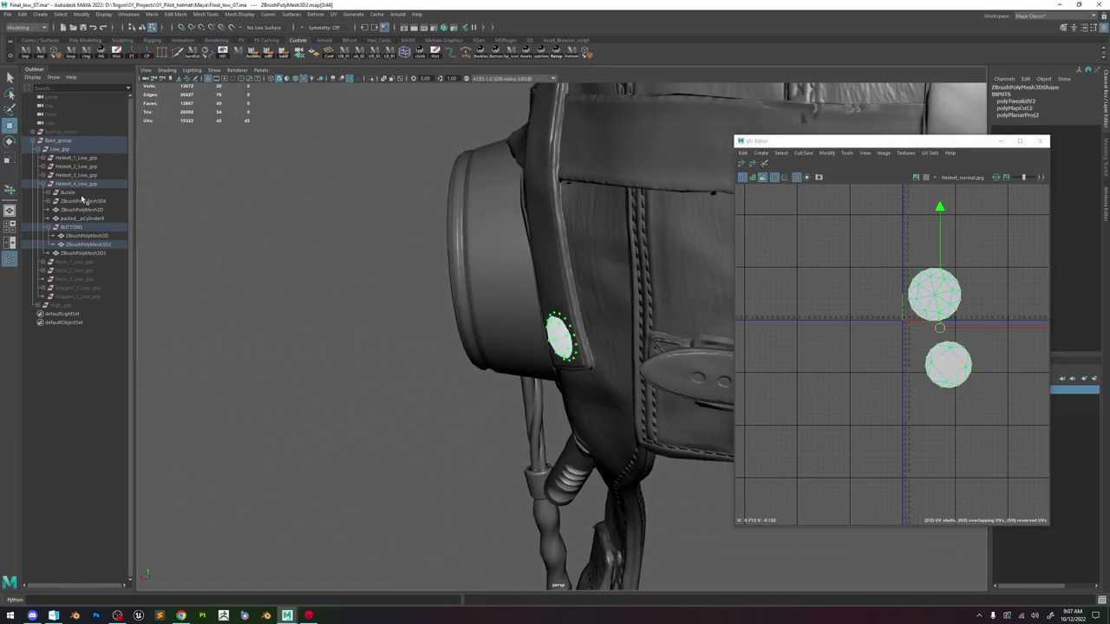
{"action": "left_click", "coordinate": [47, 228]}
{"action": "left_click", "coordinate": [71, 227]}
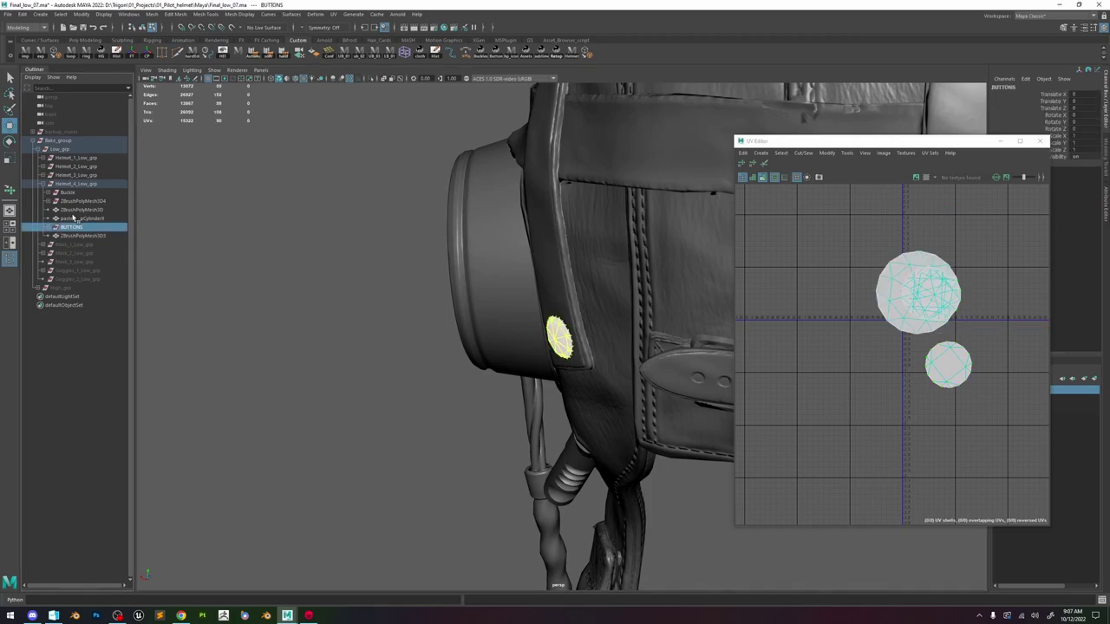
{"action": "left_click", "coordinate": [76, 184]}
{"action": "scroll", "coordinate": [526, 337], "scroll_direction": "down", "scroll_amount": 3}
{"action": "scroll", "coordinate": [526, 336], "scroll_direction": "down", "scroll_amount": 5}
{"action": "scroll", "coordinate": [924, 324], "scroll_direction": "down", "scroll_amount": 4}
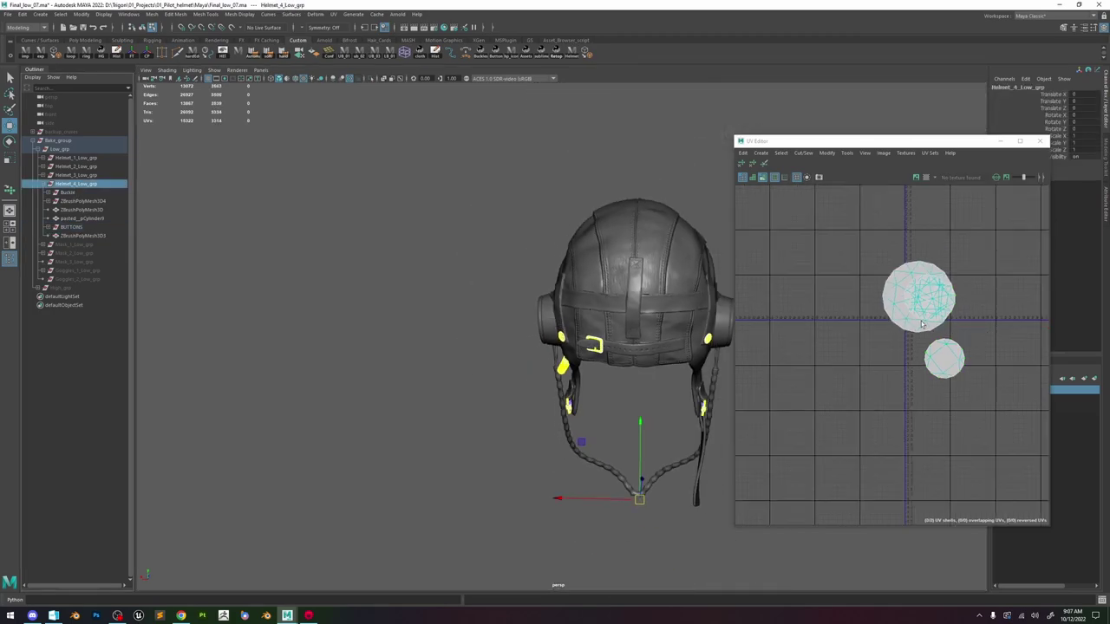
Select all UVs of Helmet_4_Low_grp and lay out its shells inside the 0-1 tile.
{"action": "right_click_drag", "start_coordinate": [920, 316], "coordinate": [960, 316]}
{"action": "left_click_drag", "start_coordinate": [1002, 254], "coordinate": [843, 381]}
{"action": "scroll", "coordinate": [829, 378], "scroll_direction": "up", "scroll_amount": 1}
{"action": "right_click_drag", "start_coordinate": [916, 279], "coordinate": [868, 305], "text": "shift"}
{"action": "scroll", "coordinate": [954, 299], "scroll_direction": "up", "scroll_amount": 6}
{"action": "scroll", "coordinate": [926, 307], "scroll_direction": "up", "scroll_amount": 3}
{"action": "middle_click_drag", "start_coordinate": [920, 300], "coordinate": [843, 322], "text": "alt"}
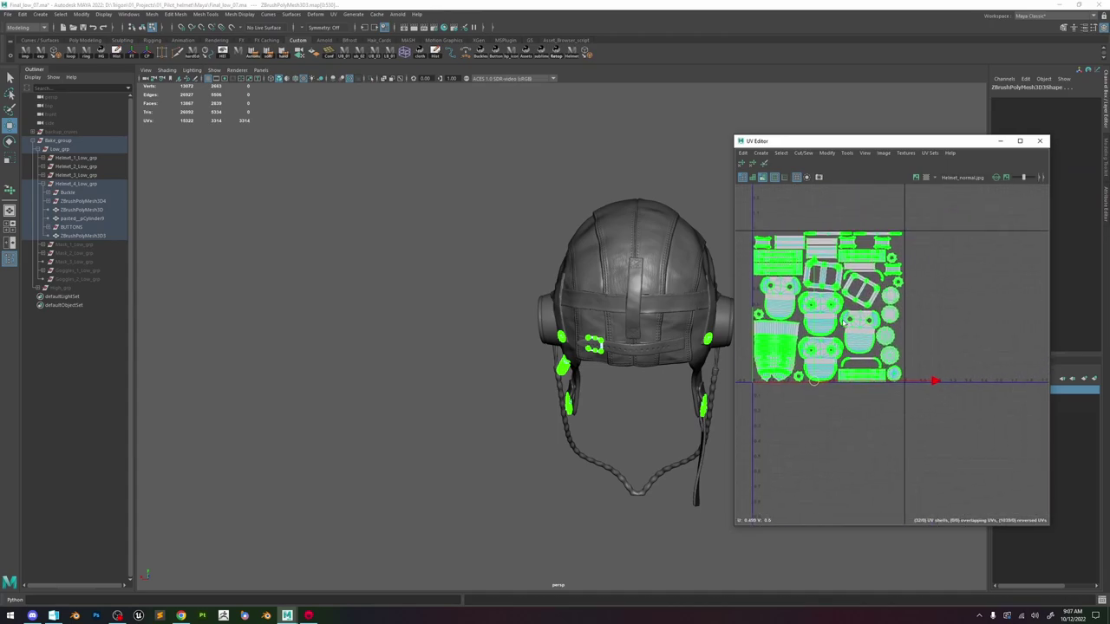
Select the UVs of all four helmet groups, Helmet_1_Low_grp to Helmet_4_Low_grp, and lay them out together in one tile.
{"action": "left_click", "coordinate": [89, 160]}
{"action": "left_click", "coordinate": [90, 185], "text": "shift"}
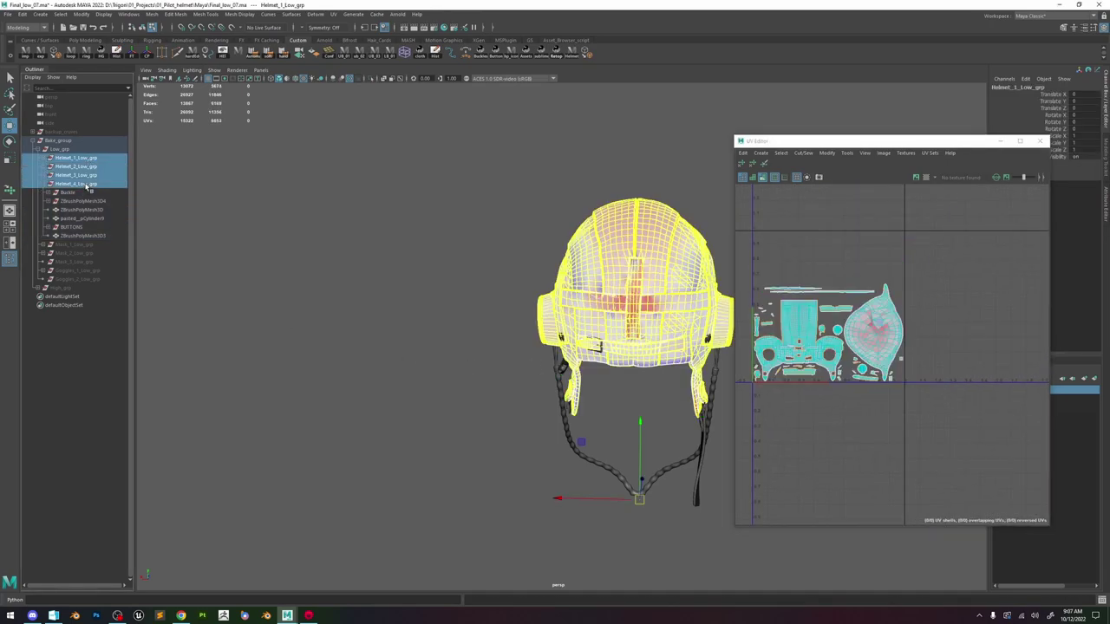
{"action": "right_click_drag", "start_coordinate": [863, 326], "coordinate": [906, 322]}
{"action": "left_click_drag", "start_coordinate": [952, 210], "coordinate": [738, 413]}
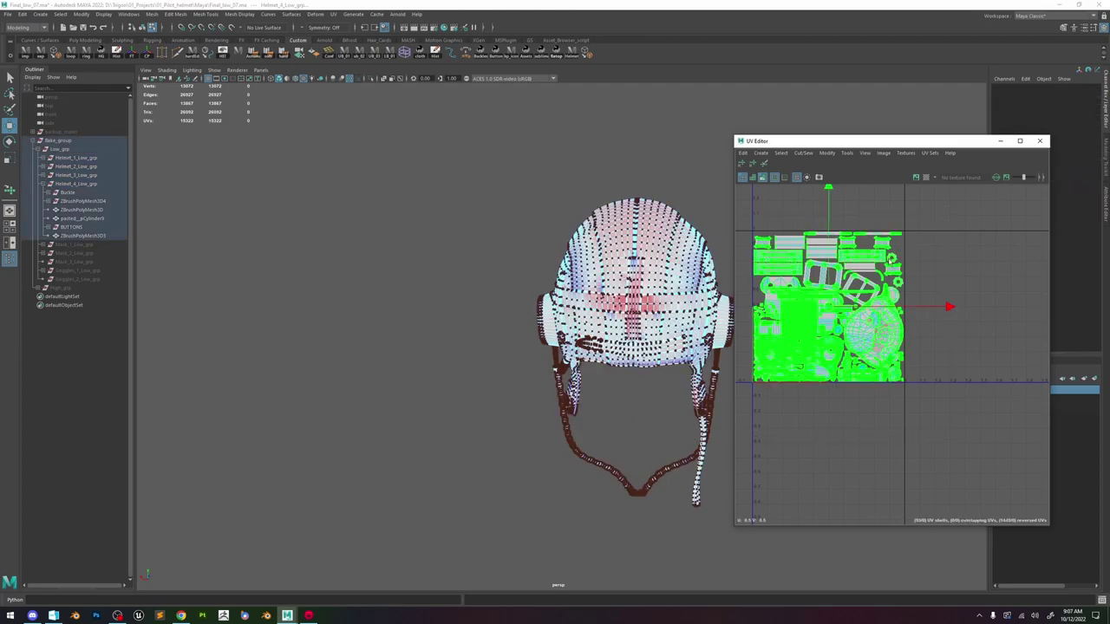
{"action": "mouse_move", "coordinate": [889, 259]}
{"action": "right_mouse_down", "text": "shift"}
{"action": "mouse_move", "coordinate": [799, 301]}
{"action": "mouse_move", "coordinate": [857, 302]}
{"action": "mouse_move", "coordinate": [907, 270]}
{"action": "right_mouse_up", "text": "shift"}
{"action": "right_click_drag", "start_coordinate": [882, 320], "coordinate": [660, 329], "text": "alt"}
{"action": "left_click_drag", "start_coordinate": [660, 328], "coordinate": [699, 318], "text": "alt"}
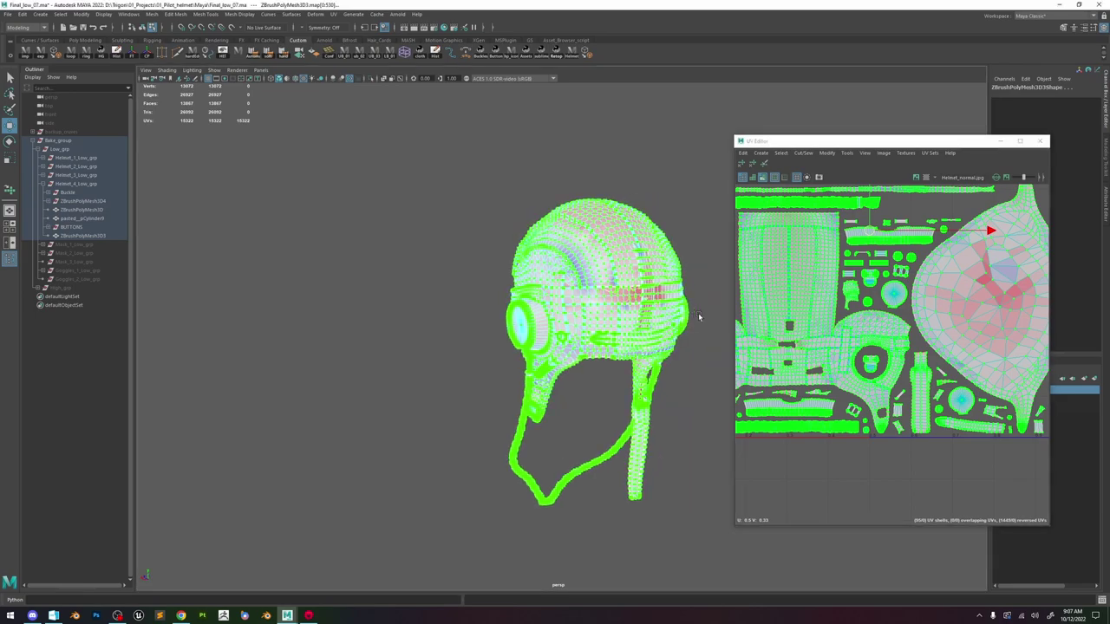
Return to object selection, deselect everything and examine the helmet model from the side and back.
{"action": "right_click_drag", "start_coordinate": [538, 313], "coordinate": [591, 303], "text": "alt"}
{"action": "right_click_drag", "start_coordinate": [625, 248], "coordinate": [667, 207]}
{"action": "left_click", "coordinate": [468, 206]}
{"action": "left_click_drag", "start_coordinate": [531, 213], "coordinate": [593, 284], "text": "alt"}
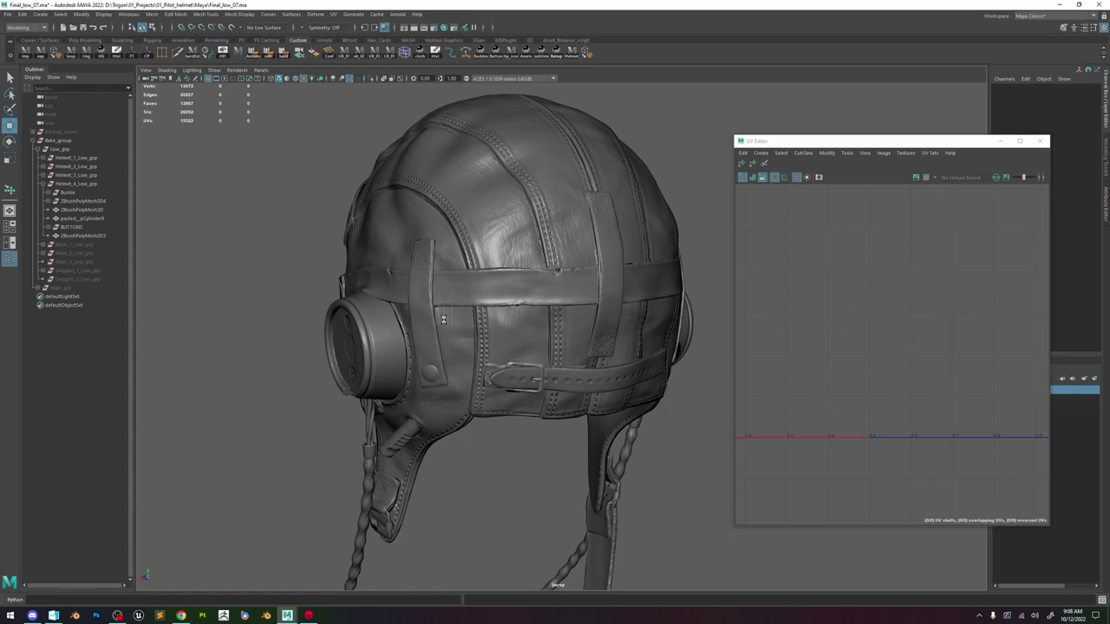
{"action": "left_click_drag", "start_coordinate": [481, 218], "coordinate": [520, 256], "text": "alt"}
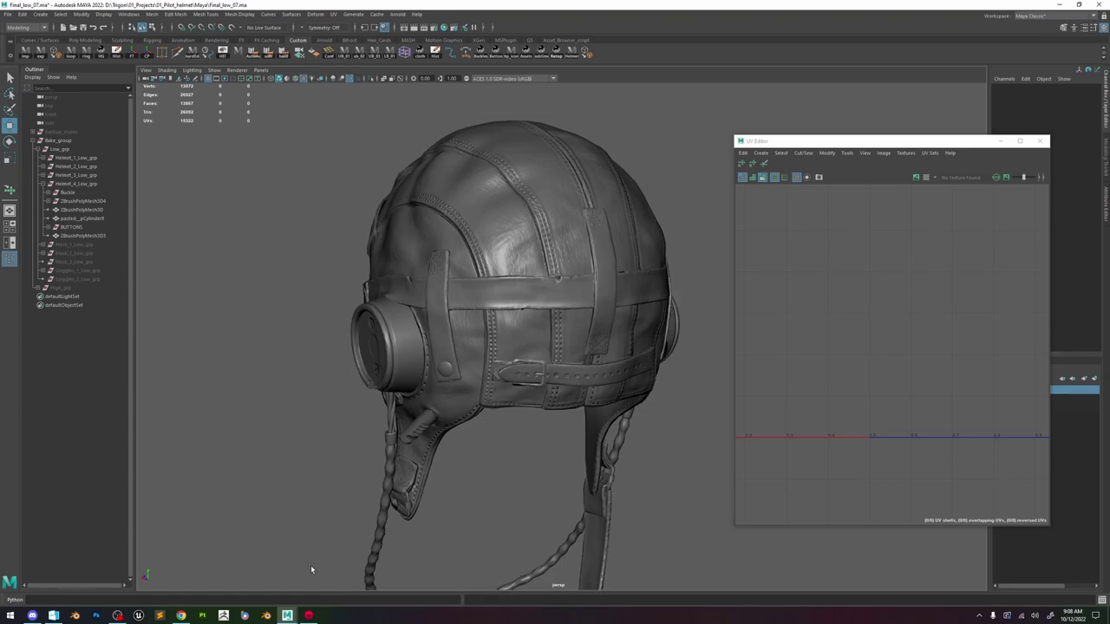
Switch to Marmoset Toolbag, select the Helmet bake project and examine the helmet around the ear cup and strap buttons.
{"action": "left_click", "coordinate": [314, 615]}
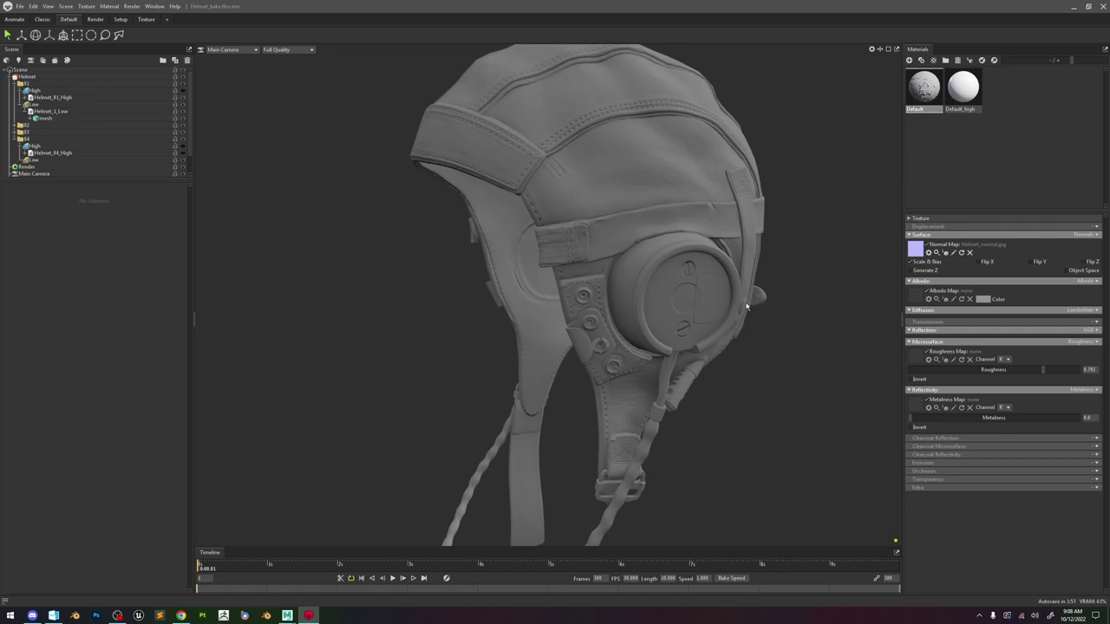
{"action": "scroll", "coordinate": [617, 326], "scroll_direction": "up", "scroll_amount": 3}
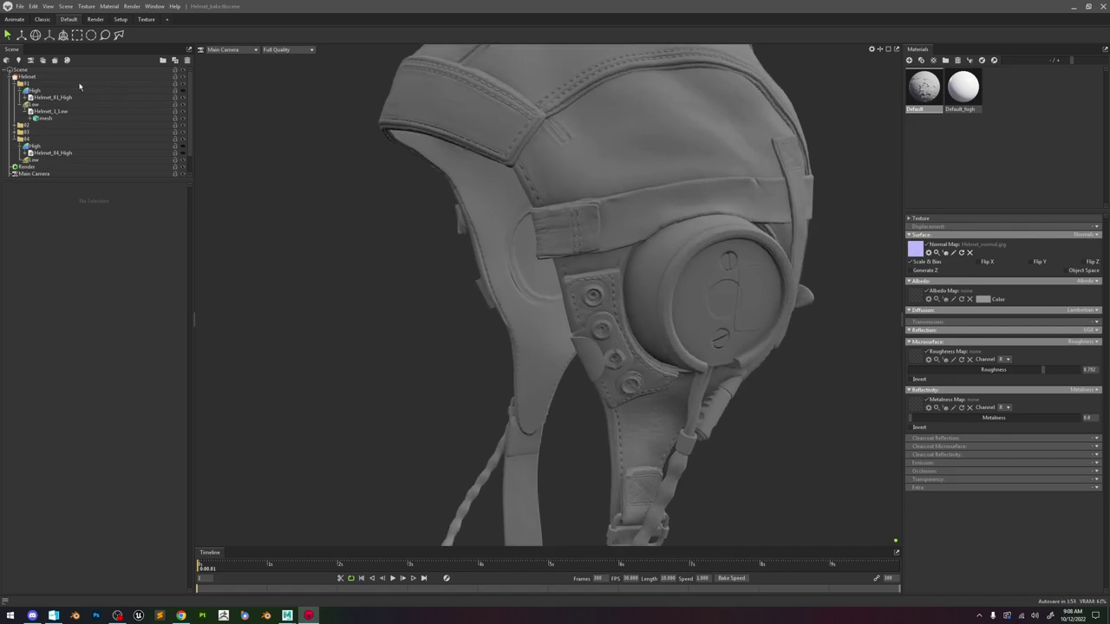
{"action": "left_click", "coordinate": [64, 78]}
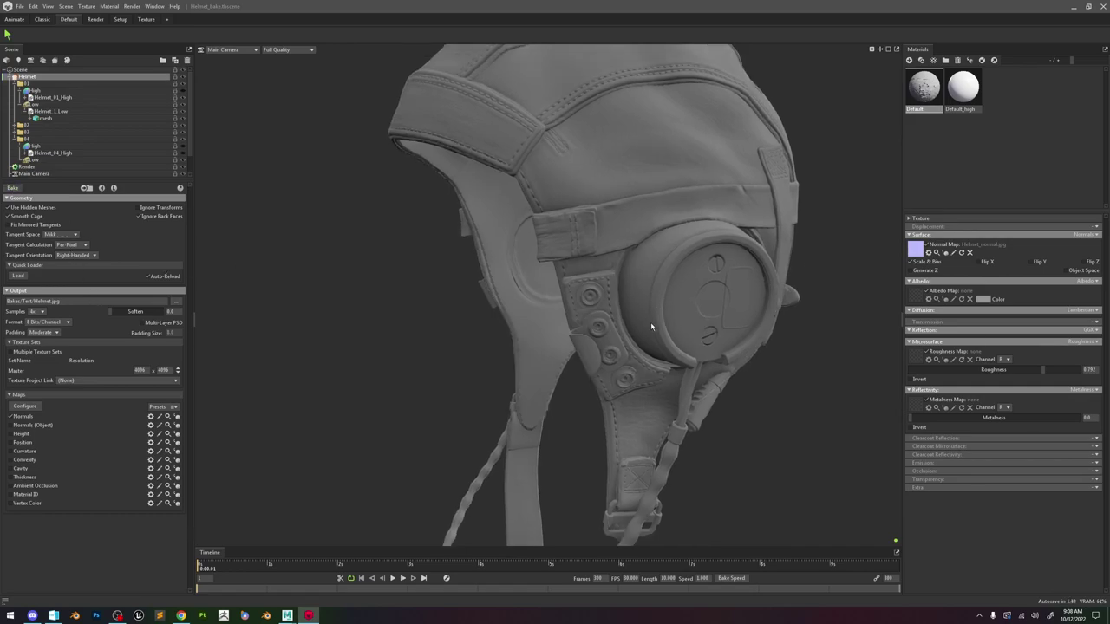
{"action": "left_click_drag", "start_coordinate": [806, 330], "coordinate": [691, 344], "text": "alt"}
{"action": "scroll", "coordinate": [639, 383], "scroll_direction": "up", "scroll_amount": 3}
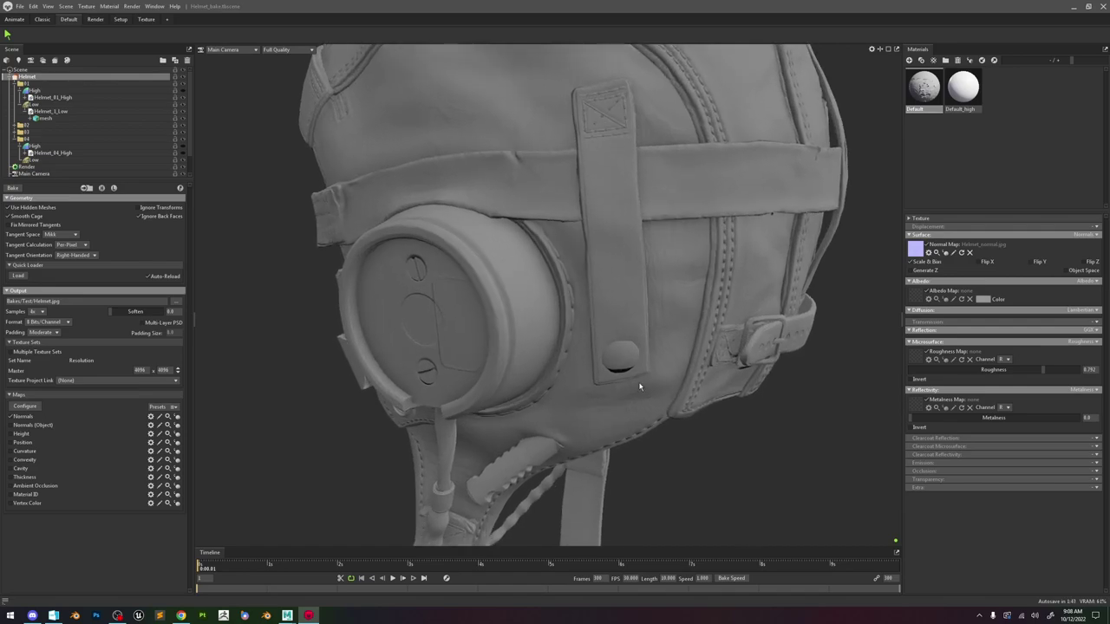
{"action": "left_click_drag", "start_coordinate": [640, 386], "coordinate": [406, 365], "text": "alt"}
{"action": "scroll", "coordinate": [594, 321], "scroll_direction": "up", "scroll_amount": 2}
{"action": "left_click", "coordinate": [590, 300]}
{"action": "scroll", "coordinate": [589, 310], "scroll_direction": "up", "scroll_amount": 5}
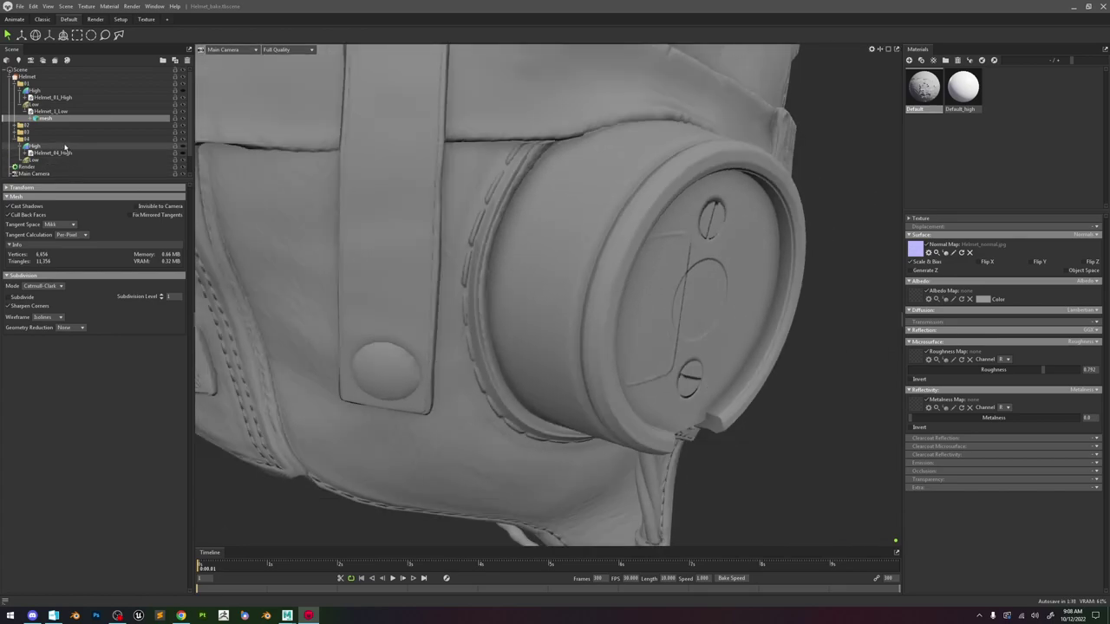
Examine the contents and cage settings of the Low groups in bake groups 03 and 04, then clear the selection.
{"action": "left_click", "coordinate": [37, 160]}
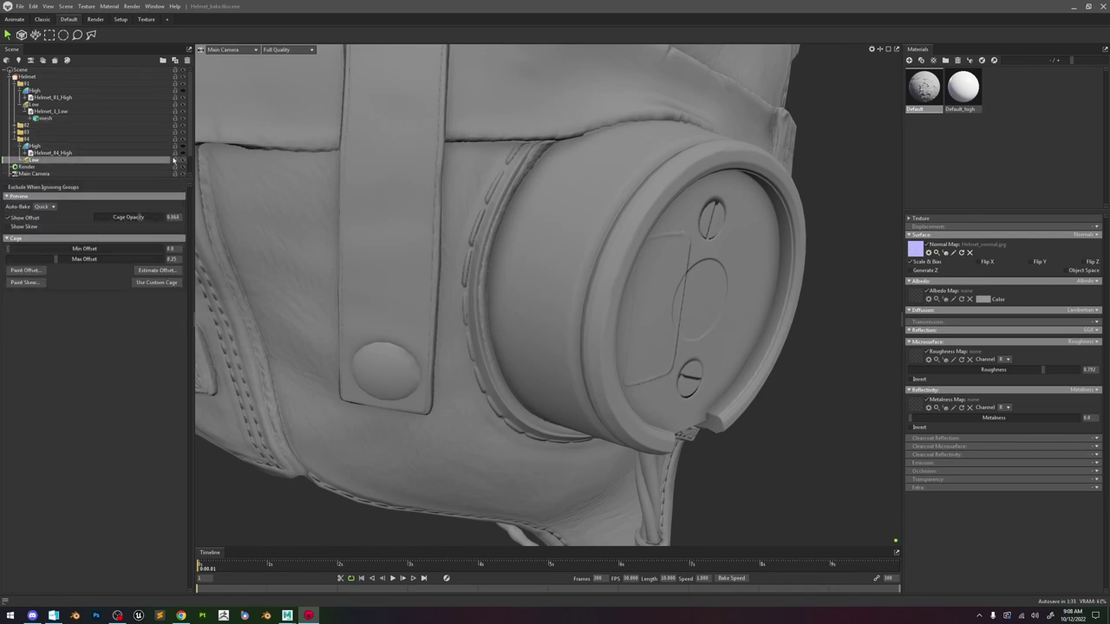
{"action": "scroll", "coordinate": [95, 166], "scroll_direction": "down", "scroll_amount": 1}
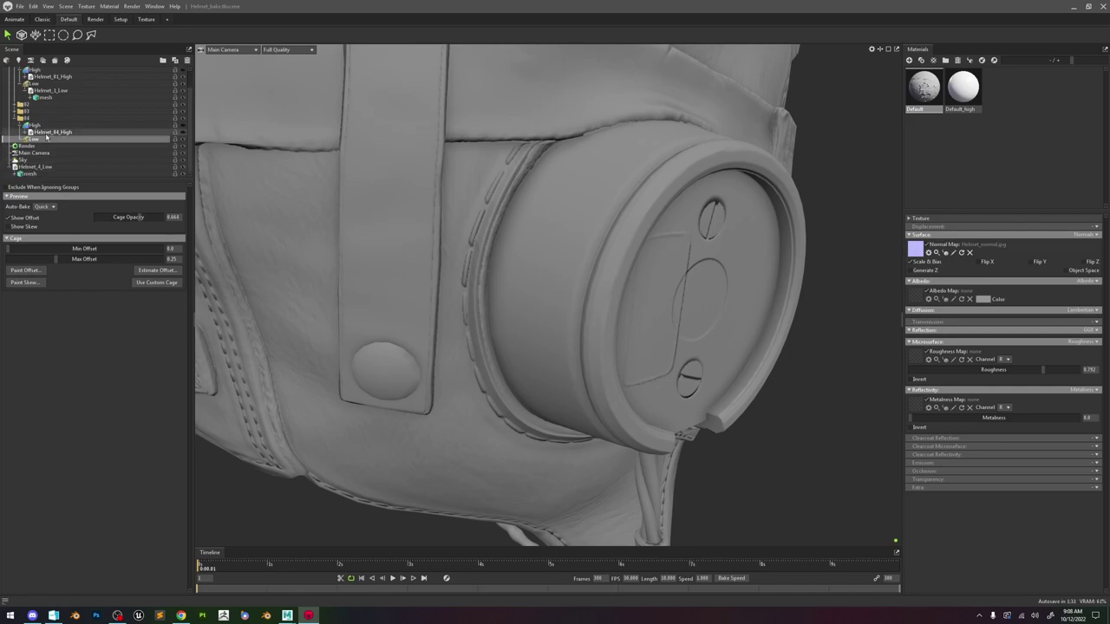
{"action": "left_click", "coordinate": [18, 124]}
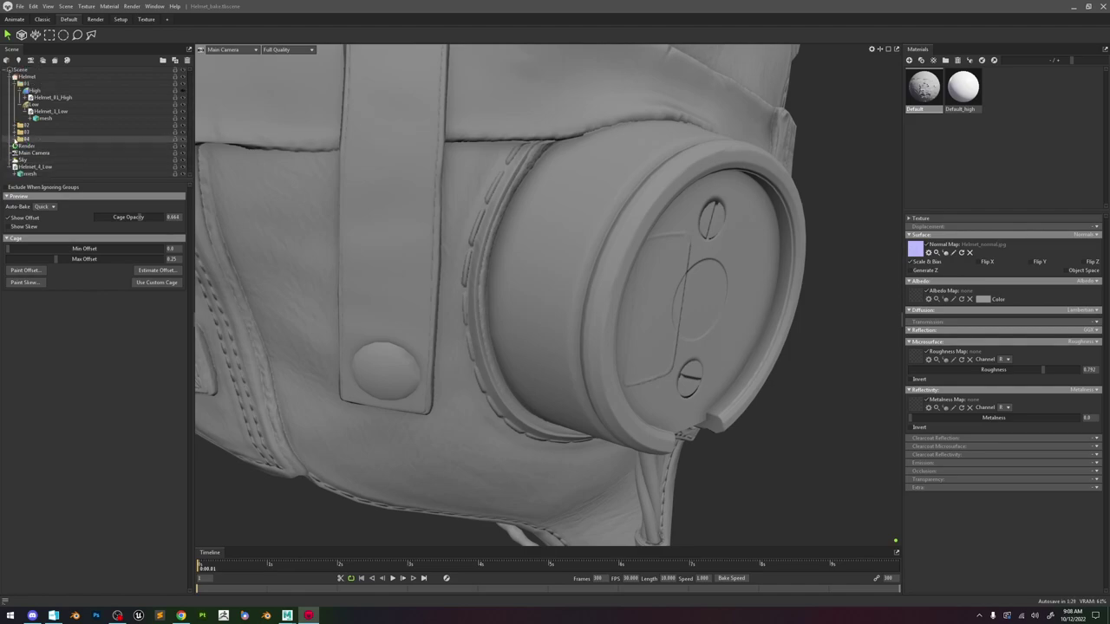
{"action": "left_click", "coordinate": [17, 133]}
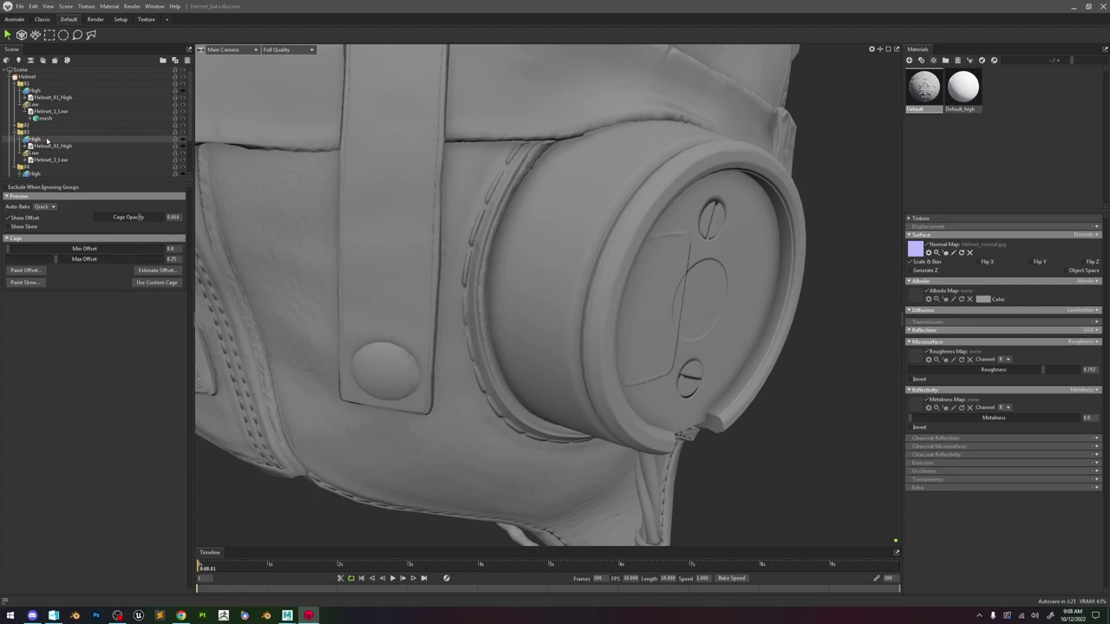
{"action": "left_click", "coordinate": [62, 153]}
{"action": "scroll", "coordinate": [373, 232], "scroll_direction": "down", "scroll_amount": 5}
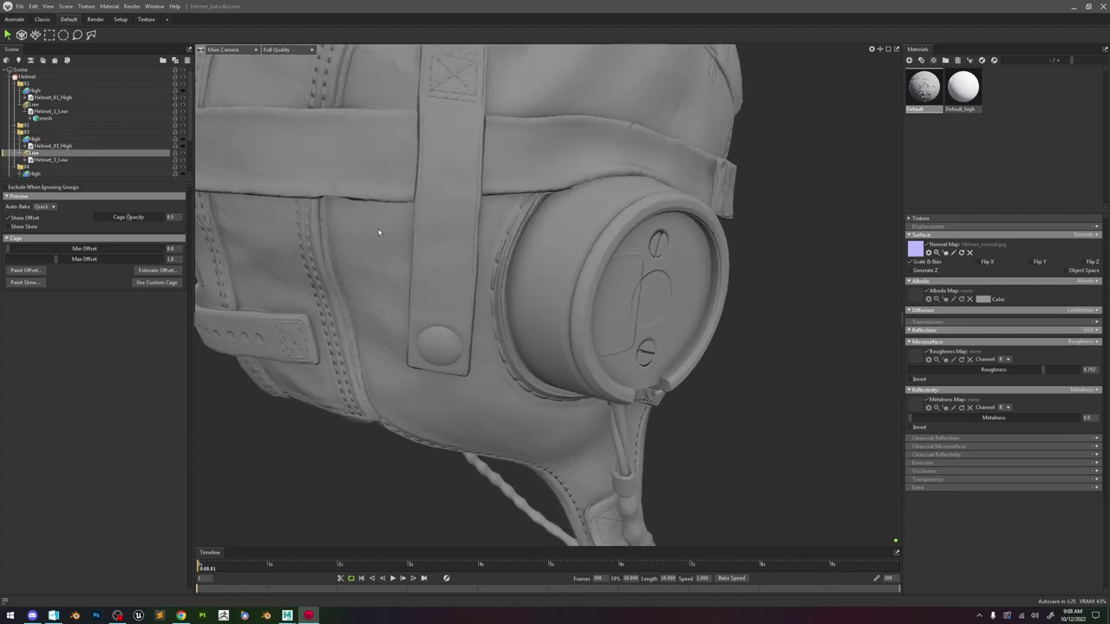
{"action": "scroll", "coordinate": [55, 163], "scroll_direction": "down", "scroll_amount": 2}
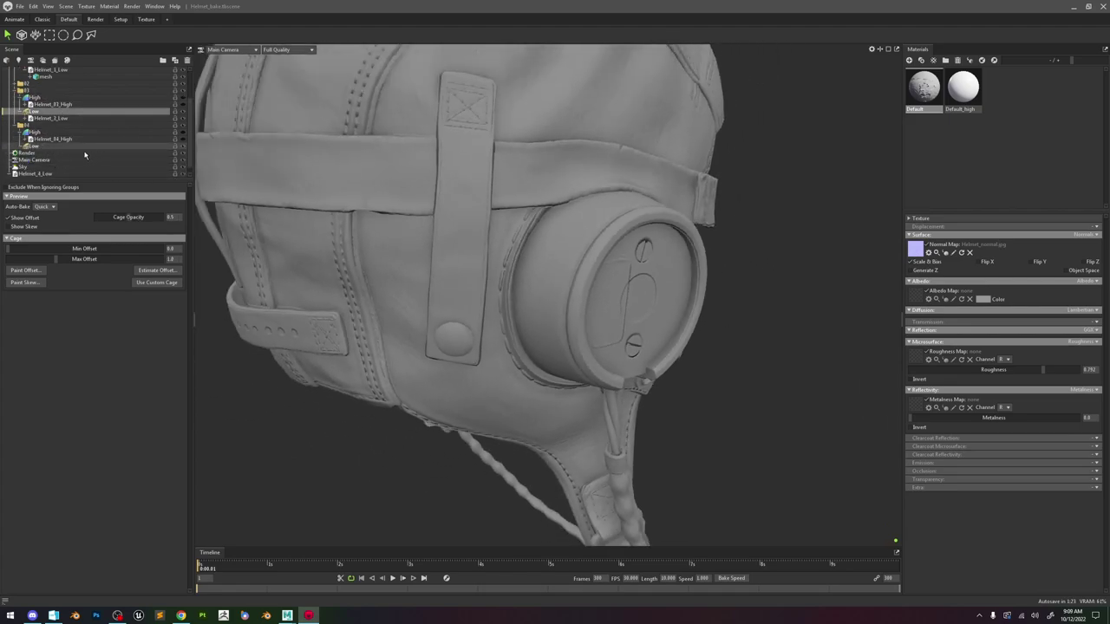
{"action": "left_click", "coordinate": [54, 138]}
{"action": "left_click_drag", "start_coordinate": [672, 328], "coordinate": [529, 312]}
{"action": "left_click", "coordinate": [52, 147]}
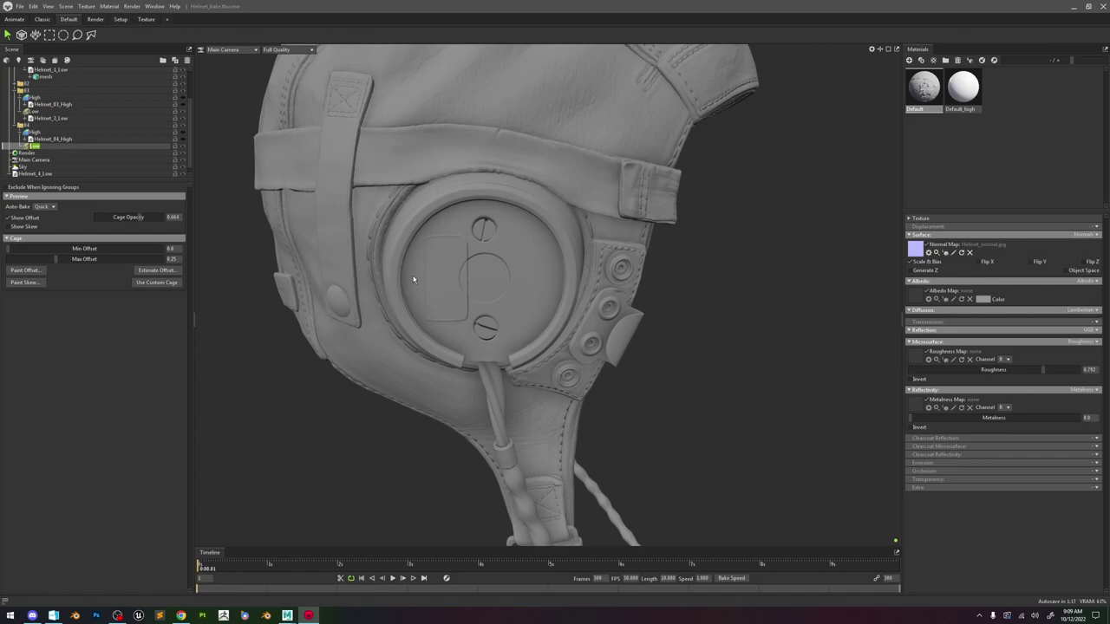
{"action": "left_click", "coordinate": [702, 306]}
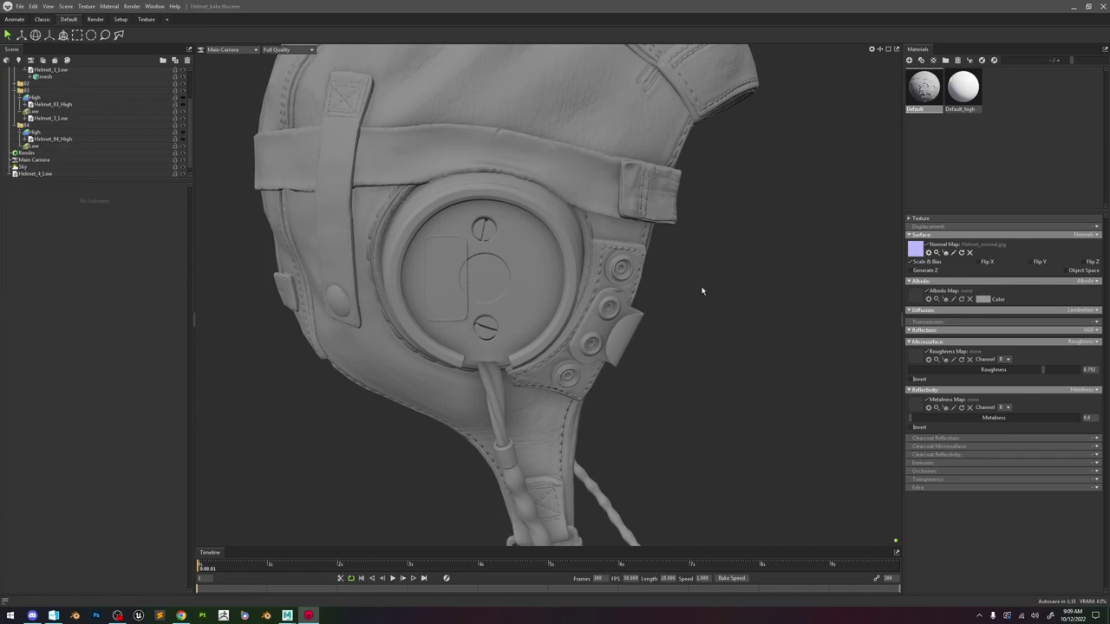
Import the Helmet_4_Low mesh again and delete the duplicate copy from the scene.
{"action": "key", "text": "ctrl+i"}
{"action": "double_click", "coordinate": [720, 267]}
{"action": "scroll", "coordinate": [97, 157], "scroll_direction": "down", "scroll_amount": 2}
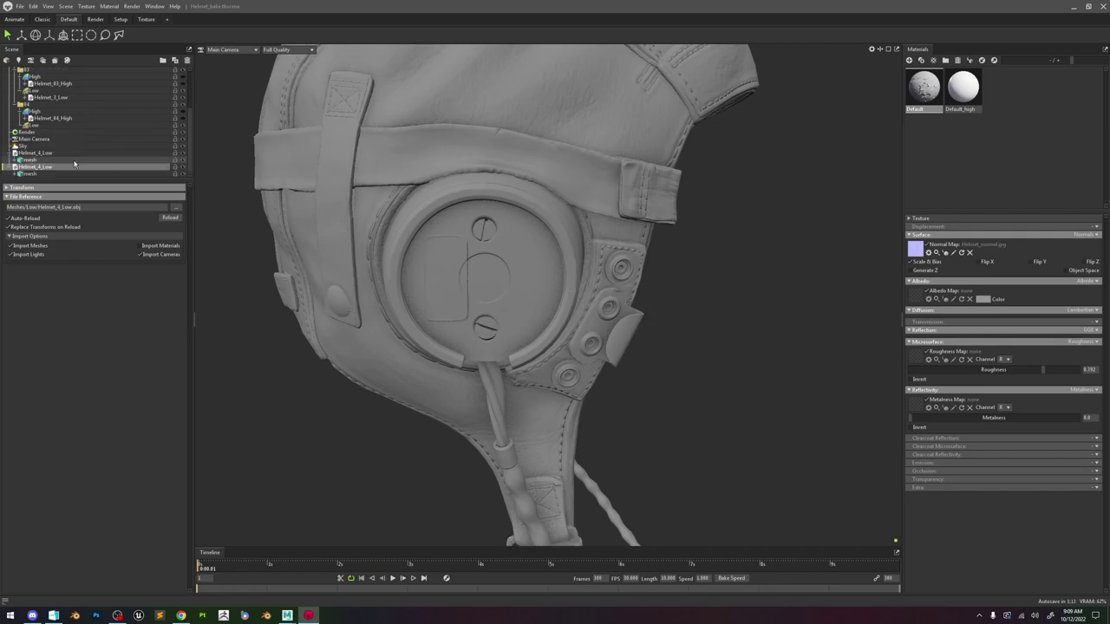
{"action": "key", "text": "Delete"}
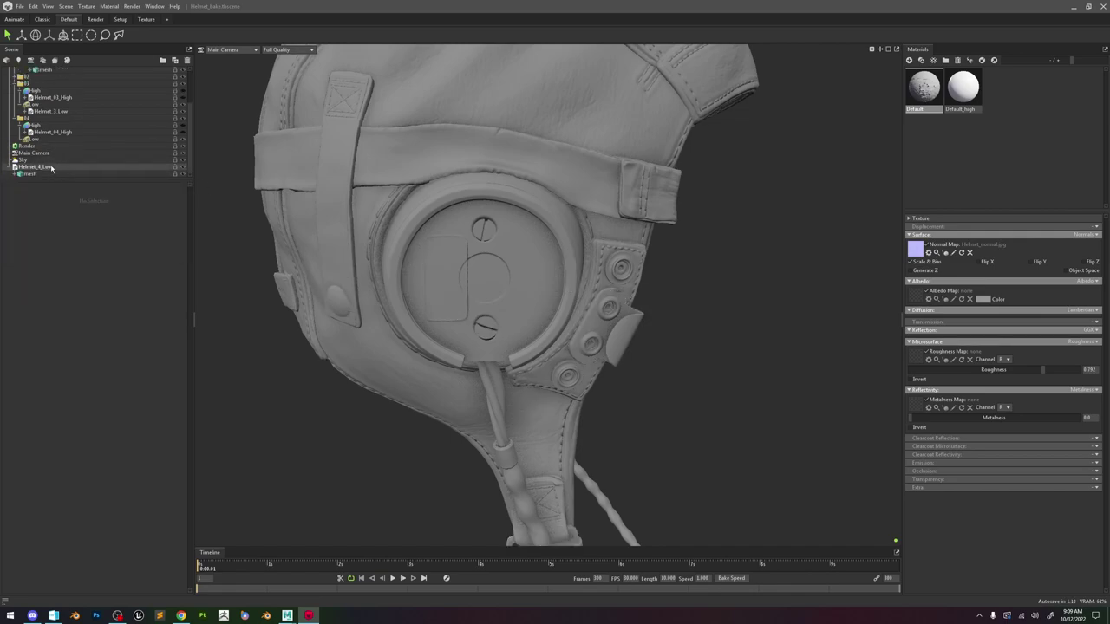
Select the Helmet bake project and examine the helmet around the ear cup and back buckle.
{"action": "left_click", "coordinate": [52, 168]}
{"action": "scroll", "coordinate": [64, 146], "scroll_direction": "up", "scroll_amount": 3}
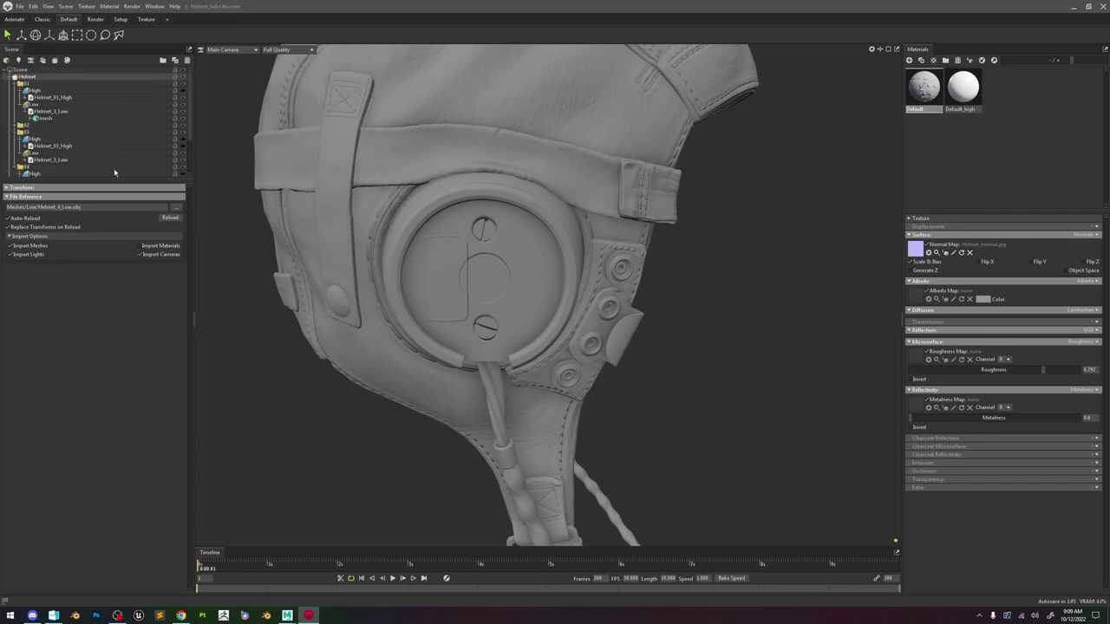
{"action": "left_click", "coordinate": [35, 76]}
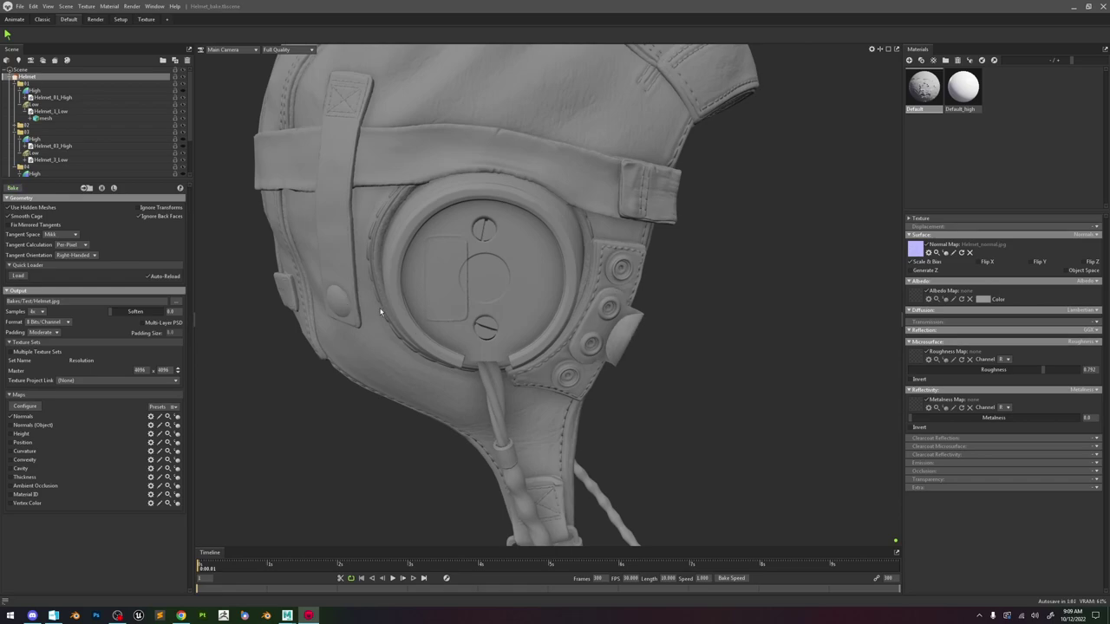
{"action": "left_click_drag", "start_coordinate": [379, 311], "coordinate": [536, 272]}
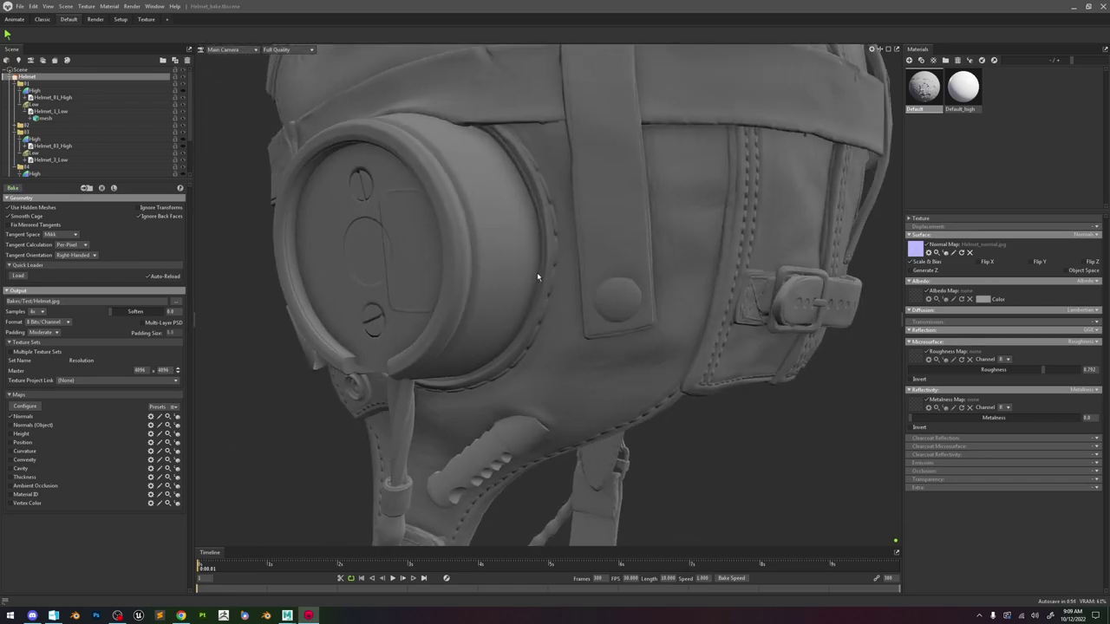
Switch to Maya and examine the helmet's ear cup, back buckle and strap buttons in shaded, textured and lit display.
{"action": "left_click", "coordinate": [287, 616]}
{"action": "left_click_drag", "start_coordinate": [547, 388], "coordinate": [564, 396], "text": "alt"}
{"action": "key", "text": "5"}
{"action": "key", "text": "6"}
{"action": "middle_click_drag", "start_coordinate": [545, 379], "coordinate": [582, 357], "text": "alt"}
{"action": "key", "text": "7"}
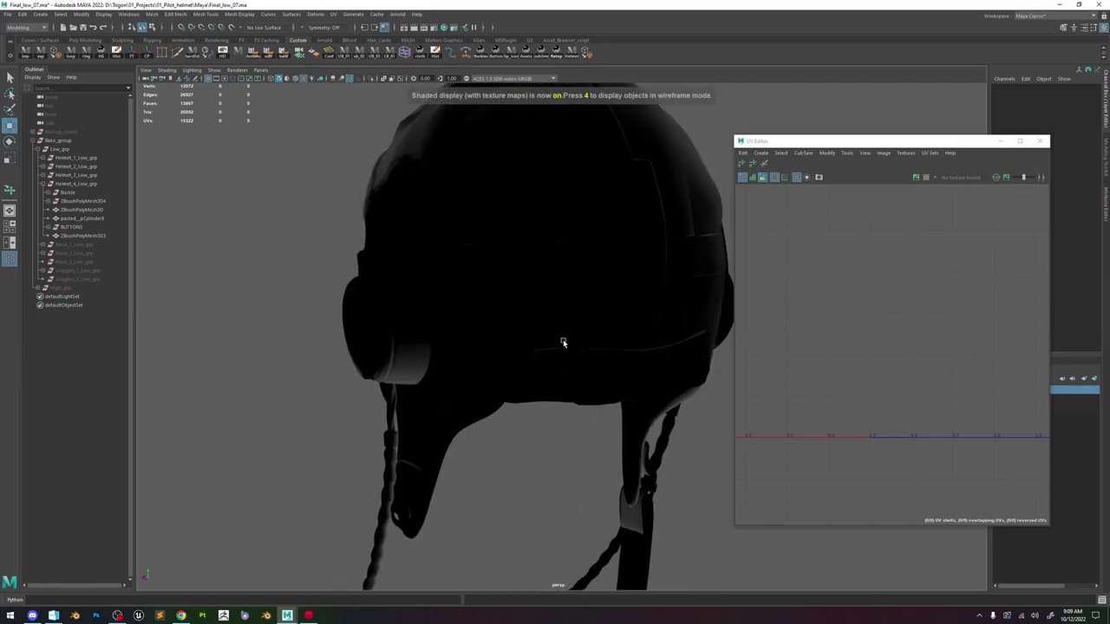
{"action": "key", "text": "6"}
{"action": "right_click_drag", "start_coordinate": [512, 336], "coordinate": [559, 404], "text": "alt"}
{"action": "left_click_drag", "start_coordinate": [559, 404], "coordinate": [570, 330], "text": "alt"}
{"action": "right_click_drag", "start_coordinate": [570, 330], "coordinate": [639, 408], "text": "alt"}
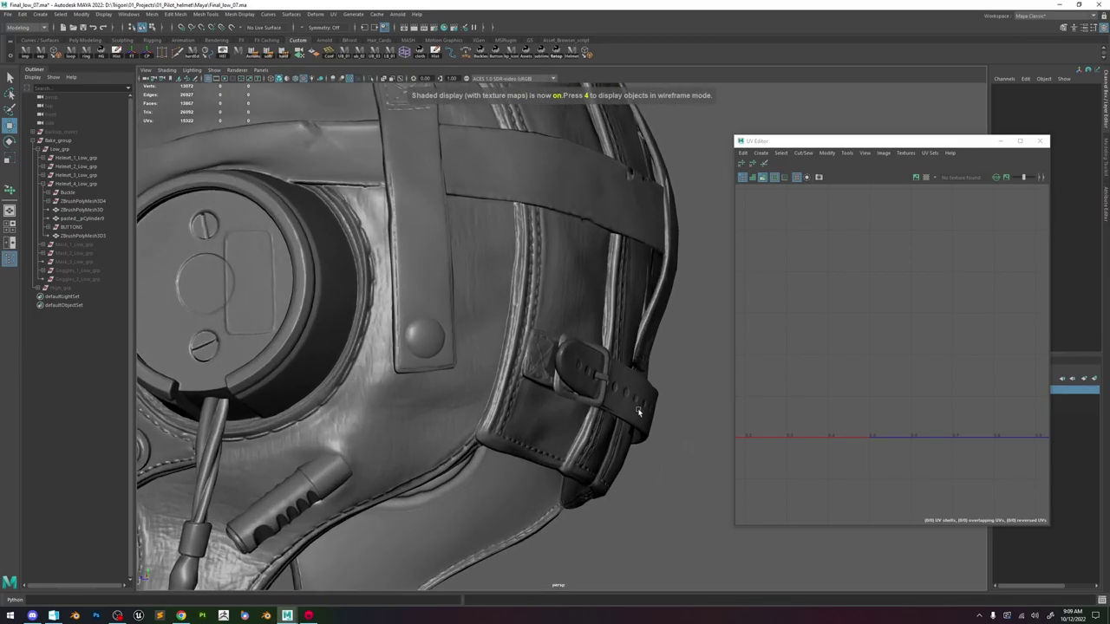
{"action": "left_click_drag", "start_coordinate": [639, 407], "coordinate": [618, 425], "text": "alt"}
{"action": "middle_click_drag", "start_coordinate": [619, 426], "coordinate": [587, 416], "text": "alt"}
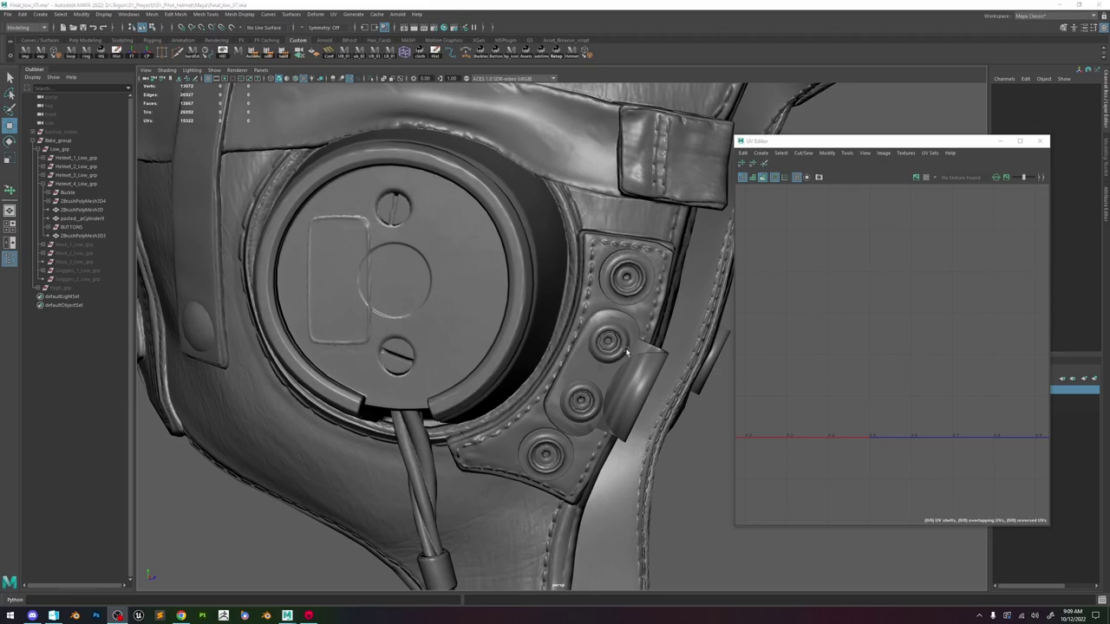
{"action": "left_click_drag", "start_coordinate": [627, 350], "coordinate": [716, 318], "text": "alt"}
Isolate the two-hole strap plate ZBrushPolyMesh3D from Helmet_4_Low_grp and set the view to shaded display without textures.
{"action": "left_click", "coordinate": [472, 299]}
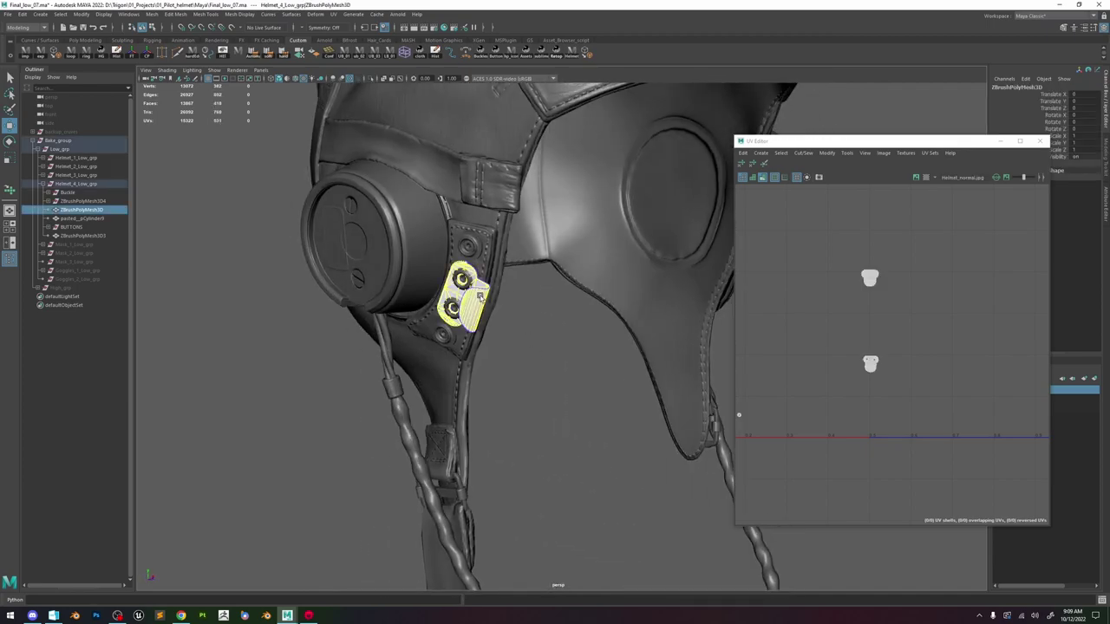
{"action": "key", "text": "f"}
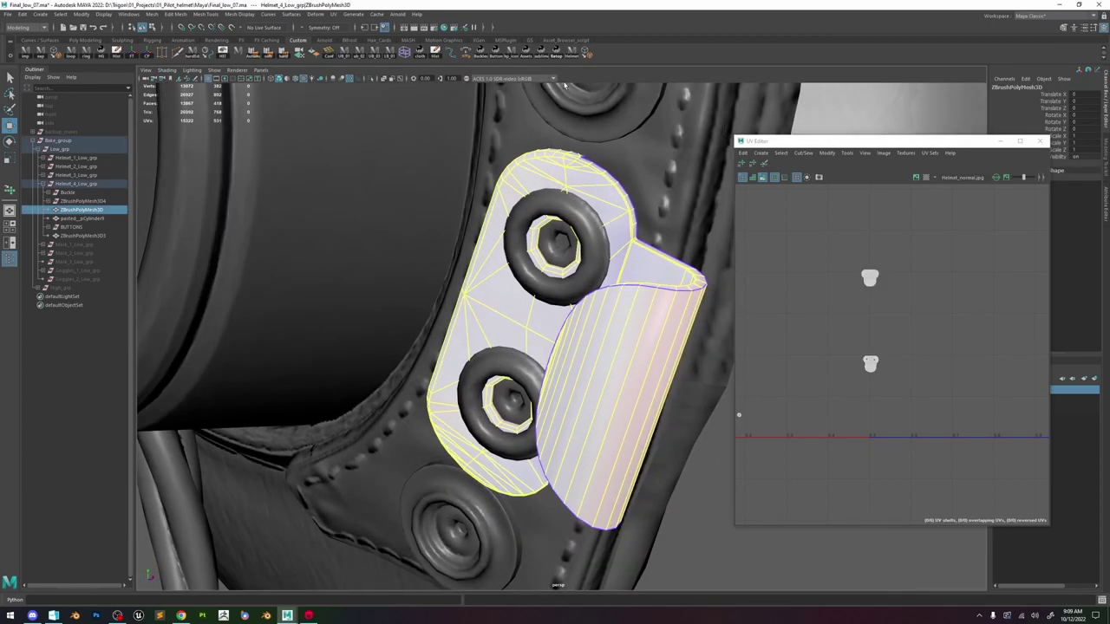
{"action": "left_click", "coordinate": [371, 80]}
{"action": "mouse_move", "coordinate": [593, 243]}
{"action": "left_mouse_down", "text": "alt"}
{"action": "mouse_move", "coordinate": [568, 248]}
{"action": "mouse_move", "coordinate": [678, 245]}
{"action": "mouse_move", "coordinate": [703, 185]}
{"action": "mouse_move", "coordinate": [718, 224]}
{"action": "mouse_move", "coordinate": [698, 274]}
{"action": "mouse_move", "coordinate": [644, 290]}
{"action": "mouse_move", "coordinate": [449, 251]}
{"action": "mouse_move", "coordinate": [460, 261]}
{"action": "mouse_move", "coordinate": [592, 251]}
{"action": "mouse_move", "coordinate": [647, 345]}
{"action": "mouse_move", "coordinate": [494, 281]}
{"action": "mouse_move", "coordinate": [522, 263]}
{"action": "mouse_move", "coordinate": [614, 280]}
{"action": "left_mouse_up", "text": "alt"}
{"action": "left_click", "coordinate": [627, 252]}
{"action": "left_click", "coordinate": [484, 269]}
{"action": "left_click", "coordinate": [596, 228]}
{"action": "key", "text": "5"}
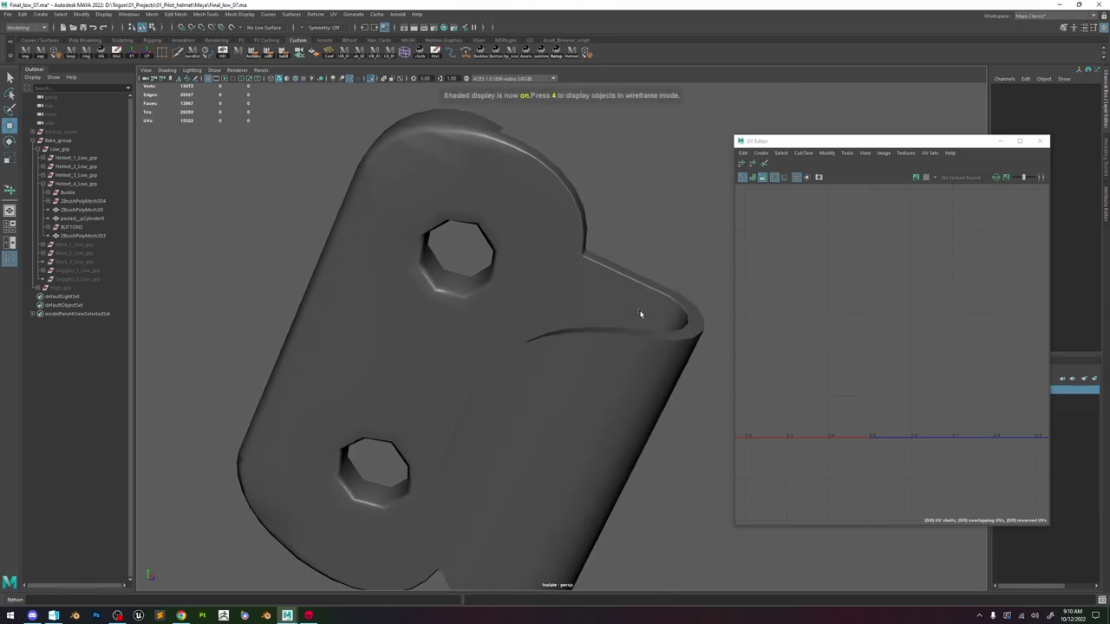
Examine the isolated plate's shading around its folded flap and button holes.
{"action": "left_click", "coordinate": [649, 315]}
{"action": "mouse_move", "coordinate": [650, 315]}
{"action": "left_mouse_down", "text": "alt"}
{"action": "mouse_move", "coordinate": [654, 322]}
{"action": "mouse_move", "coordinate": [606, 325]}
{"action": "left_mouse_up", "text": "alt"}
{"action": "left_click", "coordinate": [654, 308]}
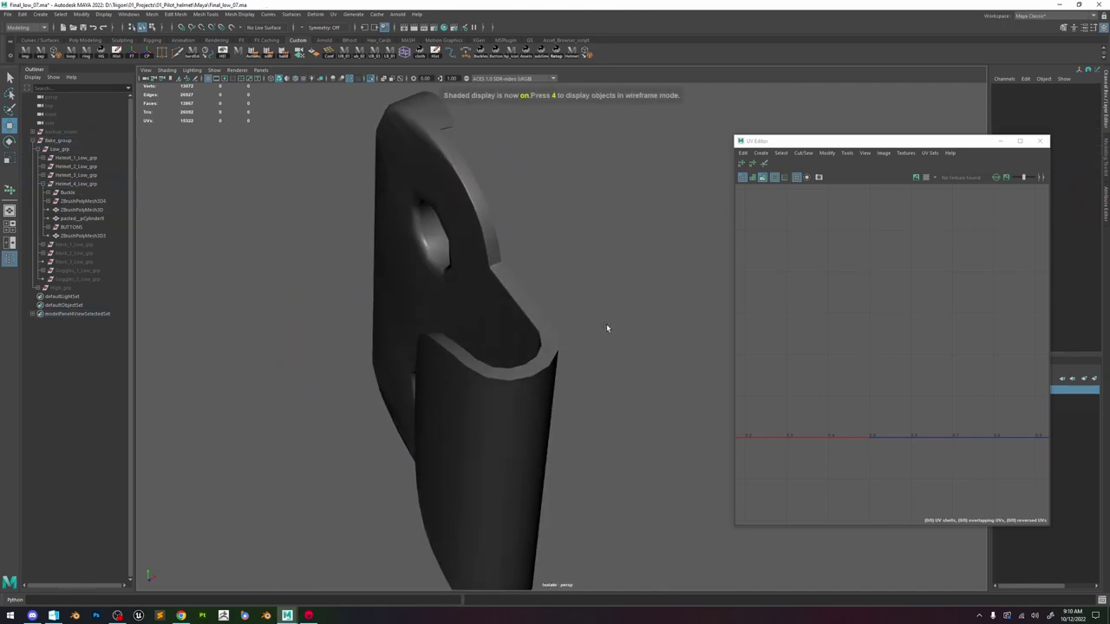
{"action": "key", "text": "ctrl+z"}
{"action": "right_click_drag", "start_coordinate": [672, 304], "coordinate": [558, 279], "text": "alt"}
{"action": "scroll", "coordinate": [559, 278], "scroll_direction": "down", "scroll_amount": 12}
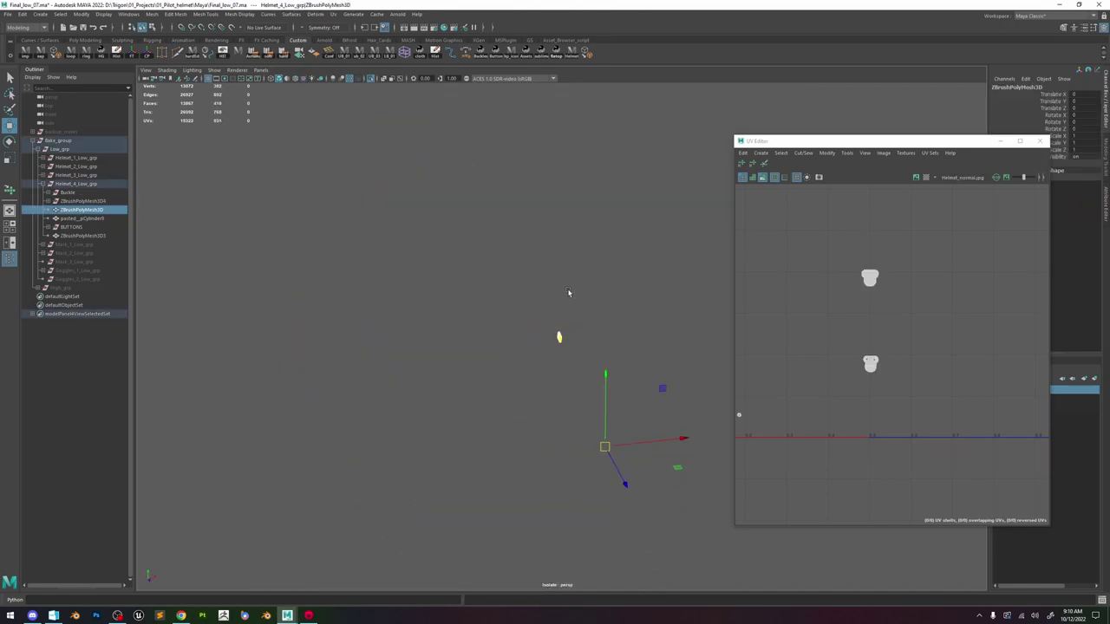
{"action": "key", "text": "f"}
{"action": "left_click_drag", "start_coordinate": [555, 286], "coordinate": [487, 256], "text": "alt"}
{"action": "left_click", "coordinate": [485, 254]}
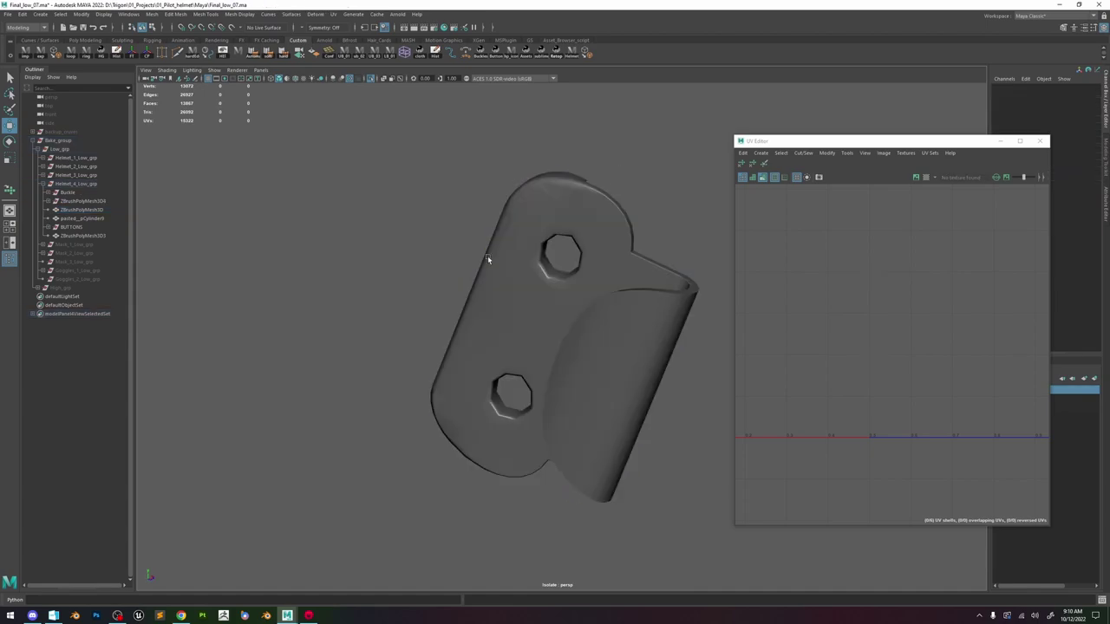
Unlock the normals of the isolated strap plate and check it from the side.
{"action": "left_click", "coordinate": [515, 224]}
{"action": "left_click", "coordinate": [240, 14]}
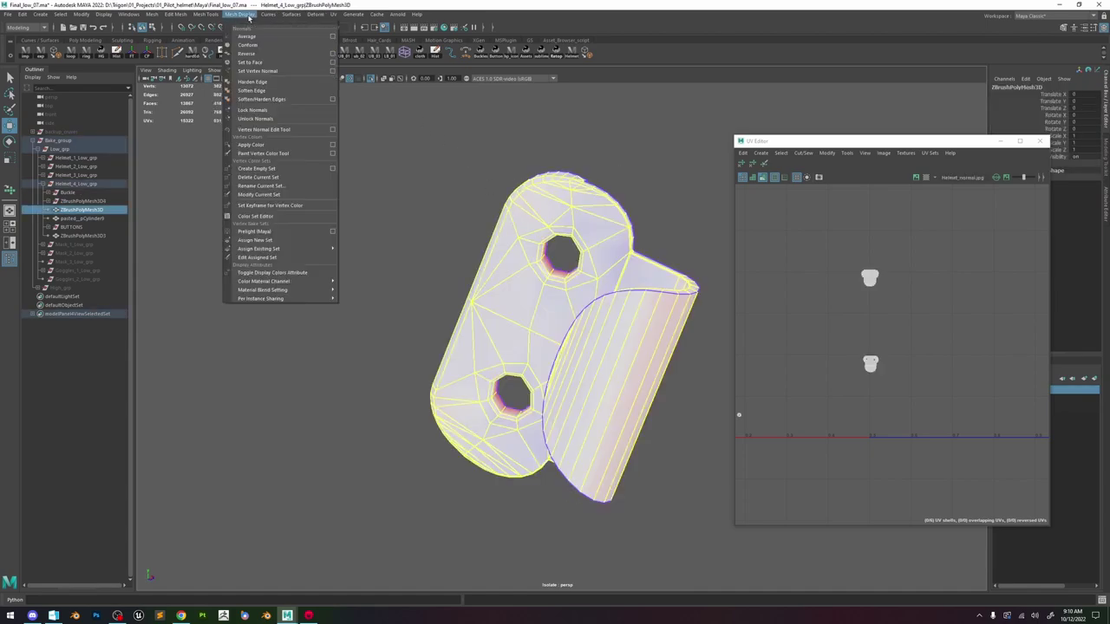
{"action": "left_click", "coordinate": [271, 120]}
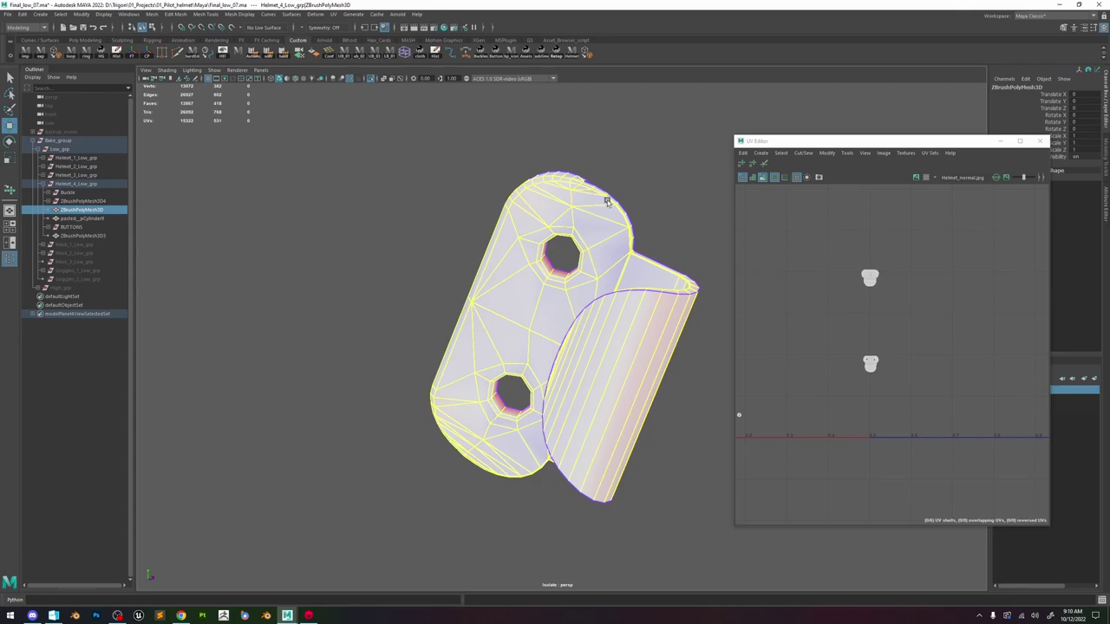
{"action": "left_click", "coordinate": [626, 227]}
{"action": "left_click_drag", "start_coordinate": [599, 233], "coordinate": [560, 248], "text": "alt"}
Soften all edges of the strap plate and check its shading with the plate deselected.
{"action": "left_click", "coordinate": [559, 248]}
{"action": "right_click_drag", "start_coordinate": [559, 248], "coordinate": [652, 241], "text": "alt"}
{"action": "middle_click_drag", "start_coordinate": [652, 241], "coordinate": [616, 250], "text": "alt"}
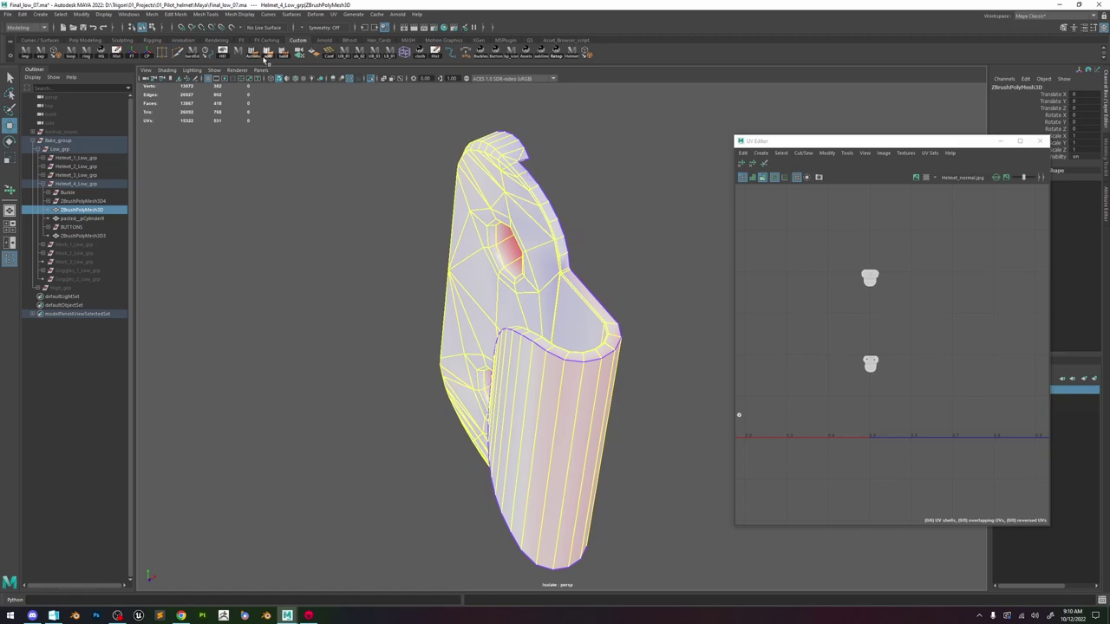
{"action": "left_click", "coordinate": [265, 58]}
{"action": "left_click_drag", "start_coordinate": [583, 219], "coordinate": [624, 232], "text": "alt"}
{"action": "left_click", "coordinate": [625, 234]}
{"action": "left_click_drag", "start_coordinate": [532, 248], "coordinate": [612, 241], "text": "alt"}
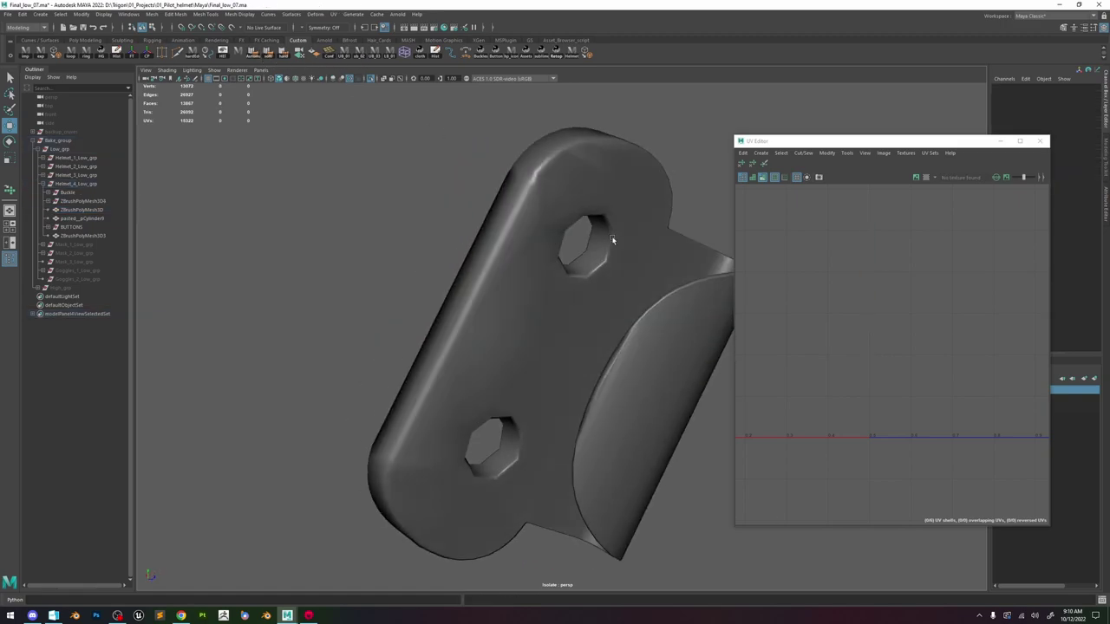
Select the border edges of the strap plate's two large UV shells.
{"action": "left_click", "coordinate": [597, 192]}
{"action": "right_click_drag", "start_coordinate": [597, 192], "coordinate": [591, 162]}
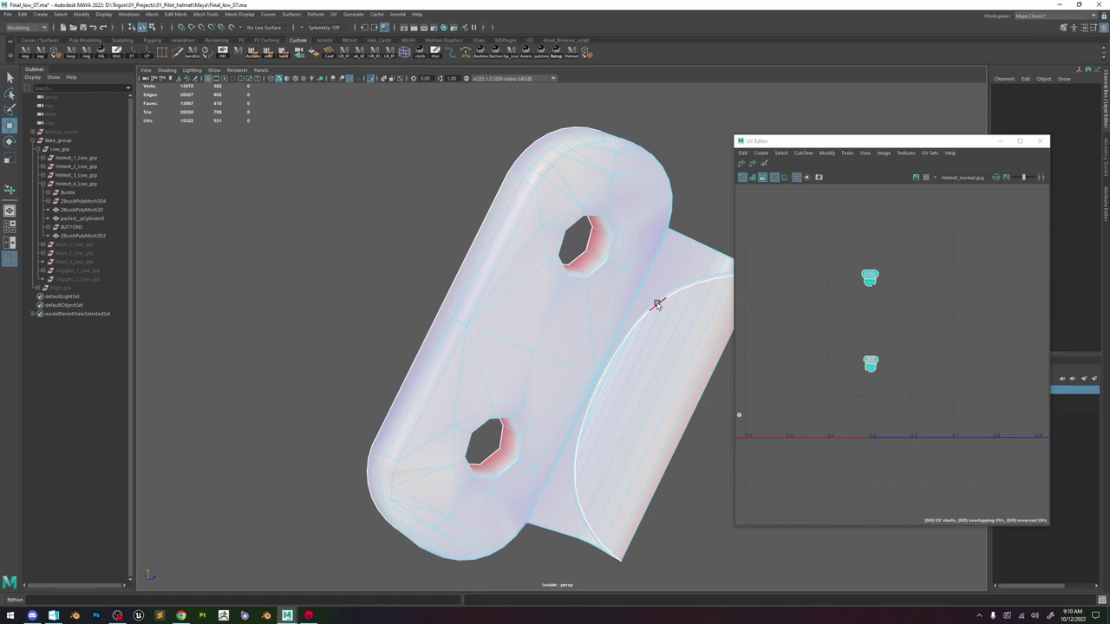
{"action": "scroll", "coordinate": [878, 266], "scroll_direction": "up", "scroll_amount": 9}
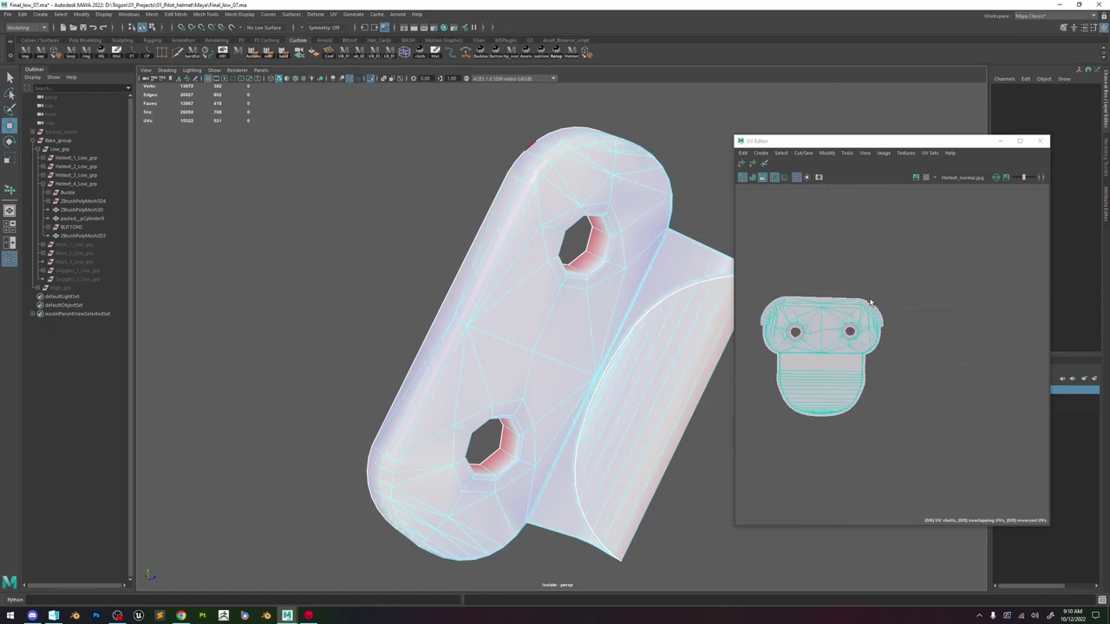
{"action": "double_click", "coordinate": [869, 302]}
{"action": "scroll", "coordinate": [868, 416], "scroll_direction": "down", "scroll_amount": 6}
{"action": "scroll", "coordinate": [870, 407], "scroll_direction": "up", "scroll_amount": 6}
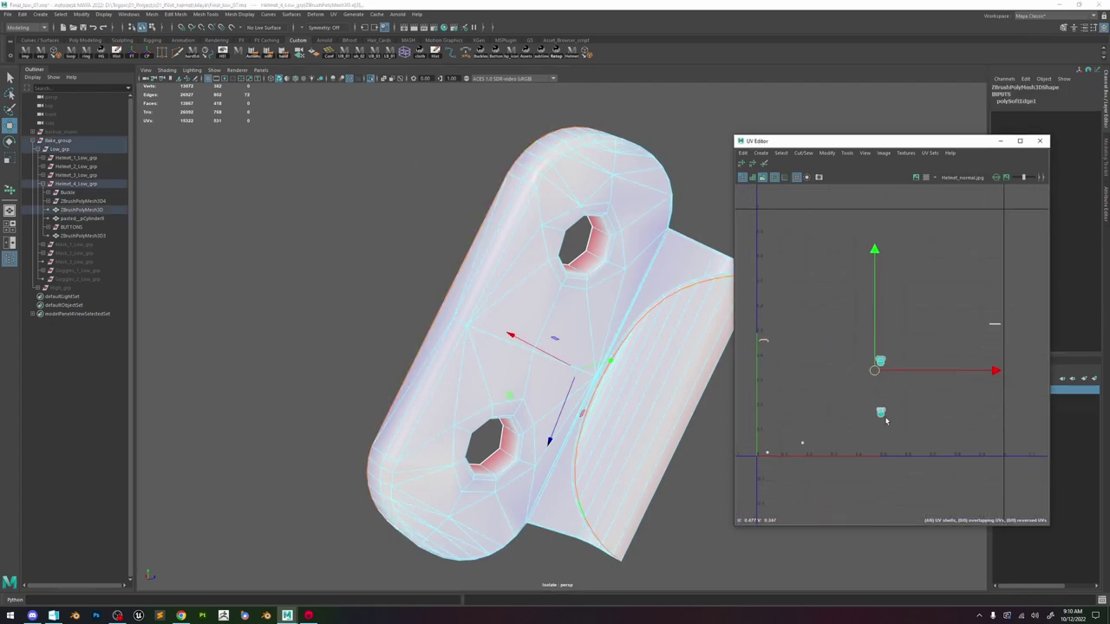
{"action": "double_click", "coordinate": [876, 374]}
{"action": "scroll", "coordinate": [876, 376], "scroll_direction": "down", "scroll_amount": 6}
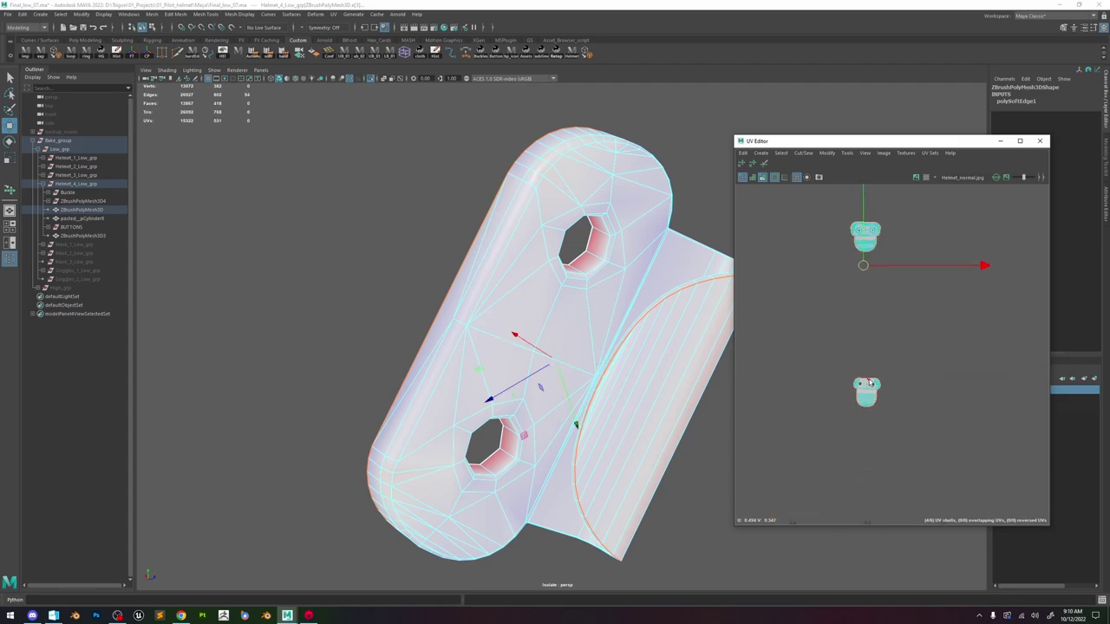
Add the border edges of the plate's ring-shaped and narrow strip UV shells to the selection and harden the selected edges.
{"action": "scroll", "coordinate": [819, 398], "scroll_direction": "up", "scroll_amount": 6}
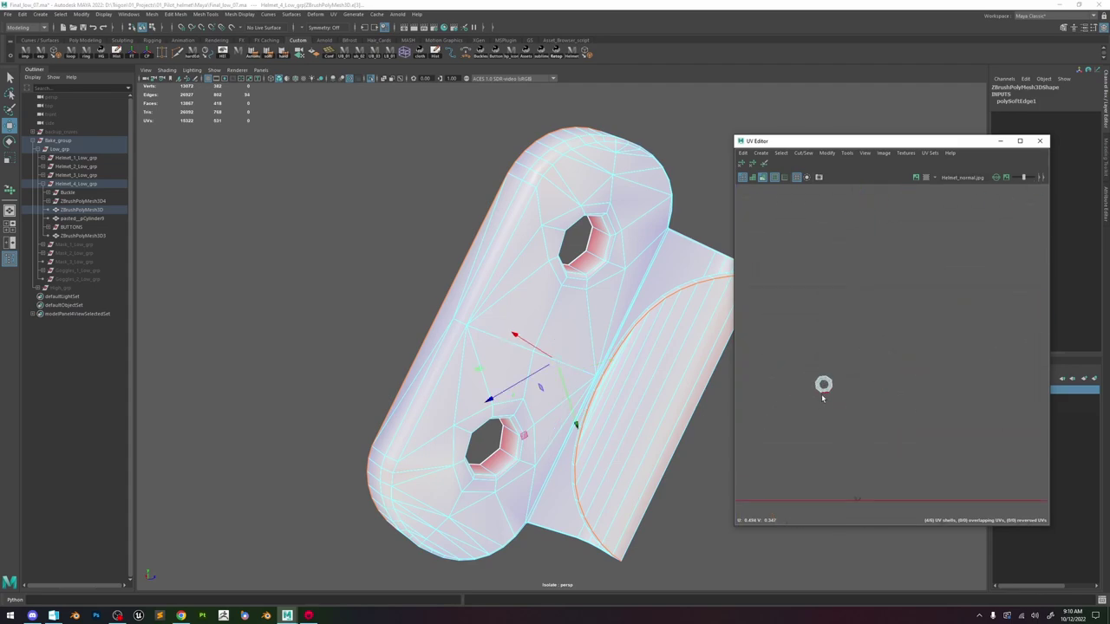
{"action": "scroll", "coordinate": [823, 395], "scroll_direction": "up", "scroll_amount": 3}
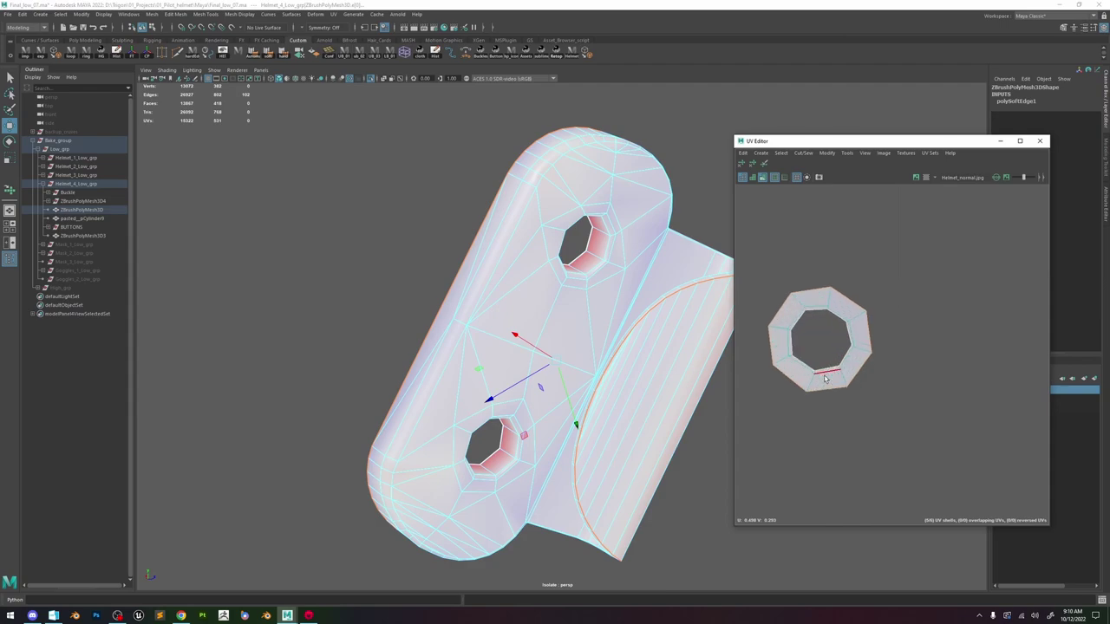
{"action": "scroll", "coordinate": [823, 381], "scroll_direction": "down", "scroll_amount": 8}
{"action": "scroll", "coordinate": [778, 392], "scroll_direction": "up", "scroll_amount": 5}
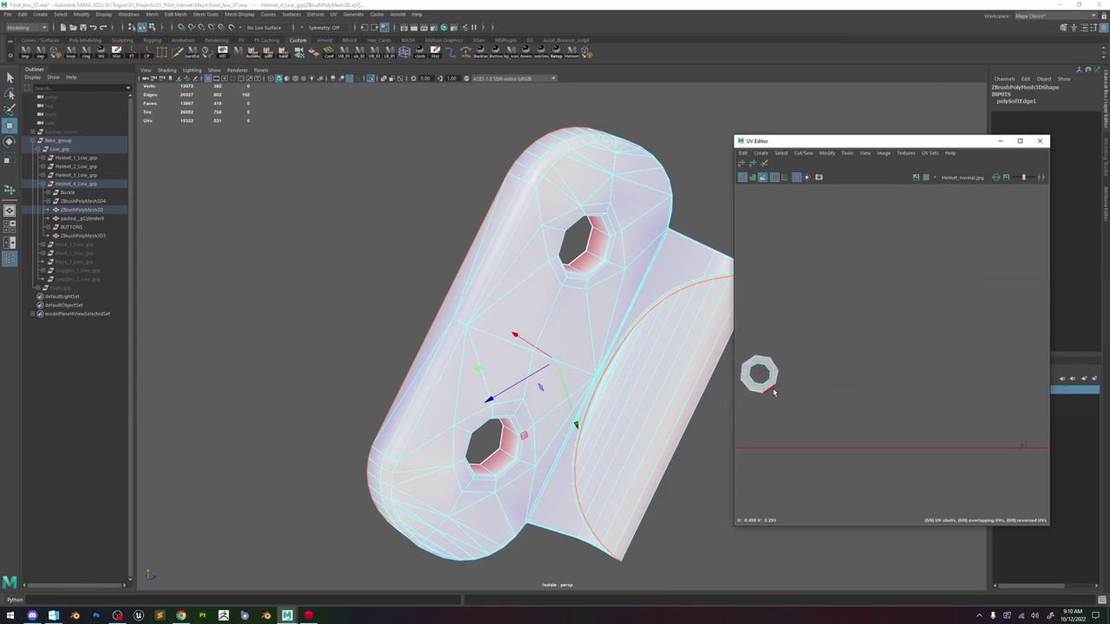
{"action": "scroll", "coordinate": [777, 389], "scroll_direction": "down", "scroll_amount": 10}
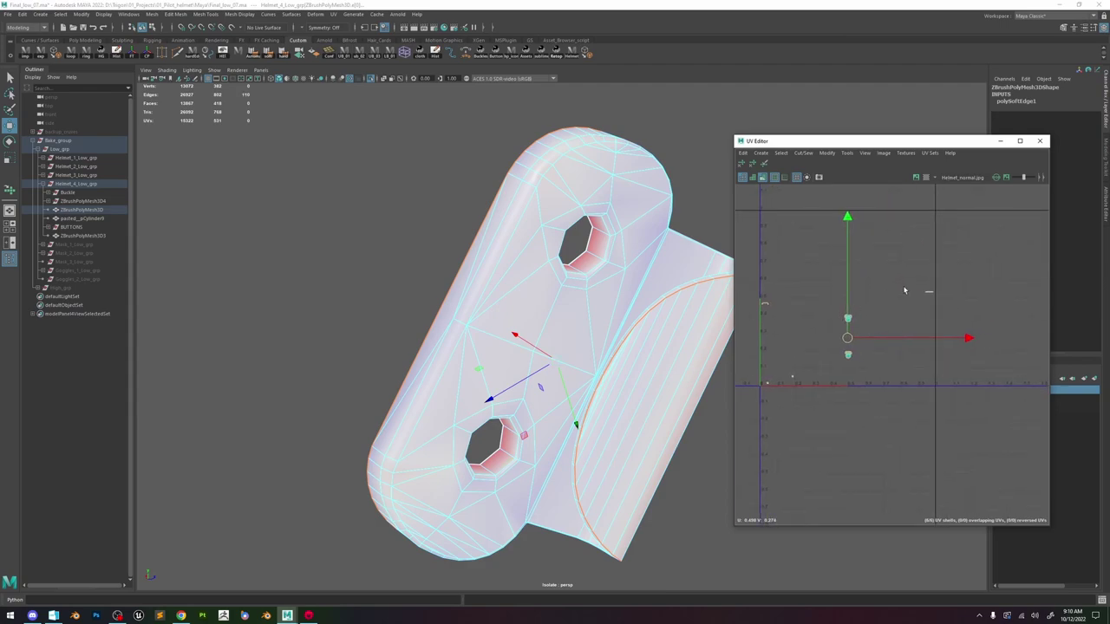
{"action": "key", "text": "f"}
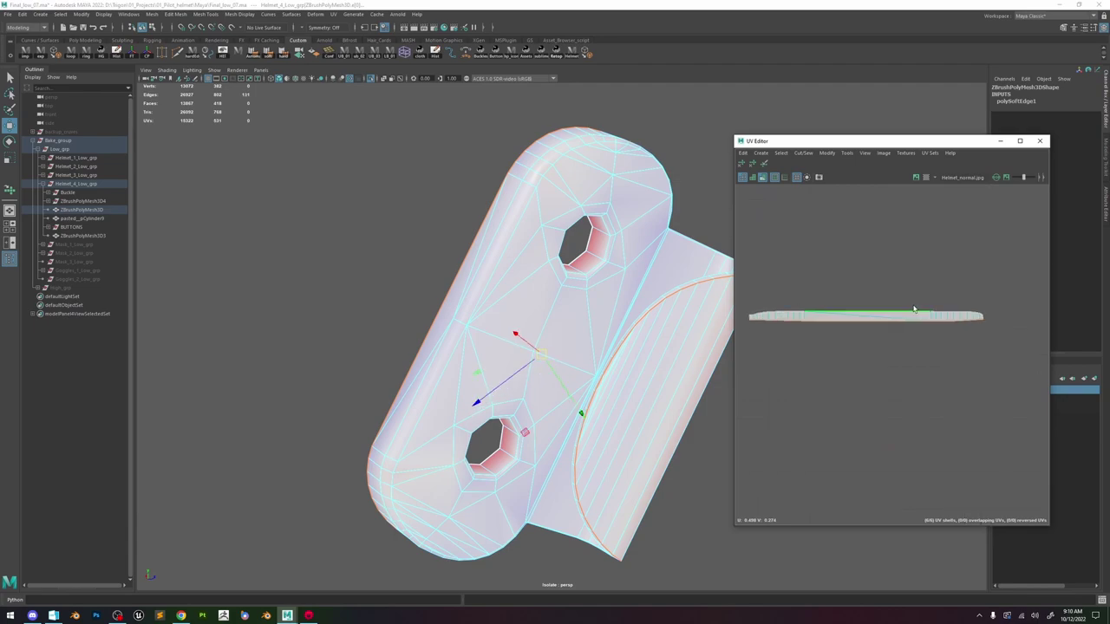
{"action": "scroll", "coordinate": [914, 310], "scroll_direction": "down", "scroll_amount": 6}
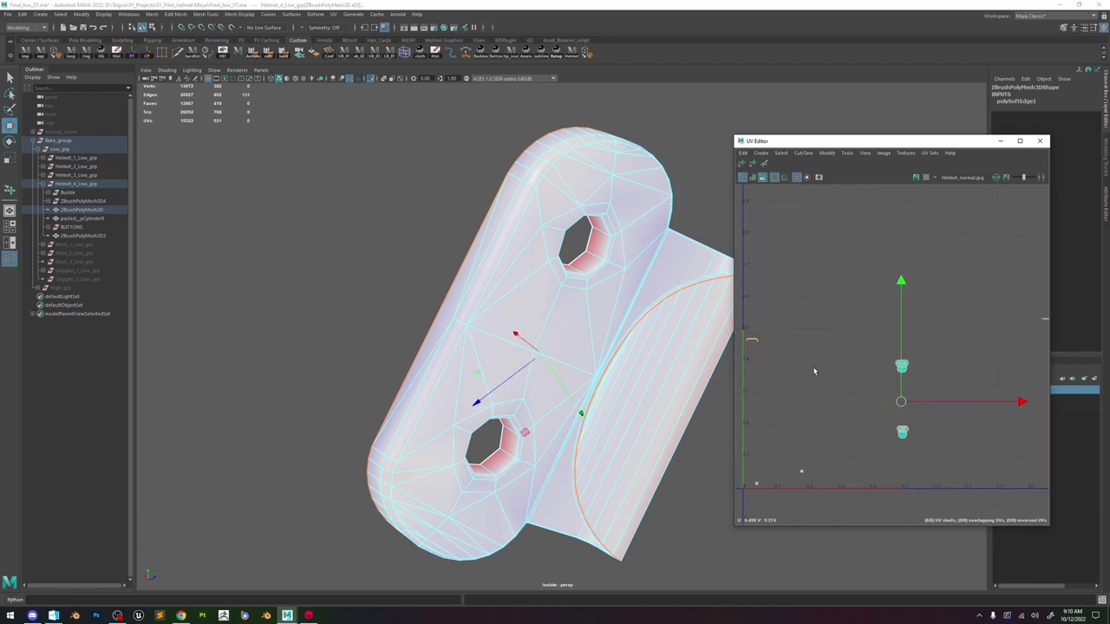
{"action": "left_click_drag", "start_coordinate": [595, 310], "coordinate": [570, 229], "text": "alt"}
{"action": "mouse_move", "coordinate": [570, 229]}
{"action": "right_mouse_down", "text": "shift"}
{"action": "mouse_move", "coordinate": [607, 228]}
{"action": "mouse_move", "coordinate": [619, 241]}
{"action": "right_mouse_up", "text": "shift"}
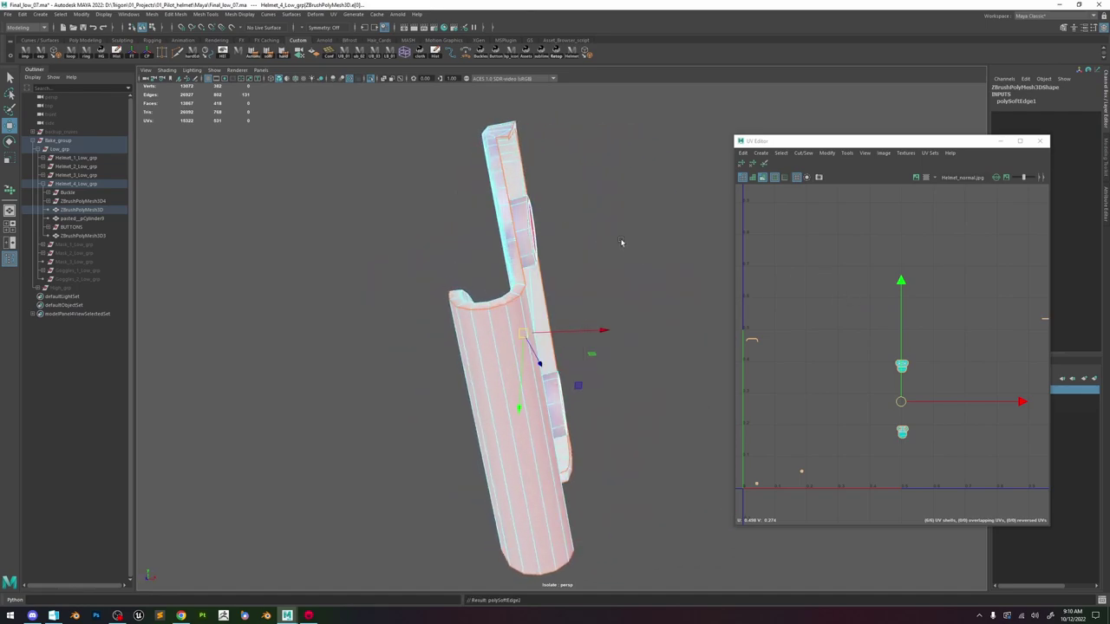
Return to object selection, deselect the plate and examine its hard and soft edges from several sides.
{"action": "left_click", "coordinate": [620, 182]}
{"action": "left_click_drag", "start_coordinate": [620, 181], "coordinate": [715, 259], "text": "alt"}
{"action": "left_click", "coordinate": [630, 267]}
{"action": "left_click", "coordinate": [692, 296]}
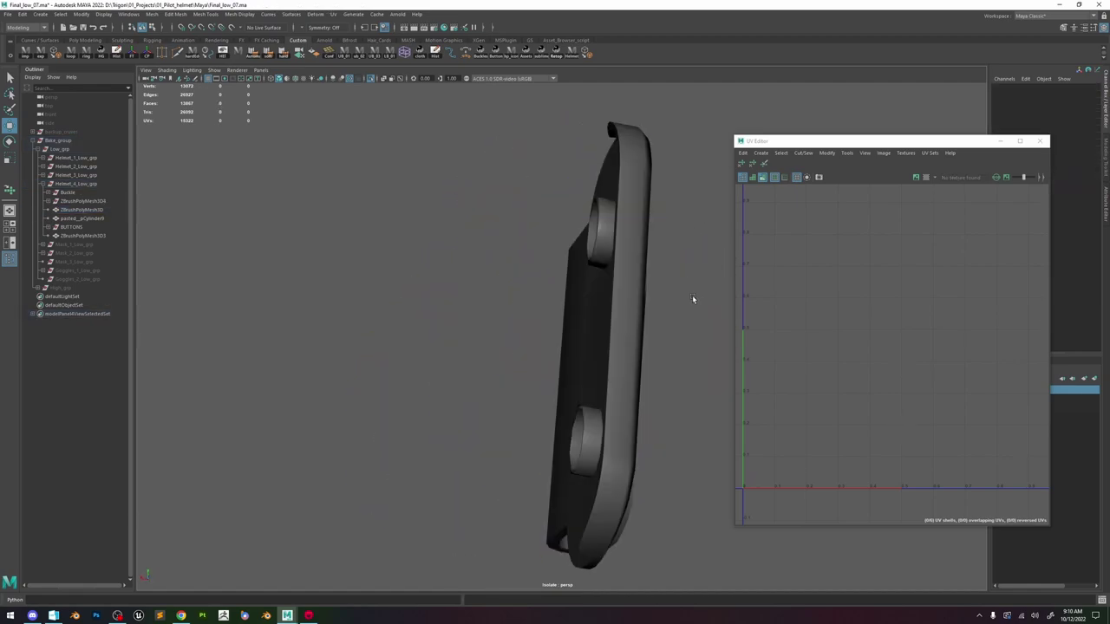
{"action": "left_click_drag", "start_coordinate": [693, 296], "coordinate": [619, 297], "text": "alt"}
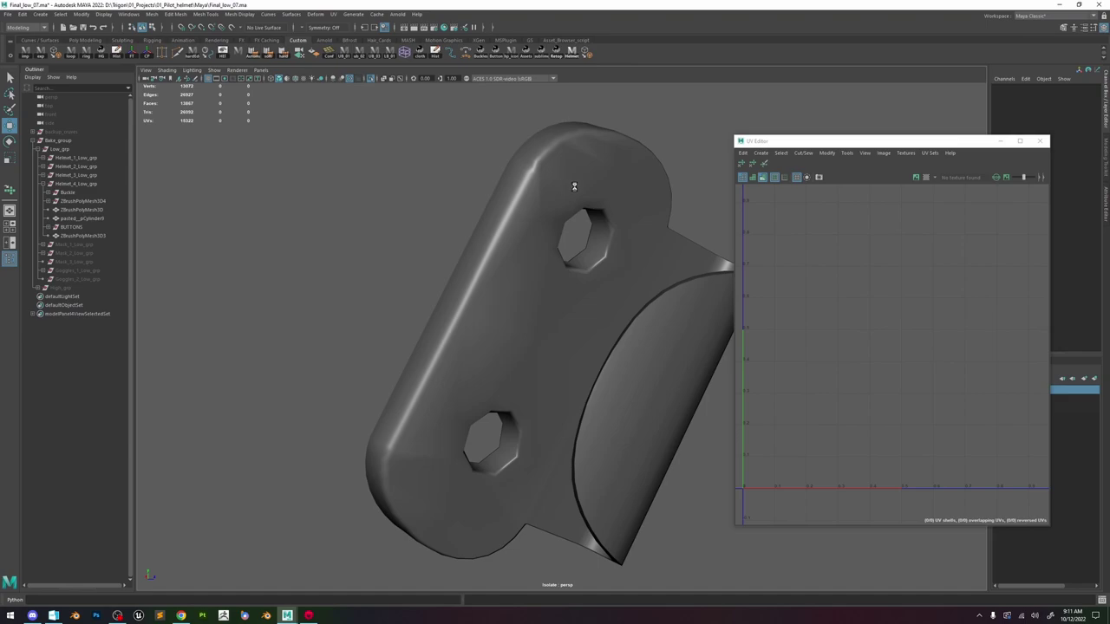
{"action": "right_click_drag", "start_coordinate": [584, 210], "coordinate": [383, 438], "text": "alt"}
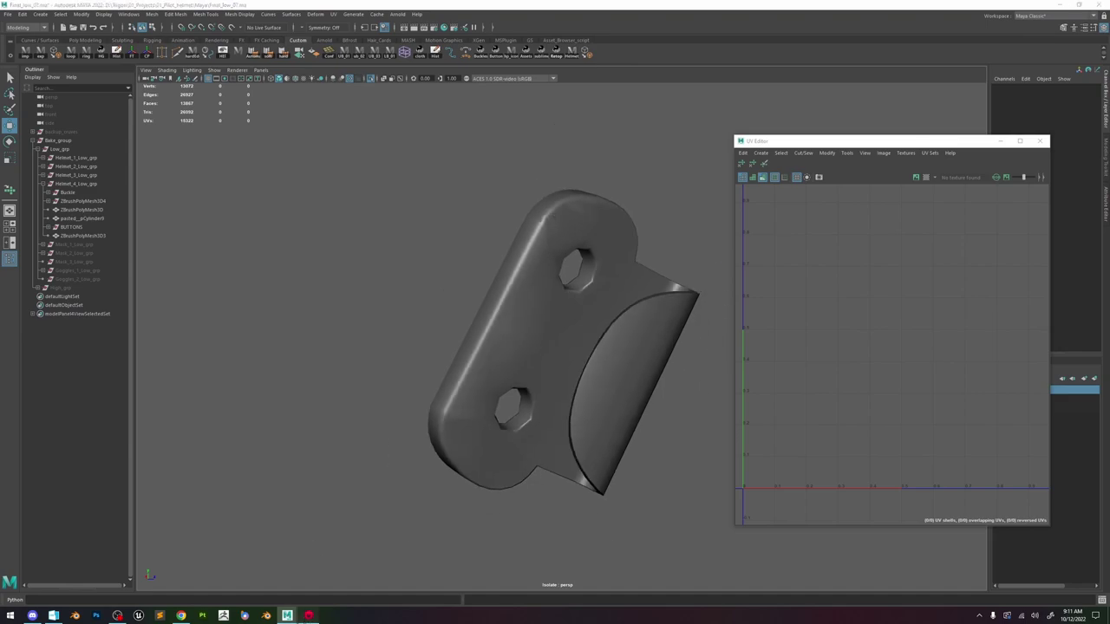
Switch to Marmoset Toolbag and examine the strap plate and buttons beside the ear cup up close.
{"action": "key", "text": "alt+Tab"}
{"action": "left_click_drag", "start_coordinate": [485, 298], "coordinate": [664, 307]}
{"action": "right_click_drag", "start_coordinate": [664, 307], "coordinate": [674, 325]}
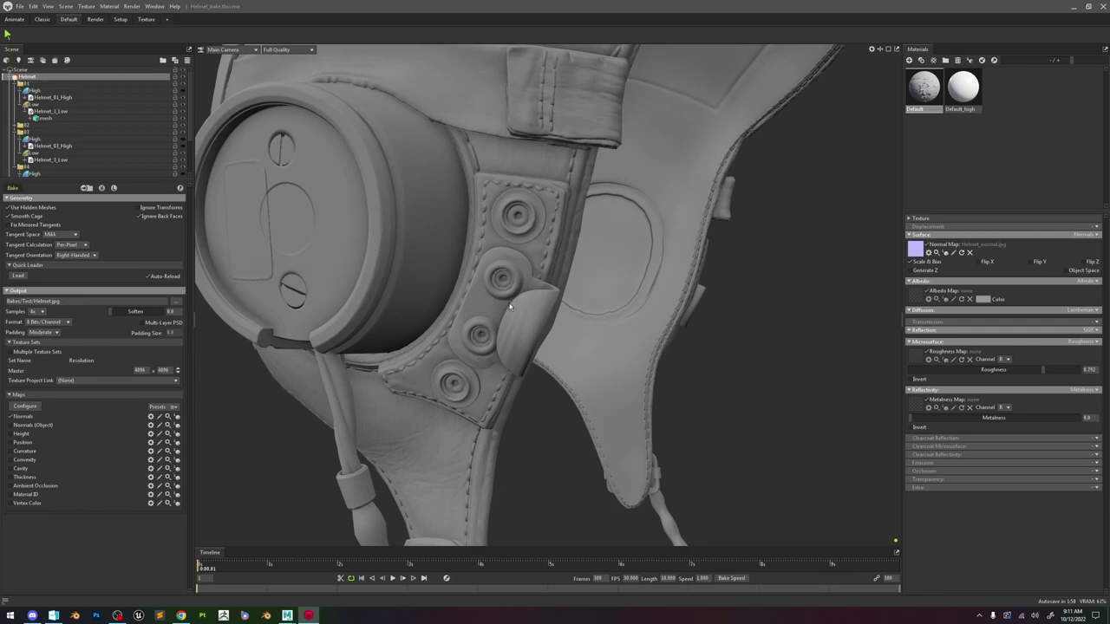
{"action": "left_click", "coordinate": [404, 238]}
{"action": "scroll", "coordinate": [526, 314], "scroll_direction": "up", "scroll_amount": 3}
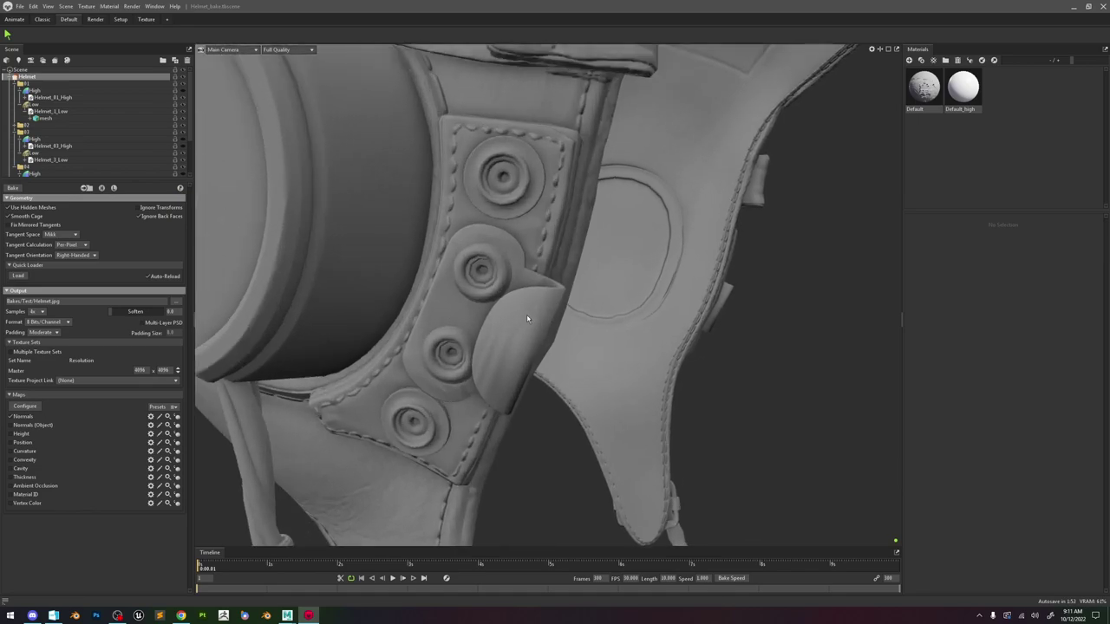
{"action": "scroll", "coordinate": [526, 314], "scroll_direction": "down", "scroll_amount": 2}
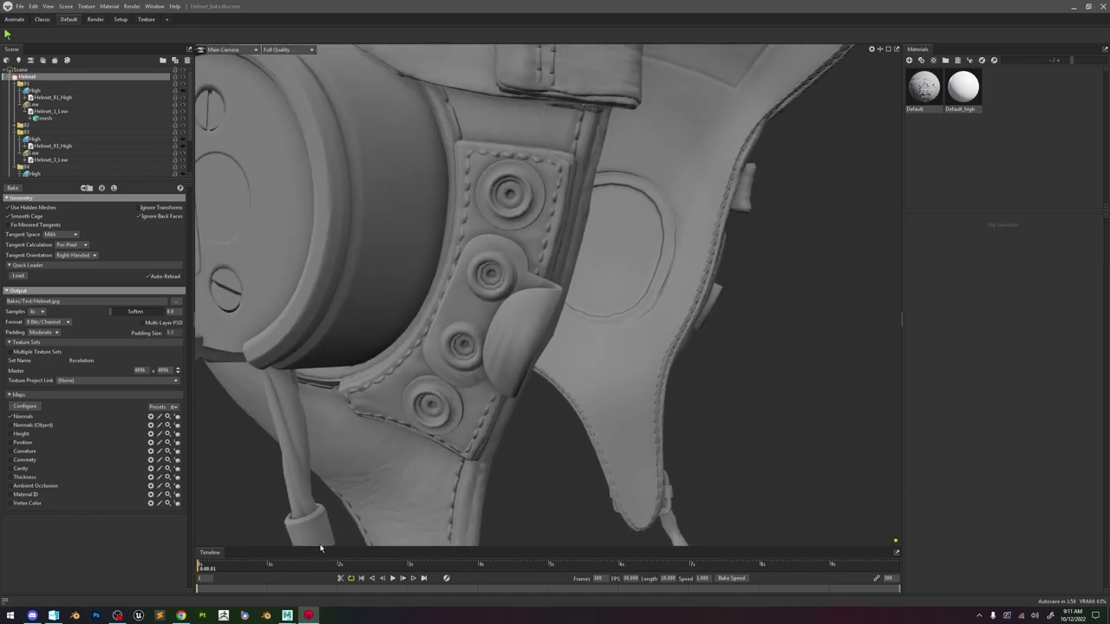
Switch to Maya to review the isolated plate in shaded display, and return to Marmoset Toolbag.
{"action": "mouse_move", "coordinate": [287, 614]}
{"action": "left_click", "coordinate": [300, 569]}
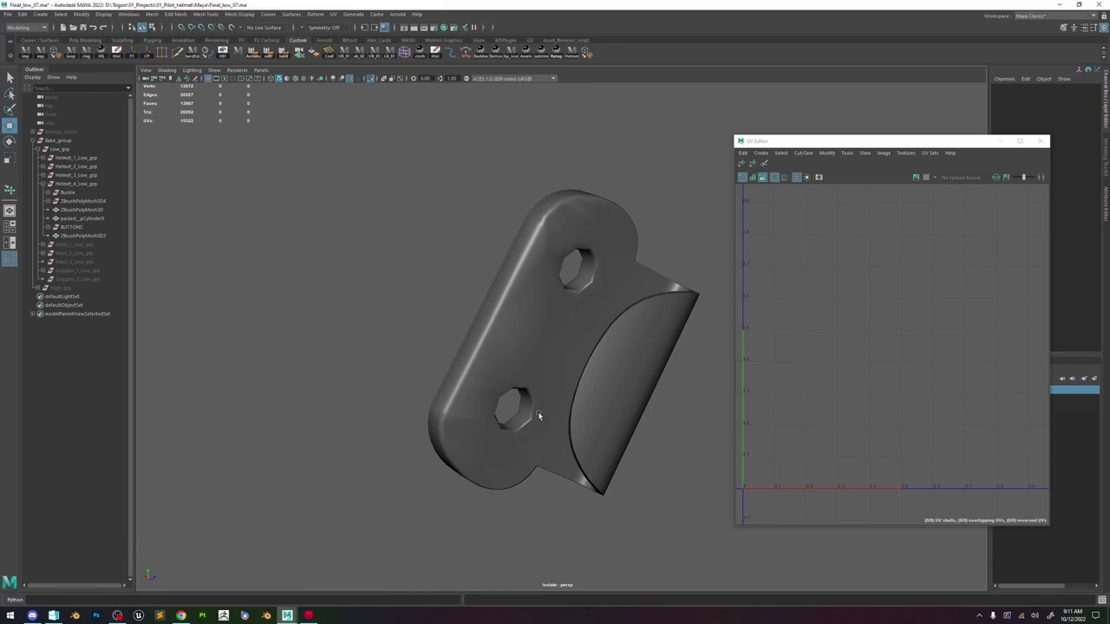
{"action": "mouse_move", "coordinate": [539, 416]}
{"action": "left_mouse_down", "text": "alt"}
{"action": "mouse_move", "coordinate": [526, 414]}
{"action": "mouse_move", "coordinate": [575, 311]}
{"action": "mouse_move", "coordinate": [286, 231]}
{"action": "left_mouse_up", "text": "alt"}
{"action": "key", "text": "5"}
{"action": "left_click", "coordinate": [565, 348]}
{"action": "key", "text": "alt+Tab"}
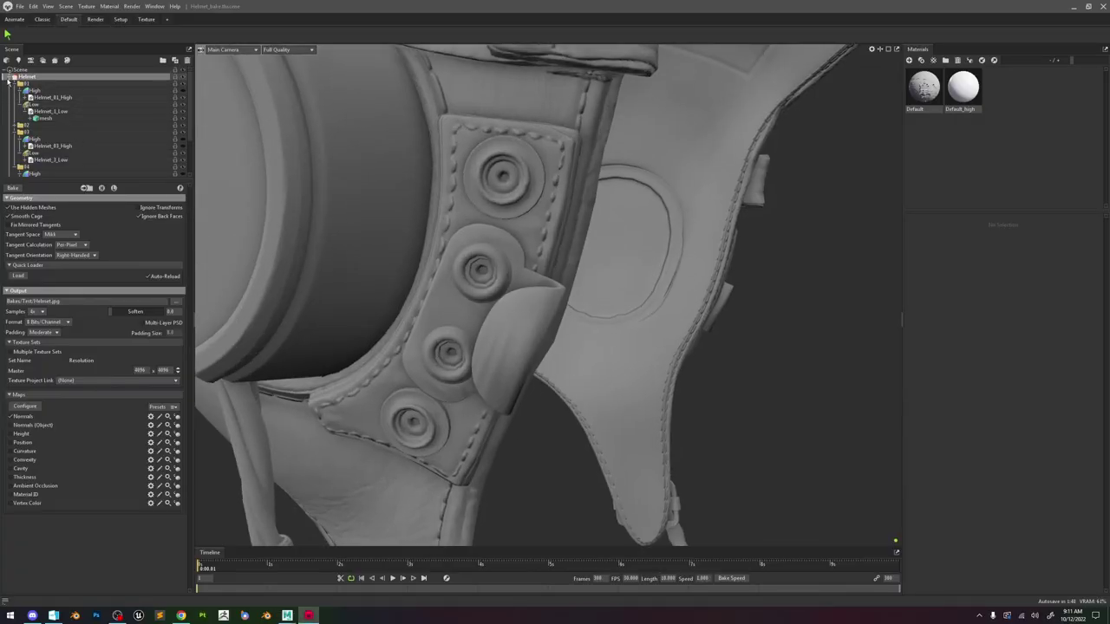
Collapse the expanded first and third bake groups, hide the first three groups, and isolate the fourth group's meshes in the viewport.
{"action": "left_click", "coordinate": [15, 85]}
{"action": "left_click", "coordinate": [14, 99]}
{"action": "left_click", "coordinate": [182, 98]}
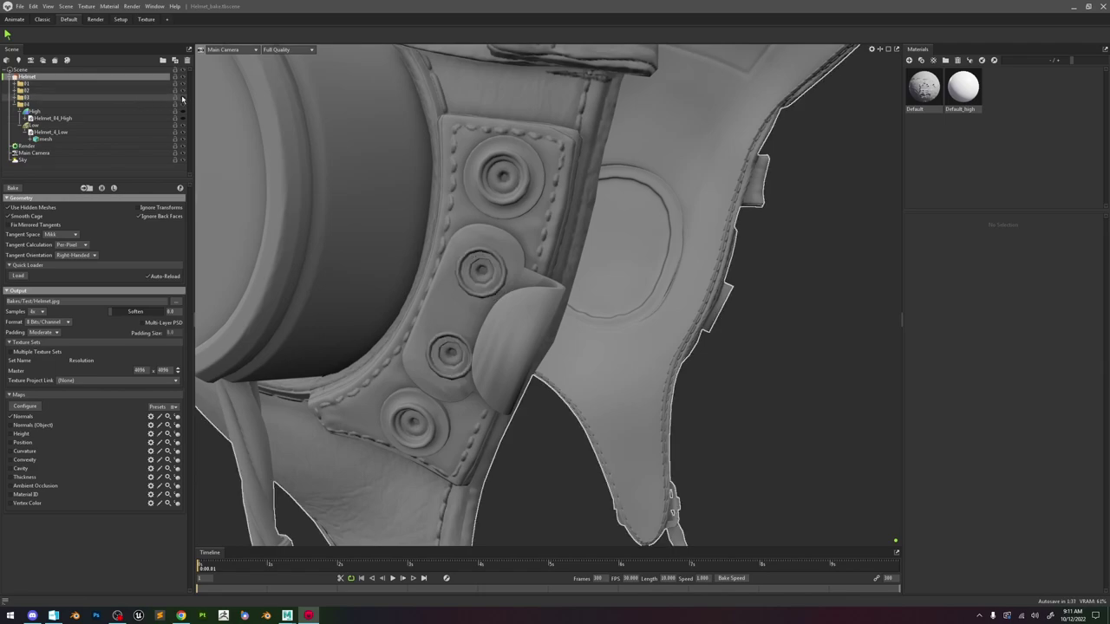
{"action": "left_click", "coordinate": [183, 91]}
{"action": "left_click", "coordinate": [183, 85]}
{"action": "left_click", "coordinate": [182, 111]}
{"action": "left_click", "coordinate": [183, 119]}
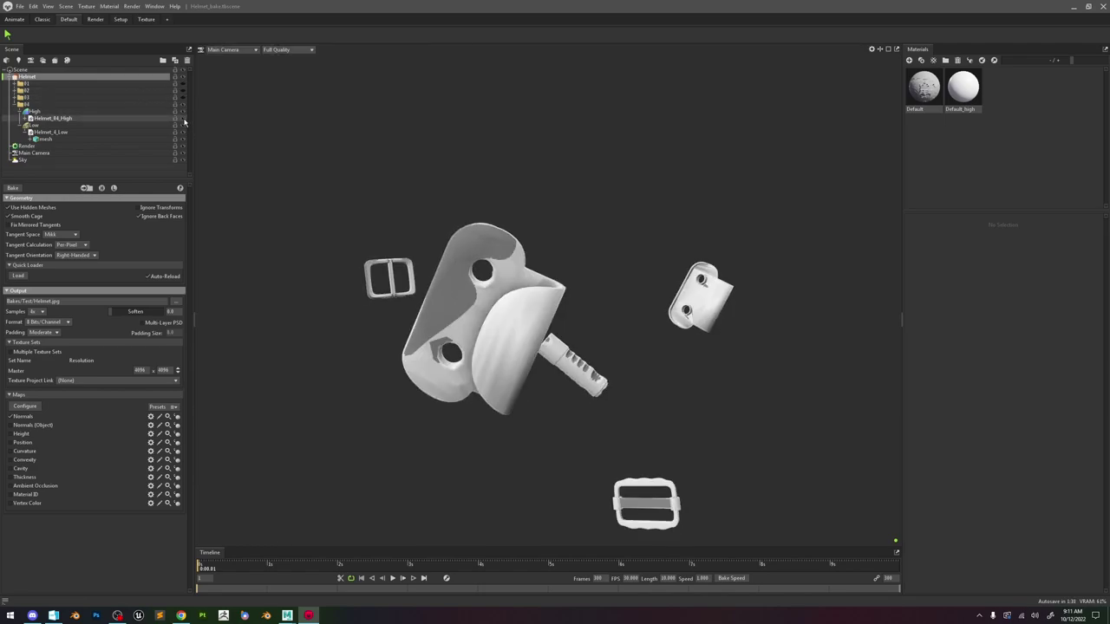
Compare the high-poly and low-poly versions of the folded strap plate up close by toggling the fourth group's High and Low visibility.
{"action": "left_click_drag", "start_coordinate": [521, 326], "coordinate": [573, 289], "text": "alt"}
{"action": "middle_click_drag", "start_coordinate": [573, 289], "coordinate": [485, 304], "text": "alt"}
{"action": "right_click_drag", "start_coordinate": [486, 304], "coordinate": [581, 305], "text": "alt"}
{"action": "left_click_drag", "start_coordinate": [581, 305], "coordinate": [607, 328], "text": "alt"}
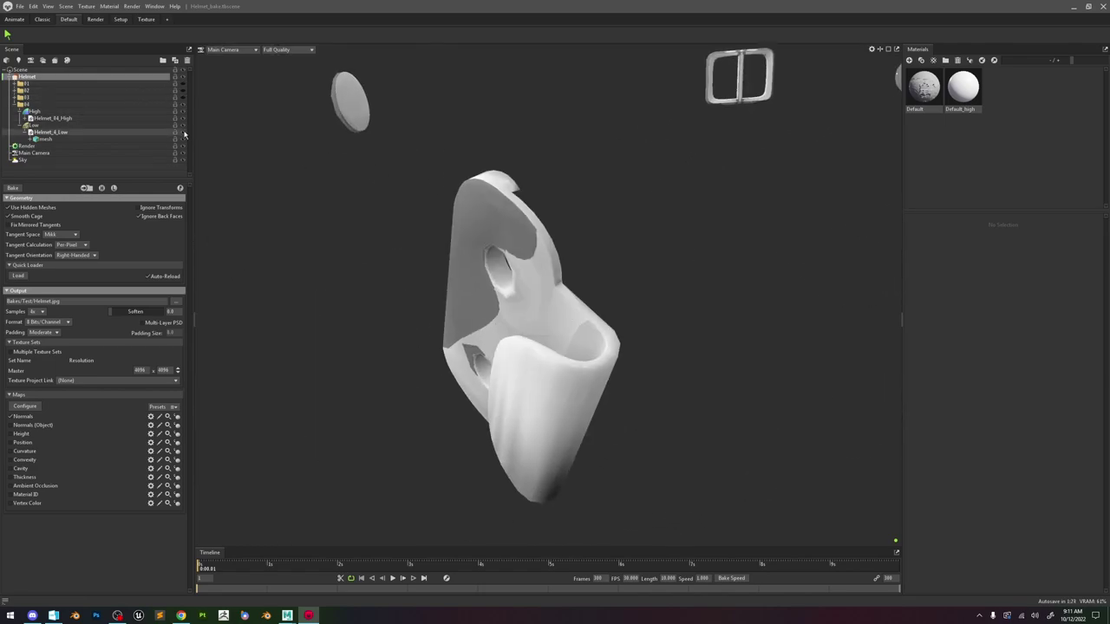
{"action": "left_click", "coordinate": [183, 127]}
{"action": "left_click", "coordinate": [183, 127]}
{"action": "left_click", "coordinate": [183, 111]}
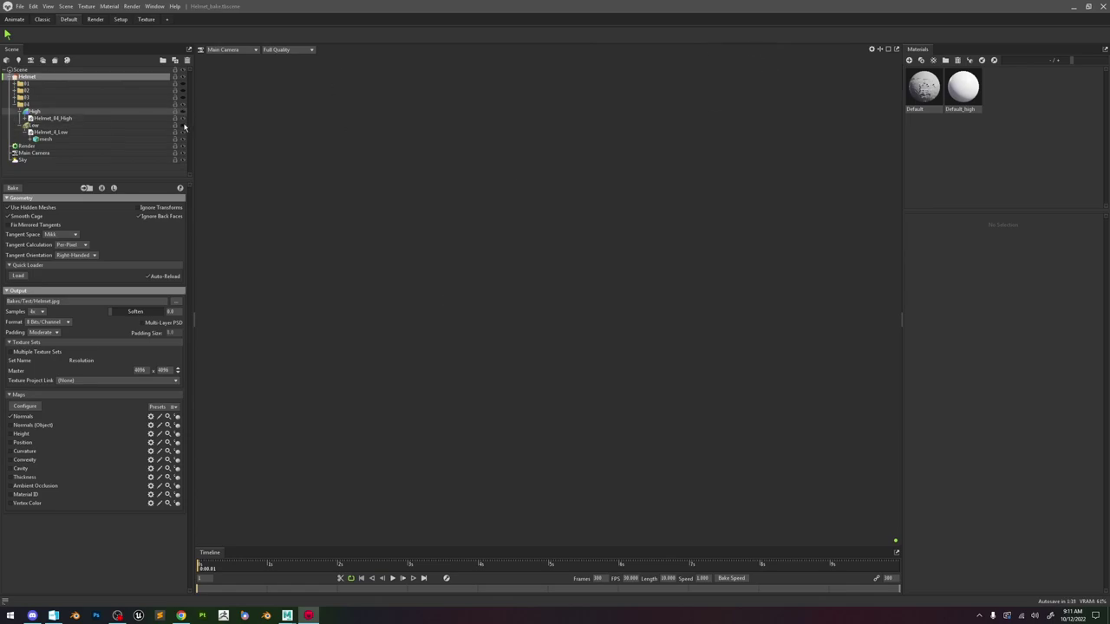
{"action": "left_click", "coordinate": [183, 127]}
{"action": "left_click", "coordinate": [182, 113]}
{"action": "left_click", "coordinate": [183, 127]}
{"action": "left_click", "coordinate": [183, 127]}
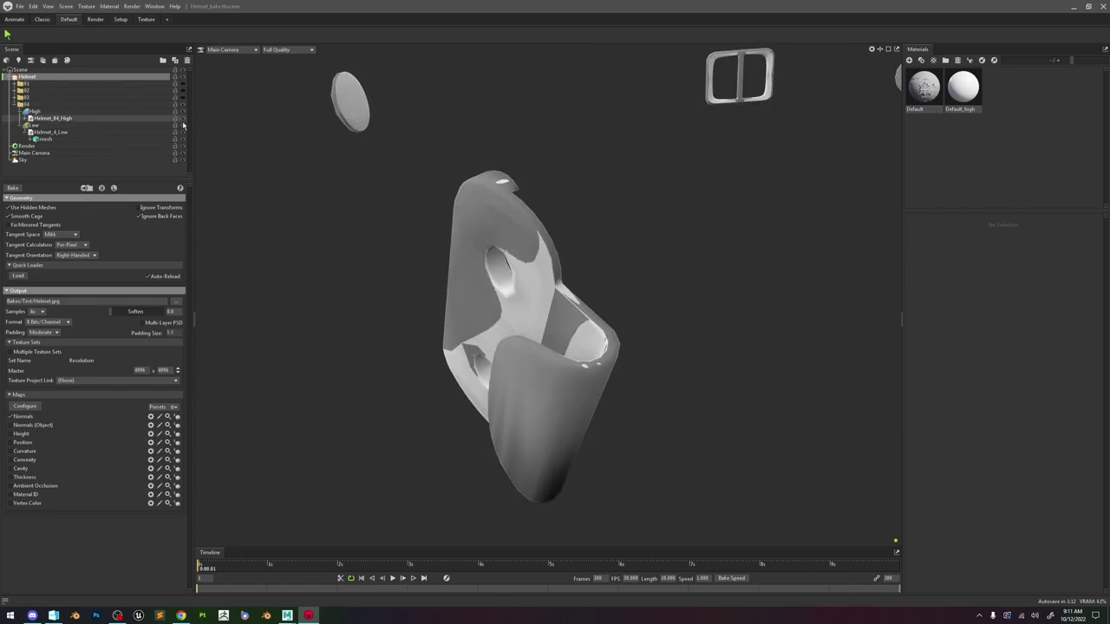
Hide the fourth group's low-poly mesh and examine the high-poly folded plate on its own.
{"action": "left_click", "coordinate": [183, 127]}
{"action": "left_click", "coordinate": [183, 114]}
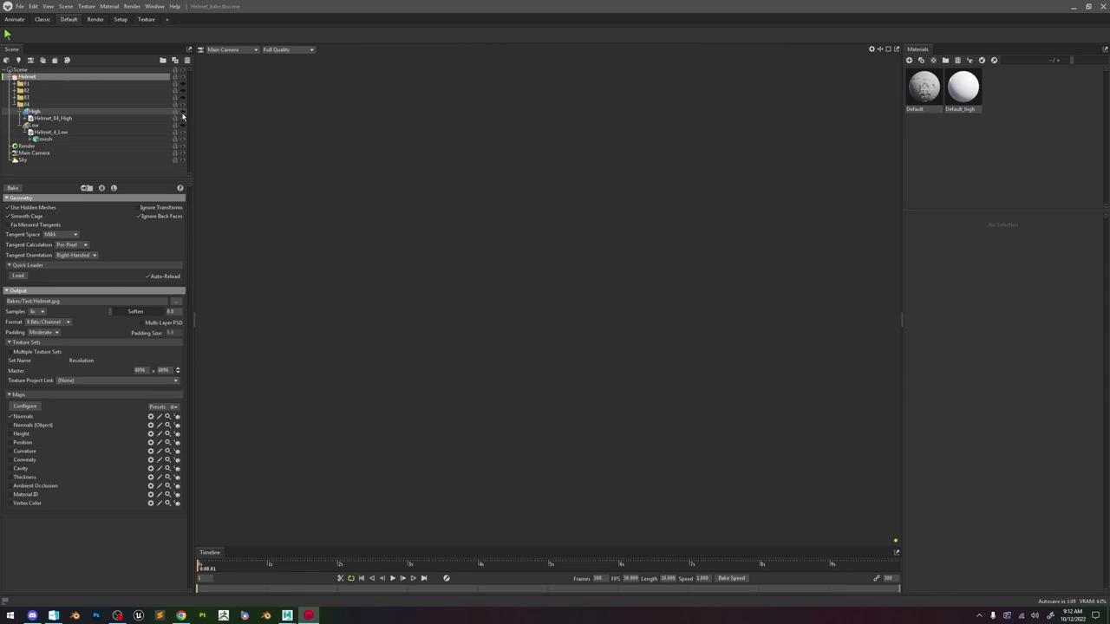
{"action": "left_click", "coordinate": [183, 114]}
{"action": "left_click_drag", "start_coordinate": [473, 303], "coordinate": [678, 312]}
{"action": "middle_click_drag", "start_coordinate": [678, 310], "coordinate": [661, 309]}
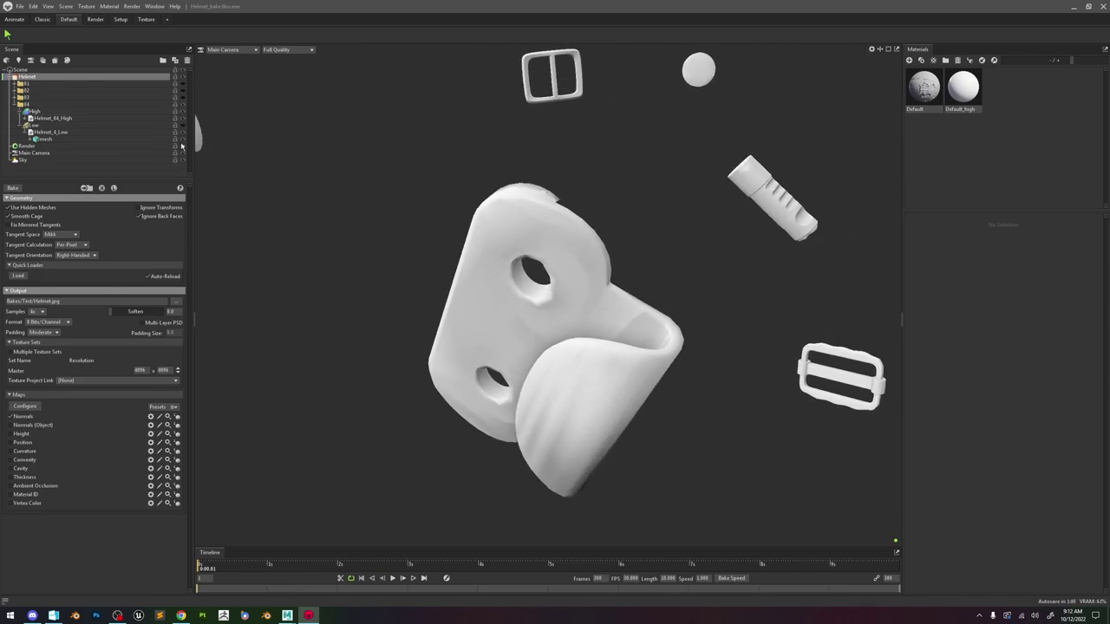
Select the fourth group's High folder, check the Default material's normal map settings, and examine the high-poly plate from another side.
{"action": "left_click", "coordinate": [103, 111]}
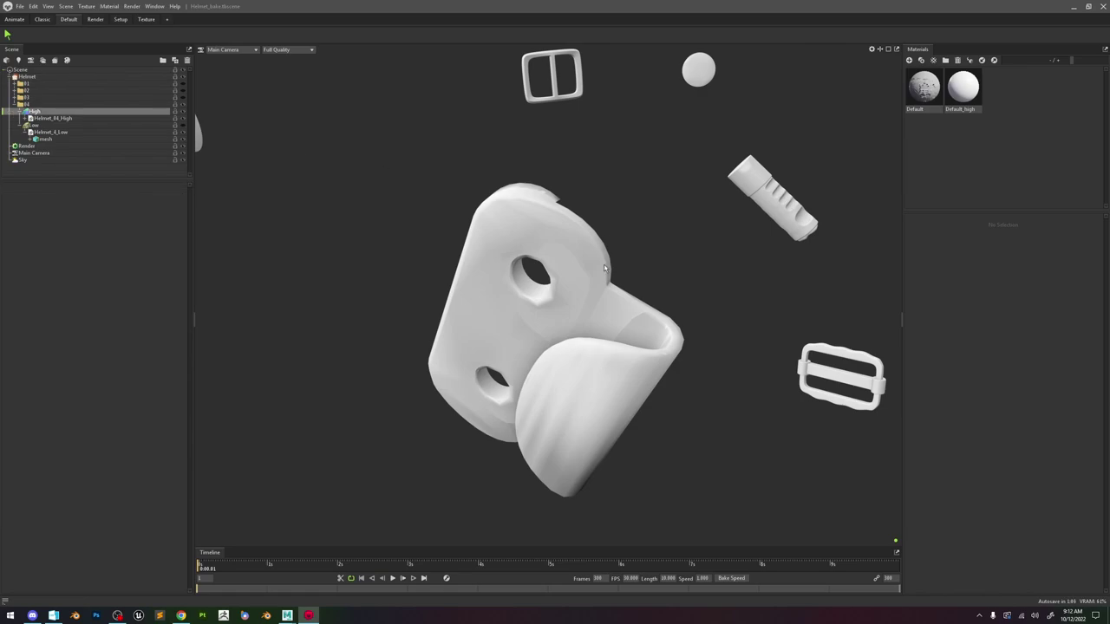
{"action": "left_click", "coordinate": [916, 96]}
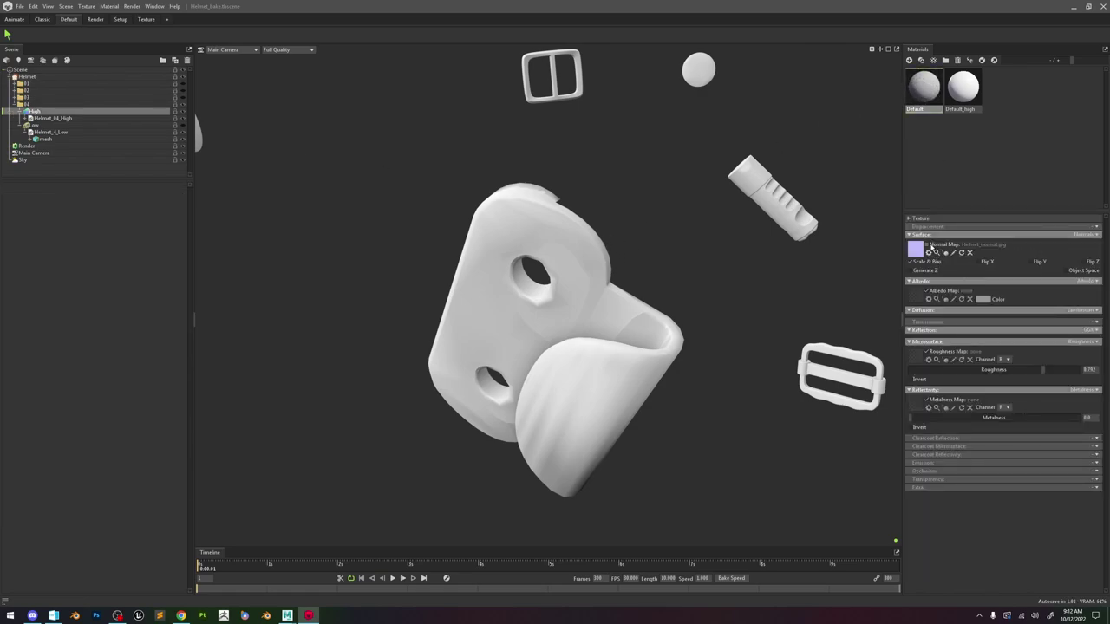
{"action": "left_click_drag", "start_coordinate": [660, 301], "coordinate": [757, 262]}
{"action": "left_click", "coordinate": [847, 205]}
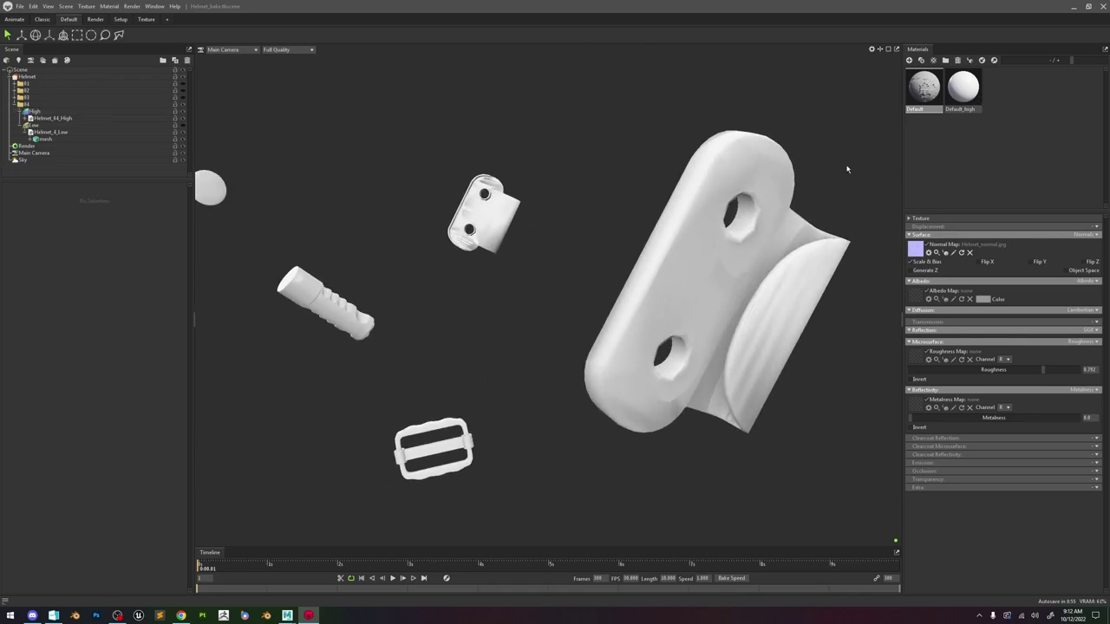
Apply the Default_high material to the high-poly folded plate, select the fourth group's high-poly mesh file, and toggle the High folder's visibility.
{"action": "left_click_drag", "start_coordinate": [962, 86], "coordinate": [678, 276]}
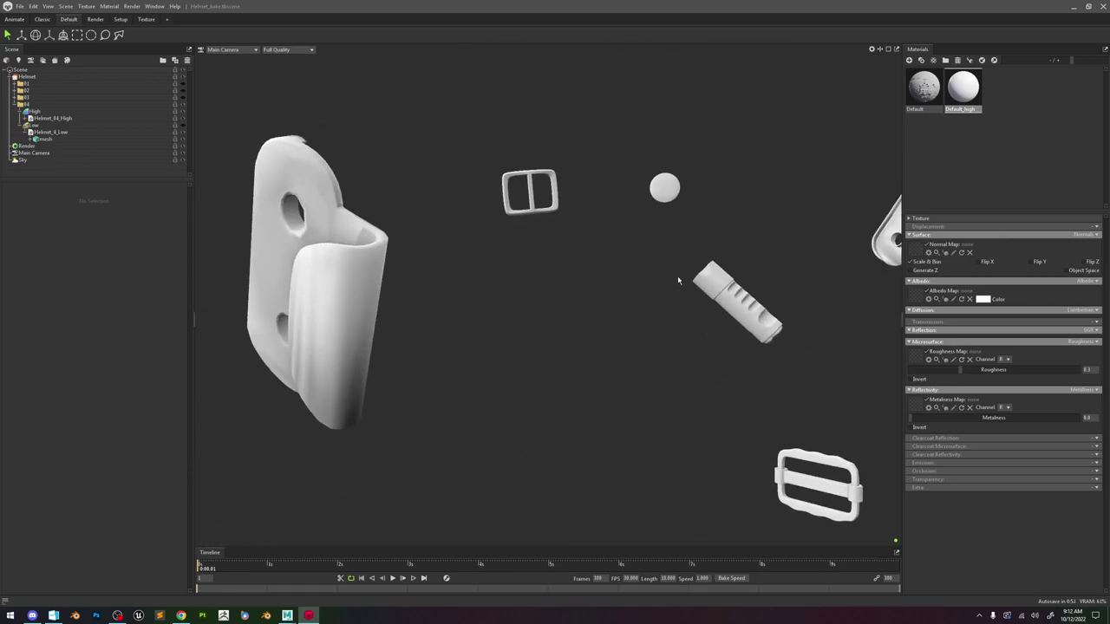
{"action": "left_click", "coordinate": [94, 120]}
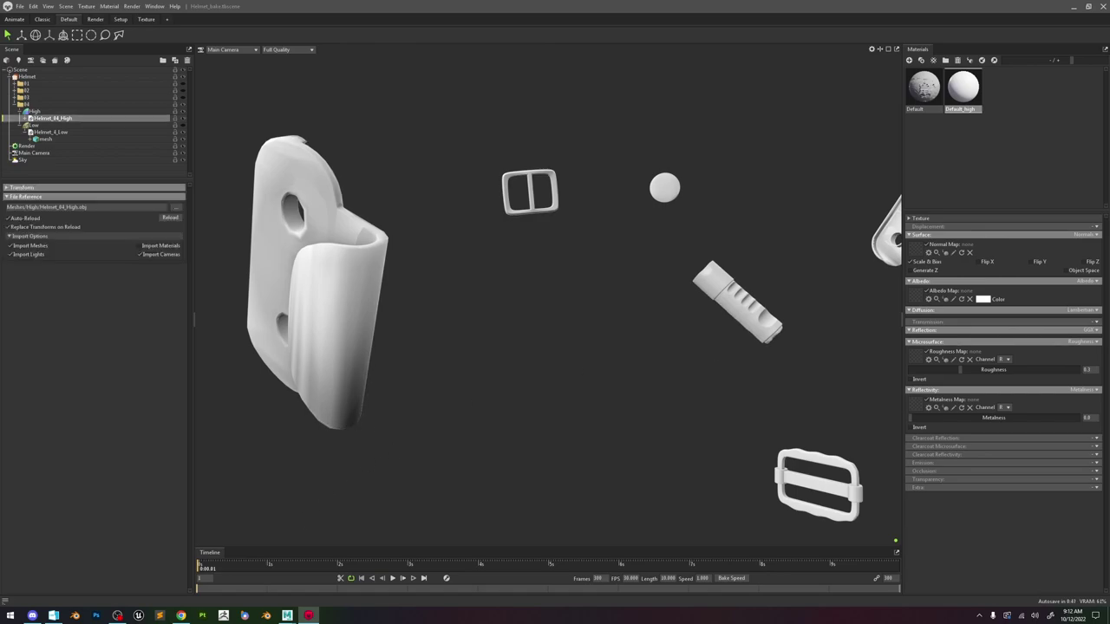
{"action": "left_click", "coordinate": [183, 112]}
{"action": "left_click", "coordinate": [182, 113]}
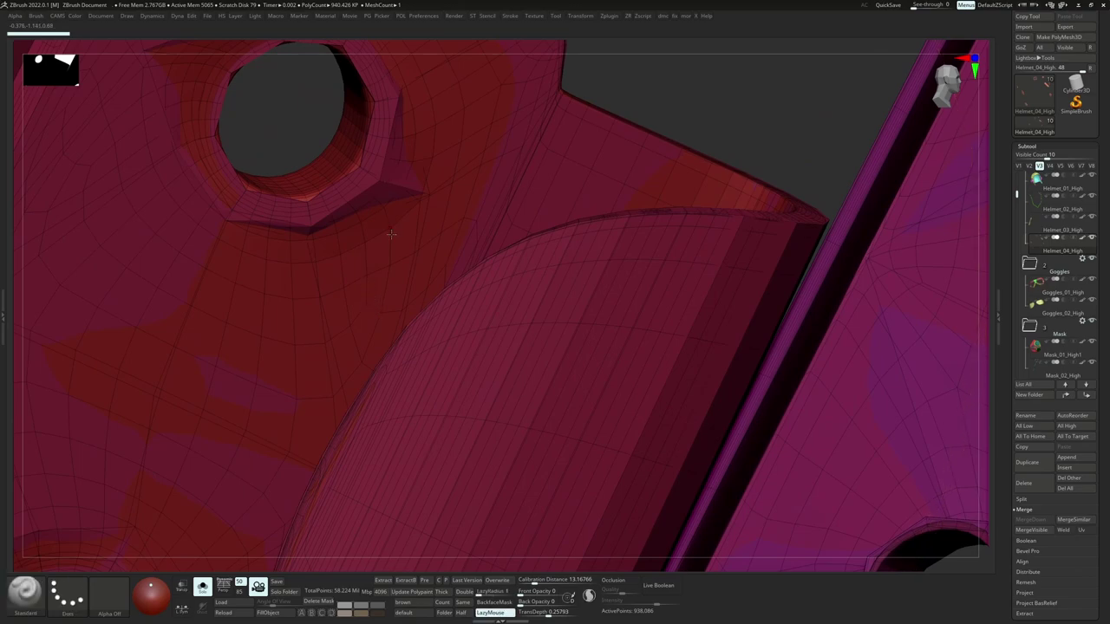
{"action": "key", "text": "h"}
{"action": "right_click_drag", "start_coordinate": [440, 181], "coordinate": [508, 326], "text": "ctrl"}
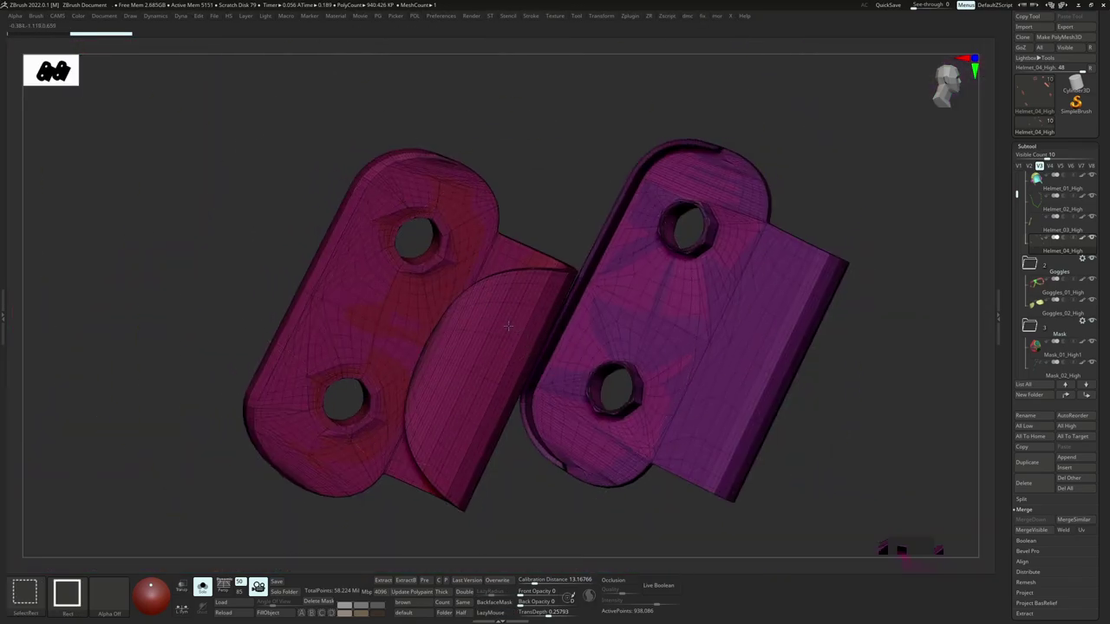
{"action": "left_click", "coordinate": [508, 326], "text": "ctrl+shift"}
{"action": "left_click", "coordinate": [517, 342], "text": "ctrl+shift"}
{"action": "left_click", "coordinate": [514, 337], "text": "ctrl+shift"}
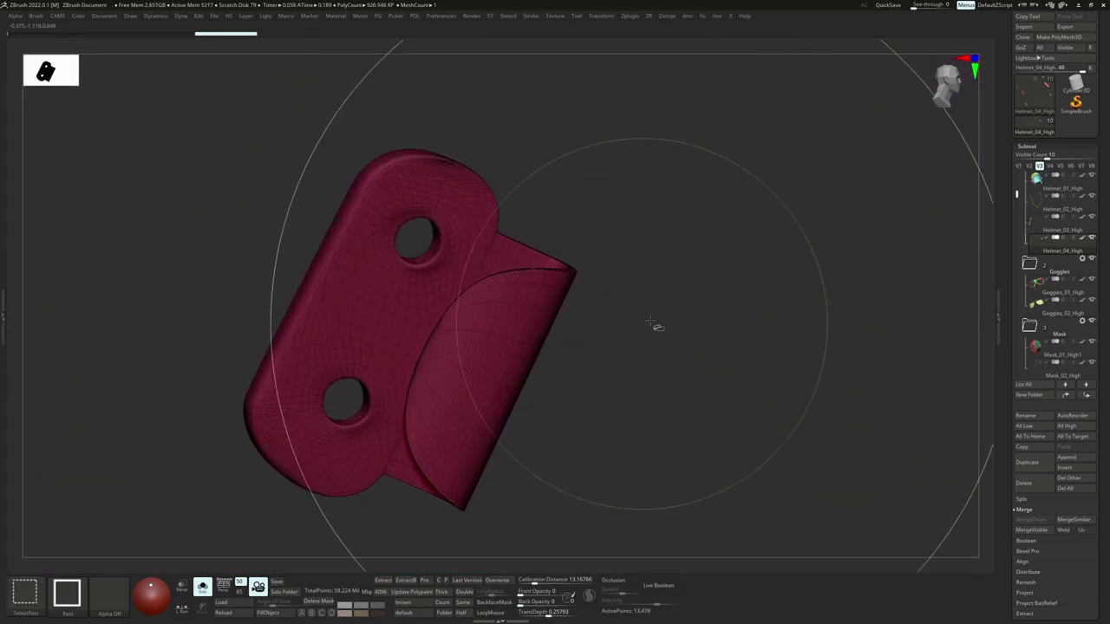
{"action": "left_click_drag", "start_coordinate": [674, 310], "coordinate": [698, 342], "text": "ctrl+alt+shift"}
{"action": "right_click_drag", "start_coordinate": [713, 344], "coordinate": [664, 293], "text": "ctrl"}
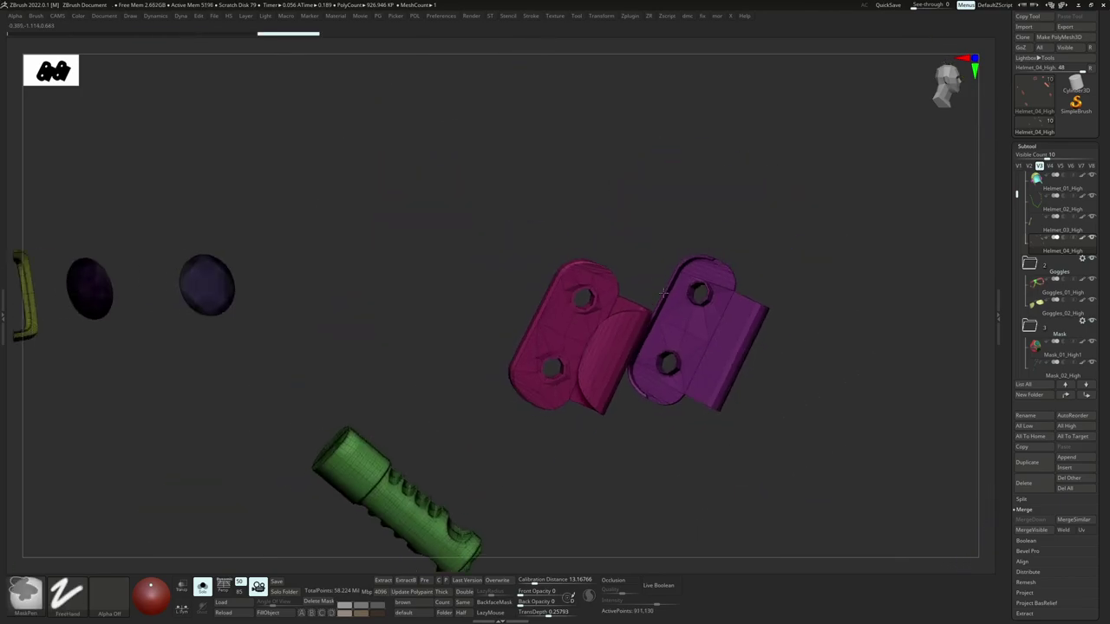
{"action": "left_click", "coordinate": [607, 323], "text": "ctrl+shift"}
{"action": "left_click", "coordinate": [608, 323], "text": "ctrl+shift"}
{"action": "right_click_drag", "start_coordinate": [706, 342], "coordinate": [710, 286], "text": "ctrl"}
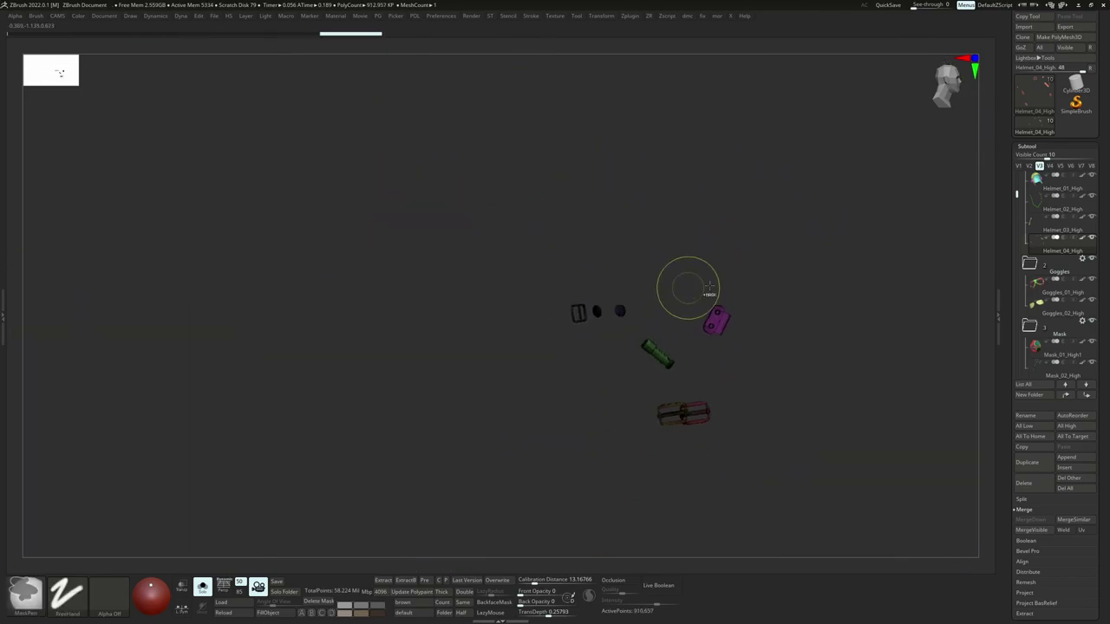
{"action": "left_click_drag", "start_coordinate": [807, 238], "coordinate": [286, 545], "text": "ctrl+alt+shift"}
Hide the dense high-poly versions of both brackets so their overlapping low-poly duplicates remain on display.
{"action": "right_click_drag", "start_coordinate": [706, 340], "coordinate": [704, 302], "text": "ctrl"}
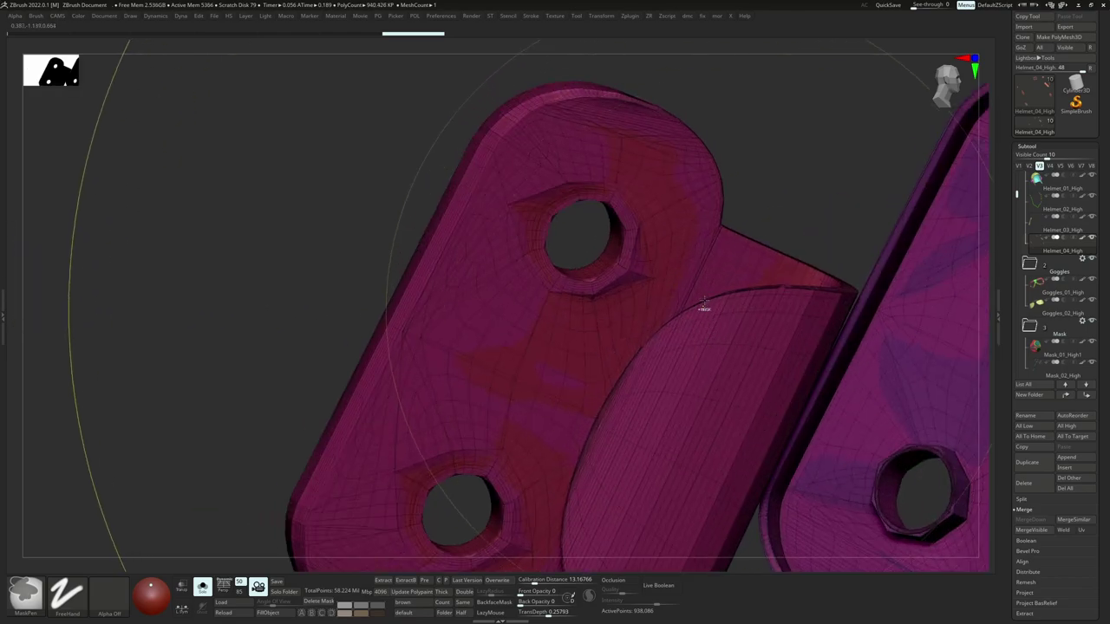
{"action": "left_click", "coordinate": [634, 298], "text": "ctrl+shift"}
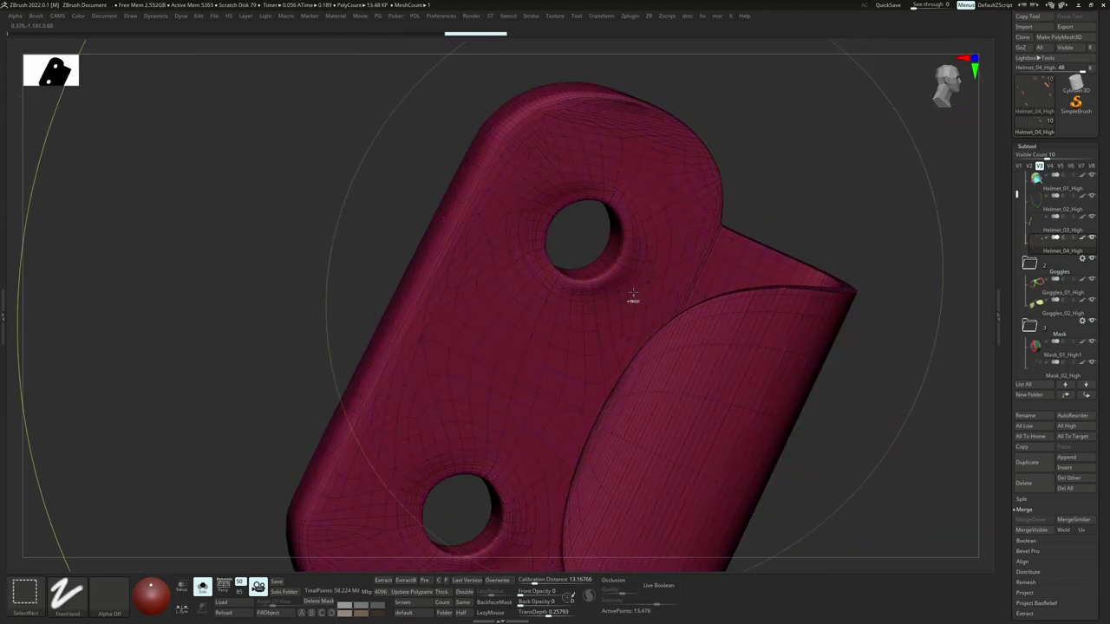
{"action": "right_click_drag", "start_coordinate": [633, 293], "coordinate": [593, 269], "text": "ctrl"}
{"action": "left_click_drag", "start_coordinate": [679, 226], "coordinate": [697, 245], "text": "ctrl+alt+shift"}
{"action": "right_click_drag", "start_coordinate": [731, 309], "coordinate": [704, 340], "text": "ctrl"}
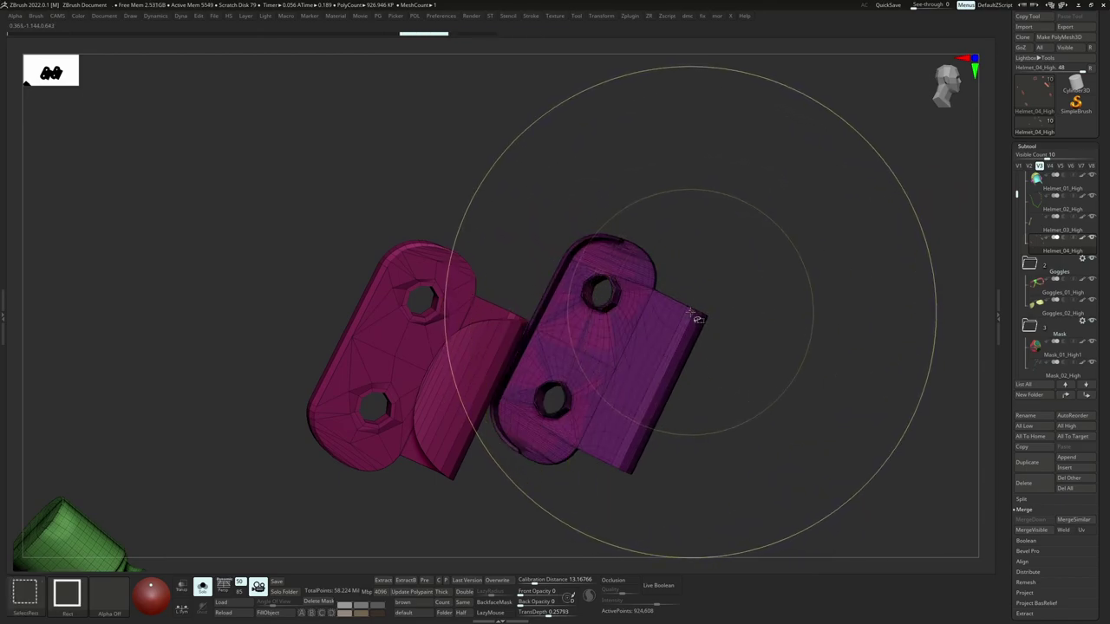
{"action": "left_click", "coordinate": [690, 314], "text": "ctrl+shift"}
Assign the two dense high-poly brackets to one shared polygroup, separate from their low-poly duplicates.
{"action": "left_click_drag", "start_coordinate": [782, 278], "coordinate": [794, 321], "text": "ctrl+alt+shift"}
{"action": "right_click_drag", "start_coordinate": [715, 369], "coordinate": [728, 321], "text": "ctrl"}
{"action": "key", "text": "ctrl+w"}
{"action": "left_click_drag", "start_coordinate": [767, 270], "coordinate": [784, 300], "text": "ctrl+alt+shift"}
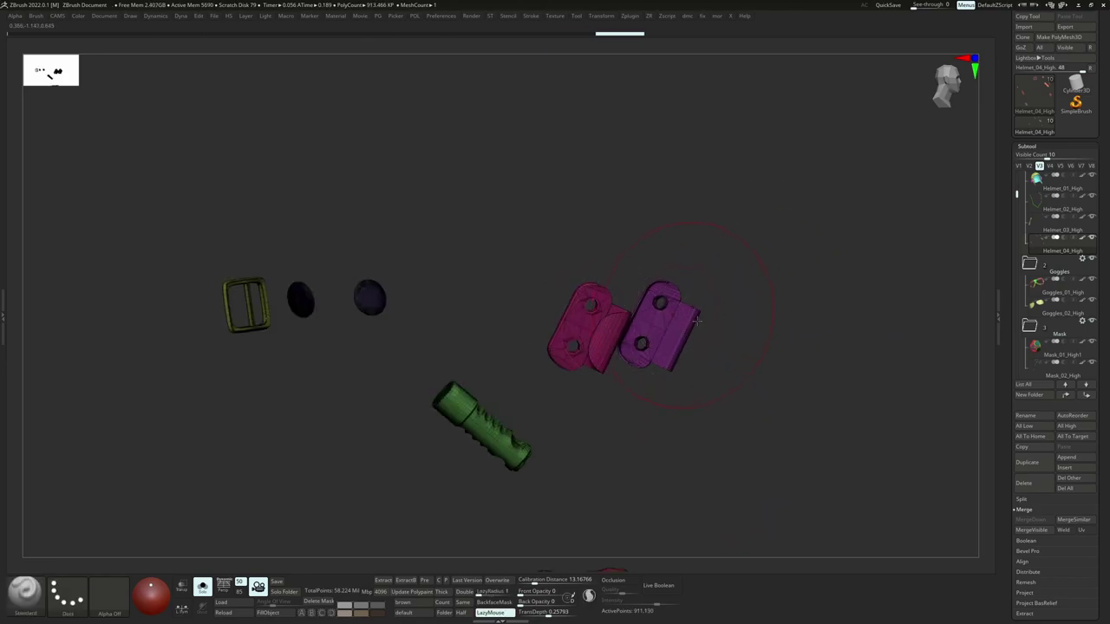
{"action": "right_click_drag", "start_coordinate": [677, 311], "coordinate": [694, 262], "text": "ctrl"}
{"action": "left_click_drag", "start_coordinate": [708, 225], "coordinate": [357, 456], "text": "ctrl+alt+shift"}
{"action": "right_click_drag", "start_coordinate": [597, 318], "coordinate": [634, 349], "text": "ctrl"}
Hide the leftover low-poly bracket duplicates in Helmet_04_High and delete the hidden geometry.
{"action": "left_click", "coordinate": [641, 208], "text": "ctrl+shift"}
{"action": "right_click_drag", "start_coordinate": [638, 208], "coordinate": [595, 85], "text": "ctrl"}
{"action": "left_click_drag", "start_coordinate": [606, 137], "coordinate": [632, 168], "text": "ctrl+shift"}
{"action": "left_click_drag", "start_coordinate": [734, 485], "coordinate": [517, 352], "text": "ctrl+shift"}
{"action": "left_click_drag", "start_coordinate": [591, 342], "coordinate": [592, 344], "text": "ctrl+alt+shift"}
{"action": "left_click_drag", "start_coordinate": [527, 292], "coordinate": [339, 135], "text": "ctrl+alt+shift"}
{"action": "left_click", "coordinate": [655, 347], "text": "ctrl+shift"}
{"action": "key", "text": "f"}
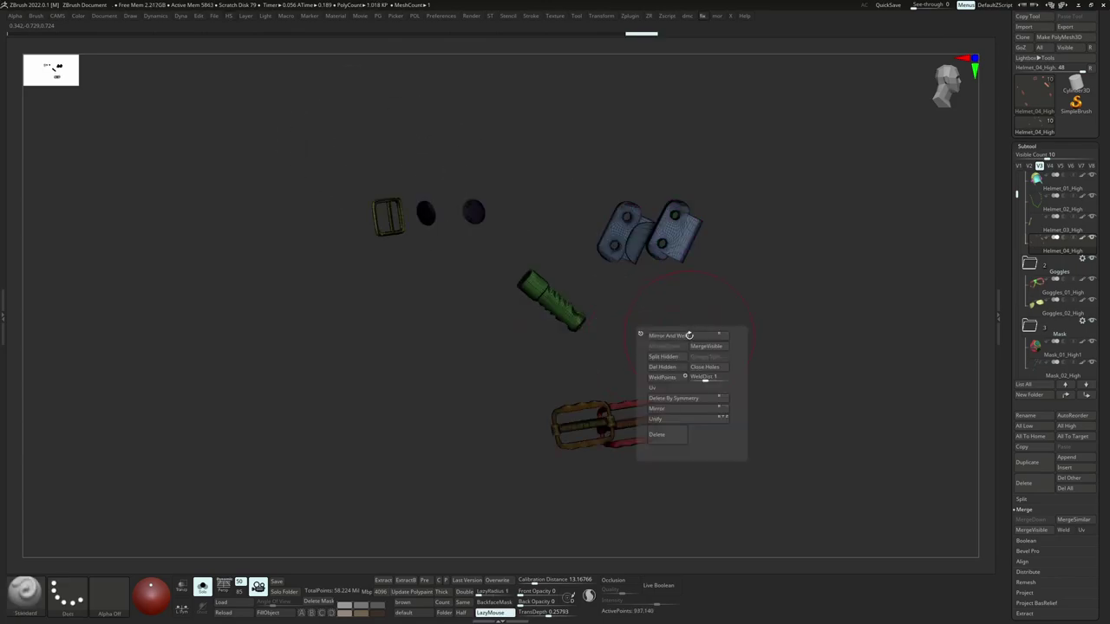
{"action": "key", "text": "f"}
{"action": "key", "text": "f"}
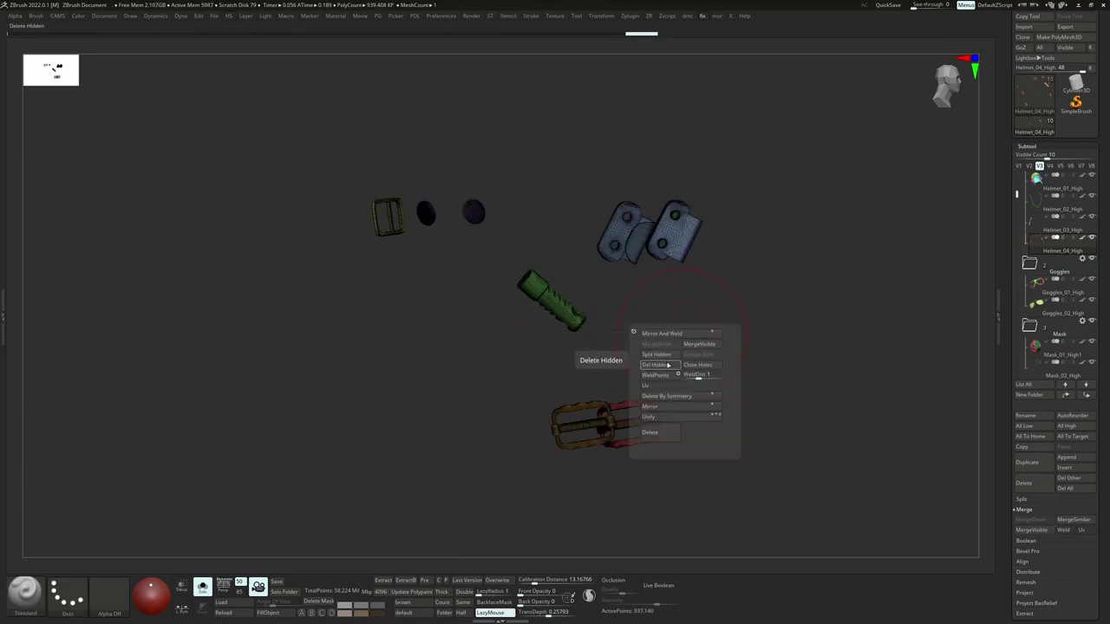
{"action": "left_click", "coordinate": [668, 365]}
Turn off the polygroup wireframe display and check the remaining bracket up close.
{"action": "right_click_drag", "start_coordinate": [665, 226], "coordinate": [692, 276], "text": "ctrl"}
{"action": "right_click_drag", "start_coordinate": [807, 269], "coordinate": [722, 260]}
{"action": "key", "text": "shift+f"}
{"action": "left_click_drag", "start_coordinate": [722, 260], "coordinate": [746, 258]}
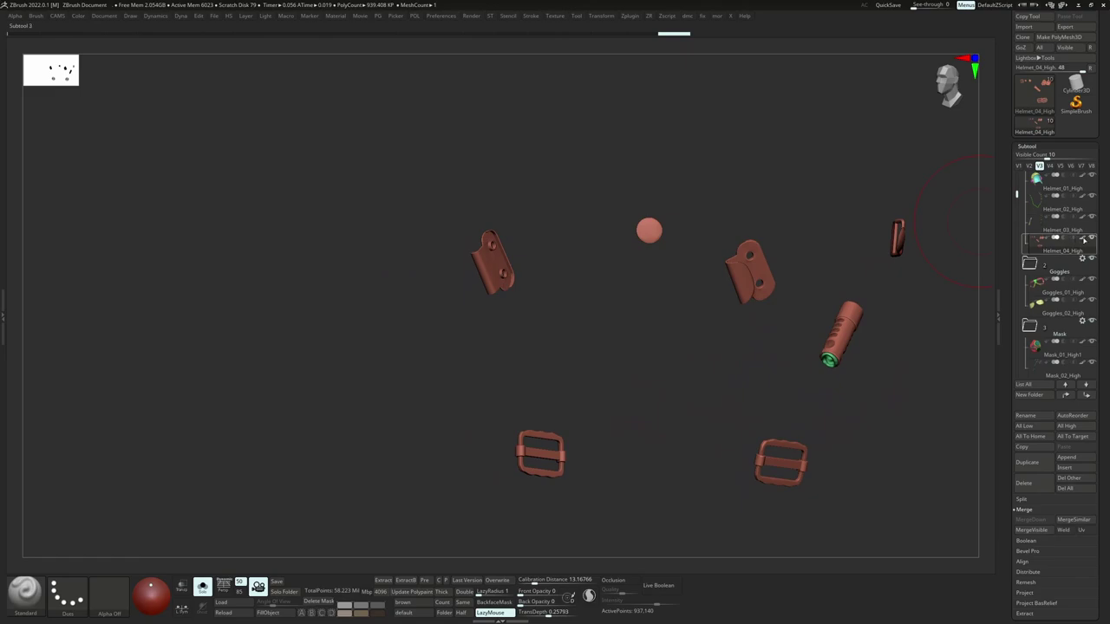
{"action": "right_click_drag", "start_coordinate": [842, 336], "coordinate": [784, 335], "text": "alt"}
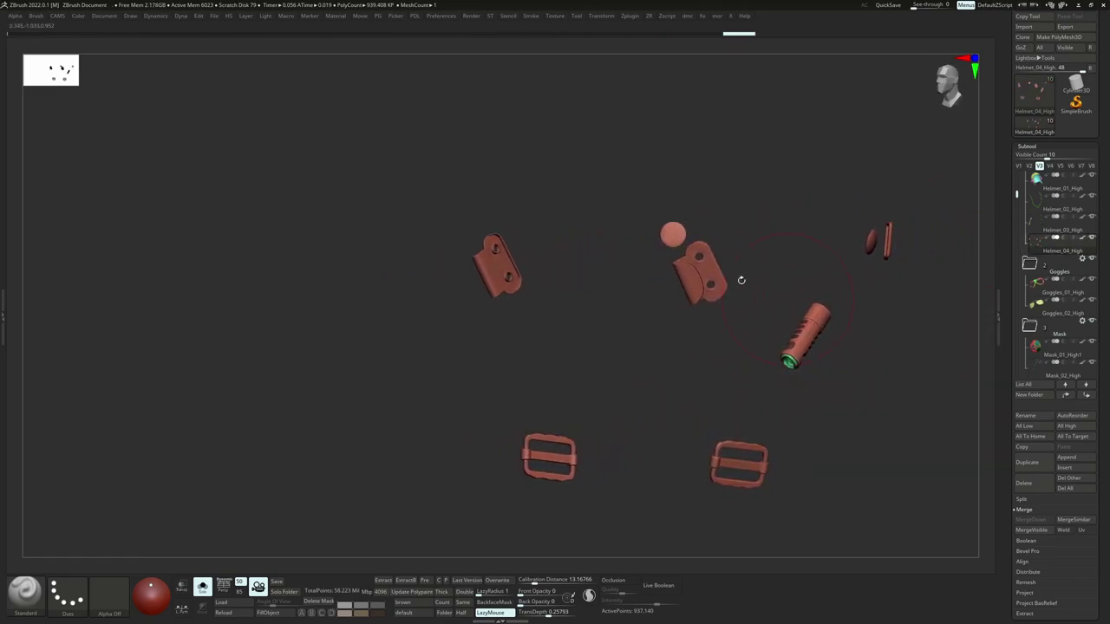
{"action": "right_click_drag", "start_coordinate": [696, 257], "coordinate": [748, 299], "text": "ctrl"}
{"action": "right_click_drag", "start_coordinate": [748, 300], "coordinate": [749, 317], "text": "ctrl"}
Examine the smooth bracket and the ribbed cylinder from several angles, declining Dynamic Subdiv.
{"action": "key", "text": "d"}
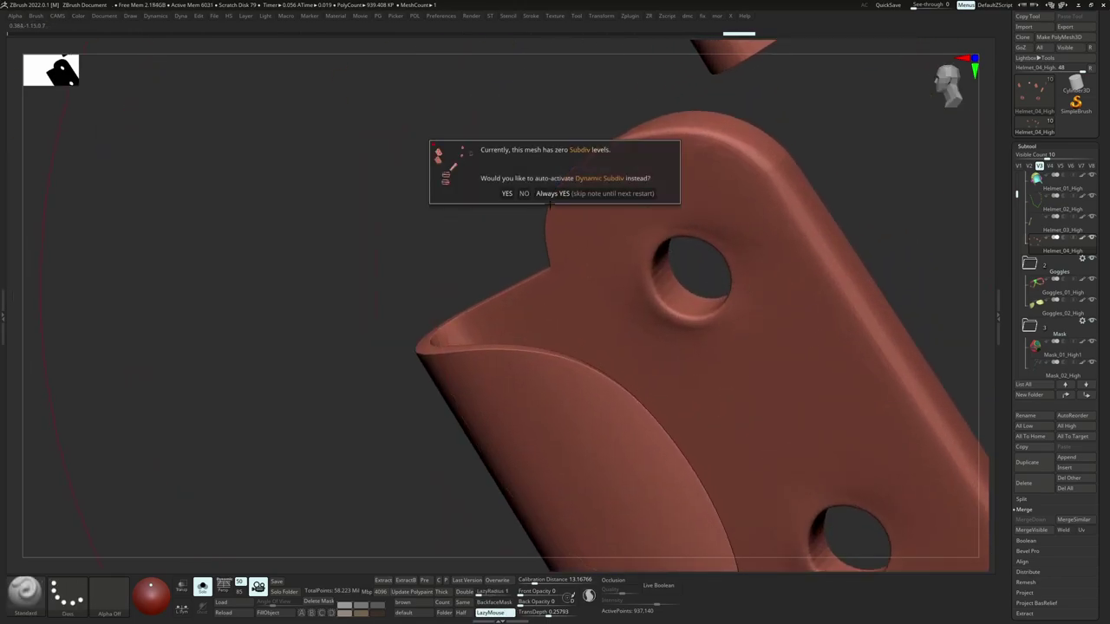
{"action": "left_click", "coordinate": [524, 195]}
{"action": "right_click_drag", "start_coordinate": [701, 287], "coordinate": [757, 381]}
{"action": "right_click_drag", "start_coordinate": [756, 382], "coordinate": [725, 195], "text": "ctrl"}
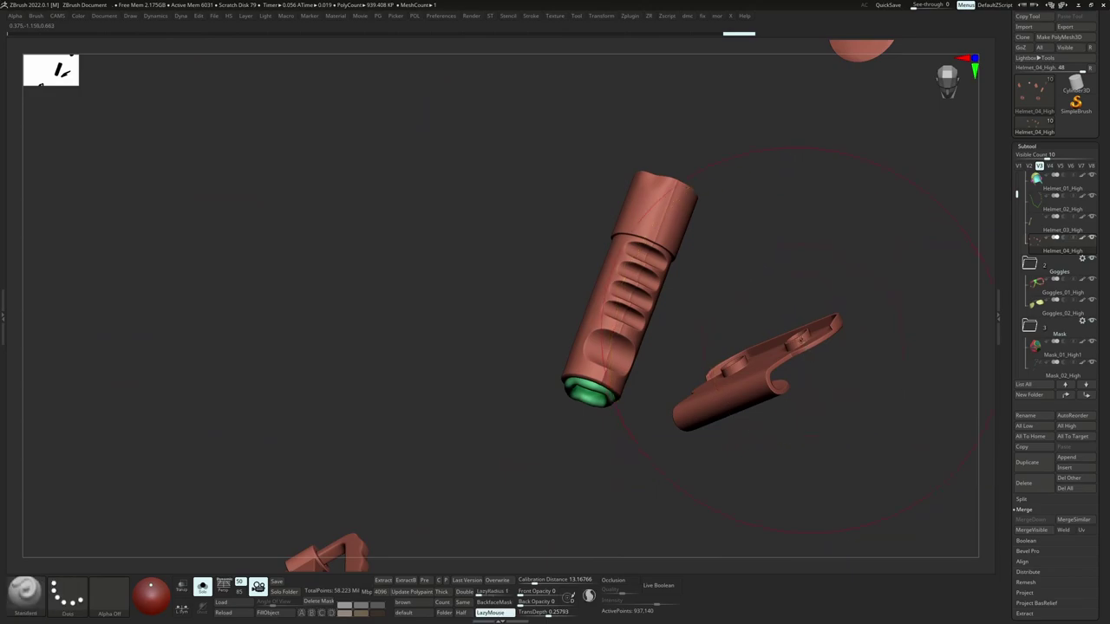
{"action": "mouse_move", "coordinate": [801, 341]}
{"action": "right_mouse_down"}
{"action": "mouse_move", "coordinate": [732, 359]}
{"action": "mouse_move", "coordinate": [867, 310]}
{"action": "mouse_move", "coordinate": [855, 381]}
{"action": "mouse_move", "coordinate": [853, 351]}
{"action": "mouse_move", "coordinate": [934, 431]}
{"action": "right_mouse_up"}
Compare the bracket with the complete helmet by switching between the full model and the solo view of Helmet_04_High.
{"action": "key", "text": "shift+s"}
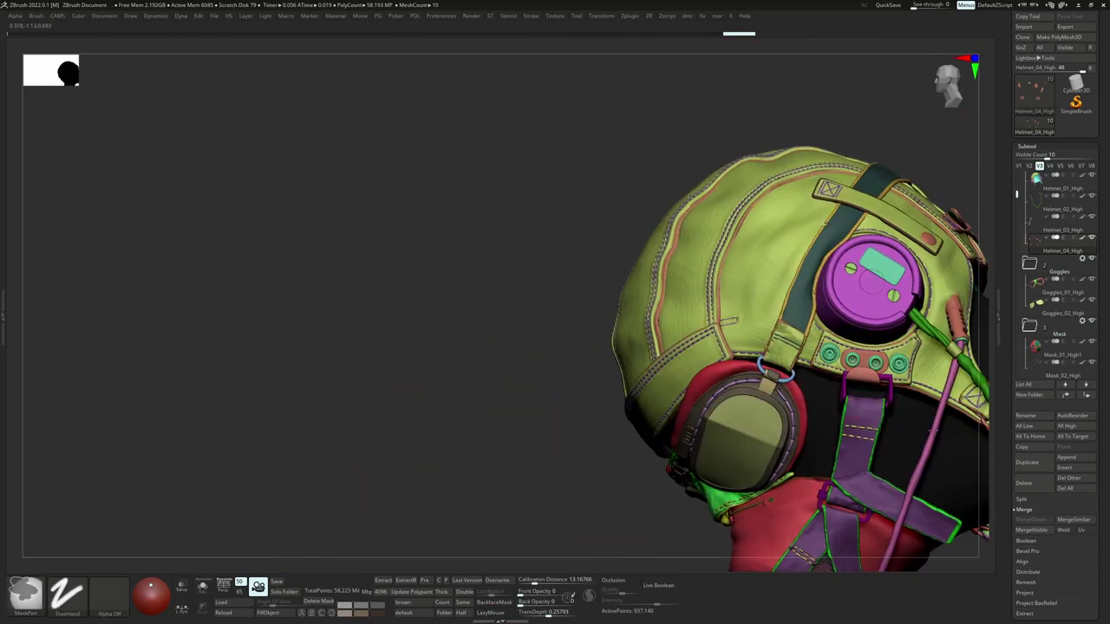
{"action": "right_click_drag", "start_coordinate": [854, 373], "coordinate": [786, 371], "text": "ctrl"}
{"action": "key", "text": "shift+s"}
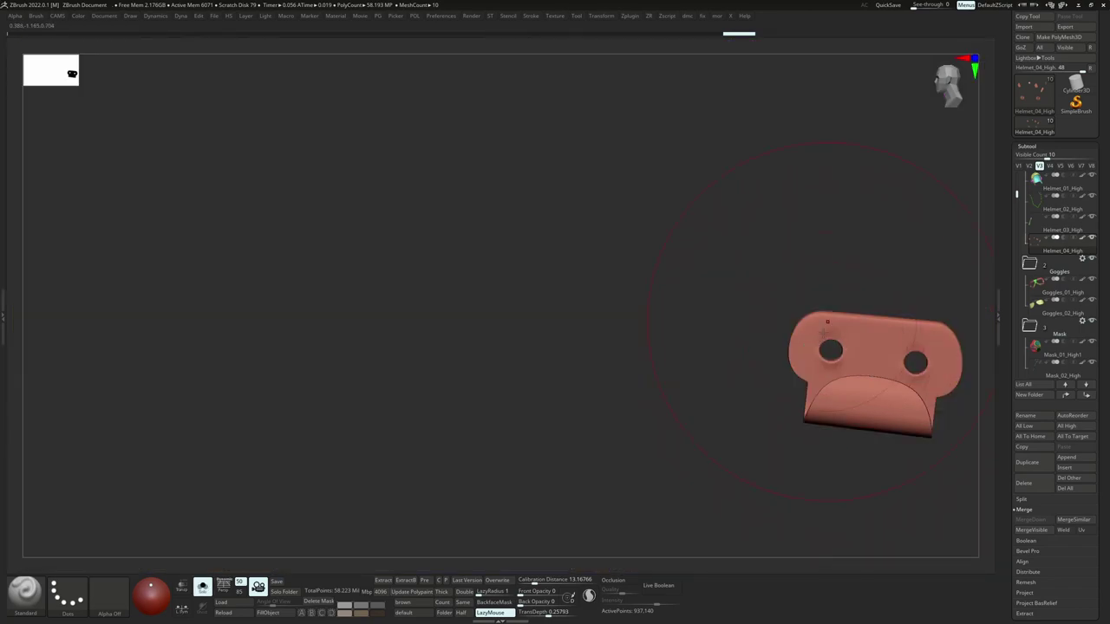
{"action": "key", "text": "shift+s"}
{"action": "right_click_drag", "start_coordinate": [824, 333], "coordinate": [813, 303]}
{"action": "key", "text": "shift+s"}
{"action": "right_click_drag", "start_coordinate": [736, 387], "coordinate": [693, 407], "text": "ctrl"}
{"action": "right_click_drag", "start_coordinate": [694, 408], "coordinate": [767, 350]}
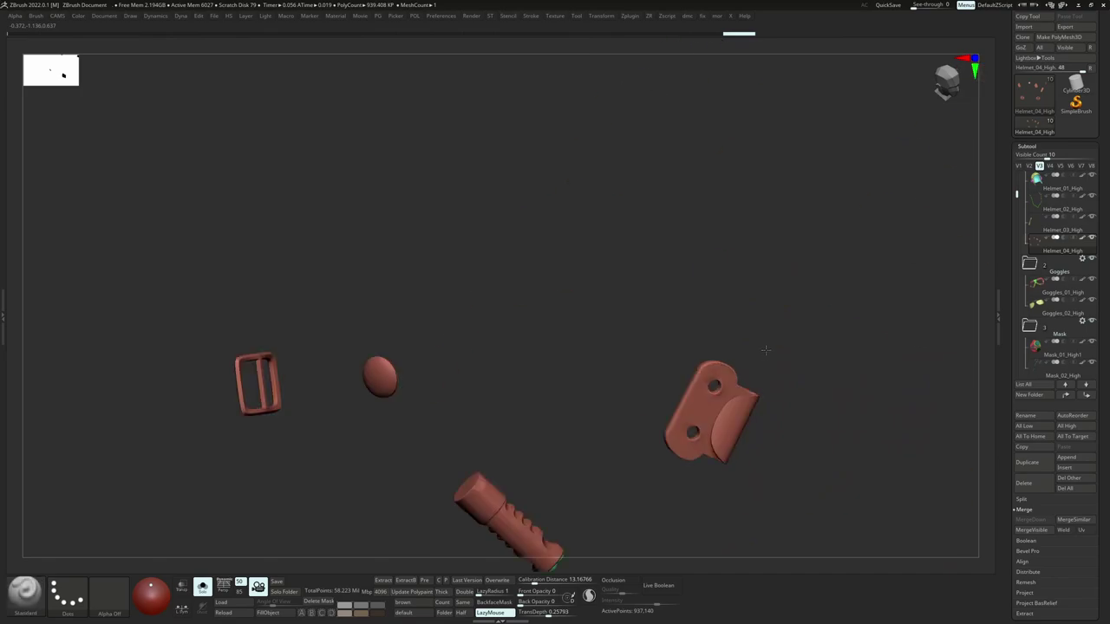
{"action": "right_click_drag", "start_coordinate": [811, 385], "coordinate": [911, 338], "text": "alt"}
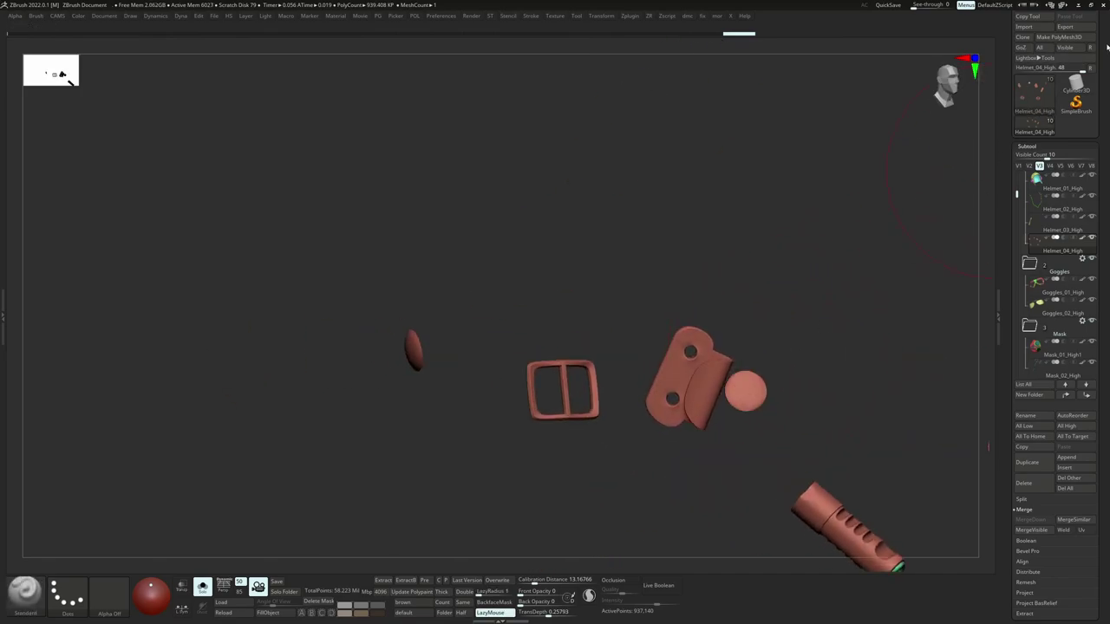
Save the tool as FINAL in the project's Ztl folder, replacing the existing file.
{"action": "scroll", "coordinate": [1089, 54], "scroll_direction": "up", "scroll_amount": 2}
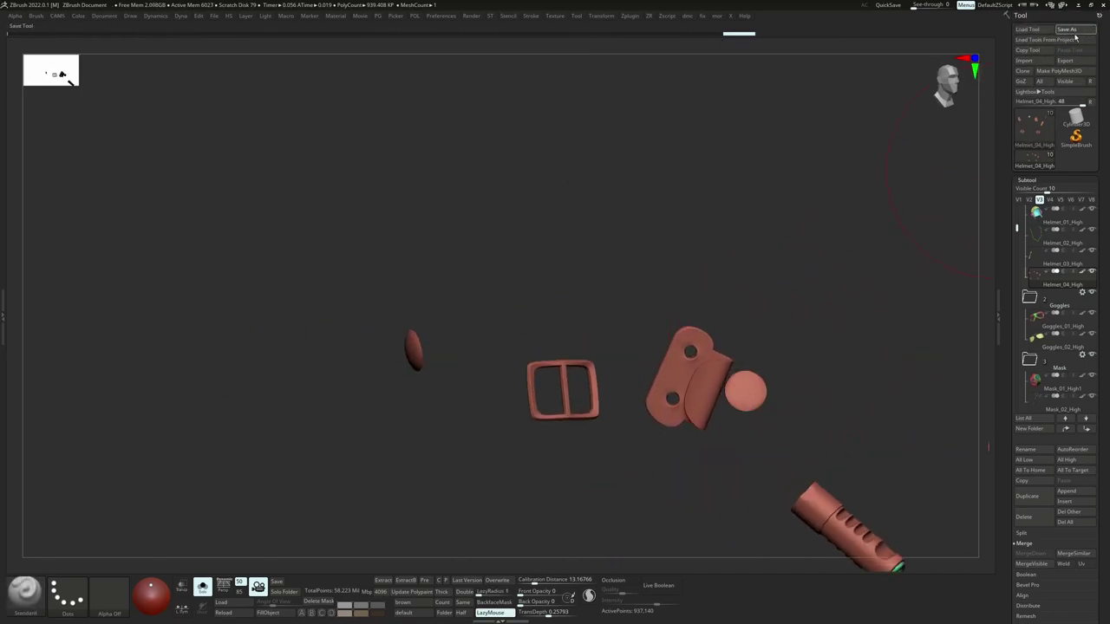
{"action": "left_click", "coordinate": [1068, 30]}
{"action": "double_click", "coordinate": [581, 250]}
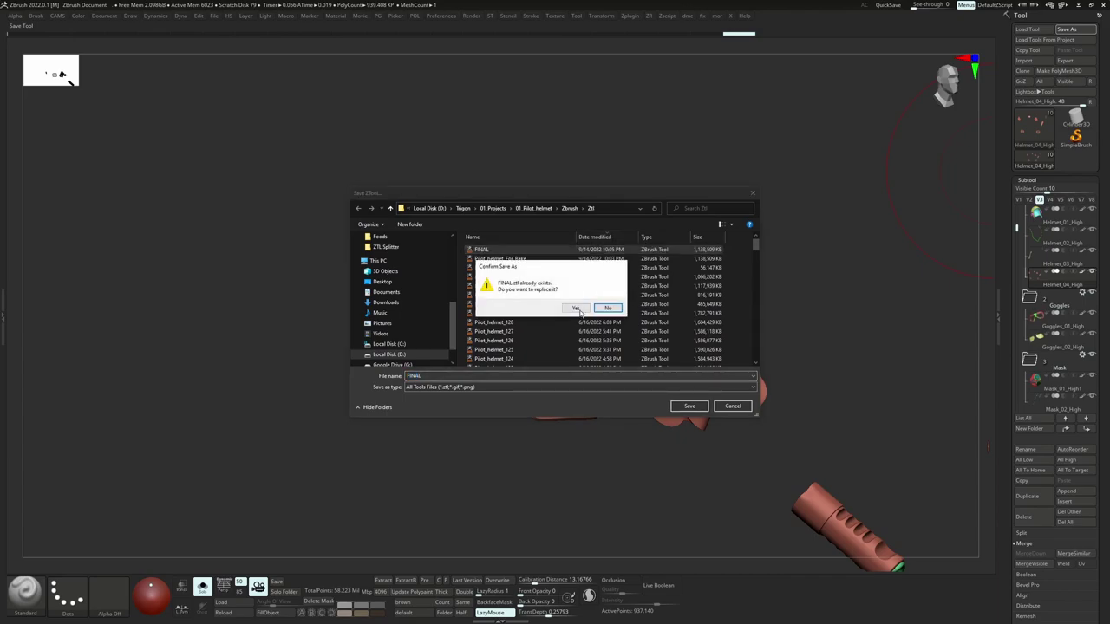
{"action": "left_click", "coordinate": [577, 309]}
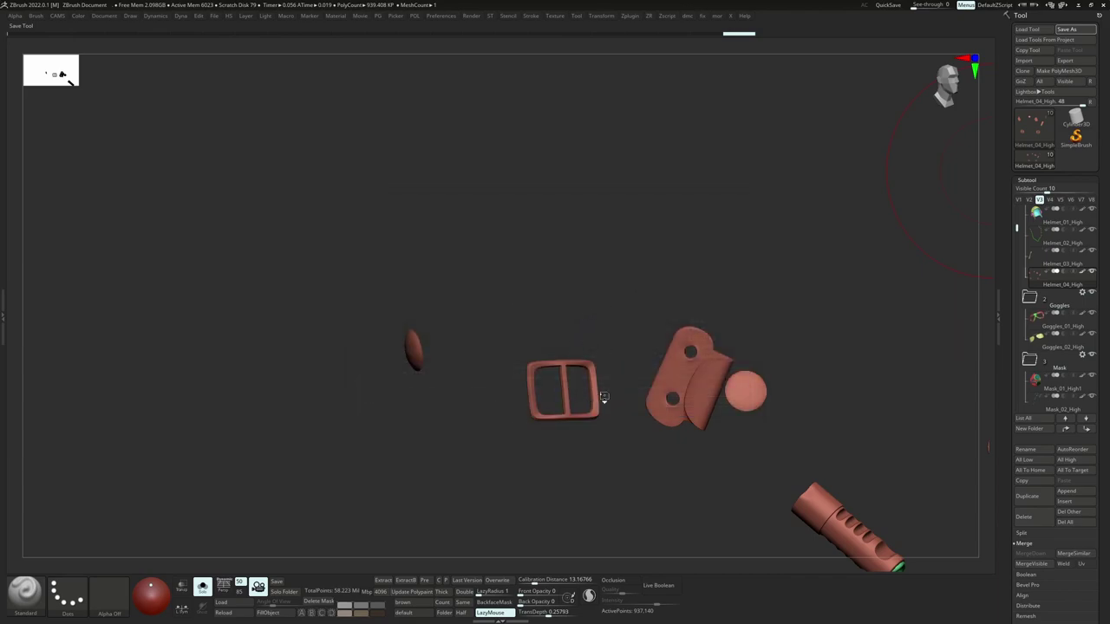
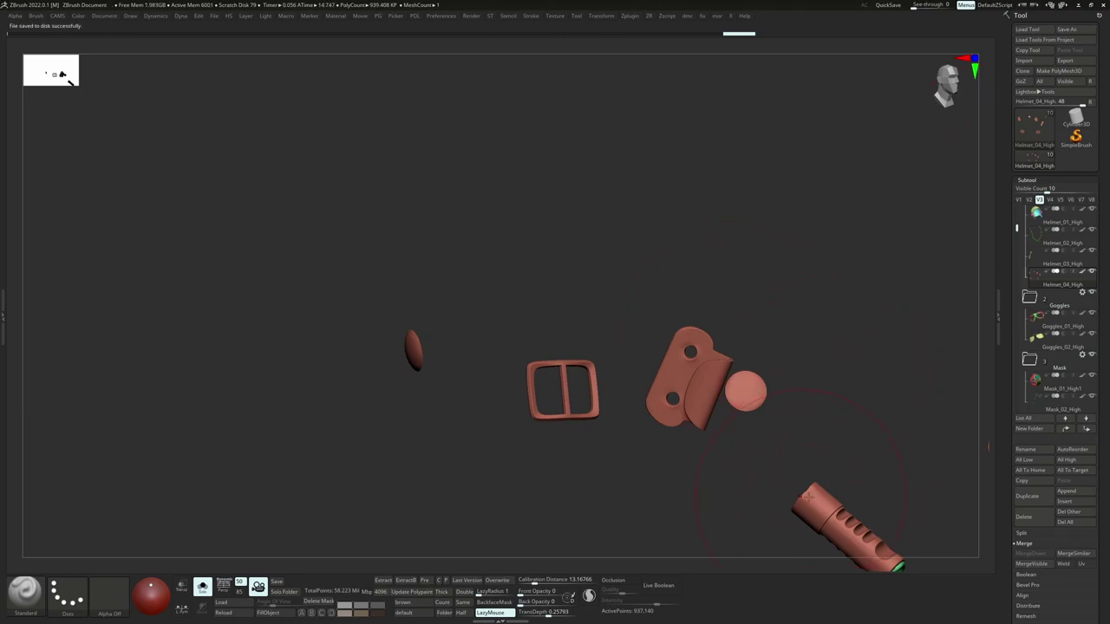
Export the Helmet_04_High subtool as an OBJ to the Marmoset Meshes\High folder, overwriting the existing Helmet_04_High file.
{"action": "right_click_drag", "start_coordinate": [808, 497], "coordinate": [731, 340]}
{"action": "right_click_drag", "start_coordinate": [731, 340], "coordinate": [777, 414], "text": "ctrl"}
{"action": "key", "text": "alt+s"}
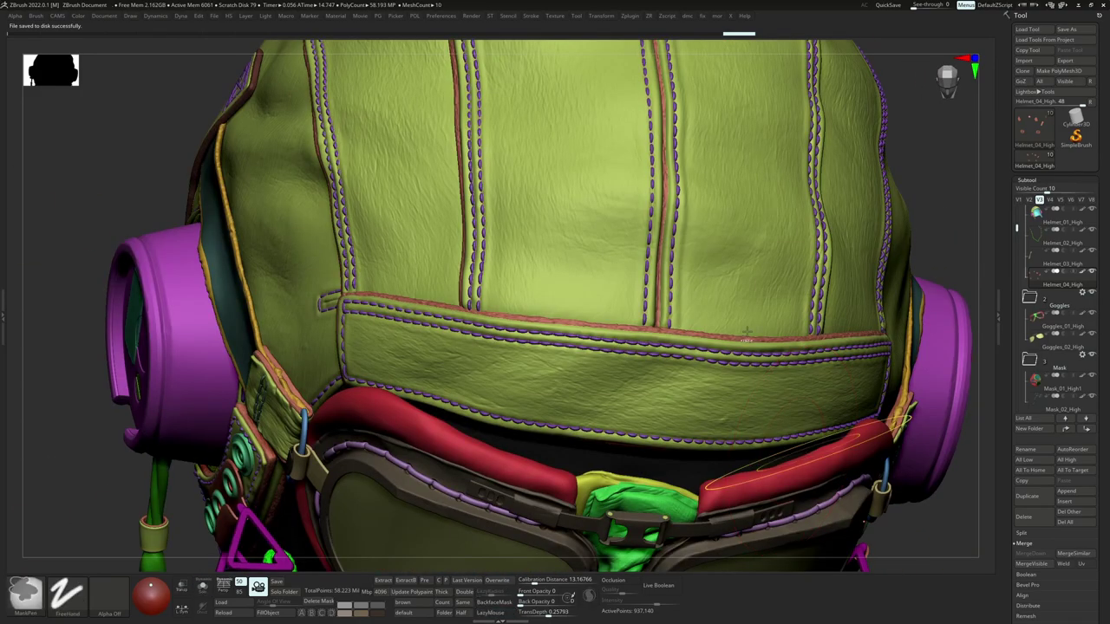
{"action": "right_click_drag", "start_coordinate": [746, 330], "coordinate": [760, 360]}
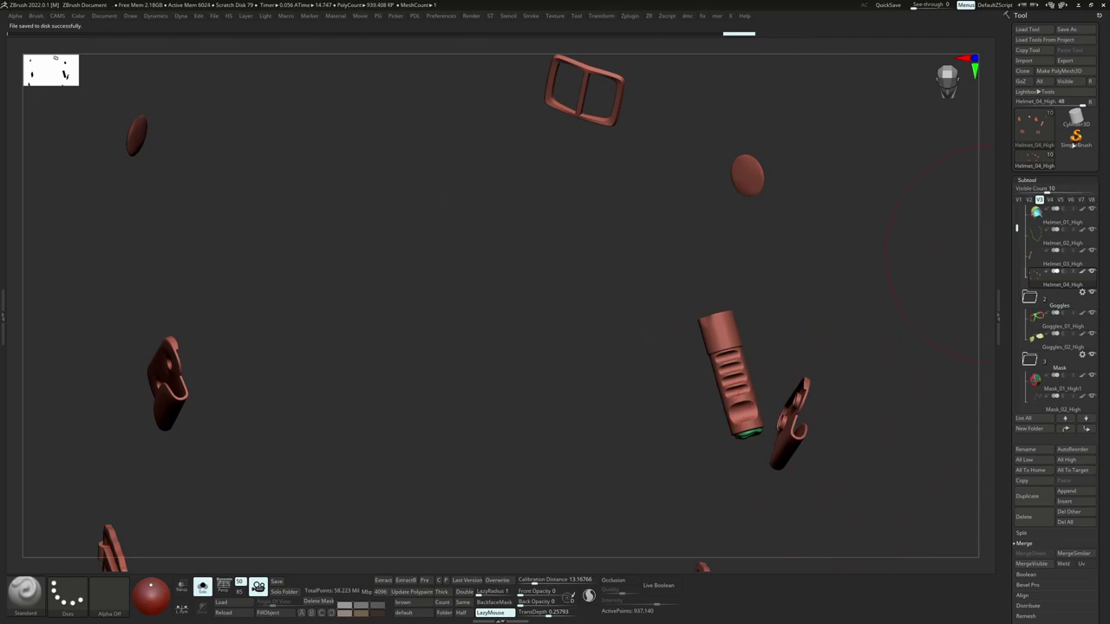
{"action": "left_click", "coordinate": [1081, 62]}
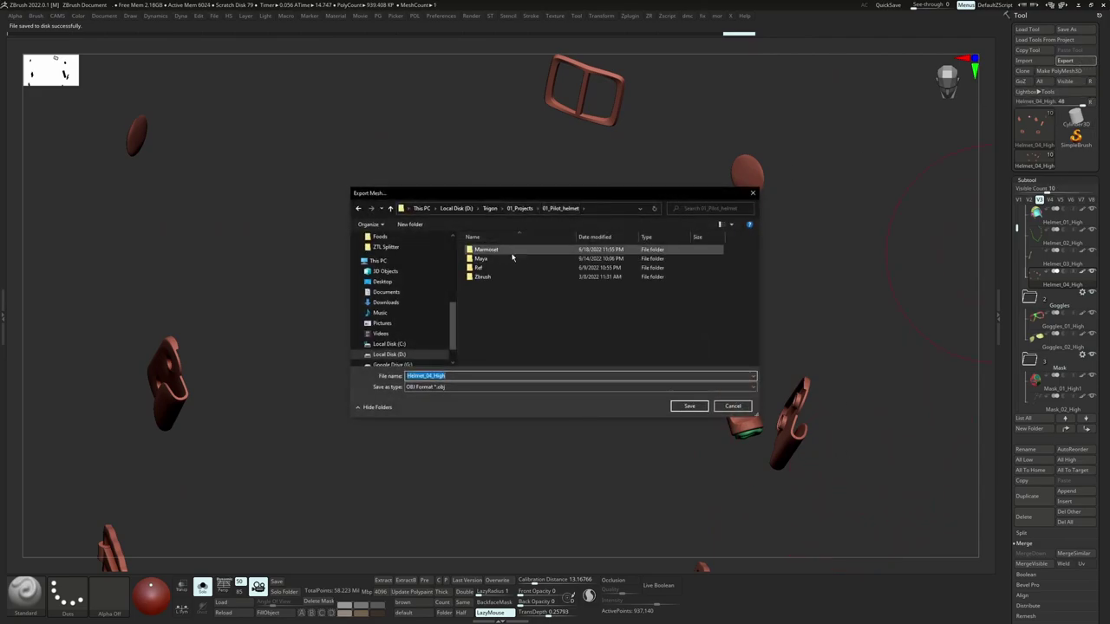
{"action": "double_click", "coordinate": [511, 250]}
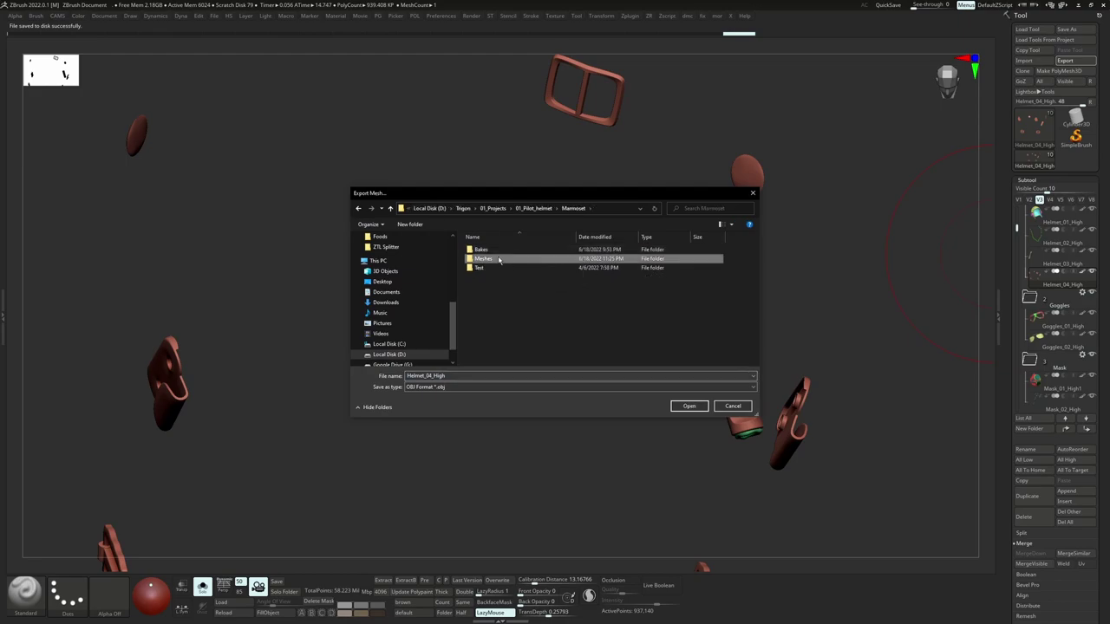
{"action": "double_click", "coordinate": [495, 259]}
{"action": "double_click", "coordinate": [490, 250]}
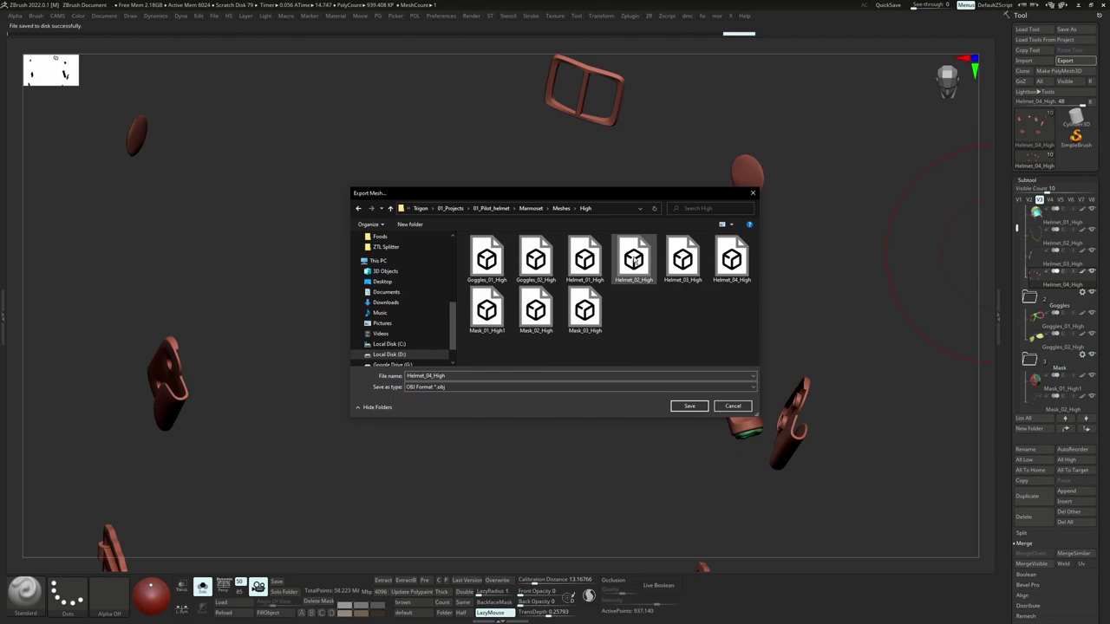
{"action": "double_click", "coordinate": [732, 260]}
{"action": "left_click", "coordinate": [584, 308]}
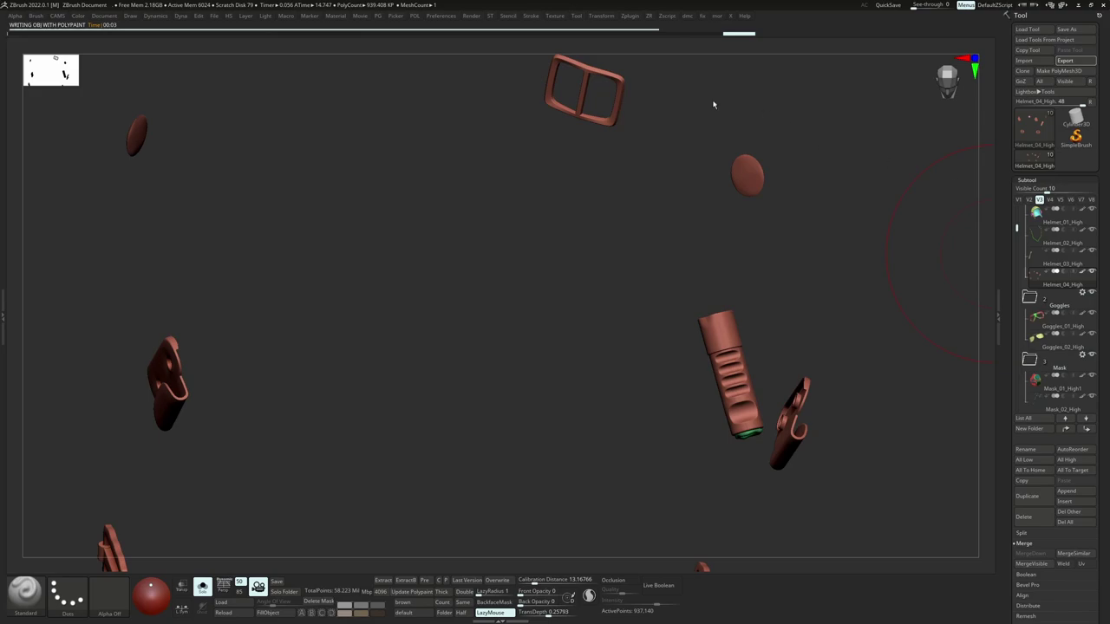
Switch to Marmoset Toolbag, display only the Low mesh of group 04, and select the Helmet bake project.
{"action": "key", "text": "alt+Tab"}
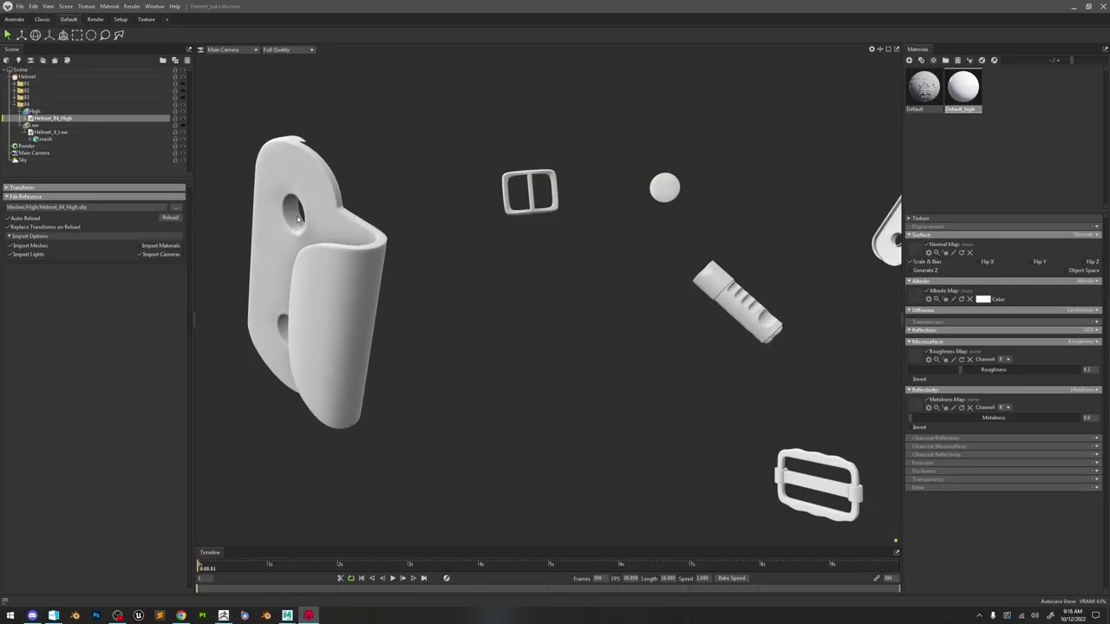
{"action": "left_click", "coordinate": [183, 126]}
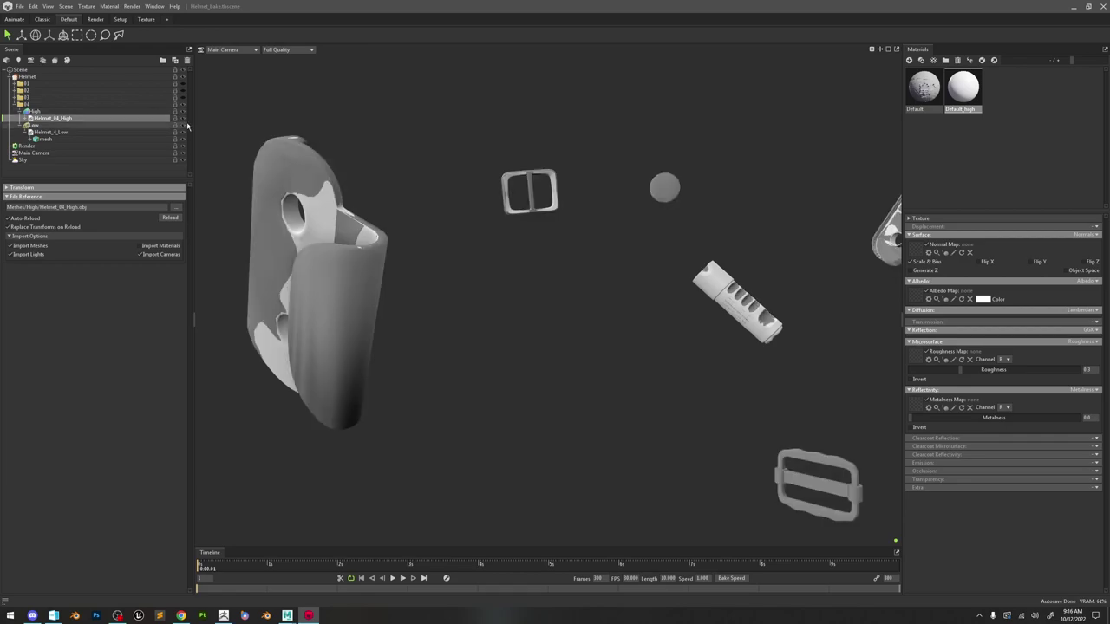
{"action": "left_click", "coordinate": [183, 126]}
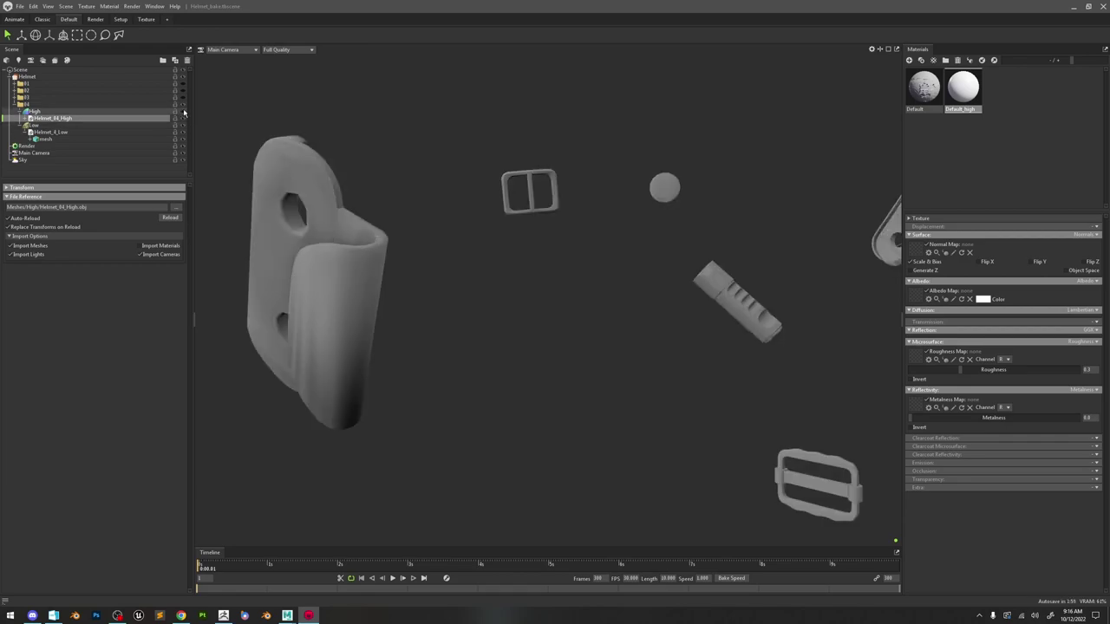
{"action": "left_click", "coordinate": [66, 77]}
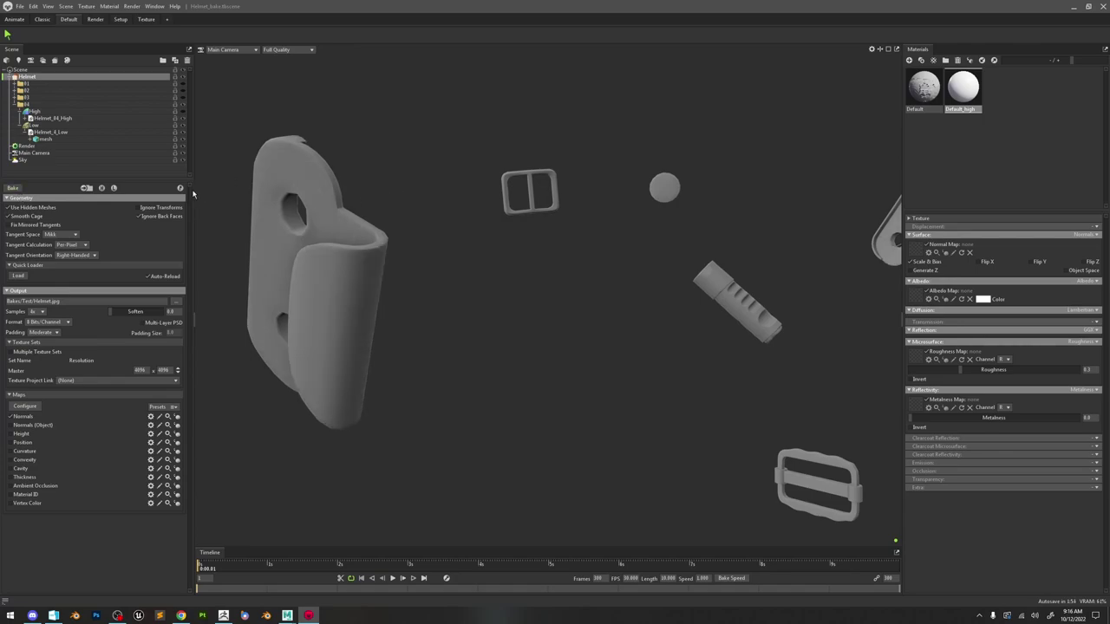
{"action": "left_click_drag", "start_coordinate": [310, 191], "coordinate": [429, 214]}
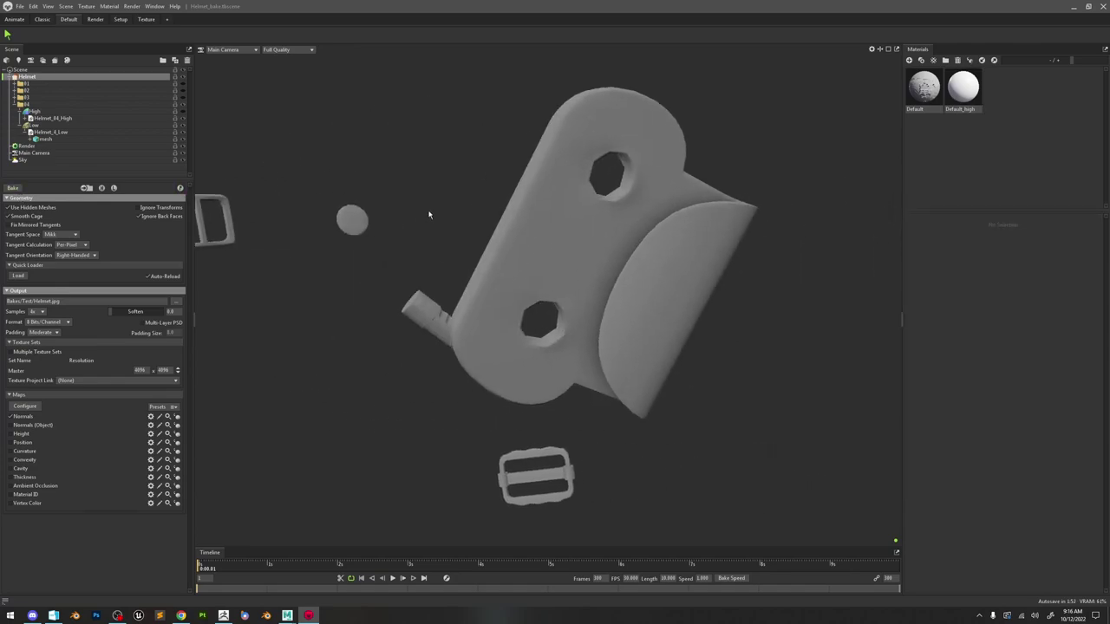
Switch to the Final_low_07.ma scene in Maya and show the low-poly bracket together with the rest of the helmet.
{"action": "mouse_move", "coordinate": [287, 614]}
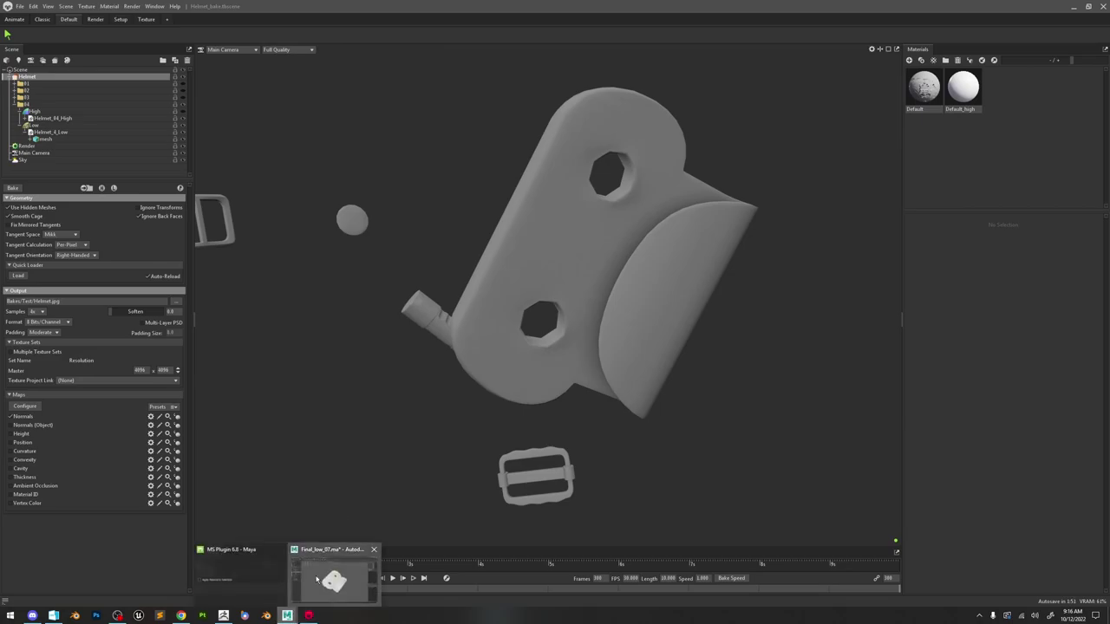
{"action": "left_click", "coordinate": [317, 579]}
{"action": "left_click", "coordinate": [373, 80]}
{"action": "scroll", "coordinate": [473, 274], "scroll_direction": "down", "scroll_amount": 3}
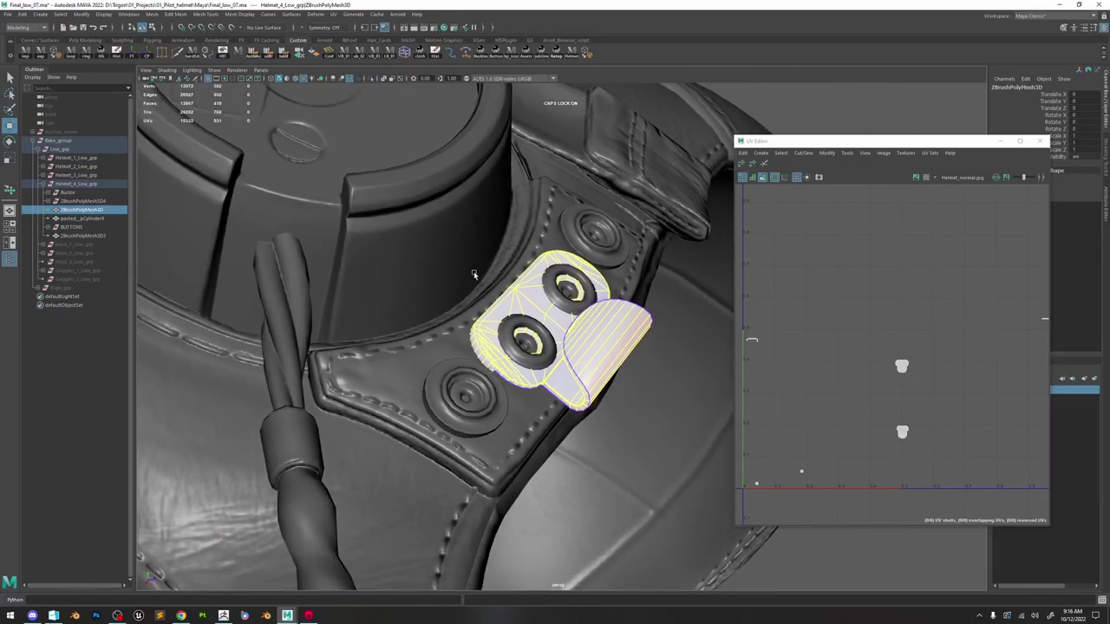
Display the viewport with shaded textures and clear the selection of the low-poly bracket.
{"action": "key", "text": "6"}
{"action": "key", "text": "7"}
{"action": "scroll", "coordinate": [632, 342], "scroll_direction": "down", "scroll_amount": 4}
{"action": "key", "text": "6"}
{"action": "left_click", "coordinate": [668, 460]}
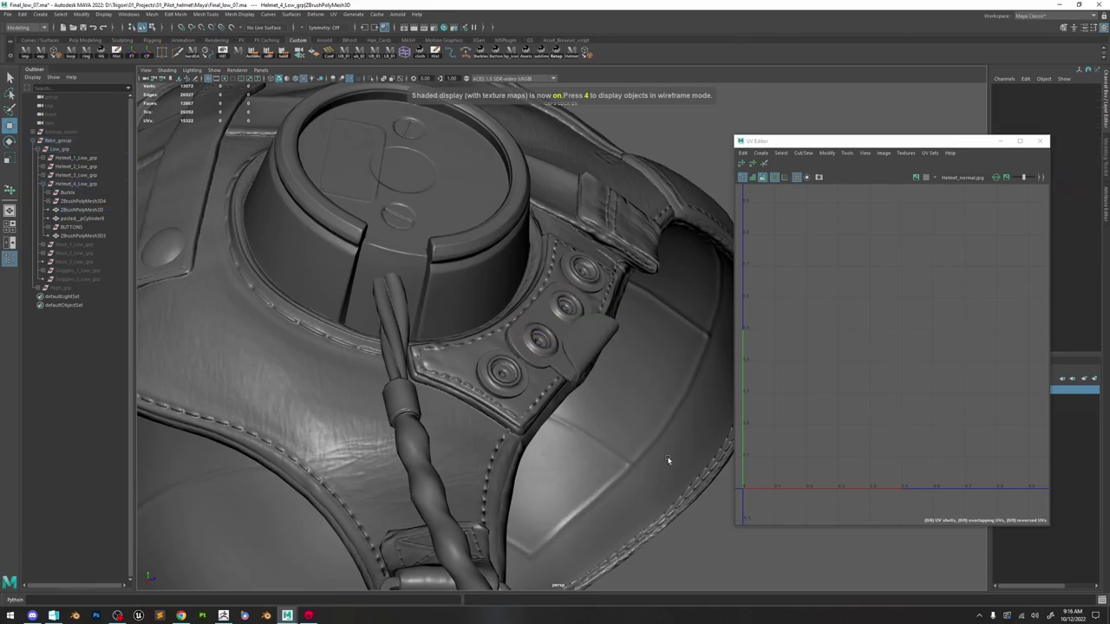
Examine the textured low-poly helmet from the front, earpiece, strap and rear areas, and close the UV Editor.
{"action": "left_click_drag", "start_coordinate": [668, 461], "coordinate": [504, 350], "text": "alt"}
{"action": "scroll", "coordinate": [589, 328], "scroll_direction": "down", "scroll_amount": 3}
{"action": "right_click_drag", "start_coordinate": [504, 350], "coordinate": [425, 330], "text": "alt"}
{"action": "left_click_drag", "start_coordinate": [639, 321], "coordinate": [538, 326], "text": "alt"}
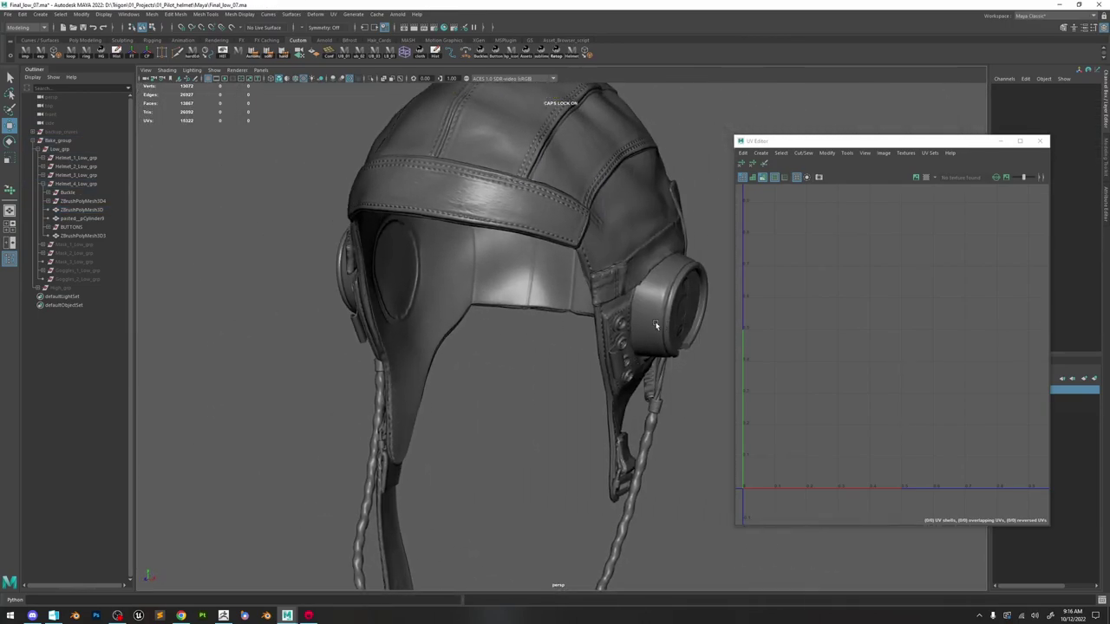
{"action": "middle_click_drag", "start_coordinate": [657, 325], "coordinate": [584, 286], "text": "alt"}
{"action": "right_click_drag", "start_coordinate": [584, 286], "coordinate": [801, 483], "text": "alt"}
{"action": "left_click_drag", "start_coordinate": [704, 345], "coordinate": [579, 358], "text": "alt"}
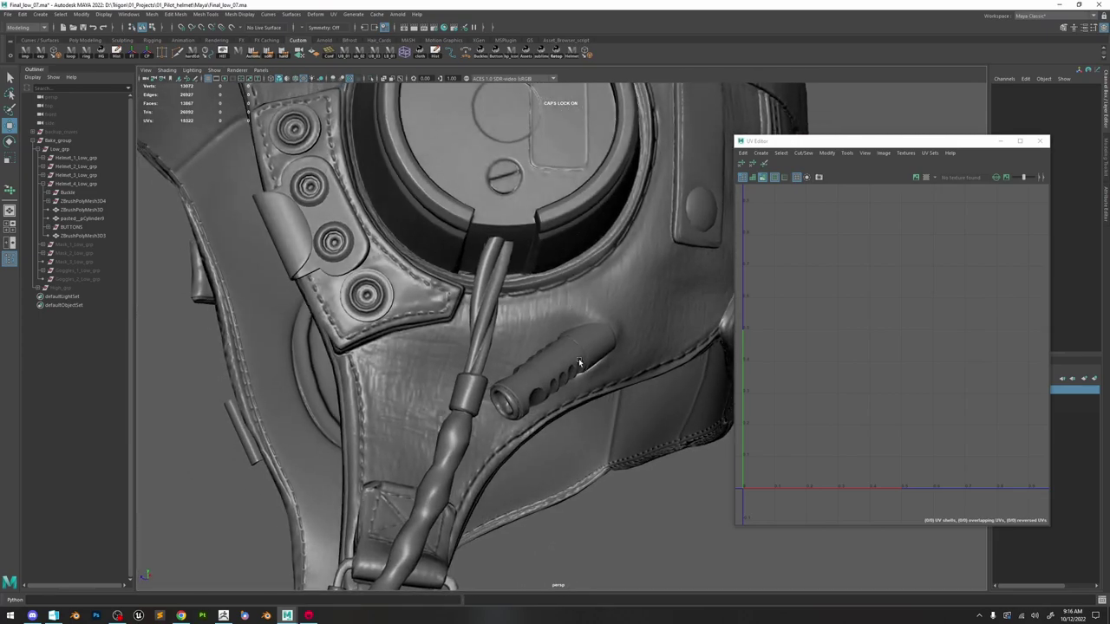
{"action": "middle_click_drag", "start_coordinate": [589, 462], "coordinate": [579, 378], "text": "alt"}
{"action": "scroll", "coordinate": [580, 378], "scroll_direction": "down", "scroll_amount": 3}
{"action": "left_click_drag", "start_coordinate": [579, 378], "coordinate": [578, 281], "text": "alt"}
{"action": "scroll", "coordinate": [477, 289], "scroll_direction": "up", "scroll_amount": 3}
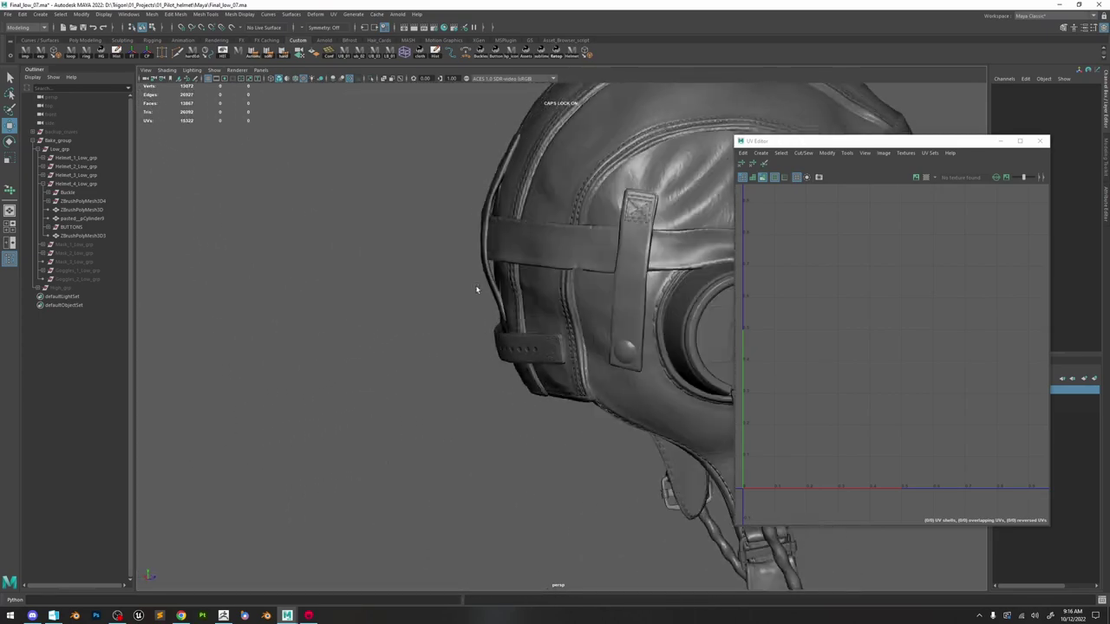
{"action": "scroll", "coordinate": [578, 281], "scroll_direction": "down", "scroll_amount": 4}
{"action": "left_click_drag", "start_coordinate": [672, 265], "coordinate": [451, 276], "text": "alt"}
{"action": "left_click", "coordinate": [1036, 142]}
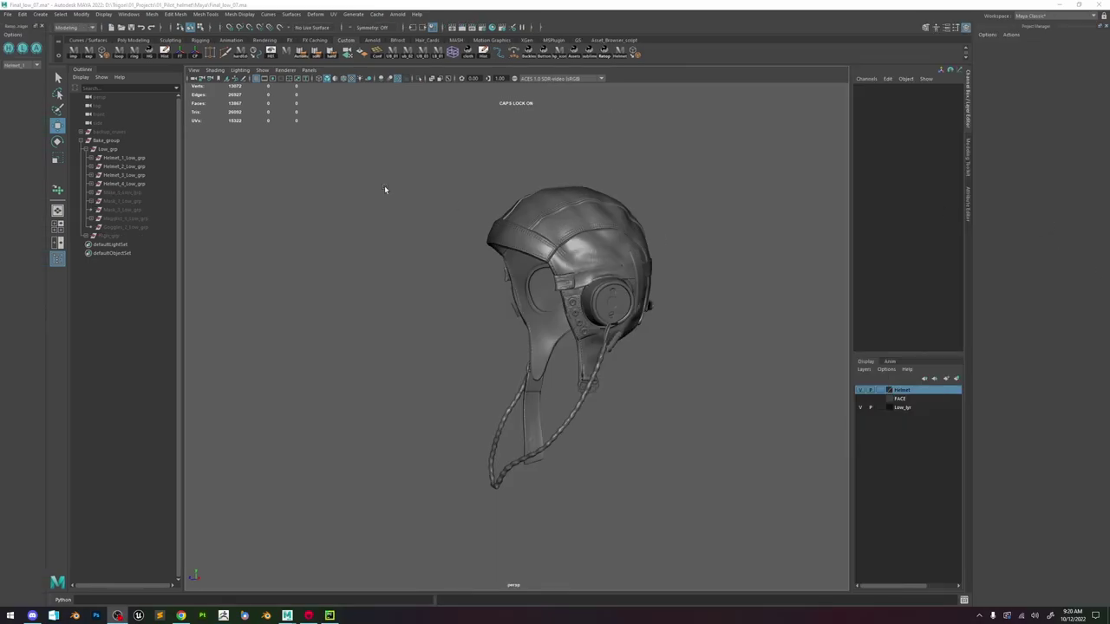
Unhide the Mask_1, Mask_2 and Mask_3 low groups beside the helmet and close the project manager panel.
{"action": "left_click_drag", "start_coordinate": [478, 252], "coordinate": [542, 234], "text": "alt"}
{"action": "right_click_drag", "start_coordinate": [542, 234], "coordinate": [592, 208], "text": "alt"}
{"action": "middle_click_drag", "start_coordinate": [592, 208], "coordinate": [501, 284], "text": "alt"}
{"action": "left_click_drag", "start_coordinate": [502, 285], "coordinate": [554, 183], "text": "alt"}
{"action": "left_click", "coordinate": [477, 178]}
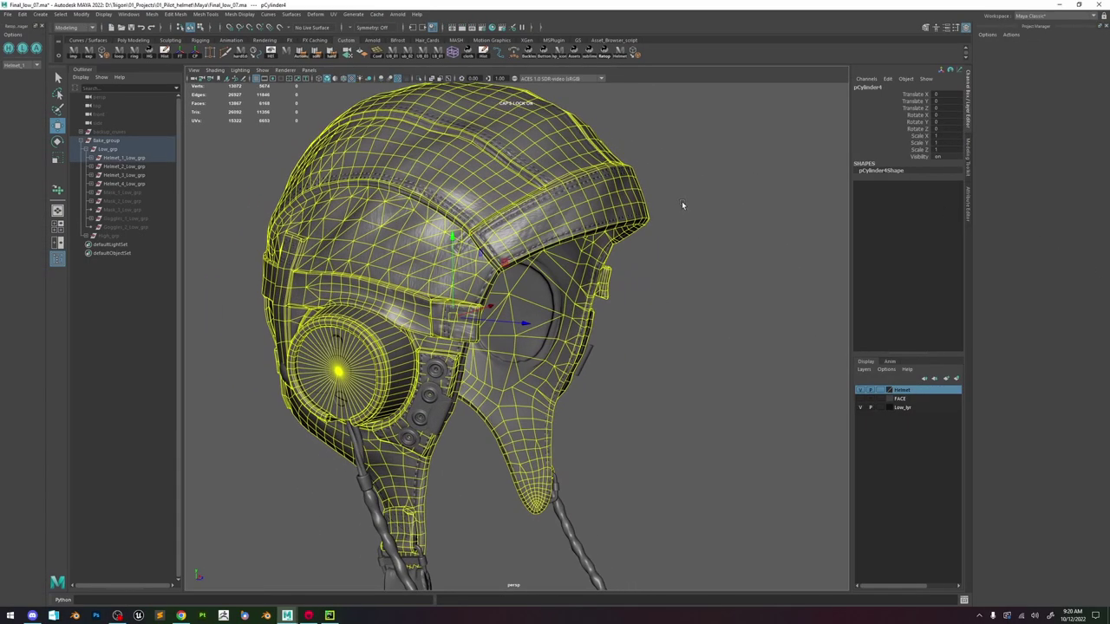
{"action": "left_click", "coordinate": [132, 193]}
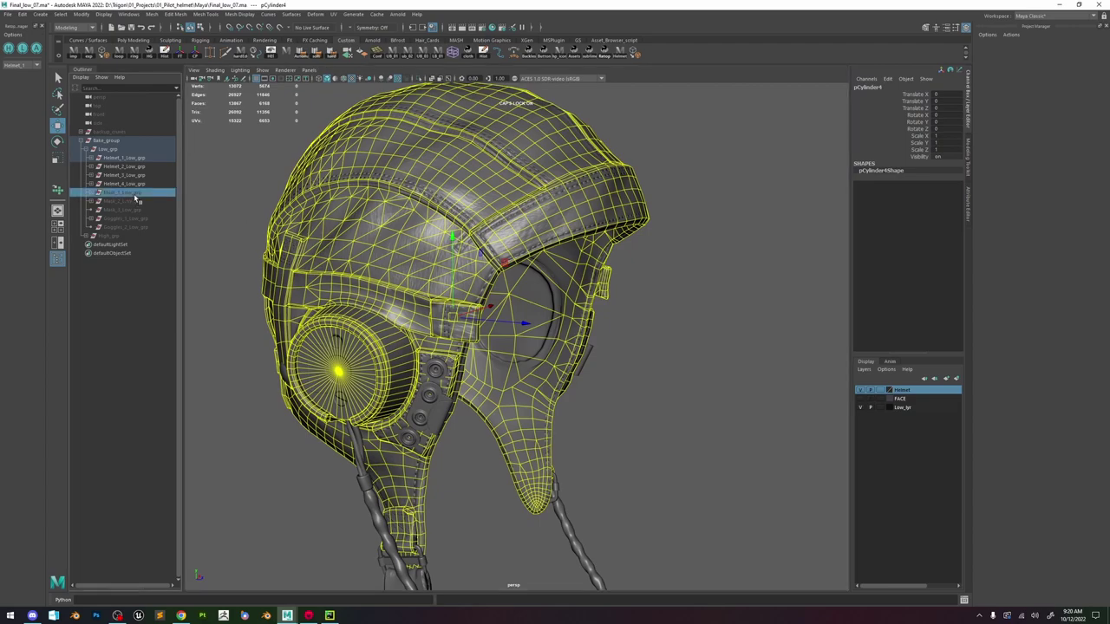
{"action": "left_click", "coordinate": [130, 211], "text": "shift"}
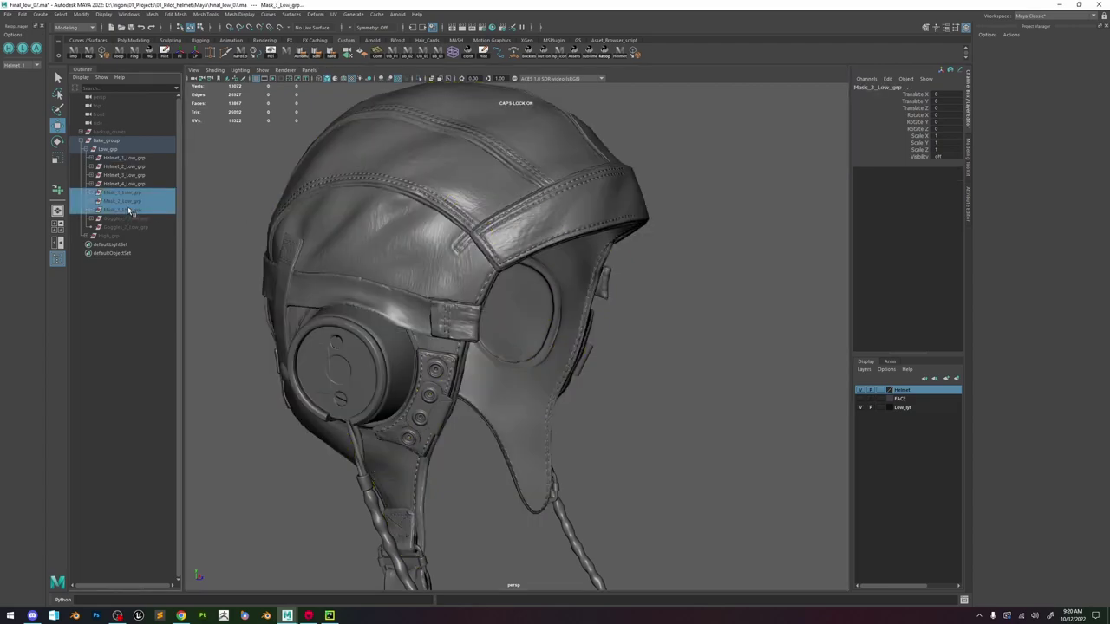
{"action": "key", "text": "shift+h"}
{"action": "scroll", "coordinate": [769, 201], "scroll_direction": "down", "scroll_amount": 4}
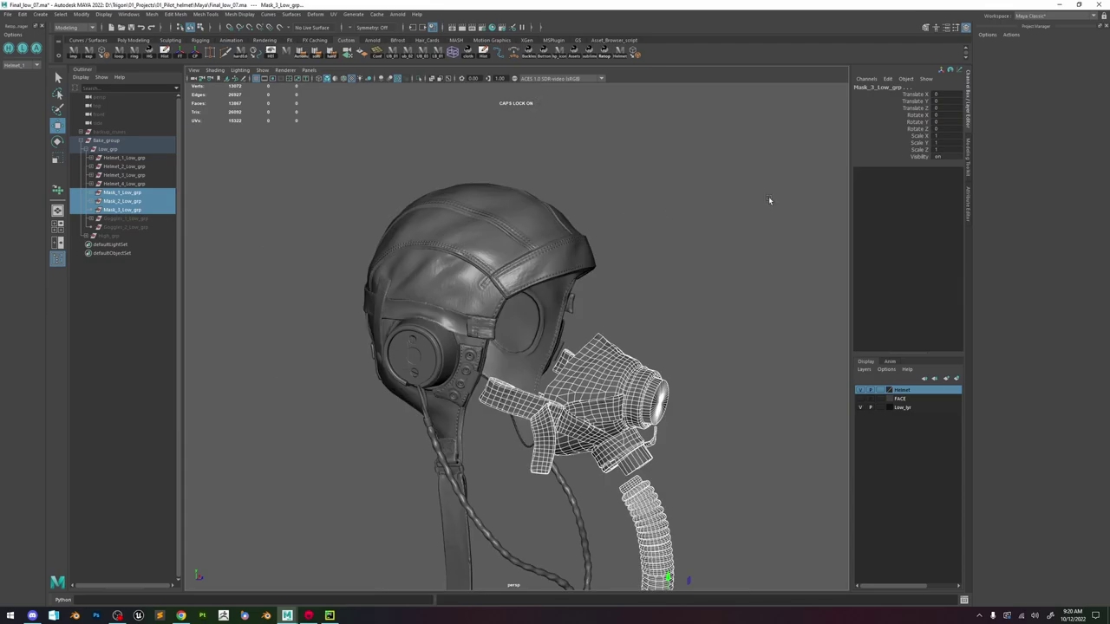
{"action": "left_click", "coordinate": [1105, 28]}
{"action": "left_click_drag", "start_coordinate": [784, 328], "coordinate": [706, 342], "text": "alt"}
{"action": "middle_click_drag", "start_coordinate": [706, 342], "coordinate": [709, 303], "text": "alt"}
Unhide the two low-poly goggles groups on the helmet.
{"action": "left_click", "coordinate": [127, 219]}
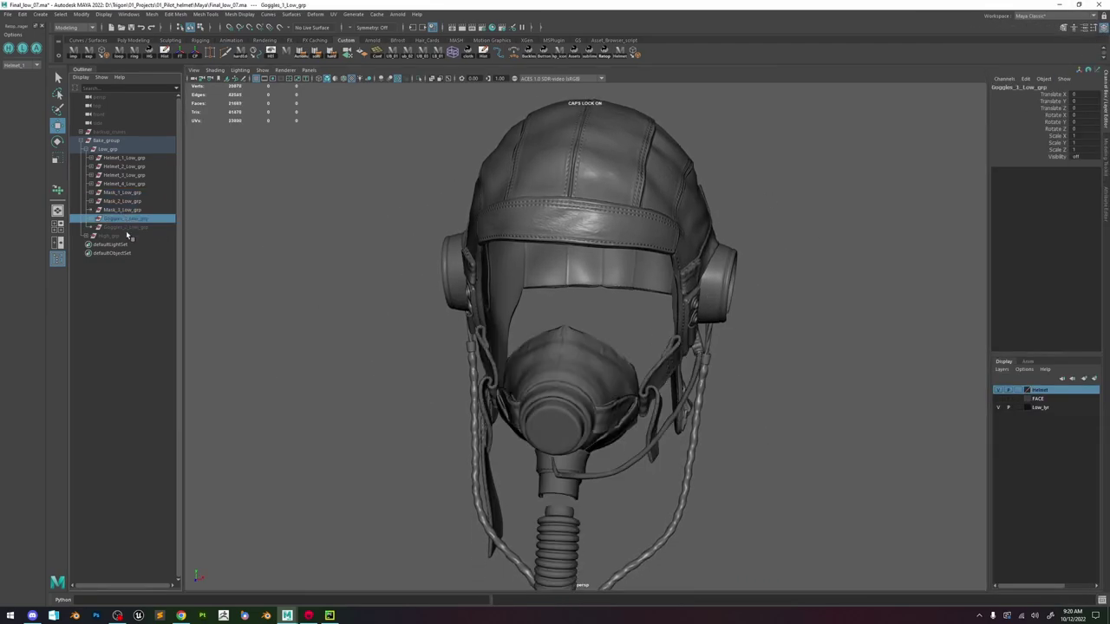
{"action": "left_click", "coordinate": [126, 228], "text": "shift"}
{"action": "key", "text": "shift+h"}
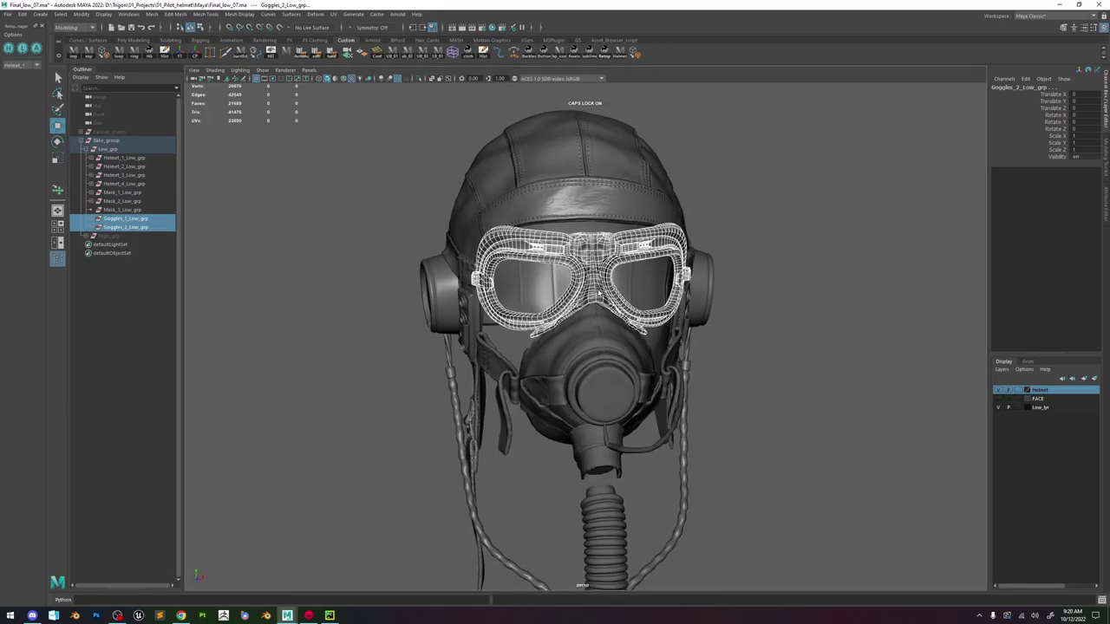
Frame the goggle half polySurface10 and choose Goggle_1 as the bake group to display.
{"action": "left_click", "coordinate": [598, 289]}
{"action": "key", "text": "f"}
{"action": "left_click_drag", "start_coordinate": [485, 363], "coordinate": [421, 294], "text": "alt"}
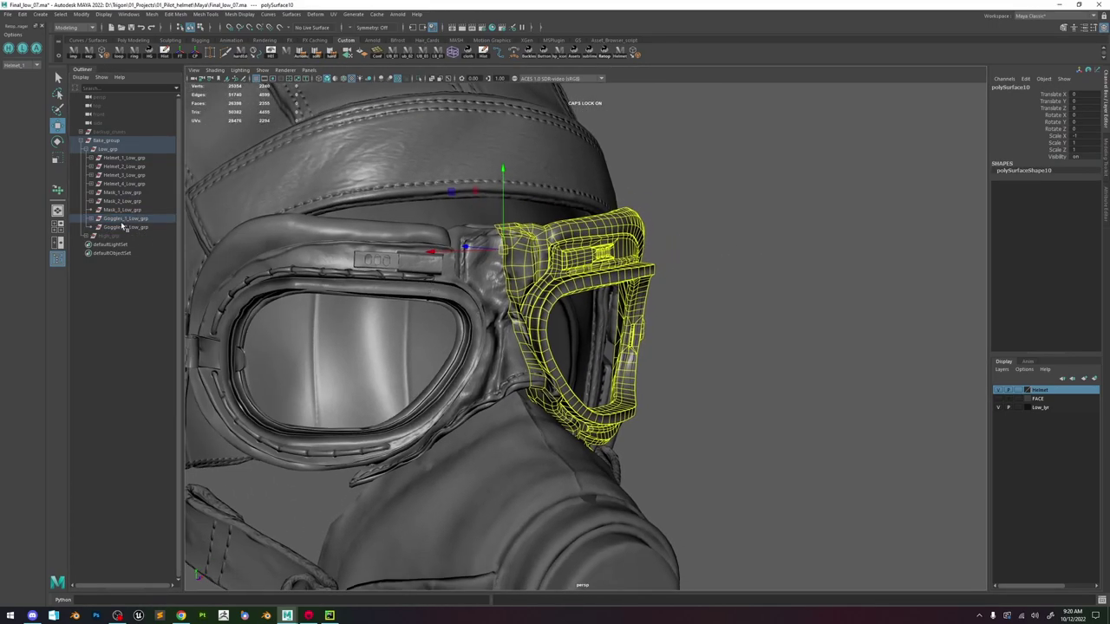
{"action": "left_click", "coordinate": [26, 65]}
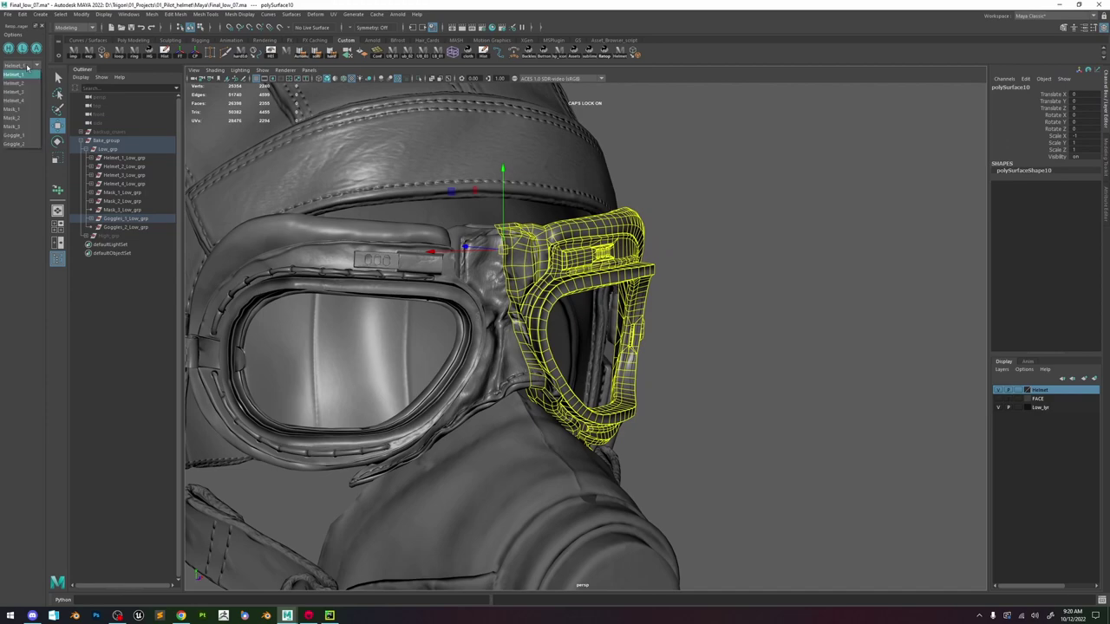
{"action": "left_click", "coordinate": [16, 135]}
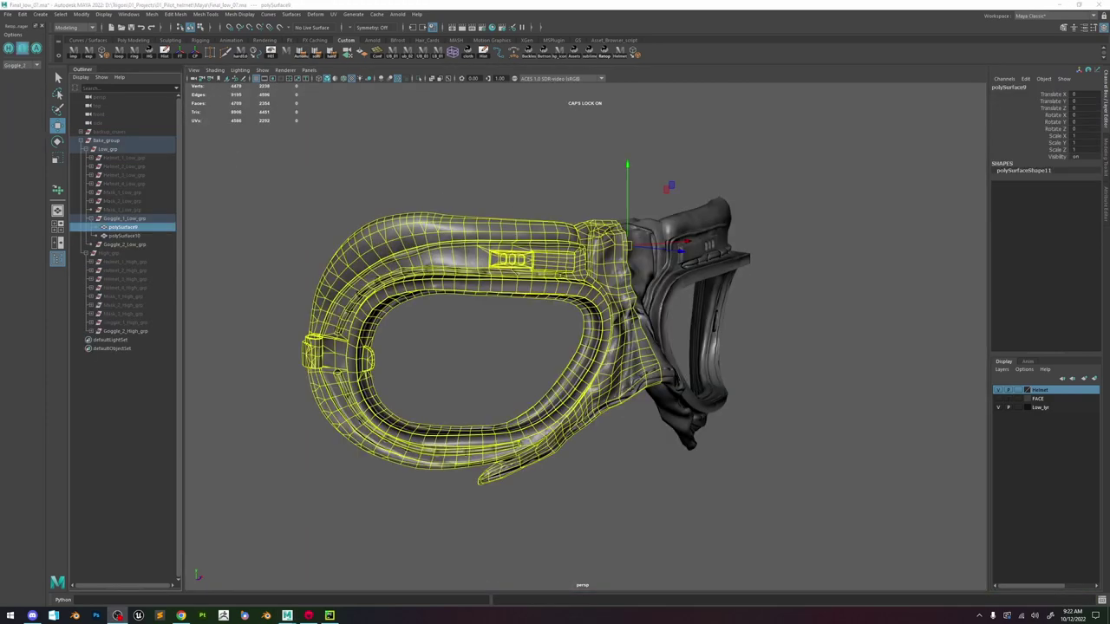
Display the high and low meshes of the Goggle_2 bake group together and expand Goggle_2_High_grp in the Outliner.
{"action": "left_click_drag", "start_coordinate": [606, 181], "coordinate": [498, 162], "text": "alt"}
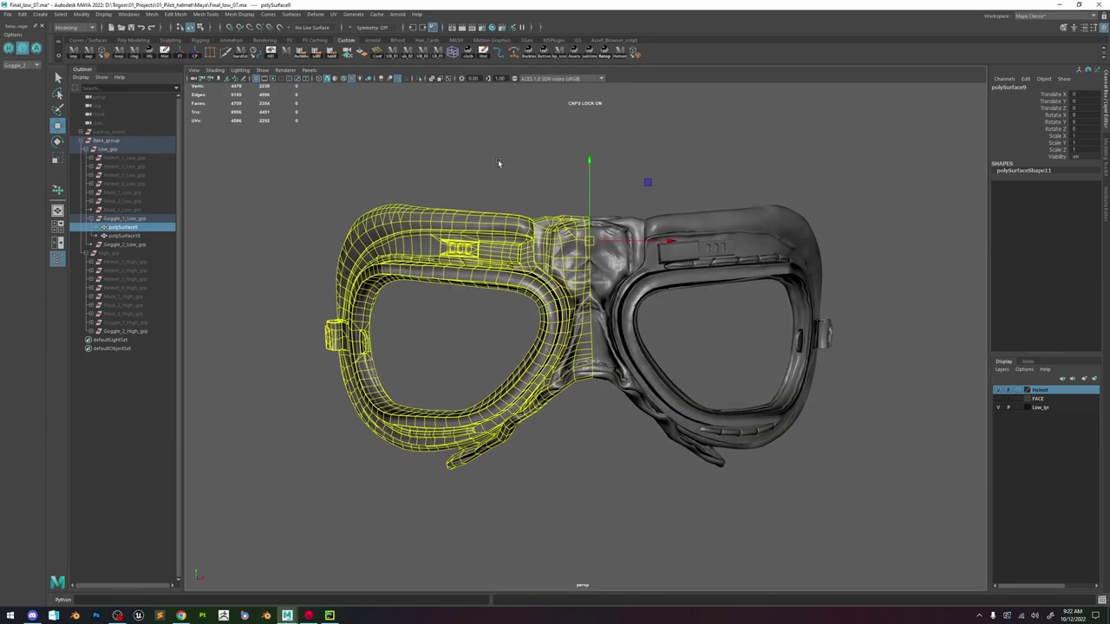
{"action": "left_click", "coordinate": [498, 161]}
{"action": "scroll", "coordinate": [498, 162], "scroll_direction": "up", "scroll_amount": 2}
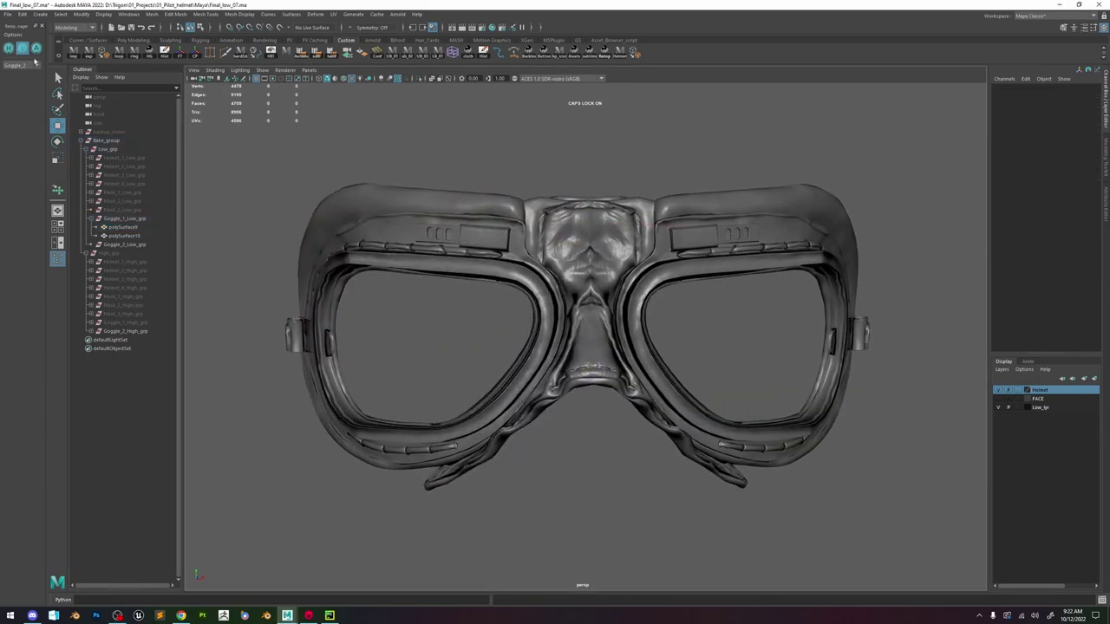
{"action": "left_click", "coordinate": [37, 50]}
{"action": "left_click_drag", "start_coordinate": [499, 229], "coordinate": [527, 237], "text": "alt"}
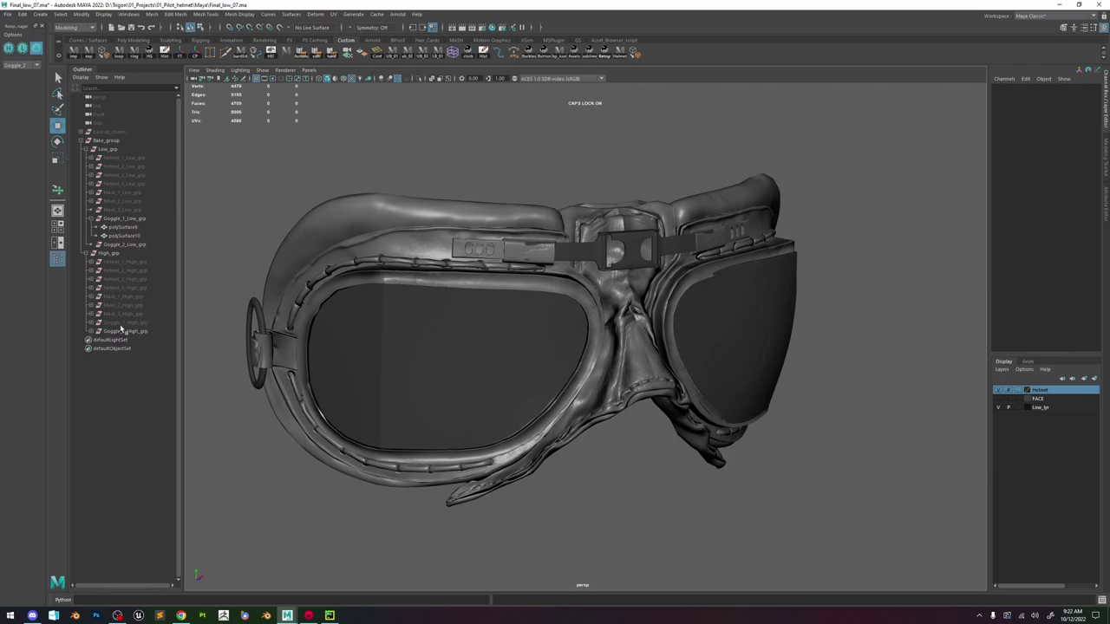
{"action": "left_click", "coordinate": [93, 332]}
Switch the displayed bake group to Goggle_1 and compare its high and low meshes from the front.
{"action": "left_click", "coordinate": [21, 65]}
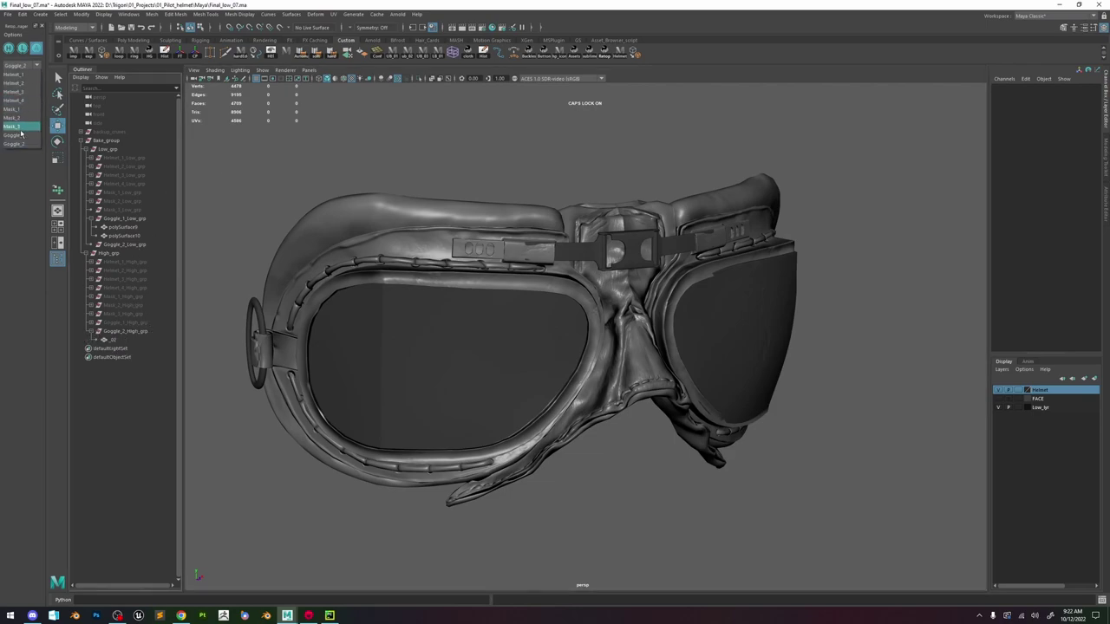
{"action": "left_click", "coordinate": [24, 143]}
{"action": "left_click_drag", "start_coordinate": [486, 252], "coordinate": [552, 243], "text": "alt"}
{"action": "left_click", "coordinate": [8, 48]}
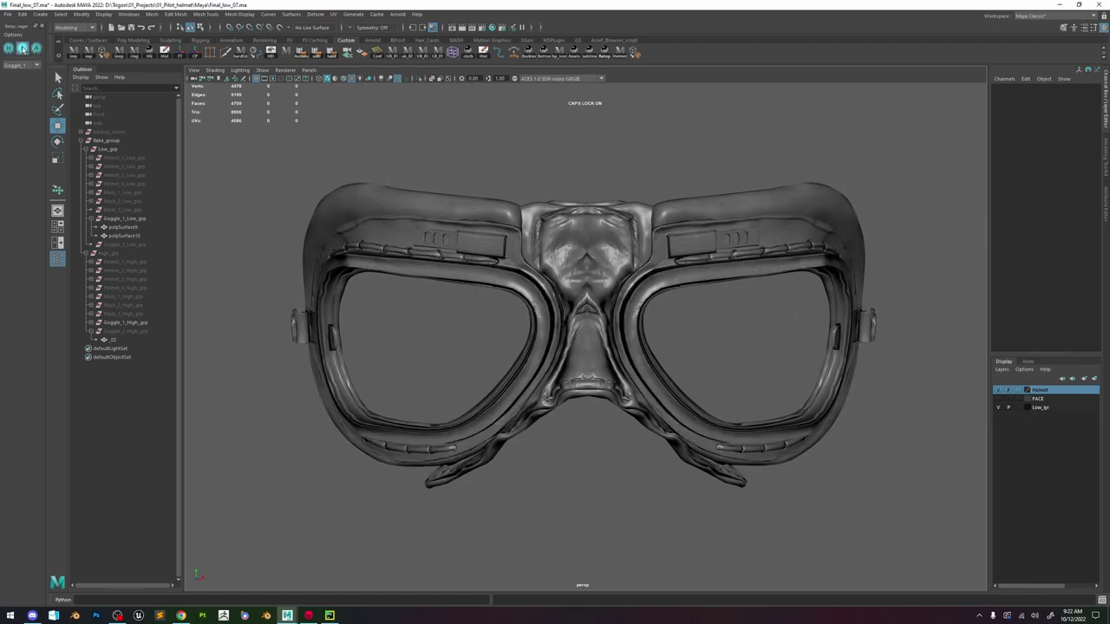
{"action": "left_click", "coordinate": [8, 49]}
{"action": "left_click", "coordinate": [21, 52]}
{"action": "left_click", "coordinate": [9, 52]}
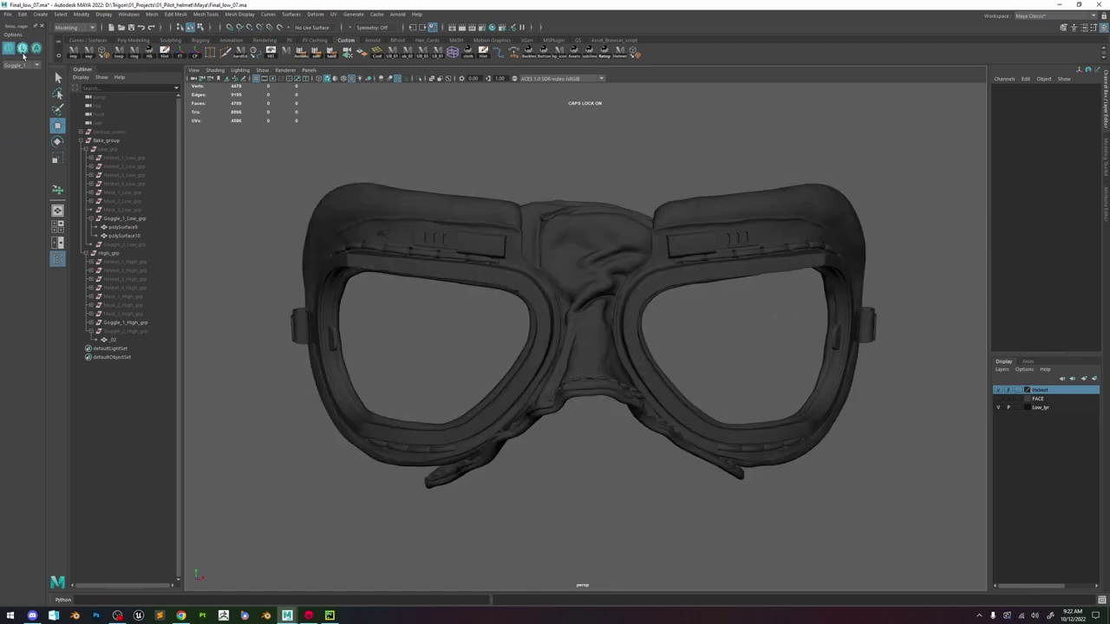
{"action": "left_click", "coordinate": [21, 52]}
{"action": "left_click", "coordinate": [8, 51]}
{"action": "left_click", "coordinate": [9, 50]}
Compare the high and low meshes of Goggle_1 from behind, on the inner side of the frames.
{"action": "mouse_move", "coordinate": [520, 294]}
{"action": "left_mouse_down", "text": "alt"}
{"action": "mouse_move", "coordinate": [599, 329]}
{"action": "mouse_move", "coordinate": [402, 278]}
{"action": "left_mouse_up", "text": "alt"}
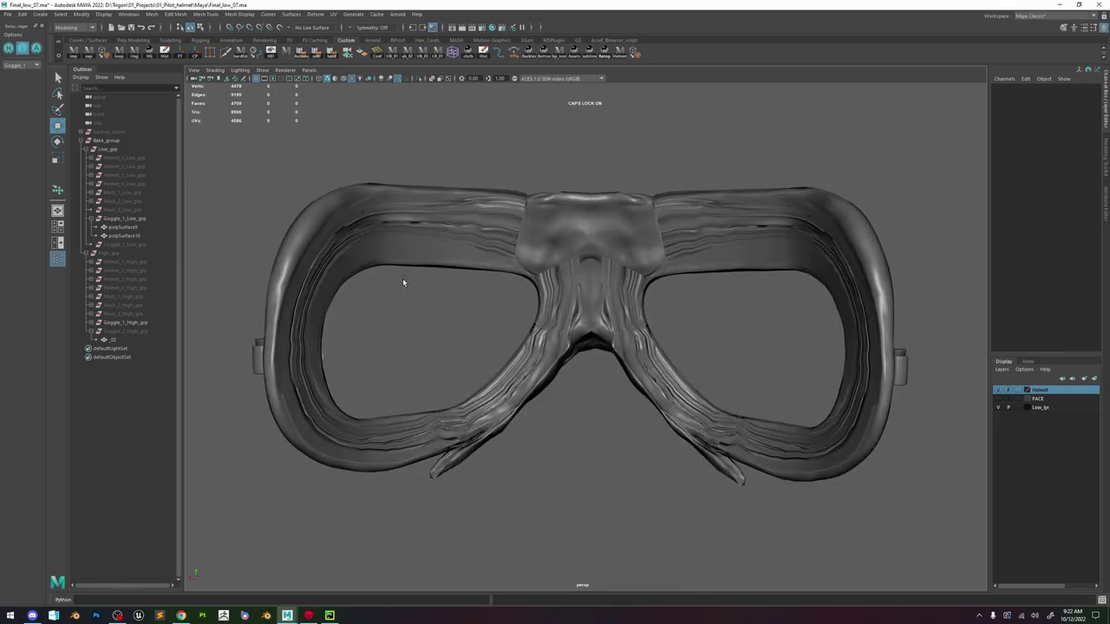
{"action": "left_click", "coordinate": [9, 50]}
{"action": "left_click", "coordinate": [9, 51]}
{"action": "left_click", "coordinate": [9, 50]}
{"action": "left_click", "coordinate": [9, 50]}
Compare the Goggle_1 high and low meshes again from the front, checking the nose bridge and frames.
{"action": "mouse_move", "coordinate": [599, 265]}
{"action": "left_mouse_down", "text": "alt"}
{"action": "mouse_move", "coordinate": [613, 270]}
{"action": "mouse_move", "coordinate": [579, 243]}
{"action": "left_mouse_up", "text": "alt"}
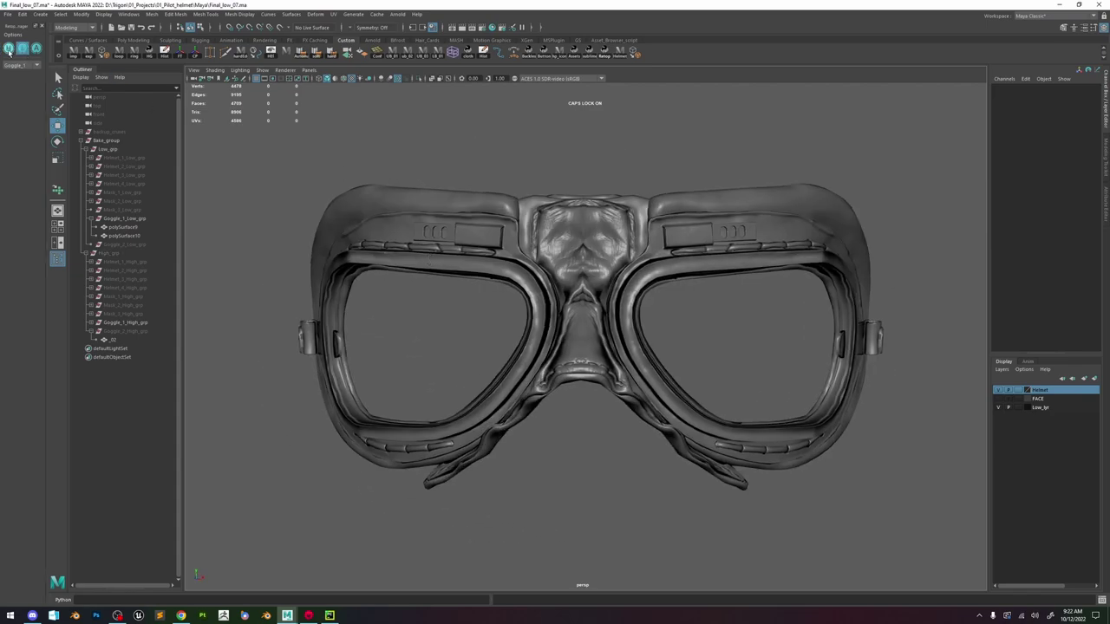
{"action": "left_click", "coordinate": [9, 50]}
{"action": "left_click", "coordinate": [9, 50]}
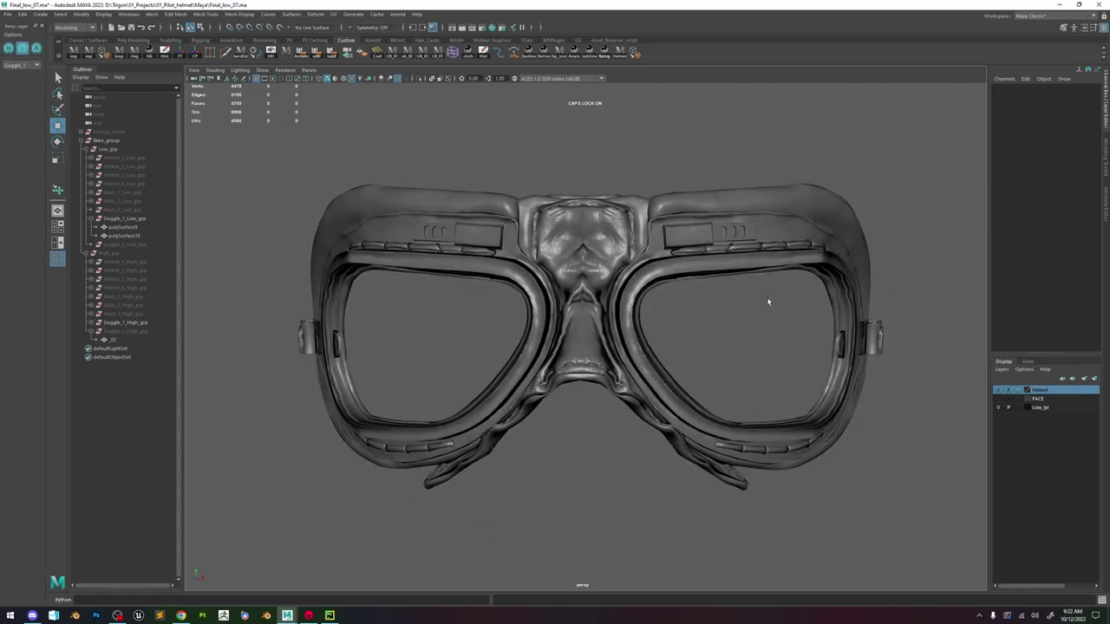
{"action": "left_click", "coordinate": [9, 50]}
{"action": "left_click", "coordinate": [9, 50]}
{"action": "left_click", "coordinate": [8, 51]}
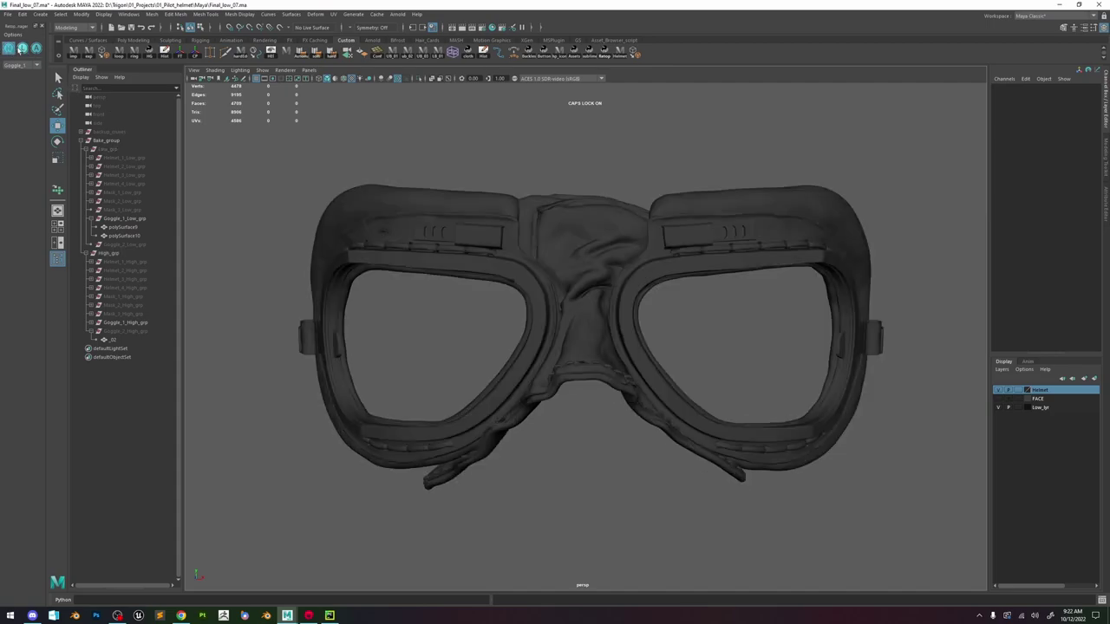
{"action": "left_click", "coordinate": [8, 51]}
Select the low-poly goggle half polySurface9 and open its layout in the UV Editor.
{"action": "left_click", "coordinate": [367, 219]}
{"action": "left_click_drag", "start_coordinate": [367, 218], "coordinate": [487, 230], "text": "alt"}
{"action": "left_click", "coordinate": [333, 14]}
{"action": "left_click", "coordinate": [355, 33]}
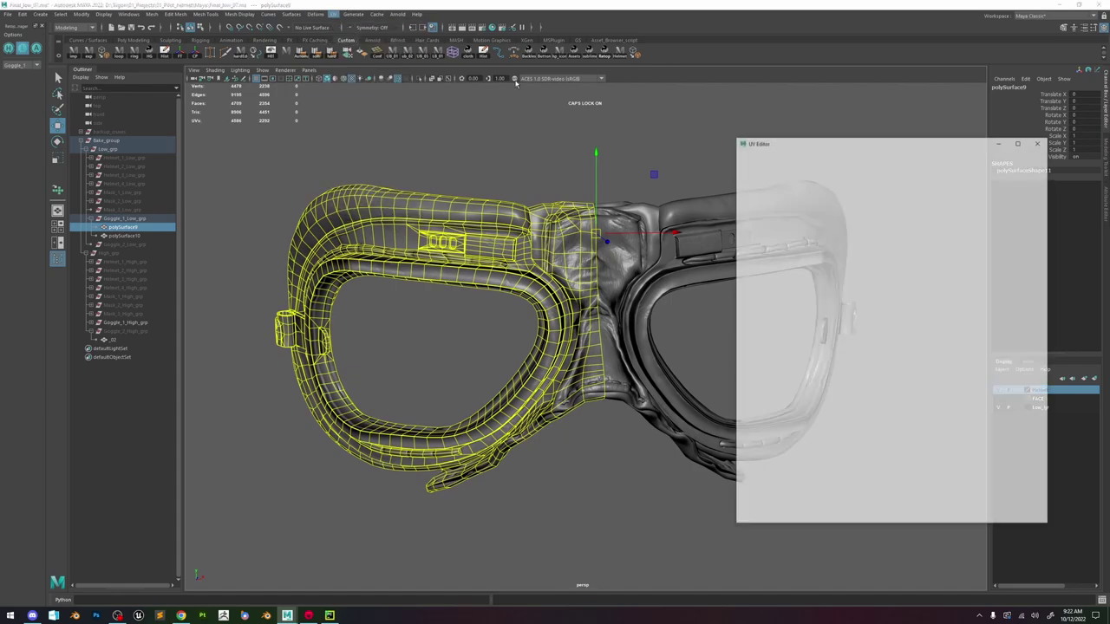
{"action": "left_click", "coordinate": [1098, 5]}
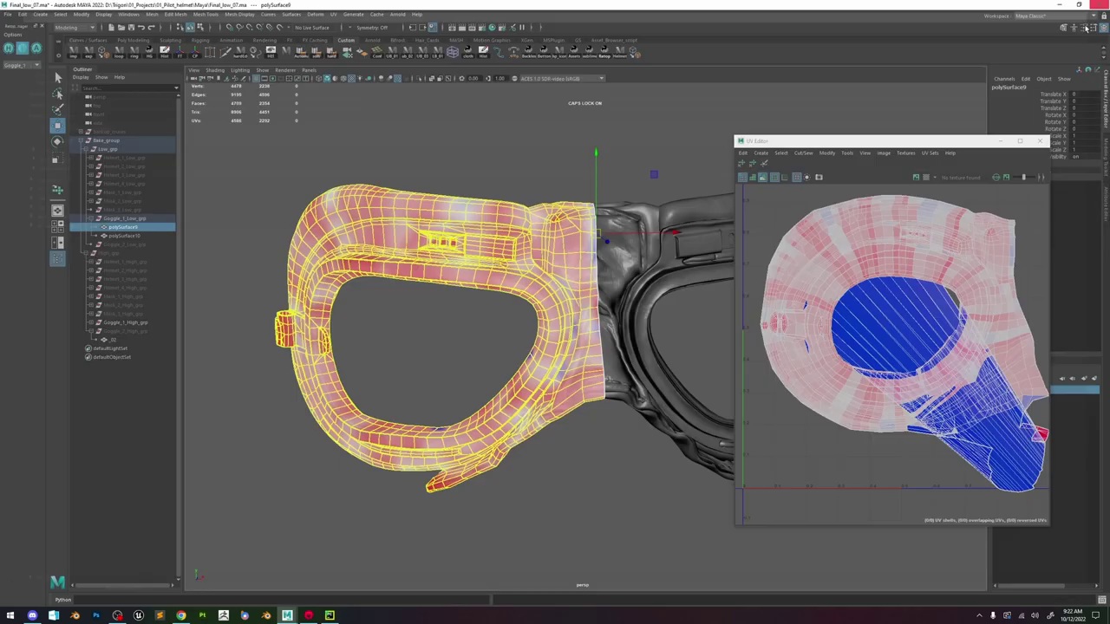
Examine the inner side of the low-poly goggles and reselect polySurface9 from behind.
{"action": "scroll", "coordinate": [893, 341], "scroll_direction": "up", "scroll_amount": 3}
{"action": "left_click_drag", "start_coordinate": [694, 334], "coordinate": [679, 221], "text": "alt"}
{"action": "left_click", "coordinate": [679, 220]}
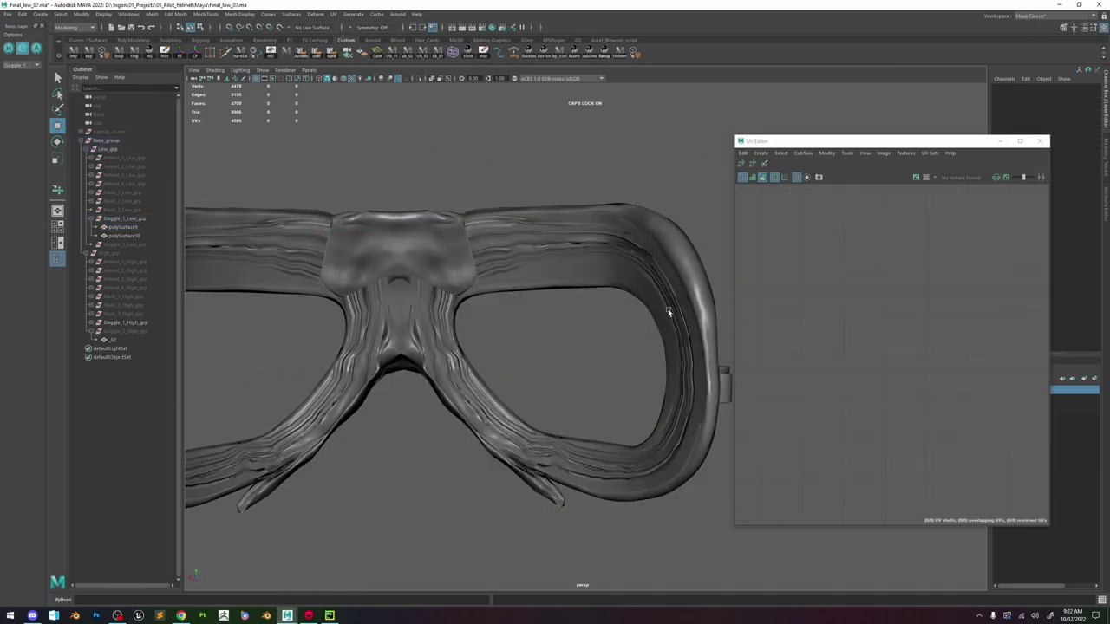
{"action": "left_click_drag", "start_coordinate": [669, 313], "coordinate": [696, 312], "text": "alt"}
{"action": "left_click", "coordinate": [695, 312]}
Select the whole UV shell of polySurface9 and try to unfold it.
{"action": "right_click", "coordinate": [903, 287]}
{"action": "right_click_drag", "start_coordinate": [903, 287], "coordinate": [866, 275]}
{"action": "left_click", "coordinate": [937, 361]}
{"action": "scroll", "coordinate": [940, 362], "scroll_direction": "down", "scroll_amount": 7}
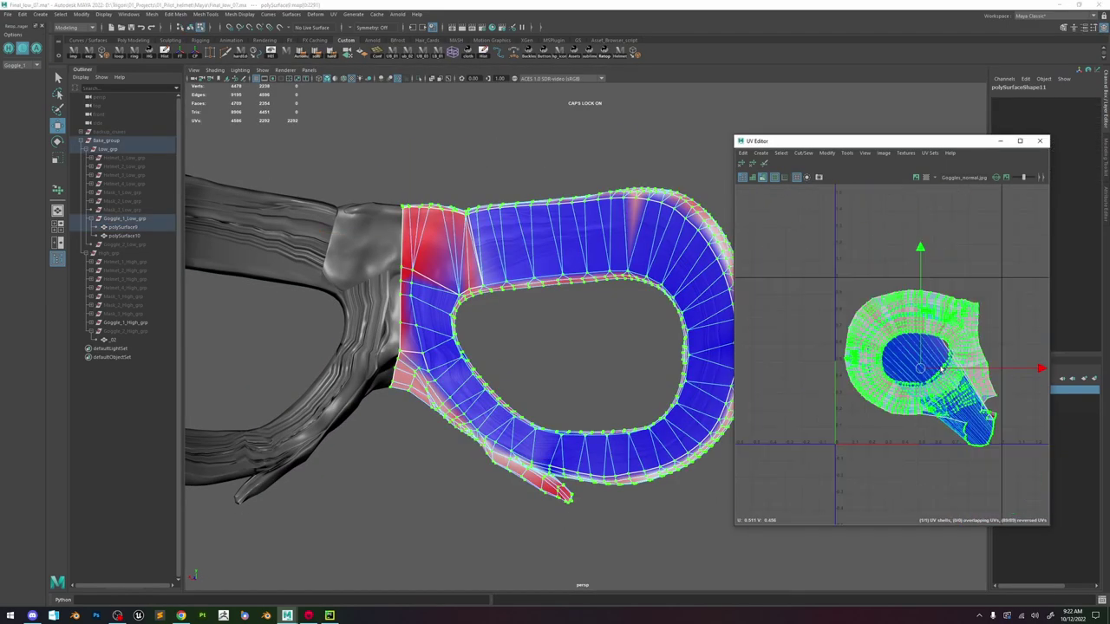
{"action": "left_click_drag", "start_coordinate": [926, 369], "coordinate": [769, 171]}
{"action": "left_click", "coordinate": [759, 165]}
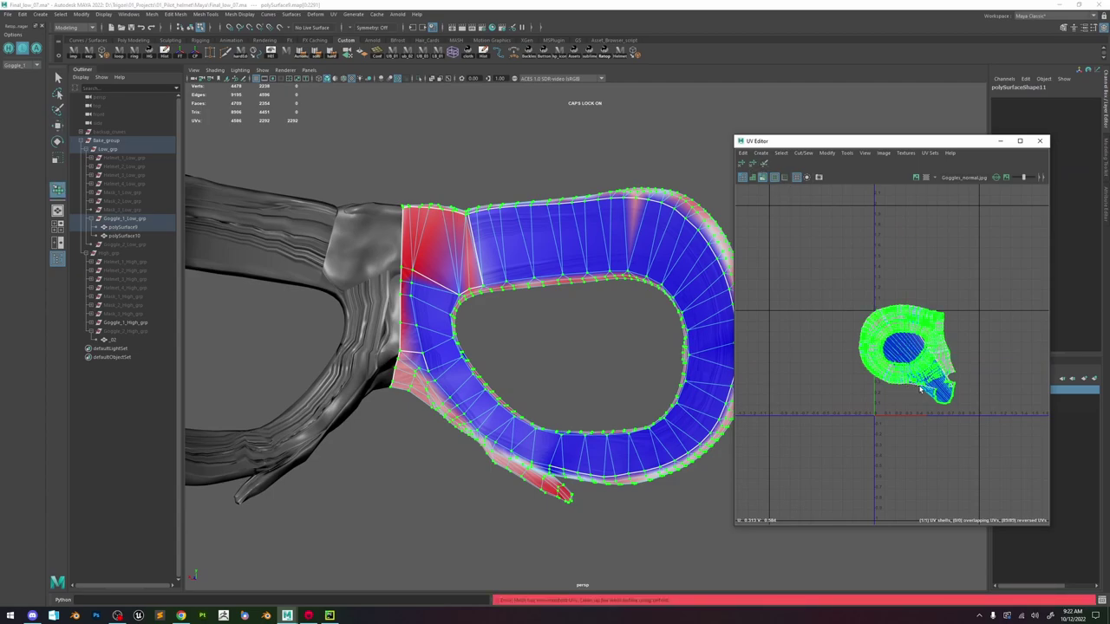
{"action": "key", "text": "w"}
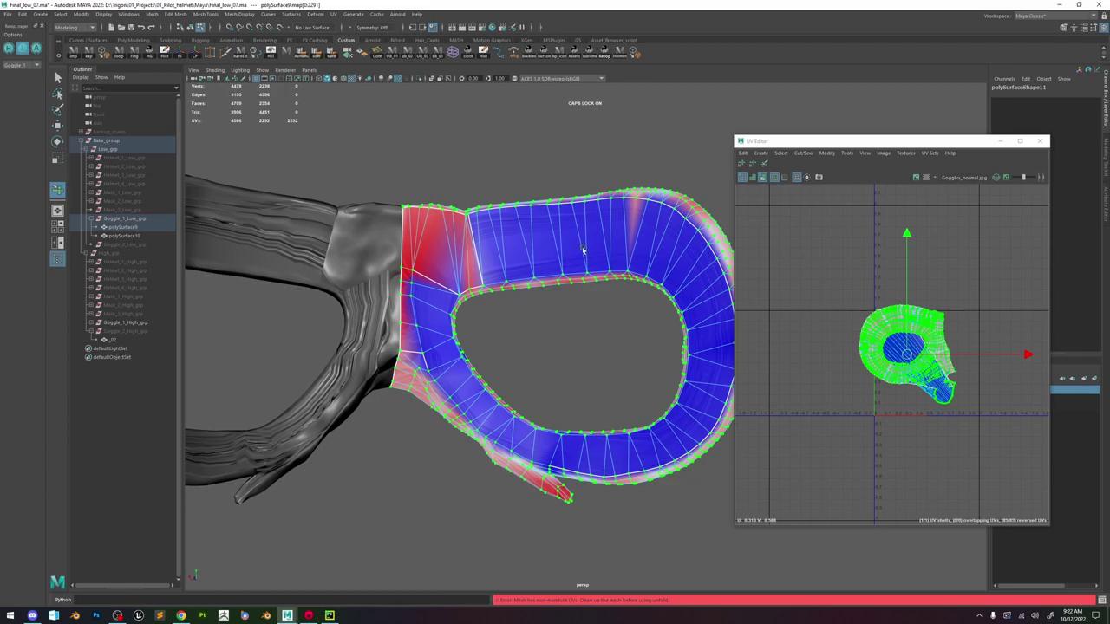
Return to object mode and delete the mirrored goggle half polySurface10 from Goggle_1_Low_grp.
{"action": "right_click_drag", "start_coordinate": [585, 217], "coordinate": [641, 214]}
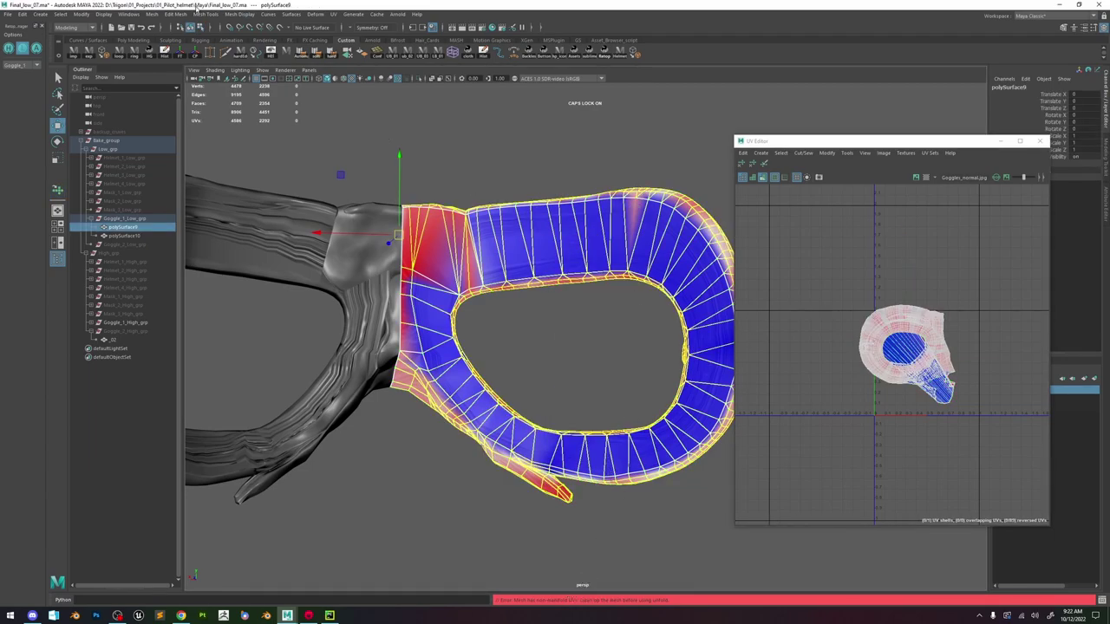
{"action": "left_click", "coordinate": [152, 14]}
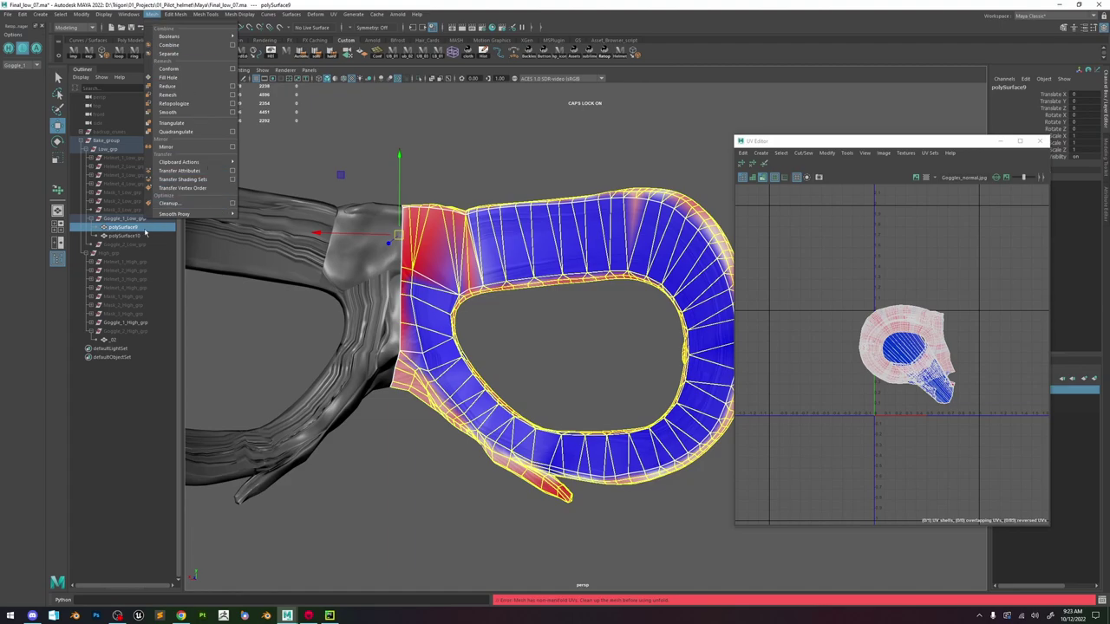
{"action": "left_click", "coordinate": [141, 236]}
{"action": "key", "text": "Delete"}
{"action": "left_click", "coordinate": [603, 257]}
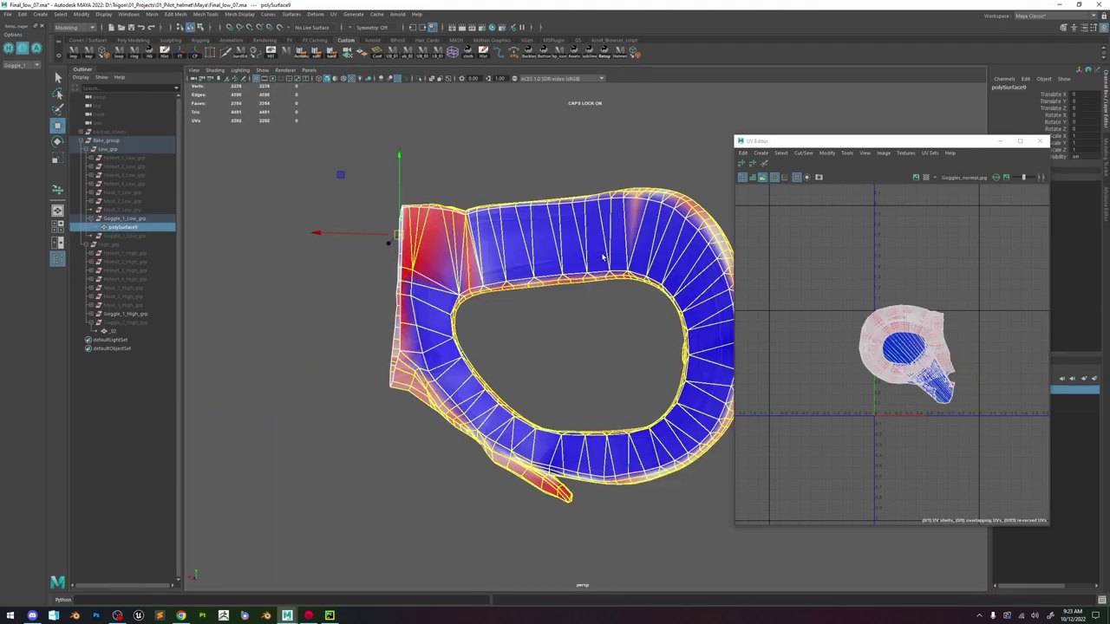
Select all faces of the remaining goggle half polySurface9.
{"action": "right_click_drag", "start_coordinate": [479, 234], "coordinate": [482, 254]}
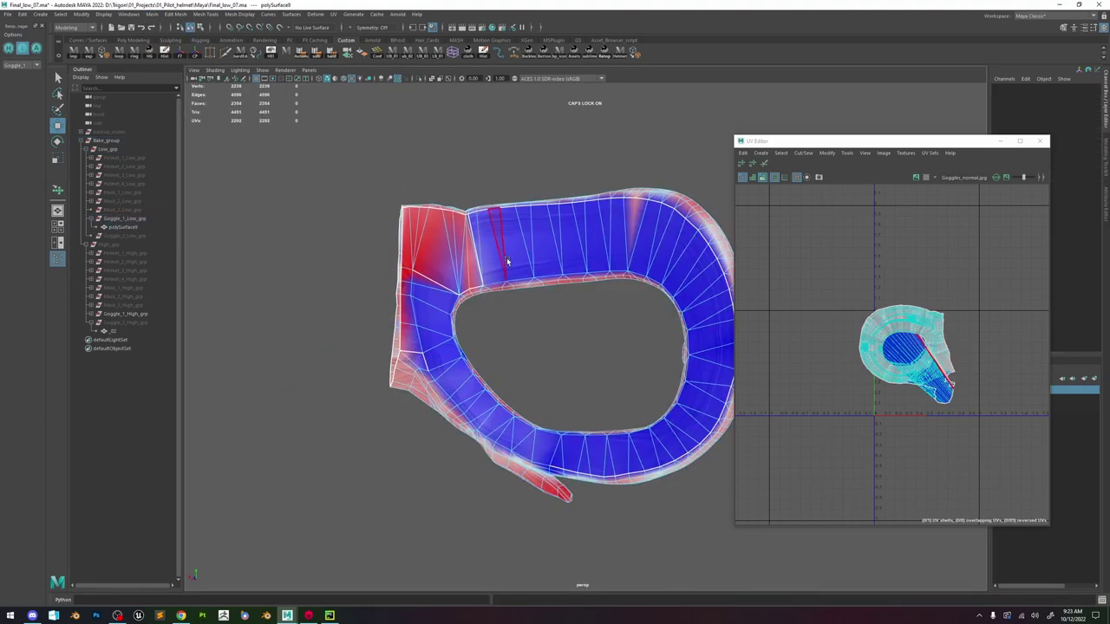
{"action": "double_click", "coordinate": [510, 262]}
{"action": "left_click_drag", "start_coordinate": [524, 338], "coordinate": [561, 359], "text": "alt"}
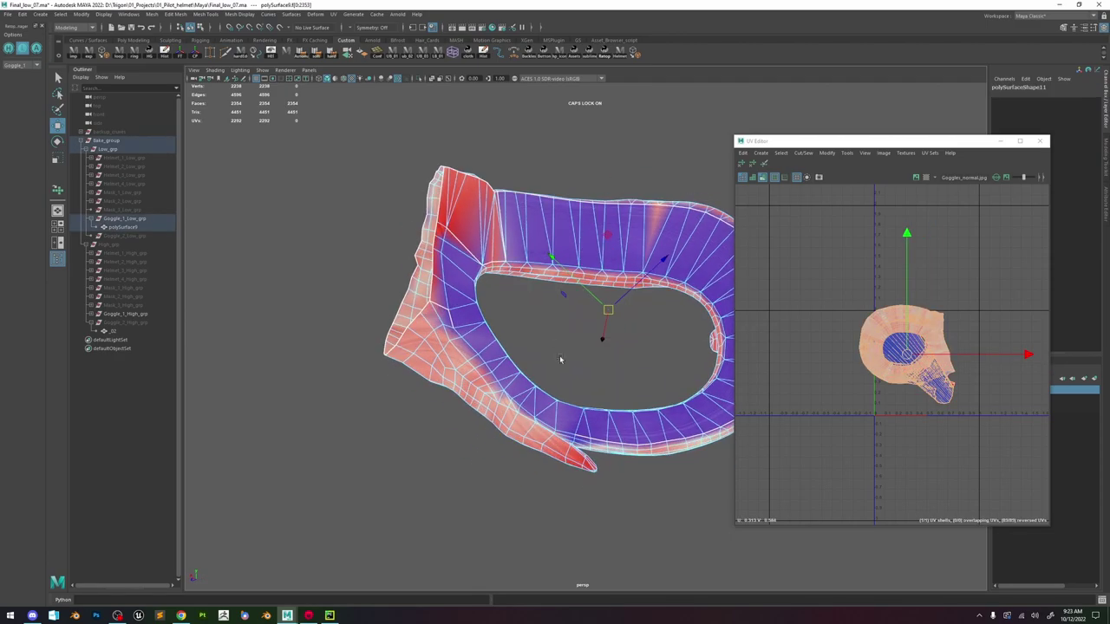
Apply a planar UV projection to all selected faces of the goggle half polySurface9.
{"action": "right_click_drag", "start_coordinate": [560, 359], "coordinate": [651, 442], "text": "alt"}
{"action": "left_click_drag", "start_coordinate": [651, 442], "coordinate": [520, 486], "text": "alt"}
{"action": "right_click_drag", "start_coordinate": [890, 322], "coordinate": [885, 260], "text": "shift"}
{"action": "right_click_drag", "start_coordinate": [607, 373], "coordinate": [449, 338], "text": "alt"}
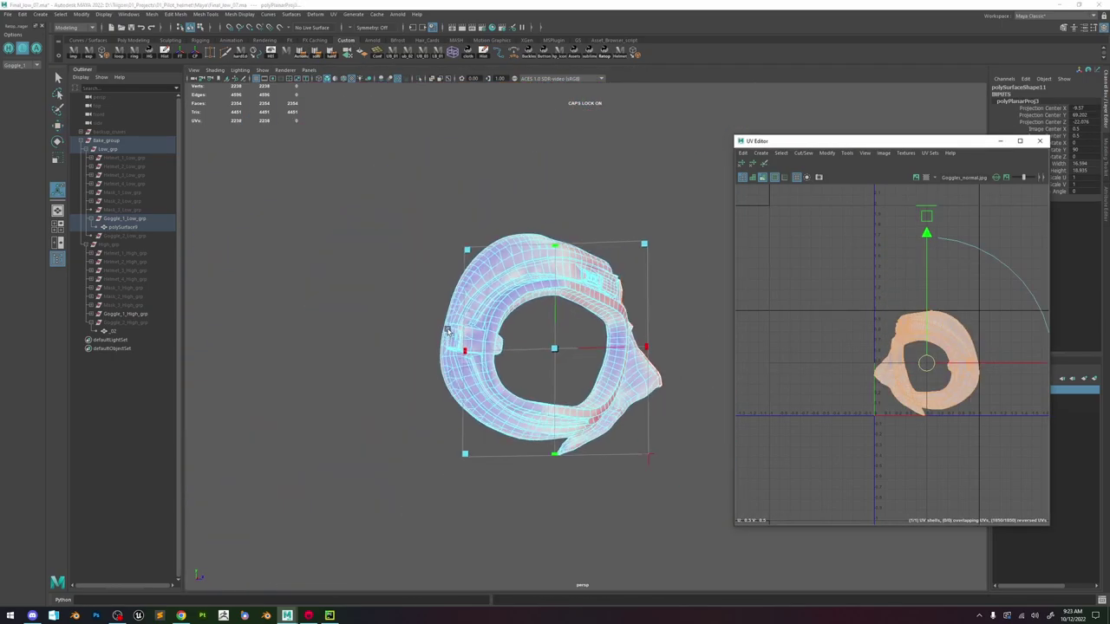
Hide the UV distortion shading and select the ring of flat inner faces around the goggle opening, including those beside the nose edge.
{"action": "left_click_drag", "start_coordinate": [448, 338], "coordinate": [632, 275], "text": "alt"}
{"action": "right_click_drag", "start_coordinate": [632, 275], "coordinate": [630, 250]}
{"action": "left_click_drag", "start_coordinate": [630, 251], "coordinate": [642, 290], "text": "alt"}
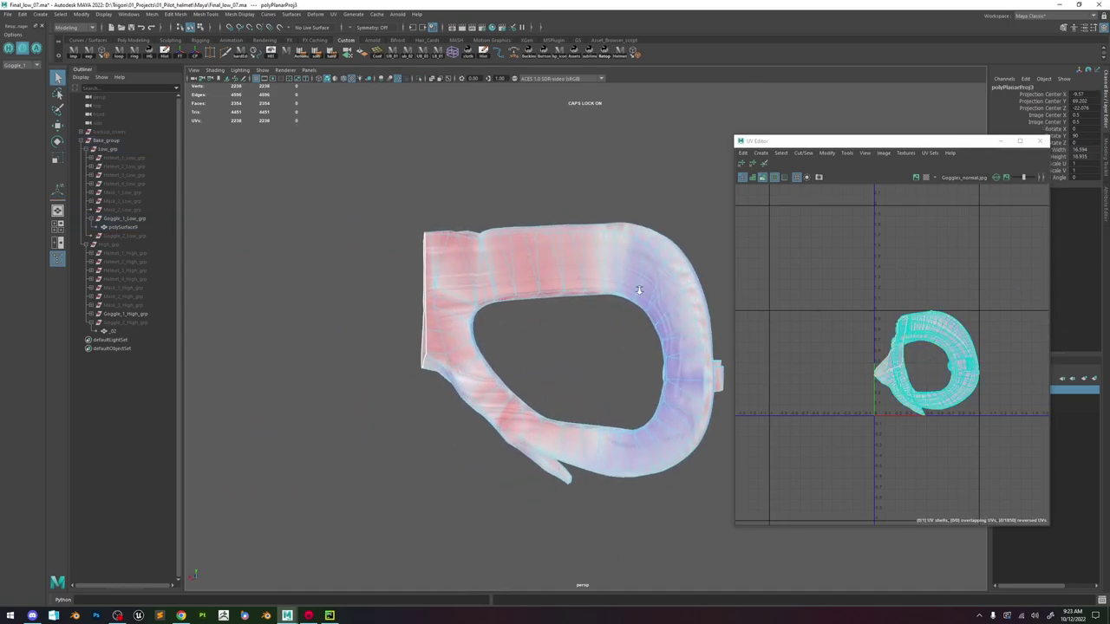
{"action": "scroll", "coordinate": [641, 290], "scroll_direction": "up", "scroll_amount": 1}
{"action": "right_click_drag", "start_coordinate": [639, 248], "coordinate": [647, 269]}
{"action": "left_click", "coordinate": [659, 270]}
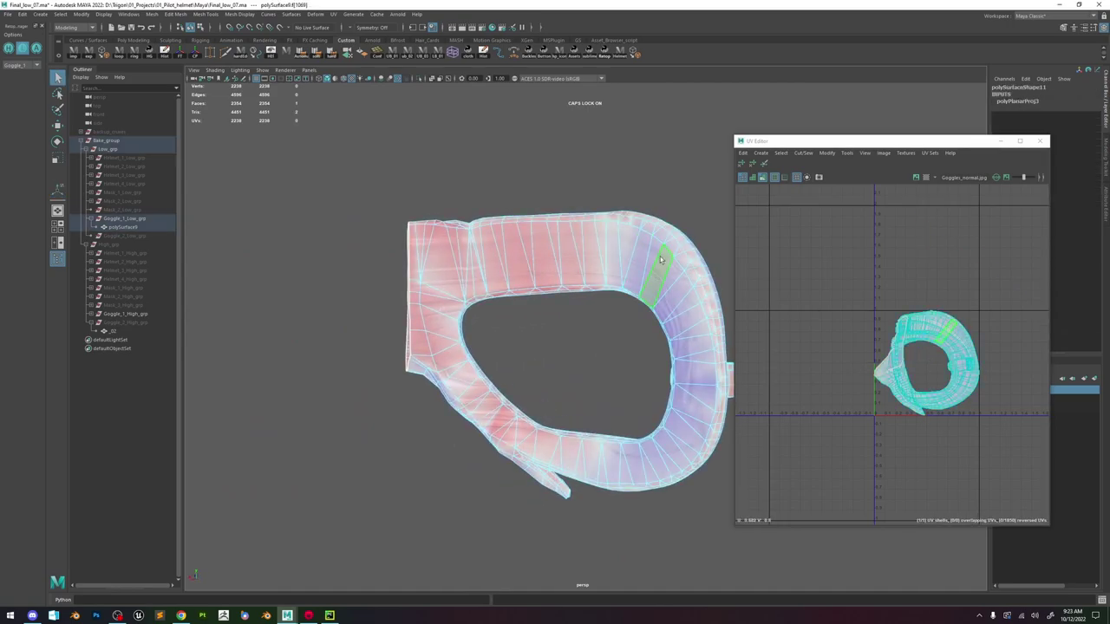
{"action": "left_click", "coordinate": [763, 177]}
{"action": "left_click_drag", "start_coordinate": [653, 290], "coordinate": [683, 274], "text": "alt"}
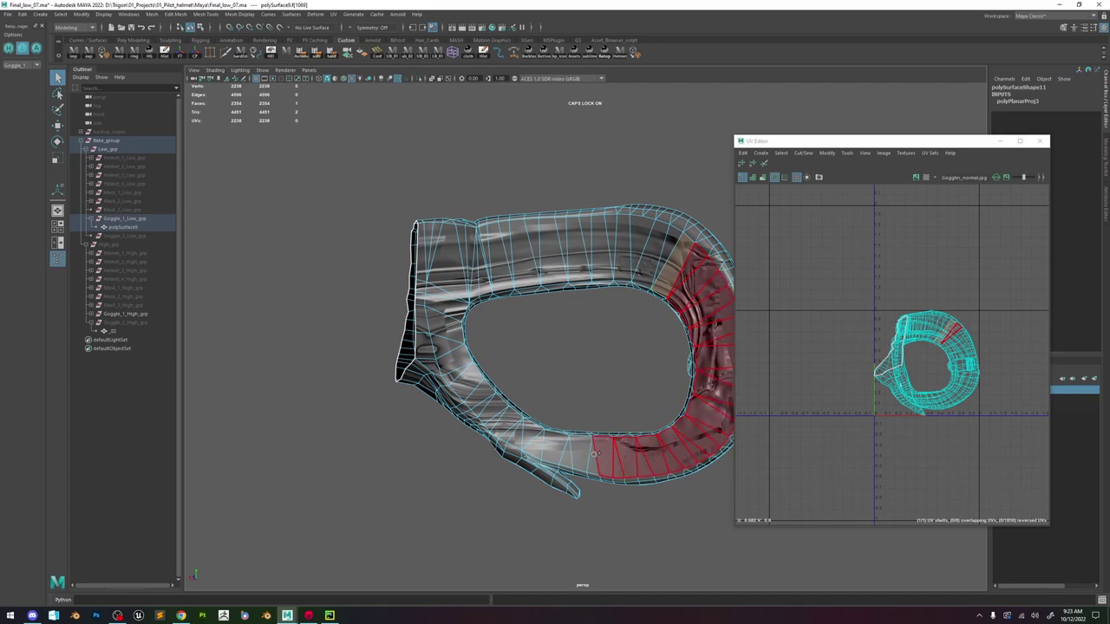
{"action": "left_click_drag", "start_coordinate": [595, 453], "coordinate": [532, 439]}
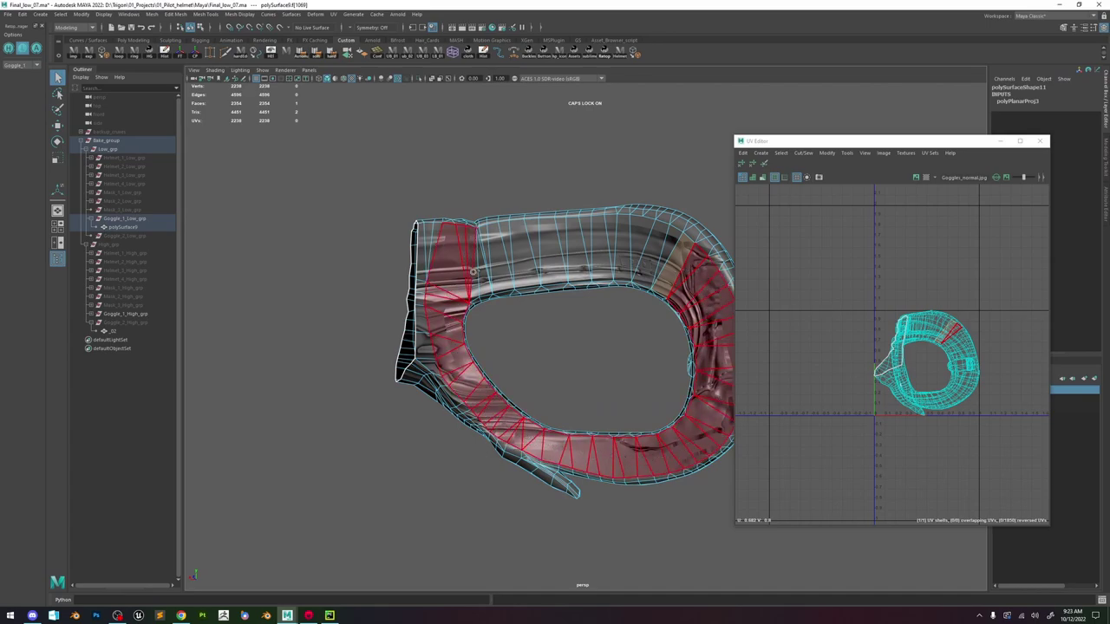
{"action": "mouse_move", "coordinate": [474, 270]}
{"action": "left_mouse_down"}
{"action": "mouse_move", "coordinate": [560, 250]}
{"action": "mouse_move", "coordinate": [674, 253]}
{"action": "left_mouse_up"}
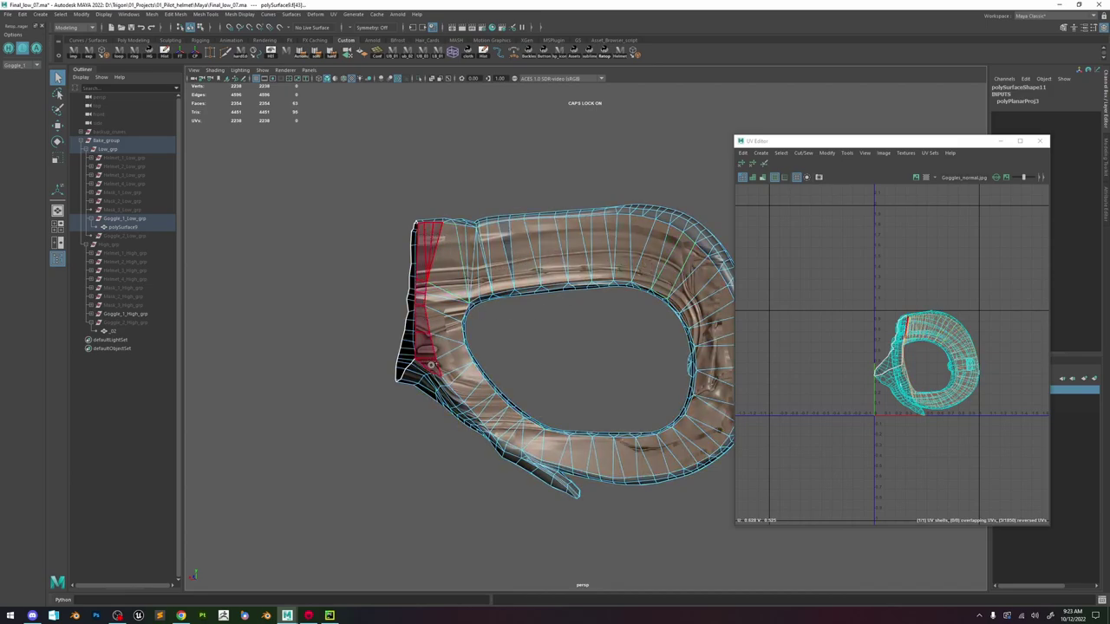
{"action": "left_click_drag", "start_coordinate": [431, 365], "coordinate": [431, 367], "text": "shift"}
Planar-project the selected inner faces into their own UV shell and move it away from the main goggle shell.
{"action": "left_click_drag", "start_coordinate": [577, 321], "coordinate": [649, 371], "text": "alt"}
{"action": "right_click_drag", "start_coordinate": [867, 318], "coordinate": [879, 248], "text": "shift"}
{"action": "scroll", "coordinate": [934, 314], "scroll_direction": "down", "scroll_amount": 3}
{"action": "key", "text": "F12"}
{"action": "scroll", "coordinate": [935, 314], "scroll_direction": "up", "scroll_amount": 2}
{"action": "left_click", "coordinate": [911, 326]}
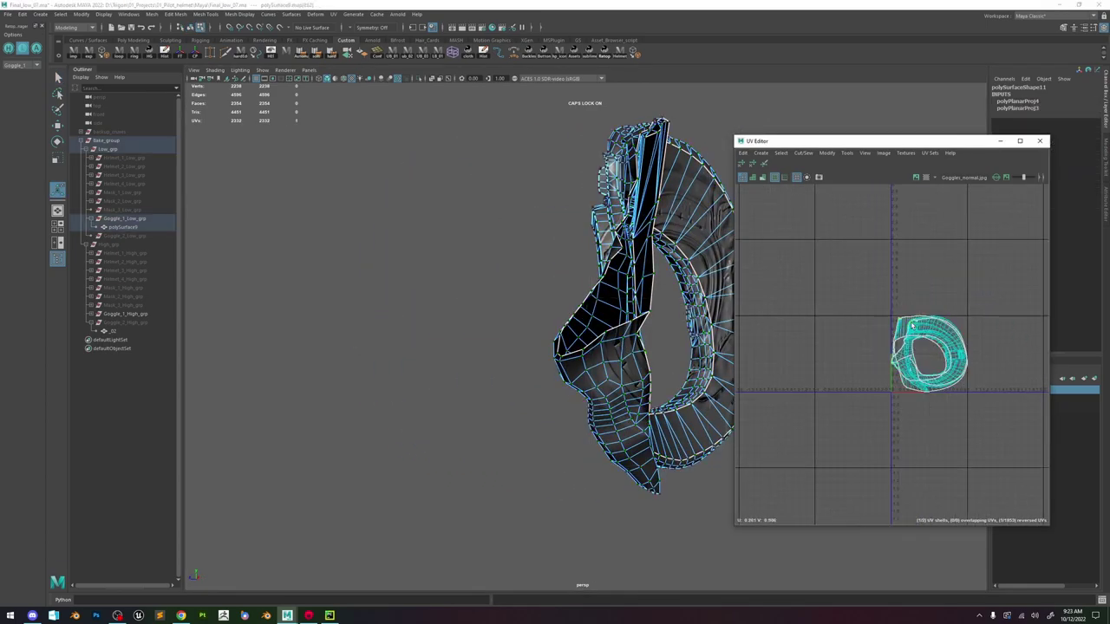
{"action": "double_click", "coordinate": [912, 327]}
{"action": "double_click", "coordinate": [900, 318]}
{"action": "key", "text": "w"}
{"action": "left_click_drag", "start_coordinate": [928, 355], "coordinate": [853, 328]}
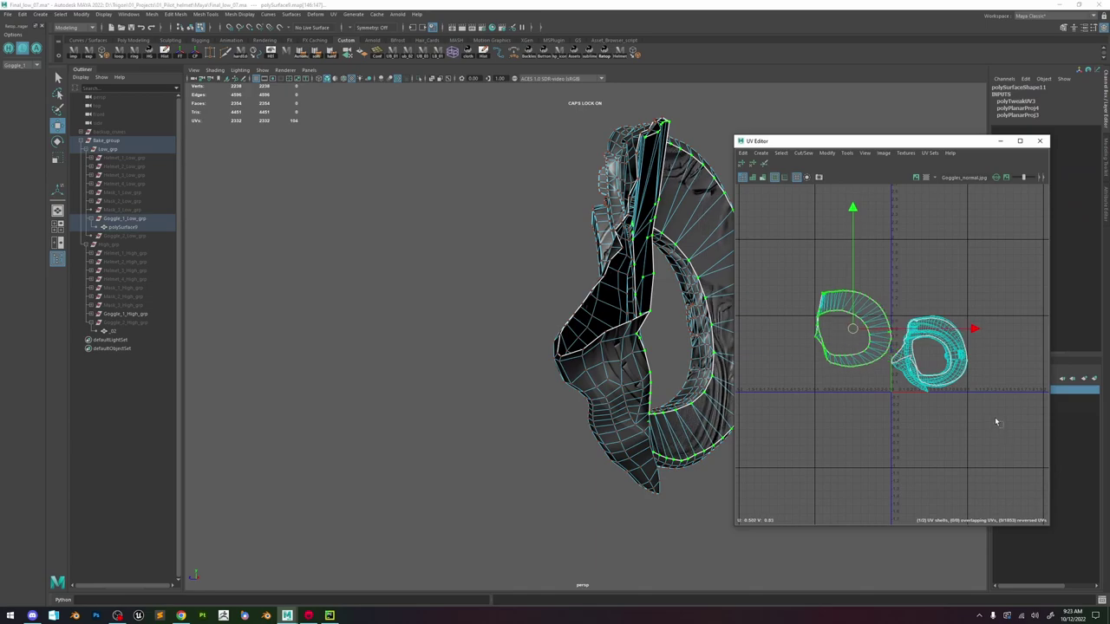
Select the UVs of both goggle shells, unfold them, and shift the main shell farther from the inner-face shell.
{"action": "left_click_drag", "start_coordinate": [996, 422], "coordinate": [781, 253]}
{"action": "left_click", "coordinate": [743, 164]}
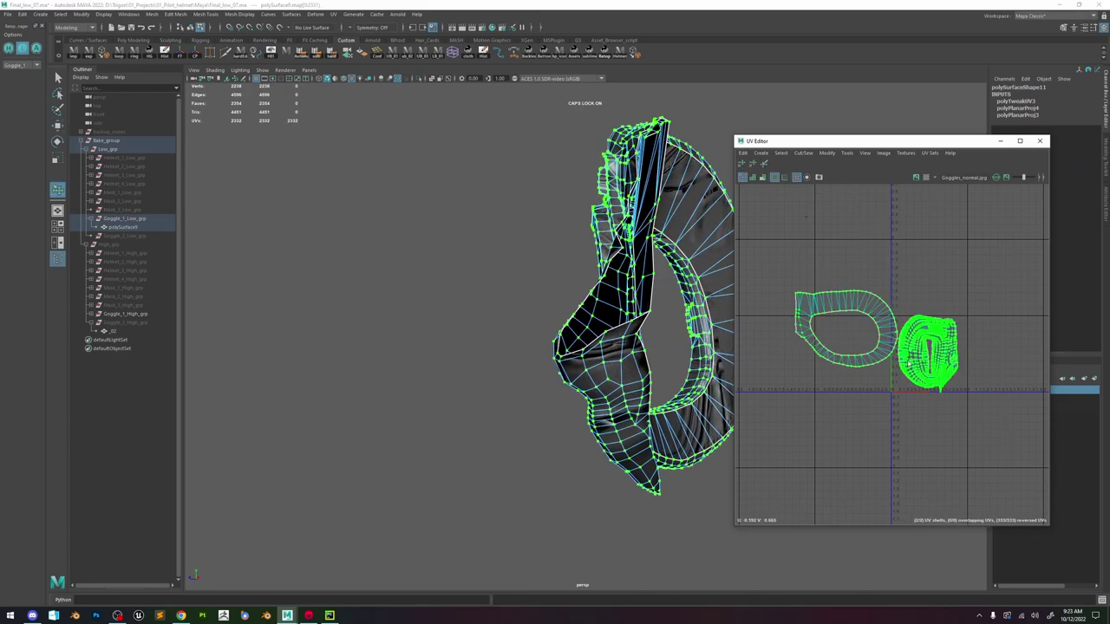
{"action": "key", "text": "g"}
{"action": "key", "text": "g"}
{"action": "key", "text": "g"}
{"action": "key", "text": "g"}
{"action": "key", "text": "g"}
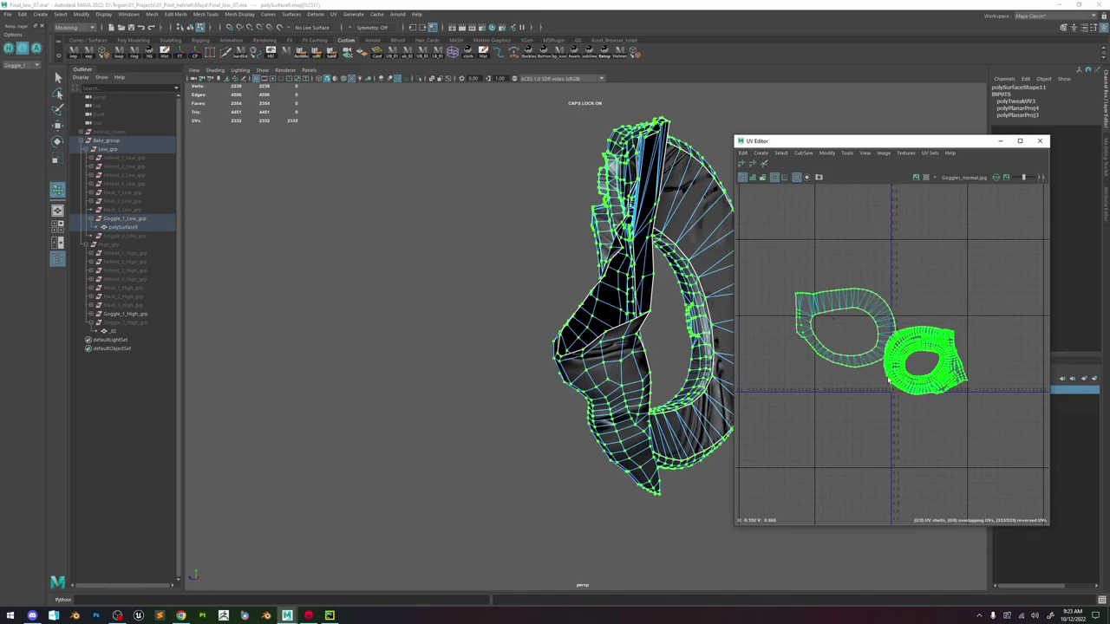
{"action": "scroll", "coordinate": [949, 367], "scroll_direction": "up", "scroll_amount": 3}
{"action": "left_click_drag", "start_coordinate": [911, 359], "coordinate": [954, 360]}
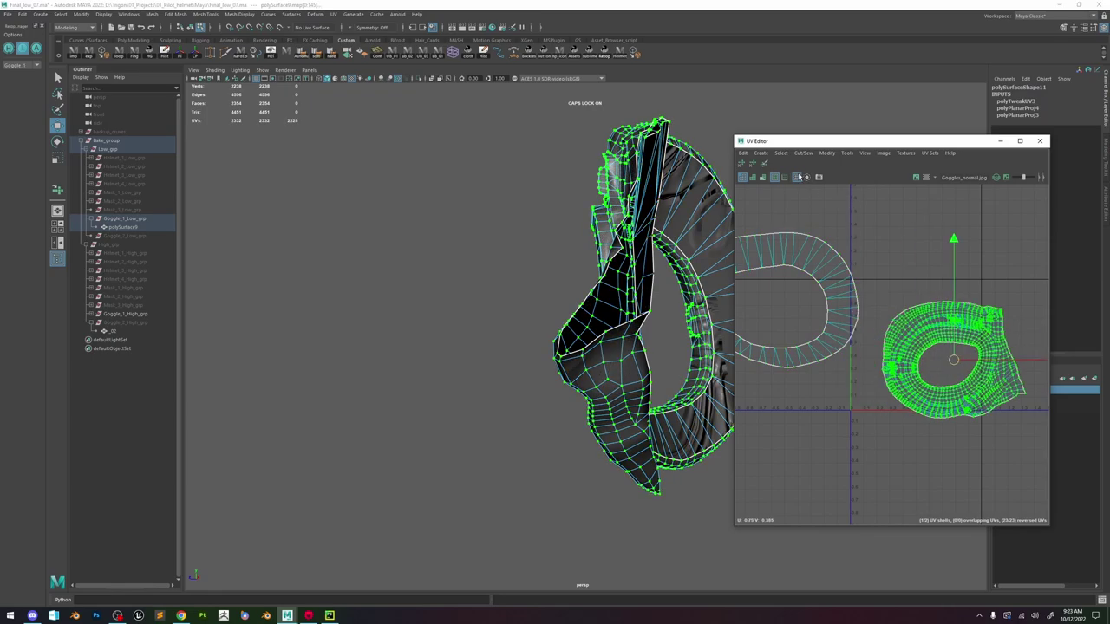
Turn on UV distortion shading and examine the stretched area around the pointed flap on the goggles' lower edge.
{"action": "left_click", "coordinate": [763, 179]}
{"action": "left_click", "coordinate": [960, 383]}
{"action": "scroll", "coordinate": [962, 390], "scroll_direction": "up", "scroll_amount": 5}
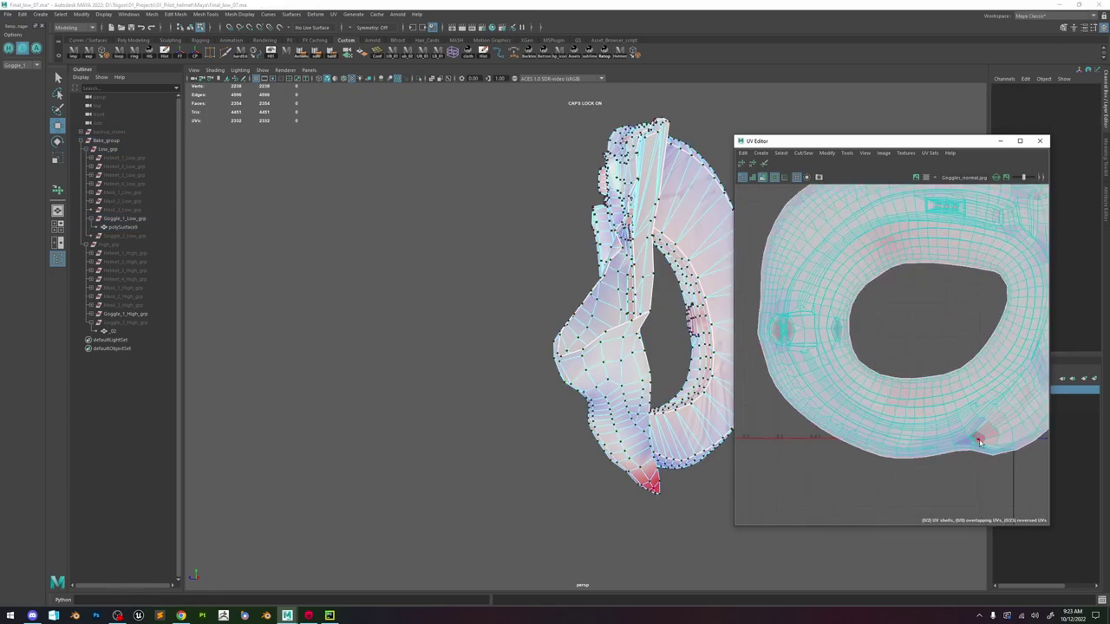
{"action": "left_click", "coordinate": [979, 440]}
{"action": "key", "text": "f"}
{"action": "left_click_drag", "start_coordinate": [657, 421], "coordinate": [572, 419], "text": "alt"}
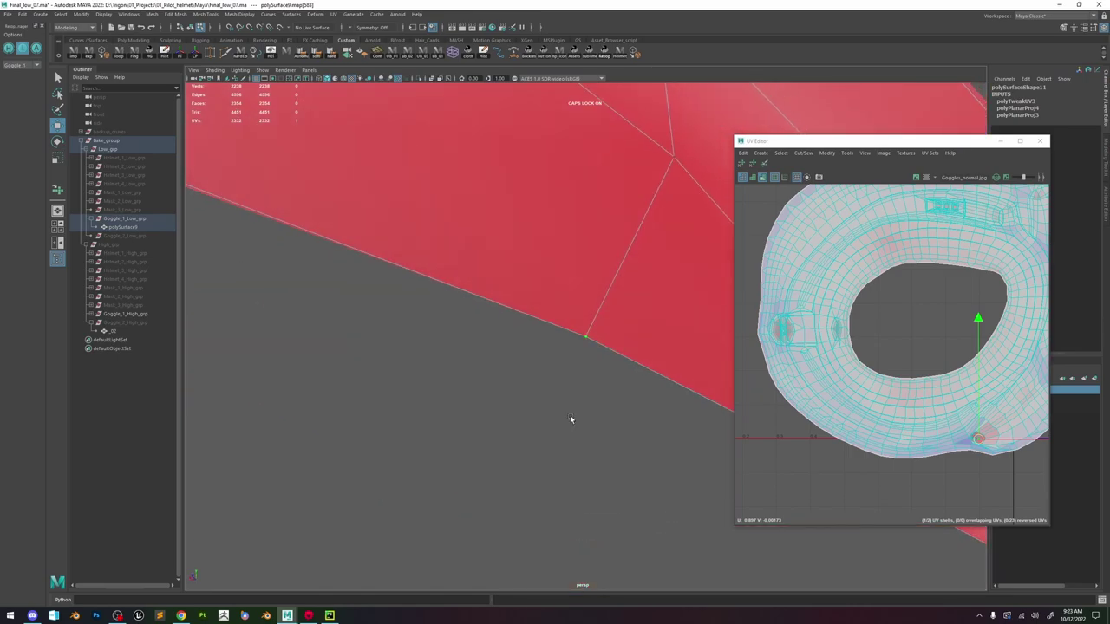
{"action": "right_click_drag", "start_coordinate": [573, 419], "coordinate": [464, 211], "text": "alt"}
{"action": "left_click_drag", "start_coordinate": [464, 210], "coordinate": [590, 314], "text": "alt"}
{"action": "right_click_drag", "start_coordinate": [590, 315], "coordinate": [619, 290], "text": "alt"}
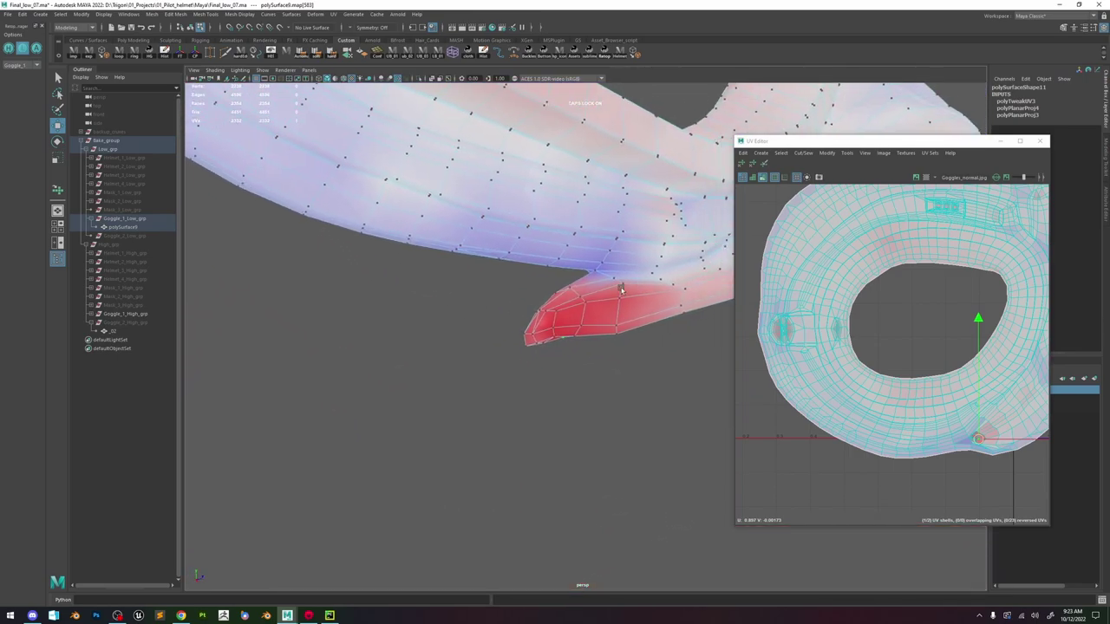
{"action": "left_click_drag", "start_coordinate": [619, 290], "coordinate": [681, 294], "text": "alt"}
{"action": "middle_click_drag", "start_coordinate": [681, 295], "coordinate": [554, 335], "text": "alt"}
{"action": "left_click_drag", "start_coordinate": [554, 334], "coordinate": [648, 198], "text": "alt"}
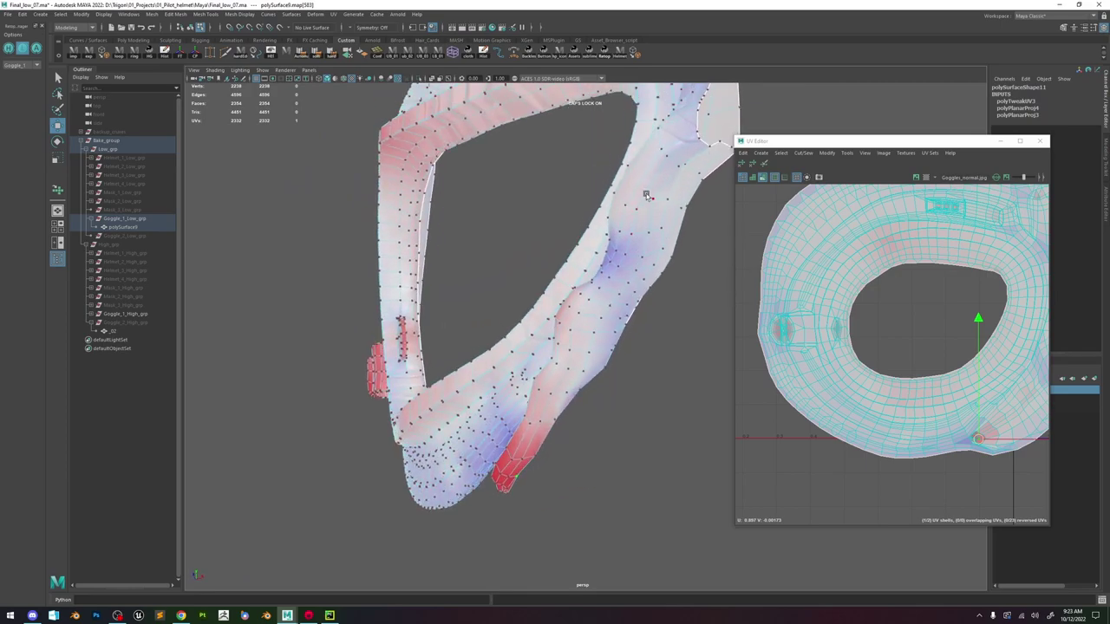
Cut the UVs along the edge loop bordering the lower flap, move the flap shell below the main one and unfold it.
{"action": "right_click_drag", "start_coordinate": [648, 196], "coordinate": [654, 157]}
{"action": "double_click", "coordinate": [681, 142]}
{"action": "left_click_drag", "start_coordinate": [532, 314], "coordinate": [719, 310], "text": "alt"}
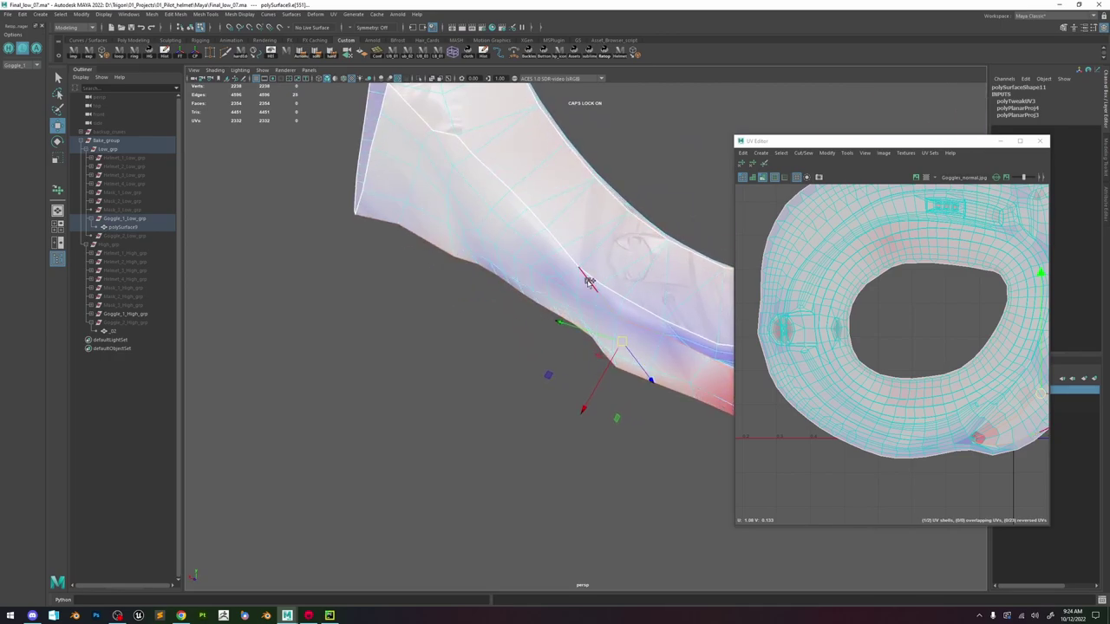
{"action": "right_click_drag", "start_coordinate": [917, 332], "coordinate": [958, 367], "text": "shift"}
{"action": "scroll", "coordinate": [893, 341], "scroll_direction": "down", "scroll_amount": 4}
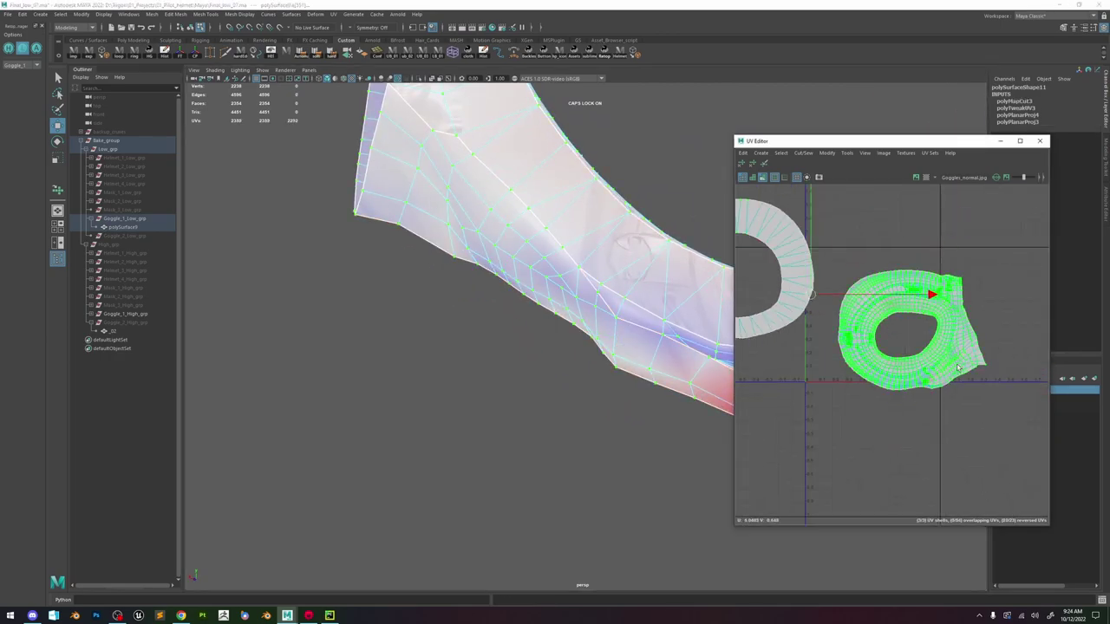
{"action": "left_click_drag", "start_coordinate": [968, 376], "coordinate": [911, 444]}
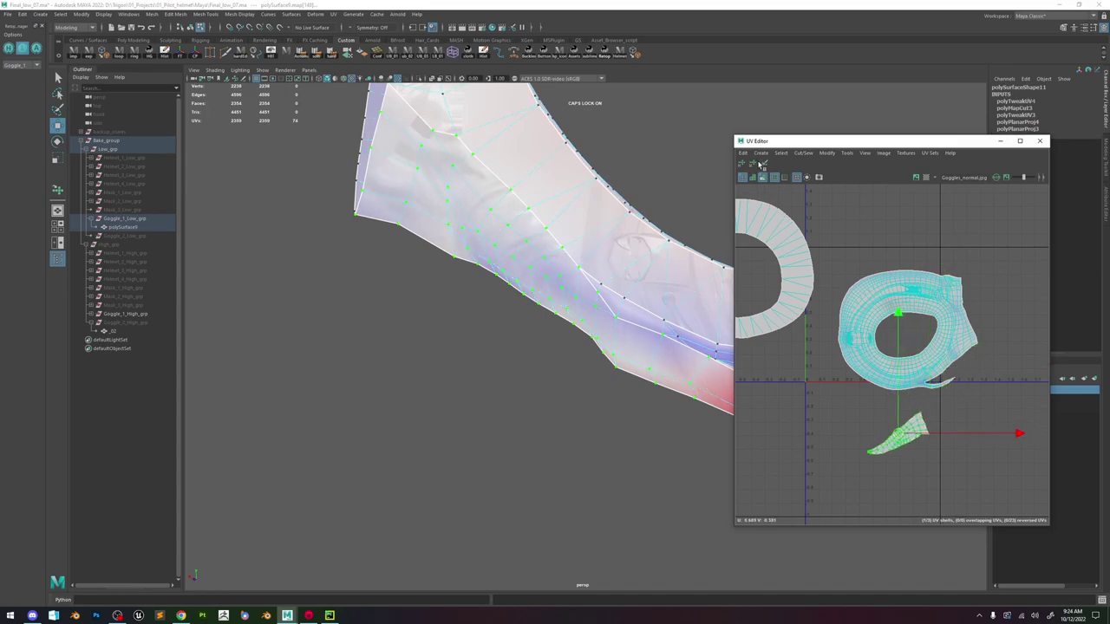
{"action": "scroll", "coordinate": [882, 454], "scroll_direction": "up", "scroll_amount": 5}
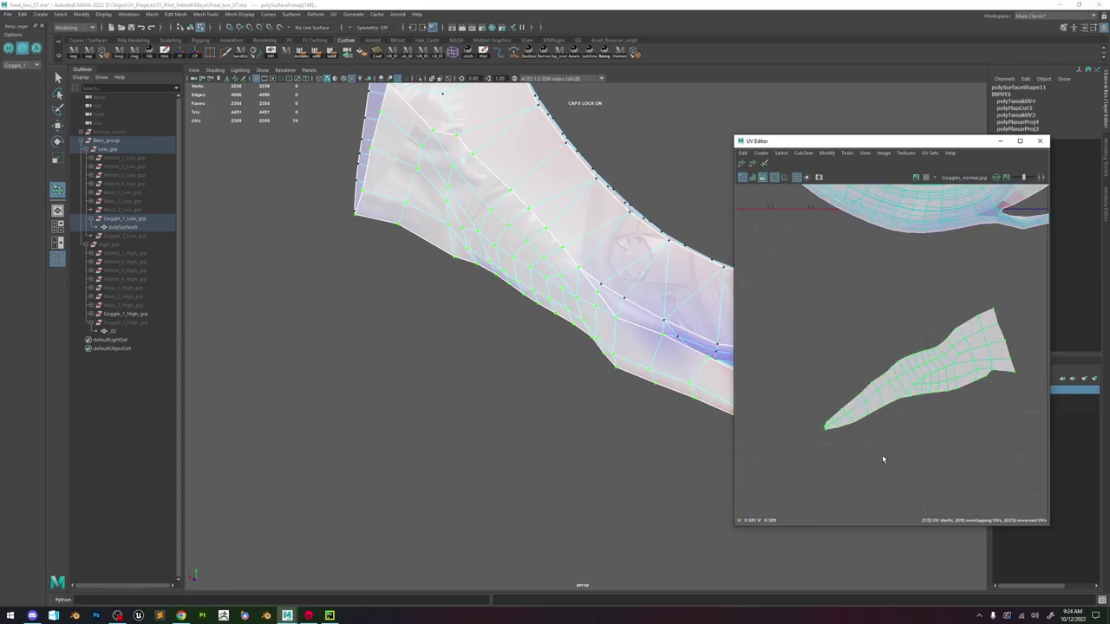
Unfold the main goggle shell again and inspect its UVs around the lower flap.
{"action": "scroll", "coordinate": [898, 370], "scroll_direction": "down", "scroll_amount": 3}
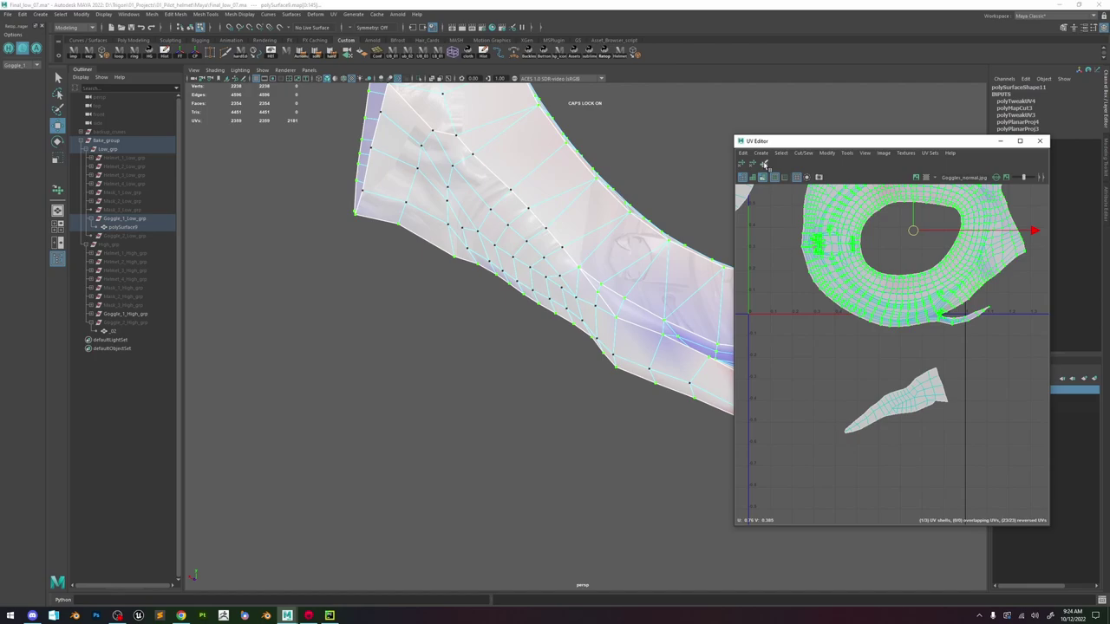
{"action": "scroll", "coordinate": [912, 323], "scroll_direction": "up", "scroll_amount": 5}
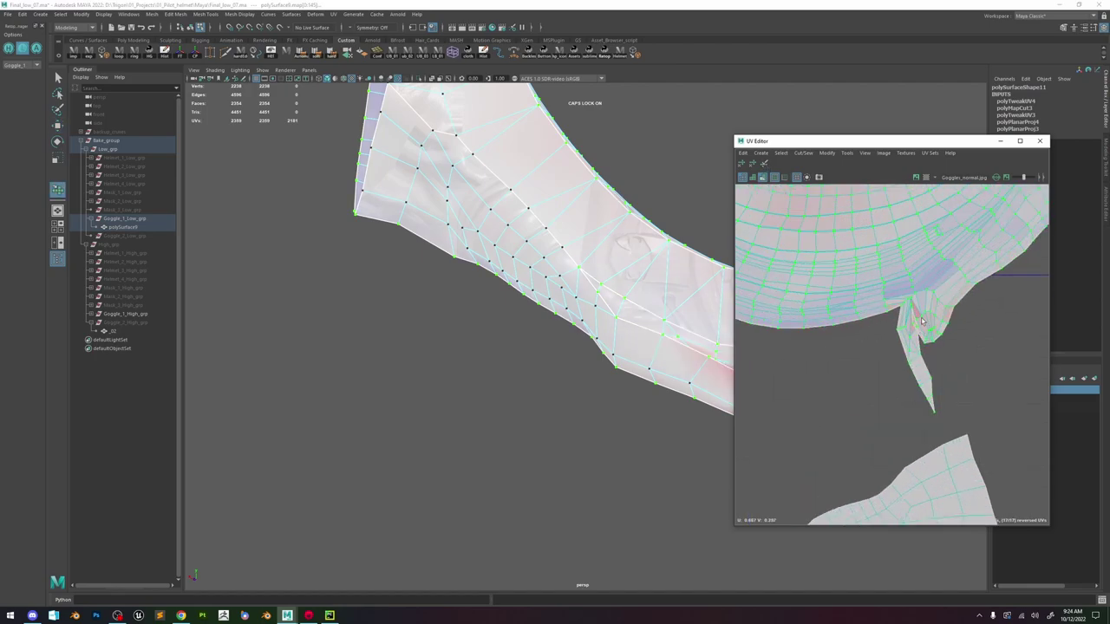
{"action": "scroll", "coordinate": [907, 338], "scroll_direction": "up", "scroll_amount": 3}
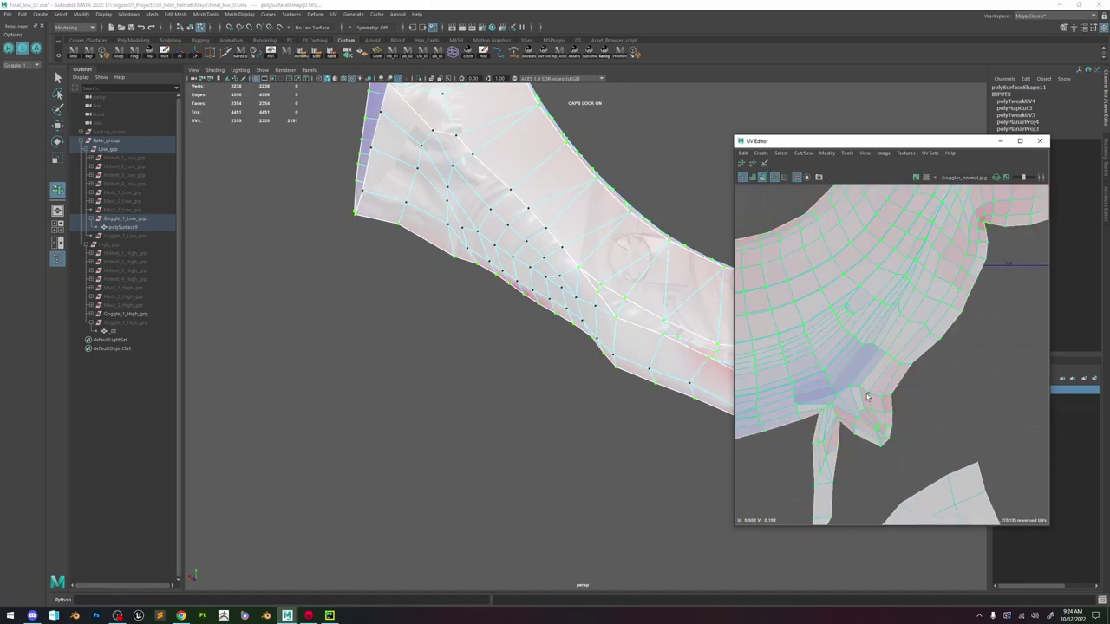
{"action": "scroll", "coordinate": [875, 382], "scroll_direction": "down", "scroll_amount": 1}
{"action": "scroll", "coordinate": [872, 390], "scroll_direction": "down", "scroll_amount": 5}
{"action": "scroll", "coordinate": [865, 391], "scroll_direction": "up", "scroll_amount": 8}
Select the edges at the corner where the lower flap meets the goggle rim and cut their UVs.
{"action": "right_click_drag", "start_coordinate": [860, 379], "coordinate": [859, 343]}
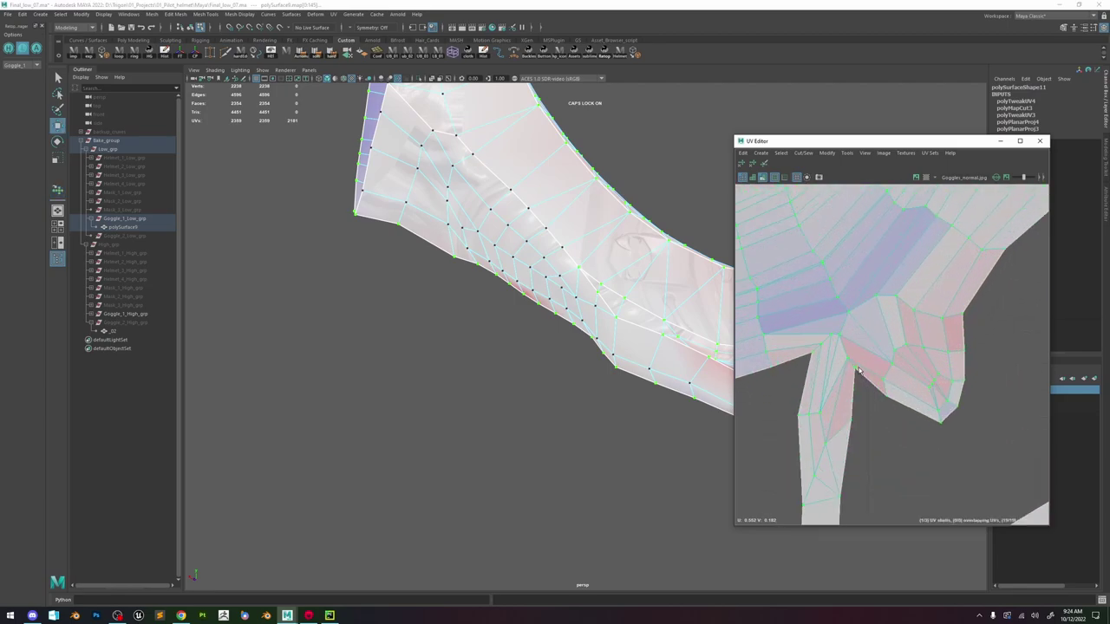
{"action": "key", "text": "f"}
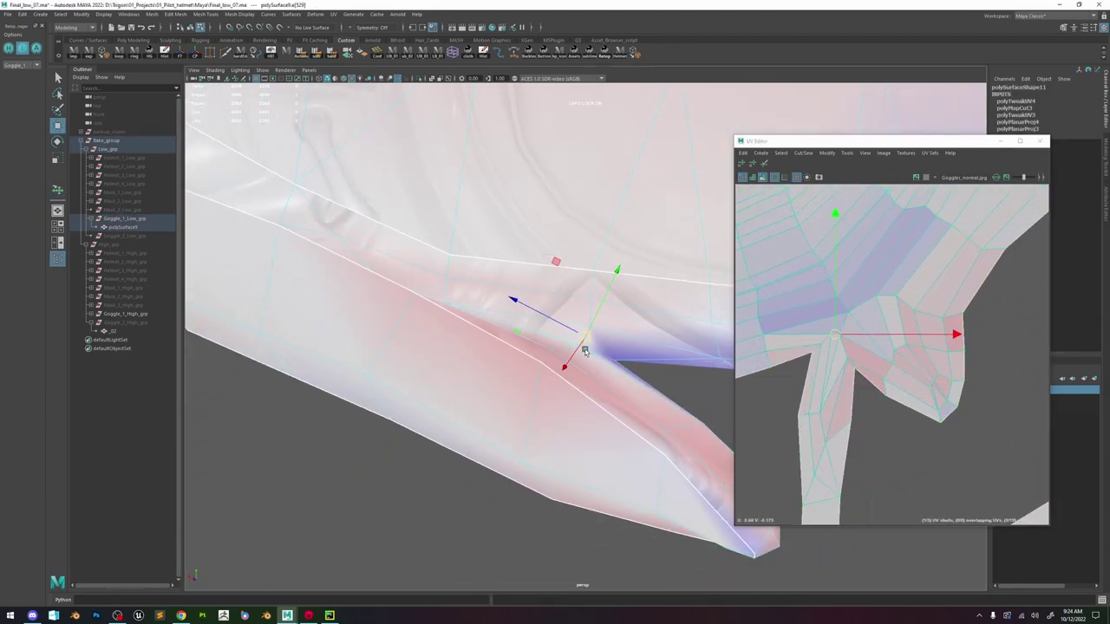
{"action": "left_click_drag", "start_coordinate": [491, 357], "coordinate": [523, 343], "text": "alt"}
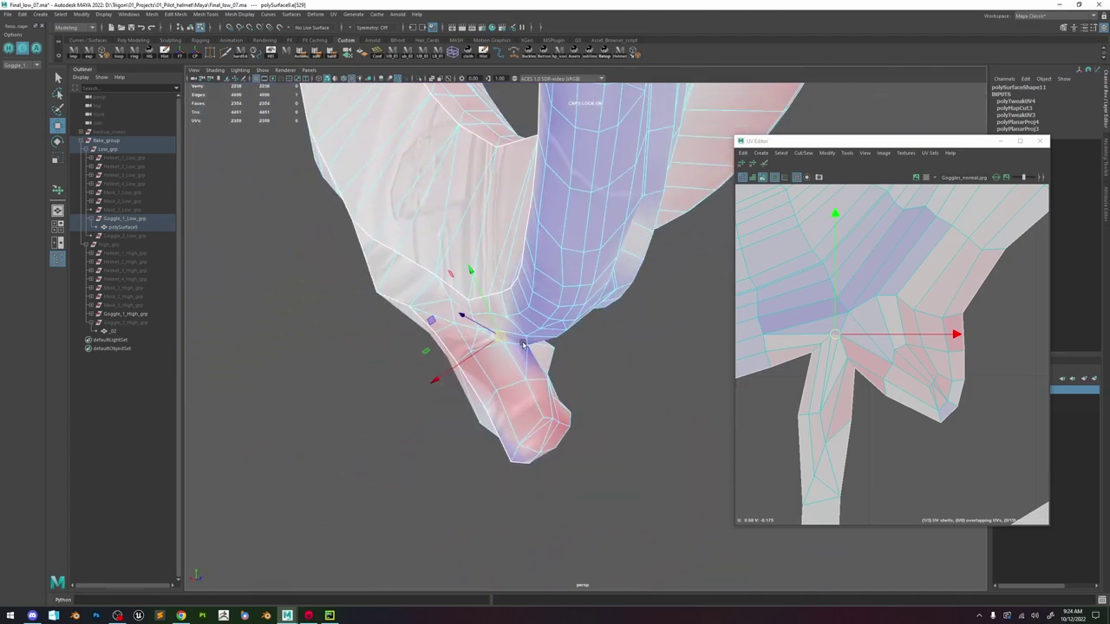
{"action": "left_click", "coordinate": [521, 342]}
{"action": "left_click", "coordinate": [517, 343]}
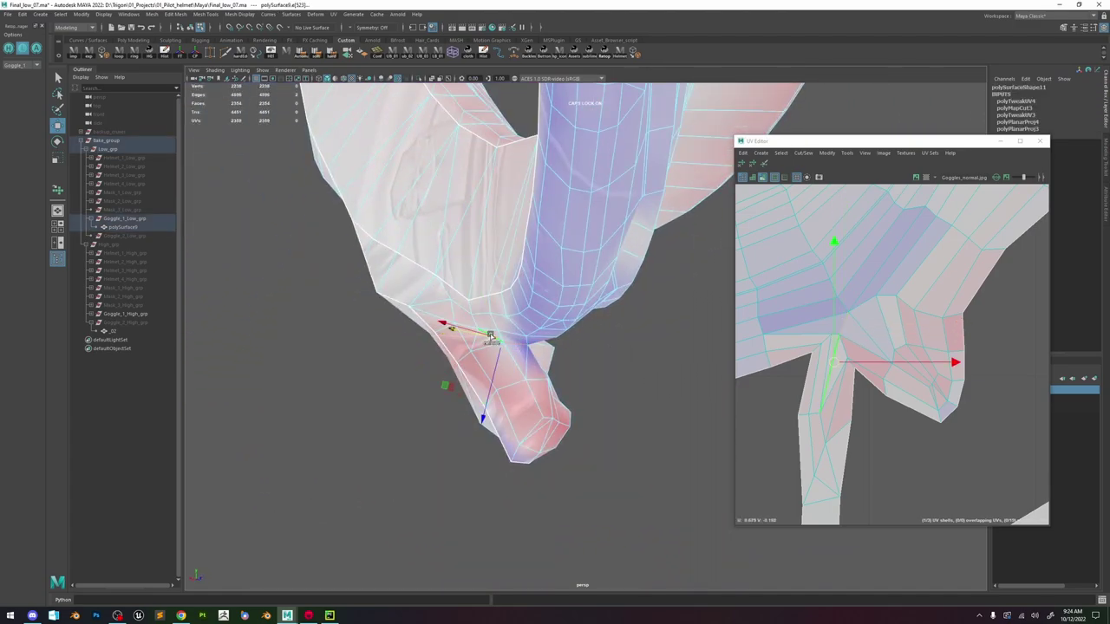
{"action": "scroll", "coordinate": [490, 336], "scroll_direction": "up", "scroll_amount": 3}
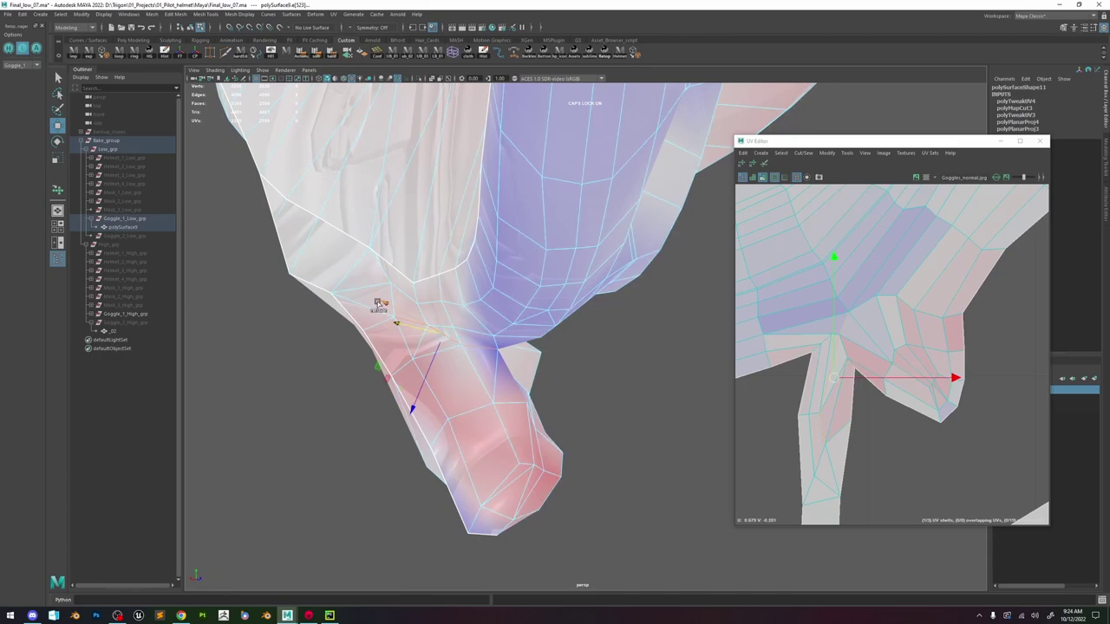
{"action": "left_click_drag", "start_coordinate": [437, 310], "coordinate": [588, 347], "text": "alt"}
{"action": "scroll", "coordinate": [899, 304], "scroll_direction": "down", "scroll_amount": 4}
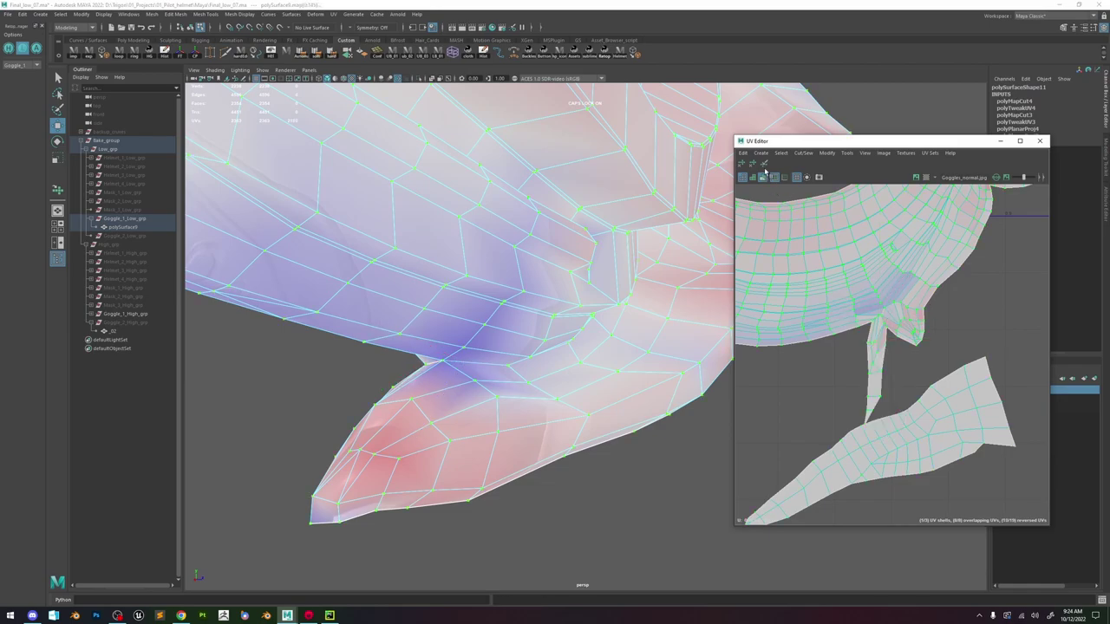
Unfold the main goggle shell with the new cut at the flap corner.
{"action": "left_click_drag", "start_coordinate": [834, 305], "coordinate": [840, 341]}
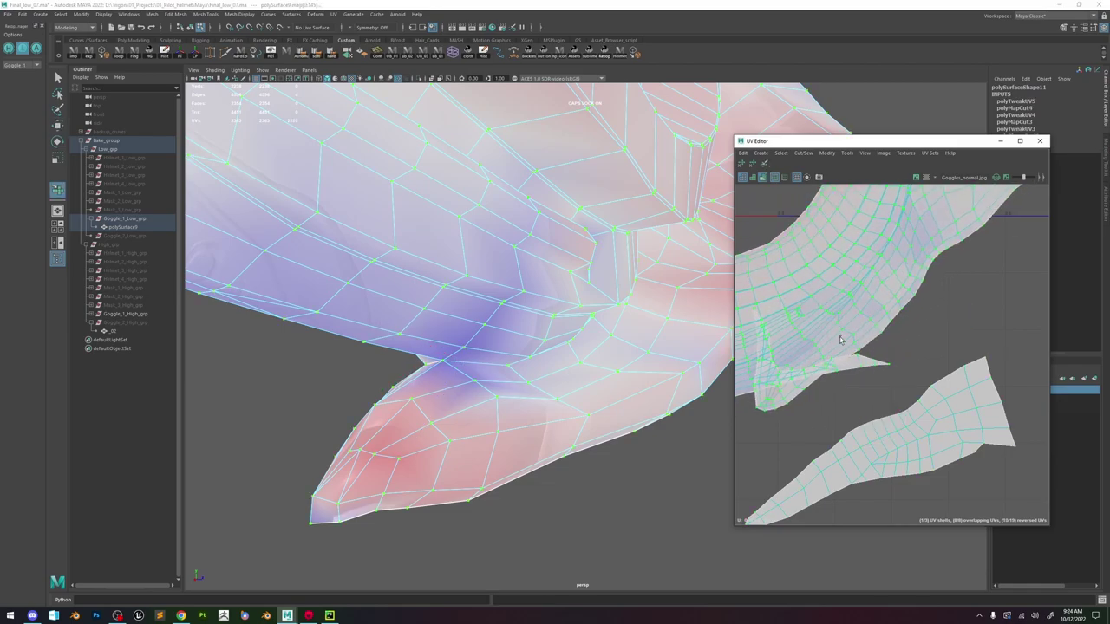
{"action": "left_click_drag", "start_coordinate": [787, 392], "coordinate": [800, 377]}
{"action": "left_click_drag", "start_coordinate": [800, 328], "coordinate": [802, 370]}
{"action": "middle_click_drag", "start_coordinate": [793, 356], "coordinate": [894, 320], "text": "alt"}
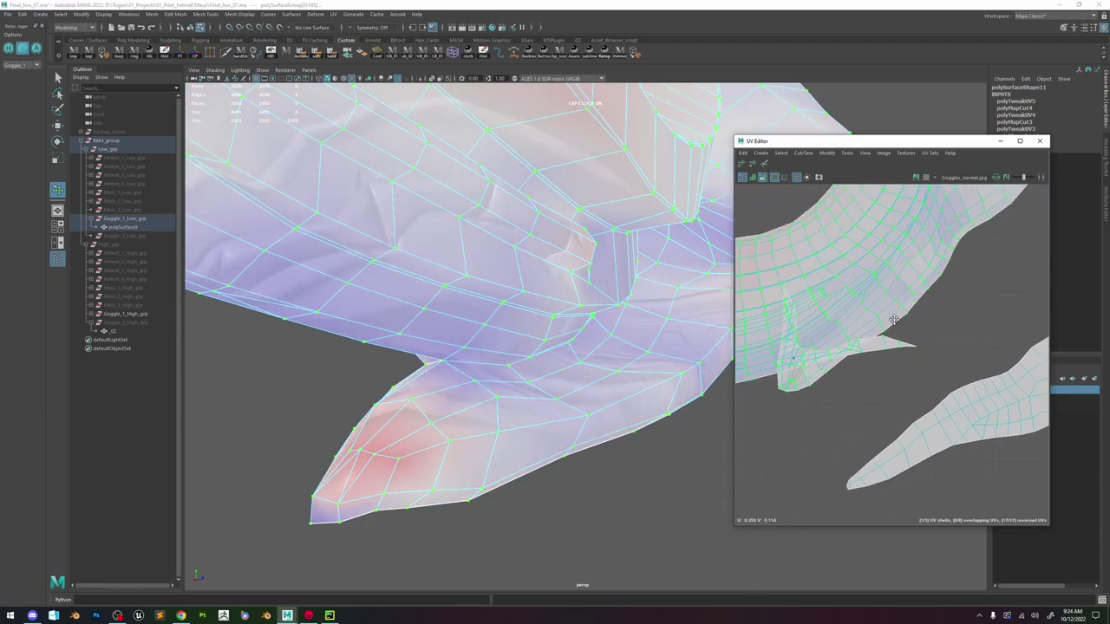
Isolate the narrow edge in the crease of the goggle rim and move and sew its UVs.
{"action": "left_click", "coordinate": [486, 334]}
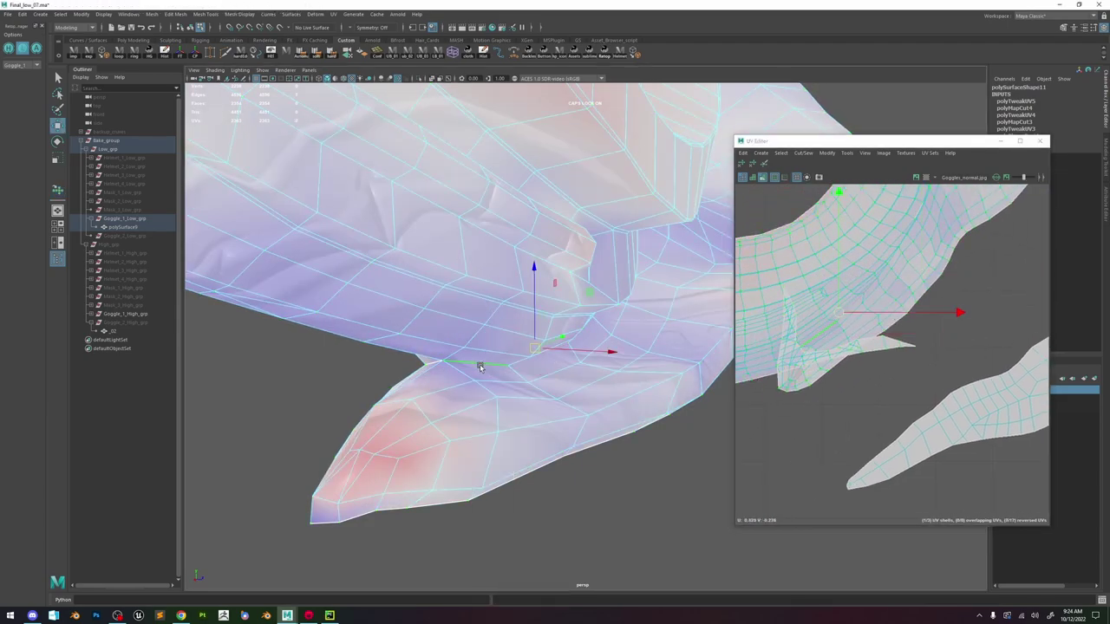
{"action": "middle_click_drag", "start_coordinate": [481, 368], "coordinate": [558, 372], "text": "alt"}
{"action": "scroll", "coordinate": [558, 372], "scroll_direction": "up", "scroll_amount": 5}
{"action": "scroll", "coordinate": [599, 359], "scroll_direction": "down", "scroll_amount": 4}
{"action": "left_click_drag", "start_coordinate": [619, 355], "coordinate": [554, 327], "text": "alt"}
{"action": "left_click", "coordinate": [544, 322]}
{"action": "key", "text": "f"}
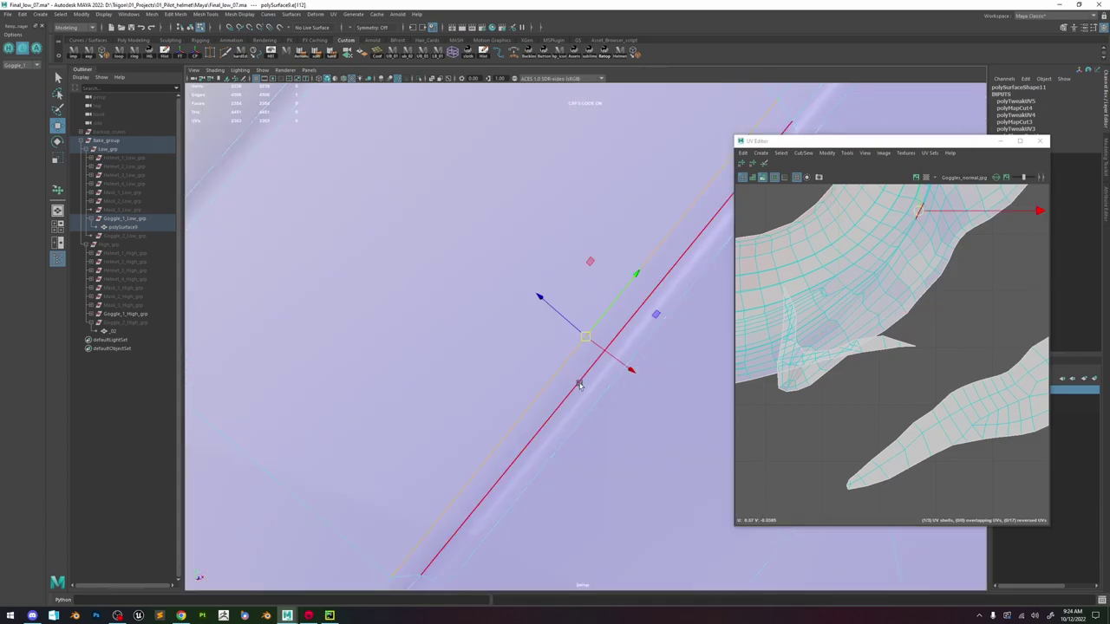
{"action": "left_click_drag", "start_coordinate": [580, 384], "coordinate": [578, 376], "text": "alt"}
{"action": "right_click_drag", "start_coordinate": [834, 291], "coordinate": [837, 257], "text": "shift"}
{"action": "left_click_drag", "start_coordinate": [544, 370], "coordinate": [481, 350], "text": "alt"}
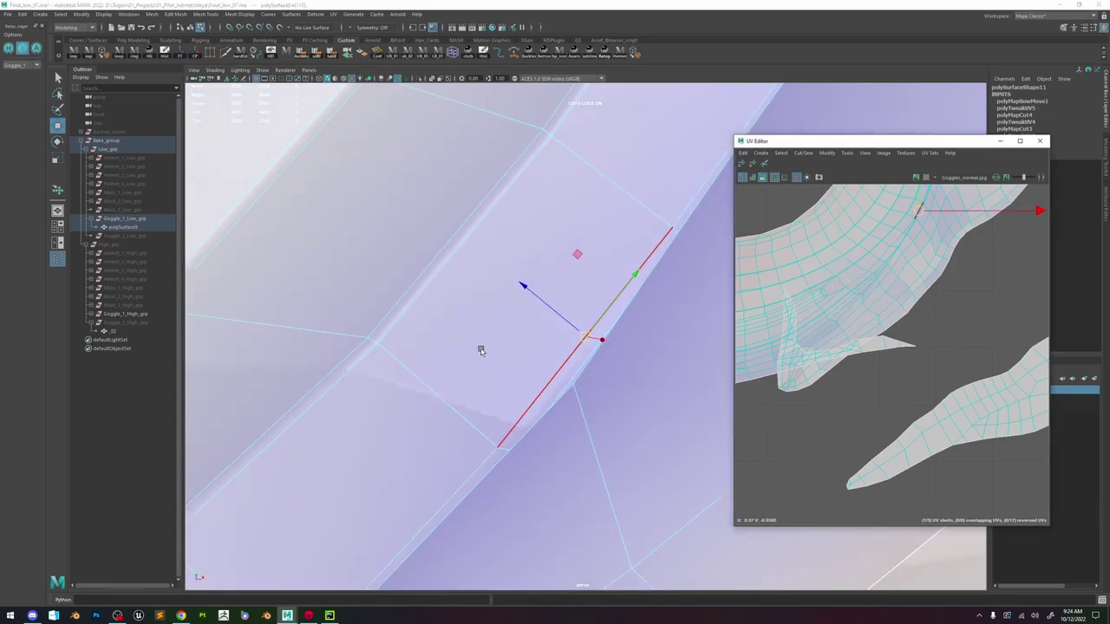
Delete the misshapen face next to the narrow edge in the crease of the goggle rim.
{"action": "left_click_drag", "start_coordinate": [469, 388], "coordinate": [590, 322], "text": "alt"}
{"action": "key", "text": "1"}
{"action": "key", "text": "f"}
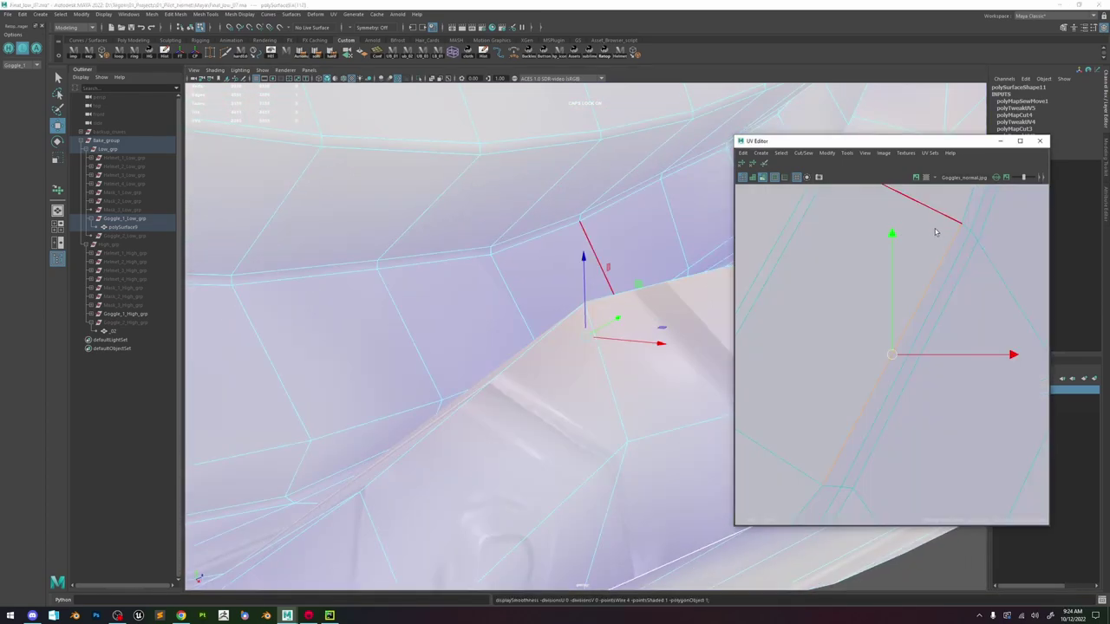
{"action": "key", "text": "3"}
{"action": "left_click_drag", "start_coordinate": [523, 332], "coordinate": [565, 280], "text": "alt"}
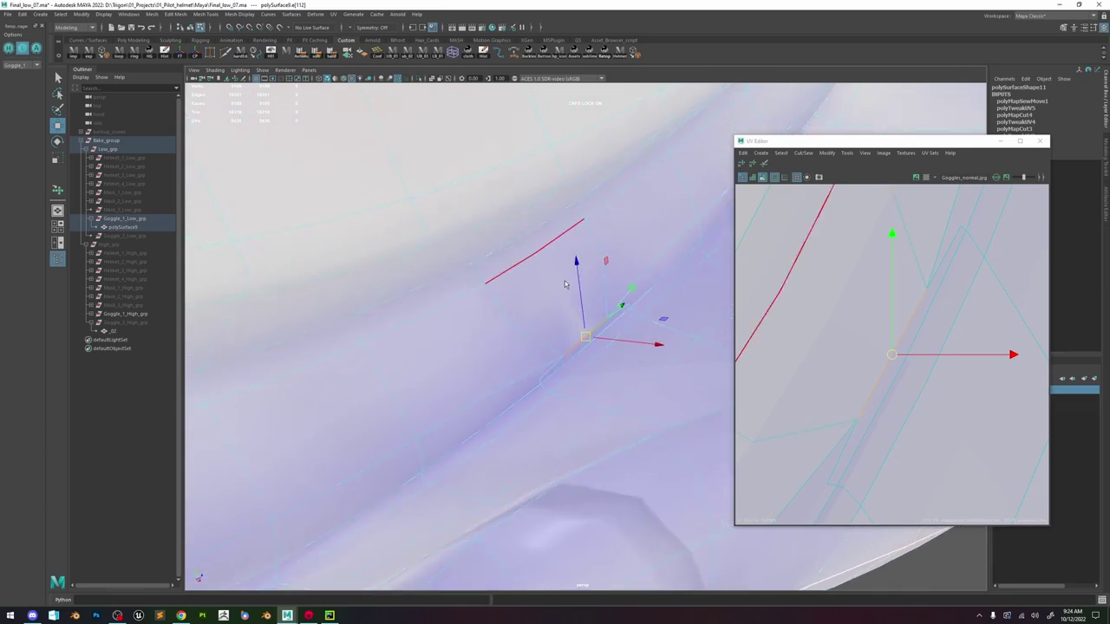
{"action": "key", "text": "F11"}
{"action": "double_click", "coordinate": [557, 312]}
{"action": "left_click", "coordinate": [557, 313]}
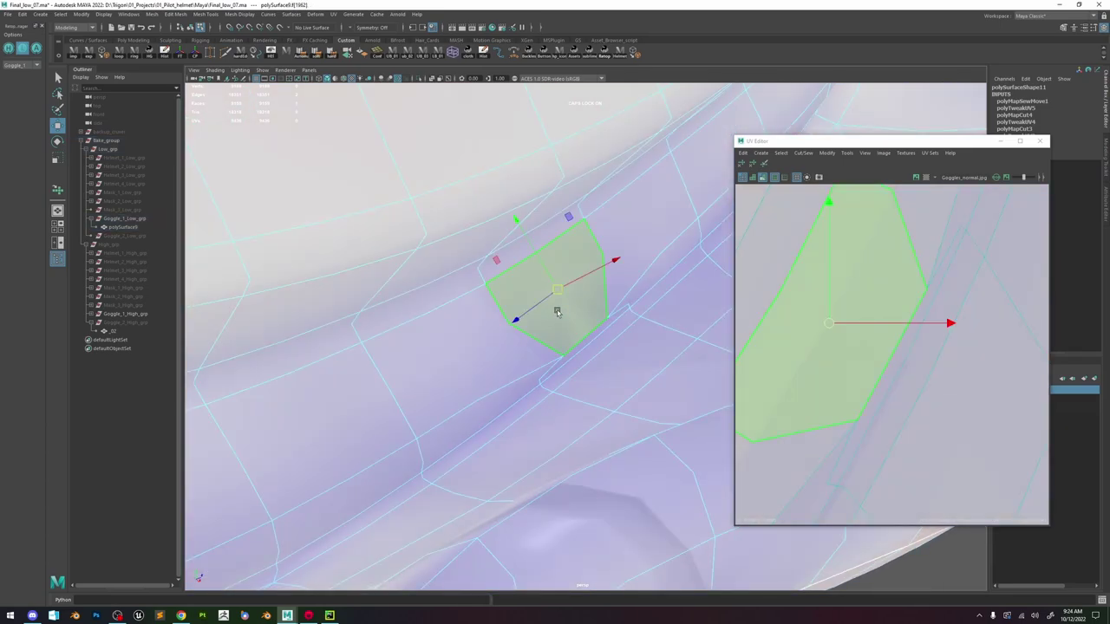
{"action": "key", "text": "Delete"}
{"action": "key", "text": "ctrl+s"}
Select the border edges of the opening in the rim crease and close it with Fill Hole.
{"action": "left_click_drag", "start_coordinate": [579, 325], "coordinate": [620, 275], "text": "alt"}
{"action": "key", "text": "1"}
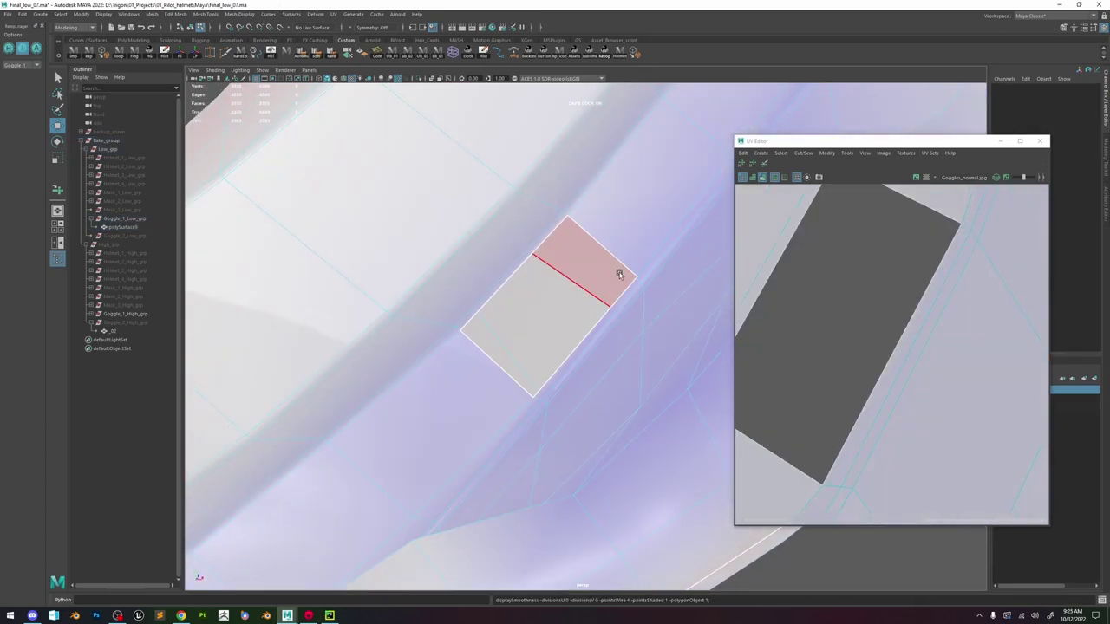
{"action": "right_click", "coordinate": [623, 252], "text": "shift"}
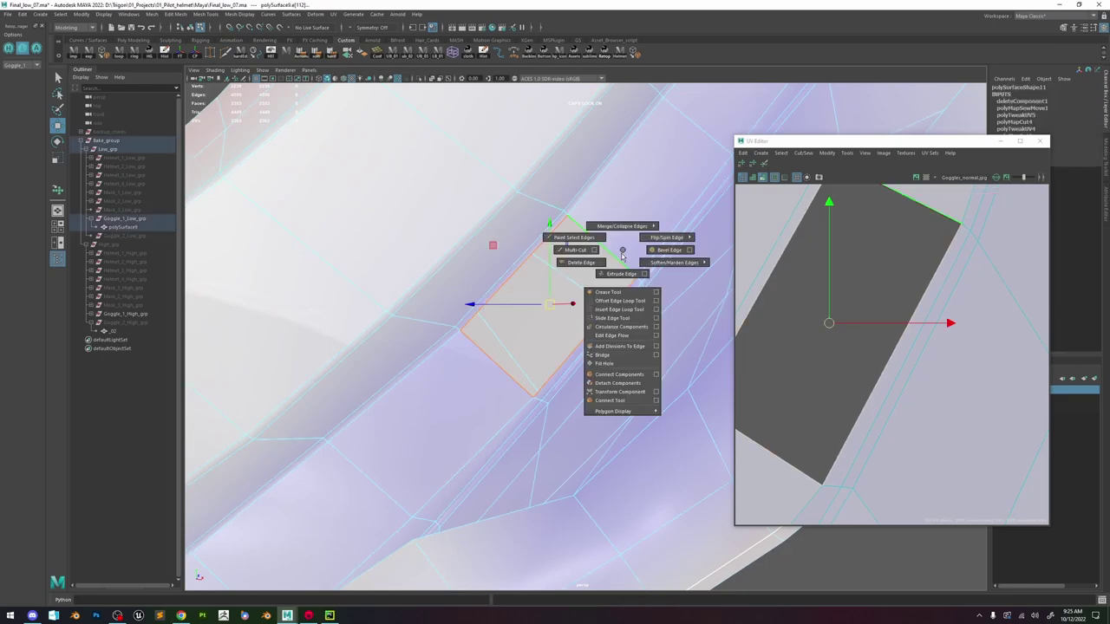
{"action": "left_click", "coordinate": [605, 365]}
{"action": "left_click_drag", "start_coordinate": [599, 364], "coordinate": [591, 348], "text": "alt"}
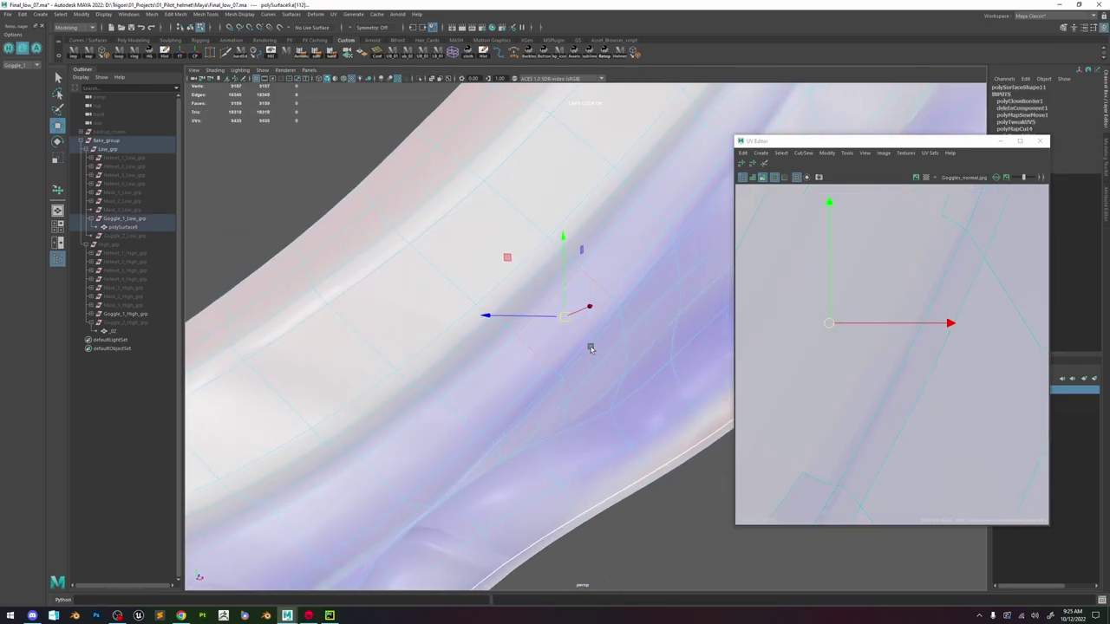
Examine the repaired crease and the surrounding rim with untextured shading and nothing selected.
{"action": "scroll", "coordinate": [829, 357], "scroll_direction": "down", "scroll_amount": 5}
{"action": "left_click_drag", "start_coordinate": [627, 411], "coordinate": [492, 265], "text": "alt"}
{"action": "scroll", "coordinate": [560, 329], "scroll_direction": "down", "scroll_amount": 3}
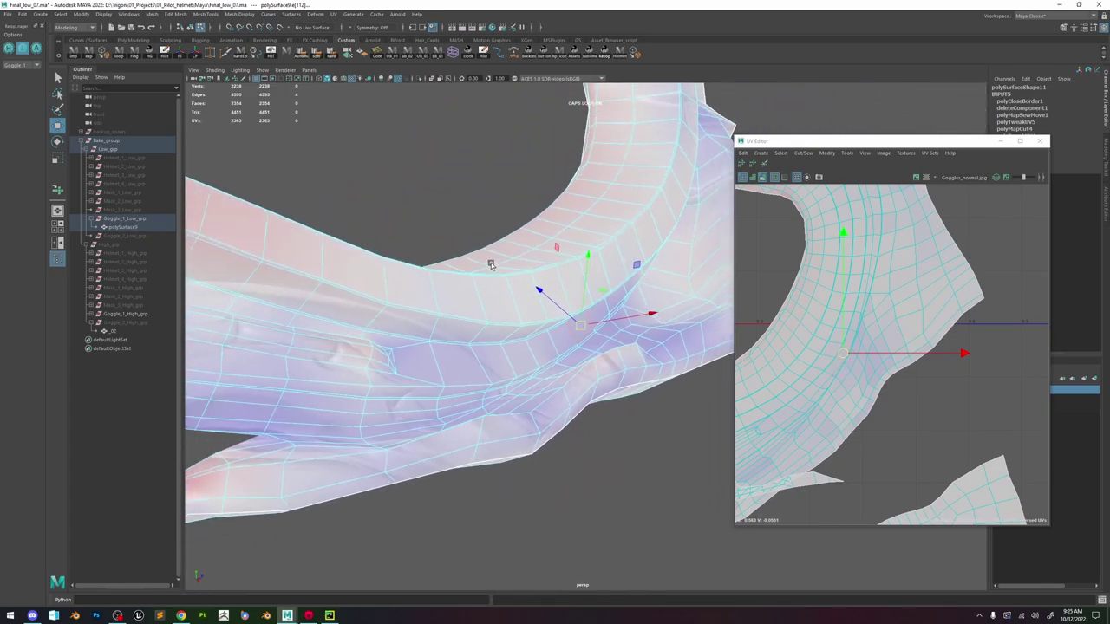
{"action": "right_click_drag", "start_coordinate": [492, 266], "coordinate": [537, 246]}
{"action": "left_click", "coordinate": [584, 481]}
{"action": "key", "text": "5"}
{"action": "mouse_move", "coordinate": [584, 481]}
{"action": "left_mouse_down", "text": "alt"}
{"action": "mouse_move", "coordinate": [518, 347]}
{"action": "mouse_move", "coordinate": [497, 366]}
{"action": "left_mouse_up", "text": "alt"}
{"action": "left_click_drag", "start_coordinate": [600, 311], "coordinate": [546, 381], "text": "alt"}
Soften the edges of the whole low-poly goggle mesh and review its shading without the texture.
{"action": "left_click", "coordinate": [584, 350]}
{"action": "key", "text": "6"}
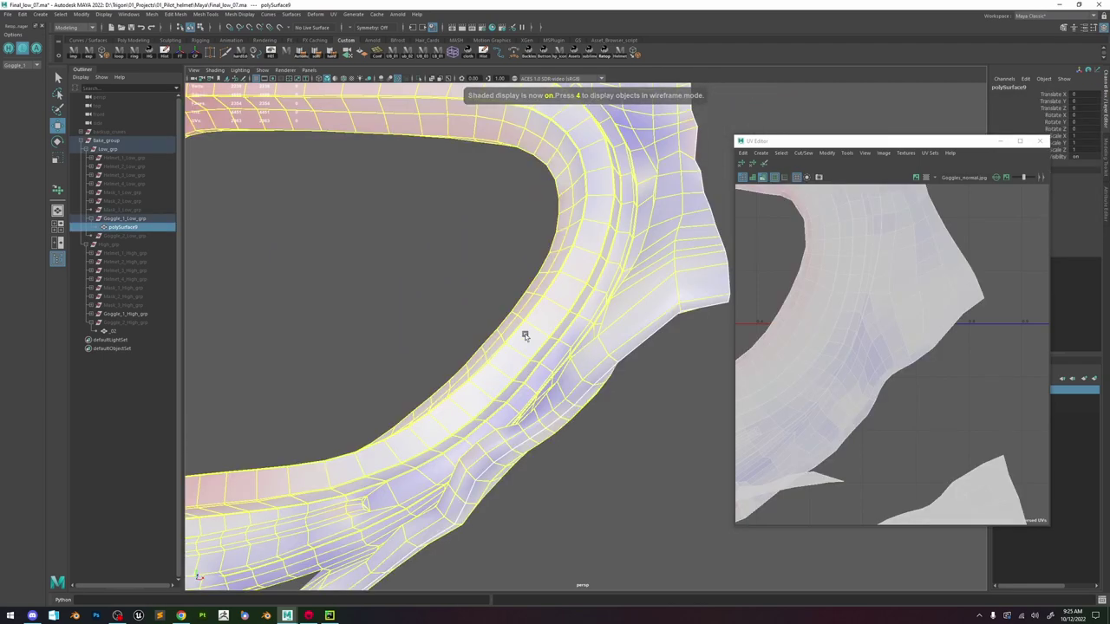
{"action": "left_click", "coordinate": [317, 55]}
{"action": "left_click", "coordinate": [383, 262]}
{"action": "key", "text": "5"}
{"action": "left_click_drag", "start_coordinate": [387, 263], "coordinate": [538, 217], "text": "alt"}
{"action": "left_click", "coordinate": [558, 376]}
{"action": "key", "text": "6"}
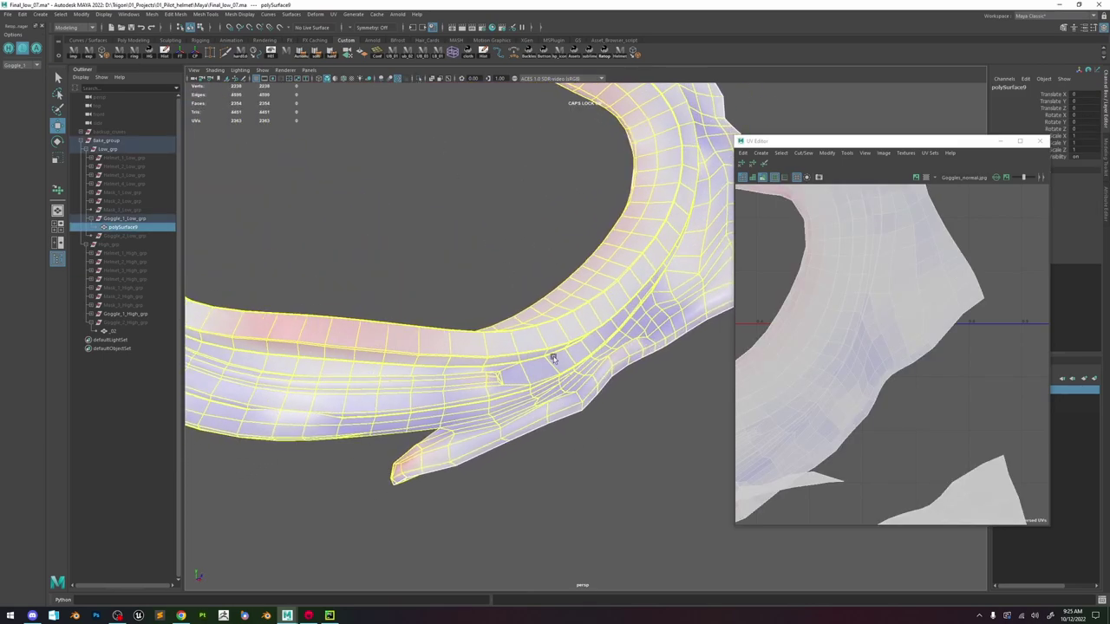
Examine the goggles' shading around the lower flap and outer side, and compare it with the UV shells.
{"action": "right_click_drag", "start_coordinate": [553, 358], "coordinate": [545, 319]}
{"action": "left_click_drag", "start_coordinate": [530, 317], "coordinate": [613, 405], "text": "alt"}
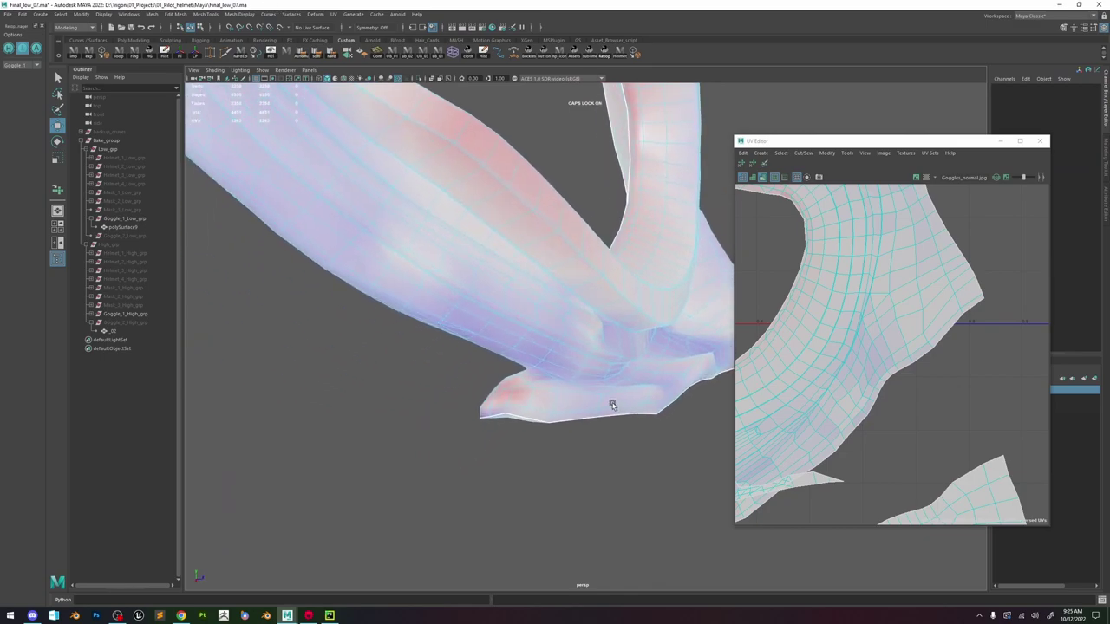
{"action": "right_click_drag", "start_coordinate": [583, 330], "coordinate": [602, 307]}
{"action": "left_click", "coordinate": [644, 437]}
{"action": "key", "text": "5"}
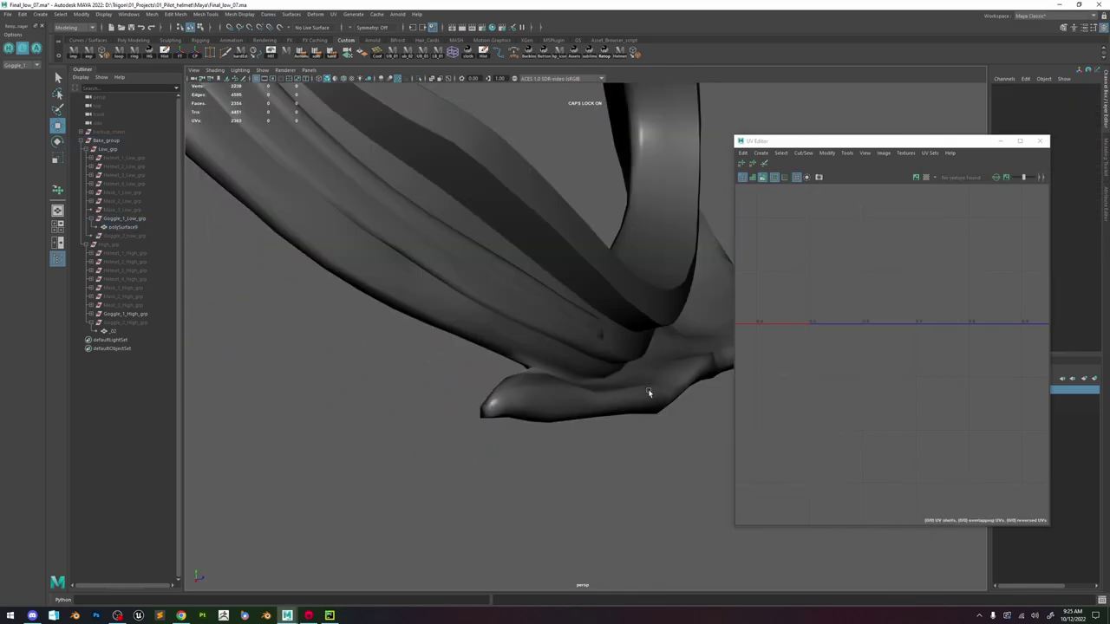
{"action": "left_click_drag", "start_coordinate": [649, 390], "coordinate": [562, 293], "text": "alt"}
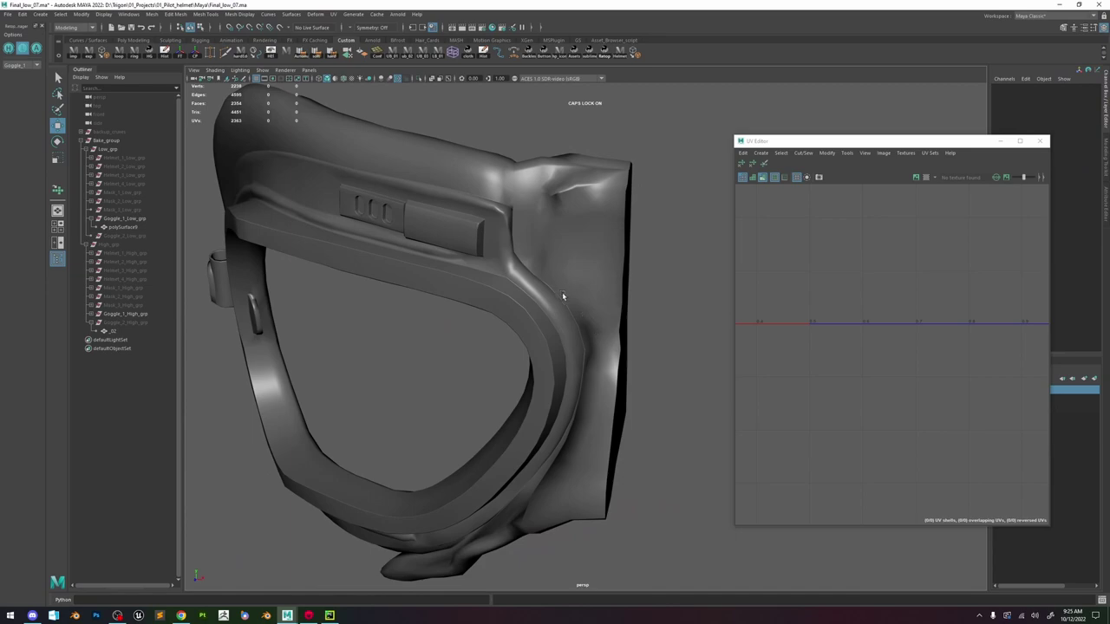
{"action": "left_click", "coordinate": [585, 330]}
{"action": "left_click_drag", "start_coordinate": [584, 329], "coordinate": [534, 315], "text": "alt"}
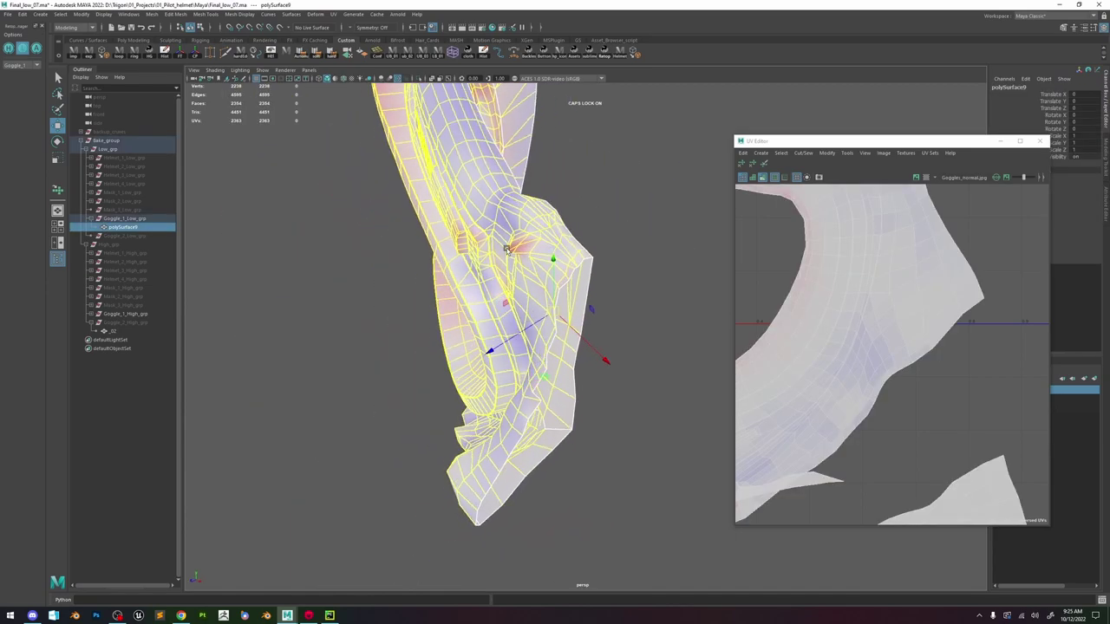
{"action": "left_click", "coordinate": [599, 345]}
{"action": "left_click_drag", "start_coordinate": [570, 347], "coordinate": [600, 329], "text": "alt"}
{"action": "left_click", "coordinate": [601, 329]}
{"action": "scroll", "coordinate": [806, 384], "scroll_direction": "down", "scroll_amount": 3}
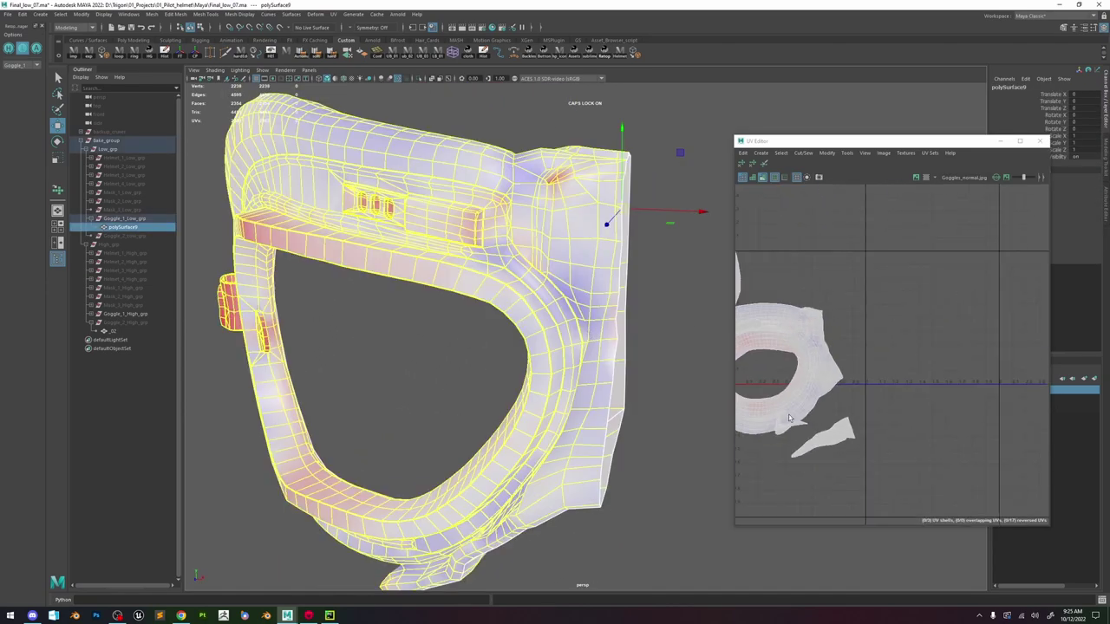
Select the edge in the crease where the lower flap meets the goggle rim and move and sew its UVs.
{"action": "scroll", "coordinate": [812, 395], "scroll_direction": "up", "scroll_amount": 5}
{"action": "left_click_drag", "start_coordinate": [521, 471], "coordinate": [588, 426], "text": "alt"}
{"action": "middle_click_drag", "start_coordinate": [464, 473], "coordinate": [521, 404], "text": "alt"}
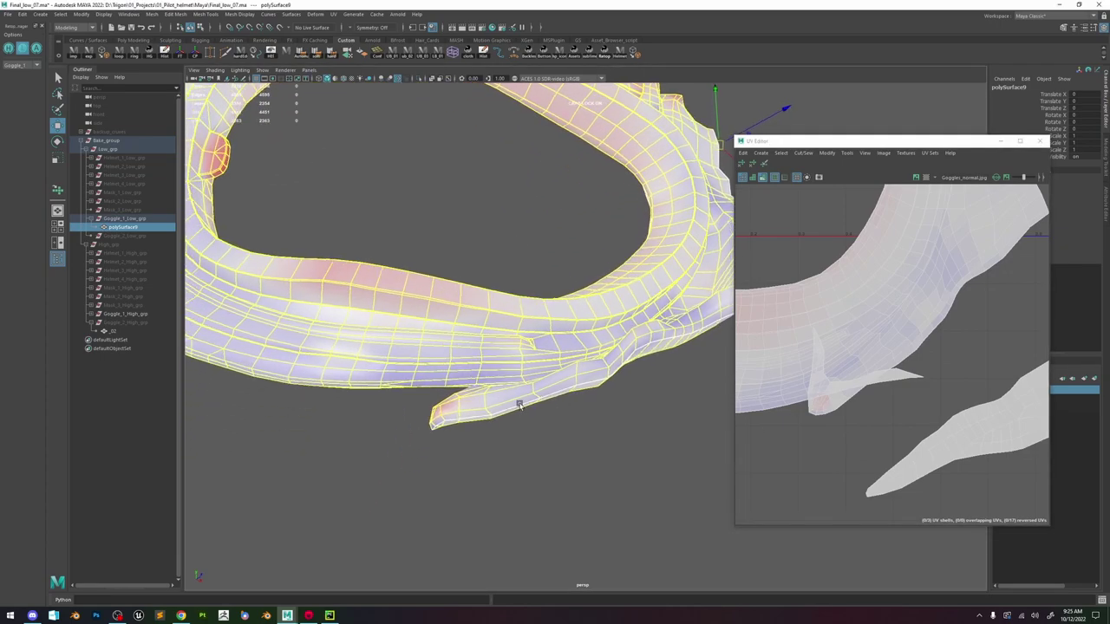
{"action": "left_click_drag", "start_coordinate": [520, 404], "coordinate": [546, 404], "text": "alt"}
{"action": "right_click_drag", "start_coordinate": [572, 357], "coordinate": [572, 332]}
{"action": "left_click", "coordinate": [585, 377]}
{"action": "key", "text": "f"}
{"action": "scroll", "coordinate": [585, 379], "scroll_direction": "down", "scroll_amount": 4}
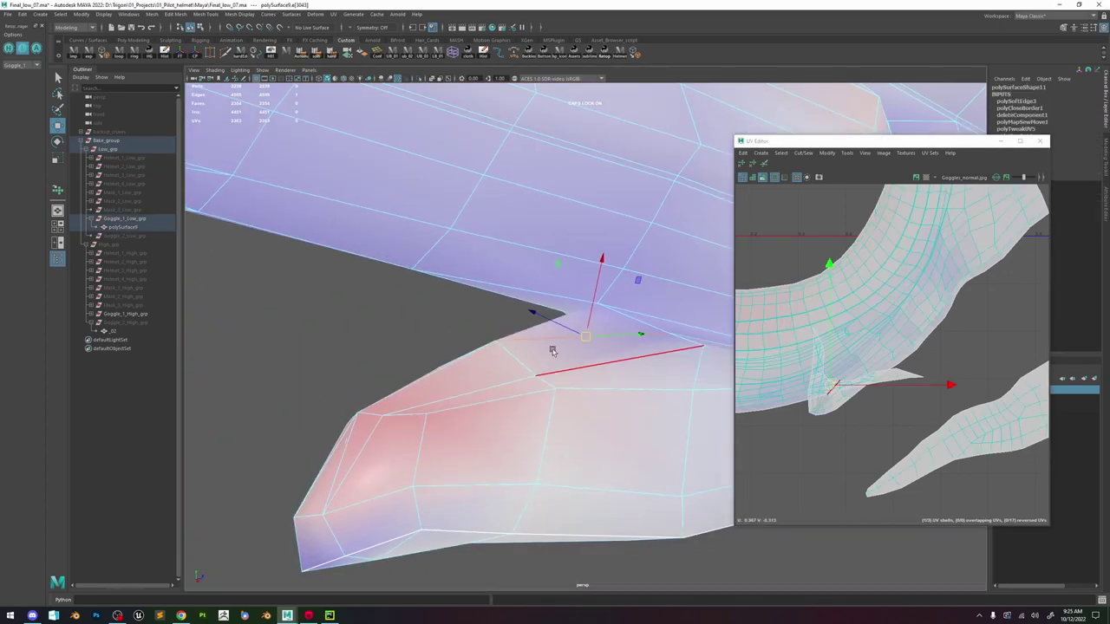
{"action": "left_click_drag", "start_coordinate": [553, 350], "coordinate": [461, 271], "text": "alt"}
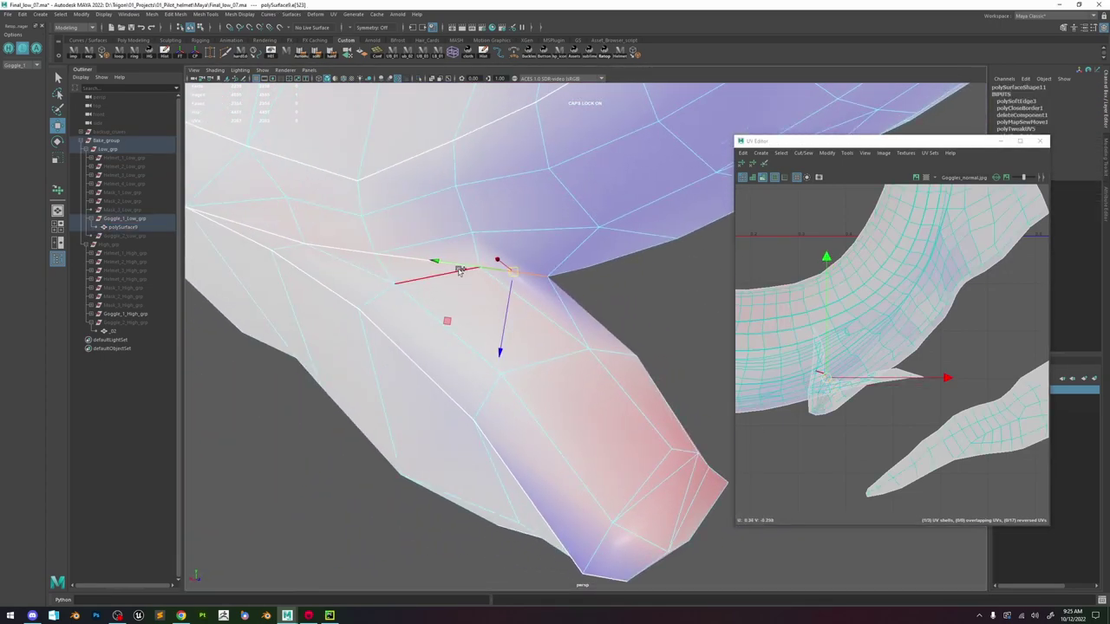
{"action": "right_click_drag", "start_coordinate": [800, 261], "coordinate": [800, 262], "text": "shift"}
Unfold the main goggle shell, and move and sew another edge at the base of the lower flap.
{"action": "right_click_drag", "start_coordinate": [840, 350], "coordinate": [854, 338]}
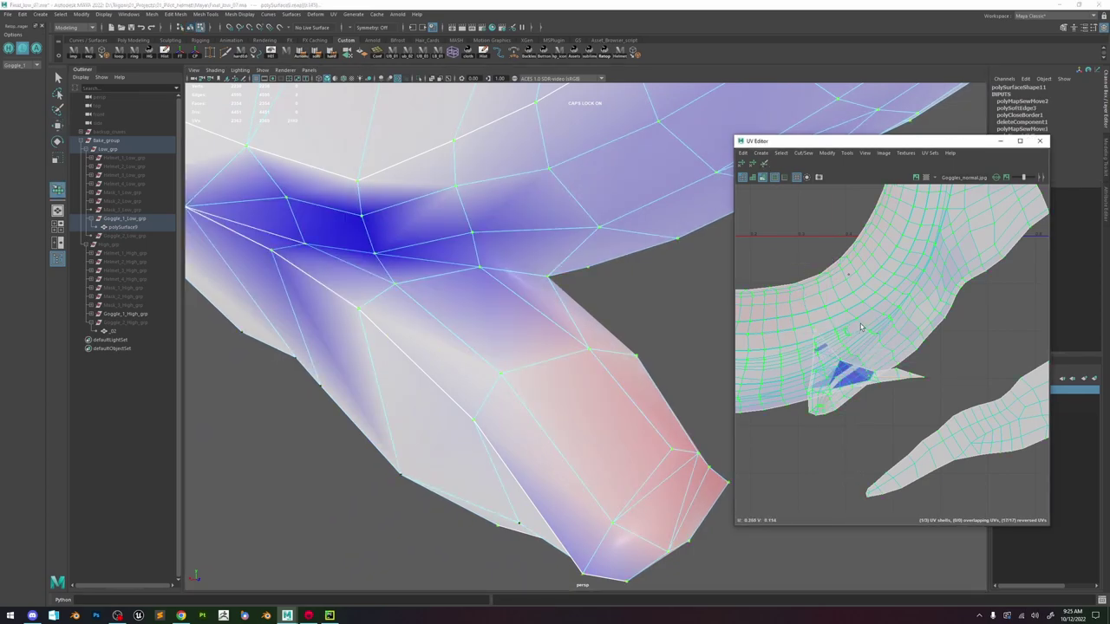
{"action": "left_click_drag", "start_coordinate": [862, 327], "coordinate": [816, 407]}
{"action": "key", "text": "w"}
{"action": "right_click", "coordinate": [396, 283]}
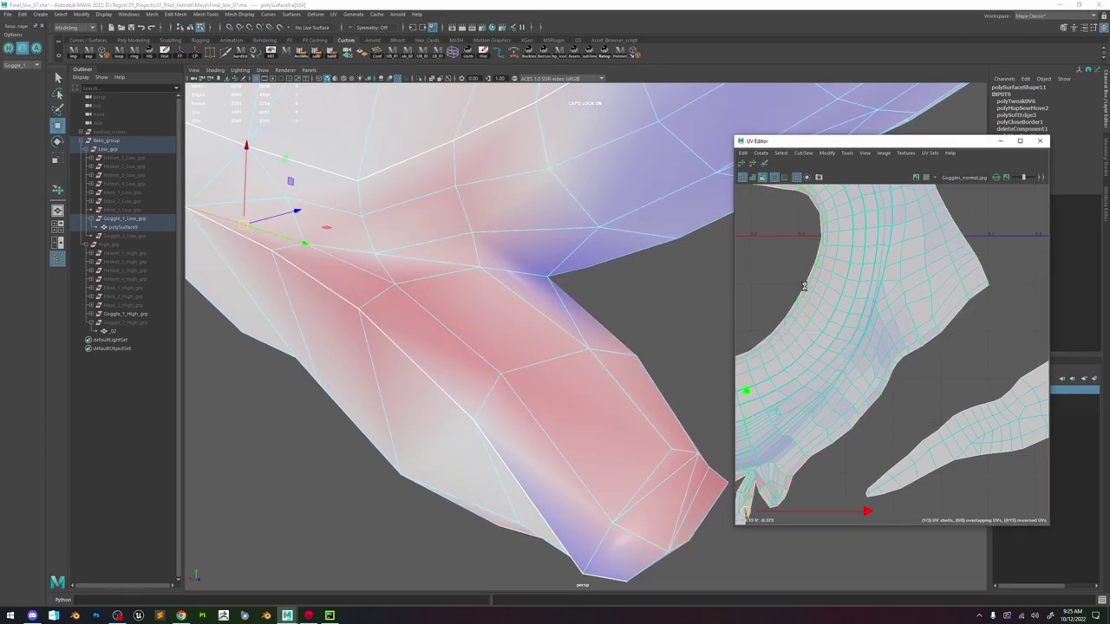
{"action": "middle_click_drag", "start_coordinate": [818, 388], "coordinate": [897, 335], "text": "alt"}
{"action": "right_click_drag", "start_coordinate": [831, 388], "coordinate": [819, 427], "text": "alt"}
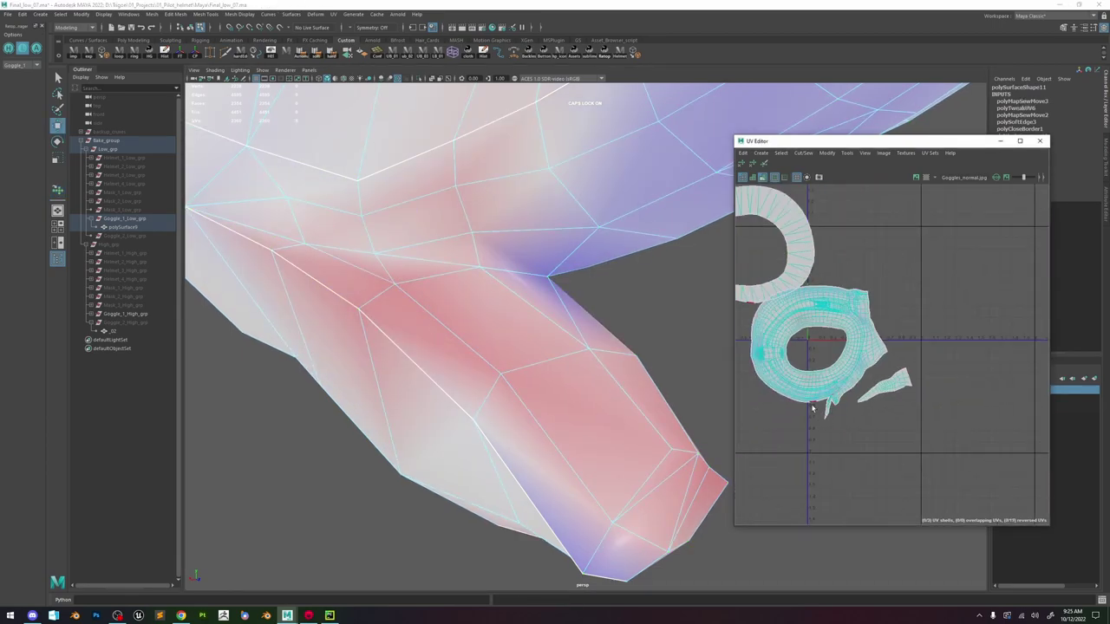
Planar-project the inner wall faces of the small tube on the goggles' side and move their UV shell clear of the others.
{"action": "scroll", "coordinate": [813, 408], "scroll_direction": "up", "scroll_amount": 8}
{"action": "key", "text": "f"}
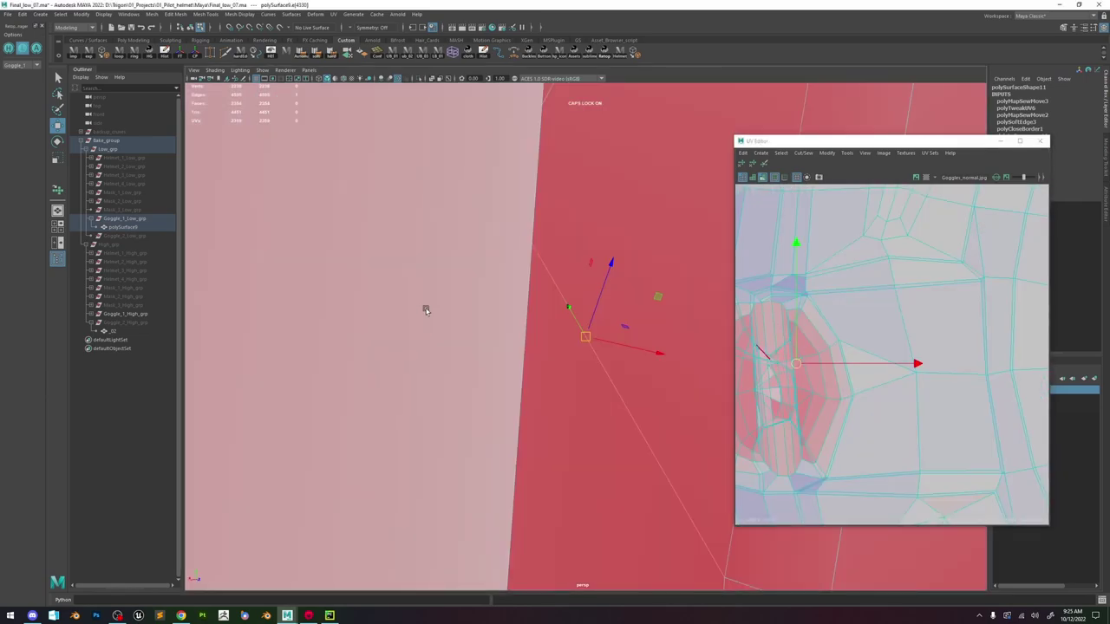
{"action": "scroll", "coordinate": [443, 309], "scroll_direction": "down", "scroll_amount": 6}
{"action": "left_click_drag", "start_coordinate": [556, 310], "coordinate": [460, 351], "text": "alt"}
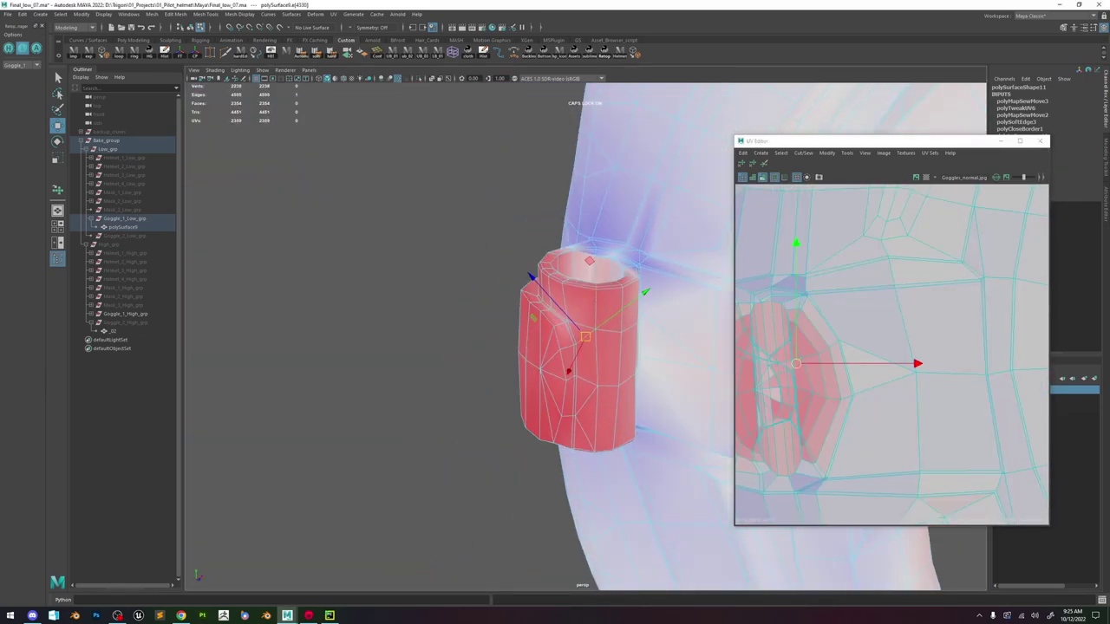
{"action": "left_click_drag", "start_coordinate": [472, 246], "coordinate": [572, 275], "text": "alt"}
{"action": "right_click_drag", "start_coordinate": [572, 252], "coordinate": [573, 275]}
{"action": "left_click", "coordinate": [571, 265]}
{"action": "left_click", "coordinate": [594, 267], "text": "shift"}
{"action": "left_click_drag", "start_coordinate": [594, 267], "coordinate": [832, 238], "text": "alt"}
{"action": "left_click", "coordinate": [768, 177]}
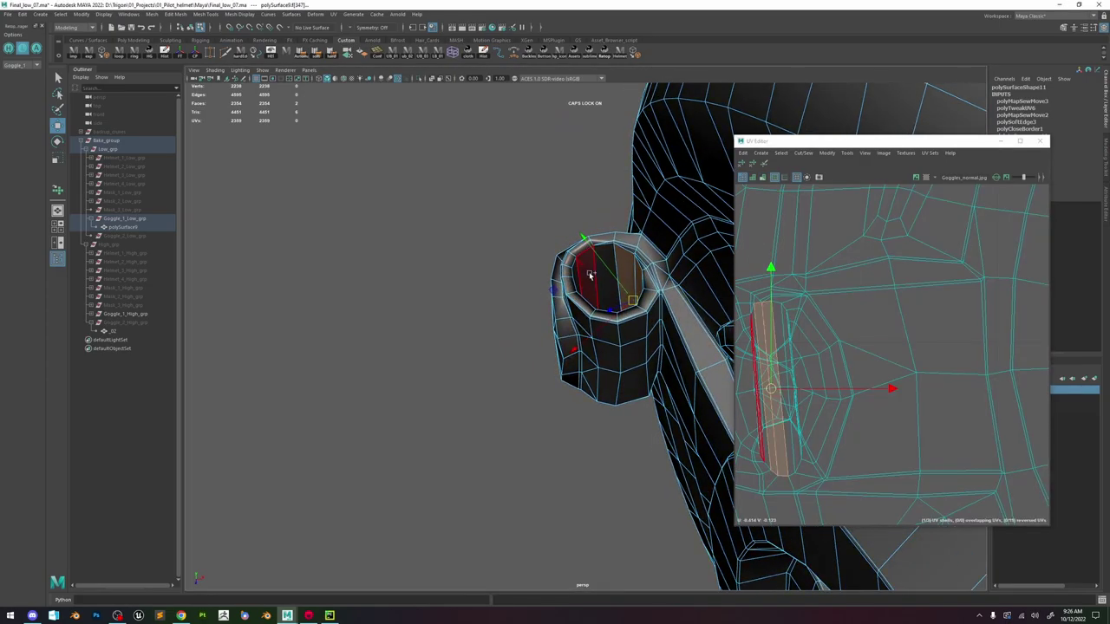
{"action": "left_click_drag", "start_coordinate": [602, 281], "coordinate": [682, 212], "text": "alt"}
{"action": "scroll", "coordinate": [826, 316], "scroll_direction": "down", "scroll_amount": 6}
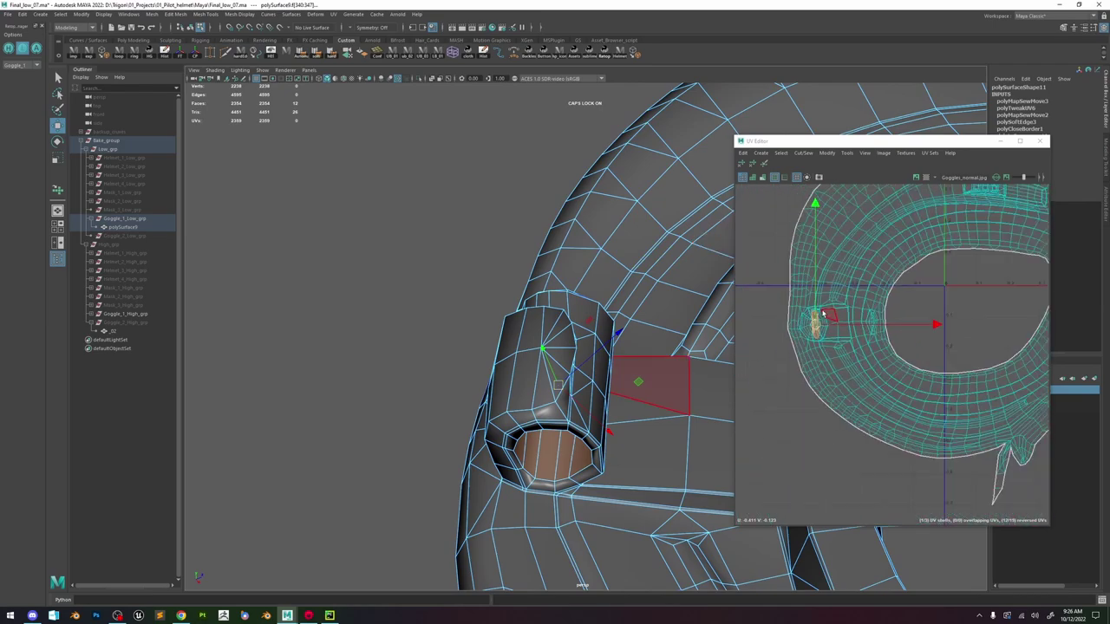
{"action": "right_click_drag", "start_coordinate": [820, 300], "coordinate": [854, 299], "text": "shift"}
{"action": "scroll", "coordinate": [854, 299], "scroll_direction": "down", "scroll_amount": 5}
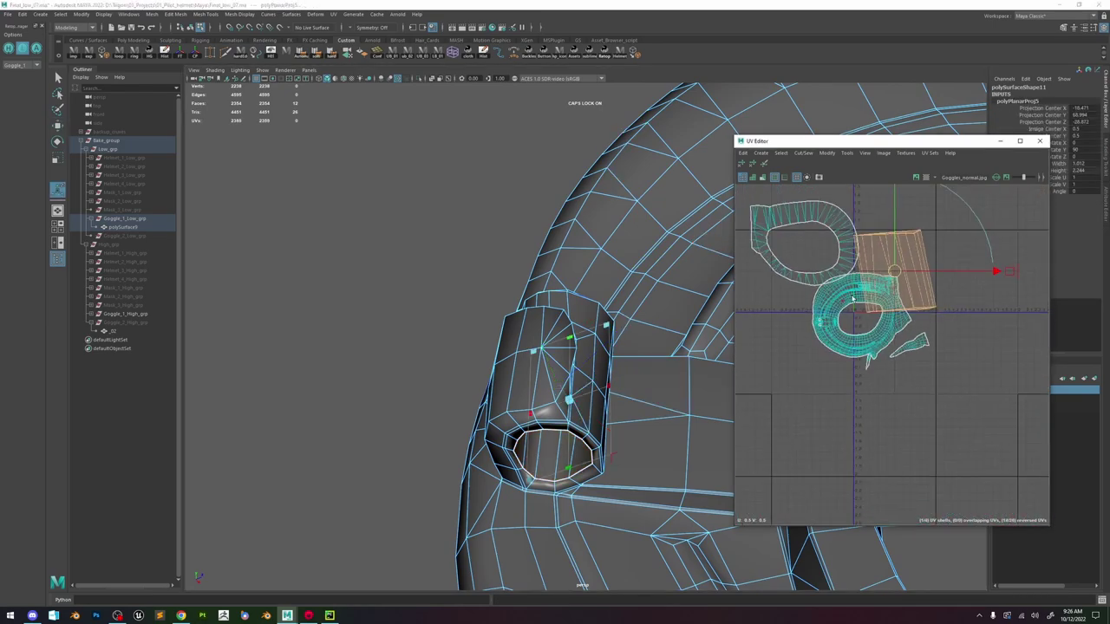
{"action": "left_click_drag", "start_coordinate": [895, 271], "coordinate": [1005, 389]}
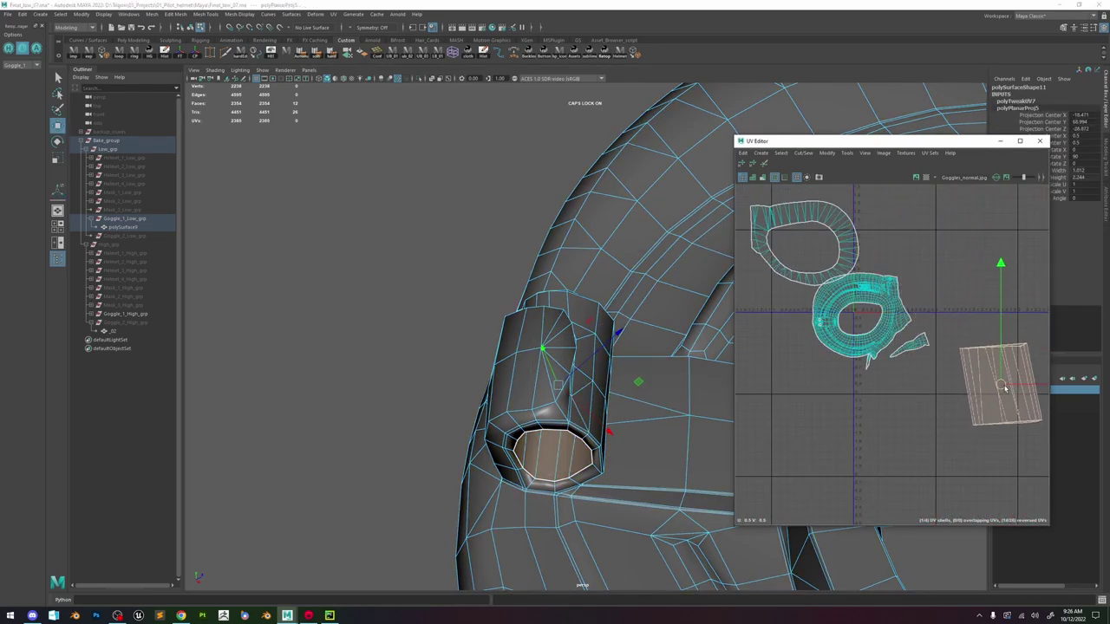
Convert the tube's inner wall faces to their edge perimeter and harden those edges.
{"action": "right_click", "coordinate": [520, 347], "text": "shift"}
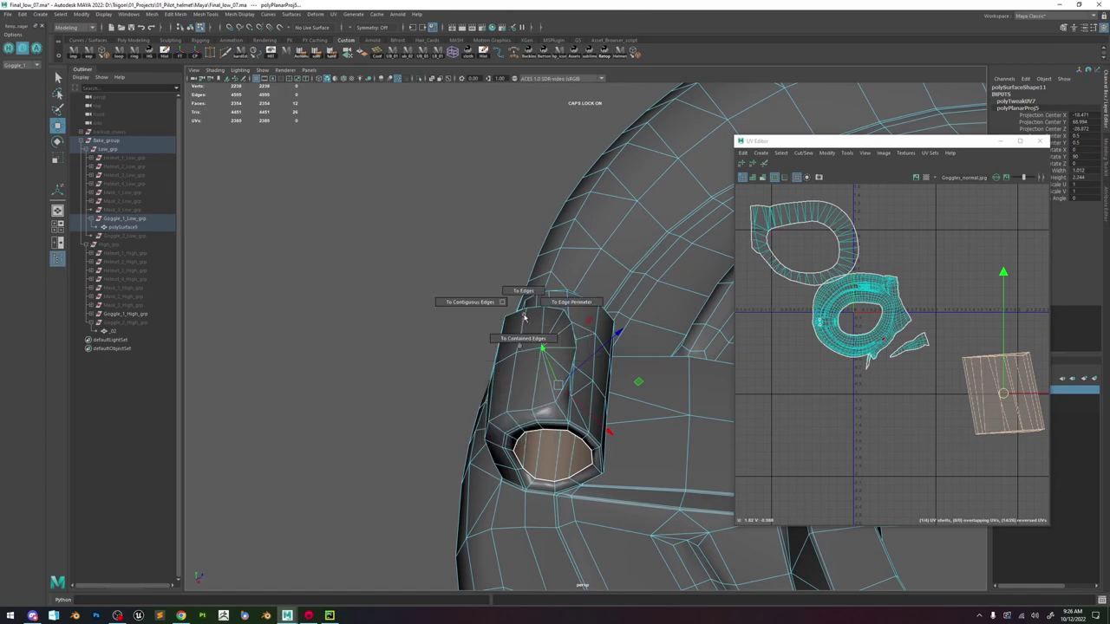
{"action": "right_click_drag", "start_coordinate": [521, 320], "coordinate": [573, 304], "text": "ctrl"}
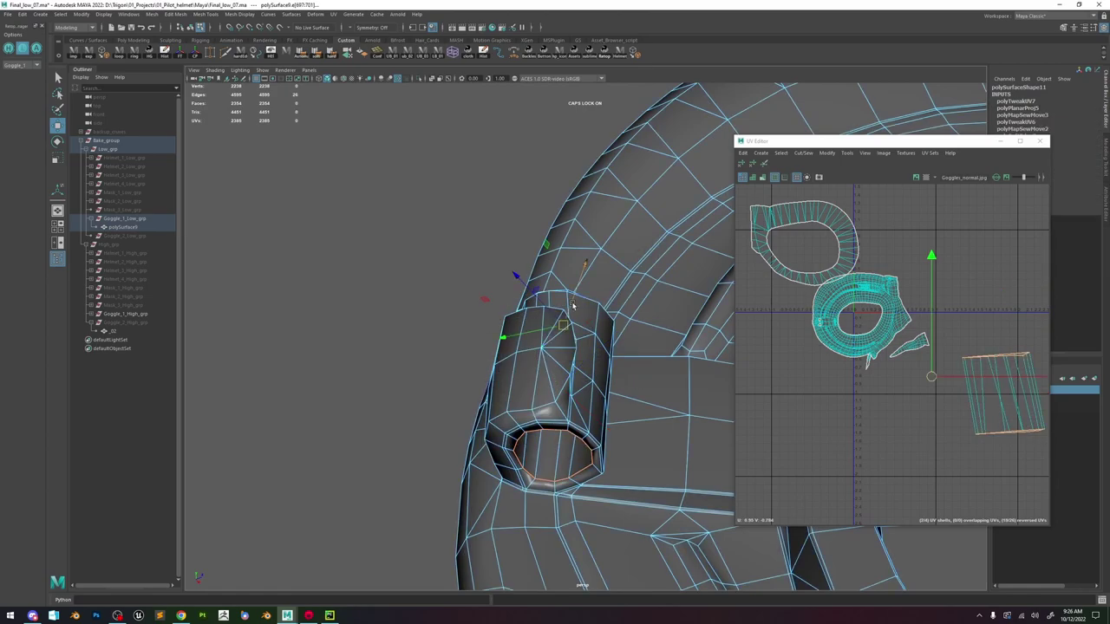
{"action": "right_click", "coordinate": [548, 279], "text": "shift"}
{"action": "right_click", "coordinate": [534, 250], "text": "shift"}
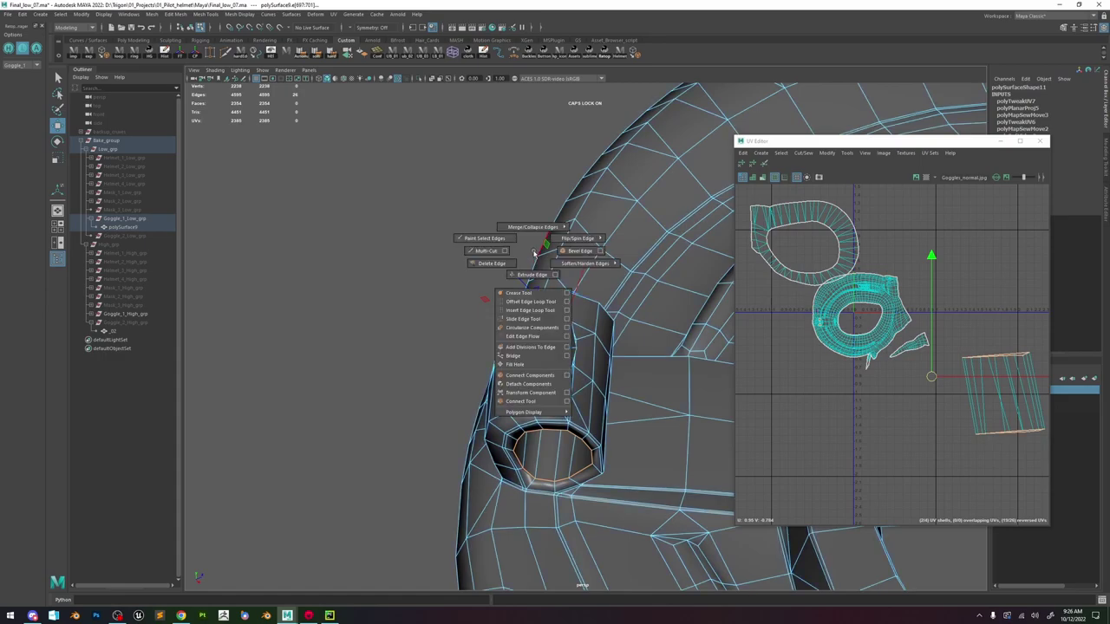
{"action": "right_click_drag", "start_coordinate": [571, 274], "coordinate": [608, 284], "text": "shift"}
{"action": "left_click_drag", "start_coordinate": [570, 349], "coordinate": [569, 312], "text": "alt"}
{"action": "right_click_drag", "start_coordinate": [569, 312], "coordinate": [639, 240]}
{"action": "left_click", "coordinate": [701, 284]}
{"action": "left_click_drag", "start_coordinate": [627, 313], "coordinate": [595, 275], "text": "alt"}
{"action": "left_click", "coordinate": [626, 279]}
Cut the tube's inner wall shell along one lengthwise edge and unfold it flat.
{"action": "scroll", "coordinate": [896, 331], "scroll_direction": "down", "scroll_amount": 3}
{"action": "scroll", "coordinate": [895, 330], "scroll_direction": "up", "scroll_amount": 5}
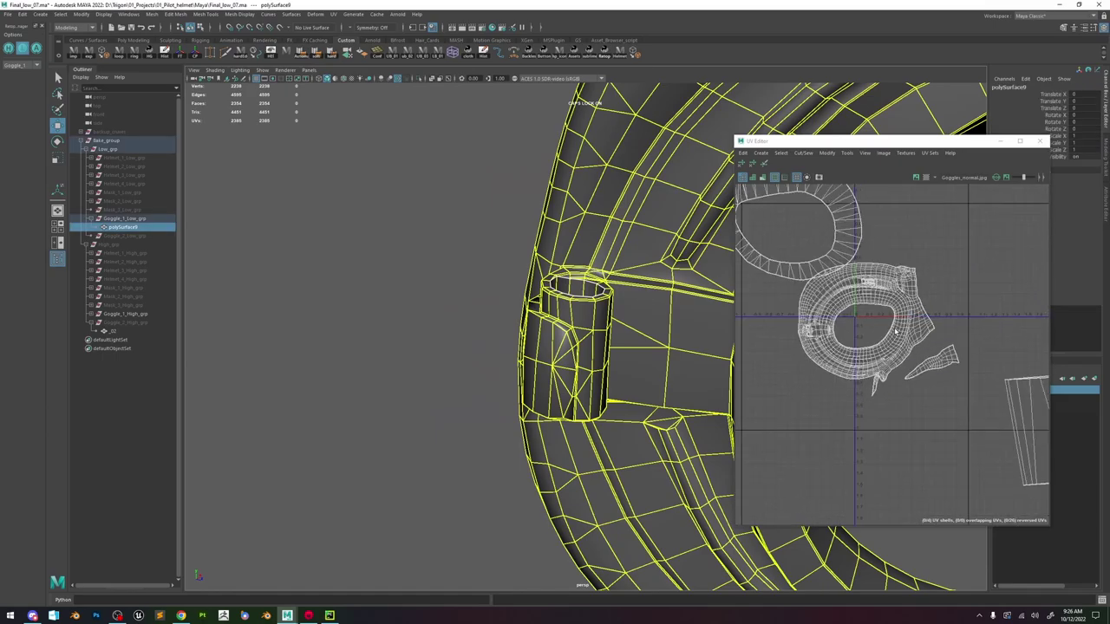
{"action": "middle_click_drag", "start_coordinate": [1024, 409], "coordinate": [841, 374], "text": "alt"}
{"action": "right_click_drag", "start_coordinate": [841, 374], "coordinate": [843, 347]}
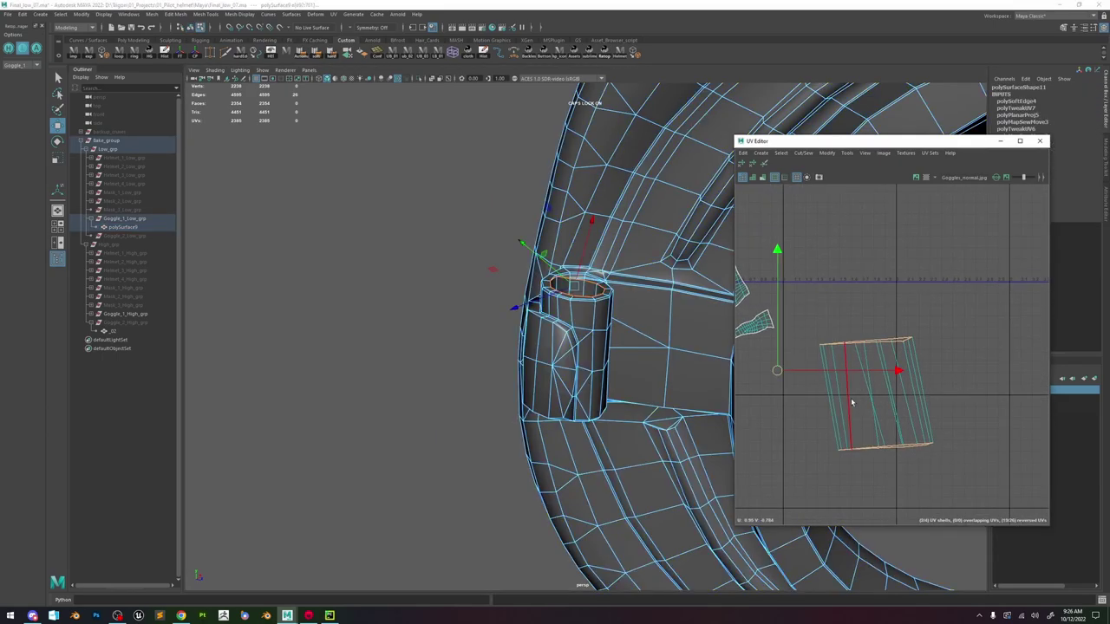
{"action": "left_click", "coordinate": [851, 401]}
{"action": "left_click_drag", "start_coordinate": [638, 285], "coordinate": [674, 327], "text": "alt"}
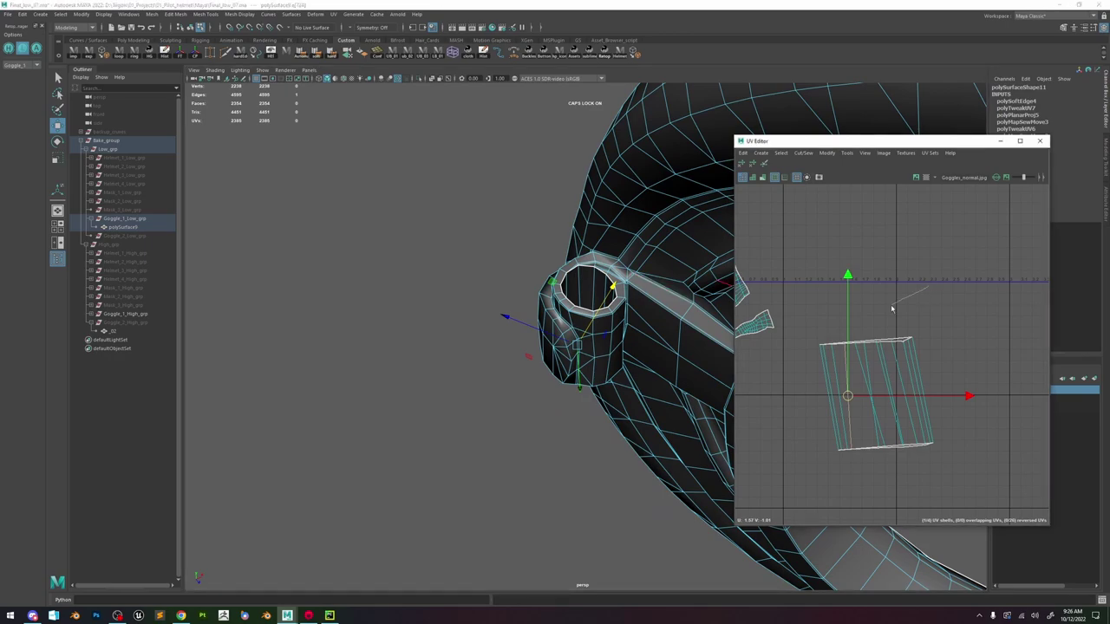
{"action": "scroll", "coordinate": [818, 328], "scroll_direction": "down", "scroll_amount": 5}
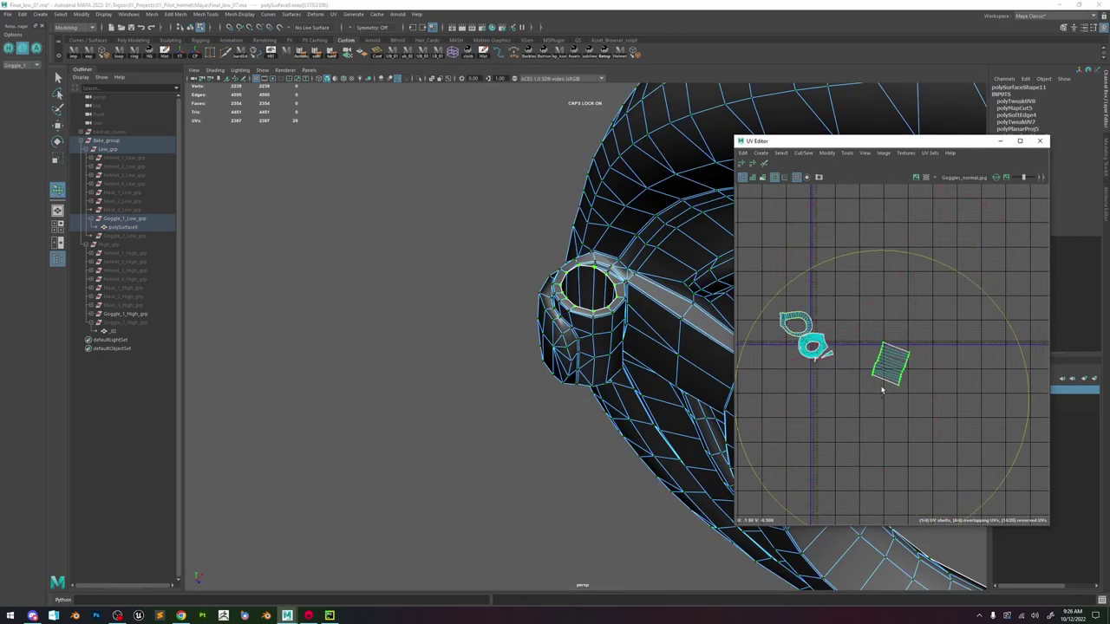
Unfold the main goggle shell again and inspect the UVs around the tube openings.
{"action": "scroll", "coordinate": [838, 359], "scroll_direction": "up", "scroll_amount": 6}
{"action": "key", "text": "w"}
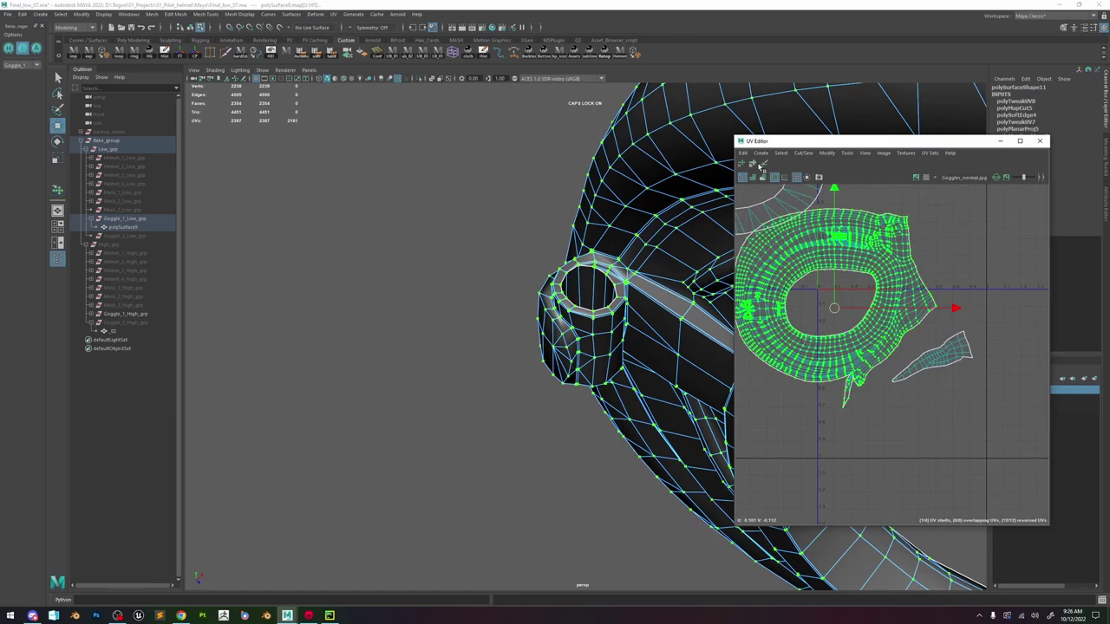
{"action": "scroll", "coordinate": [878, 342], "scroll_direction": "up", "scroll_amount": 8}
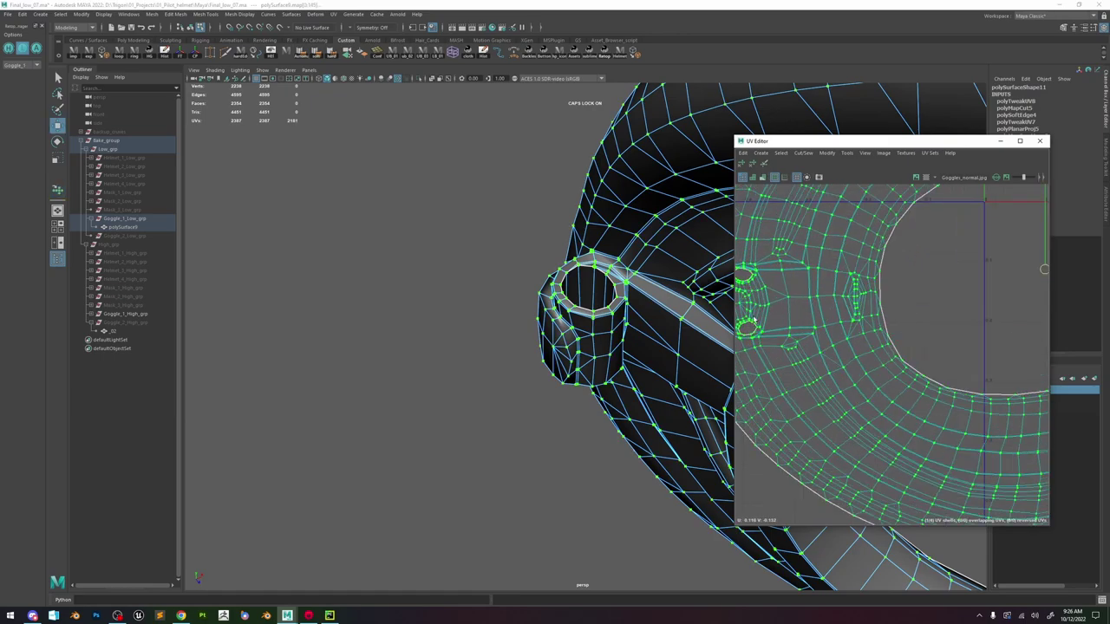
Turn on UV distortion shading and examine the stretching around the small side tube's openings and outer wall.
{"action": "scroll", "coordinate": [851, 334], "scroll_direction": "up", "scroll_amount": 4}
{"action": "left_click", "coordinate": [762, 177]}
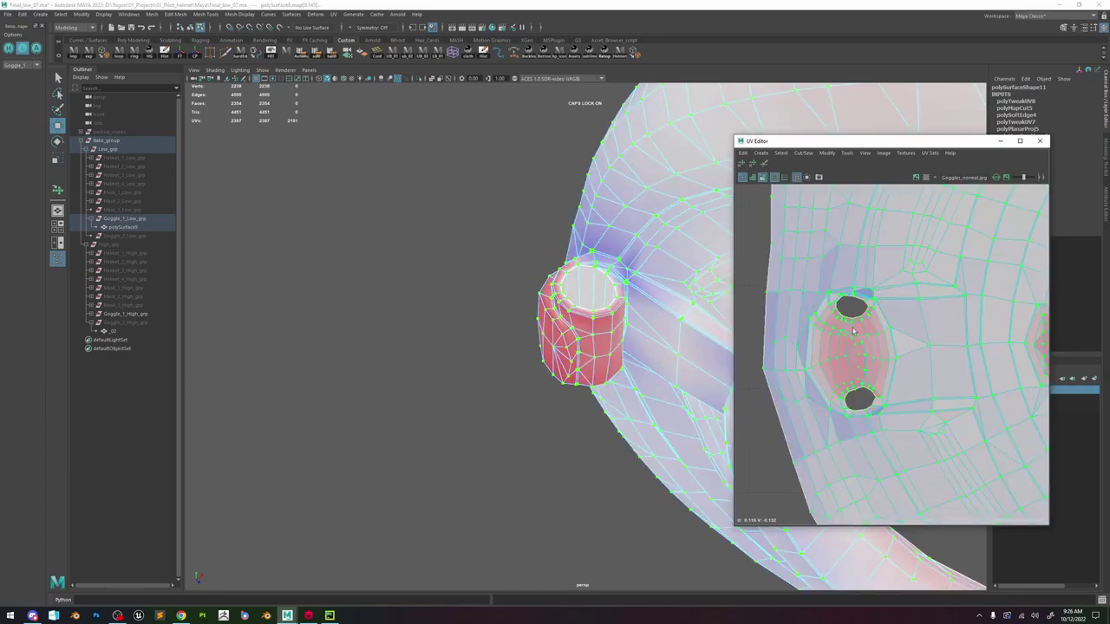
{"action": "scroll", "coordinate": [854, 340], "scroll_direction": "up", "scroll_amount": 3}
{"action": "left_click_drag", "start_coordinate": [720, 261], "coordinate": [617, 272], "text": "alt"}
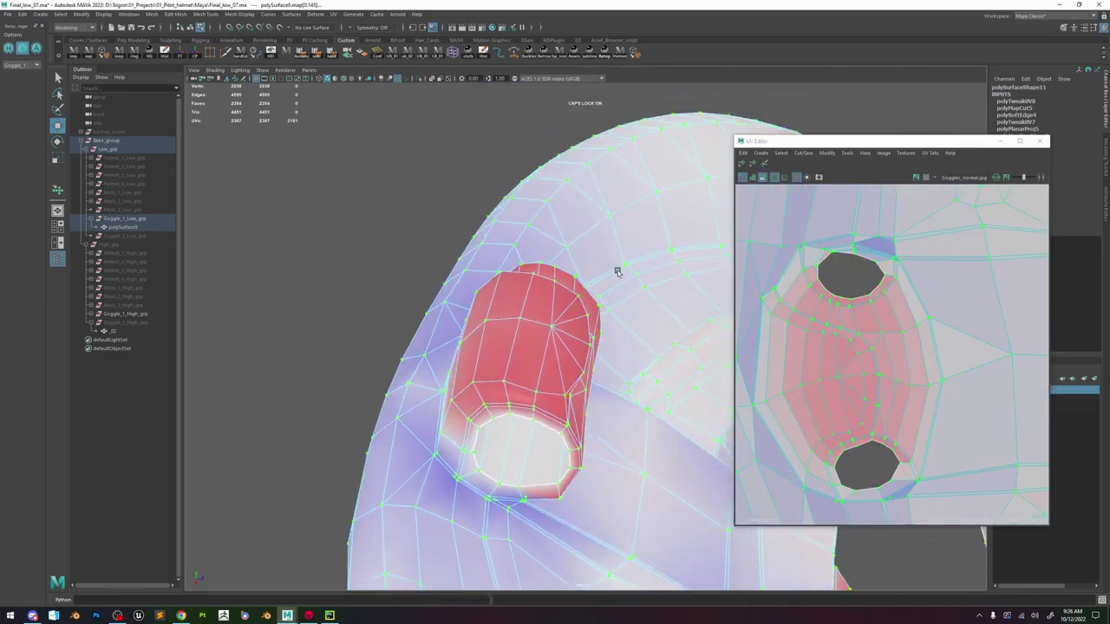
{"action": "scroll", "coordinate": [545, 330], "scroll_direction": "up", "scroll_amount": 3}
{"action": "right_click_drag", "start_coordinate": [545, 330], "coordinate": [544, 304]}
{"action": "double_click", "coordinate": [483, 416]}
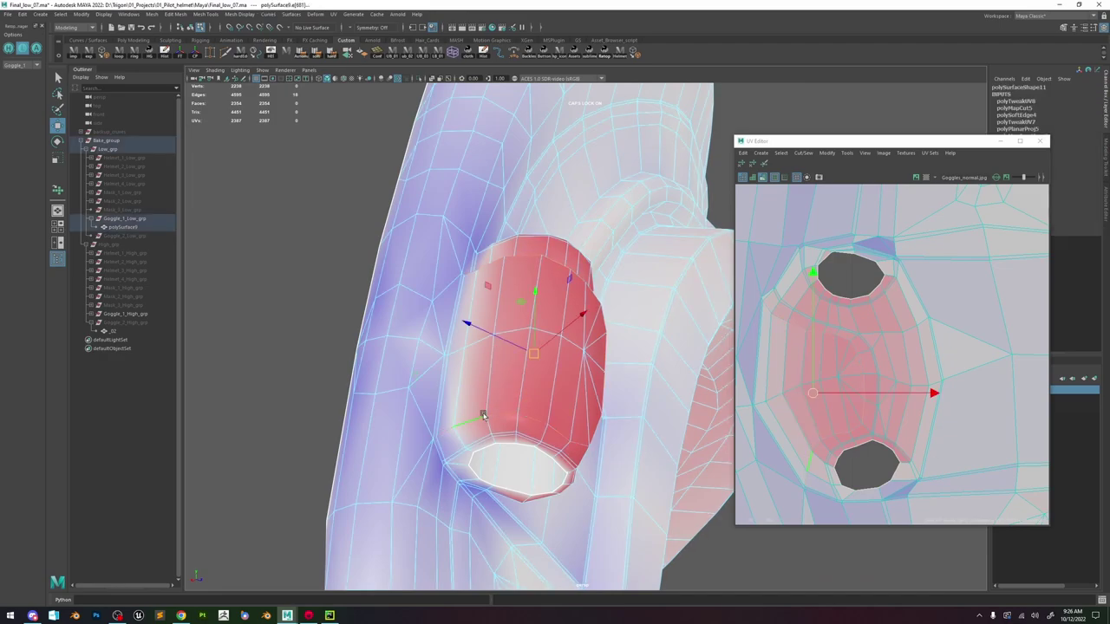
{"action": "left_click_drag", "start_coordinate": [615, 357], "coordinate": [661, 354], "text": "alt"}
{"action": "right_click_drag", "start_coordinate": [662, 354], "coordinate": [451, 216], "text": "alt"}
{"action": "mouse_move", "coordinate": [575, 318]}
{"action": "left_mouse_down", "text": "alt"}
{"action": "mouse_move", "coordinate": [455, 327]}
{"action": "mouse_move", "coordinate": [599, 323]}
{"action": "mouse_move", "coordinate": [444, 270]}
{"action": "mouse_move", "coordinate": [530, 372]}
{"action": "mouse_move", "coordinate": [504, 241]}
{"action": "mouse_move", "coordinate": [572, 319]}
{"action": "left_mouse_up", "text": "alt"}
{"action": "left_click", "coordinate": [444, 270]}
{"action": "left_click", "coordinate": [590, 306]}
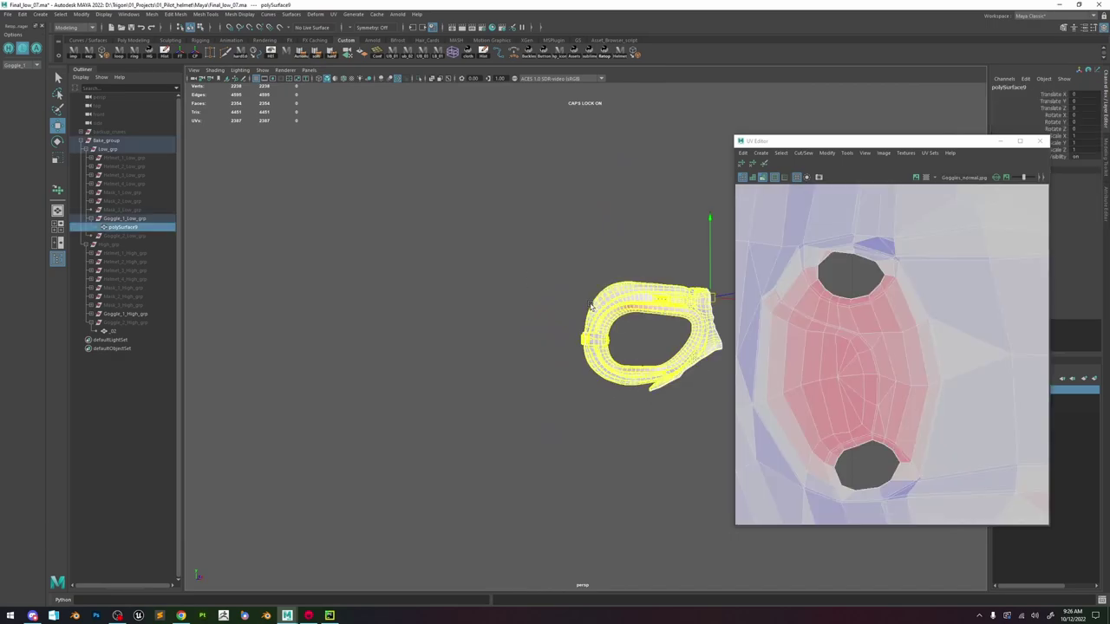
Match individual faces on the side tube's outer flap to their UVs and examine how they are distorted.
{"action": "scroll", "coordinate": [602, 347], "scroll_direction": "up", "scroll_amount": 10}
{"action": "right_click_drag", "start_coordinate": [580, 306], "coordinate": [573, 340]}
{"action": "left_click", "coordinate": [569, 346]}
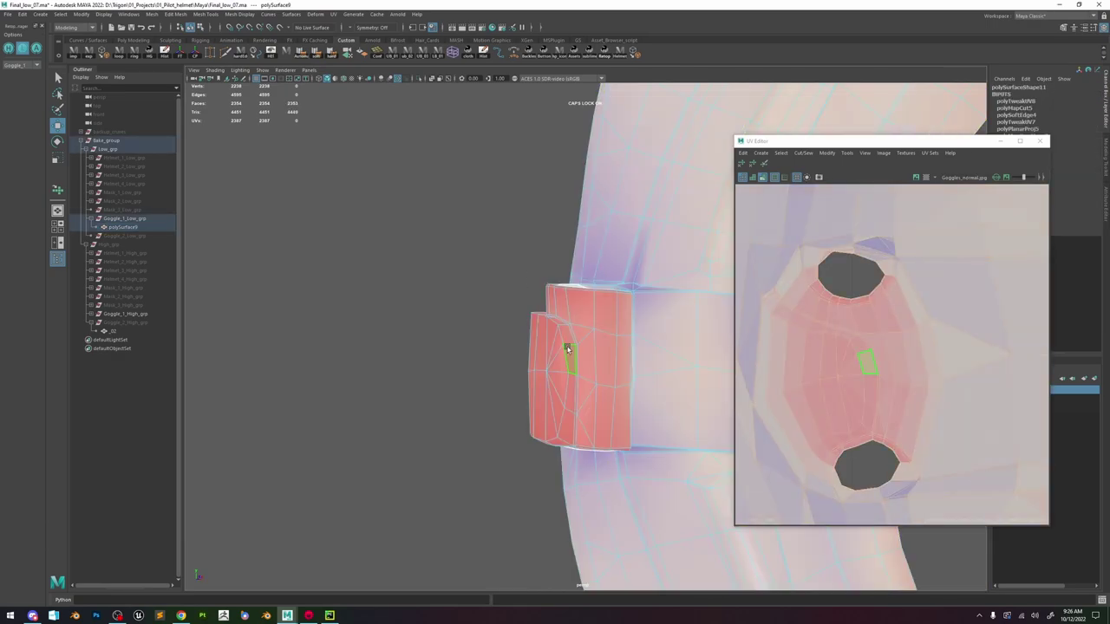
{"action": "key", "text": "f"}
{"action": "scroll", "coordinate": [611, 355], "scroll_direction": "down", "scroll_amount": 10}
{"action": "mouse_move", "coordinate": [576, 336]}
{"action": "left_mouse_down", "text": "alt"}
{"action": "mouse_move", "coordinate": [671, 353]}
{"action": "mouse_move", "coordinate": [698, 346]}
{"action": "mouse_move", "coordinate": [563, 313]}
{"action": "mouse_move", "coordinate": [557, 327]}
{"action": "left_mouse_up", "text": "alt"}
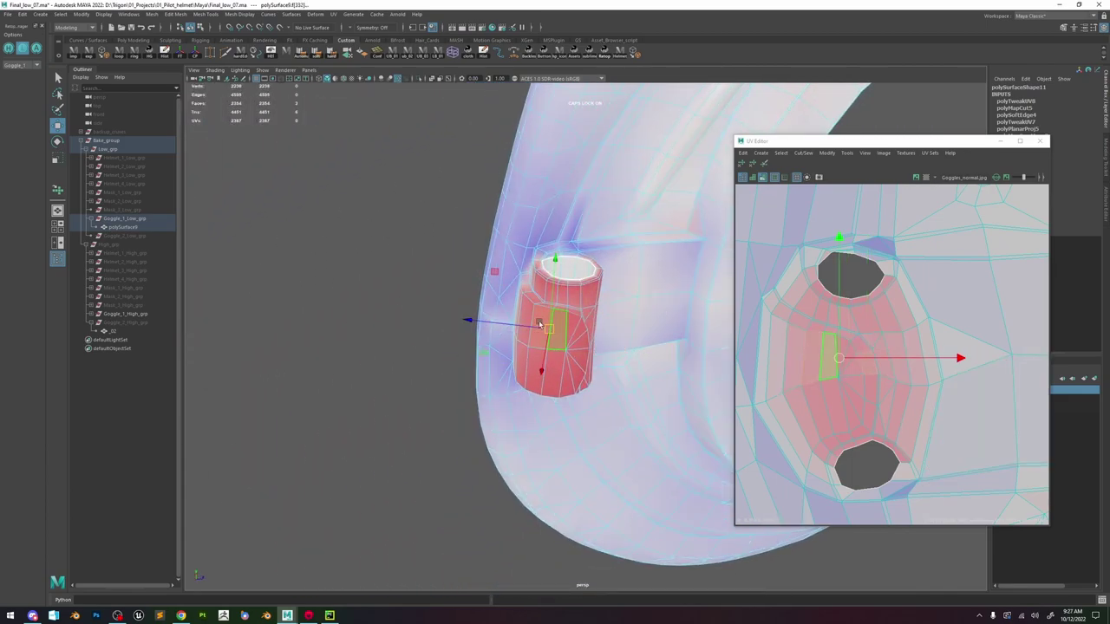
{"action": "left_click_drag", "start_coordinate": [557, 304], "coordinate": [582, 320], "text": "alt"}
{"action": "left_click_drag", "start_coordinate": [590, 366], "coordinate": [605, 395], "text": "alt"}
{"action": "scroll", "coordinate": [603, 394], "scroll_direction": "up", "scroll_amount": 3}
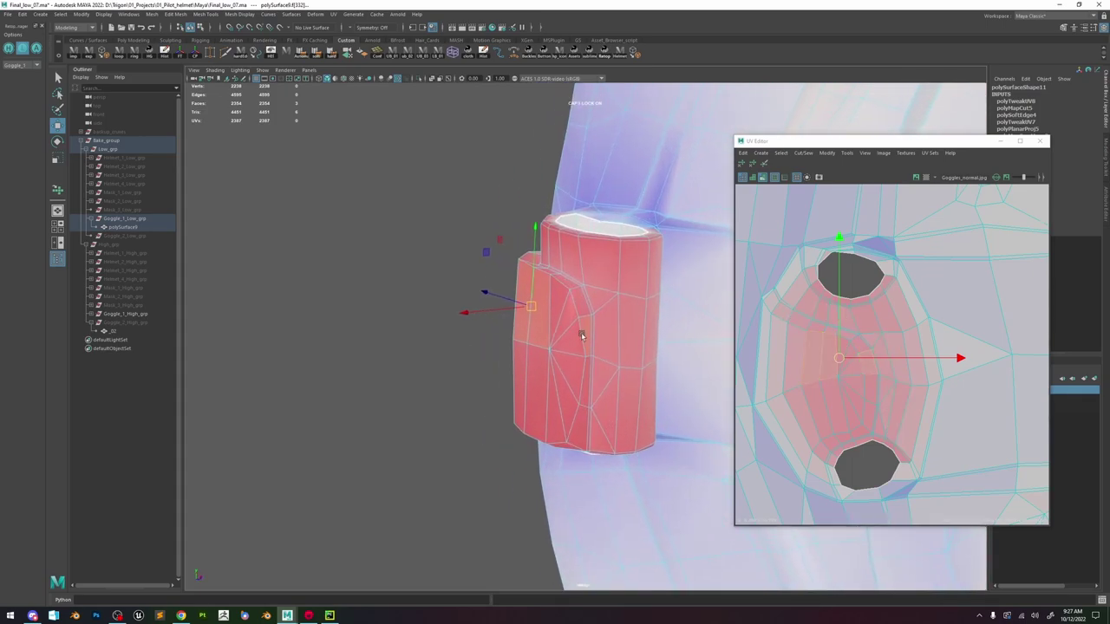
{"action": "left_click_drag", "start_coordinate": [582, 334], "coordinate": [572, 273], "text": "alt"}
{"action": "scroll", "coordinate": [575, 277], "scroll_direction": "up", "scroll_amount": 4}
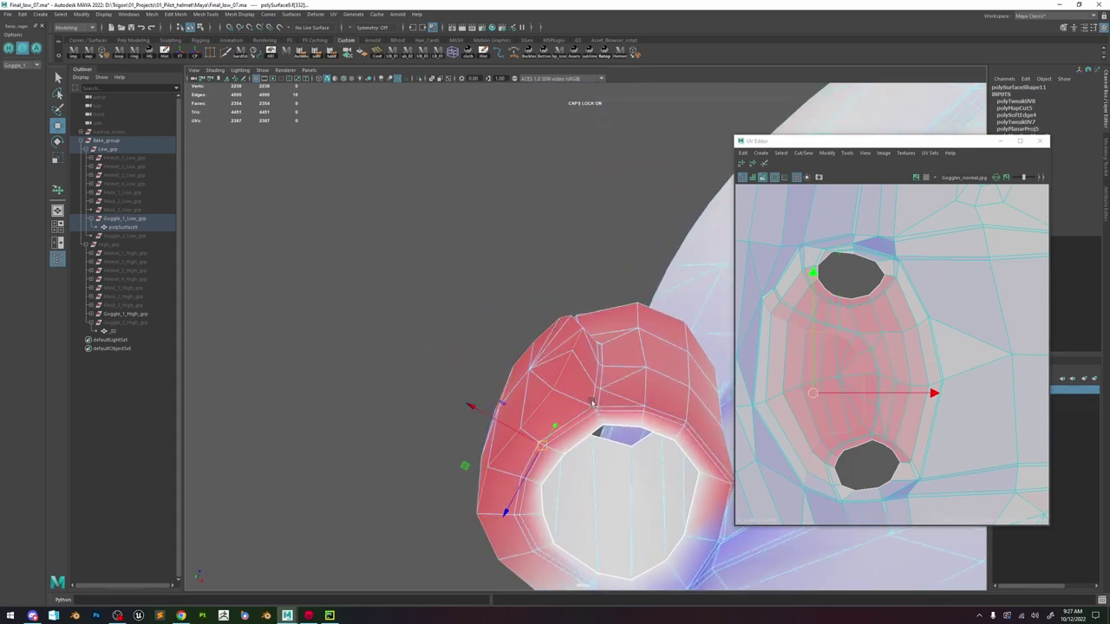
{"action": "scroll", "coordinate": [622, 415], "scroll_direction": "down", "scroll_amount": 4}
{"action": "key", "text": "F8"}
{"action": "left_click", "coordinate": [508, 269]}
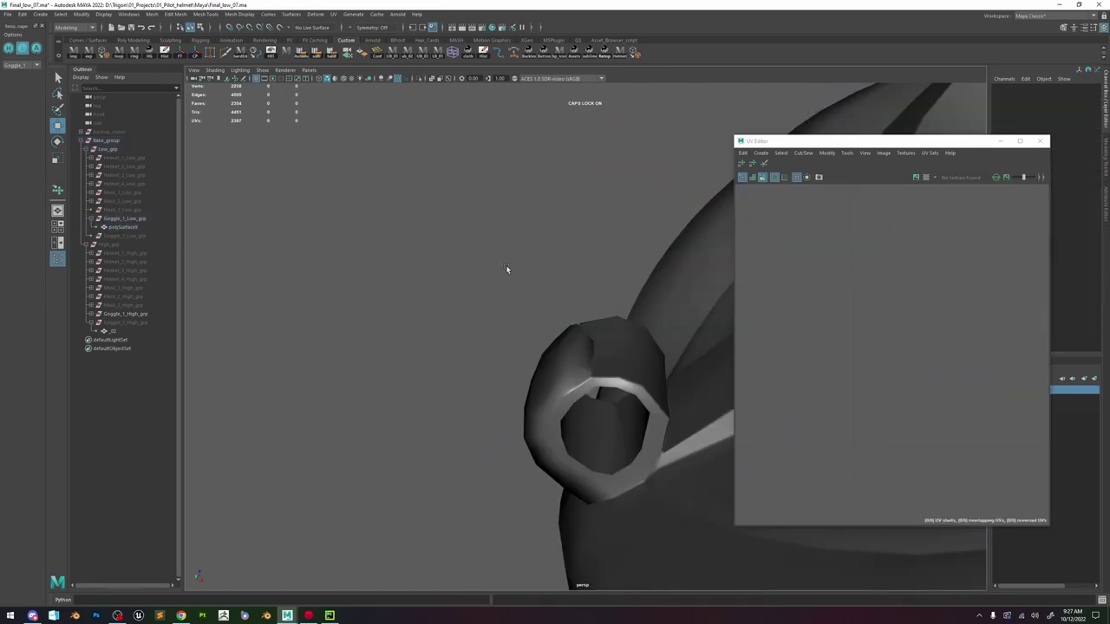
{"action": "scroll", "coordinate": [581, 304], "scroll_direction": "down", "scroll_amount": 5}
{"action": "left_click_drag", "start_coordinate": [595, 291], "coordinate": [590, 354], "text": "alt"}
{"action": "left_click", "coordinate": [591, 353]}
{"action": "scroll", "coordinate": [841, 355], "scroll_direction": "down", "scroll_amount": 5}
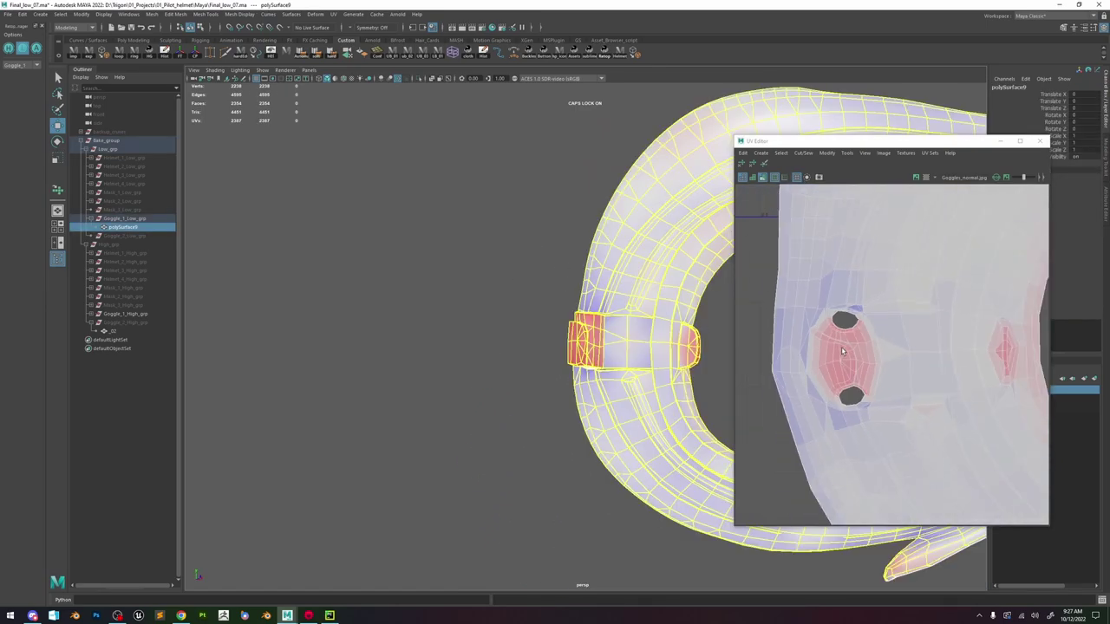
Examine the UV distortion of the small tab on the goggles' inner rim, matching its faces to their UVs.
{"action": "scroll", "coordinate": [880, 346], "scroll_direction": "up", "scroll_amount": 10}
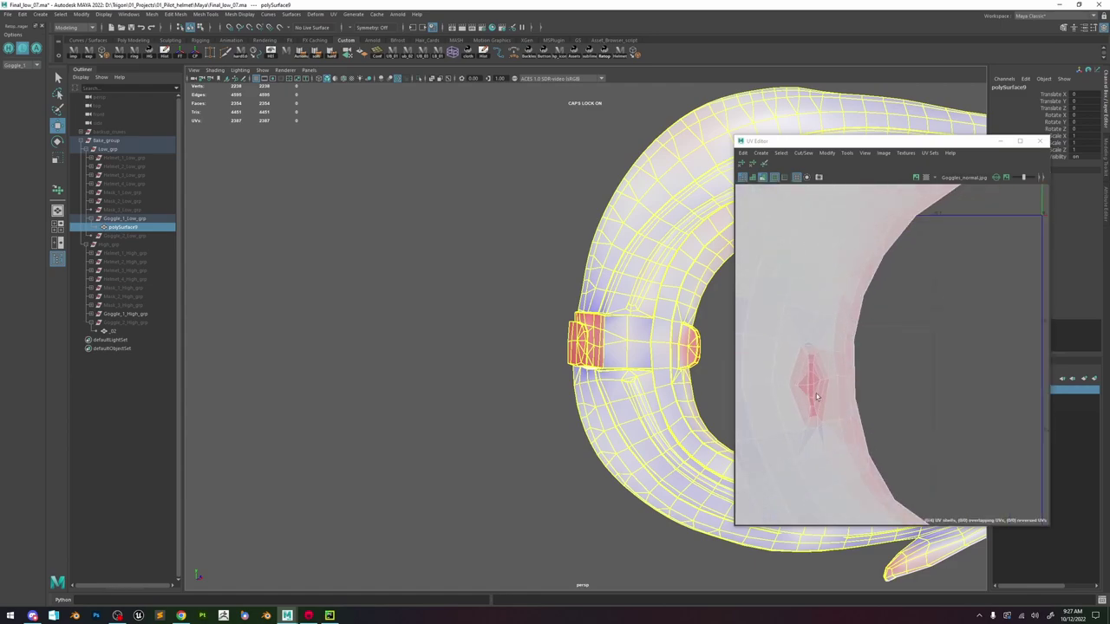
{"action": "left_click_drag", "start_coordinate": [728, 309], "coordinate": [582, 317], "text": "alt"}
{"action": "right_click_drag", "start_coordinate": [582, 318], "coordinate": [644, 323], "text": "alt"}
{"action": "left_click_drag", "start_coordinate": [645, 322], "coordinate": [597, 322], "text": "alt"}
{"action": "right_click_drag", "start_coordinate": [597, 322], "coordinate": [592, 360]}
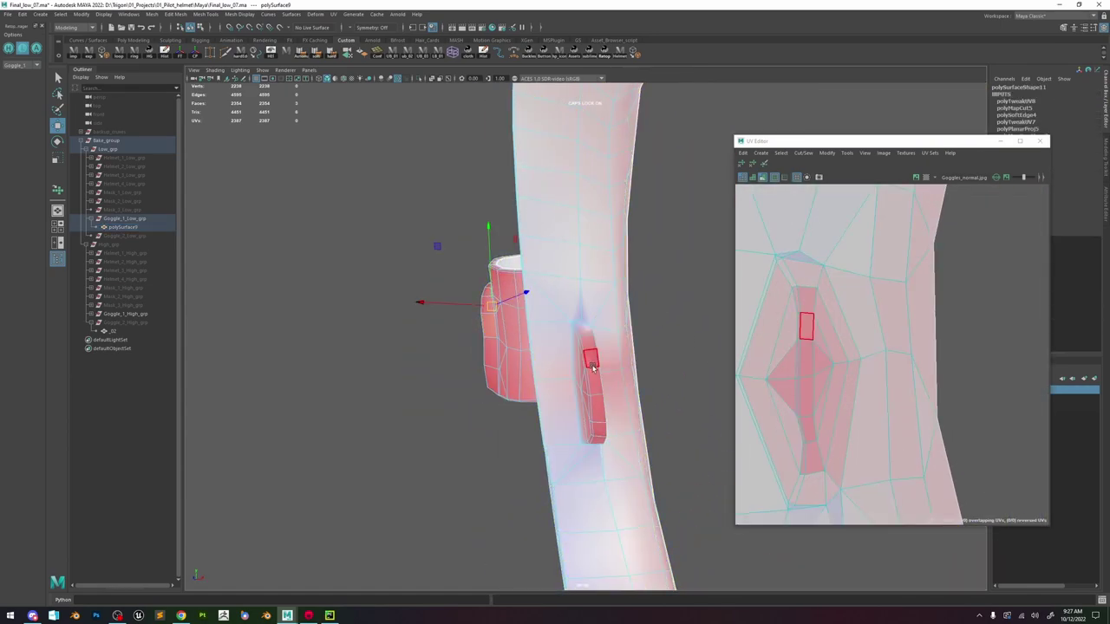
{"action": "left_click", "coordinate": [593, 361]}
{"action": "key", "text": "f"}
{"action": "scroll", "coordinate": [596, 366], "scroll_direction": "down", "scroll_amount": 8}
{"action": "left_click_drag", "start_coordinate": [597, 366], "coordinate": [588, 341], "text": "alt"}
{"action": "left_click", "coordinate": [526, 289]}
{"action": "right_click_drag", "start_coordinate": [609, 319], "coordinate": [635, 296]}
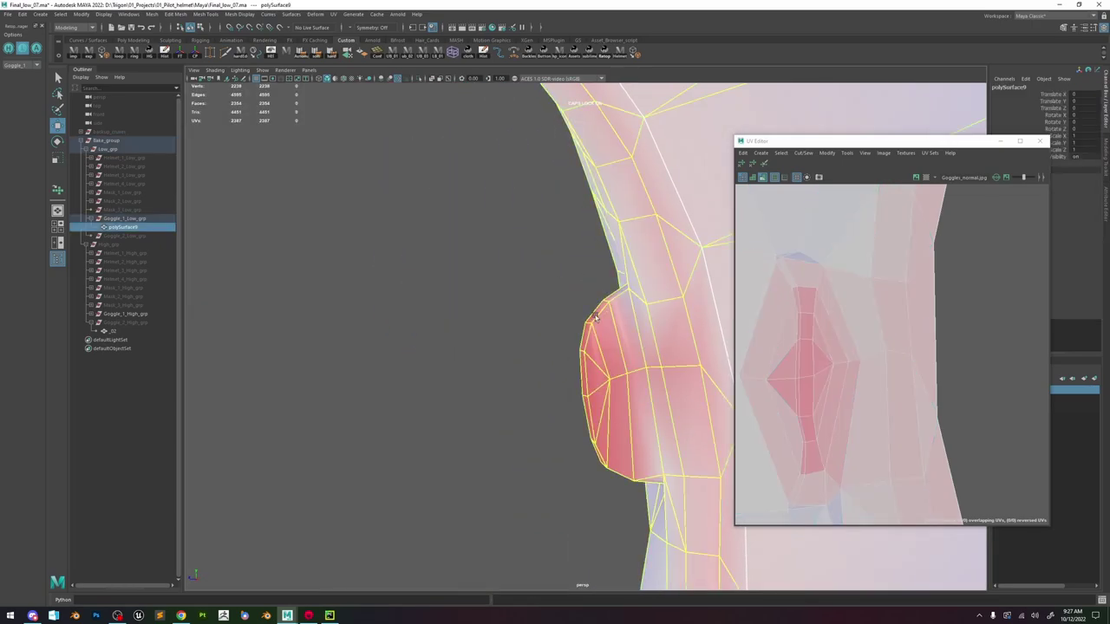
Compare the shapes of the inner rim tab and side tube on the shaded model from several angles.
{"action": "left_click", "coordinate": [557, 324]}
{"action": "mouse_move", "coordinate": [594, 347]}
{"action": "left_mouse_down", "text": "alt"}
{"action": "mouse_move", "coordinate": [744, 339]}
{"action": "mouse_move", "coordinate": [624, 359]}
{"action": "mouse_move", "coordinate": [703, 389]}
{"action": "mouse_move", "coordinate": [634, 386]}
{"action": "mouse_move", "coordinate": [587, 361]}
{"action": "left_mouse_up", "text": "alt"}
{"action": "right_click_drag", "start_coordinate": [588, 361], "coordinate": [624, 367], "text": "alt"}
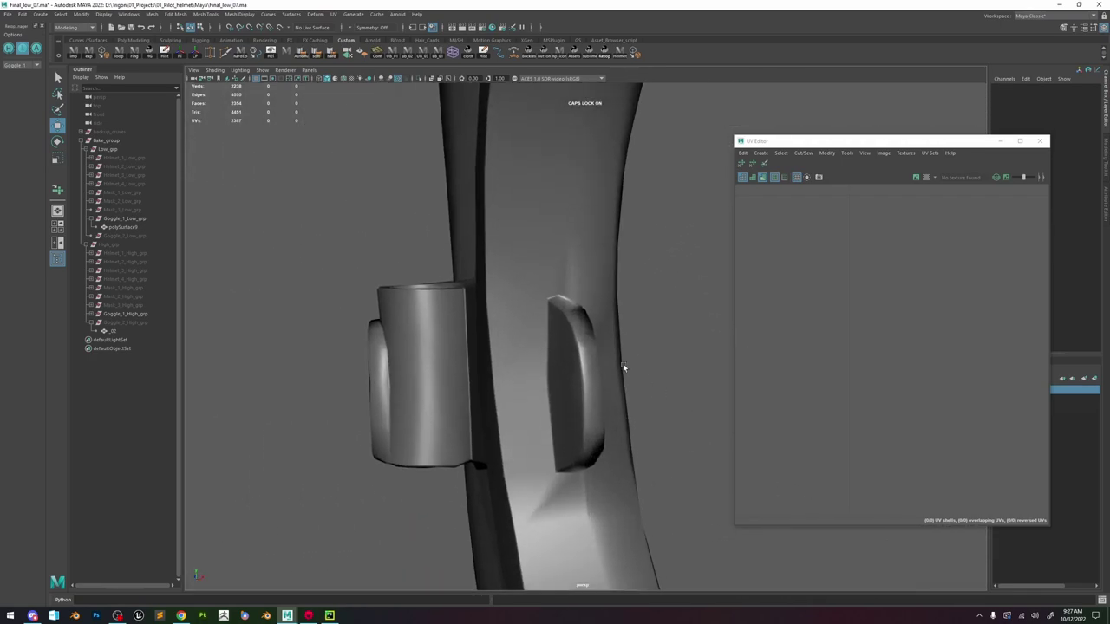
{"action": "left_click", "coordinate": [618, 368]}
{"action": "left_click_drag", "start_coordinate": [624, 372], "coordinate": [581, 416], "text": "alt"}
{"action": "right_click_drag", "start_coordinate": [581, 417], "coordinate": [565, 332], "text": "alt"}
{"action": "left_click_drag", "start_coordinate": [565, 333], "coordinate": [688, 330], "text": "alt"}
{"action": "left_click", "coordinate": [665, 384]}
{"action": "right_click_drag", "start_coordinate": [664, 384], "coordinate": [607, 348], "text": "alt"}
{"action": "left_click_drag", "start_coordinate": [607, 348], "coordinate": [599, 353], "text": "alt"}
Lay out all of the goggle mesh's UV shells inside the 0 to 1 UV tile and save the scene.
{"action": "left_click", "coordinate": [597, 351]}
{"action": "scroll", "coordinate": [911, 303], "scroll_direction": "down", "scroll_amount": 5}
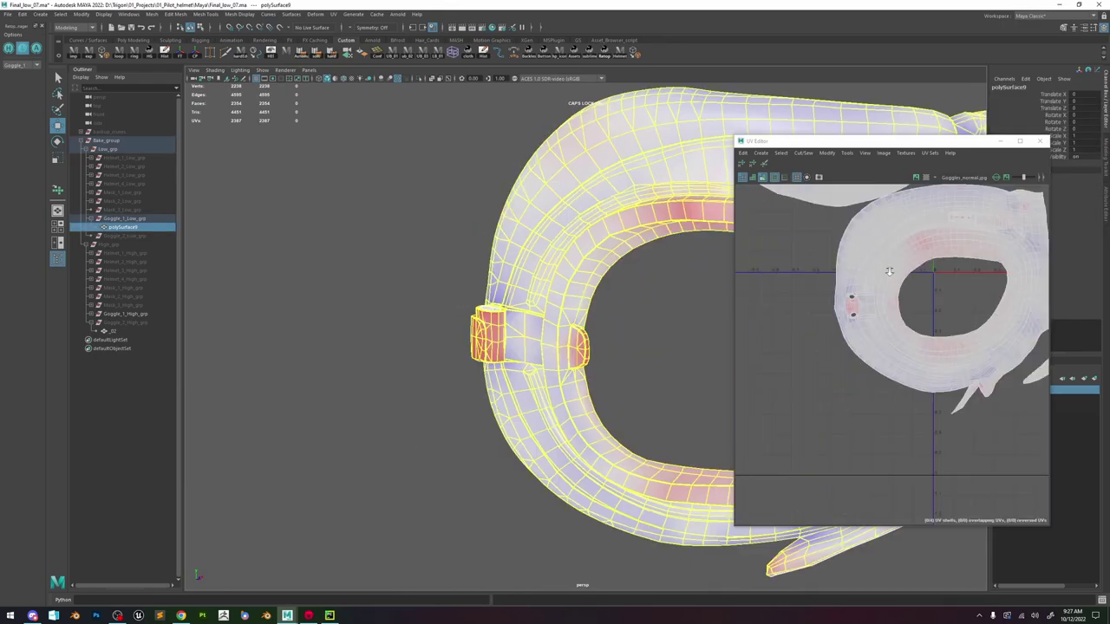
{"action": "scroll", "coordinate": [970, 320], "scroll_direction": "up", "scroll_amount": 4}
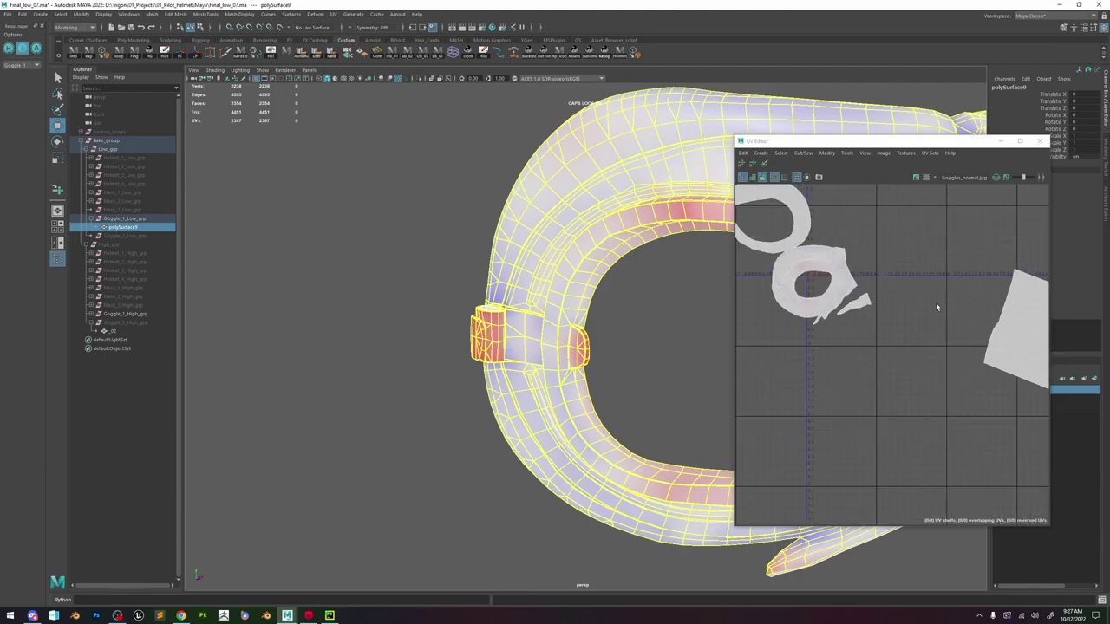
{"action": "scroll", "coordinate": [936, 304], "scroll_direction": "down", "scroll_amount": 6}
{"action": "right_click_drag", "start_coordinate": [936, 304], "coordinate": [972, 277]}
{"action": "left_click_drag", "start_coordinate": [1012, 356], "coordinate": [981, 326]}
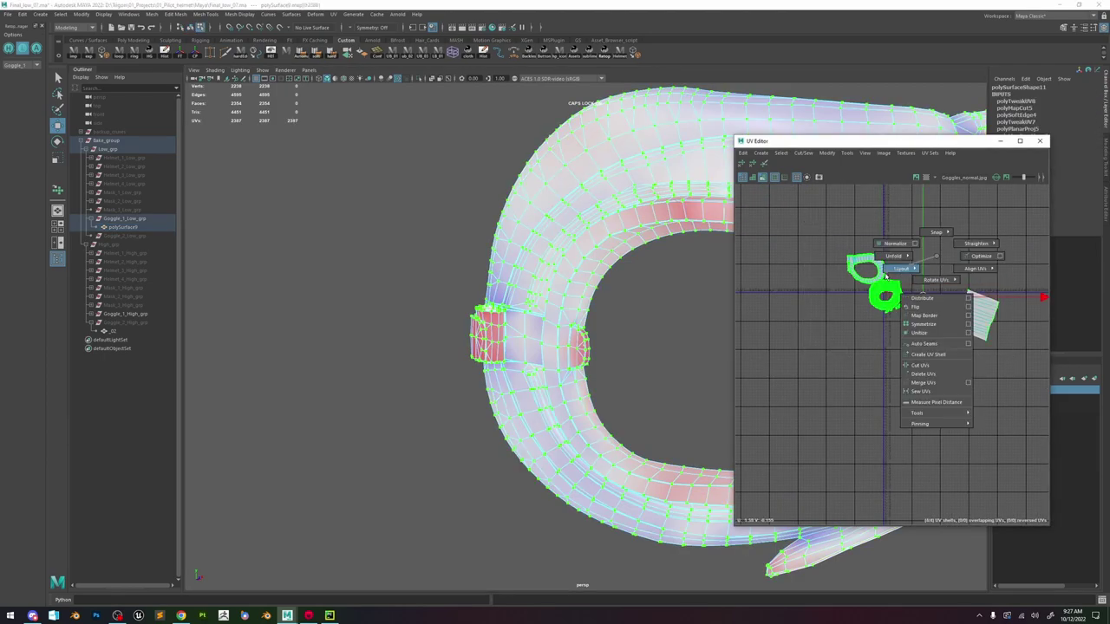
{"action": "scroll", "coordinate": [899, 284], "scroll_direction": "up", "scroll_amount": 5}
{"action": "middle_click_drag", "start_coordinate": [654, 225], "coordinate": [518, 229], "text": "alt"}
{"action": "scroll", "coordinate": [518, 186], "scroll_direction": "down", "scroll_amount": 4}
{"action": "right_click_drag", "start_coordinate": [536, 179], "coordinate": [637, 131]}
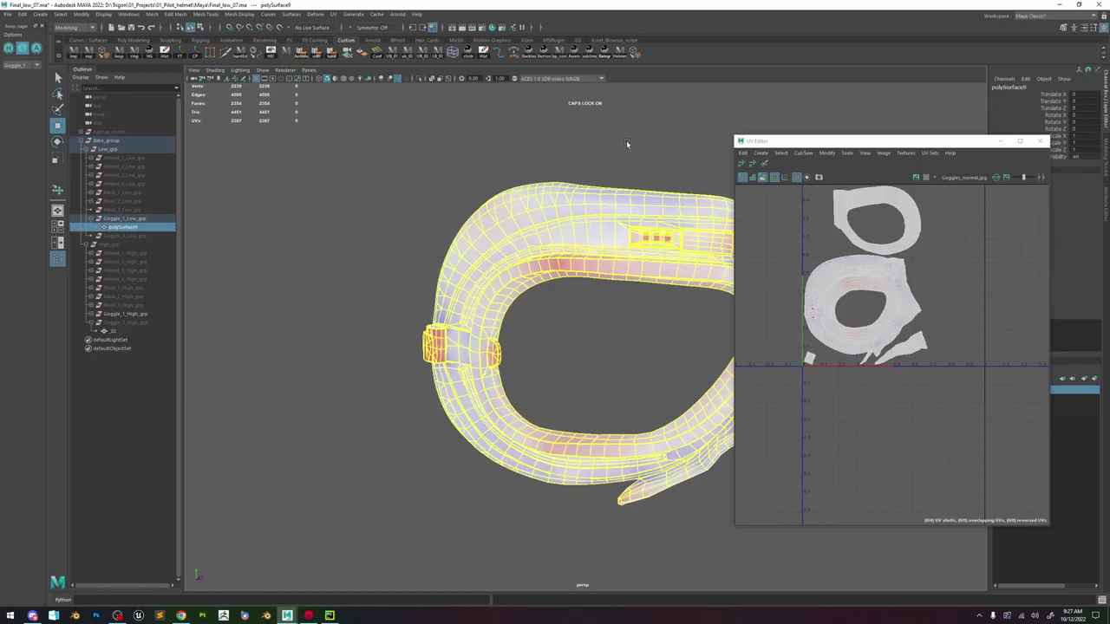
{"action": "left_click", "coordinate": [626, 140]}
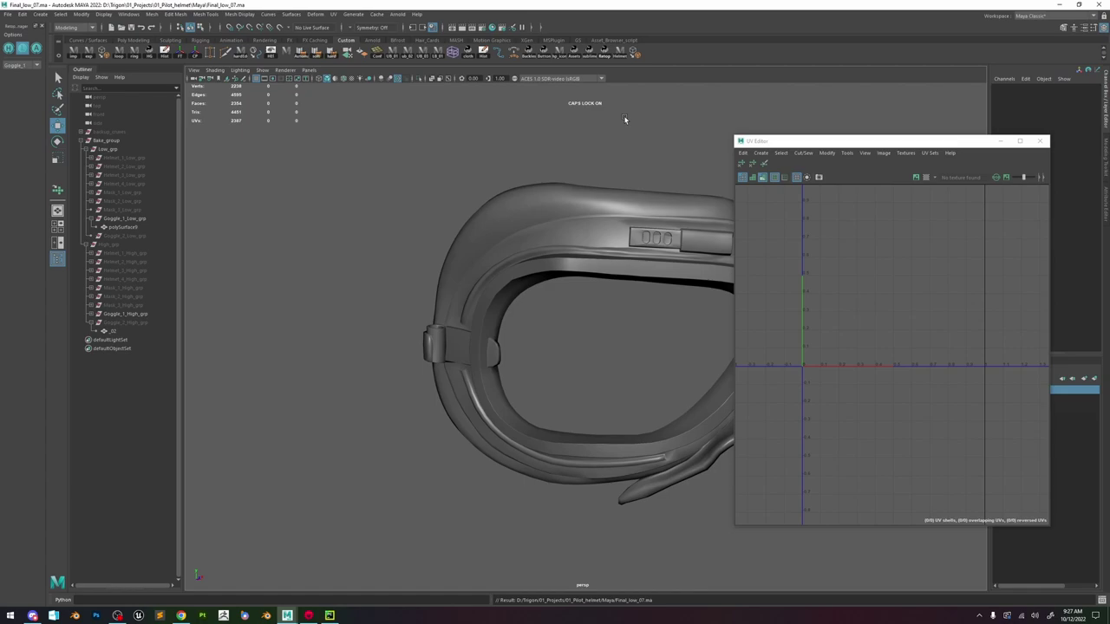
Close the UV Editor, select the goggle mesh and expand the Goggle_1_High_grp group.
{"action": "left_click", "coordinate": [1040, 141]}
{"action": "scroll", "coordinate": [676, 220], "scroll_direction": "up", "scroll_amount": 3}
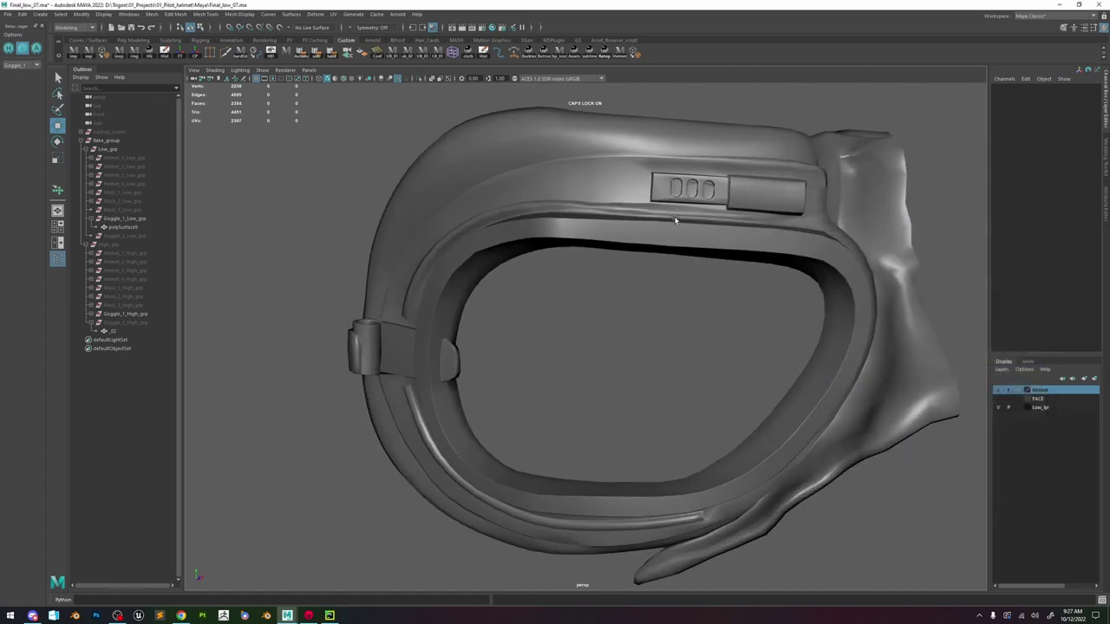
{"action": "left_click", "coordinate": [633, 194]}
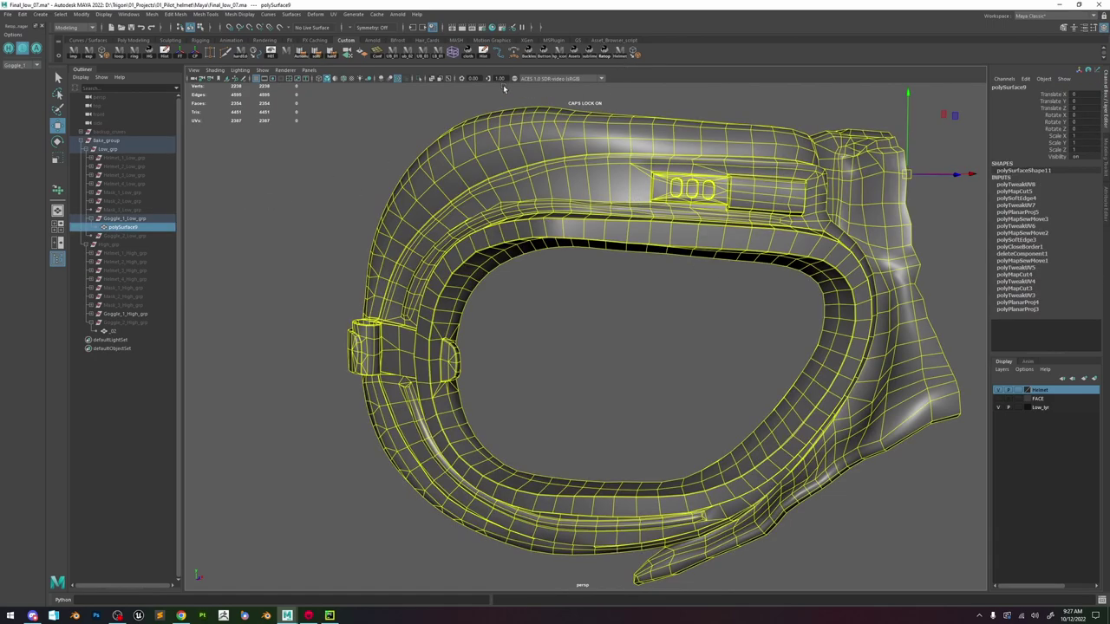
{"action": "left_click", "coordinate": [92, 317]}
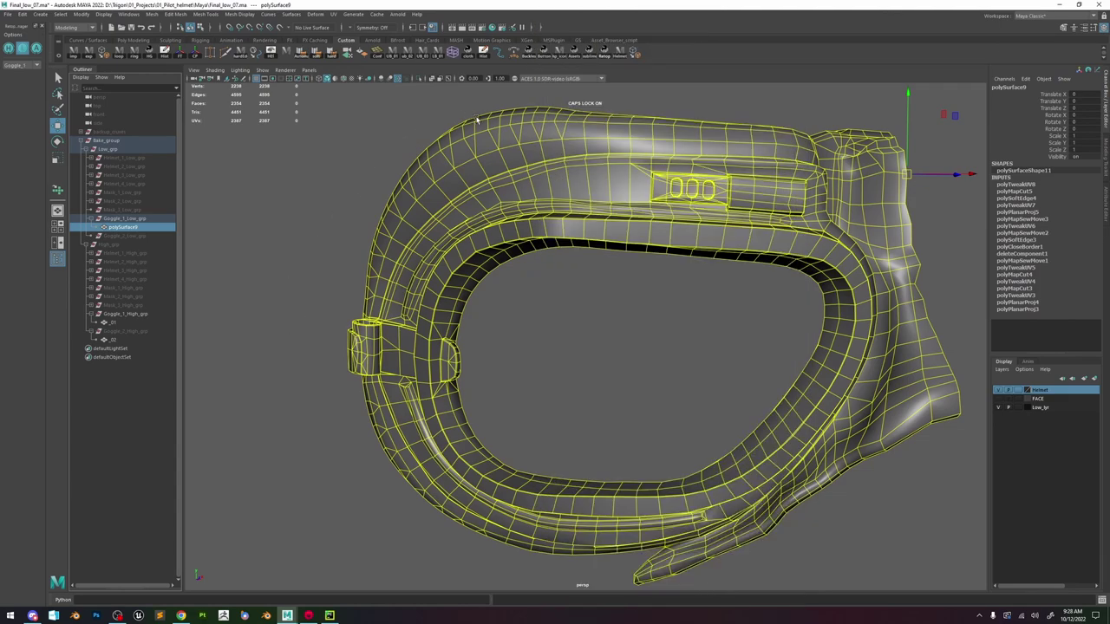
Unhide the Goggle_2_Low_grp group.
{"action": "scroll", "coordinate": [476, 121], "scroll_direction": "down", "scroll_amount": 2}
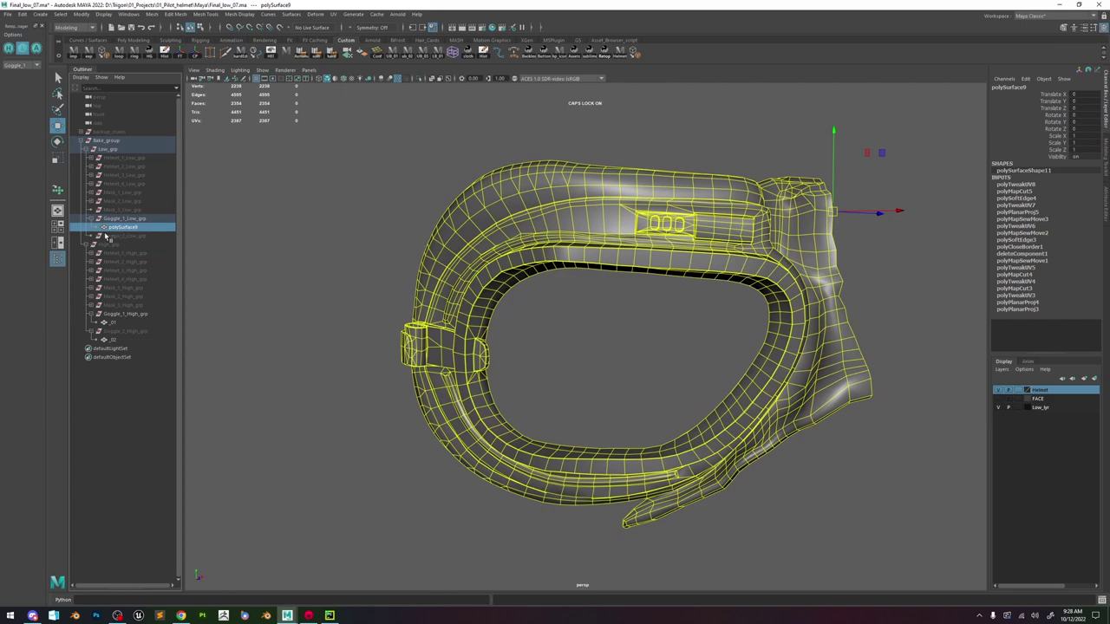
{"action": "left_click", "coordinate": [119, 237]}
{"action": "key", "text": "h"}
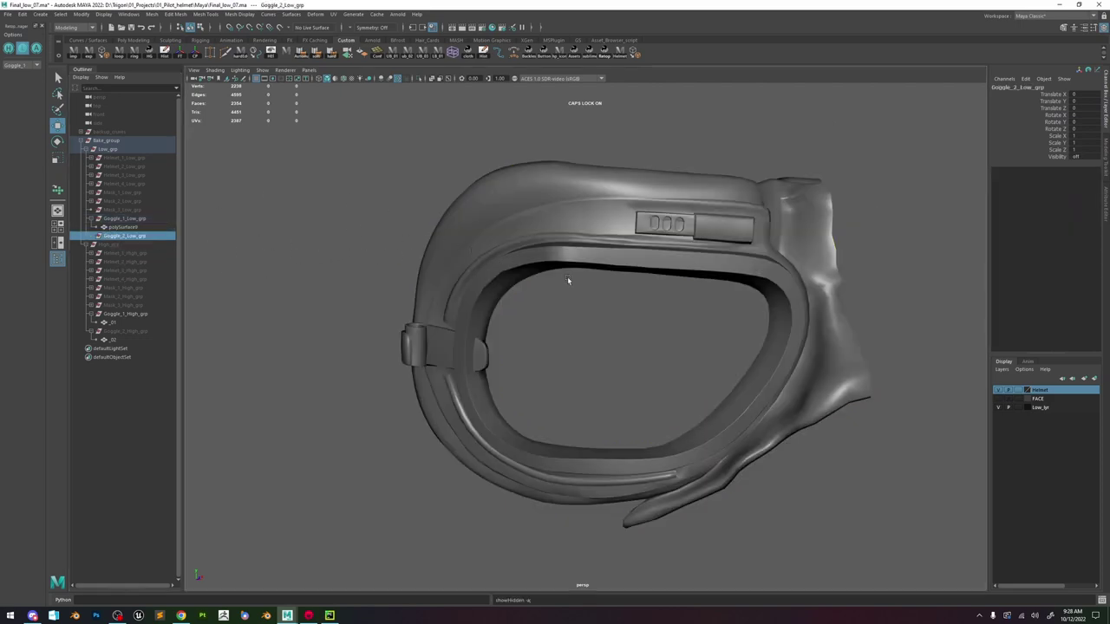
{"action": "right_click_drag", "start_coordinate": [651, 314], "coordinate": [545, 186], "text": "alt"}
{"action": "right_click_drag", "start_coordinate": [506, 263], "coordinate": [645, 362], "text": "alt"}
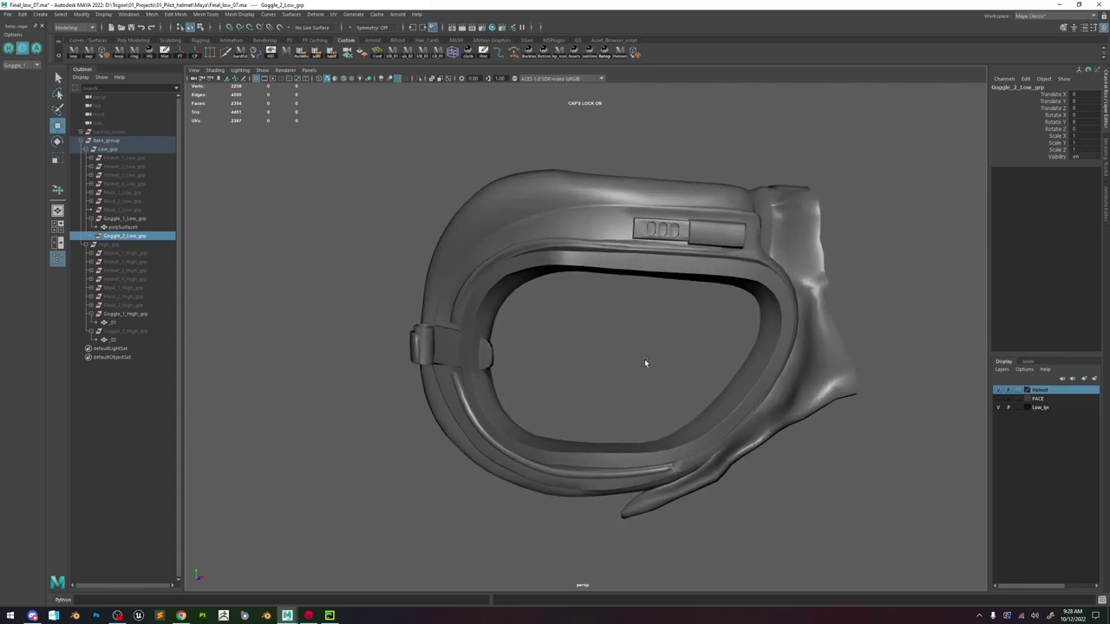
Switch the bake-group display to Goggle_2 with both its high and low groups shown, and frame the lenses and strap.
{"action": "left_click", "coordinate": [24, 65]}
{"action": "left_click", "coordinate": [21, 143]}
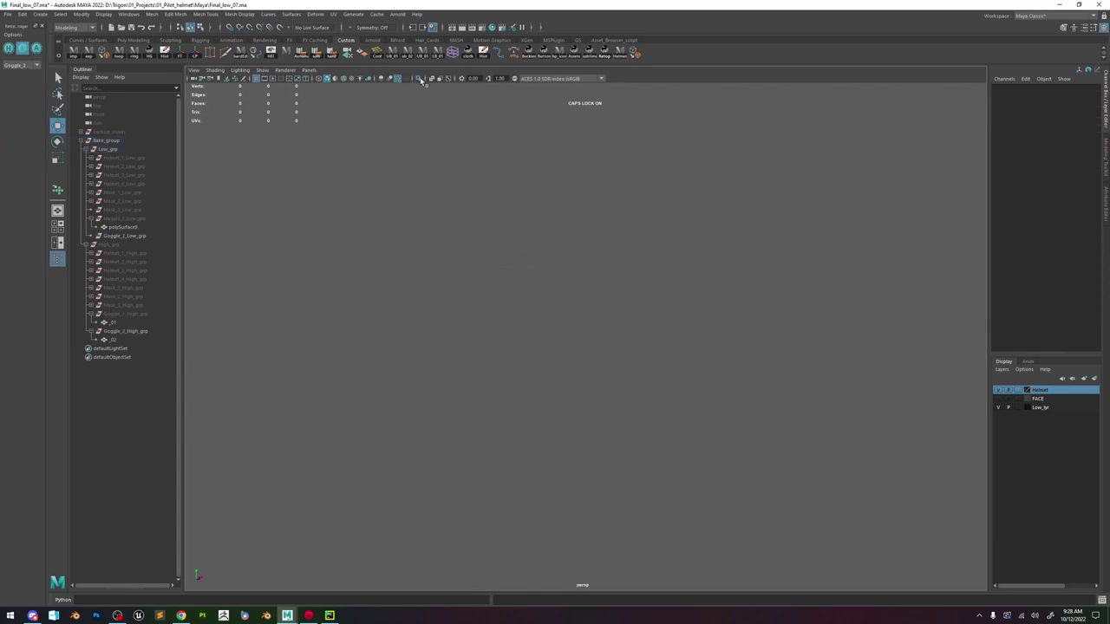
{"action": "left_click", "coordinate": [35, 50]}
{"action": "key", "text": "f"}
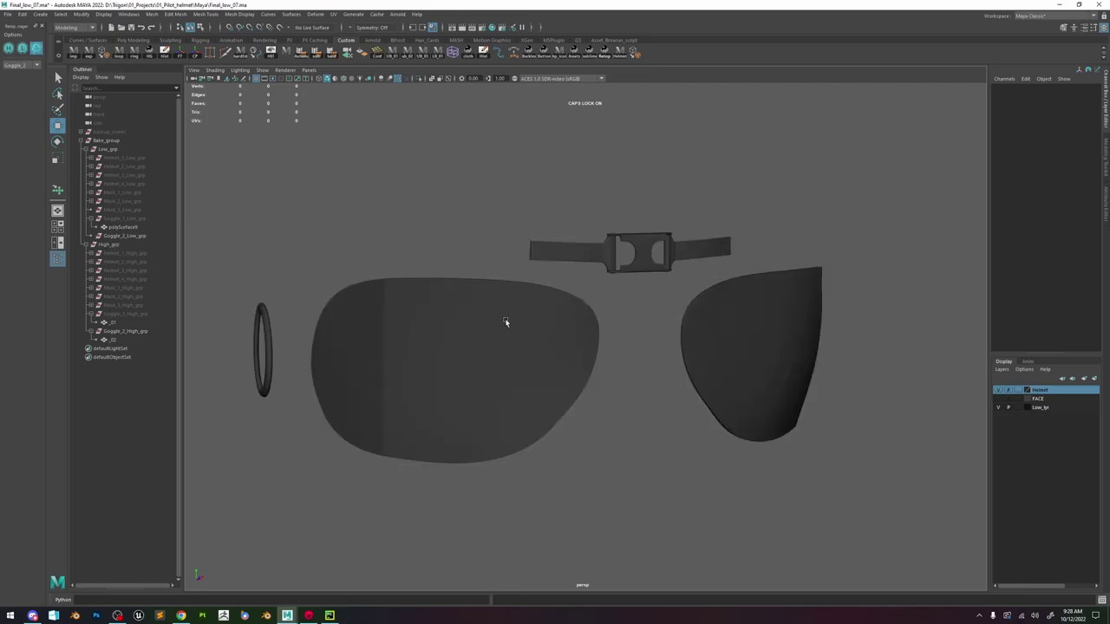
{"action": "left_click", "coordinate": [506, 322]}
{"action": "mouse_move", "coordinate": [506, 321]}
{"action": "left_mouse_down", "text": "alt"}
{"action": "mouse_move", "coordinate": [621, 369]}
{"action": "mouse_move", "coordinate": [501, 339]}
{"action": "left_mouse_up", "text": "alt"}
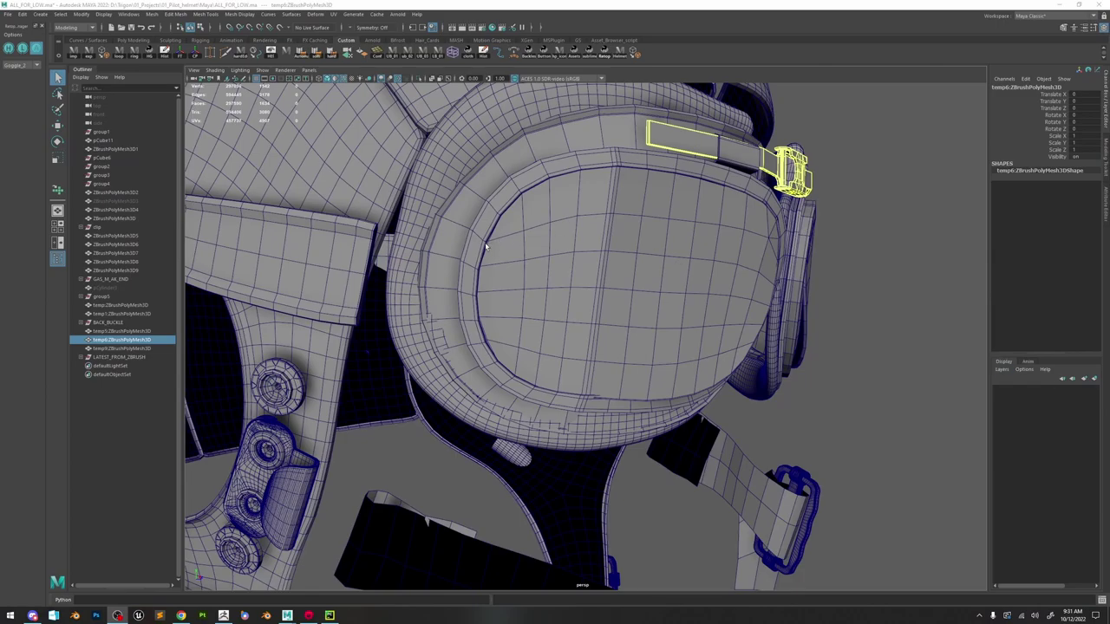
In the ALL_FOR_LOW scene, add the lenses to the strap selection, then clear it and examine the buckle's topology.
{"action": "left_click_drag", "start_coordinate": [486, 247], "coordinate": [437, 286], "text": "alt"}
{"action": "left_click", "coordinate": [431, 288], "text": "shift"}
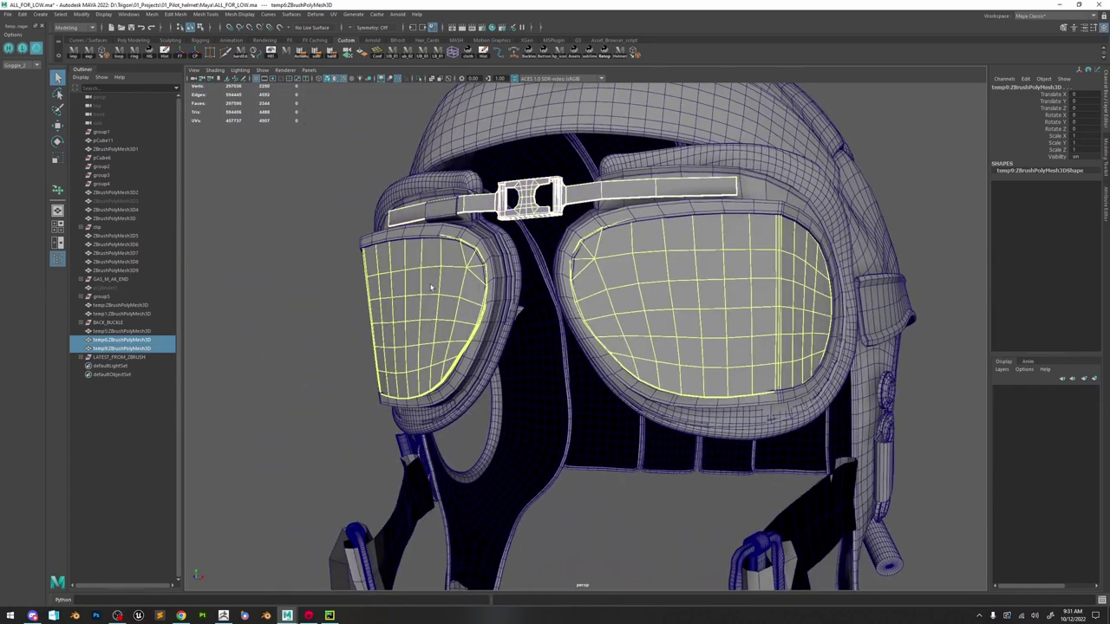
{"action": "left_click_drag", "start_coordinate": [520, 237], "coordinate": [556, 262], "text": "alt"}
{"action": "right_click_drag", "start_coordinate": [555, 262], "coordinate": [646, 295], "text": "alt"}
{"action": "left_click_drag", "start_coordinate": [647, 295], "coordinate": [564, 364], "text": "alt"}
{"action": "right_click_drag", "start_coordinate": [642, 390], "coordinate": [733, 429], "text": "alt"}
{"action": "left_click_drag", "start_coordinate": [627, 399], "coordinate": [652, 373], "text": "alt"}
{"action": "left_click", "coordinate": [652, 370]}
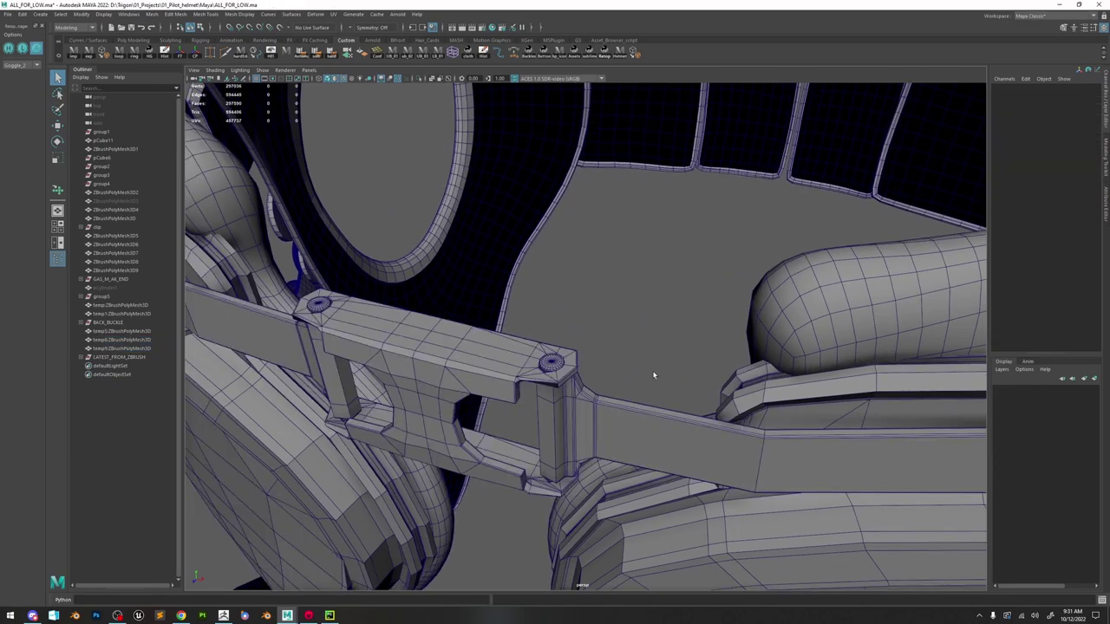
{"action": "right_click_drag", "start_coordinate": [652, 370], "coordinate": [643, 416], "text": "alt"}
{"action": "left_click_drag", "start_coordinate": [642, 418], "coordinate": [581, 263], "text": "alt"}
Select the goggles' strap and buckle mesh together with the two lenses.
{"action": "left_click", "coordinate": [503, 295]}
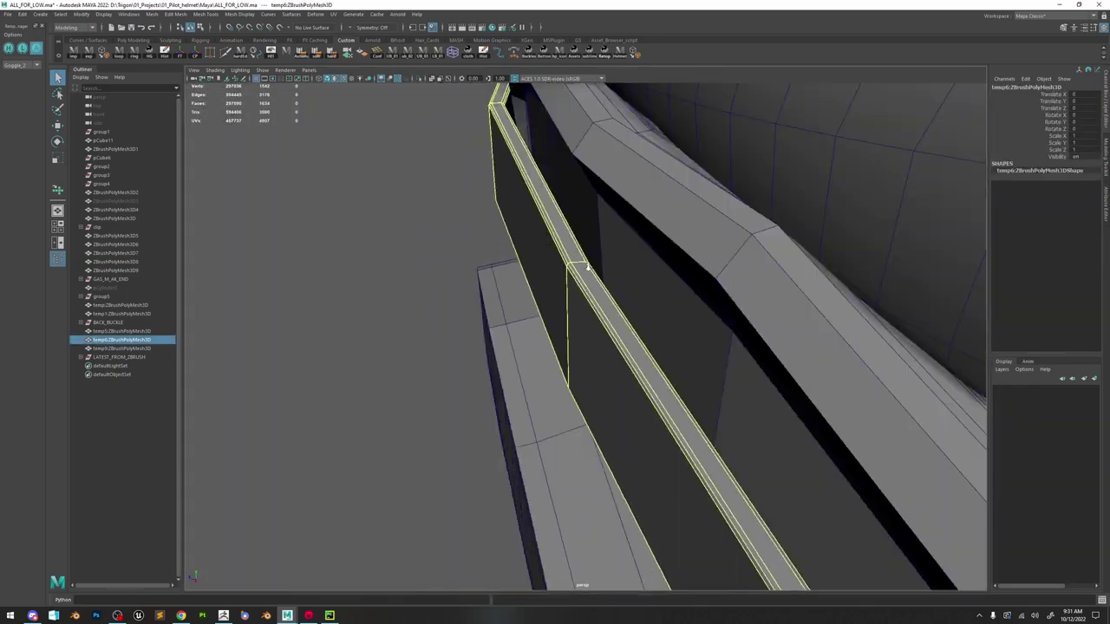
{"action": "right_click_drag", "start_coordinate": [581, 263], "coordinate": [574, 280], "text": "alt"}
{"action": "left_click_drag", "start_coordinate": [574, 279], "coordinate": [549, 198], "text": "alt"}
{"action": "scroll", "coordinate": [548, 198], "scroll_direction": "down", "scroll_amount": 5}
{"action": "left_click", "coordinate": [533, 319], "text": "shift"}
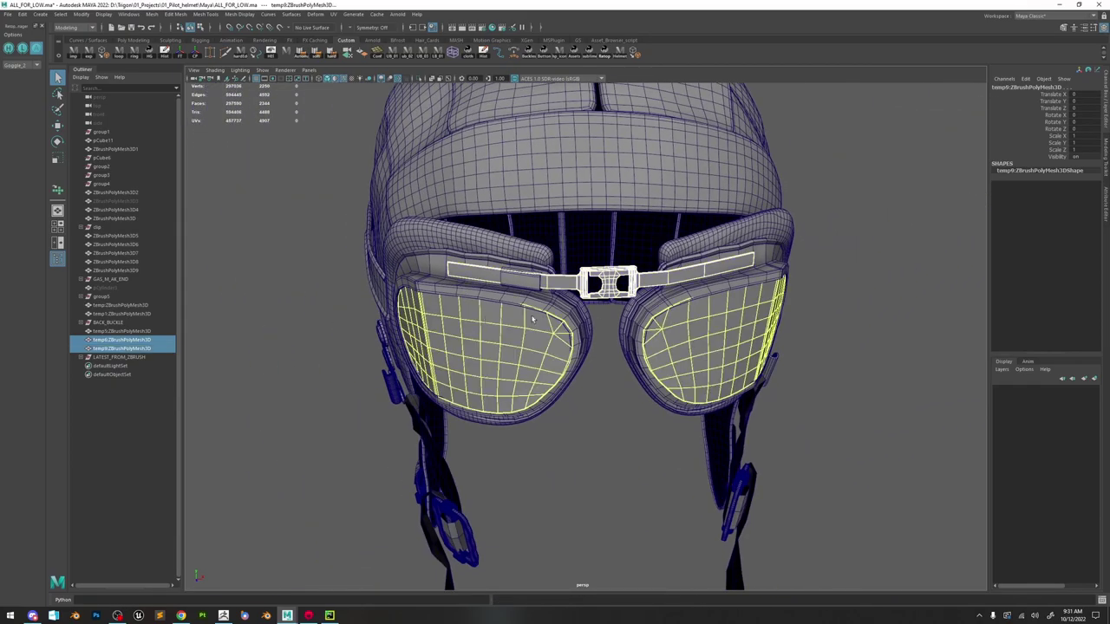
{"action": "left_click_drag", "start_coordinate": [781, 324], "coordinate": [675, 284], "text": "alt"}
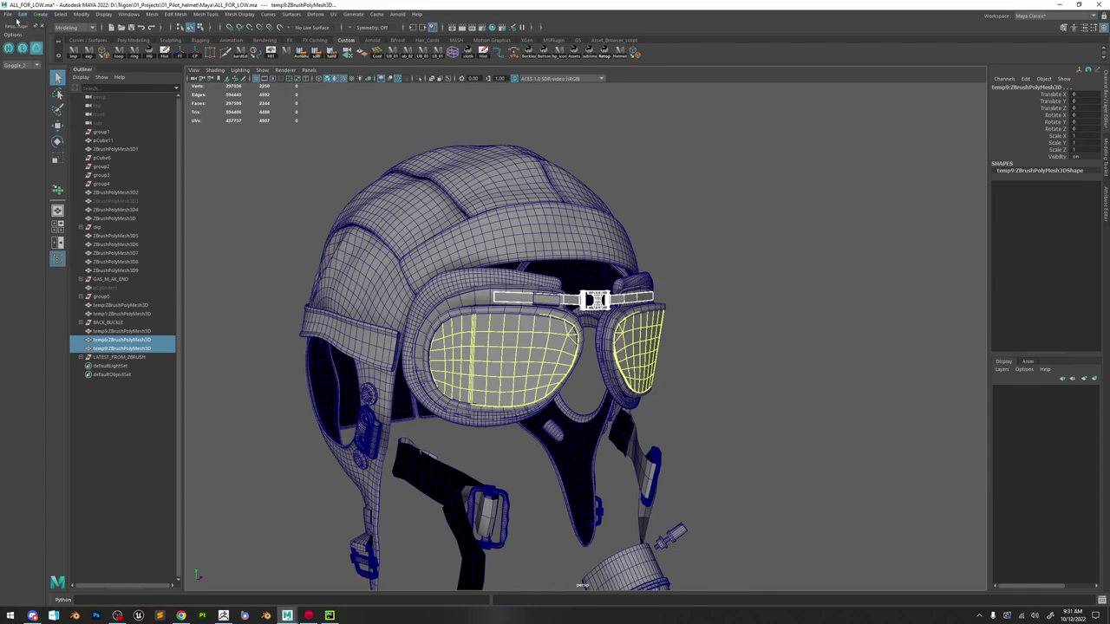
Open the goggles.ma scene without saving the changes to ALL_FOR_LOW.
{"action": "left_click", "coordinate": [9, 15]}
{"action": "left_click", "coordinate": [35, 39]}
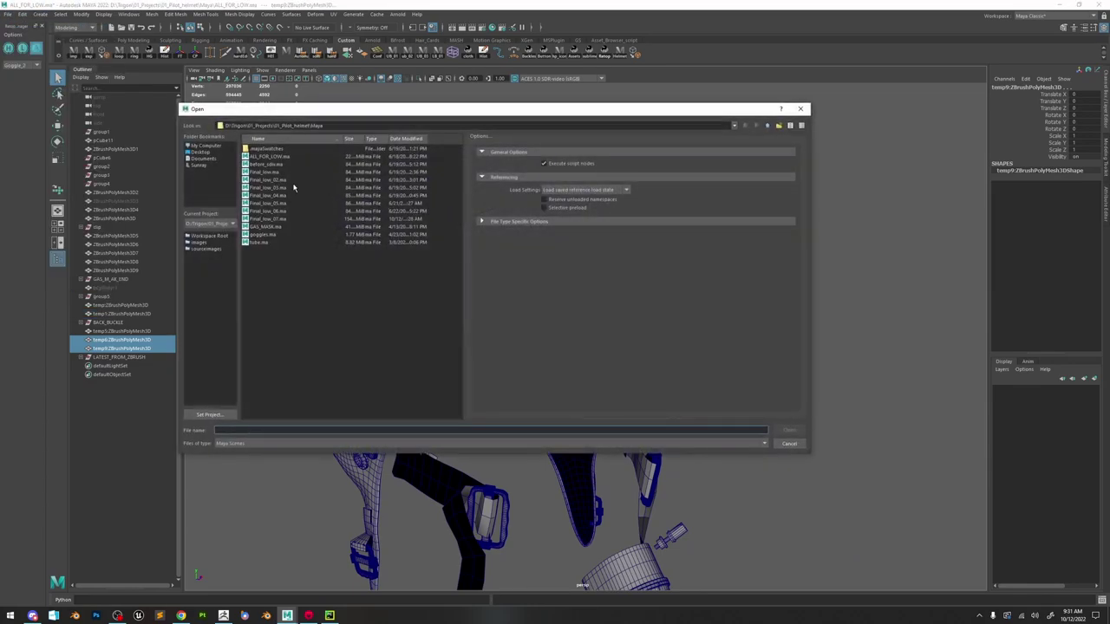
{"action": "left_click", "coordinate": [271, 243]}
{"action": "left_click", "coordinate": [268, 237]}
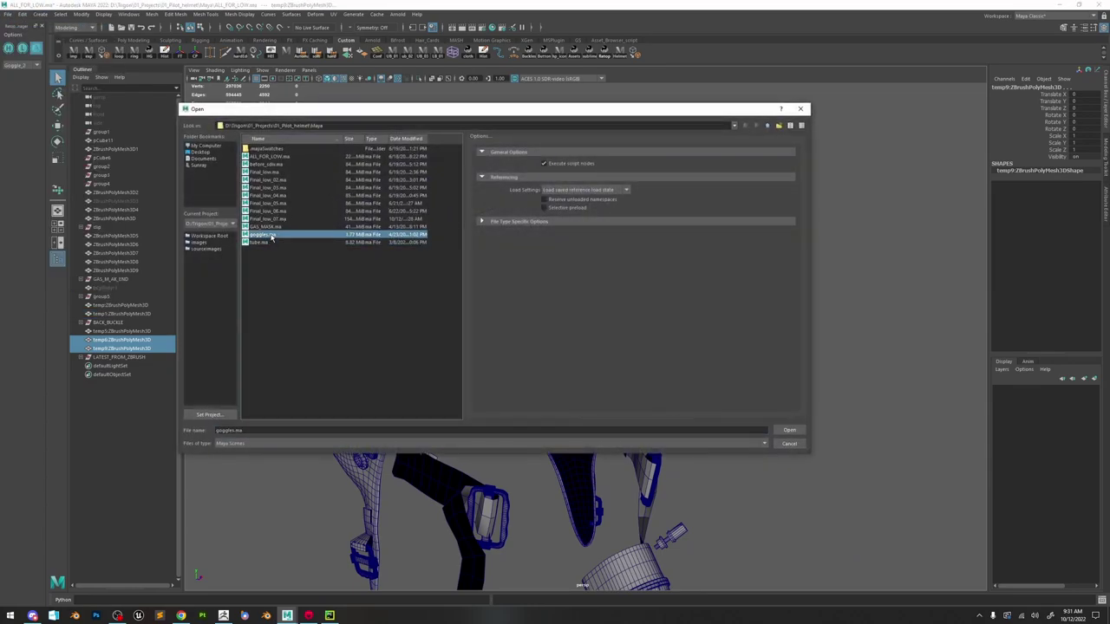
{"action": "double_click", "coordinate": [279, 237]}
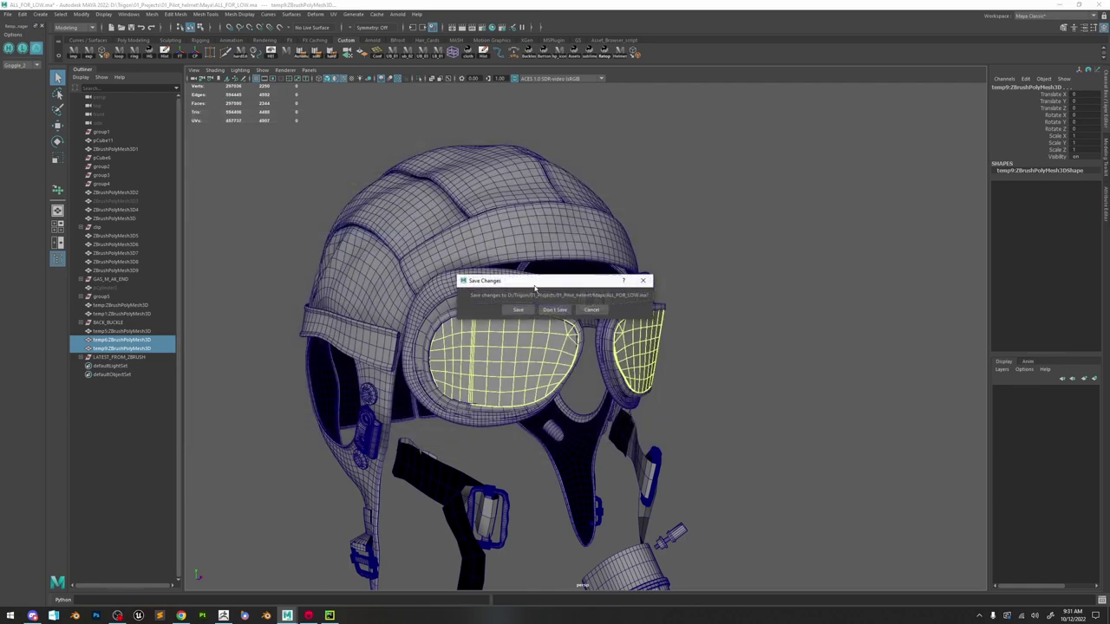
{"action": "left_click", "coordinate": [548, 307]}
Examine the goggles' lens mesh and the strap piece beside the buckle from several angles.
{"action": "scroll", "coordinate": [486, 193], "scroll_direction": "down", "scroll_amount": 8}
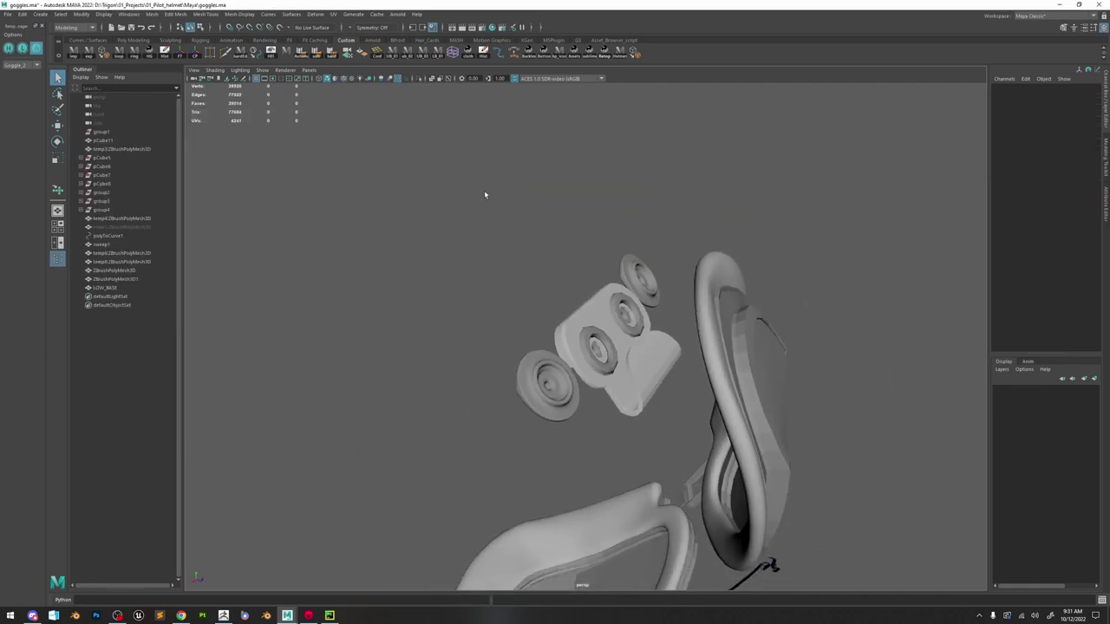
{"action": "left_click_drag", "start_coordinate": [486, 193], "coordinate": [614, 274], "text": "alt"}
{"action": "left_click", "coordinate": [613, 274]}
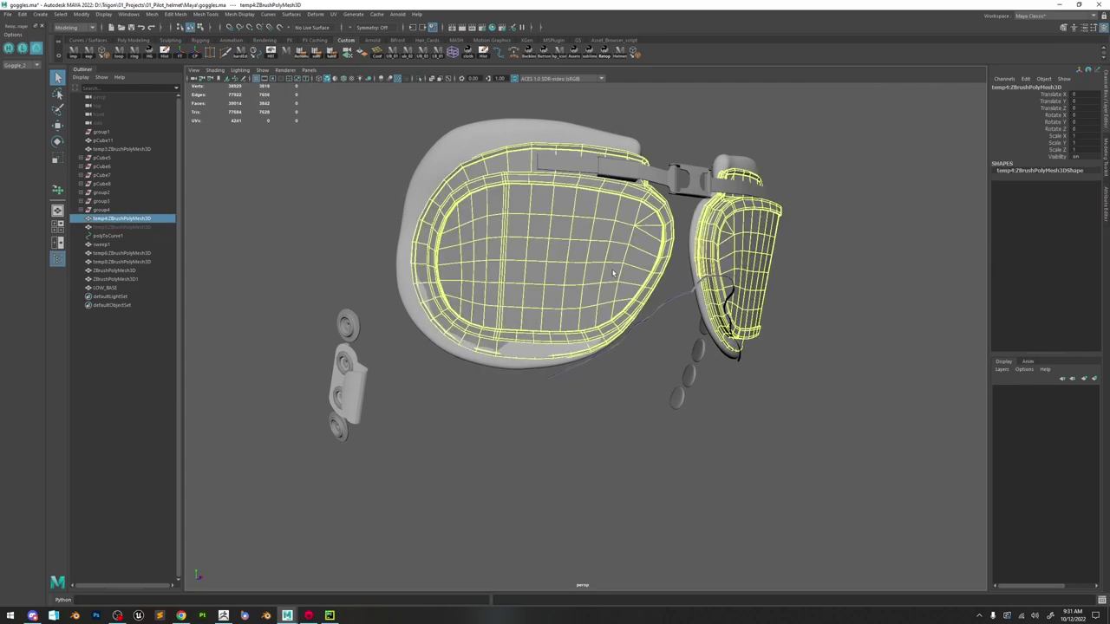
{"action": "left_click", "coordinate": [659, 181]}
{"action": "middle_click_drag", "start_coordinate": [659, 181], "coordinate": [618, 257], "text": "alt"}
{"action": "right_click_drag", "start_coordinate": [617, 257], "coordinate": [696, 240], "text": "alt"}
{"action": "left_click_drag", "start_coordinate": [697, 240], "coordinate": [642, 268], "text": "alt"}
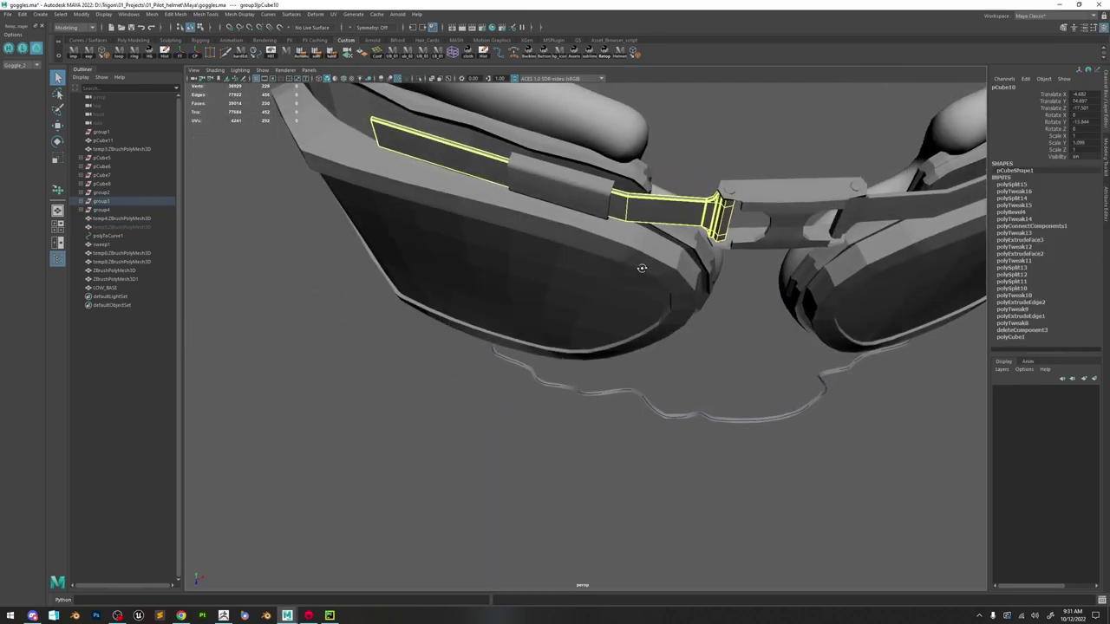
{"action": "right_click_drag", "start_coordinate": [642, 268], "coordinate": [760, 354], "text": "alt"}
{"action": "left_click_drag", "start_coordinate": [761, 355], "coordinate": [656, 387], "text": "alt"}
{"action": "middle_click_drag", "start_coordinate": [657, 387], "coordinate": [679, 359], "text": "alt"}
{"action": "right_click_drag", "start_coordinate": [679, 359], "coordinate": [468, 231], "text": "alt"}
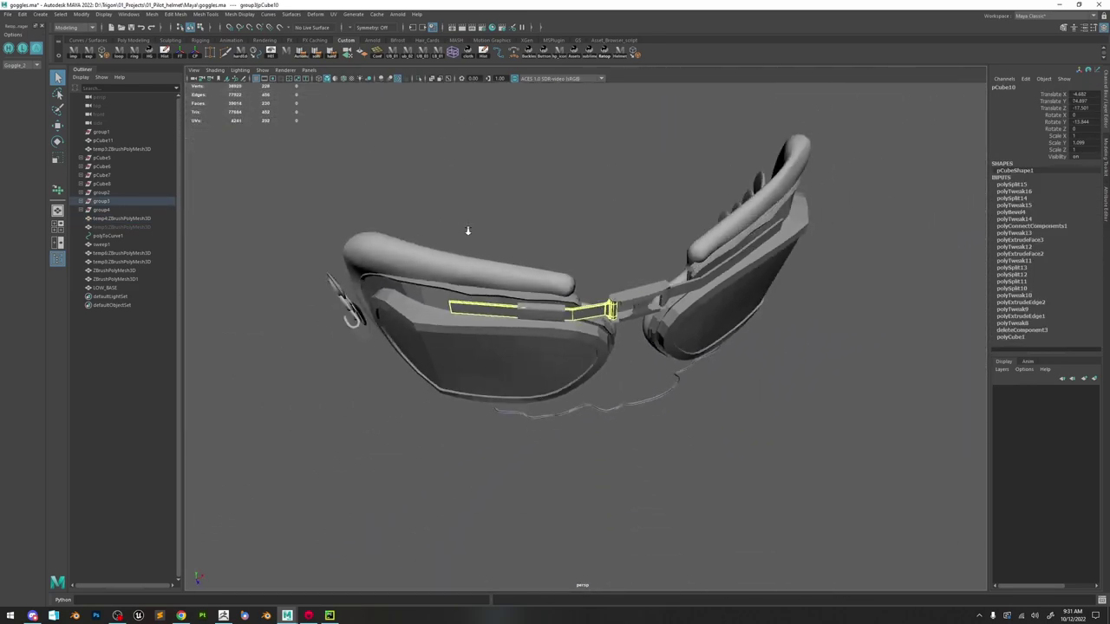
{"action": "left_click_drag", "start_coordinate": [468, 230], "coordinate": [520, 227], "text": "alt"}
{"action": "middle_click_drag", "start_coordinate": [520, 227], "coordinate": [624, 178], "text": "alt"}
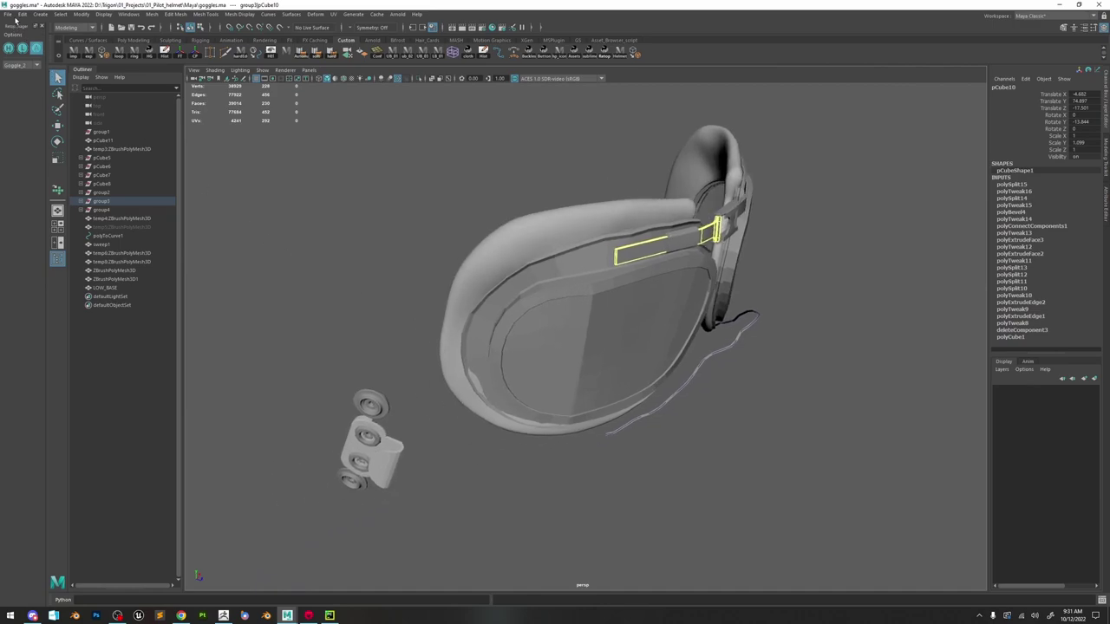
Open the recent Final_low.ma scene, discarding the goggles scene's changes, and inspect the helmet.
{"action": "left_click", "coordinate": [8, 15]}
{"action": "mouse_move", "coordinate": [52, 286]}
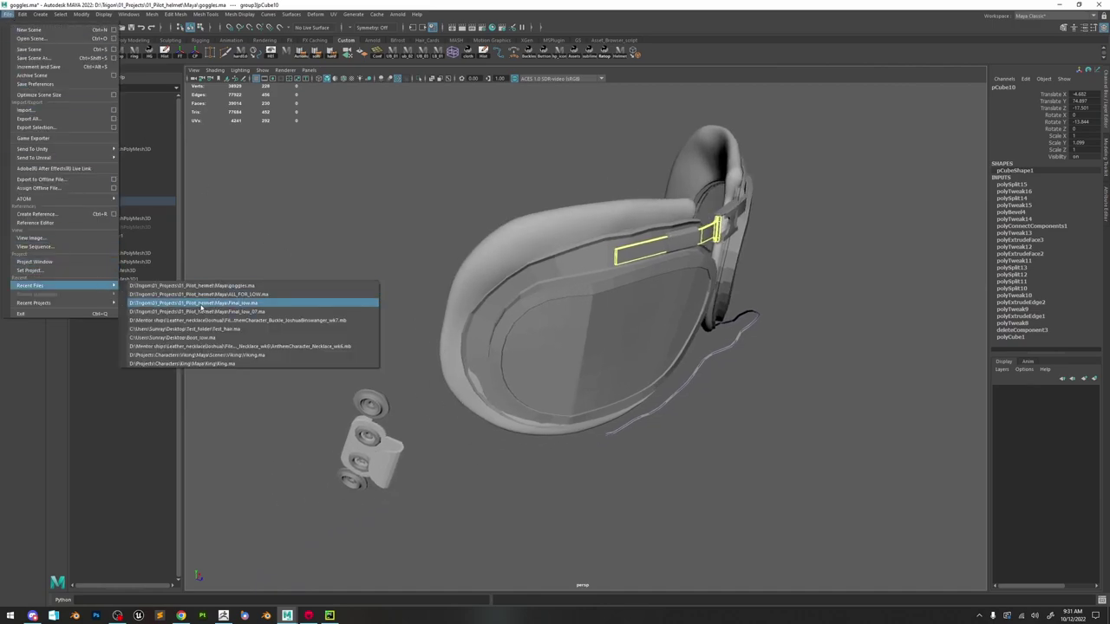
{"action": "left_click", "coordinate": [208, 304]}
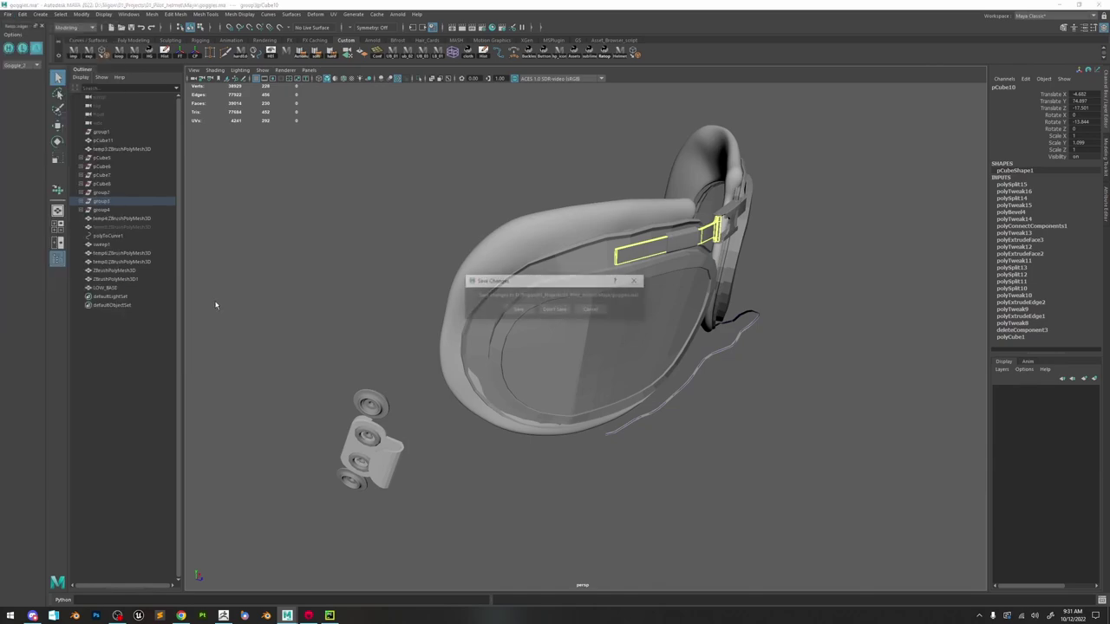
{"action": "left_click", "coordinate": [546, 310]}
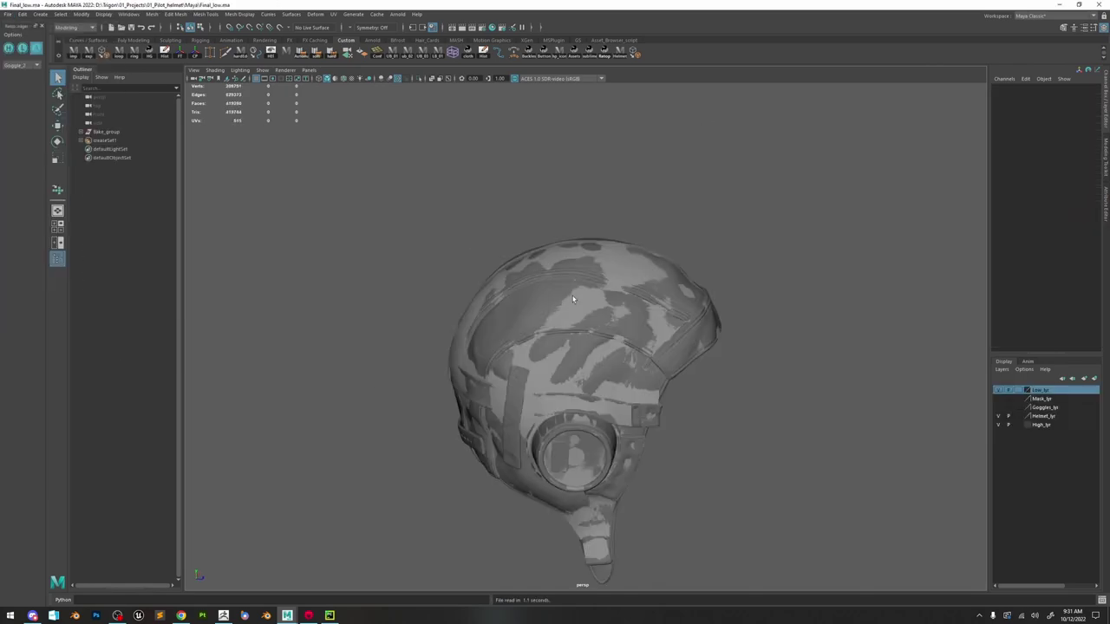
{"action": "left_click_drag", "start_coordinate": [742, 337], "coordinate": [601, 316], "text": "alt"}
{"action": "middle_click_drag", "start_coordinate": [598, 314], "coordinate": [584, 274], "text": "alt"}
{"action": "right_click_drag", "start_coordinate": [585, 274], "coordinate": [604, 328], "text": "alt"}
Open the recent Final_low_07.ma scene without saving the changes to Final_low.
{"action": "left_click", "coordinate": [6, 15]}
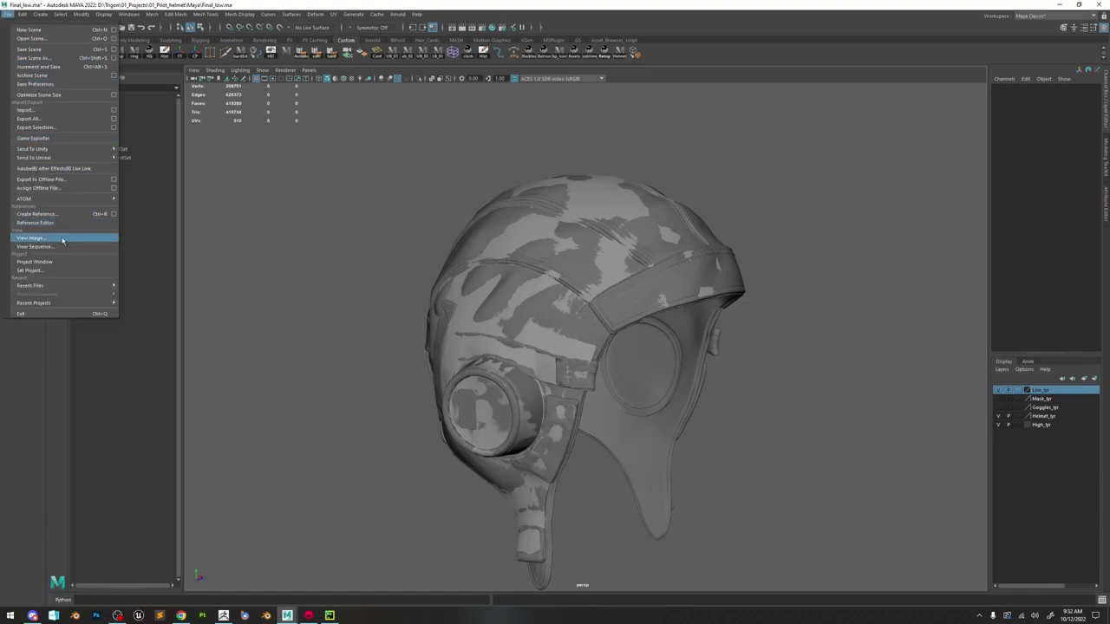
{"action": "mouse_move", "coordinate": [76, 286]}
{"action": "left_click", "coordinate": [178, 312]}
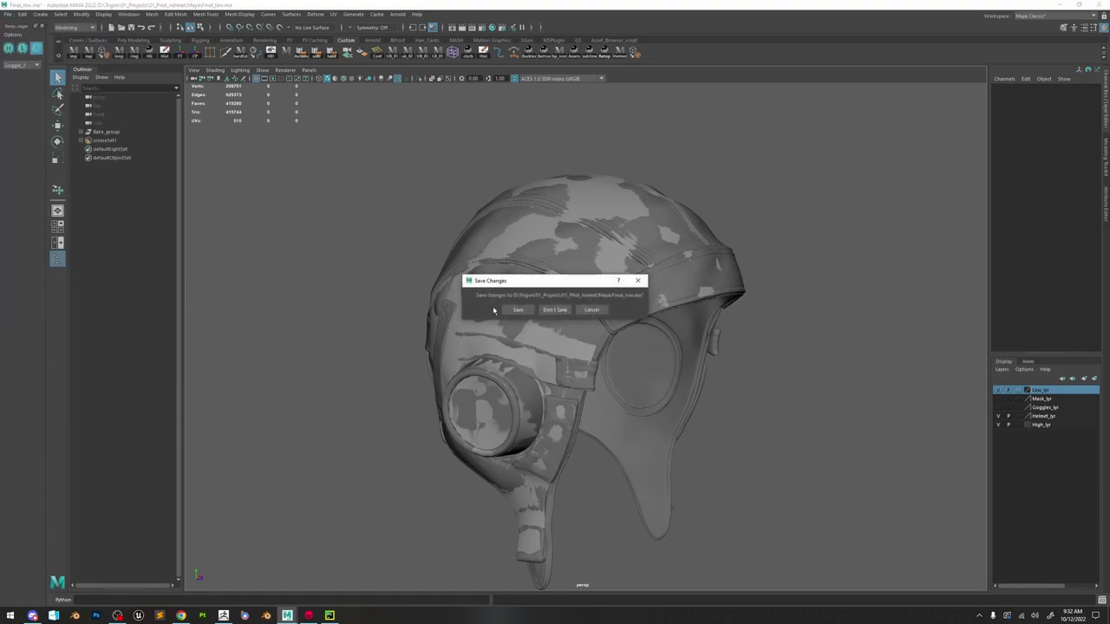
{"action": "left_click", "coordinate": [562, 309]}
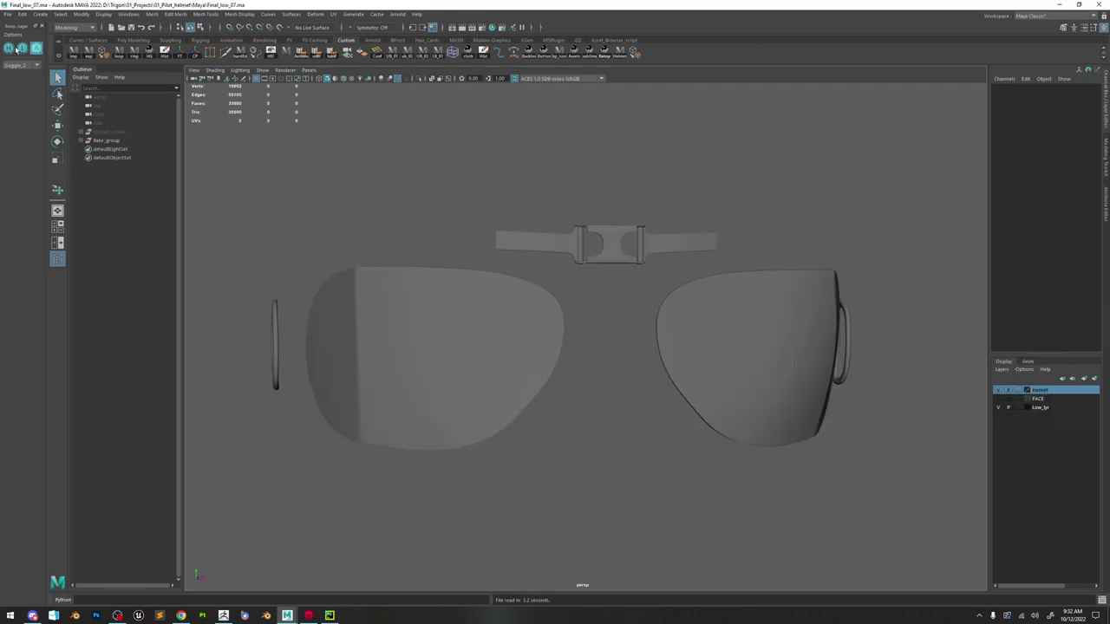
Paste the copied low-poly lenses, strap and buckle into the scene and check them against the high-poly meshes.
{"action": "left_click_drag", "start_coordinate": [605, 301], "coordinate": [690, 338], "text": "alt"}
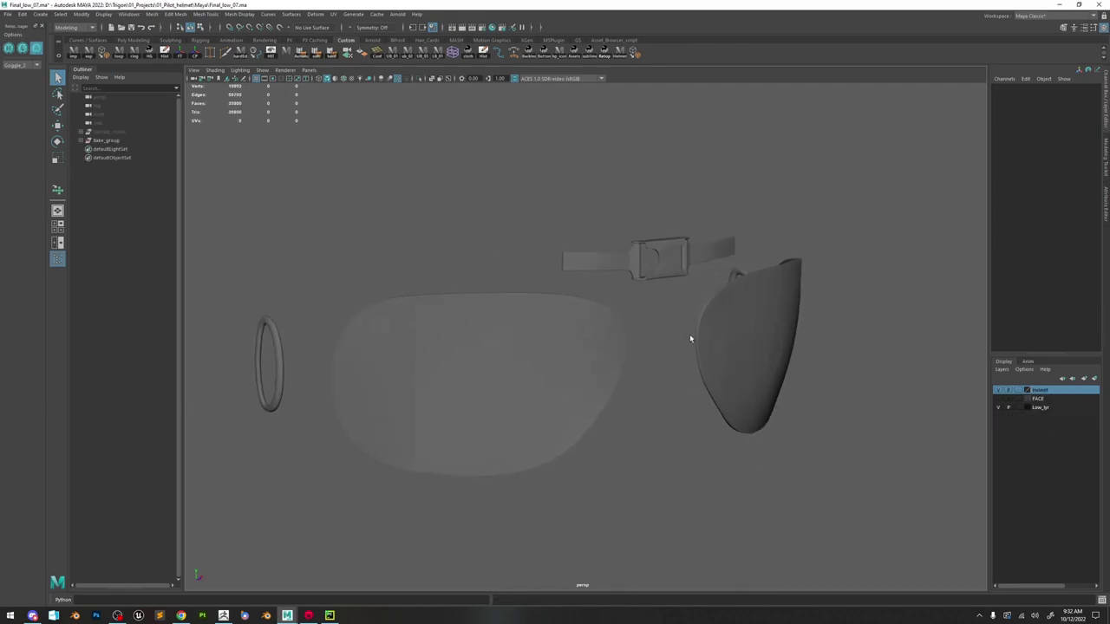
{"action": "left_click", "coordinate": [629, 324]}
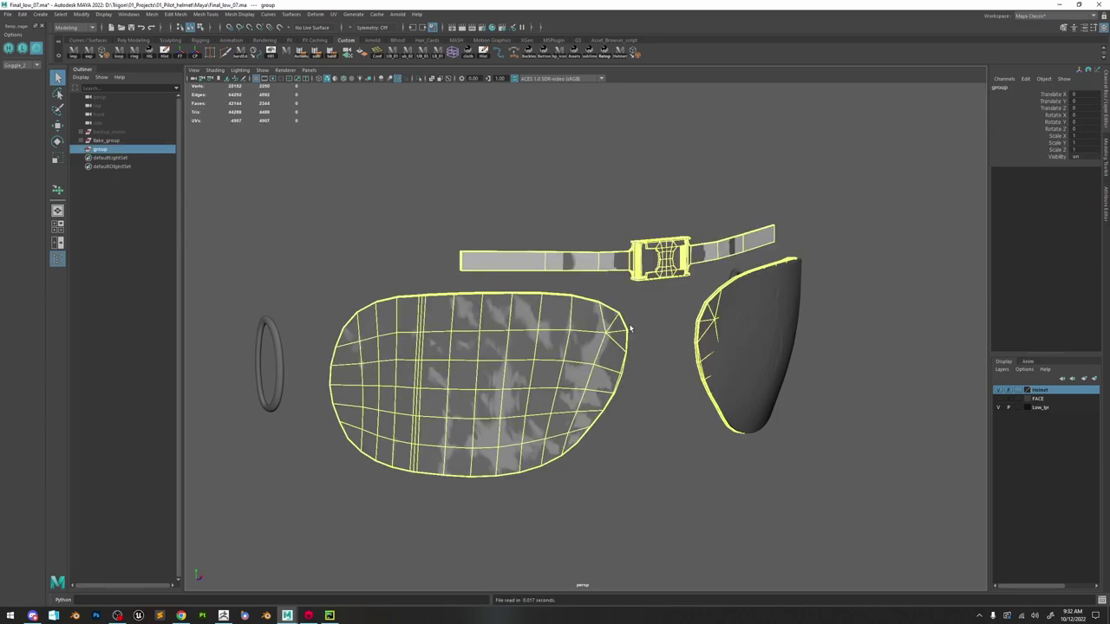
{"action": "key", "text": "f"}
{"action": "key", "text": "w"}
{"action": "scroll", "coordinate": [582, 312], "scroll_direction": "up", "scroll_amount": 5}
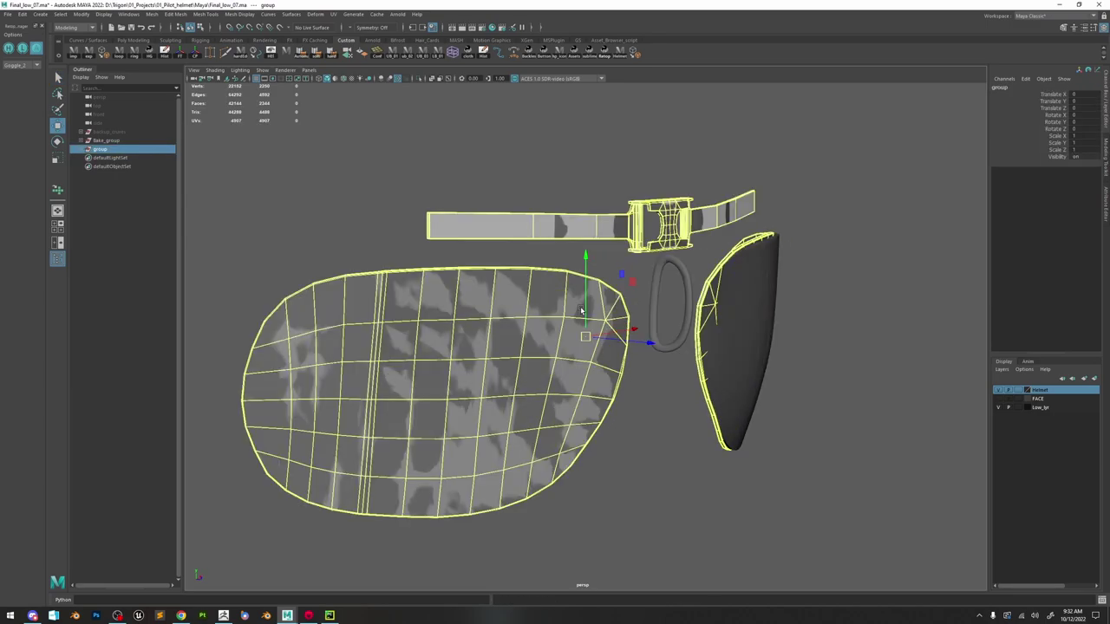
{"action": "scroll", "coordinate": [583, 321], "scroll_direction": "down", "scroll_amount": 6}
{"action": "scroll", "coordinate": [586, 333], "scroll_direction": "up", "scroll_amount": 1}
{"action": "left_click_drag", "start_coordinate": [586, 330], "coordinate": [660, 358], "text": "alt"}
{"action": "right_click_drag", "start_coordinate": [659, 357], "coordinate": [800, 451], "text": "alt"}
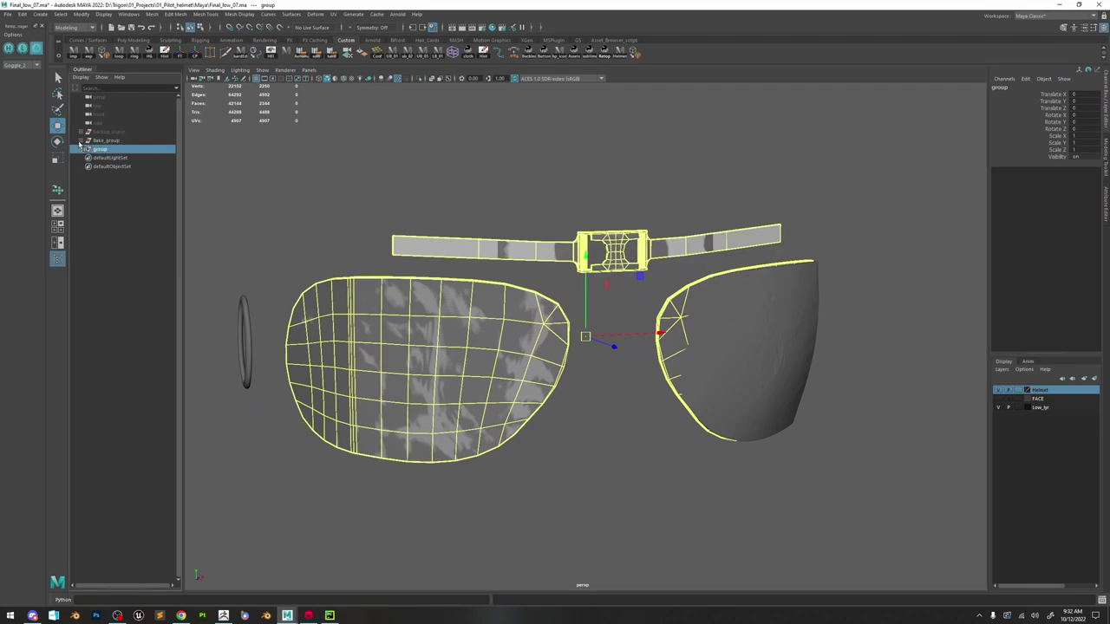
Expand Bake_group and its Low_grp, unhide Goggle_1_Low_grp, and limit the bake-group display to low-poly meshes.
{"action": "left_click", "coordinate": [81, 141]}
{"action": "left_click", "coordinate": [88, 150]}
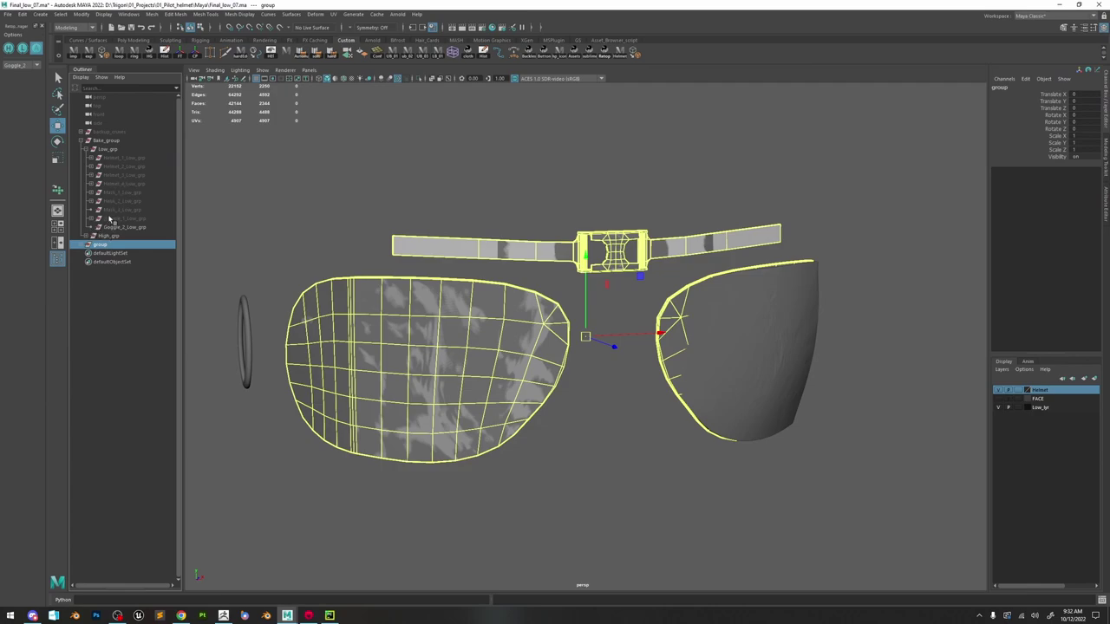
{"action": "left_click", "coordinate": [349, 243]}
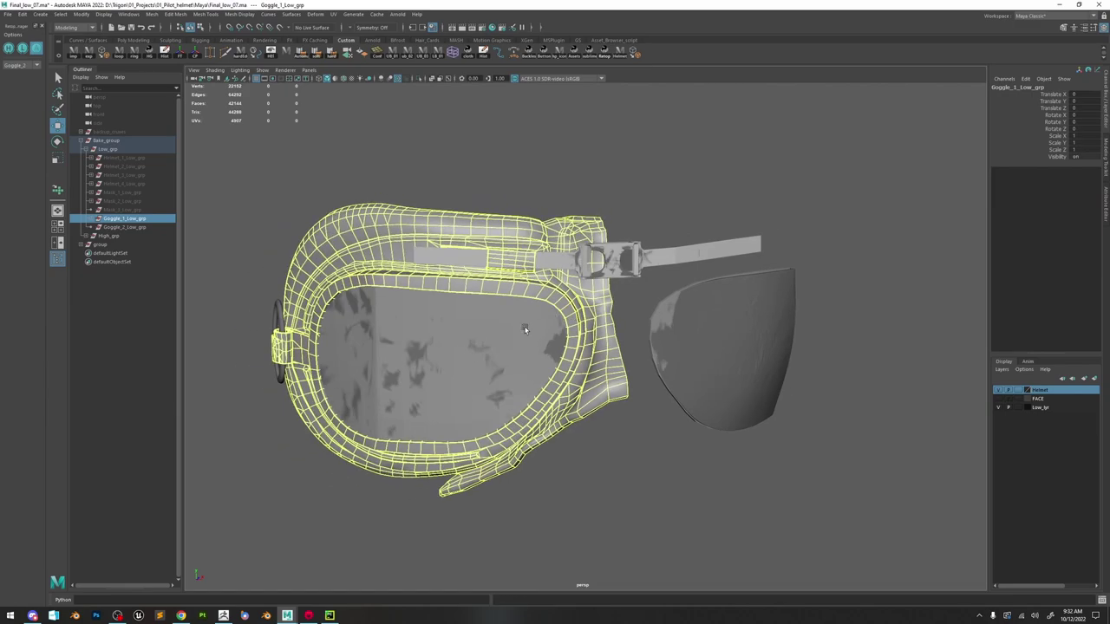
{"action": "left_click", "coordinate": [525, 330]}
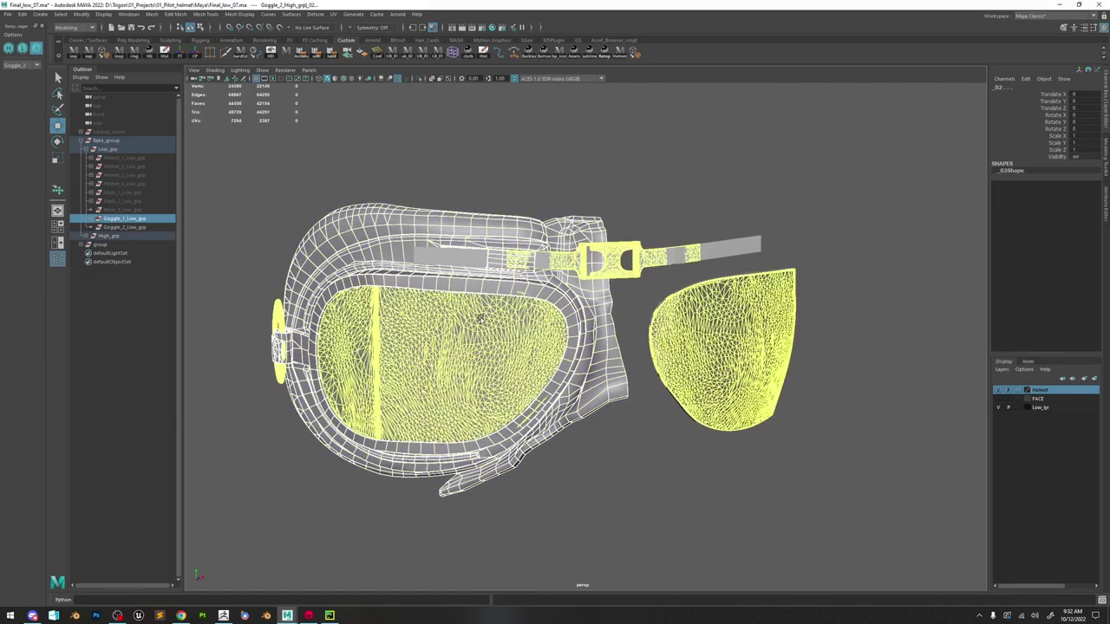
{"action": "left_click", "coordinate": [23, 51]}
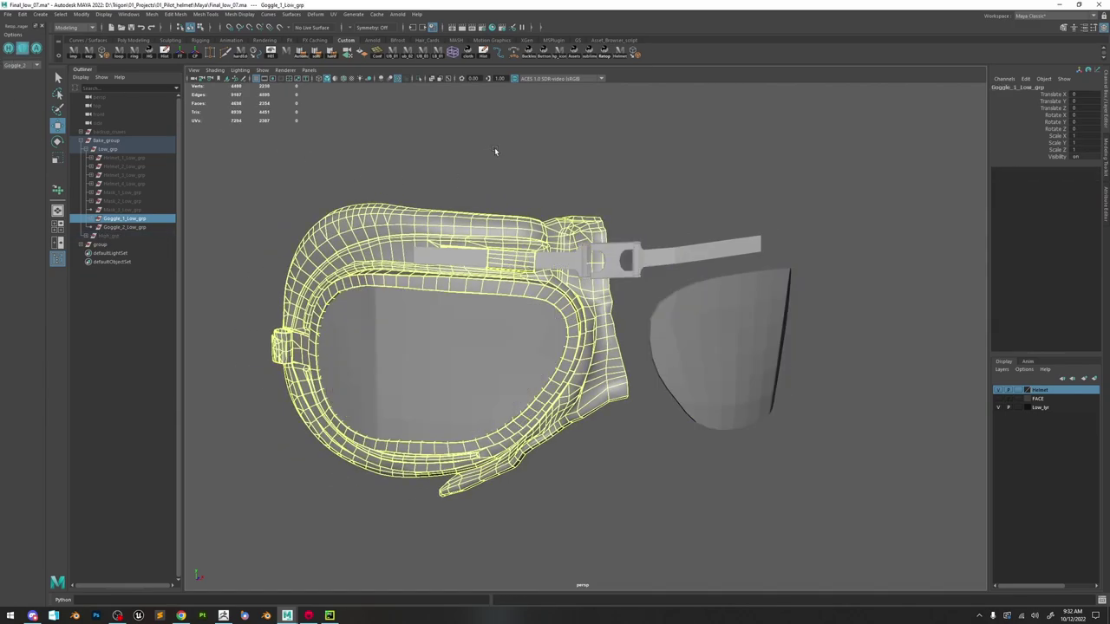
Select the pasted lenses and the strap in turn and examine how they fit the goggle frame.
{"action": "left_click", "coordinate": [494, 151]}
{"action": "left_click", "coordinate": [493, 338]}
{"action": "left_click", "coordinate": [512, 296], "text": "shift"}
{"action": "mouse_move", "coordinate": [512, 297]}
{"action": "left_mouse_down", "text": "alt"}
{"action": "mouse_move", "coordinate": [600, 298]}
{"action": "mouse_move", "coordinate": [519, 299]}
{"action": "left_mouse_up", "text": "alt"}
{"action": "left_click", "coordinate": [646, 283]}
{"action": "left_click", "coordinate": [531, 332]}
{"action": "left_click_drag", "start_coordinate": [576, 324], "coordinate": [540, 322], "text": "alt"}
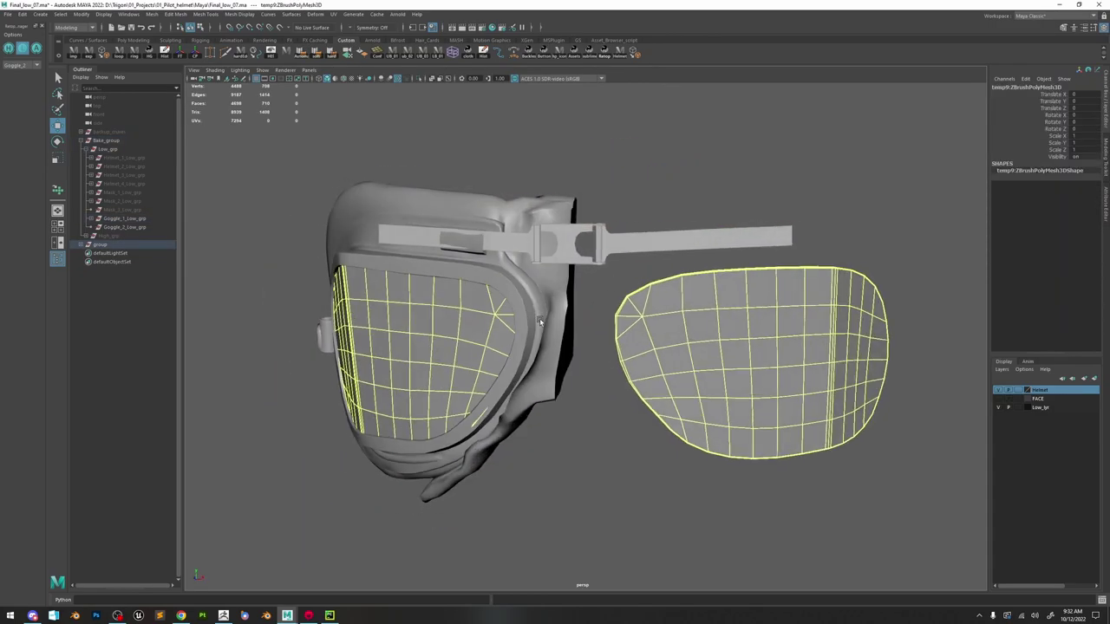
{"action": "left_click_drag", "start_coordinate": [479, 345], "coordinate": [465, 288], "text": "alt"}
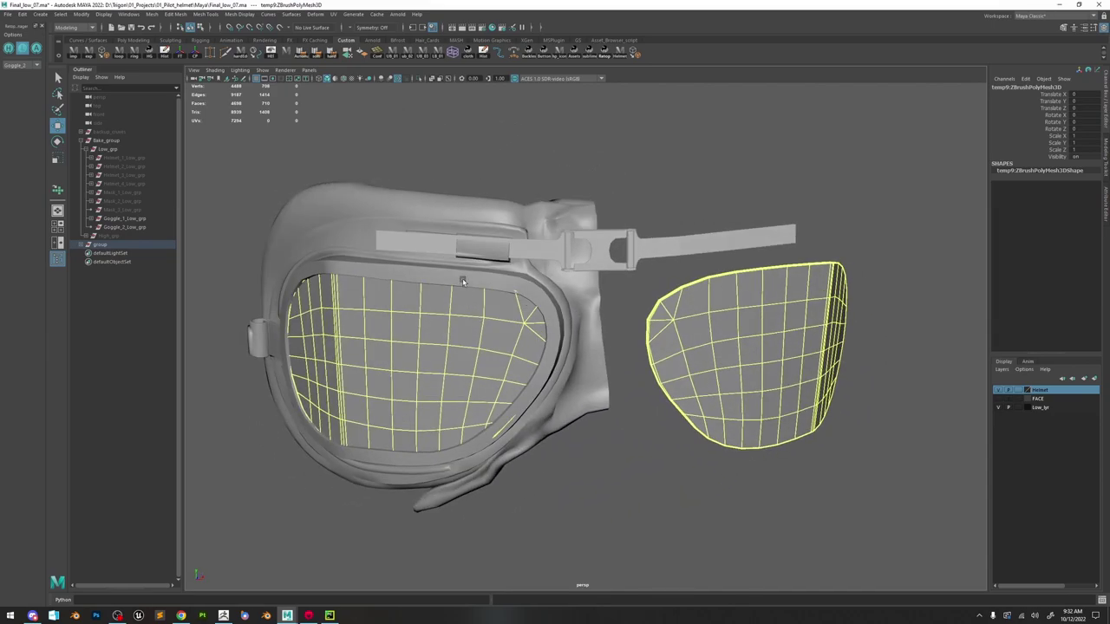
{"action": "right_click_drag", "start_coordinate": [568, 323], "coordinate": [565, 346], "text": "alt"}
{"action": "left_click", "coordinate": [543, 290], "text": "shift"}
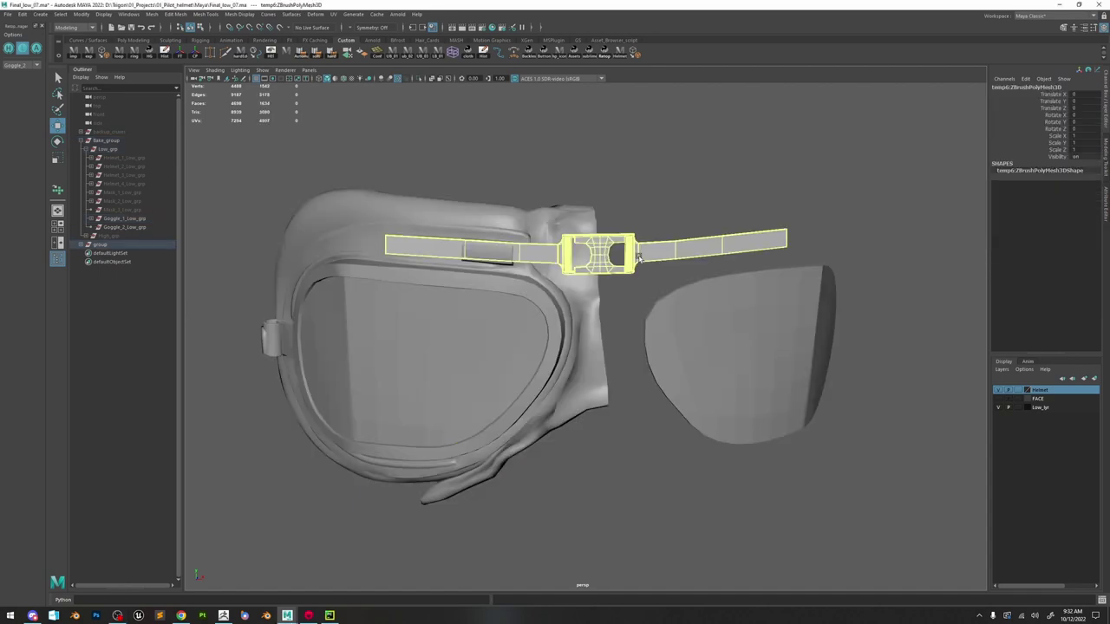
Isolate the Goggle_2 bake group and show both its high and low meshes.
{"action": "left_click", "coordinate": [31, 67]}
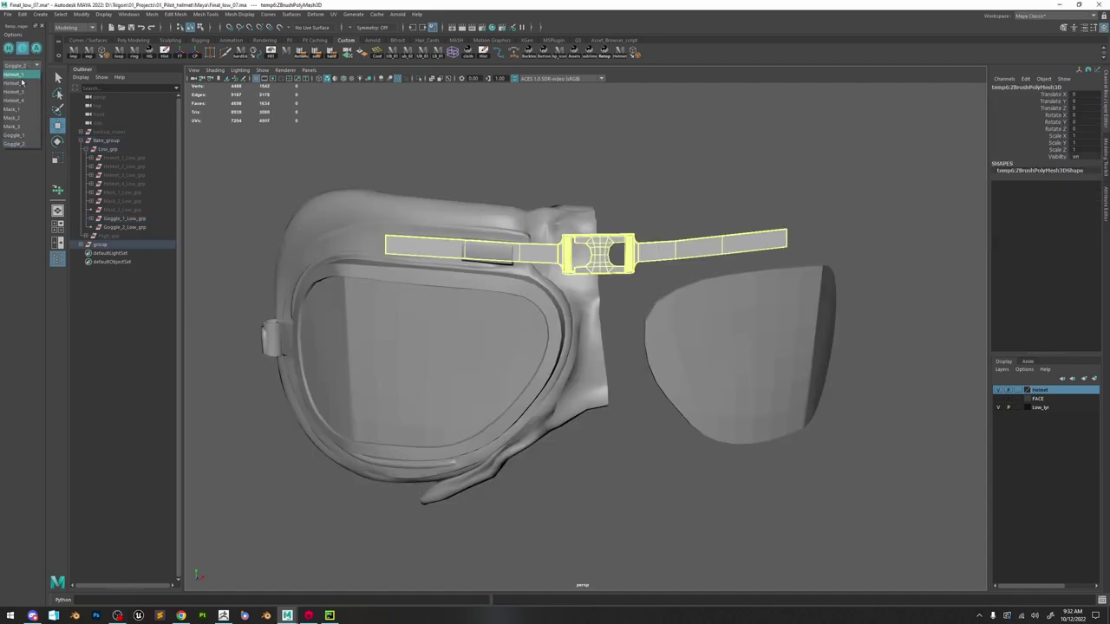
{"action": "left_click", "coordinate": [25, 146]}
{"action": "mouse_move", "coordinate": [510, 295]}
{"action": "left_mouse_down", "text": "alt"}
{"action": "mouse_move", "coordinate": [557, 311]}
{"action": "mouse_move", "coordinate": [516, 304]}
{"action": "left_mouse_up", "text": "alt"}
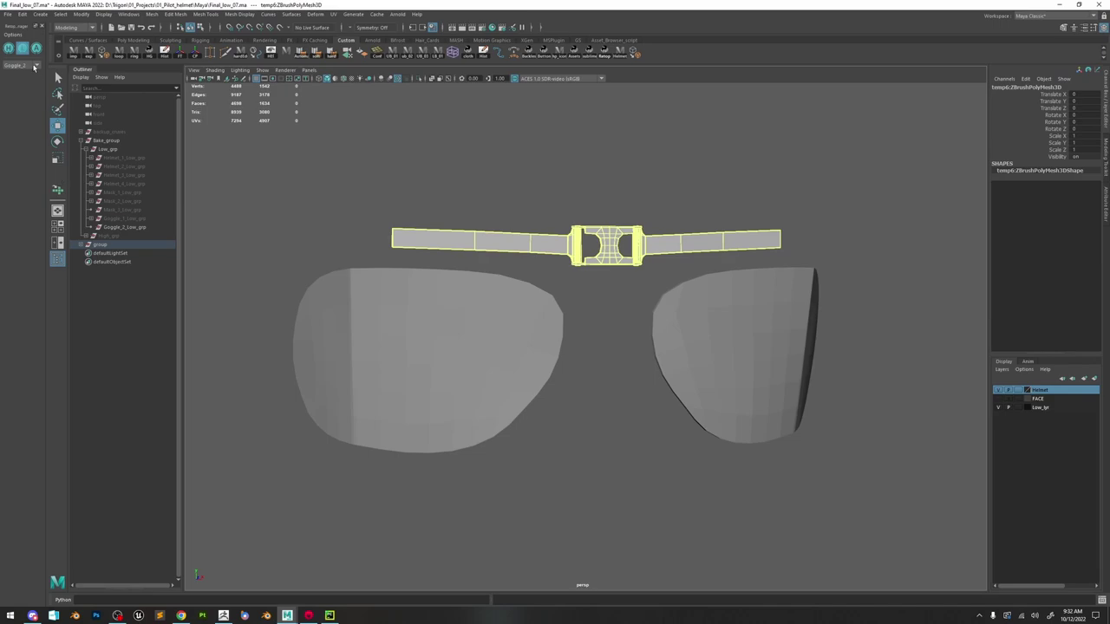
{"action": "left_click", "coordinate": [35, 48]}
{"action": "right_click_drag", "start_coordinate": [432, 227], "coordinate": [476, 277], "text": "alt"}
Move the low-poly strap and buckle mesh from the pasted group into Goggle_2_Low_grp.
{"action": "left_click", "coordinate": [449, 334]}
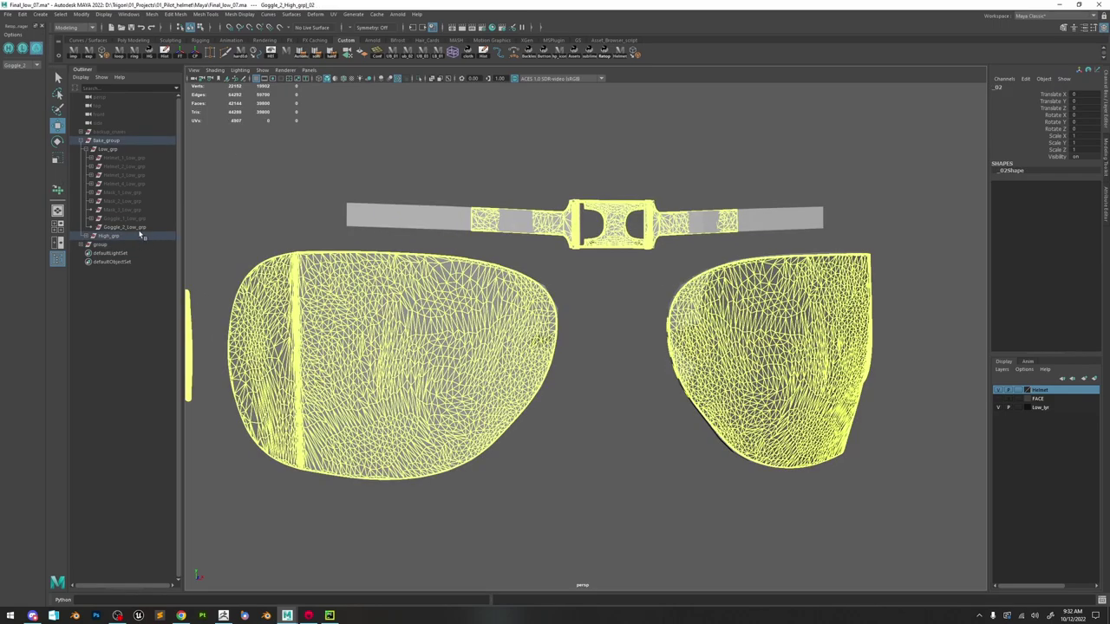
{"action": "left_click", "coordinate": [81, 245]}
{"action": "left_click", "coordinate": [104, 263]}
{"action": "left_click", "coordinate": [118, 255]}
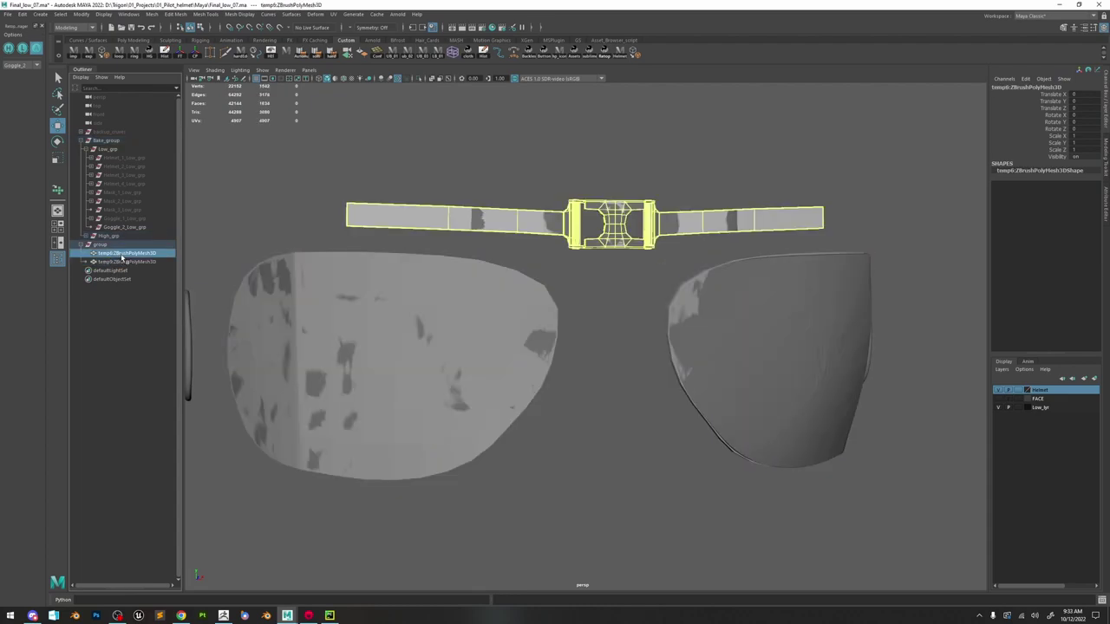
{"action": "middle_click_drag", "start_coordinate": [122, 257], "coordinate": [127, 229]}
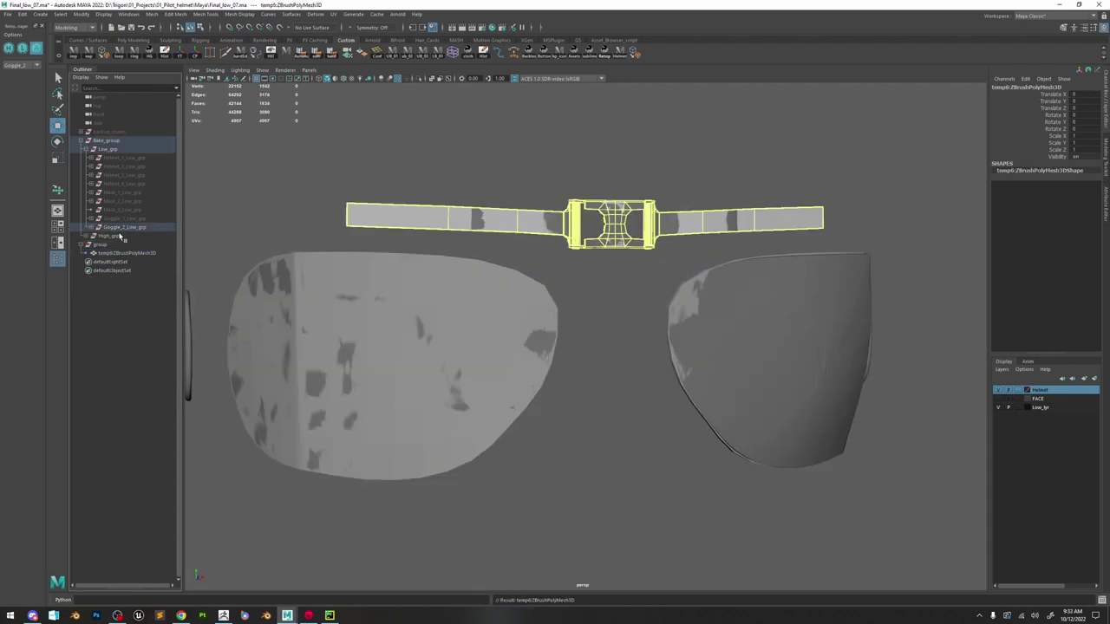
{"action": "left_click", "coordinate": [93, 227]}
Hide the pasted group that holds the low-poly lenses and frame the high-poly Goggle_2 mesh.
{"action": "left_click", "coordinate": [100, 252]}
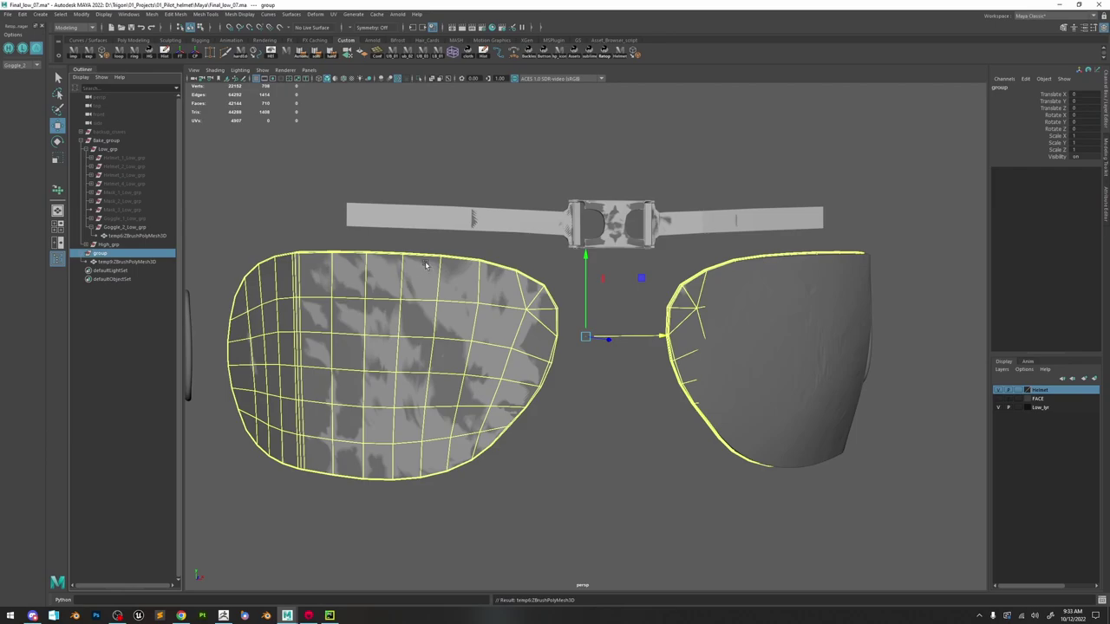
{"action": "key", "text": "ctrl+h"}
{"action": "scroll", "coordinate": [560, 278], "scroll_direction": "up", "scroll_amount": 2}
{"action": "middle_click_drag", "start_coordinate": [559, 279], "coordinate": [555, 343], "text": "alt"}
{"action": "left_click", "coordinate": [570, 261]}
{"action": "key", "text": "f"}
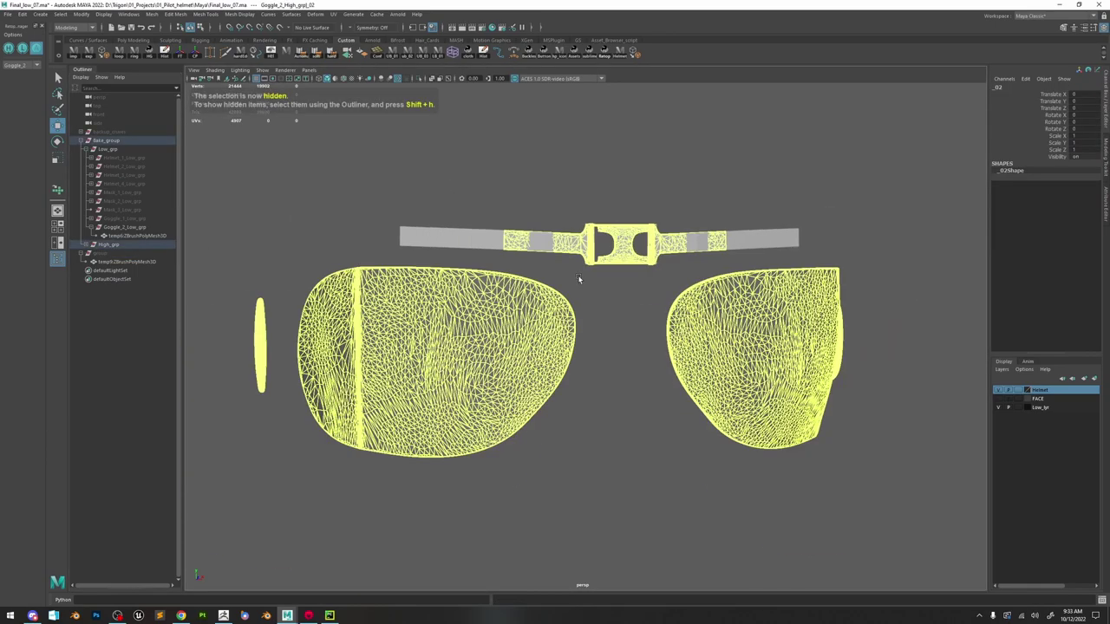
Select the low-poly strap and buckle mesh and examine it from an angle against the high-poly.
{"action": "left_click", "coordinate": [493, 246]}
{"action": "key", "text": "f"}
{"action": "left_click_drag", "start_coordinate": [545, 248], "coordinate": [648, 308], "text": "alt"}
{"action": "middle_click_drag", "start_coordinate": [803, 344], "coordinate": [509, 340], "text": "alt"}
{"action": "scroll", "coordinate": [532, 283], "scroll_direction": "down", "scroll_amount": 4}
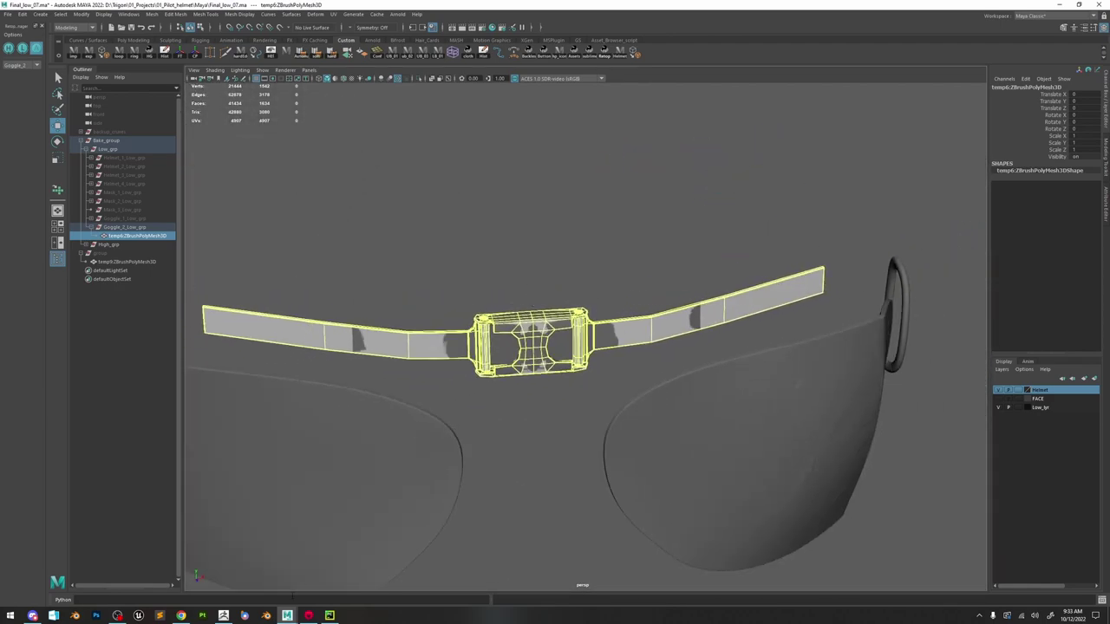
Switch to ZBrush, turn off the polygroup wireframe on Goggles_02_High, and apply BasicMaterial to it.
{"action": "left_click", "coordinate": [223, 616]}
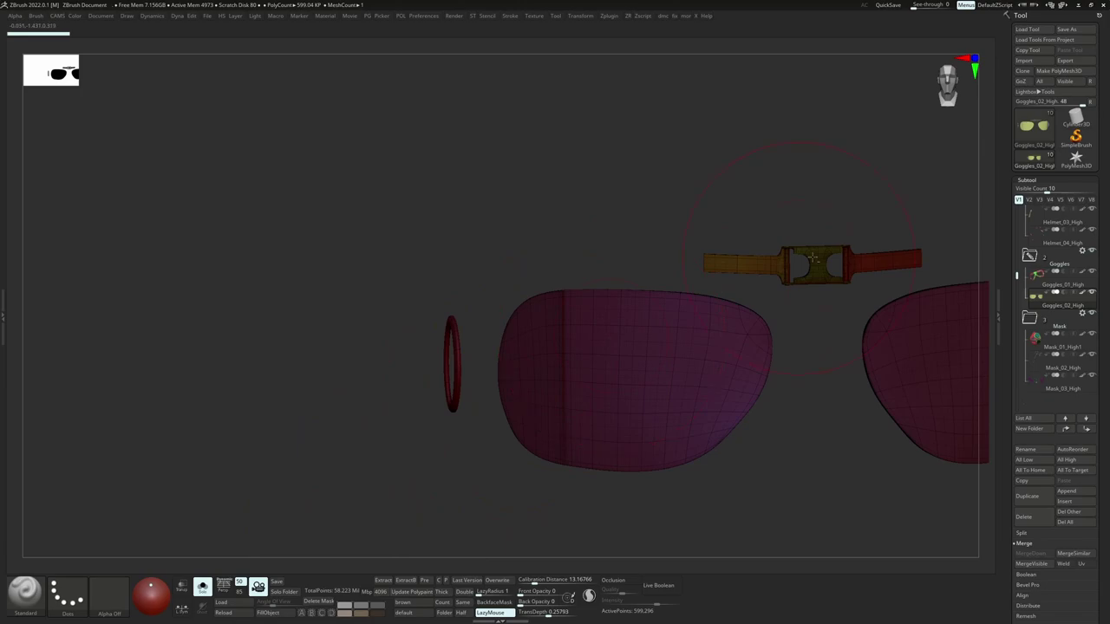
{"action": "mouse_move", "coordinate": [813, 257]}
{"action": "right_mouse_down", "text": "alt"}
{"action": "mouse_move", "coordinate": [627, 274]}
{"action": "mouse_move", "coordinate": [635, 300]}
{"action": "right_mouse_up", "text": "alt"}
{"action": "key", "text": "shift+f"}
{"action": "right_click", "coordinate": [618, 354]}
{"action": "left_click", "coordinate": [595, 392]}
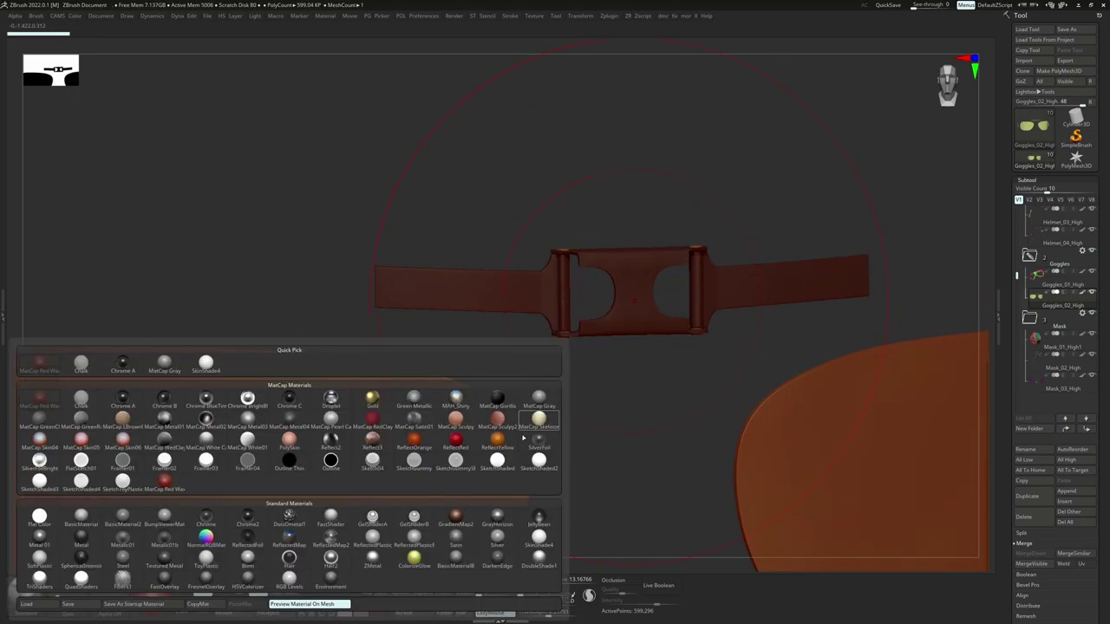
{"action": "left_click", "coordinate": [85, 519]}
Examine the high-poly buckle and strap in ZBrush, stepping back through its undo history, and return to Maya.
{"action": "right_click_drag", "start_coordinate": [446, 227], "coordinate": [454, 144], "text": "ctrl"}
{"action": "right_click_drag", "start_coordinate": [538, 278], "coordinate": [689, 396], "text": "shift"}
{"action": "left_click", "coordinate": [957, 375]}
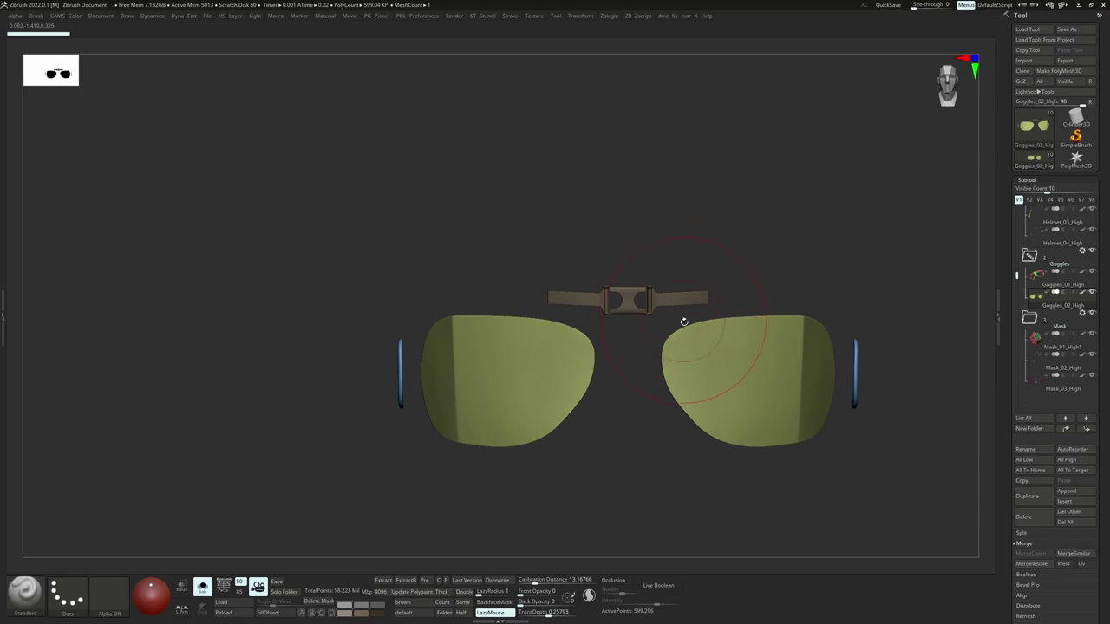
{"action": "key", "text": "shift+g"}
{"action": "left_click", "coordinate": [679, 336]}
{"action": "right_click_drag", "start_coordinate": [665, 296], "coordinate": [681, 313], "text": "ctrl"}
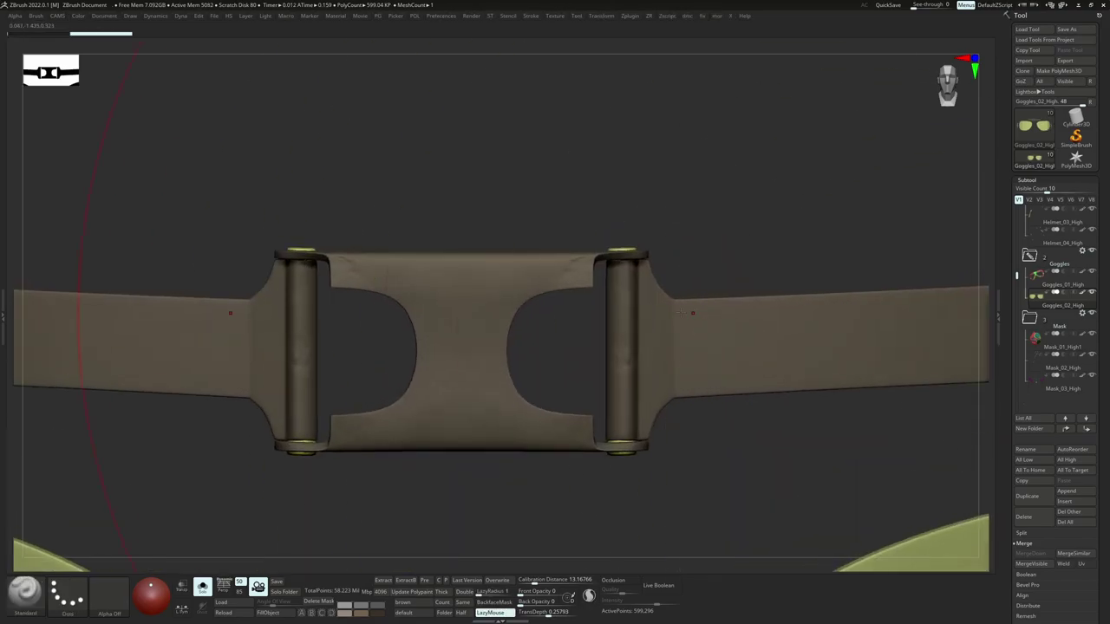
{"action": "left_click", "coordinate": [41, 32]}
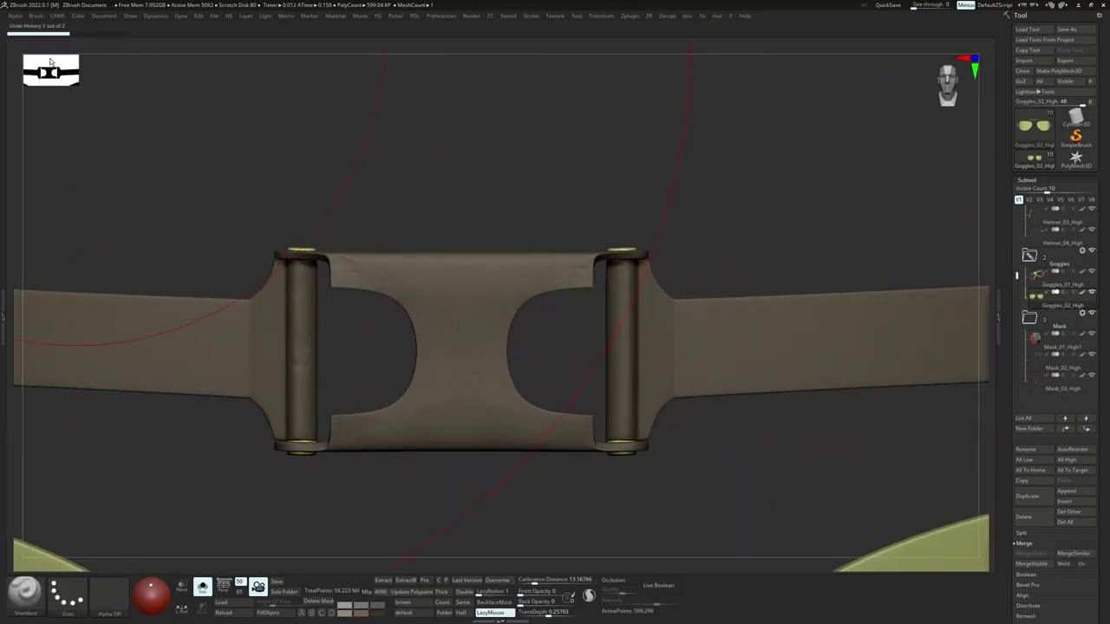
{"action": "key", "text": "ctrl+z"}
{"action": "right_click_drag", "start_coordinate": [196, 129], "coordinate": [178, 38], "text": "ctrl"}
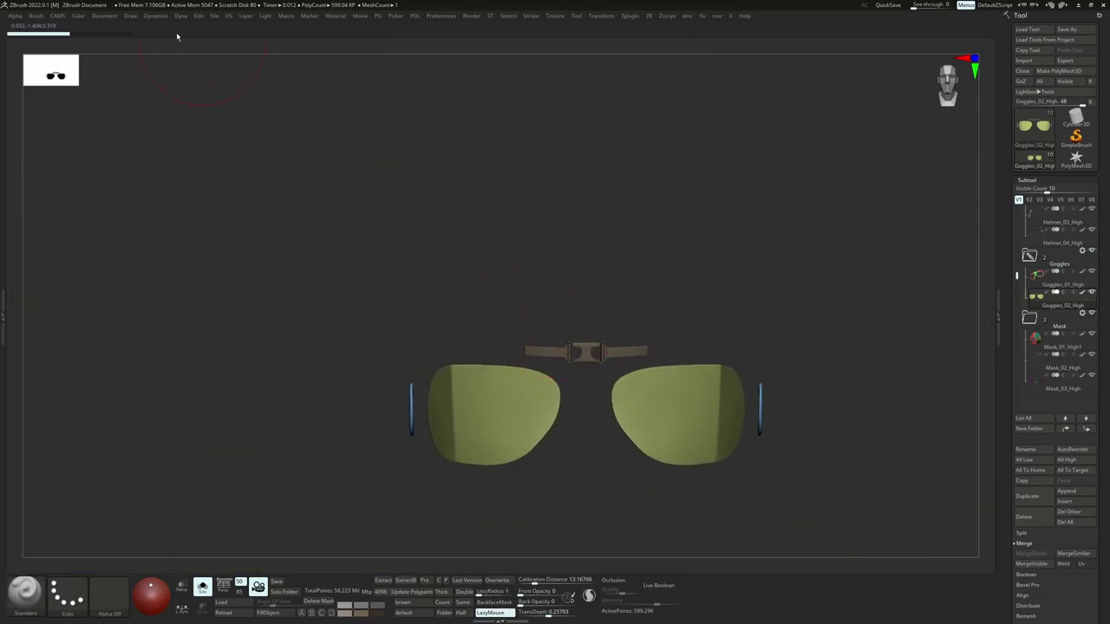
{"action": "left_click", "coordinate": [85, 36]}
{"action": "left_click", "coordinate": [1078, 5]}
Isolate the low-poly strap and buckle mesh and delete one half of it from the front view.
{"action": "left_click", "coordinate": [603, 330]}
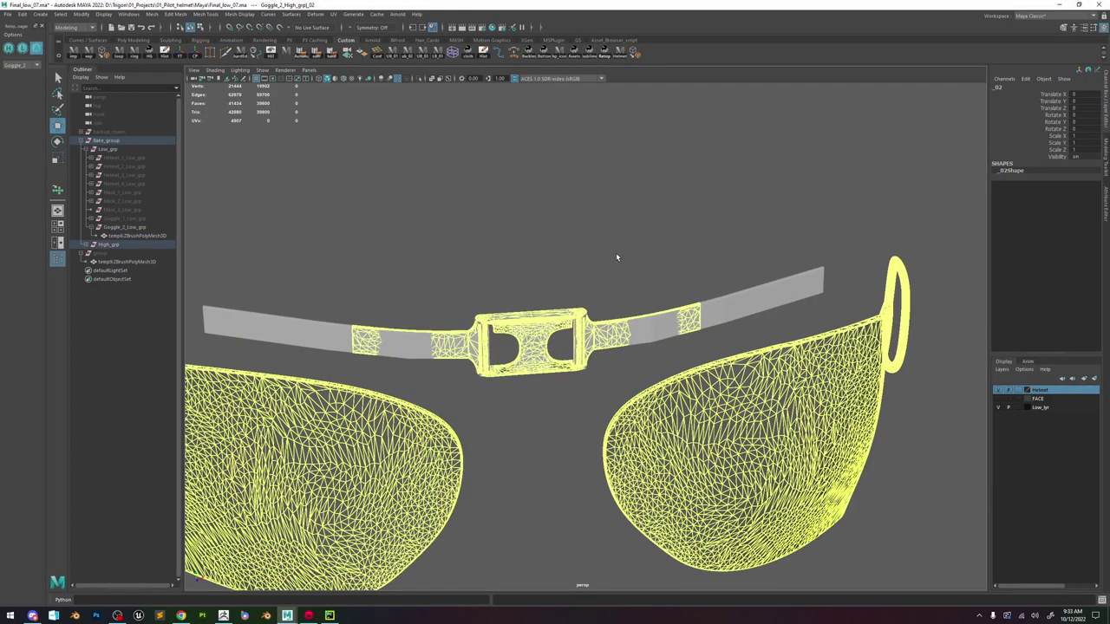
{"action": "left_click", "coordinate": [398, 351]}
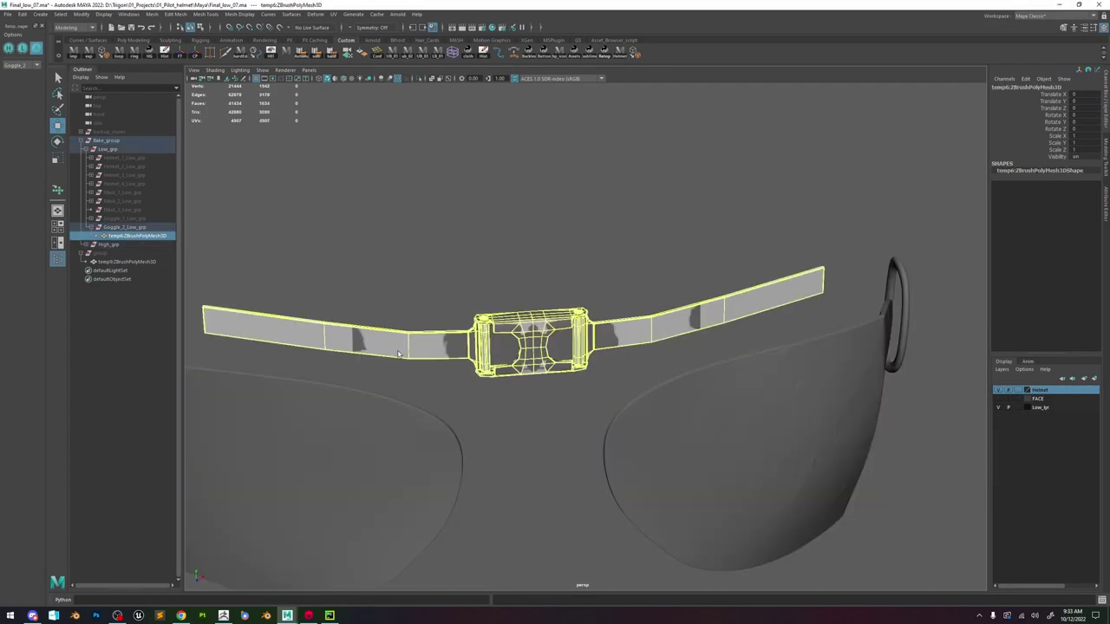
{"action": "left_click", "coordinate": [421, 80]}
{"action": "right_click_drag", "start_coordinate": [622, 236], "coordinate": [621, 254]}
{"action": "key", "text": "space"}
{"action": "left_click_drag", "start_coordinate": [617, 233], "coordinate": [623, 253]}
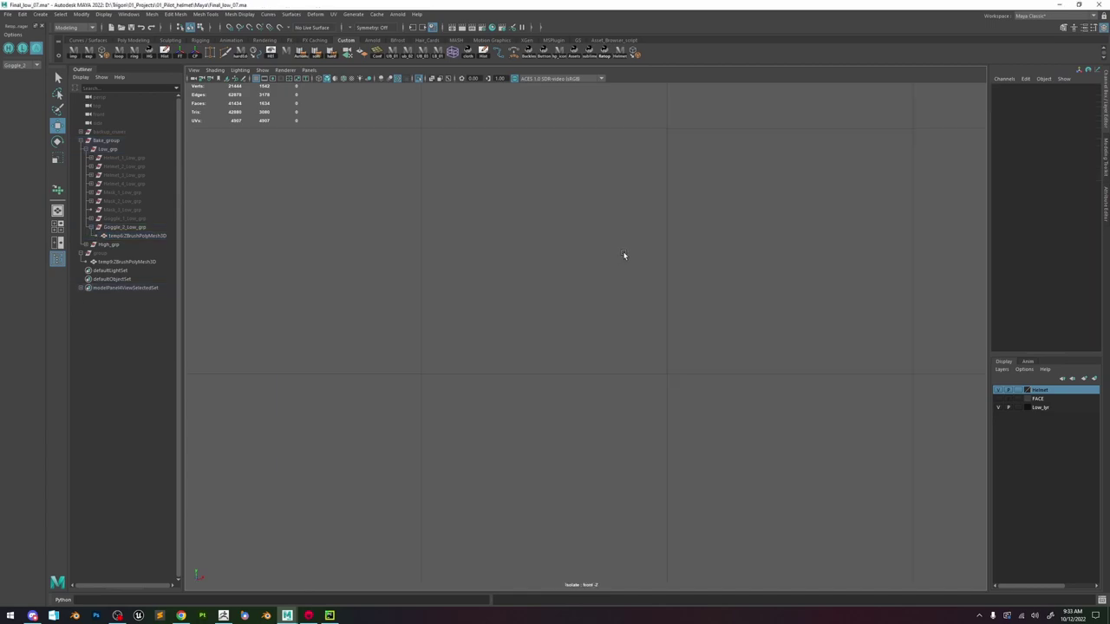
{"action": "key", "text": "f"}
{"action": "left_click_drag", "start_coordinate": [969, 244], "coordinate": [589, 445]}
{"action": "key", "text": "Delete"}
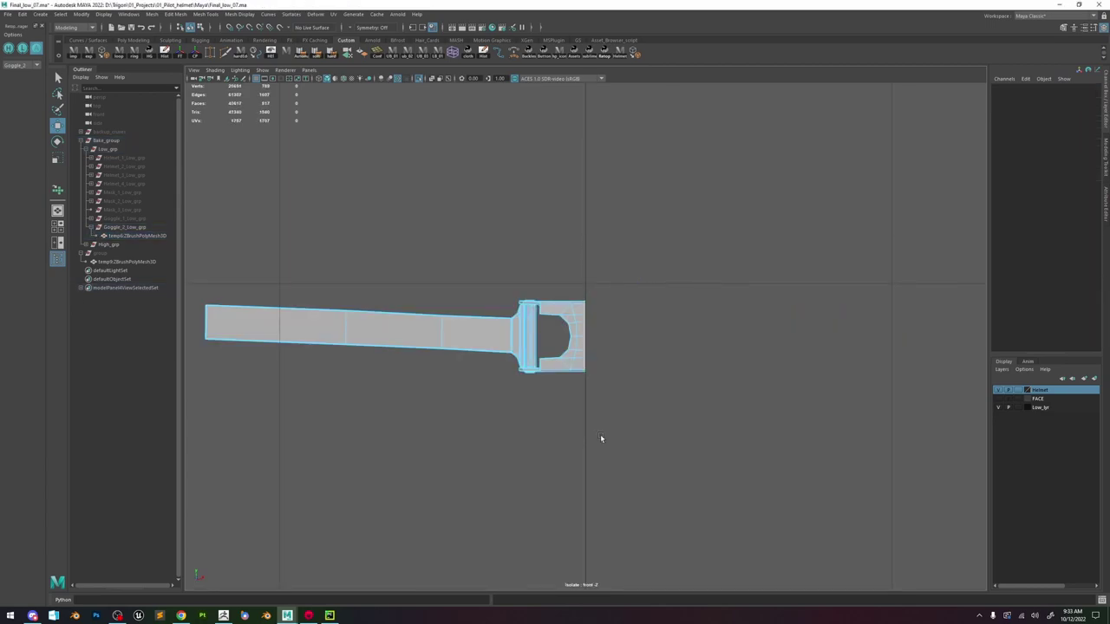
Examine the remaining low-poly buckle half in perspective, including its pin, bevels and inner edges.
{"action": "key", "text": "space"}
{"action": "mouse_move", "coordinate": [573, 268]}
{"action": "left_mouse_down"}
{"action": "mouse_move", "coordinate": [579, 223]}
{"action": "mouse_move", "coordinate": [565, 270]}
{"action": "left_mouse_up"}
{"action": "left_click", "coordinate": [499, 334]}
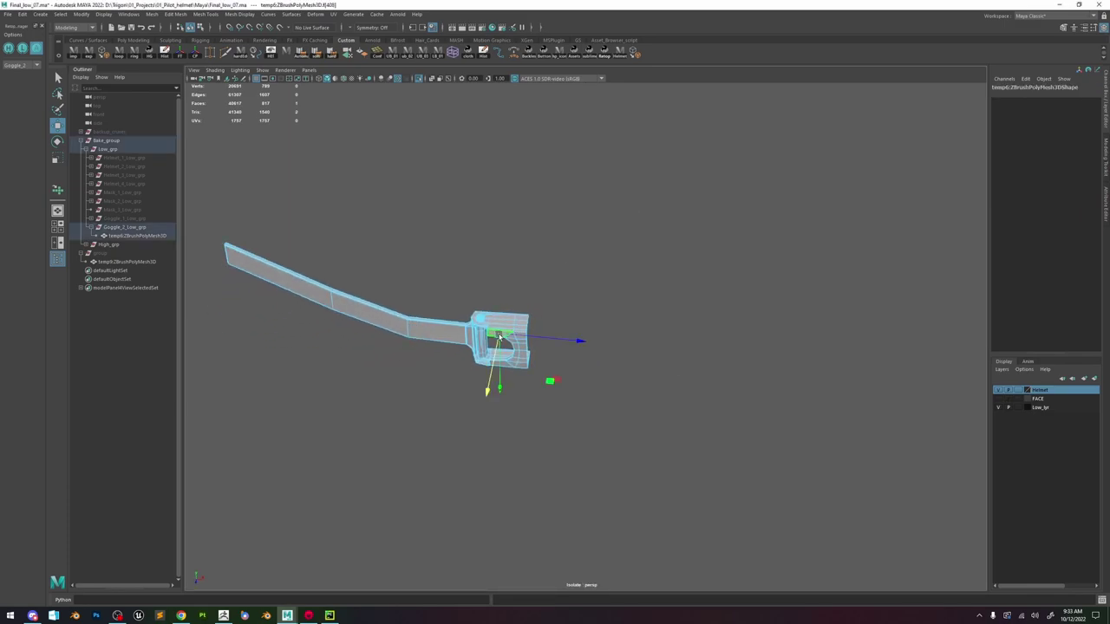
{"action": "key", "text": "f"}
{"action": "scroll", "coordinate": [573, 324], "scroll_direction": "down", "scroll_amount": 5}
{"action": "middle_click_drag", "start_coordinate": [462, 304], "coordinate": [585, 306], "text": "alt"}
{"action": "left_click_drag", "start_coordinate": [585, 305], "coordinate": [509, 314], "text": "alt"}
{"action": "double_click", "coordinate": [509, 314]}
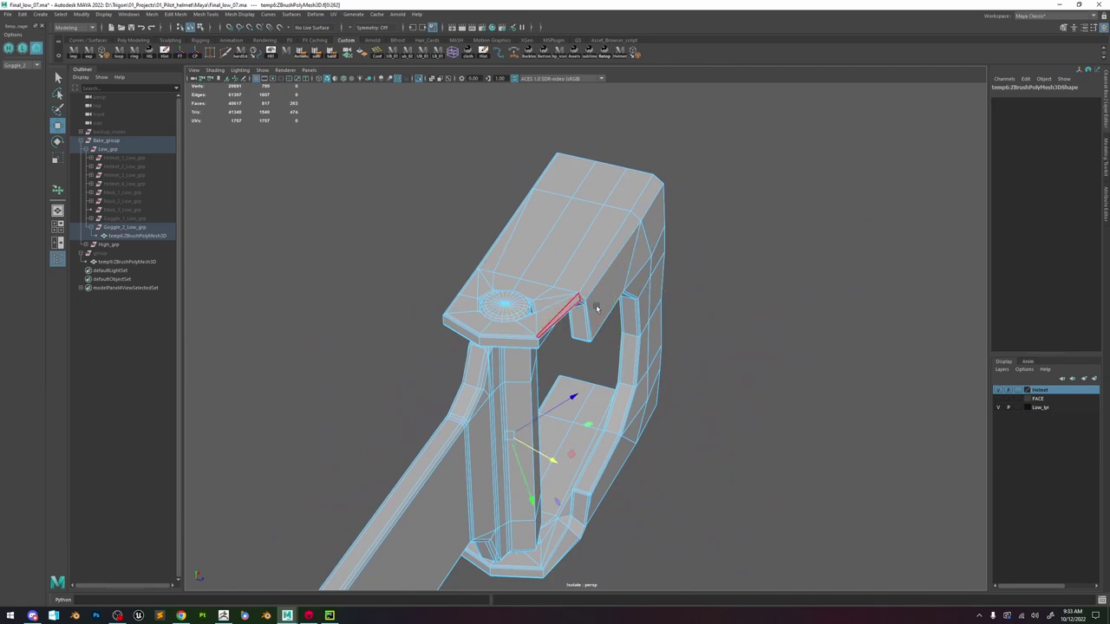
{"action": "left_click_drag", "start_coordinate": [597, 307], "coordinate": [527, 233], "text": "alt"}
{"action": "scroll", "coordinate": [527, 232], "scroll_direction": "down", "scroll_amount": 5}
{"action": "left_click_drag", "start_coordinate": [559, 288], "coordinate": [519, 289], "text": "alt"}
{"action": "left_click_drag", "start_coordinate": [521, 278], "coordinate": [522, 307], "text": "alt"}
{"action": "scroll", "coordinate": [523, 308], "scroll_direction": "down", "scroll_amount": 4}
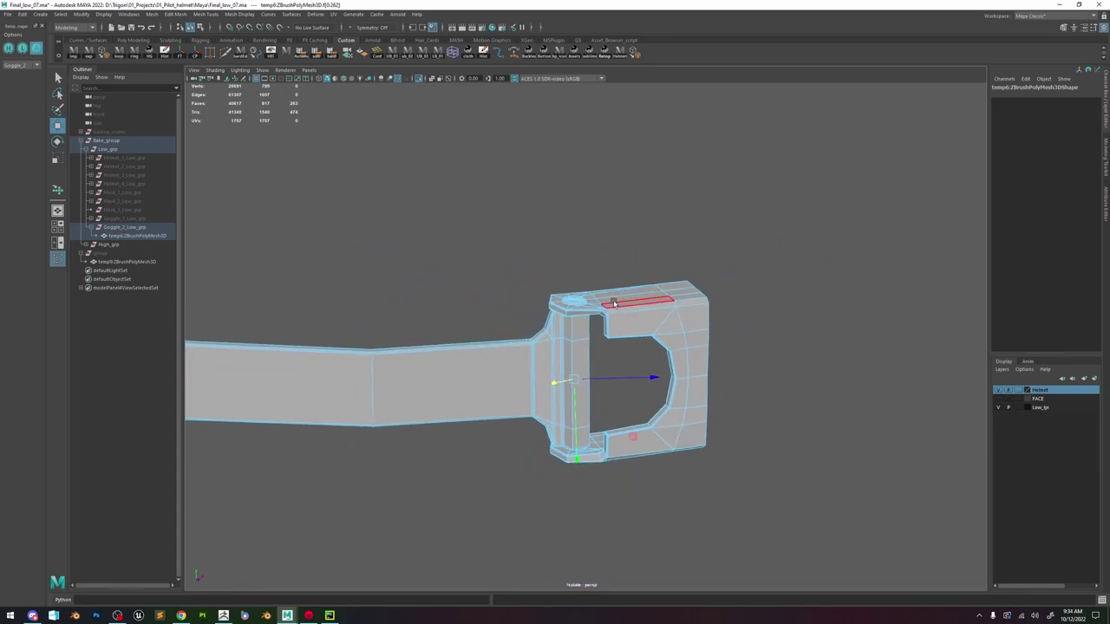
Delete an edge loop from the low-poly strap near its junction with the buckle.
{"action": "key", "text": "F8"}
{"action": "middle_click_drag", "start_coordinate": [495, 273], "coordinate": [601, 276], "text": "alt"}
{"action": "left_click_drag", "start_coordinate": [601, 276], "coordinate": [657, 322], "text": "alt"}
{"action": "right_click_drag", "start_coordinate": [564, 317], "coordinate": [562, 294]}
{"action": "left_click", "coordinate": [562, 326]}
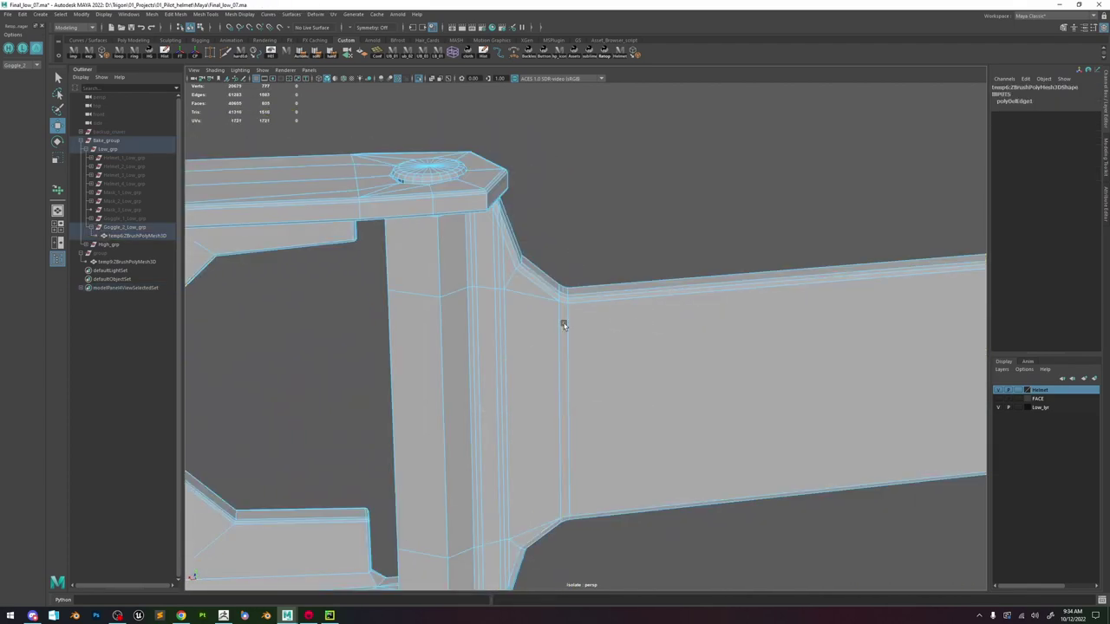
Examine the buckle's inner edges and end the isolation to compare the low-poly half with the high-poly strap.
{"action": "left_click_drag", "start_coordinate": [571, 321], "coordinate": [753, 329], "text": "alt"}
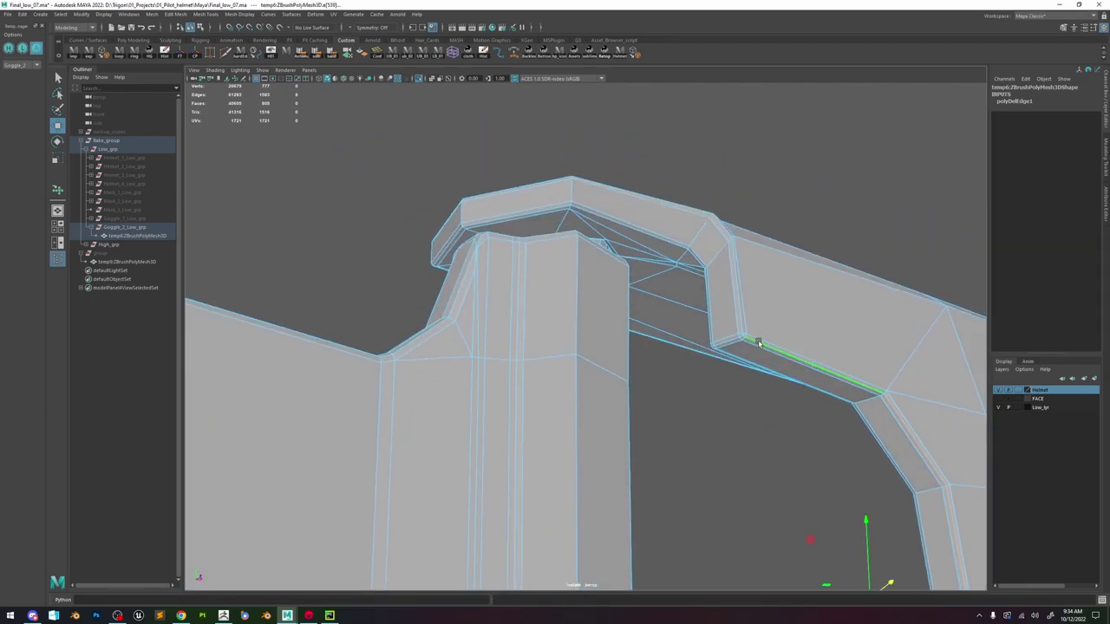
{"action": "right_click_drag", "start_coordinate": [775, 336], "coordinate": [585, 195], "text": "alt"}
{"action": "left_click_drag", "start_coordinate": [584, 194], "coordinate": [643, 296], "text": "alt"}
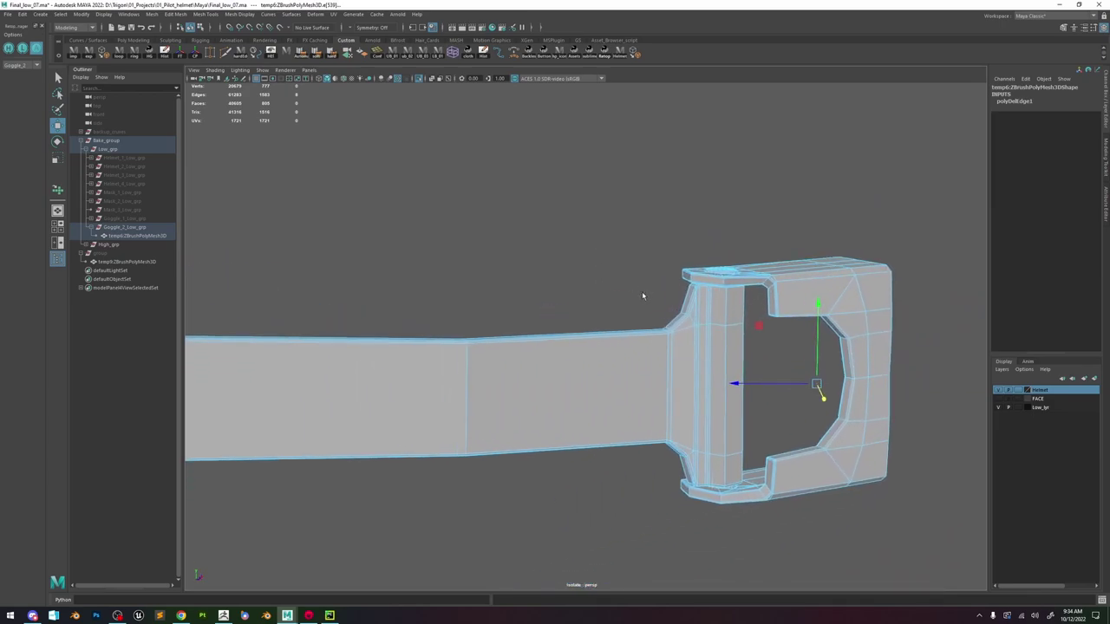
{"action": "key", "text": "F8"}
{"action": "left_click", "coordinate": [420, 80]}
{"action": "left_click_drag", "start_coordinate": [479, 264], "coordinate": [493, 347], "text": "alt"}
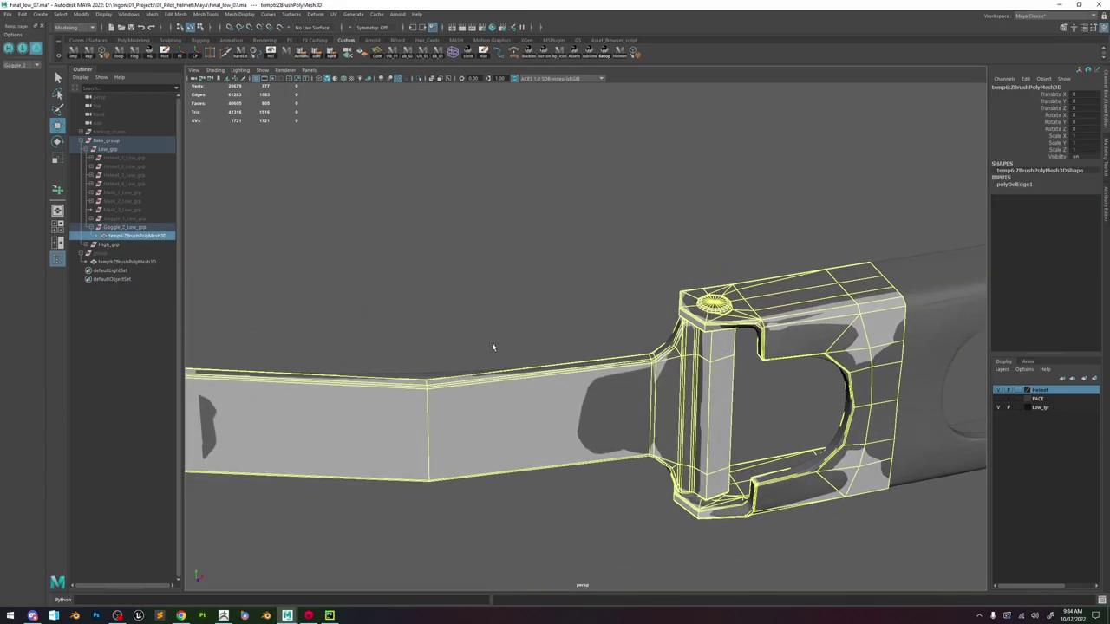
{"action": "middle_click_drag", "start_coordinate": [493, 347], "coordinate": [667, 282], "text": "alt"}
{"action": "left_click_drag", "start_coordinate": [668, 282], "coordinate": [682, 309], "text": "alt"}
Move the edge loop at the low-poly strap's bend outward to follow the high-poly strap's surface.
{"action": "key", "text": "F8"}
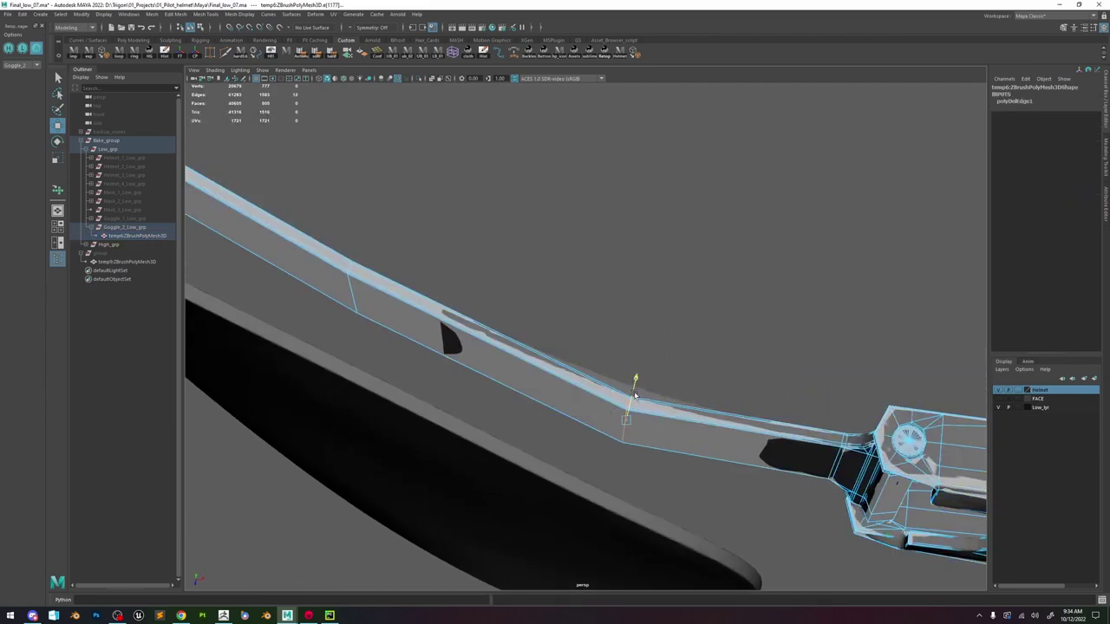
{"action": "left_click_drag", "start_coordinate": [634, 395], "coordinate": [638, 389]}
{"action": "key", "text": "f"}
{"action": "right_click_drag", "start_coordinate": [637, 388], "coordinate": [625, 342], "text": "alt"}
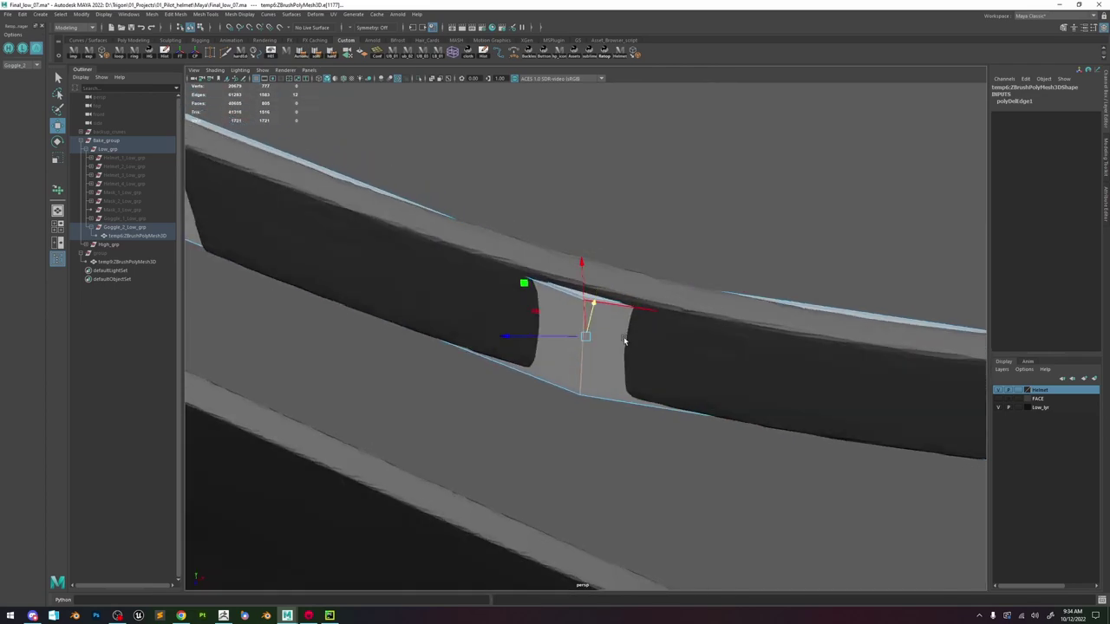
{"action": "mouse_move", "coordinate": [624, 342]}
{"action": "left_mouse_down", "text": "alt"}
{"action": "mouse_move", "coordinate": [648, 310]}
{"action": "mouse_move", "coordinate": [587, 300]}
{"action": "mouse_move", "coordinate": [621, 326]}
{"action": "left_mouse_up", "text": "alt"}
{"action": "key", "text": "ctrl+z"}
{"action": "key", "text": "w"}
{"action": "key", "text": "w"}
{"action": "left_click_drag", "start_coordinate": [621, 326], "coordinate": [659, 314]}
{"action": "left_click_drag", "start_coordinate": [624, 351], "coordinate": [484, 319], "text": "alt"}
{"action": "key", "text": "w"}
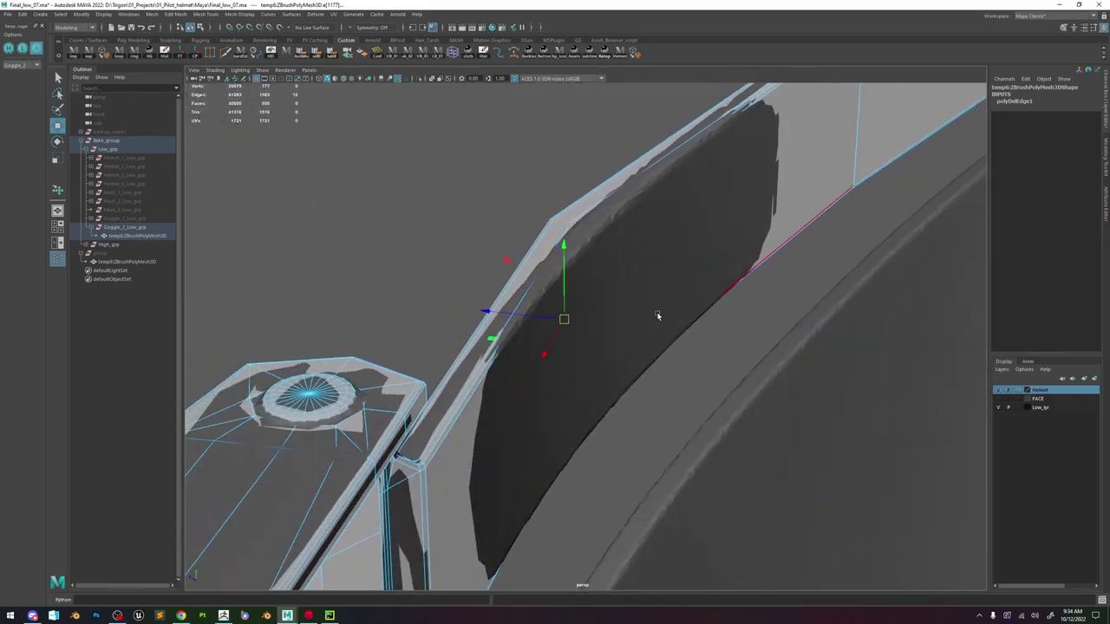
Bevel the edge loop at the strap's bend with one segment and spread the resulting loops apart.
{"action": "left_click_drag", "start_coordinate": [657, 315], "coordinate": [643, 315], "text": "alt"}
{"action": "left_click_drag", "start_coordinate": [494, 352], "coordinate": [515, 360], "text": "alt"}
{"action": "scroll", "coordinate": [520, 216], "scroll_direction": "down", "scroll_amount": 6}
{"action": "left_click_drag", "start_coordinate": [520, 217], "coordinate": [673, 283], "text": "alt"}
{"action": "scroll", "coordinate": [655, 290], "scroll_direction": "up", "scroll_amount": 3}
{"action": "right_click_drag", "start_coordinate": [655, 291], "coordinate": [677, 289]}
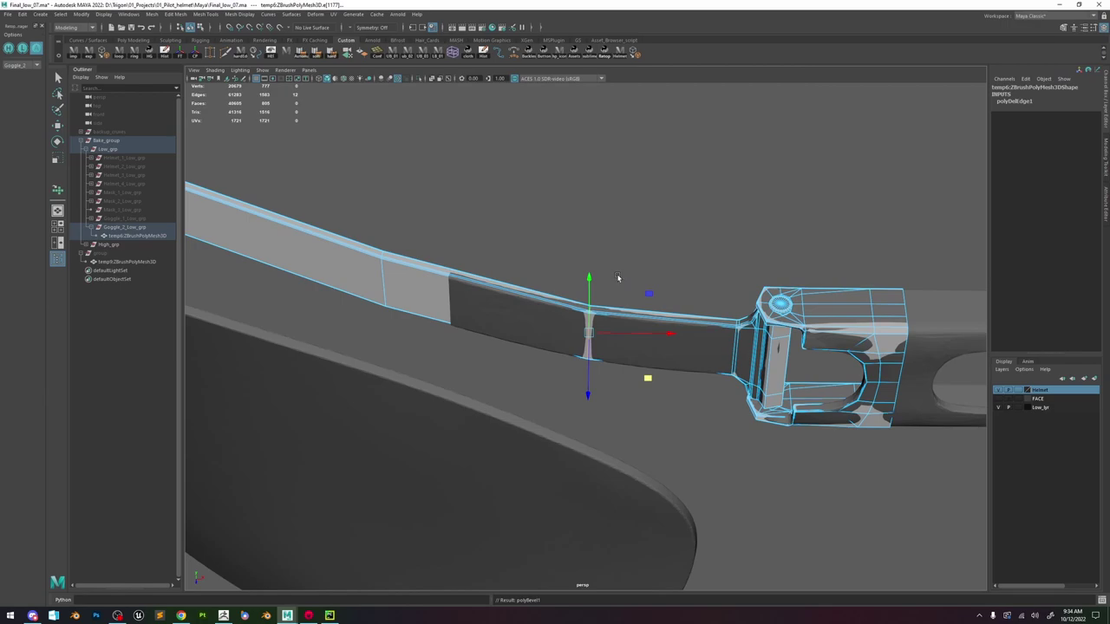
{"action": "left_click_drag", "start_coordinate": [617, 277], "coordinate": [654, 332], "text": "alt"}
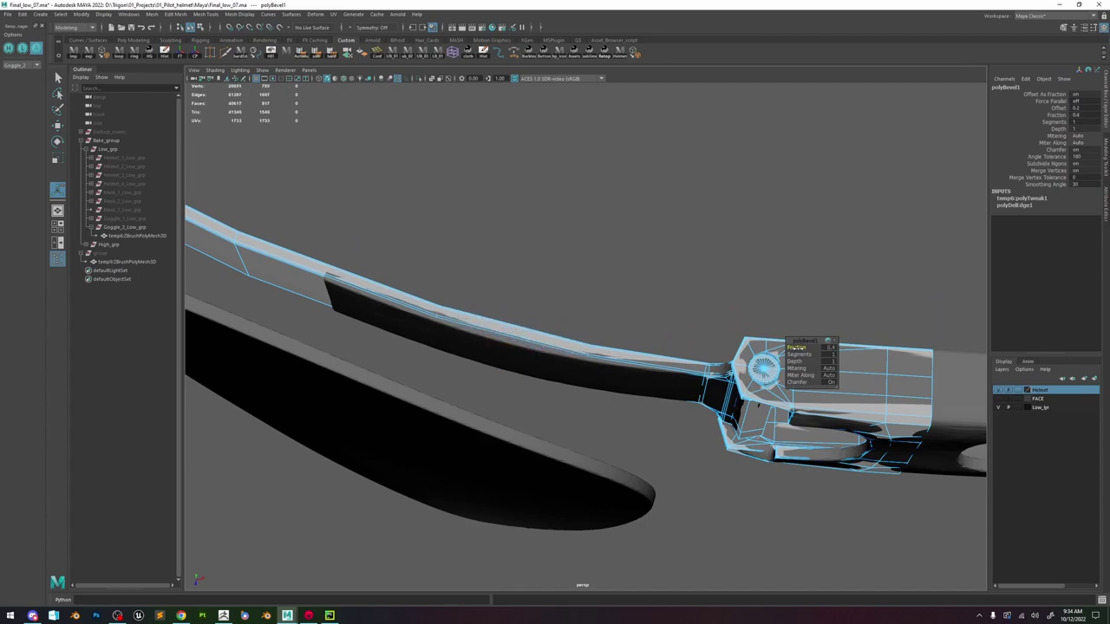
Move the two beveled strap loops individually to match the curve of the high-poly strap.
{"action": "left_click", "coordinate": [569, 347]}
{"action": "key", "text": "w"}
{"action": "middle_click_drag", "start_coordinate": [619, 419], "coordinate": [622, 425]}
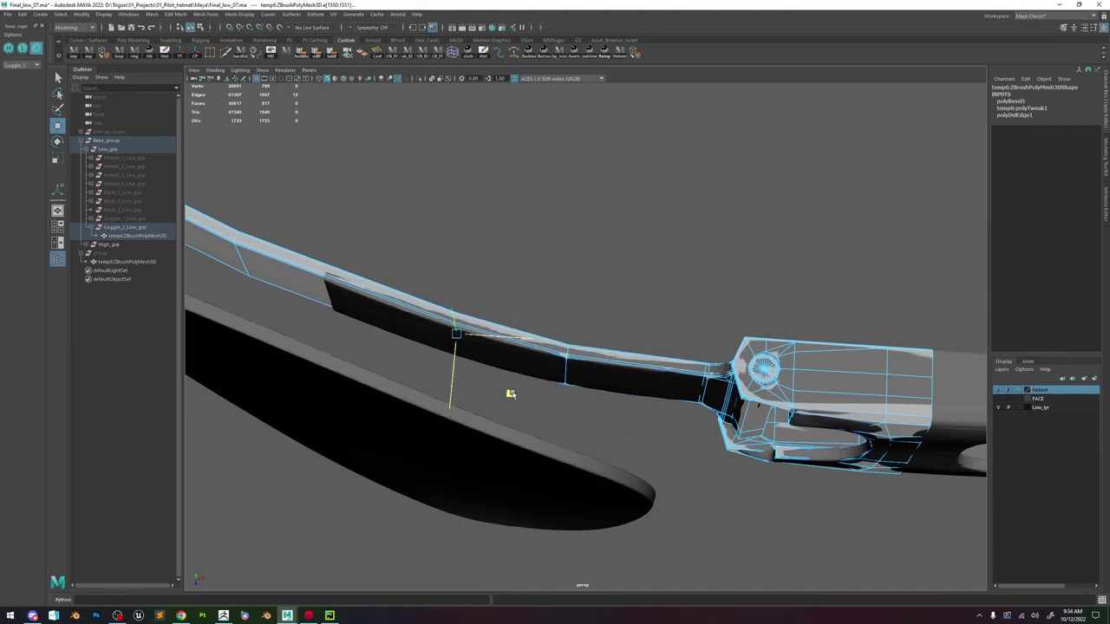
{"action": "middle_click_drag", "start_coordinate": [510, 394], "coordinate": [510, 397]}
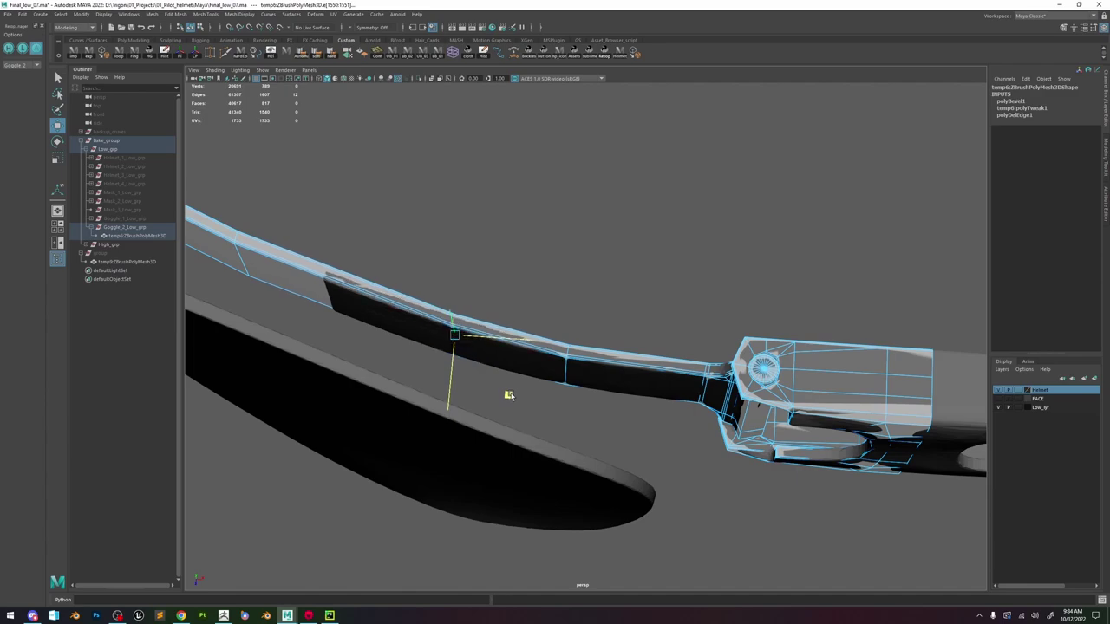
{"action": "right_click_drag", "start_coordinate": [535, 364], "coordinate": [442, 233], "text": "alt"}
{"action": "left_click_drag", "start_coordinate": [441, 232], "coordinate": [471, 204], "text": "alt"}
{"action": "right_click_drag", "start_coordinate": [471, 204], "coordinate": [594, 296], "text": "alt"}
{"action": "left_click_drag", "start_coordinate": [594, 297], "coordinate": [537, 296], "text": "alt"}
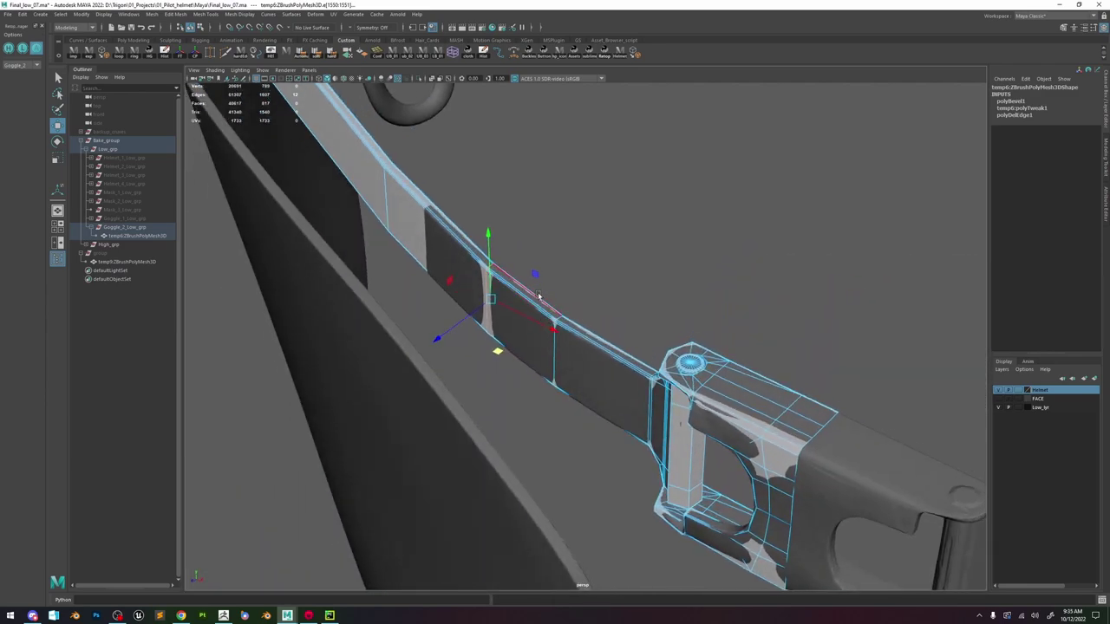
Isolate the low-poly half again and delete the separate round pin shell from the buckle.
{"action": "right_click_drag", "start_coordinate": [615, 347], "coordinate": [664, 295]}
{"action": "right_click_drag", "start_coordinate": [663, 295], "coordinate": [650, 160], "text": "alt"}
{"action": "middle_click_drag", "start_coordinate": [651, 160], "coordinate": [554, 114], "text": "alt"}
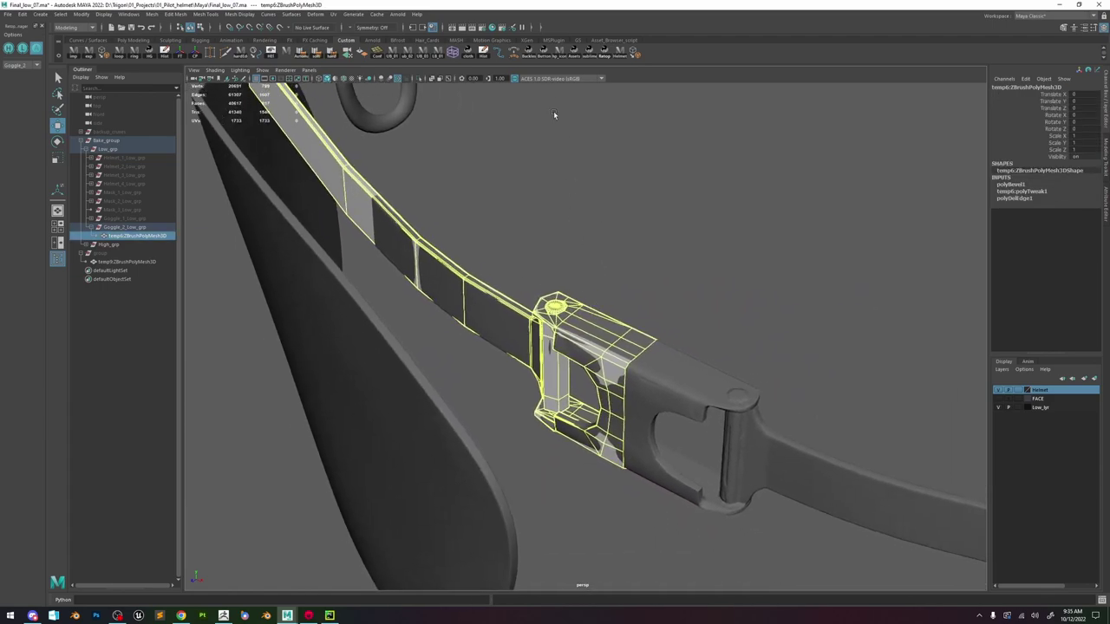
{"action": "left_click", "coordinate": [418, 80]}
{"action": "left_click_drag", "start_coordinate": [667, 270], "coordinate": [726, 252], "text": "alt"}
{"action": "right_click_drag", "start_coordinate": [727, 252], "coordinate": [816, 377], "text": "alt"}
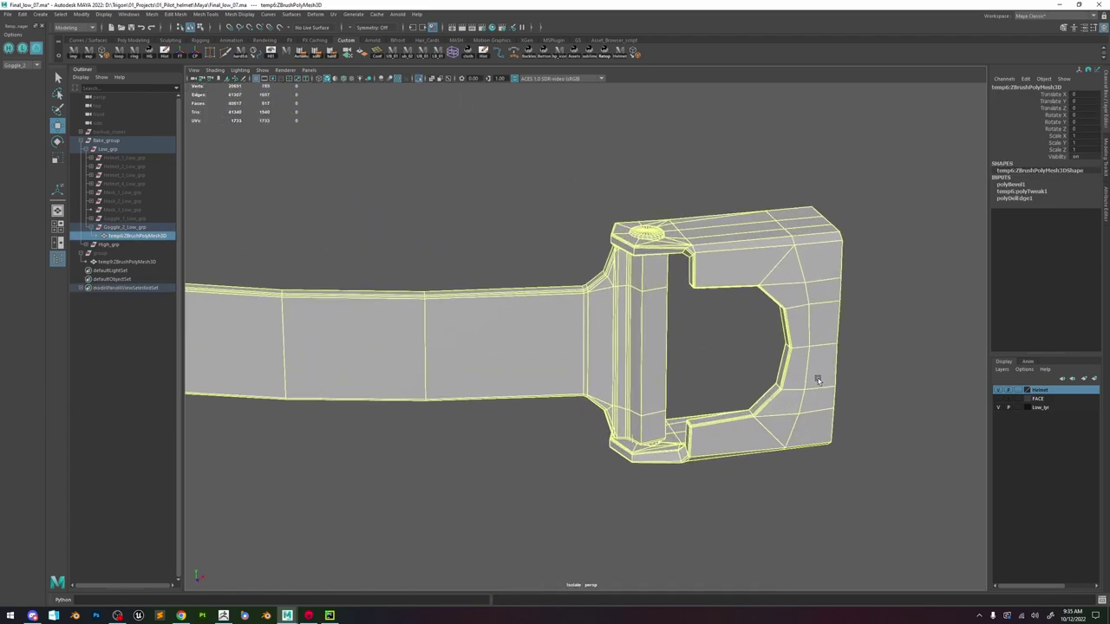
{"action": "middle_click_drag", "start_coordinate": [640, 208], "coordinate": [566, 272], "text": "alt"}
{"action": "right_click_drag", "start_coordinate": [566, 273], "coordinate": [669, 371], "text": "alt"}
{"action": "key", "text": "F11"}
{"action": "left_click", "coordinate": [569, 280]}
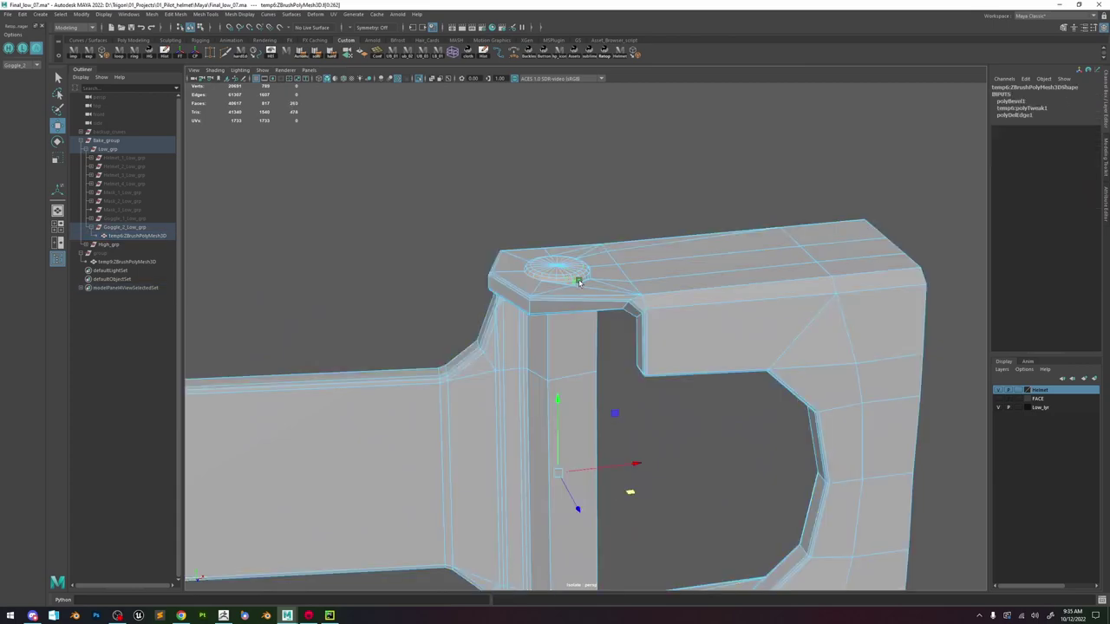
{"action": "key", "text": "f"}
{"action": "left_click_drag", "start_coordinate": [622, 310], "coordinate": [615, 205], "text": "alt"}
{"action": "key", "text": "Delete"}
{"action": "middle_click_drag", "start_coordinate": [615, 205], "coordinate": [604, 256], "text": "alt"}
Show only the high-poly Goggle_2 mesh, end the isolation, and examine the buckle's pin heads and bars.
{"action": "left_click", "coordinate": [11, 49]}
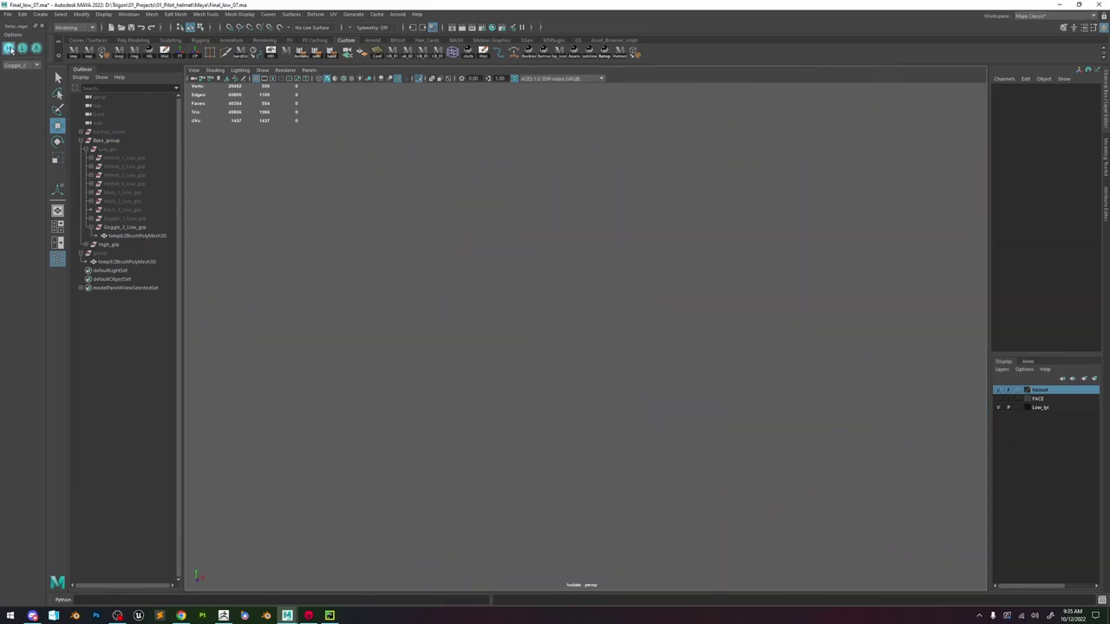
{"action": "left_click", "coordinate": [419, 80]}
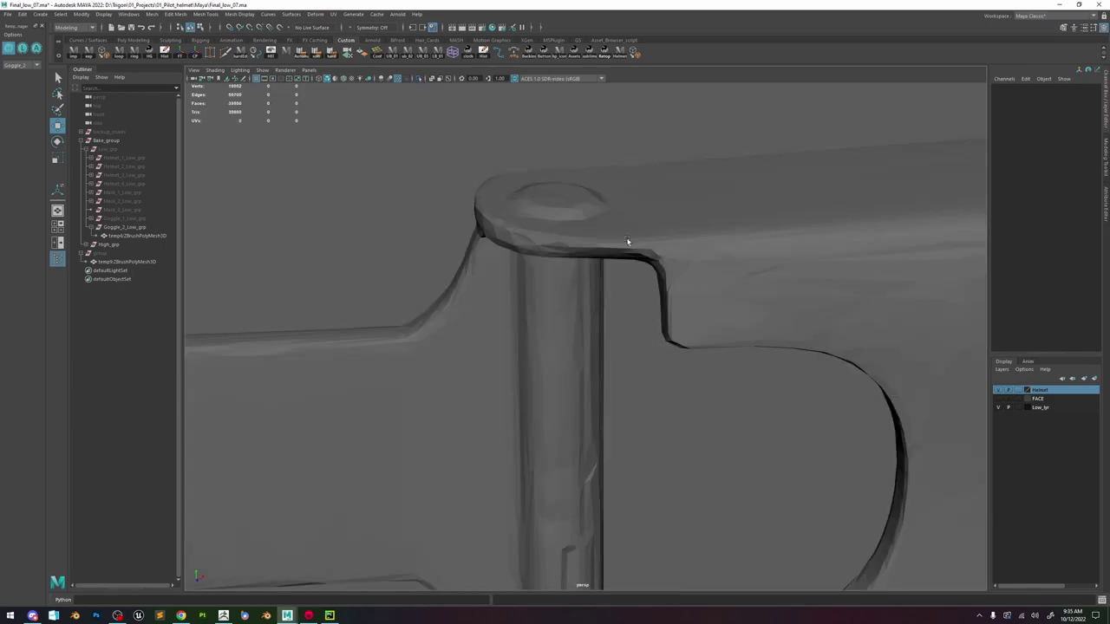
{"action": "left_click_drag", "start_coordinate": [630, 242], "coordinate": [573, 168], "text": "alt"}
{"action": "right_click_drag", "start_coordinate": [572, 168], "coordinate": [558, 233], "text": "alt"}
{"action": "left_click_drag", "start_coordinate": [557, 235], "coordinate": [575, 250], "text": "alt"}
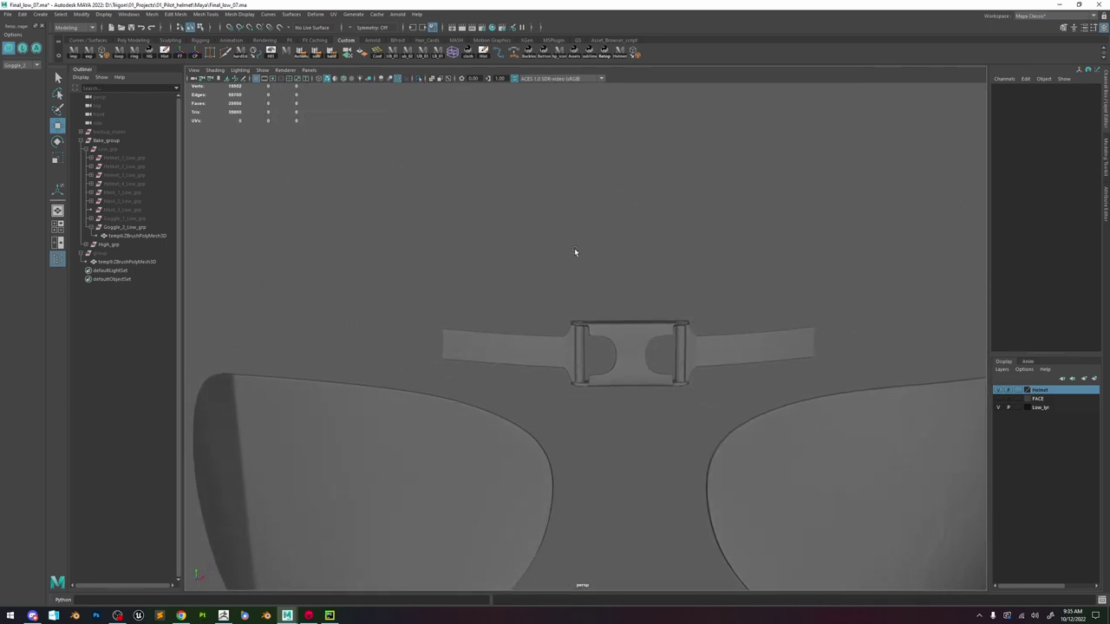
{"action": "right_click_drag", "start_coordinate": [575, 250], "coordinate": [812, 422], "text": "alt"}
{"action": "left_click_drag", "start_coordinate": [631, 283], "coordinate": [647, 314], "text": "alt"}
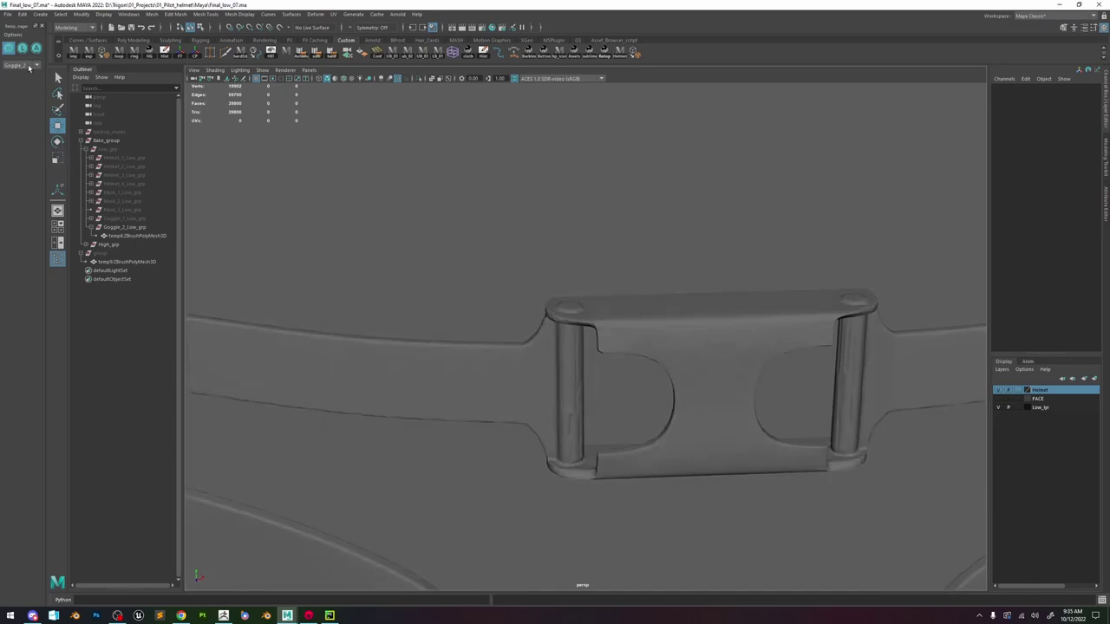
Show only the low-poly Goggle_2 mesh and delete the inner wall faces of the buckle's octagonal pin hole.
{"action": "left_click", "coordinate": [22, 50]}
{"action": "right_click_drag", "start_coordinate": [555, 360], "coordinate": [671, 394], "text": "alt"}
{"action": "left_click_drag", "start_coordinate": [564, 247], "coordinate": [606, 283], "text": "alt"}
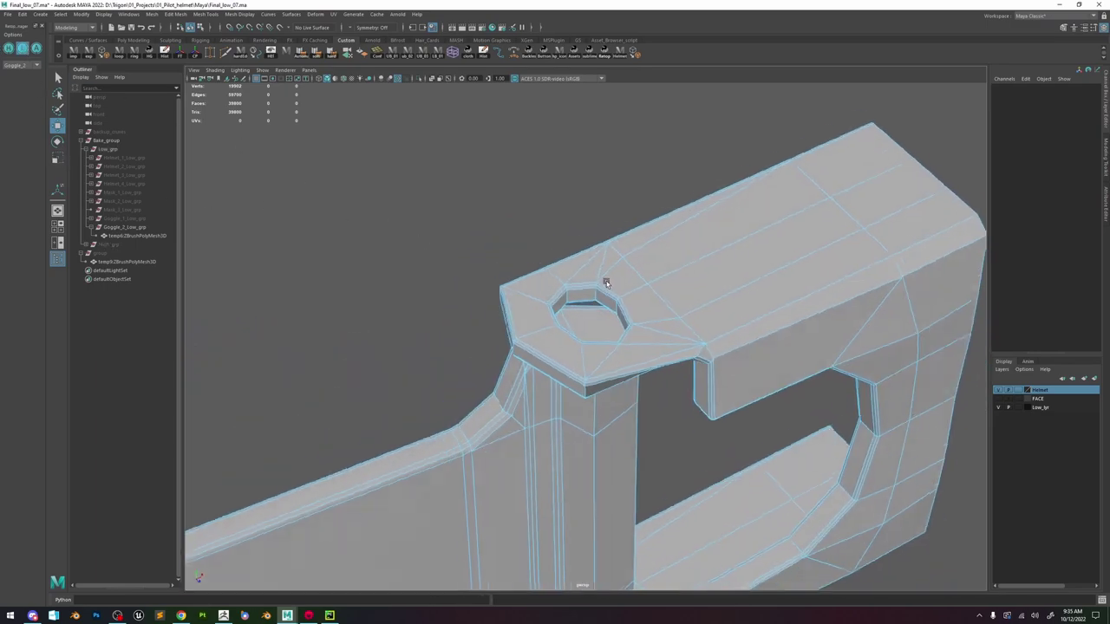
{"action": "right_click_drag", "start_coordinate": [606, 284], "coordinate": [647, 326], "text": "alt"}
{"action": "double_click", "coordinate": [651, 299]}
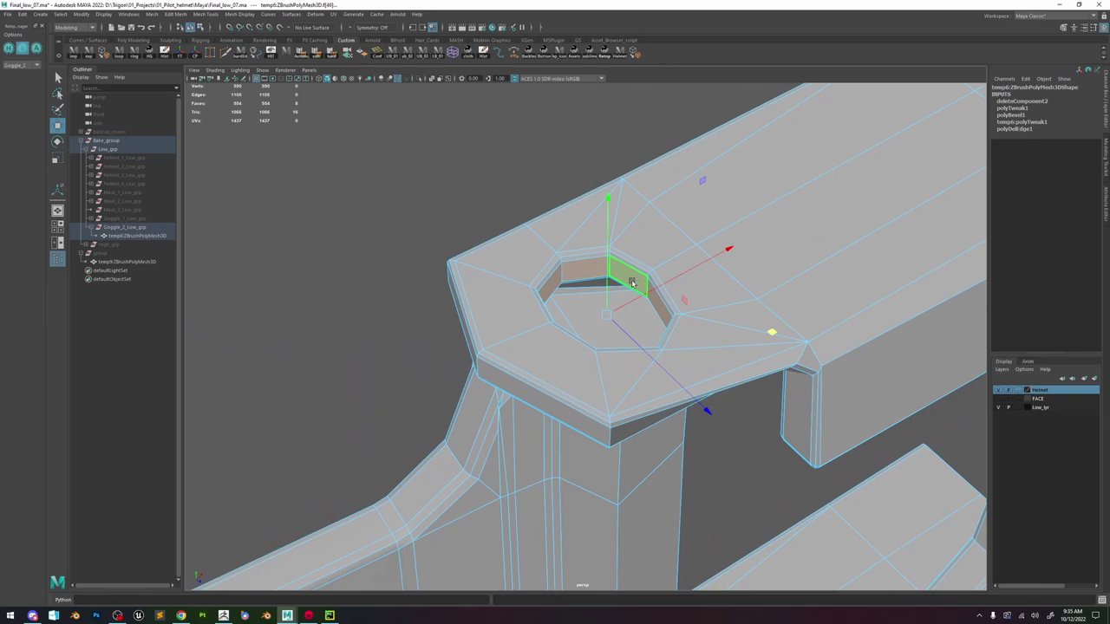
{"action": "key", "text": "Delete"}
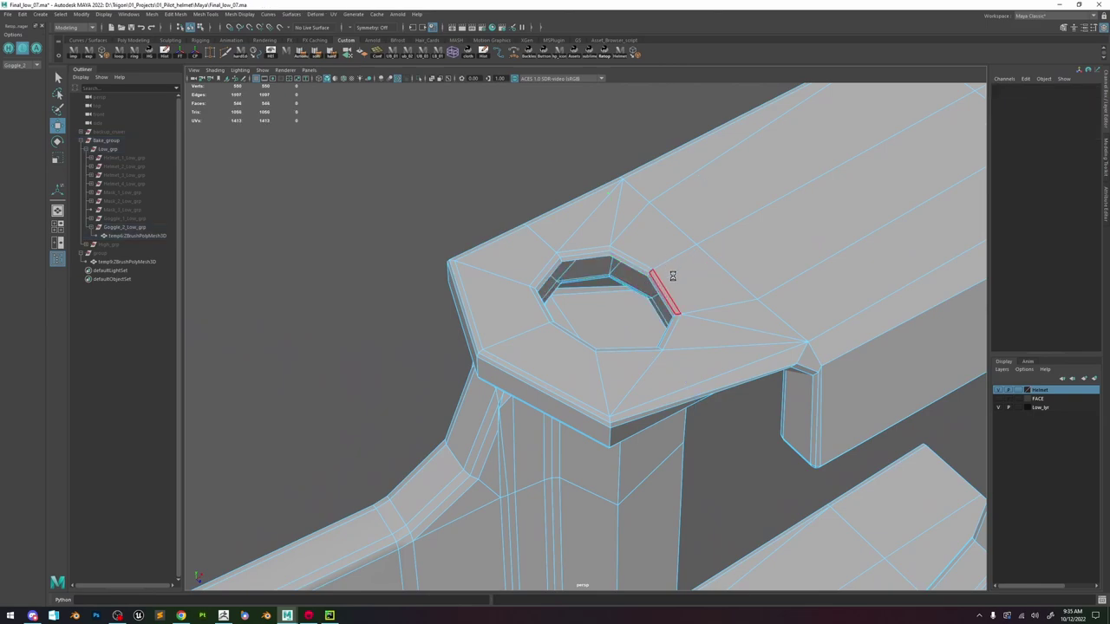
Delete the middle edge loop of the bevel around the open octagonal pin hole, and the bevel faces along that rim.
{"action": "scroll", "coordinate": [674, 279], "scroll_direction": "down", "scroll_amount": 6}
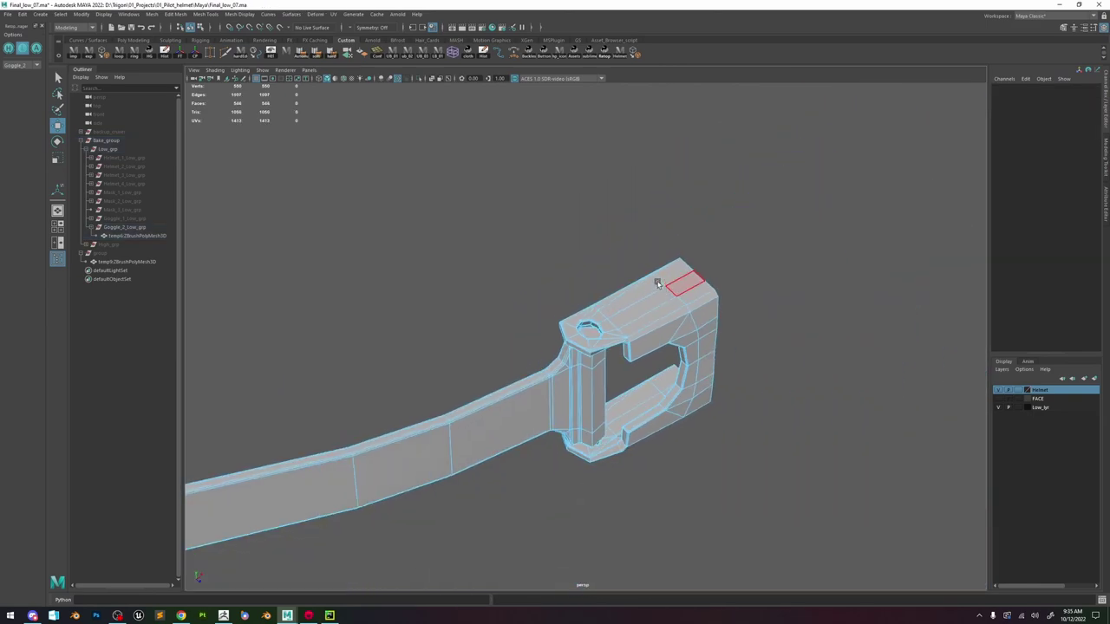
{"action": "scroll", "coordinate": [668, 281], "scroll_direction": "up", "scroll_amount": 4}
{"action": "scroll", "coordinate": [664, 283], "scroll_direction": "up", "scroll_amount": 3}
{"action": "left_click_drag", "start_coordinate": [664, 284], "coordinate": [650, 245], "text": "alt"}
{"action": "scroll", "coordinate": [649, 245], "scroll_direction": "down", "scroll_amount": 5}
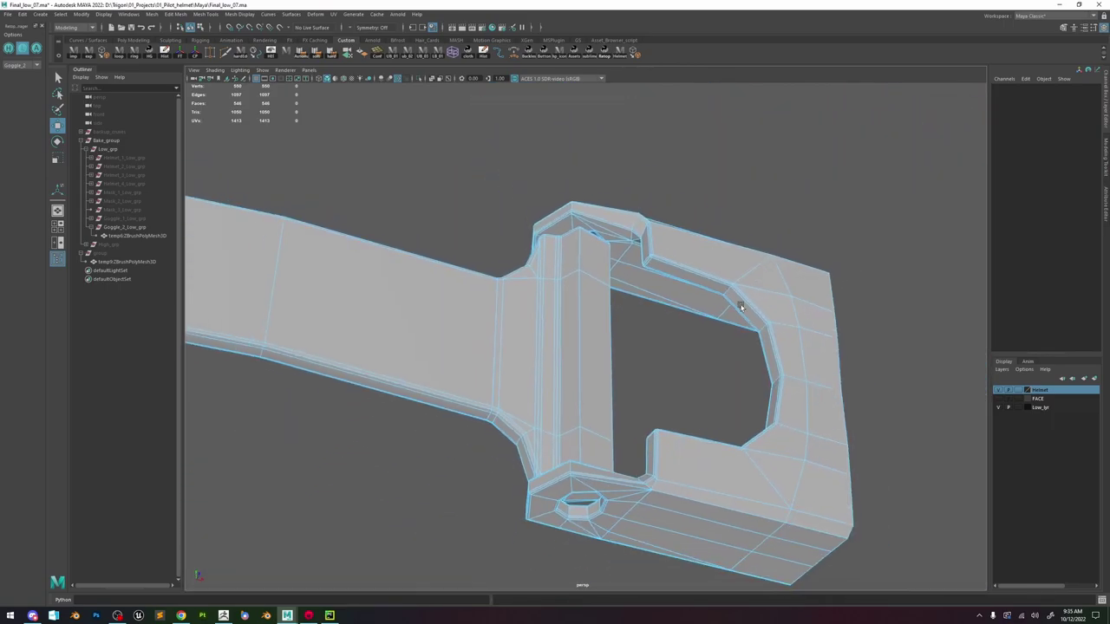
{"action": "left_click_drag", "start_coordinate": [738, 302], "coordinate": [700, 243], "text": "alt"}
{"action": "middle_click_drag", "start_coordinate": [699, 243], "coordinate": [679, 385], "text": "alt"}
{"action": "scroll", "coordinate": [679, 384], "scroll_direction": "up", "scroll_amount": 4}
{"action": "right_click_drag", "start_coordinate": [639, 260], "coordinate": [639, 234]}
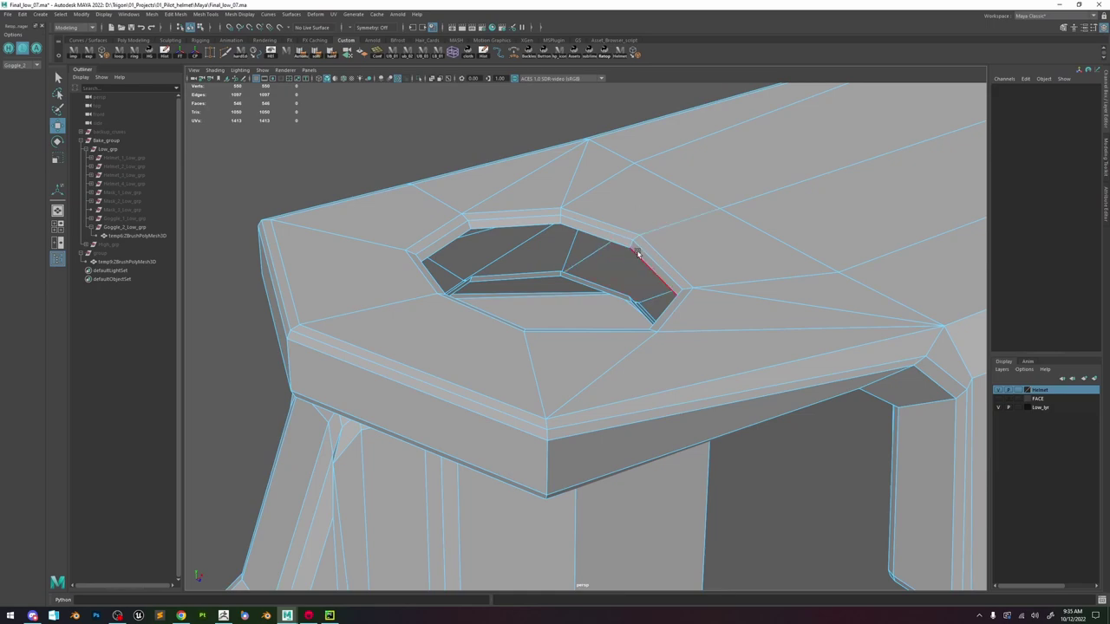
{"action": "double_click", "coordinate": [637, 252]}
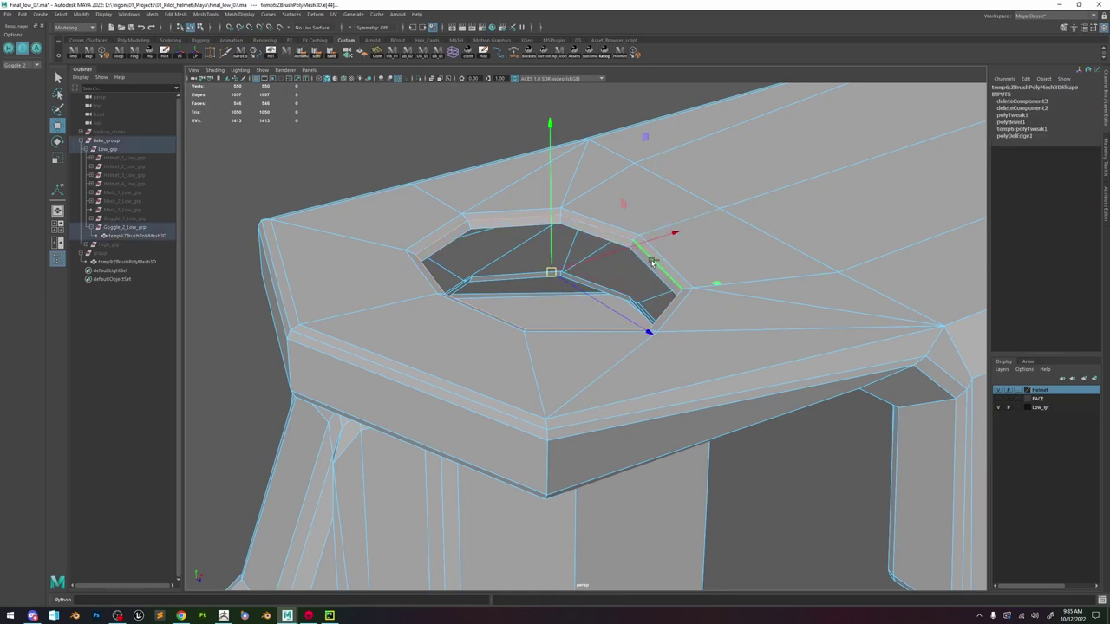
{"action": "key", "text": "ctrl+BackSpace"}
{"action": "right_click_drag", "start_coordinate": [655, 249], "coordinate": [649, 260]}
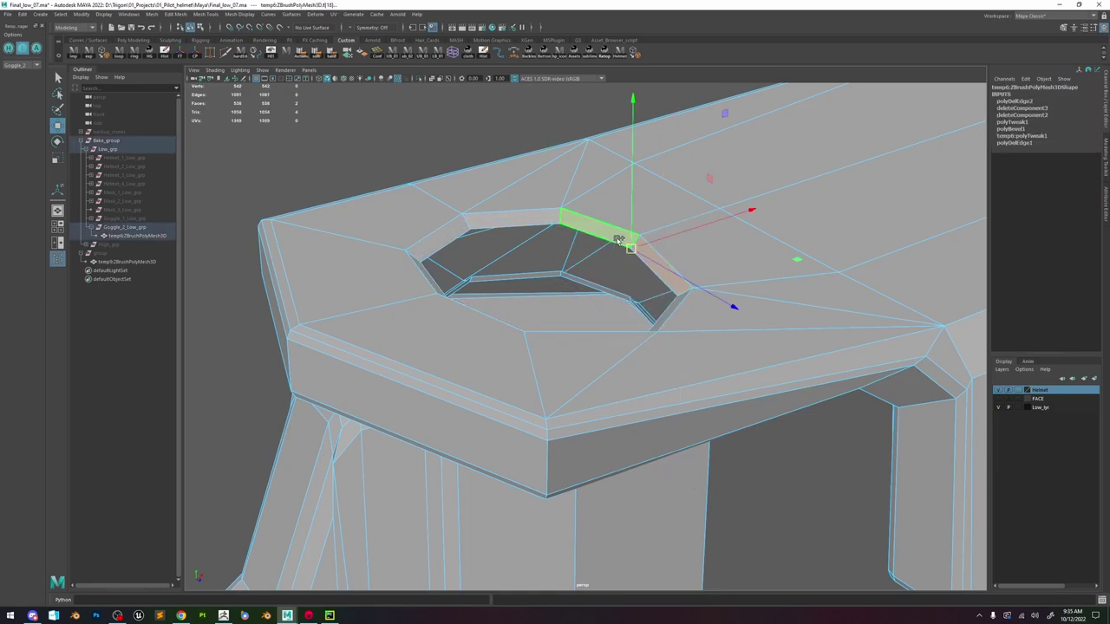
{"action": "key", "text": "ctrl+BackSpace"}
Select all connected faces of the buckle frame and isolate them in the viewport.
{"action": "left_click_drag", "start_coordinate": [640, 311], "coordinate": [645, 271], "text": "alt"}
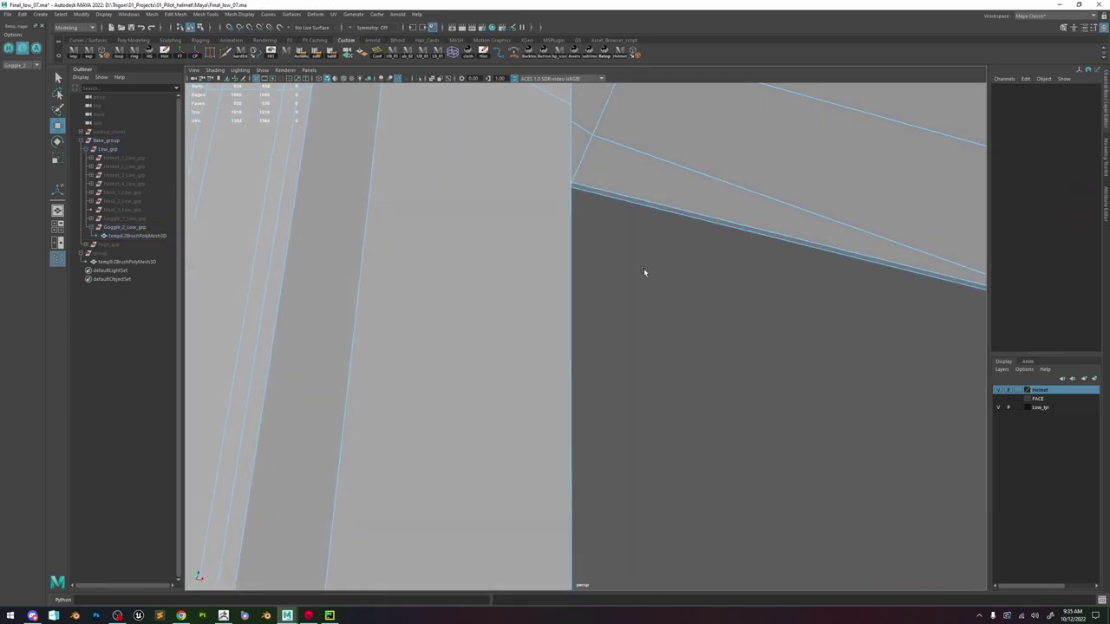
{"action": "middle_click_drag", "start_coordinate": [644, 270], "coordinate": [688, 436], "text": "alt"}
{"action": "right_click_drag", "start_coordinate": [688, 436], "coordinate": [656, 241], "text": "alt"}
{"action": "double_click", "coordinate": [657, 236]}
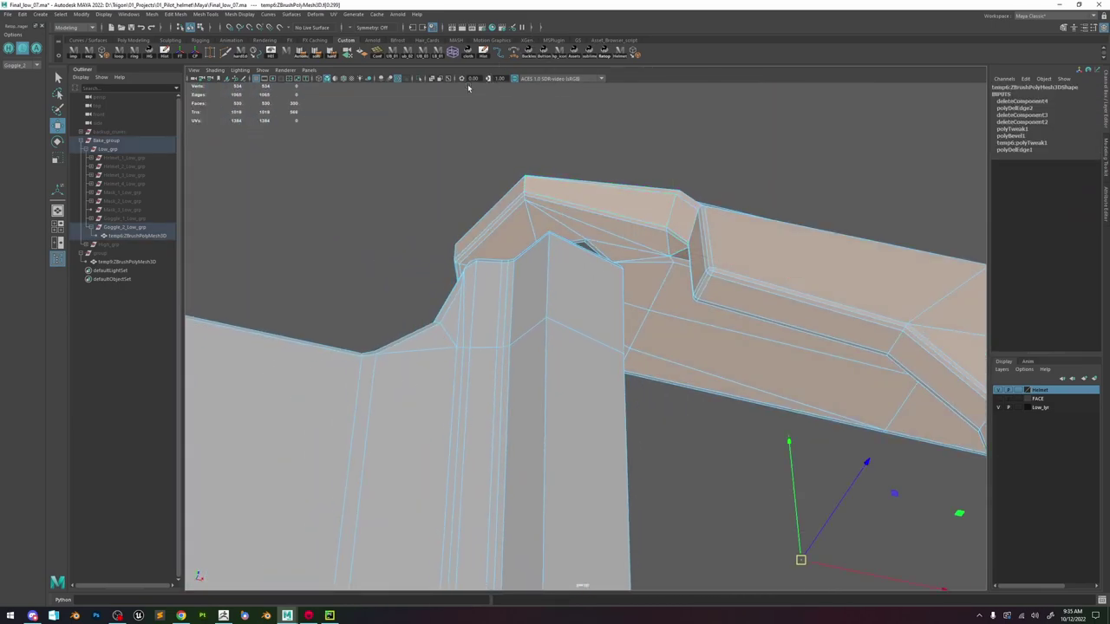
{"action": "left_click", "coordinate": [418, 79]}
Remove the middle bevel edge loop on the opposite rim of the same pin hole and delete that rim's bevel faces.
{"action": "left_click_drag", "start_coordinate": [666, 248], "coordinate": [682, 245], "text": "alt"}
{"action": "right_click_drag", "start_coordinate": [682, 245], "coordinate": [693, 285], "text": "alt"}
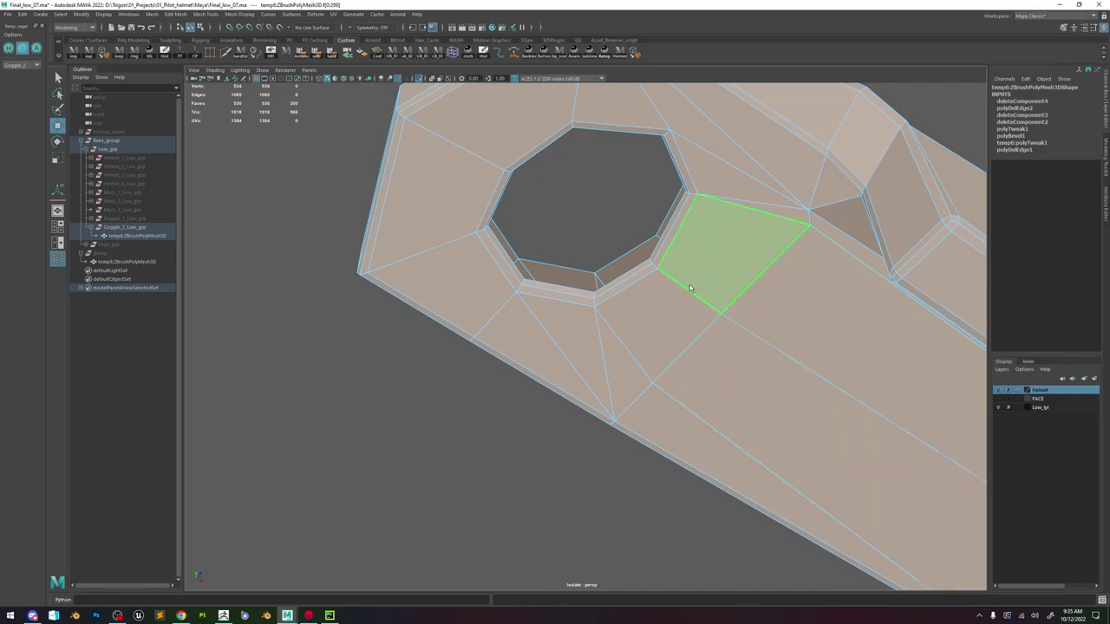
{"action": "double_click", "coordinate": [640, 267]}
{"action": "key", "text": "ctrl+Delete"}
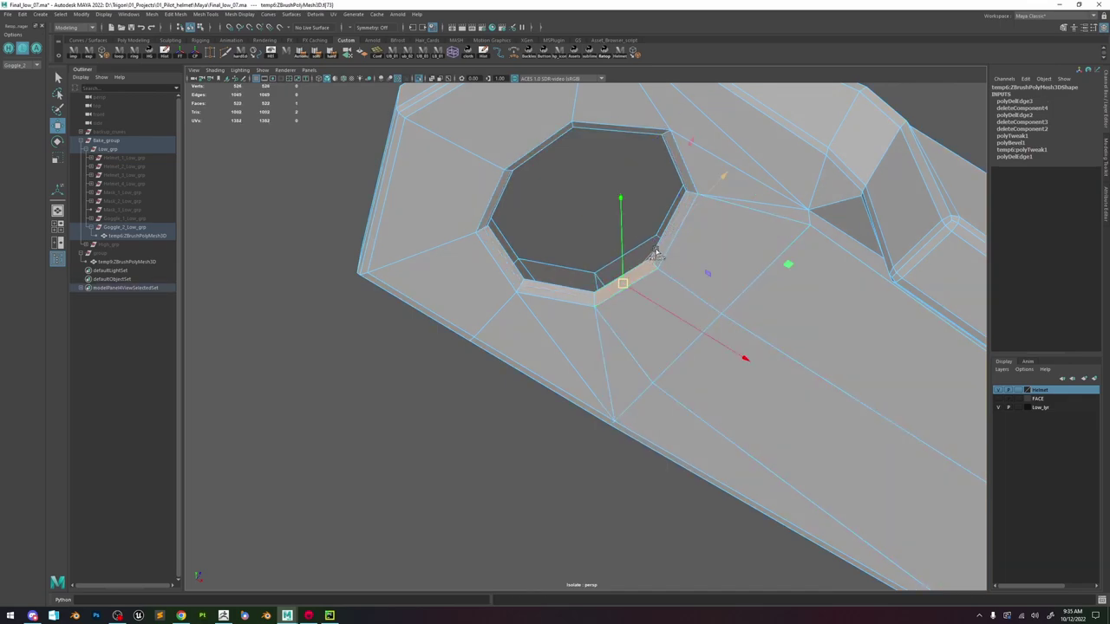
{"action": "double_click", "coordinate": [660, 256], "text": "shift"}
{"action": "right_click_drag", "start_coordinate": [662, 254], "coordinate": [638, 169], "text": "alt"}
{"action": "left_click_drag", "start_coordinate": [638, 169], "coordinate": [653, 224], "text": "alt"}
{"action": "key", "text": "Delete"}
Delete the middle bevel edge loop on one rim of the pin hole in the buckle's other arm.
{"action": "right_click_drag", "start_coordinate": [672, 252], "coordinate": [673, 228]}
{"action": "left_click", "coordinate": [643, 277]}
{"action": "double_click", "coordinate": [643, 276]}
{"action": "left_click_drag", "start_coordinate": [645, 278], "coordinate": [674, 304], "text": "alt"}
{"action": "right_click_drag", "start_coordinate": [674, 304], "coordinate": [572, 340], "text": "alt"}
{"action": "left_click_drag", "start_coordinate": [572, 340], "coordinate": [584, 377], "text": "alt"}
{"action": "middle_click_drag", "start_coordinate": [377, 399], "coordinate": [346, 275], "text": "alt"}
{"action": "right_click_drag", "start_coordinate": [346, 275], "coordinate": [780, 499], "text": "alt"}
{"action": "middle_click_drag", "start_coordinate": [525, 239], "coordinate": [693, 339], "text": "alt"}
{"action": "right_click_drag", "start_coordinate": [694, 339], "coordinate": [692, 375], "text": "alt"}
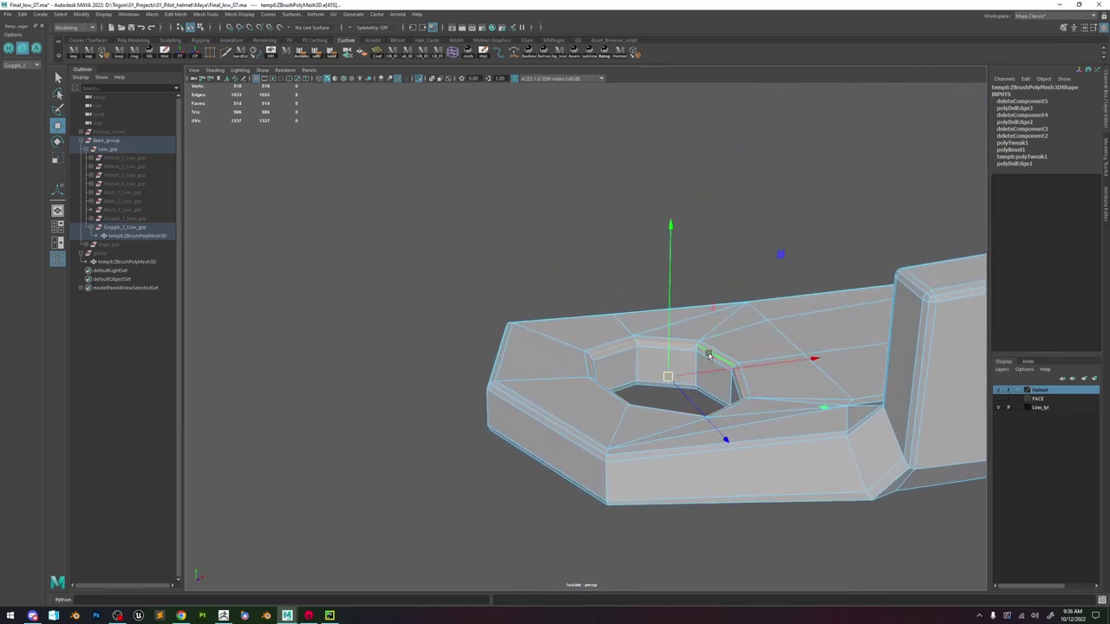
{"action": "key", "text": "Delete"}
Delete the inner wall faces of the second pin hole and the ring of bevel faces on the simplified rim.
{"action": "right_click_drag", "start_coordinate": [711, 328], "coordinate": [707, 355]}
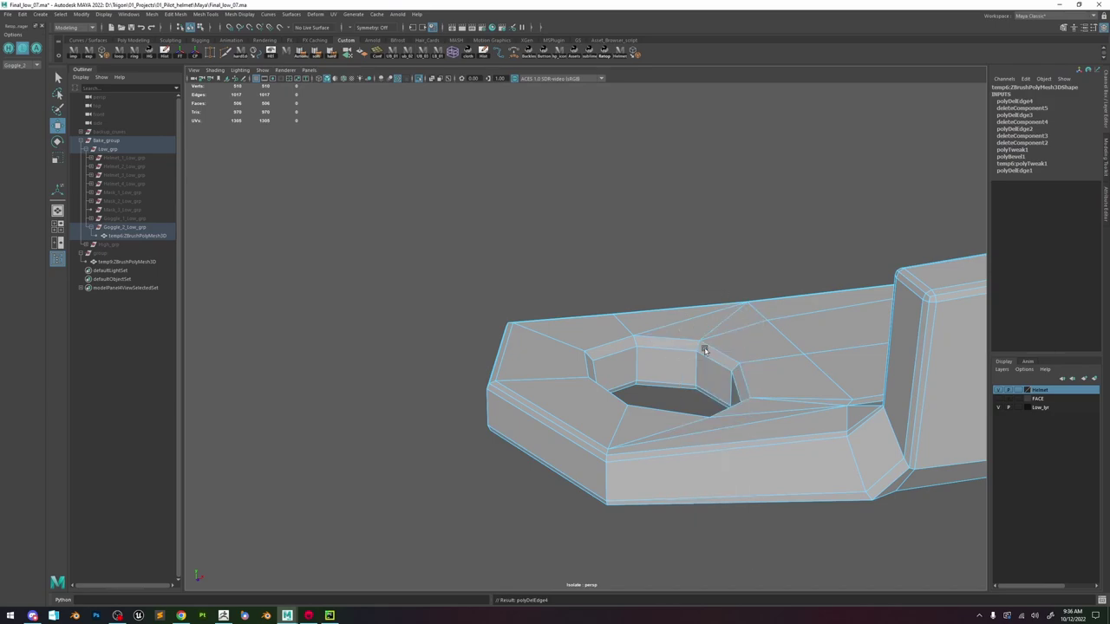
{"action": "left_click", "coordinate": [674, 366]}
{"action": "key", "text": "Delete"}
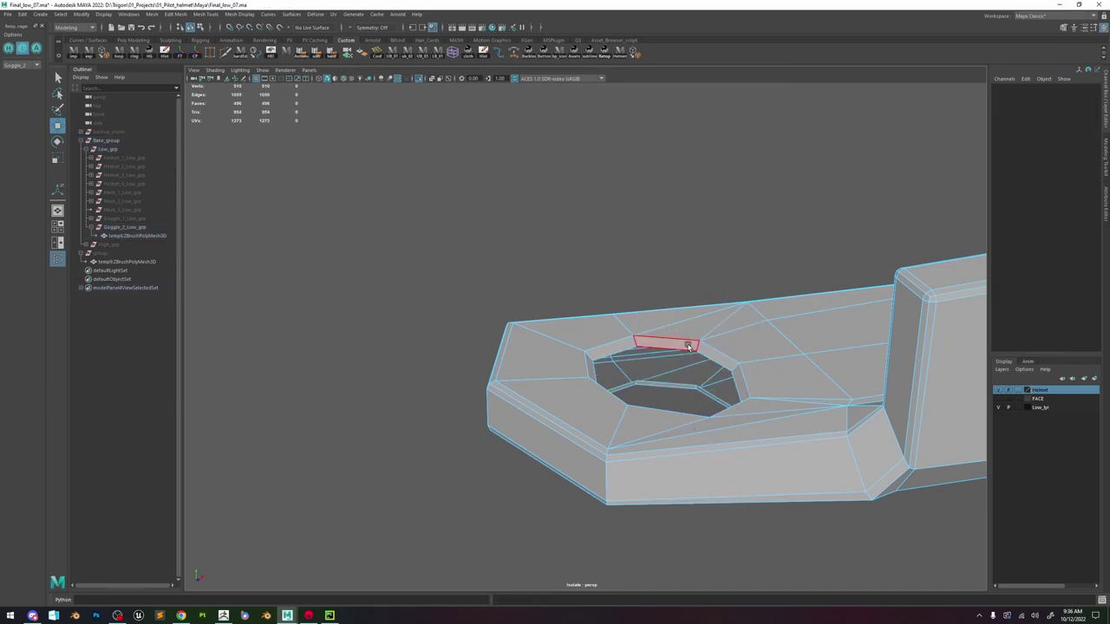
{"action": "left_click", "coordinate": [670, 343]}
{"action": "key", "text": "Delete"}
Delete the middle bevel edge loop and the bevel face ring on the second pin hole's remaining rim.
{"action": "right_click_drag", "start_coordinate": [712, 359], "coordinate": [677, 350], "text": "alt"}
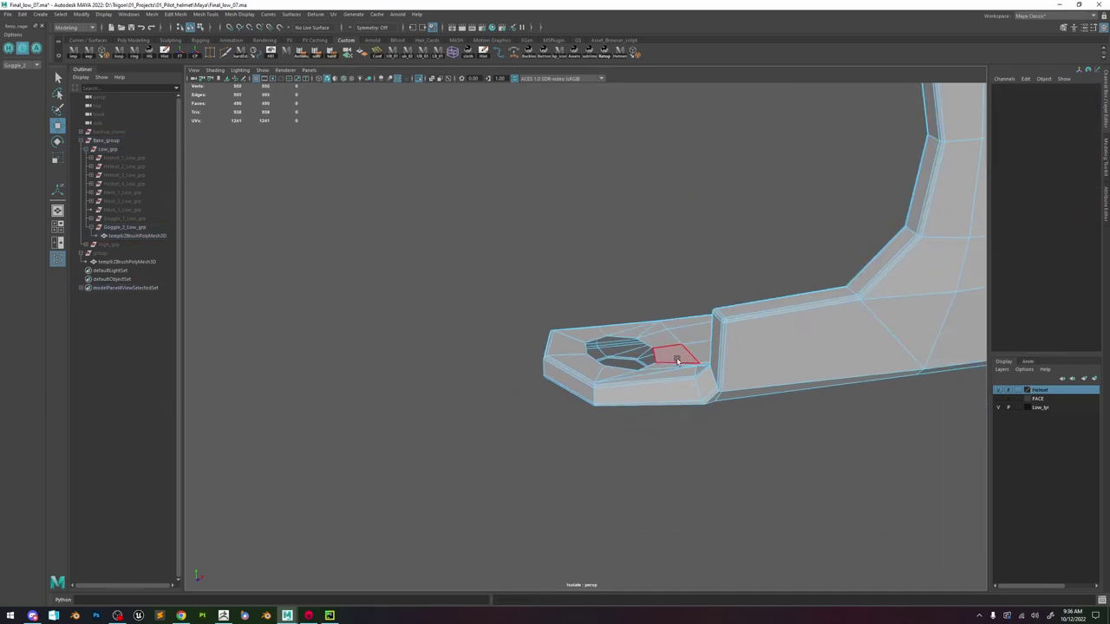
{"action": "left_click_drag", "start_coordinate": [677, 350], "coordinate": [674, 280], "text": "alt"}
{"action": "right_click_drag", "start_coordinate": [674, 280], "coordinate": [818, 222], "text": "alt"}
{"action": "left_click_drag", "start_coordinate": [819, 221], "coordinate": [632, 290], "text": "alt"}
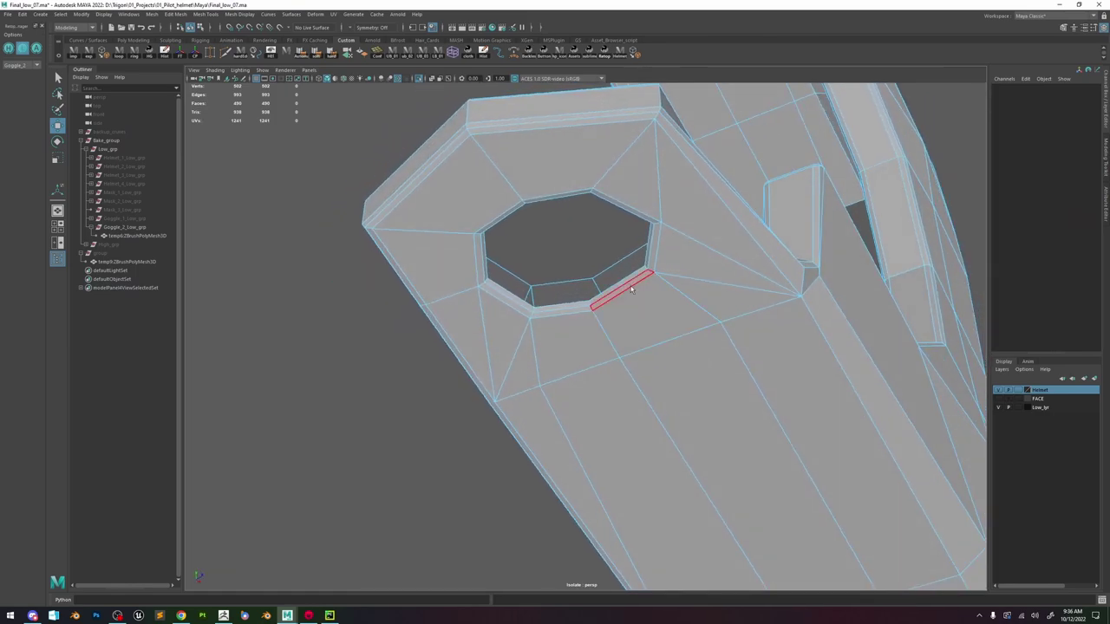
{"action": "left_click", "coordinate": [617, 293]}
{"action": "key", "text": "Delete"}
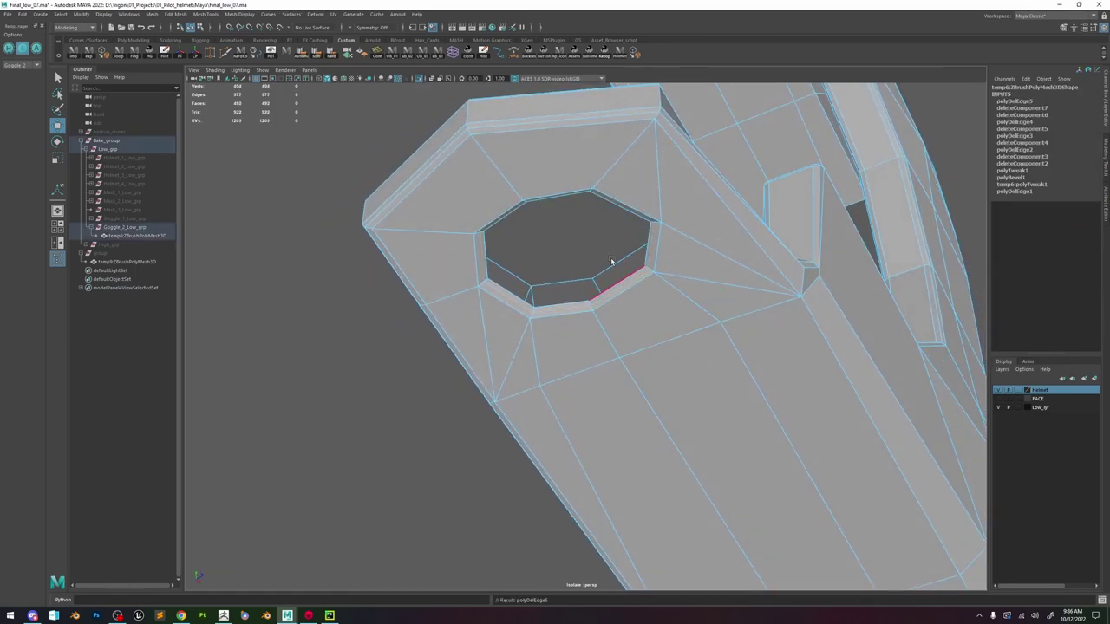
{"action": "right_click_drag", "start_coordinate": [674, 192], "coordinate": [544, 73]}
{"action": "left_click", "coordinate": [652, 251]}
{"action": "key", "text": "Delete"}
Extrude the outer border edges of both pin holes outward with a local Z translation of about 0.027.
{"action": "double_click", "coordinate": [659, 248]}
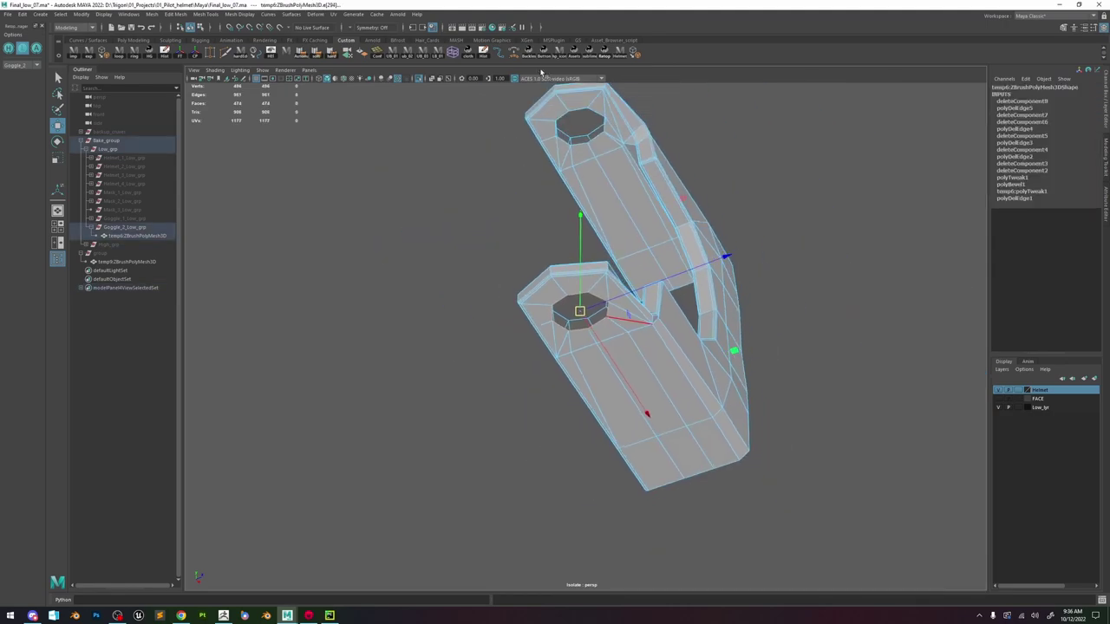
{"action": "left_click_drag", "start_coordinate": [544, 73], "coordinate": [589, 183], "text": "alt"}
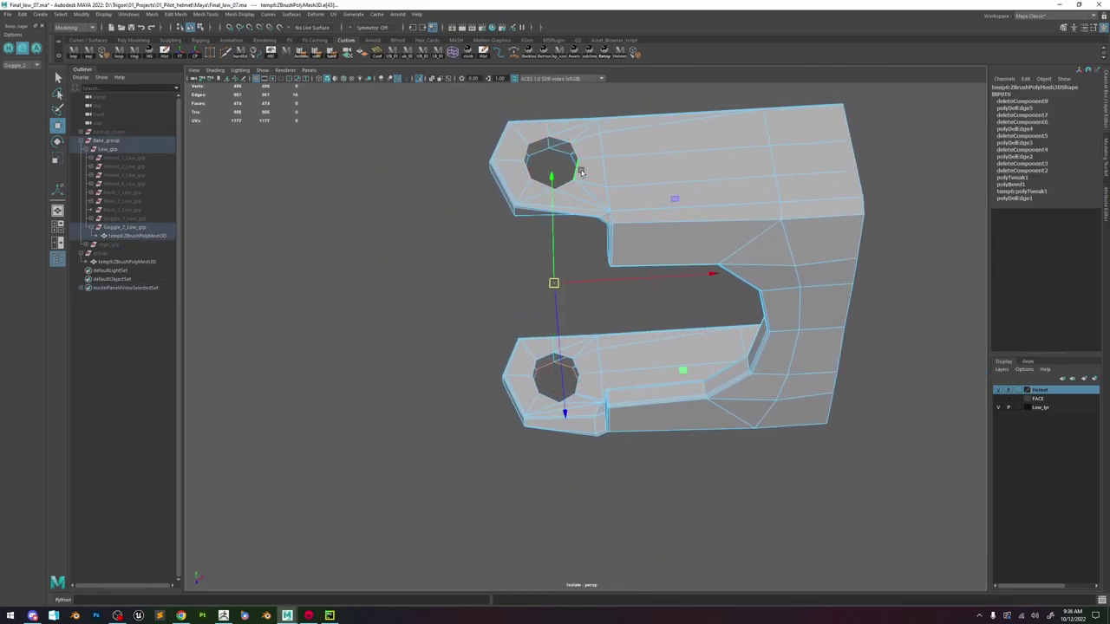
{"action": "key", "text": "ctrl+e"}
{"action": "middle_click_drag", "start_coordinate": [577, 189], "coordinate": [600, 260], "text": "alt"}
{"action": "left_click_drag", "start_coordinate": [600, 260], "coordinate": [610, 203], "text": "alt"}
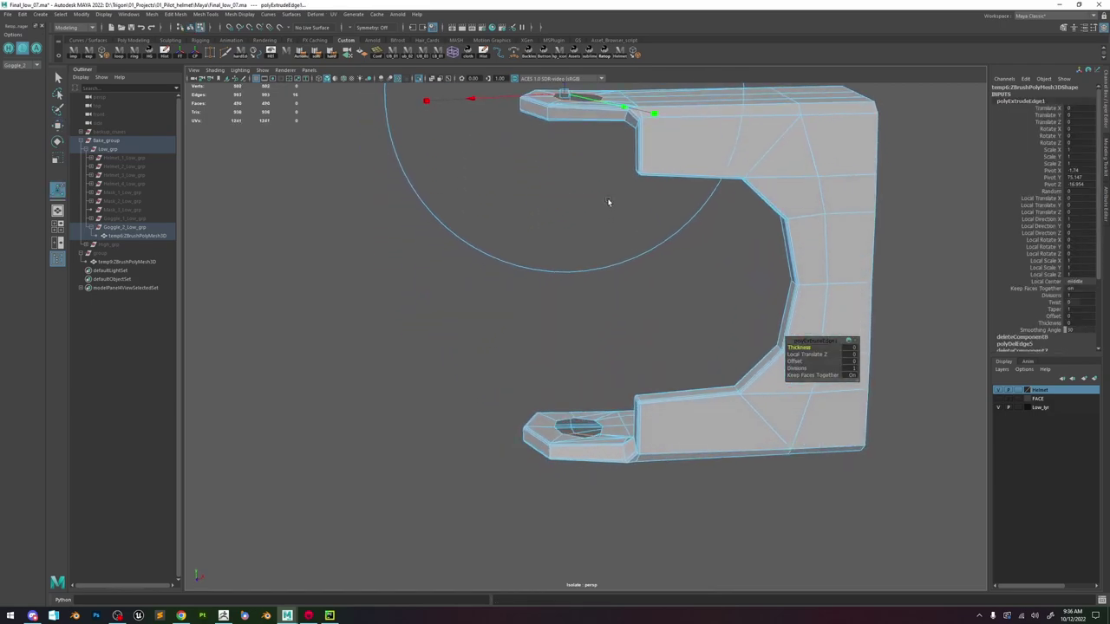
{"action": "middle_click_drag", "start_coordinate": [591, 112], "coordinate": [594, 216], "text": "alt"}
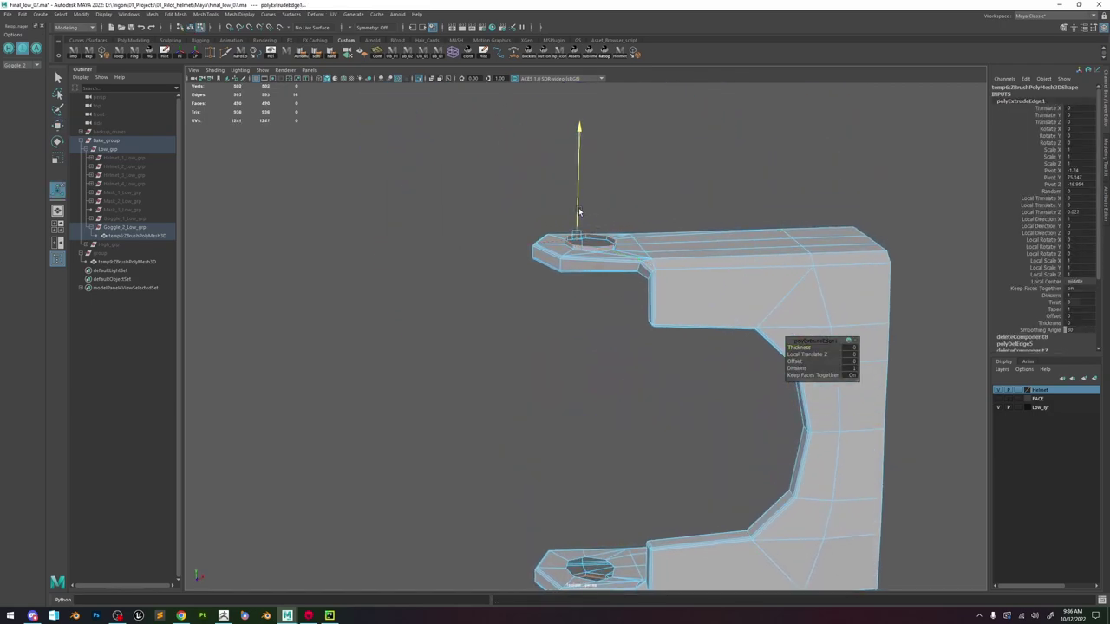
{"action": "left_click_drag", "start_coordinate": [640, 304], "coordinate": [646, 246], "text": "alt"}
{"action": "middle_click_drag", "start_coordinate": [645, 96], "coordinate": [639, 218], "text": "alt"}
{"action": "left_click_drag", "start_coordinate": [639, 218], "coordinate": [653, 278], "text": "alt"}
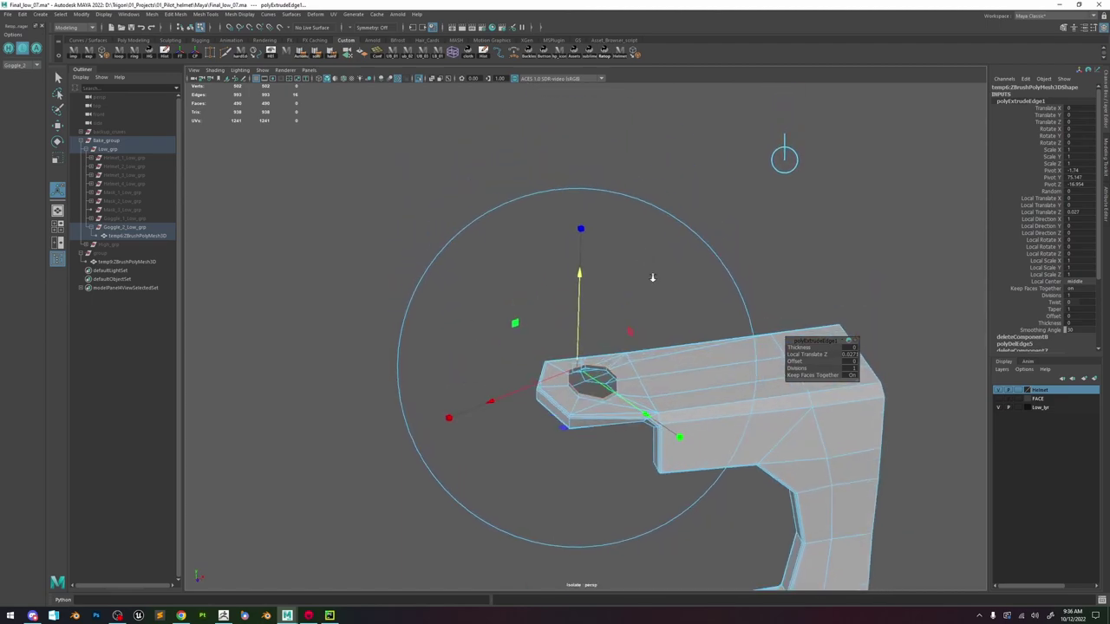
{"action": "right_click_drag", "start_coordinate": [653, 278], "coordinate": [632, 320], "text": "alt"}
{"action": "middle_click_drag", "start_coordinate": [631, 320], "coordinate": [619, 263], "text": "alt"}
{"action": "right_click_drag", "start_coordinate": [620, 262], "coordinate": [655, 368], "text": "alt"}
Cap the raised pin head on the upper arm by extruding its open border edges inward and merging them to the center.
{"action": "key", "text": "q"}
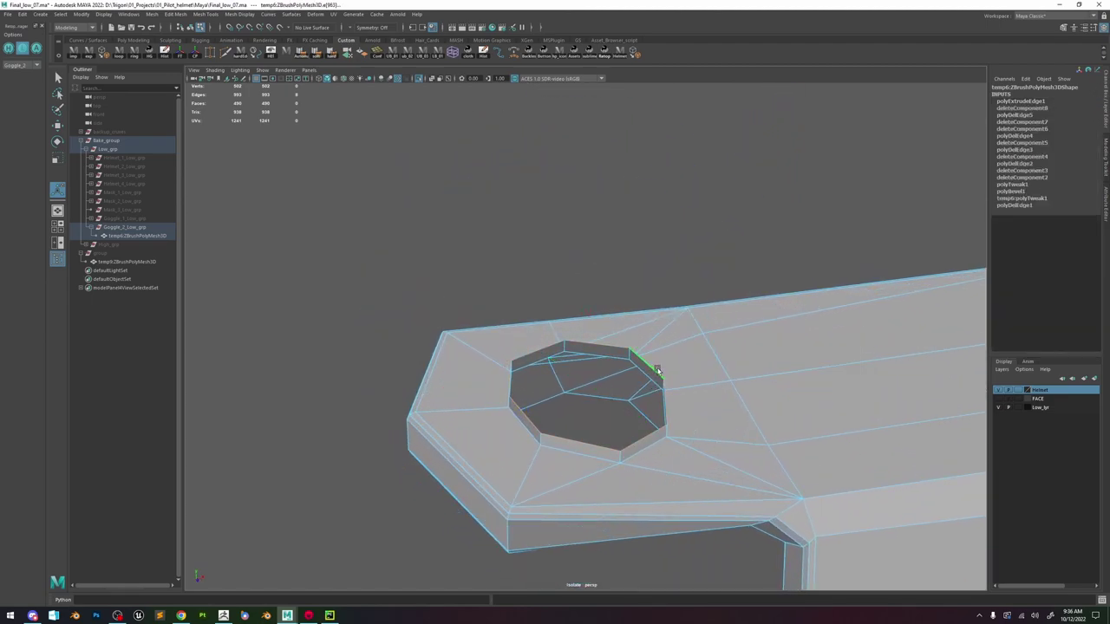
{"action": "key", "text": "ctrl+e"}
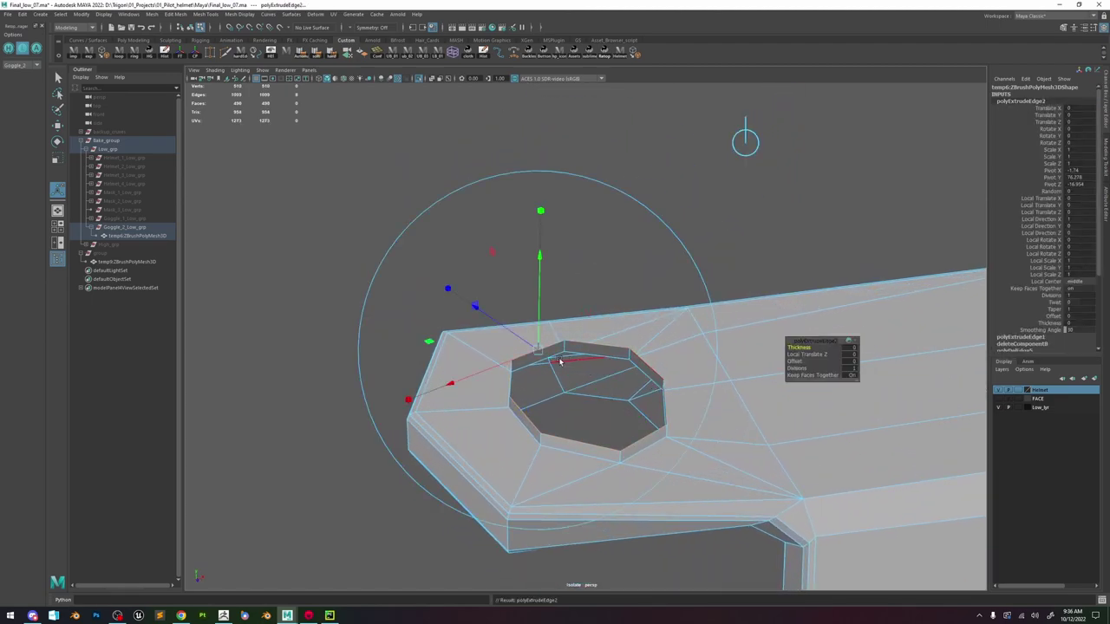
{"action": "key", "text": "r"}
{"action": "left_click_drag", "start_coordinate": [590, 391], "coordinate": [545, 390]}
{"action": "right_click_drag", "start_coordinate": [576, 373], "coordinate": [577, 324], "text": "shift"}
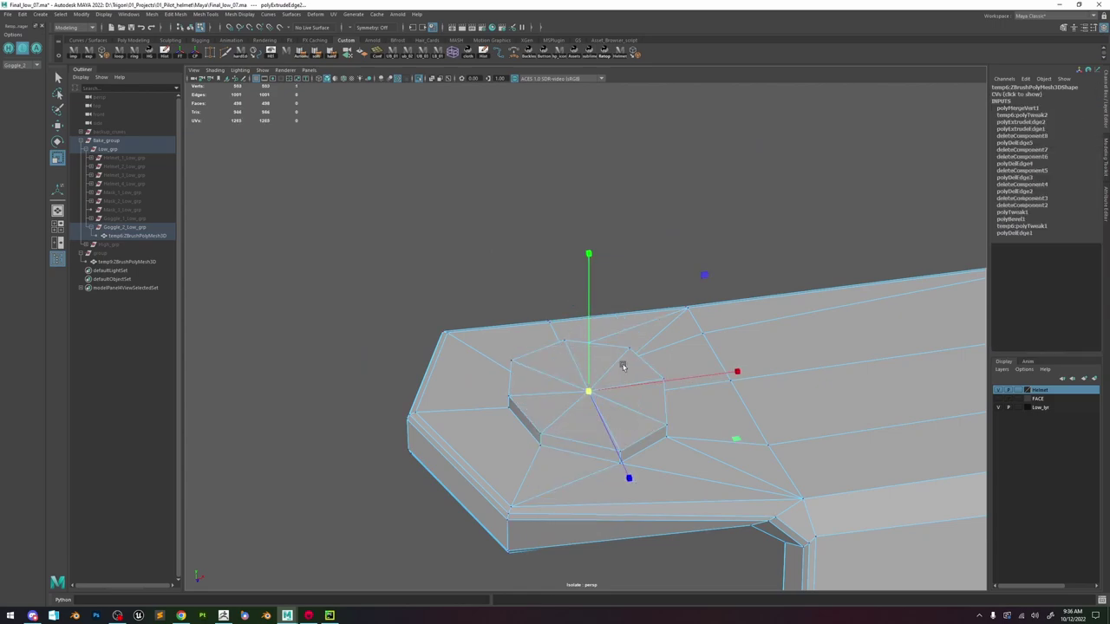
Cap the pin head on the lower arm by extruding its border edges and merging them to the center.
{"action": "right_click_drag", "start_coordinate": [623, 367], "coordinate": [600, 304], "text": "alt"}
{"action": "left_click_drag", "start_coordinate": [599, 305], "coordinate": [620, 186], "text": "alt"}
{"action": "middle_click_drag", "start_coordinate": [625, 317], "coordinate": [631, 279], "text": "alt"}
{"action": "right_click_drag", "start_coordinate": [631, 278], "coordinate": [689, 451], "text": "alt"}
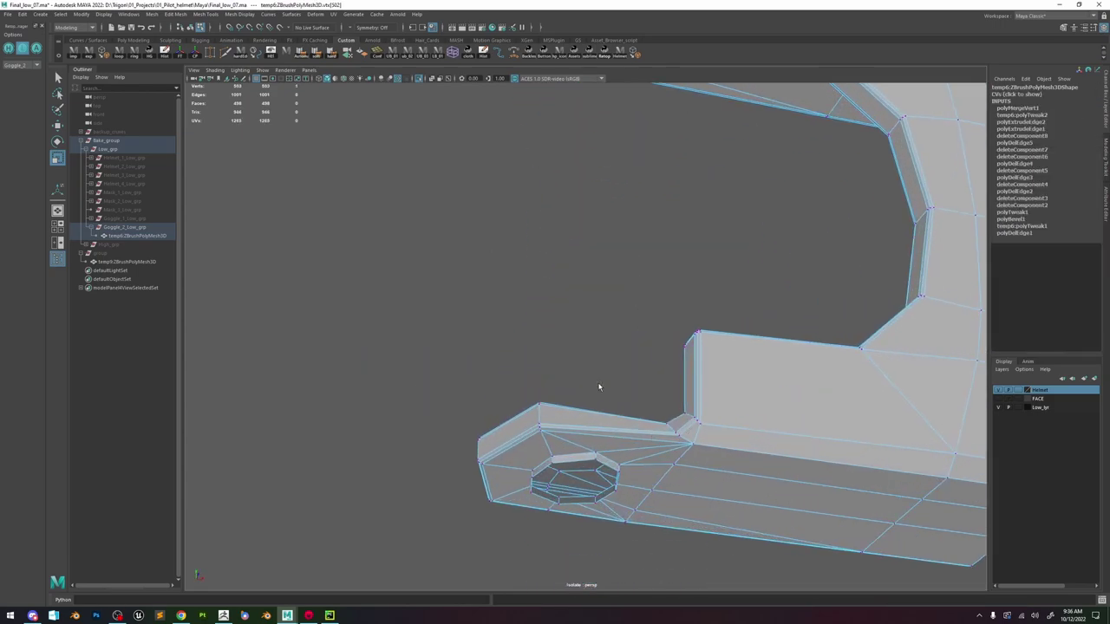
{"action": "right_click_drag", "start_coordinate": [599, 387], "coordinate": [594, 430]}
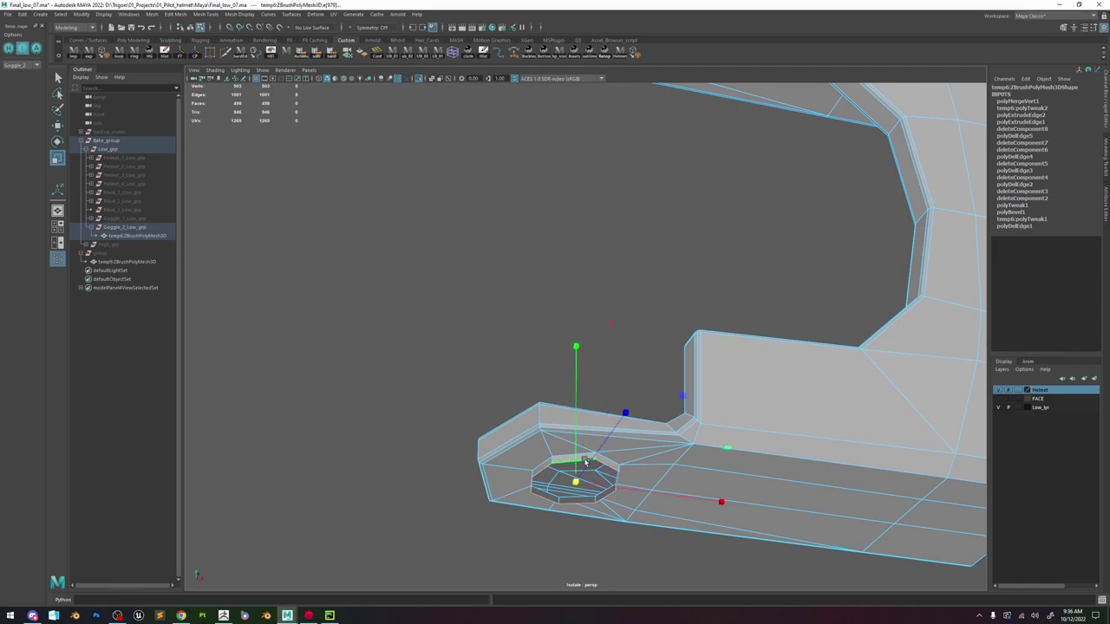
{"action": "key", "text": "ctrl+e"}
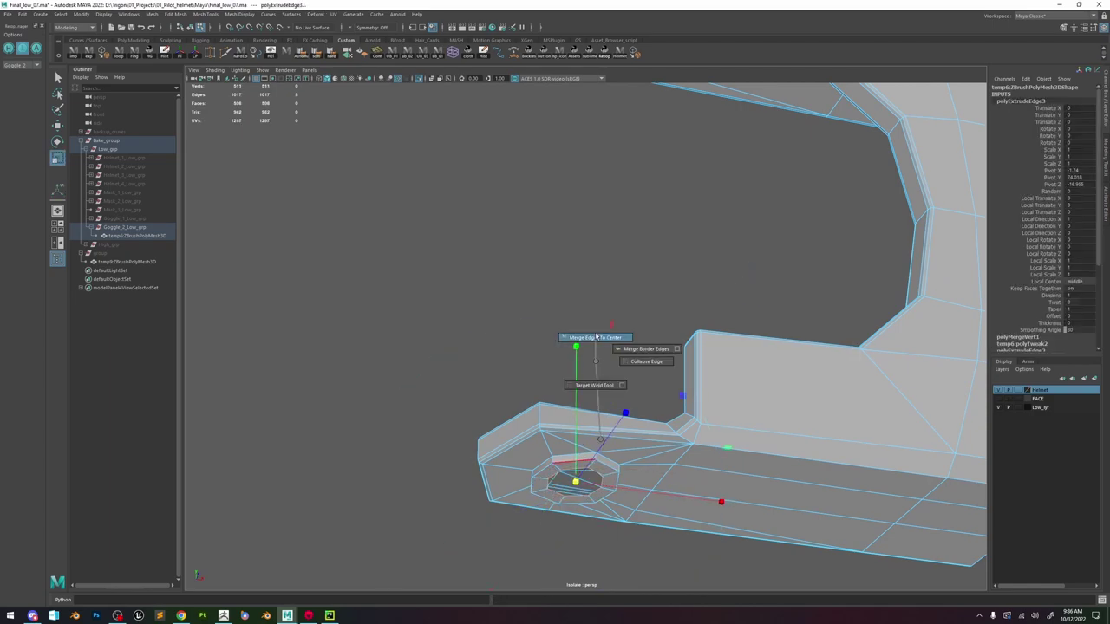
{"action": "right_click_drag", "start_coordinate": [596, 337], "coordinate": [595, 337], "text": "shift"}
{"action": "right_click_drag", "start_coordinate": [576, 456], "coordinate": [626, 408]}
Select the middle edge loops of the buckle frame's bevels and delete them, leaving single-segment bevels.
{"action": "right_click_drag", "start_coordinate": [738, 273], "coordinate": [736, 315], "text": "alt"}
{"action": "middle_click_drag", "start_coordinate": [736, 315], "coordinate": [689, 331], "text": "alt"}
{"action": "right_click_drag", "start_coordinate": [690, 331], "coordinate": [790, 296], "text": "alt"}
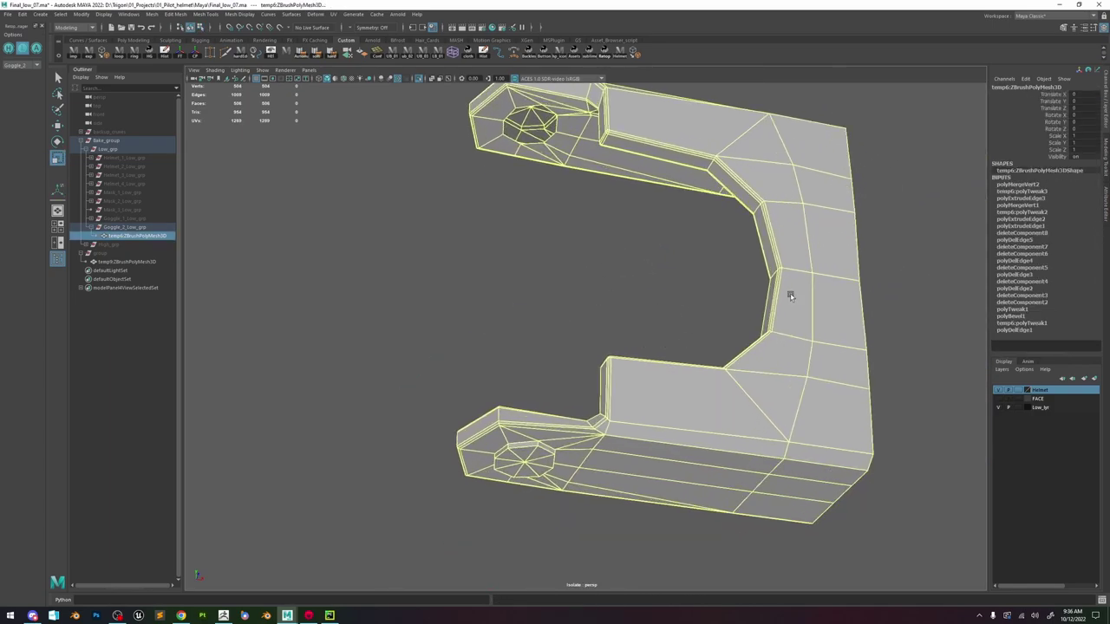
{"action": "left_click_drag", "start_coordinate": [790, 296], "coordinate": [723, 333], "text": "alt"}
{"action": "right_click_drag", "start_coordinate": [580, 300], "coordinate": [576, 260]}
{"action": "left_click", "coordinate": [496, 328]}
{"action": "key", "text": "f"}
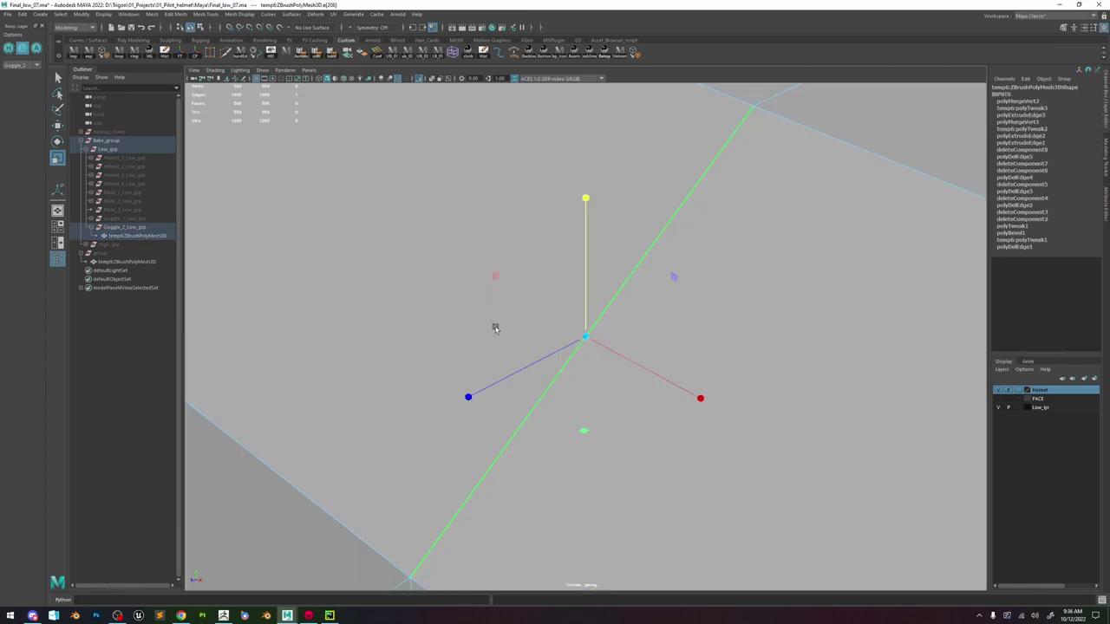
{"action": "right_click_drag", "start_coordinate": [496, 328], "coordinate": [485, 307], "text": "alt"}
{"action": "left_click_drag", "start_coordinate": [485, 307], "coordinate": [550, 298], "text": "alt"}
{"action": "middle_click_drag", "start_coordinate": [549, 297], "coordinate": [711, 277], "text": "alt"}
{"action": "right_click_drag", "start_coordinate": [560, 299], "coordinate": [601, 303], "text": "alt"}
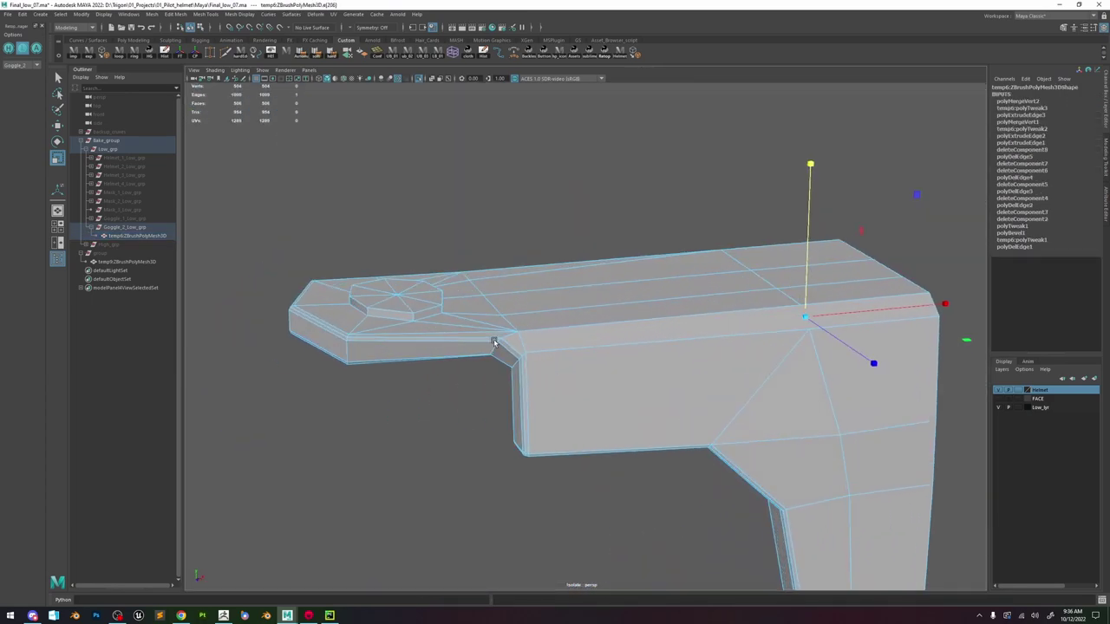
{"action": "left_click_drag", "start_coordinate": [495, 342], "coordinate": [475, 356], "text": "alt"}
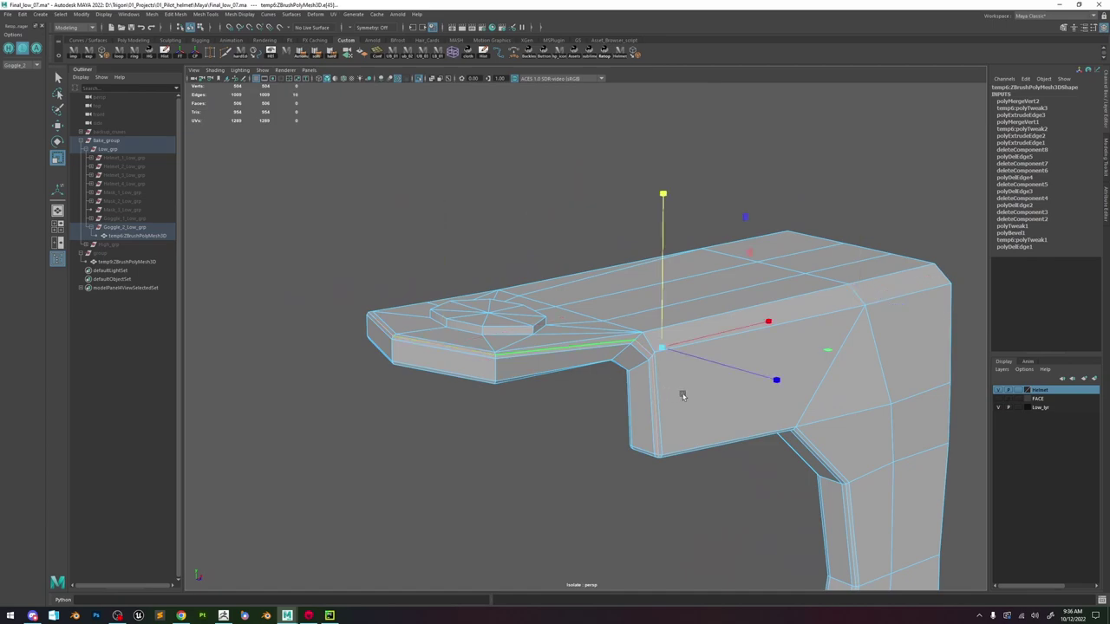
{"action": "left_click_drag", "start_coordinate": [683, 397], "coordinate": [684, 360], "text": "alt"}
{"action": "right_click_drag", "start_coordinate": [704, 444], "coordinate": [787, 458], "text": "alt"}
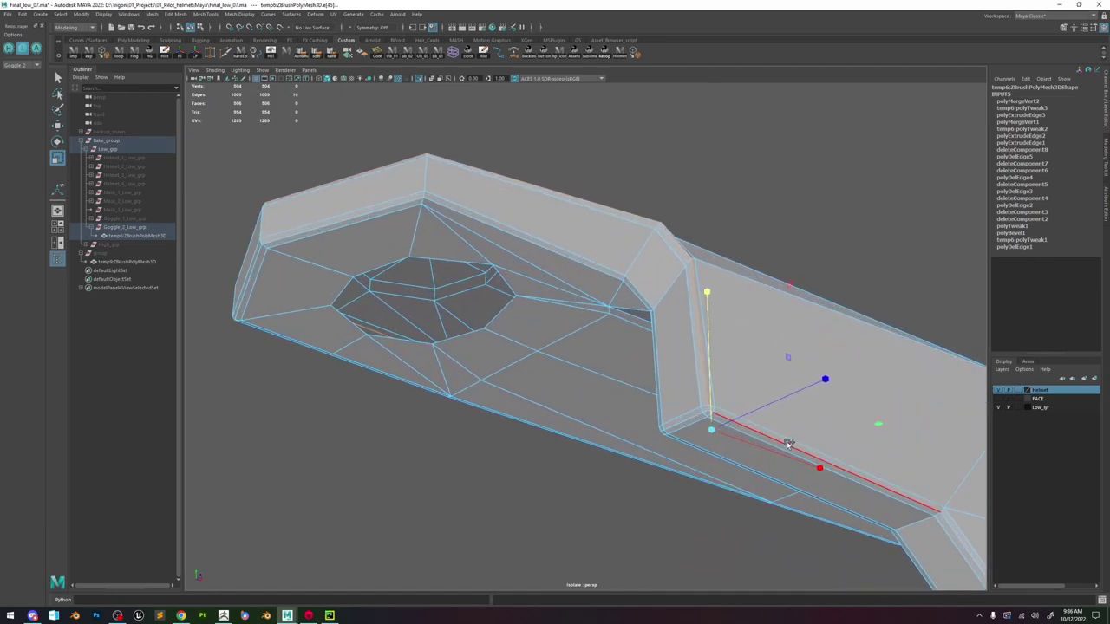
{"action": "left_click_drag", "start_coordinate": [726, 442], "coordinate": [656, 405], "text": "alt"}
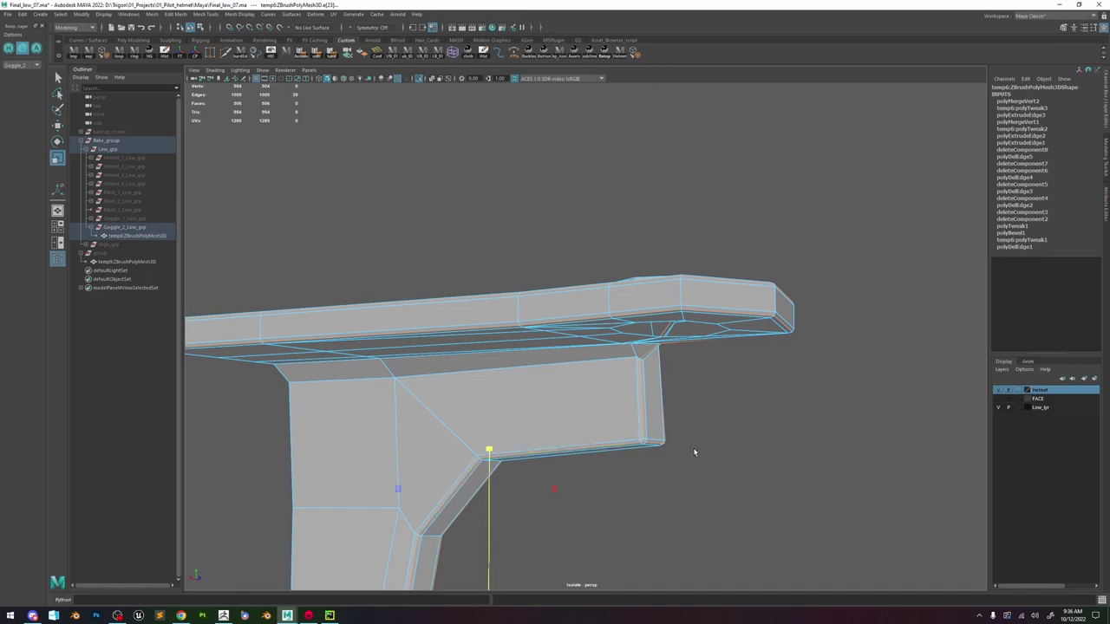
{"action": "left_click_drag", "start_coordinate": [694, 452], "coordinate": [588, 376], "text": "alt"}
{"action": "left_click_drag", "start_coordinate": [514, 369], "coordinate": [710, 378], "text": "alt"}
{"action": "key", "text": "Delete"}
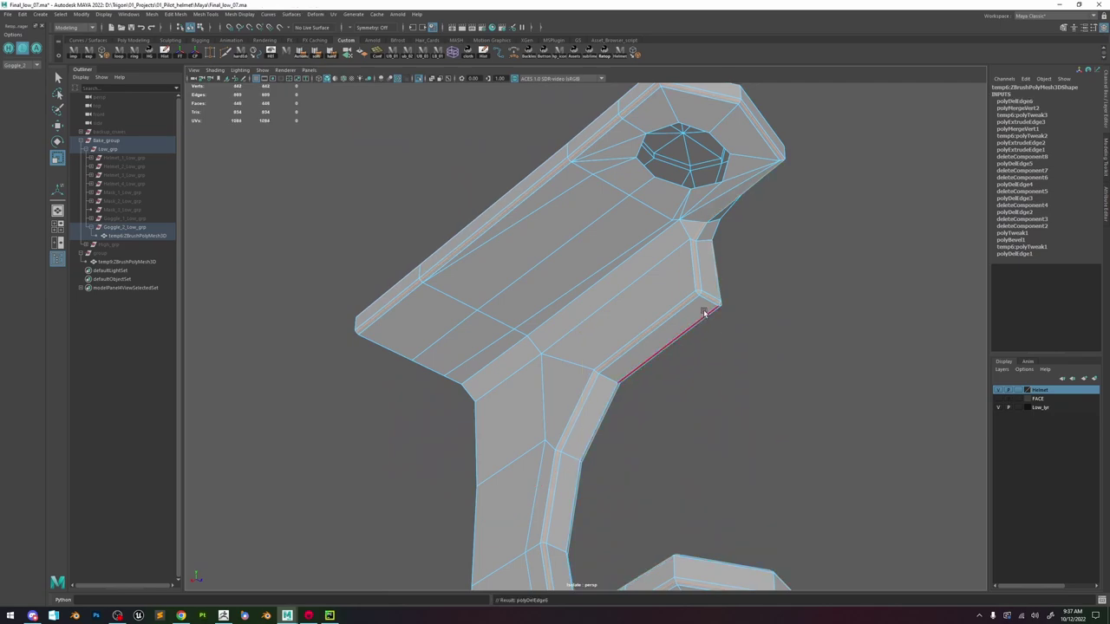
Leave edge editing on the buckle and turn off isolation to bring back the rest of the strap and buckle mesh.
{"action": "mouse_move", "coordinate": [704, 313]}
{"action": "left_mouse_down", "text": "alt"}
{"action": "mouse_move", "coordinate": [585, 370]}
{"action": "mouse_move", "coordinate": [573, 350]}
{"action": "mouse_move", "coordinate": [632, 313]}
{"action": "mouse_move", "coordinate": [694, 322]}
{"action": "left_mouse_up", "text": "alt"}
{"action": "middle_click_drag", "start_coordinate": [682, 274], "coordinate": [613, 391], "text": "alt"}
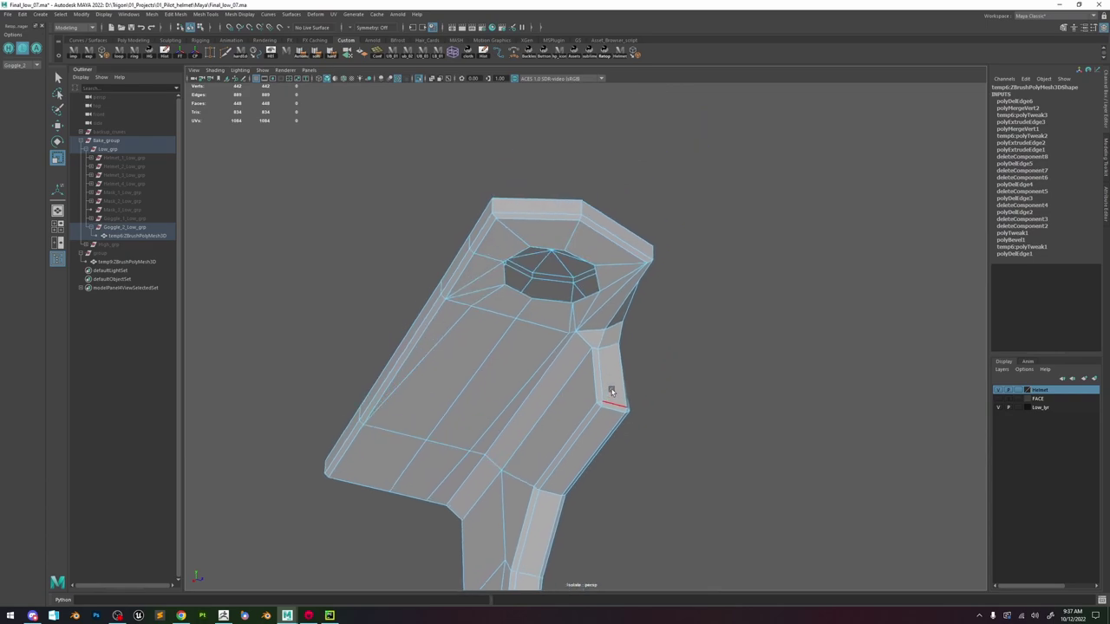
{"action": "scroll", "coordinate": [618, 373], "scroll_direction": "up", "scroll_amount": 2}
{"action": "left_click_drag", "start_coordinate": [622, 344], "coordinate": [545, 345], "text": "alt"}
{"action": "right_click_drag", "start_coordinate": [537, 331], "coordinate": [617, 256]}
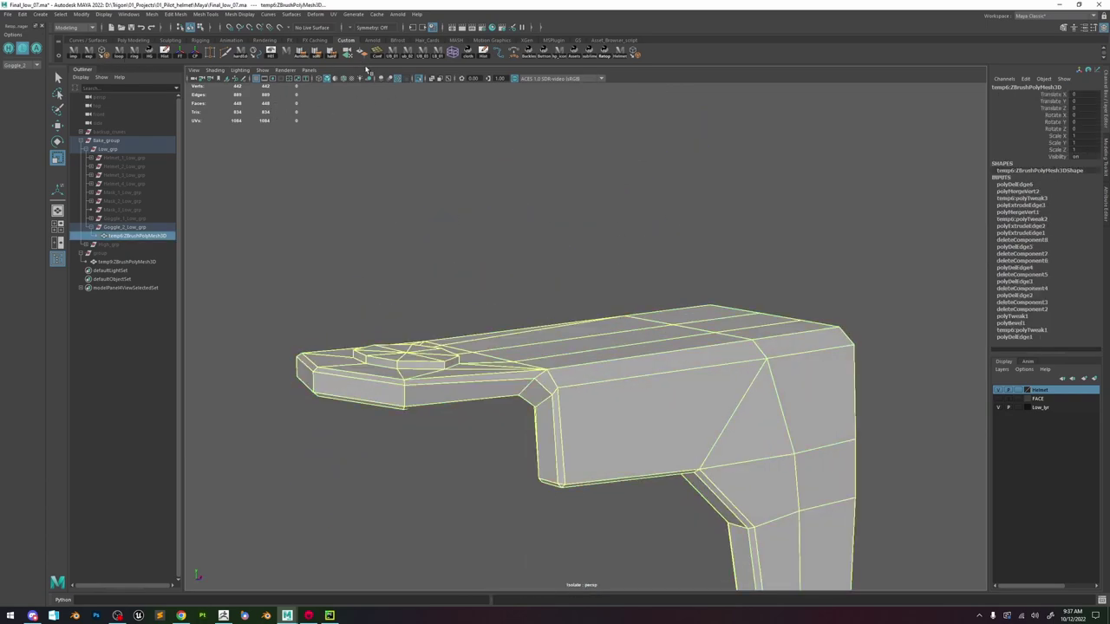
{"action": "left_click", "coordinate": [418, 79]}
{"action": "left_click_drag", "start_coordinate": [487, 249], "coordinate": [517, 267], "text": "alt"}
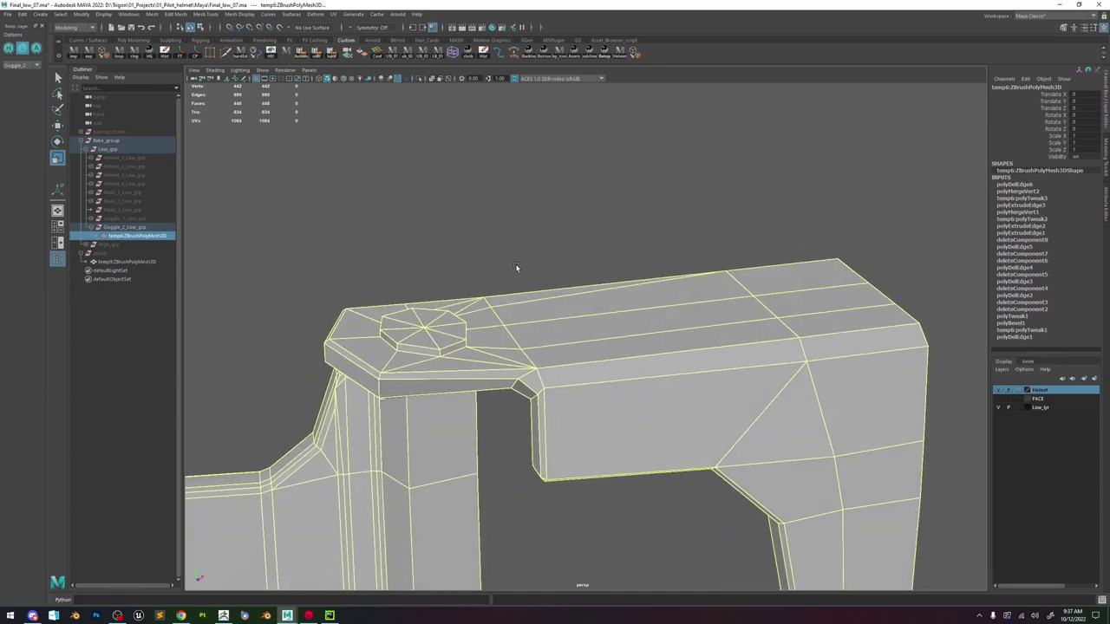
Separate the combined strap and buckle mesh into individual objects.
{"action": "middle_click_drag", "start_coordinate": [518, 267], "coordinate": [669, 212], "text": "alt"}
{"action": "left_click", "coordinate": [564, 214]}
{"action": "left_click", "coordinate": [586, 416]}
{"action": "right_click_drag", "start_coordinate": [586, 417], "coordinate": [499, 430], "text": "alt"}
{"action": "middle_click_drag", "start_coordinate": [499, 431], "coordinate": [620, 370], "text": "alt"}
{"action": "left_click_drag", "start_coordinate": [641, 300], "coordinate": [633, 340], "text": "alt"}
{"action": "key", "text": "space"}
{"action": "left_click", "coordinate": [378, 313]}
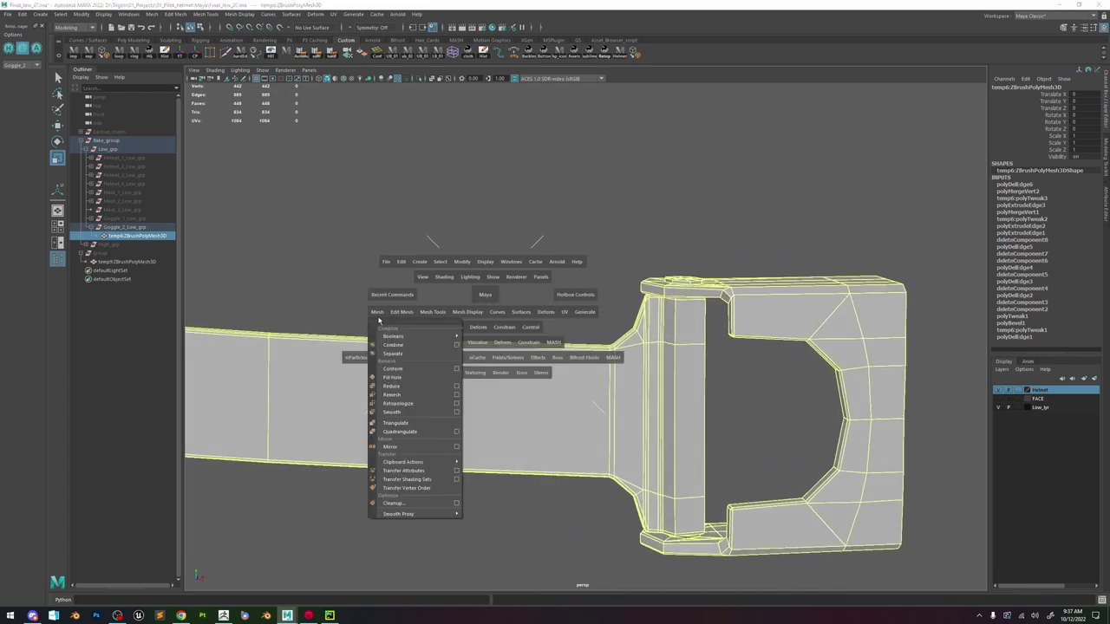
{"action": "left_click", "coordinate": [398, 355]}
Isolate the strap, select the middle edge loops of its bevels along both long sides, and delete them.
{"action": "left_click_drag", "start_coordinate": [485, 321], "coordinate": [609, 346], "text": "alt"}
{"action": "right_click_drag", "start_coordinate": [609, 346], "coordinate": [672, 263], "text": "alt"}
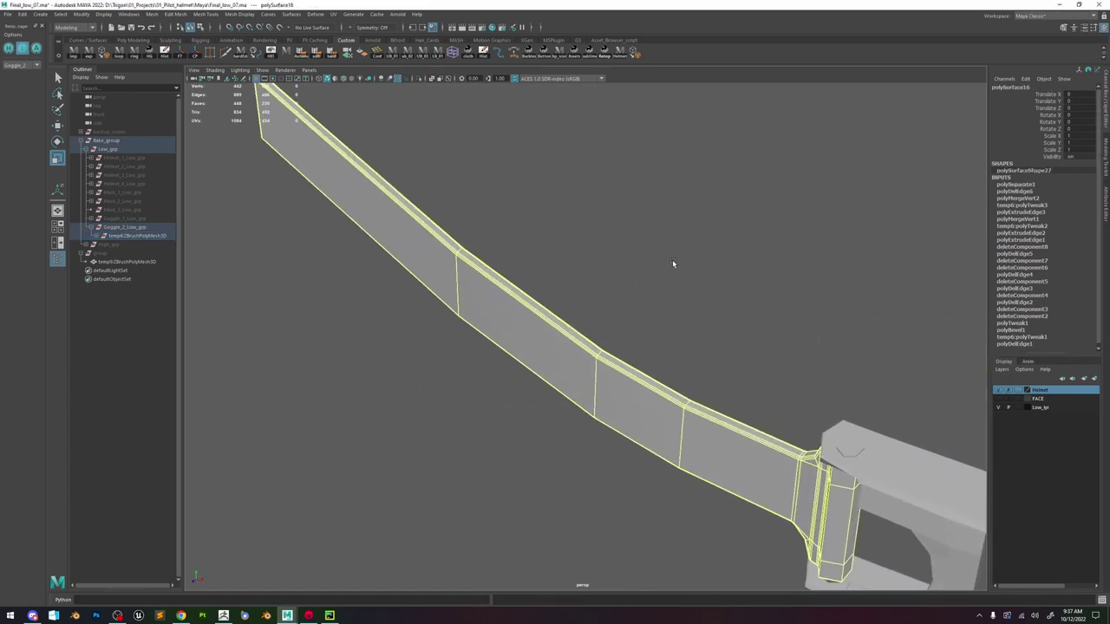
{"action": "left_click", "coordinate": [418, 79]}
{"action": "left_click_drag", "start_coordinate": [722, 382], "coordinate": [588, 380], "text": "alt"}
{"action": "middle_click_drag", "start_coordinate": [589, 380], "coordinate": [688, 288], "text": "alt"}
{"action": "right_click_drag", "start_coordinate": [600, 334], "coordinate": [637, 347], "text": "alt"}
{"action": "left_click_drag", "start_coordinate": [638, 347], "coordinate": [653, 329], "text": "alt"}
{"action": "right_click_drag", "start_coordinate": [652, 329], "coordinate": [727, 279], "text": "alt"}
{"action": "left_click", "coordinate": [689, 355]}
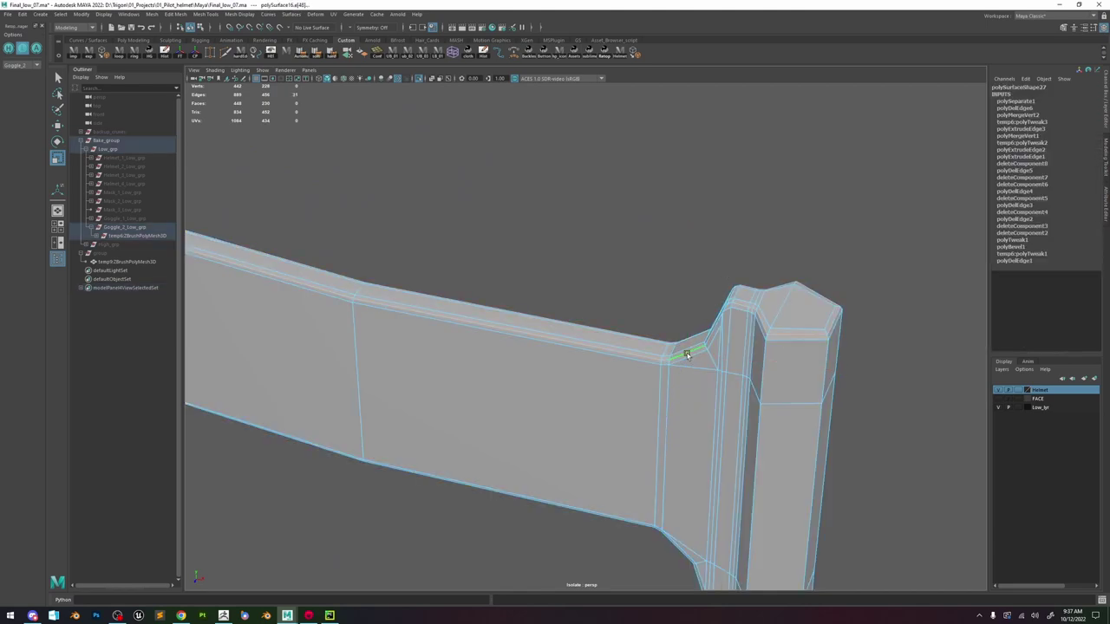
{"action": "left_click_drag", "start_coordinate": [690, 355], "coordinate": [711, 310], "text": "alt"}
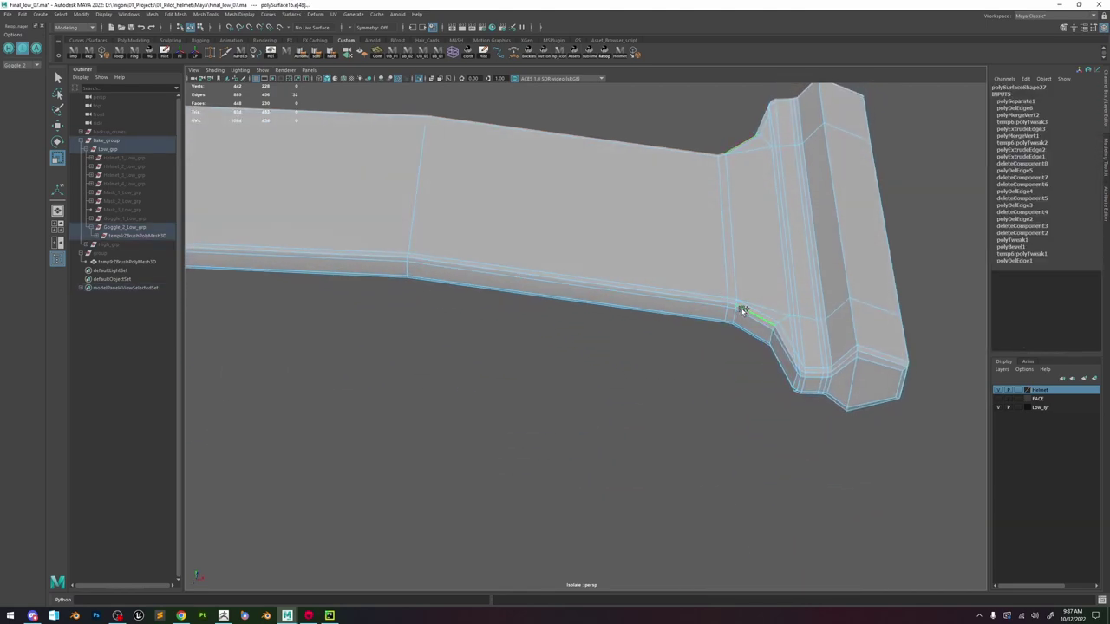
{"action": "key", "text": "Delete"}
Collapse the leftover short edges between the strap's hinge bar and the adjoining groove at both ends of the bar.
{"action": "left_click_drag", "start_coordinate": [742, 310], "coordinate": [593, 314], "text": "alt"}
{"action": "middle_click_drag", "start_coordinate": [594, 314], "coordinate": [604, 362], "text": "alt"}
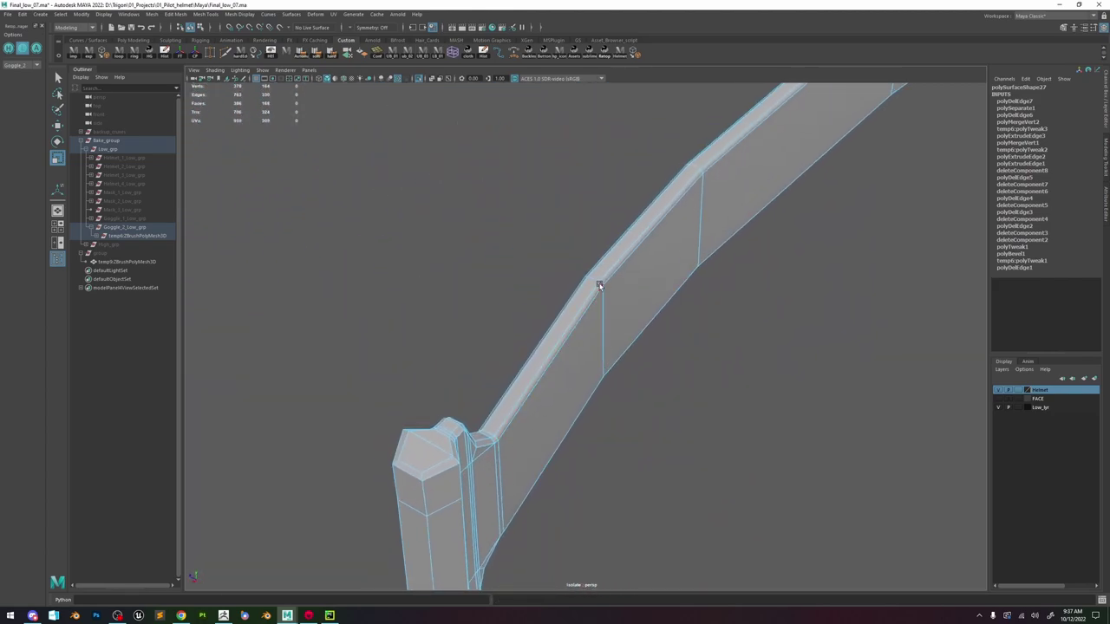
{"action": "double_click", "coordinate": [496, 441]}
{"action": "left_click_drag", "start_coordinate": [496, 441], "coordinate": [453, 425], "text": "alt"}
{"action": "middle_click_drag", "start_coordinate": [452, 425], "coordinate": [662, 396], "text": "alt"}
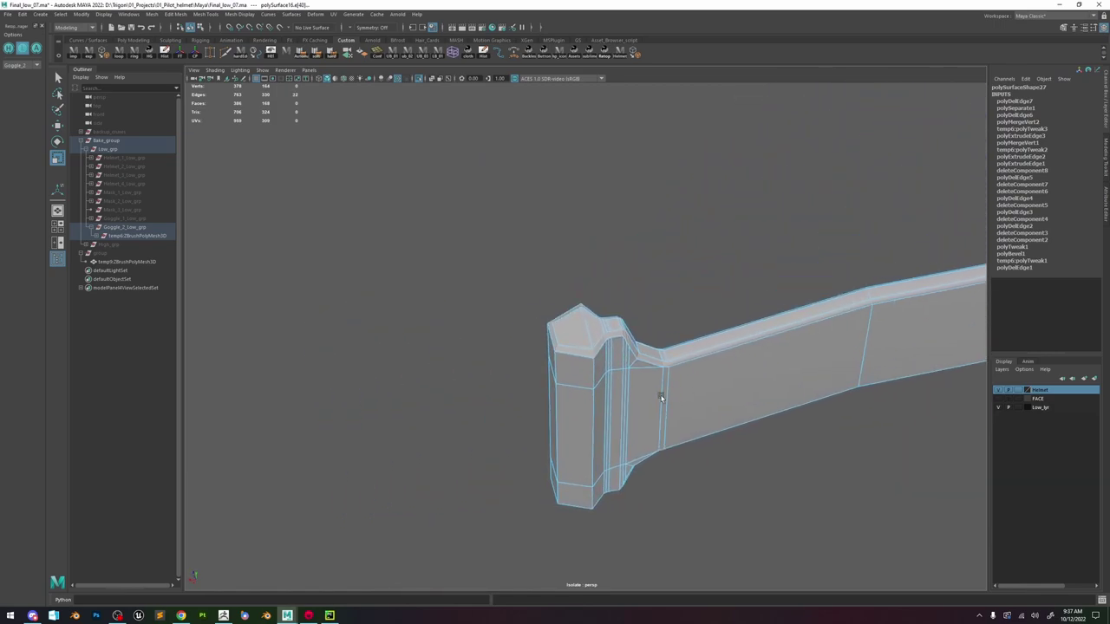
{"action": "right_click_drag", "start_coordinate": [662, 396], "coordinate": [685, 396], "text": "alt"}
{"action": "left_click_drag", "start_coordinate": [685, 396], "coordinate": [587, 347], "text": "alt"}
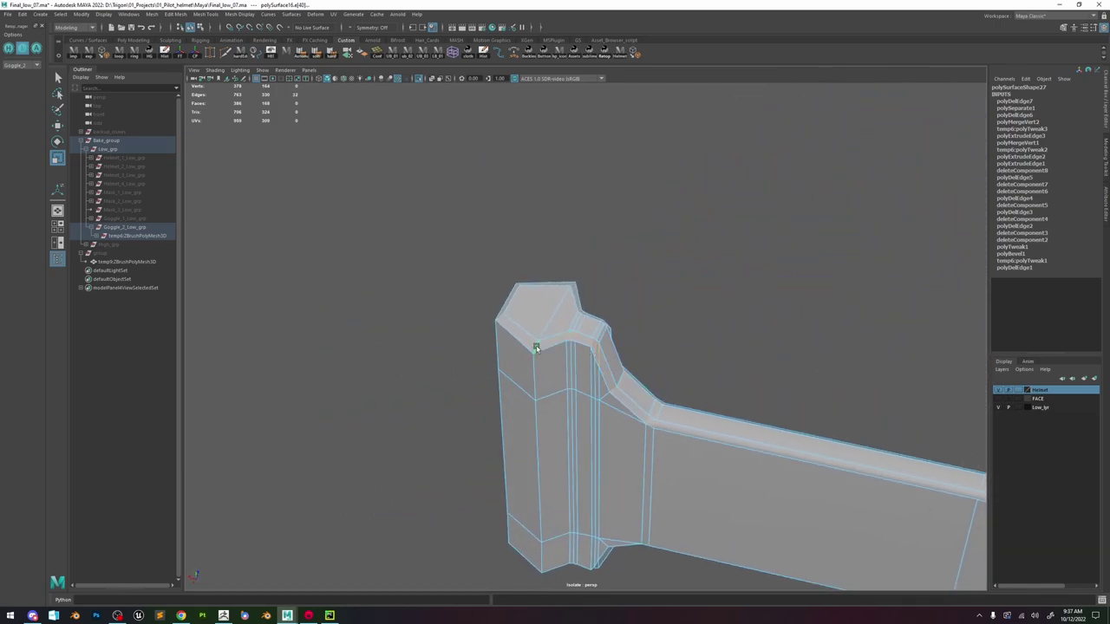
{"action": "left_click_drag", "start_coordinate": [589, 458], "coordinate": [600, 398], "text": "alt"}
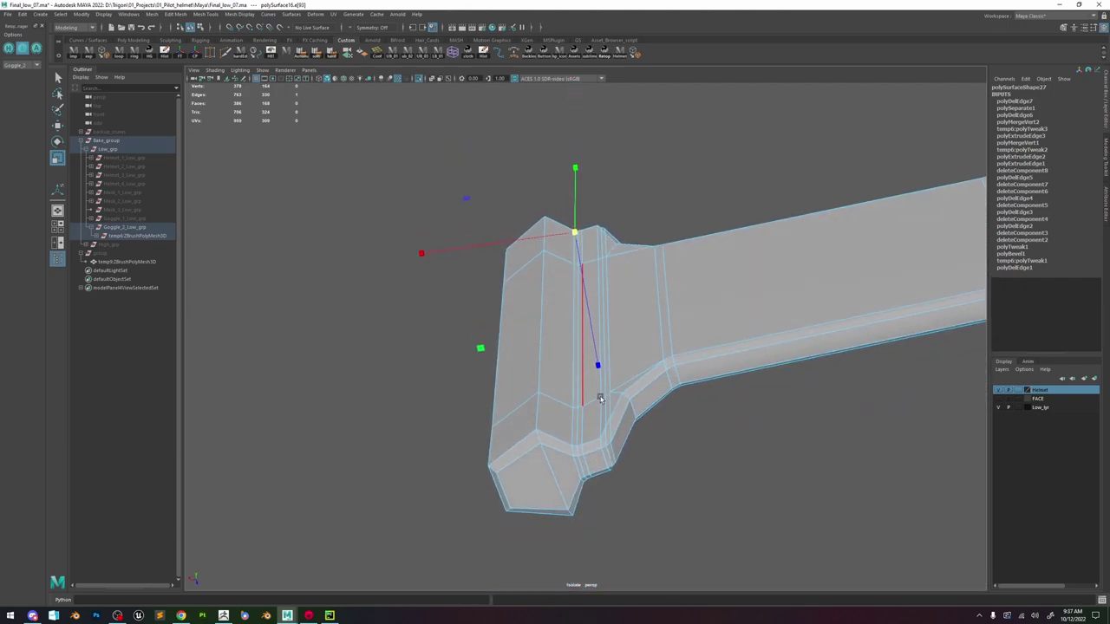
{"action": "left_click", "coordinate": [575, 410]}
{"action": "right_click_drag", "start_coordinate": [571, 334], "coordinate": [601, 335], "text": "shift"}
Select the narrow bevel edges around the strap's rim and flared hinge end and collapse them.
{"action": "left_click_drag", "start_coordinate": [600, 334], "coordinate": [617, 419], "text": "alt"}
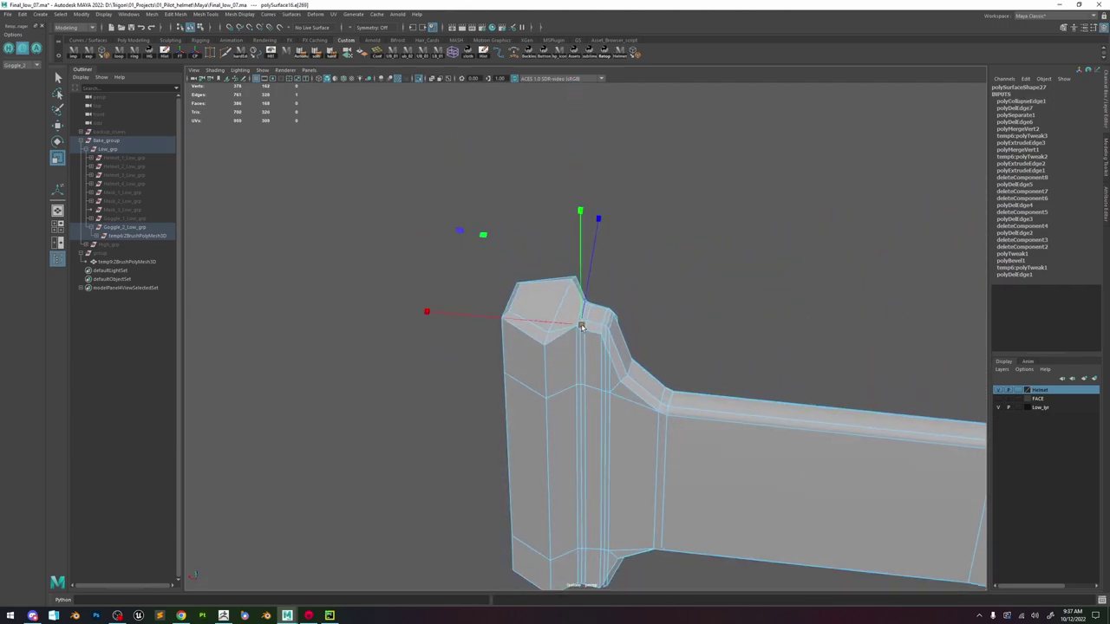
{"action": "right_click_drag", "start_coordinate": [590, 329], "coordinate": [704, 475], "text": "alt"}
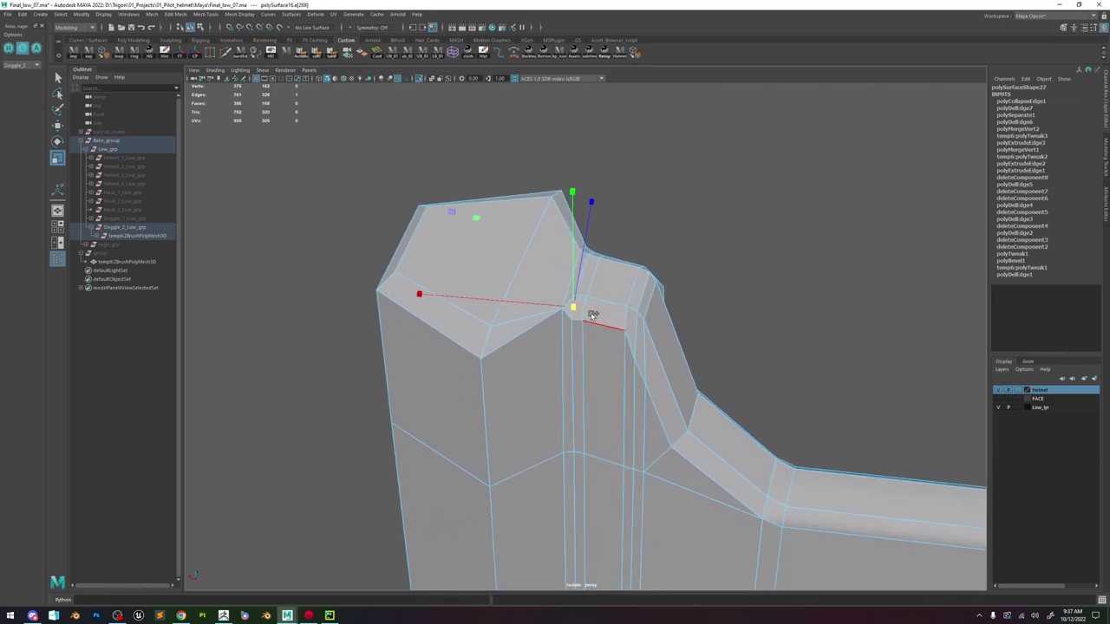
{"action": "left_click_drag", "start_coordinate": [588, 313], "coordinate": [630, 518], "text": "alt"}
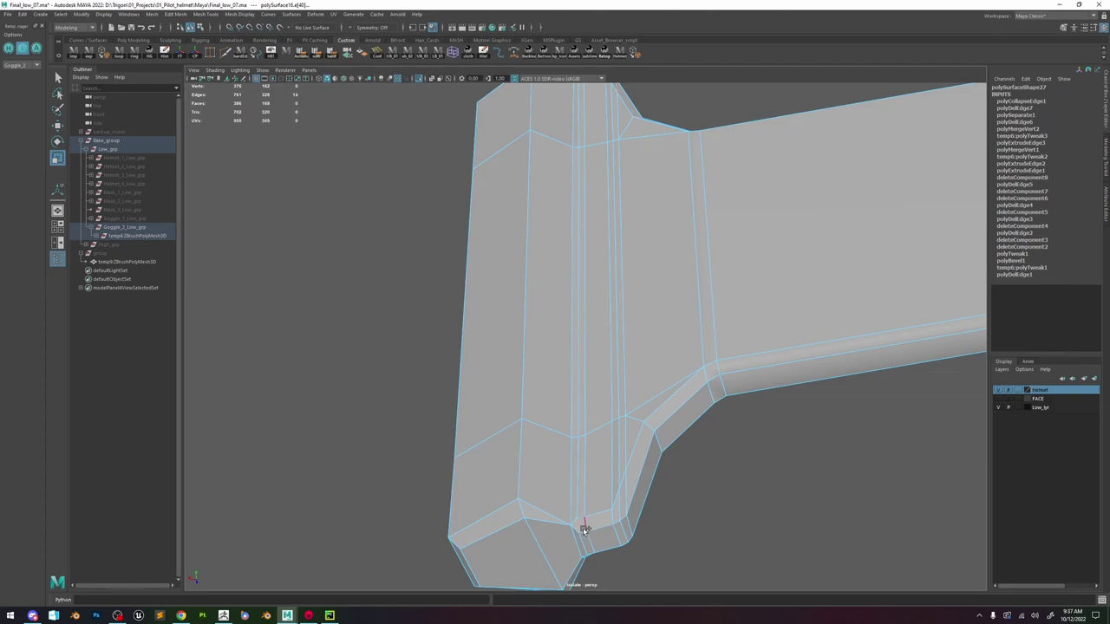
{"action": "key", "text": "g"}
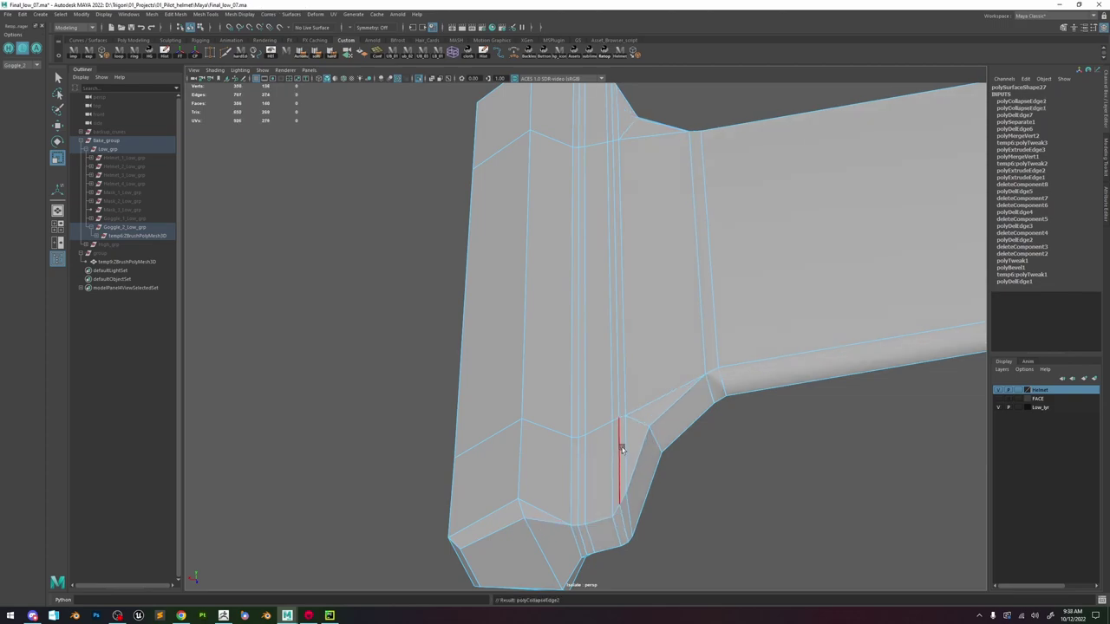
Try hardening the long border edge loops of the strap and check the shading with nothing selected.
{"action": "right_click_drag", "start_coordinate": [619, 449], "coordinate": [686, 332], "text": "alt"}
{"action": "left_click_drag", "start_coordinate": [686, 332], "coordinate": [628, 396], "text": "alt"}
{"action": "middle_click_drag", "start_coordinate": [628, 397], "coordinate": [610, 338], "text": "alt"}
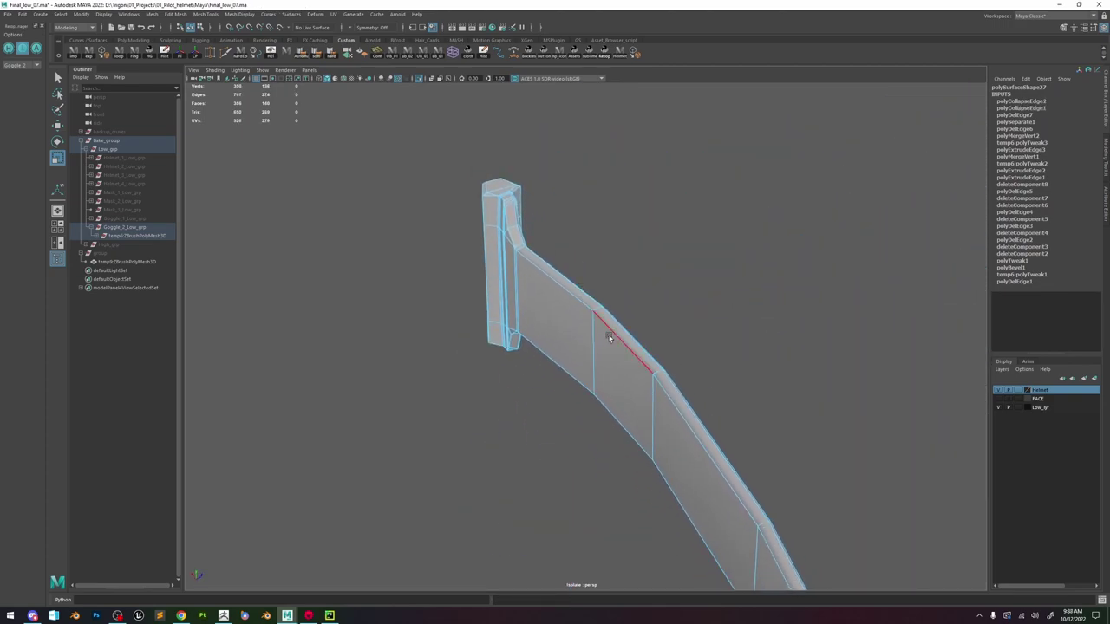
{"action": "double_click", "coordinate": [618, 401], "text": "shift"}
{"action": "right_click_drag", "start_coordinate": [589, 285], "coordinate": [675, 316], "text": "shift"}
{"action": "left_click_drag", "start_coordinate": [635, 353], "coordinate": [691, 301], "text": "alt"}
{"action": "right_click_drag", "start_coordinate": [669, 300], "coordinate": [710, 275]}
{"action": "left_click", "coordinate": [768, 202]}
{"action": "left_click_drag", "start_coordinate": [715, 263], "coordinate": [610, 251], "text": "alt"}
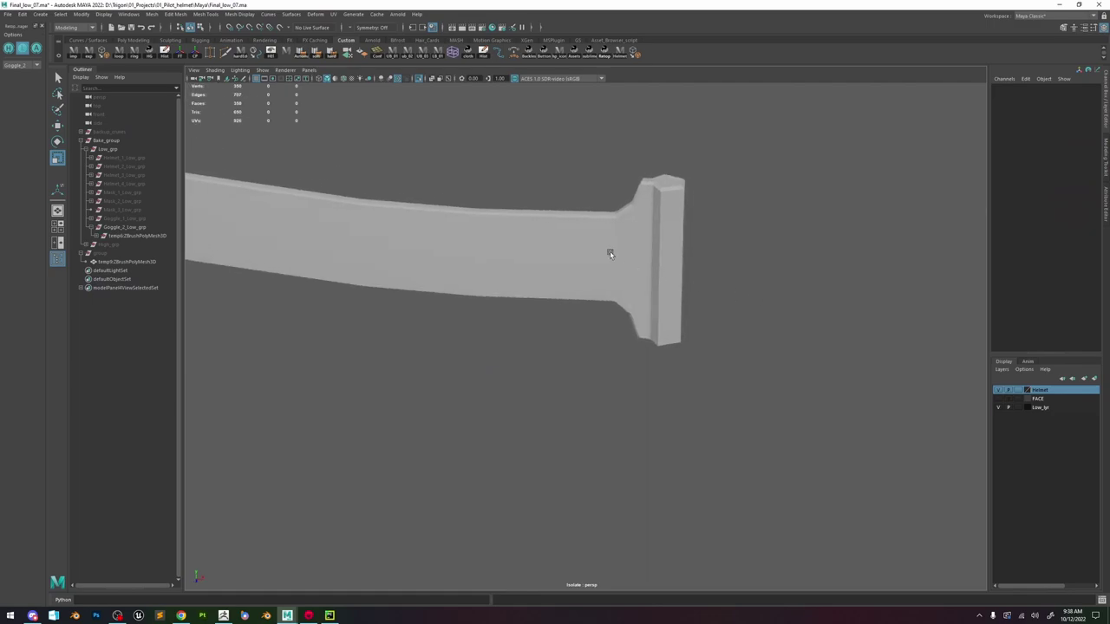
Soften all edges of the strap mesh.
{"action": "left_click", "coordinate": [610, 250]}
{"action": "middle_click_drag", "start_coordinate": [609, 250], "coordinate": [669, 351], "text": "alt"}
{"action": "scroll", "coordinate": [580, 342], "scroll_direction": "up", "scroll_amount": 3}
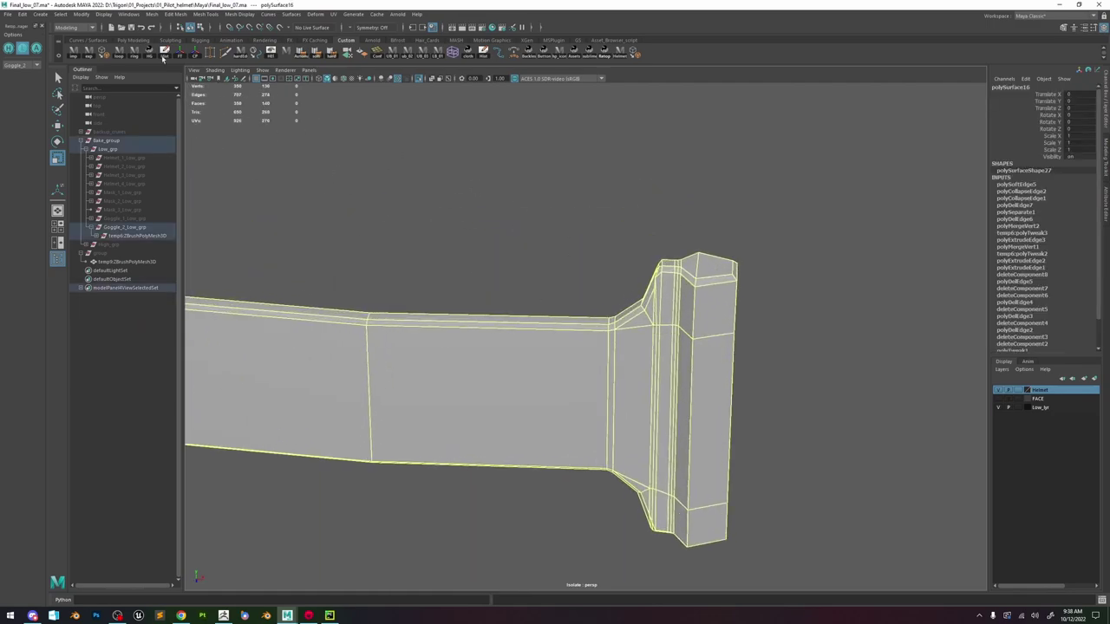
{"action": "left_click", "coordinate": [318, 54]}
Select the long border edges on both sides of the strap and harden them.
{"action": "double_click", "coordinate": [498, 315]}
{"action": "left_click_drag", "start_coordinate": [644, 361], "coordinate": [655, 458], "text": "alt"}
{"action": "right_click_drag", "start_coordinate": [632, 364], "coordinate": [720, 403], "text": "shift"}
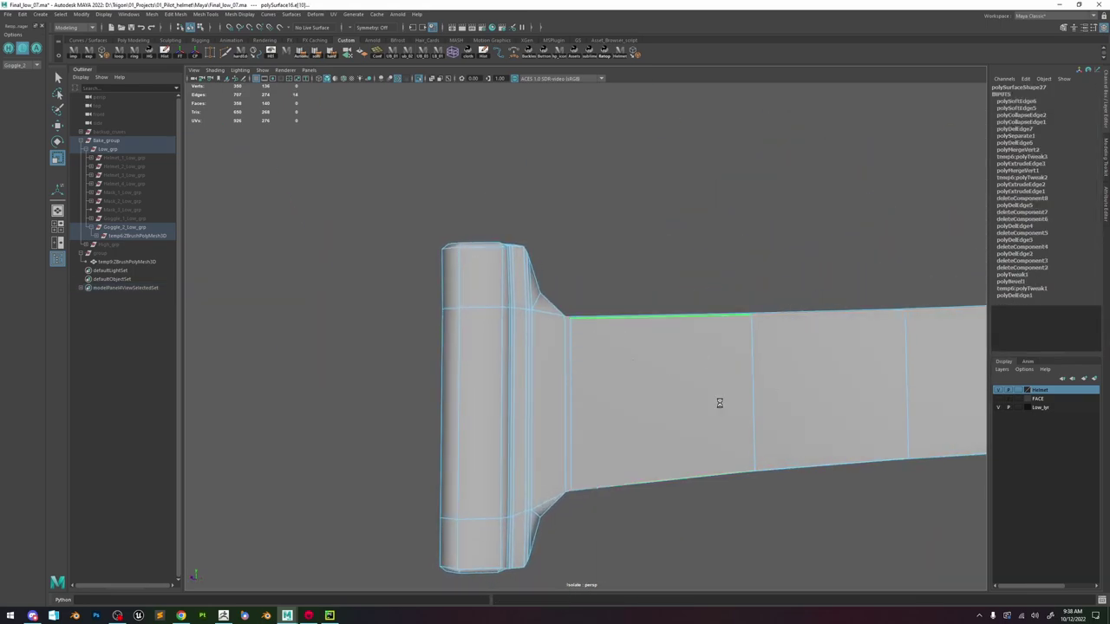
Frame the vertical edges at the strap's free end and highlight the strap's hard edges in the display.
{"action": "scroll", "coordinate": [763, 377], "scroll_direction": "down", "scroll_amount": 5}
{"action": "middle_click_drag", "start_coordinate": [793, 365], "coordinate": [405, 373], "text": "alt"}
{"action": "left_click", "coordinate": [705, 385]}
{"action": "key", "text": "f"}
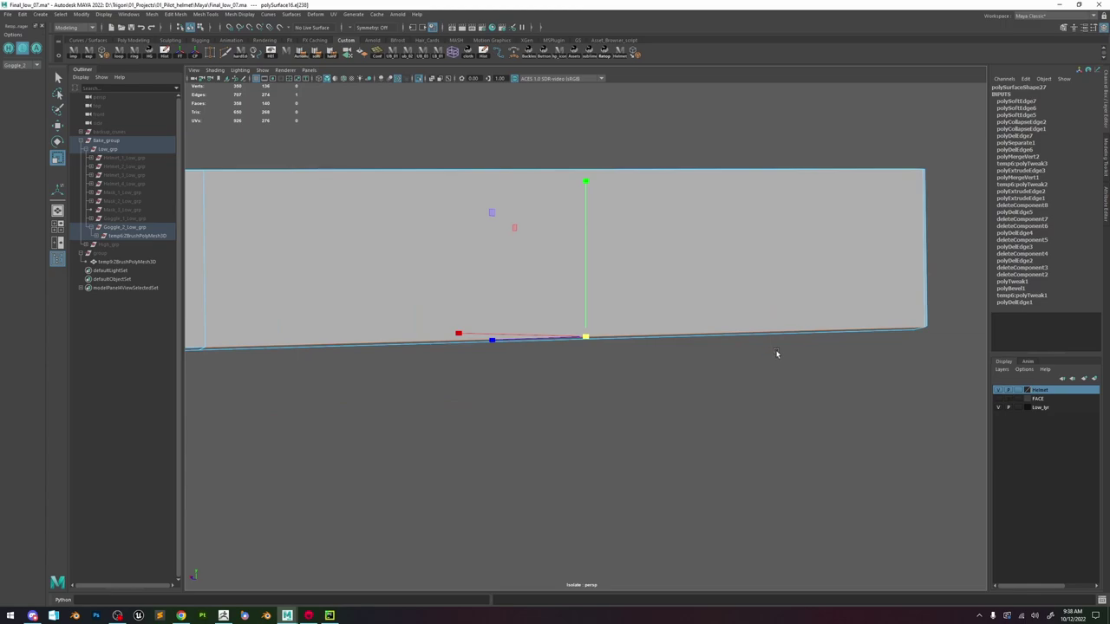
{"action": "left_click", "coordinate": [937, 261]}
{"action": "left_click", "coordinate": [927, 271]}
{"action": "key", "text": "f"}
{"action": "left_click_drag", "start_coordinate": [927, 273], "coordinate": [571, 263], "text": "alt"}
{"action": "left_click", "coordinate": [656, 212]}
{"action": "right_click_drag", "start_coordinate": [573, 259], "coordinate": [652, 399]}
{"action": "left_click", "coordinate": [549, 243]}
{"action": "right_click_drag", "start_coordinate": [549, 243], "coordinate": [549, 179]}
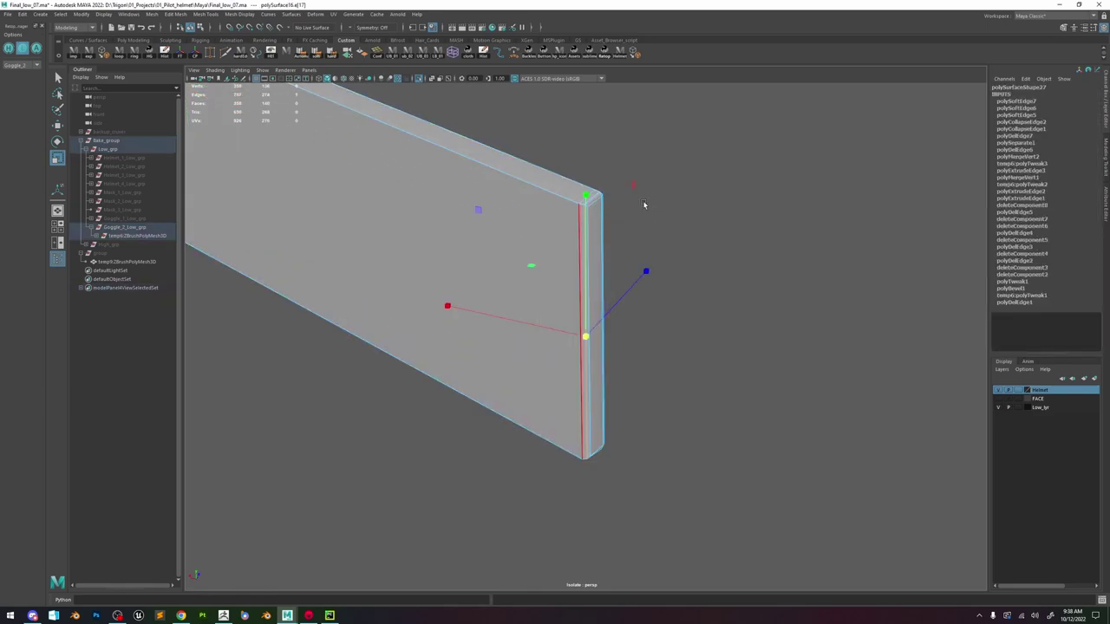
{"action": "key", "text": "F8"}
{"action": "left_click", "coordinate": [266, 57]}
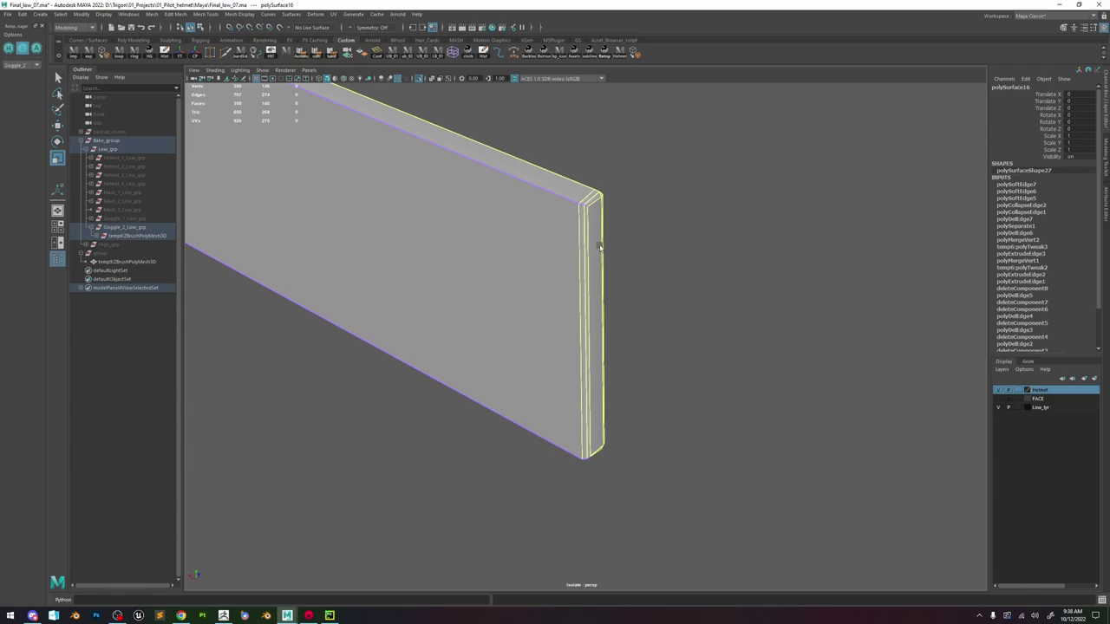
Harden the vertical edge at the strap's free end so it joins the hard edges of the long sides.
{"action": "left_click_drag", "start_coordinate": [600, 247], "coordinate": [614, 284], "text": "alt"}
{"action": "right_click_drag", "start_coordinate": [595, 214], "coordinate": [677, 202]}
{"action": "right_click_drag", "start_coordinate": [610, 160], "coordinate": [669, 184], "text": "shift"}
{"action": "left_click_drag", "start_coordinate": [607, 178], "coordinate": [624, 182], "text": "alt"}
{"action": "left_click", "coordinate": [624, 181]}
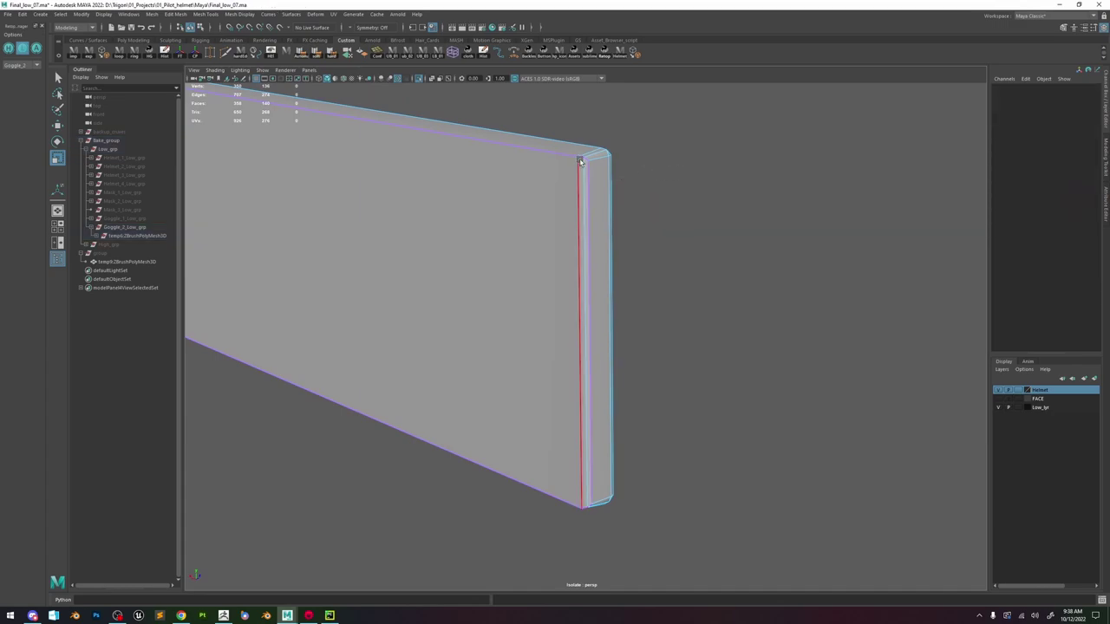
Collapse the short edges at the upper and lower corners of the strap's free end.
{"action": "left_click", "coordinate": [580, 161]}
{"action": "left_click_drag", "start_coordinate": [629, 379], "coordinate": [581, 406], "text": "alt"}
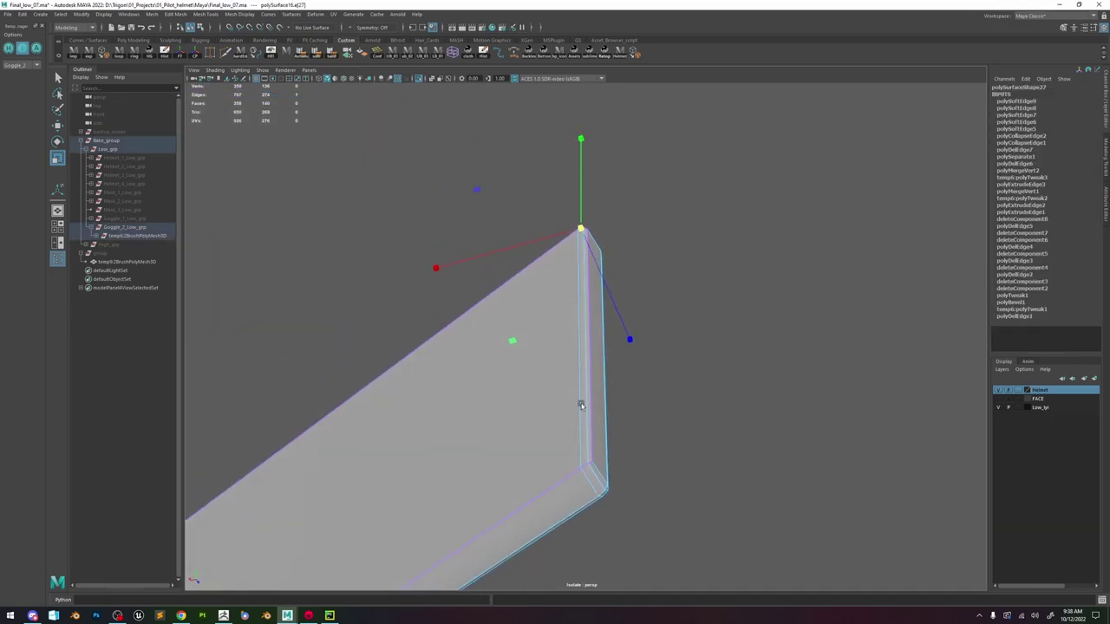
{"action": "left_click", "coordinate": [586, 462]}
{"action": "left_click", "coordinate": [586, 466]}
{"action": "left_click_drag", "start_coordinate": [601, 265], "coordinate": [606, 321], "text": "alt"}
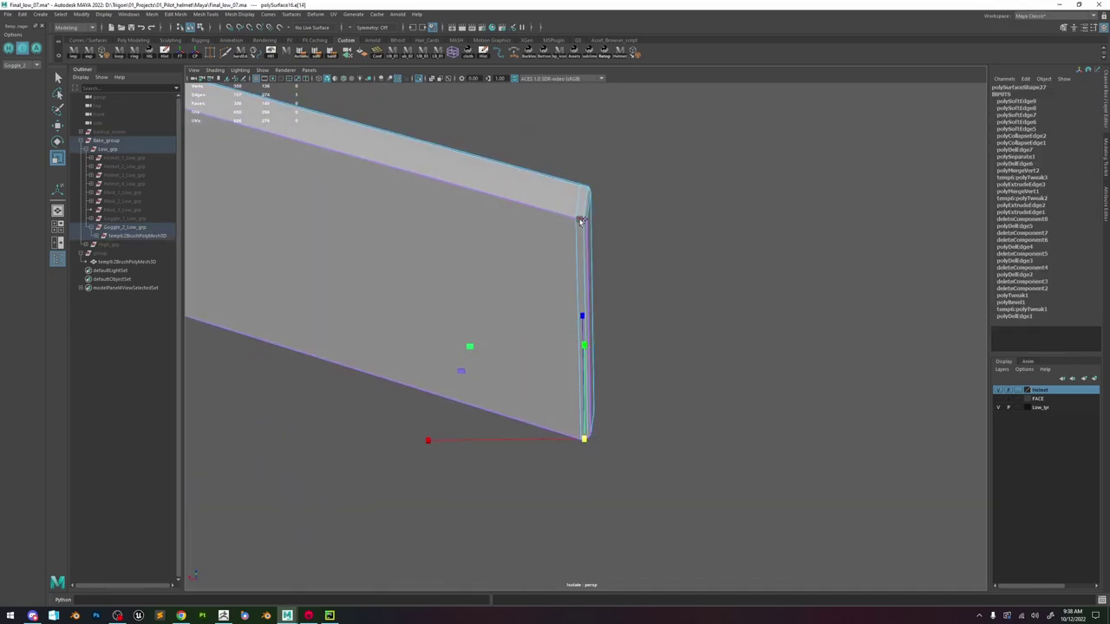
{"action": "left_click", "coordinate": [581, 221], "text": "shift"}
{"action": "right_click_drag", "start_coordinate": [580, 221], "coordinate": [600, 191], "text": "shift"}
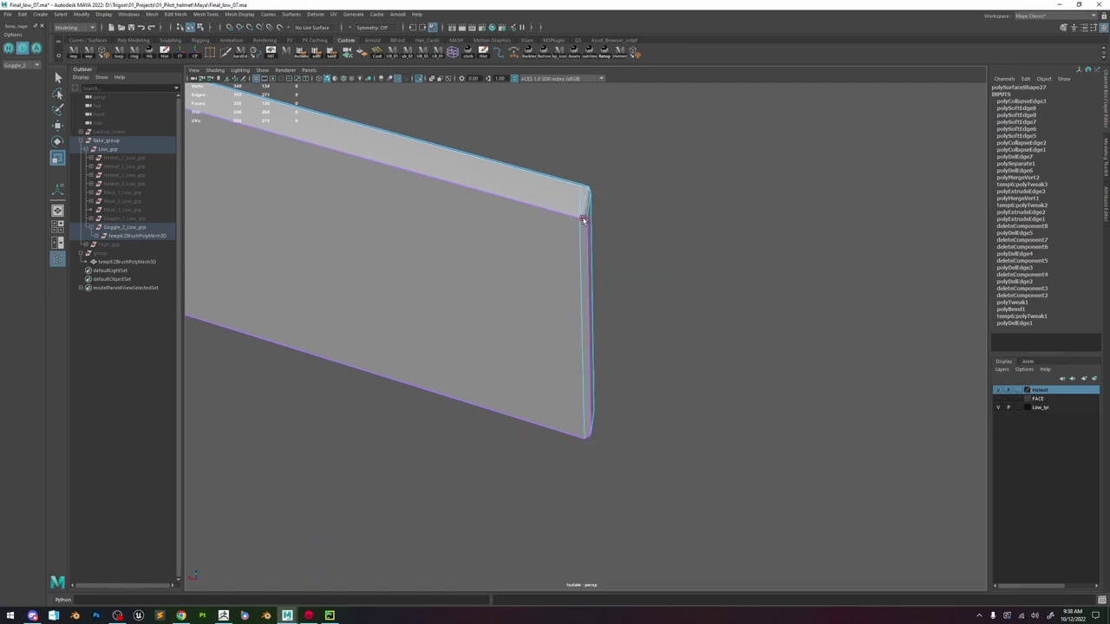
Try collapsing another pair of short corner edges at the strap's free end, and undo the attempt.
{"action": "left_click", "coordinate": [583, 221]}
{"action": "left_click_drag", "start_coordinate": [583, 221], "coordinate": [588, 491], "text": "alt"}
{"action": "left_click", "coordinate": [588, 505], "text": "shift"}
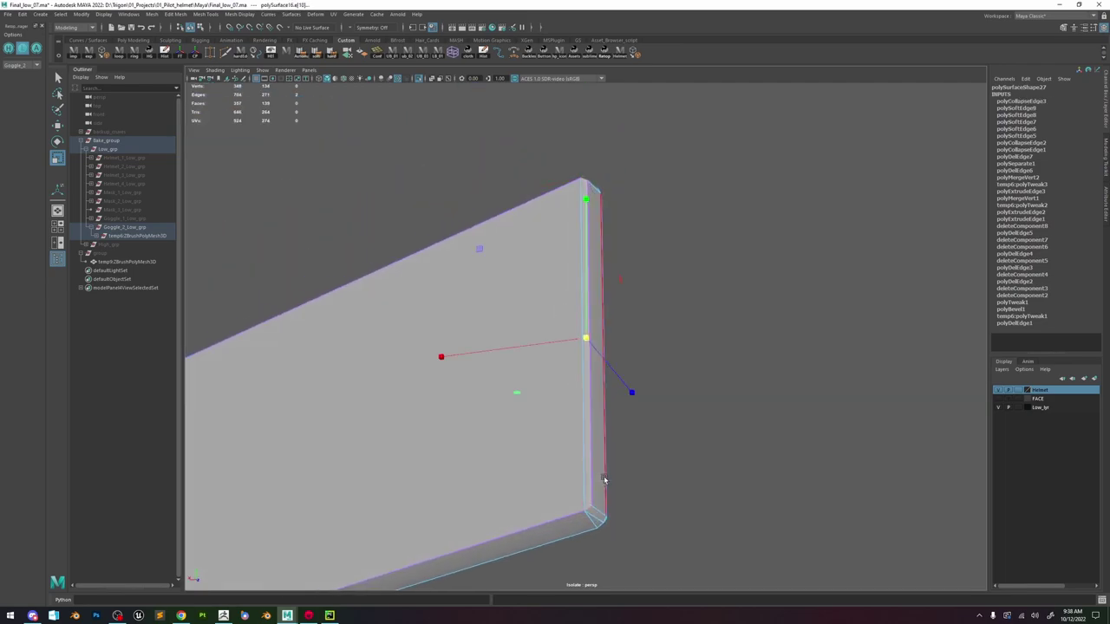
{"action": "key", "text": "f"}
{"action": "right_click_drag", "start_coordinate": [610, 474], "coordinate": [630, 434], "text": "shift"}
{"action": "left_click_drag", "start_coordinate": [630, 434], "coordinate": [604, 343], "text": "alt"}
{"action": "right_click_drag", "start_coordinate": [603, 340], "coordinate": [640, 319]}
{"action": "left_click", "coordinate": [706, 244]}
{"action": "left_click_drag", "start_coordinate": [706, 244], "coordinate": [700, 344], "text": "alt"}
{"action": "key", "text": "ctrl+z"}
{"action": "key", "text": "ctrl+z"}
{"action": "key", "text": "ctrl+z"}
{"action": "key", "text": "ctrl+z"}
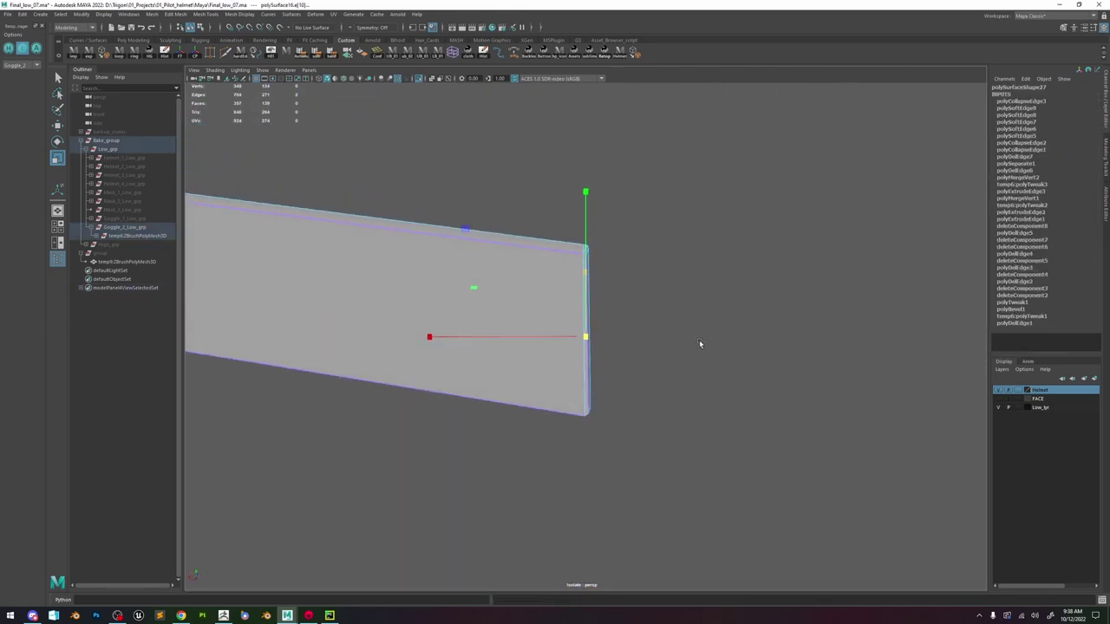
Assign a new Lambert material to the Goggle_2_Low_grp group.
{"action": "left_click", "coordinate": [663, 181]}
{"action": "left_click_drag", "start_coordinate": [663, 180], "coordinate": [610, 357], "text": "alt"}
{"action": "right_click_drag", "start_coordinate": [610, 356], "coordinate": [432, 186], "text": "alt"}
{"action": "left_click_drag", "start_coordinate": [432, 187], "coordinate": [609, 335], "text": "alt"}
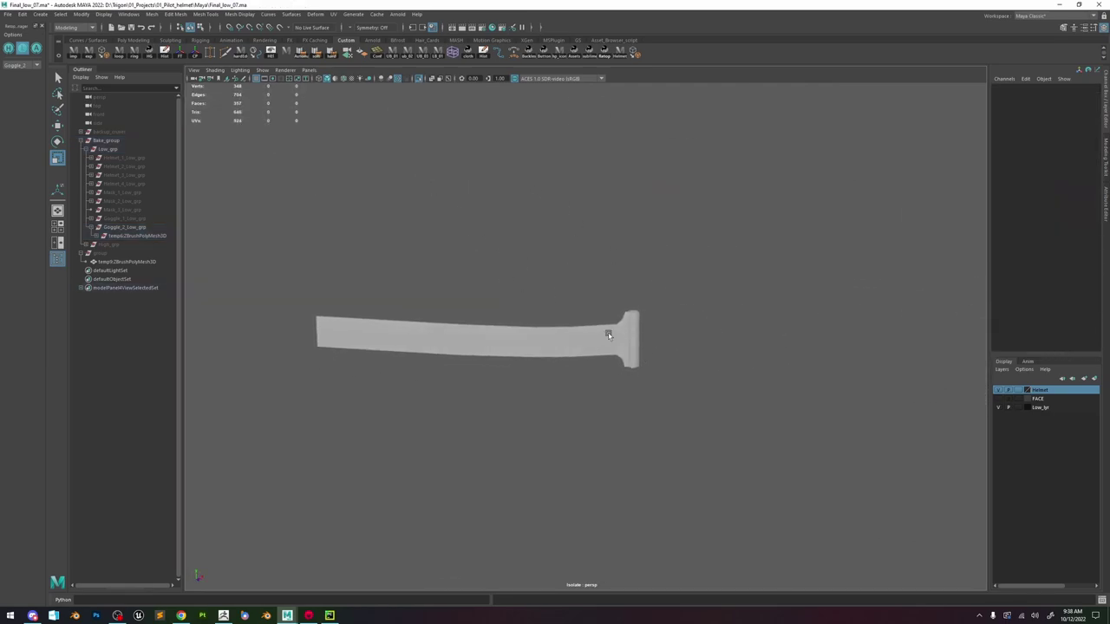
{"action": "left_click", "coordinate": [562, 330]}
{"action": "left_click", "coordinate": [126, 227]}
{"action": "key", "text": "space"}
{"action": "left_click", "coordinate": [482, 353]}
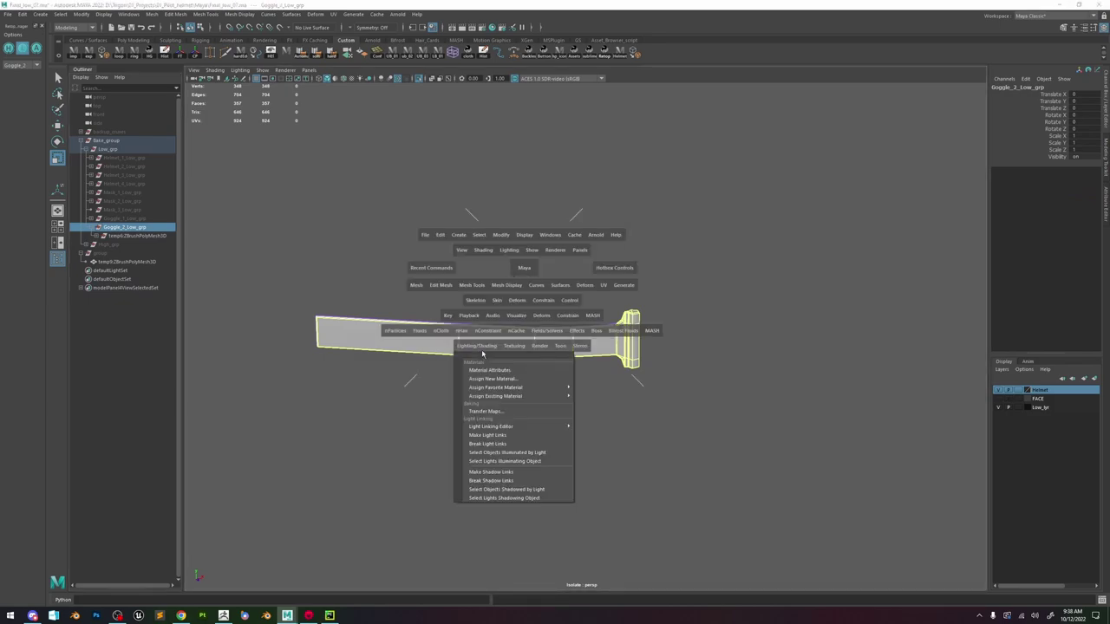
{"action": "mouse_move", "coordinate": [546, 396]}
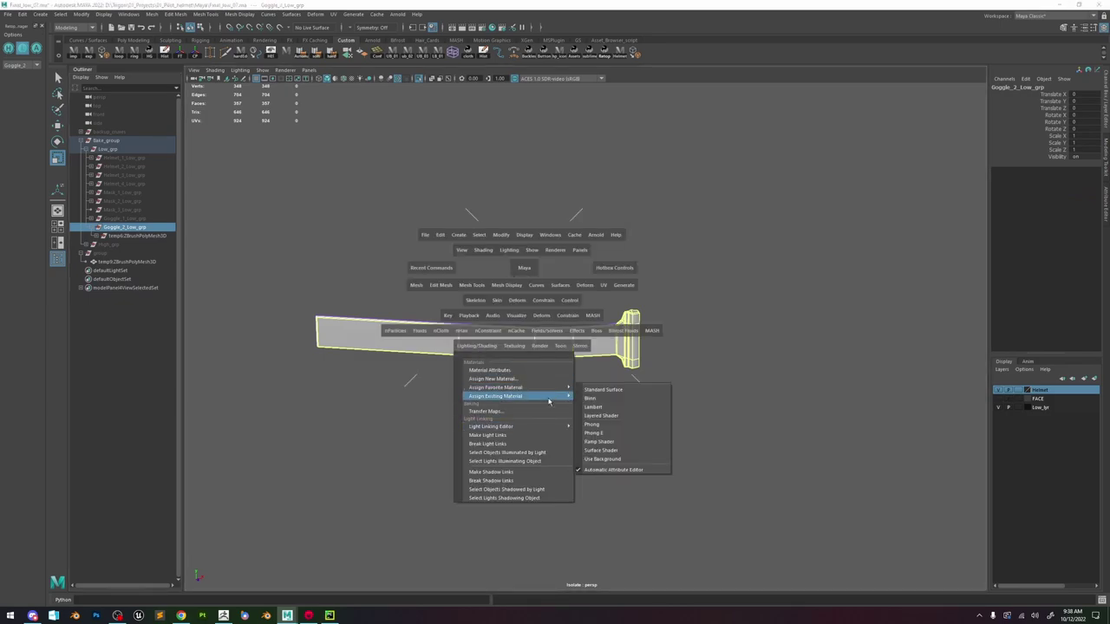
{"action": "left_click", "coordinate": [603, 406]}
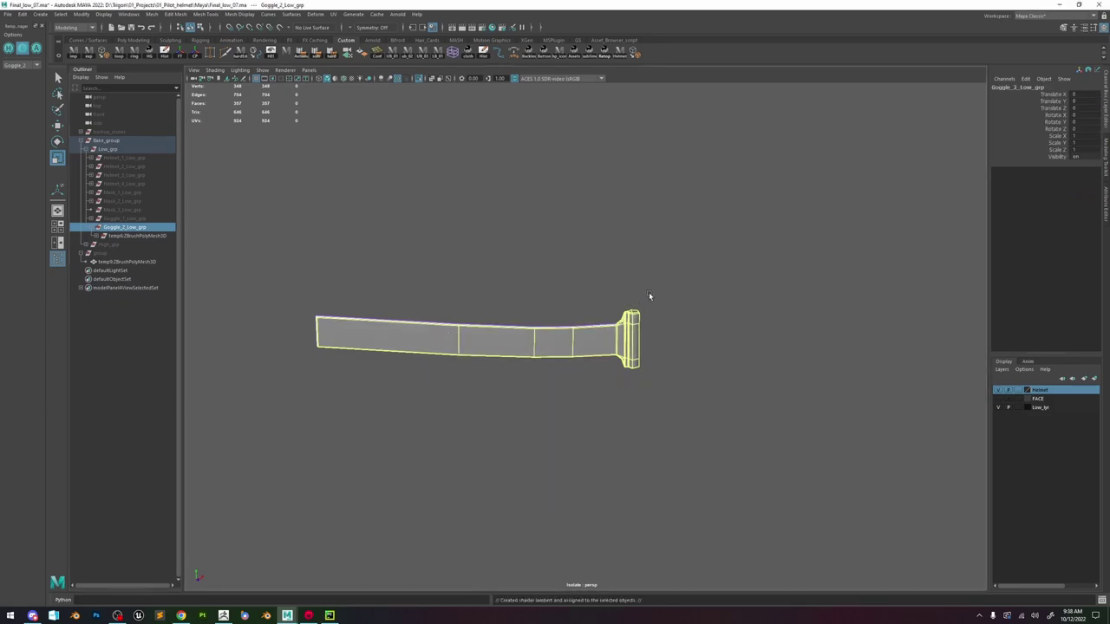
Harden the upper and lower border edges of the strap's flared section beside the hinge bar and inspect the shading.
{"action": "left_click", "coordinate": [635, 354]}
{"action": "right_click_drag", "start_coordinate": [635, 354], "coordinate": [710, 394], "text": "alt"}
{"action": "left_click_drag", "start_coordinate": [709, 395], "coordinate": [586, 353], "text": "alt"}
{"action": "left_click", "coordinate": [564, 335]}
{"action": "key", "text": "F10"}
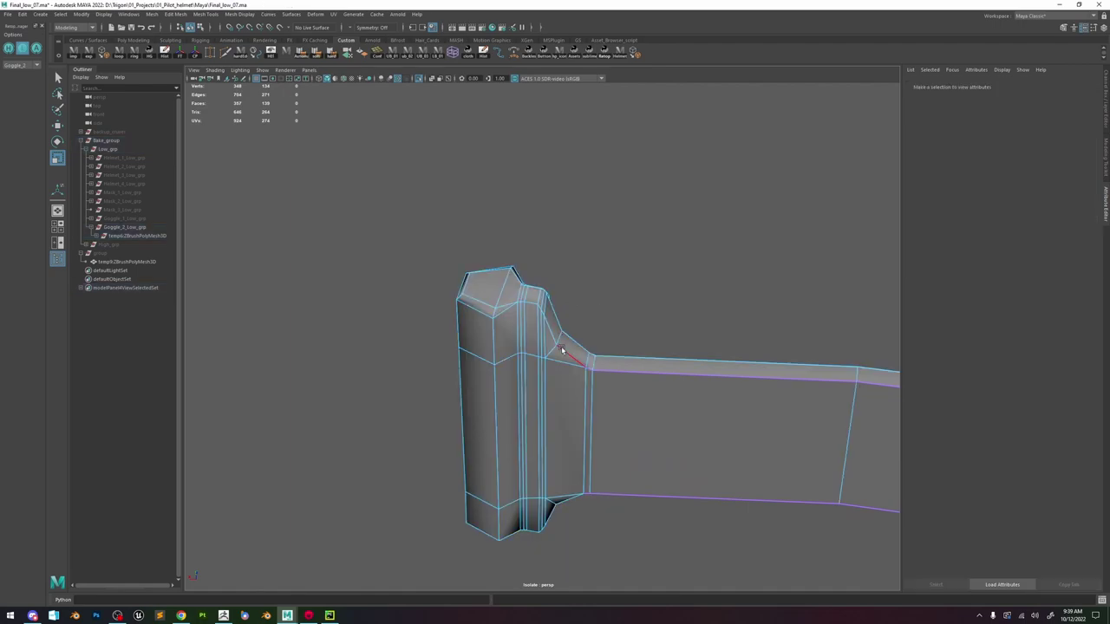
{"action": "double_click", "coordinate": [566, 353]}
{"action": "left_click_drag", "start_coordinate": [567, 431], "coordinate": [567, 368], "text": "alt"}
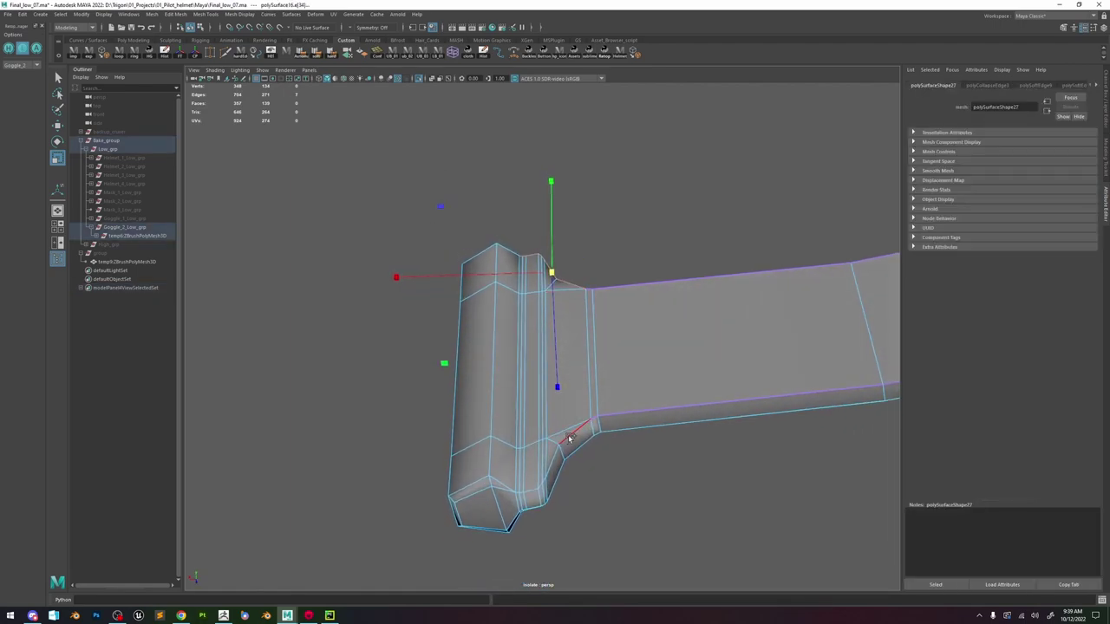
{"action": "double_click", "coordinate": [569, 439], "text": "shift"}
{"action": "right_click_drag", "start_coordinate": [557, 317], "coordinate": [657, 352], "text": "shift"}
{"action": "left_click_drag", "start_coordinate": [601, 287], "coordinate": [498, 364], "text": "alt"}
{"action": "right_click_drag", "start_coordinate": [496, 276], "coordinate": [595, 184]}
{"action": "left_click", "coordinate": [597, 184]}
{"action": "left_click_drag", "start_coordinate": [642, 332], "coordinate": [574, 320], "text": "alt"}
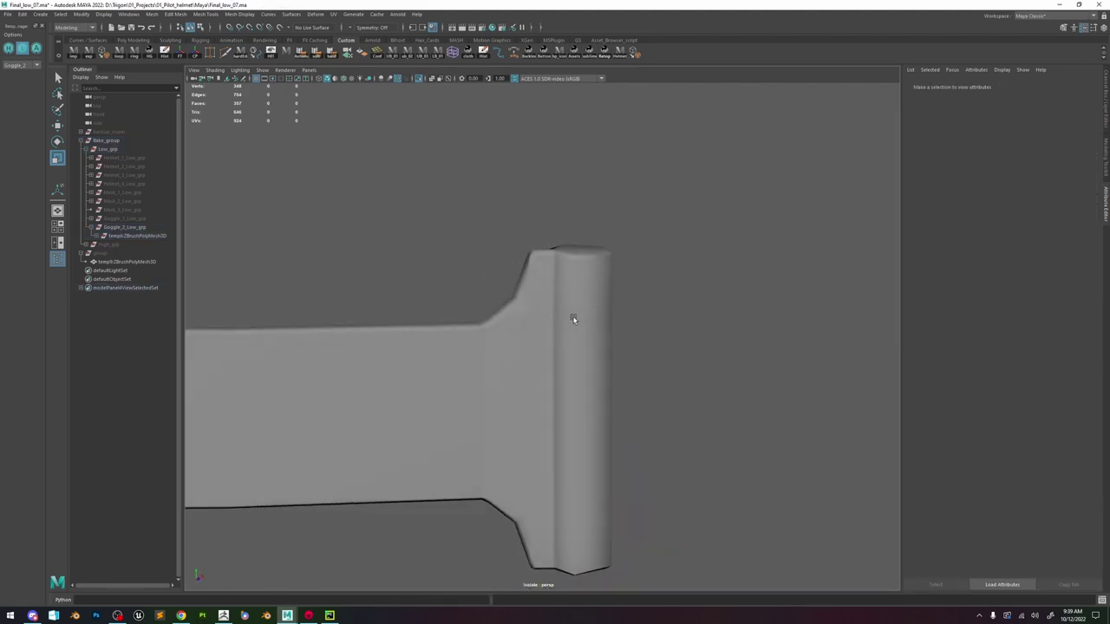
Show the Goggle_2 high-poly group, expand High_grp, turn off the isolated view and examine the strap and buckle.
{"action": "right_click_drag", "start_coordinate": [573, 320], "coordinate": [504, 245], "text": "alt"}
{"action": "left_click_drag", "start_coordinate": [520, 285], "coordinate": [642, 424], "text": "alt"}
{"action": "left_click", "coordinate": [572, 347]}
{"action": "left_click_drag", "start_coordinate": [572, 347], "coordinate": [598, 355], "text": "alt"}
{"action": "left_click", "coordinate": [11, 48]}
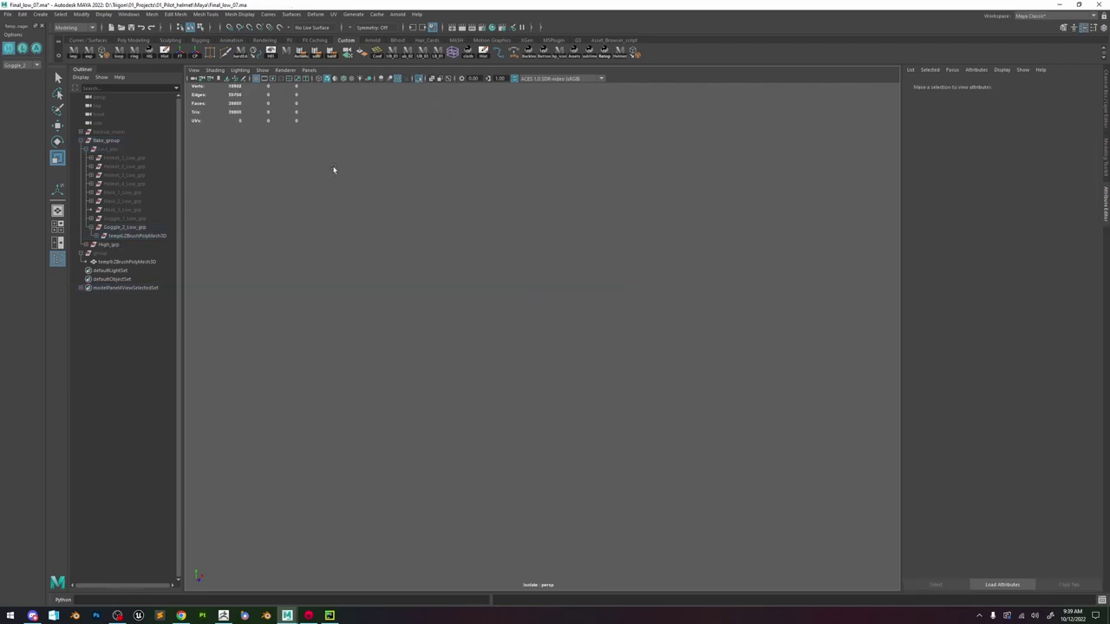
{"action": "left_click", "coordinate": [88, 246]}
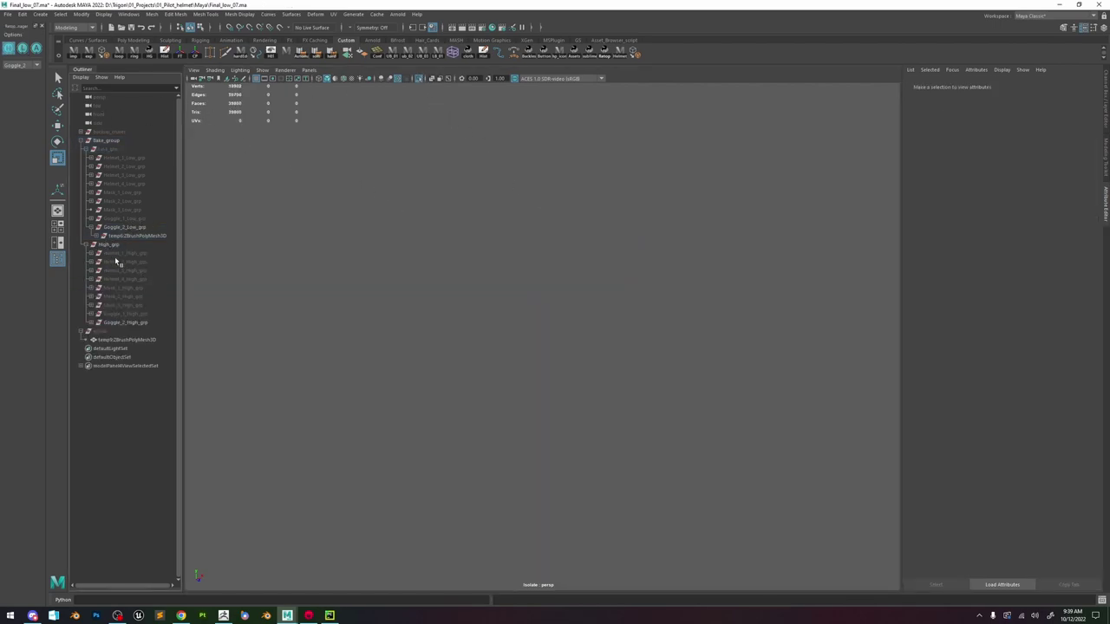
{"action": "left_click", "coordinate": [419, 78]}
{"action": "scroll", "coordinate": [585, 297], "scroll_direction": "up", "scroll_amount": 5}
{"action": "left_click_drag", "start_coordinate": [547, 293], "coordinate": [479, 267], "text": "alt"}
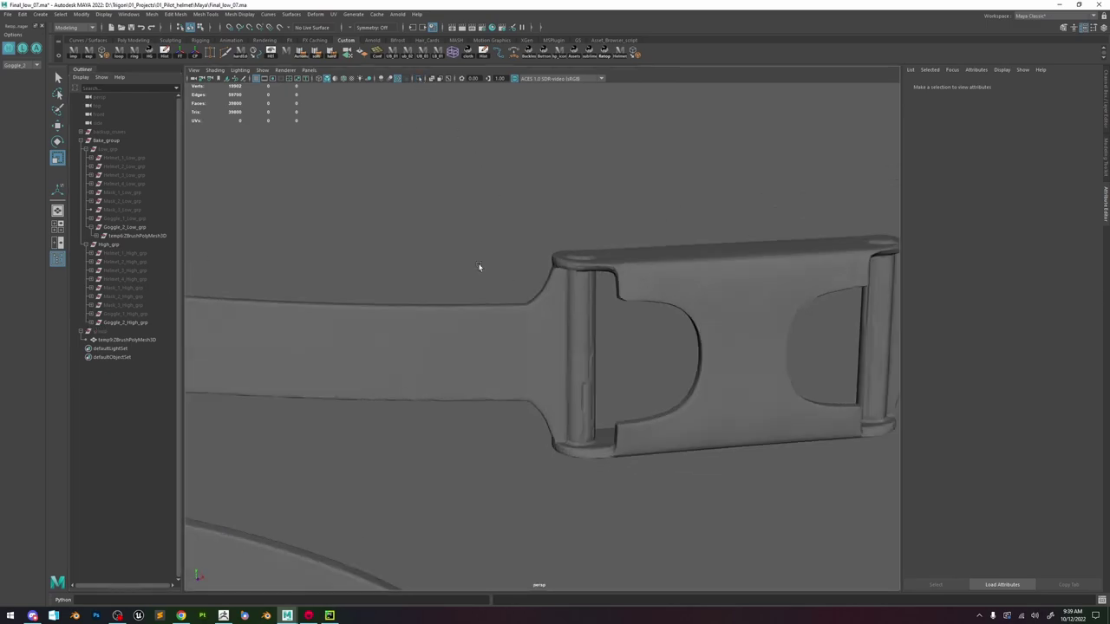
Compare the low-poly and high-poly versions of the strap's buckle end by alternating their visibility.
{"action": "left_click", "coordinate": [23, 49]}
{"action": "left_click", "coordinate": [8, 48]}
{"action": "left_click", "coordinate": [22, 48]}
{"action": "left_click", "coordinate": [9, 48]}
{"action": "left_click", "coordinate": [22, 49]}
{"action": "left_click", "coordinate": [8, 49]}
{"action": "left_click", "coordinate": [22, 49]}
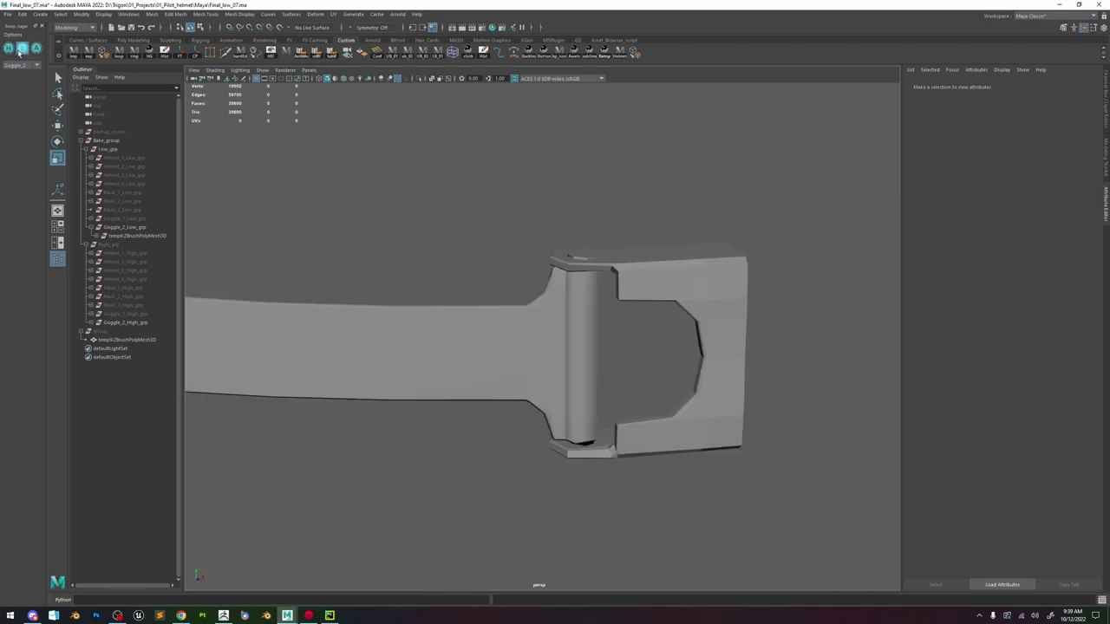
{"action": "left_click", "coordinate": [8, 49]}
{"action": "left_click", "coordinate": [23, 49]}
{"action": "left_click", "coordinate": [8, 48]}
{"action": "left_click", "coordinate": [22, 49]}
Soften all edges of the low-poly buckle mesh and clear the selection.
{"action": "scroll", "coordinate": [411, 240], "scroll_direction": "down", "scroll_amount": 5}
{"action": "scroll", "coordinate": [425, 250], "scroll_direction": "up", "scroll_amount": 5}
{"action": "left_click", "coordinate": [674, 297]}
{"action": "key", "text": "f"}
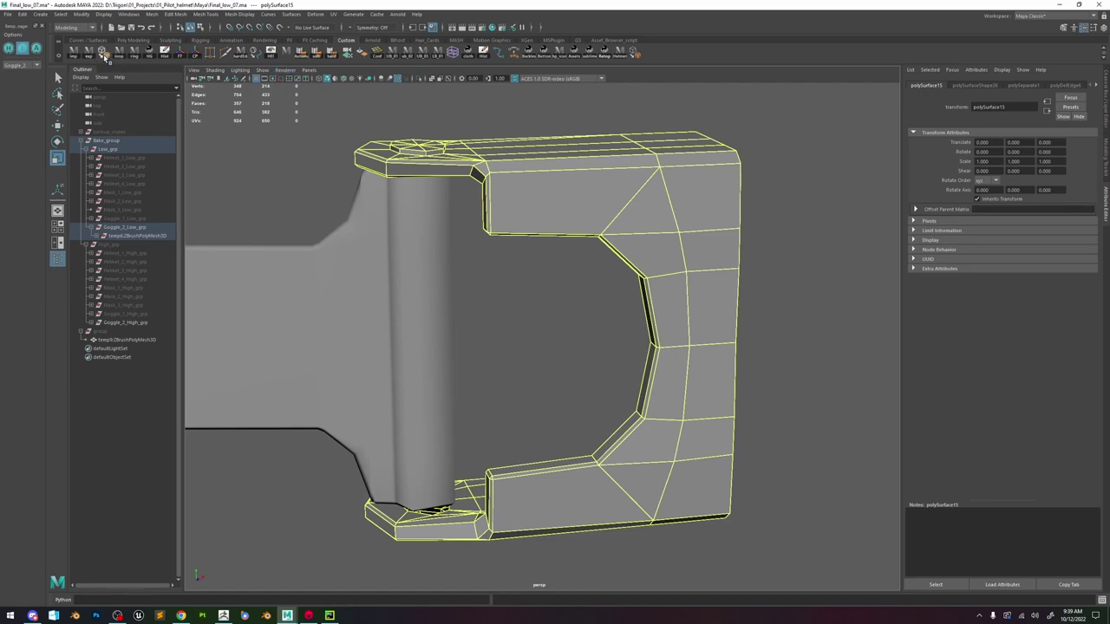
{"action": "left_click", "coordinate": [318, 56]}
{"action": "left_click", "coordinate": [621, 341]}
Compare where the strap's free end stops in the low-poly and high-poly versions.
{"action": "scroll", "coordinate": [515, 201], "scroll_direction": "down", "scroll_amount": 8}
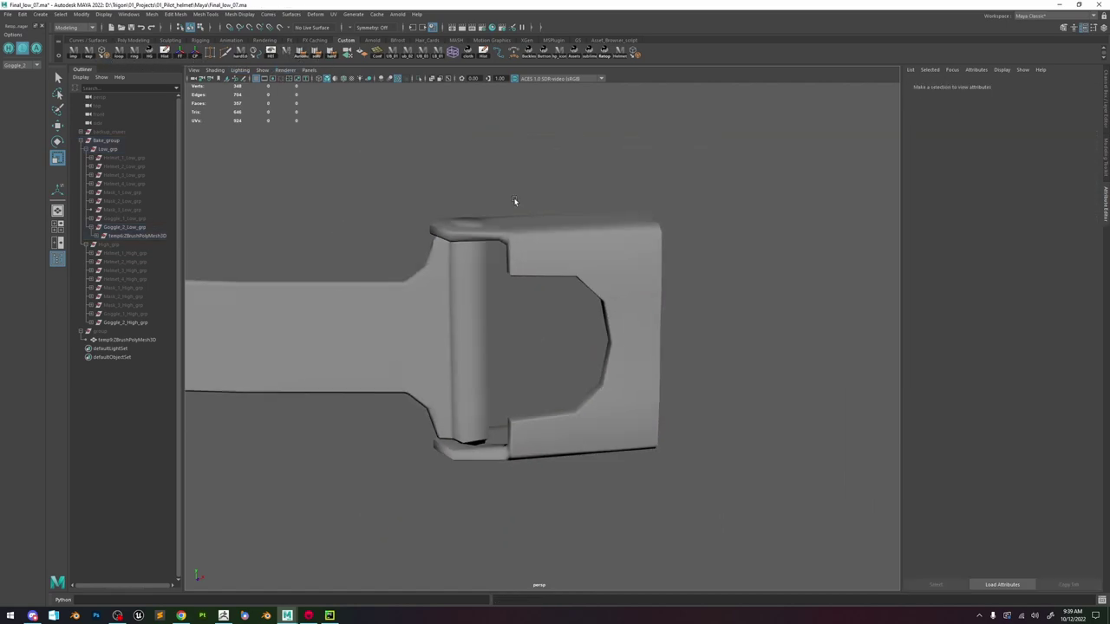
{"action": "left_click", "coordinate": [10, 51]}
{"action": "left_click", "coordinate": [21, 50]}
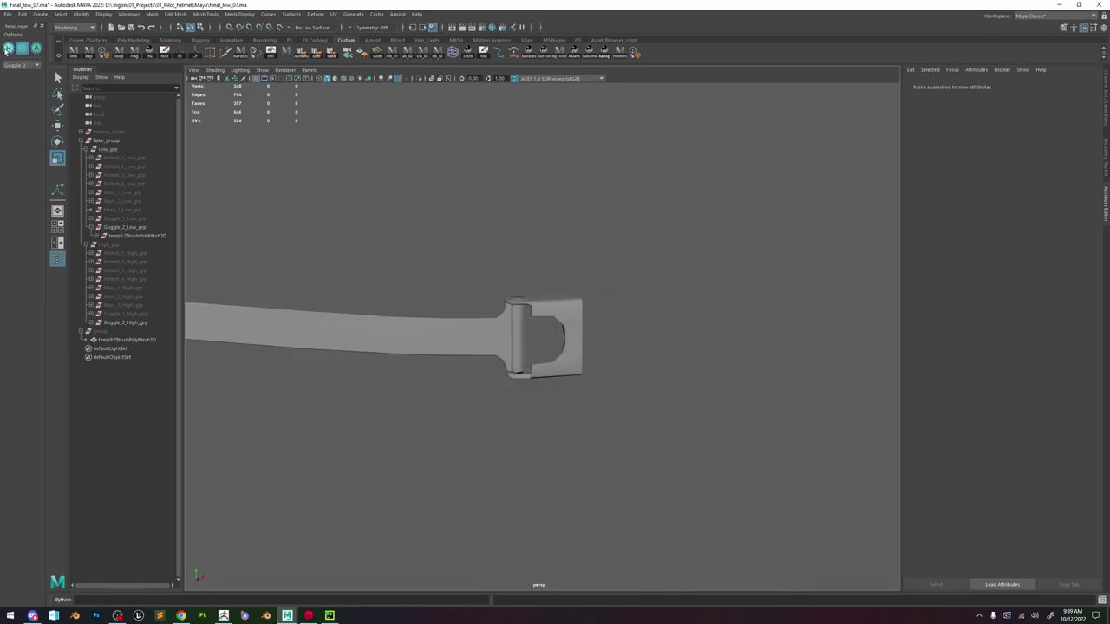
{"action": "left_click", "coordinate": [10, 50]}
{"action": "left_click", "coordinate": [19, 51]}
{"action": "middle_click_drag", "start_coordinate": [372, 244], "coordinate": [538, 246], "text": "alt"}
{"action": "right_click_drag", "start_coordinate": [538, 247], "coordinate": [309, 169], "text": "alt"}
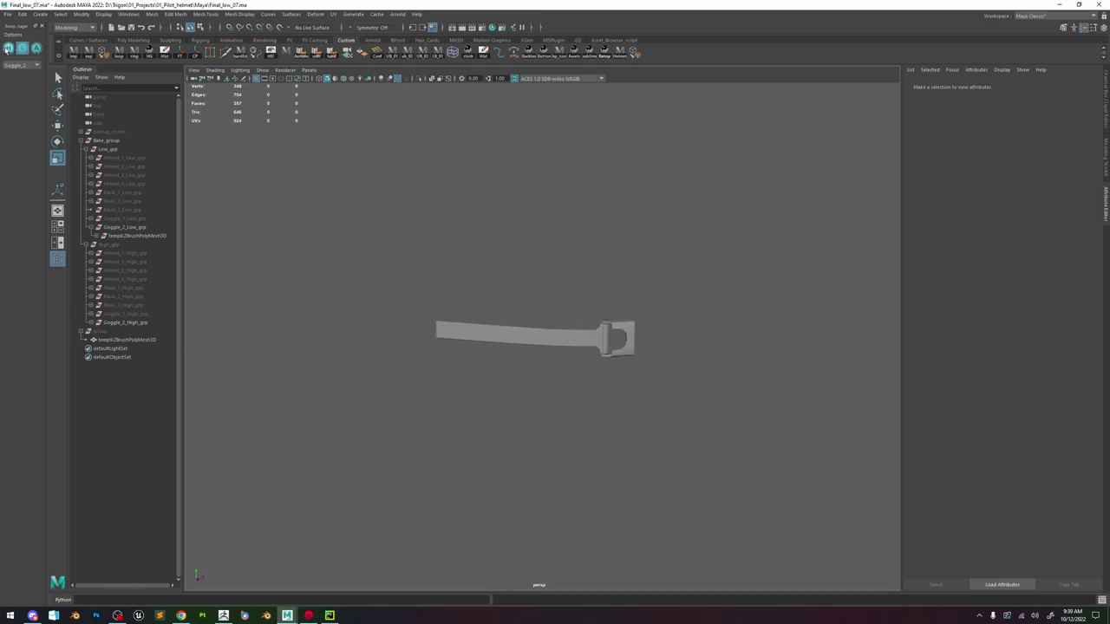
{"action": "left_click", "coordinate": [7, 49]}
{"action": "left_click_drag", "start_coordinate": [469, 318], "coordinate": [535, 361], "text": "alt"}
{"action": "right_click_drag", "start_coordinate": [535, 362], "coordinate": [635, 425], "text": "alt"}
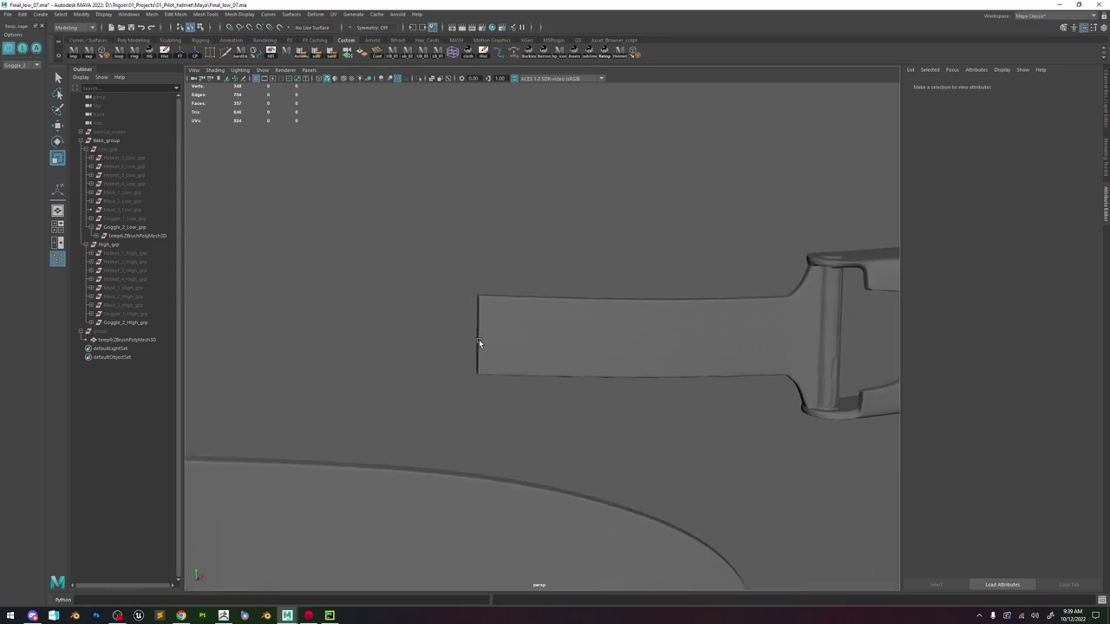
{"action": "left_click", "coordinate": [23, 49]}
{"action": "left_click", "coordinate": [436, 328]}
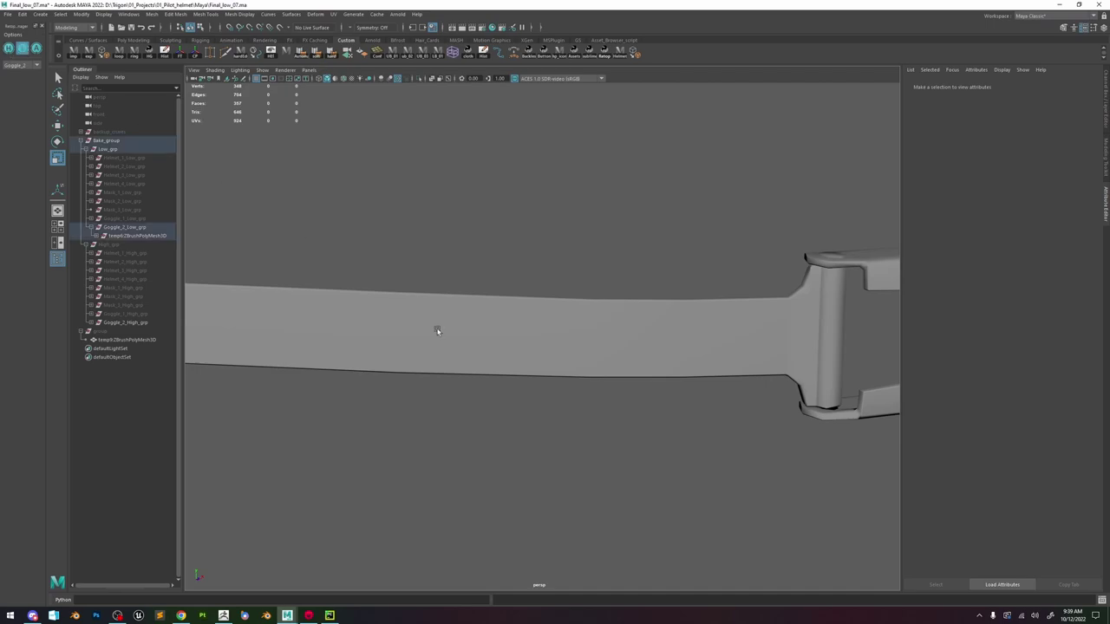
{"action": "left_click", "coordinate": [8, 48]}
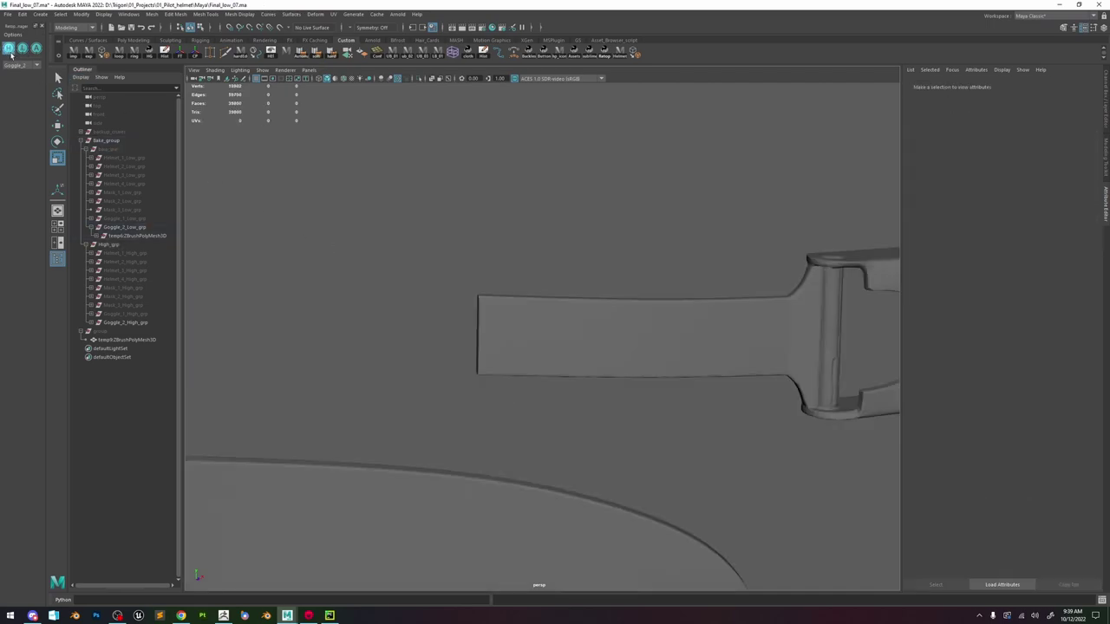
{"action": "left_click", "coordinate": [23, 49]}
Insert an edge loop across the low-poly strap where the high-poly strap ends, using Multi-Cut.
{"action": "left_click", "coordinate": [474, 358]}
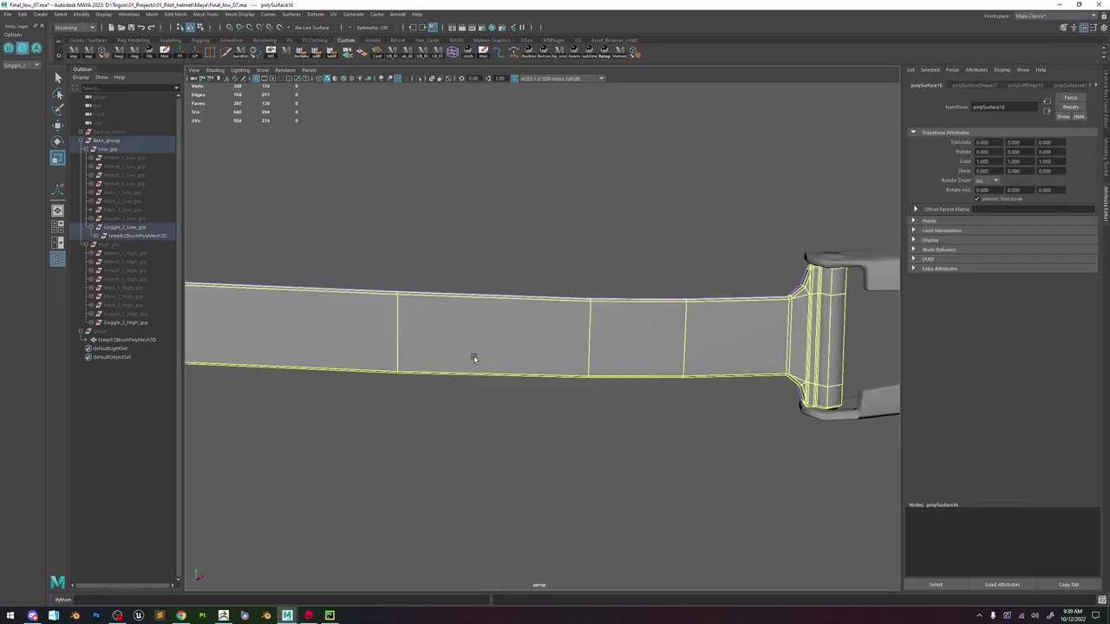
{"action": "key", "text": "ctrl+shift+x"}
{"action": "left_click", "coordinate": [398, 295]}
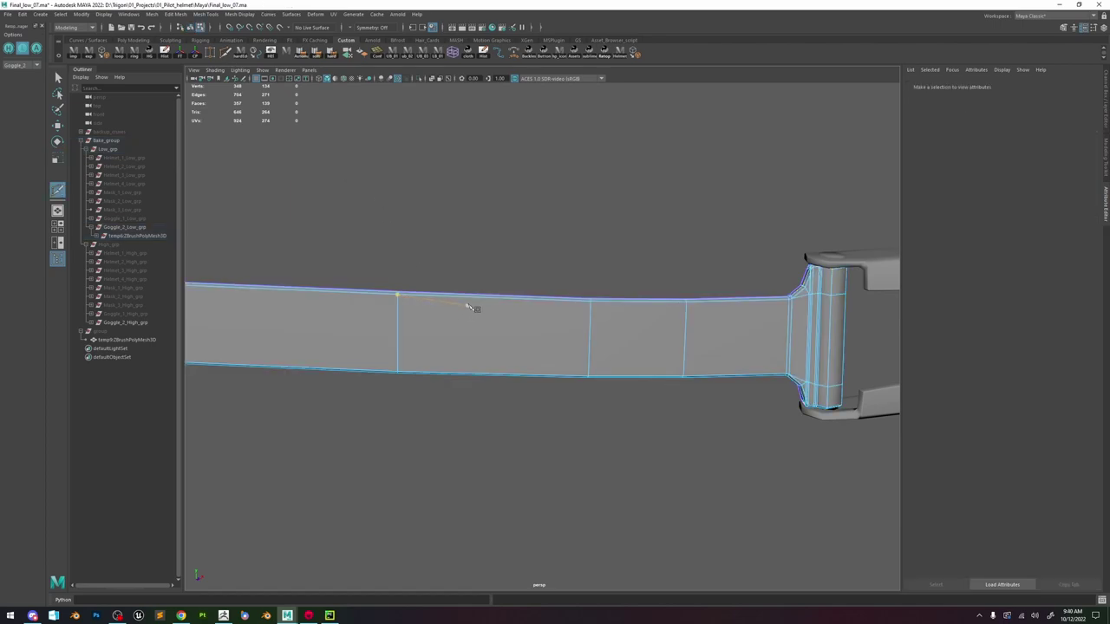
{"action": "left_click", "coordinate": [473, 373], "text": "ctrl"}
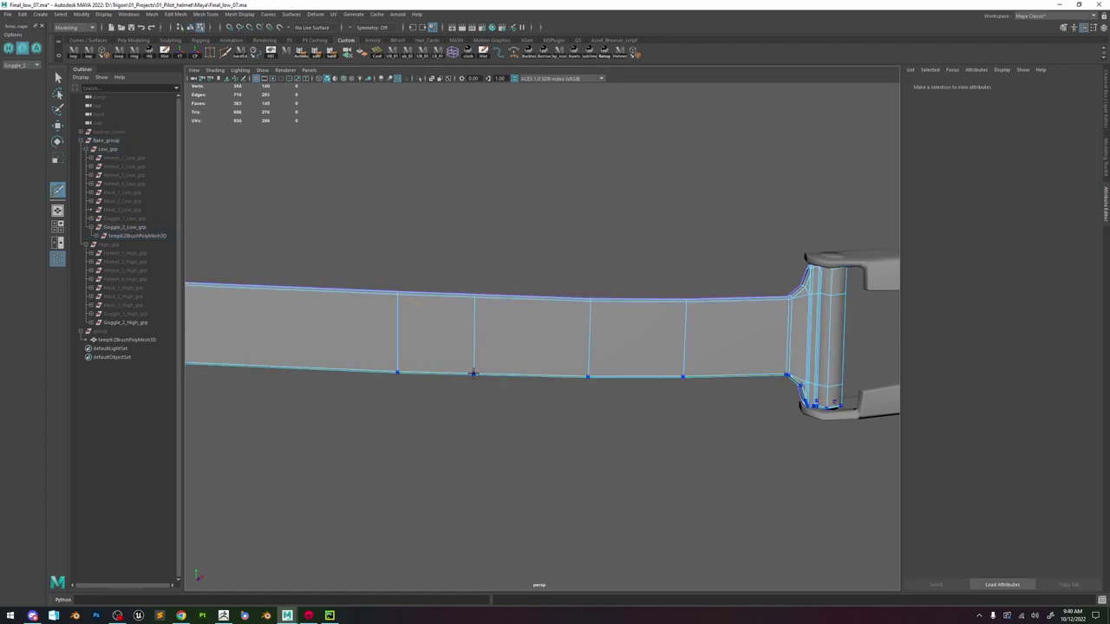
Delete the strap faces beyond the new edge loop so only the section next to the buckle remains.
{"action": "scroll", "coordinate": [503, 327], "scroll_direction": "down", "scroll_amount": 5}
{"action": "key", "text": "w"}
{"action": "right_click_drag", "start_coordinate": [492, 324], "coordinate": [497, 337]}
{"action": "left_click", "coordinate": [500, 301]}
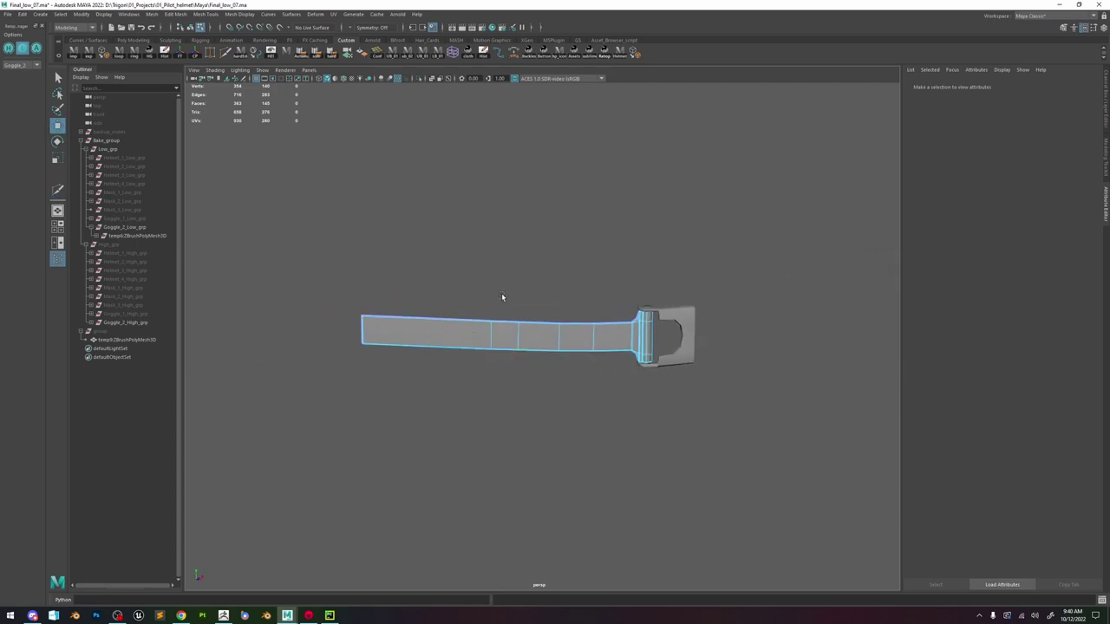
{"action": "left_click_drag", "start_coordinate": [362, 400], "coordinate": [362, 400]}
{"action": "key", "text": "Delete"}
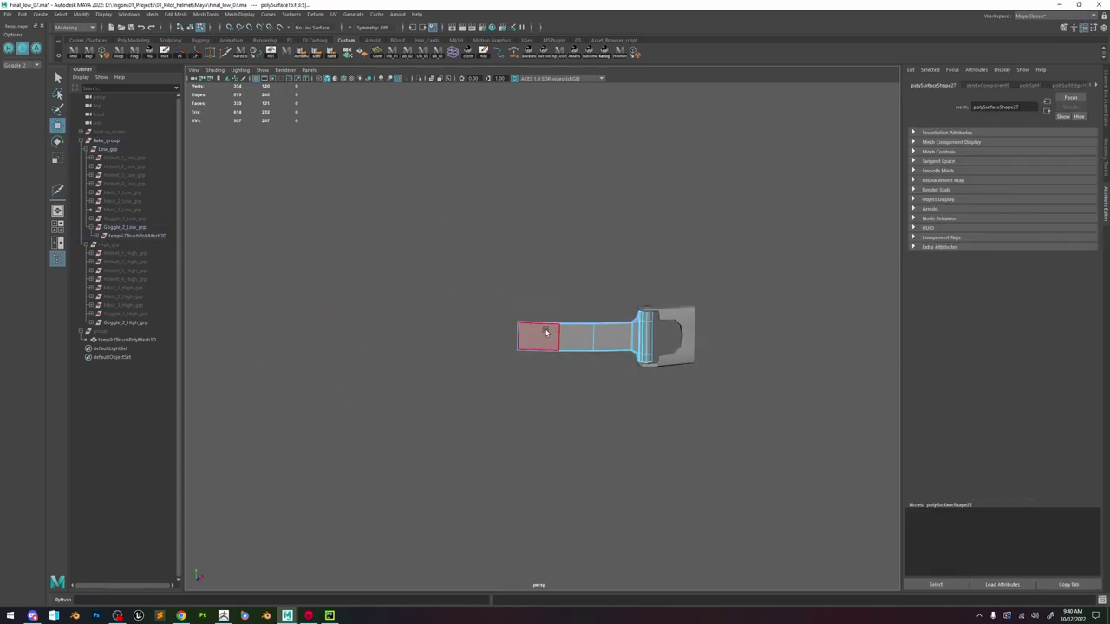
Select the border edge at the strap's cut end and compare its position with the high-poly strap.
{"action": "right_click_drag", "start_coordinate": [545, 342], "coordinate": [546, 319]}
{"action": "left_click", "coordinate": [521, 330]}
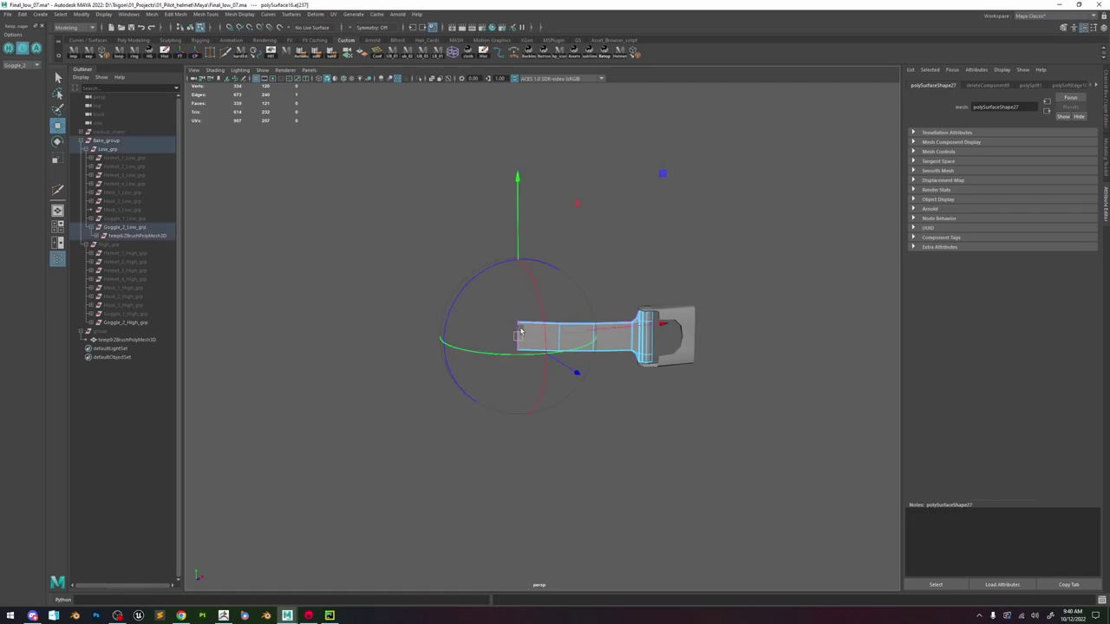
{"action": "key", "text": "f"}
{"action": "scroll", "coordinate": [521, 330], "scroll_direction": "down", "scroll_amount": 5}
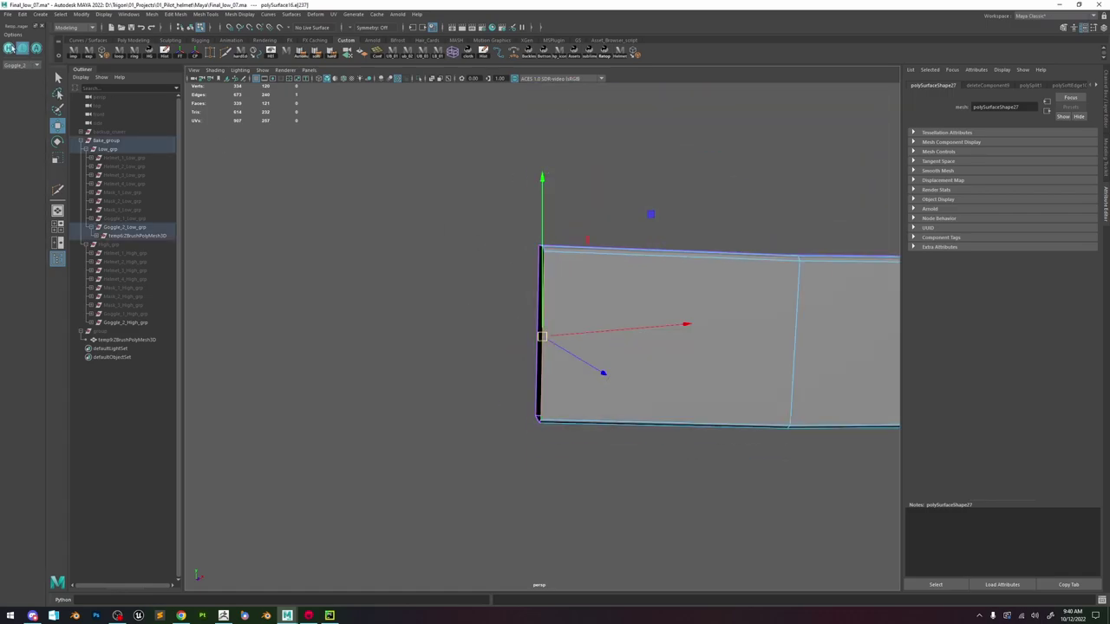
{"action": "left_click", "coordinate": [10, 49]}
{"action": "left_click", "coordinate": [22, 49]}
{"action": "left_click", "coordinate": [10, 49]}
{"action": "left_click", "coordinate": [23, 51]}
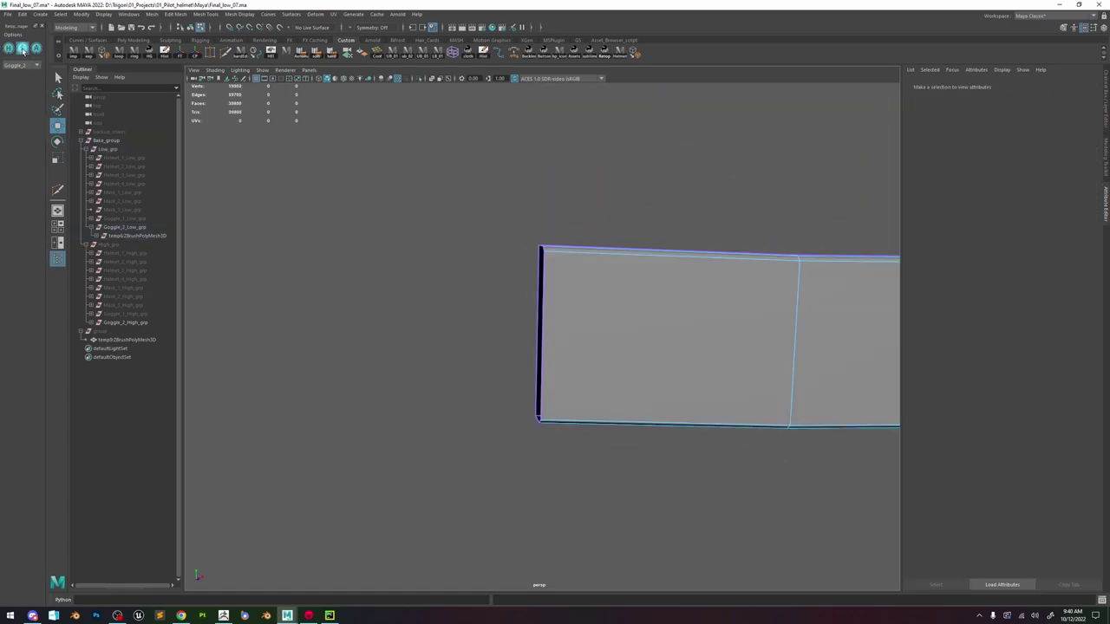
Bridge the two long border edges at the strap's open end and fill the remaining hole.
{"action": "left_click_drag", "start_coordinate": [548, 326], "coordinate": [544, 396], "text": "alt"}
{"action": "left_click", "coordinate": [543, 219]}
{"action": "right_click", "coordinate": [541, 418], "text": "shift"}
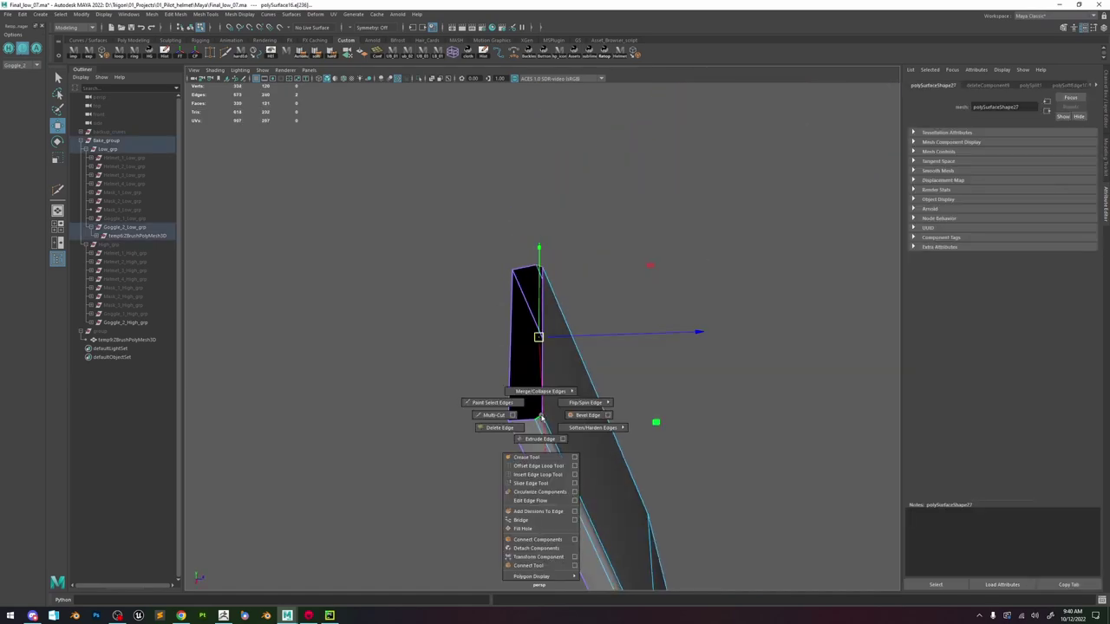
{"action": "left_click", "coordinate": [545, 519]}
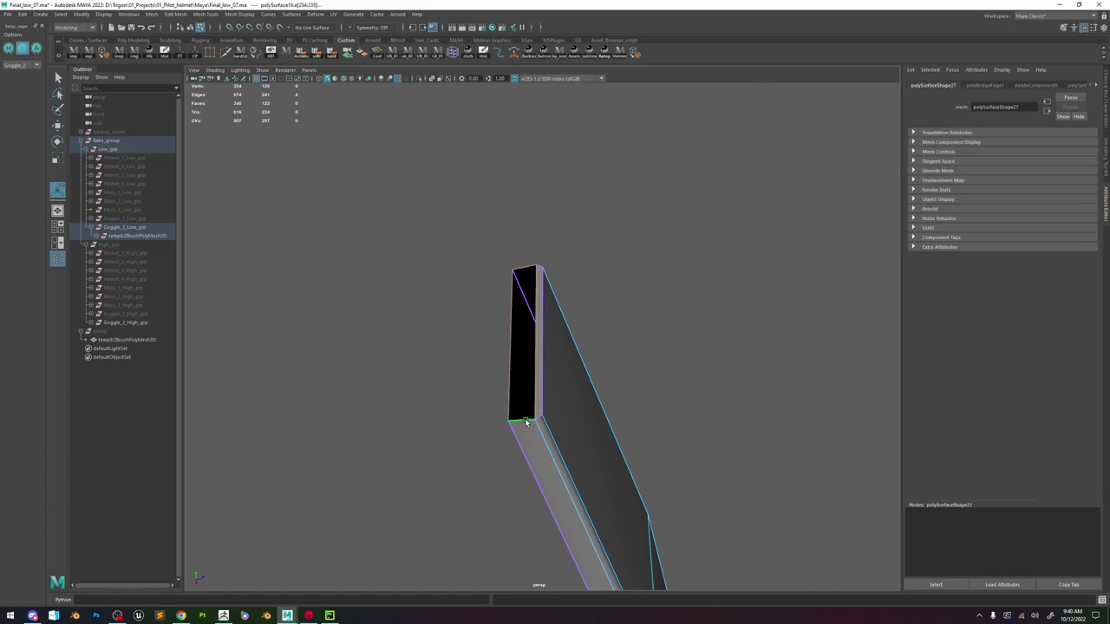
{"action": "right_click", "coordinate": [539, 367], "text": "shift"}
{"action": "left_click", "coordinate": [541, 471]}
{"action": "left_click_drag", "start_coordinate": [541, 471], "coordinate": [571, 257], "text": "alt"}
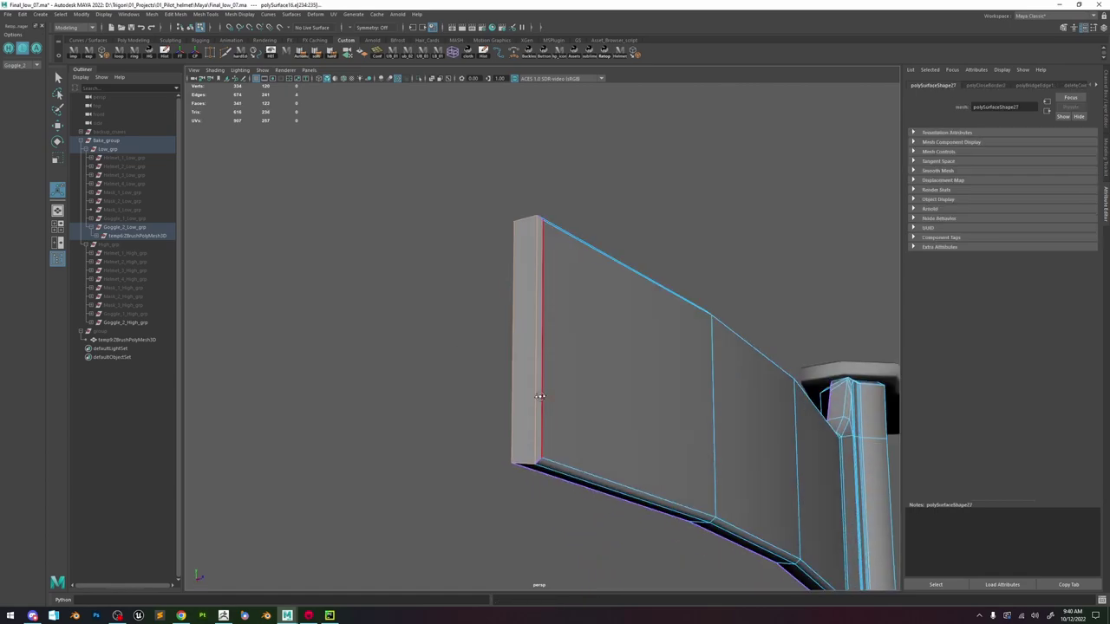
Set the edge smoothing around the strap's new end cap and inspect the shading in object mode.
{"action": "right_click_drag", "start_coordinate": [571, 258], "coordinate": [638, 190]}
{"action": "key", "text": "q"}
{"action": "left_click", "coordinate": [637, 191]}
{"action": "left_click_drag", "start_coordinate": [635, 195], "coordinate": [572, 244], "text": "alt"}
{"action": "left_click", "coordinate": [590, 276]}
{"action": "right_click_drag", "start_coordinate": [572, 243], "coordinate": [610, 156]}
{"action": "left_click", "coordinate": [541, 246]}
{"action": "left_click", "coordinate": [609, 157]}
{"action": "left_click", "coordinate": [570, 230]}
{"action": "left_click_drag", "start_coordinate": [570, 231], "coordinate": [666, 295], "text": "alt"}
{"action": "left_click", "coordinate": [572, 288]}
{"action": "left_click_drag", "start_coordinate": [571, 288], "coordinate": [473, 282], "text": "alt"}
{"action": "left_click_drag", "start_coordinate": [553, 270], "coordinate": [450, 208]}
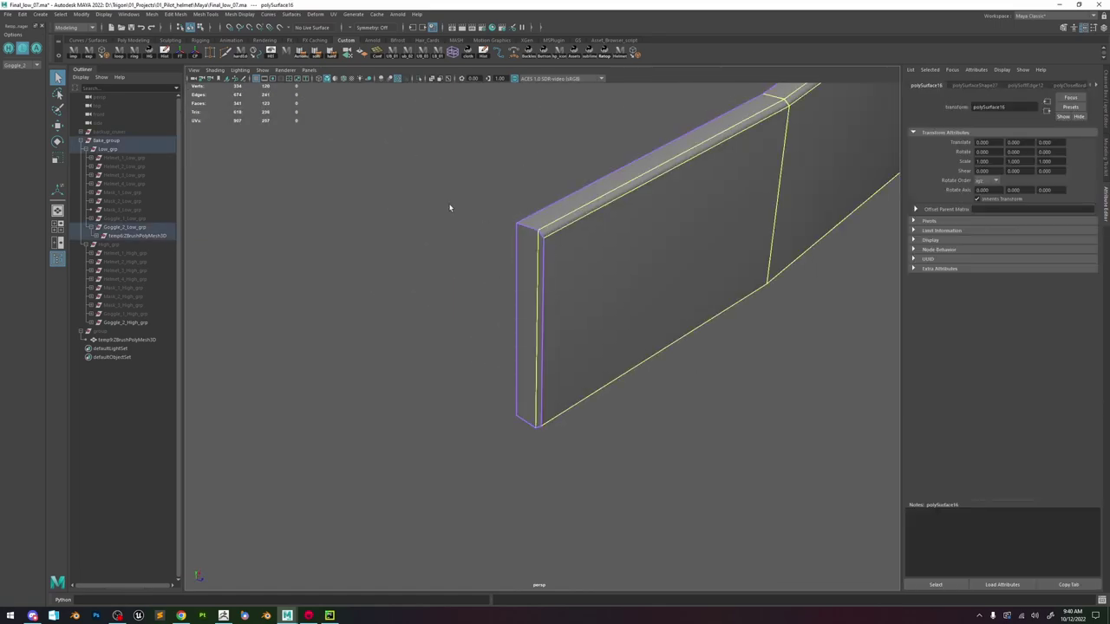
Show high and low poly together, select the two strap end-cap faces and scale them flat.
{"action": "left_click", "coordinate": [36, 49]}
{"action": "left_click_drag", "start_coordinate": [520, 279], "coordinate": [458, 244], "text": "alt"}
{"action": "right_click_drag", "start_coordinate": [482, 227], "coordinate": [482, 257]}
{"action": "left_click_drag", "start_coordinate": [482, 257], "coordinate": [538, 278], "text": "alt"}
{"action": "left_click", "coordinate": [532, 265]}
{"action": "left_click", "coordinate": [542, 270], "text": "shift"}
{"action": "key", "text": "r"}
{"action": "right_click_drag", "start_coordinate": [541, 262], "coordinate": [593, 265], "text": "ctrl+shift"}
{"action": "left_click_drag", "start_coordinate": [578, 285], "coordinate": [540, 295], "text": "alt"}
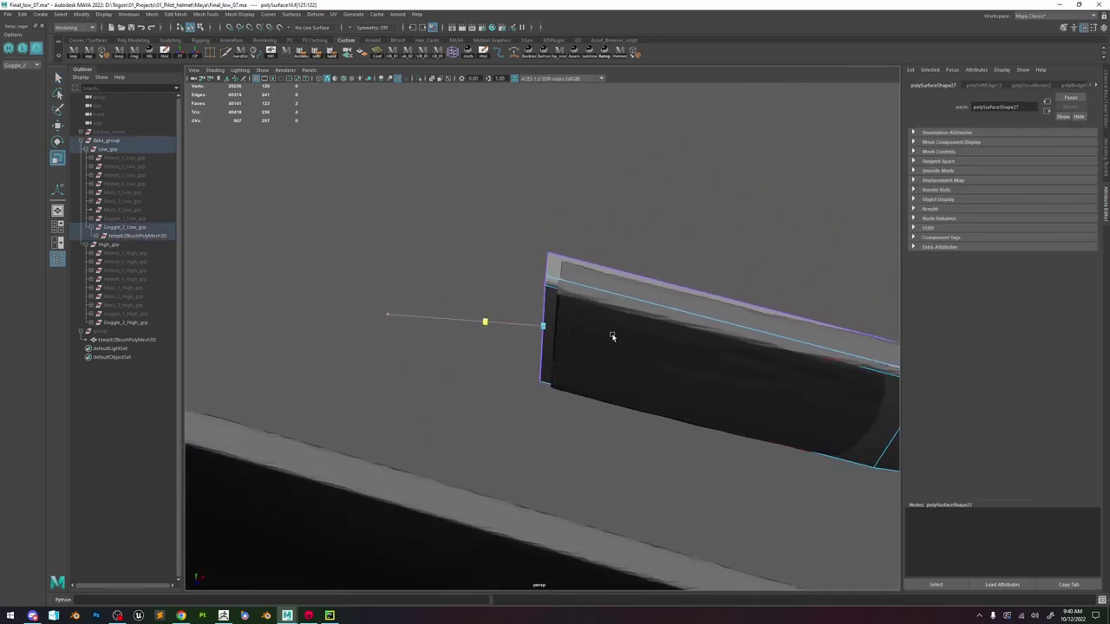
Move the strap's end-cap faces to line up with the end of the high-poly strap.
{"action": "right_click_drag", "start_coordinate": [558, 327], "coordinate": [593, 313], "text": "ctrl+shift"}
{"action": "left_click_drag", "start_coordinate": [512, 327], "coordinate": [526, 328]}
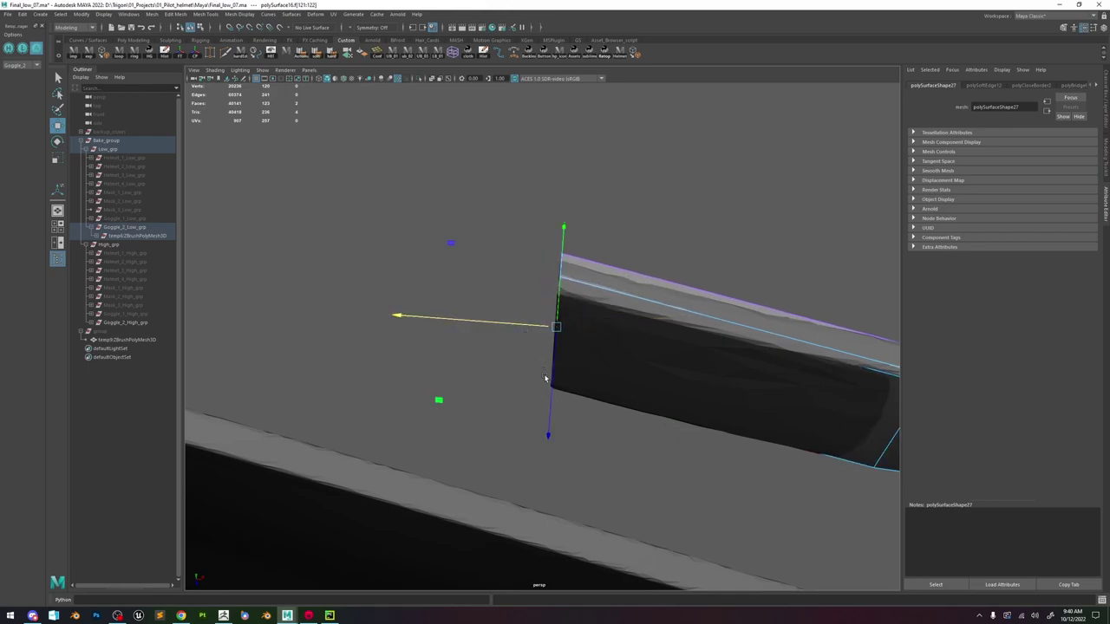
{"action": "left_click_drag", "start_coordinate": [551, 375], "coordinate": [550, 390]}
{"action": "key", "text": "ctrl+z"}
{"action": "left_click_drag", "start_coordinate": [553, 351], "coordinate": [587, 324], "text": "alt"}
{"action": "right_click_drag", "start_coordinate": [586, 325], "coordinate": [547, 322], "text": "ctrl+shift"}
{"action": "left_click_drag", "start_coordinate": [548, 321], "coordinate": [542, 364], "text": "alt"}
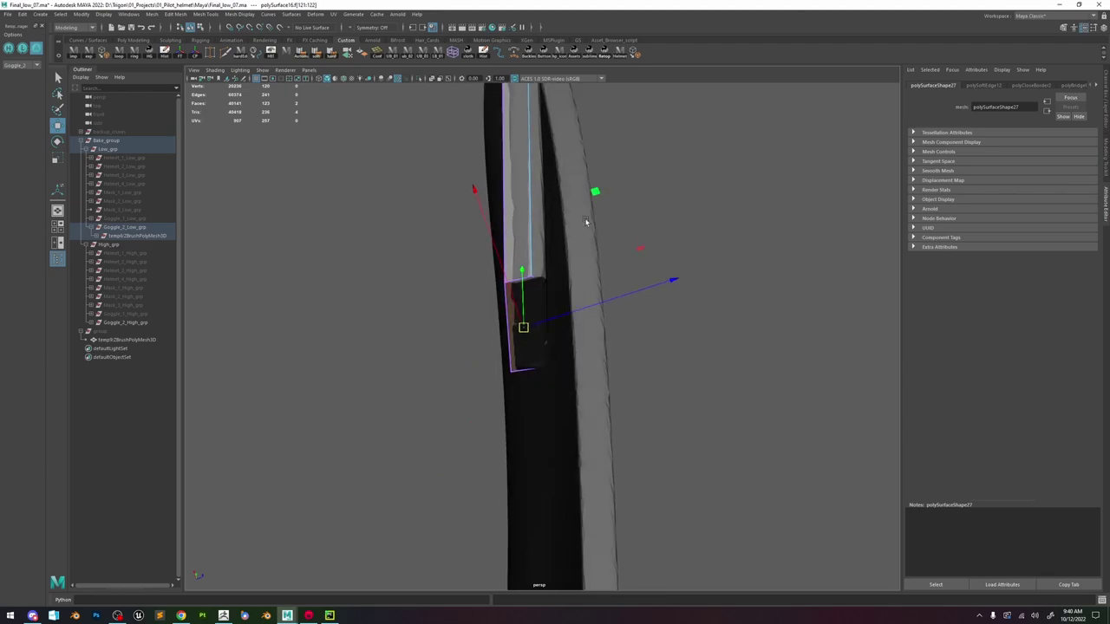
{"action": "left_click_drag", "start_coordinate": [595, 191], "coordinate": [535, 312]}
{"action": "scroll", "coordinate": [607, 199], "scroll_direction": "down", "scroll_amount": 3}
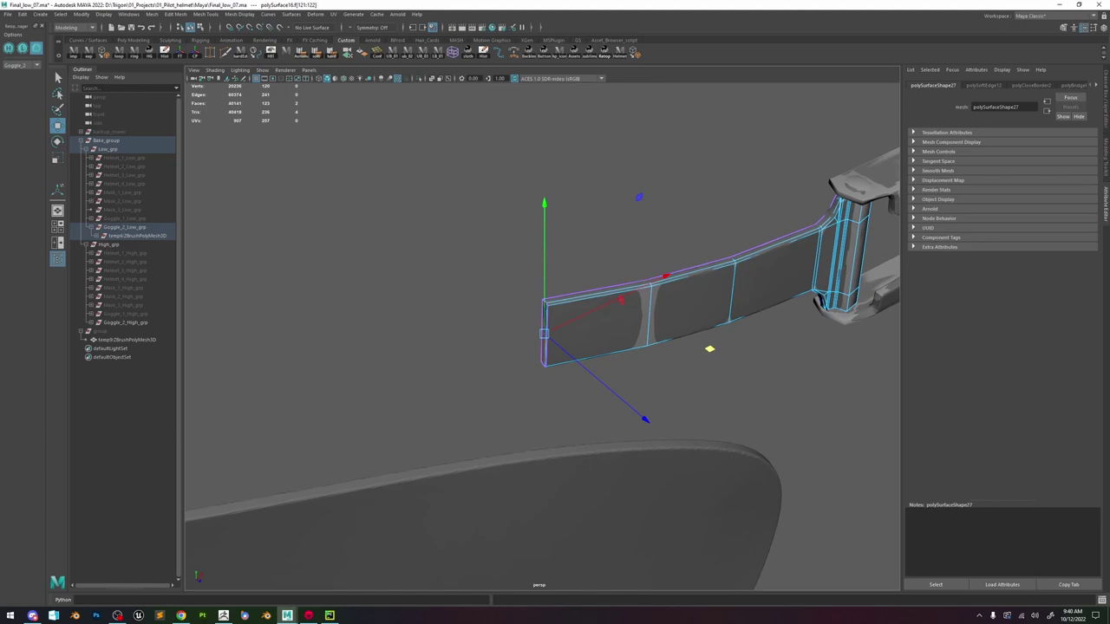
Examine the hinge bar and flared strap section inside the buckle, against the high poly and in isolation.
{"action": "scroll", "coordinate": [766, 268], "scroll_direction": "down", "scroll_amount": 2}
{"action": "middle_click_drag", "start_coordinate": [828, 233], "coordinate": [634, 255], "text": "alt"}
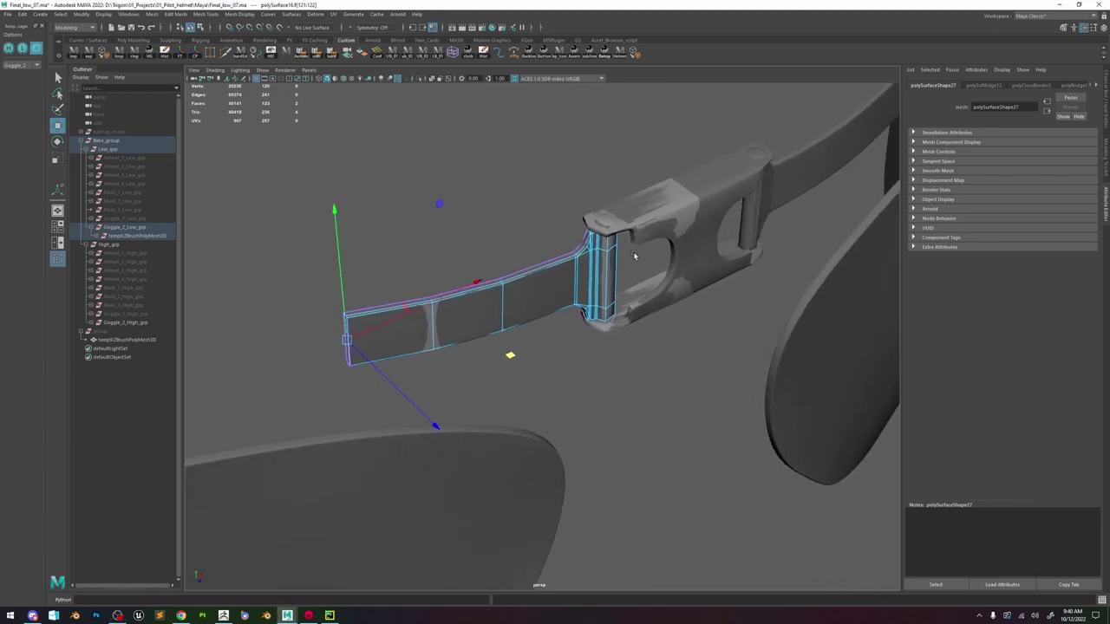
{"action": "left_click", "coordinate": [613, 250]}
{"action": "key", "text": "f"}
{"action": "scroll", "coordinate": [640, 261], "scroll_direction": "down", "scroll_amount": 7}
{"action": "left_click_drag", "start_coordinate": [643, 289], "coordinate": [631, 350], "text": "alt"}
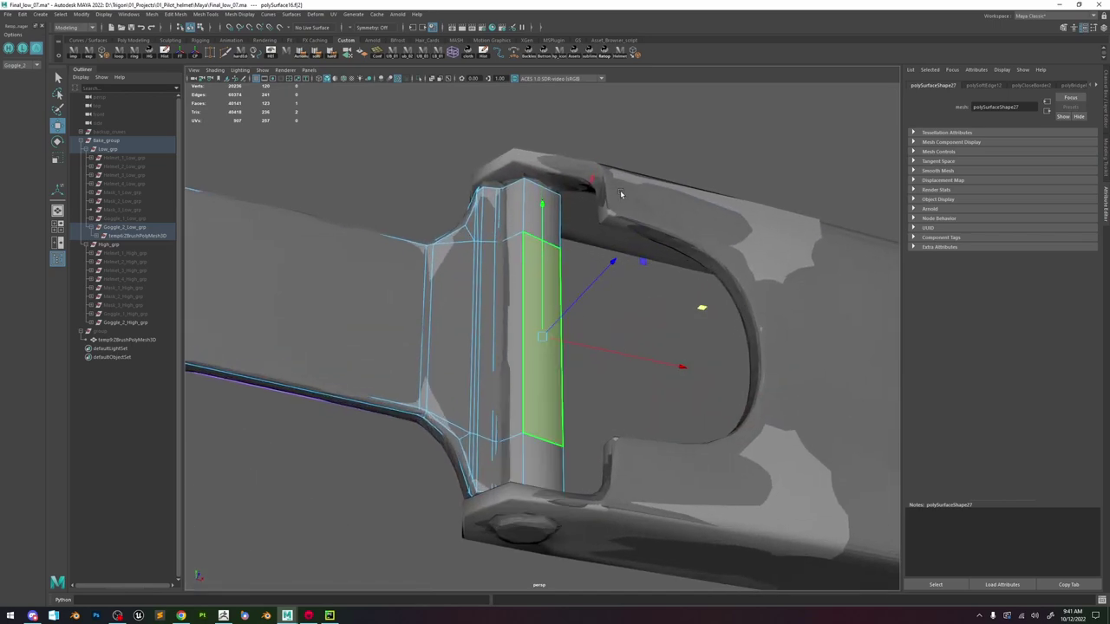
{"action": "key", "text": "F8"}
{"action": "left_click", "coordinate": [415, 79]}
{"action": "left_click_drag", "start_coordinate": [562, 231], "coordinate": [500, 146], "text": "alt"}
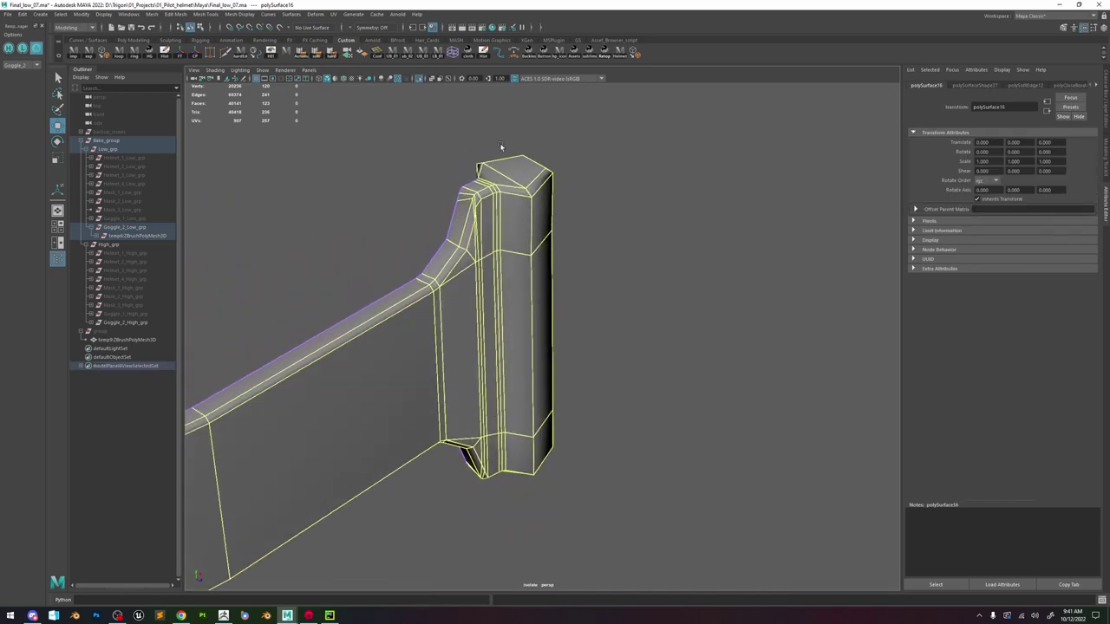
{"action": "left_click", "coordinate": [418, 79]}
{"action": "mouse_move", "coordinate": [485, 260]}
{"action": "left_mouse_down", "text": "alt"}
{"action": "mouse_move", "coordinate": [456, 281]}
{"action": "mouse_move", "coordinate": [498, 250]}
{"action": "left_mouse_up", "text": "alt"}
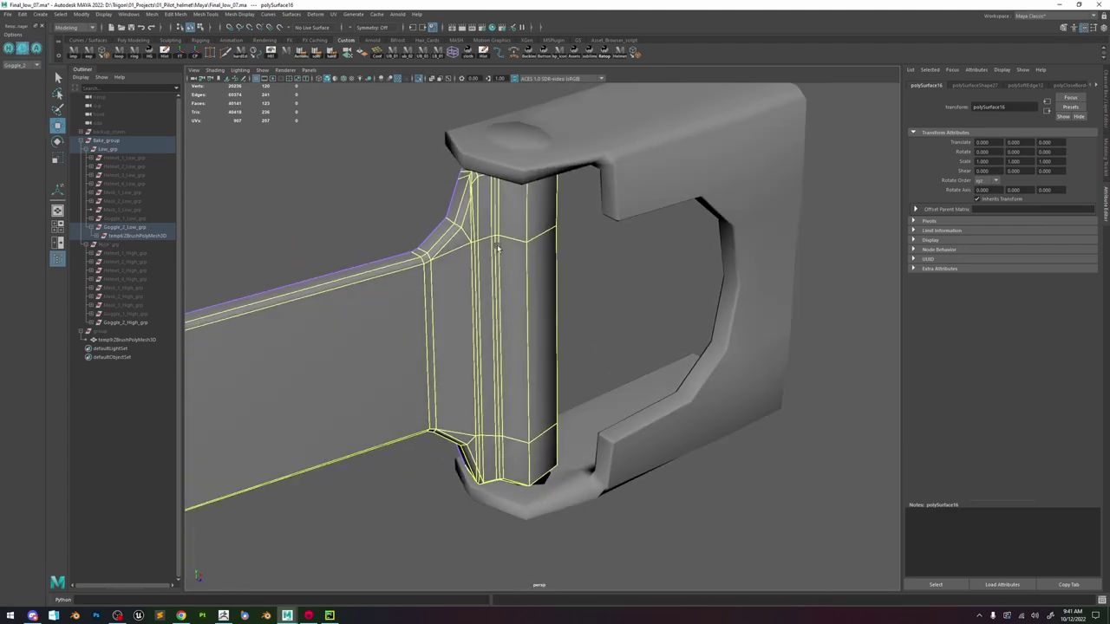
{"action": "left_click", "coordinate": [621, 298]}
{"action": "left_click", "coordinate": [520, 256]}
Delete two redundant vertical edge loops from the strap, one beside the flare and one along the hinge bar.
{"action": "middle_click_drag", "start_coordinate": [520, 256], "coordinate": [676, 455], "text": "alt"}
{"action": "scroll", "coordinate": [677, 456], "scroll_direction": "up", "scroll_amount": 4}
{"action": "left_click_drag", "start_coordinate": [677, 455], "coordinate": [667, 330], "text": "alt"}
{"action": "right_click_drag", "start_coordinate": [657, 313], "coordinate": [639, 265]}
{"action": "left_click", "coordinate": [621, 289]}
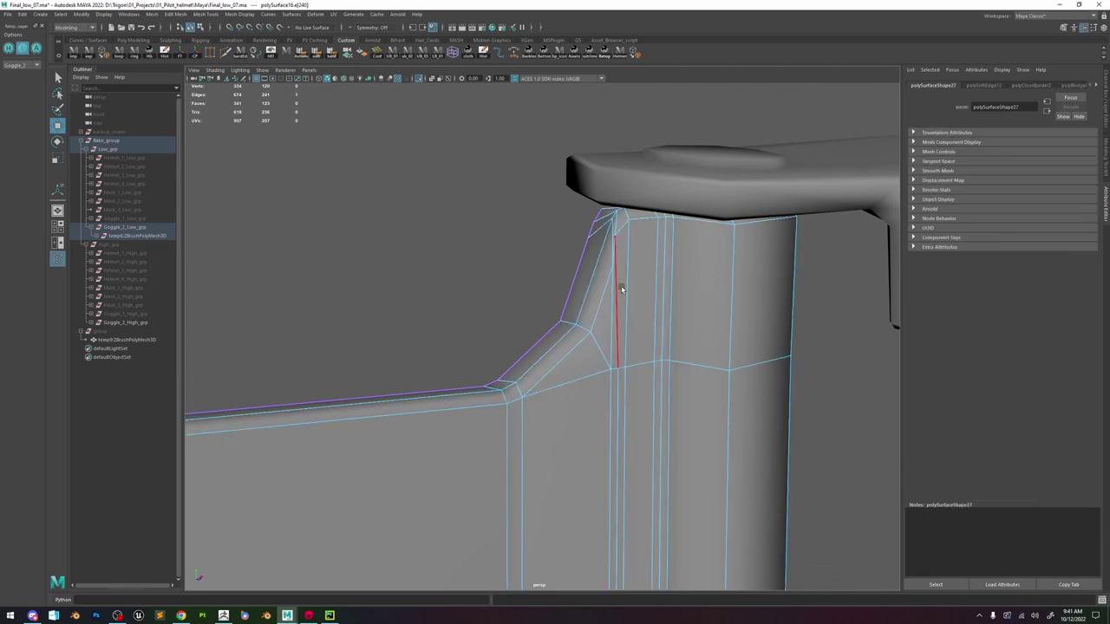
{"action": "key", "text": "ctrl+Delete"}
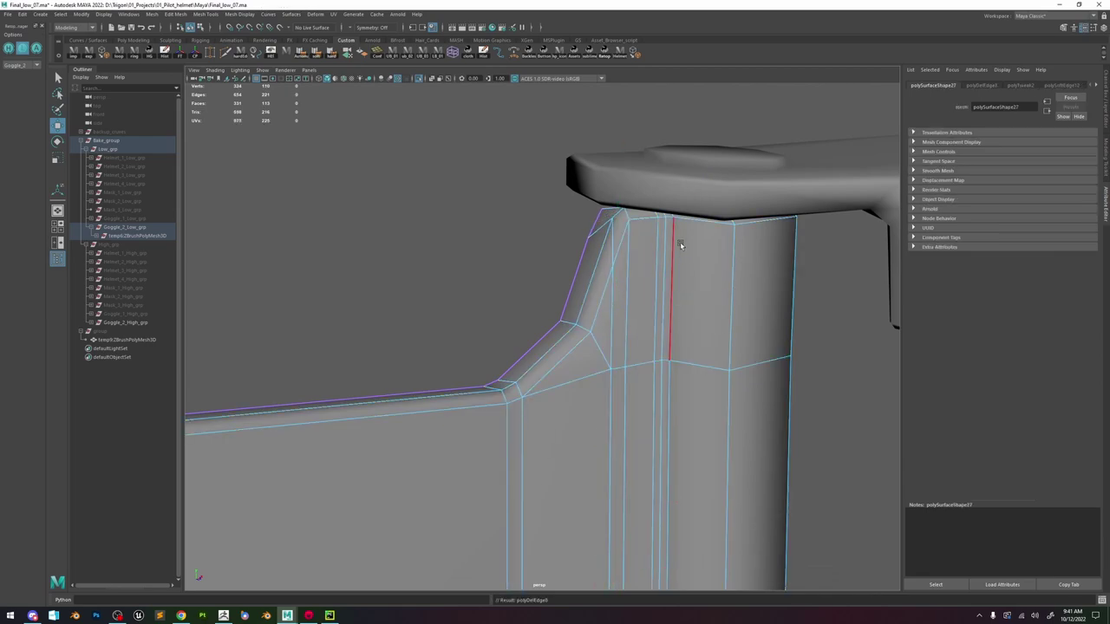
{"action": "key", "text": "ctrl+Delete"}
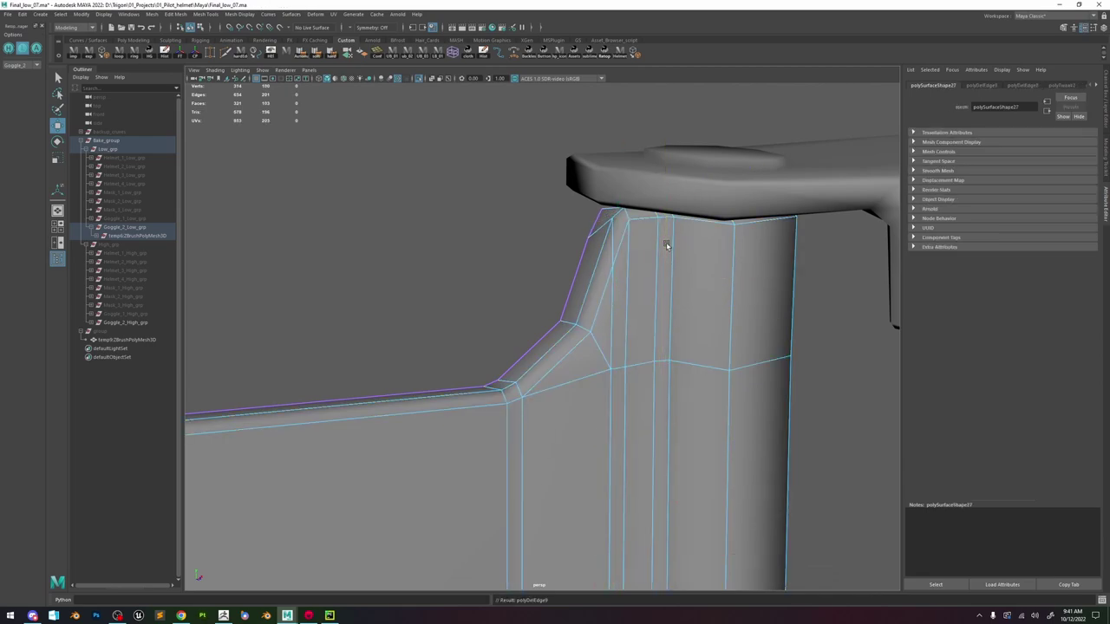
Constrain vertex moves to edge slide, slide the corner vertex on the strap flare toward the hinge bar's end, and isolate the strap.
{"action": "left_click_drag", "start_coordinate": [605, 283], "coordinate": [698, 251], "text": "alt"}
{"action": "right_click_drag", "start_coordinate": [698, 245], "coordinate": [674, 242]}
{"action": "left_click", "coordinate": [676, 226]}
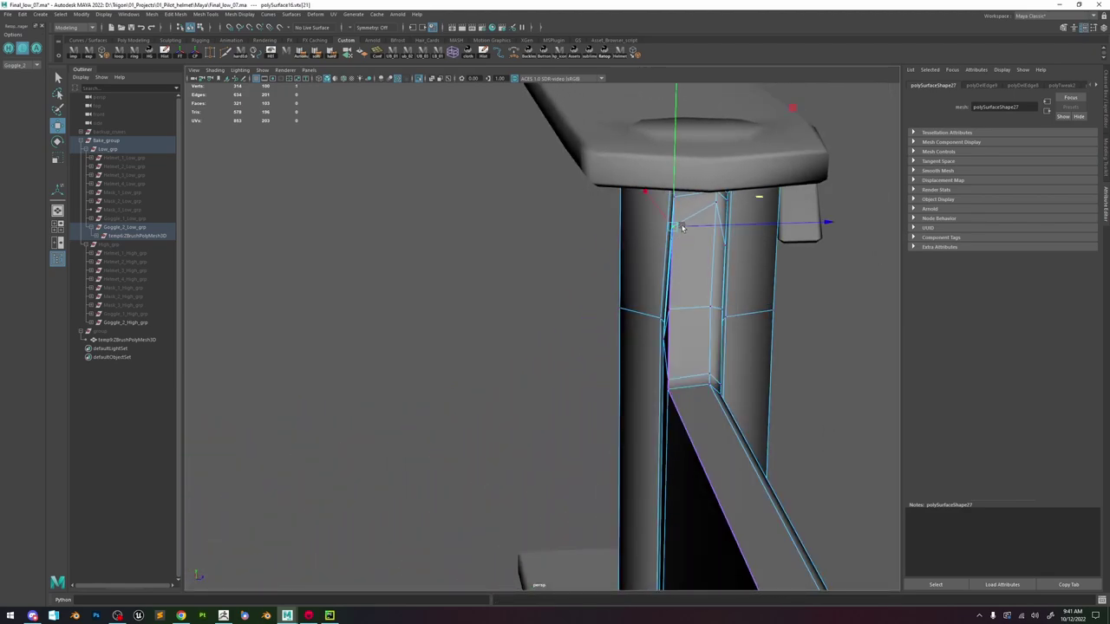
{"action": "key", "text": "w"}
{"action": "left_click", "coordinate": [675, 224]}
{"action": "mouse_move", "coordinate": [676, 276]}
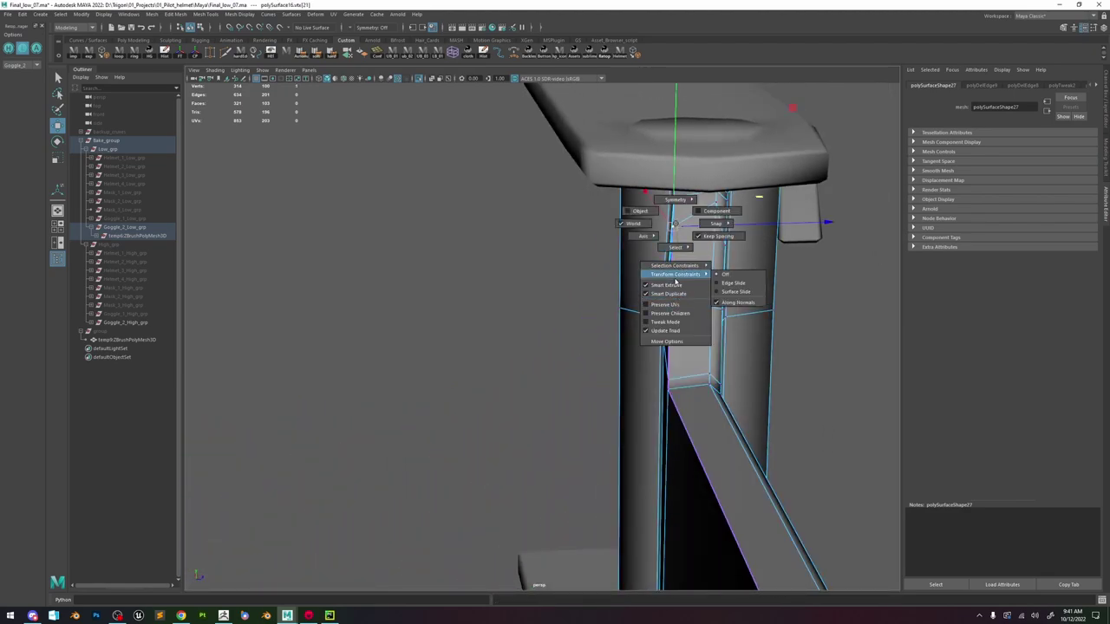
{"action": "left_click", "coordinate": [734, 284]}
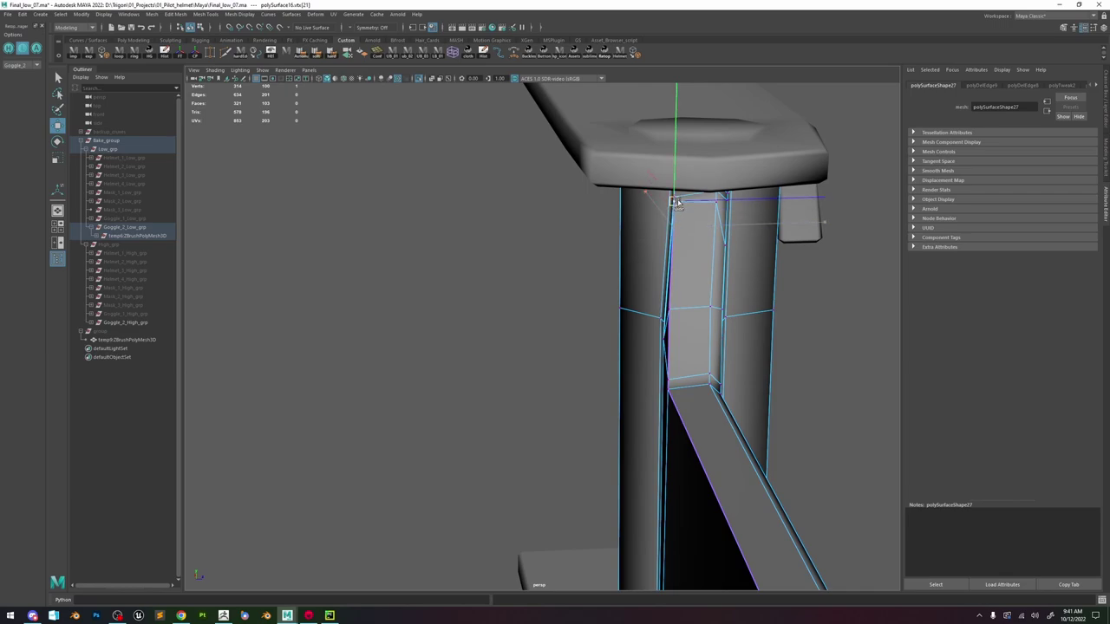
{"action": "key", "text": "F8"}
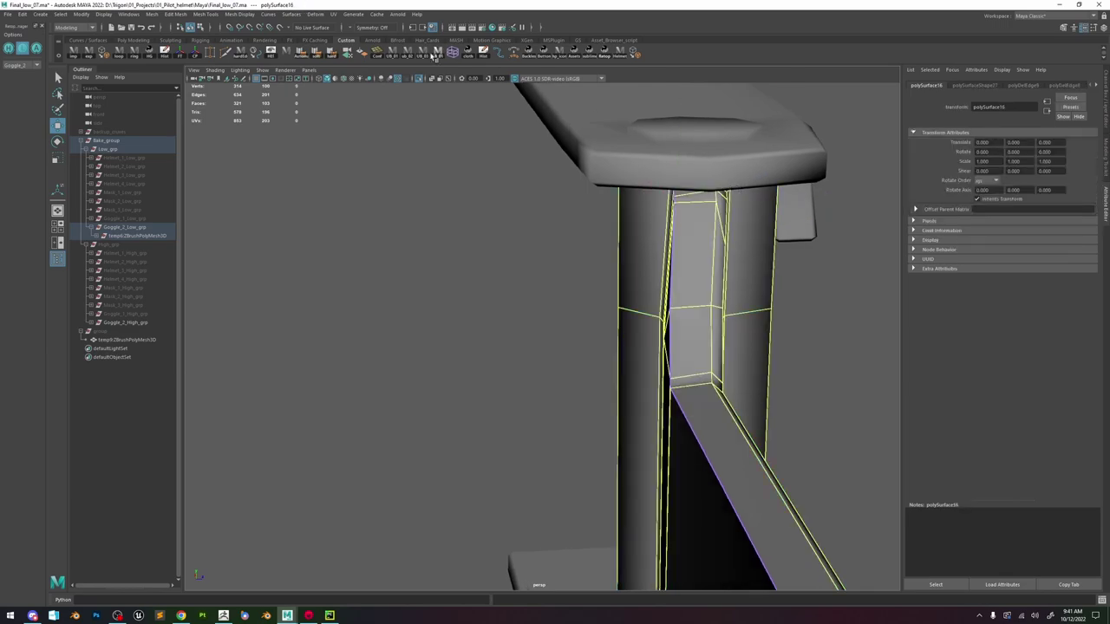
{"action": "left_click", "coordinate": [420, 79]}
{"action": "key", "text": "F8"}
Try sliding the vertex at the upper corner of the strap's flare along its edge.
{"action": "left_click_drag", "start_coordinate": [739, 203], "coordinate": [589, 234], "text": "alt"}
{"action": "left_click", "coordinate": [561, 347]}
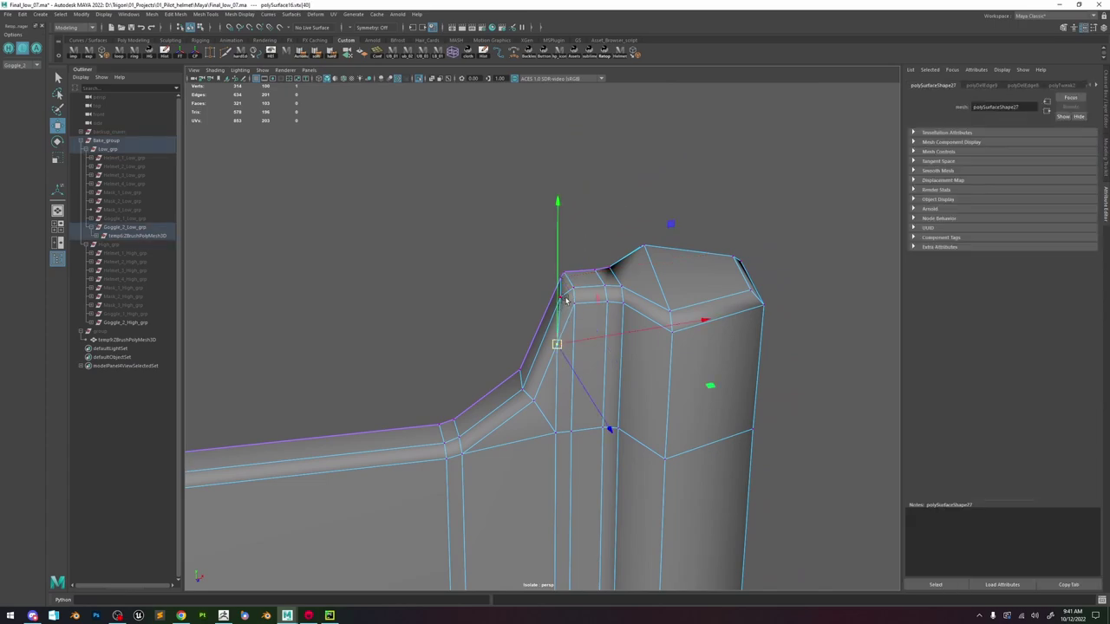
{"action": "left_click", "coordinate": [561, 305]}
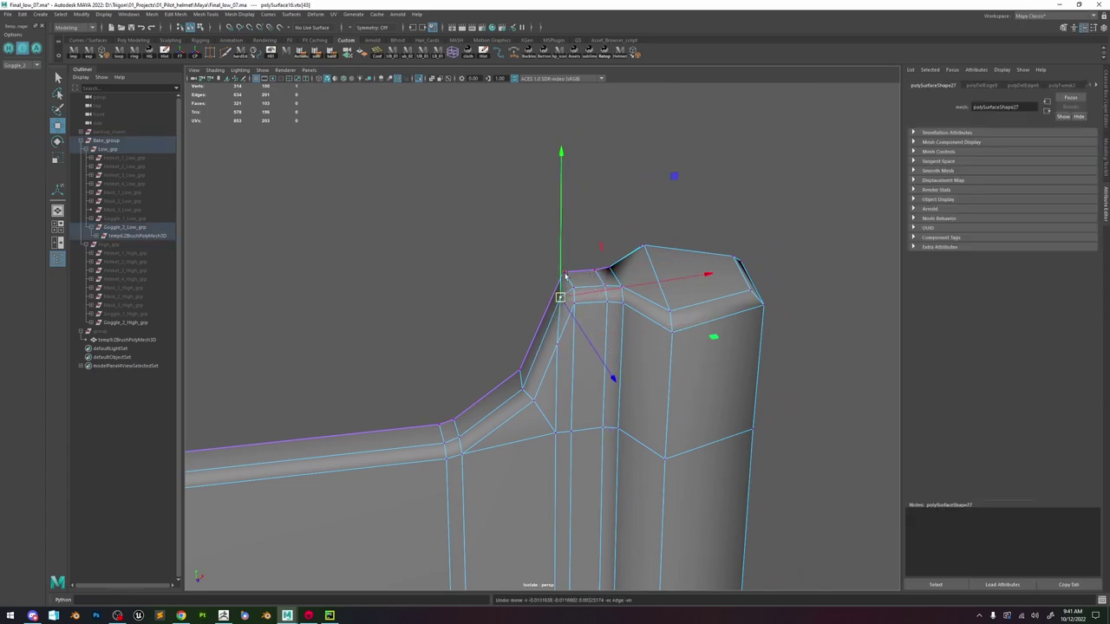
{"action": "left_click_drag", "start_coordinate": [561, 290], "coordinate": [588, 292]}
{"action": "left_click_drag", "start_coordinate": [589, 293], "coordinate": [568, 295], "text": "alt"}
{"action": "left_click_drag", "start_coordinate": [530, 284], "coordinate": [527, 294]}
{"action": "left_click_drag", "start_coordinate": [531, 297], "coordinate": [652, 285], "text": "alt"}
{"action": "key", "text": "ctrl+z"}
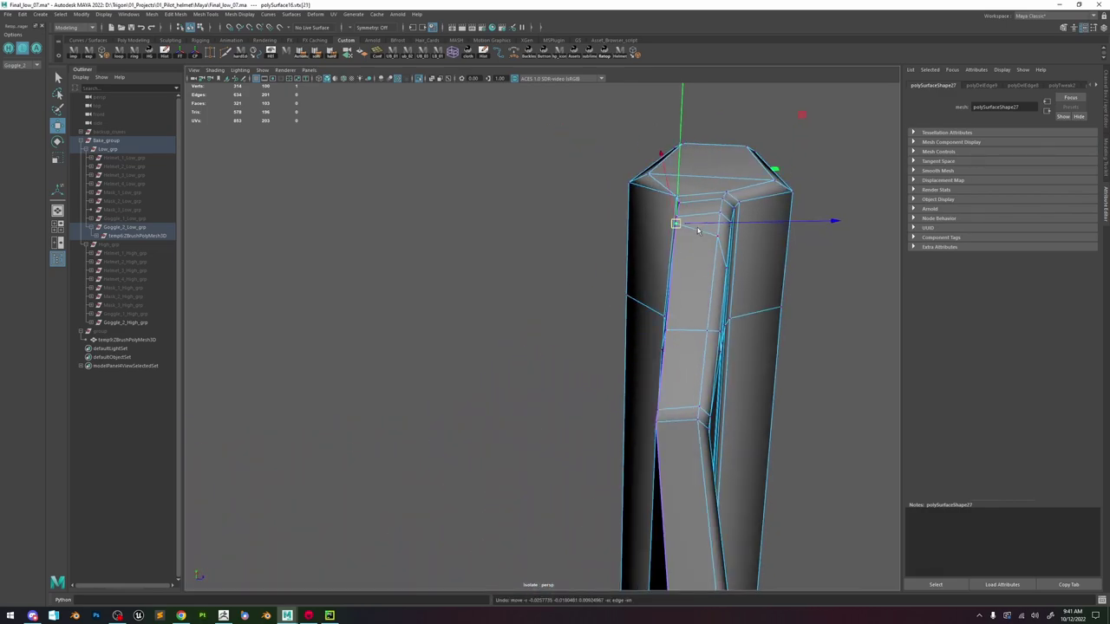
Adjust the matching corner vertices at both ends of the strap's flare along their edges.
{"action": "right_click_drag", "start_coordinate": [697, 227], "coordinate": [699, 255], "text": "shift"}
{"action": "left_click_drag", "start_coordinate": [679, 224], "coordinate": [678, 222], "text": "alt"}
{"action": "left_click_drag", "start_coordinate": [765, 298], "coordinate": [632, 462], "text": "alt"}
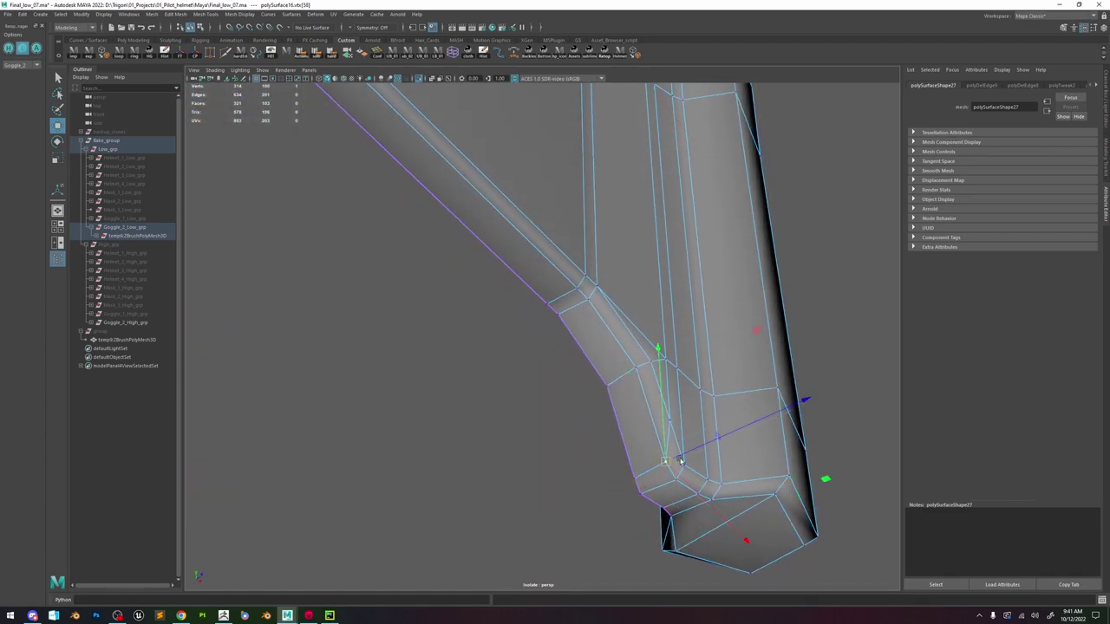
{"action": "left_click_drag", "start_coordinate": [681, 462], "coordinate": [966, 301], "text": "alt"}
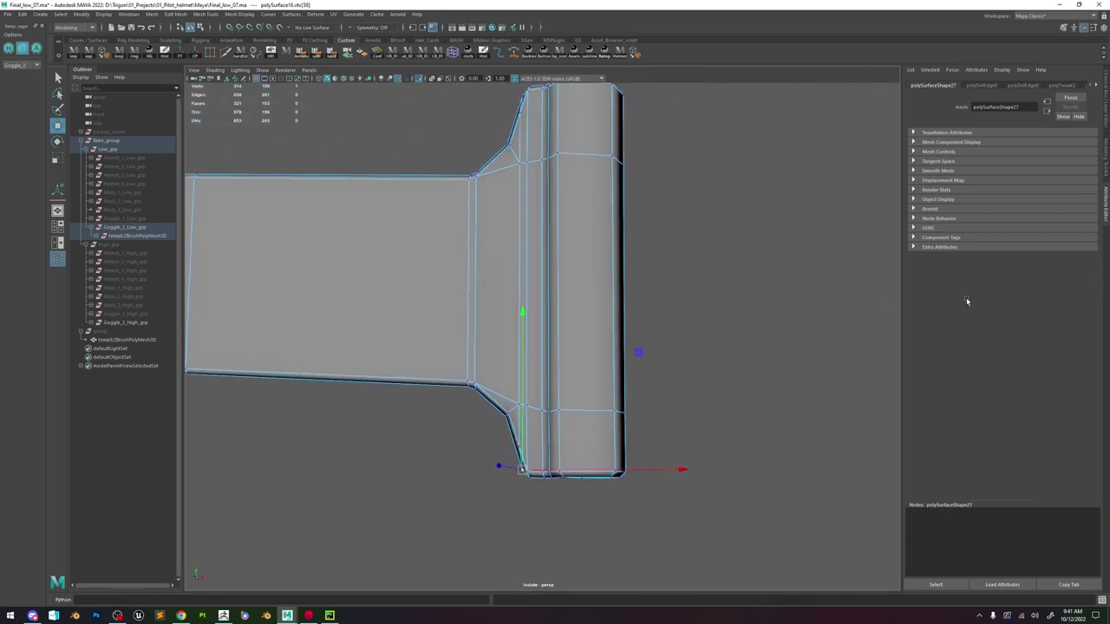
Select the middle vertical edges around the strap's hinge bar and collapse them.
{"action": "key", "text": "F8"}
{"action": "left_click_drag", "start_coordinate": [565, 292], "coordinate": [716, 180], "text": "alt"}
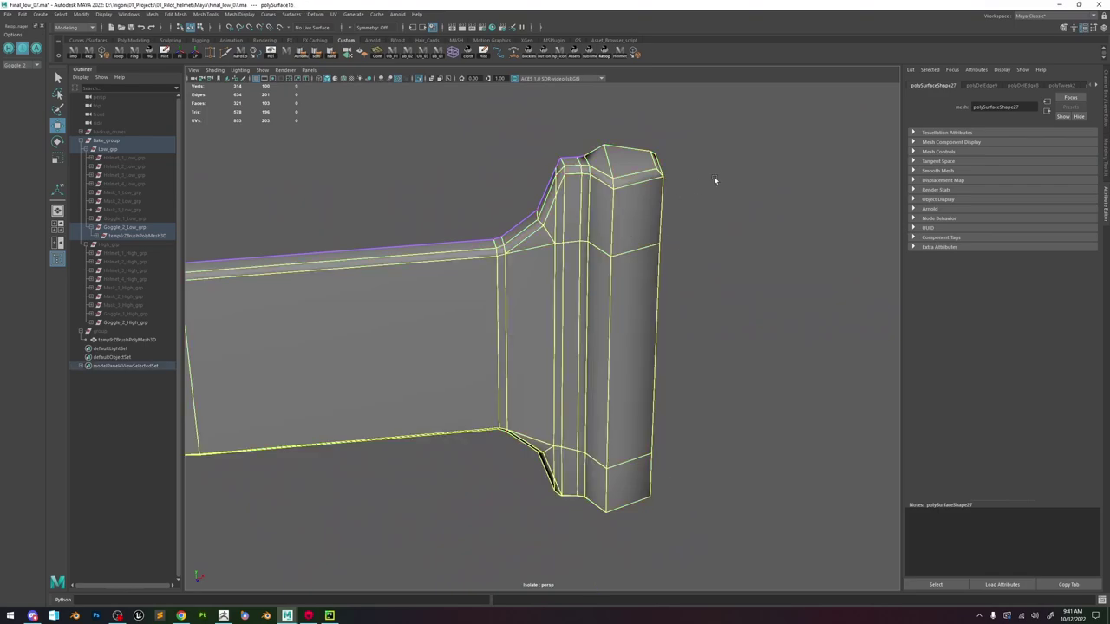
{"action": "left_click_drag", "start_coordinate": [644, 295], "coordinate": [541, 257], "text": "alt"}
{"action": "right_click_drag", "start_coordinate": [541, 258], "coordinate": [531, 210]}
{"action": "scroll", "coordinate": [513, 203], "scroll_direction": "down", "scroll_amount": 4}
{"action": "left_click_drag", "start_coordinate": [499, 225], "coordinate": [623, 252], "text": "alt"}
{"action": "left_click", "coordinate": [605, 303]}
{"action": "left_click_drag", "start_coordinate": [674, 305], "coordinate": [515, 270], "text": "alt"}
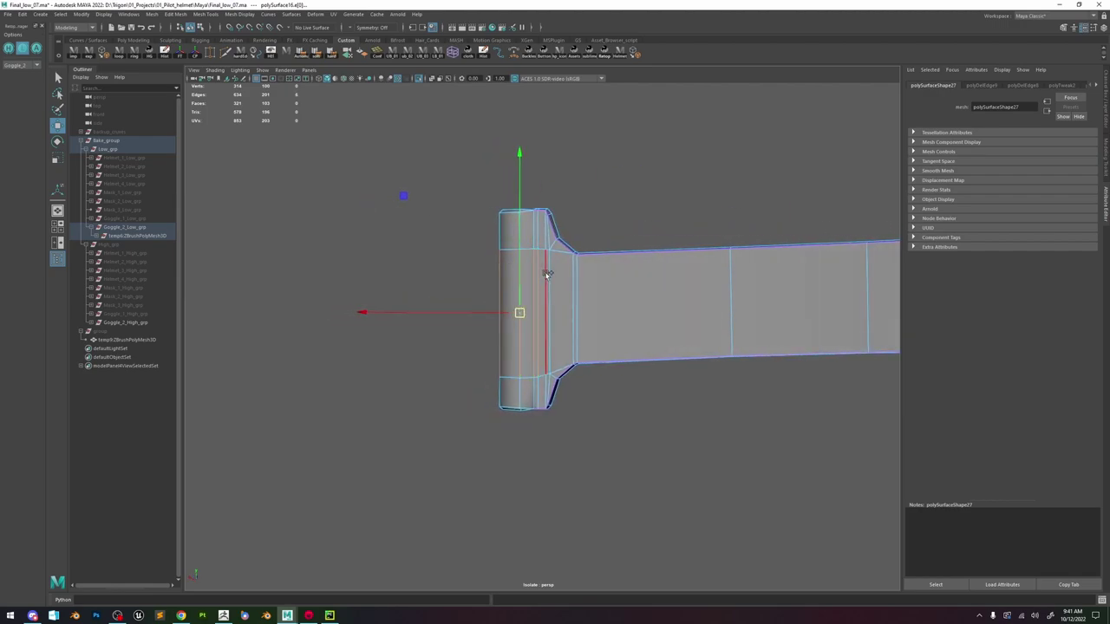
{"action": "right_click_drag", "start_coordinate": [552, 284], "coordinate": [622, 251], "text": "shift"}
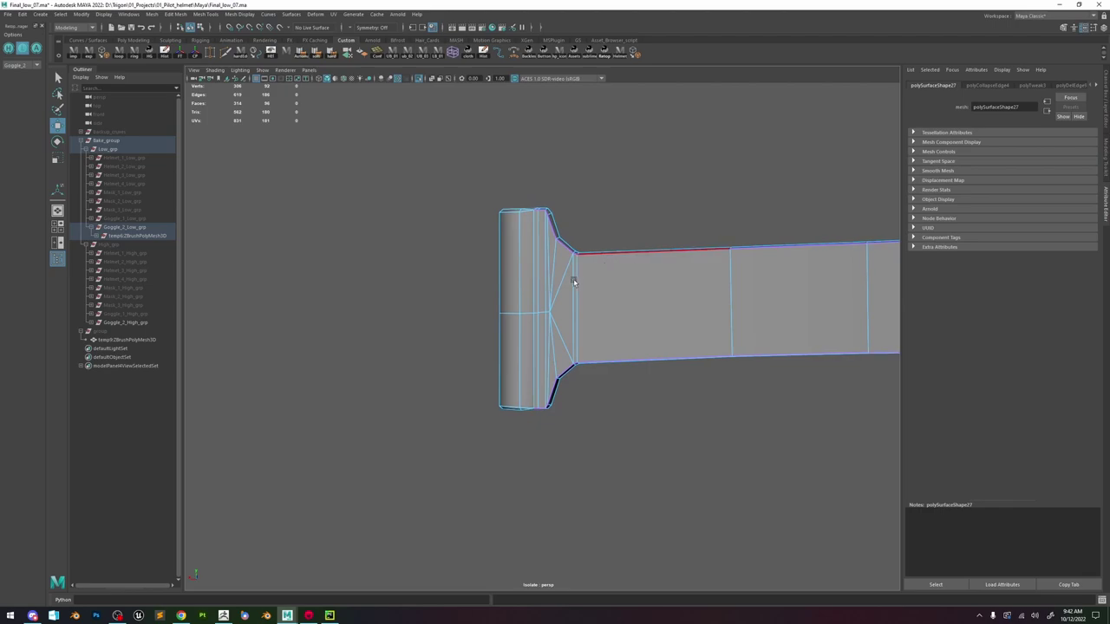
{"action": "left_click_drag", "start_coordinate": [574, 280], "coordinate": [791, 287], "text": "alt"}
{"action": "key", "text": "ctrl+z"}
{"action": "key", "text": "g"}
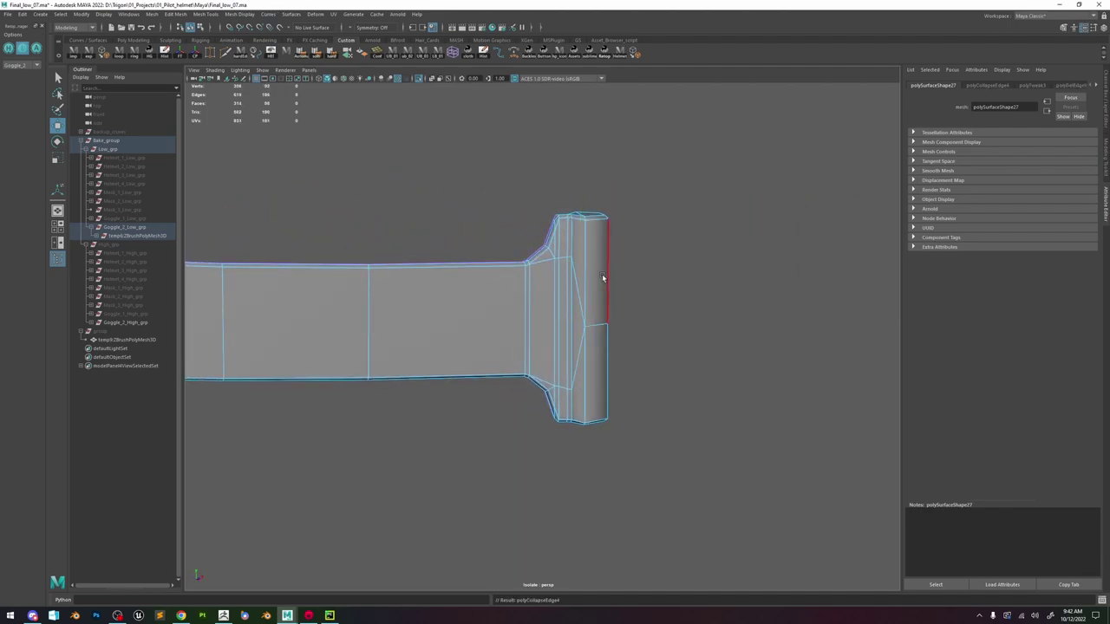
{"action": "key", "text": "ctrl+z"}
{"action": "key", "text": "g"}
Try collapsing the remaining middle vertical edges between the hinge bar and the flare one at a time.
{"action": "left_click", "coordinate": [571, 295]}
{"action": "key", "text": "g"}
{"action": "left_click", "coordinate": [570, 300]}
{"action": "key", "text": "g"}
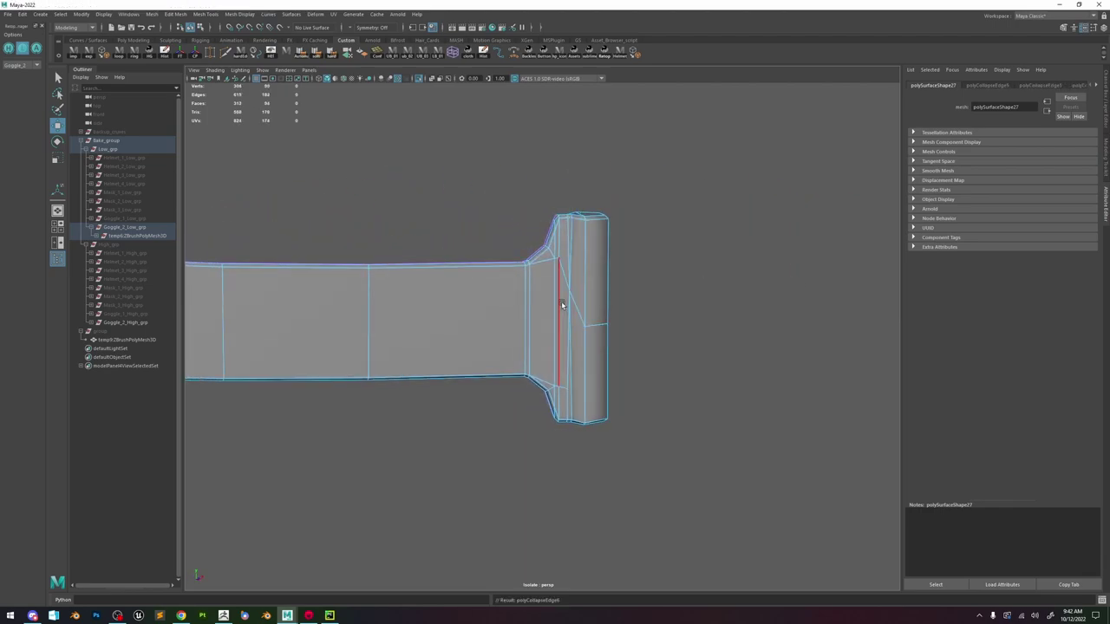
{"action": "key", "text": "g"}
{"action": "left_click", "coordinate": [553, 313]}
{"action": "left_click_drag", "start_coordinate": [571, 325], "coordinate": [579, 328], "text": "alt"}
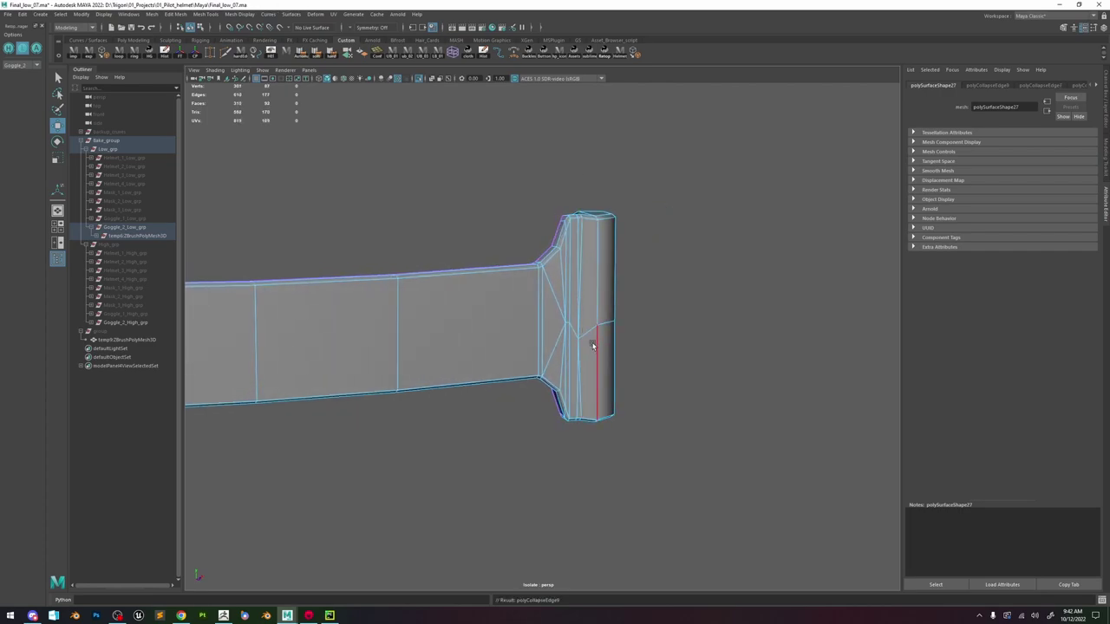
{"action": "key", "text": "g"}
{"action": "key", "text": "ctrl+z"}
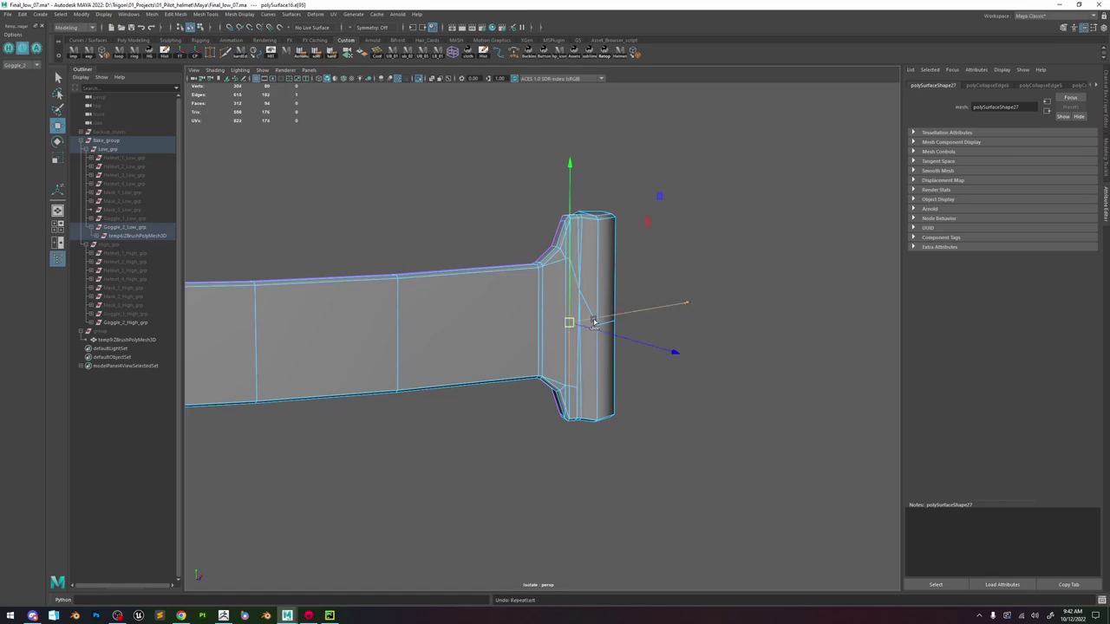
{"action": "key", "text": "ctrl+z"}
{"action": "key", "text": "ctrl+z"}
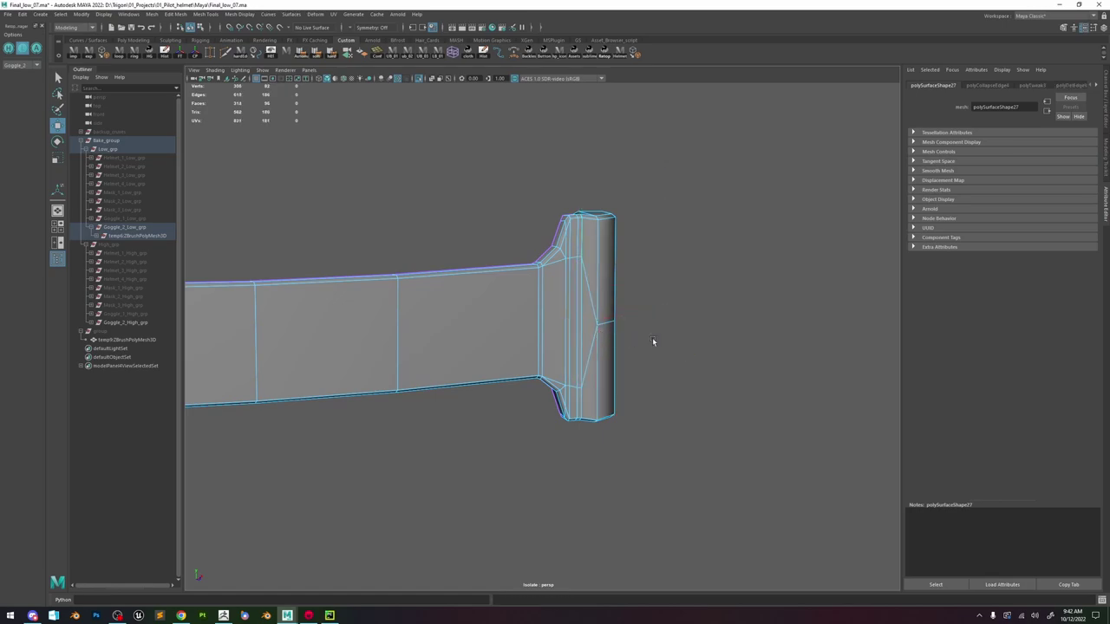
Select the remaining middle vertical edges between the hinge bar and the flare and collapse them together.
{"action": "left_click_drag", "start_coordinate": [654, 341], "coordinate": [602, 321], "text": "alt"}
{"action": "scroll", "coordinate": [600, 323], "scroll_direction": "up", "scroll_amount": 1}
{"action": "left_click", "coordinate": [573, 345]}
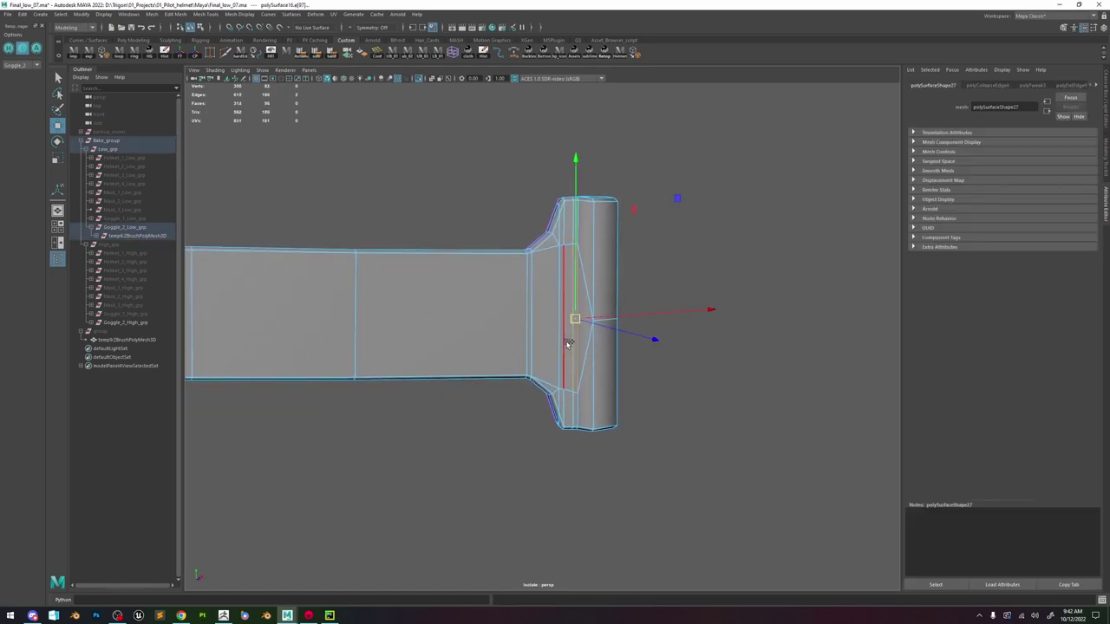
{"action": "left_click", "coordinate": [567, 344], "text": "shift"}
{"action": "left_click", "coordinate": [562, 342], "text": "shift"}
{"action": "right_click_drag", "start_coordinate": [562, 342], "coordinate": [613, 354], "text": "shift"}
Examine the strap's shading and hinge bar from several angles, first deselected and then with its wireframe shown.
{"action": "mouse_move", "coordinate": [601, 341]}
{"action": "left_mouse_down", "text": "alt"}
{"action": "mouse_move", "coordinate": [589, 336]}
{"action": "mouse_move", "coordinate": [602, 318]}
{"action": "mouse_move", "coordinate": [582, 344]}
{"action": "left_mouse_up", "text": "alt"}
{"action": "right_click_drag", "start_coordinate": [673, 244], "coordinate": [674, 244]}
{"action": "left_click", "coordinate": [648, 380]}
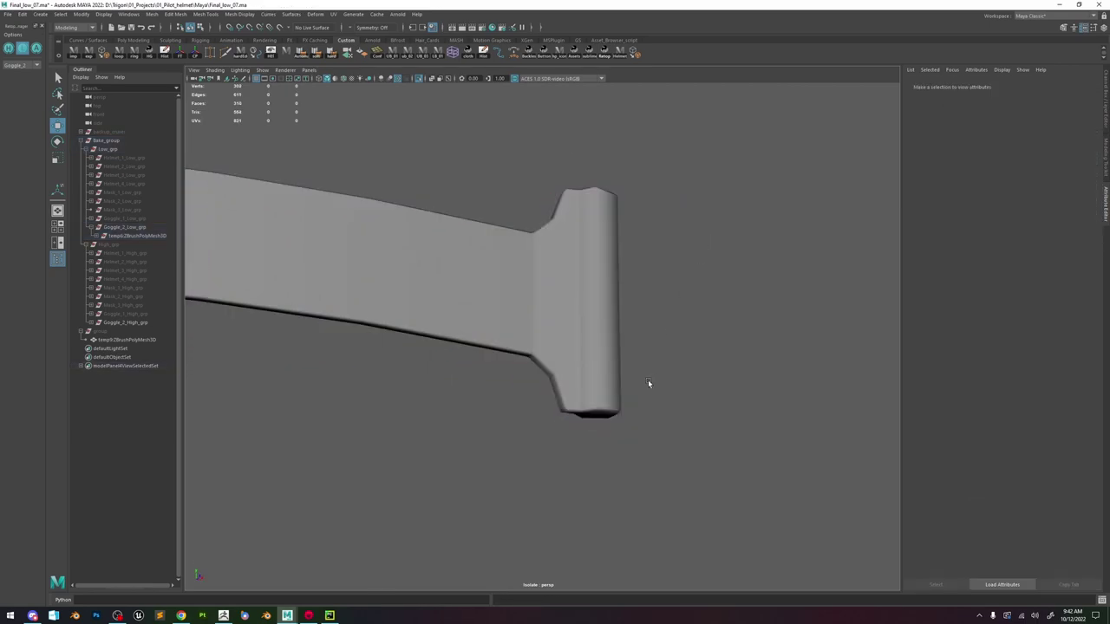
{"action": "right_click_drag", "start_coordinate": [648, 380], "coordinate": [559, 261], "text": "alt"}
{"action": "left_click_drag", "start_coordinate": [560, 261], "coordinate": [543, 290], "text": "alt"}
{"action": "left_click", "coordinate": [543, 290]}
{"action": "right_click_drag", "start_coordinate": [543, 290], "coordinate": [765, 436], "text": "alt"}
{"action": "left_click_drag", "start_coordinate": [765, 438], "coordinate": [451, 260], "text": "alt"}
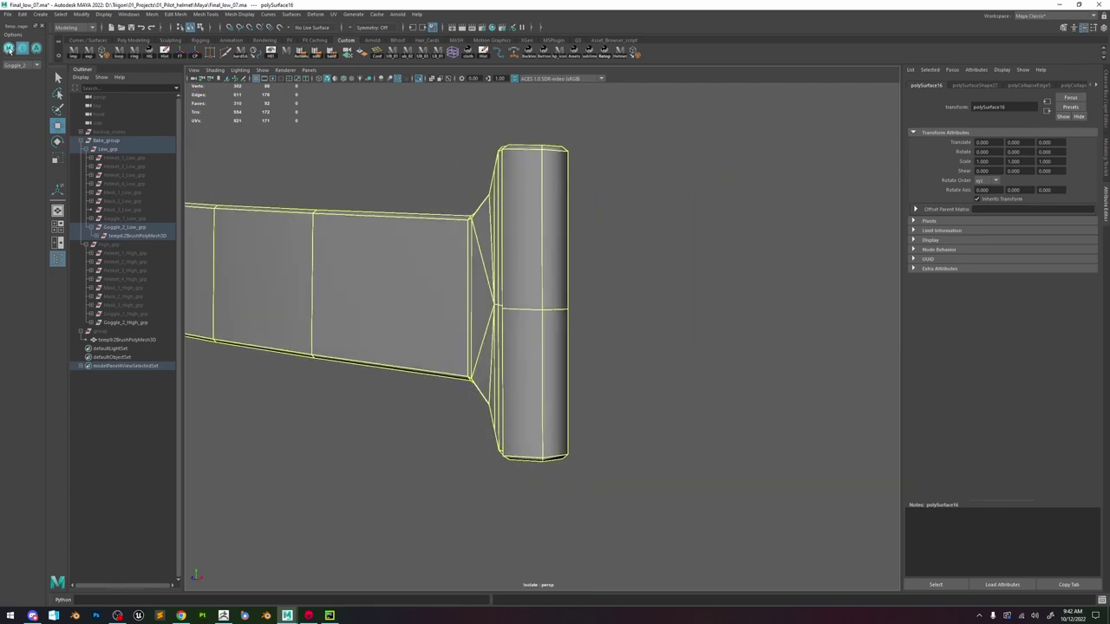
End the strap's isolation, compare the high and low poly in turn, and show both together.
{"action": "left_click", "coordinate": [8, 49]}
{"action": "left_click", "coordinate": [419, 79]}
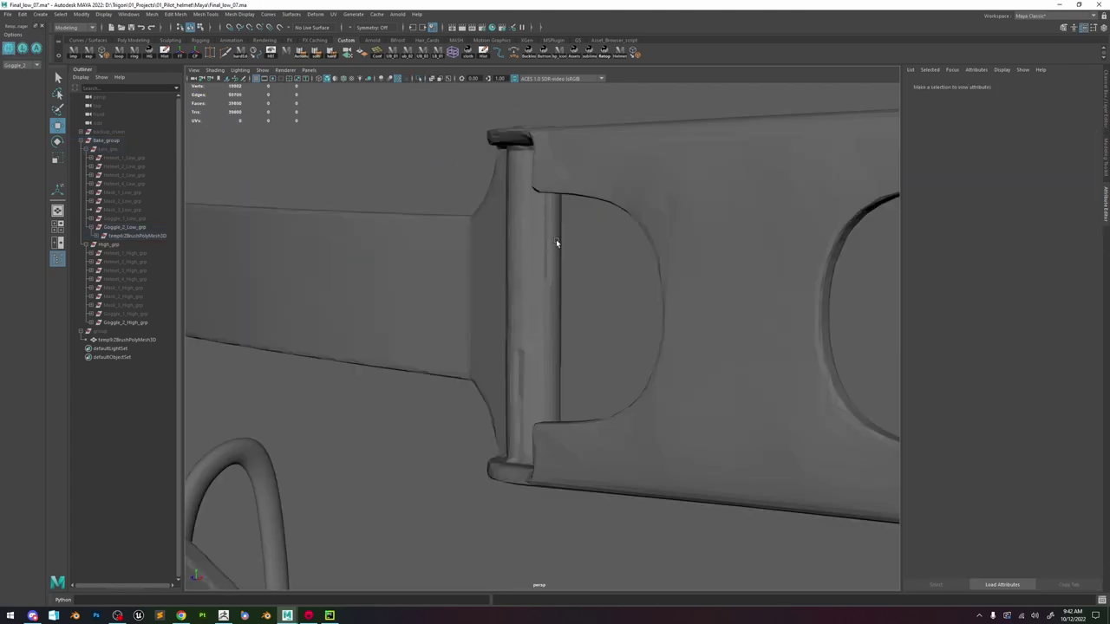
{"action": "left_click", "coordinate": [23, 52]}
{"action": "left_click", "coordinate": [11, 50]}
{"action": "left_click", "coordinate": [22, 51]}
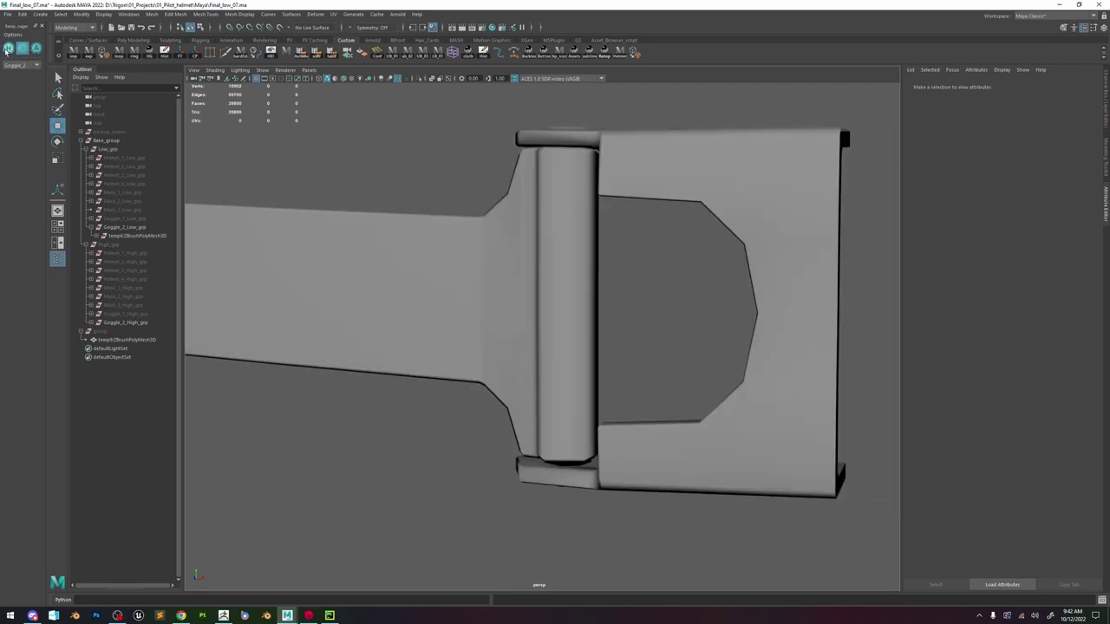
{"action": "left_click", "coordinate": [11, 50]}
{"action": "left_click", "coordinate": [22, 50]}
{"action": "left_click", "coordinate": [9, 50]}
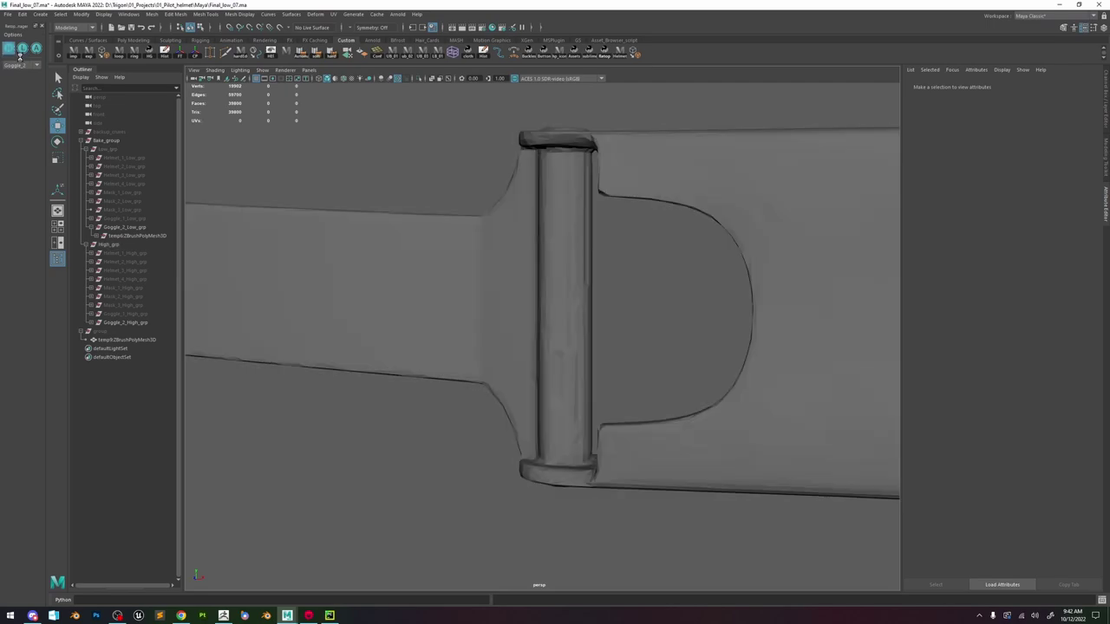
{"action": "left_click", "coordinate": [32, 46]}
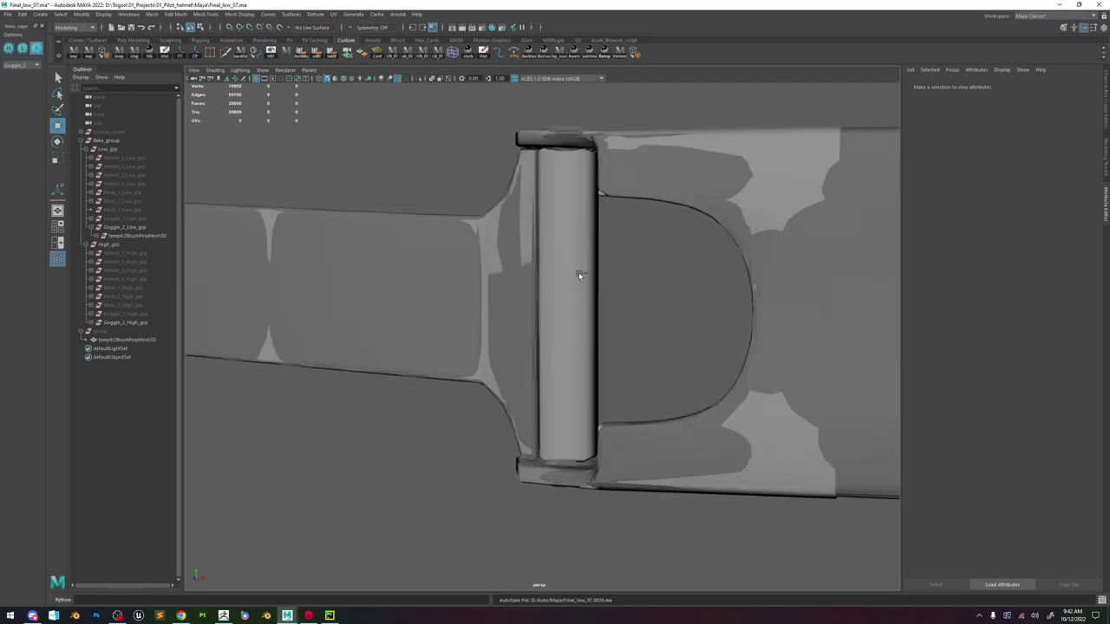
{"action": "scroll", "coordinate": [575, 302], "scroll_direction": "down", "scroll_amount": 6}
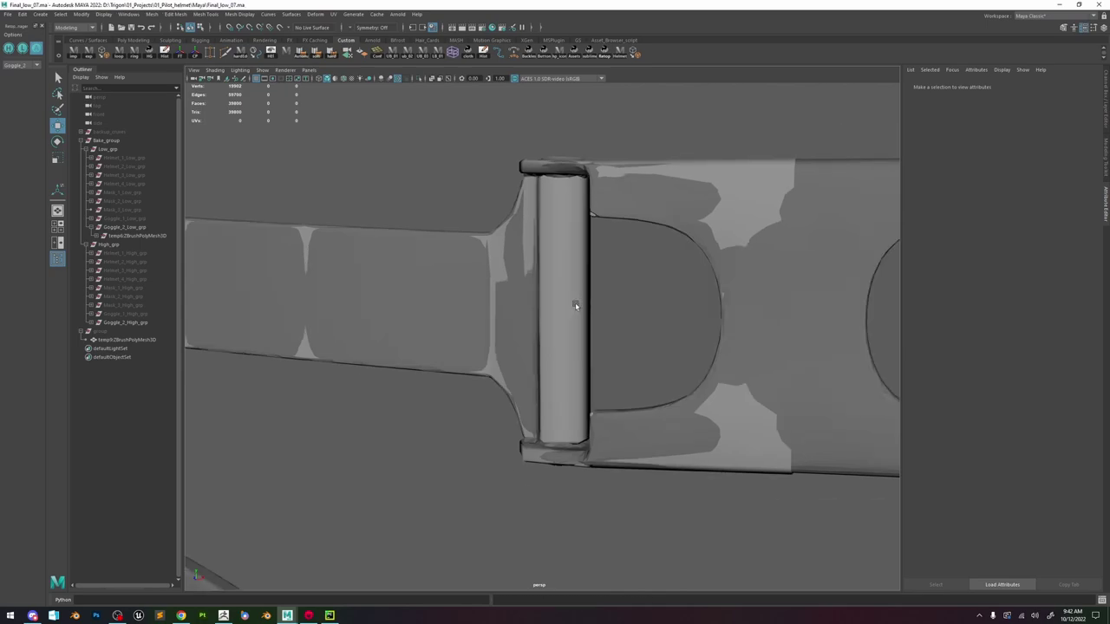
Select the low-poly buckle half and isolate it in the view.
{"action": "left_click", "coordinate": [575, 303]}
{"action": "left_click", "coordinate": [606, 265]}
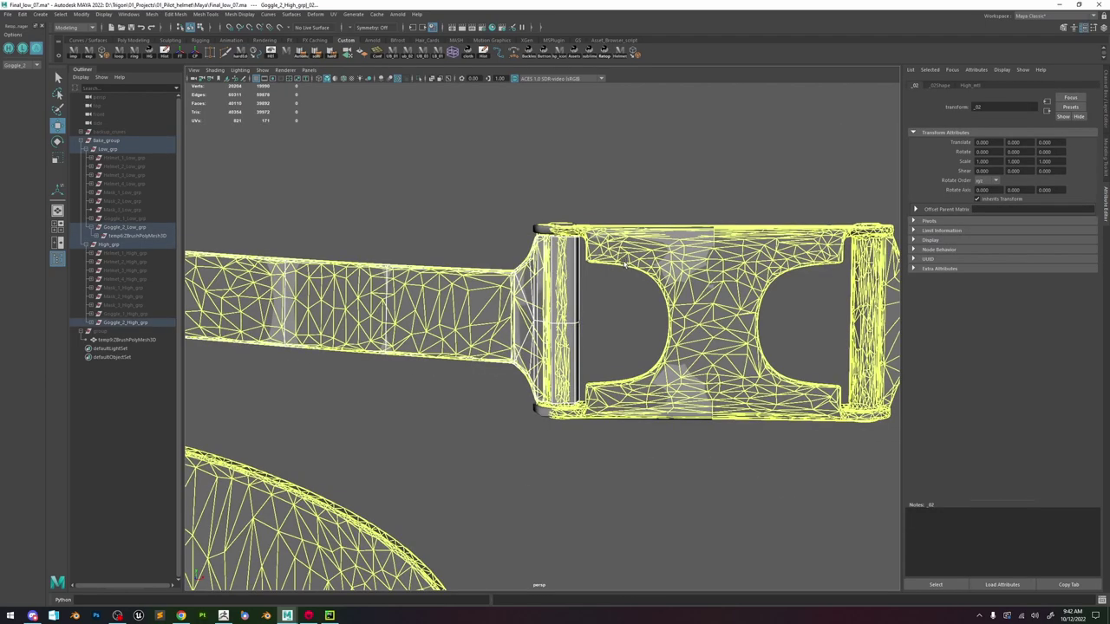
{"action": "left_click", "coordinate": [697, 244]}
{"action": "middle_click_drag", "start_coordinate": [673, 244], "coordinate": [572, 271], "text": "alt"}
{"action": "scroll", "coordinate": [434, 150], "scroll_direction": "up", "scroll_amount": 2}
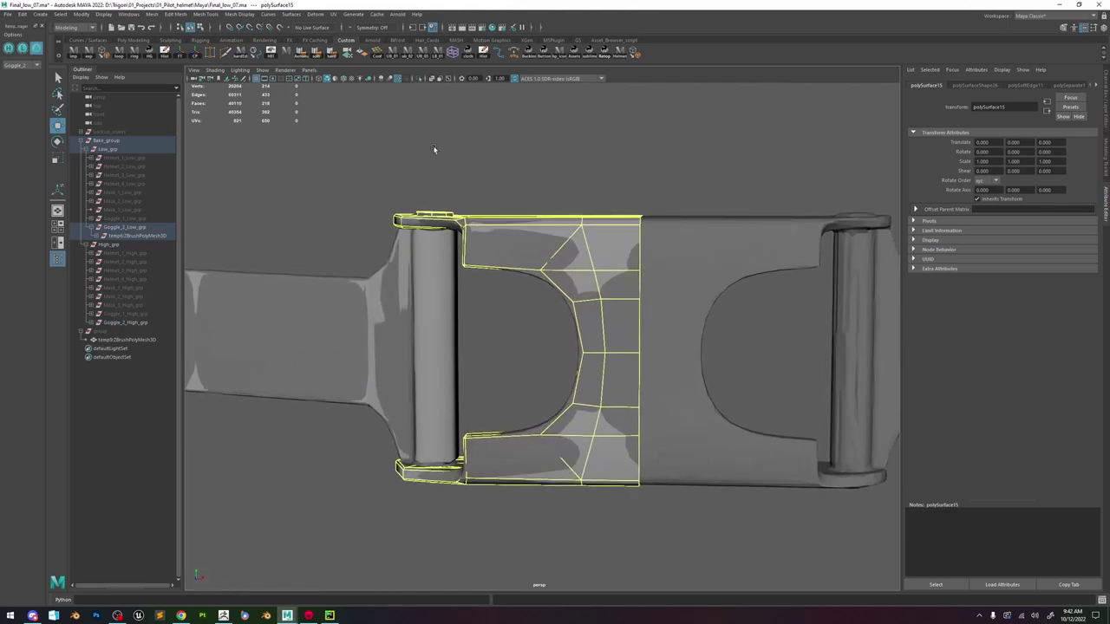
{"action": "left_click", "coordinate": [398, 78]}
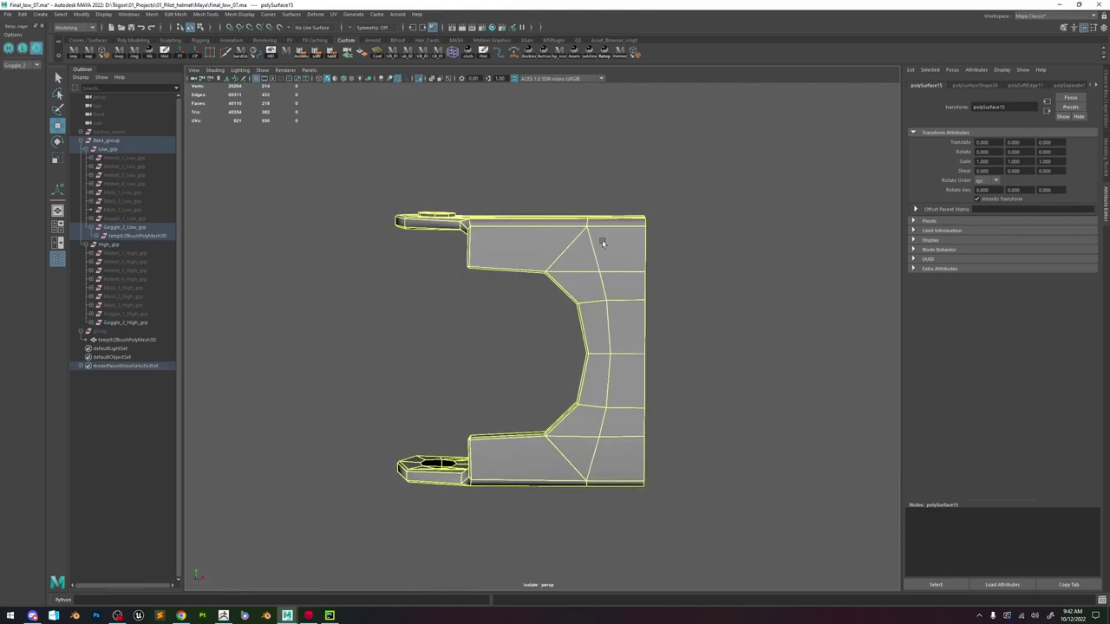
Collapse the short middle edges across the buckle's outer face, on the seam and beside the rounded cutout.
{"action": "right_click_drag", "start_coordinate": [597, 237], "coordinate": [612, 239]}
{"action": "left_click", "coordinate": [647, 333]}
{"action": "right_click_drag", "start_coordinate": [644, 356], "coordinate": [666, 317], "text": "shift"}
{"action": "key", "text": "g"}
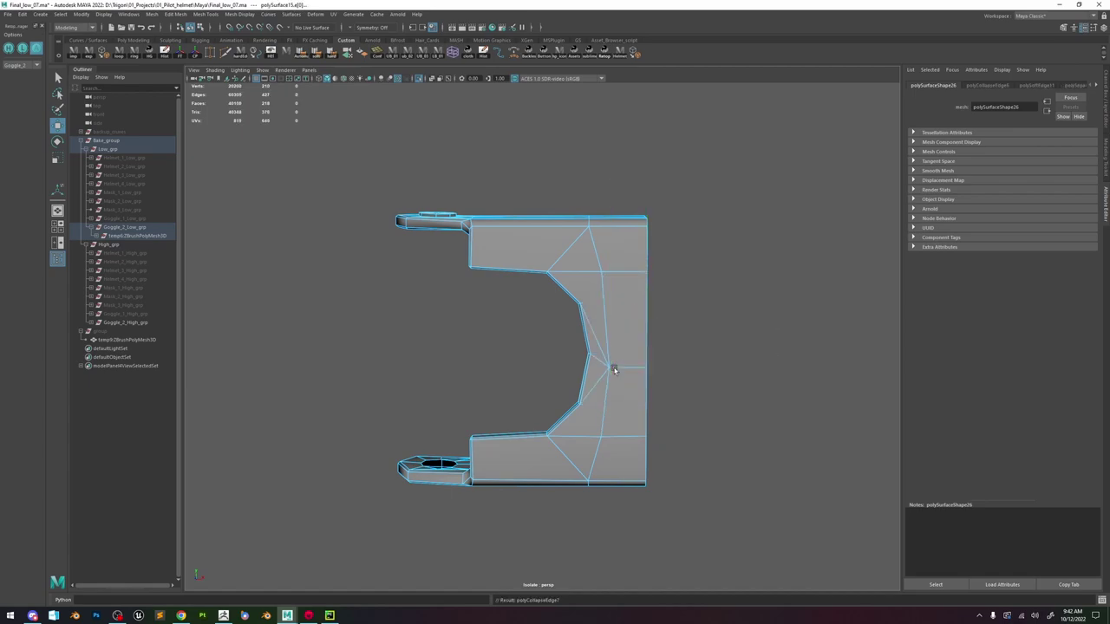
Examine the topology of the buckle's inner face, cutout rim and side arm.
{"action": "left_click_drag", "start_coordinate": [630, 348], "coordinate": [699, 341], "text": "alt"}
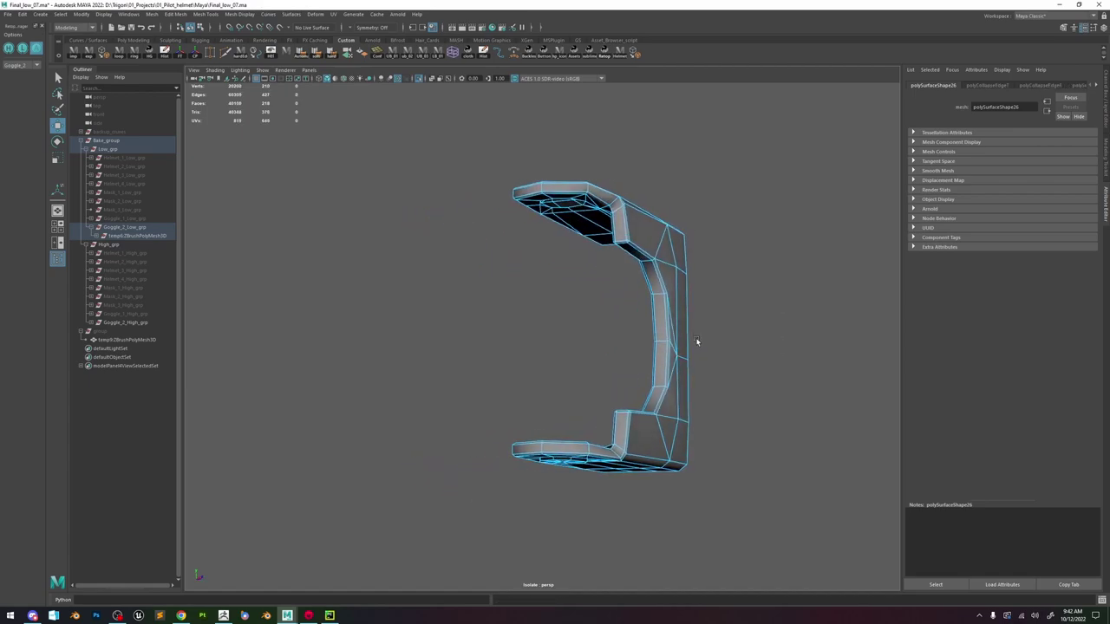
{"action": "scroll", "coordinate": [604, 312], "scroll_direction": "up", "scroll_amount": 5}
{"action": "left_click_drag", "start_coordinate": [605, 312], "coordinate": [569, 245], "text": "alt"}
{"action": "middle_click_drag", "start_coordinate": [570, 245], "coordinate": [599, 265], "text": "alt"}
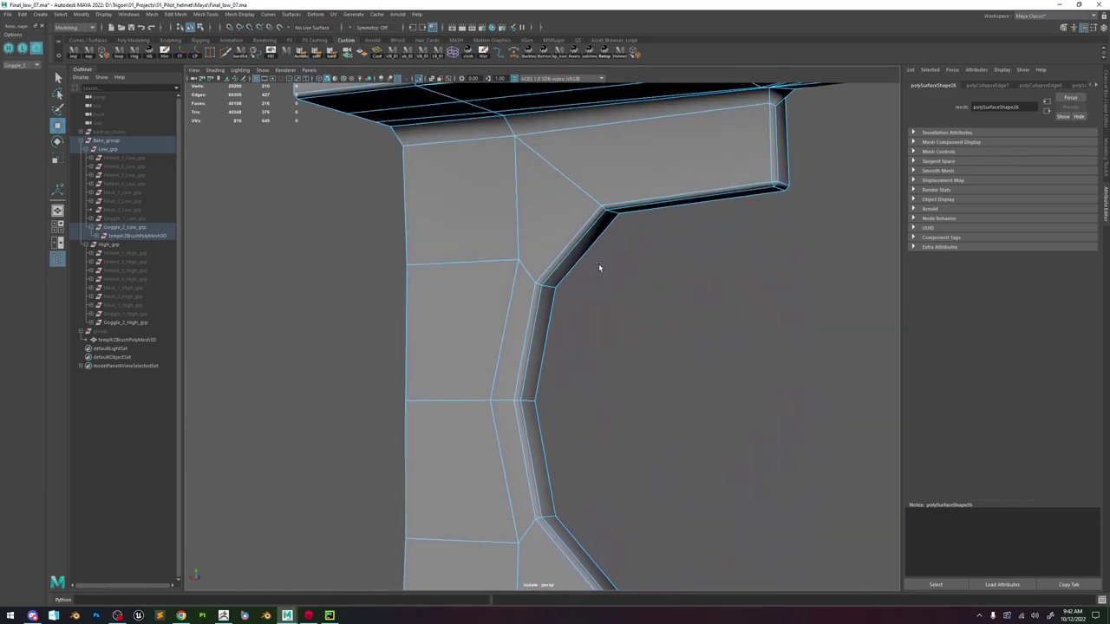
{"action": "mouse_move", "coordinate": [599, 266]}
{"action": "left_mouse_down", "text": "alt"}
{"action": "mouse_move", "coordinate": [657, 205]}
{"action": "mouse_move", "coordinate": [669, 248]}
{"action": "mouse_move", "coordinate": [634, 136]}
{"action": "mouse_move", "coordinate": [555, 290]}
{"action": "mouse_move", "coordinate": [470, 226]}
{"action": "mouse_move", "coordinate": [572, 251]}
{"action": "mouse_move", "coordinate": [590, 231]}
{"action": "mouse_move", "coordinate": [615, 307]}
{"action": "mouse_move", "coordinate": [598, 286]}
{"action": "left_mouse_up", "text": "alt"}
{"action": "scroll", "coordinate": [656, 205], "scroll_direction": "down", "scroll_amount": 5}
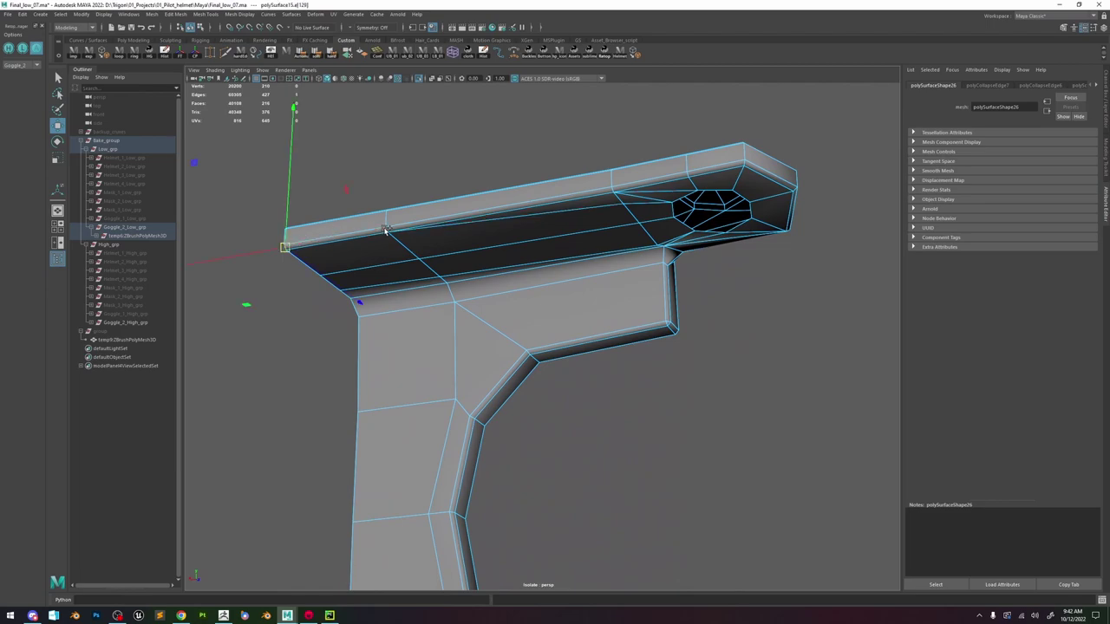
{"action": "left_click_drag", "start_coordinate": [655, 184], "coordinate": [612, 185], "text": "alt"}
{"action": "left_click_drag", "start_coordinate": [547, 231], "coordinate": [523, 204], "text": "alt"}
Select all faces of the buckle, open the UV Editor and dismiss the UV Toolkit window.
{"action": "right_click_drag", "start_coordinate": [522, 207], "coordinate": [535, 227]}
{"action": "double_click", "coordinate": [535, 227]}
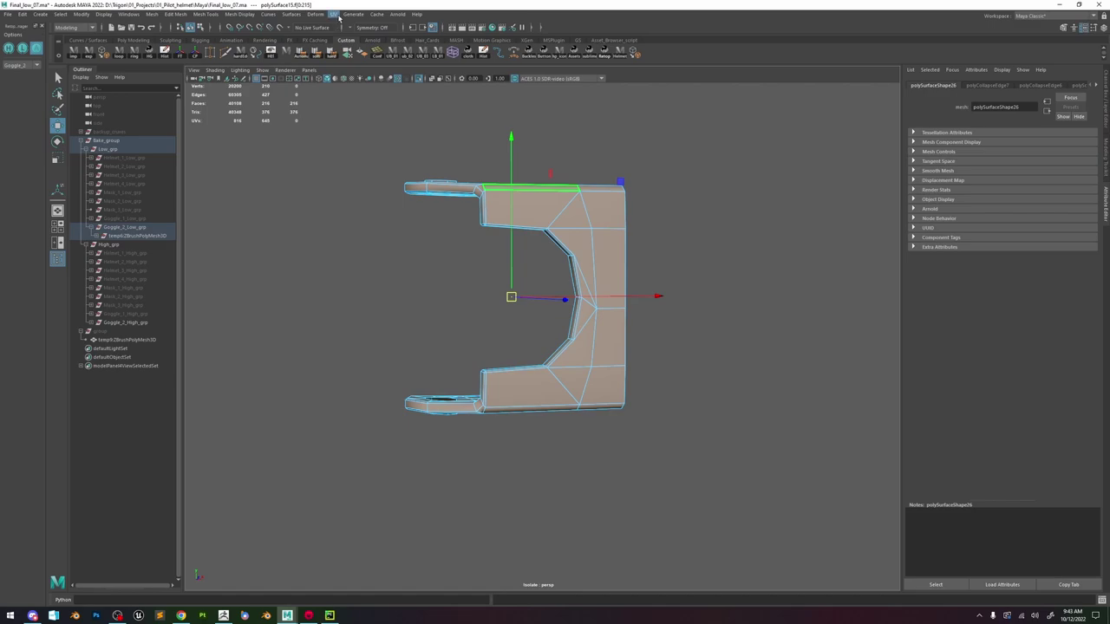
{"action": "left_click", "coordinate": [333, 14]}
{"action": "left_click", "coordinate": [354, 35]}
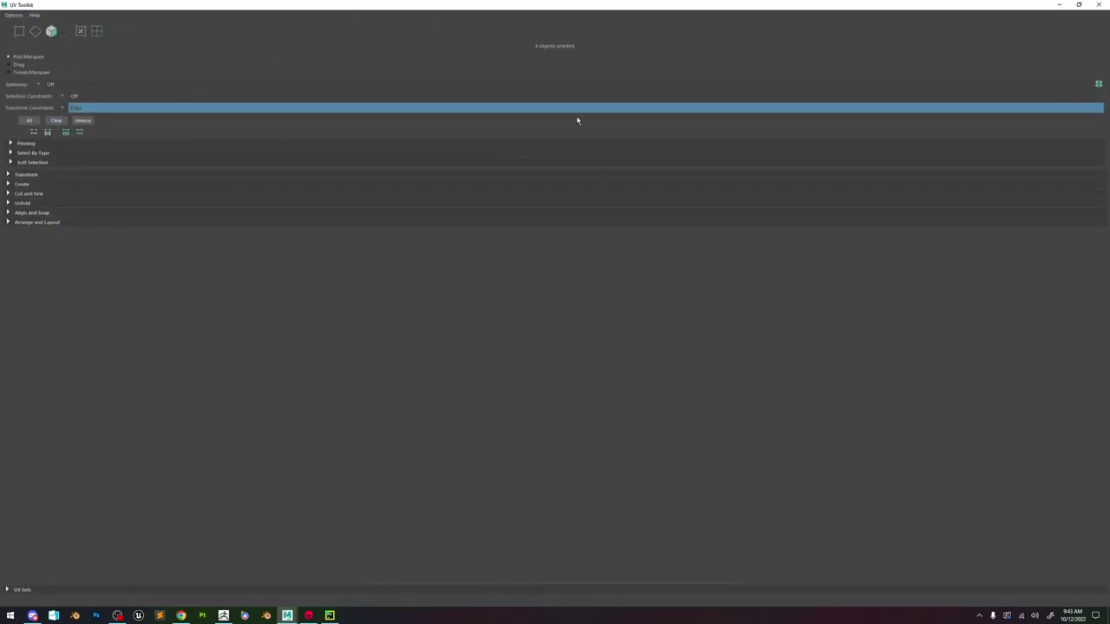
{"action": "left_click_drag", "start_coordinate": [532, 4], "coordinate": [501, 201]}
{"action": "left_click", "coordinate": [1068, 209]}
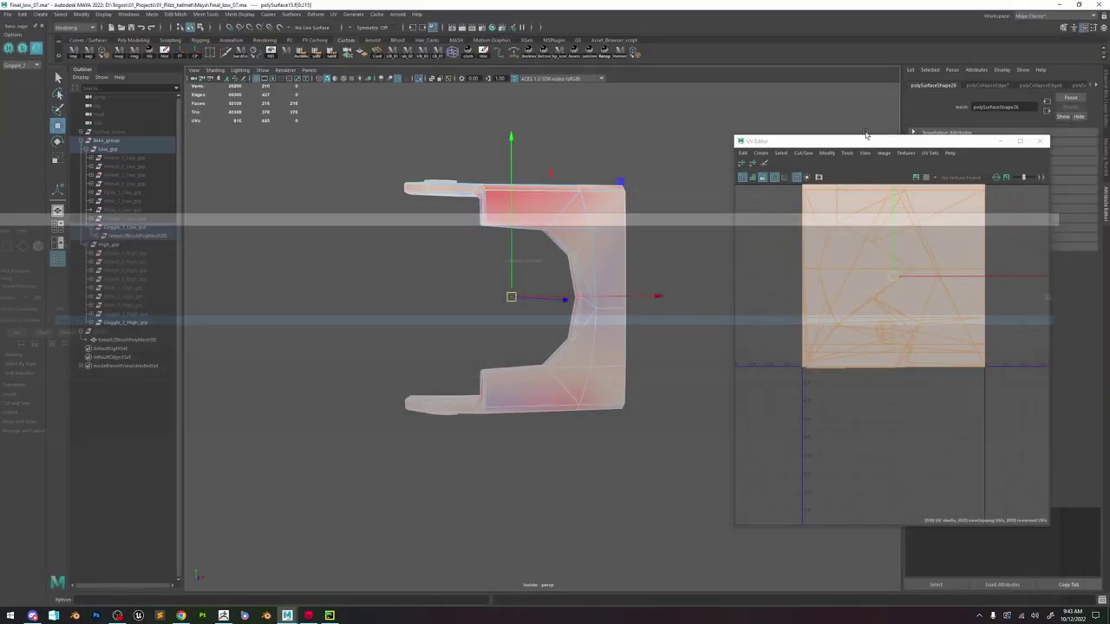
Enlarge the UV Editor window and show the buckle's inner side beside it in the viewport.
{"action": "left_click_drag", "start_coordinate": [737, 141], "coordinate": [603, 91]}
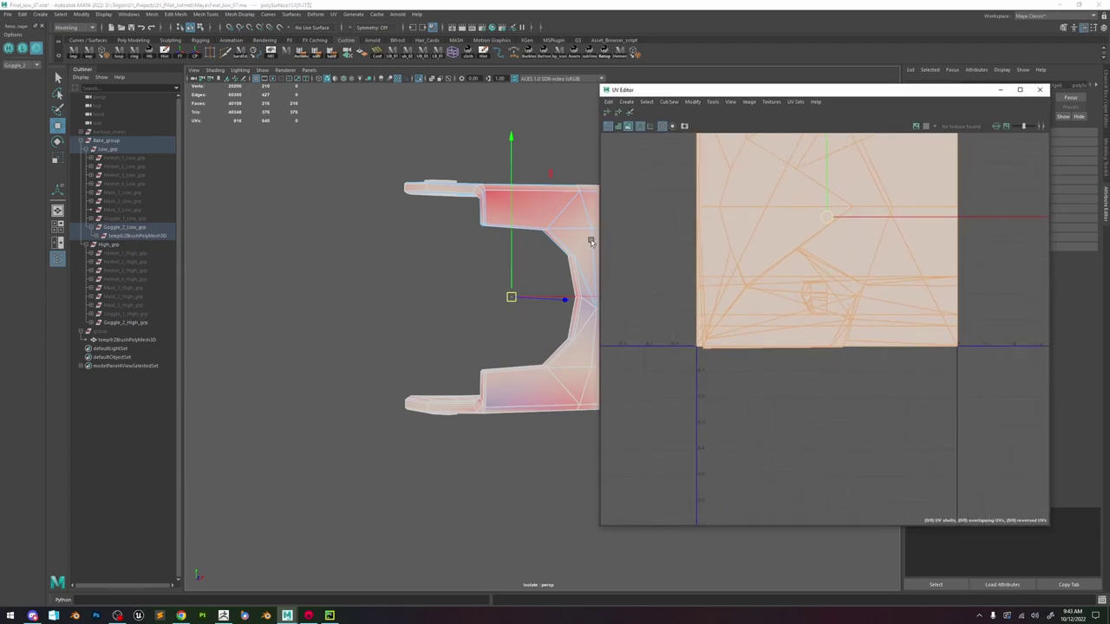
{"action": "left_click_drag", "start_coordinate": [577, 247], "coordinate": [502, 314], "text": "alt"}
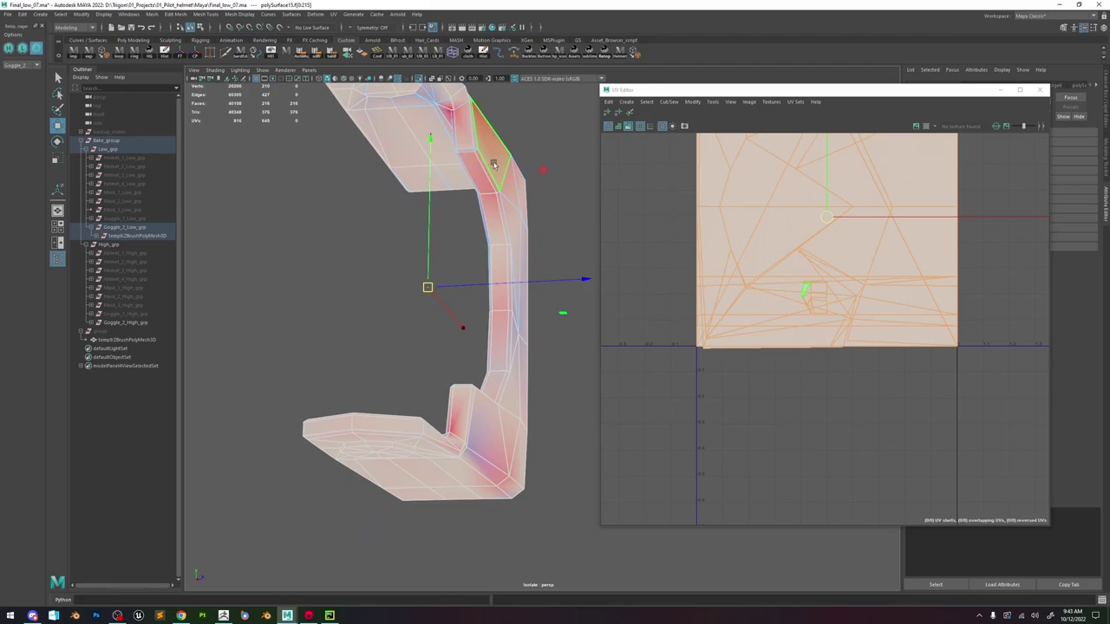
{"action": "key", "text": "Print"}
{"action": "left_click_drag", "start_coordinate": [193, 105], "coordinate": [599, 523]}
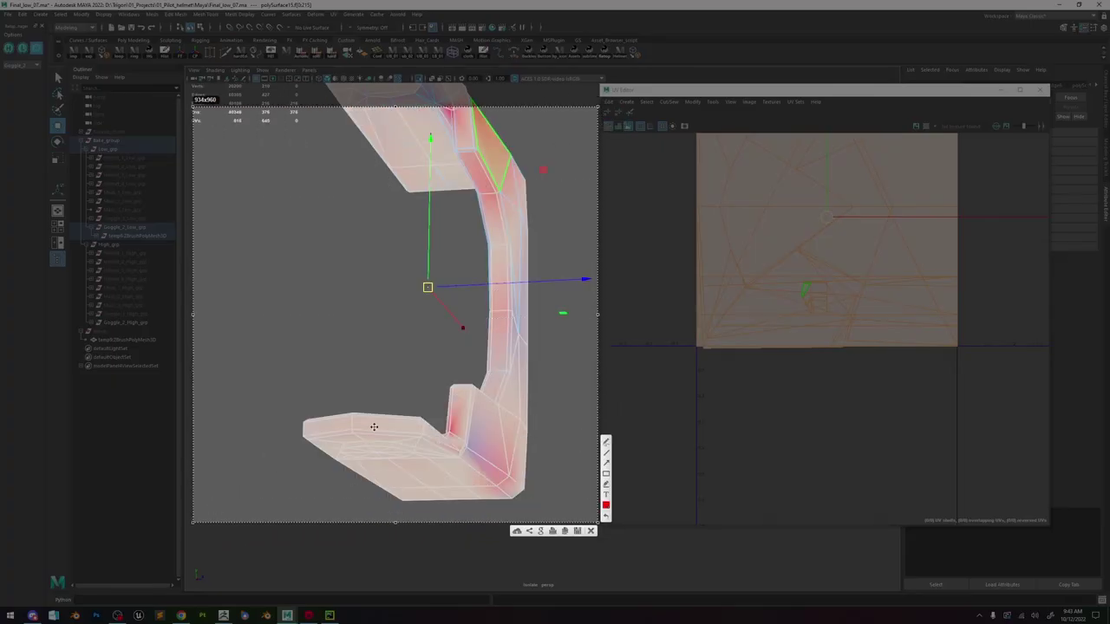
{"action": "left_click", "coordinate": [607, 464]}
{"action": "left_click_drag", "start_coordinate": [567, 336], "coordinate": [509, 374]}
{"action": "left_click_drag", "start_coordinate": [389, 346], "coordinate": [486, 374]}
{"action": "left_click", "coordinate": [592, 531]}
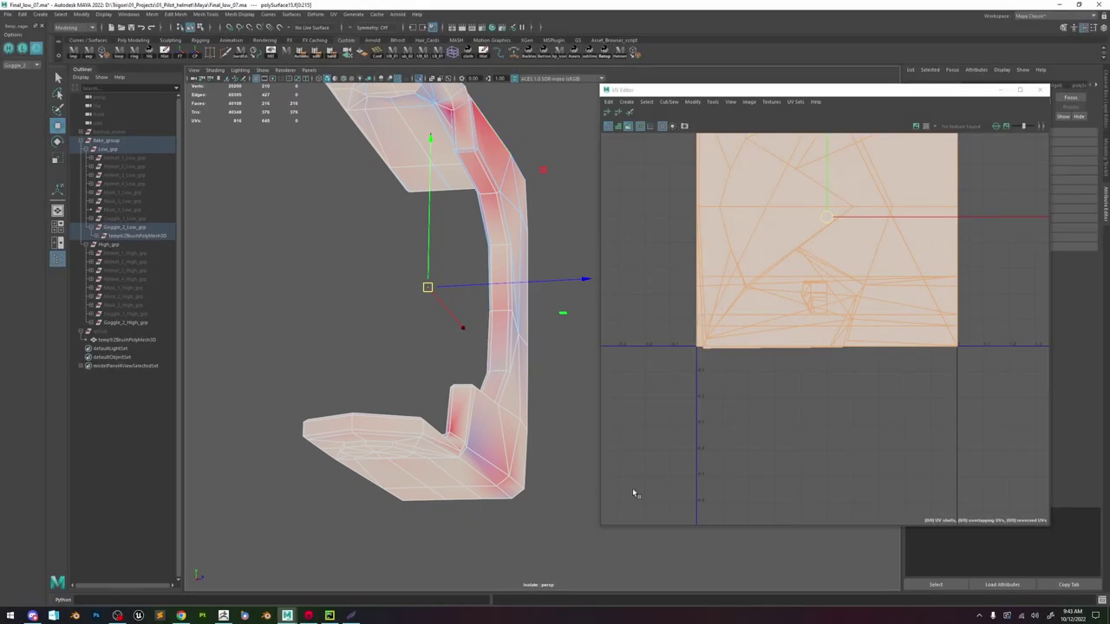
Apply a planar UV projection to all faces of the buckle.
{"action": "scroll", "coordinate": [811, 275], "scroll_direction": "down", "scroll_amount": 5}
{"action": "middle_click_drag", "start_coordinate": [812, 222], "coordinate": [806, 277], "text": "alt"}
{"action": "scroll", "coordinate": [806, 277], "scroll_direction": "up", "scroll_amount": 2}
{"action": "left_click", "coordinate": [806, 273]}
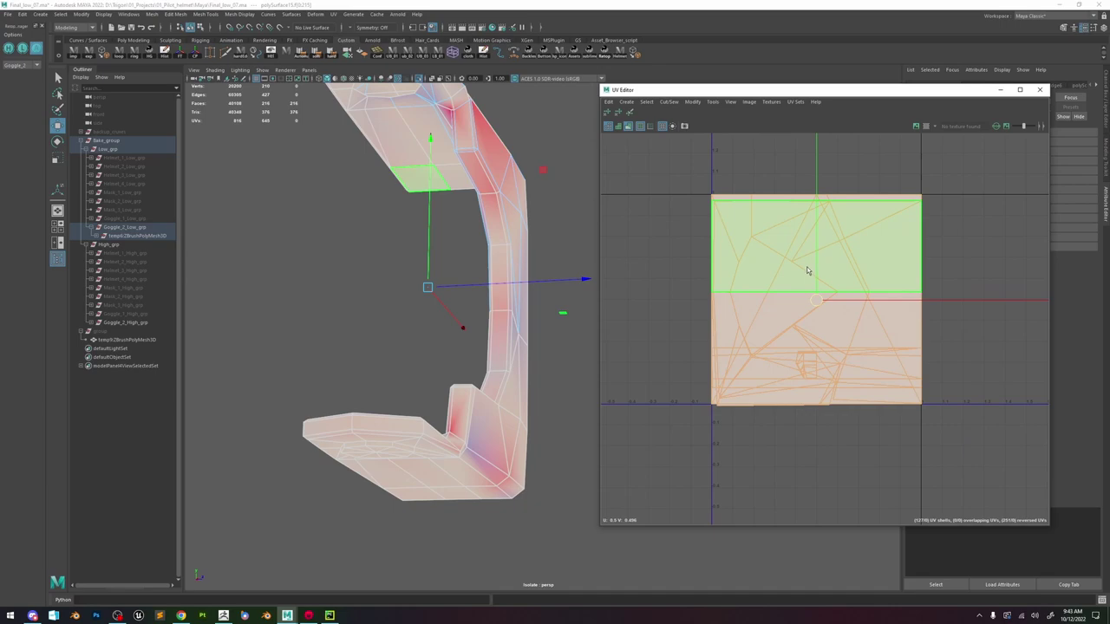
{"action": "right_click_drag", "start_coordinate": [806, 265], "coordinate": [805, 203], "text": "shift"}
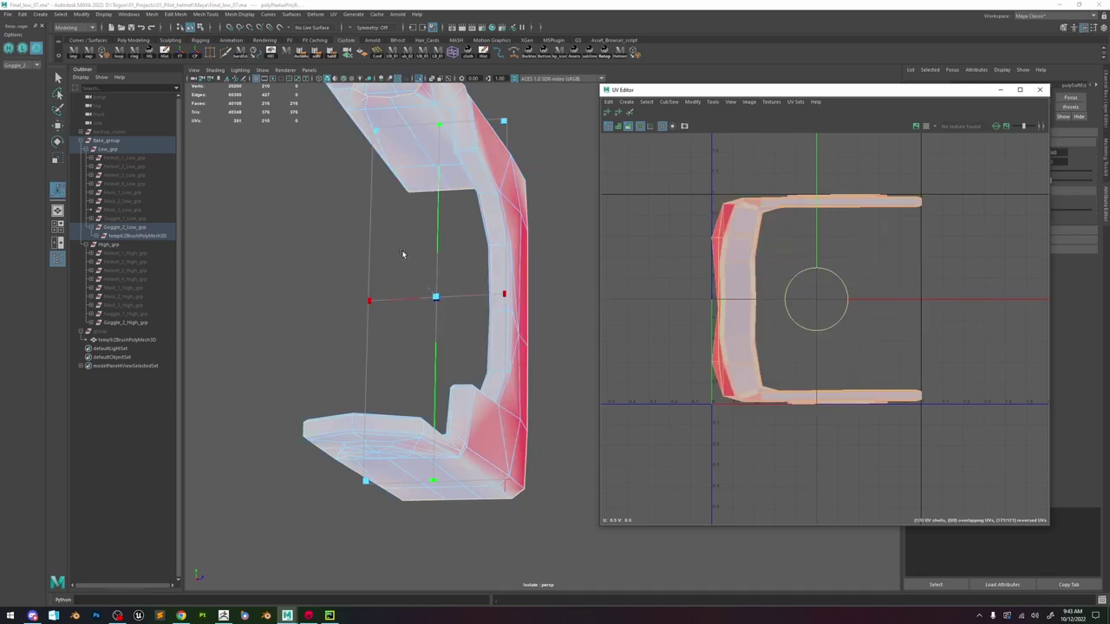
Return the buckle to object mode and examine its shape and shading from several sides.
{"action": "left_click_drag", "start_coordinate": [404, 253], "coordinate": [517, 210], "text": "alt"}
{"action": "key", "text": "q"}
{"action": "key", "text": "F8"}
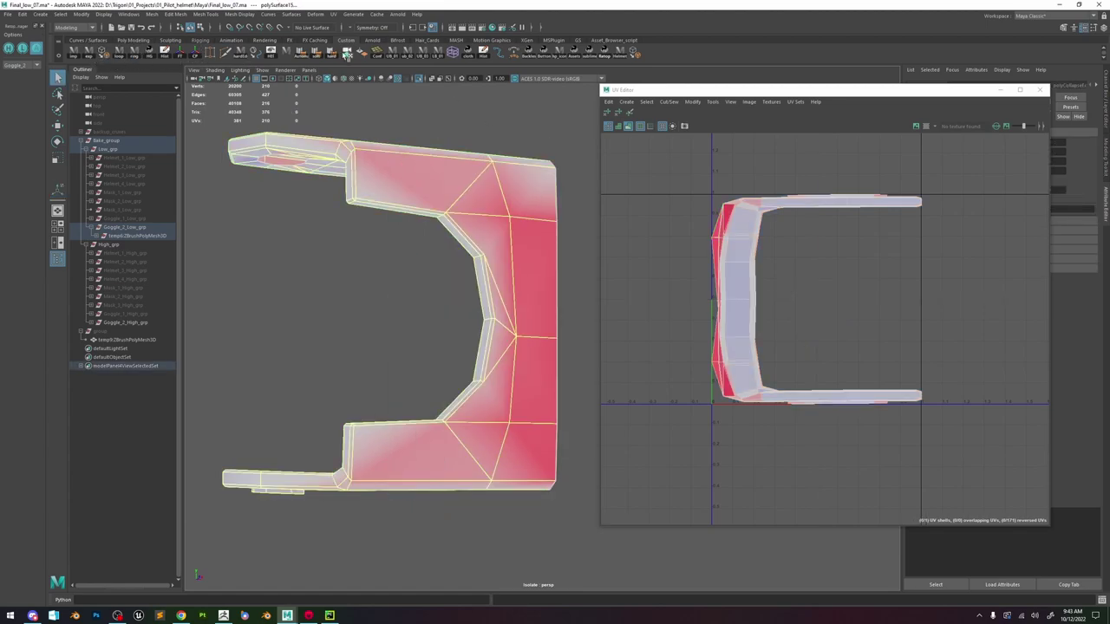
{"action": "left_click", "coordinate": [316, 57]}
{"action": "left_click", "coordinate": [451, 293]}
{"action": "mouse_move", "coordinate": [502, 237]}
{"action": "left_mouse_down", "text": "alt"}
{"action": "mouse_move", "coordinate": [580, 244]}
{"action": "mouse_move", "coordinate": [486, 208]}
{"action": "mouse_move", "coordinate": [520, 234]}
{"action": "mouse_move", "coordinate": [498, 311]}
{"action": "left_mouse_up", "text": "alt"}
{"action": "right_click_drag", "start_coordinate": [499, 310], "coordinate": [496, 302], "text": "alt"}
{"action": "left_click", "coordinate": [479, 276]}
{"action": "left_click", "coordinate": [387, 330]}
{"action": "left_click_drag", "start_coordinate": [459, 252], "coordinate": [468, 285], "text": "alt"}
{"action": "left_click", "coordinate": [461, 347]}
{"action": "mouse_move", "coordinate": [461, 347]}
{"action": "left_mouse_down", "text": "alt"}
{"action": "mouse_move", "coordinate": [501, 271]}
{"action": "mouse_move", "coordinate": [560, 258]}
{"action": "left_mouse_up", "text": "alt"}
{"action": "left_click", "coordinate": [453, 266]}
{"action": "left_click_drag", "start_coordinate": [451, 266], "coordinate": [473, 265], "text": "alt"}
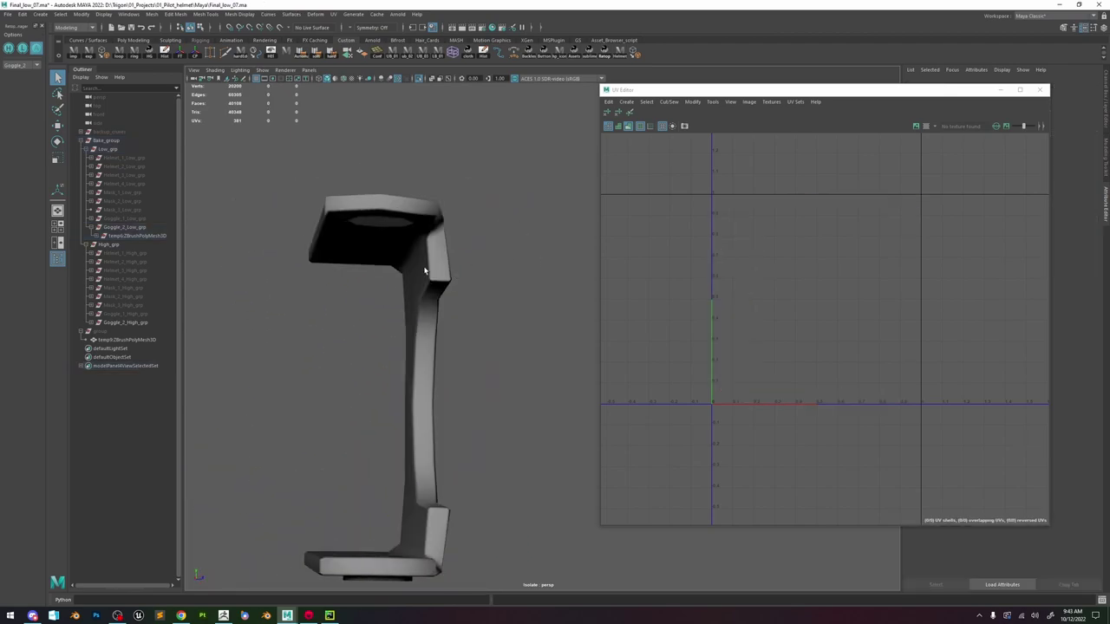
Select all UVs of the buckle and unfold them.
{"action": "left_click", "coordinate": [424, 270]}
{"action": "right_click_drag", "start_coordinate": [717, 233], "coordinate": [731, 270]}
{"action": "left_click", "coordinate": [731, 273]}
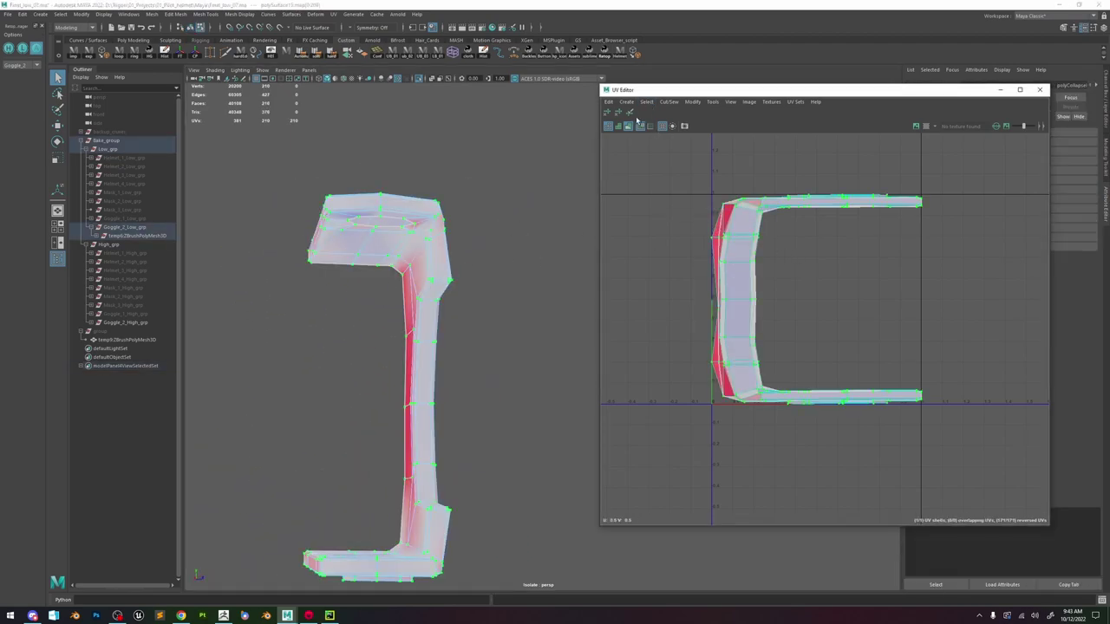
{"action": "left_click", "coordinate": [630, 113]}
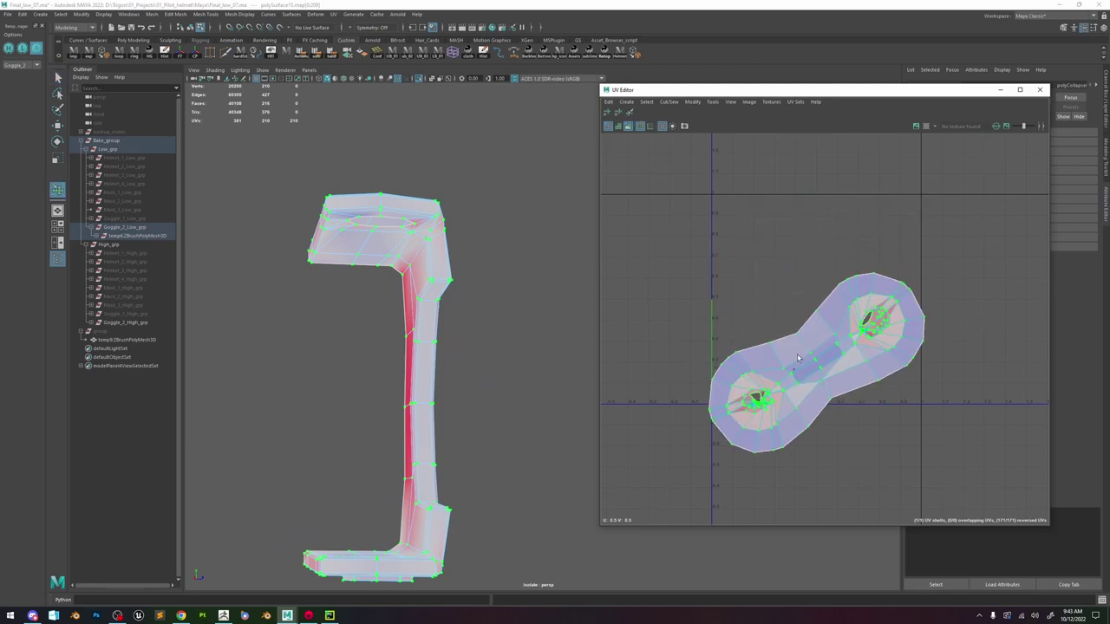
{"action": "scroll", "coordinate": [855, 348], "scroll_direction": "up", "scroll_amount": 4}
{"action": "key", "text": "w"}
Cut the buckle's UVs along the edge loop following its cutout rim and side arms, and turn off the UV distortion shading.
{"action": "left_click_drag", "start_coordinate": [426, 250], "coordinate": [463, 236], "text": "alt"}
{"action": "right_click_drag", "start_coordinate": [458, 232], "coordinate": [503, 219]}
{"action": "left_click", "coordinate": [546, 249]}
{"action": "left_click_drag", "start_coordinate": [544, 249], "coordinate": [496, 266], "text": "alt"}
{"action": "left_click", "coordinate": [433, 271]}
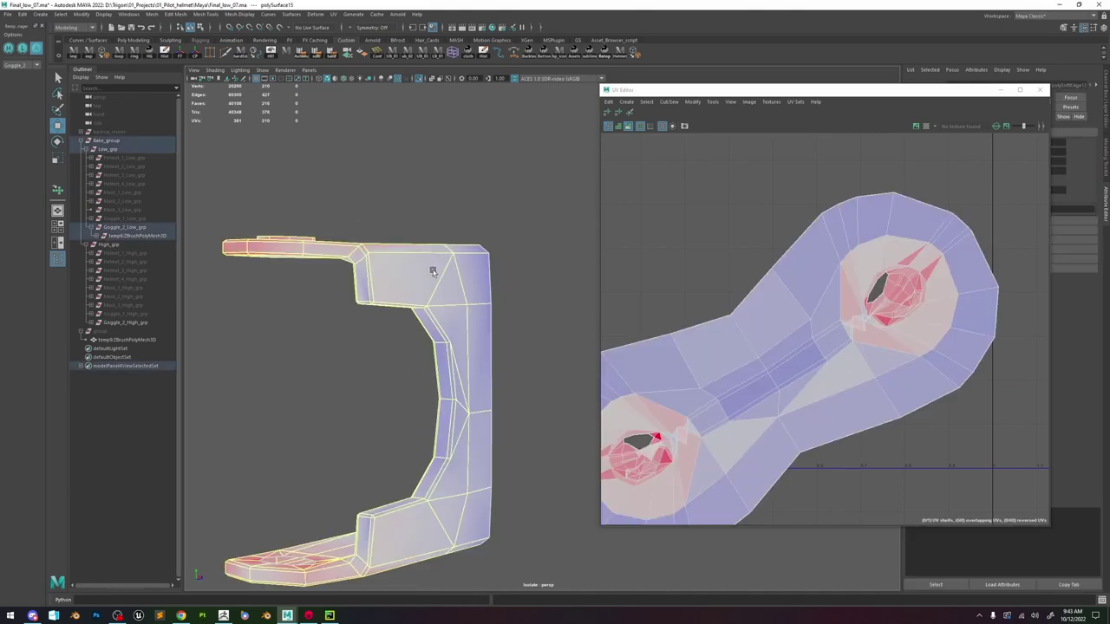
{"action": "right_click_drag", "start_coordinate": [429, 195], "coordinate": [428, 178]}
{"action": "left_click", "coordinate": [370, 287]}
{"action": "key", "text": "f"}
{"action": "scroll", "coordinate": [479, 292], "scroll_direction": "down", "scroll_amount": 5}
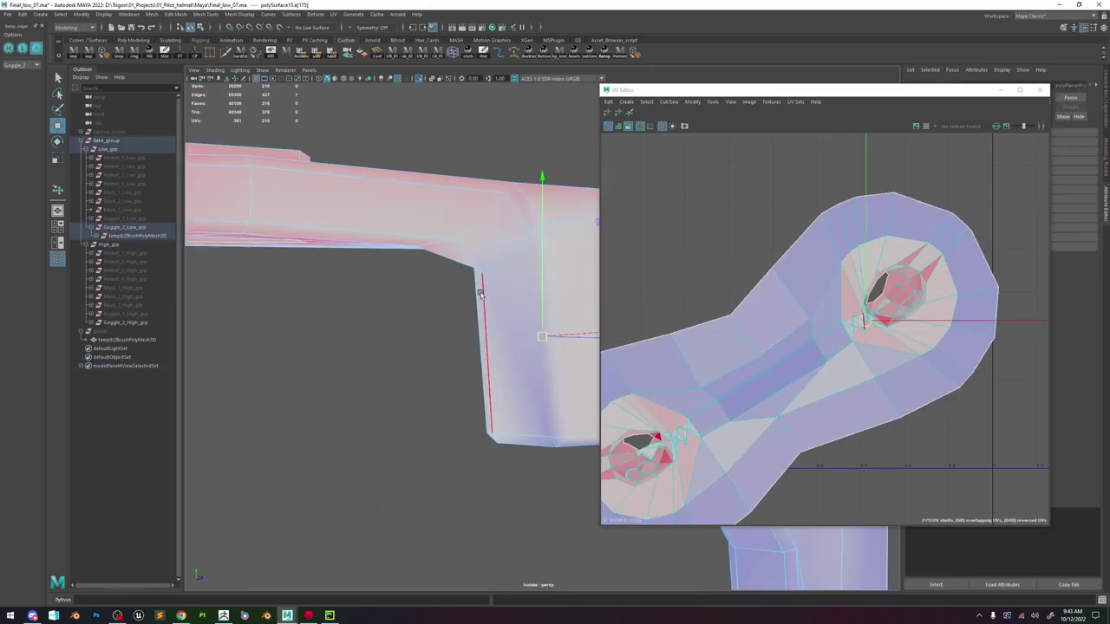
{"action": "mouse_move", "coordinate": [496, 317]}
{"action": "left_mouse_down", "text": "alt"}
{"action": "mouse_move", "coordinate": [507, 309]}
{"action": "mouse_move", "coordinate": [484, 314]}
{"action": "mouse_move", "coordinate": [484, 341]}
{"action": "mouse_move", "coordinate": [474, 205]}
{"action": "mouse_move", "coordinate": [497, 365]}
{"action": "left_mouse_up", "text": "alt"}
{"action": "double_click", "coordinate": [503, 321]}
{"action": "left_click", "coordinate": [630, 127]}
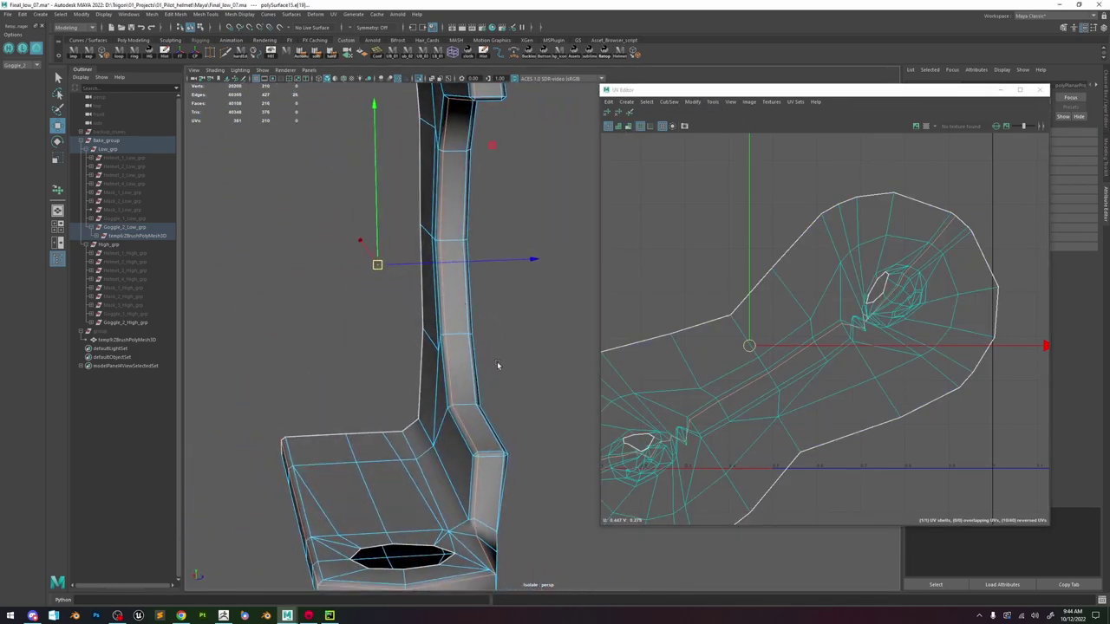
{"action": "scroll", "coordinate": [497, 364], "scroll_direction": "down", "scroll_amount": 3}
{"action": "middle_click_drag", "start_coordinate": [496, 364], "coordinate": [509, 315], "text": "alt"}
{"action": "left_click_drag", "start_coordinate": [509, 317], "coordinate": [523, 323], "text": "alt"}
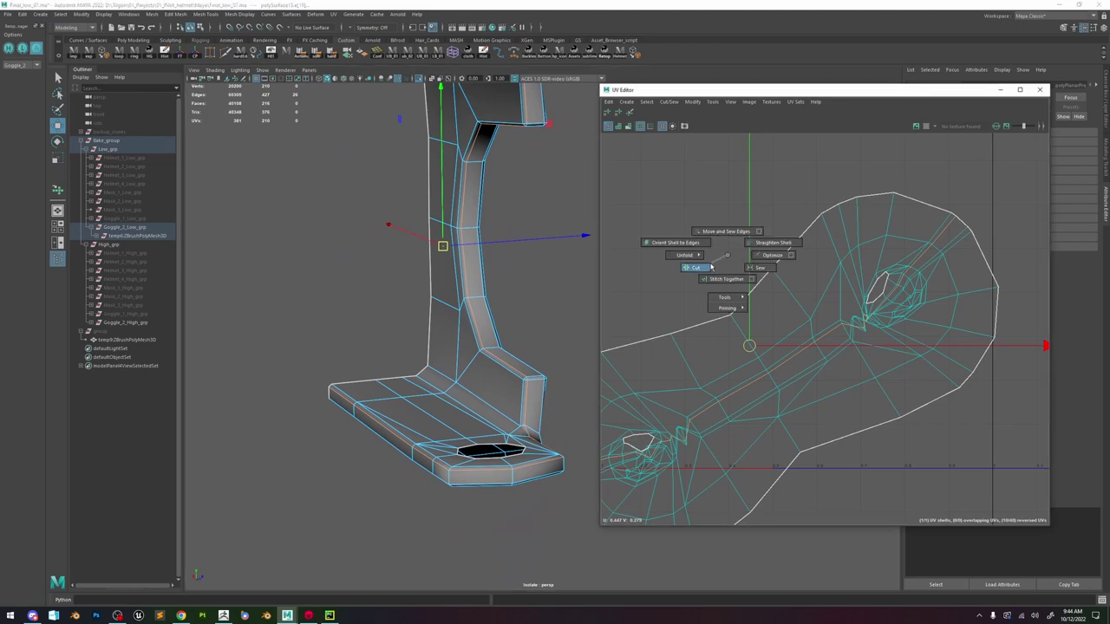
{"action": "right_click_drag", "start_coordinate": [712, 267], "coordinate": [708, 268], "text": "shift"}
Select one of the two cut UV shells and move it up and clear of the other shell.
{"action": "right_click_drag", "start_coordinate": [733, 310], "coordinate": [765, 309]}
{"action": "scroll", "coordinate": [764, 307], "scroll_direction": "down", "scroll_amount": 4}
{"action": "double_click", "coordinate": [765, 309]}
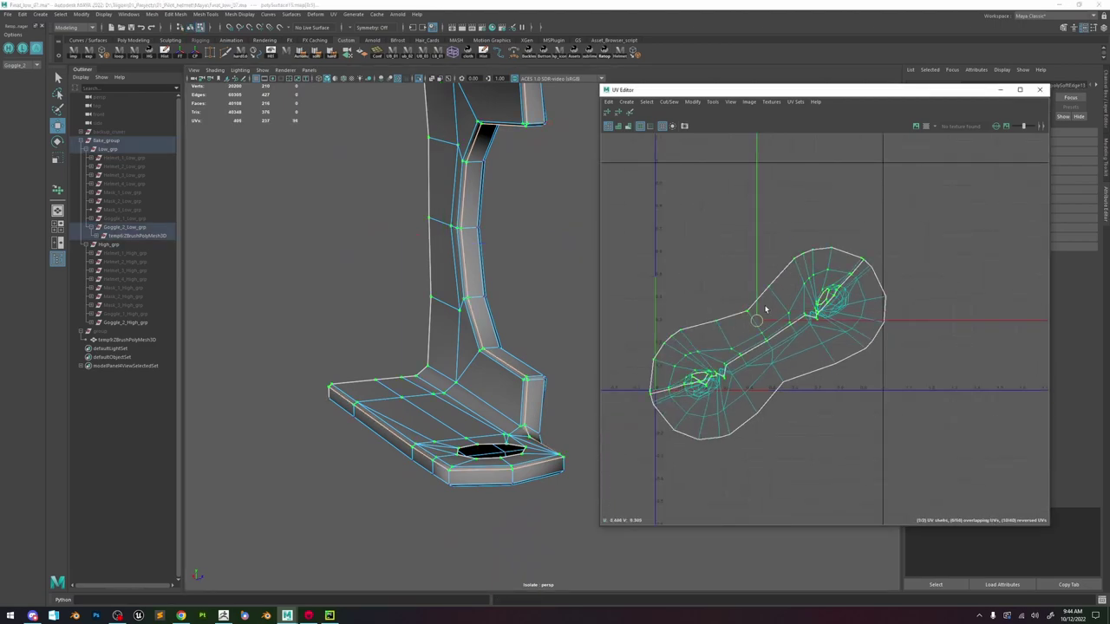
{"action": "left_click_drag", "start_coordinate": [757, 321], "coordinate": [745, 304]}
{"action": "key", "text": "ctrl+z"}
{"action": "right_click", "coordinate": [537, 303], "text": "ctrl+shift"}
{"action": "right_click_drag", "start_coordinate": [541, 350], "coordinate": [607, 353], "text": "ctrl+shift"}
{"action": "left_click_drag", "start_coordinate": [757, 322], "coordinate": [689, 232]}
{"action": "scroll", "coordinate": [690, 243], "scroll_direction": "down", "scroll_amount": 5}
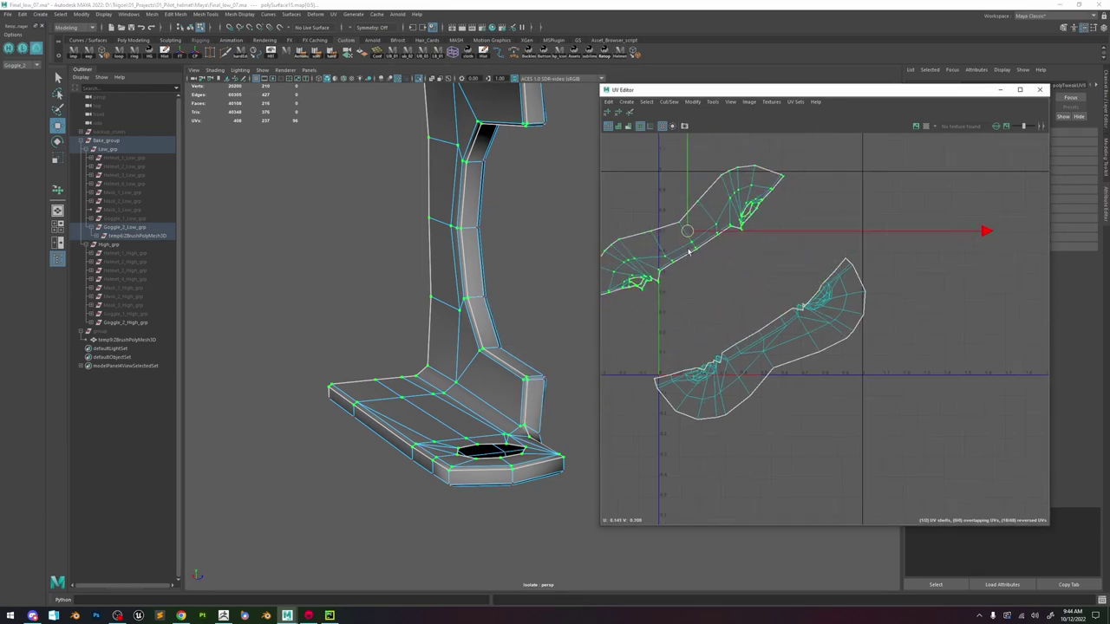
Unfold each of the two separated buckle UV shells in turn.
{"action": "double_click", "coordinate": [742, 299]}
{"action": "left_click", "coordinate": [631, 114]}
{"action": "left_click_drag", "start_coordinate": [734, 289], "coordinate": [739, 289]}
{"action": "key", "text": "w"}
{"action": "double_click", "coordinate": [694, 240]}
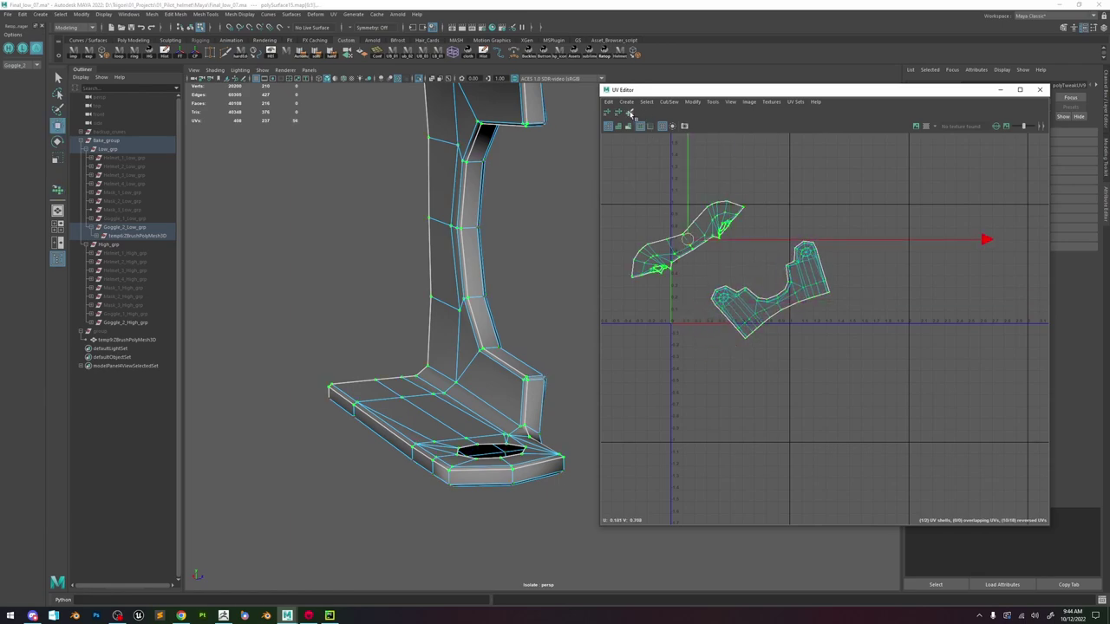
{"action": "left_click", "coordinate": [632, 113]}
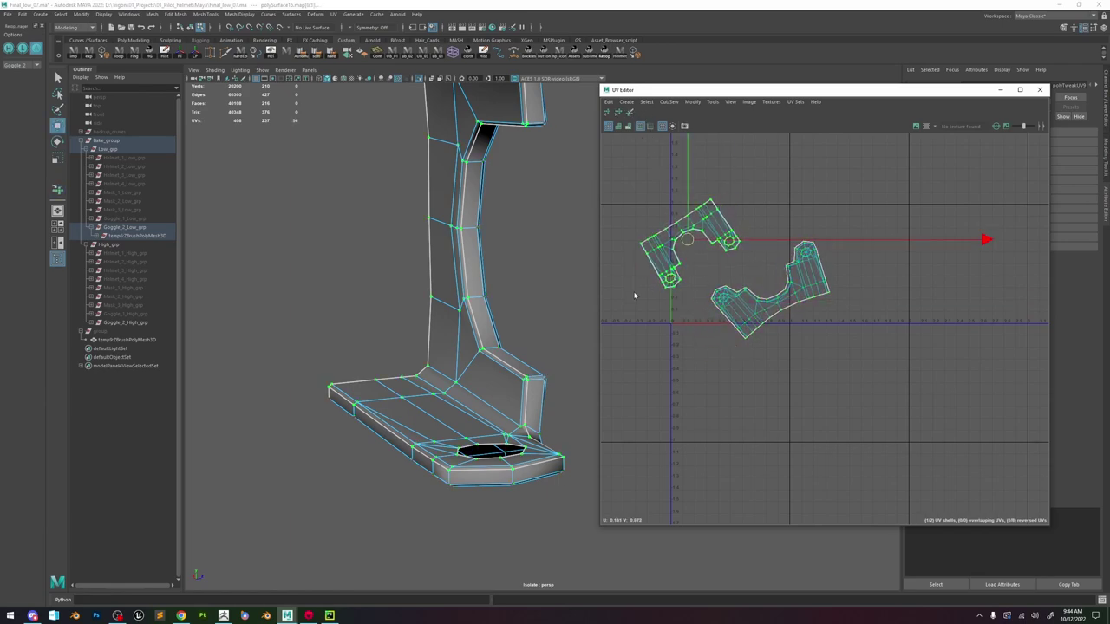